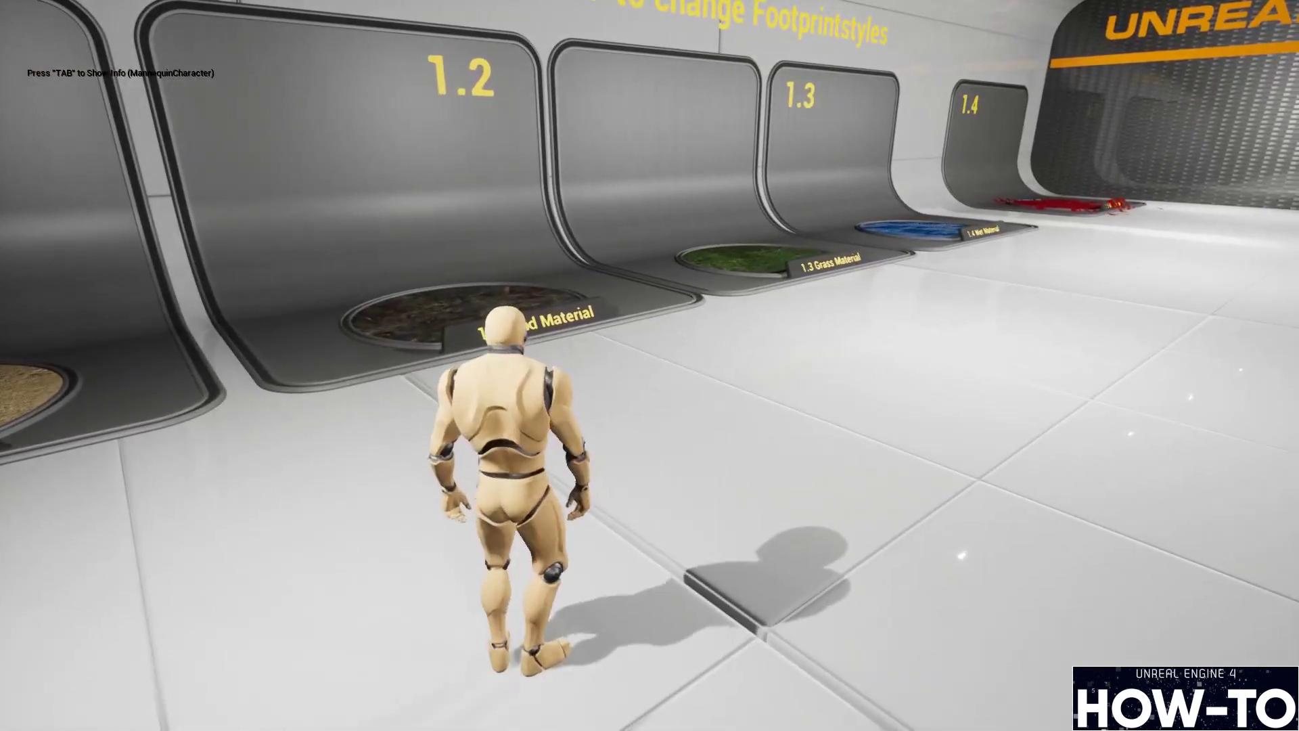
Run the mannequin across the sand, mud, grass, wet and blood material pads to examine the finished footprint demo
key("w")
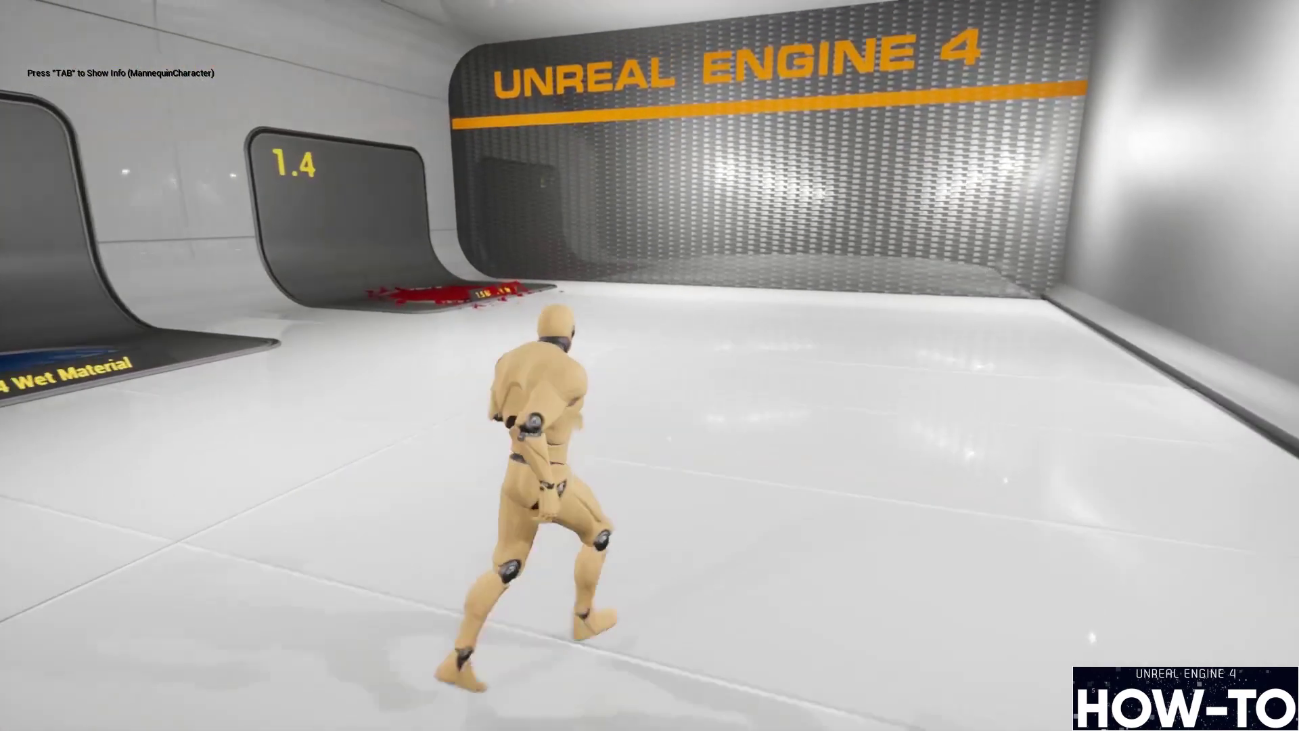
key("a")
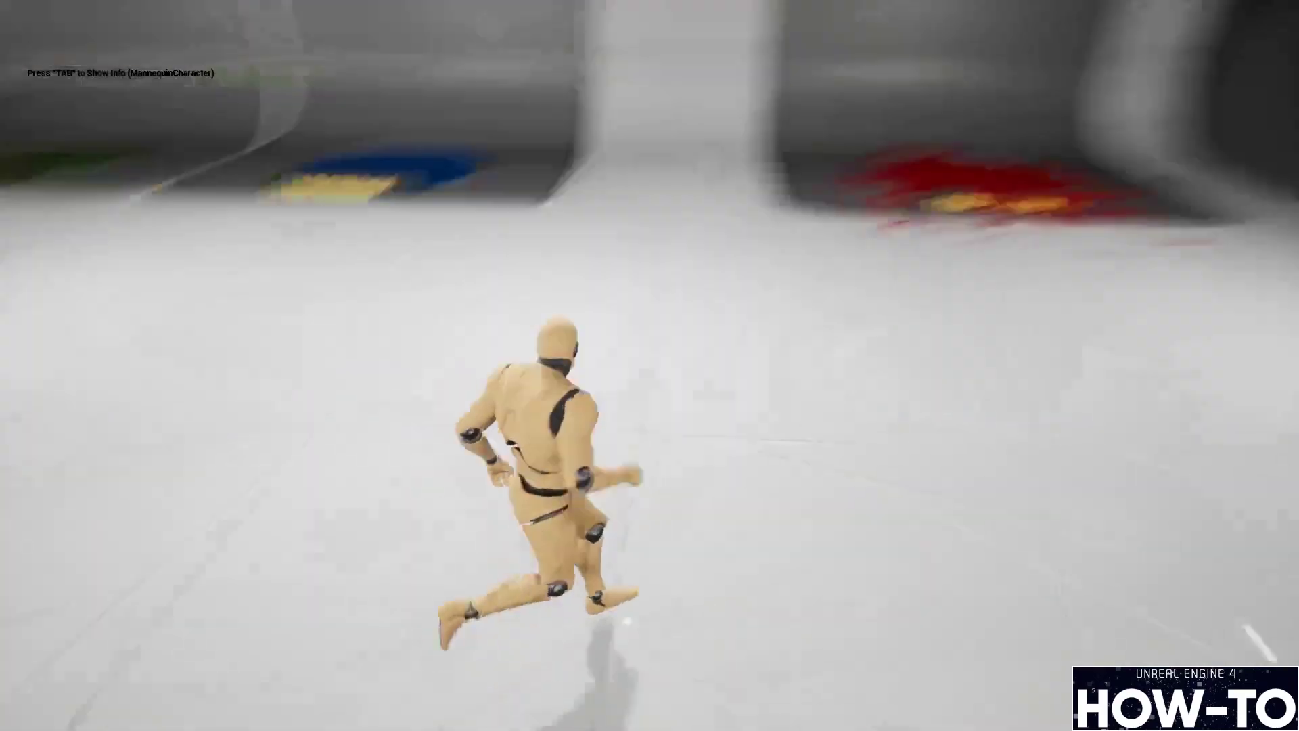
key("w")
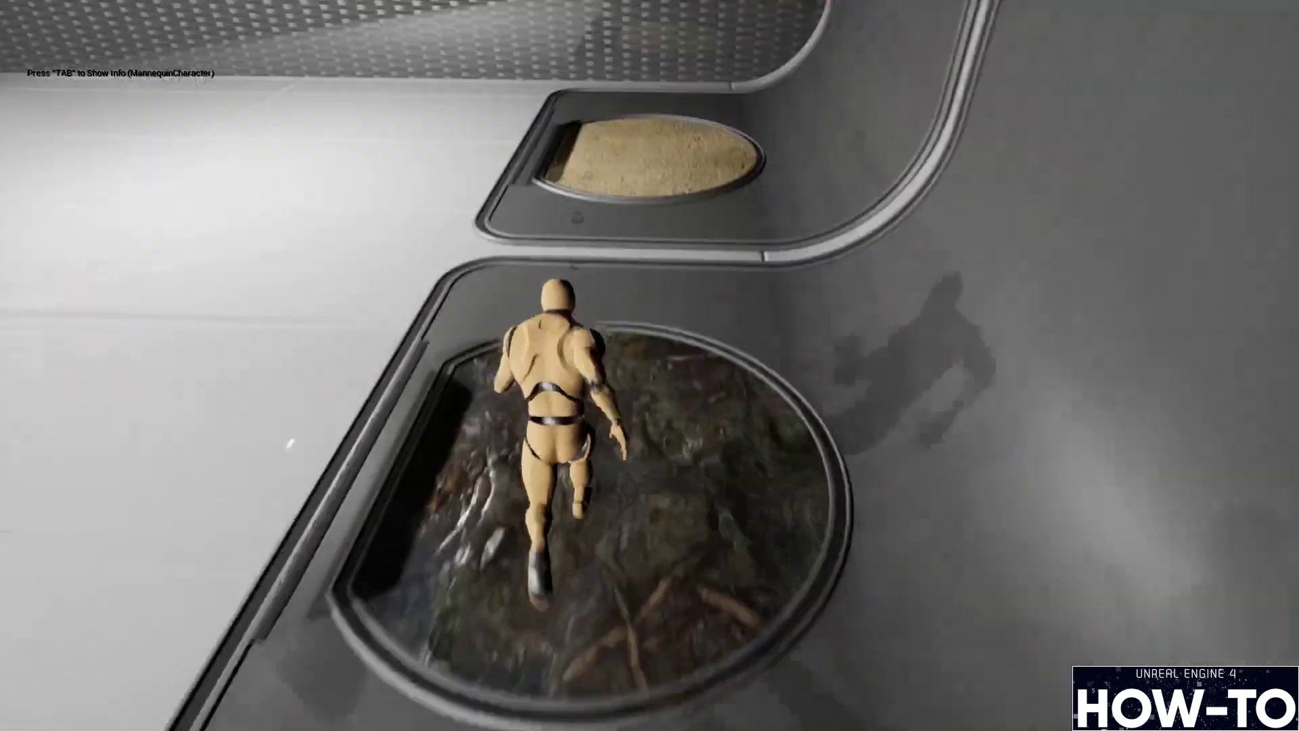
key("w")
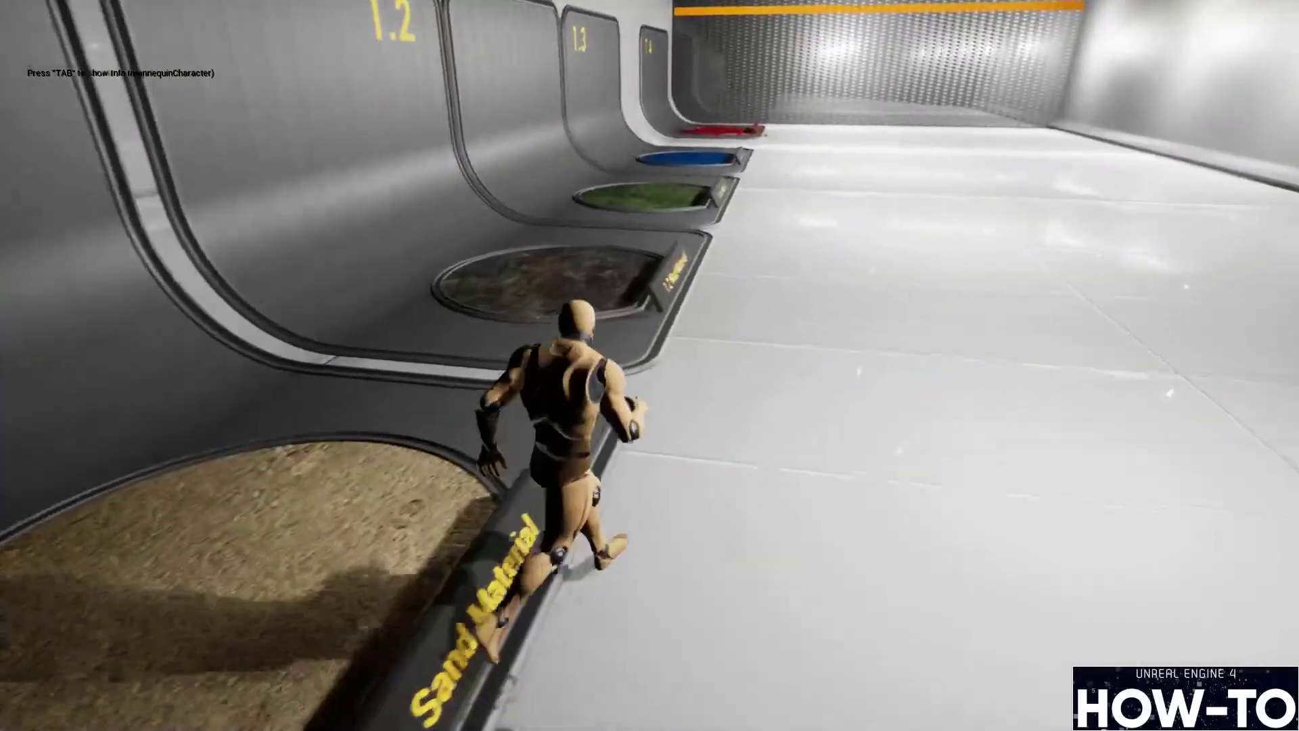
key("w")
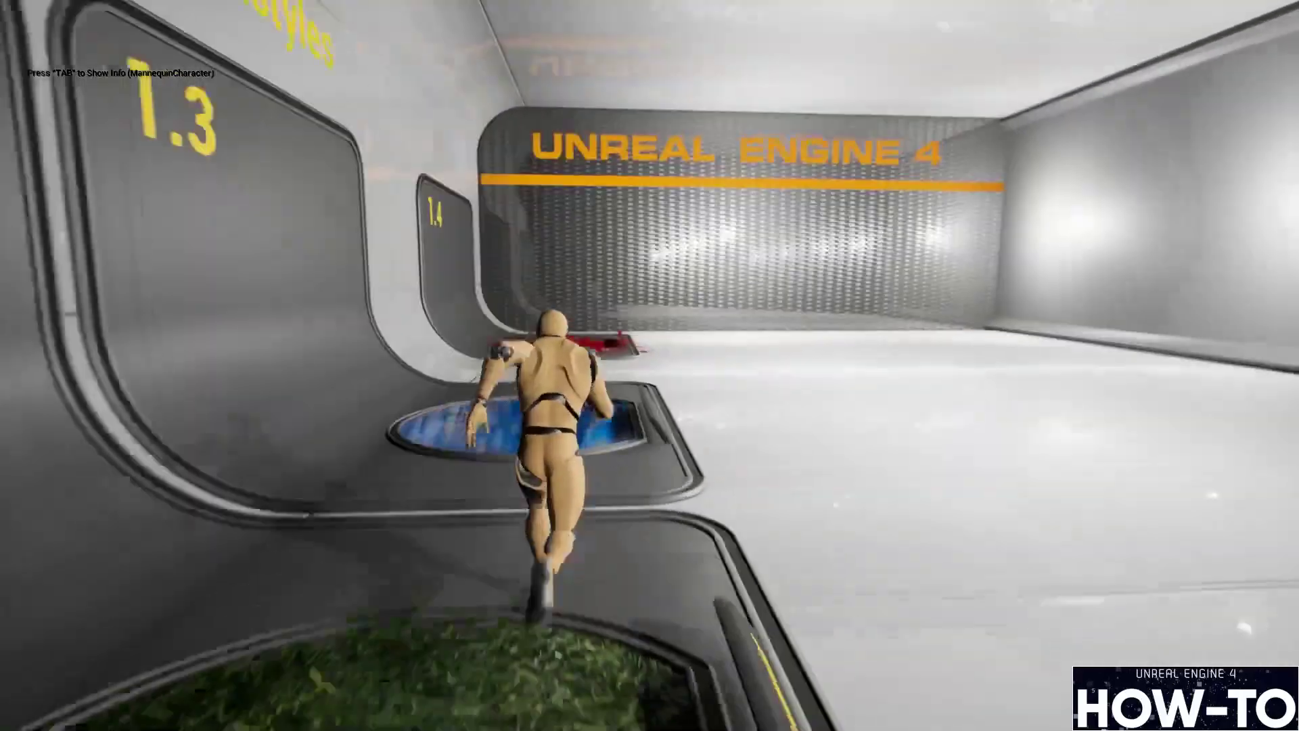
key("w")
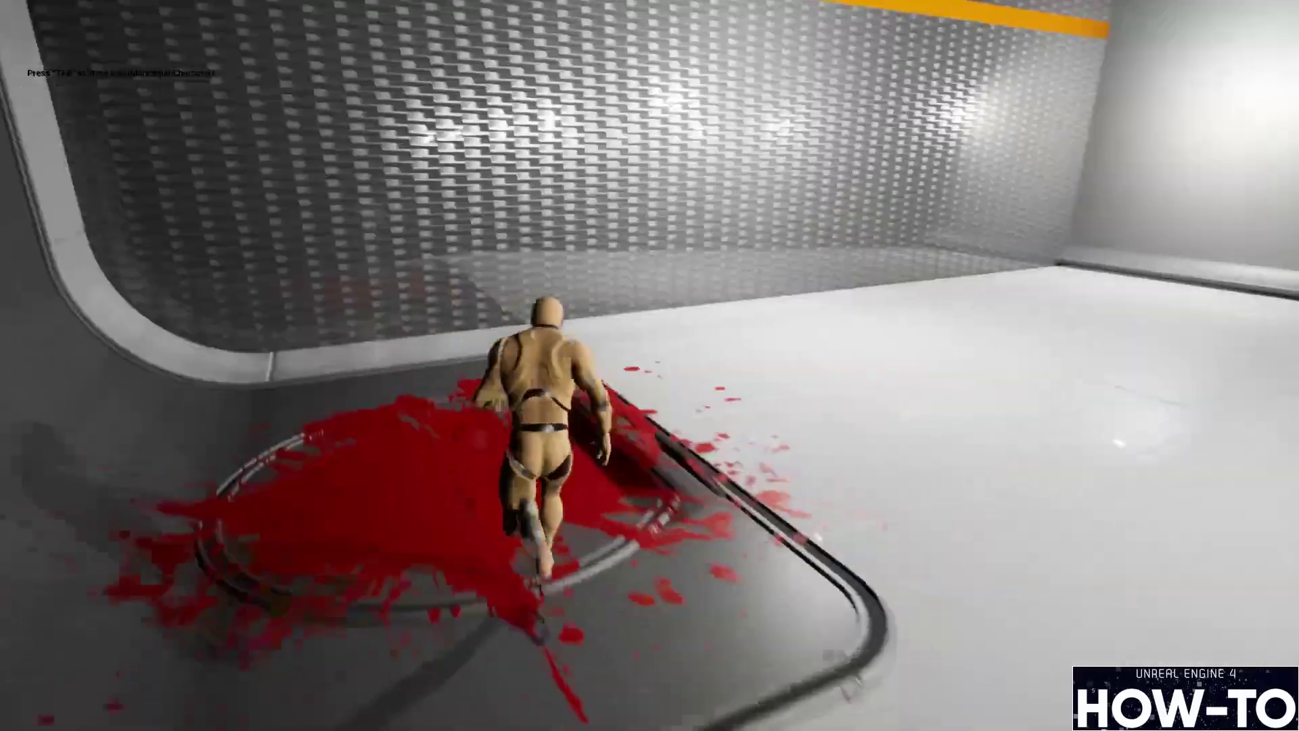
key("w")
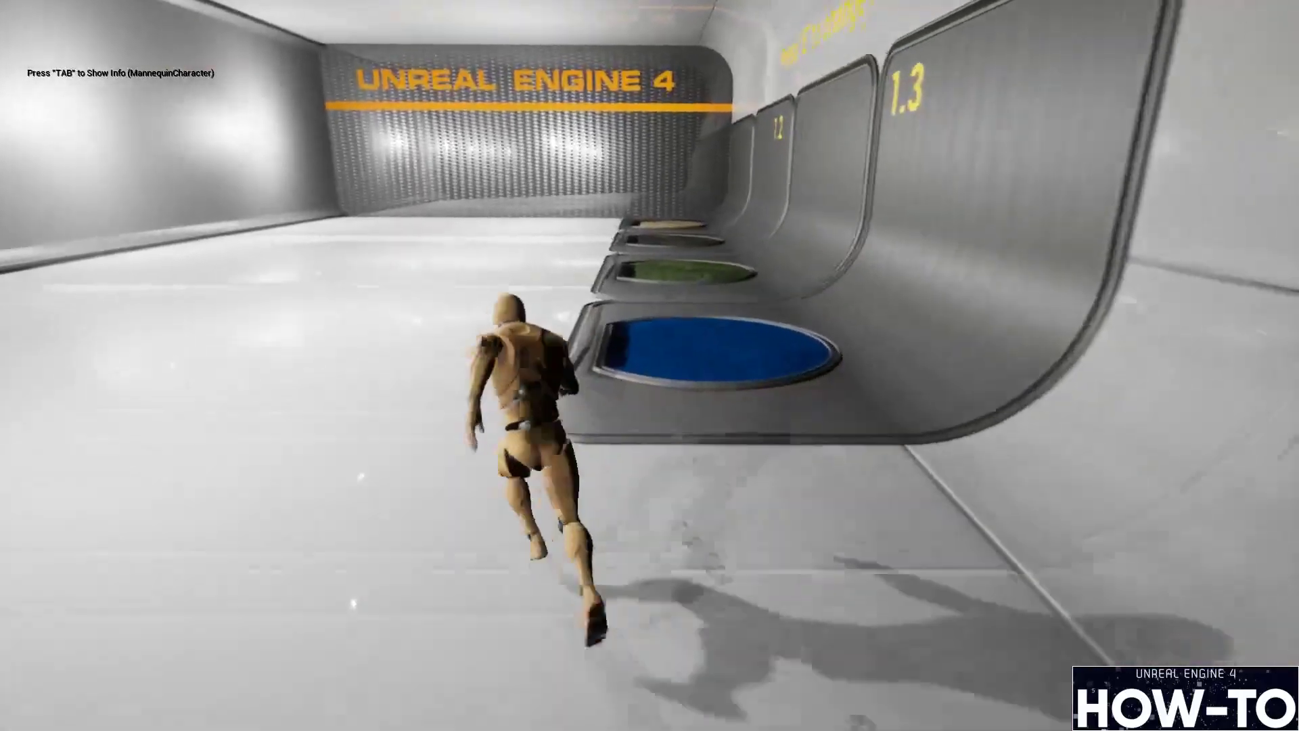
key("w")
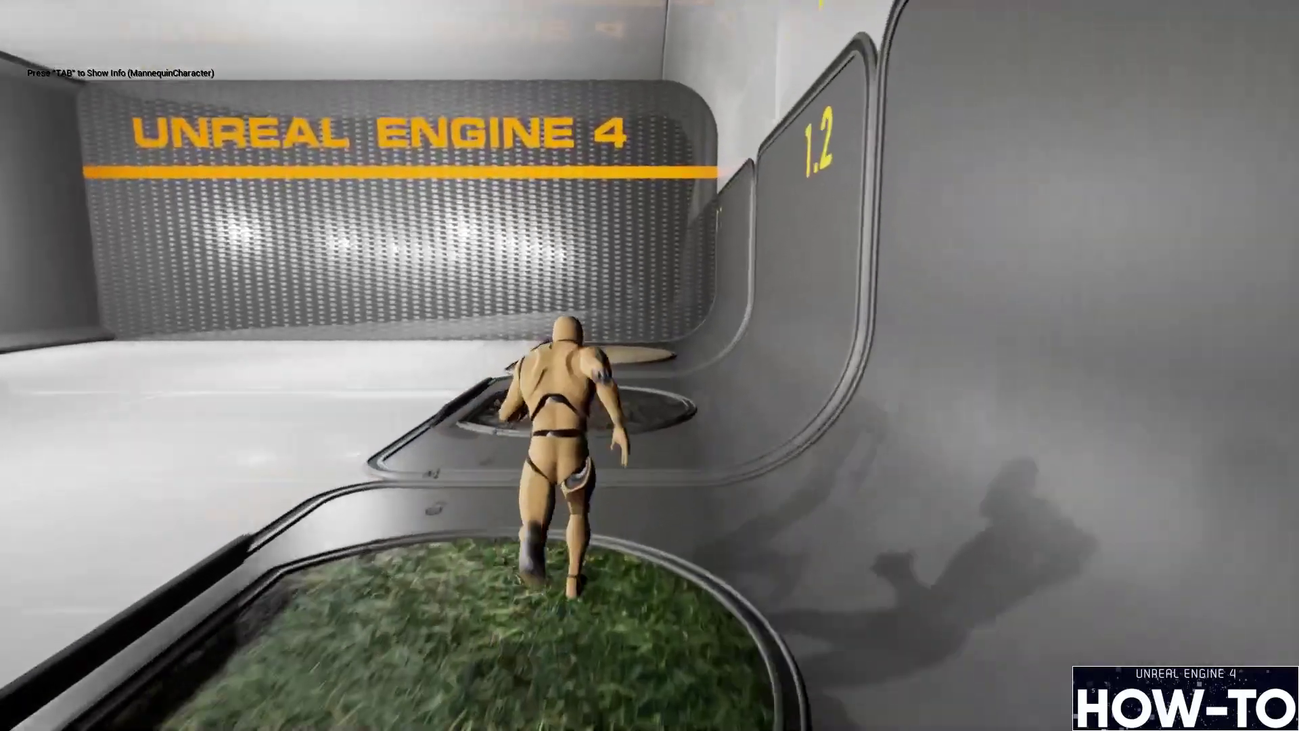
key("w")
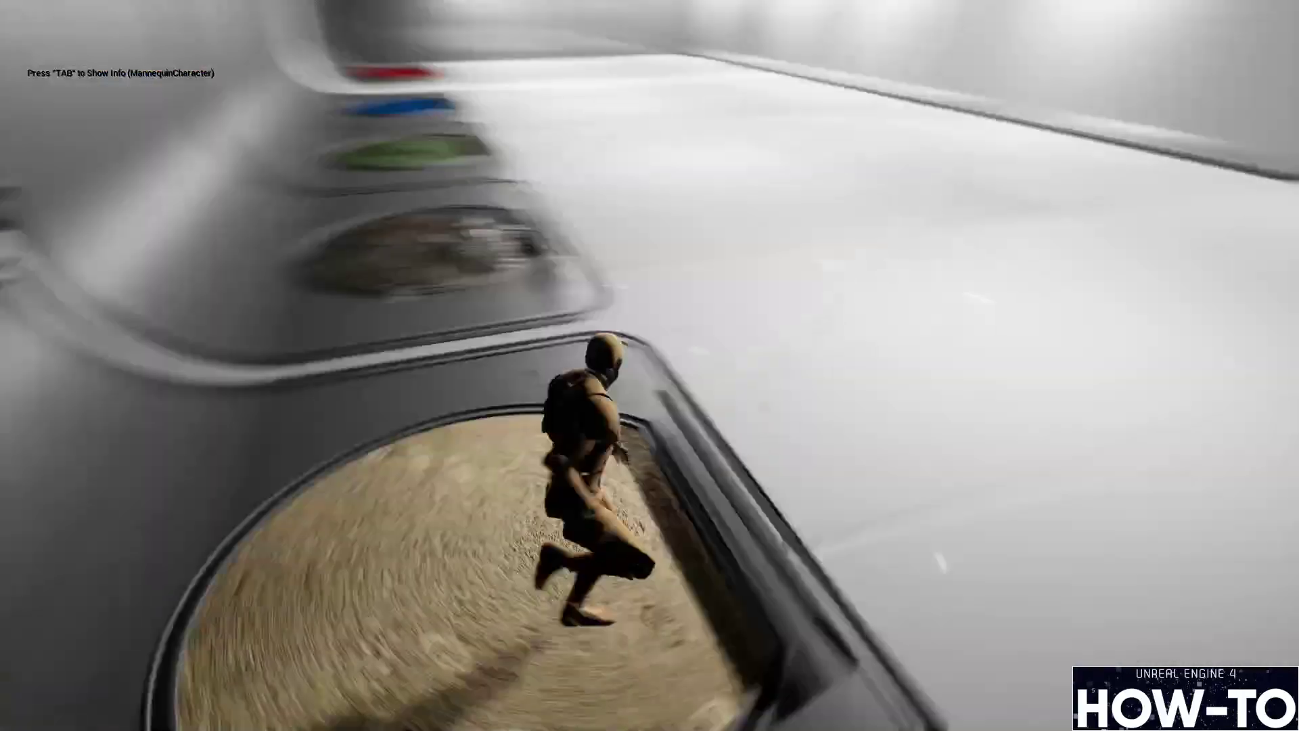
key("w")
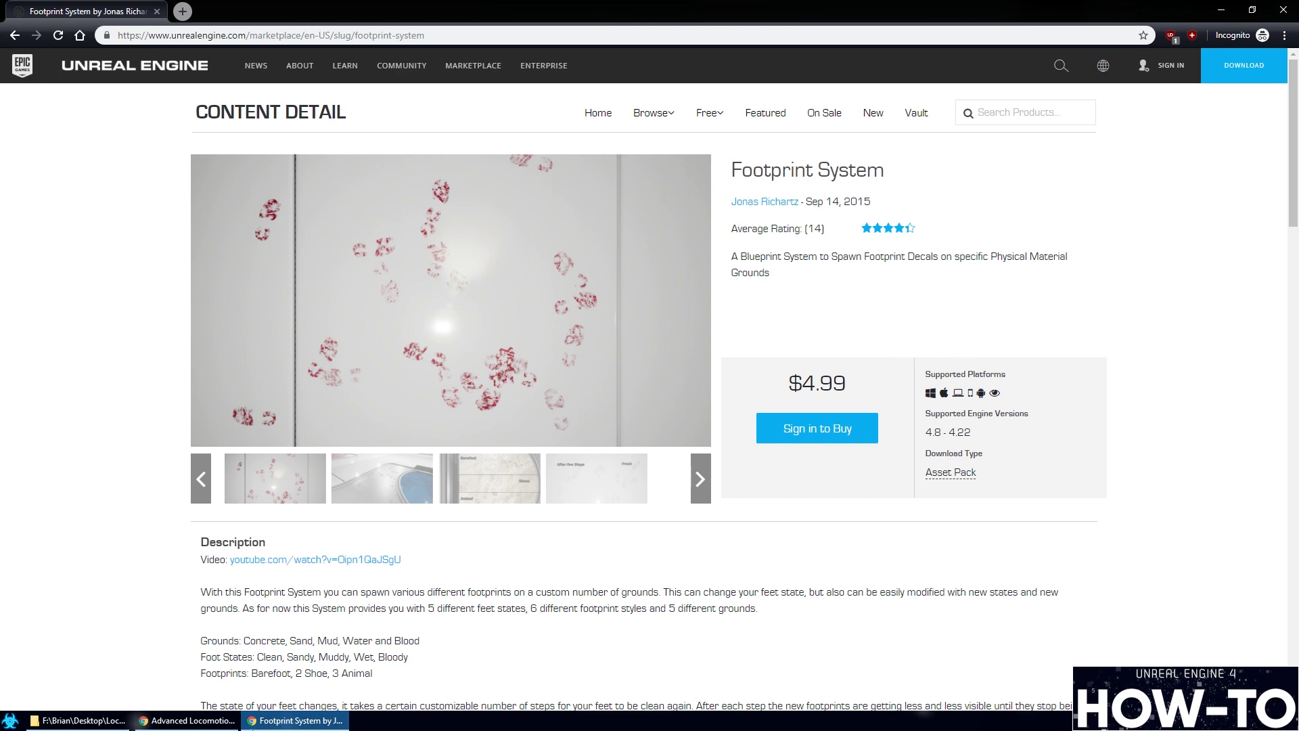
View the Advanced Locomotion System V3 marketplace page, and close both marketplace browser windows
left_click(187, 721)
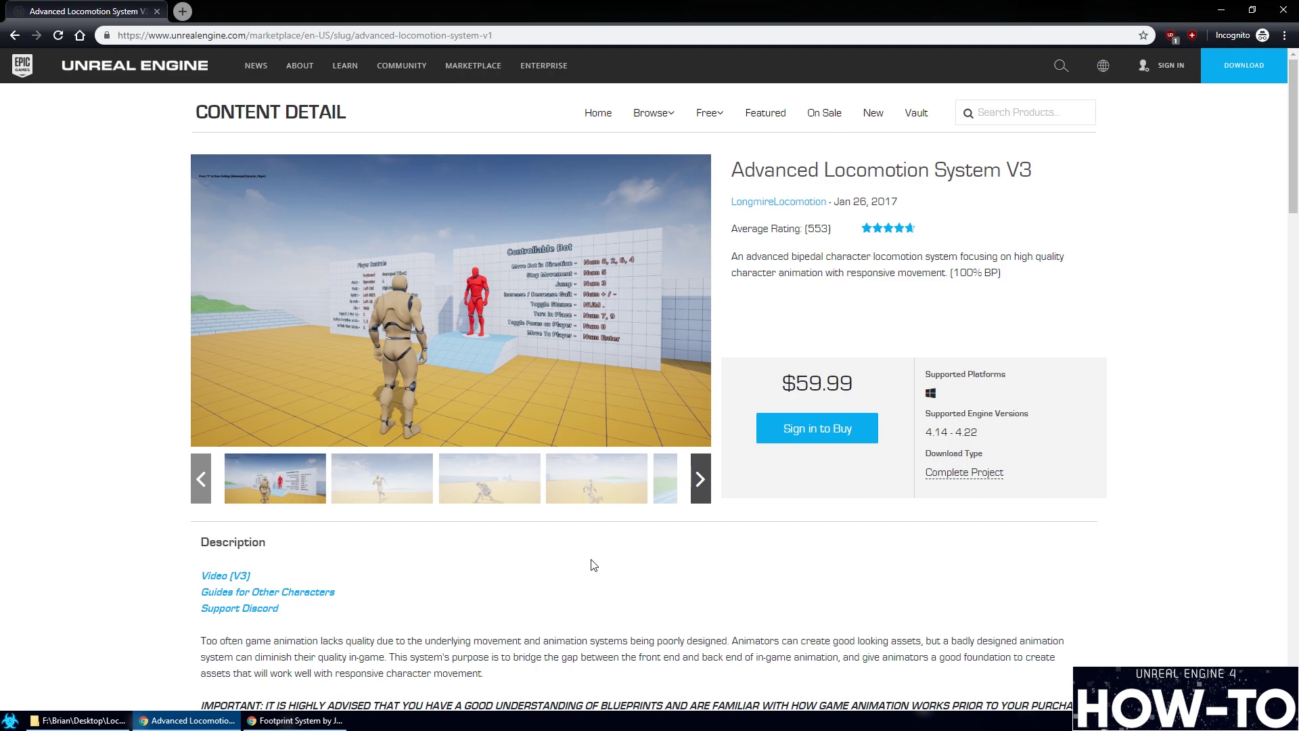
left_click(1283, 10)
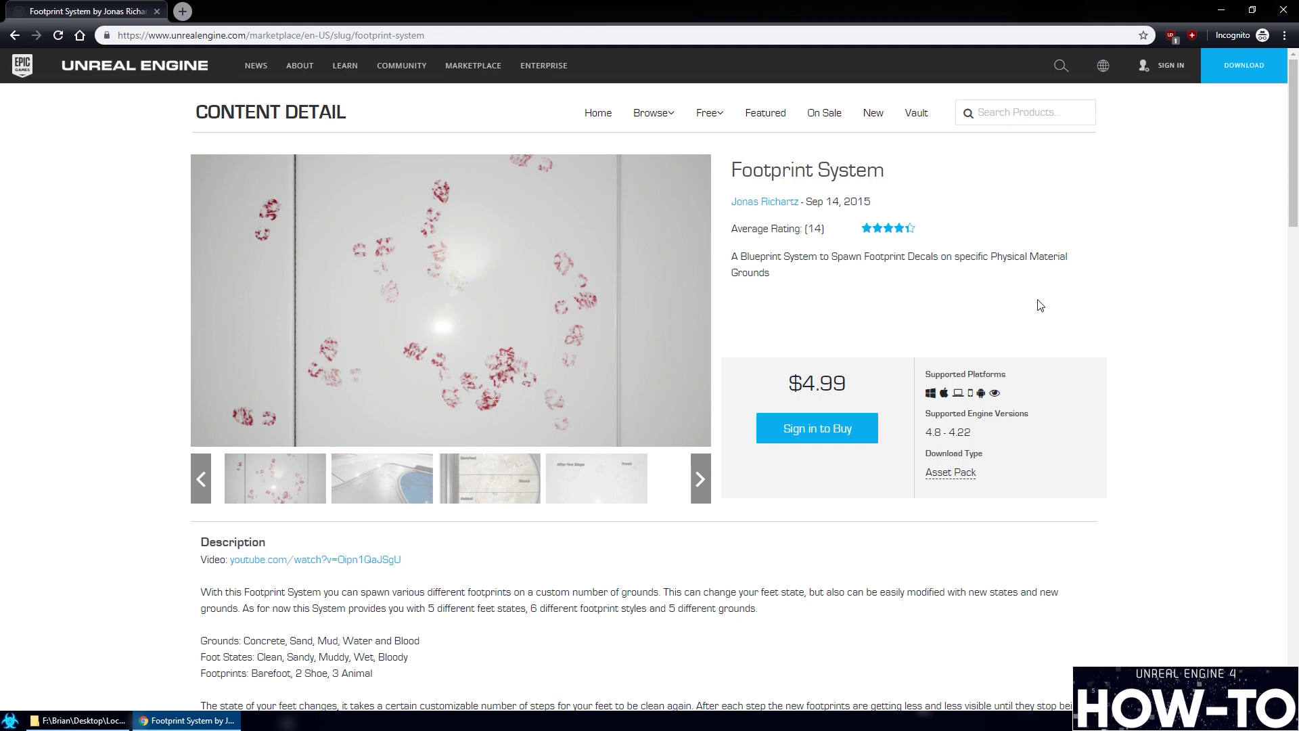
left_click(1291, 10)
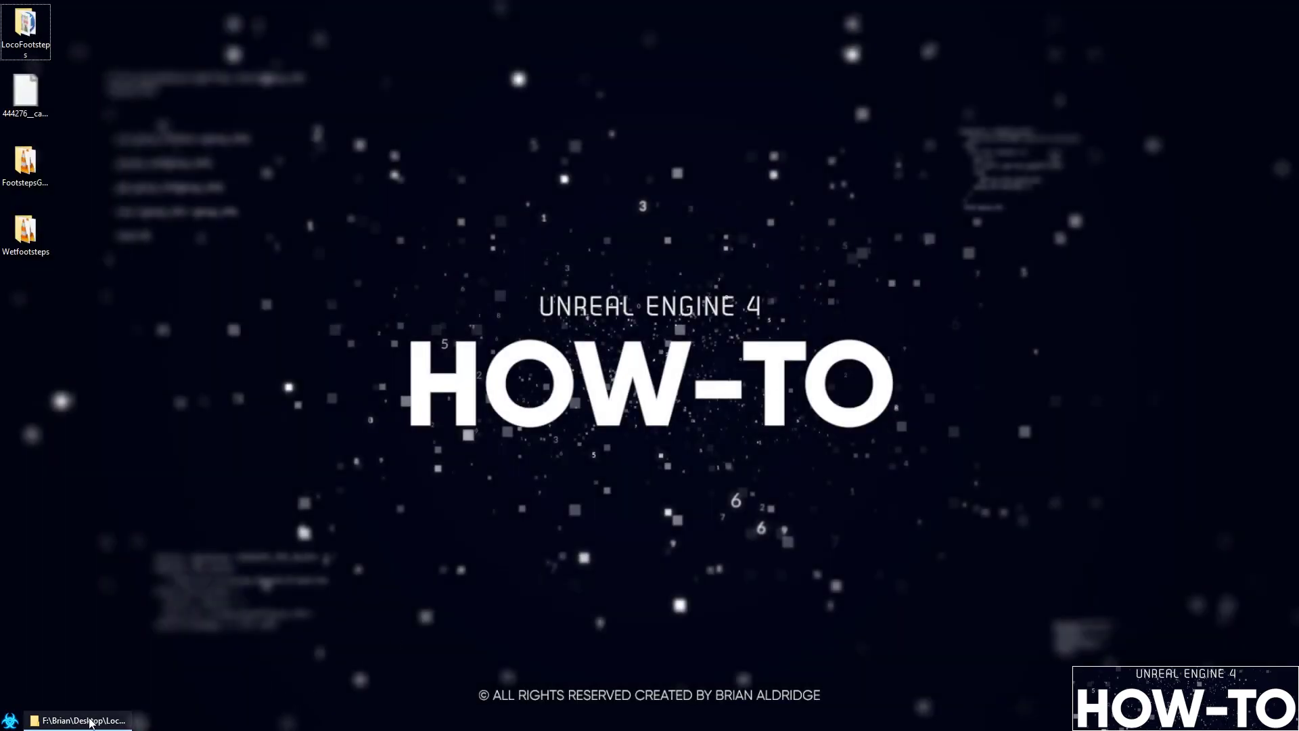
Delete Footprints414.uproject from the LocoFootsteps folder, and open LocoFootsteps.uproject in Unreal Editor
left_click(89, 721)
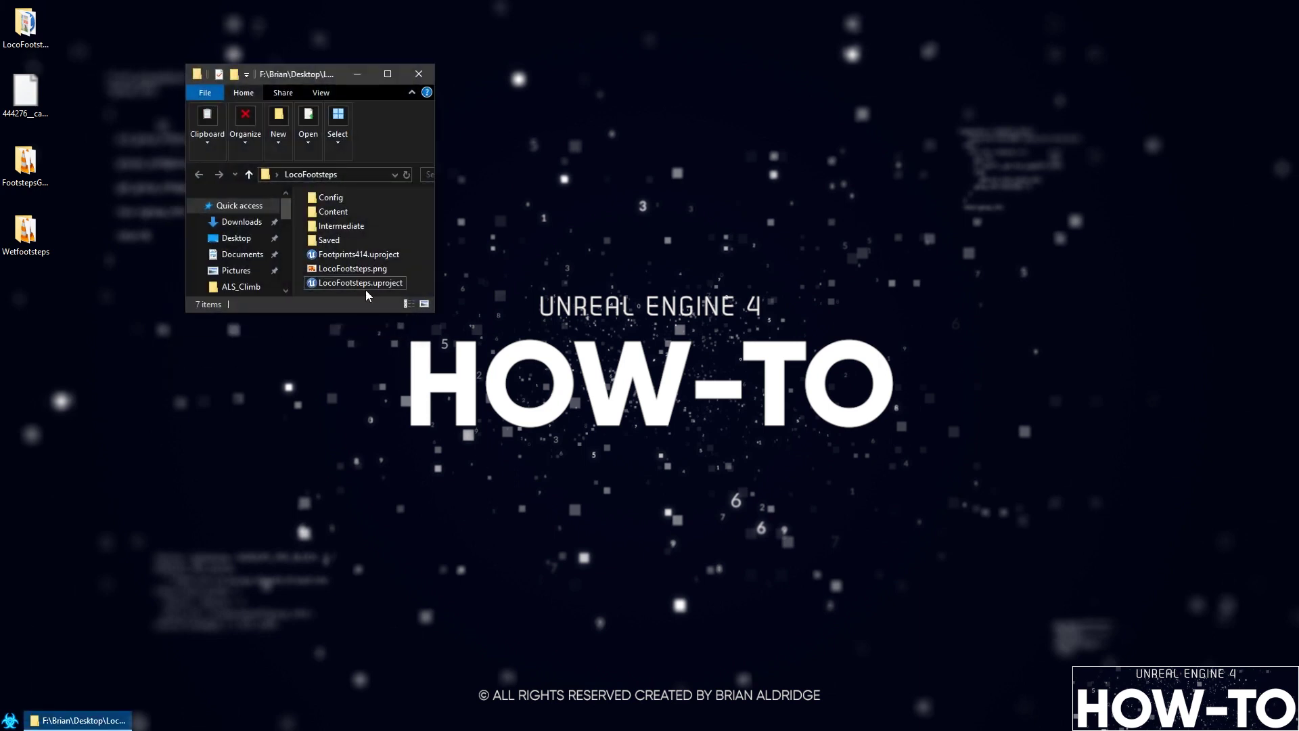
left_click(380, 257)
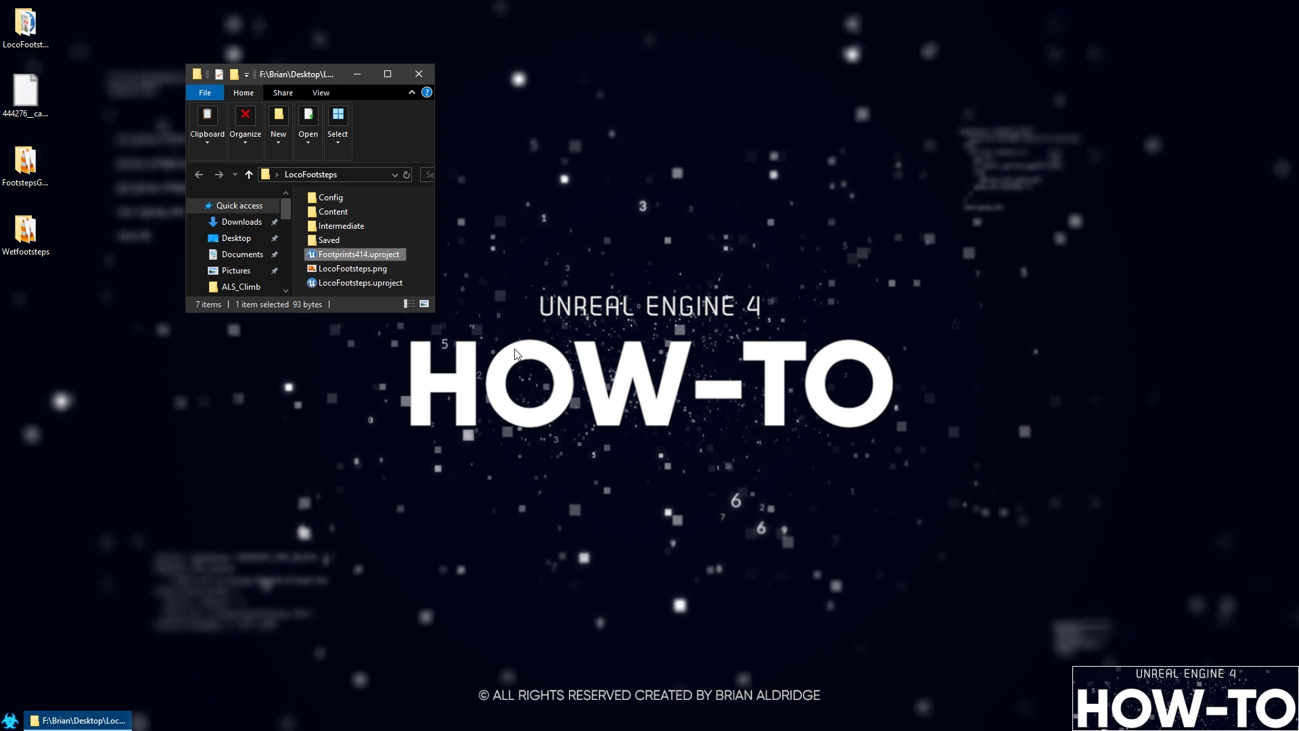
key("Delete")
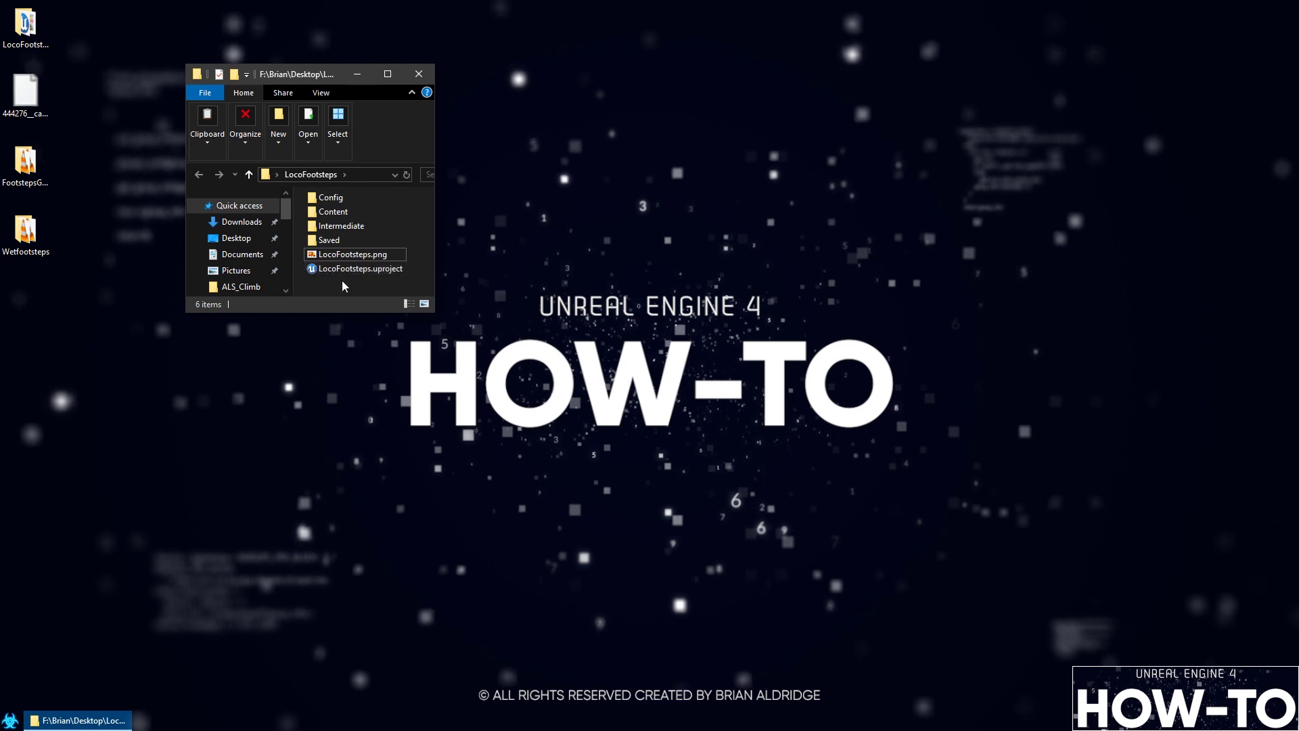
double_click(356, 269)
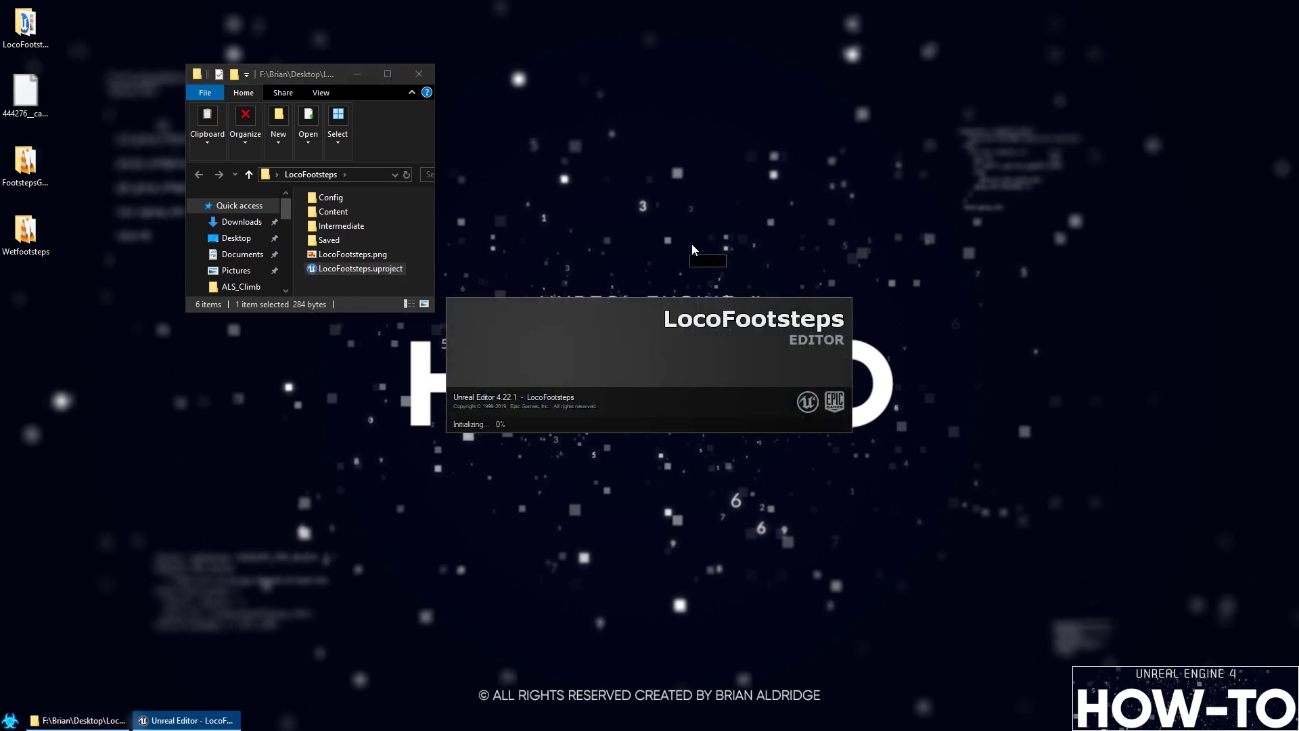
left_click(356, 74)
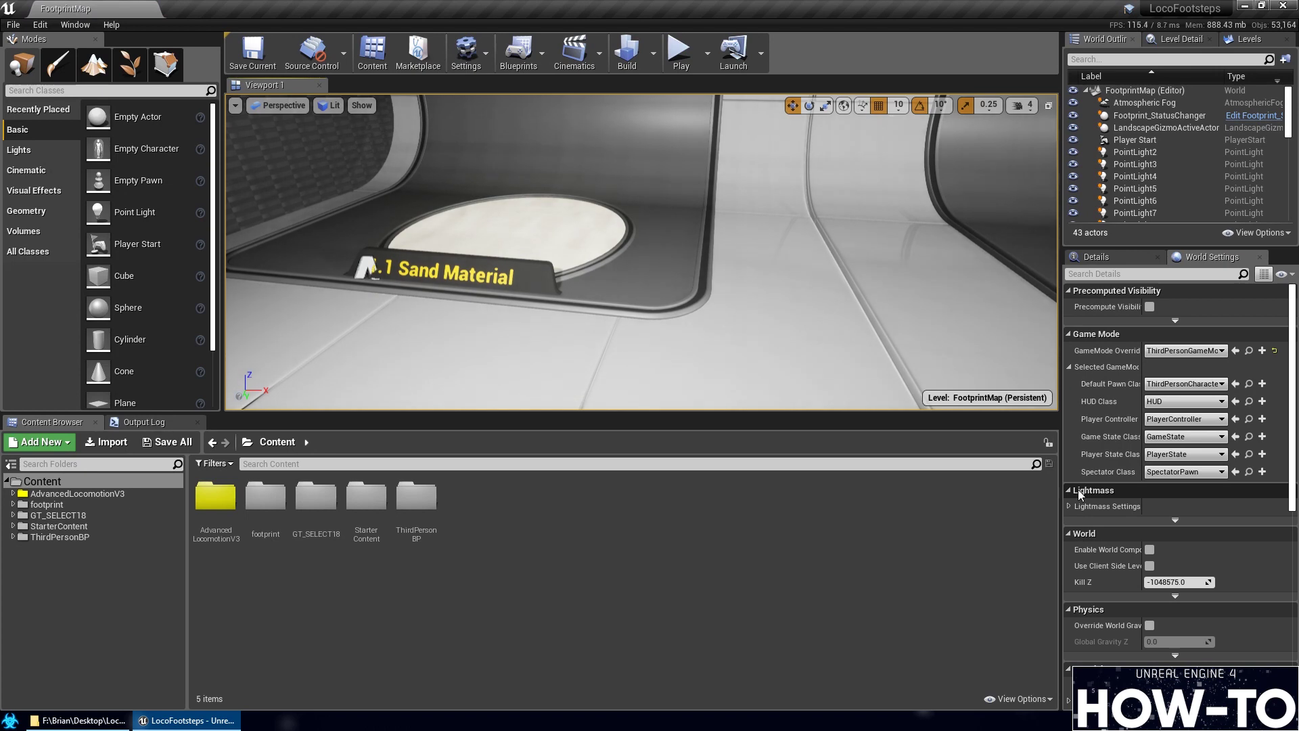
Play the FootprintMap level in the viewport, and run the third-person character past the material pads to test its footprints
scroll(648, 169, "down", 10)
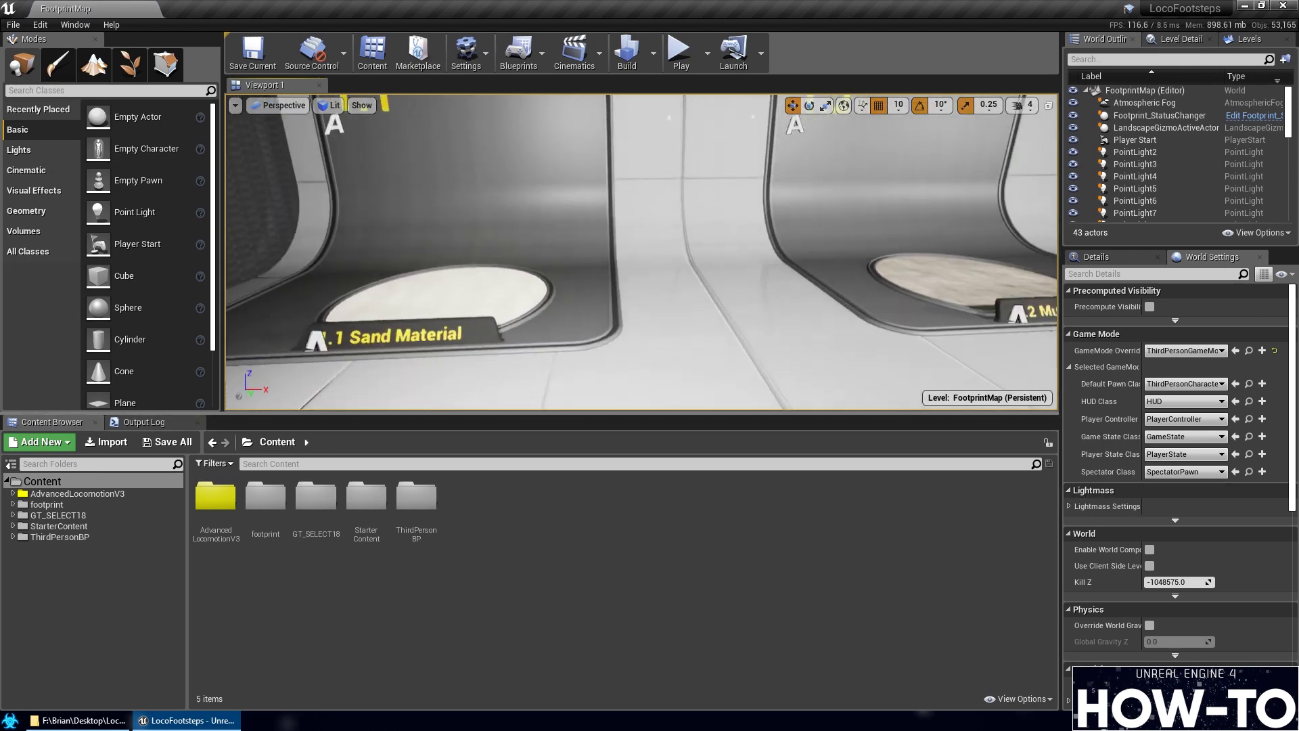
right_click_drag(642, 251, 717, 252)
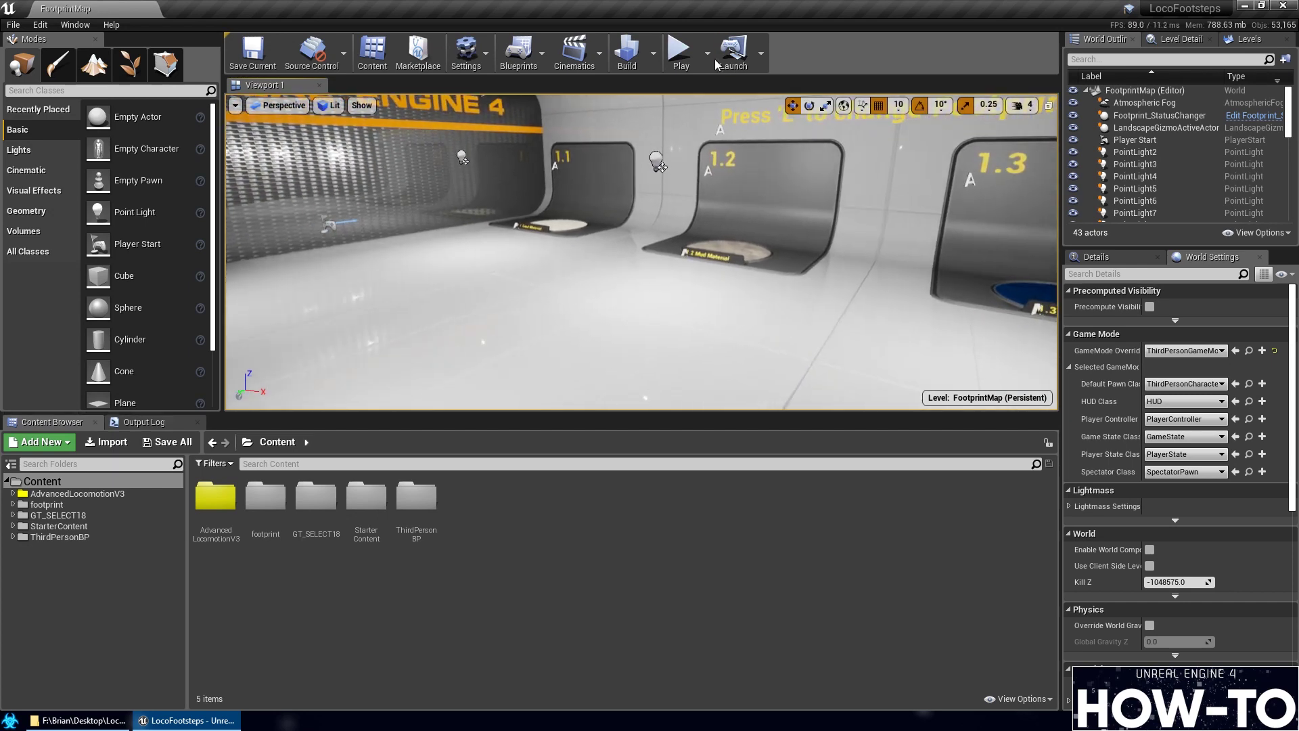
left_click(677, 65)
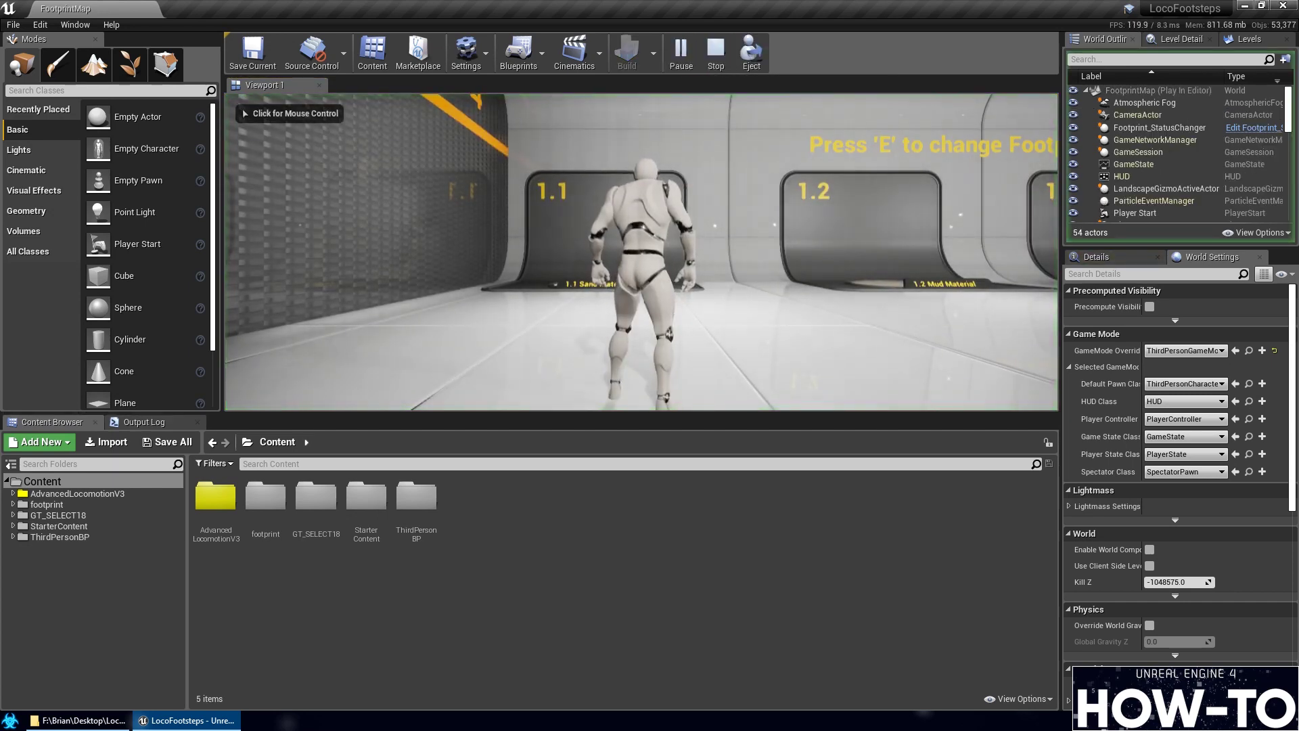
left_click(642, 252)
key("w")
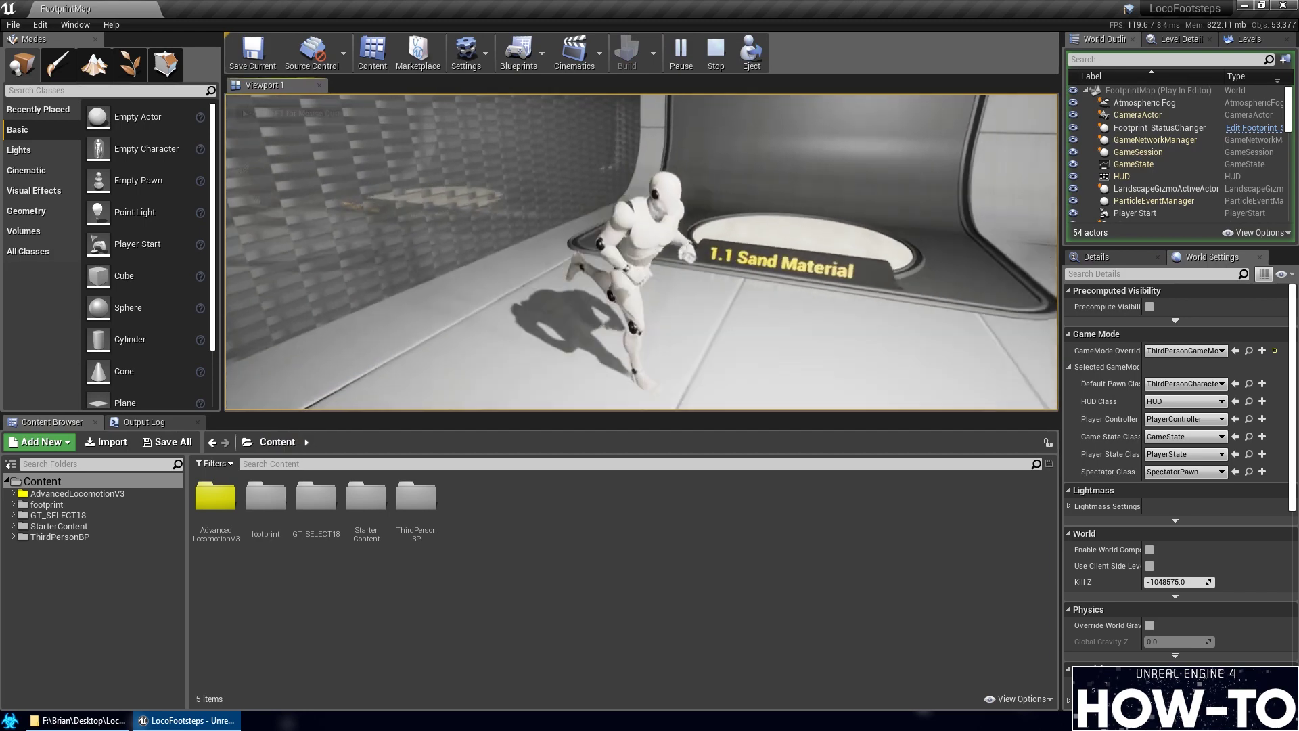
key("shift+F1")
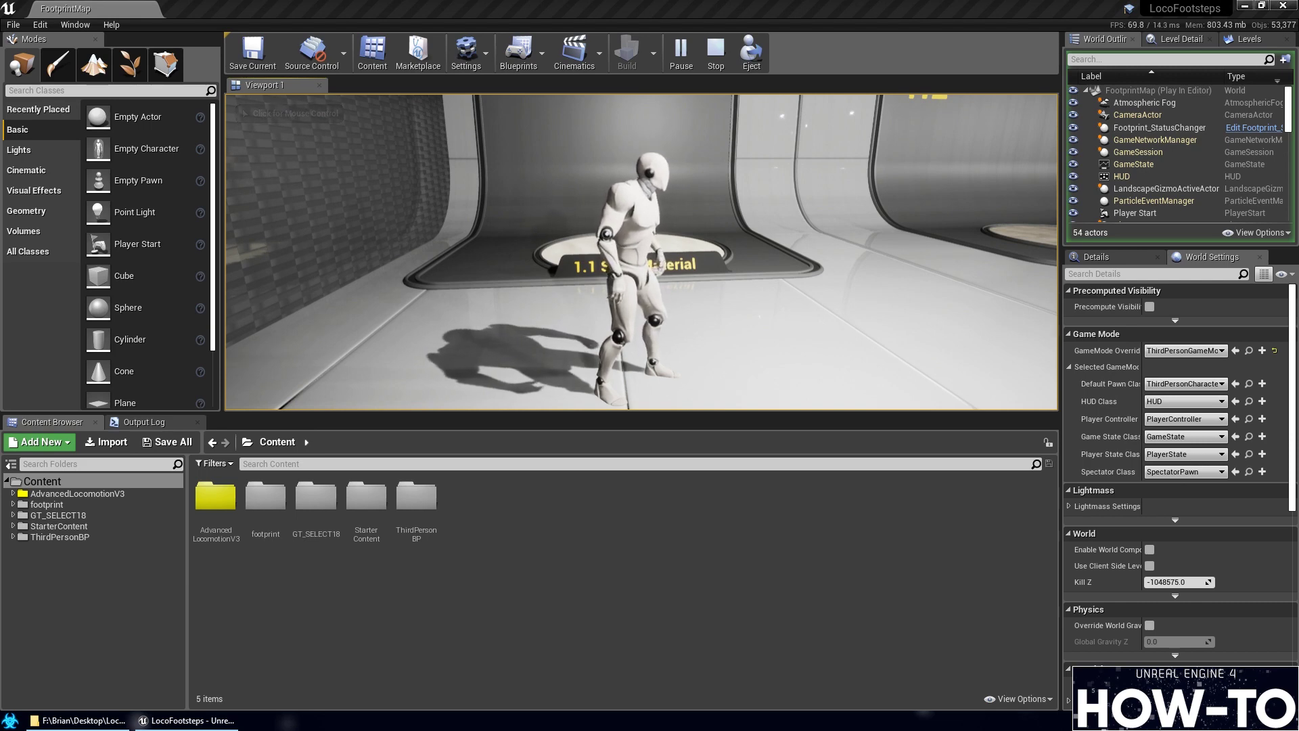
left_click(641, 252)
key("w")
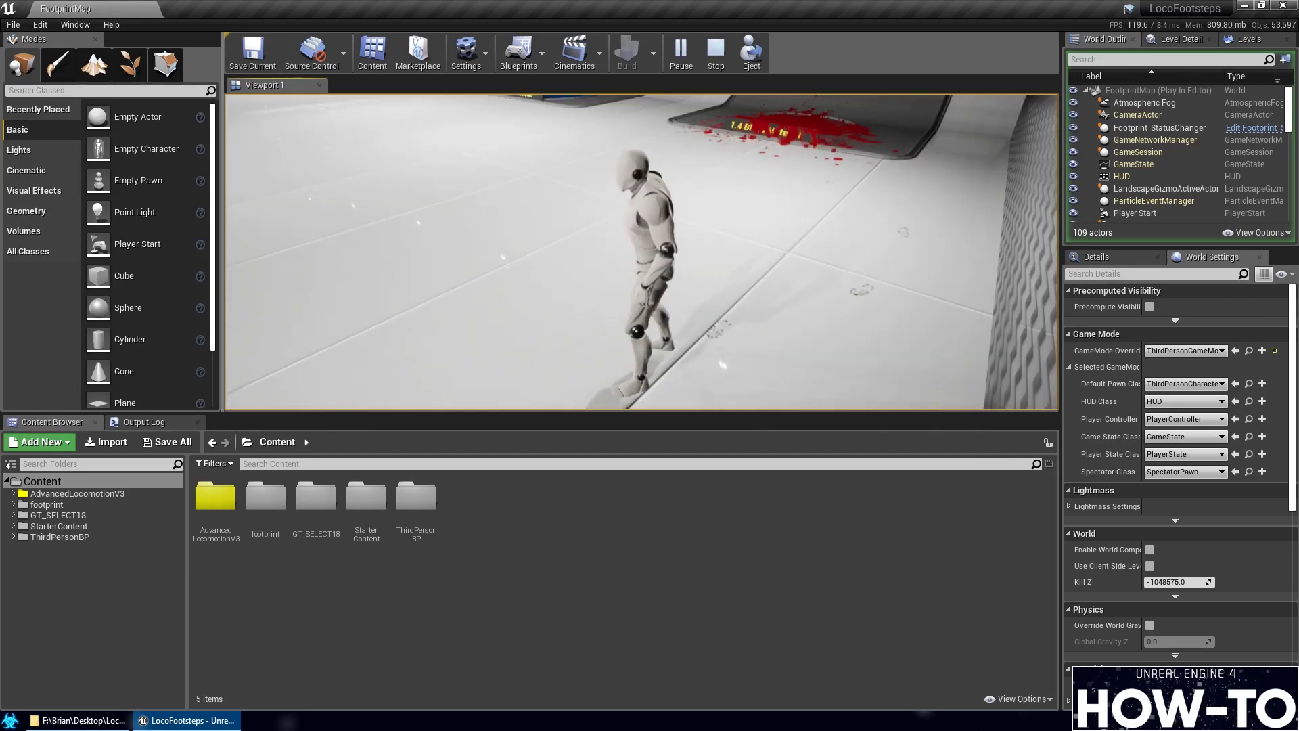
Walk the character around the 1.4 blood material pad and examine the footprints on the floor
key("alt+Tab")
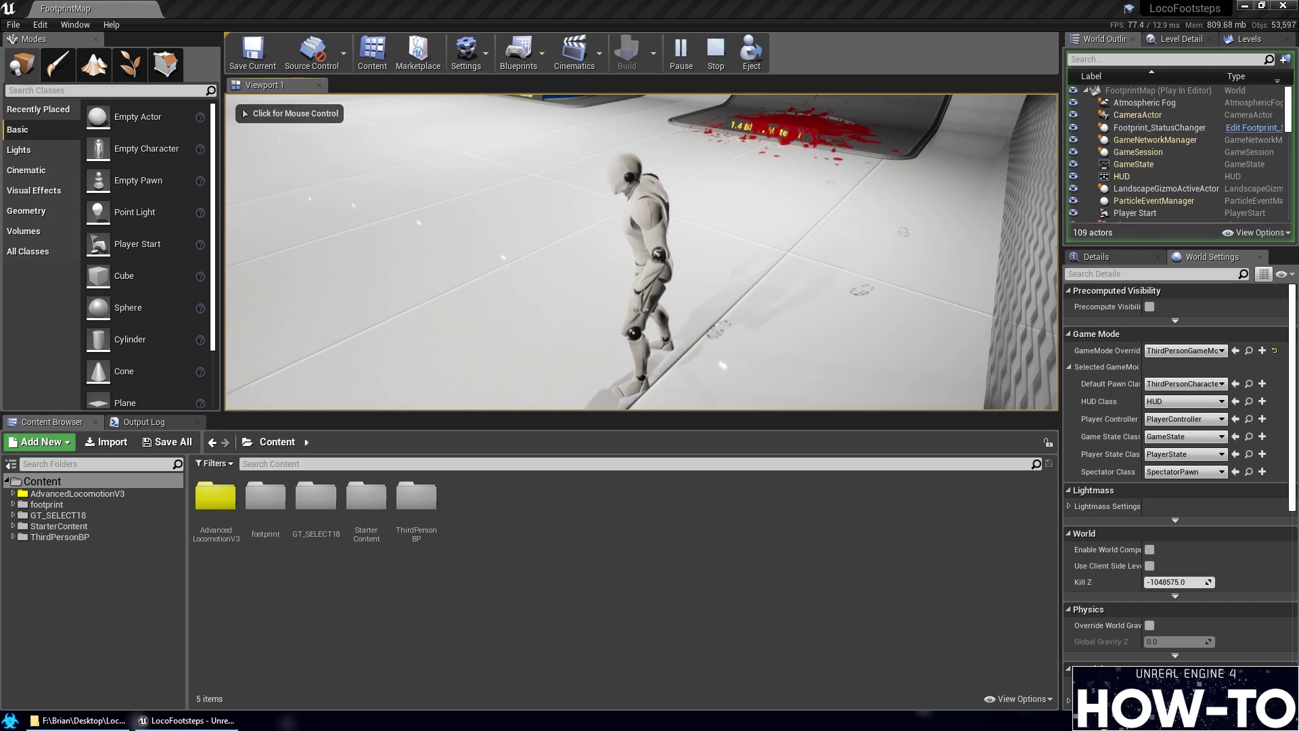
left_click(641, 251)
key("w")
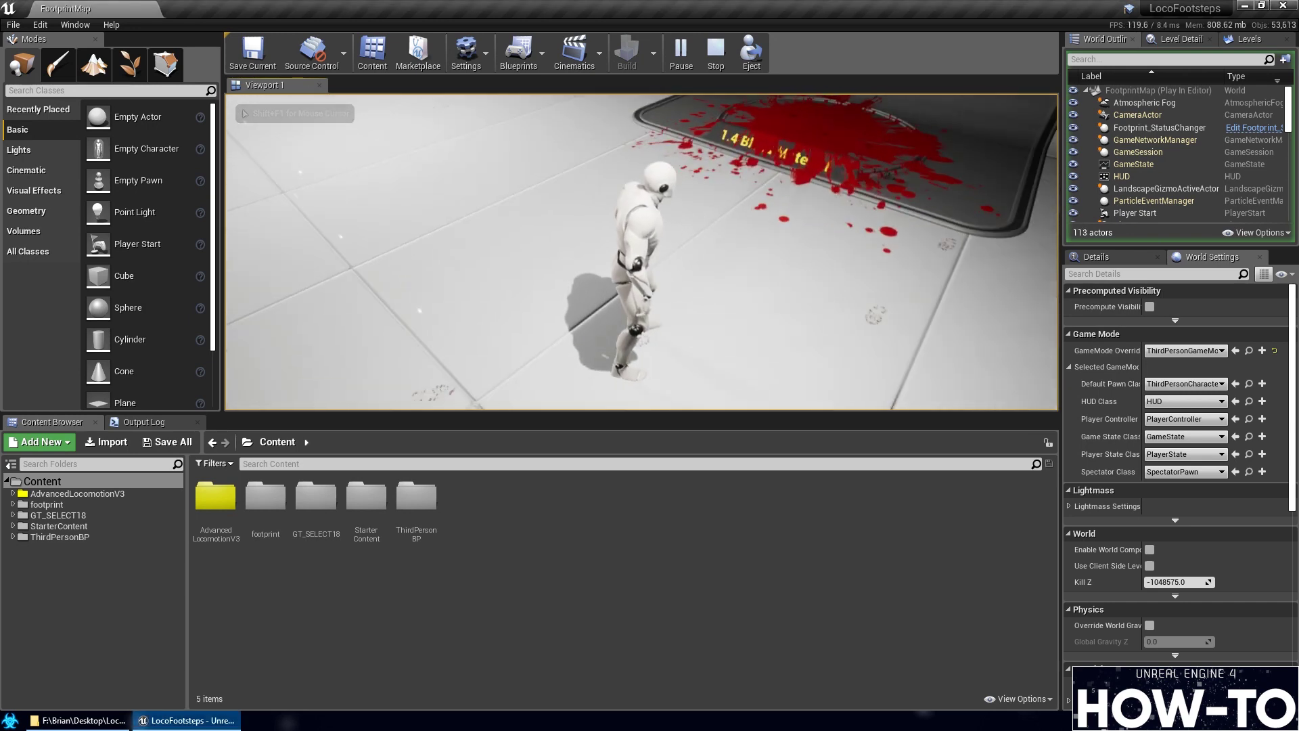
key("alt+Tab")
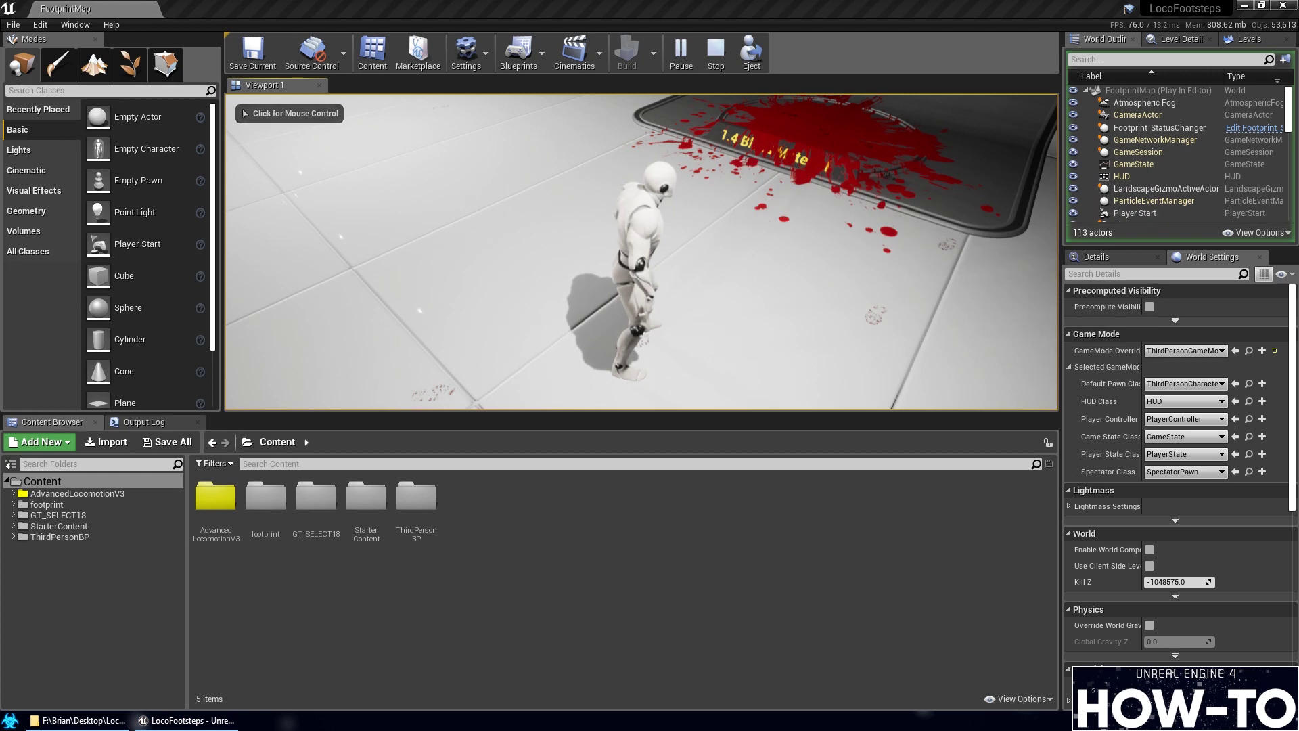
left_click(339, 298)
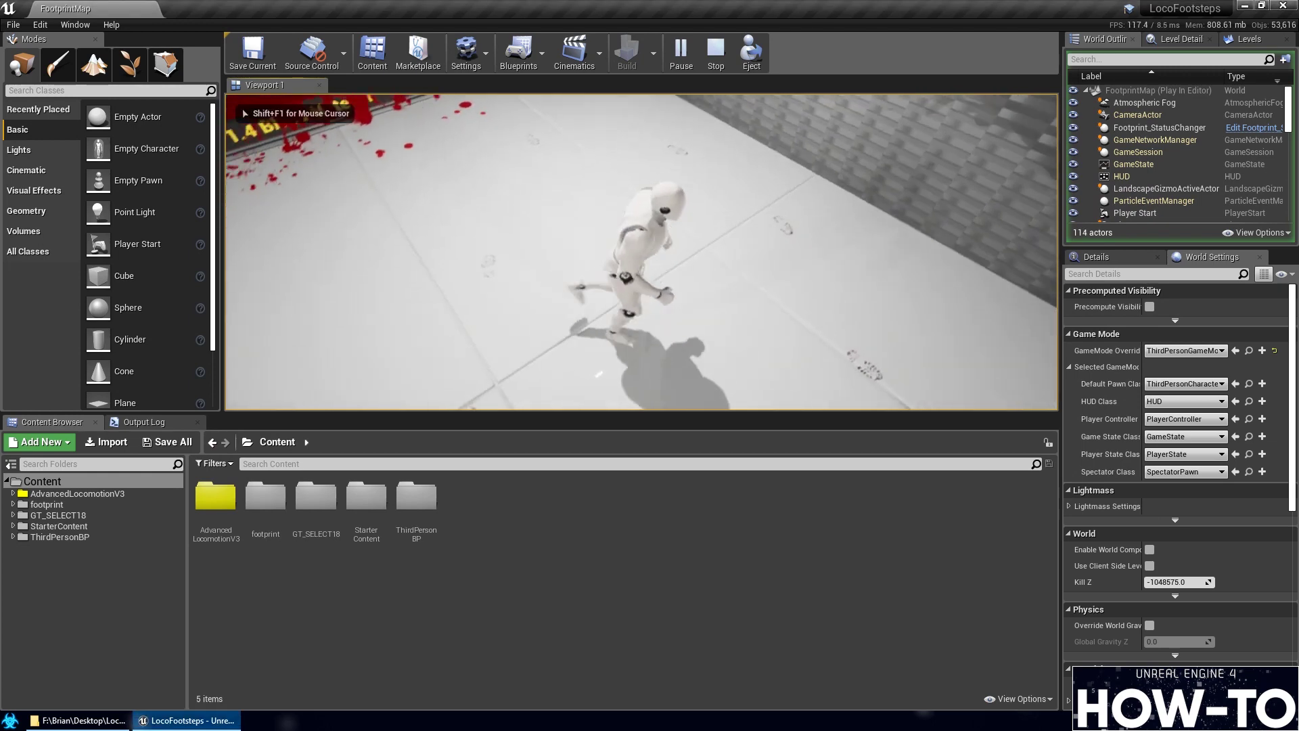
key("w")
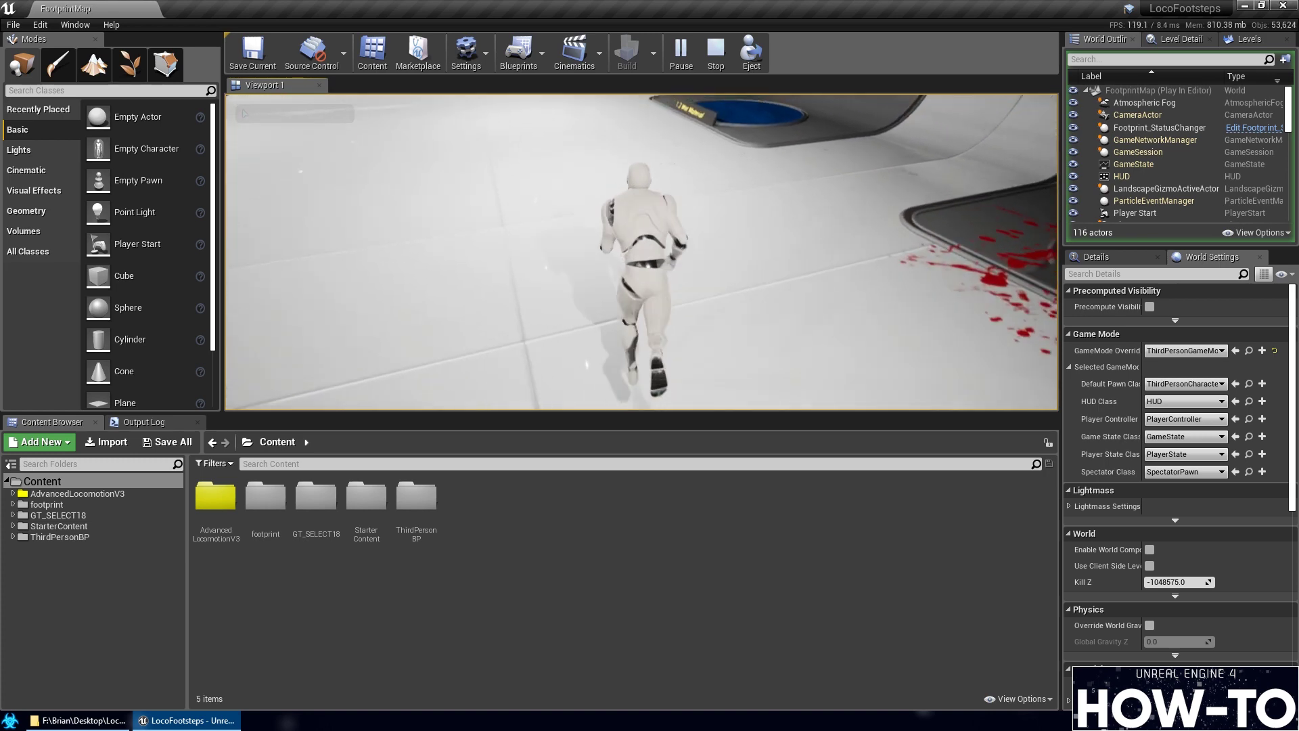
Walk the character over the mud and sand material pads, and examine the shoe prints on and around them
key("s")
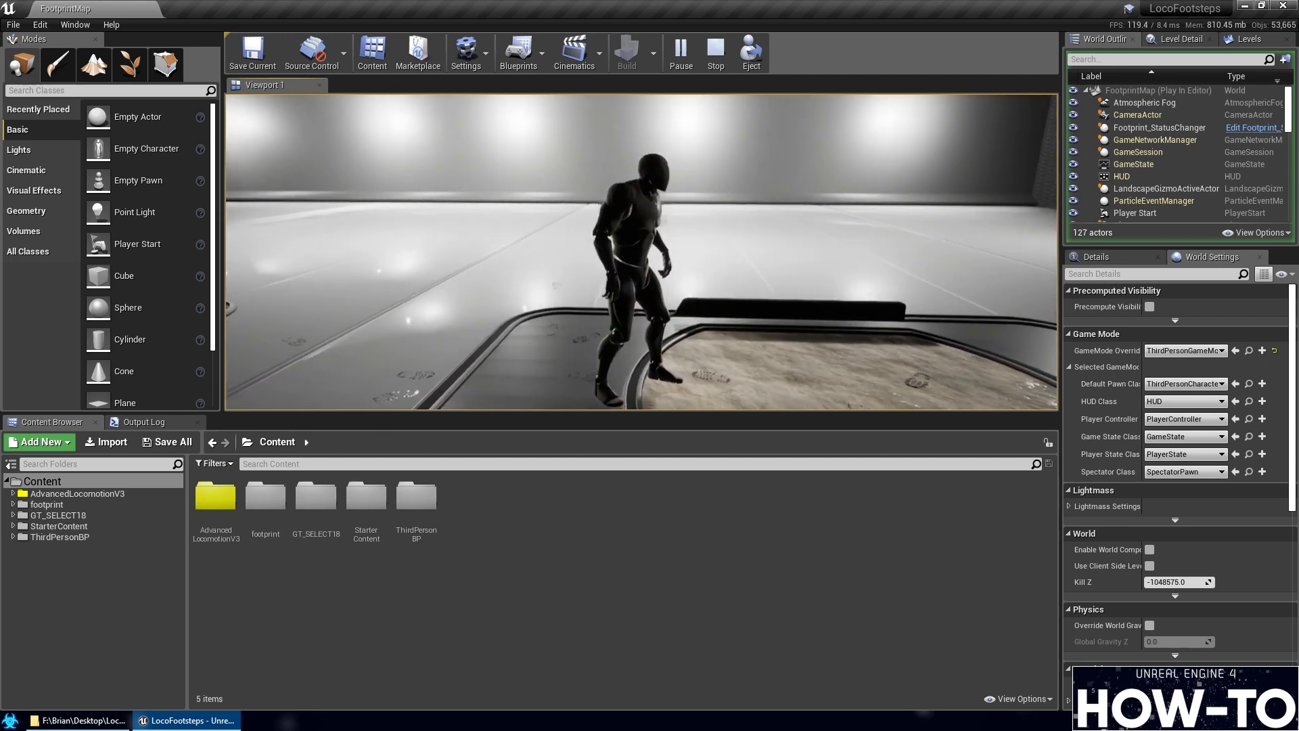
key("w")
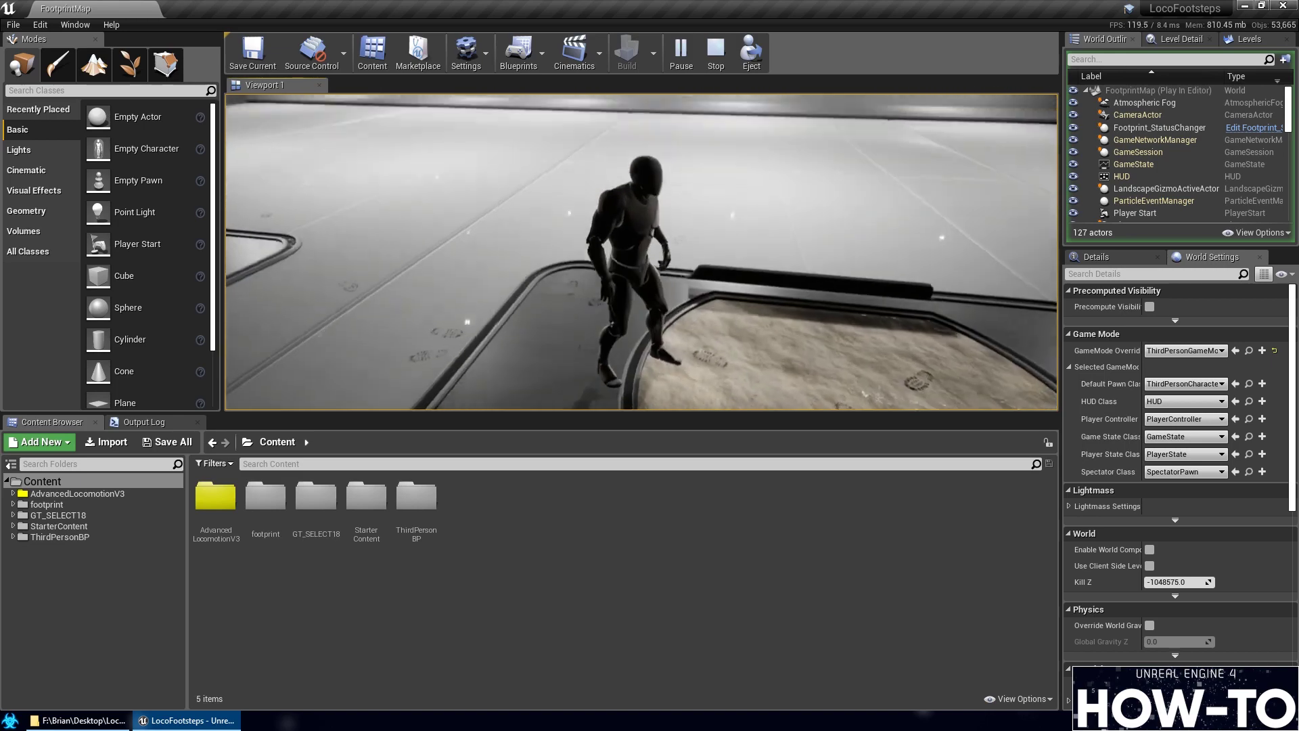
key("w")
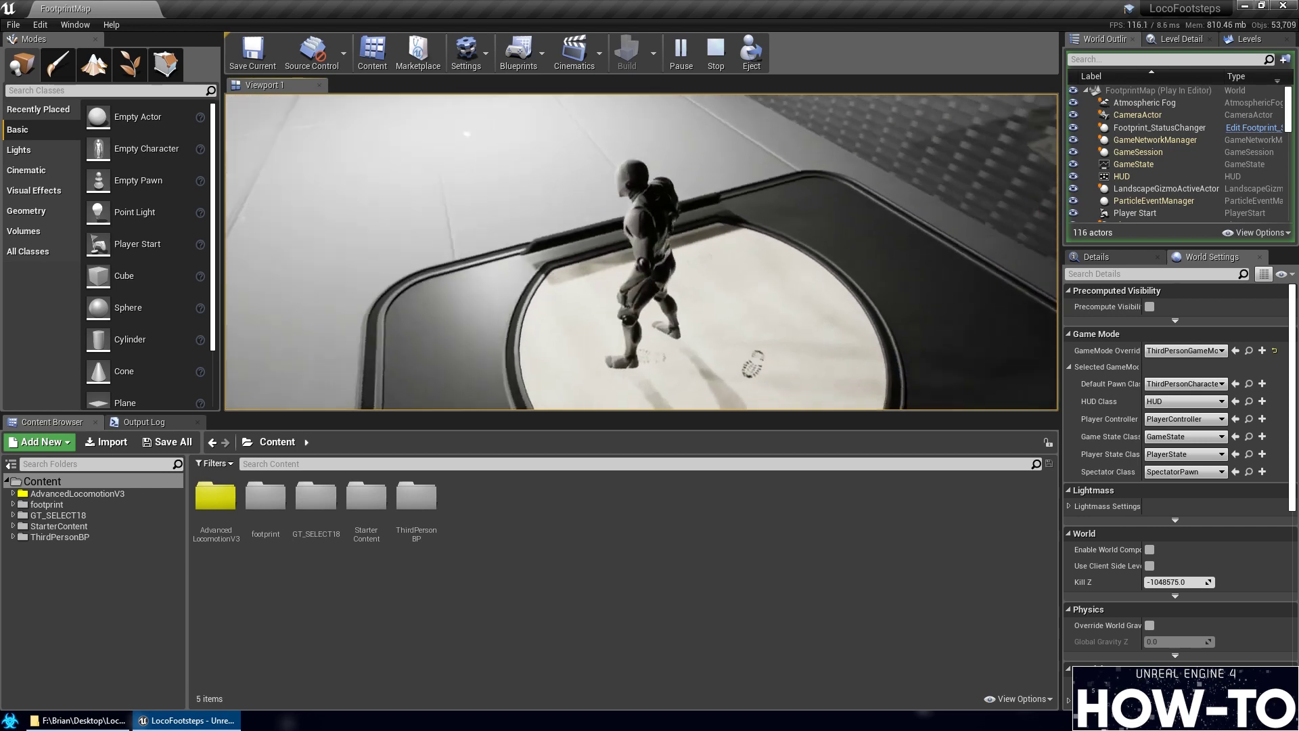
key("w")
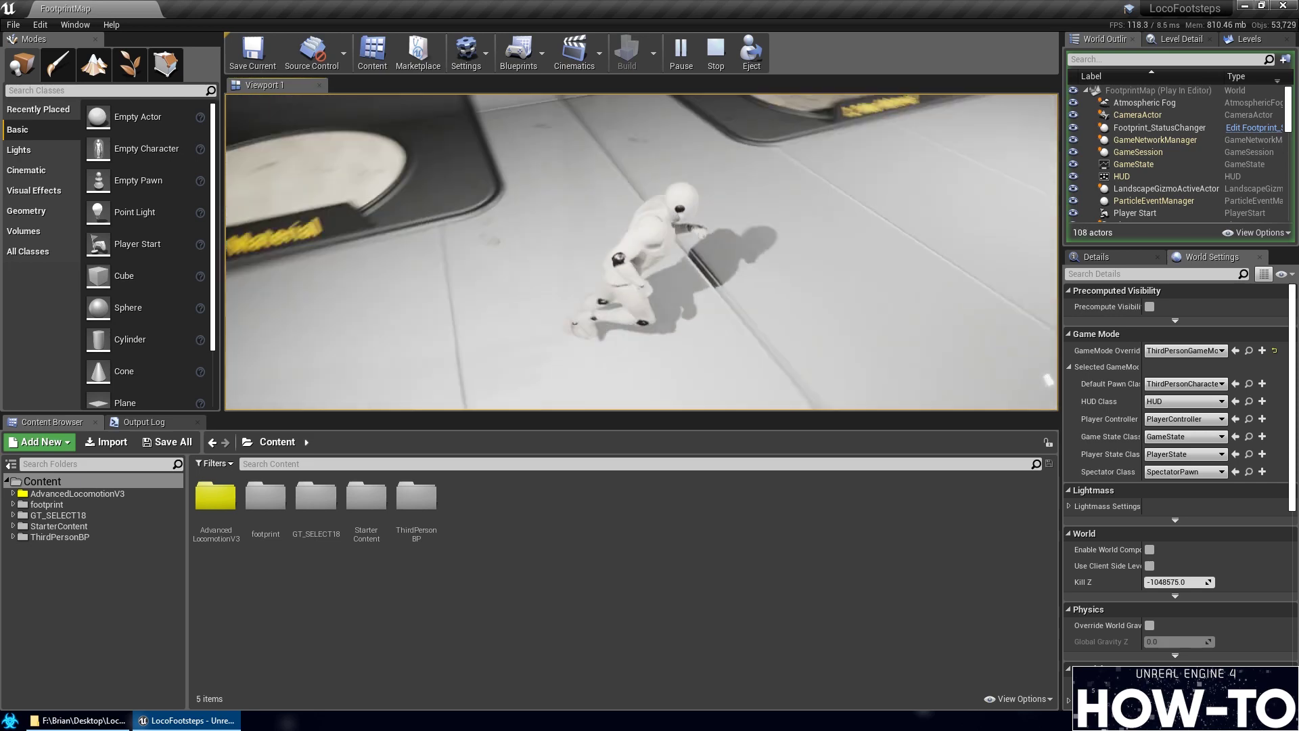
key("s")
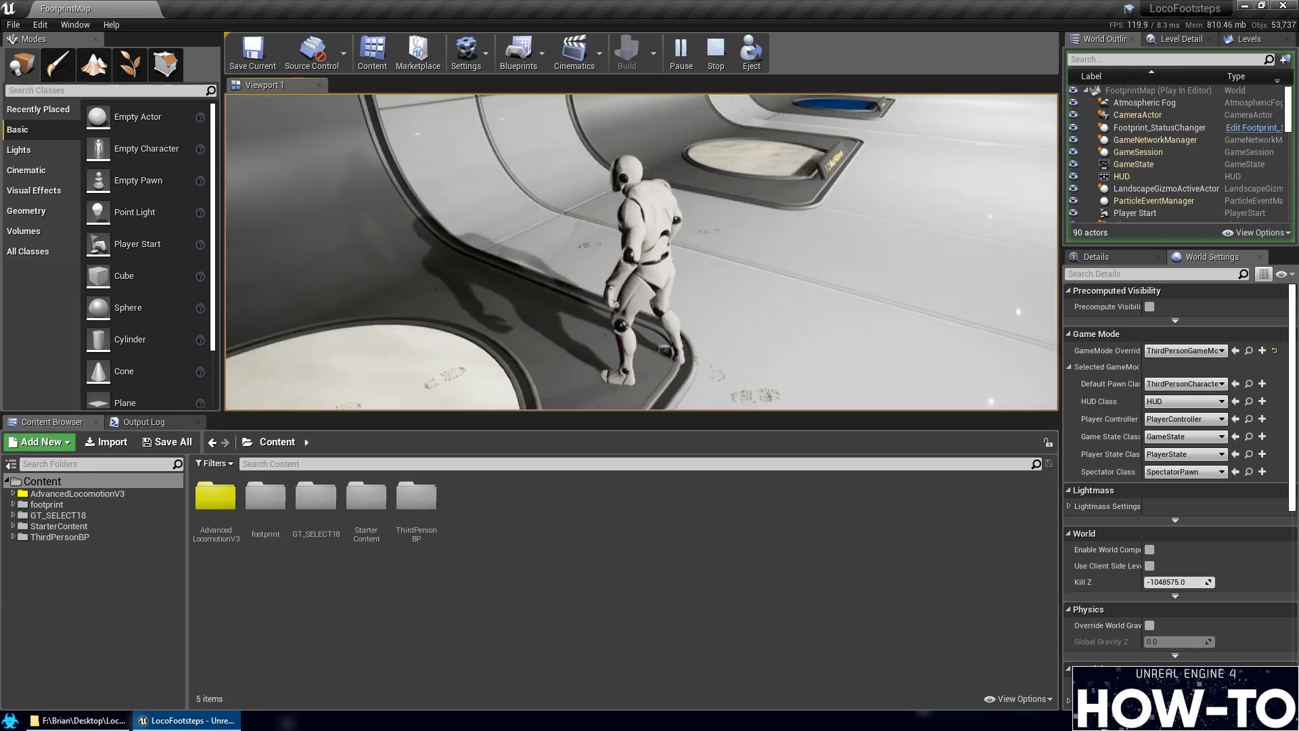
key("w")
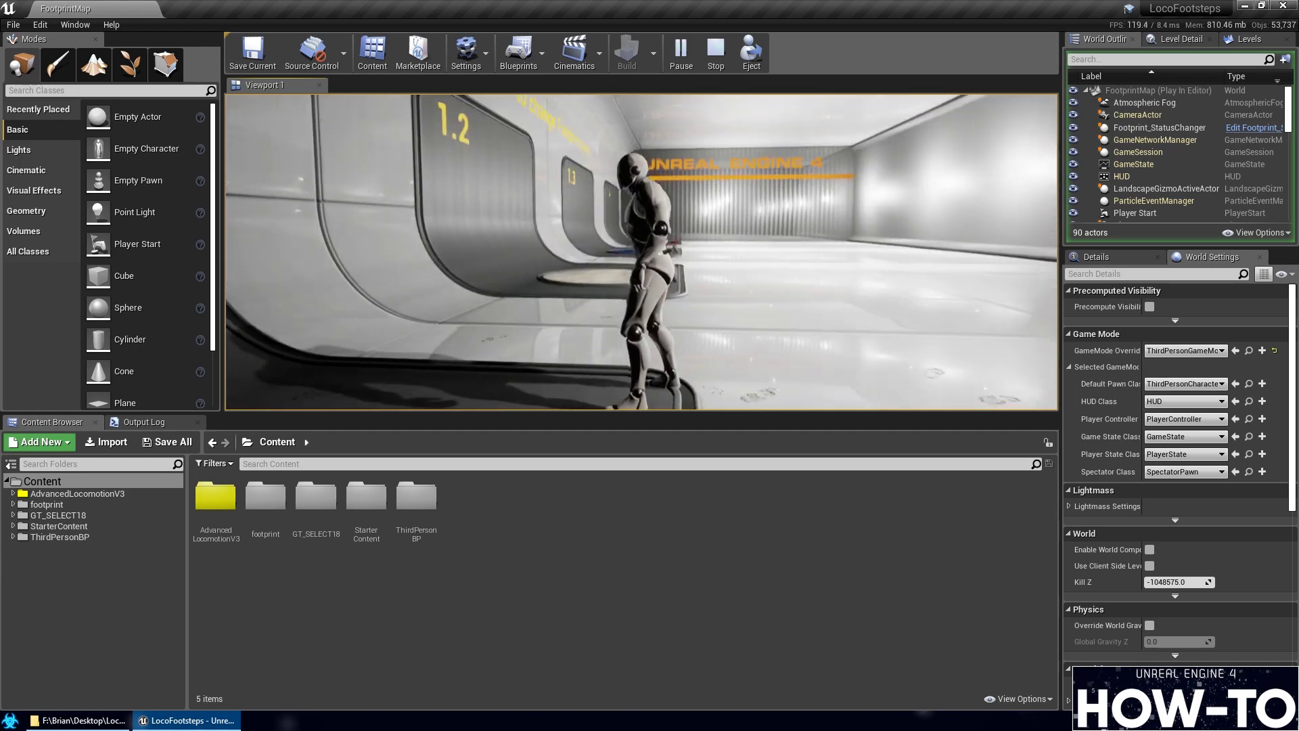
Walk the character around the 1.1 sand material pad and examine the footprints left on the pad and the floor beside it
key("w")
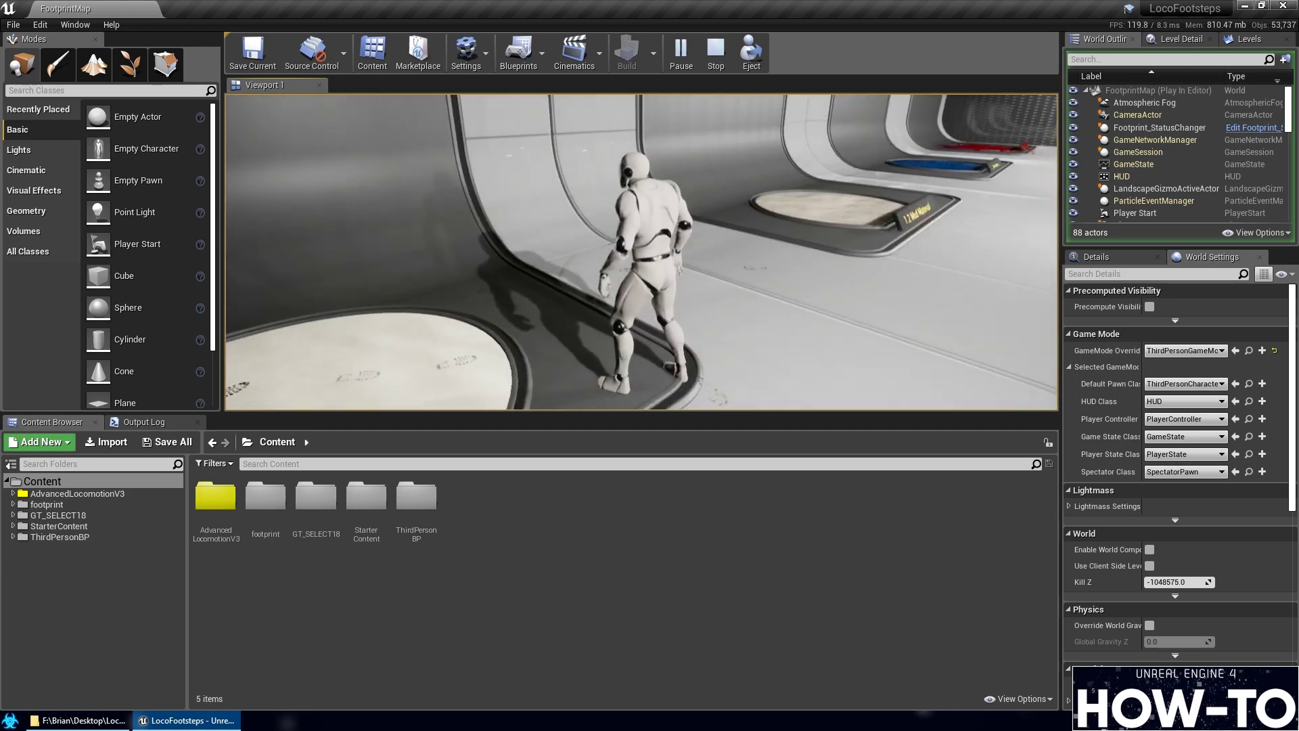
key("w")
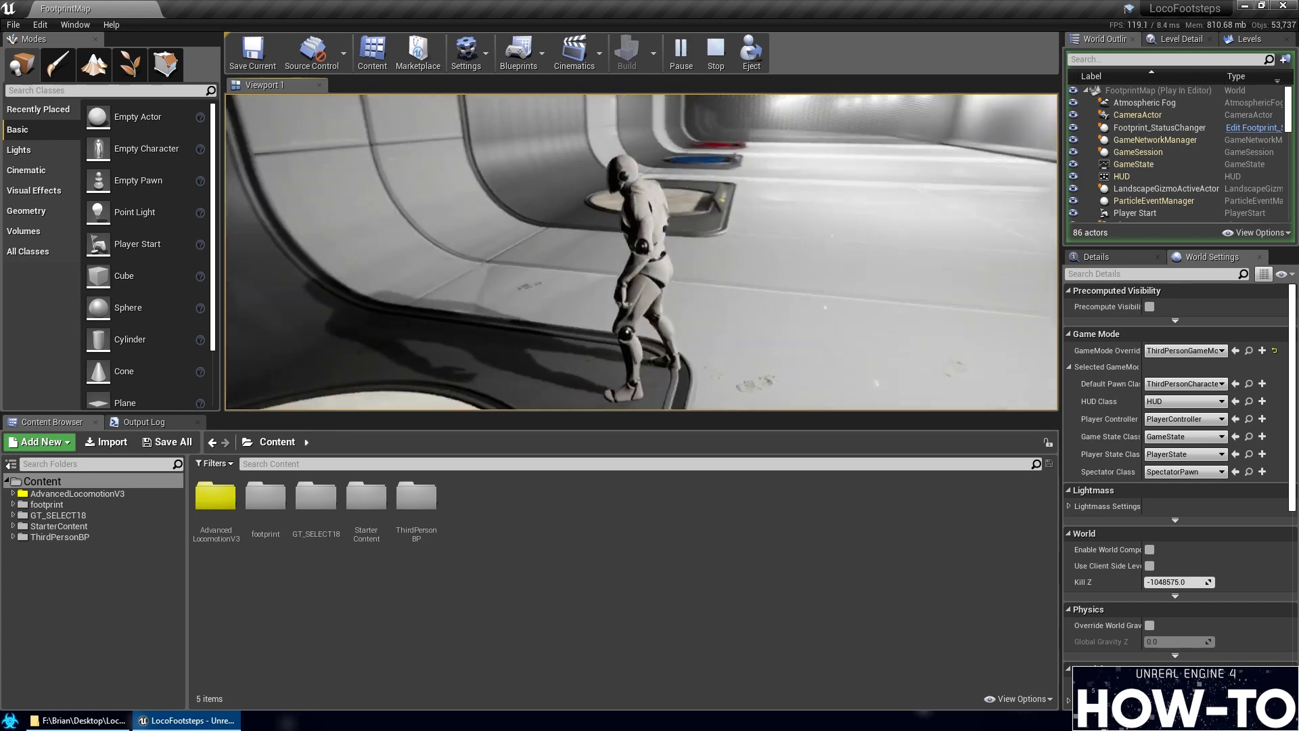
key("w")
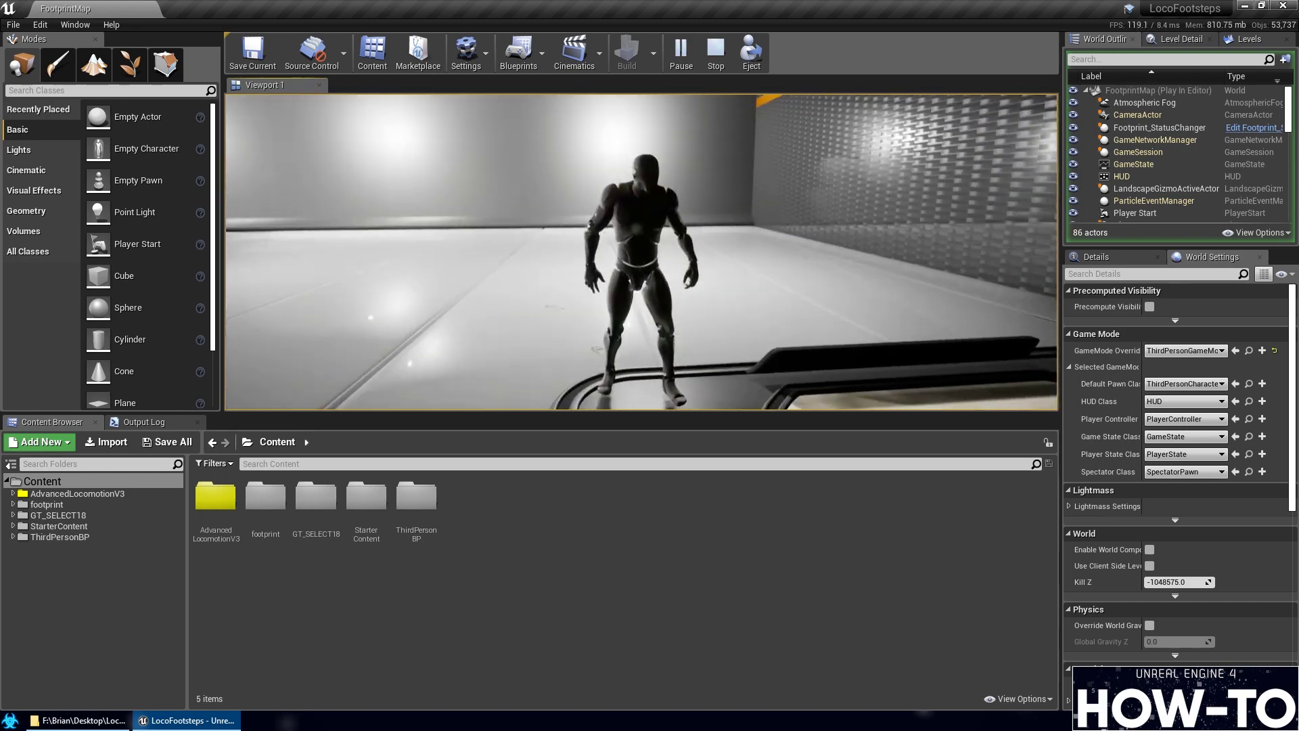
key("w")
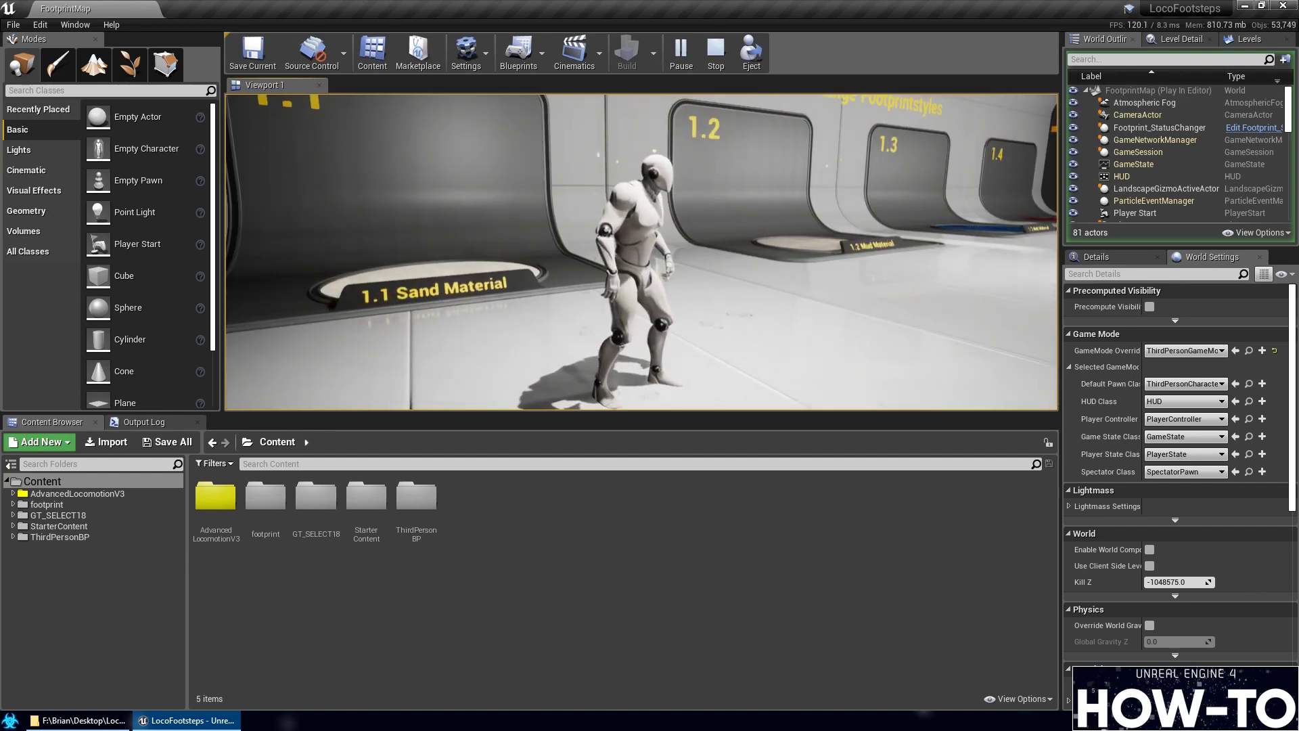
Show the contents of the AdvancedLocomotionV3 folder and stop the play session of the FootprintMap level
key("shift+F1")
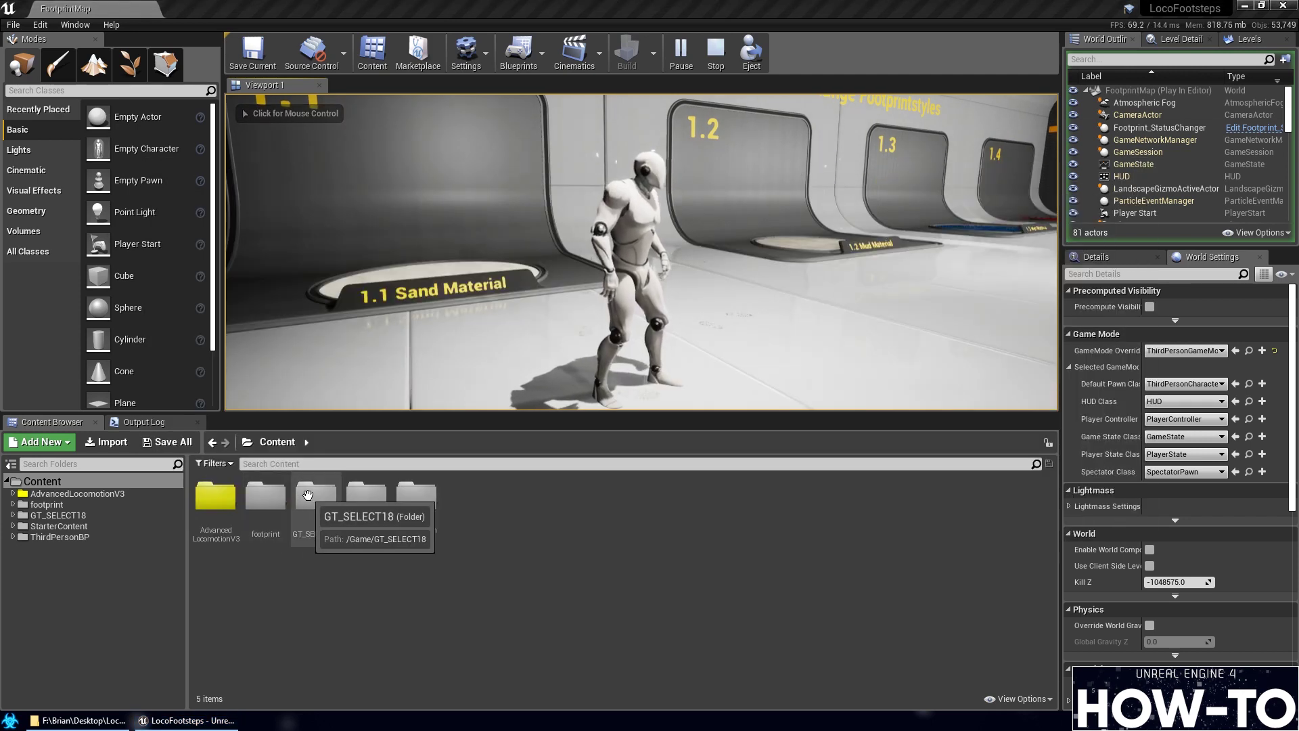
left_click(315, 496)
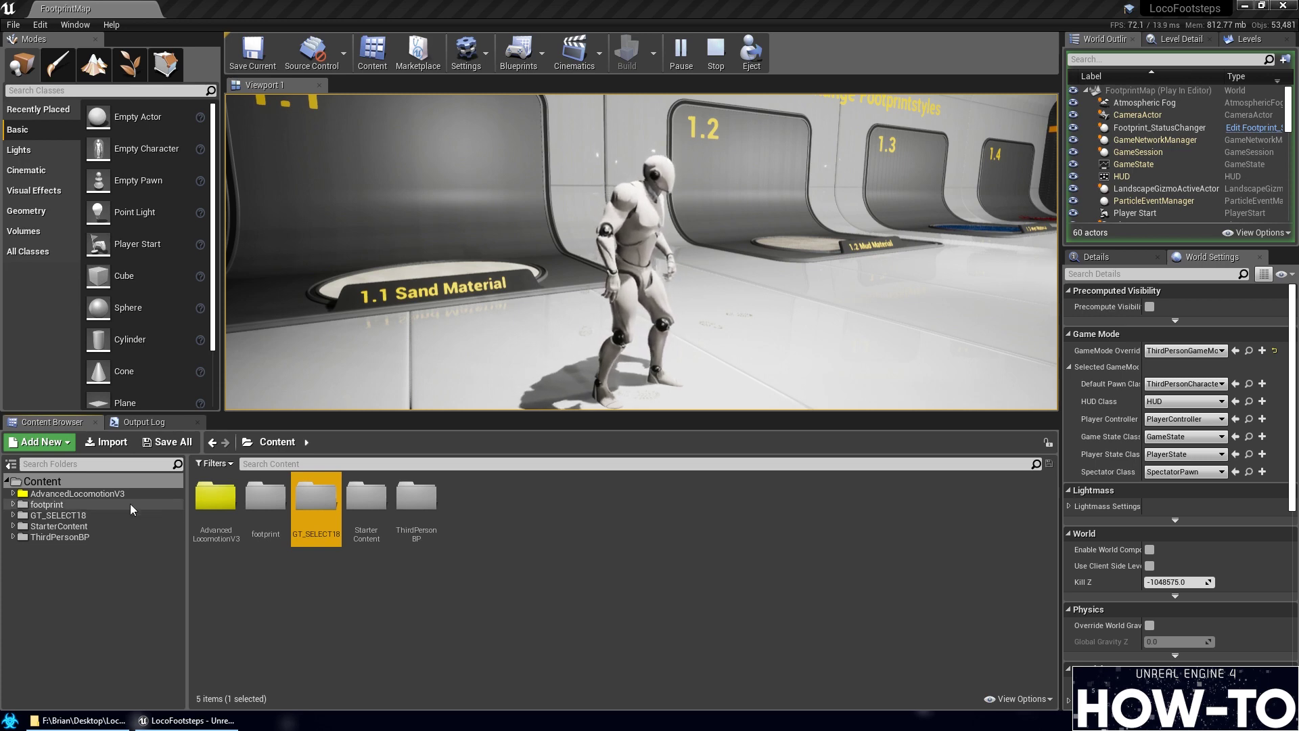
left_click(100, 494)
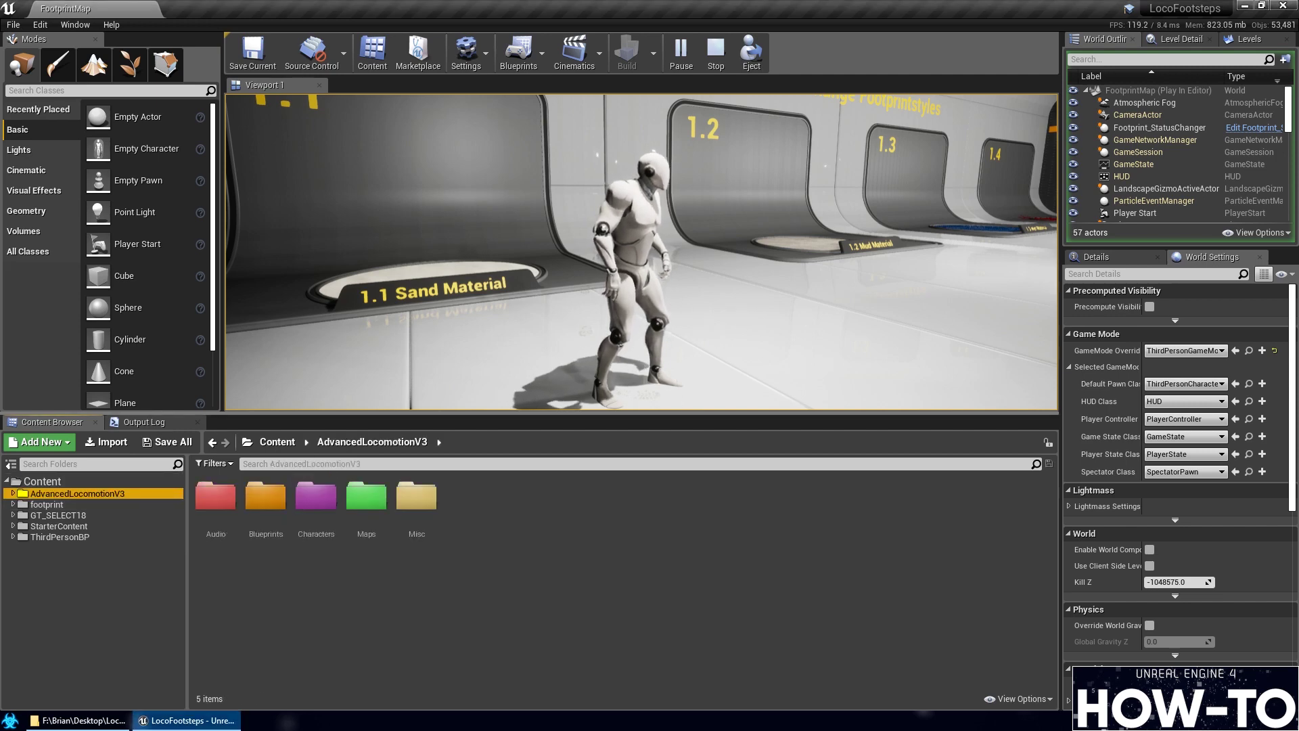
left_click(704, 350)
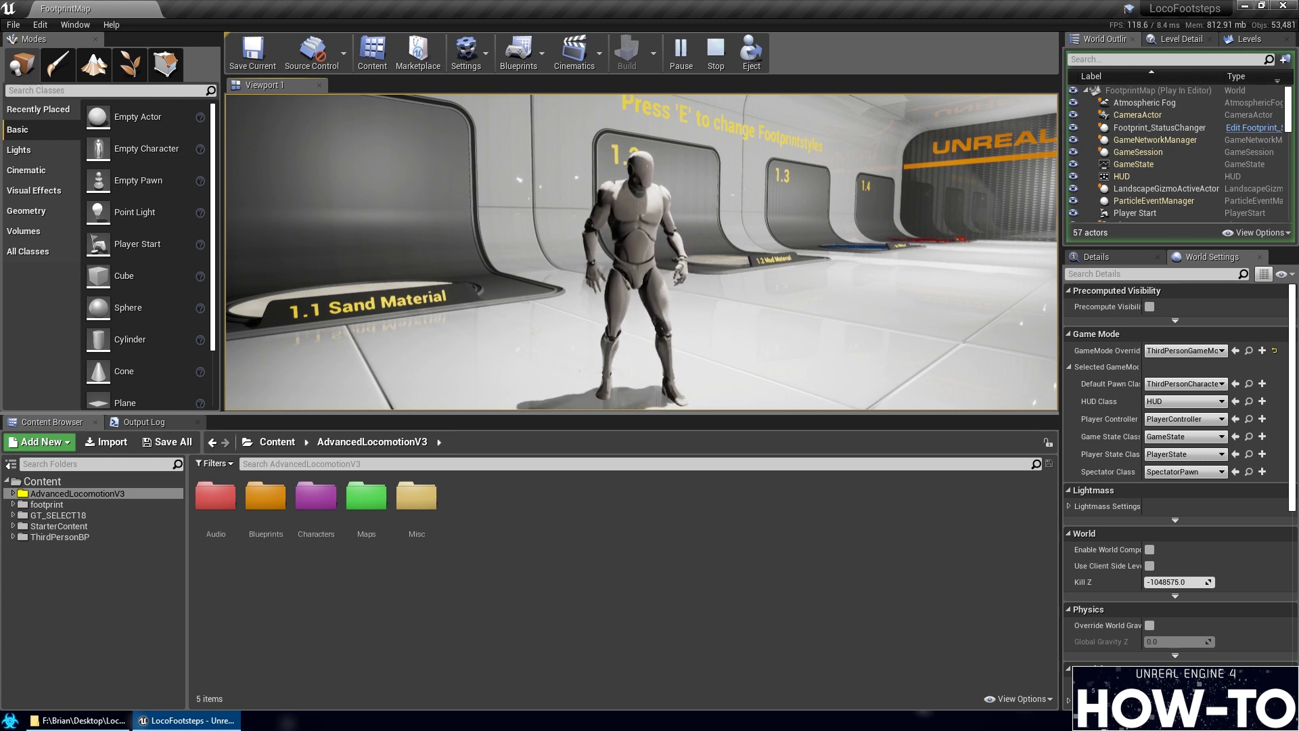
key("Escape")
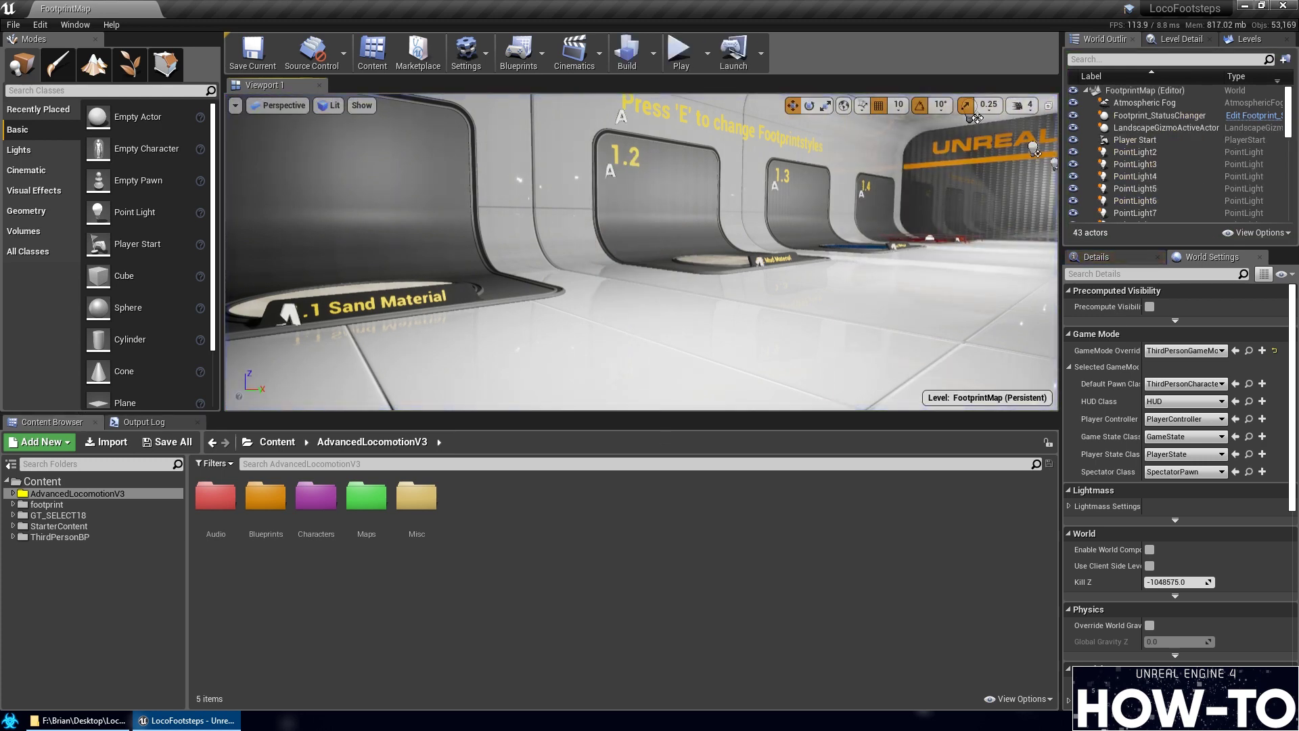
Expand the AdvancedLocomotionV3 folder down to Characters and open its Mannequin folder
double_click(82, 493)
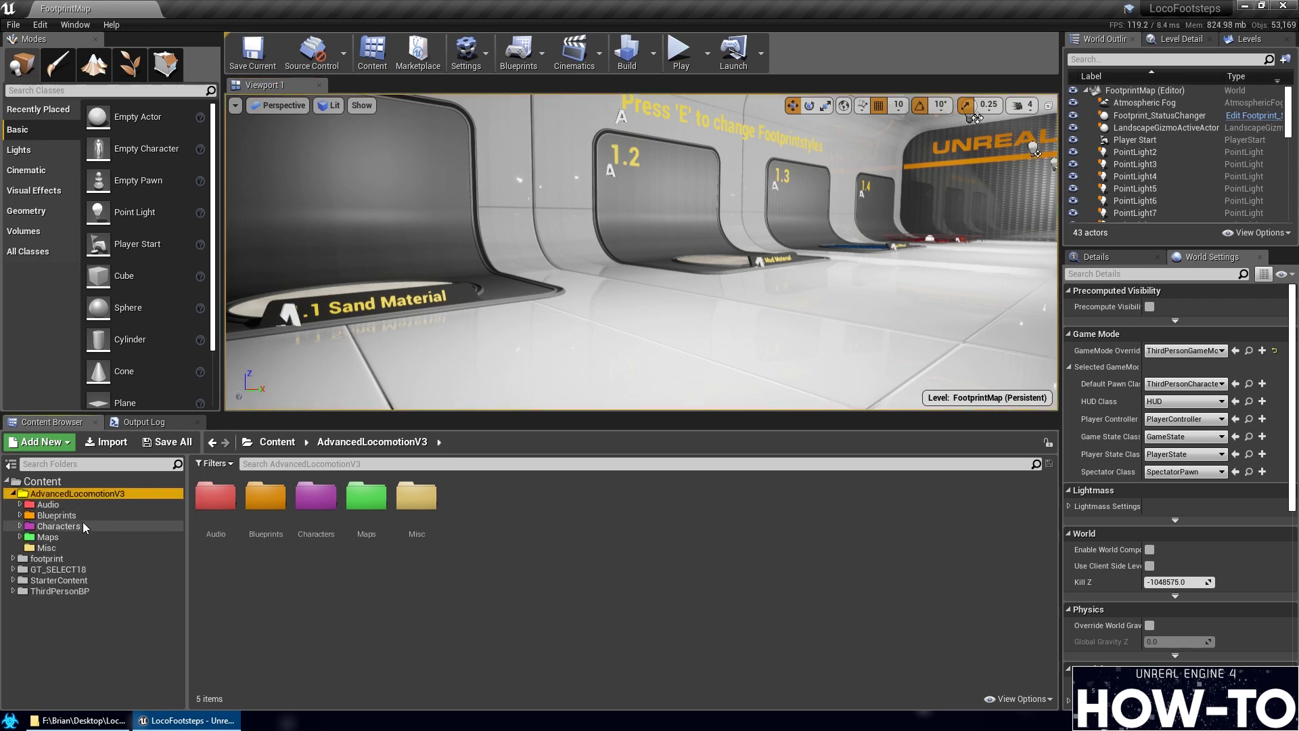
double_click(83, 524)
left_click(156, 538)
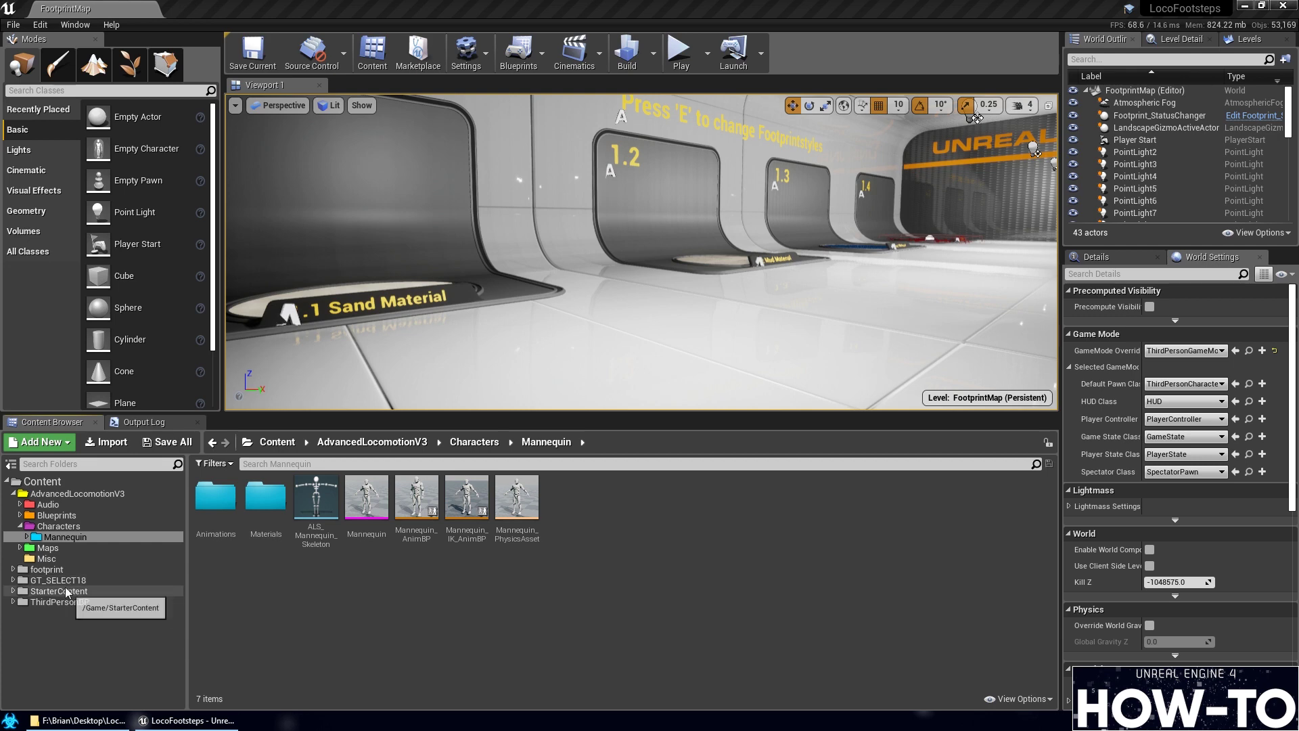
Look through the footprint folder's blueprints, materials and Textures subfolders, and return to the footprint folder
double_click(68, 570)
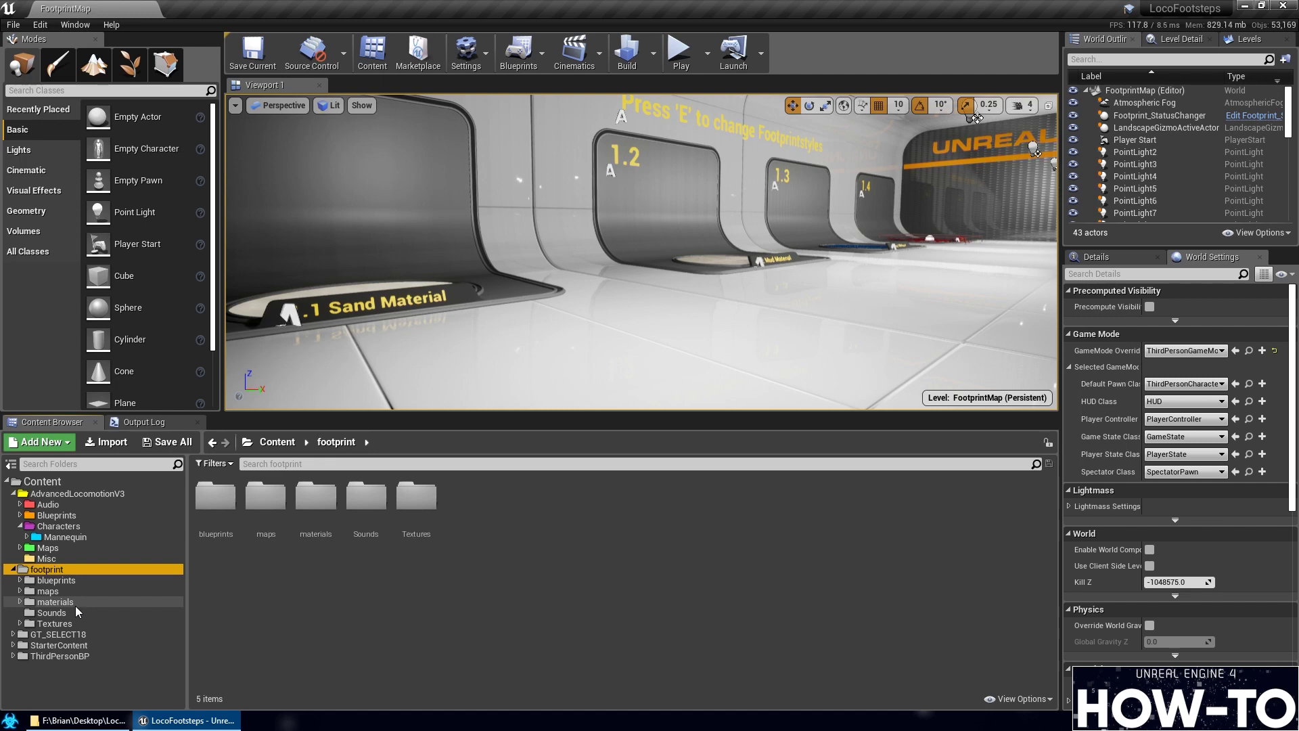
double_click(71, 581)
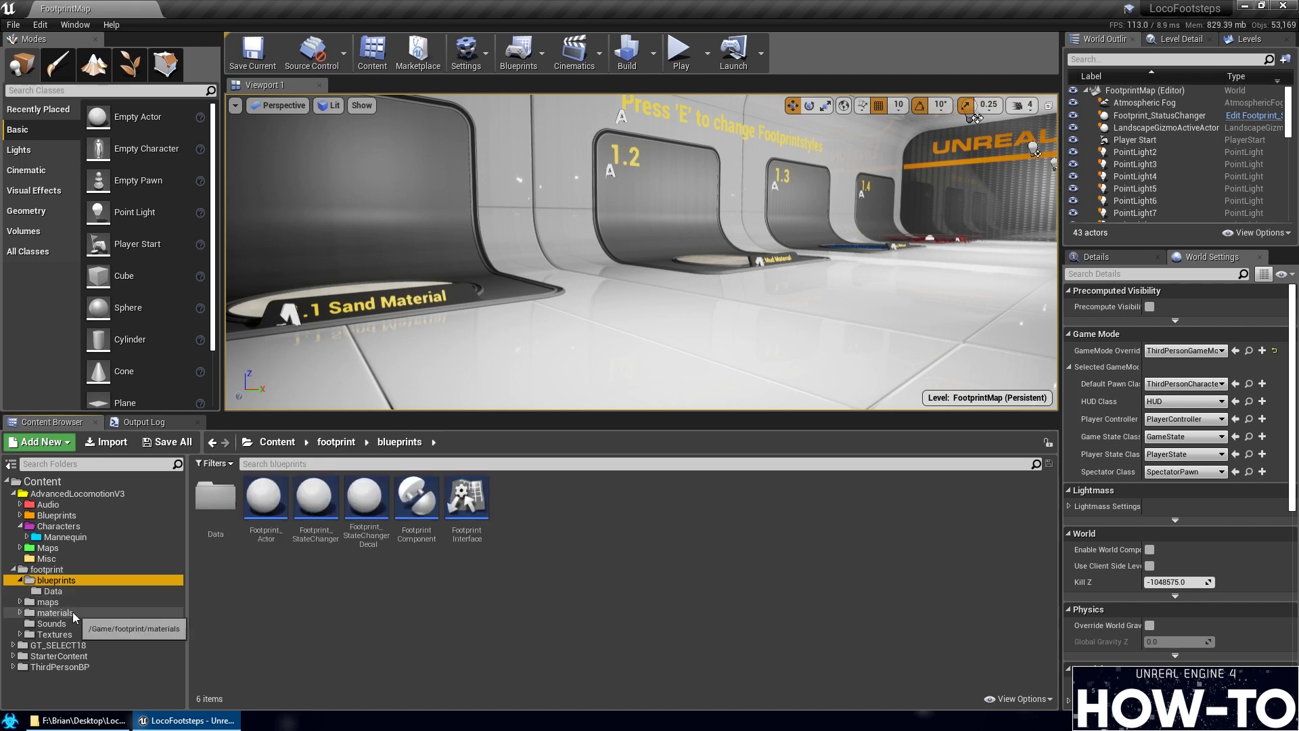
double_click(61, 632)
double_click(55, 613)
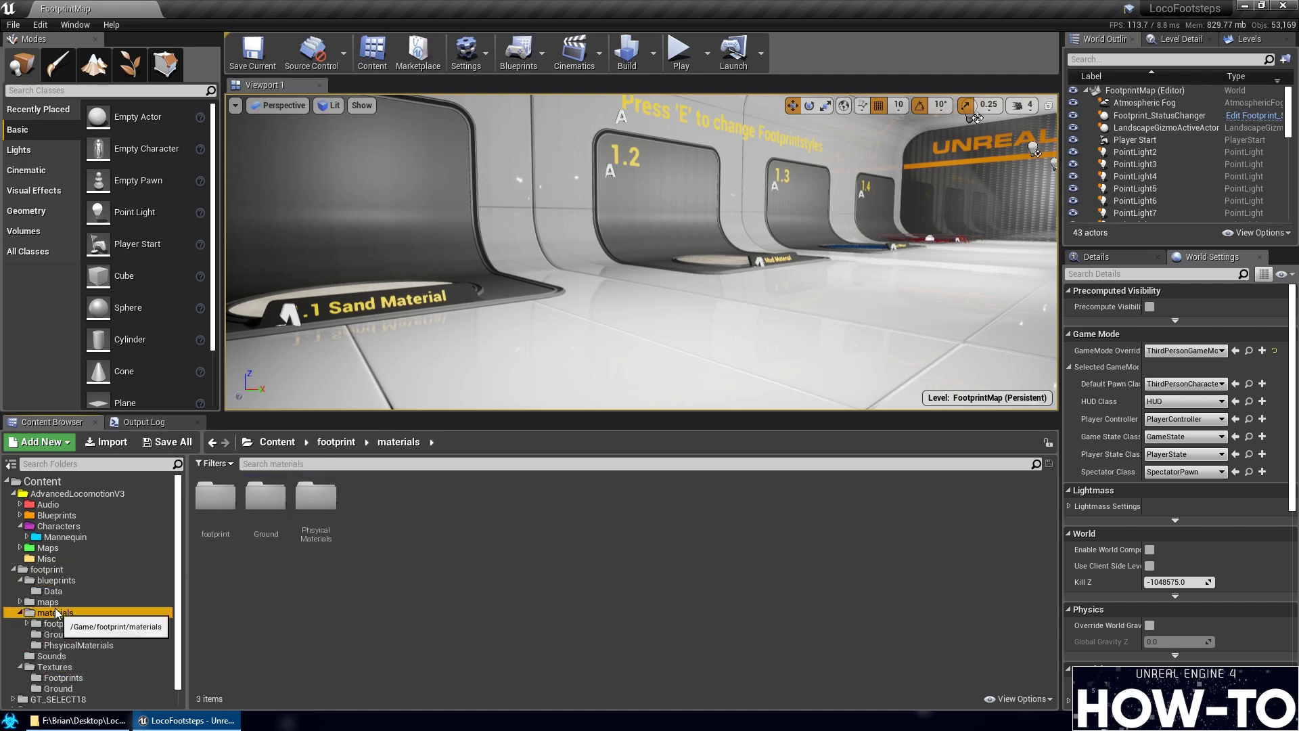
left_click(74, 601)
left_click(67, 581)
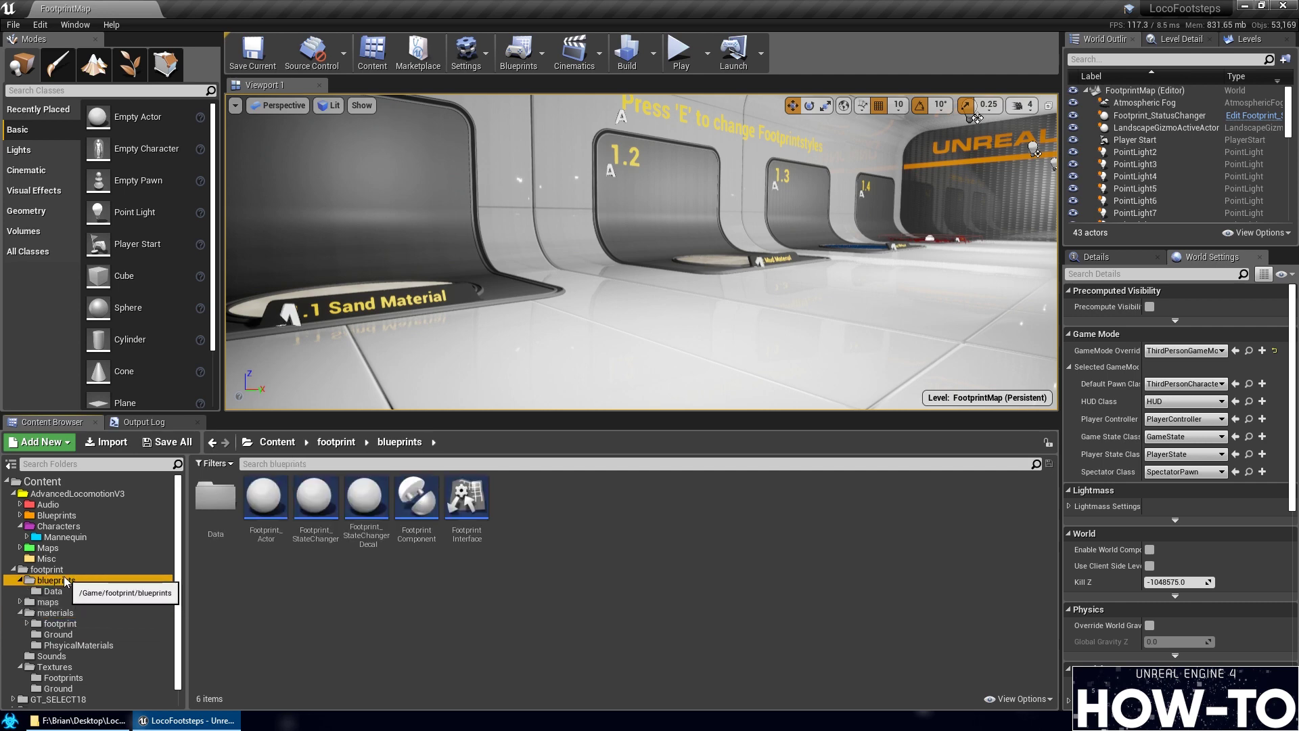
left_click(66, 569)
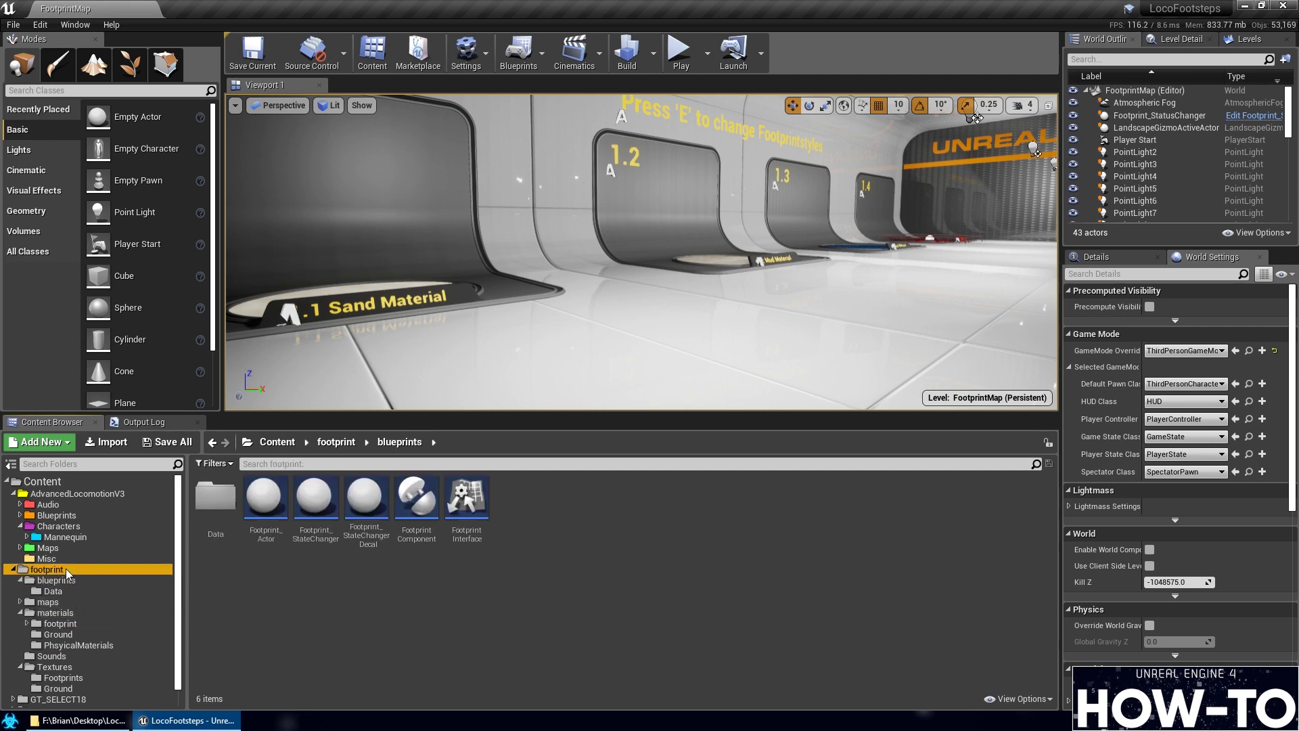
Filter the footprint folder's assets by the Skeleton animation type
left_click(232, 464)
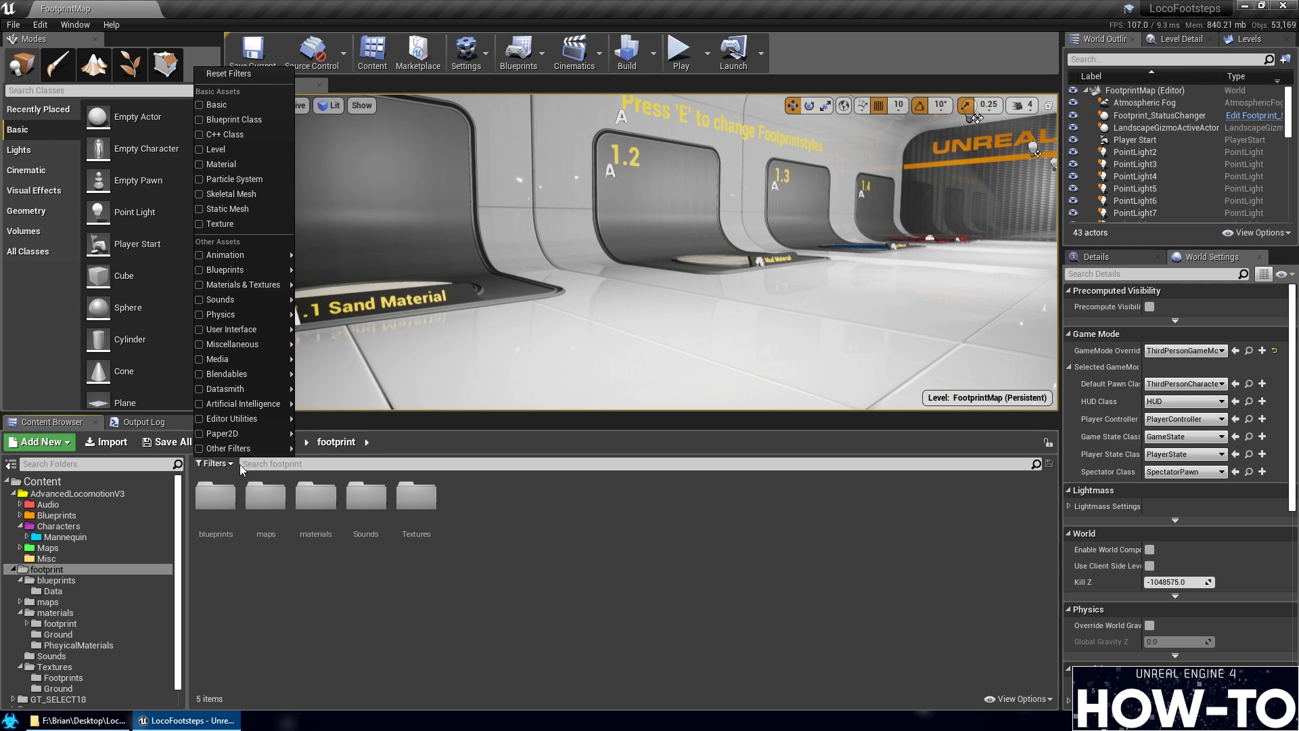
mouse_move(247, 266)
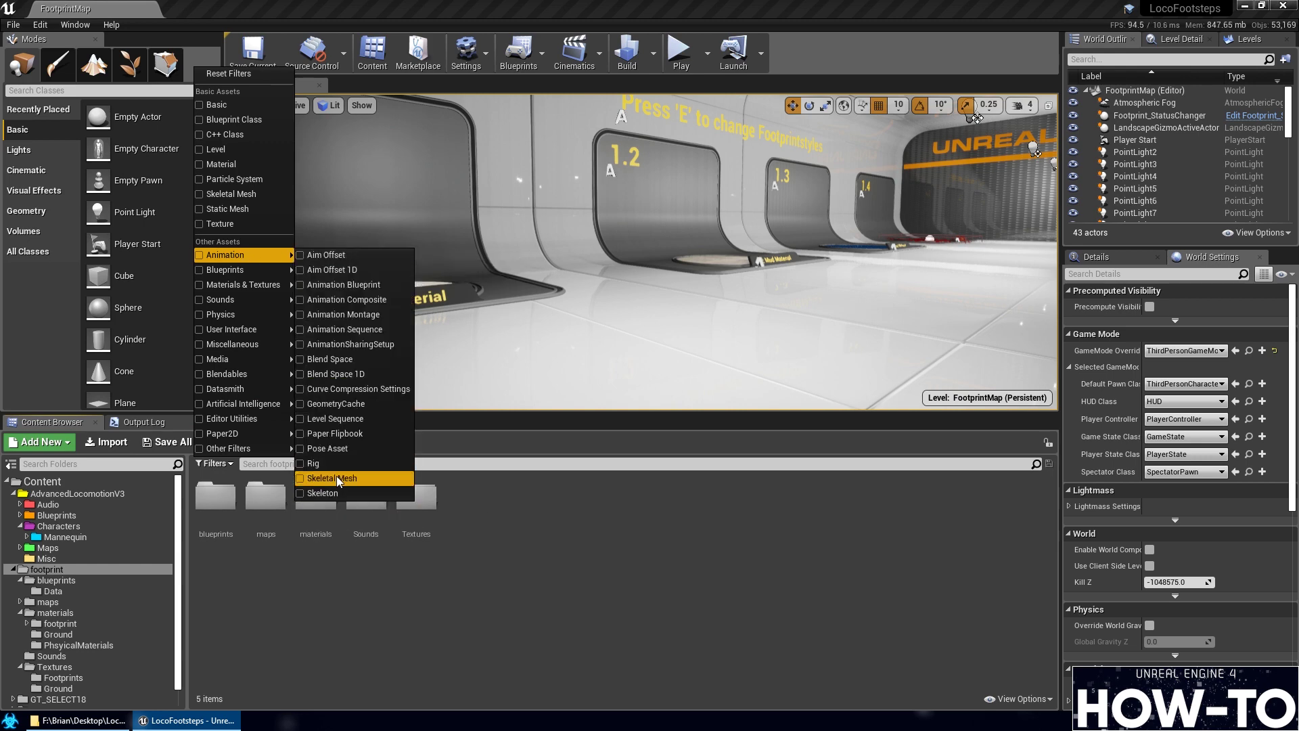
left_click(337, 490)
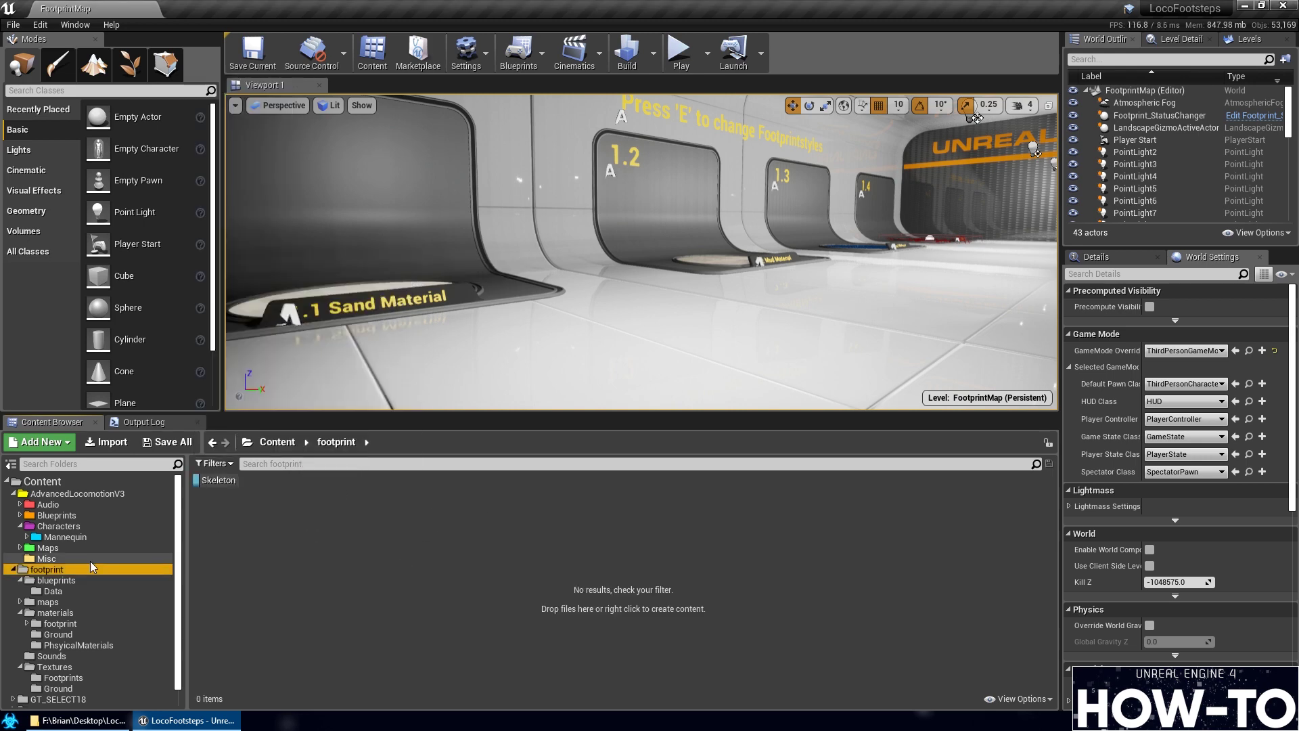
Collapse the footprint folder, open ThirdPersonBP/character/Mesh to locate its skeleton, and turn off the Skeleton filter
left_click(15, 570)
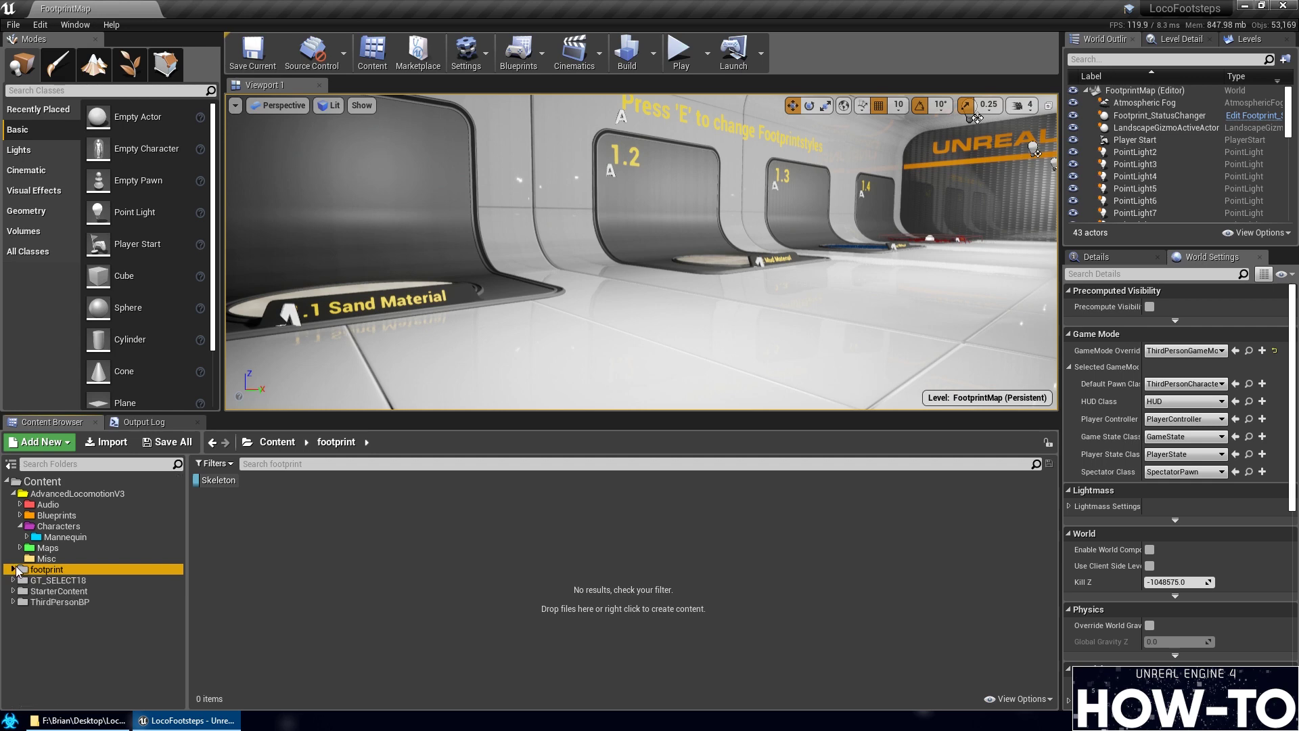
left_click(12, 602)
left_click(56, 633)
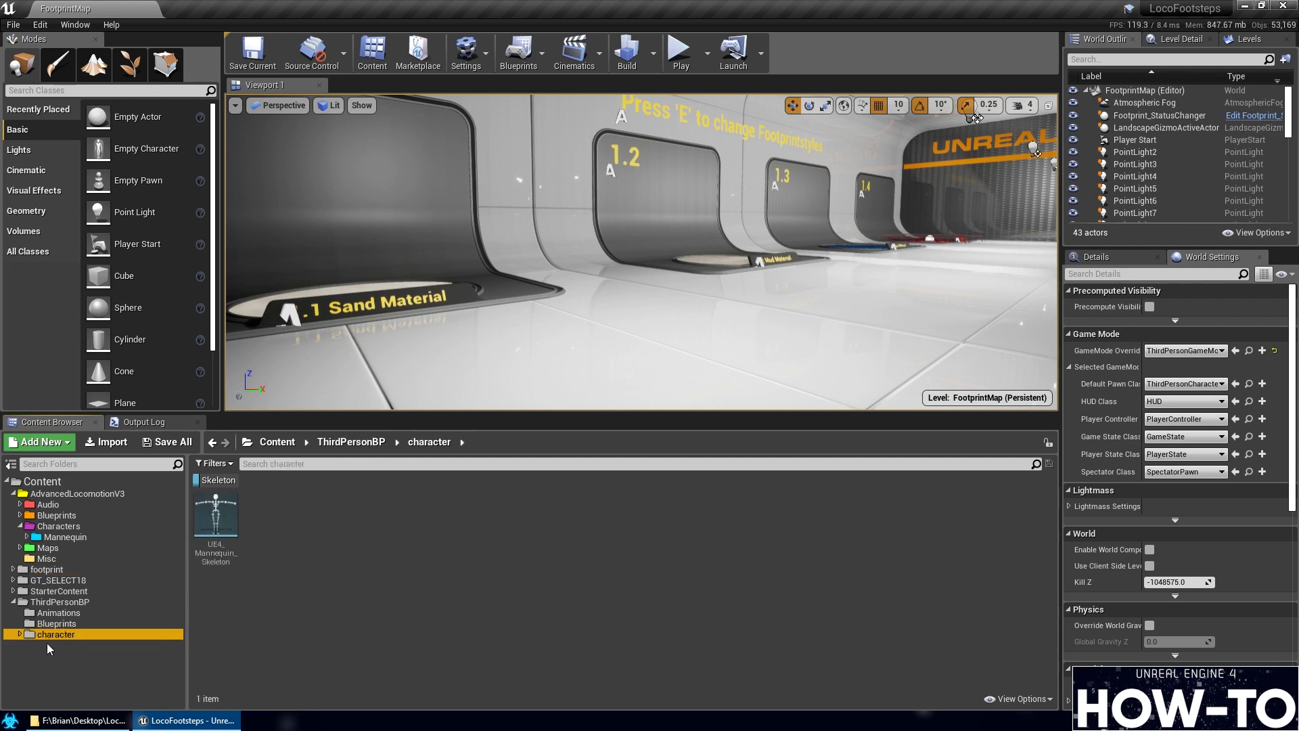
double_click(51, 636)
left_click(68, 655)
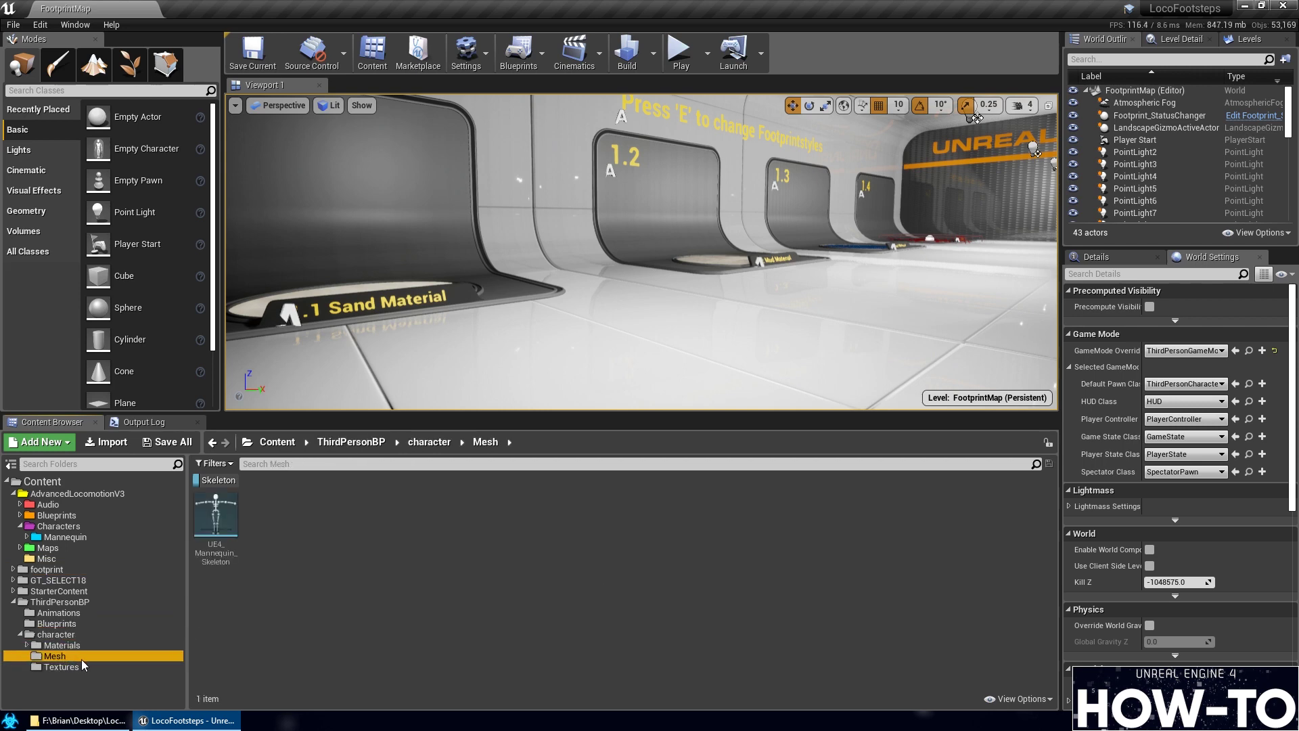
left_click(218, 480)
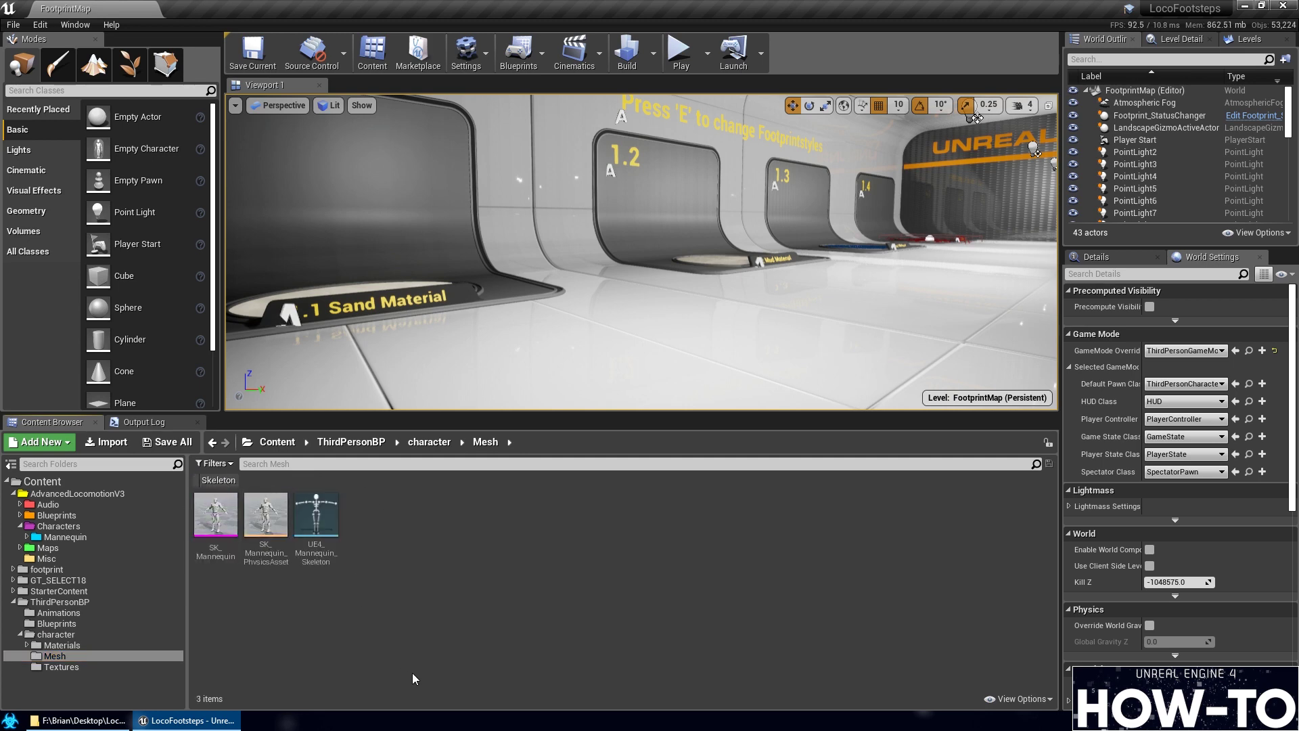
Open UE4_Mannequin_Skeleton and look through its bone hierarchy for the footprint sockets on the feet
double_click(316, 521)
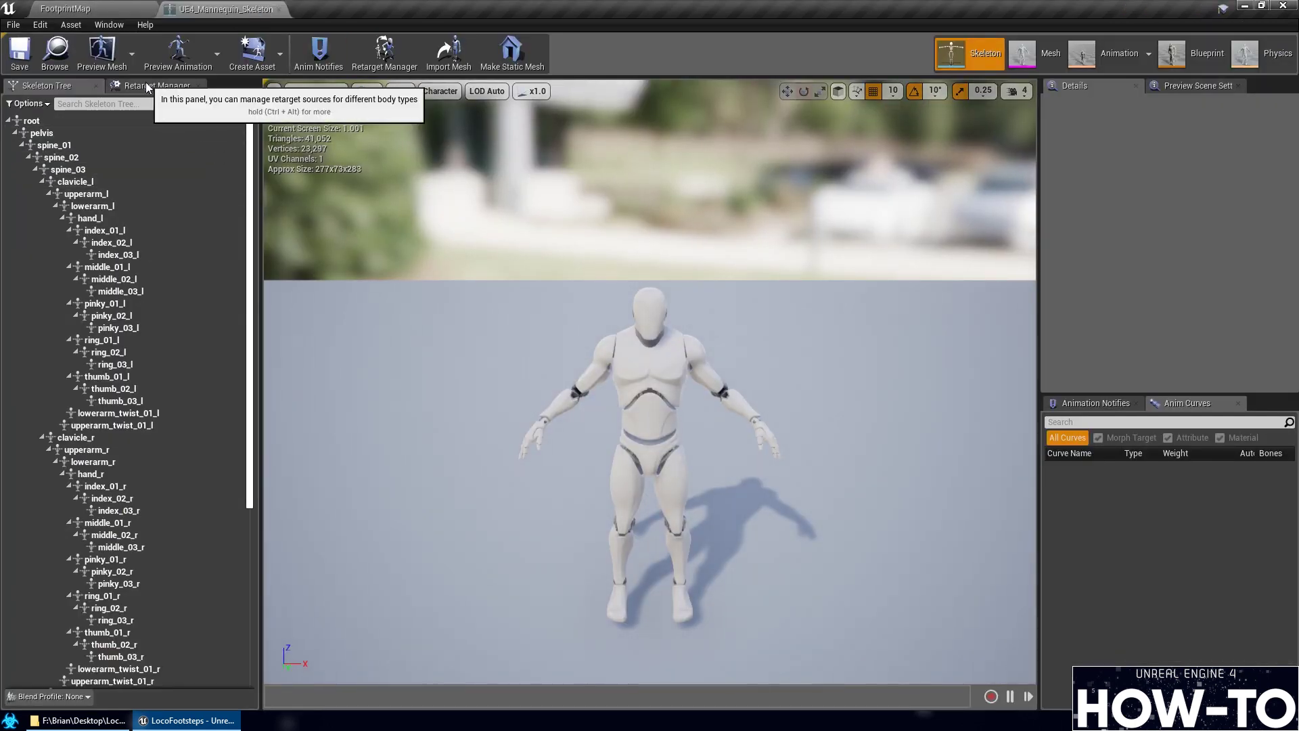
scroll(128, 217, "down", 6)
scroll(128, 216, "down", 1)
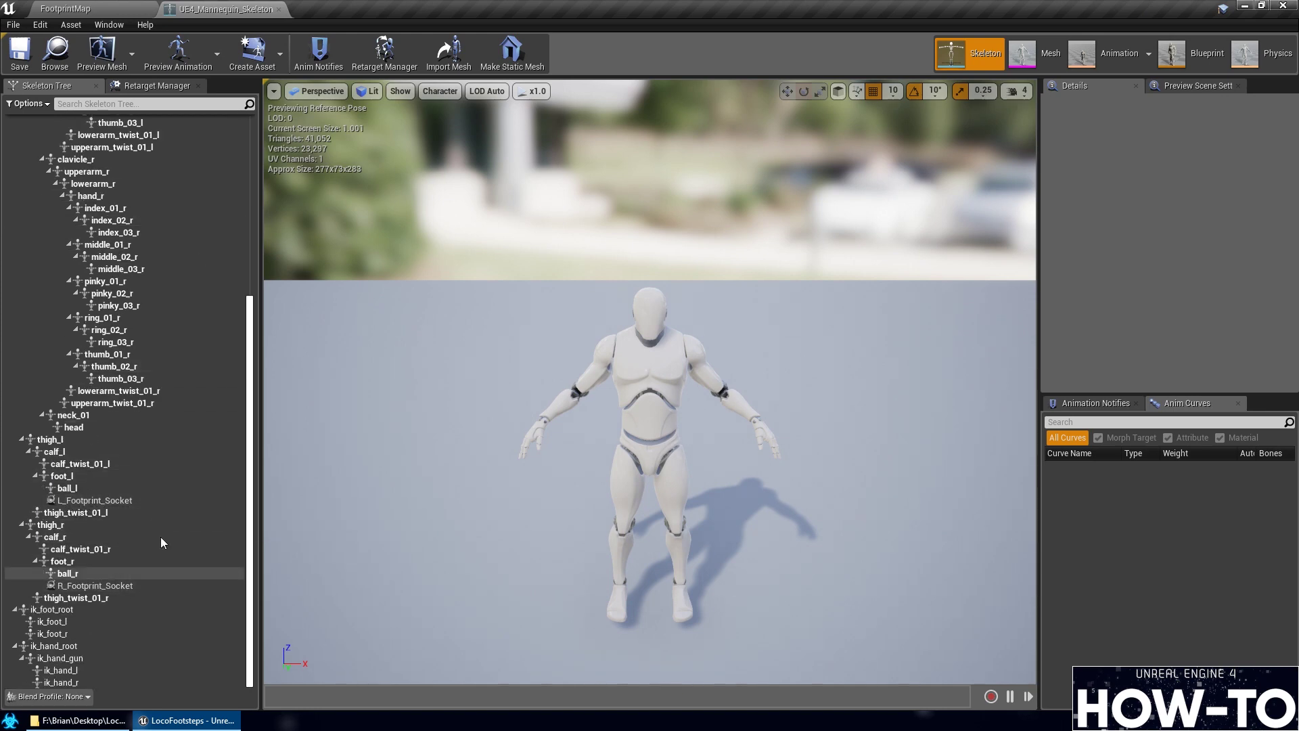
scroll(111, 329, "up", 4)
scroll(115, 215, "up", 2)
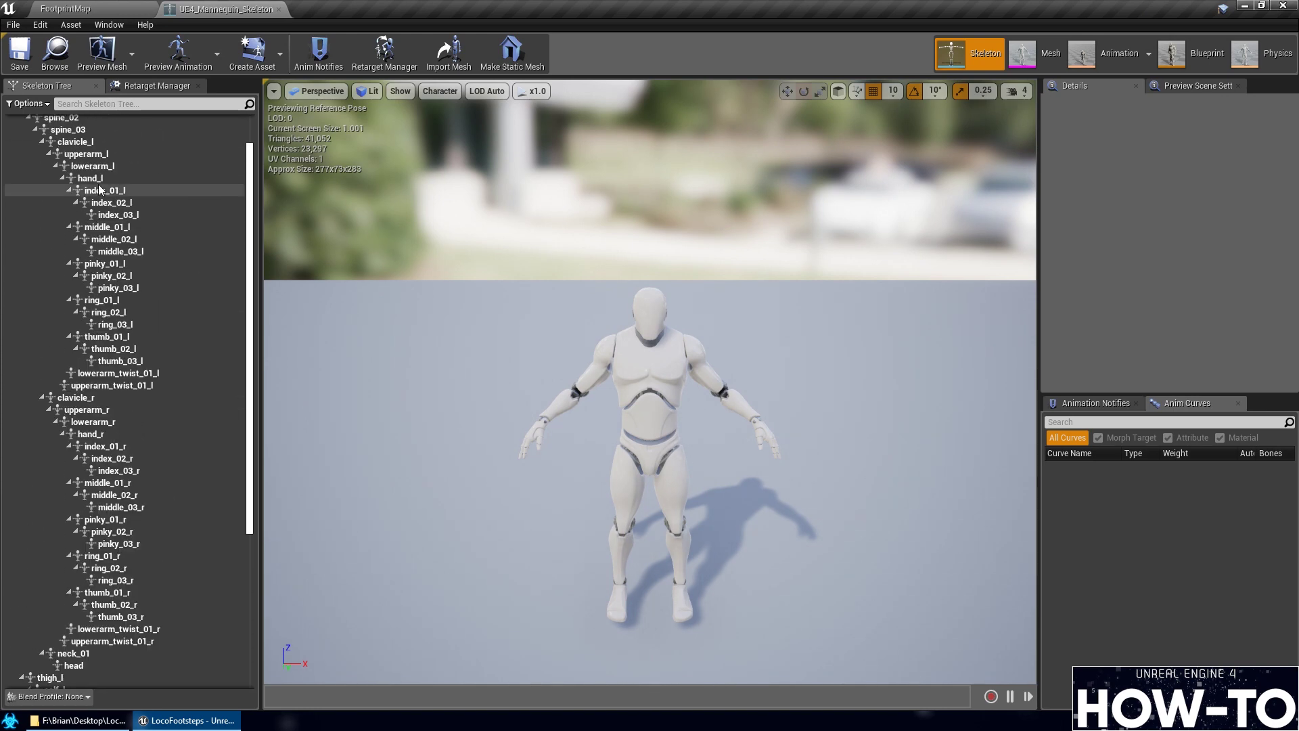
scroll(136, 486, "down", 6)
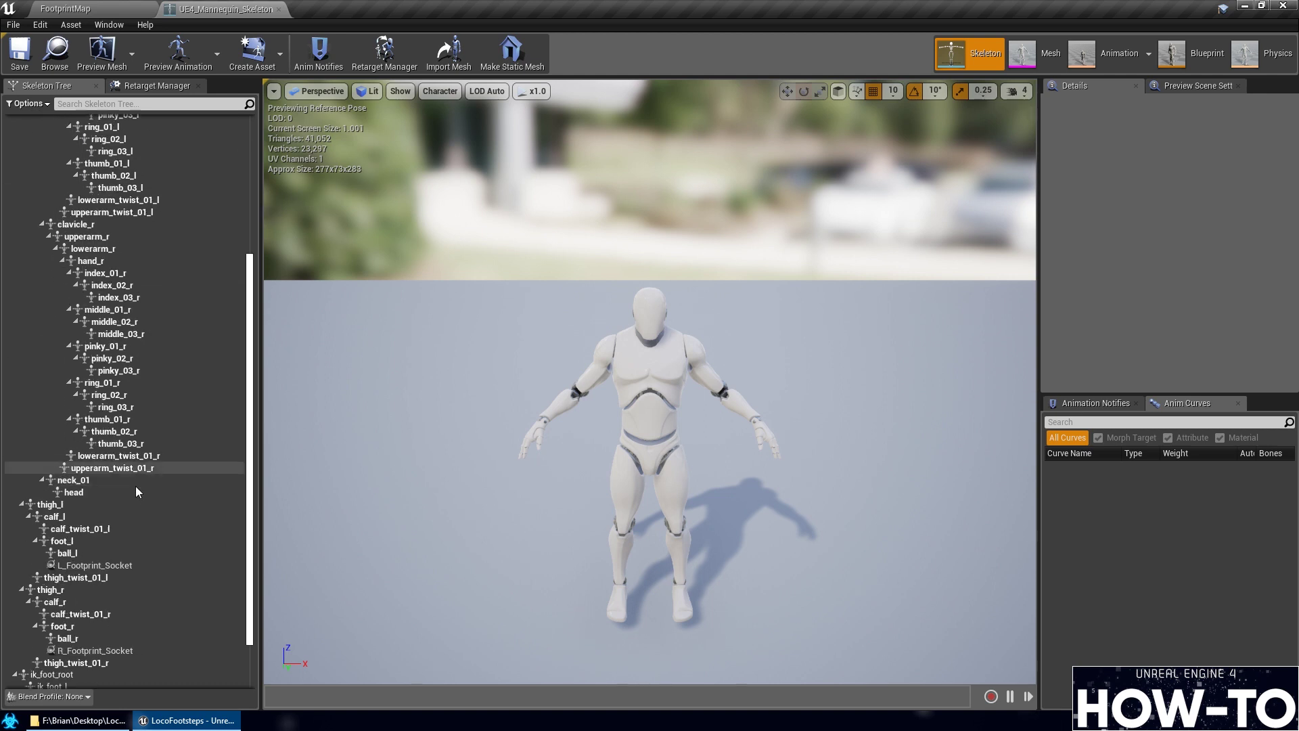
Inspect L_Footprint_Socket and R_Footprint_Socket in the skeleton, using the move gizmo to examine the right socket's placement at the foot
left_click(102, 501)
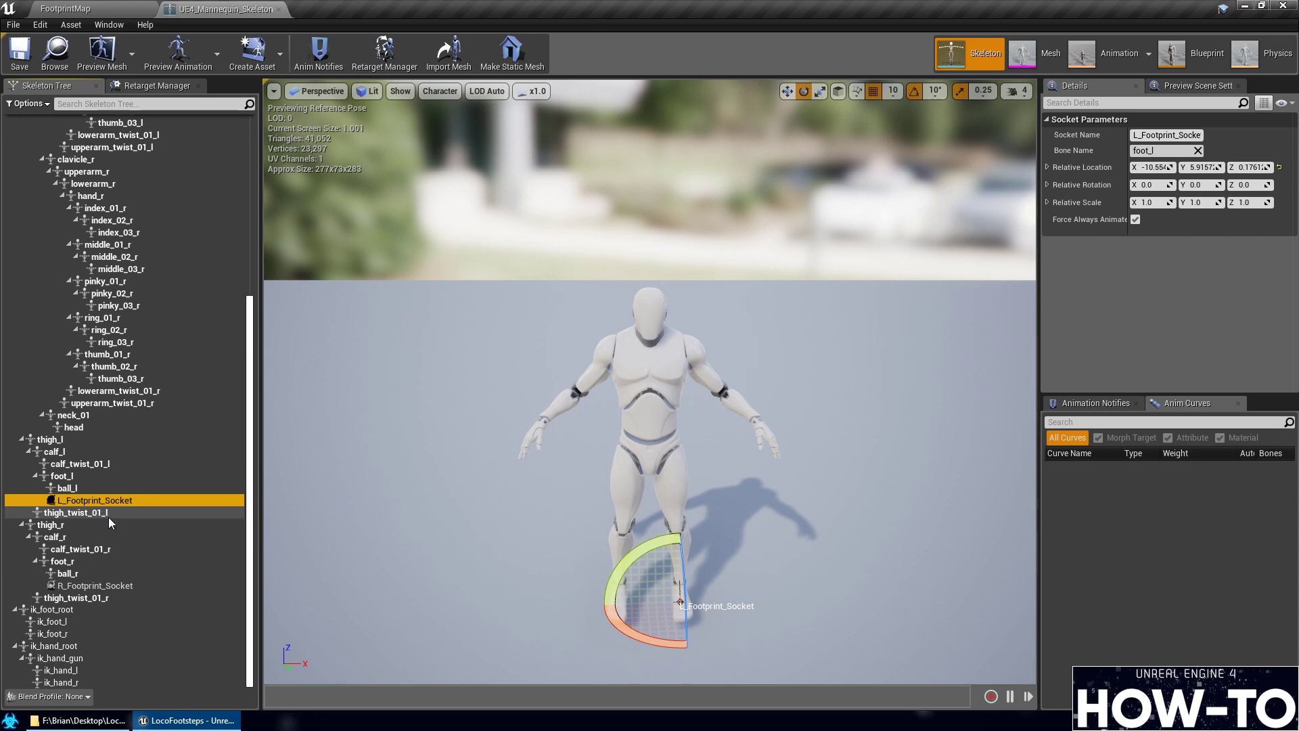
left_click(97, 586)
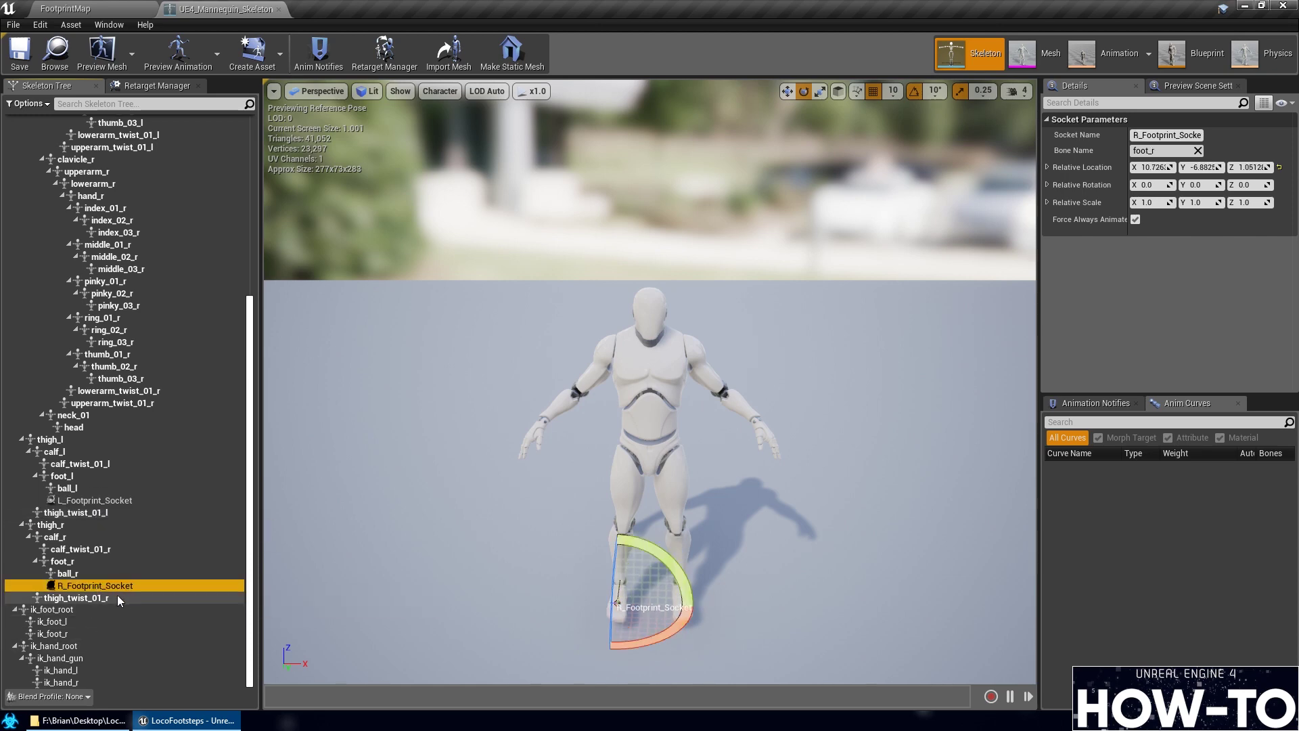
right_click_drag(524, 617, 561, 521)
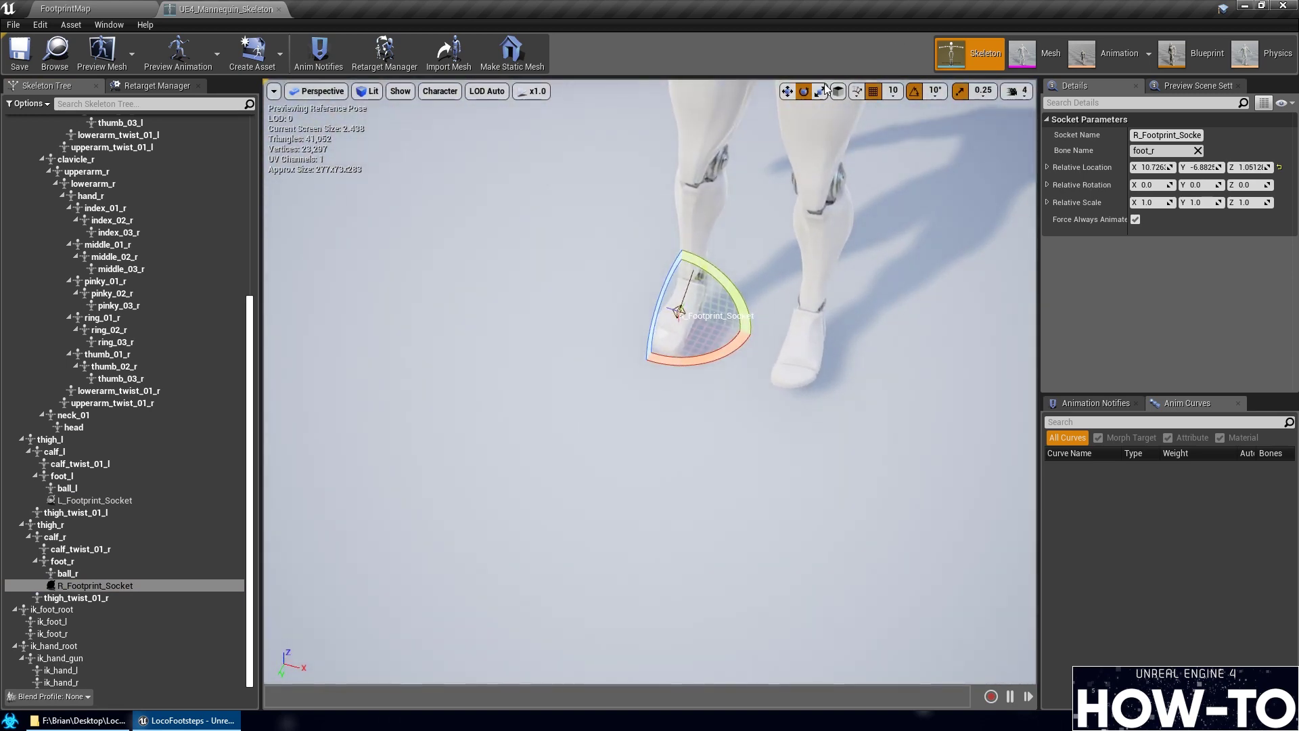
left_click(787, 91)
right_click_drag(677, 339, 424, 241)
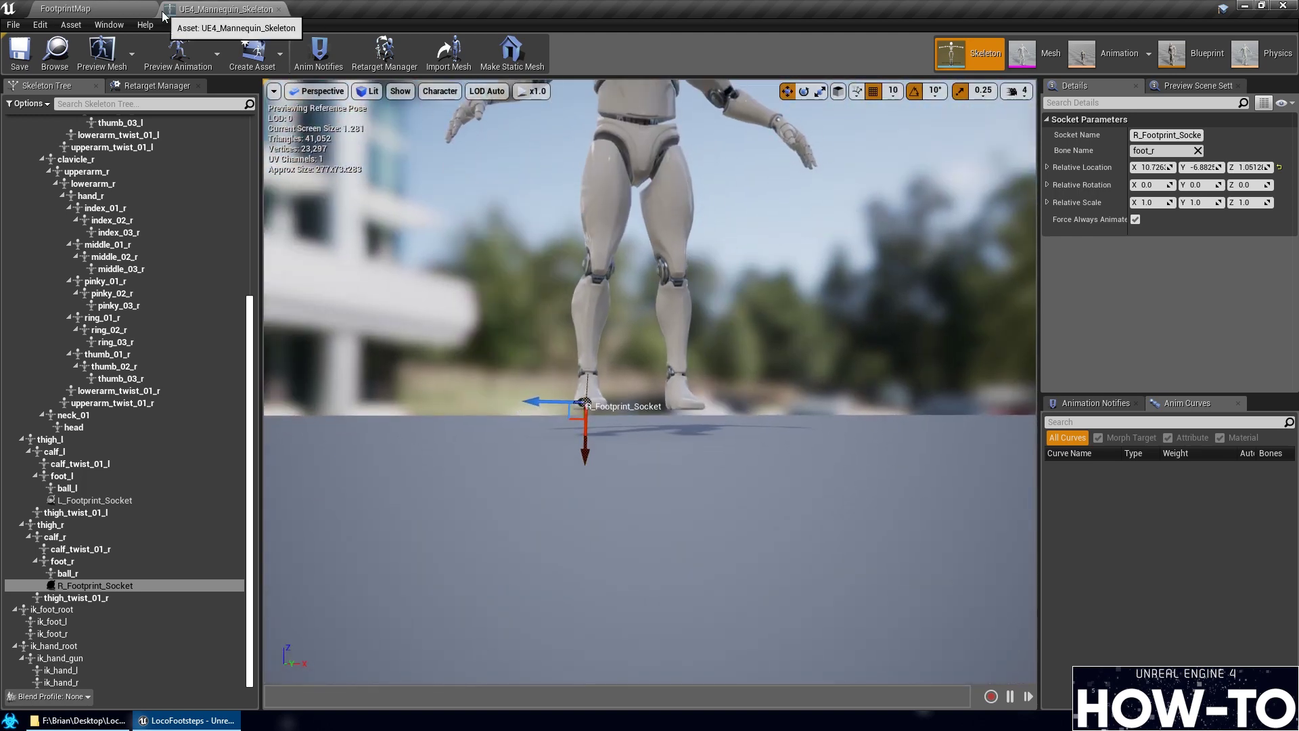
Open ALS_Mannequin_Skeleton from AdvancedLocomotionV3/Characters/Mannequin and examine the leg and foot bones in its skeleton tree
left_click(119, 6)
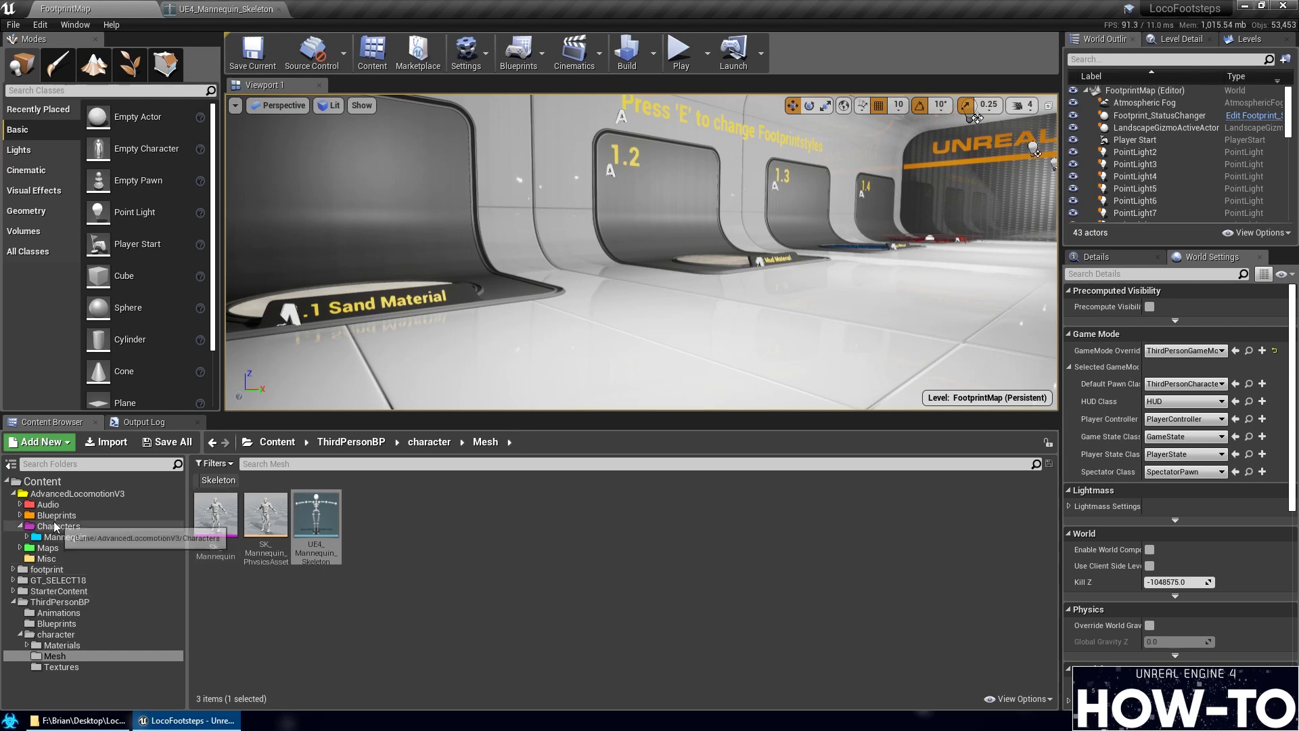
left_click(86, 538)
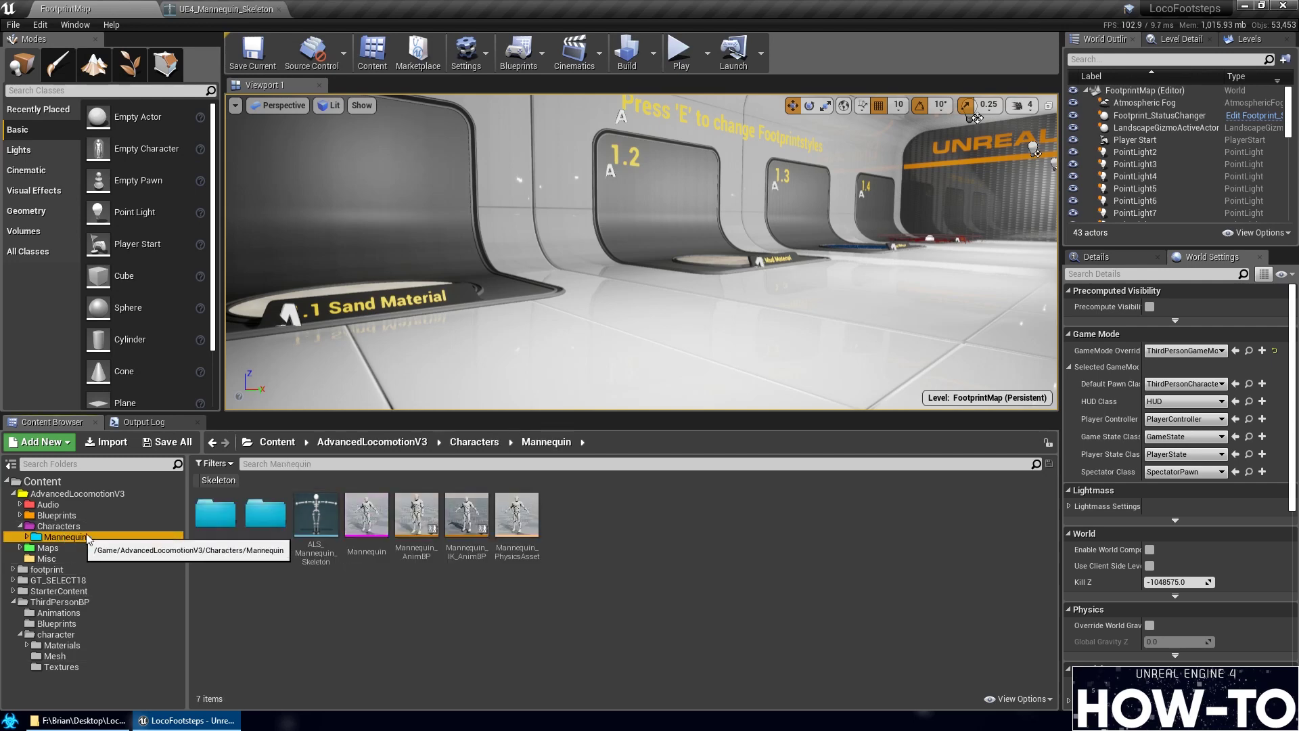
double_click(316, 517)
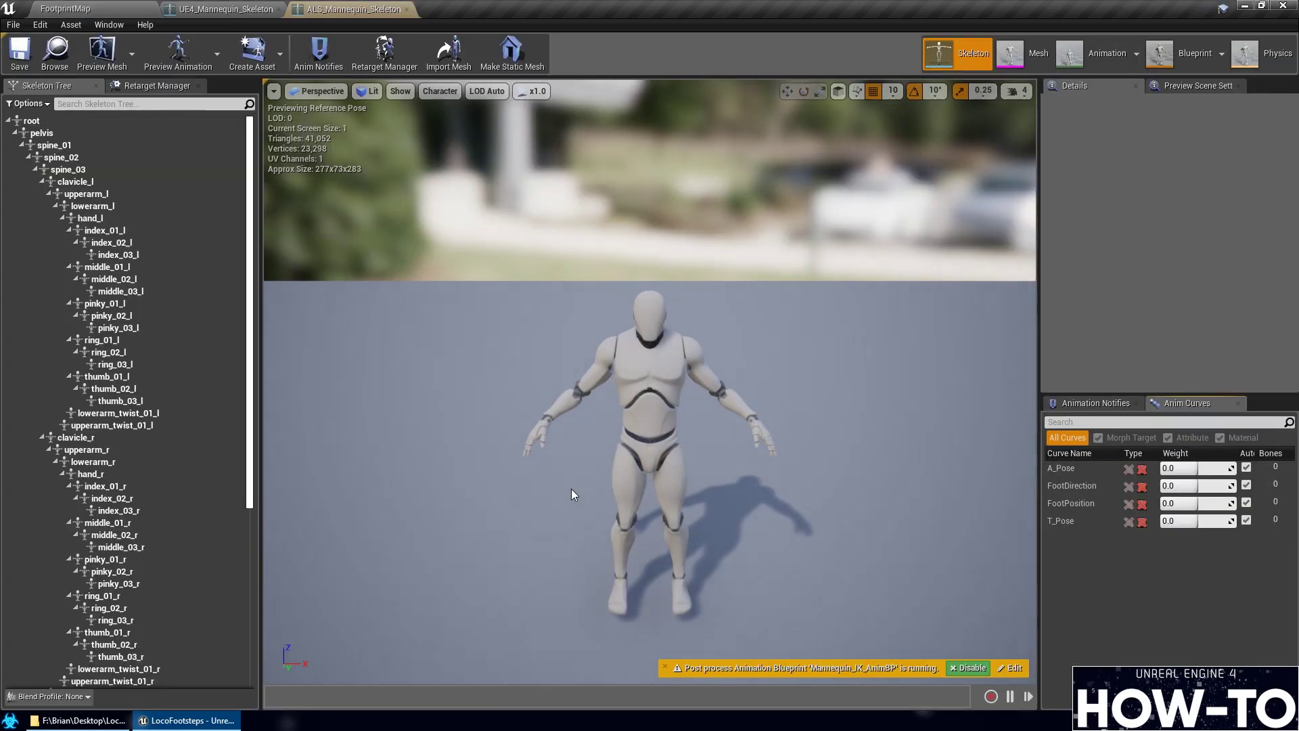
scroll(196, 478, "down", 5)
scroll(196, 478, "down", 2)
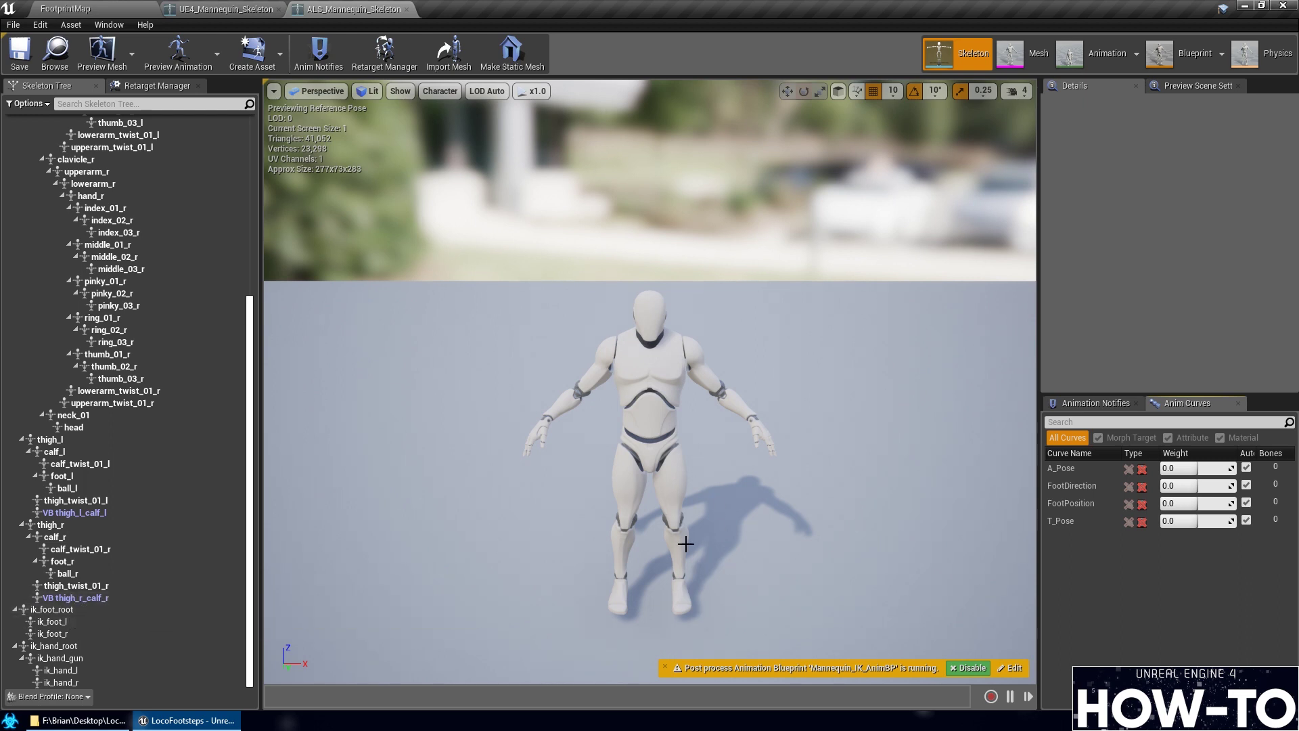
Close ALS_Mannequin_Skeleton and assign the Humanoid rig to UE4_Mannequin_Skeleton in the Retarget Manager
left_click_drag(654, 531, 458, 365)
scroll(188, 426, "up", 4)
scroll(187, 424, "up", 4)
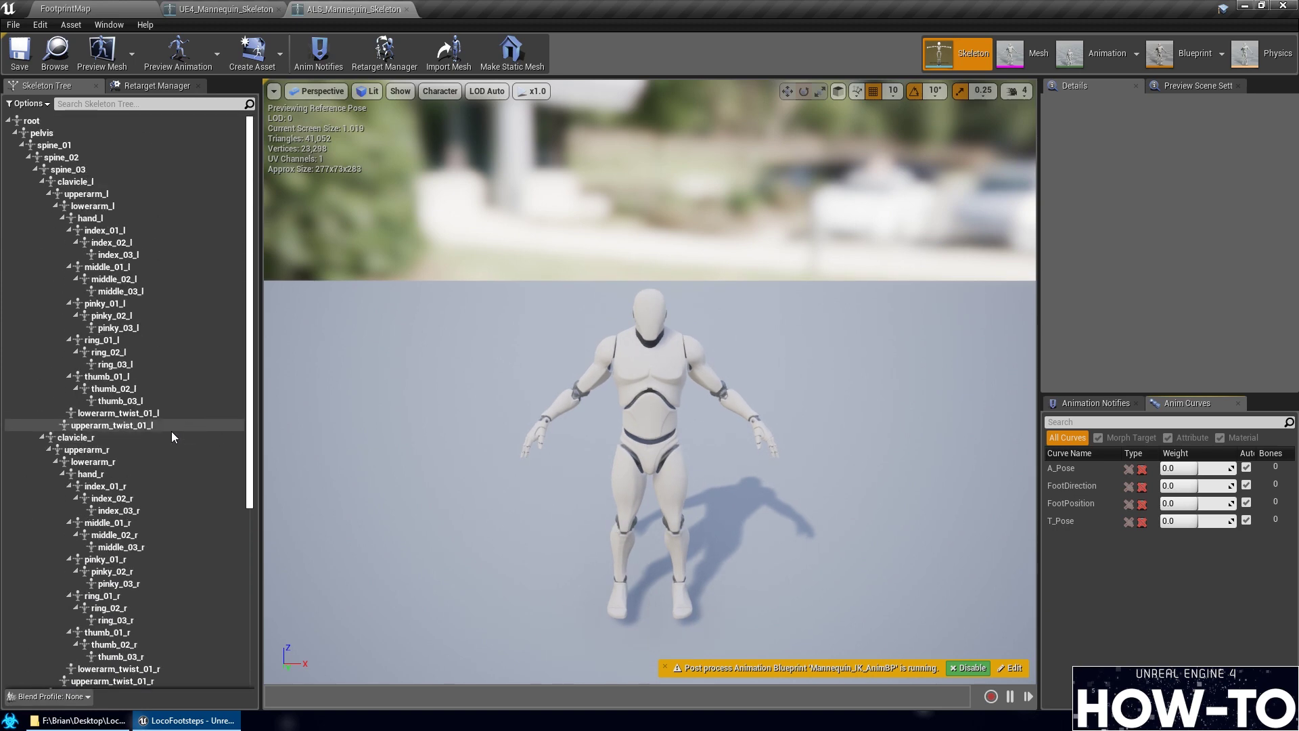
left_click(407, 9)
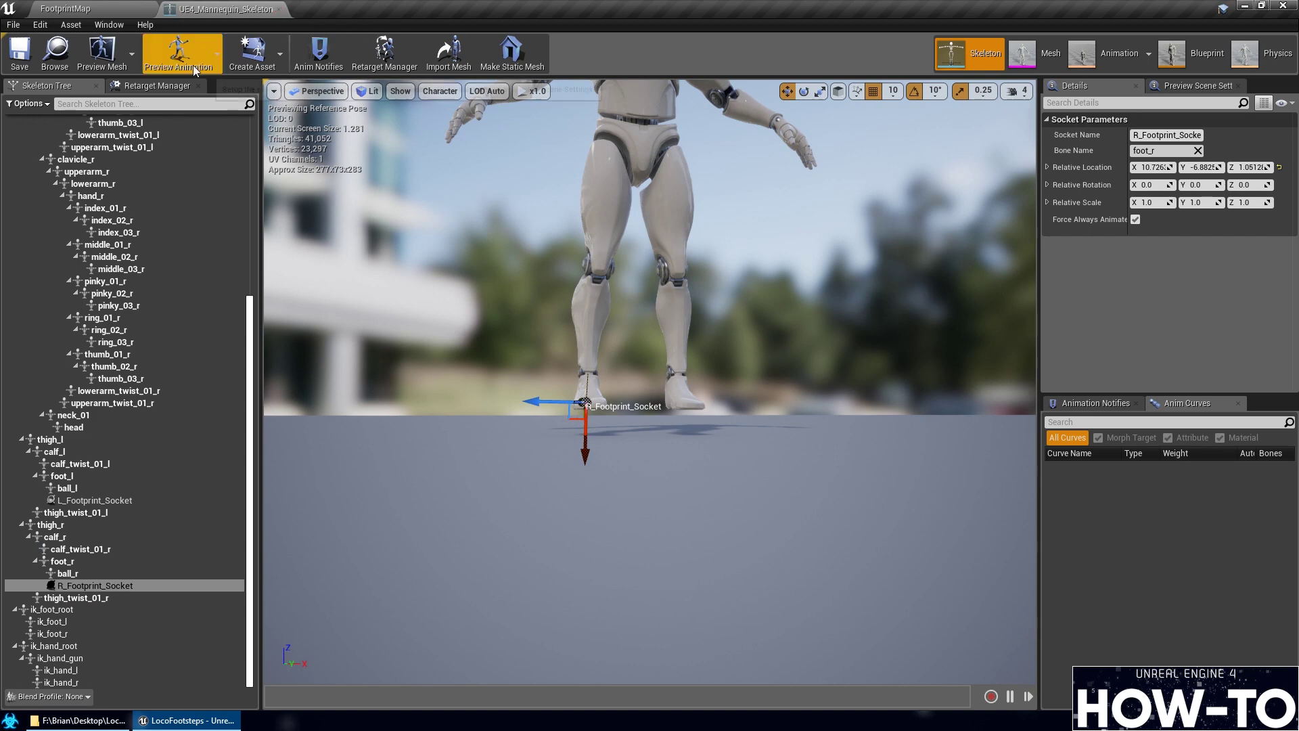
left_click(384, 53)
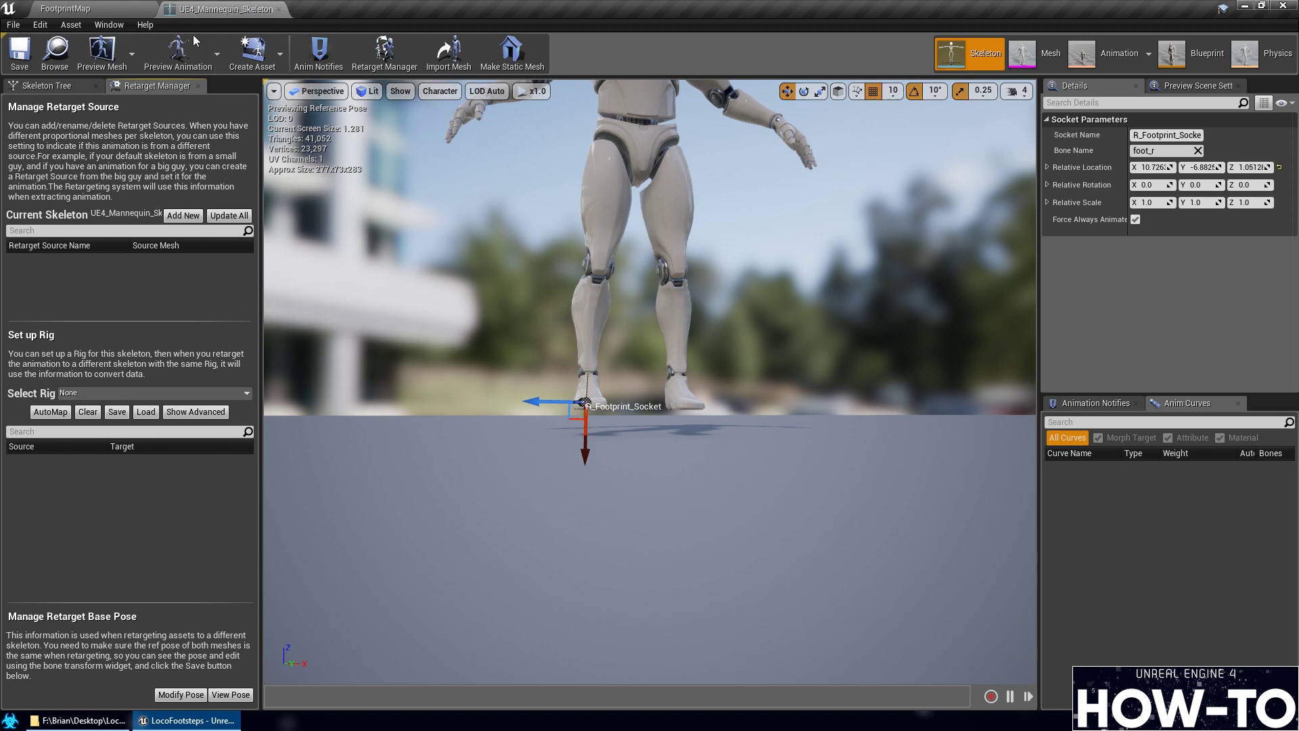
left_click(165, 395)
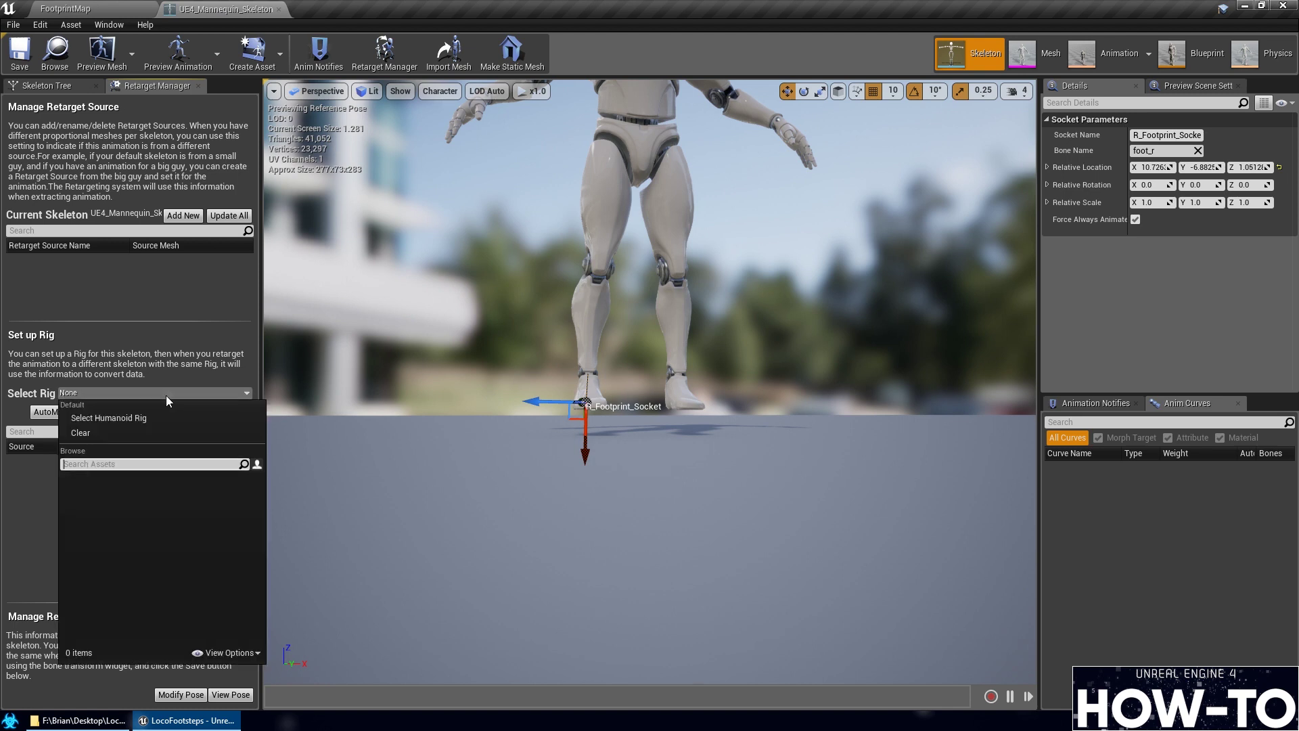
left_click(116, 420)
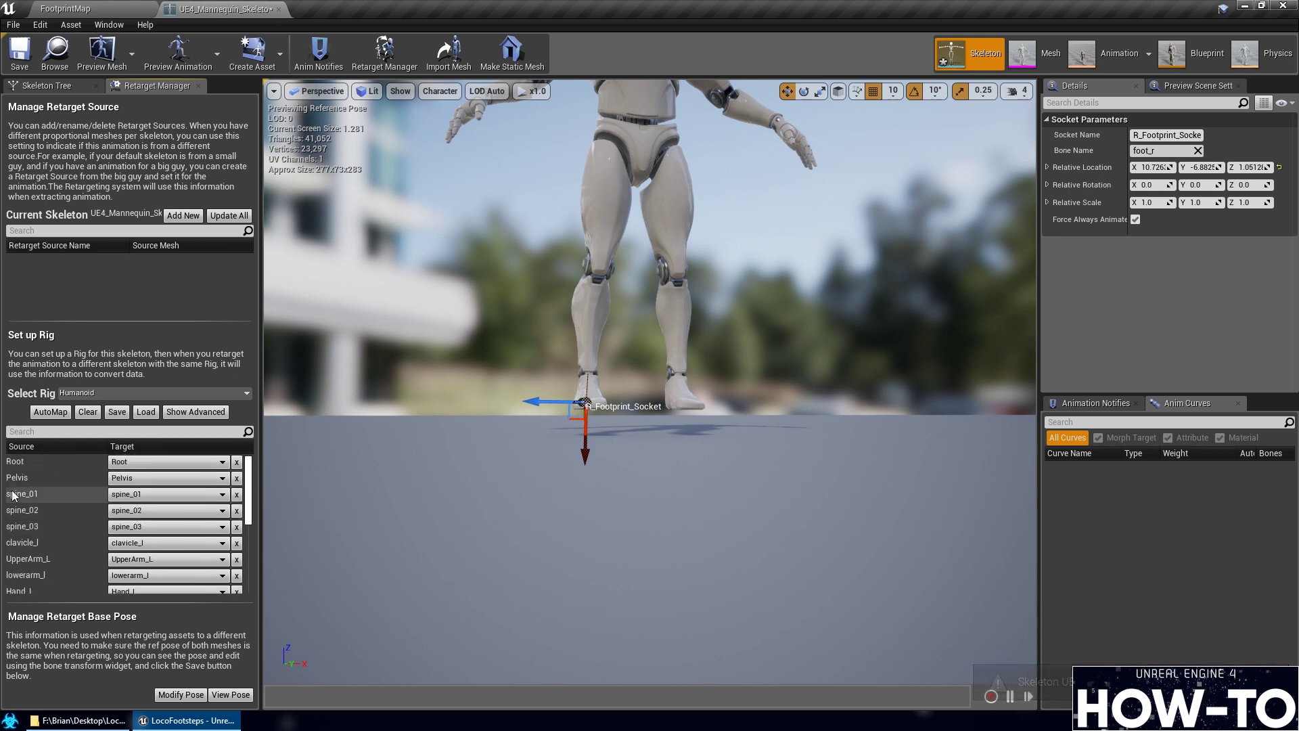
Check the Humanoid rig's base and advanced bone mappings, and save and close UE4_Mannequin_Skeleton
scroll(155, 514, "down", 5)
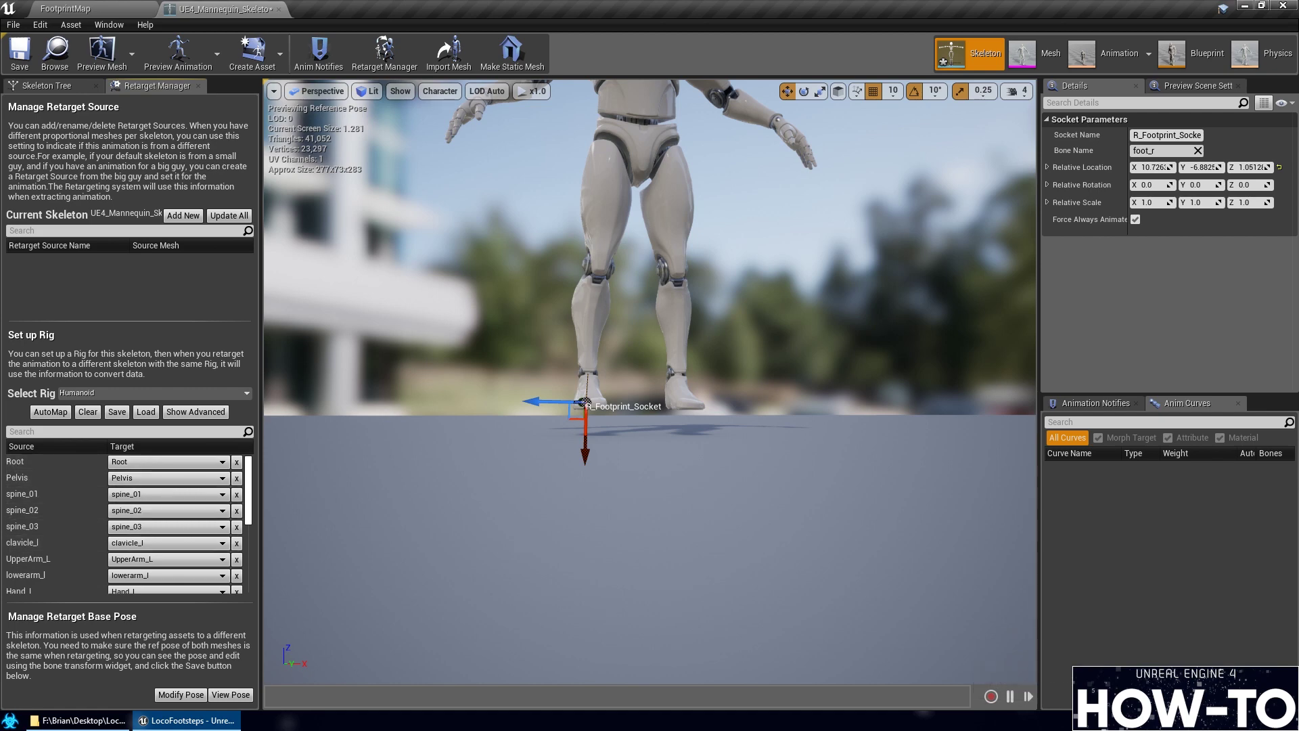
scroll(151, 555, "down", 2)
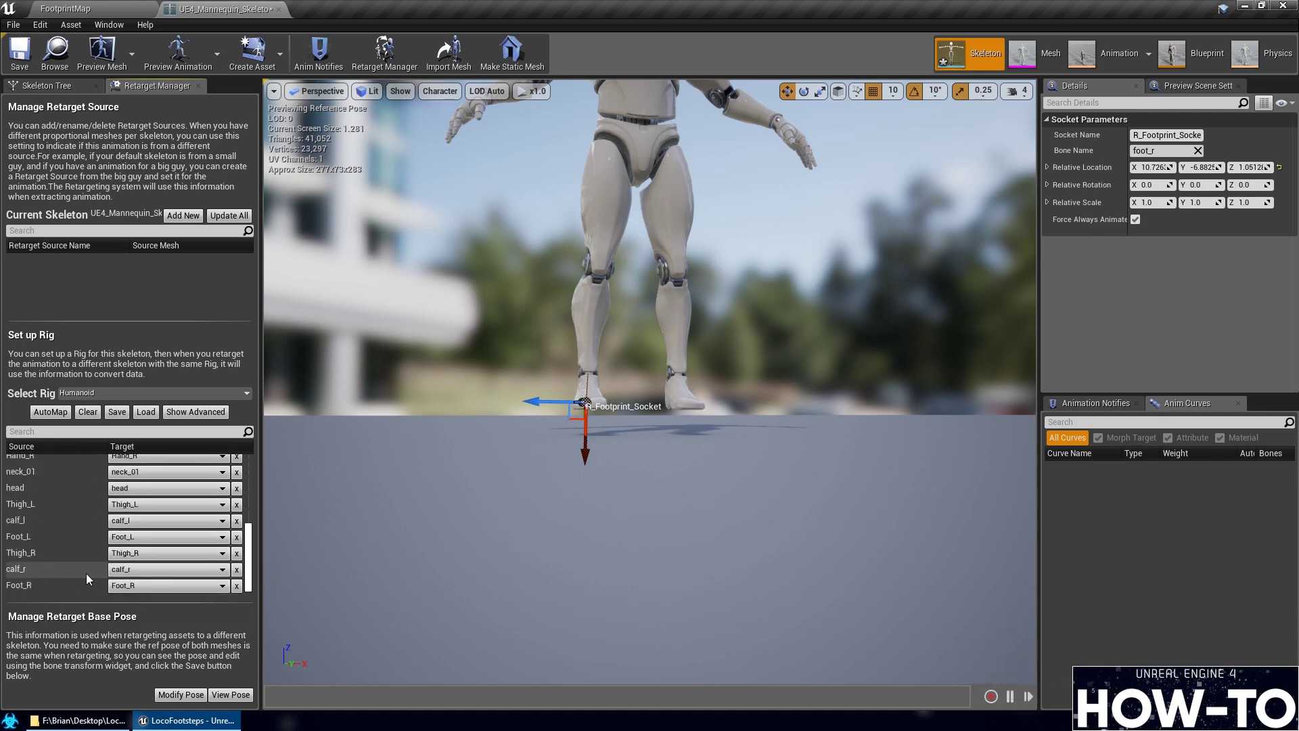
left_click(201, 413)
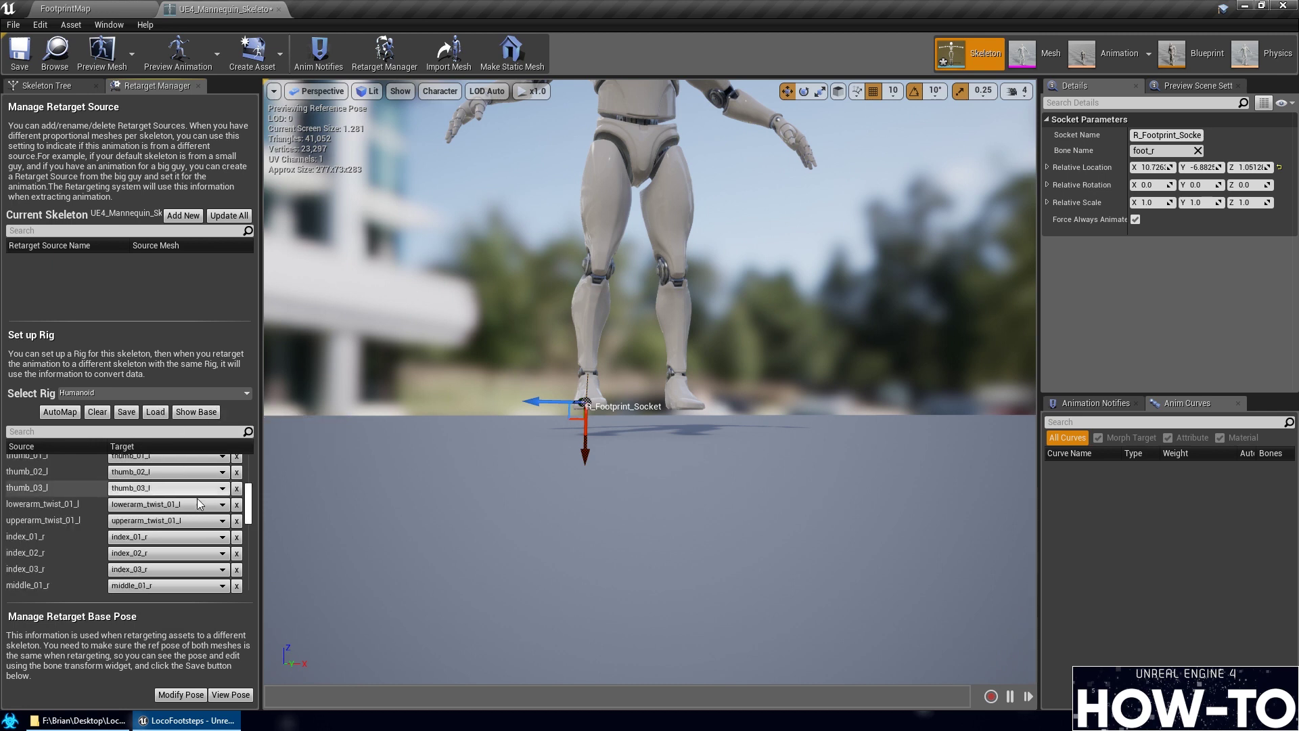
scroll(189, 508, "down", 10)
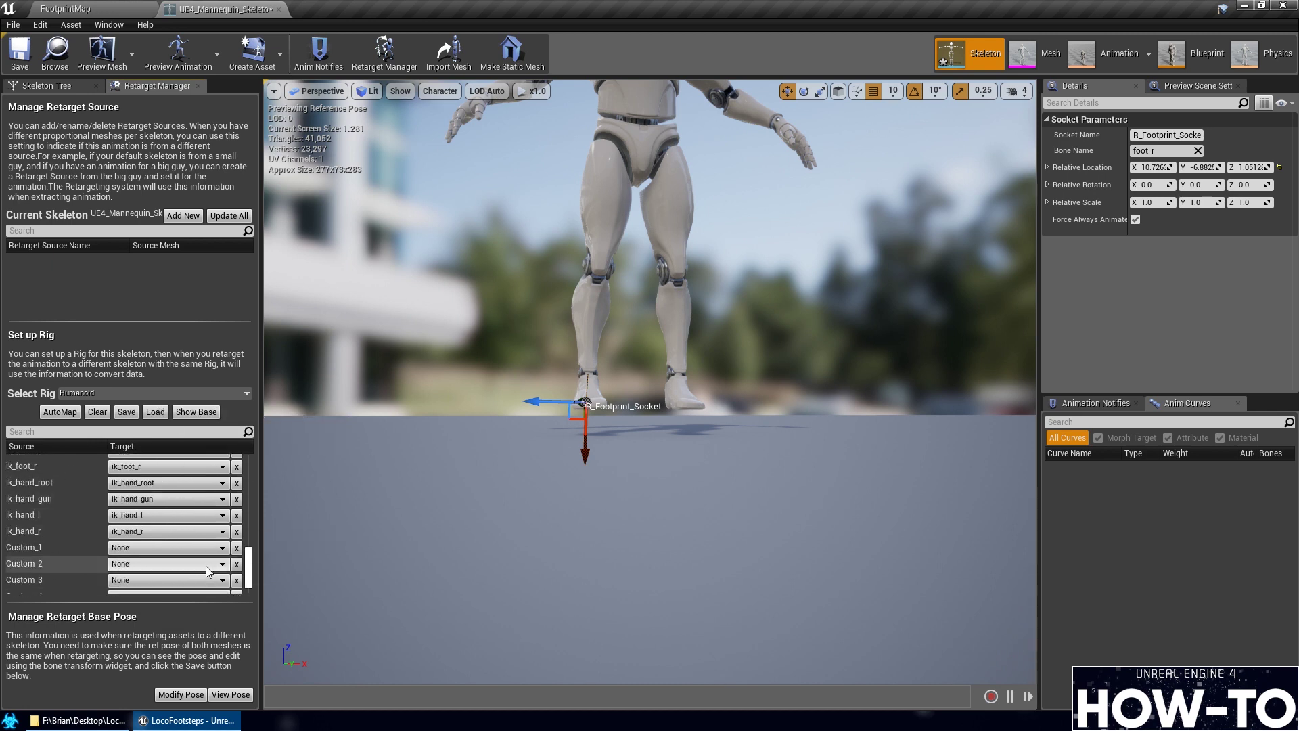
scroll(223, 561, "down", 2)
left_click_drag(250, 584, 248, 460)
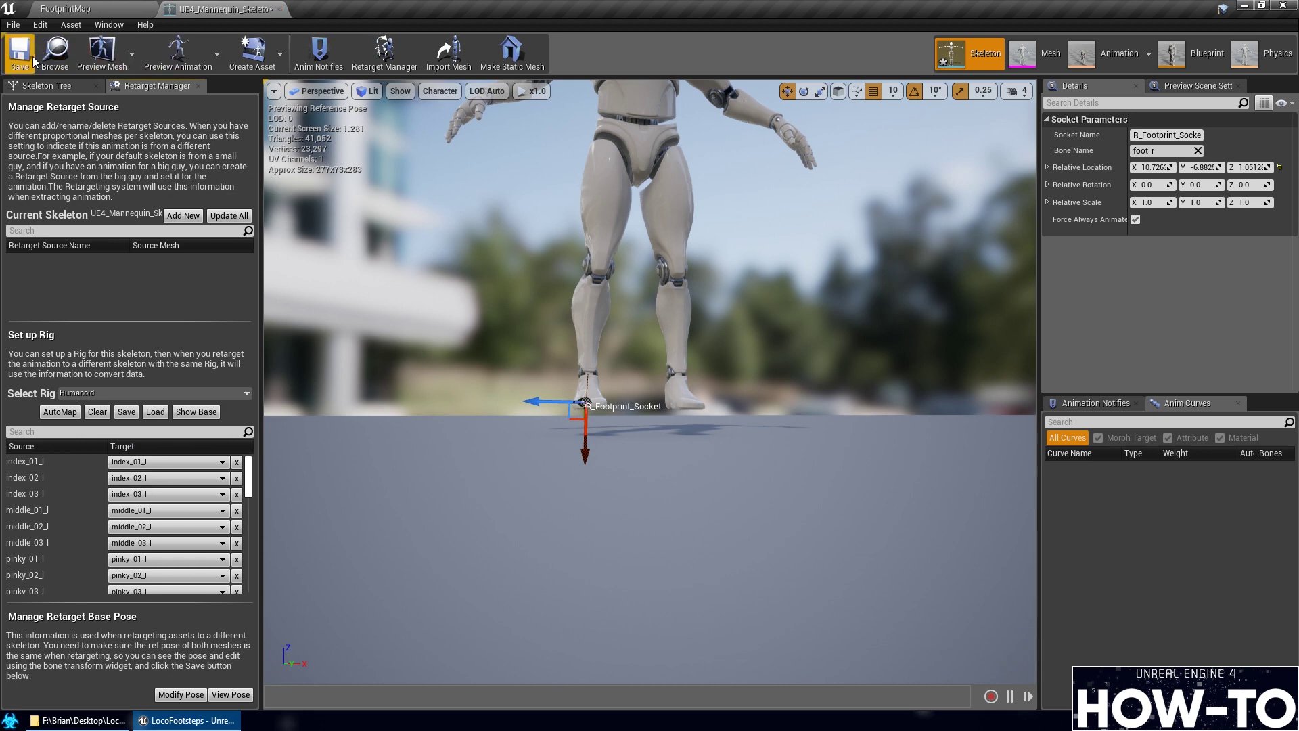
left_click(281, 8)
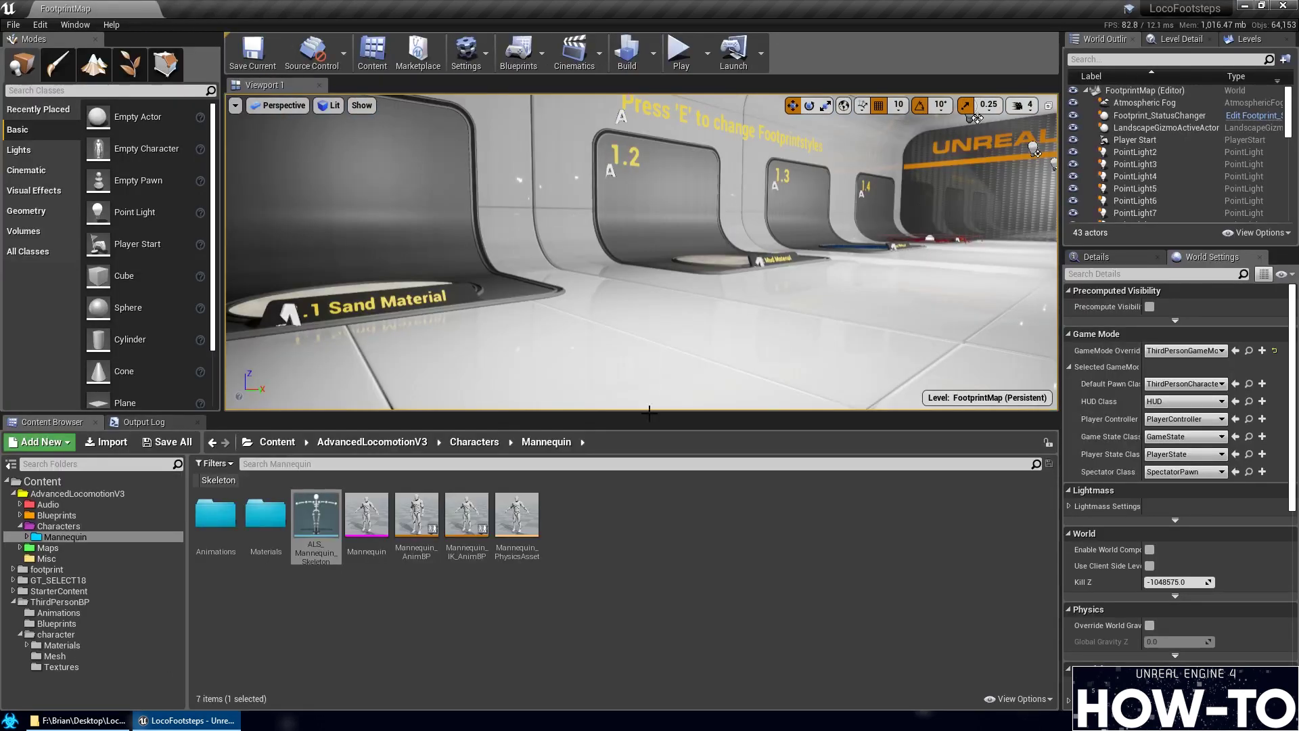
Retarget UE4_Mannequin_Skeleton from ThirdPersonBP/character/Mesh to ALS_Mannequin_Skeleton with the default retarget options, and save the modified ALS skeleton
left_click(630, 507)
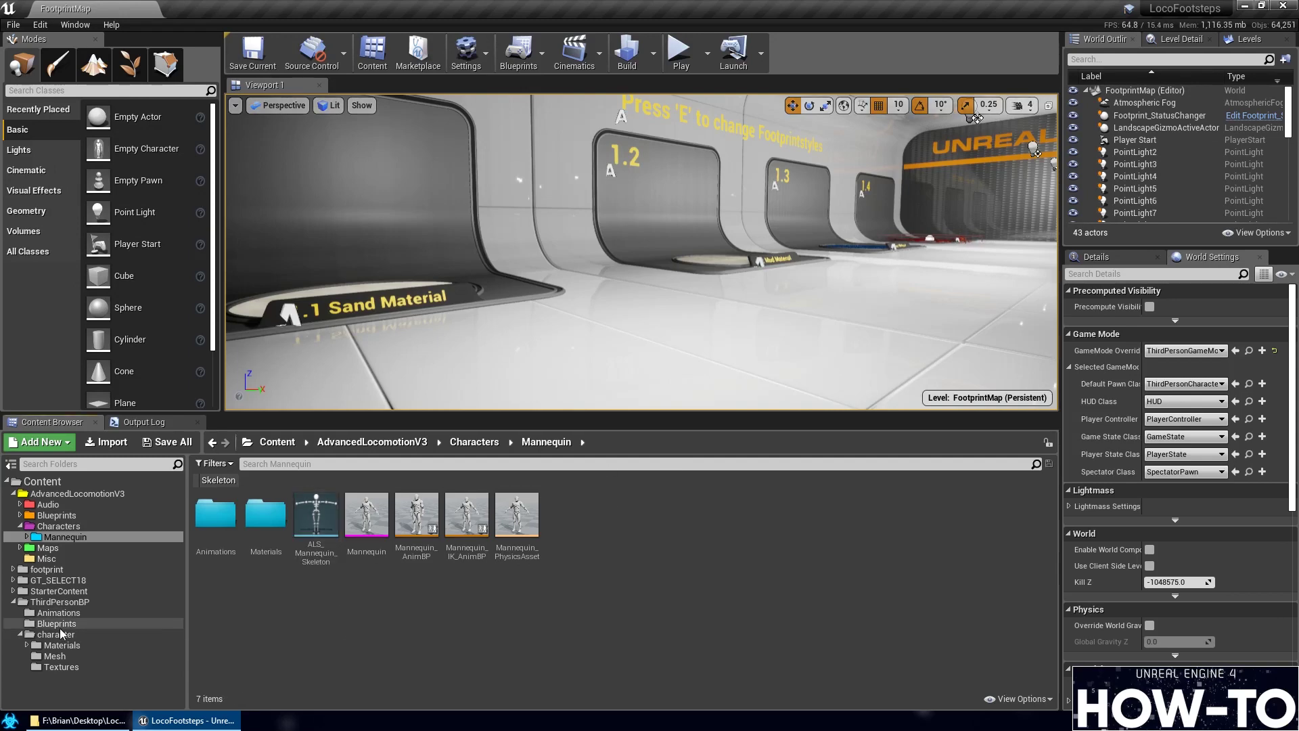
left_click(65, 656)
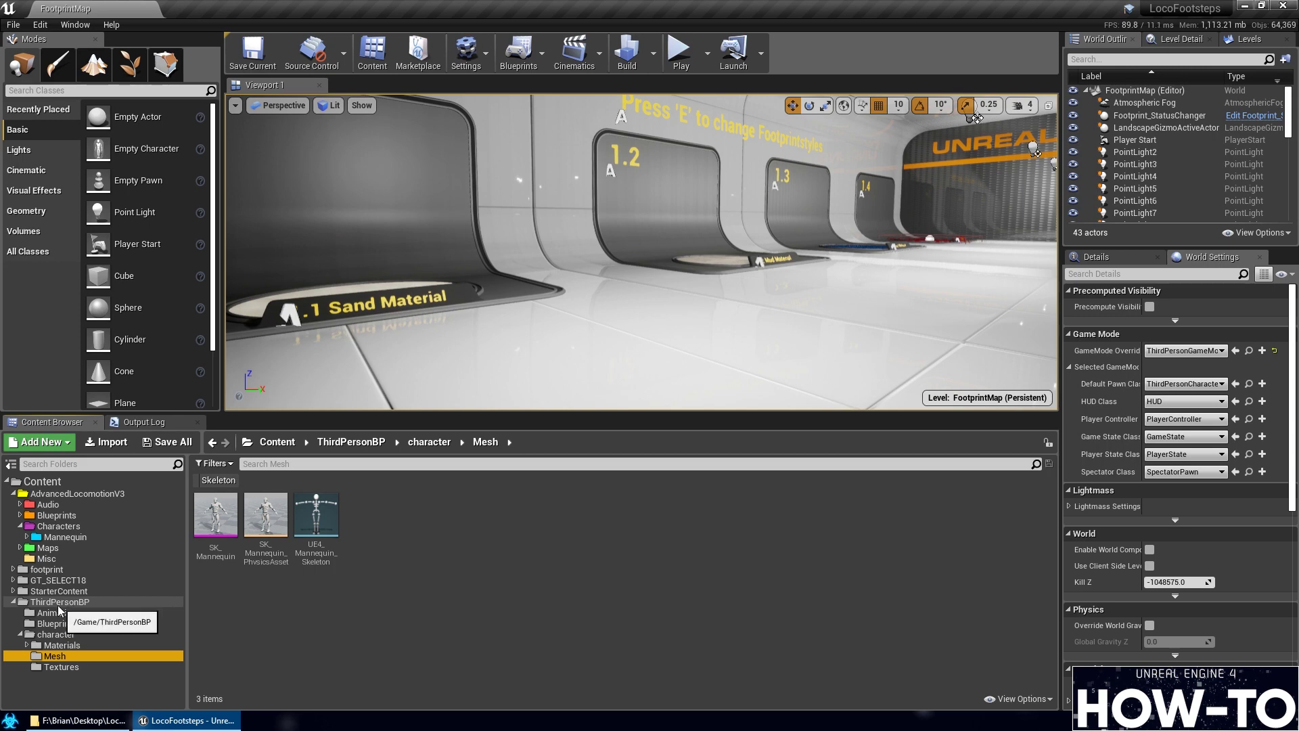
right_click(328, 507)
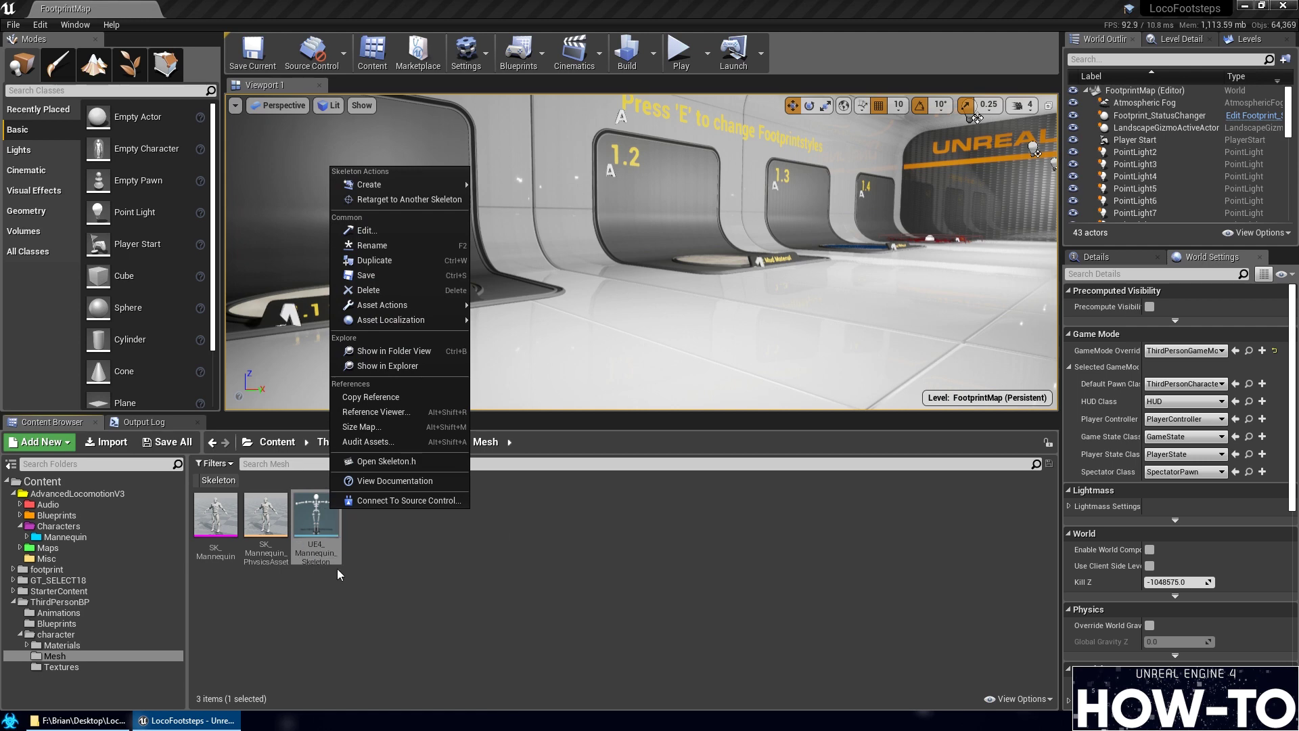
left_click(409, 199)
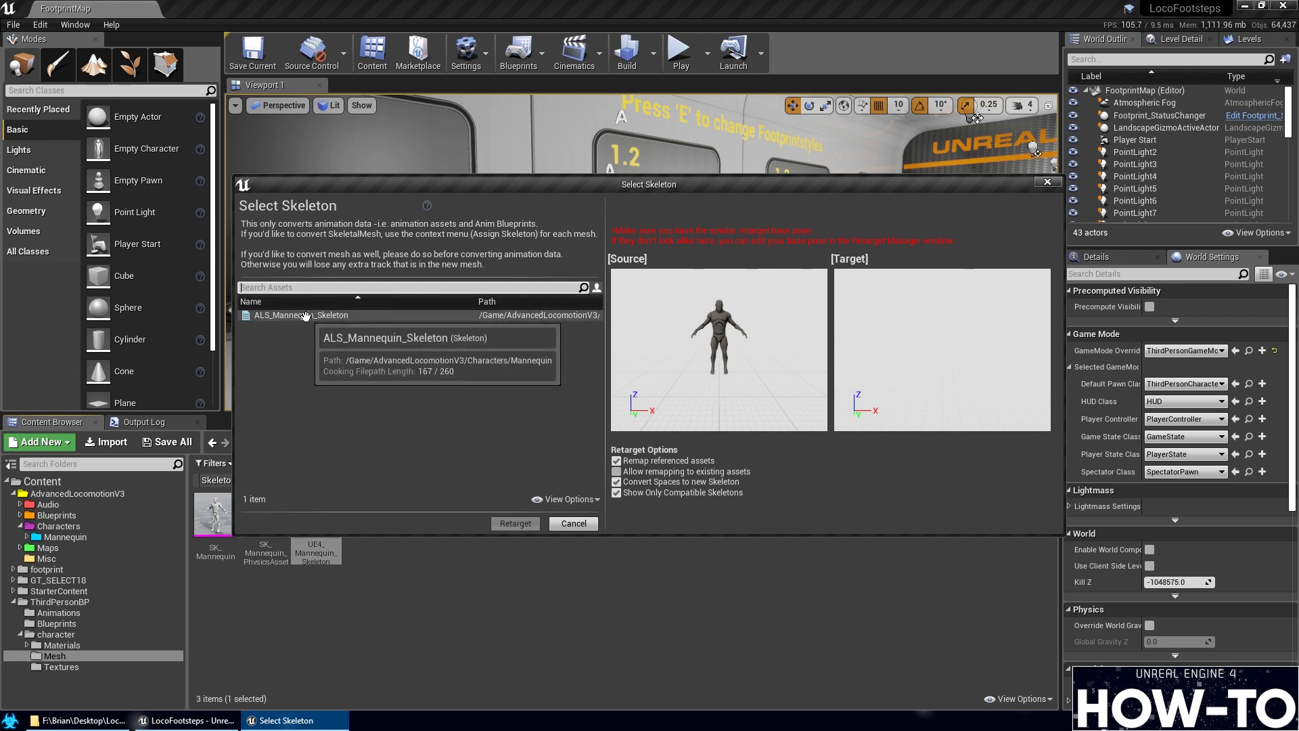
left_click(306, 316)
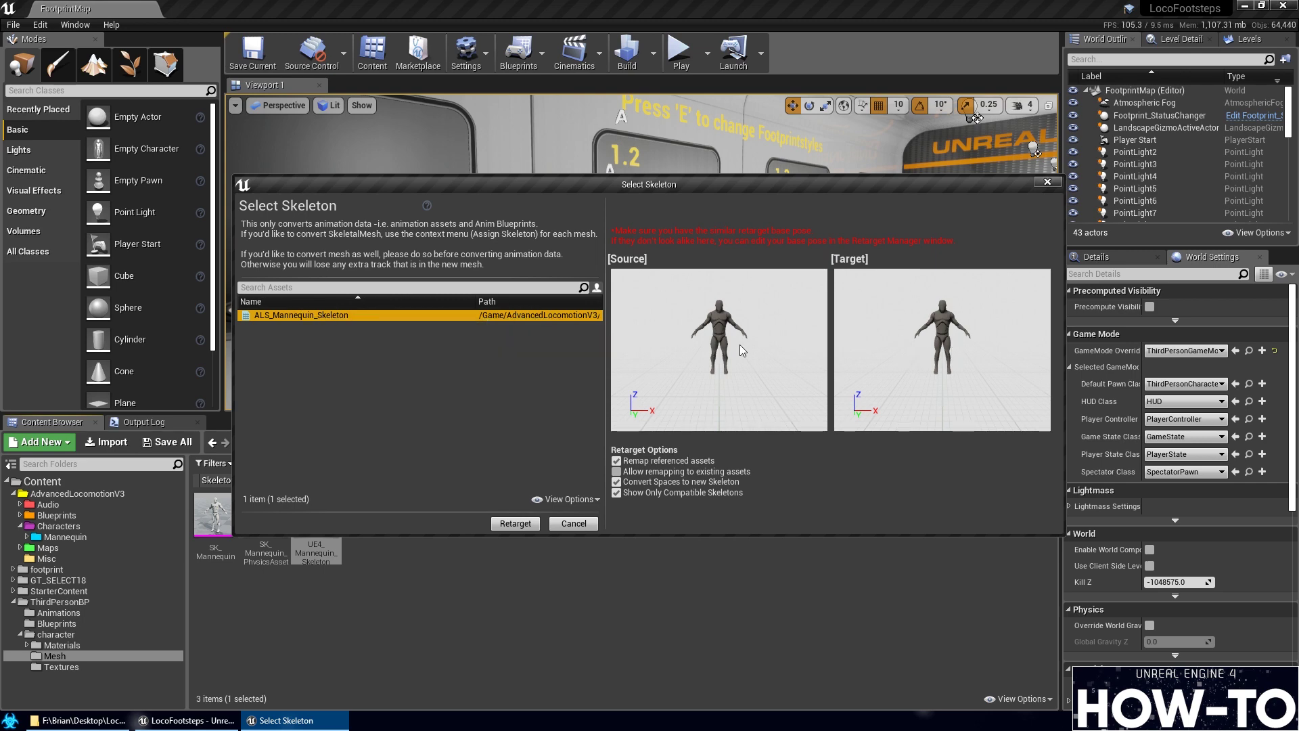
left_click(515, 523)
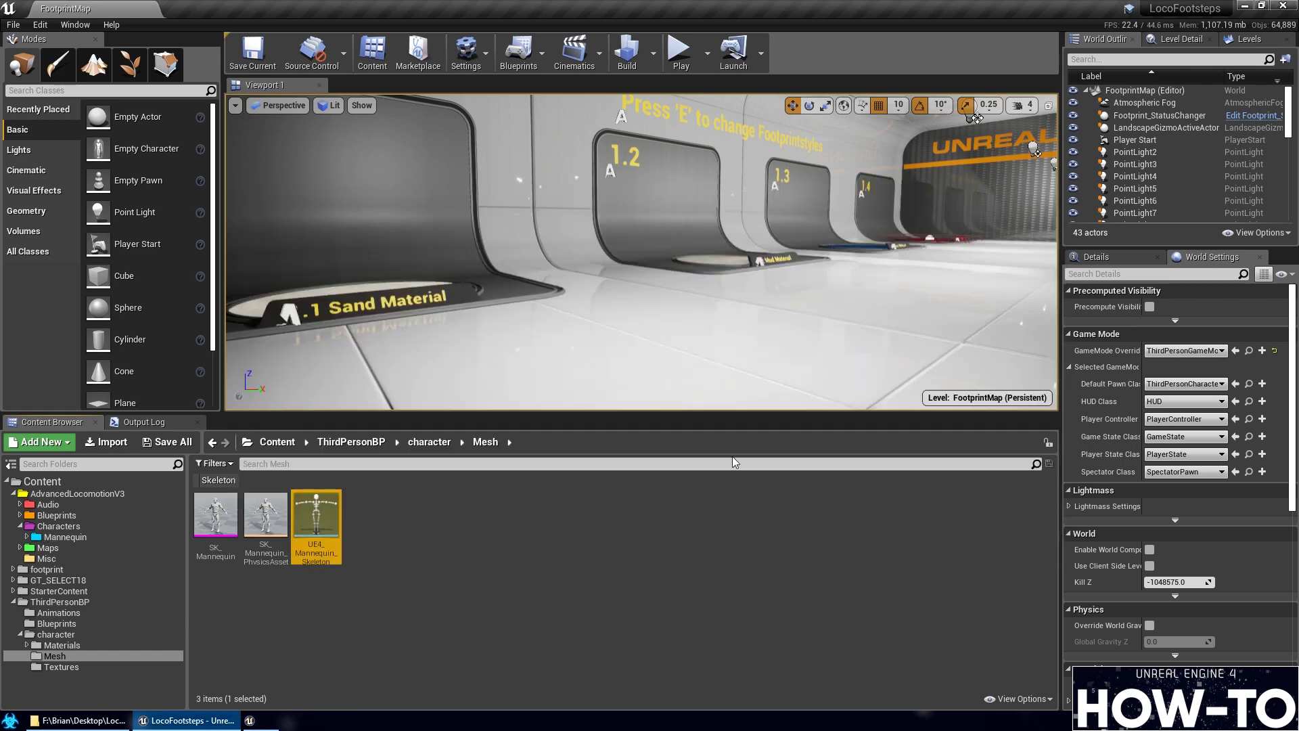
left_click(167, 442)
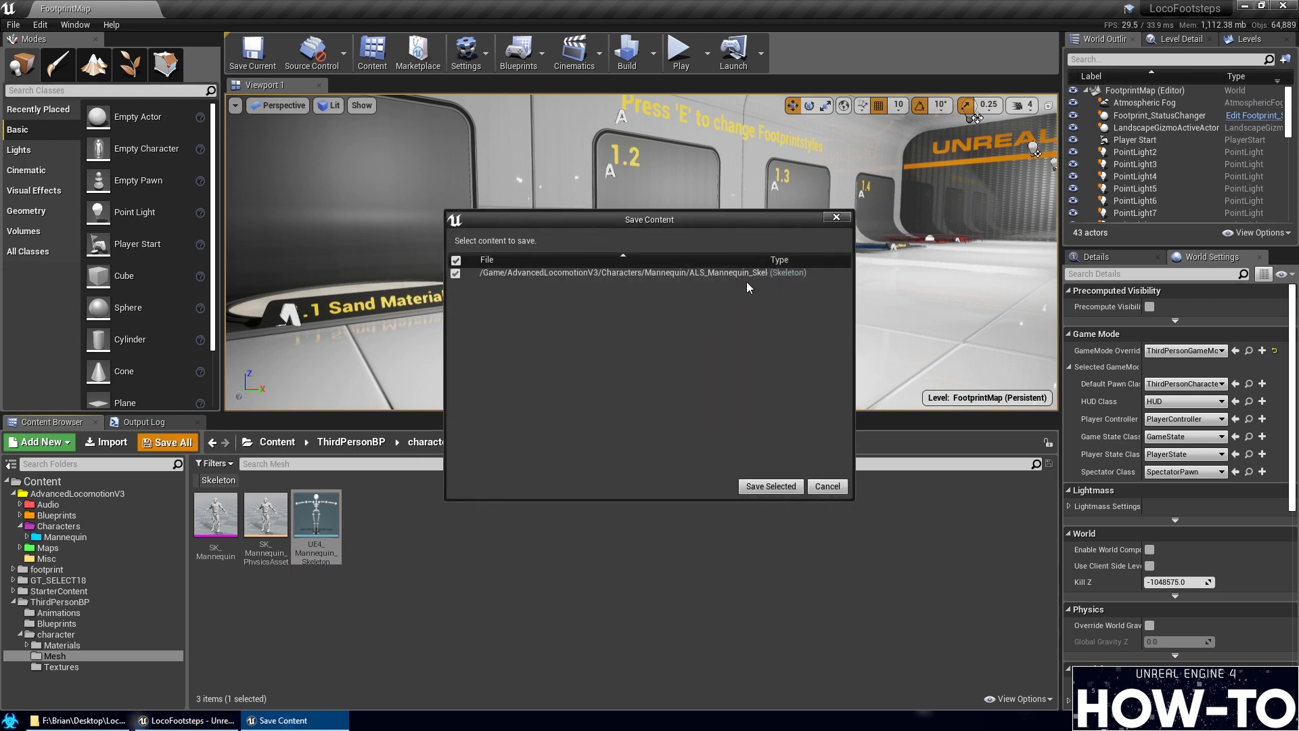
left_click(751, 487)
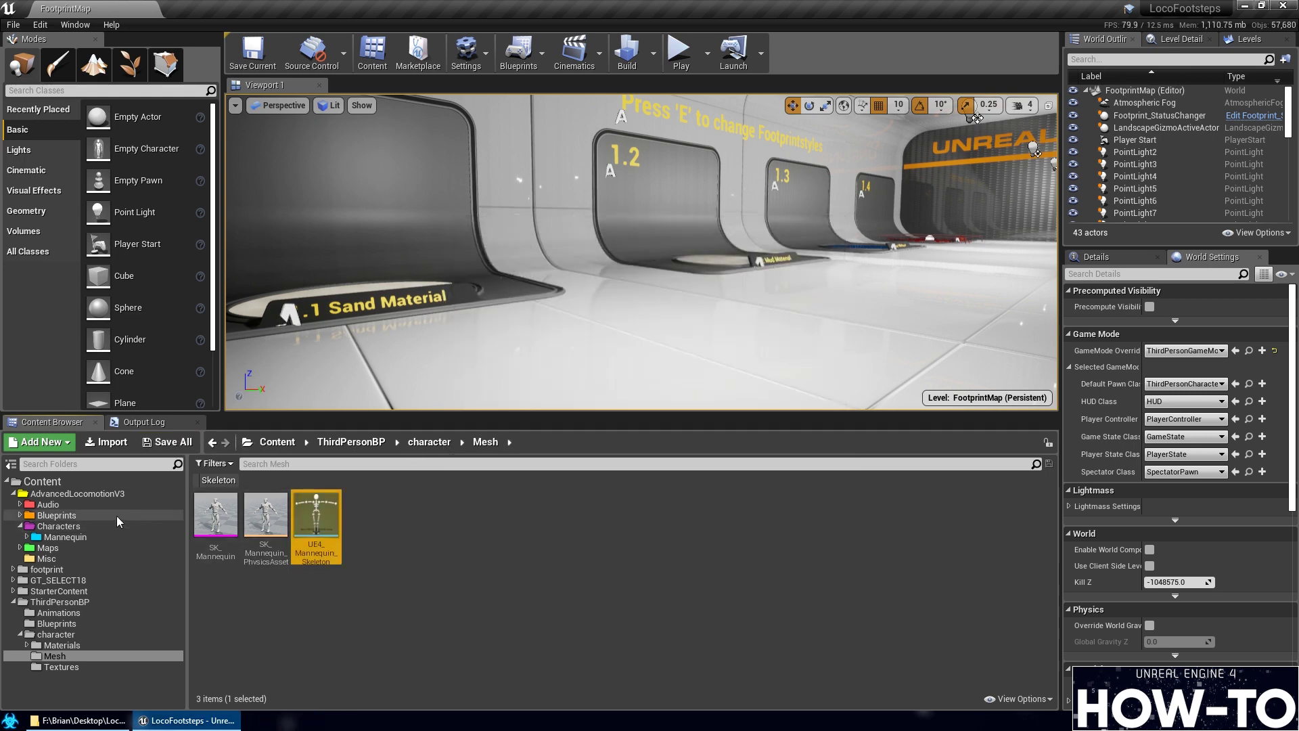
Open ALS_Mannequin_Skeleton, check the foot bones in its skeleton tree for footprint sockets, and close it
left_click(65, 536)
double_click(324, 513)
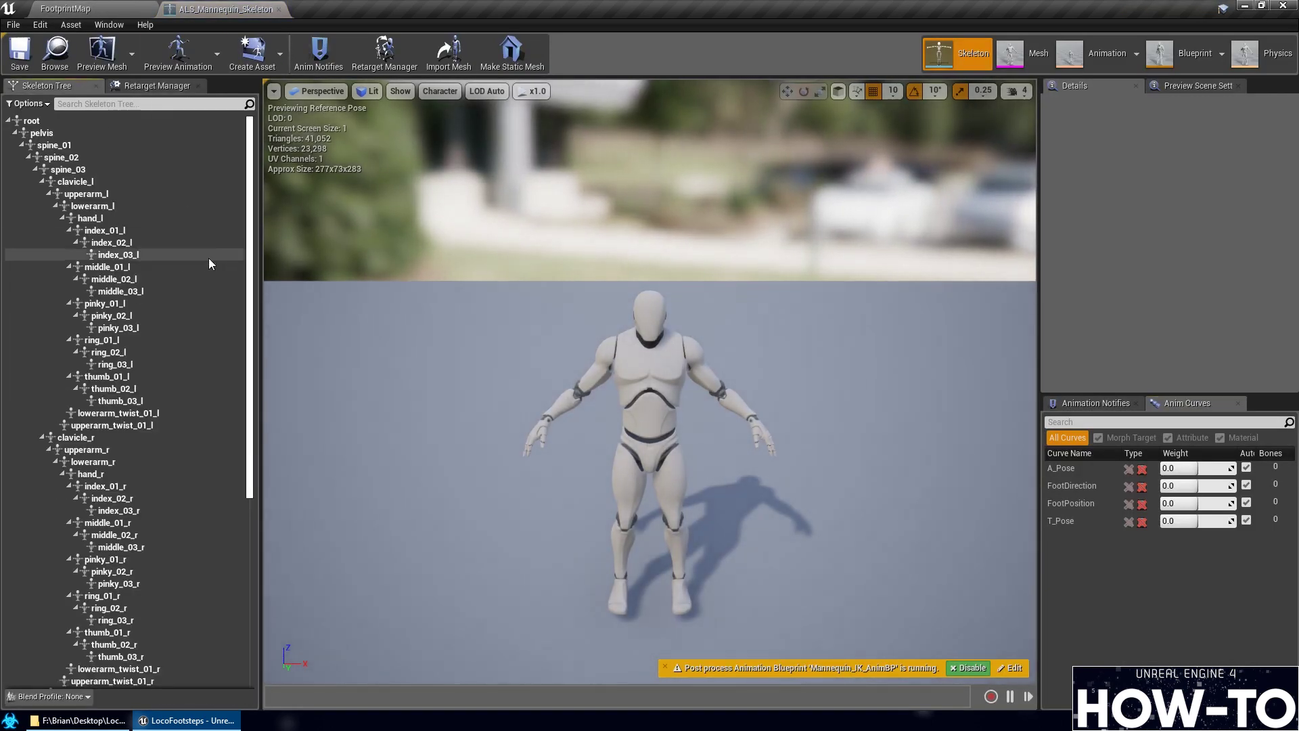
scroll(196, 291, "down", 8)
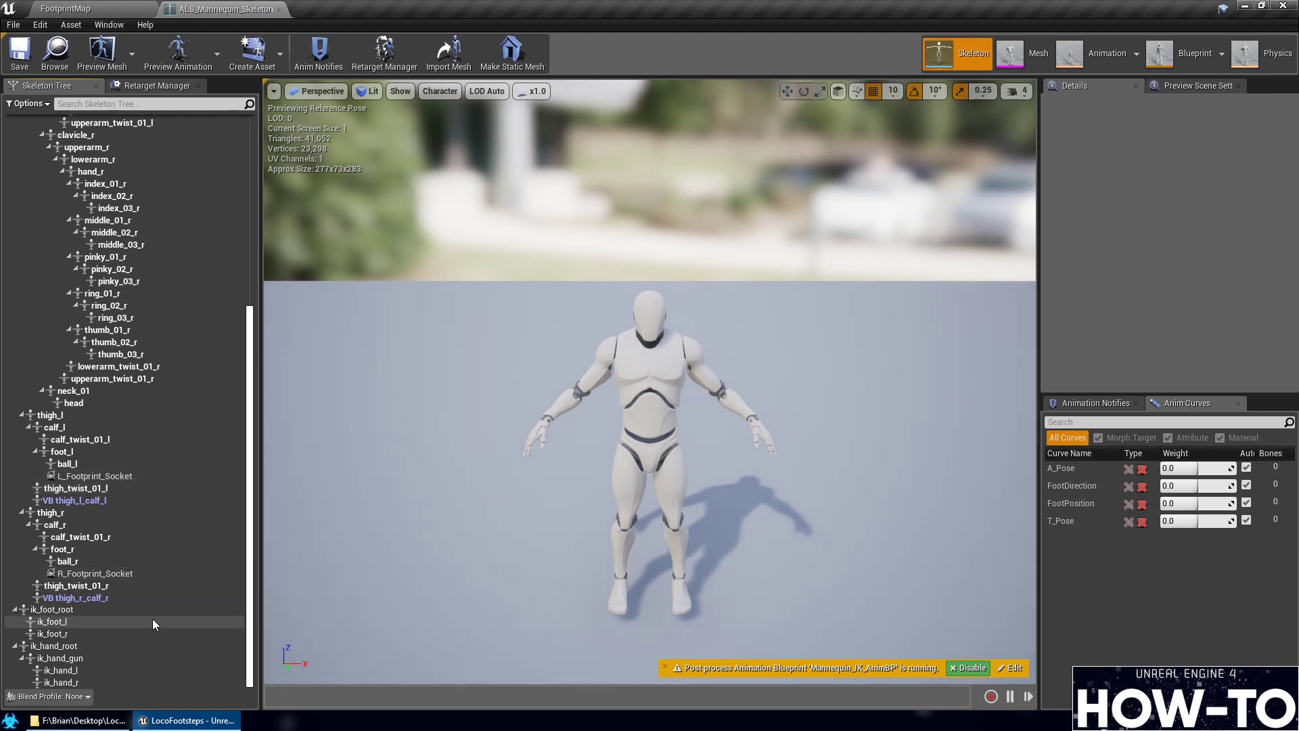
left_click(279, 8)
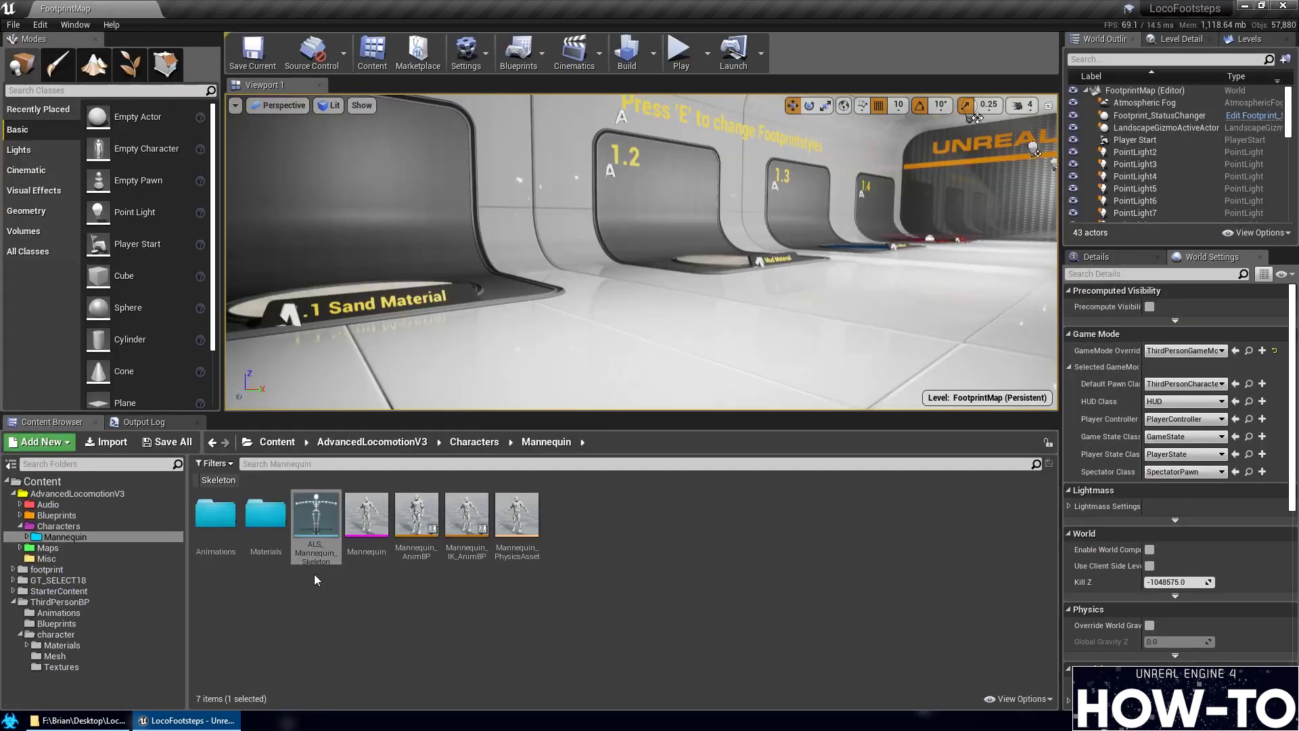
Return to ThirdPersonBP/character/Mesh and select UE4_Mannequin_Skeleton
left_click(95, 646)
left_click(95, 656)
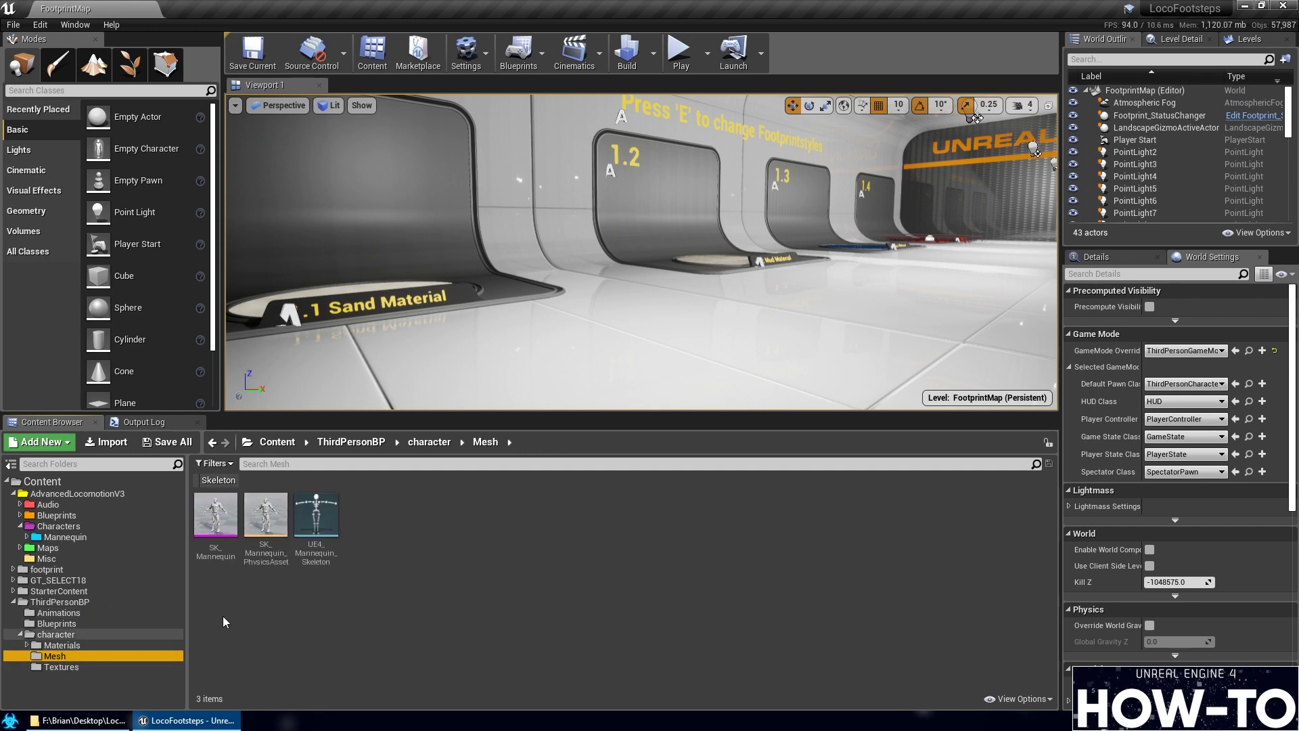
left_click(316, 518)
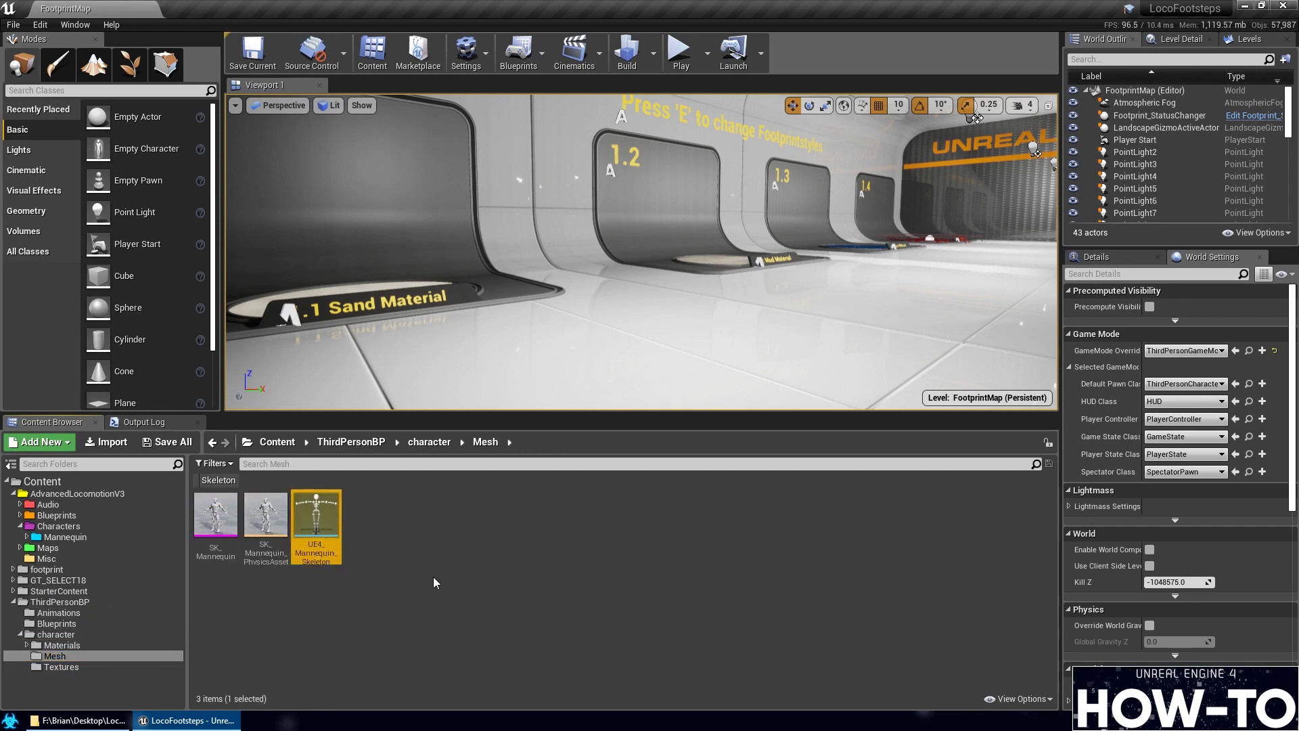
key("Delete")
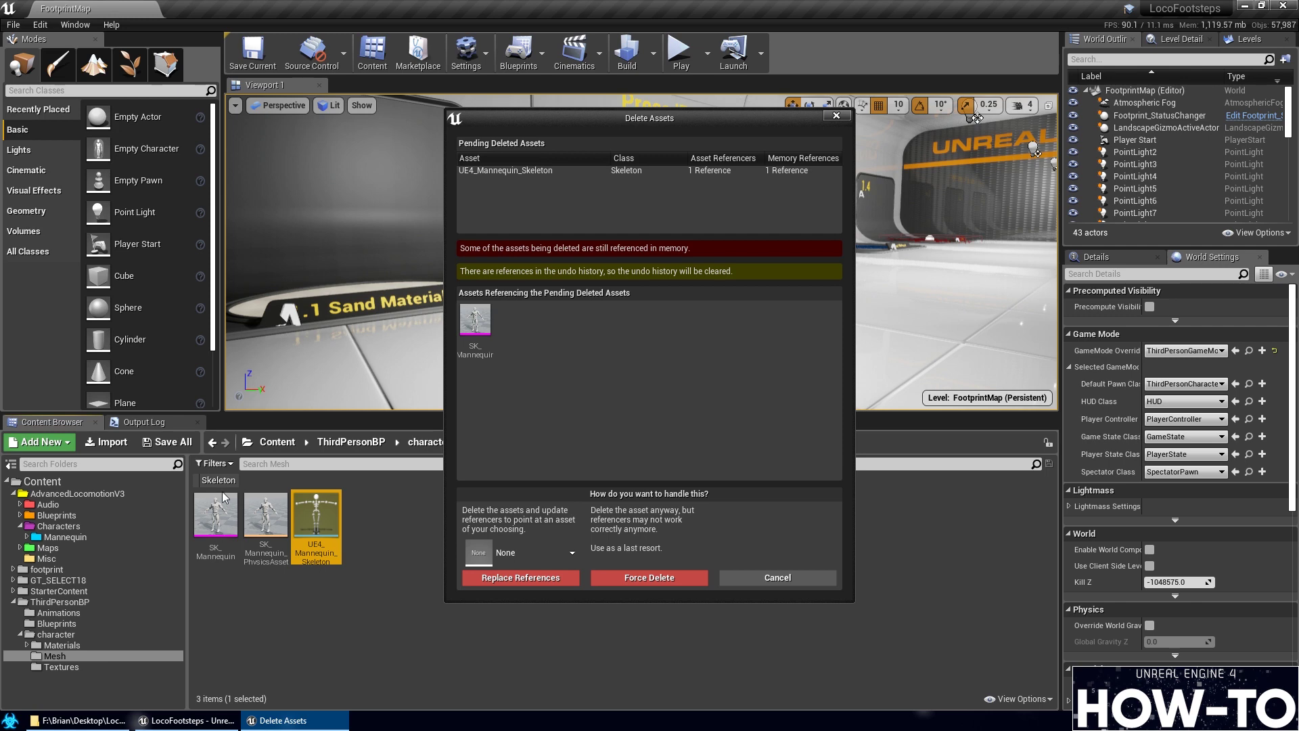
left_click(475, 324)
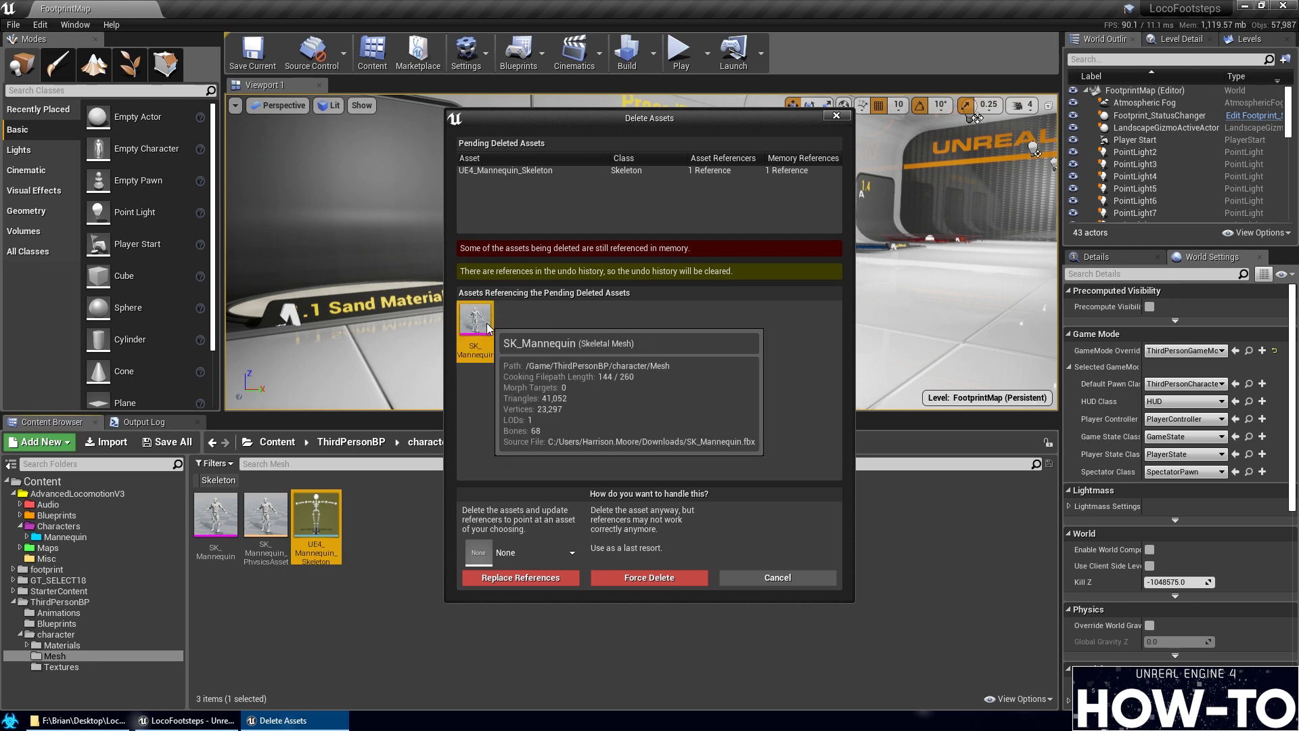
key("Delete")
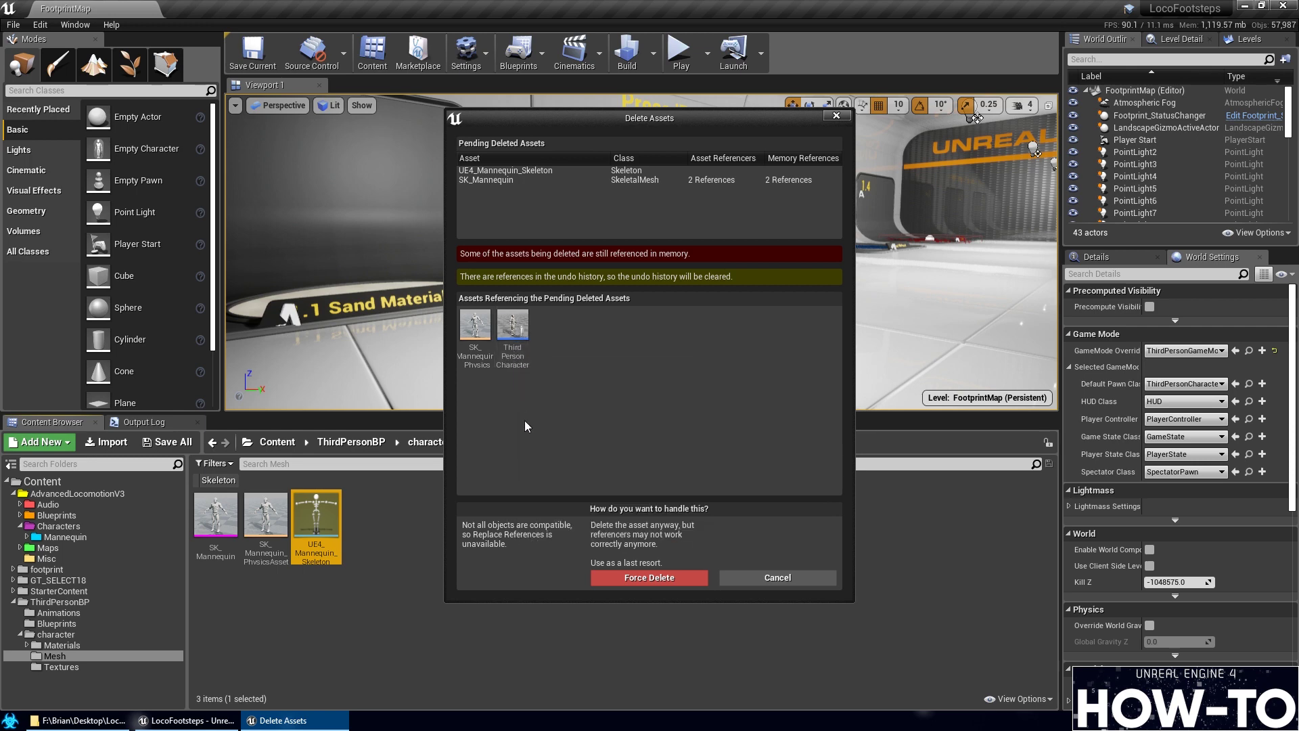
left_click(778, 578)
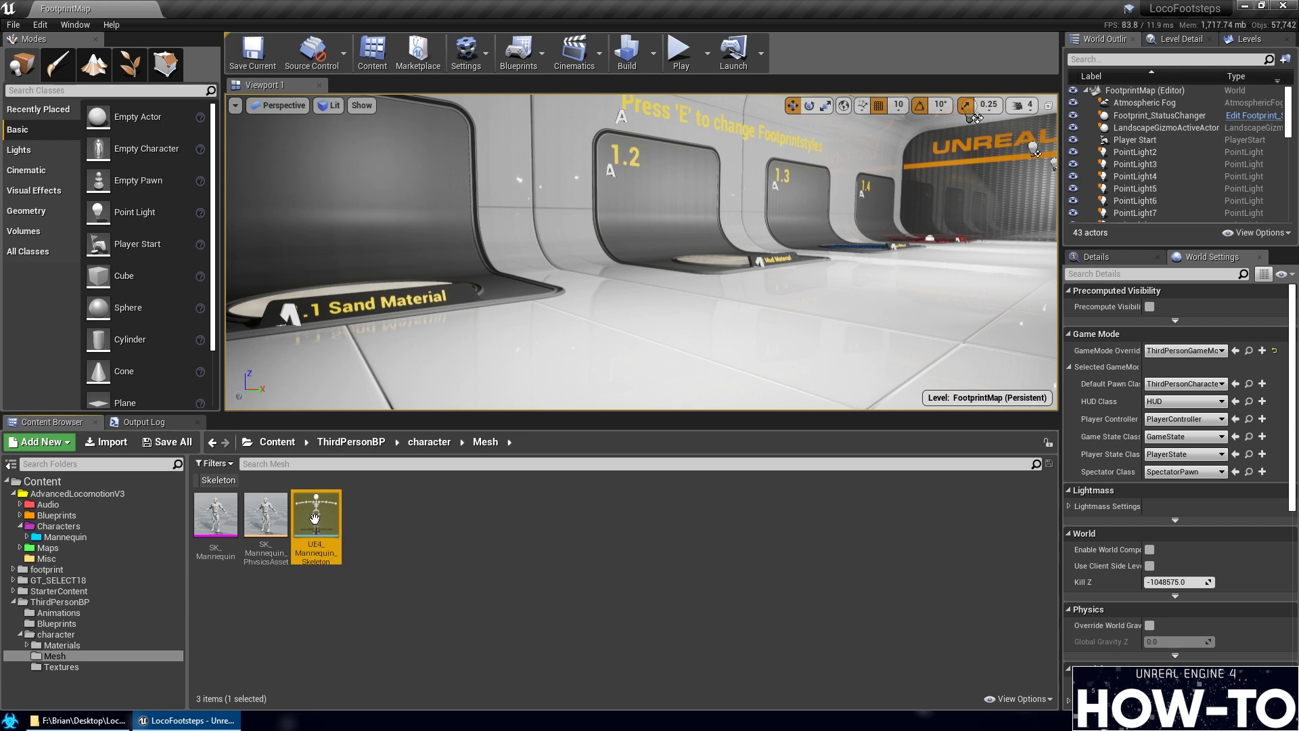
Delete UE4_Mannequin_Skeleton with its references replaced by ALS_Mannequin_Skeleton, saving the affected assets, and fix up redirectors in the Content folder
key("Delete")
left_click(533, 551)
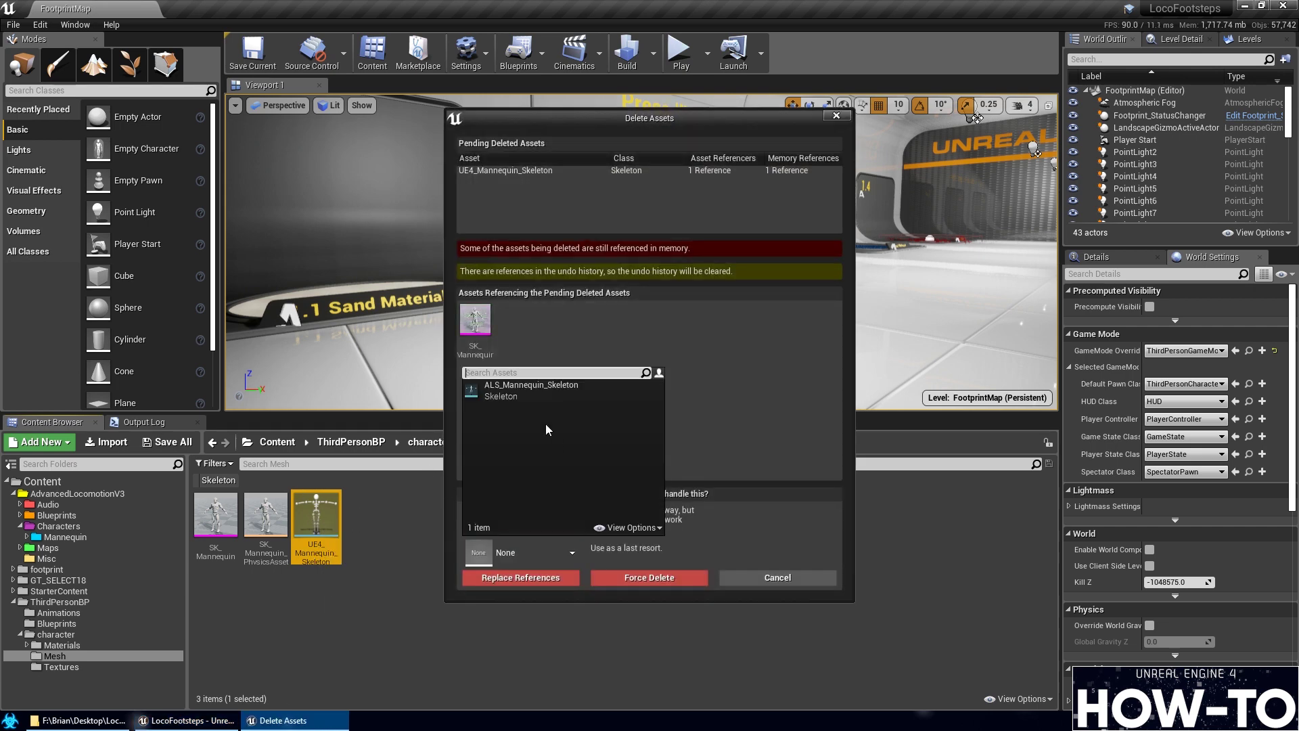
left_click(536, 389)
left_click(506, 579)
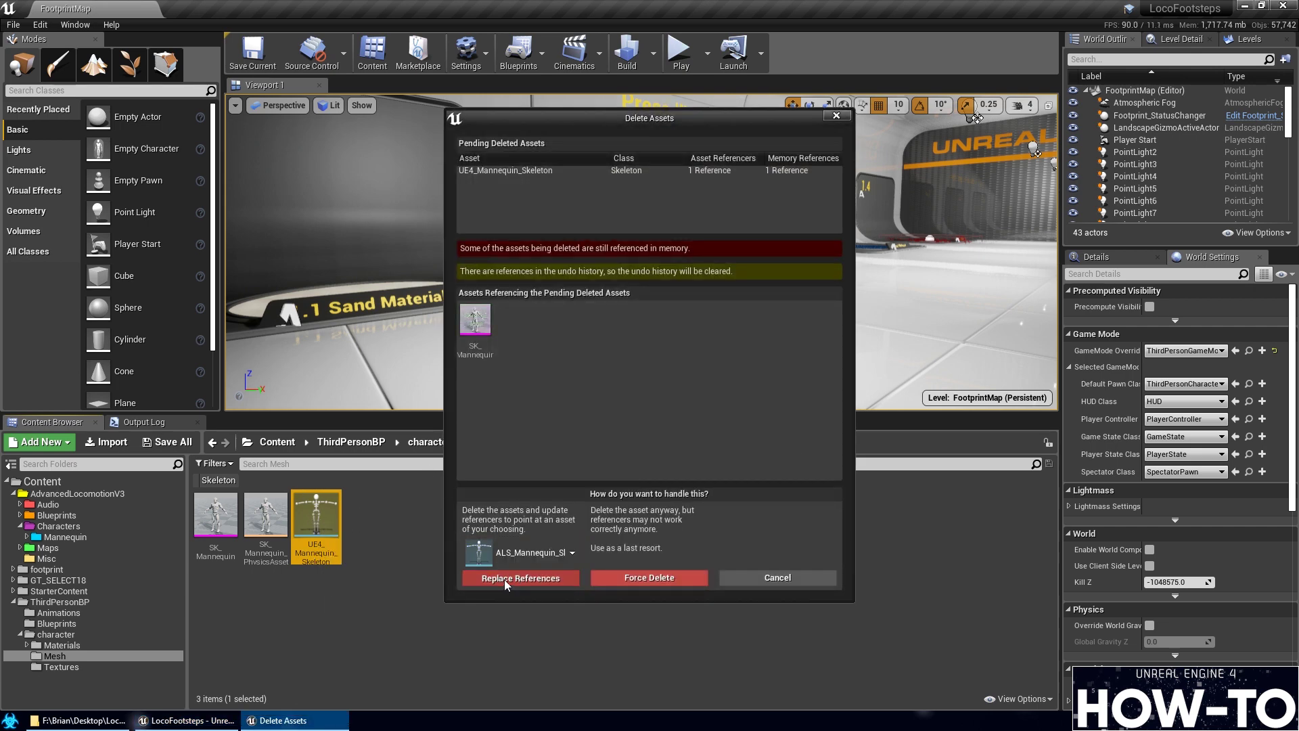
left_click(732, 411)
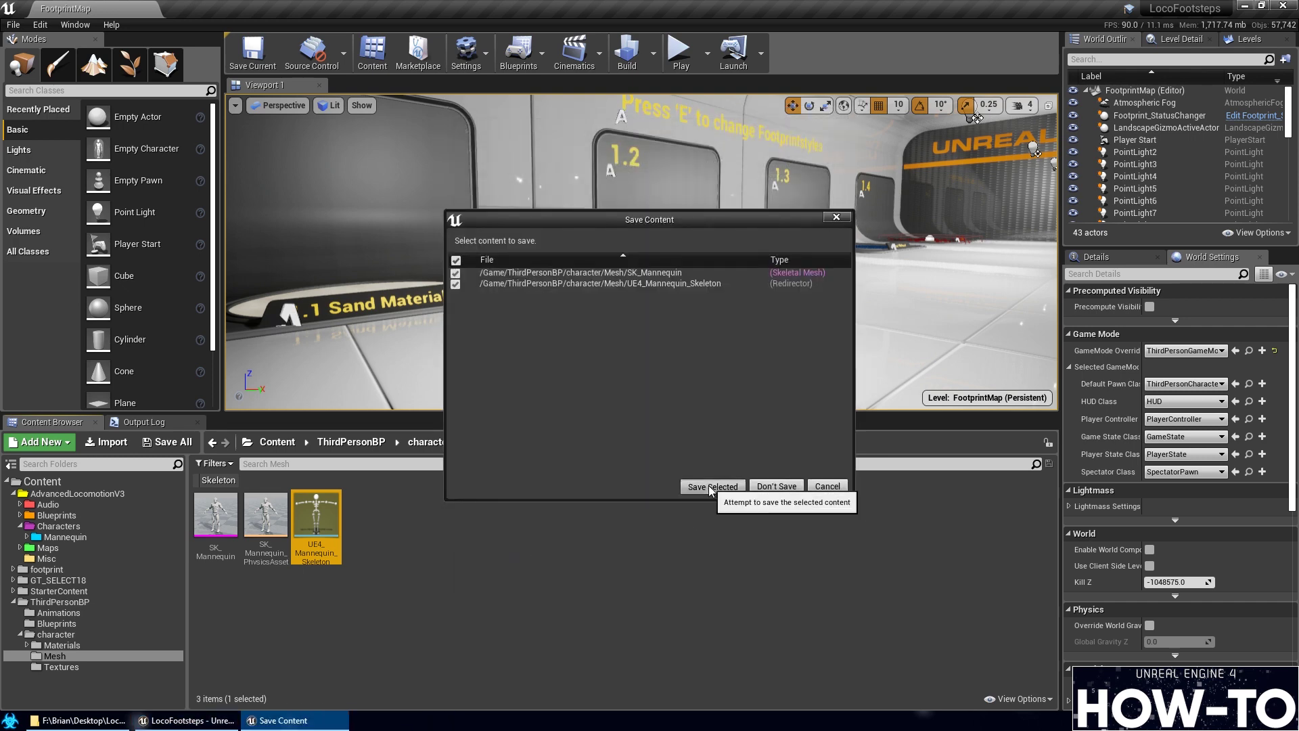
left_click(709, 488)
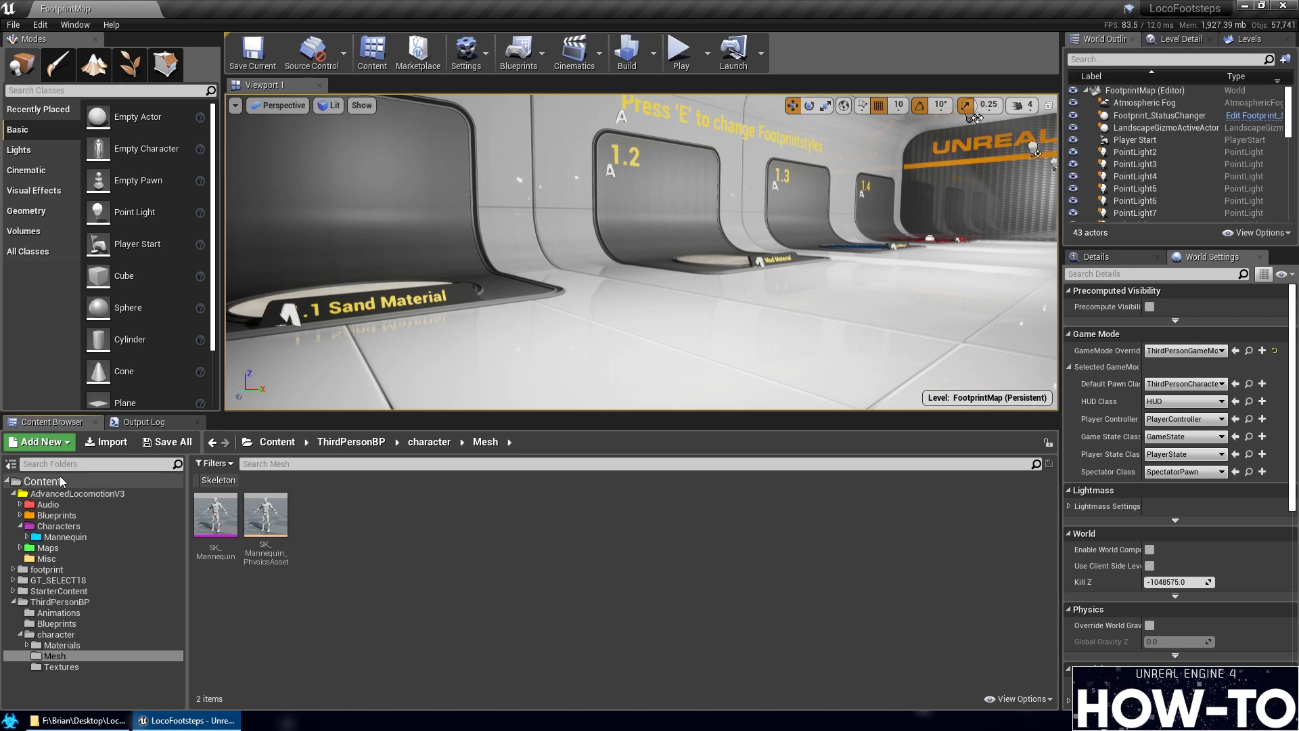
right_click(85, 485)
left_click(139, 360)
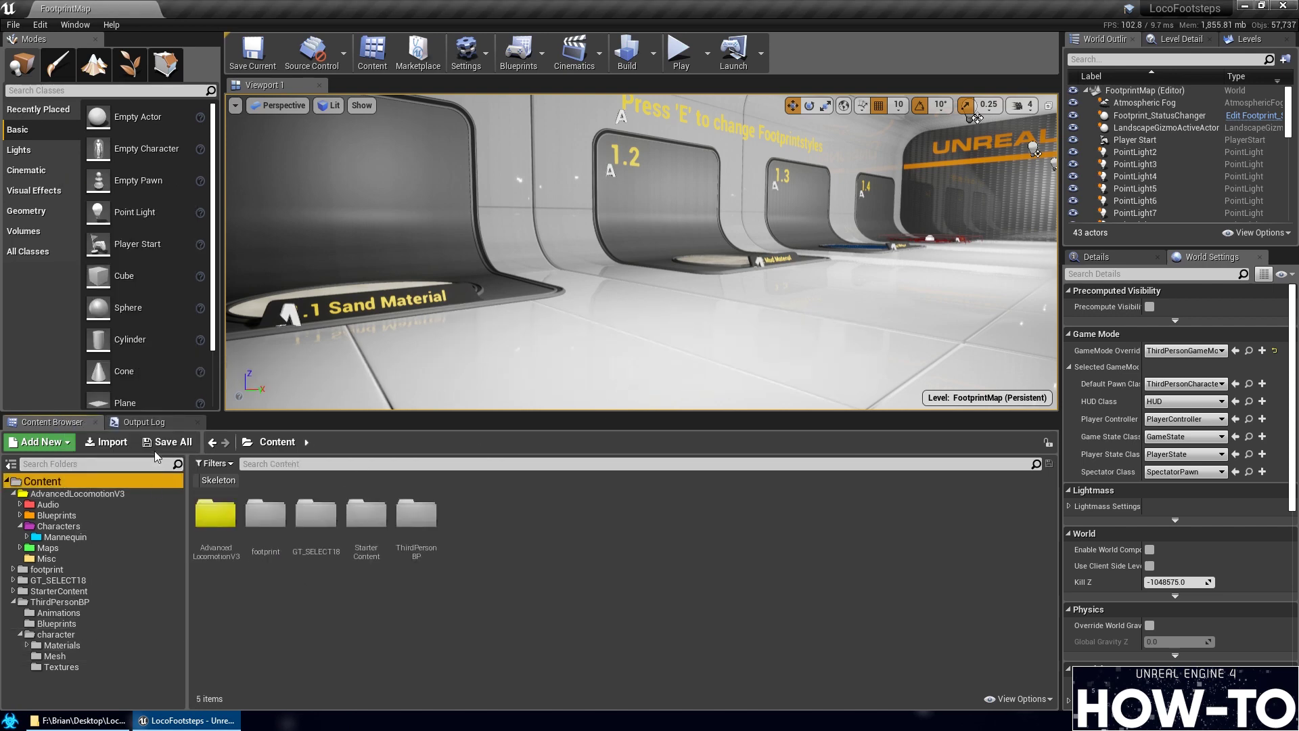
Delete SK_Mannequin from ThirdPersonBP/character/Mesh with its references replaced by Mannequin, saving the affected assets, and fix up redirectors in the Content folder
left_click(61, 645)
left_click(54, 656)
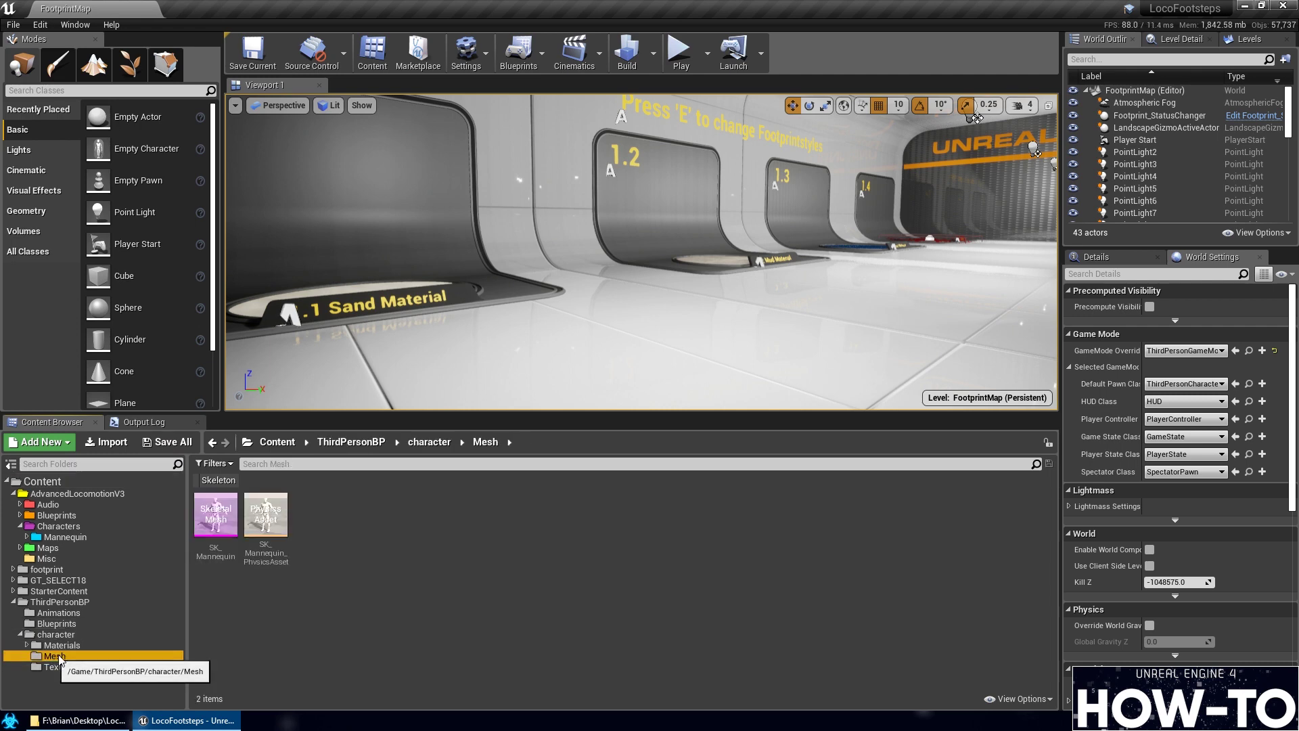
left_click(234, 517)
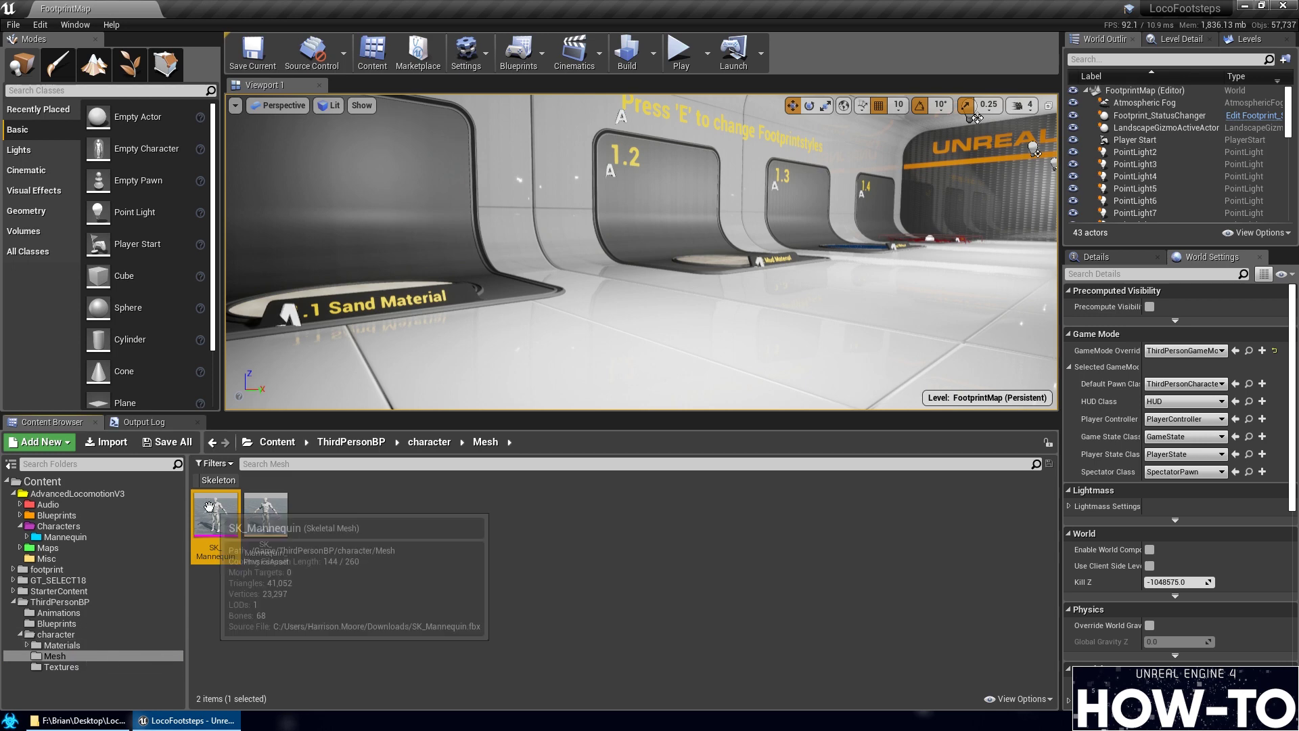
key("Delete")
left_click(525, 558)
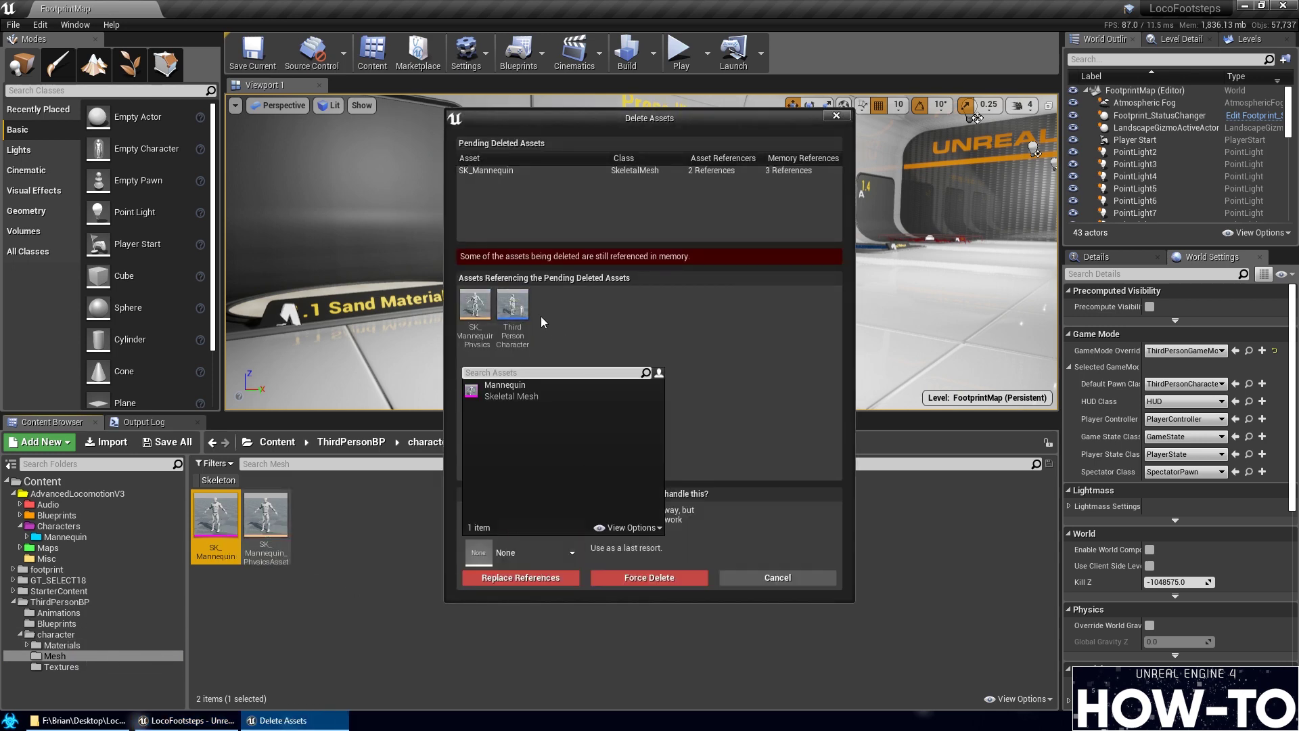
mouse_move(513, 344)
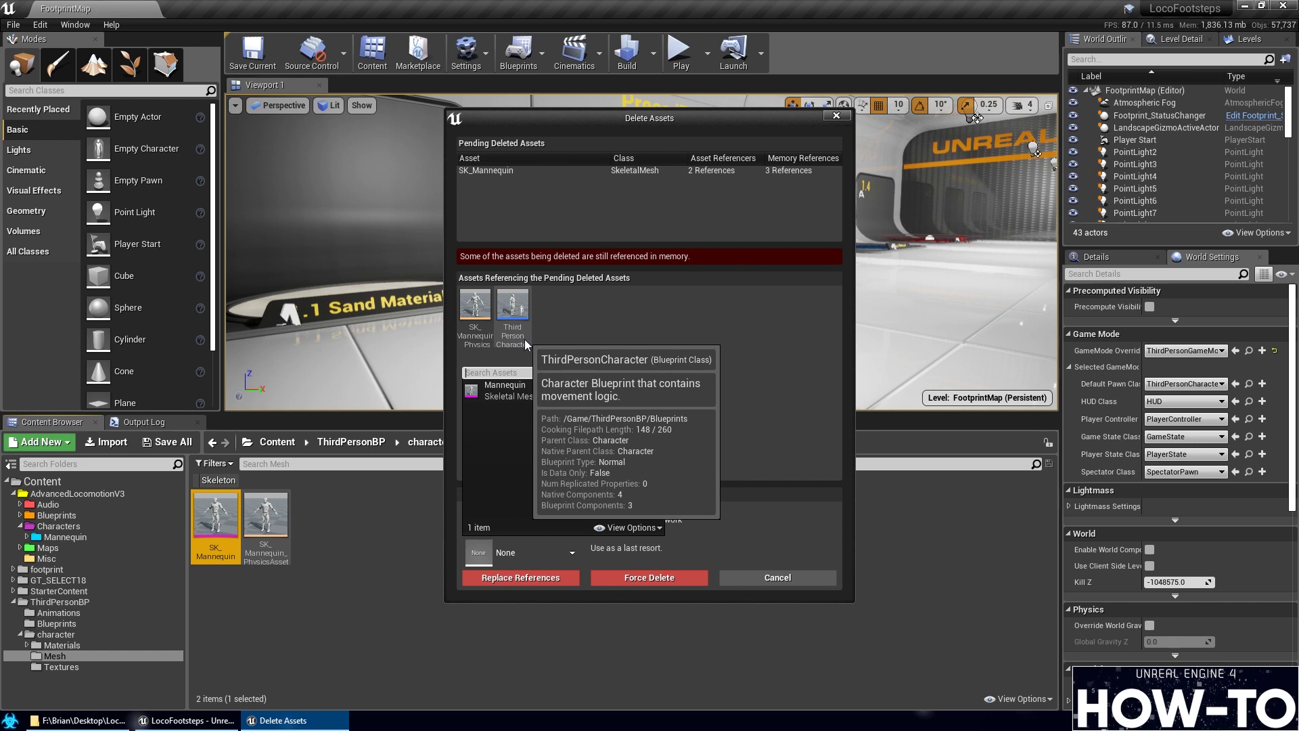
left_click(513, 385)
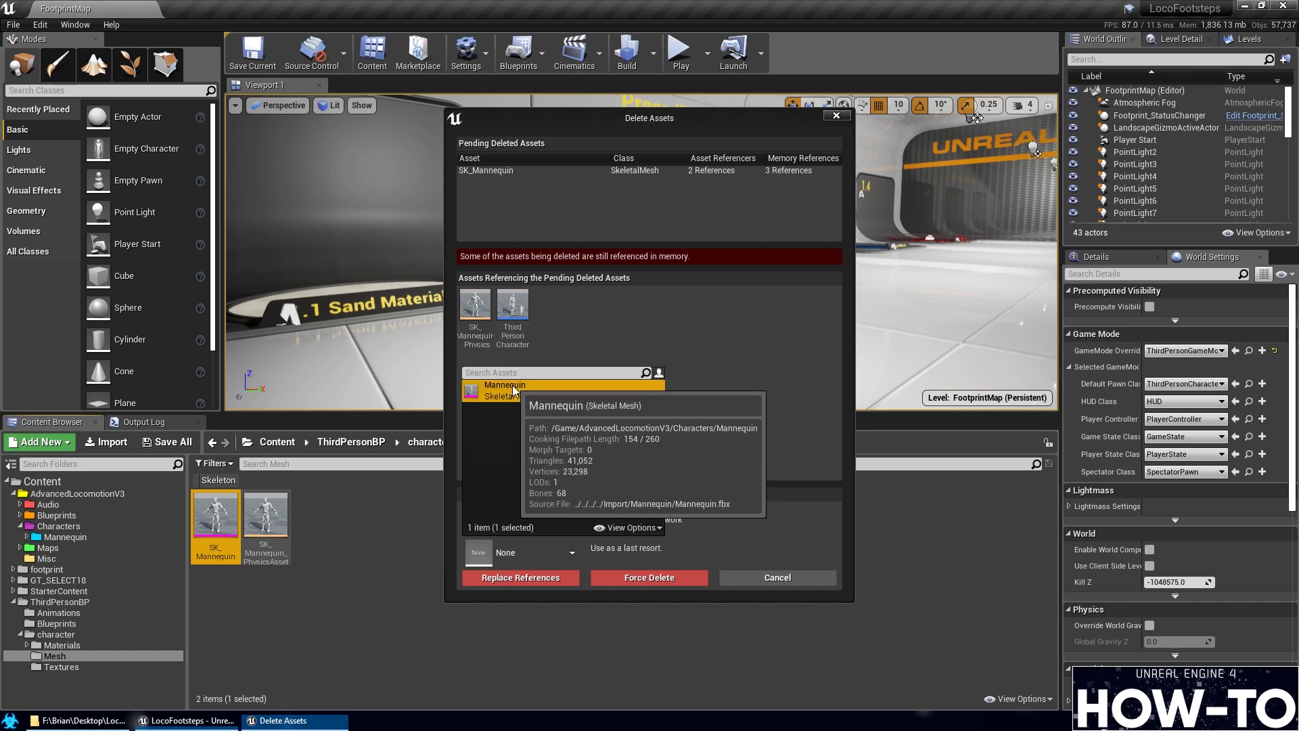
left_click(511, 578)
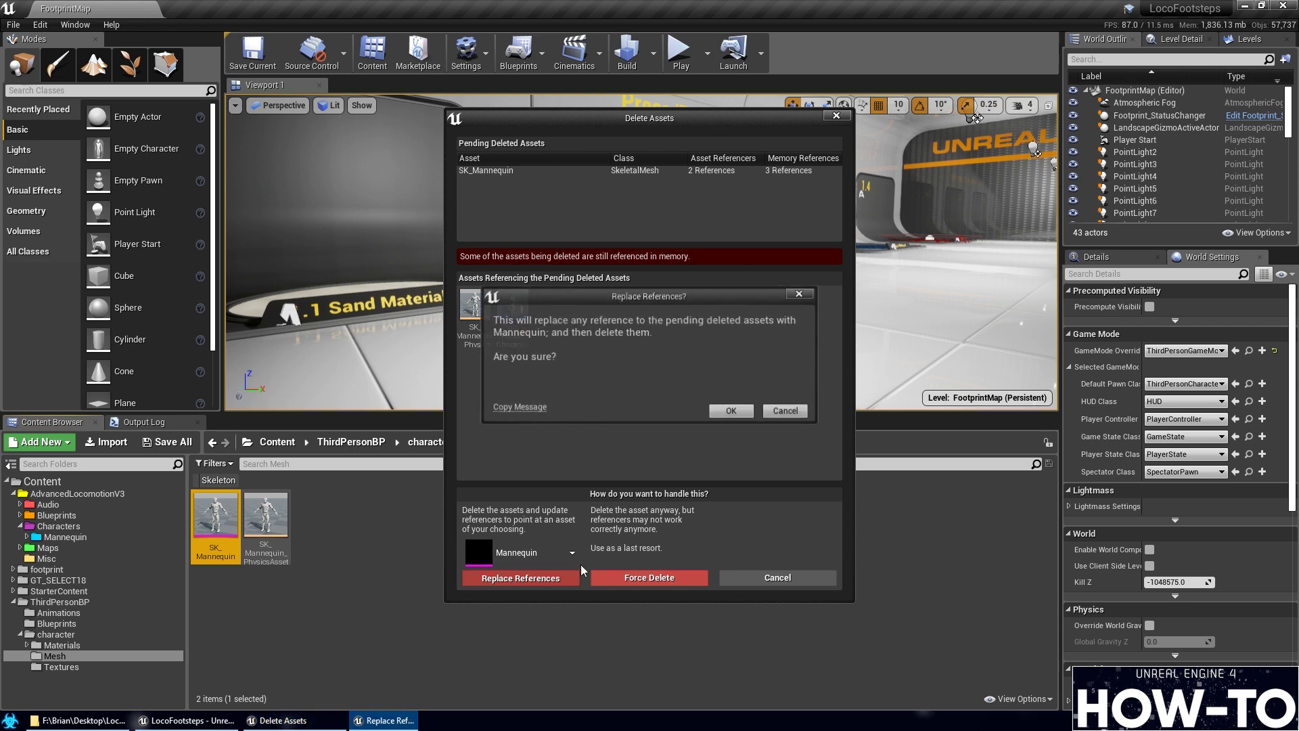
left_click(725, 412)
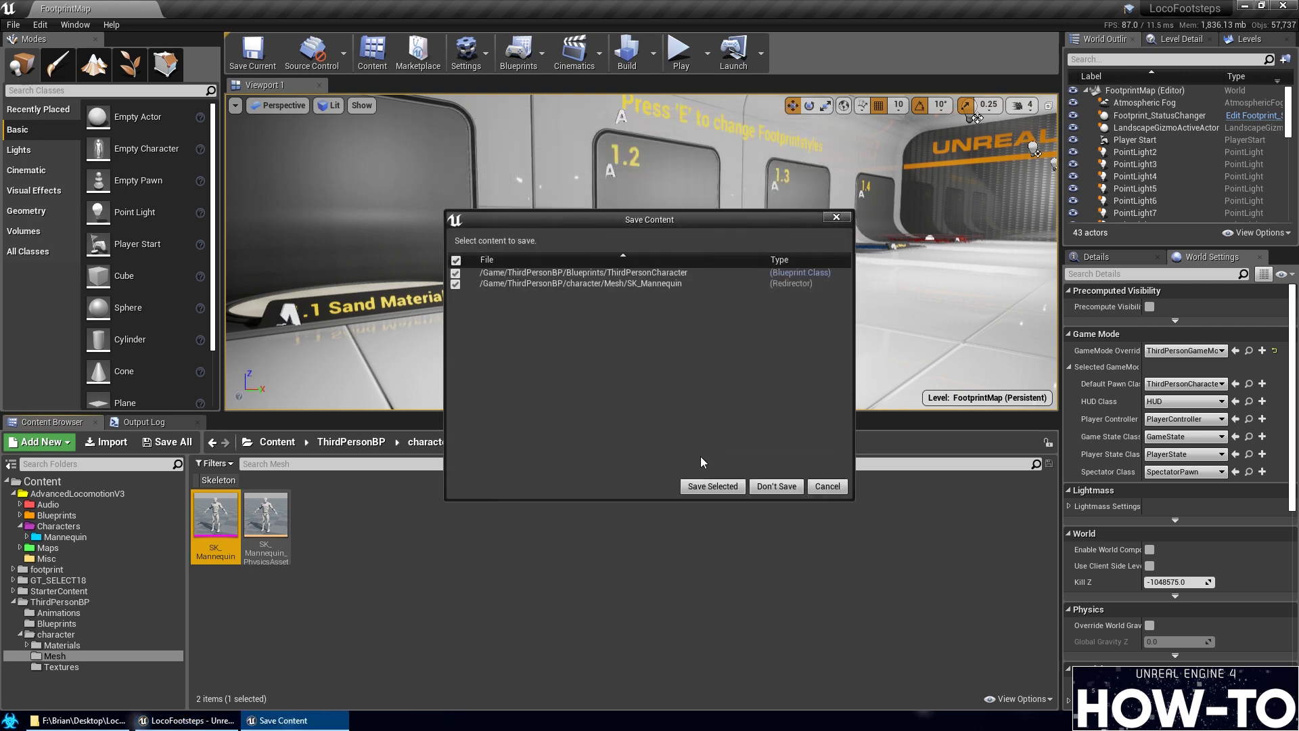
left_click(709, 490)
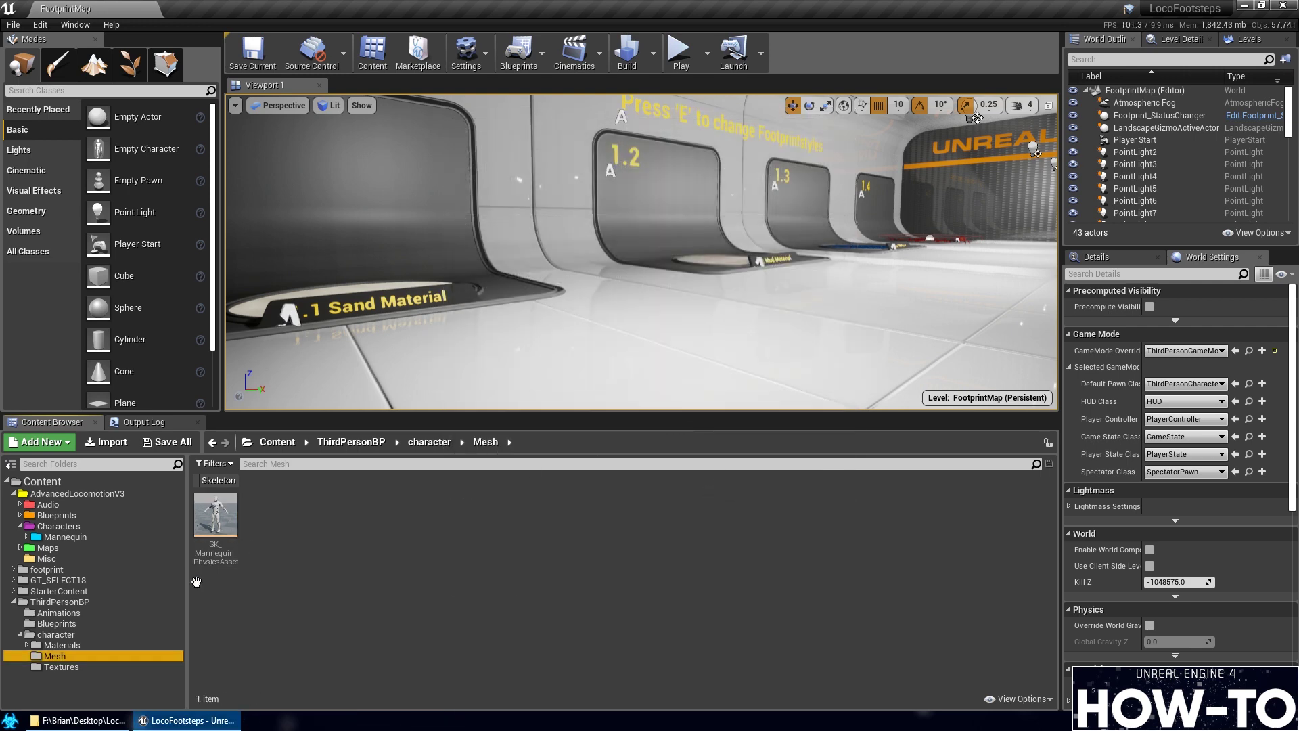
right_click(39, 481)
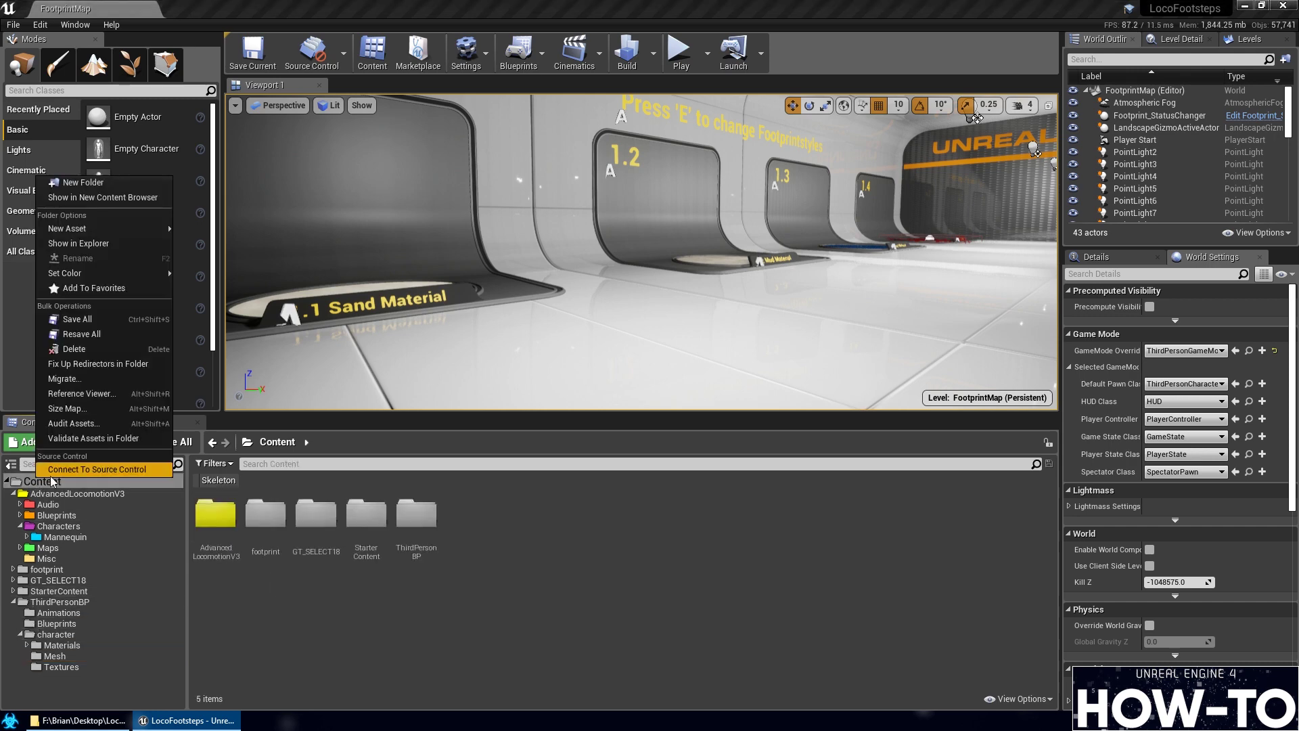
left_click(115, 380)
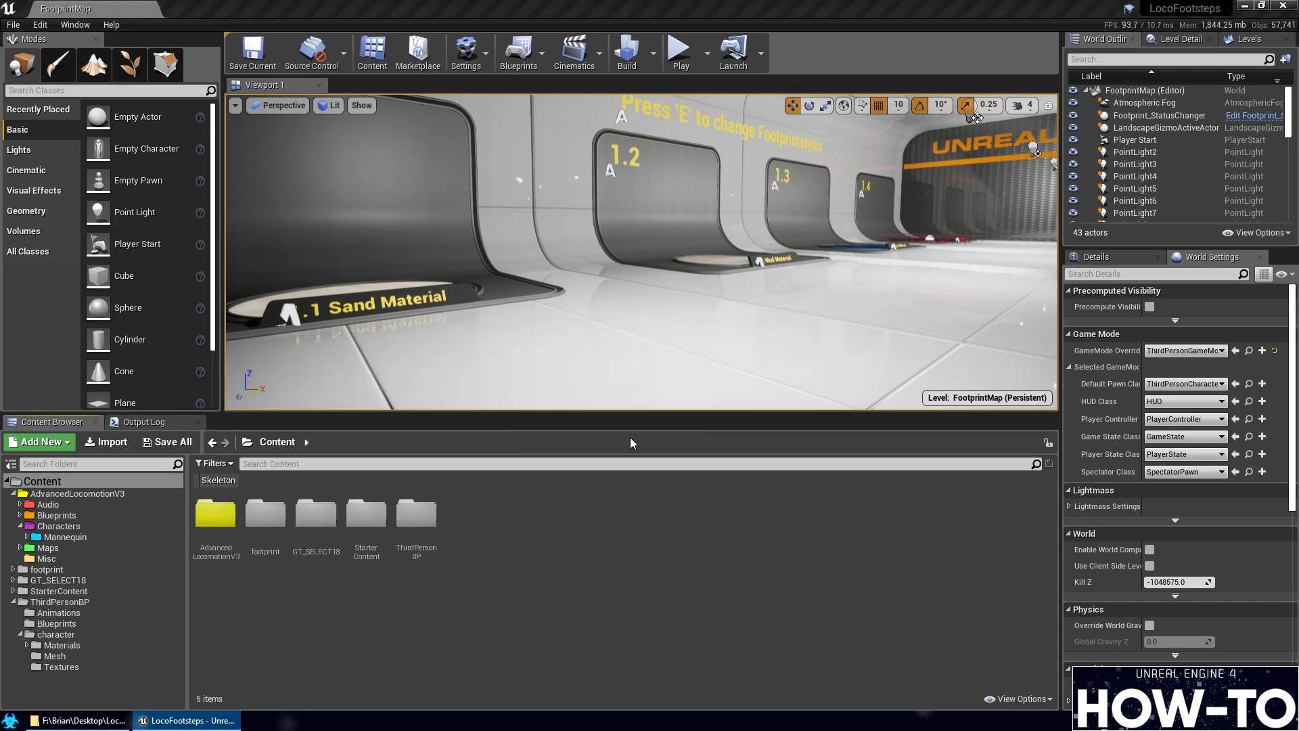
Delete SK_Mannequin_PhysicsAsset from the ThirdPersonBP/character/Mesh folder
left_click(62, 656)
left_click(217, 518)
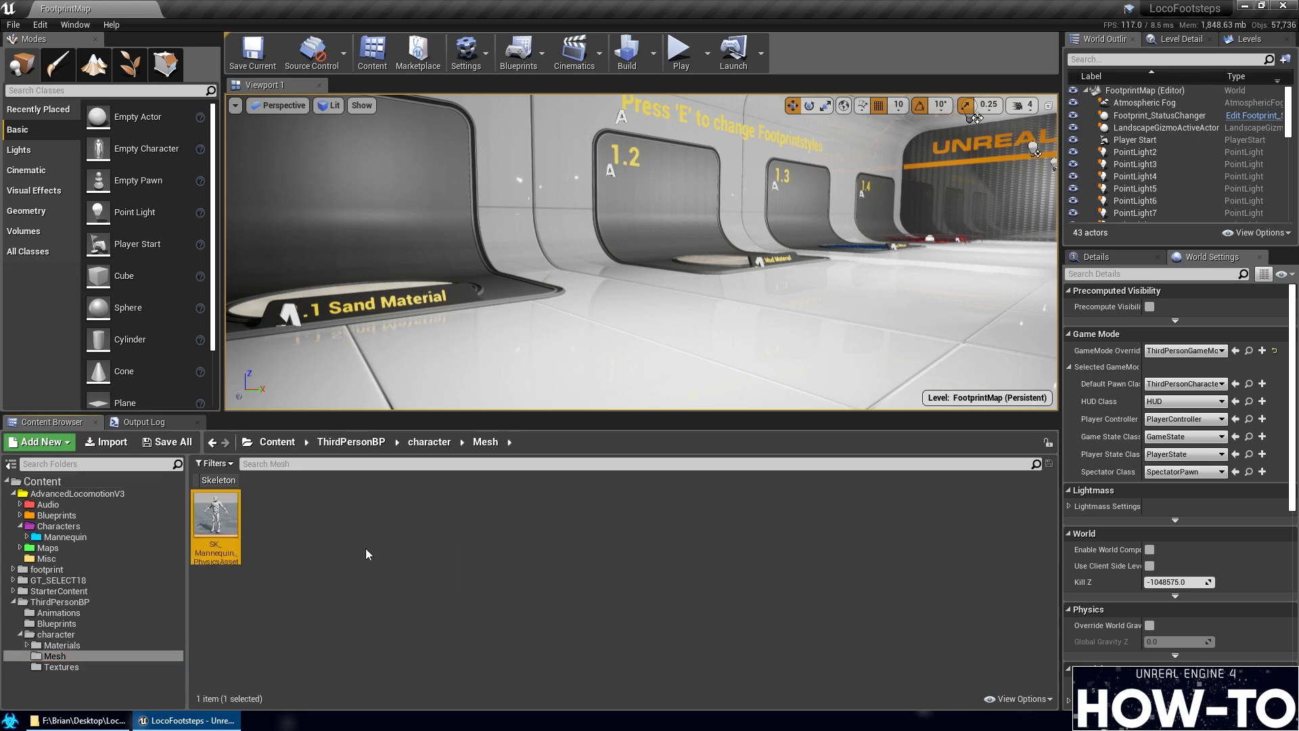
key("Delete")
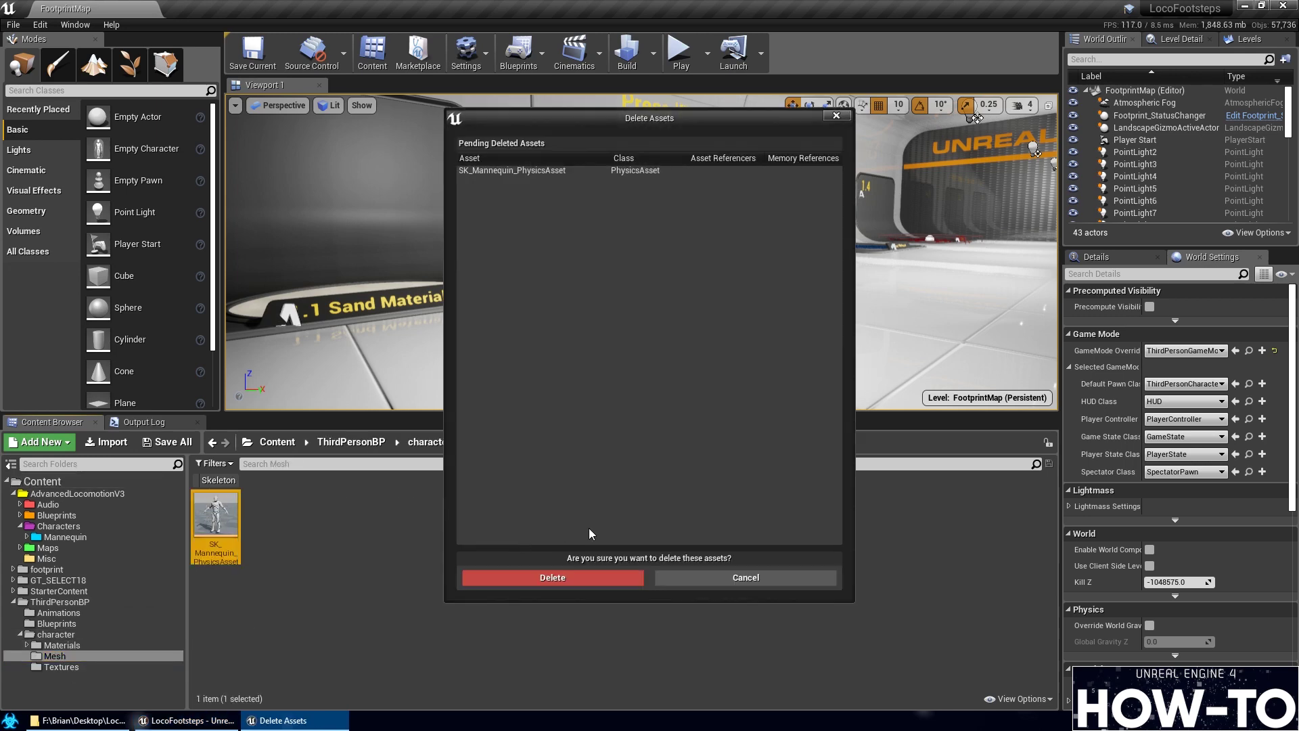
left_click(566, 578)
Fix up redirectors in the emptied ThirdPersonBP/character/Mesh folder and delete the folder
right_click(57, 657)
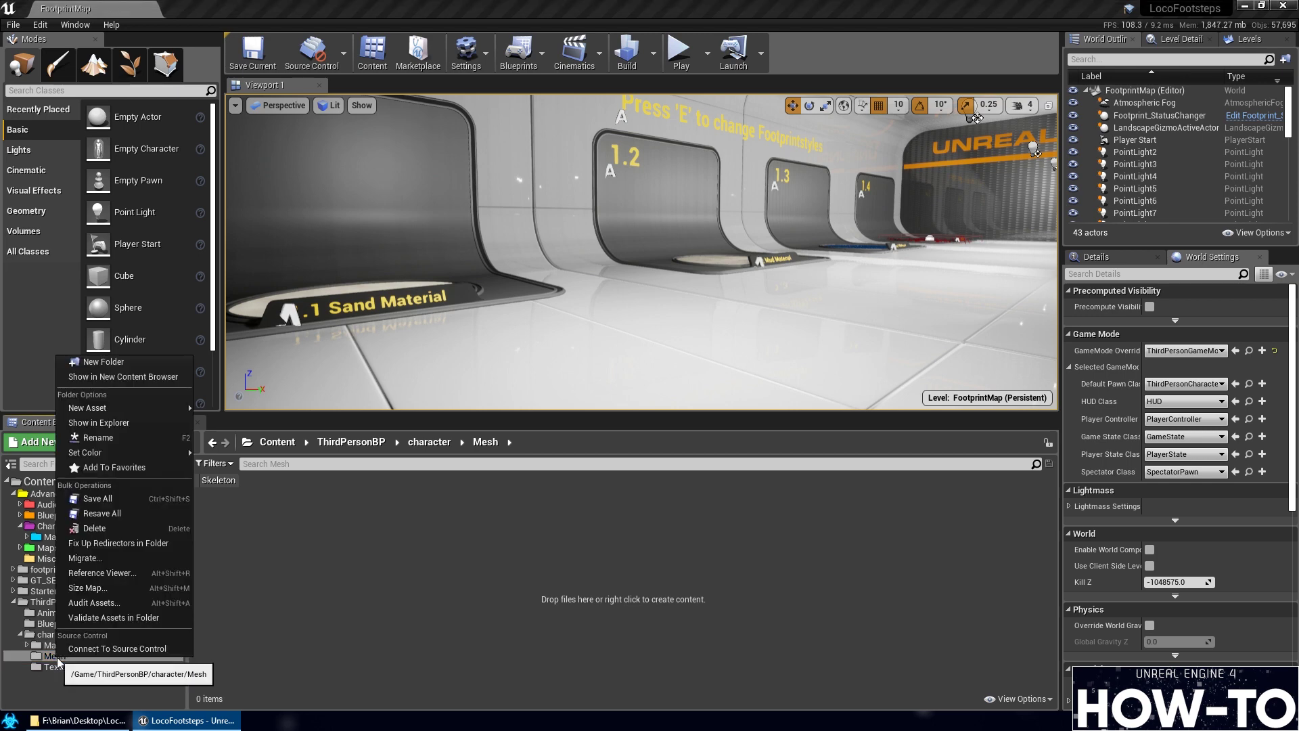
left_click(153, 540)
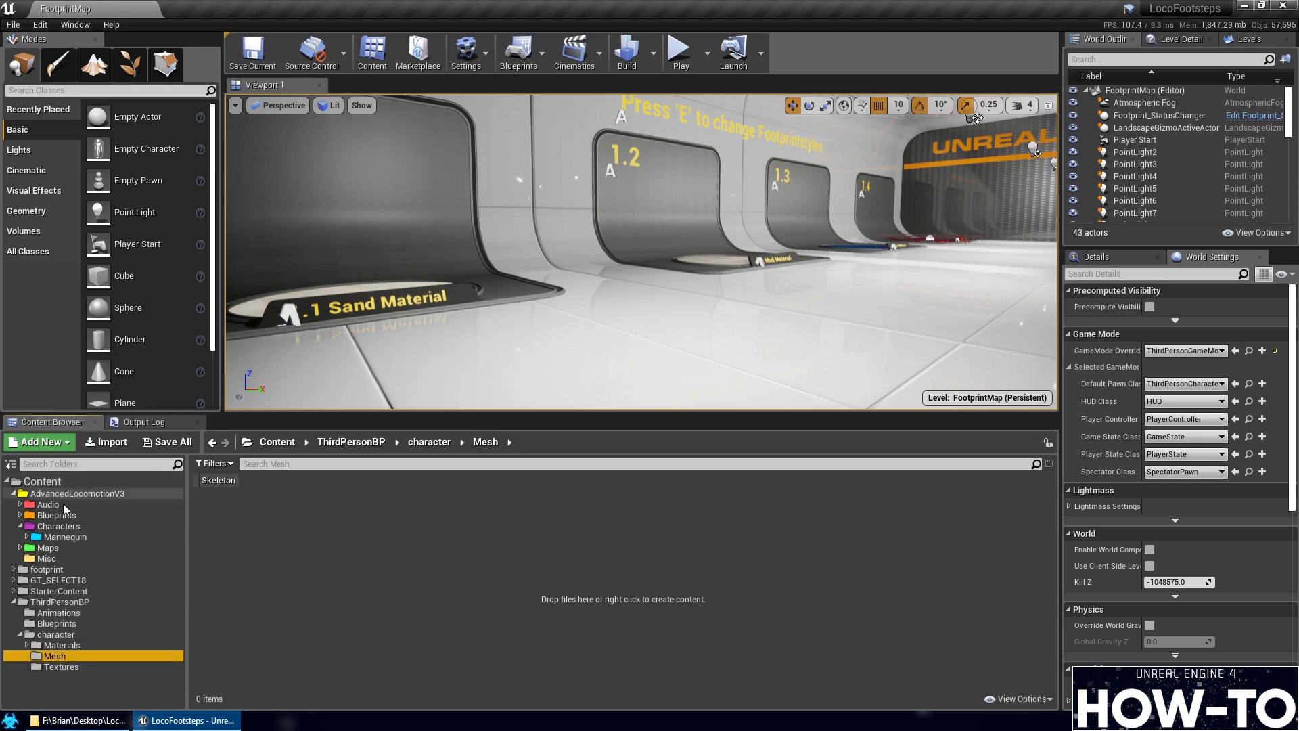
key("Delete")
left_click(155, 681)
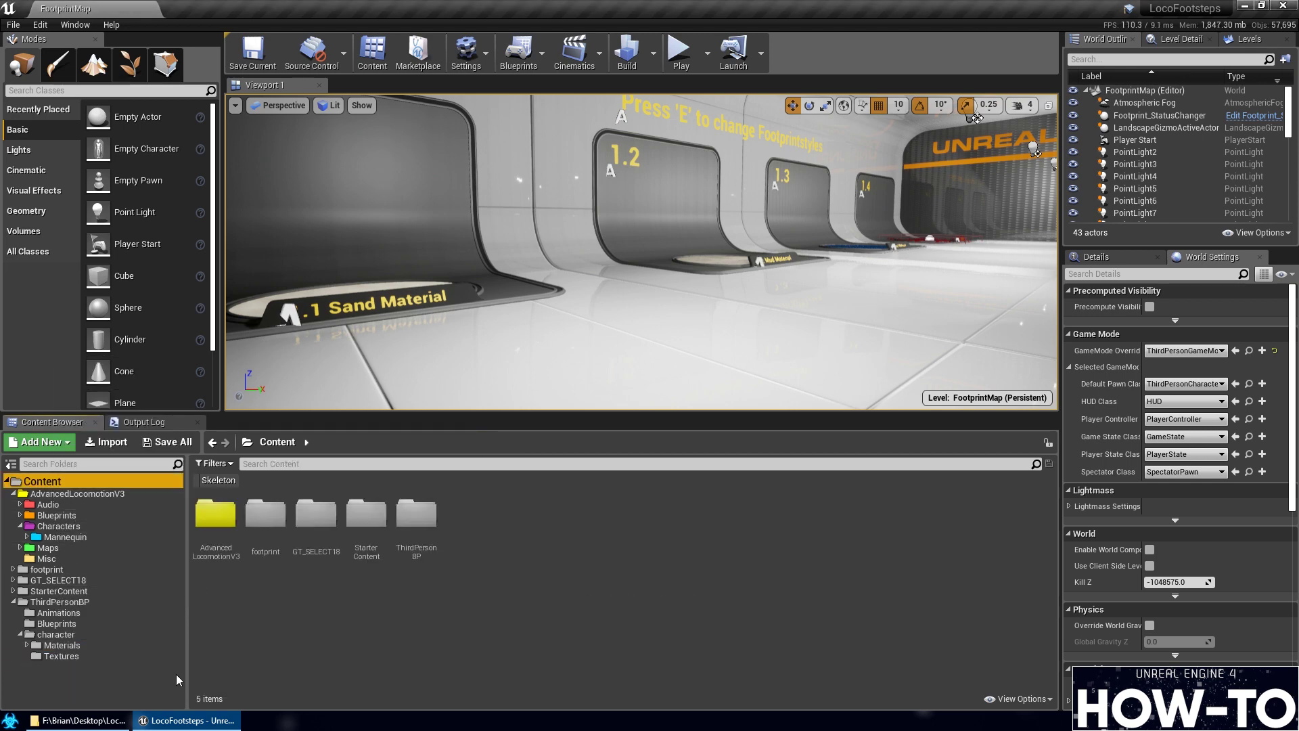
Delete the ThirdPersonBP/character/Materials folder together with all the assets it contains
left_click(62, 645)
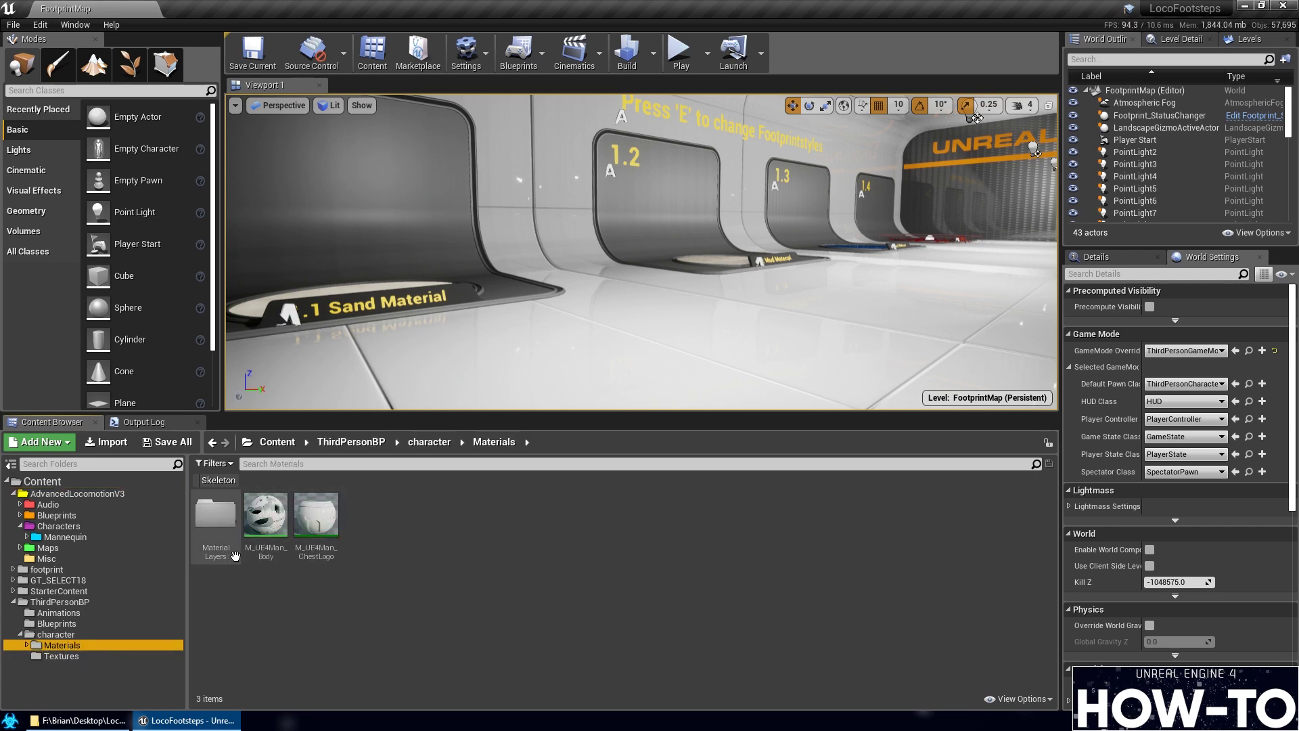
key("Delete")
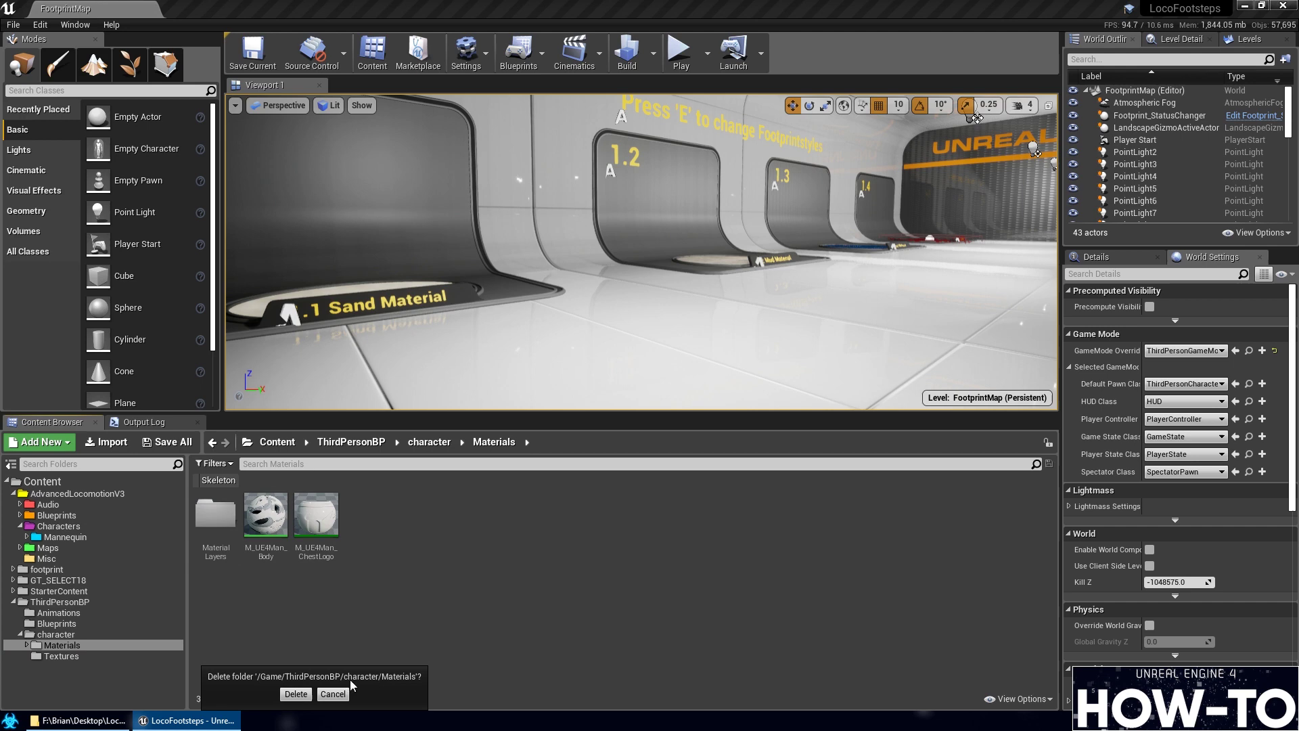
left_click(292, 695)
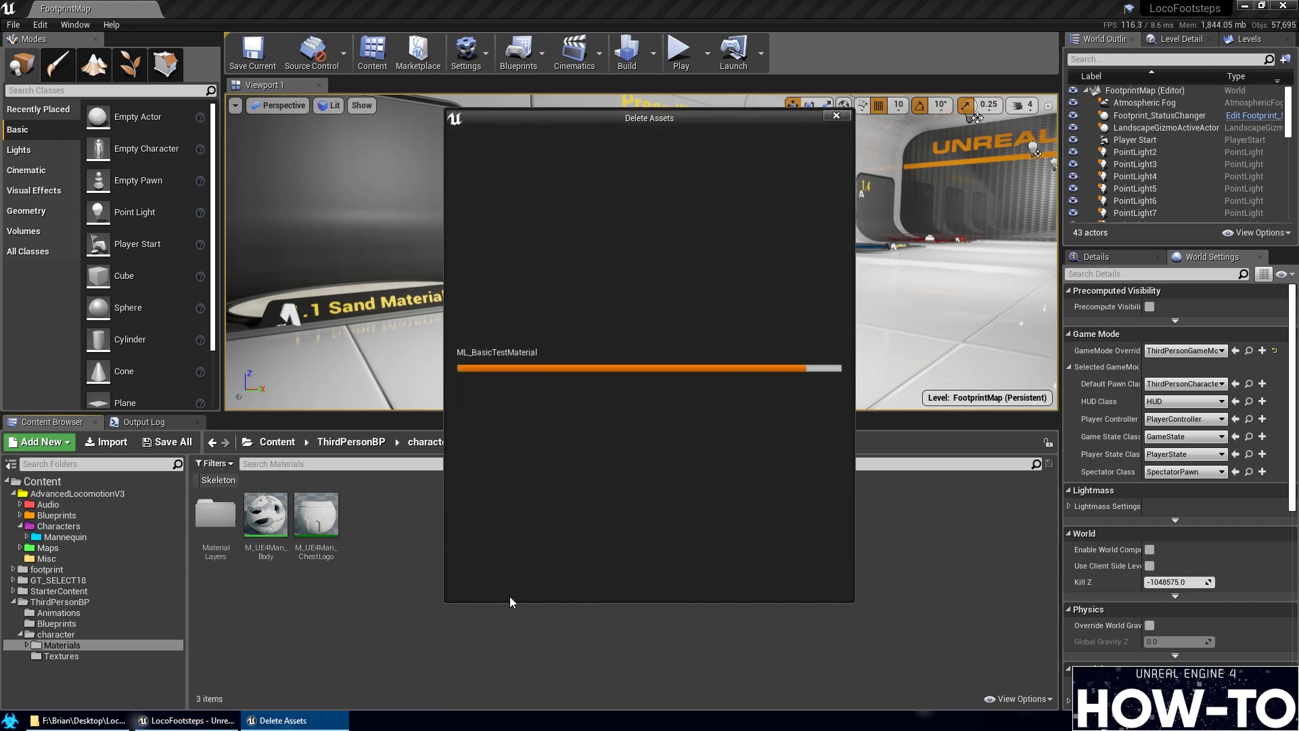
left_click(541, 581)
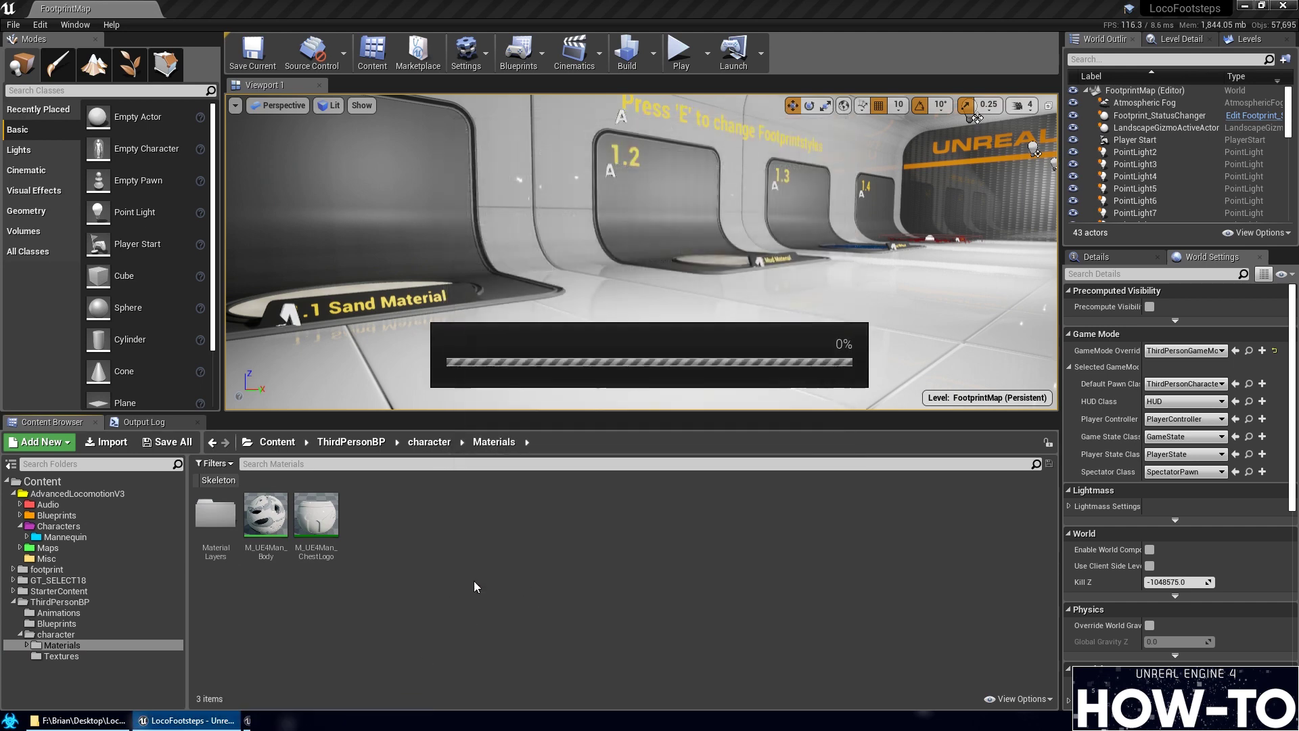
Delete the ThirdPersonBP/character/Textures folder together with the mannequin textures it contains
right_click(47, 483)
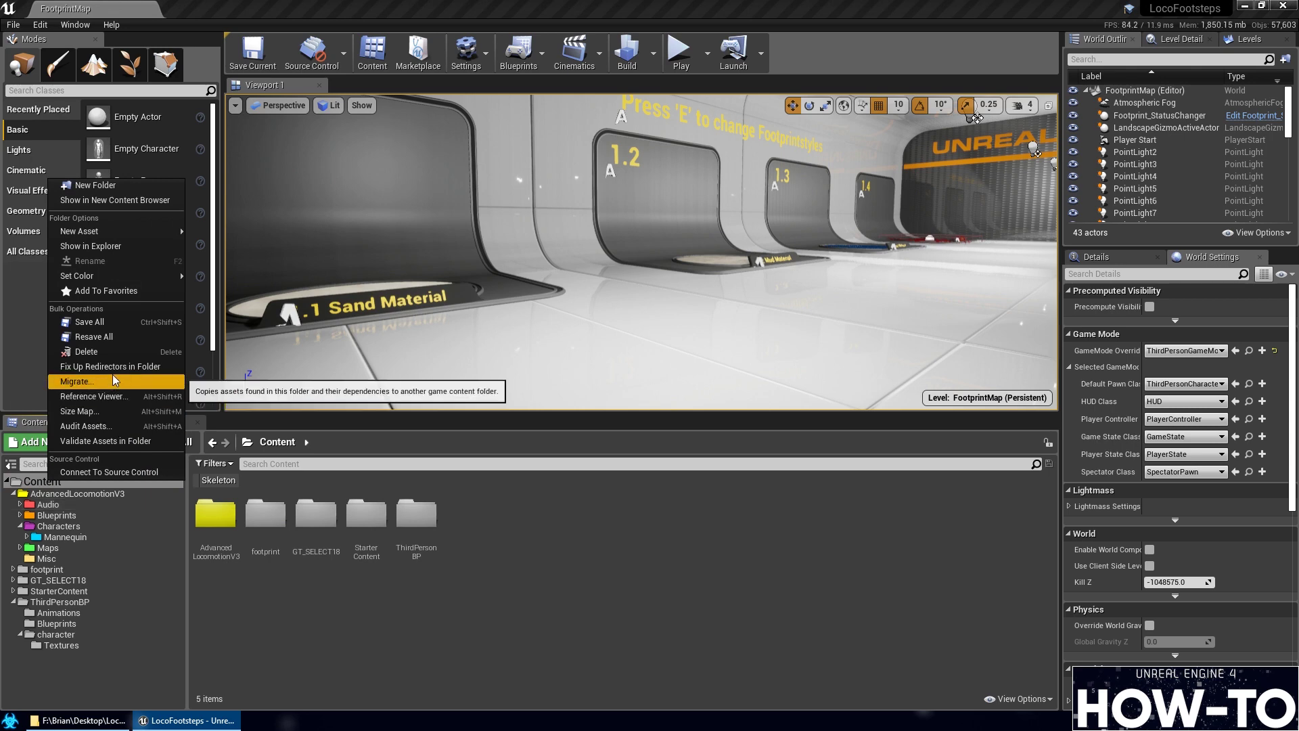
key("Escape")
left_click(78, 643)
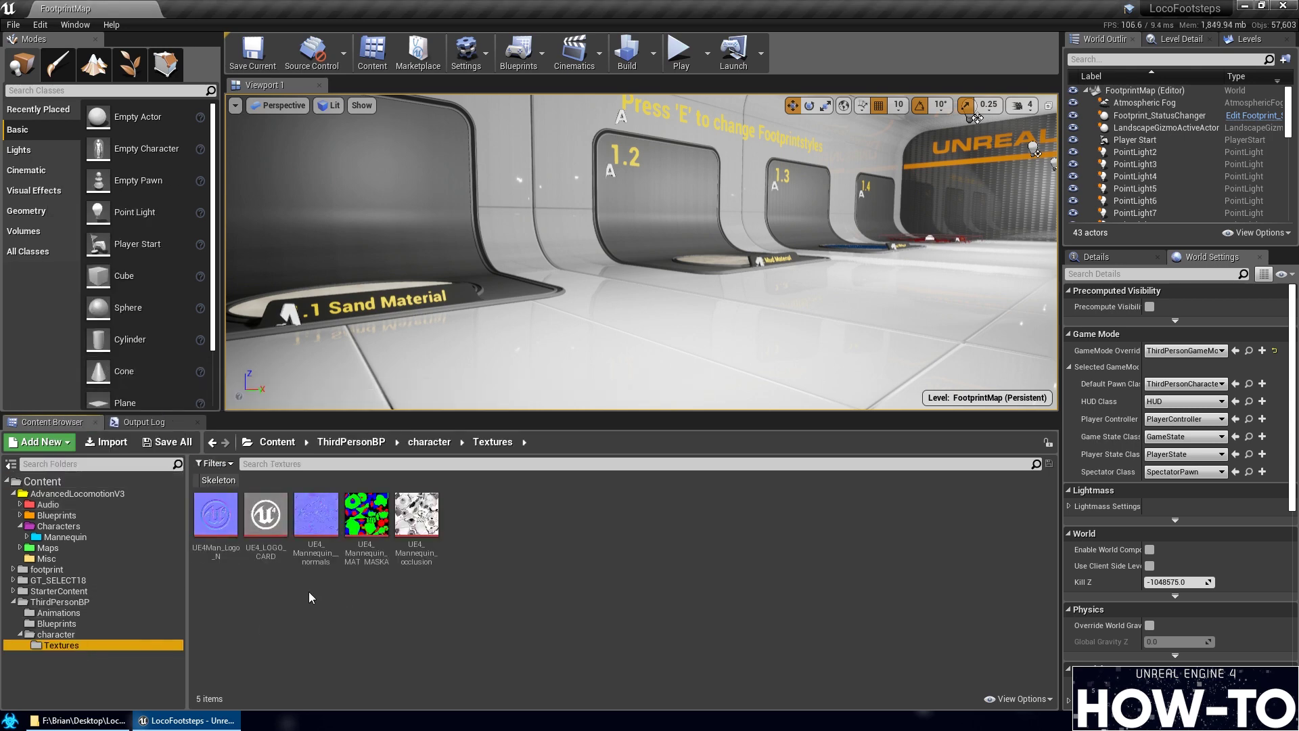
key("Delete")
left_click(357, 671)
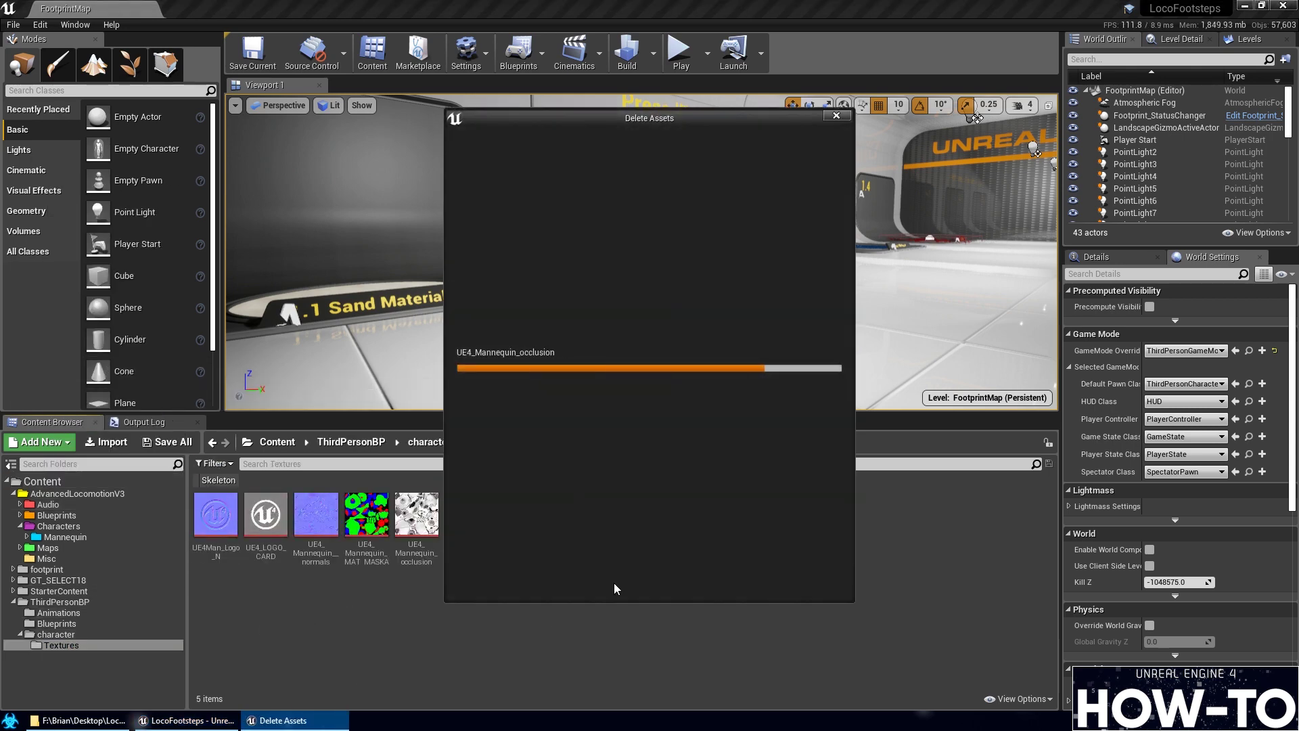
left_click(578, 576)
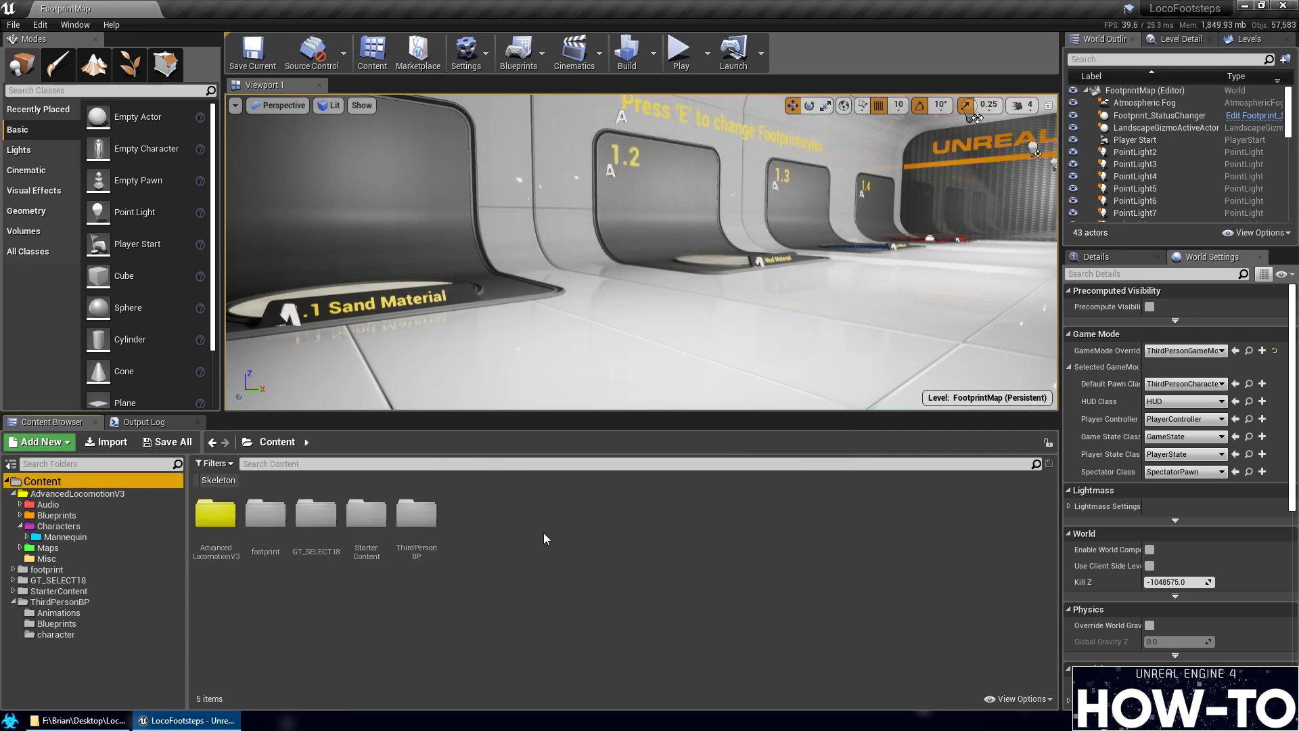
Fix up redirectors in the empty ThirdPersonBP/character folder and delete the folder
left_click(56, 634)
right_click(54, 635)
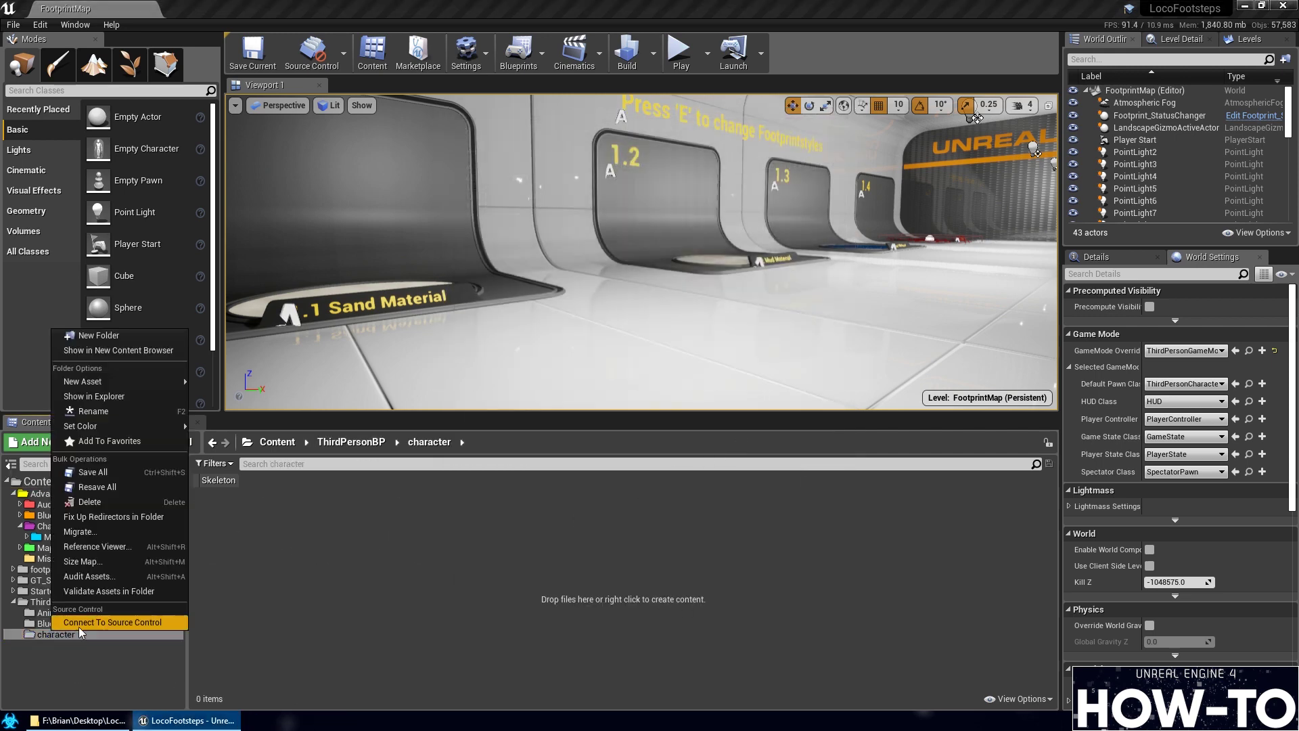
left_click(123, 515)
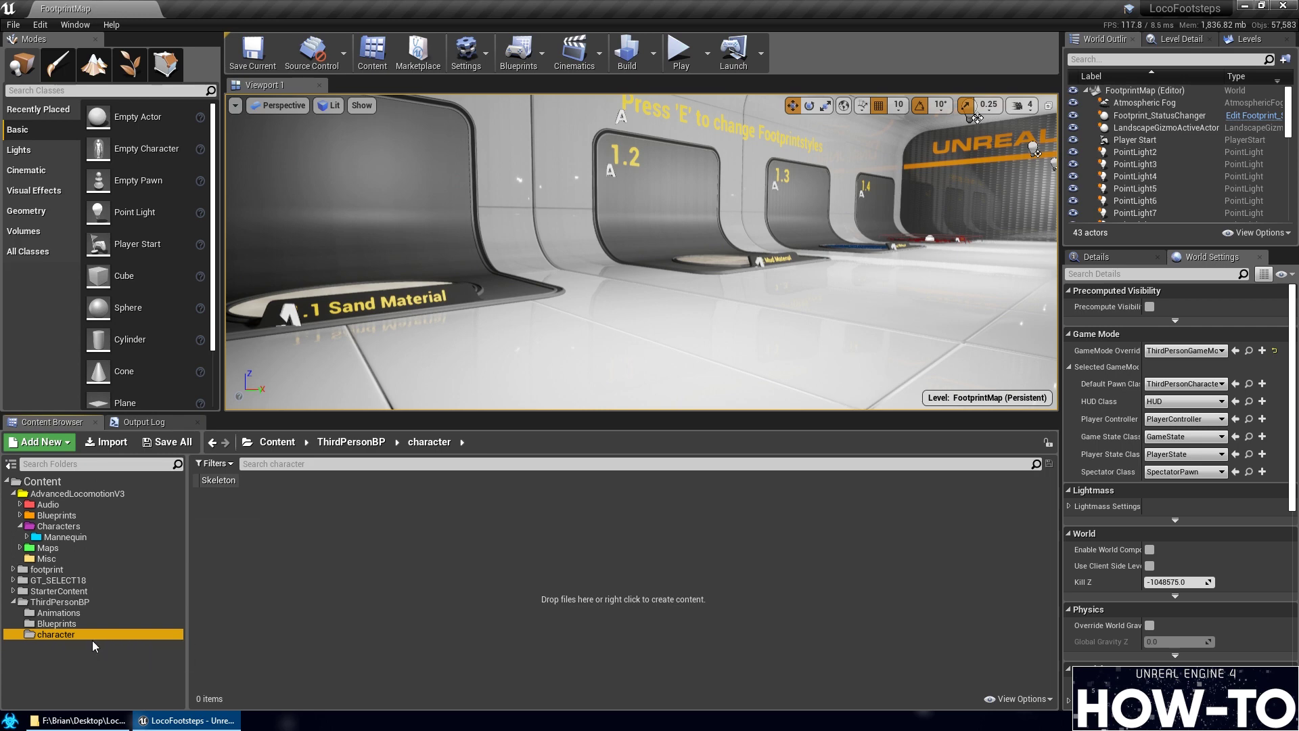
key("Delete")
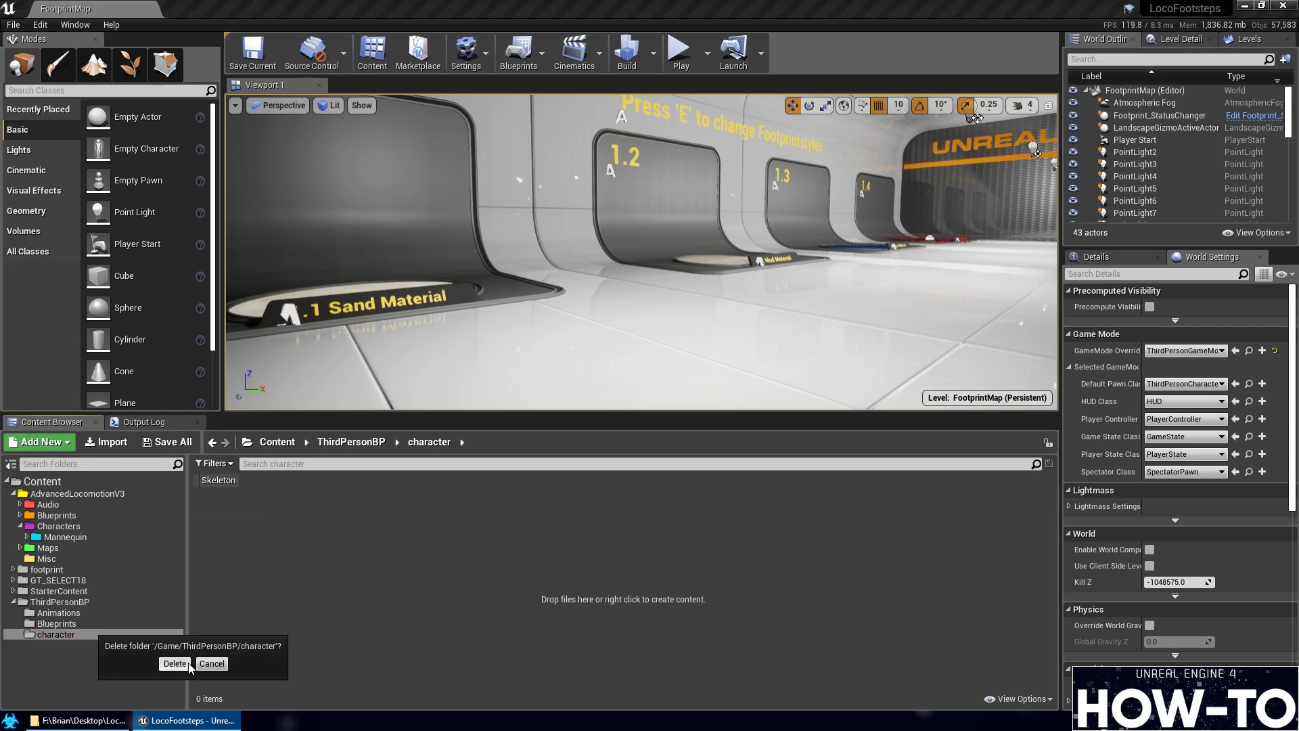
left_click(175, 664)
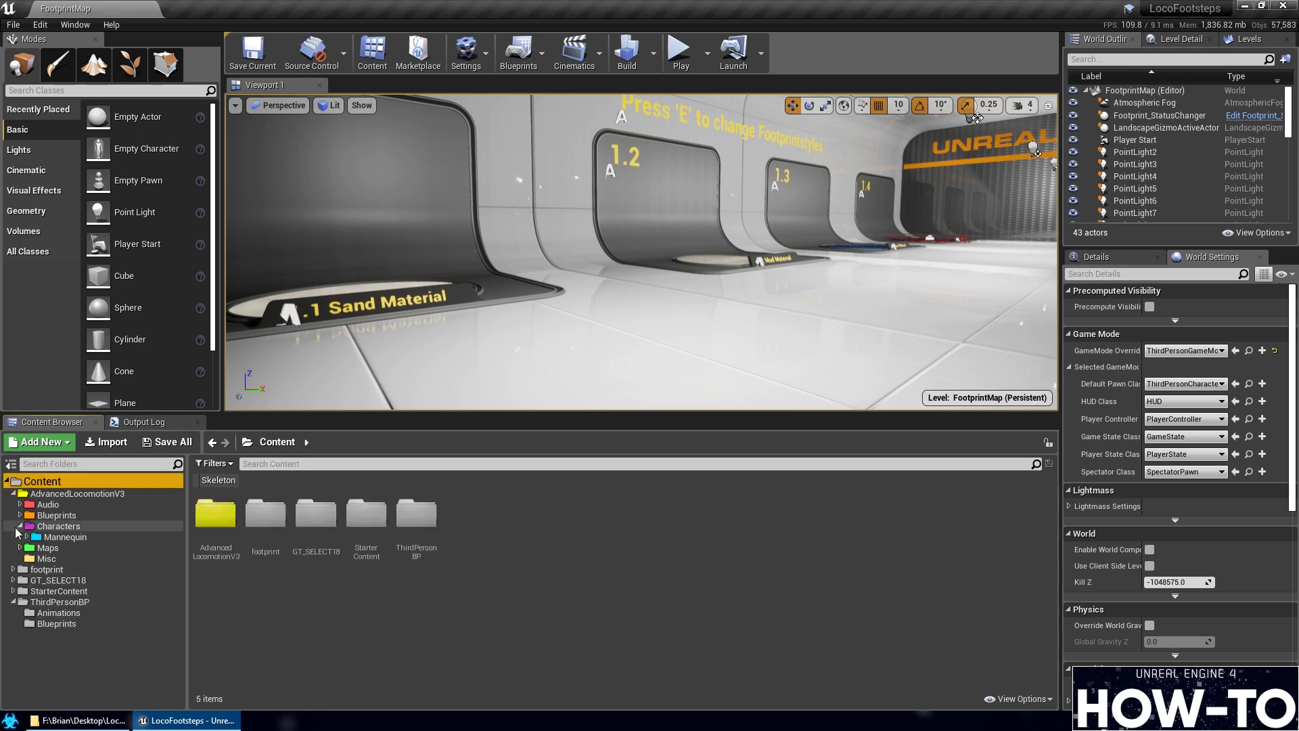
Play-test FootprintMap by running the character back and forth around the level, and end the play session
left_click(680, 67)
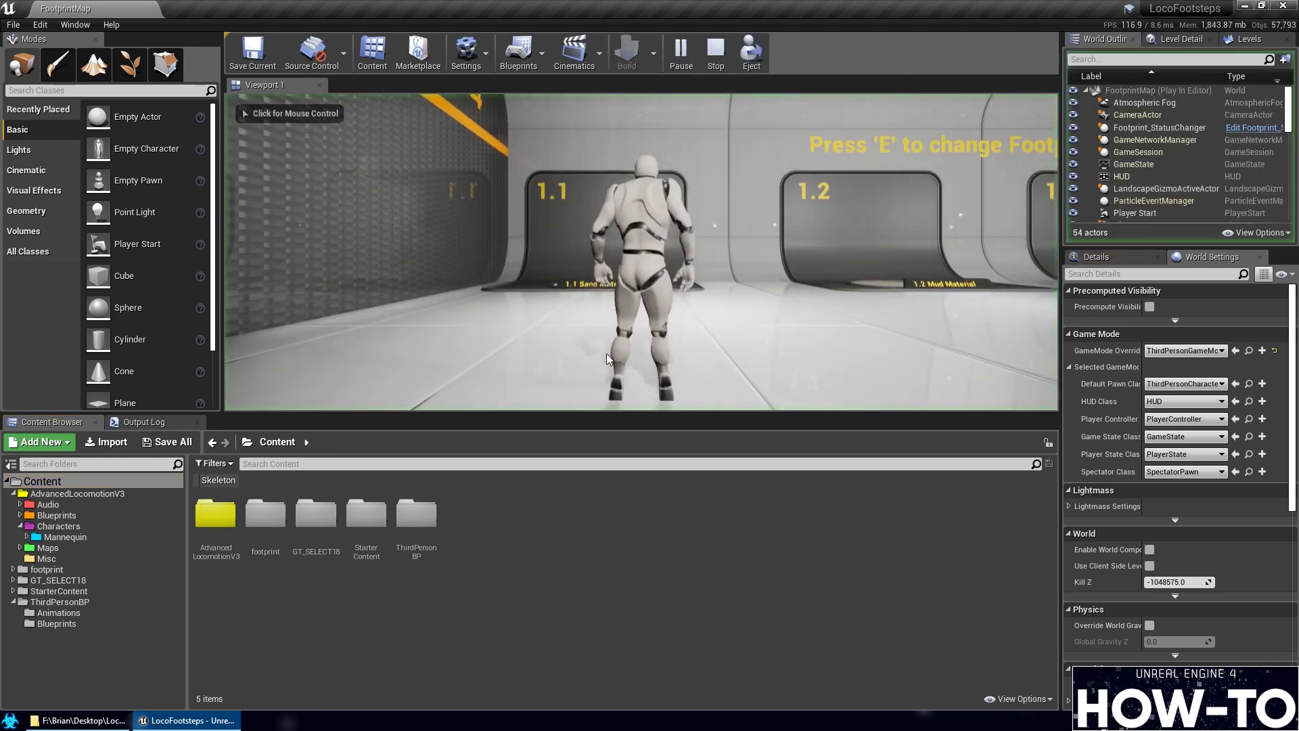
key("w")
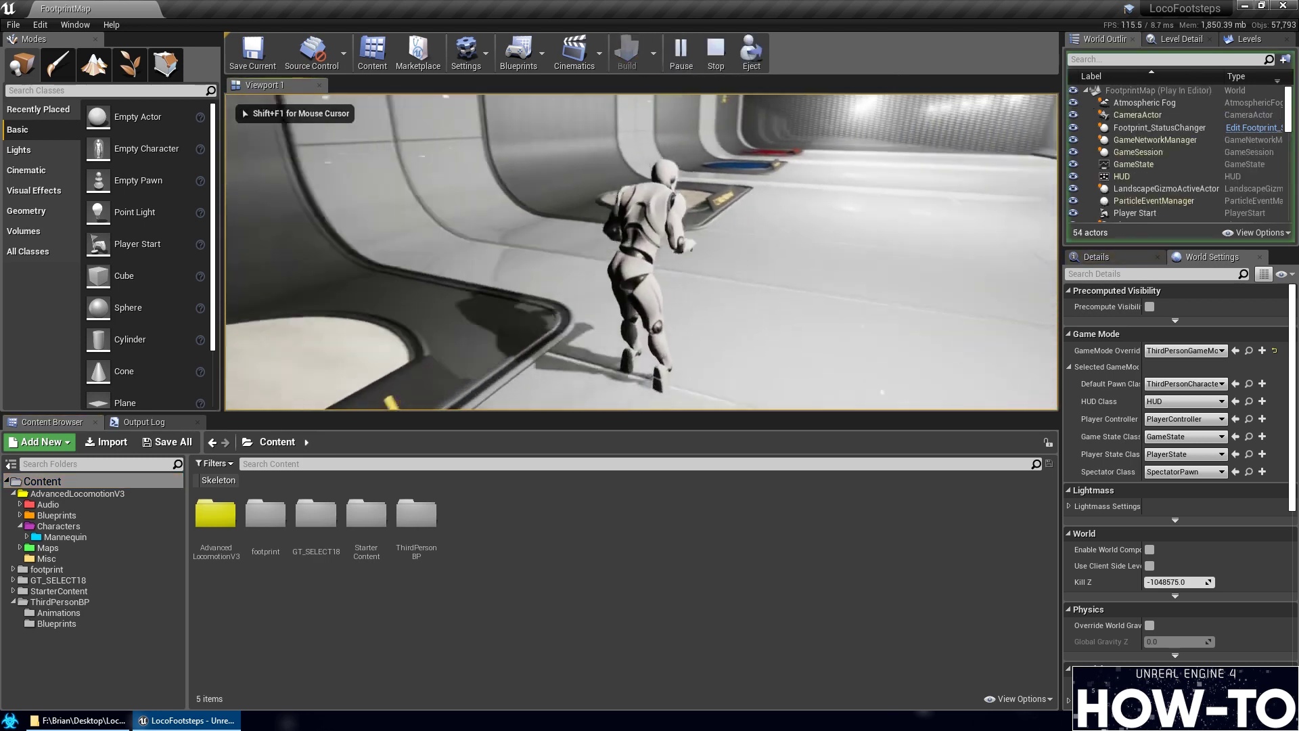
key("s")
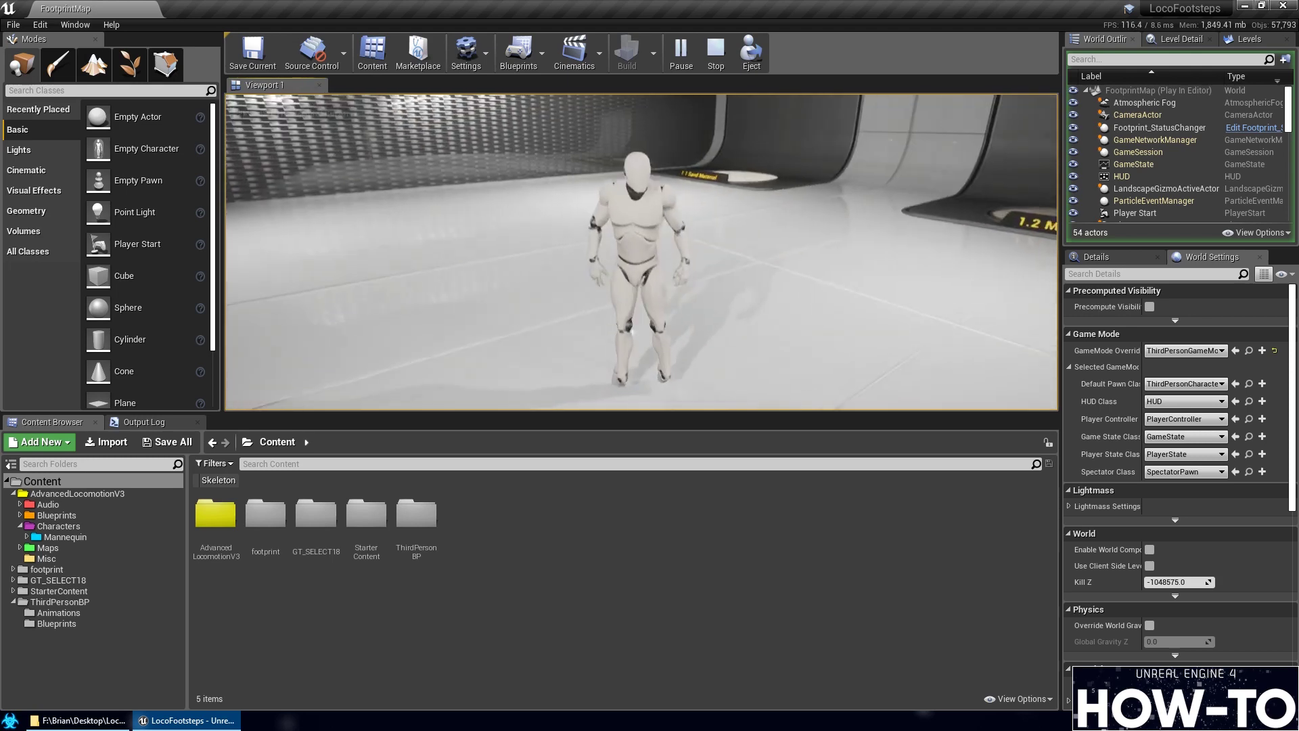
key("w")
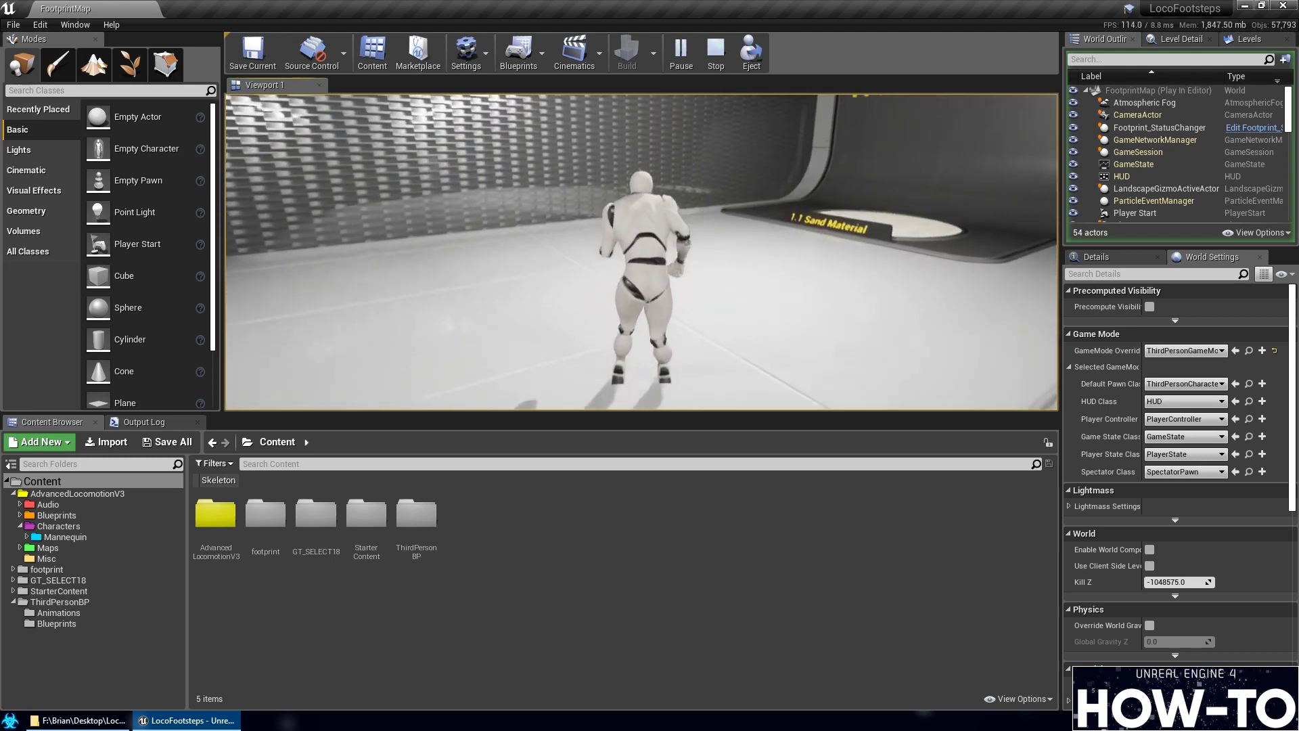
key("s")
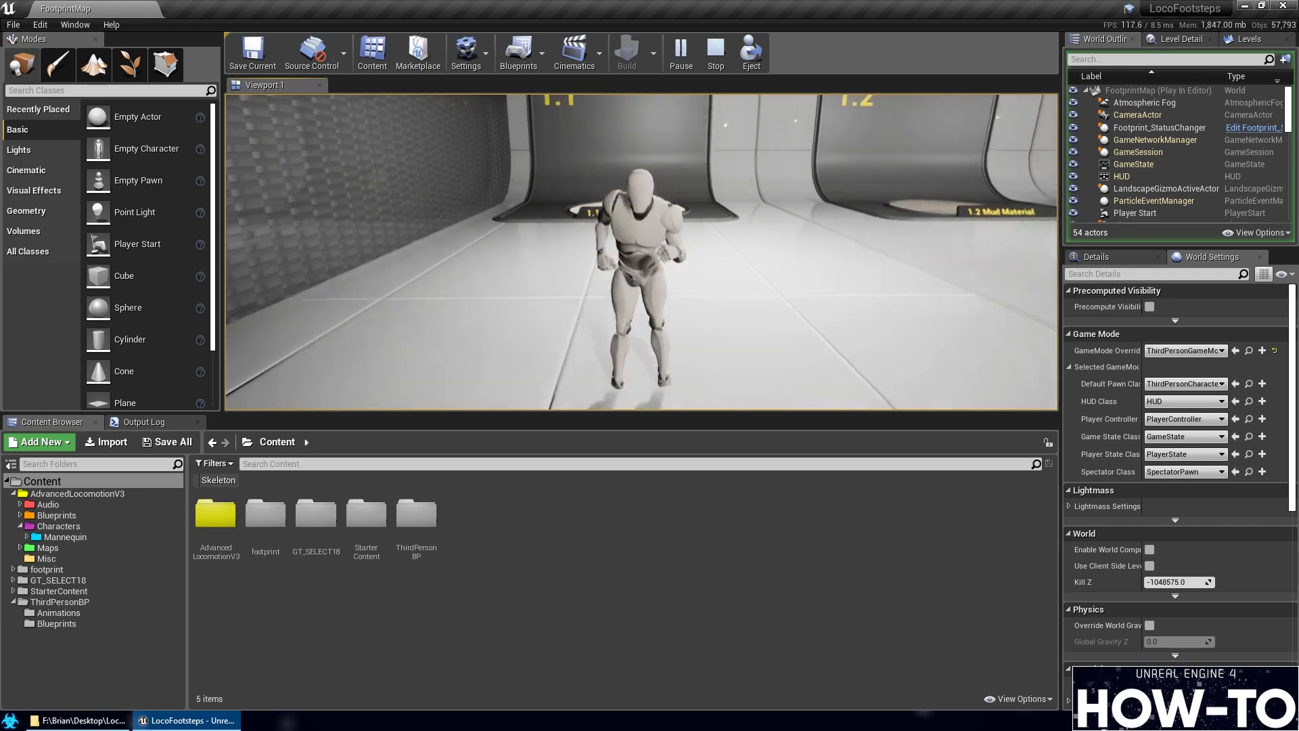
key("w")
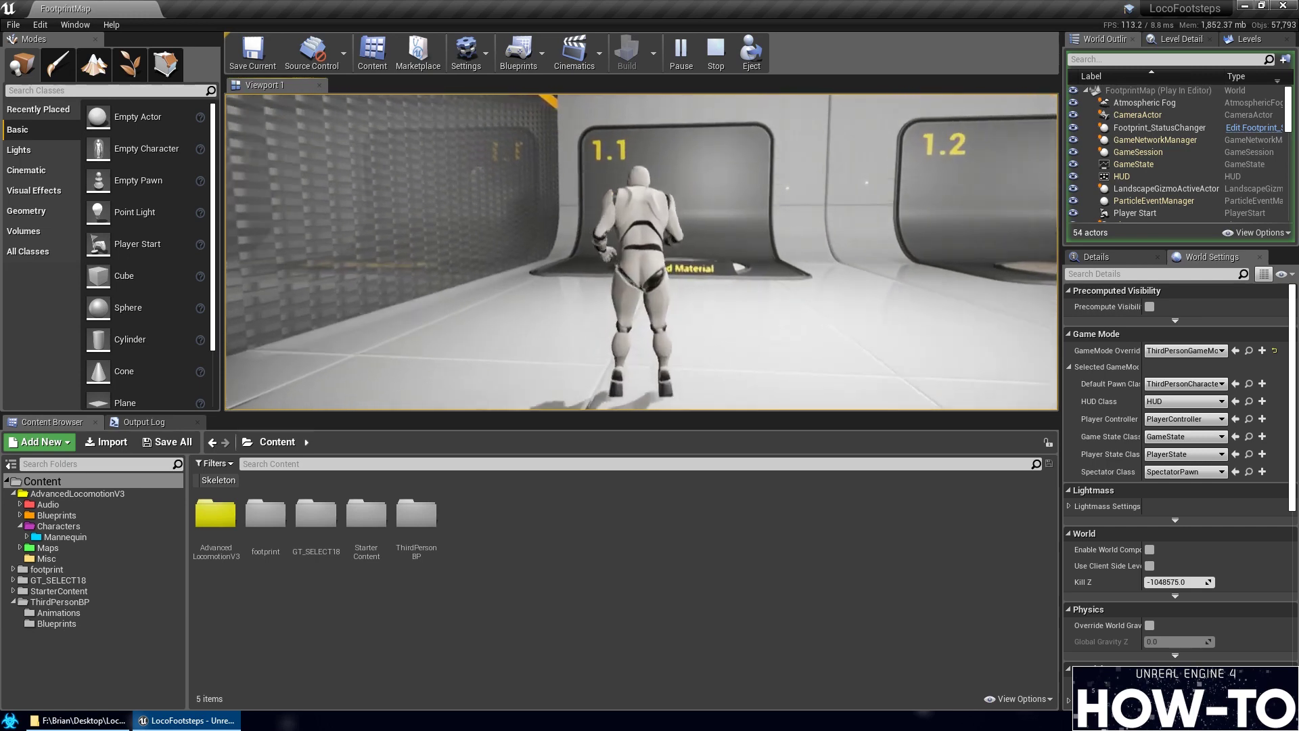
key("s")
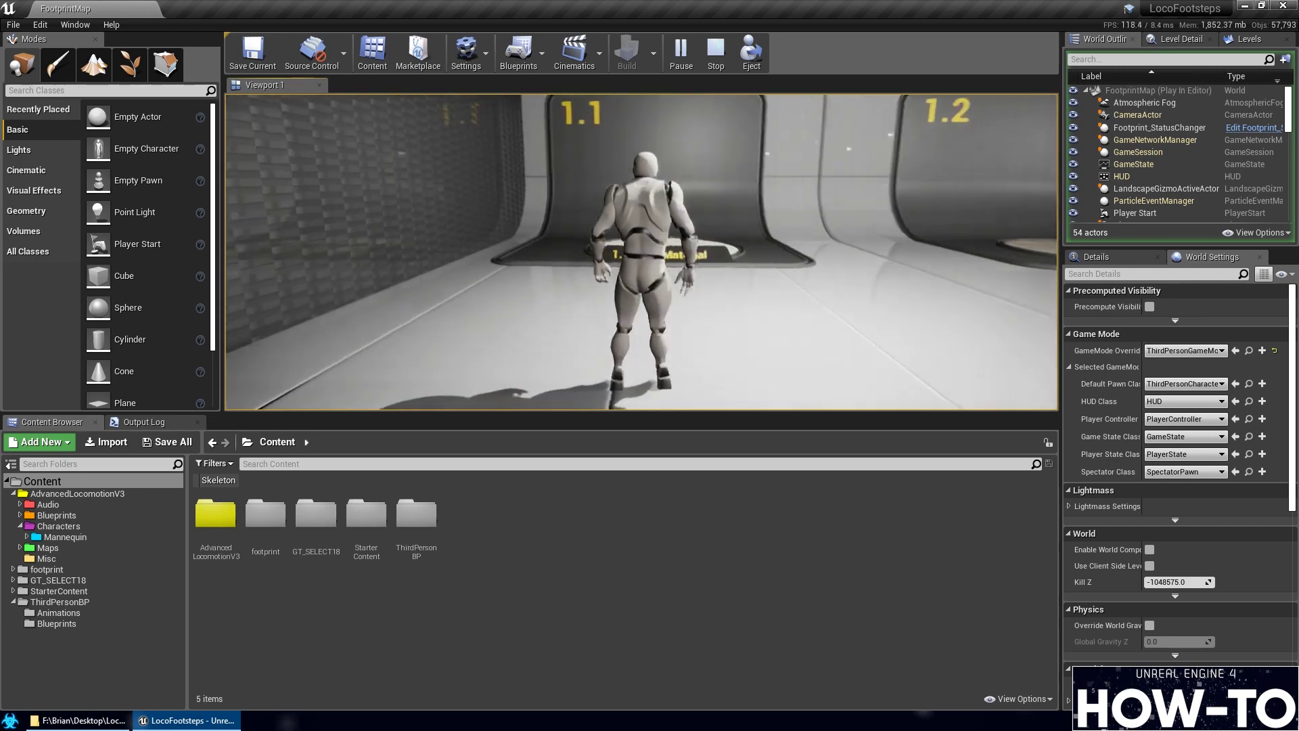
key("w")
key("w")
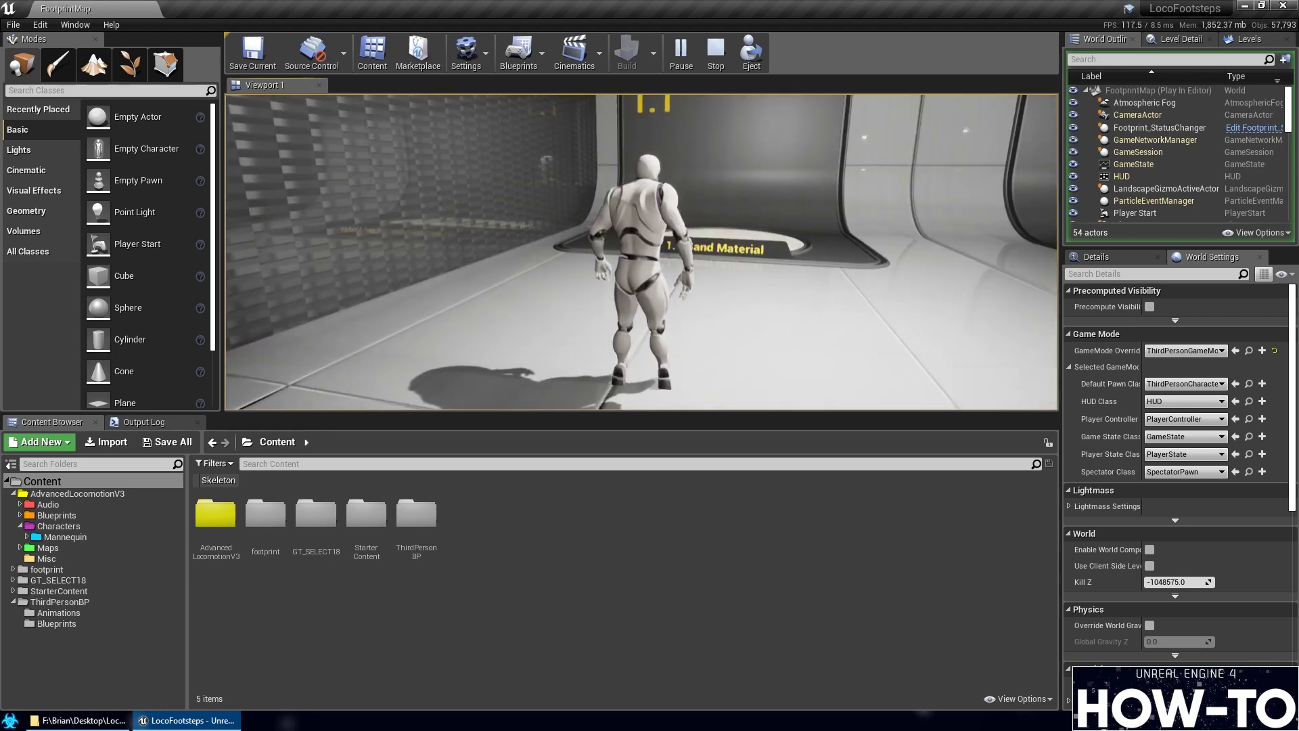
key("s")
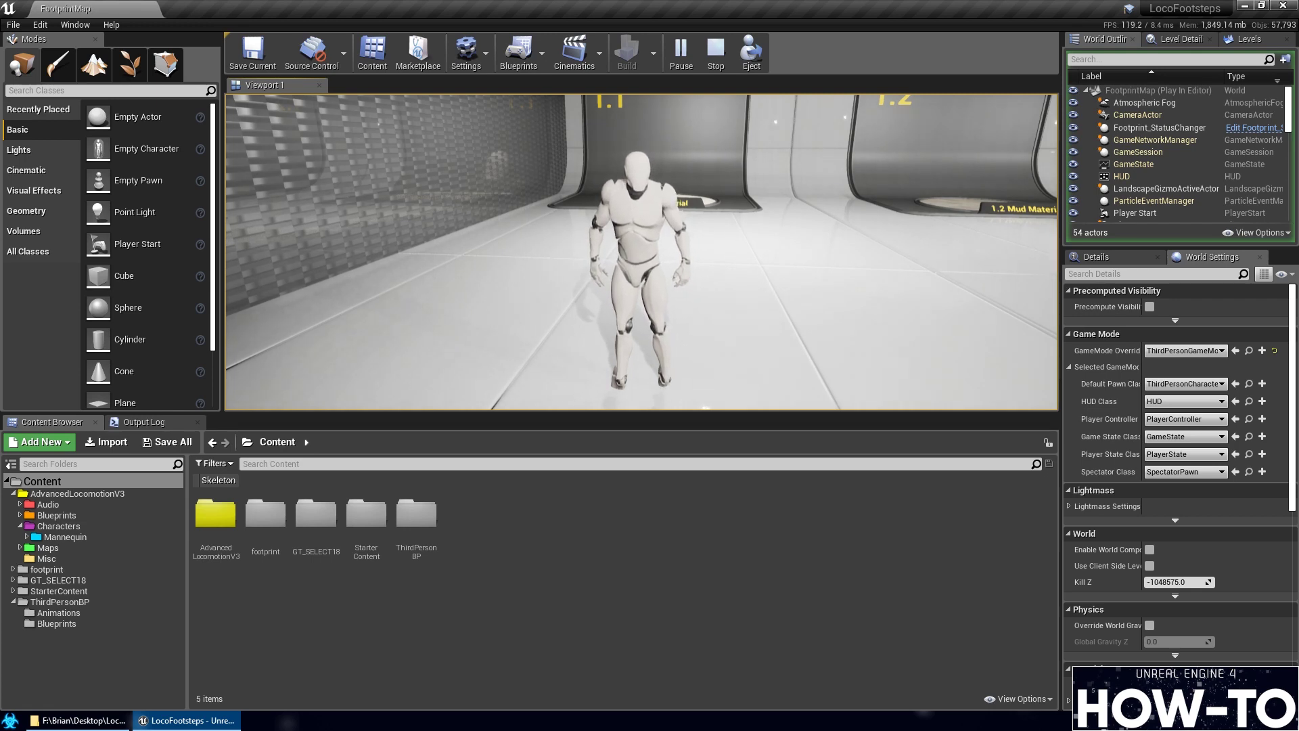
key("w")
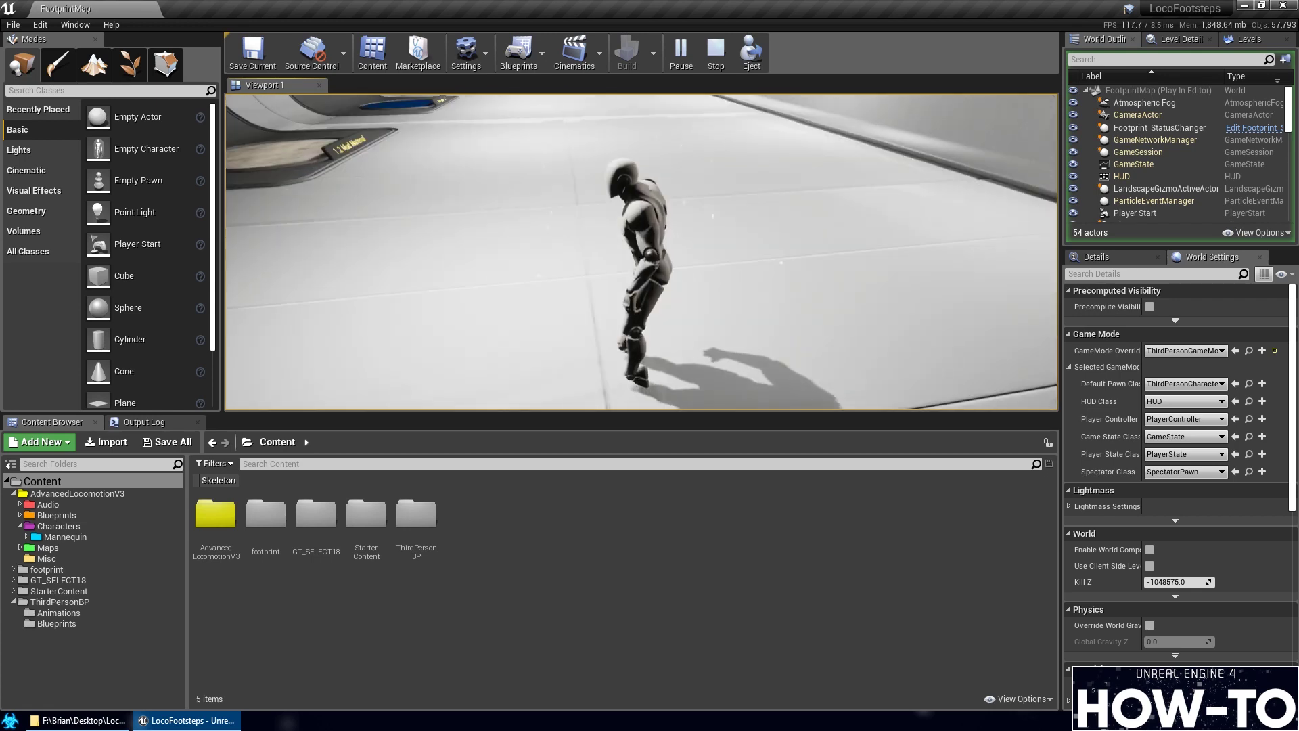
key("Escape")
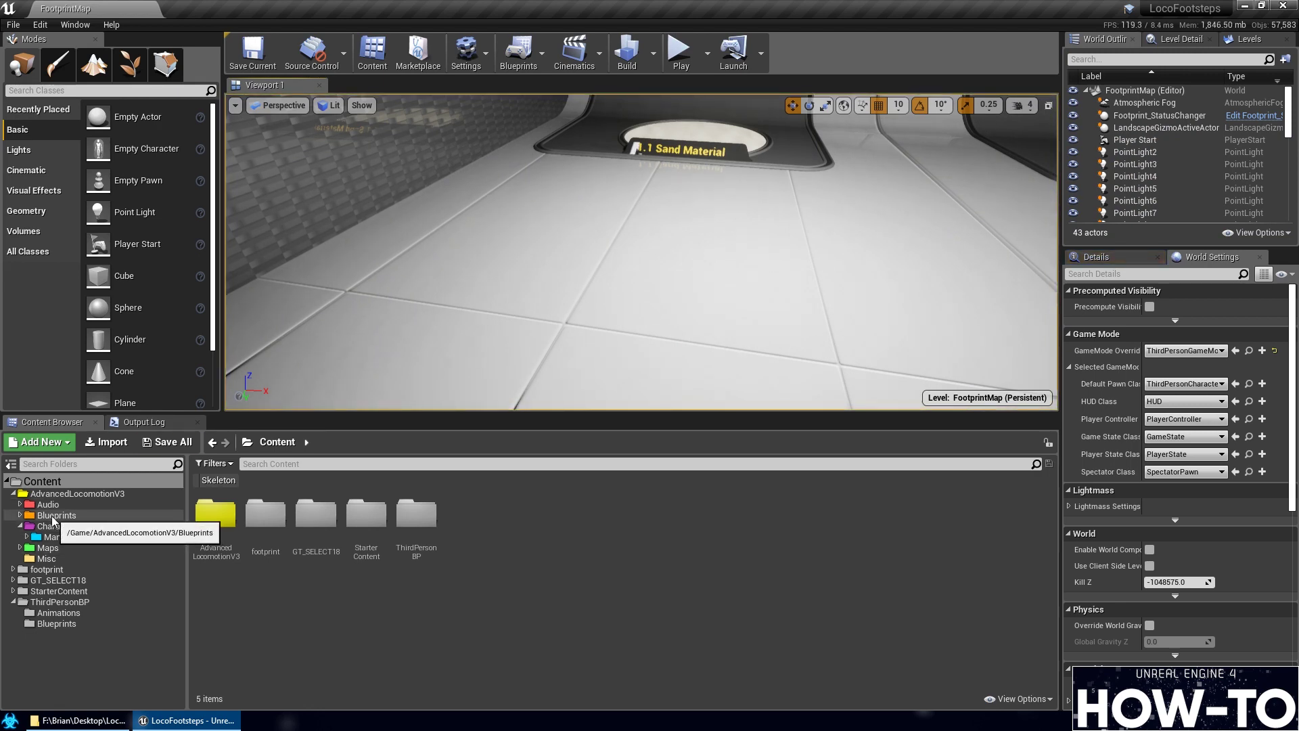
Open the ThirdPersonCharacter blueprint from ThirdPersonBP/Blueprints and display its Event Graph
left_click(42, 624)
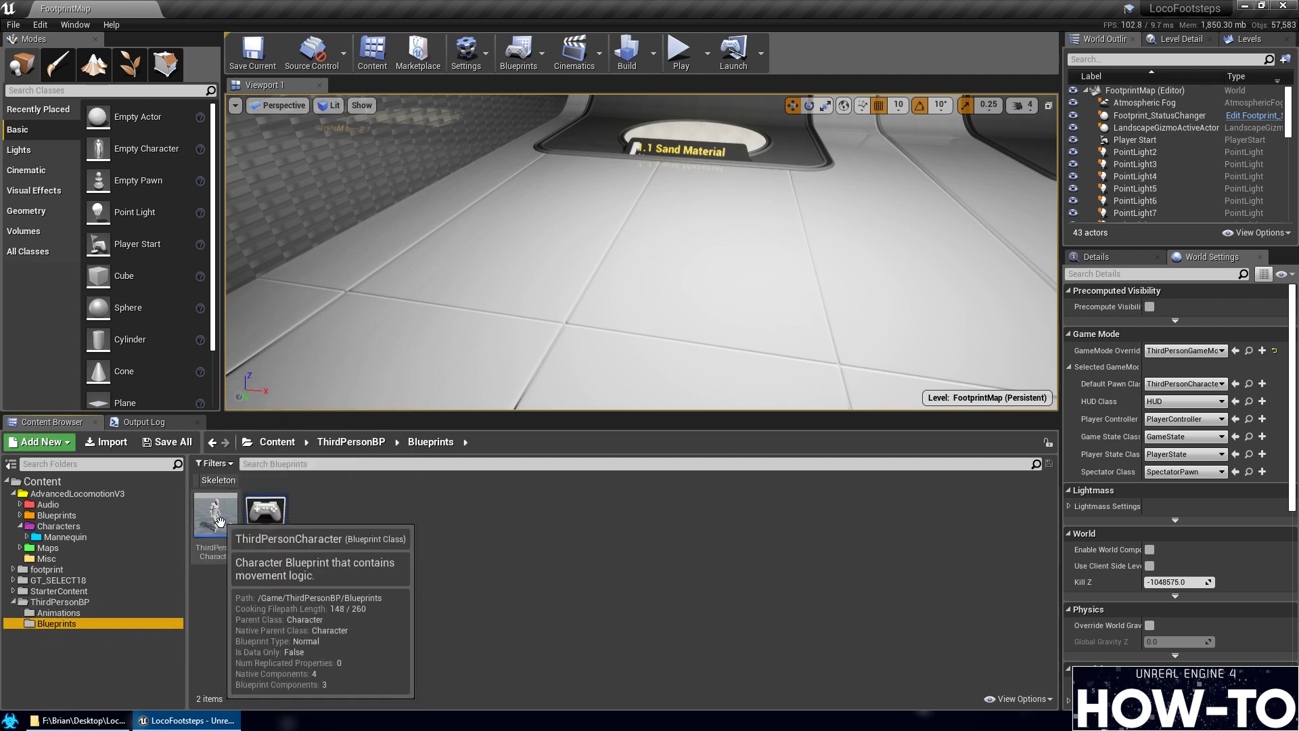
double_click(205, 536)
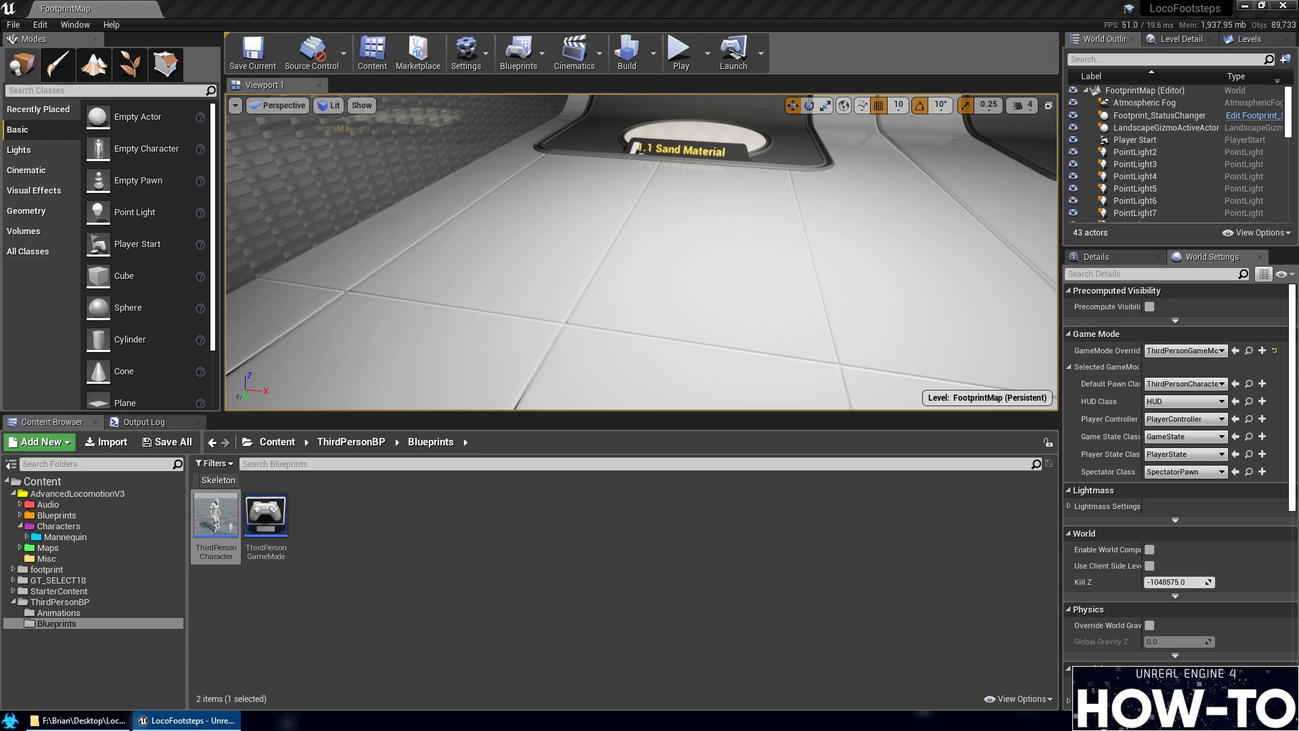
scroll(508, 390, "down", 7)
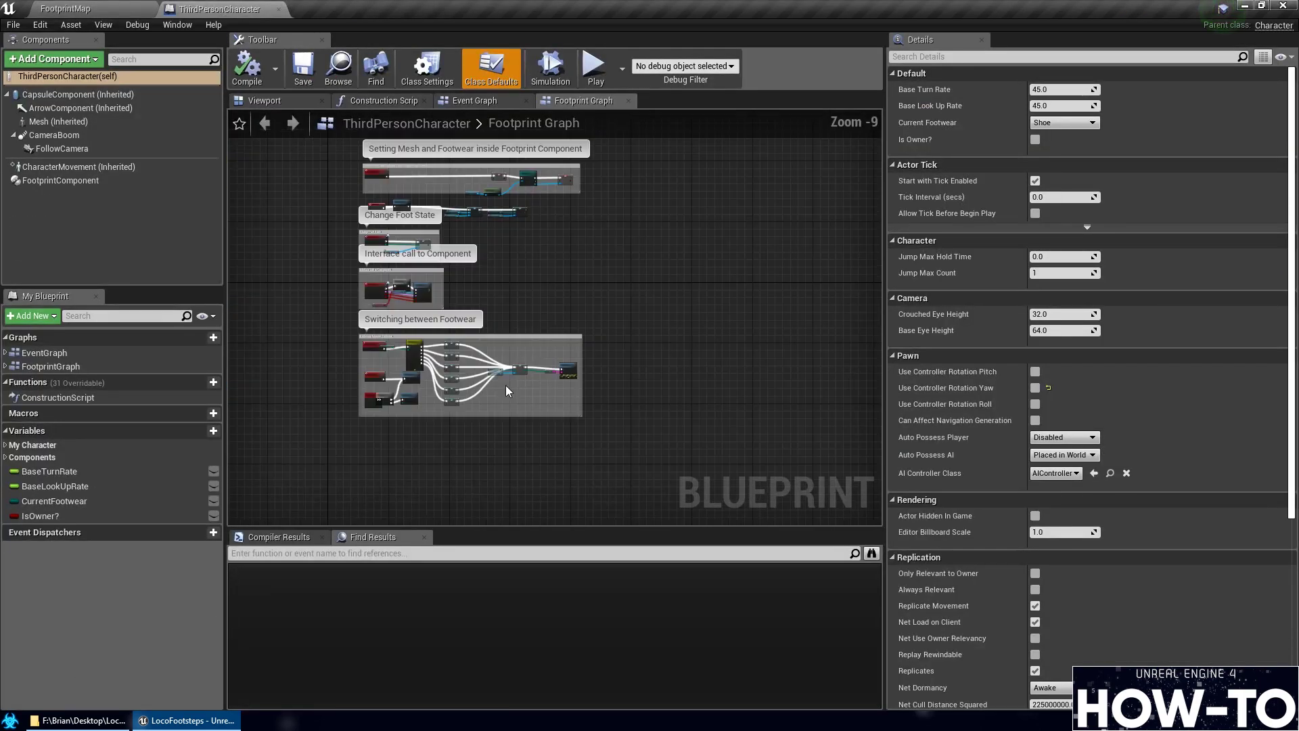
double_click(61, 354)
scroll(509, 404, "down", 5)
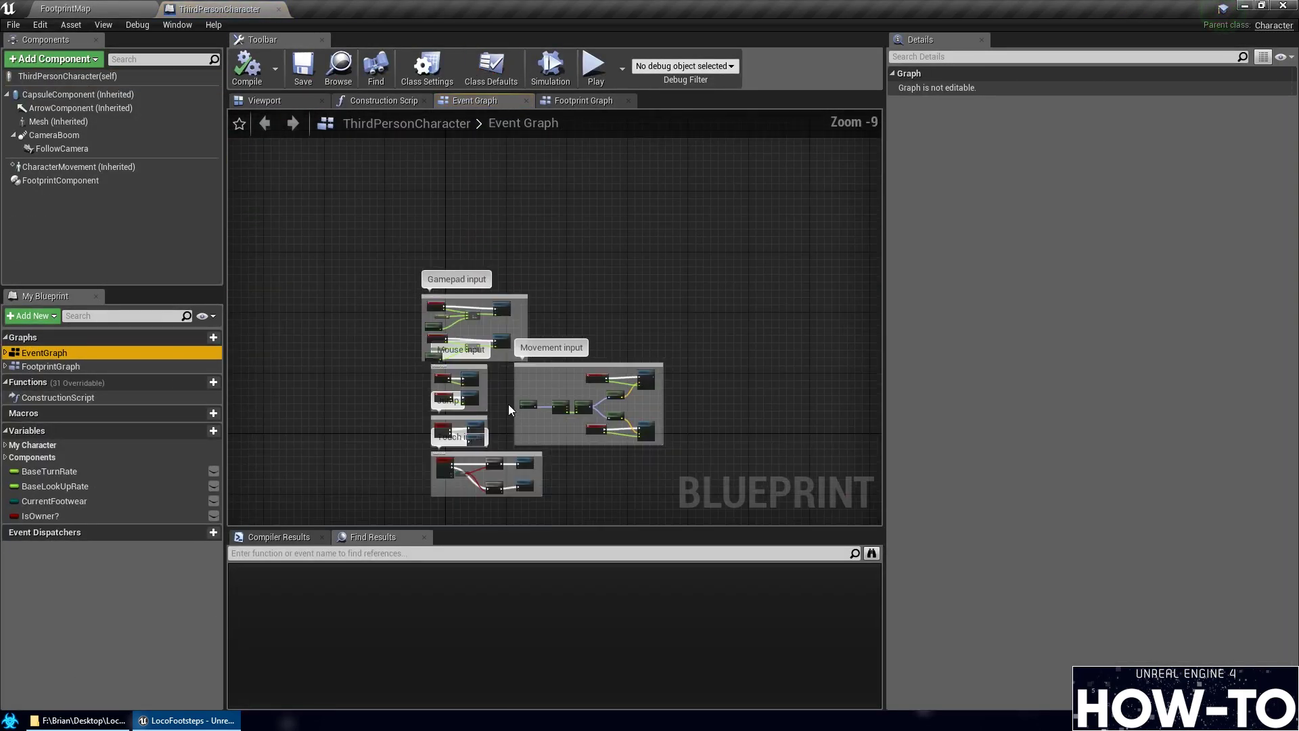
Examine the gamepad, mouse, jump, touch and movement input groups in ThirdPersonCharacter's Event Graph
scroll(505, 407, "up", 4)
right_click_drag(448, 387, 481, 367)
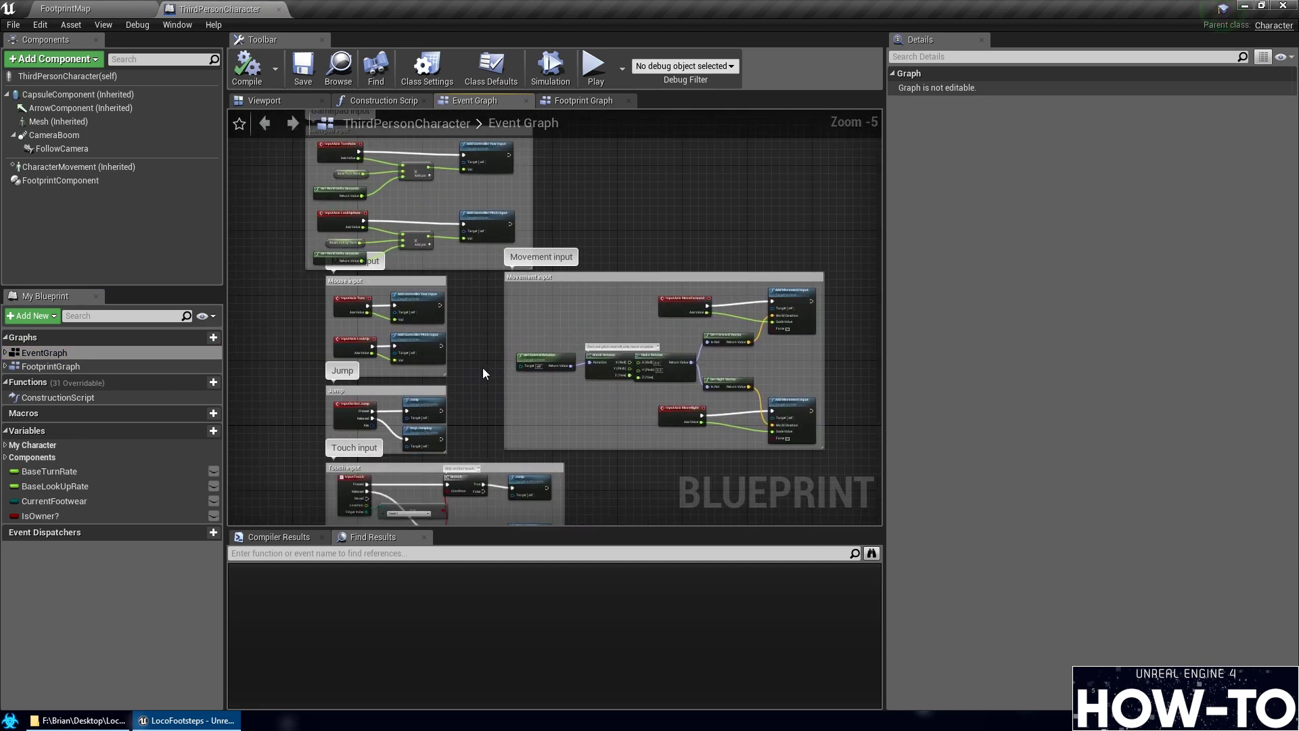
scroll(528, 448, "down", 2)
scroll(392, 270, "up", 5)
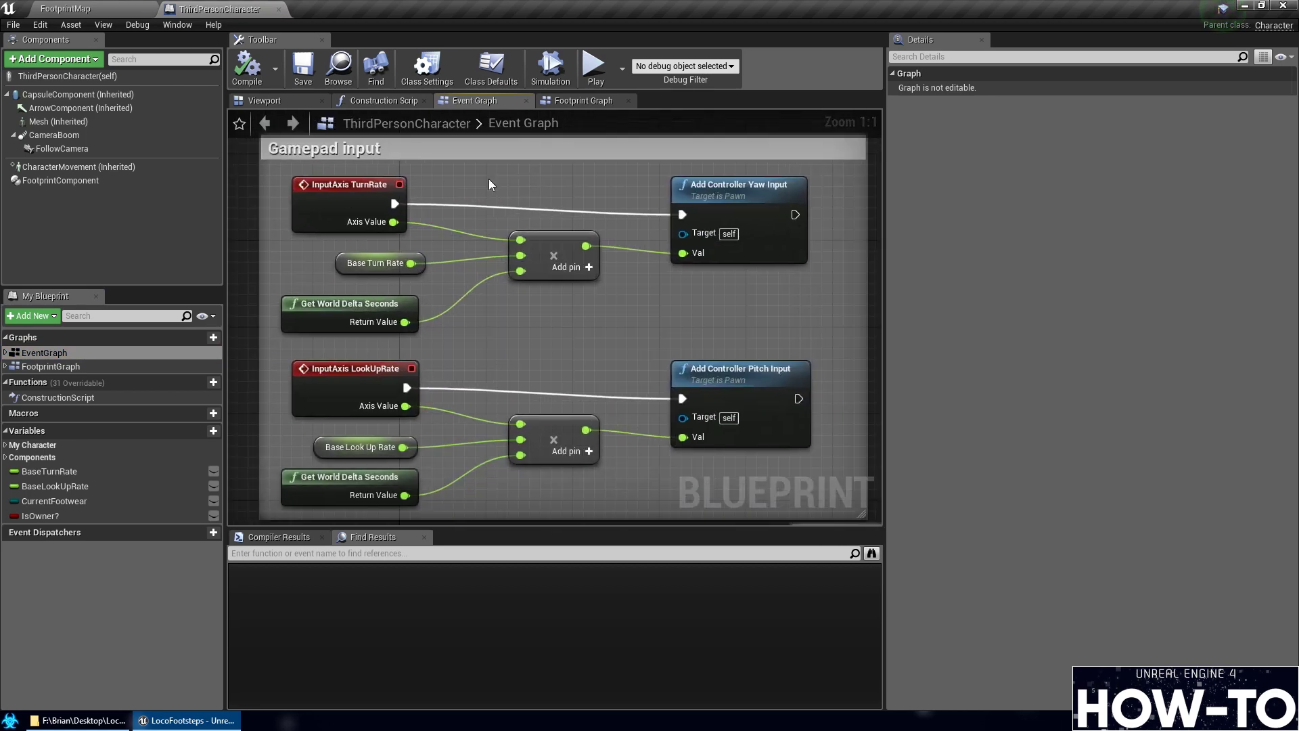
scroll(559, 295, "down", 3)
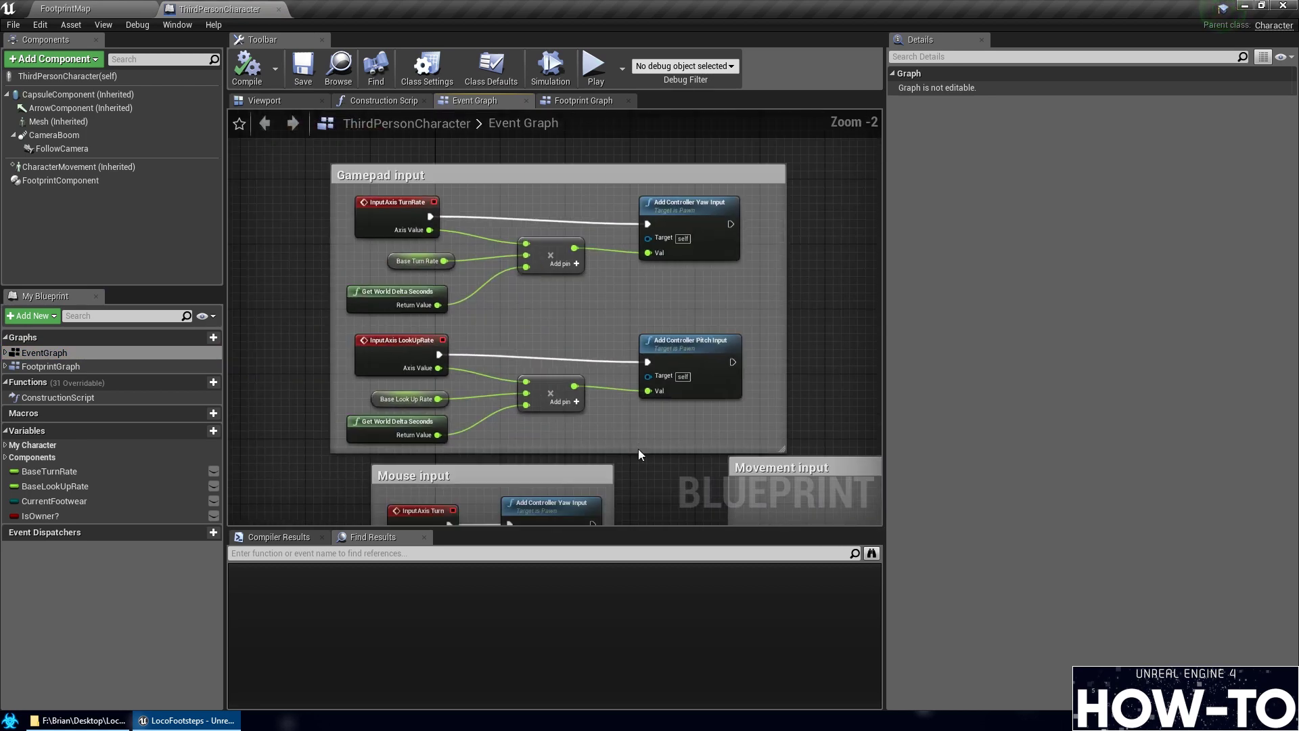
right_click_drag(538, 443, 579, 342)
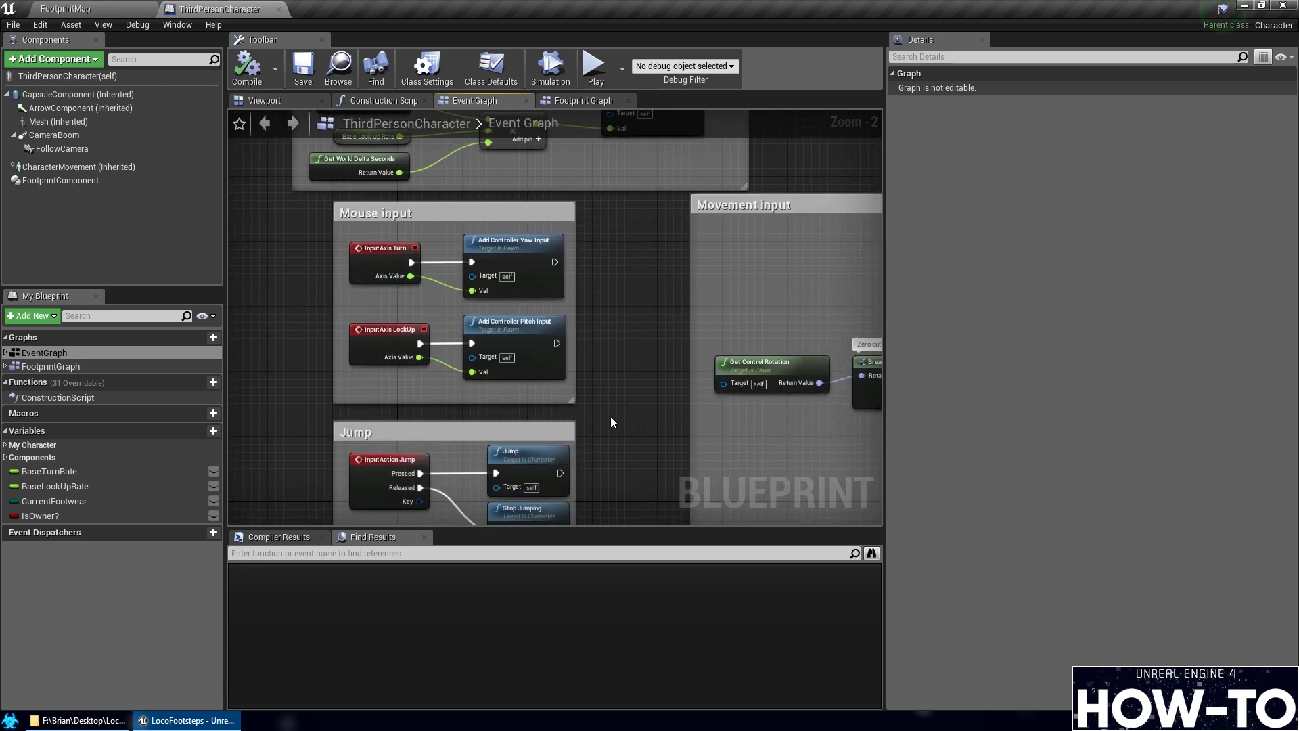
right_click_drag(610, 417, 576, 351)
right_click_drag(679, 420, 688, 329)
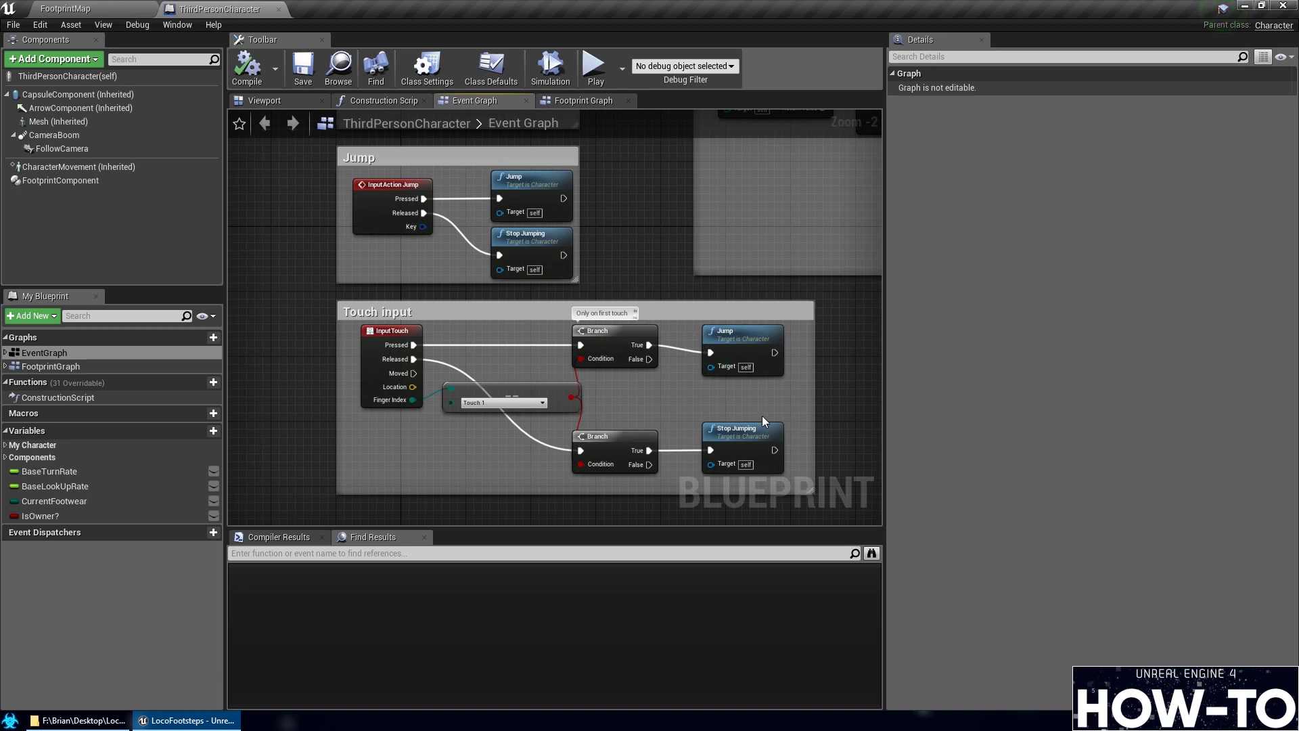
scroll(762, 416, "down", 2)
scroll(599, 485, "down", 1)
left_click(169, 657)
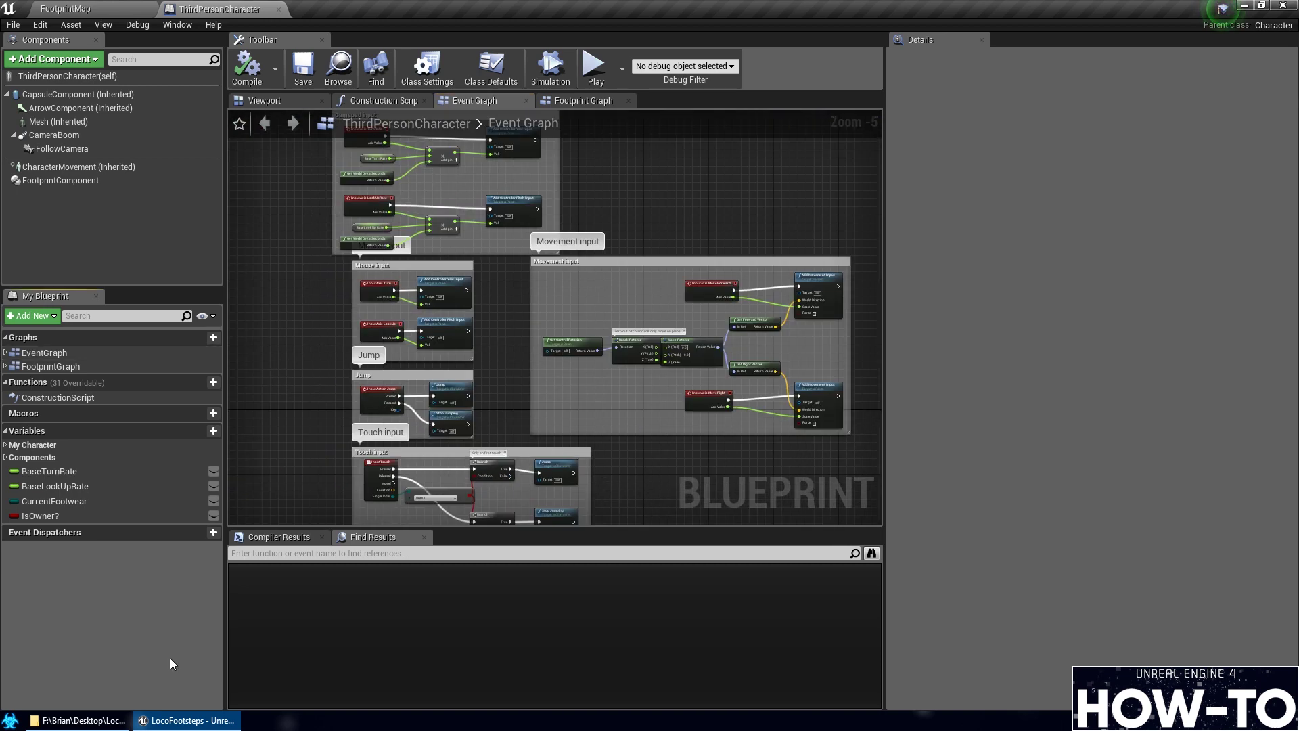
scroll(713, 342, "up", 6)
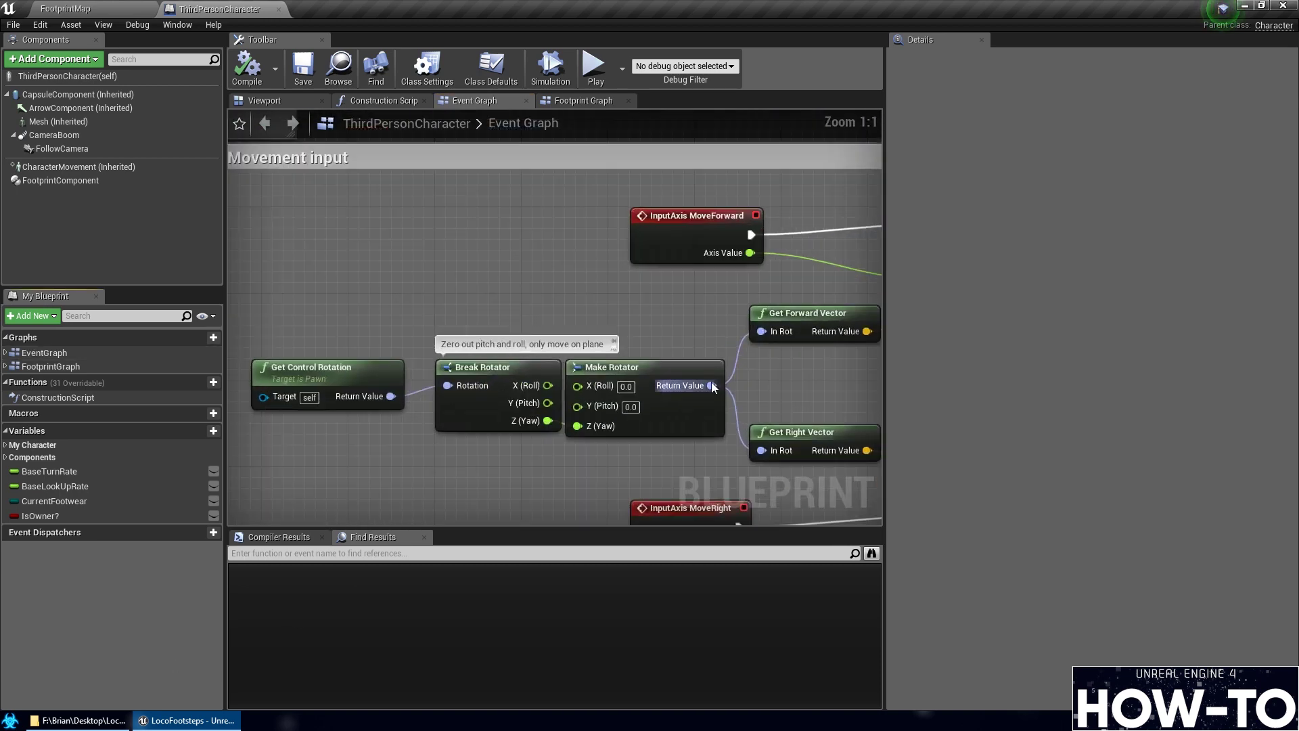
scroll(712, 387, "down", 7)
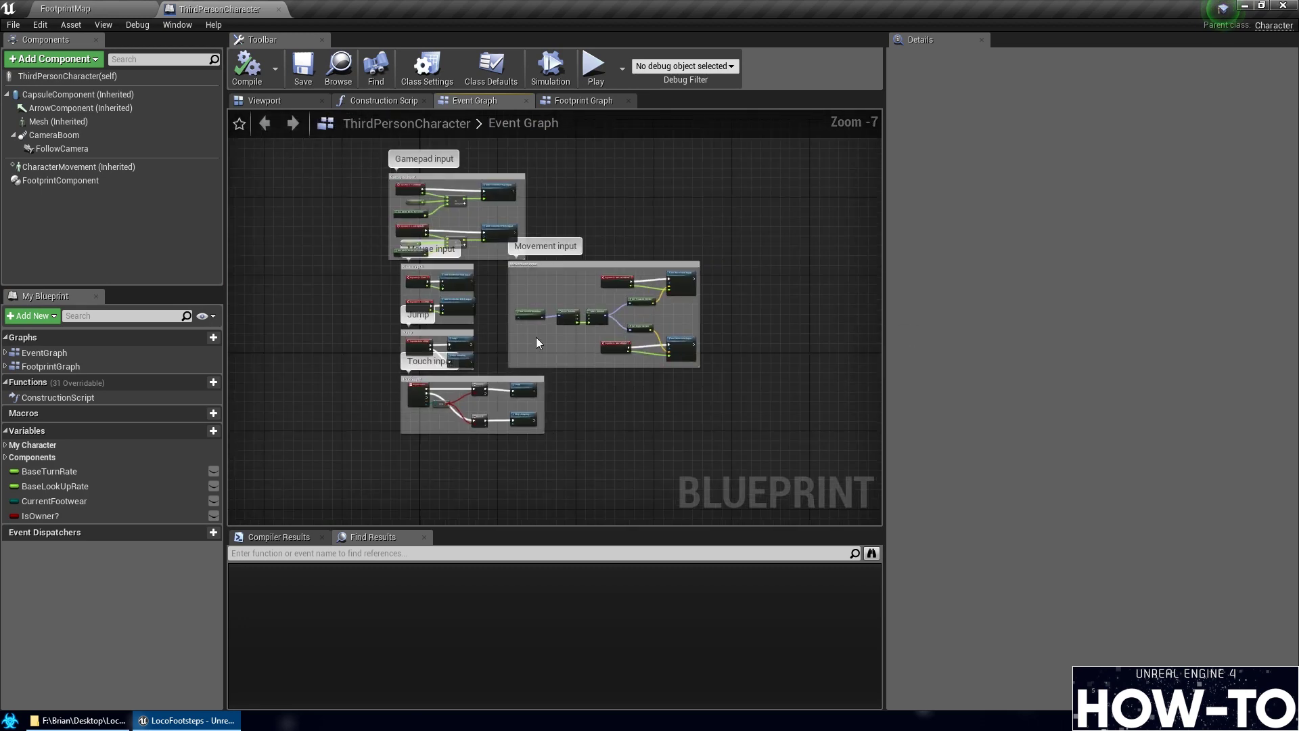
right_click_drag(405, 176, 392, 225)
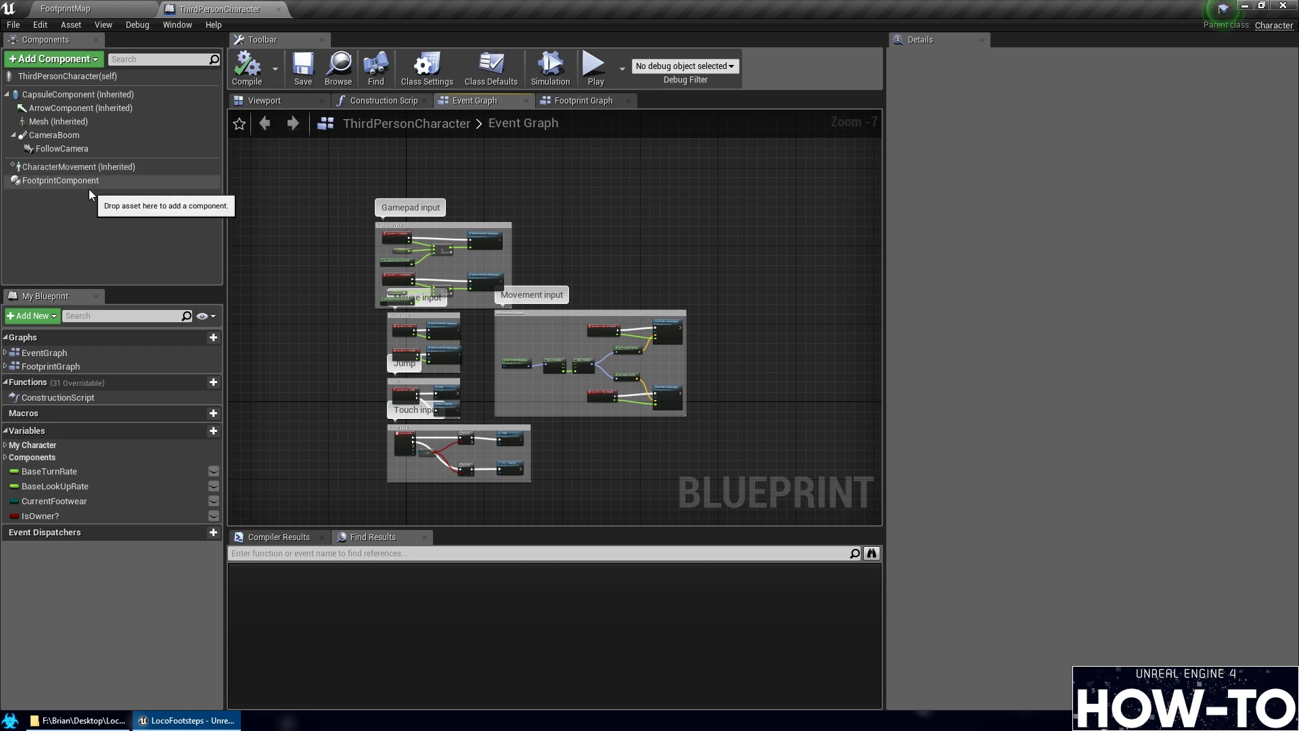
Review ThirdPersonCharacter's class settings, CurrentFootwear variable details, and the My Character and Components variable categories
left_click(447, 62)
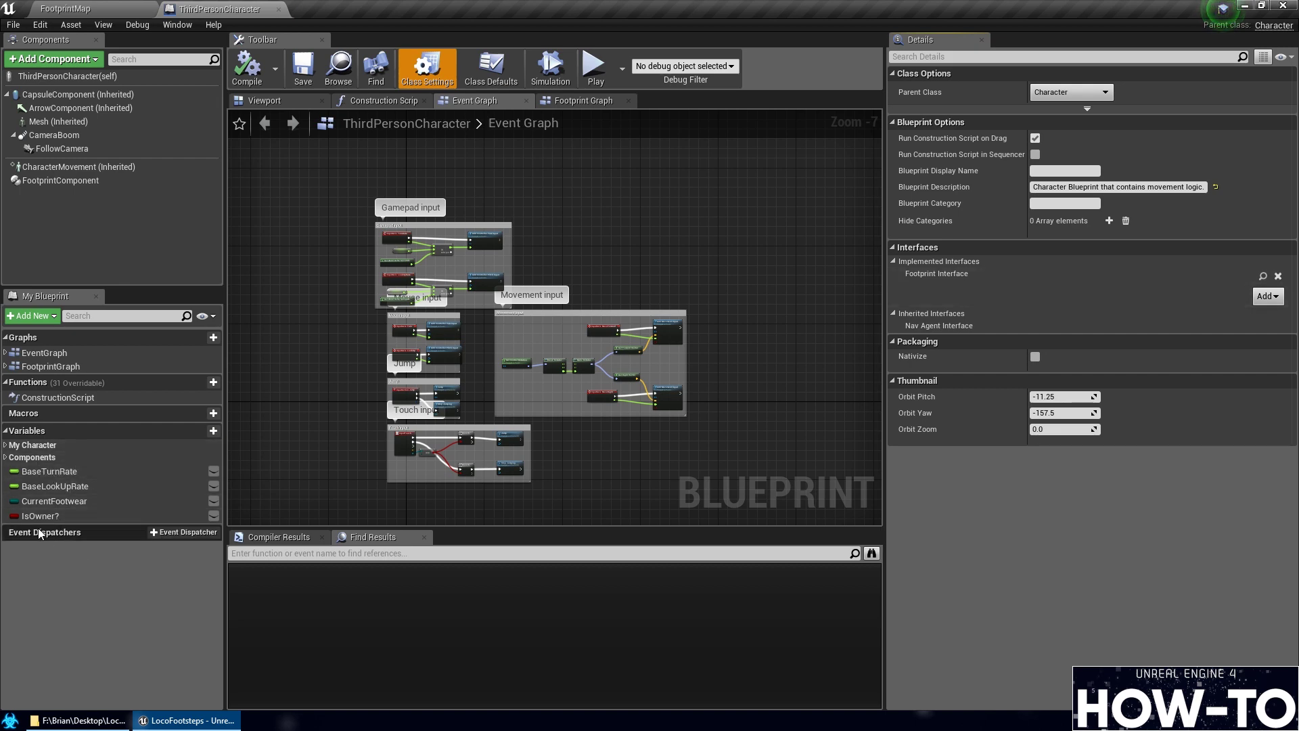
left_click(51, 504)
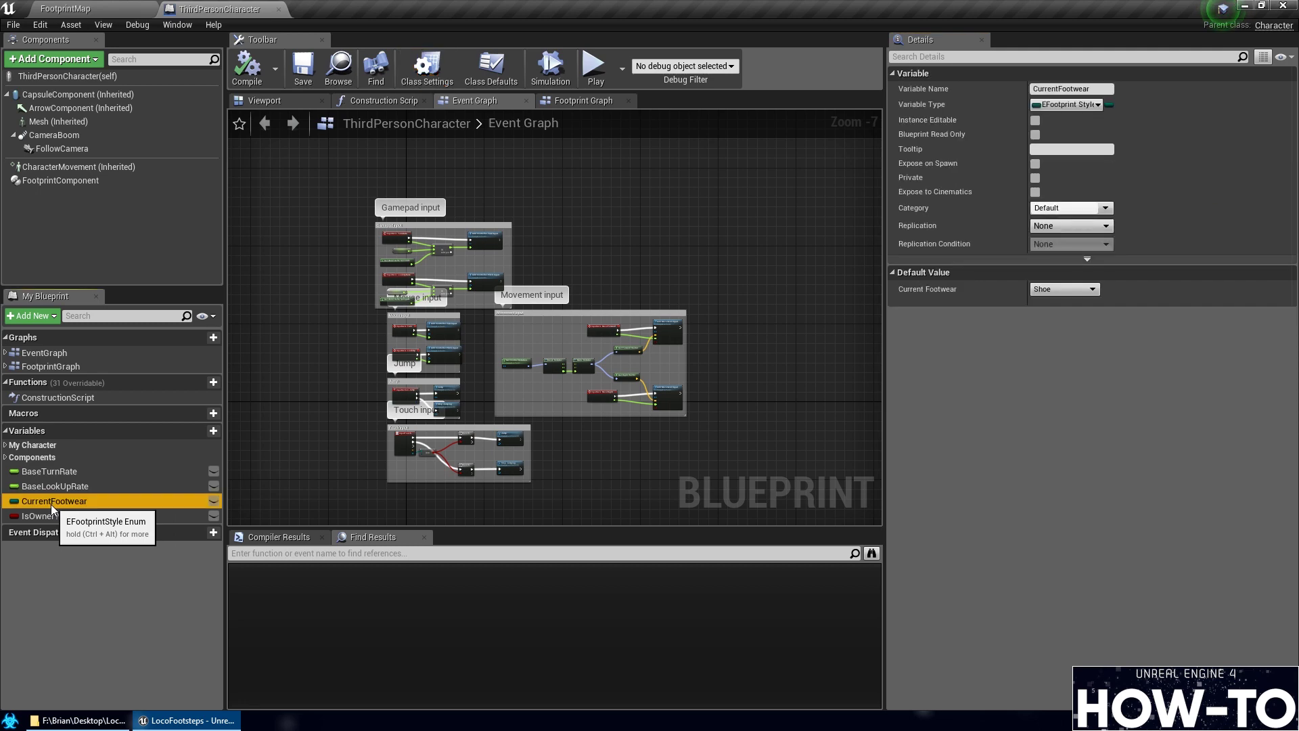
left_click(21, 444)
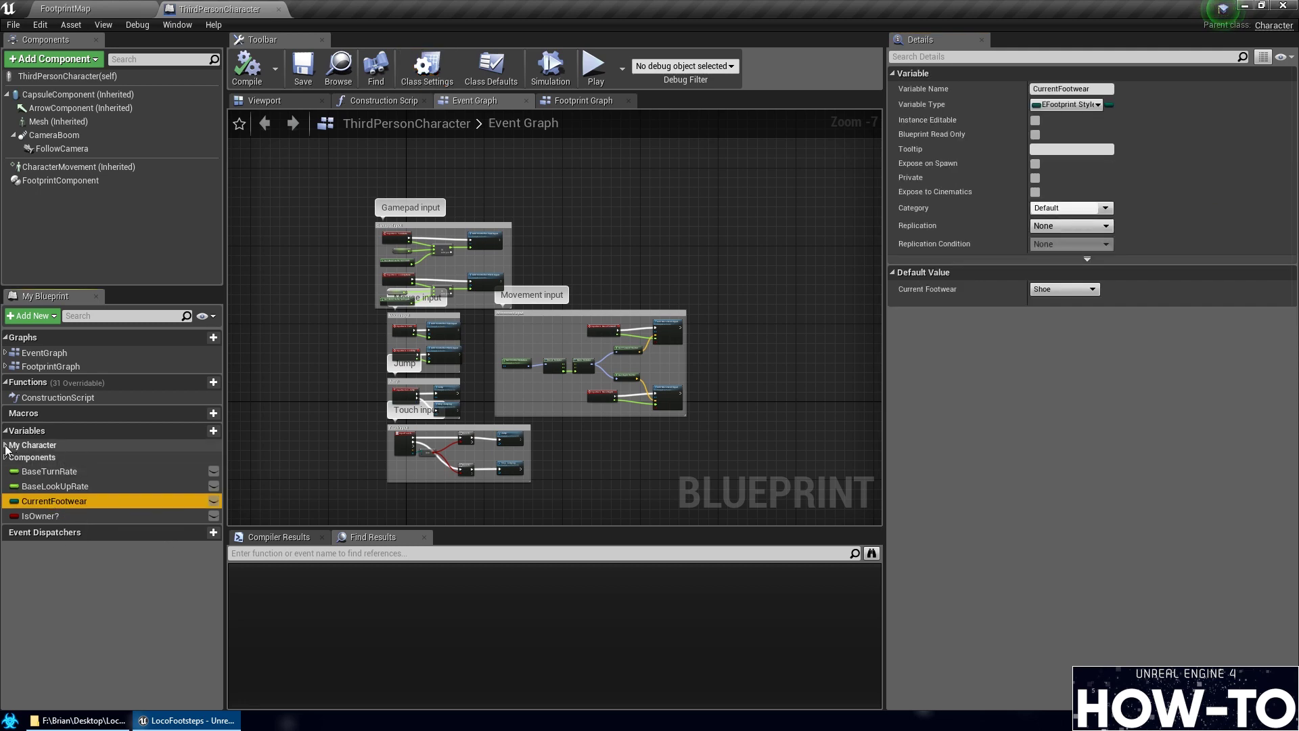
left_click(6, 484)
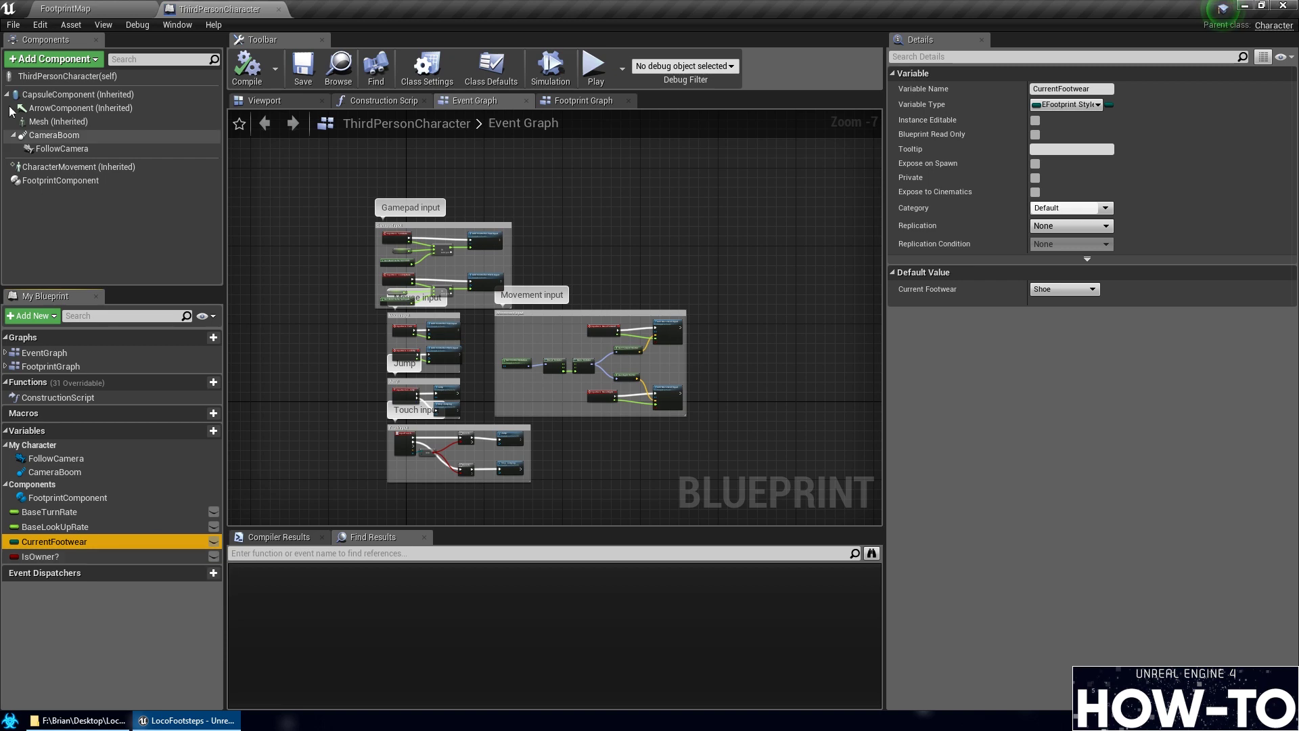
Open the ALS_BaseCharacter blueprint from the AdvancedLocomotionV3/Blueprints folder
left_click(135, 9)
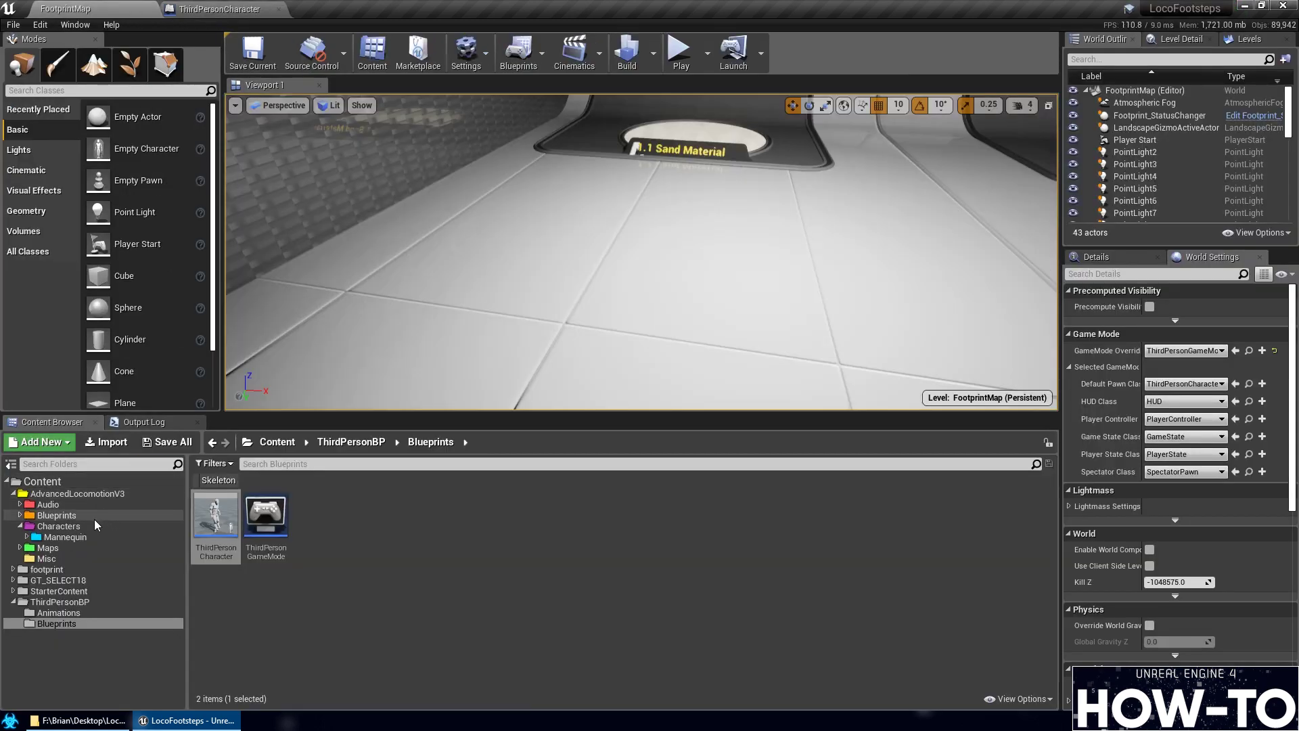
left_click(57, 515)
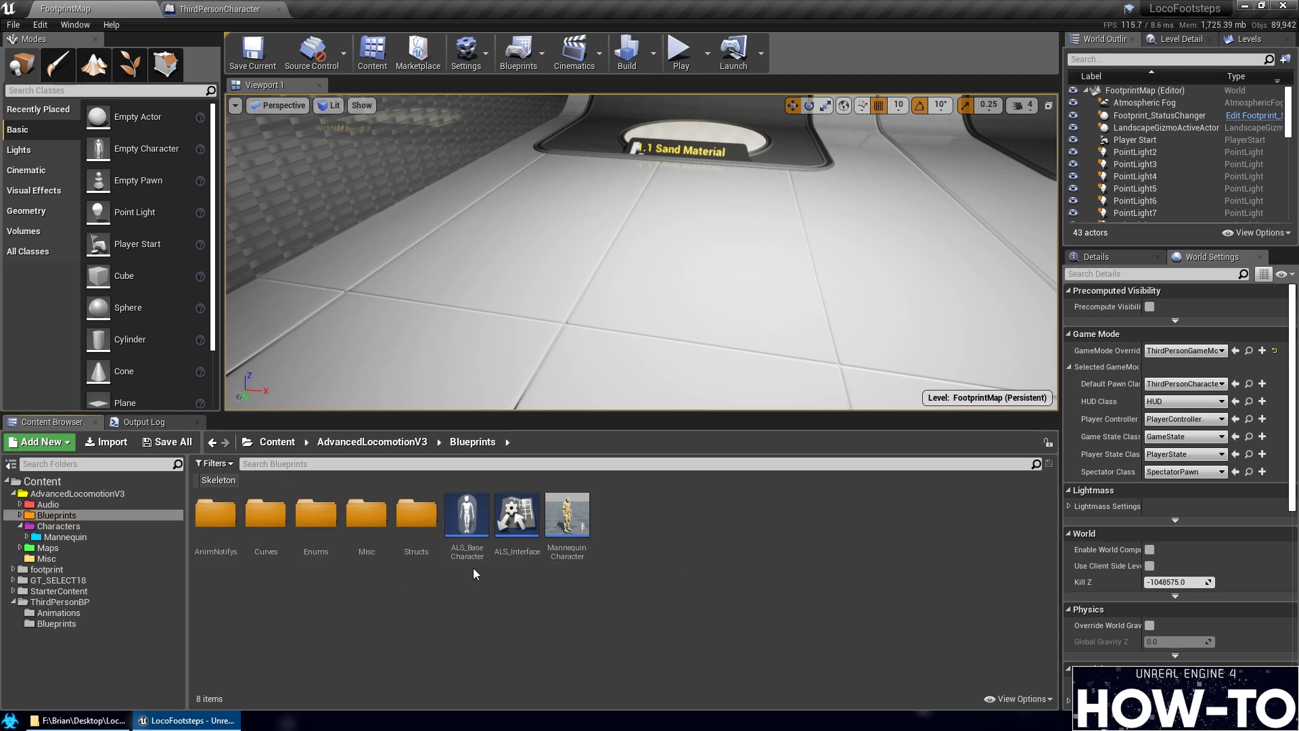
left_click(468, 525)
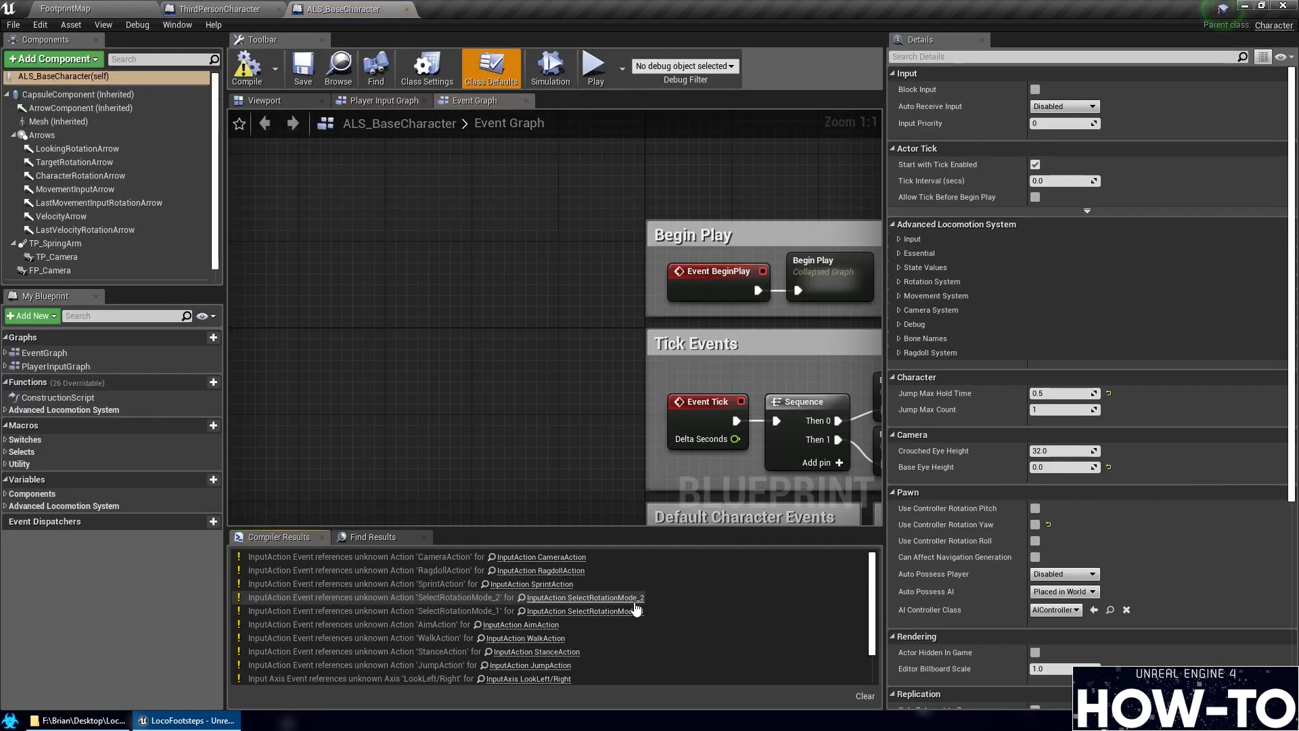
Look over the Begin Play, tick, character, interface, network, ragdoll and camera groups in ALS_BaseCharacter's Event Graph
scroll(253, 315, "down", 4)
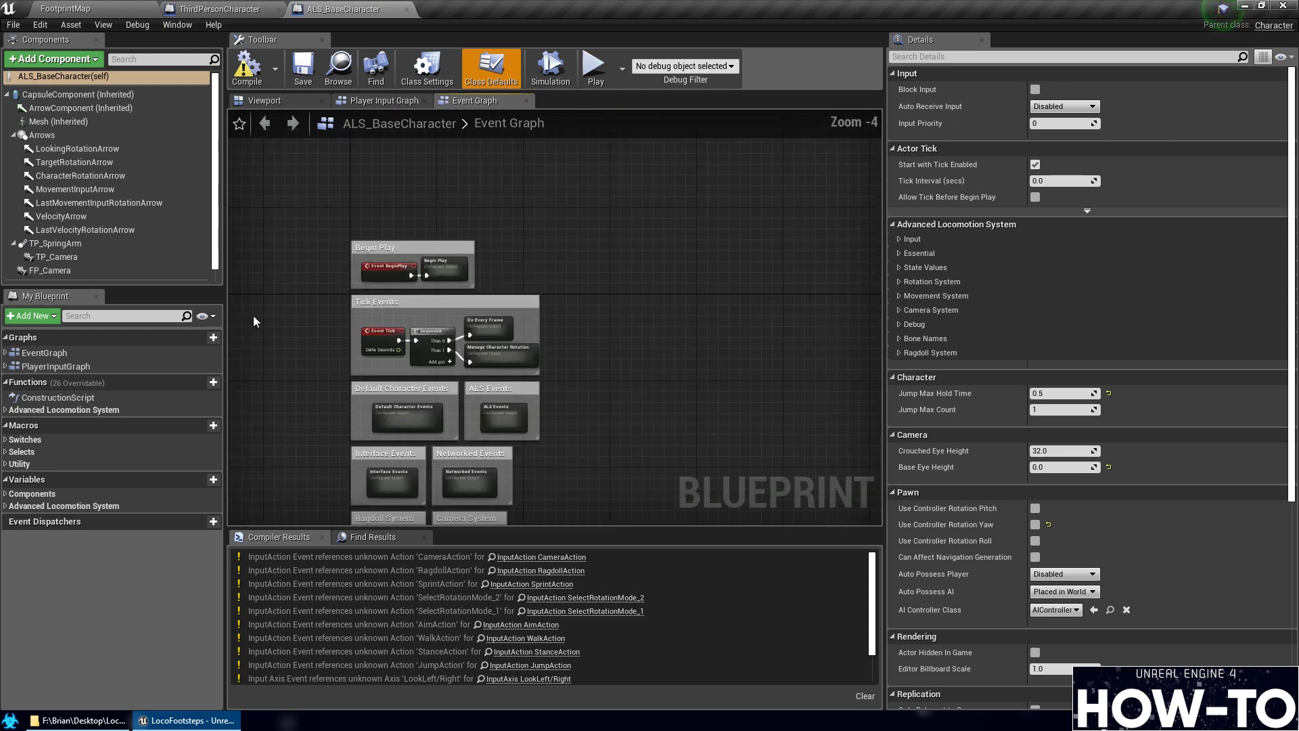
right_click_drag(615, 359, 660, 306)
scroll(697, 493, "up", 1)
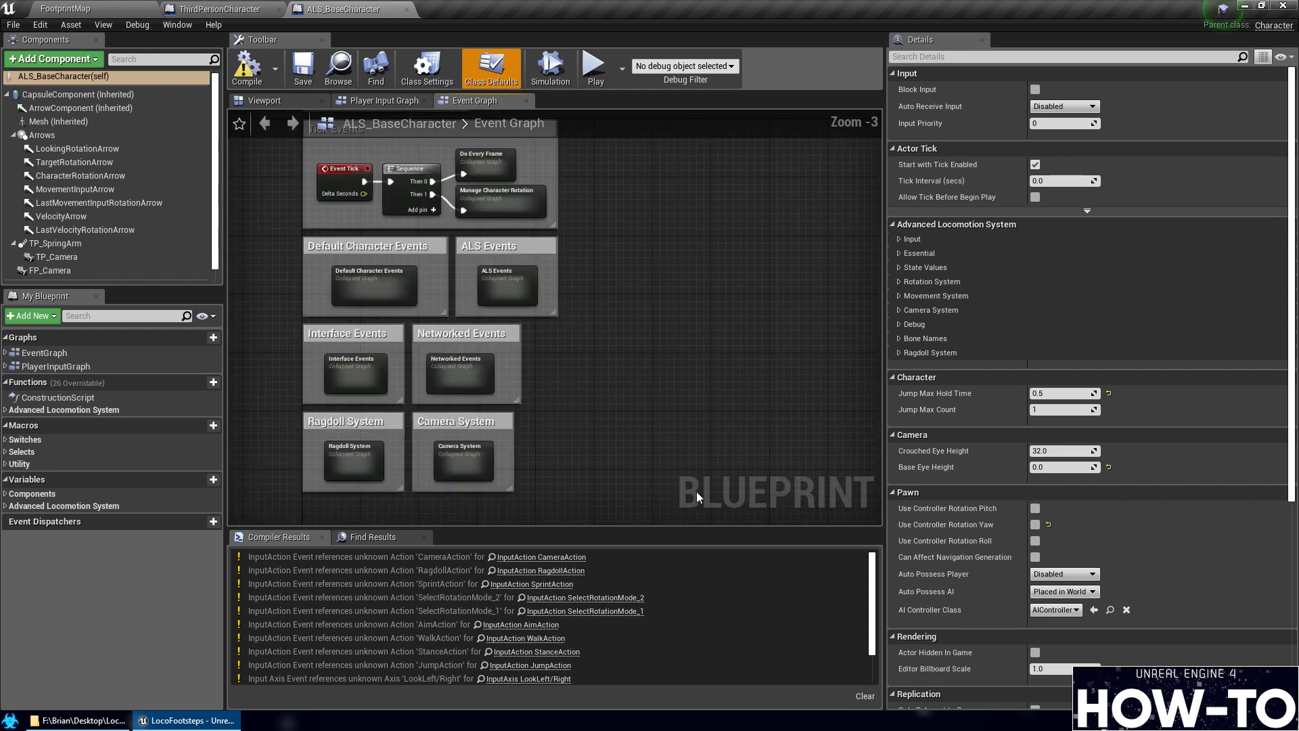
right_click_drag(687, 317, 695, 323)
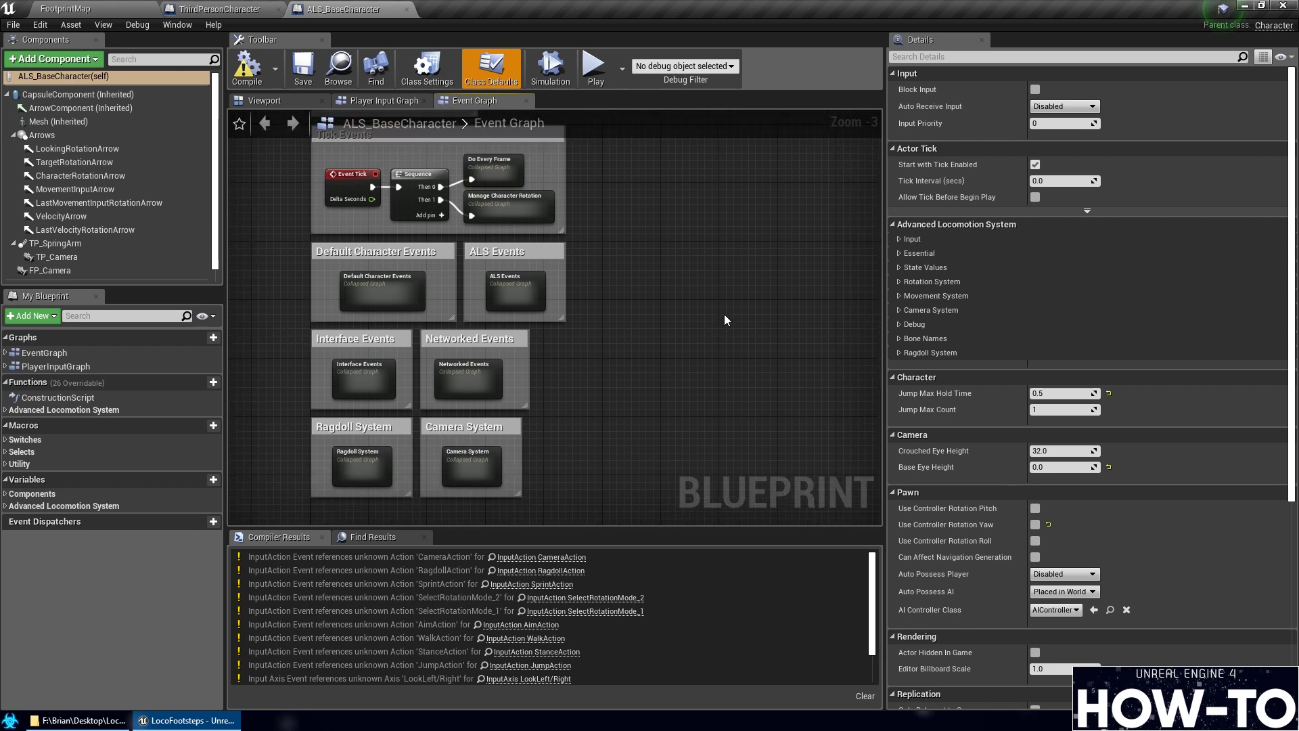
scroll(706, 355, "down", 2)
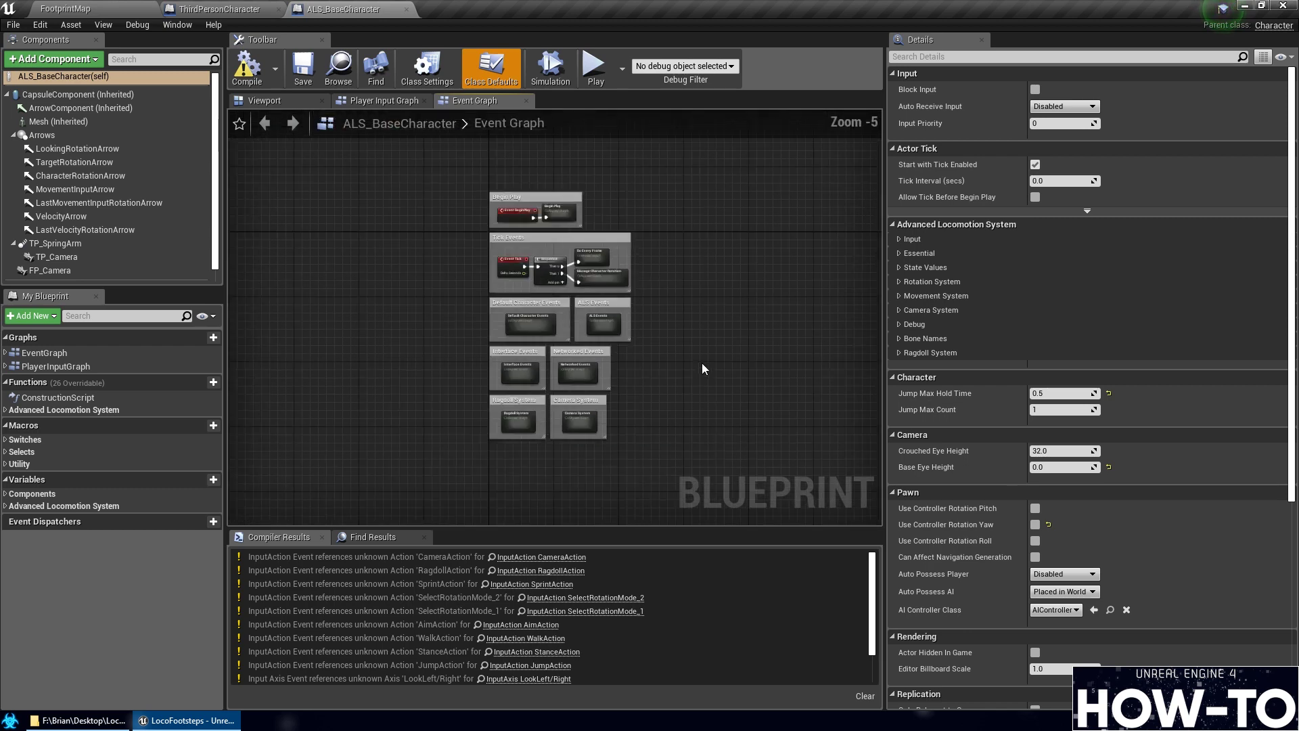
Review the unknown input action and axis warnings in ALS_BaseCharacter's compiler results
scroll(701, 363, "up", 1)
right_click_drag(701, 362, 656, 367)
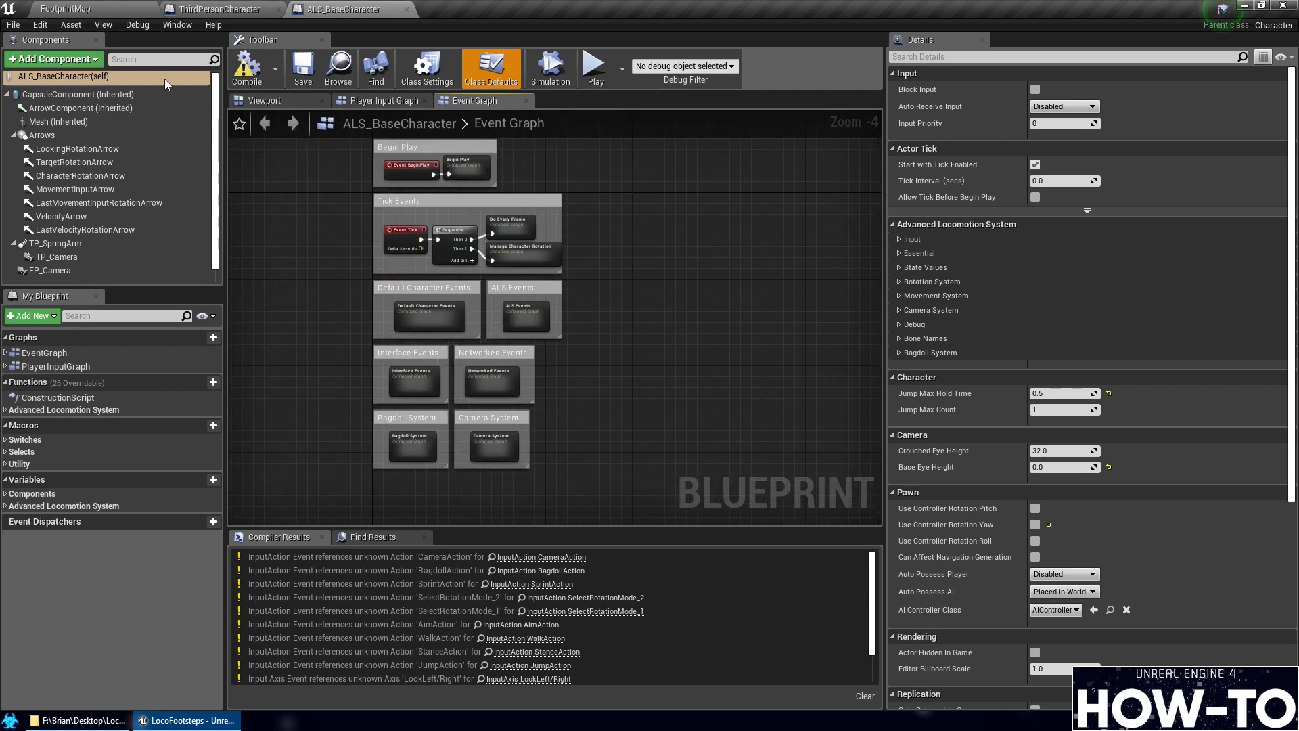
scroll(582, 648, "down", 2)
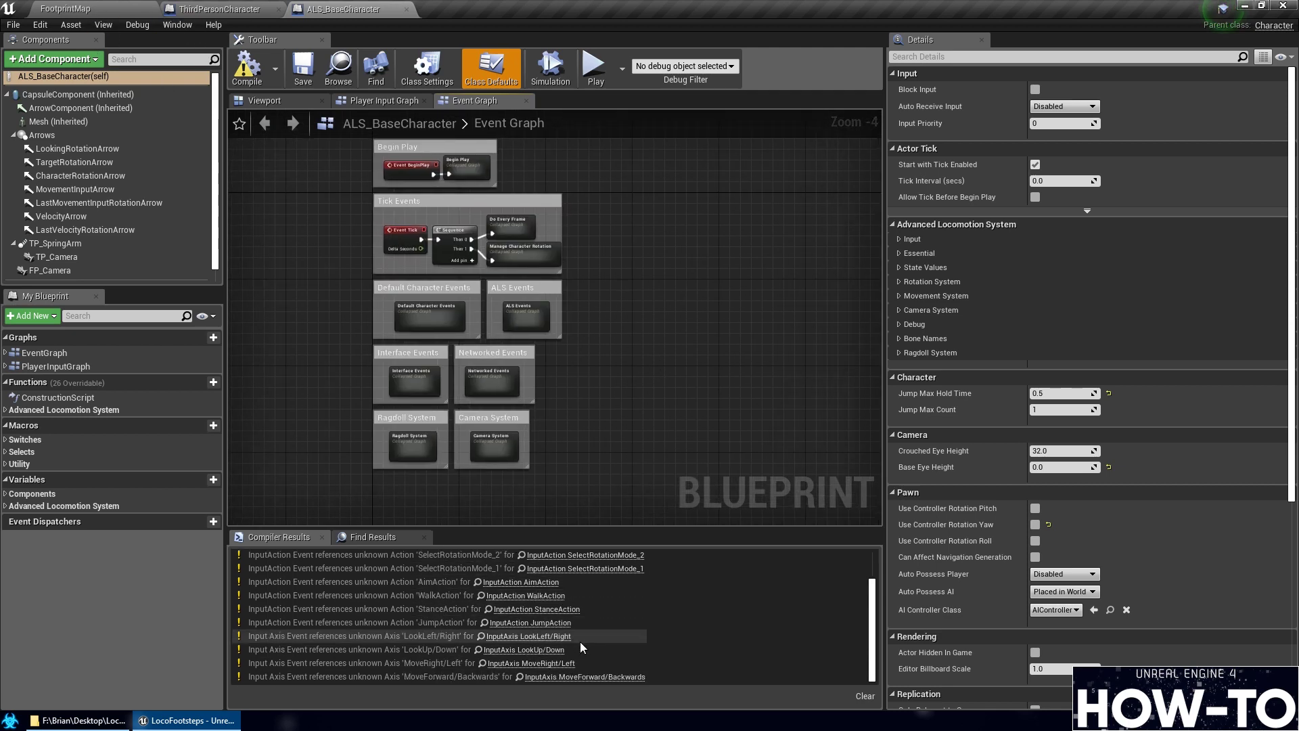
scroll(582, 648, "up", 2)
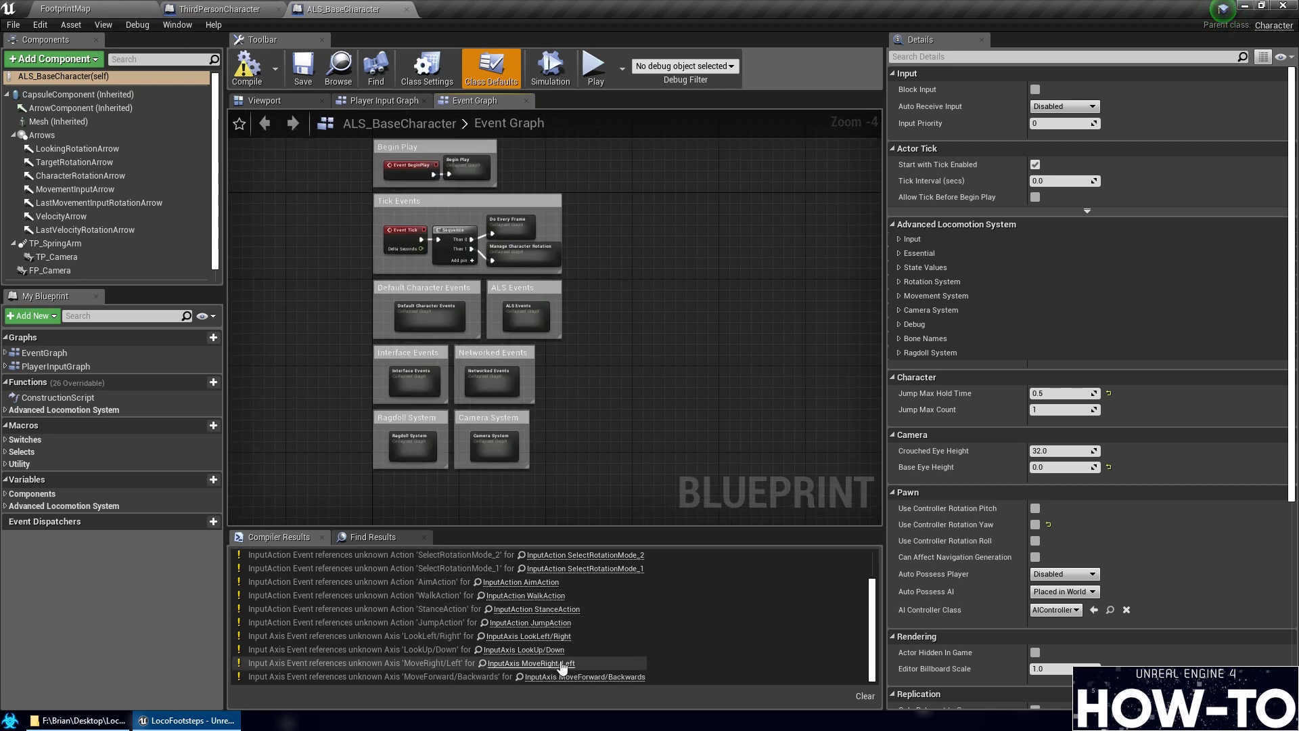
Open the Input page of the project settings and expand the action and axis mappings
left_click(40, 24)
left_click(65, 184)
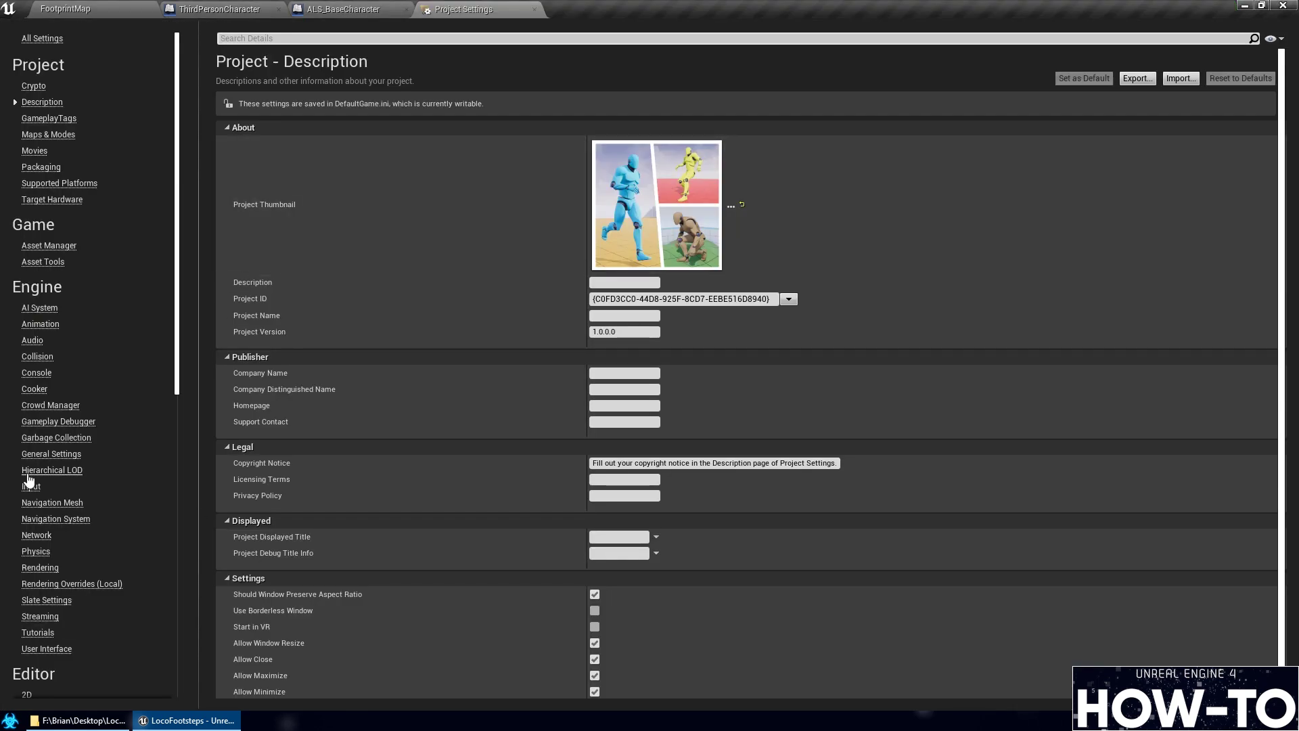
left_click(30, 487)
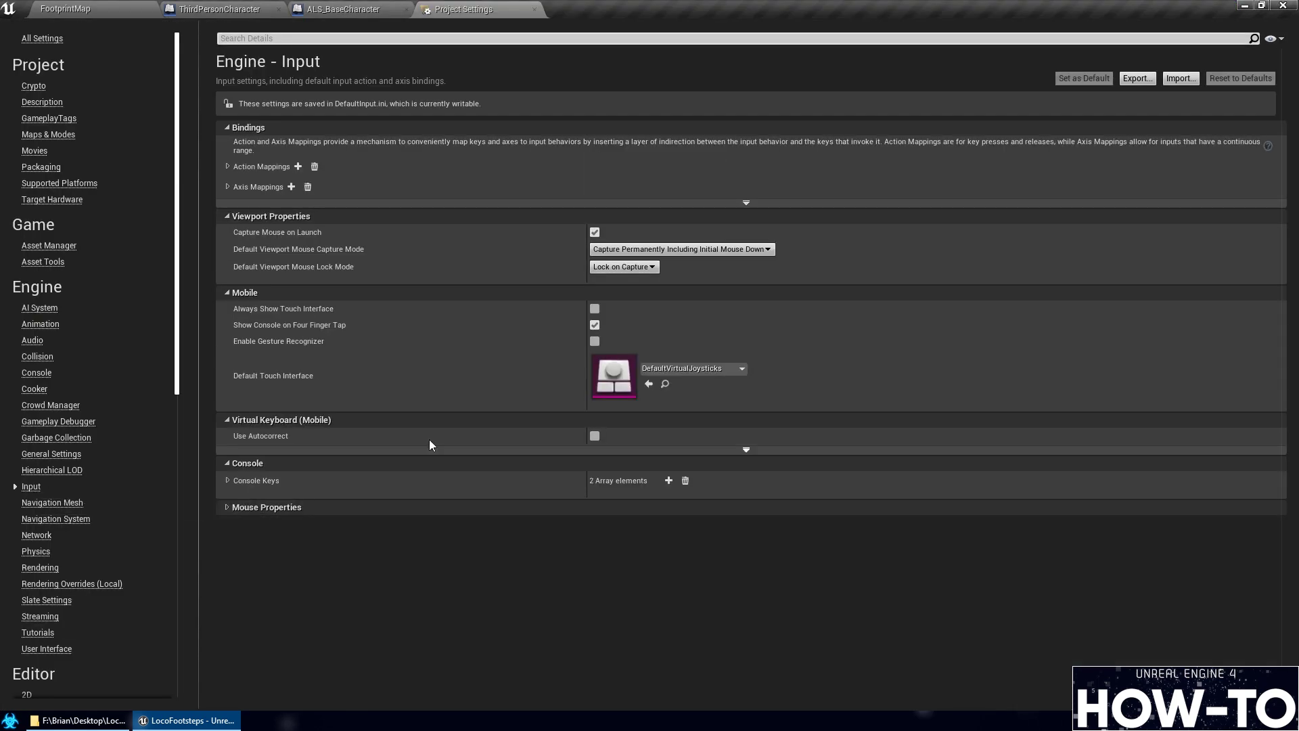
left_click(227, 187)
left_click(227, 167)
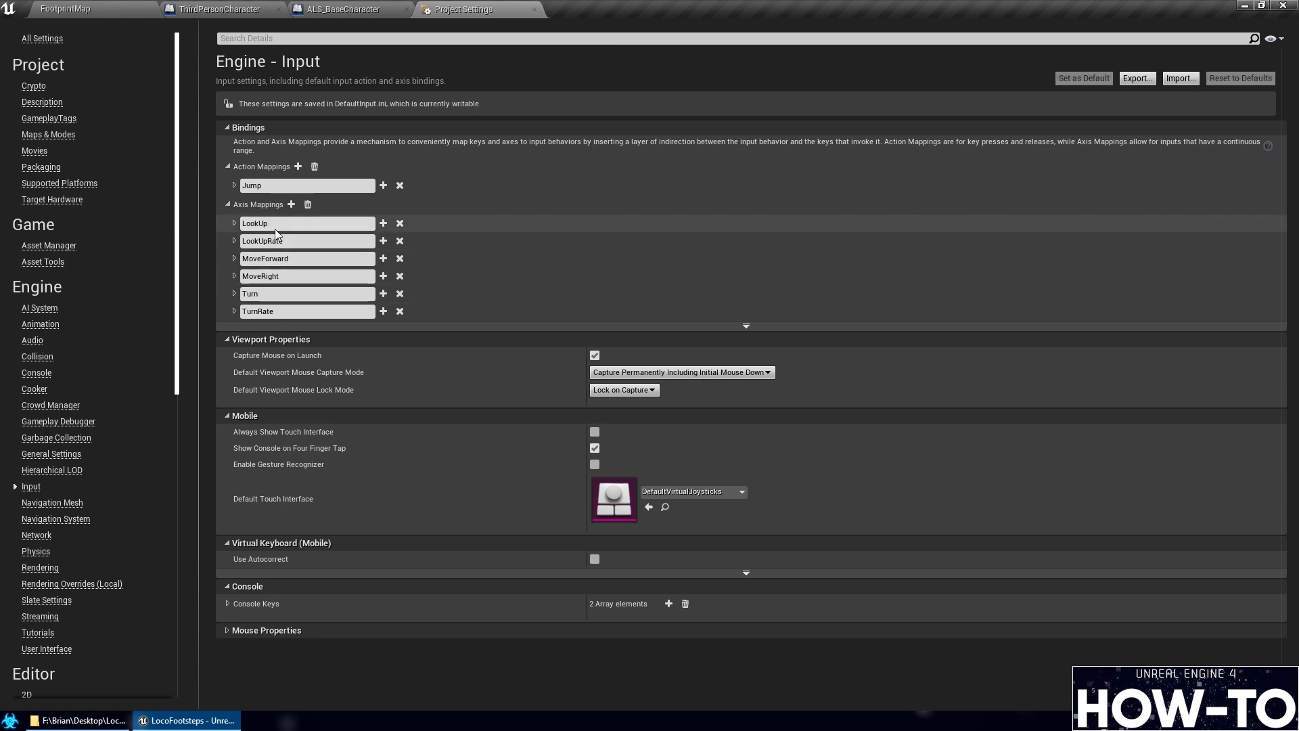
Enlarge the compiler results and place Project Settings in a separate, taller window over ALS_BaseCharacter, keeping the warnings visible
left_click(399, 9)
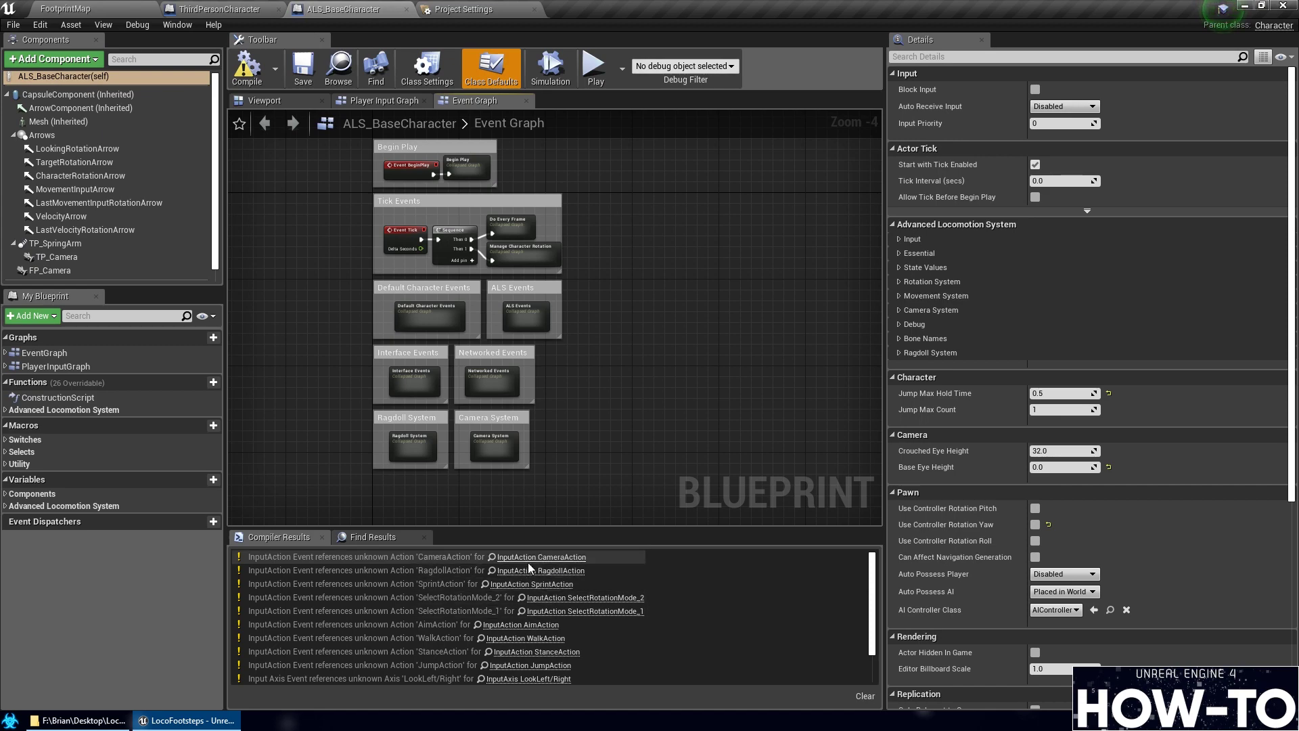
left_click_drag(480, 528, 483, 472)
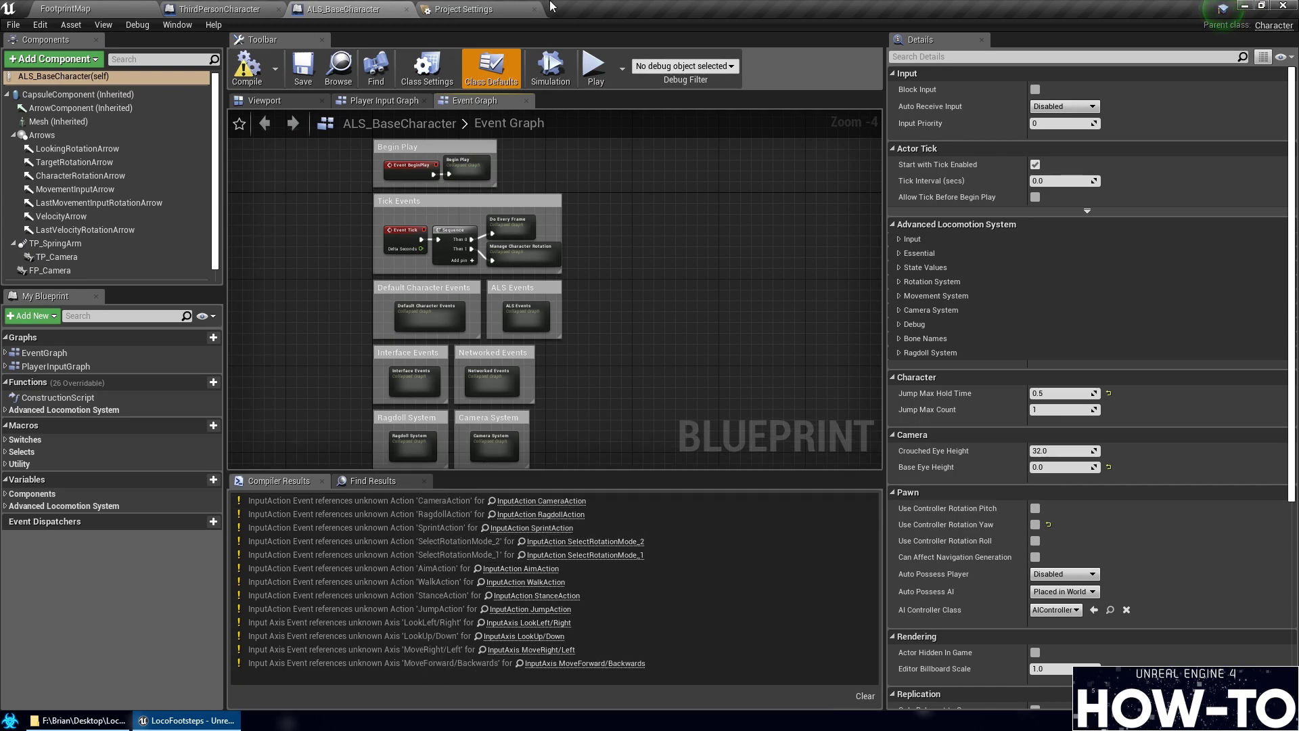
left_click_drag(484, 9, 957, 337)
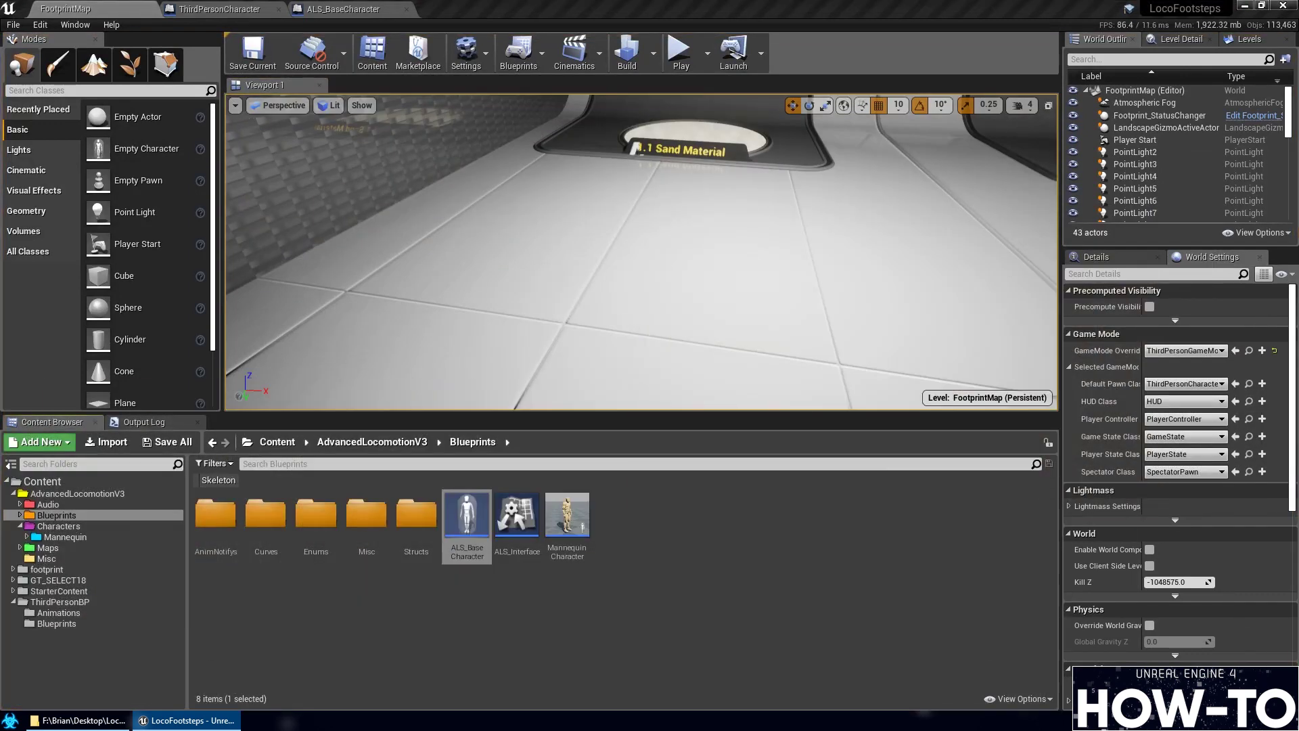
left_click_drag(1048, 109, 962, 105)
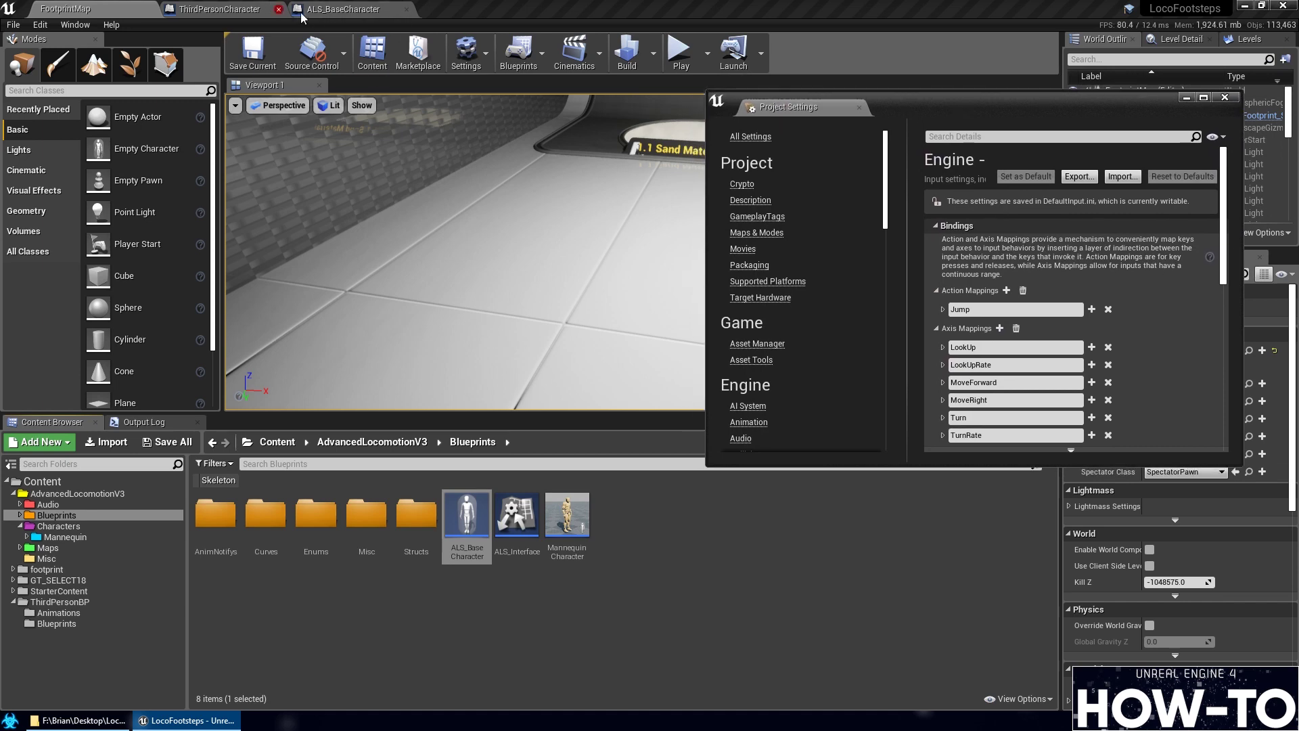
left_click(302, 13)
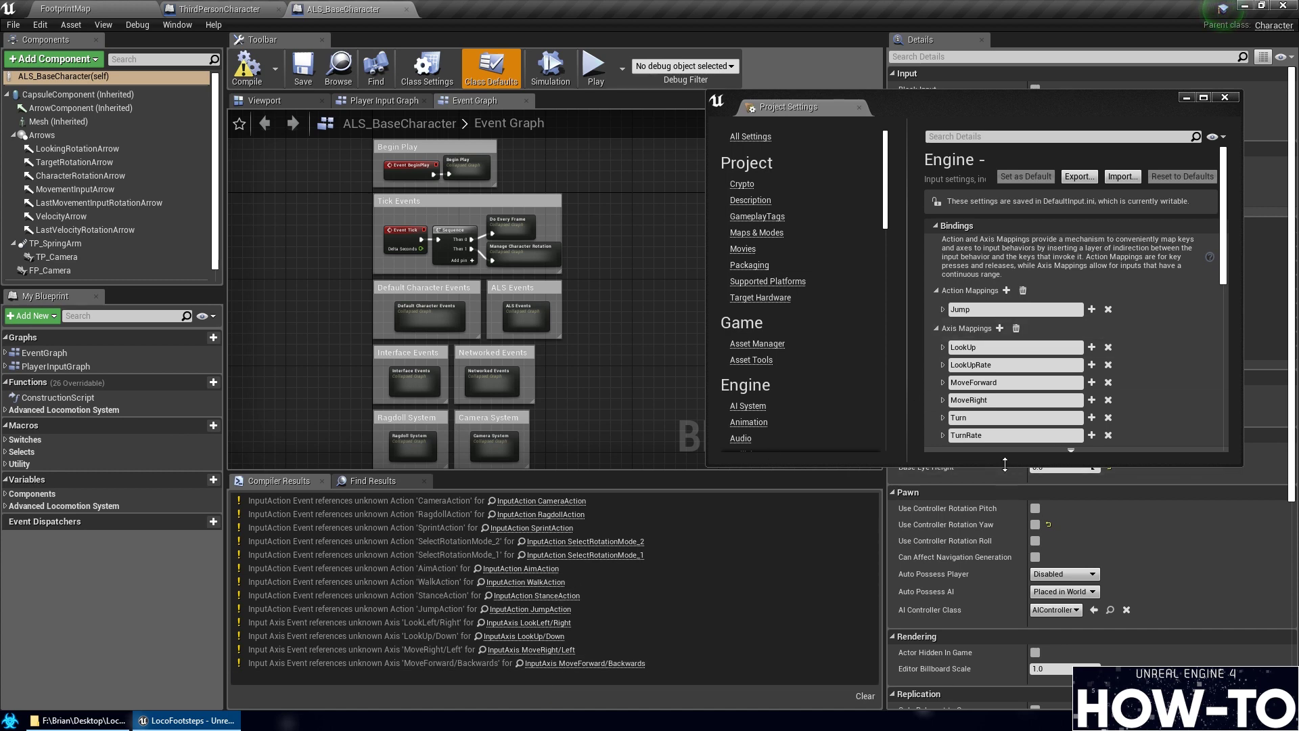
left_click_drag(1005, 467, 1027, 655)
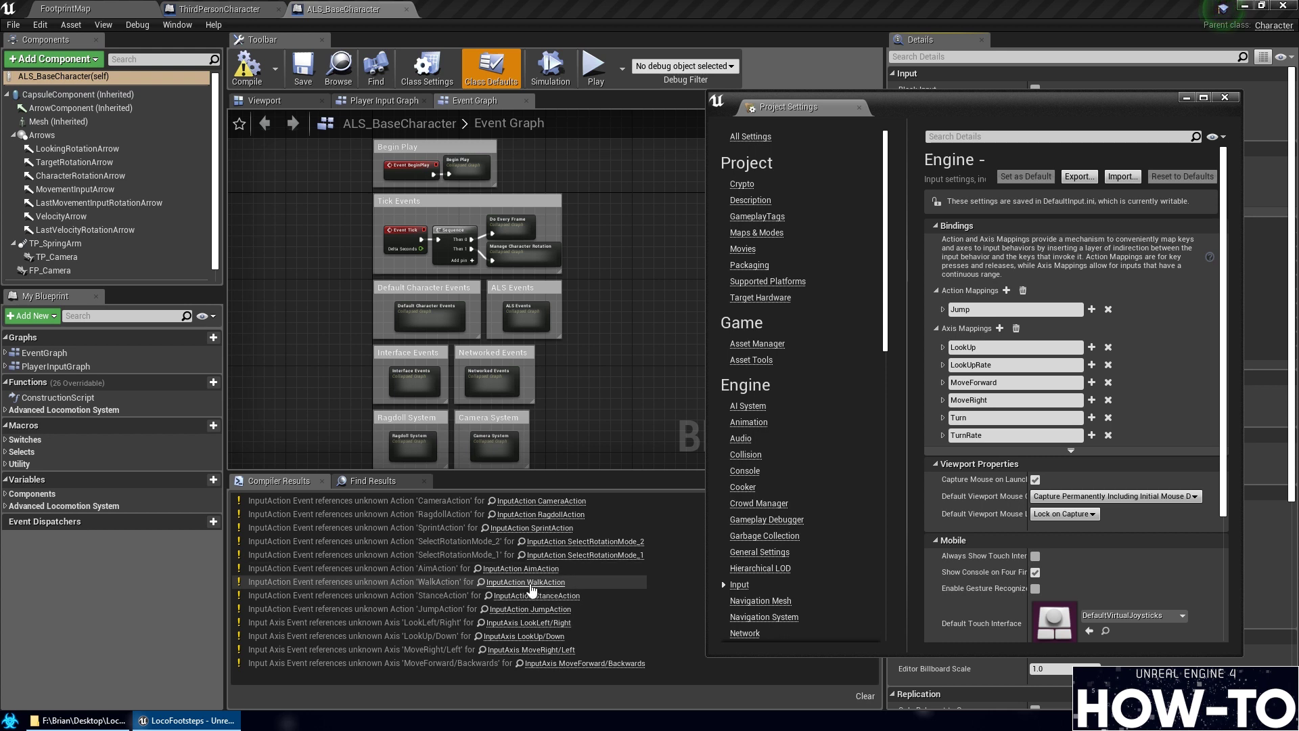
Rename the Jump action mapping as JumpAction and expand its key bindings
left_click(991, 312)
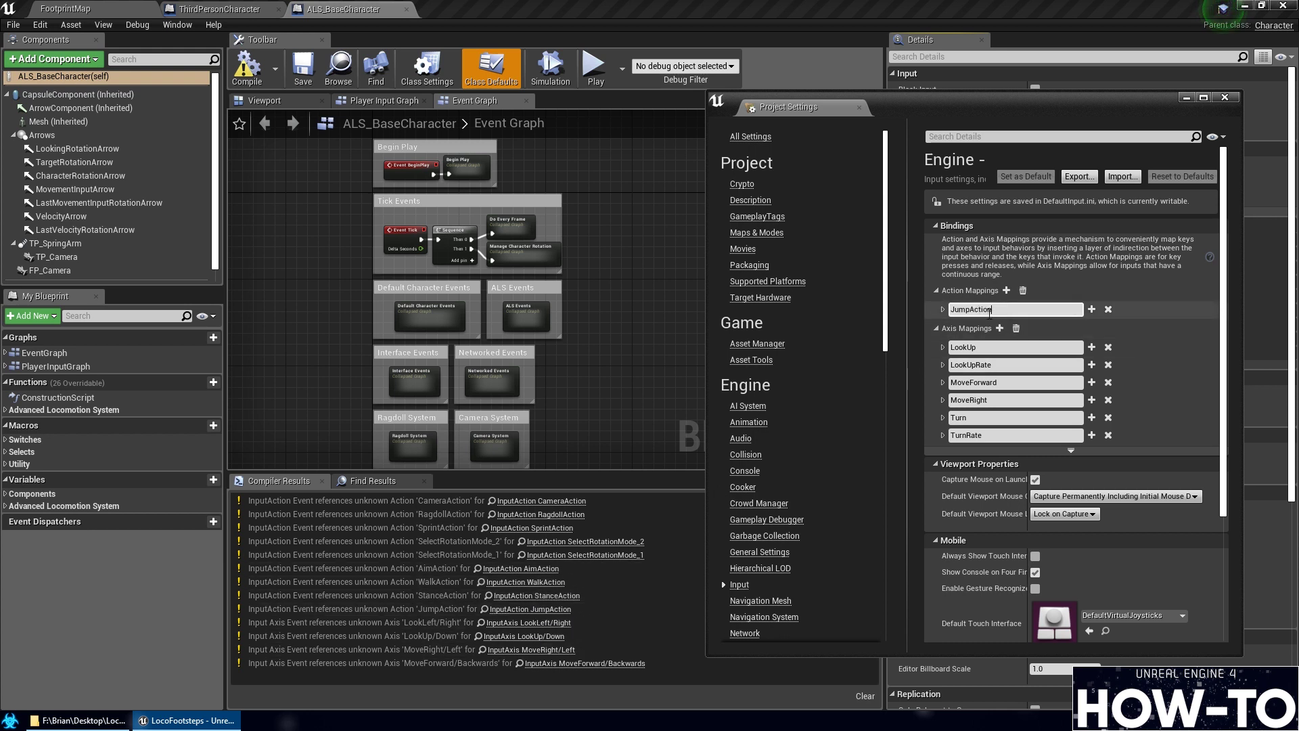
type("Action")
key("Return")
left_click(944, 309)
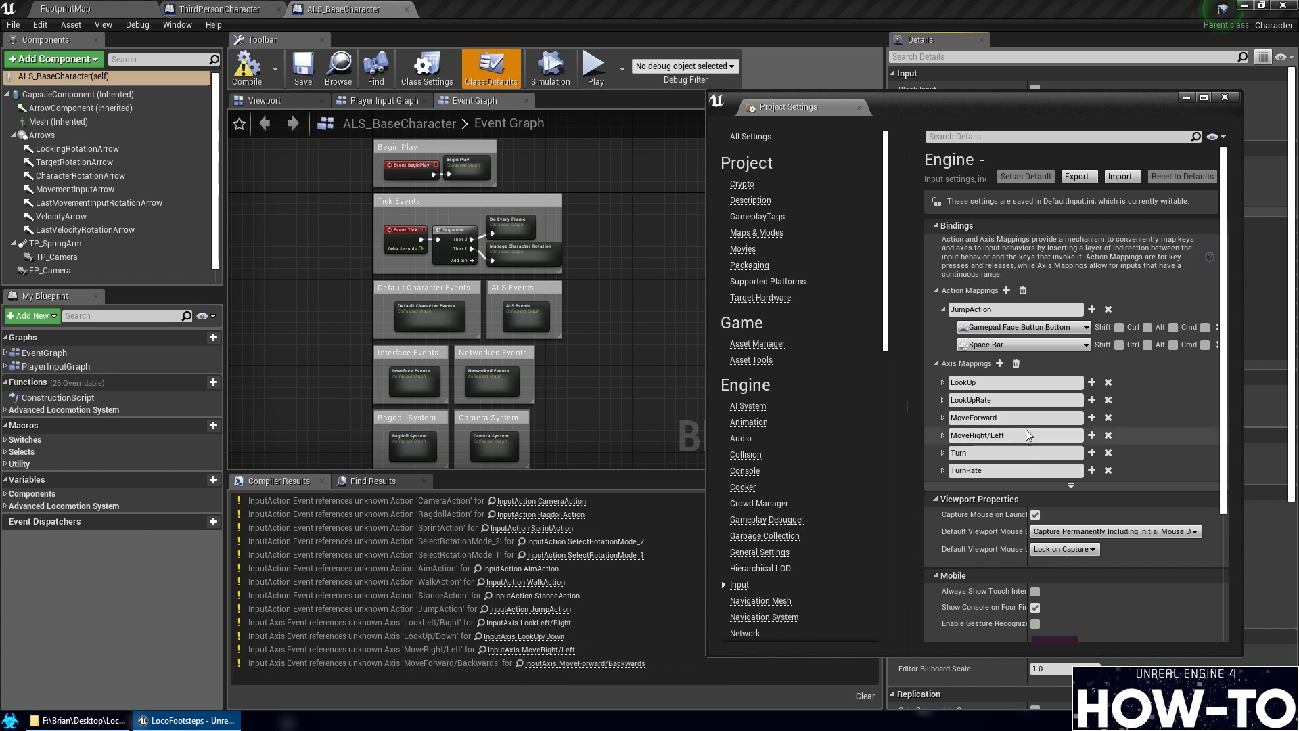
Rename the axis mappings MoveRight, MoveForward, LookUp and Turn as MoveRight/Left, MoveForward/Backwards, LookUp/Down and LookLeft/Right
left_click(1009, 418)
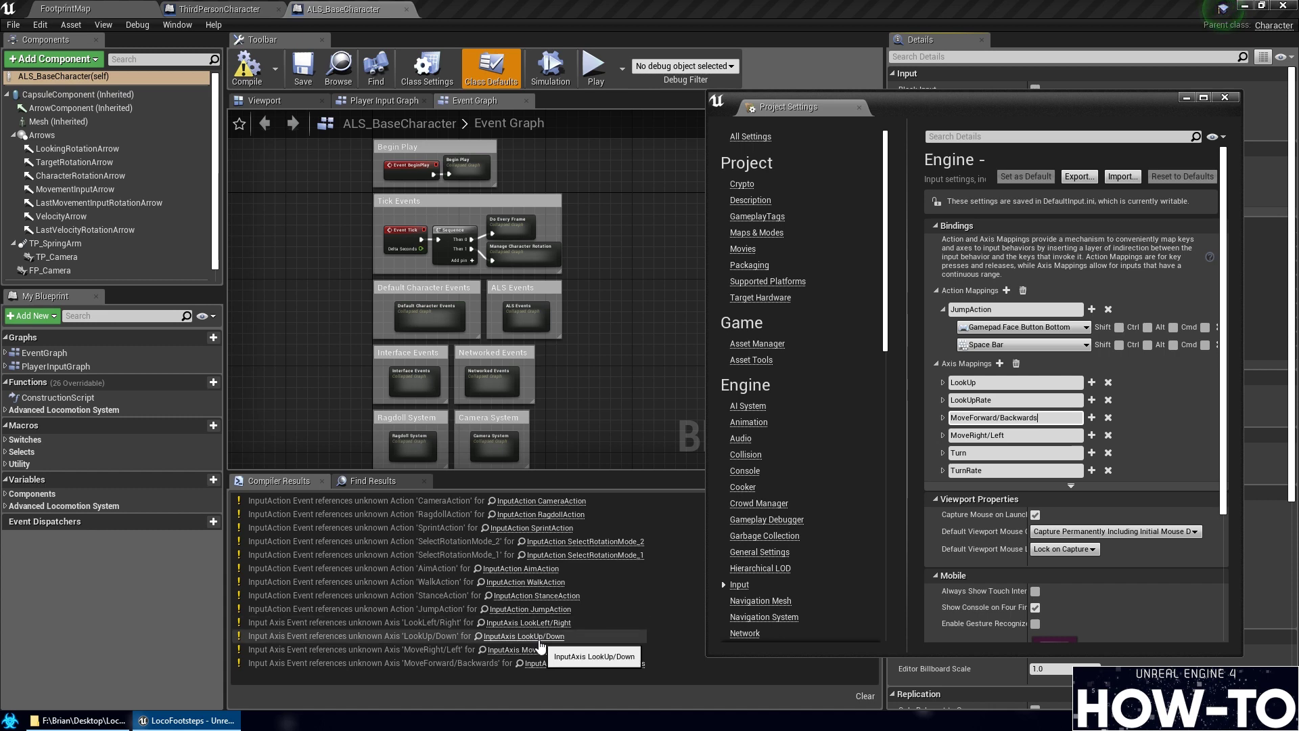
left_click(994, 382)
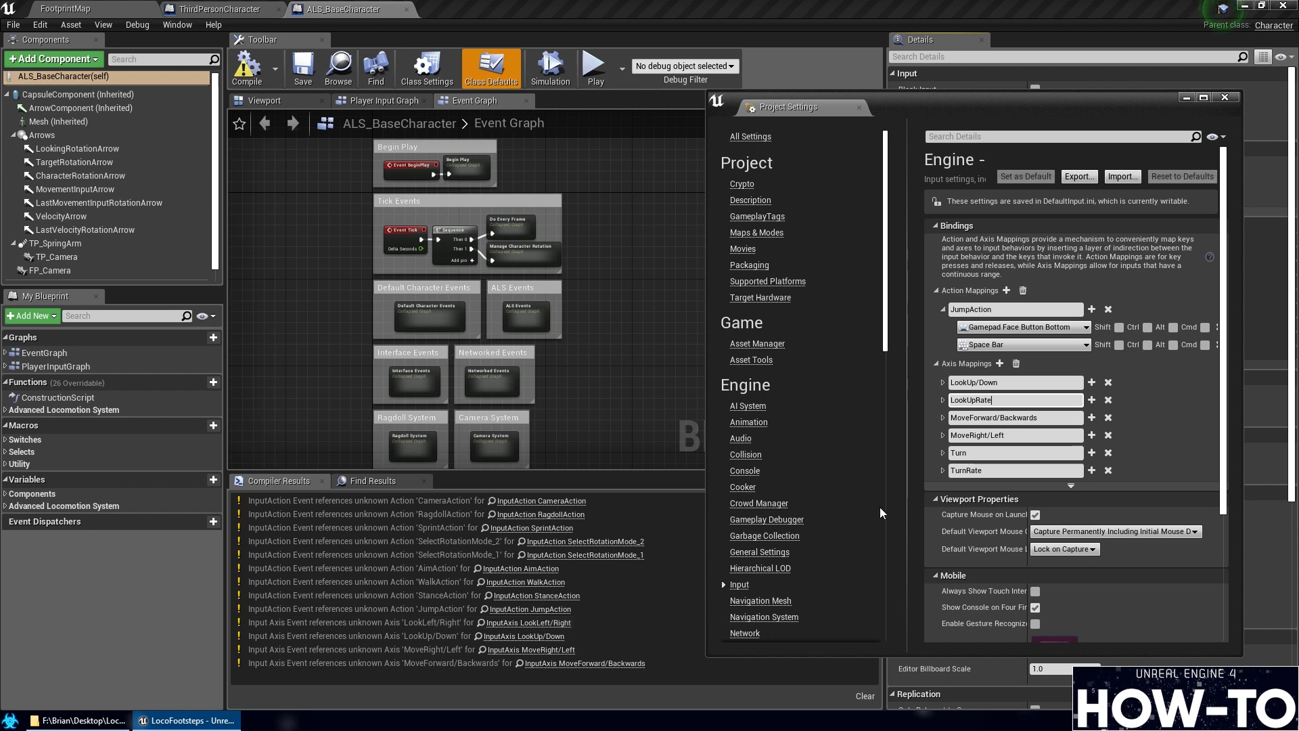
left_click(942, 453)
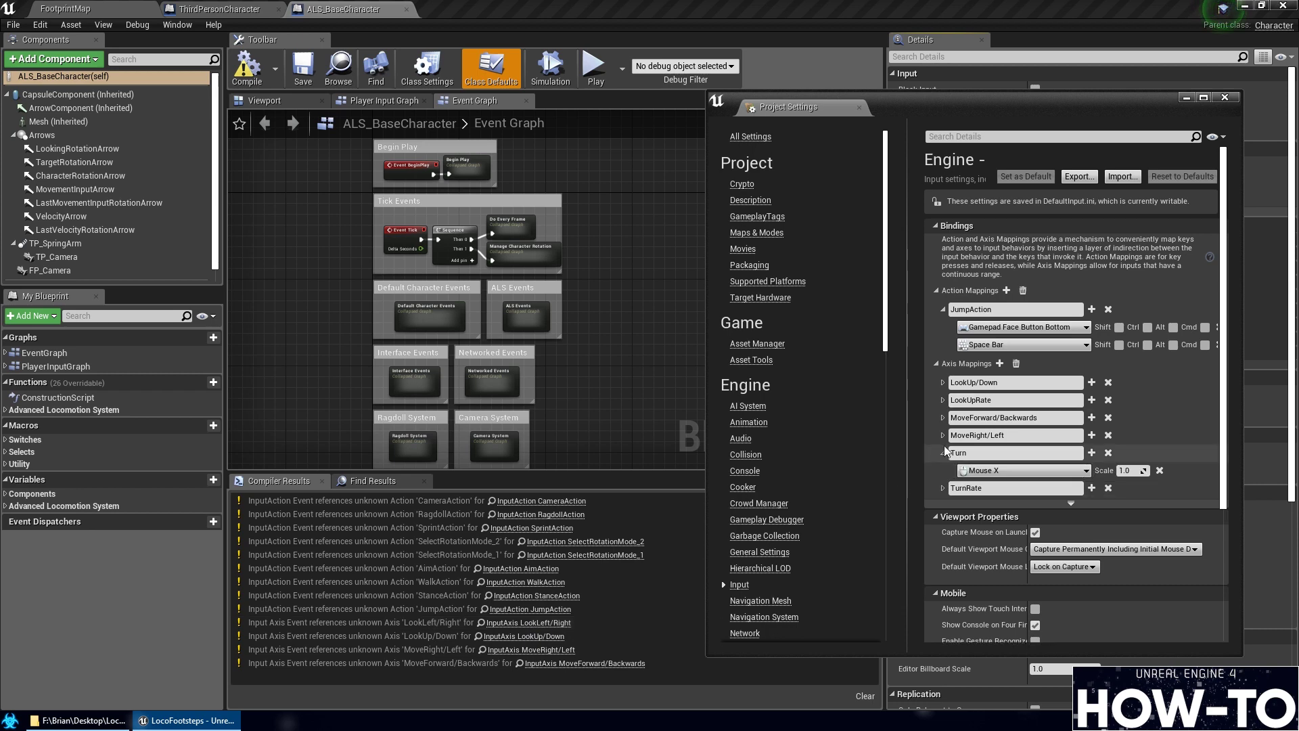
left_click(943, 382)
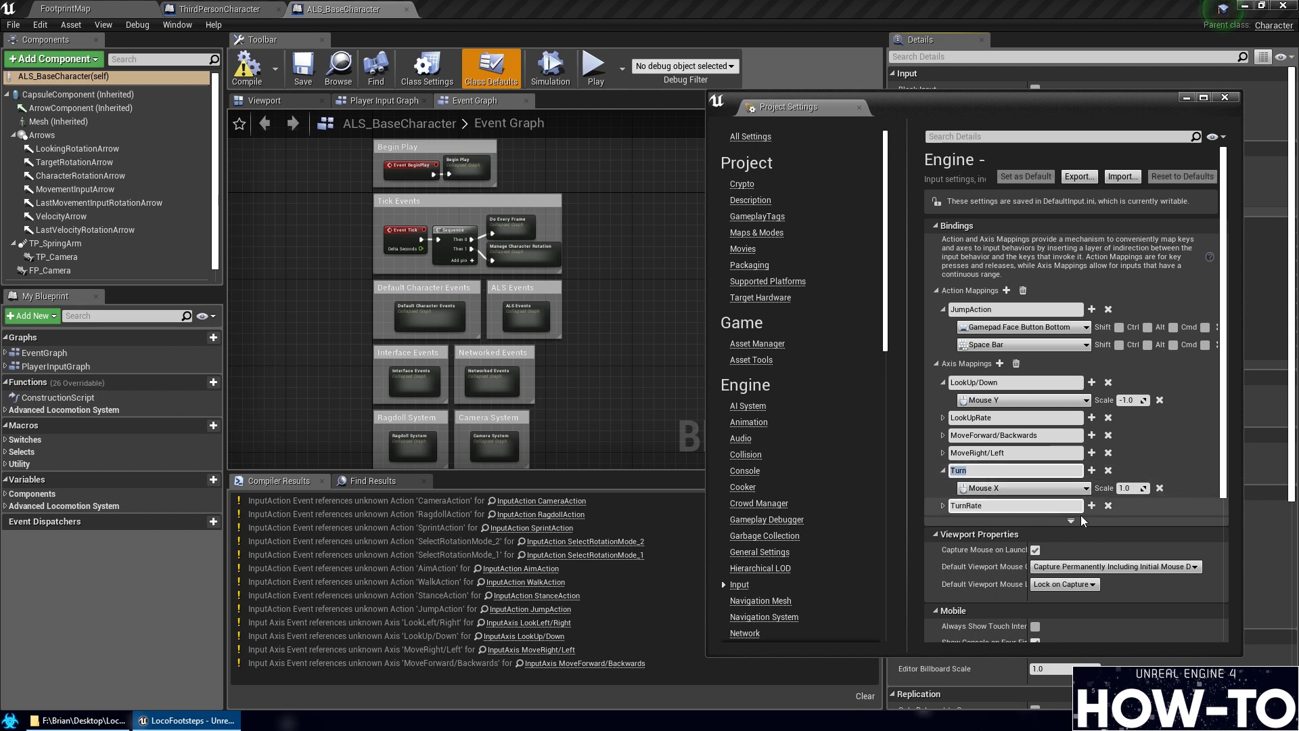
type("Look")
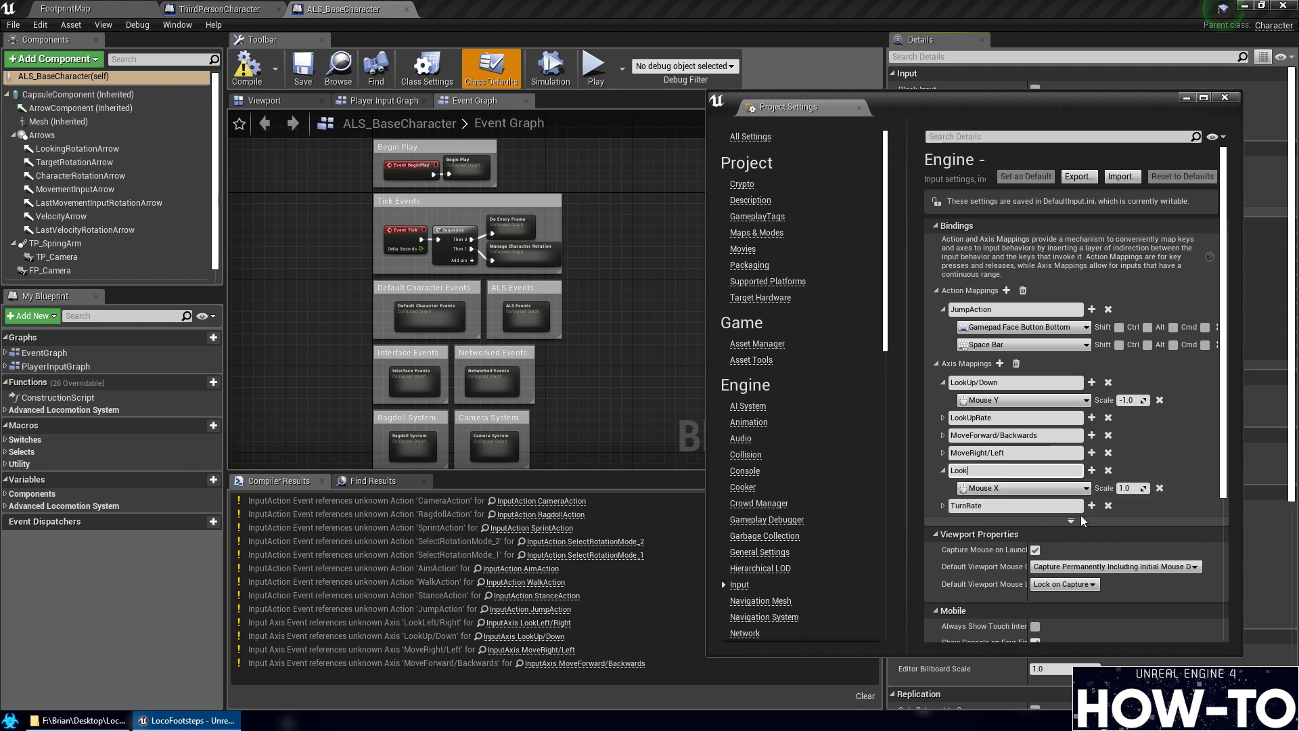
type("Left/Right")
key("Return")
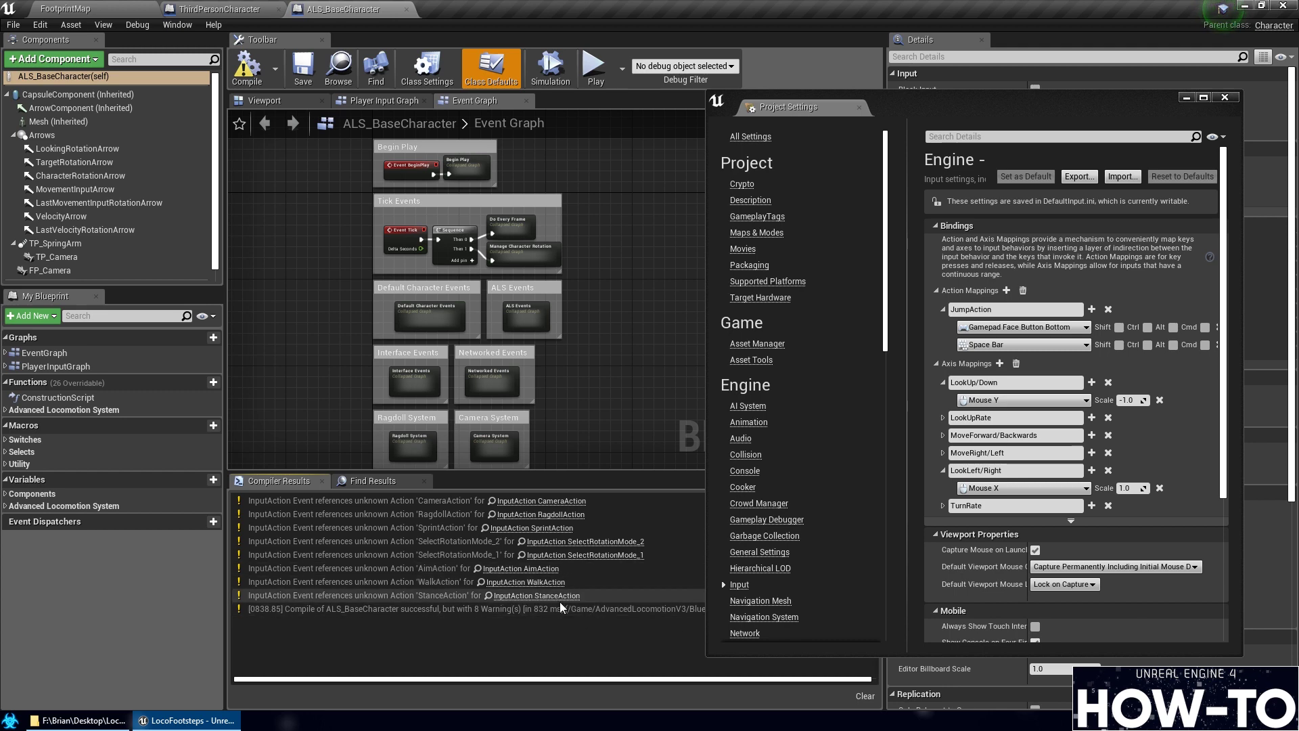
left_click(942, 383)
left_click(943, 453)
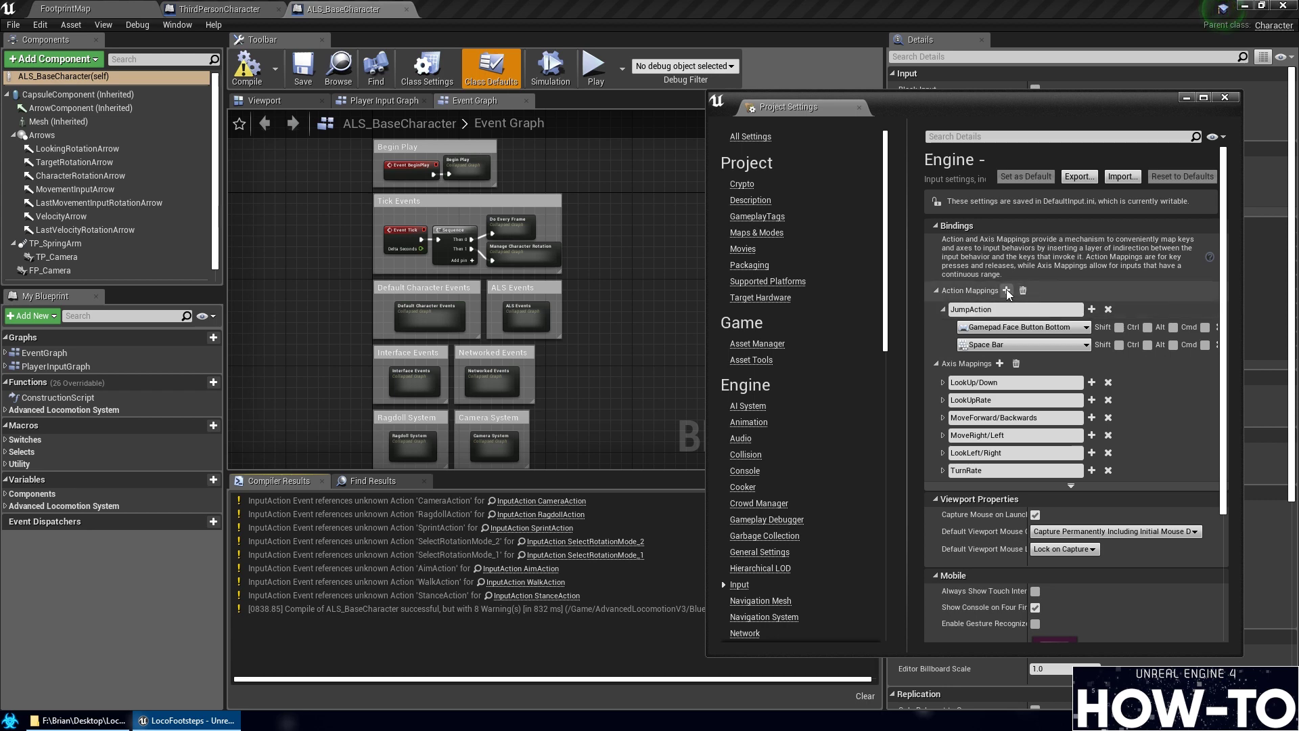
Add an action mapping named CameraAction and bind it to the V keyboard key
left_click(944, 310)
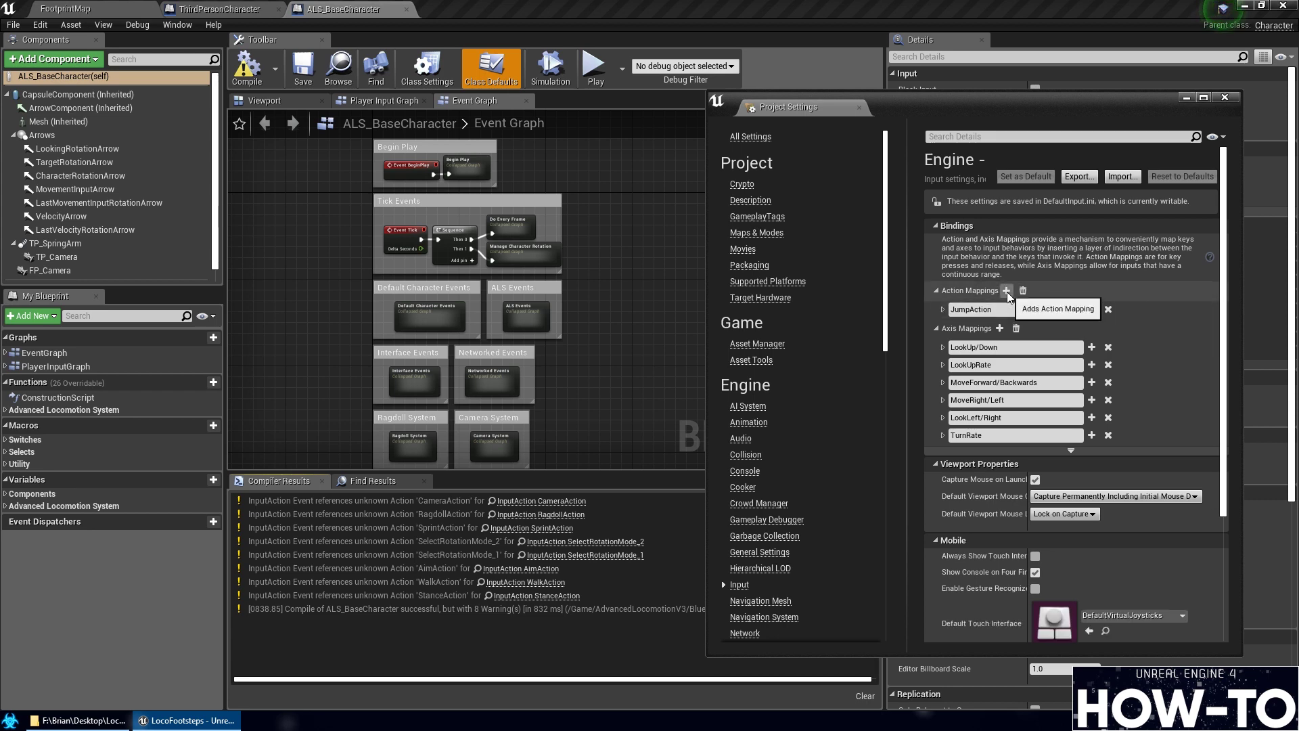
left_click(1006, 290)
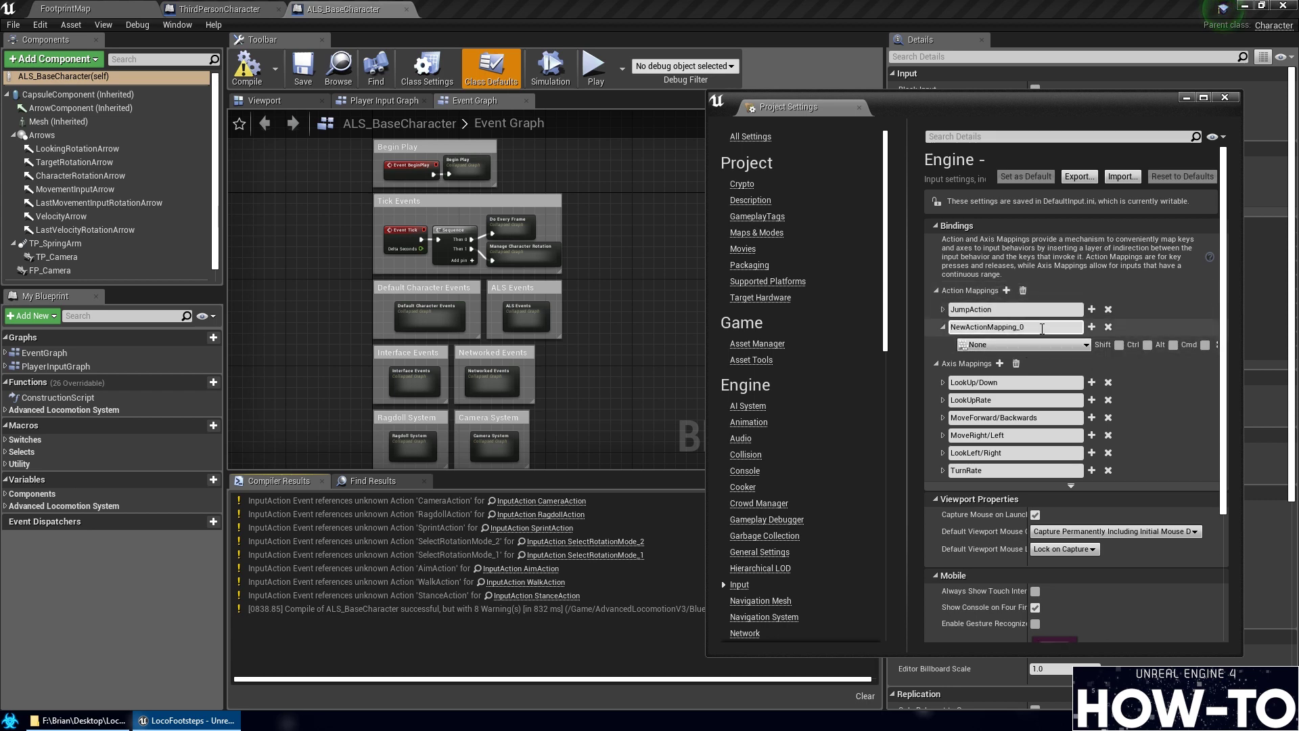
left_click(1042, 327)
key("BackSpace")
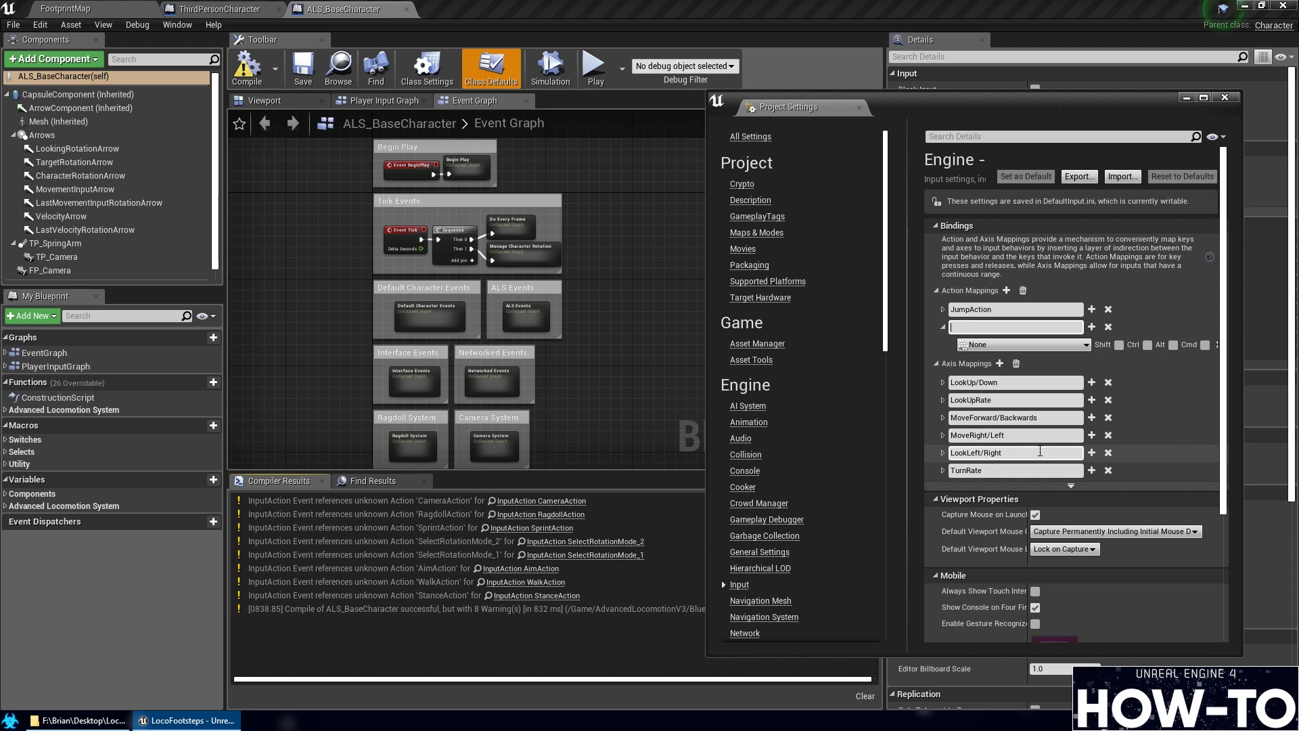
left_click(942, 417)
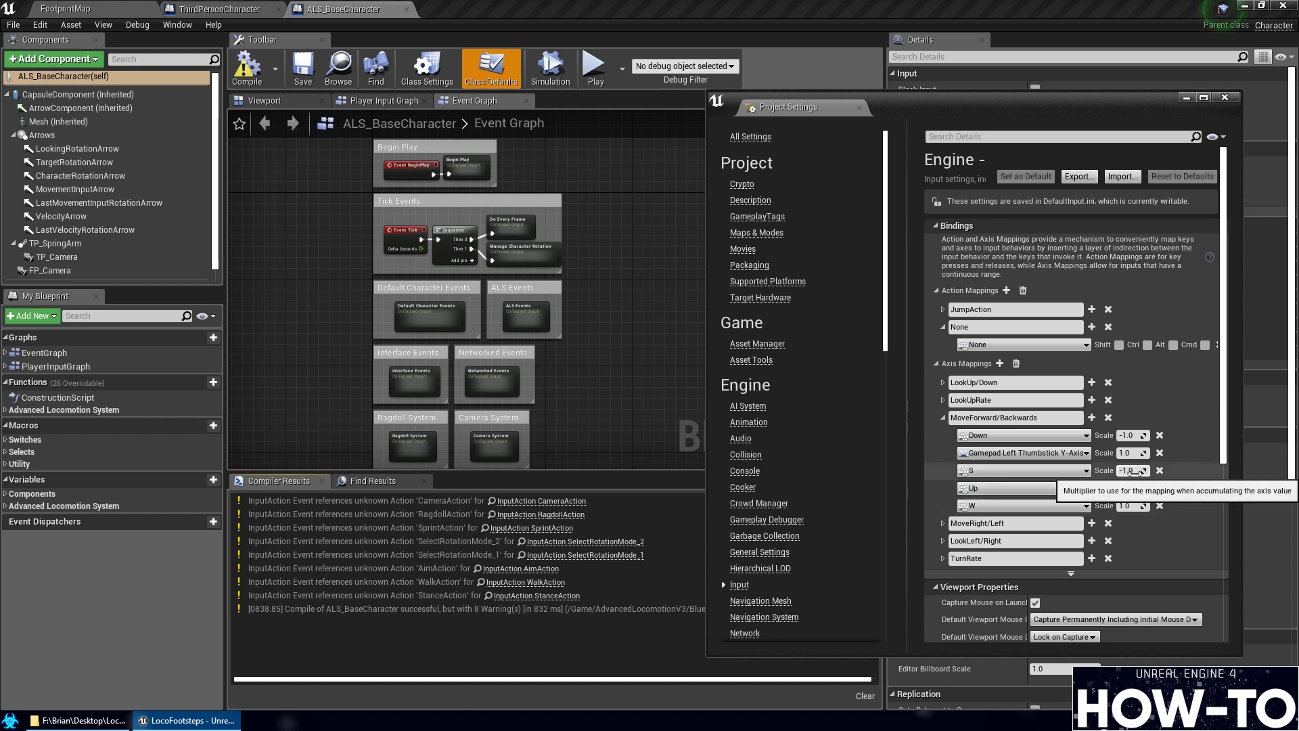
left_click(943, 418)
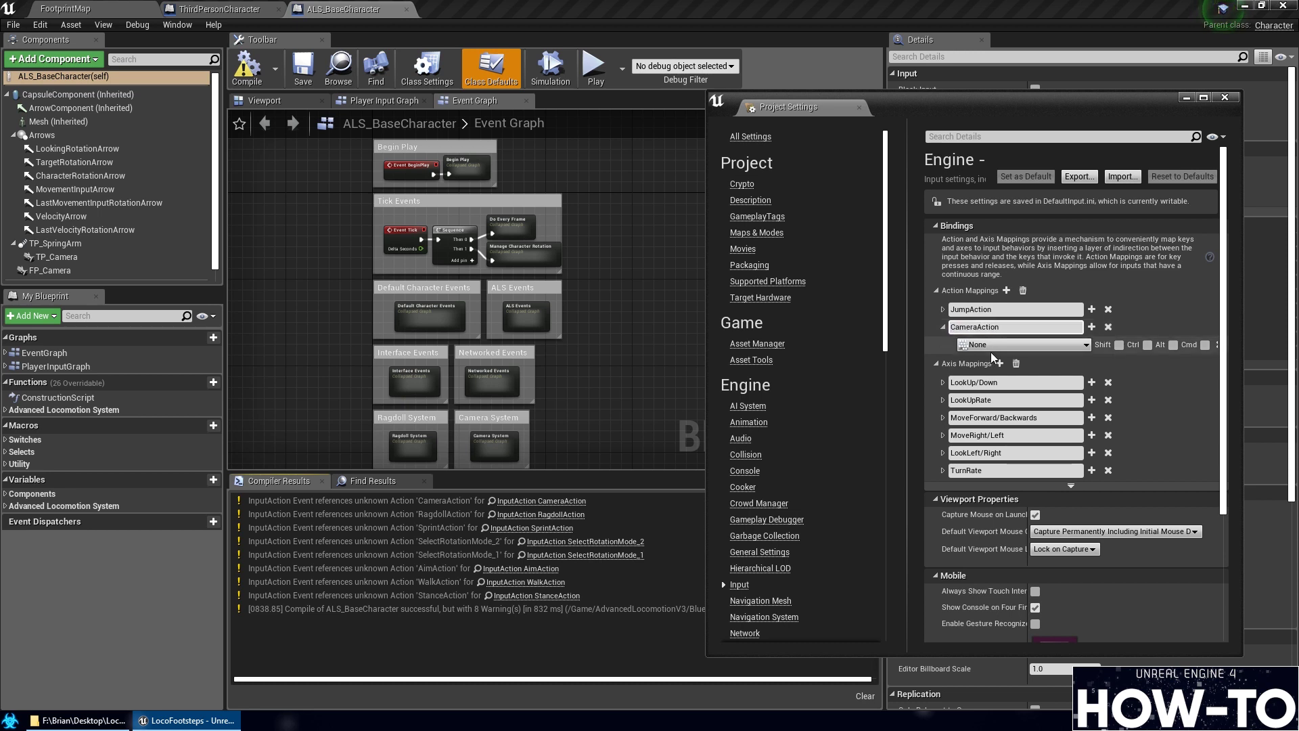
left_click(993, 346)
type("v")
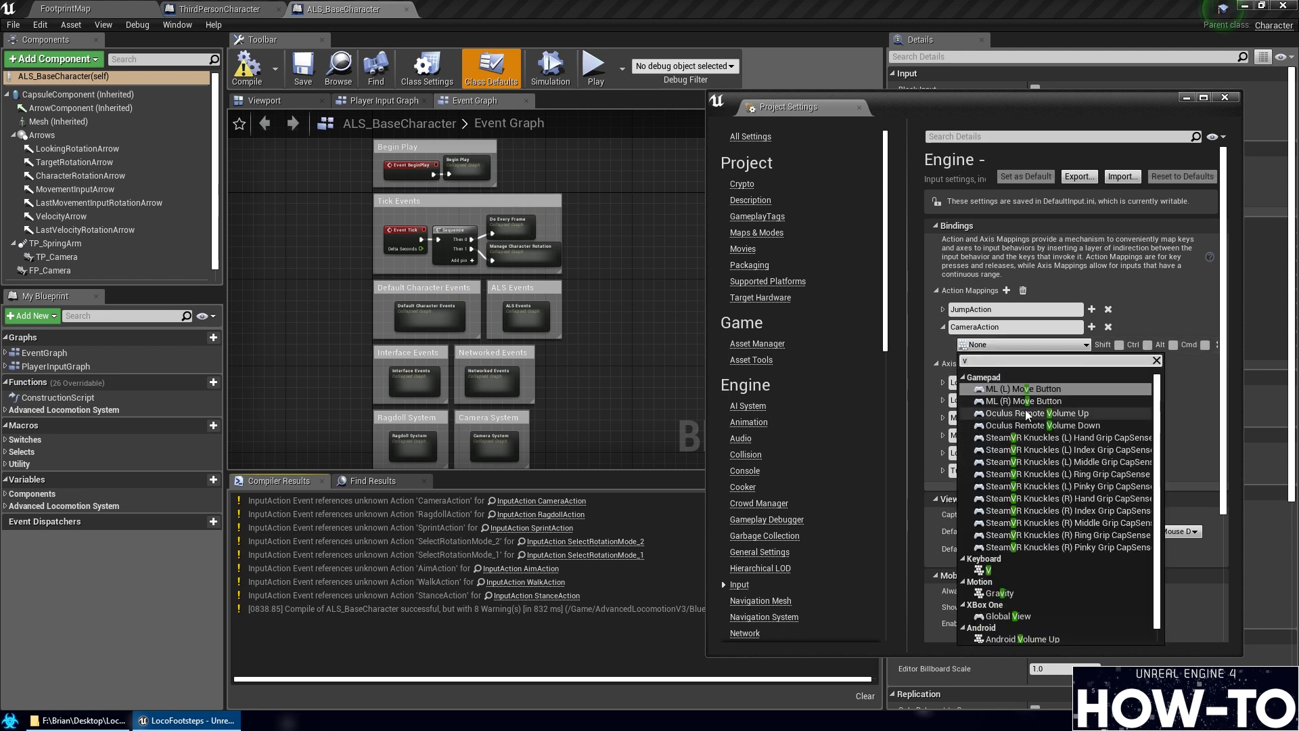
left_click(988, 562)
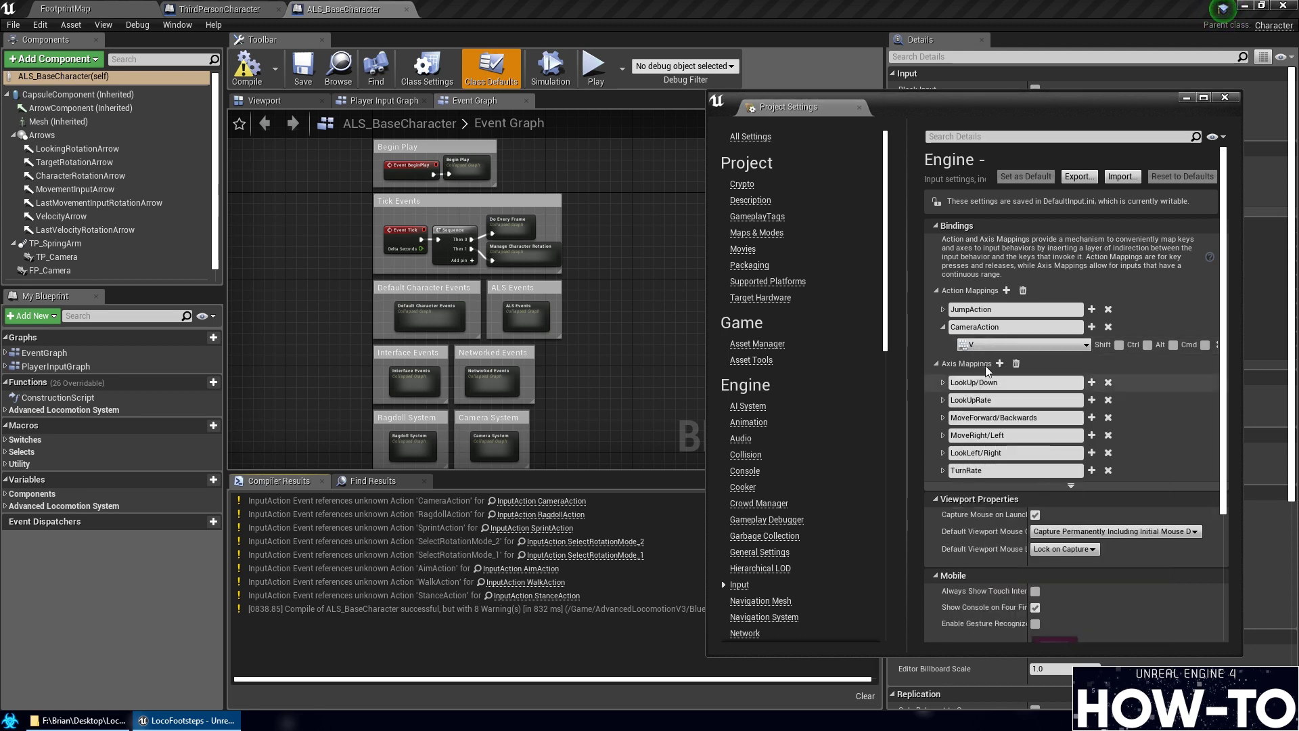
left_click(942, 327)
Add an action mapping named RagdollAction and bind it to the X keyboard key
left_click(1007, 290)
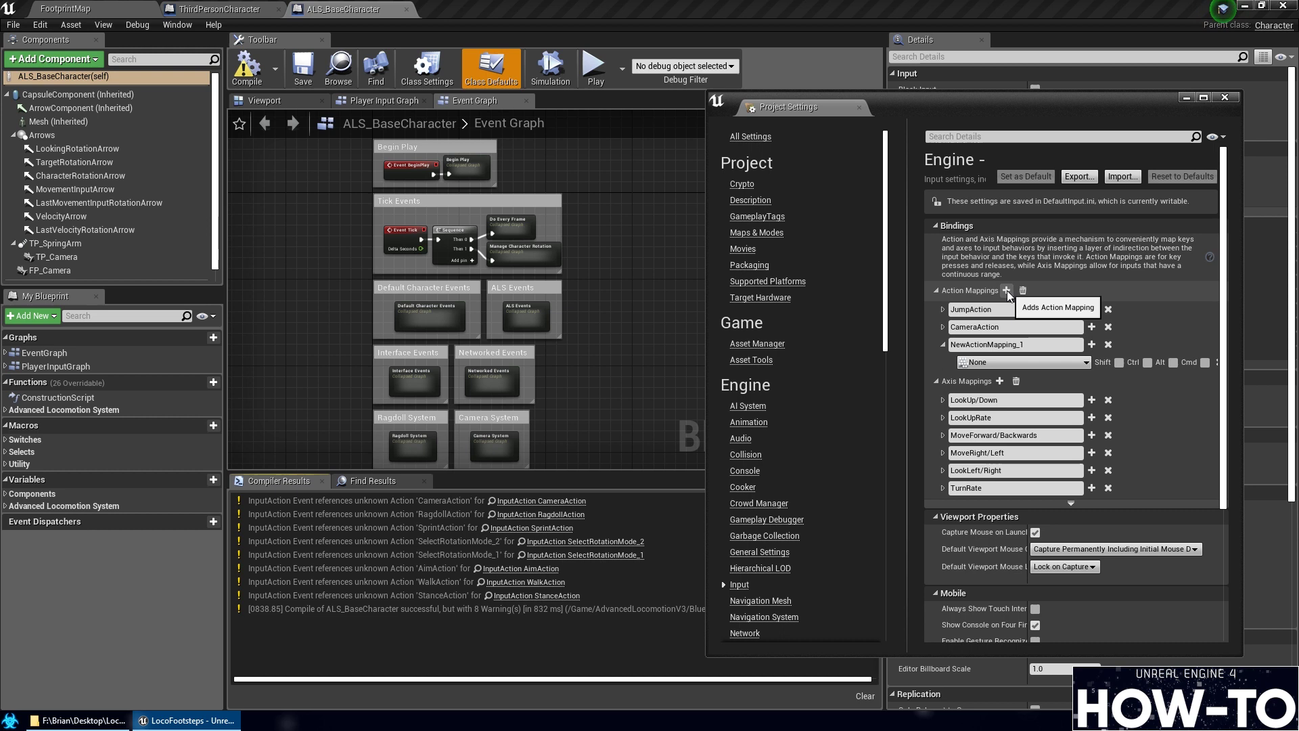
left_click(1027, 346)
type("Ra")
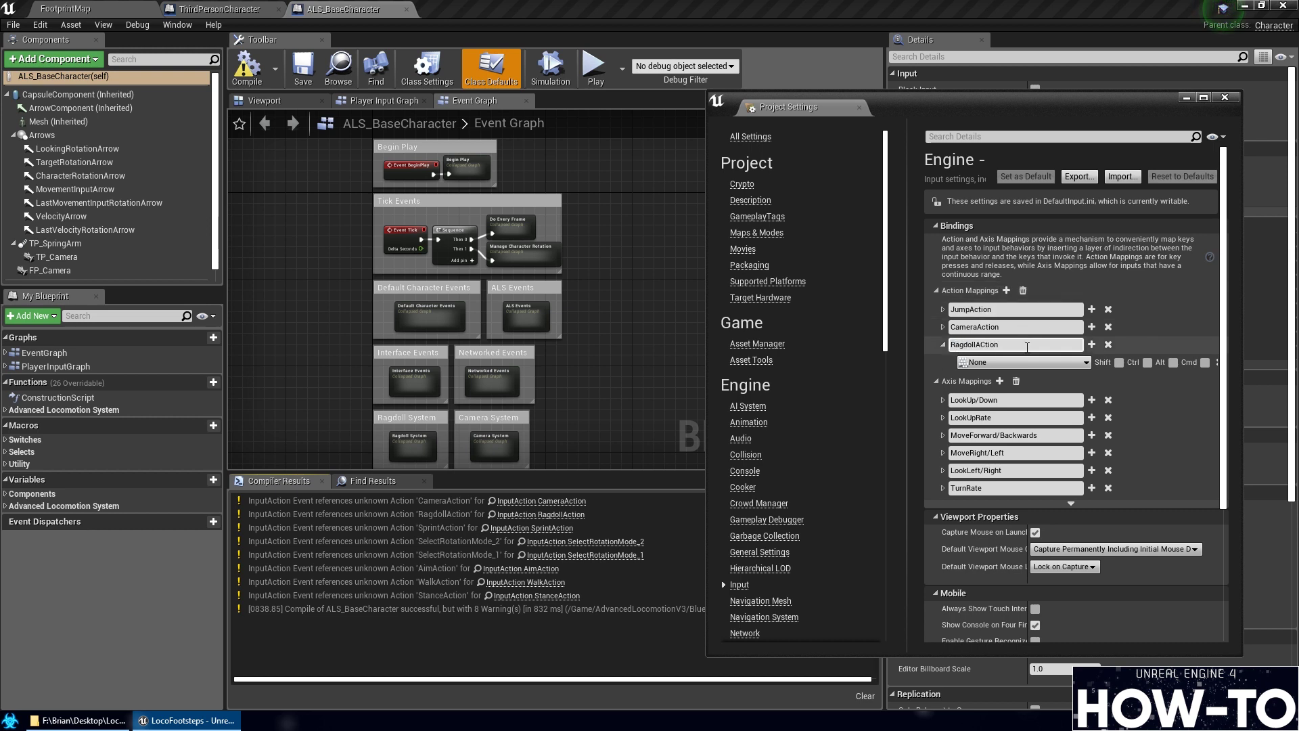
type("gdollACtion")
left_click(985, 346)
key("BackSpace")
type("c")
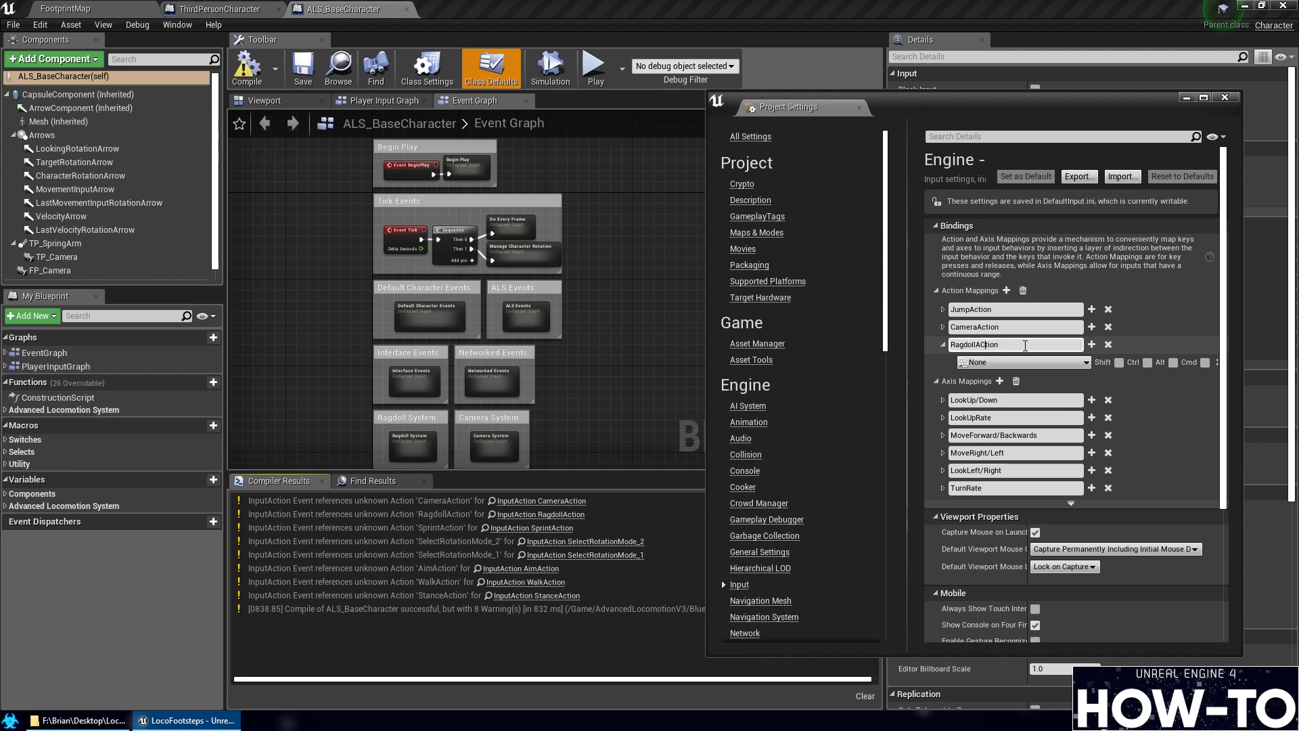
left_click(1021, 363)
type("x")
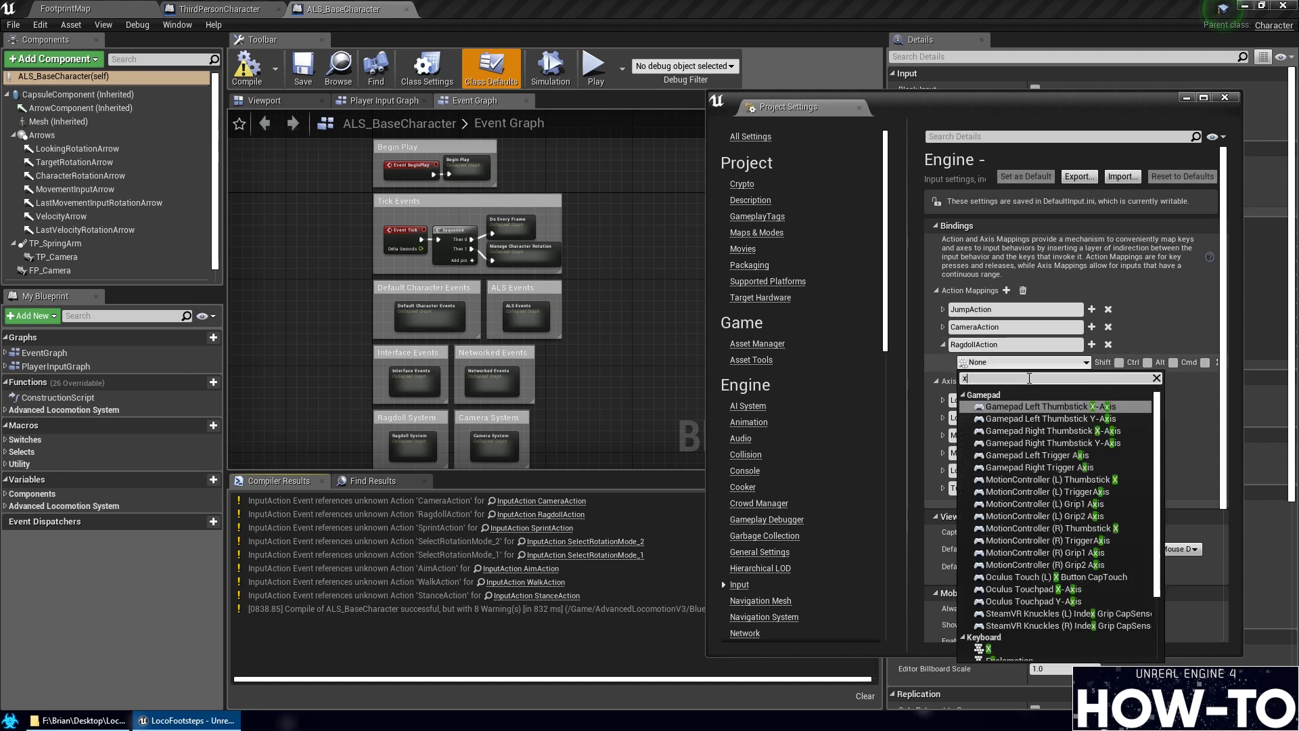
left_click(983, 648)
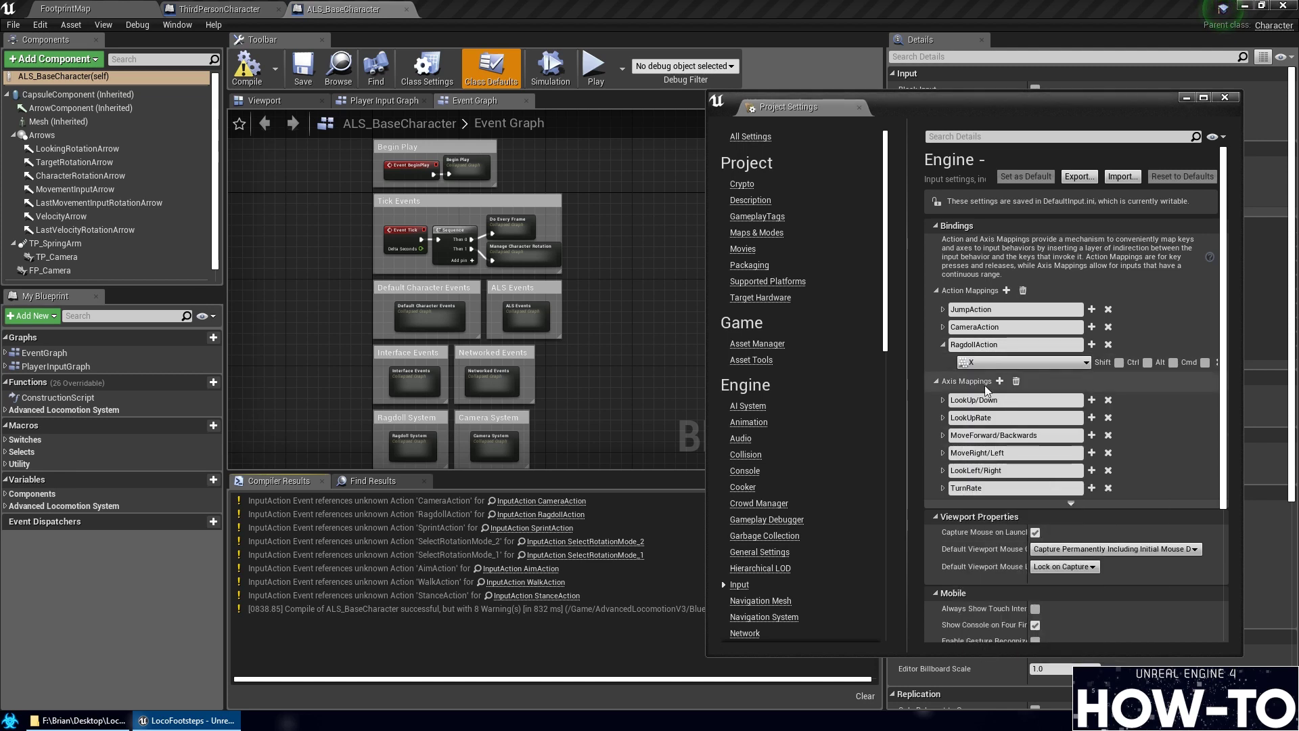
left_click(943, 345)
Add an action mapping named SprintAction and bind it to the Left Shift keyboard key
left_click(1007, 291)
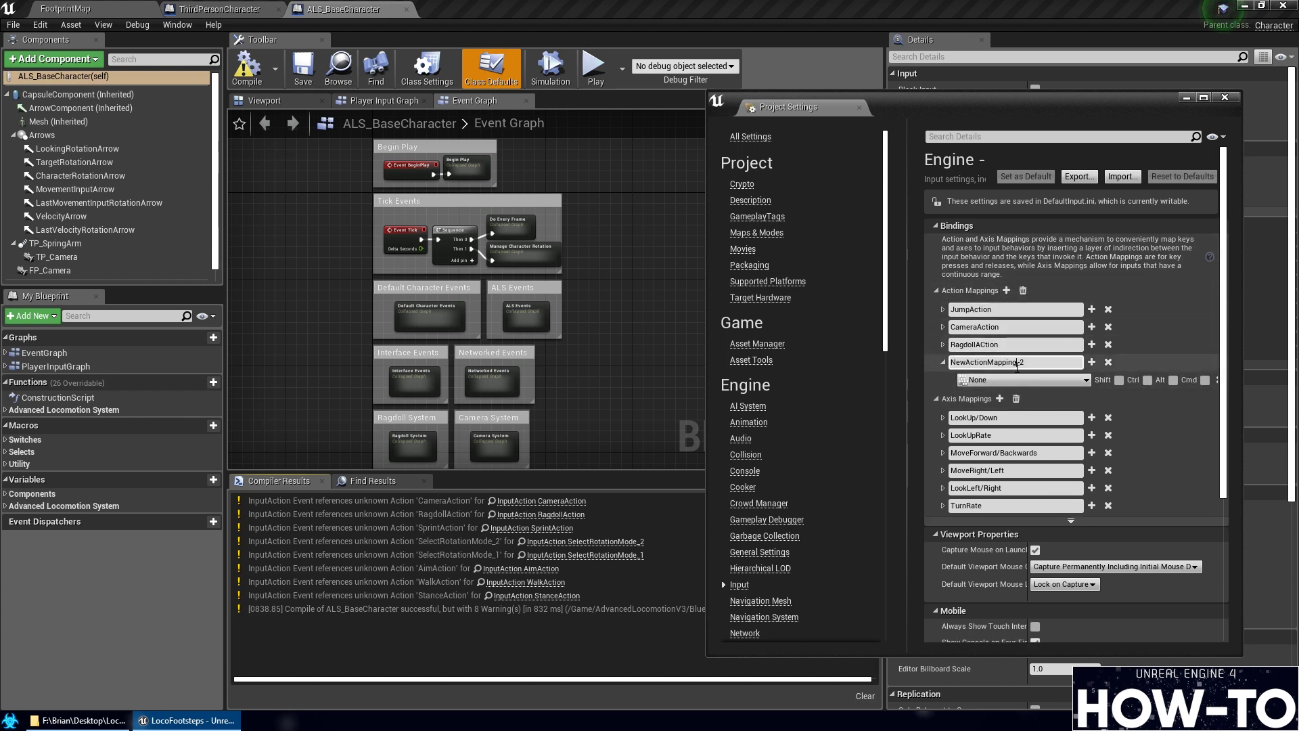
key("BackSpace")
type("SprintAction")
key("Return")
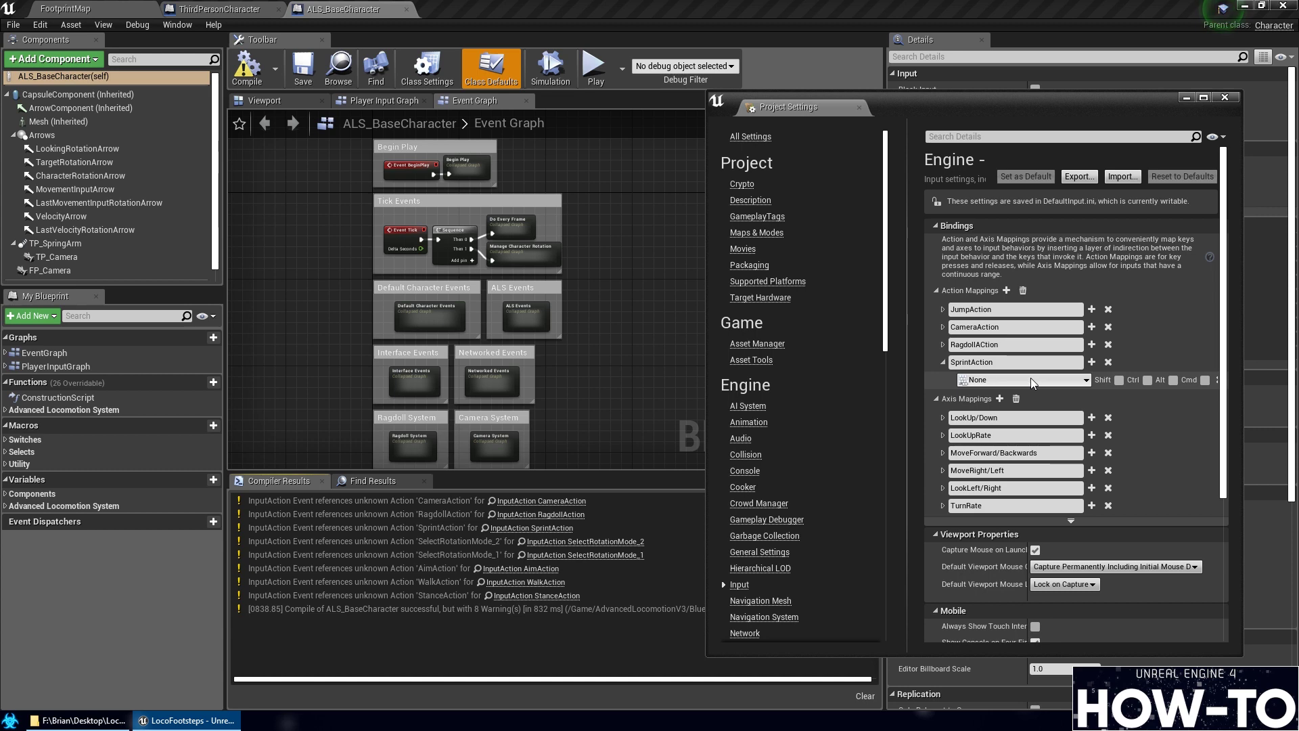
left_click(1030, 380)
type("left sh")
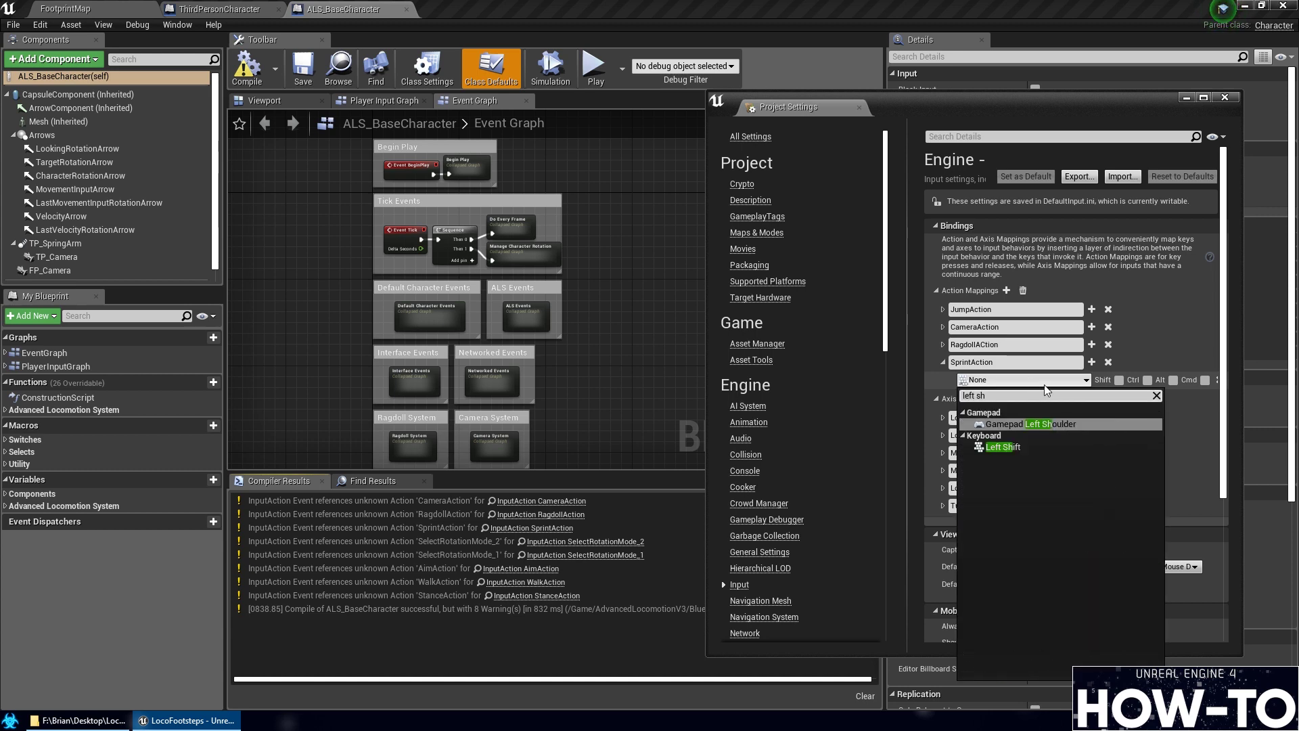
left_click(1018, 446)
Add an action mapping named SelectRotationMode_1, bind it to the keyboard 1 key, and collapse the finished mappings
left_click(1006, 290)
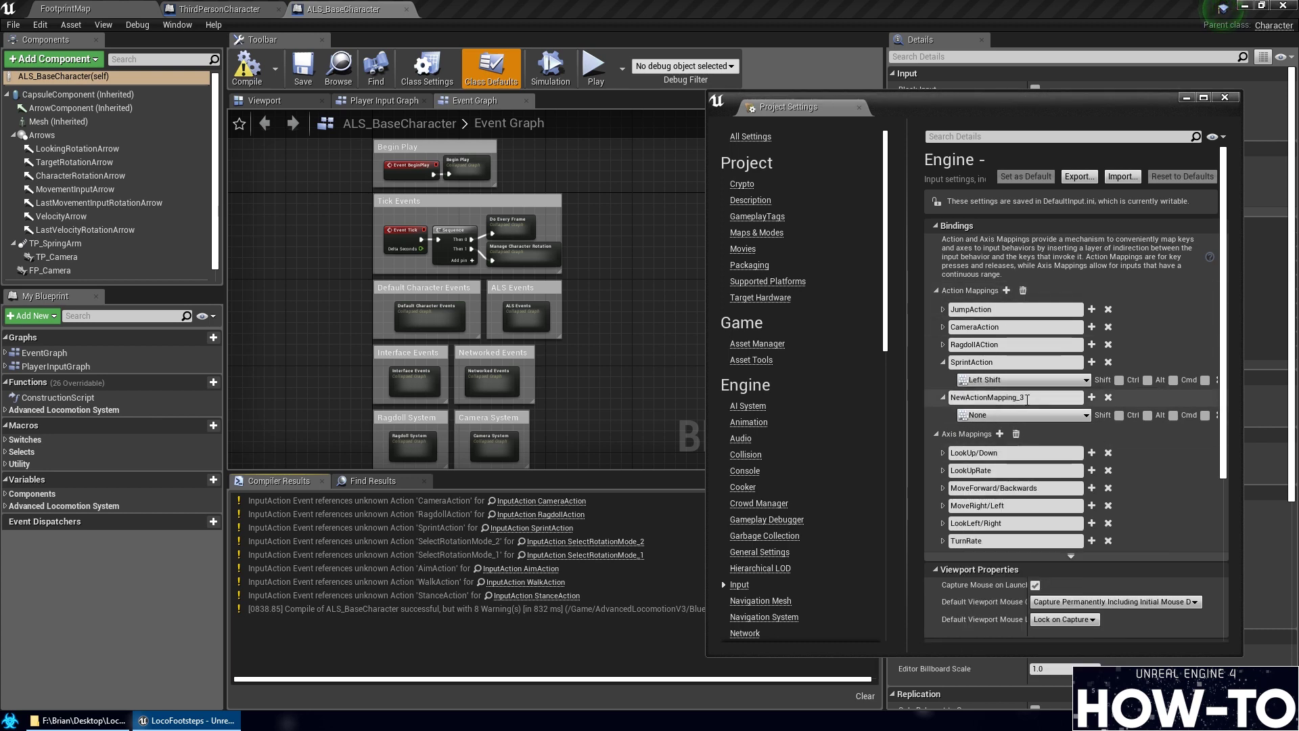
left_click(1031, 398)
type("S")
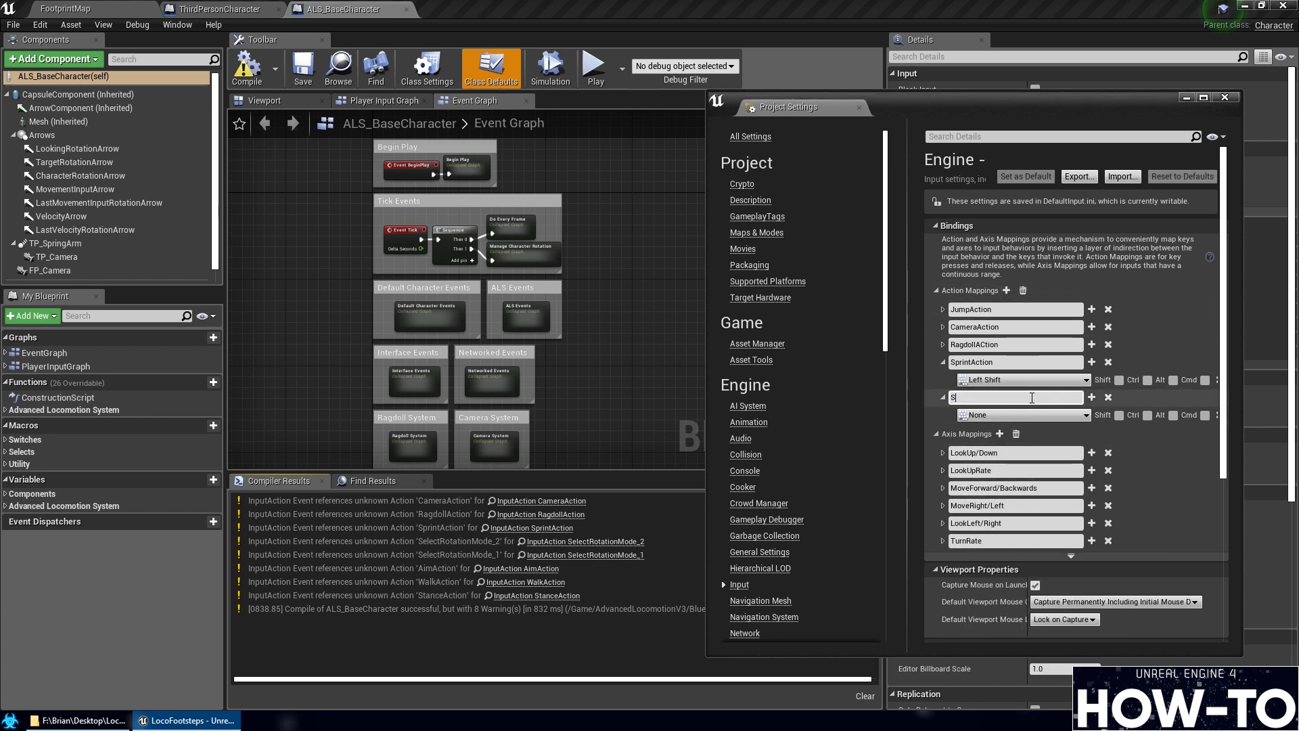
type("electRotationMode_1")
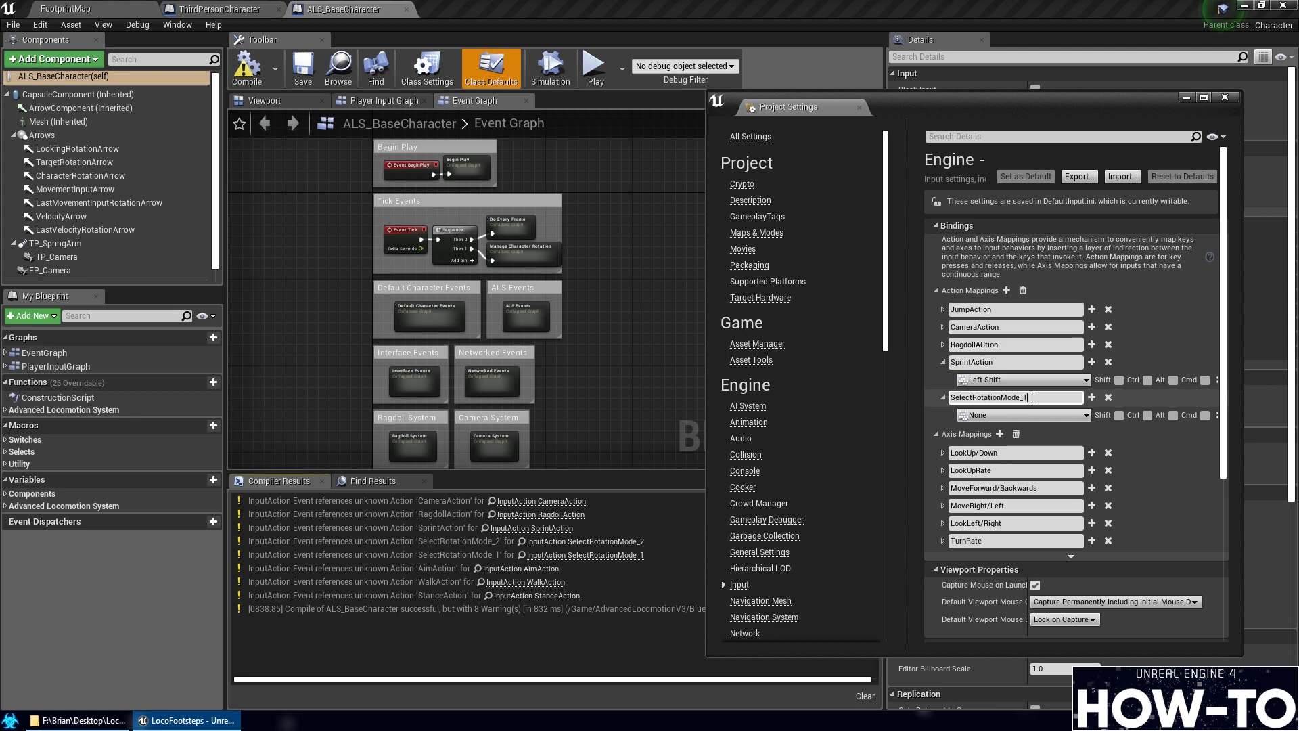
left_click(1022, 415)
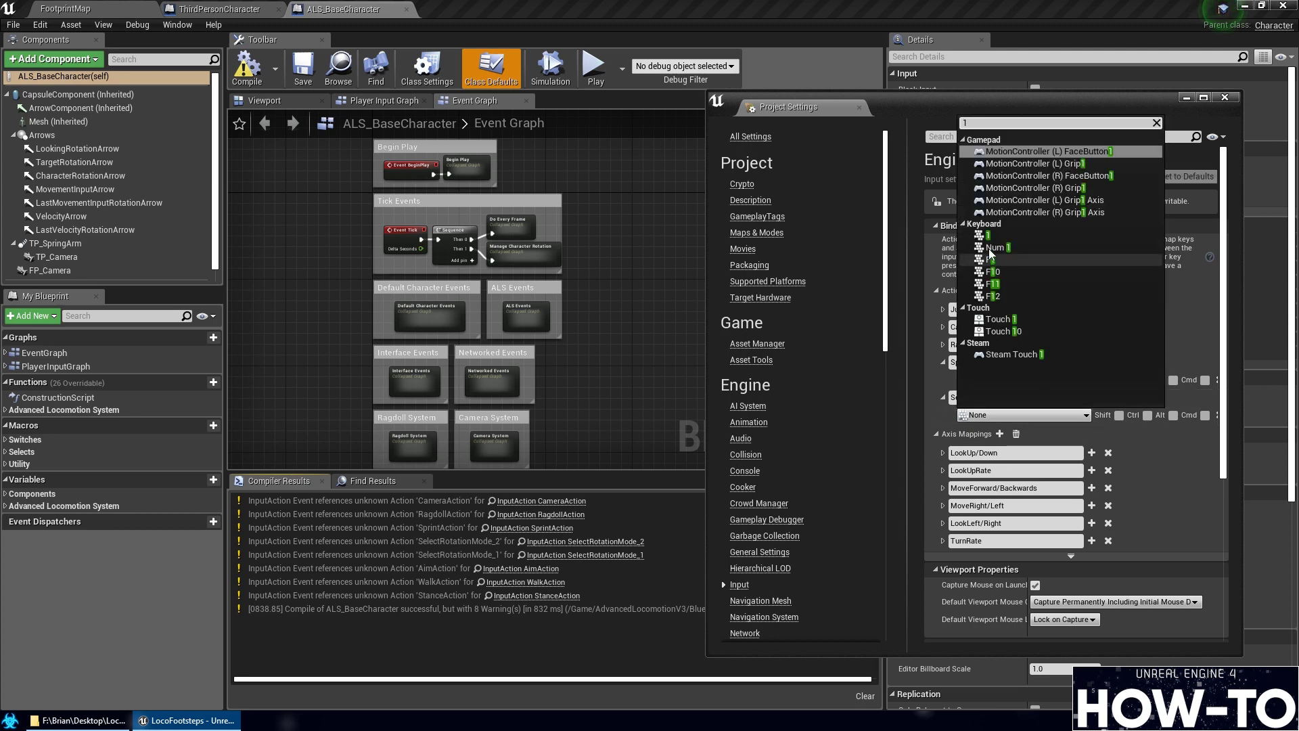
left_click(988, 231)
left_click(942, 397)
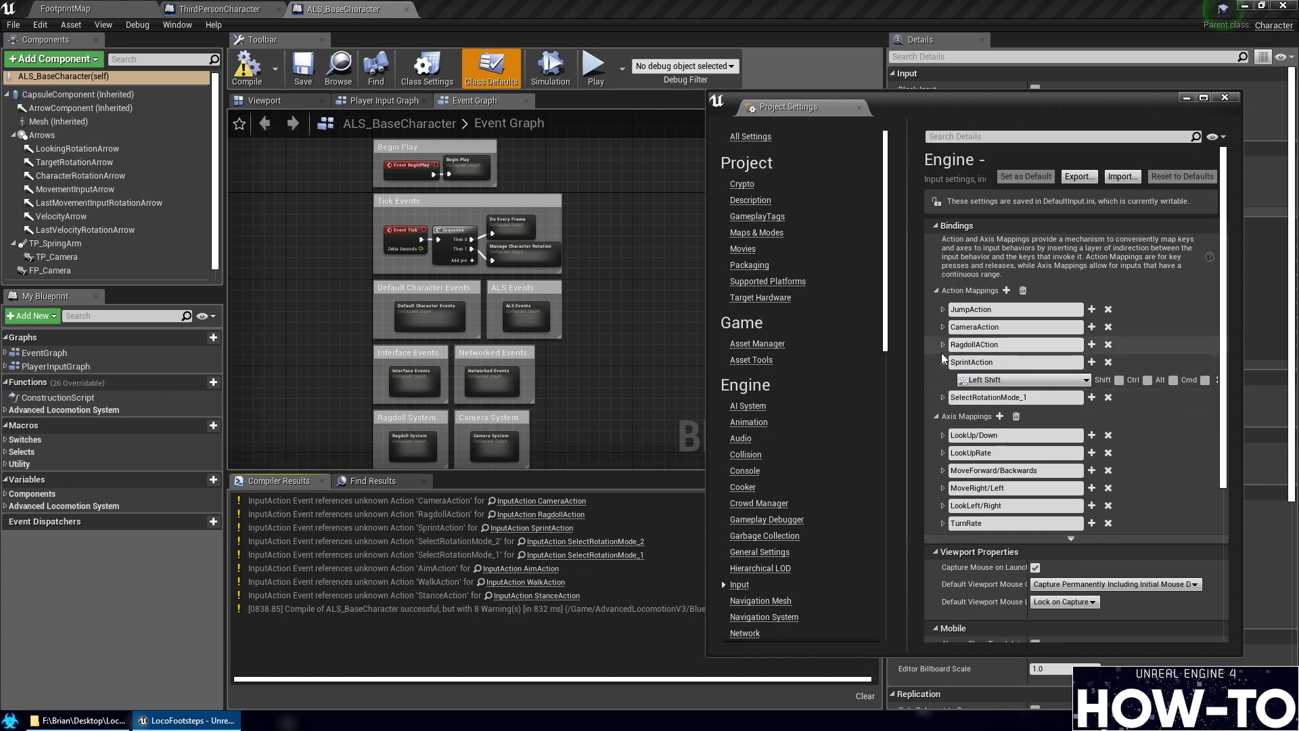
left_click(943, 362)
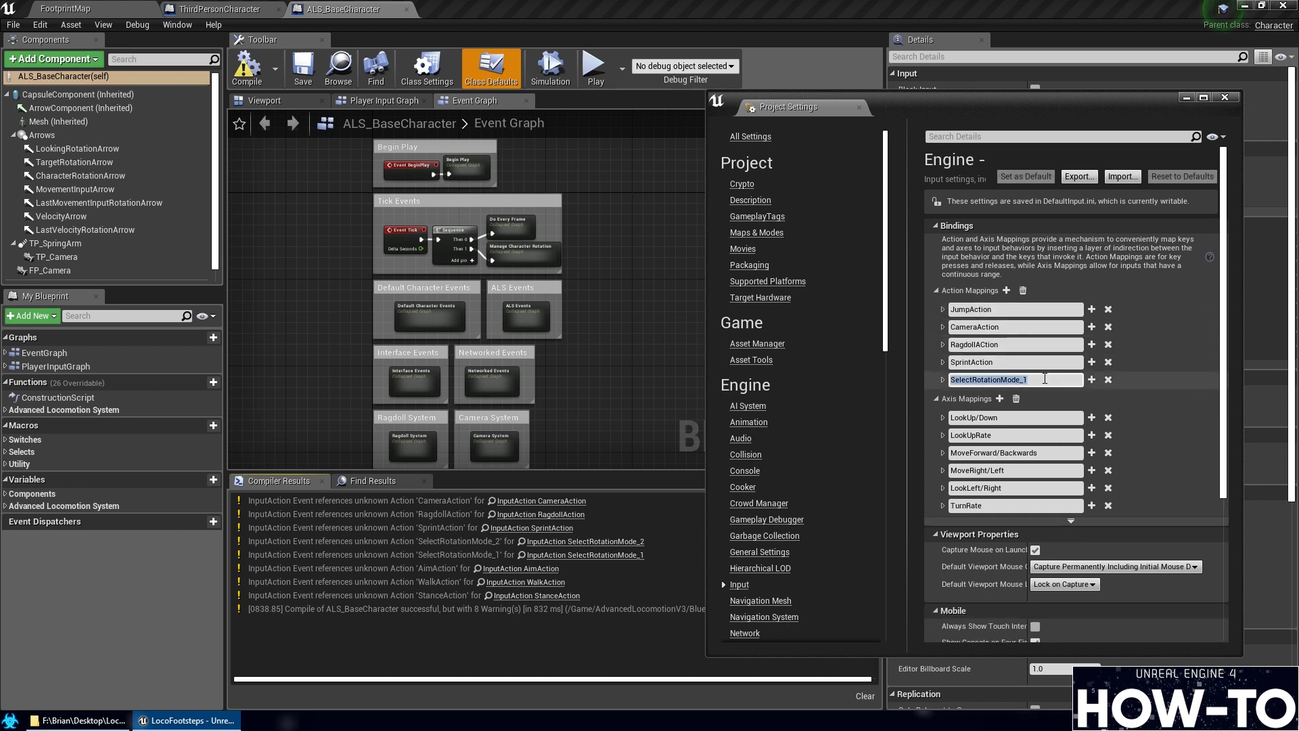
Add an action mapping named SelectRotationMode_2 and bind it to the keyboard 2 key
left_click(1006, 291)
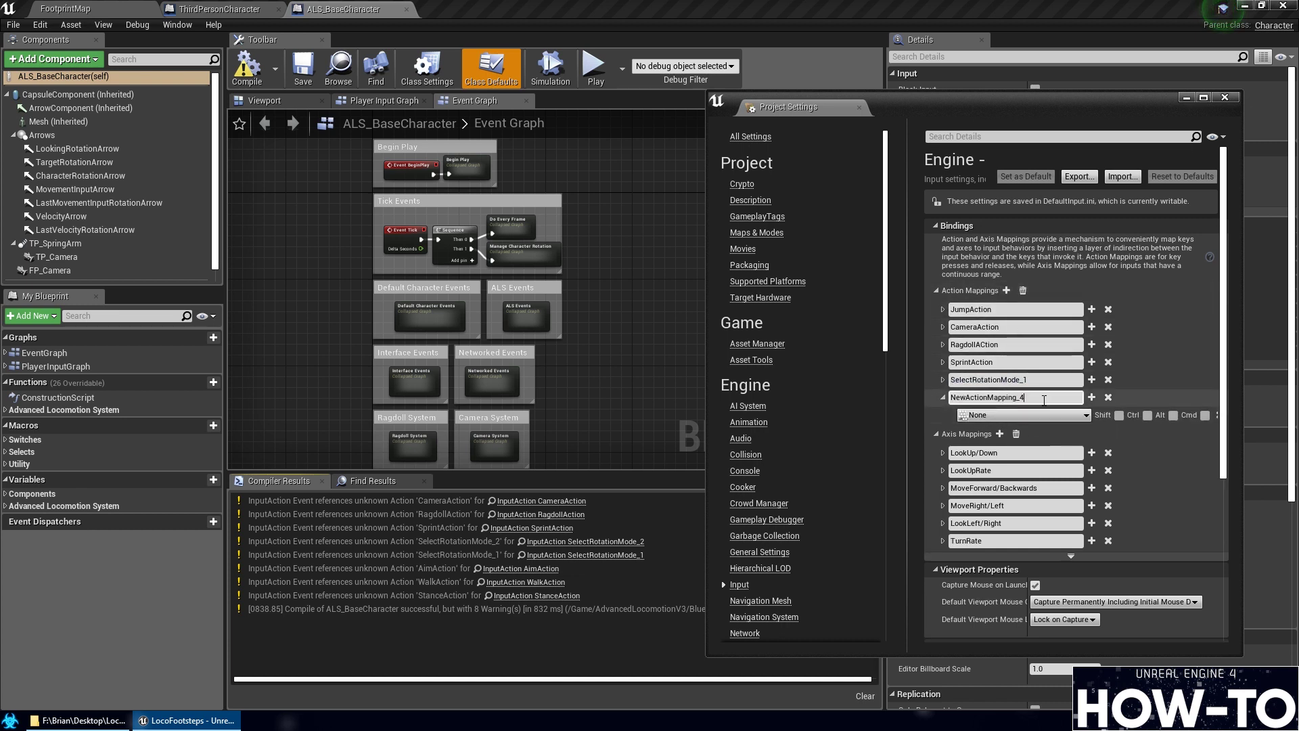
double_click(1045, 399)
type("SelectRotationMode_1")
left_click(1042, 415)
type("2")
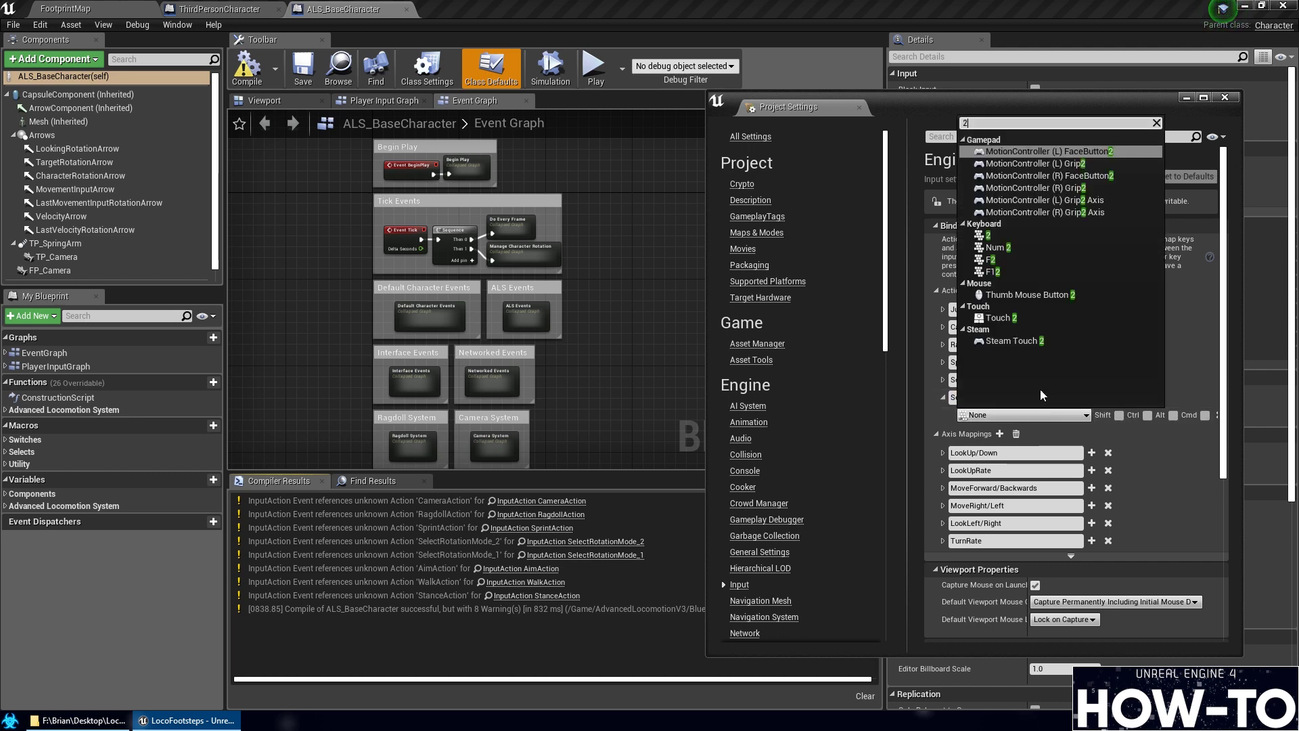
left_click(1000, 239)
left_click(944, 399)
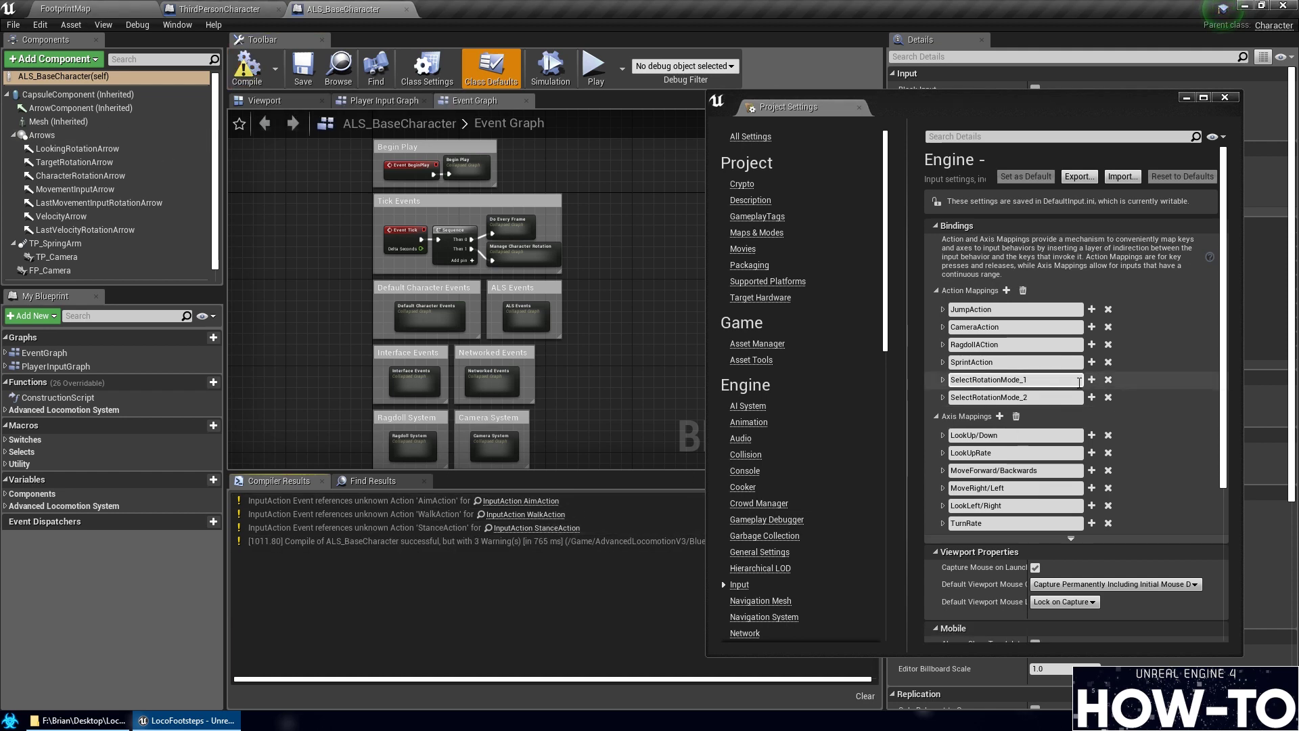
Add an action mapping named AimAction and bind it to the Right Mouse Button
left_click(1006, 290)
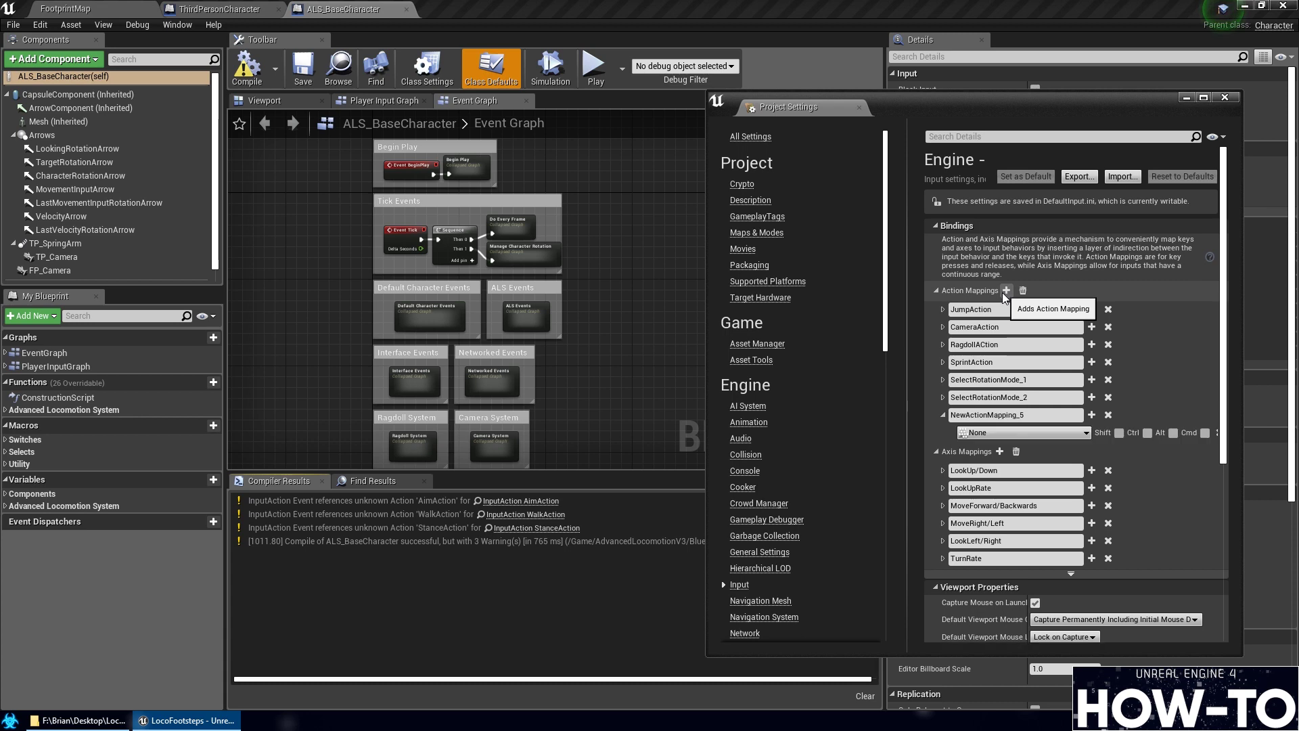
left_click(1046, 414)
type("A")
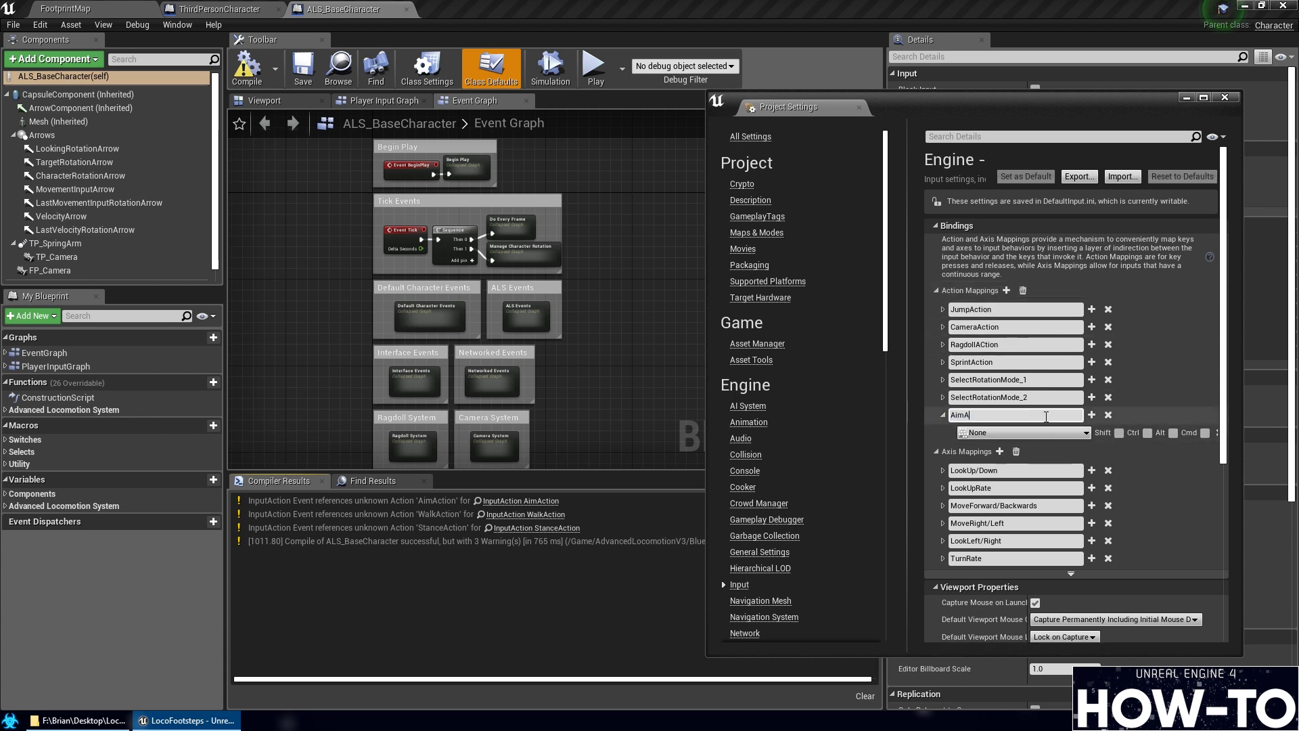
type("imAction")
key("Return")
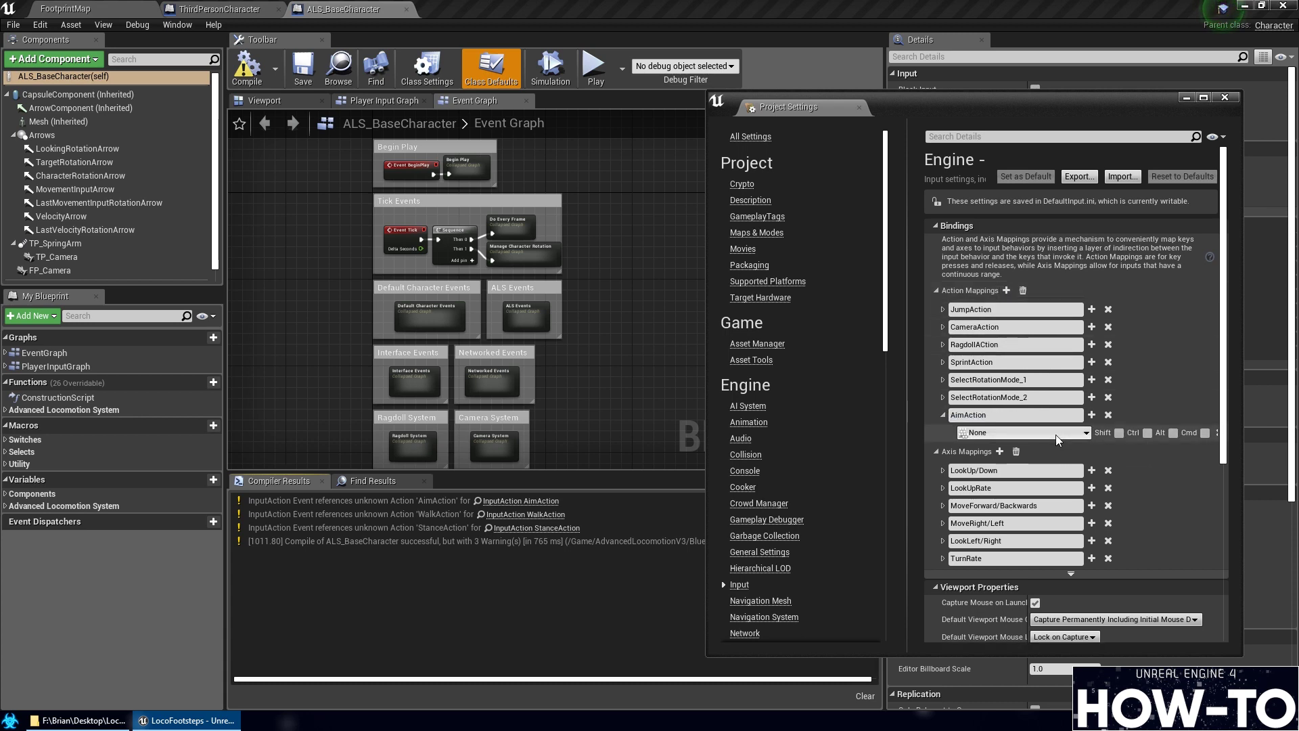
left_click(1055, 435)
type("r")
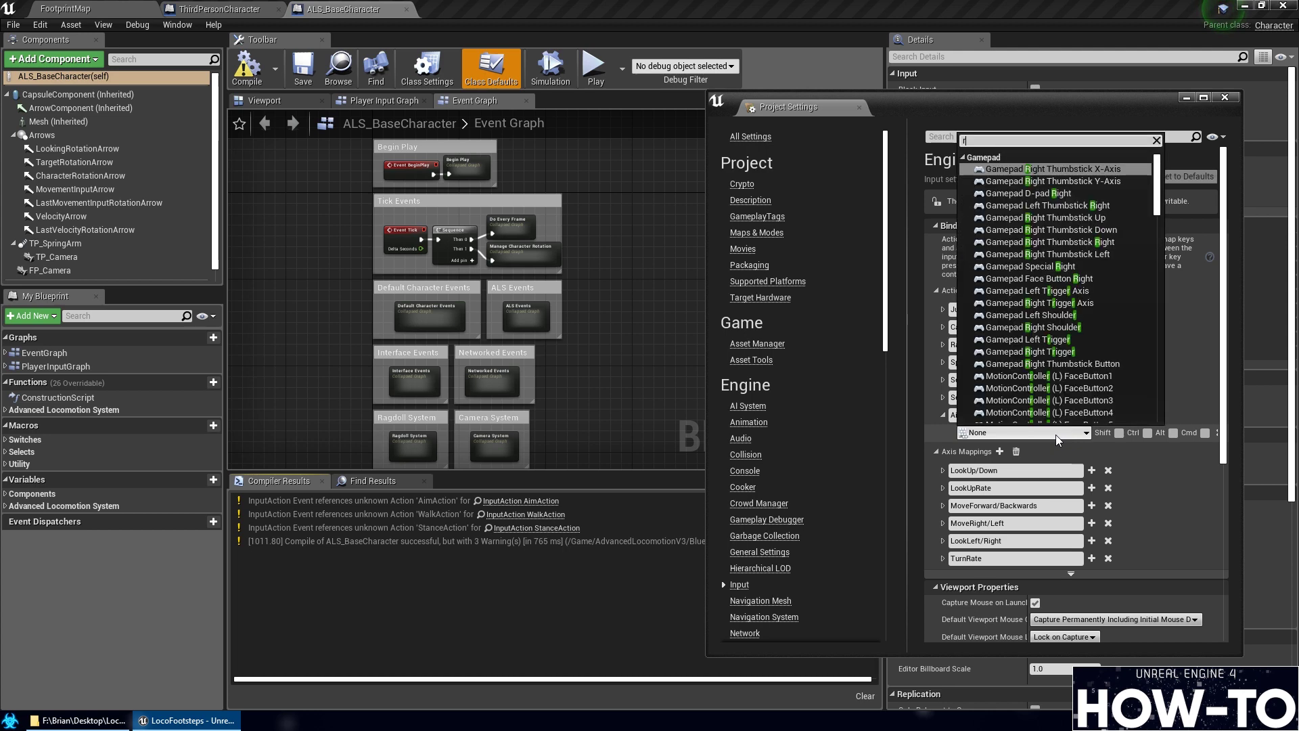
type("ight mouse")
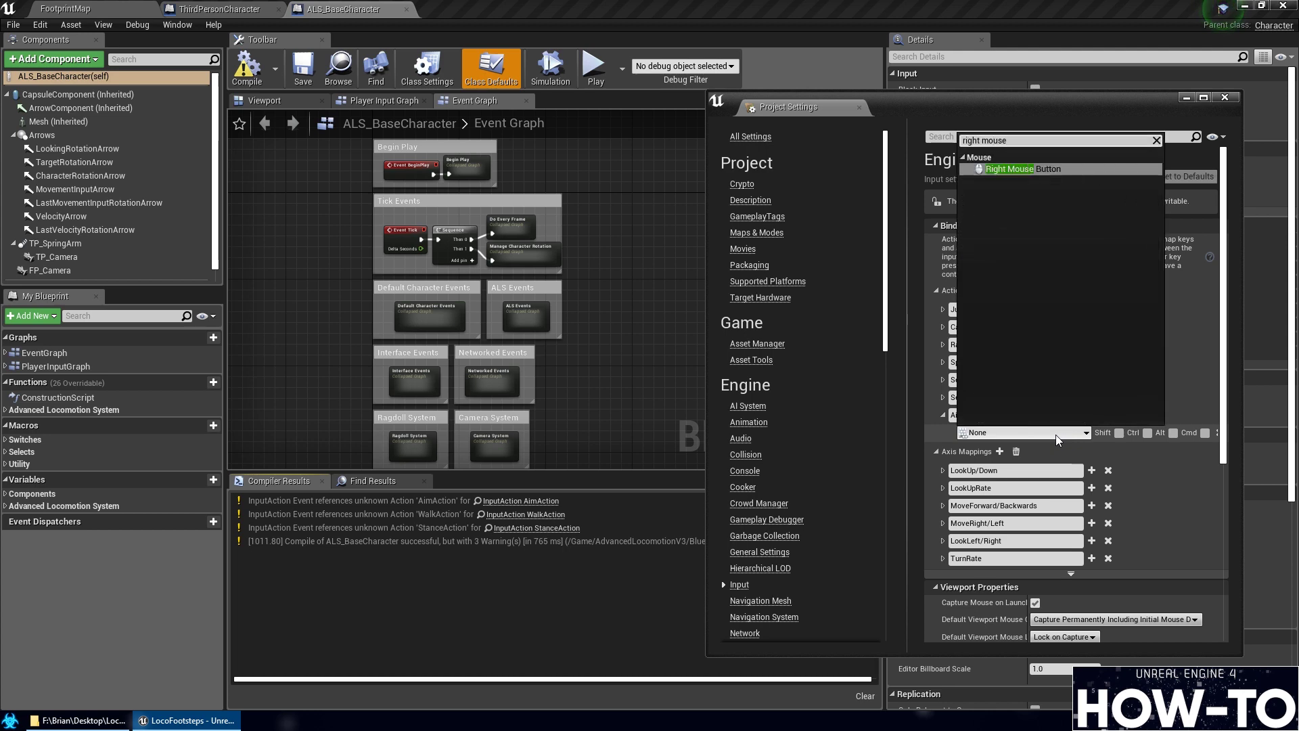
left_click(1016, 166)
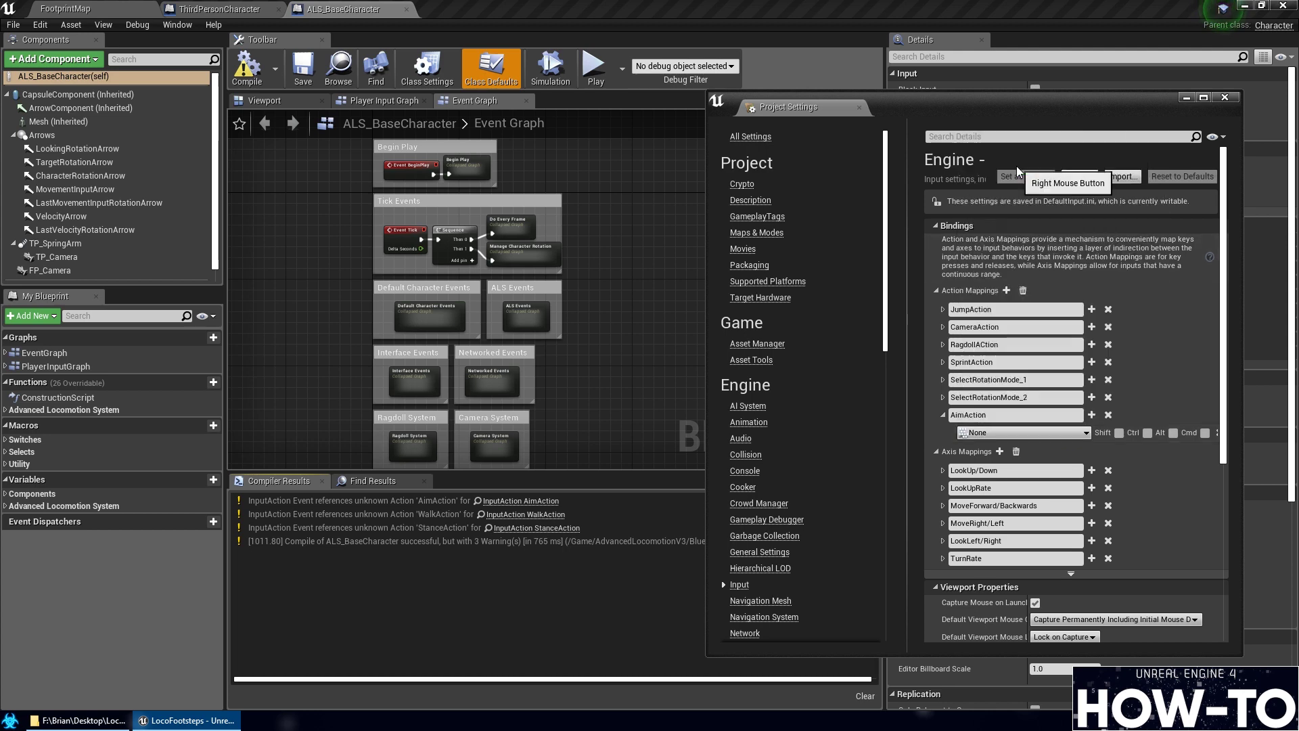
left_click(943, 415)
Add an action mapping named WalkAction and bind it to the Num / keyboard key
left_click(1007, 291)
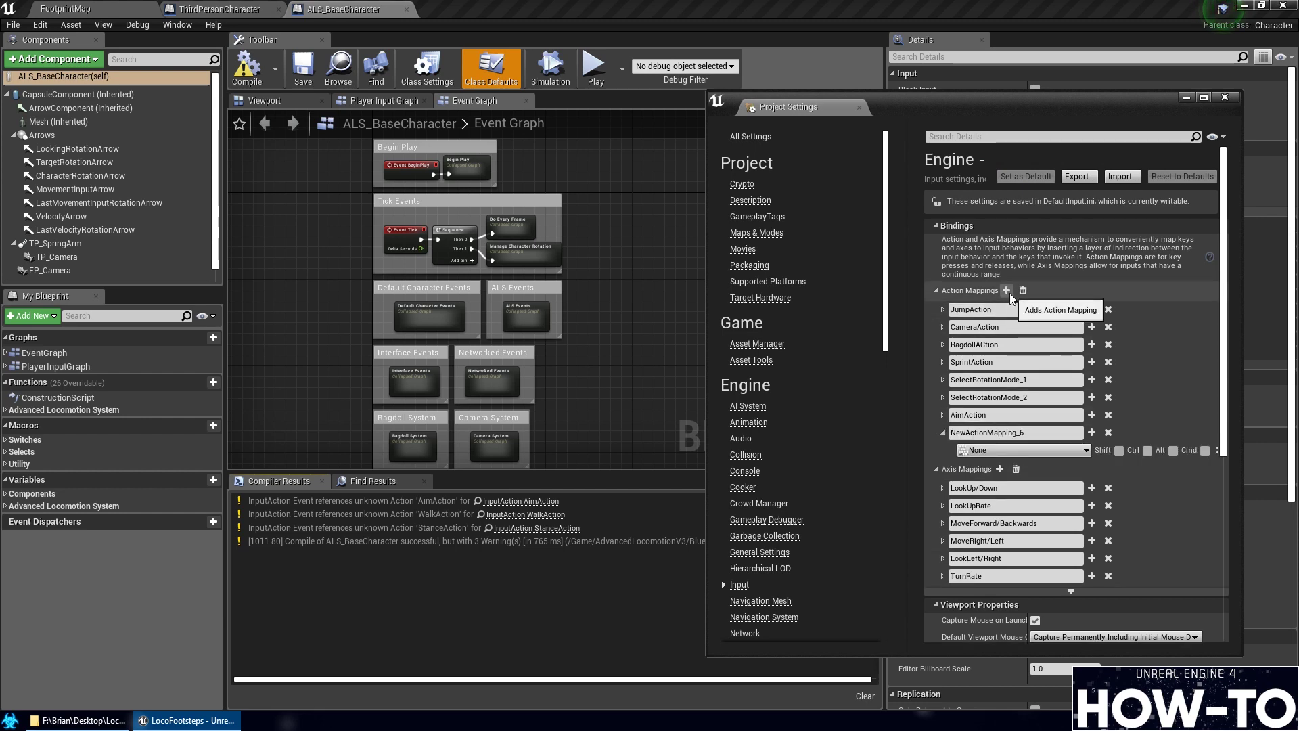
left_click(1038, 432)
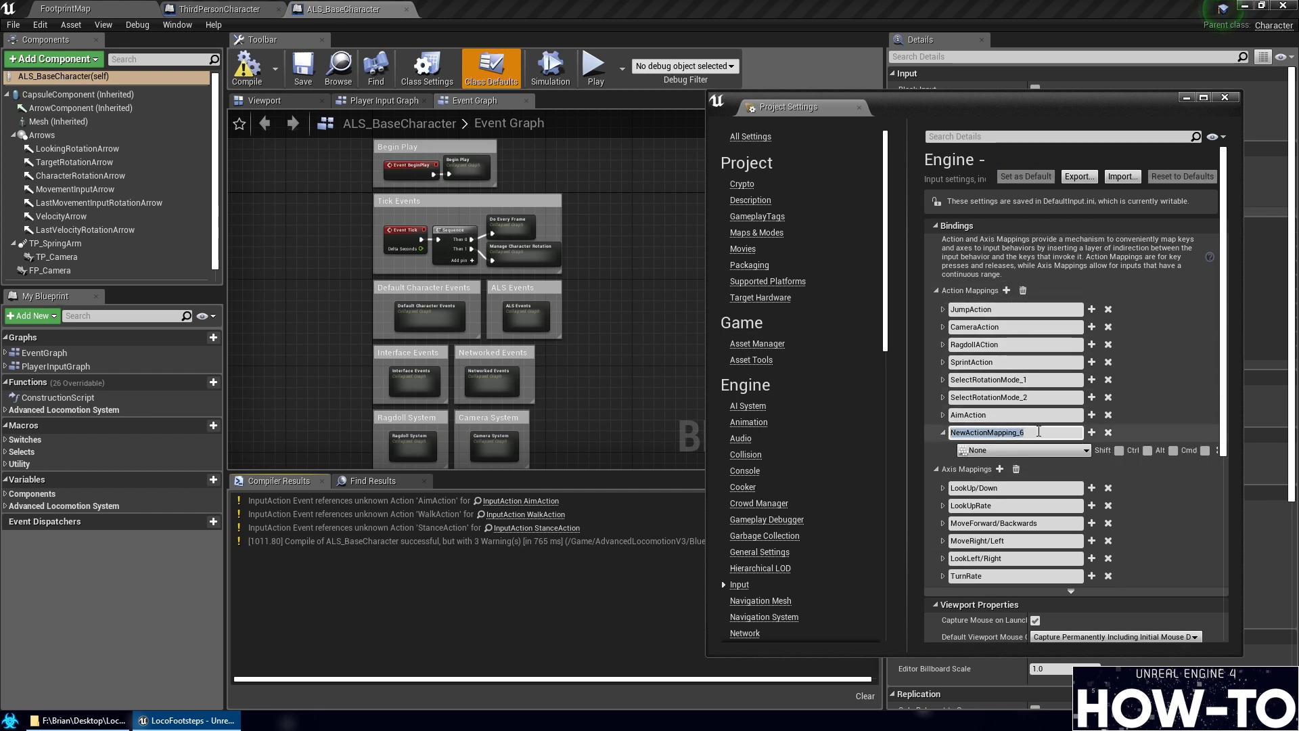
type("WalkAction")
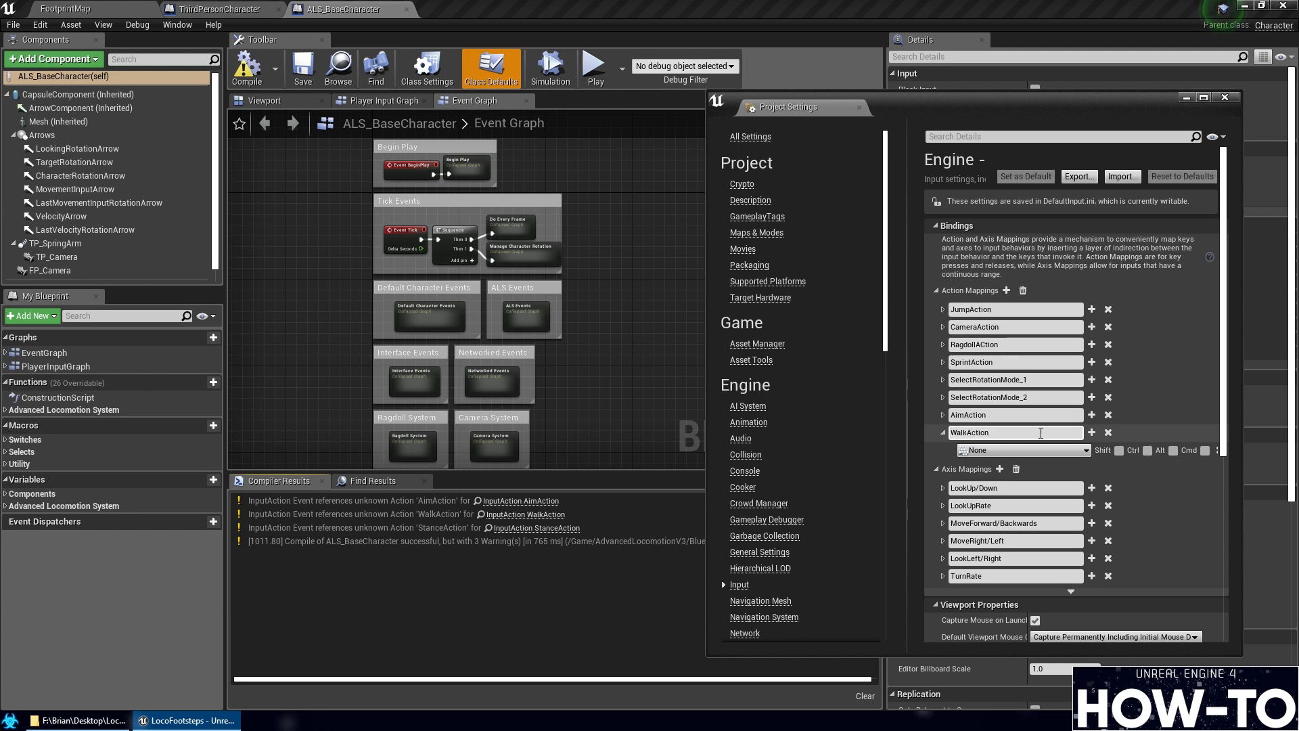
left_click(1034, 451)
type("/")
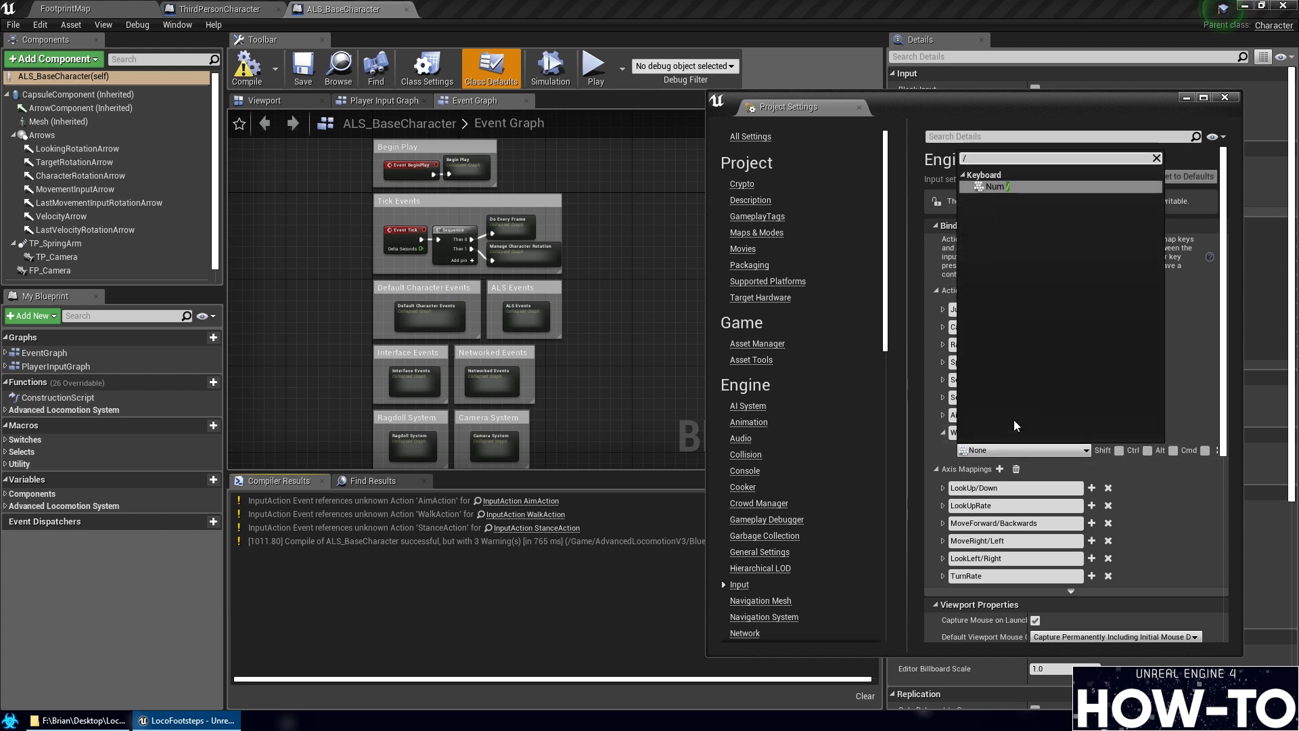
left_click(989, 188)
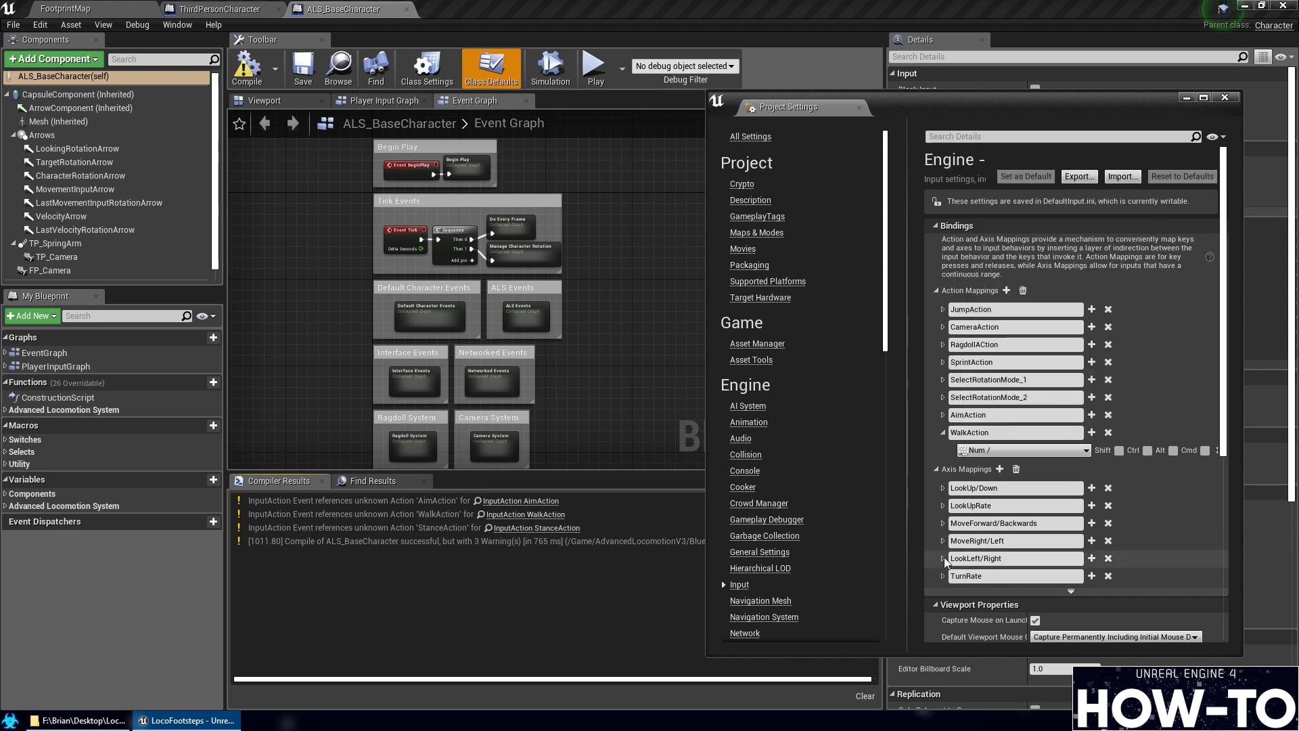
left_click(943, 433)
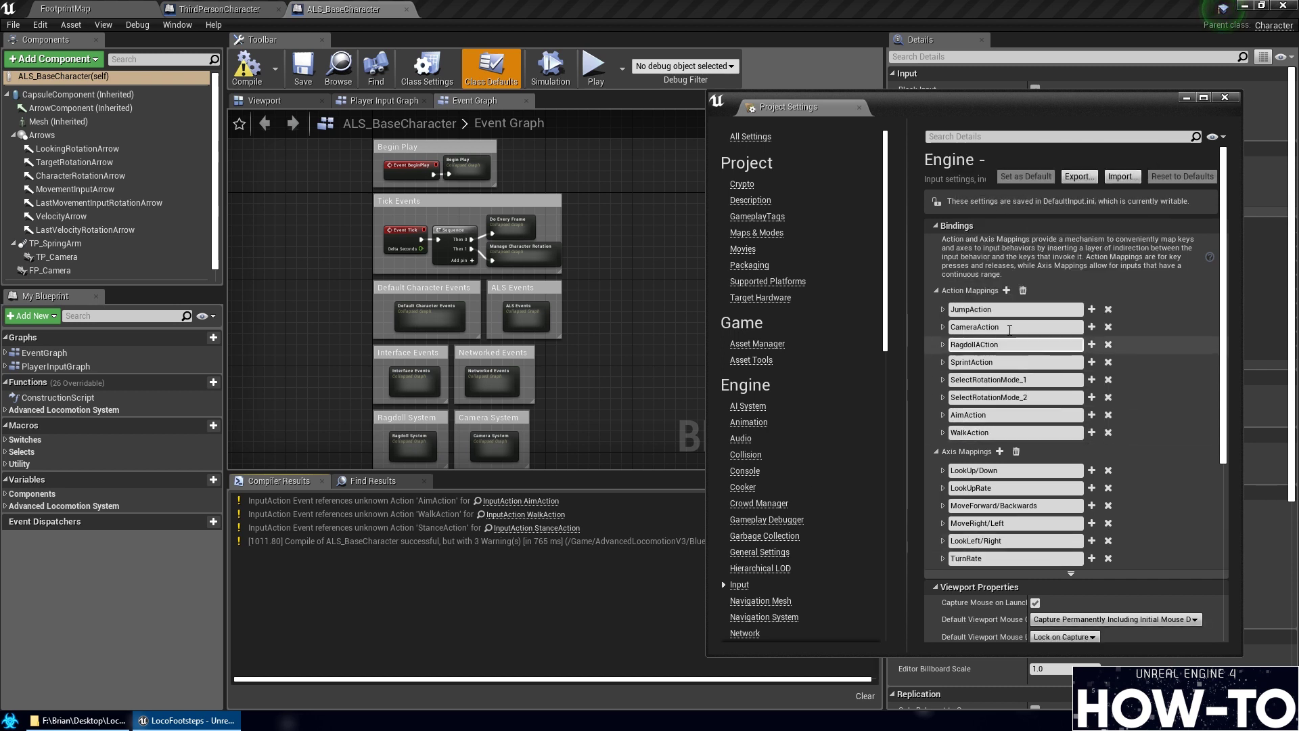
Add one more action mapping and name it StanceAction
left_click(1006, 290)
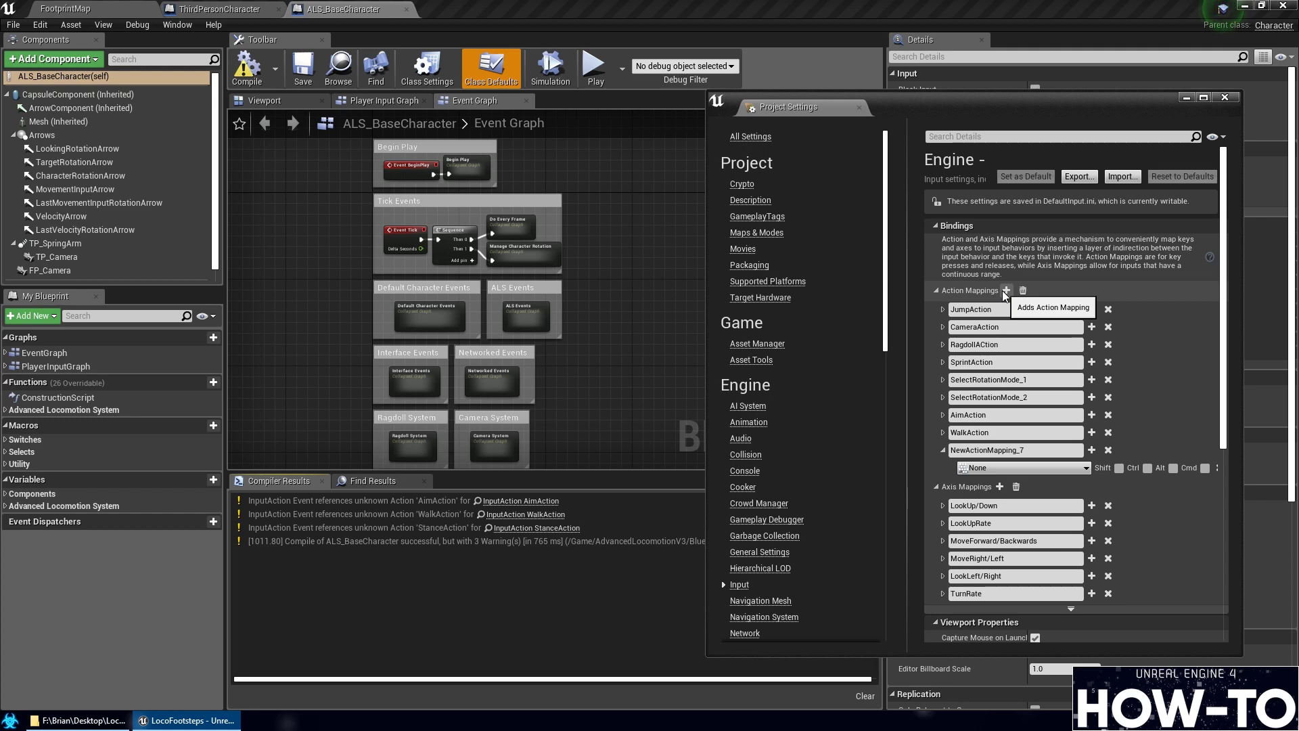
left_click(1043, 450)
double_click(1043, 450)
type("C")
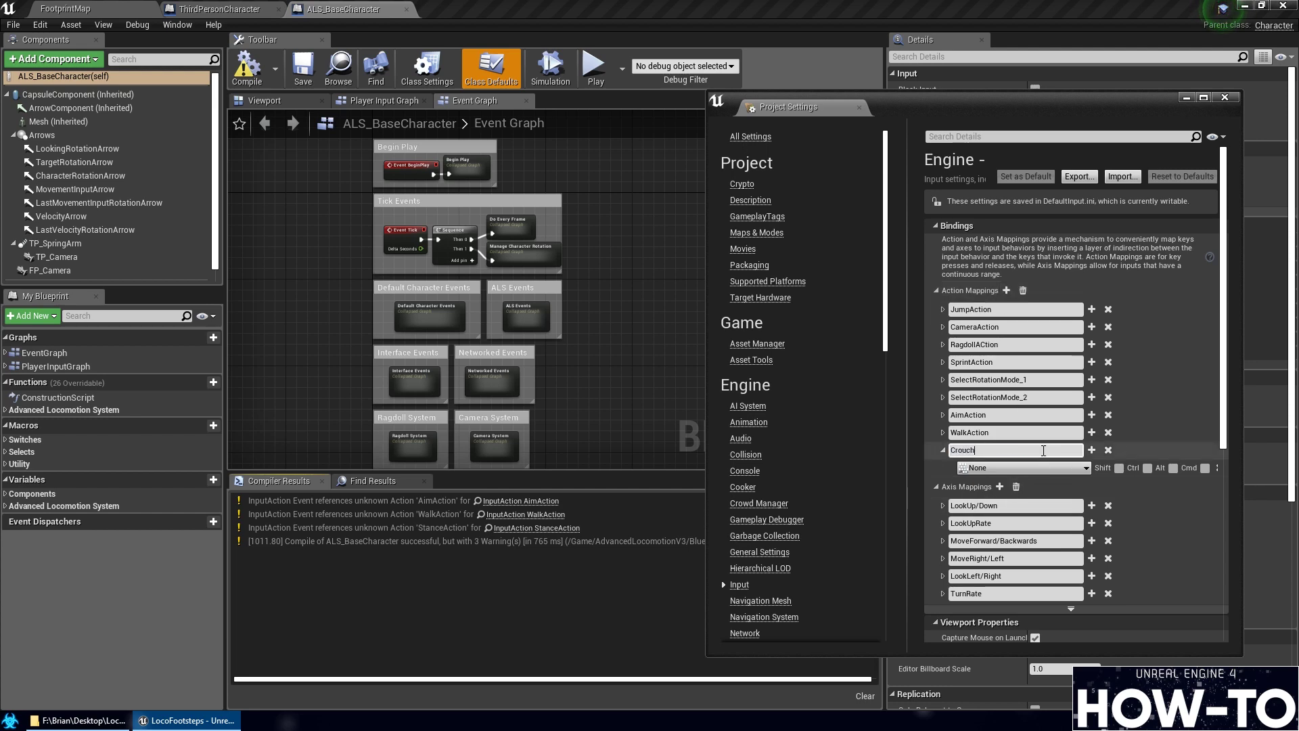
type("rouch")
double_click(1043, 450)
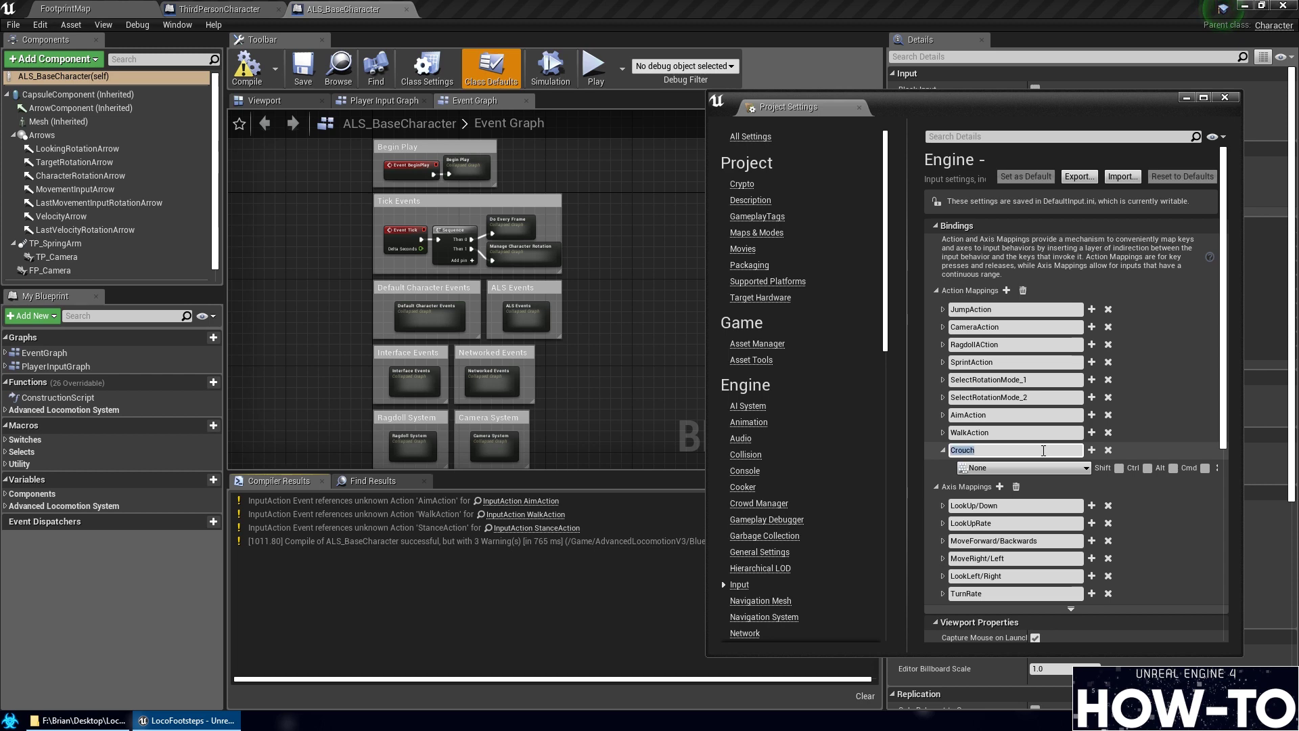
type("StanceAction")
key("Return")
Bind the StanceAction mapping to the C keyboard key and collapse its bindings
left_click(1025, 470)
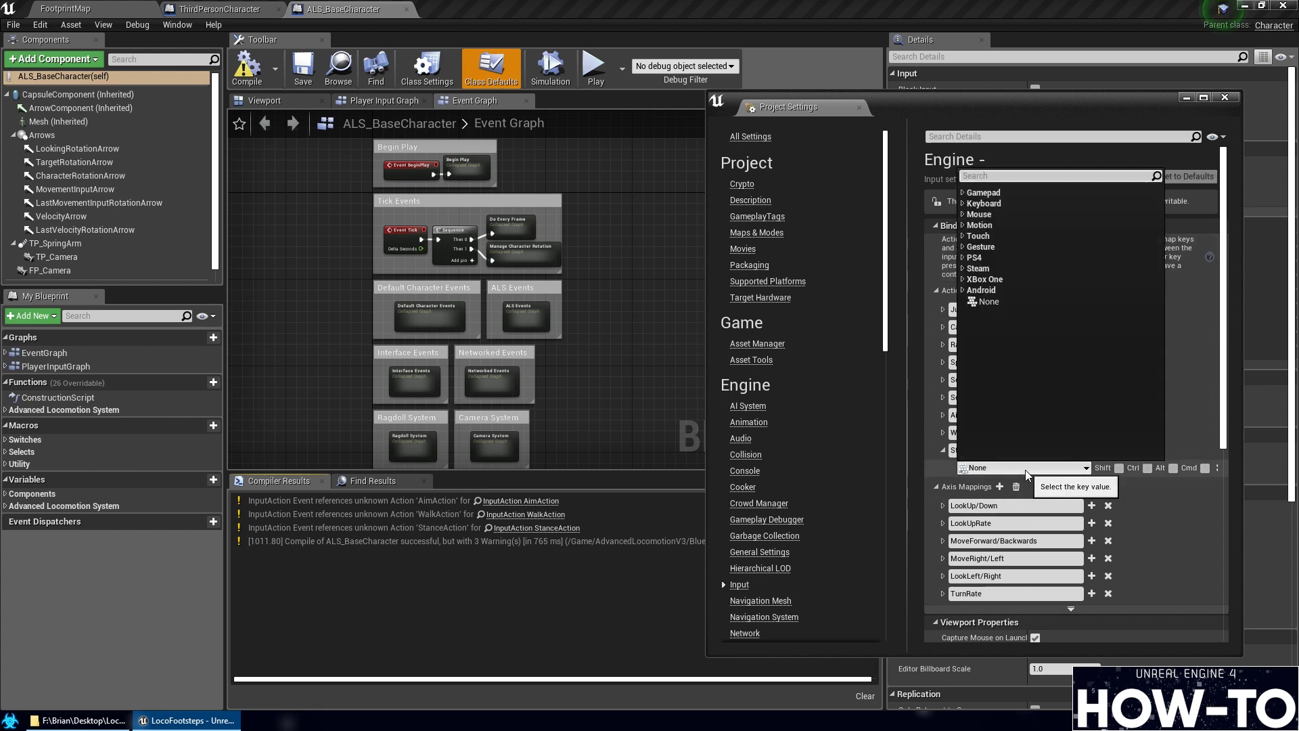
type("c")
scroll(1047, 358, "down", 10)
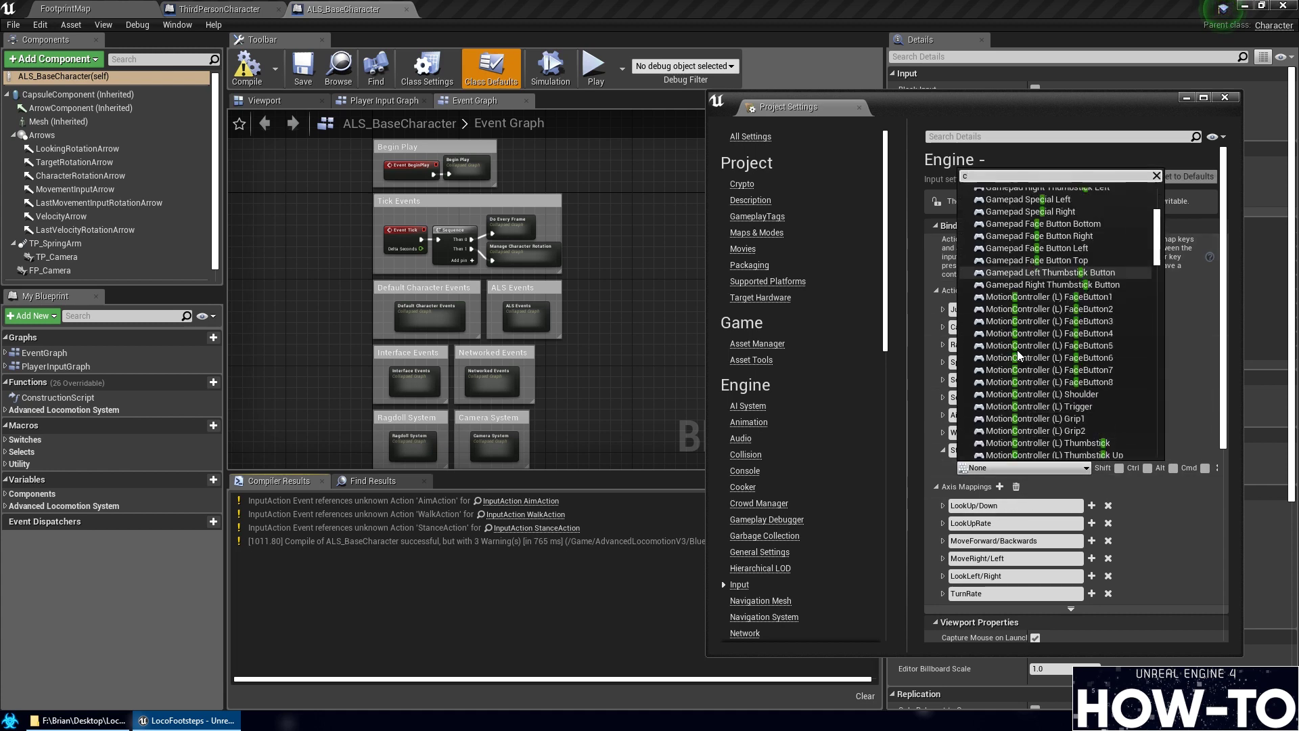
scroll(1044, 355, "up", 10)
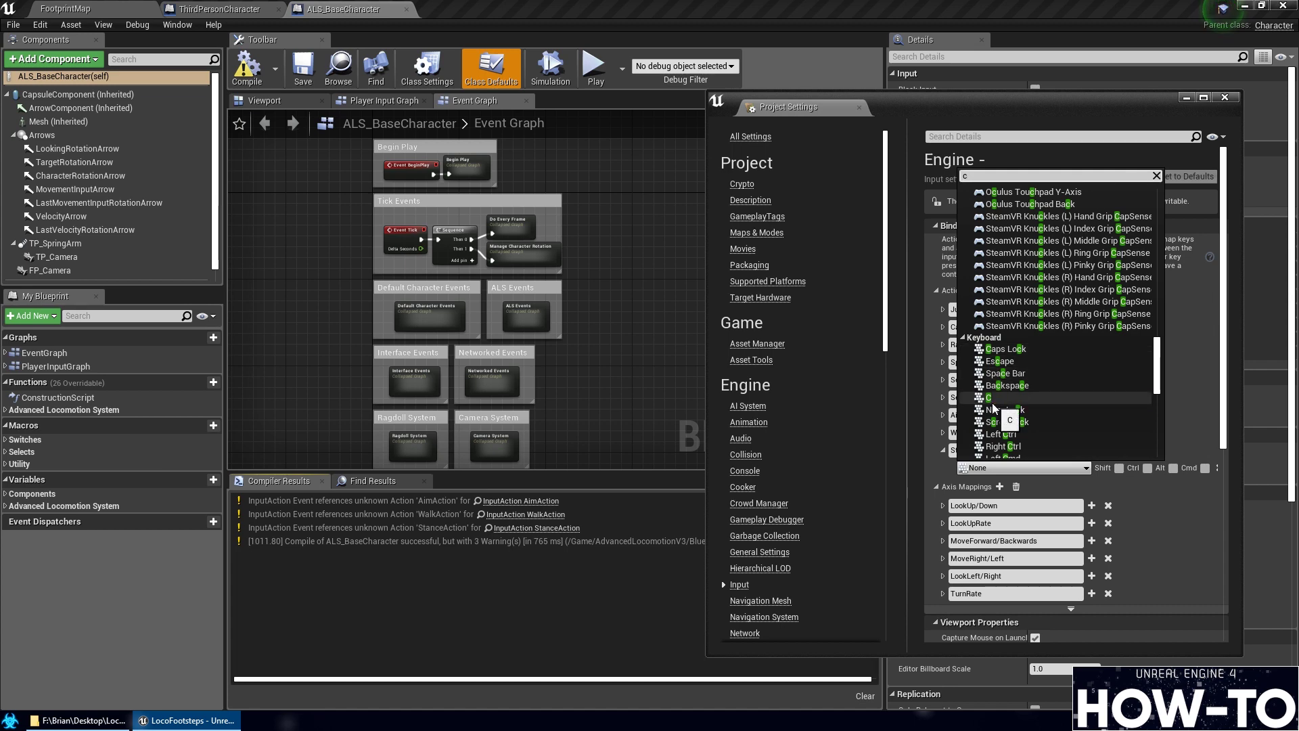
left_click(1056, 398)
left_click(943, 450)
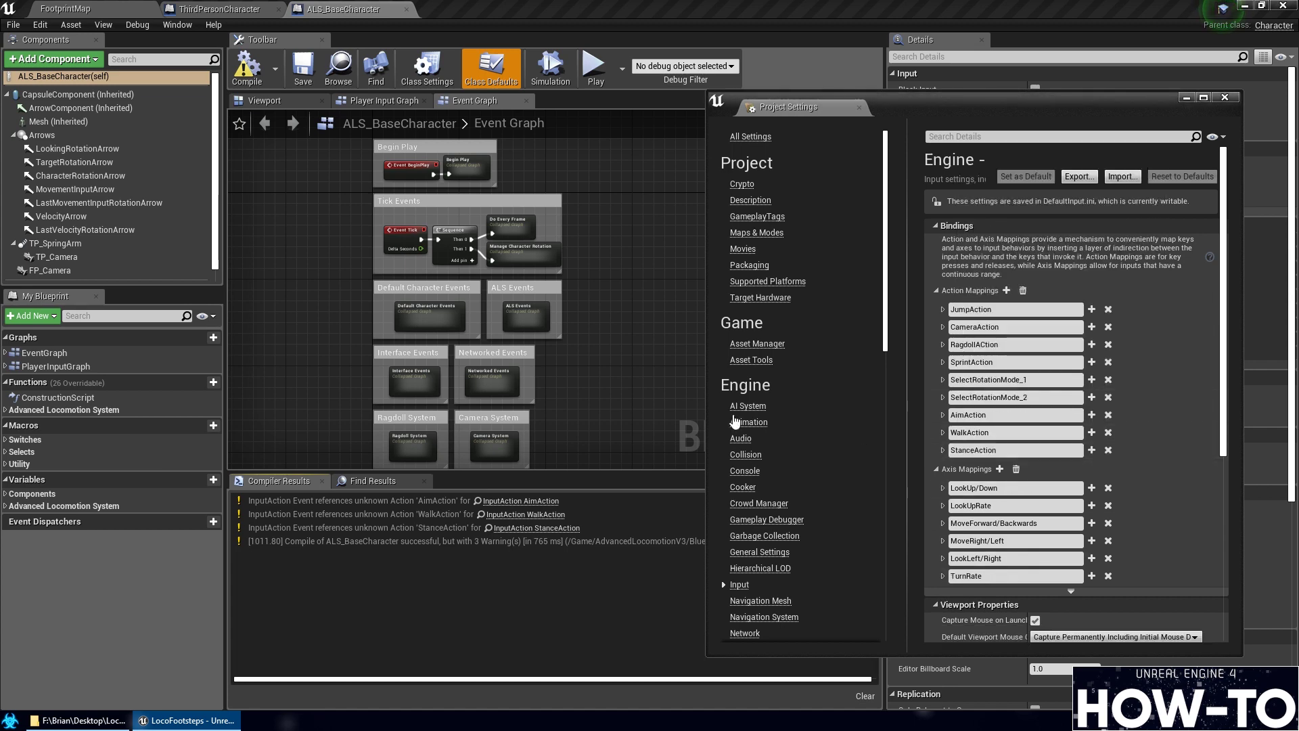
Compile the ALS_BaseCharacter blueprint and close the Project Settings window
left_click(247, 68)
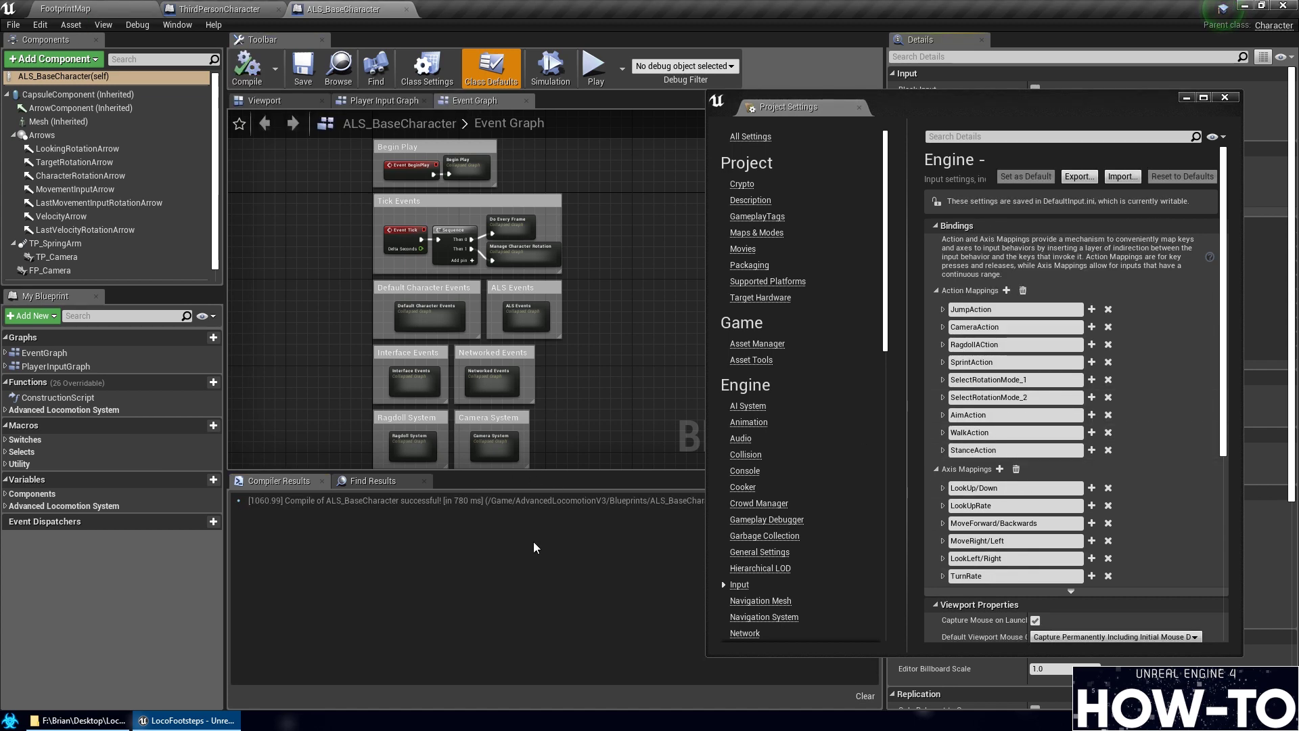
left_click(1225, 97)
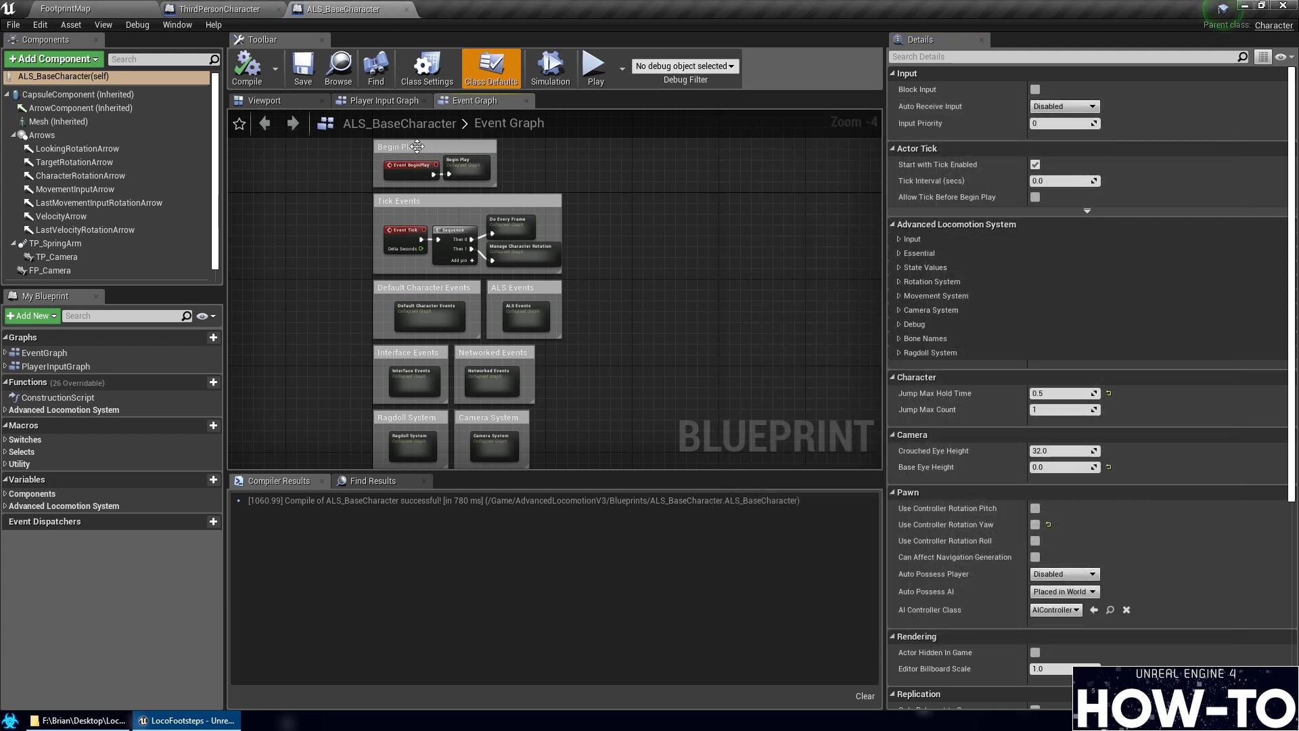
Examine the outdated movement, mouse and jump input events flagged by the compiler in ThirdPersonCharacter's Event Graph
left_click(250, 8)
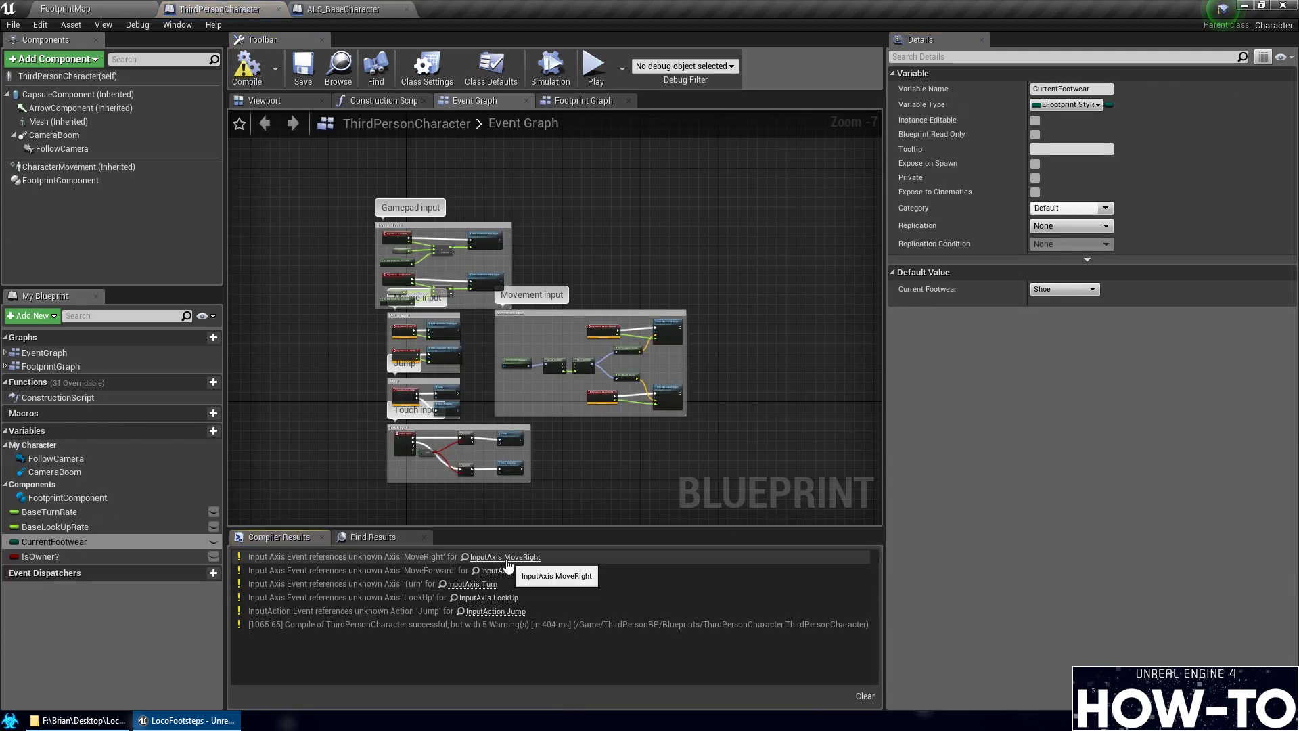
left_click(505, 557)
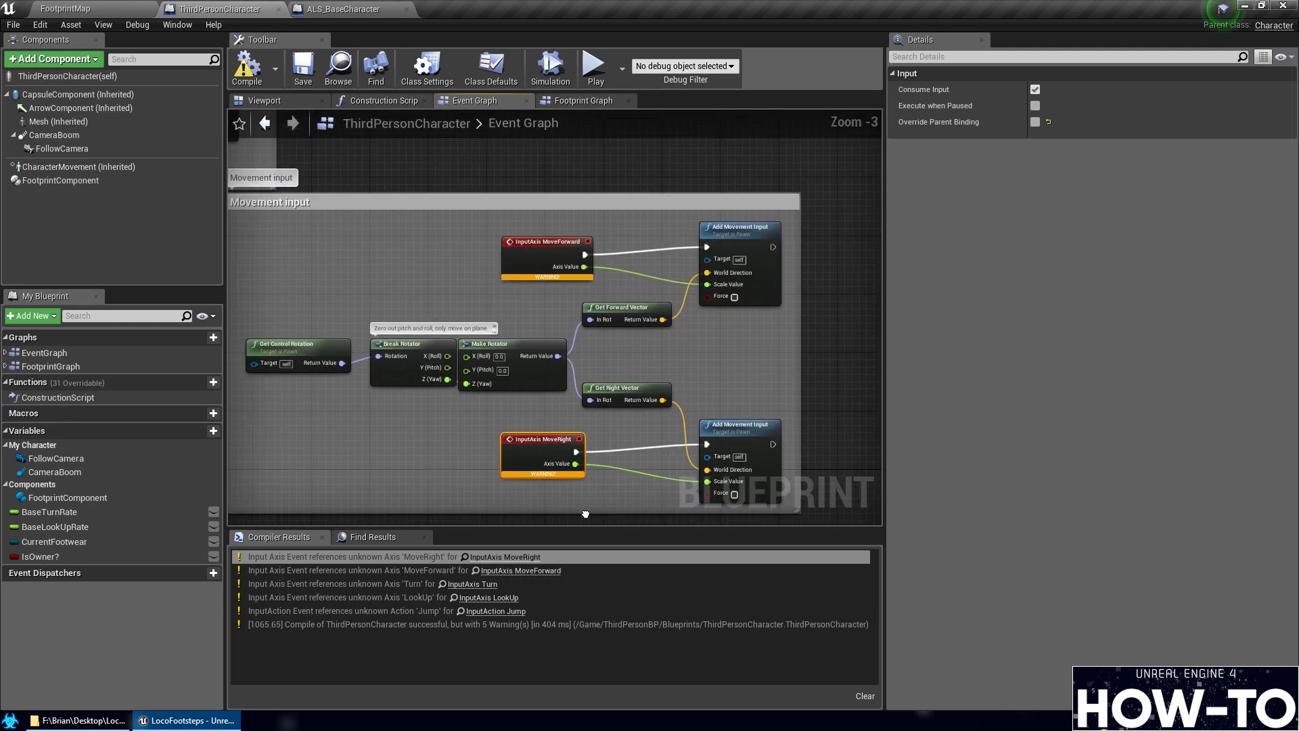
scroll(627, 449, "down", 4)
scroll(502, 401, "up", 5)
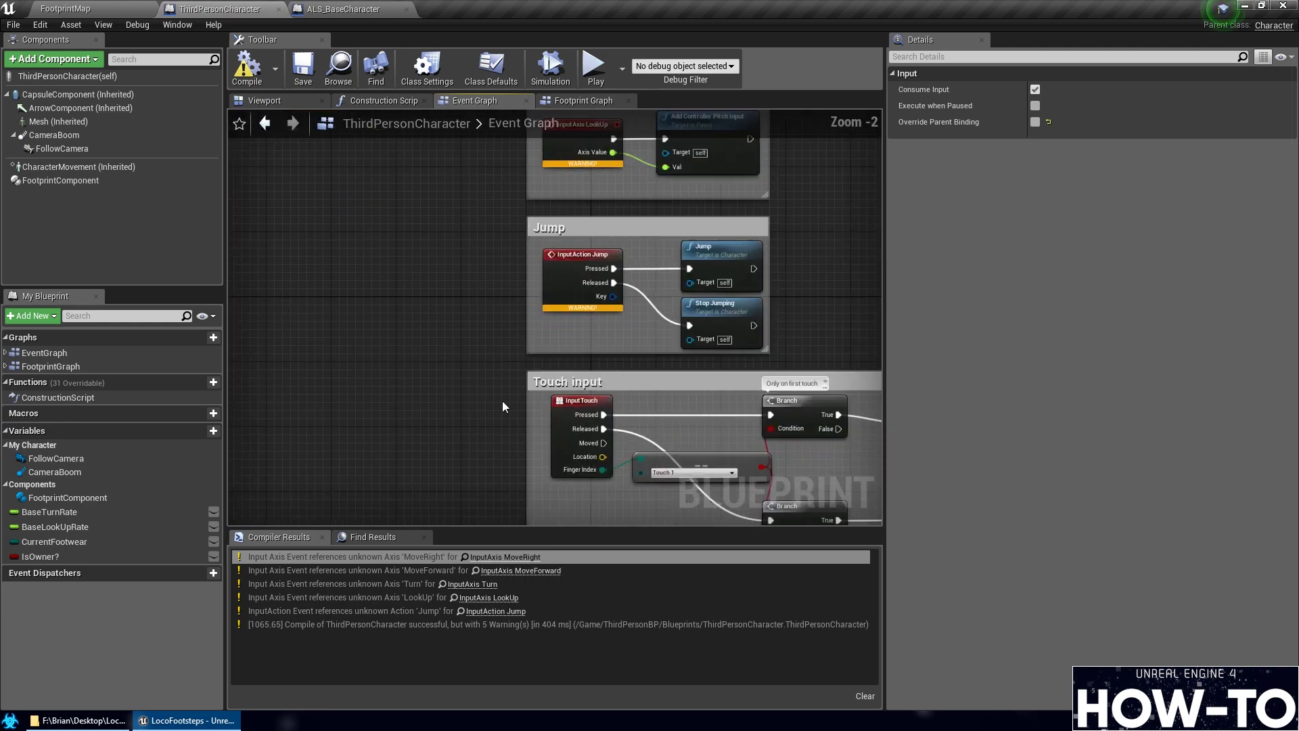
right_click_drag(449, 355, 454, 384)
scroll(489, 398, "down", 3)
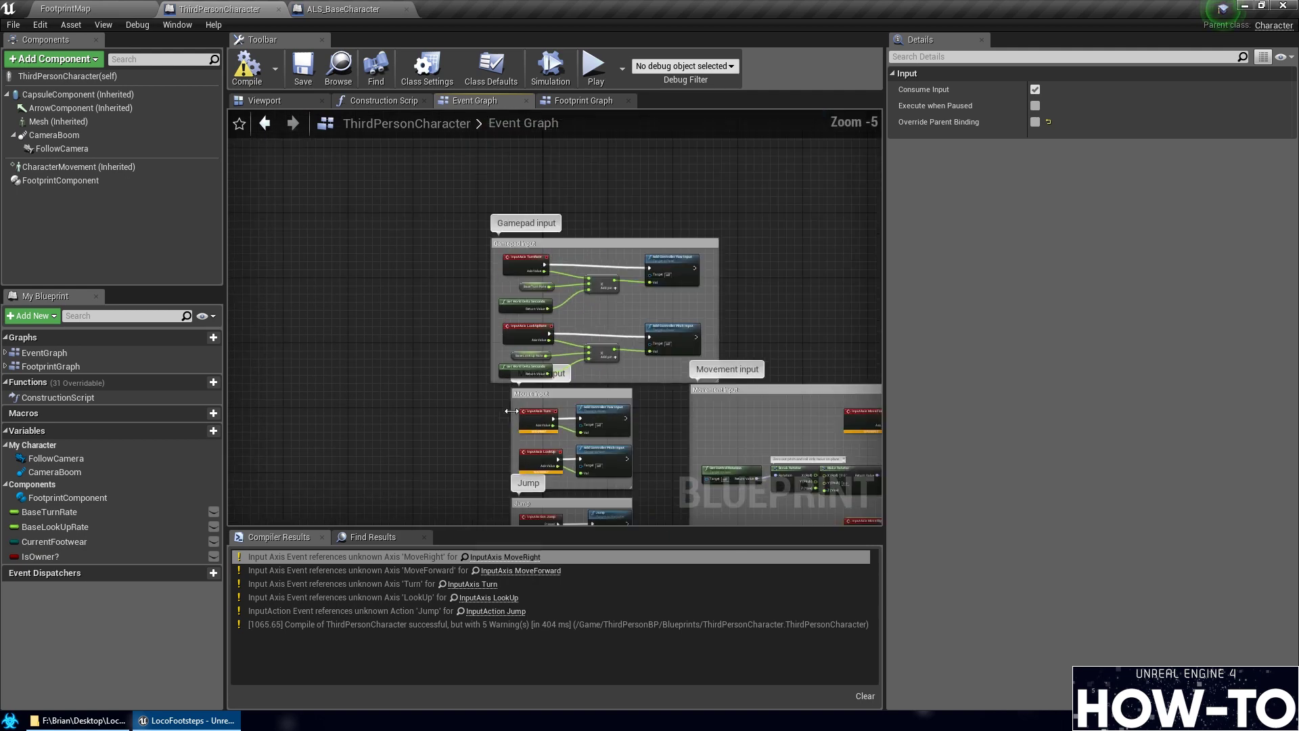
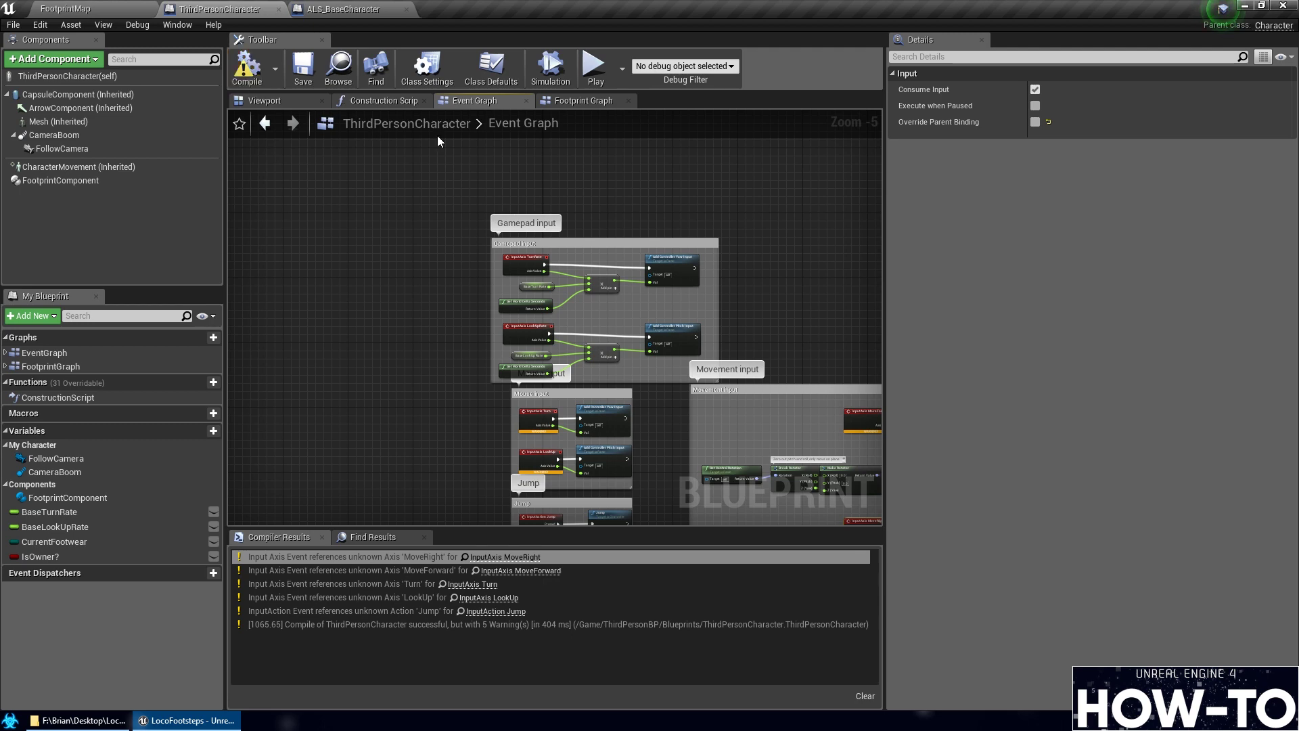
Compare ThirdPersonCharacter with ALS_BaseCharacter, checking ThirdPersonCharacter's components and the interfaces in its class settings
left_click(345, 8)
mouse_move(692, 329)
right_mouse_down()
mouse_move(716, 336)
mouse_move(683, 340)
right_mouse_up()
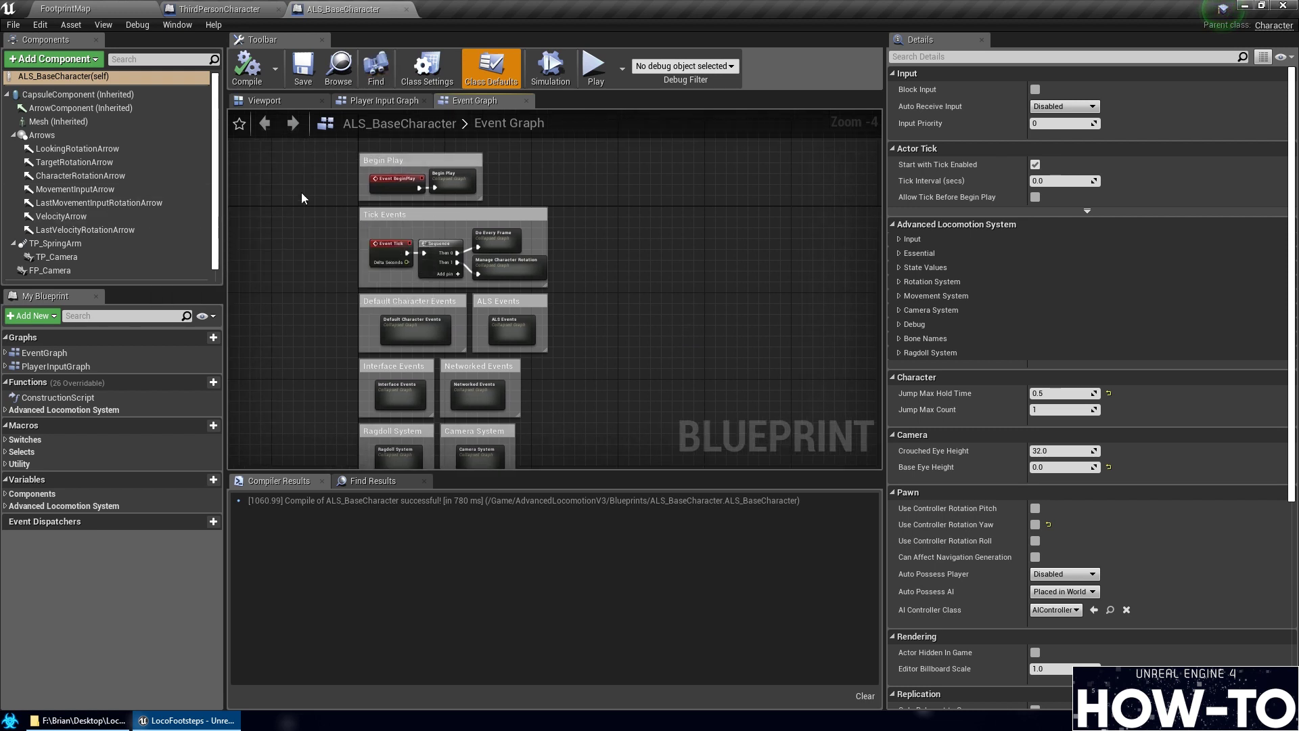
left_click(220, 8)
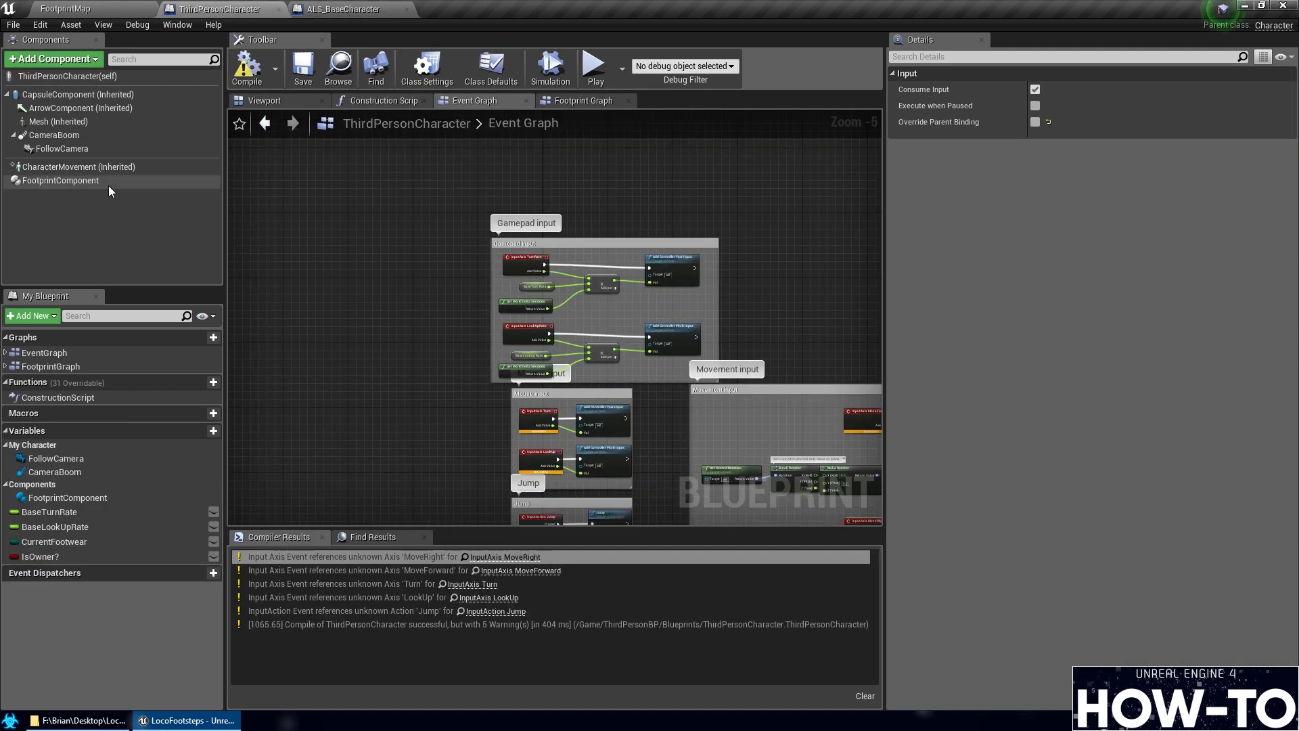
left_click(427, 68)
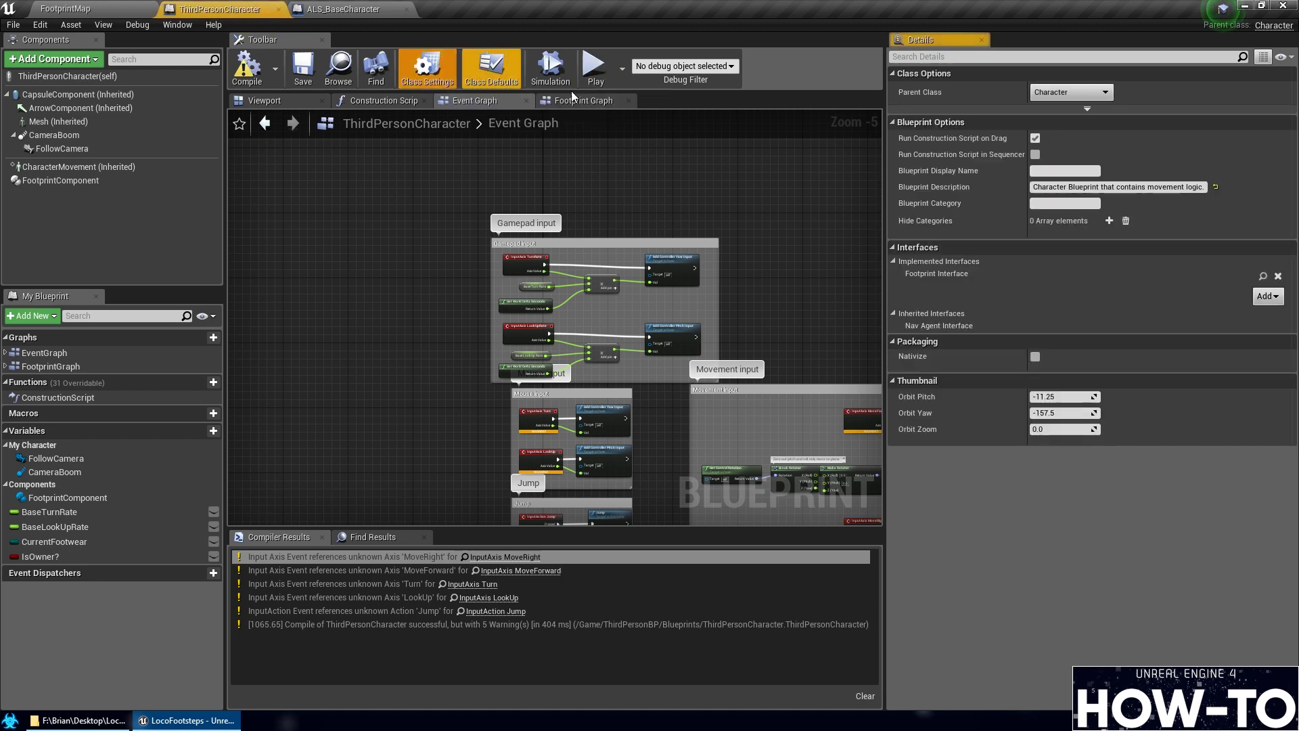
Add a Footprint Component to ALS_BaseCharacter and select it
left_click(325, 8)
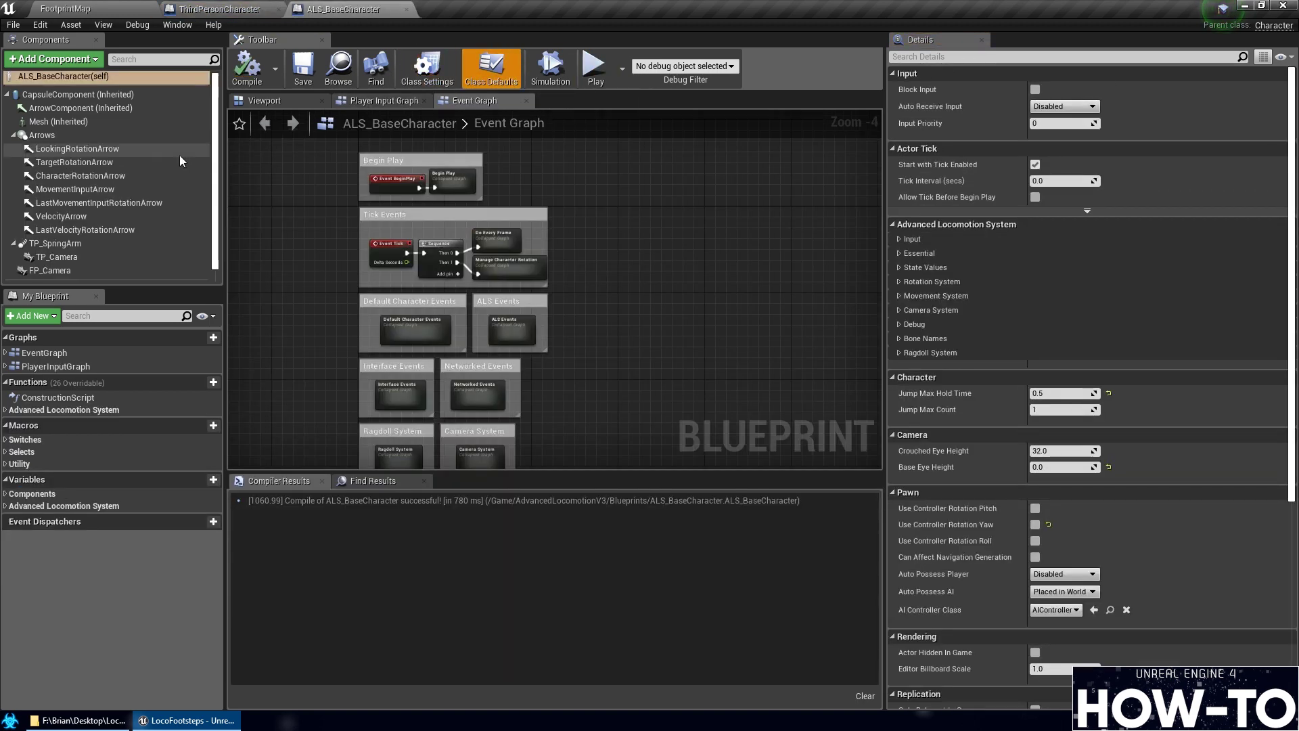
left_click(54, 59)
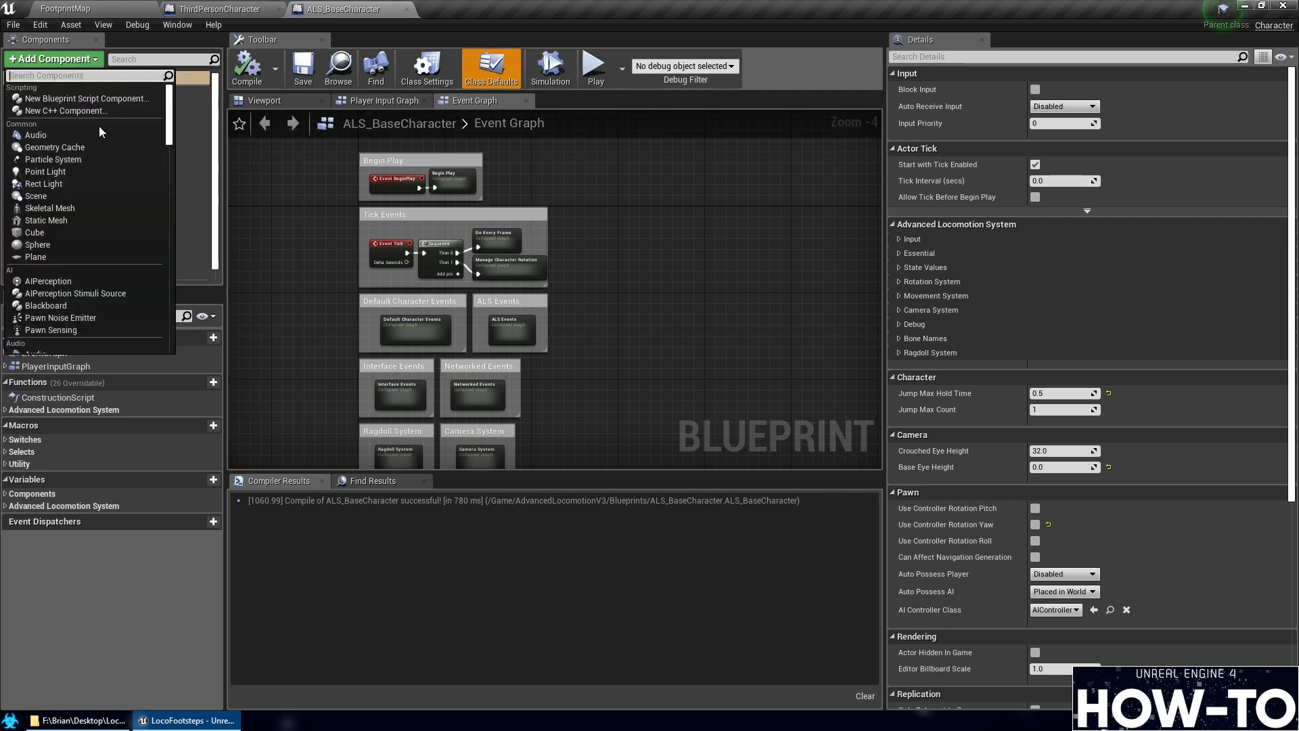
type("foot")
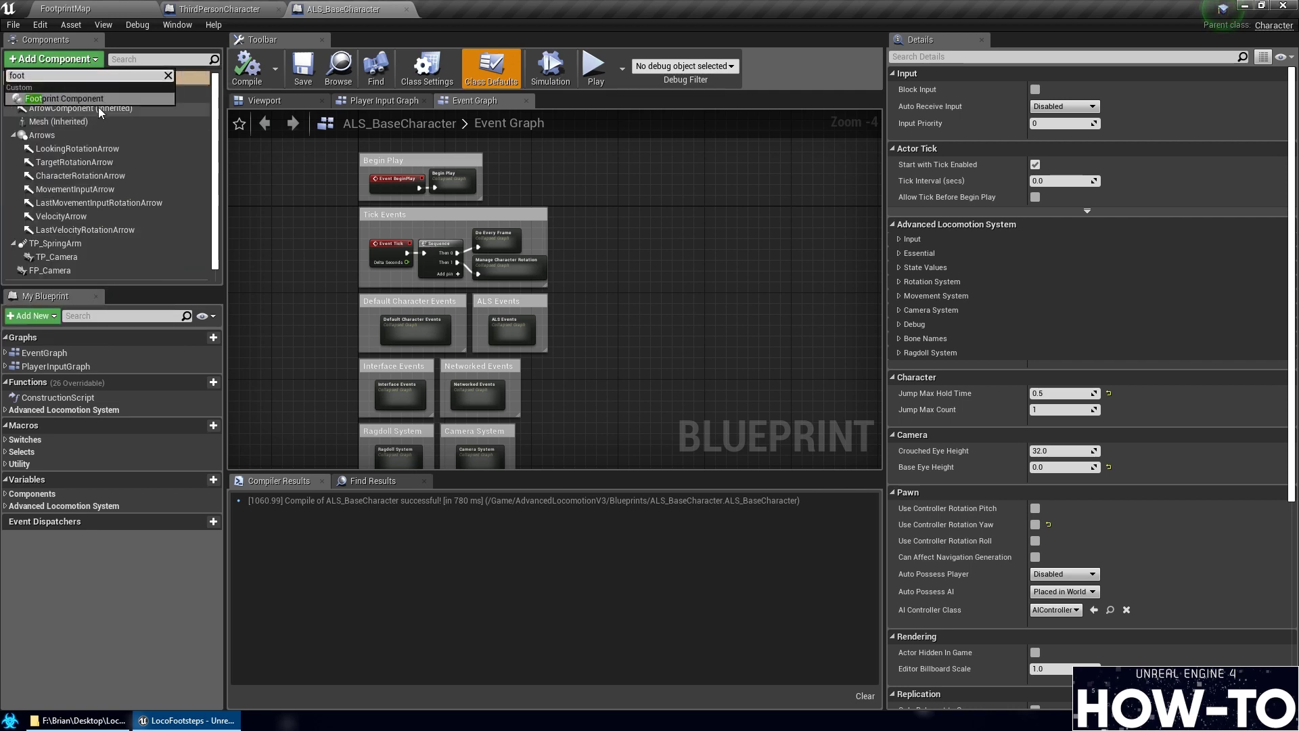
left_click(91, 100)
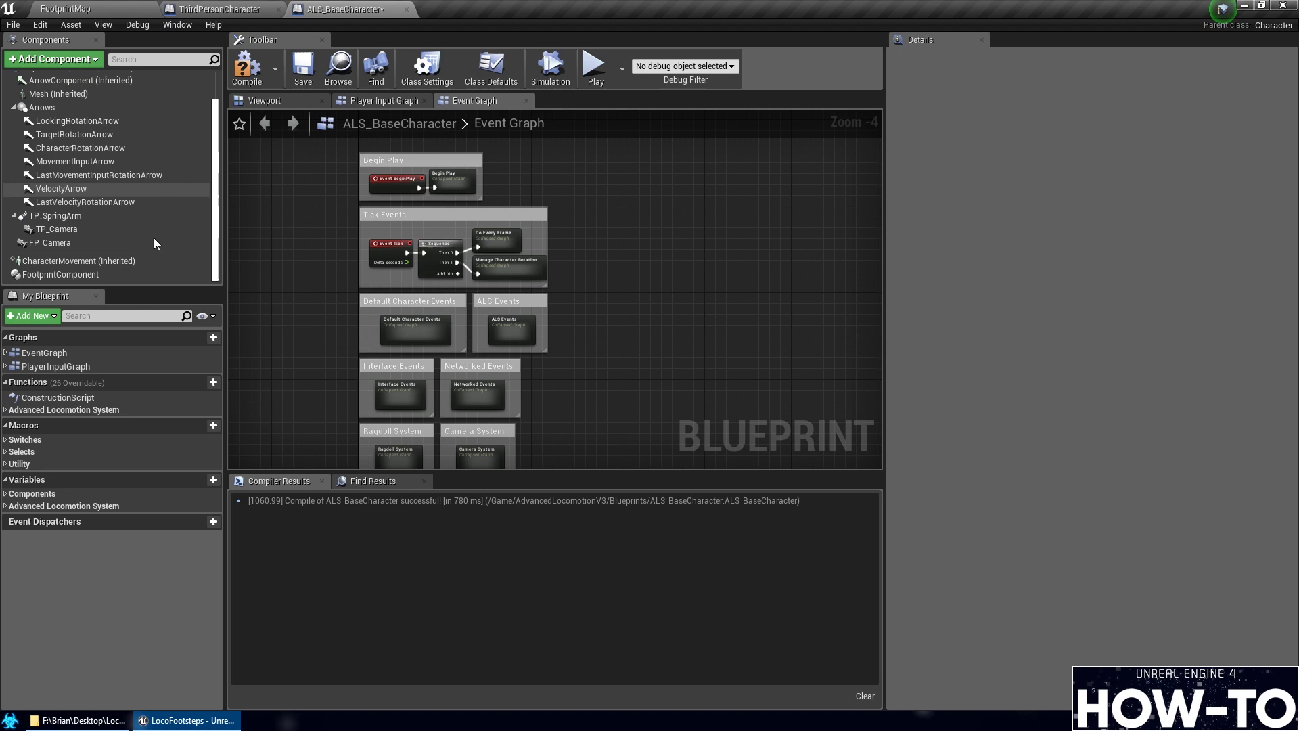
left_click(70, 277)
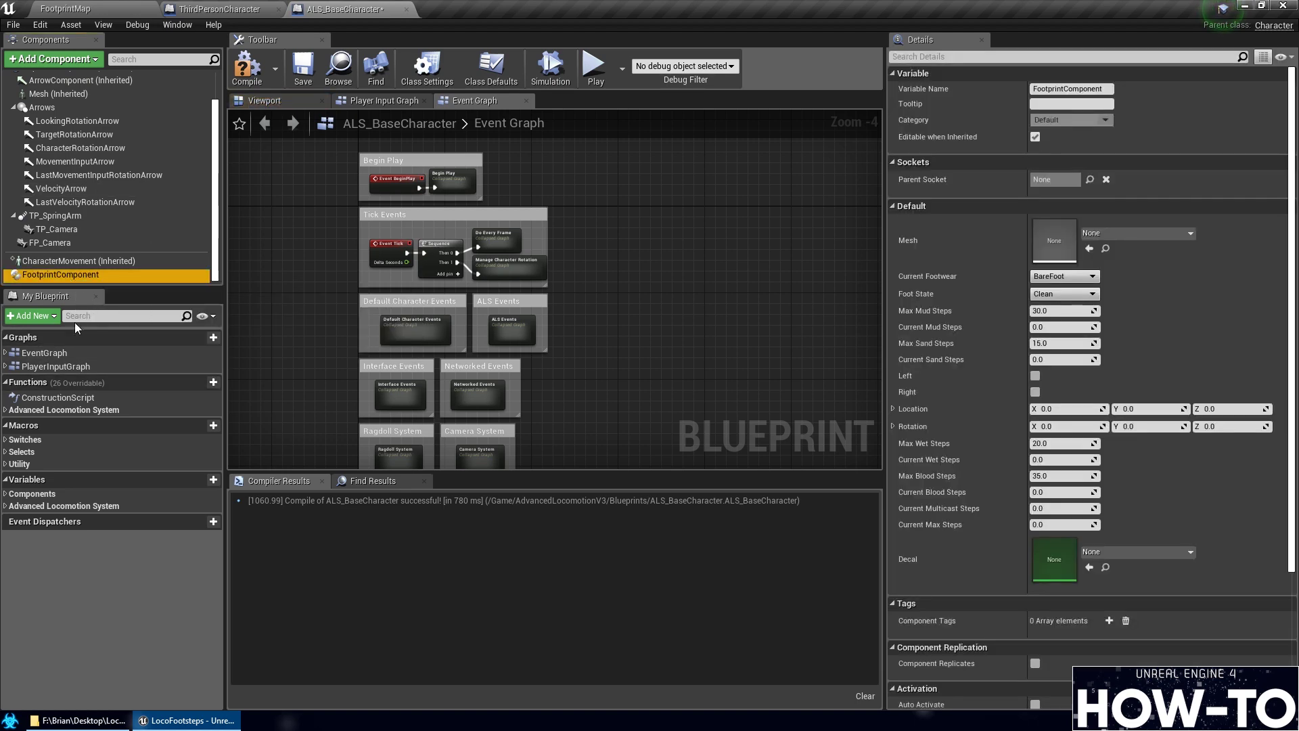
Implement FootprintInterface in ALS_BaseCharacter's class settings, and compile and save the blueprint
left_click(427, 68)
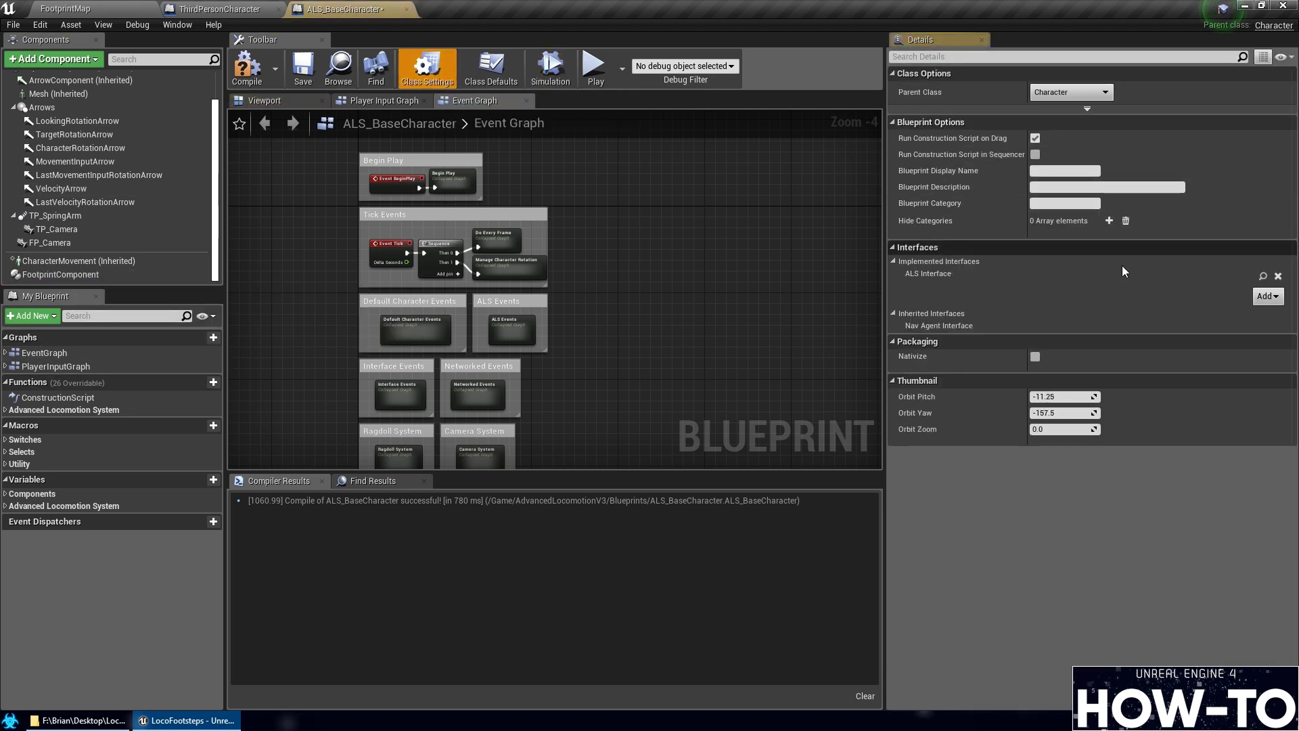
left_click(1268, 297)
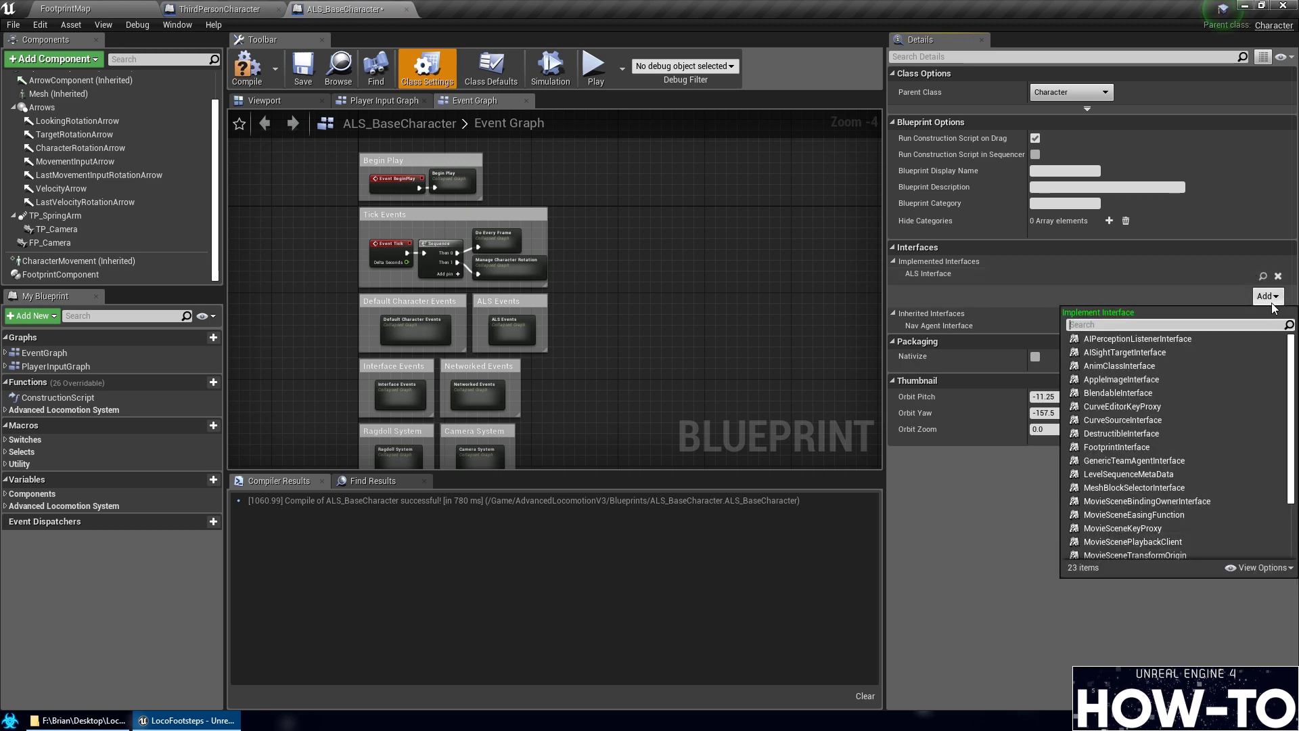
type("foot")
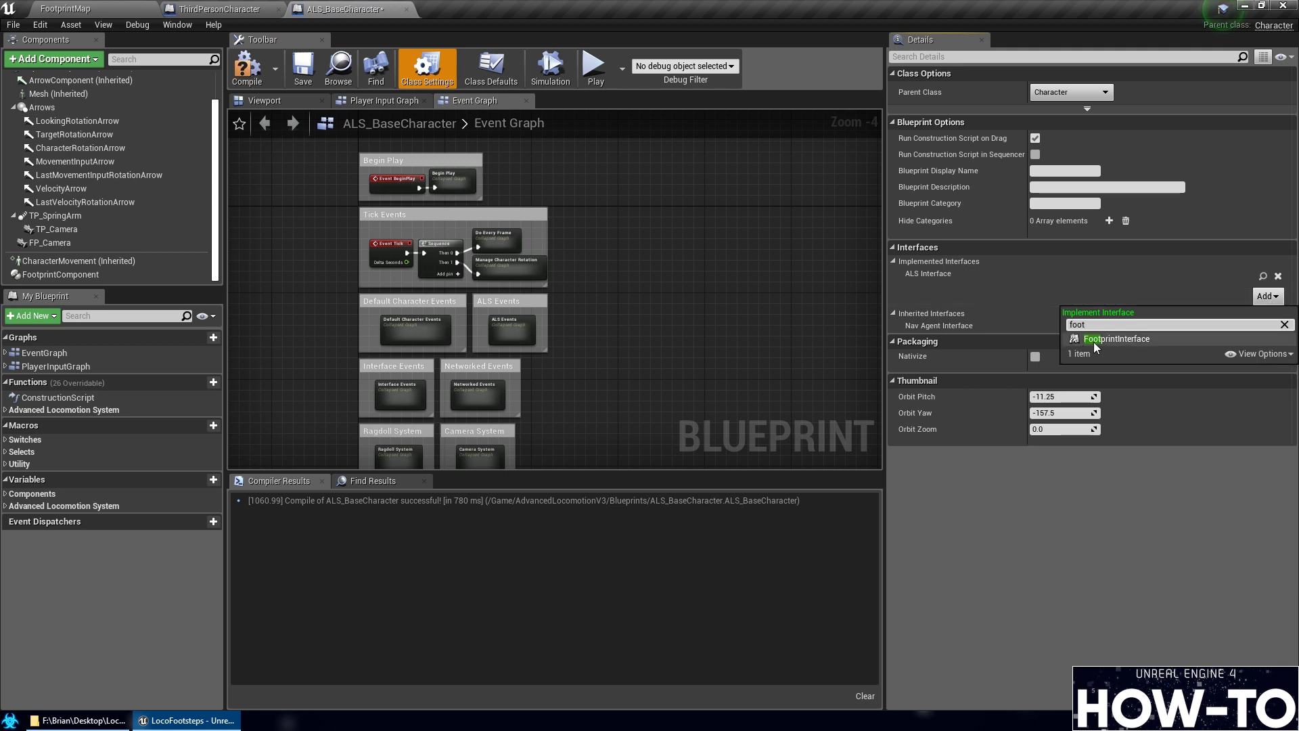
left_click(1117, 339)
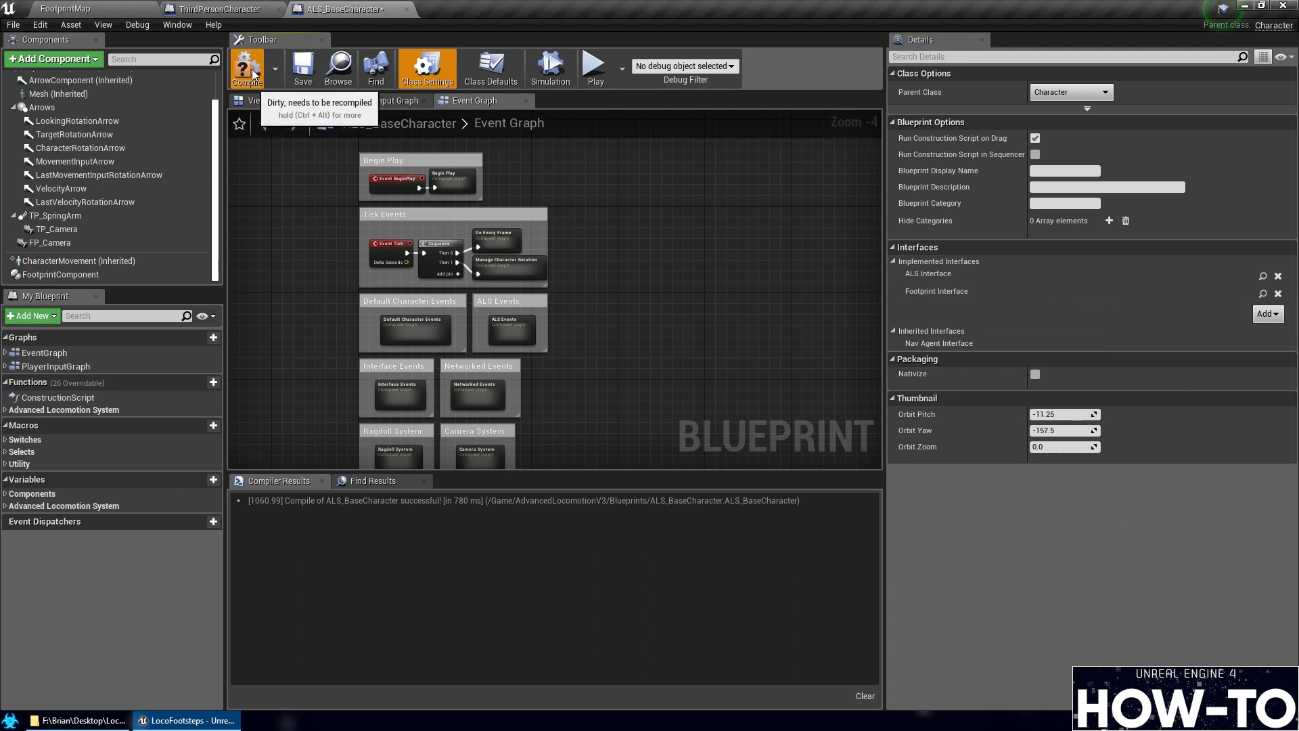
left_click(299, 72)
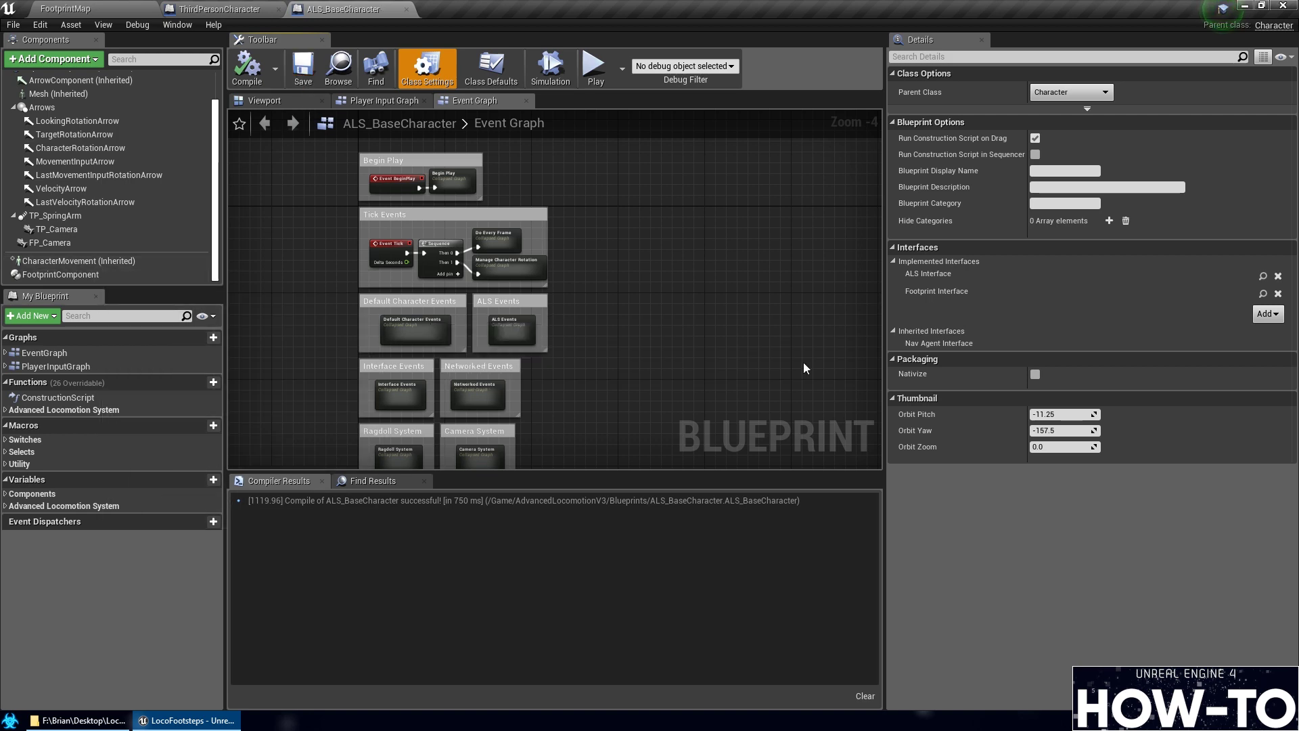
Compare the FootprintComponent's default settings in ALS_BaseCharacter with those in ThirdPersonCharacter
left_click(68, 274)
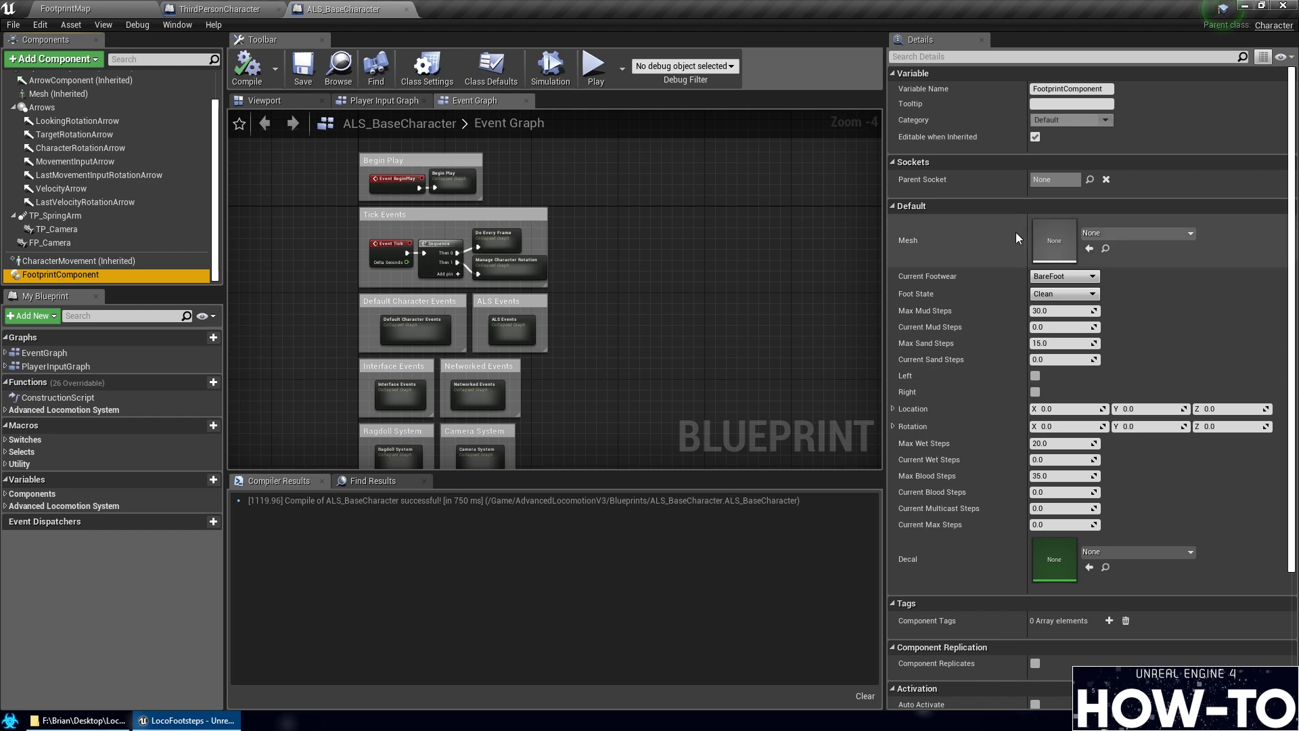
left_click(193, 7)
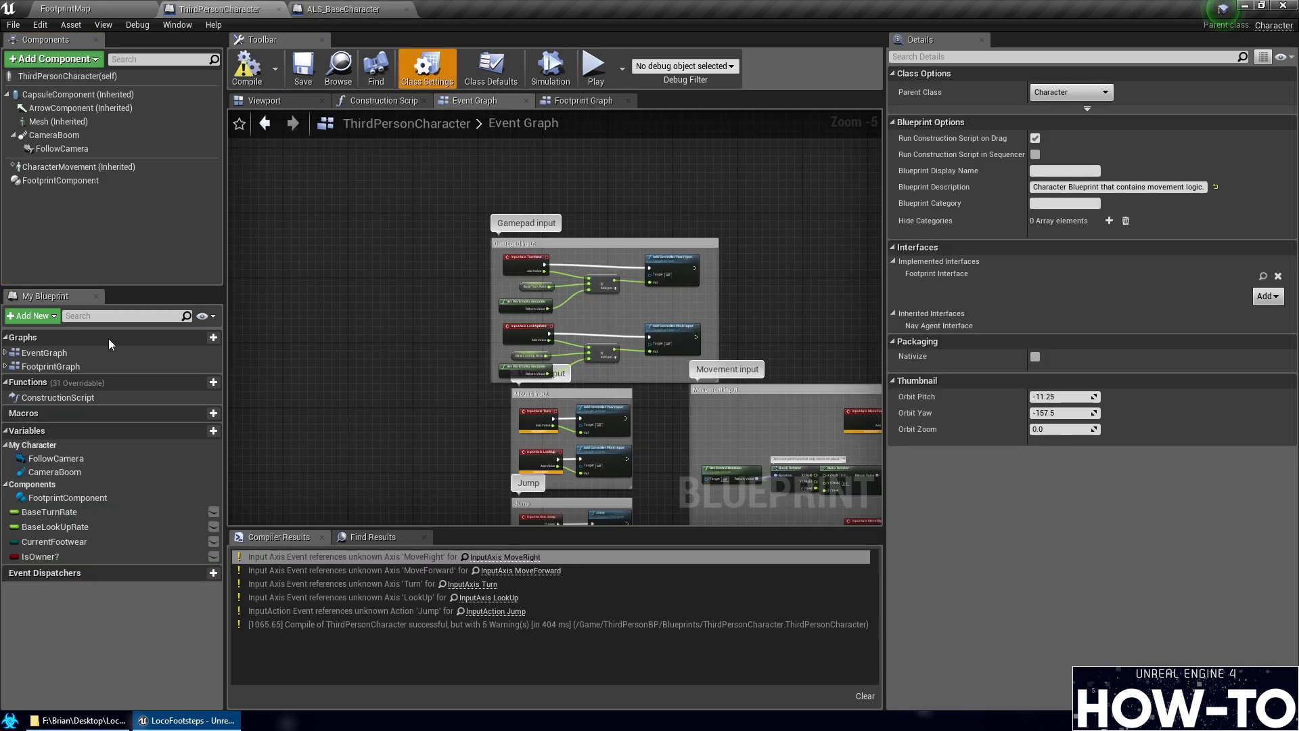
left_click(61, 181)
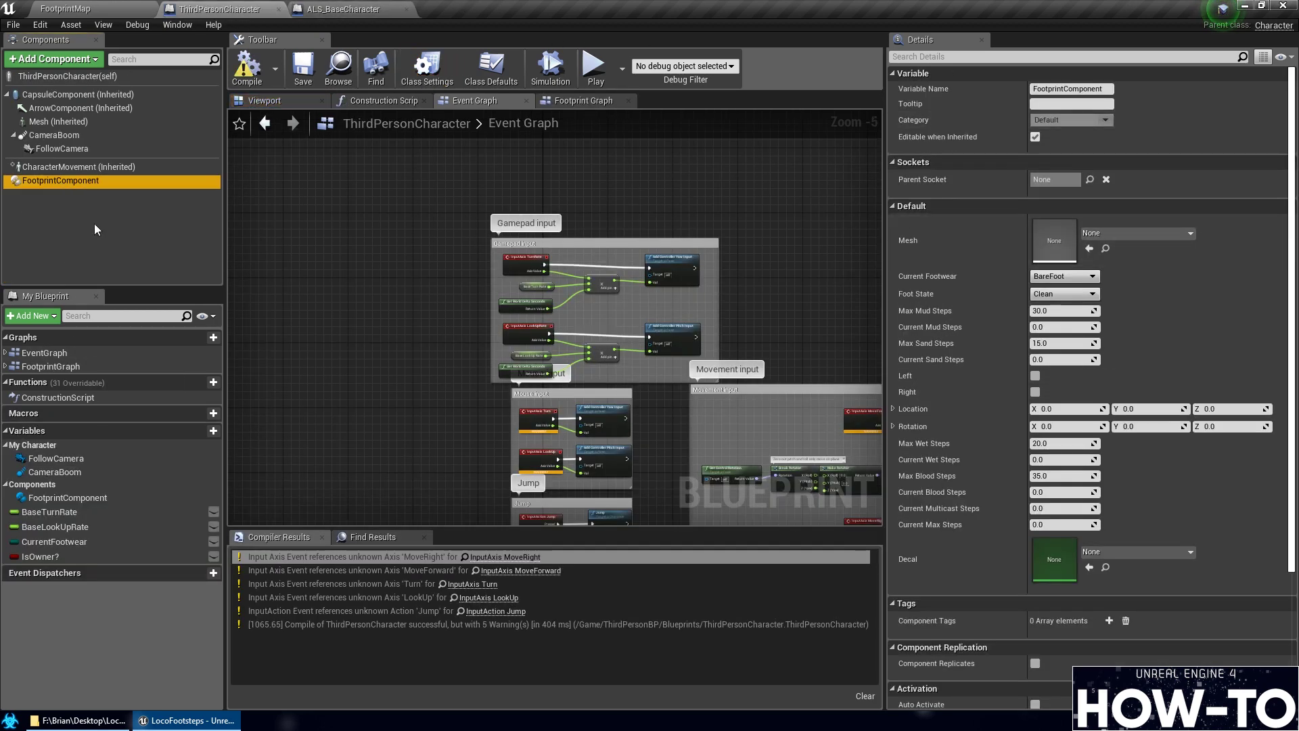
scroll(1114, 365, "down", 4)
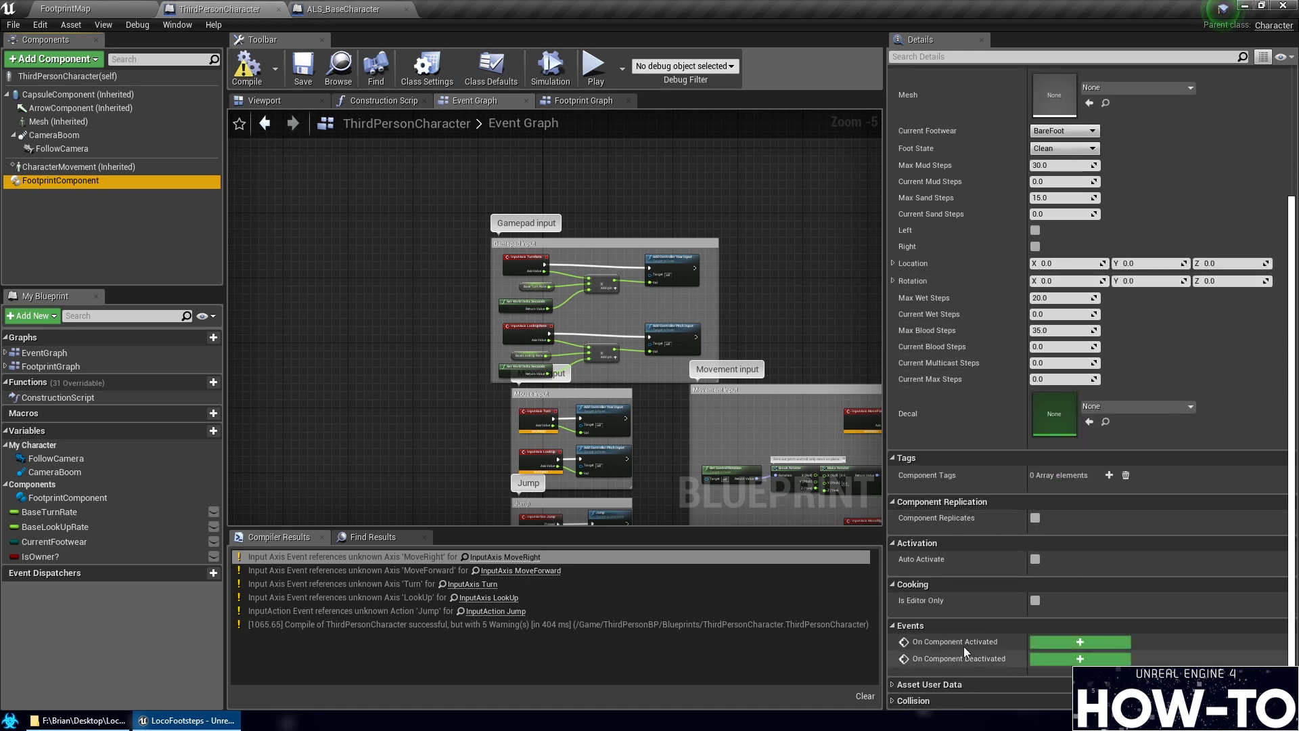
scroll(967, 553, "up", 4)
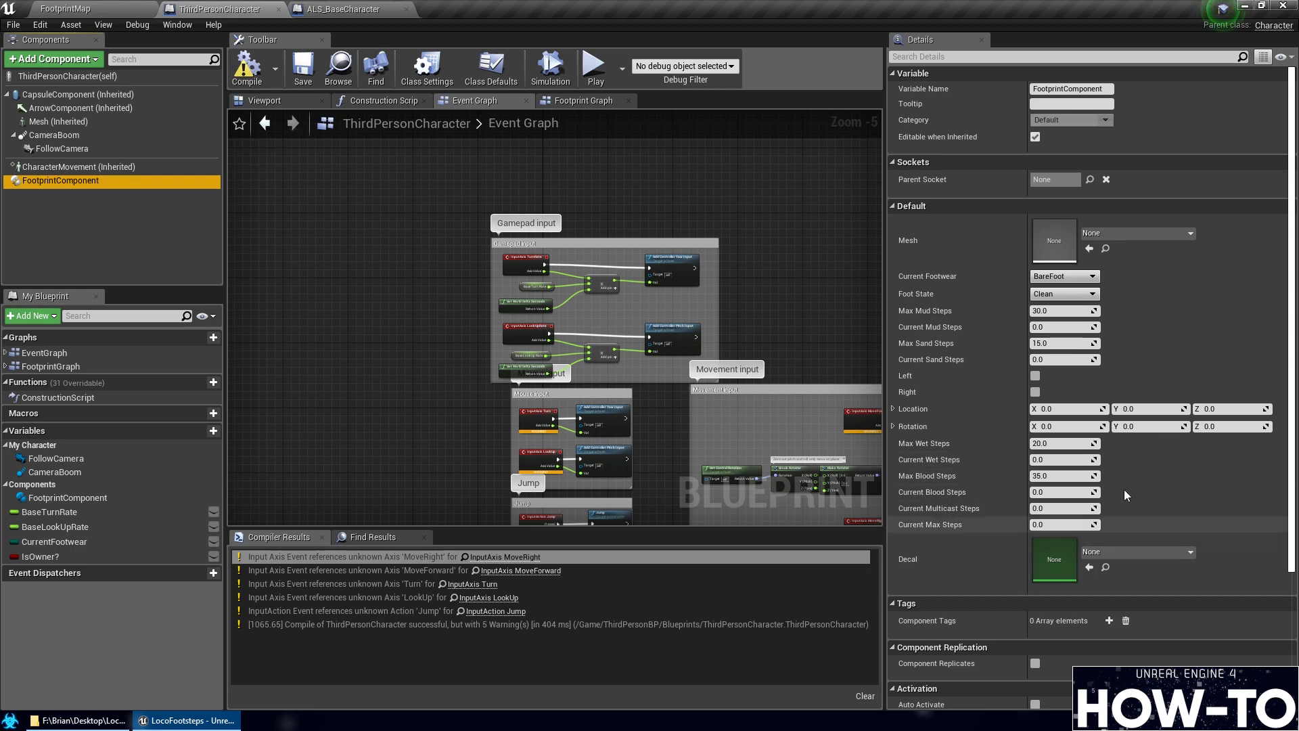
left_click(342, 9)
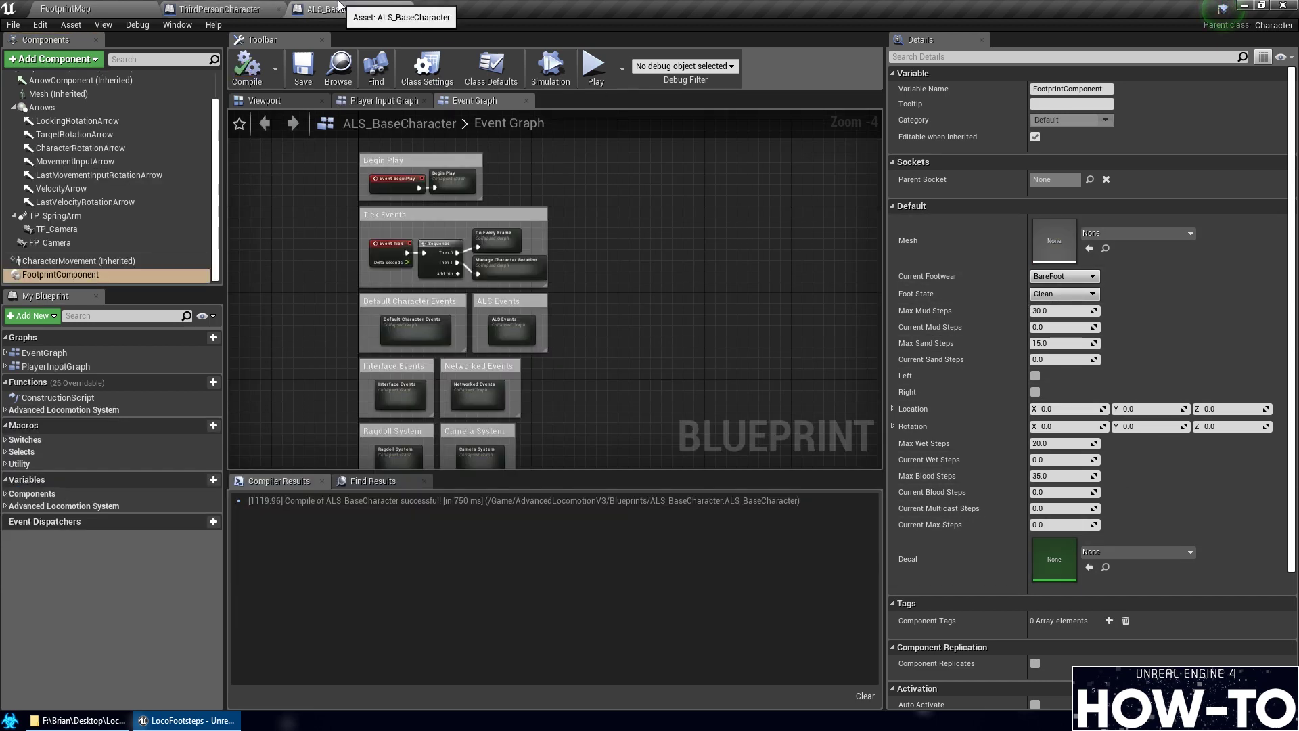
left_click(270, 9)
left_click(318, 9)
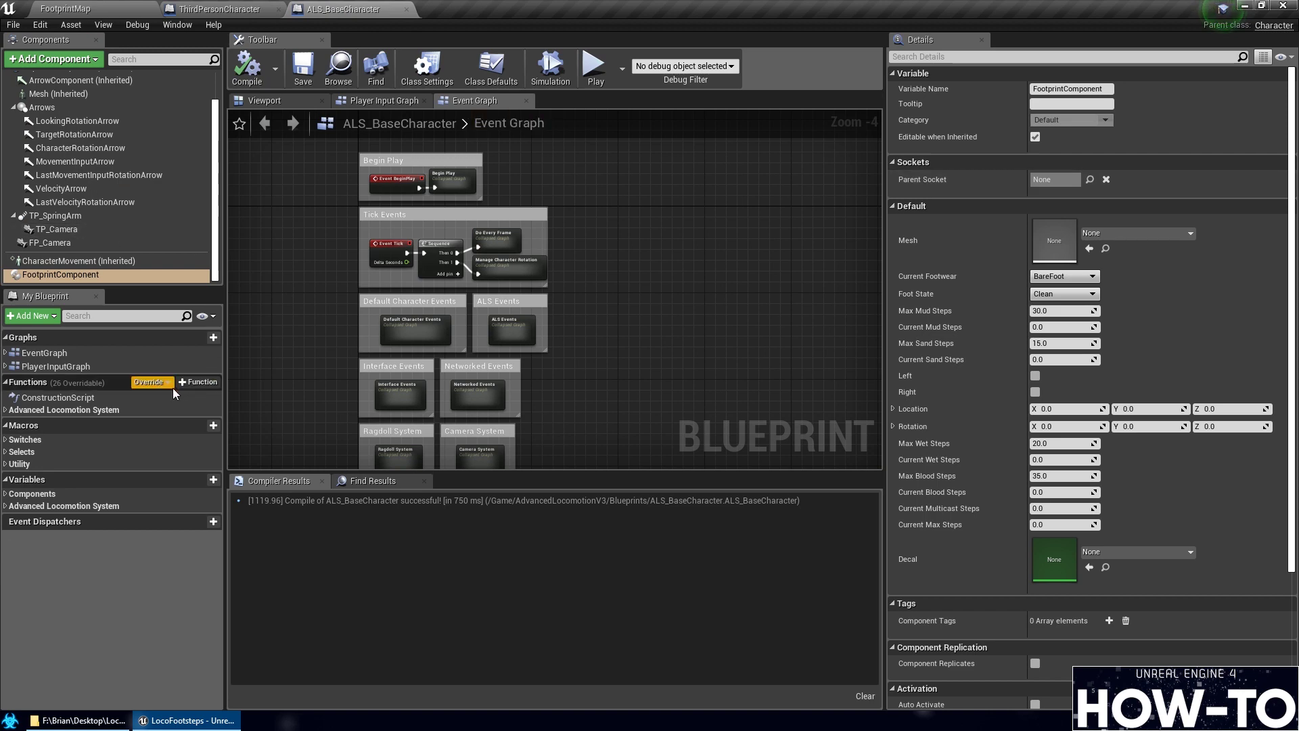
Expand ThirdPersonCharacter's EventGraph and FootprintGraph and examine the events and variables they list
left_click(203, 9)
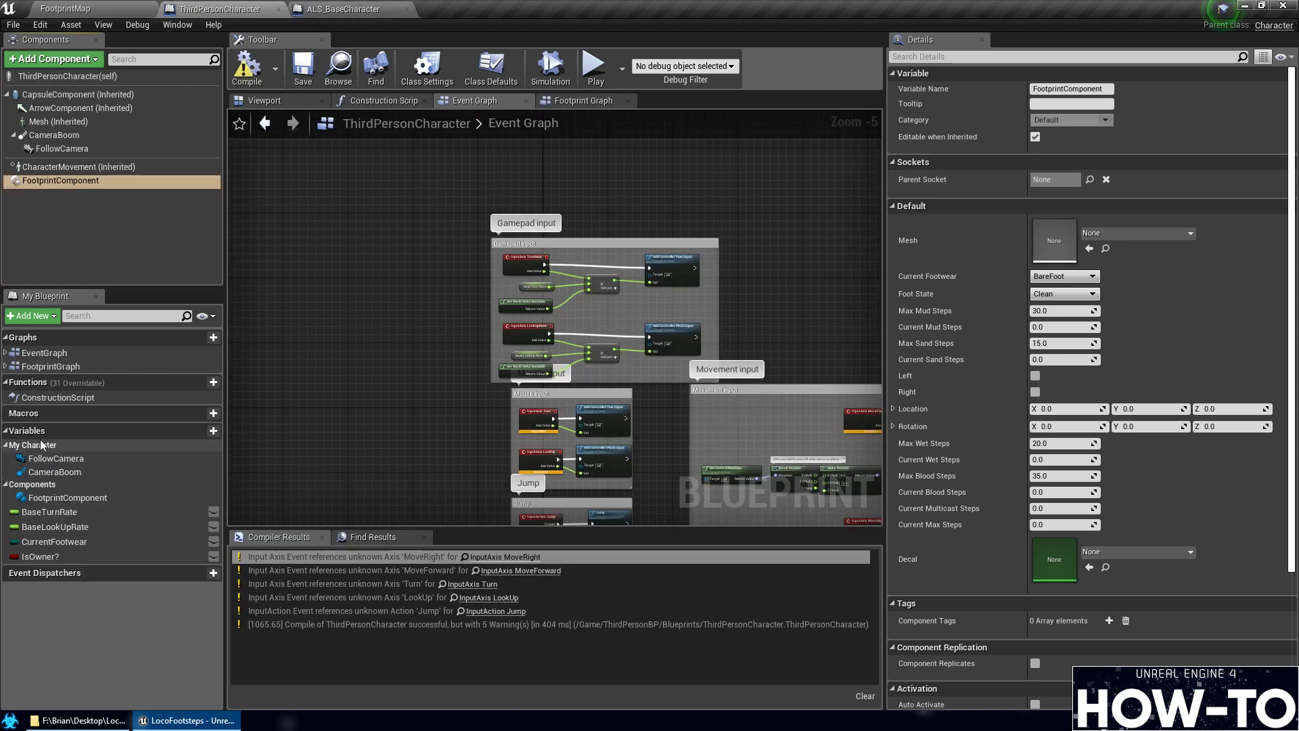
left_click(7, 366)
left_click(6, 353)
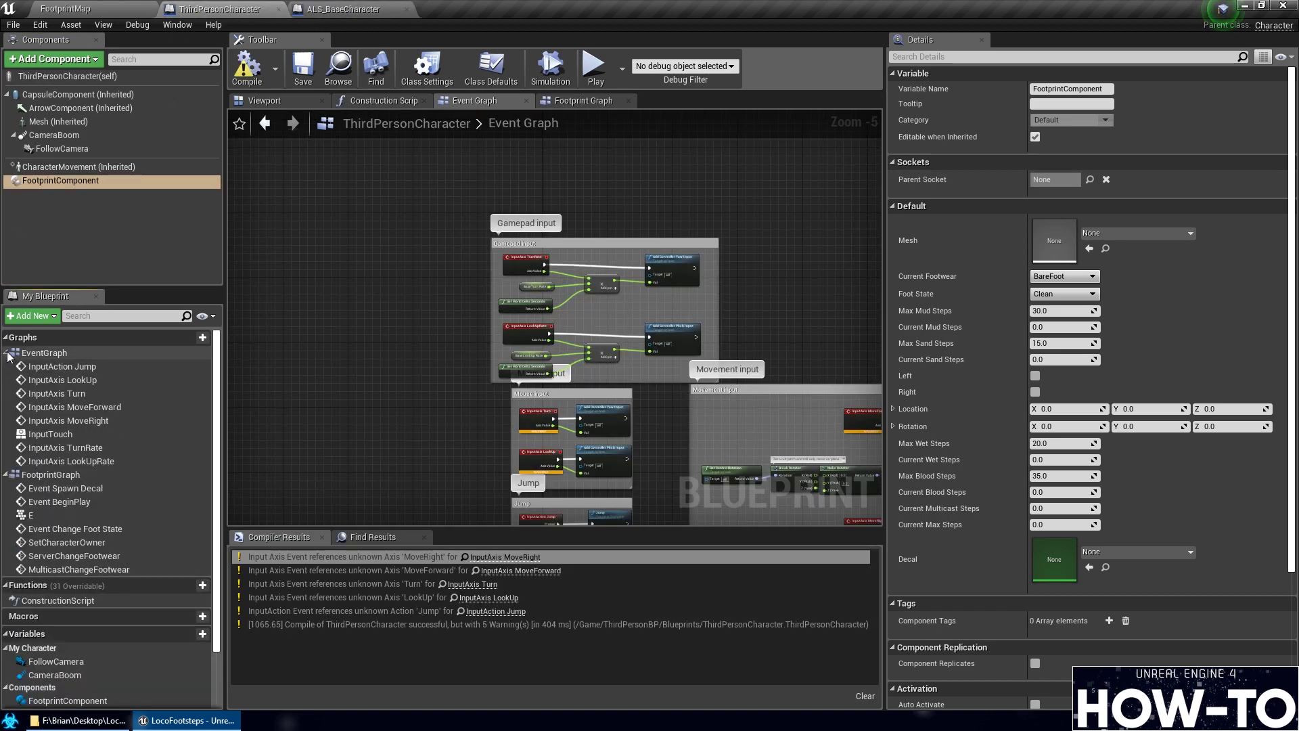
scroll(112, 453, "down", 2)
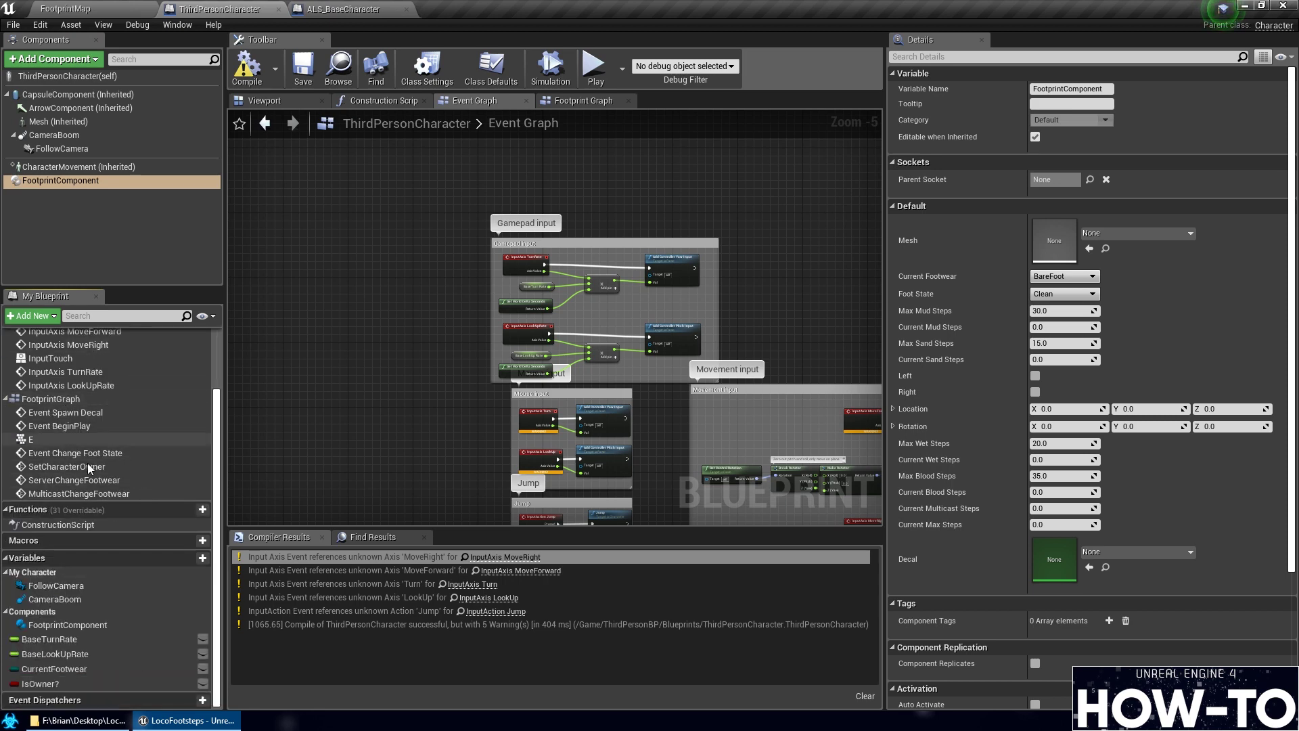
scroll(75, 424, "up", 2)
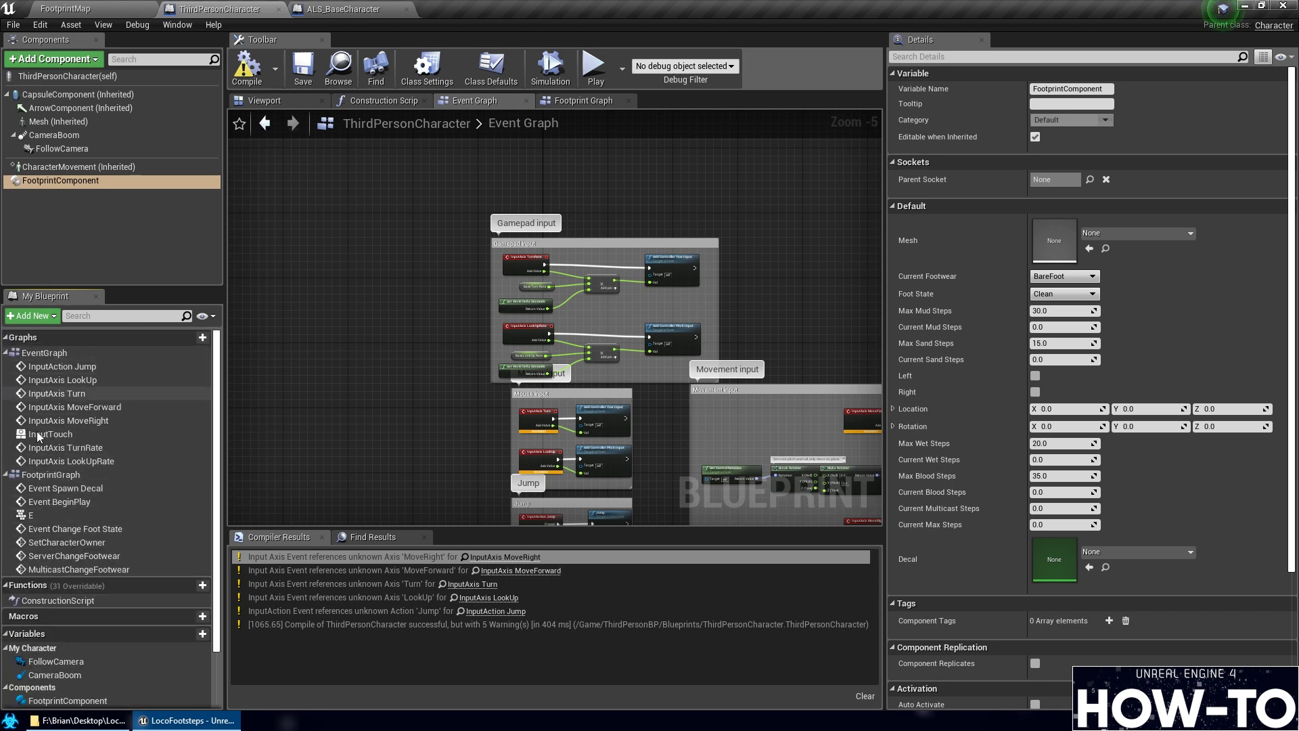
scroll(76, 446, "down", 1)
scroll(77, 444, "down", 2)
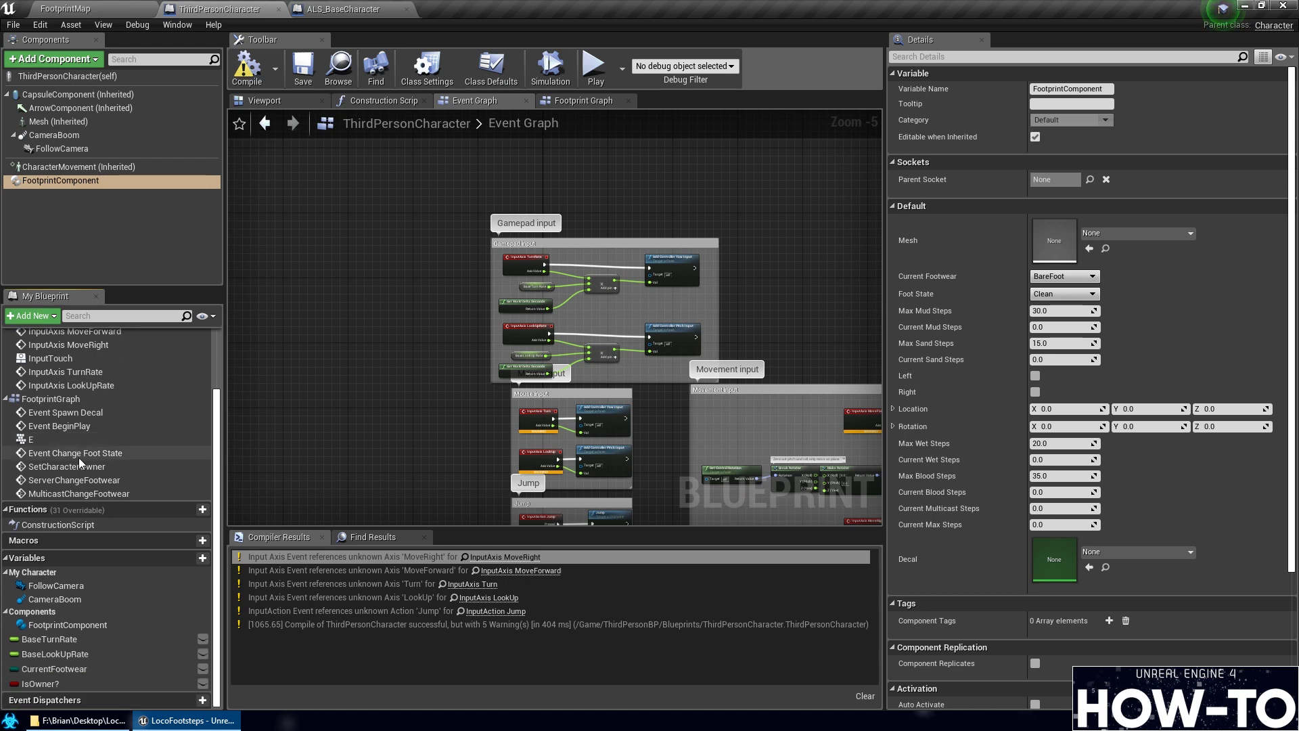
Inspect ThirdPersonCharacter's Construction Script and the CurrentFootwear variable's properties, and return to the Event Graph
double_click(59, 525)
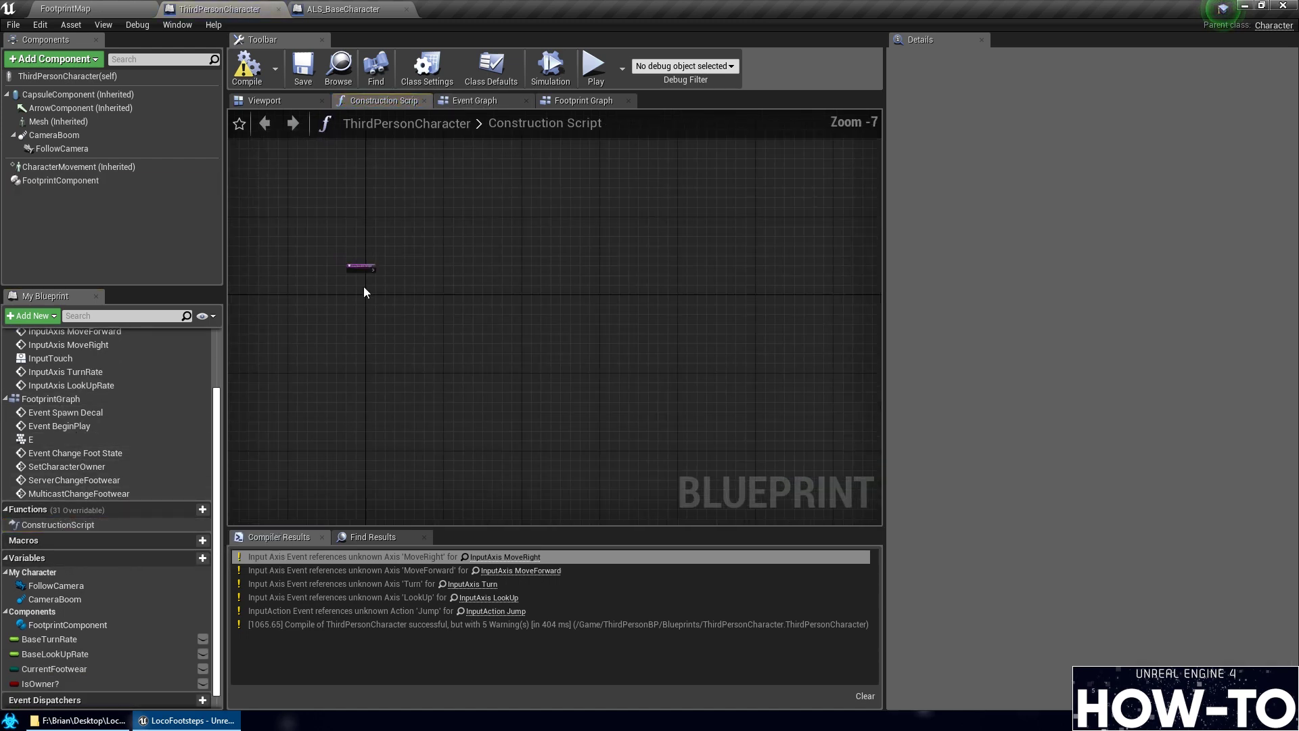
scroll(444, 336, "up", 3)
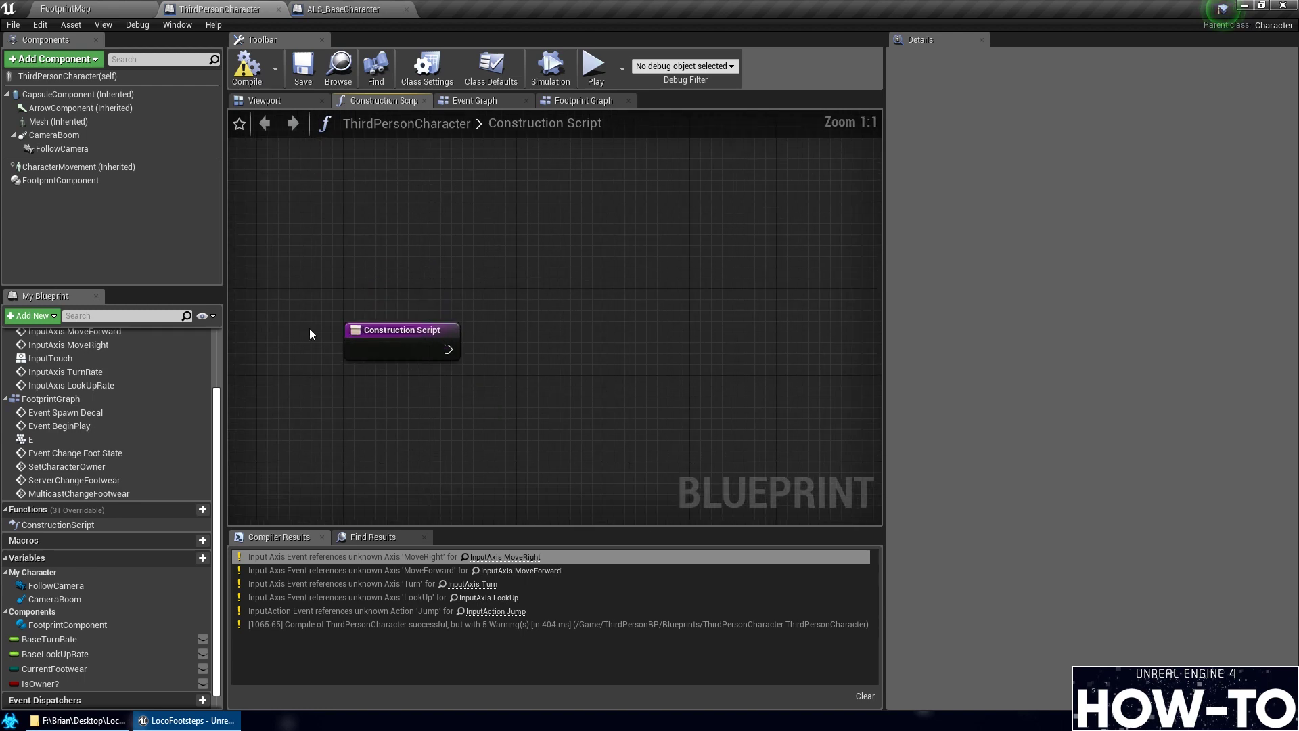
scroll(125, 582, "down", 1)
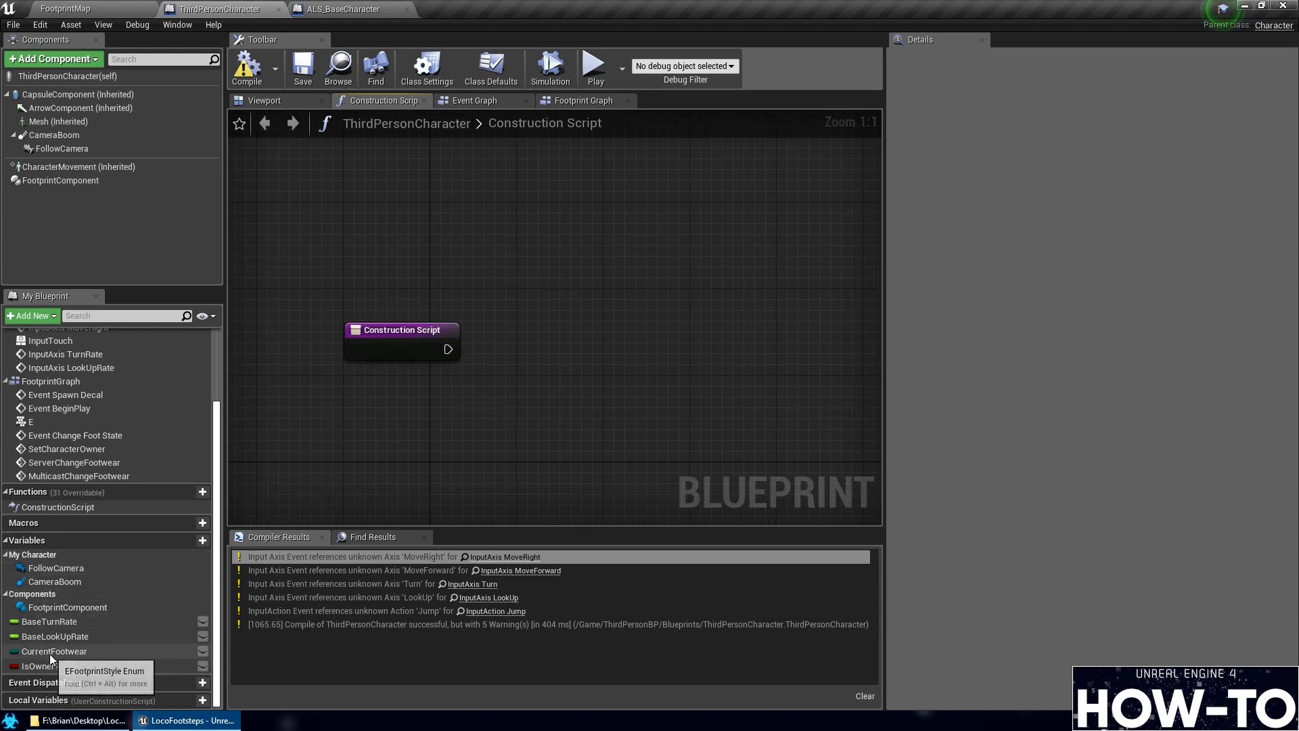
mouse_move(50, 652)
left_mouse_down()
mouse_move(328, 478)
mouse_move(13, 613)
mouse_move(25, 649)
left_mouse_up()
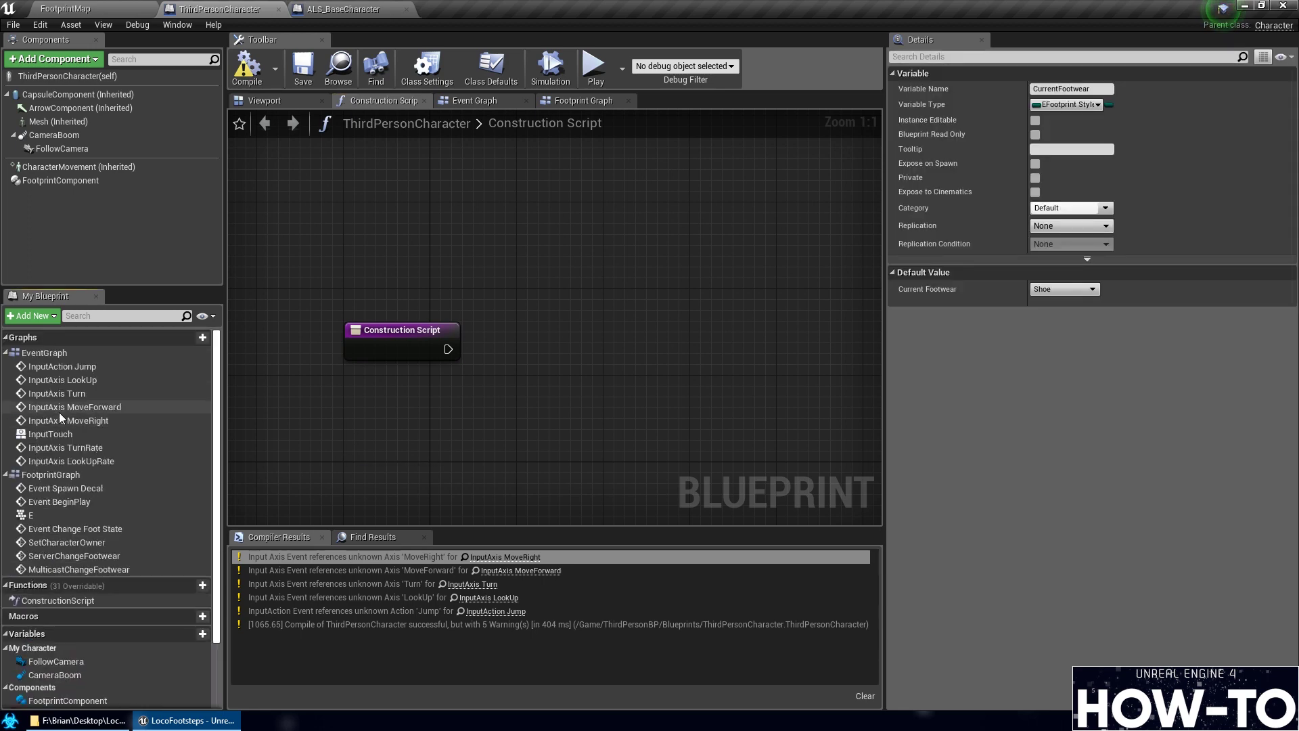
scroll(59, 412, "up", 3)
double_click(42, 354)
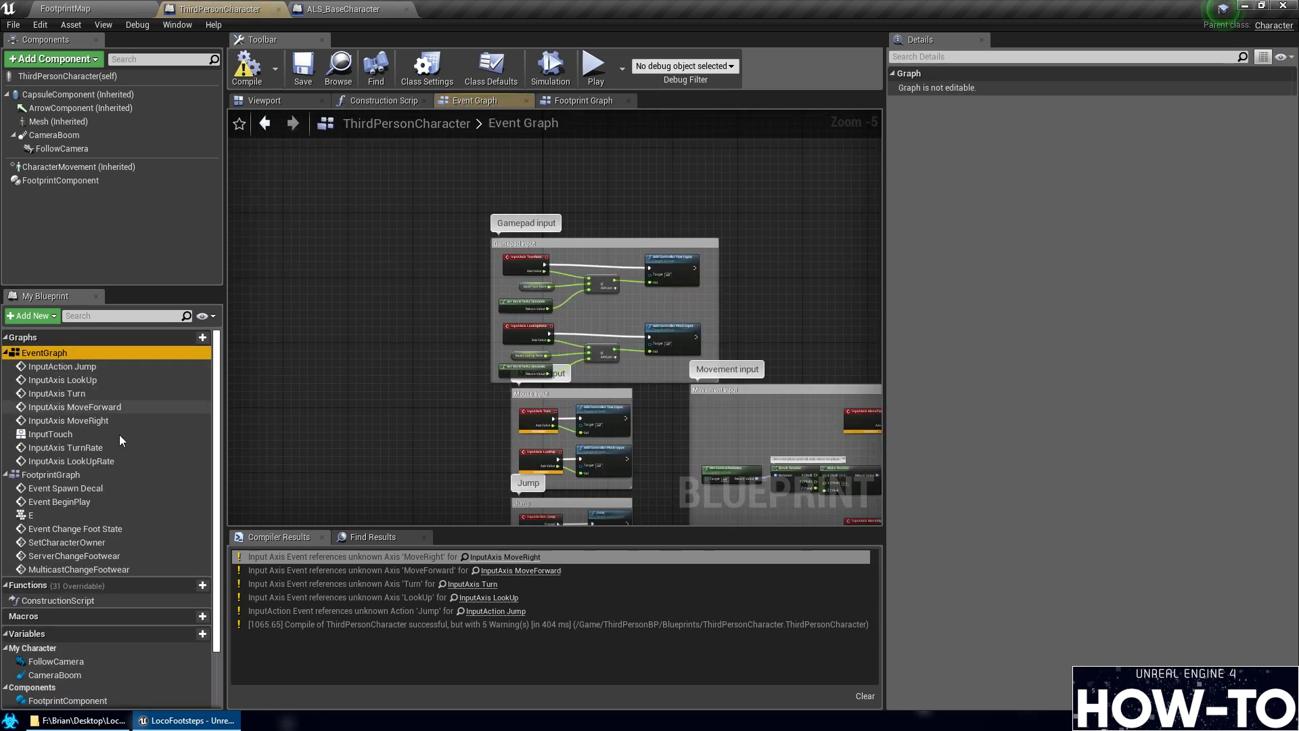
Place a Current Footwear getter node in empty space of ThirdPersonCharacter's Event Graph and copy it
scroll(120, 434, "down", 3)
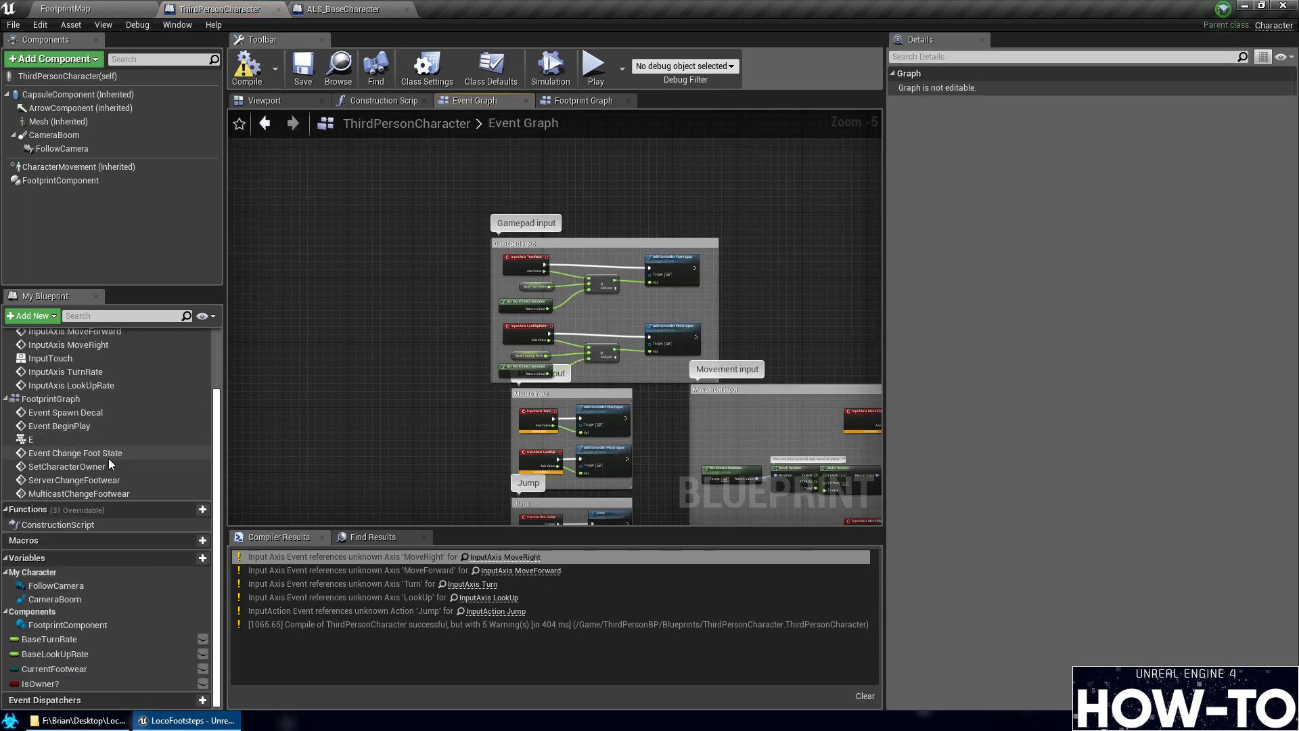
left_click(51, 668)
left_click_drag(101, 635, 372, 405)
scroll(392, 413, "up", 5)
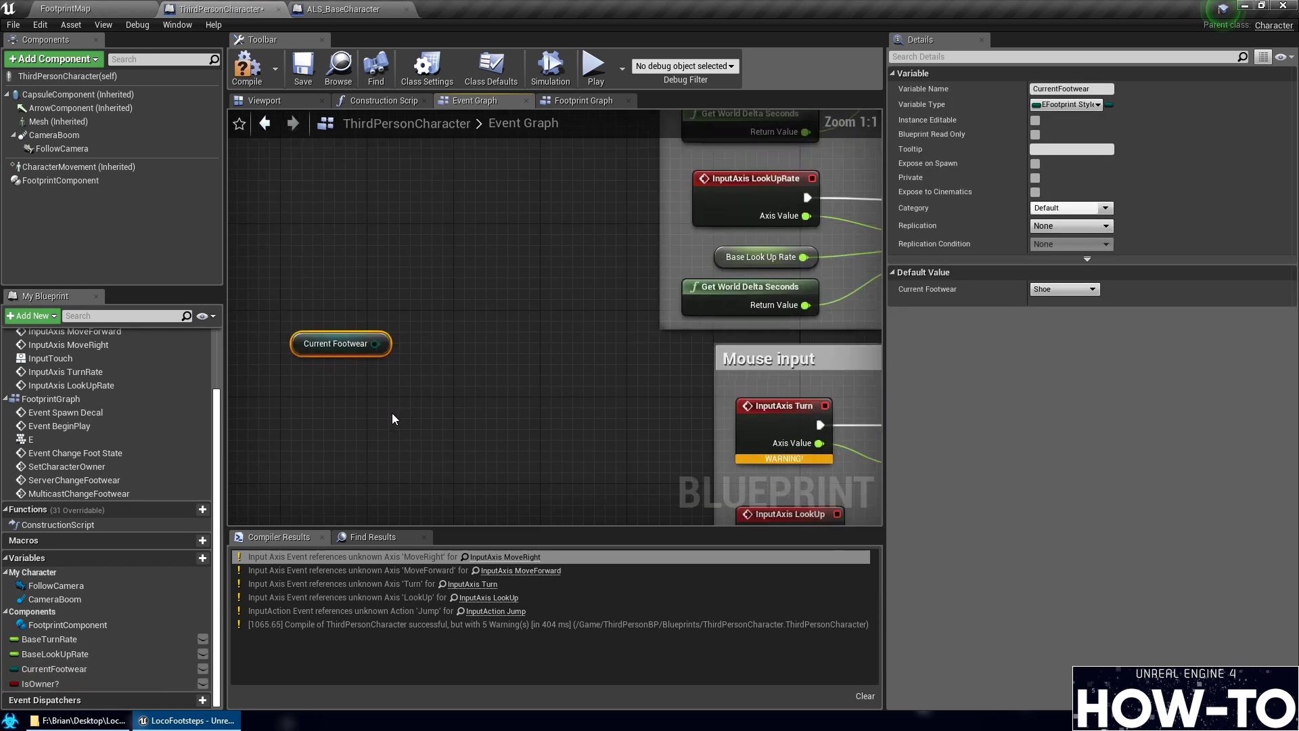
right_click(315, 346)
left_click(362, 396)
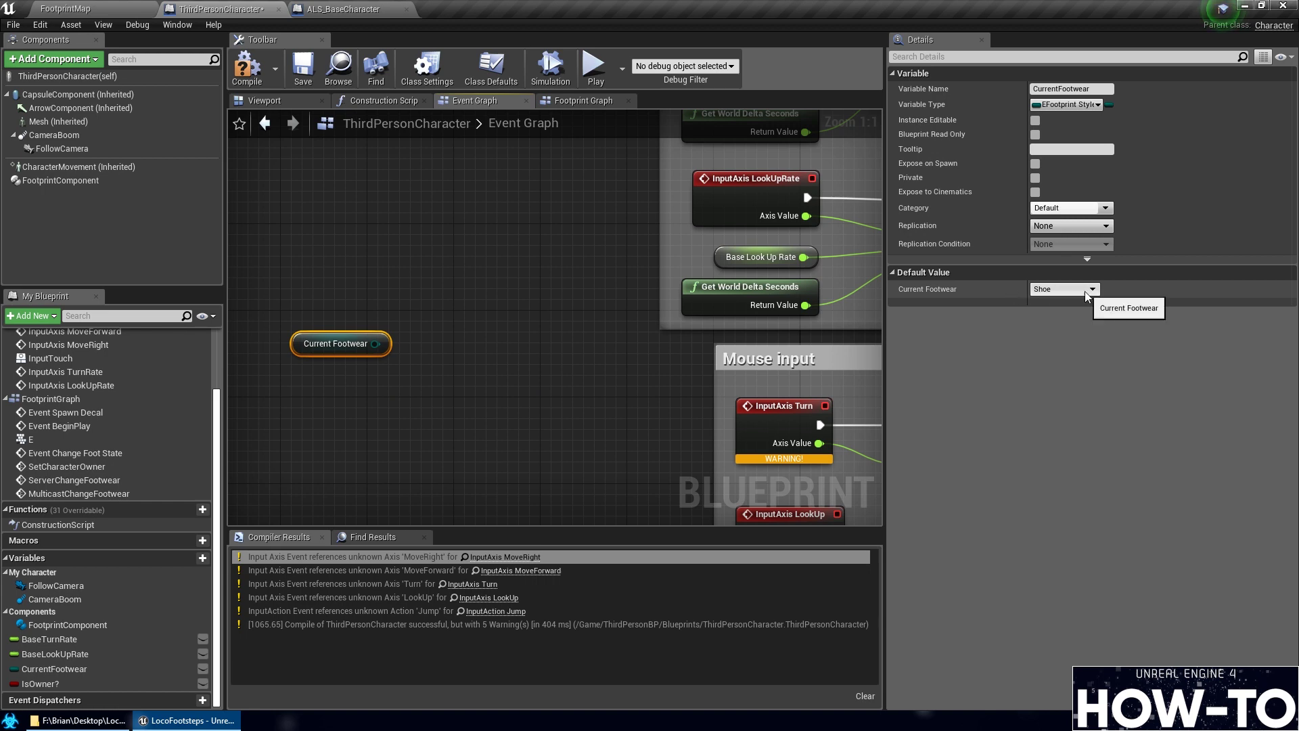
Paste the Current Footwear node into ALS_BaseCharacter's Event Graph and create the CurrentFootwear variable from it
left_click(337, 9)
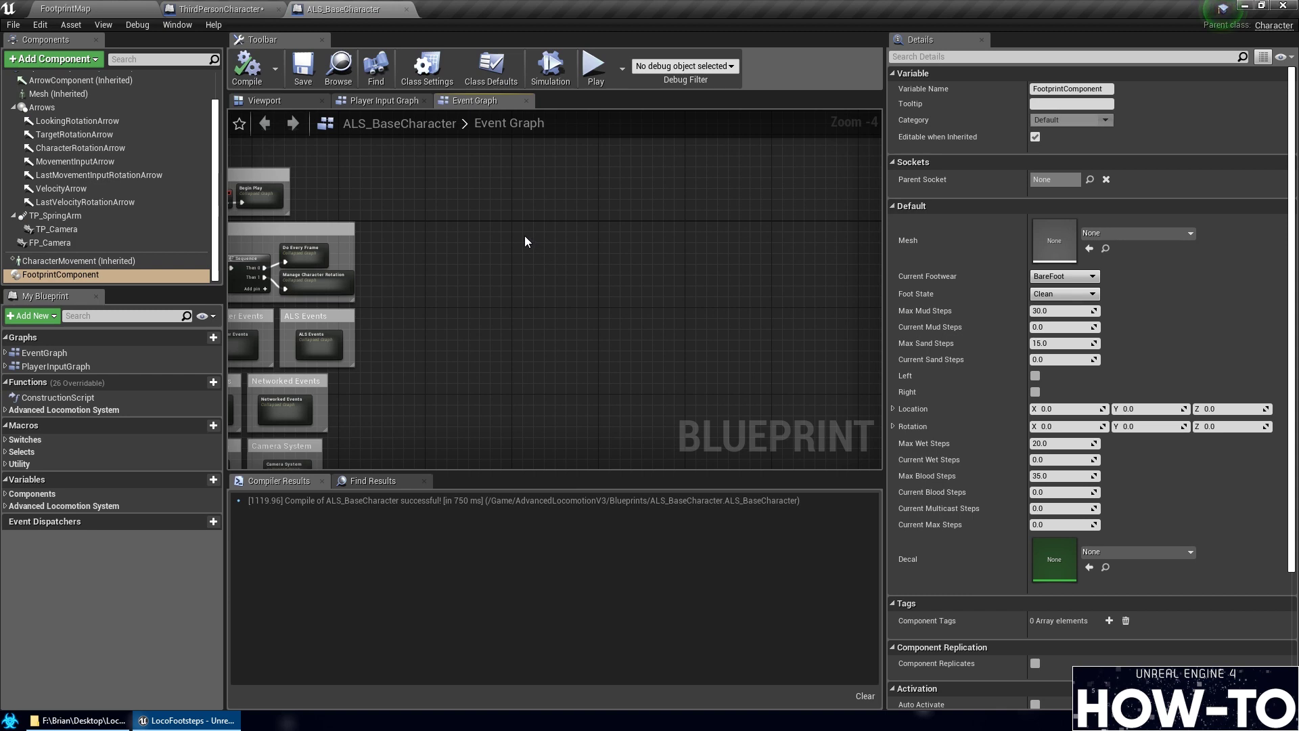
right_click(526, 236)
left_click(490, 232)
scroll(523, 274, "up", 4)
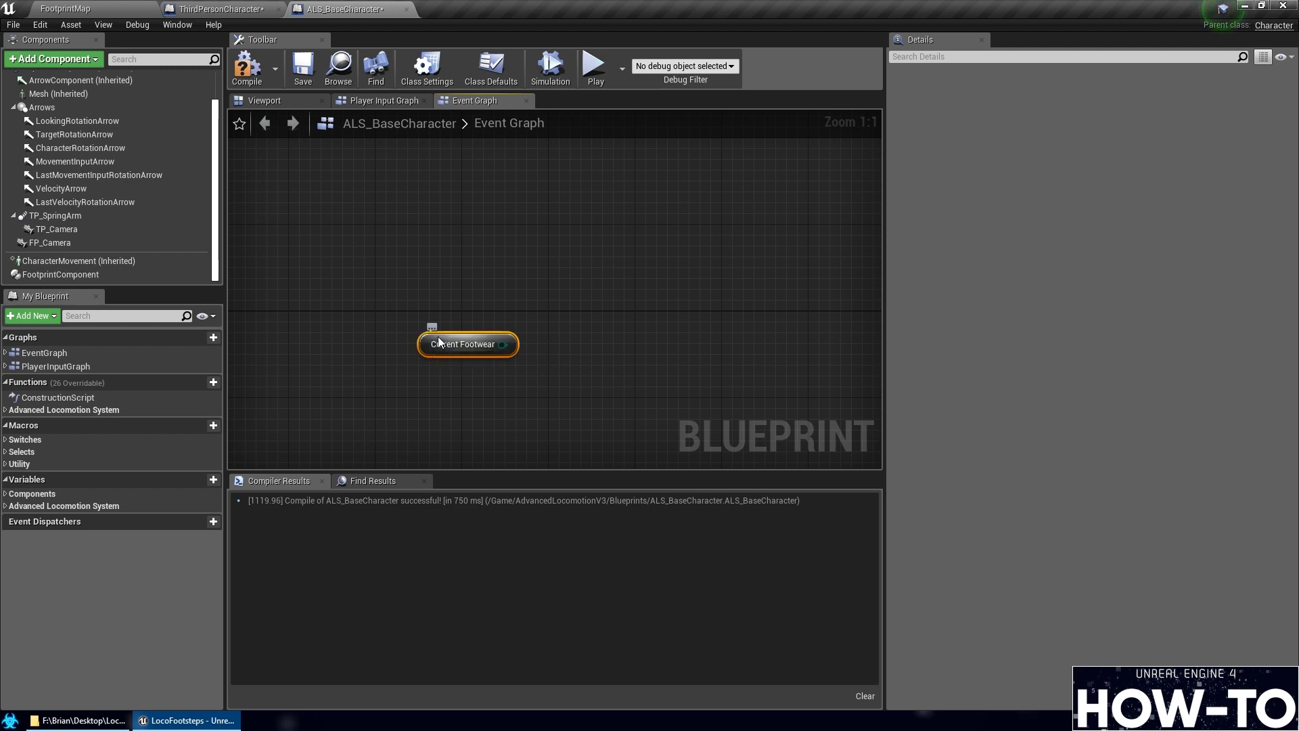
right_click(438, 341)
left_click(516, 355)
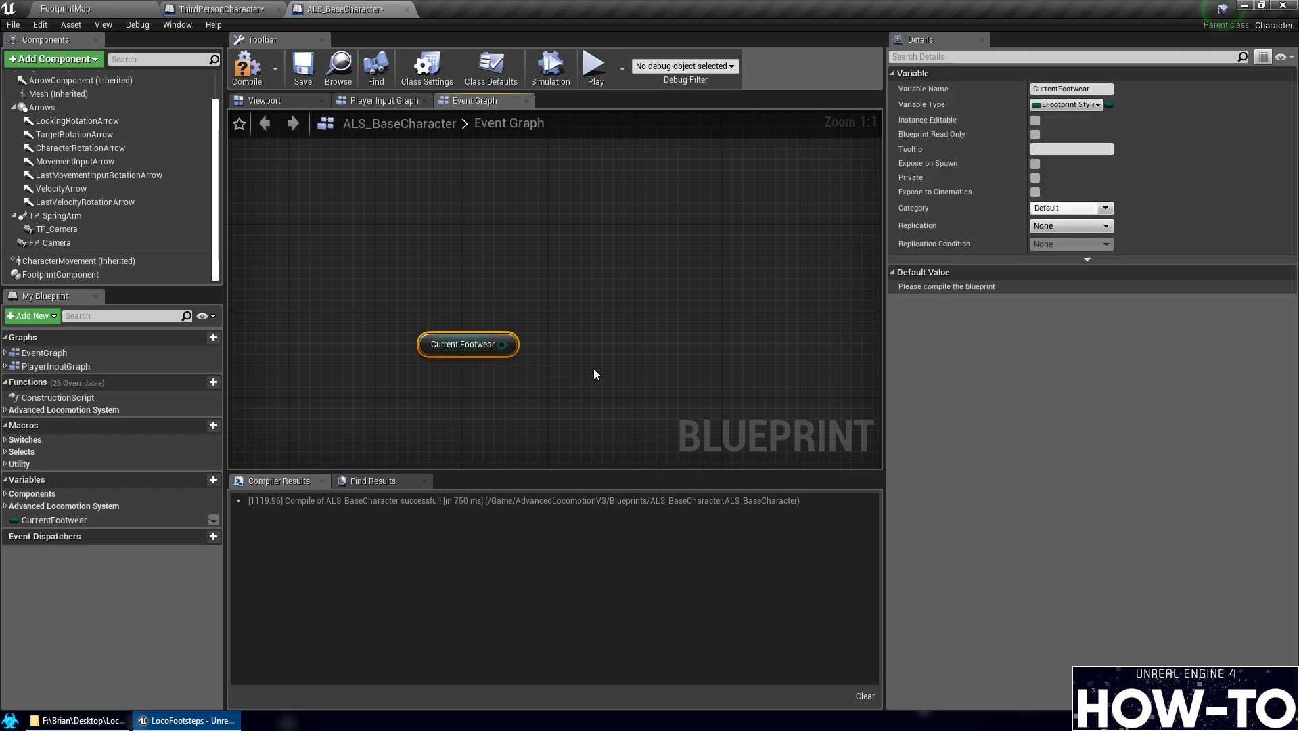
Compile ALS_BaseCharacter, set CurrentFootwear's default value to Shoe, and compile and save the blueprint
left_click(247, 68)
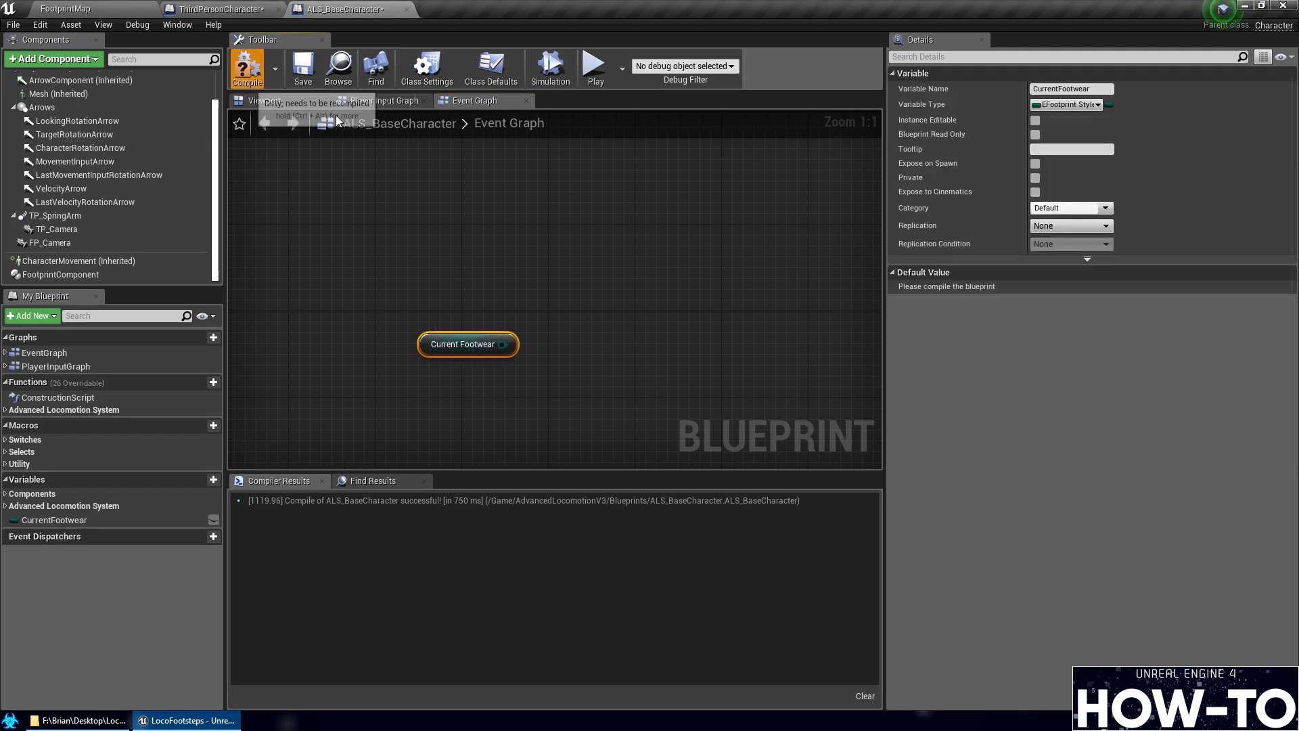
left_click(1083, 289)
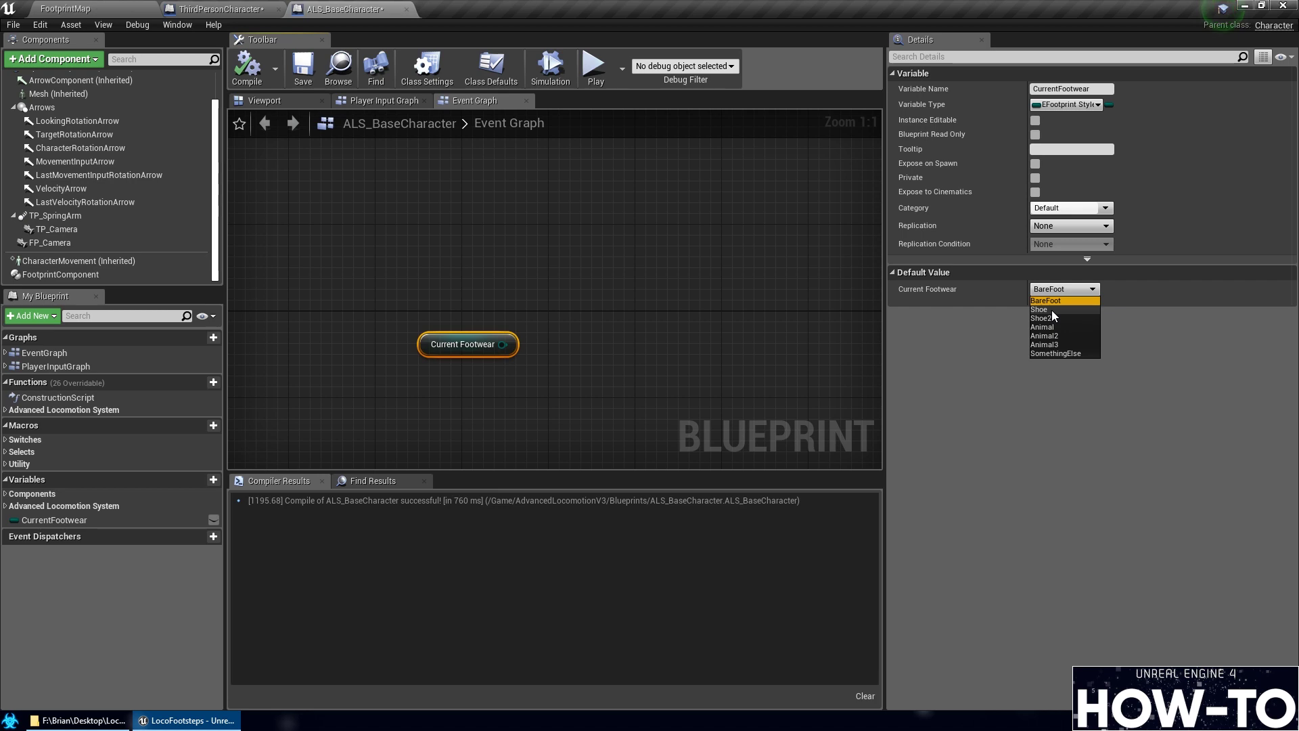
left_click(1051, 310)
left_click(547, 353)
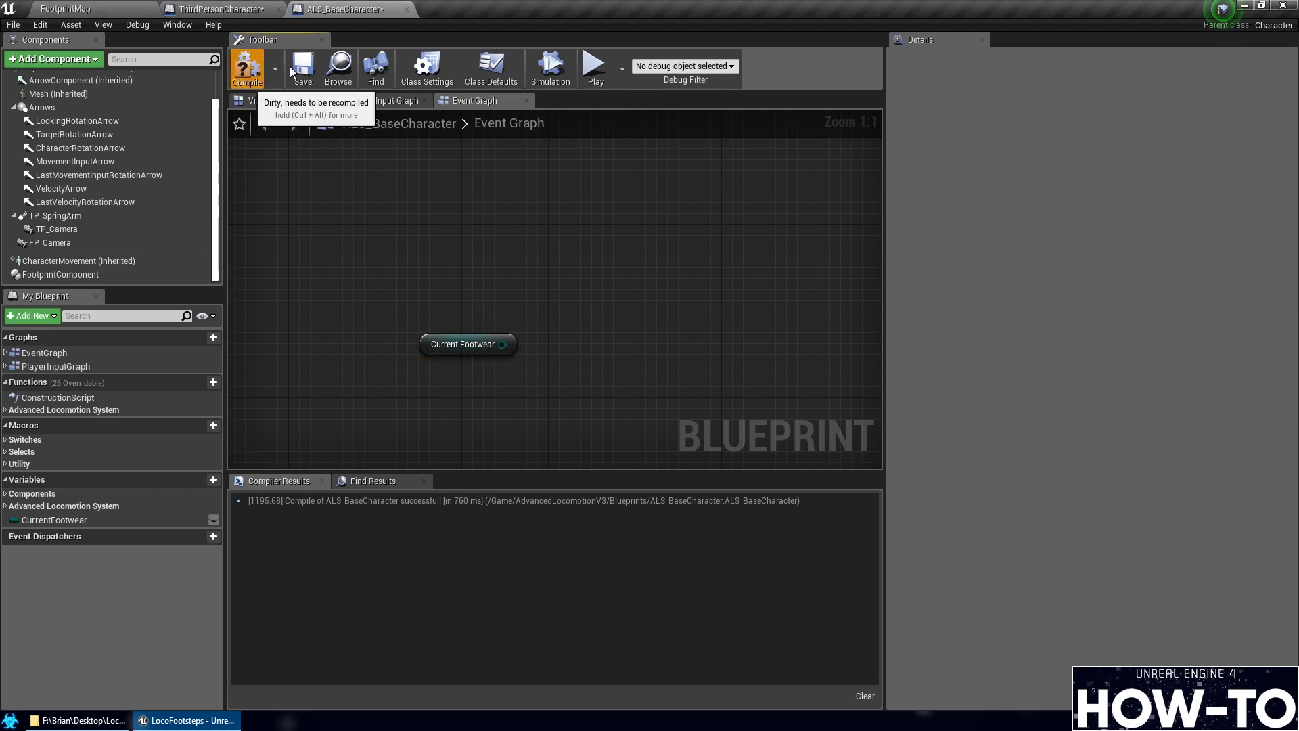
left_click(254, 71)
left_click(303, 68)
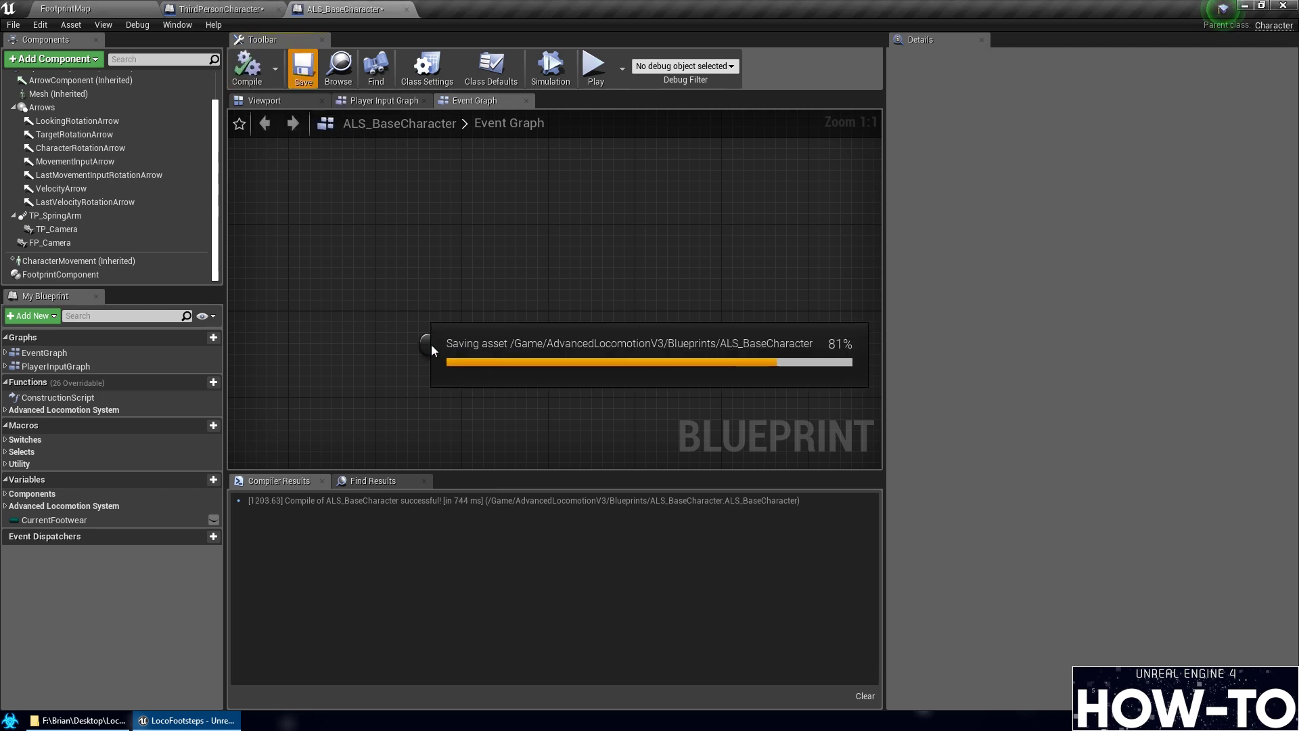
Delete the Current Footwear node from ALS_BaseCharacter's Event Graph, and compile and save the blueprint
left_click(431, 344)
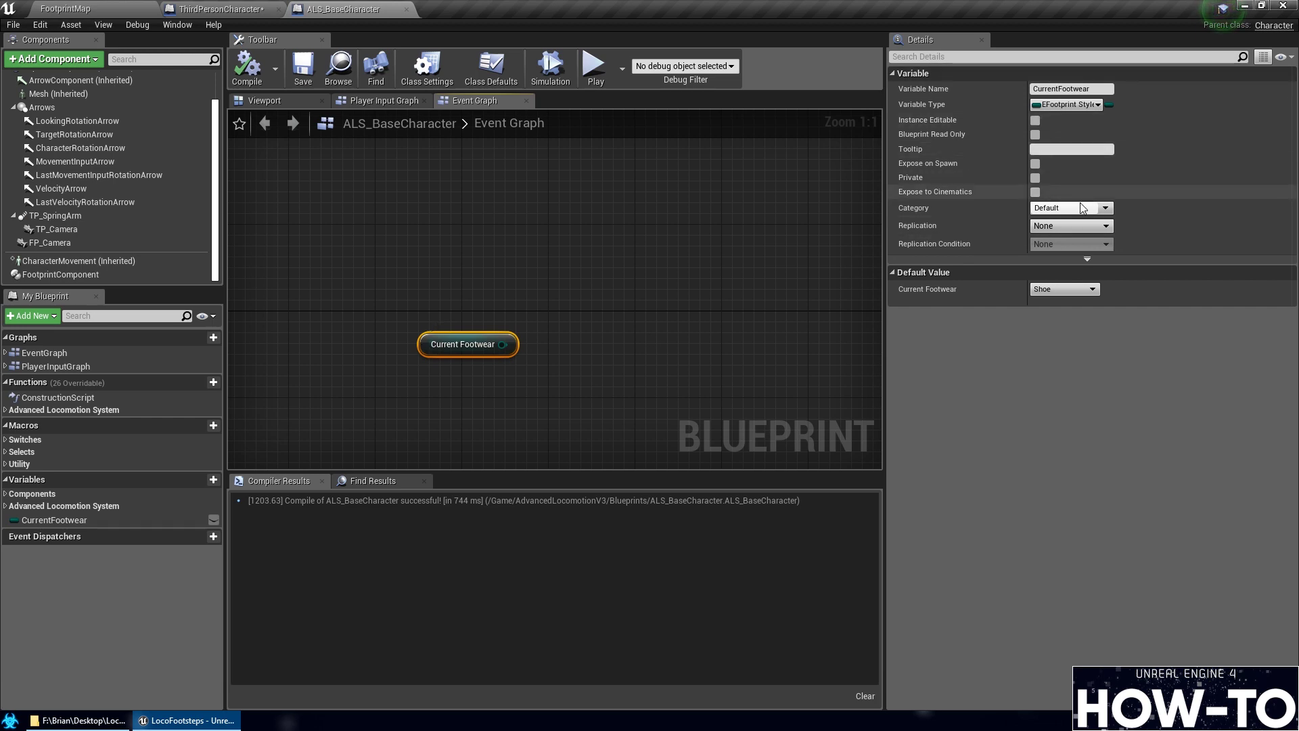
key("Delete")
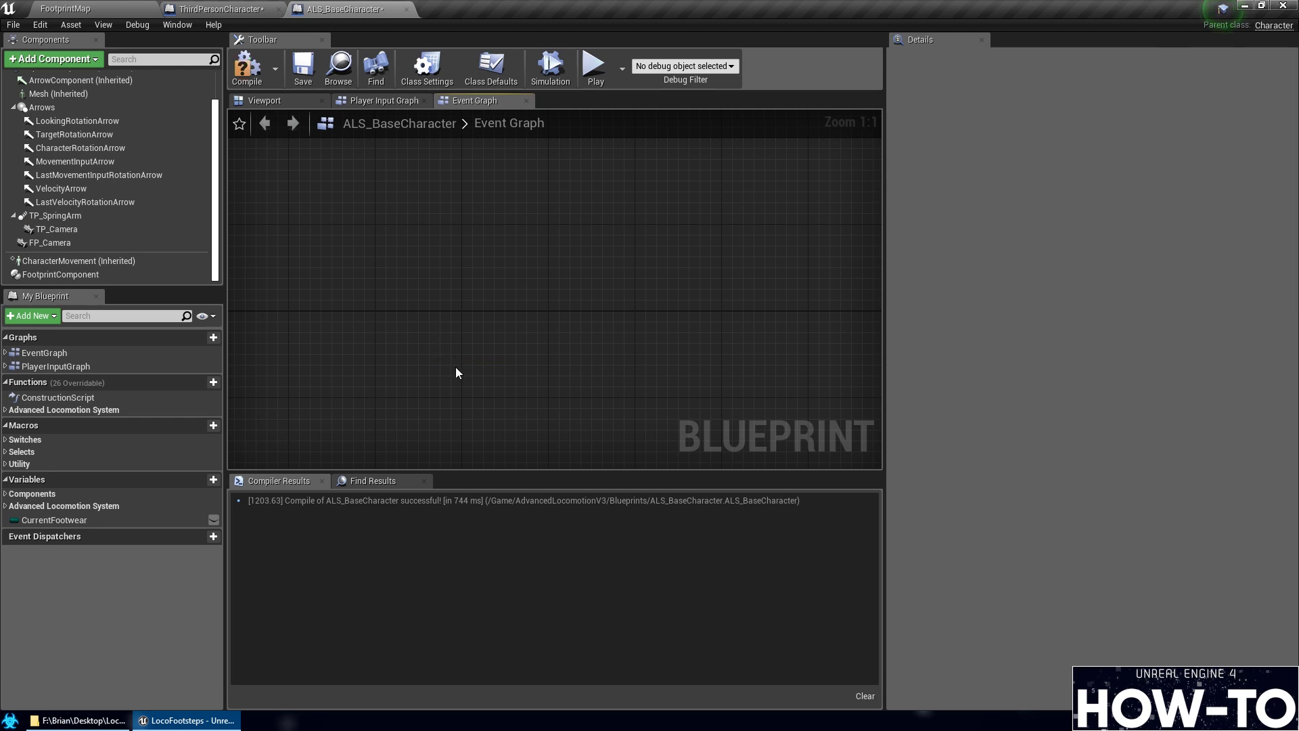
scroll(464, 366, "down", 12)
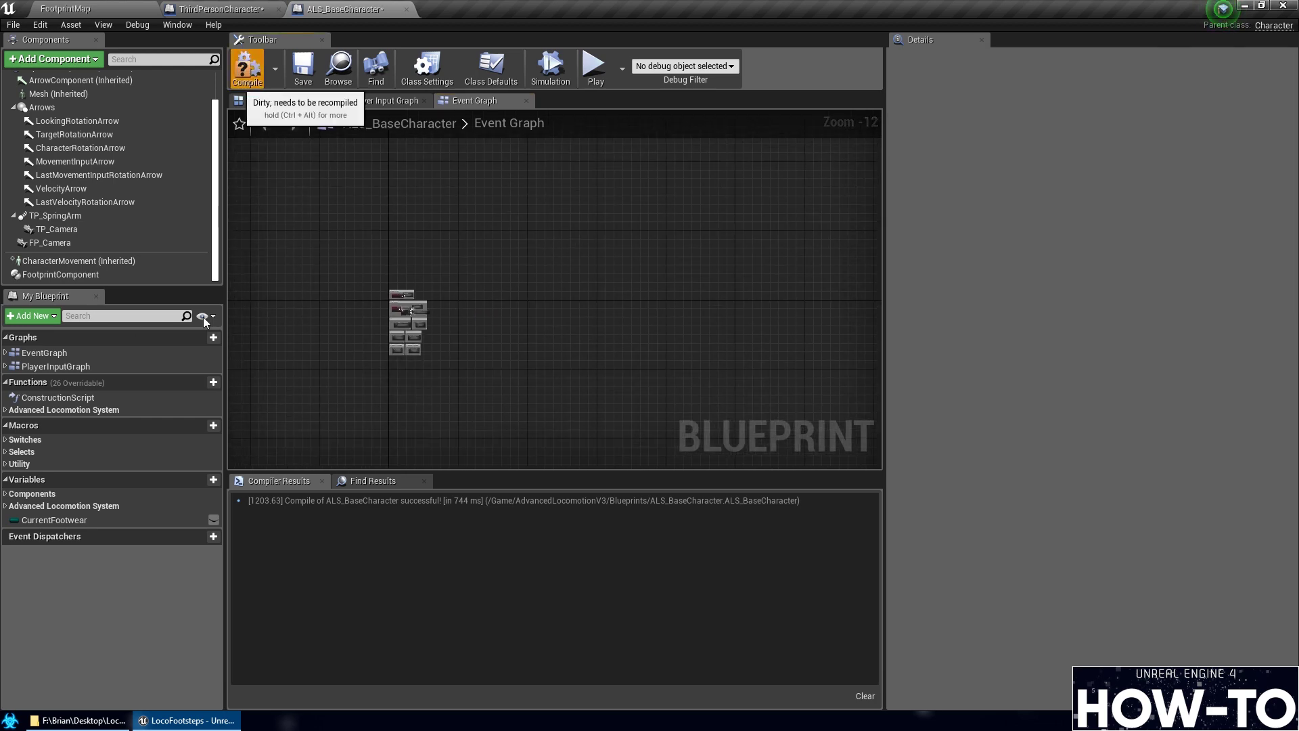
left_click(301, 72)
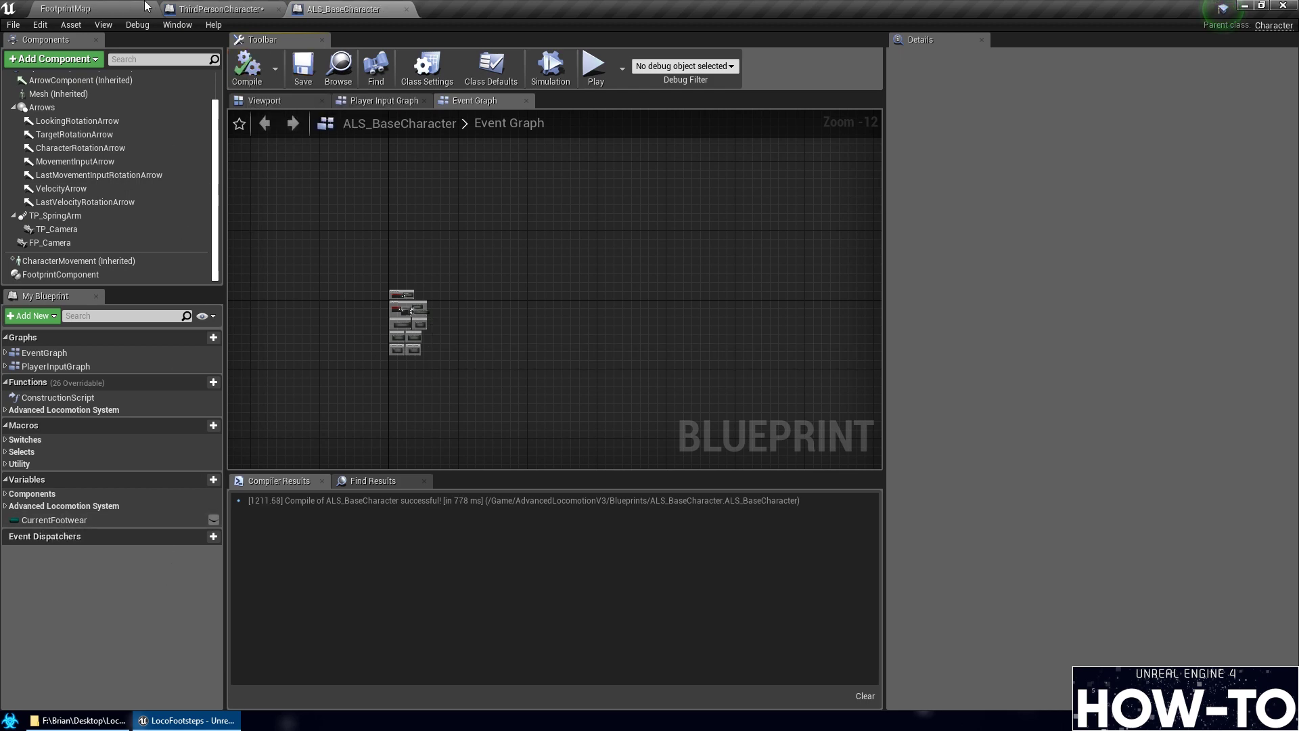
Compare ThirdPersonCharacter's variables with those in ALS_BaseCharacter and look over ThirdPersonCharacter's Event Graph
left_click(218, 9)
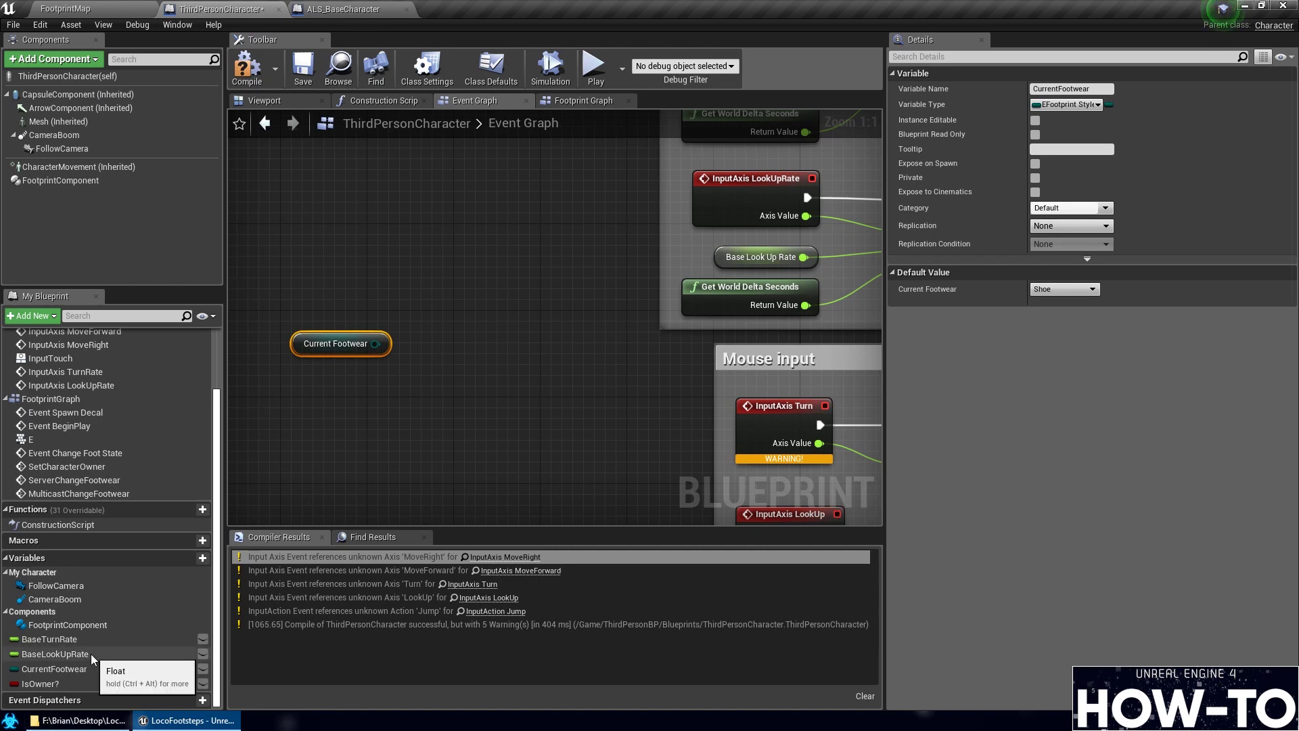
left_click(308, 8)
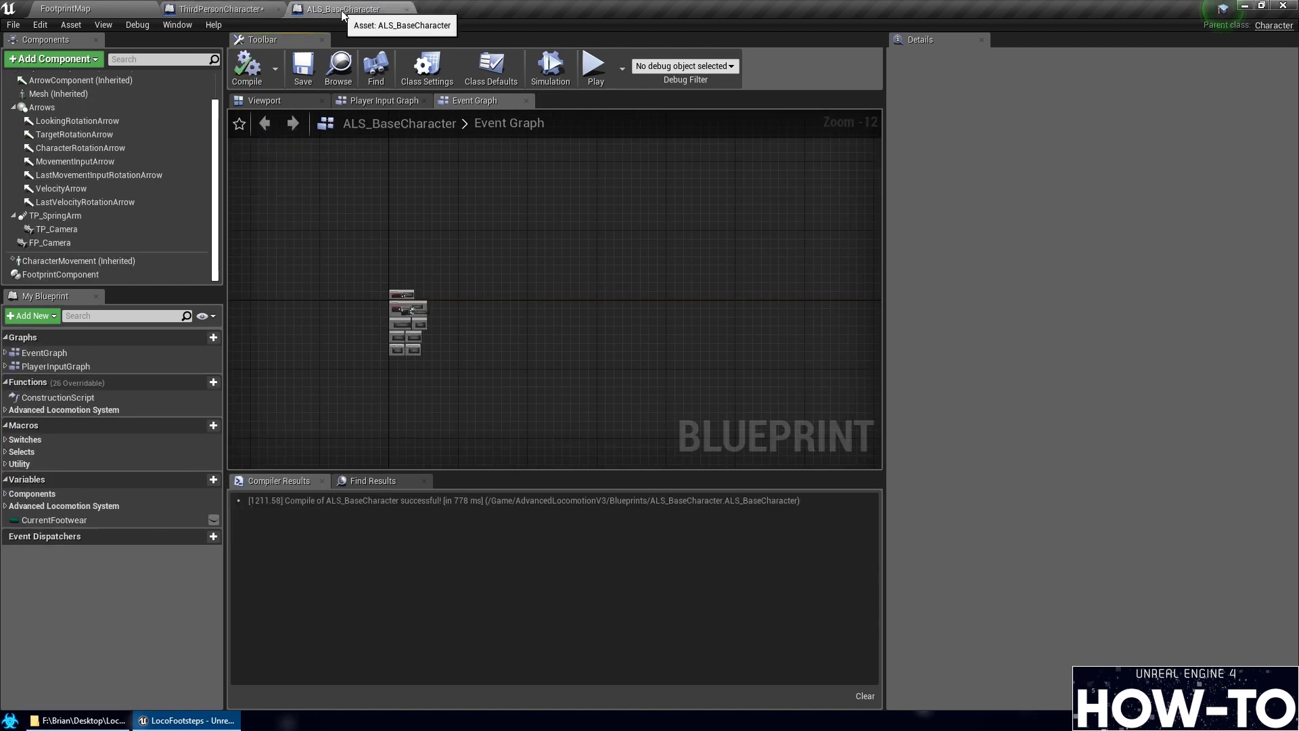
left_click(217, 10)
scroll(412, 387, "down", 6)
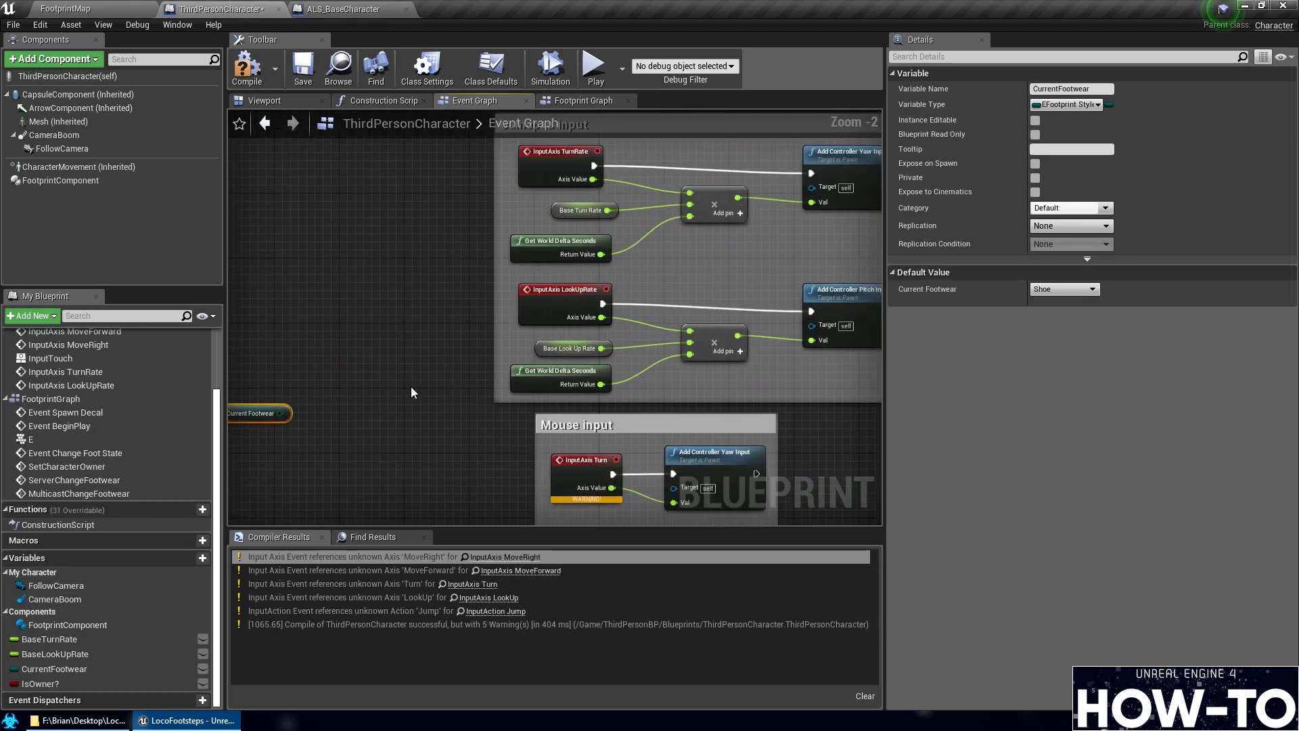
right_click_drag(347, 413, 336, 356)
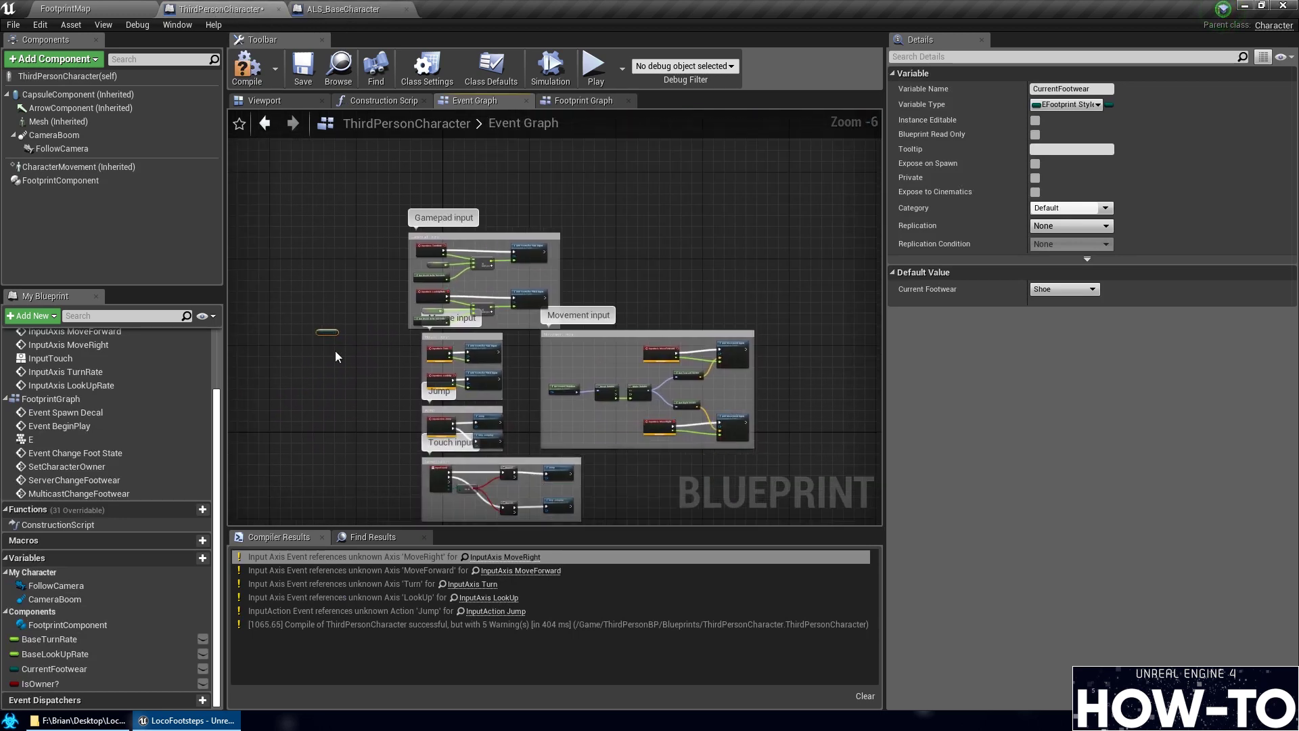
Examine the SetCharacterOwner event, the ThirdPersonAnimBlueprint cast and the BeginPlay logic in ThirdPersonCharacter's Footprint Graph
double_click(42, 398)
right_click_drag(284, 282, 318, 323)
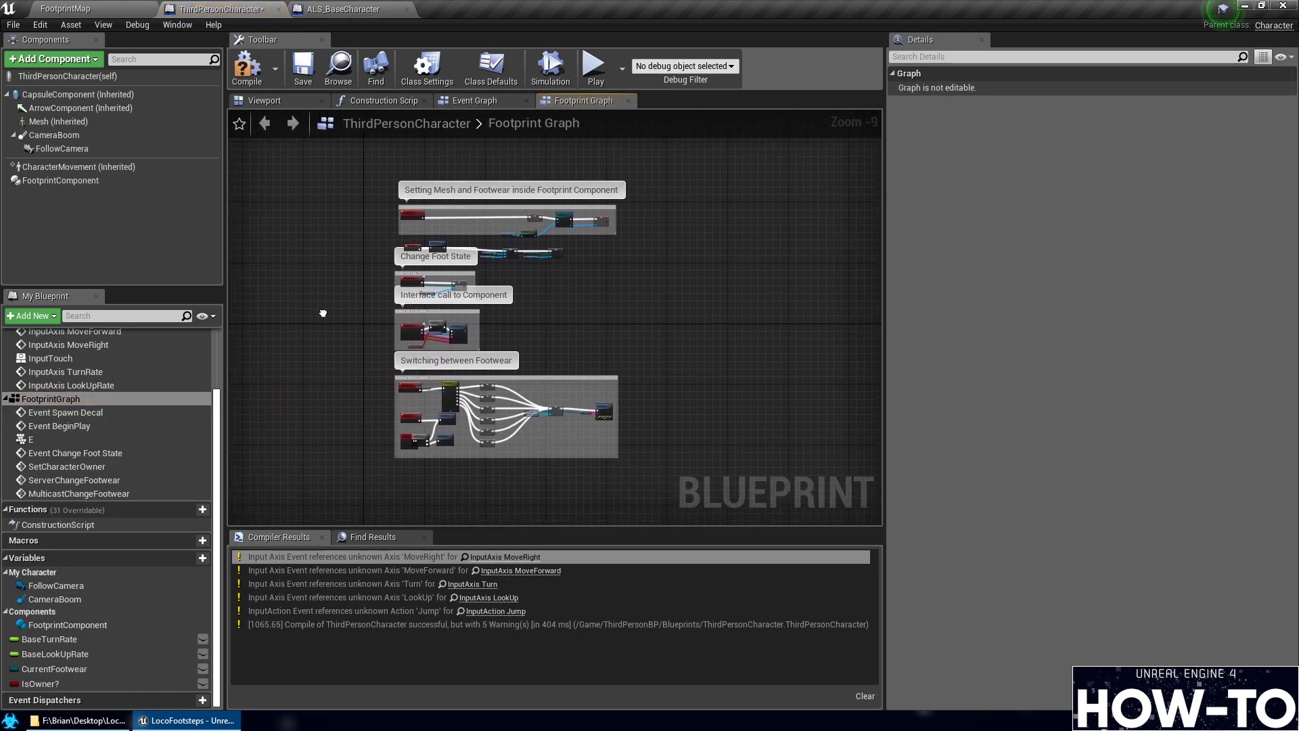
scroll(381, 269, "up", 6)
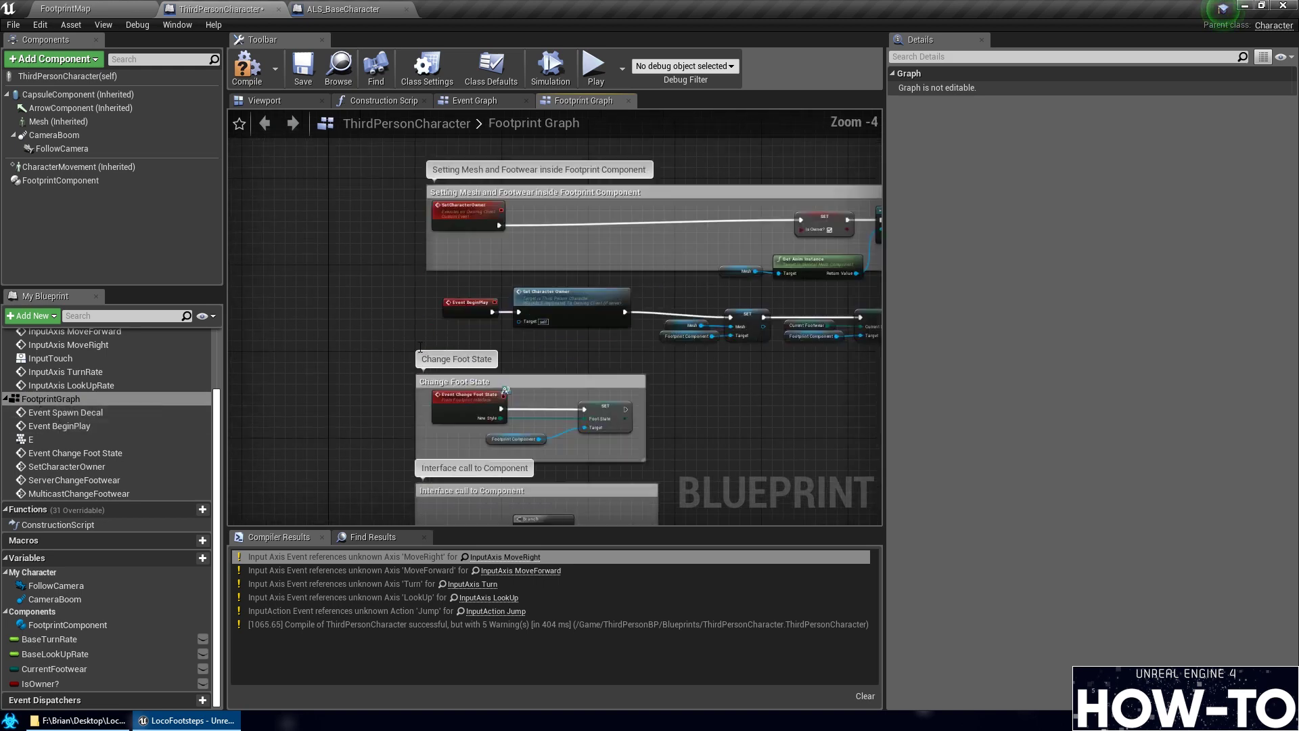
right_click_drag(498, 310, 293, 377)
right_click_drag(593, 462, 538, 442)
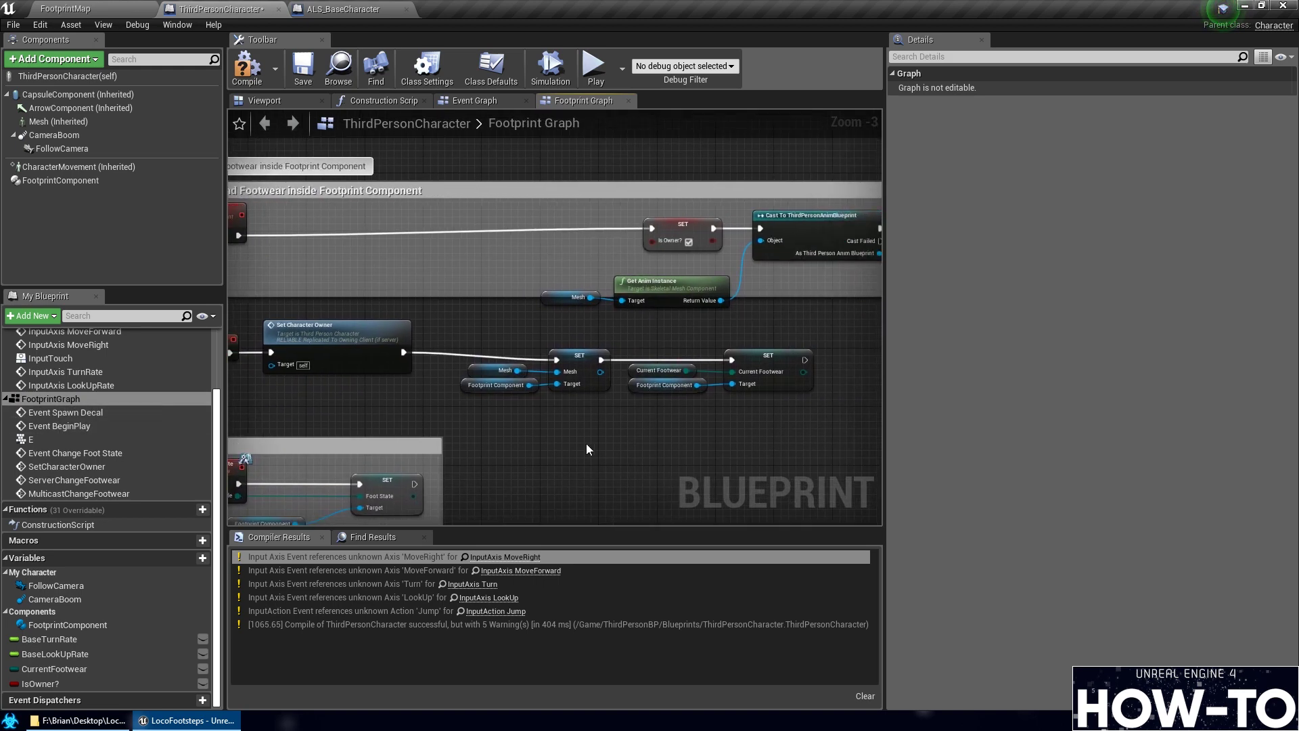
right_click_drag(671, 438, 587, 436)
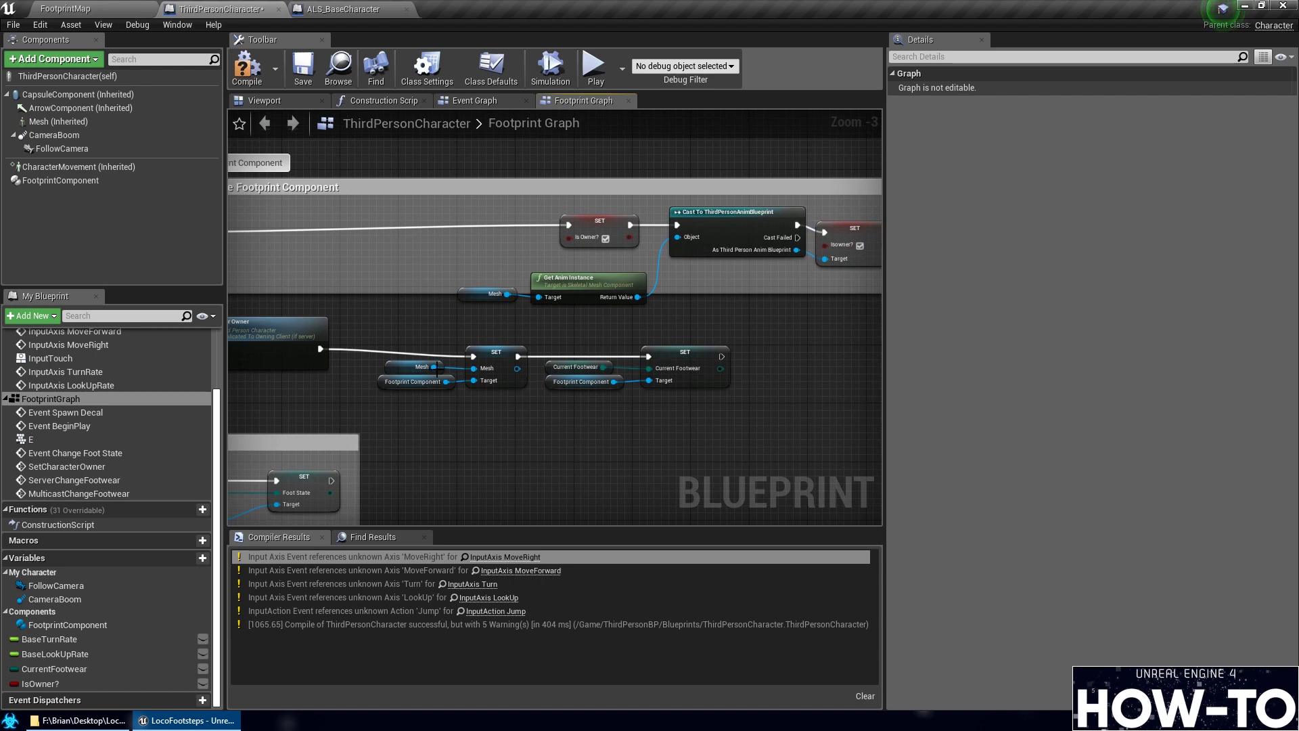
right_click_drag(803, 357, 736, 394)
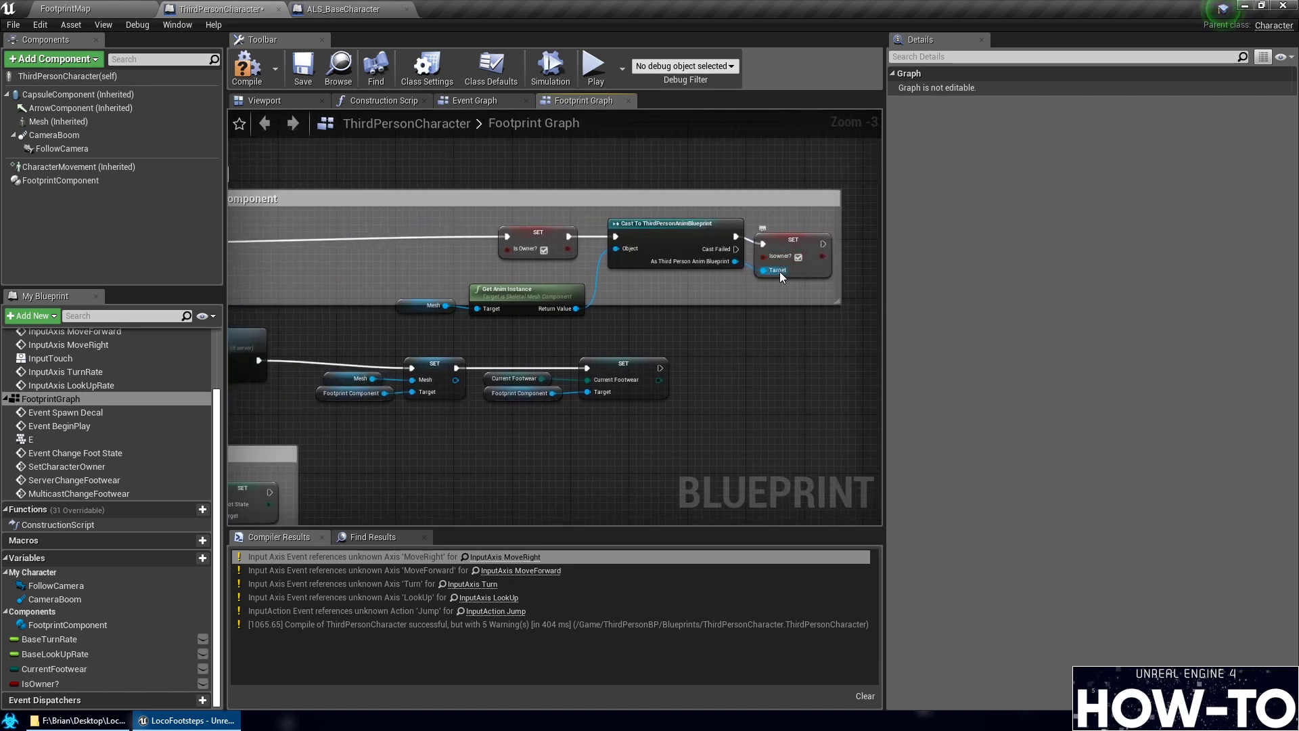
right_click_drag(779, 271, 647, 318)
scroll(807, 311, "down", 1)
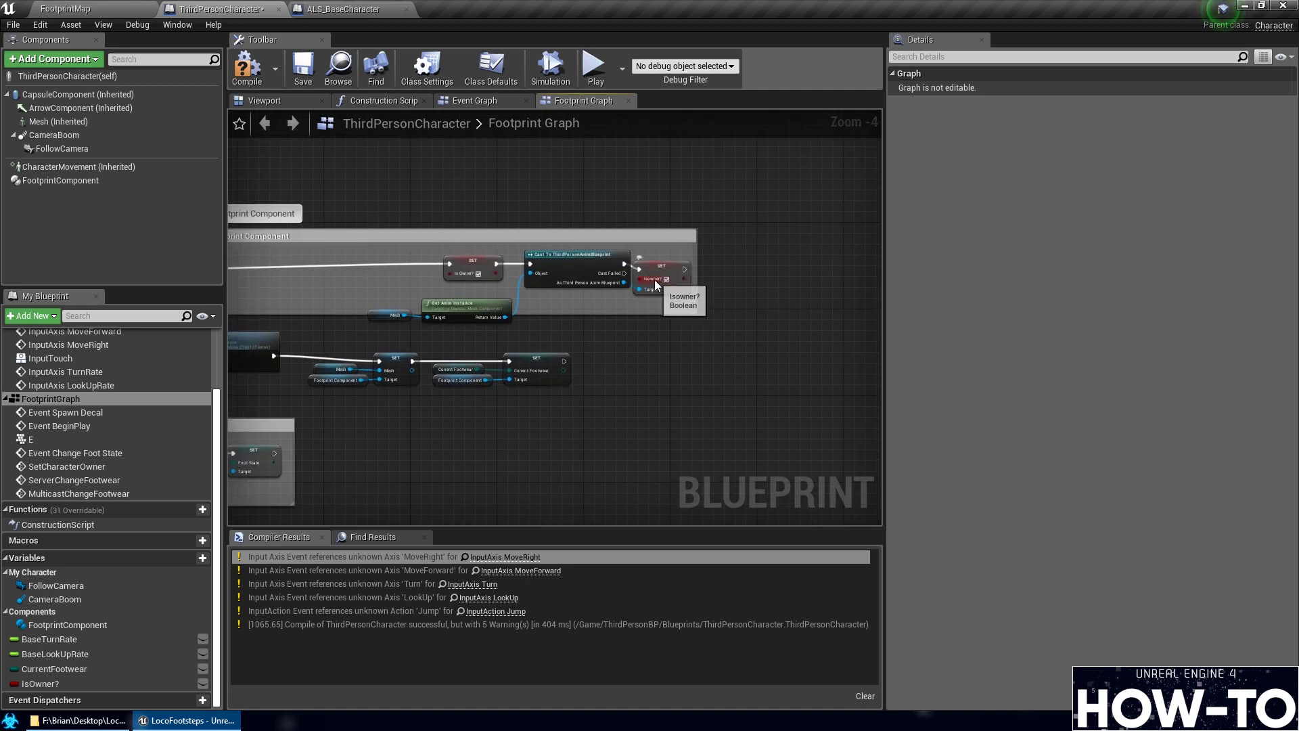
scroll(662, 280, "up", 4)
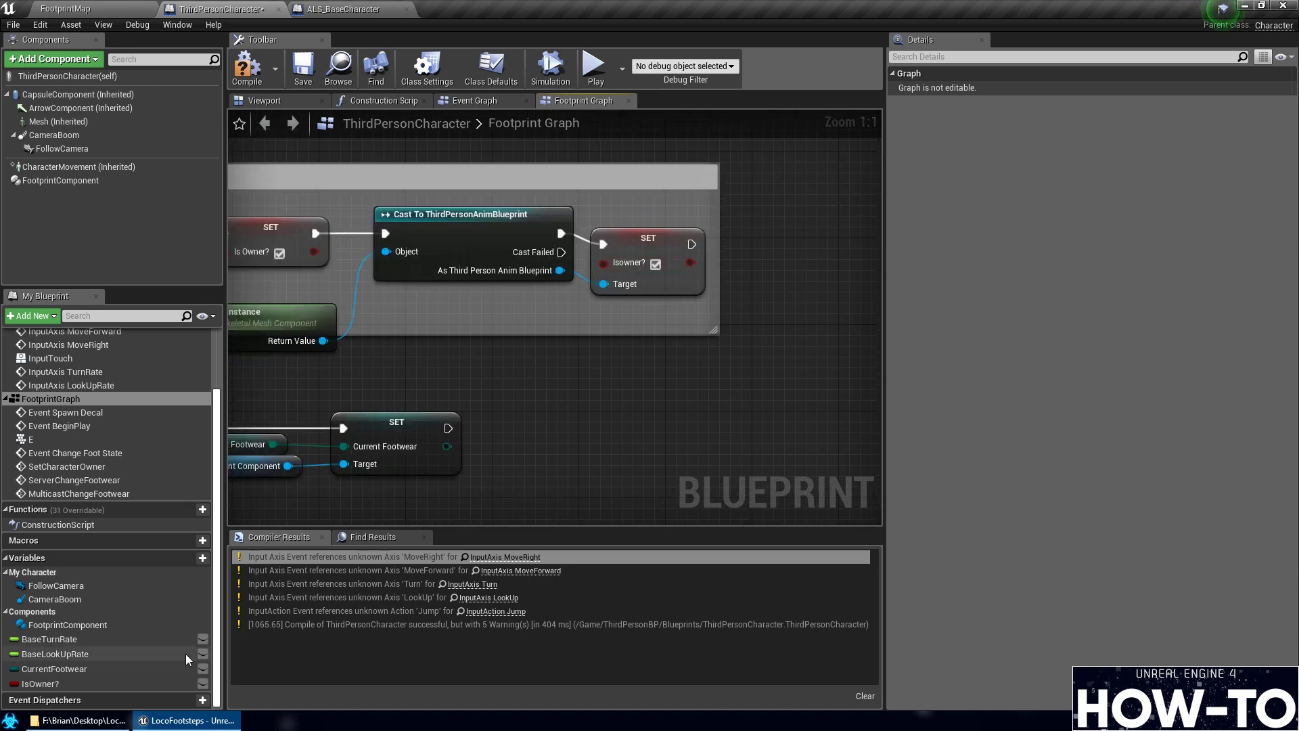
right_click_drag(498, 463, 737, 368)
scroll(737, 368, "down", 2)
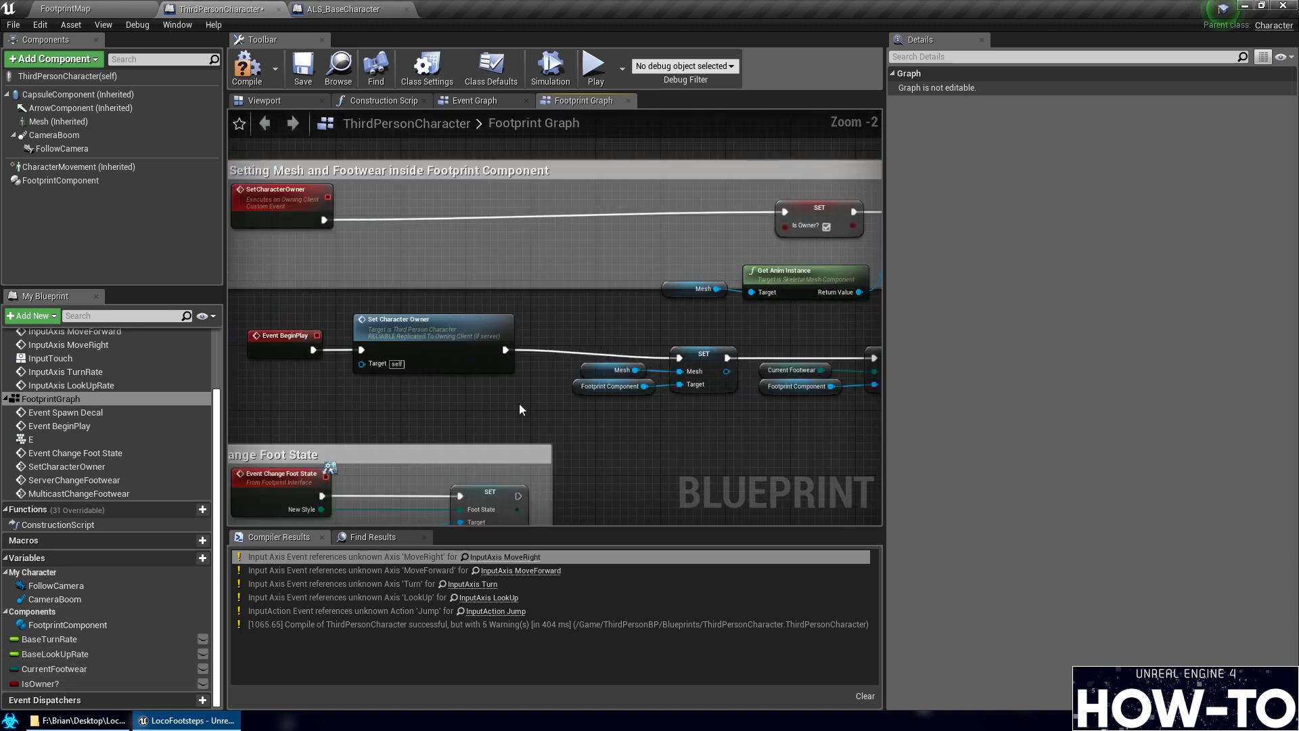
right_click_drag(518, 404, 691, 361)
scroll(693, 362, "down", 3)
scroll(664, 163, "up", 3)
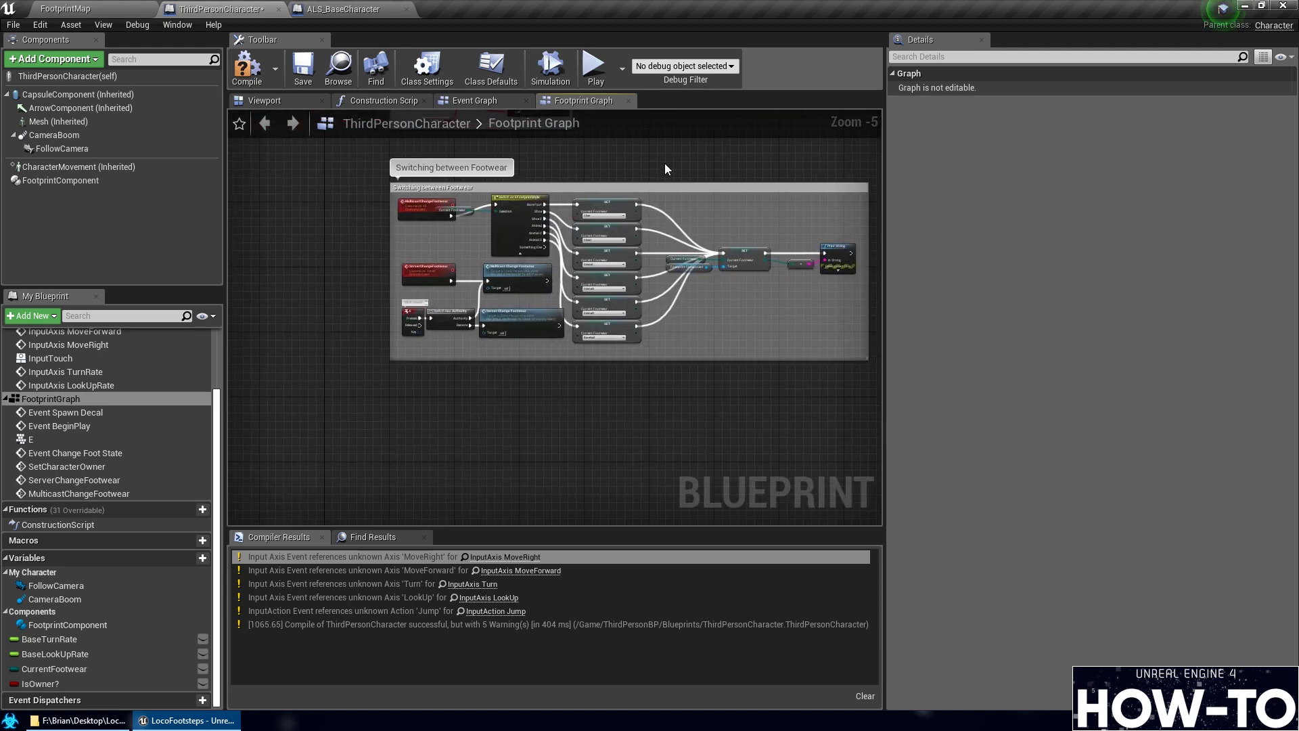
Examine the Switching between Footwear section of the Footprint Graph, including the E key event and its input settings
right_click_drag(665, 164, 681, 141)
mouse_move(880, 124)
right_mouse_down()
mouse_move(483, 136)
mouse_move(891, 128)
mouse_move(876, 136)
right_mouse_up()
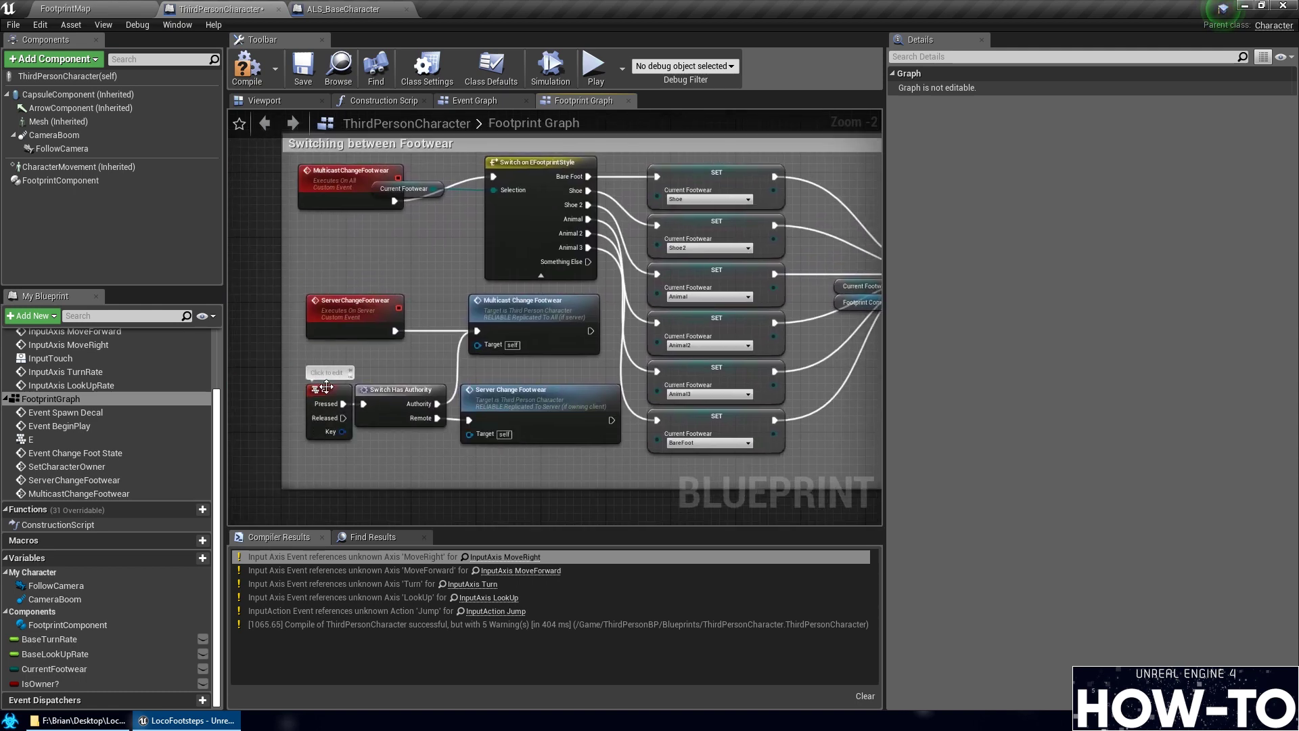
right_click_drag(326, 386, 298, 358)
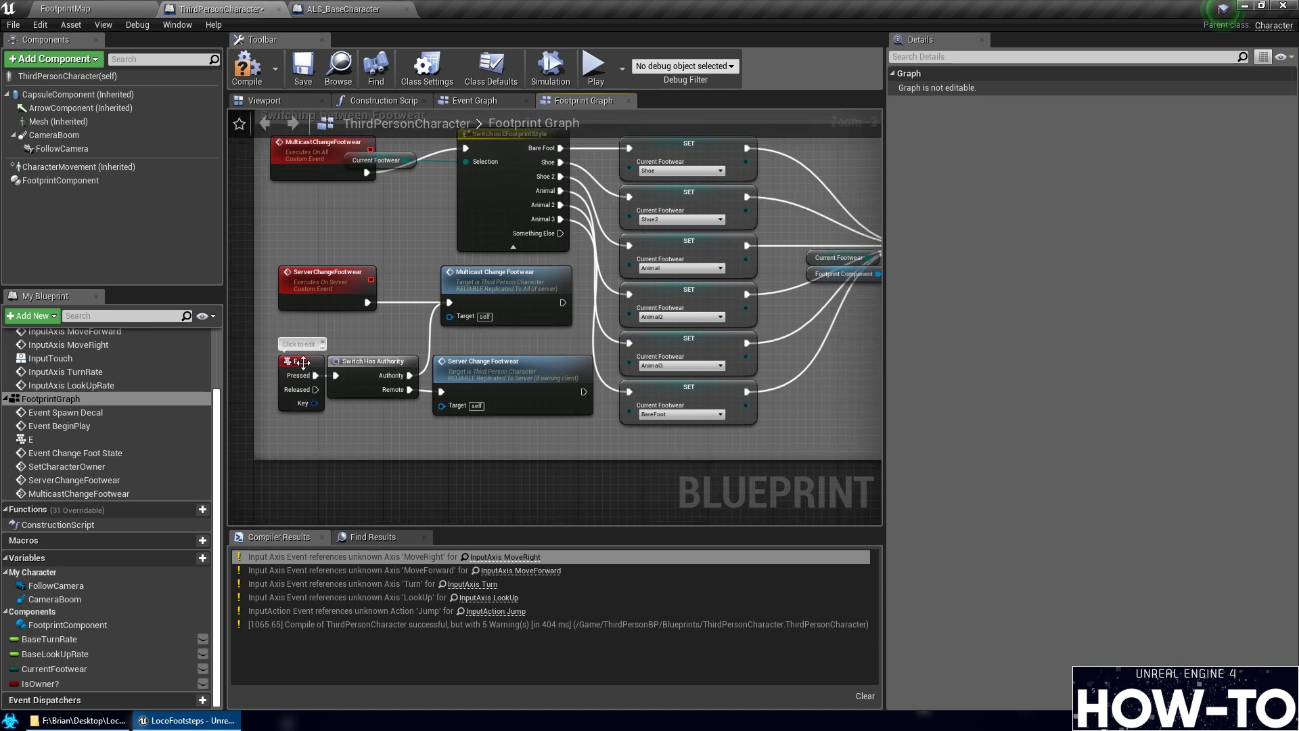
left_click(309, 365)
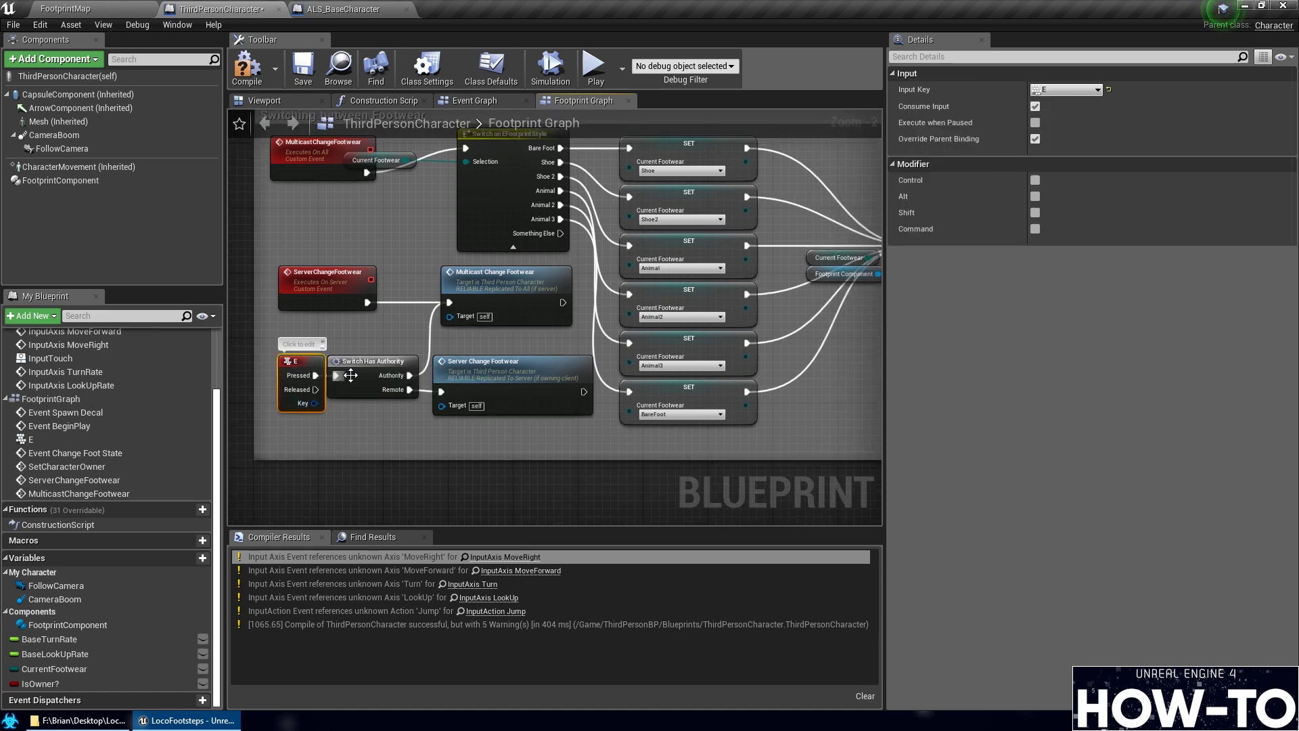
right_click_drag(383, 422, 493, 408)
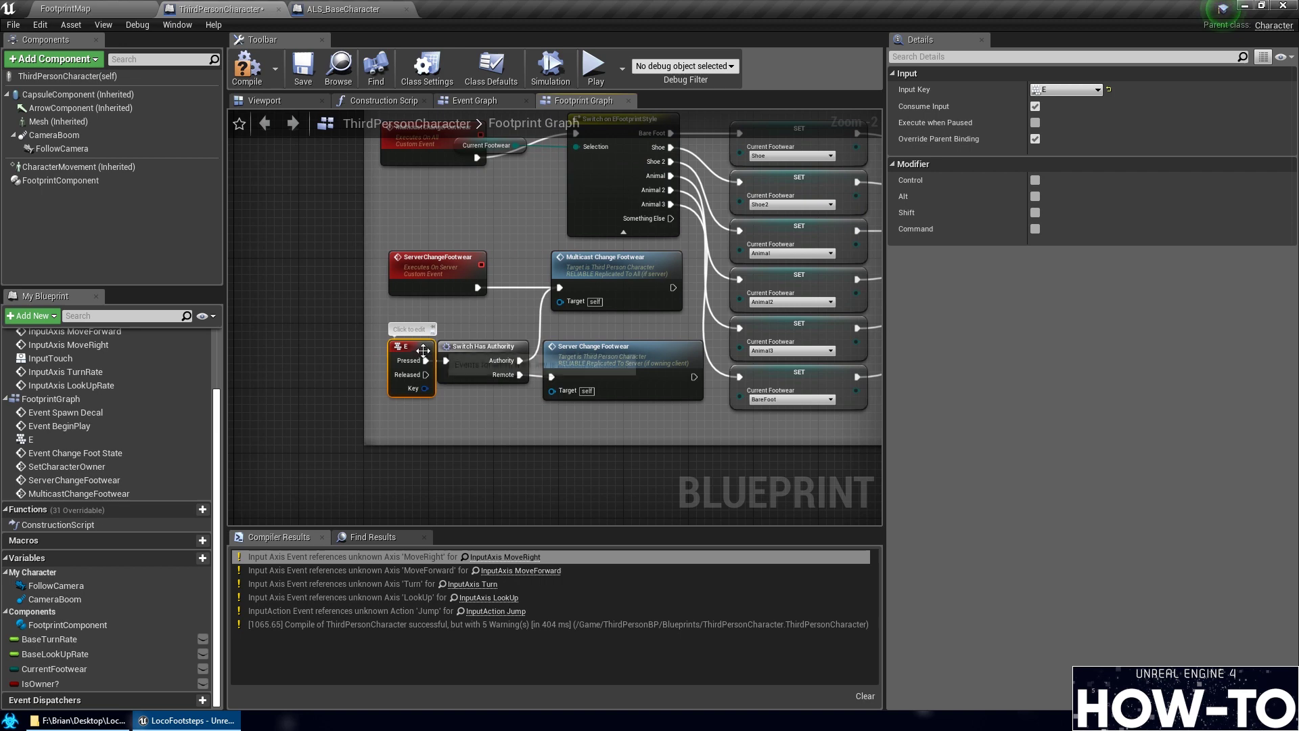
scroll(553, 456, "down", 2)
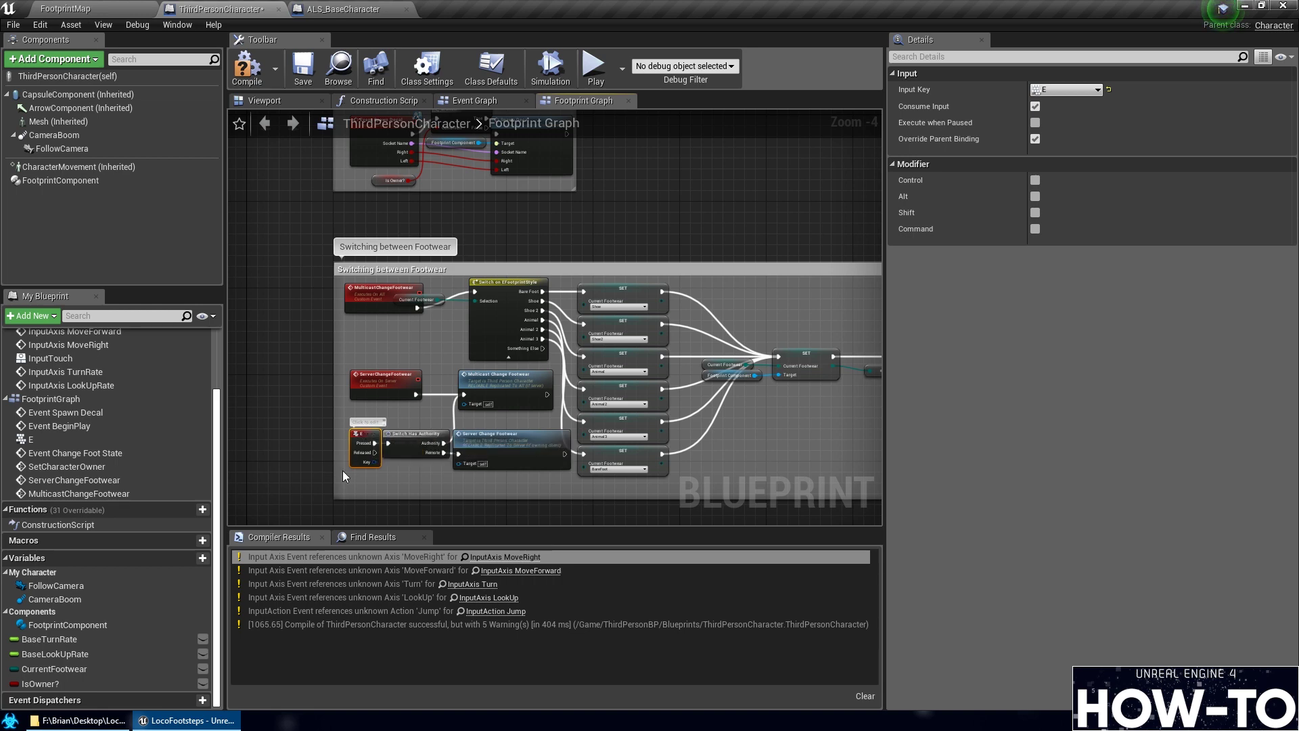
scroll(345, 469, "up", 2)
right_click_drag(477, 489, 419, 474)
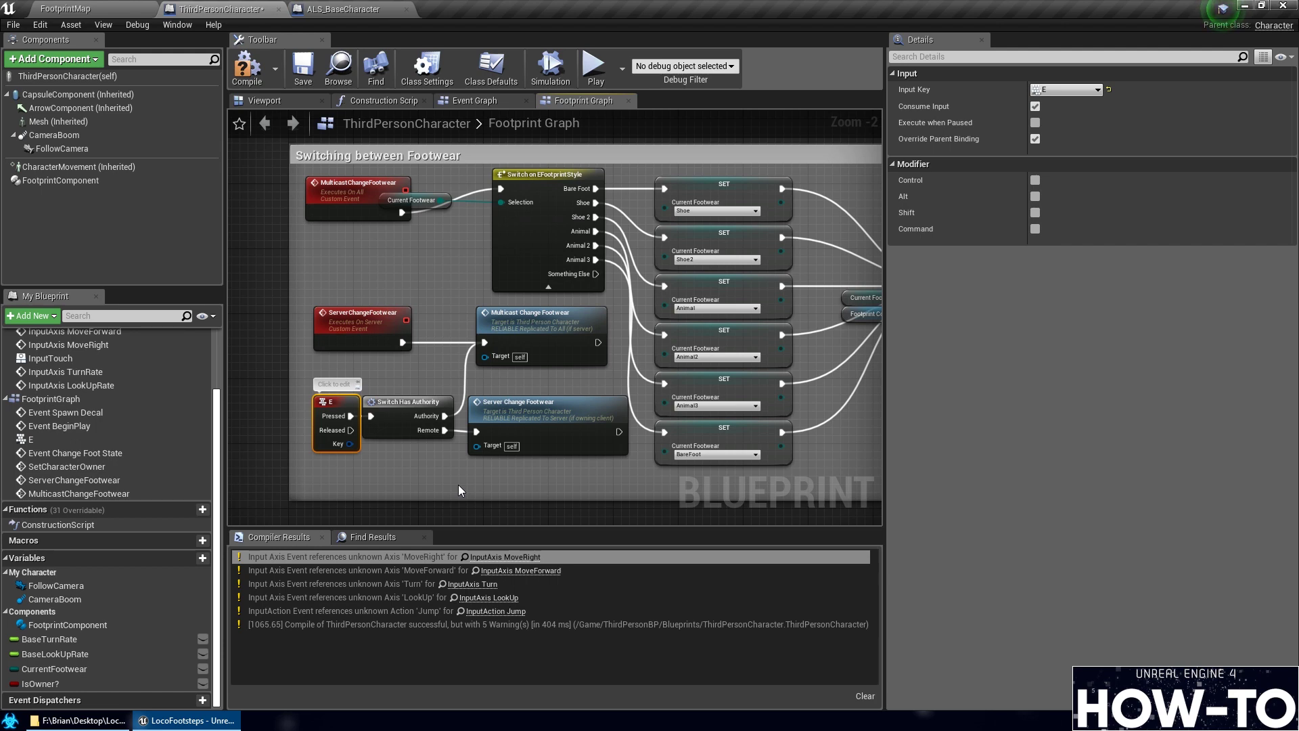
right_click_drag(432, 492, 462, 453)
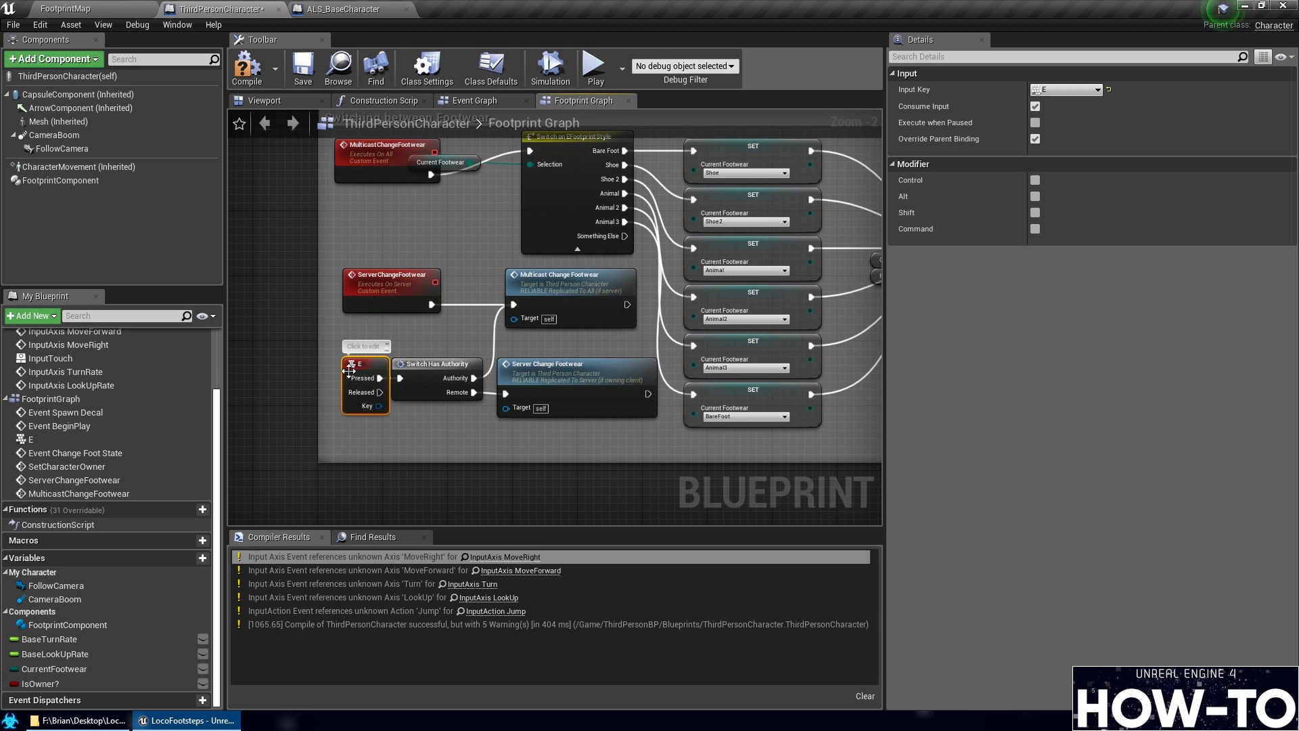
right_click_drag(484, 468, 454, 452)
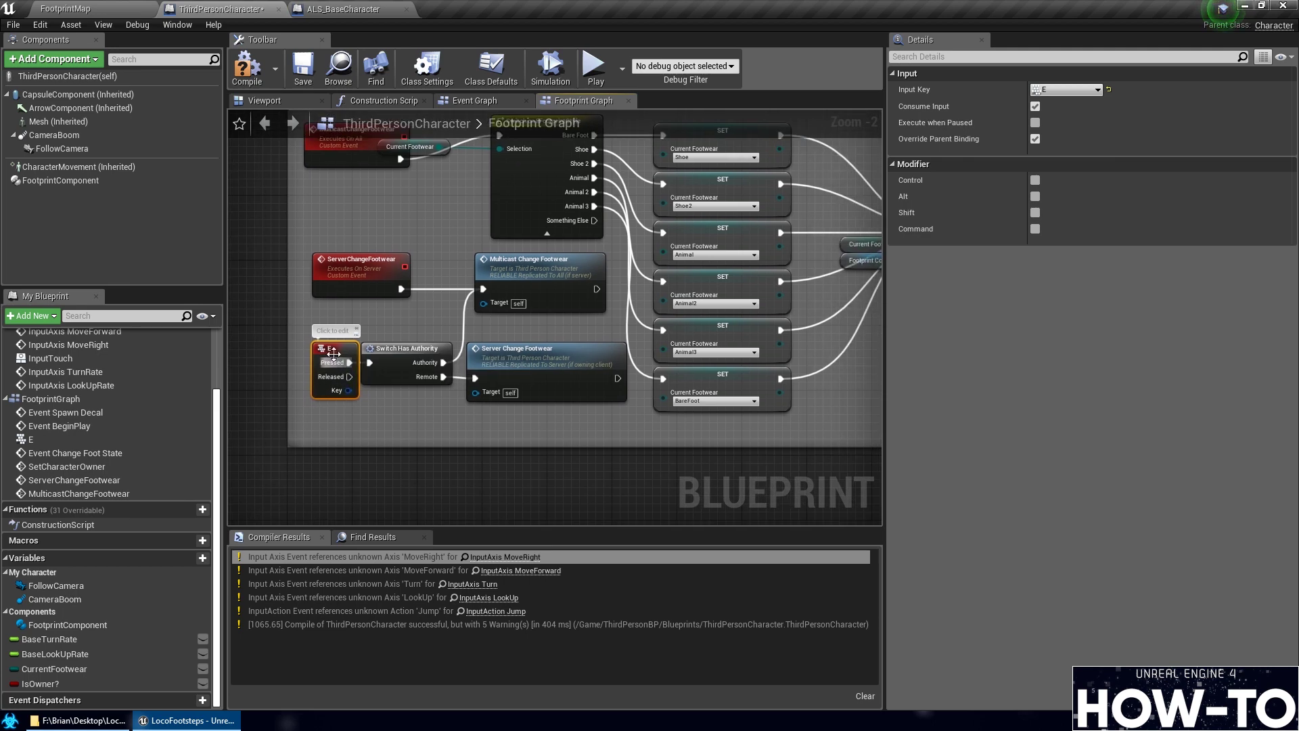
Review where ThirdPersonCharacter's Footprint Graph uses the Is Owner? and Current Footwear variables
right_click_drag(477, 396, 533, 403)
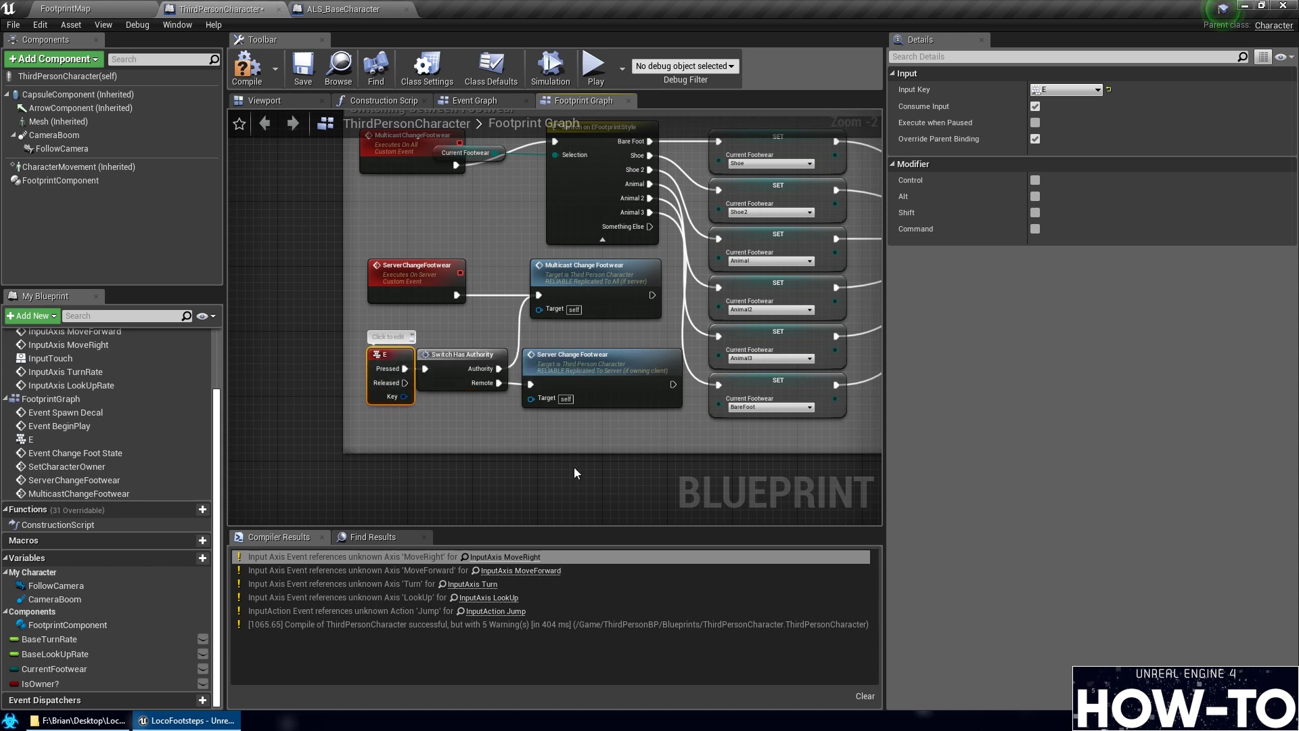
scroll(568, 465, "down", 5)
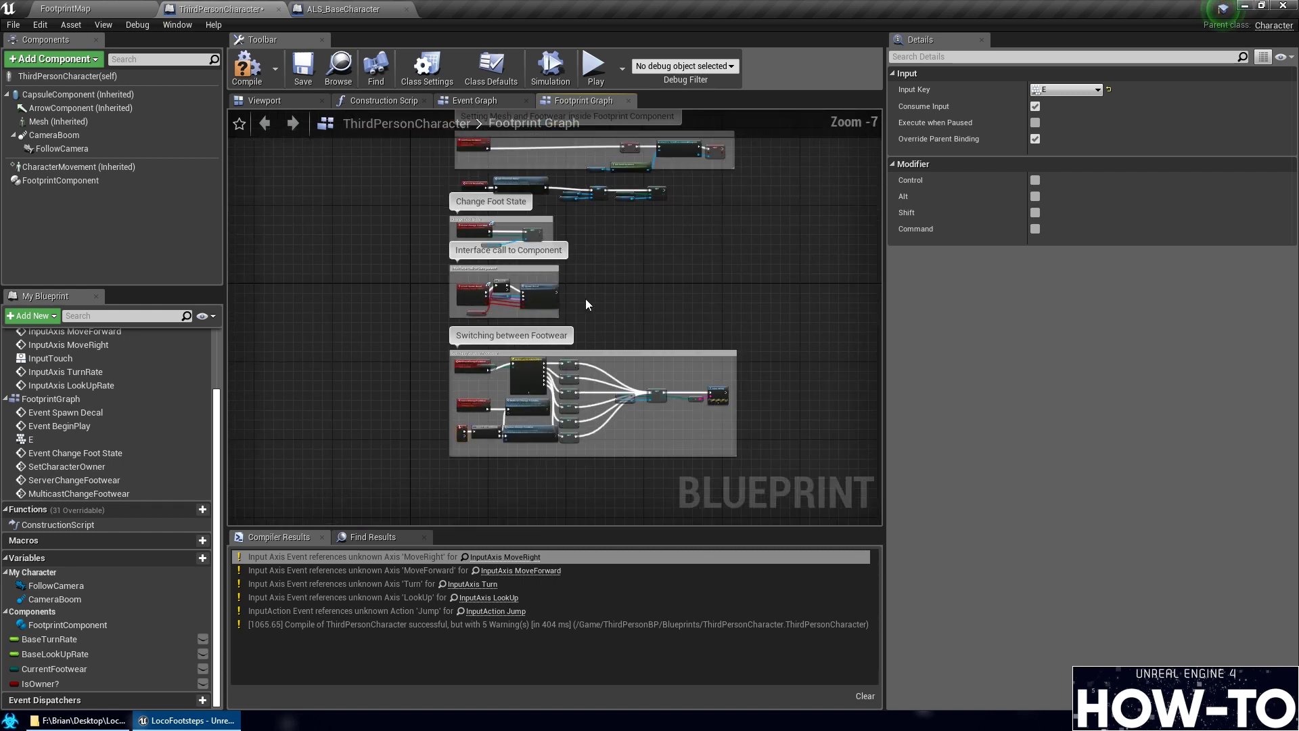
scroll(586, 304, "up", 4)
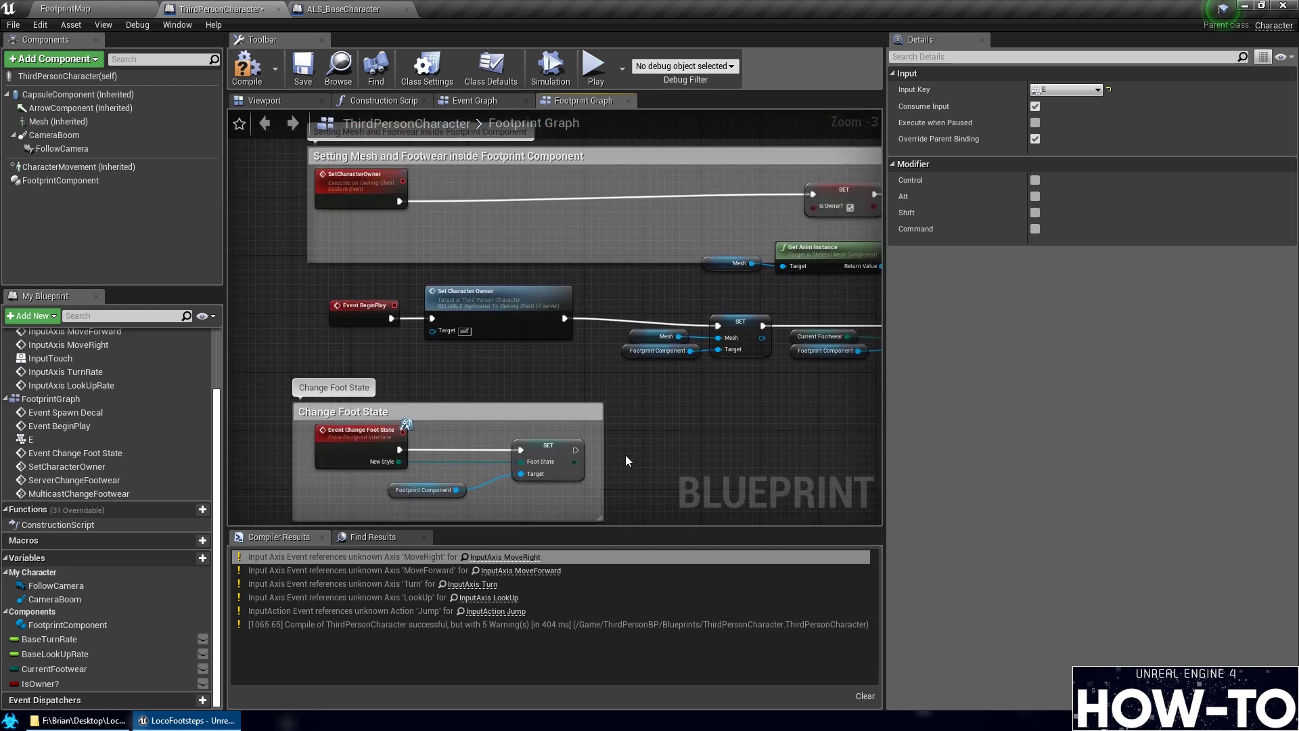
right_click_drag(625, 455, 447, 232)
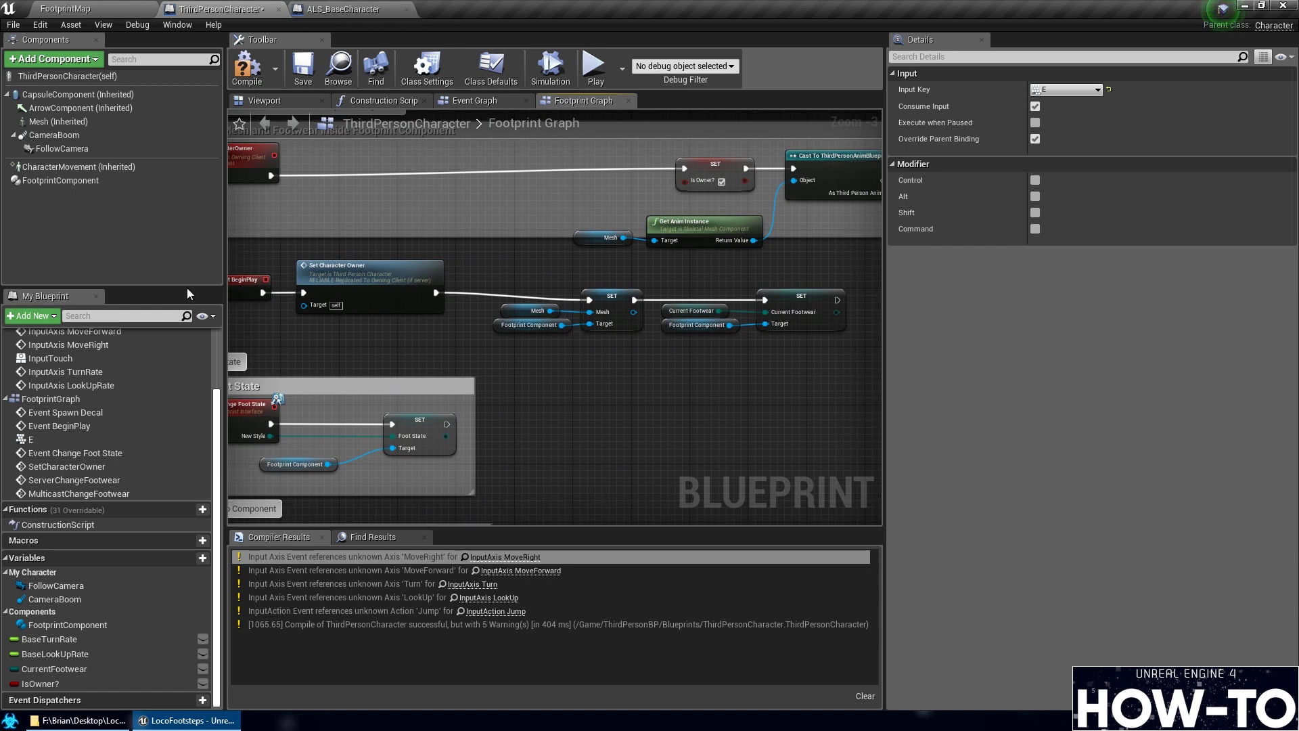
right_click_drag(724, 356, 452, 432)
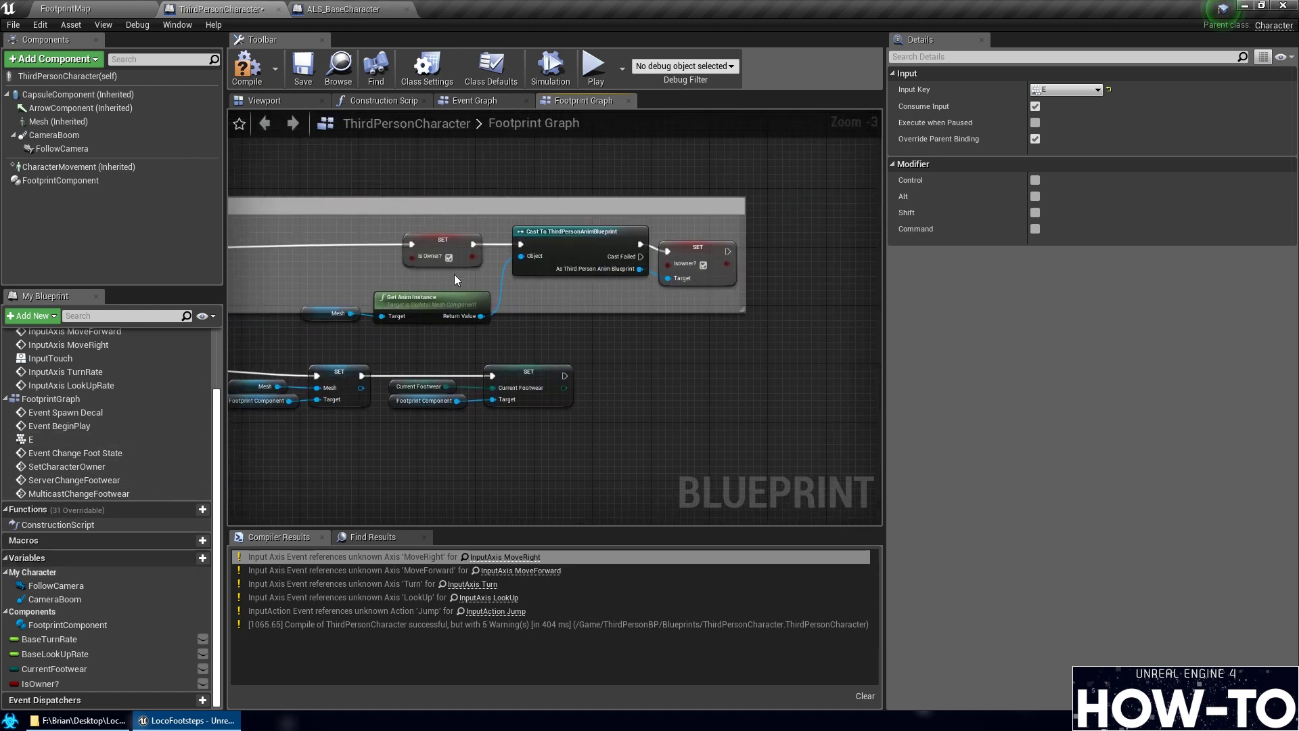
right_click_drag(440, 258, 566, 235)
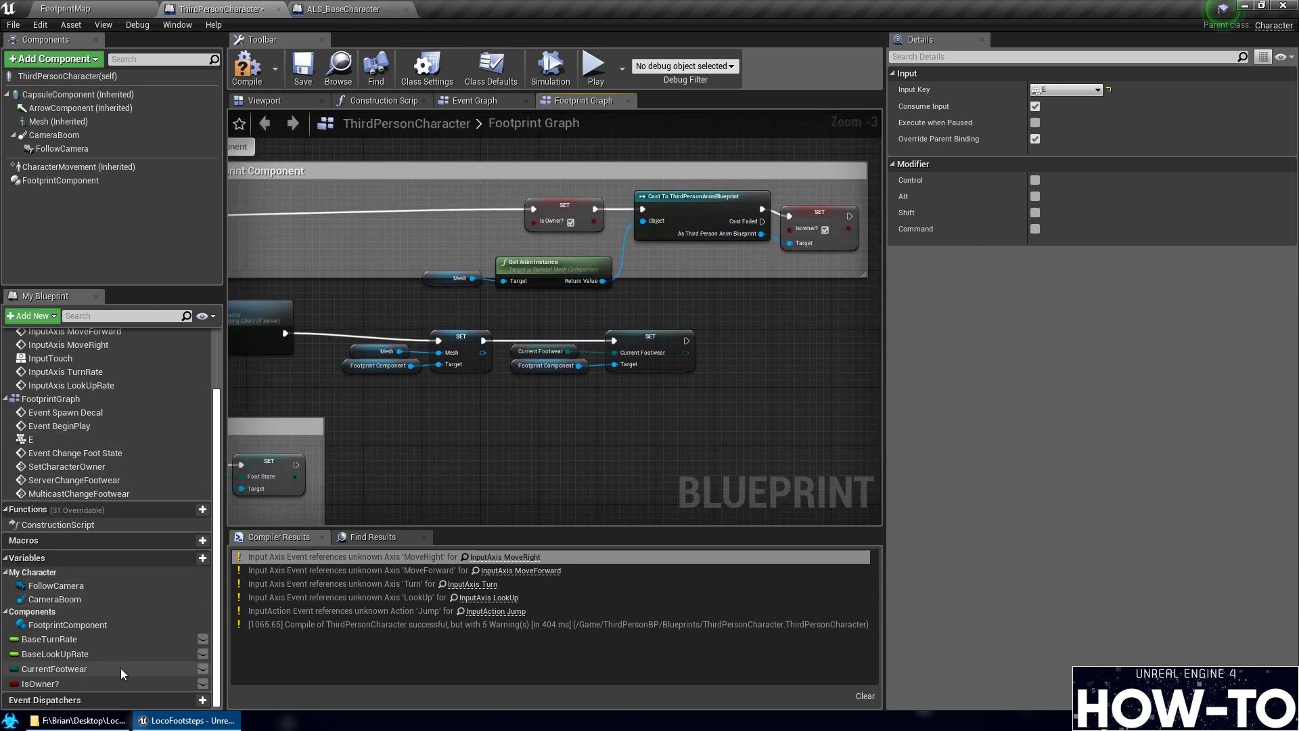
right_click_drag(404, 306, 553, 303)
scroll(669, 242, "down", 1)
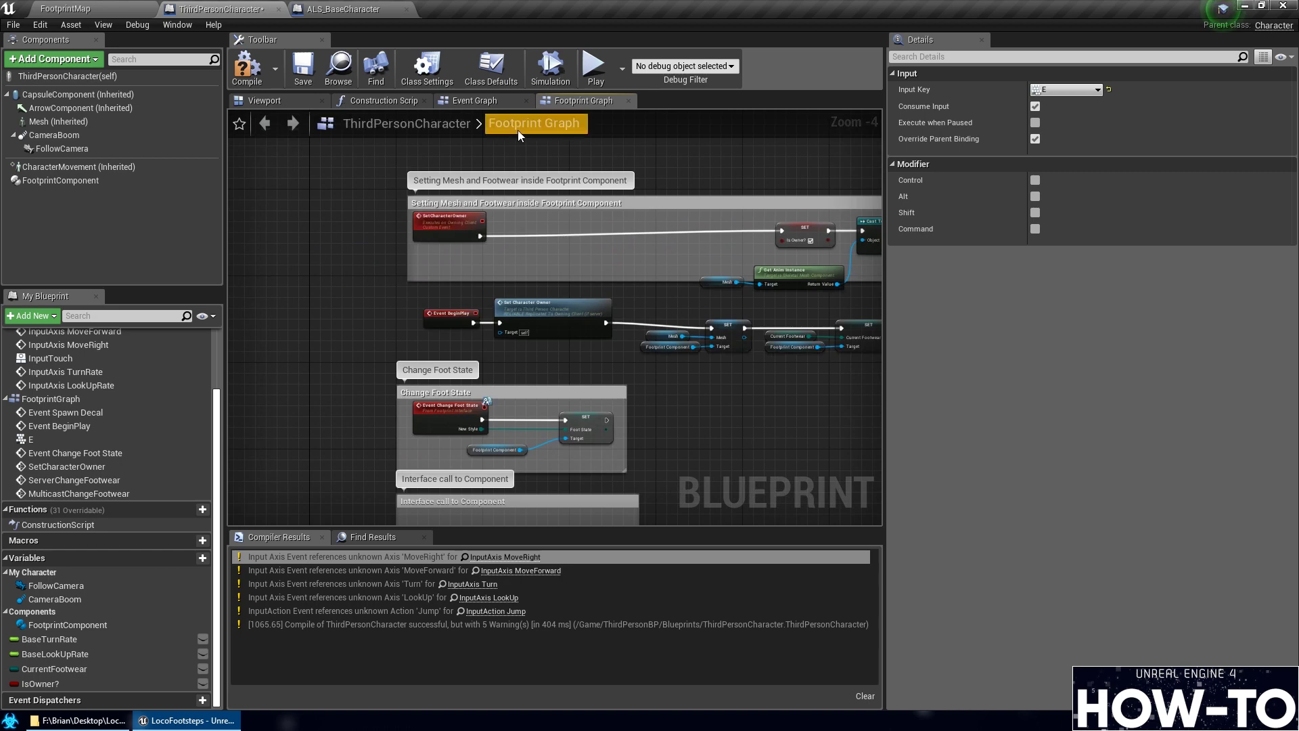
Place a getter for the IsOwner? variable below Current Footwear in ThirdPersonCharacter's Event Graph and copy the node
left_click(479, 101)
scroll(414, 391, "up", 6)
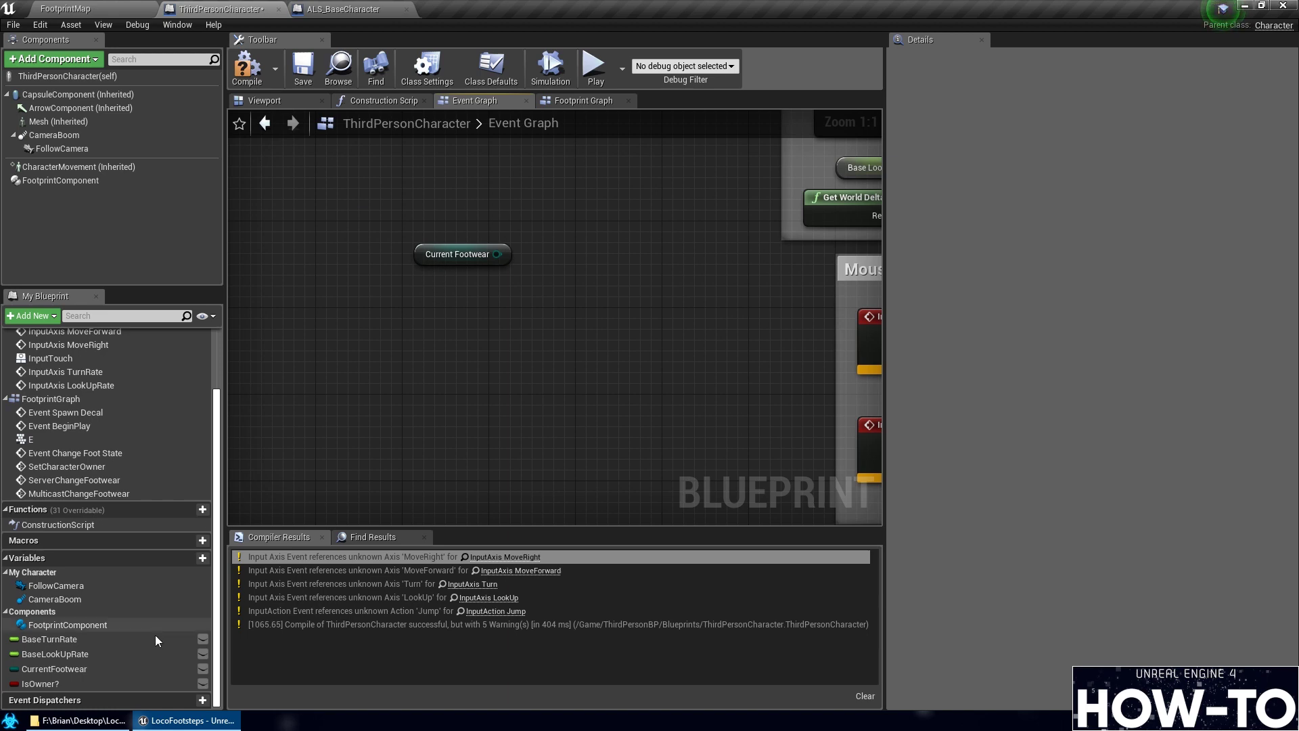
left_click_drag(54, 685, 413, 293)
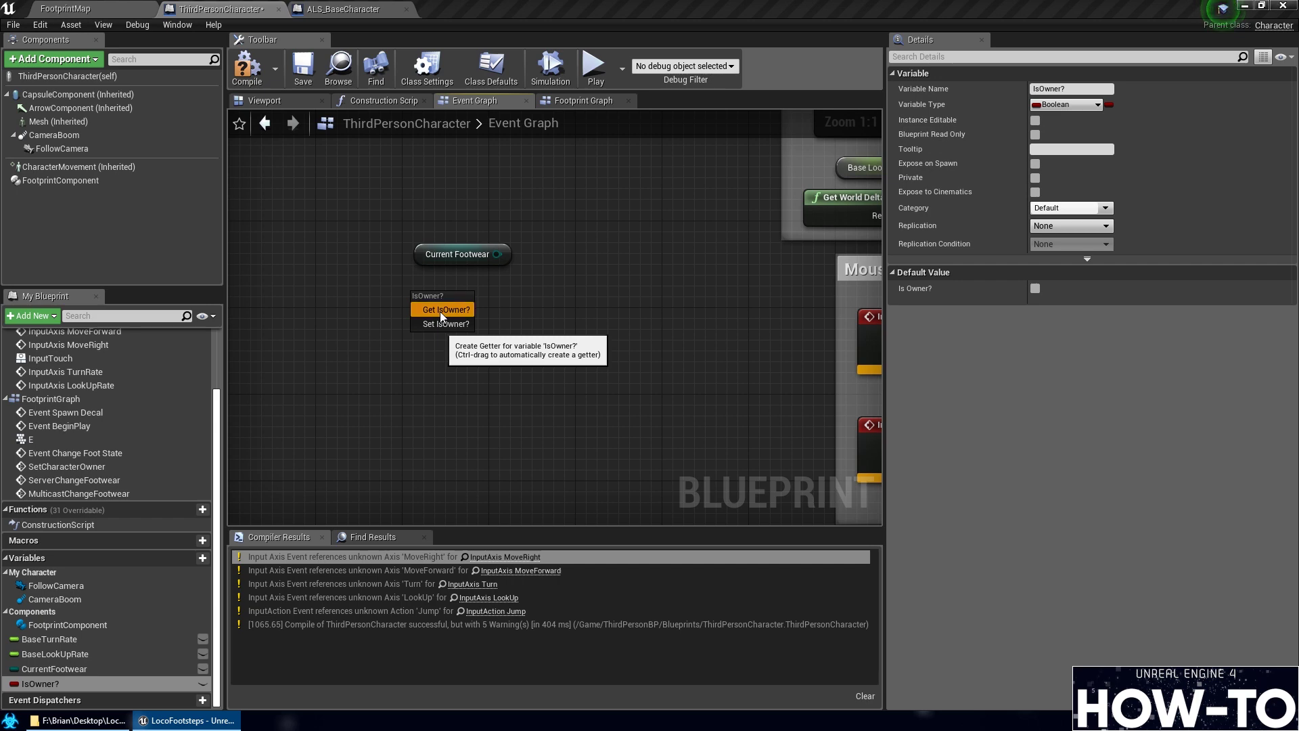
left_click(440, 311)
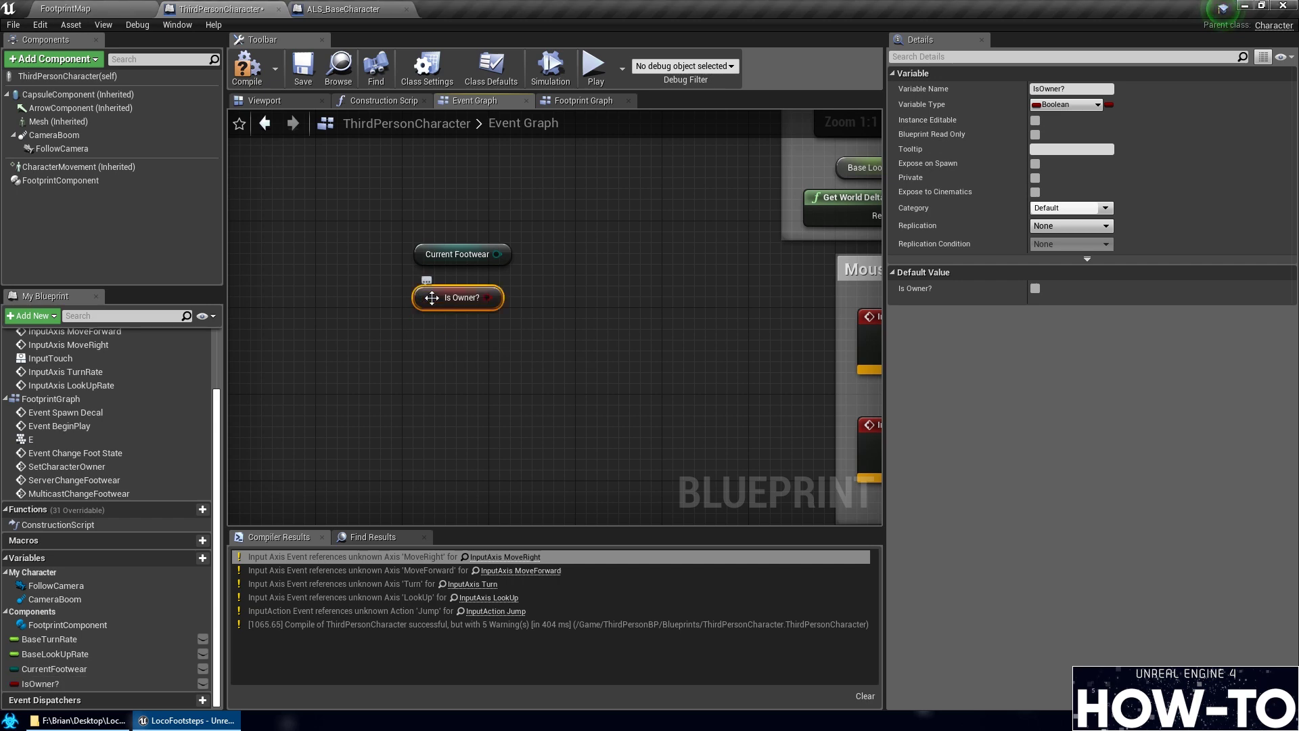
right_click(431, 297)
left_click(470, 342)
Paste the Is Owner? node into ALS_BaseCharacter's Event Graph and create the missing IsOwner? variable from it
left_click(344, 9)
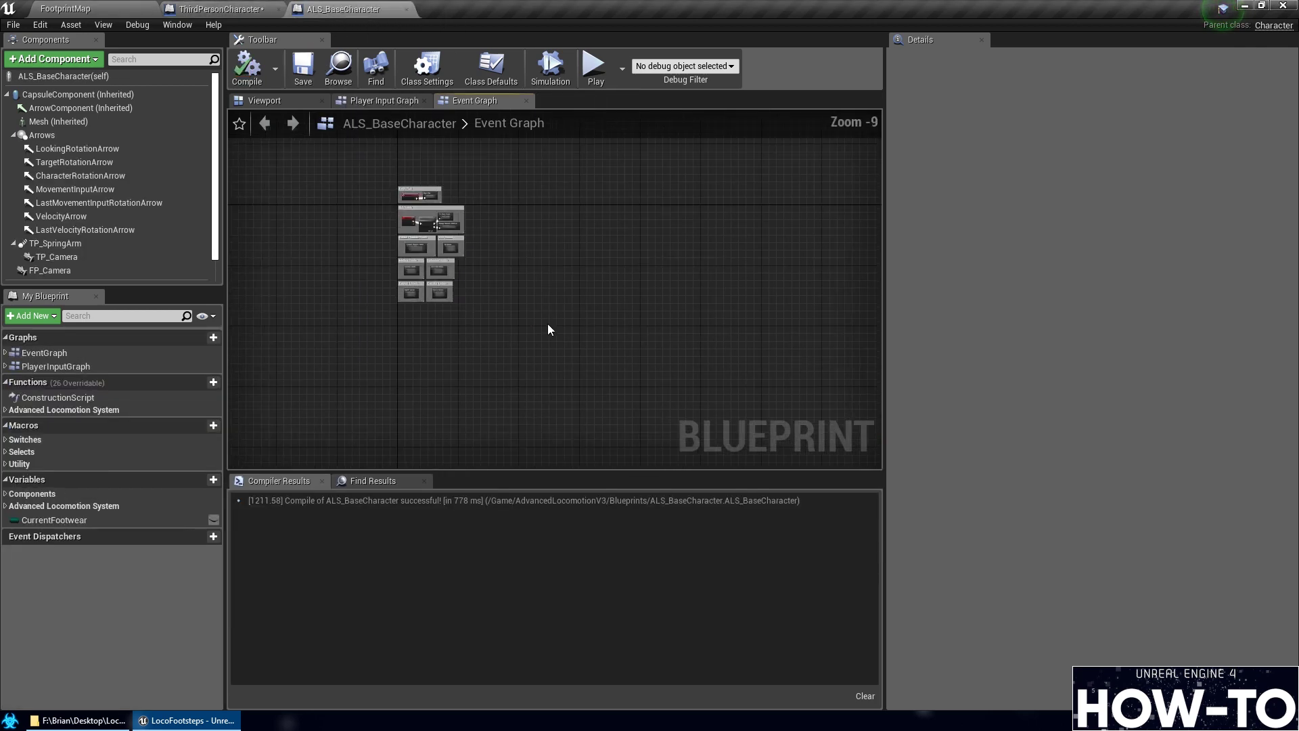
scroll(547, 323, "up", 4)
key("ctrl+v")
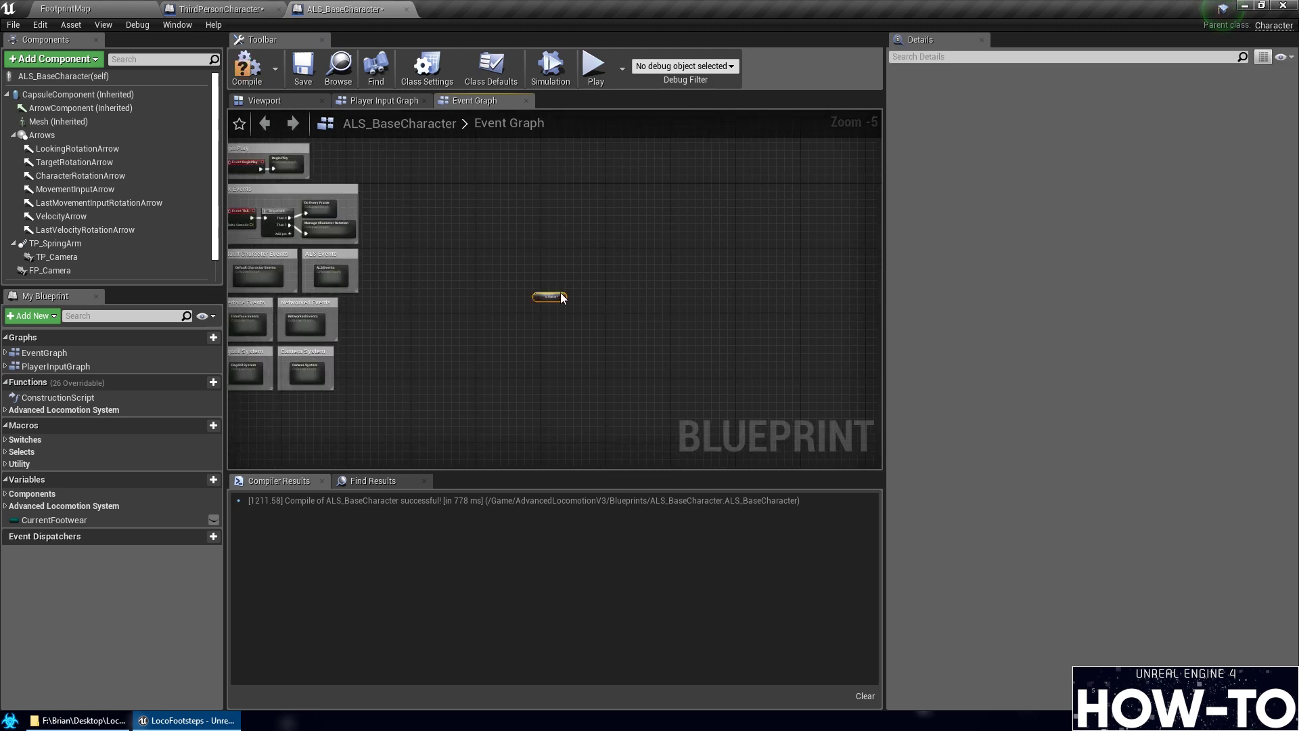
scroll(562, 298, "up", 5)
right_click(519, 265)
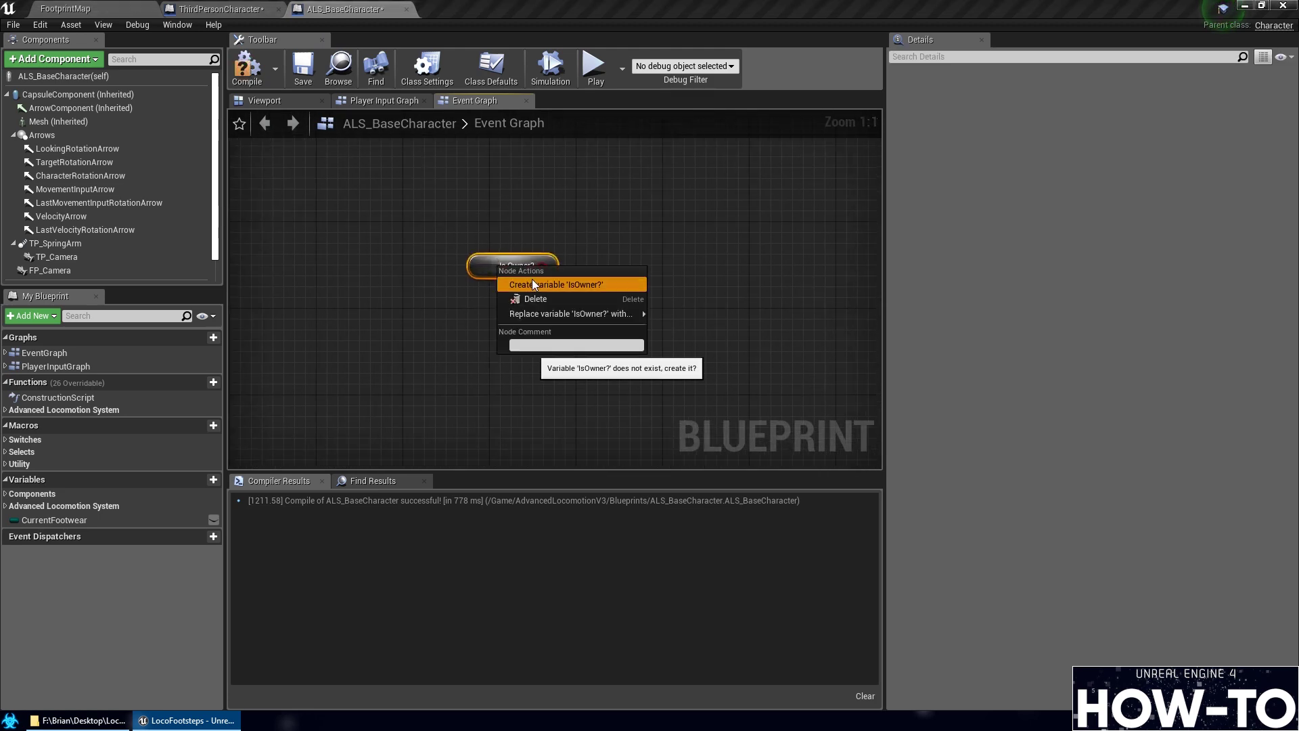
left_click(532, 282)
Delete the Is Owner? node from ALS_BaseCharacter's Event Graph, keeping the variable, and compile and save the blueprint
left_click(229, 9)
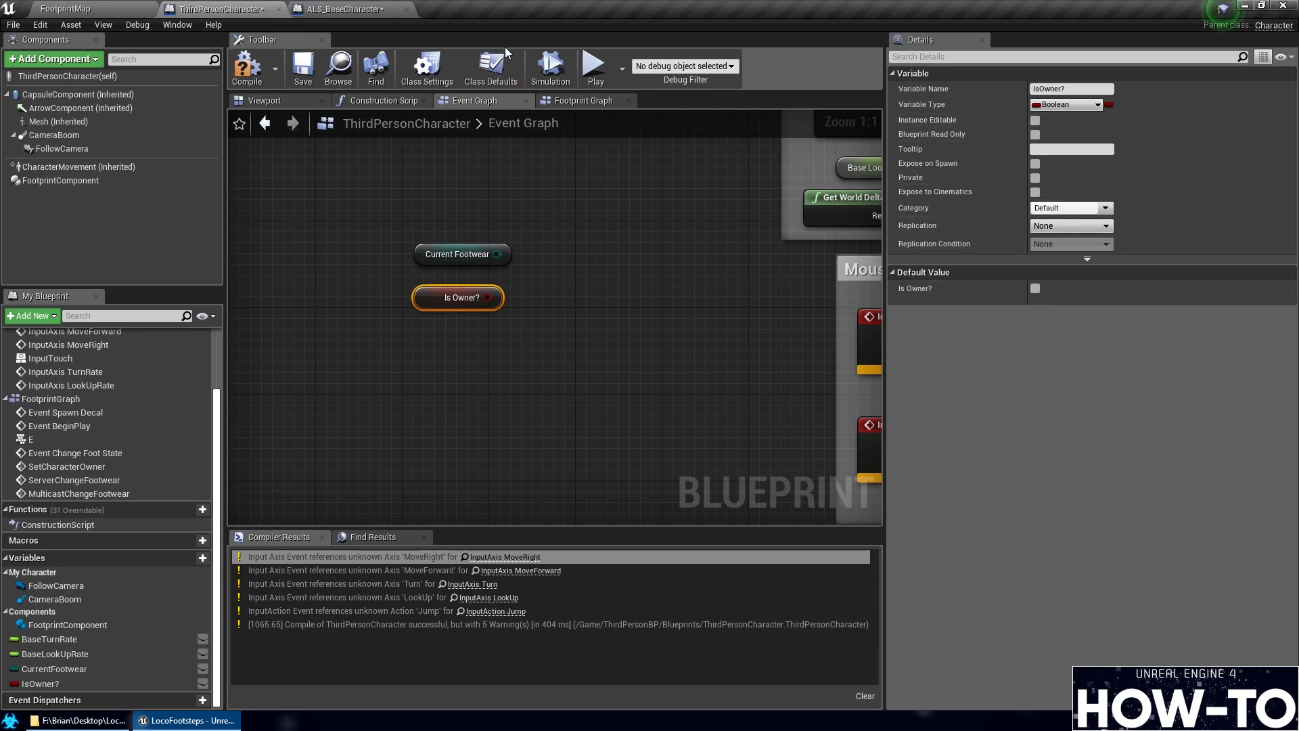
left_click(344, 9)
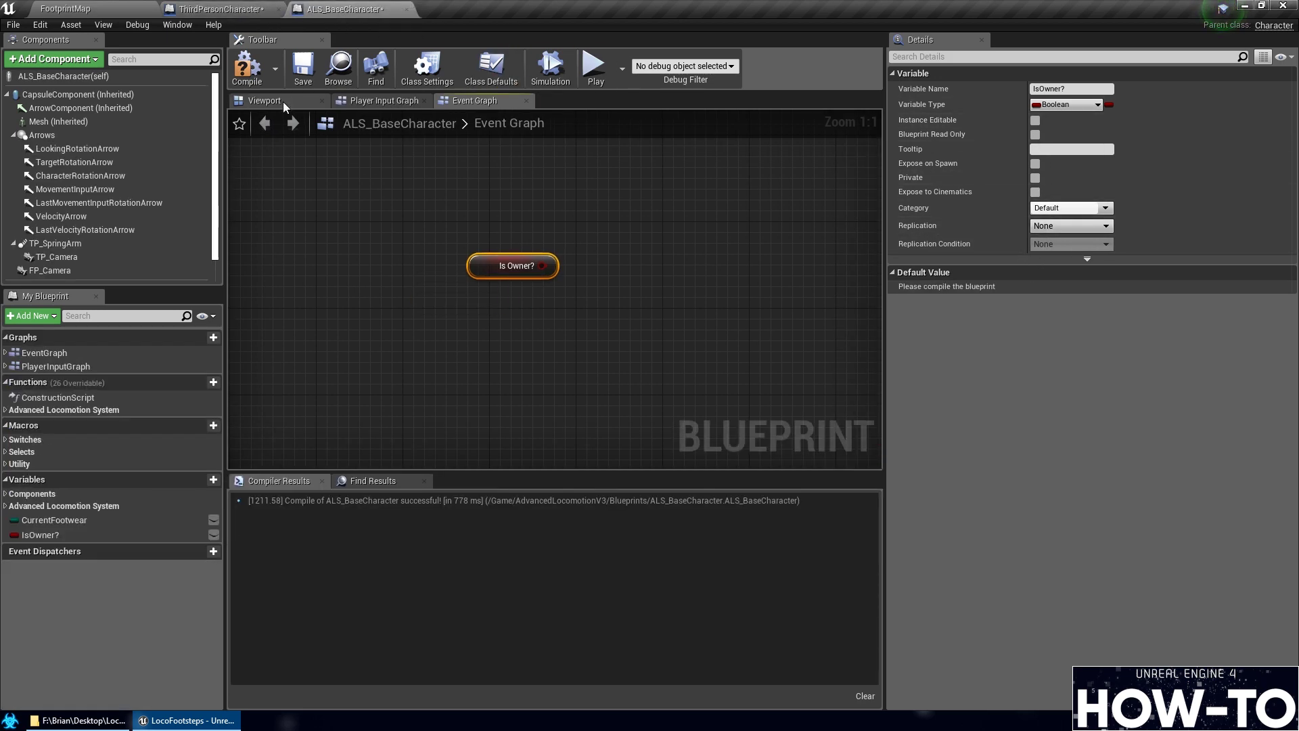
left_click(311, 73)
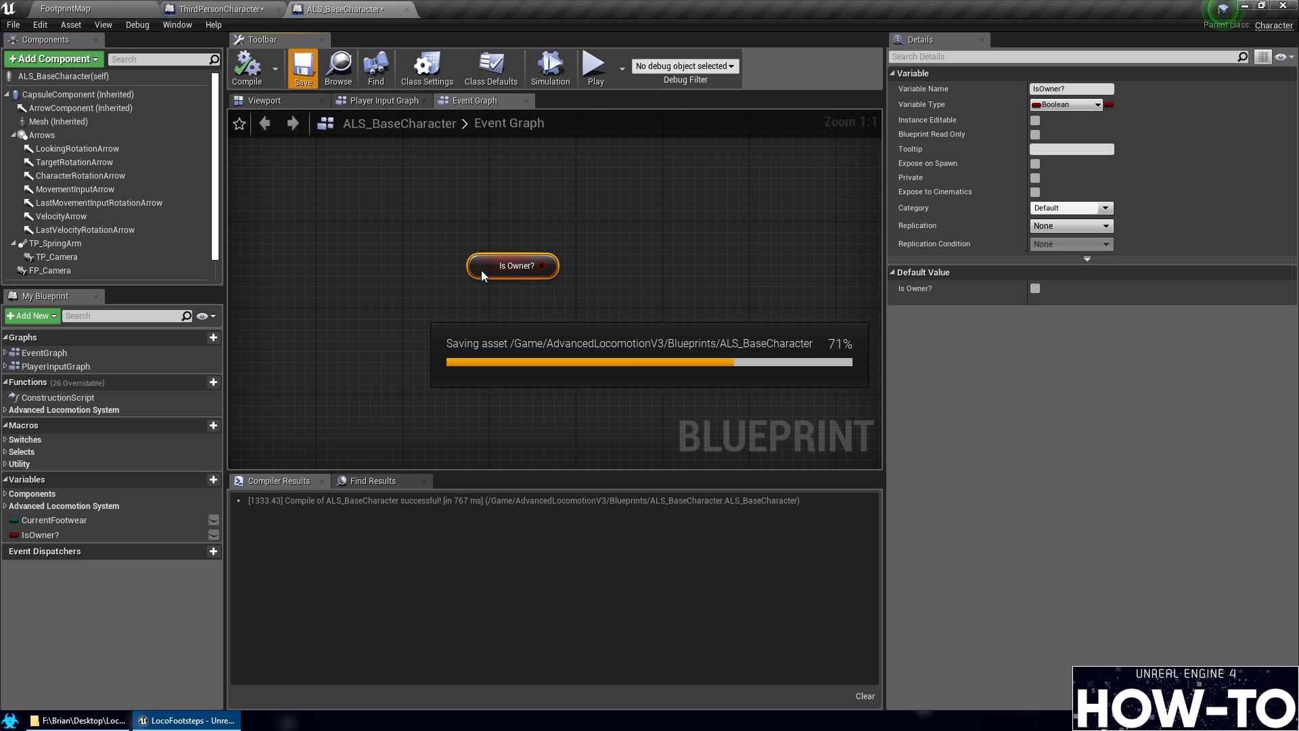
key("Delete")
scroll(543, 275, "down", 6)
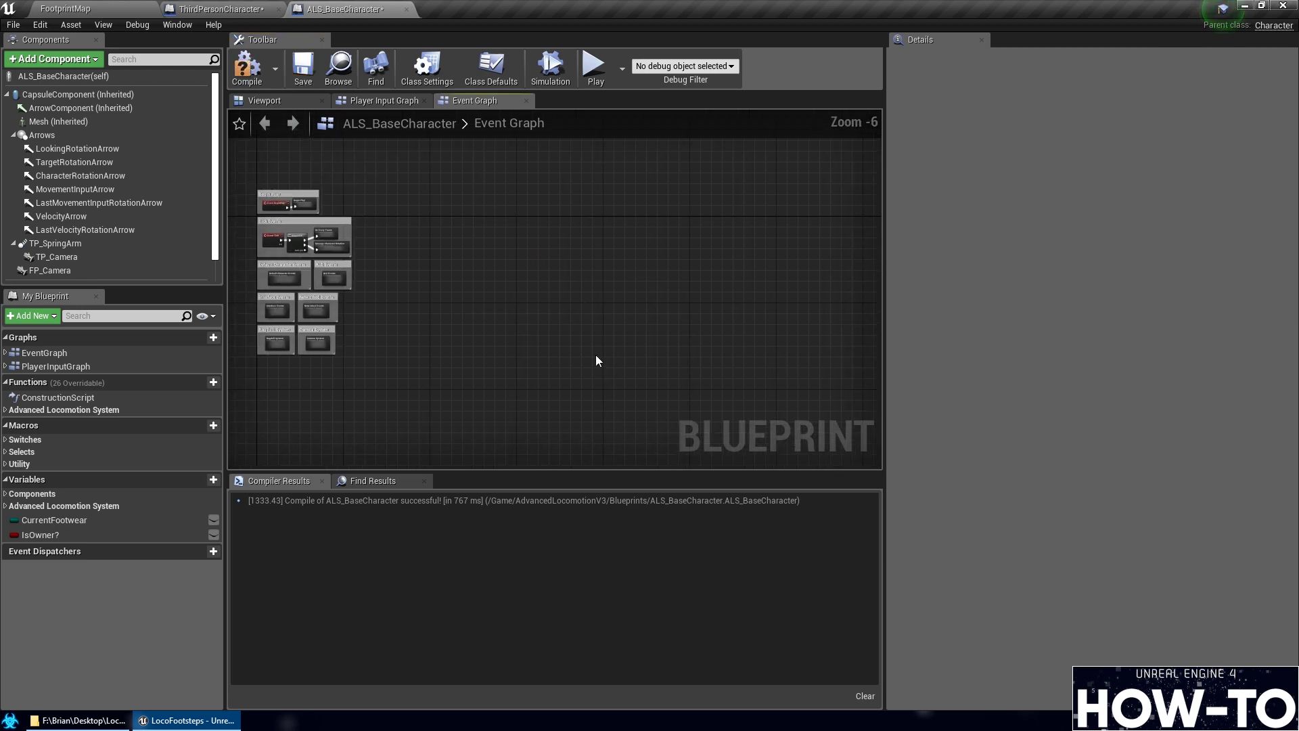
left_click(245, 70)
left_click(303, 70)
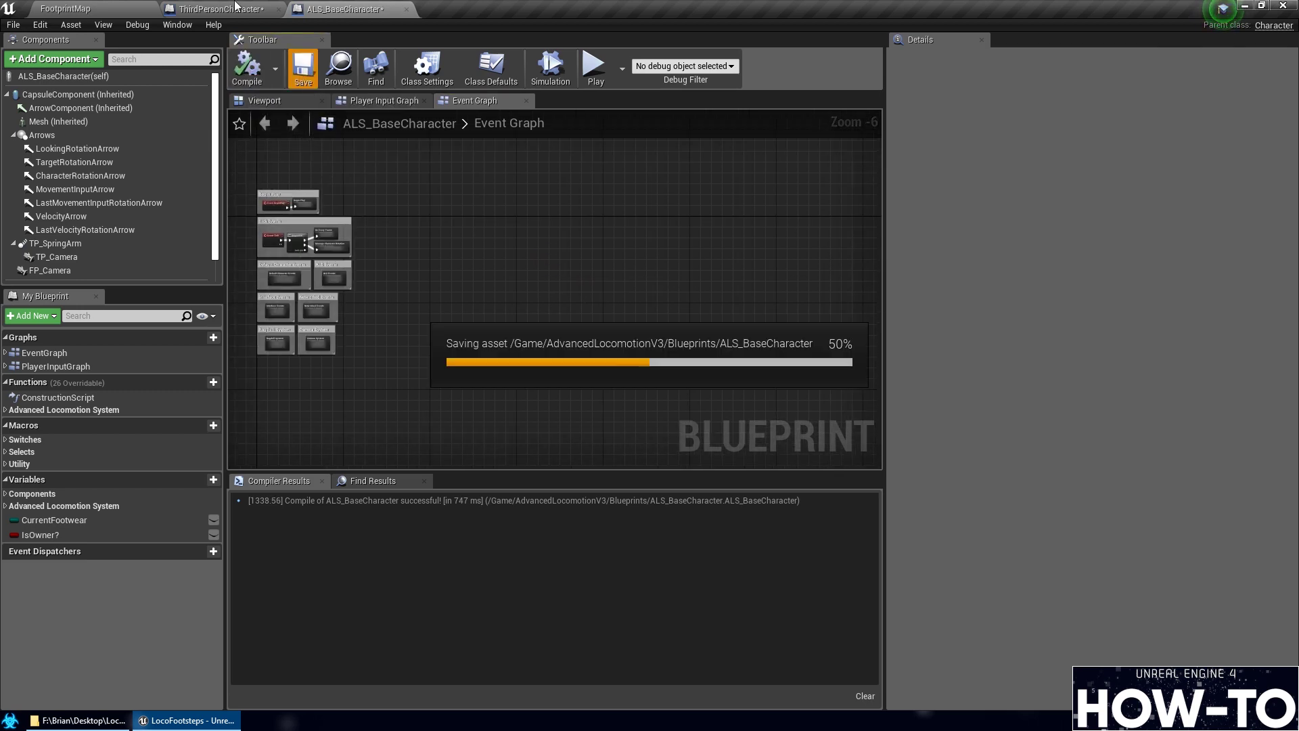
Look over ThirdPersonCharacter's Event Graph and its list of graphs and events, and open the Footprint Graph
left_click(235, 6)
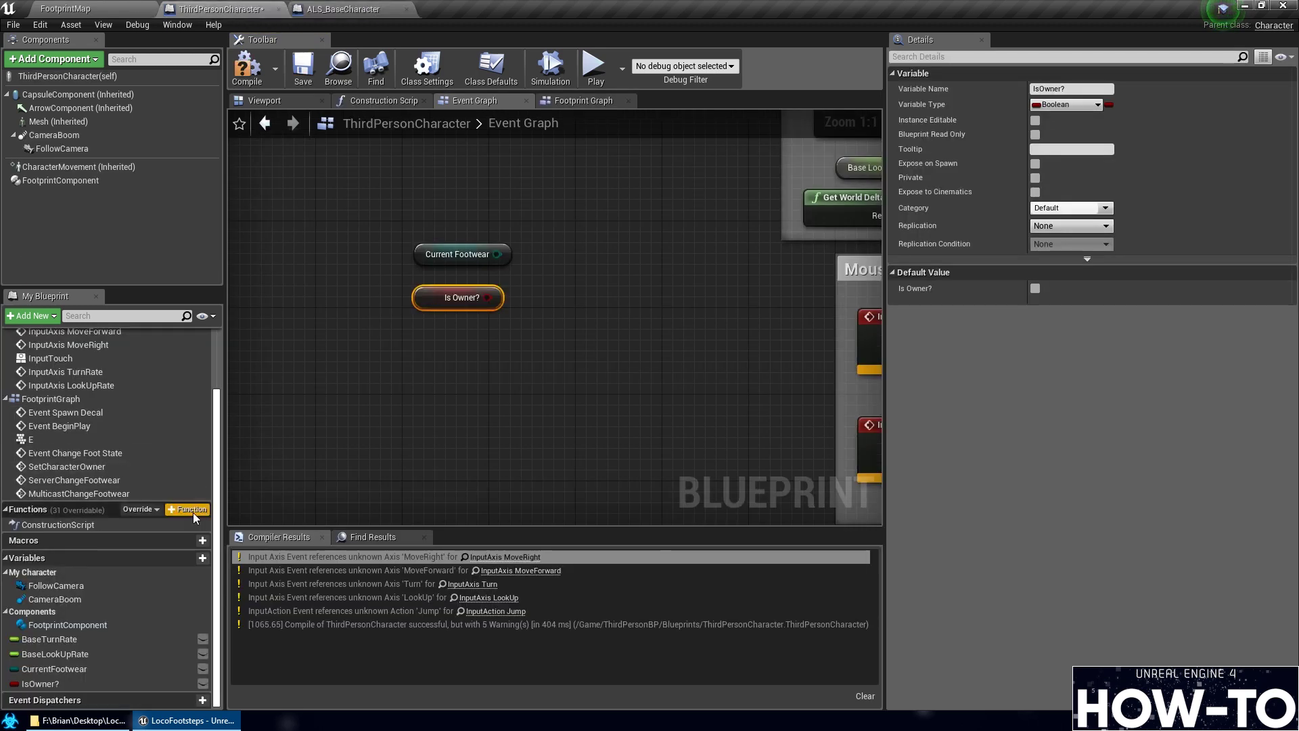
scroll(517, 408, "down", 5)
right_click_drag(422, 443, 394, 390)
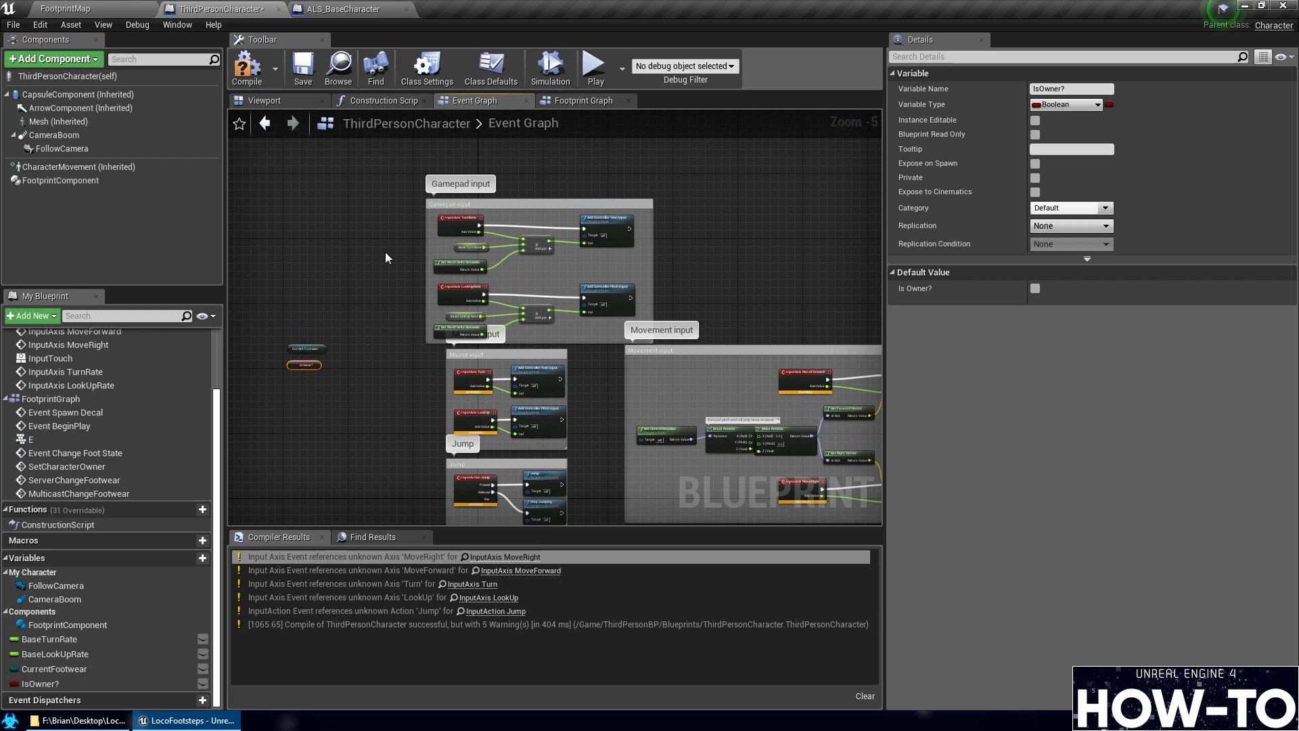
right_click_drag(385, 252, 392, 207)
scroll(381, 235, "down", 2)
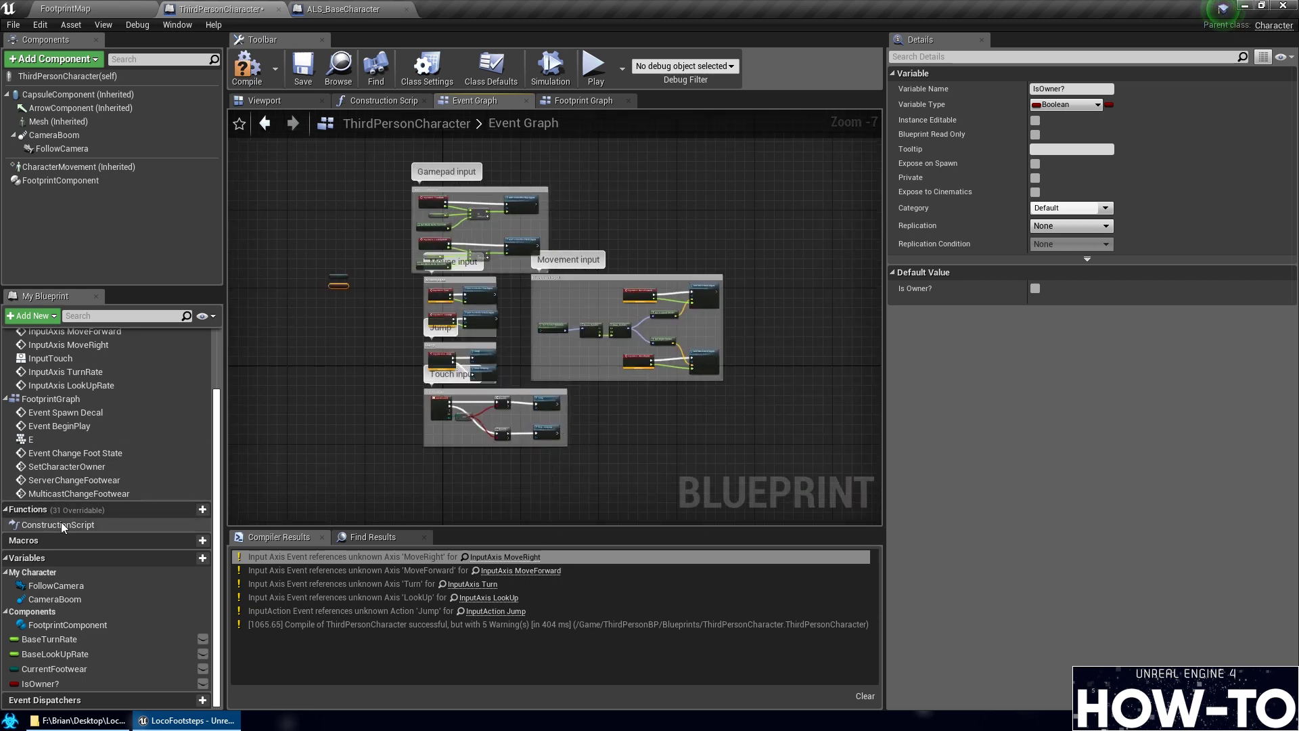
scroll(101, 447, "up", 3)
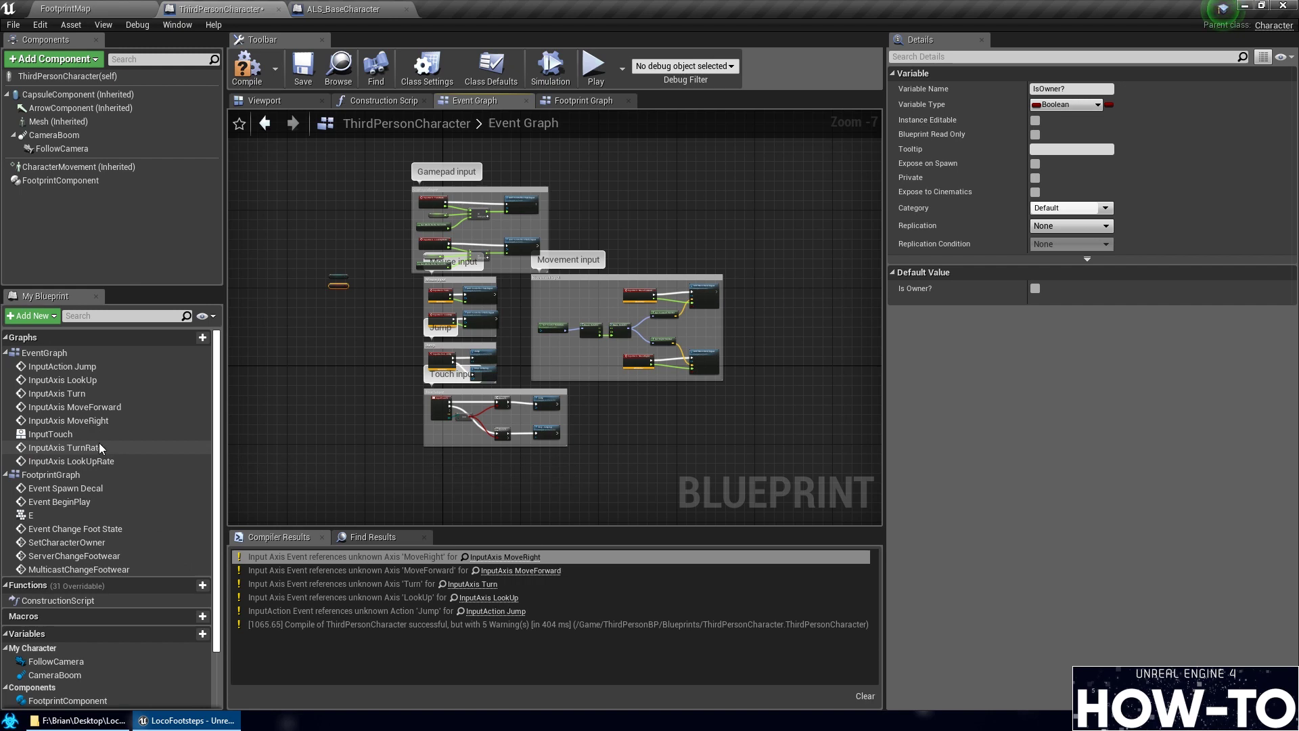
double_click(36, 475)
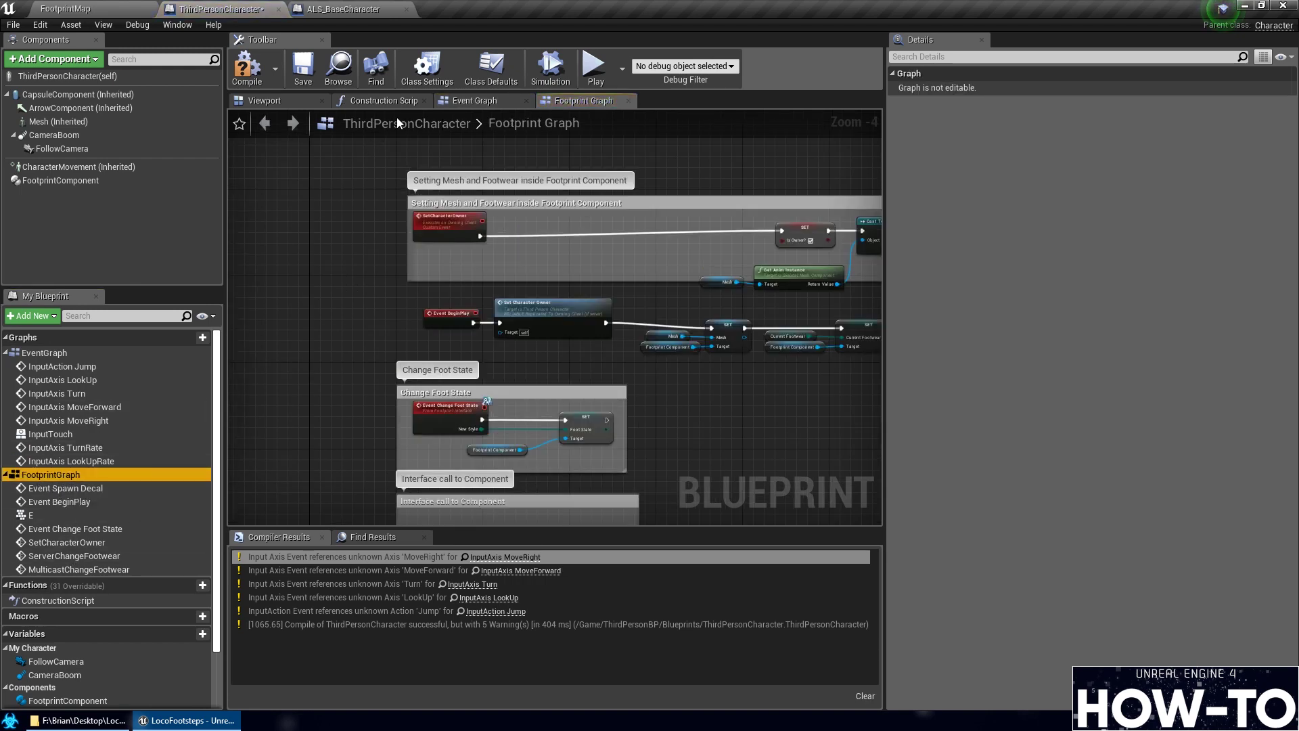
Copy the name FootprintGraph from ThirdPersonCharacter's graph list without renaming the graph
right_click(36, 477)
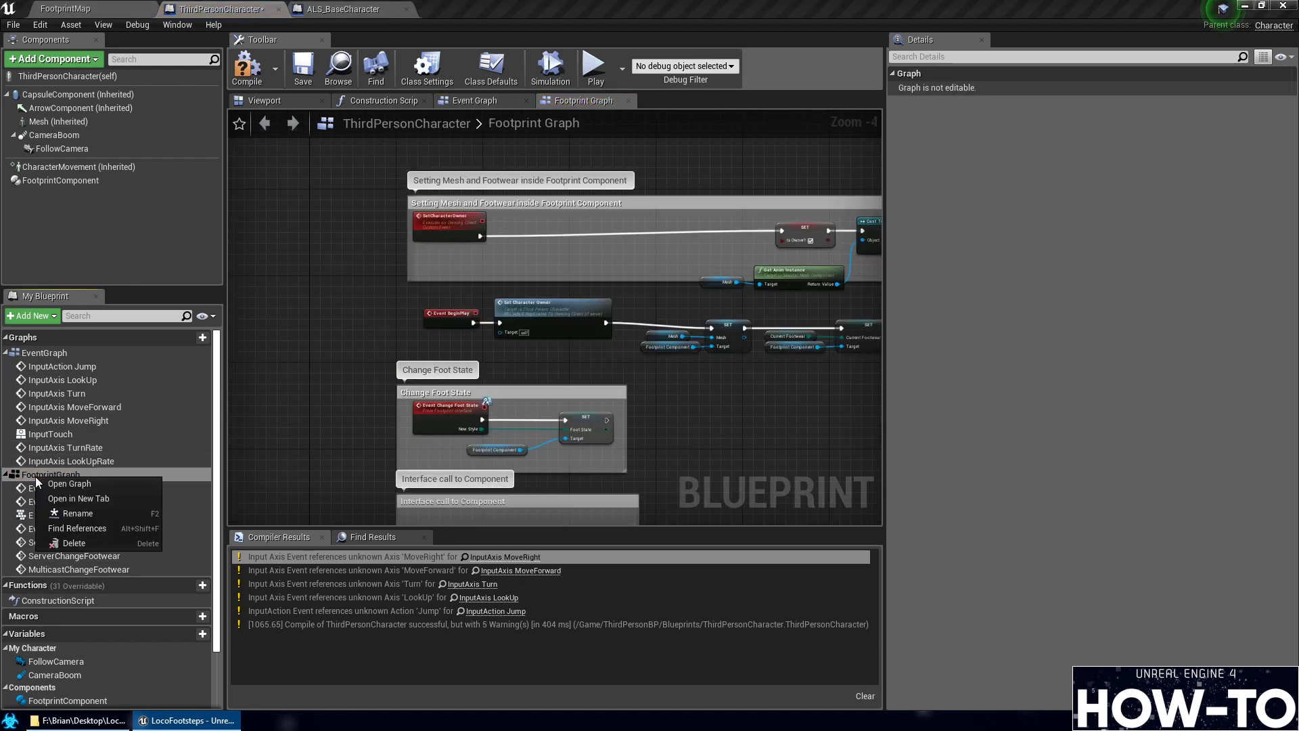
left_click(30, 477)
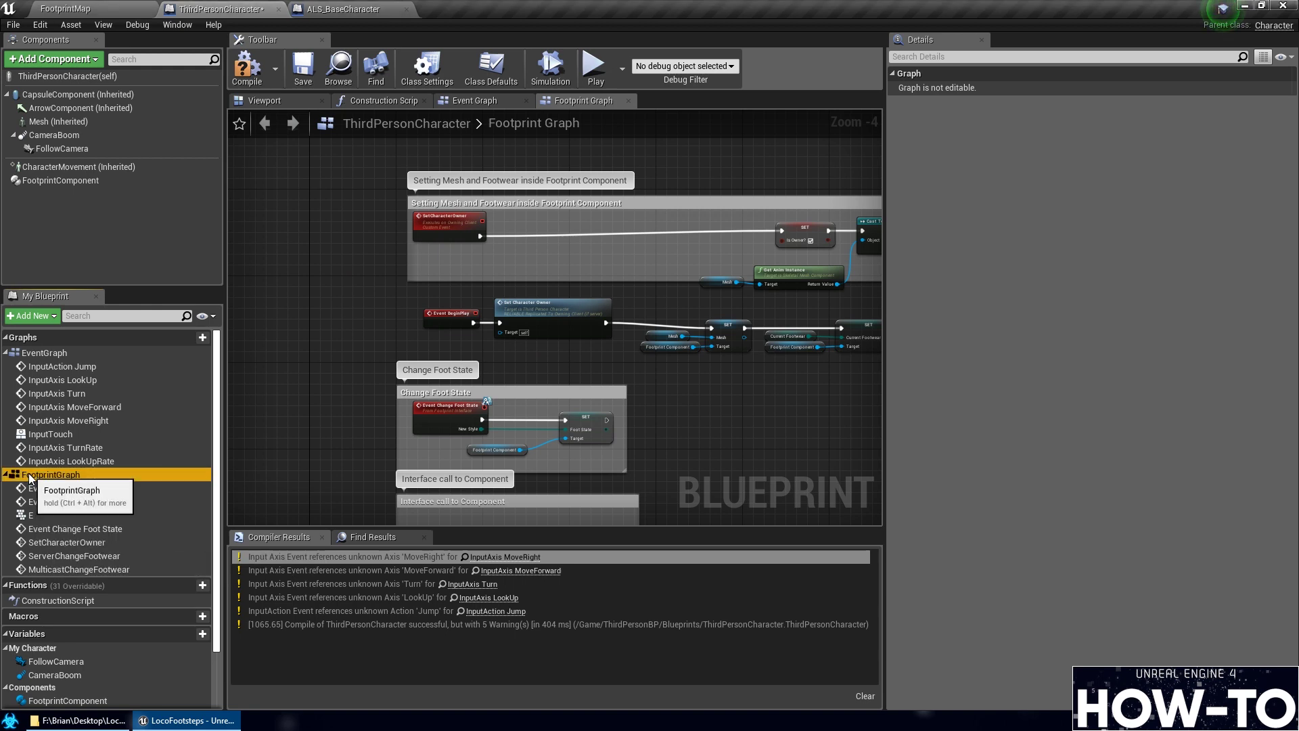
left_click(29, 477)
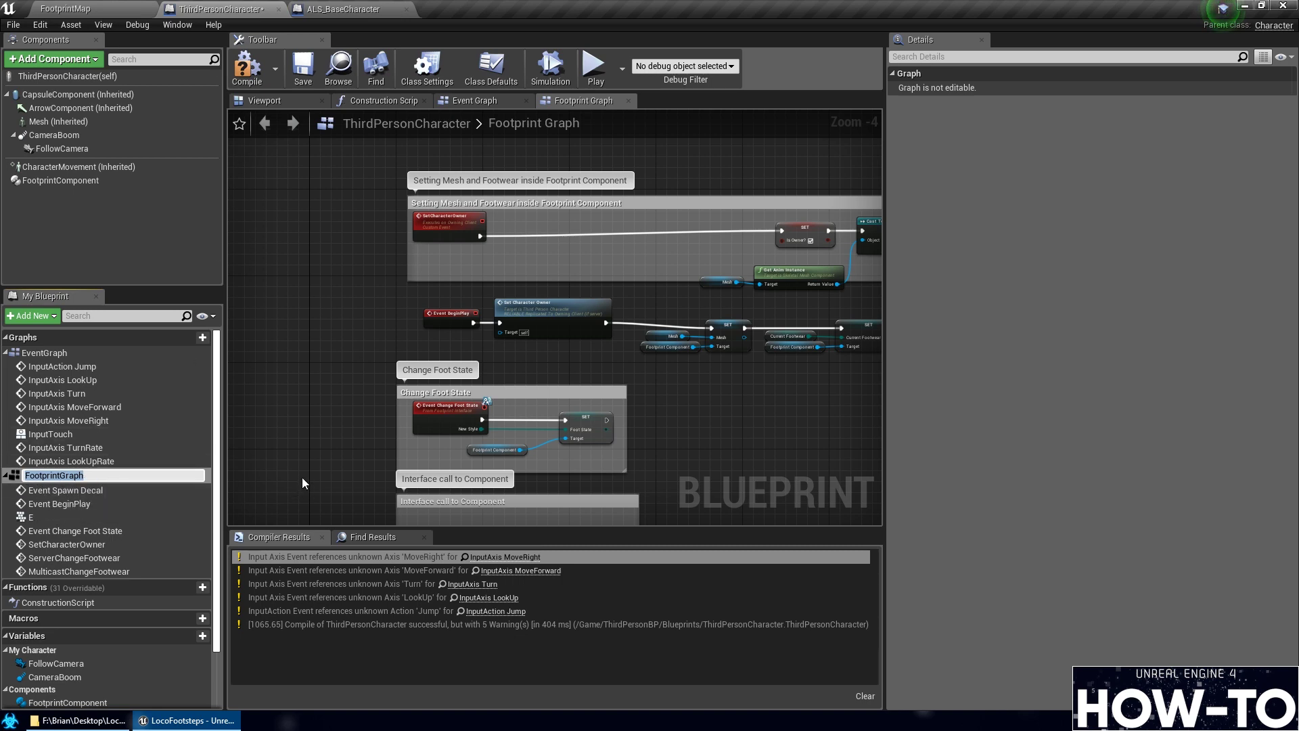
key("Return")
left_click(67, 473)
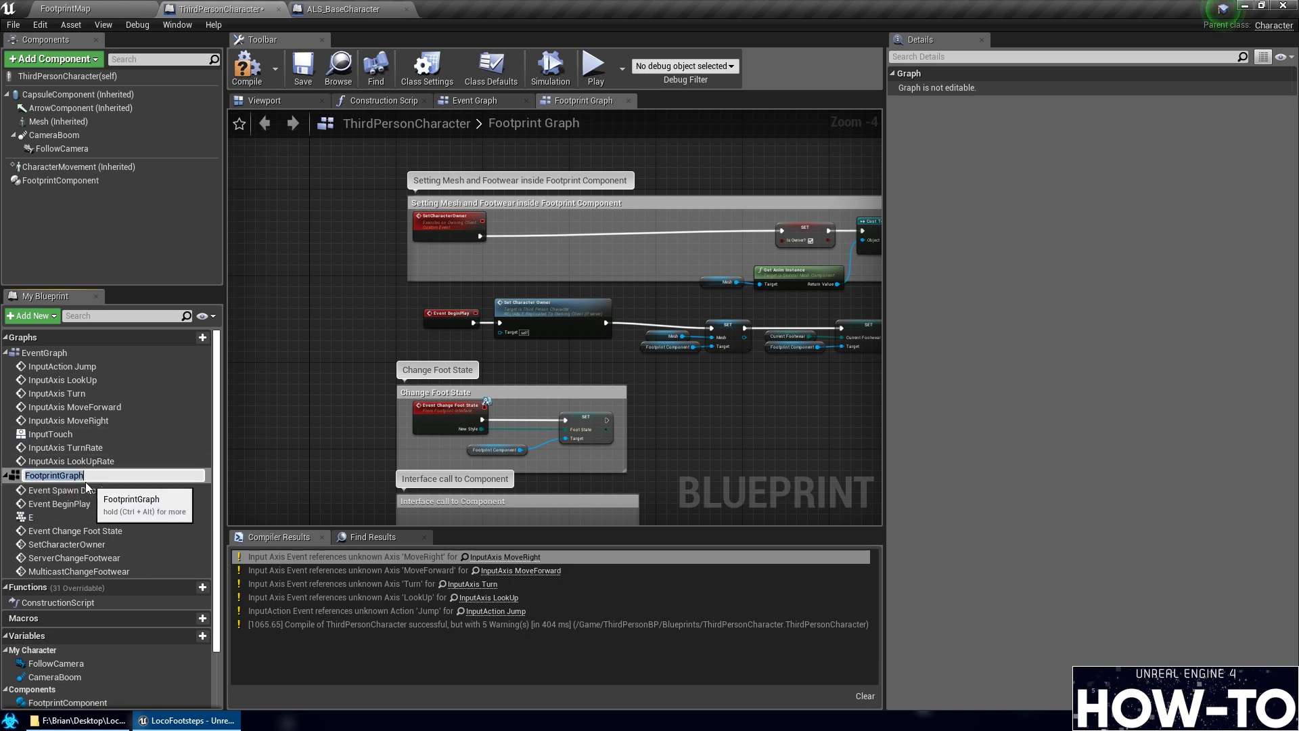
right_click(130, 473)
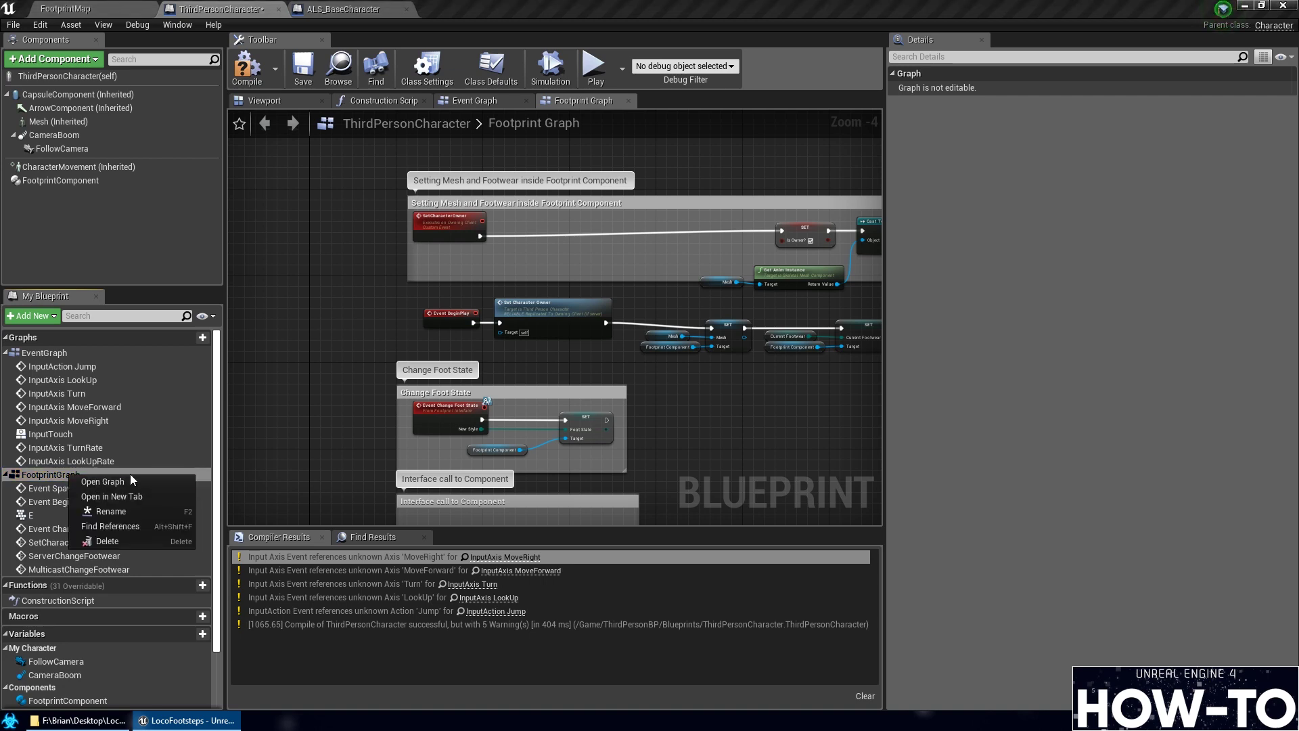
left_click(136, 512)
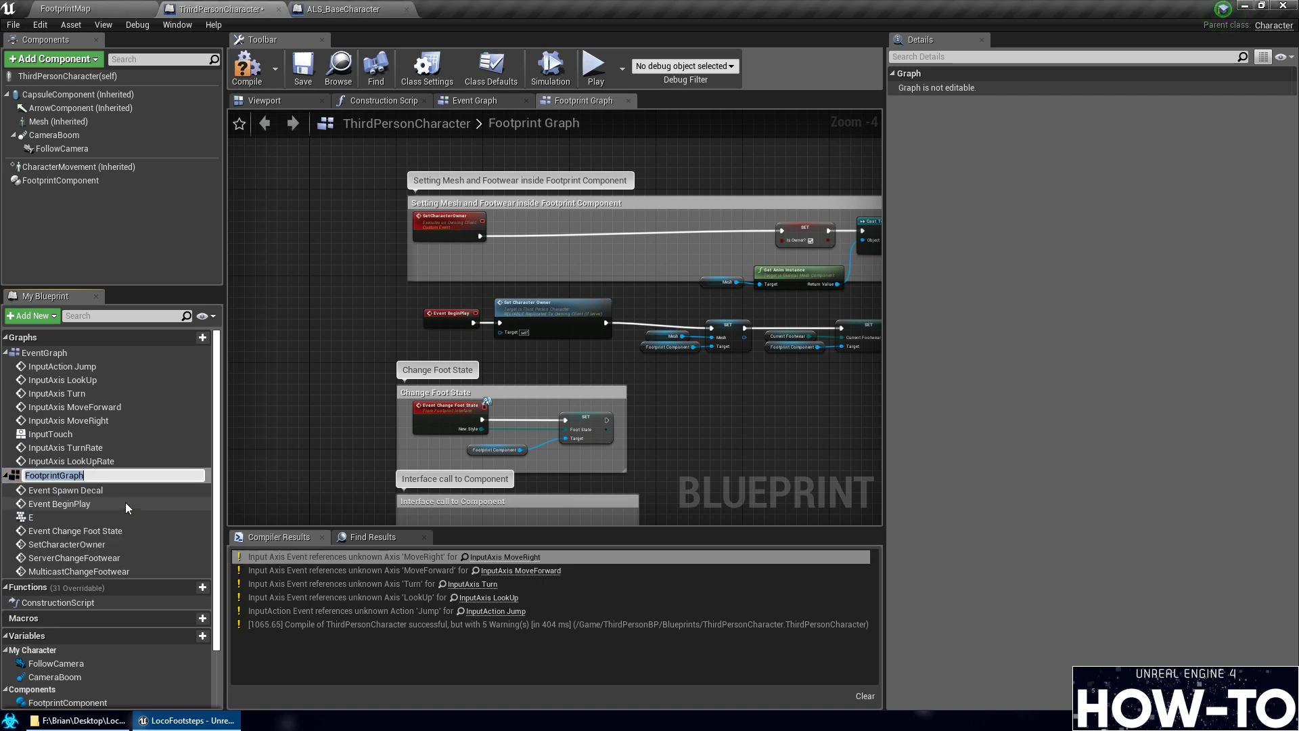
right_click(54, 477)
left_click(89, 532)
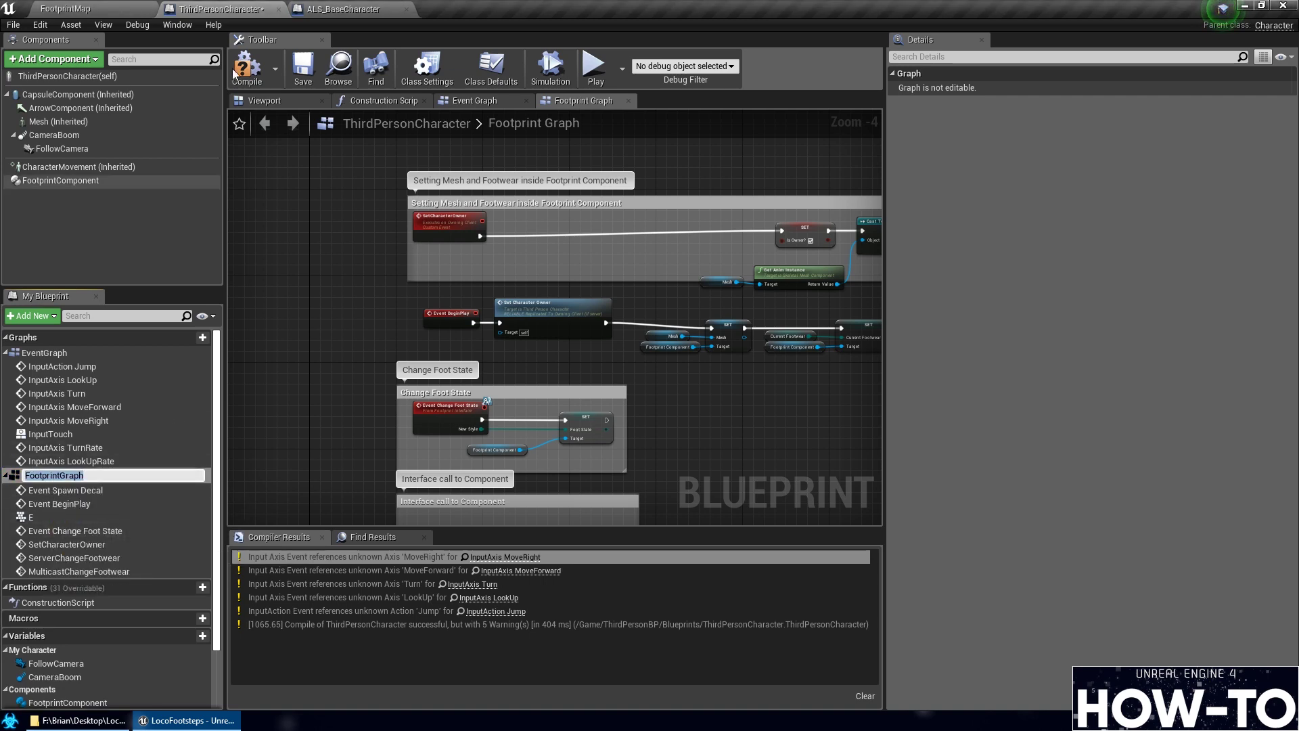
Add a new event graph named FootprintGraph to ALS_BaseCharacter
left_click(345, 9)
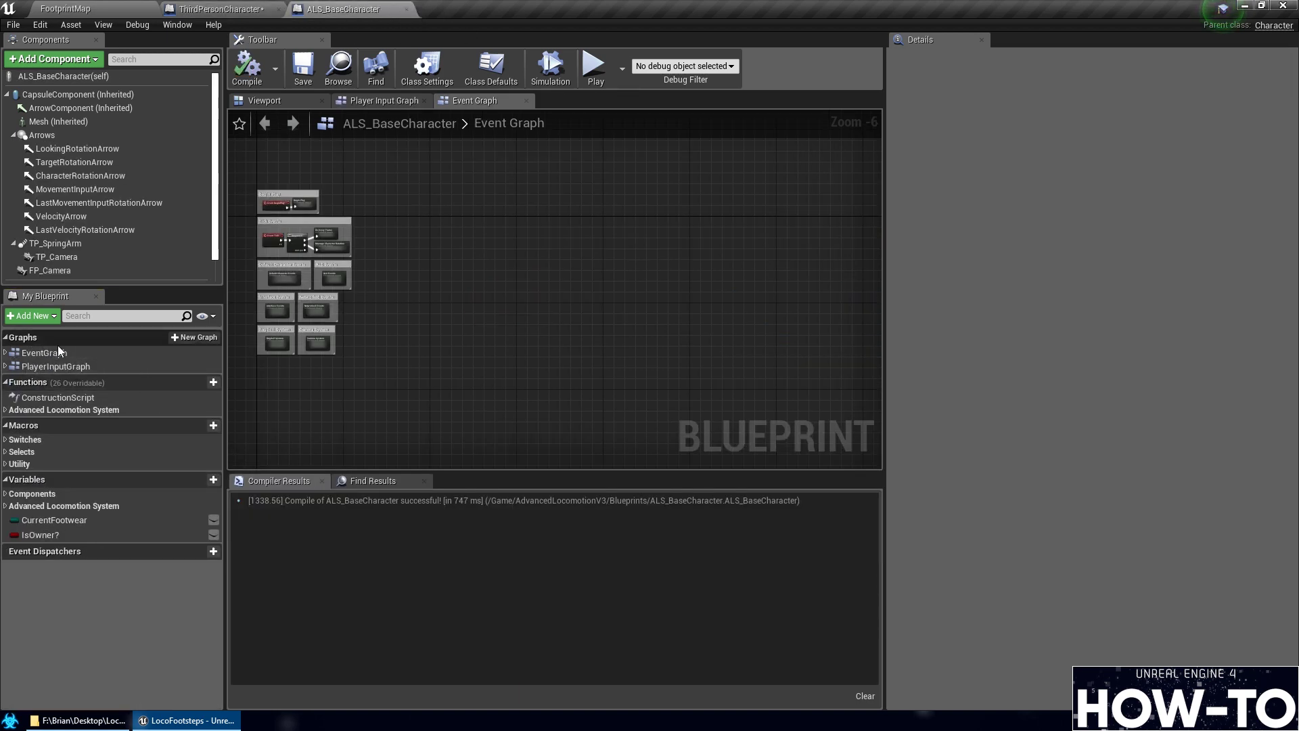
left_click(195, 336)
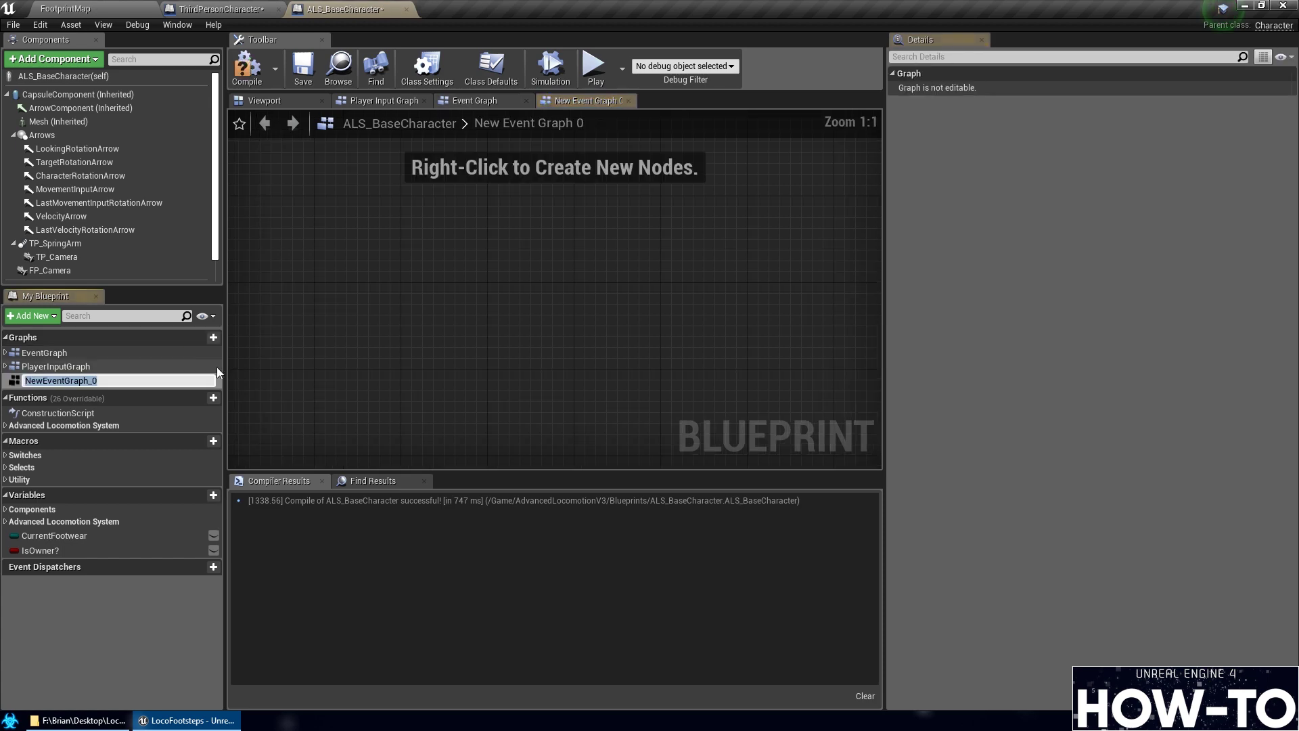
key("ctrl+v")
key("Return")
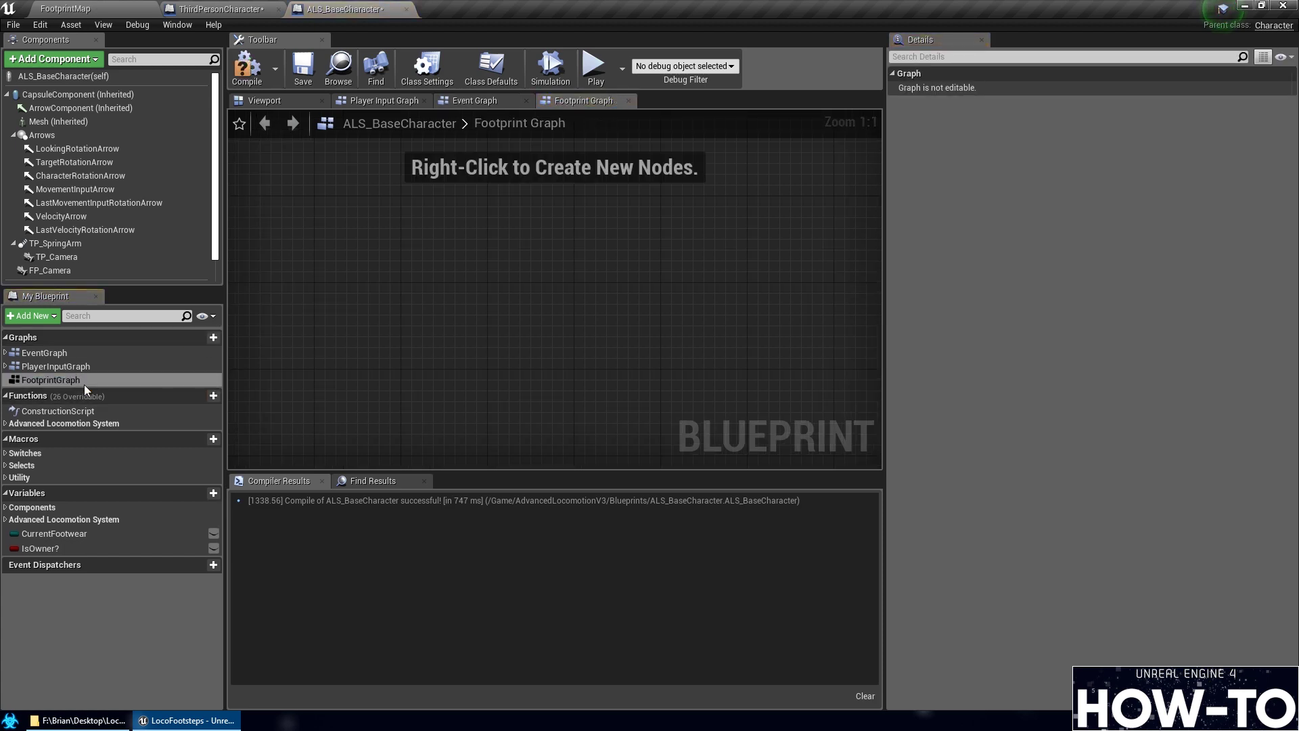
scroll(642, 298, "down", 5)
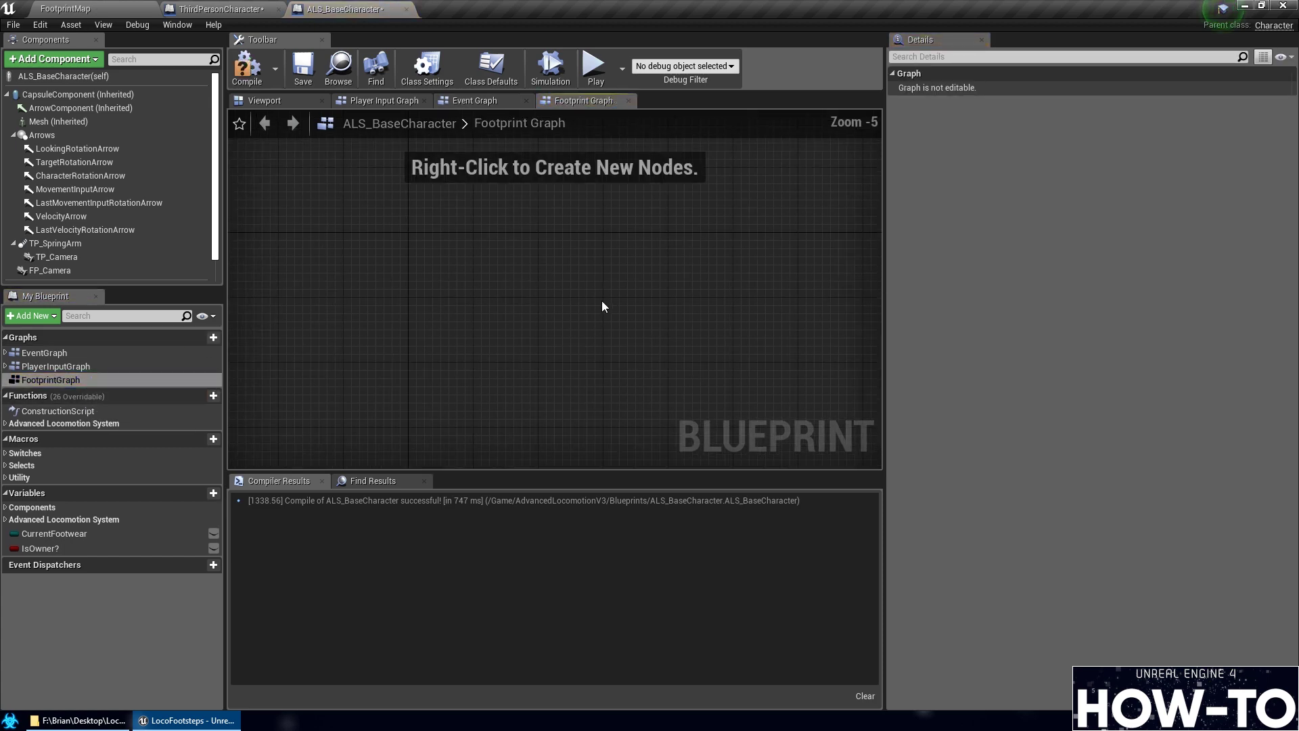
Copy all nodes and comment boxes from ThirdPersonCharacter's Footprint Graph
left_click(221, 9)
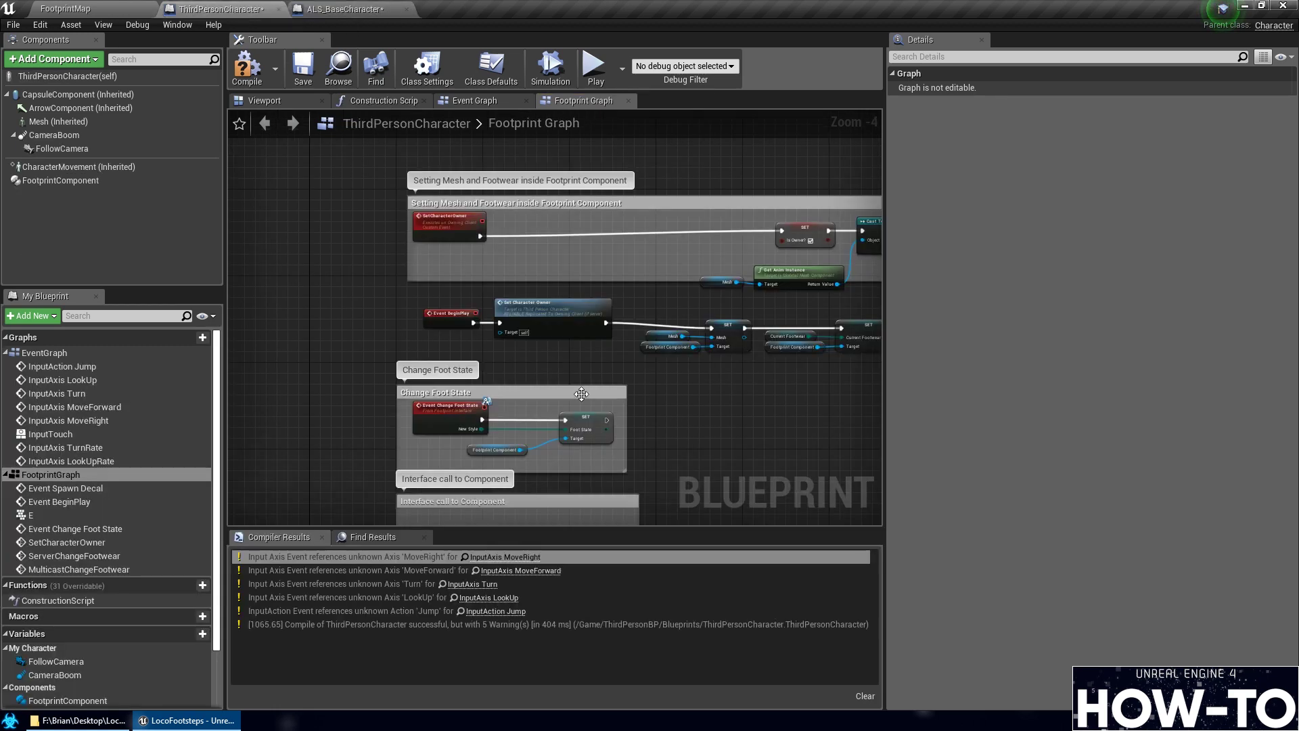
scroll(745, 421, "down", 2)
right_click_drag(744, 421, 631, 383)
scroll(632, 383, "down", 2)
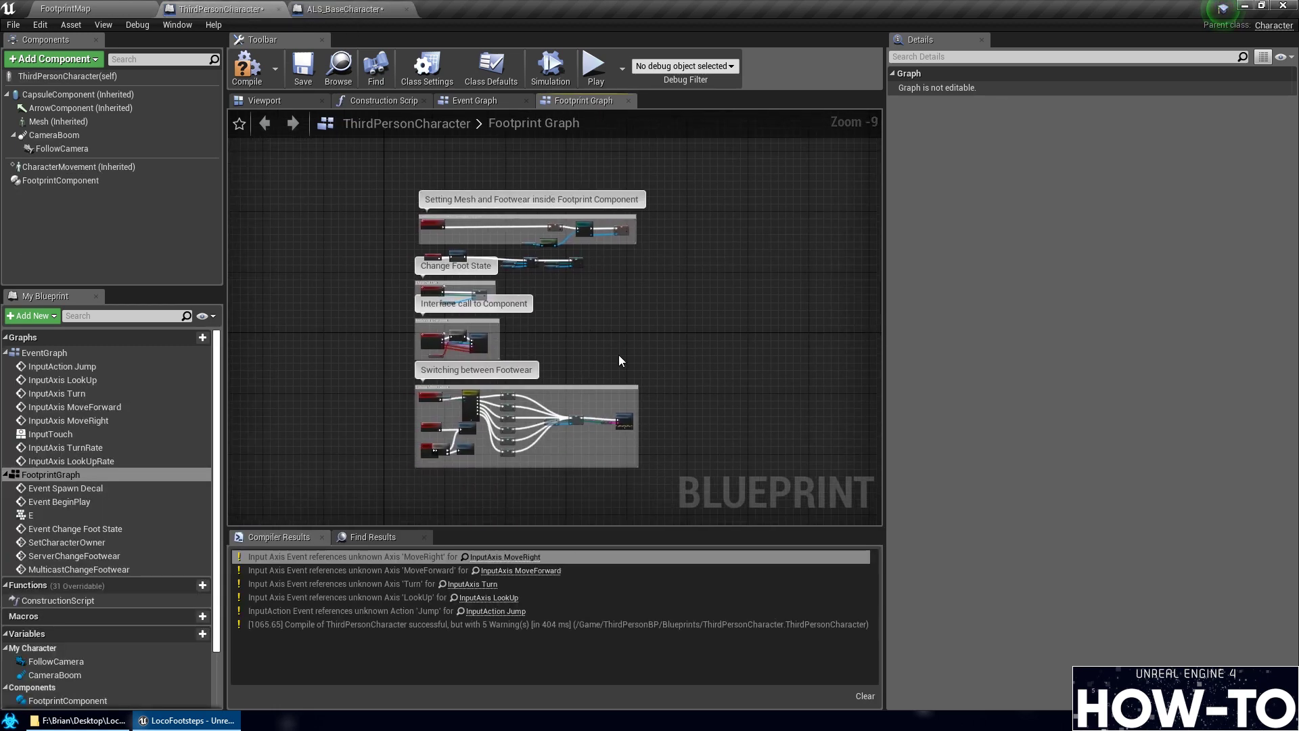
left_click(57, 475)
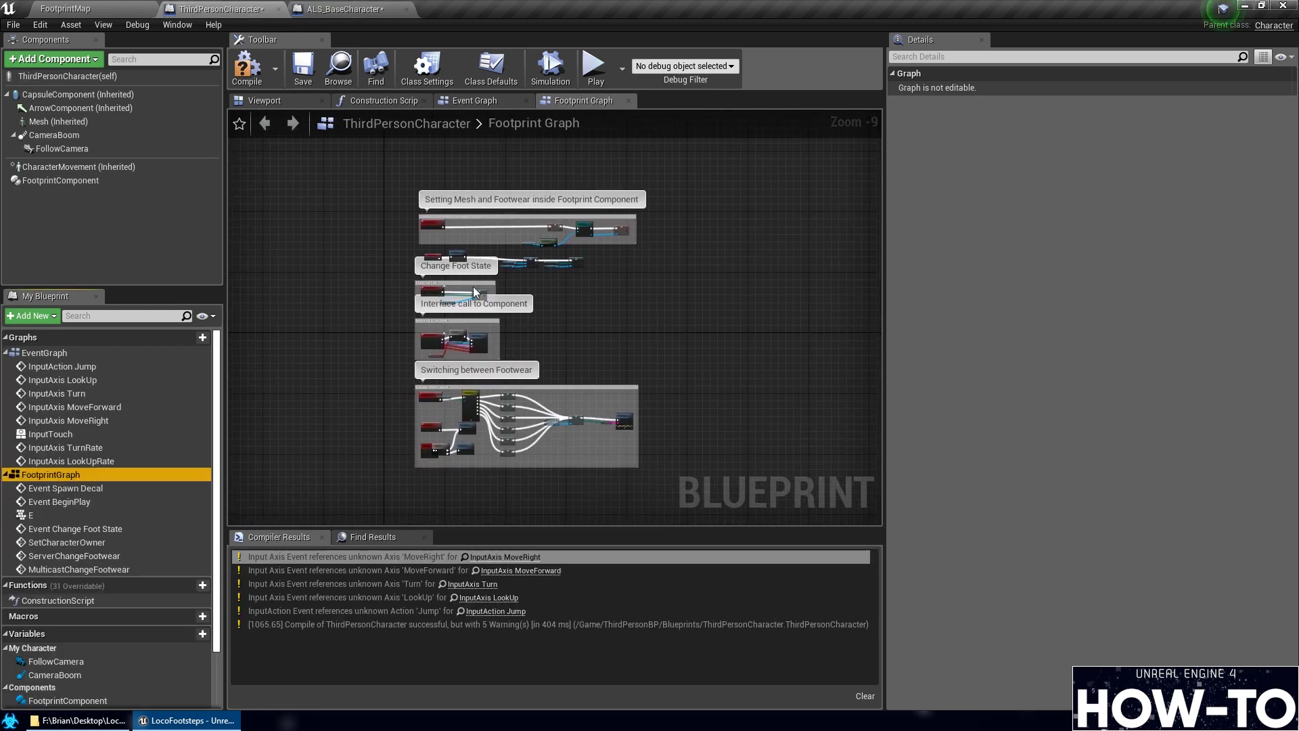
left_click_drag(394, 179, 745, 510)
scroll(608, 431, "up", 6)
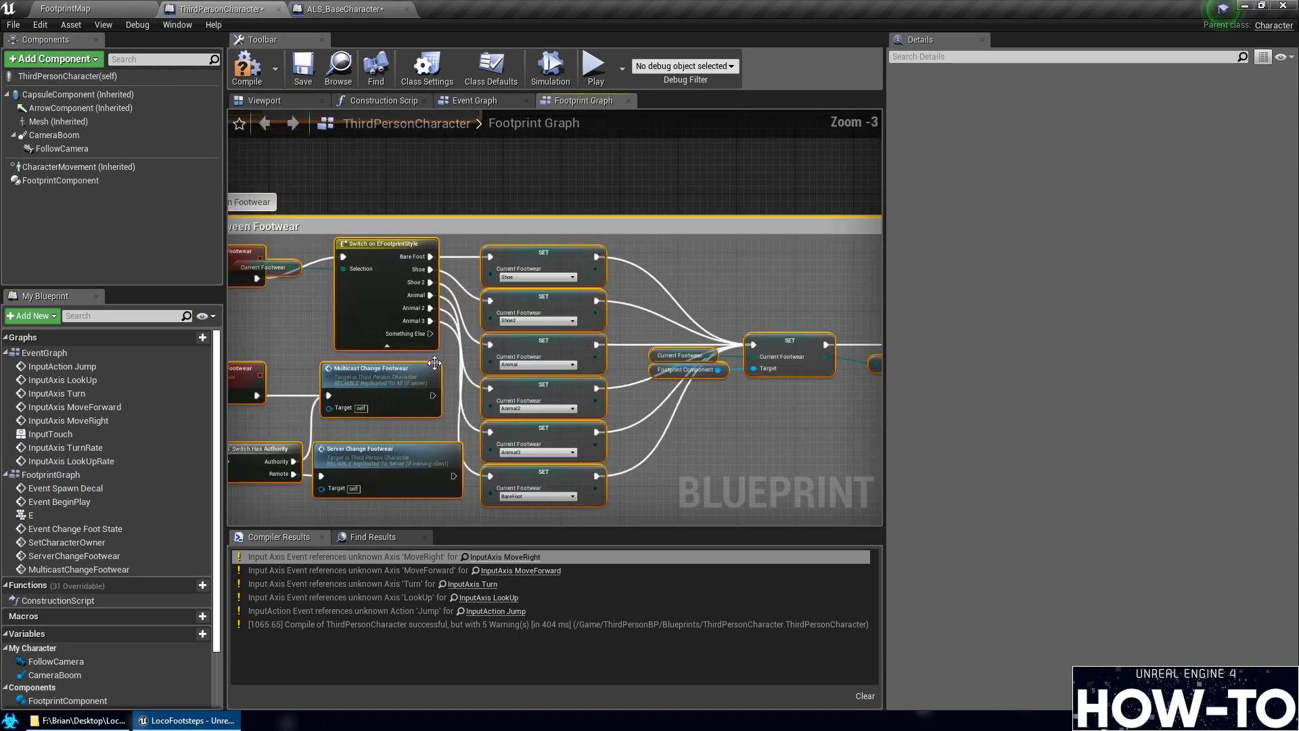
right_click(399, 259)
left_click(405, 301)
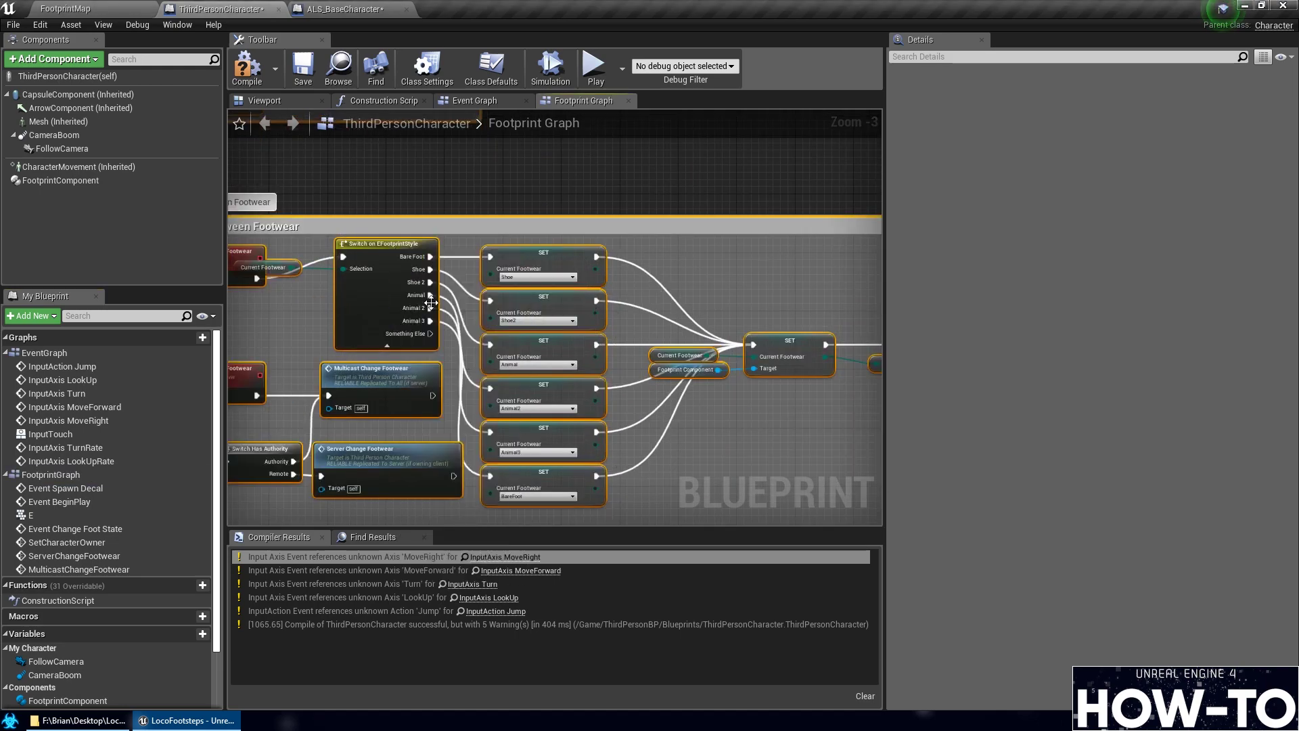
scroll(454, 290, "down", 3)
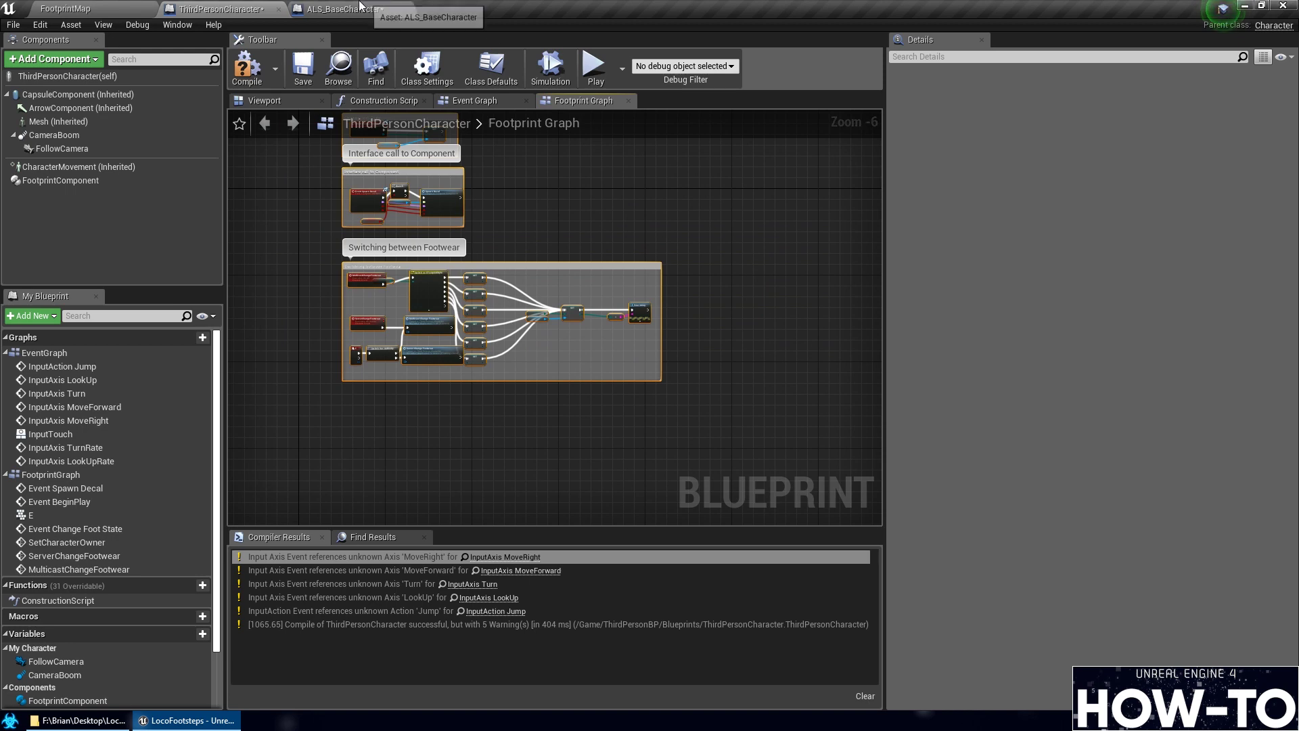
Paste the copied footprint logic into ALS_BaseCharacter's empty Footprint Graph
left_click(379, 10)
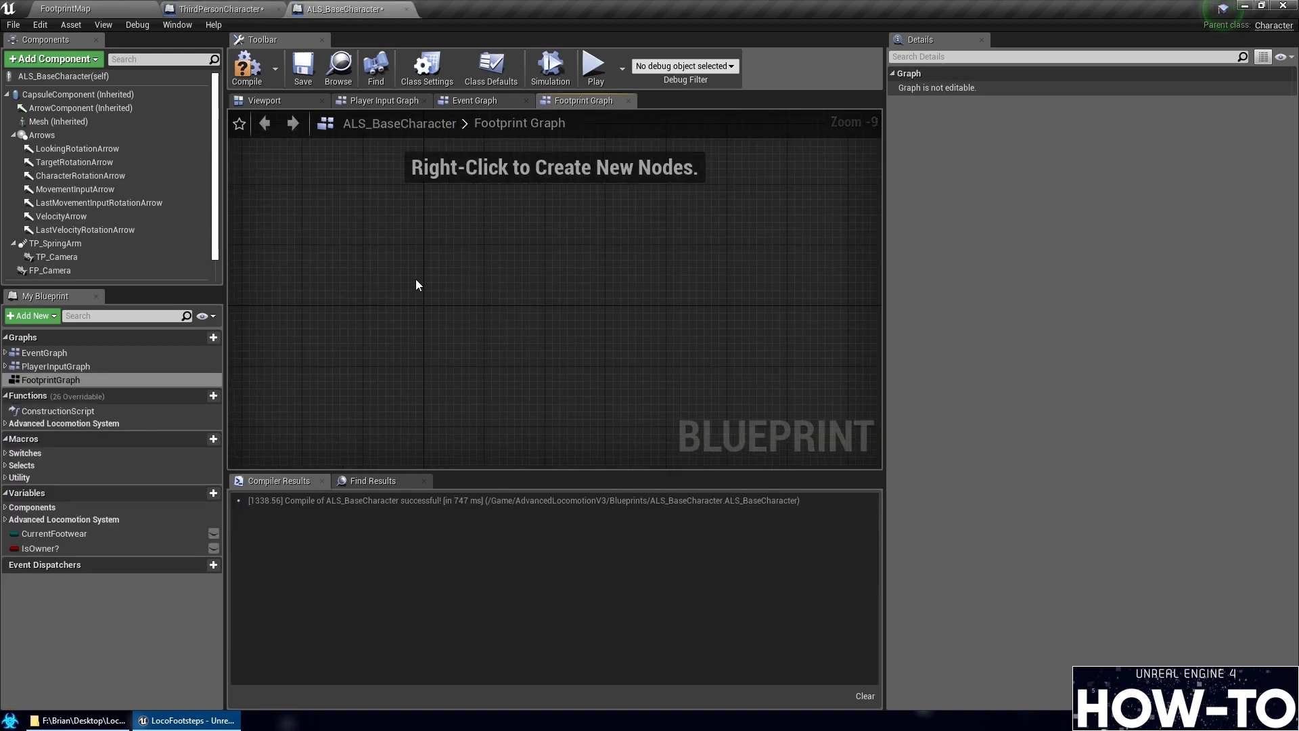
key("ctrl+v")
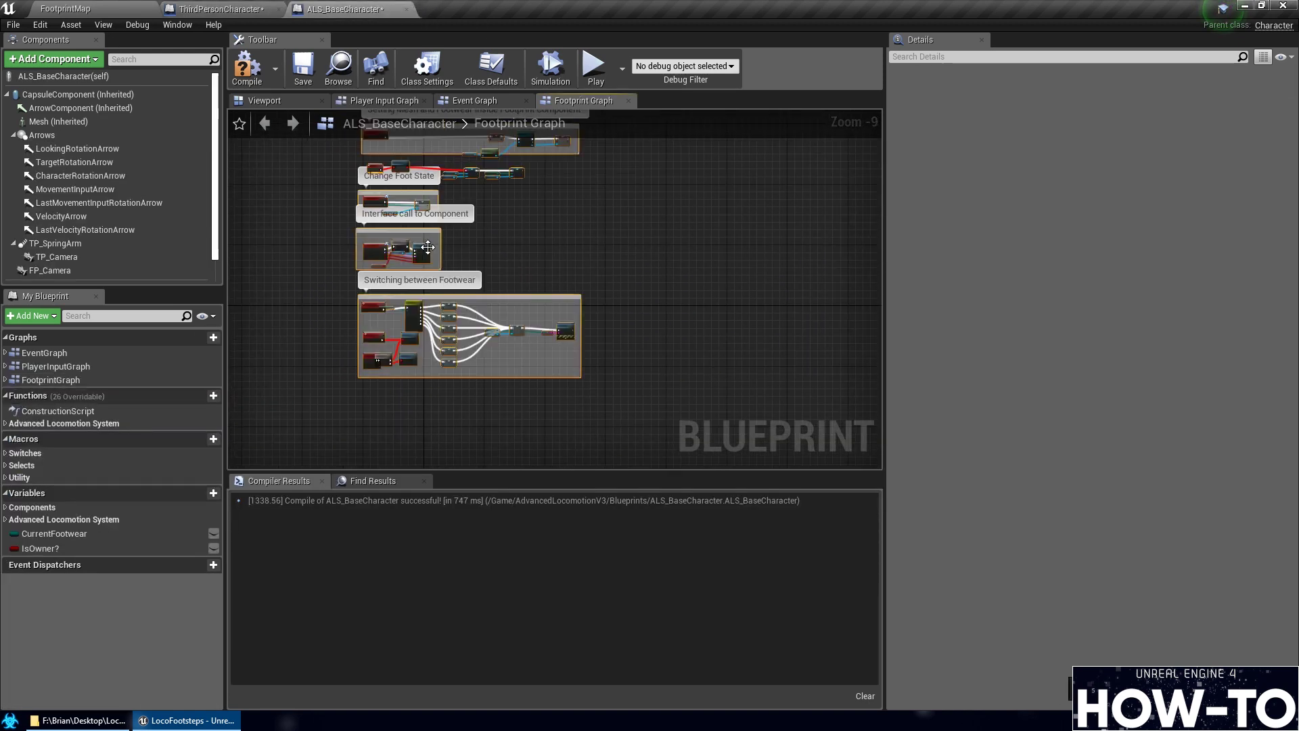
scroll(697, 311, "up", 3)
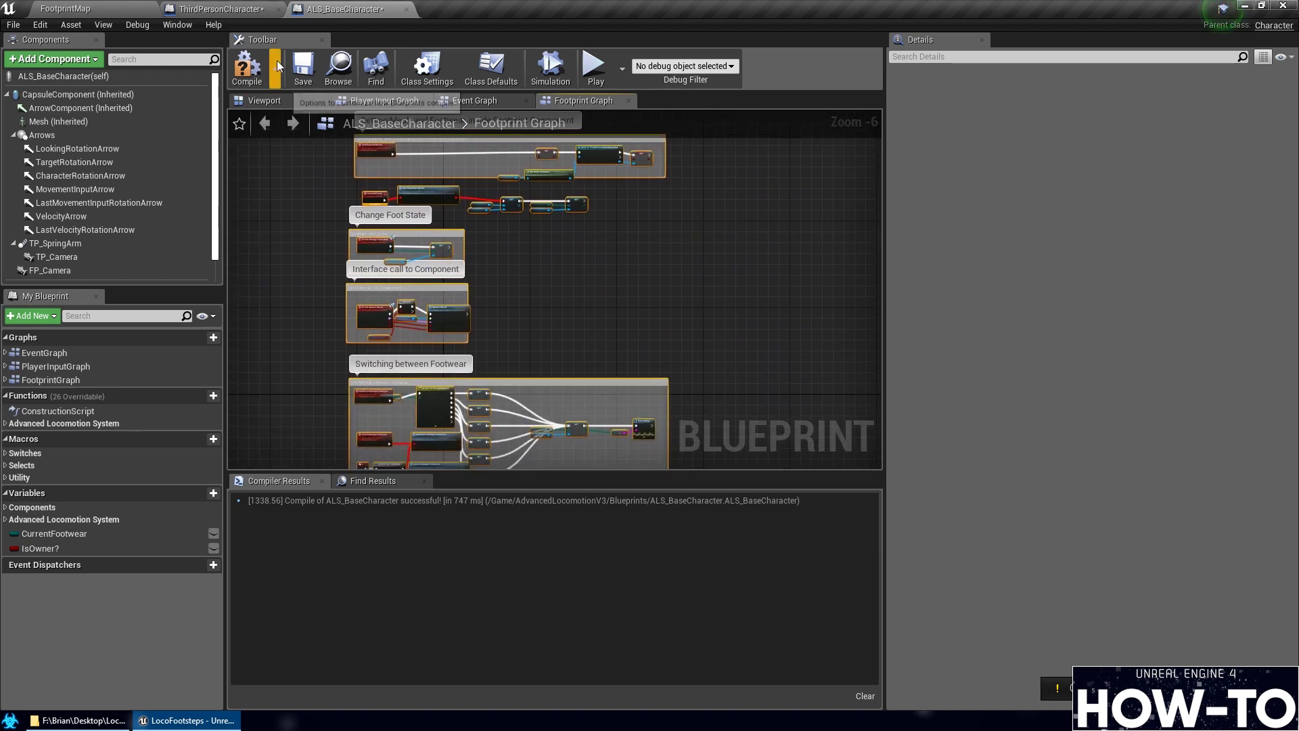
Refresh all the pasted nodes in ALS_BaseCharacter's Footprint Graph, and compile and save the blueprint
right_click(441, 398)
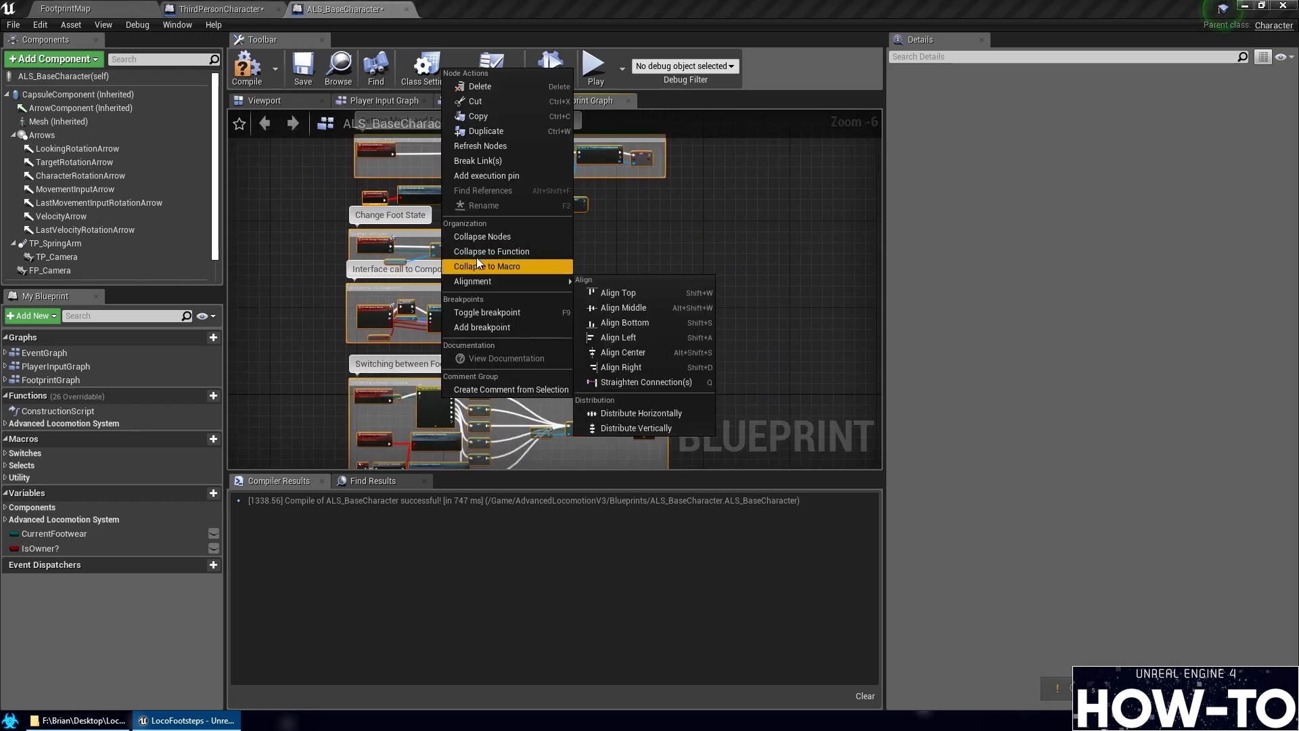
left_click(482, 146)
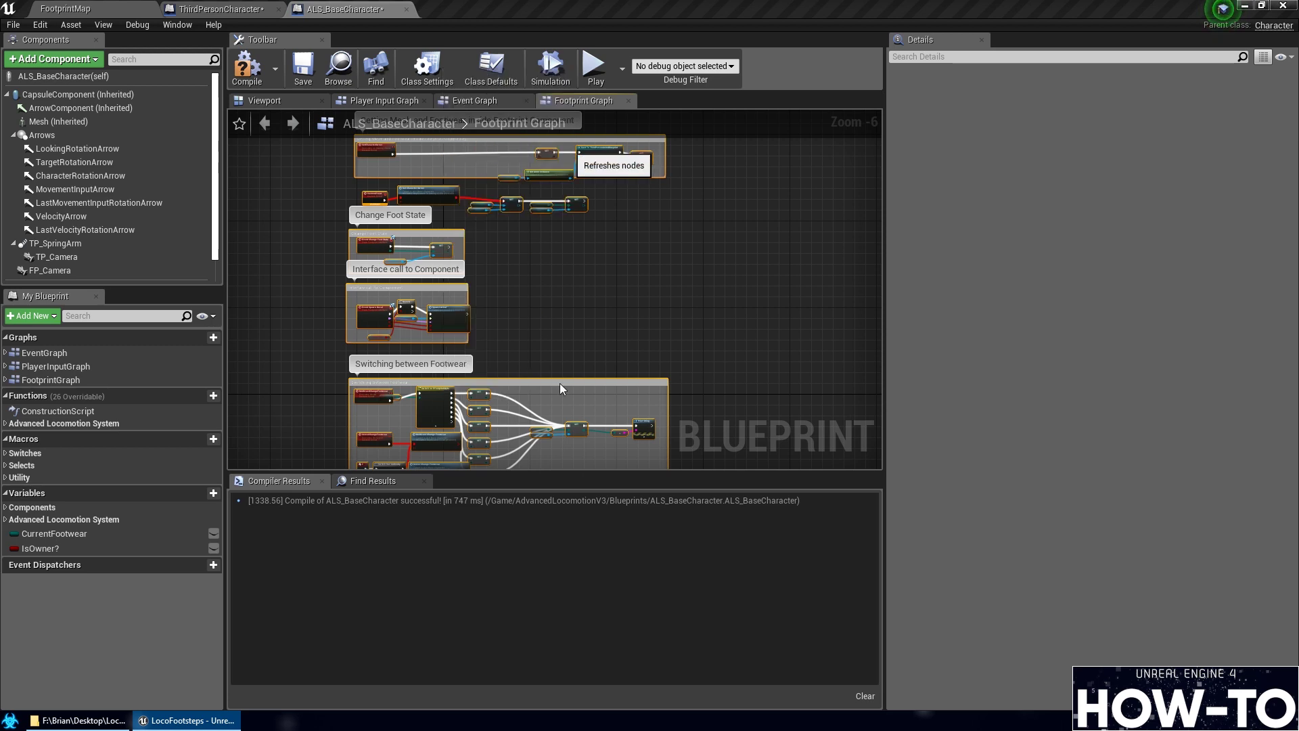
left_click(247, 67)
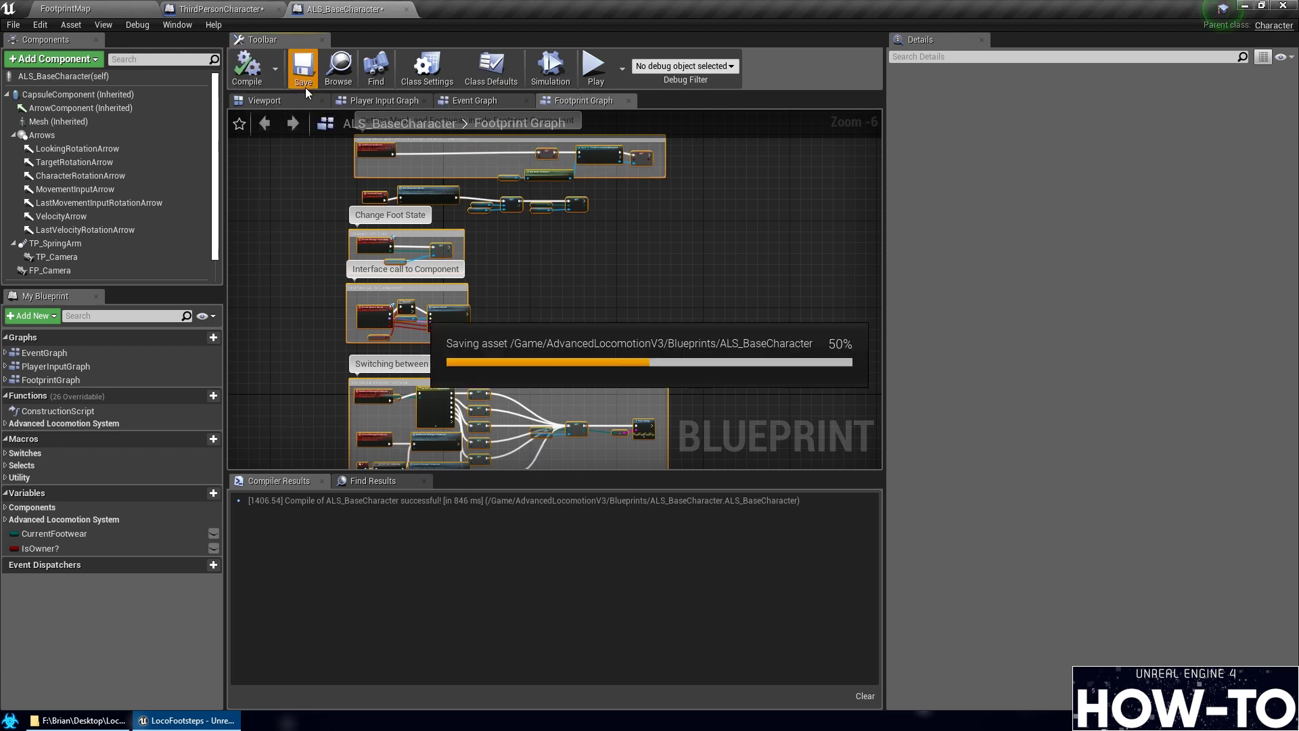
left_click(303, 71)
Move the E key event out of the Switching between Footwear comment box, keeping its link to Switch Has Authority
right_click_drag(611, 348, 713, 179)
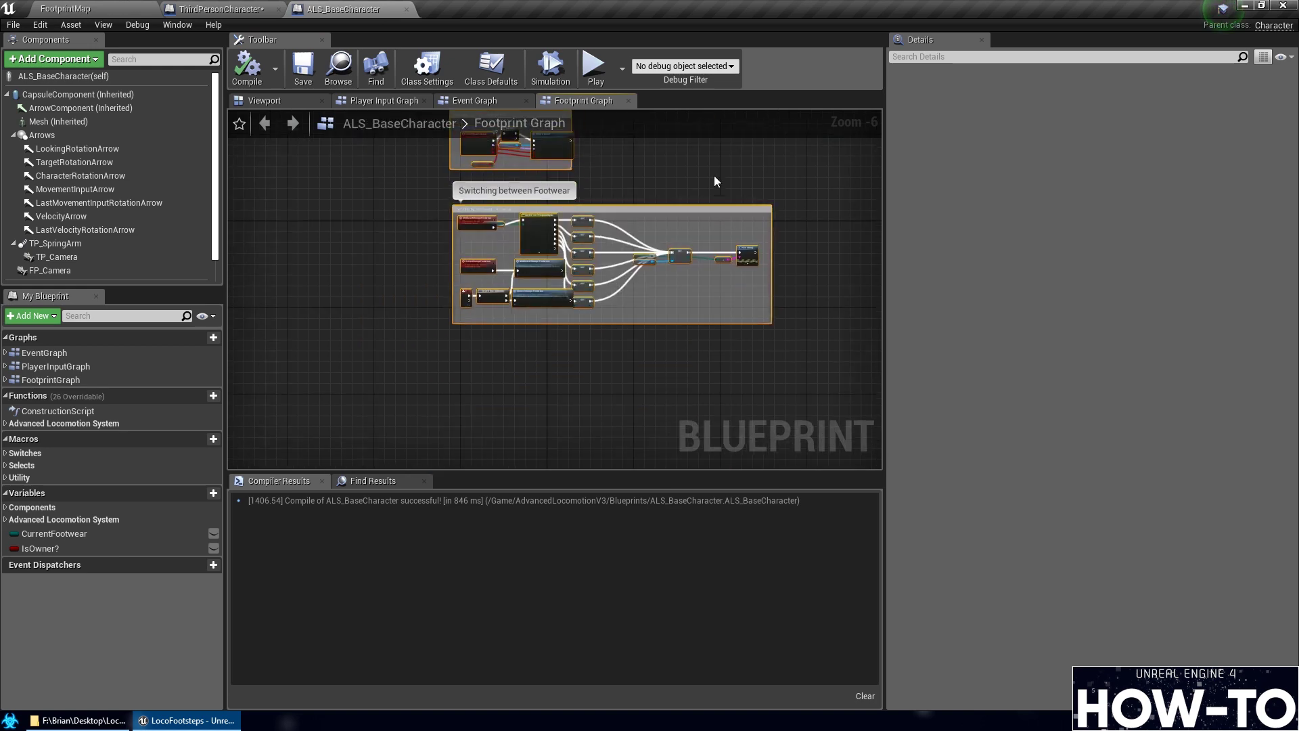
scroll(582, 265, "up", 5)
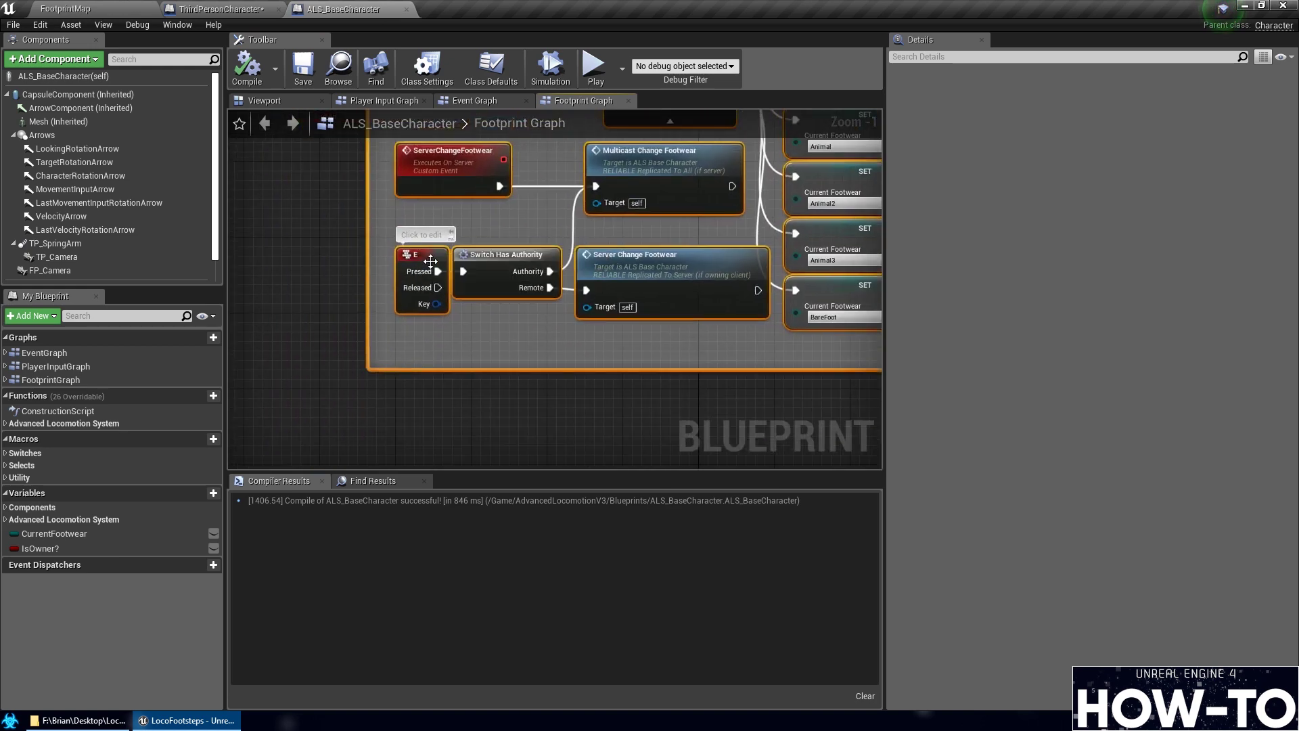
left_click(428, 249)
right_click_drag(573, 339, 538, 351)
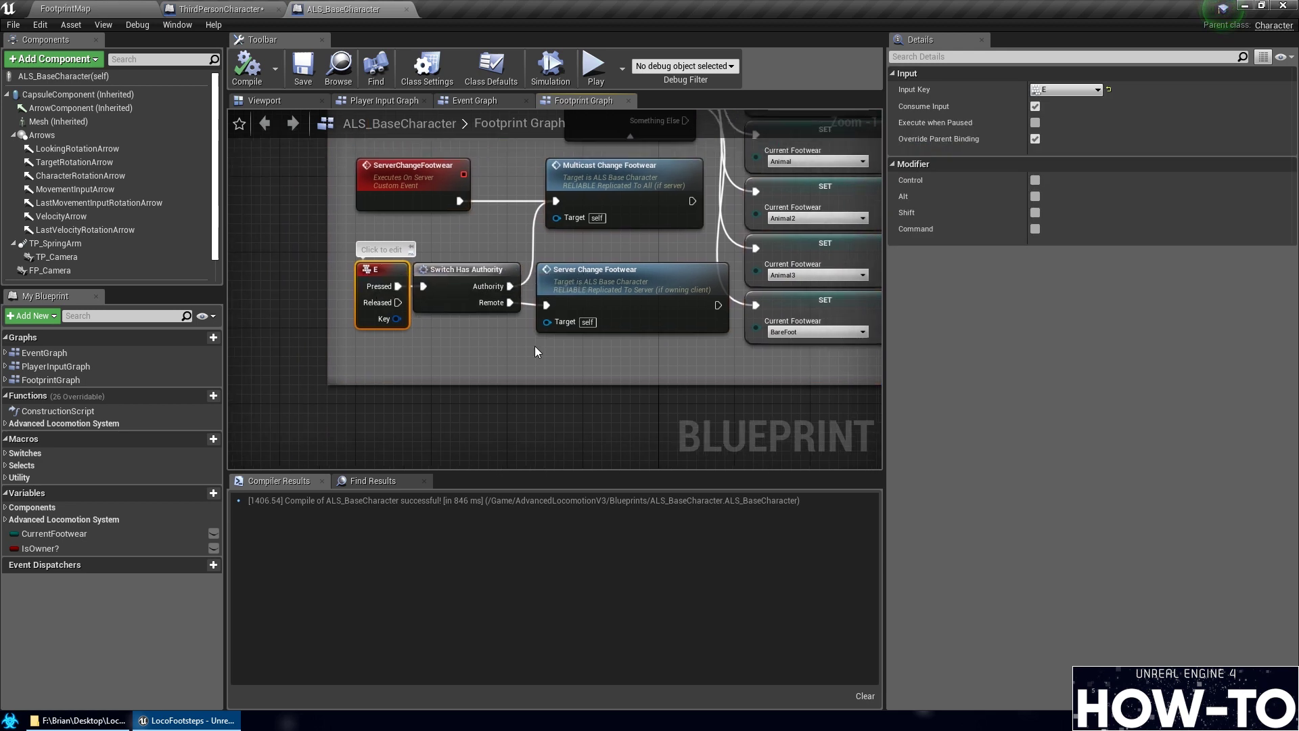
right_click_drag(402, 390, 458, 390)
left_click_drag(423, 271, 270, 272)
right_click_drag(271, 272, 325, 280)
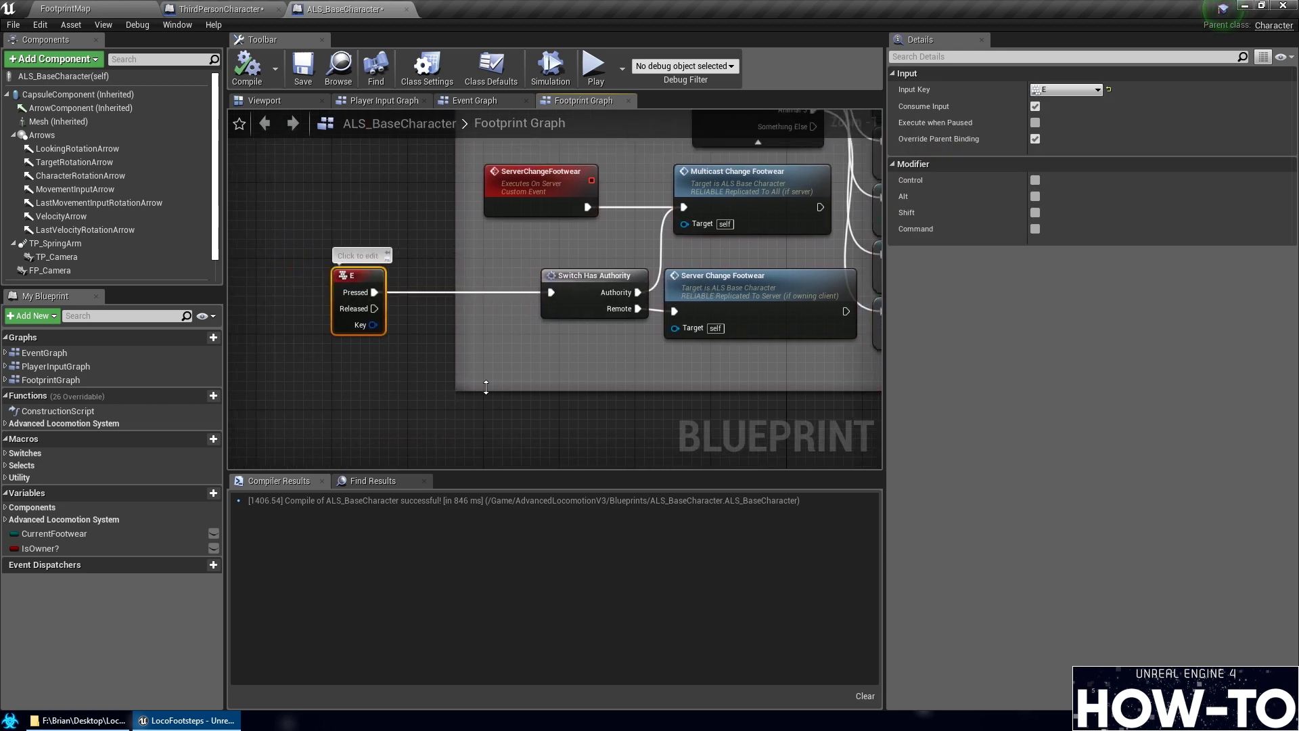
Add a keyboard 3 event to the Footprint Graph and place it directly below the E key event
right_click(382, 366)
type("3")
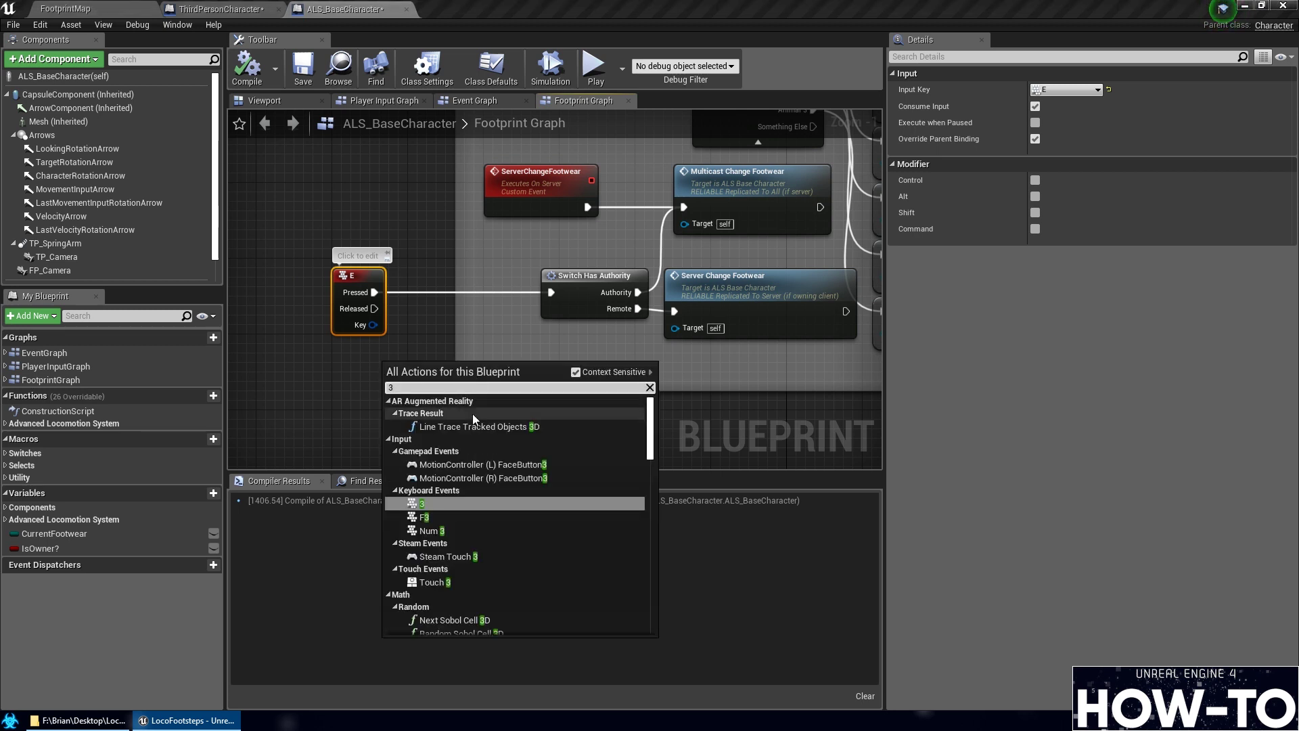
left_click(418, 504)
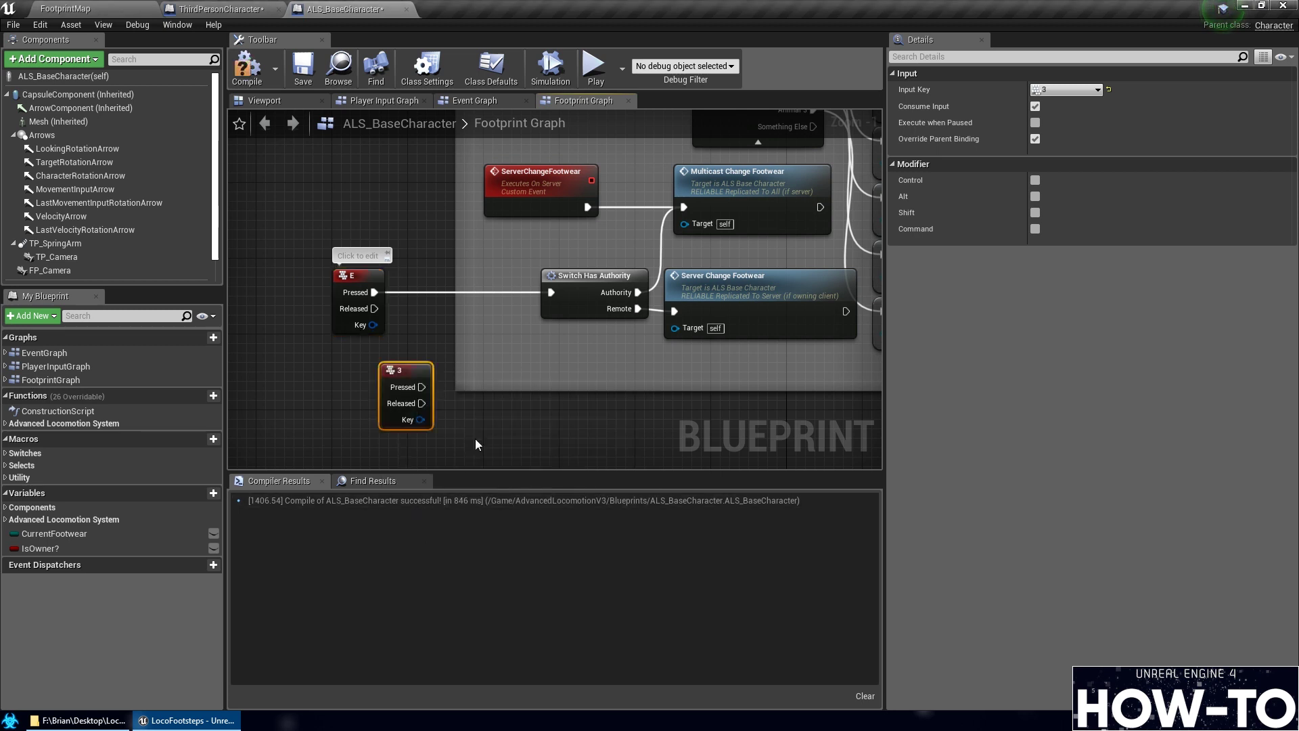
right_click(321, 395)
type("3")
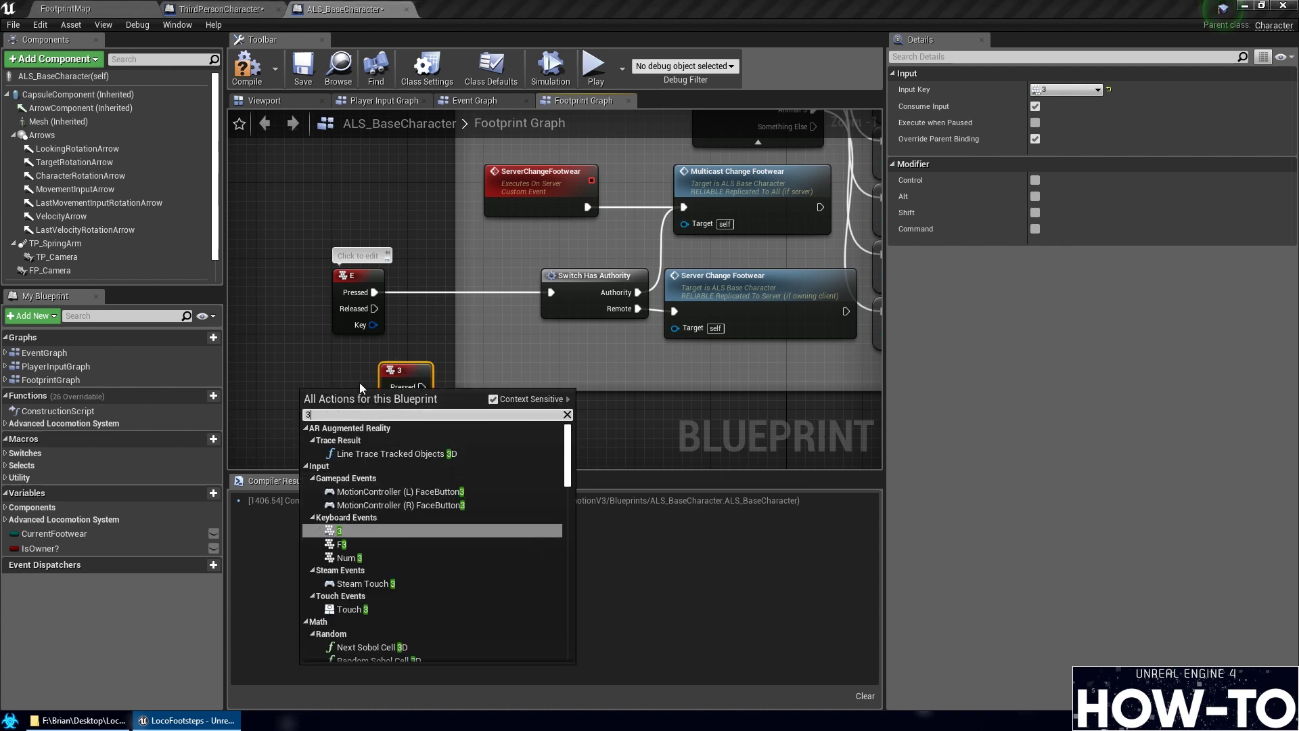
left_click(313, 350)
left_click_drag(413, 380, 358, 340)
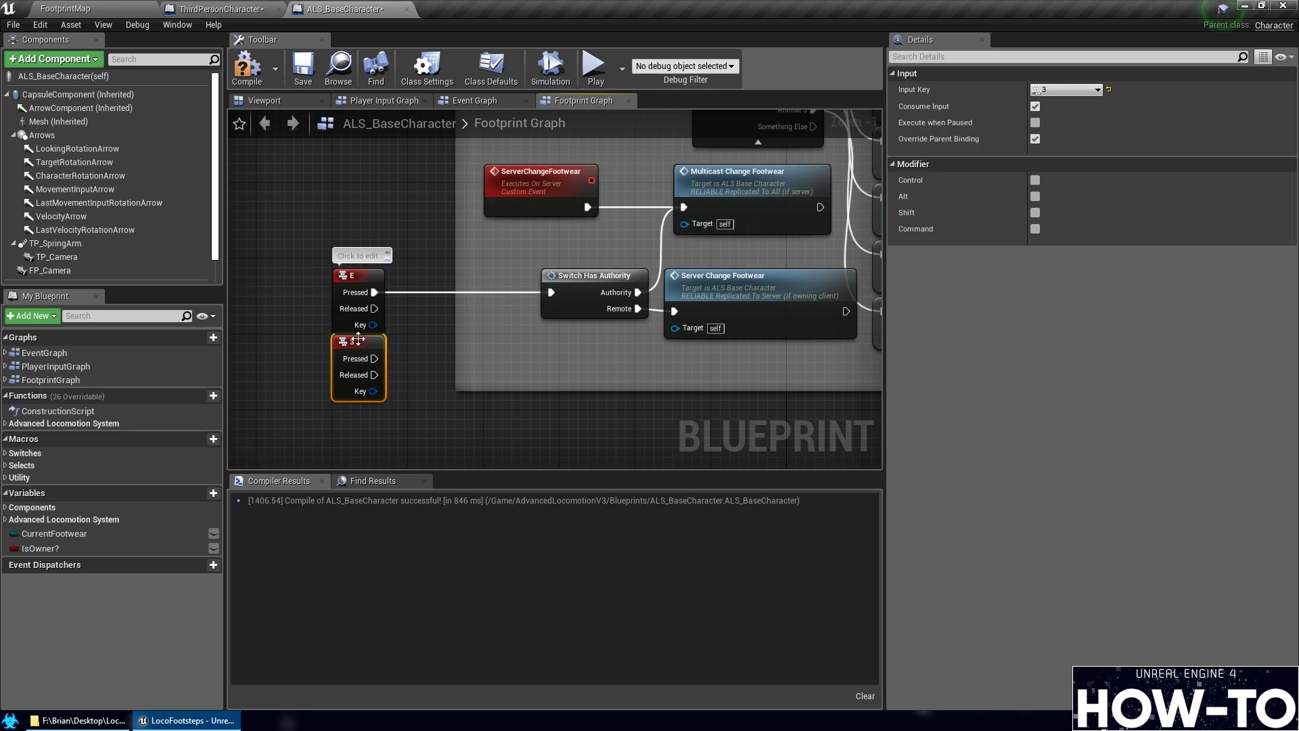
Replace the E key event with the 3 key event, its Pressed output feeding Switch Has Authority, and compile and save the blueprint
right_click_drag(344, 329, 336, 337)
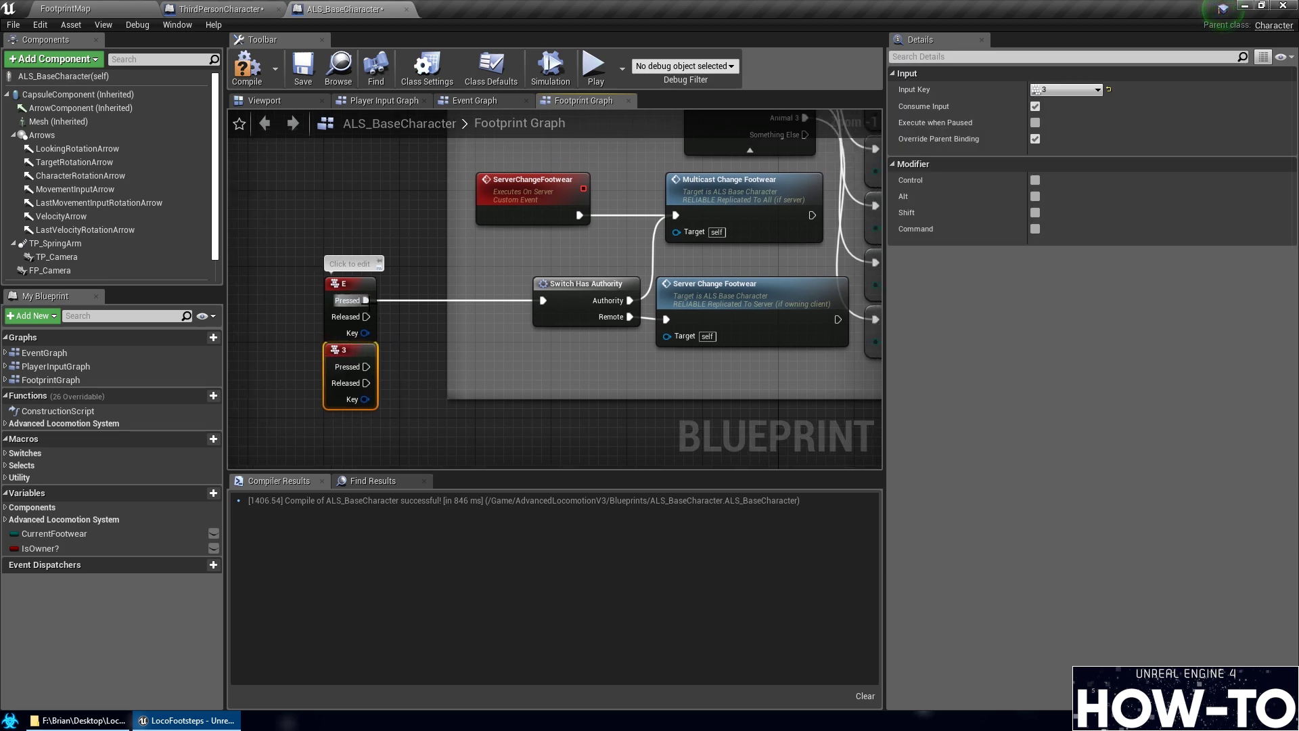
left_click_drag(365, 300, 369, 369, "ctrl")
right_click_drag(465, 354, 542, 332)
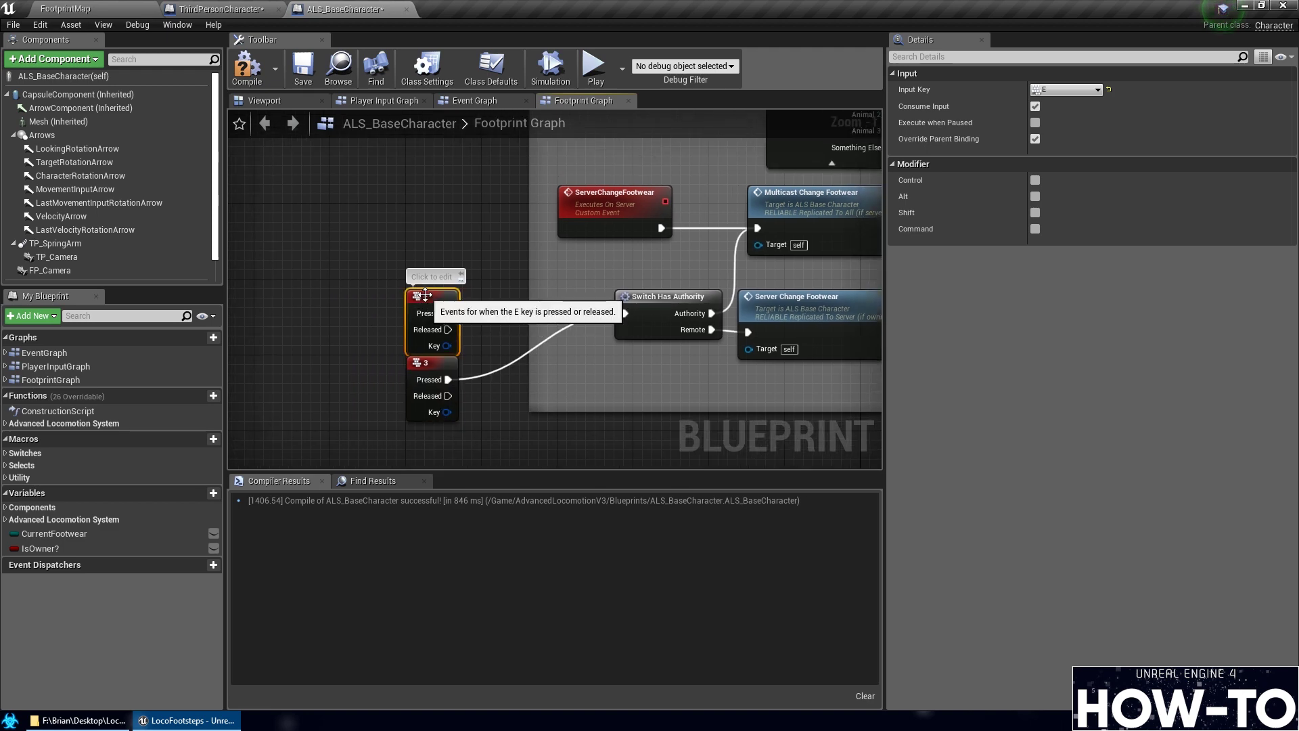
left_click(433, 297)
key("Delete")
left_click_drag(434, 369, 575, 303)
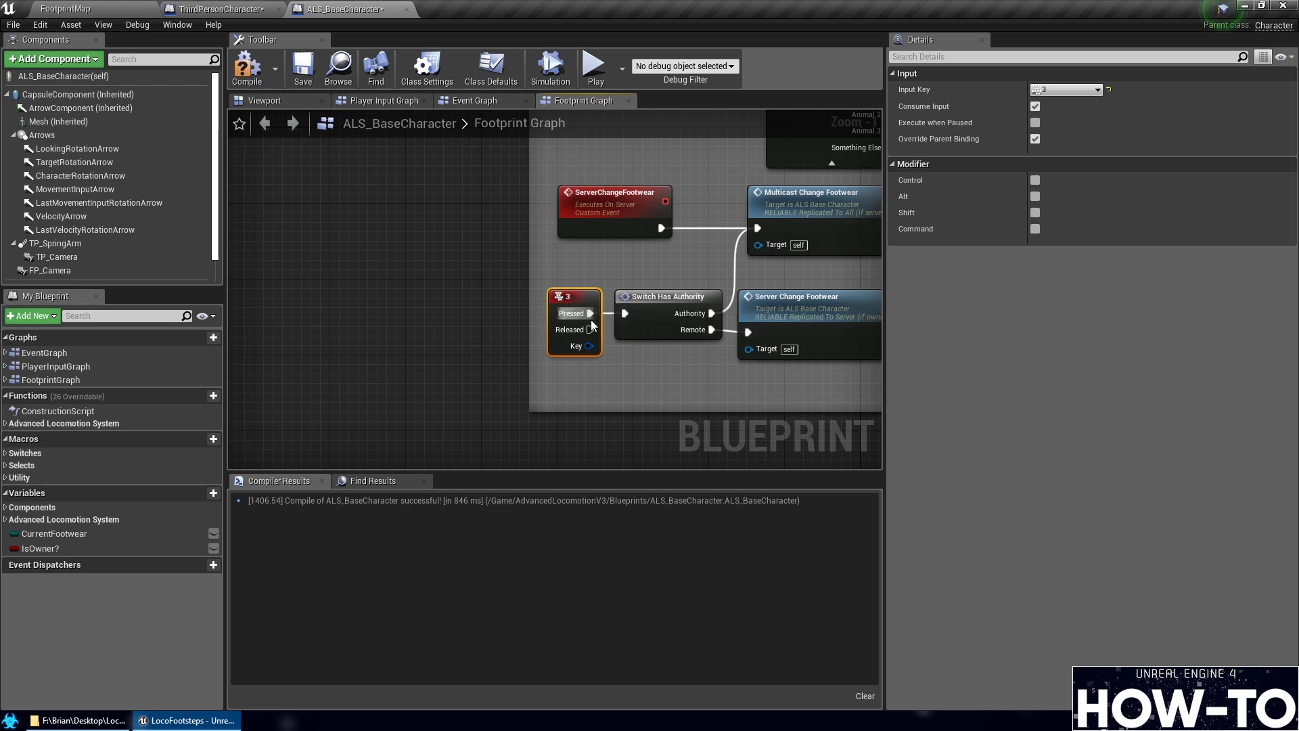
left_click(299, 73)
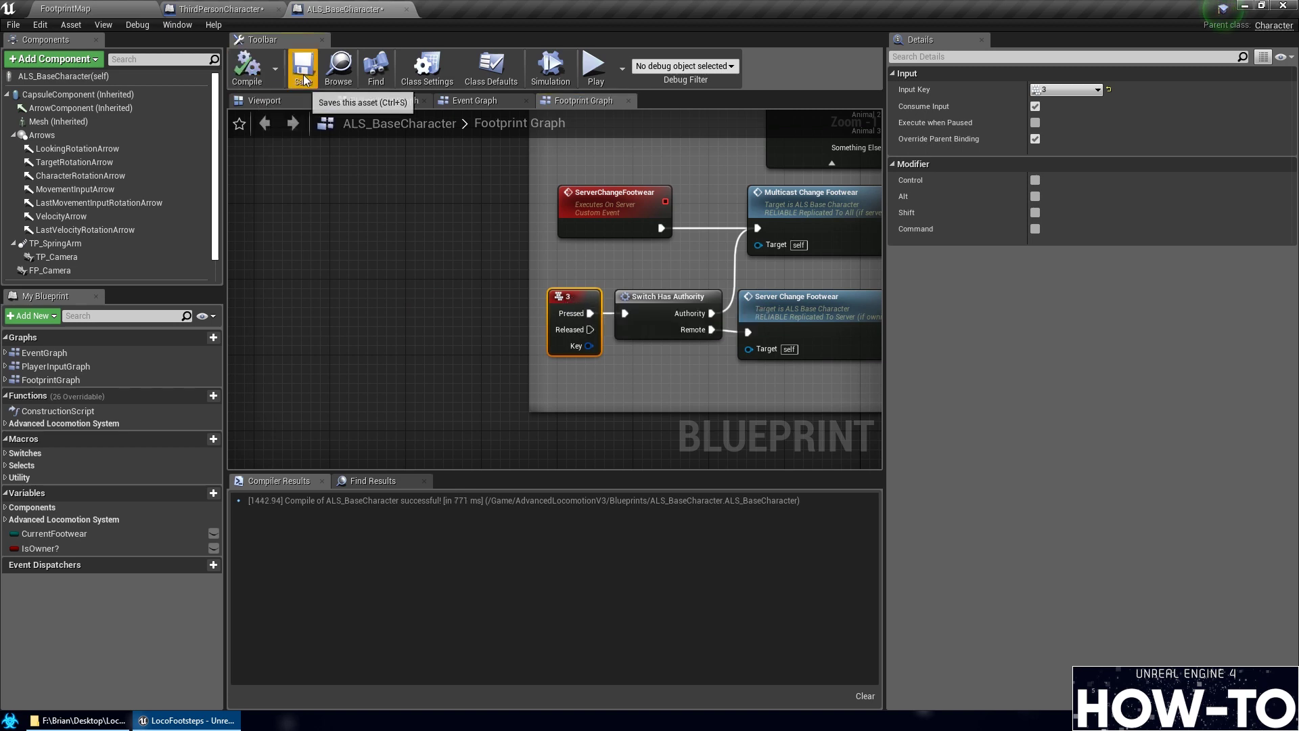
Look over the pasted sections of ALS_BaseCharacter's Footprint Graph, from footwear switching up to the SetCharacterOwner logic
scroll(766, 418, "down", 4)
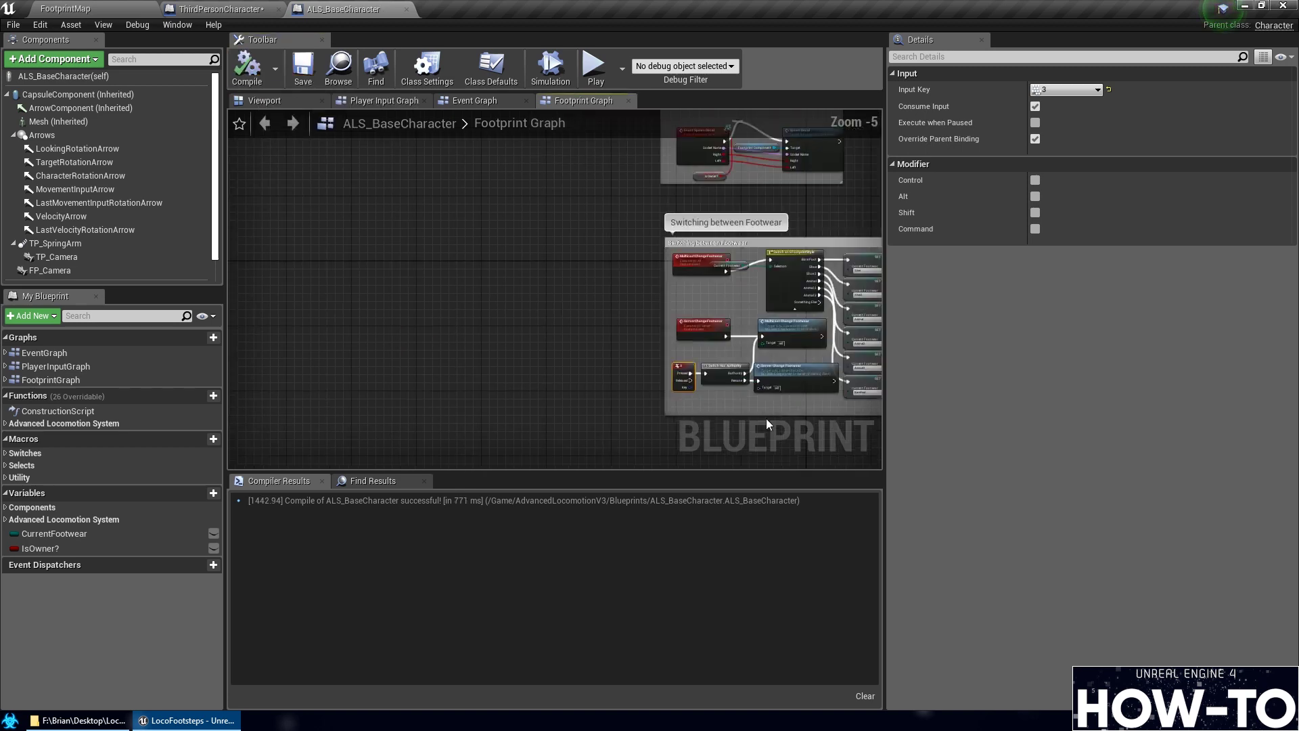
right_click_drag(766, 418, 527, 400)
scroll(527, 400, "up", 2)
scroll(527, 400, "down", 3)
scroll(603, 368, "up", 5)
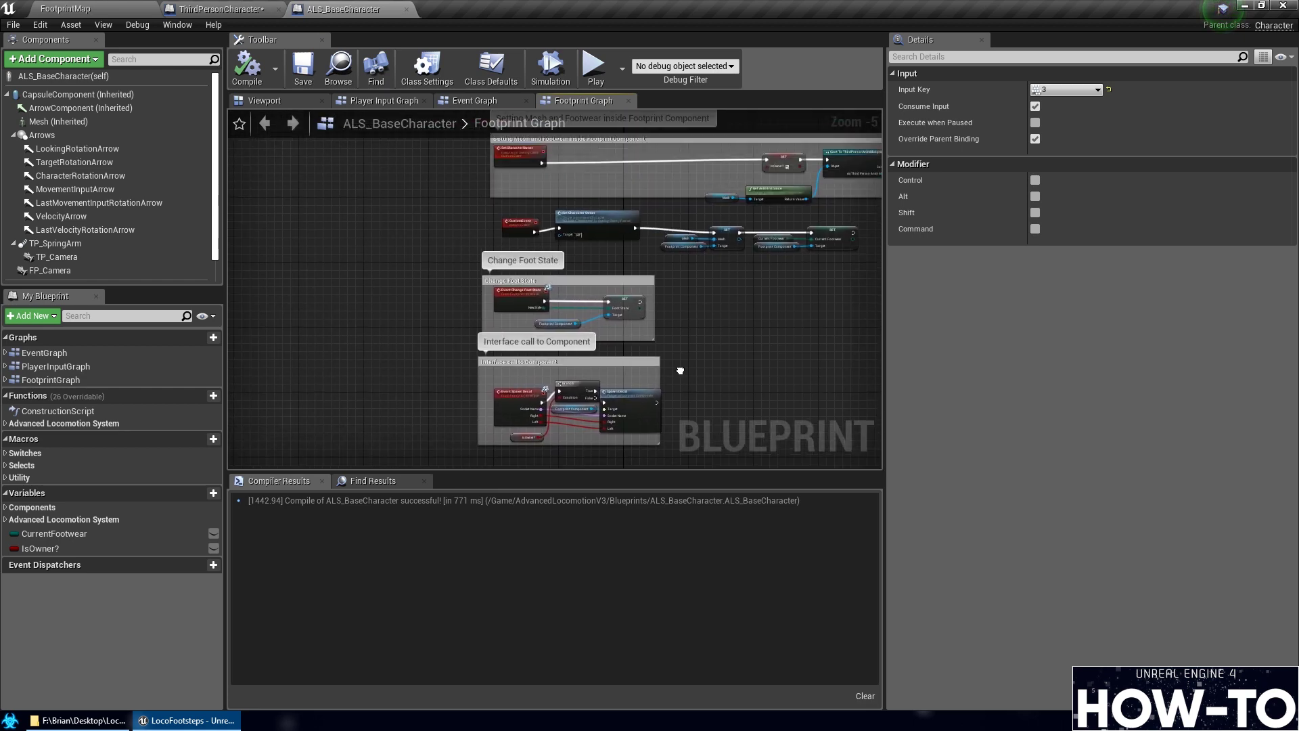
right_click_drag(699, 475, 739, 349)
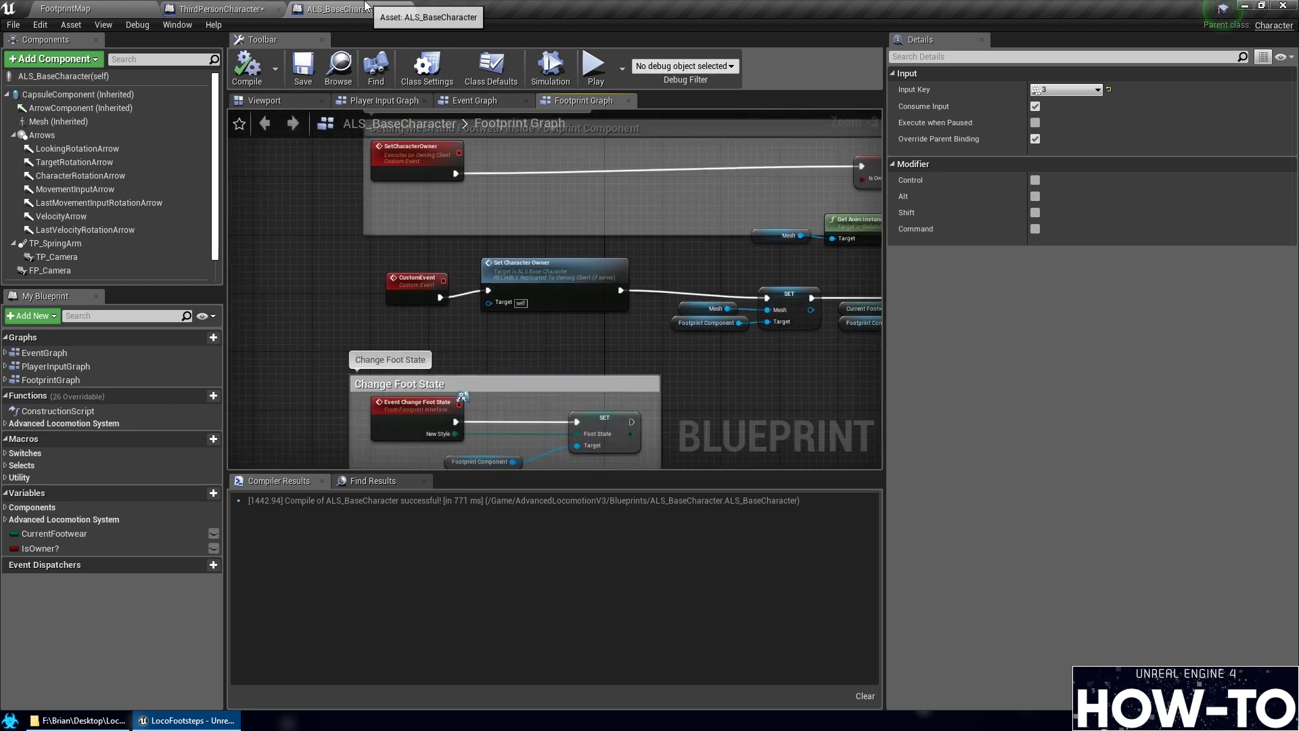
Examine the anim blueprint cast and owner logic in ThirdPersonCharacter's Footprint Graph for comparison, and return to the FootprintMap level
left_click(216, 9)
right_click_drag(596, 196, 591, 379)
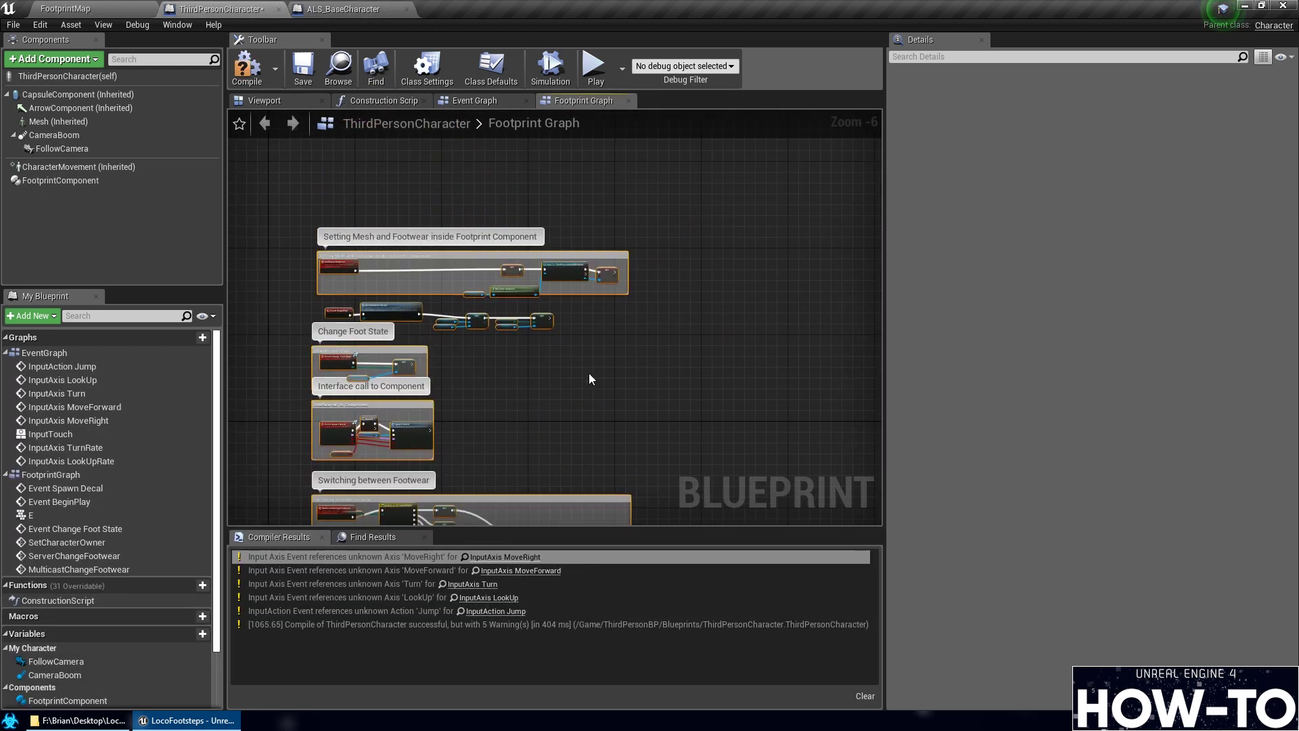
scroll(594, 372, "up", 5)
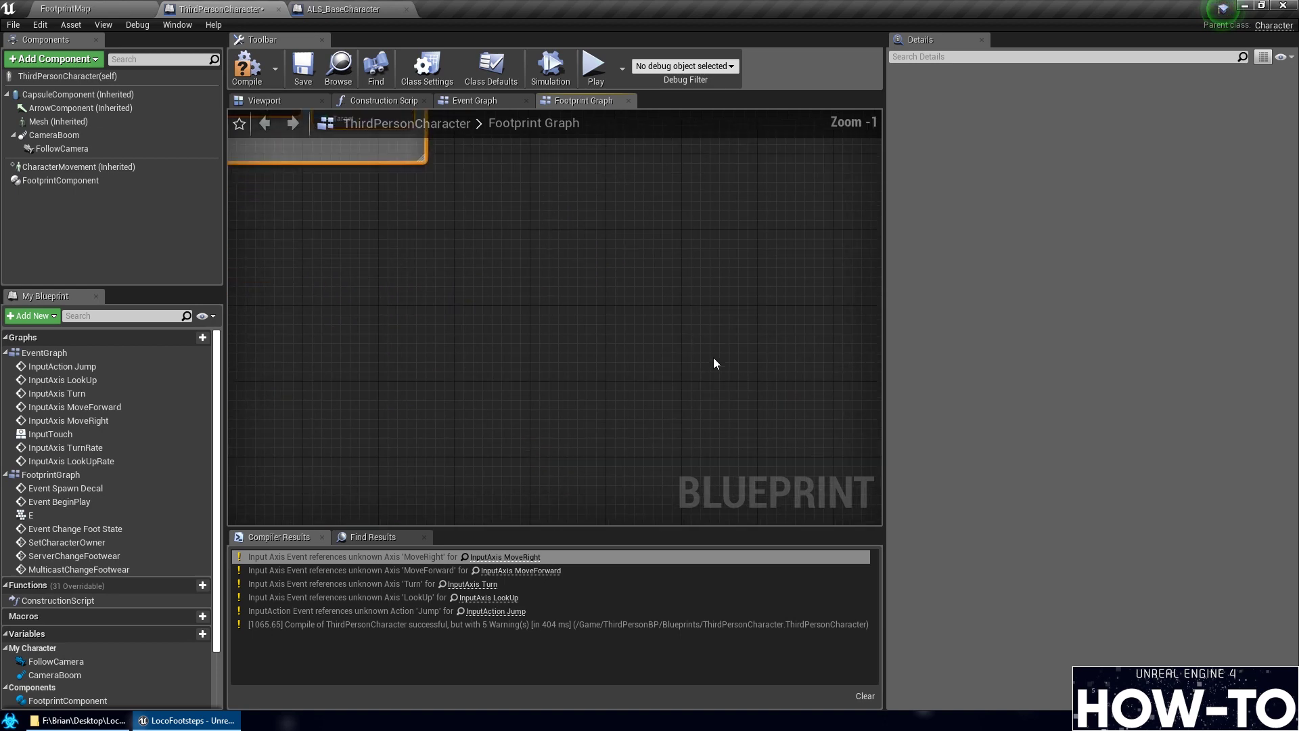
right_click_drag(580, 243, 785, 450)
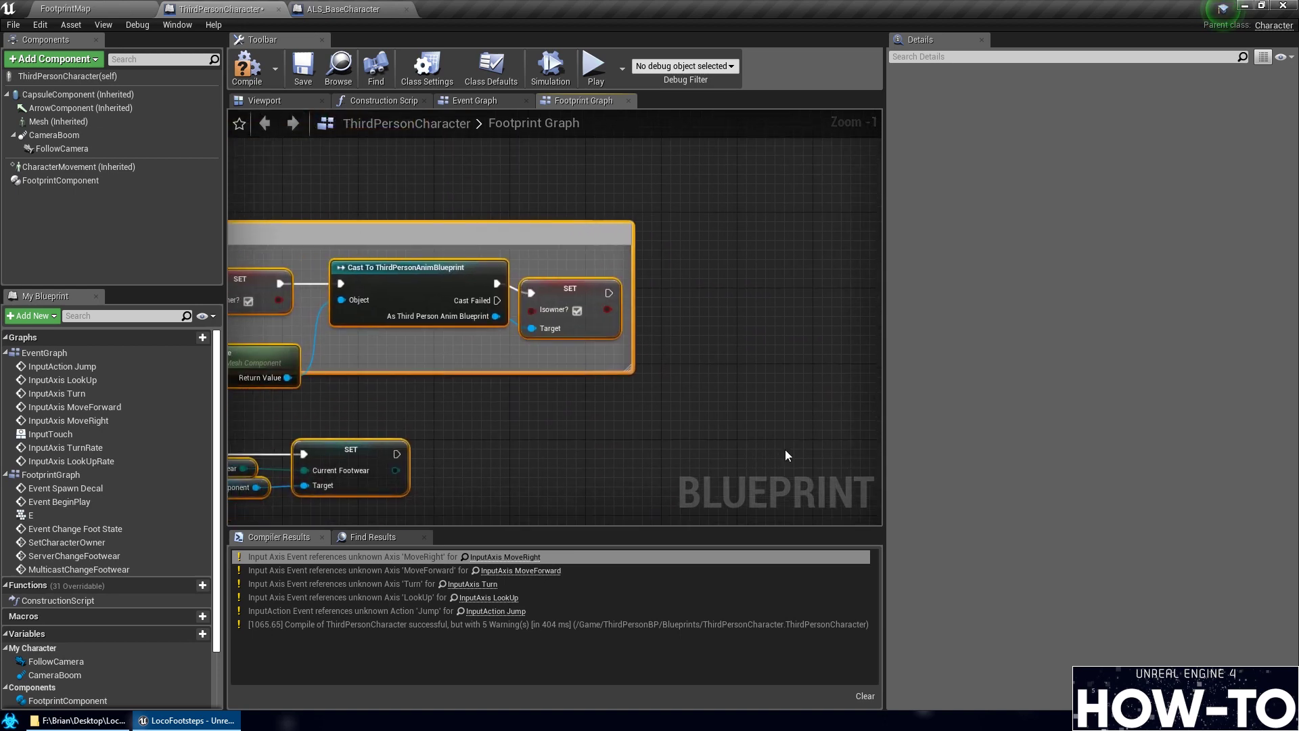
right_click_drag(662, 440, 761, 442)
scroll(609, 433, "down", 1)
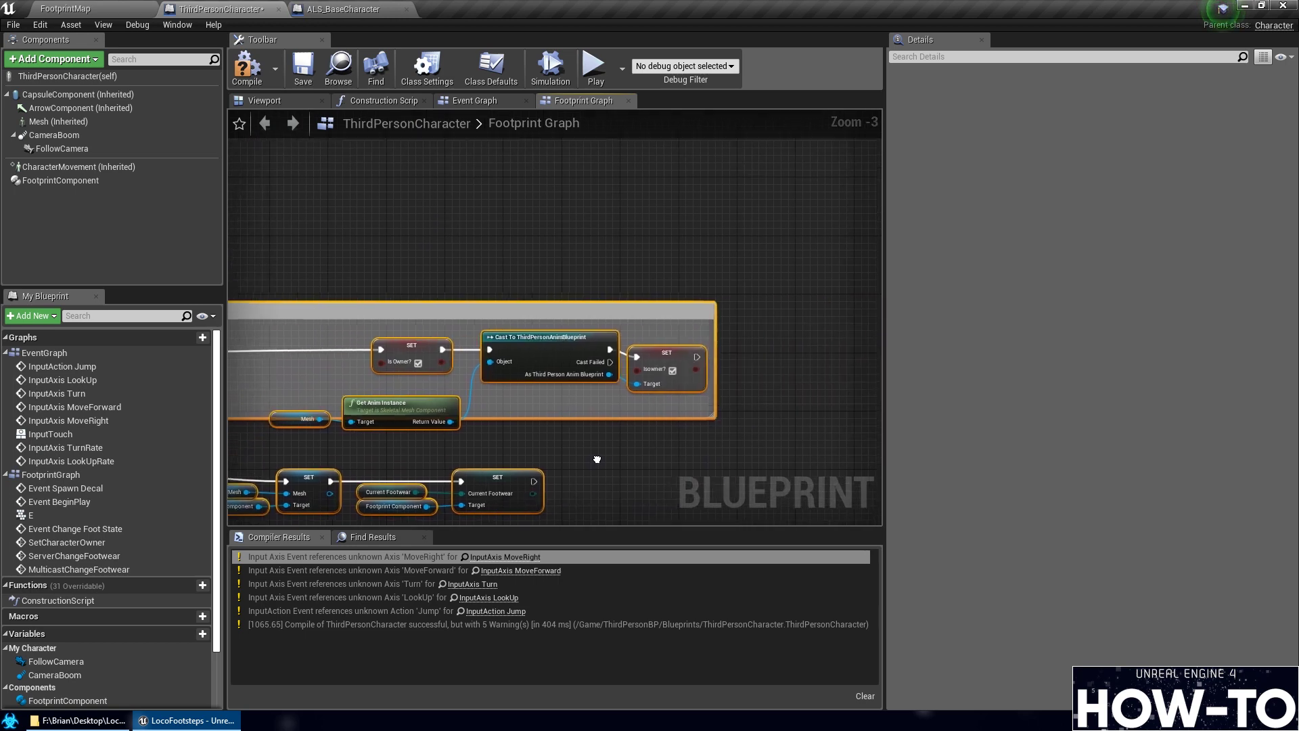
scroll(568, 376, "up", 1)
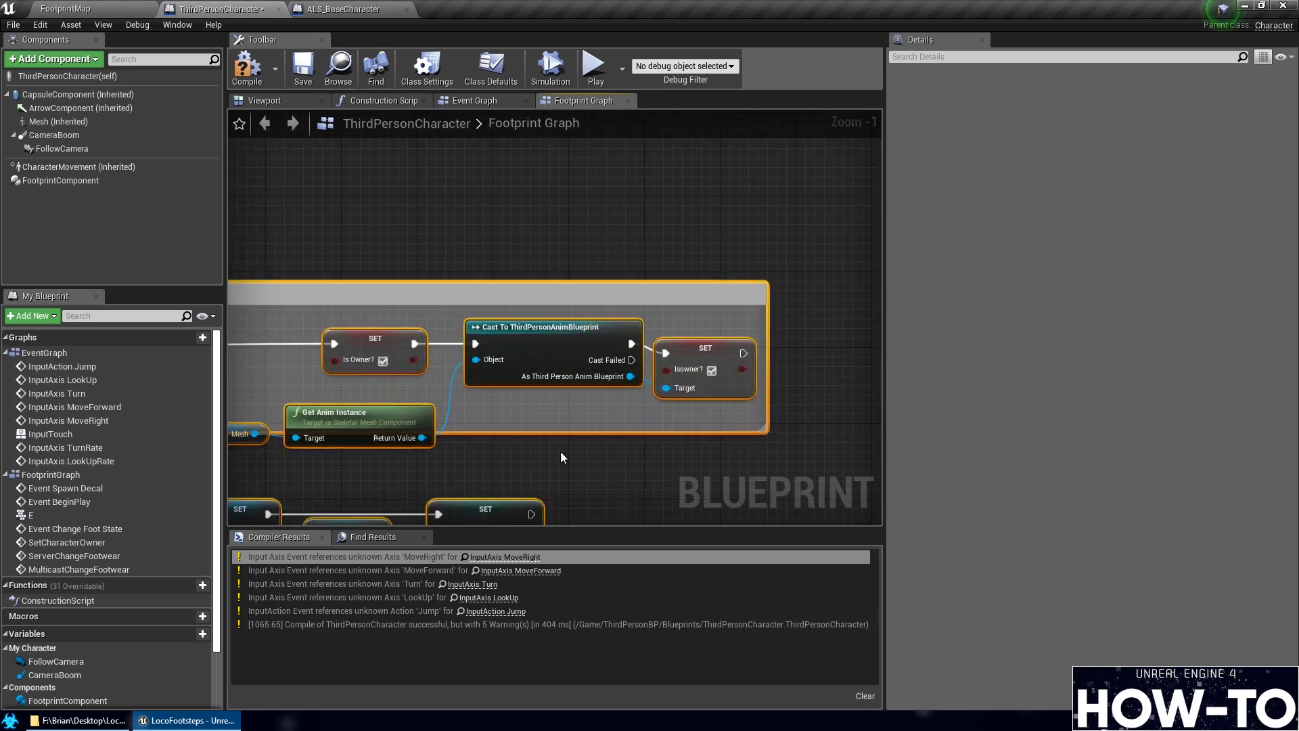
scroll(560, 458, "down", 5)
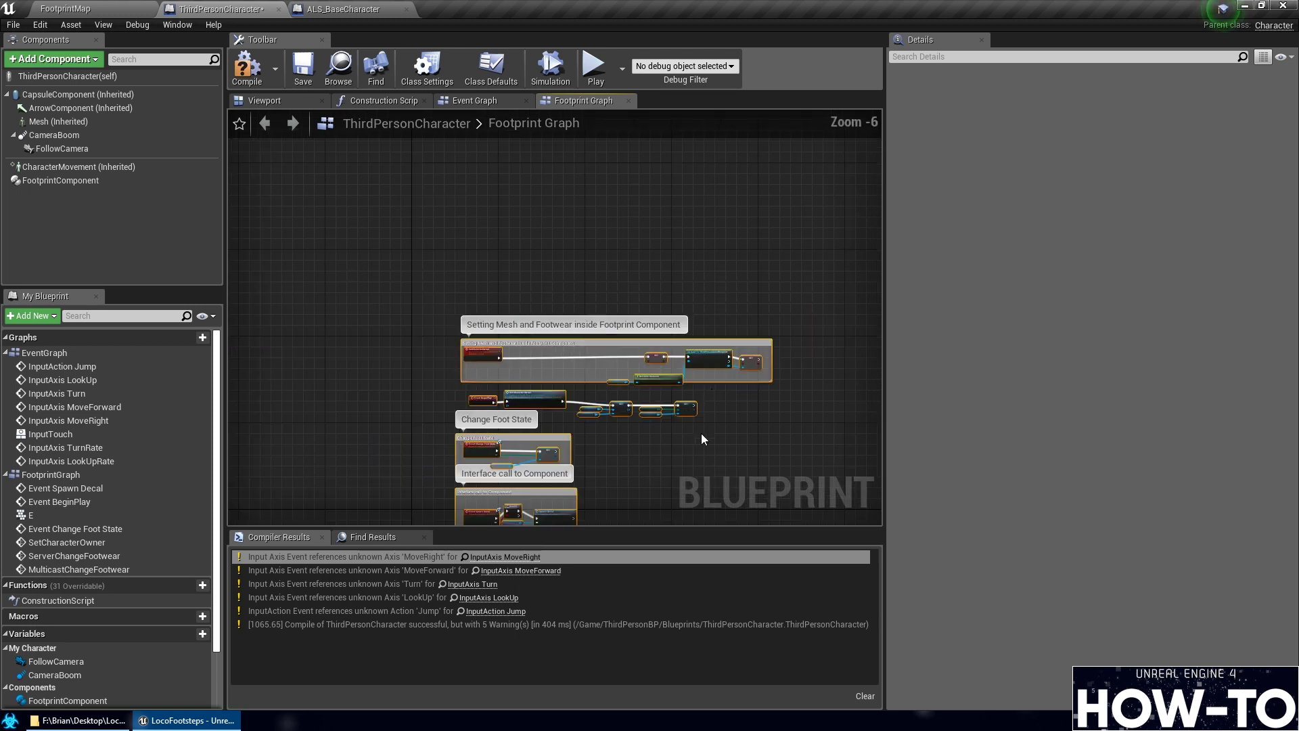
right_click_drag(701, 439, 637, 340)
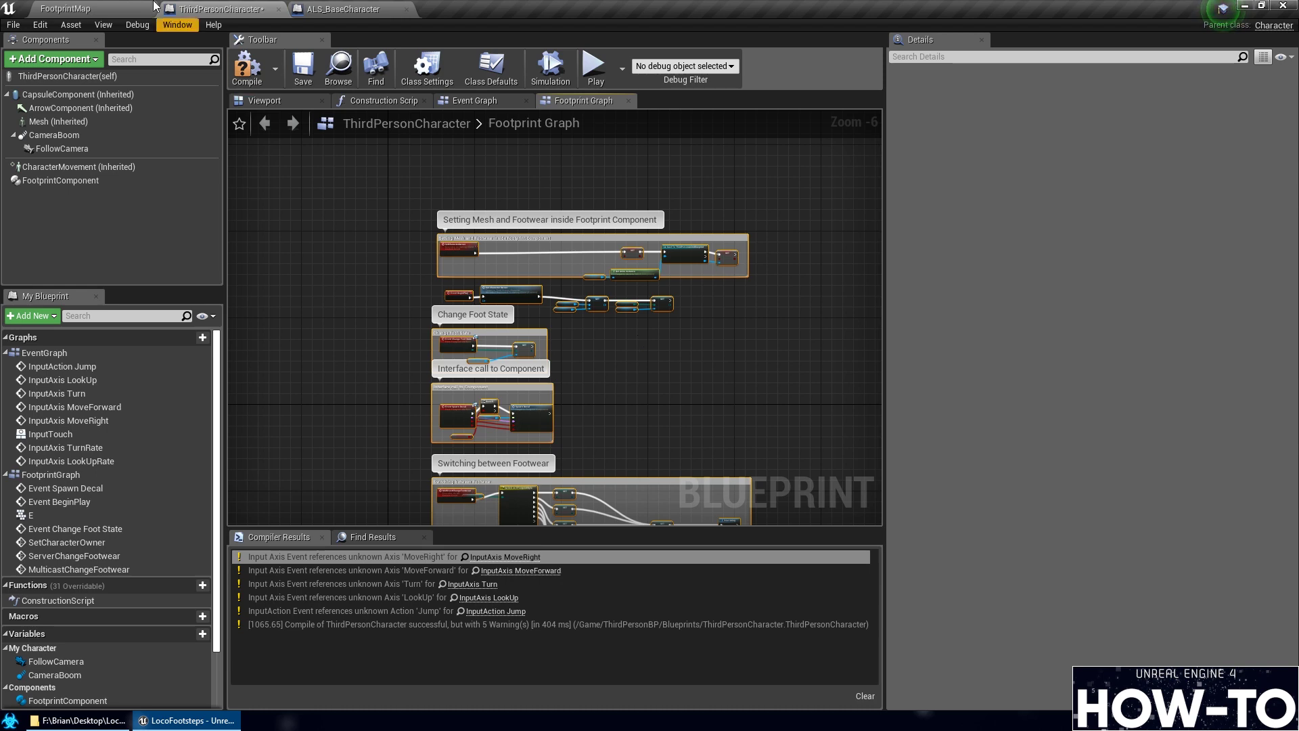
left_click(112, 8)
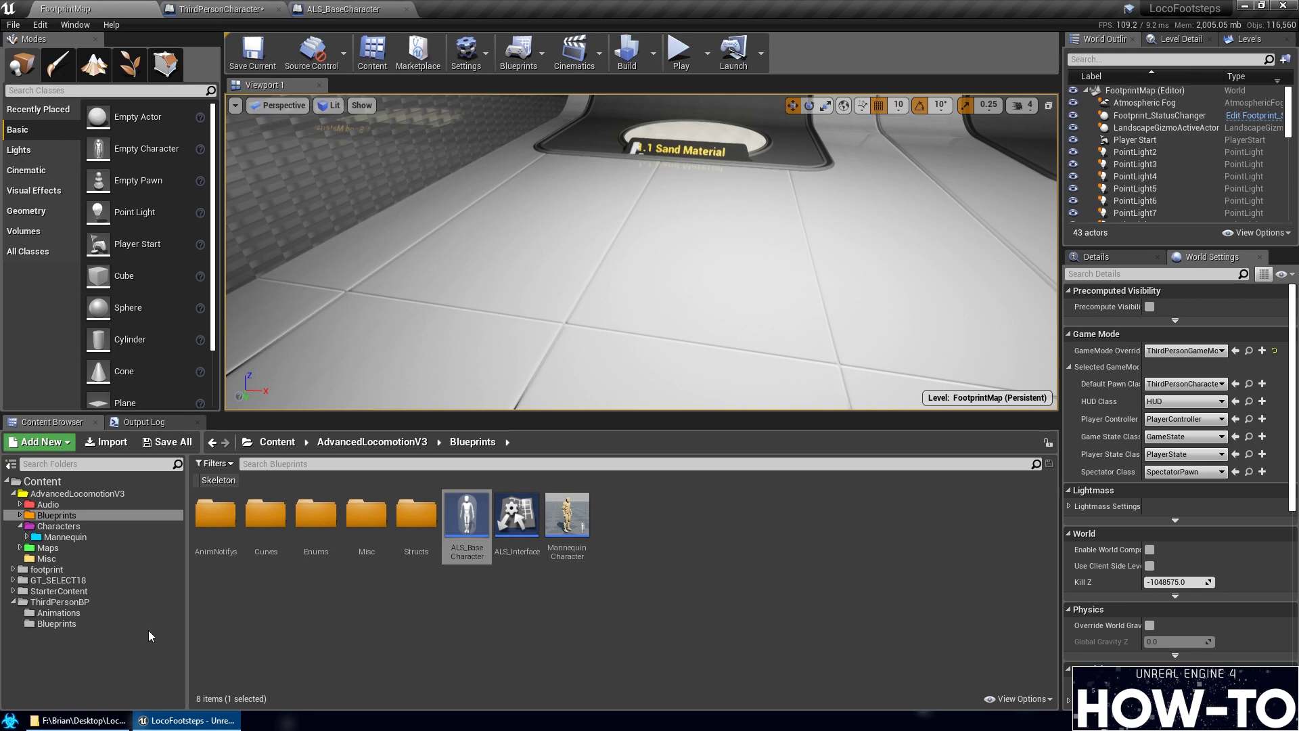
Open ThirdPersonAnimBlueprint from the Animations folder of ThirdPersonBP
left_click(57, 623)
left_click(58, 613)
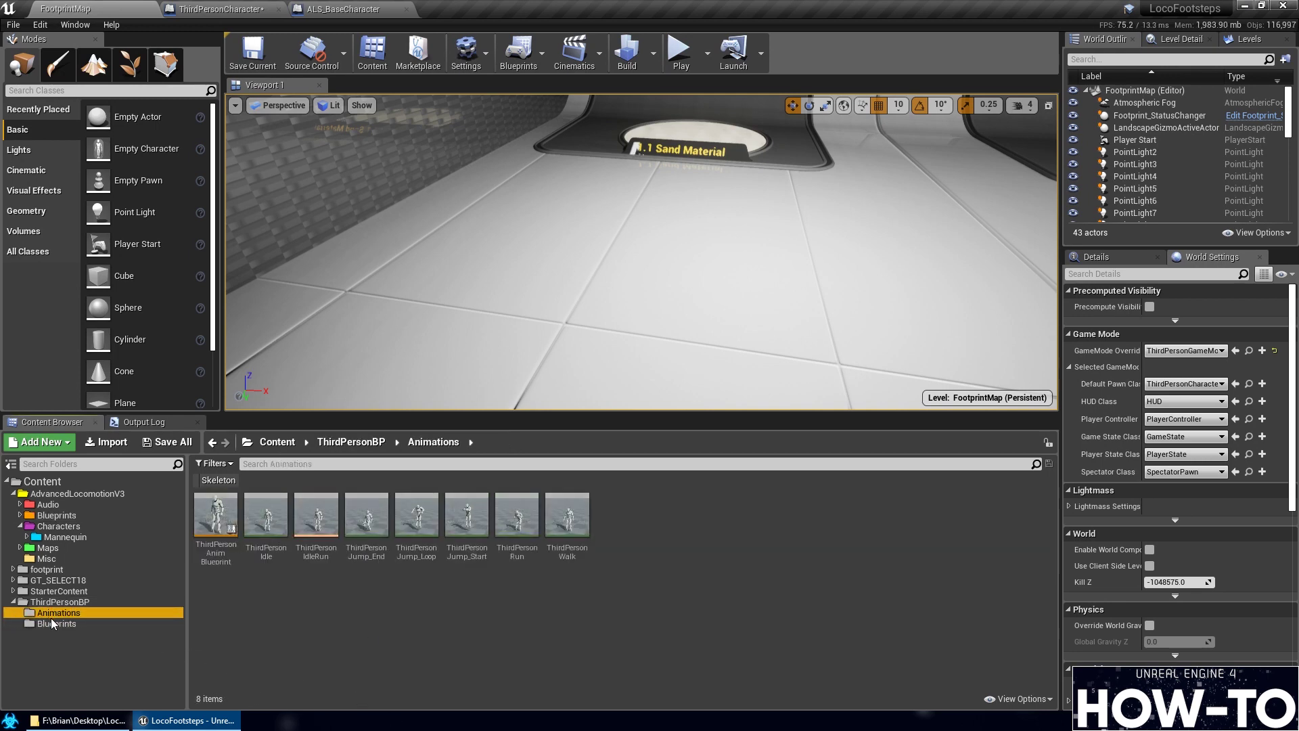
left_click(241, 613)
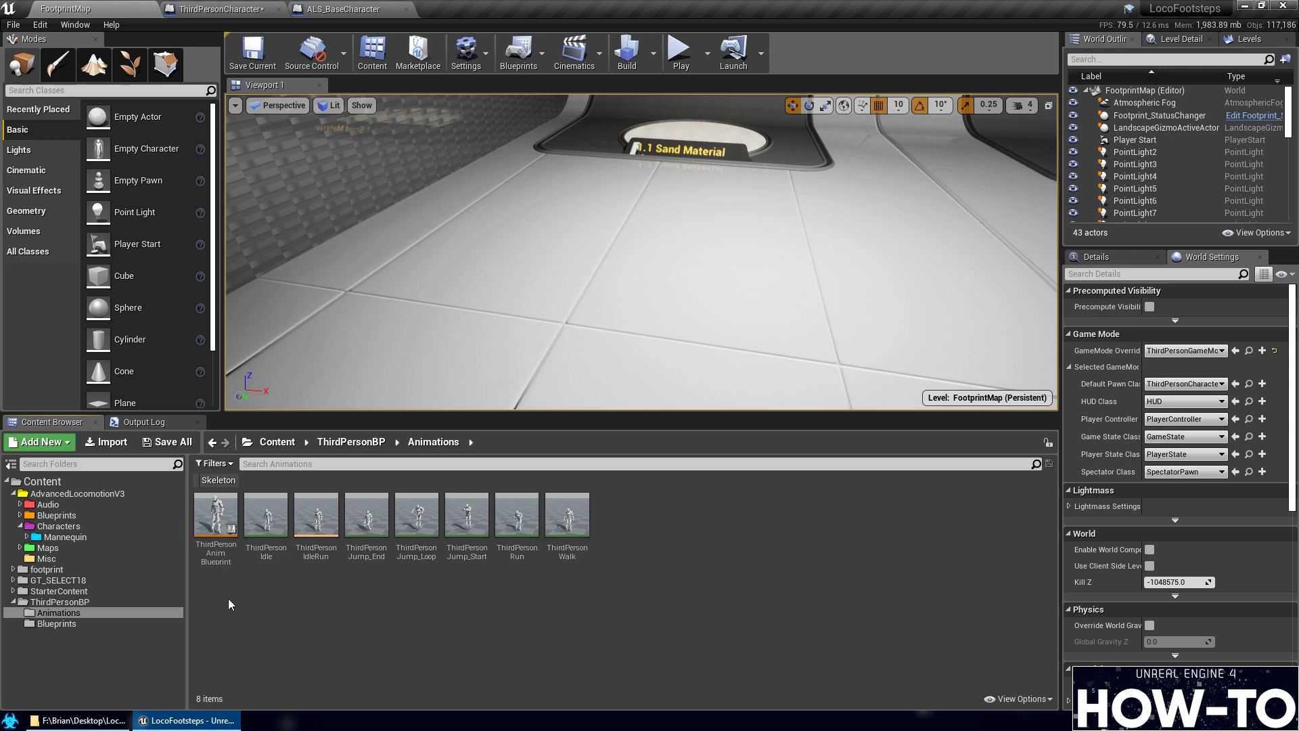
double_click(221, 562)
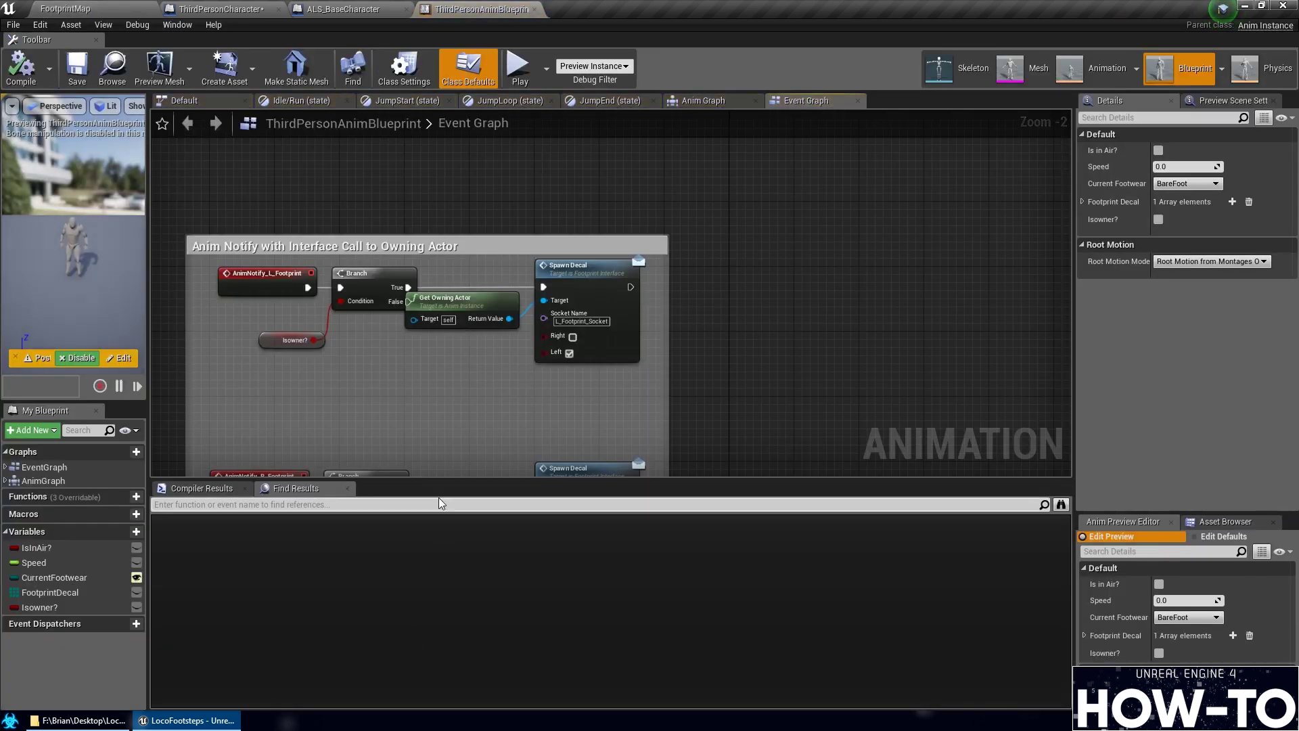
Examine the left and right footprint anim notify logic in the Event Graph, enlarging the graph area
scroll(457, 368, "down", 2)
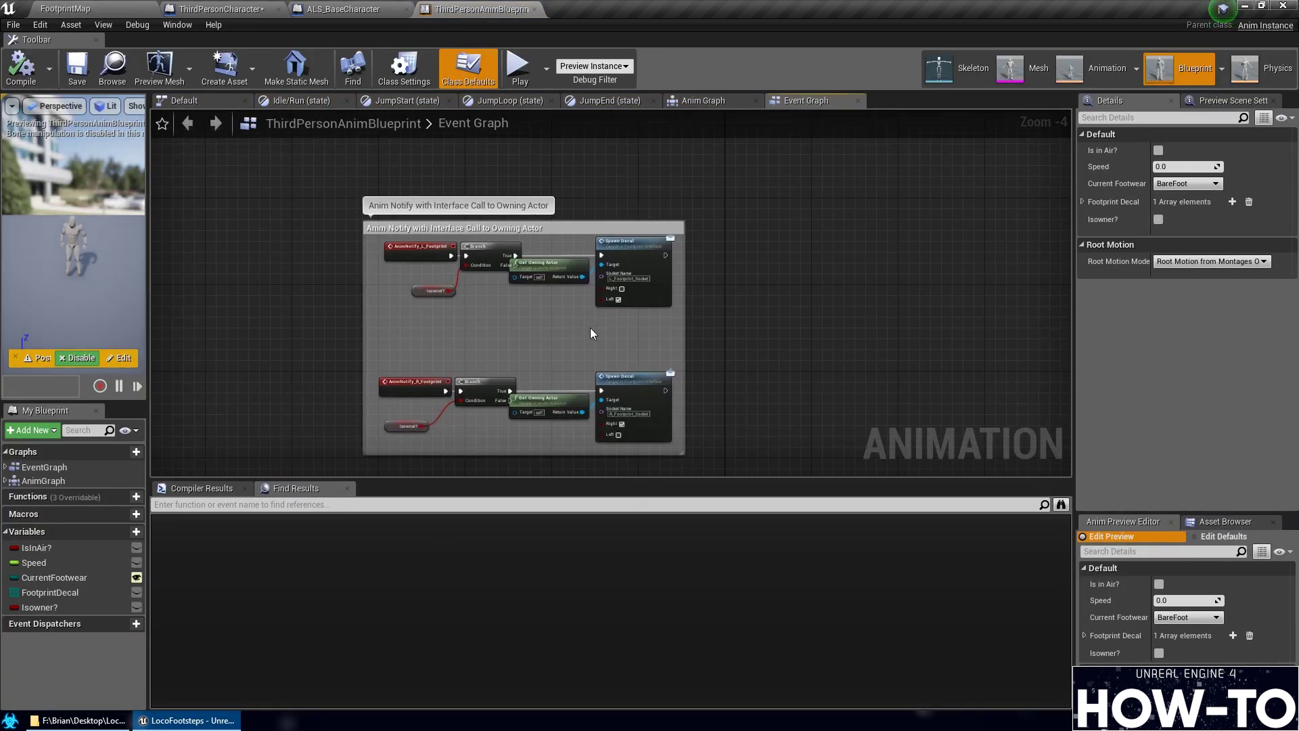
scroll(590, 333, "up", 2)
left_click_drag(748, 480, 739, 556)
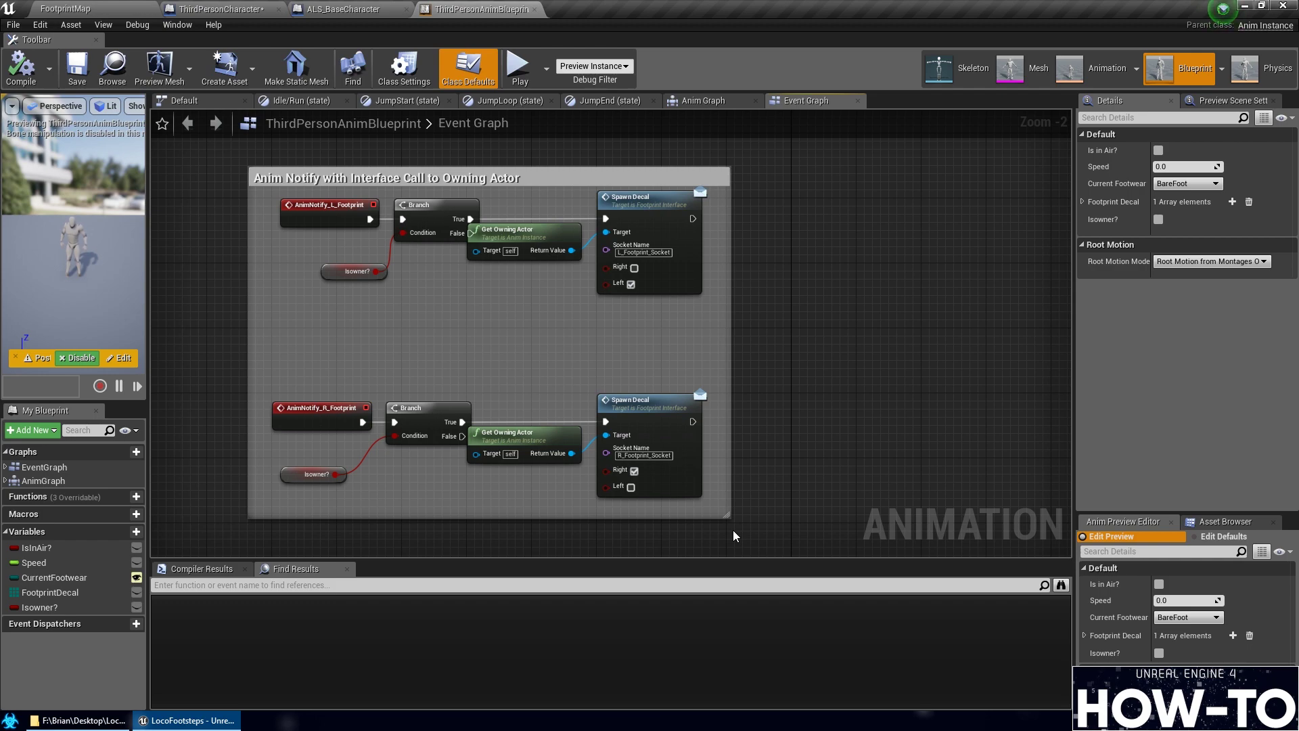
Examine the Event Blueprint Update Animation logic, from the pawn owner validity check through setting IsInAir and Speed
scroll(733, 530, "down", 3)
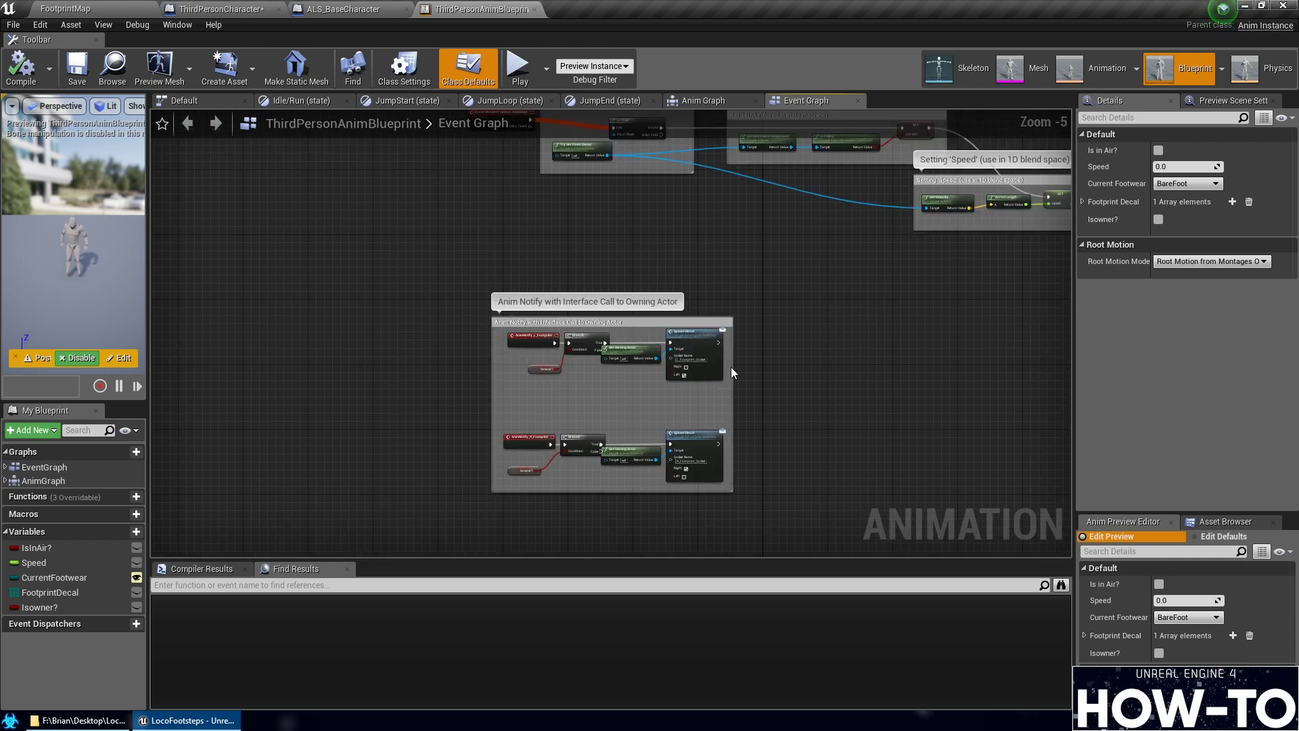
right_click_drag(696, 303, 668, 370)
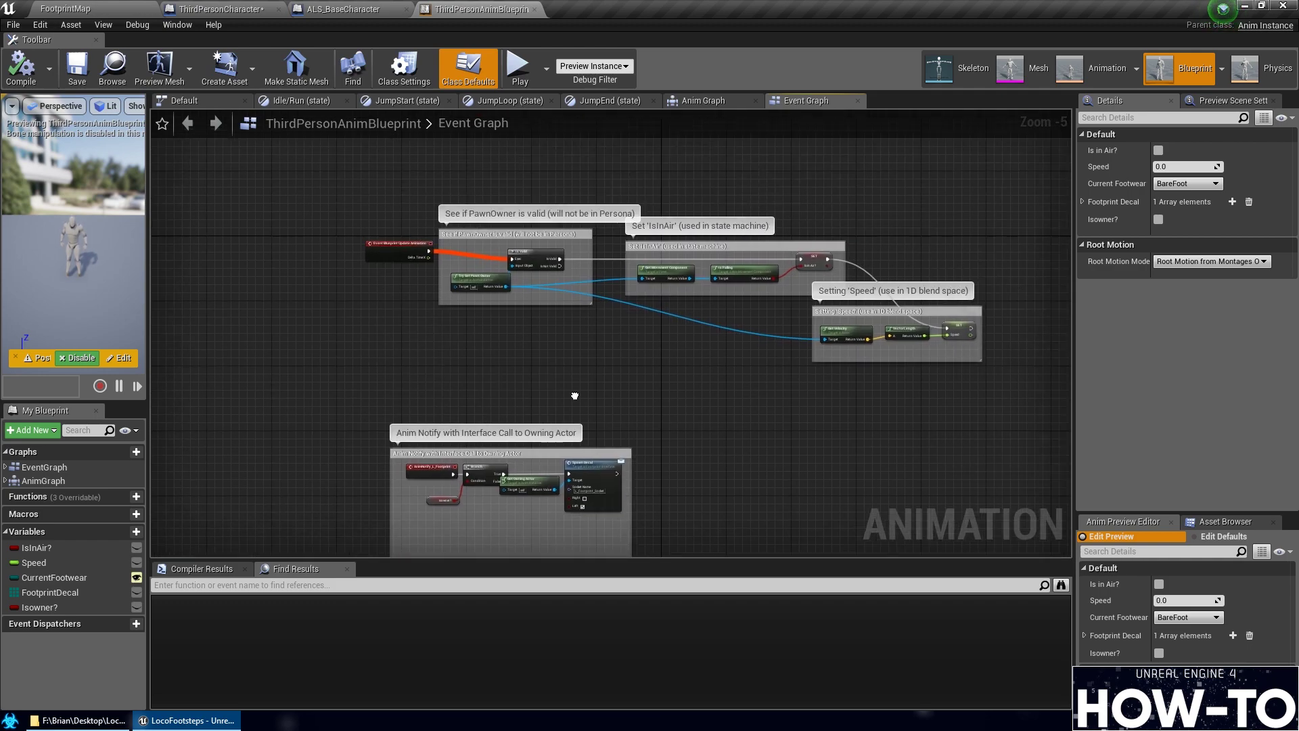
scroll(434, 345, "up", 2)
right_click_drag(434, 345, 444, 372)
right_click_drag(598, 371, 530, 371)
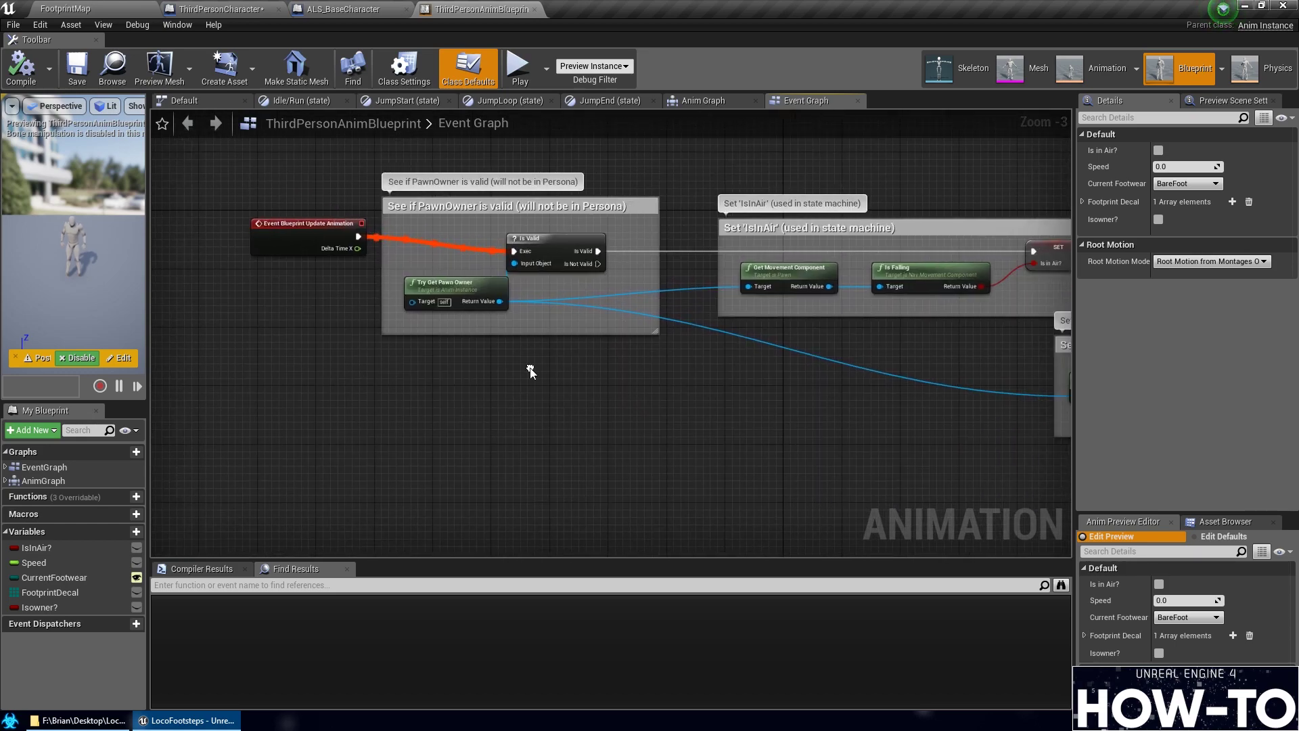
left_click(280, 238)
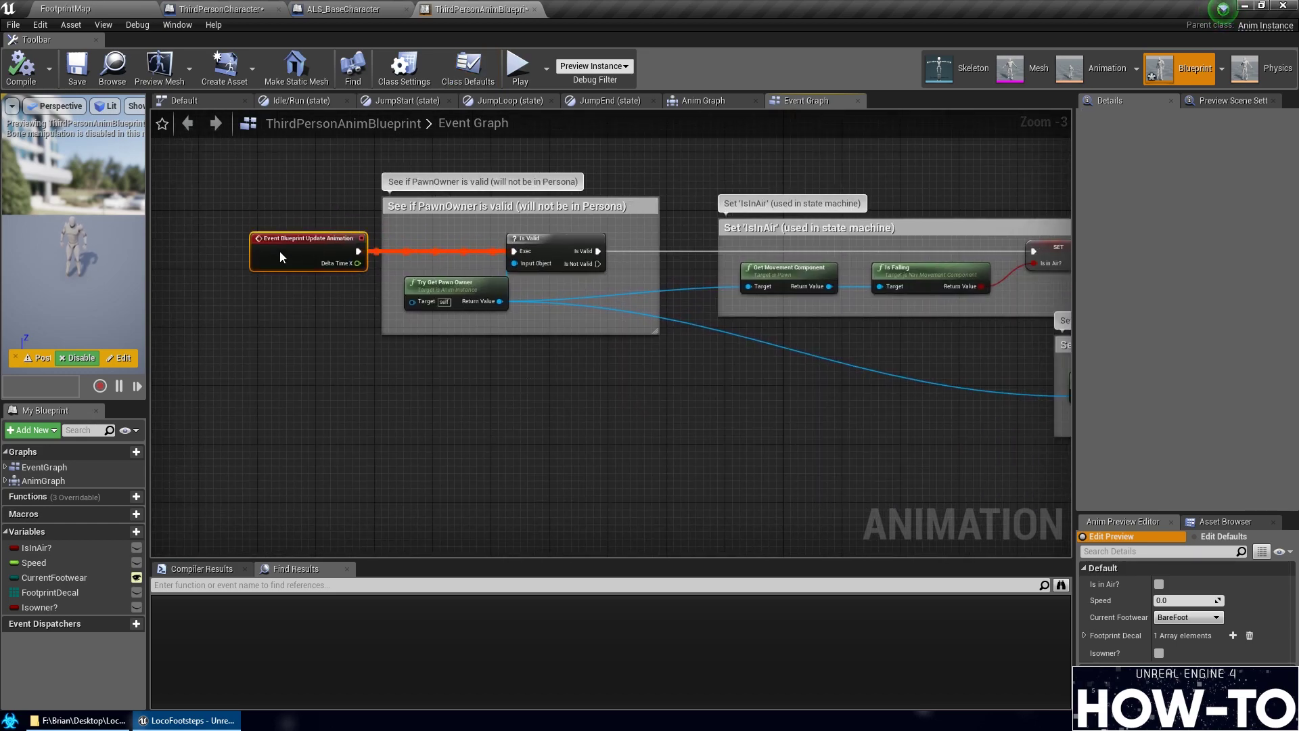
mouse_move(533, 381)
right_mouse_down()
mouse_move(415, 383)
mouse_move(543, 404)
right_mouse_up()
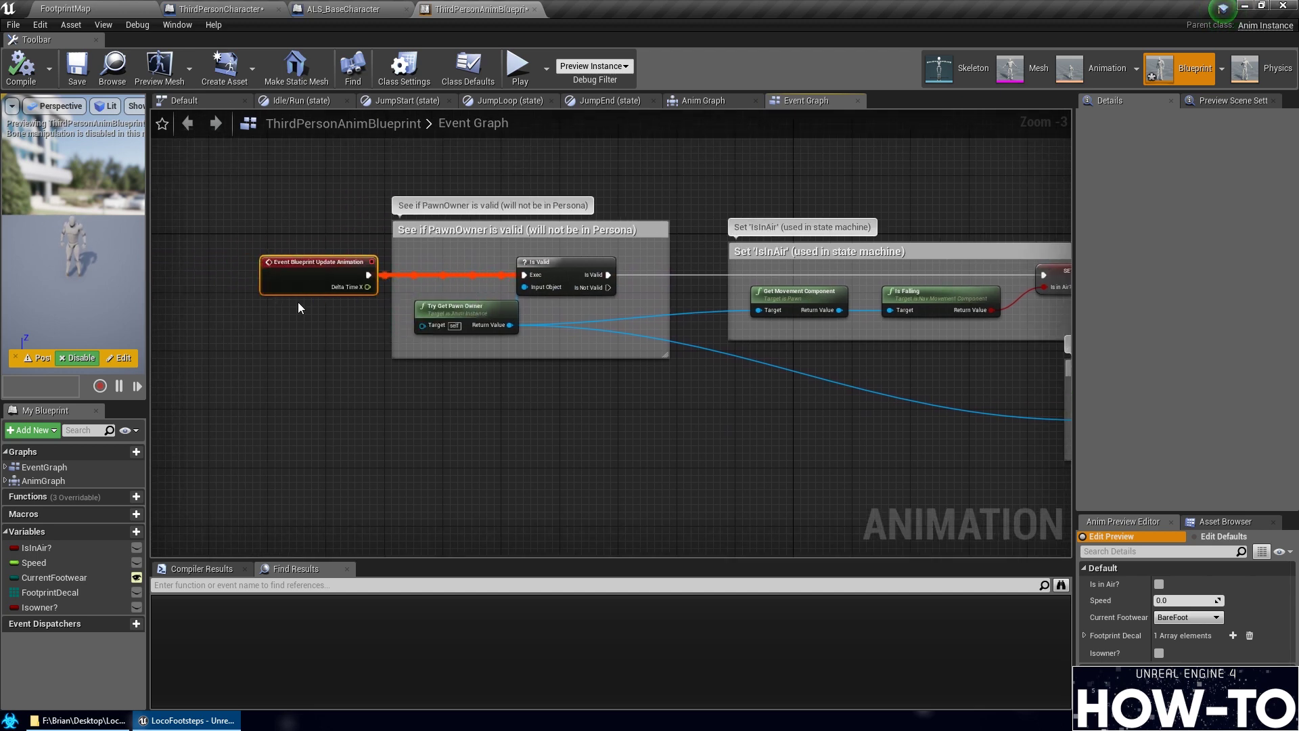
right_click_drag(784, 441, 888, 451)
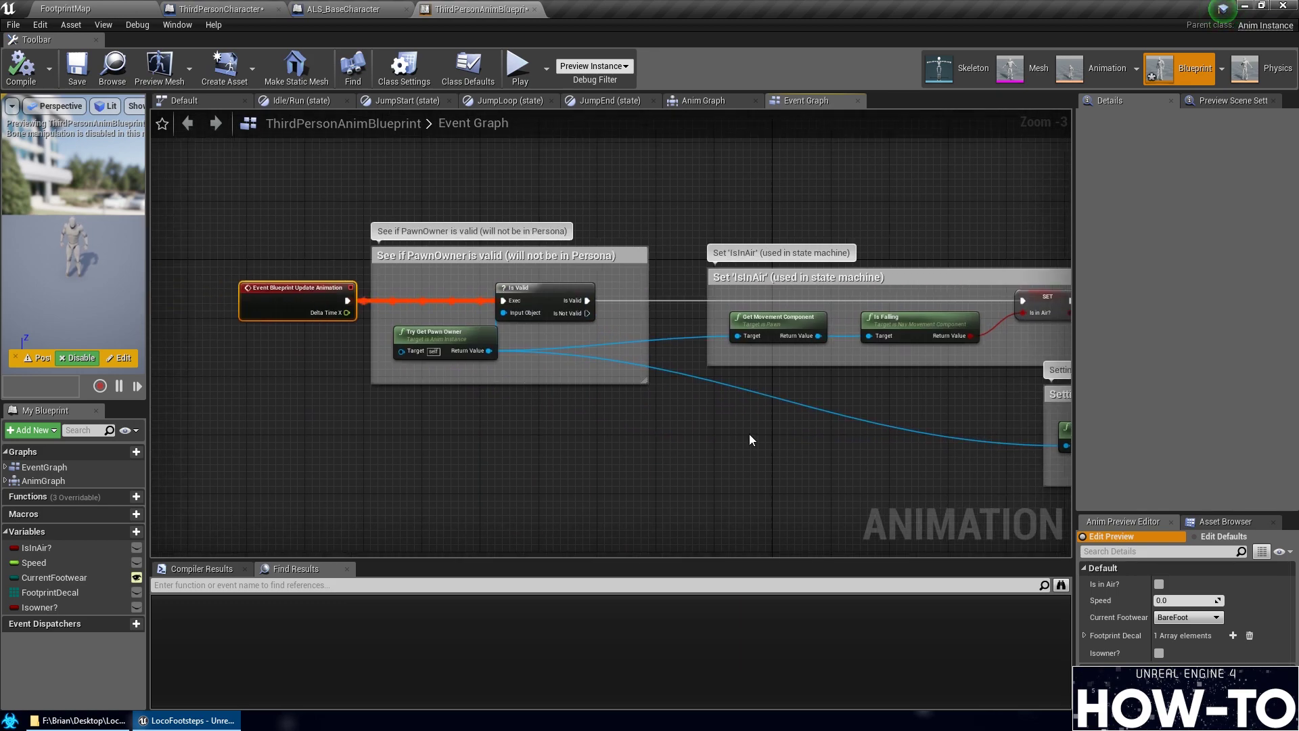
right_click_drag(749, 440, 469, 438)
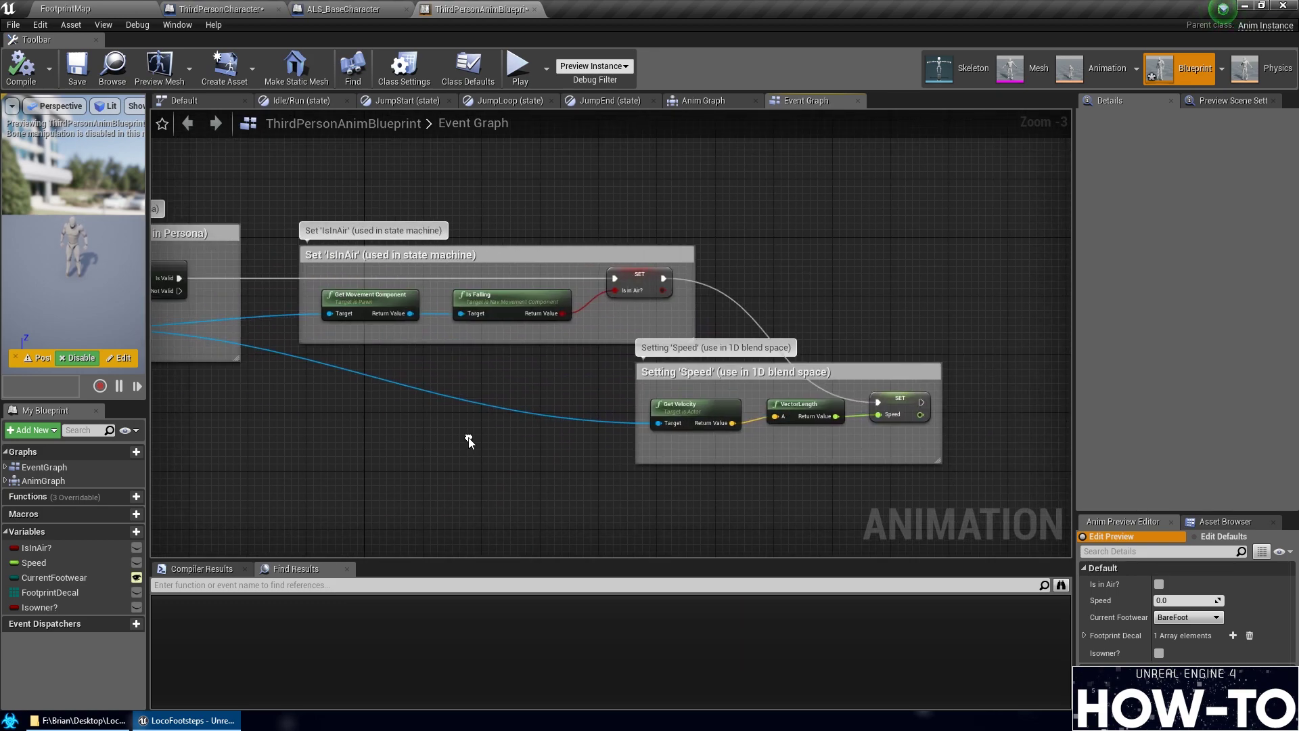
right_click_drag(563, 416, 451, 377)
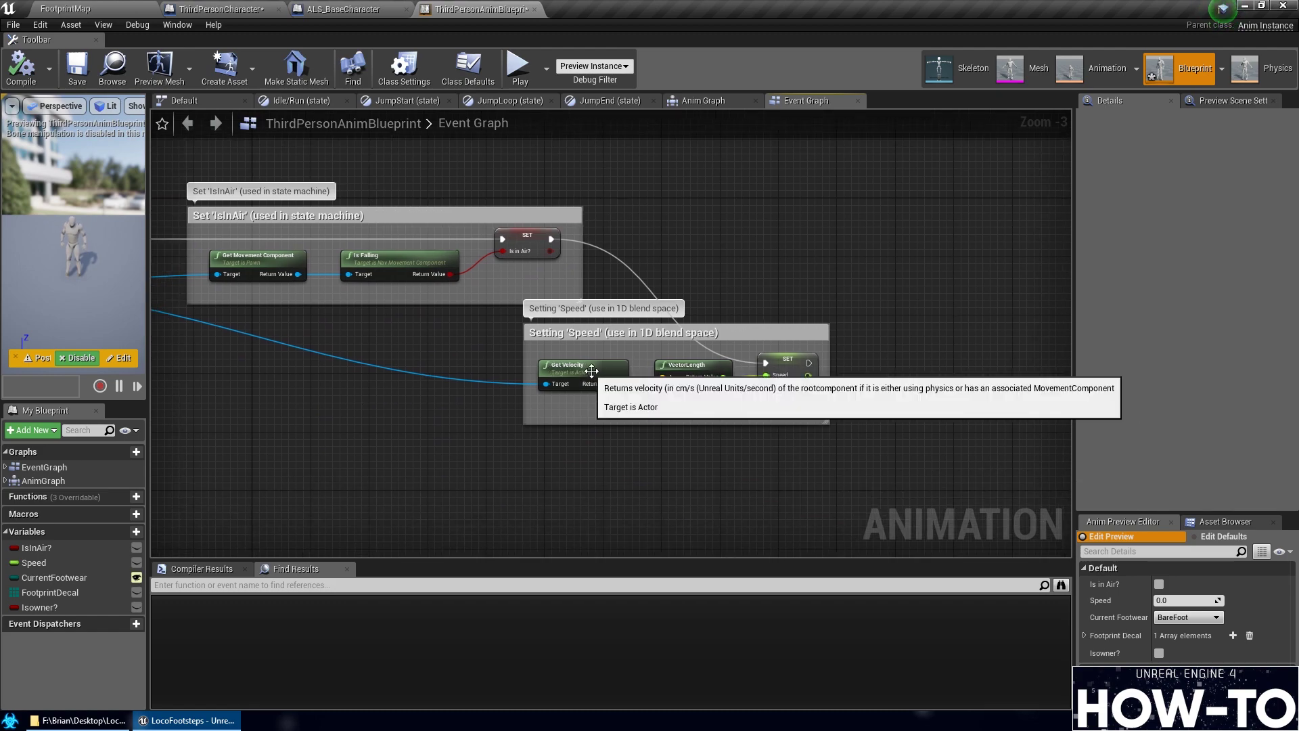
right_click_drag(570, 427, 726, 487)
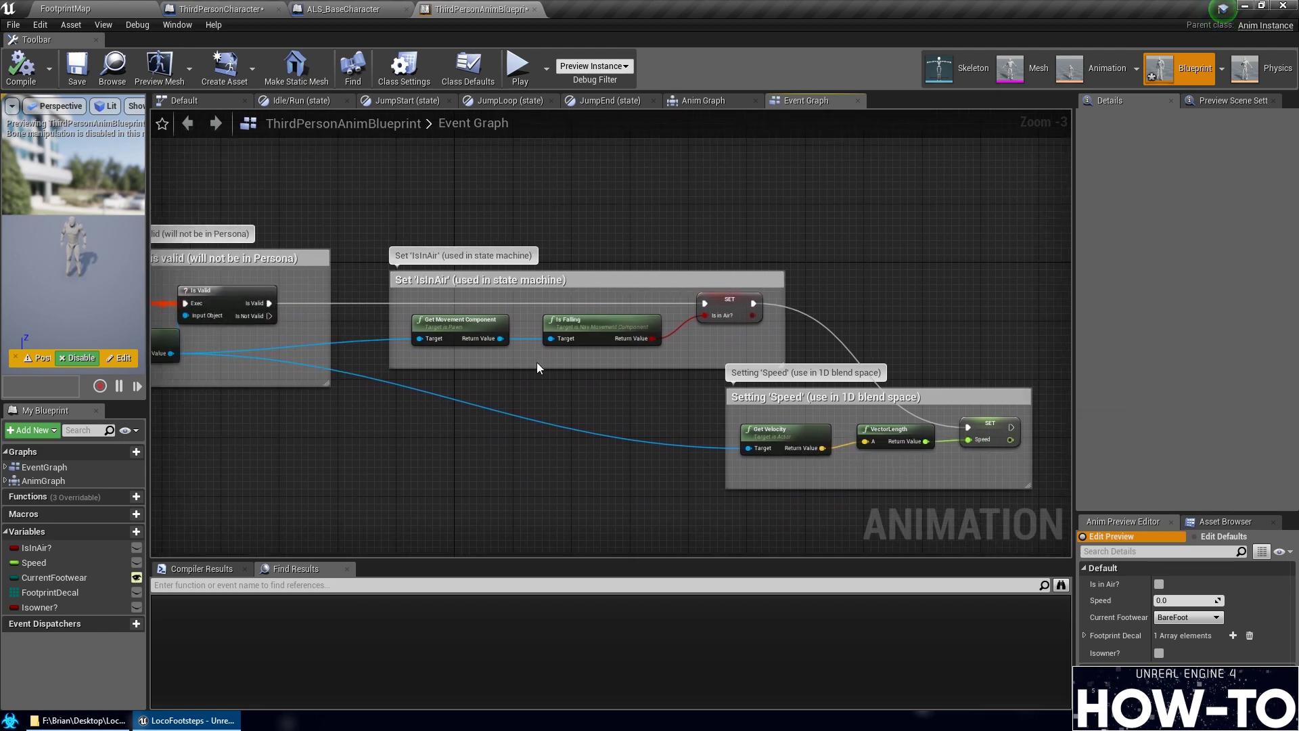
right_click_drag(662, 372, 846, 345)
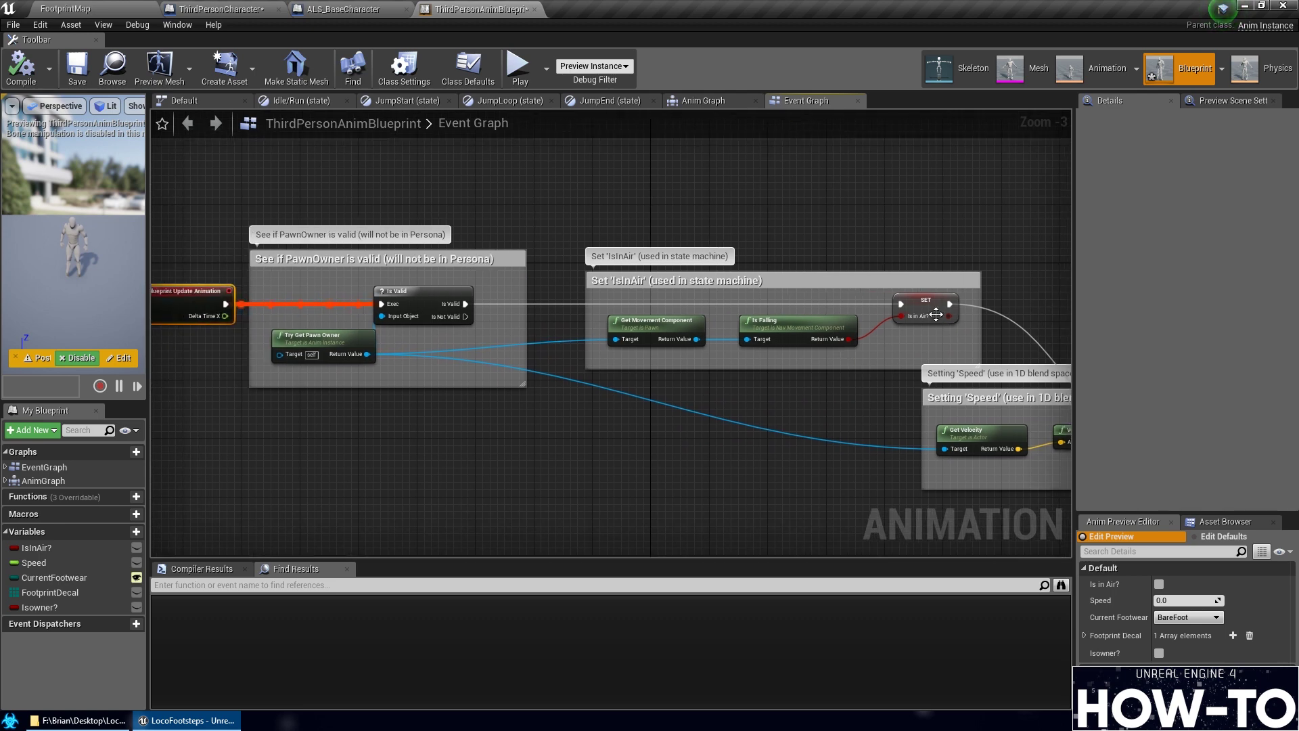
right_click_drag(587, 397, 655, 409)
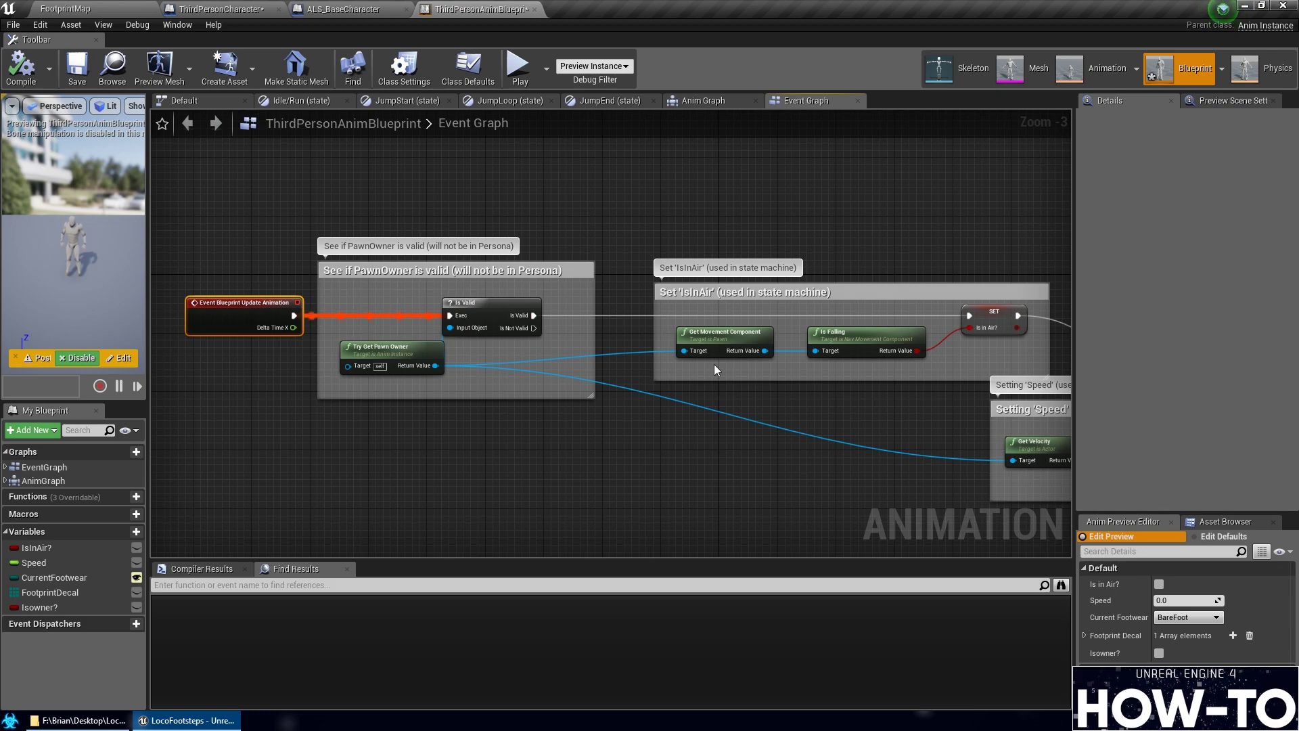
right_click_drag(864, 433, 580, 389)
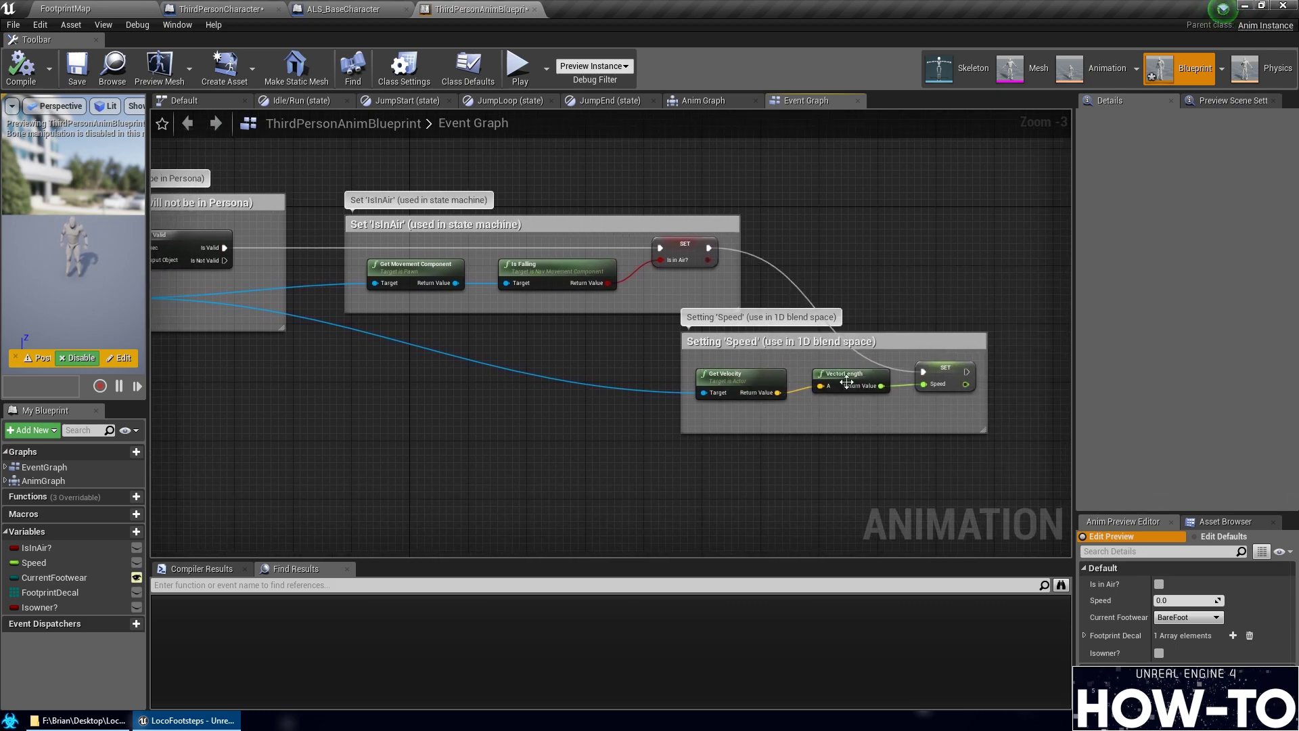
Review the whole Event Graph and the anim blueprint's class settings and interfaces, with a brief look at ThirdPersonCharacter's Footprint Graph
key("Home")
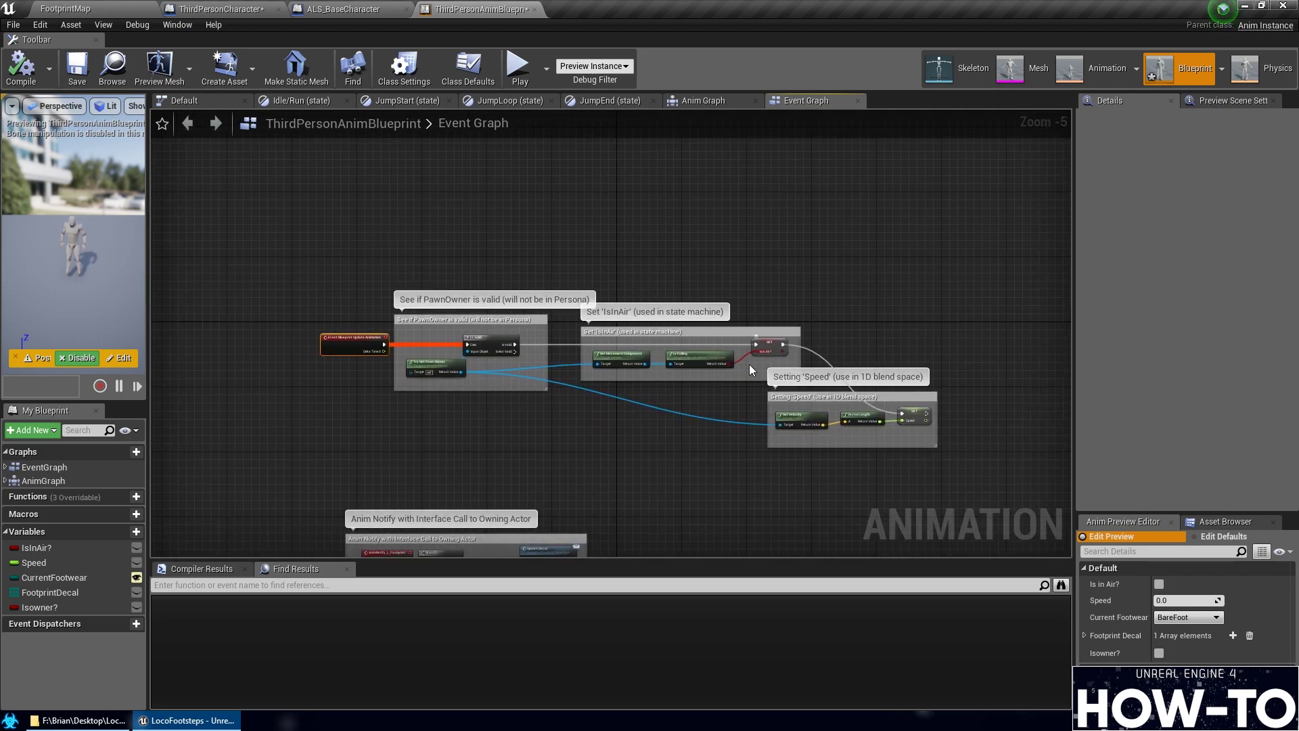
right_click_drag(597, 518, 610, 405)
scroll(610, 405, "down", 1)
right_click_drag(660, 457, 622, 397)
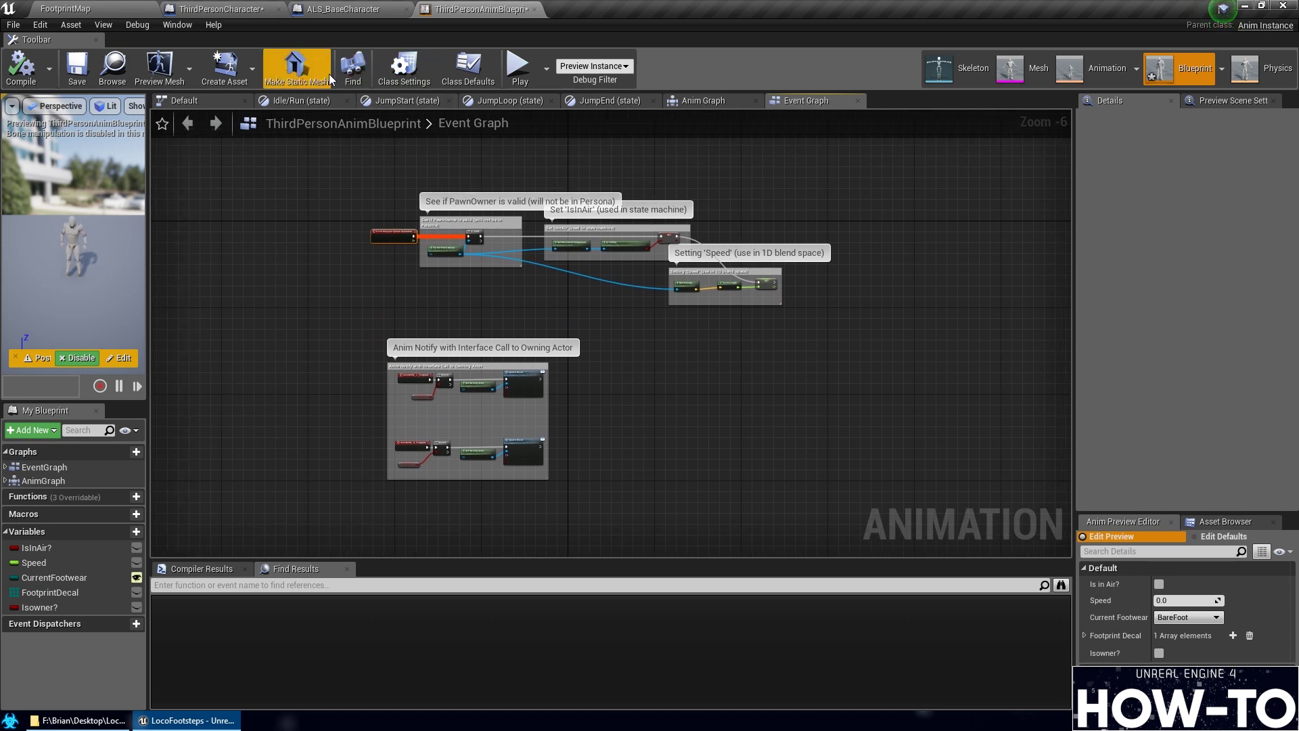
left_click(414, 72)
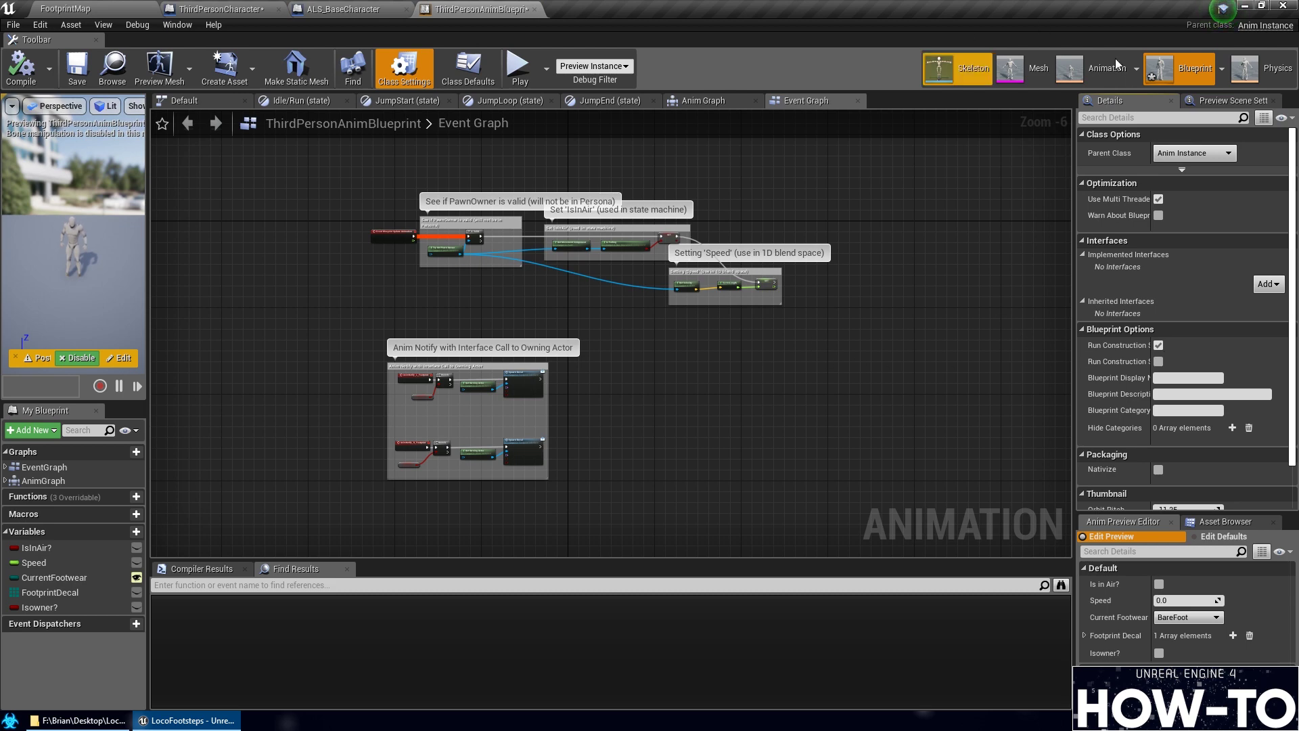
key("ctrl+Tab")
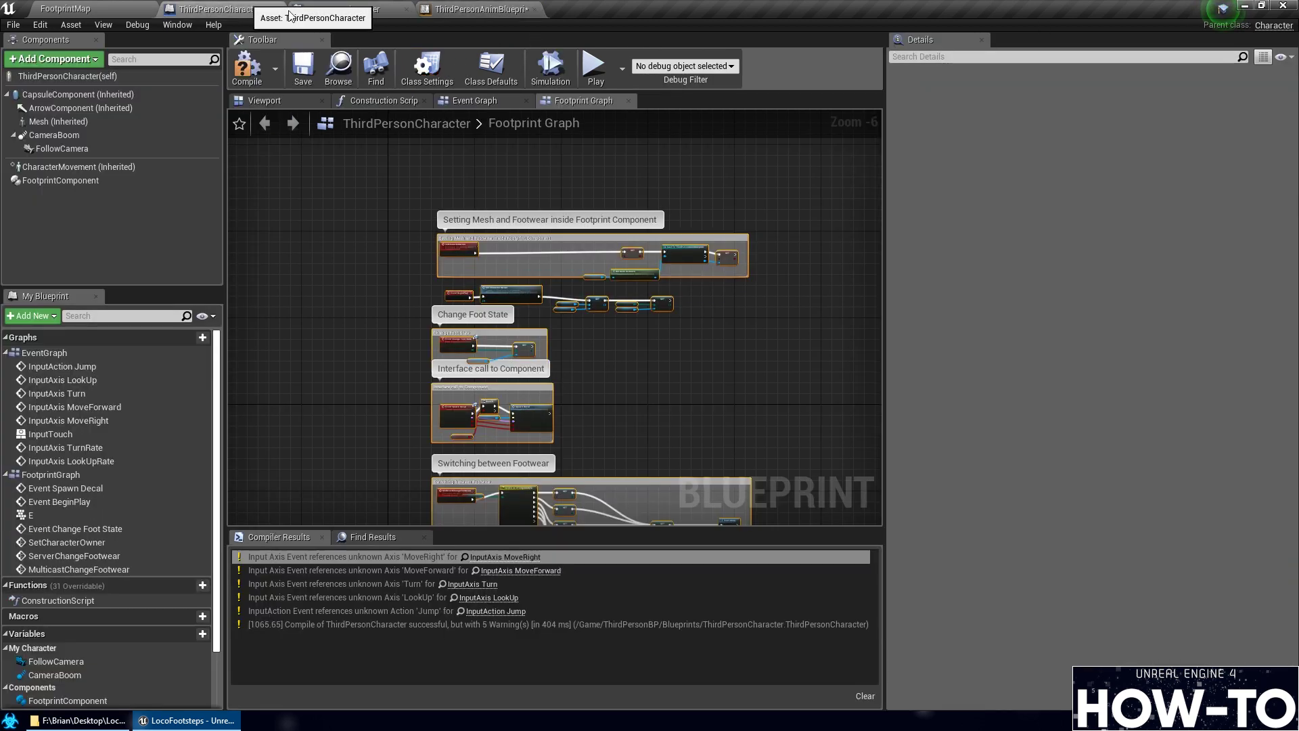
key("ctrl+Tab")
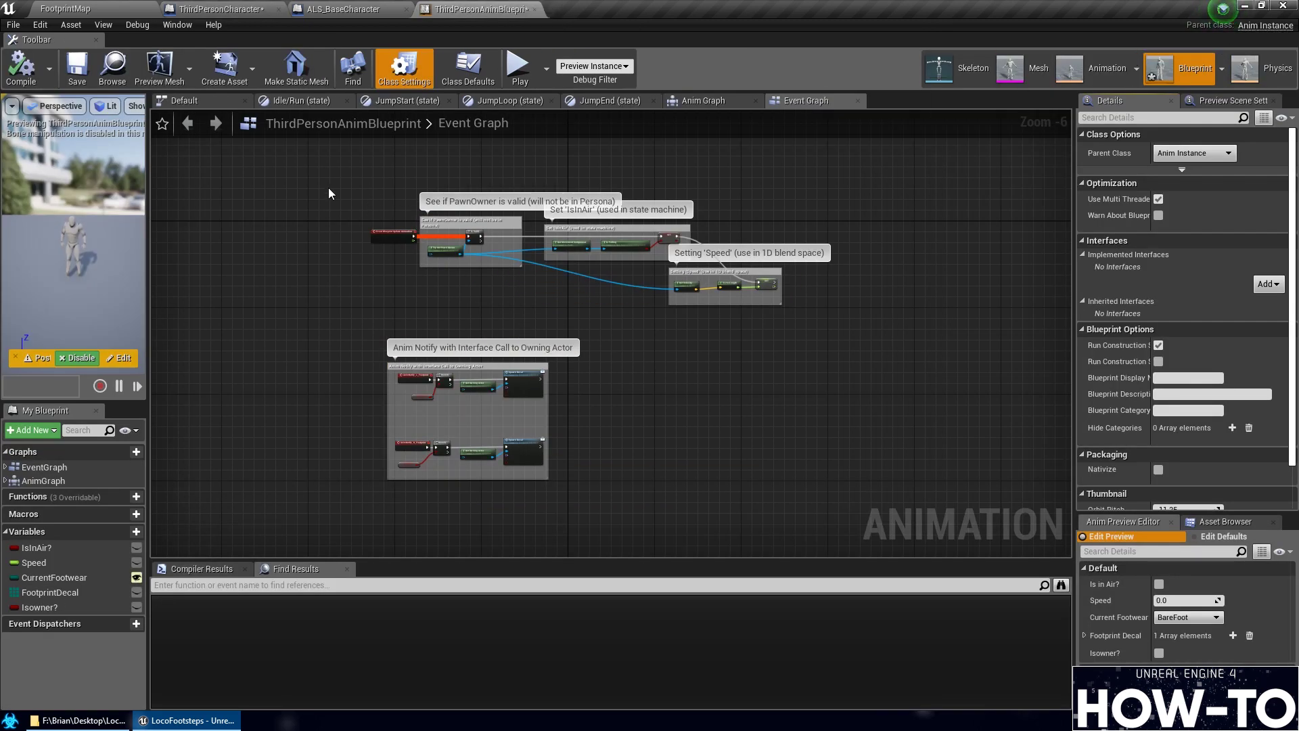
Examine the Idle/Run, JumpStart, JumpEnd and JumpLoop states of the Default state machine in ThirdPersonAnimBlueprint's Anim Graph
right_click_drag(337, 190, 412, 211)
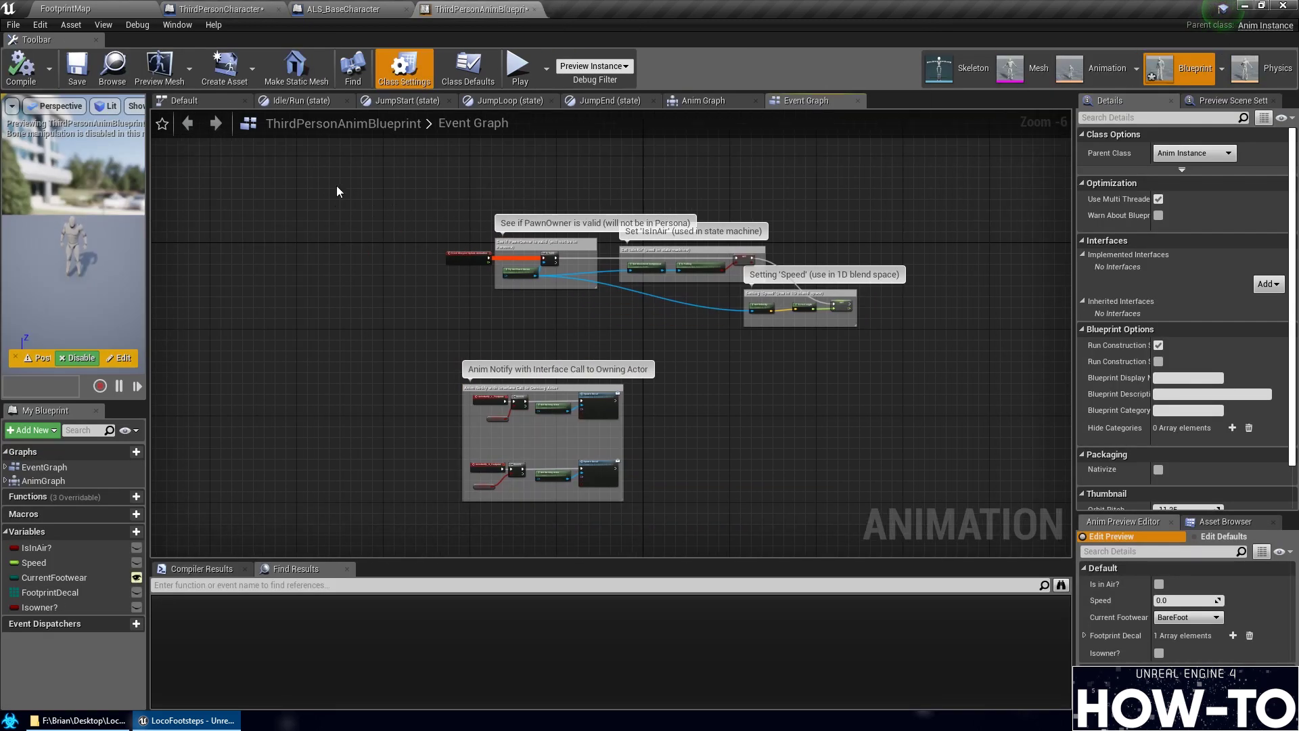
double_click(62, 480)
double_click(545, 379)
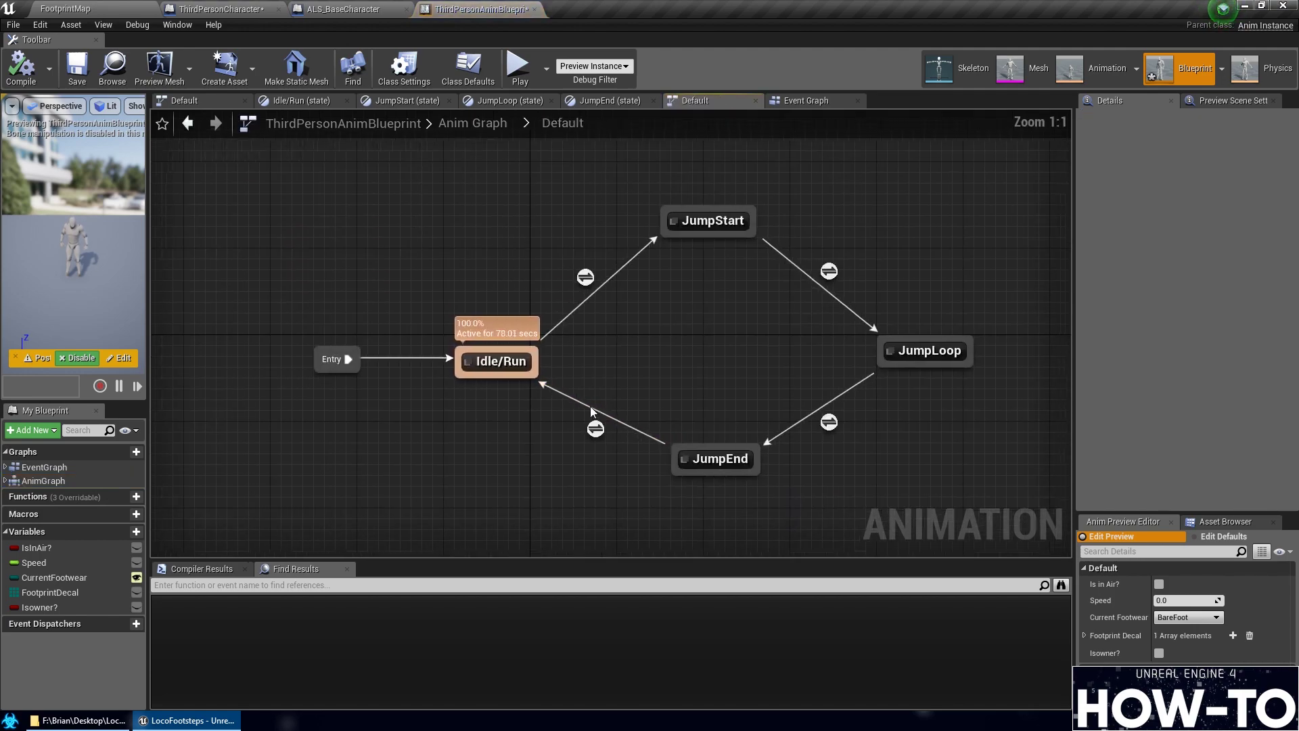
mouse_move(573, 451)
right_mouse_down()
mouse_move(512, 390)
mouse_move(559, 447)
right_mouse_up()
double_click(462, 356)
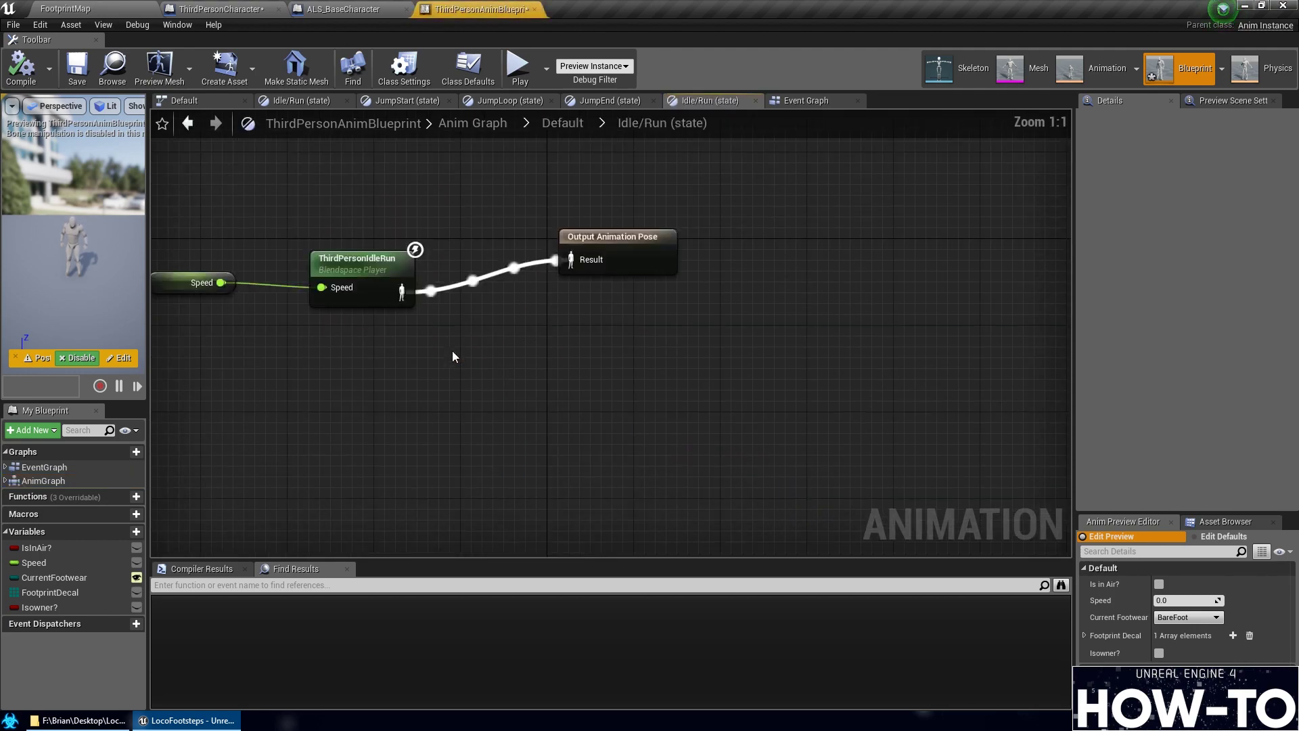
left_click(569, 123)
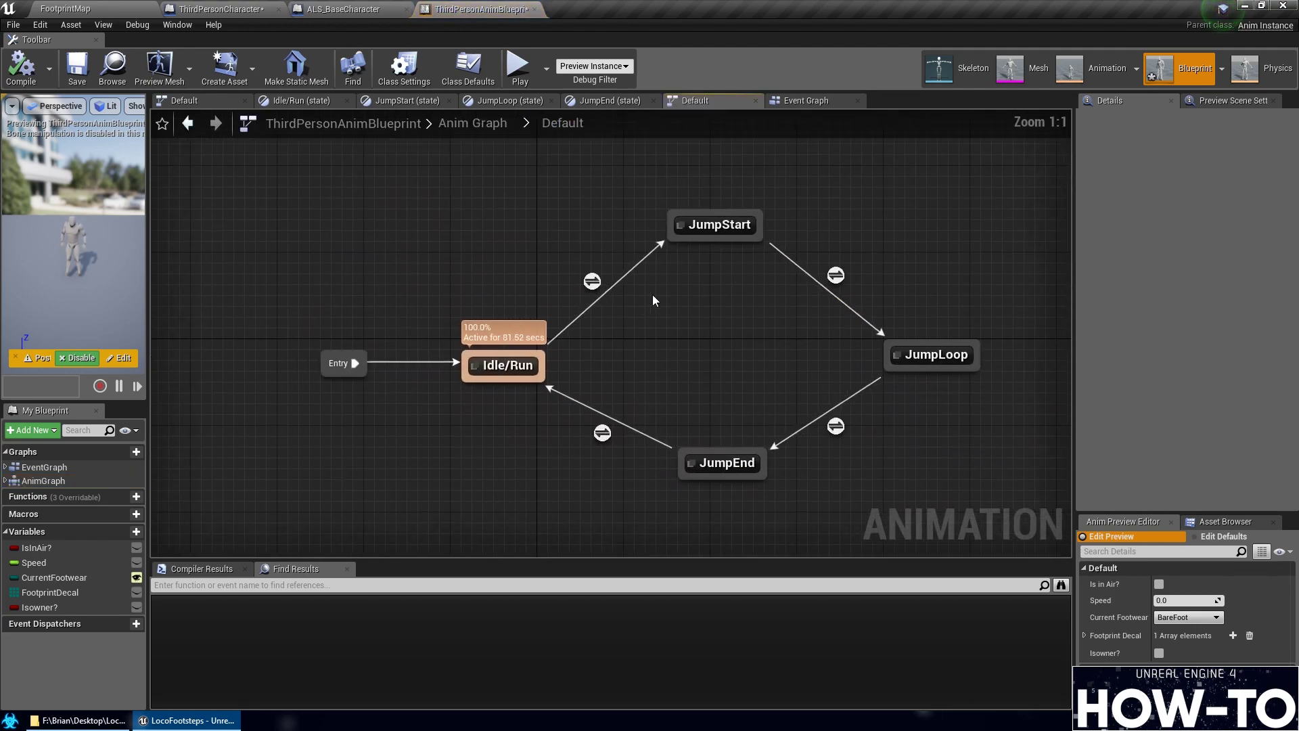
double_click(723, 229)
left_click(562, 123)
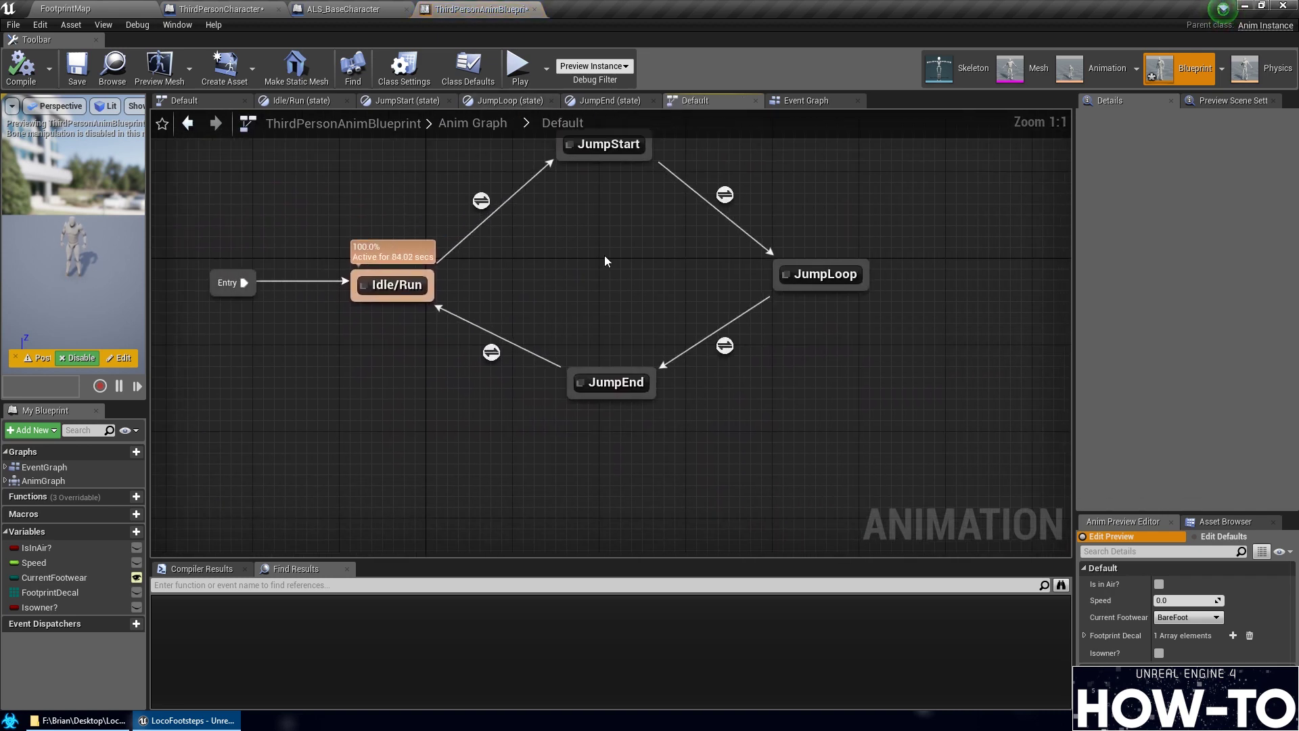
double_click(611, 379)
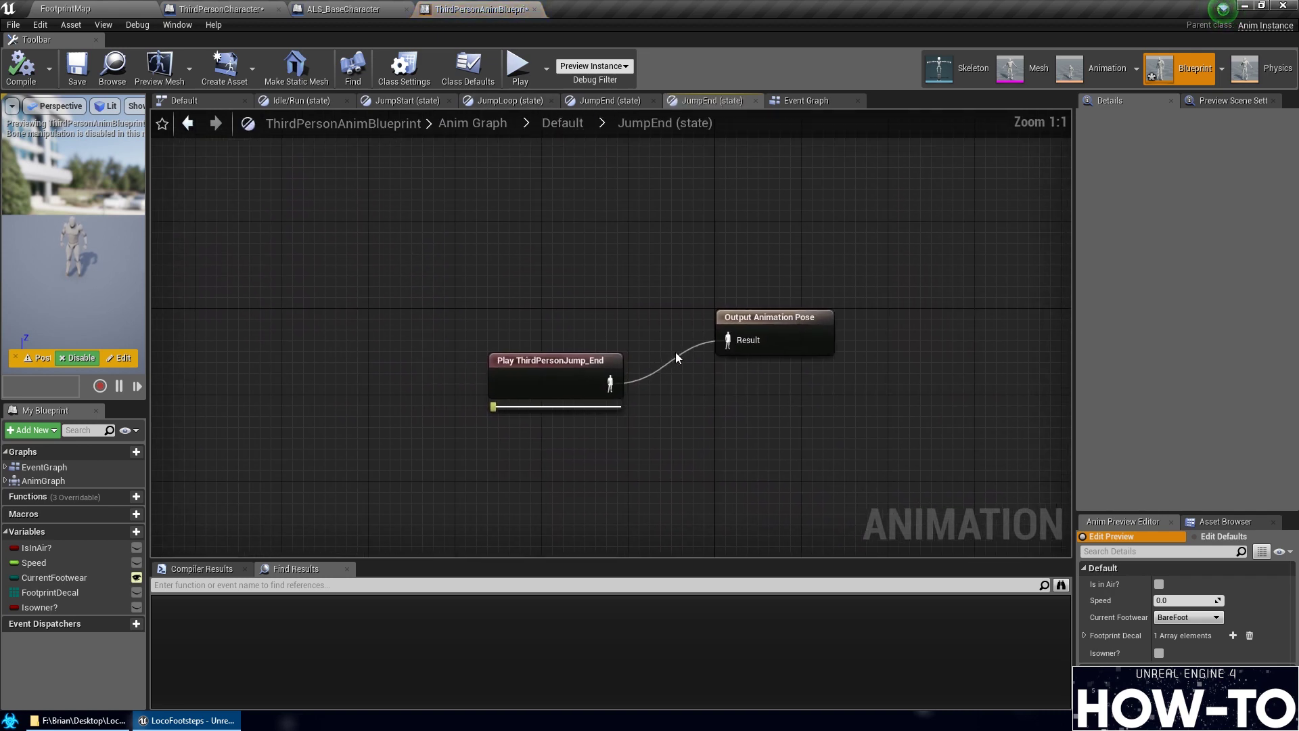
left_click(555, 135)
double_click(786, 325)
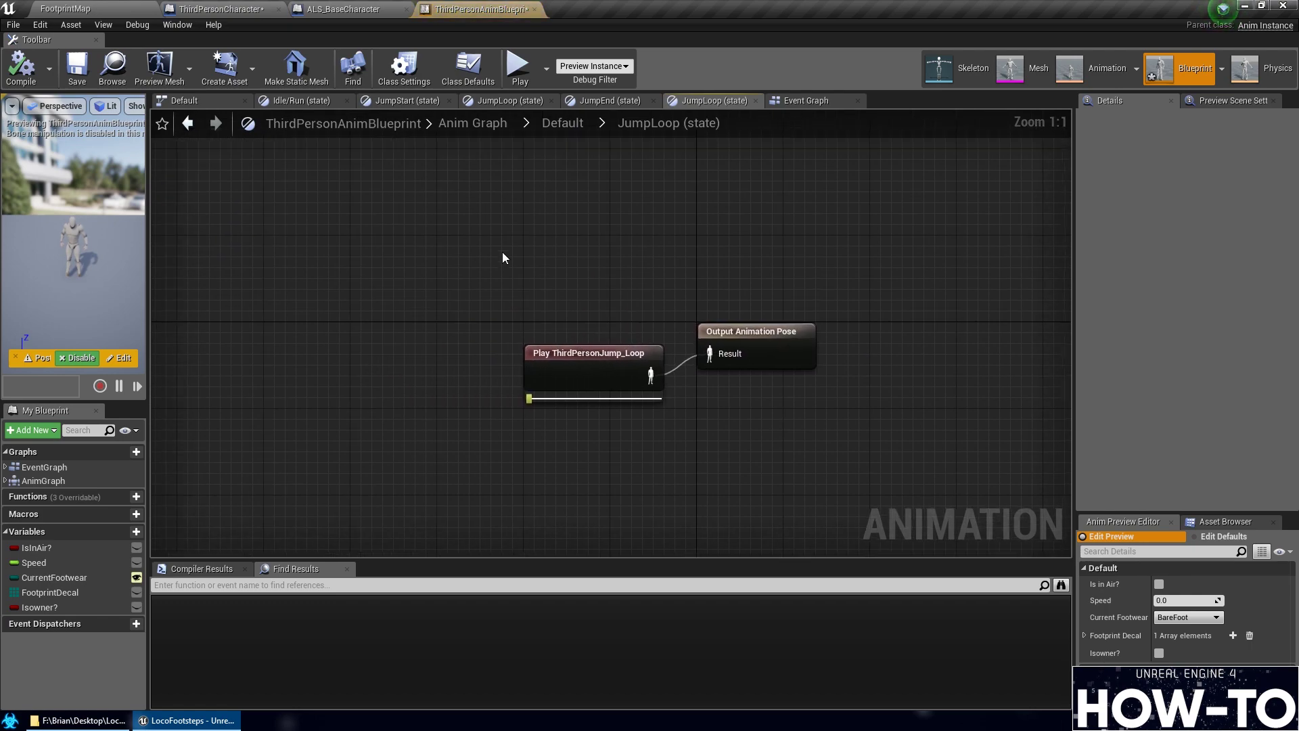
left_click(563, 123)
left_click(473, 123)
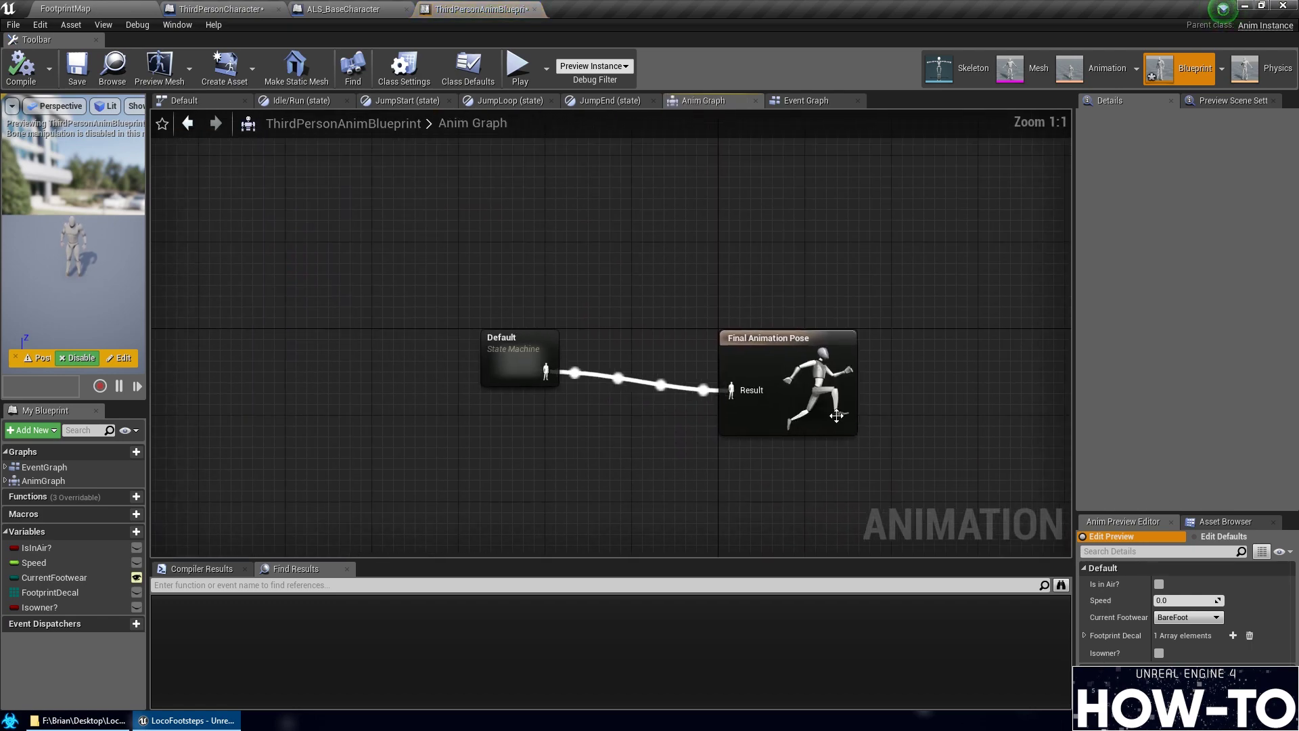
Move the Default state machine node closer to the Final Animation Pose node
left_click_drag(495, 328, 569, 351)
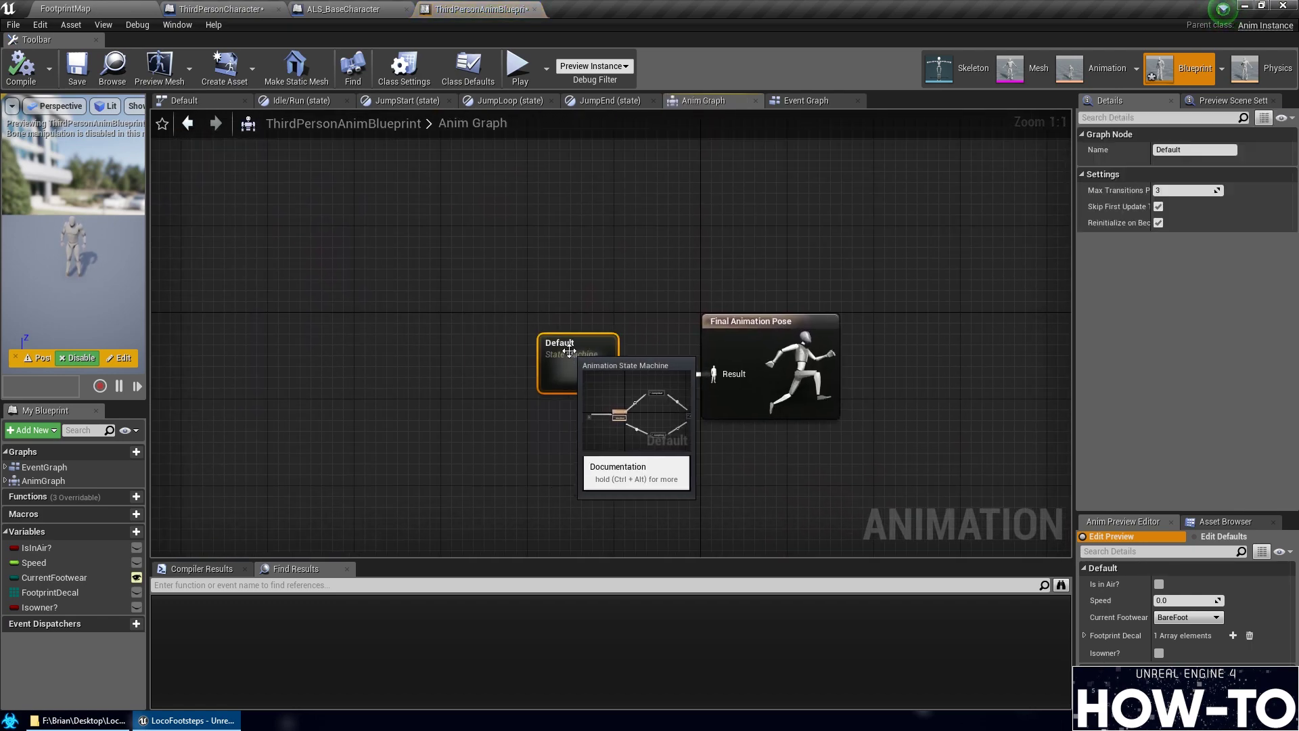
left_click(442, 364)
Examine the IsInAir, Speed and Anim Notify interface call groups in ThirdPersonAnimBlueprint's Event Graph
mouse_move(94, 497)
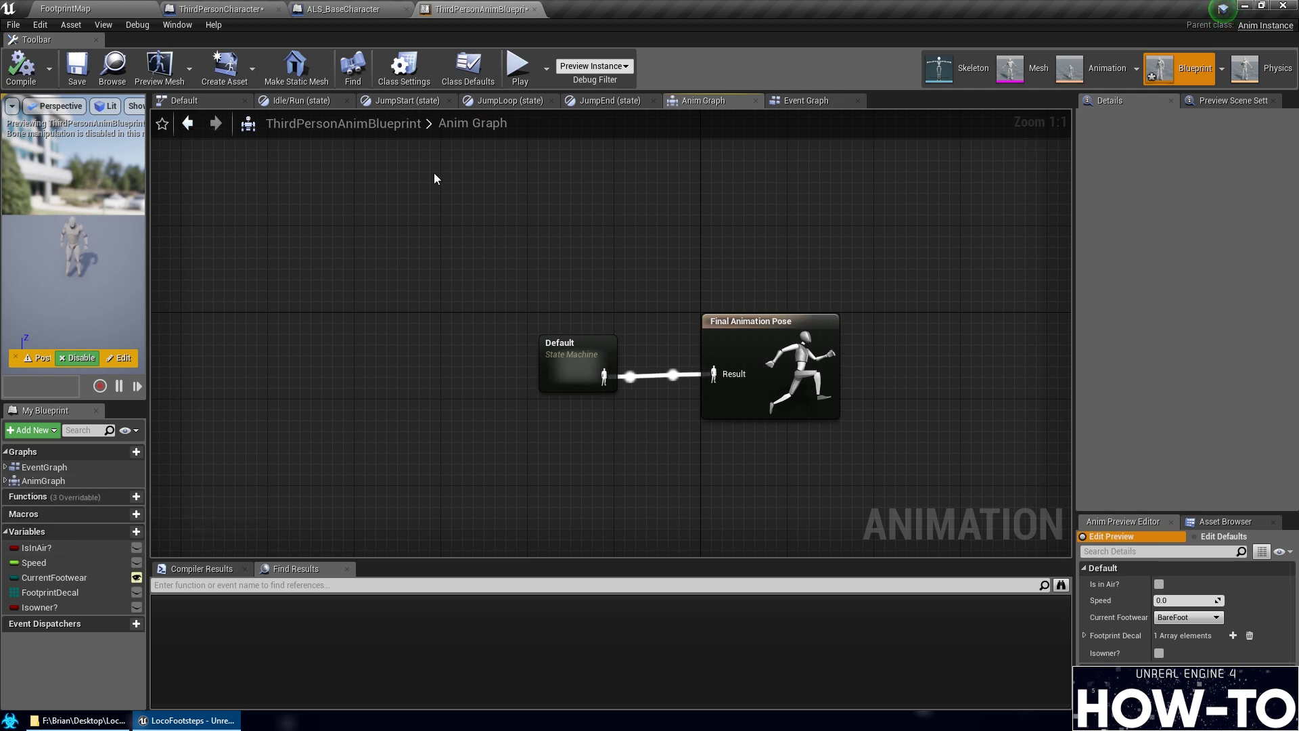
left_click(804, 100)
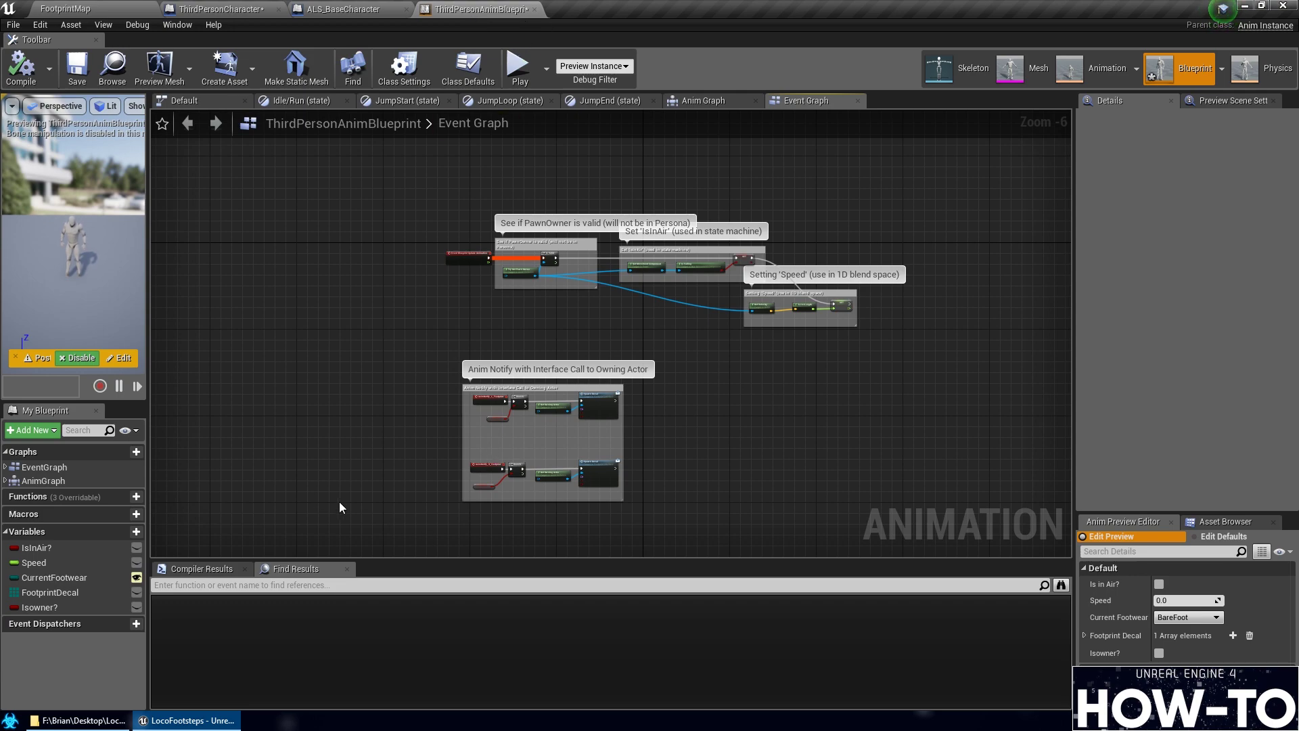
scroll(716, 404, "up", 5)
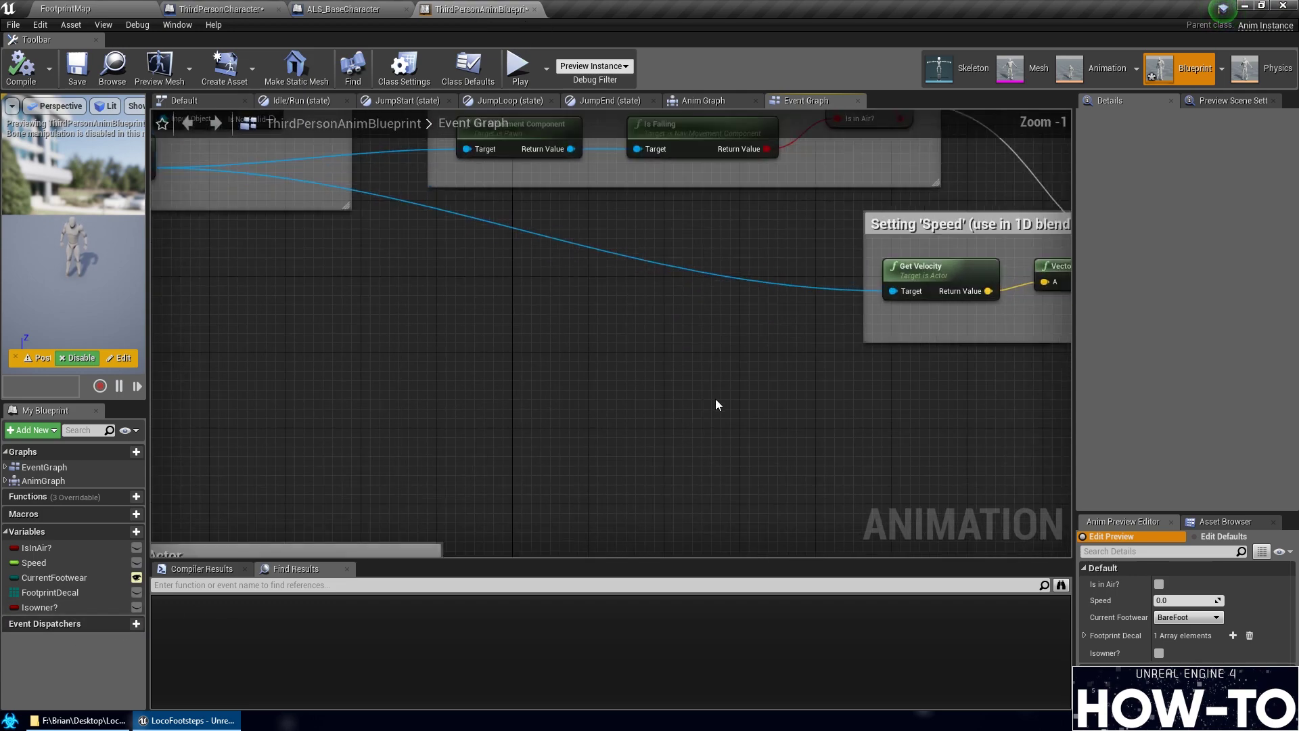
right_click_drag(716, 404, 680, 530)
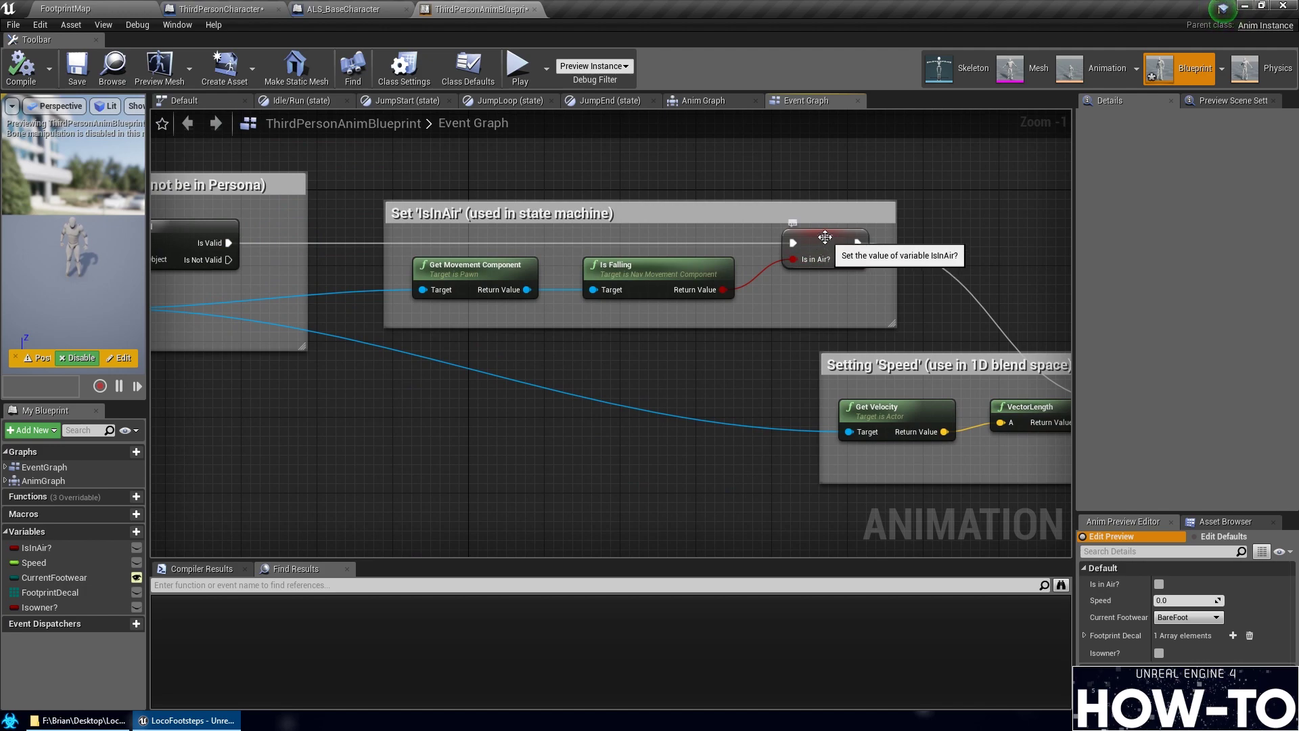
scroll(785, 271, "down", 1)
mouse_move(571, 426)
right_mouse_down()
mouse_move(482, 406)
mouse_move(760, 294)
right_mouse_up()
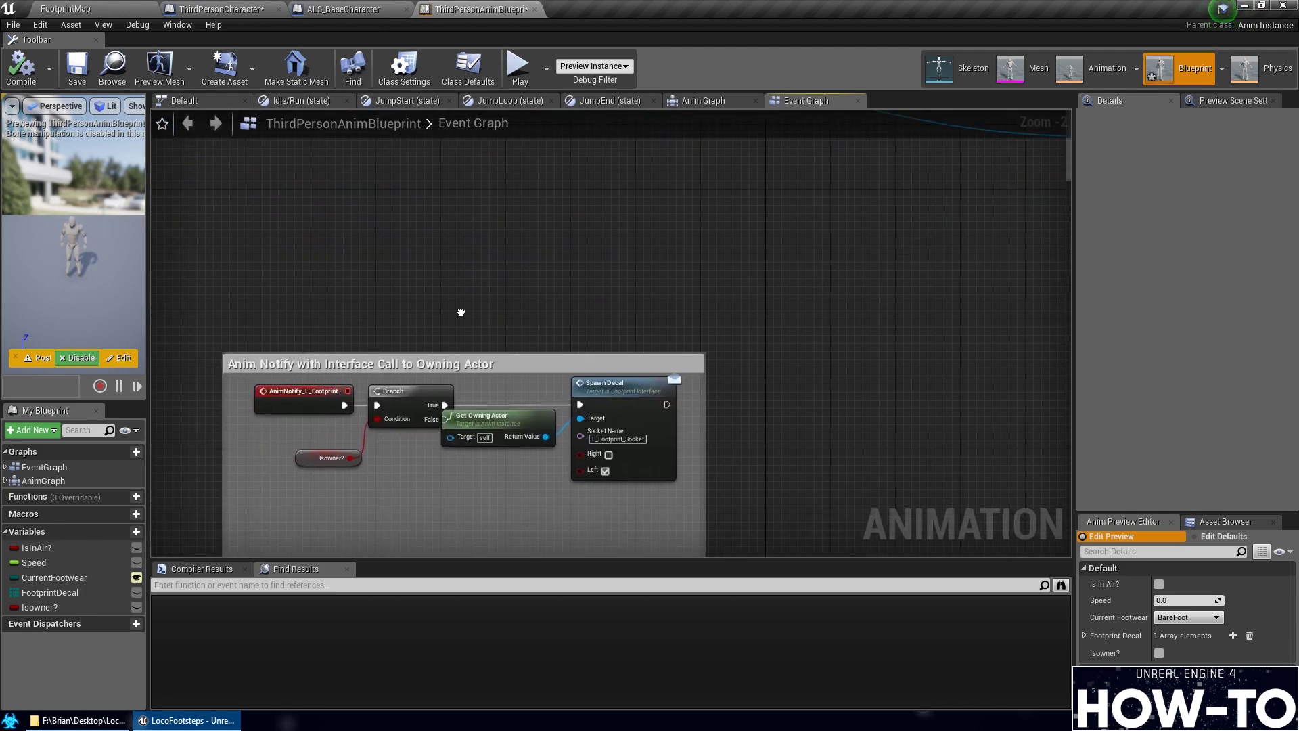
mouse_move(458, 310)
right_mouse_down()
mouse_move(508, 420)
mouse_move(555, 357)
right_mouse_up()
scroll(557, 358, "down", 1)
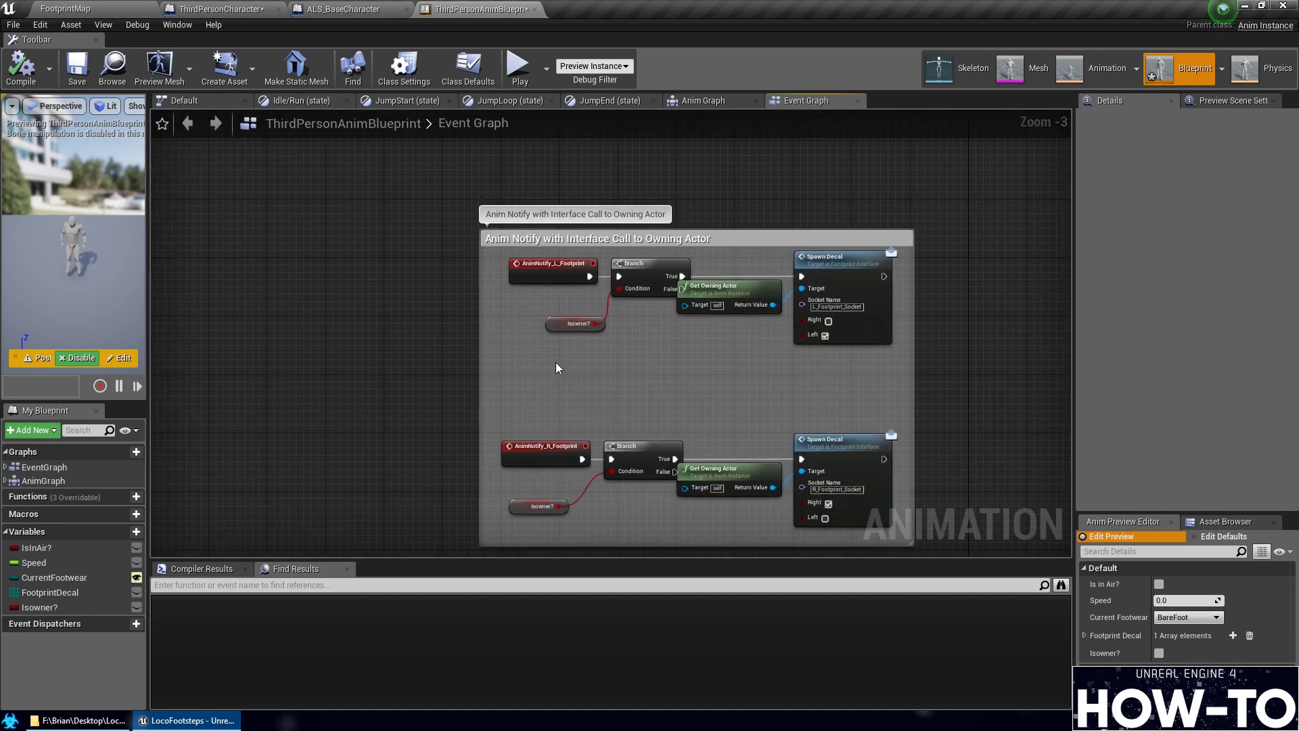
scroll(487, 382, "down", 5)
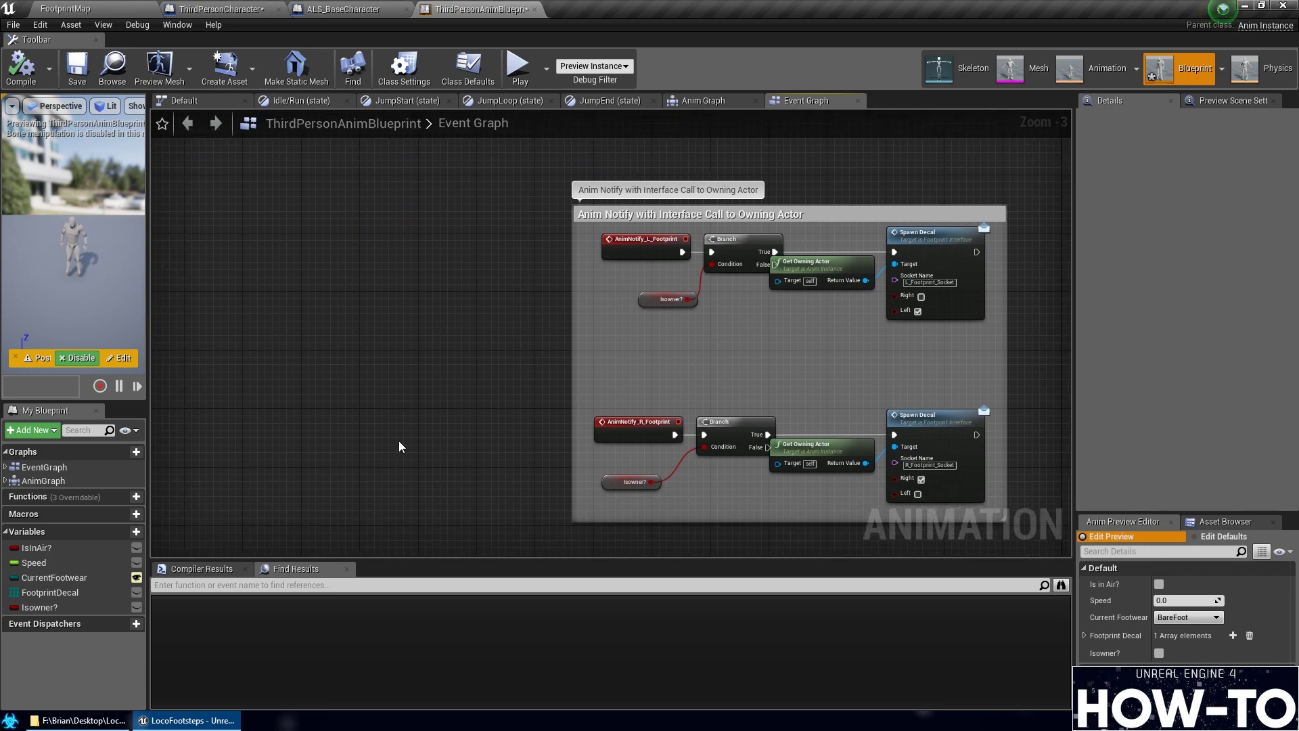
right_click_drag(860, 397, 810, 403)
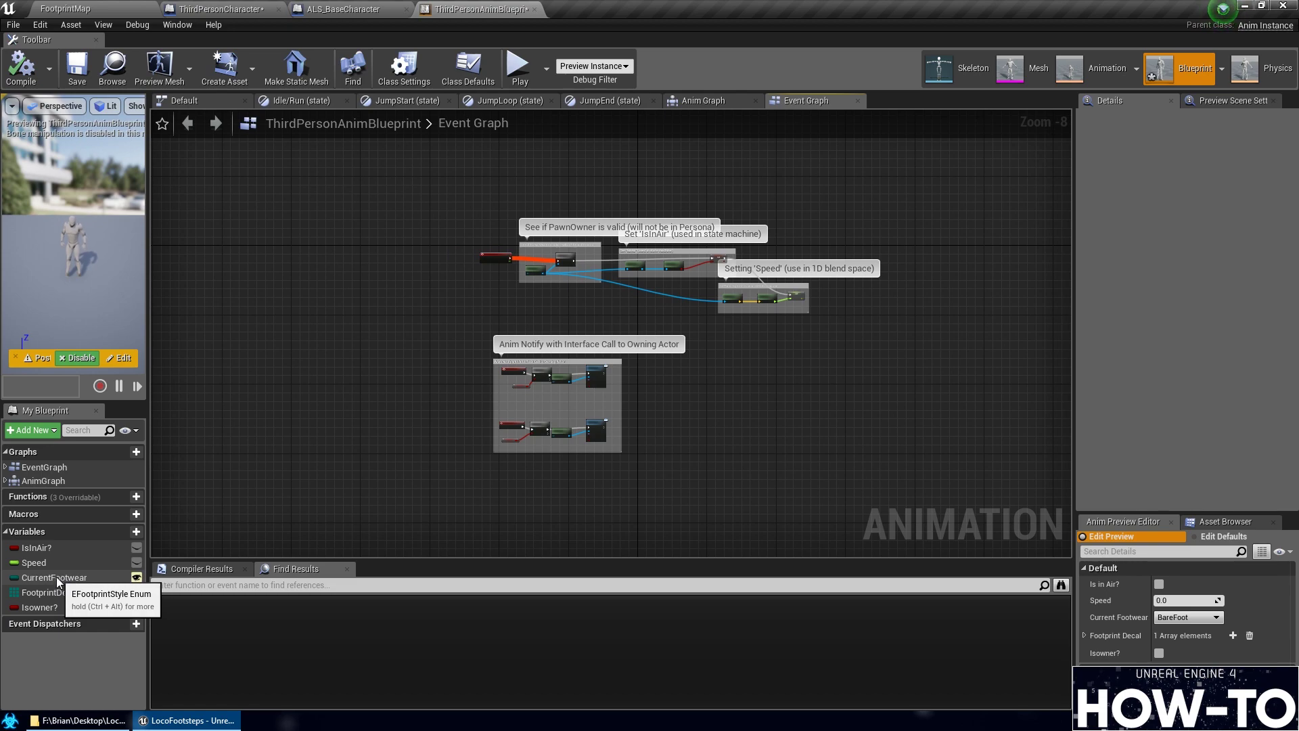
Open the Mannequin_AnimBP animation blueprint from the level editor's AdvancedLocomotionV3 > Characters > Mannequin folder
left_click(122, 7)
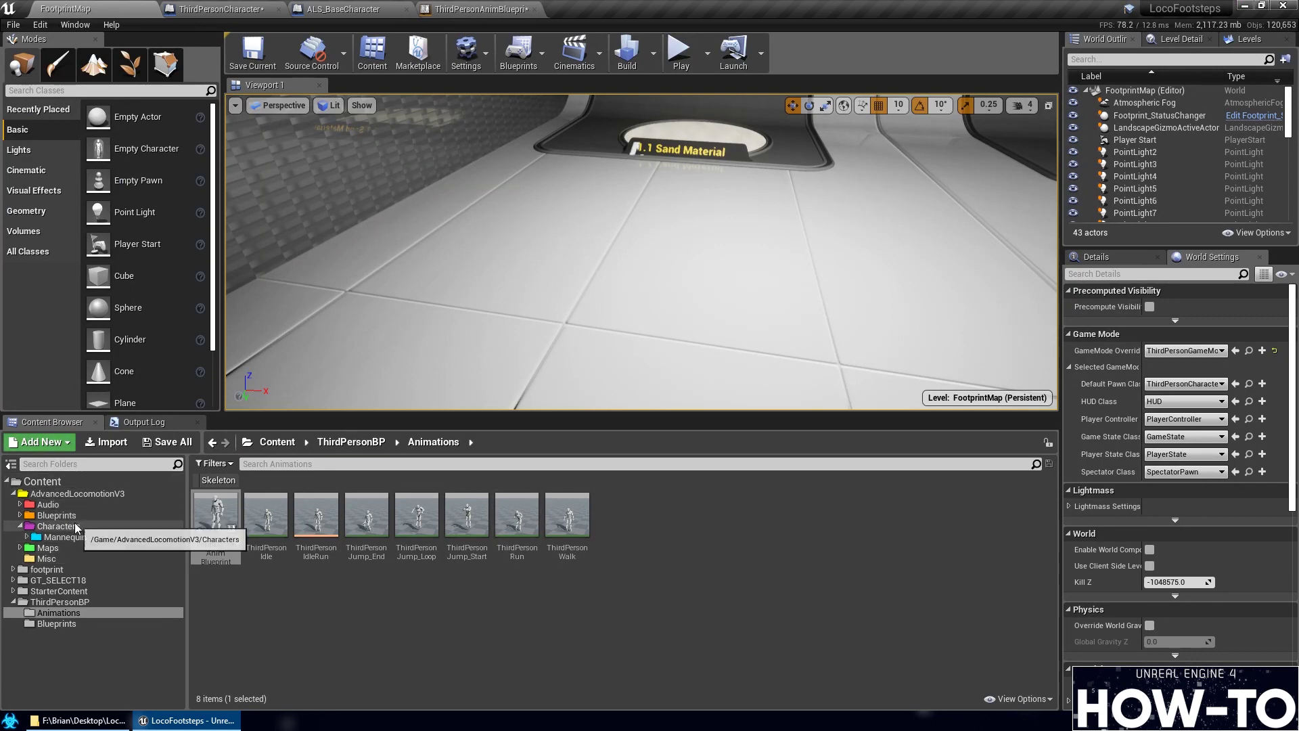
left_click(67, 516)
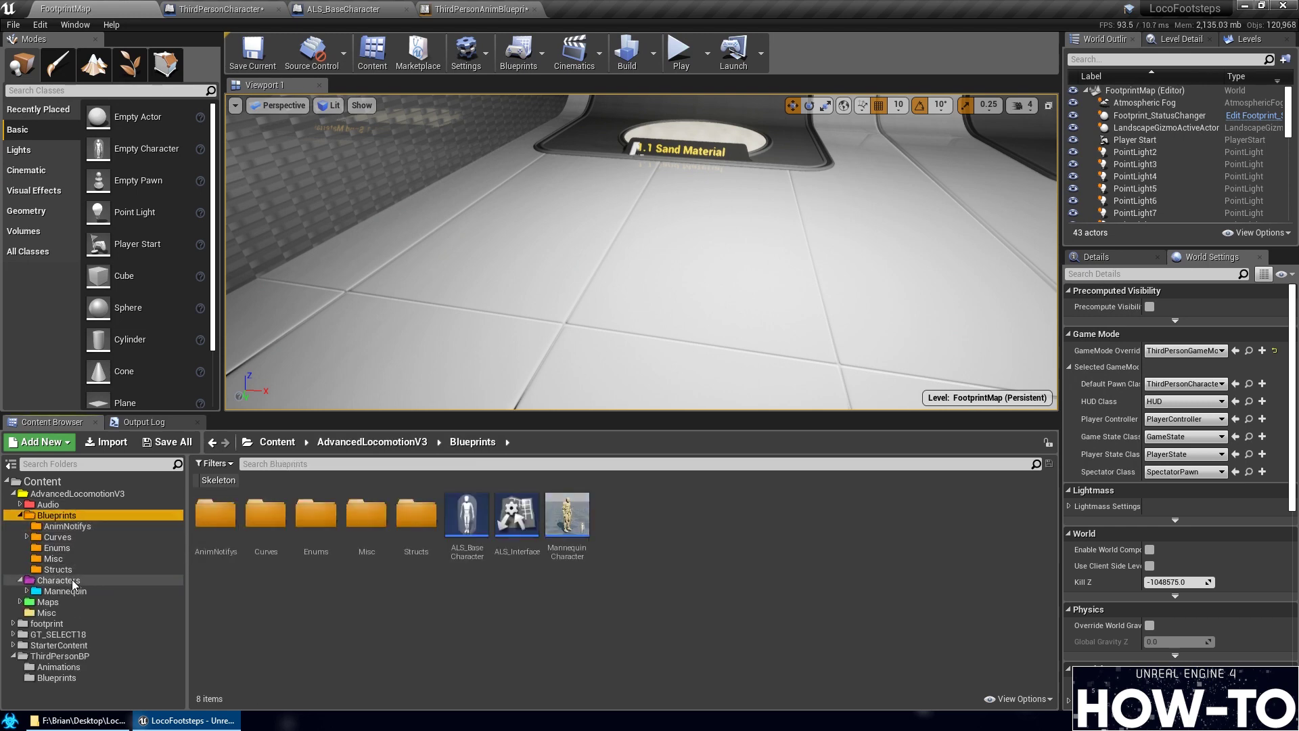
left_click(65, 580)
left_click(74, 591)
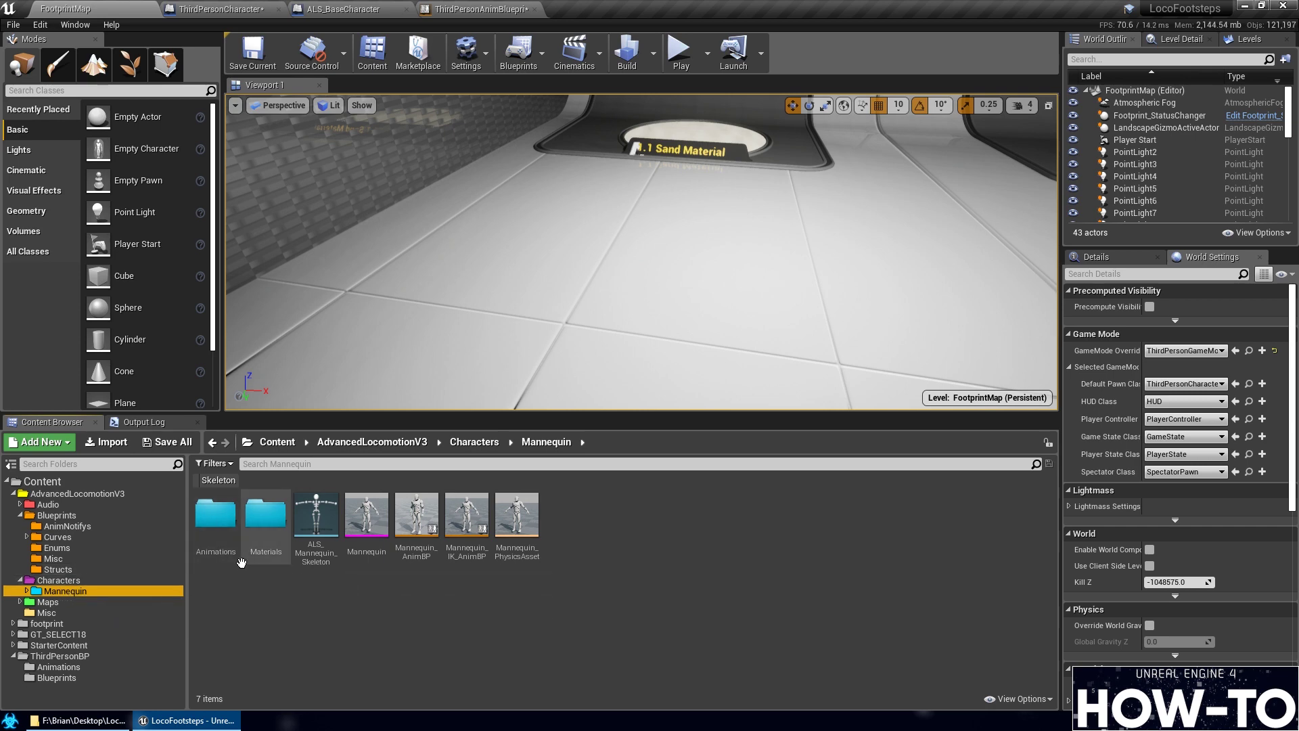
left_click(422, 546)
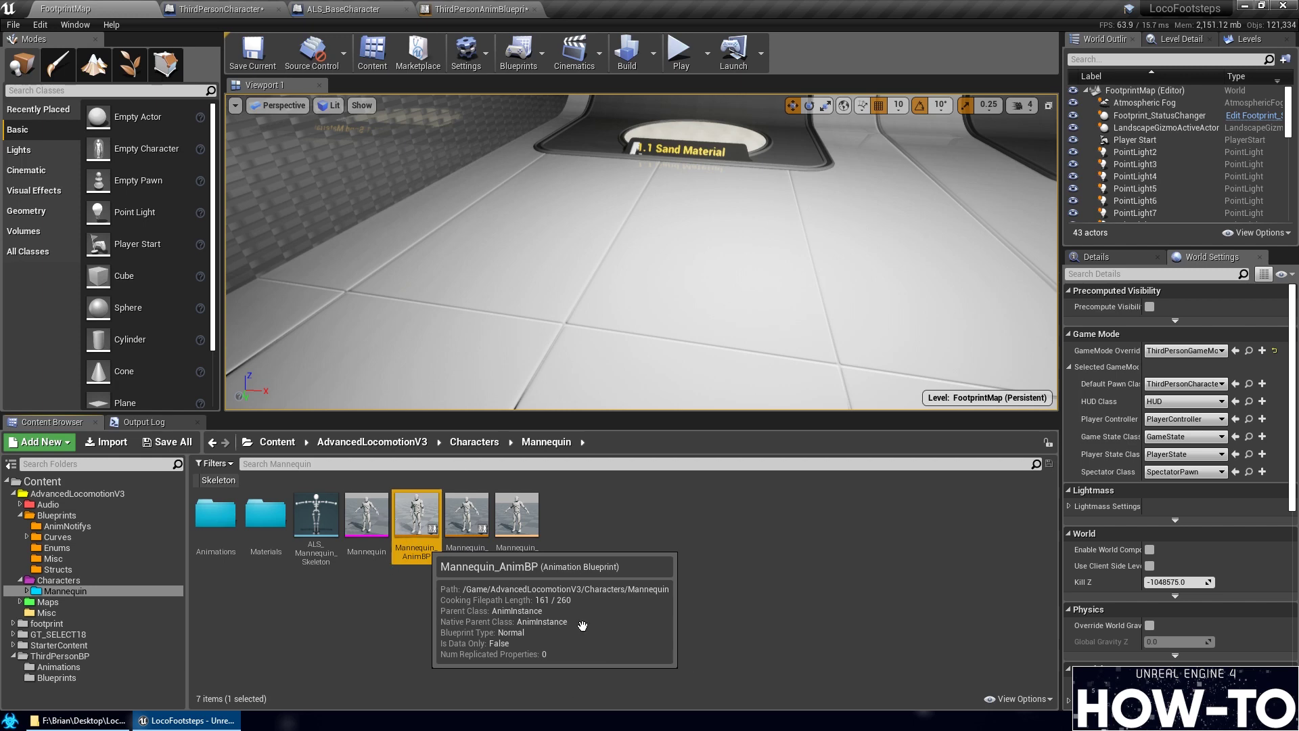
double_click(417, 518)
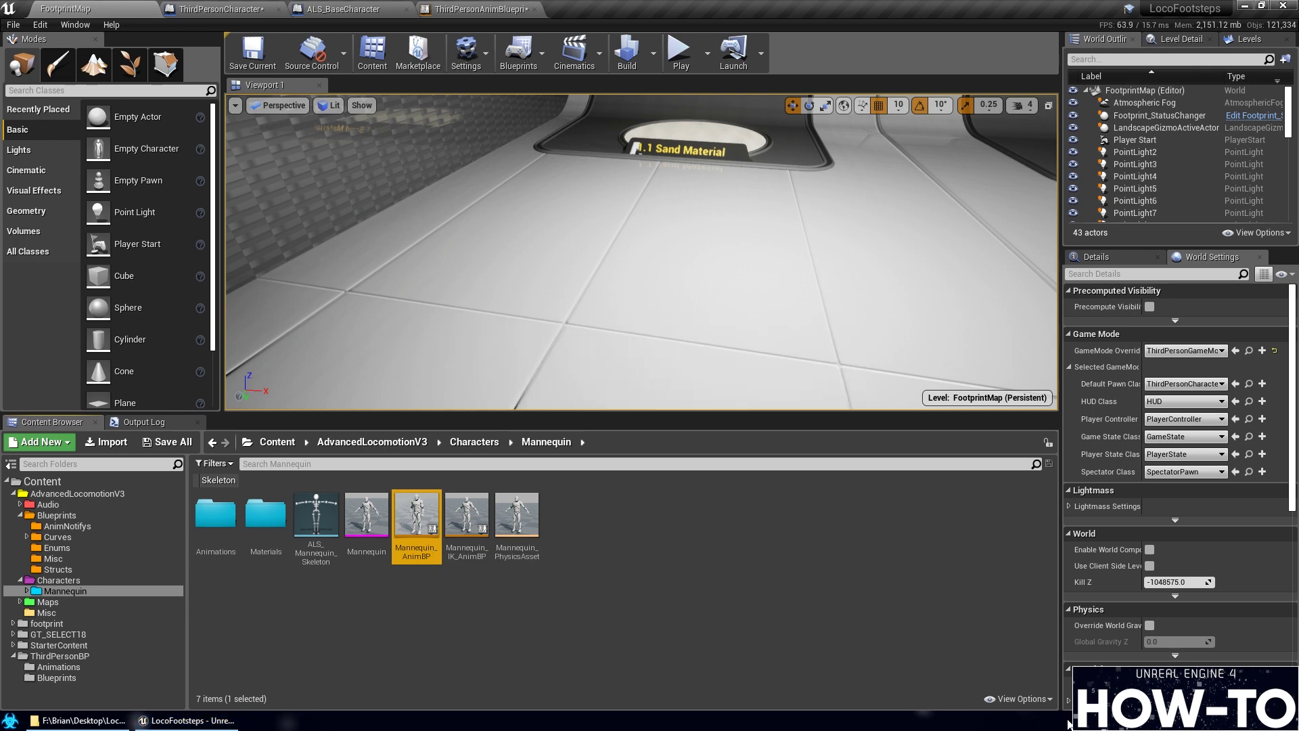
Open Mannequin_AnimBP's Event Graph and bring empty space beside its existing node groups into view
scroll(524, 273, "down", 4)
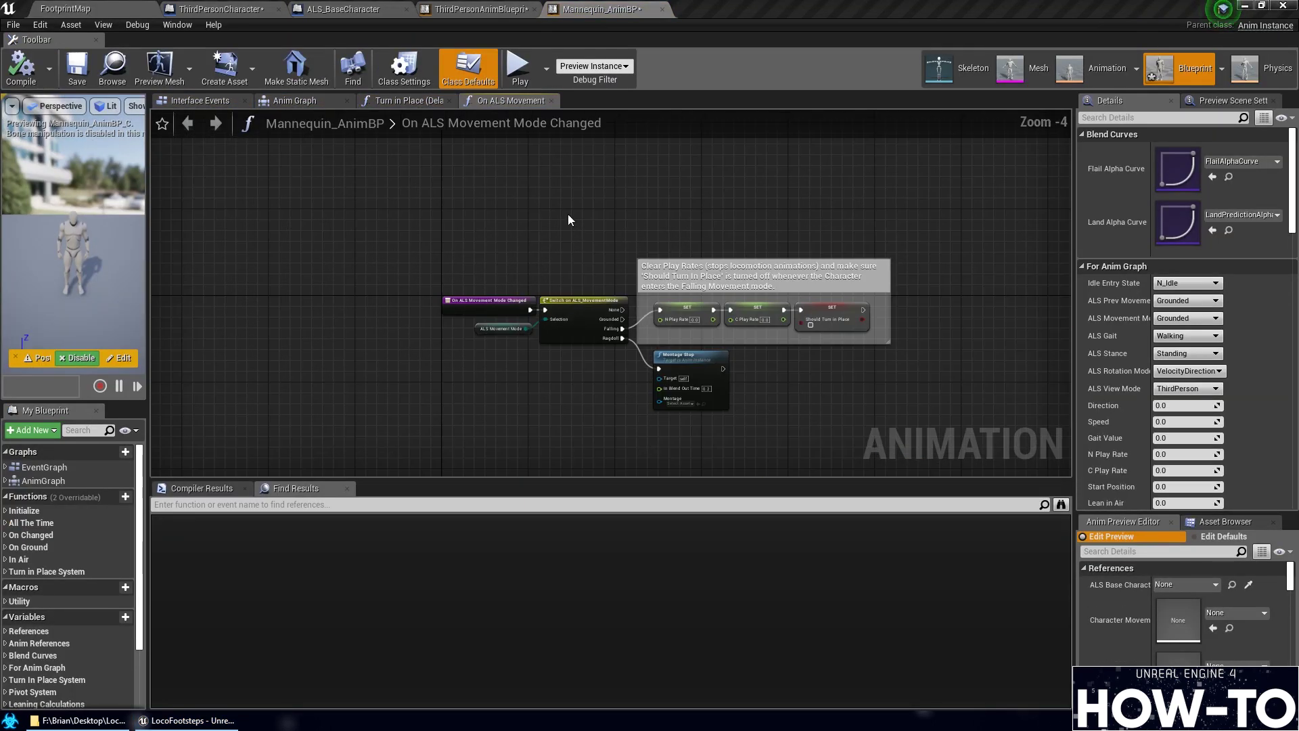
double_click(43, 465)
scroll(858, 377, "down", 4)
right_click_drag(858, 378, 577, 284)
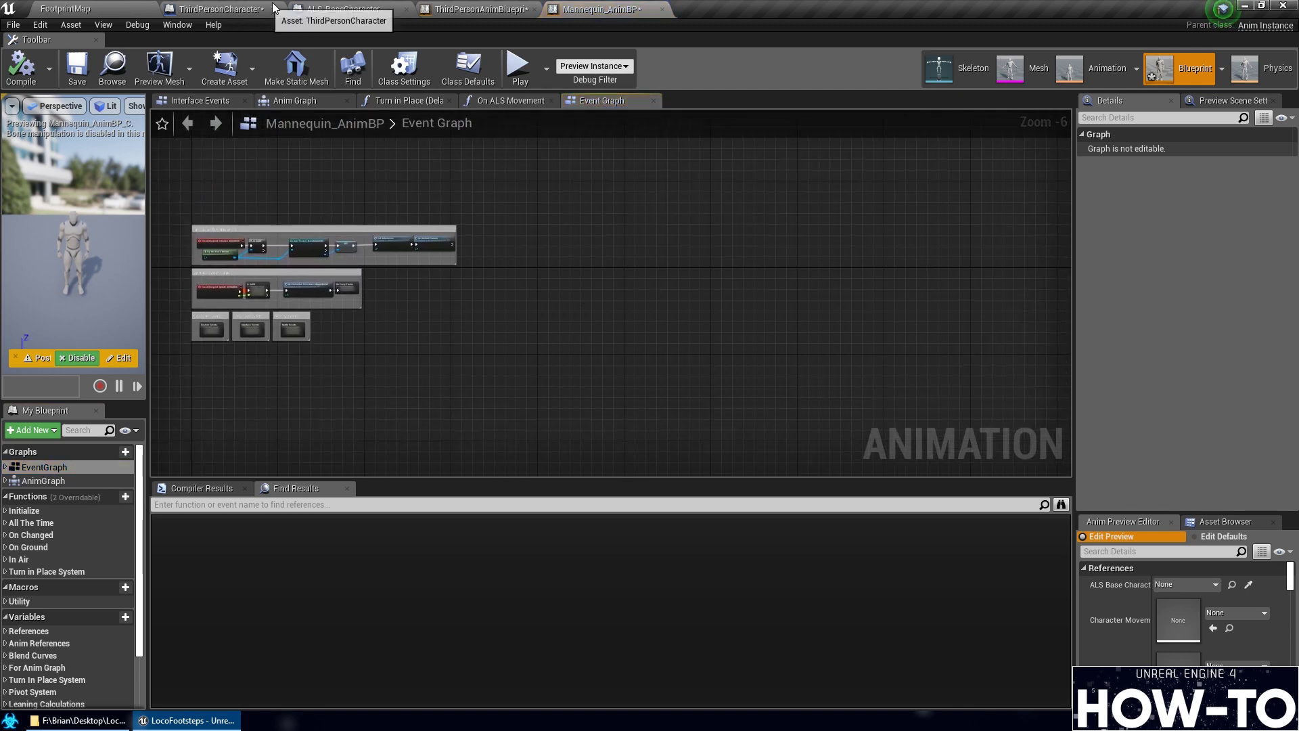
Copy all nodes and comment groups from ThirdPersonAnimBlueprint's Event Graph
left_click(237, 14)
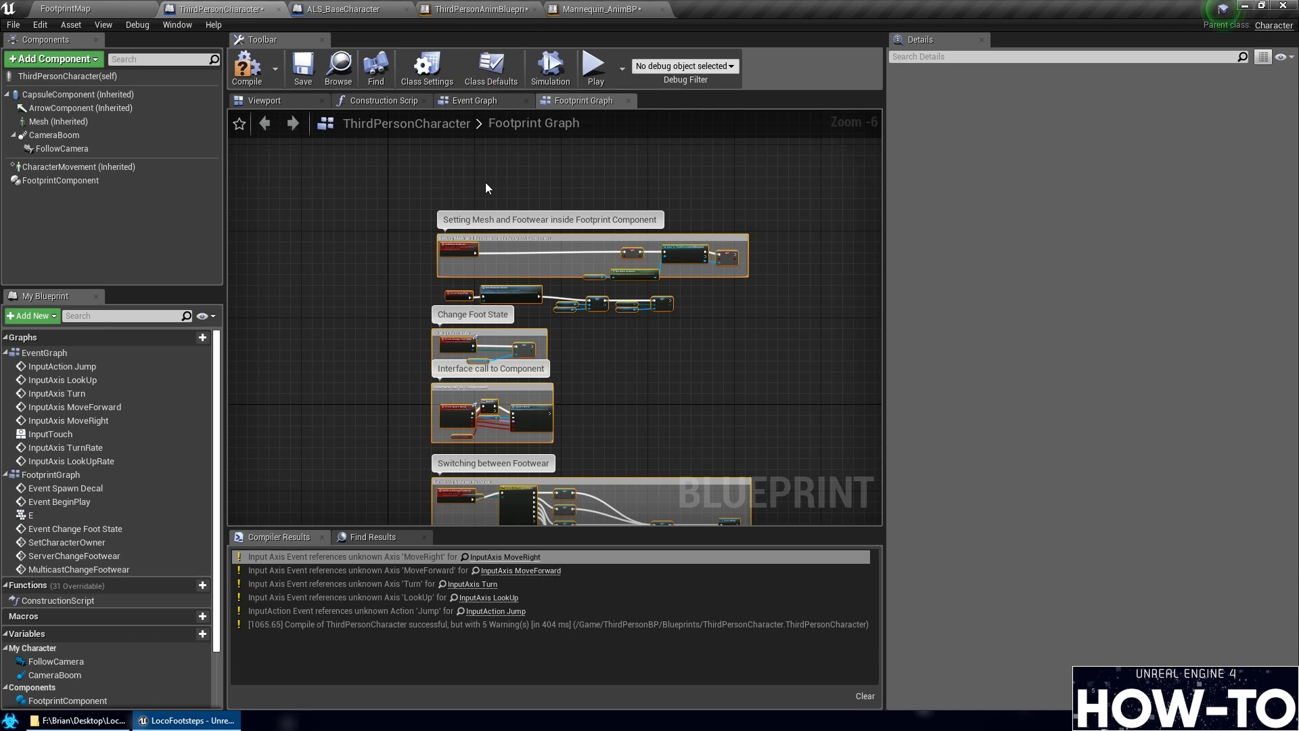
left_click(480, 10)
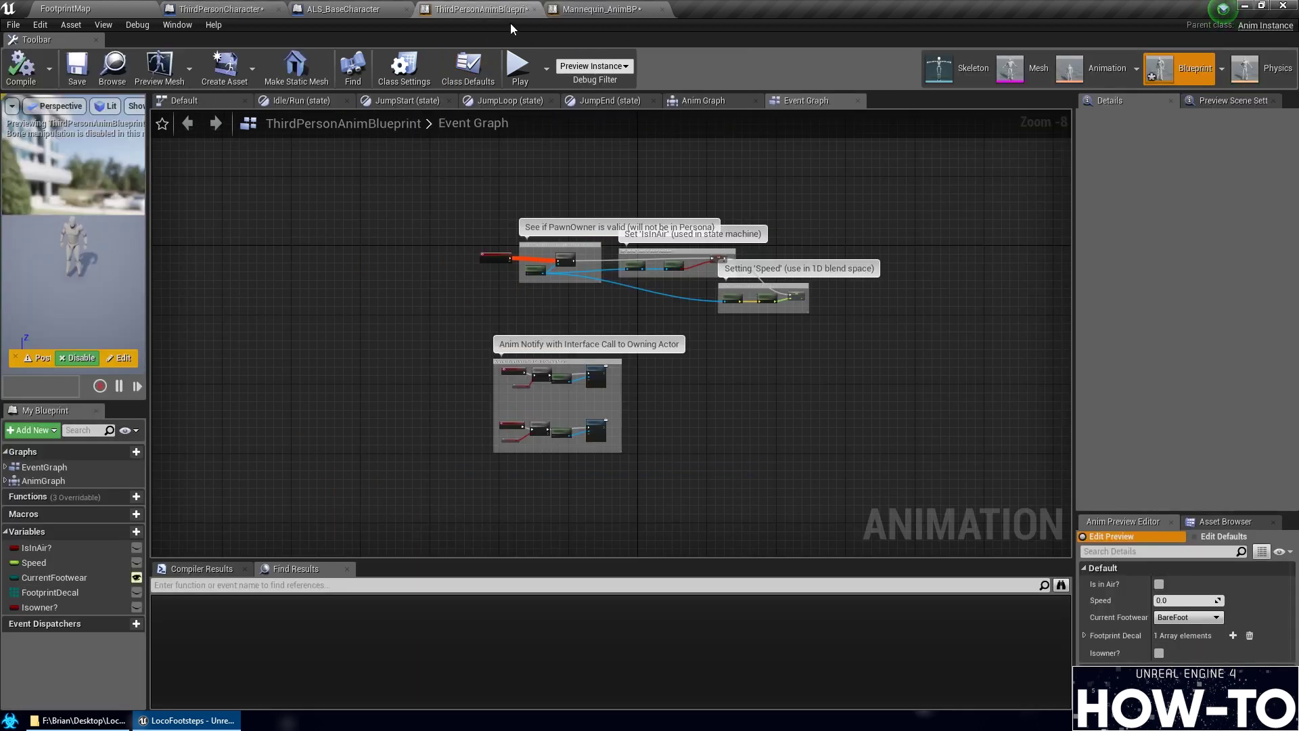
scroll(589, 188, "down", 2)
right_click_drag(827, 345, 728, 355)
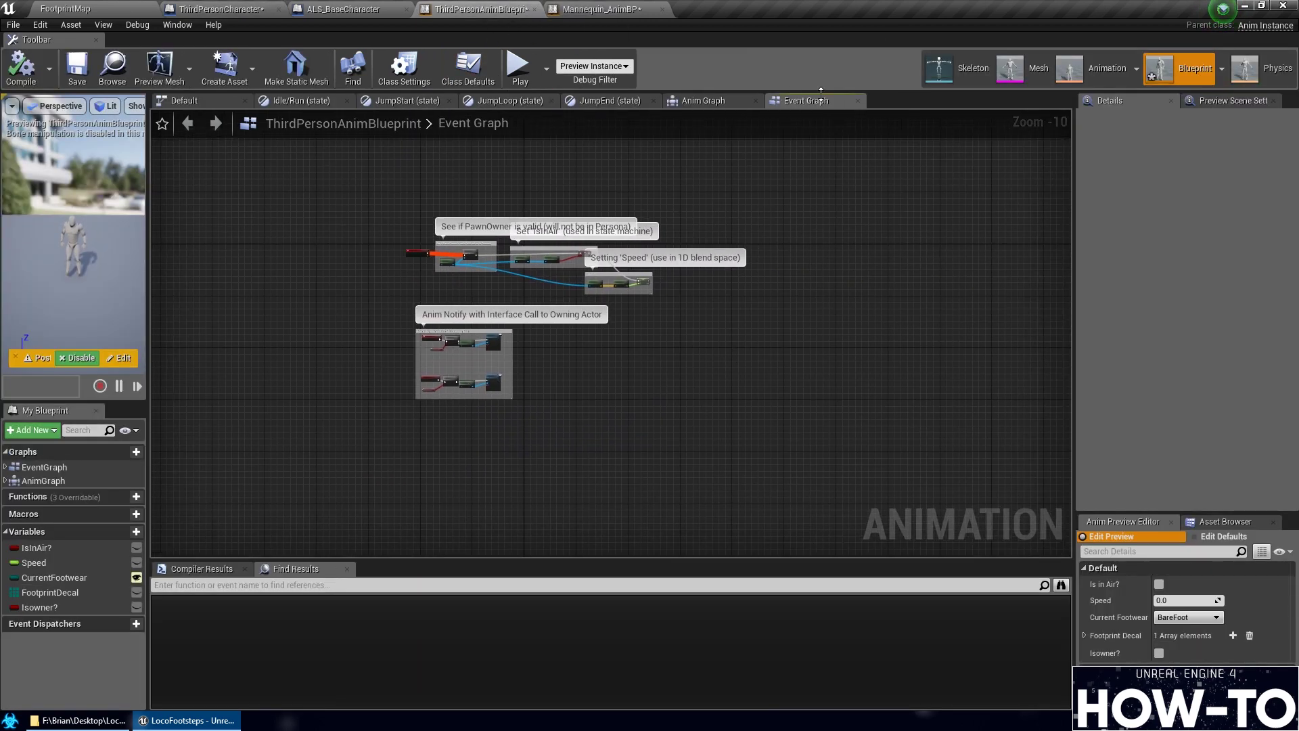
left_click_drag(321, 203, 775, 433)
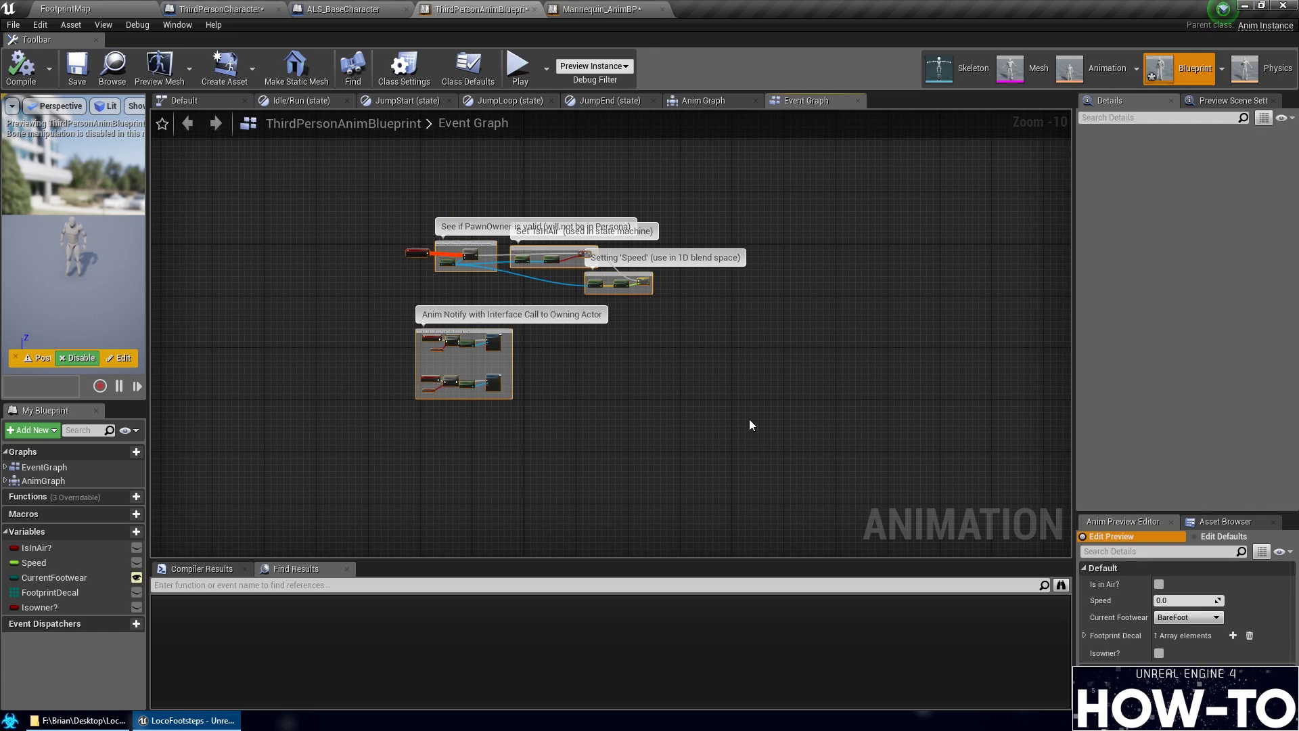
left_click(602, 9)
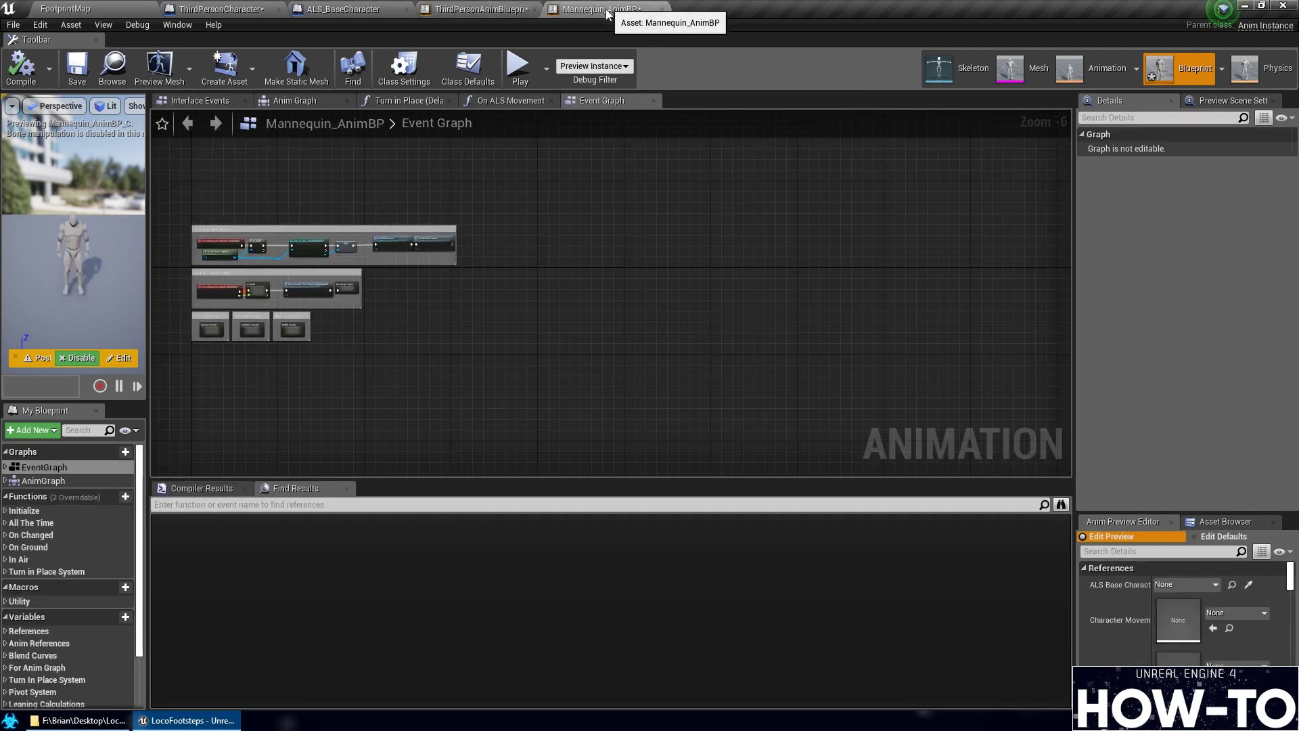
scroll(551, 334, "down", 1)
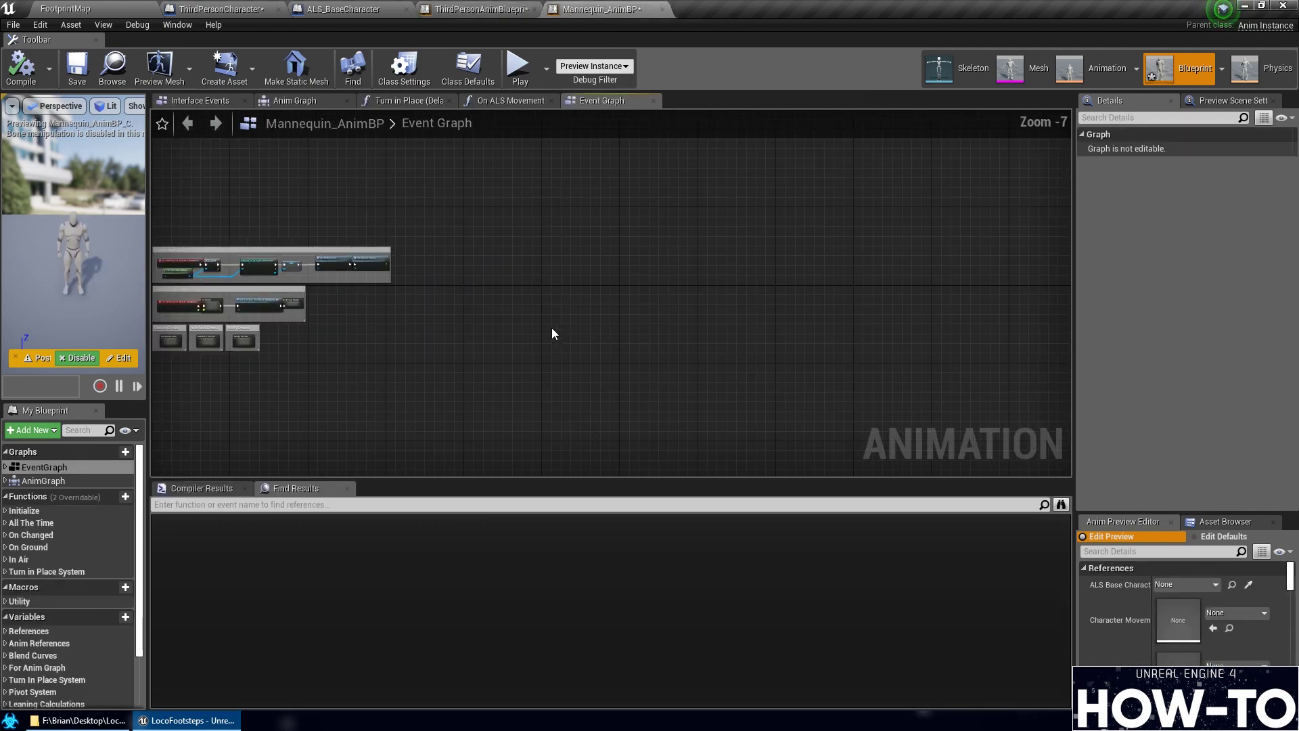
left_click(459, 8)
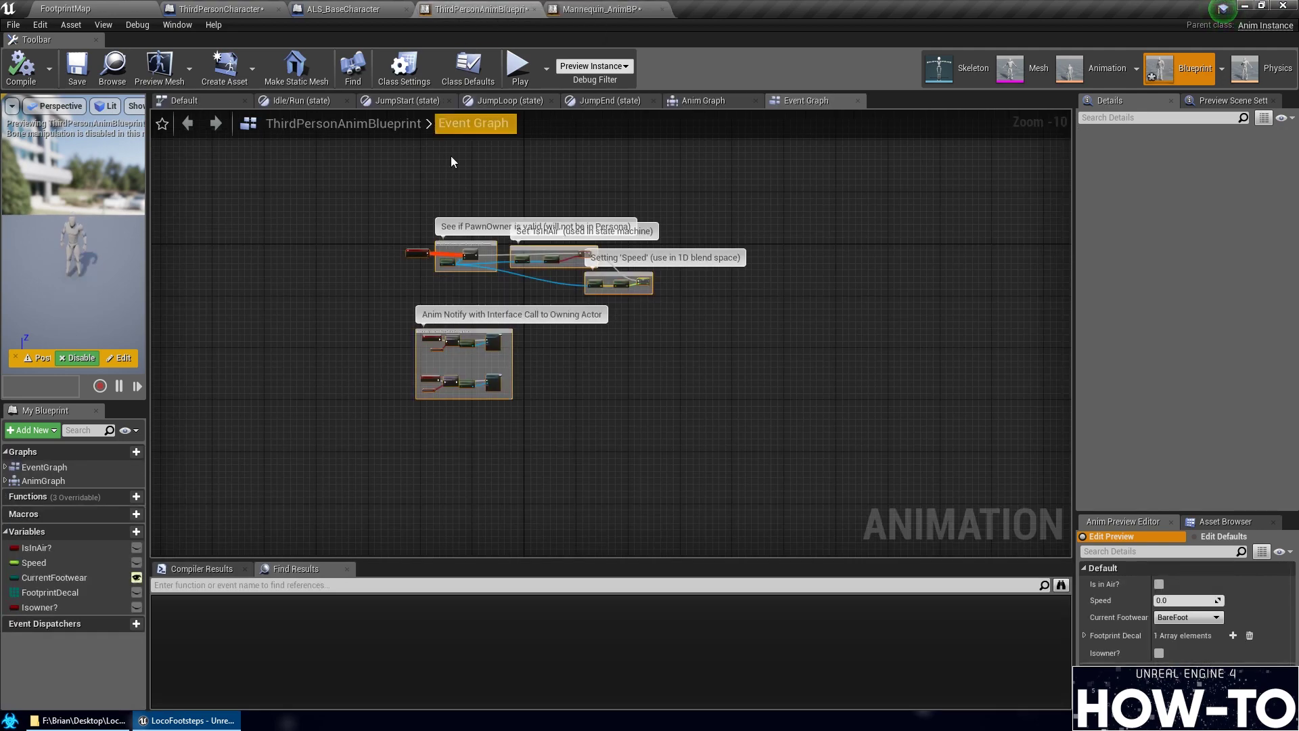
Paste the copied nodes into Mannequin_AnimBP's Event Graph and place them just beside the existing node groups
left_click(603, 8)
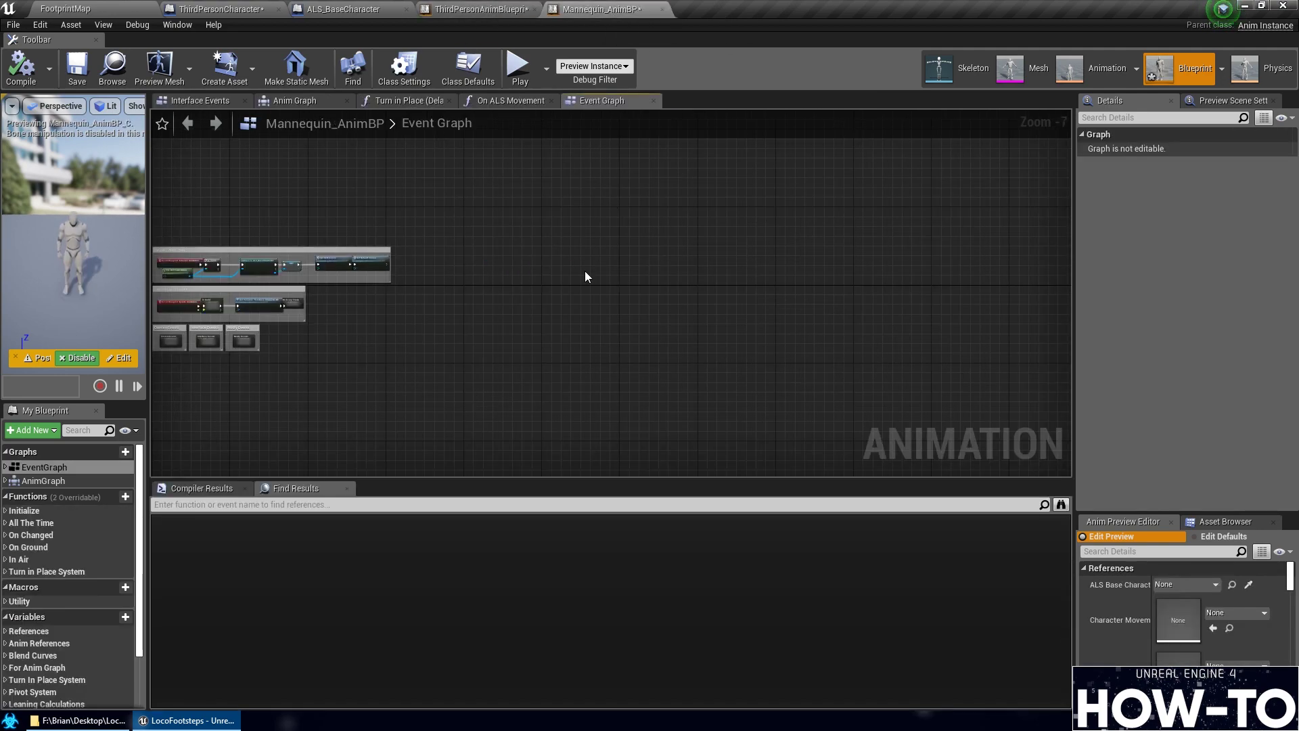
scroll(516, 270, "down", 3)
key("ctrl+v")
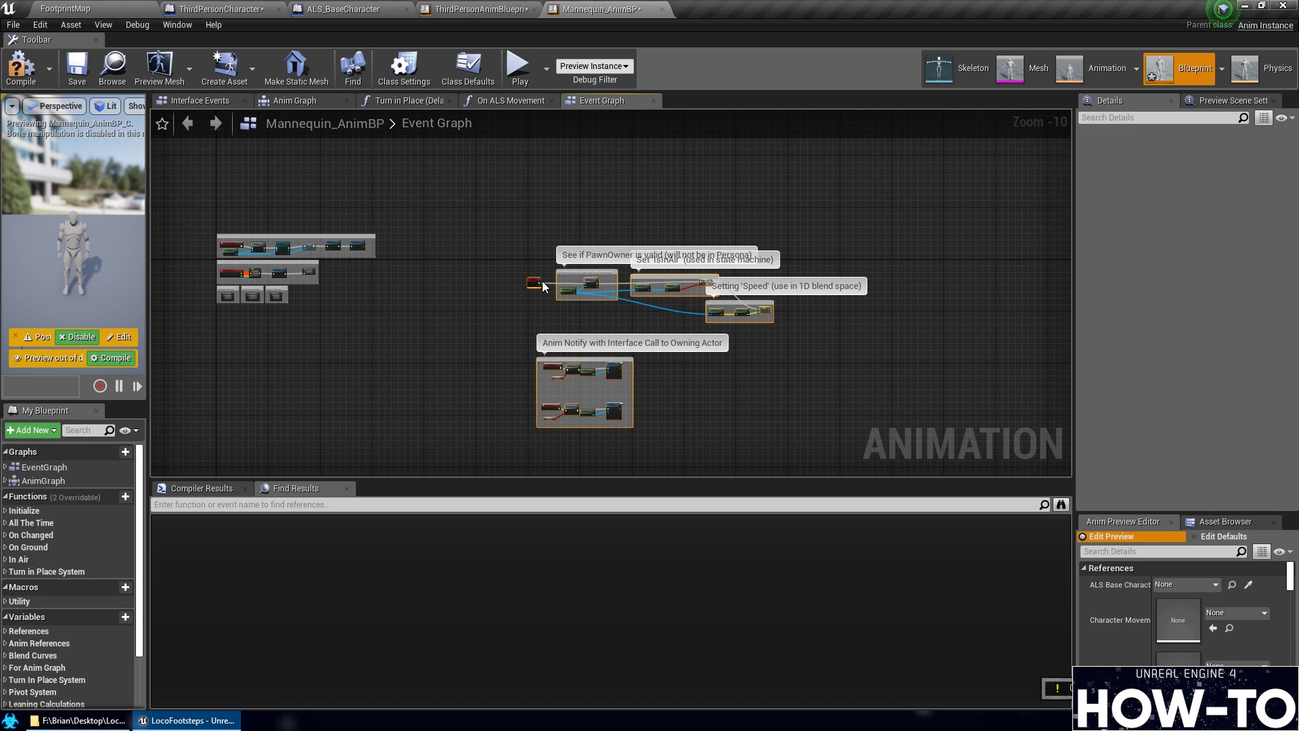
left_click_drag(570, 274, 407, 254)
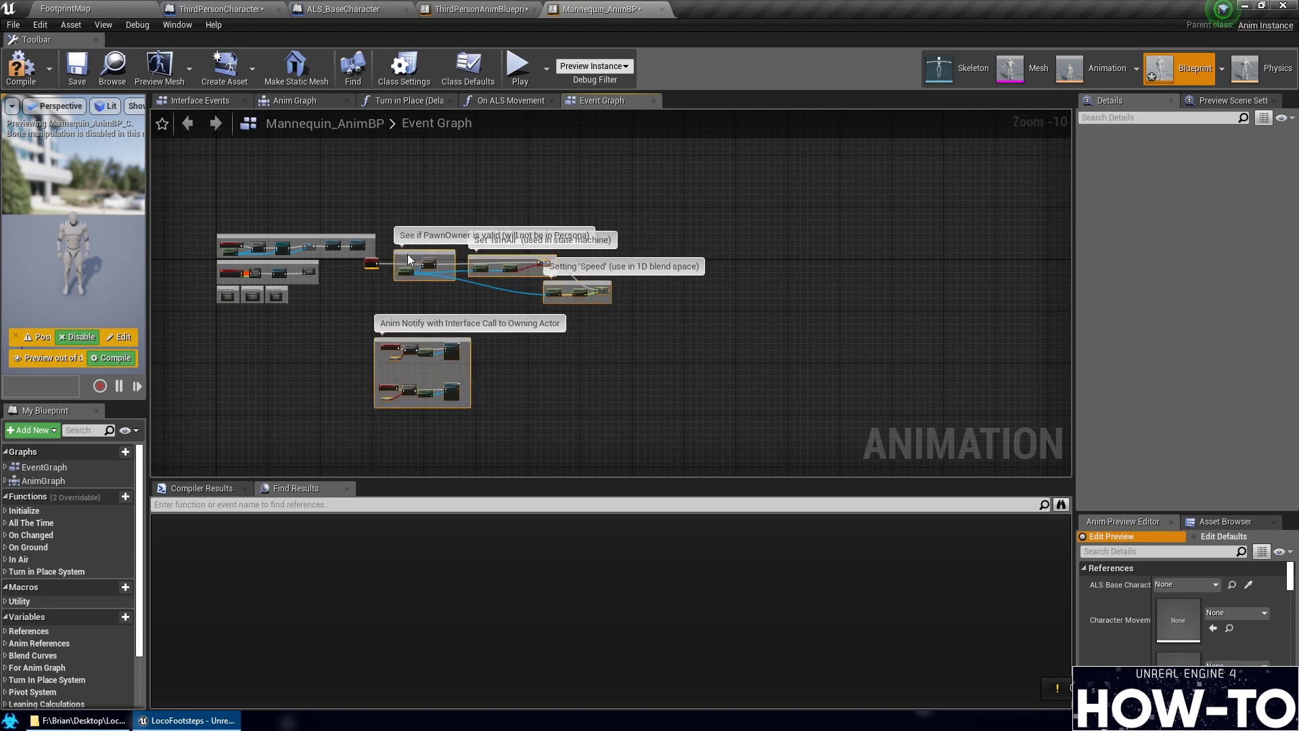
Refresh the nodes just pasted into Mannequin_AnimBP's Event Graph
scroll(328, 245, "up", 2)
right_click(466, 265)
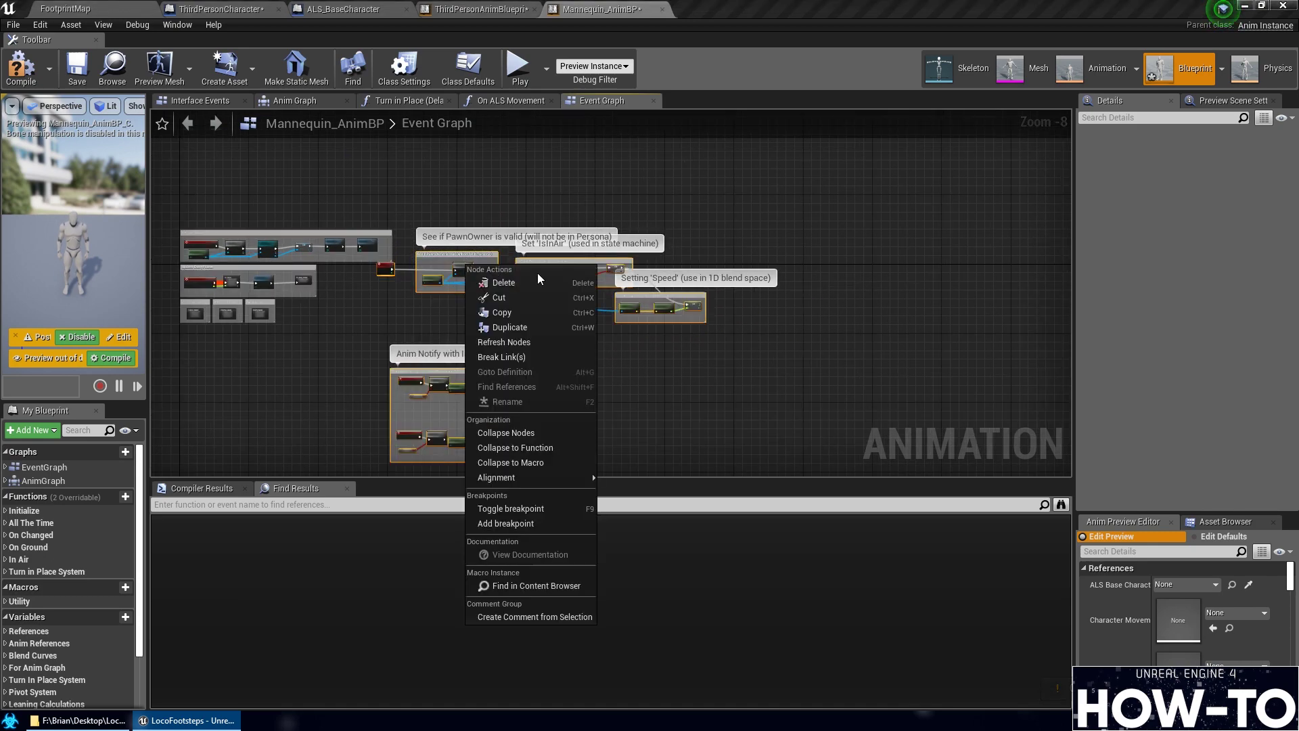
left_click(518, 343)
scroll(481, 343, "up", 3)
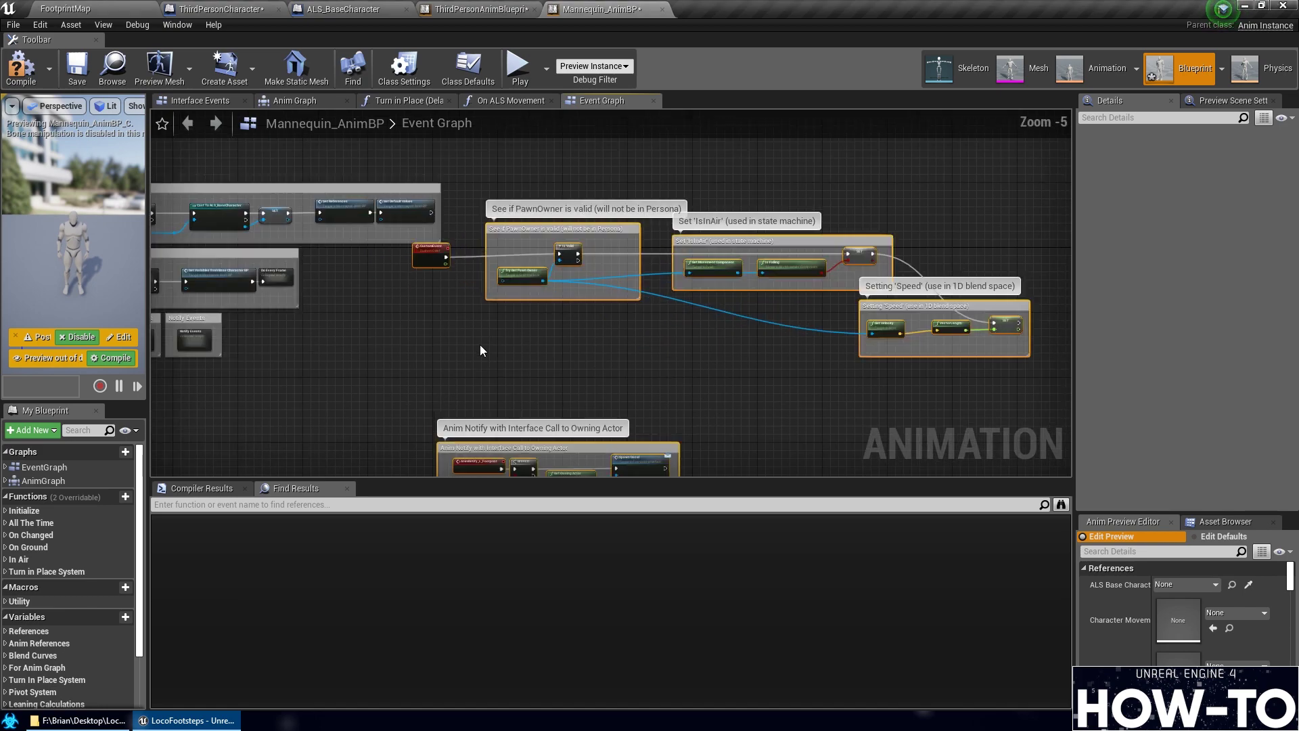
Check in ThirdPersonAnimBlueprint's Event Graph which event drives the Is Valid node, and return to Mannequin_AnimBP
right_click_drag(480, 351, 606, 412)
left_click(477, 9)
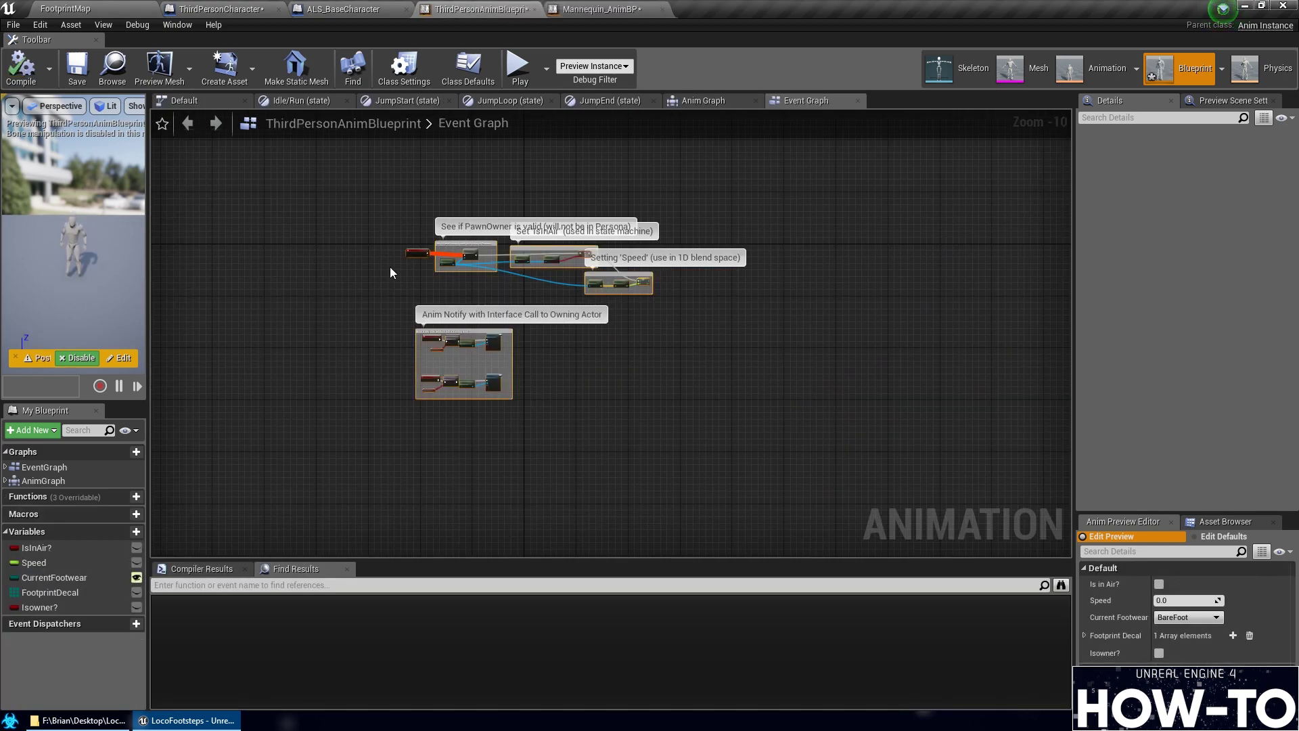
scroll(391, 272, "up", 9)
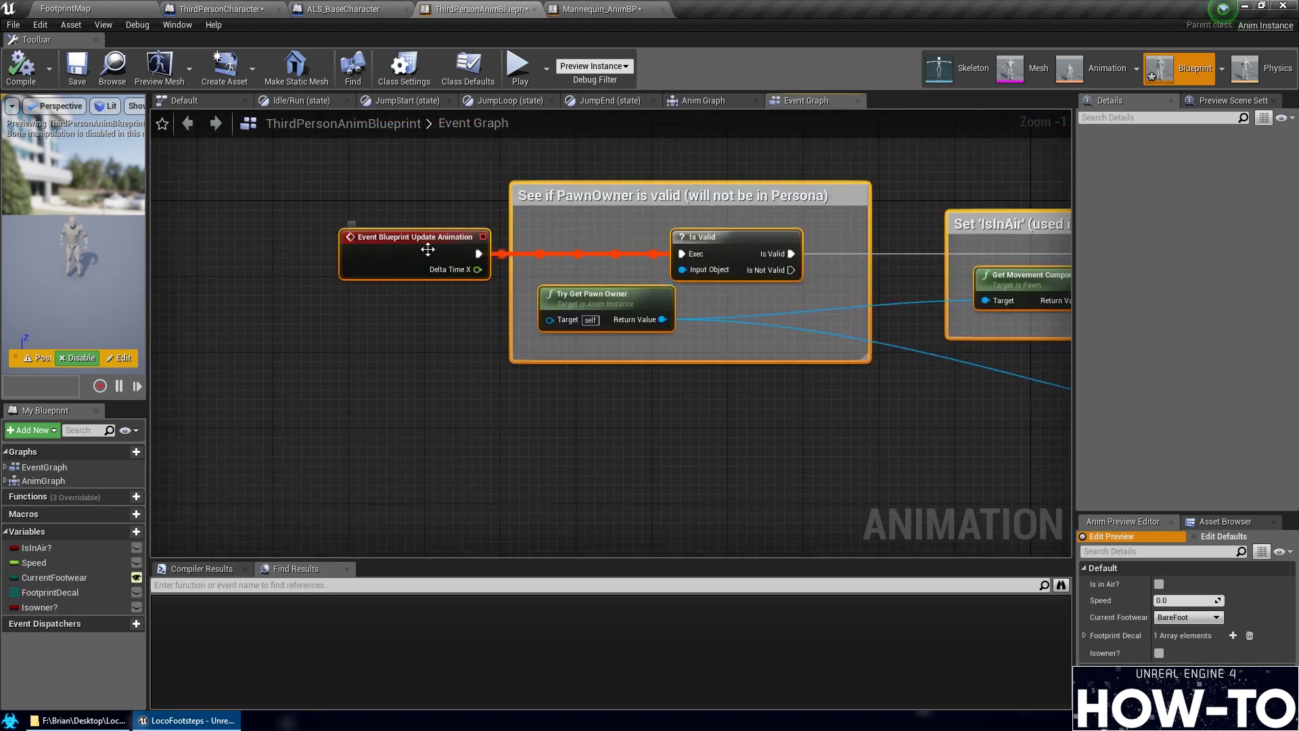
key("ctrl+c")
left_click(596, 9)
key("ctrl+v")
right_click_drag(486, 353, 629, 335)
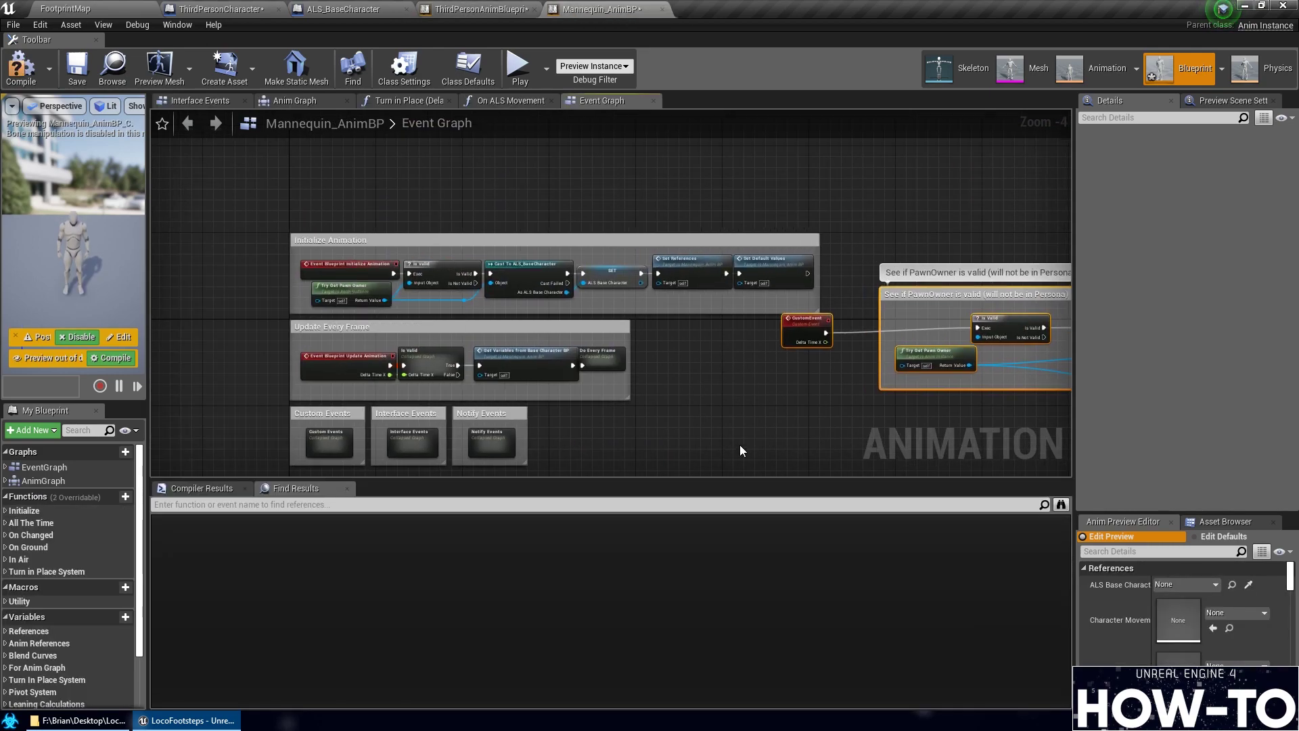
Move the pasted node groups closer to the Update Every Frame group and delete the pasted CustomEvent node
right_click_drag(799, 423, 518, 331)
scroll(609, 264, "down", 2)
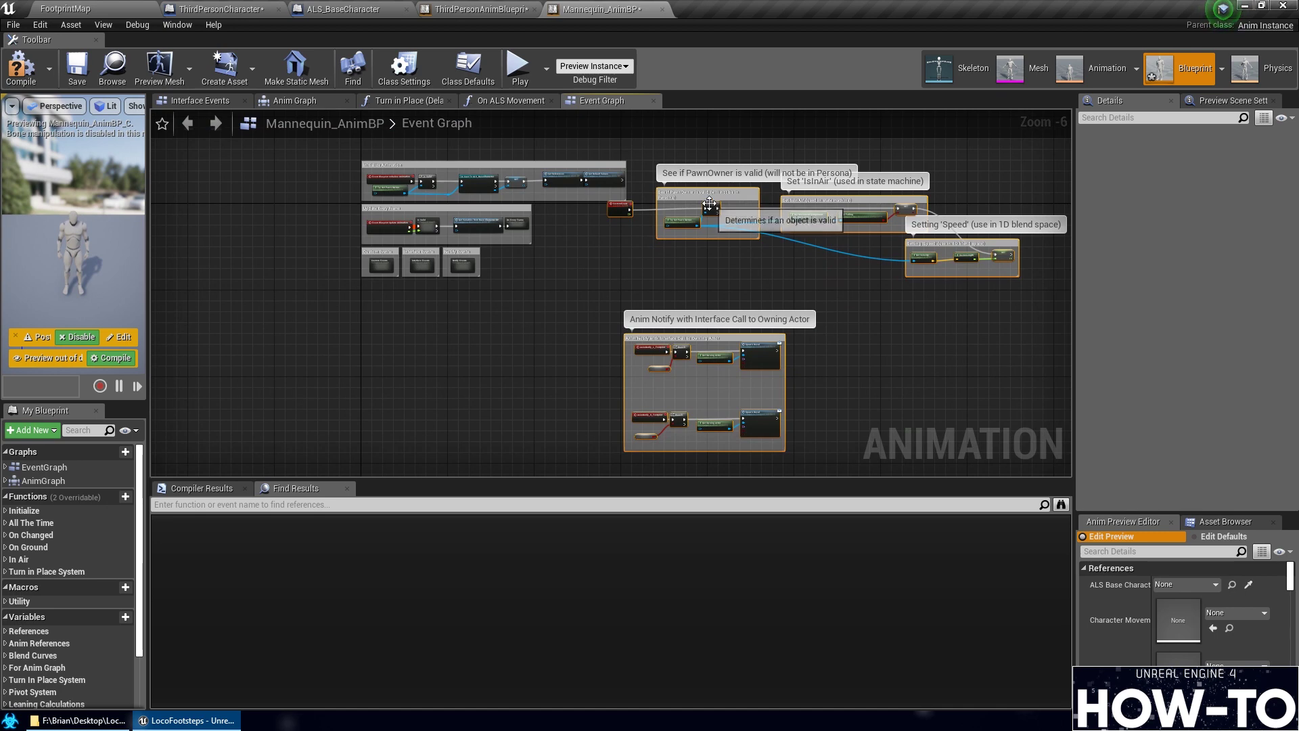
right_click_drag(703, 203, 587, 240)
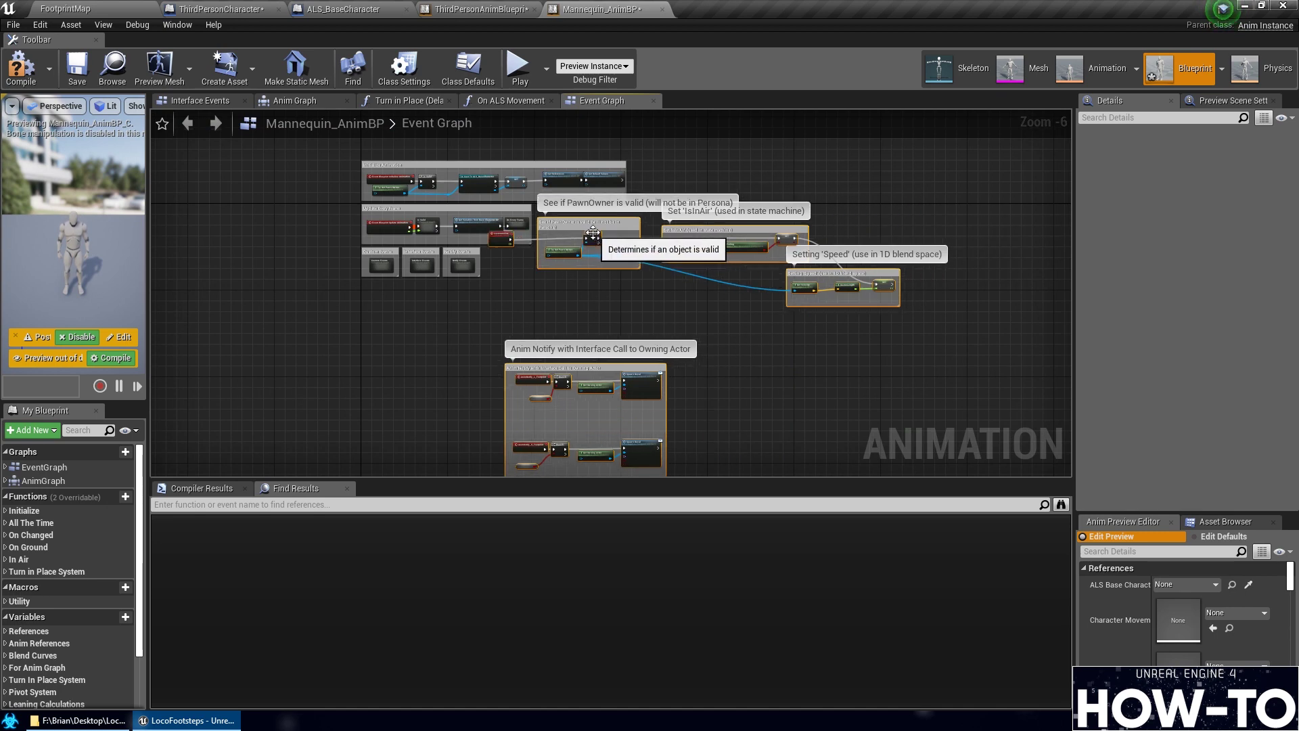
scroll(544, 286, "up", 2)
scroll(544, 286, "up", 1)
right_click_drag(563, 295, 570, 319)
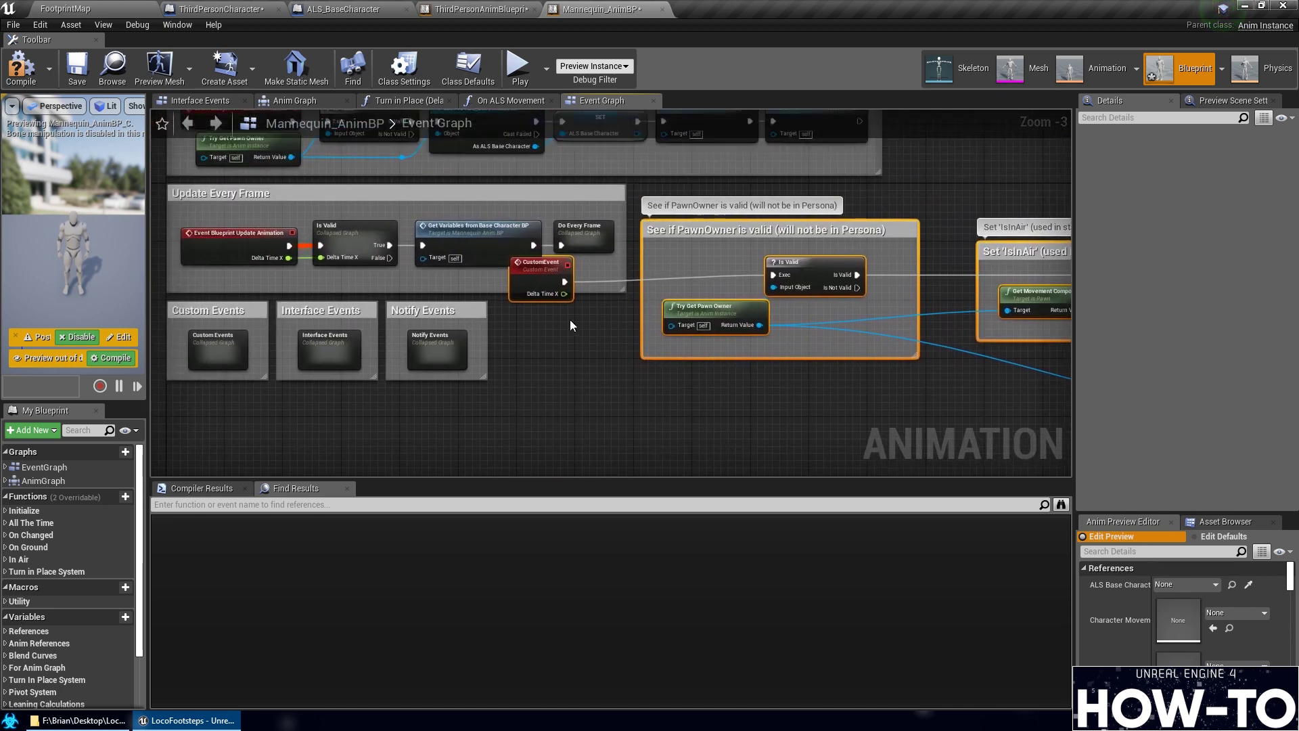
left_click(539, 272)
key("Delete")
Shift Get Variables from Base Character BP and Do Every Frame away from Is Valid to open a gap in the Update Every Frame chain
right_click_drag(597, 362, 692, 375)
scroll(655, 402, "down", 1)
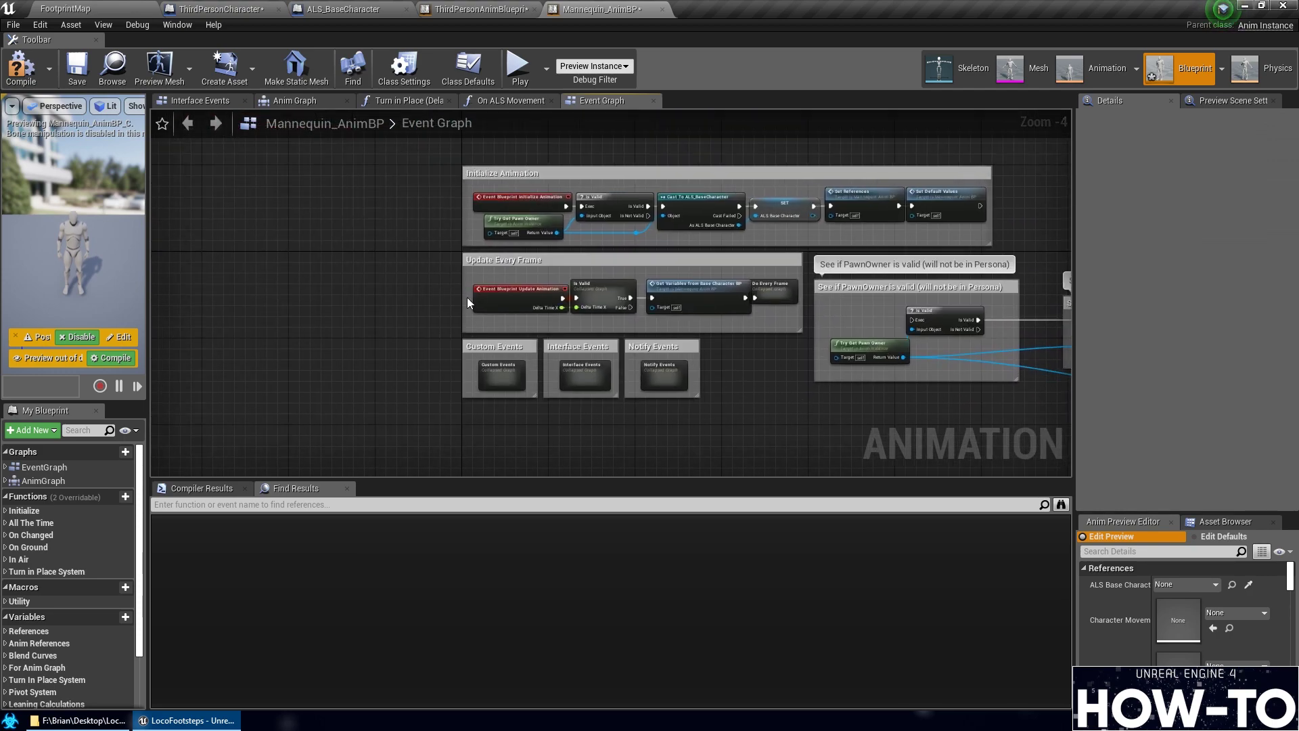
right_click_drag(727, 366, 706, 366)
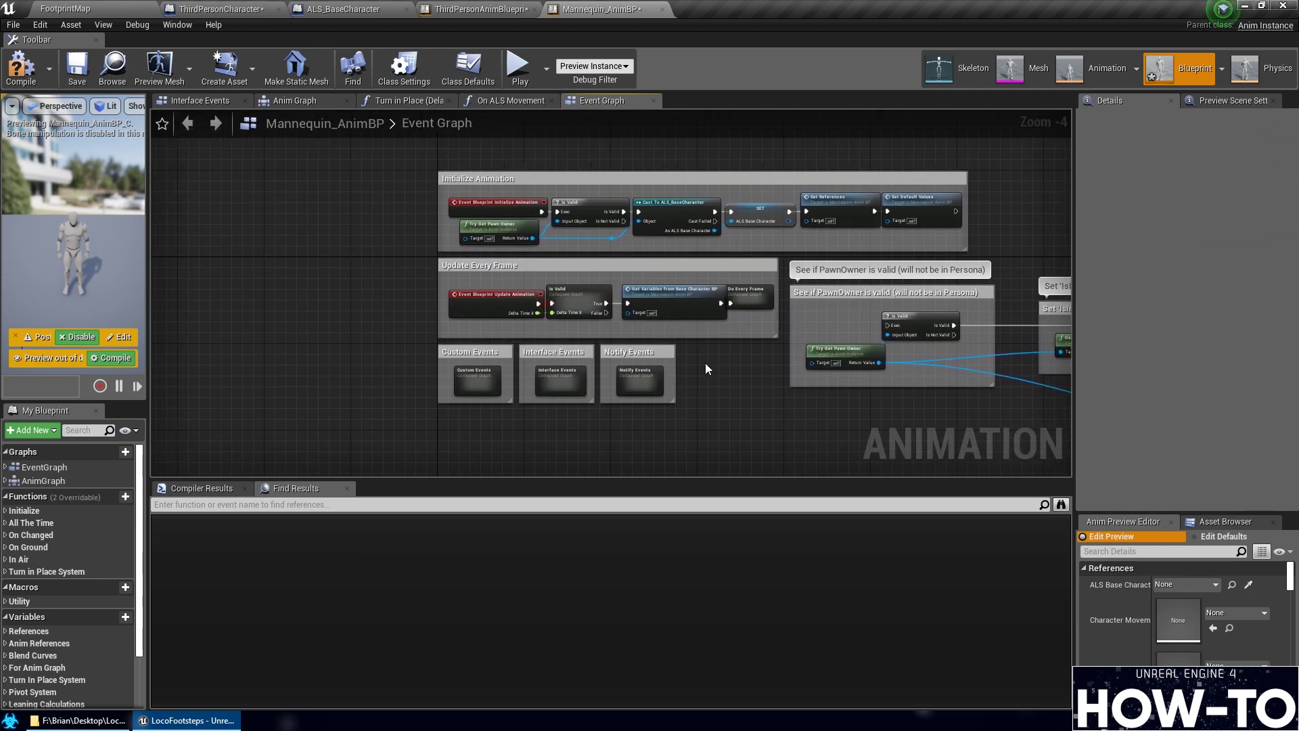
left_click_drag(766, 319, 829, 295)
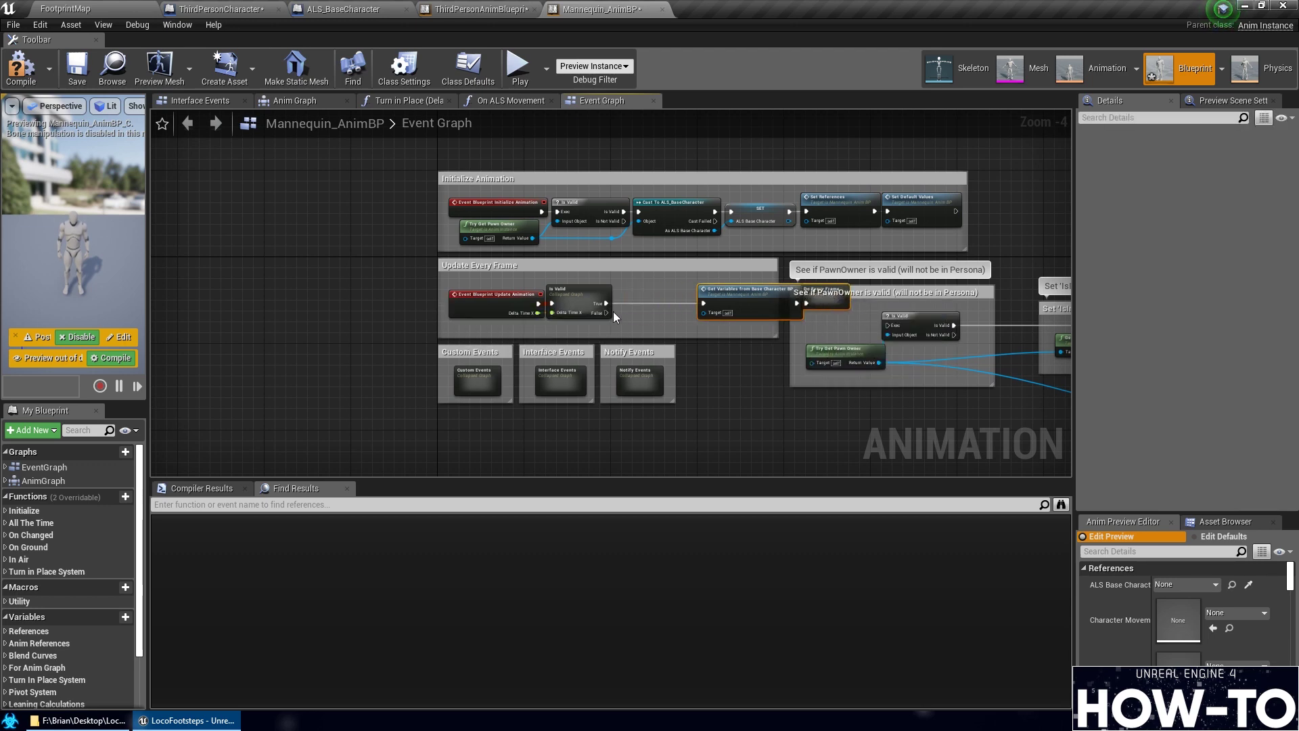
scroll(671, 321, "up", 3)
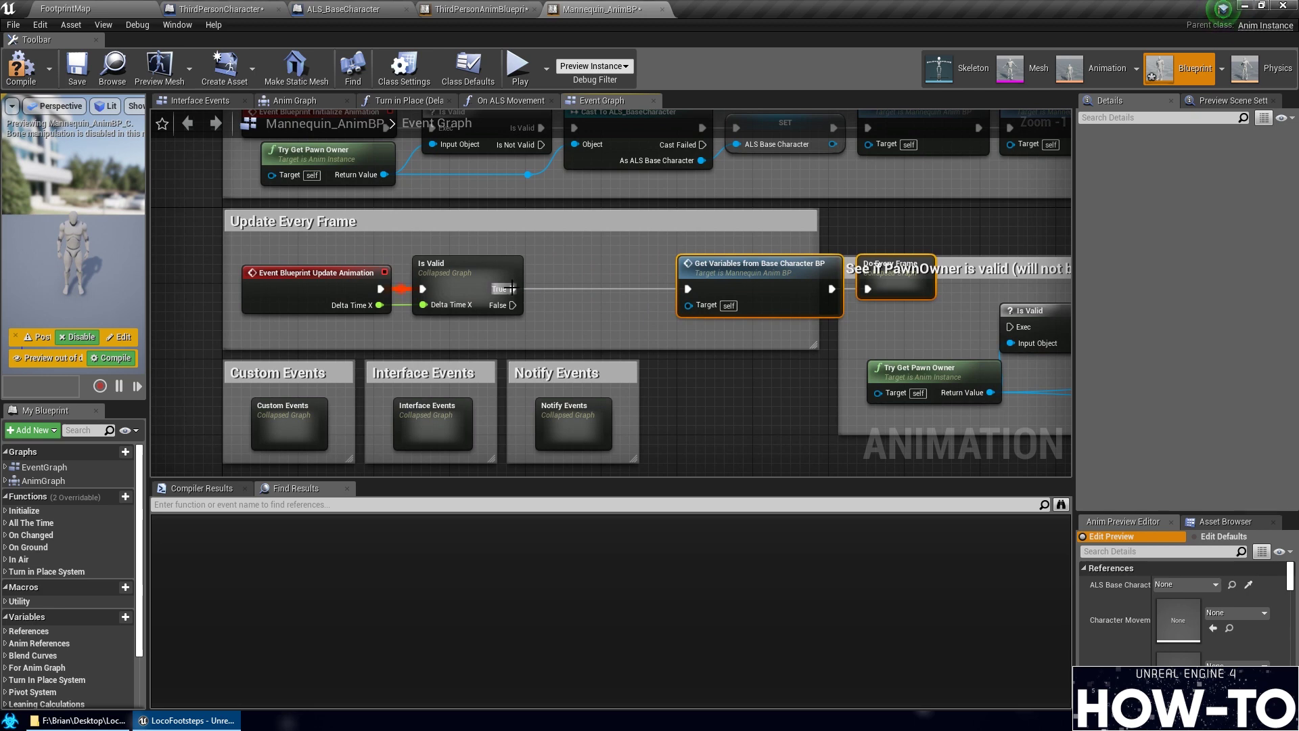
Insert a Sequence node after the True output of Is Valid and align it before Get Variables from Base Character BP
left_click_drag(512, 289, 599, 300)
type("se")
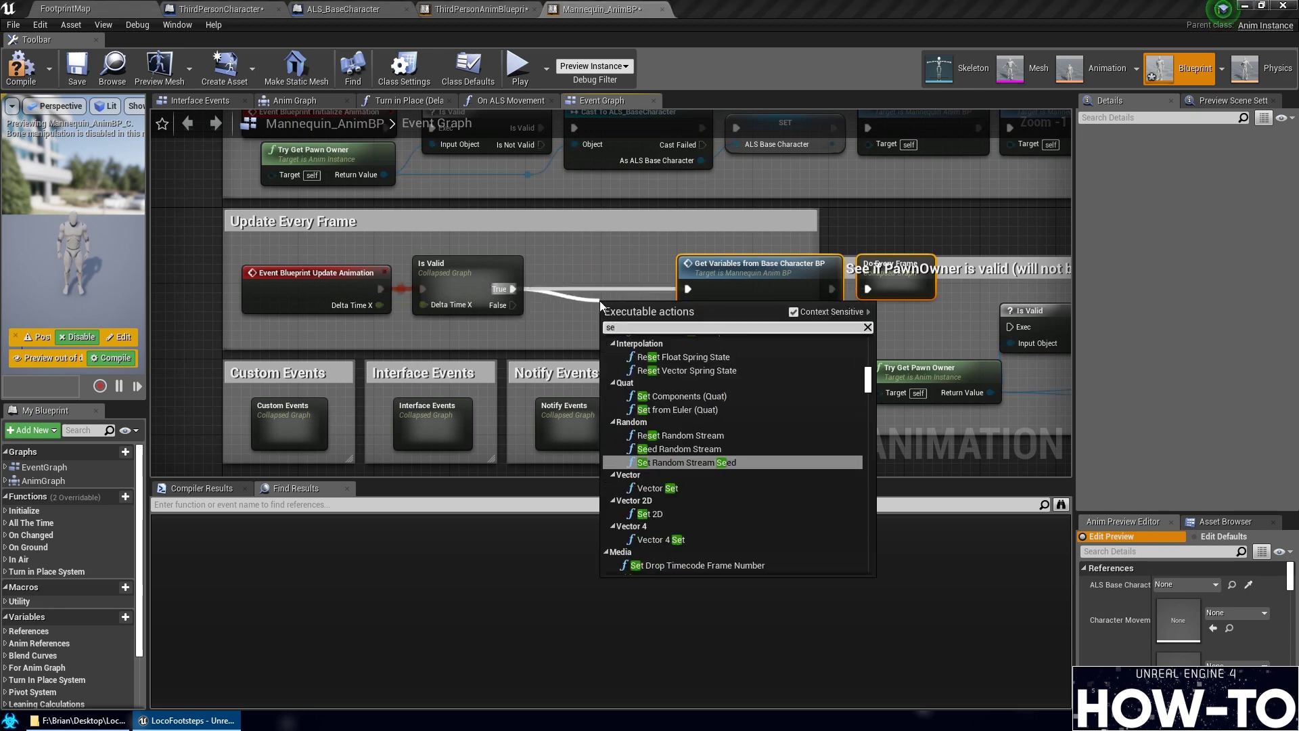
type("qu")
key("Return")
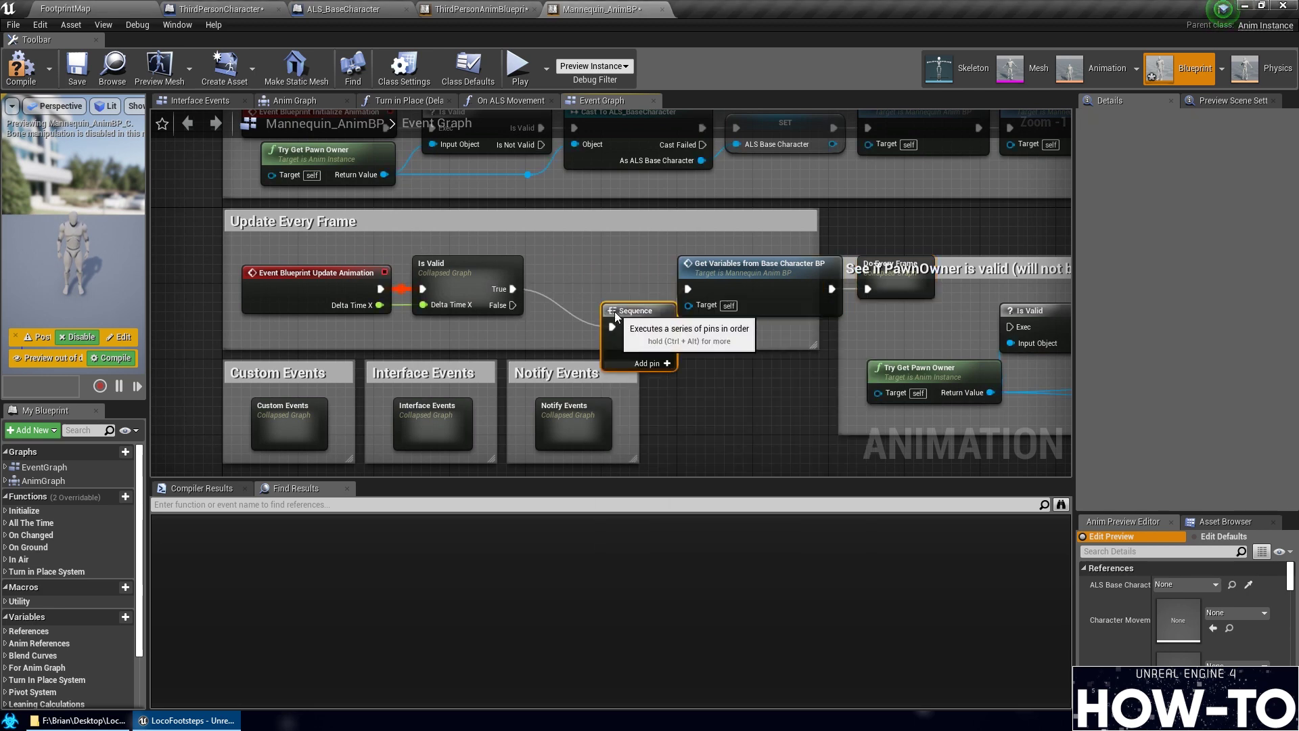
left_click_drag(614, 313, 585, 274)
right_click_drag(647, 324, 552, 266)
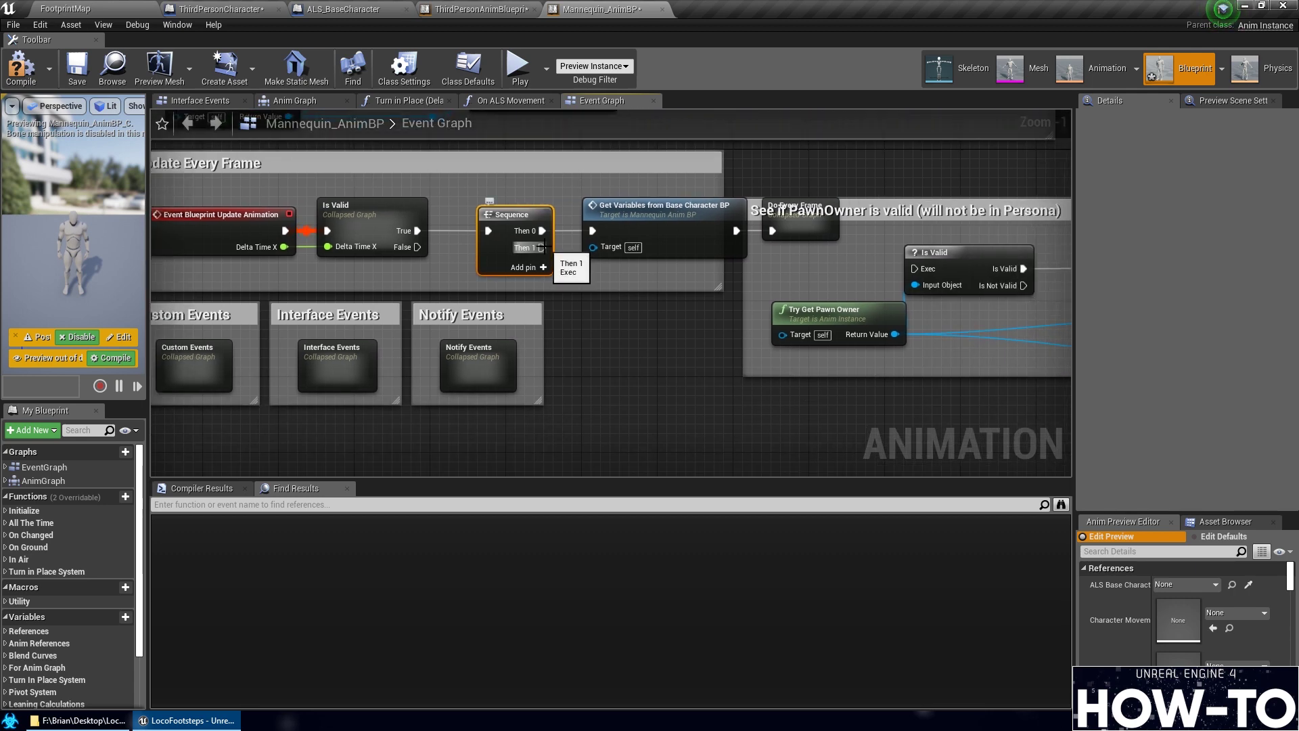
Connect the Sequence's Then 1 output to the pasted Is Valid node's Exec input, routing the wire through a reroute node near the Sequence
left_click_drag(542, 246, 917, 270)
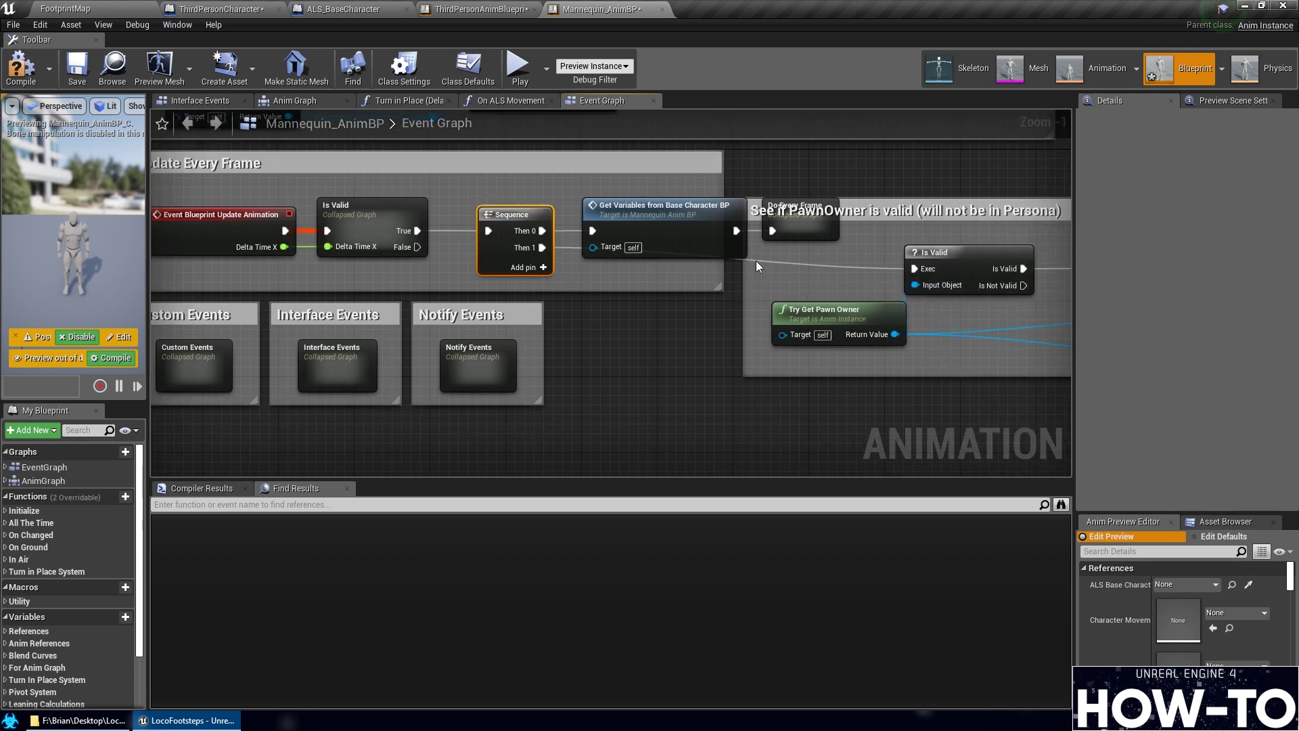
double_click(801, 264)
left_click_drag(801, 262, 755, 259)
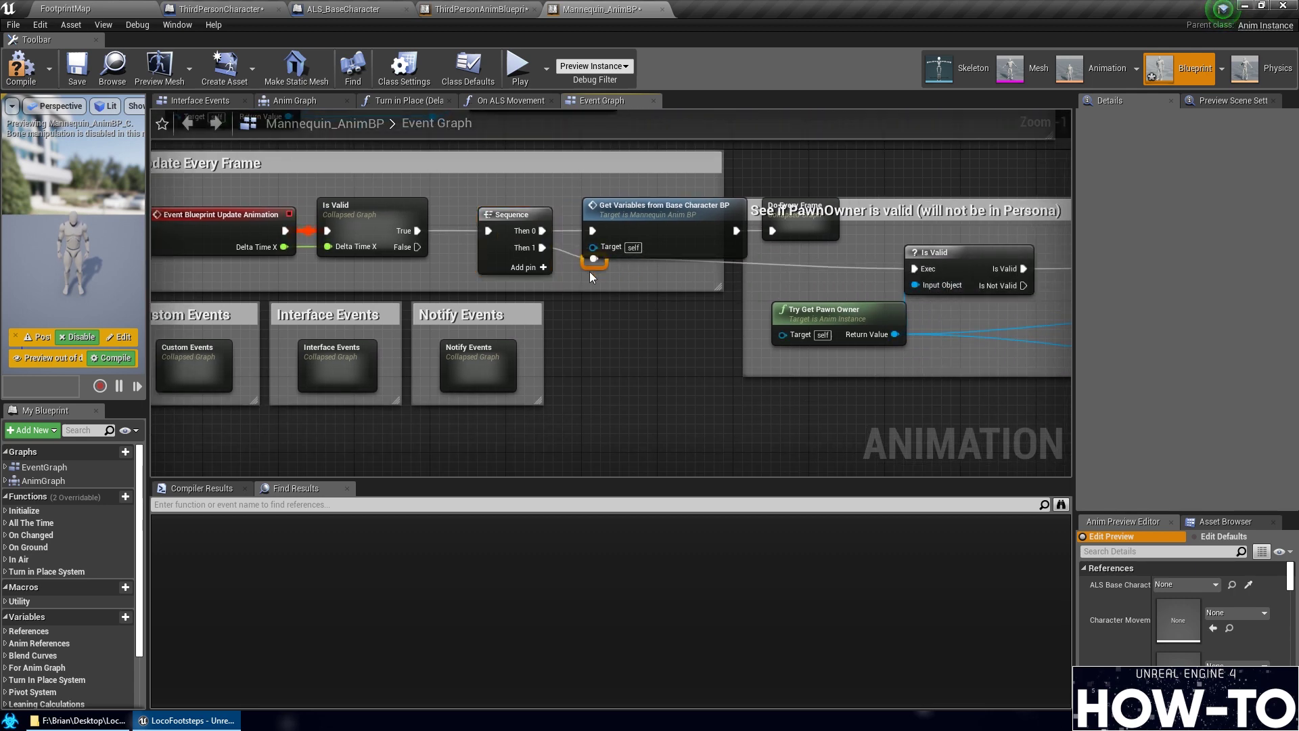
Delete only the 'See if PawnOwner is valid (will not be in Persona)' comment box, keeping the nodes inside it
scroll(591, 275, "down", 3)
right_click_drag(683, 406, 484, 295)
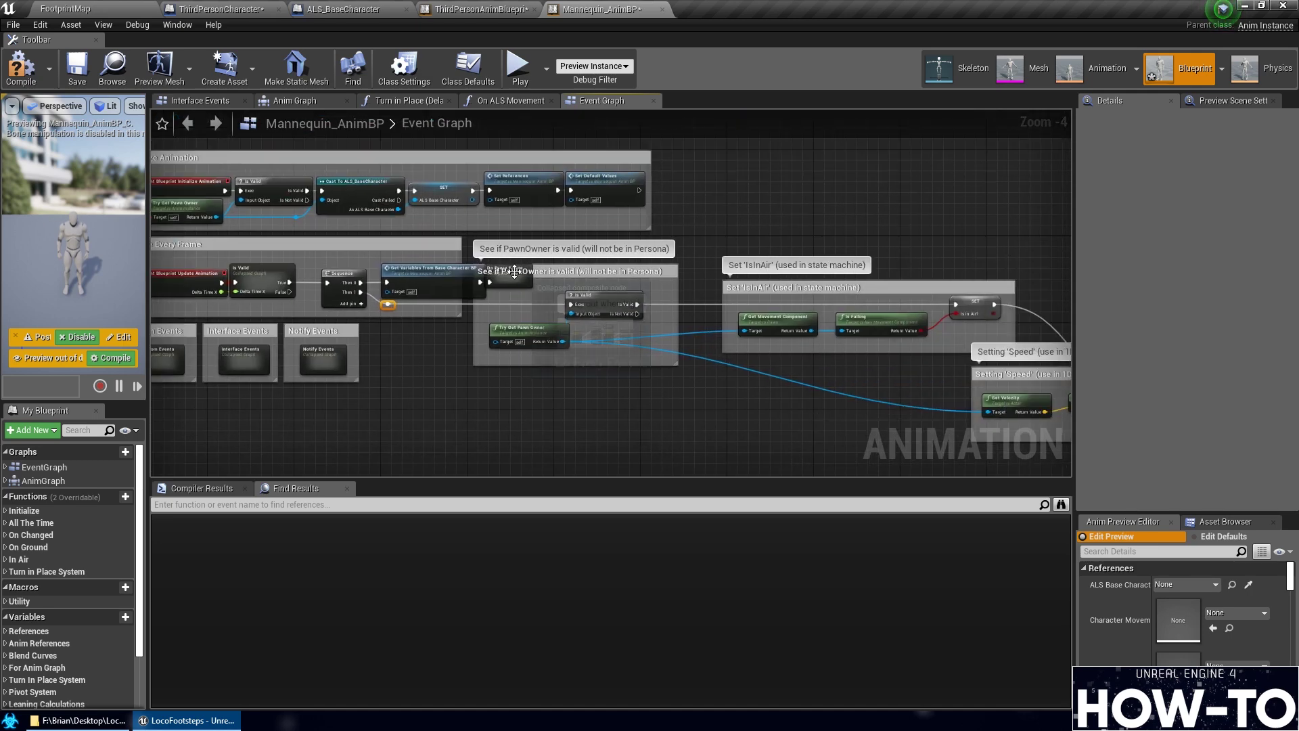
mouse_move(514, 271)
left_mouse_down()
mouse_move(547, 286)
mouse_move(532, 286)
left_mouse_up()
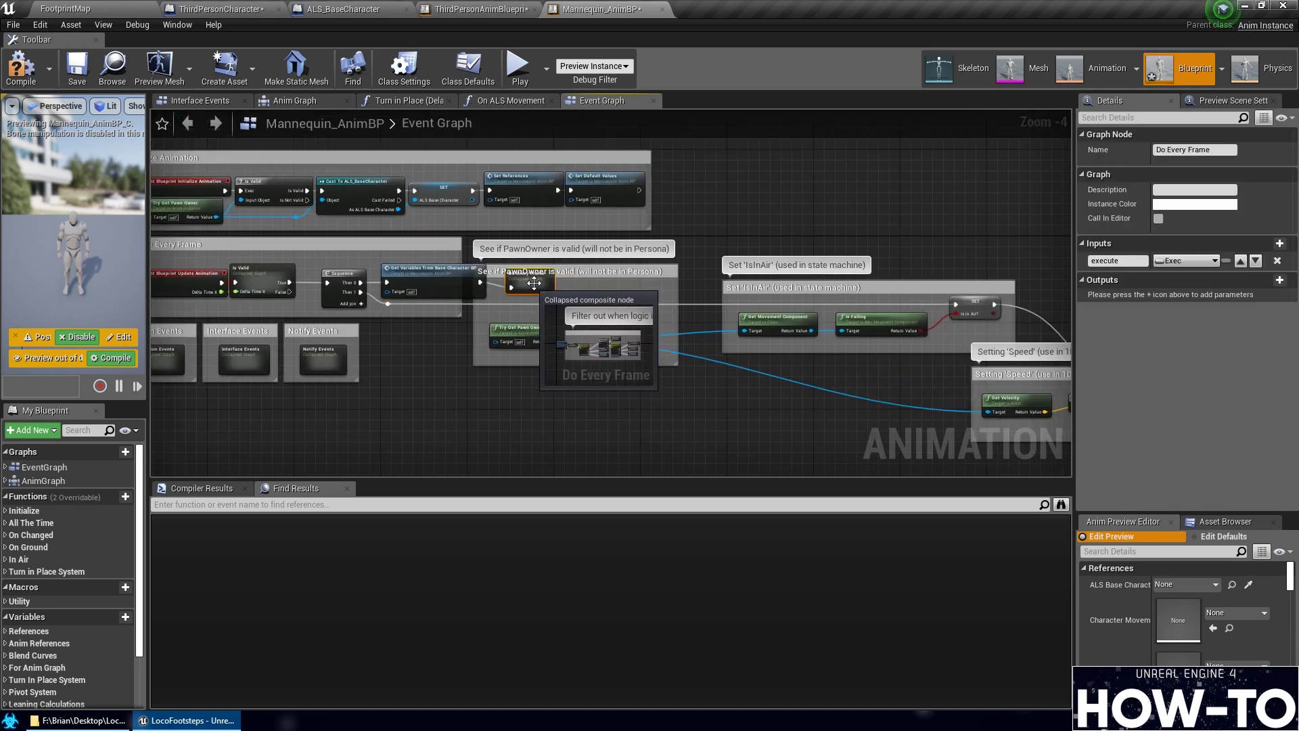
left_click(620, 325)
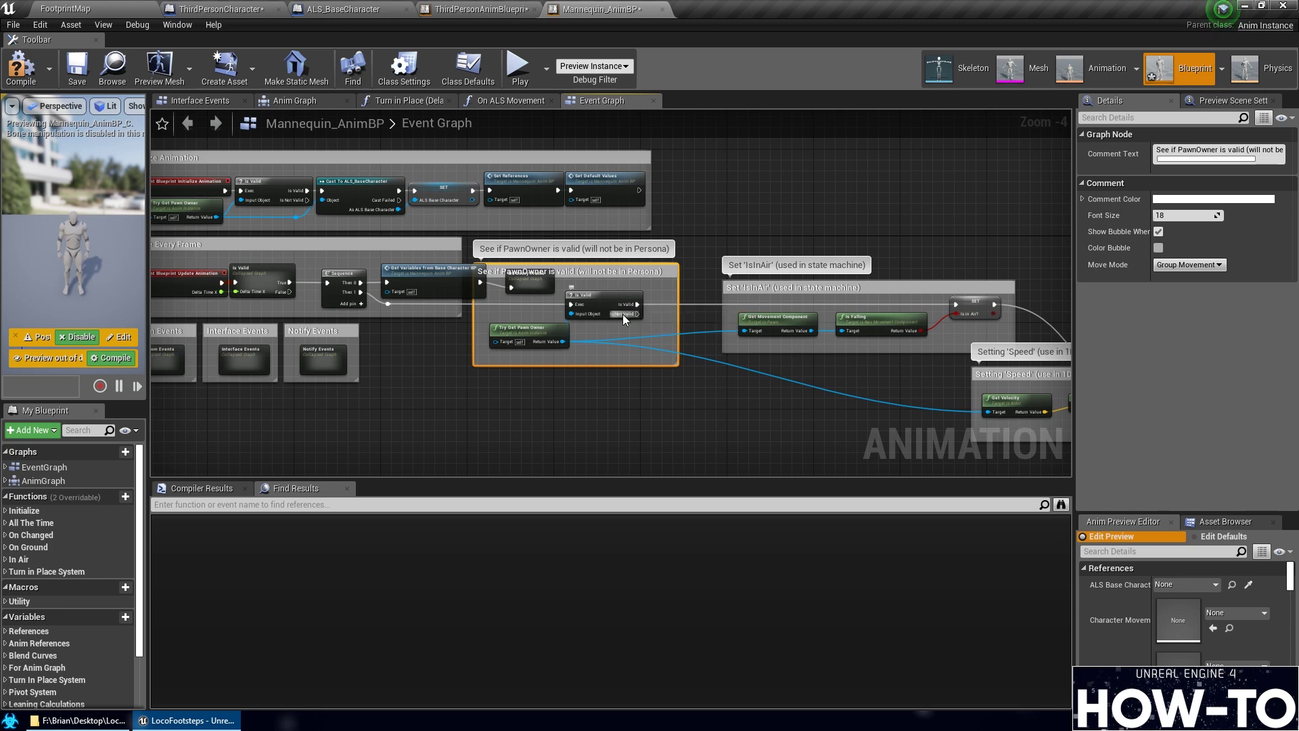
key("Delete")
Arrange Do Every Frame, the pasted Is Valid and Try Get Pawn Owner, and widen the Update Every Frame comment box around Is Valid
left_click(522, 270)
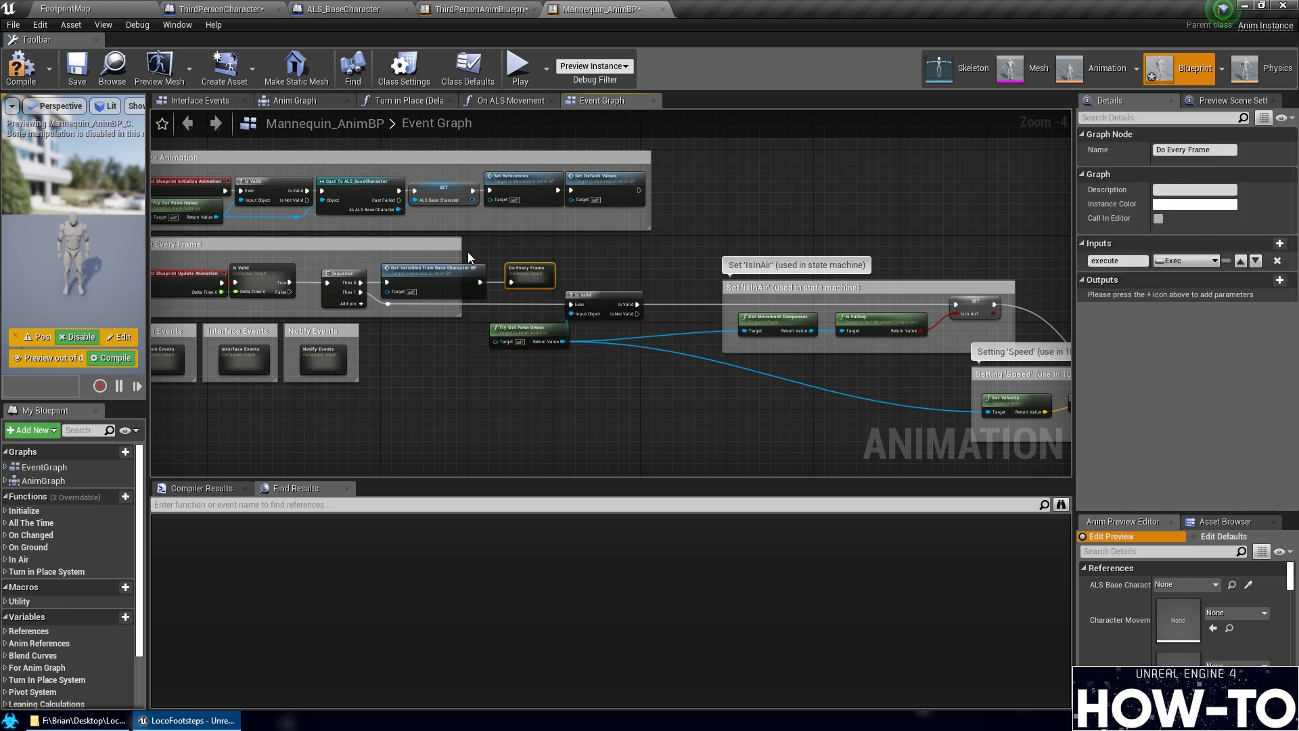
left_click_drag(464, 253, 607, 300)
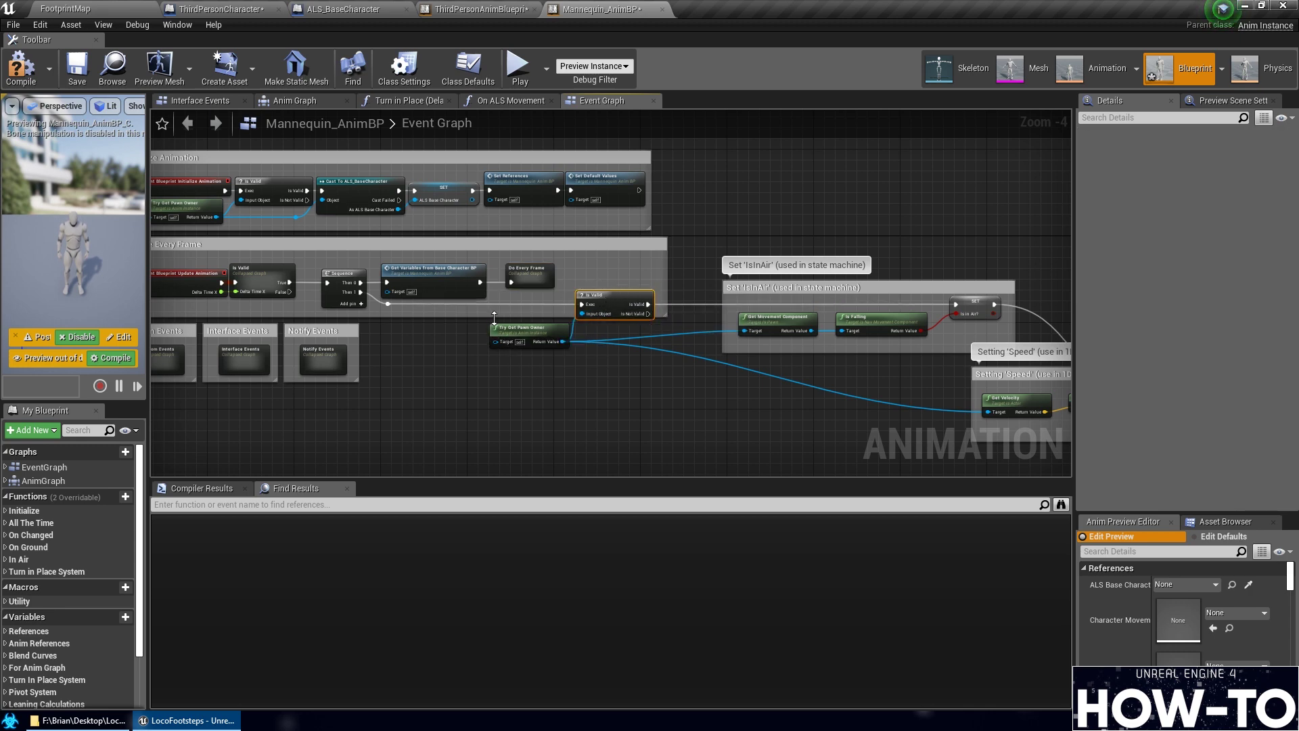
mouse_move(505, 338)
left_mouse_down()
mouse_move(574, 343)
mouse_move(495, 354)
left_mouse_up()
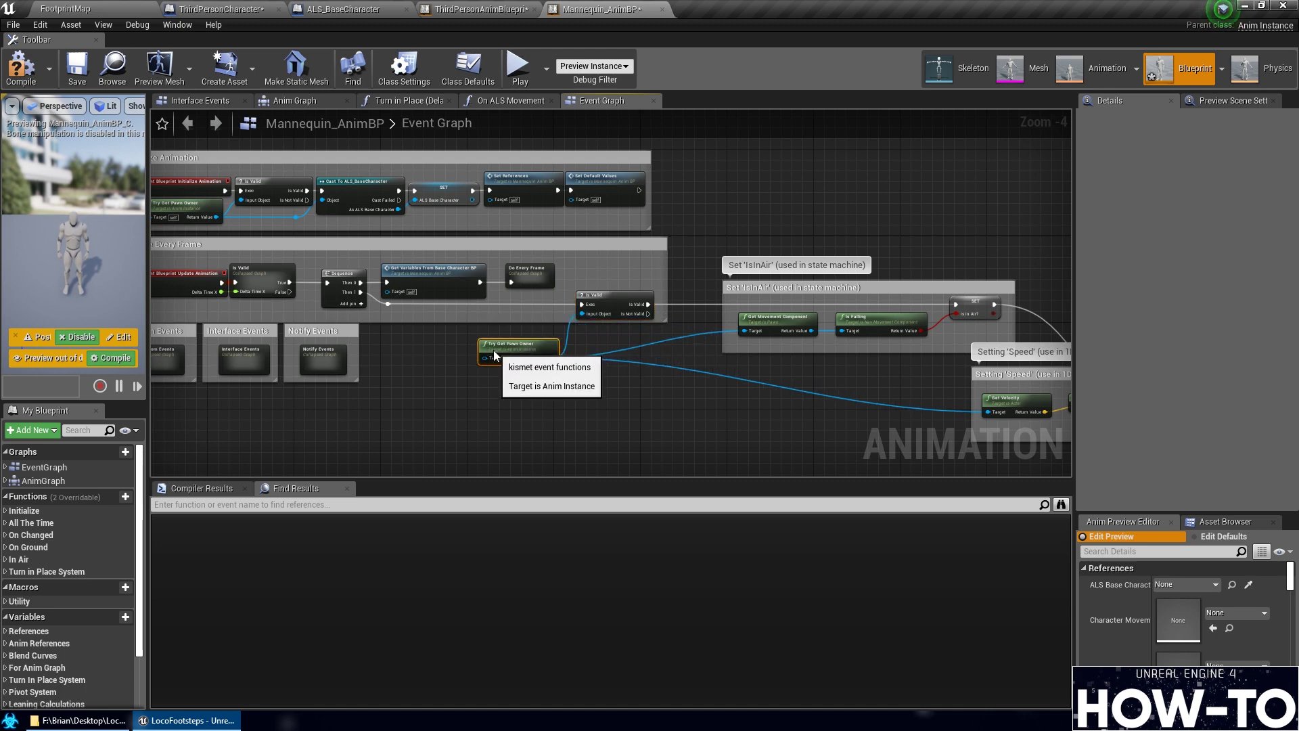
Delete the pasted "Setting 'Speed' (use in 1D blend space)" comment group together with its nodes
right_click_drag(732, 419, 760, 412)
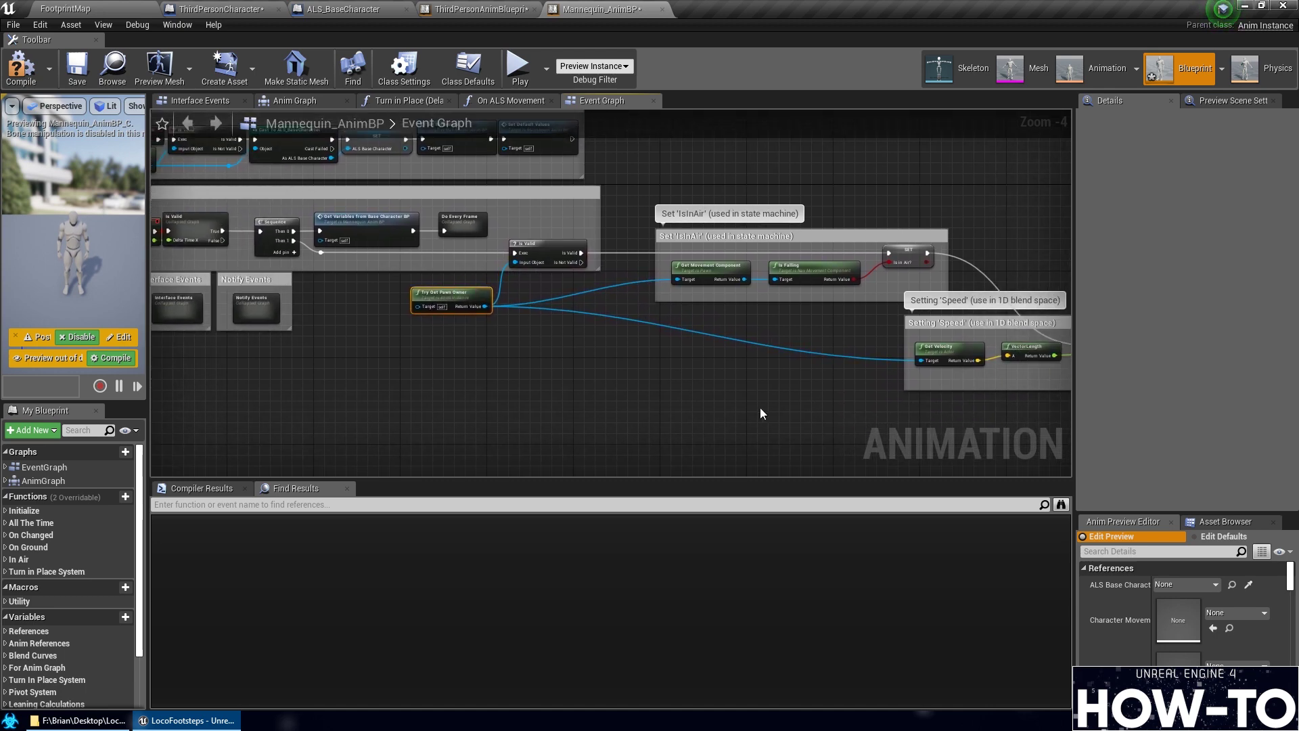
right_click_drag(743, 349, 595, 396)
scroll(774, 435, "down", 1)
right_click_drag(837, 408, 750, 406)
scroll(749, 406, "up", 2)
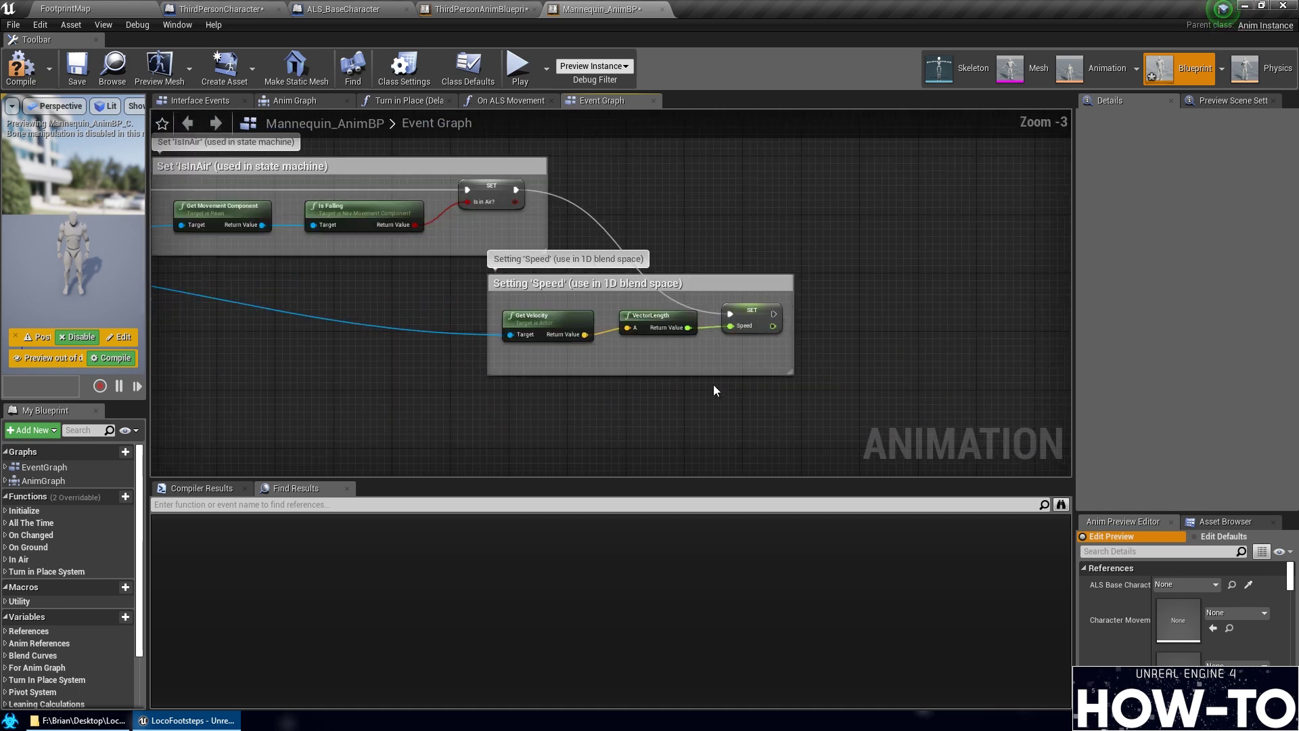
left_click_drag(836, 393, 467, 269)
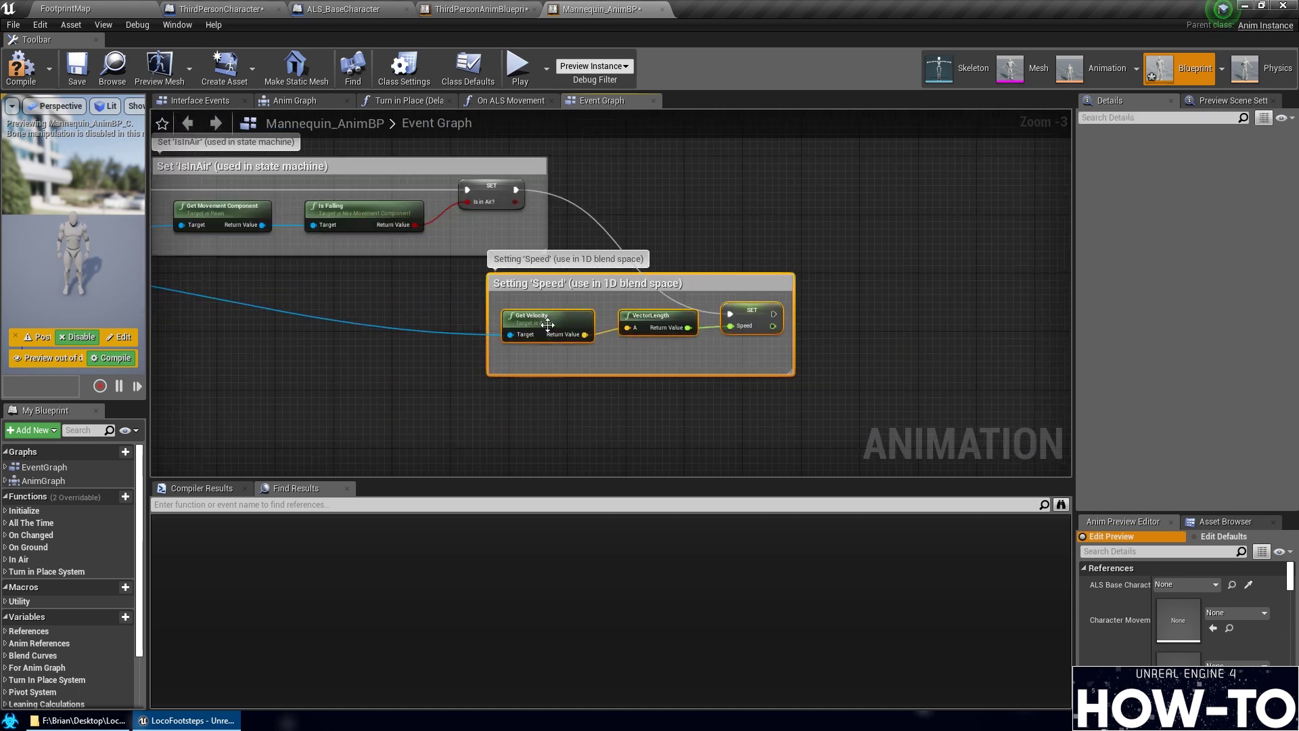
key("Delete")
Create the missing IsInAir? variable in Mannequin_AnimBP from the pasted SET node in the Set 'IsInAir' group
right_click_drag(543, 327, 826, 411)
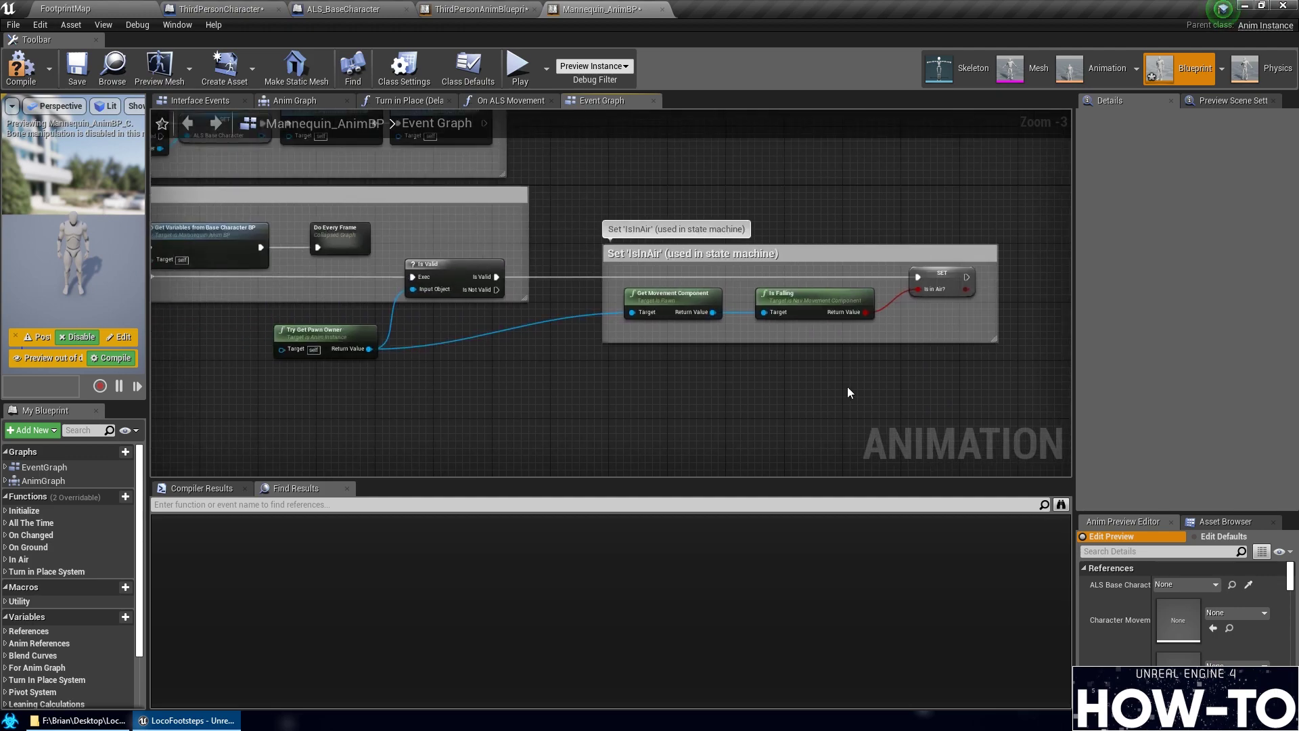
right_click_drag(902, 282, 636, 292)
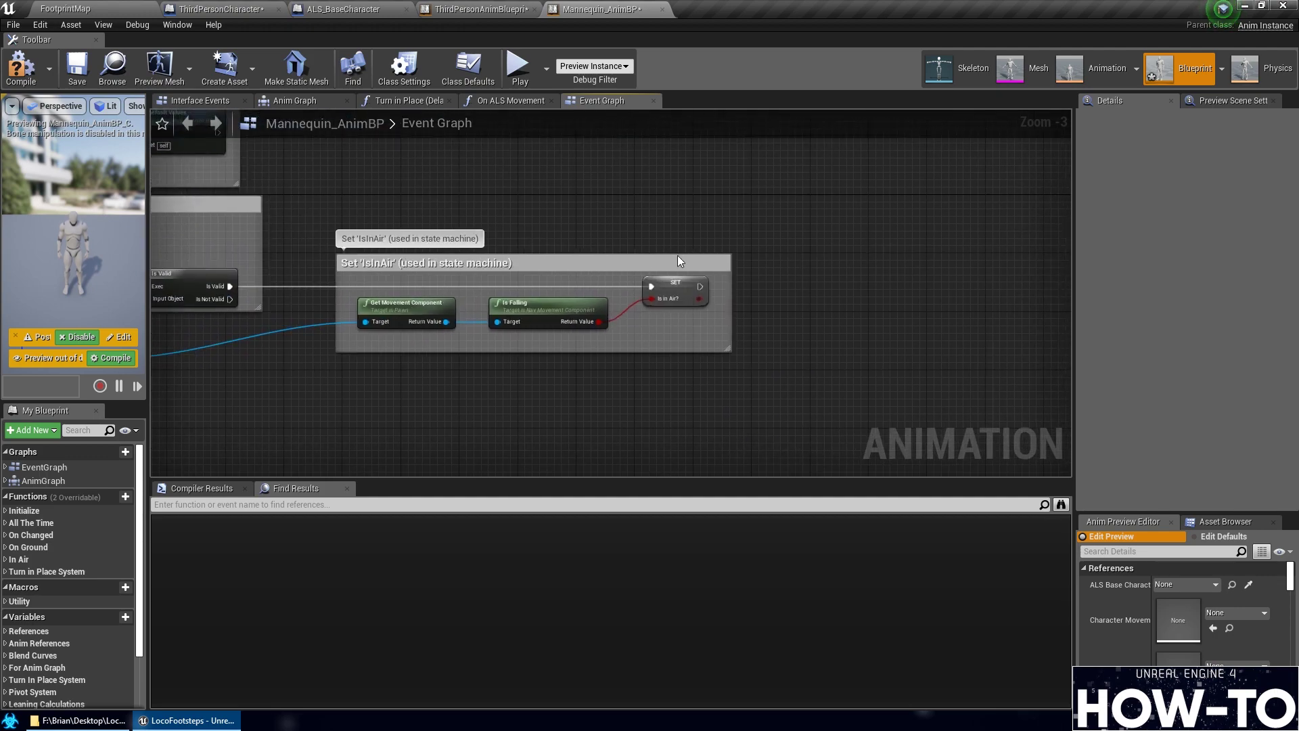
right_click(672, 283)
left_click(707, 296)
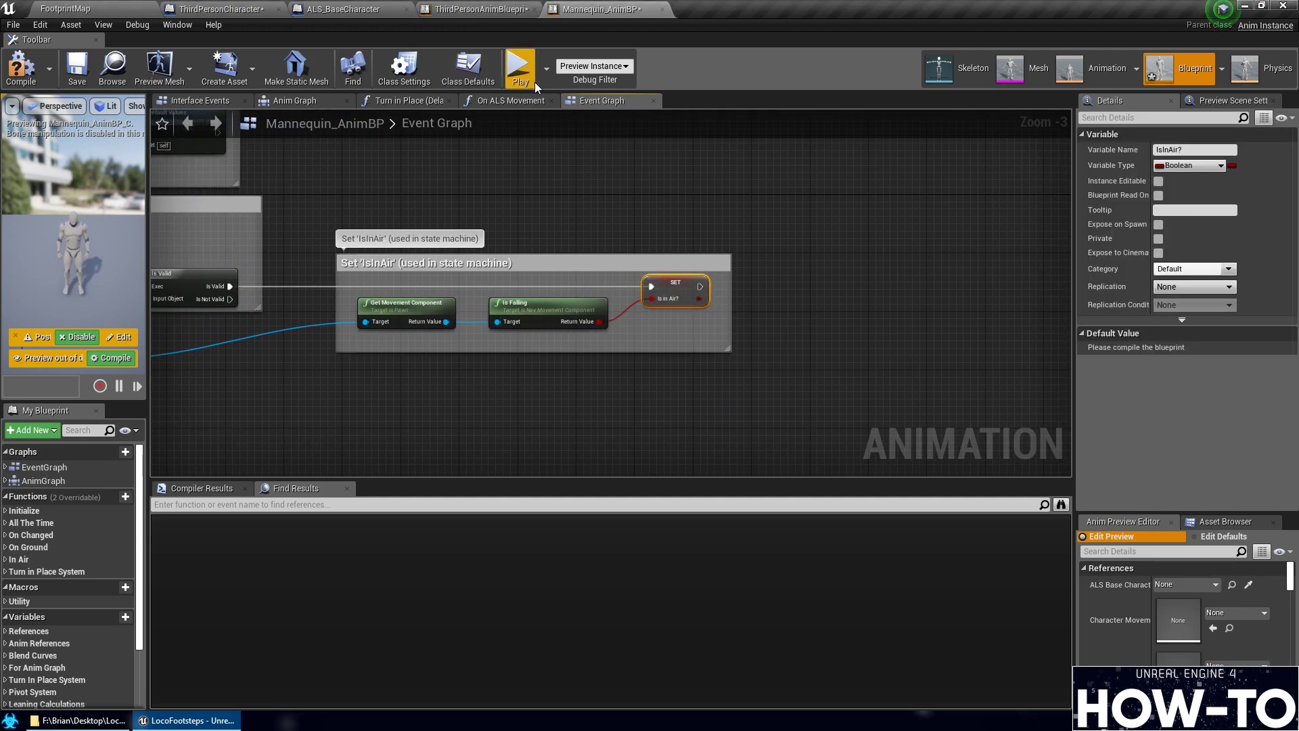
Check the IsInAir? variable's settings in ThirdPersonAnimBlueprint, and compile and save Mannequin_AnimBP
left_click(481, 9)
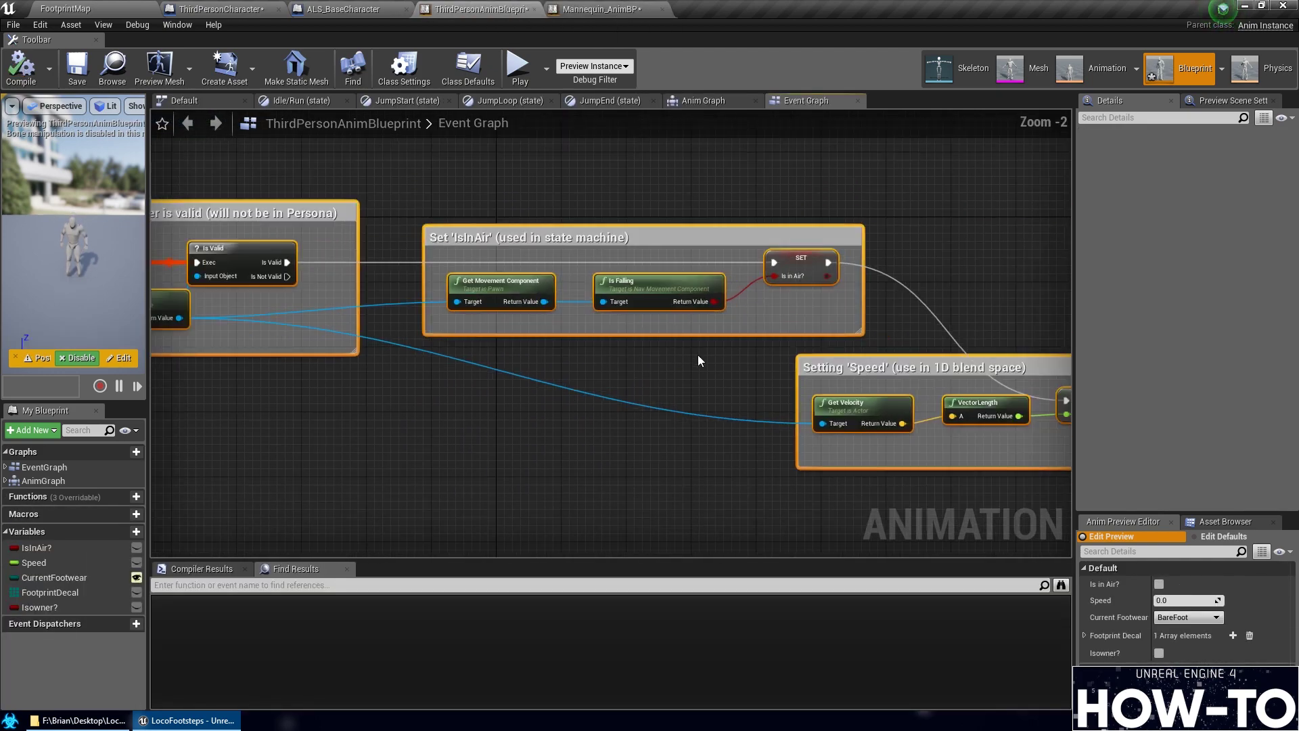
left_click(790, 262)
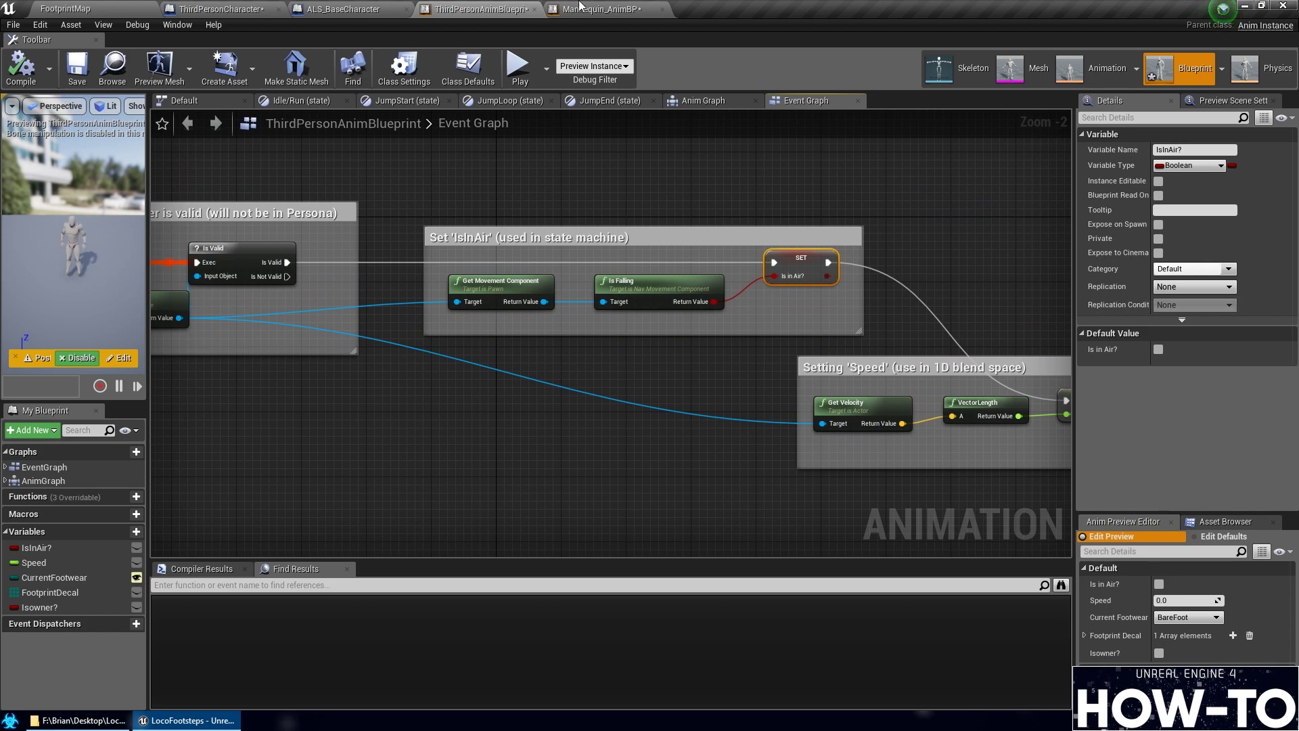
left_click(580, 8)
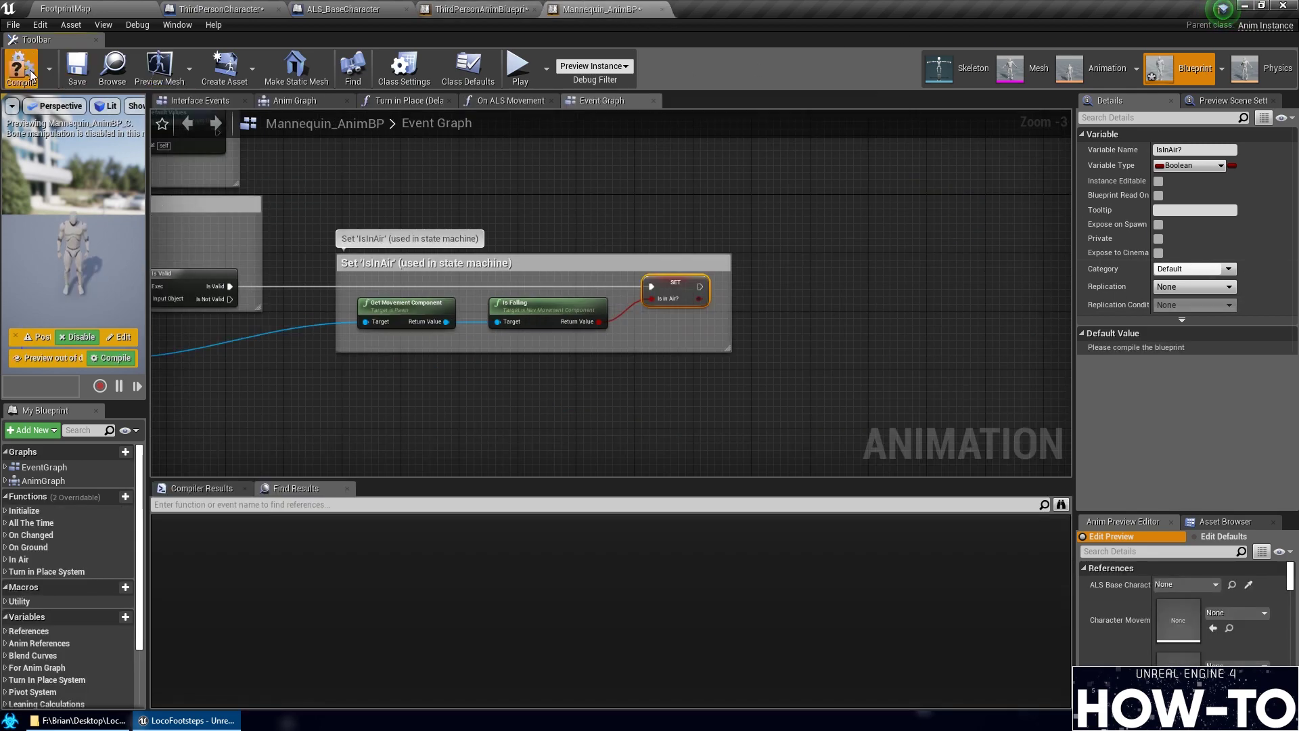
left_click(76, 75)
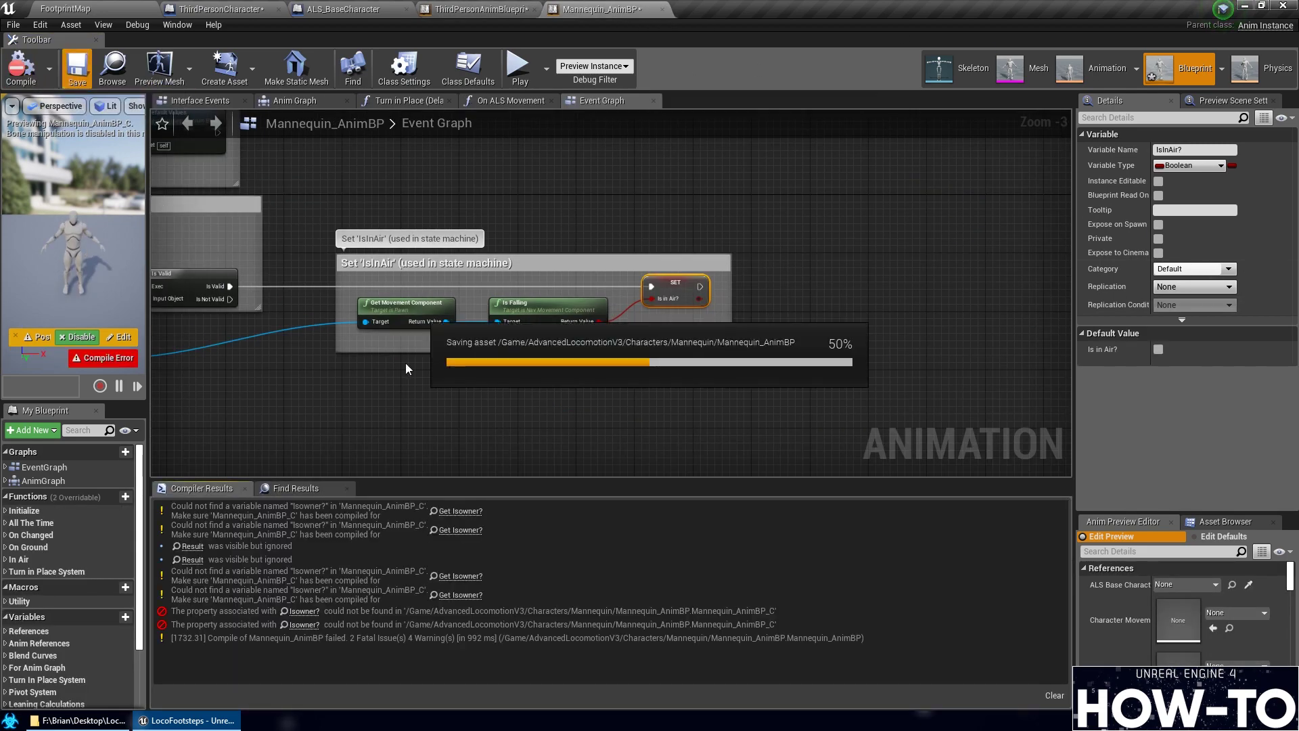
Locate the Isowner? node from the compiler results and examine that variable's settings in ThirdPersonAnimBlueprint
left_click(460, 511)
left_click(481, 9)
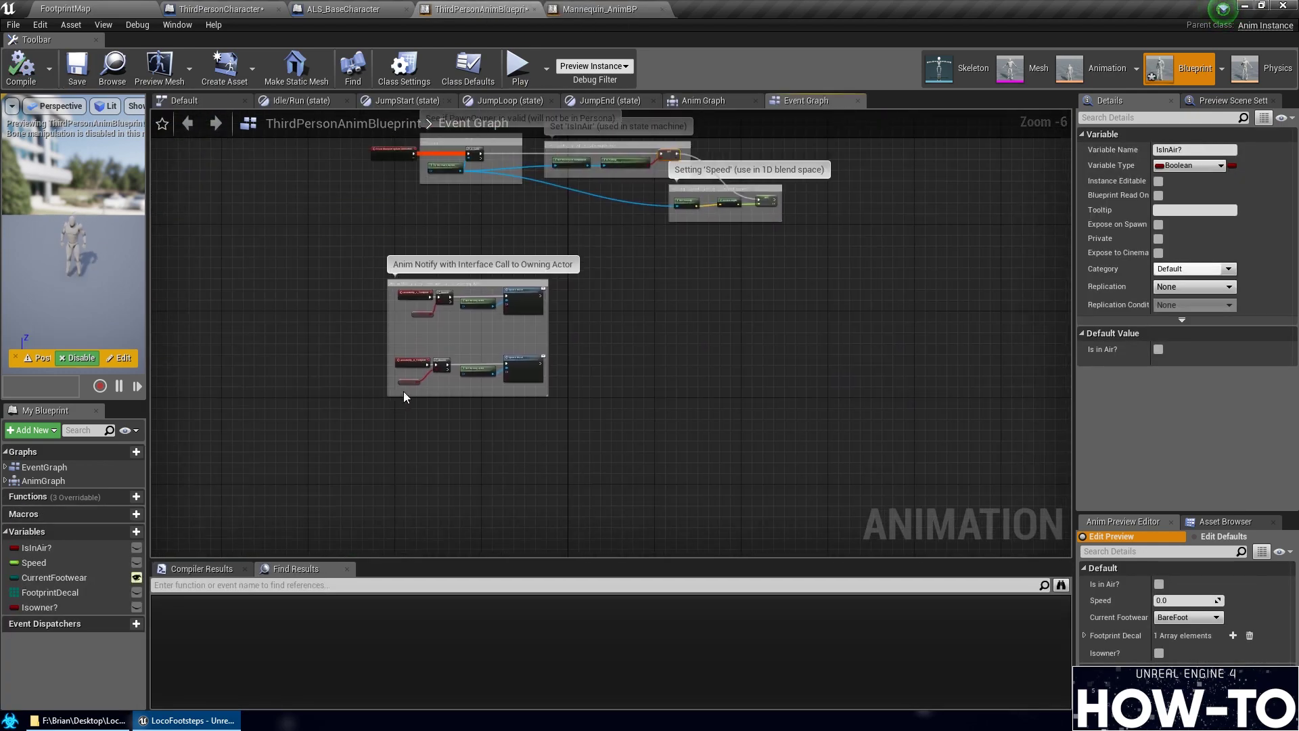
left_click(405, 359)
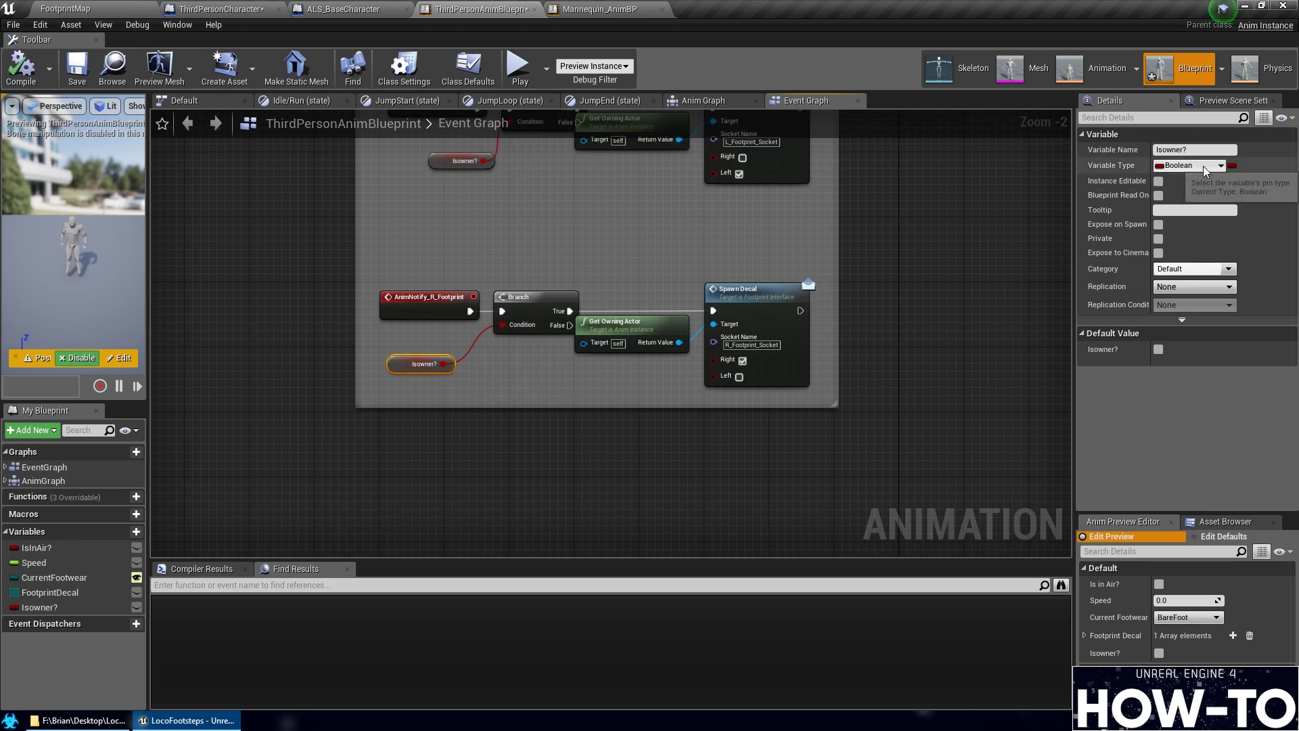
Create the missing Isowner? variable in Mannequin_AnimBP from the error node below AnimNotify_R_Footprint, then compile and save the blueprint
left_click(598, 8)
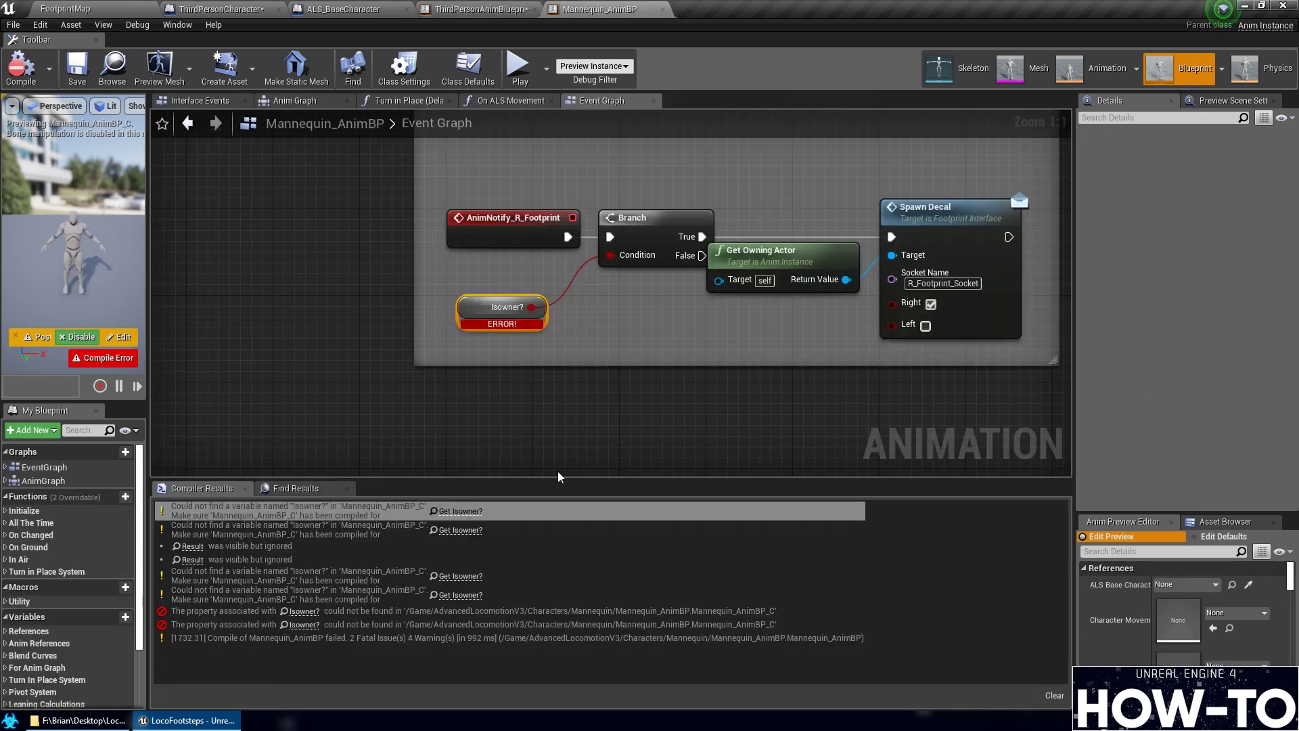
right_click(501, 308)
left_click(568, 340)
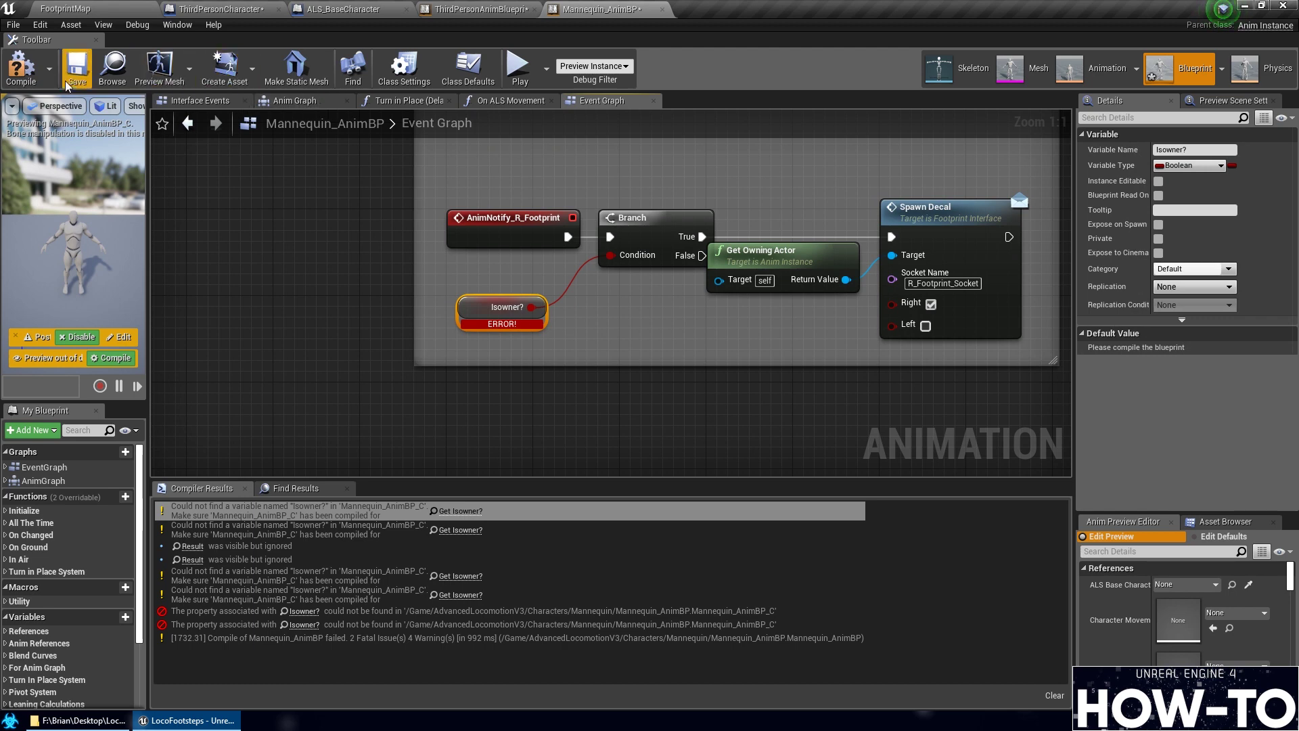
left_click(30, 87)
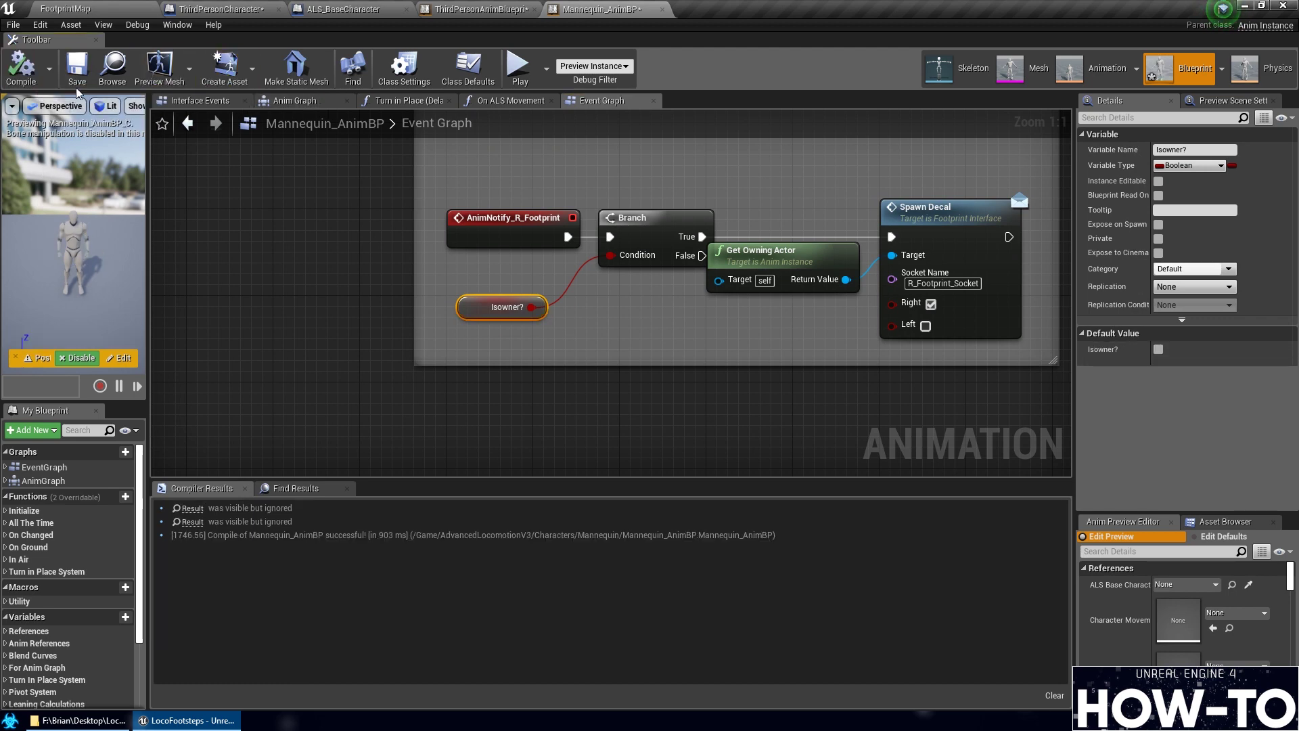
left_click(76, 68)
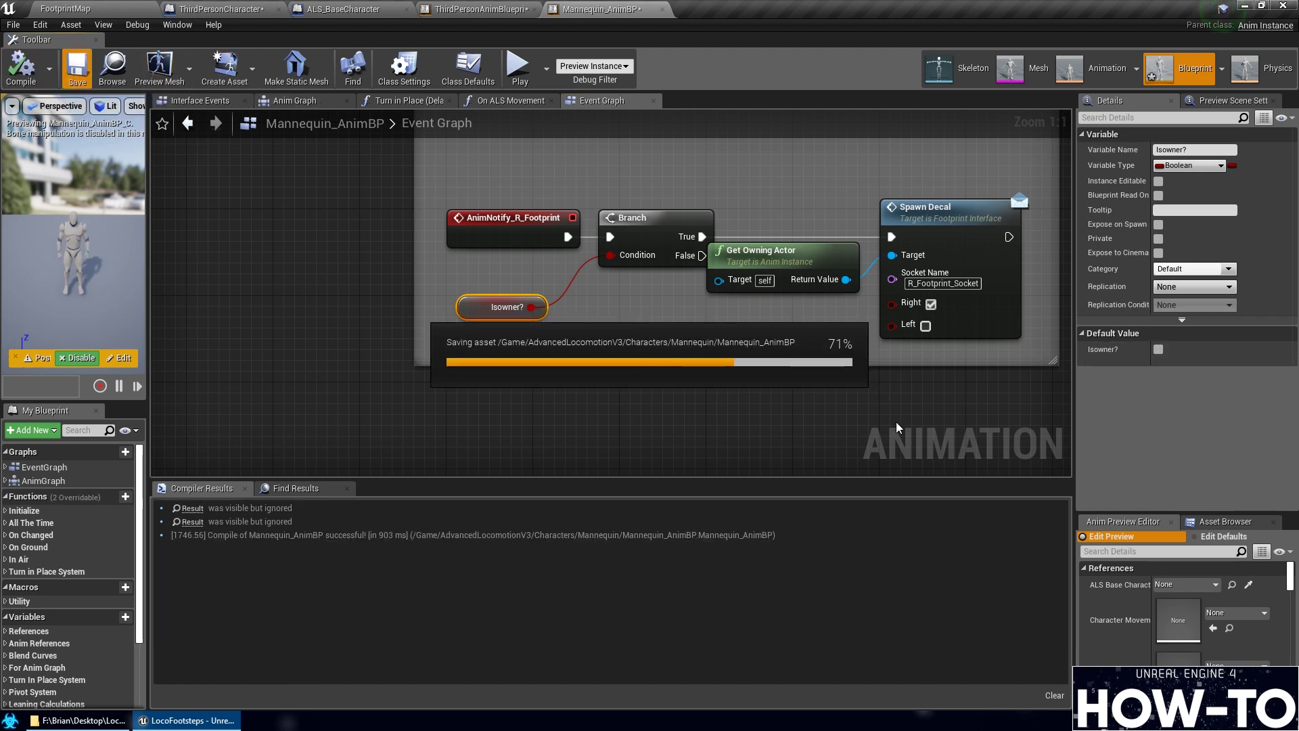
Widen the Anim Notify comment box and move both Get Owning Actor and Spawn Decal pairs clear of their Branch nodes
scroll(900, 413, "down", 3)
scroll(859, 372, "down", 2)
right_click_drag(859, 372, 920, 515)
scroll(580, 385, "up", 4)
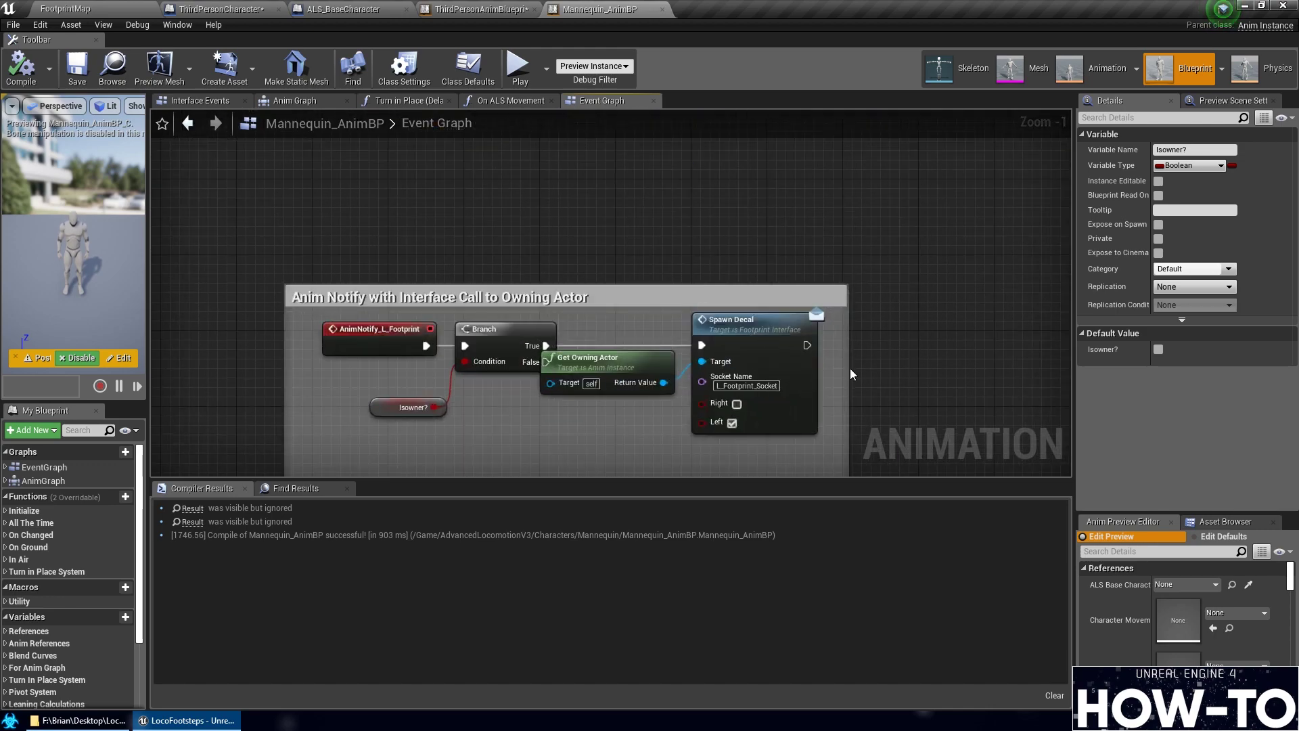
left_click_drag(851, 374, 958, 380)
left_click_drag(833, 441, 629, 387)
left_click_drag(758, 323, 805, 322)
scroll(609, 282, "down", 2)
right_click_drag(769, 413, 758, 306)
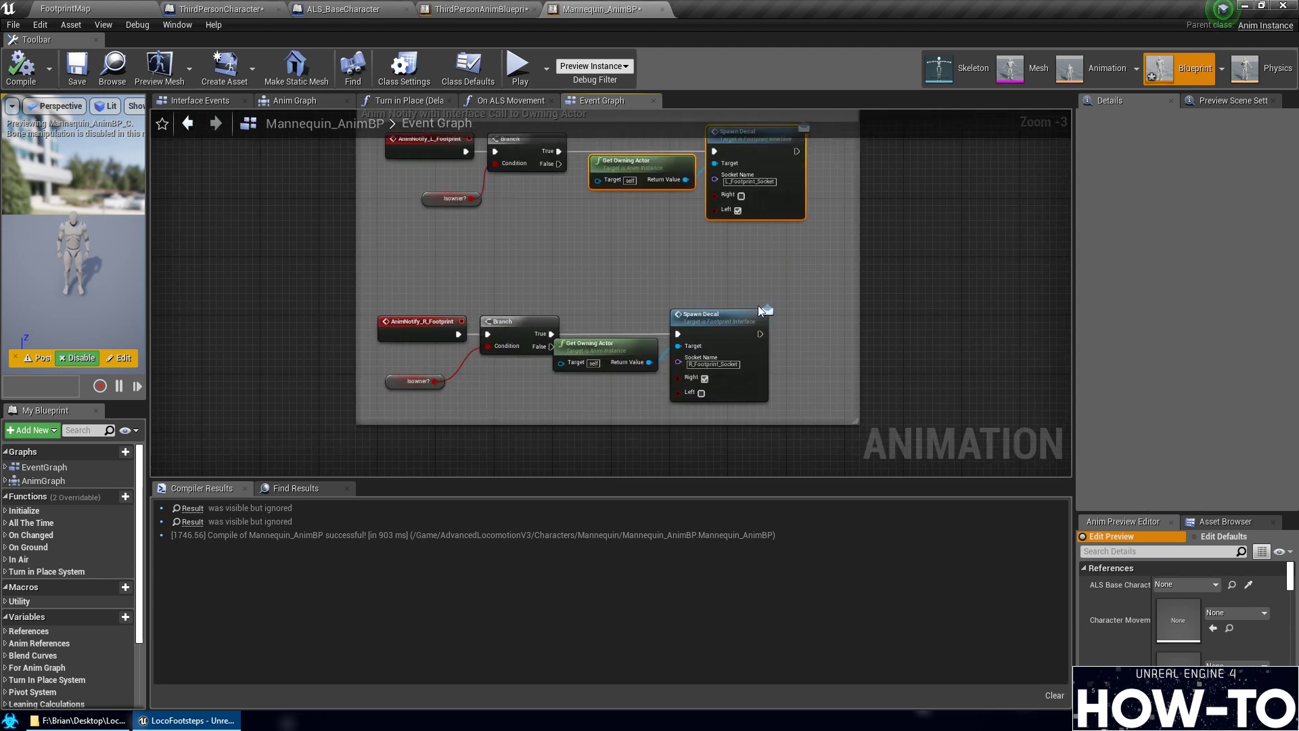
left_click_drag(787, 404, 699, 320)
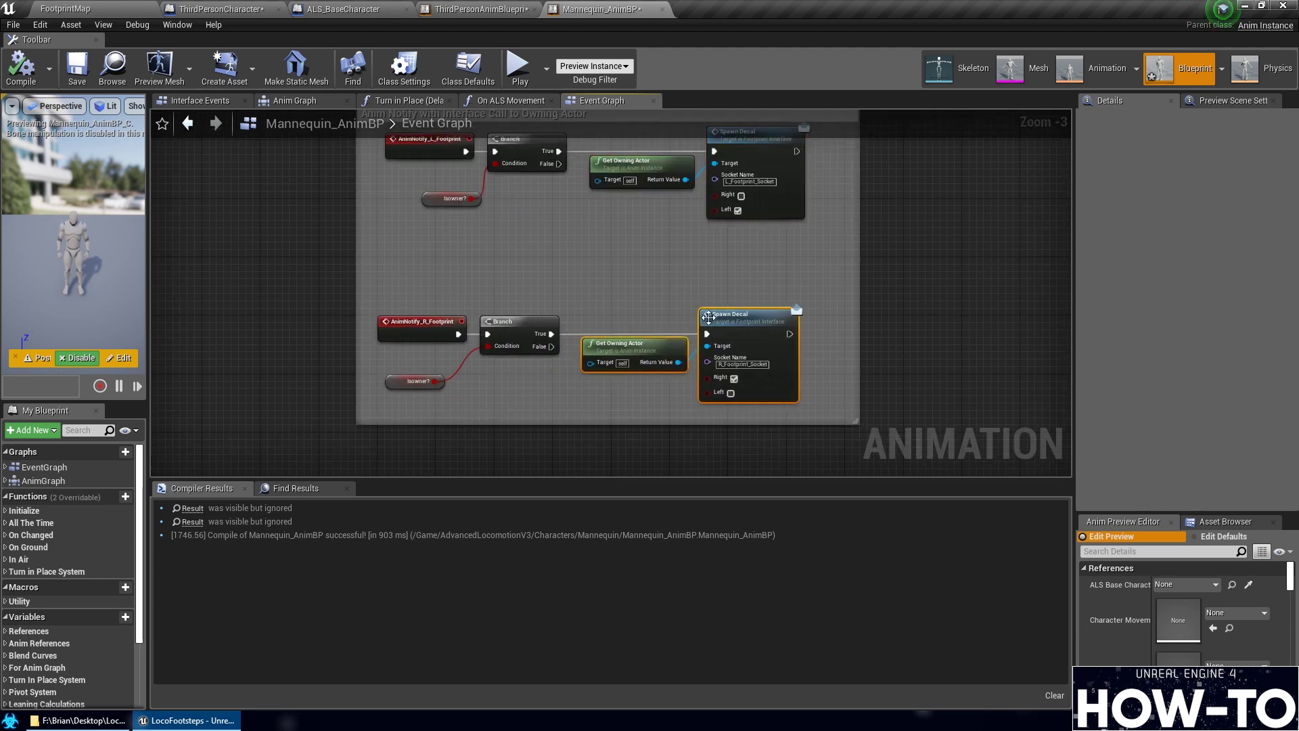
Examine how Try Get Pawn Owner and Is Valid feed the Set 'IsInAir' group in Mannequin_AnimBP's Event Graph
scroll(699, 321, "down", 2)
right_click_drag(708, 274, 671, 401)
scroll(811, 331, "down", 1)
right_click_drag(623, 270, 624, 358)
scroll(624, 359, "up", 3)
left_click(599, 302)
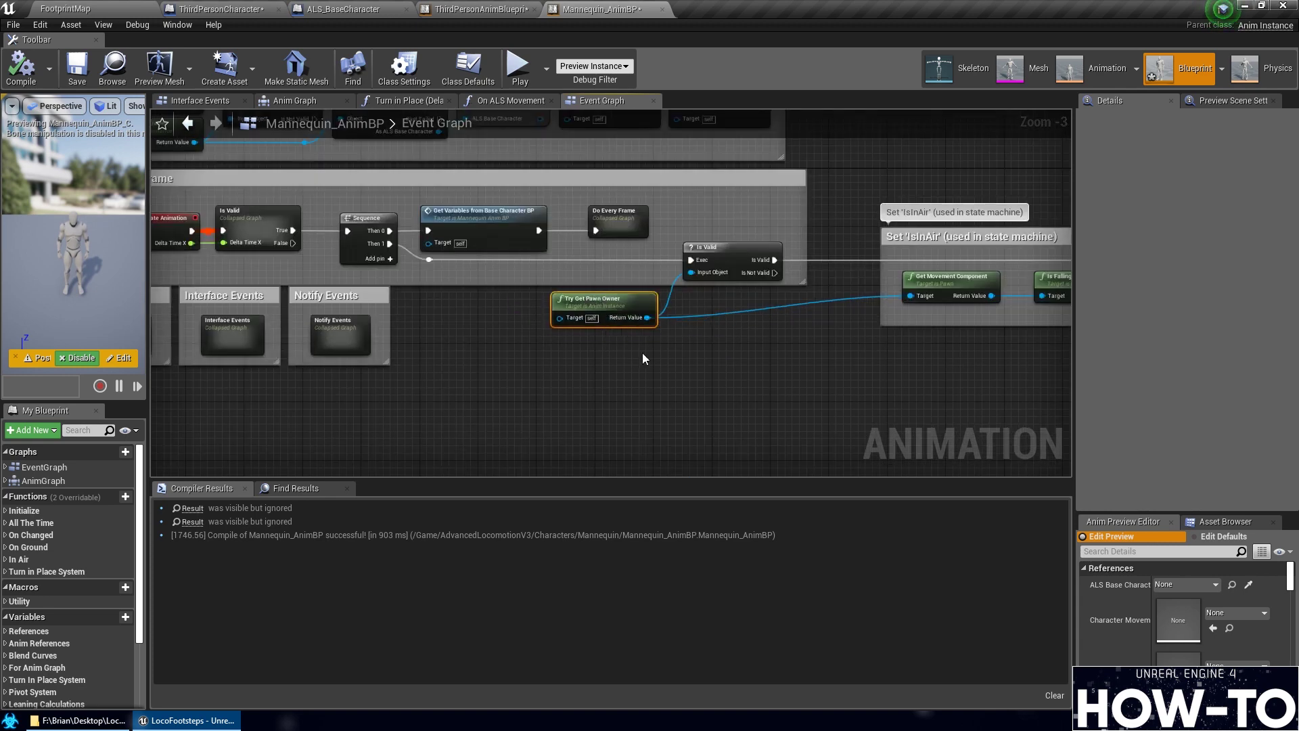
Play-test FootprintMap with the current pawn, stop the session, and check the Default Pawn Class choices in the world settings
left_click(76, 7)
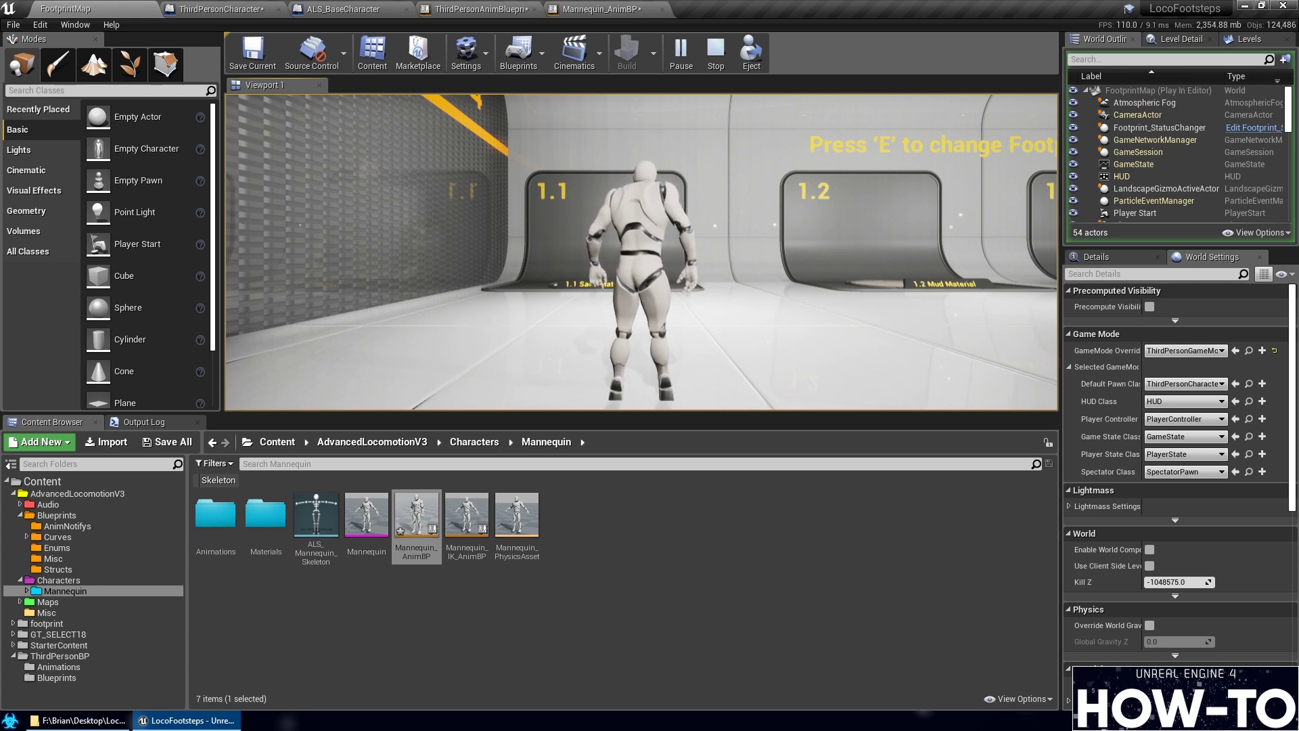
key("Escape")
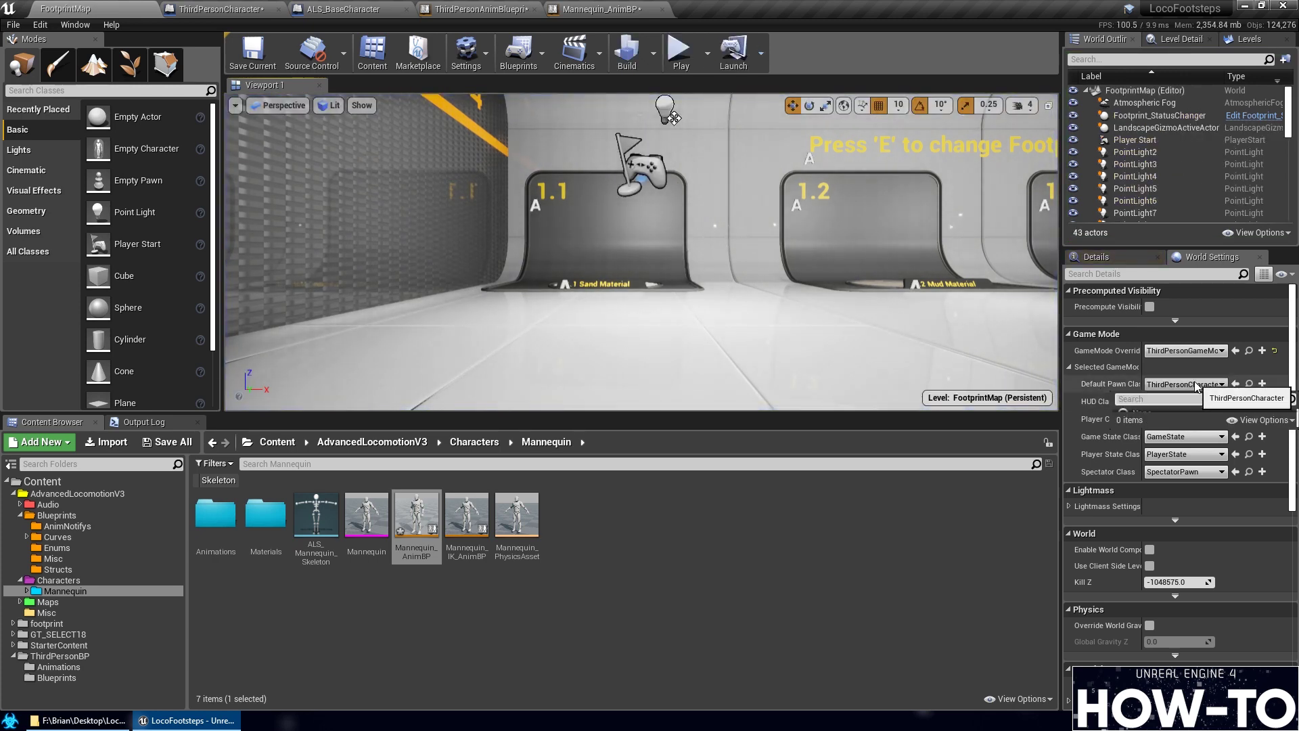
left_click(1161, 401)
left_click(1196, 371)
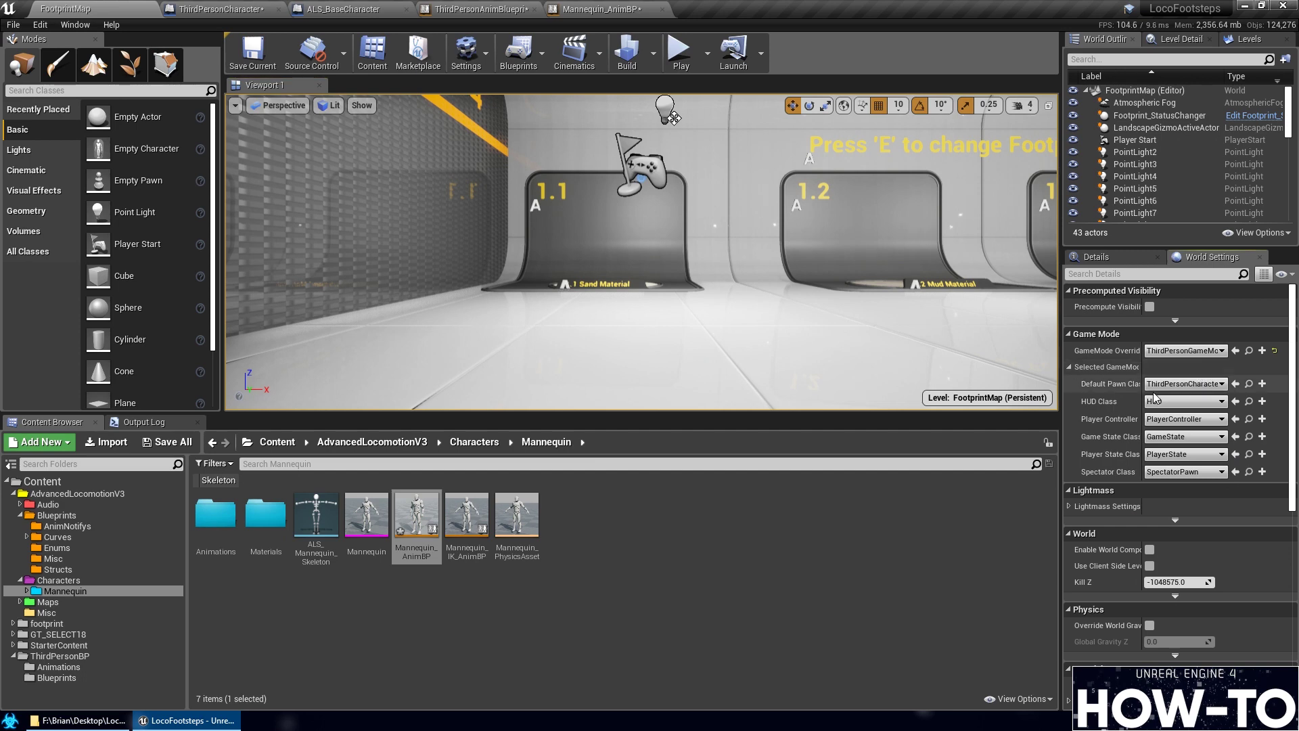
Examine the SetCharacterOwner event and its cast to ThirdPersonAnimBlueprint in ThirdPersonCharacter's Footprint Graph
left_click(371, 7)
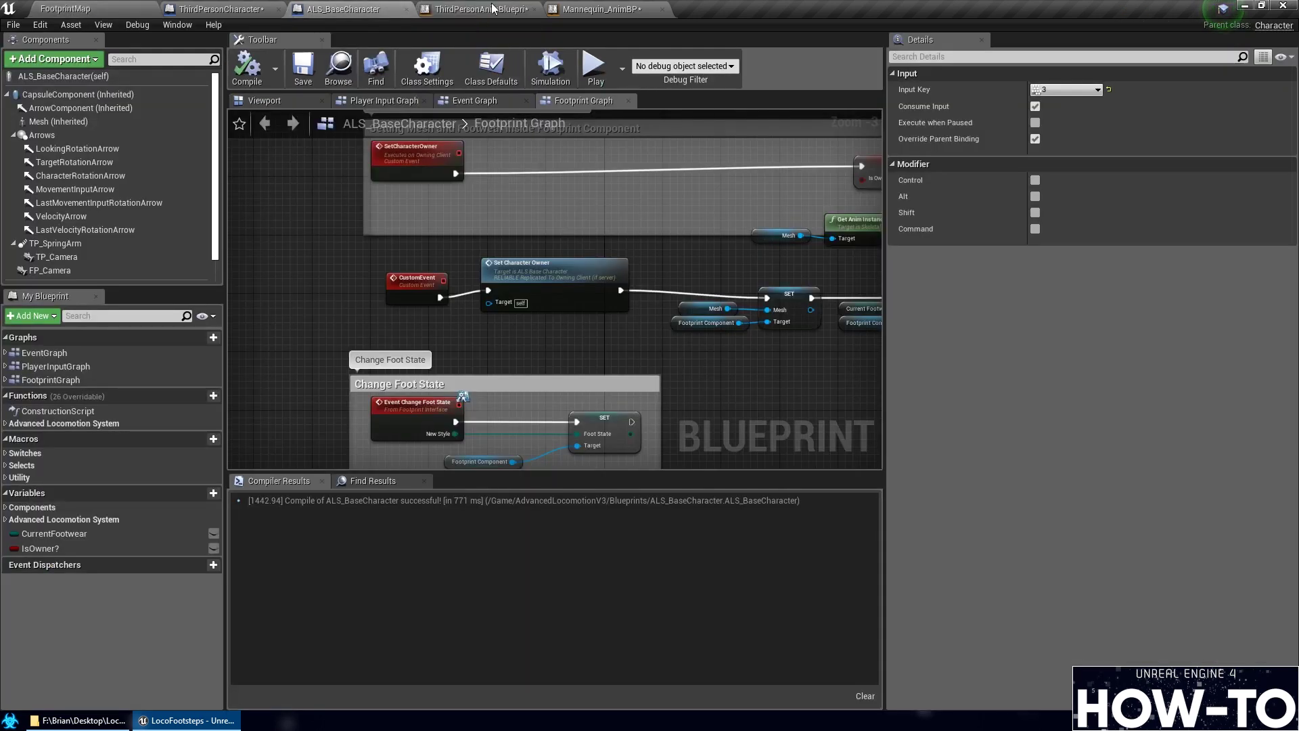
left_click(482, 8)
left_click(220, 8)
left_click(583, 101)
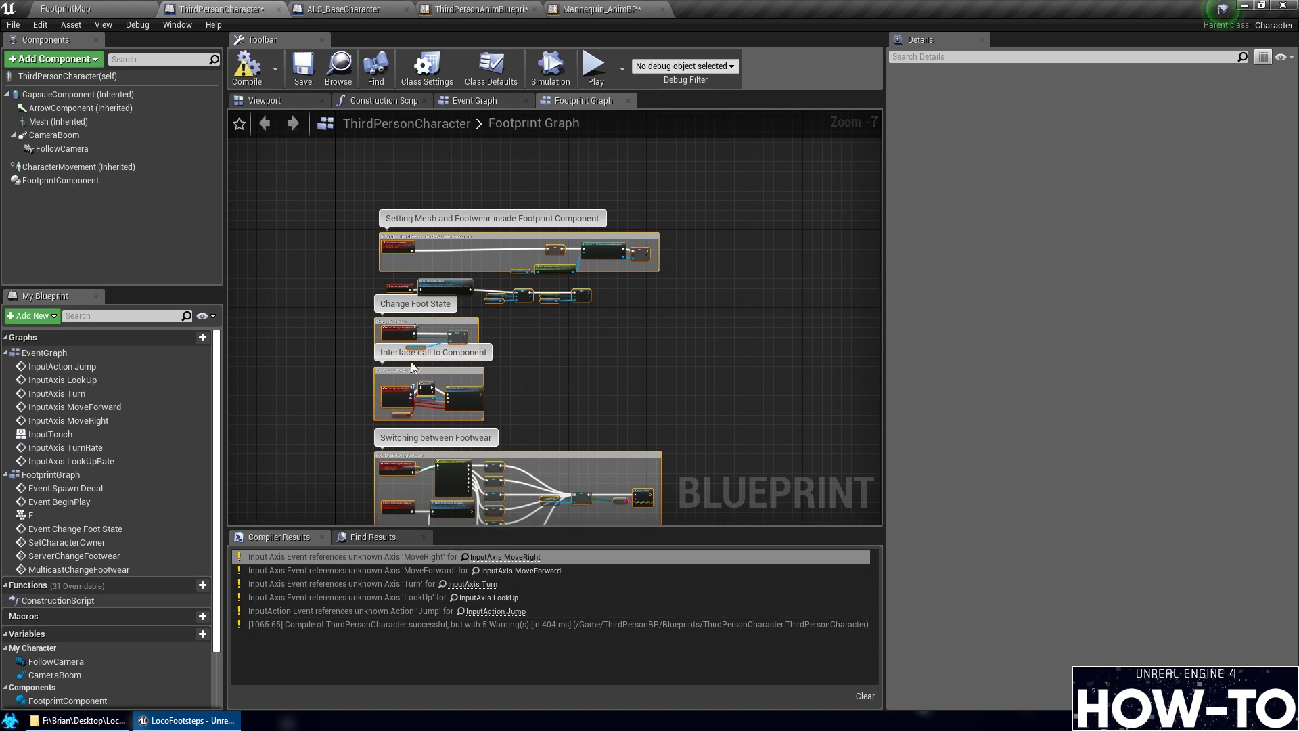
scroll(82, 555, "down", 2)
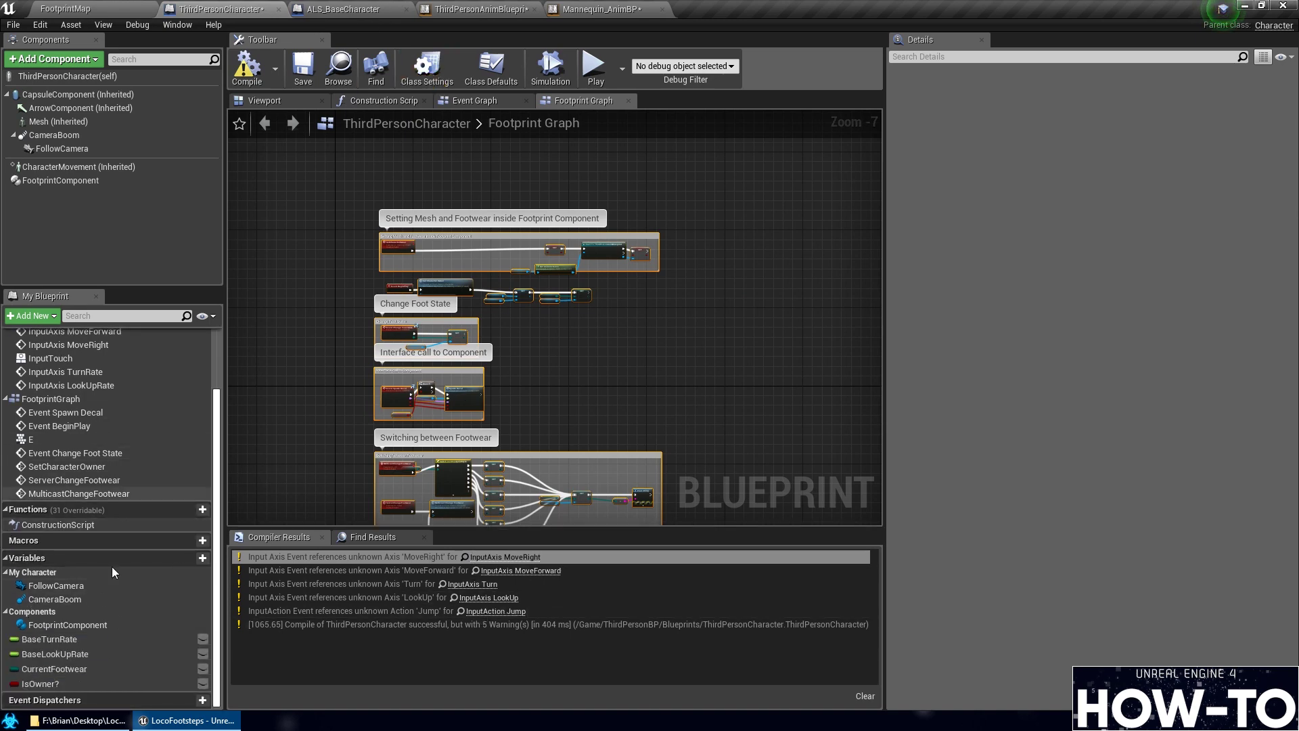
double_click(93, 472)
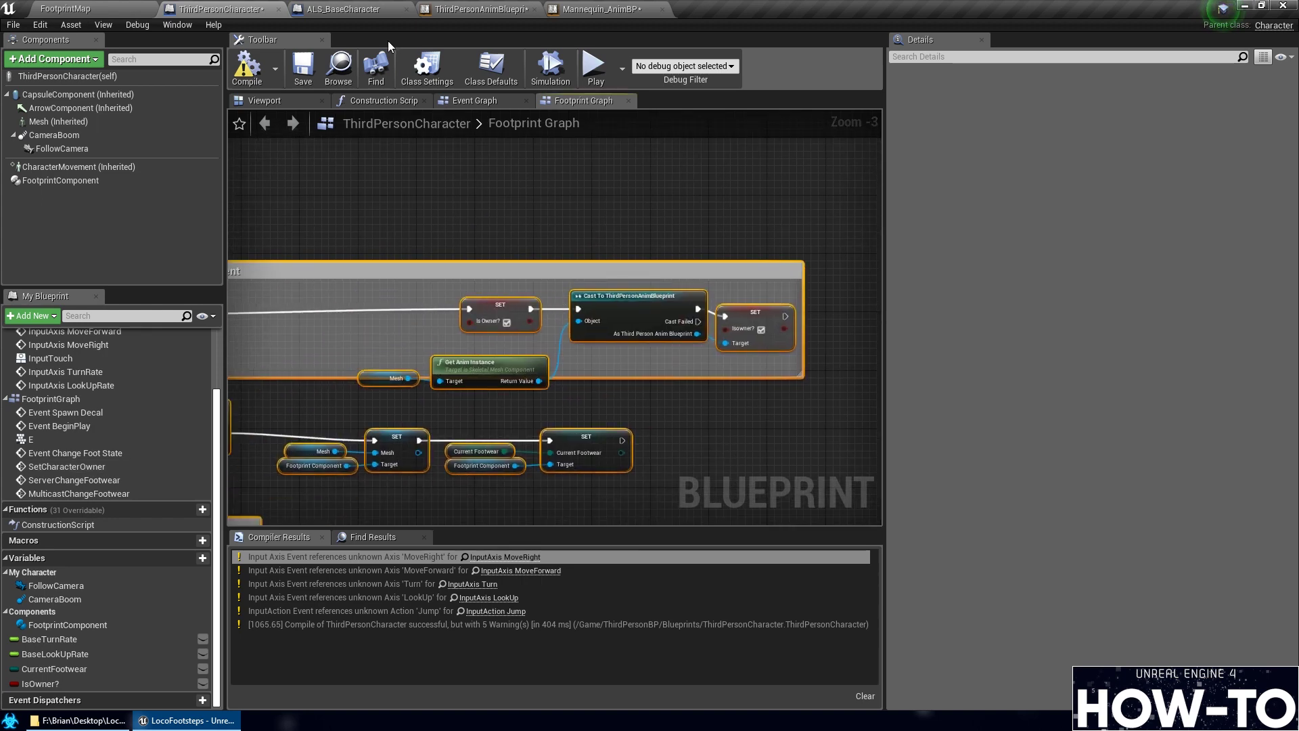
scroll(554, 391, "down", 3)
right_click_drag(634, 477, 666, 424)
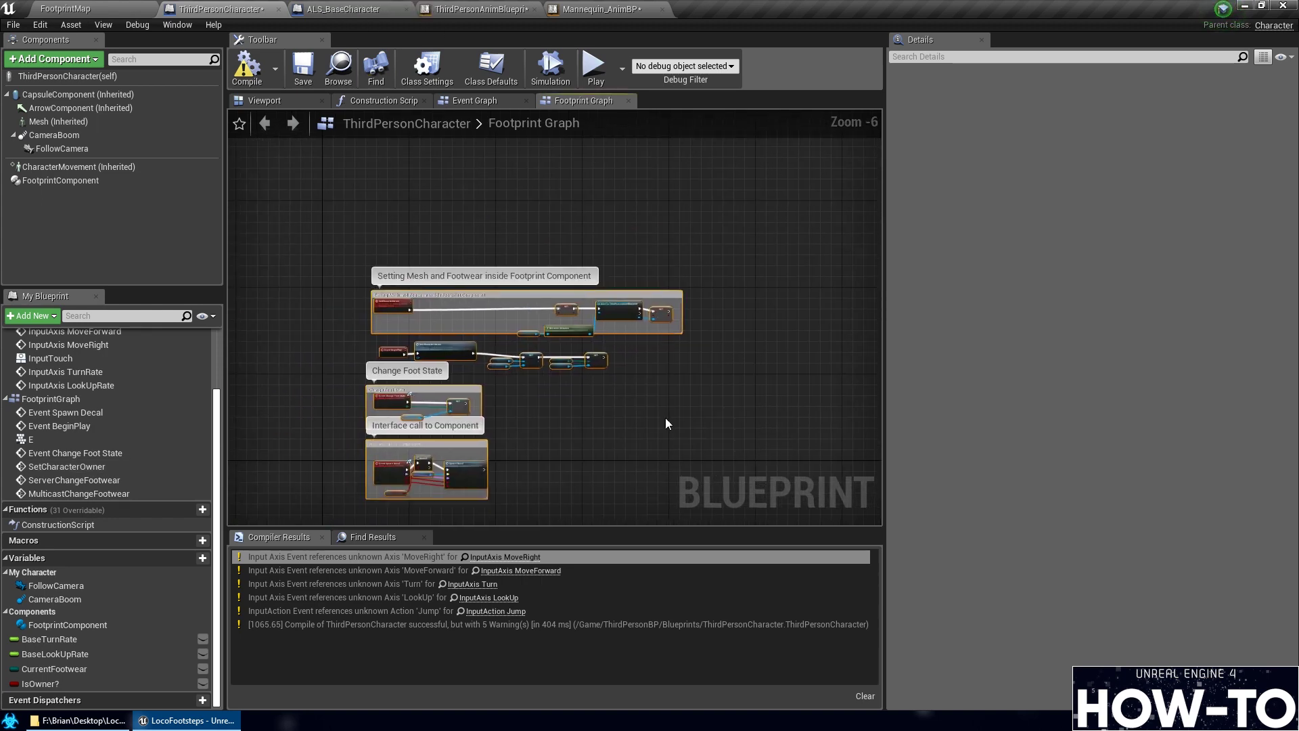
Examine the matching SetCharacterOwner logic and anim blueprint cast in ALS_BaseCharacter's Footprint Graph
left_click(329, 8)
double_click(51, 380)
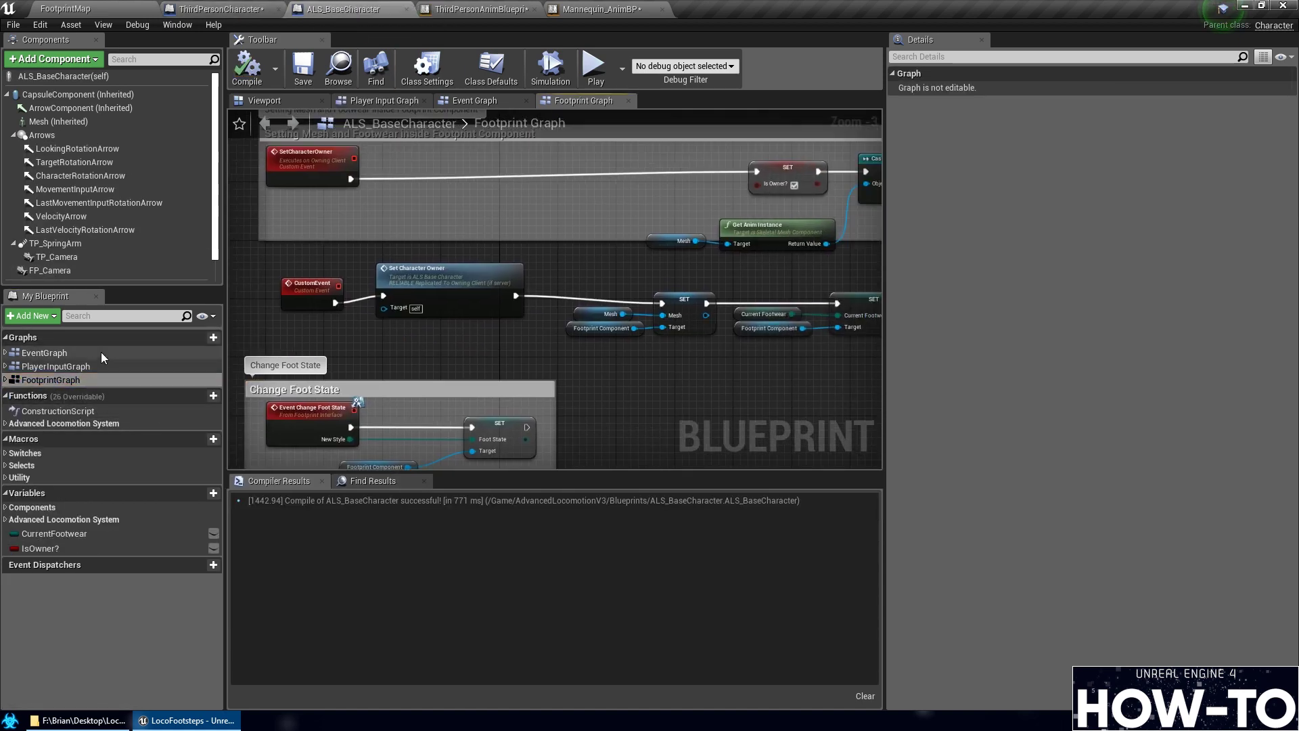
right_click_drag(516, 391, 466, 428)
scroll(467, 428, "up", 2)
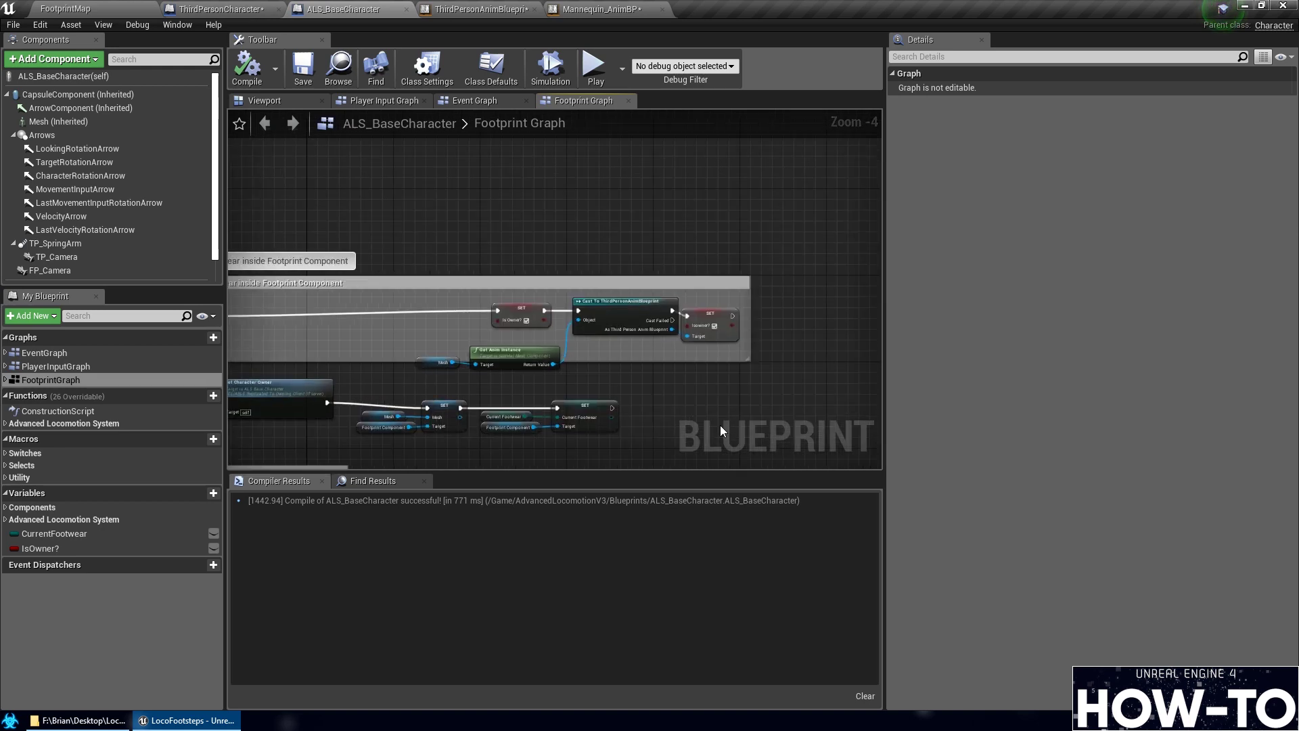
right_click_drag(535, 243, 666, 314)
scroll(724, 310, "down", 2)
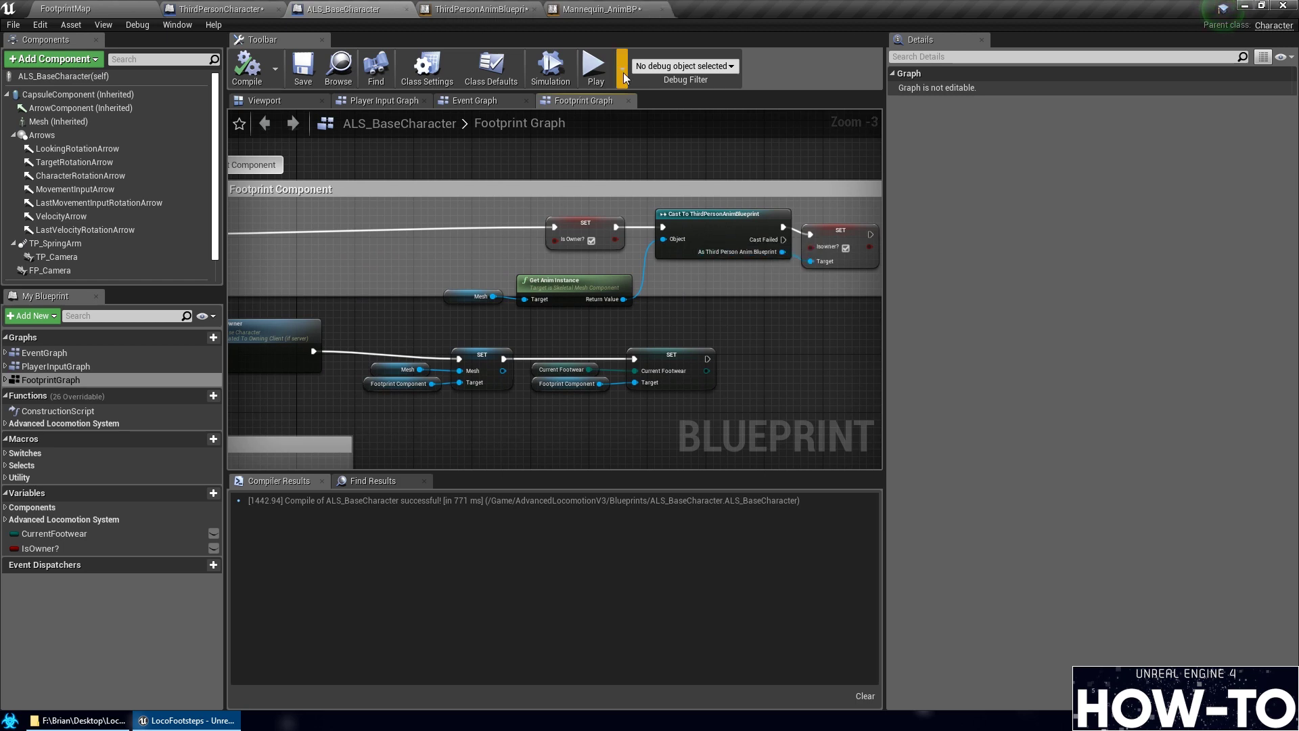
scroll(734, 378, "down", 2)
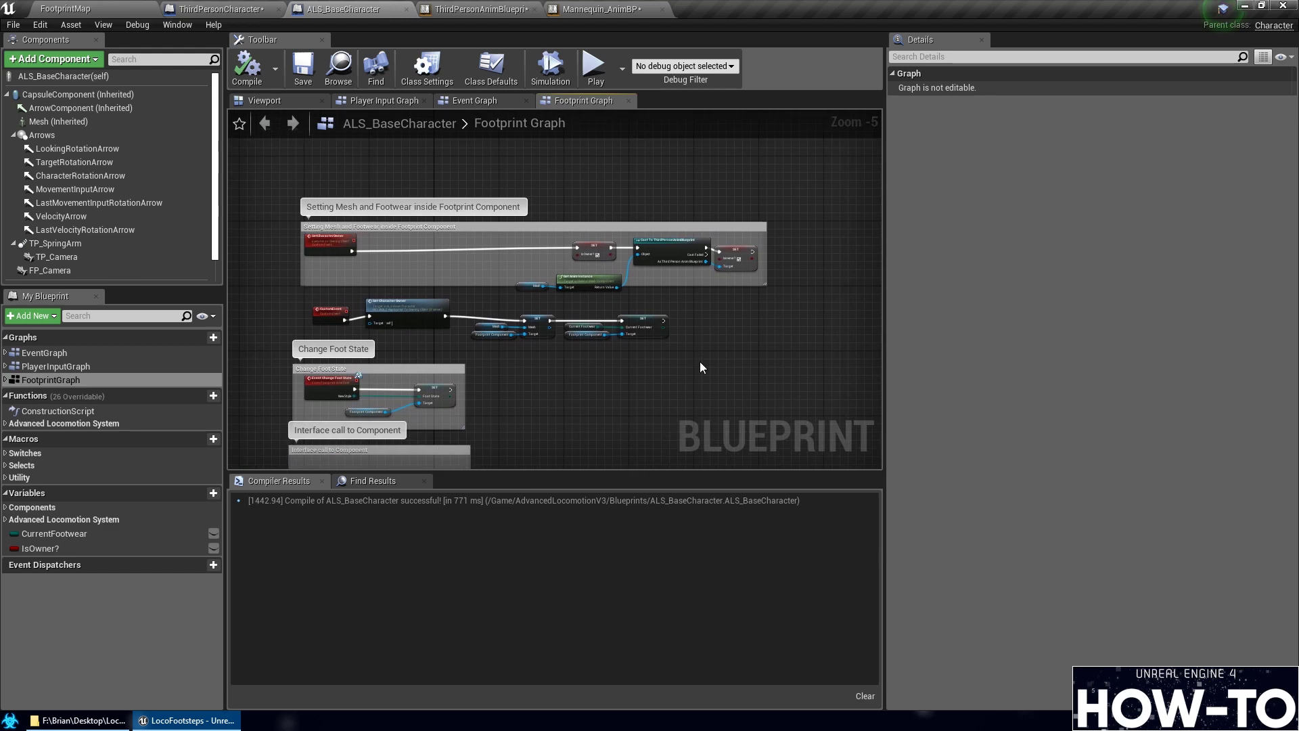
right_click_drag(764, 352, 755, 266)
scroll(693, 356, "up", 2)
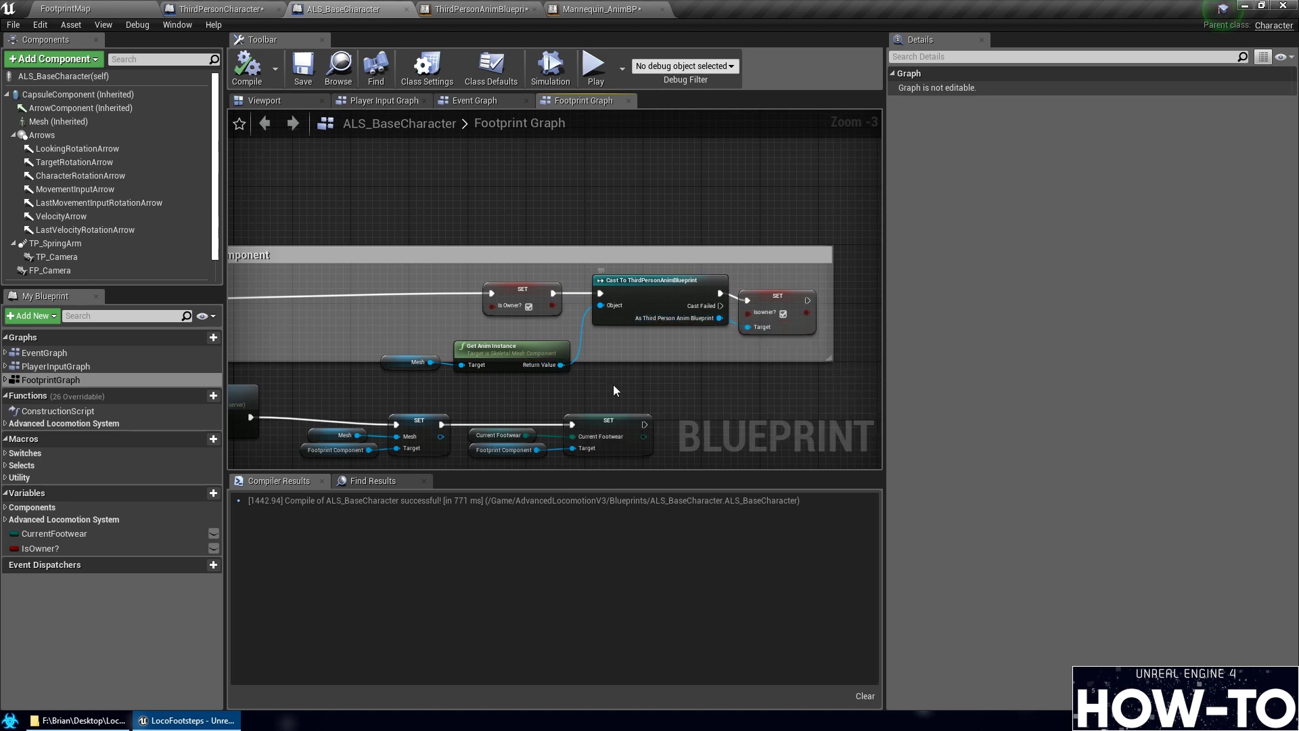
Compile Mannequin_AnimBP, and show the ThirdPersonBP Animations folder in the Content Browser
left_click(599, 9)
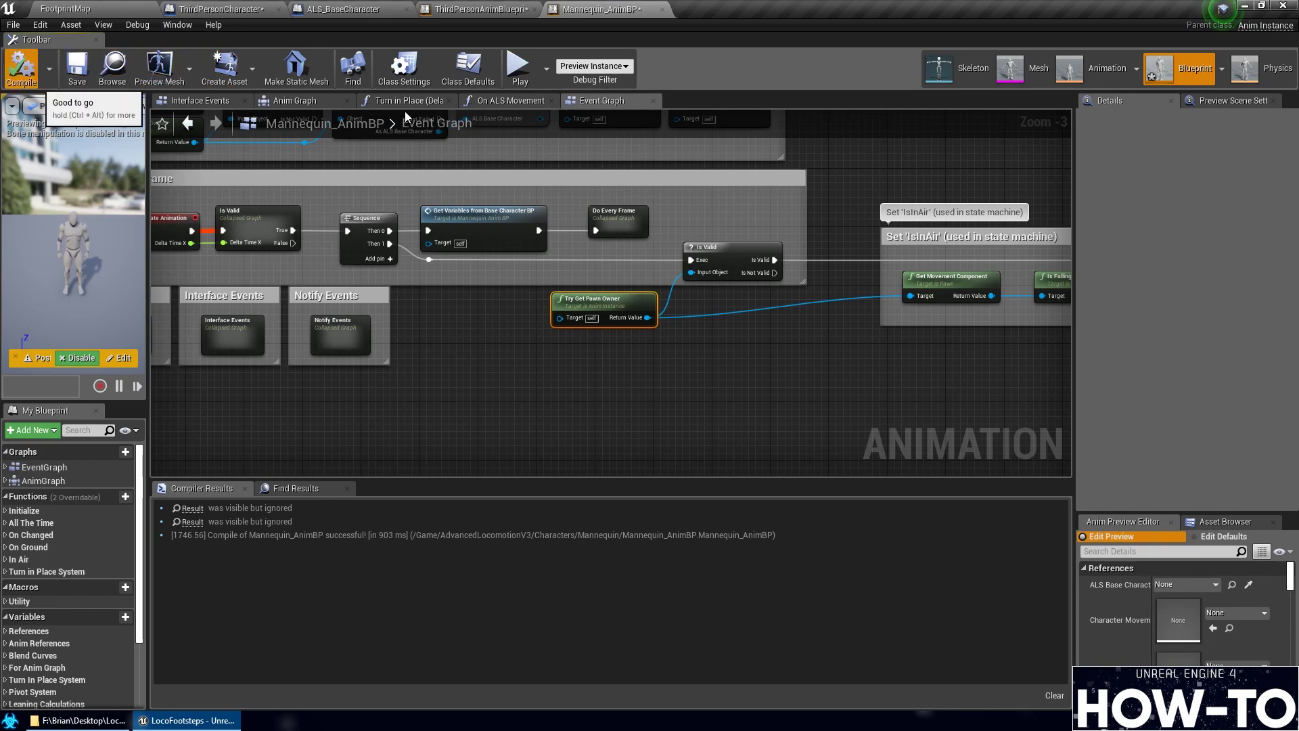
left_click(343, 9)
left_click(214, 9)
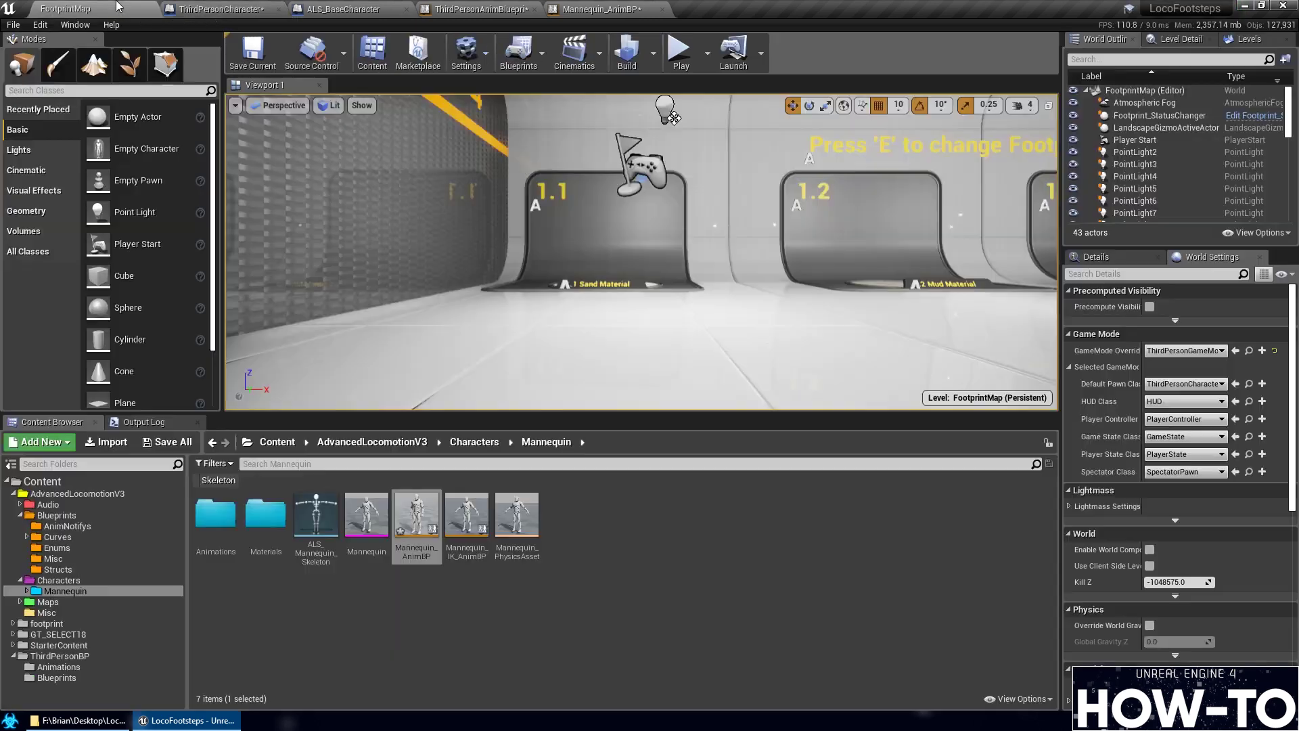
left_click(65, 9)
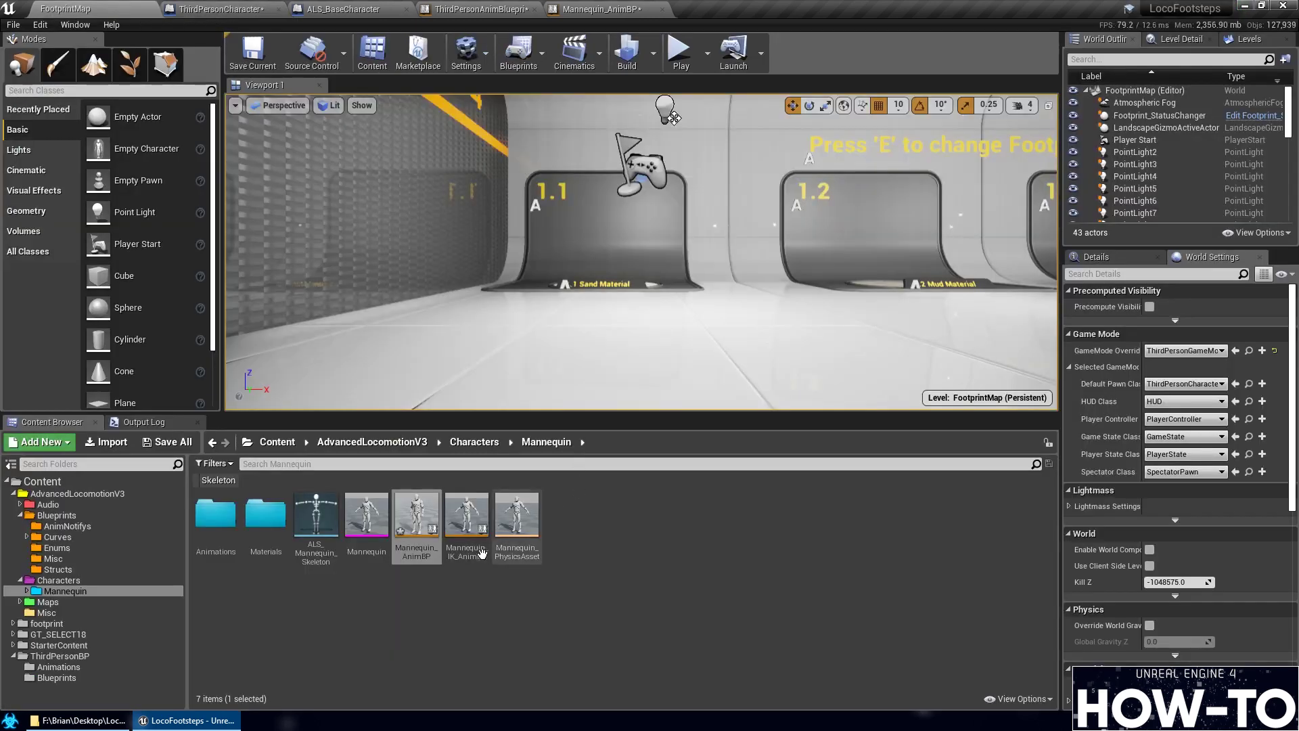
left_click(58, 666)
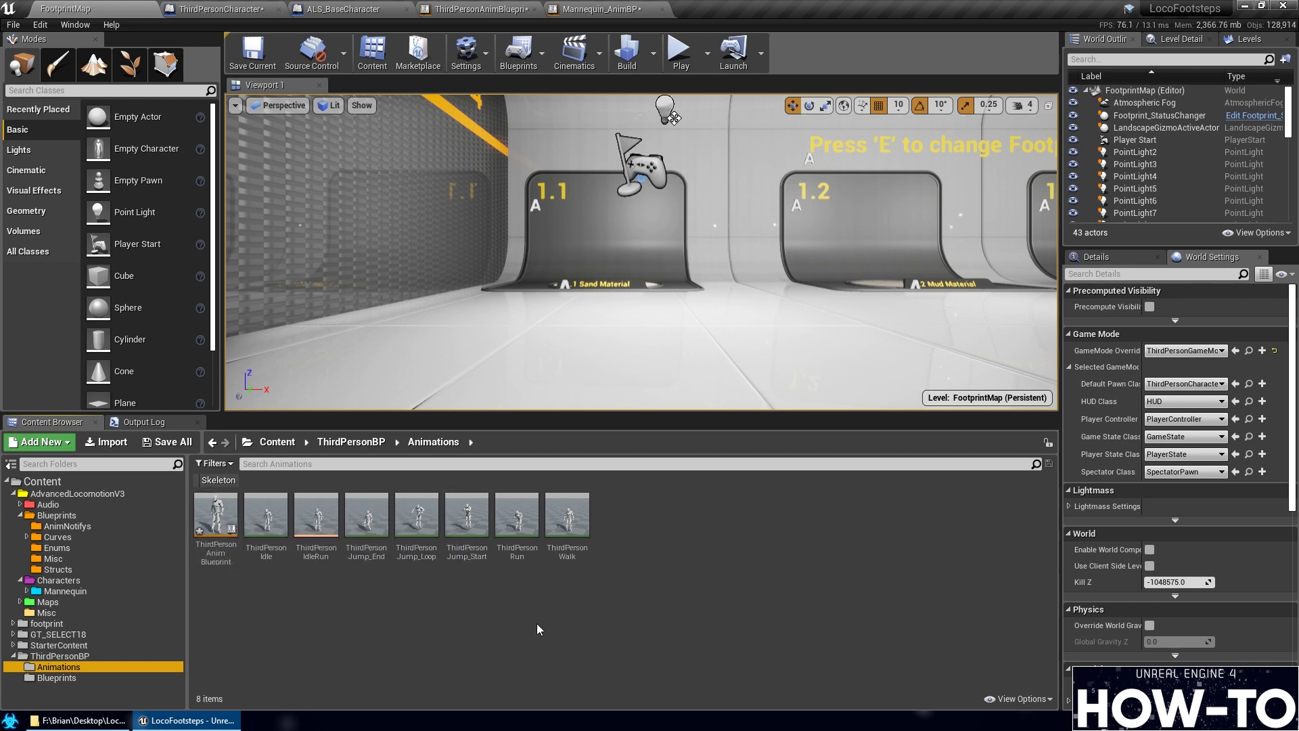
Compare the event graphs of Mannequin_AnimBP and ThirdPersonAnimBlueprint, and check the asset actions available for ThirdPersonAnimBlueprint
left_click(599, 8)
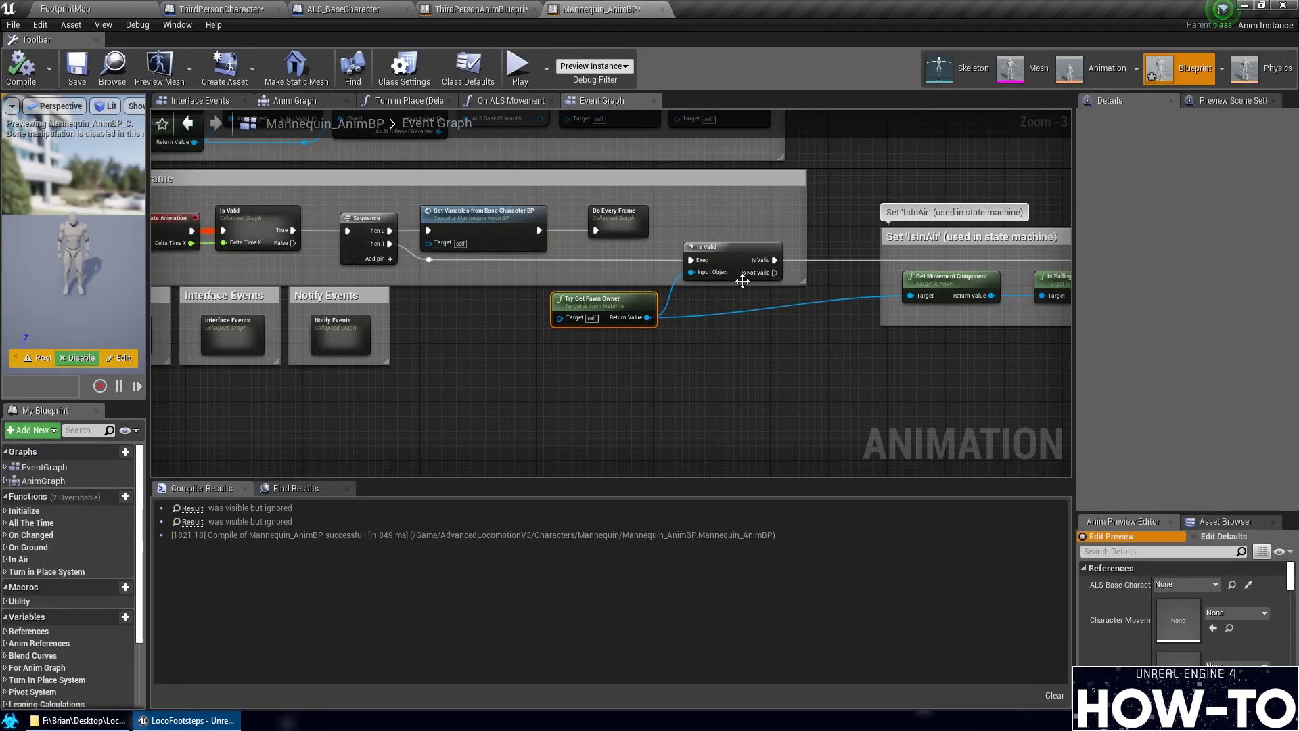
scroll(742, 281, "down", 1)
left_click(482, 9)
right_click_drag(764, 447, 699, 481)
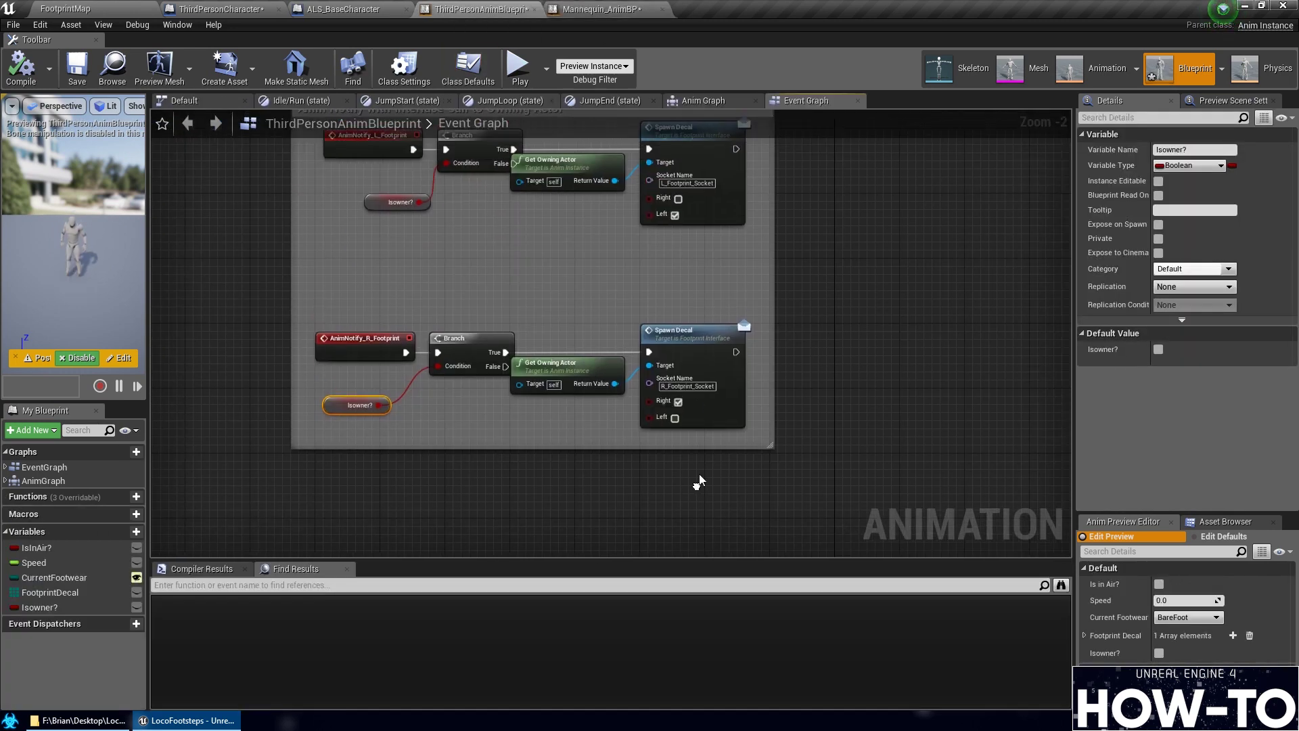
left_click(82, 9)
right_click(217, 517)
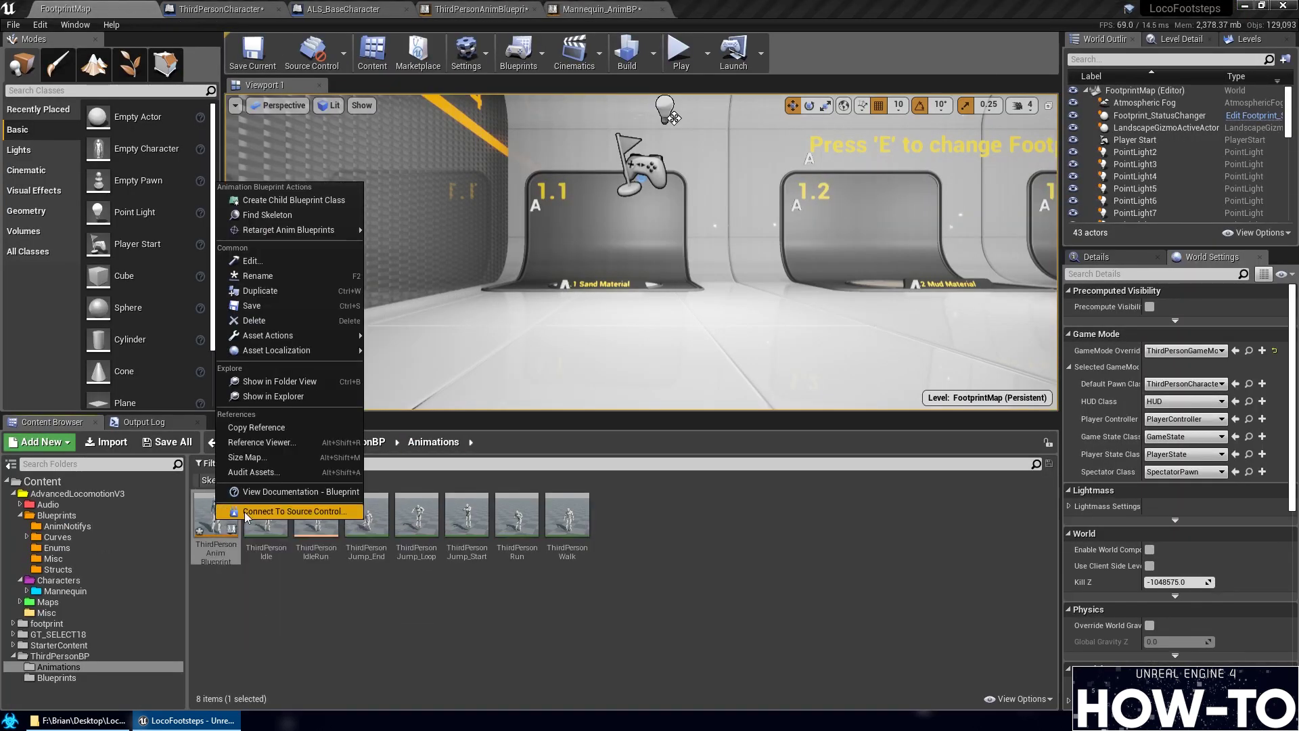
left_click(241, 8)
left_click(241, 9)
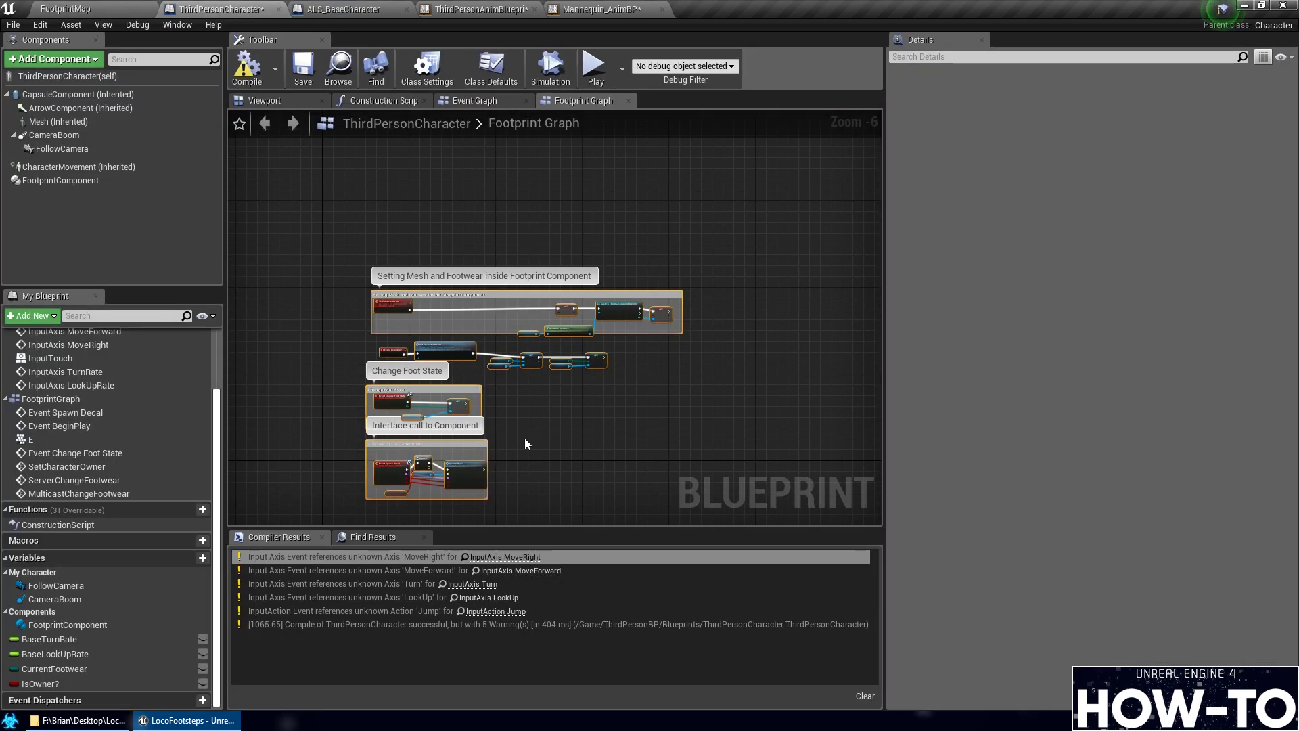
Examine ThirdPersonAnimBlueprint's Default state machine and its full Event Graph, including the anim notify group
left_click(311, 8)
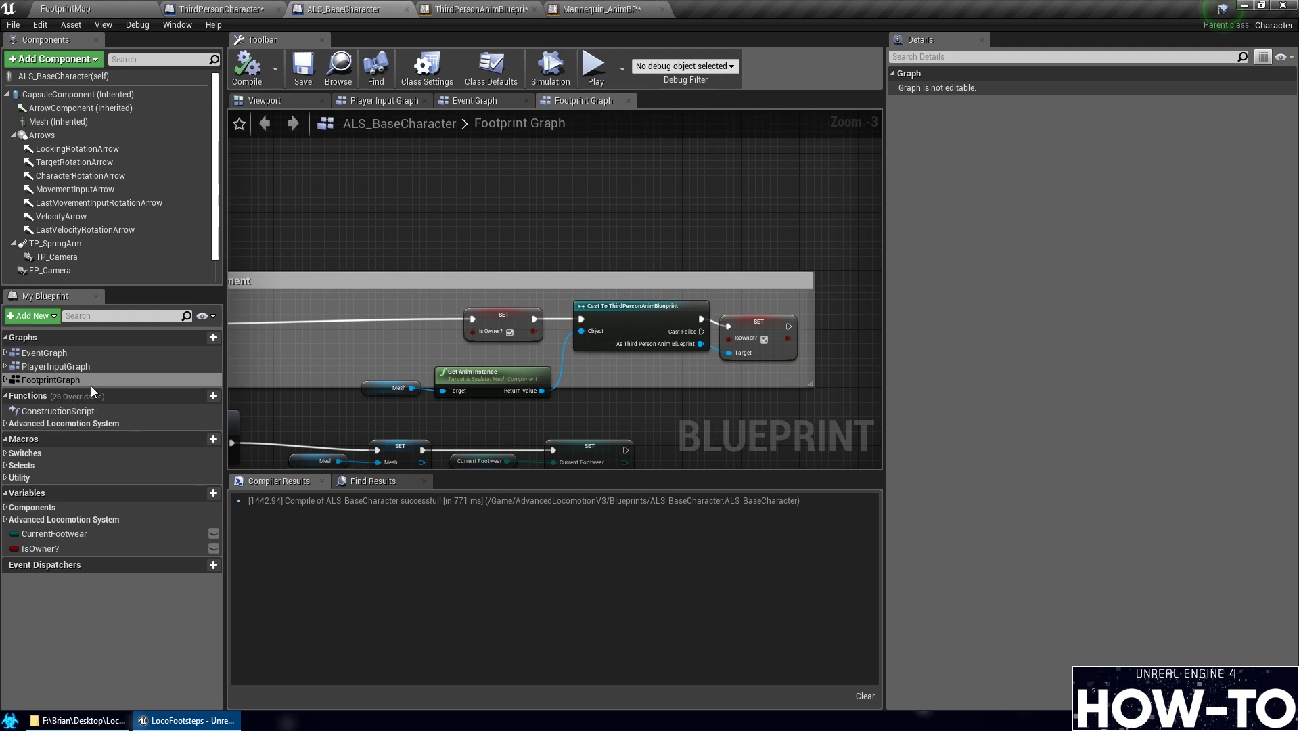
left_click(480, 8)
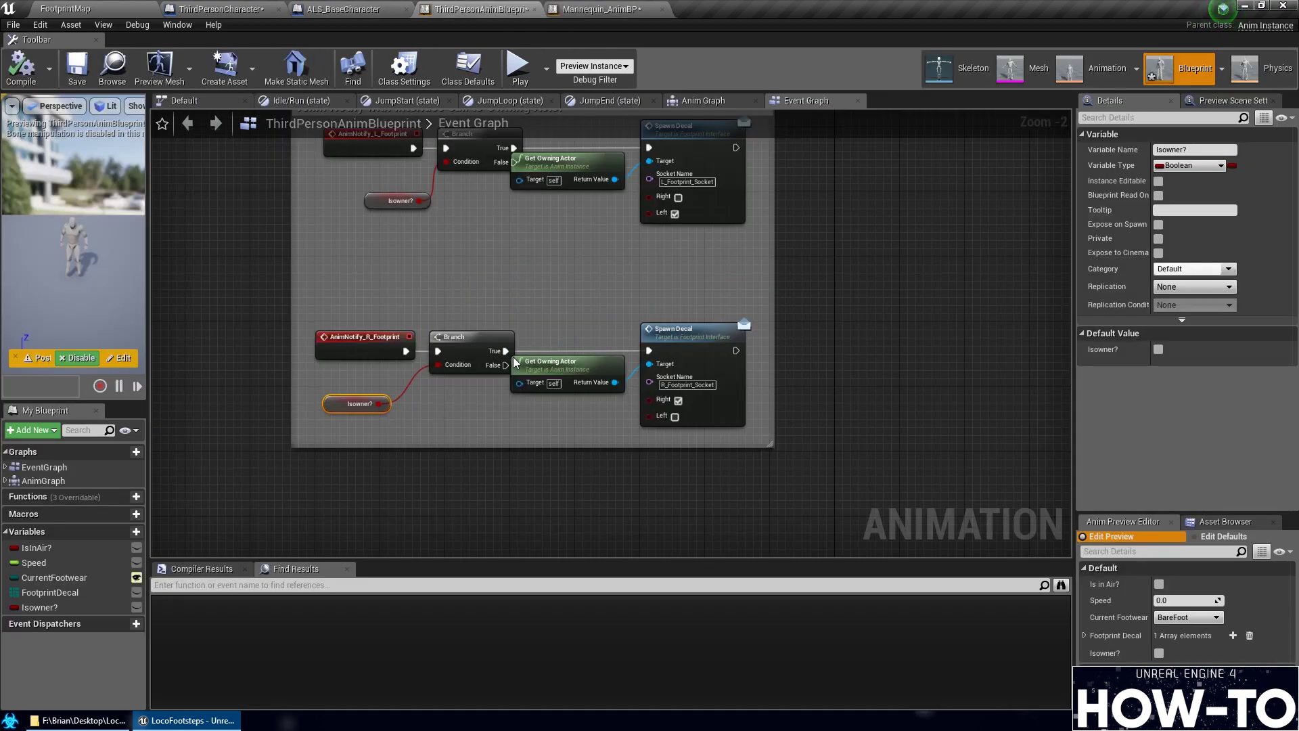
left_click(586, 8)
left_click(481, 9)
scroll(465, 497, "down", 2)
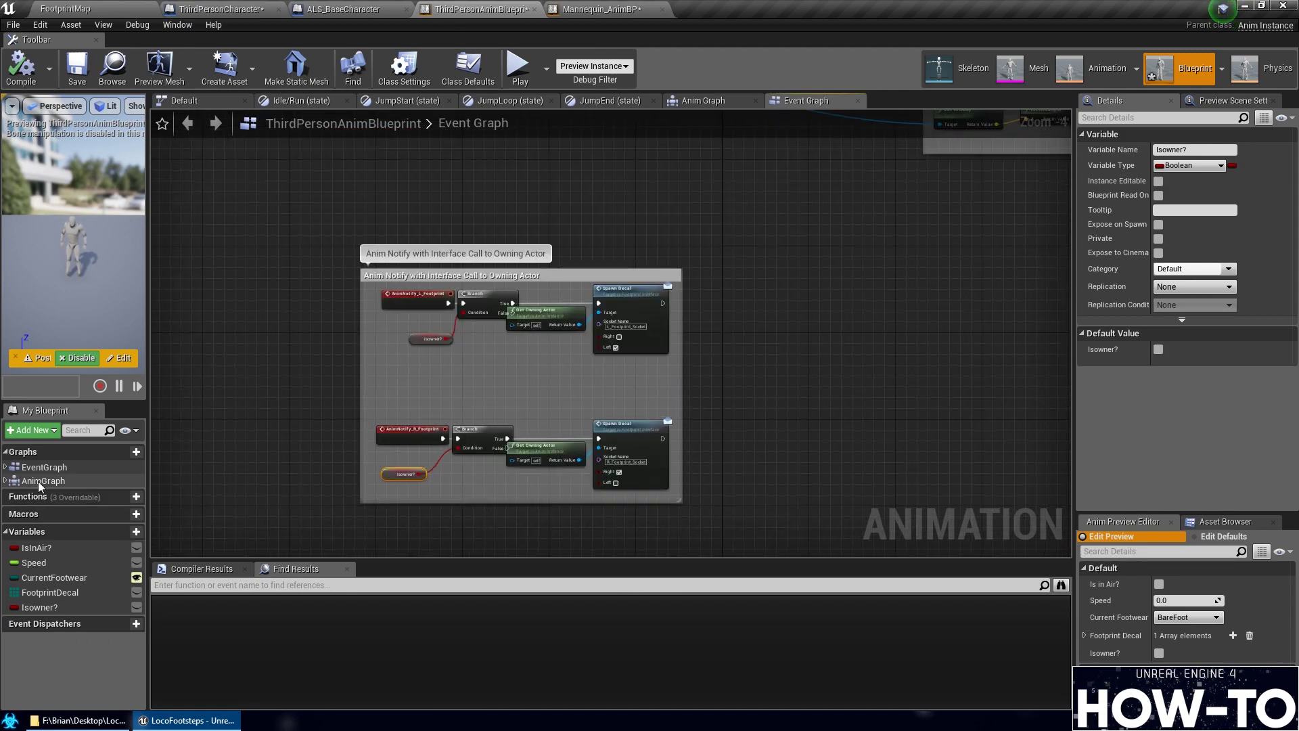
double_click(38, 481)
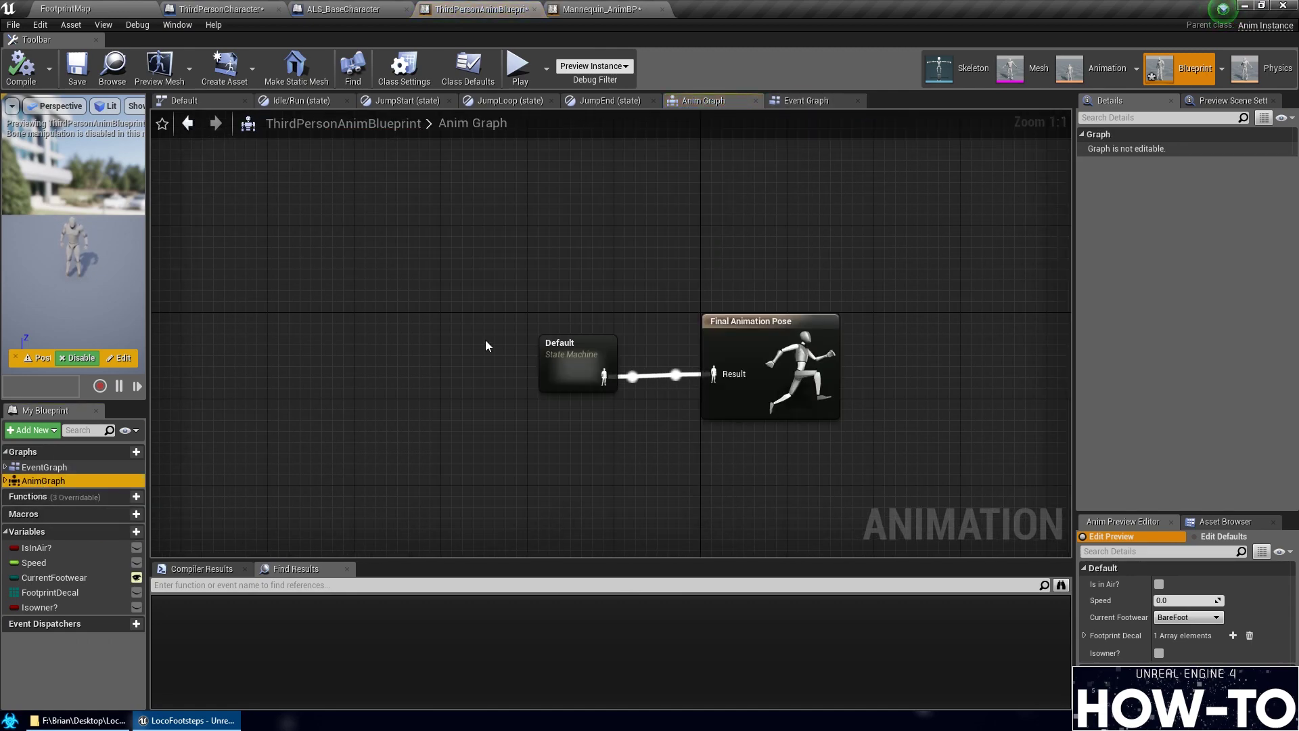
double_click(578, 366)
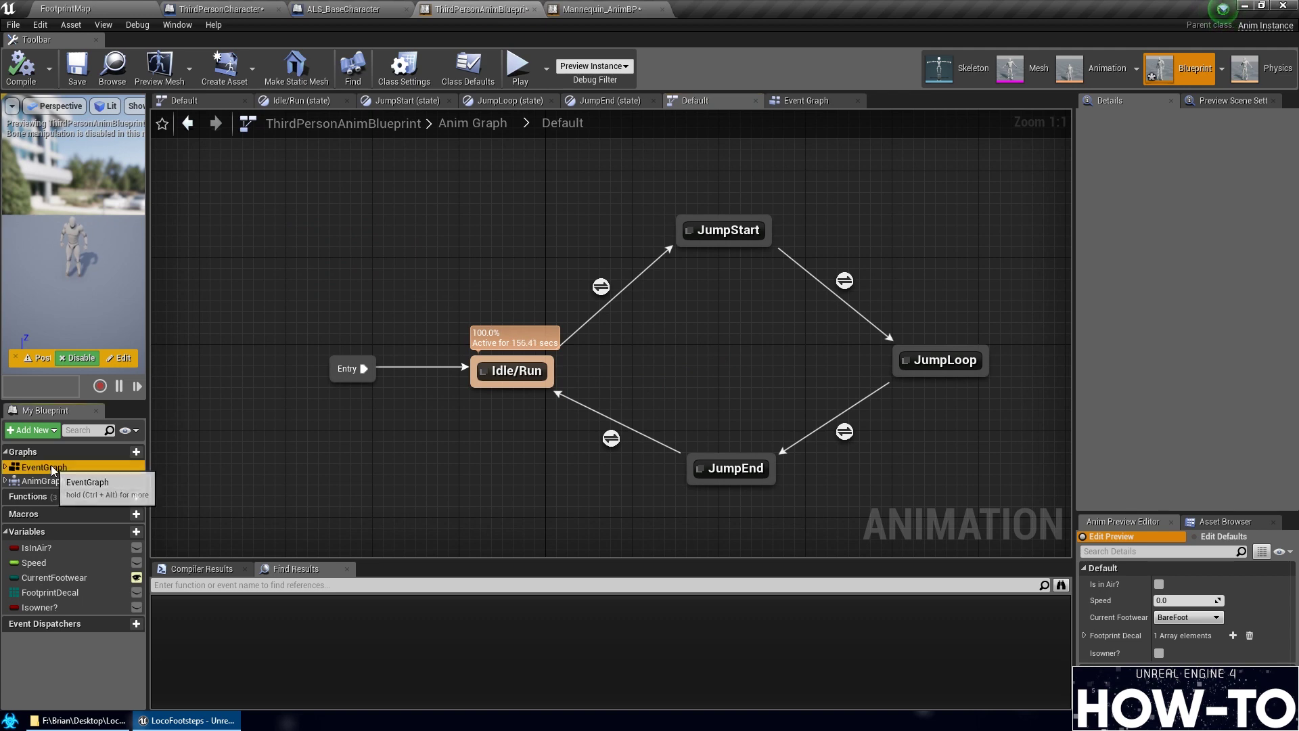
double_click(52, 469)
scroll(458, 384, "down", 3)
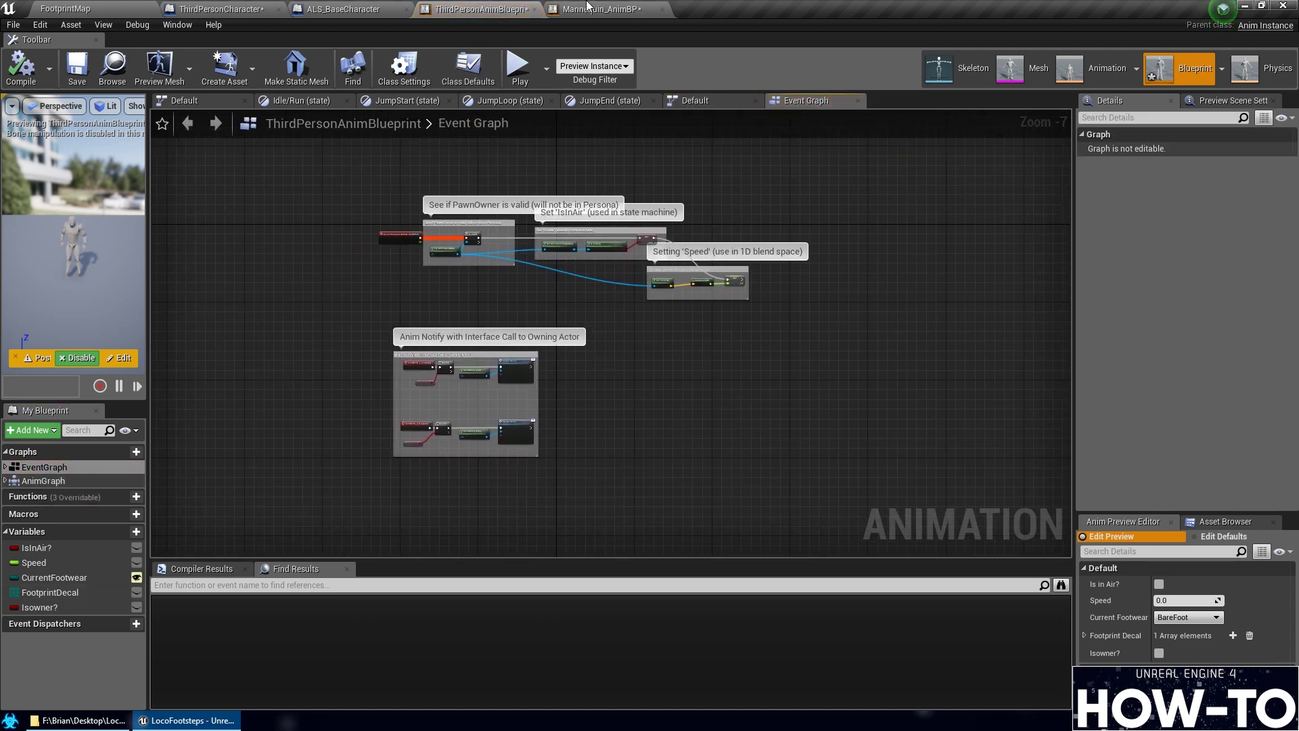
Search for references to CurrentFootwear in ThirdPersonAnimBlueprint, and check the variable list of Mannequin_AnimBP
right_click(47, 578)
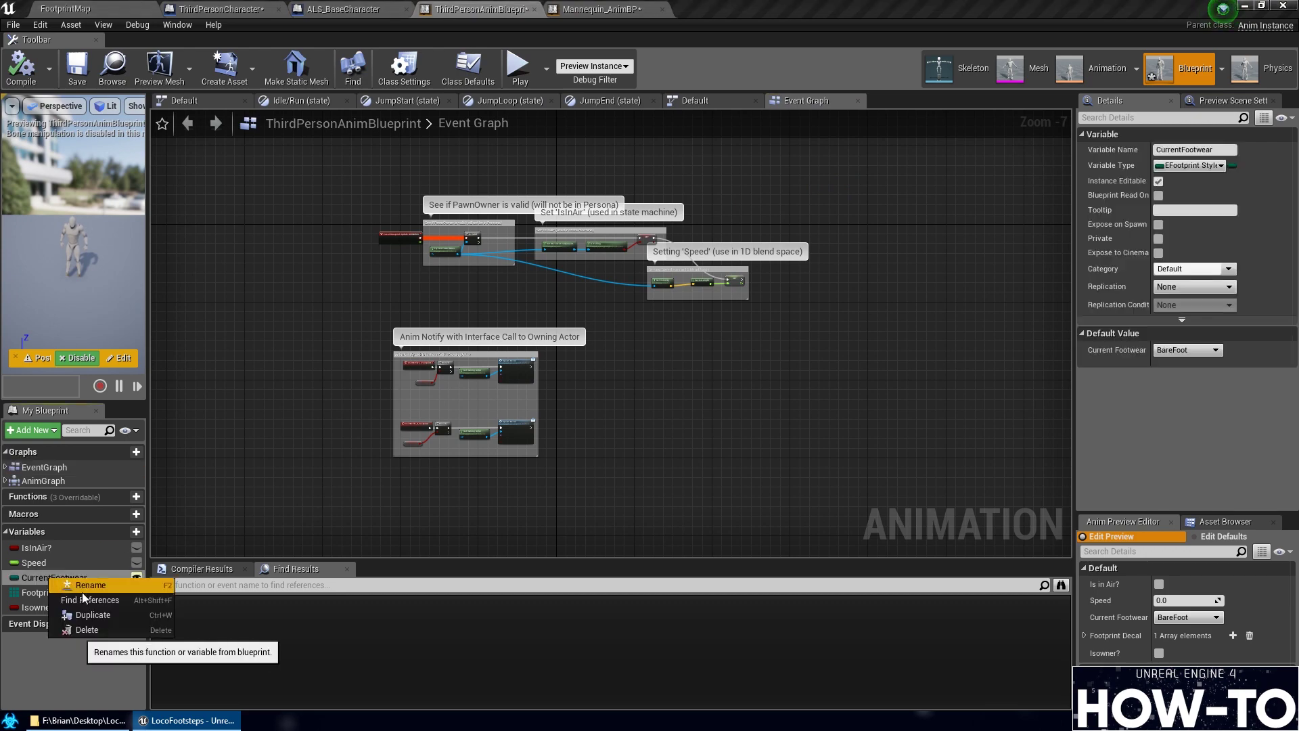
left_click(84, 594)
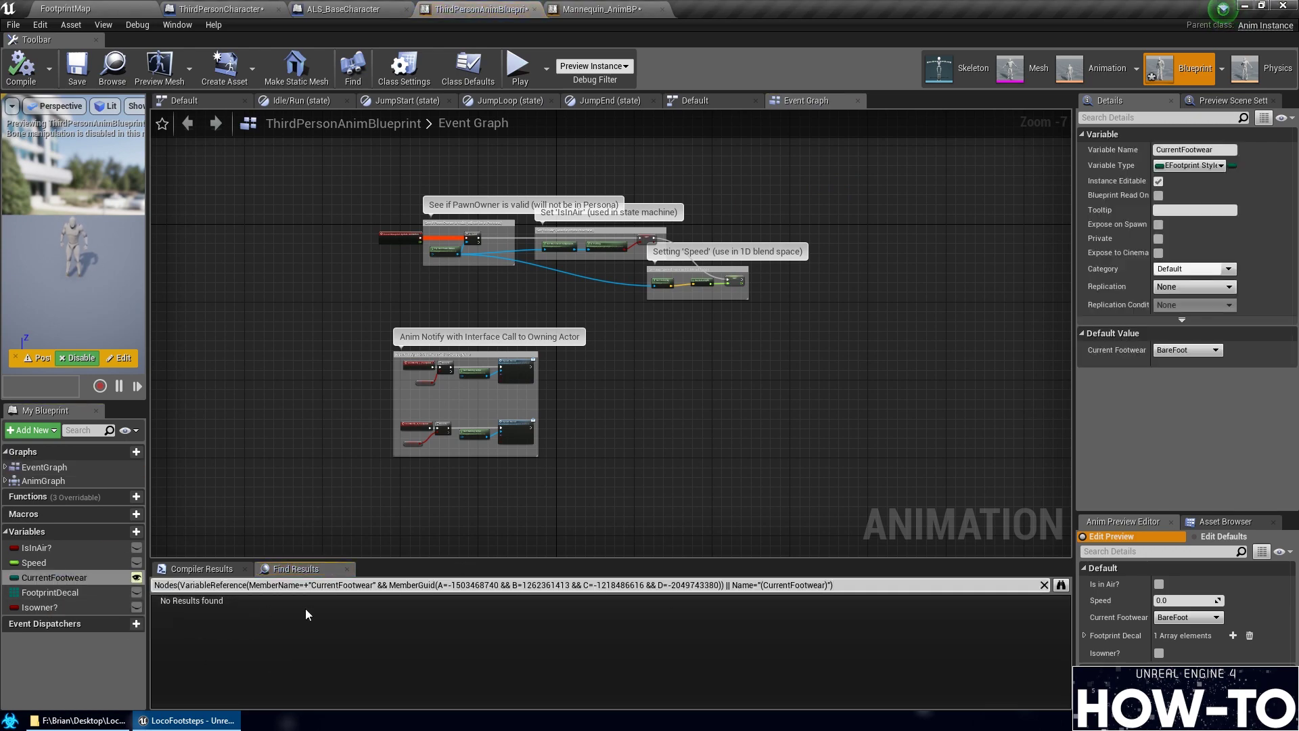
left_click(644, 8)
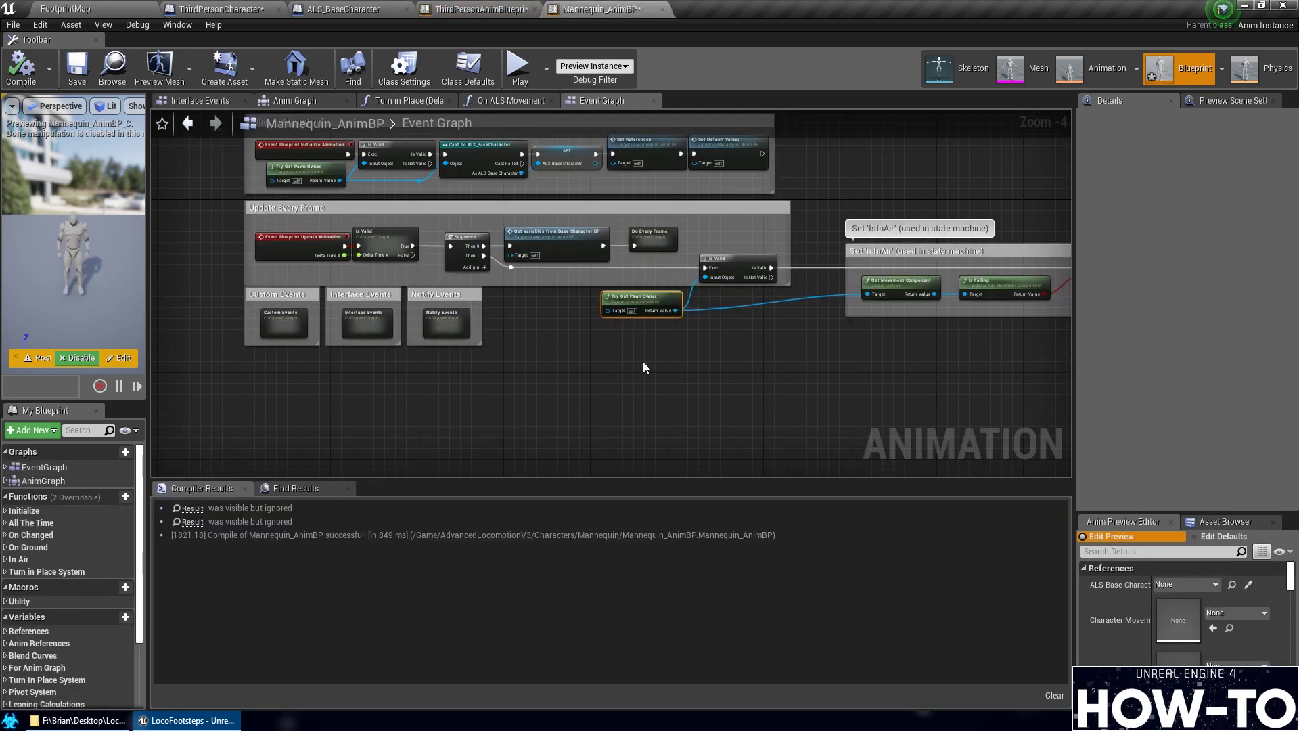
scroll(105, 532, "down", 3)
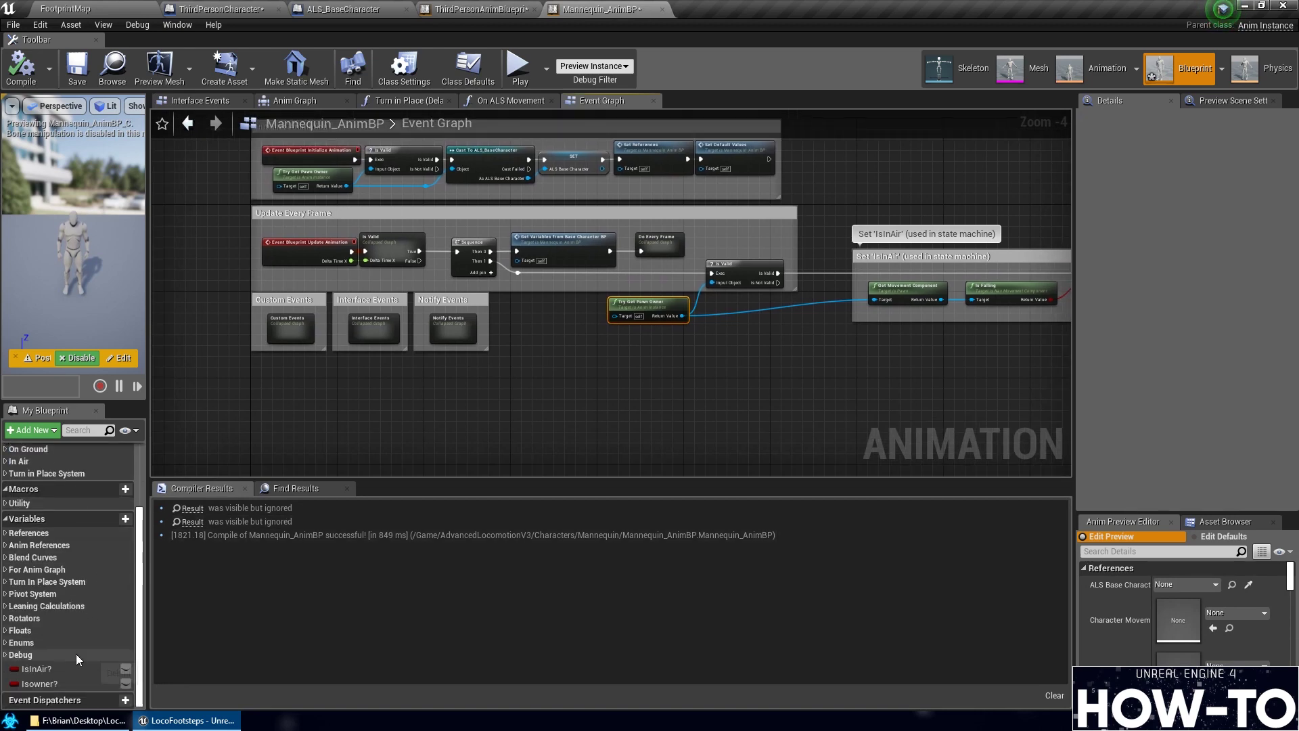
Move the "Anim Notify with Interface Call to Owning Actor" comment group up, closer beneath the update logic in Mannequin_AnimBP's Event Graph
scroll(501, 307, "down", 3)
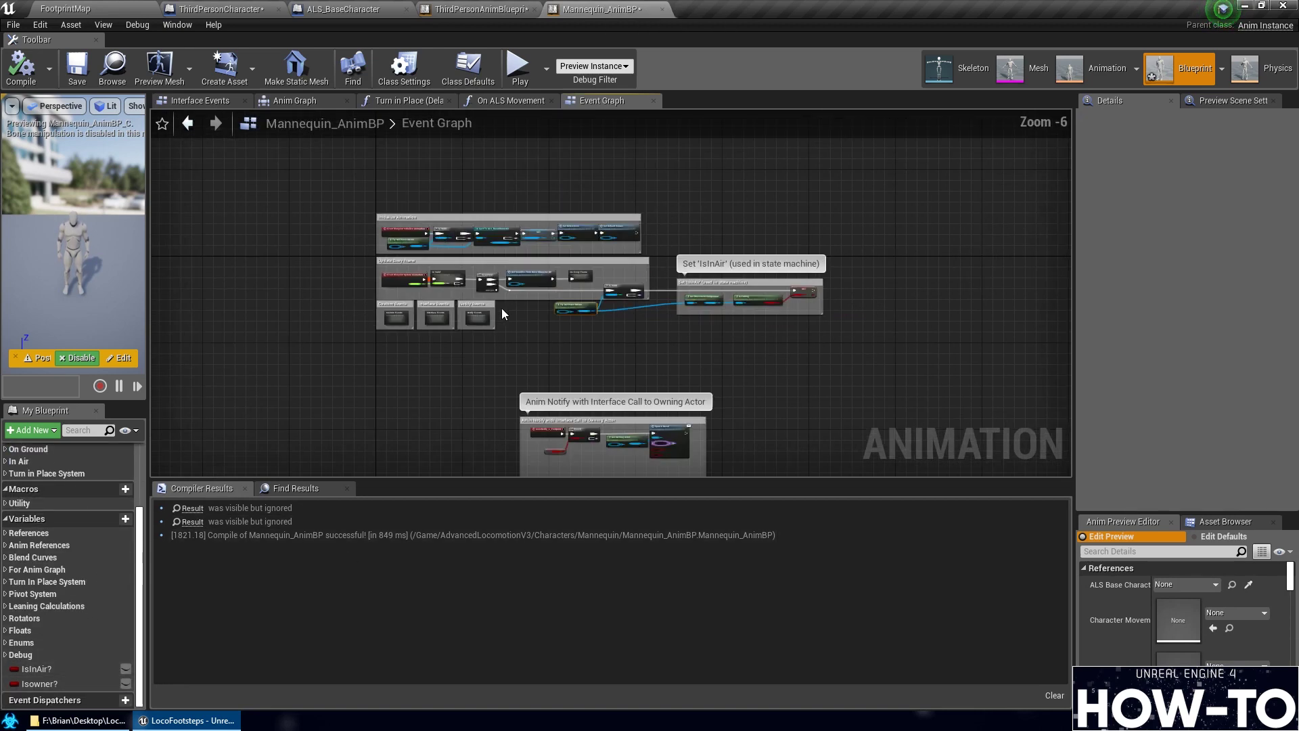
scroll(474, 387, "up", 3)
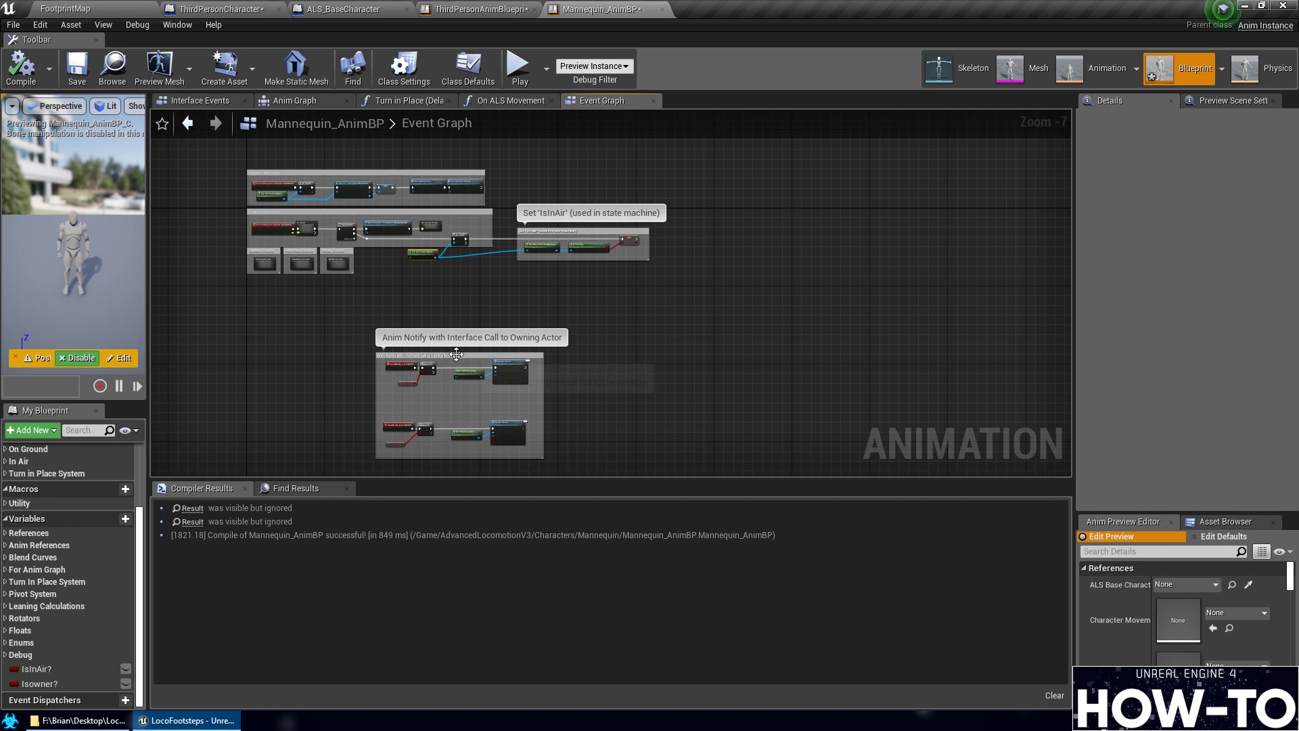
left_click_drag(463, 363, 446, 187)
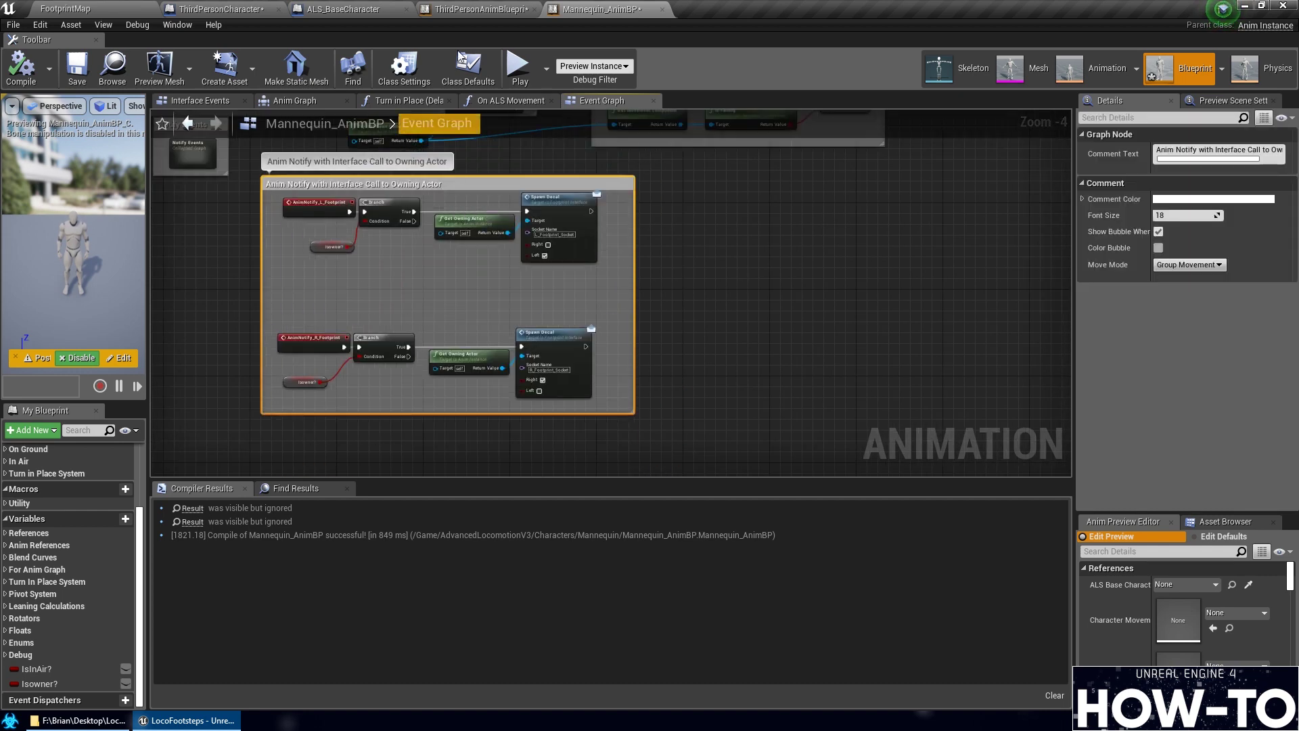
Place getter nodes for CurrentFootwear and FootprintDecal in the empty area below the anim notify group of ThirdPersonAnimBlueprint's Event Graph
left_click(481, 9)
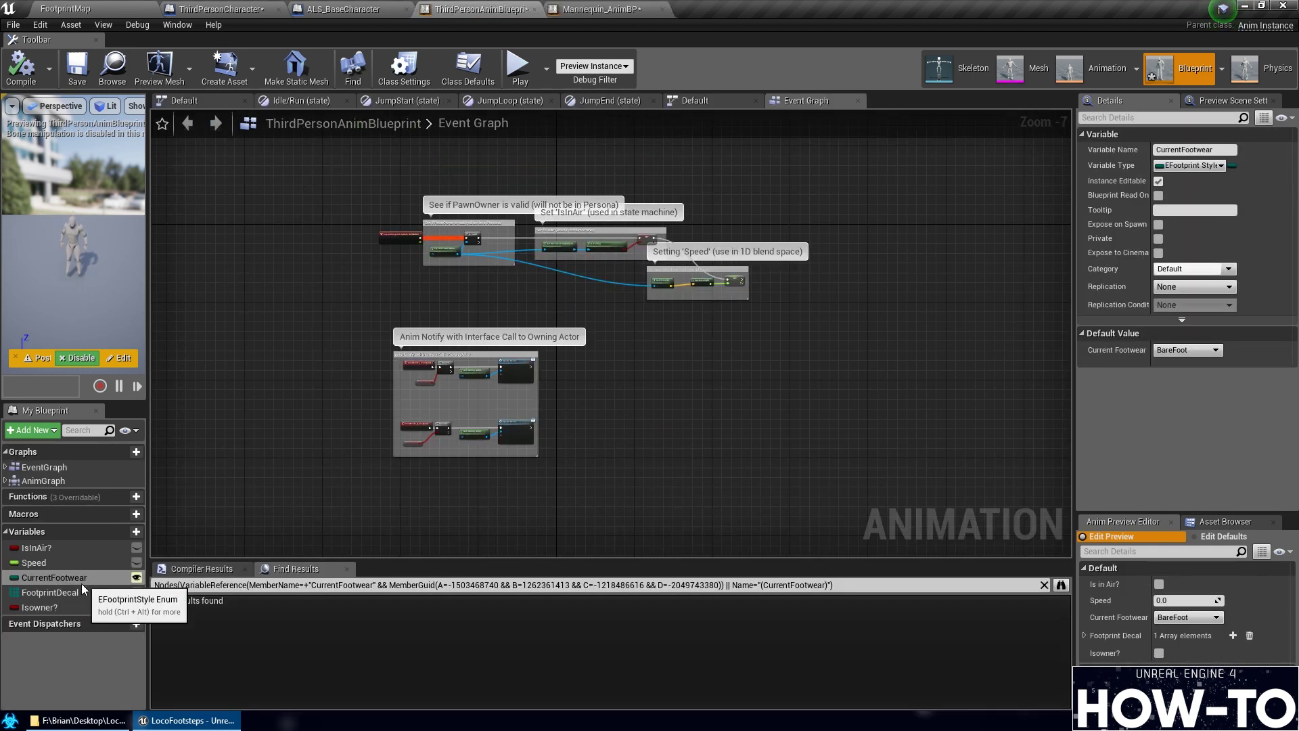
right_click_drag(397, 510, 316, 400)
left_click_drag(67, 580, 313, 429)
left_click(335, 439)
scroll(317, 460, "up", 5)
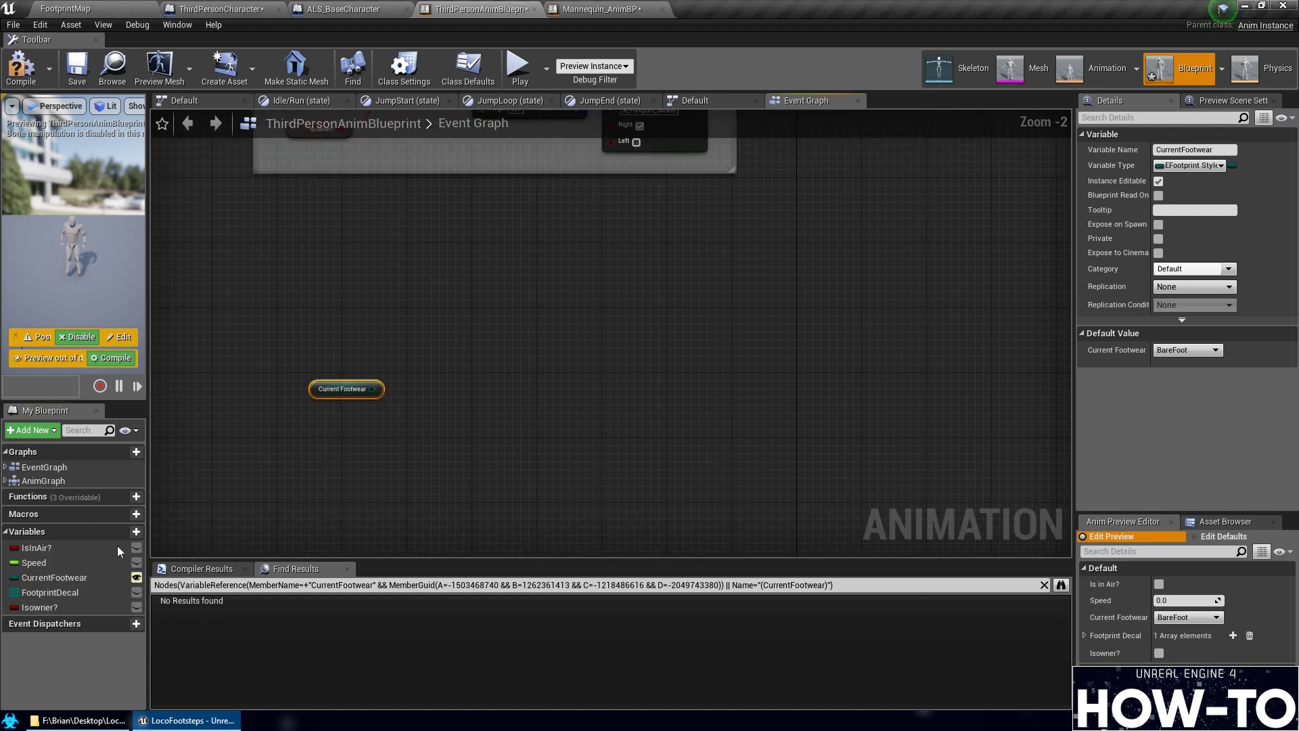
left_click_drag(48, 593, 315, 406)
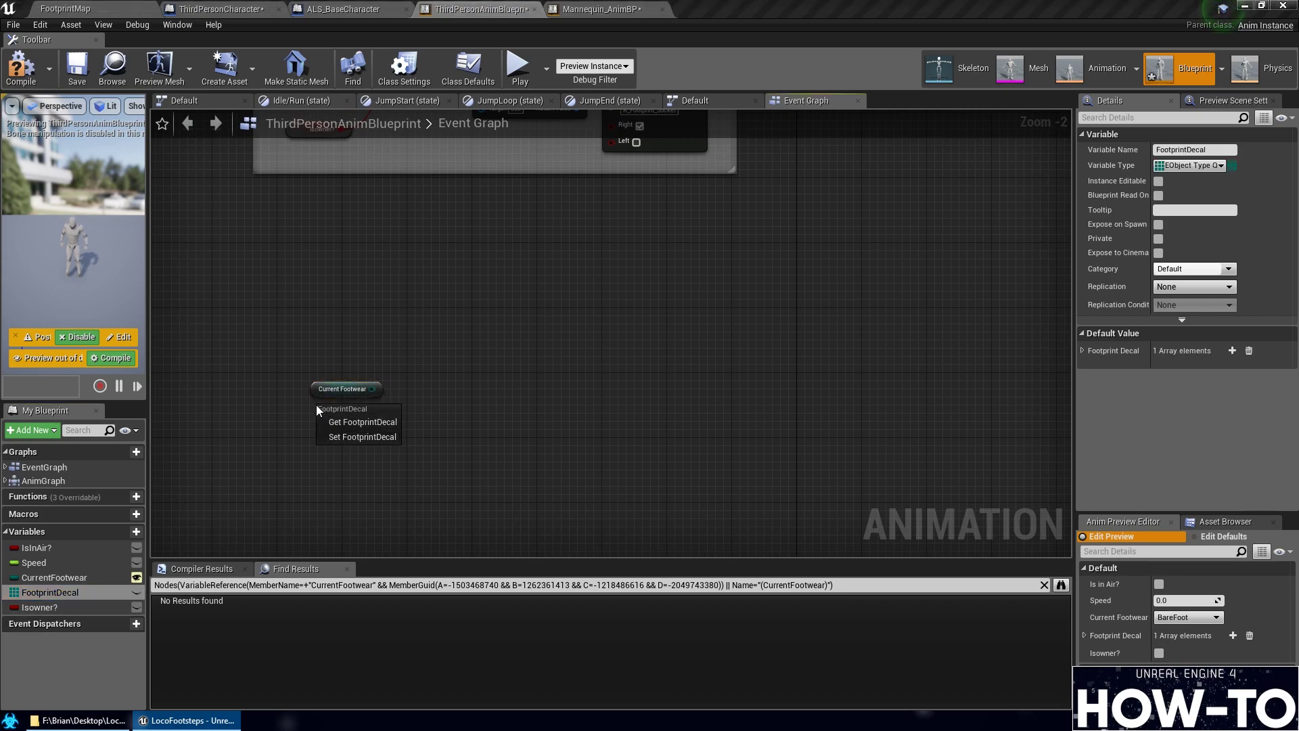
left_click(348, 421)
Copy the Current Footwear and Footprint Decal getters from ThirdPersonAnimBlueprint into an empty area of Mannequin_AnimBP's Event Graph
left_click(599, 9)
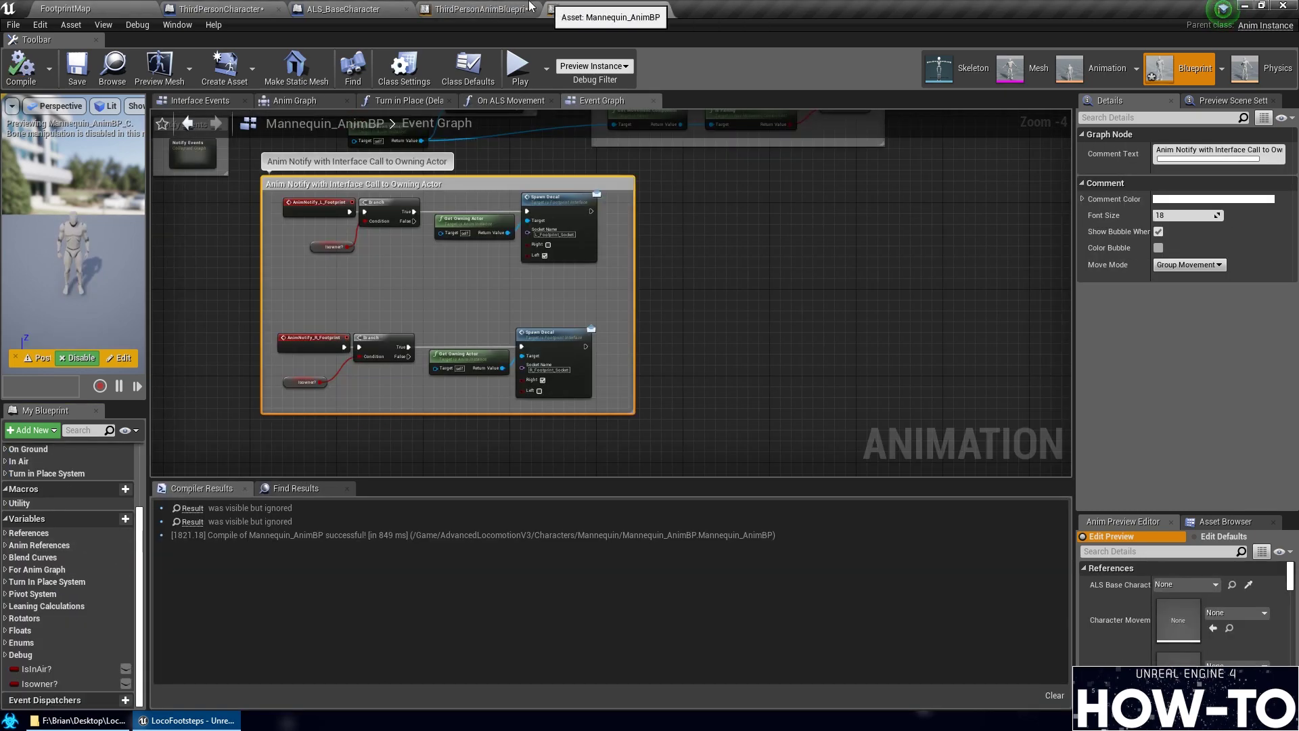
left_click(480, 8)
scroll(405, 478, "up", 2)
right_click_drag(321, 397, 386, 426)
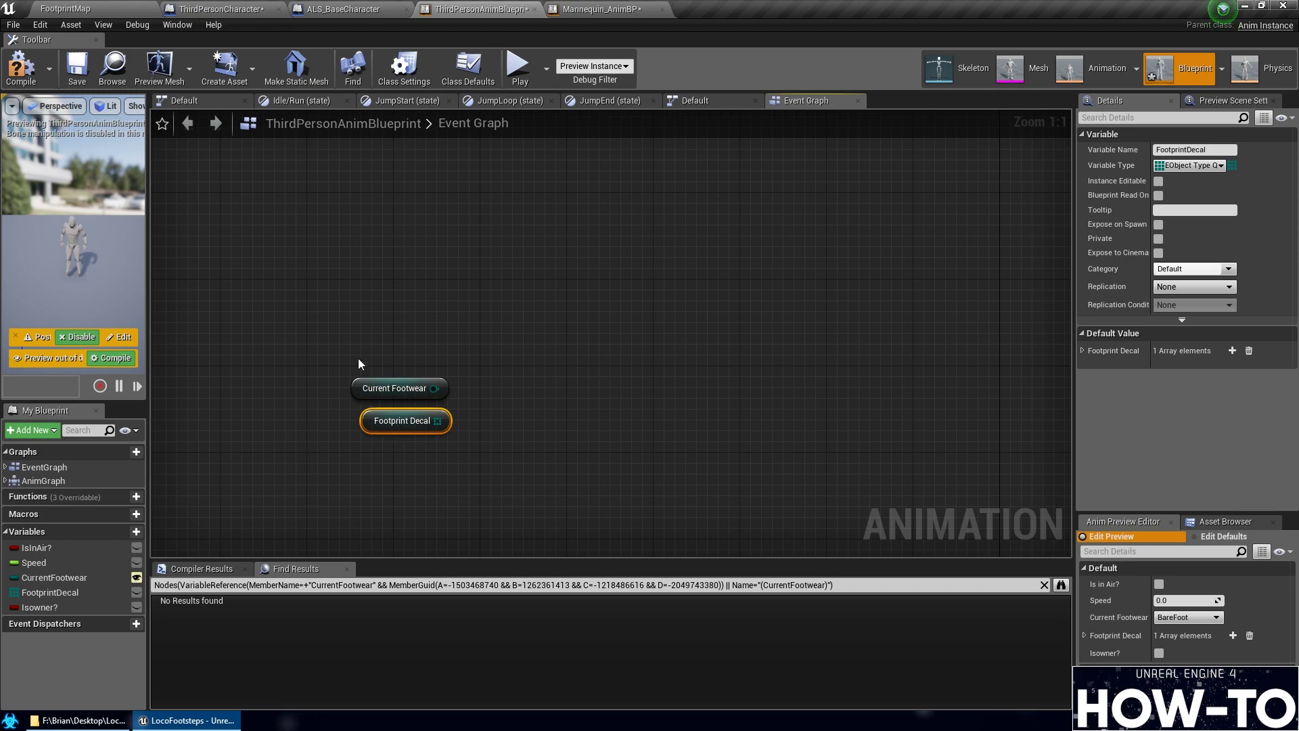
left_click(388, 385, "ctrl")
right_click(385, 380)
left_click(456, 428)
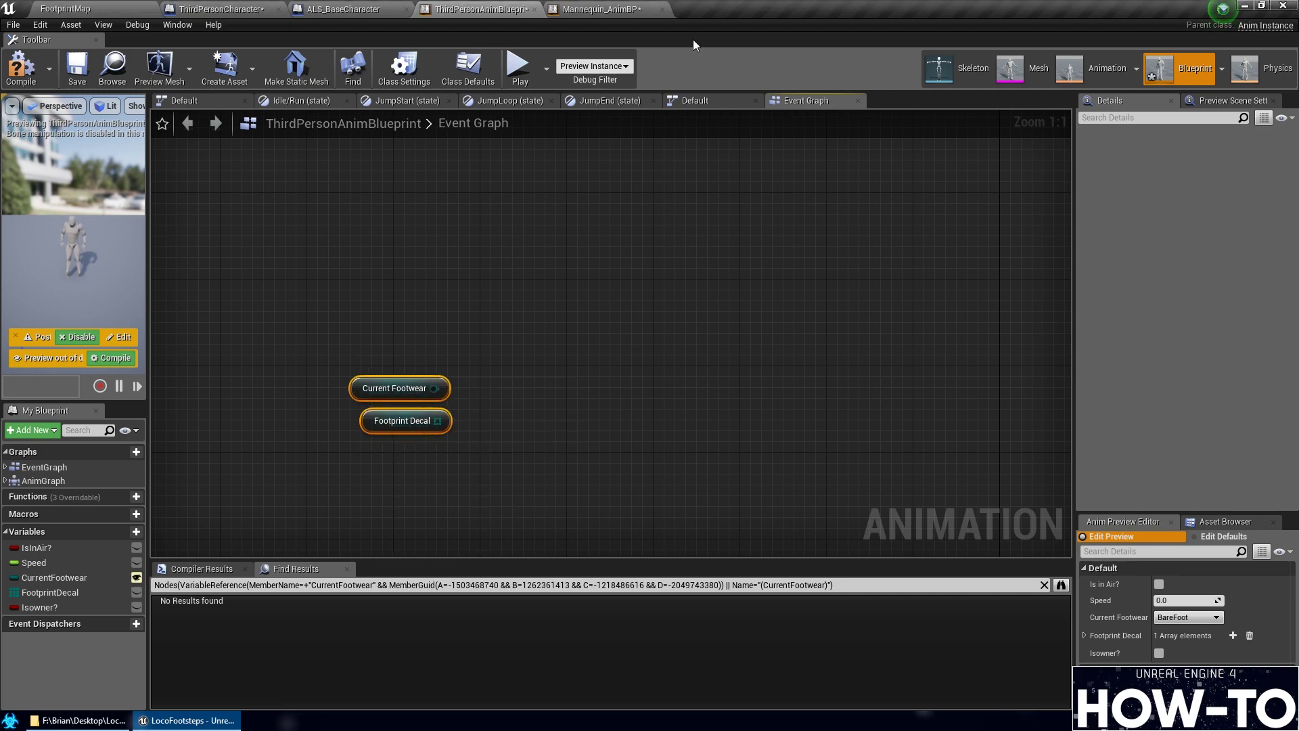
left_click(599, 9)
scroll(610, 395, "down", 3)
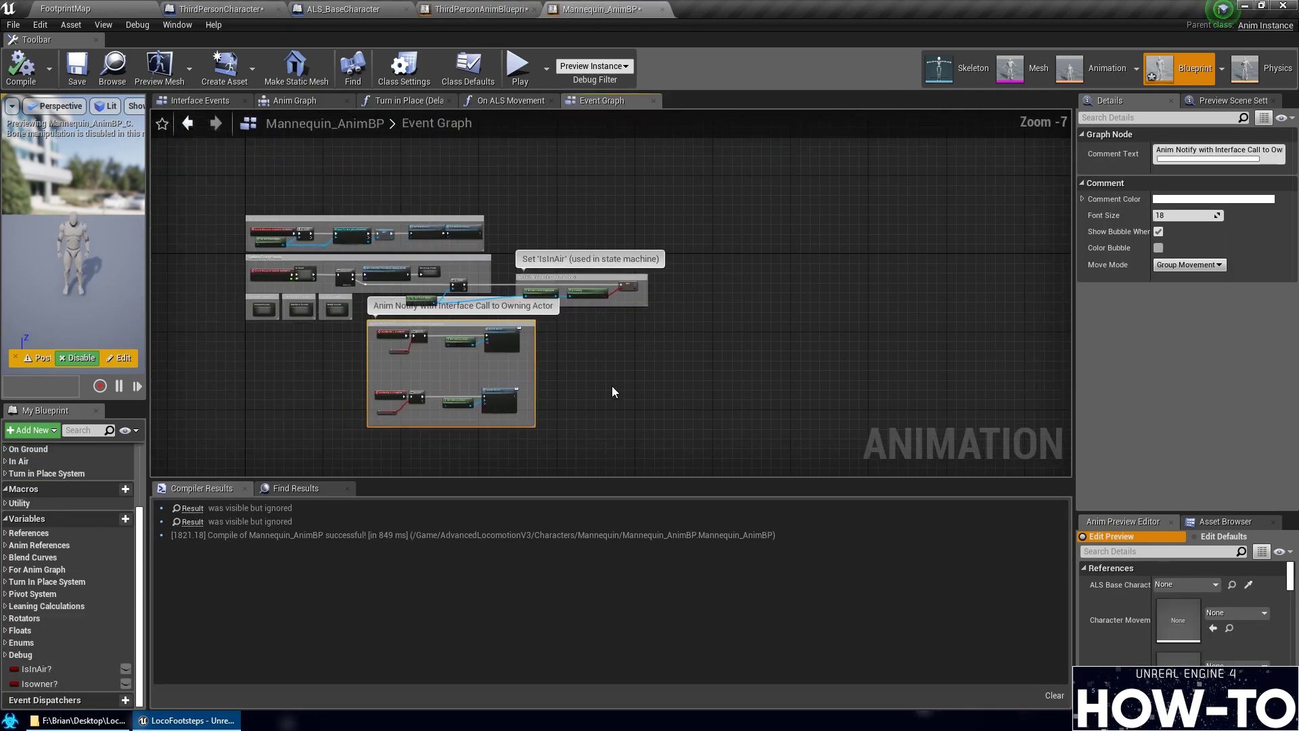
left_click(566, 343)
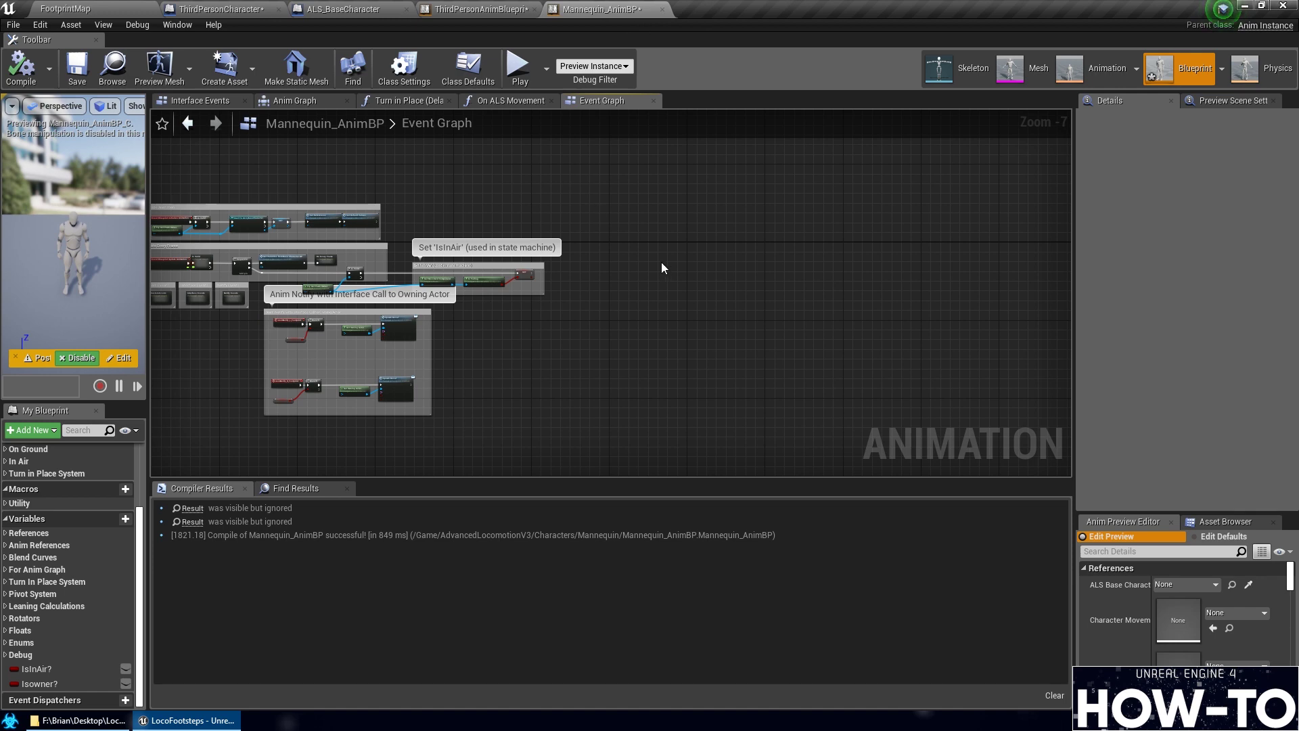
key("ctrl+v")
scroll(673, 387, "up", 7)
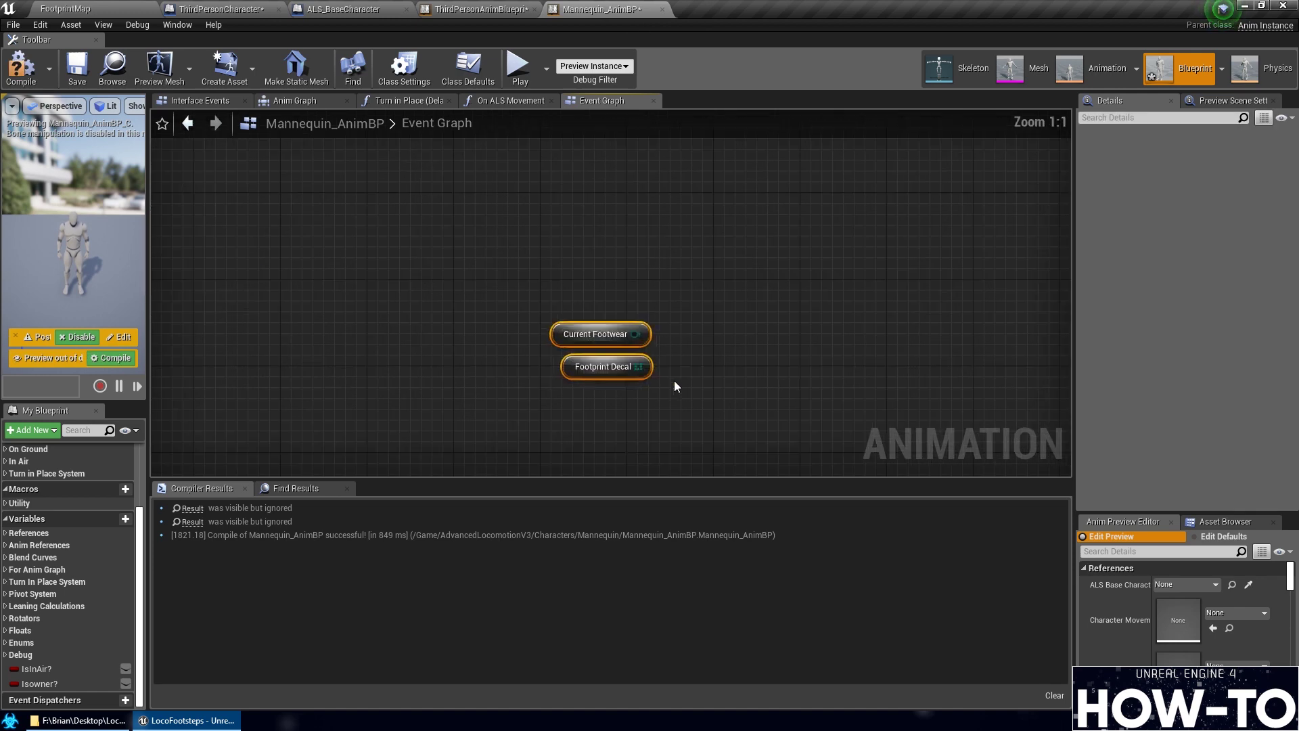
Create the missing CurrentFootwear and FootprintDecal variables in Mannequin_AnimBP from the two pasted getter nodes
right_click(598, 326)
left_click(664, 339)
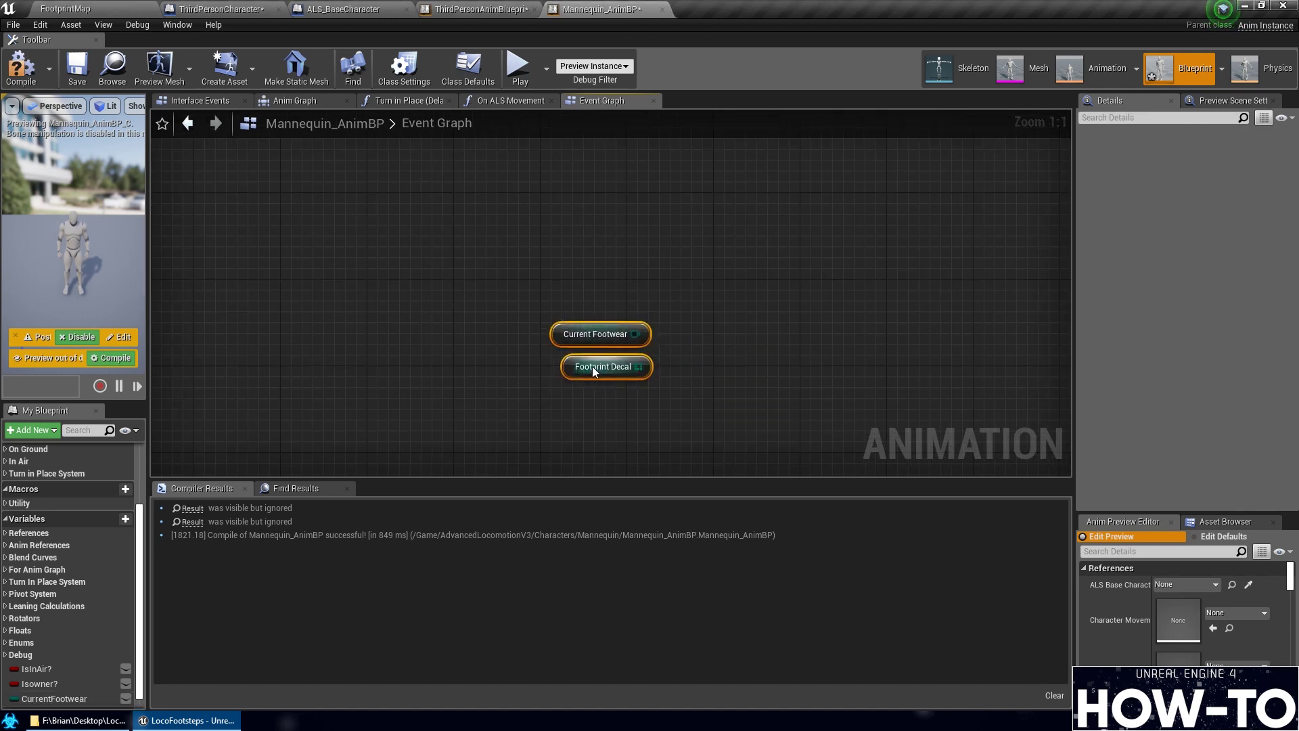
right_click(596, 363)
left_click(639, 378)
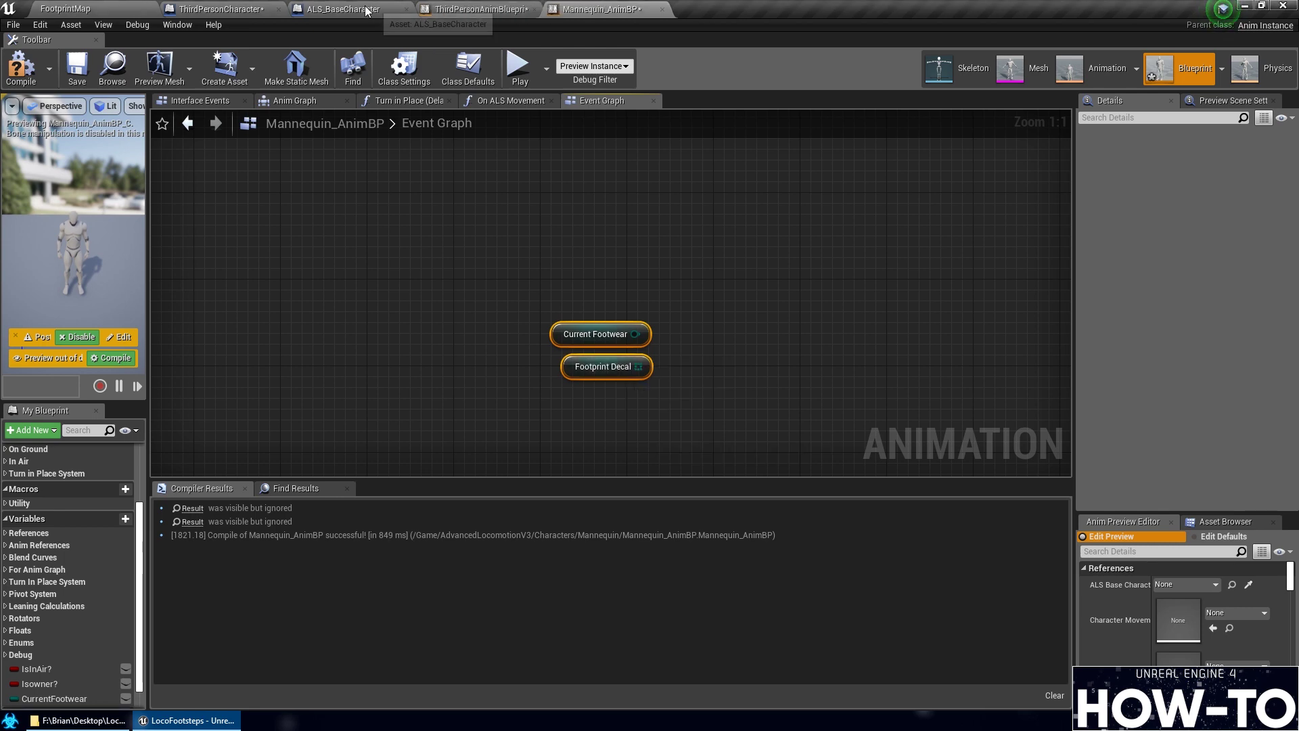
Check the variable settings and default values of CurrentFootwear and FootprintDecal in ThirdPersonAnimBlueprint
left_click(462, 7)
left_click(364, 385)
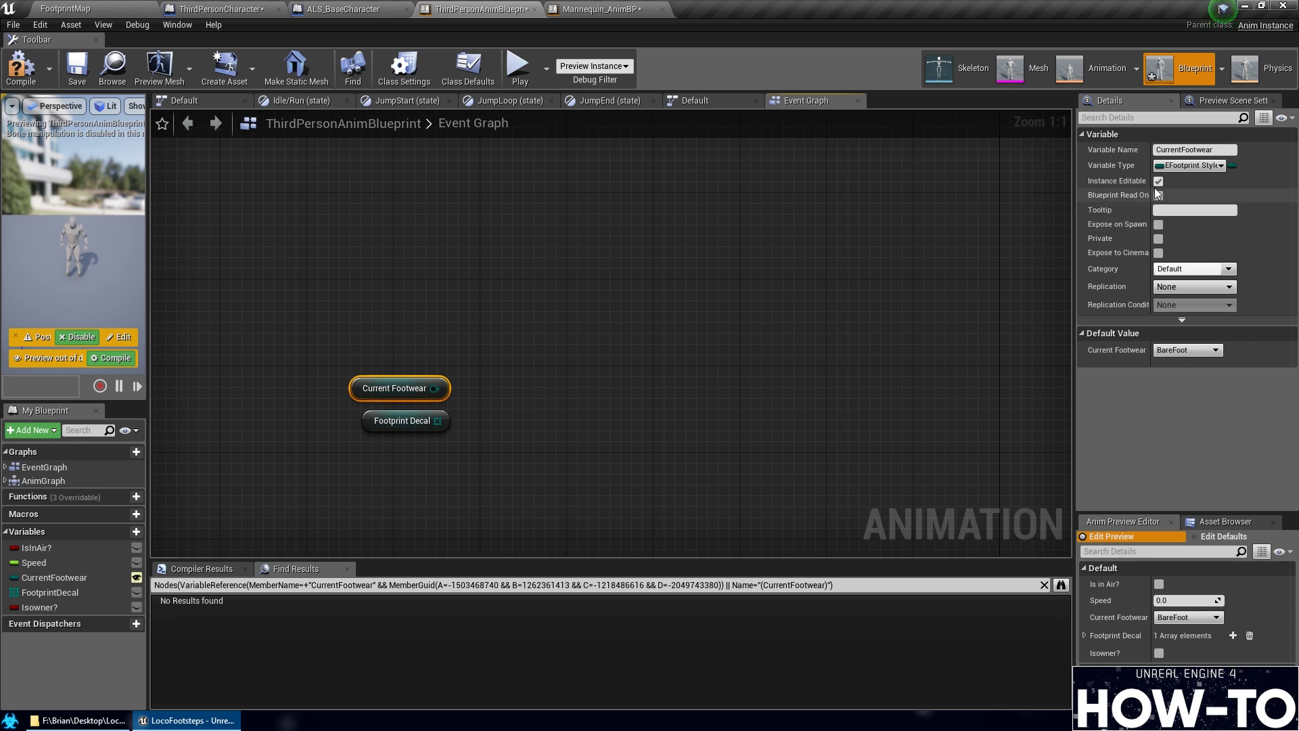
left_click(398, 421)
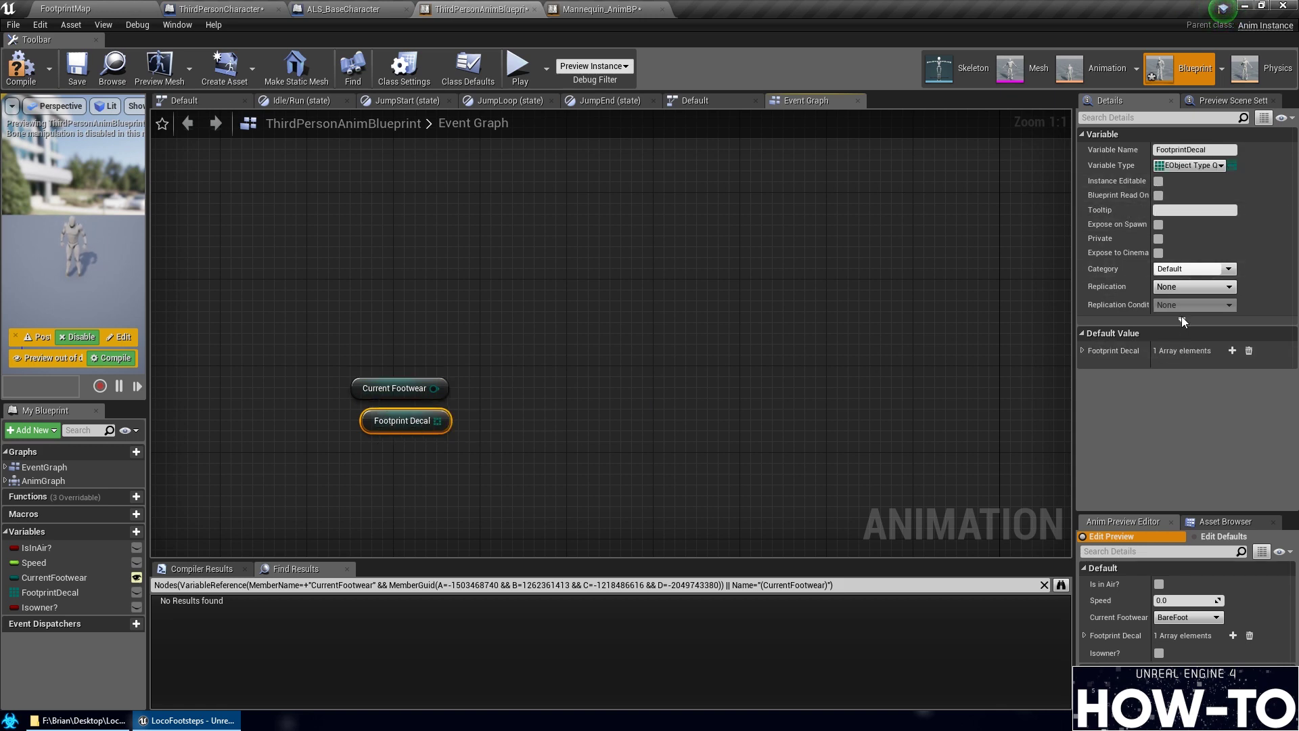
left_click(1083, 351)
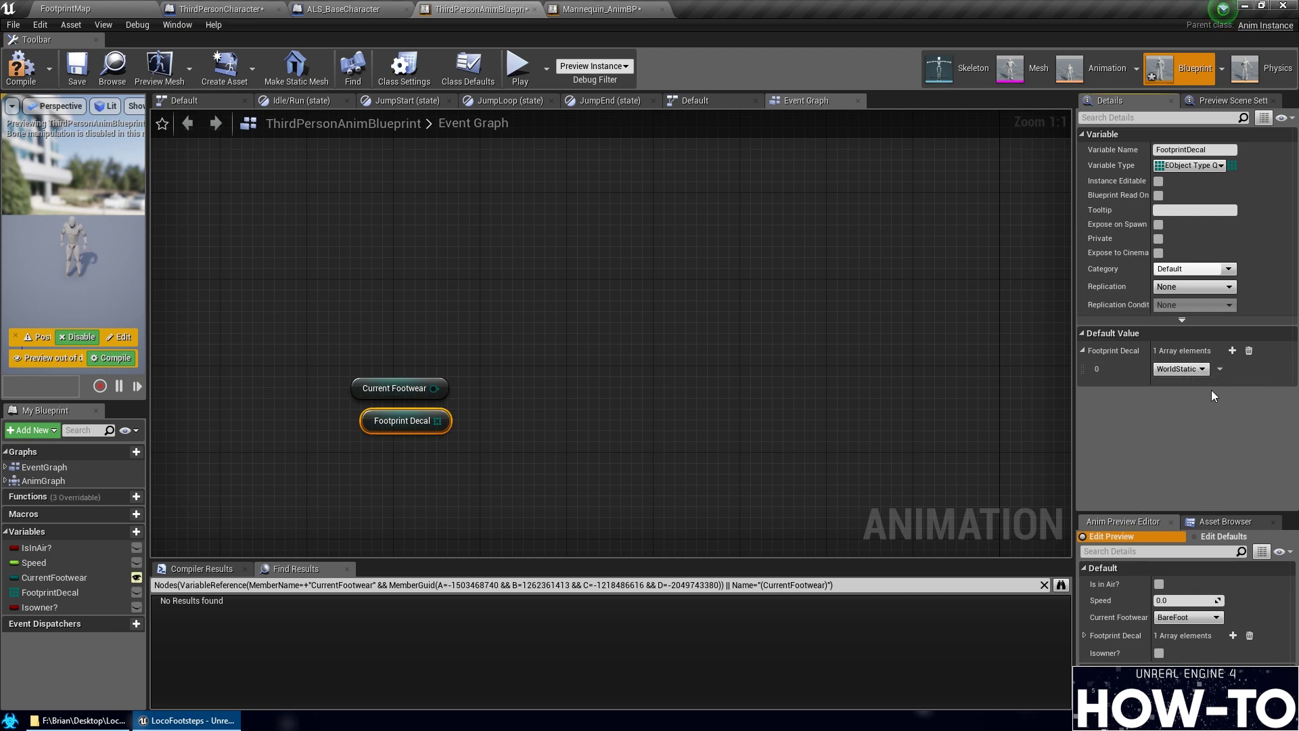
Compile Mannequin_AnimBP and make its CurrentFootwear variable instance editable
left_click(599, 9)
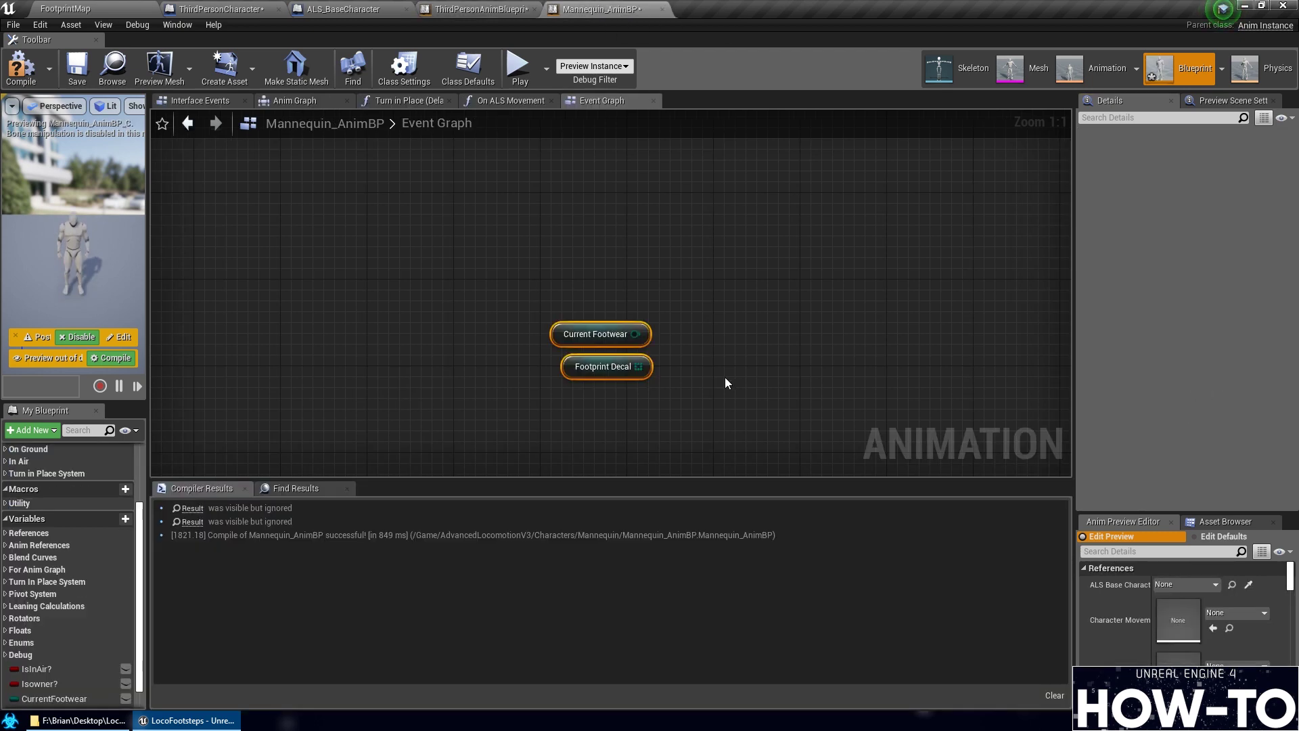
left_click(565, 332)
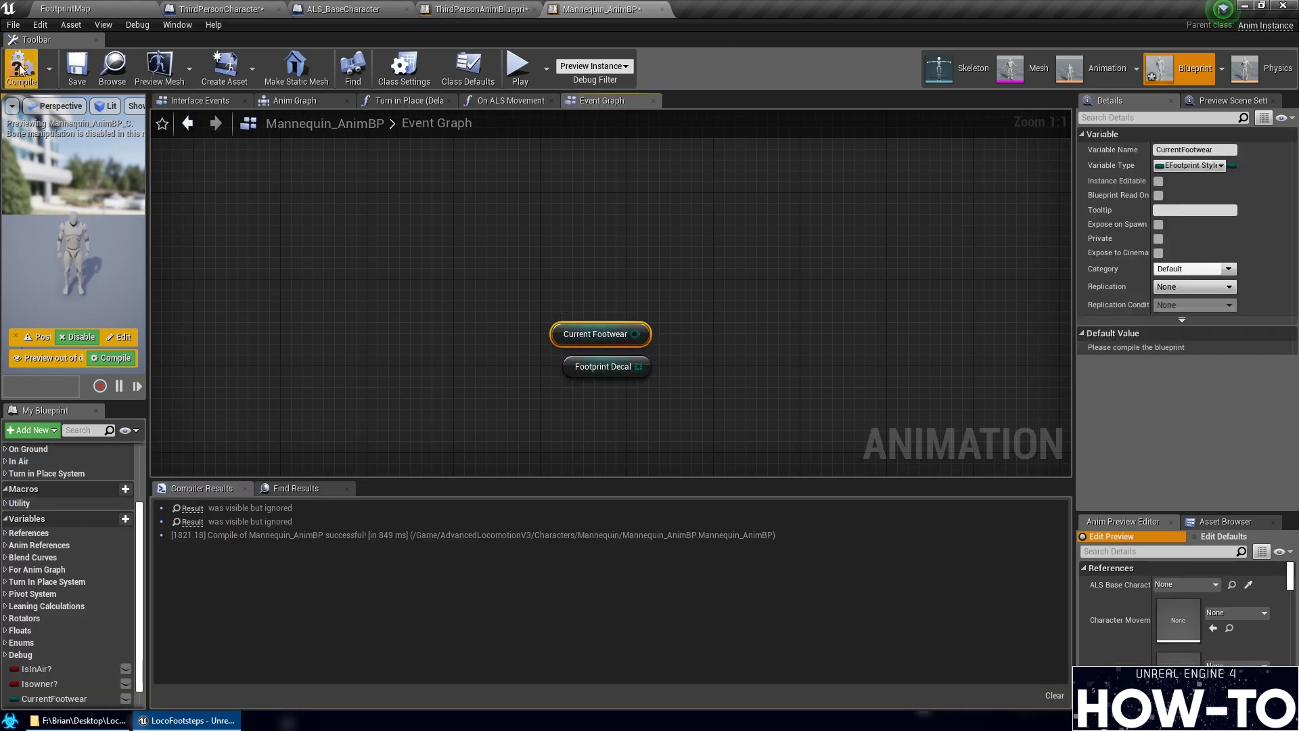
key("F7")
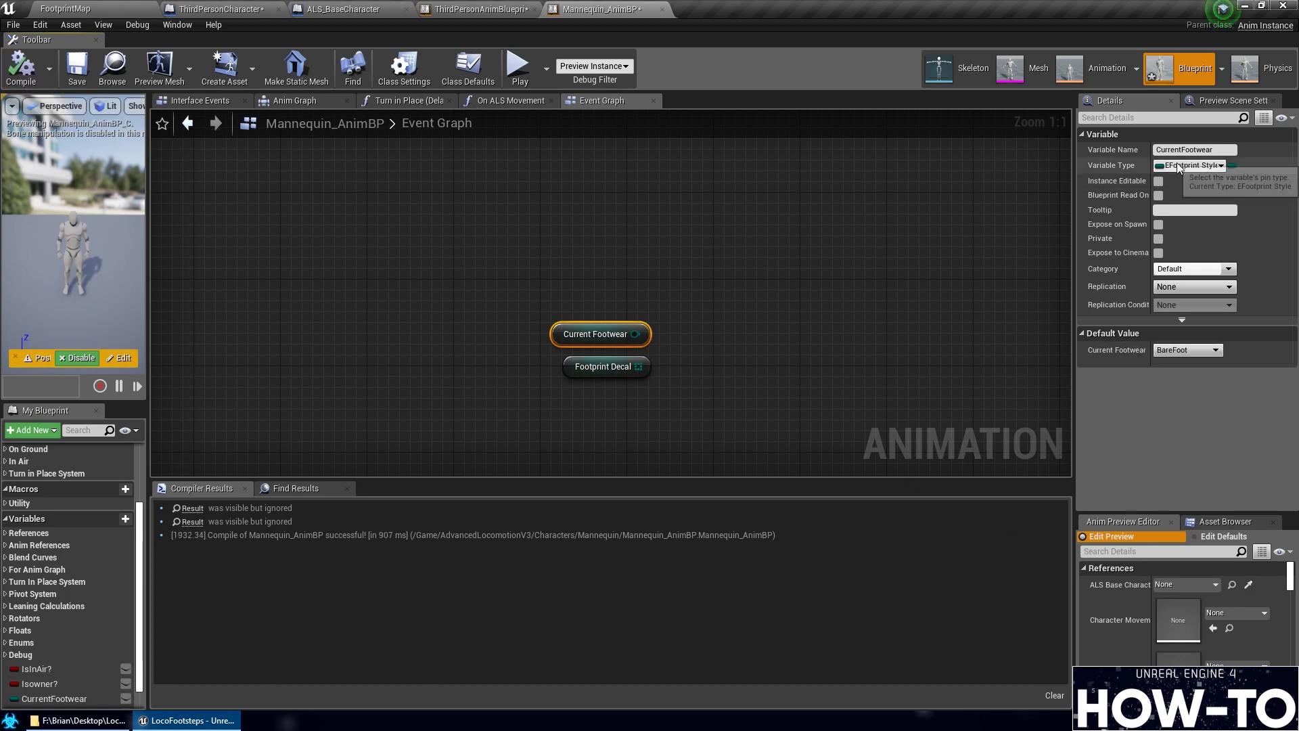
left_click(1159, 180)
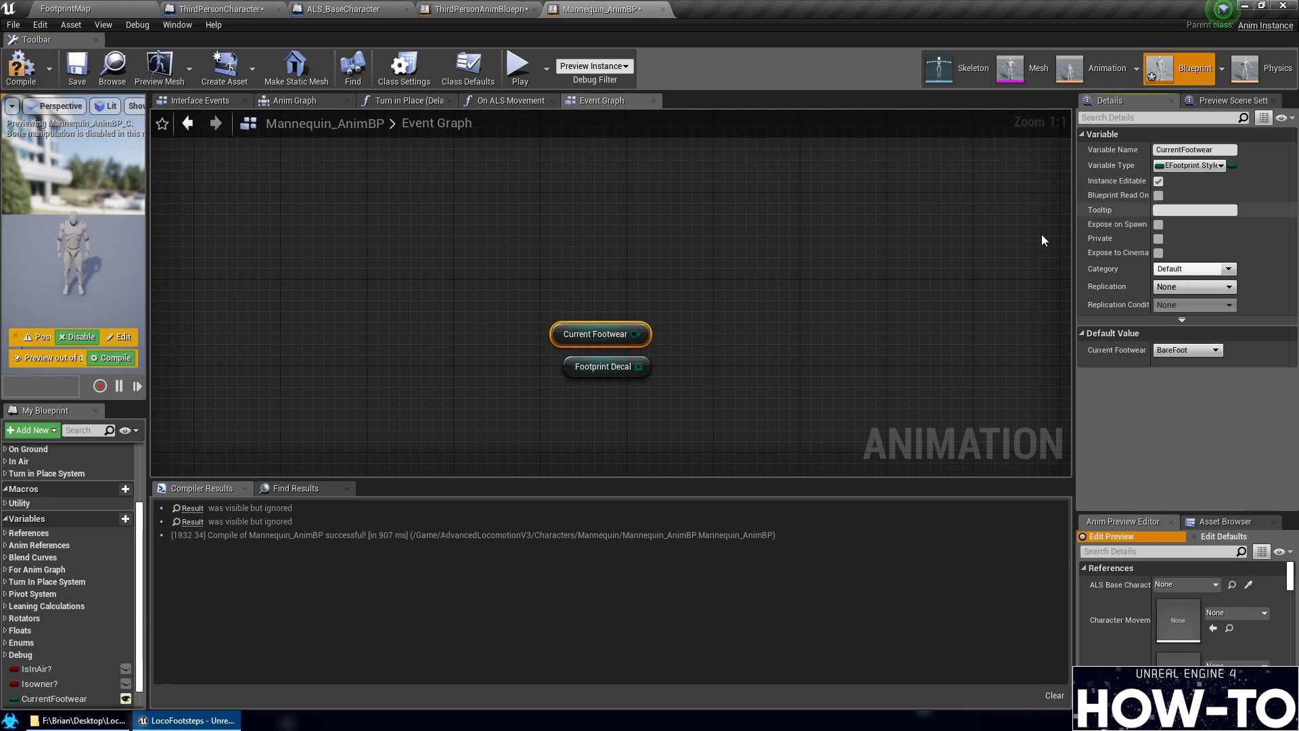
Add one WorldStatic element to FootprintDecal's default array in Mannequin_AnimBP, and compile and save the blueprint
left_click(621, 375)
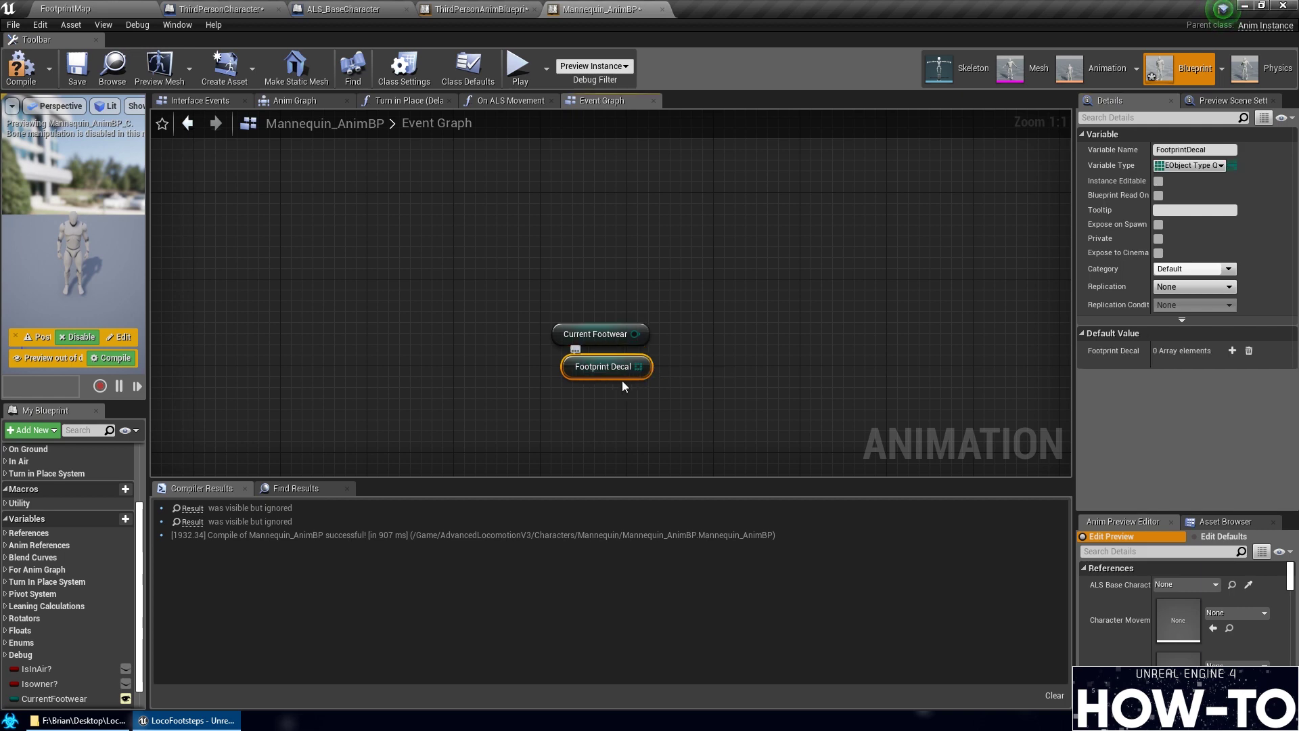
left_click(1232, 352)
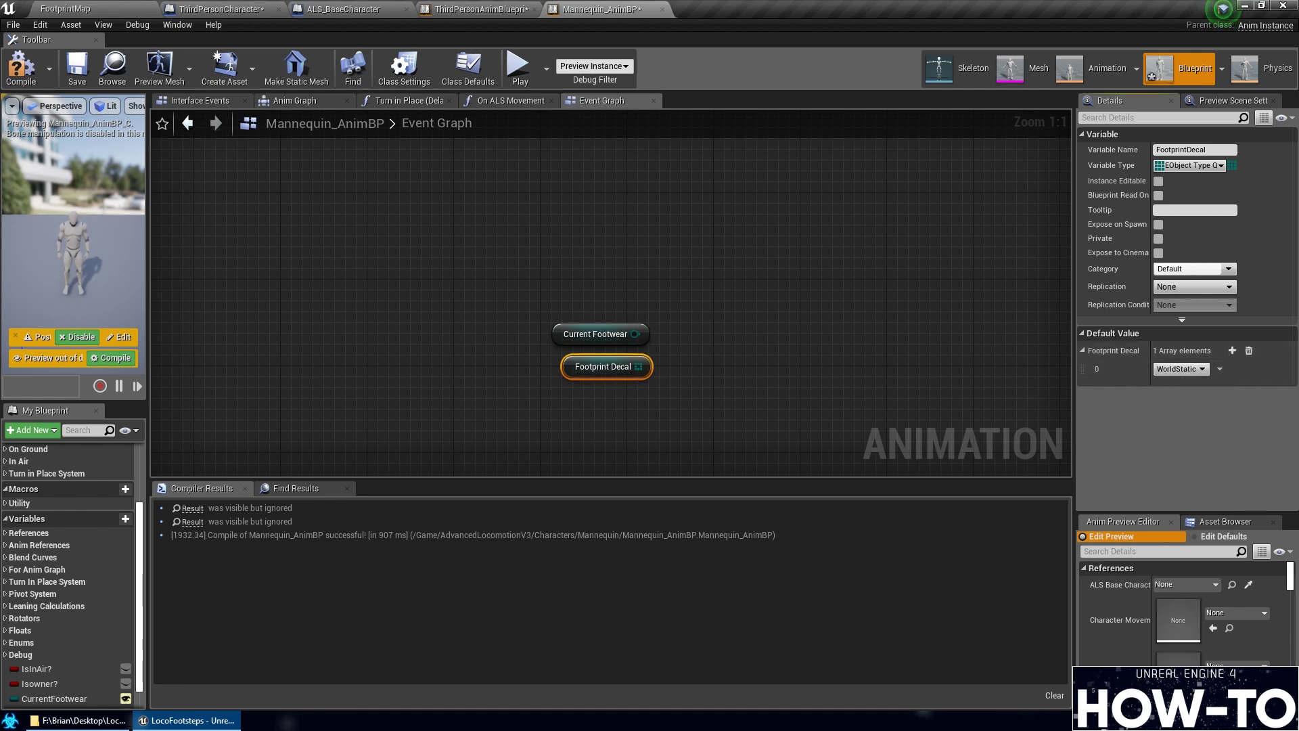
left_click(78, 70)
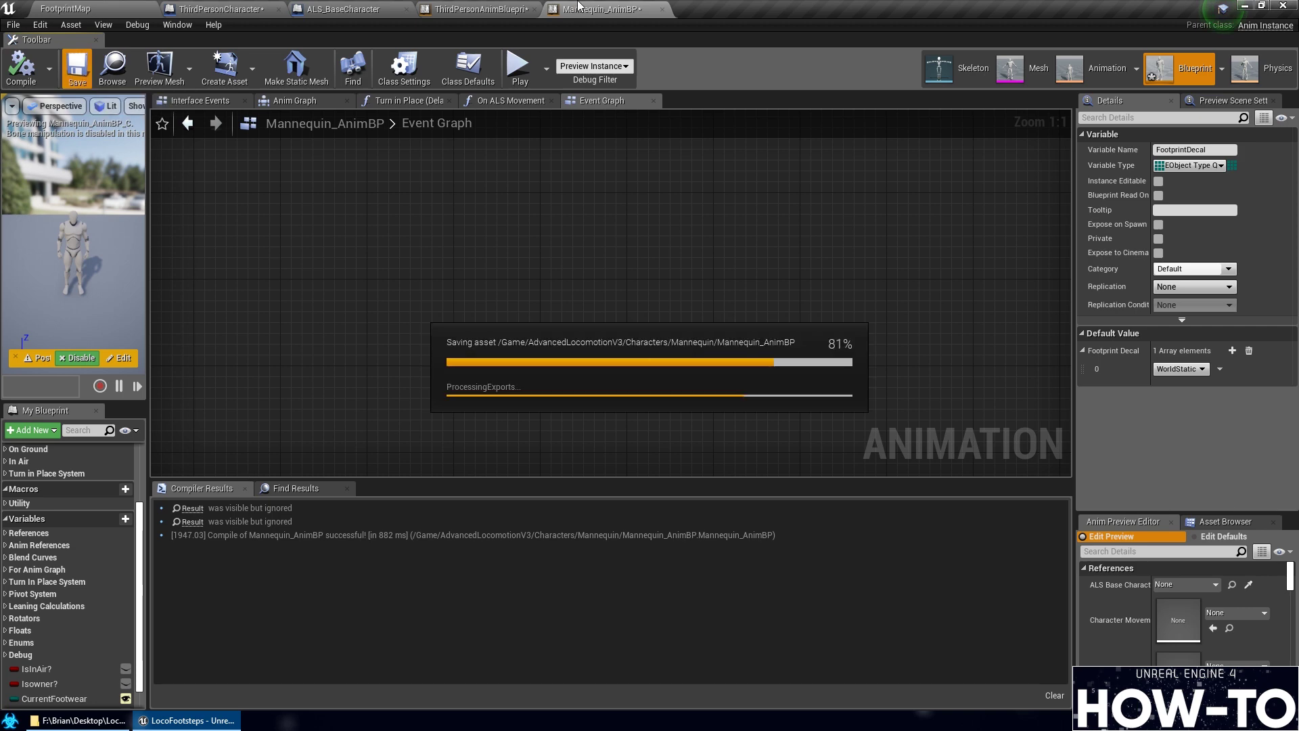
Compile and save ThirdPersonAnimBlueprint, and close all open blueprint editors to return to FootprintMap
left_click(509, 9)
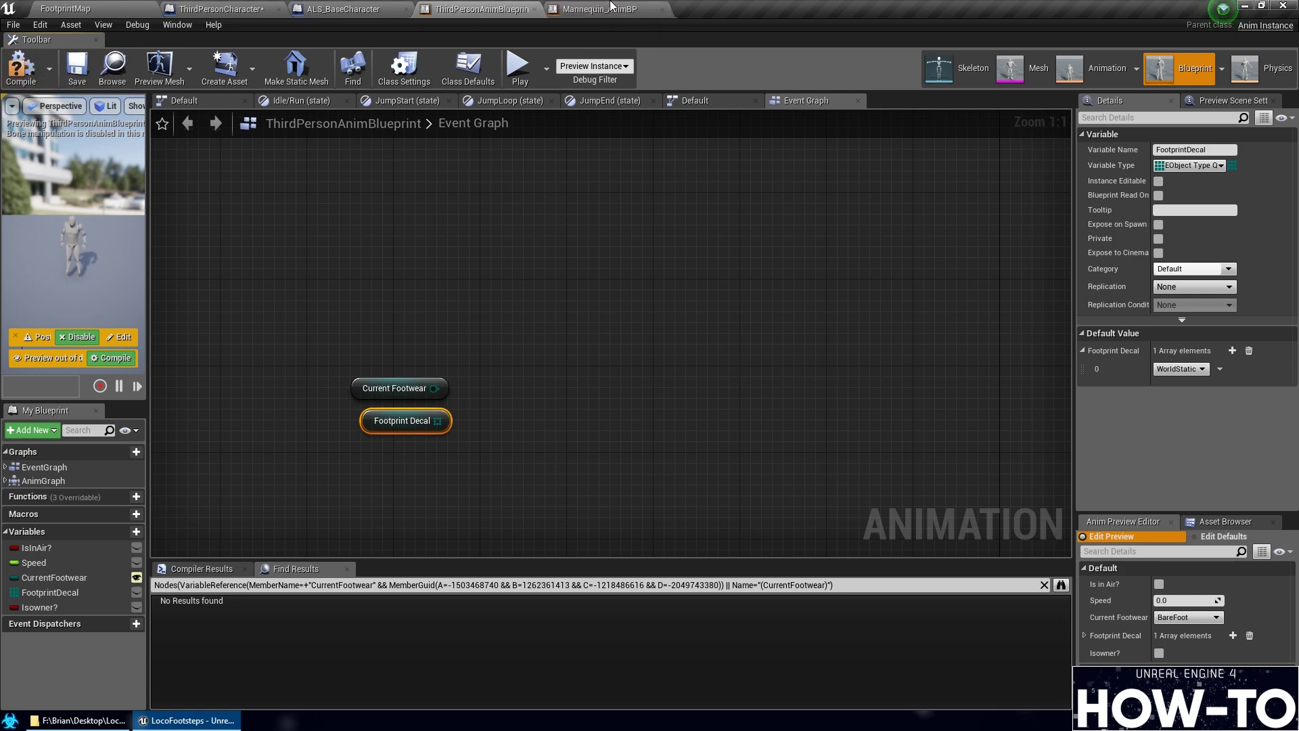
left_click(78, 65)
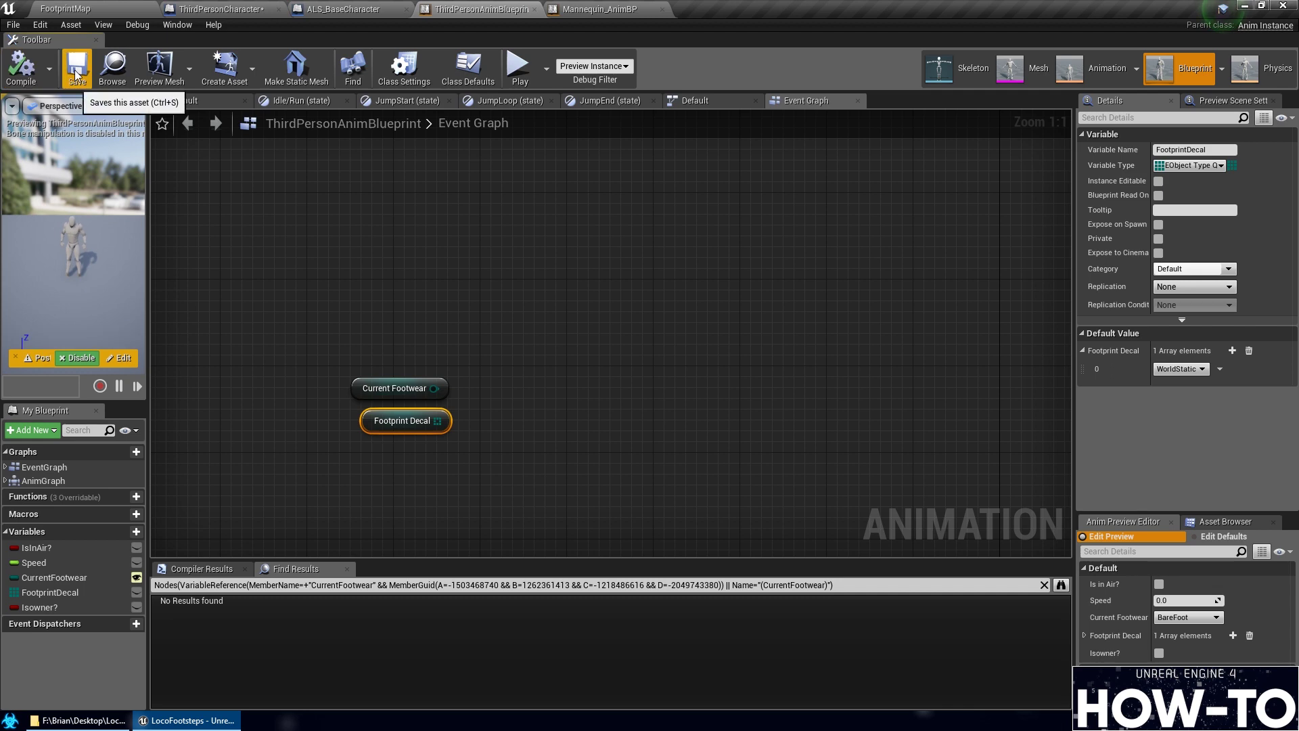
left_click(534, 10)
left_click(534, 10)
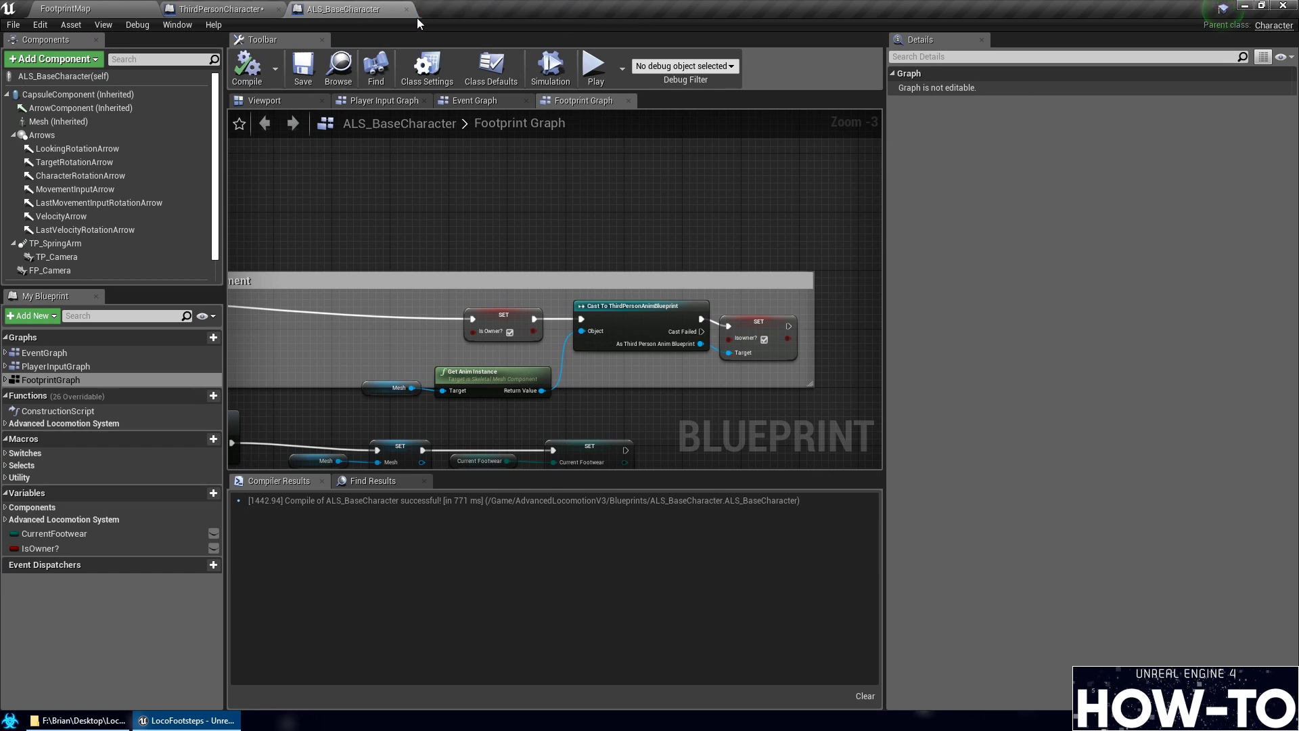
left_click(407, 9)
left_click(279, 9)
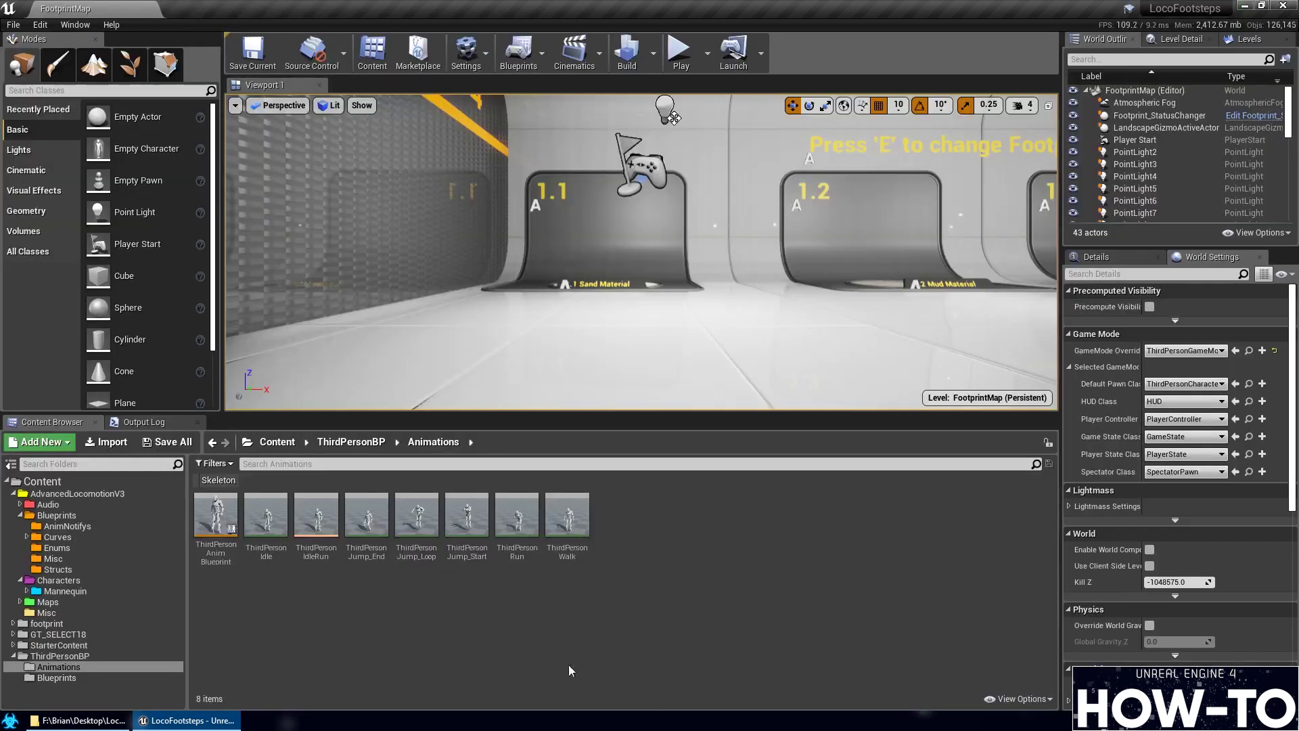
Duplicate ThirdPersonAnimBlueprint in the ThirdPersonBP Animations folder
right_click(215, 516)
left_click(239, 580)
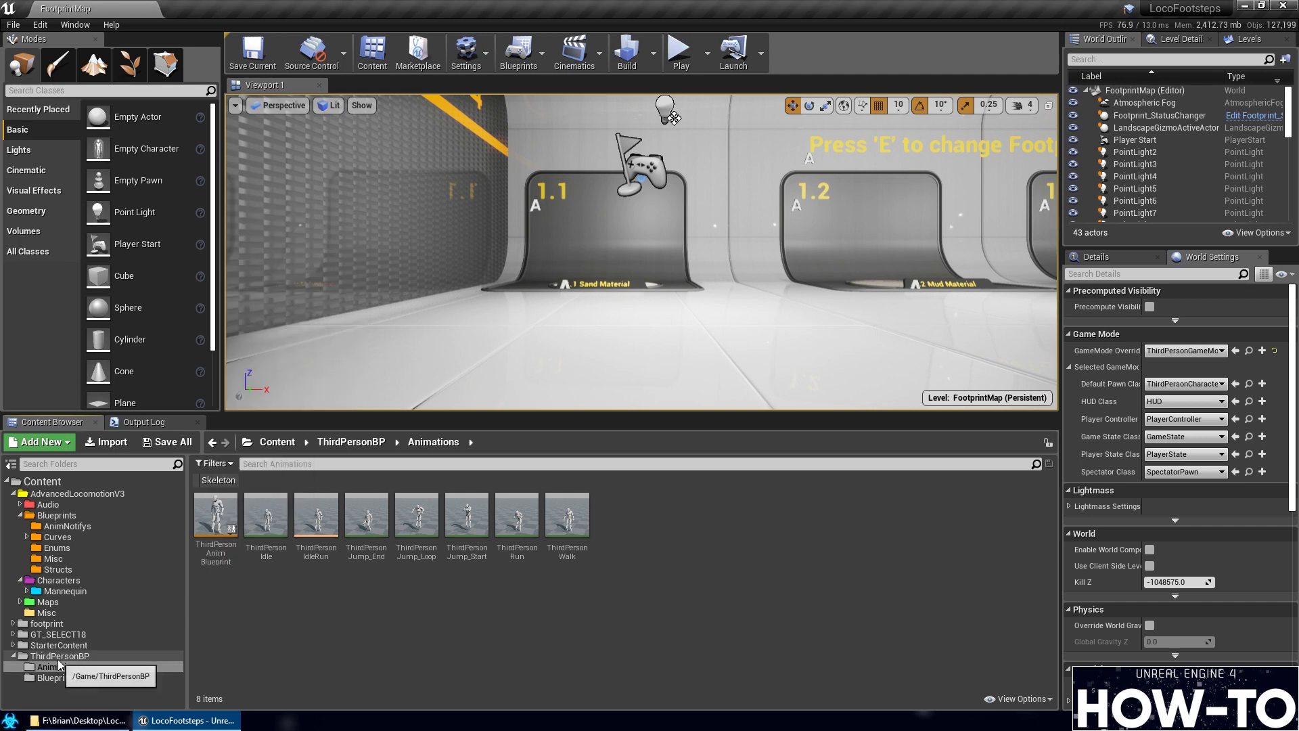
right_click(216, 520)
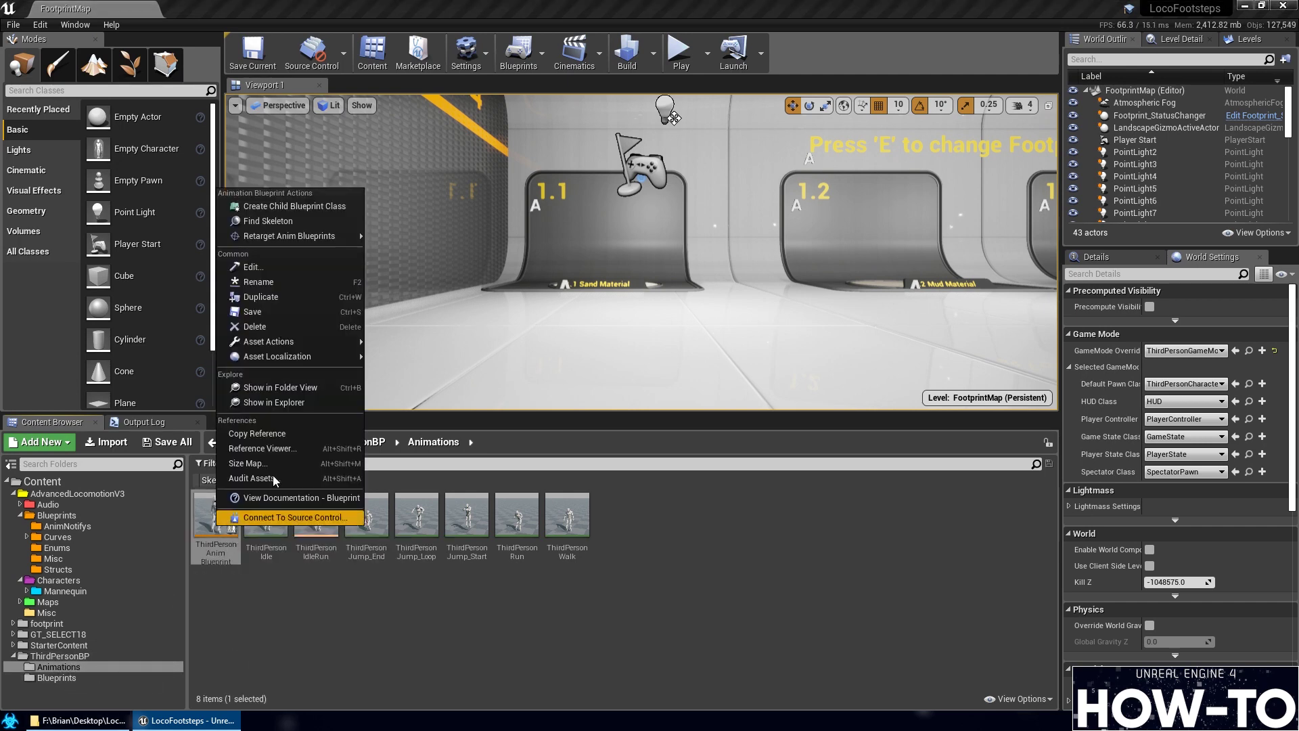
left_click(261, 297)
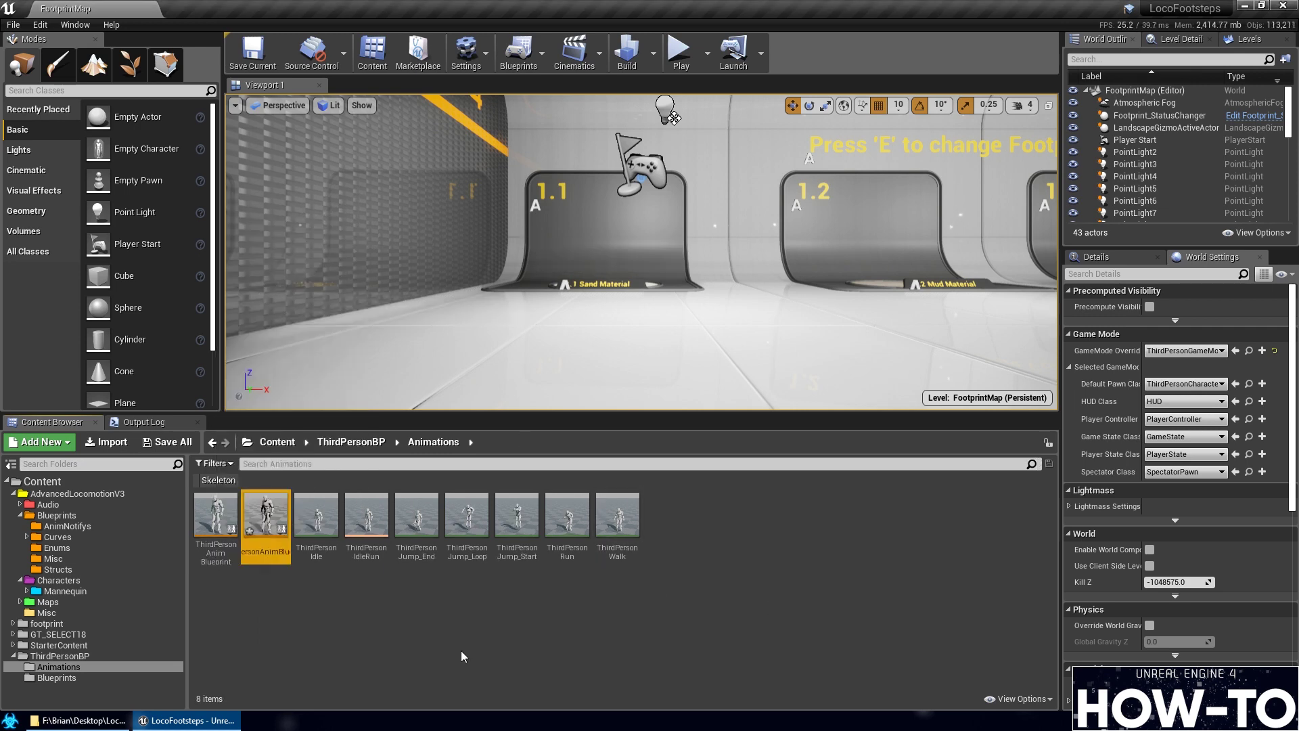
Try to delete ThirdPersonAnimBlueprint and replace its references with Mannequin_AnimBP
left_click(217, 534)
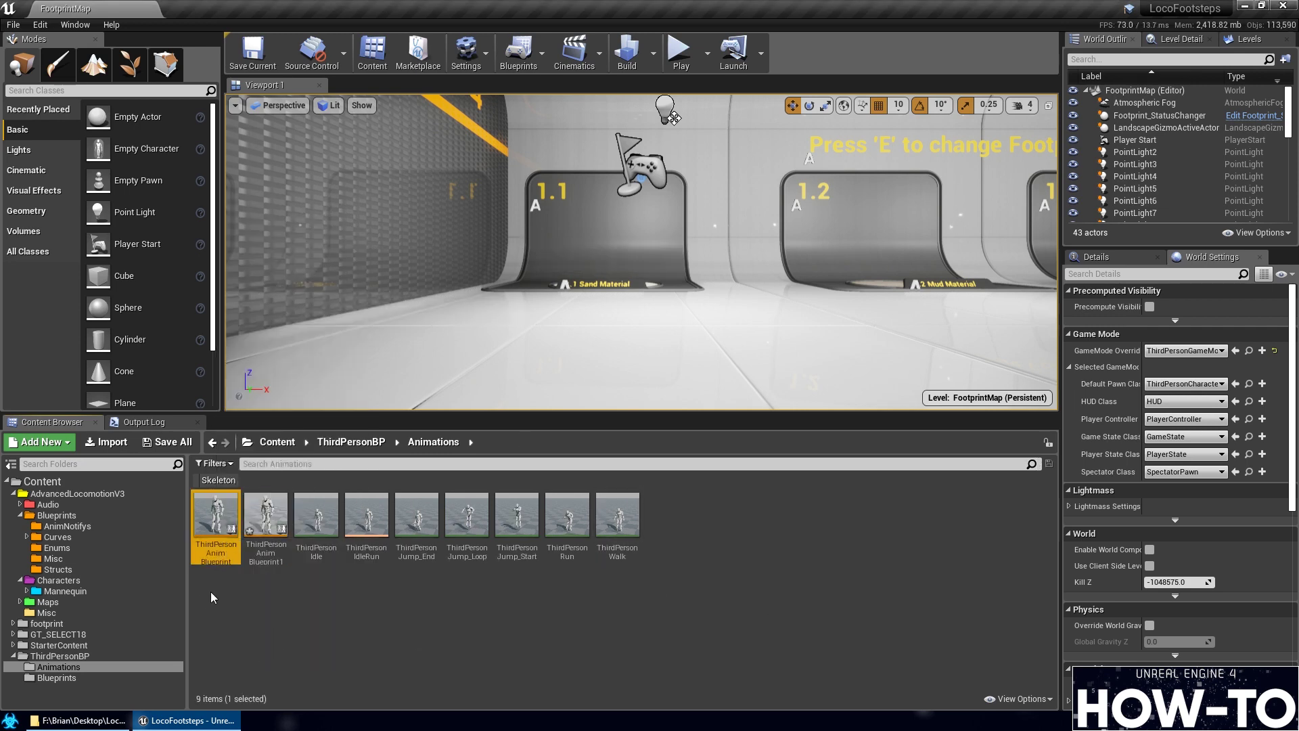
key("Delete")
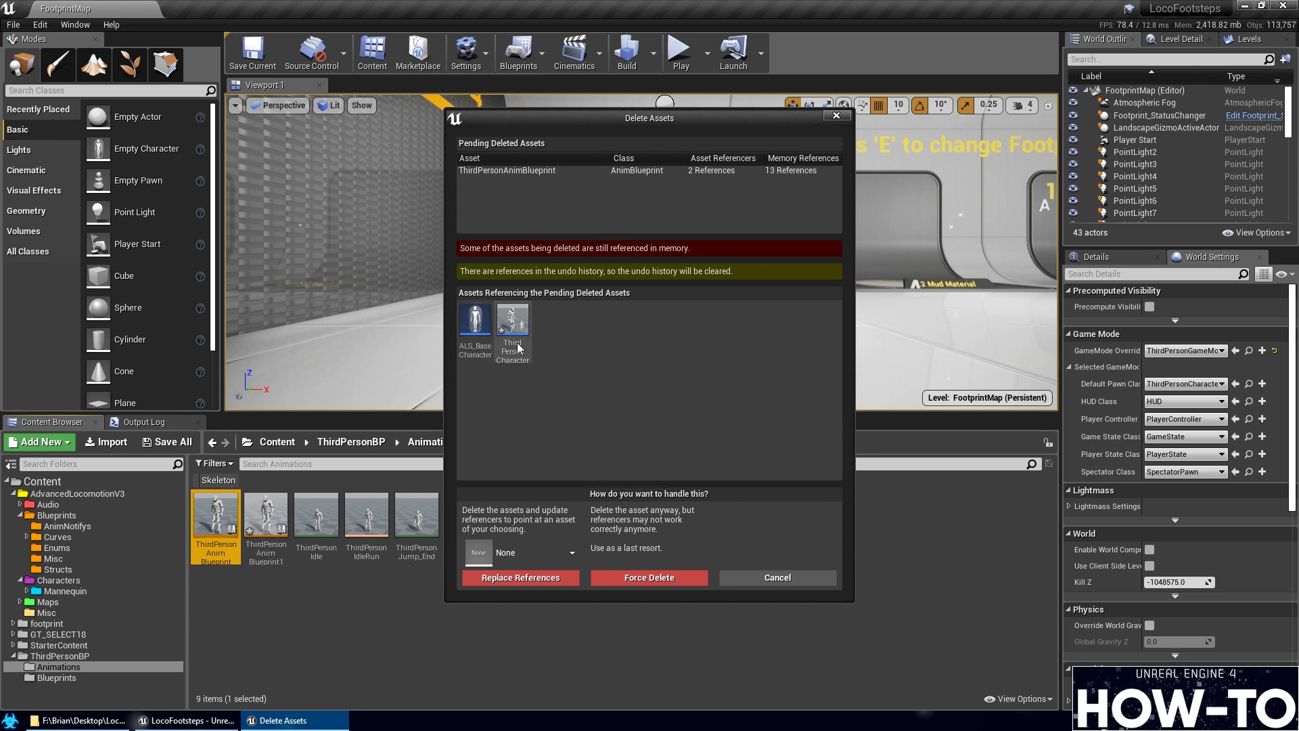
left_click(552, 559)
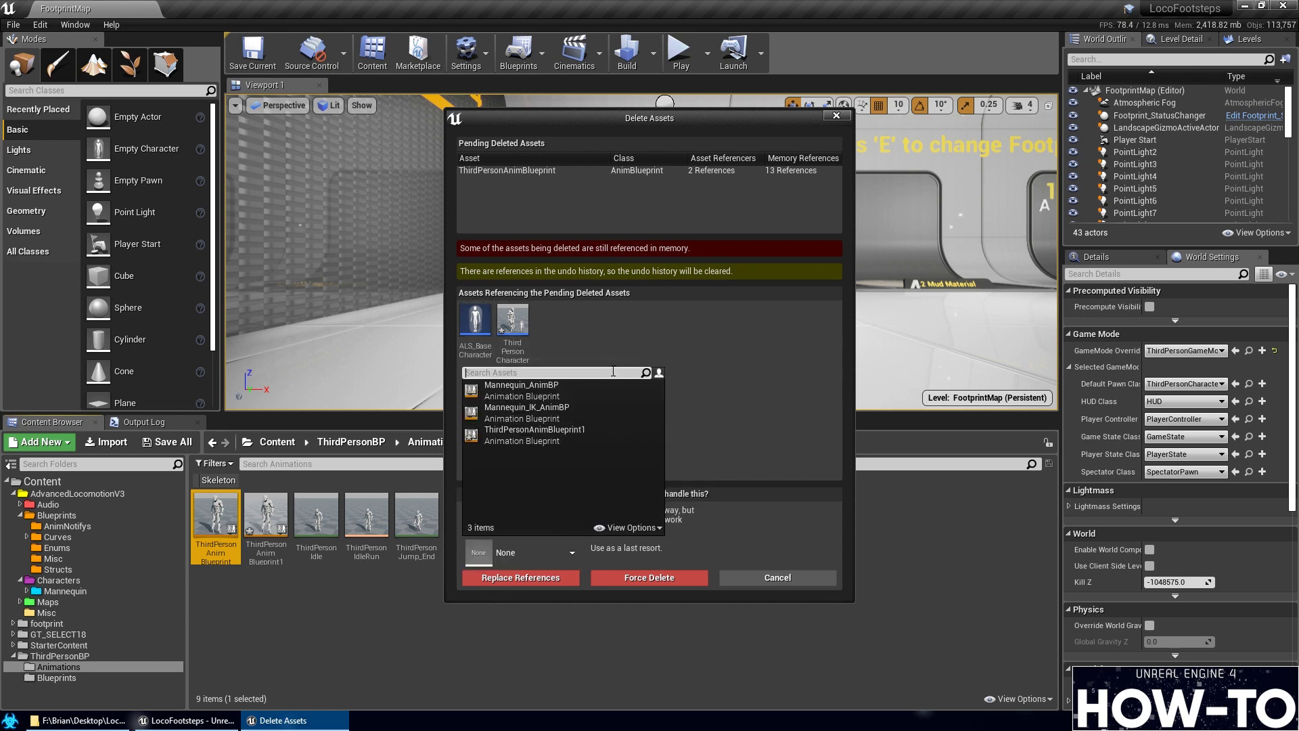
left_click(555, 388)
left_click(496, 575)
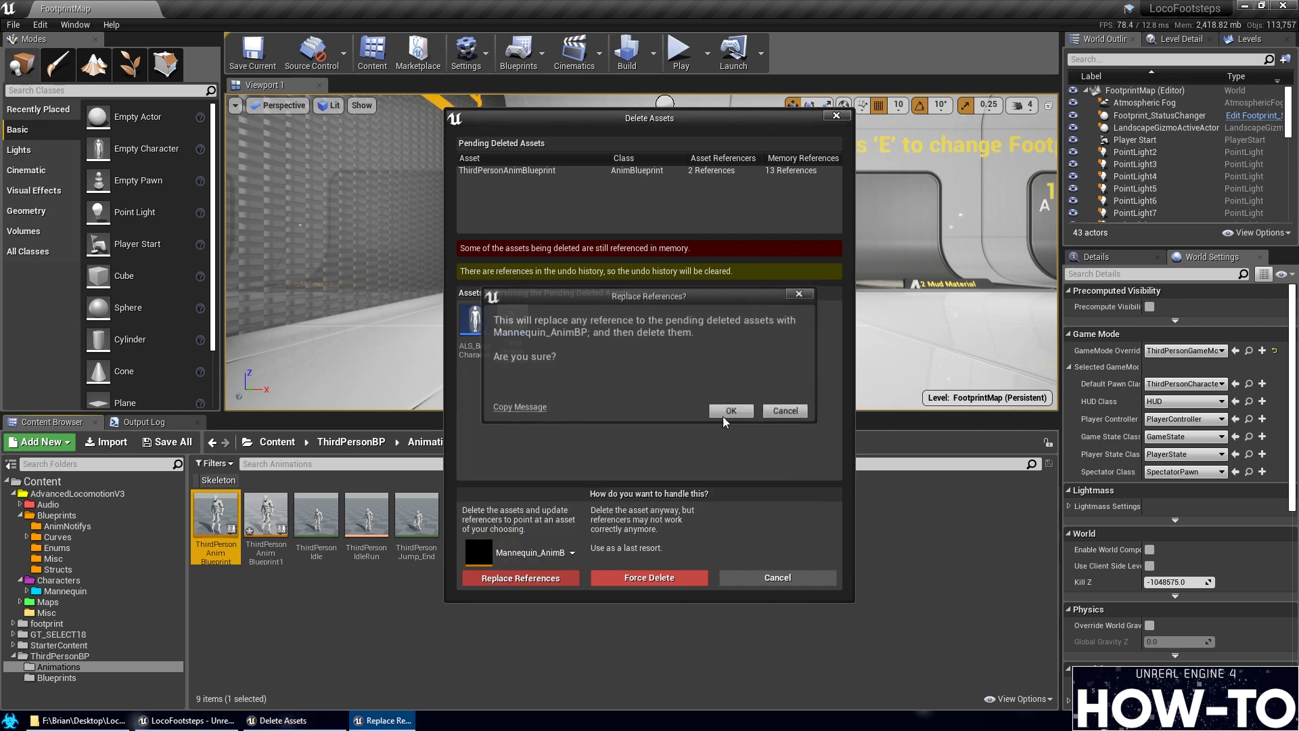
left_click(733, 406)
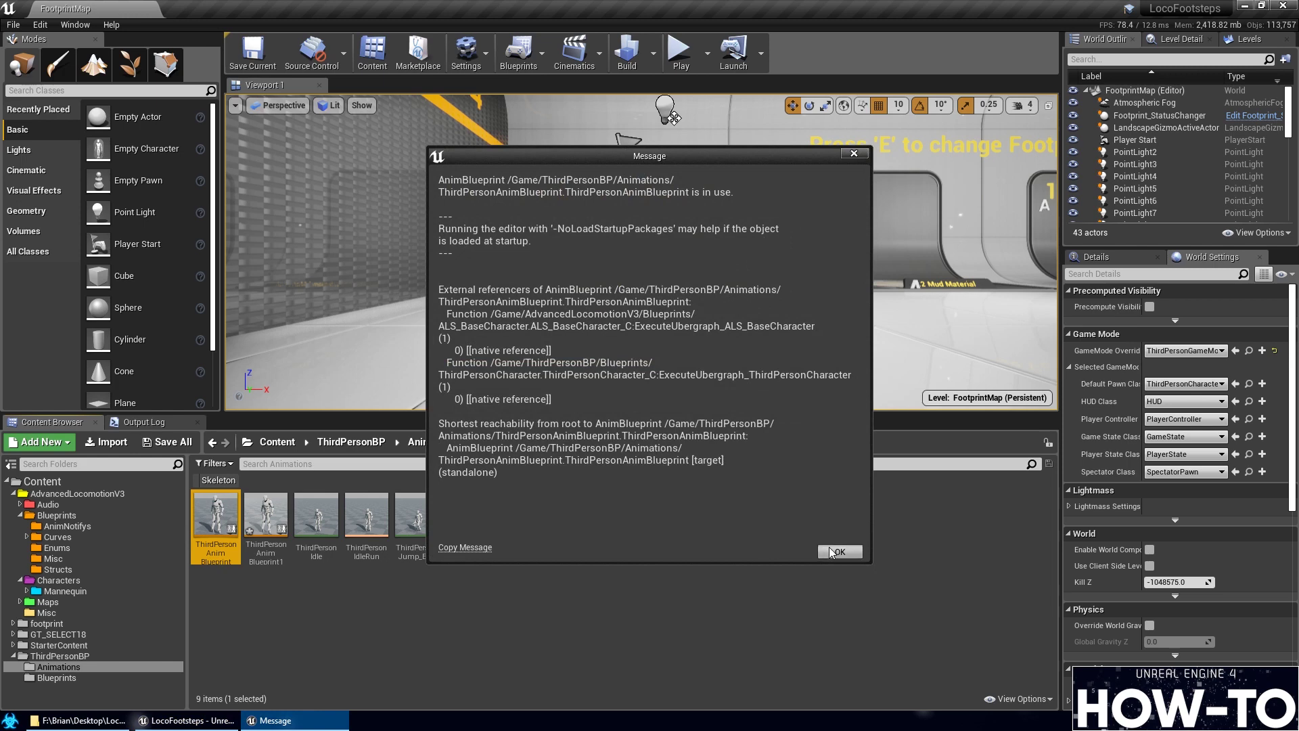
left_click(832, 552)
left_click(839, 550)
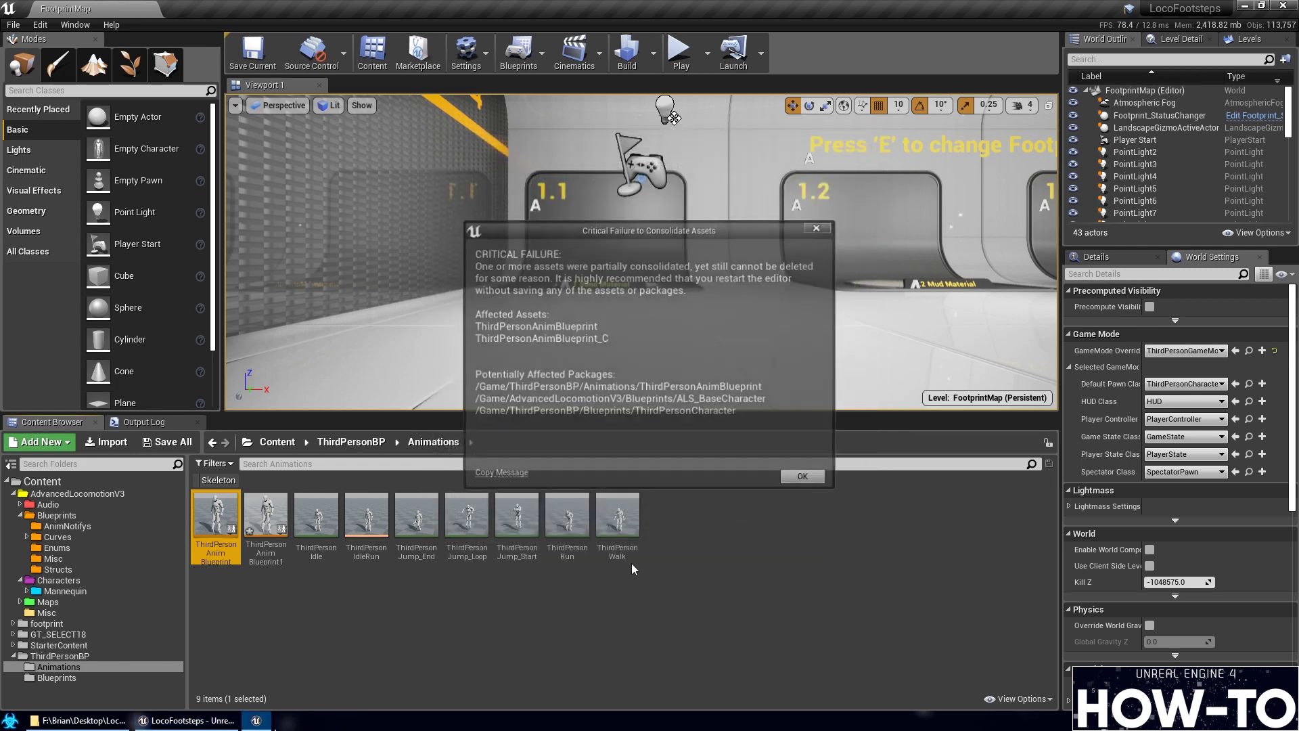
left_click(790, 479)
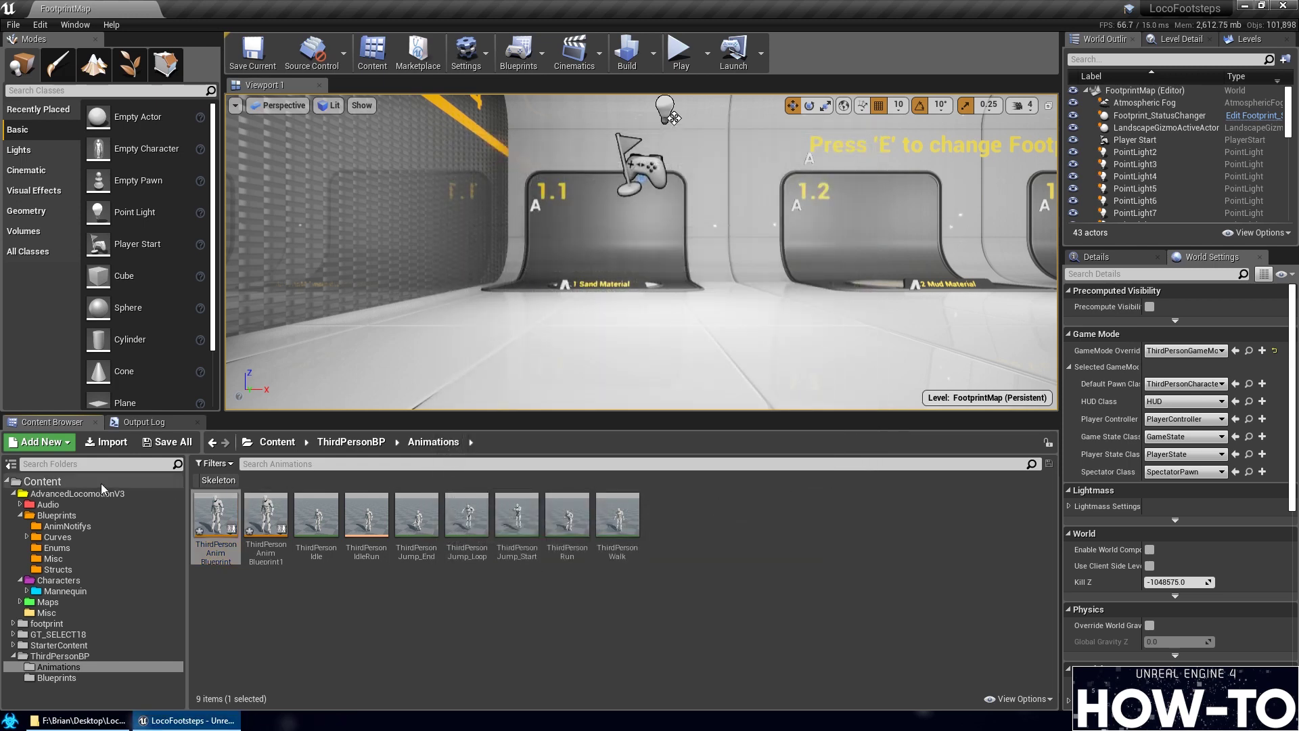
Fix up the redirectors in the Content folder and save all modified assets
right_click(50, 481)
left_click(137, 370)
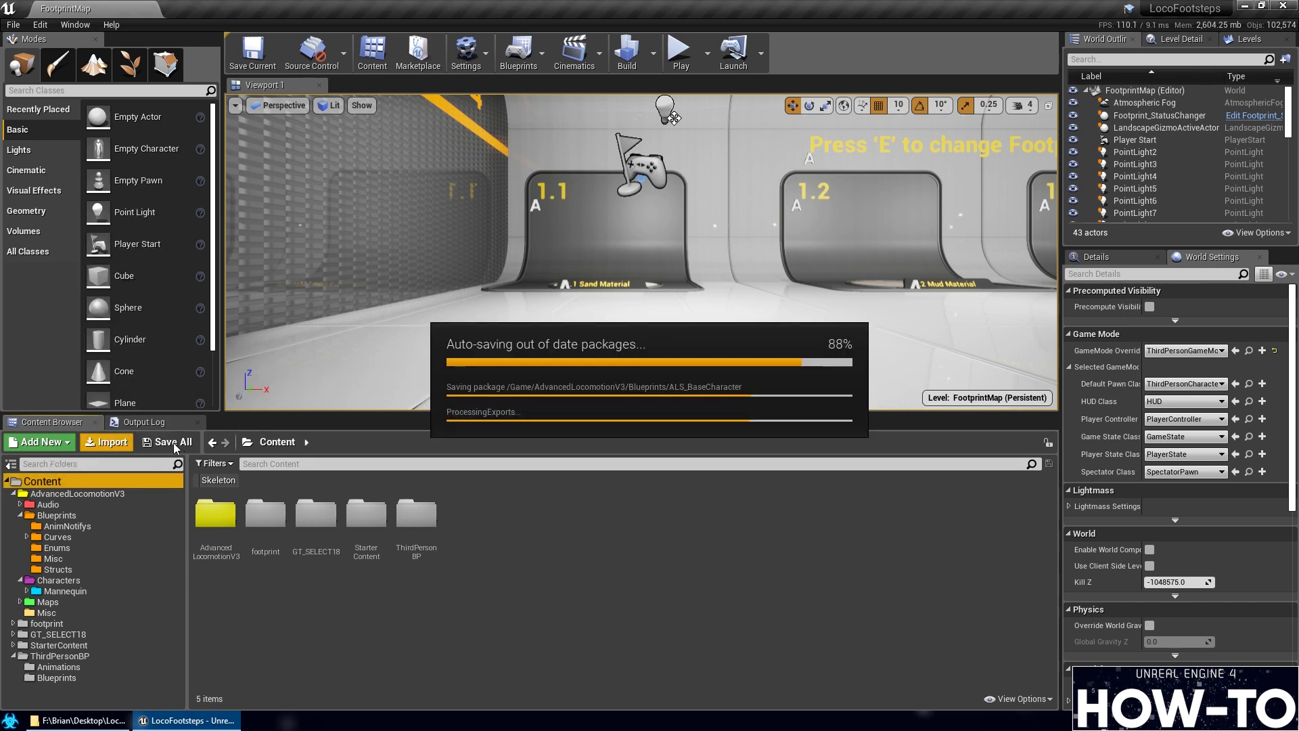
left_click(770, 485)
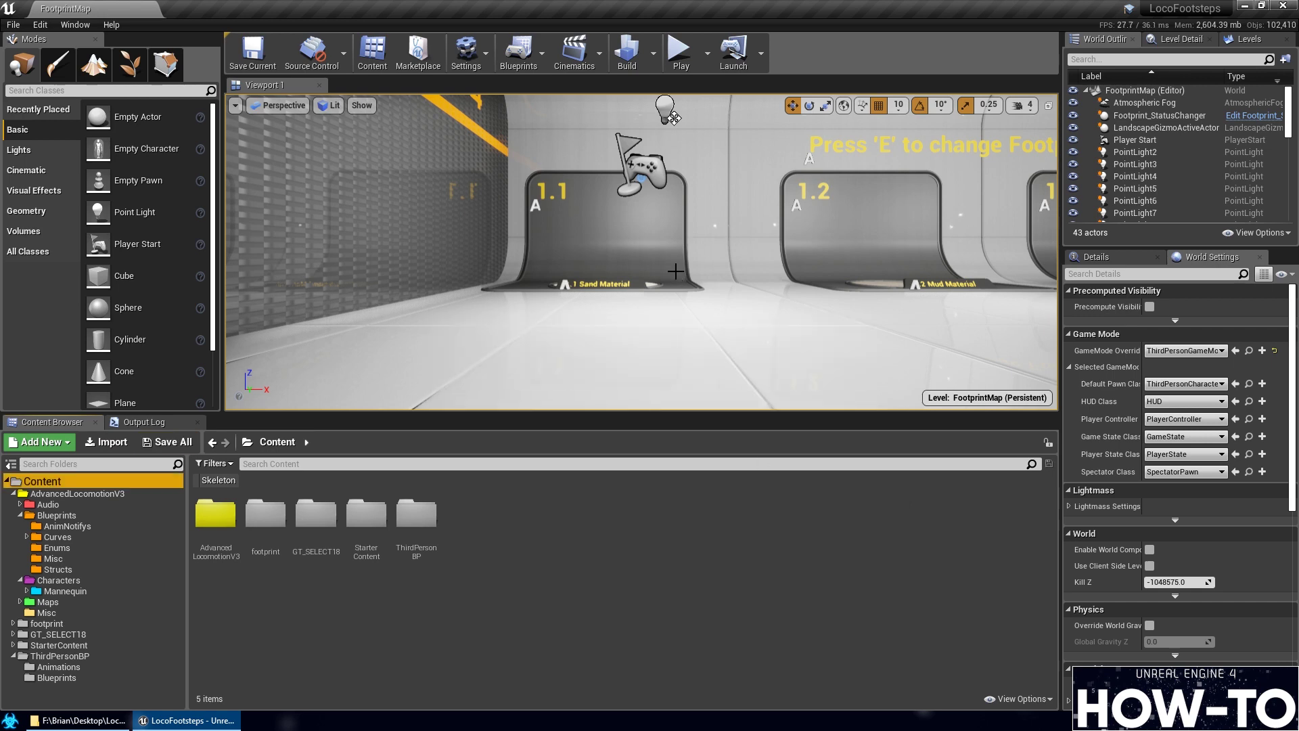
Close the editor and reopen the LocoFootsteps project from its desktop folder
left_click(1284, 5)
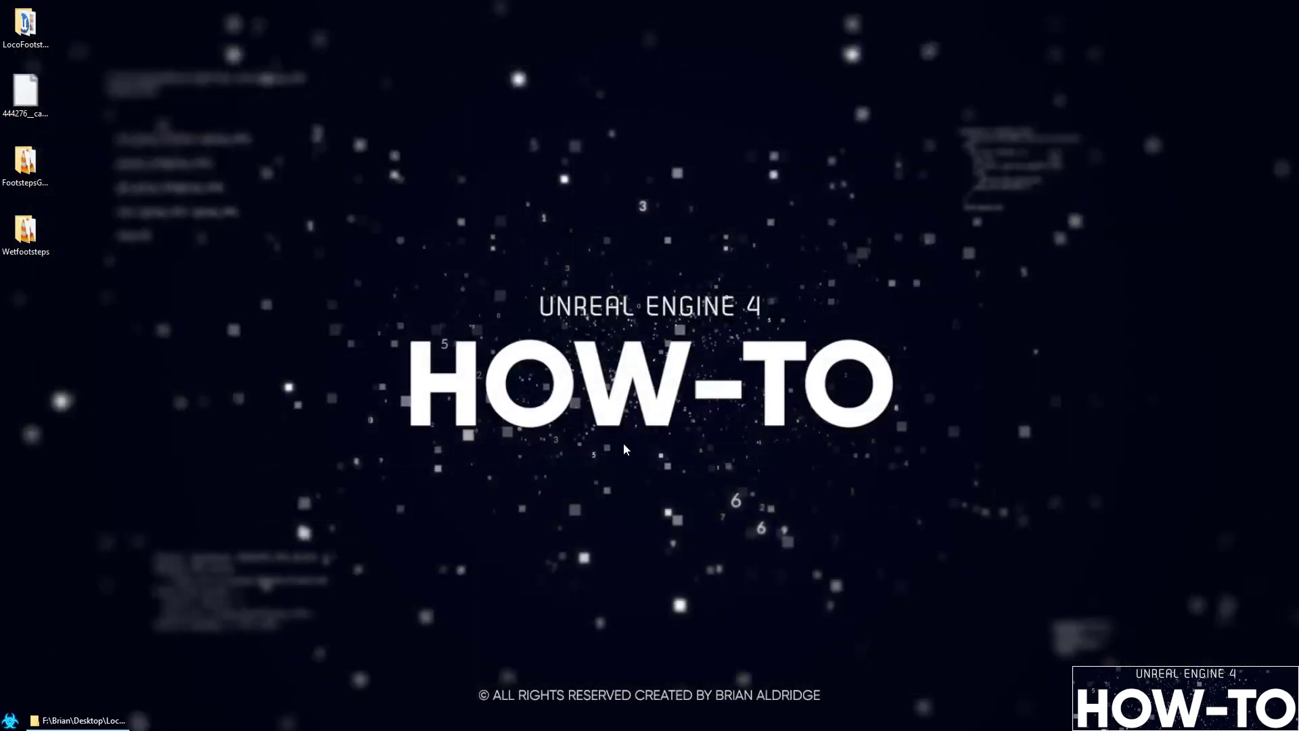
double_click(26, 27)
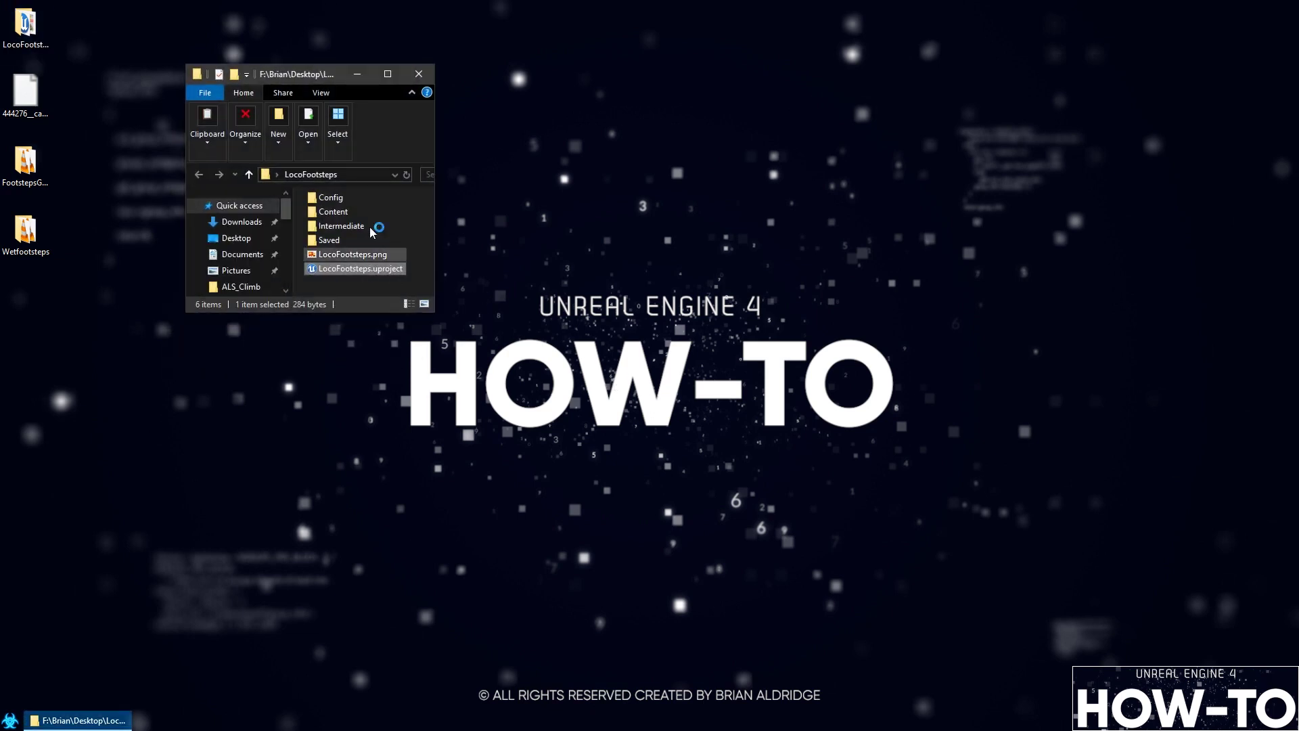
left_click(357, 73)
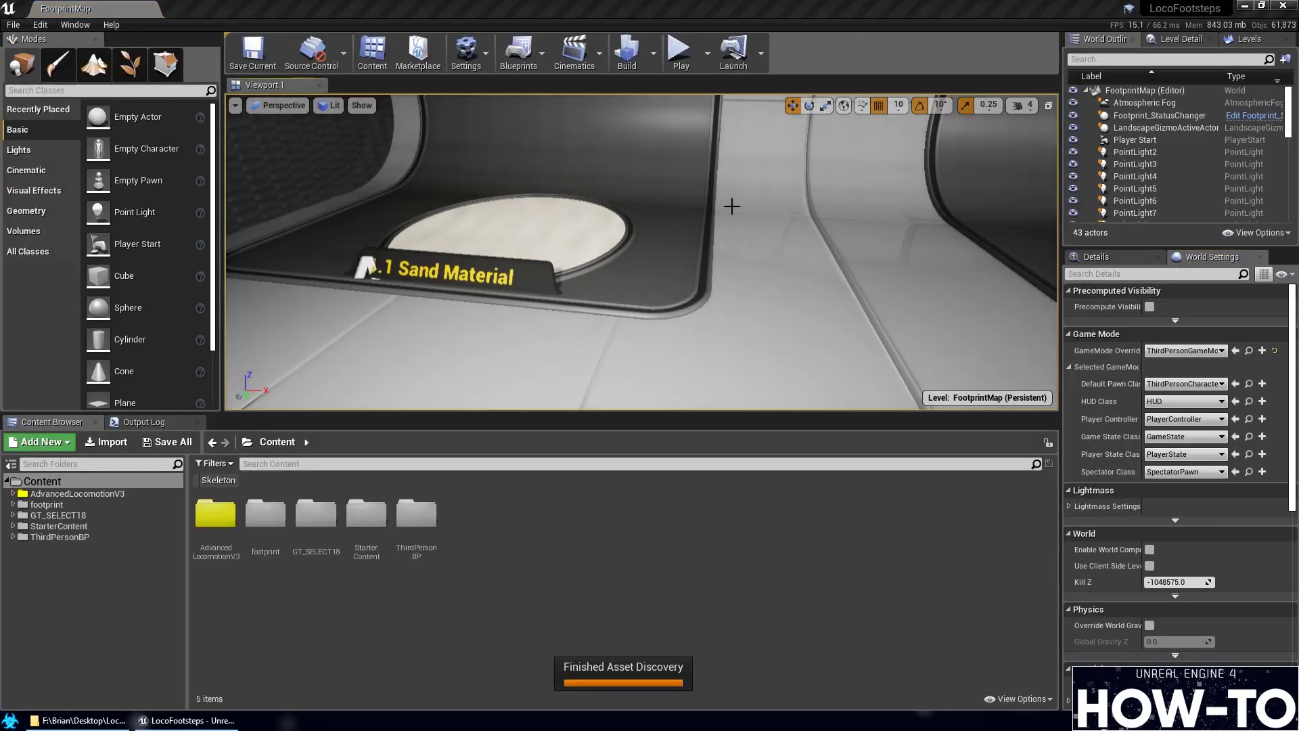
Delete ThirdPersonAnimBlueprint from ThirdPersonBP's Animations folder, replacing its references with Mannequin_AnimBP, save, and fix up redirectors in the Content folder
double_click(47, 537)
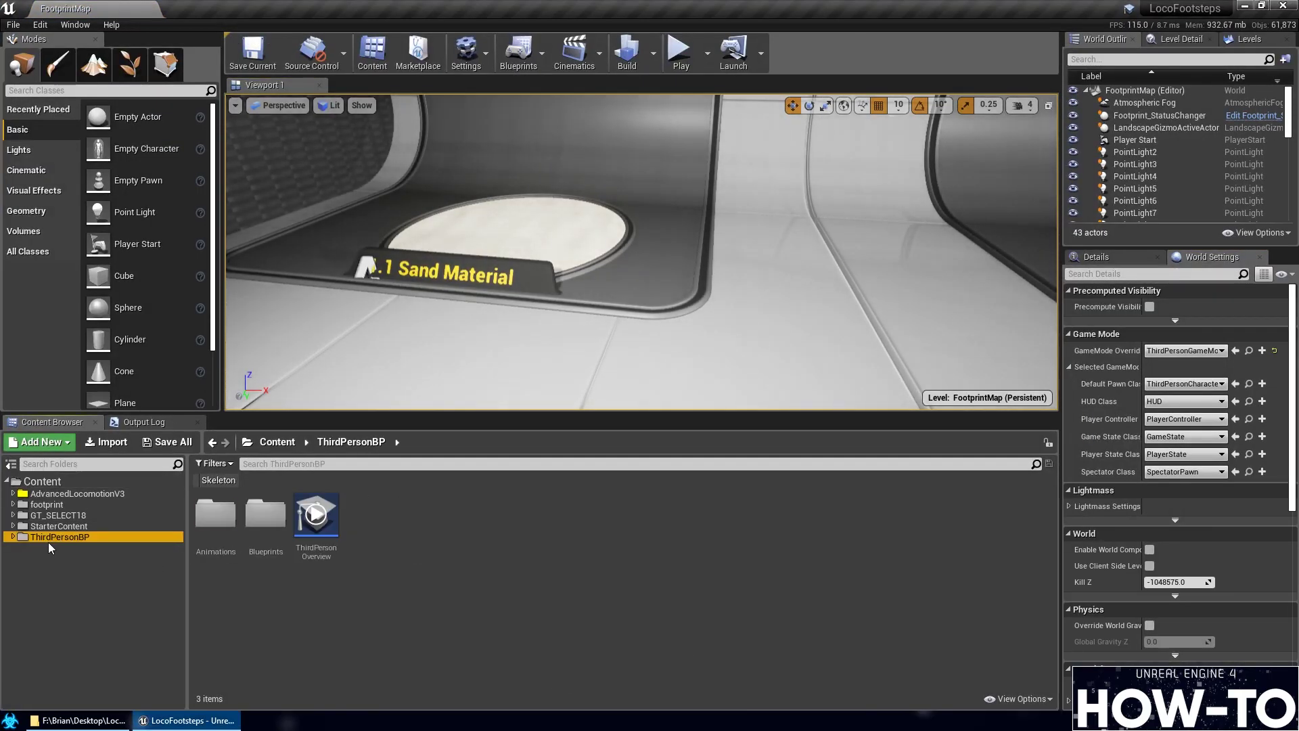
left_click(64, 548)
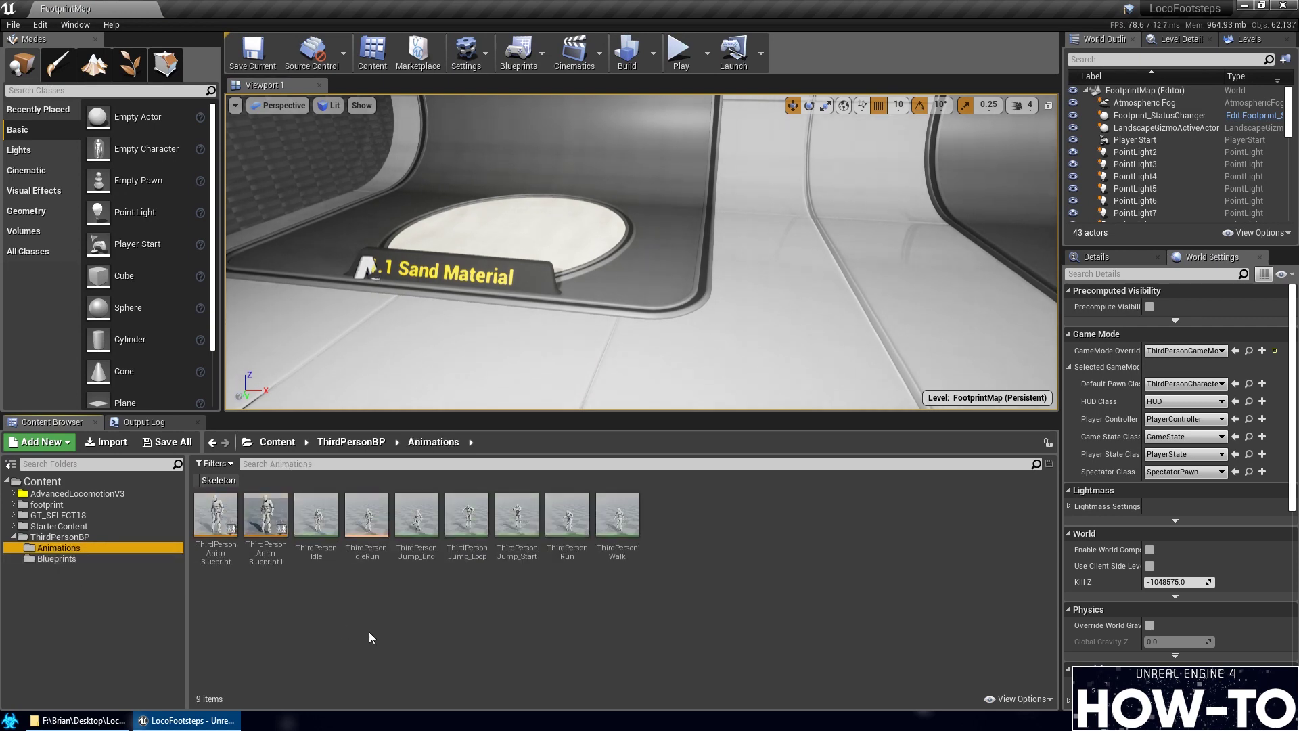
left_click(215, 527)
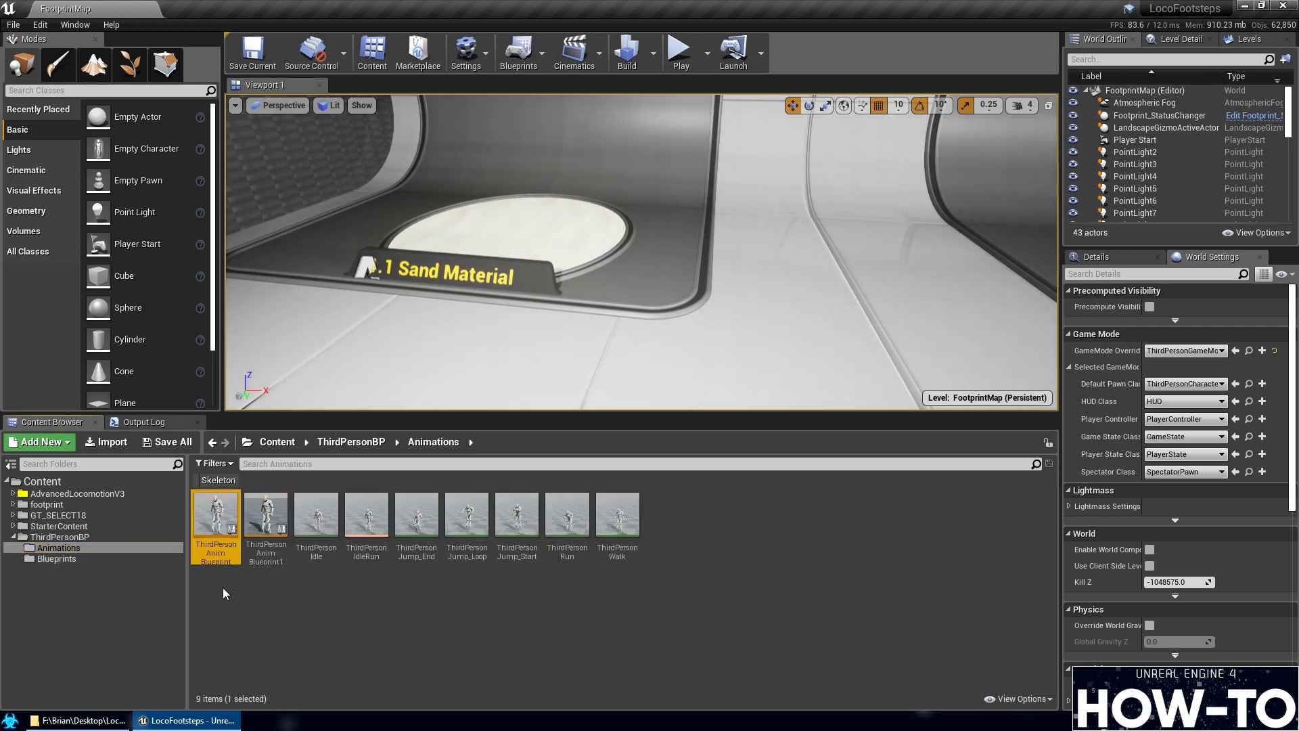
key("Delete")
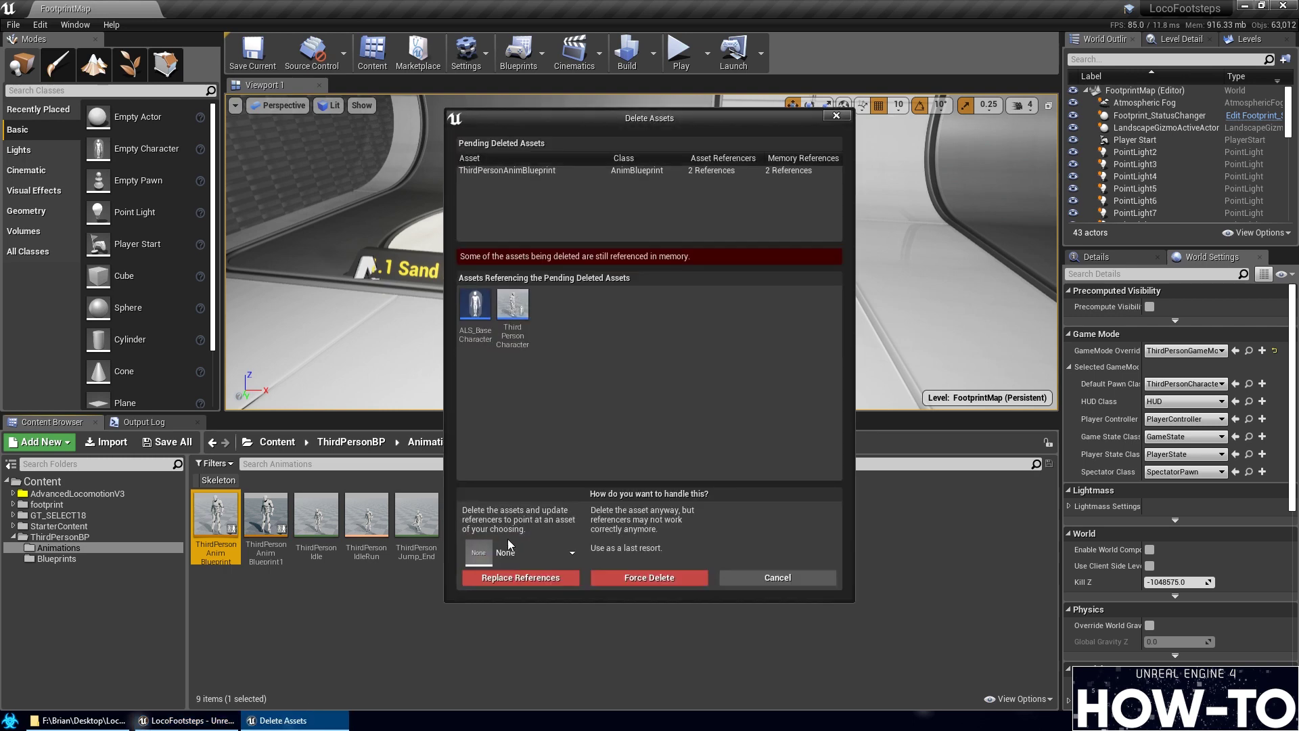
left_click(535, 552)
left_click(521, 389)
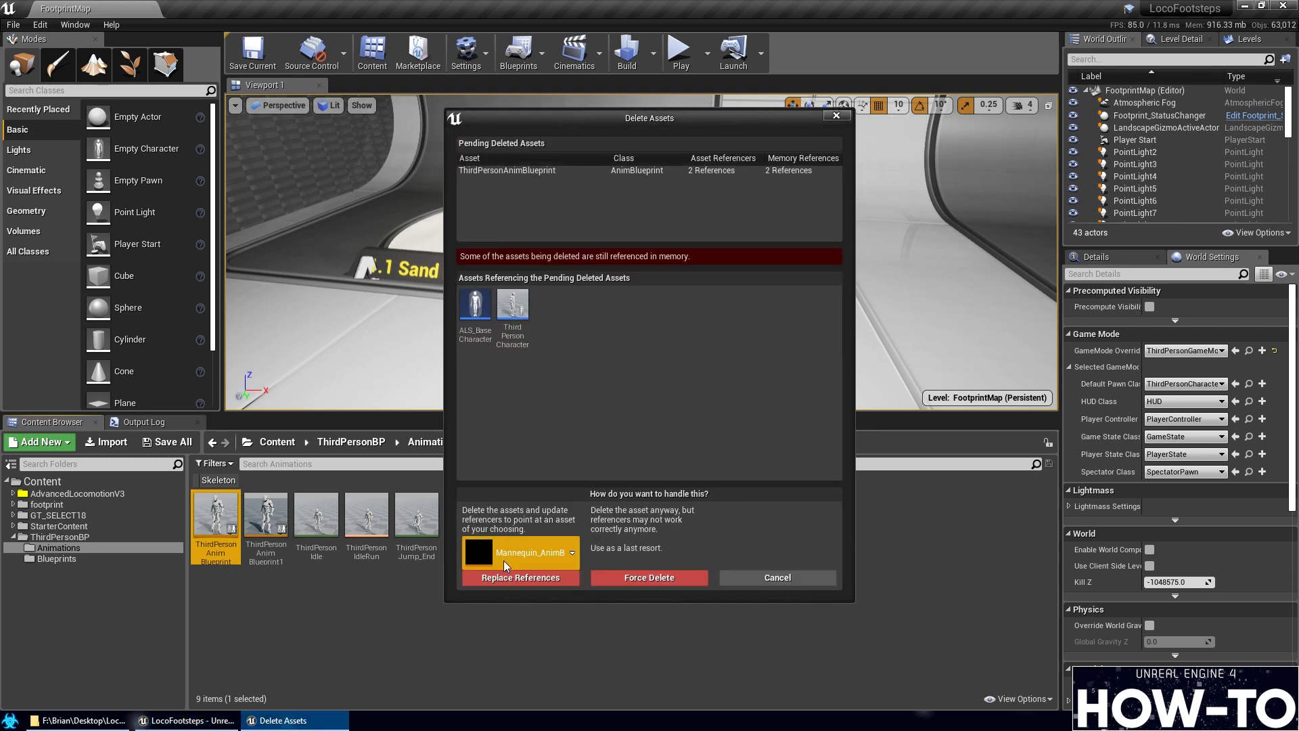
left_click(519, 577)
left_click(726, 410)
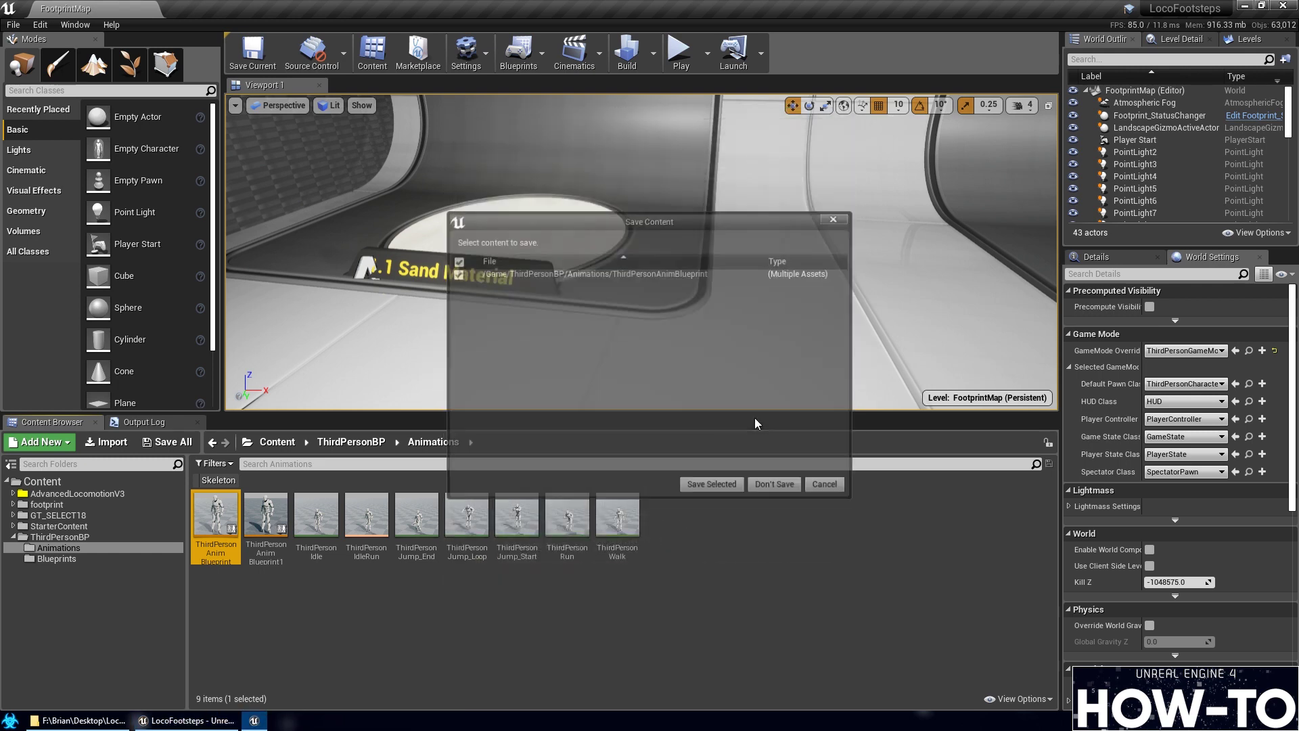
left_click(720, 489)
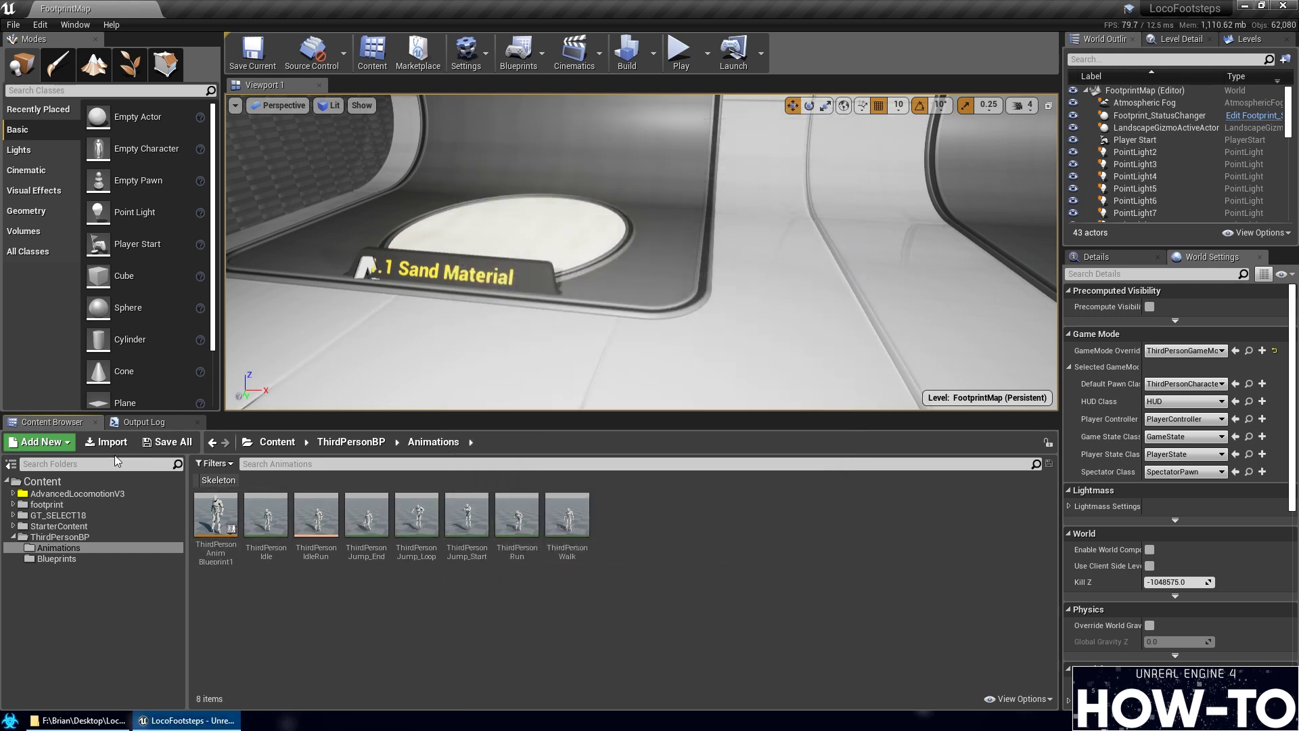
right_click(55, 481)
left_click(164, 357)
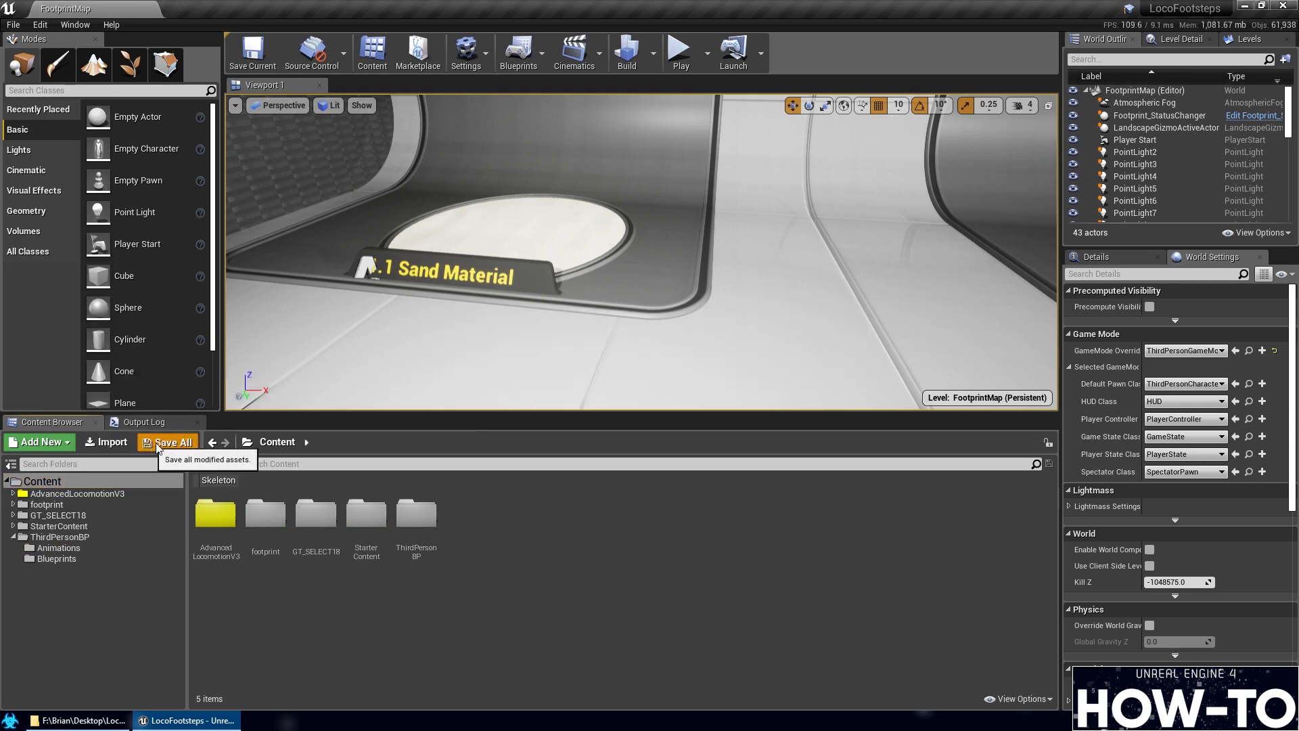
left_click(62, 557)
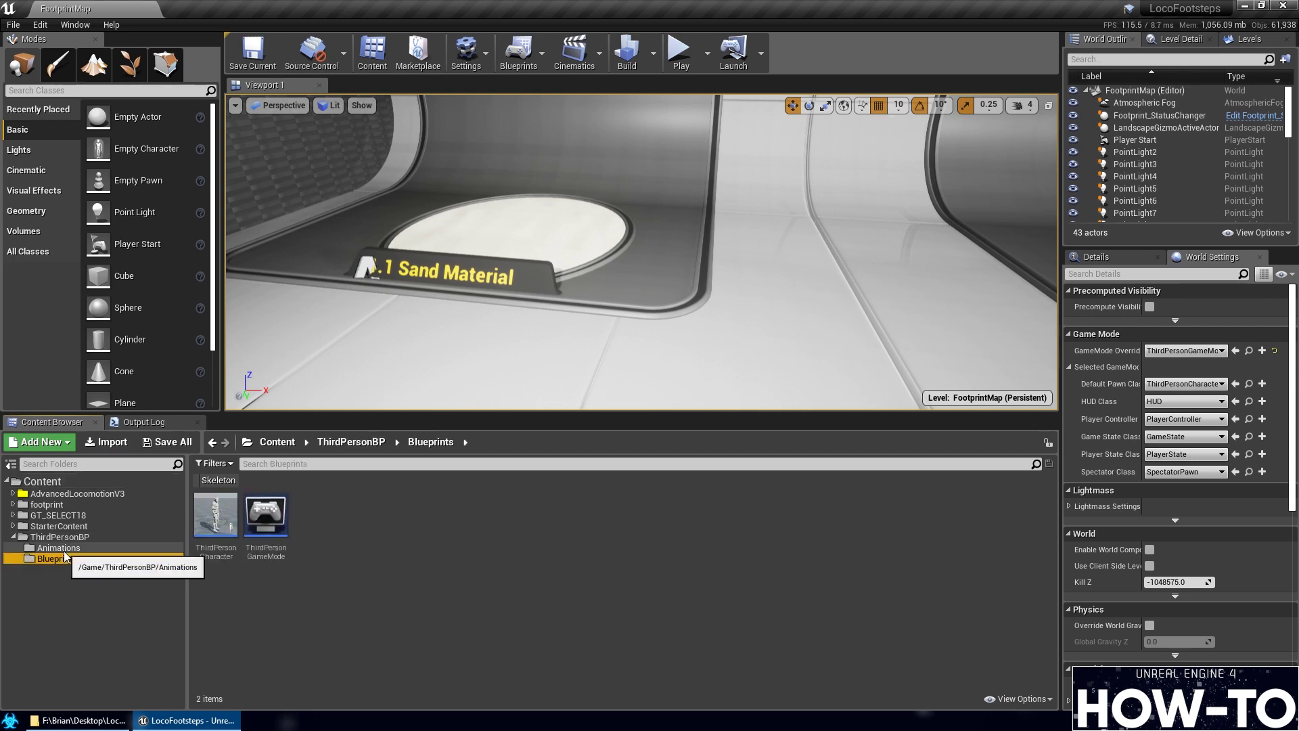
left_click(49, 548)
left_click(59, 559)
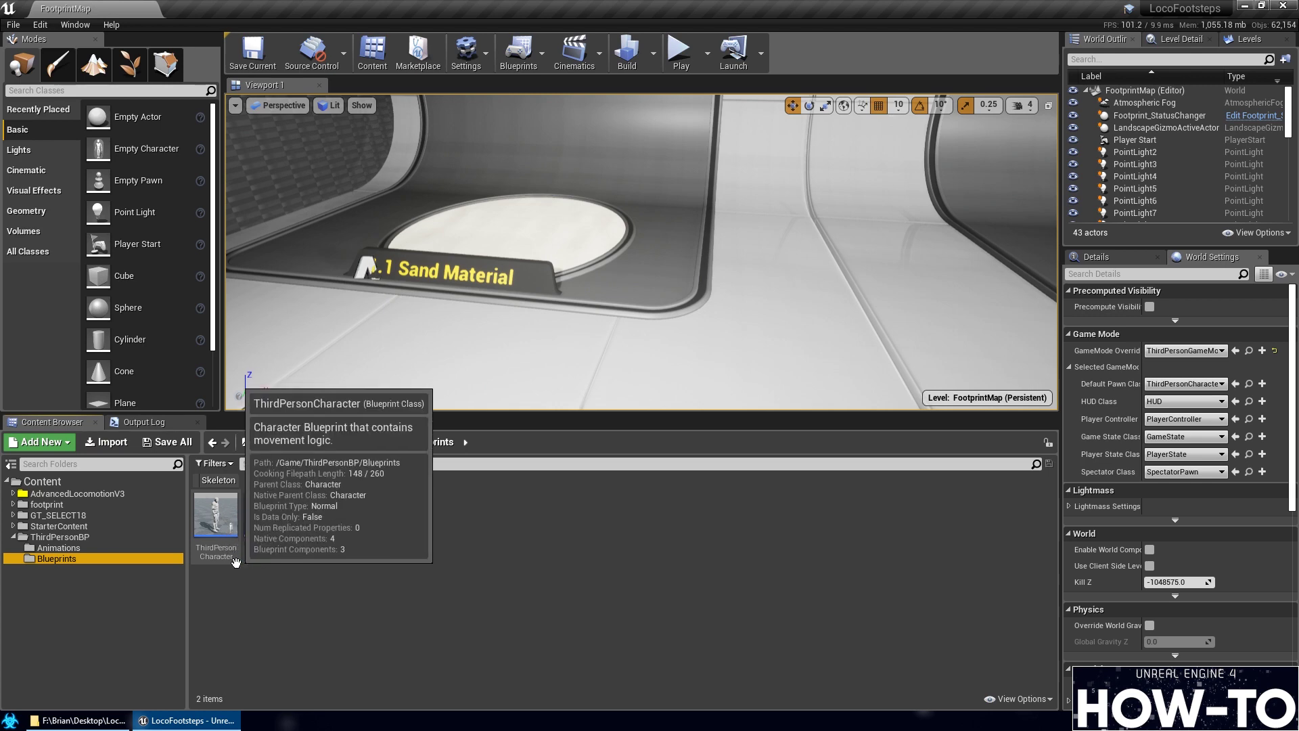
key("Delete")
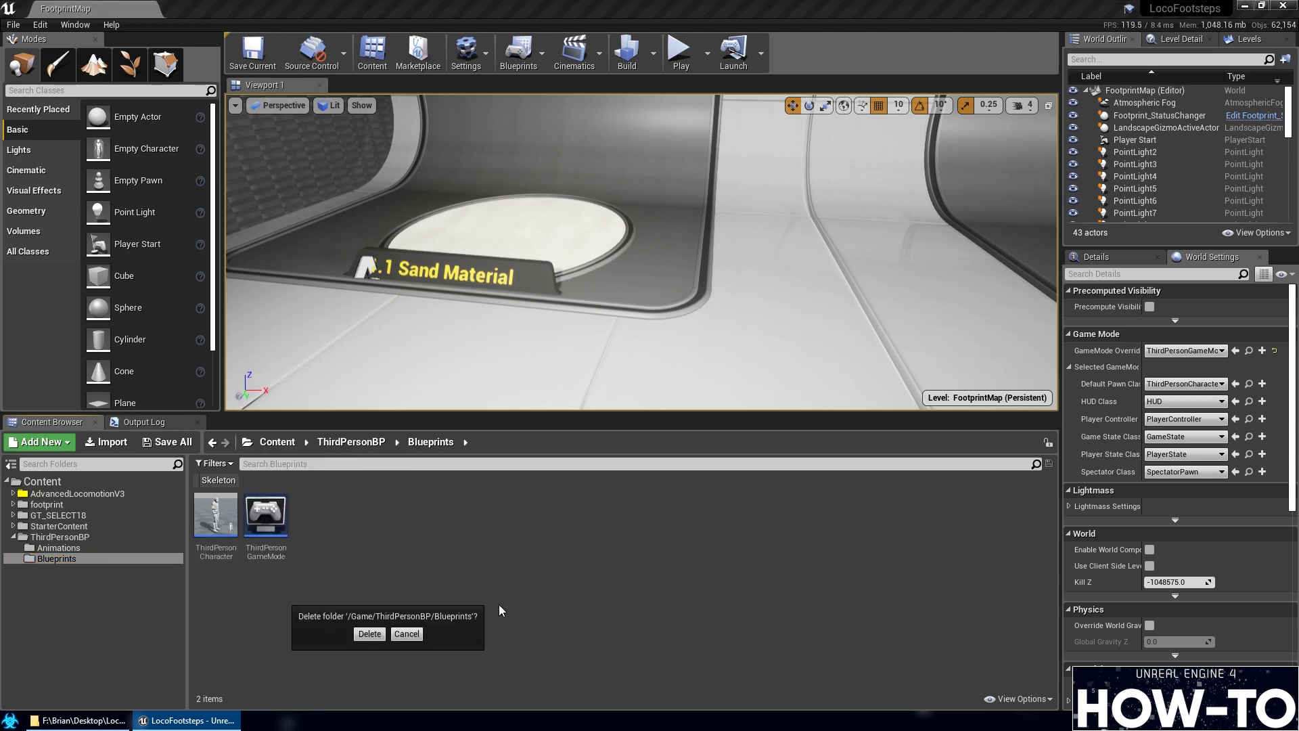
left_click(406, 635)
Duplicate ThirdPersonCharacter in the ThirdPersonBP Blueprints folder, keeping the default name
left_click(214, 509)
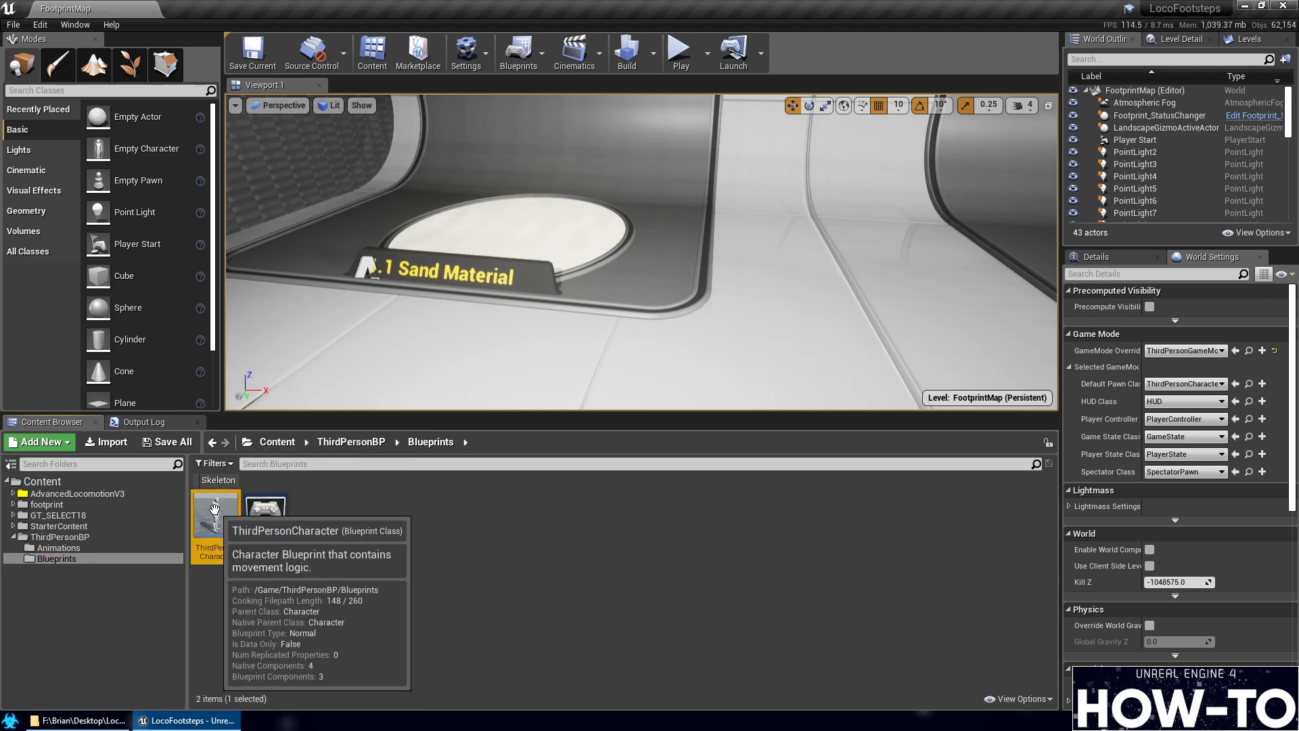
right_click(213, 509)
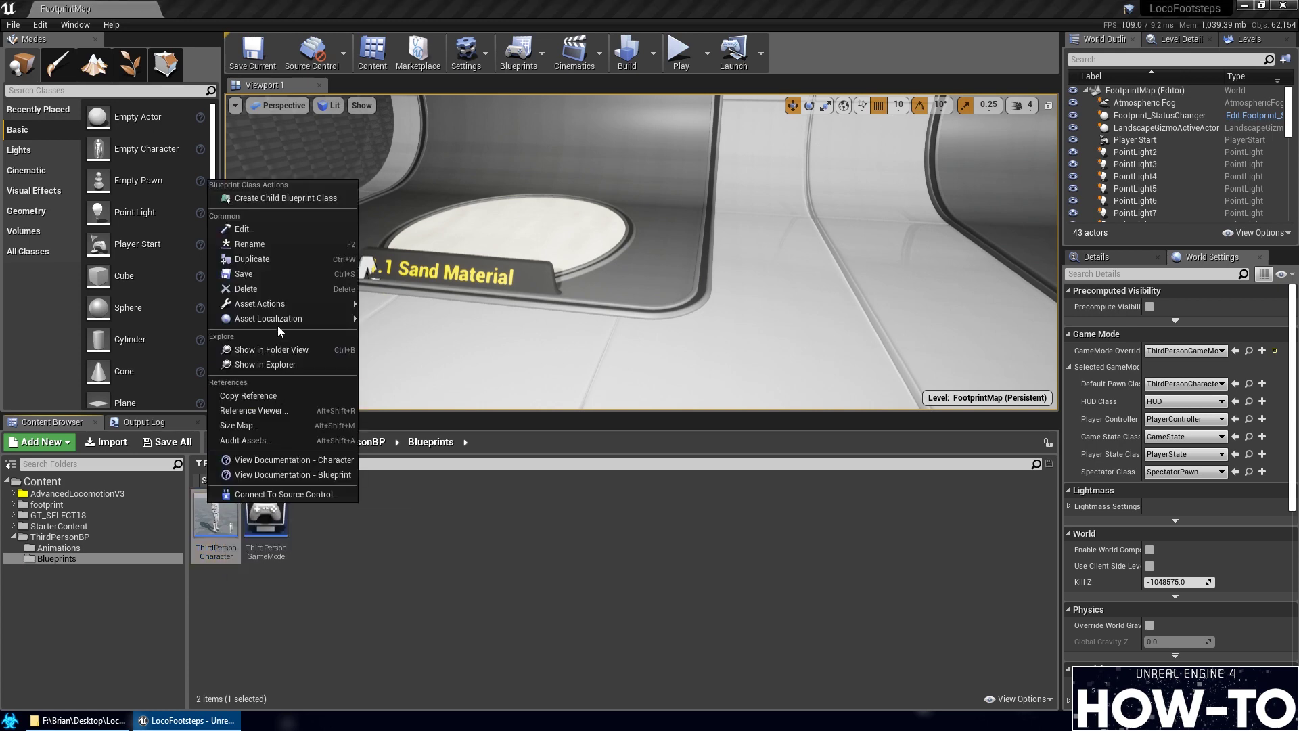
left_click(264, 257)
key("Return")
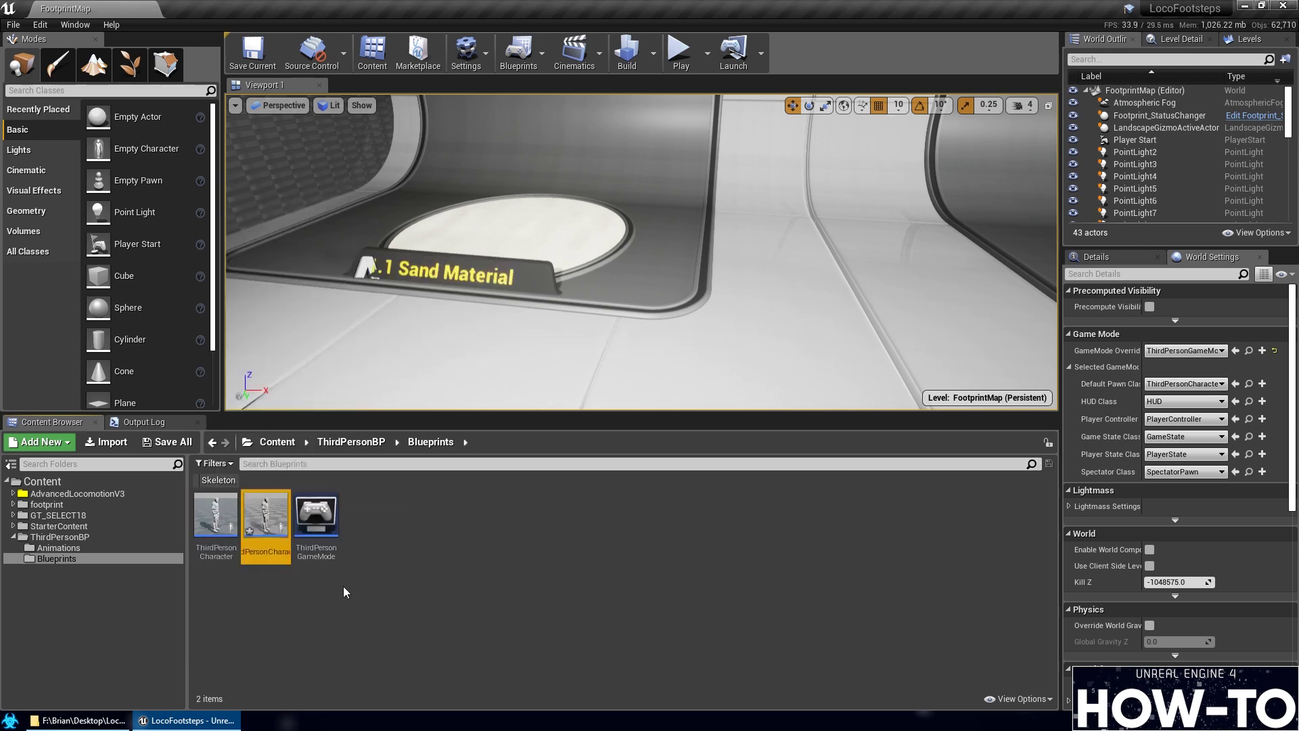
left_click(232, 556)
key("Delete")
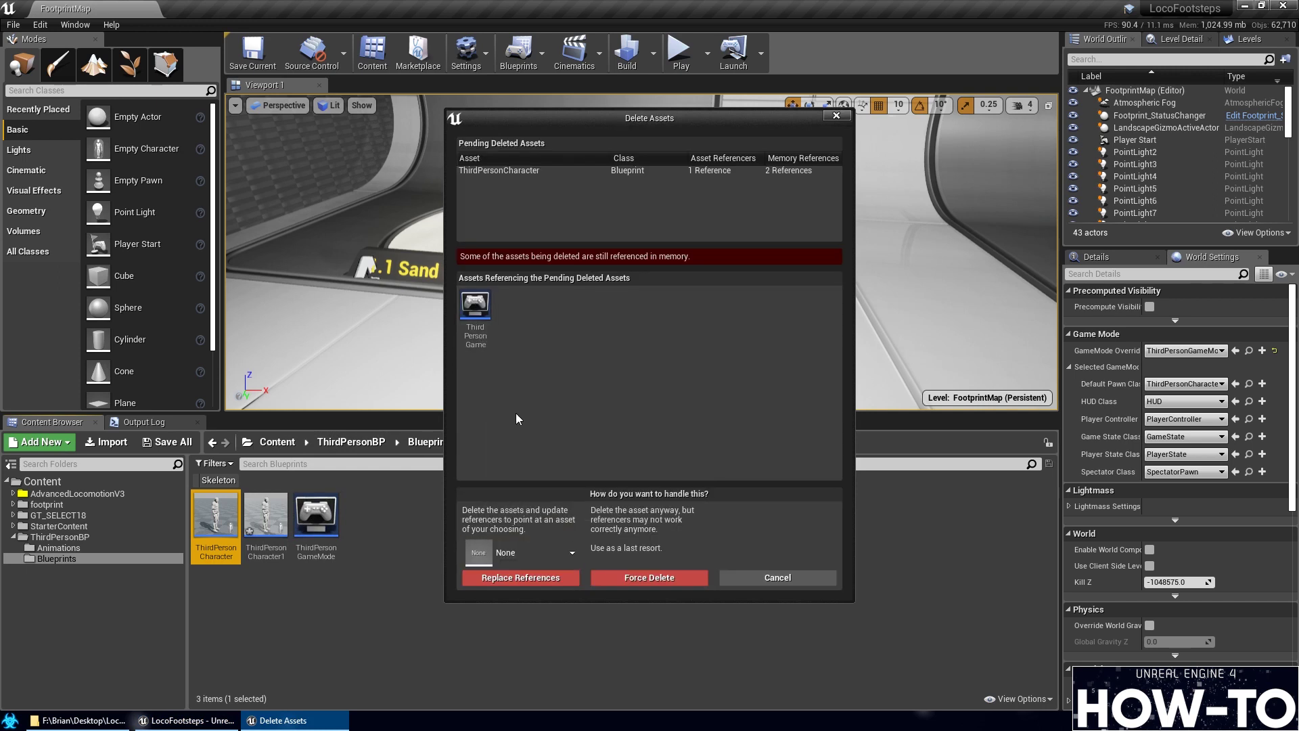
left_click(774, 581)
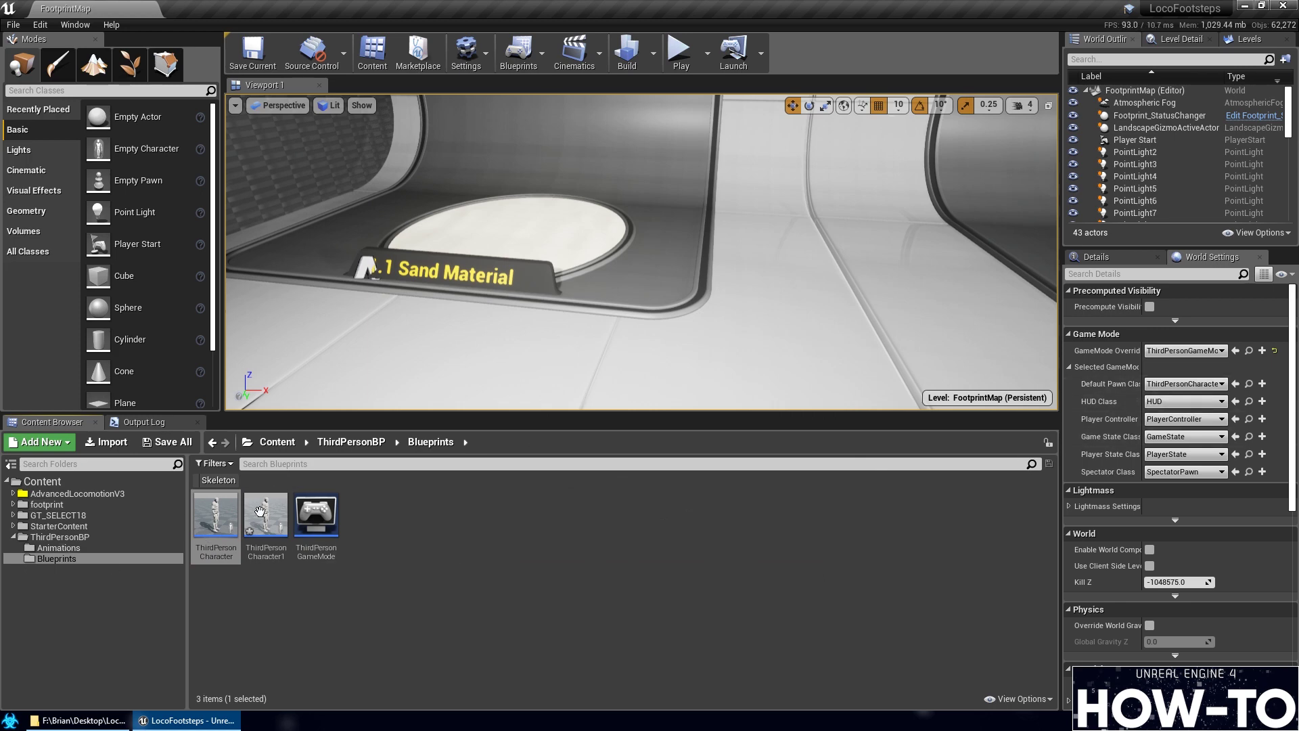
Save the ThirdPersonCharacter1 duplicate, and delete it from the Blueprints folder
left_click(173, 447)
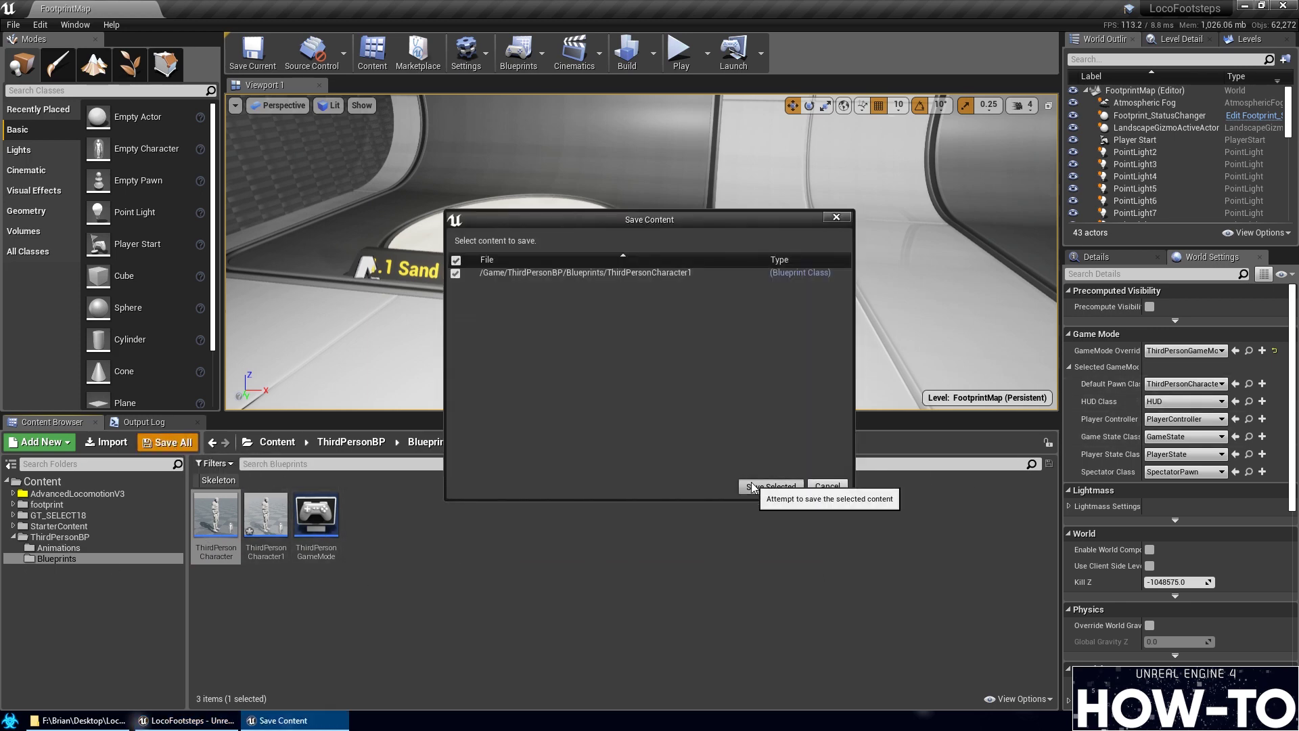
left_click(753, 486)
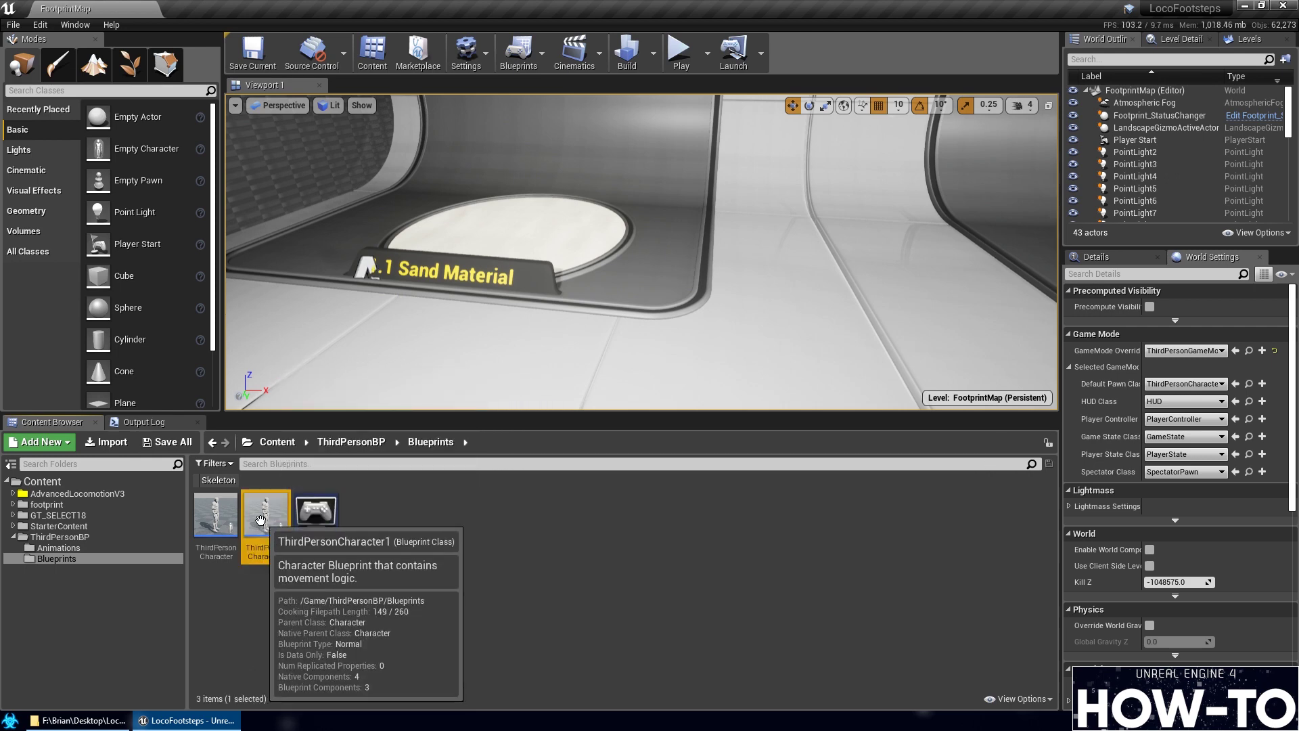
left_click(267, 524)
key("Delete")
left_click(553, 577)
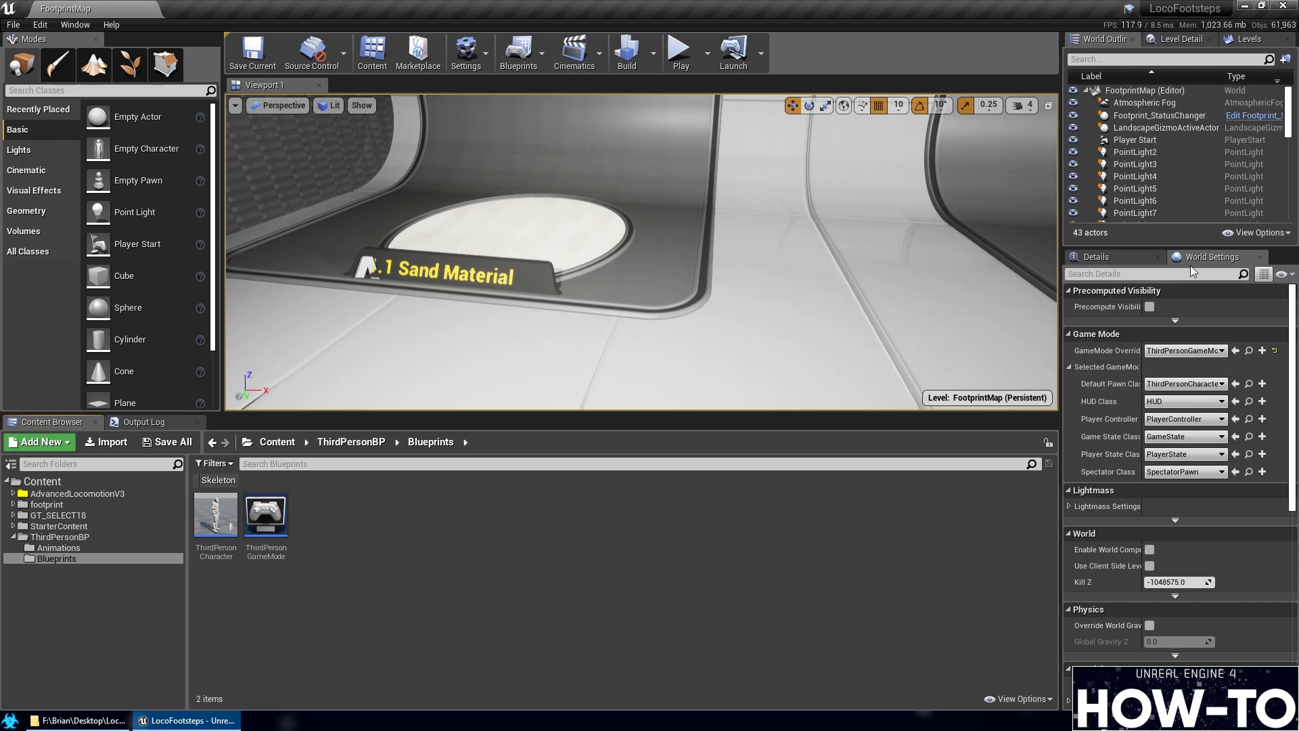
Set the game mode's default pawn class to MannequinCharacter in the world settings and save ThirdPersonGameMode
left_click(1196, 383)
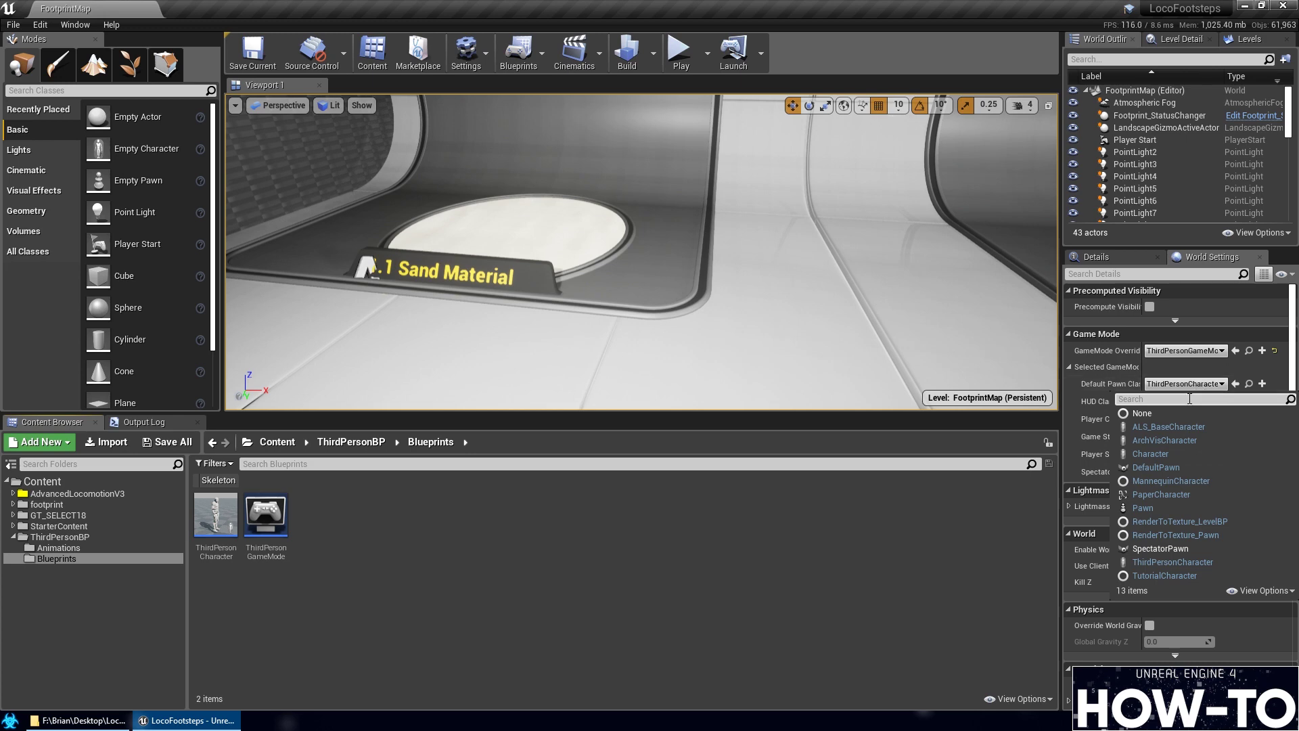
left_click(1189, 479)
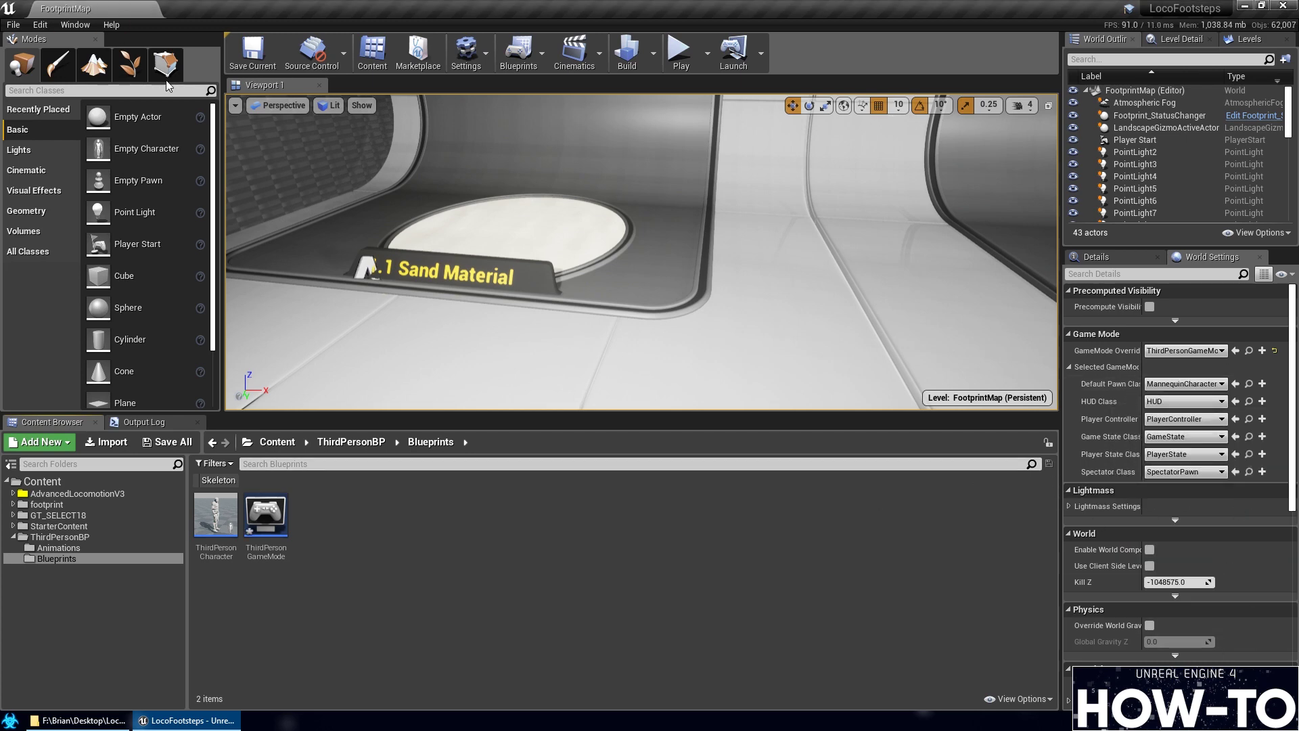
left_click(164, 444)
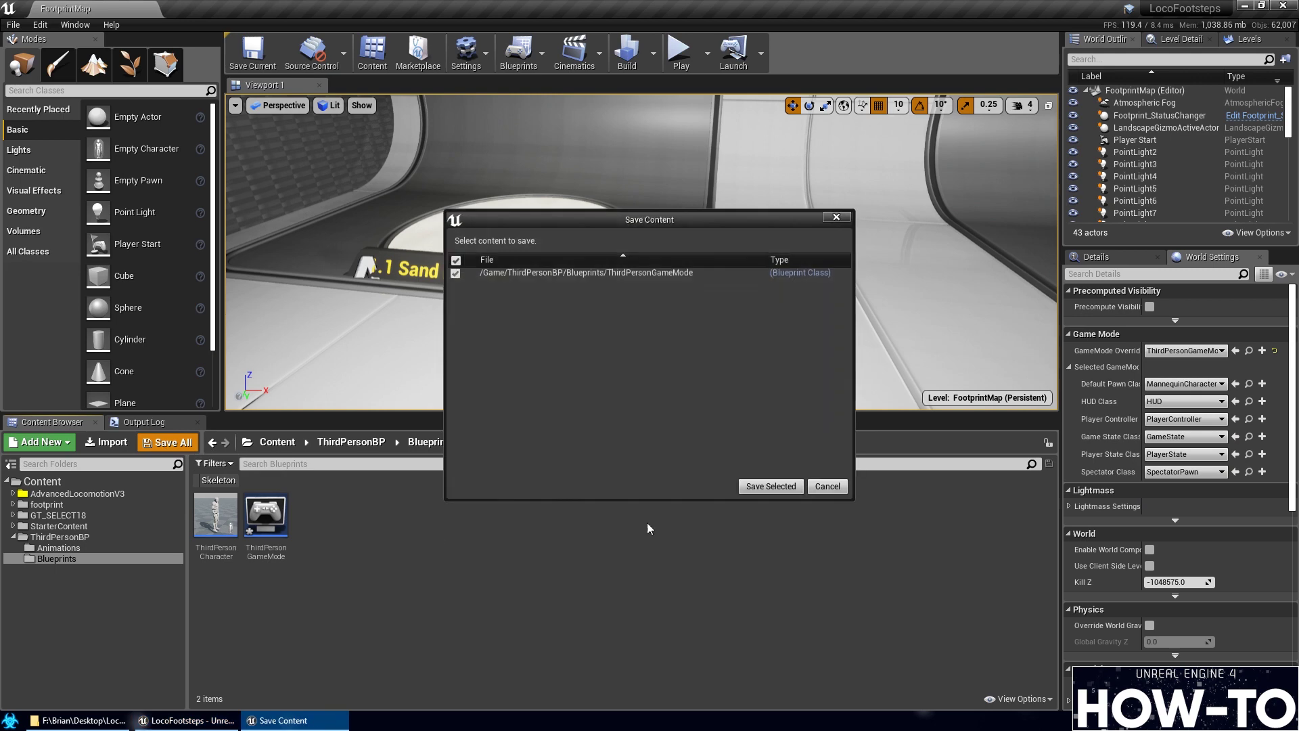
left_click(769, 485)
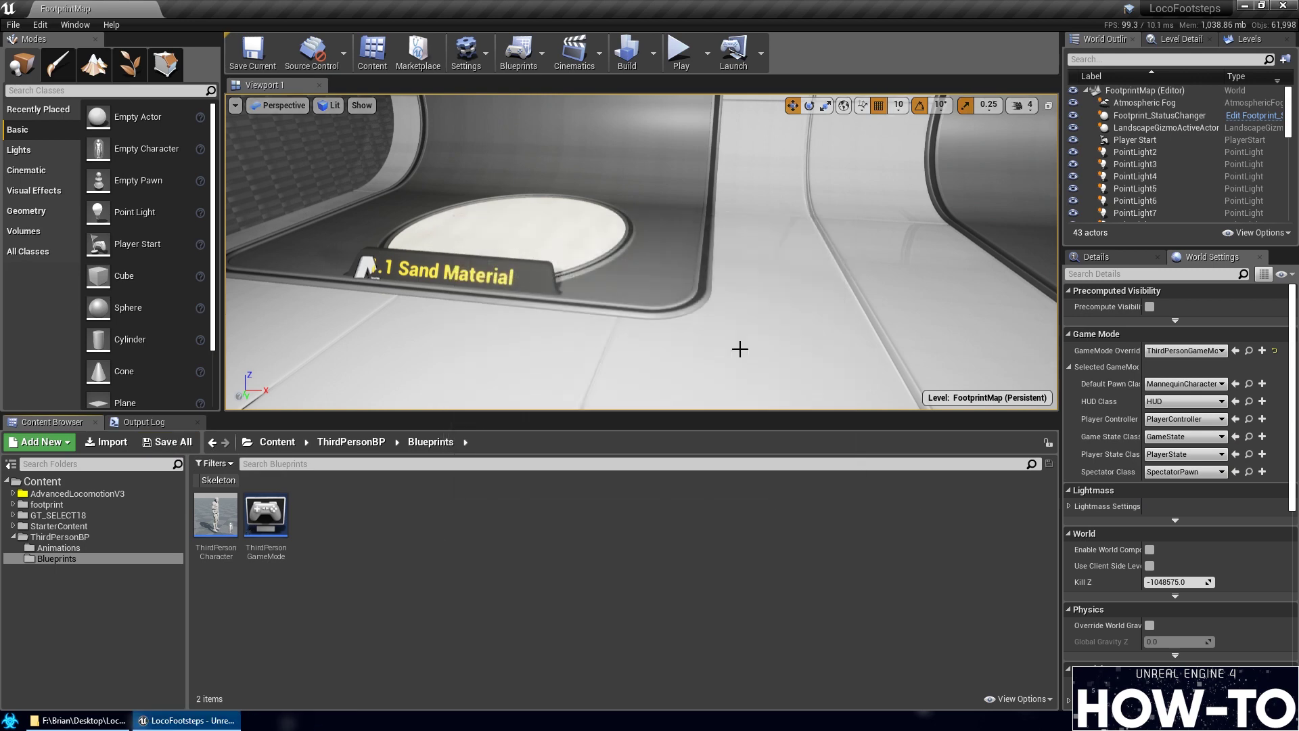
Play-test FootprintMap by running MannequinCharacter across the sand, mud and blood material areas, and end the play session
left_click(680, 52)
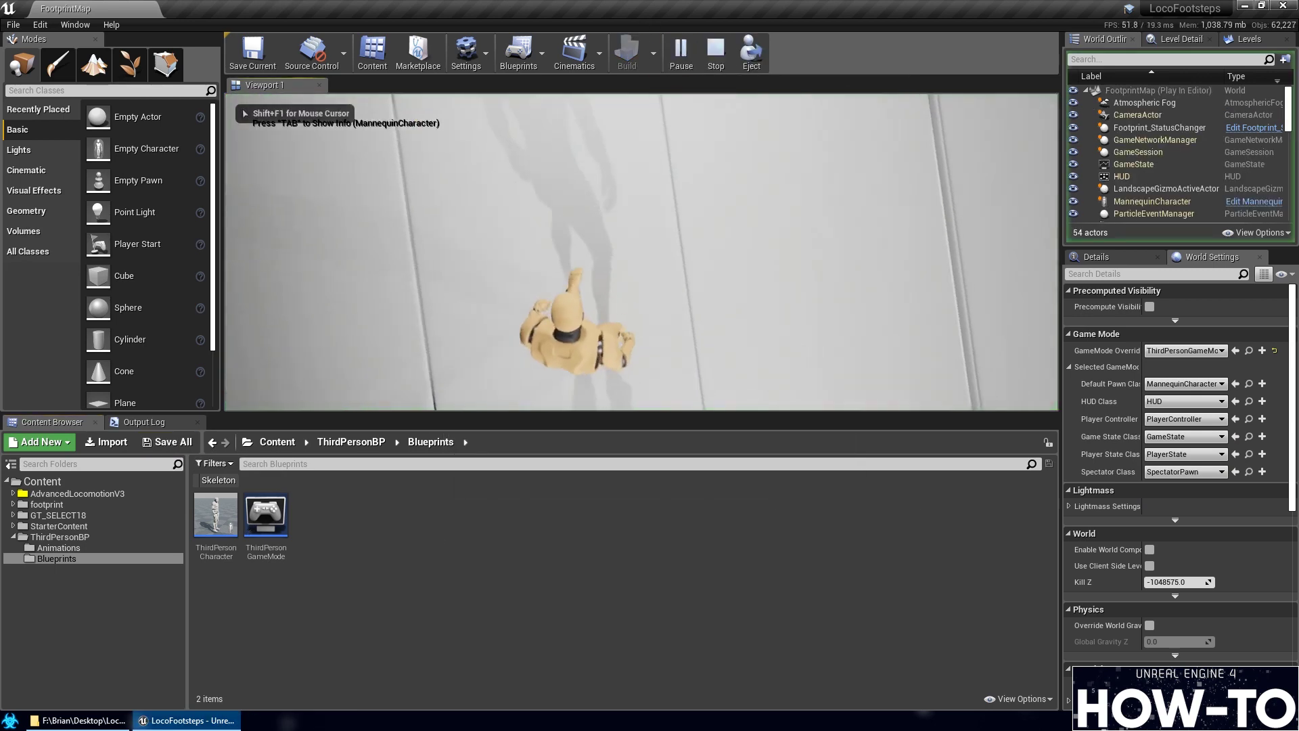
key("w")
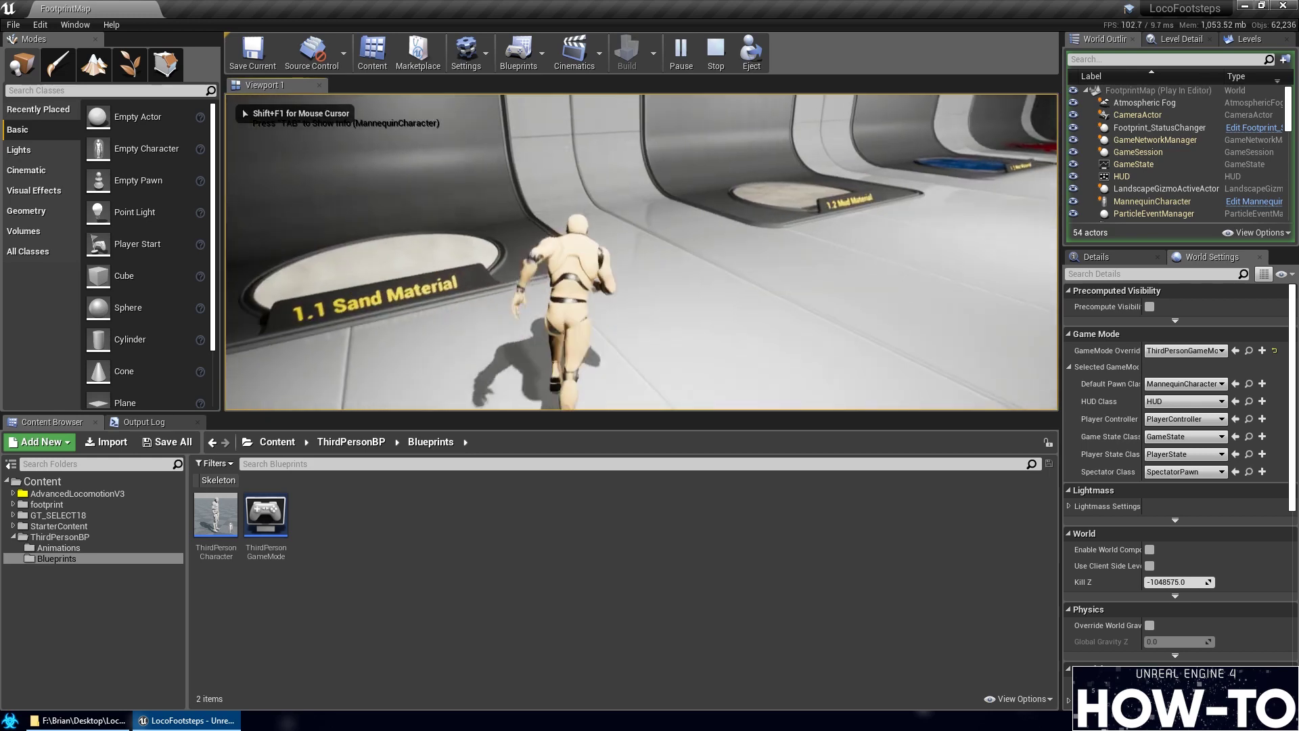
key("w")
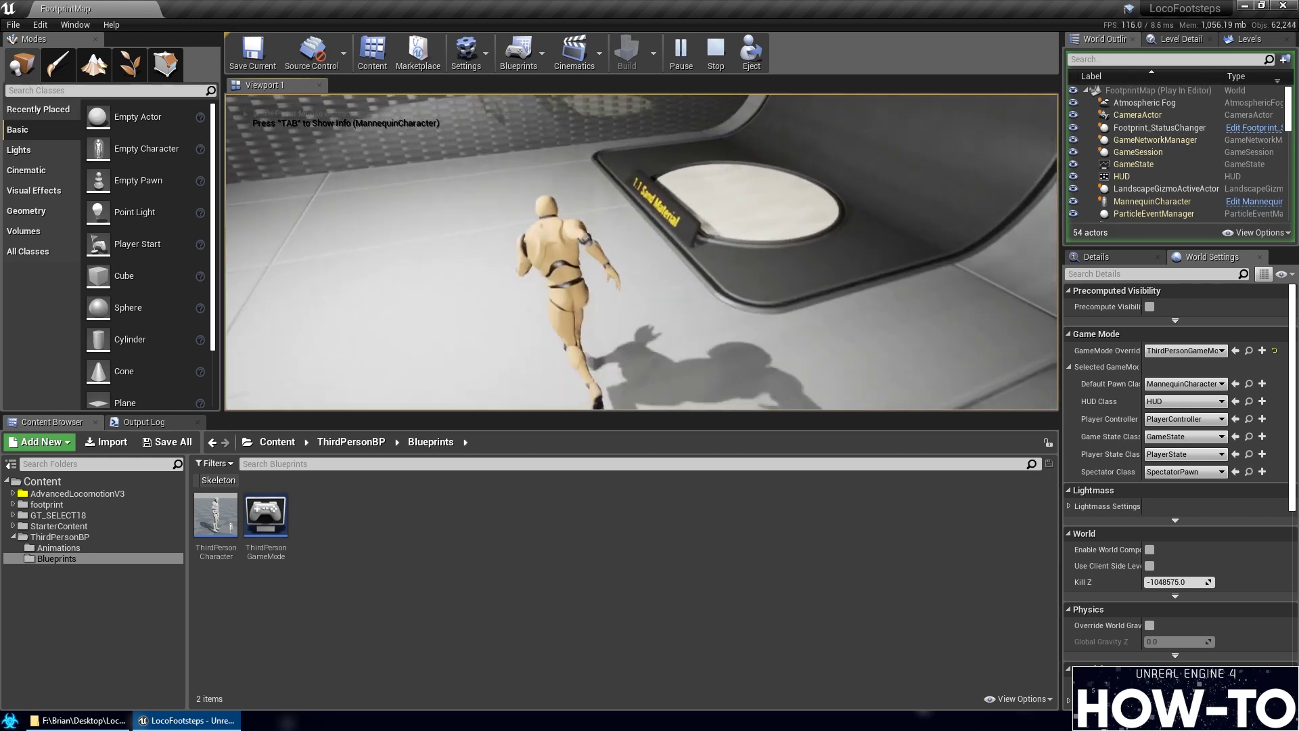
key("w")
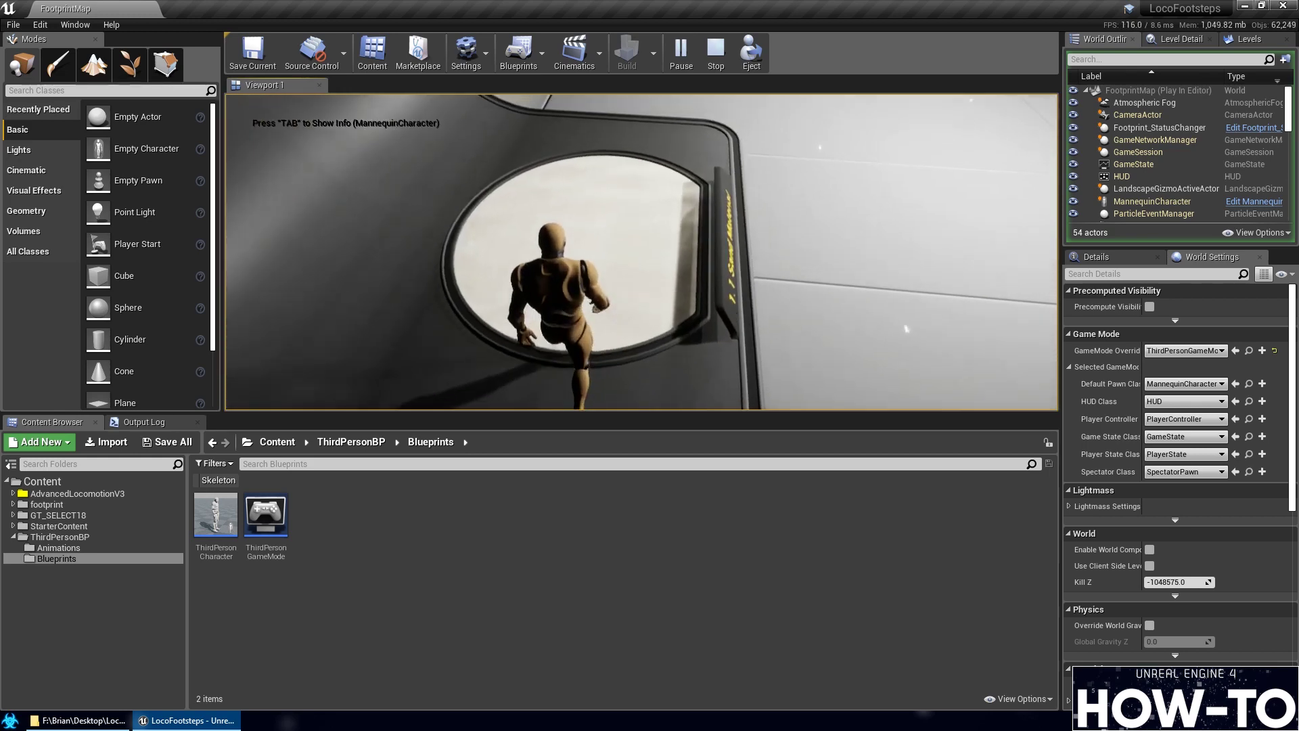
key("w")
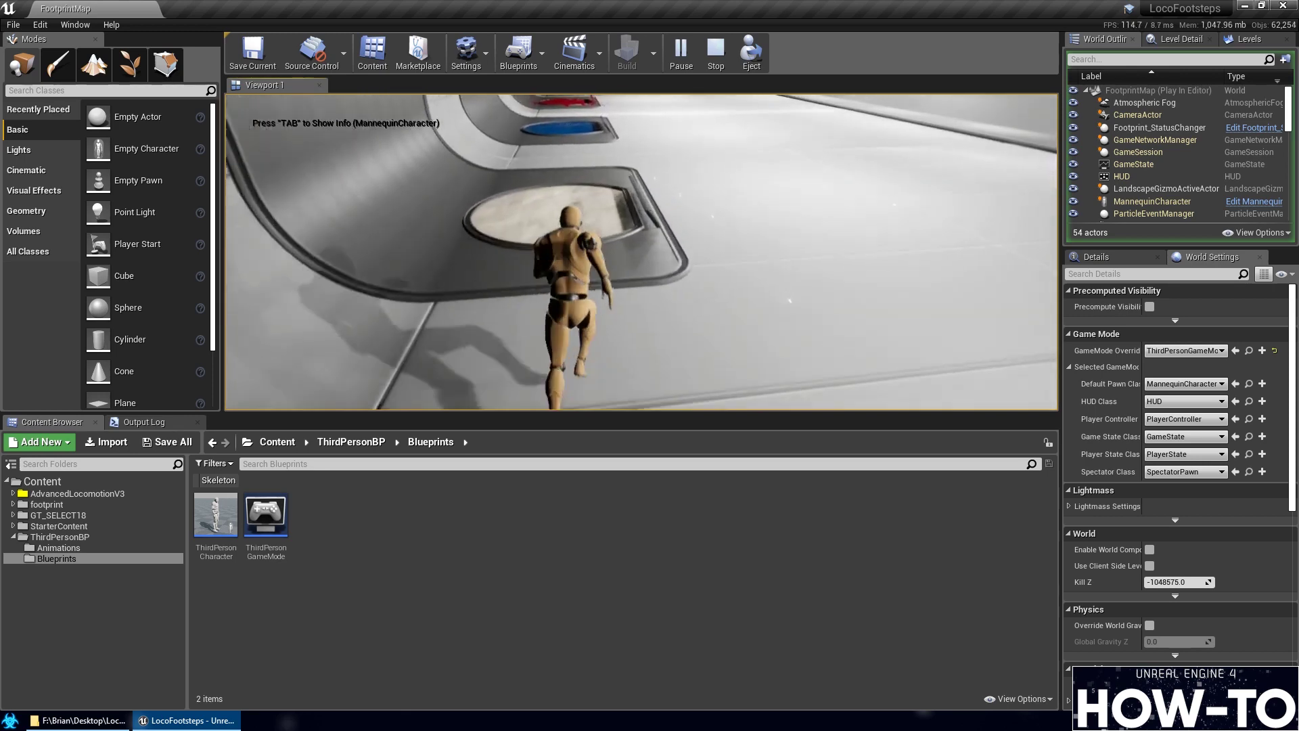
key("w")
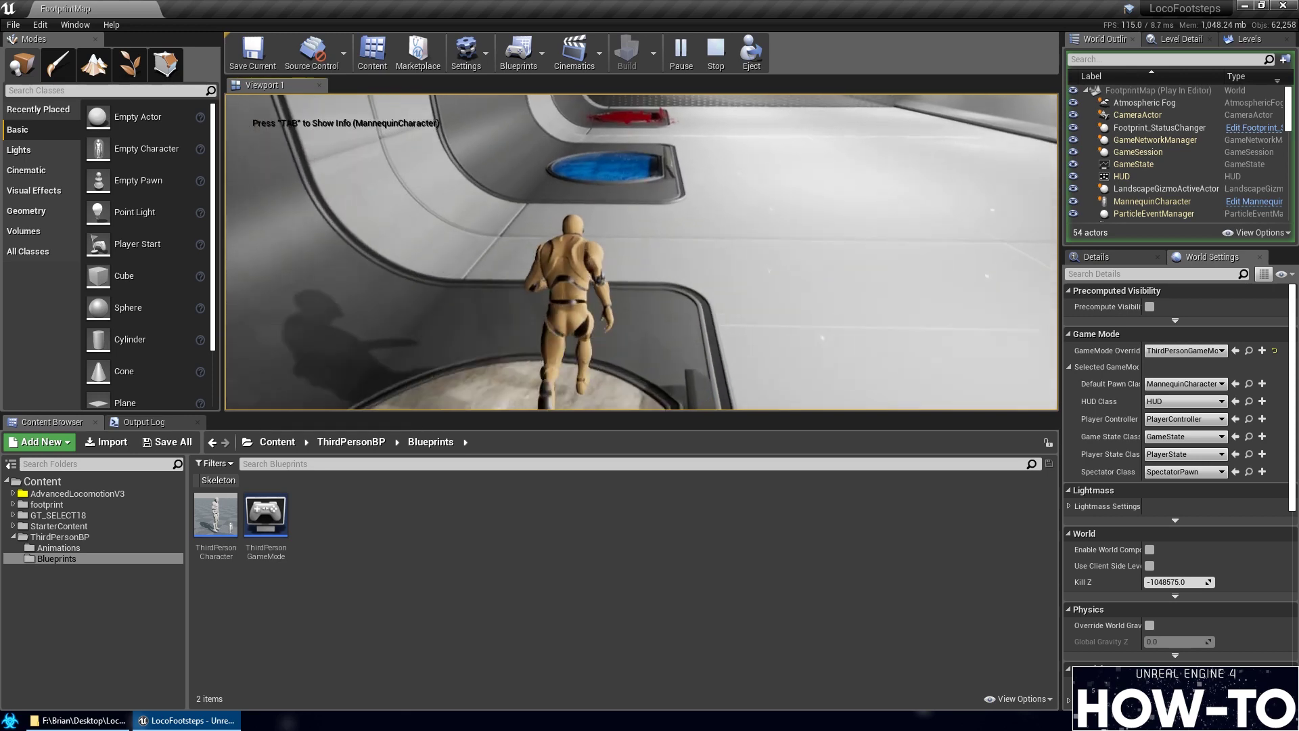
key("w")
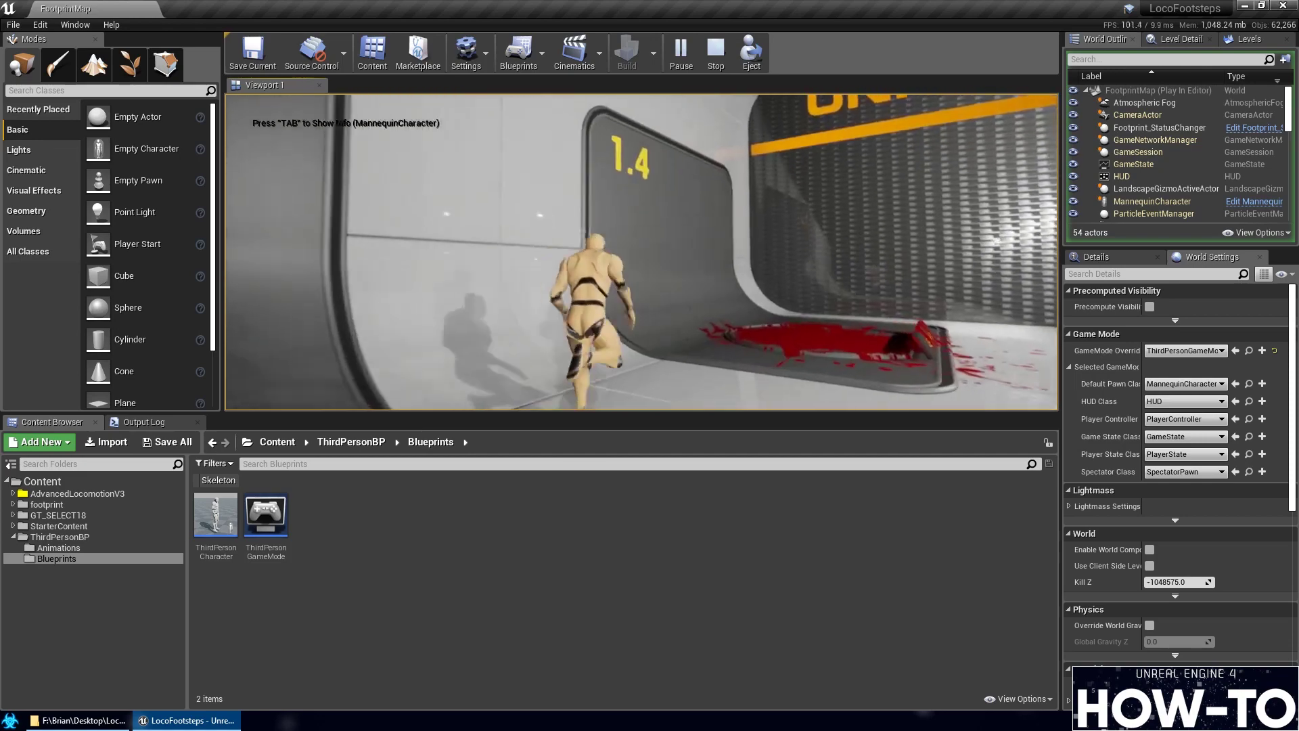
key("w")
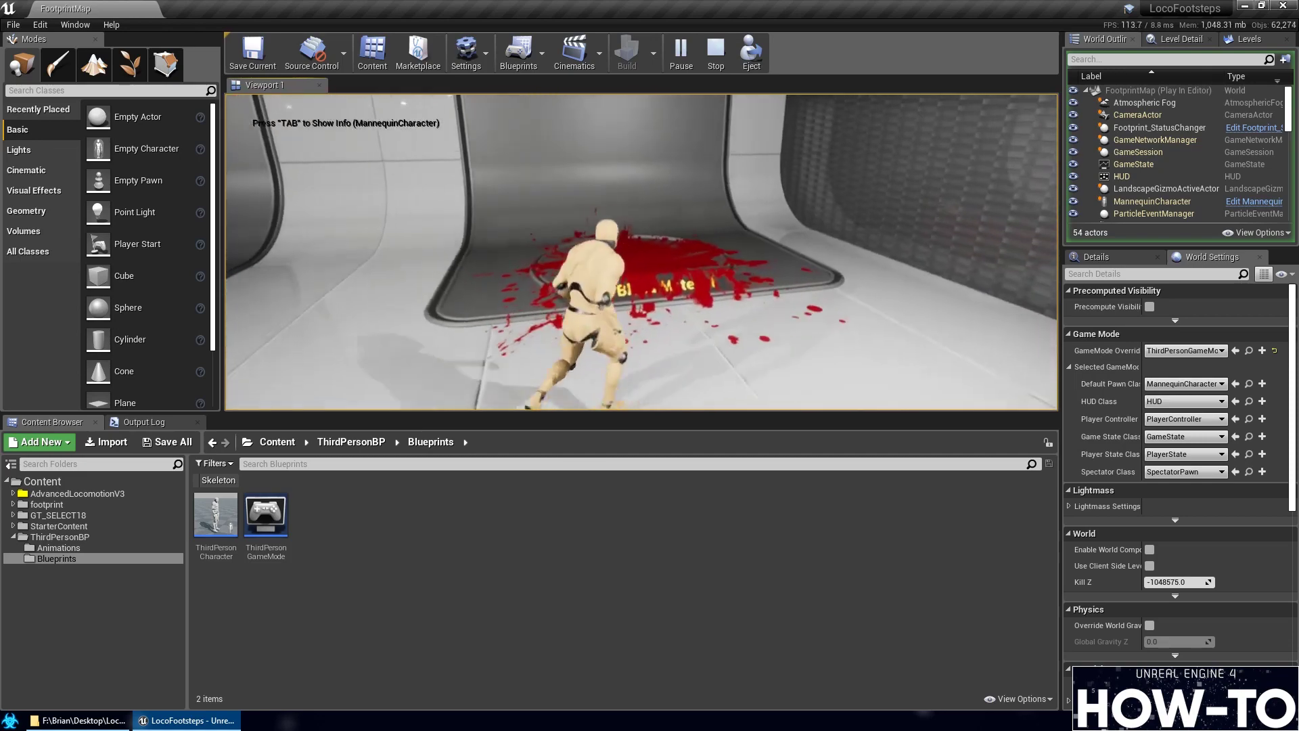
key("w")
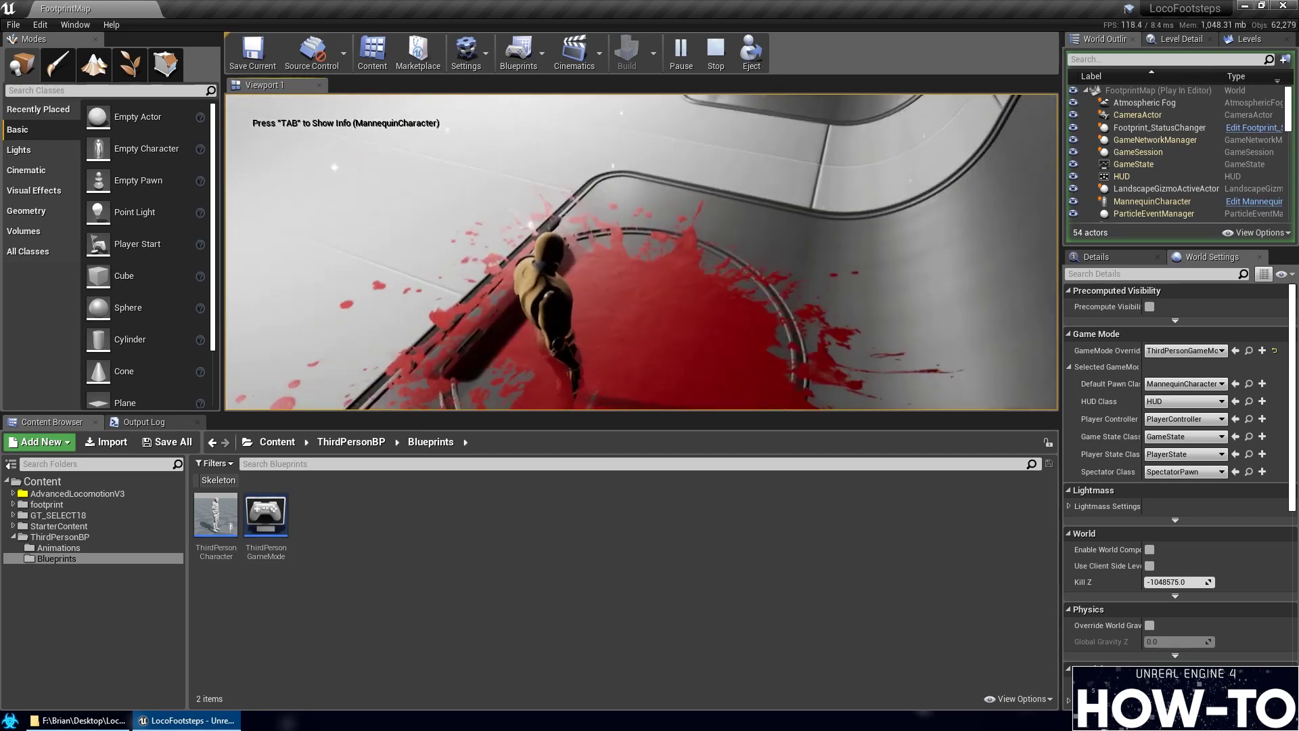
key("w")
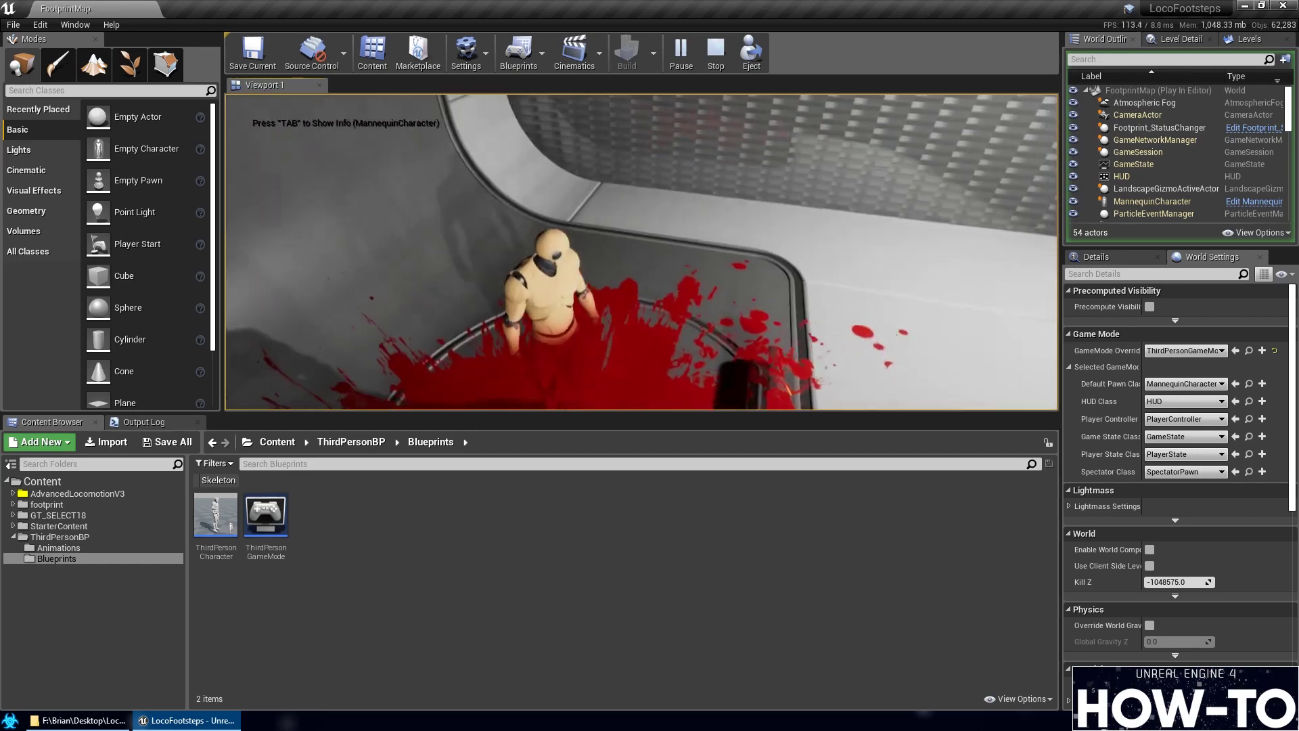
key("w")
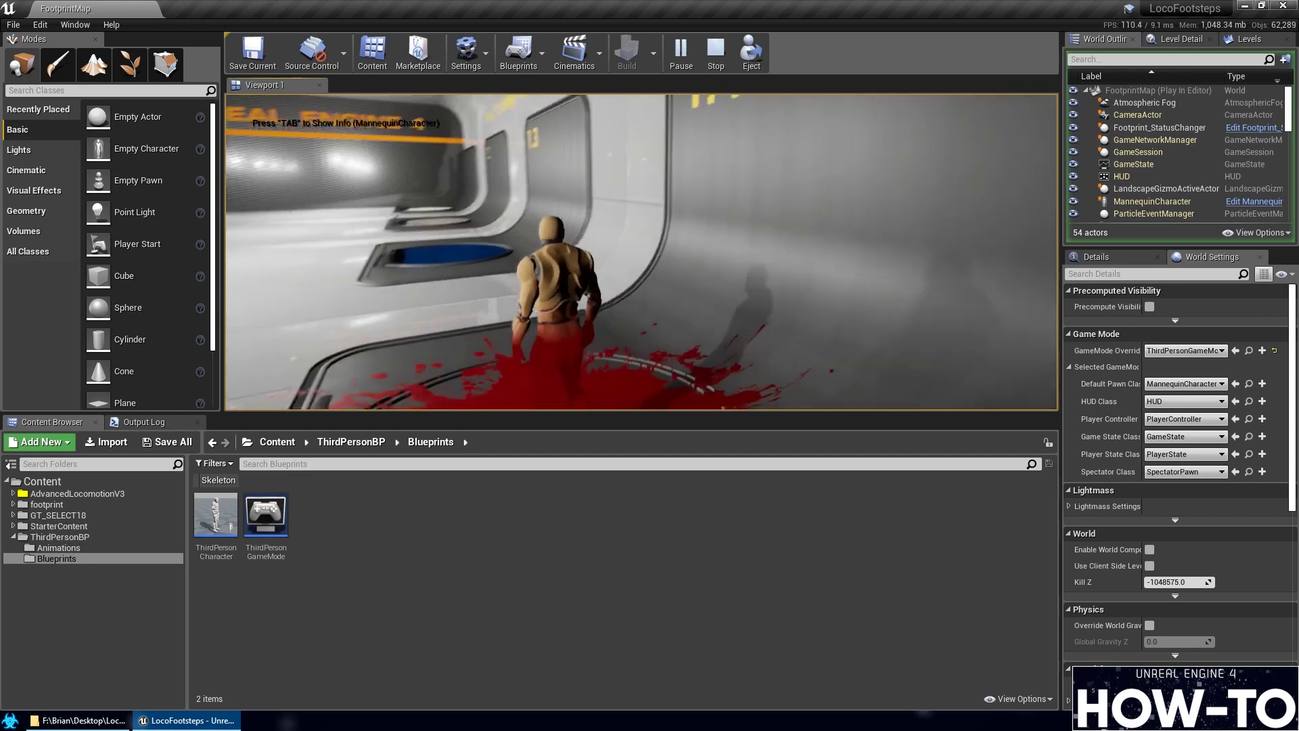
key("w")
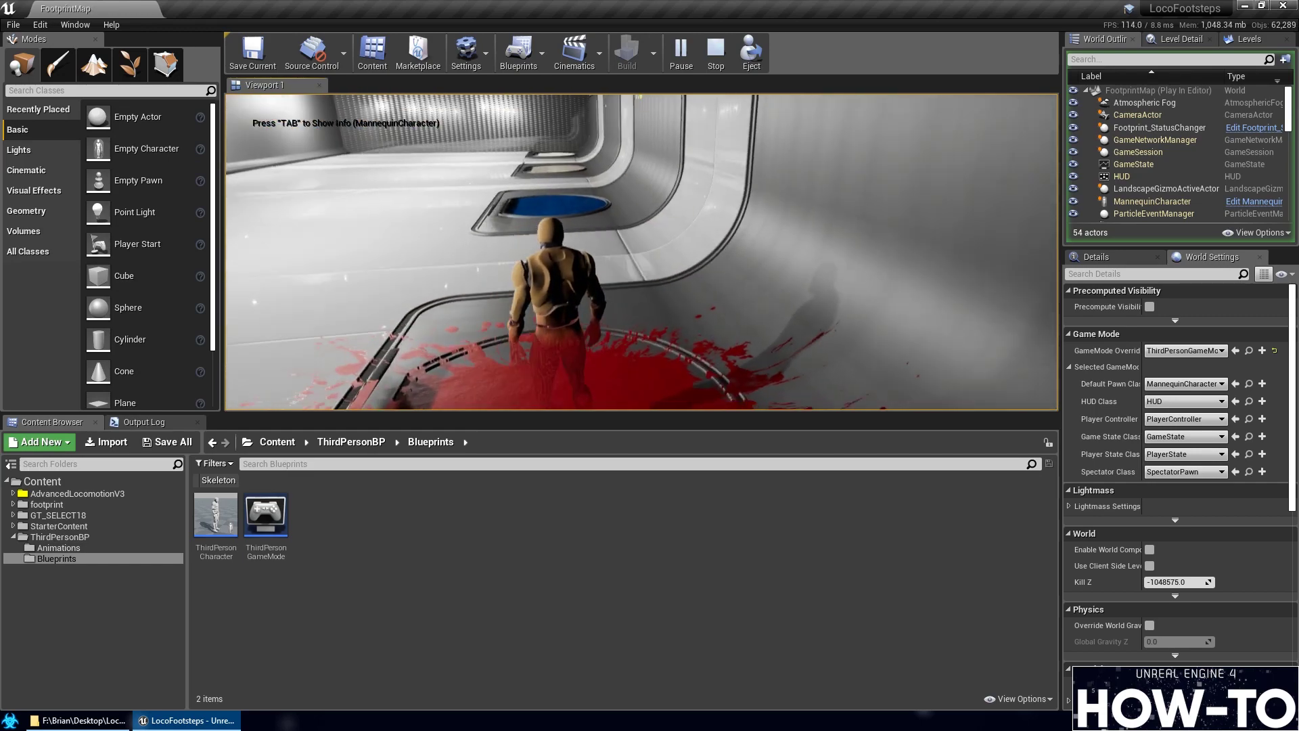
key("Escape")
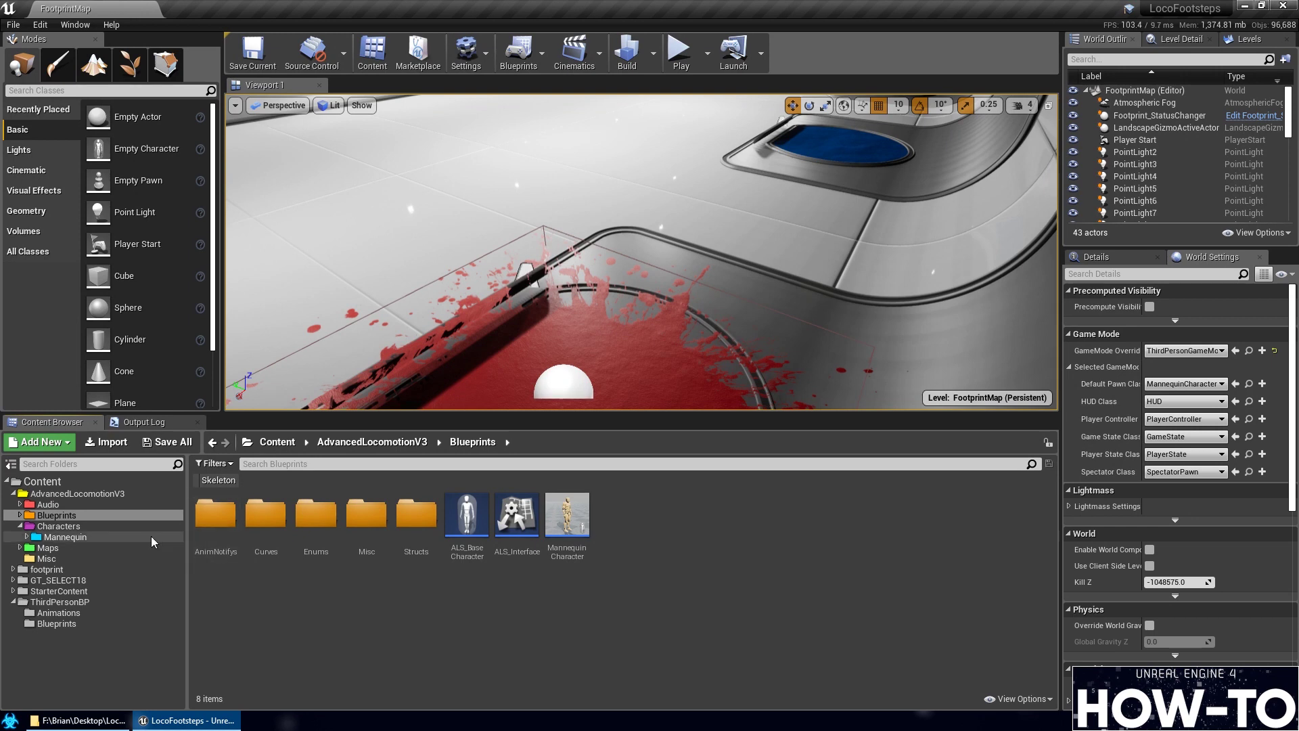
Turn off Receives Decals on the inherited Mesh component of ALS_BaseCharacter, and compile and save the blueprint
double_click(467, 520)
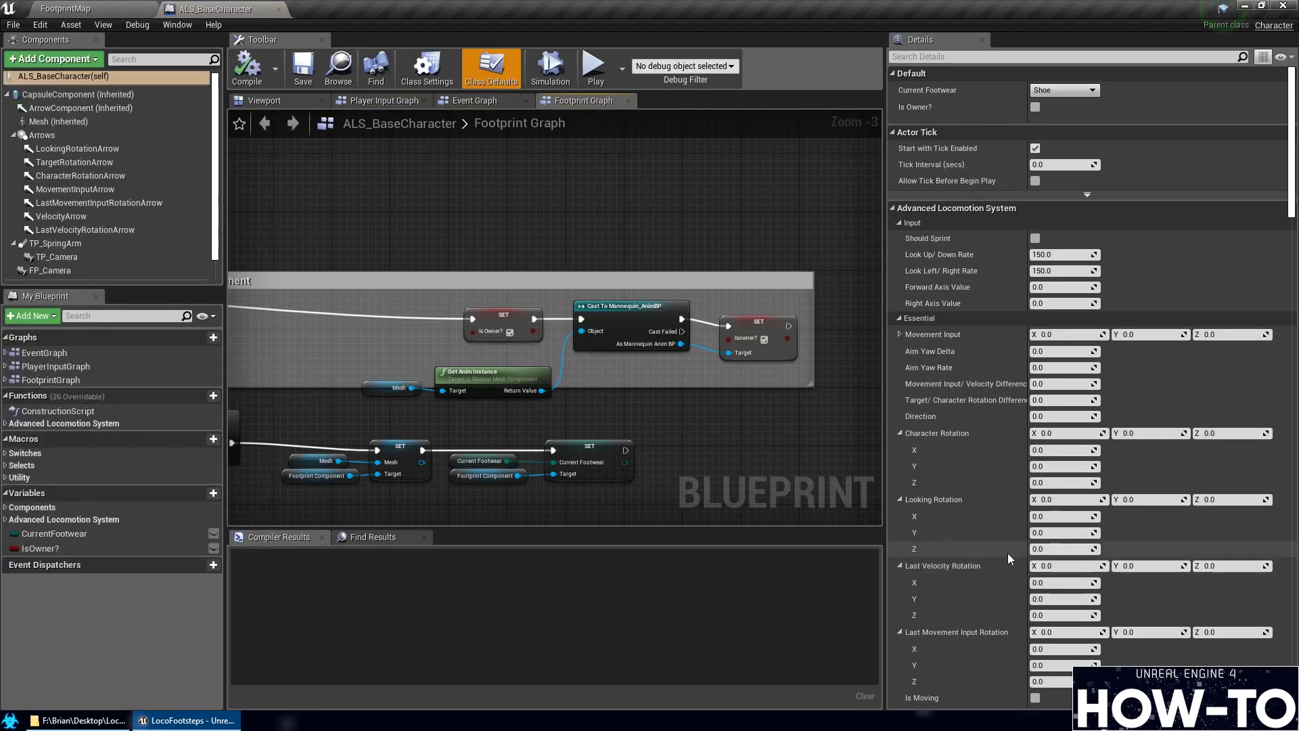
right_click_drag(755, 420, 681, 404)
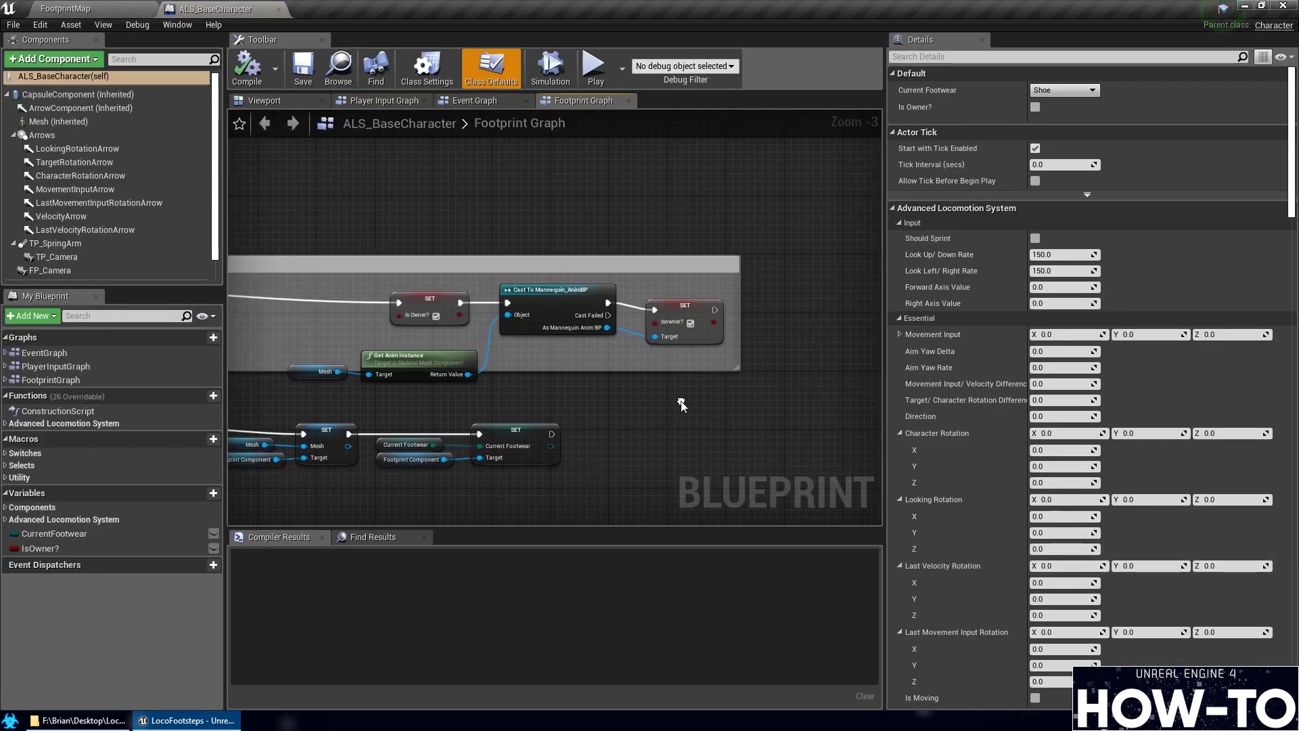
left_click(60, 122)
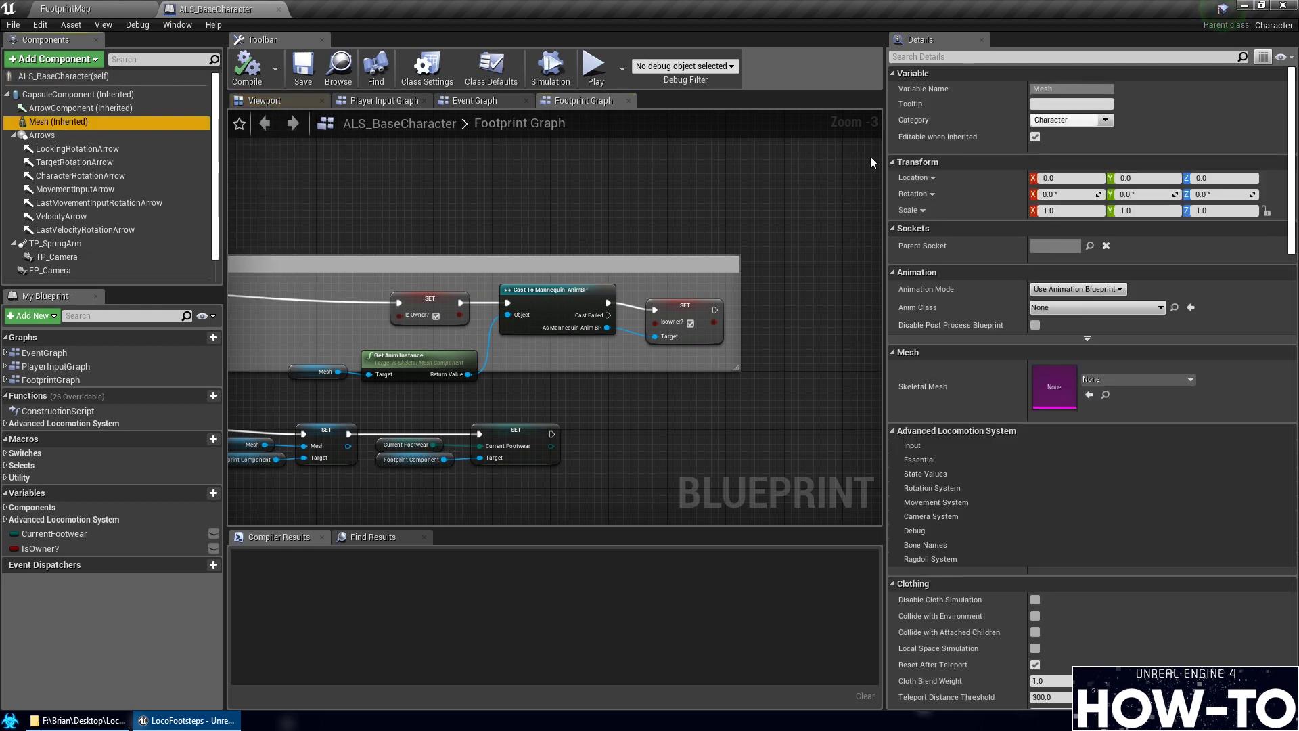
left_click(978, 56)
type("recei")
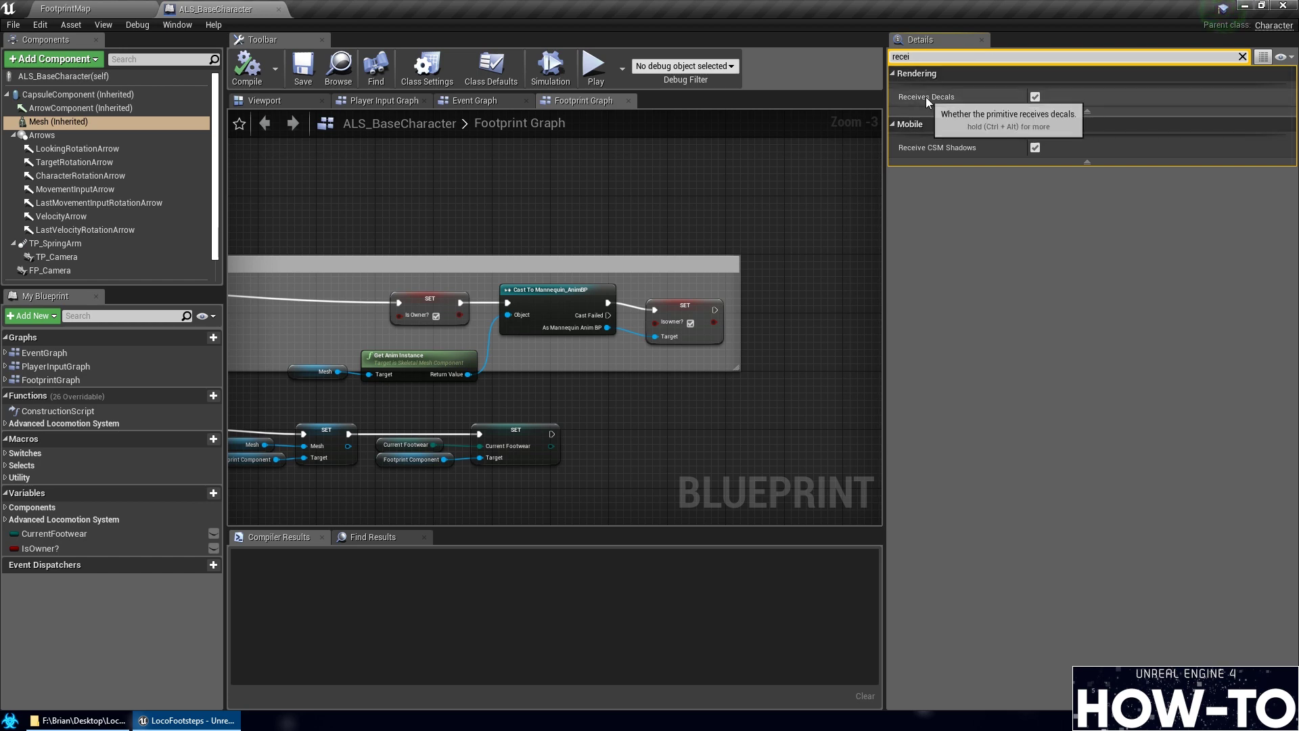
left_click(1034, 98)
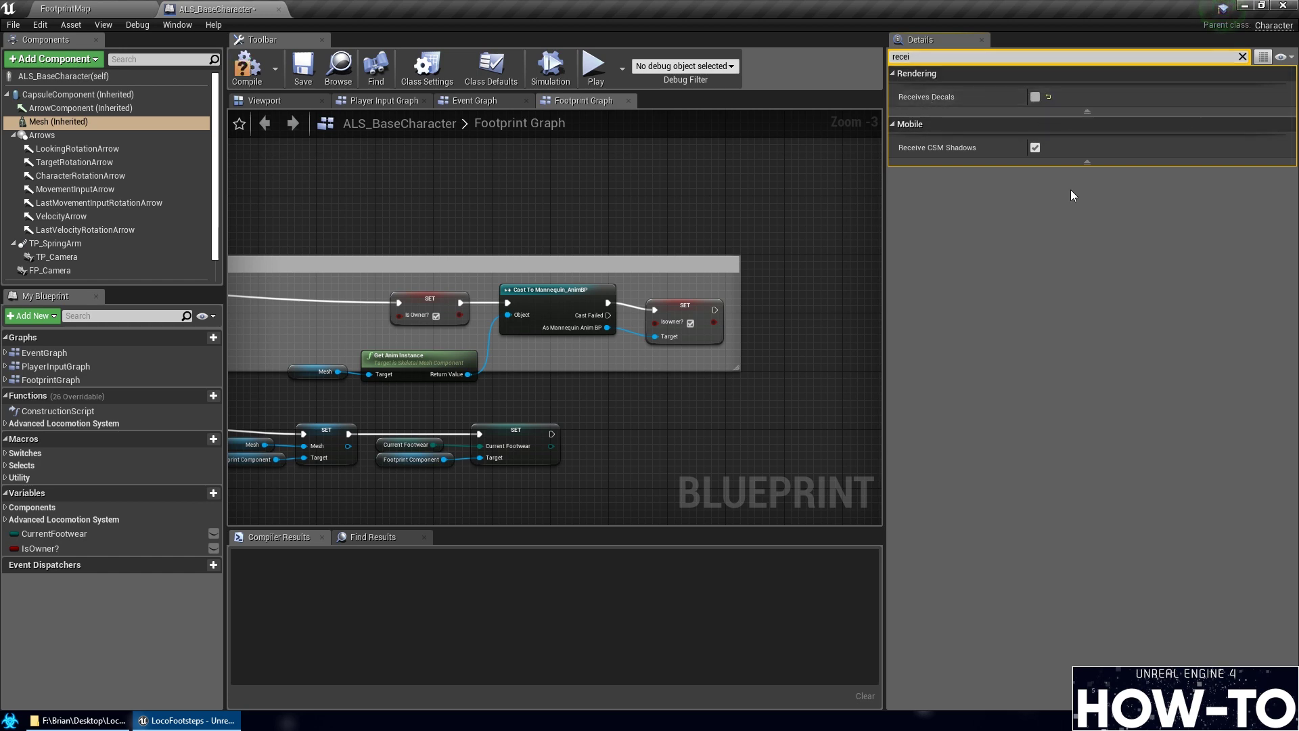
left_click(303, 70)
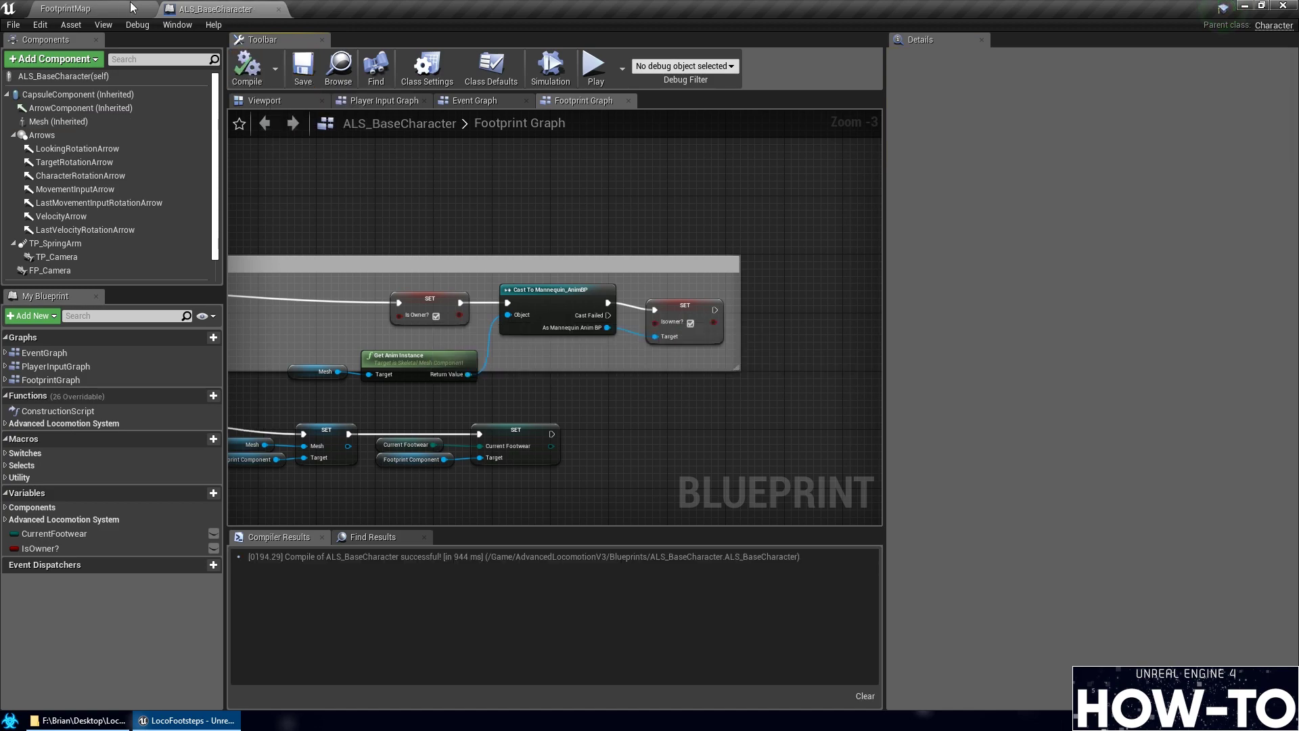
Play-test FootprintMap again with MannequinCharacter running through the blood material area, and end the play session
left_click(132, 8)
left_click(680, 54)
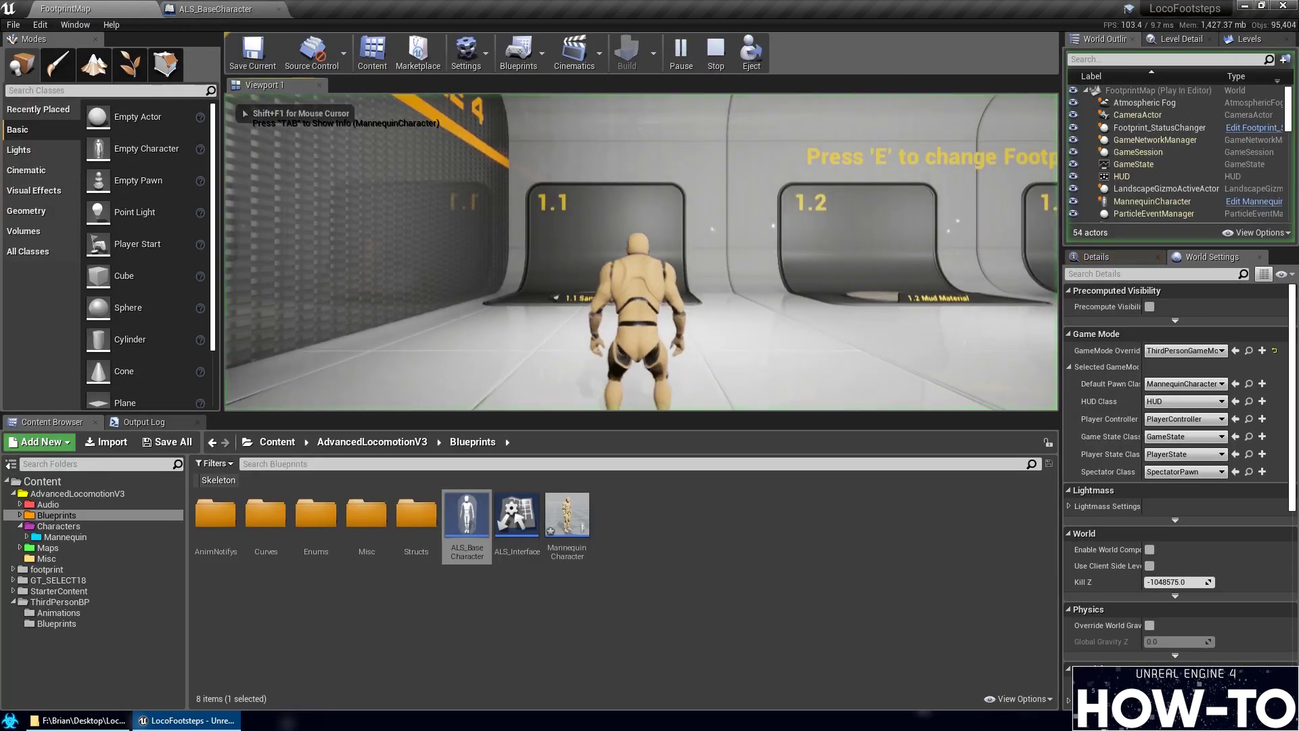
key("w")
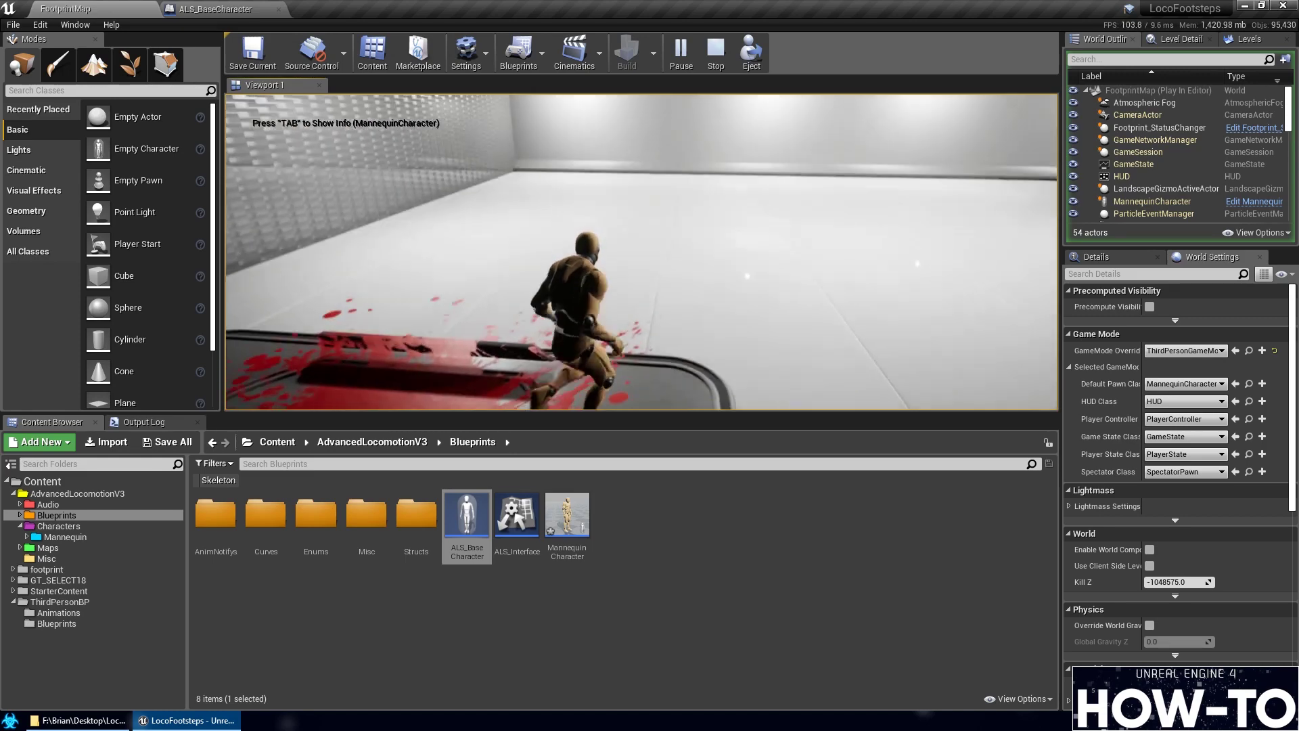
key("Escape")
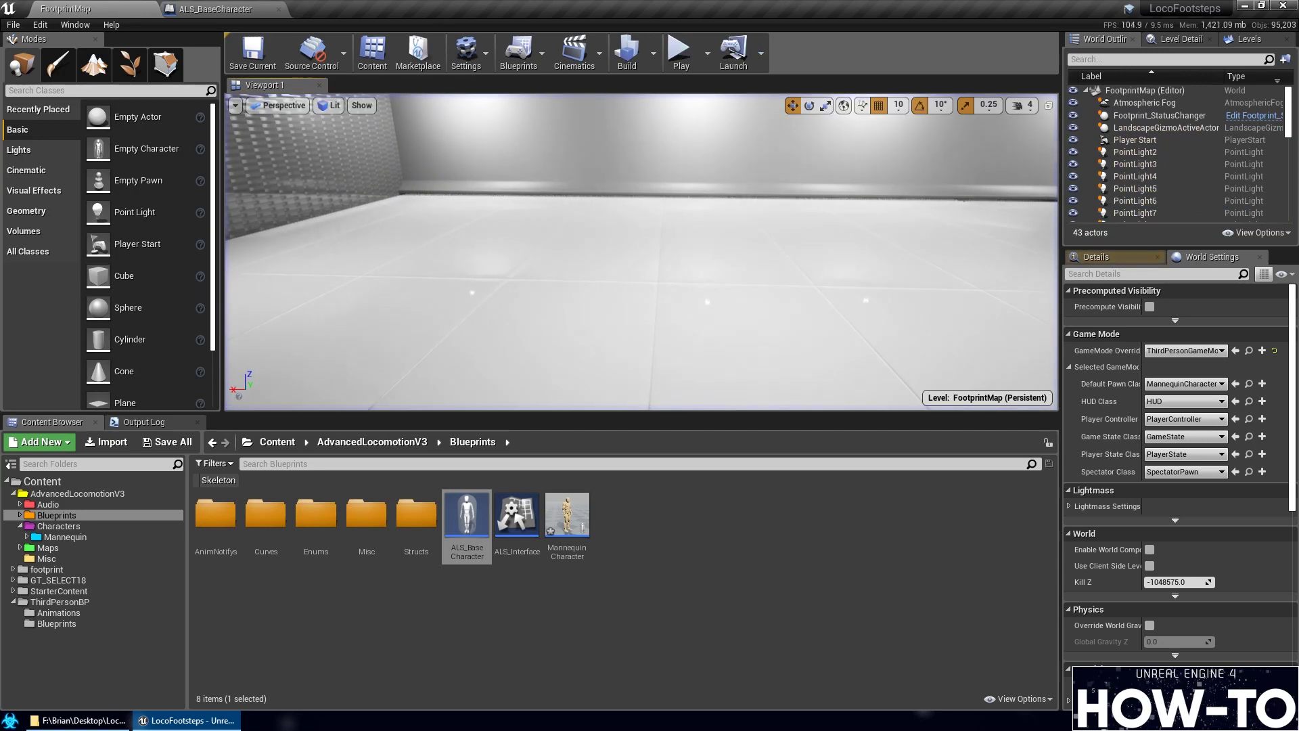
Inspect ALS_BaseCharacter in its blueprint viewport, and open the MannequinCharacter blueprint from the AdvancedLocomotionV3 Blueprints folder
left_click(758, 592)
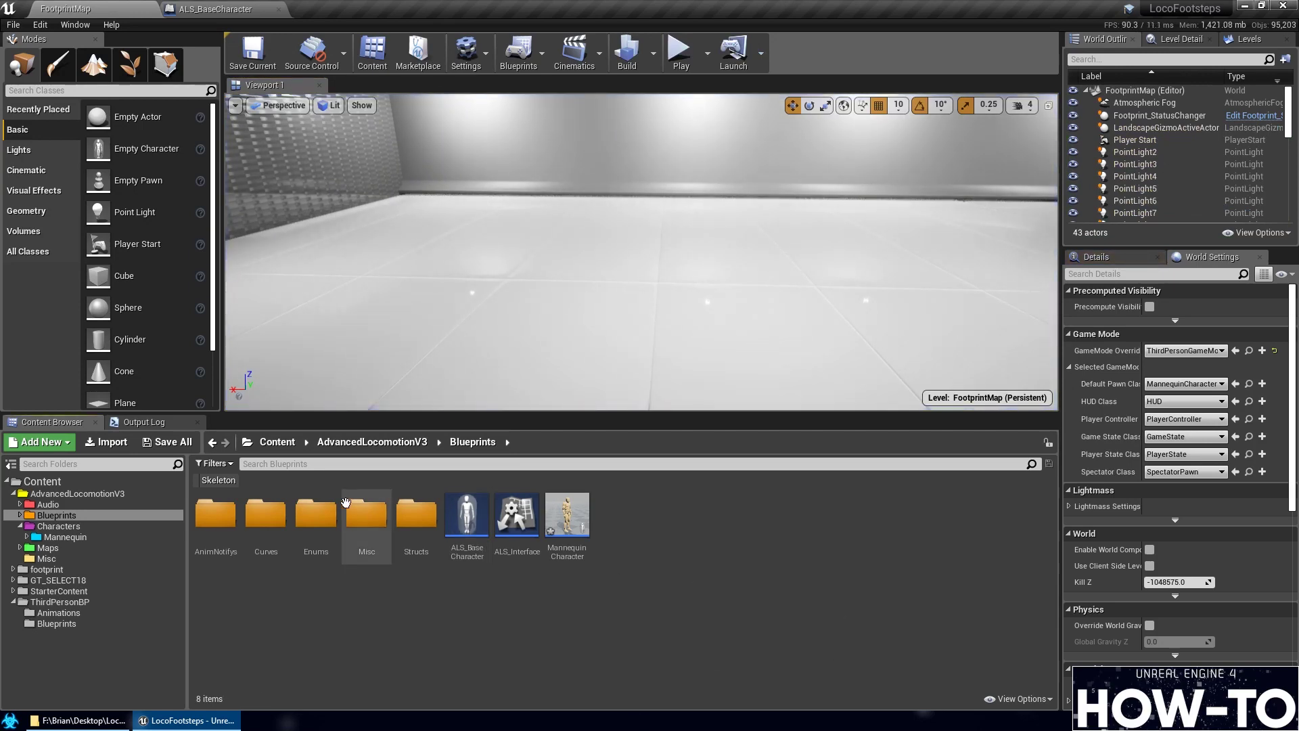
double_click(466, 538)
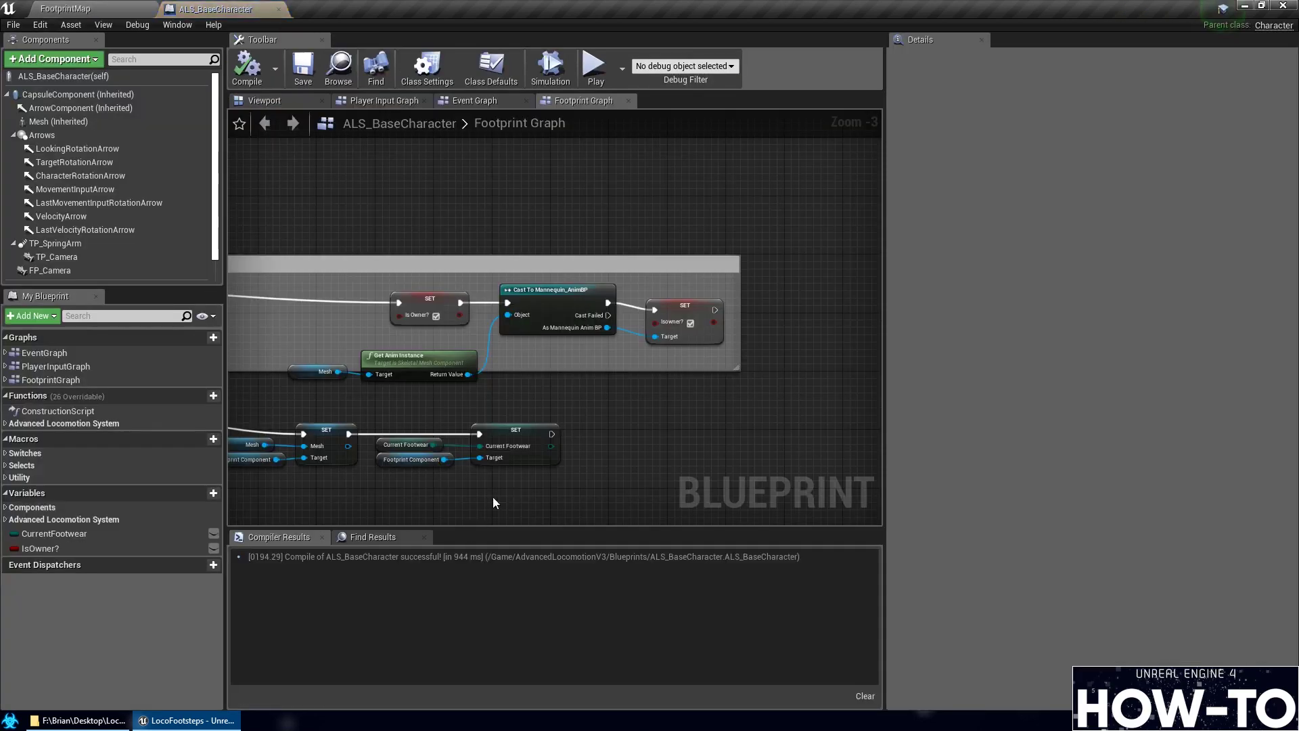
left_click(261, 100)
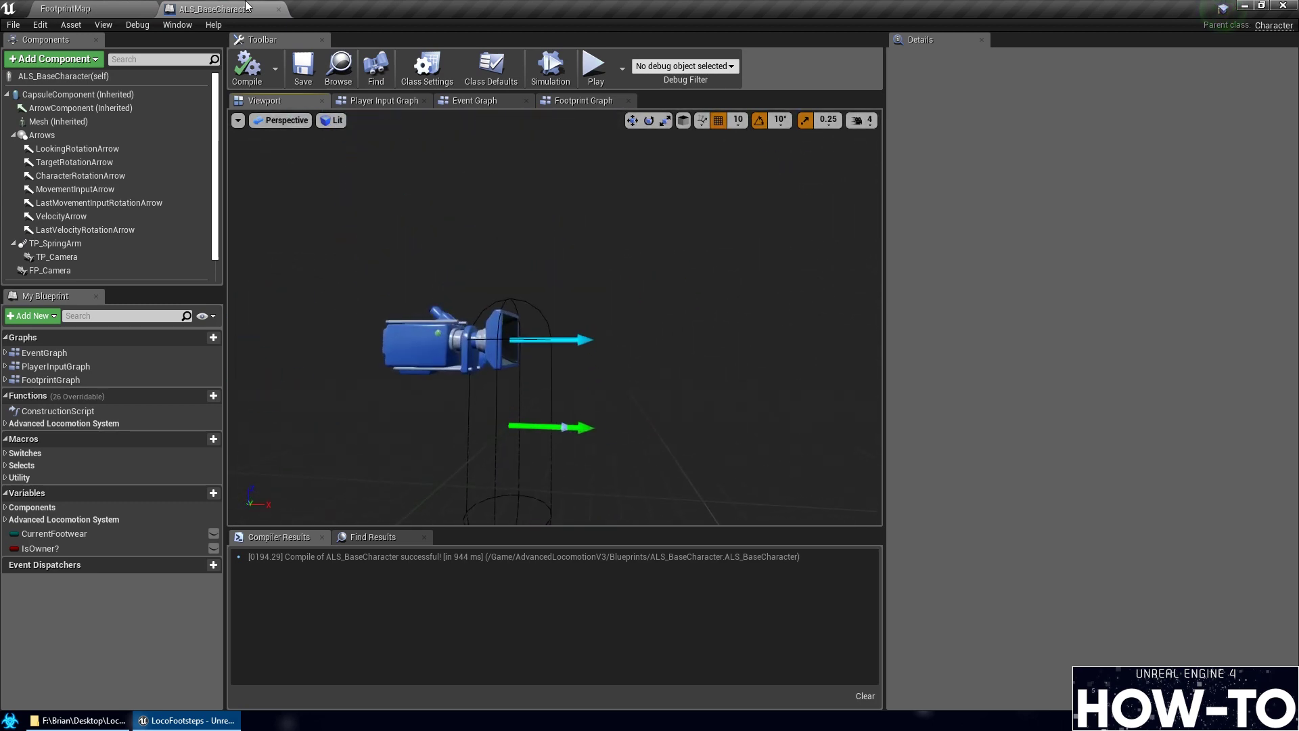
left_click(51, 8)
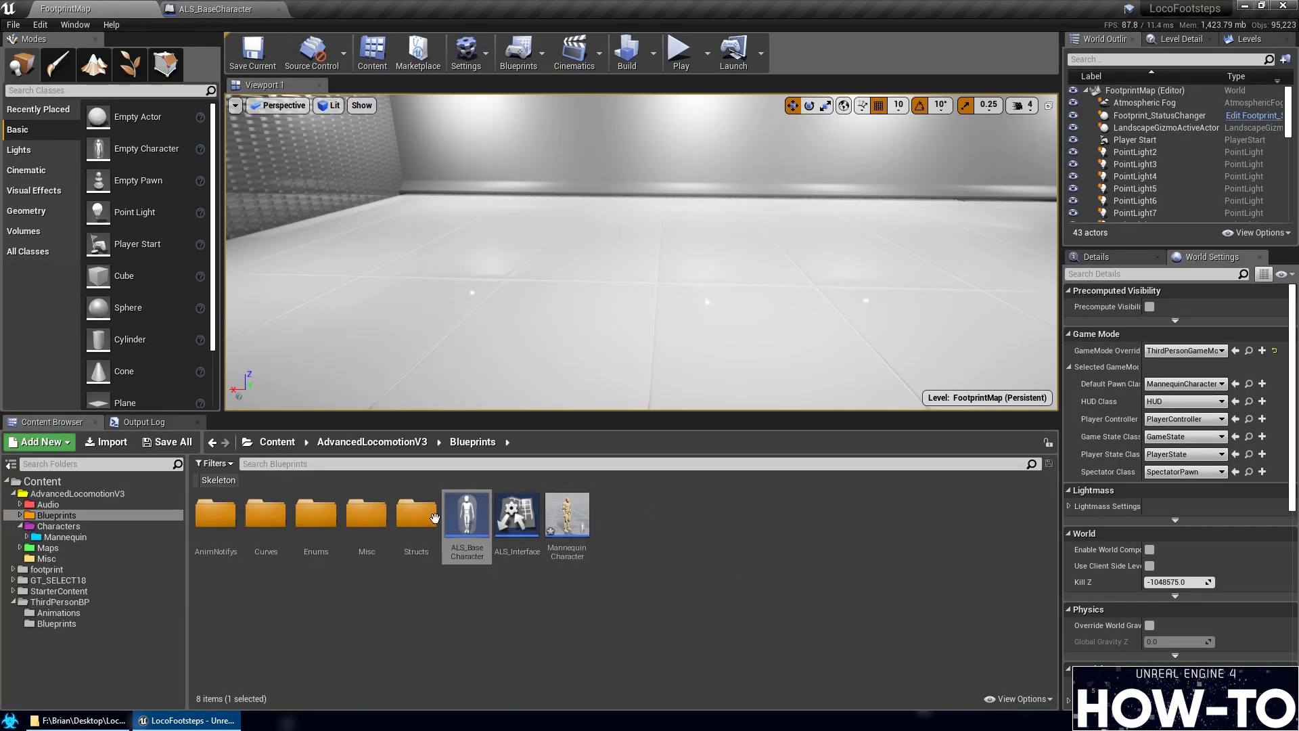
left_click(571, 523)
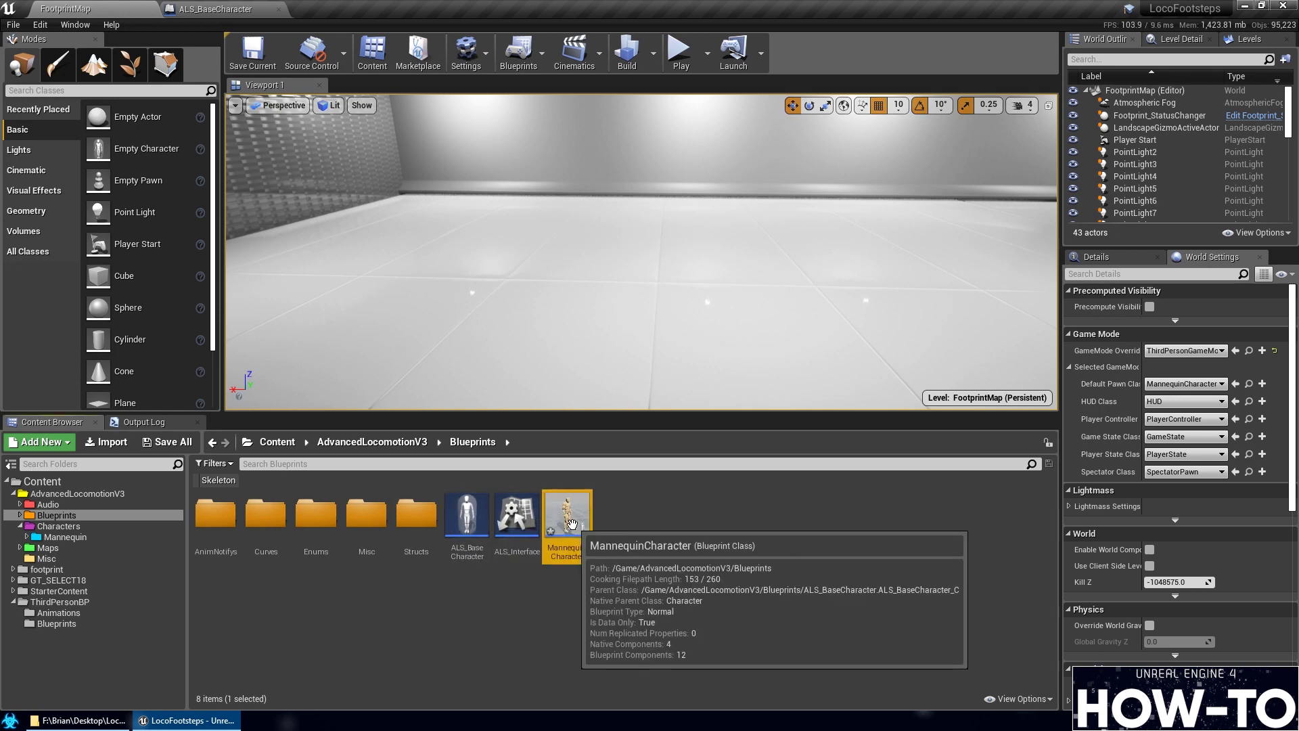
double_click(571, 523)
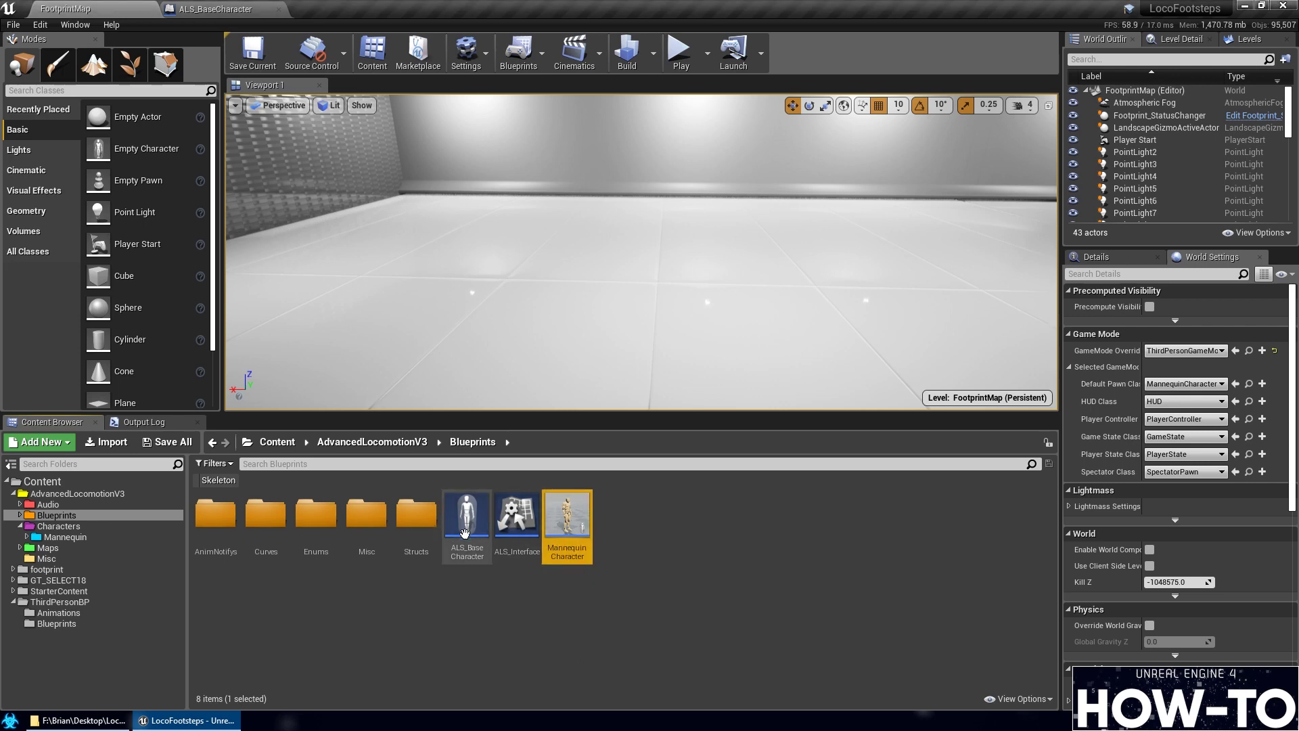
right_click_drag(613, 235, 328, 406)
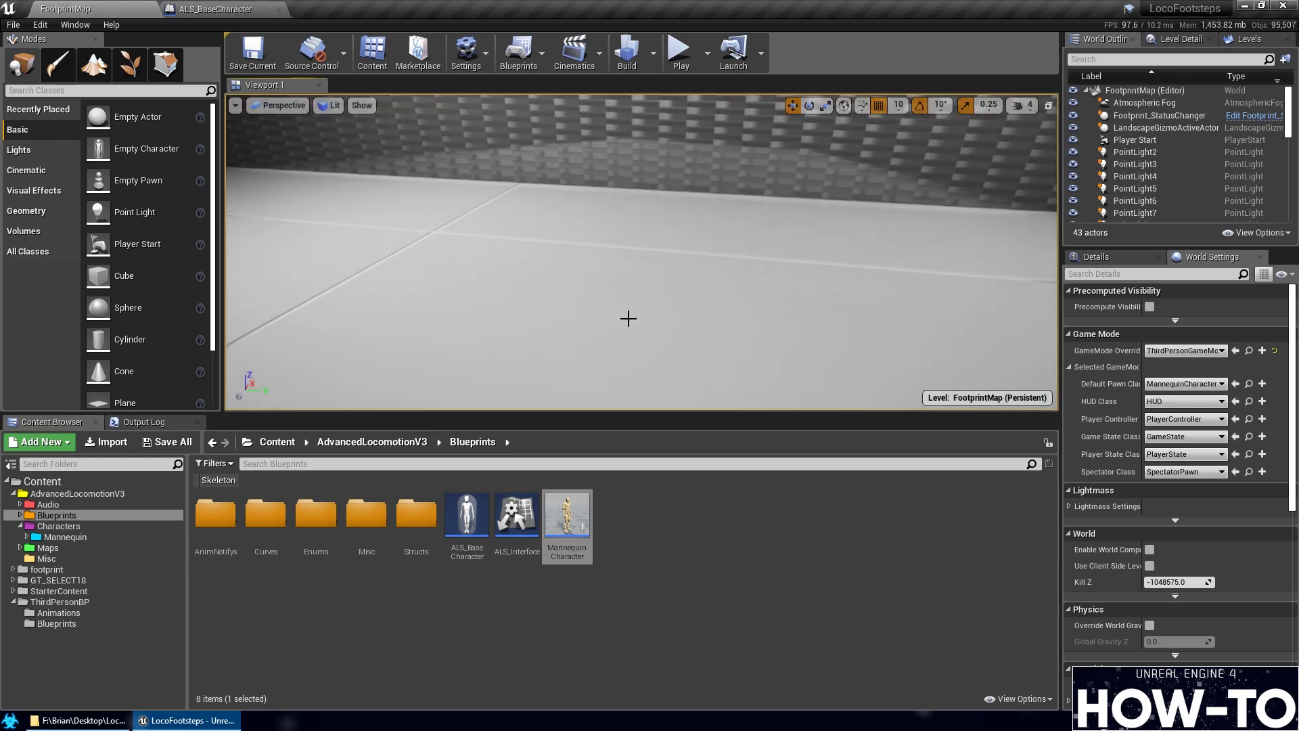
right_click_drag(627, 316, 656, 310)
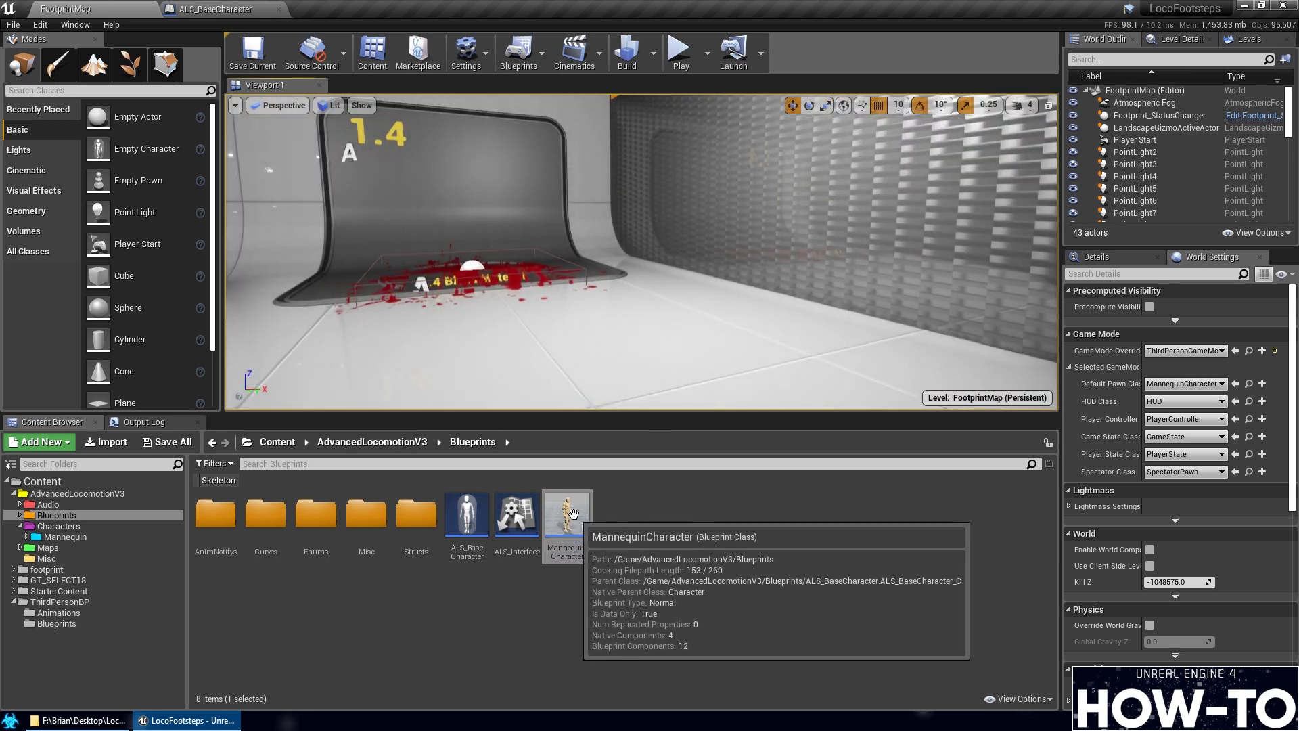
mouse_move(476, 557)
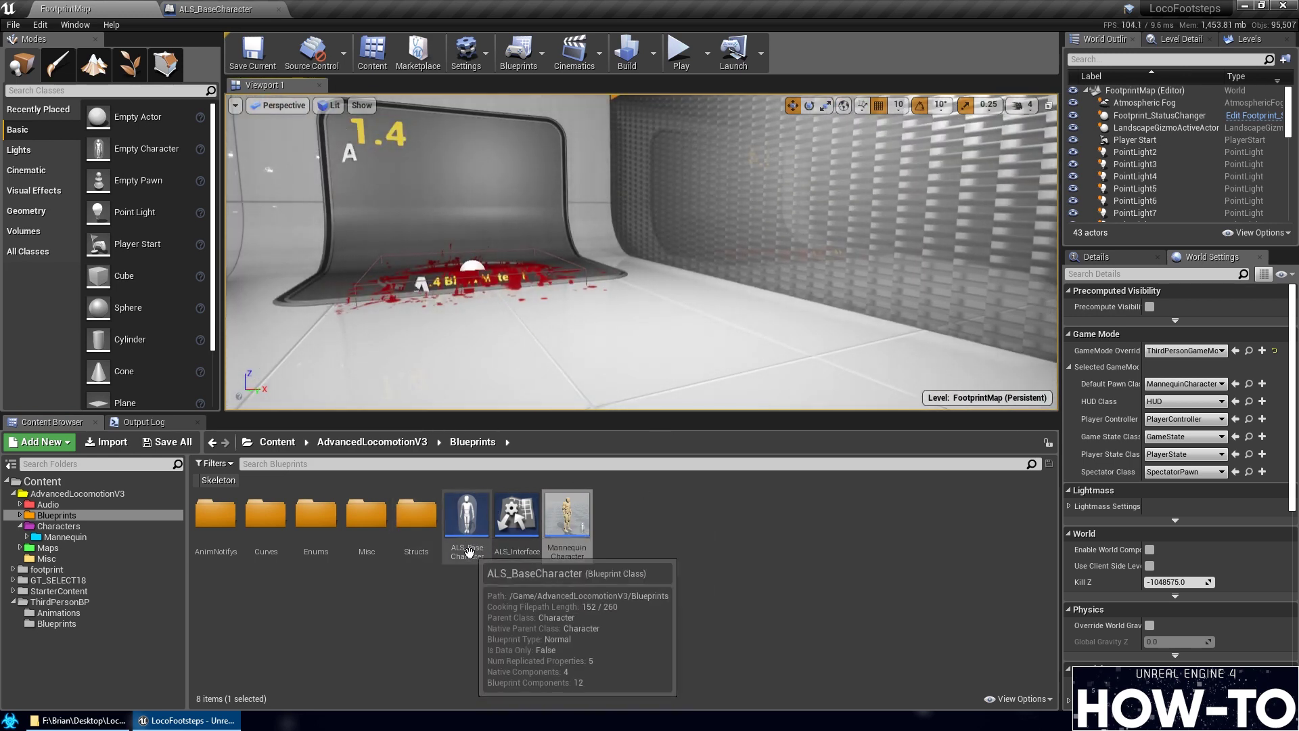
mouse_move(570, 527)
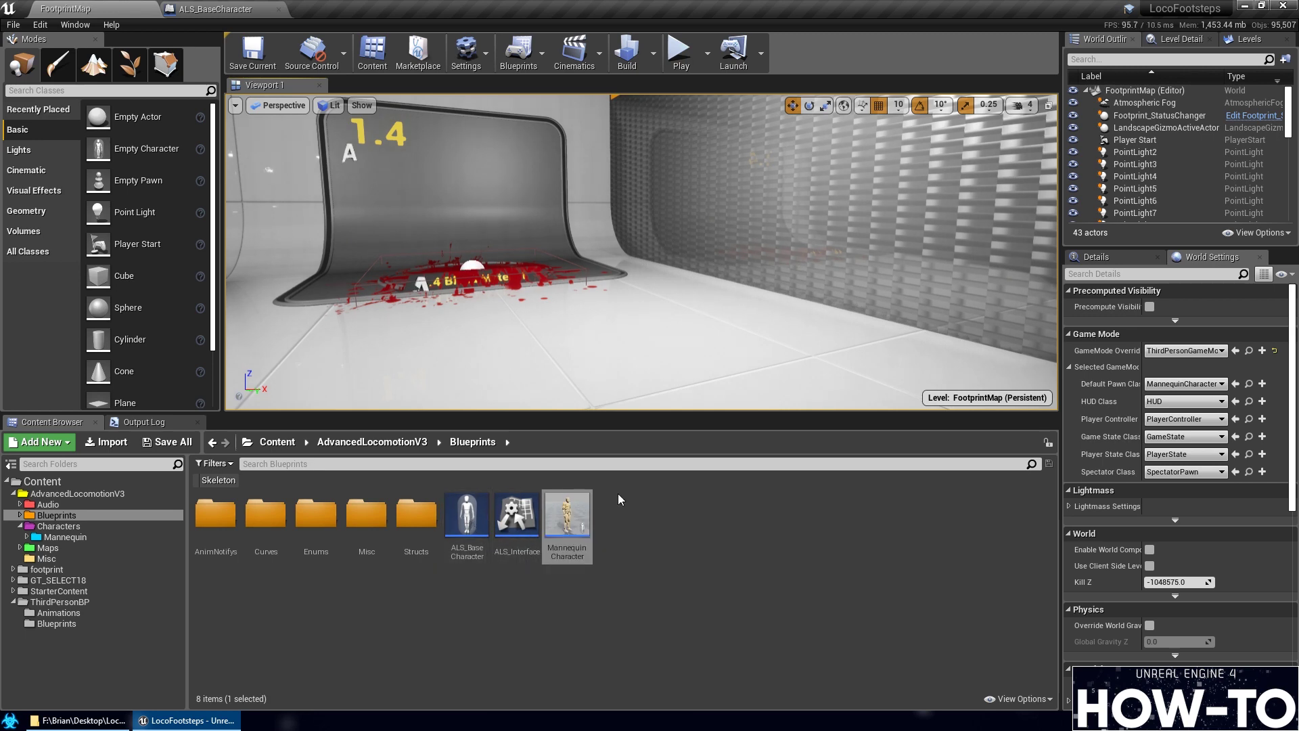
left_click(663, 628)
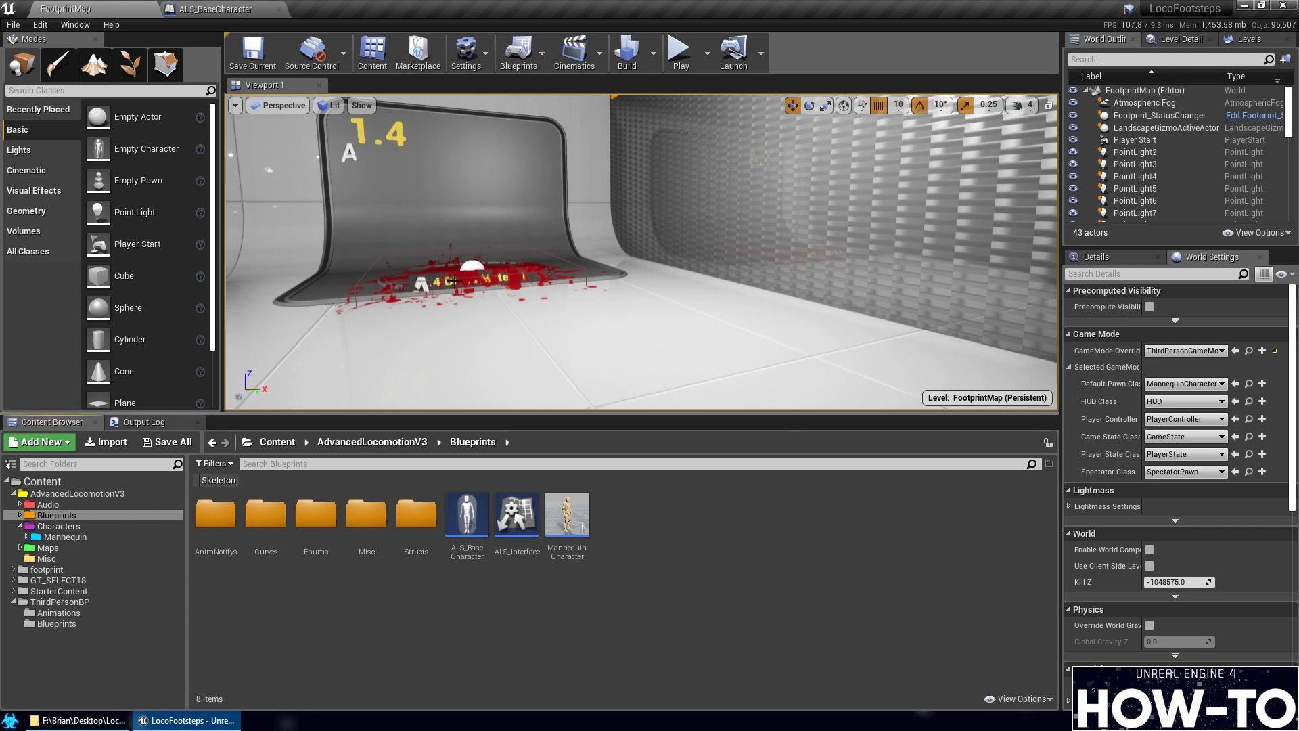
Open the ThirdPersonWalk animation from the ThirdPersonBP Animations folder
left_click(52, 624)
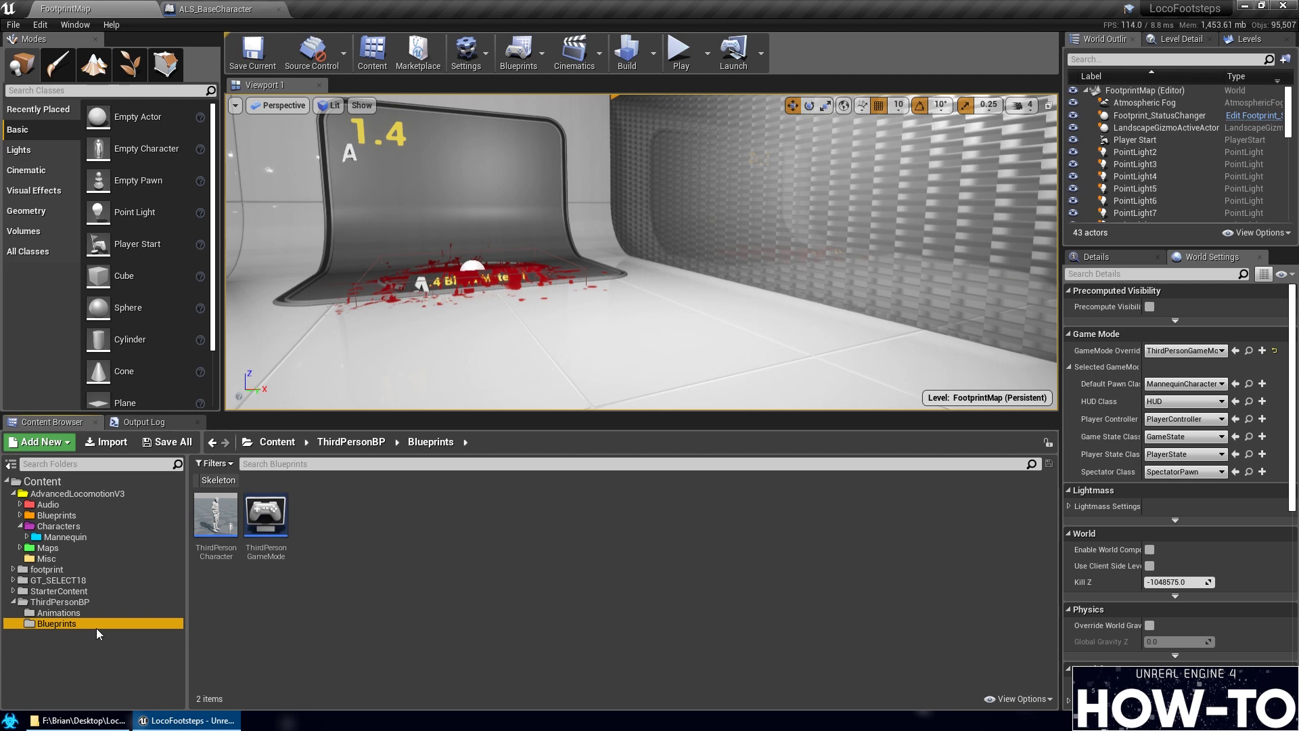
left_click(63, 602)
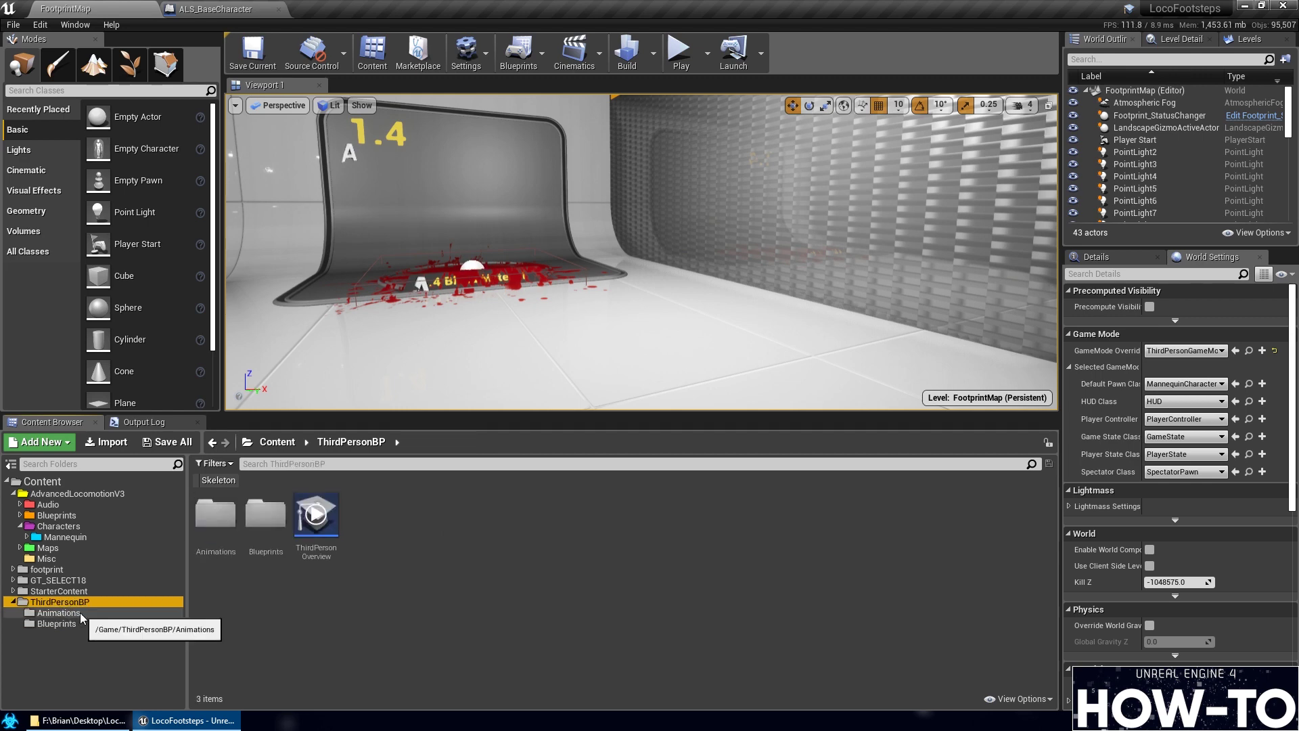
left_click(58, 614)
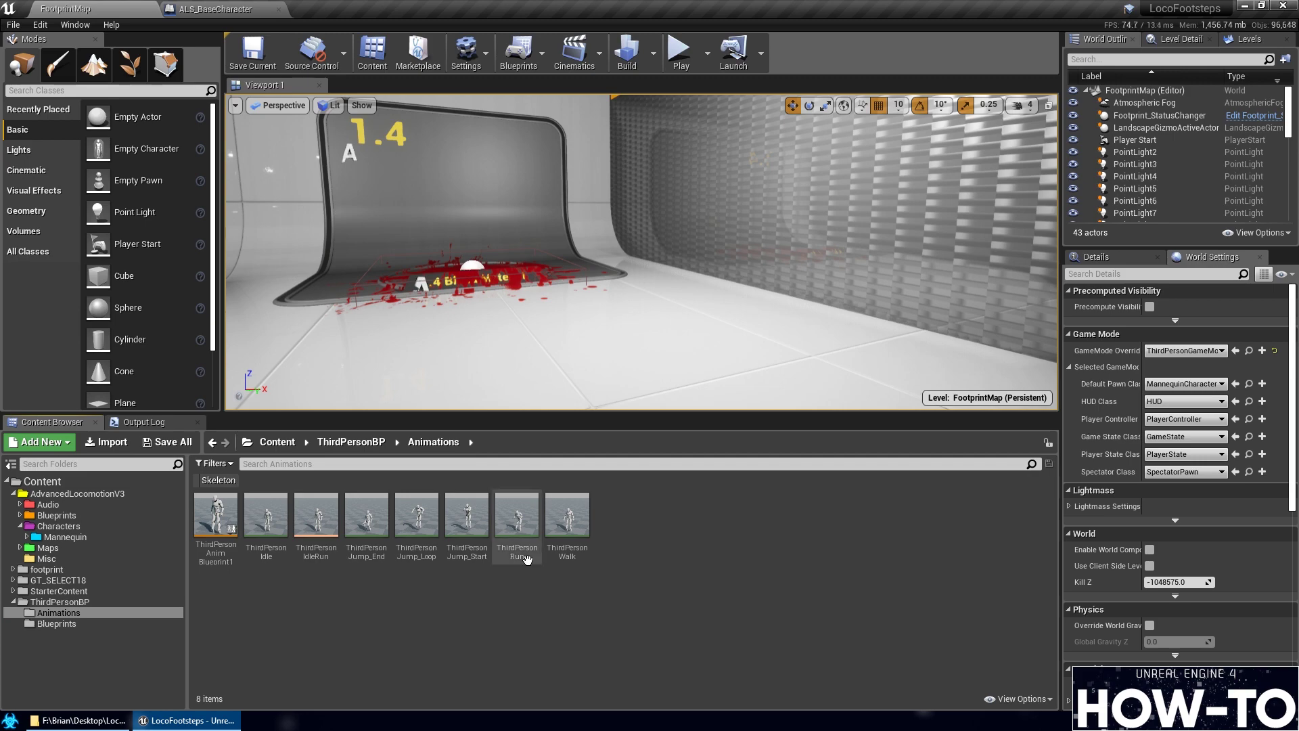
double_click(585, 520)
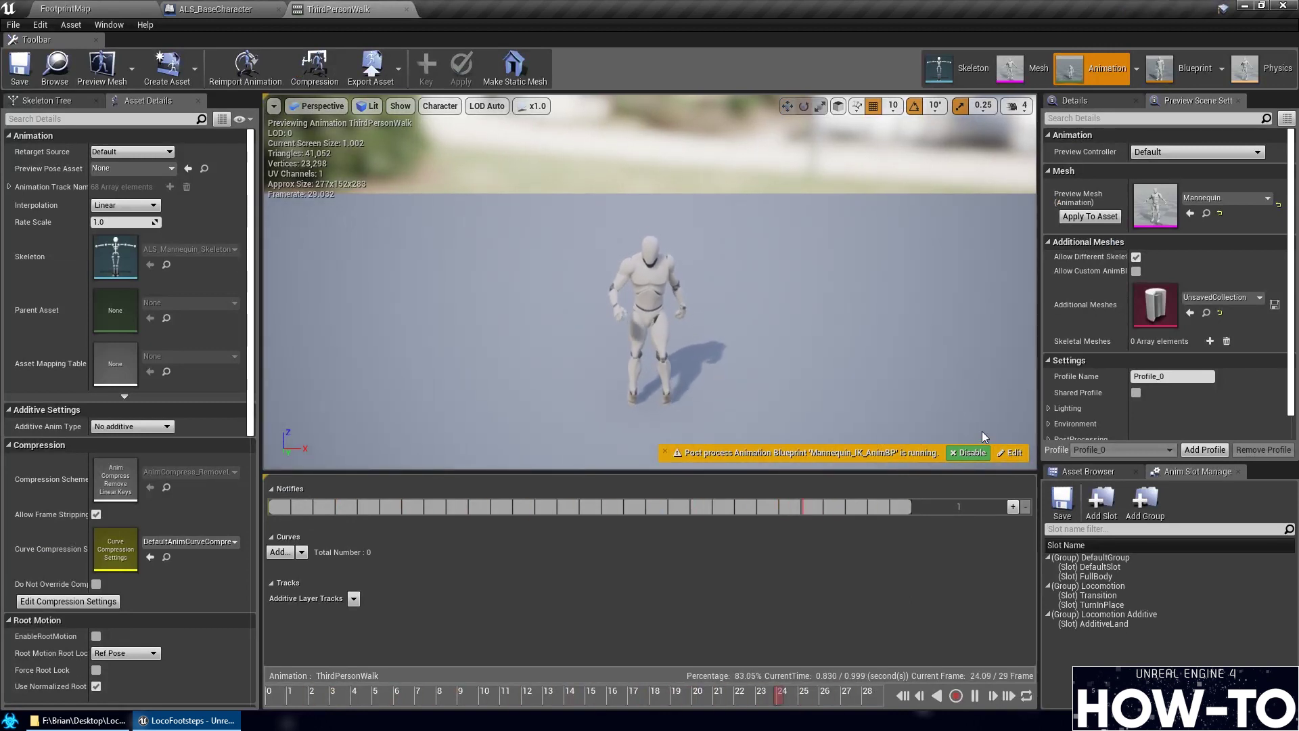
Disable the Mannequin_IK_AnimBP post process in the ThirdPersonWalk preview, examine the walk from several angles, and close the animation
left_click(968, 453)
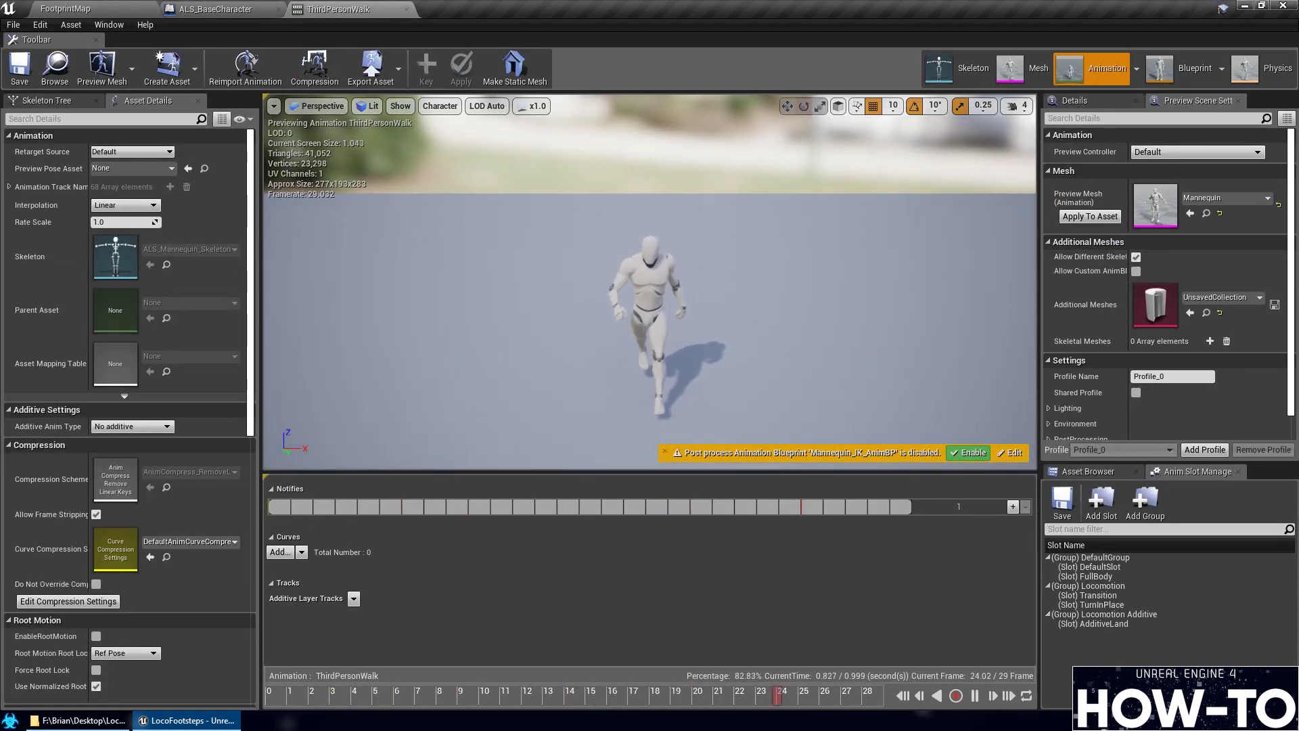
right_click_drag(679, 395, 728, 545)
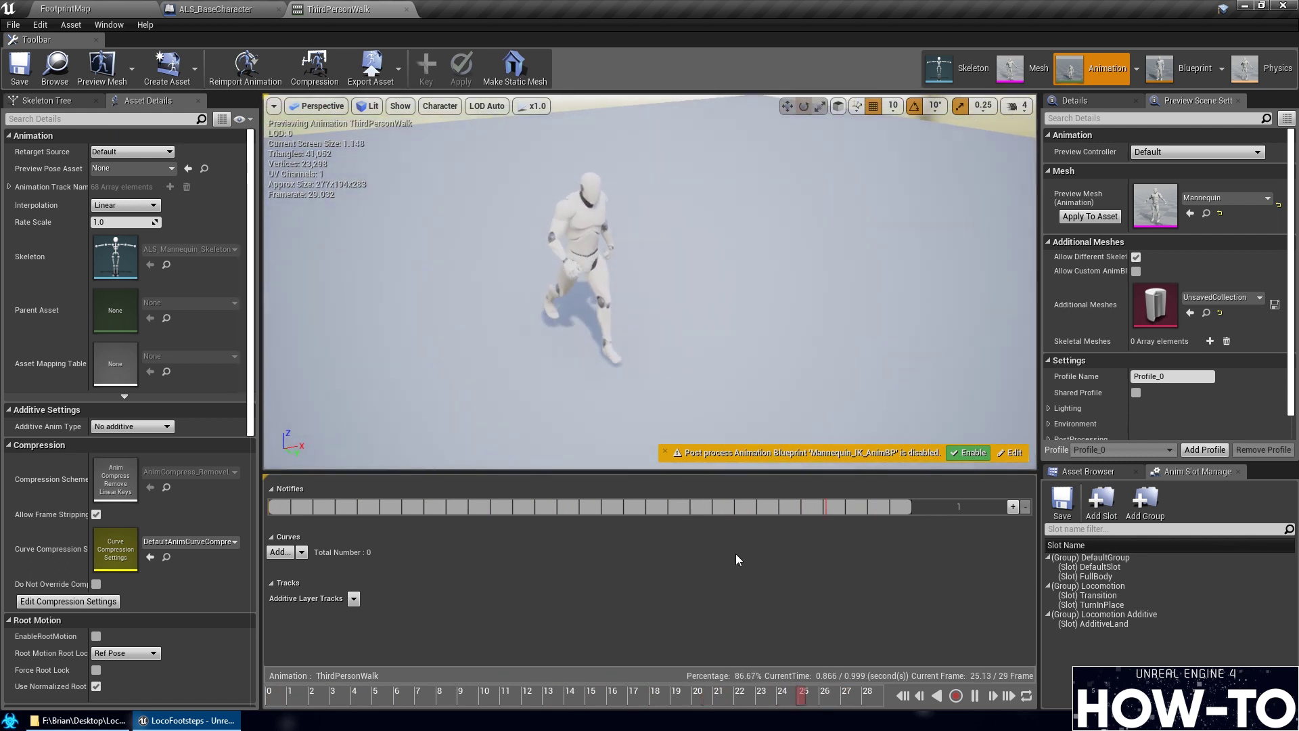
right_click_drag(703, 406, 704, 379)
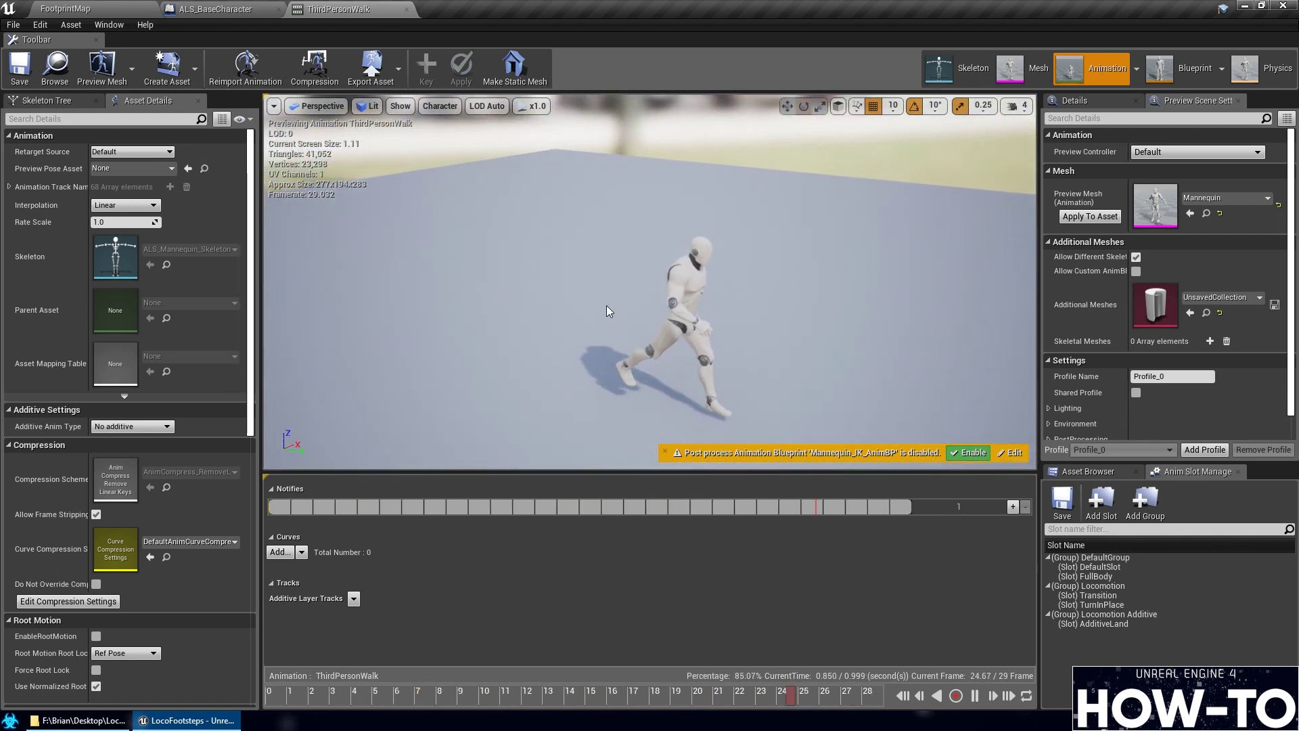
right_click_drag(606, 301, 534, 354)
key("e")
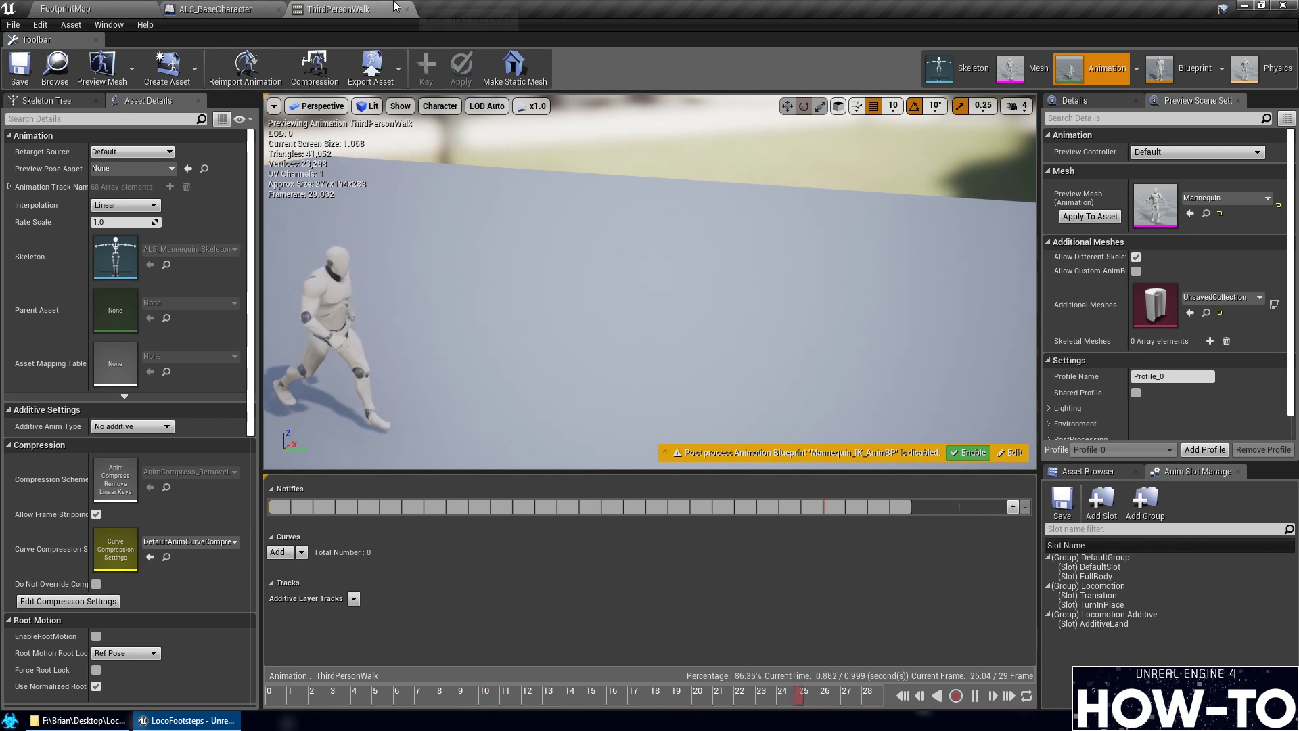
left_click(201, 8)
left_click(133, 9)
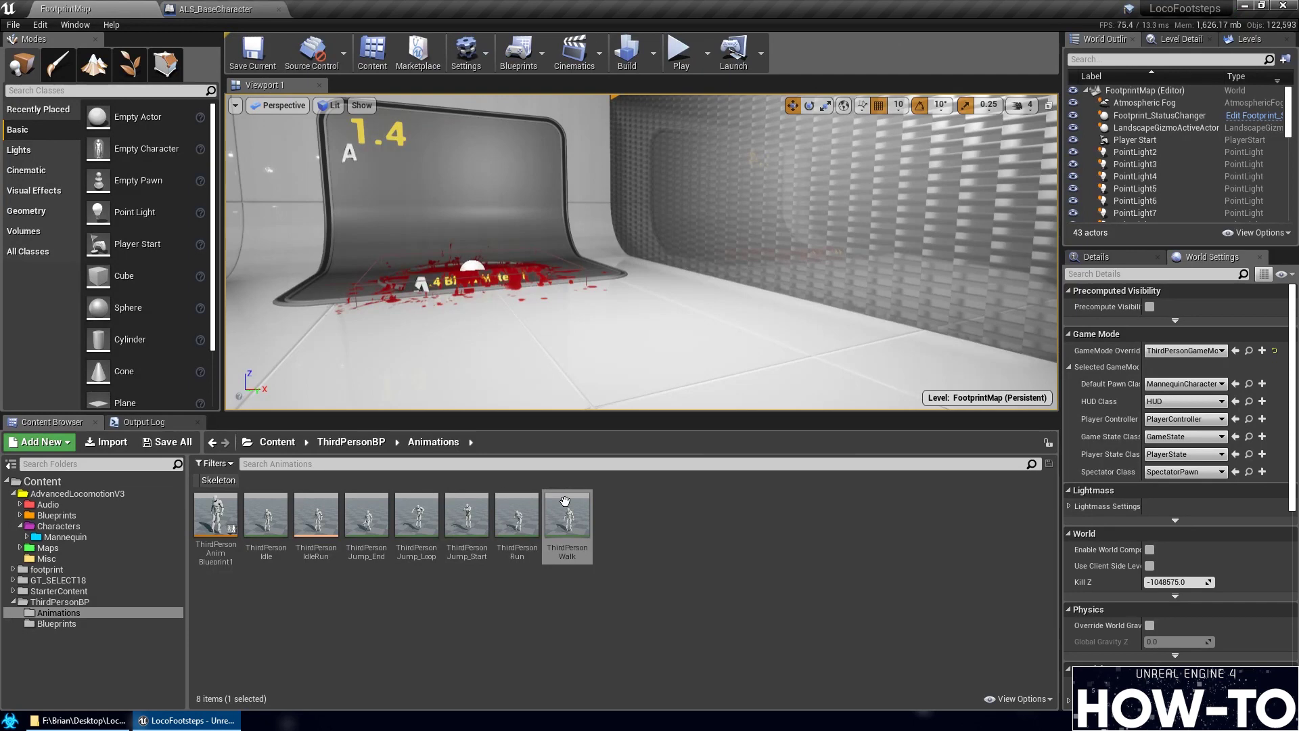
Return to the ThirdPersonBP Animations folder and open the ThirdPersonRun animation
double_click(565, 504)
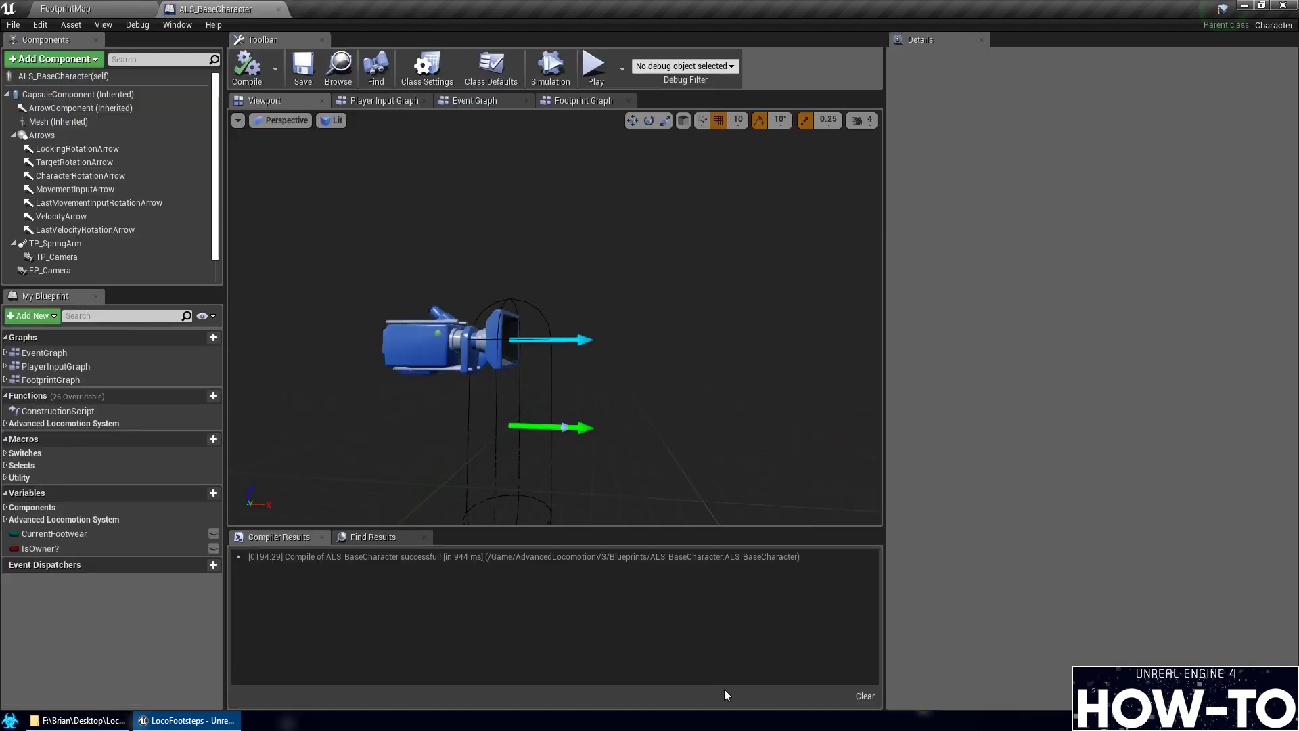
left_click(122, 7)
left_click(517, 518)
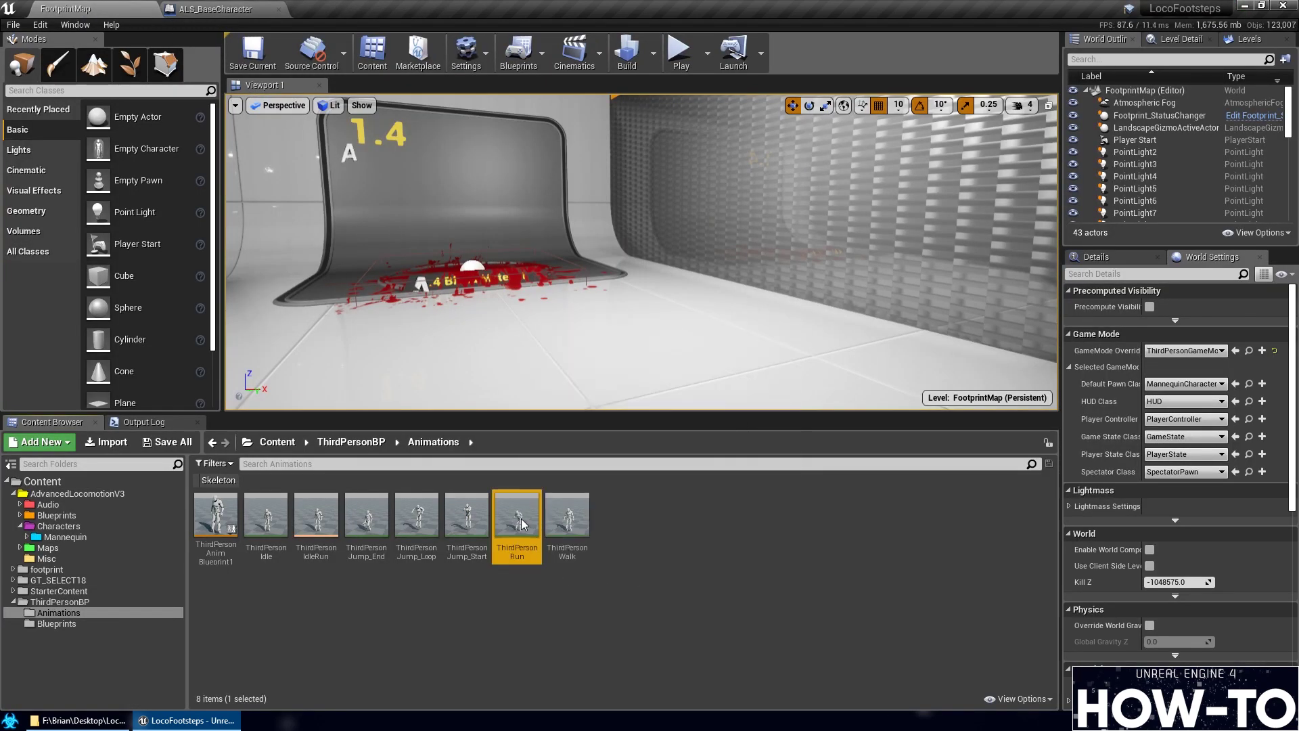
double_click(517, 518)
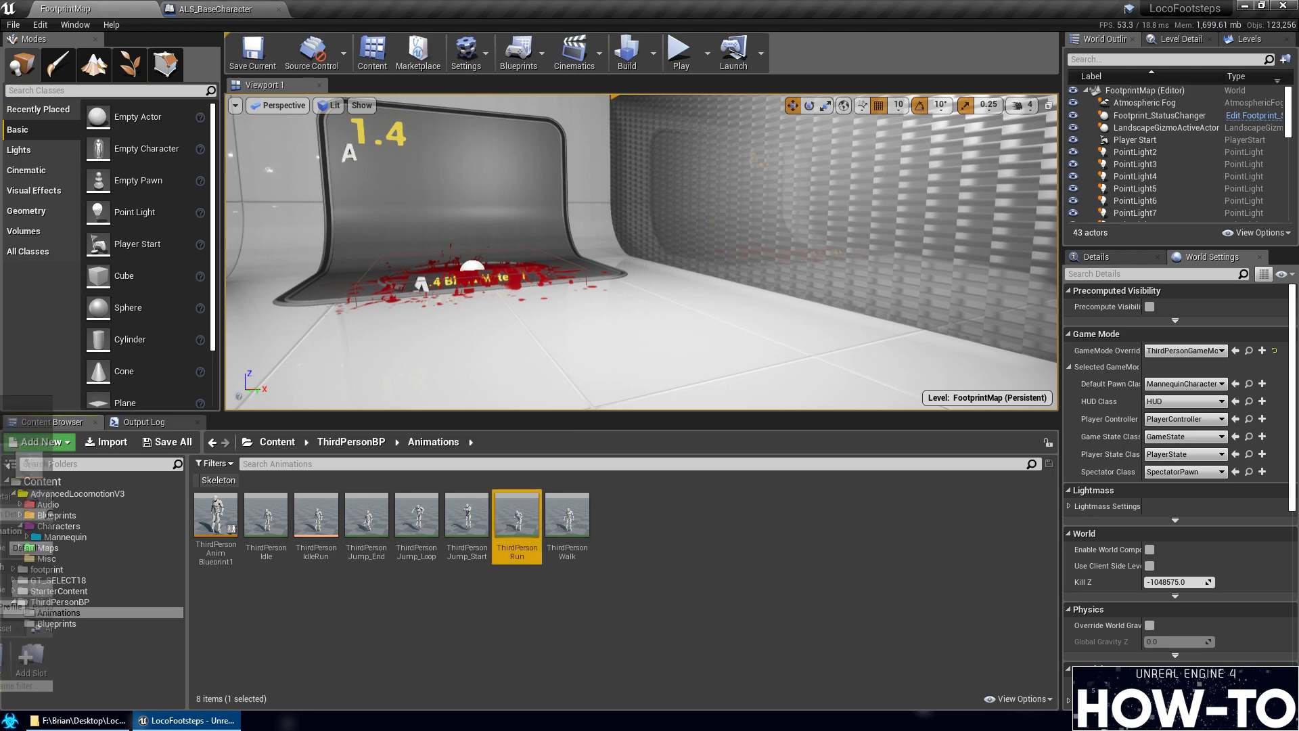
left_click(569, 541)
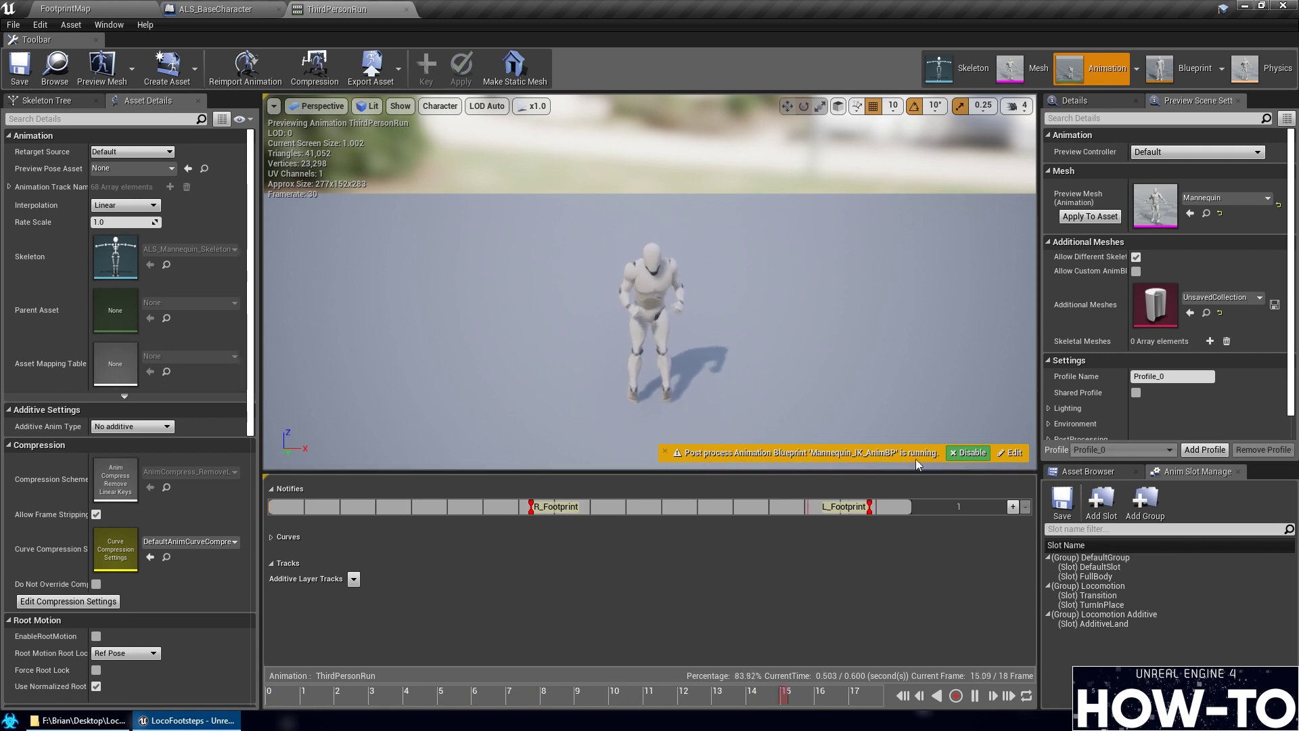
Examine foot contacts at the ThirdPersonRun footprint notifies with post process disabled and playback paused, and close the animation and ALS_BaseCharacter
left_click(972, 453)
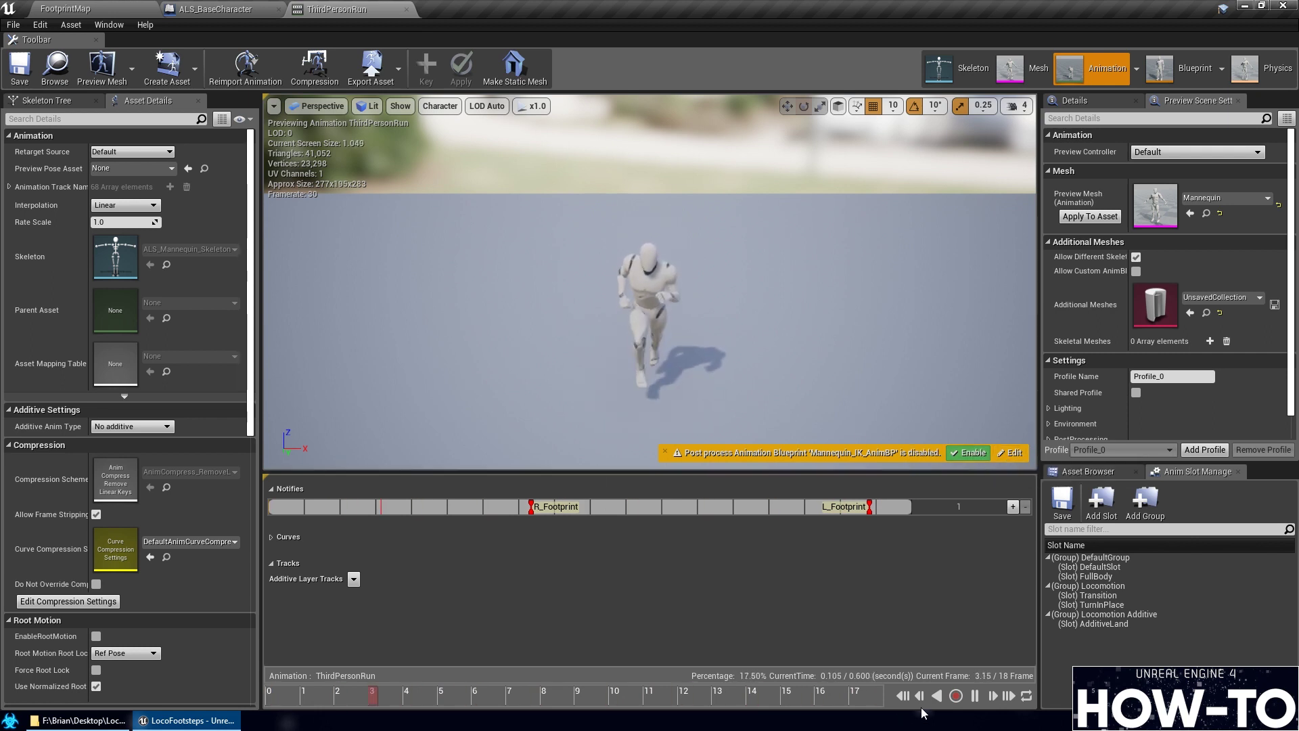
left_click(975, 696)
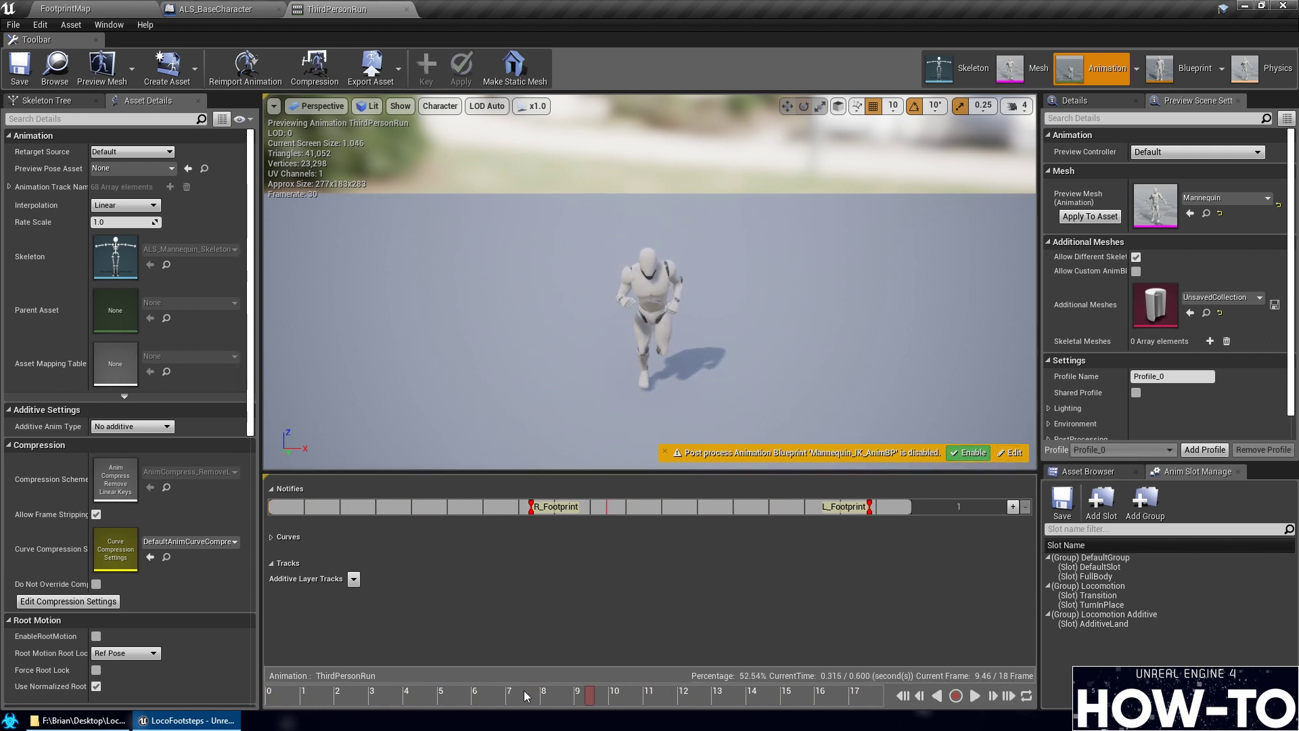
left_click_drag(524, 691, 785, 676)
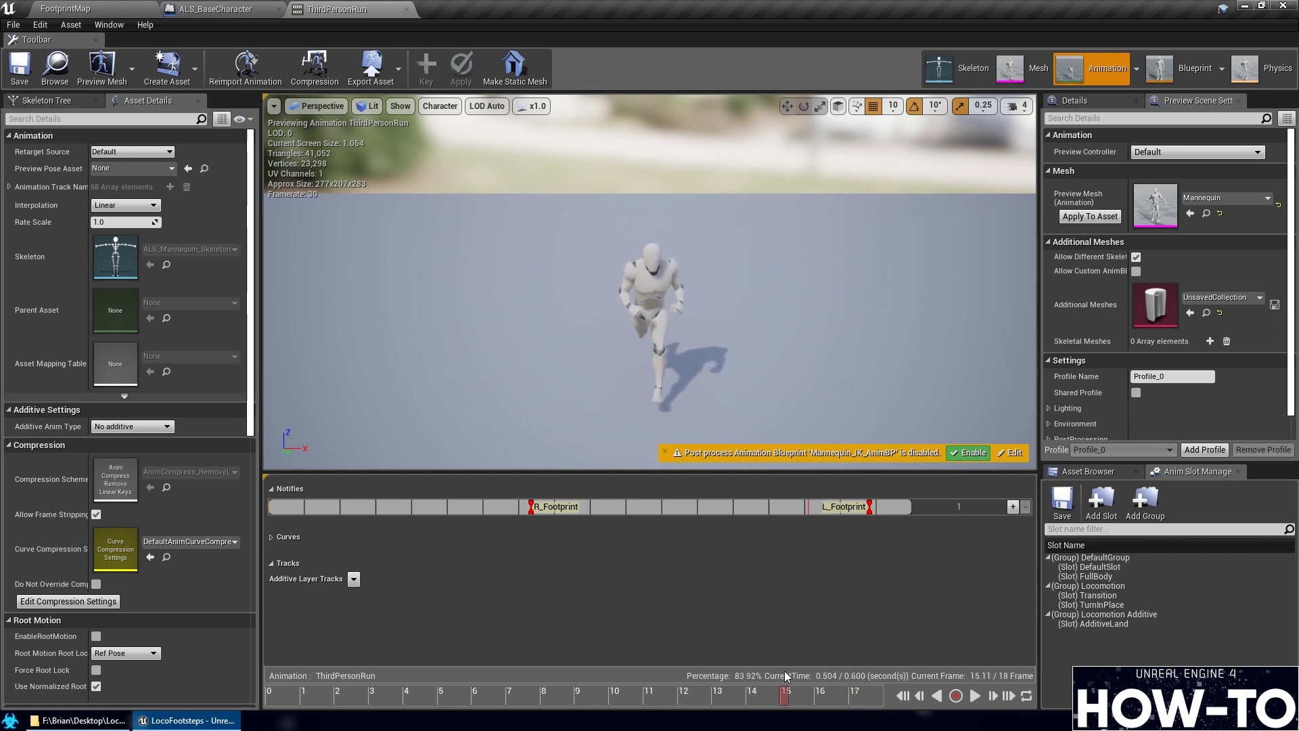
left_click(406, 9)
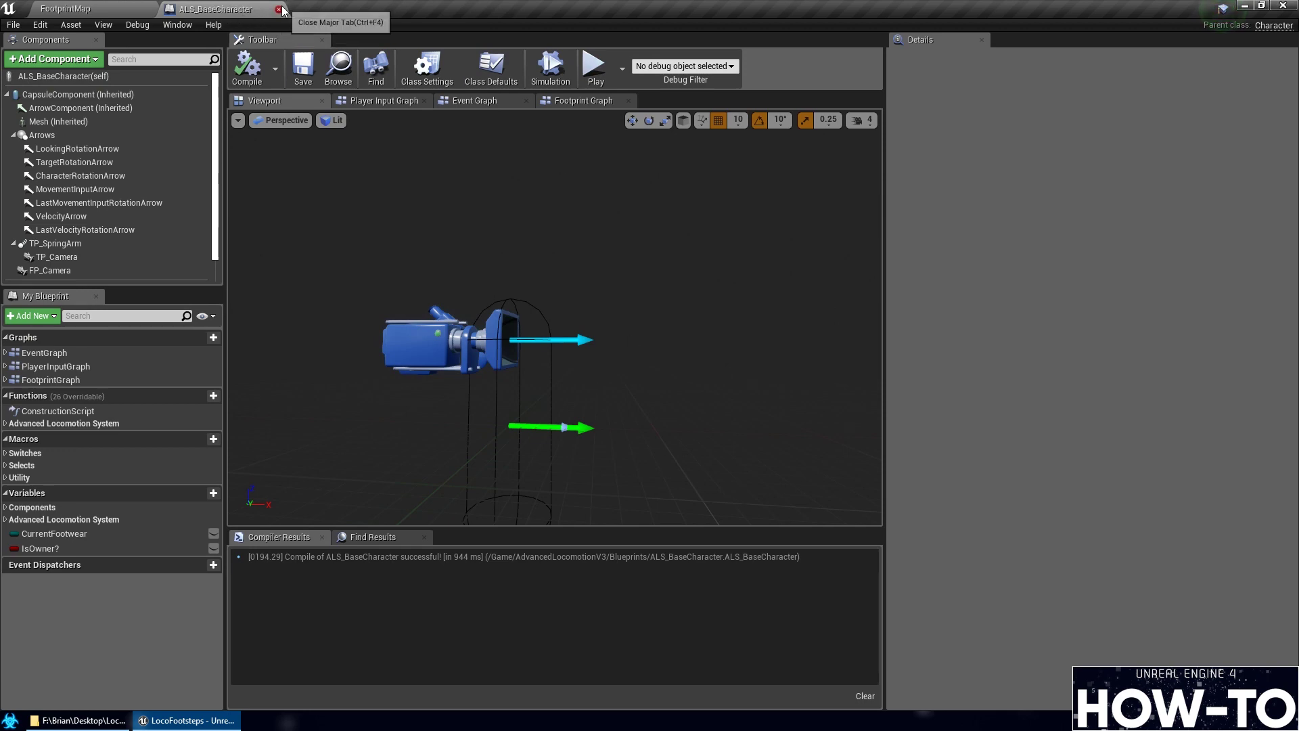
left_click(285, 9)
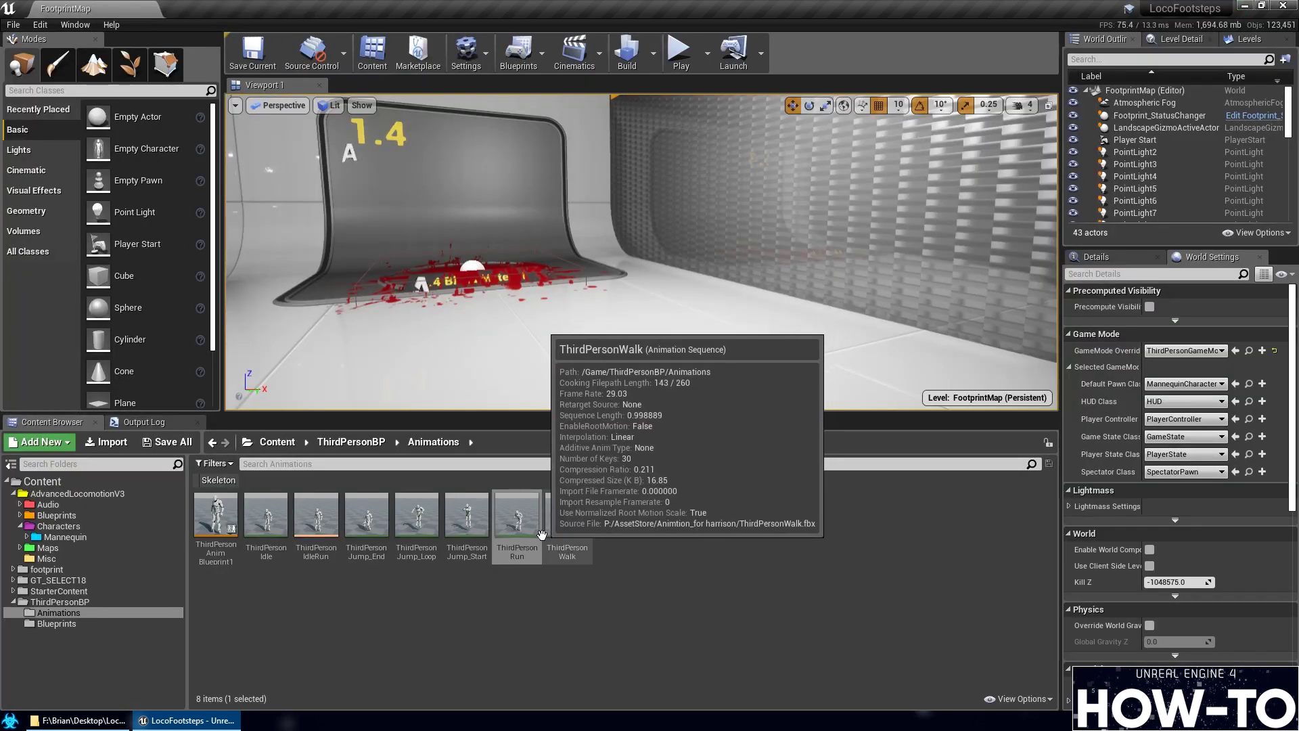
Filter the AdvancedLocomotionV3 Mannequin Animations folder by Animation Sequence
mouse_move(516, 533)
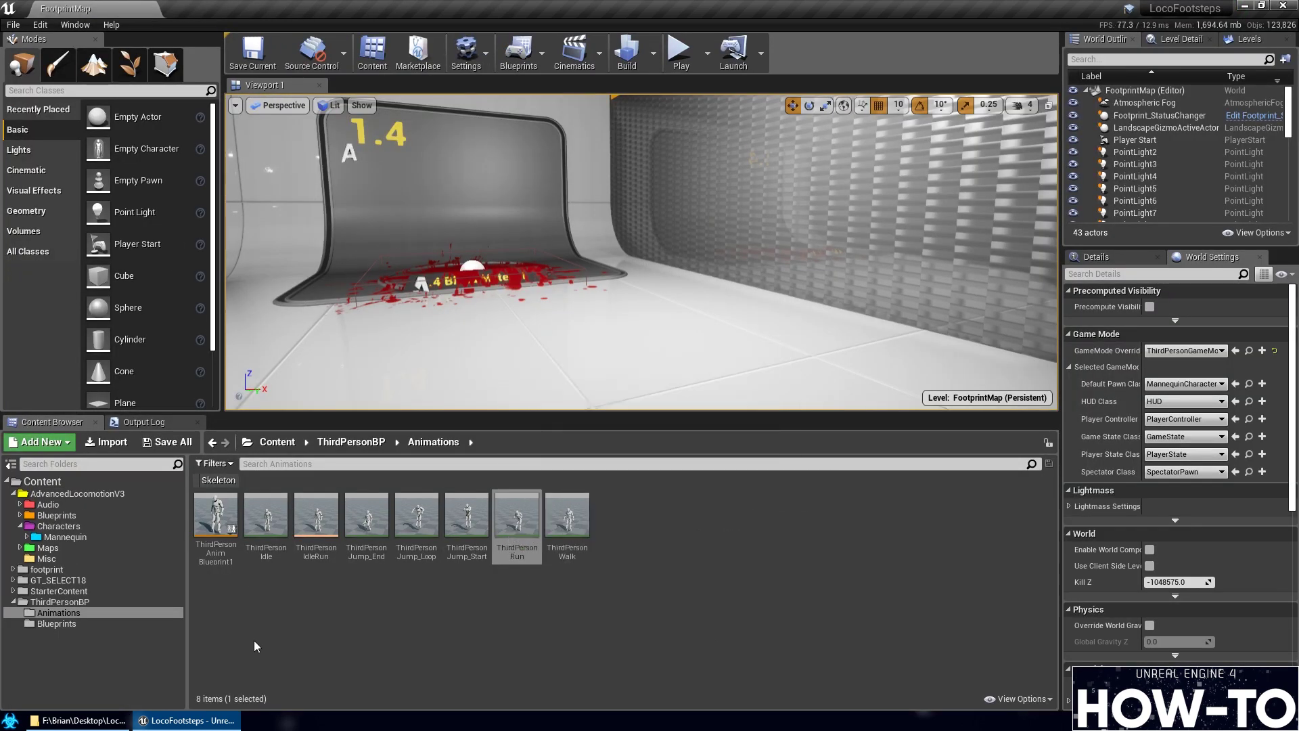
double_click(68, 538)
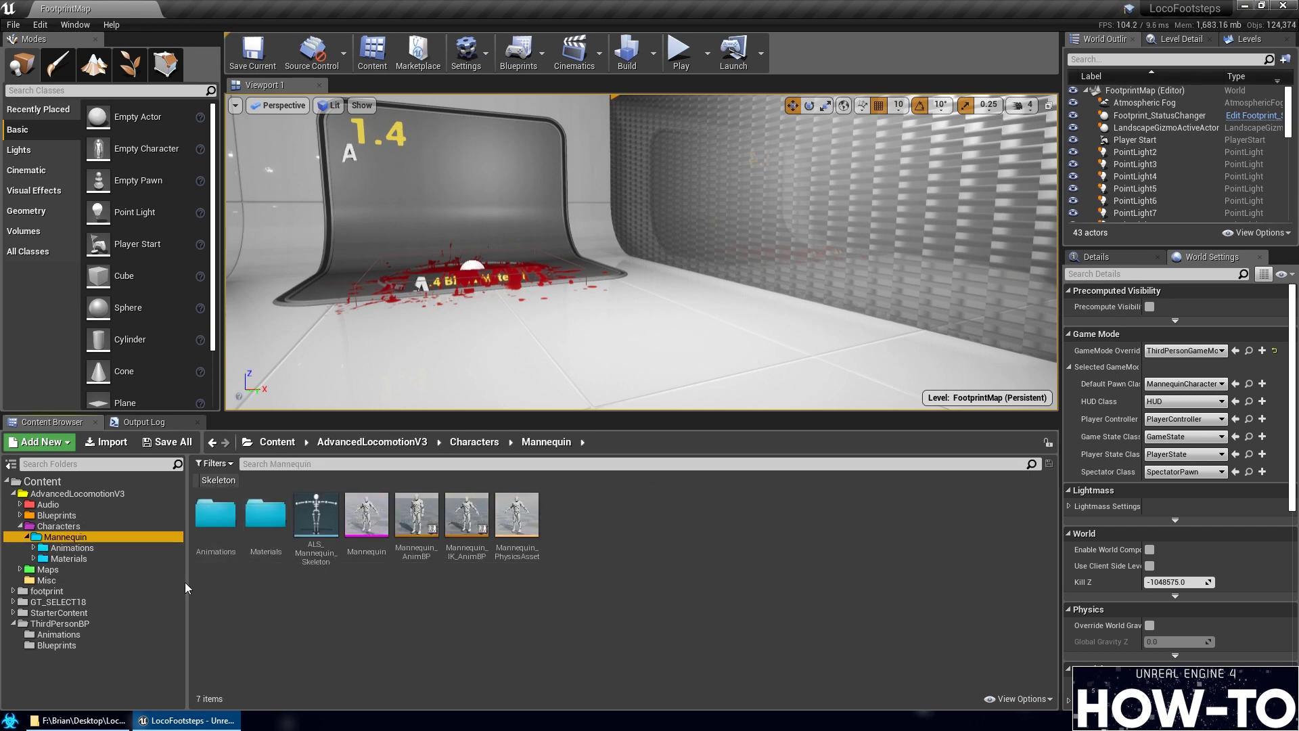
double_click(215, 514)
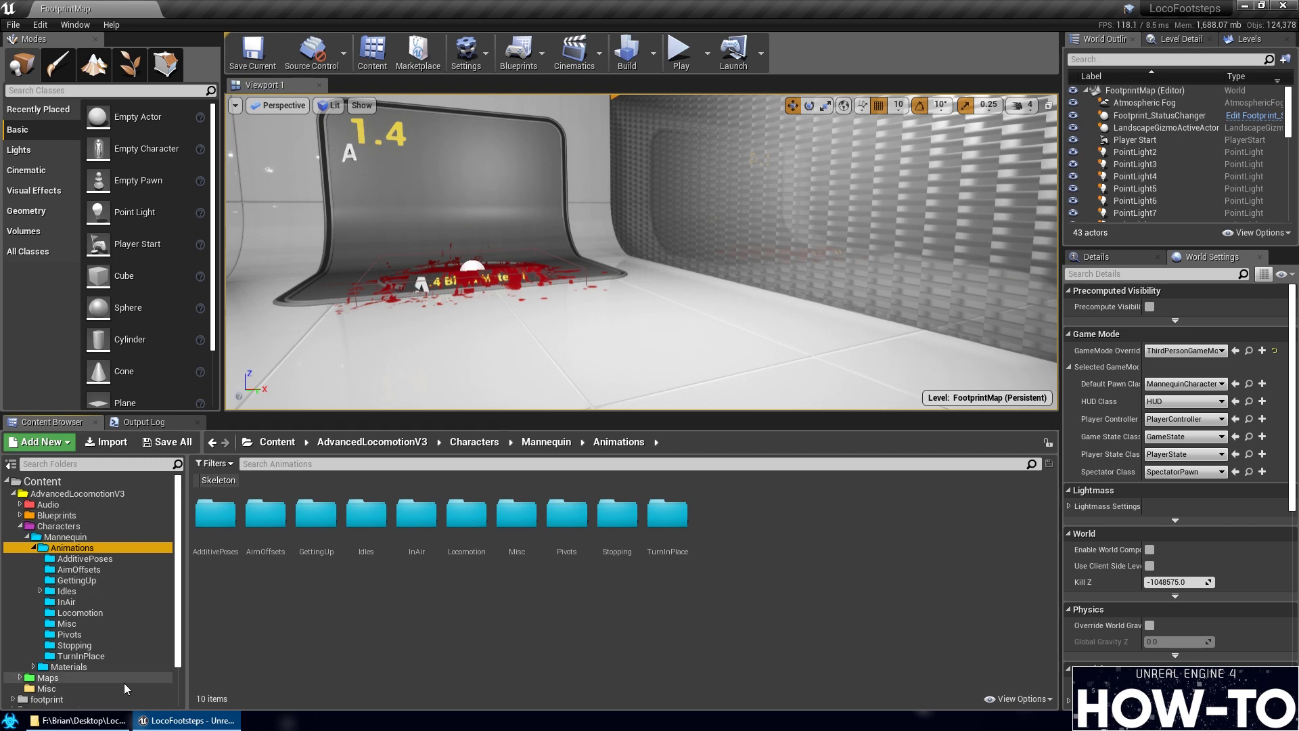
left_click(231, 463)
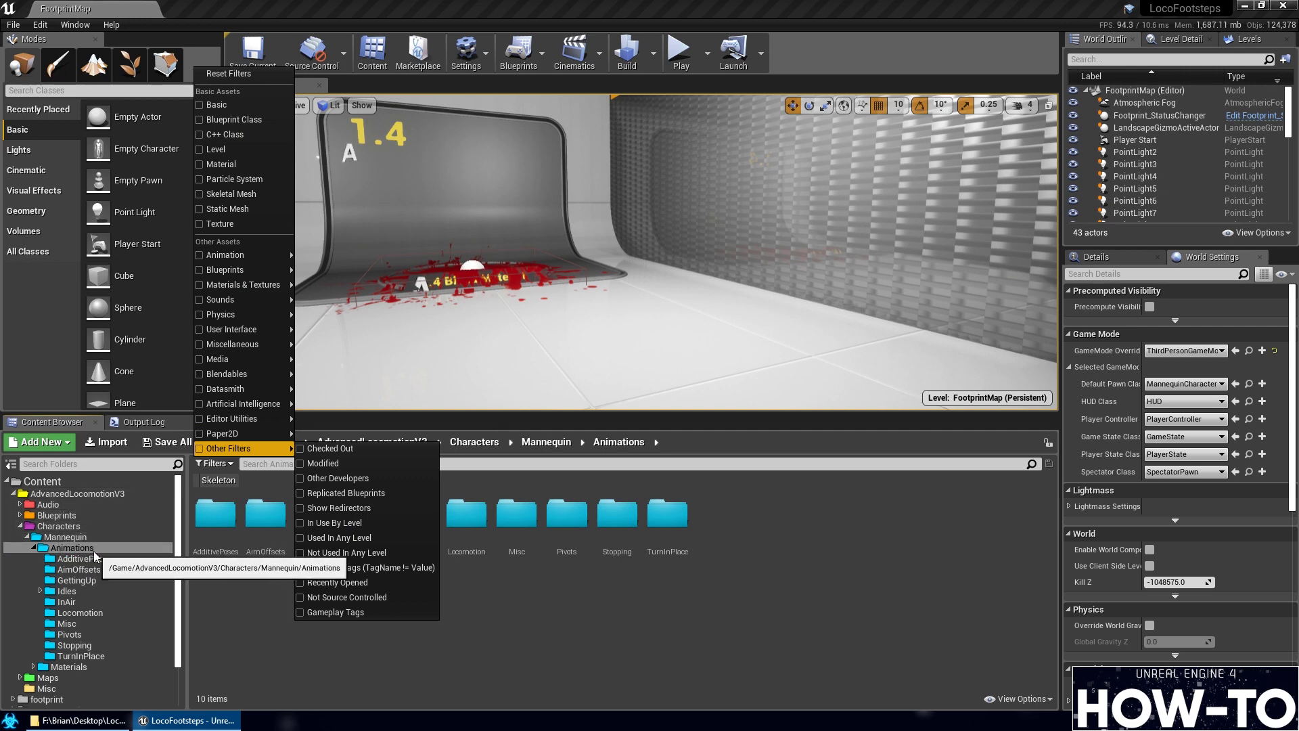
mouse_move(267, 260)
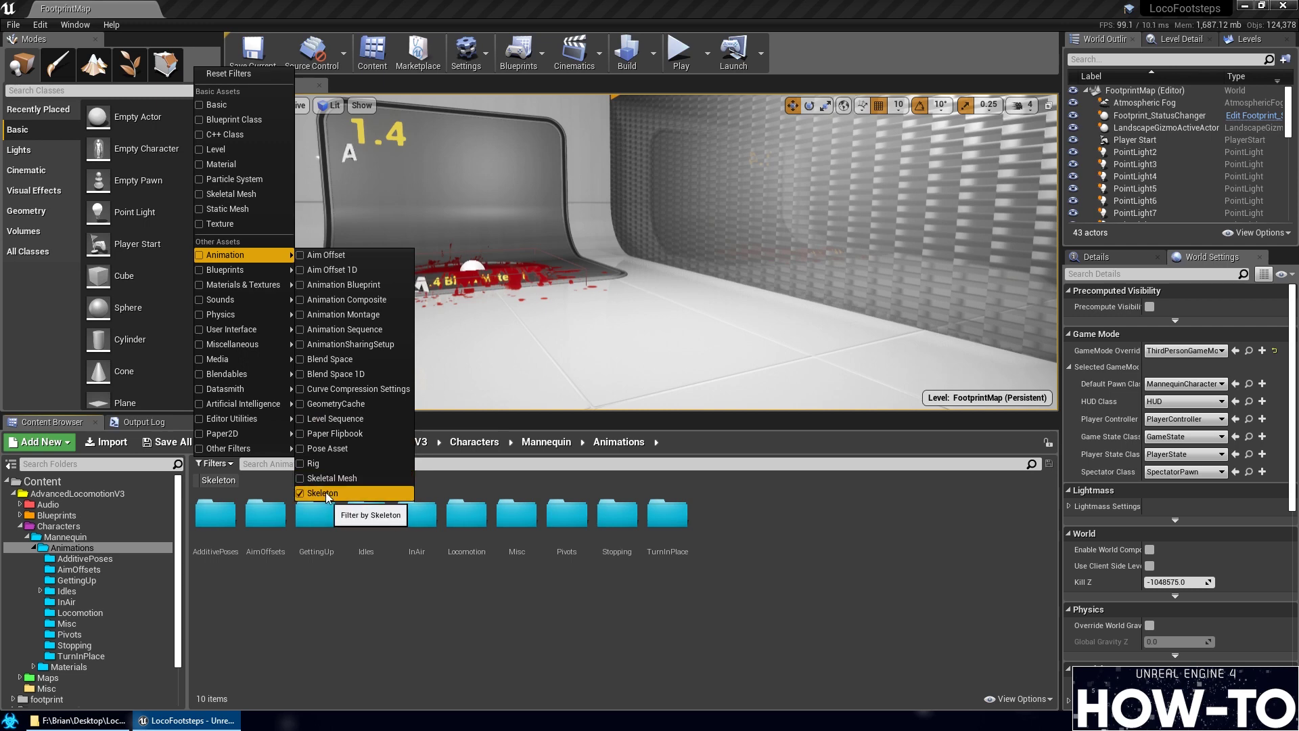
left_click(332, 330)
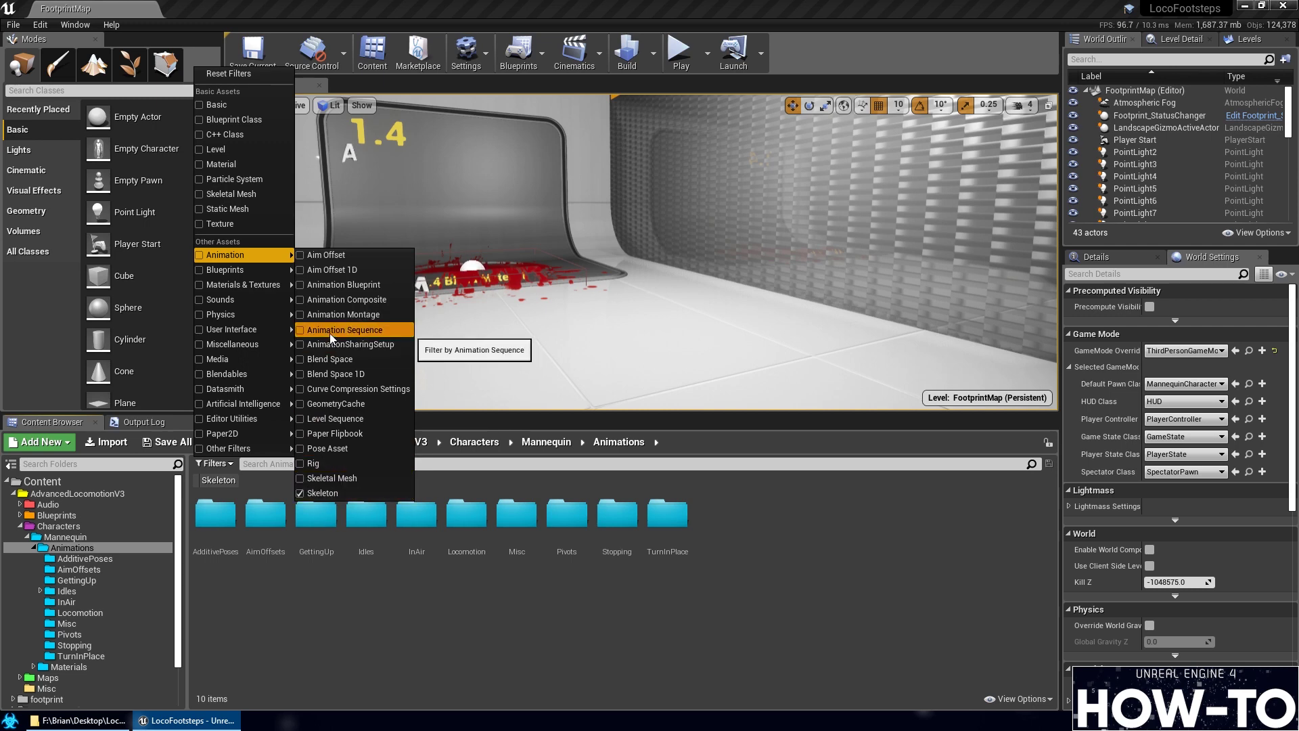
Browse the filtered animation sequences and open ALS_LF_Walk_F from the Locomotion folder
scroll(481, 602, "down", 10)
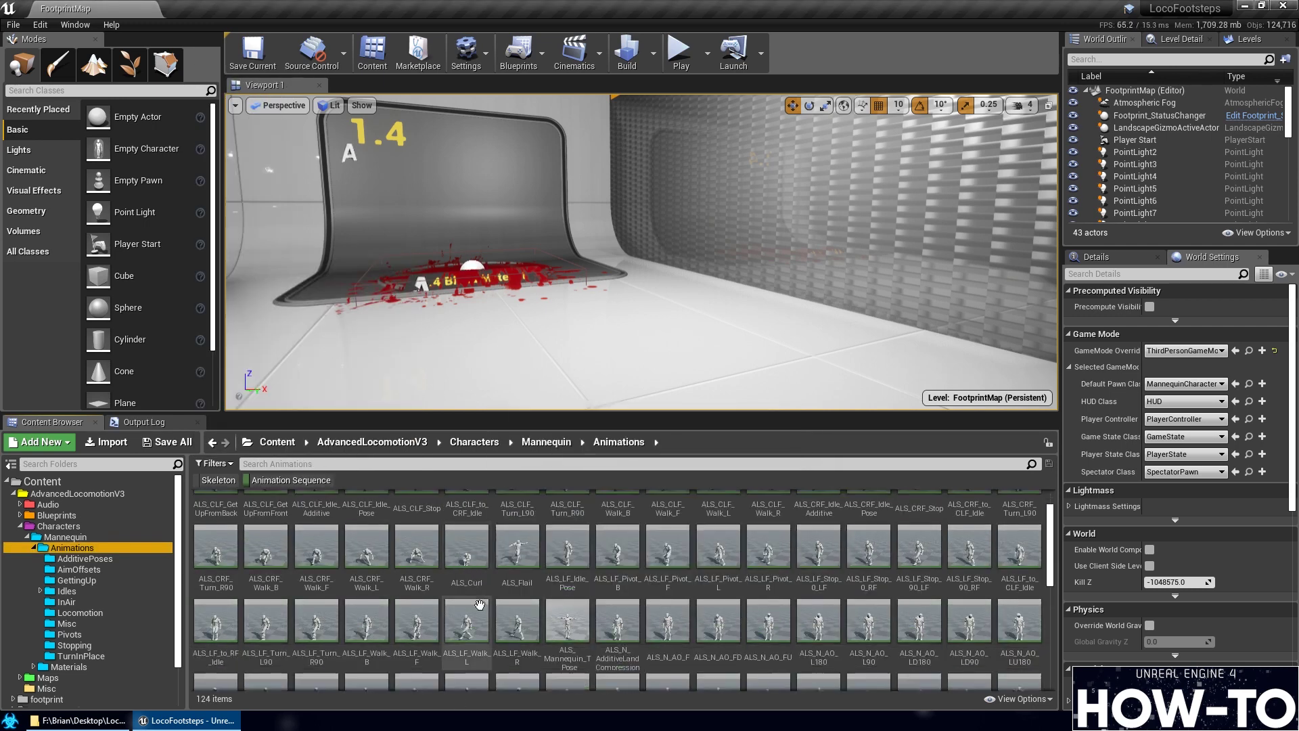
scroll(562, 591, "down", 3)
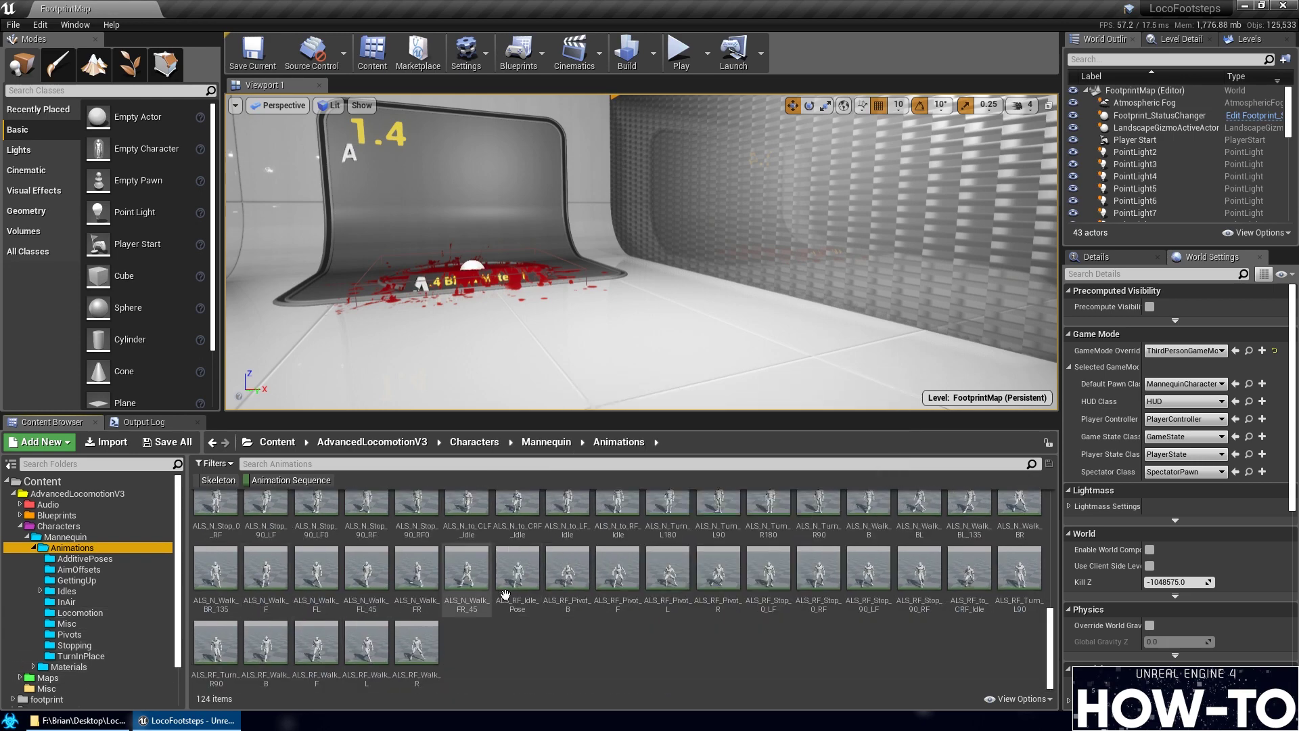
scroll(359, 607, "up", 5)
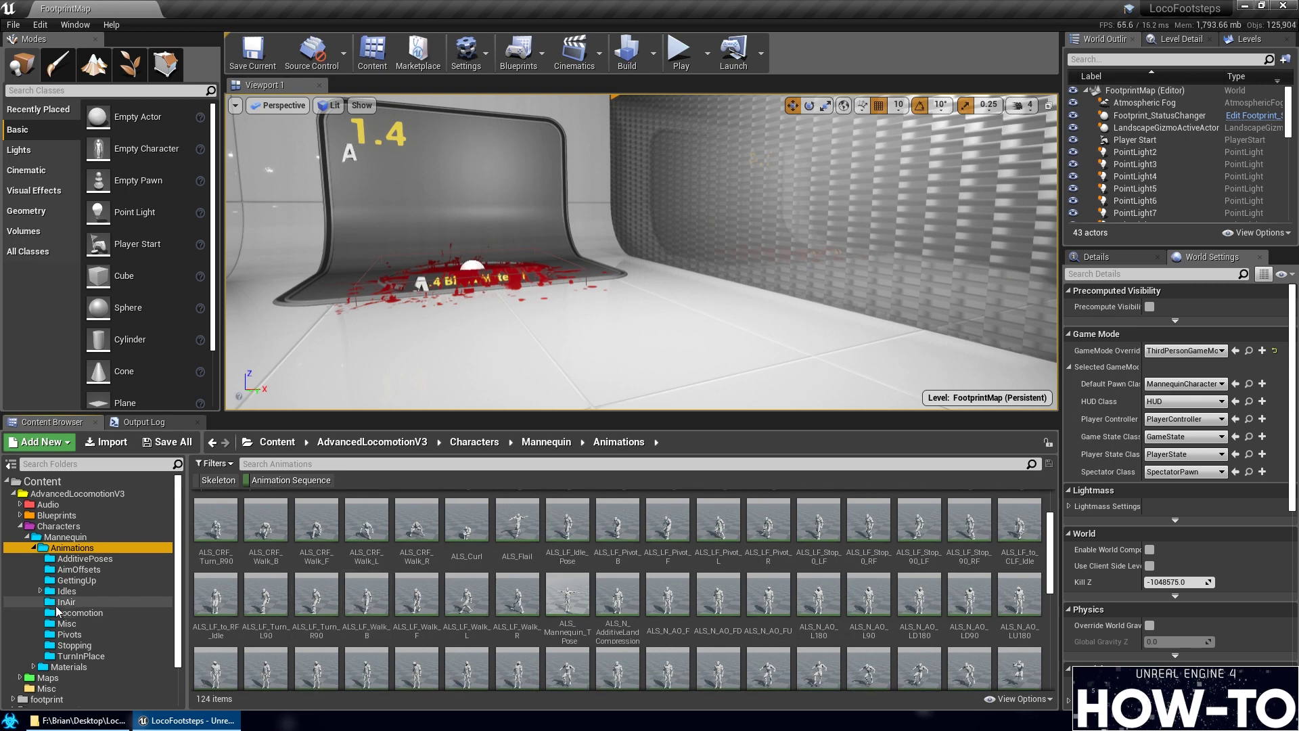
left_click(105, 613)
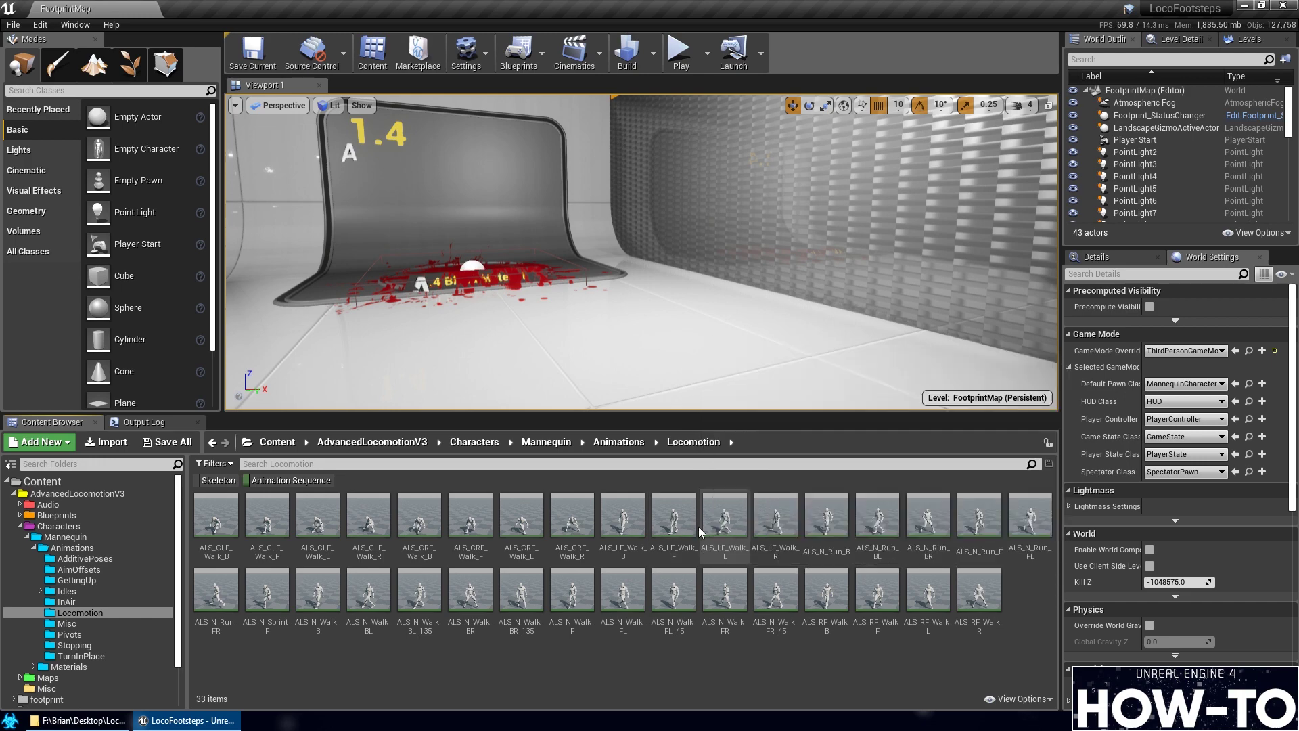
left_click(680, 518)
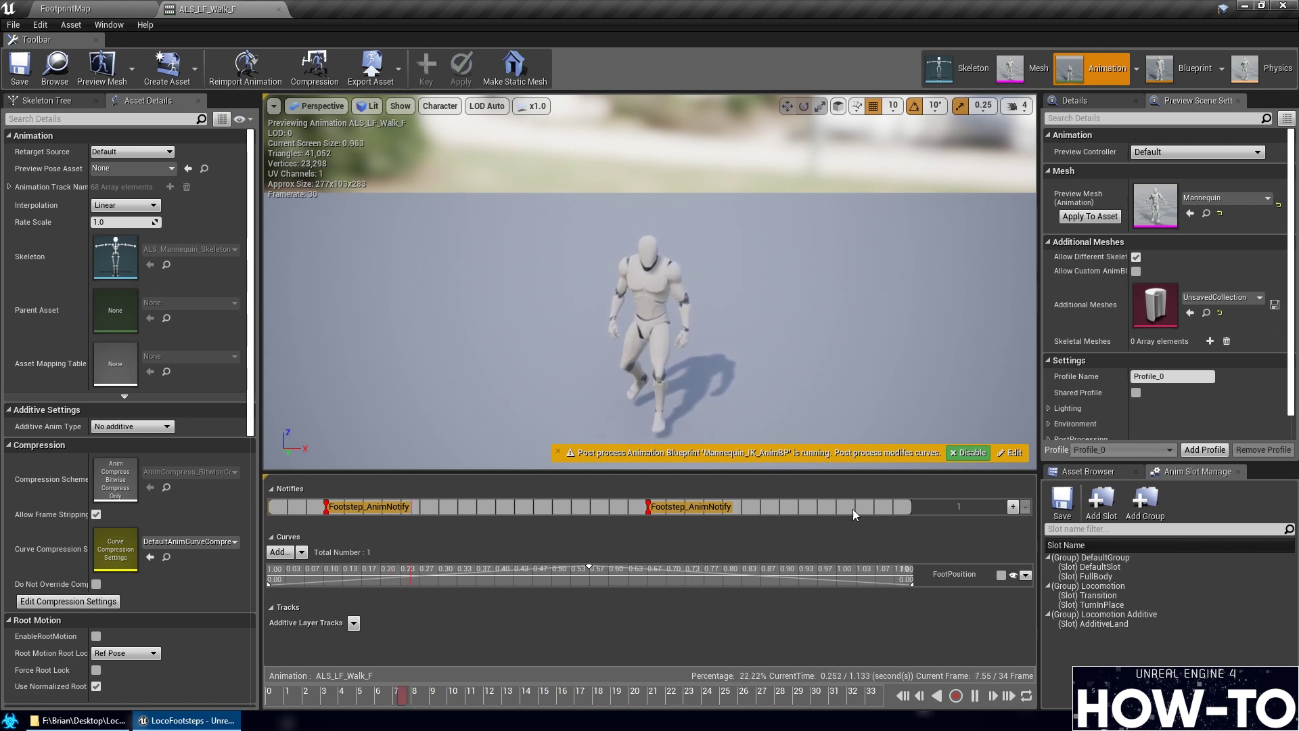
Pause ALS_LF_Walk_F and scrub its timeline to check which foot lands at each Footstep_AnimNotify
key("space")
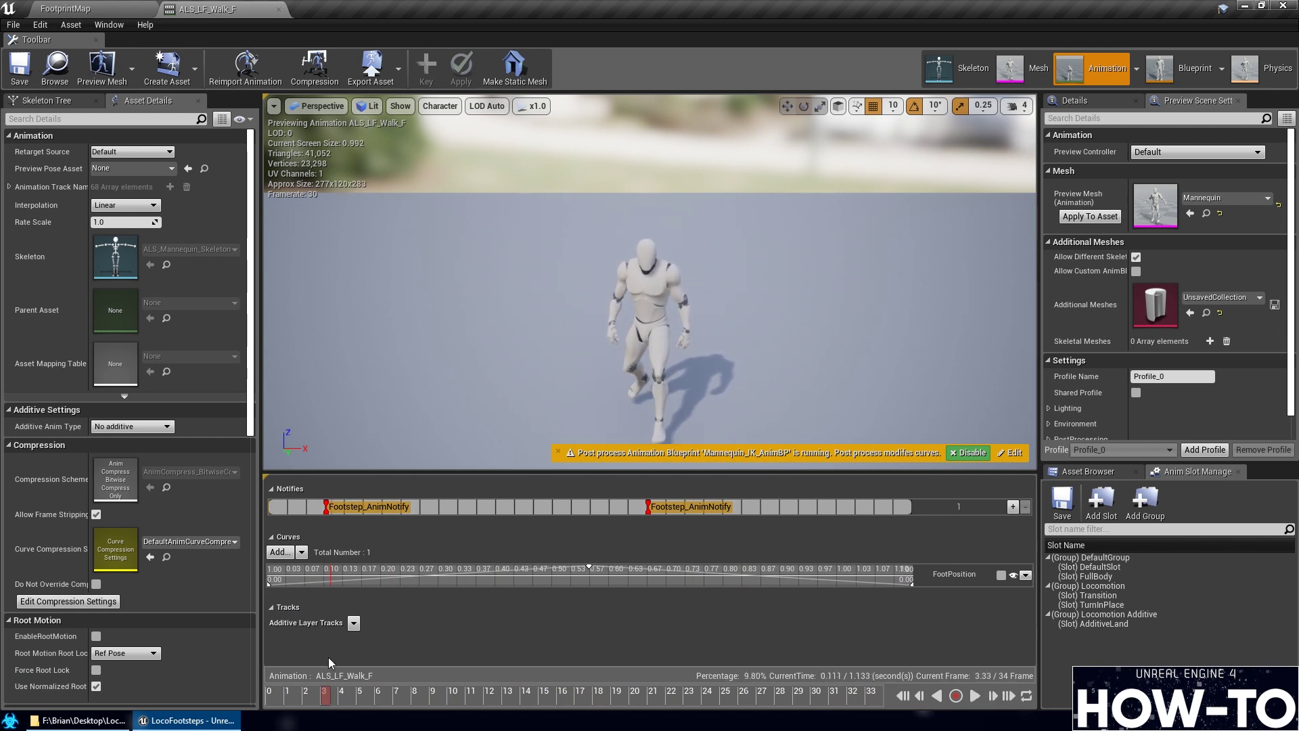
left_click_drag(323, 693, 439, 664)
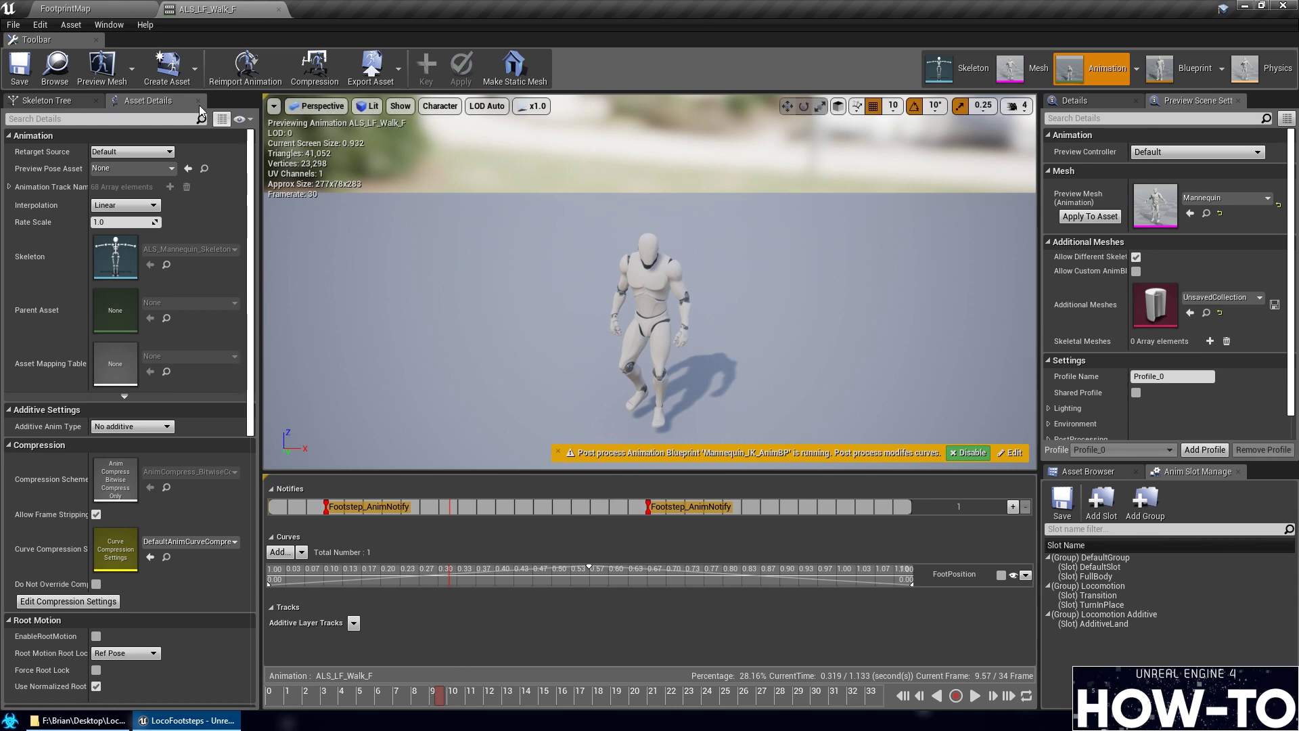
left_click(105, 8)
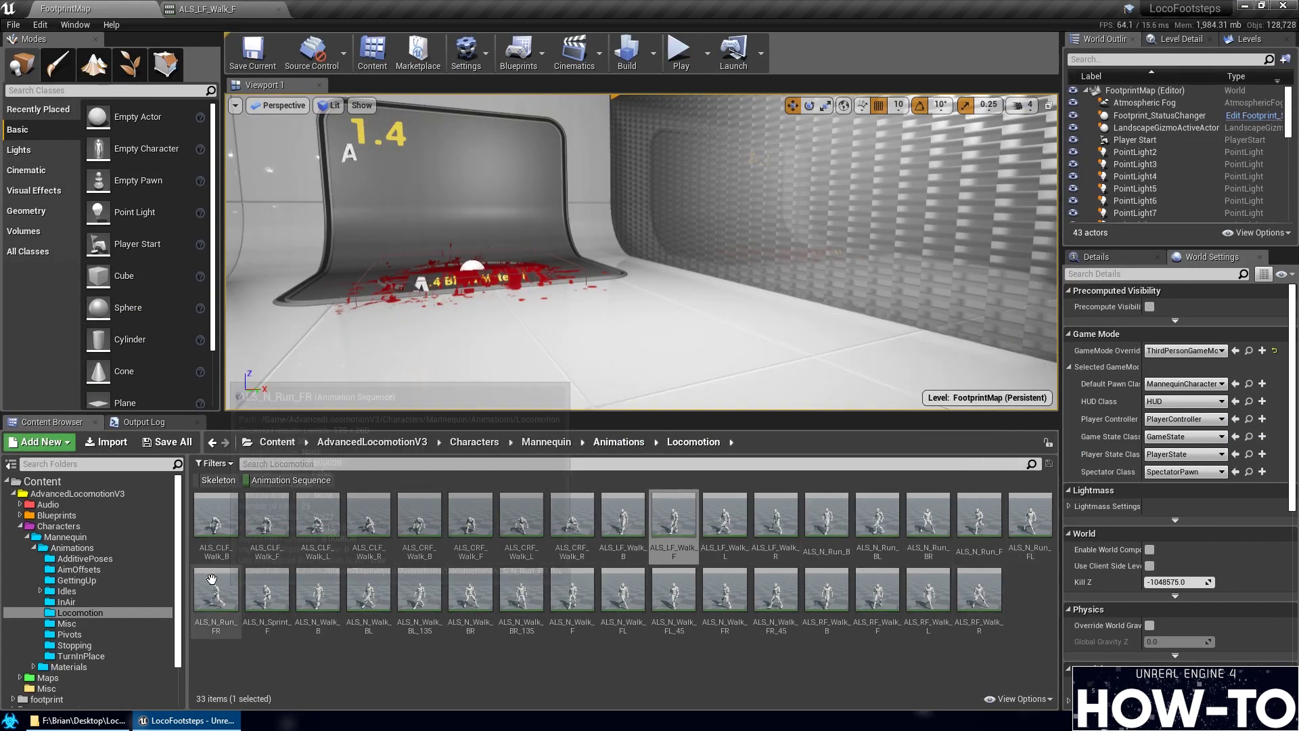
left_click(207, 8)
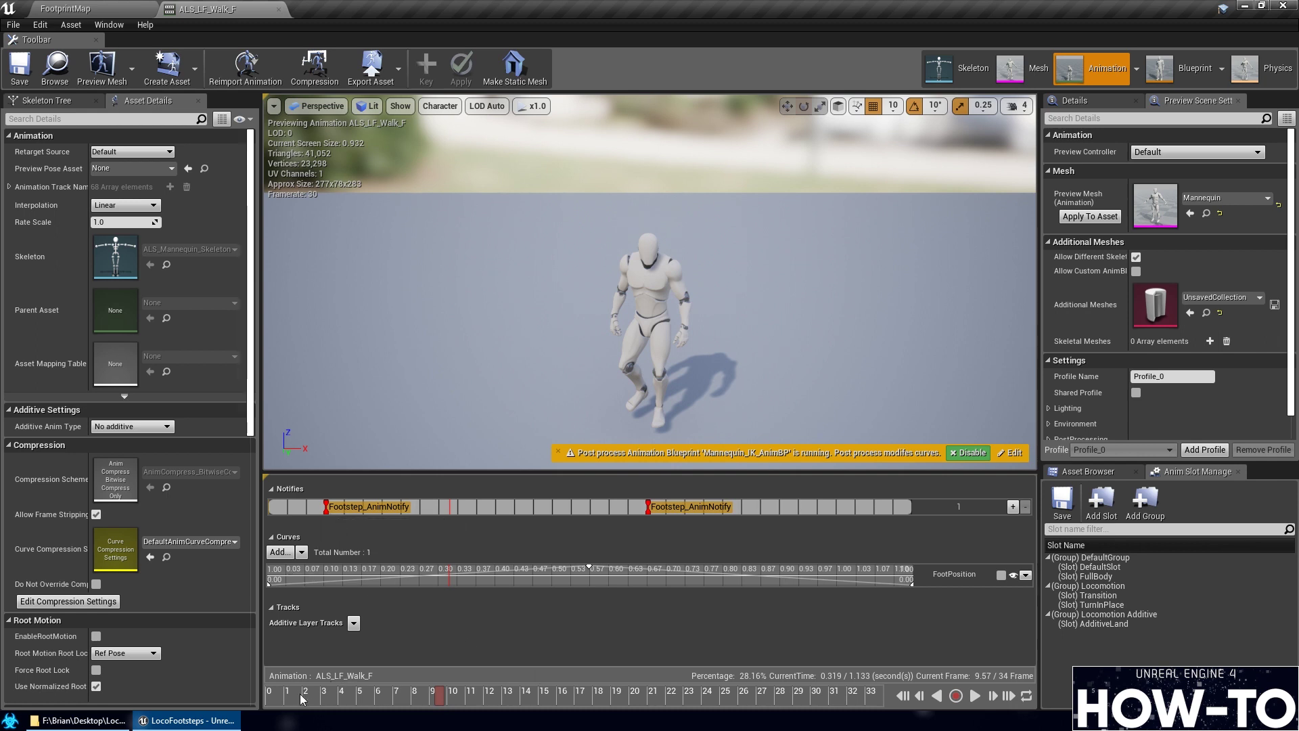
left_click_drag(301, 697, 524, 670)
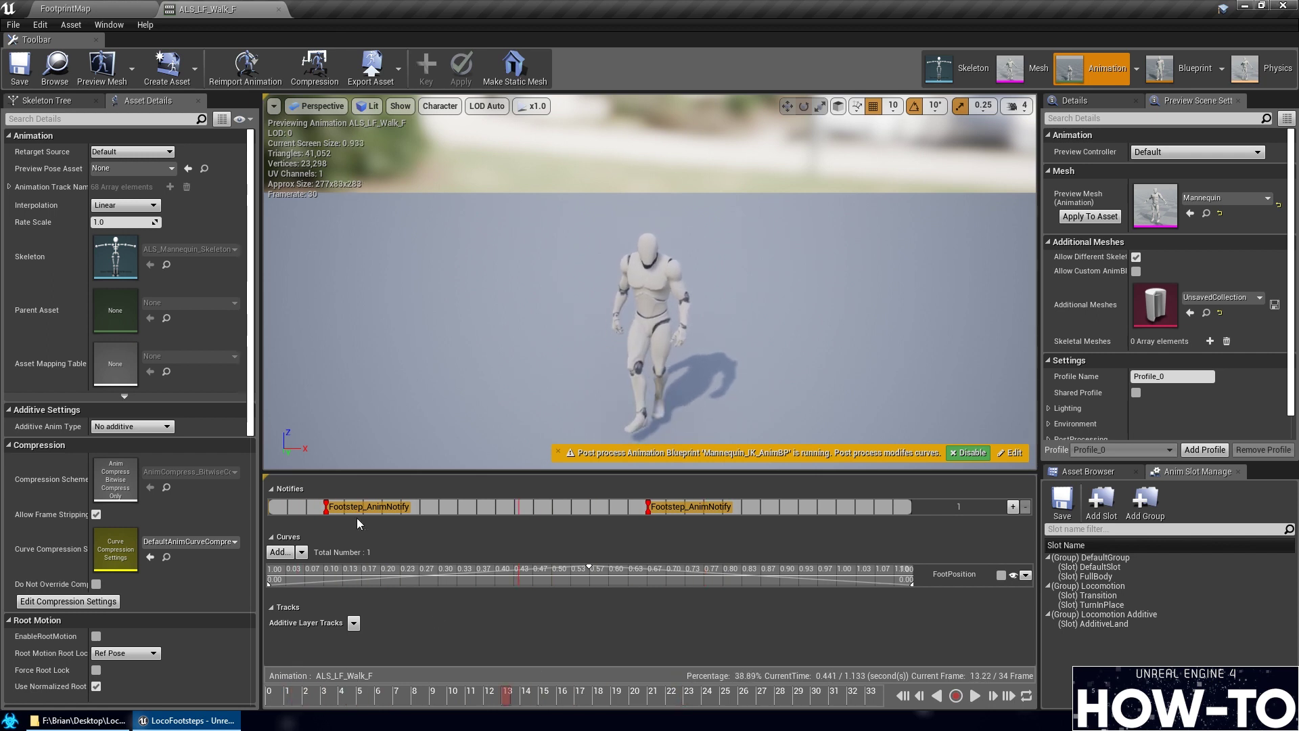
Replace the first Footstep_AnimNotify in ALS_LF_Walk_F with L_Footprint and the second with R_Footprint, and scrub the timeline to check them
right_click(327, 513)
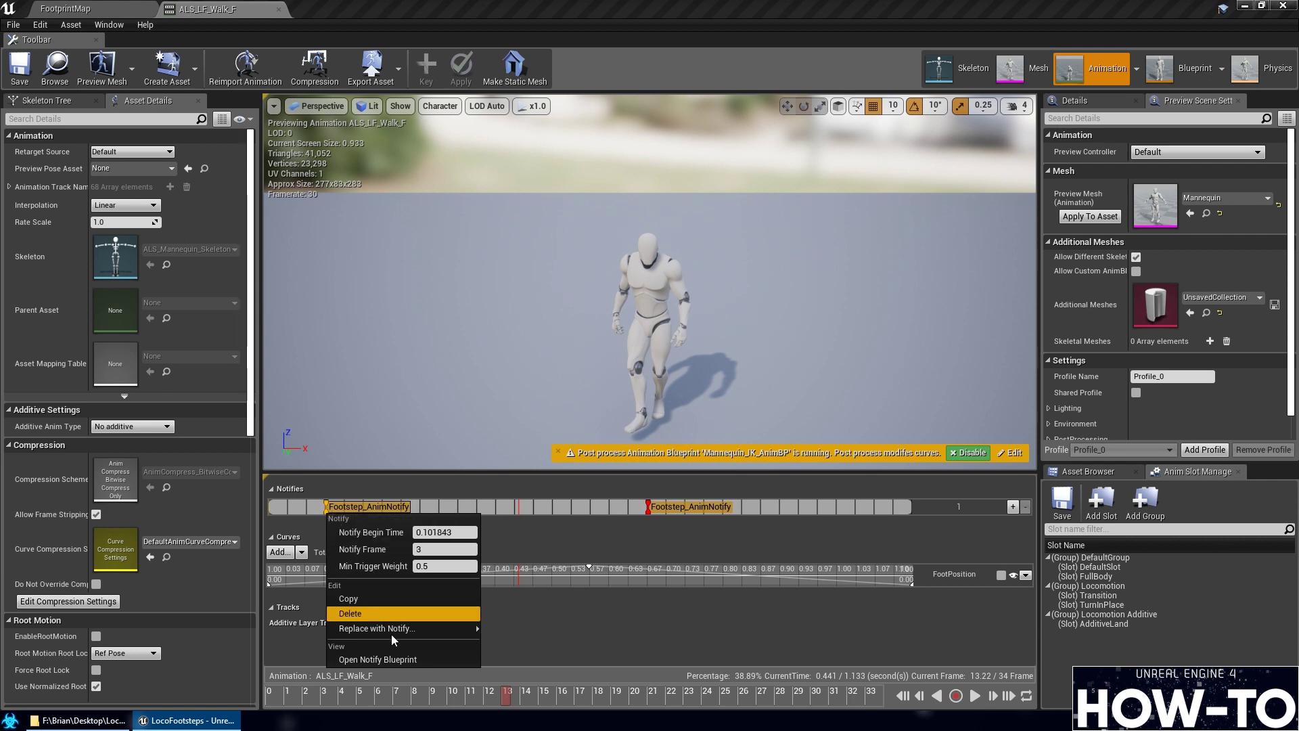
mouse_move(388, 632)
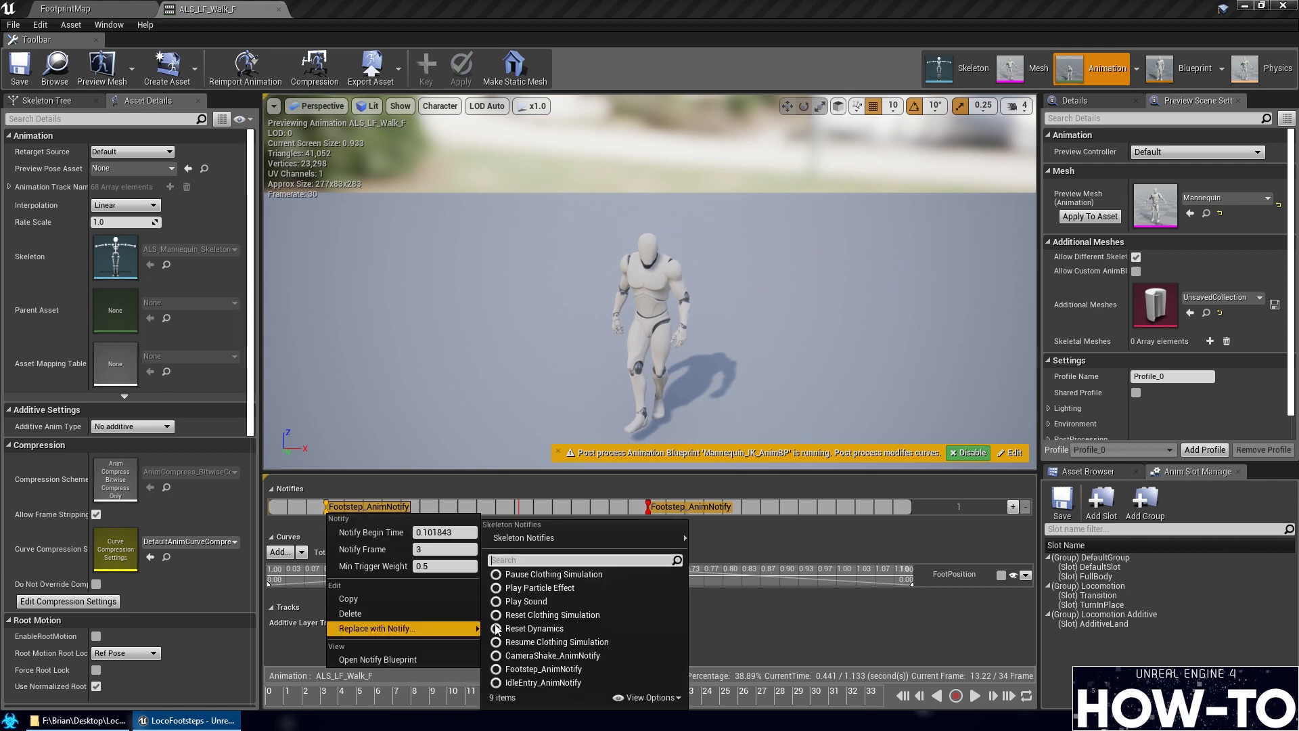
mouse_move(554, 534)
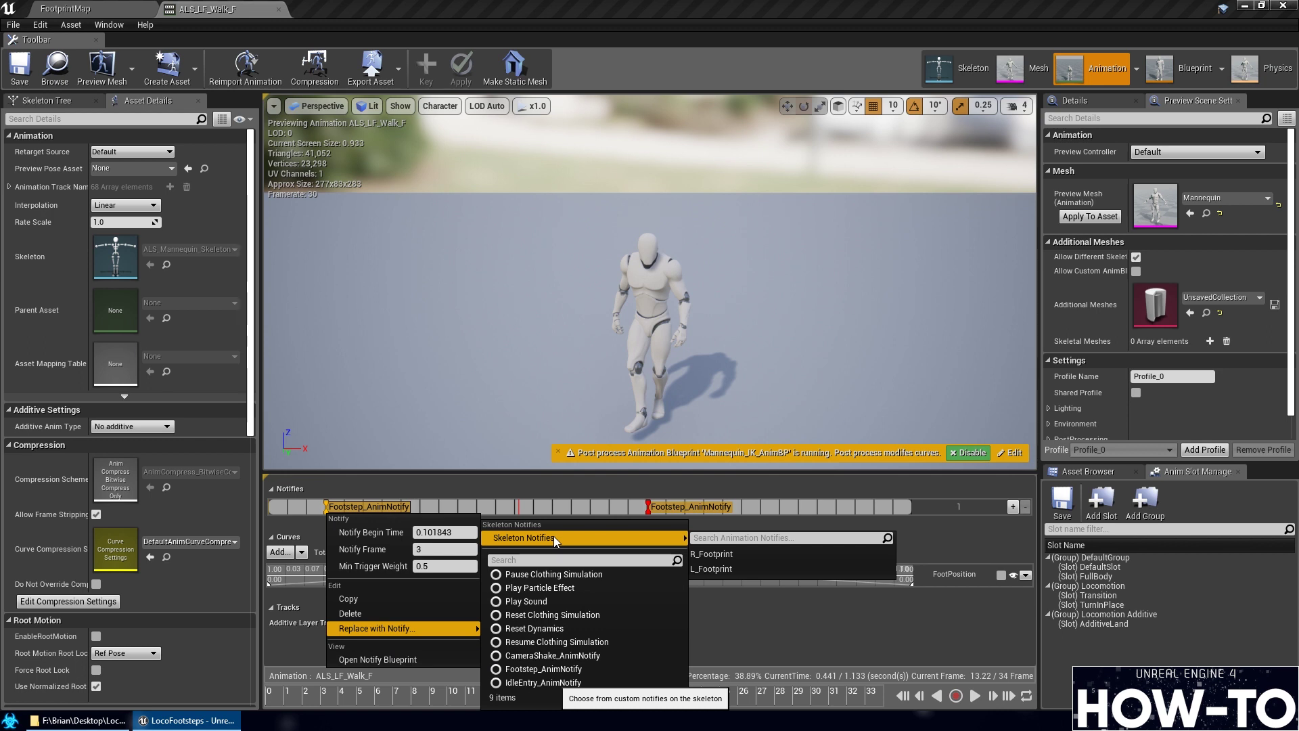
left_click(729, 567)
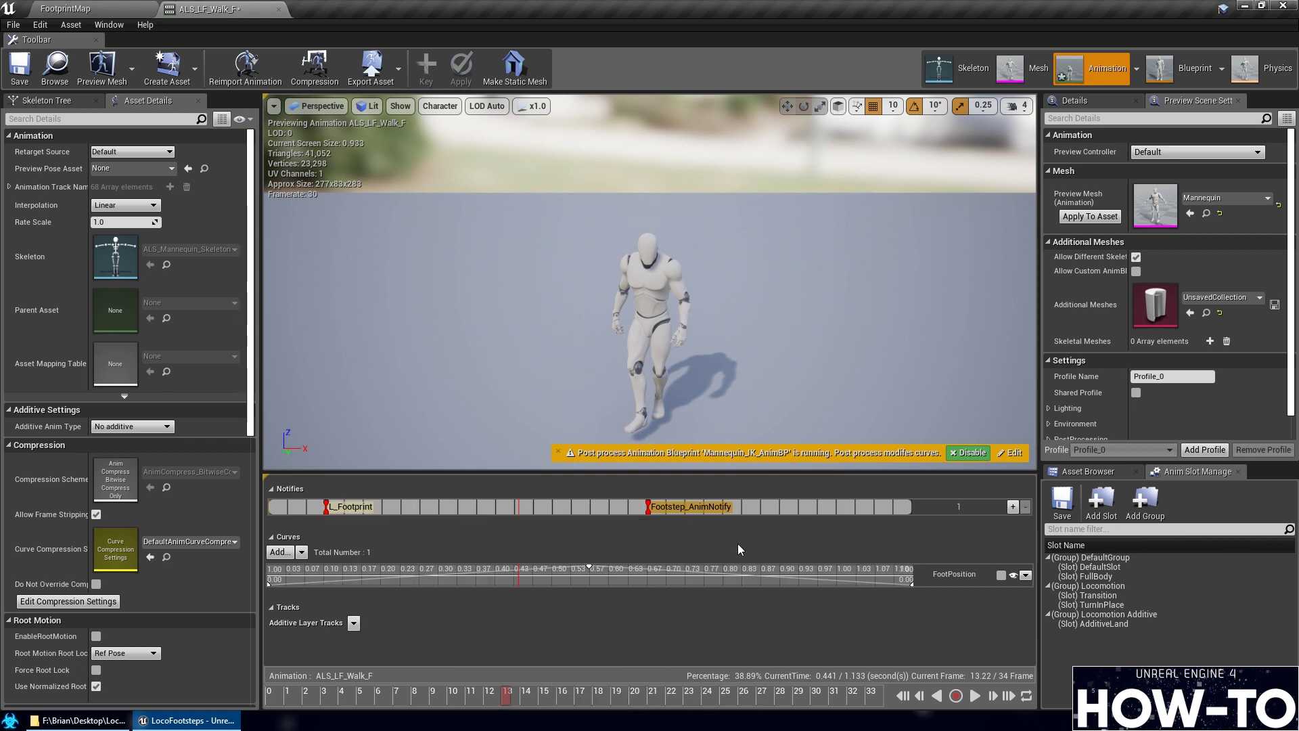
right_click(647, 514)
mouse_move(708, 628)
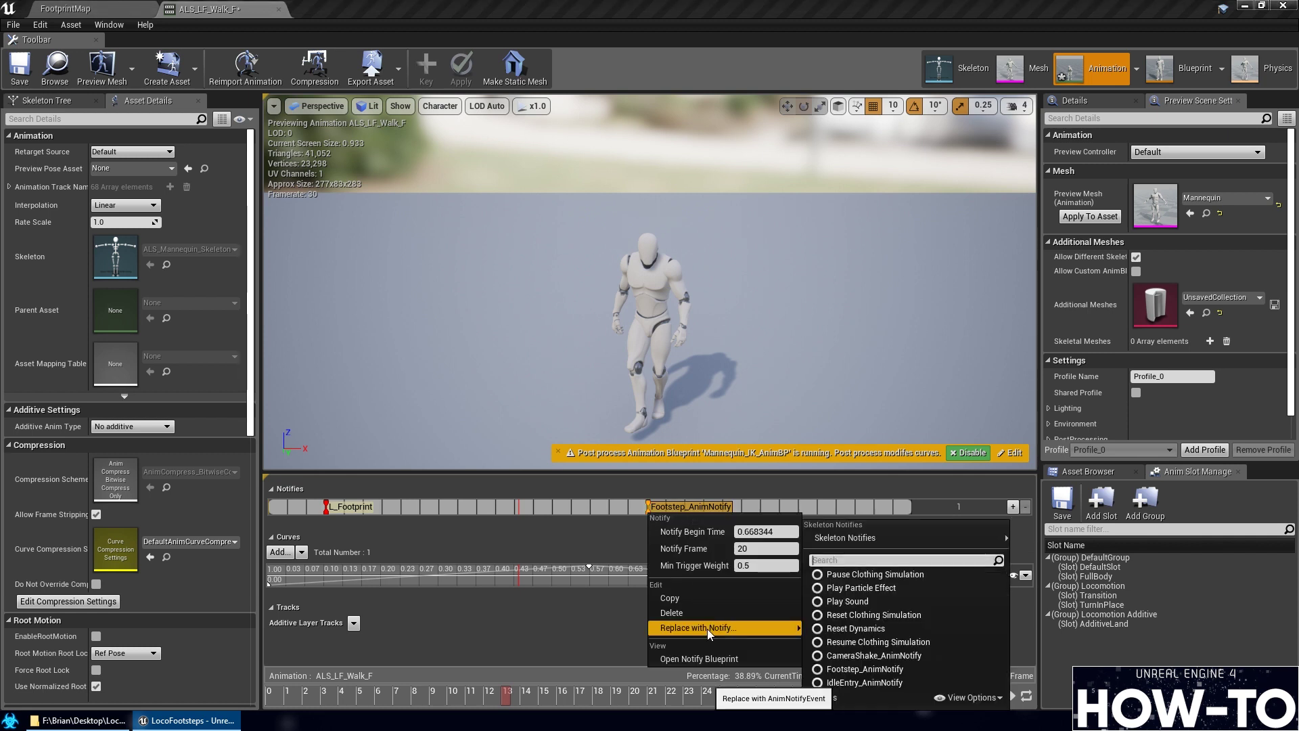
mouse_move(843, 541)
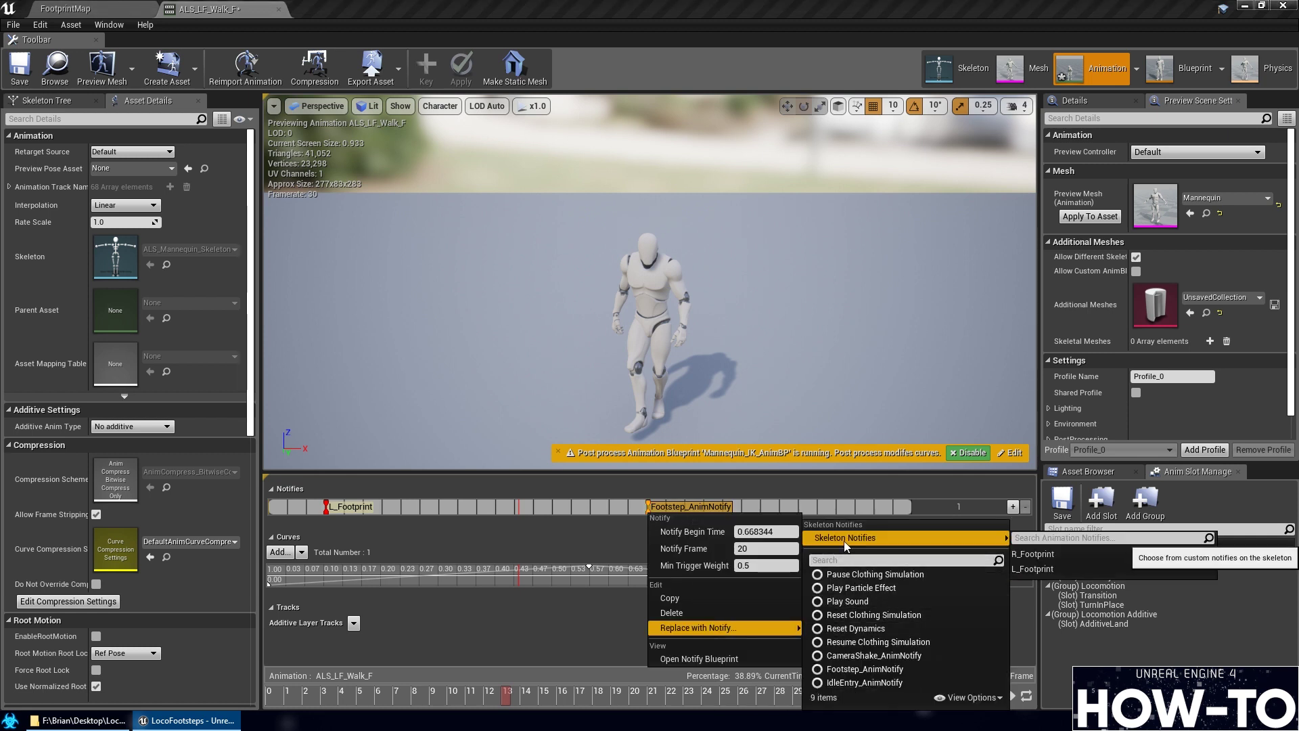
left_click(1051, 556)
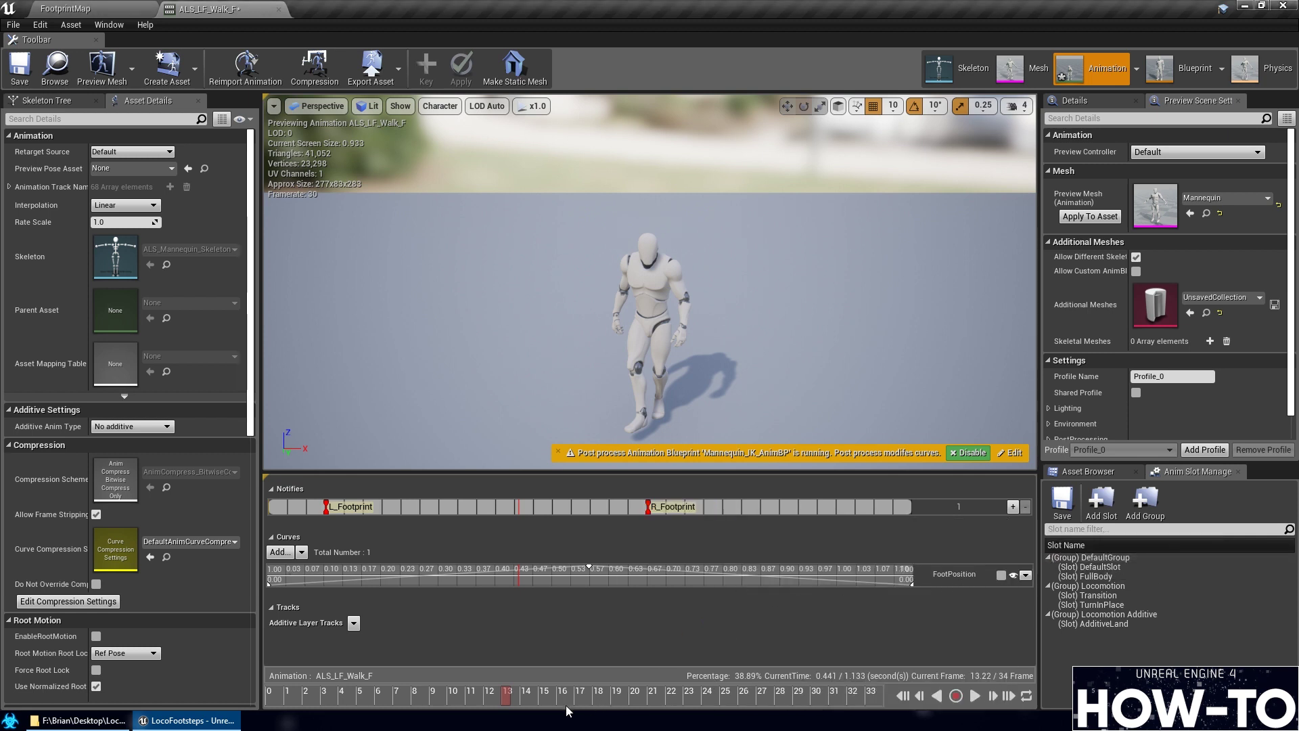
mouse_move(566, 704)
left_mouse_down()
mouse_move(254, 691)
mouse_move(538, 679)
mouse_move(661, 691)
mouse_move(609, 692)
mouse_move(635, 705)
mouse_move(603, 701)
mouse_move(655, 697)
mouse_move(643, 687)
mouse_move(655, 677)
mouse_move(615, 678)
mouse_move(622, 693)
mouse_move(651, 693)
left_mouse_up()
left_click(588, 692)
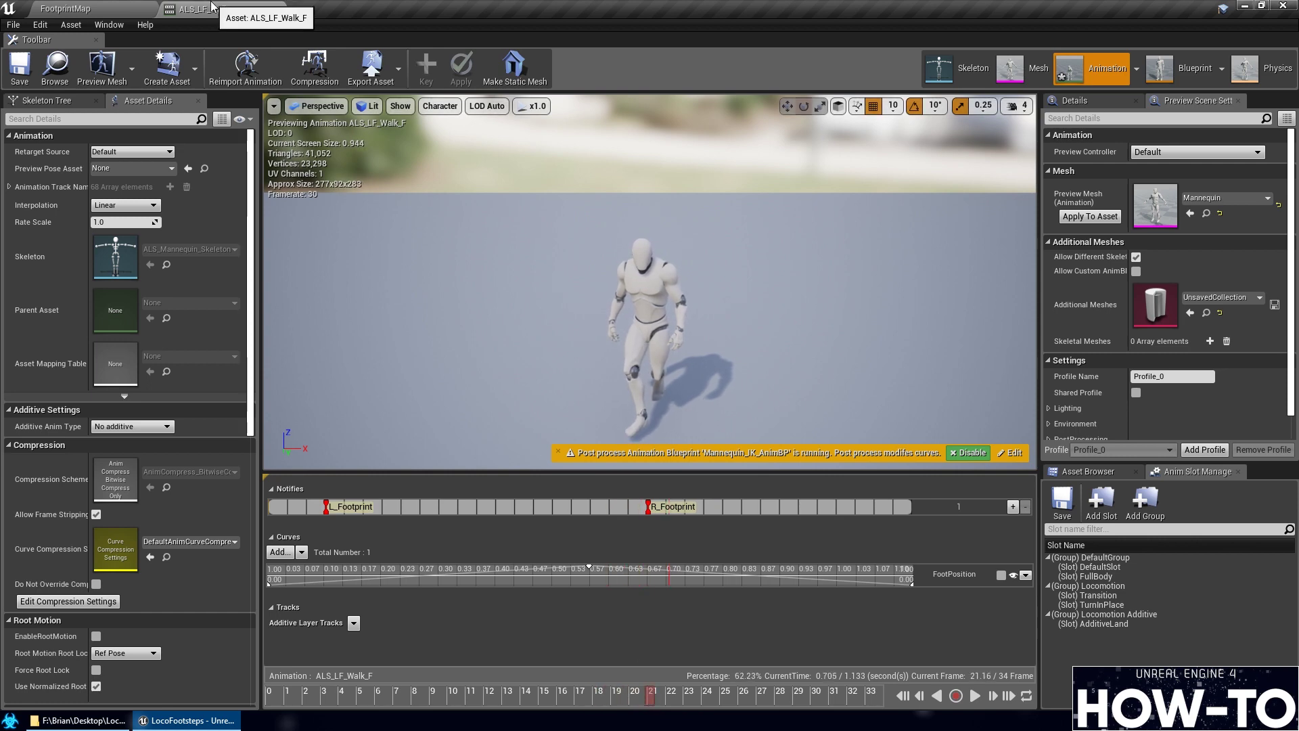
Look over the Locomotion and TurnInPlace animation folders, and save and close ALS_LF_Walk_F
left_click(140, 7)
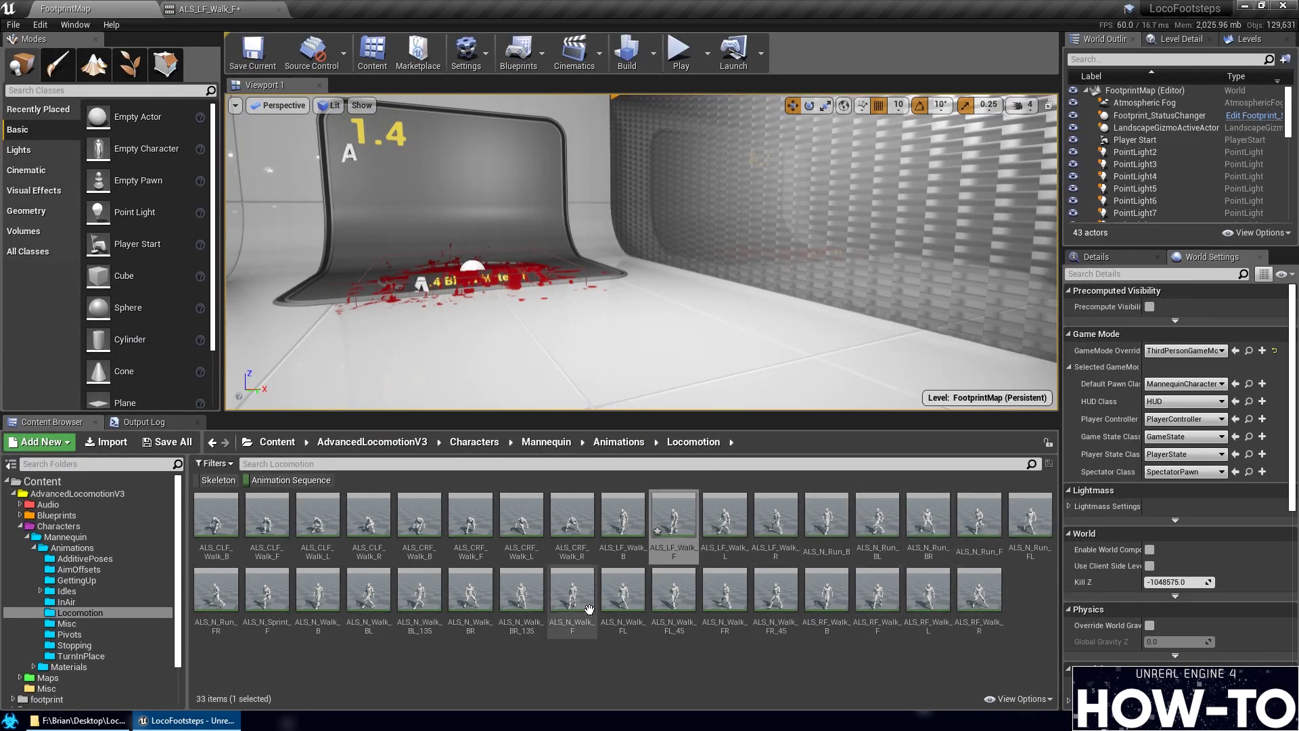
left_click(707, 679)
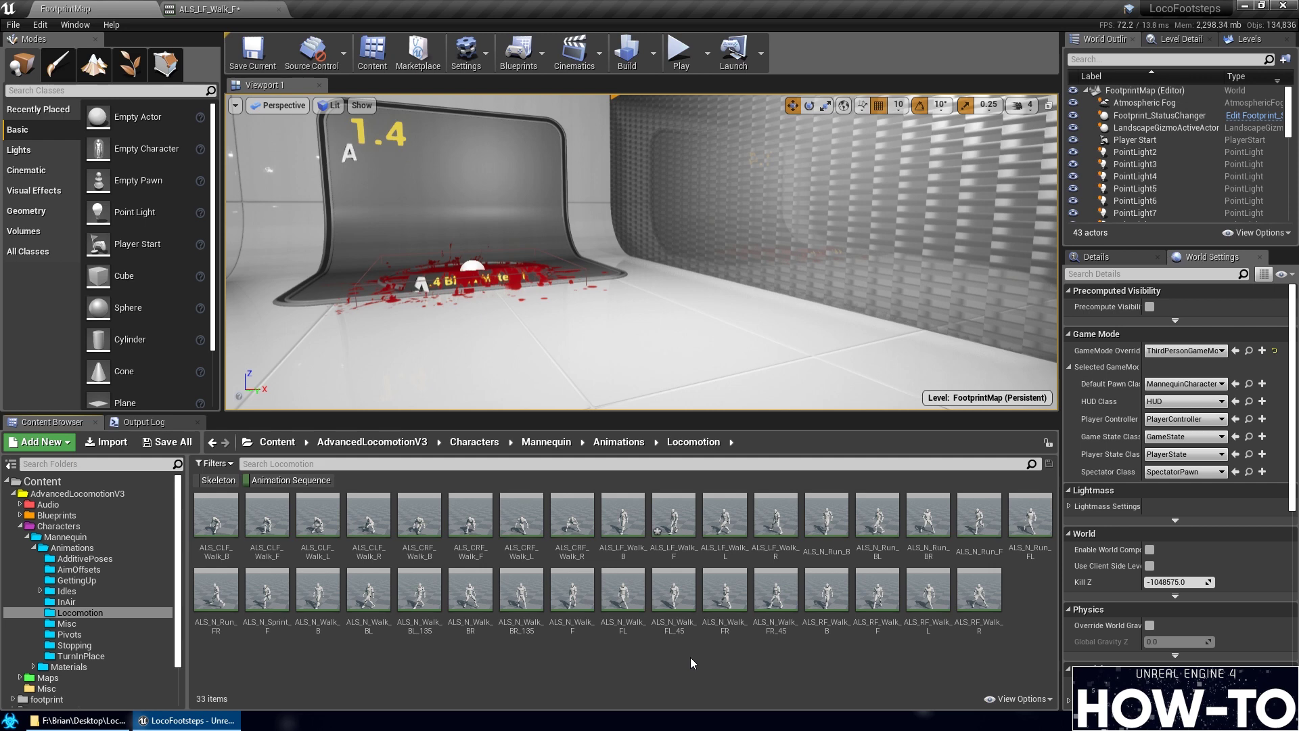
left_click(80, 656)
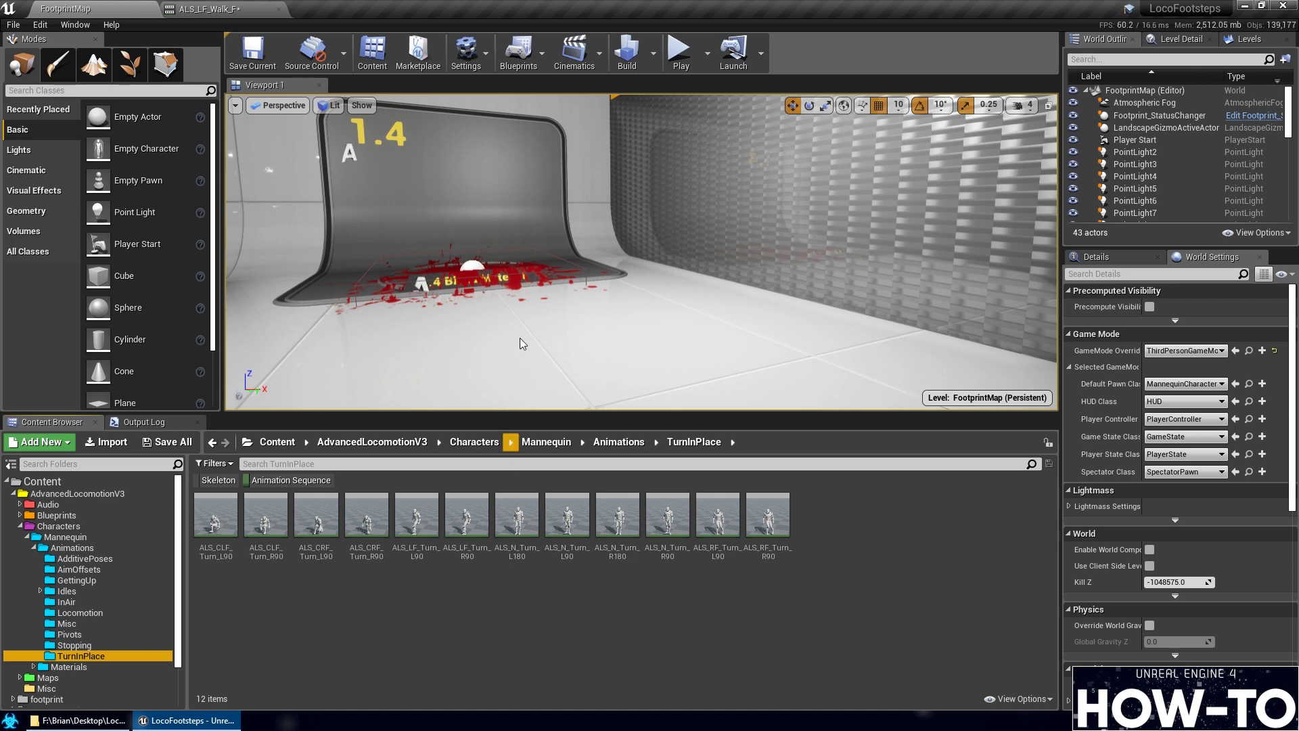
left_click(234, 6)
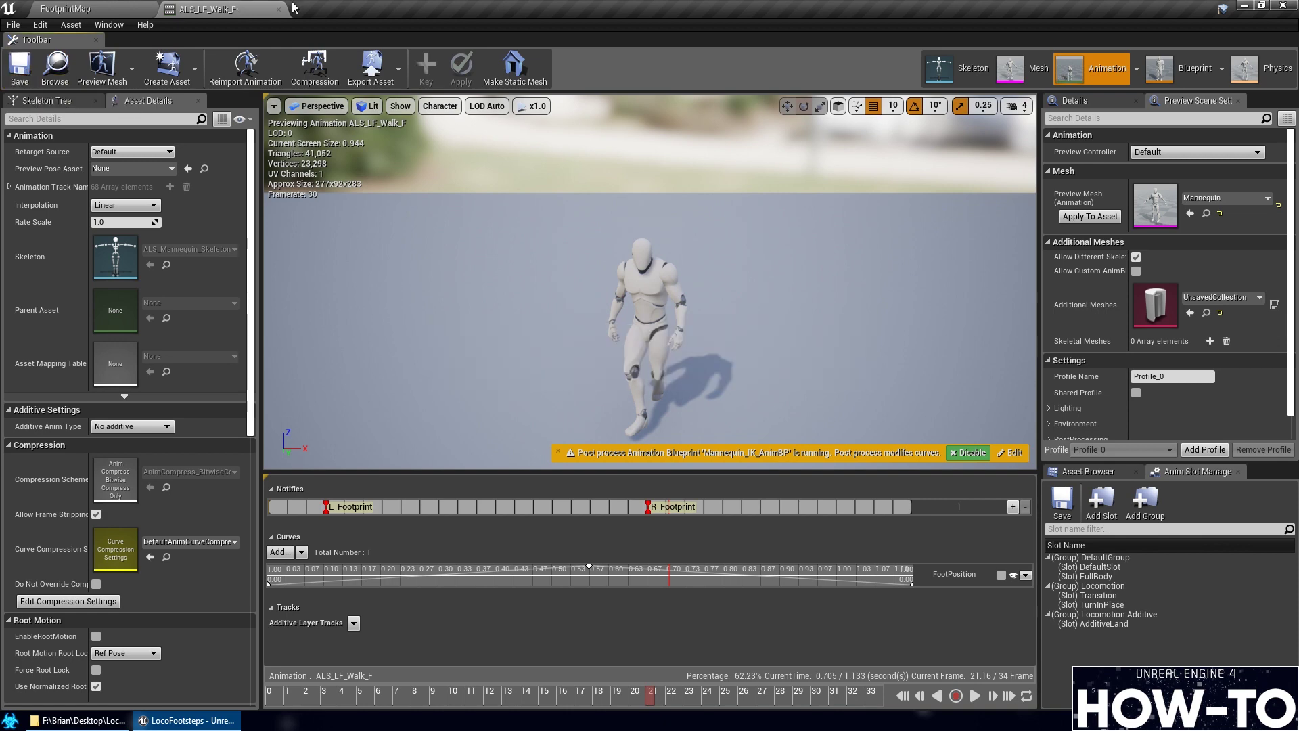
left_click(57, 66)
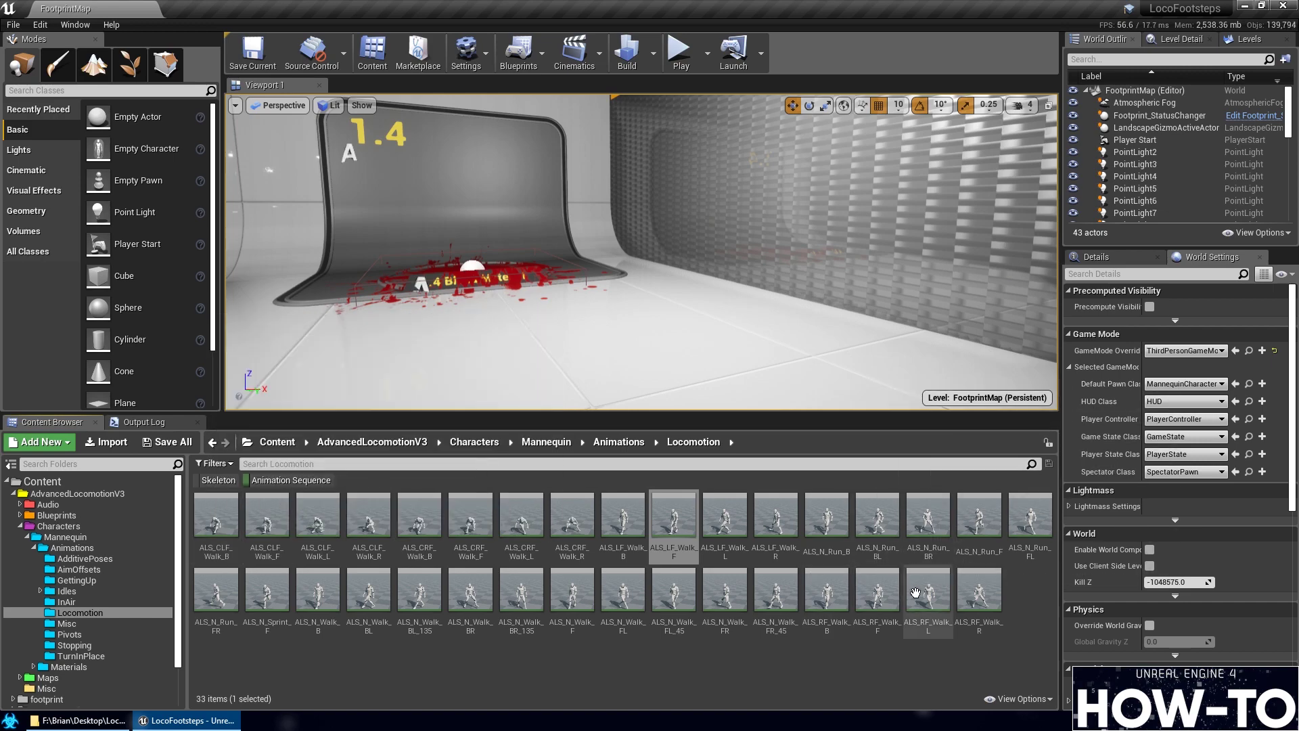
Open ALS_CLF_Walk_B from the Locomotion folder, pause playback and scrub its timeline to check which foot lands at each notify
left_click(207, 530)
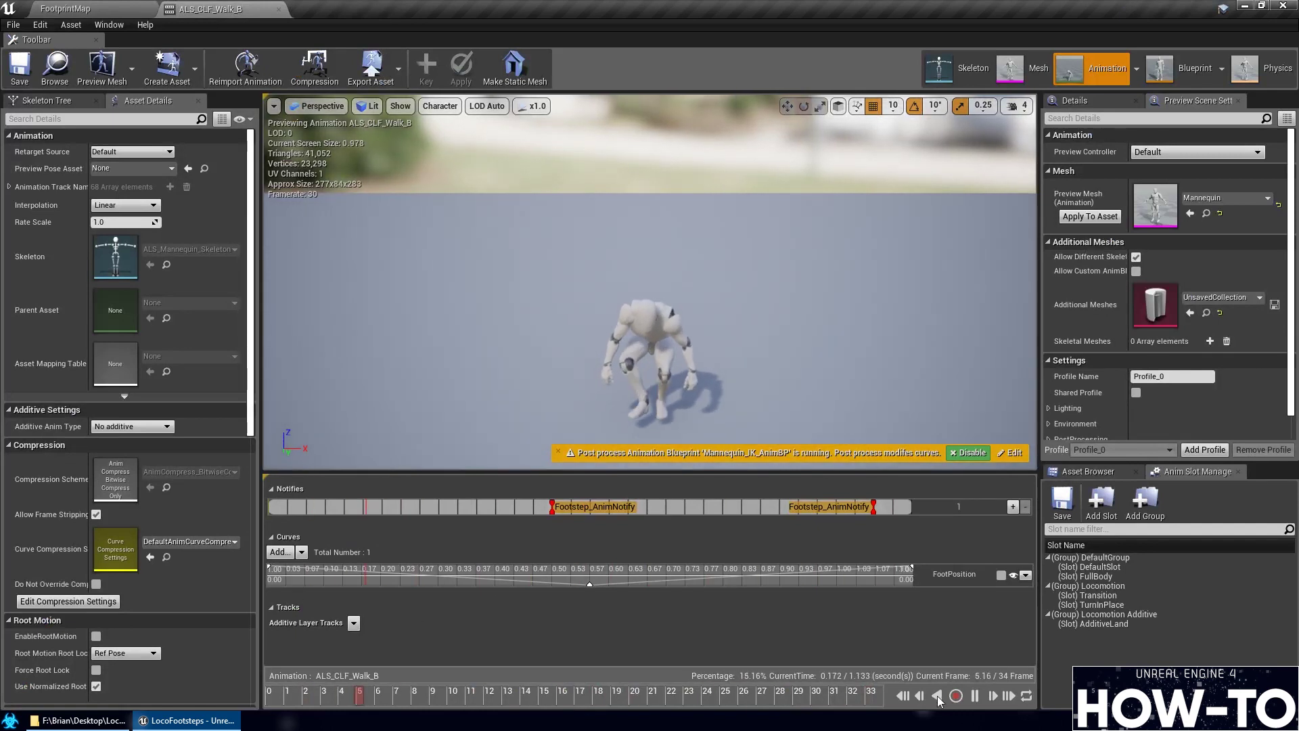
left_click(975, 696)
left_click_drag(475, 697, 567, 694)
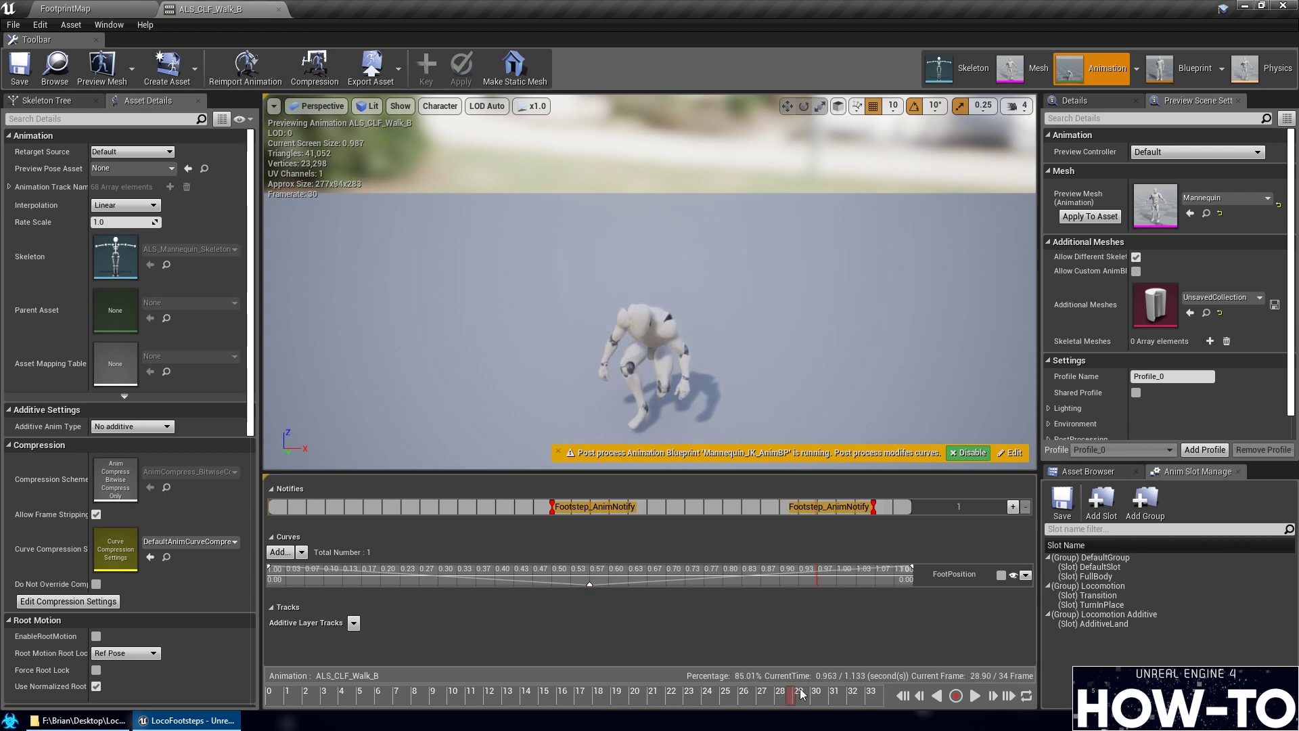
Replace the first Footstep_AnimNotify in ALS_CLF_Walk_B with R_Footprint and the second with L_Footprint
right_click(552, 513)
mouse_move(616, 623)
mouse_move(770, 538)
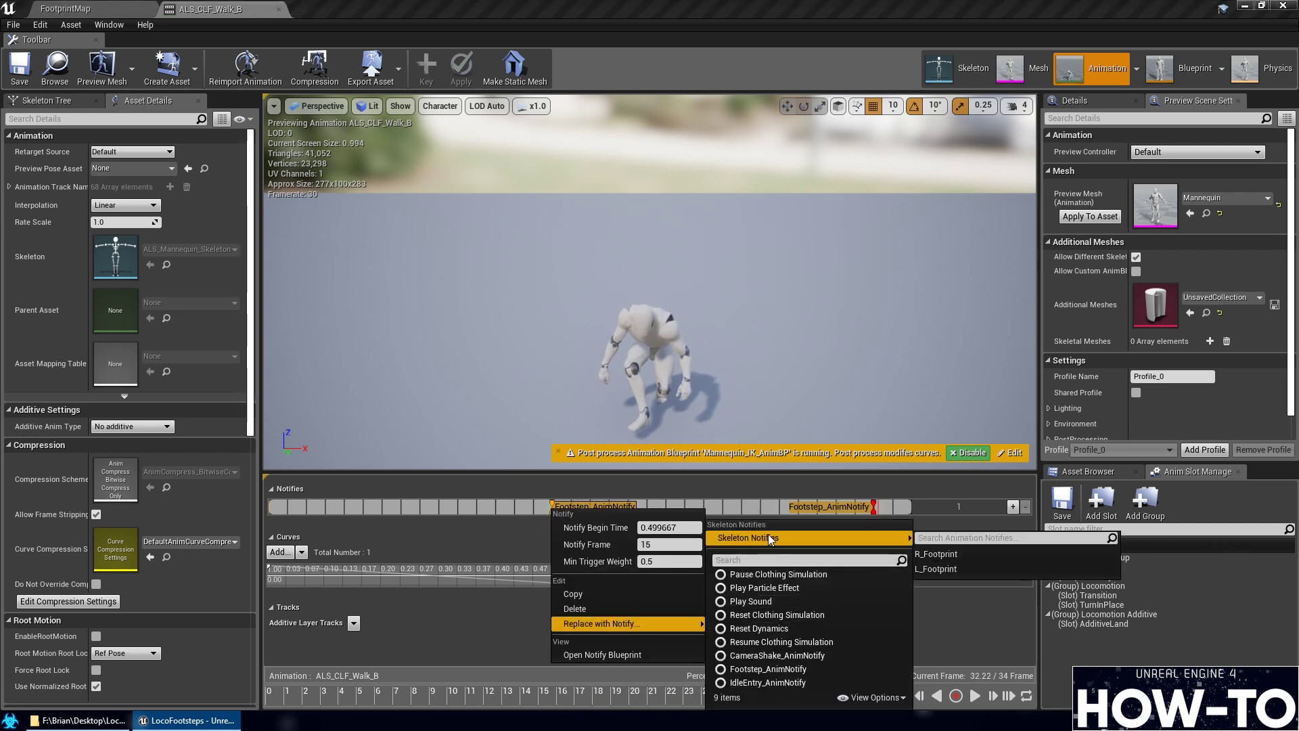
left_click(940, 554)
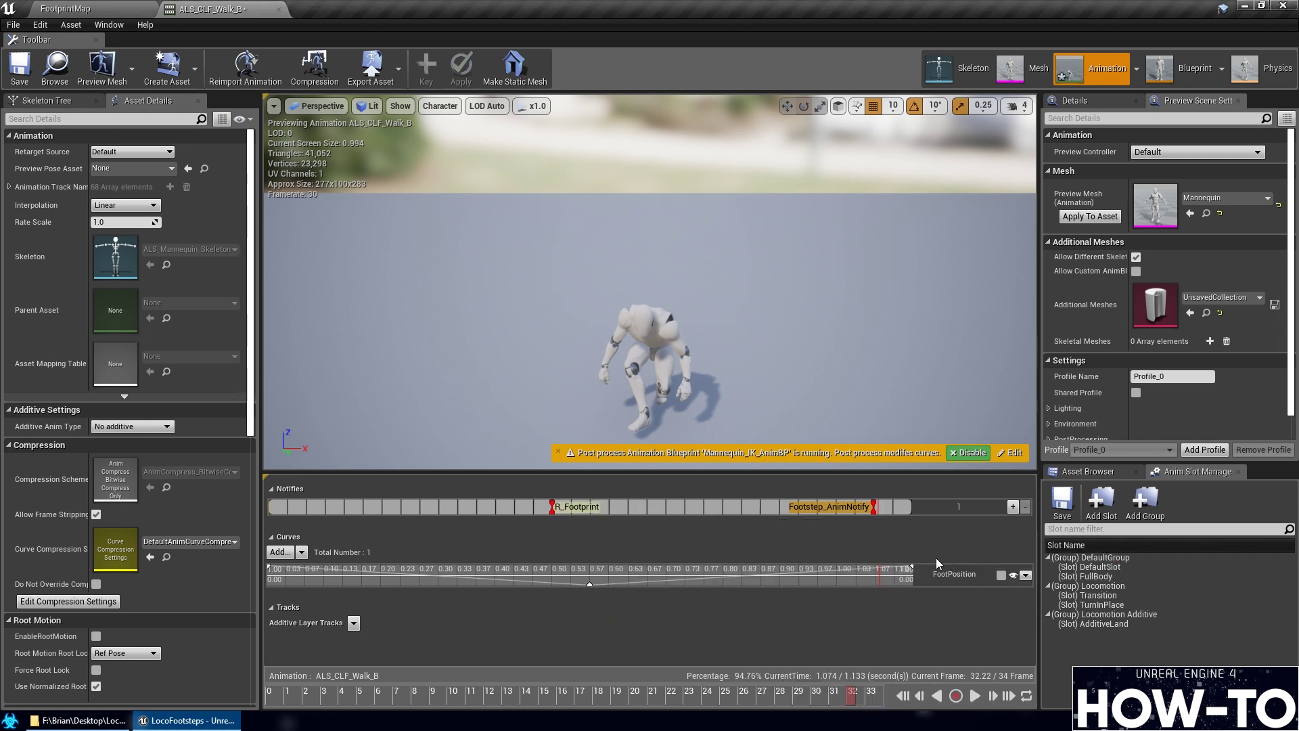
right_click(871, 512)
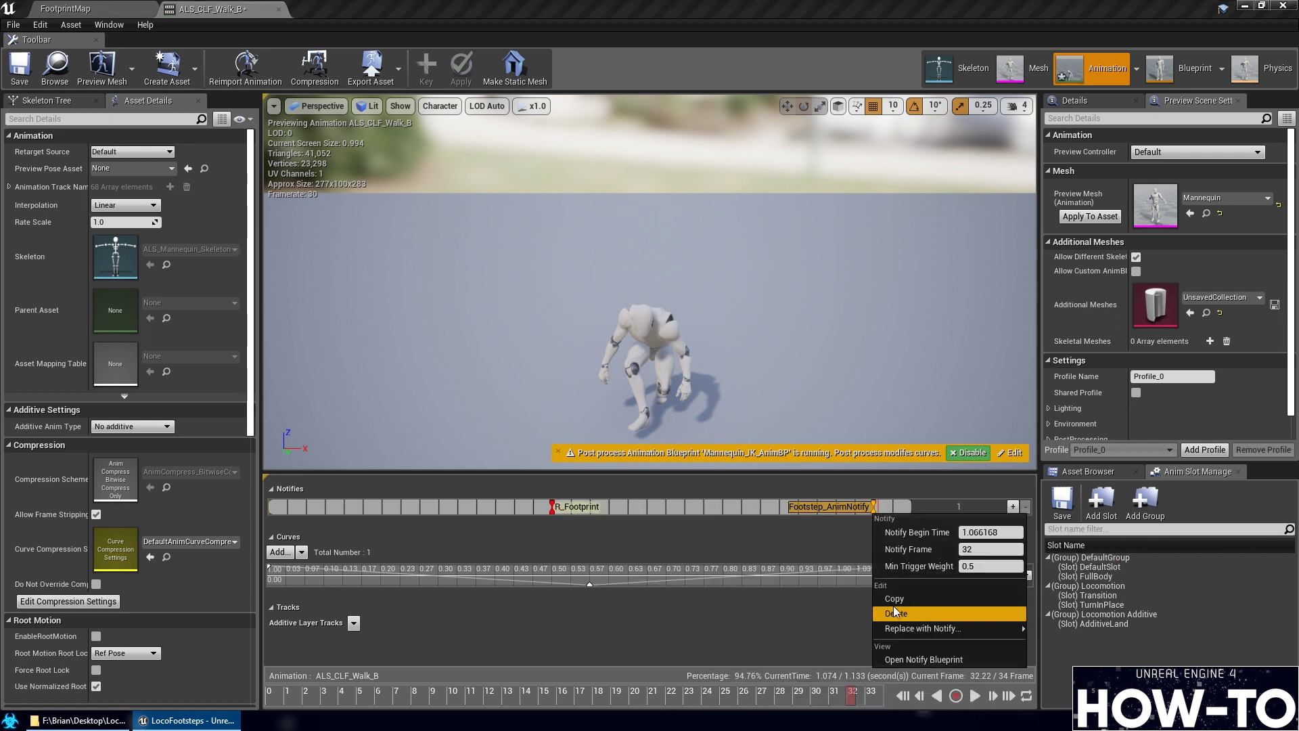
mouse_move(947, 629)
mouse_move(1069, 541)
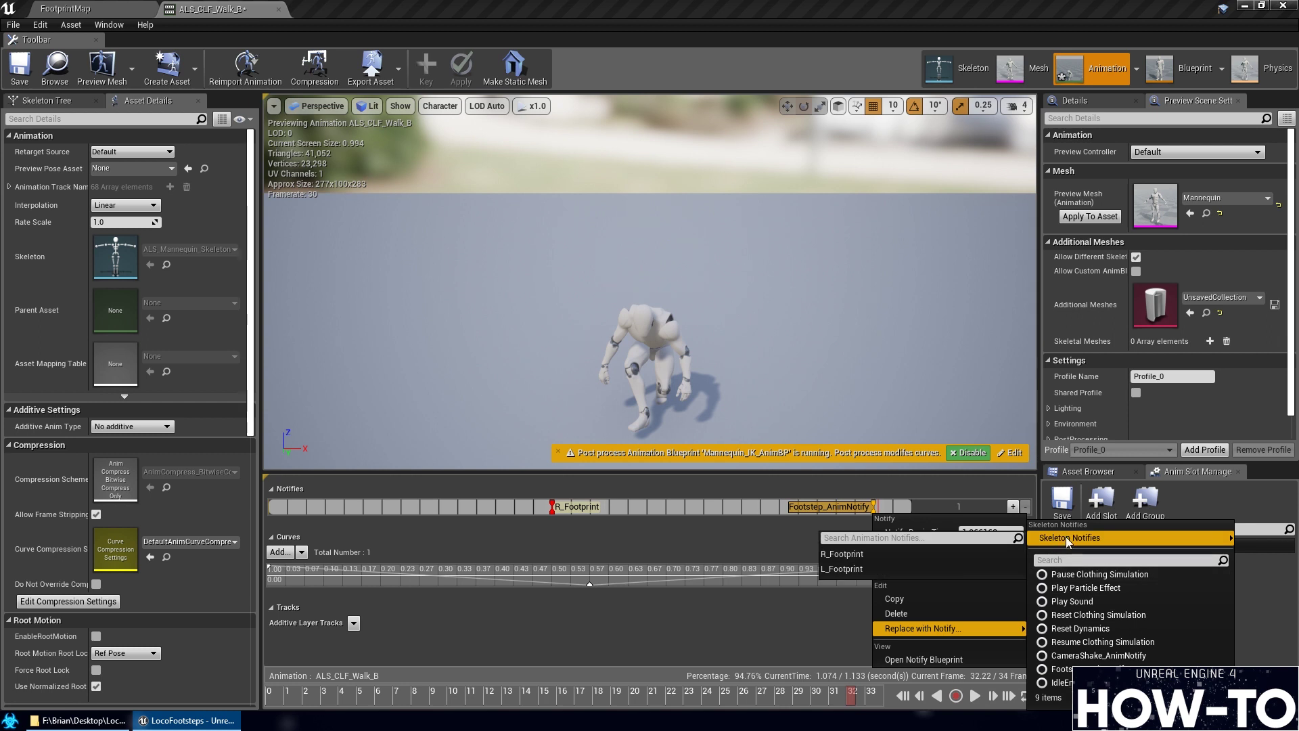
left_click(859, 568)
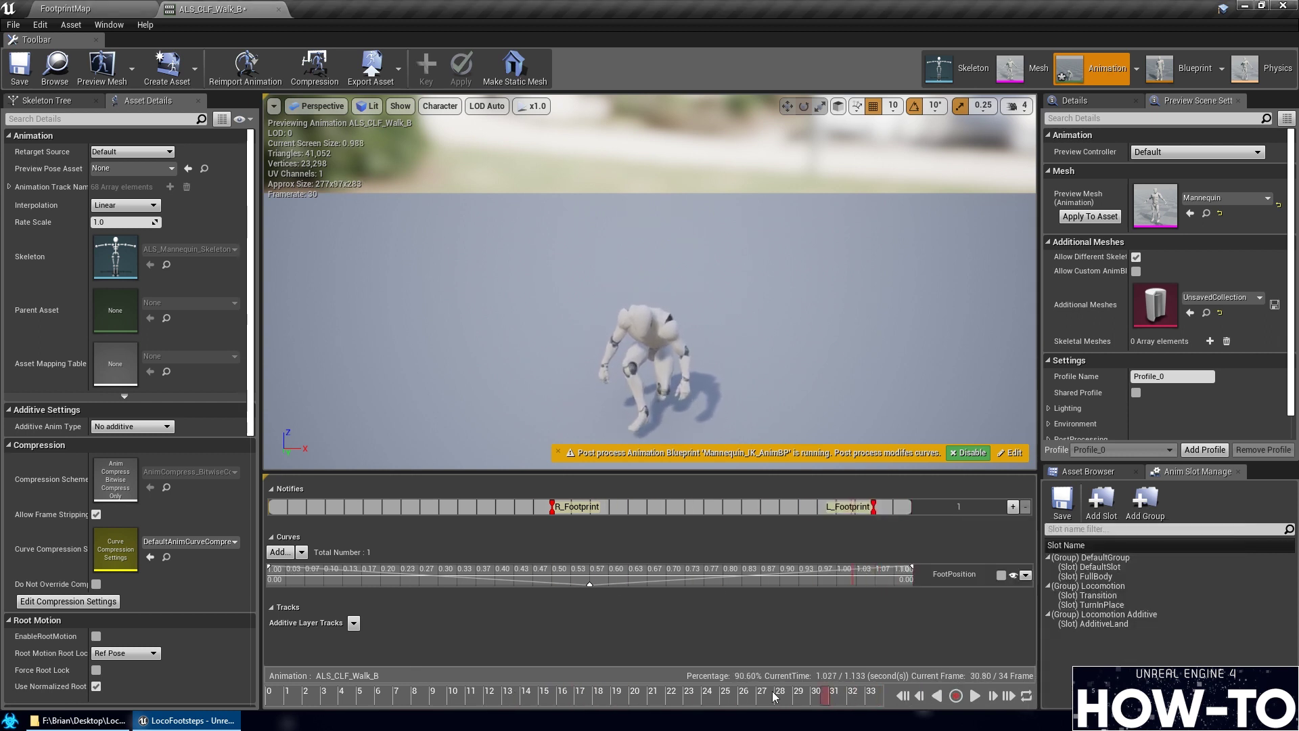
Scrub ALS_CLF_Walk_B to check the footprint notifies against the foot contacts, and save and close the animation
left_click(478, 687)
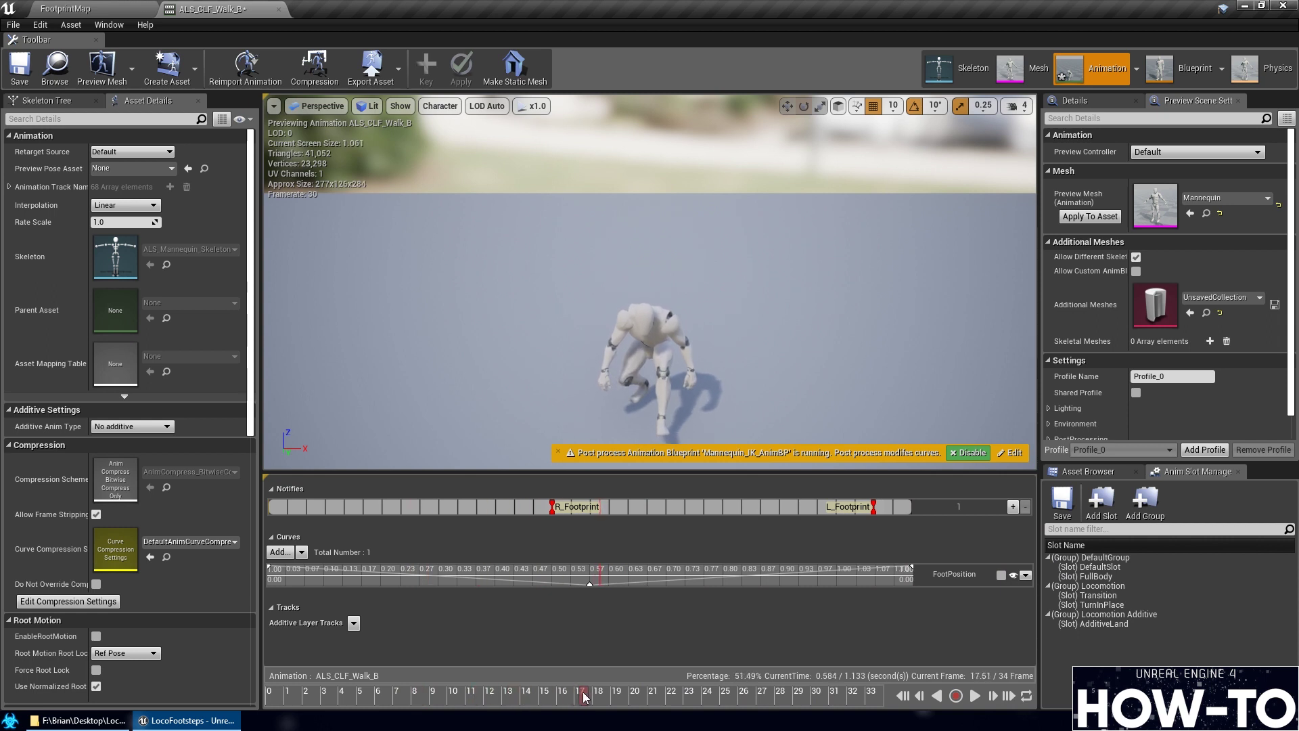
left_click(858, 700)
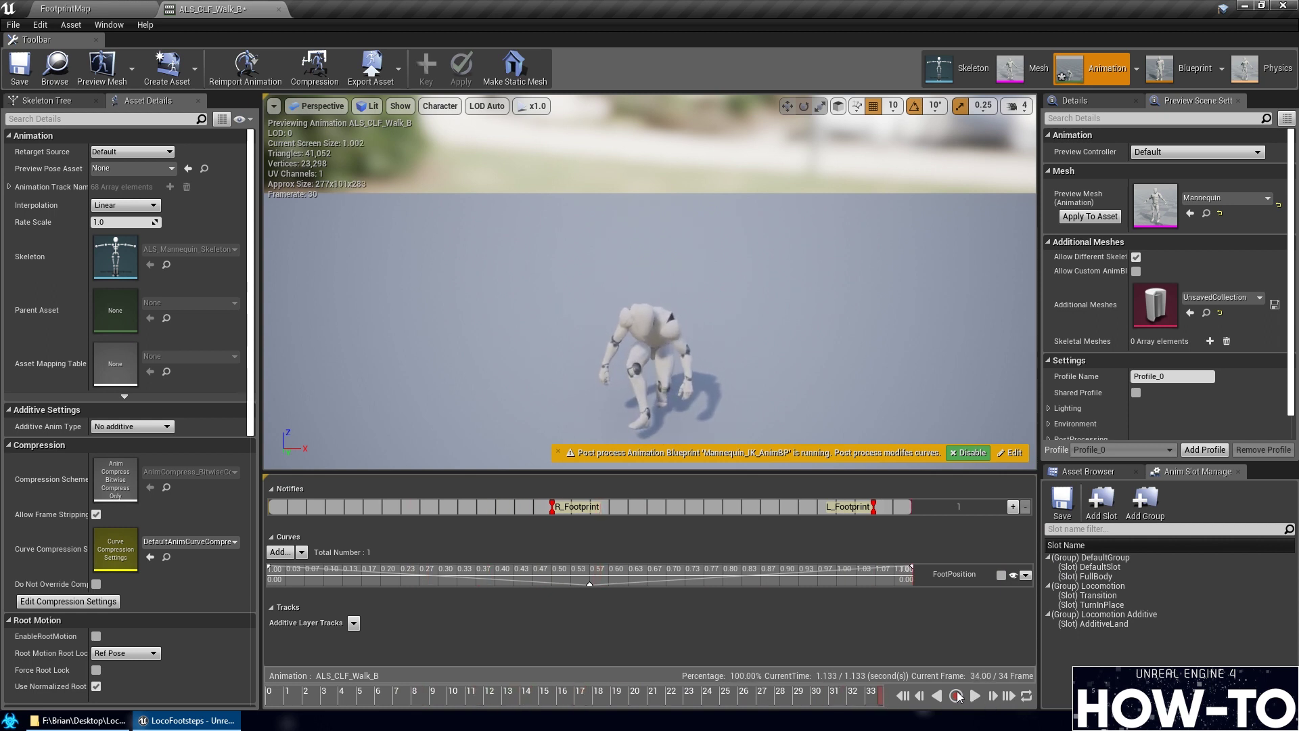
left_click(20, 66)
left_click(279, 9)
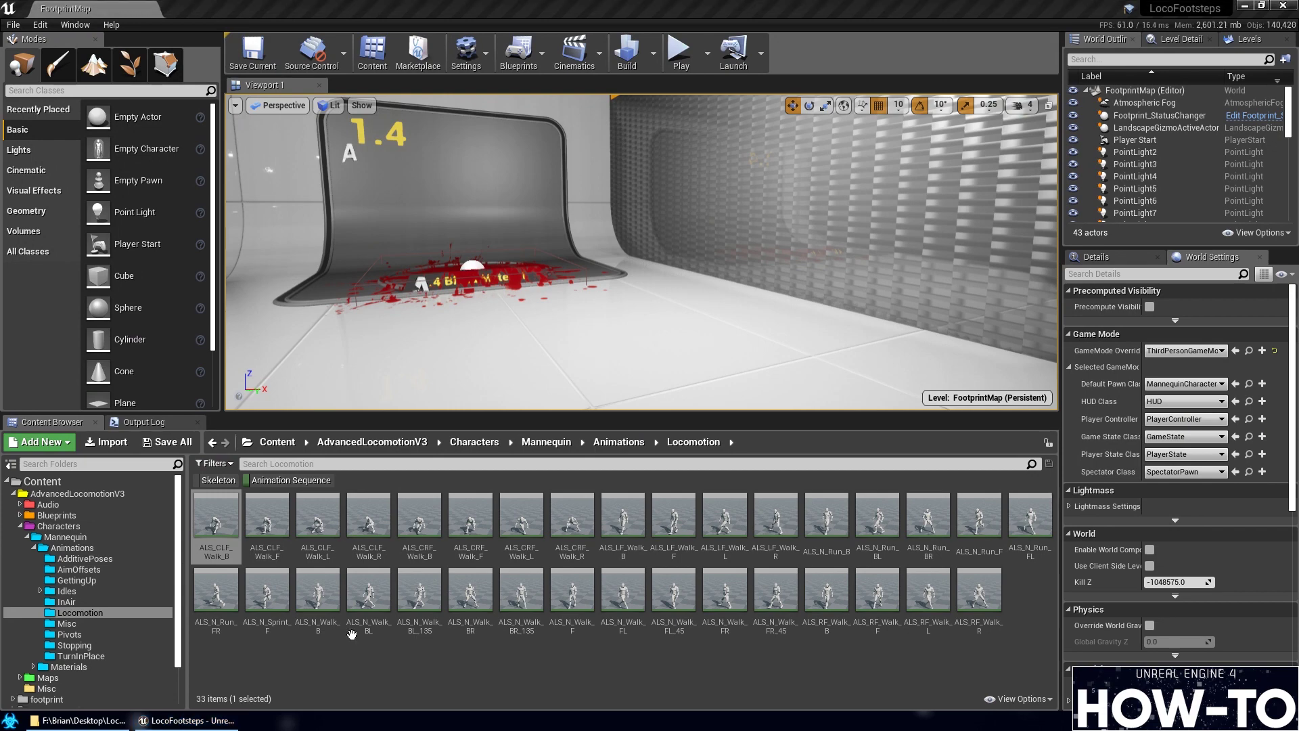
Open ALS_CLF_Walk_F, replace its two Footstep_AnimNotify markers with the matching left and right footprint notifies, and save it
double_click(267, 525)
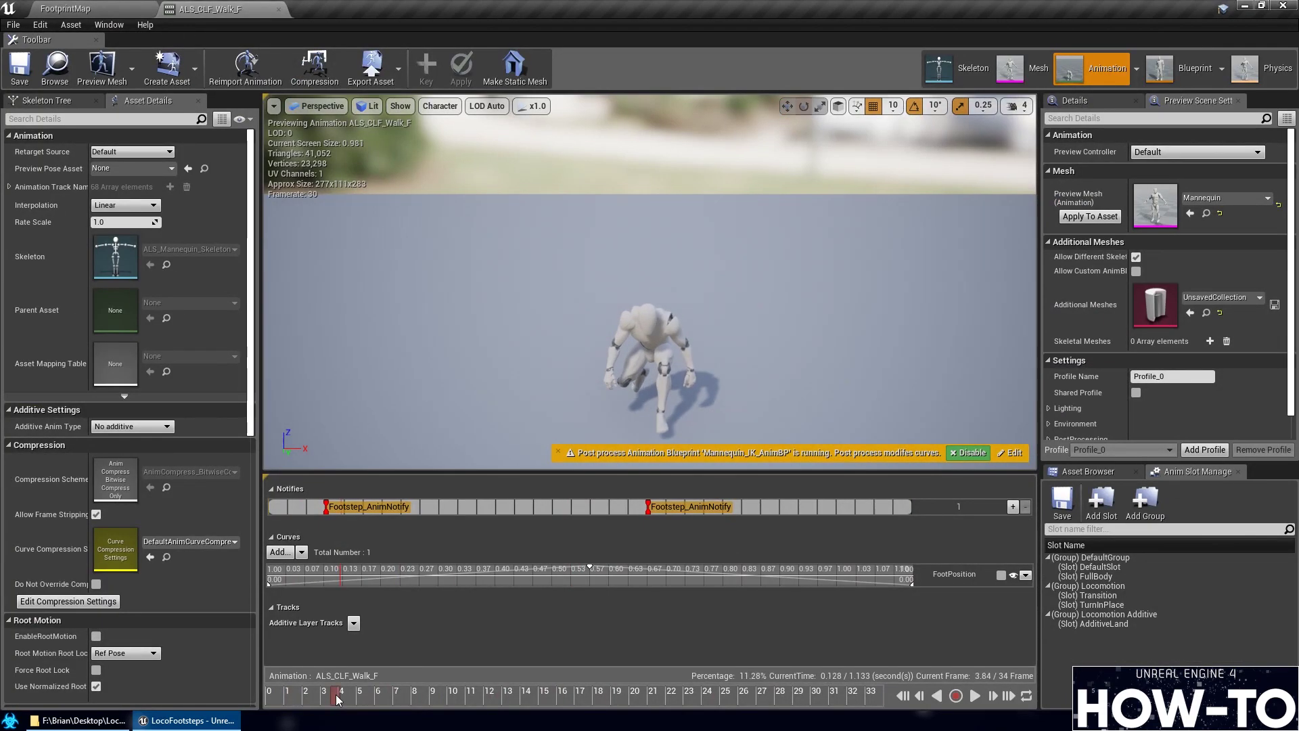
left_click_drag(304, 693, 413, 694)
right_click(326, 508)
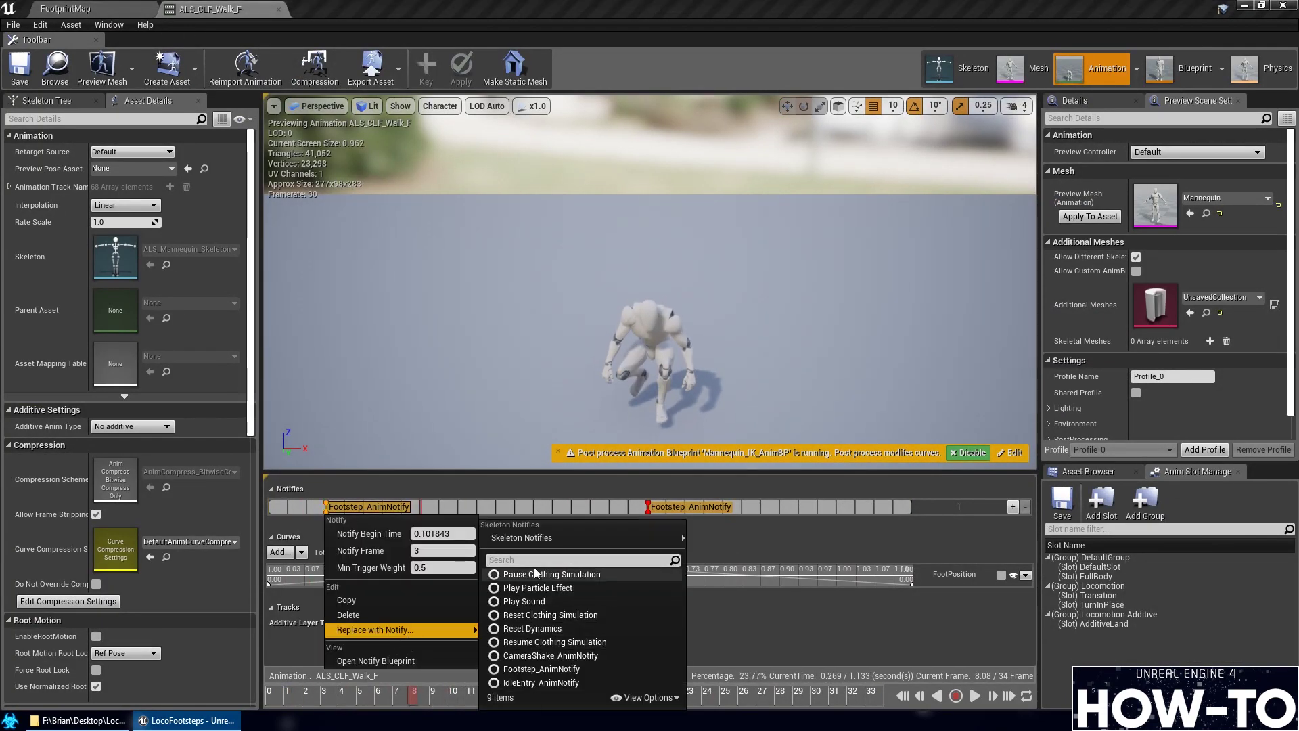
left_click(566, 636)
right_click(327, 509)
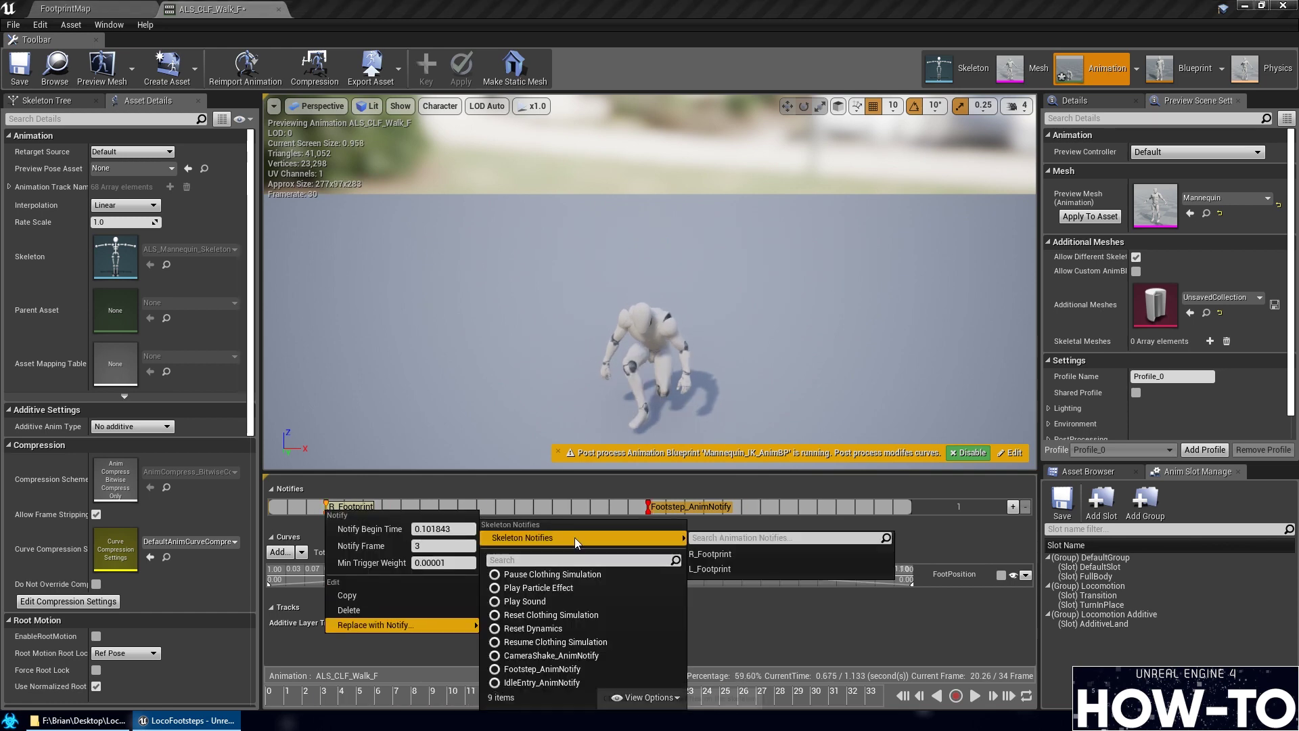
left_click(575, 538)
right_click(649, 509)
mouse_move(711, 626)
left_click(851, 542)
left_click(65, 8)
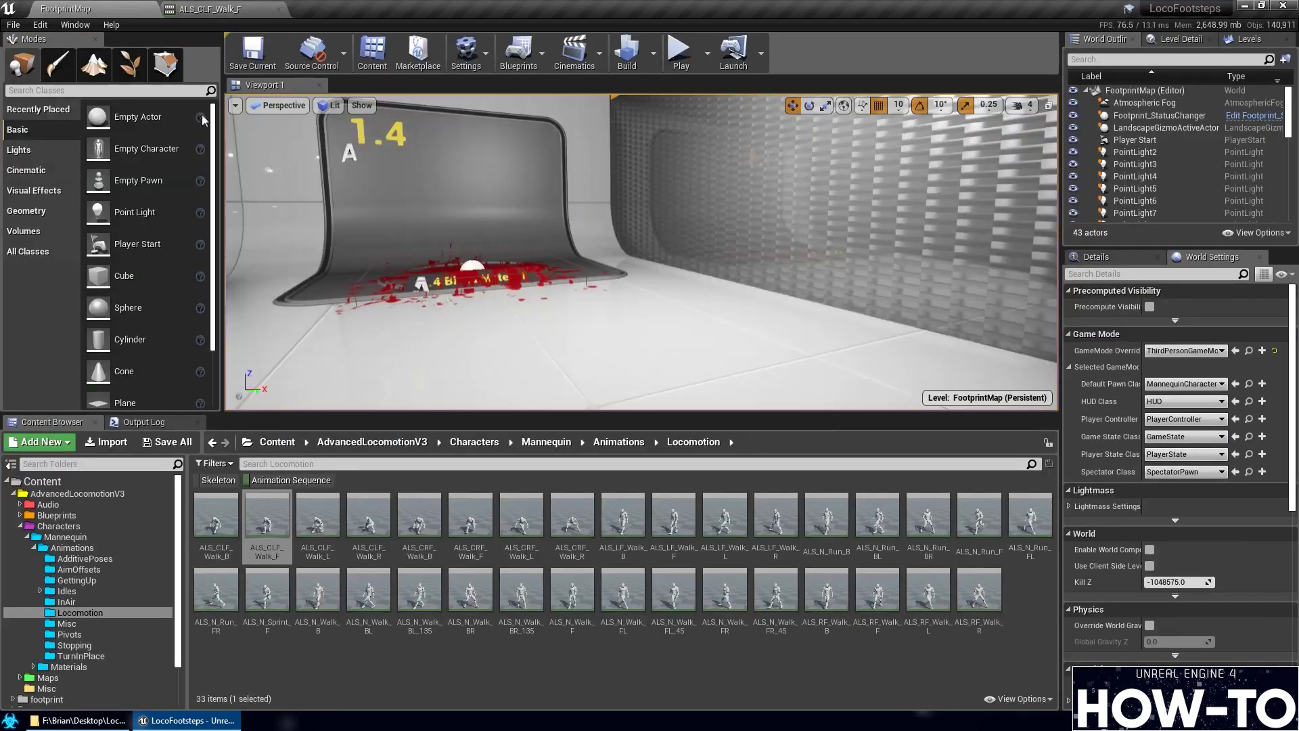
Open ALS_CLF_Walk_L and replace its first Footstep_AnimNotify with R_Footprint and its second with L_Footprint
double_click(607, 539)
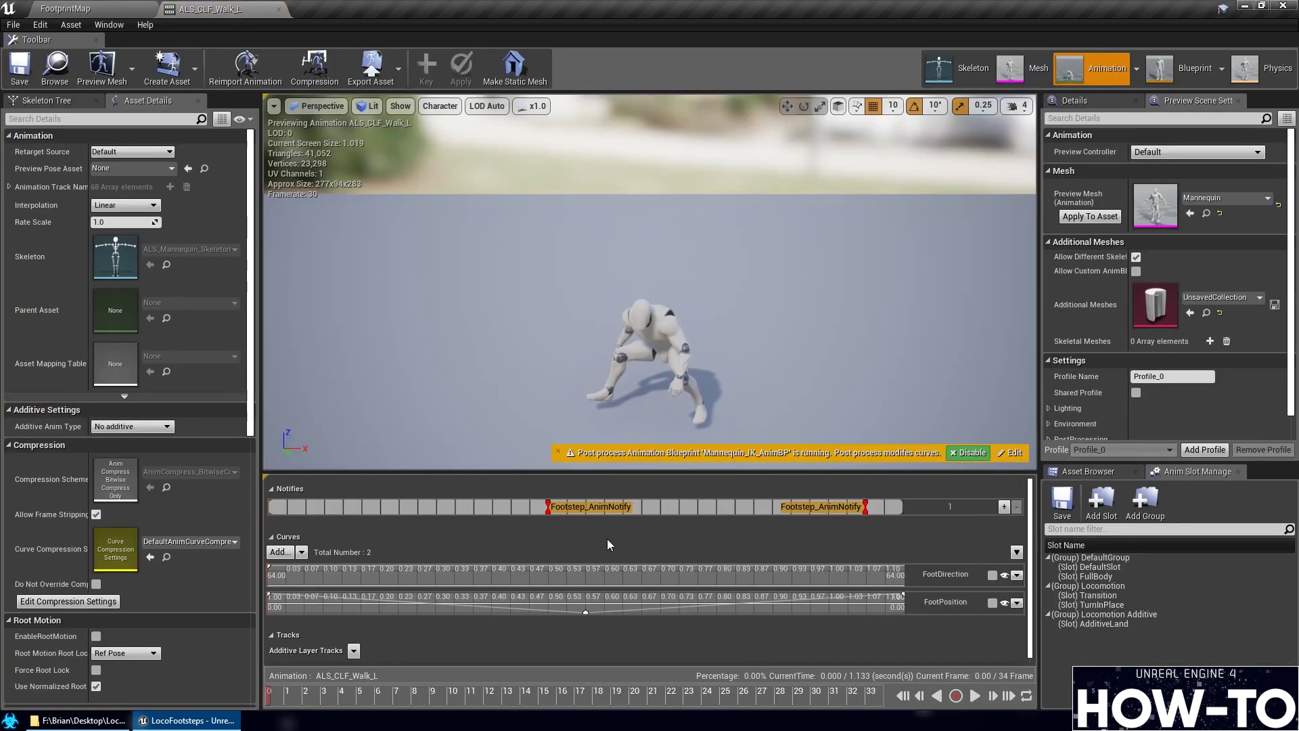
right_click(554, 507)
mouse_move(595, 625)
mouse_move(774, 534)
left_click(932, 554)
right_click(839, 507)
mouse_move(986, 626)
left_click(1178, 568)
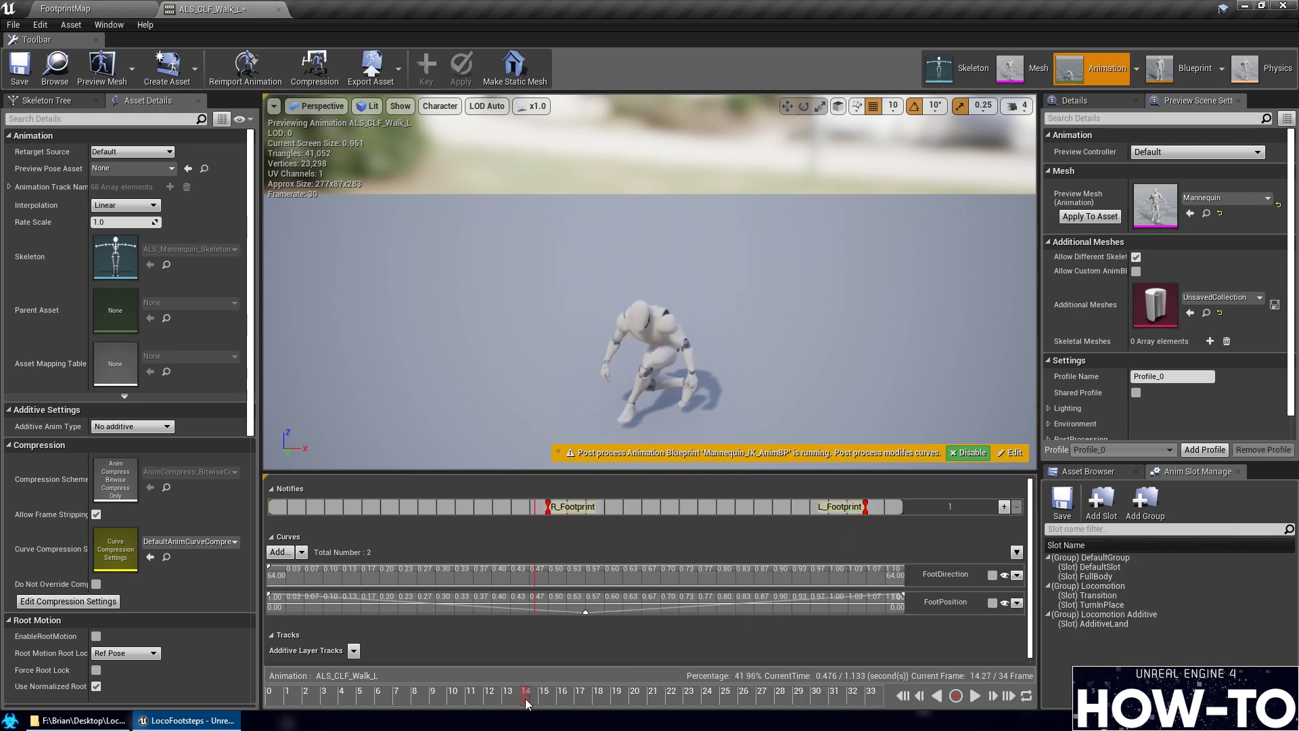
left_click(65, 8)
Open ALS_CLF_Walk_R and replace its two Footstep_AnimNotify markers with footprint skeleton notifies, using L_Footprint for the first
double_click(668, 538)
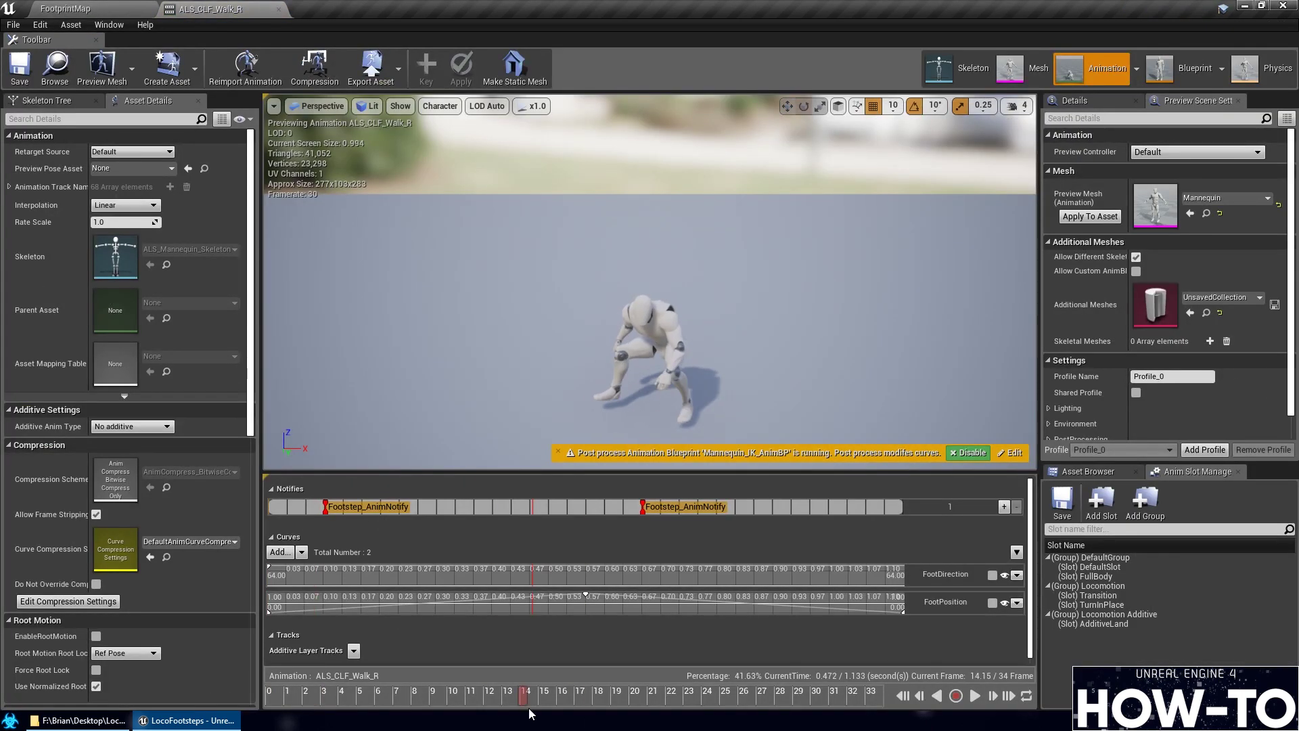
right_click(328, 509)
mouse_move(370, 623)
left_click(707, 554)
right_click(643, 507)
mouse_move(685, 624)
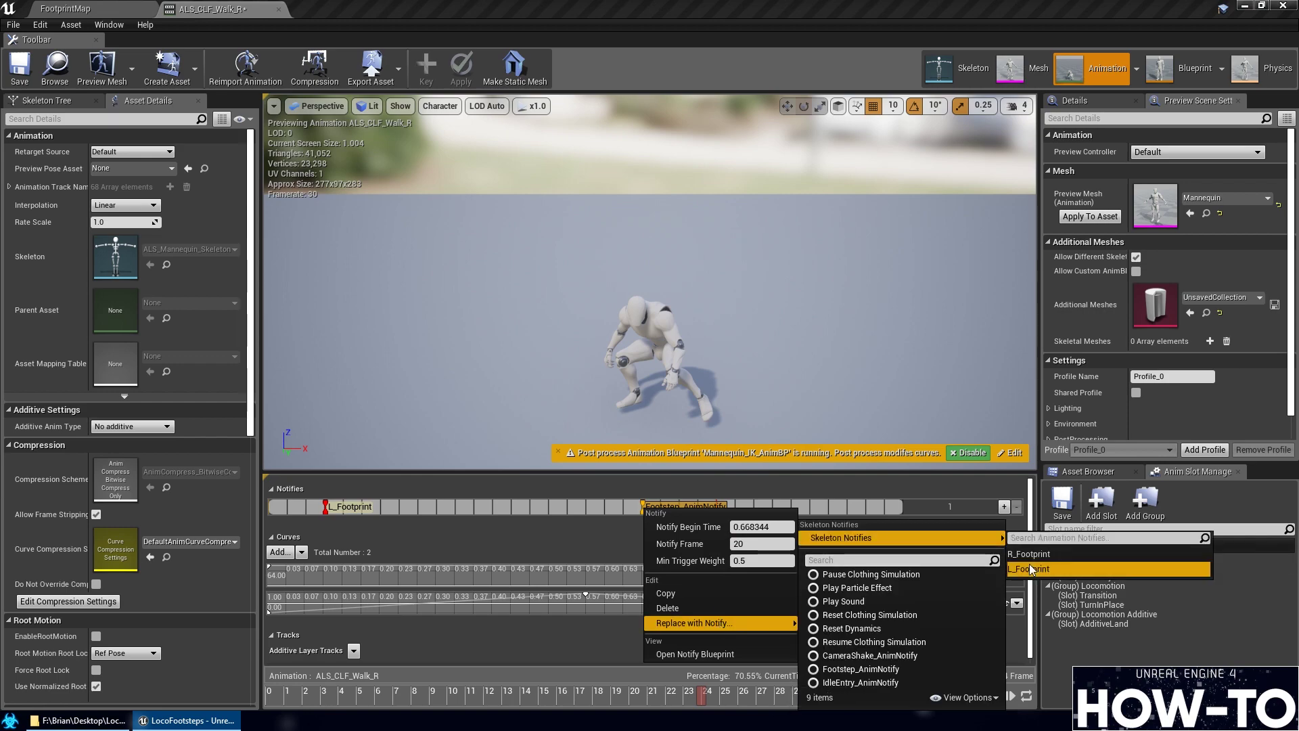
left_click(1042, 571)
left_click(65, 8)
Open ALS_CRF_Walk_B, replace its first Footstep_AnimNotify with R_Footprint and its second with L_Footprint, and save it
double_click(430, 542)
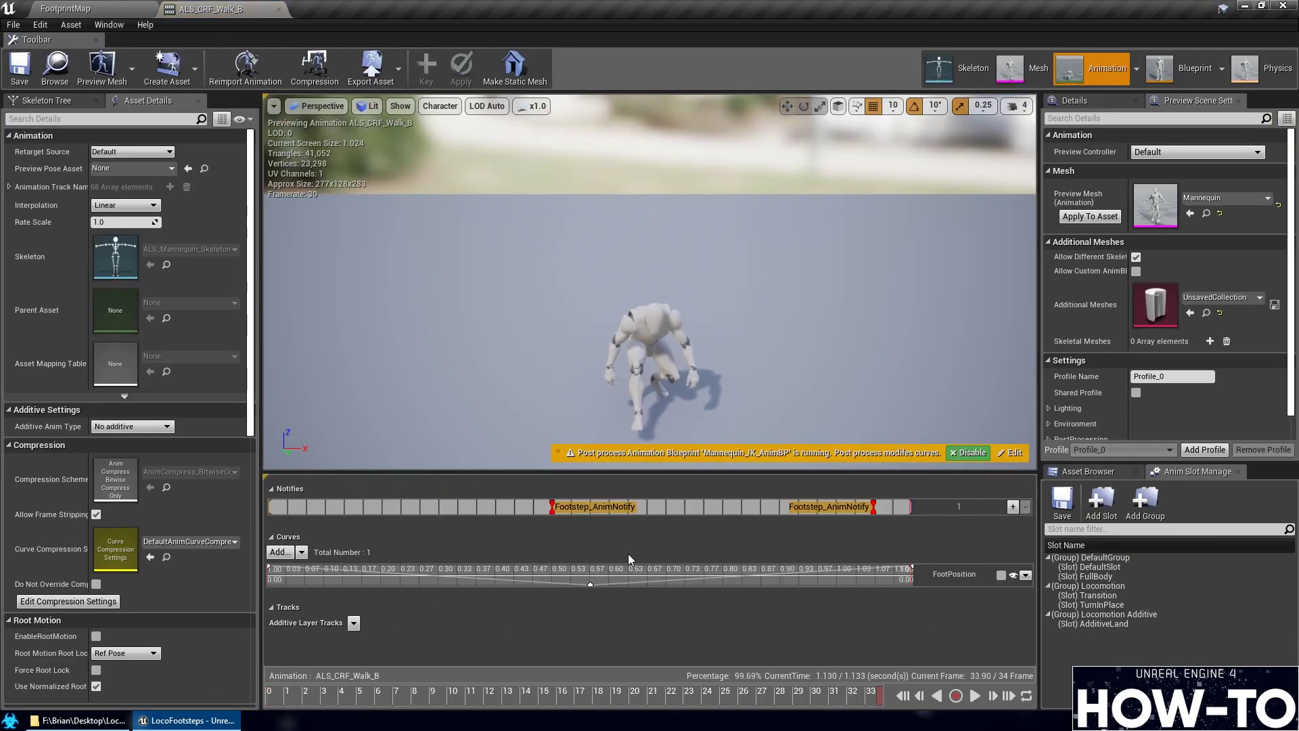
right_click(555, 507)
mouse_move(635, 624)
left_click(767, 669)
right_click(869, 507)
mouse_move(954, 623)
left_click(1089, 670)
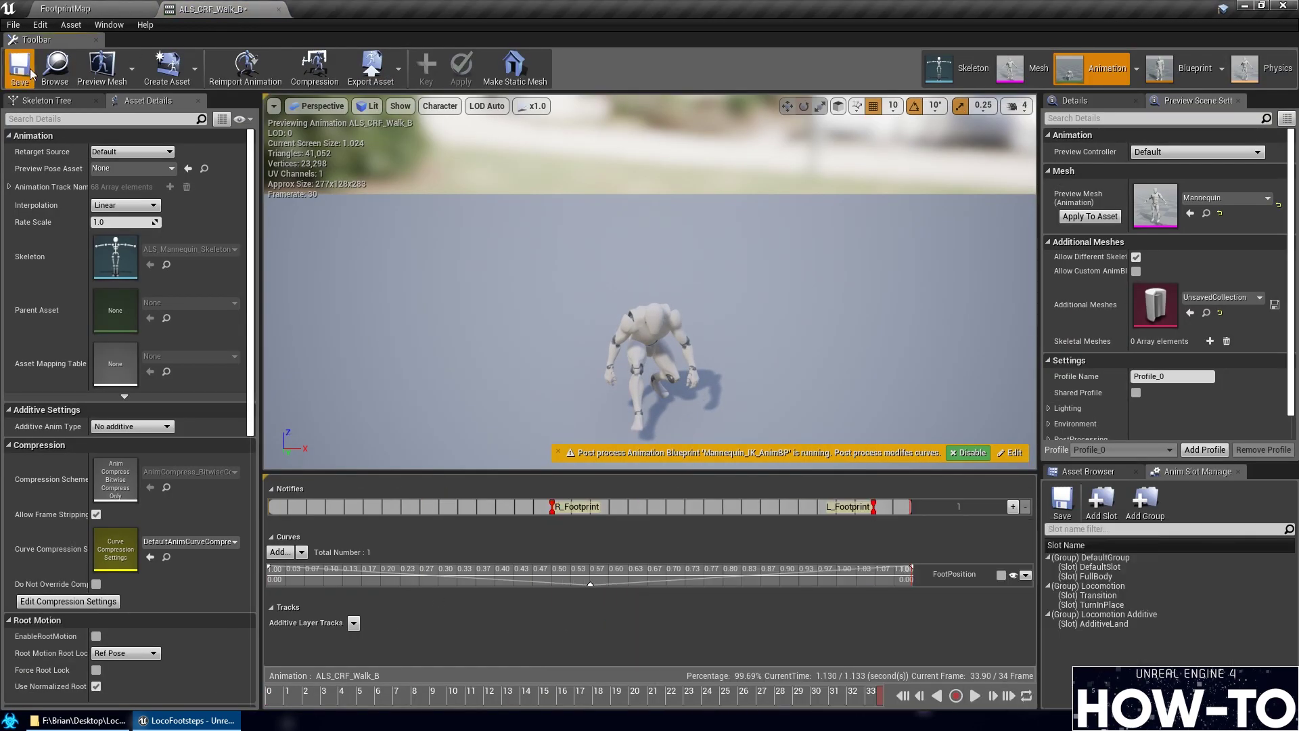
left_click(65, 8)
Open ALS_CRF_Walk_F, replace both Footstep_AnimNotify markers with the matching left and right footprint notifies, and save it
left_click(478, 527)
double_click(478, 527)
right_click(328, 509)
mouse_move(369, 623)
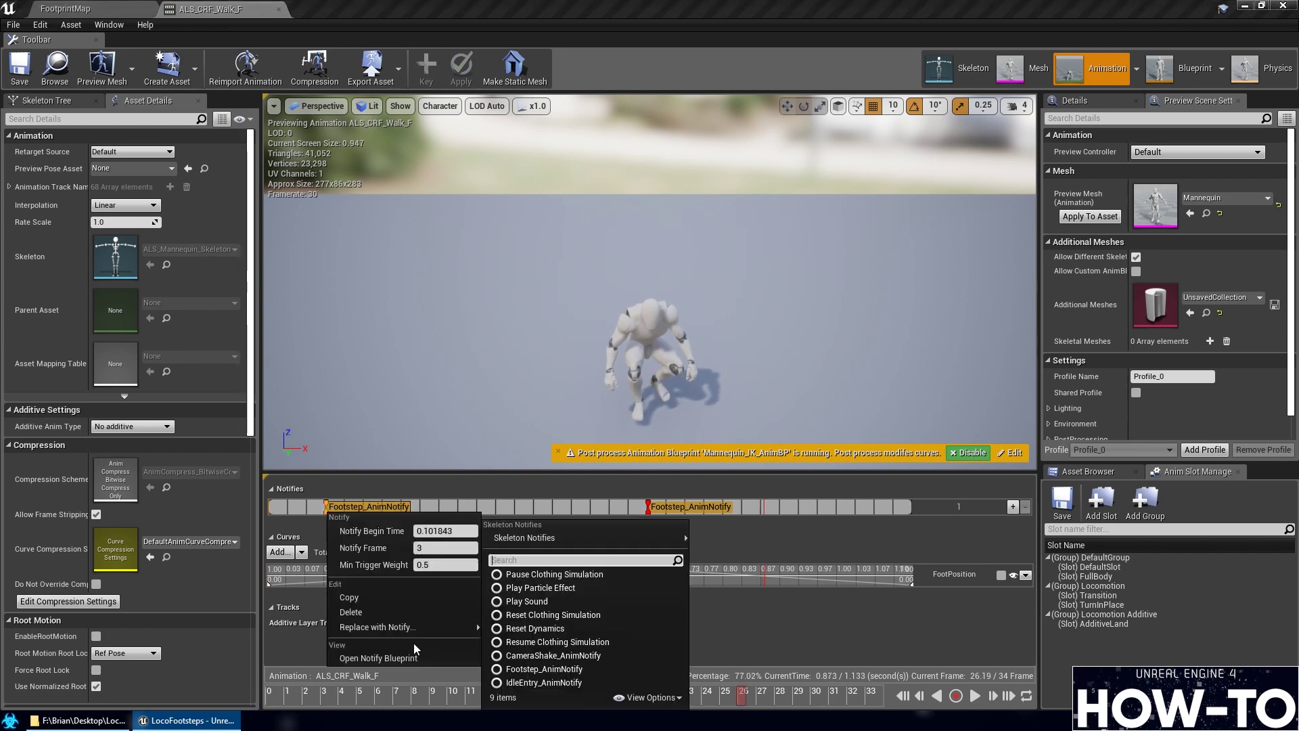
left_click(706, 554)
right_click(648, 507)
mouse_move(697, 623)
left_click(873, 563)
left_click(65, 8)
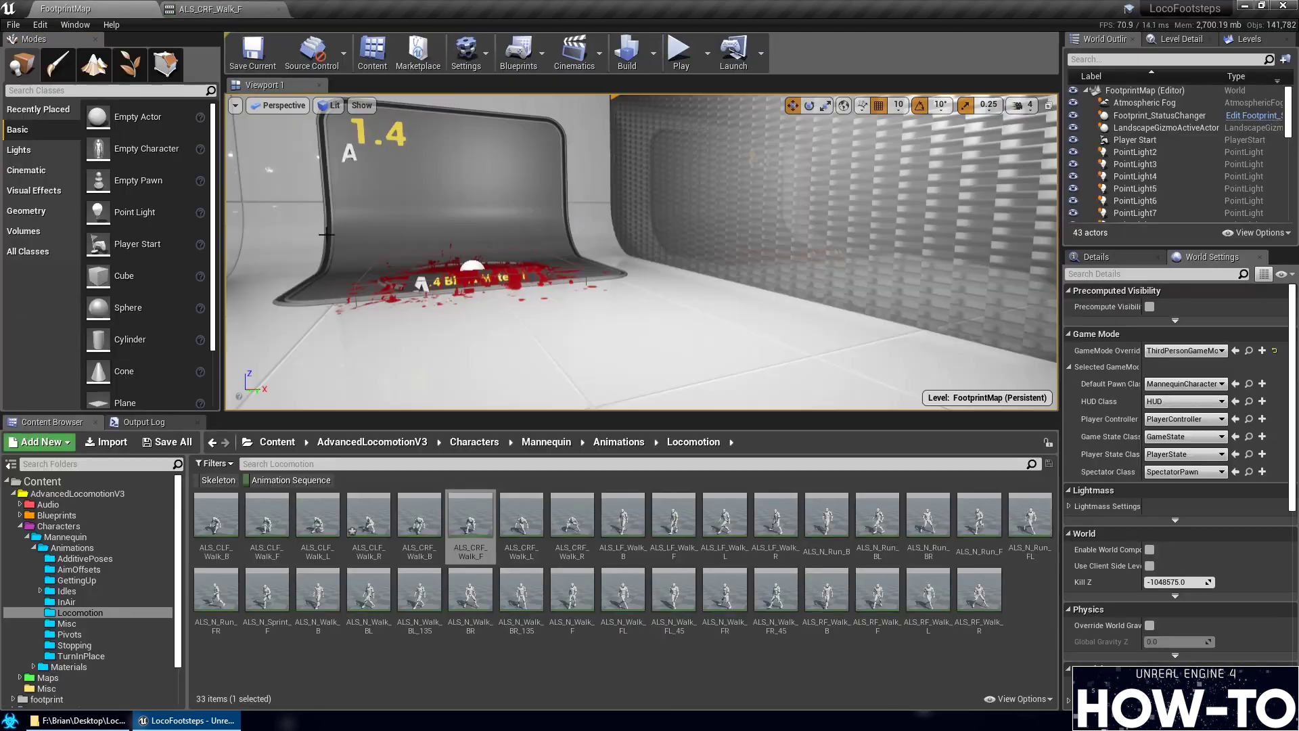
Open ALS_CRF_Walk_L, replace both Footstep_AnimNotify markers with the matching left and right footprint notifies, and save it
double_click(549, 527)
right_click(327, 508)
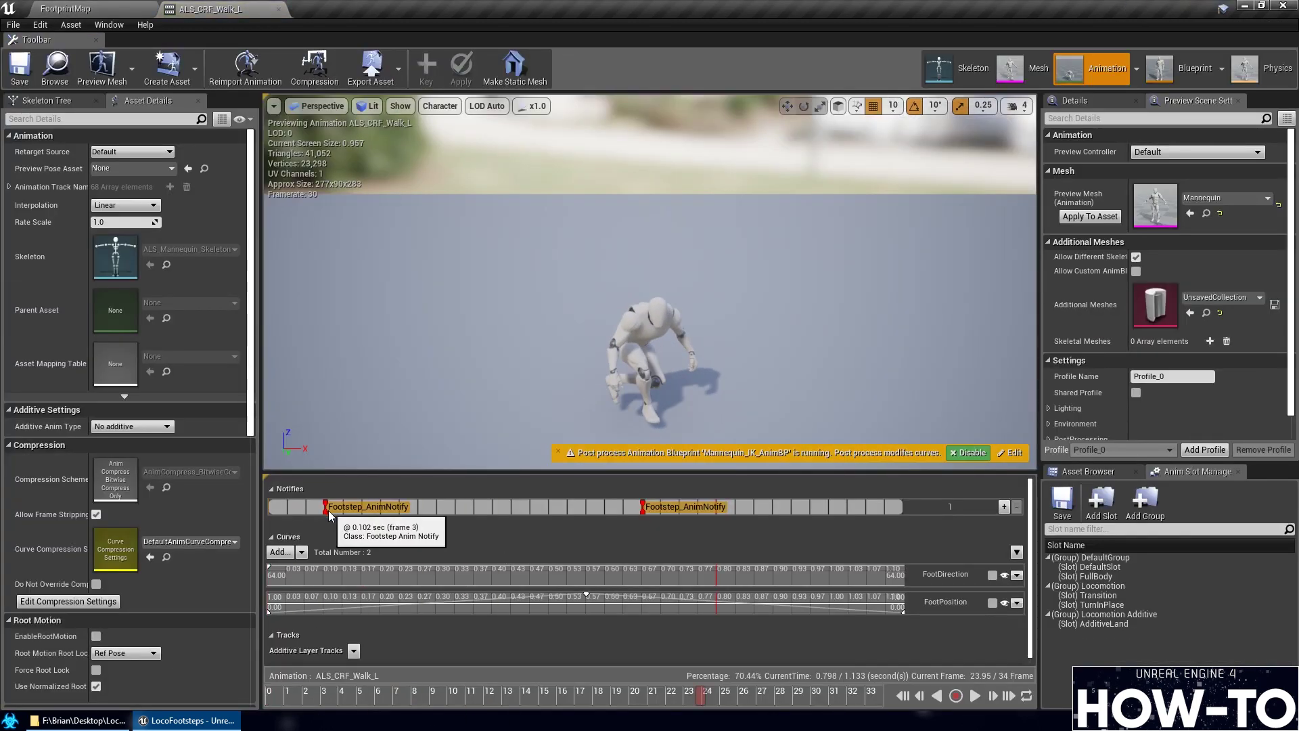
mouse_move(372, 624)
left_click(707, 554)
right_click(646, 508)
mouse_move(696, 628)
left_click(873, 563)
Open ALS_CRF_Walk_R and replace its first Footstep_AnimNotify with R_Footprint and its second with L_Footprint
left_click(65, 8)
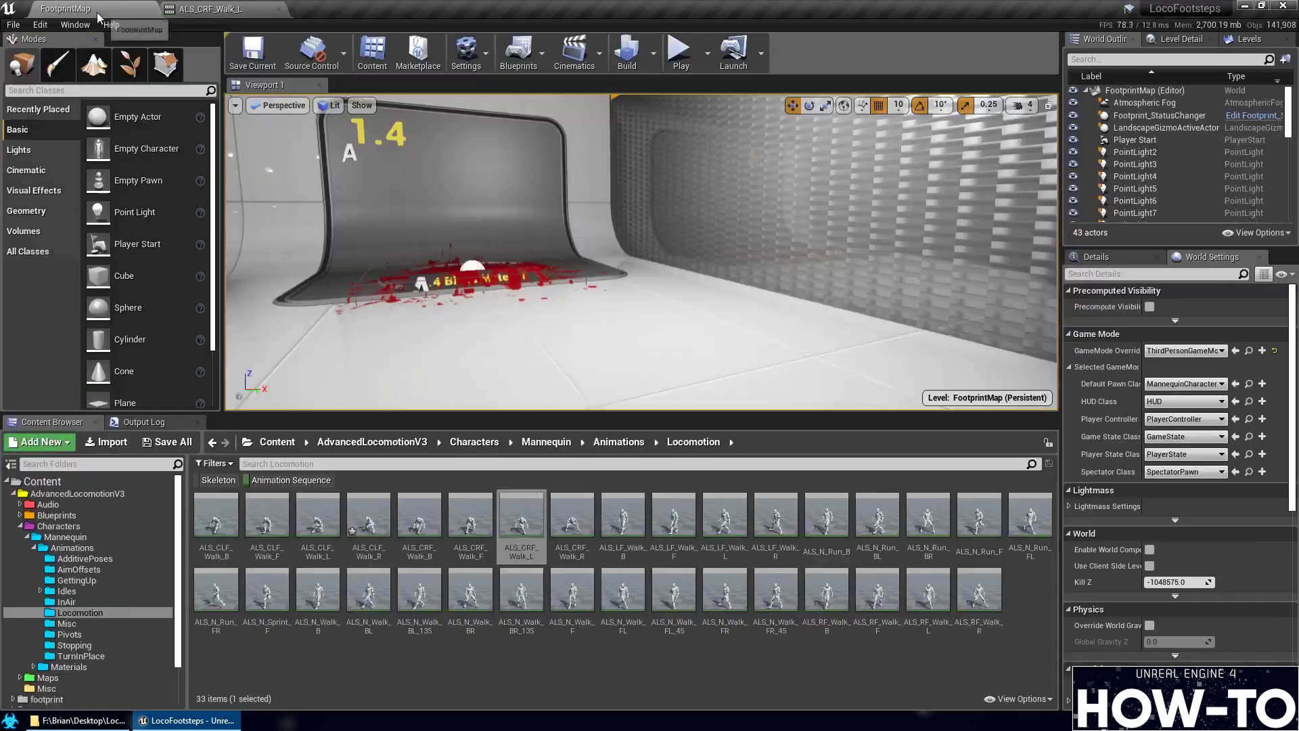
double_click(584, 527)
left_click(769, 485)
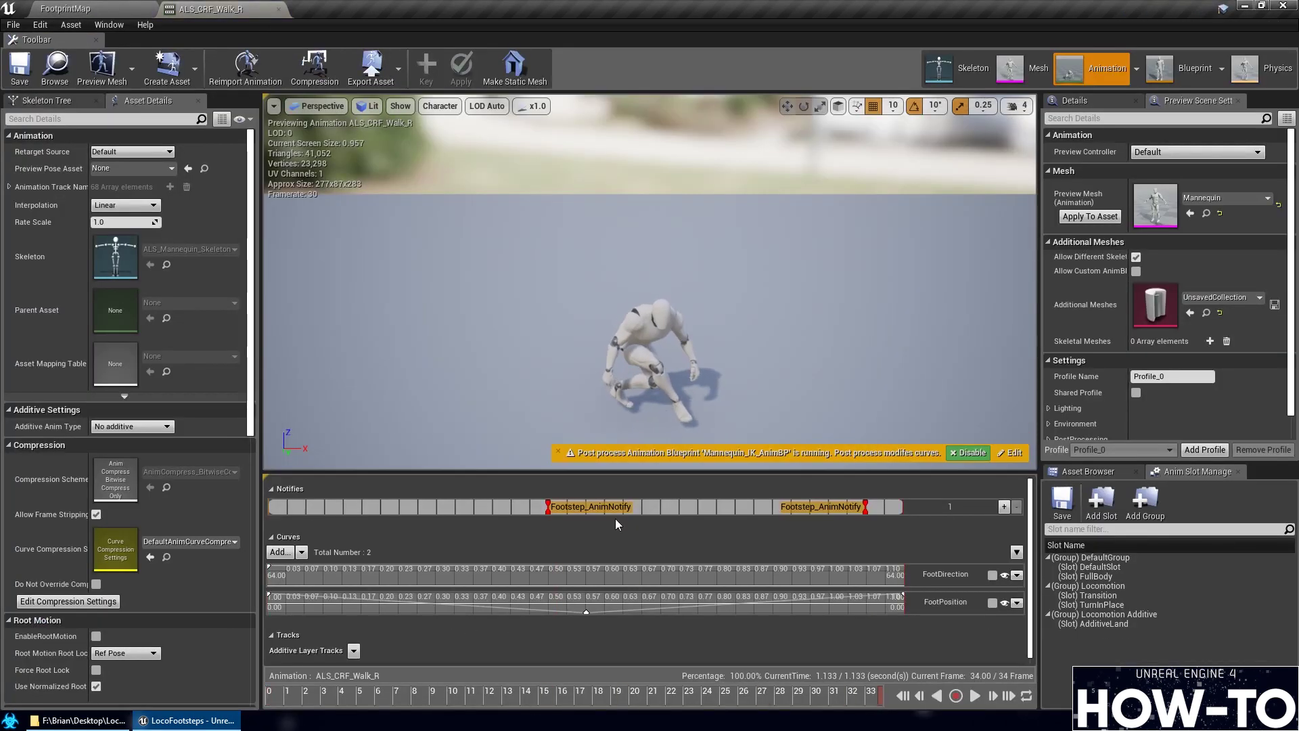
right_click(568, 509)
mouse_move(636, 632)
left_click(778, 559)
right_click(849, 510)
mouse_move(916, 624)
left_click(1058, 559)
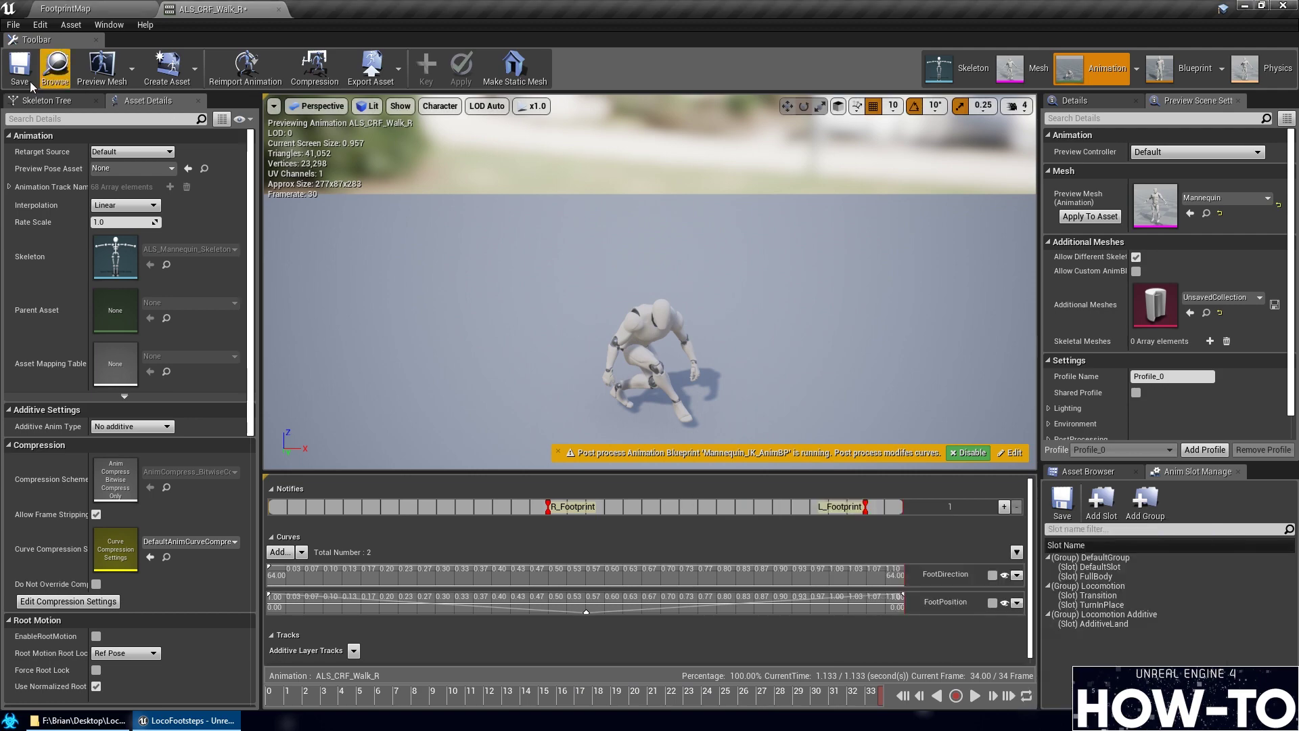
Open ALS_LF_Walk_B, replace its first Footstep_AnimNotify with R_Footprint and its second with L_Footprint, and save it
left_click(65, 8)
double_click(623, 522)
right_click(554, 509)
mouse_move(623, 627)
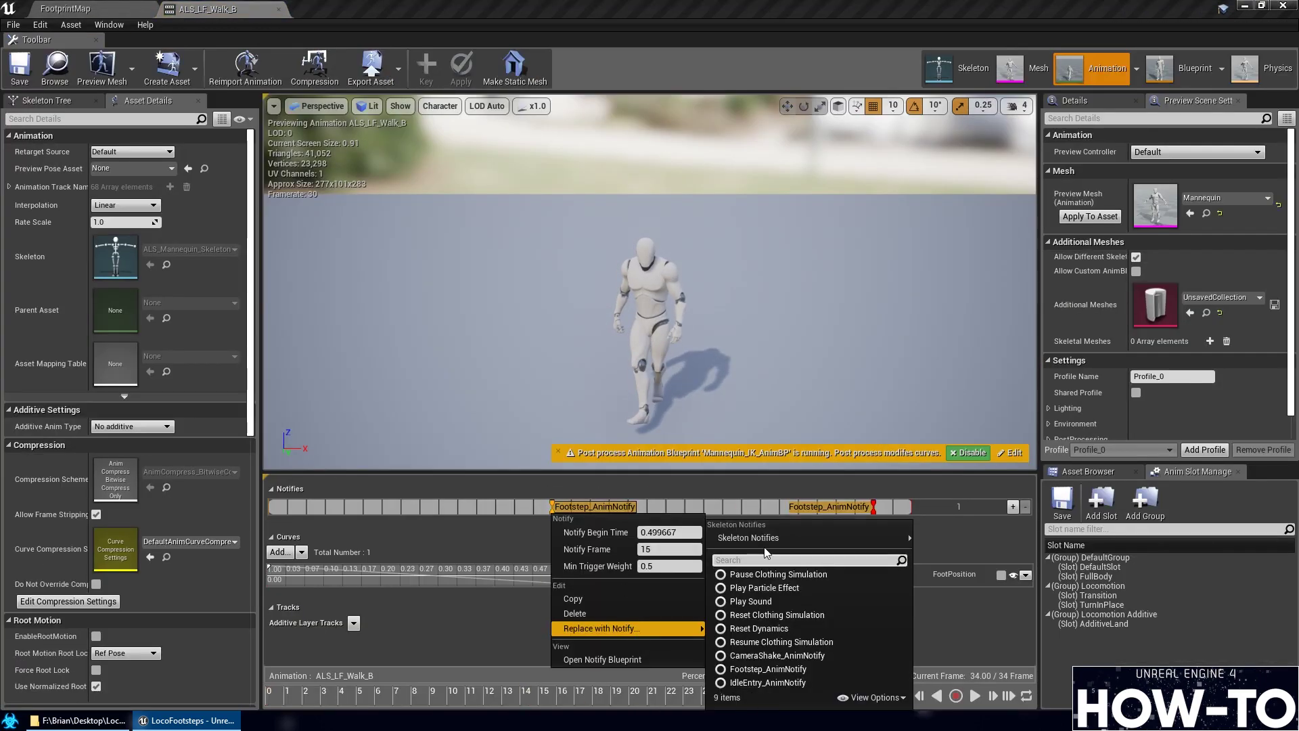
left_click(727, 553)
right_click(871, 510)
mouse_move(920, 627)
mouse_move(1061, 540)
left_click(841, 569)
Open the ALS_LF_Walk_F animation and return to the Locomotion folder
left_click(65, 8)
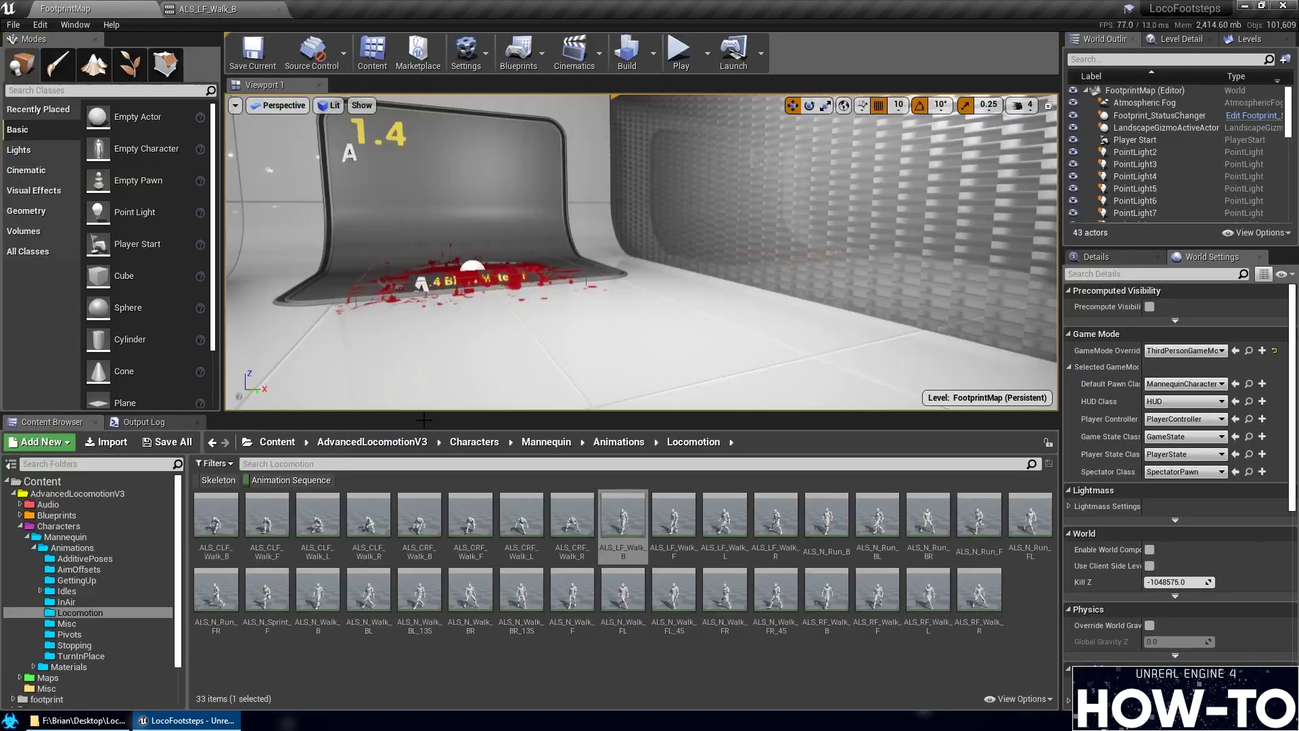
double_click(673, 522)
left_click(125, 9)
Open ALS_LF_Walk_L and replace its first Footstep_AnimNotify with R_Footprint and its second with L_Footprint
double_click(725, 521)
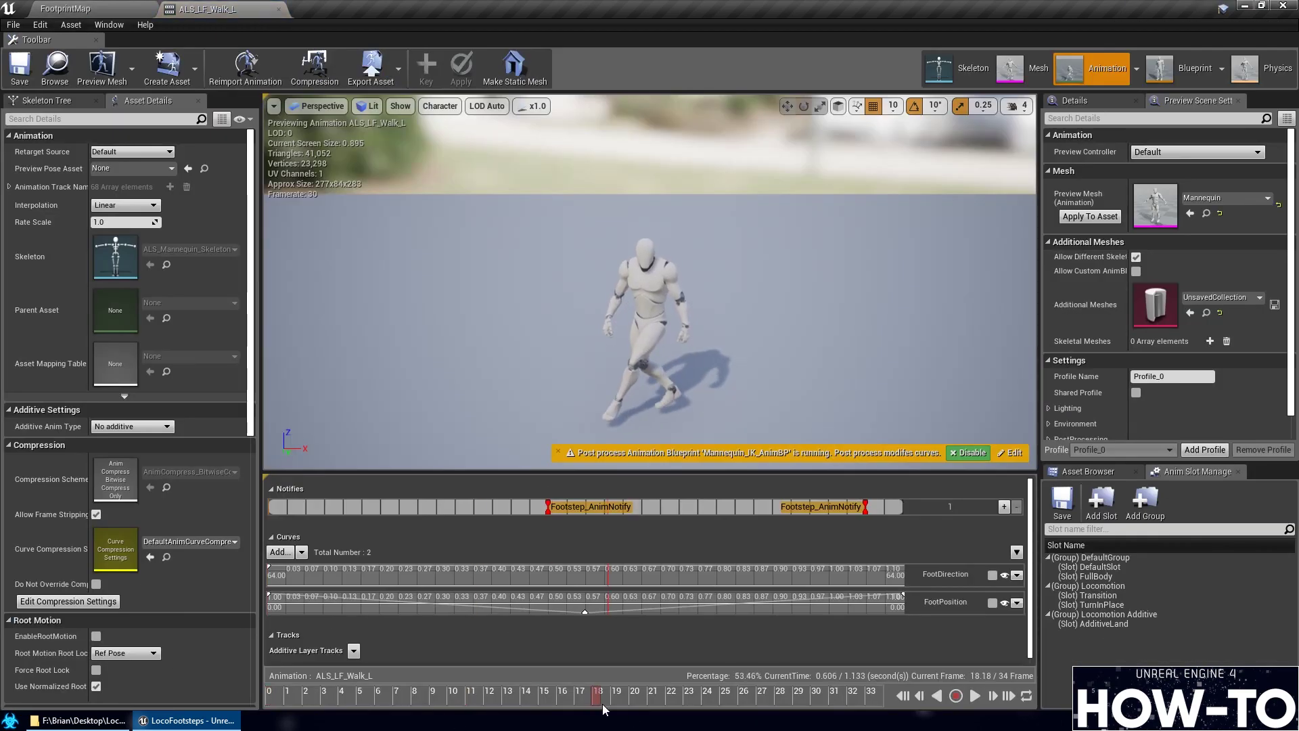
right_click(550, 509)
mouse_move(596, 618)
left_click(759, 535)
right_click(869, 511)
mouse_move(920, 627)
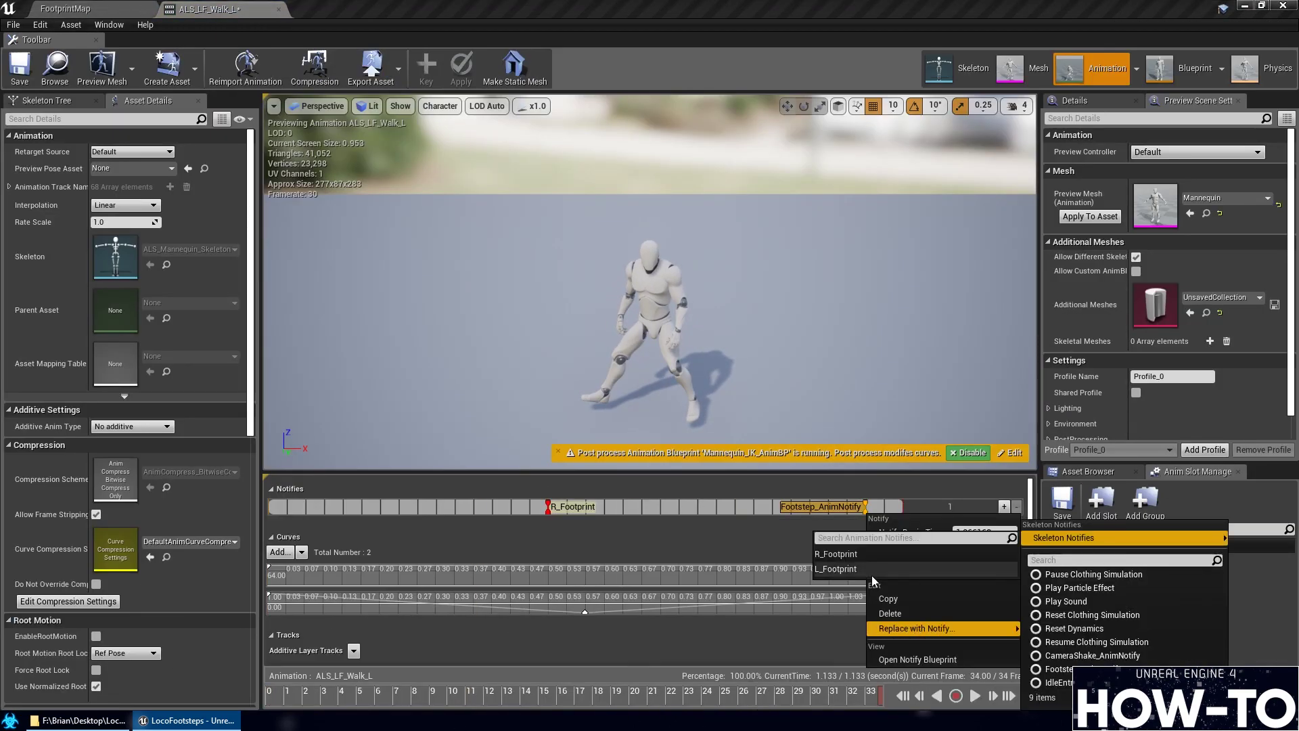
left_click(1061, 562)
Open ALS_LF_Walk_R, replace its first Footstep_AnimNotify with L_Footprint and its second with R_Footprint, and save it
left_click(65, 8)
double_click(776, 517)
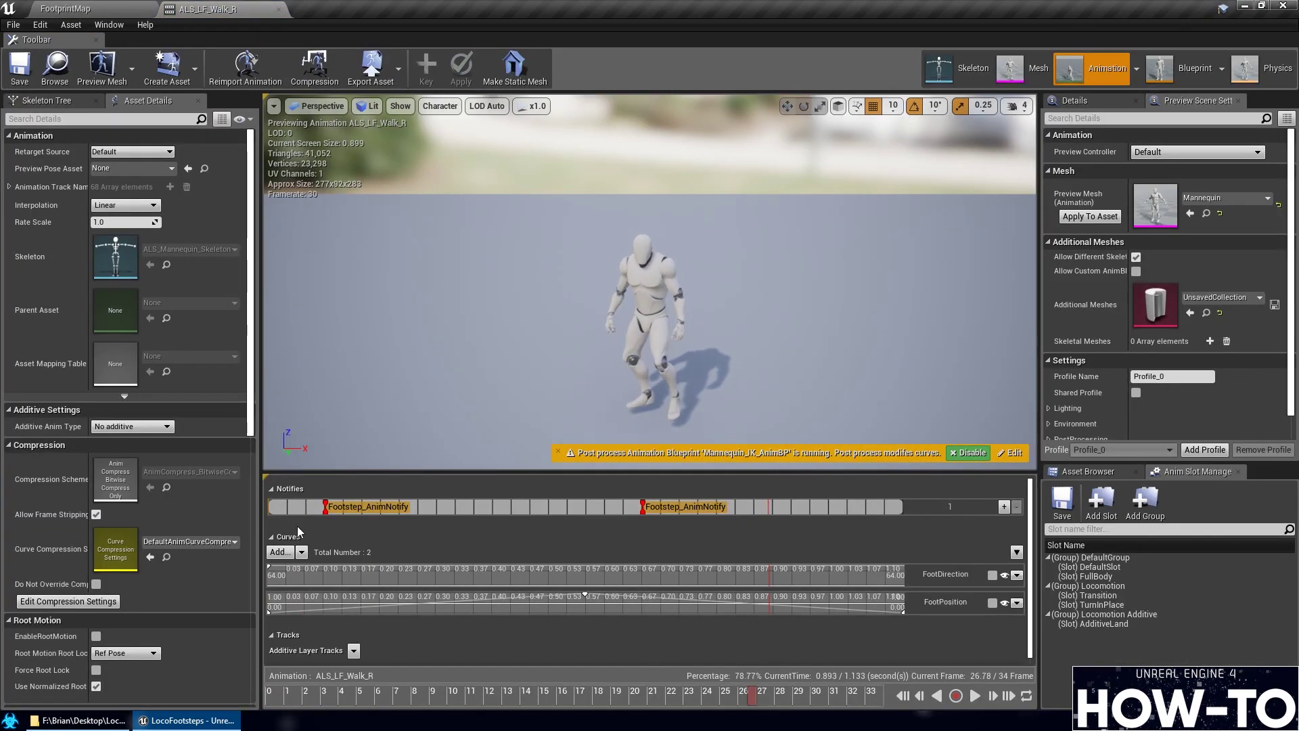
right_click(327, 509)
mouse_move(376, 626)
left_click(542, 668)
right_click(659, 505)
mouse_move(710, 626)
left_click(859, 668)
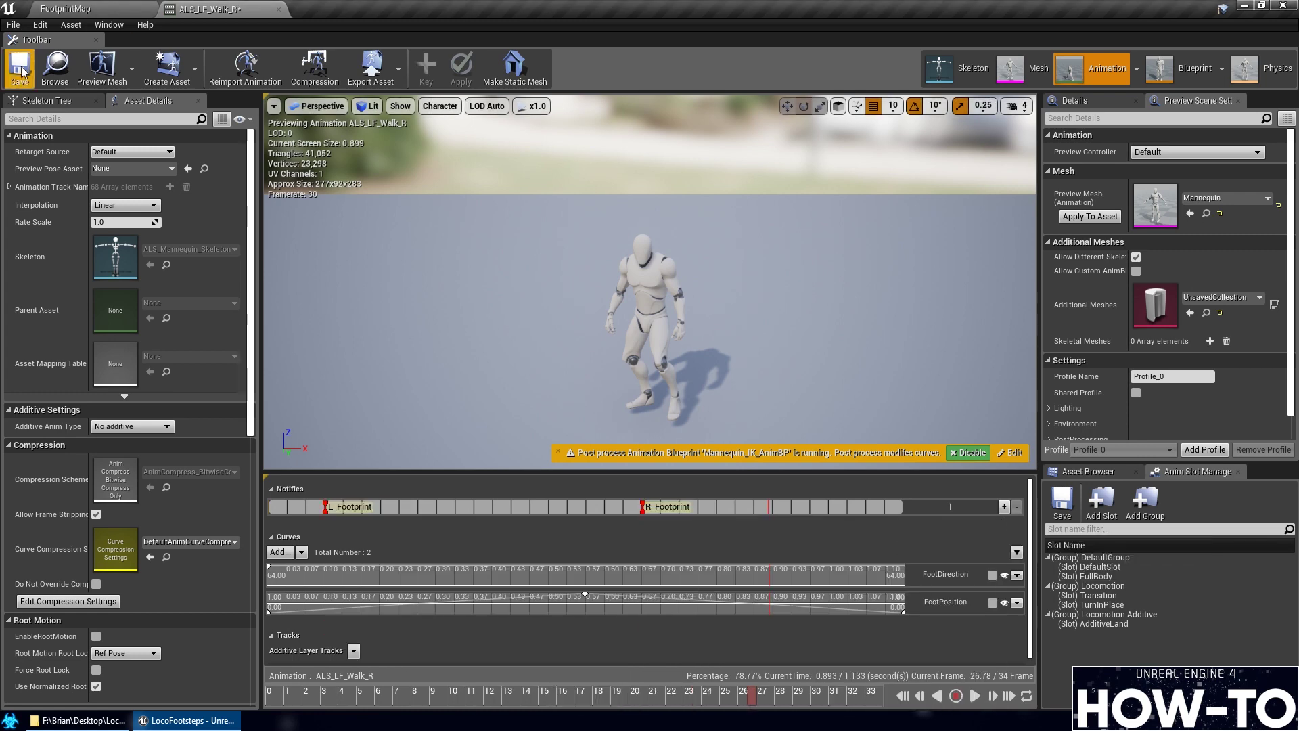
Open ALS_N_Run_B and replace its first Footstep_AnimNotify with R_Footprint and its second with L_Footprint
left_click(65, 8)
double_click(794, 535)
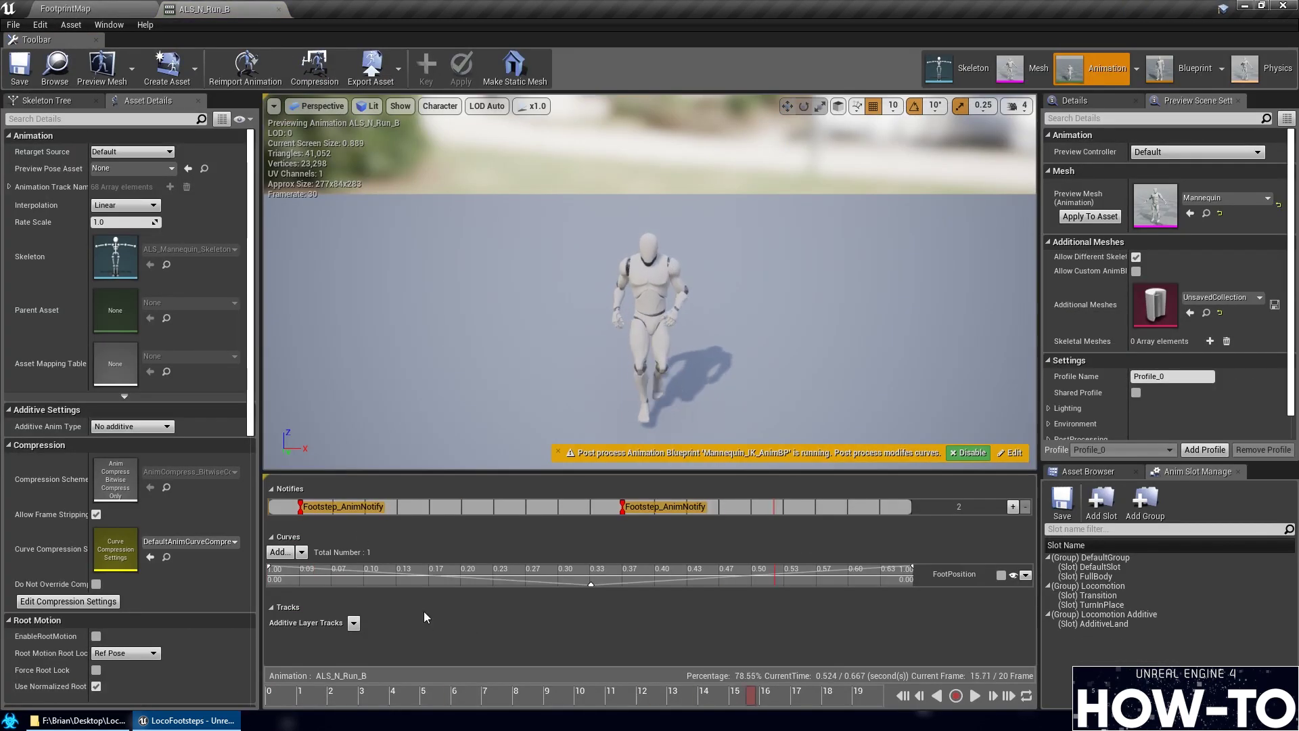
right_click(318, 507)
mouse_move(376, 626)
left_click(541, 668)
right_click(626, 507)
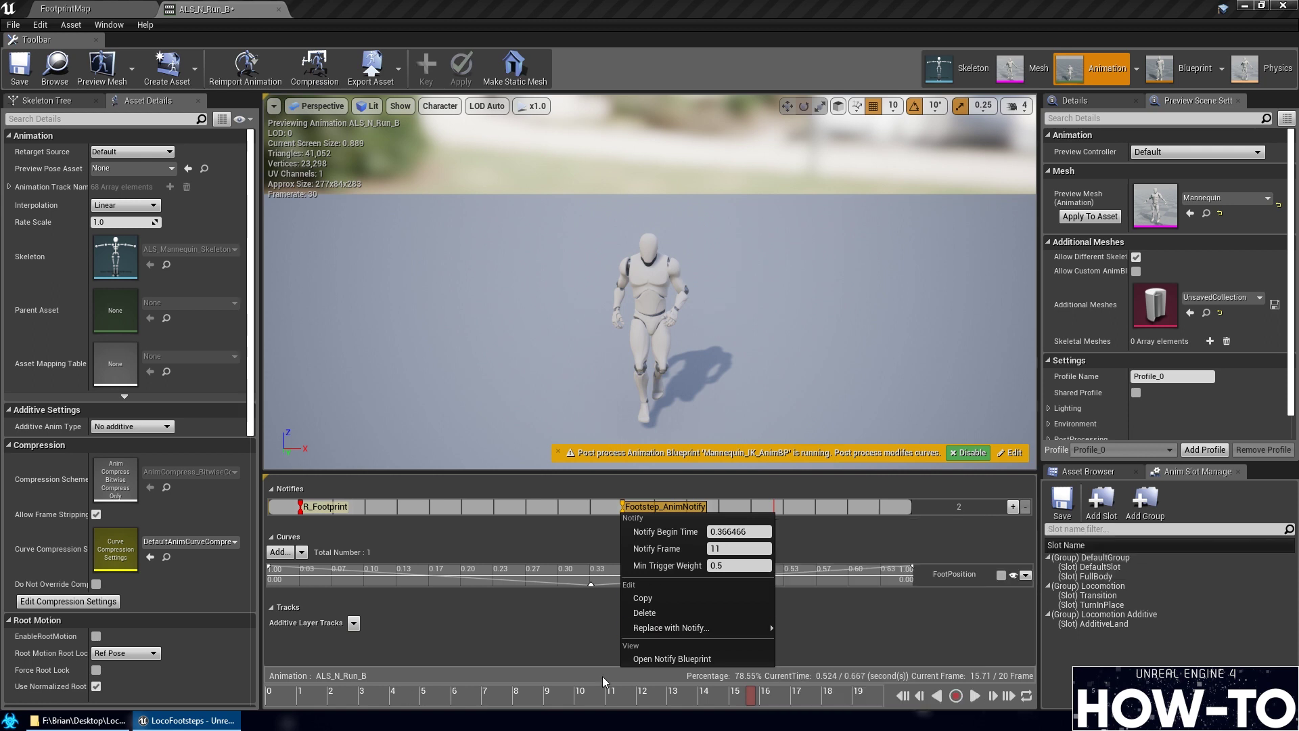
mouse_move(711, 627)
left_click(859, 668)
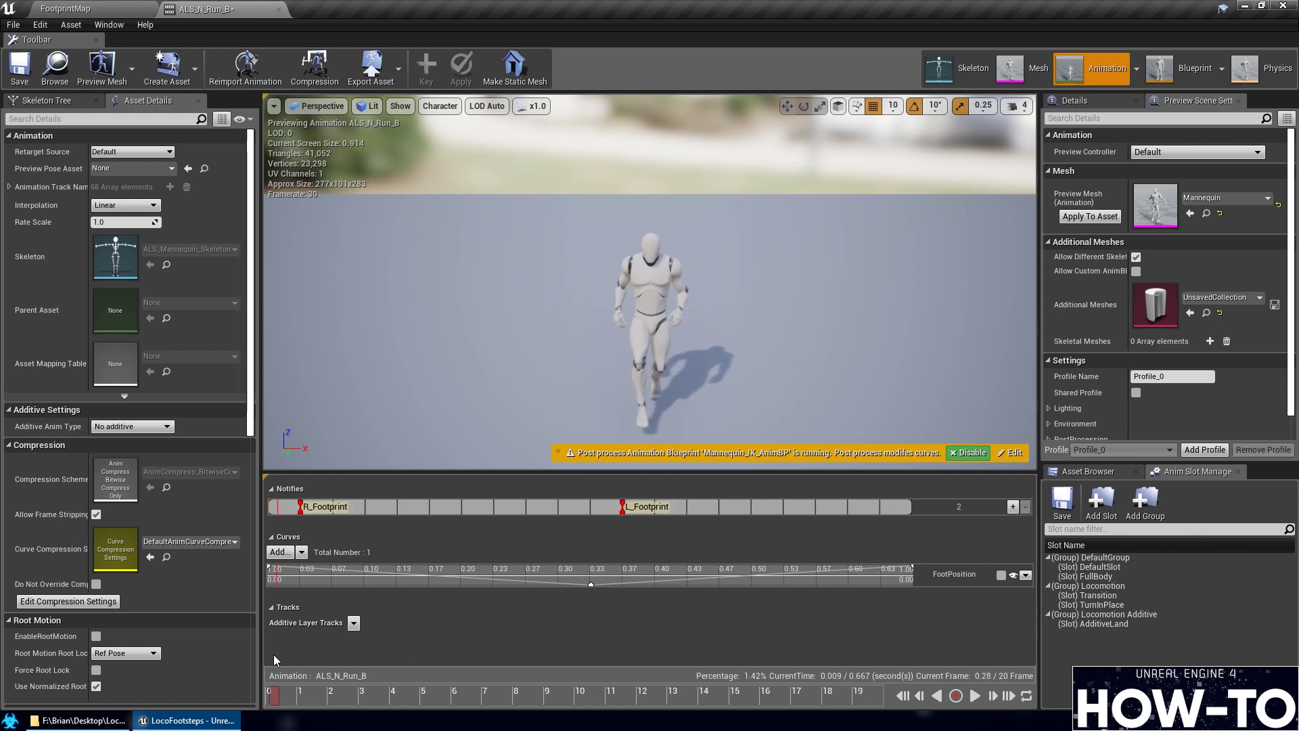
Swap the two footprint notifies in ALS_N_Run_B, using L_Footprint for the first and R_Footprint for the second
right_click(306, 507)
mouse_move(376, 619)
left_click(541, 663)
right_click(626, 507)
mouse_move(727, 628)
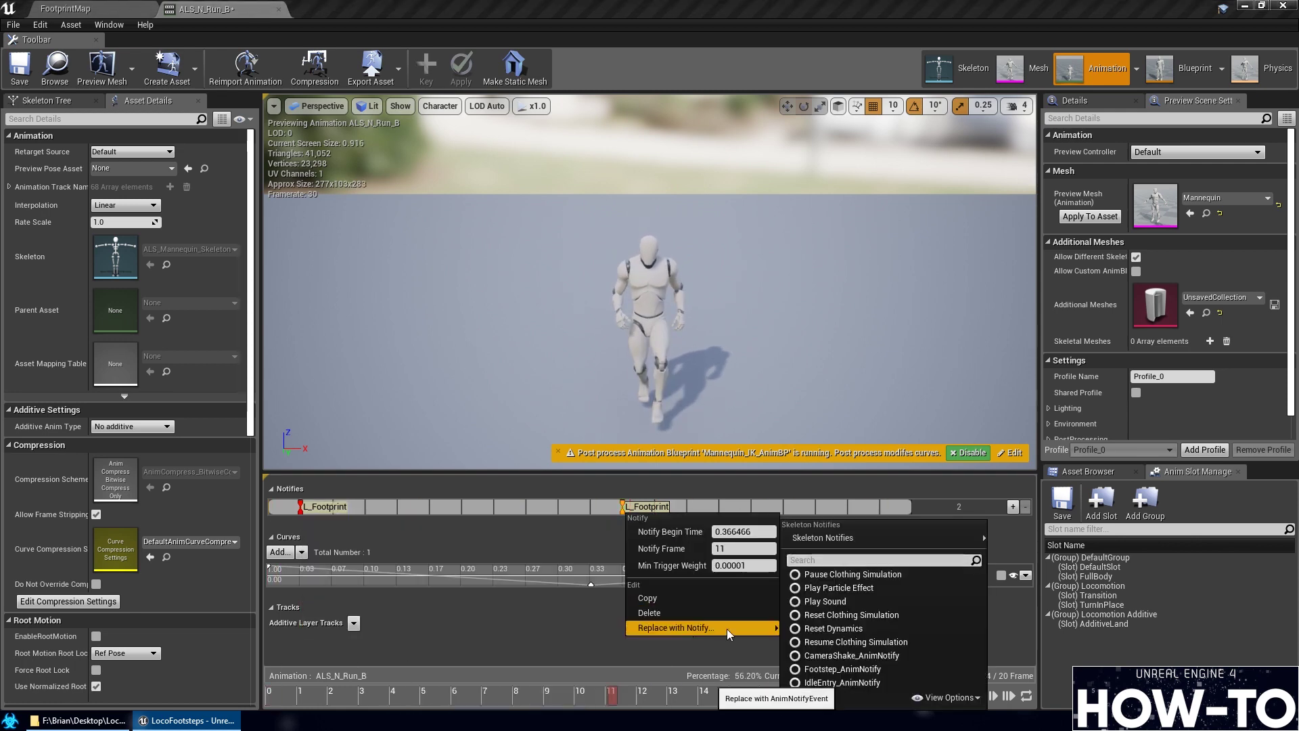
left_click(859, 668)
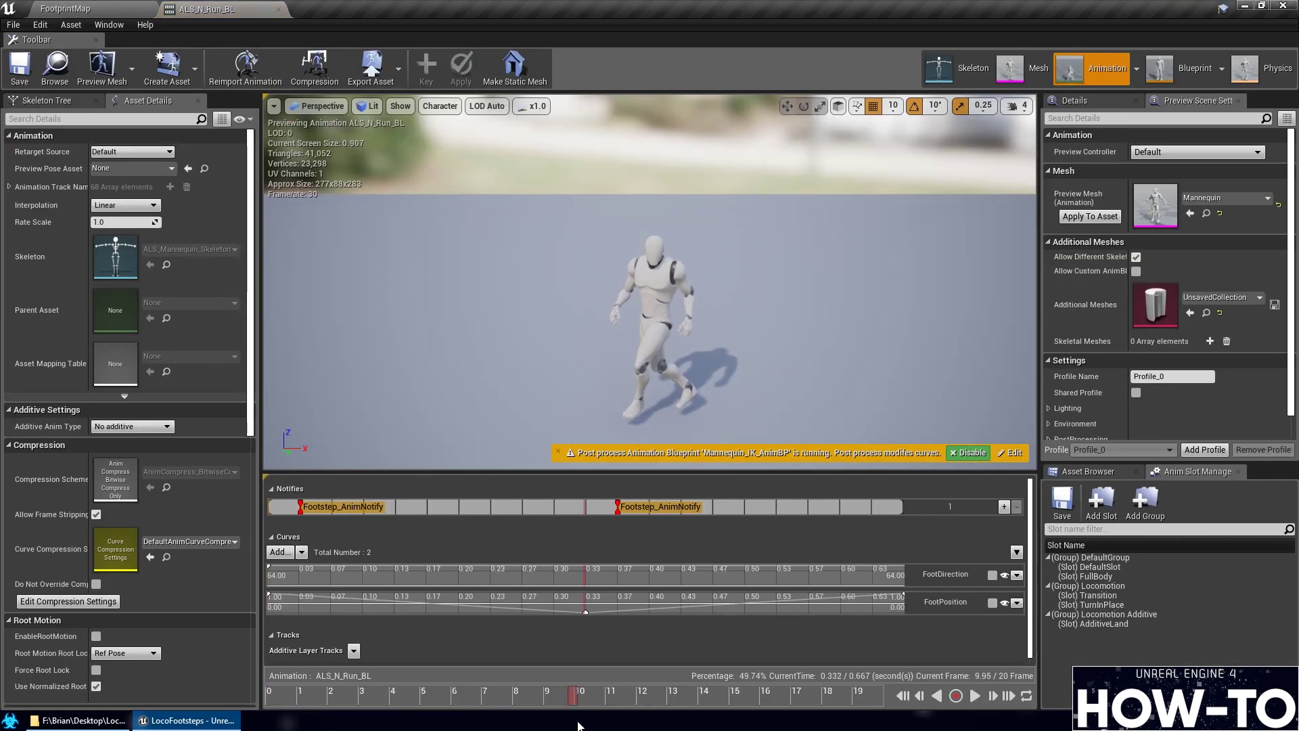
Replace both Footstep_AnimNotify markers in ALS_N_Run_BL with the matching left and right footprint notifies
right_click(306, 508)
mouse_move(387, 622)
left_click(542, 663)
right_click(626, 508)
mouse_move(662, 617)
left_click(812, 660)
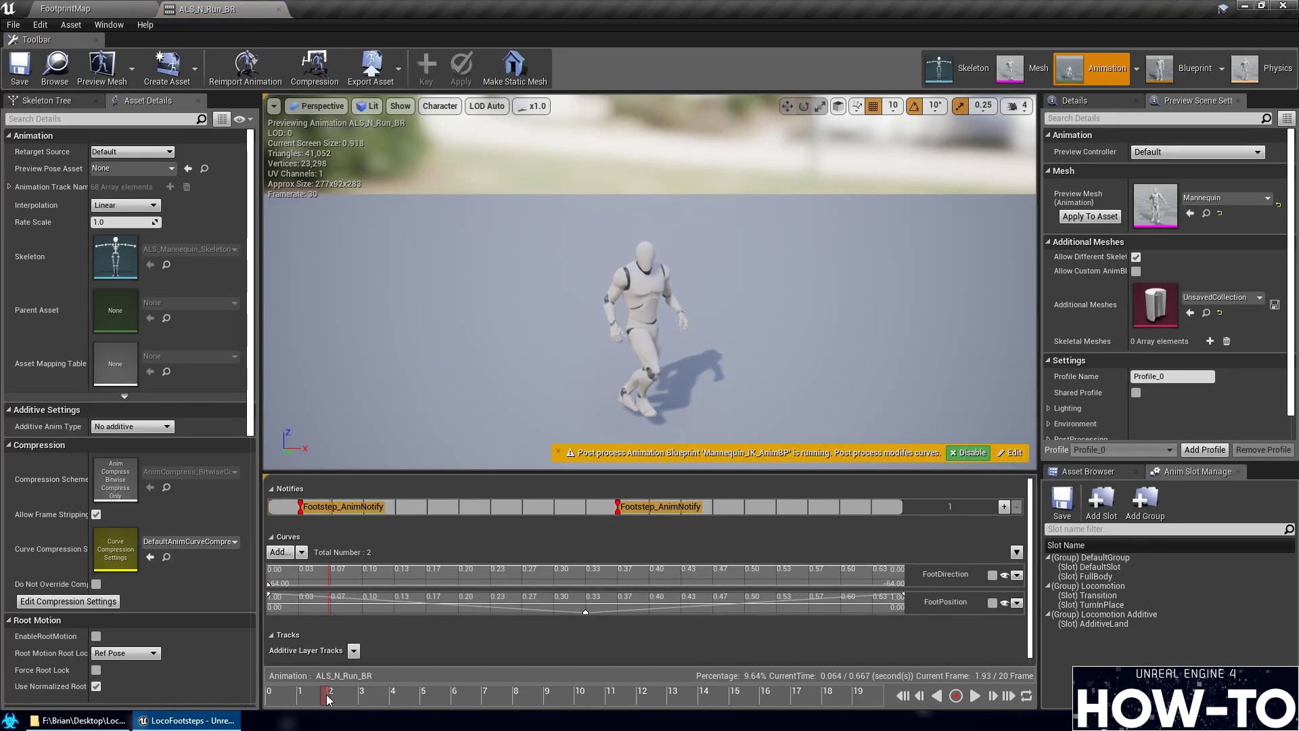
Disable the post process animation blueprint in the ALS_N_Run_BR preview and scrub the animation to check the foot contacts
mouse_move(326, 699)
left_mouse_down()
mouse_move(302, 676)
mouse_move(609, 691)
mouse_move(313, 690)
left_mouse_up()
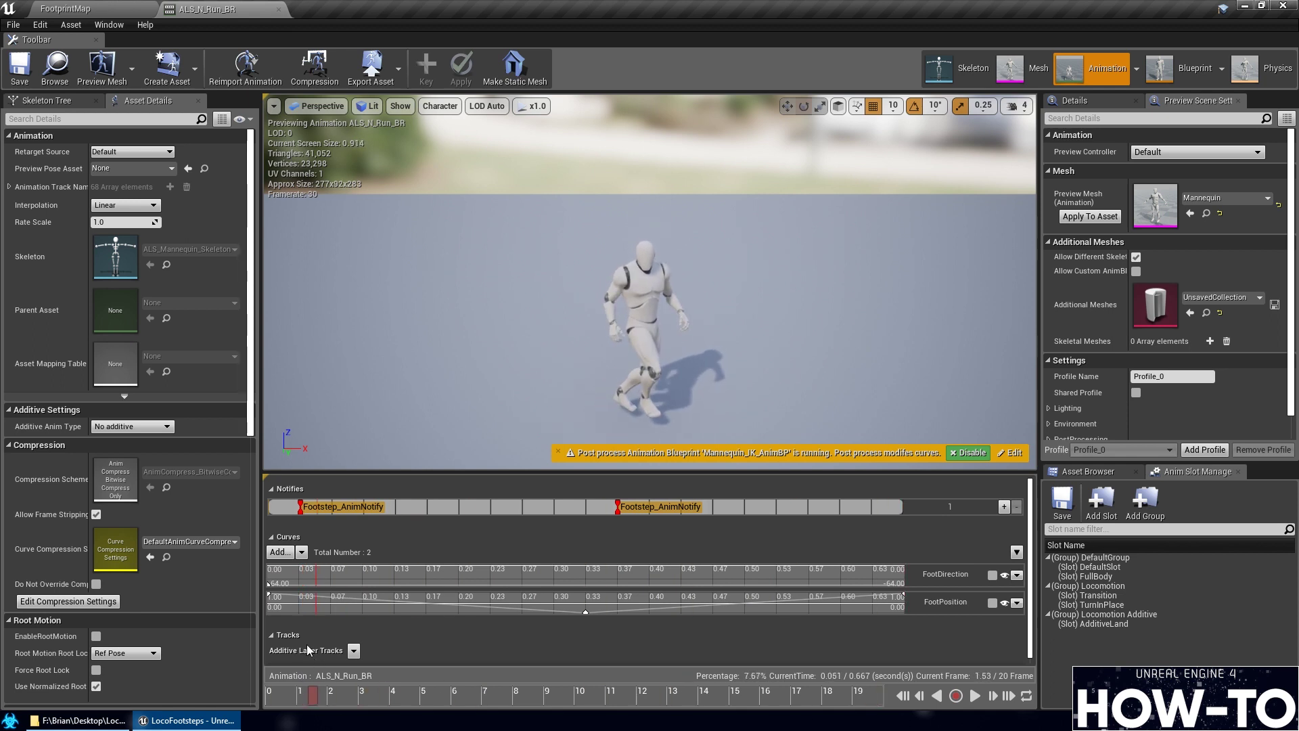
left_click(968, 453)
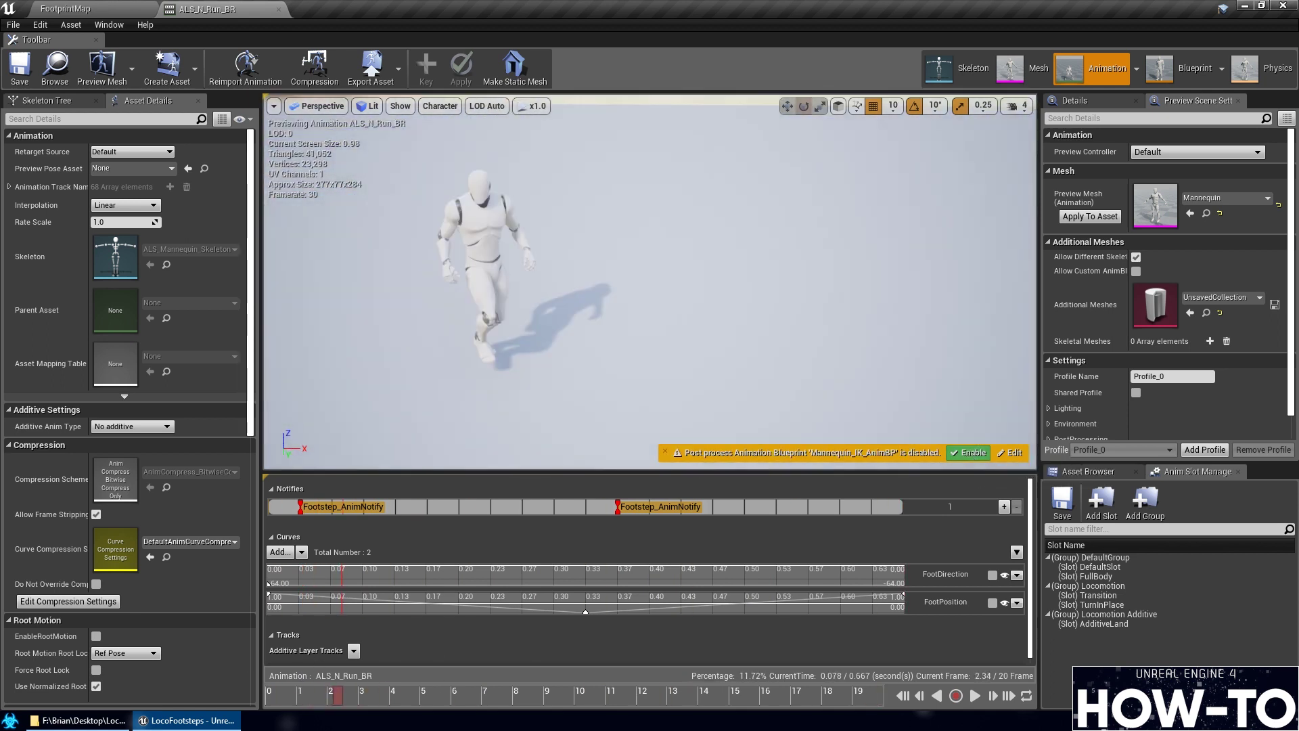
left_click(276, 697)
left_click_drag(276, 699, 859, 640)
Replace both Footstep_AnimNotify markers in ALS_N_Run_BR with footprint skeleton notifies, using L_Footprint for the first
right_click(302, 507)
mouse_move(366, 623)
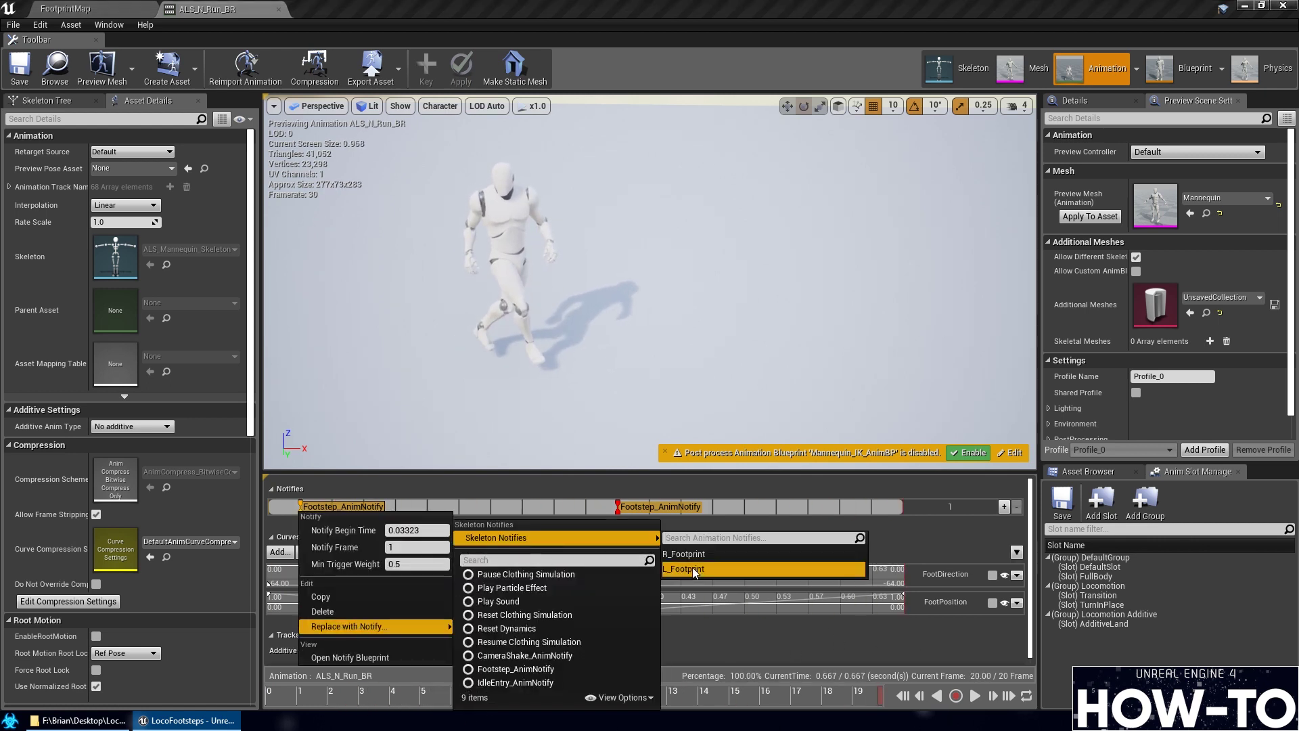
left_click(528, 561)
right_click(619, 506)
mouse_move(677, 617)
left_click(992, 567)
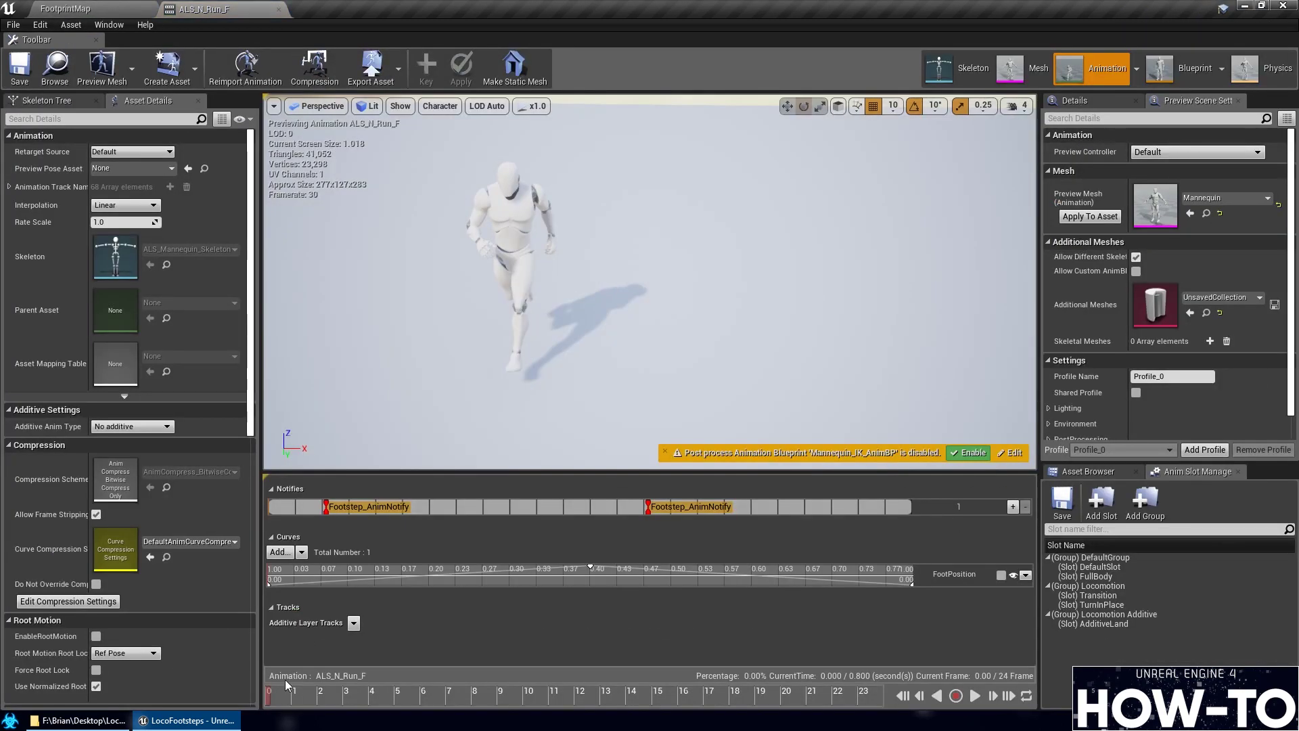
Replace the two Footstep_AnimNotify markers in ALS_N_Run_F with the matching left and right footprint notifies
right_click(328, 507)
left_click(528, 566)
right_click(660, 509)
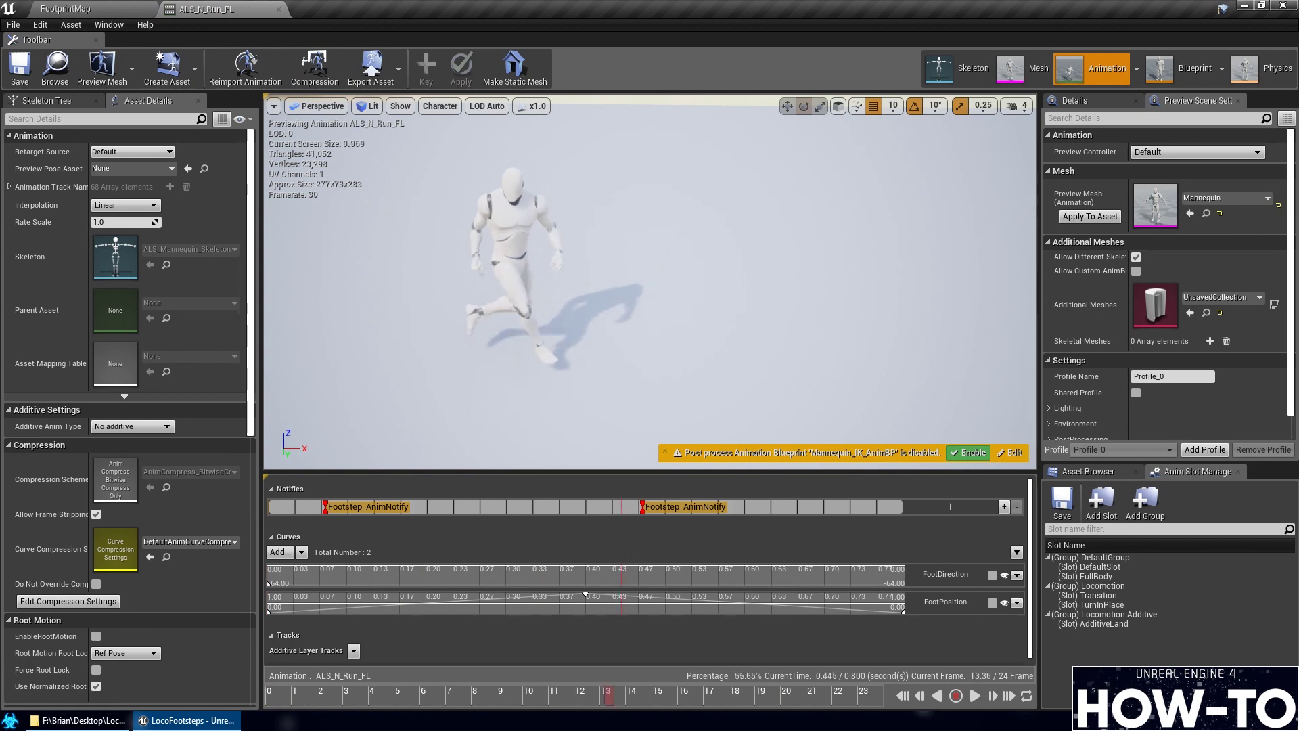
Replace the two Footstep_AnimNotify markers in ALS_N_Run_FL with the matching left and right footprint notifies
right_click(327, 506)
left_click(528, 569)
right_click(647, 507)
mouse_move(691, 626)
mouse_move(856, 539)
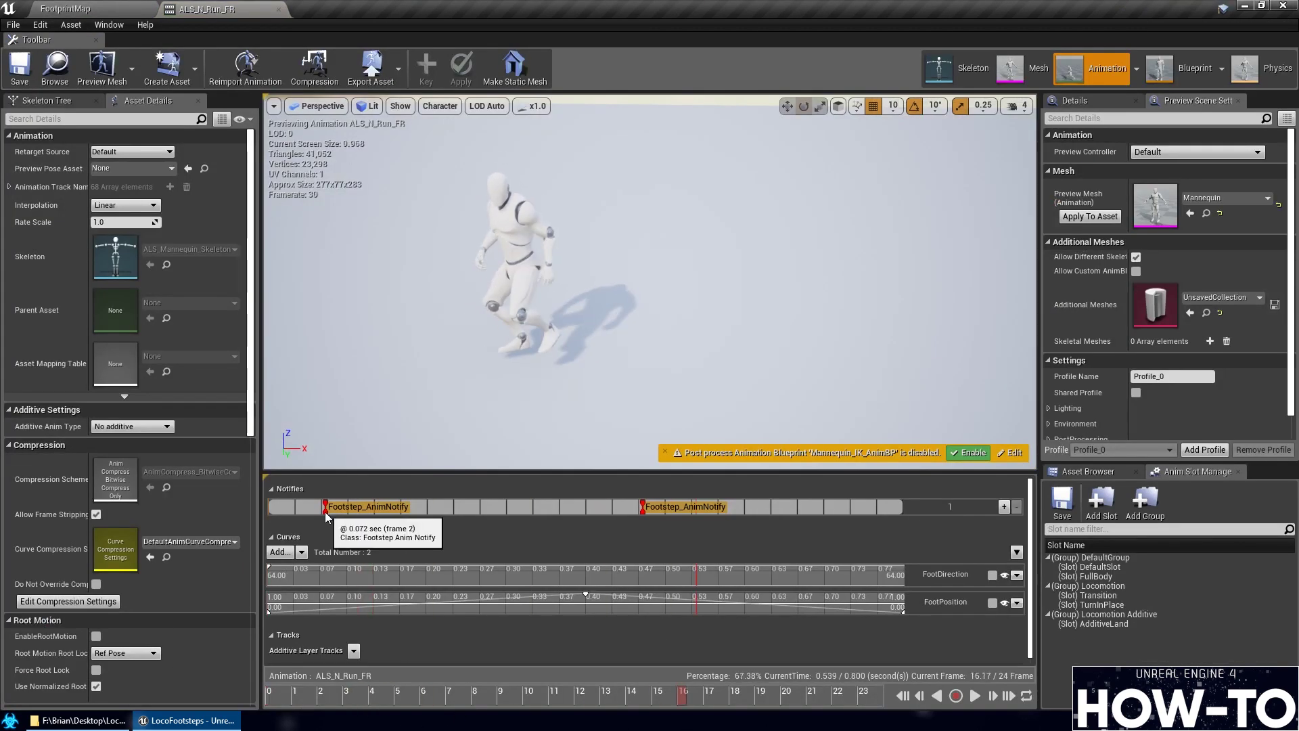
Replace both Footstep_AnimNotify markers in ALS_N_Run_FR with footprint skeleton notifies, using L_Footprint for the first, and save it
right_click(326, 509)
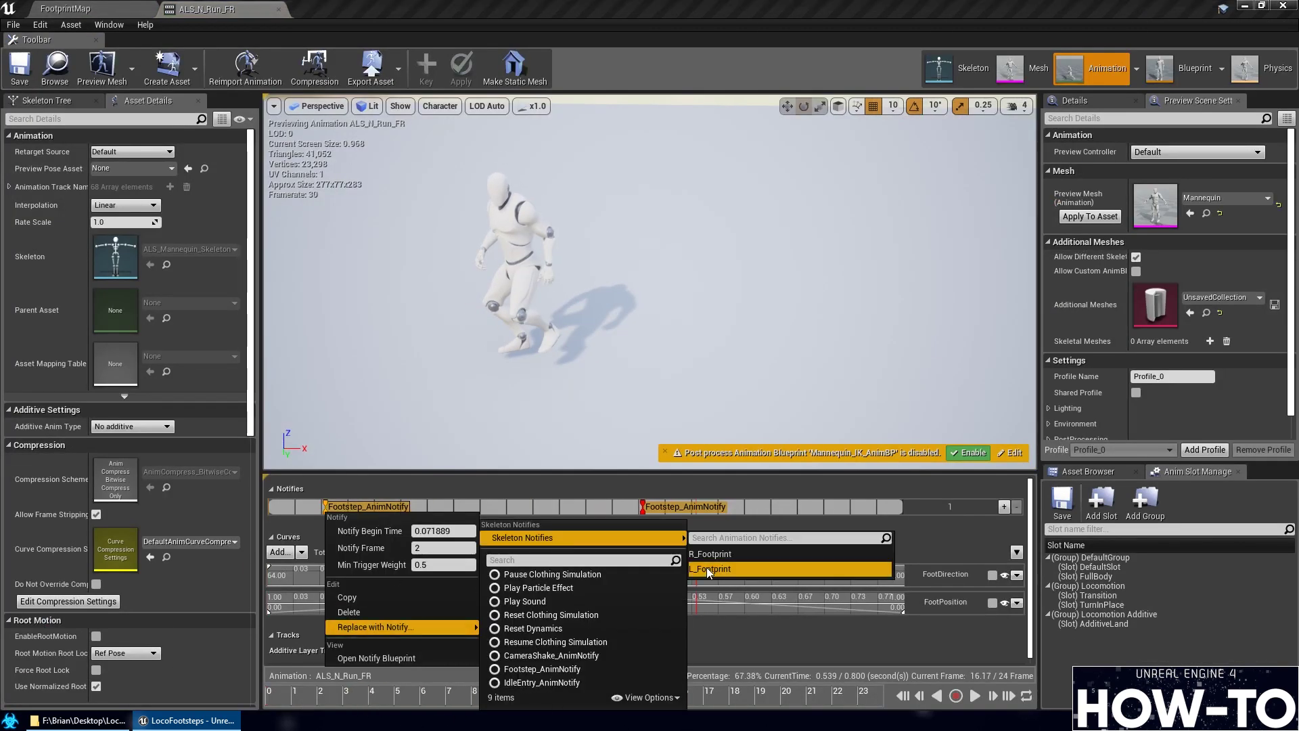
left_click(778, 568)
right_click(644, 506)
left_click(900, 569)
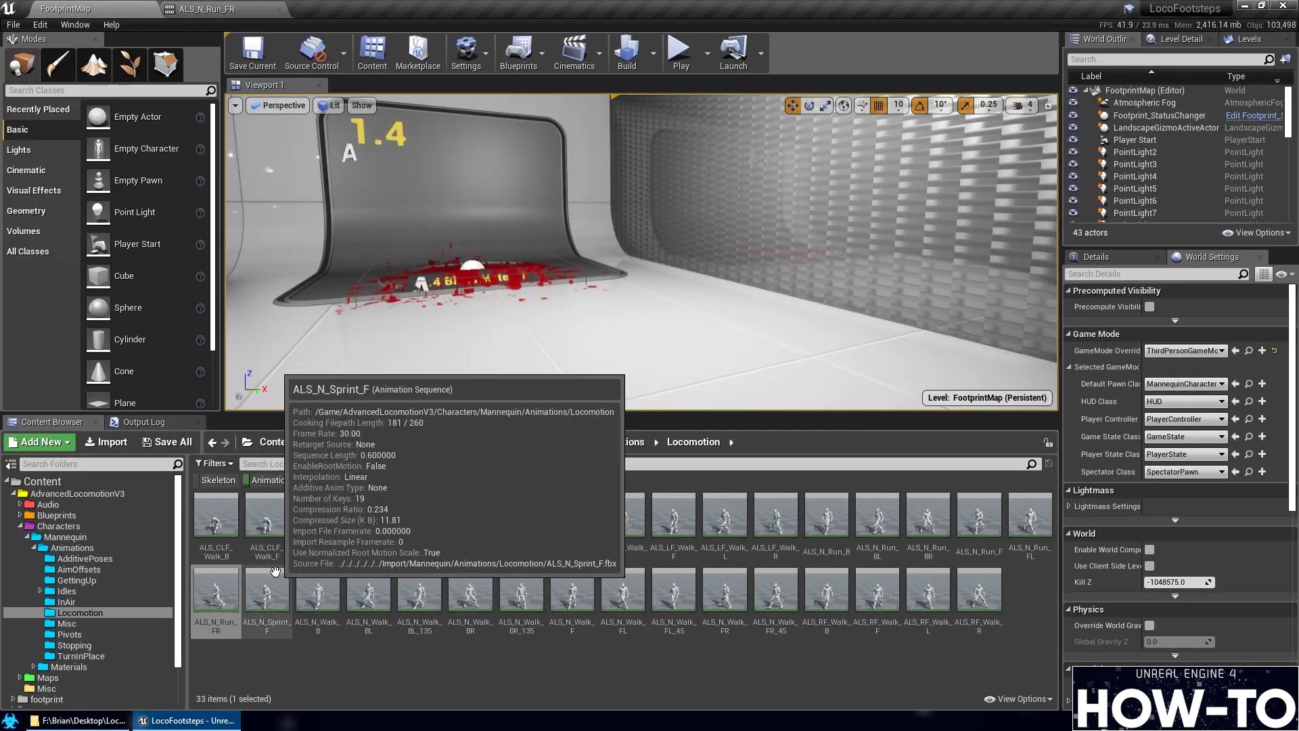
Open ALS_N_Sprint_F and replace its two Footstep_AnimNotify markers with footprint notifies, using L_Footprint for the first and keeping the camera shake notifies
double_click(274, 572)
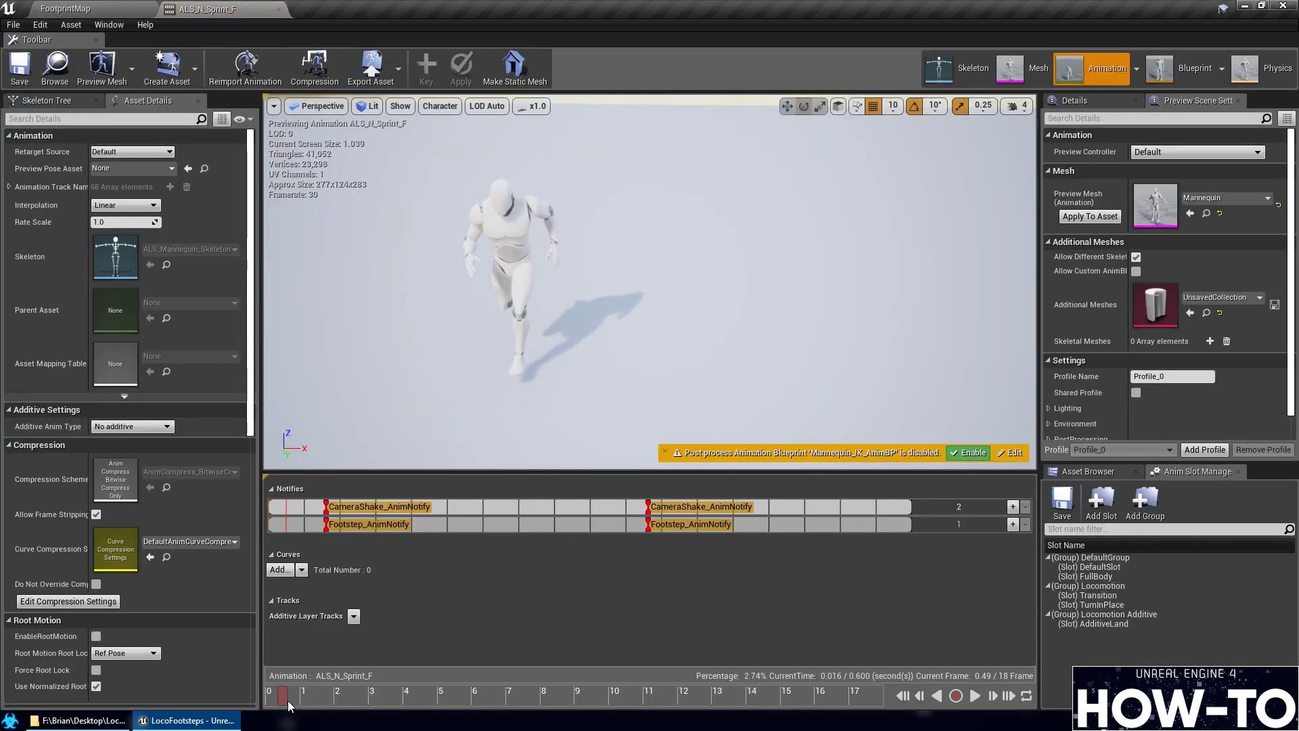
right_click(328, 525)
left_click(778, 585)
right_click(672, 535)
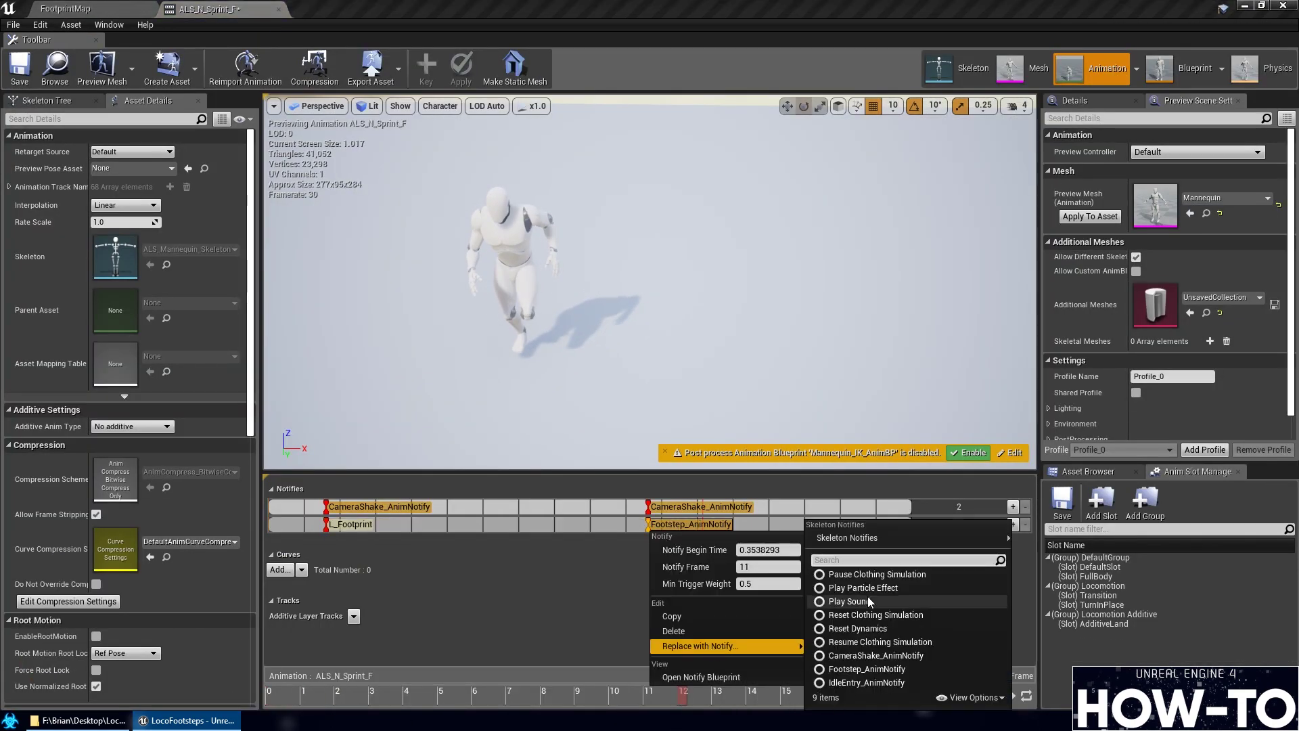
left_click(880, 602)
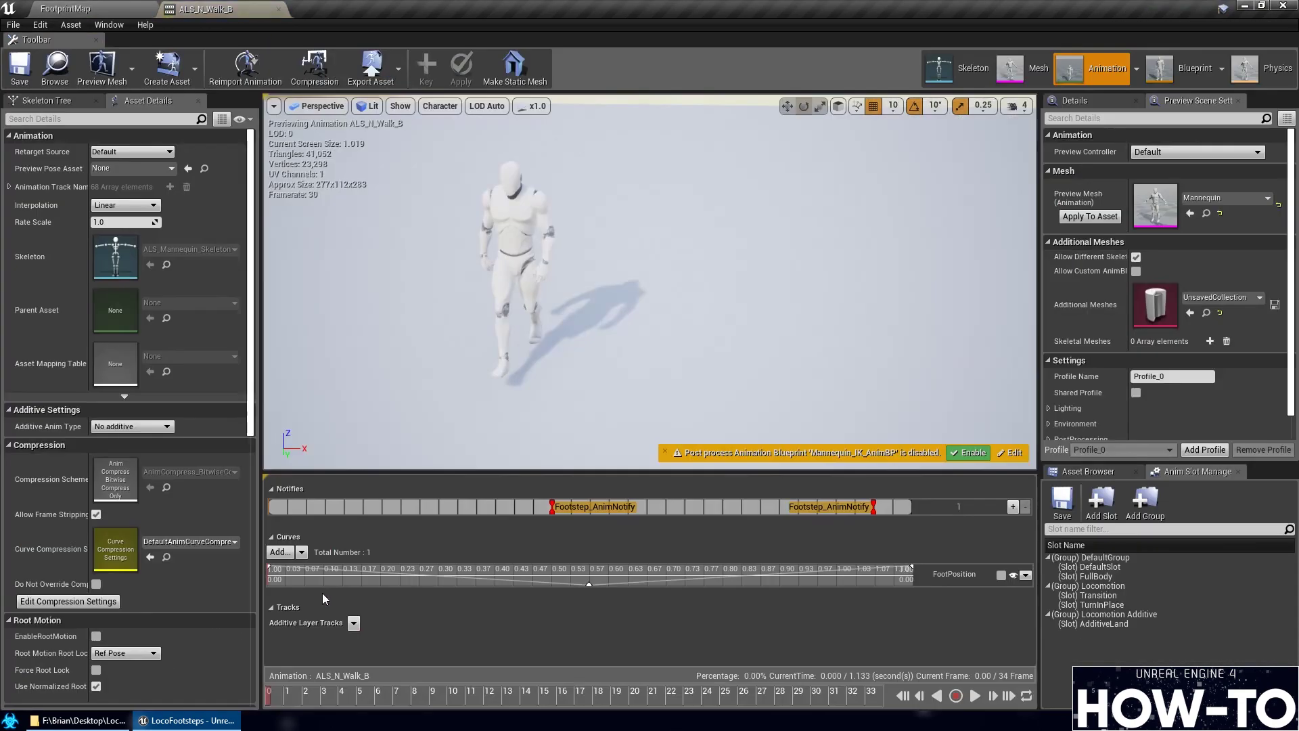
Check the foot contact in ALS_N_Walk_B and replace both Footstep_AnimNotify markers with footprint notifies, using R_Footprint for the first
left_click(542, 694)
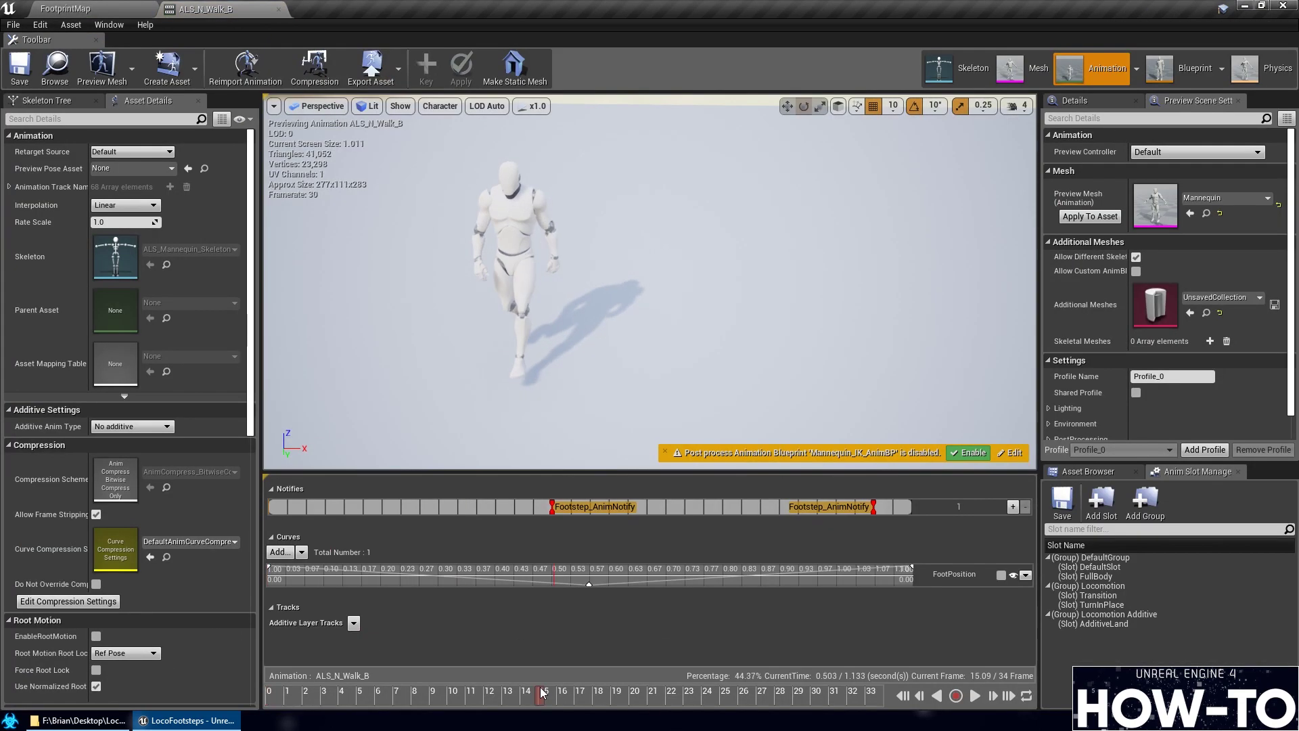
right_click(555, 506)
left_click(731, 554)
right_click(873, 506)
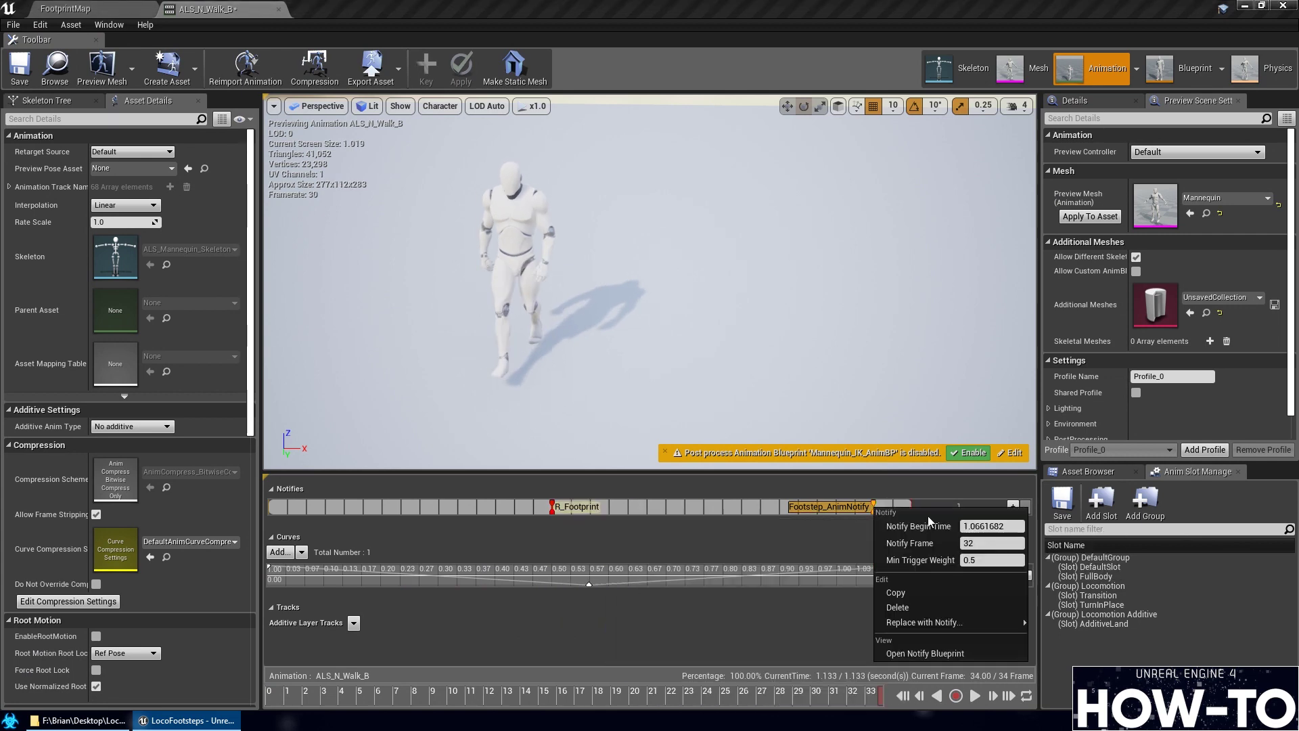
mouse_move(947, 621)
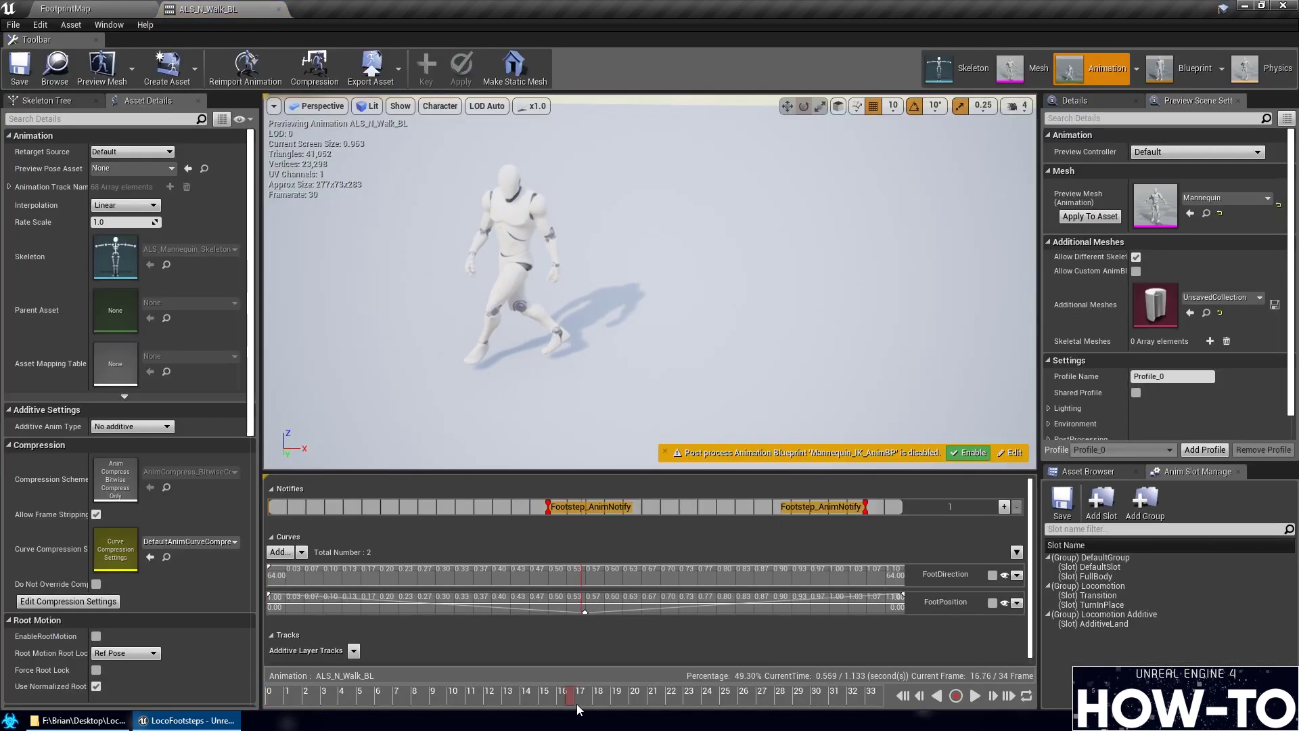
Replace both Footstep_AnimNotify markers in ALS_N_Walk_BL with the matching left and right footprint notifies, and save it
right_click(555, 506)
mouse_move(589, 621)
left_click(730, 553)
right_click(866, 508)
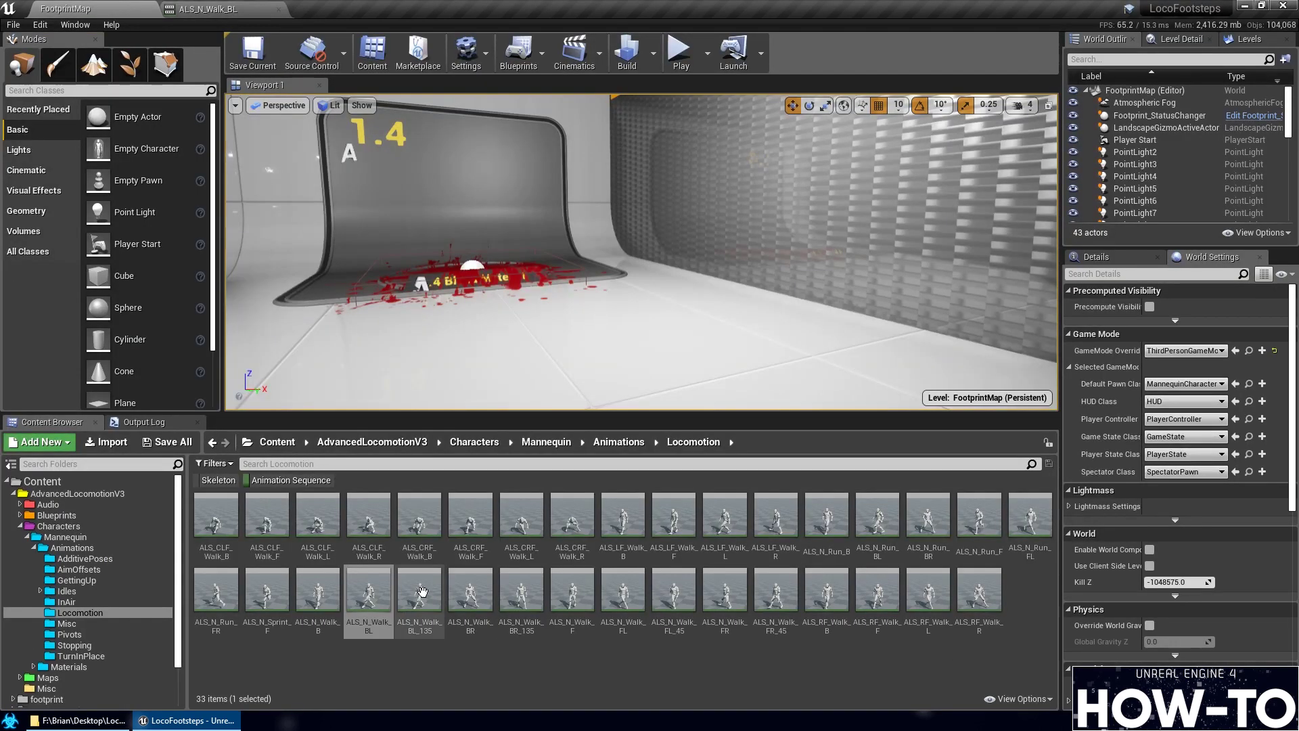
Open ALS_N_Walk_BL_135 and replace both Footstep_AnimNotify markers with footprint skeleton notifies, using R_Footprint for the first
double_click(421, 592)
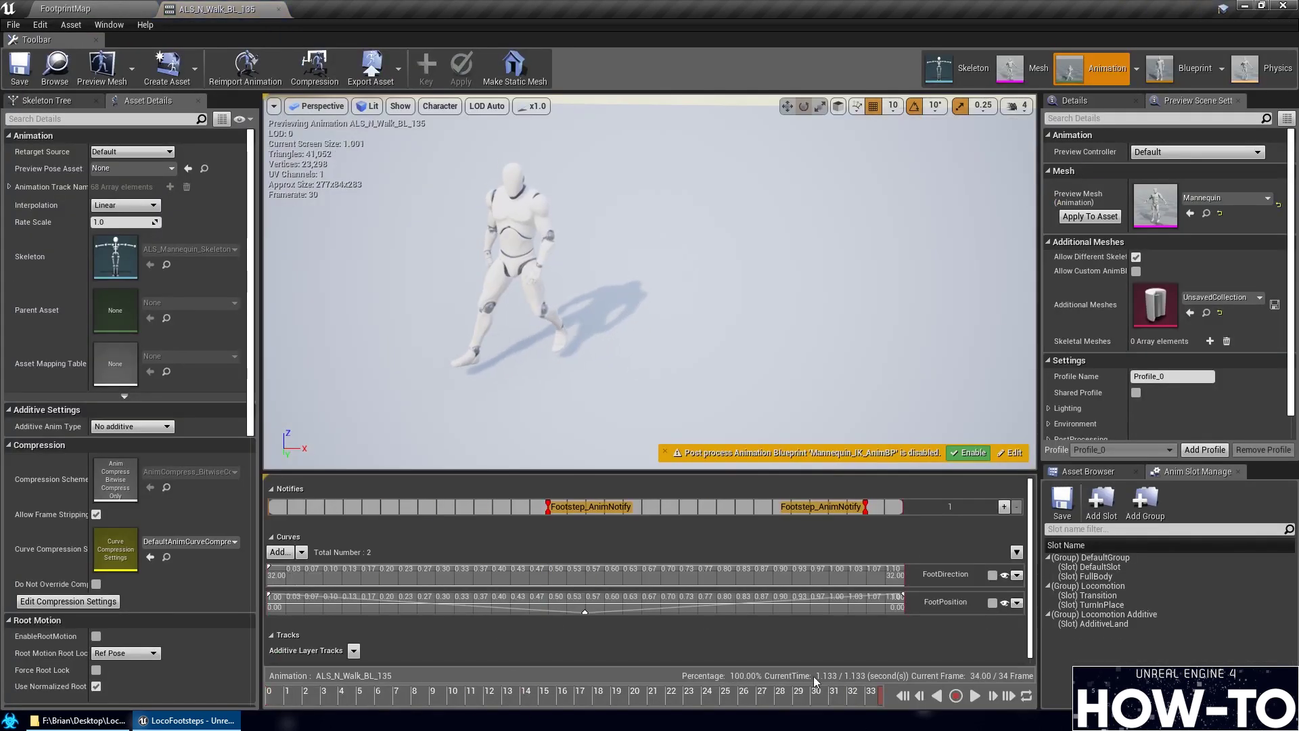
right_click(555, 506)
mouse_move(630, 628)
mouse_move(745, 537)
left_click(948, 552)
right_click(866, 507)
mouse_move(900, 628)
mouse_move(1082, 538)
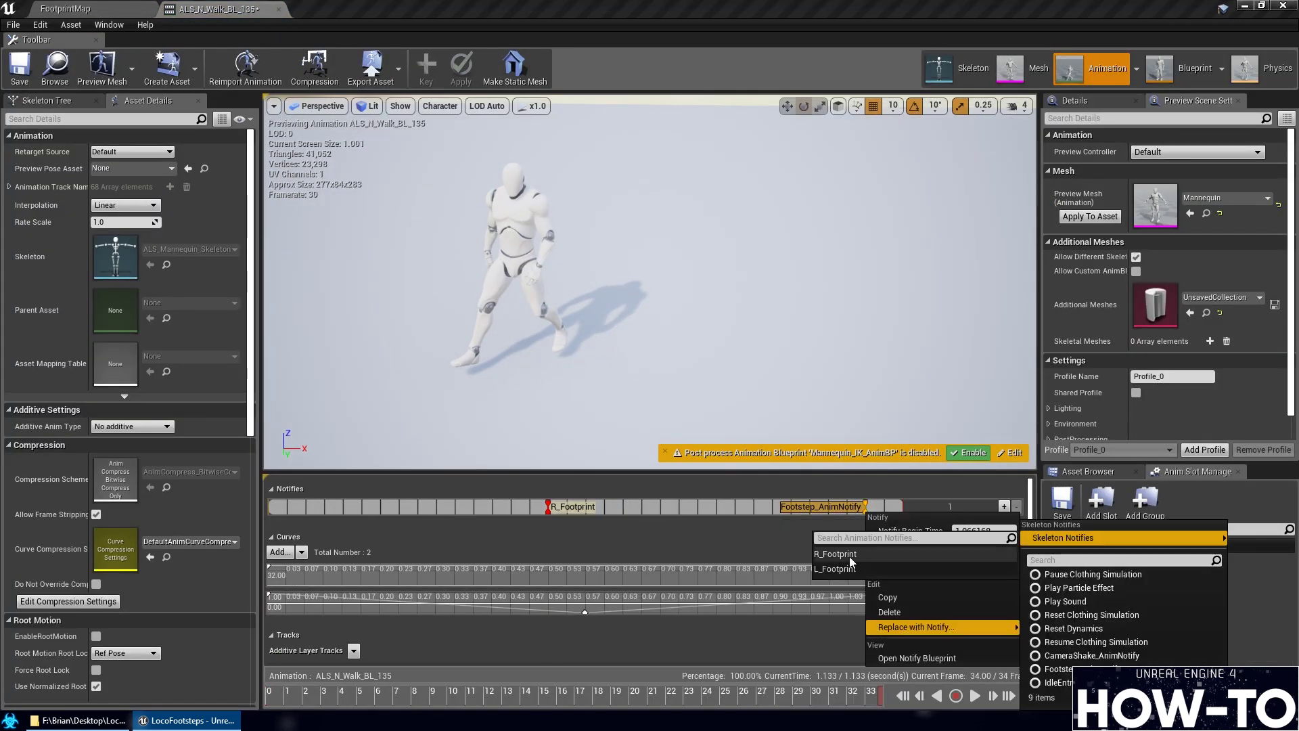
left_click(880, 541)
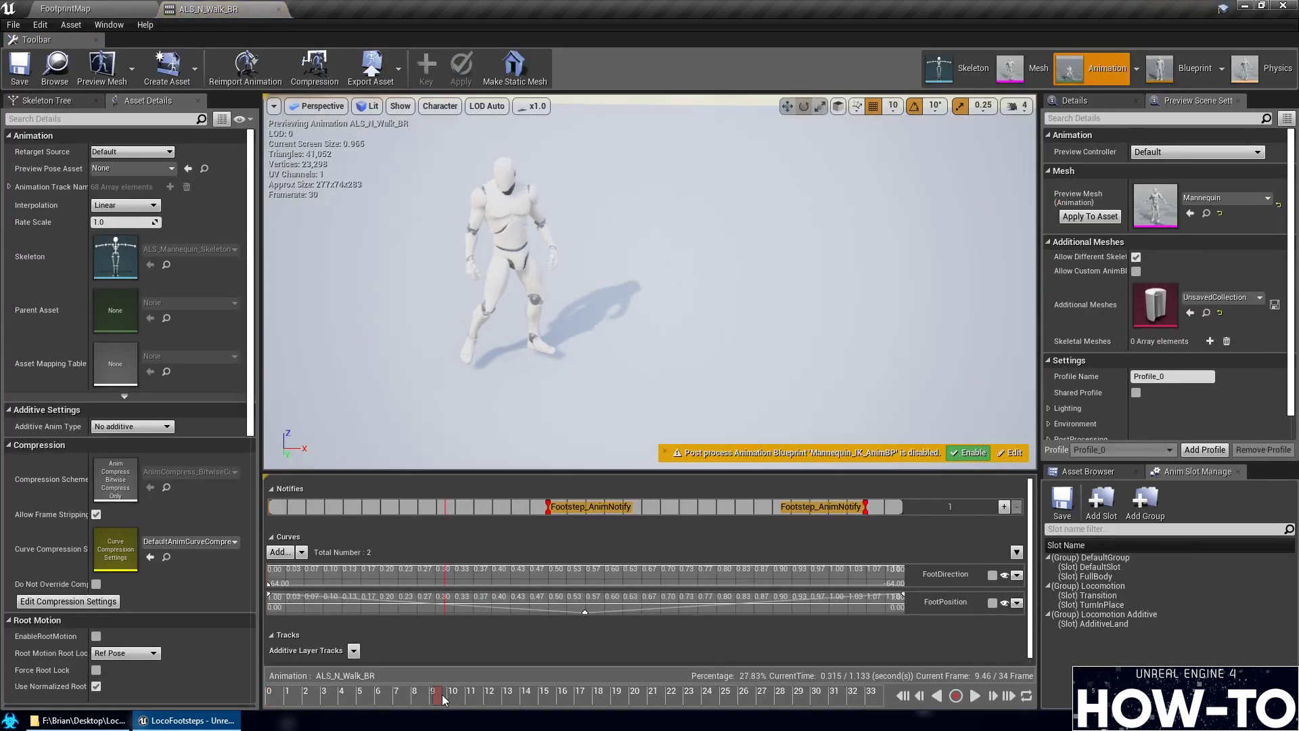
Check the foot contact in ALS_N_Walk_BR and replace both Footstep_AnimNotify markers with the matching left and right footprint notifies
left_click_drag(442, 695, 879, 694)
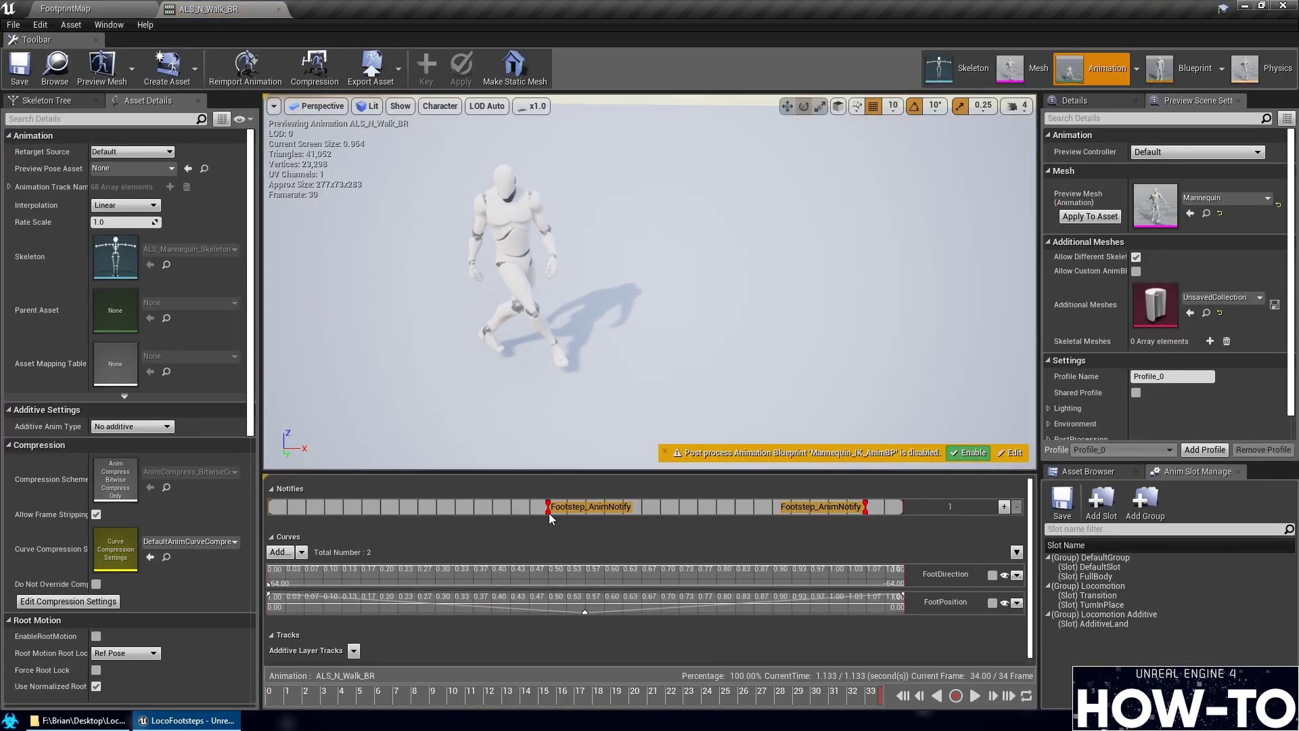
right_click(552, 508)
mouse_move(629, 618)
left_click(778, 538)
right_click(839, 508)
mouse_move(880, 618)
left_click(1029, 538)
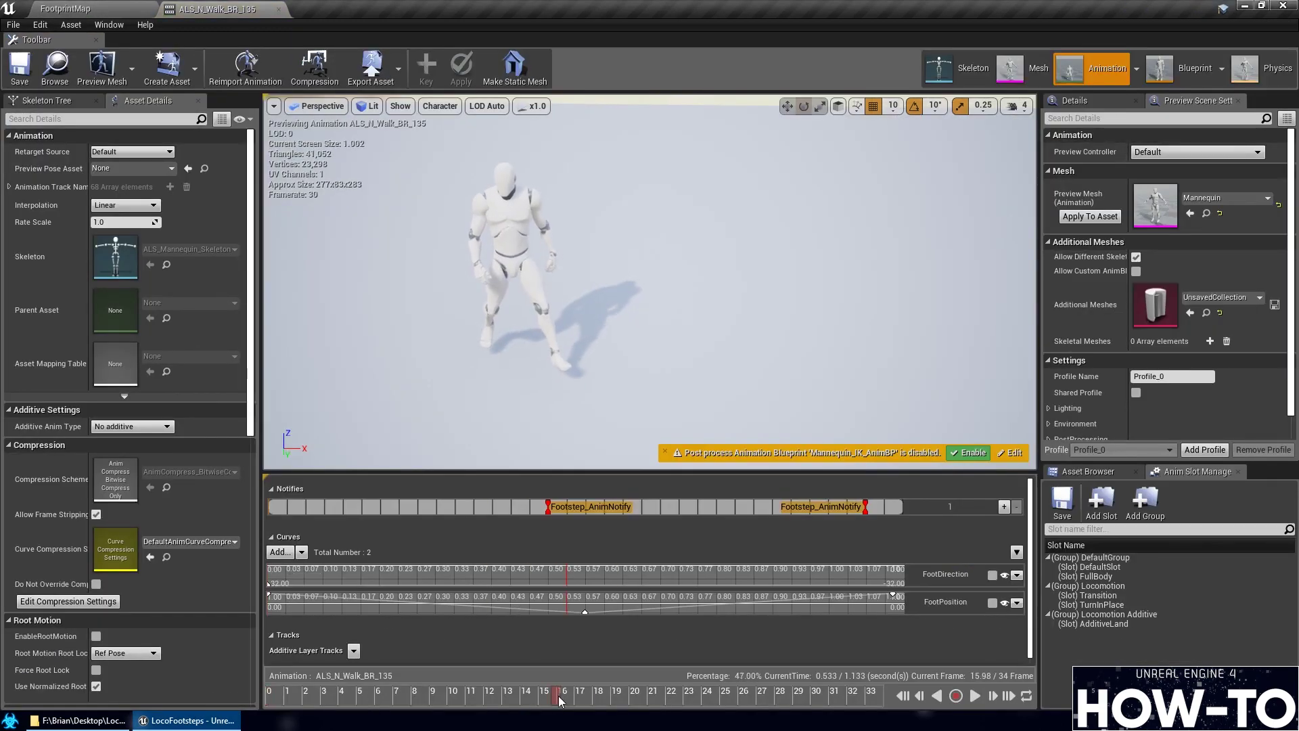
Open ALS_N_Walk_BR_135 and replace both Footstep_AnimNotify markers with the matching footprint skeleton notifies
right_click(551, 507)
mouse_move(629, 619)
left_click(778, 539)
right_click(856, 507)
mouse_move(880, 619)
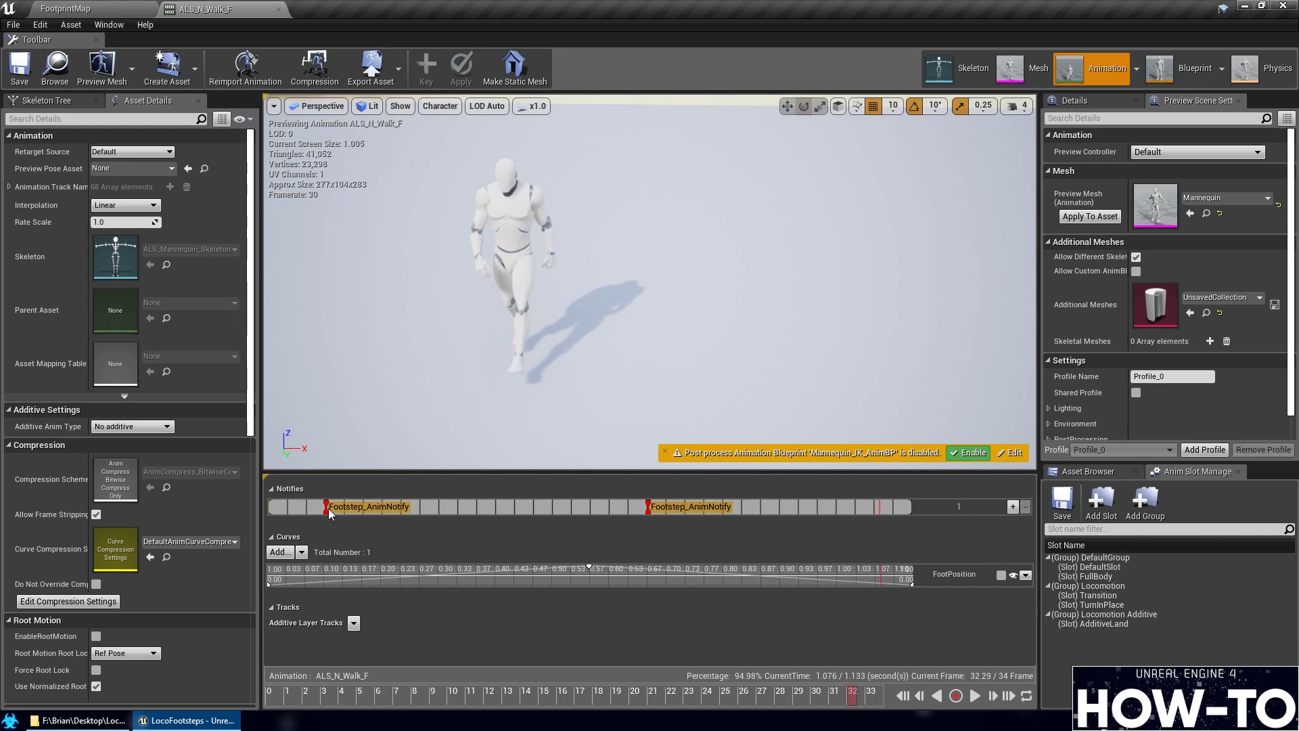
In ALS_N_Walk_F, replace both Footstep_AnimNotify markers with the footprint notifies for the foot touching the ground
right_click(331, 512)
left_click(580, 673)
right_click(648, 512)
left_click(900, 688)
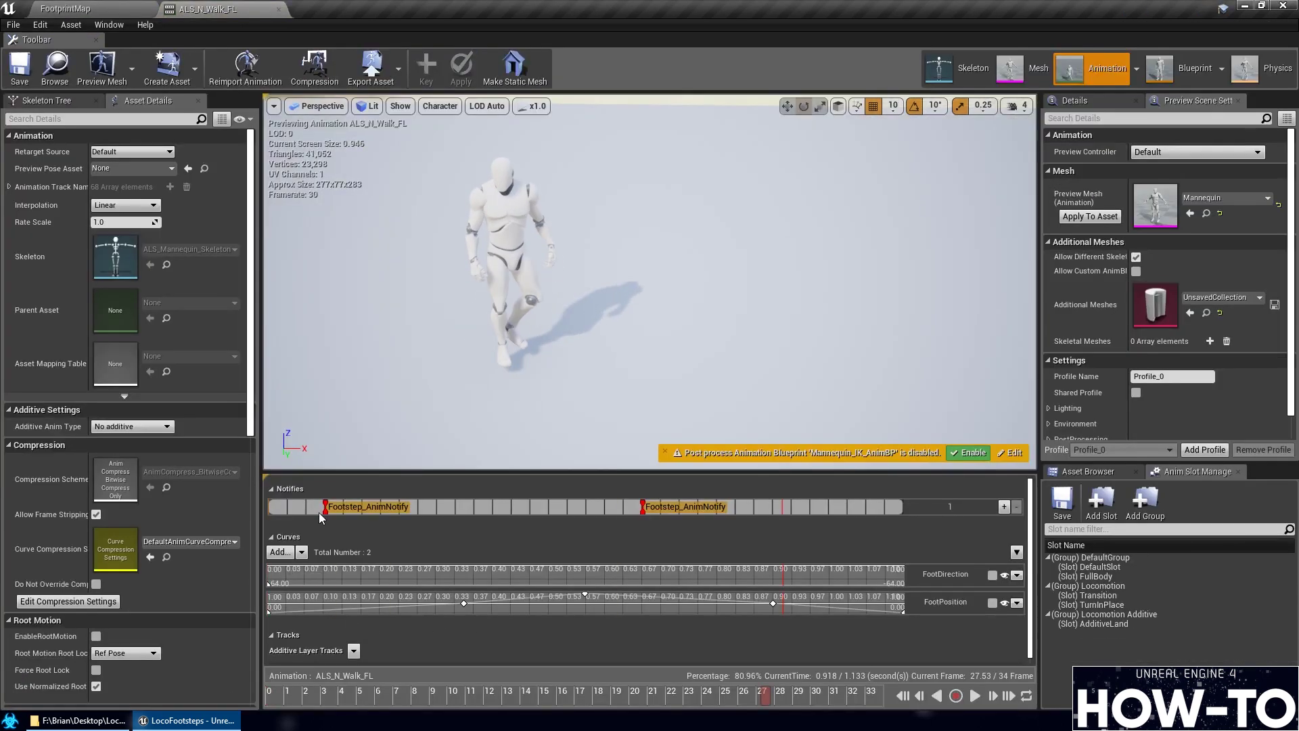
Replace the two Footstep_AnimNotify markers in ALS_N_Walk_FL with the matching L_Footprint and R_Footprint skeleton notifies
right_click(325, 512)
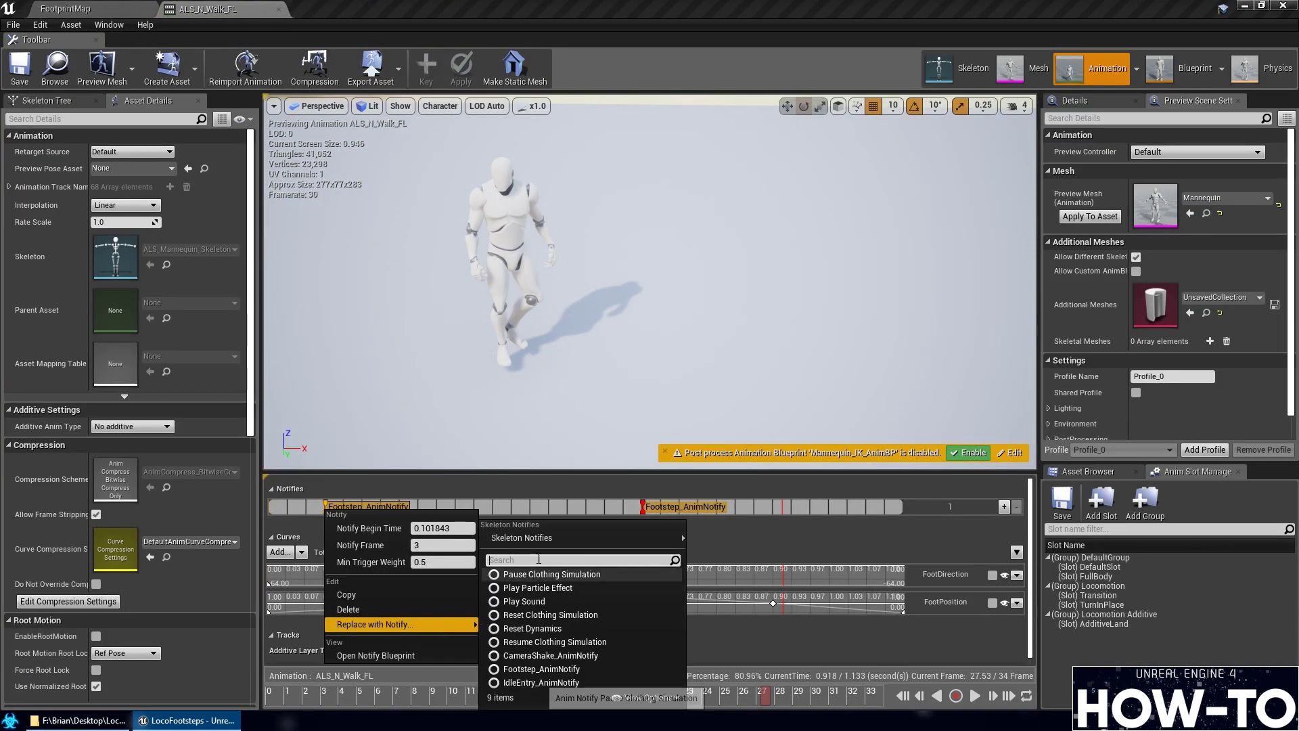
left_click(580, 673)
right_click(649, 512)
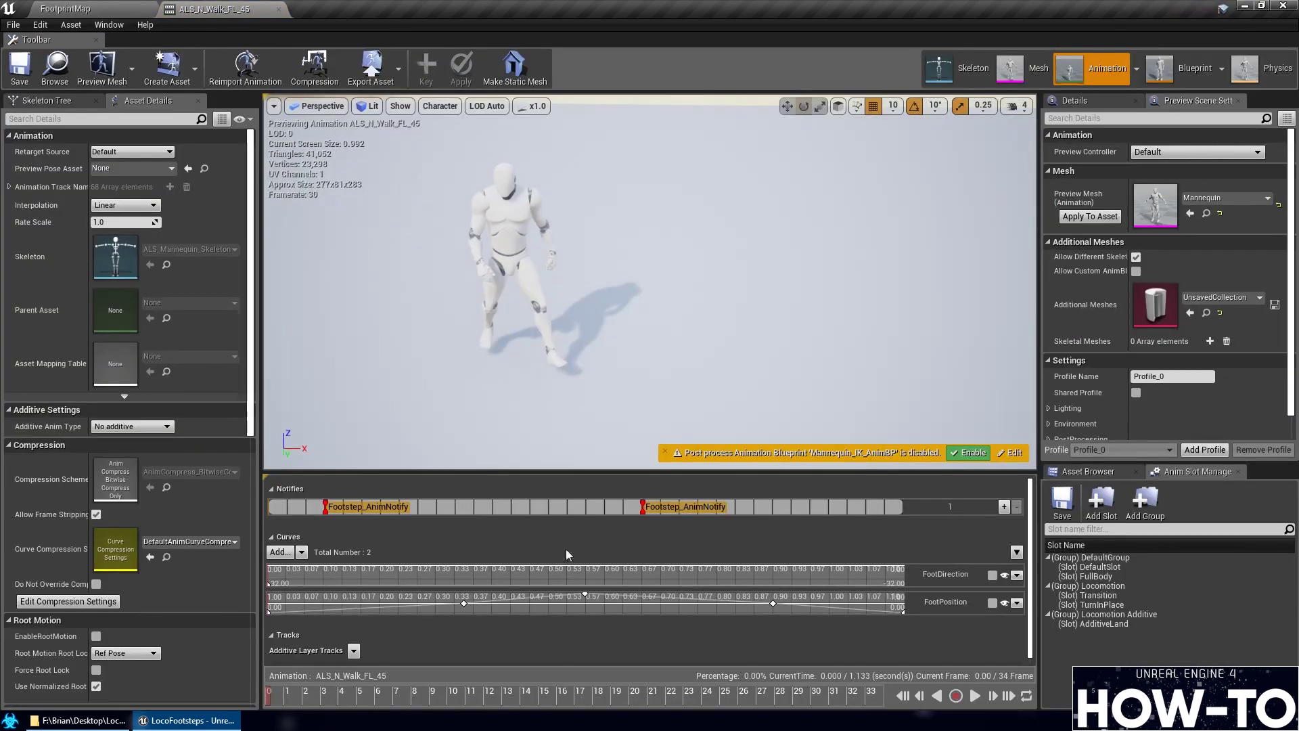
Replace both Footstep_AnimNotify markers in ALS_N_Walk_FL_45 with footprint notifies, using L_Footprint for the first
right_click(325, 507)
left_click(579, 687)
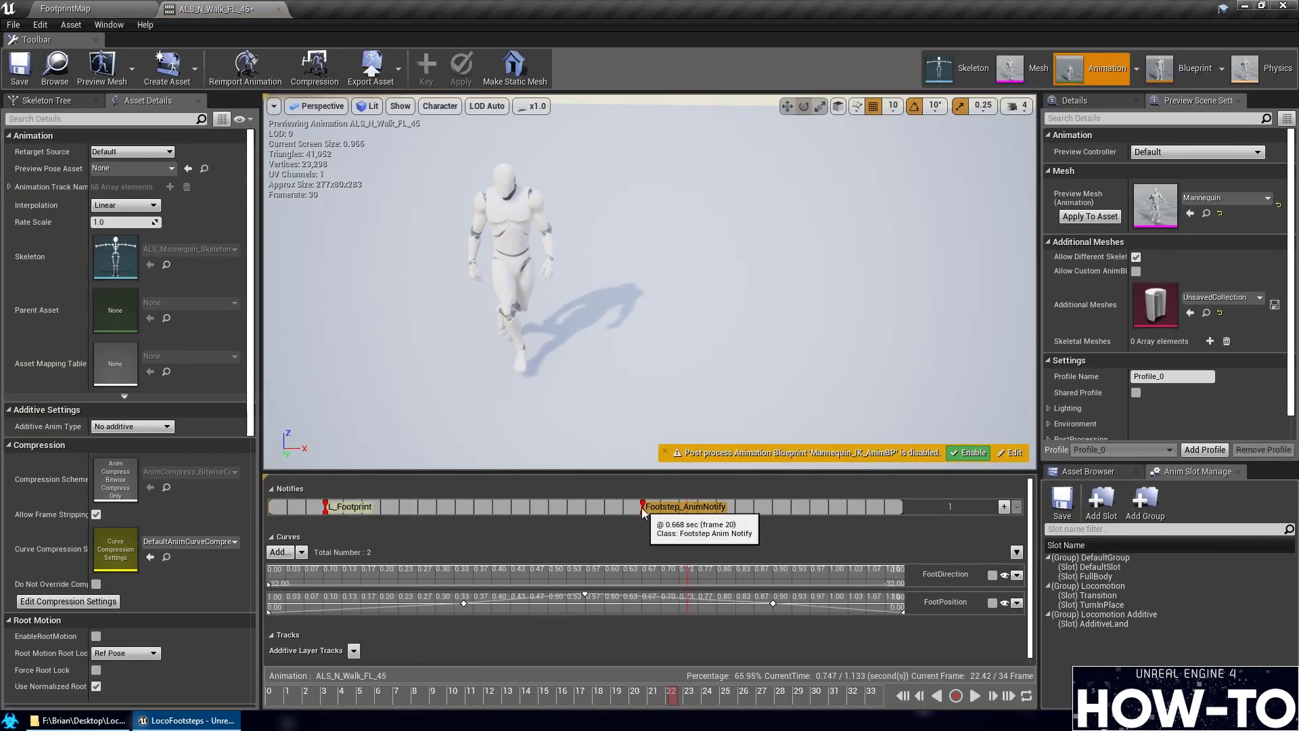
right_click(643, 507)
left_click(887, 687)
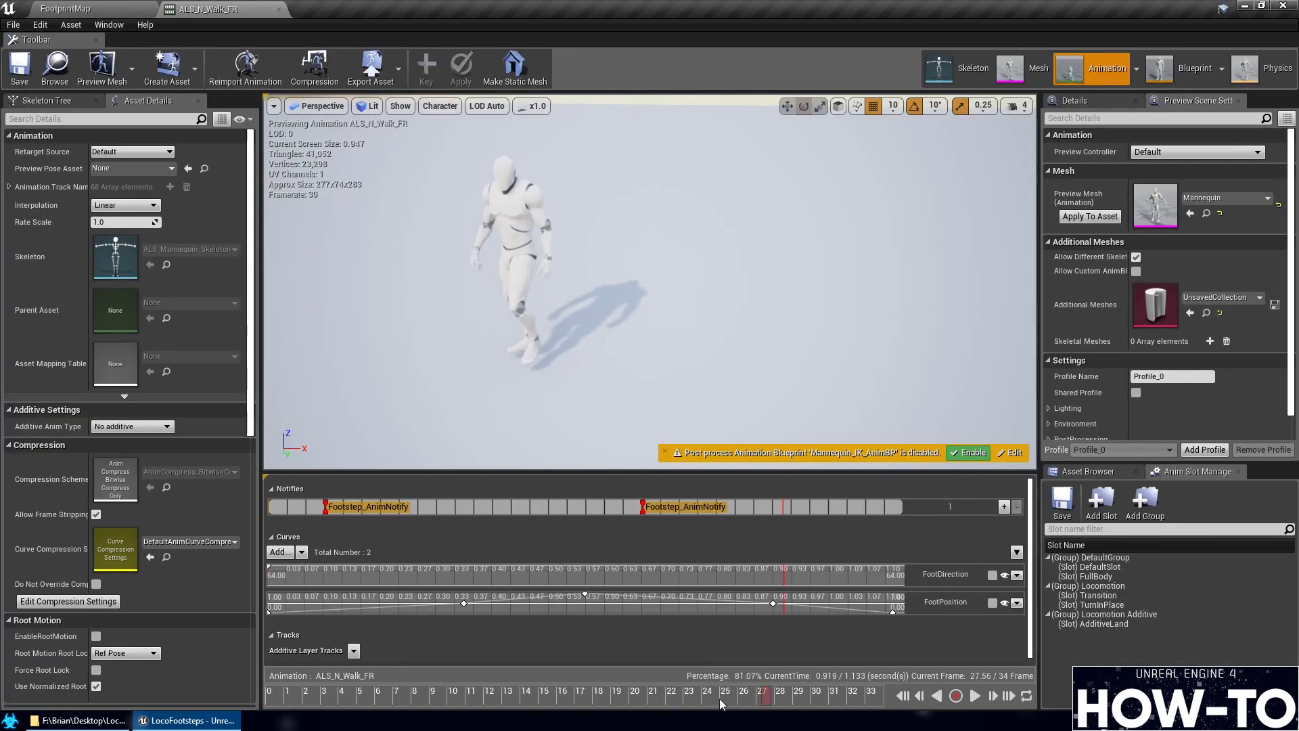
Open ALS_N_Walk_FR and replace its two Footstep_AnimNotify markers with the matching left and right footprint notifies
right_click(325, 507)
left_click(580, 685)
right_click(643, 507)
left_click(888, 685)
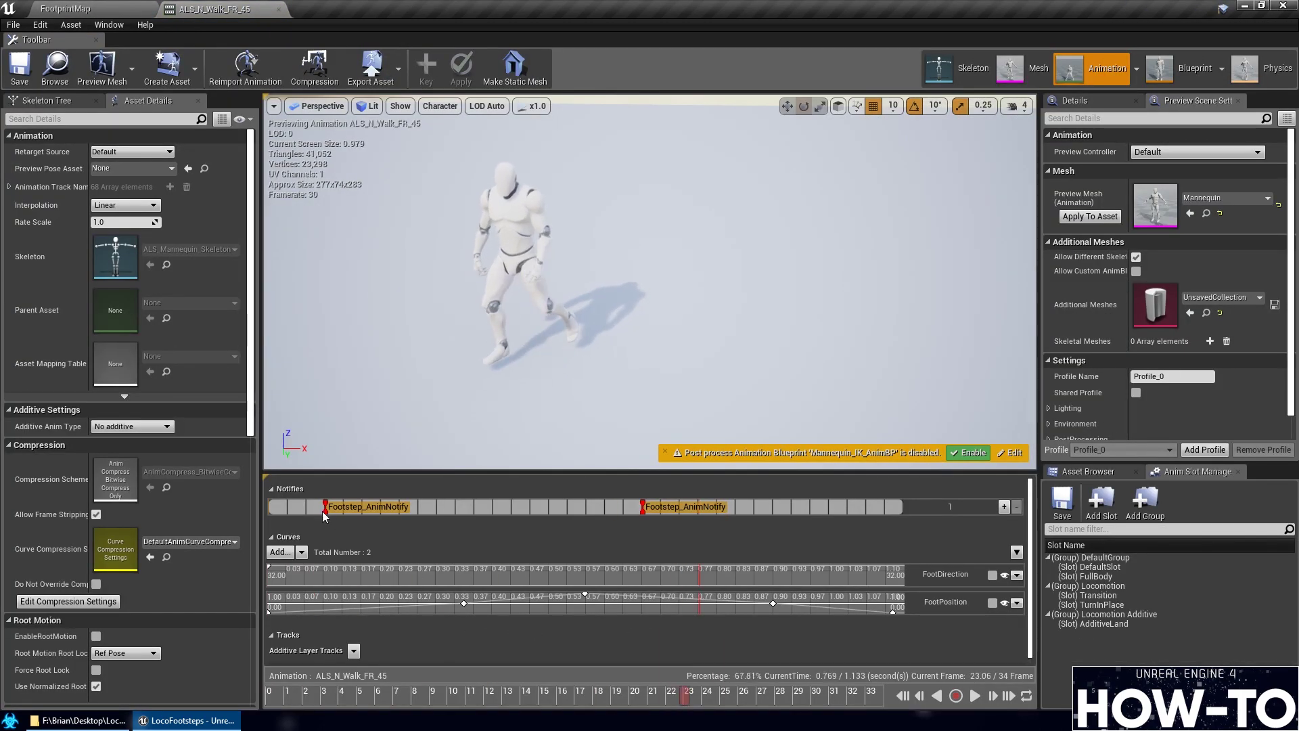
In ALS_N_Walk_FR_45, swap both Footstep_AnimNotify markers for the matching footprint skeleton notifies
right_click(324, 507)
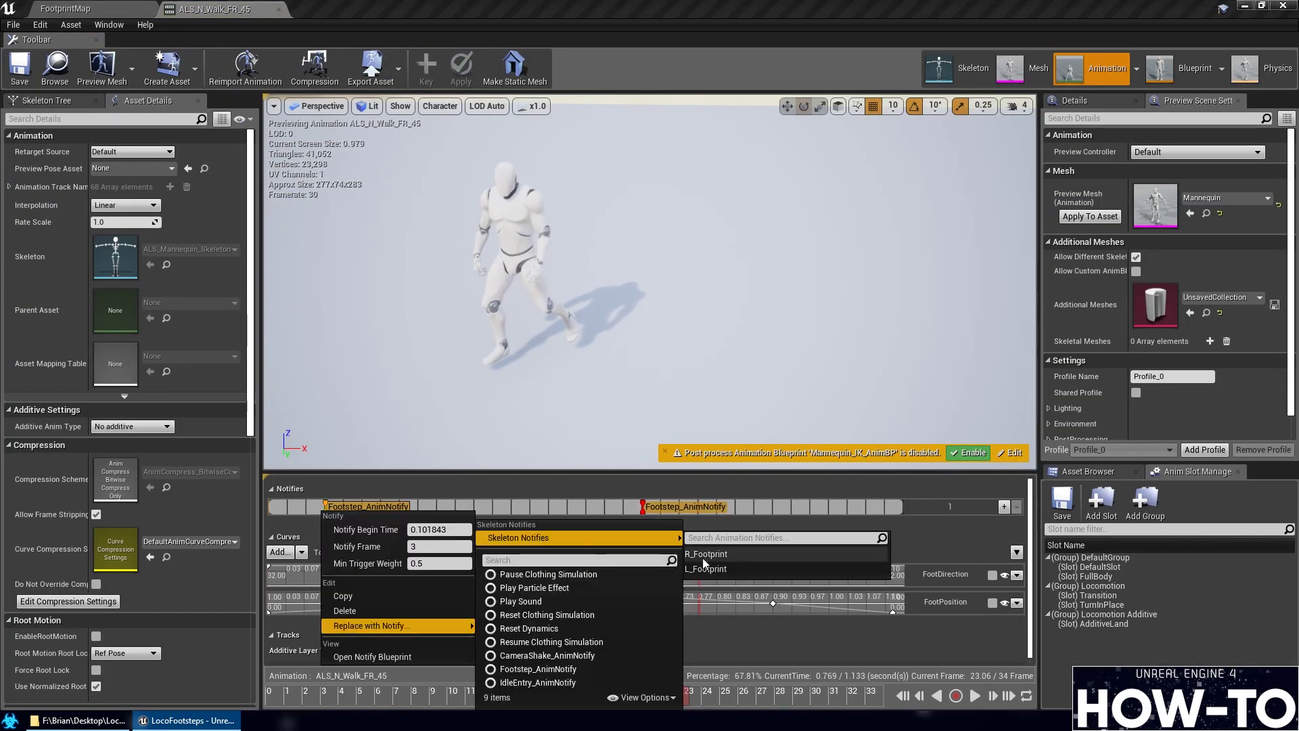
left_click(580, 685)
right_click(643, 507)
left_click(888, 685)
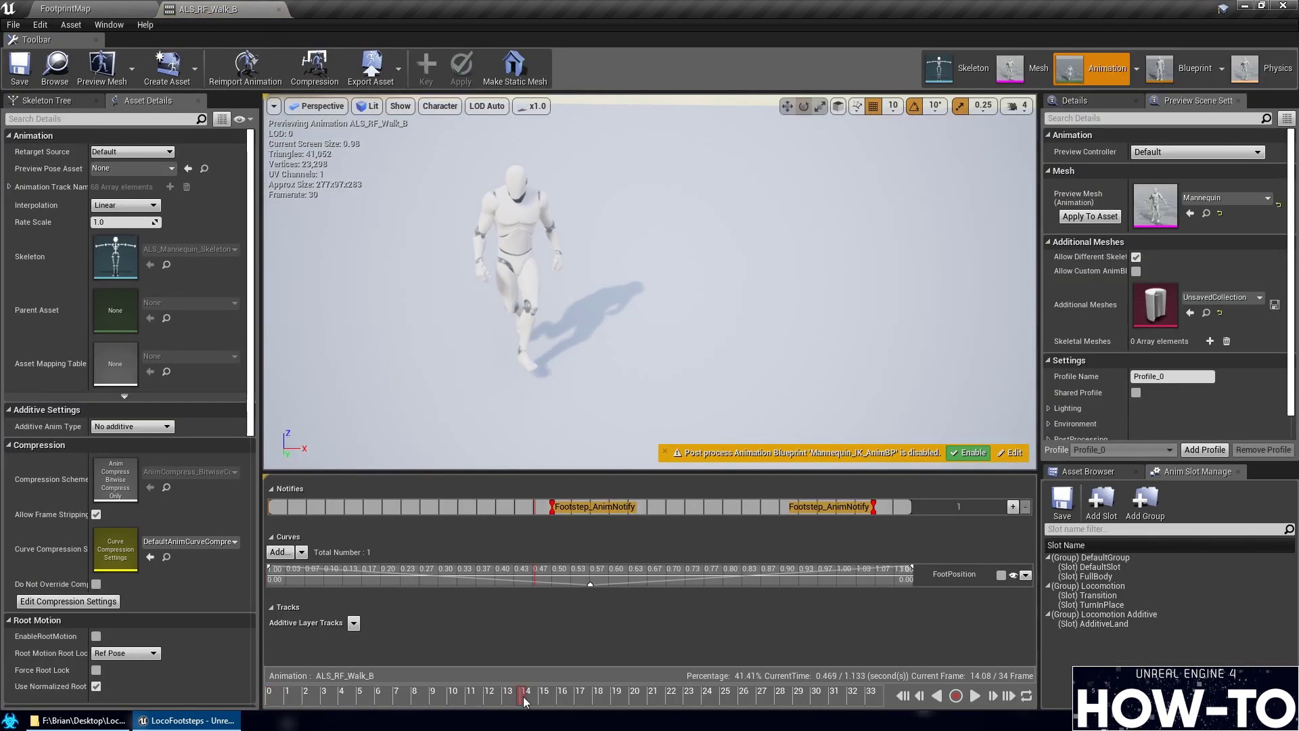
Replace the Footstep_AnimNotify markers in ALS_RF_Walk_B with R_Footprint for the first and L_Footprint for the second
right_click(562, 507)
mouse_move(581, 621)
left_click(907, 685)
right_click(869, 509)
mouse_move(900, 621)
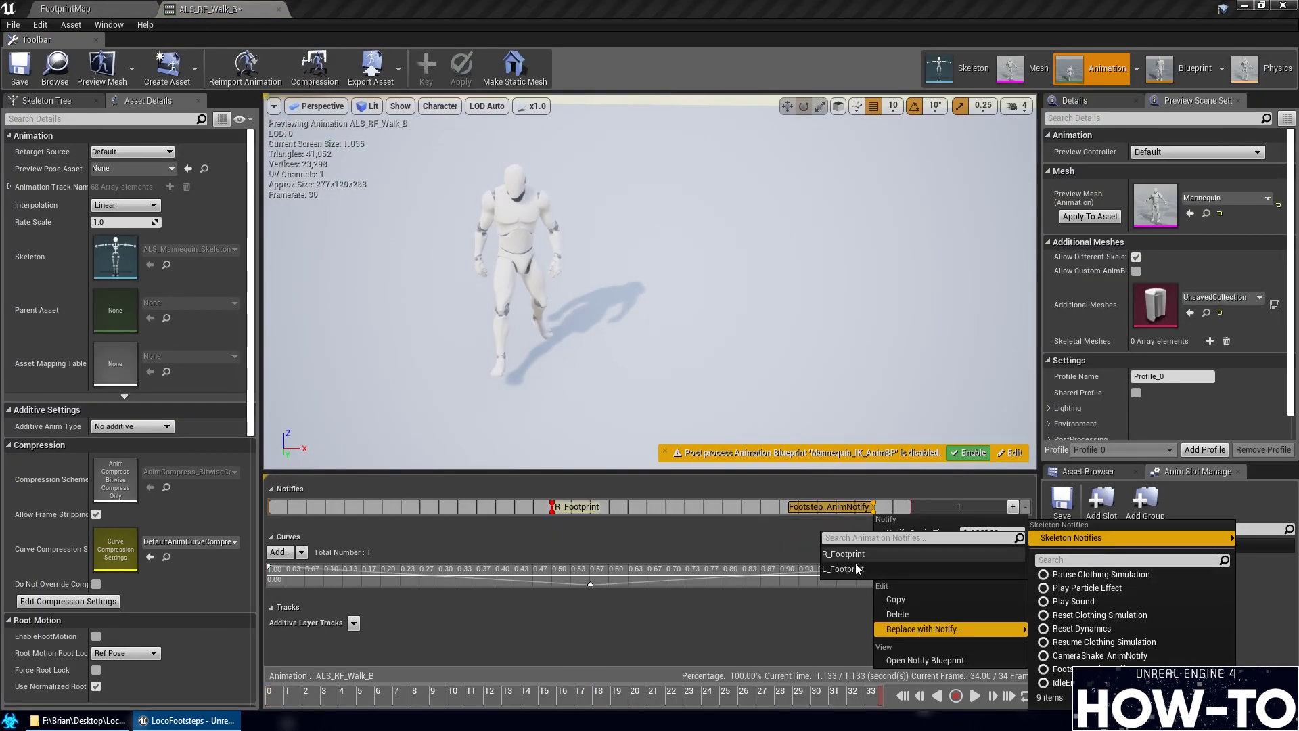
left_click(1070, 685)
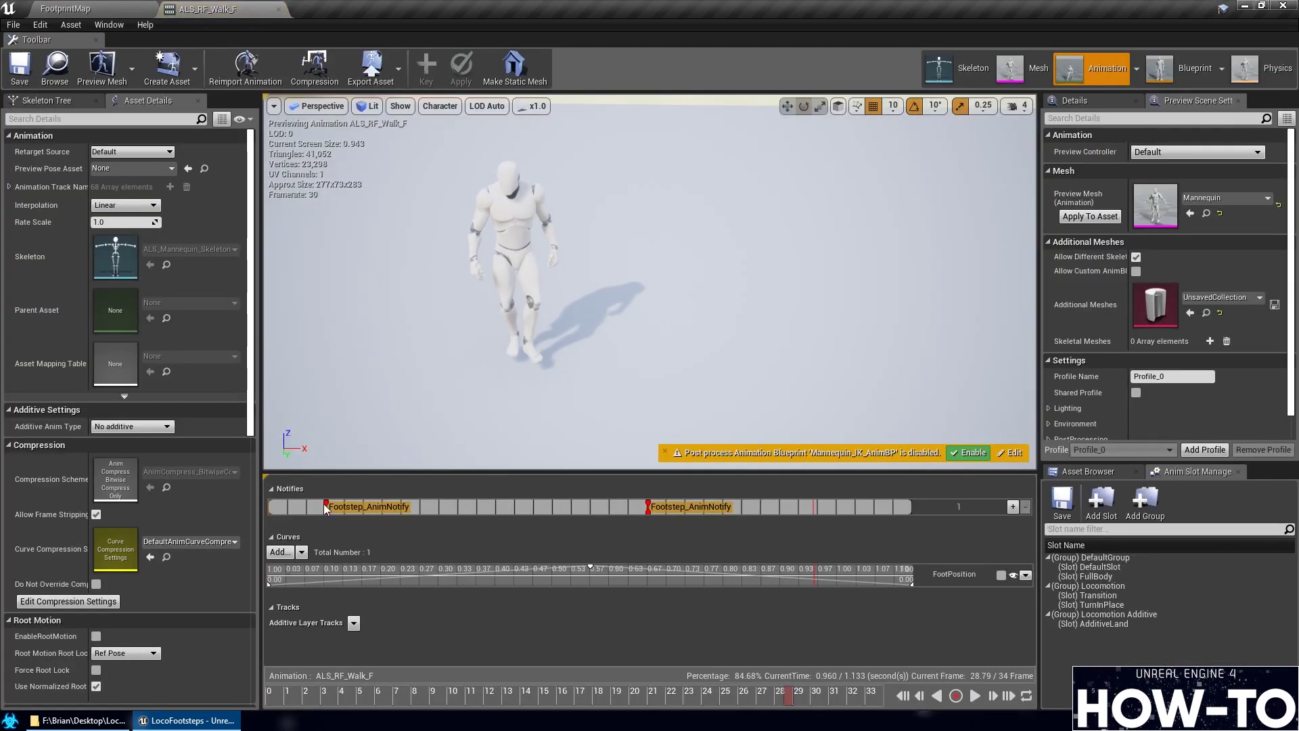
Open ALS_RF_Walk_F and replace both Footstep_AnimNotify markers with the matching left and right footprint notifies
right_click(326, 507)
mouse_move(344, 621)
left_click(671, 685)
right_click(648, 507)
mouse_move(667, 622)
left_click(993, 685)
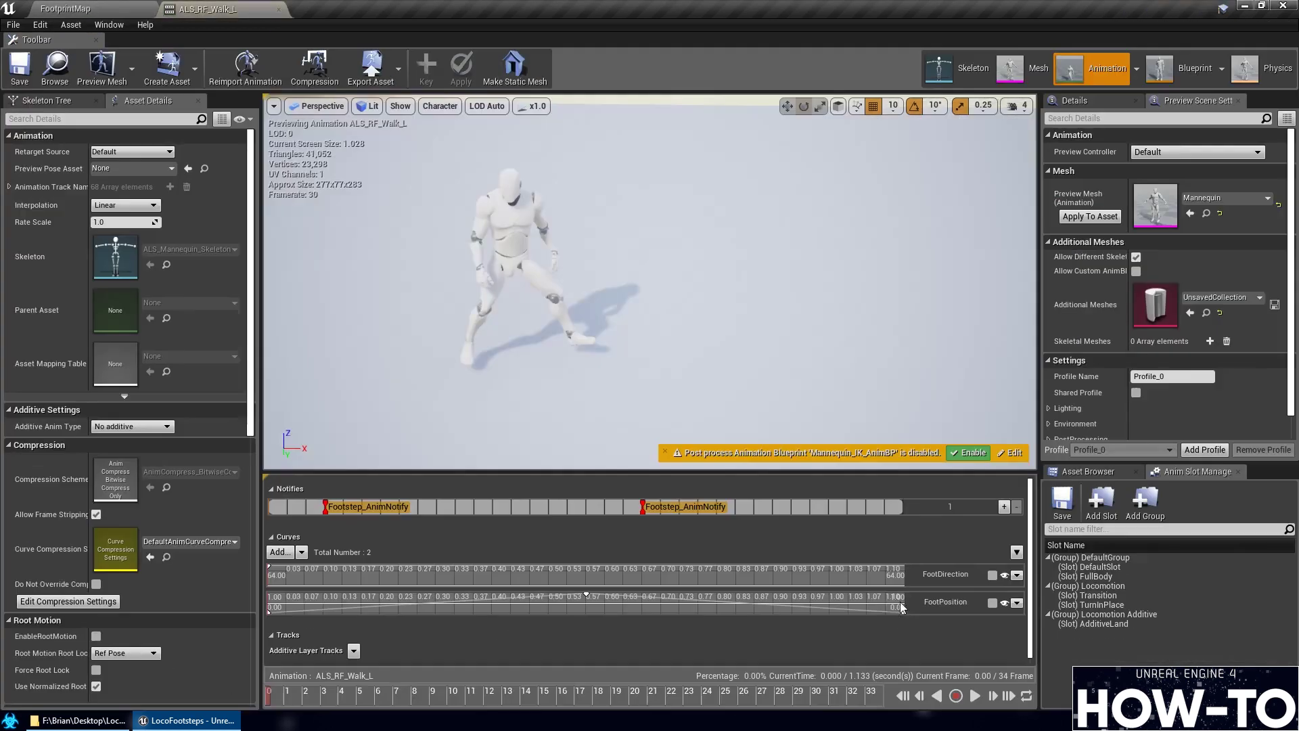
Replace both Footstep_AnimNotify markers in ALS_RF_Walk_L with footprint notifies, using L_Footprint for the first
right_click(325, 507)
mouse_move(344, 621)
left_click(697, 541)
right_click(643, 507)
mouse_move(662, 621)
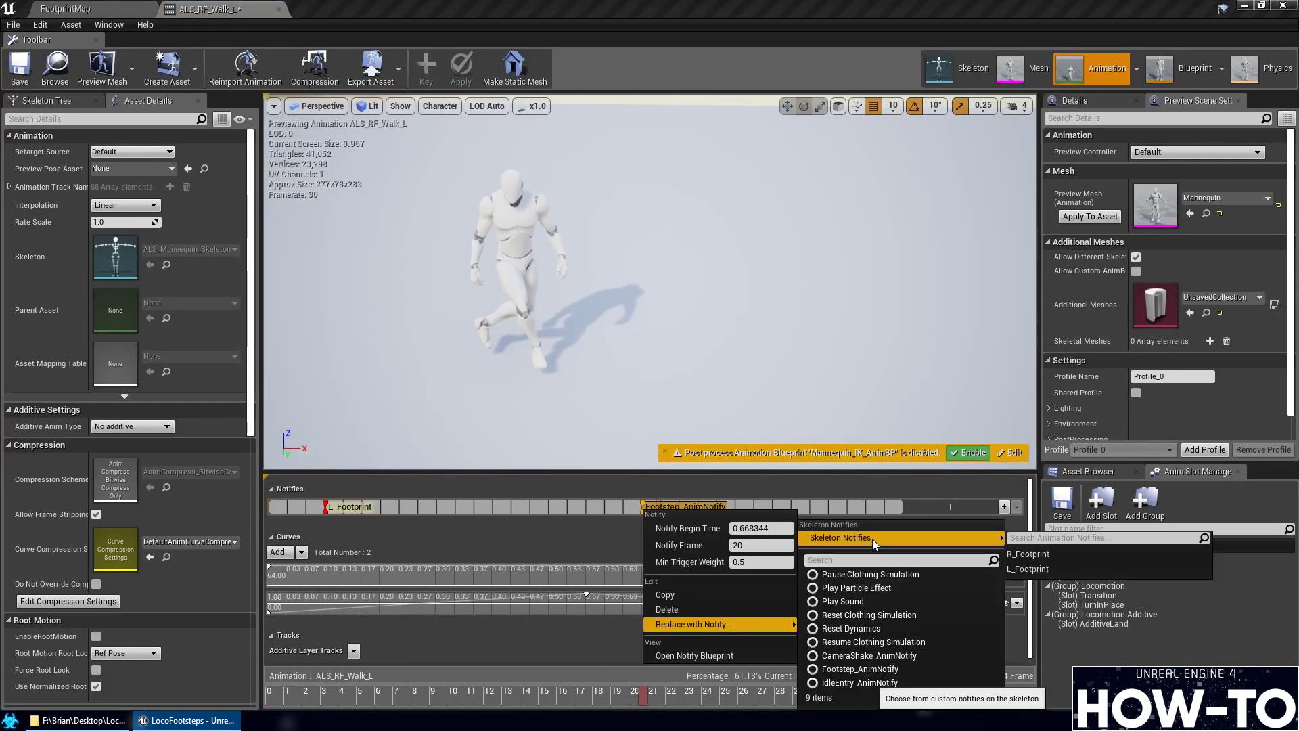
left_click(1015, 541)
right_click(643, 507)
left_click(880, 541)
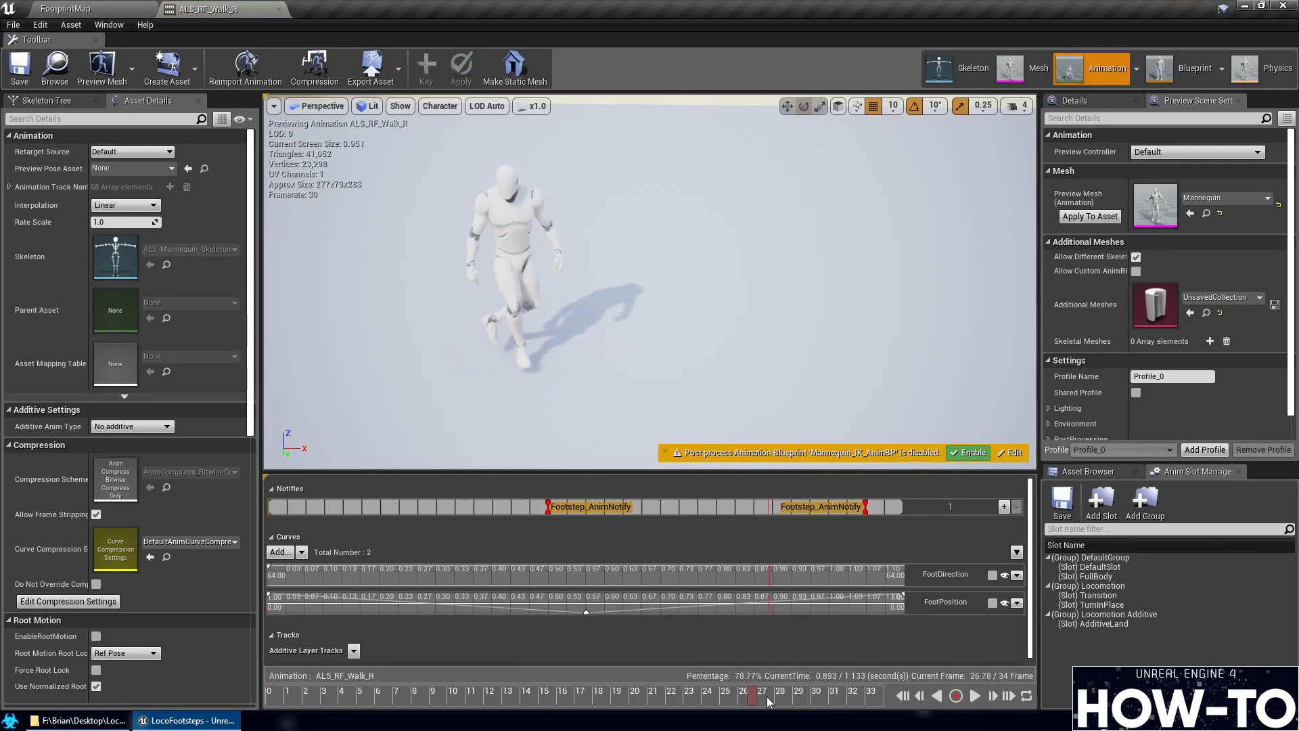
Replace both Footstep_AnimNotify markers in ALS_RF_Walk_R with footprint notifies, using R_Footprint for the first, and save the animation
right_click(552, 507)
mouse_move(579, 623)
left_click(751, 545)
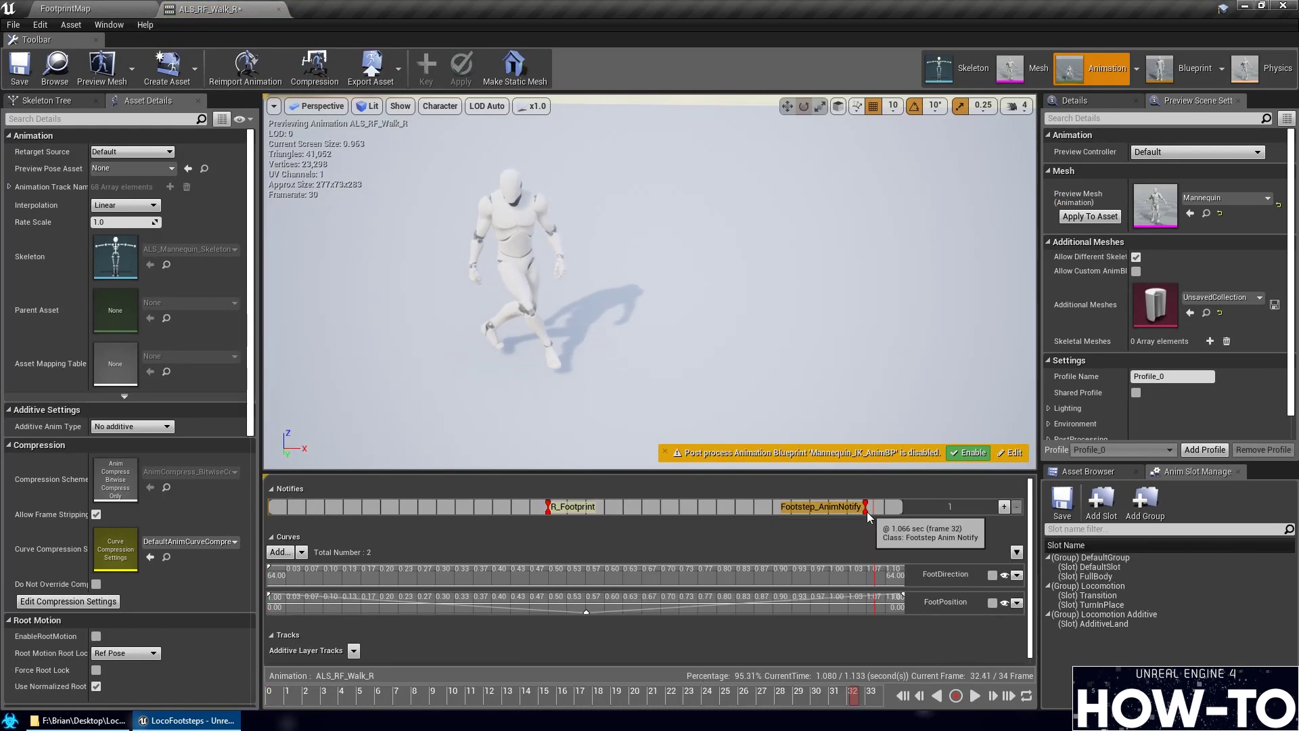
right_click(785, 507)
mouse_move(809, 623)
left_click(1028, 537)
left_click(19, 67)
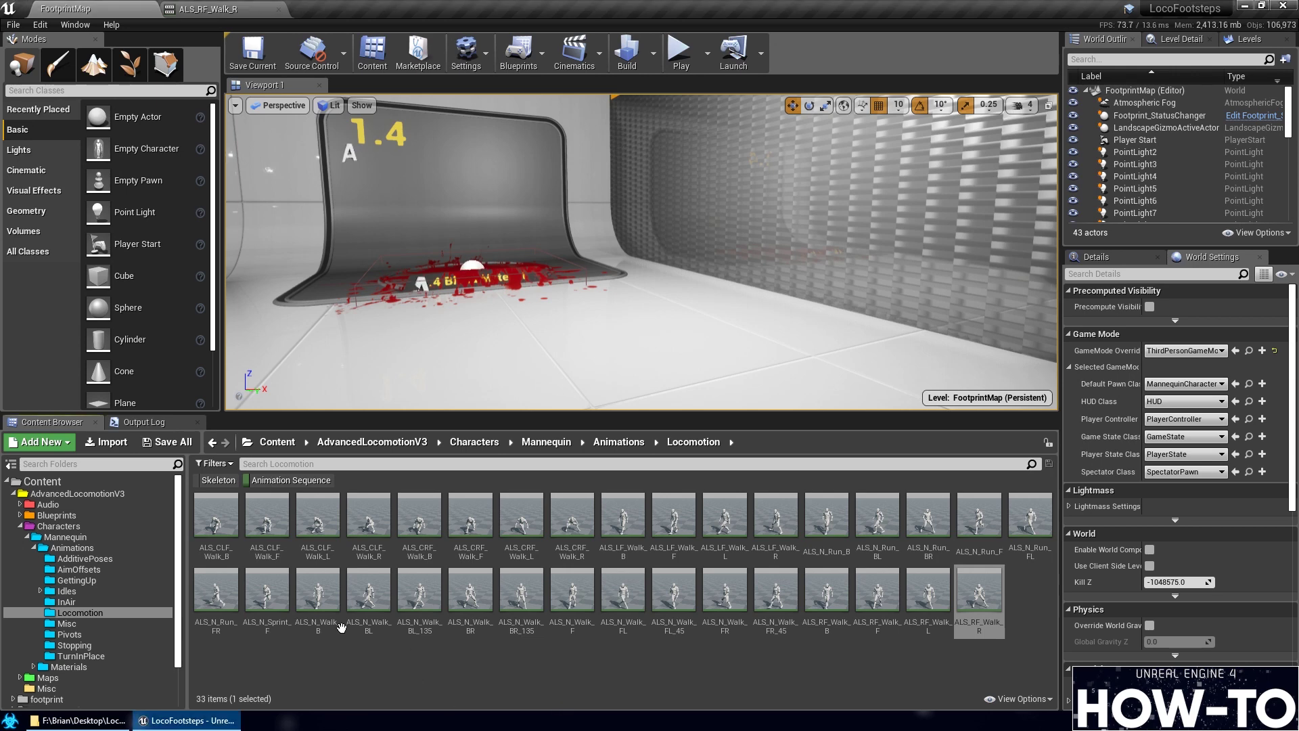
Play FootprintMap and walk the mannequin towards the 1.1 Sand Material area to test the footprints
left_click(682, 68)
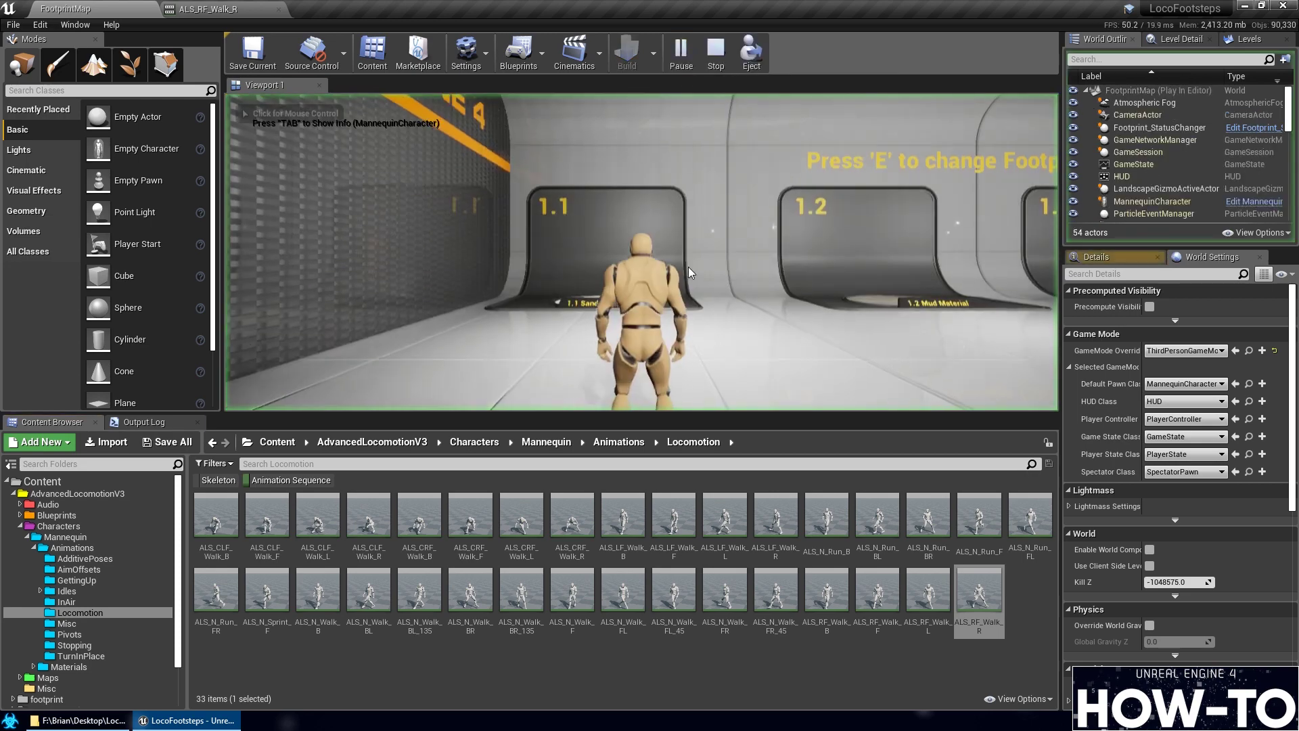
key("w")
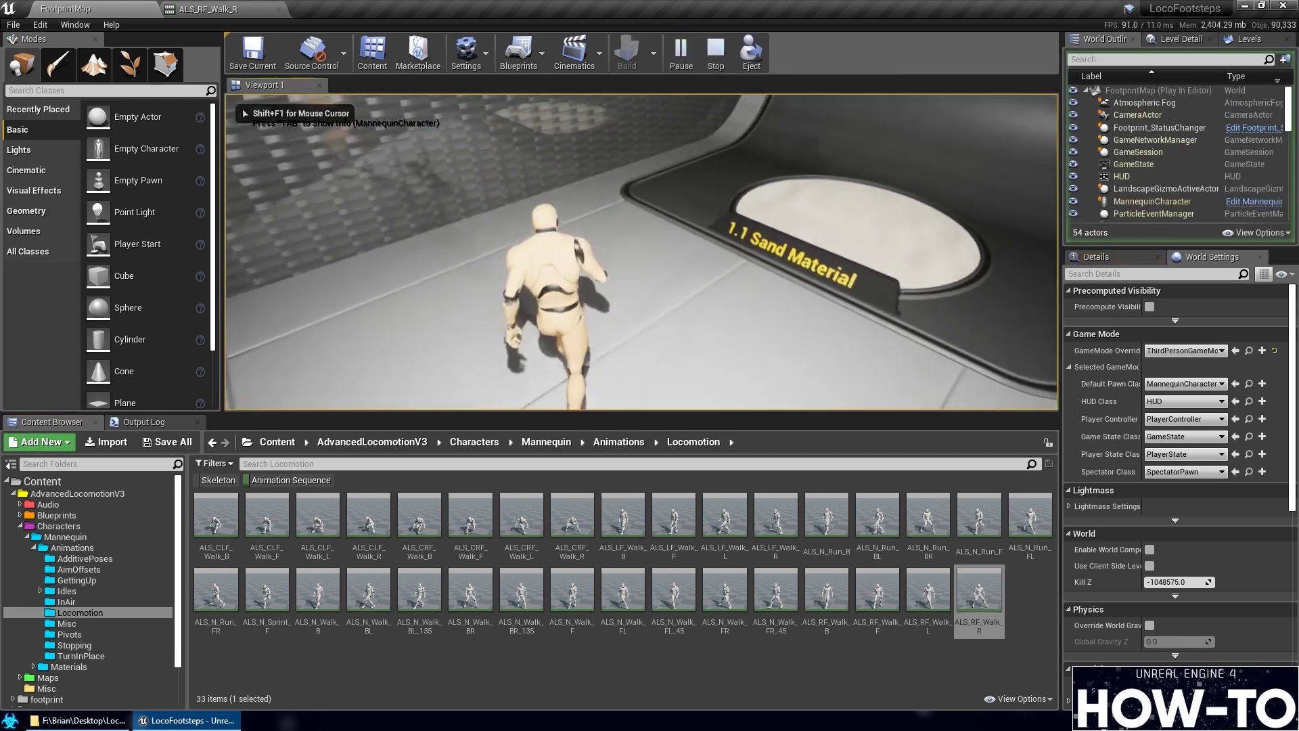
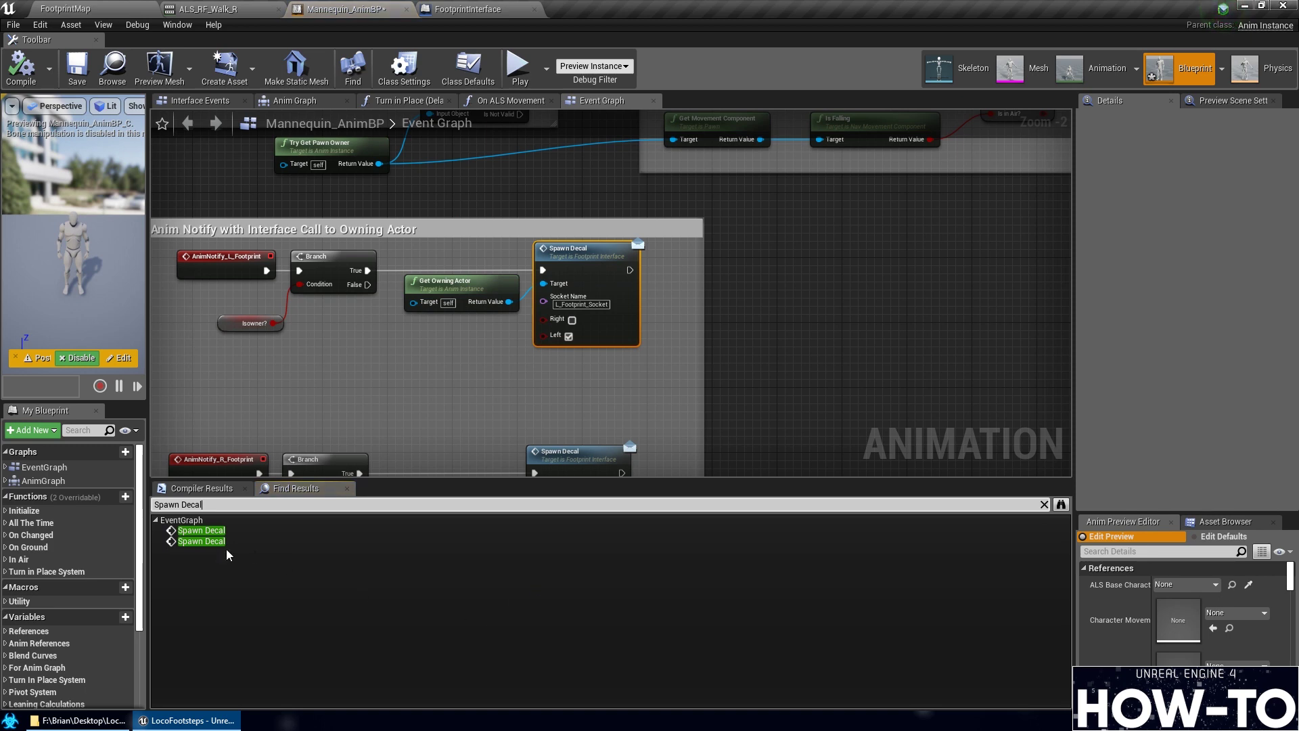
Examine the right-foot Spawn Decal call in Mannequin_AnimBP's event graph and search all blueprints for Spawn Decal
left_click(207, 541)
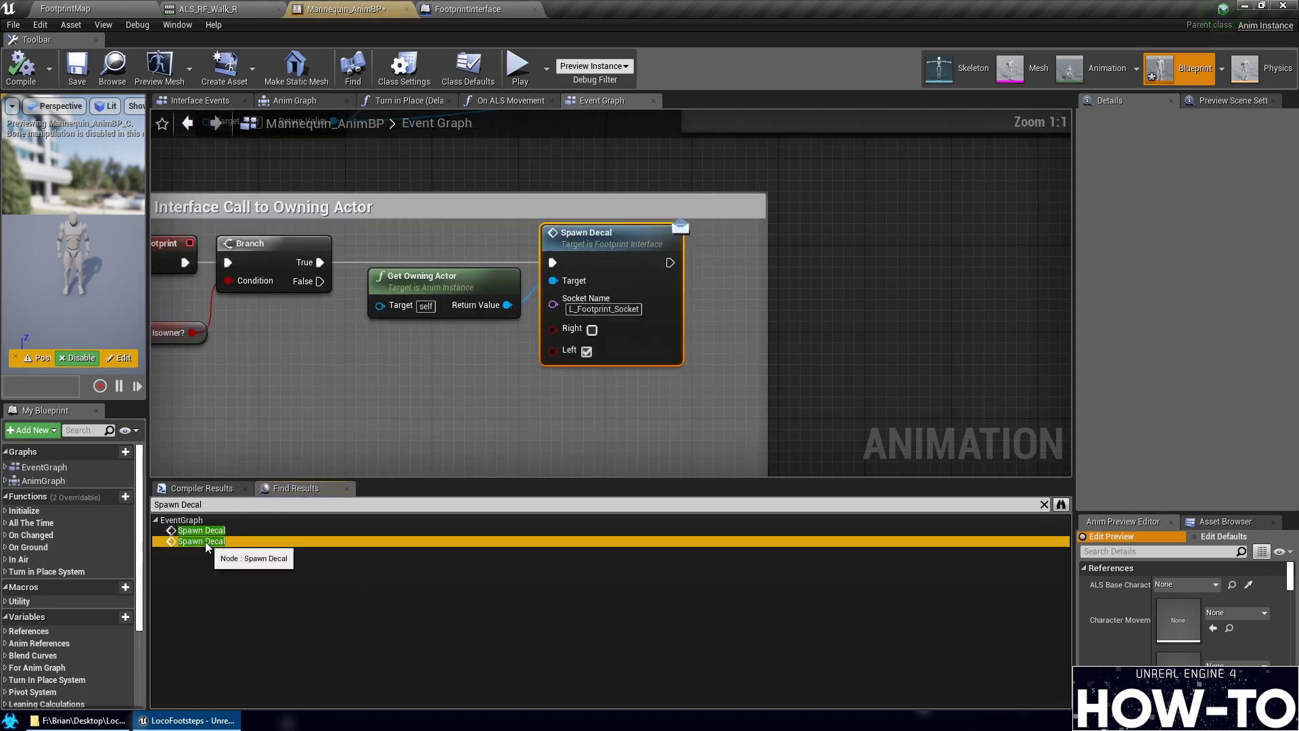
scroll(474, 388, "down", 2)
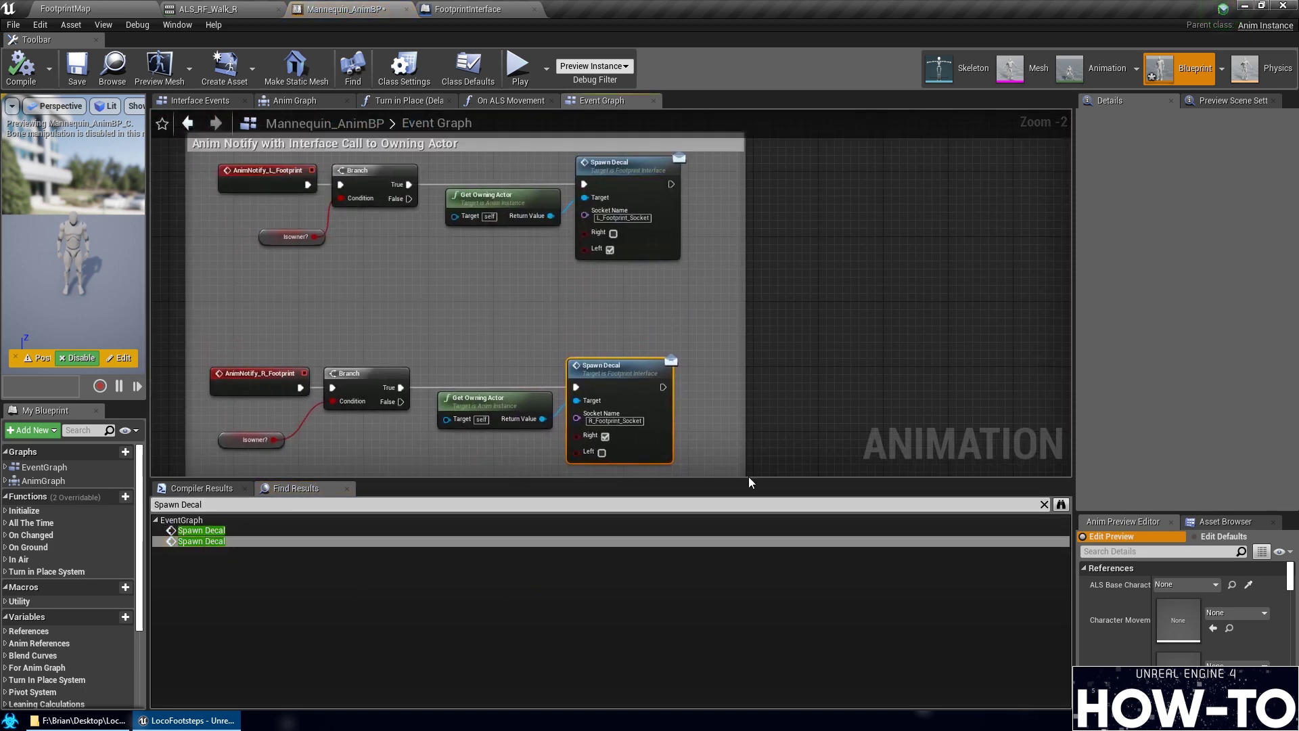
left_click(1062, 505)
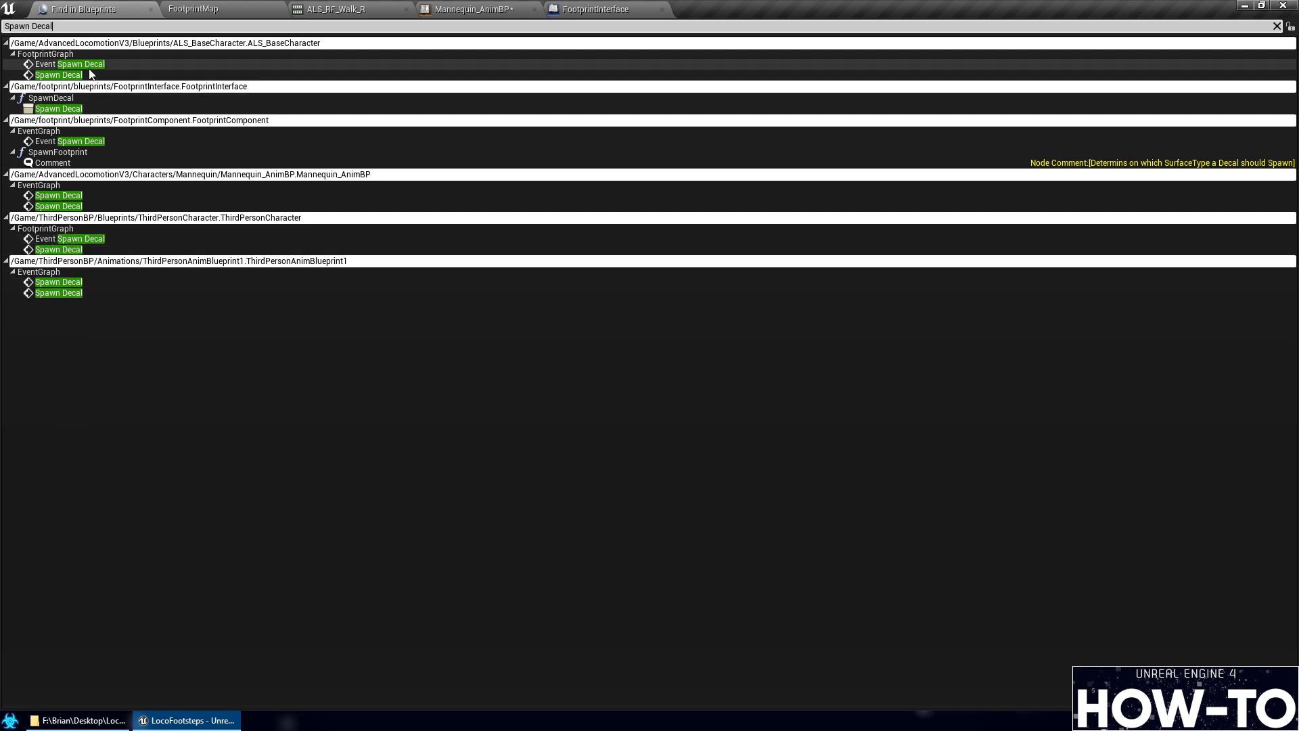
Open Event Spawn Decal in ALS_BaseCharacter and examine the interface call to the footprint component and the Change Foot State logic
double_click(71, 65)
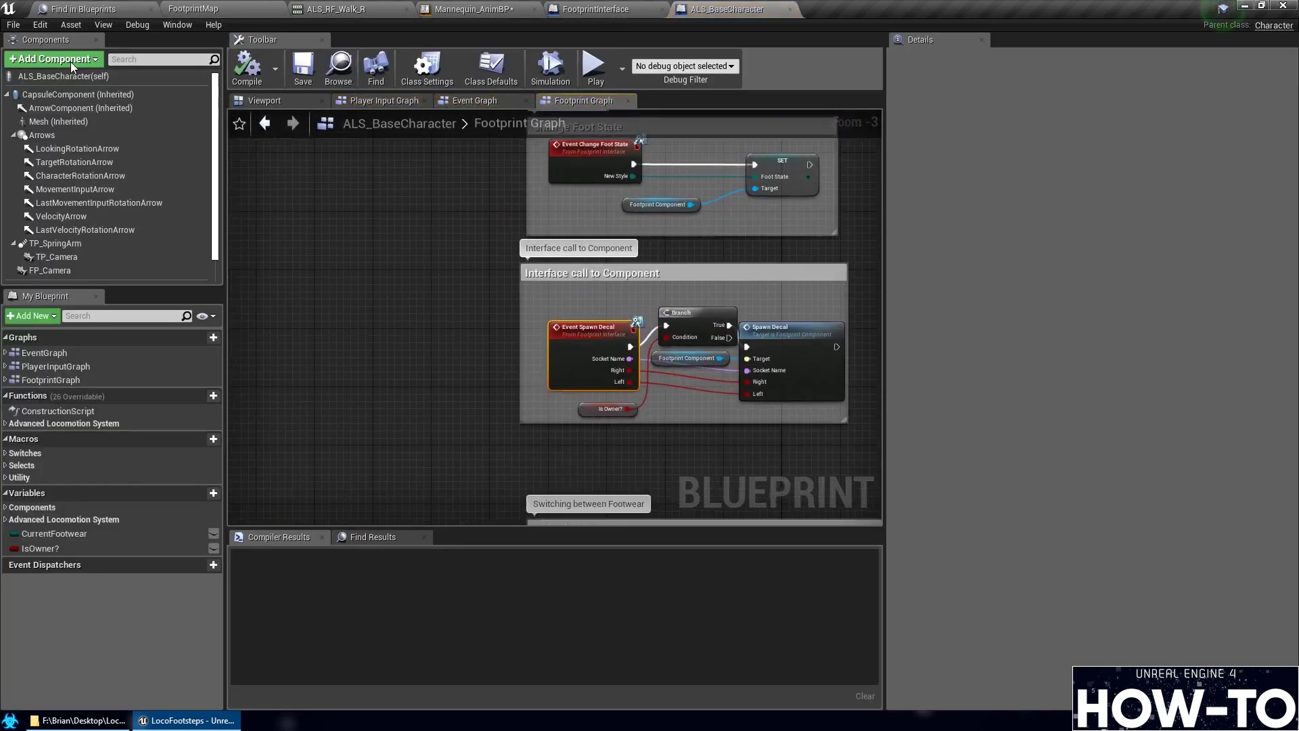
right_click_drag(455, 264, 374, 234)
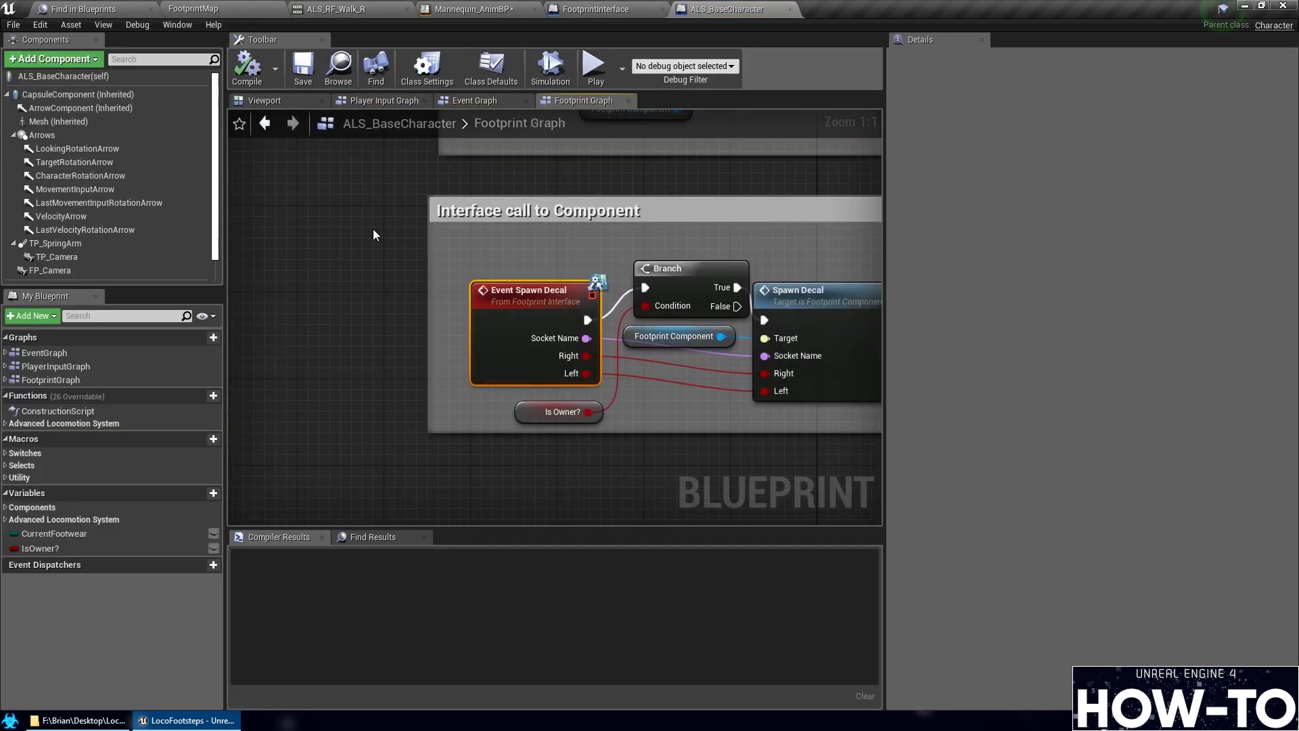
scroll(395, 287, "down", 1)
scroll(354, 295, "down", 1)
right_click_drag(413, 303, 362, 292)
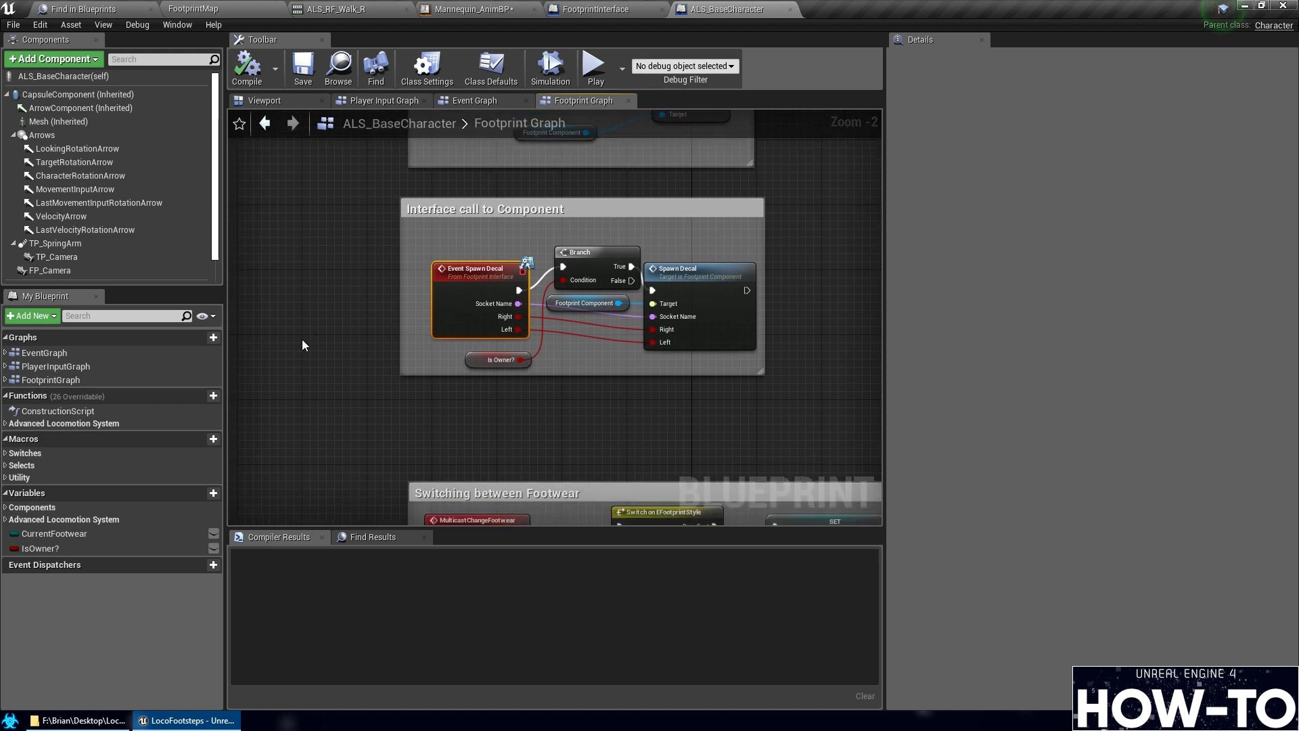
scroll(302, 339, "down", 1)
right_click_drag(578, 383, 507, 488)
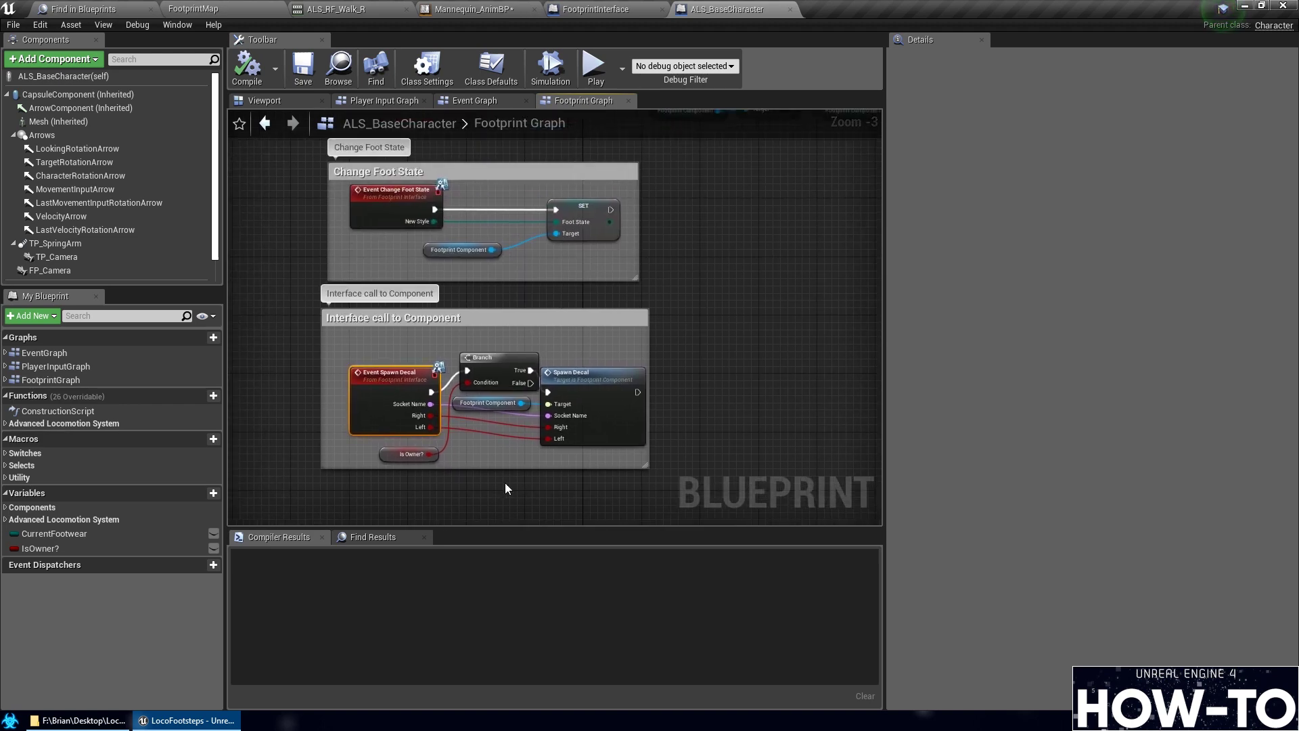
Inspect the Footprint Component reference in Change Foot State and the default settings of FootprintComponent in ALS_BaseCharacter
left_click(430, 251)
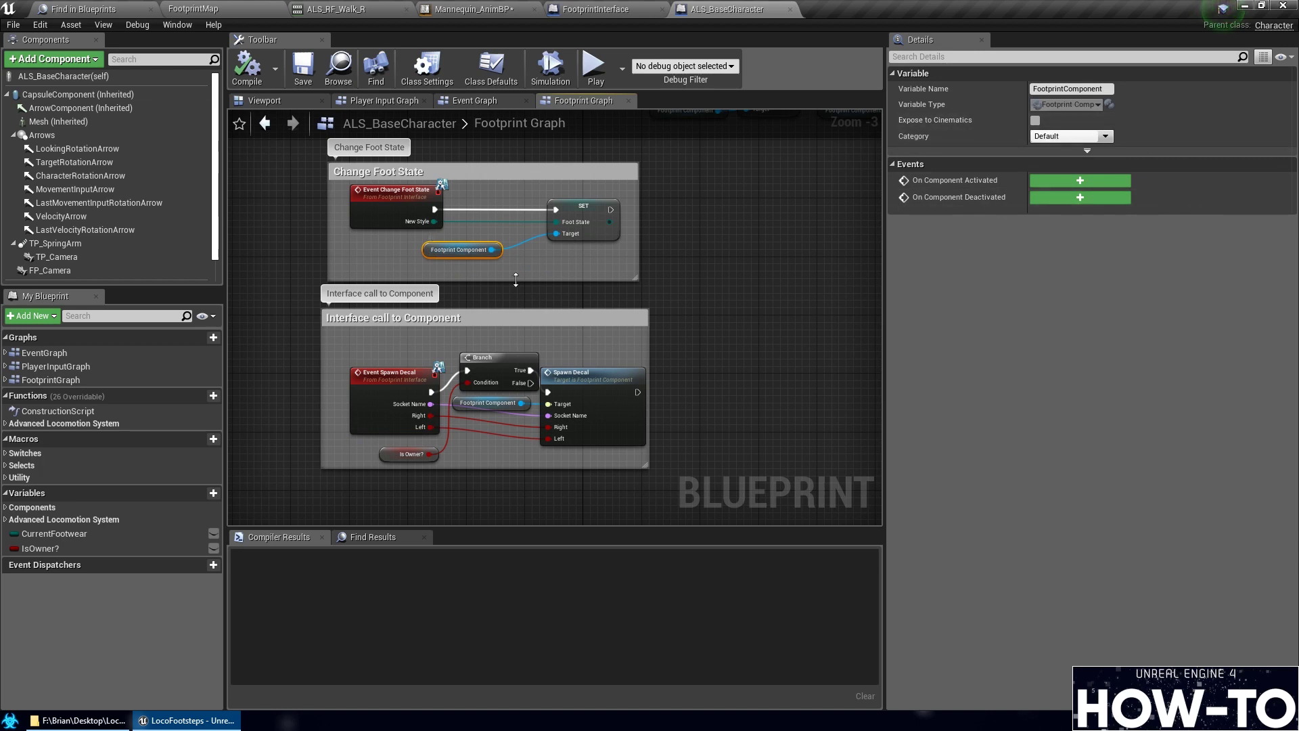
right_click_drag(516, 280, 538, 285)
scroll(61, 270, "down", 2)
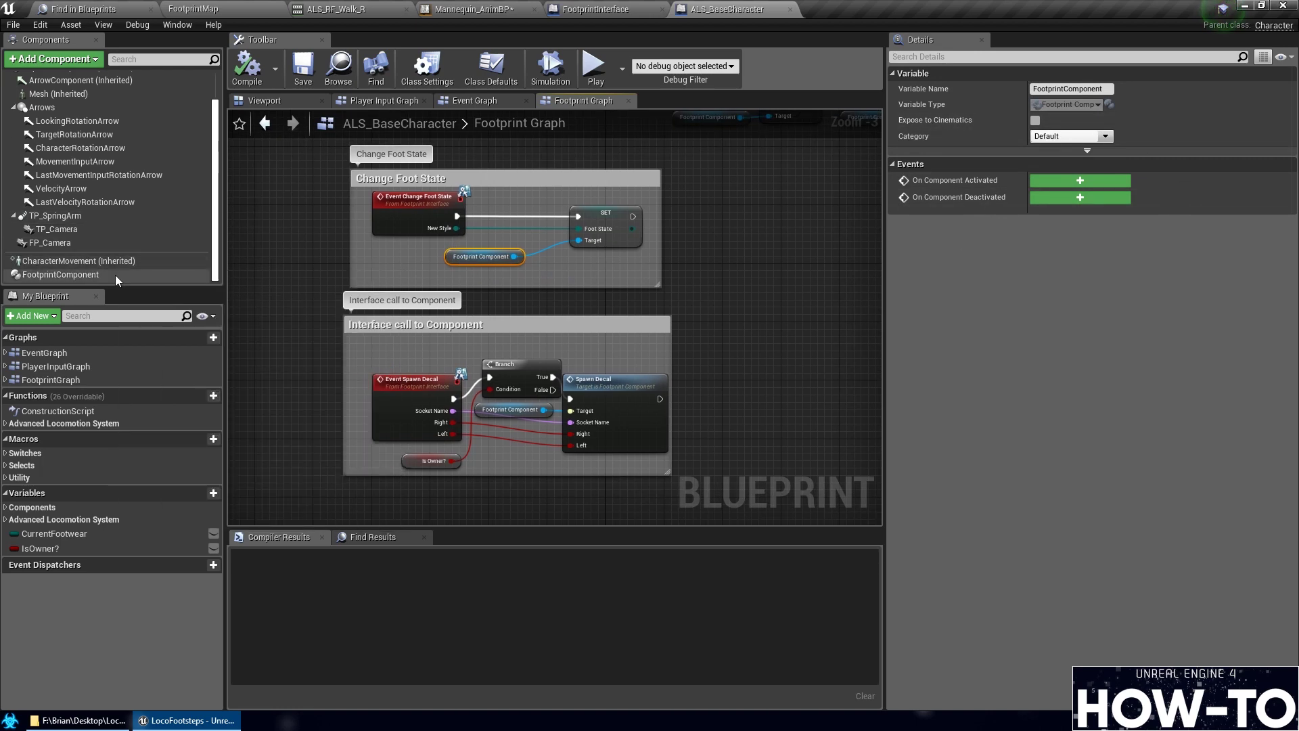
left_click(62, 274)
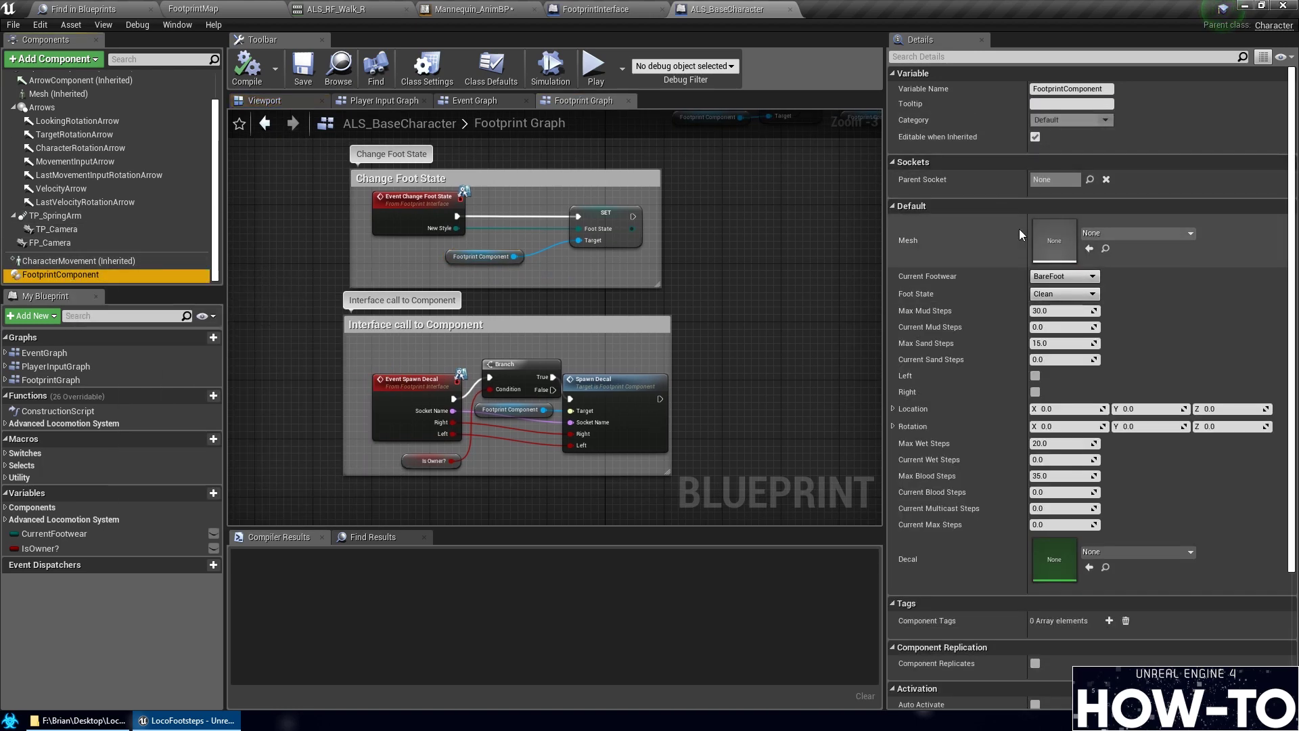
scroll(589, 399, "down", 2)
right_click_drag(589, 399, 505, 453)
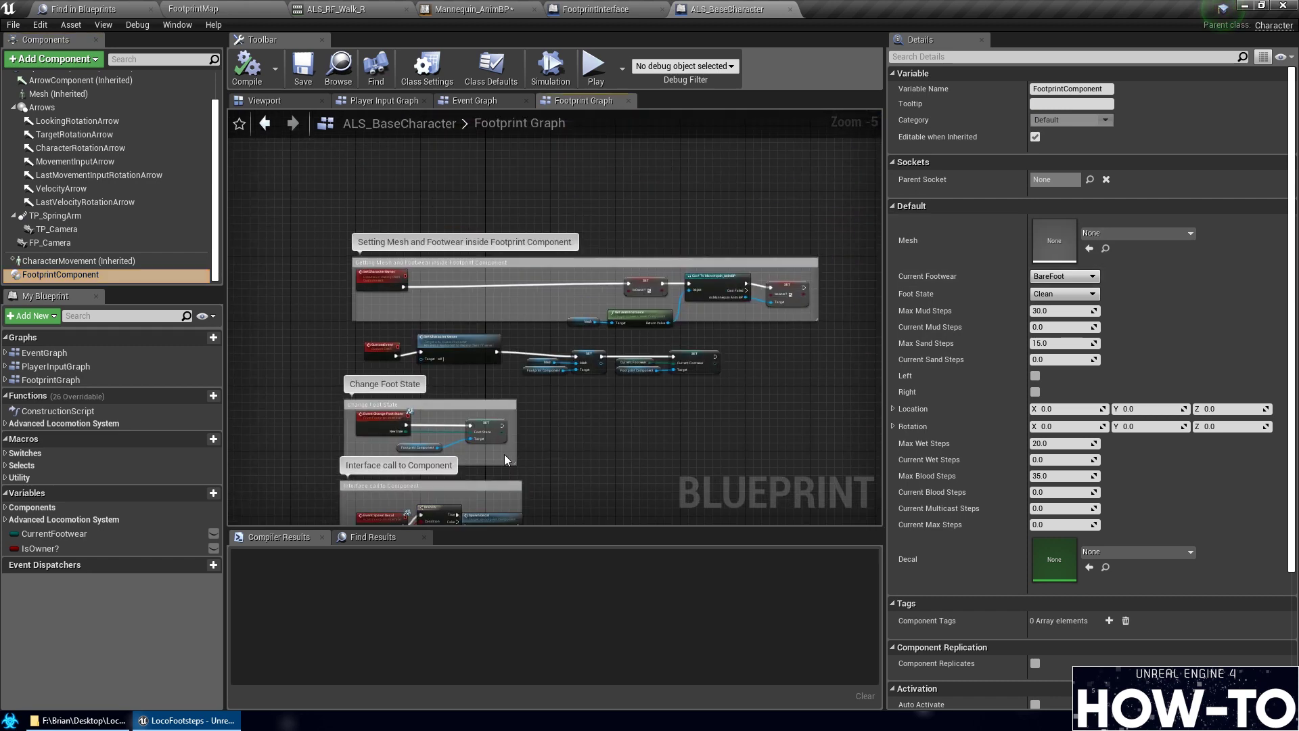
Examine the CustomEvent chain that sets the mesh and footwear in the Footprint Graph, and search the blueprint's members for "cust"
scroll(505, 453, "up", 2)
scroll(457, 393, "up", 1)
right_click_drag(457, 393, 624, 400)
scroll(624, 399, "down", 2)
scroll(624, 400, "up", 1)
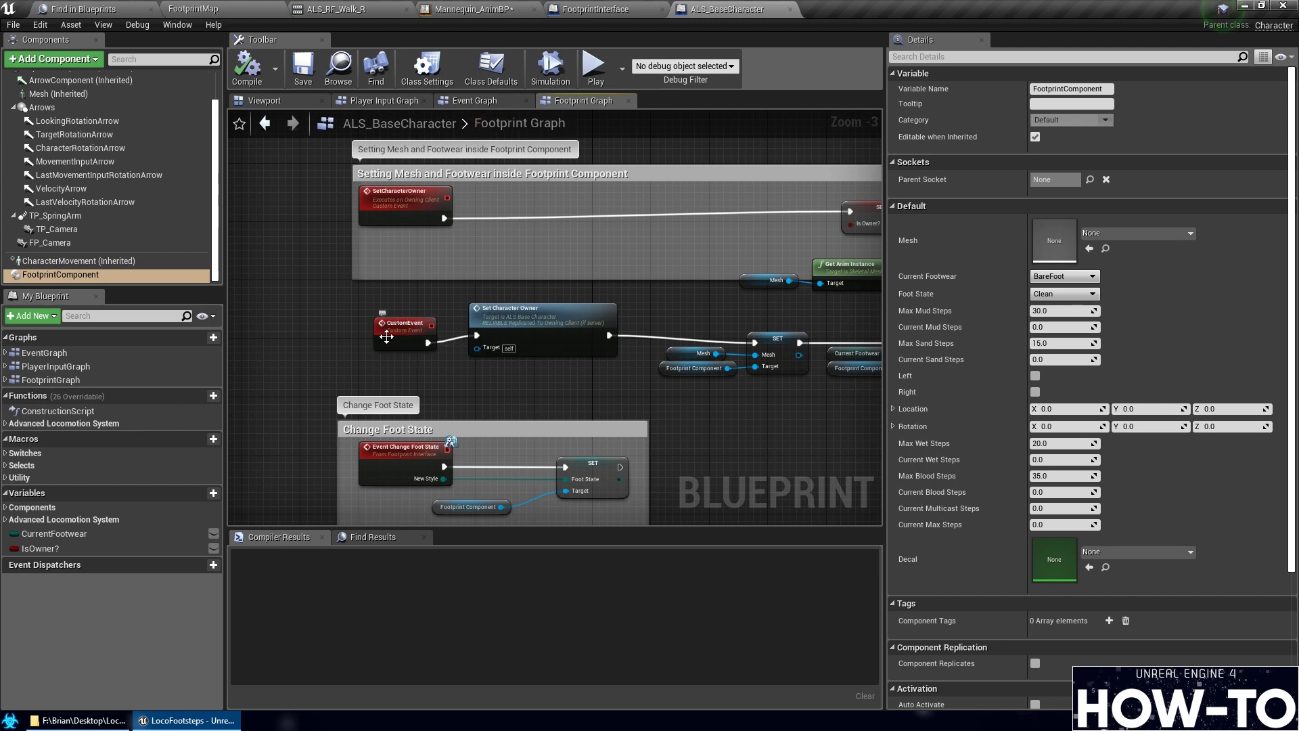
right_click_drag(415, 373, 261, 365)
right_click_drag(501, 392, 525, 288)
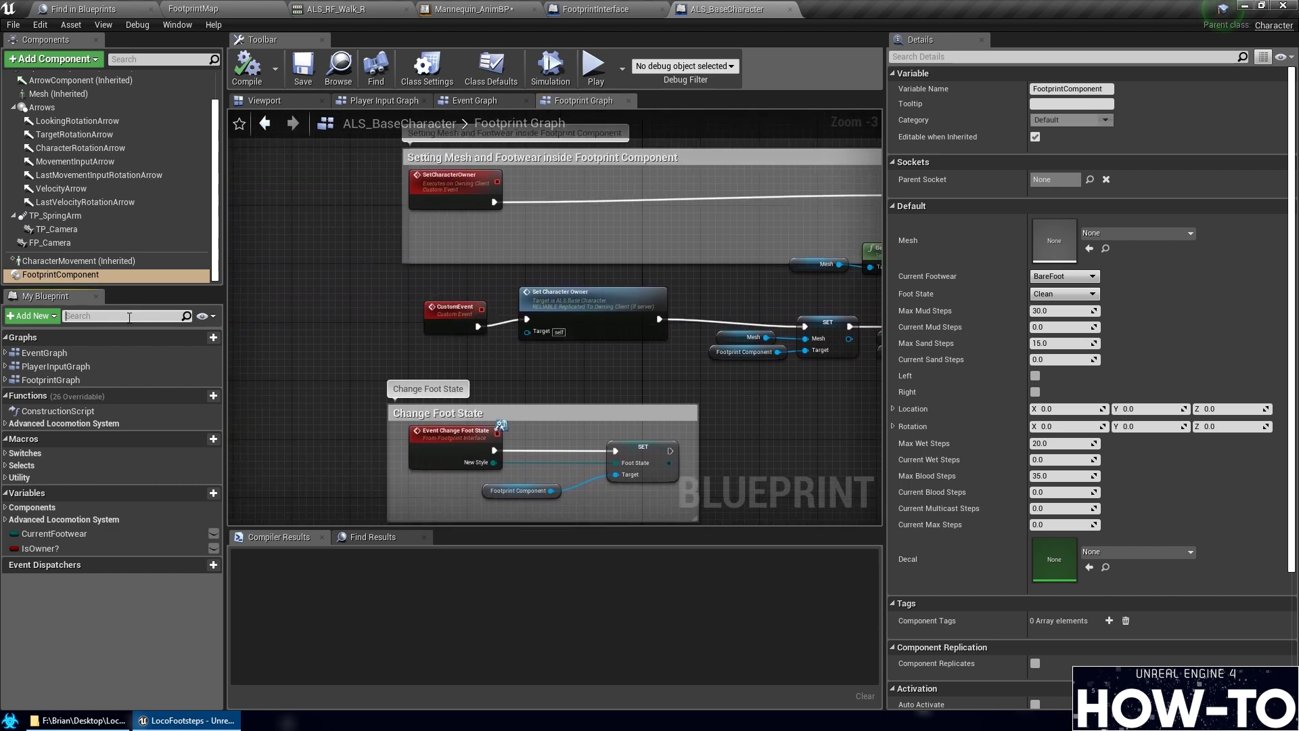
type("cust")
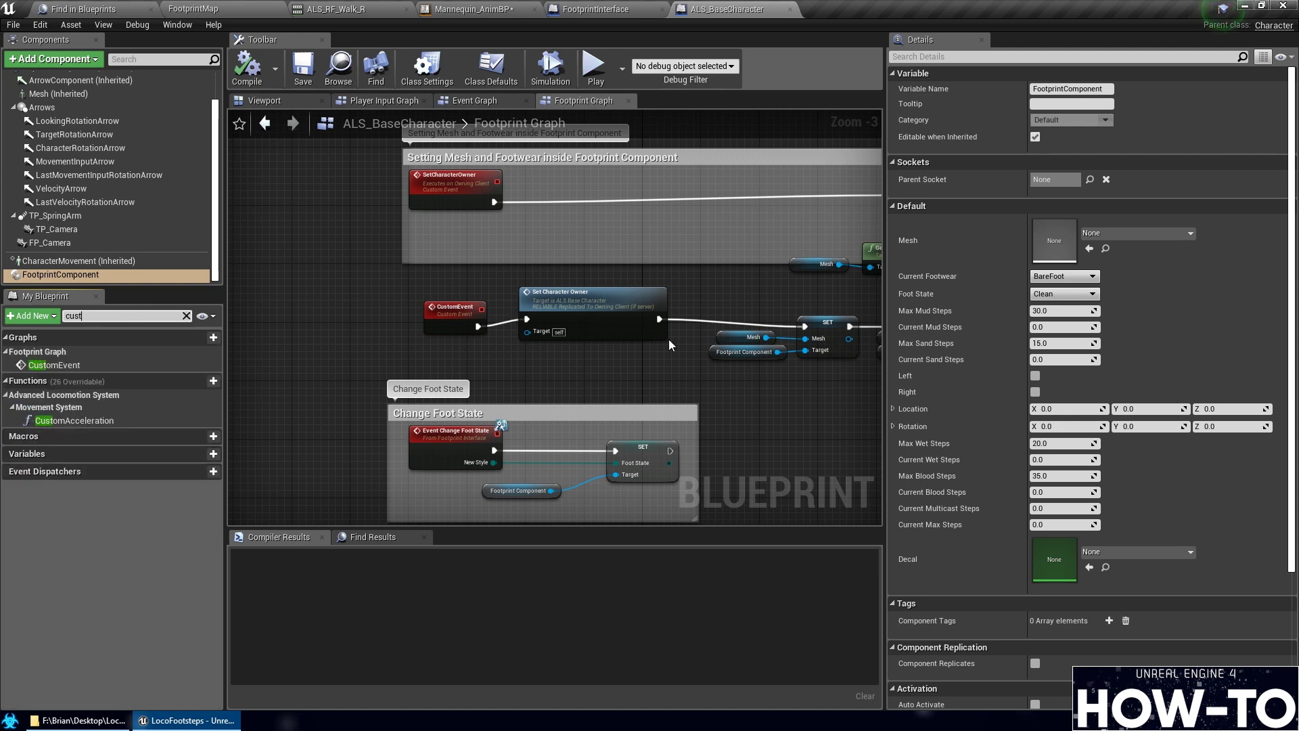
right_click_drag(670, 345, 544, 336)
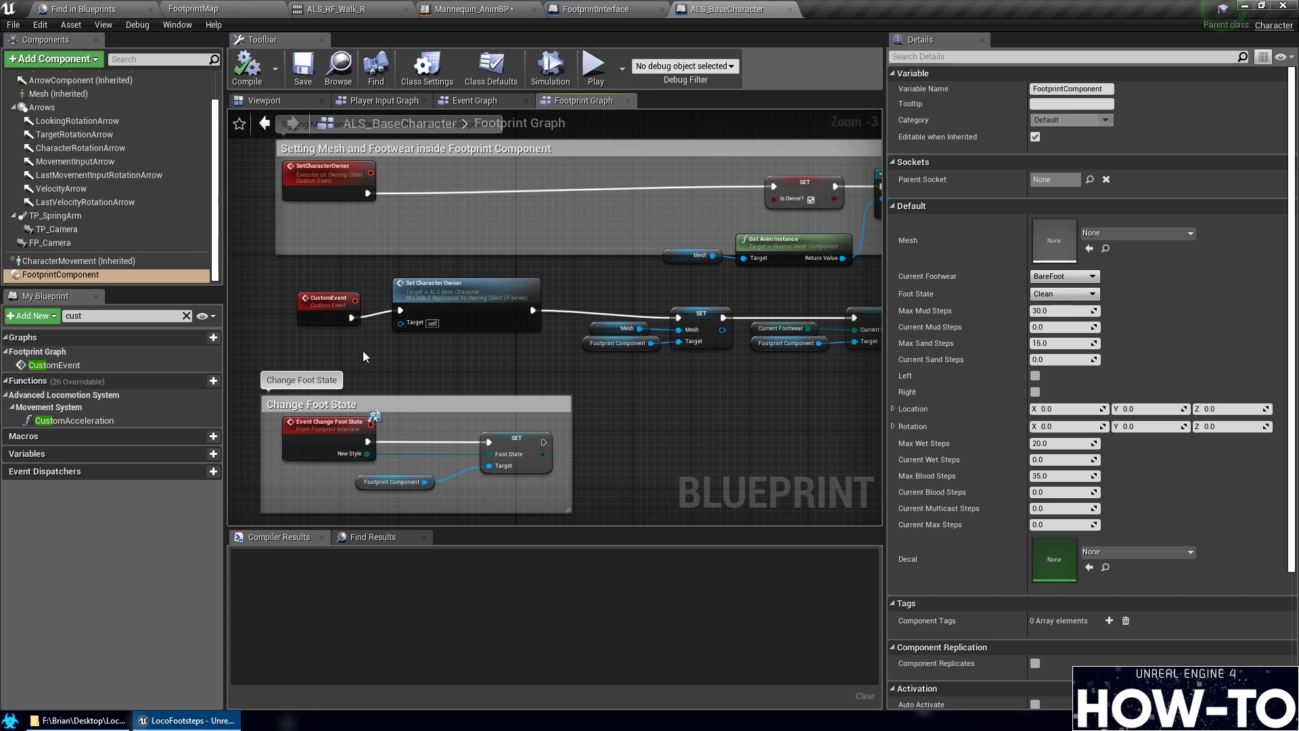
scroll(364, 357, "down", 2)
scroll(530, 389, "up", 3)
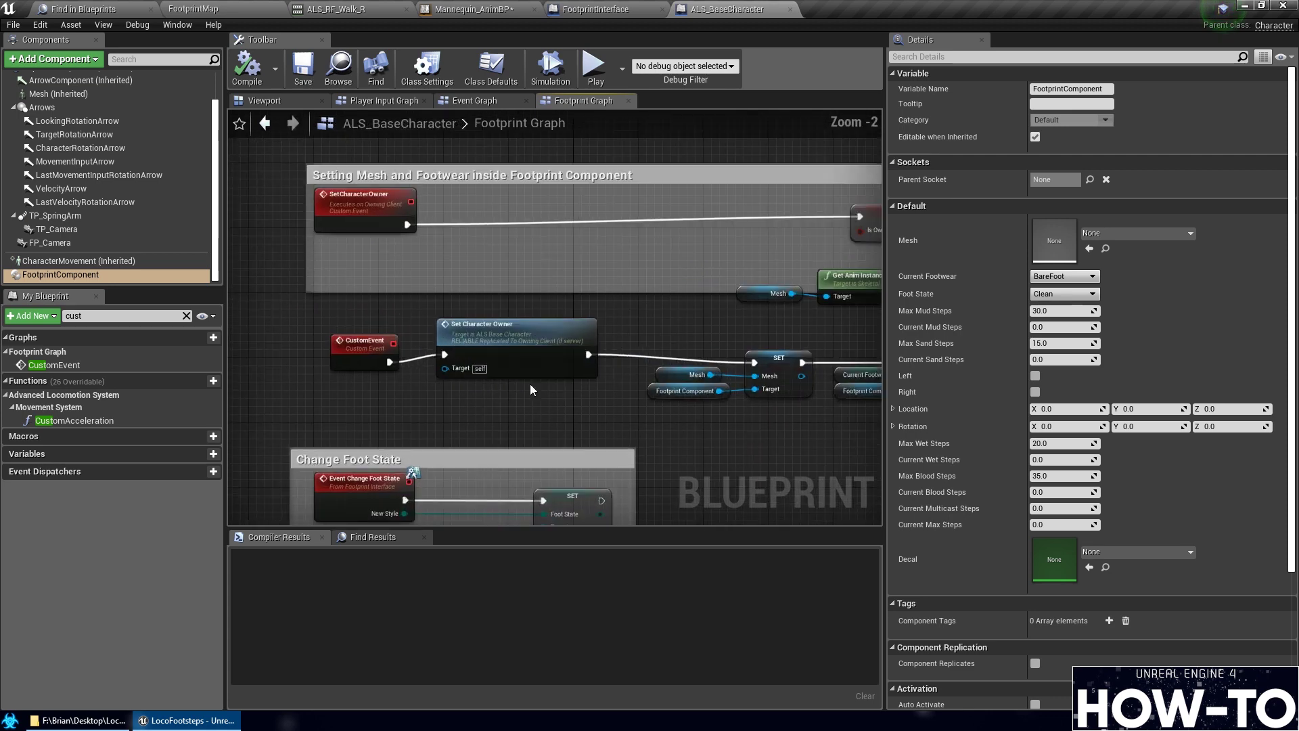
right_click_drag(361, 388, 331, 402)
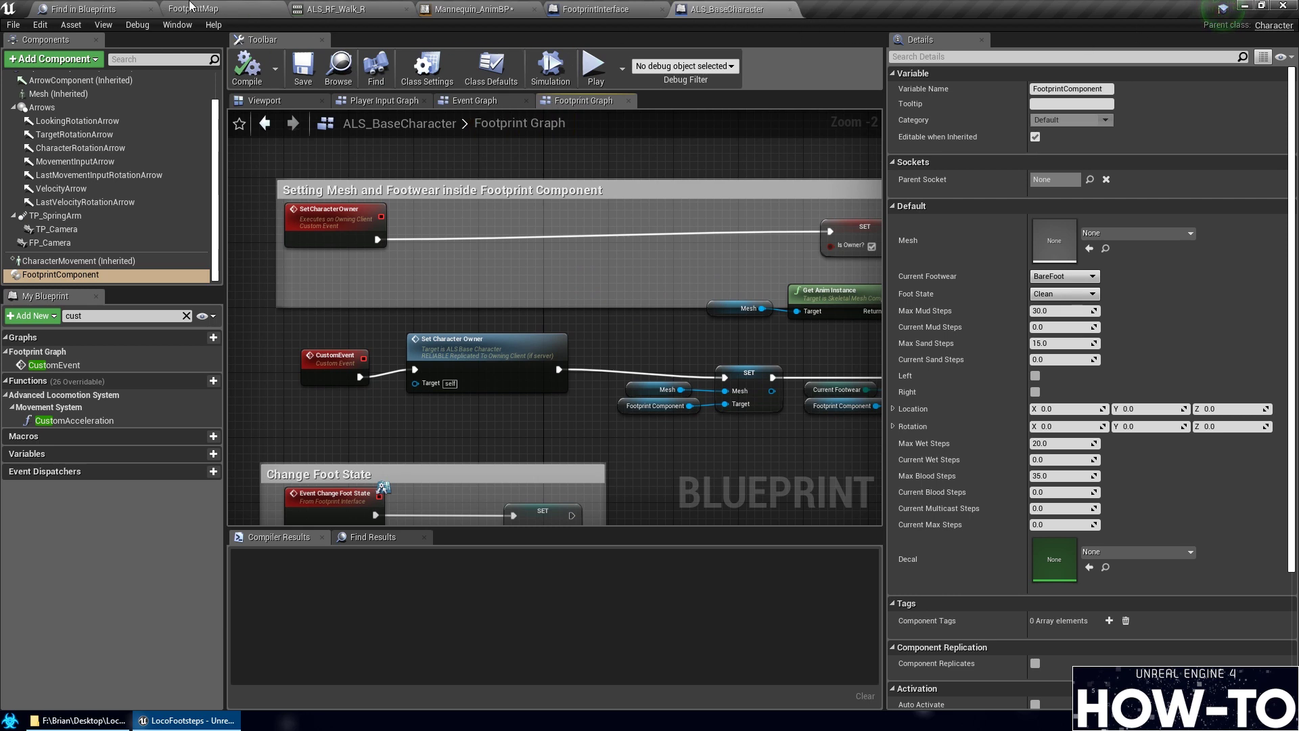
Open the ThirdPersonCharacter blueprint from the Blueprints folder of ThirdPersonBP in the project content
left_click(85, 6)
left_click(193, 9)
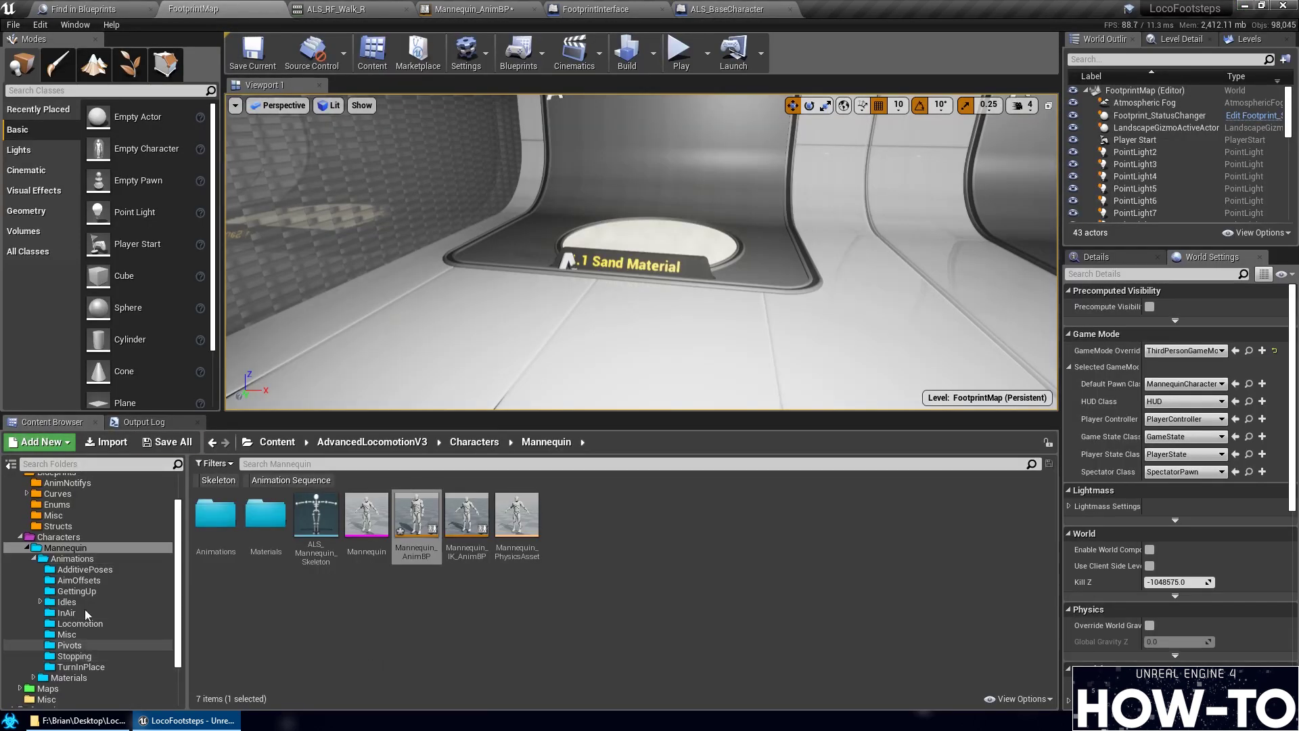
scroll(54, 559, "up", 2)
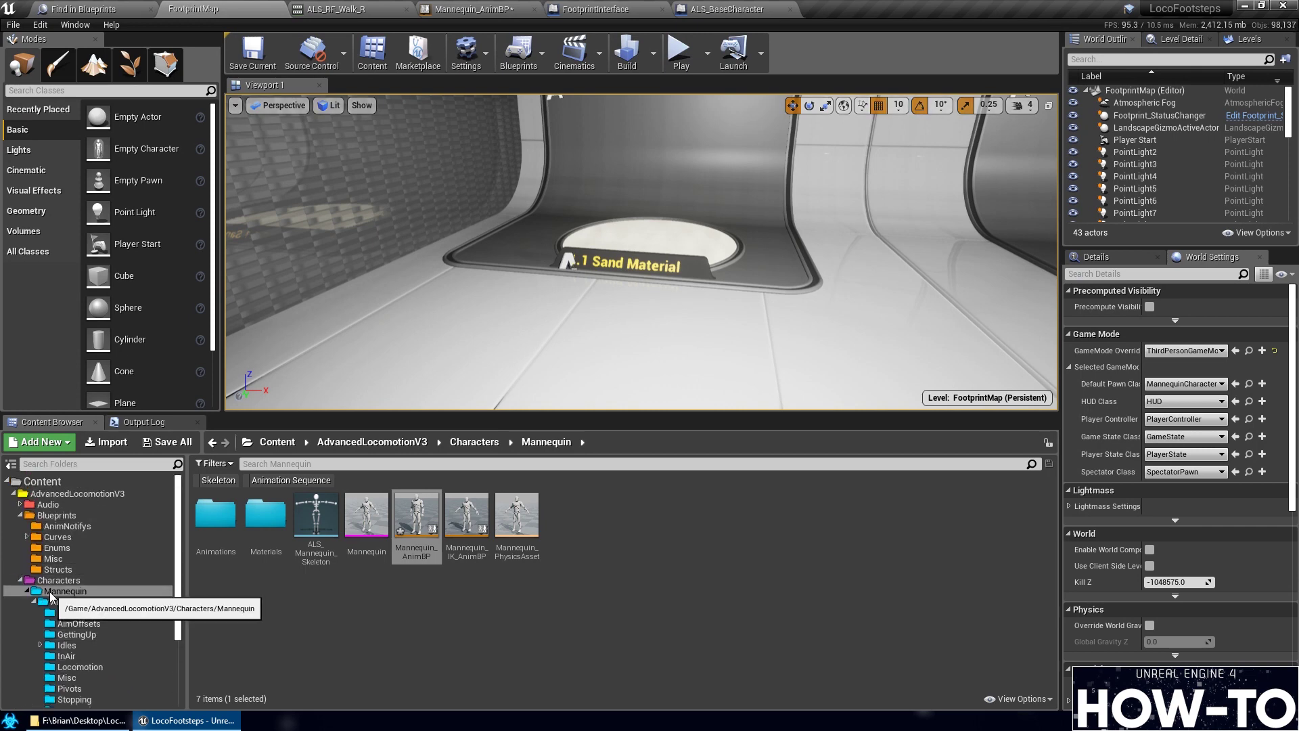
double_click(58, 589)
double_click(58, 581)
left_click(59, 516)
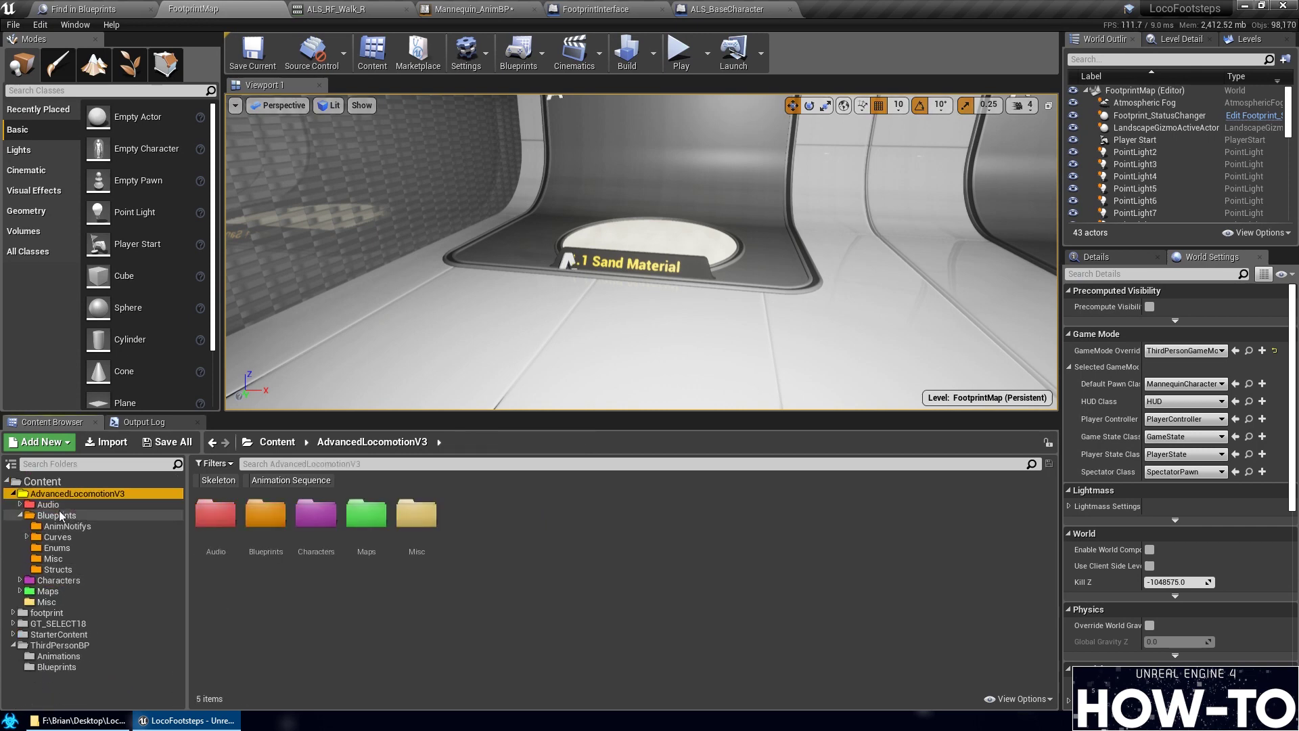
left_click(75, 494)
double_click(76, 494)
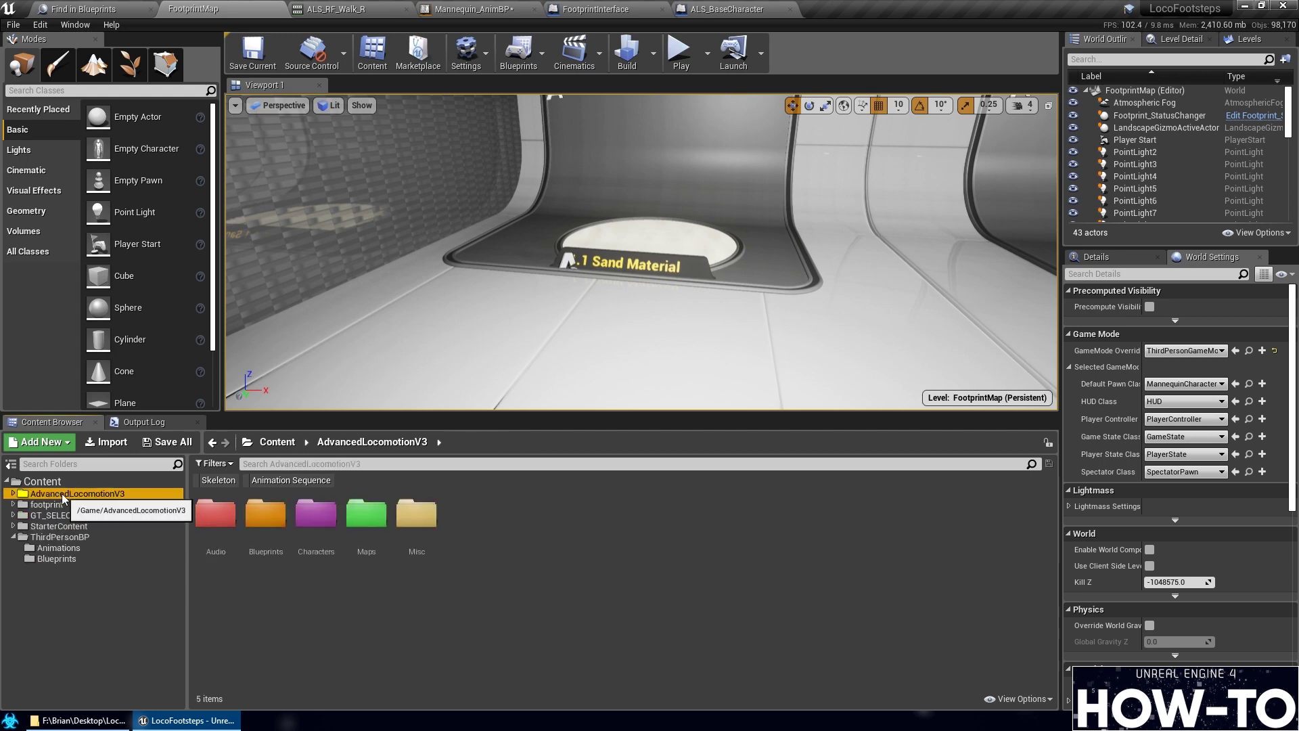
left_click(56, 558)
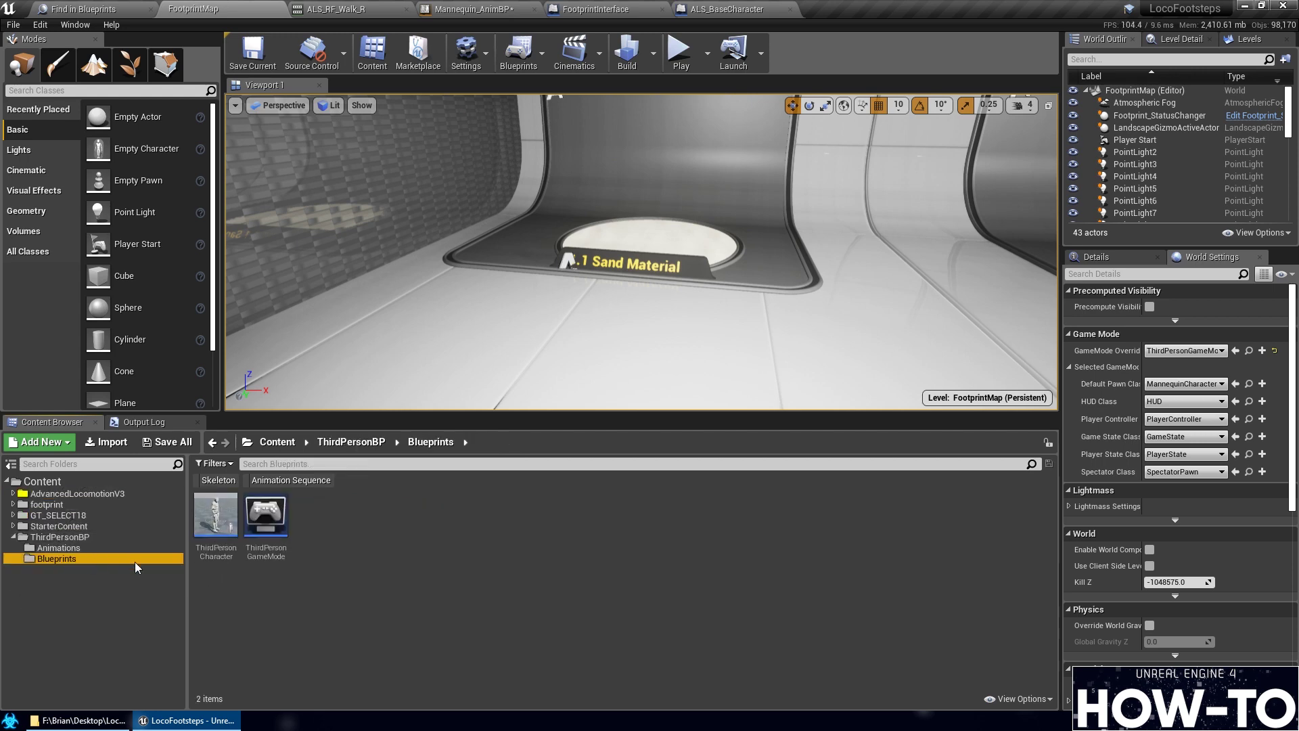
double_click(207, 521)
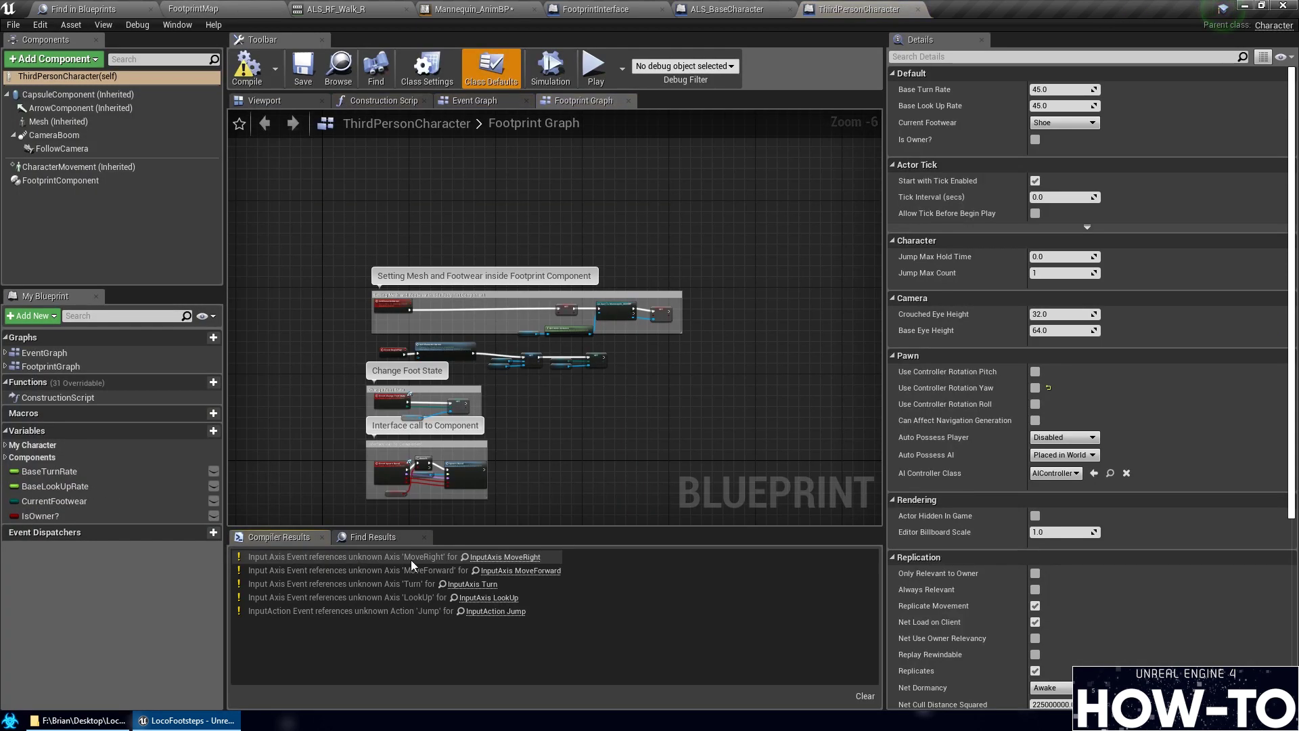
Examine how Event BeginPlay runs Set Character Owner and the mesh and footwear setters in ThirdPersonCharacter's Footprint Graph
scroll(354, 351, "up", 6)
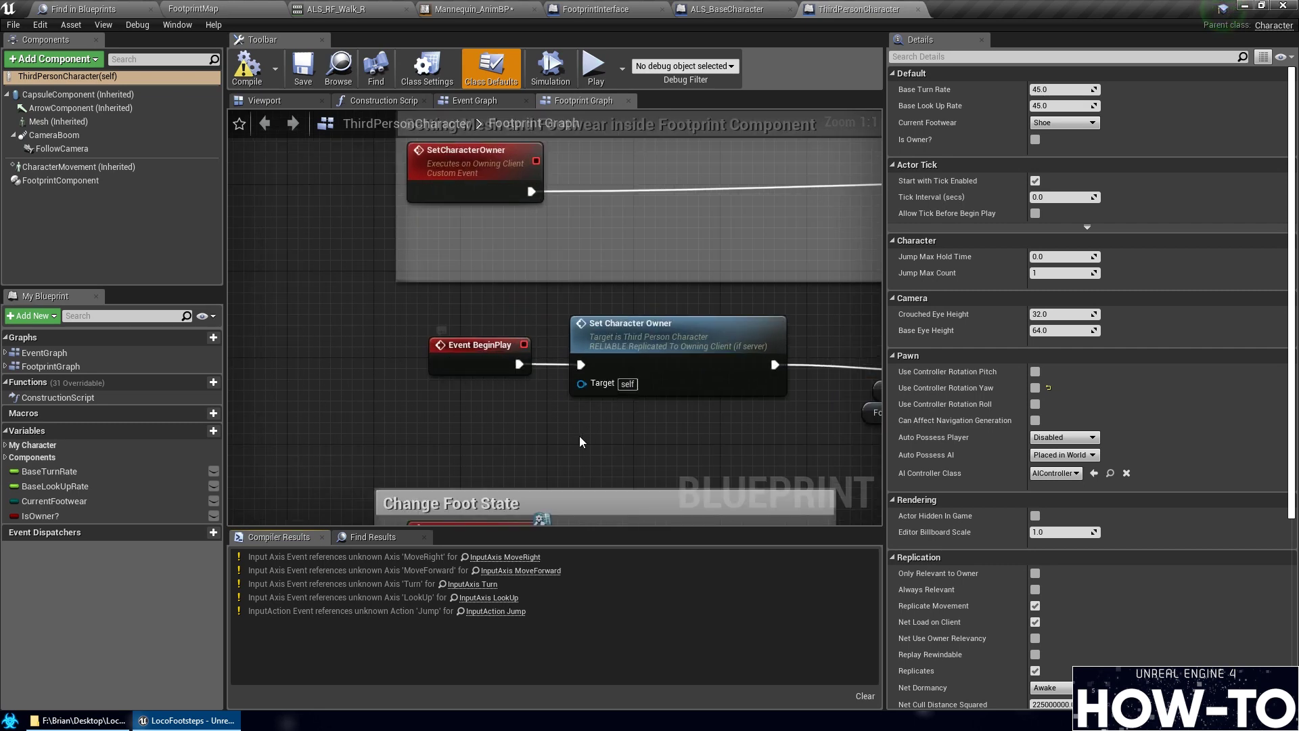
scroll(579, 436, "down", 2)
right_click_drag(574, 459, 393, 455)
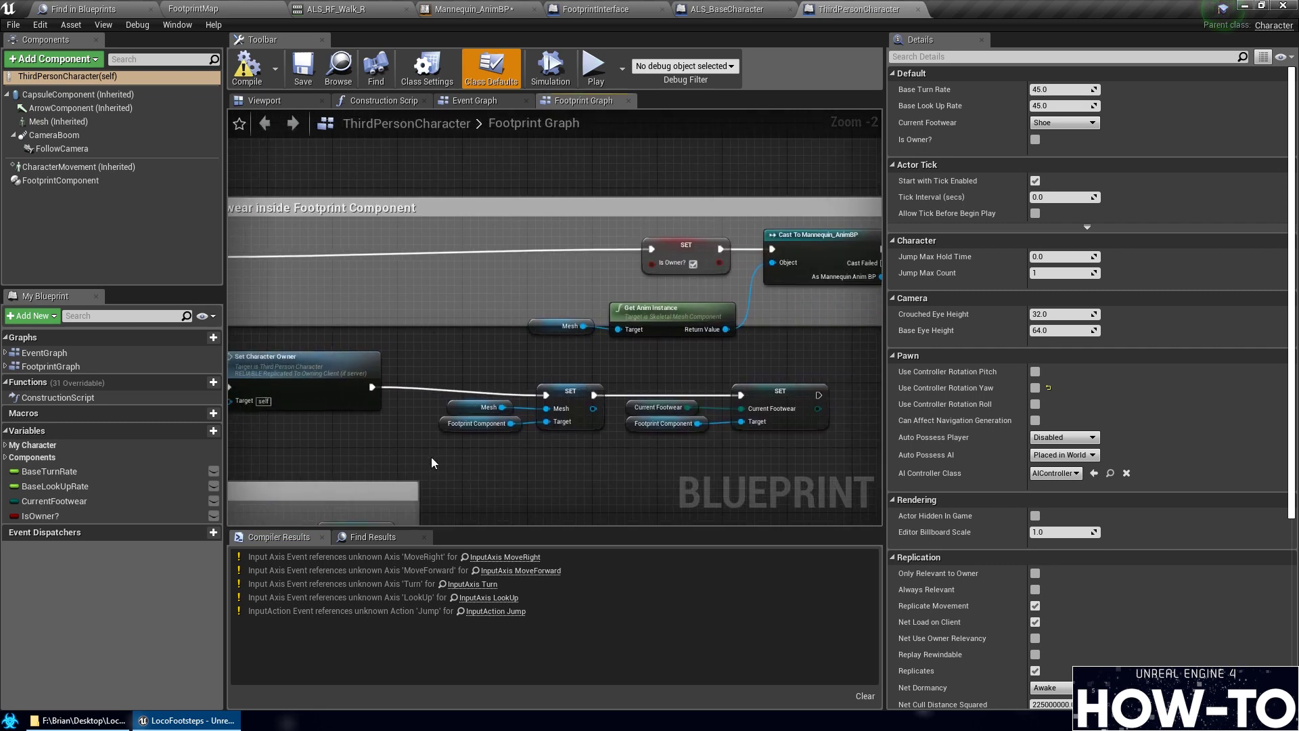
right_click_drag(788, 439, 742, 428)
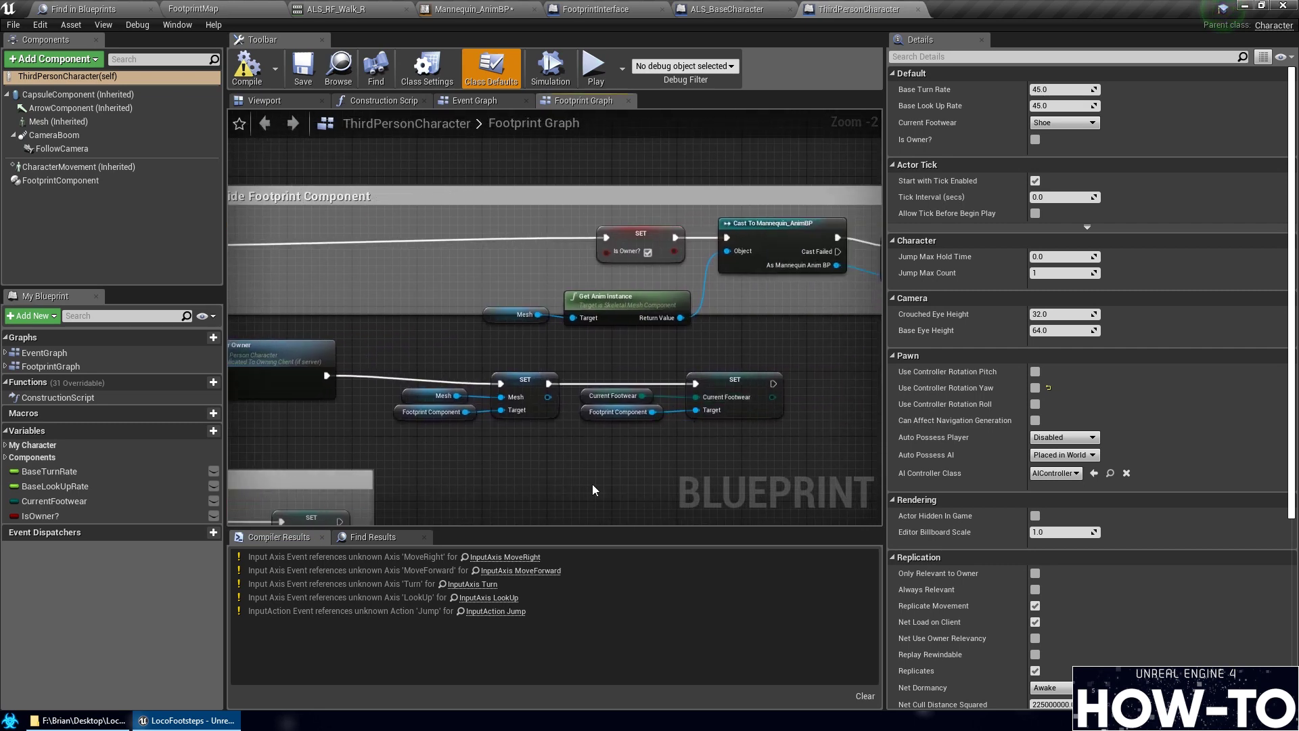
right_click_drag(593, 489, 709, 448)
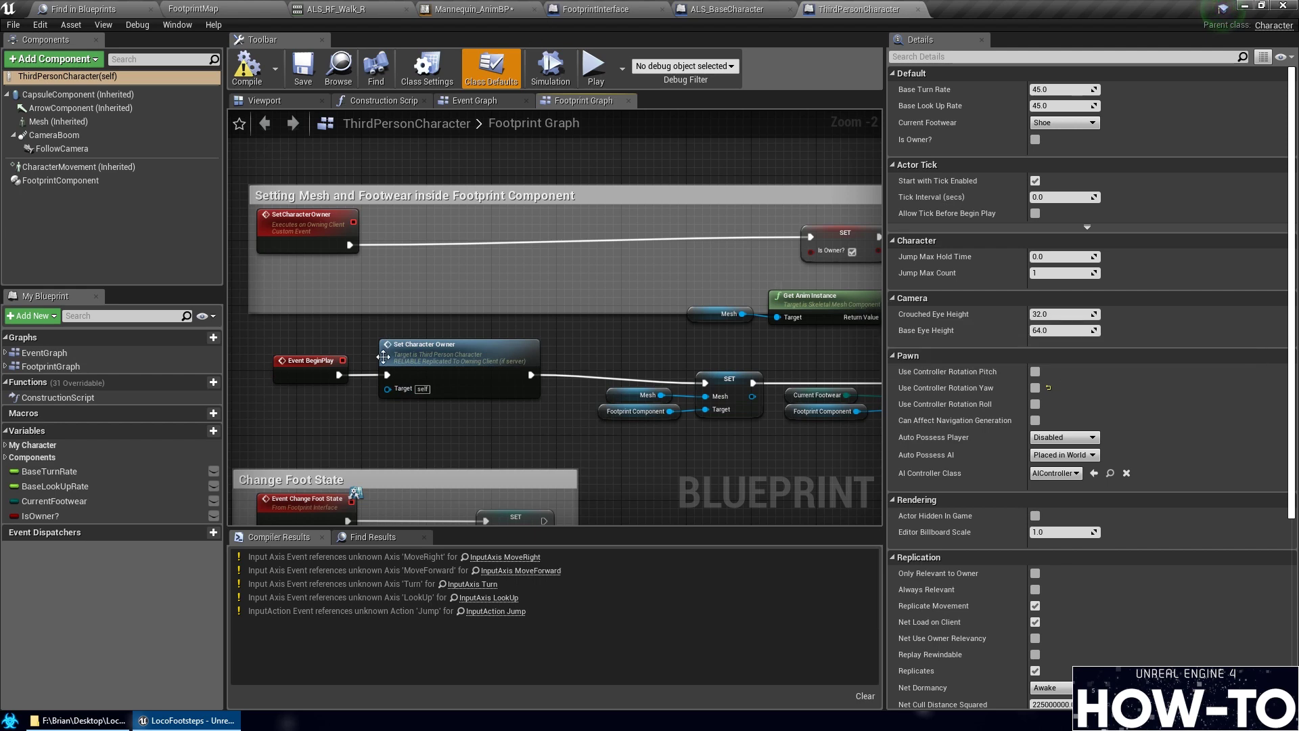
Cut the CustomEvent chain with Set Character Owner and the Mesh and Current Footwear setters from ALS_BaseCharacter's Footprint Graph
left_click(733, 10)
right_click_drag(552, 374, 452, 398)
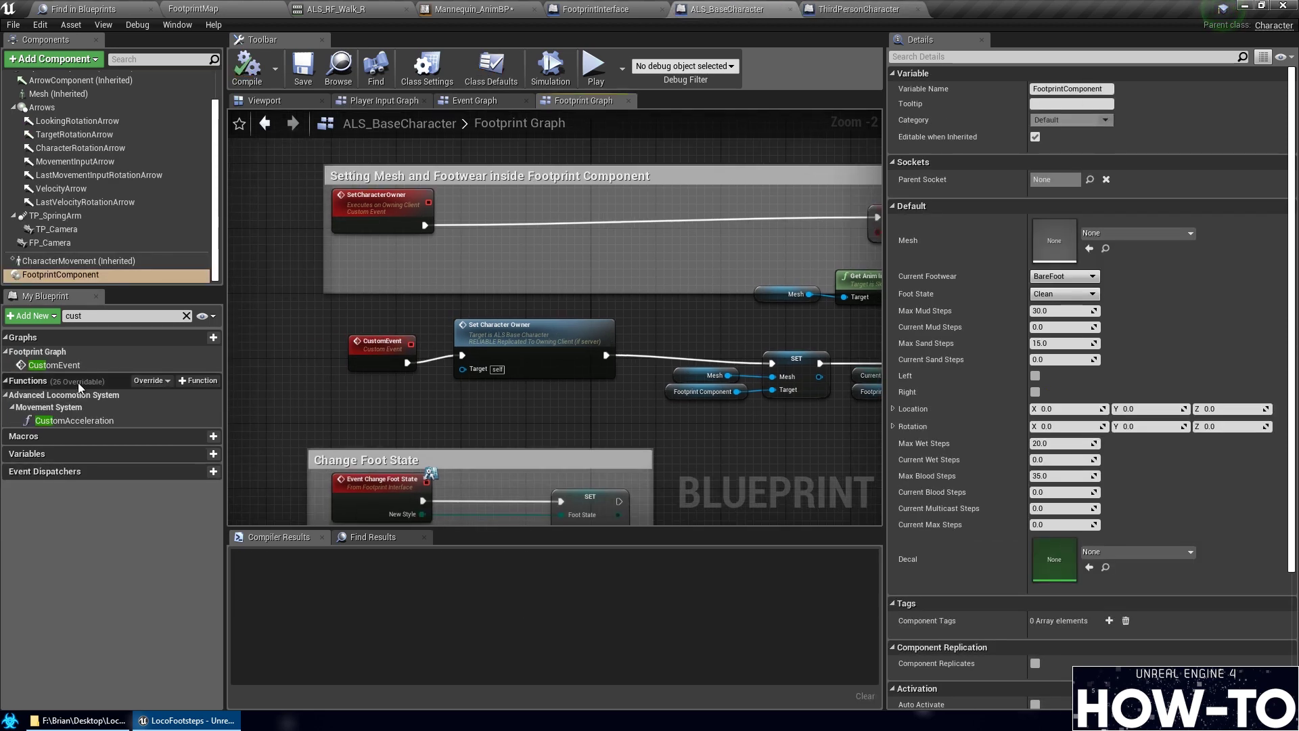
scroll(440, 409, "down", 2)
right_click_drag(645, 431, 516, 386)
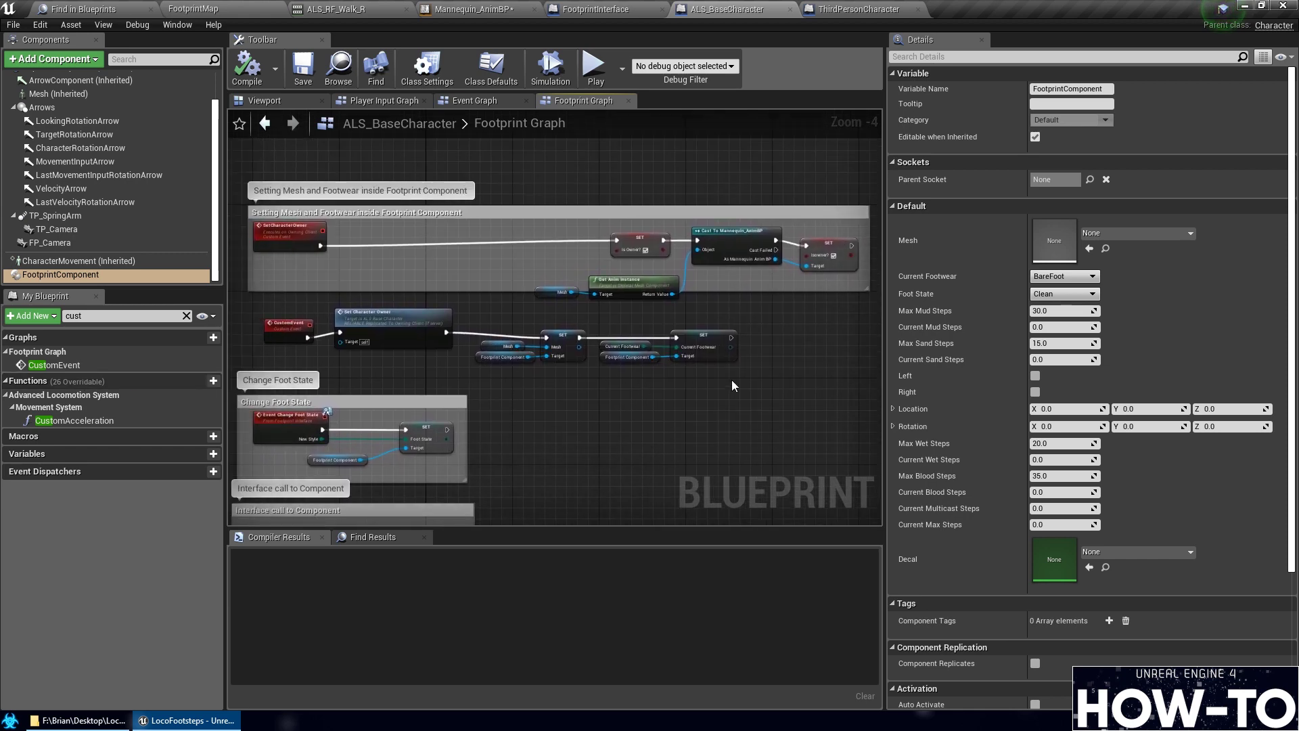
left_click_drag(739, 388, 266, 314)
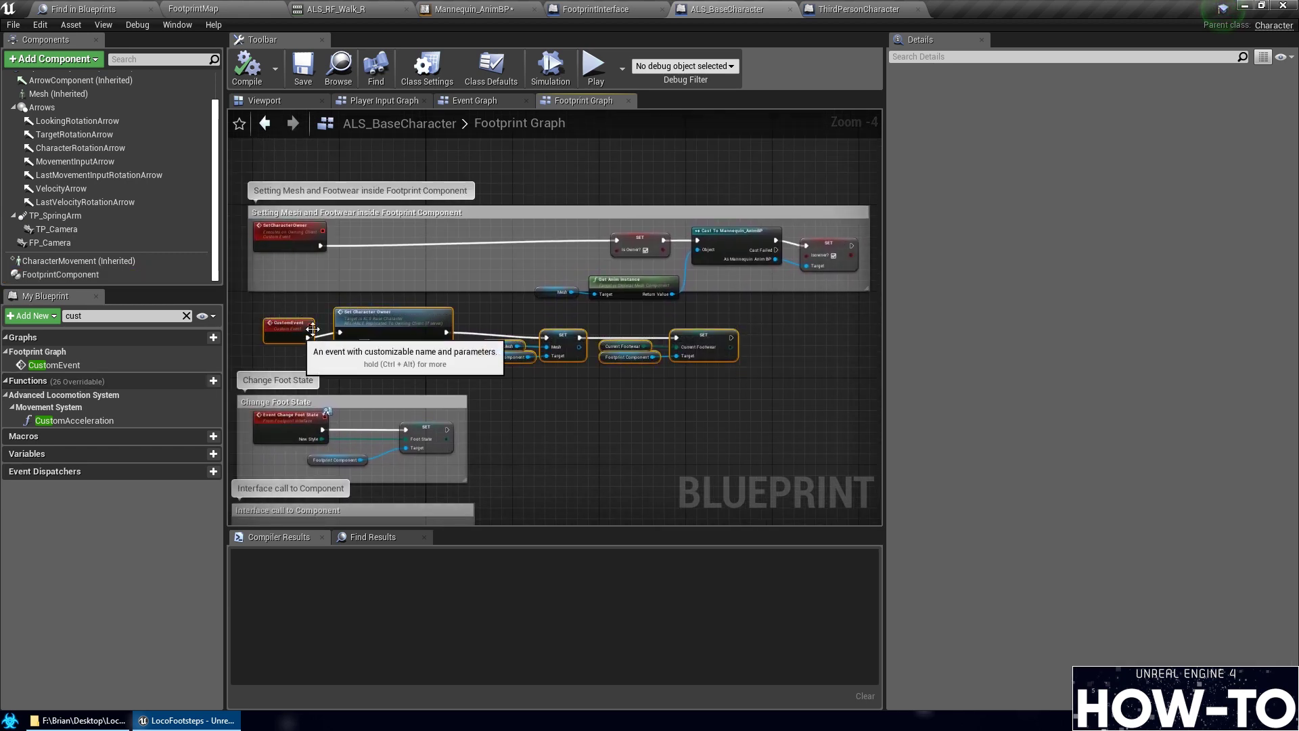
right_click(378, 315)
left_click(414, 348)
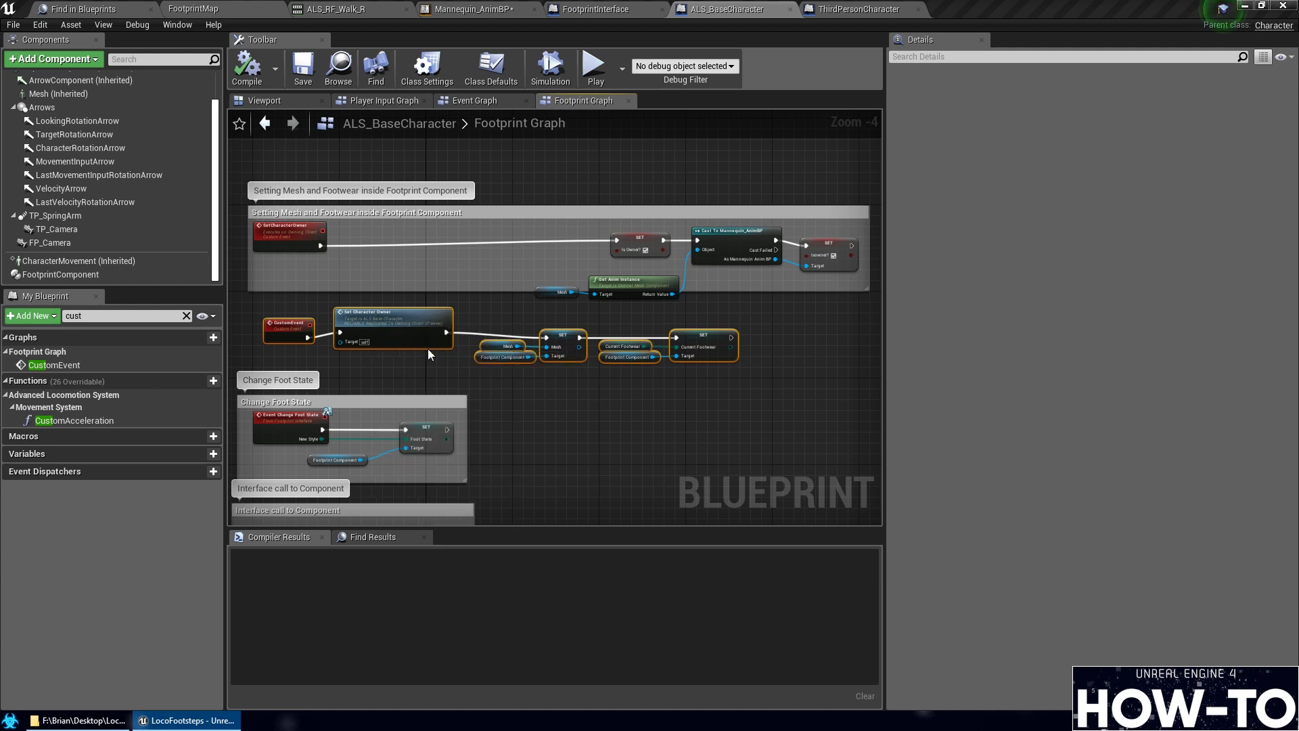
right_click_drag(227, 362, 279, 359)
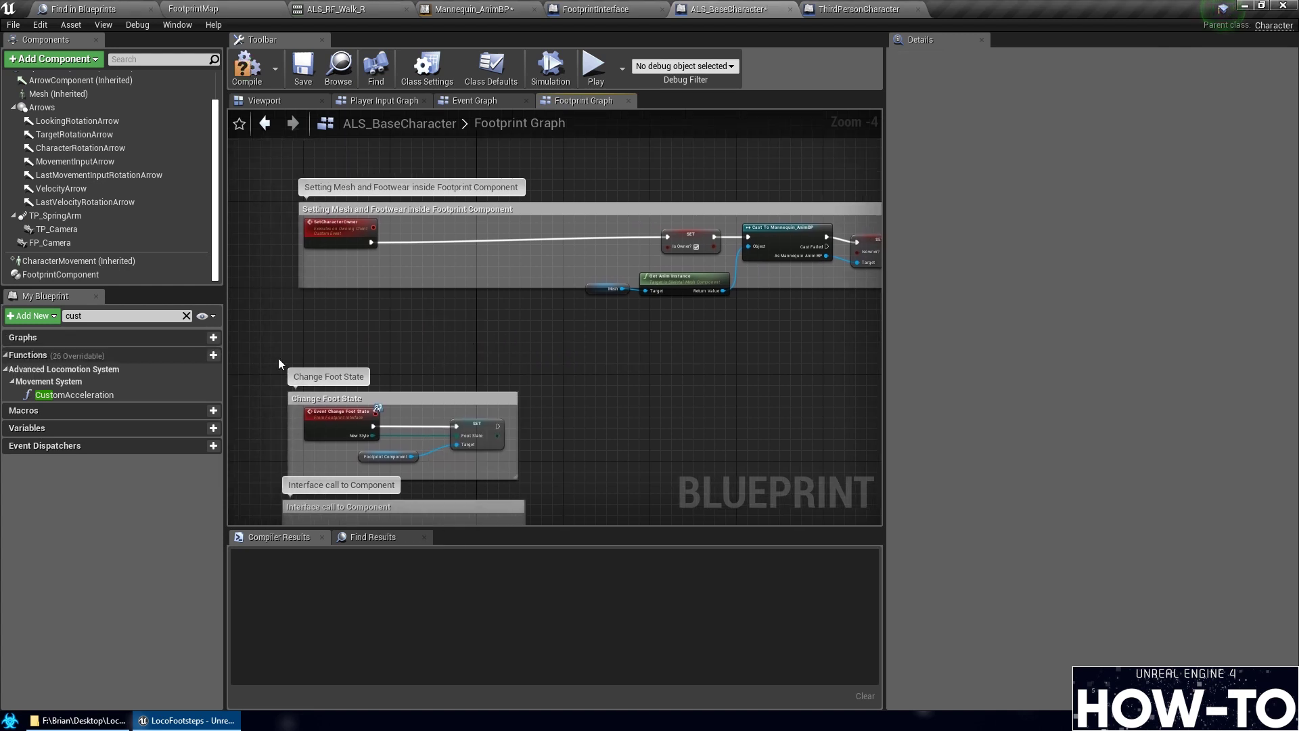
Clear the member search, go to Event BeginPlay in the Event Graph, and move the Begin Play comment group up to make room
left_click(186, 316)
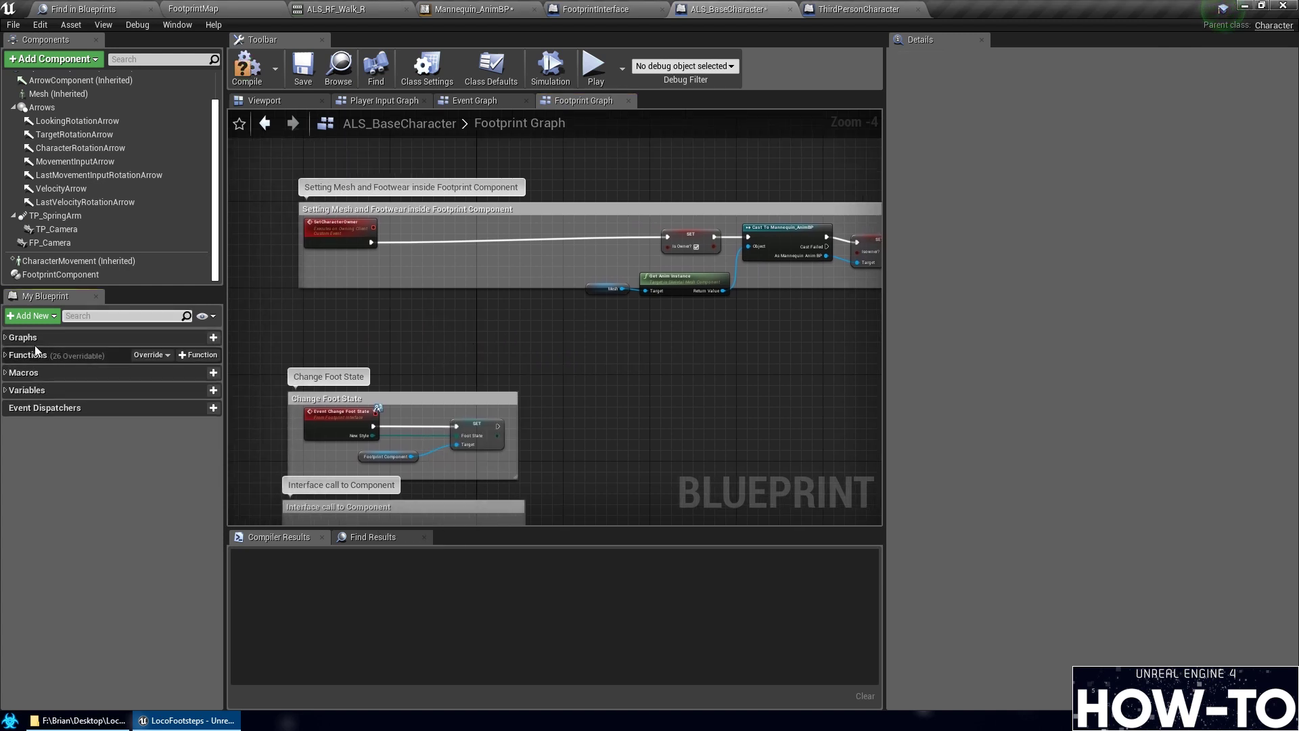
left_click(5, 337)
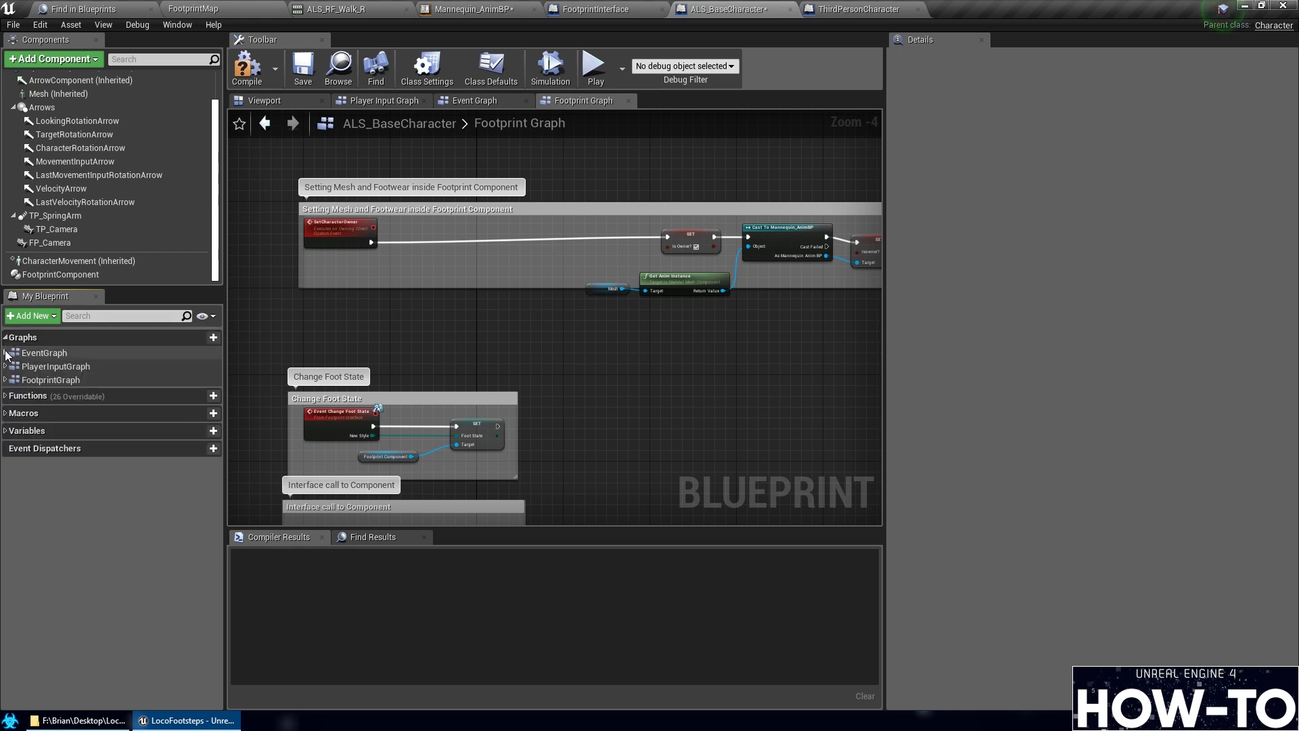
left_click(6, 352)
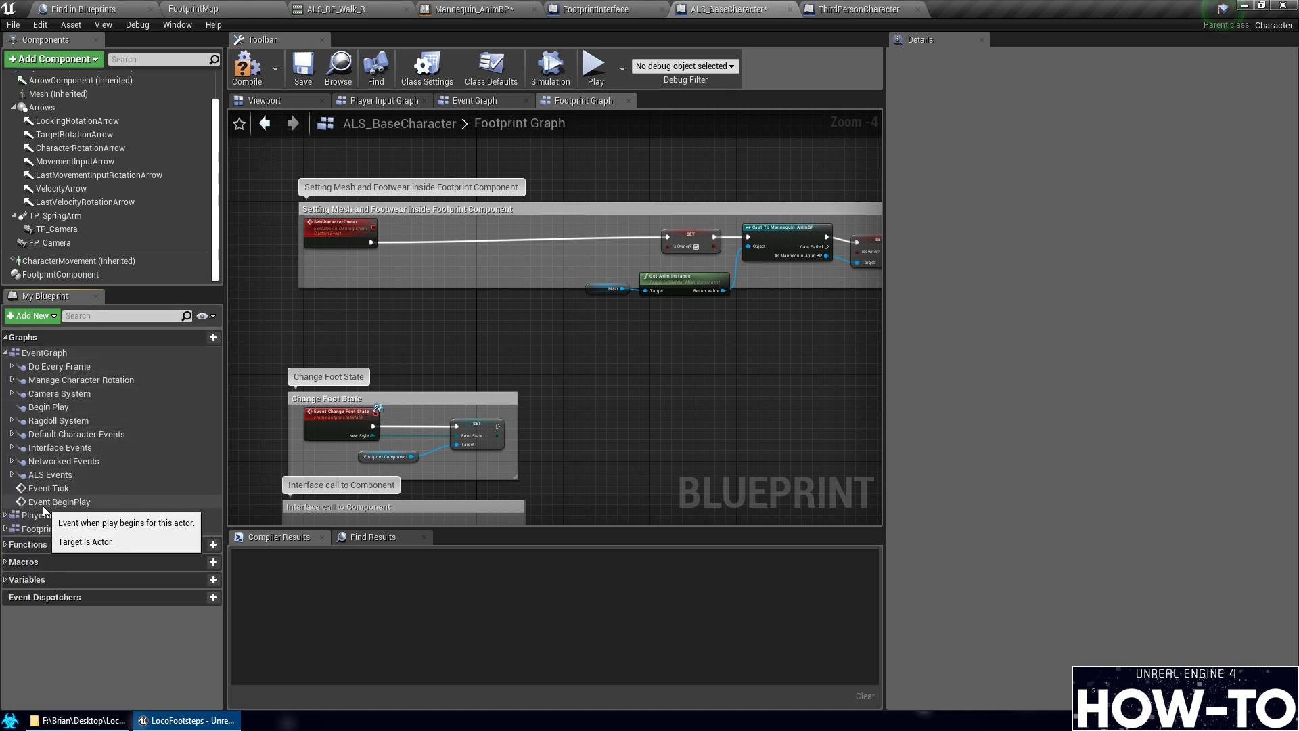
double_click(67, 502)
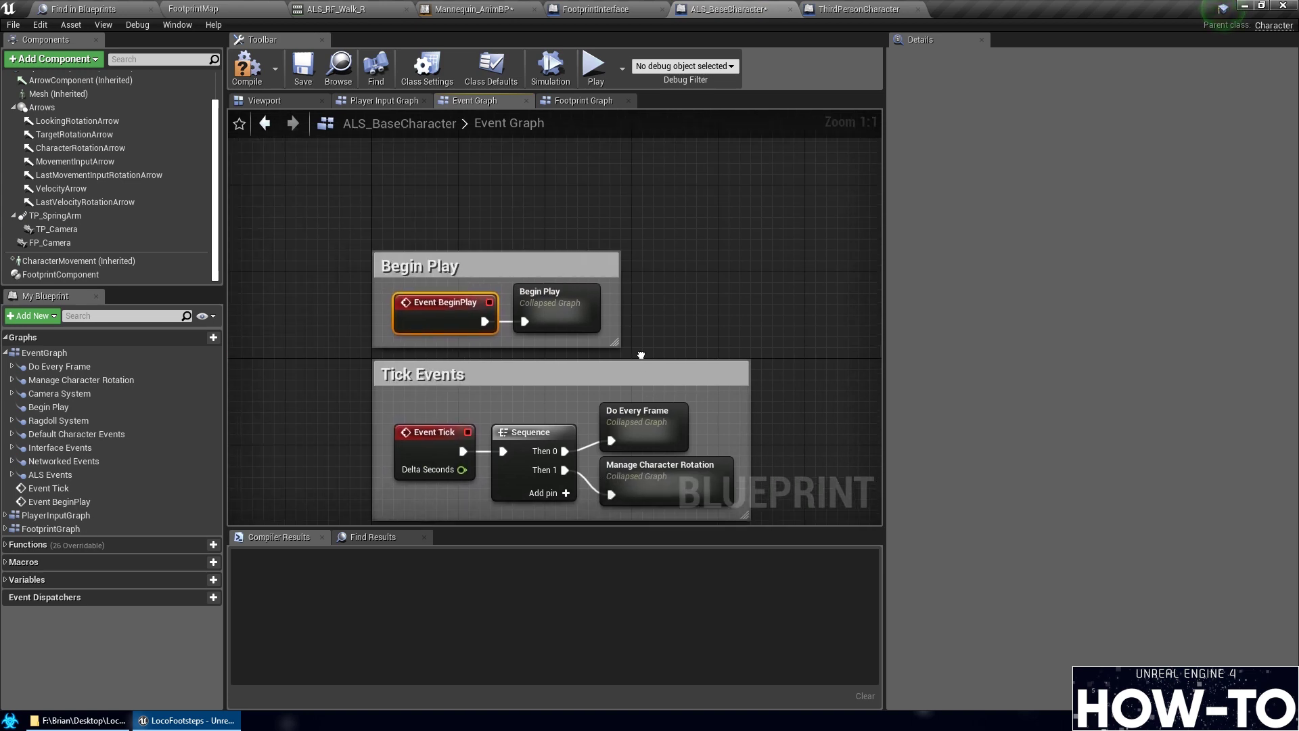
left_click_drag(507, 267, 507, 193)
Paste the cut CustomEvent chain into the Event Graph and place it between the Begin Play and Tick Events groups
scroll(519, 280, "down", 5)
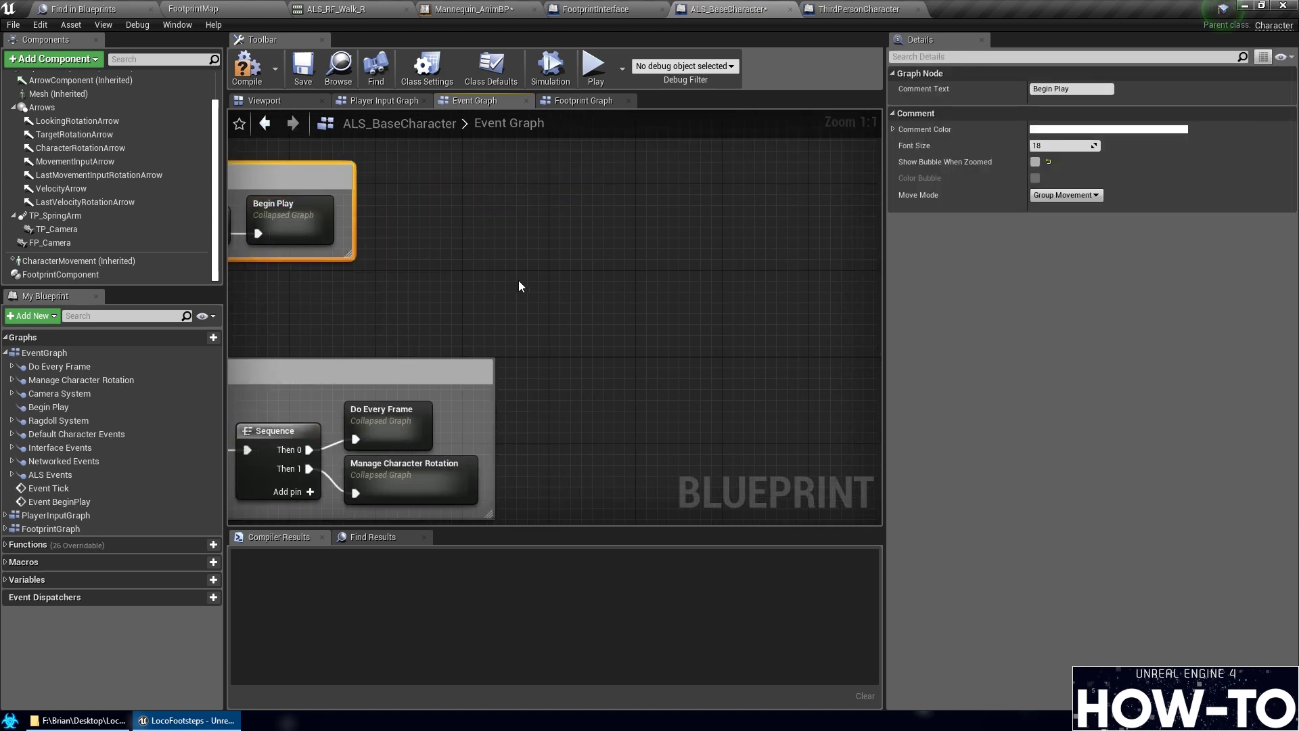
right_click_drag(628, 307, 521, 316)
left_click(642, 303)
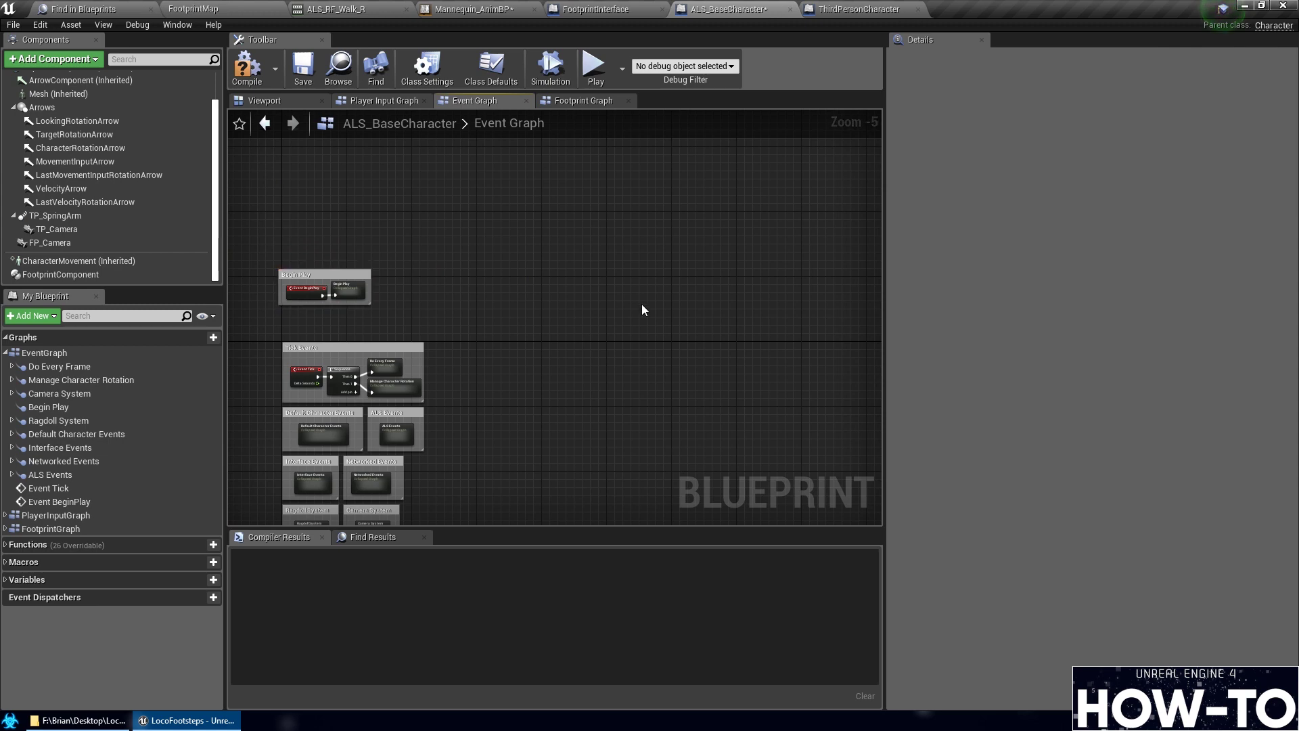
key("ctrl+v")
left_click_drag(564, 289, 428, 310)
right_click_drag(429, 310, 571, 295)
scroll(589, 304, "up", 2)
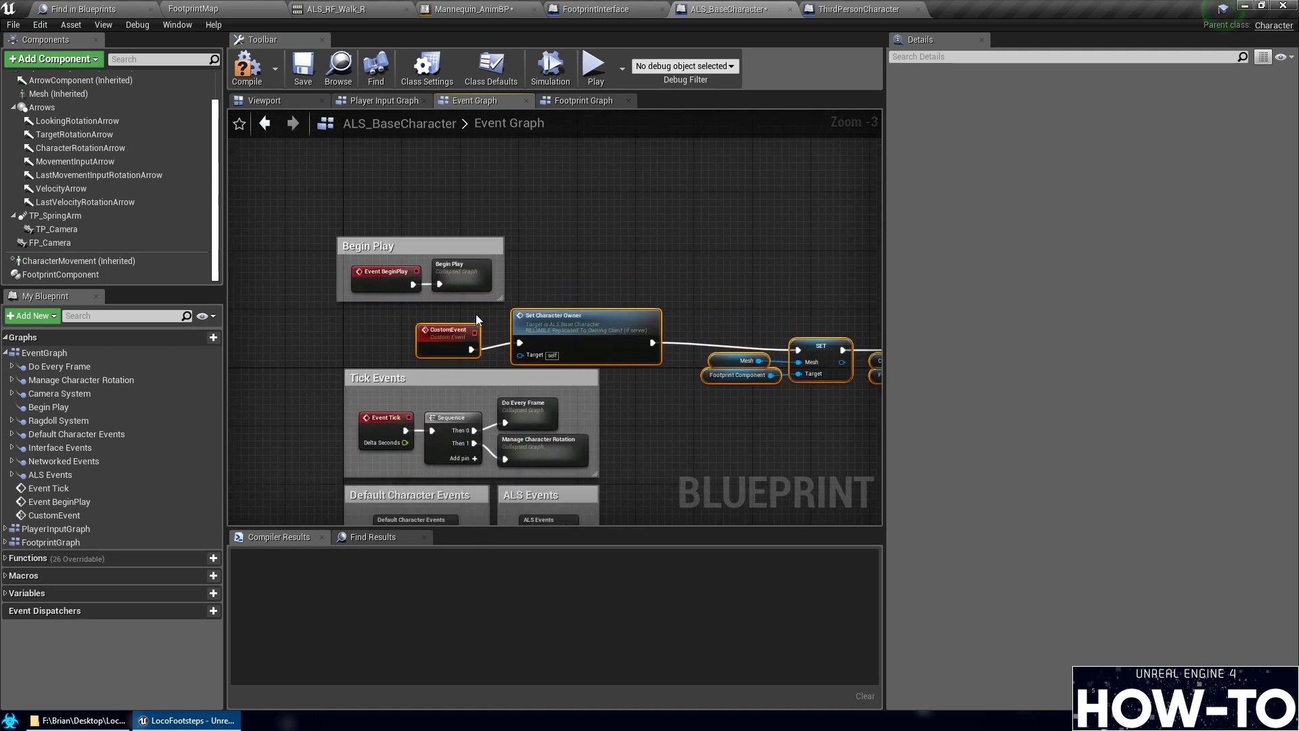
Delete the pasted CustomEvent node, keeping Set Character Owner and the setter nodes that follow it
left_click(442, 342)
right_click_drag(442, 342, 172, 320)
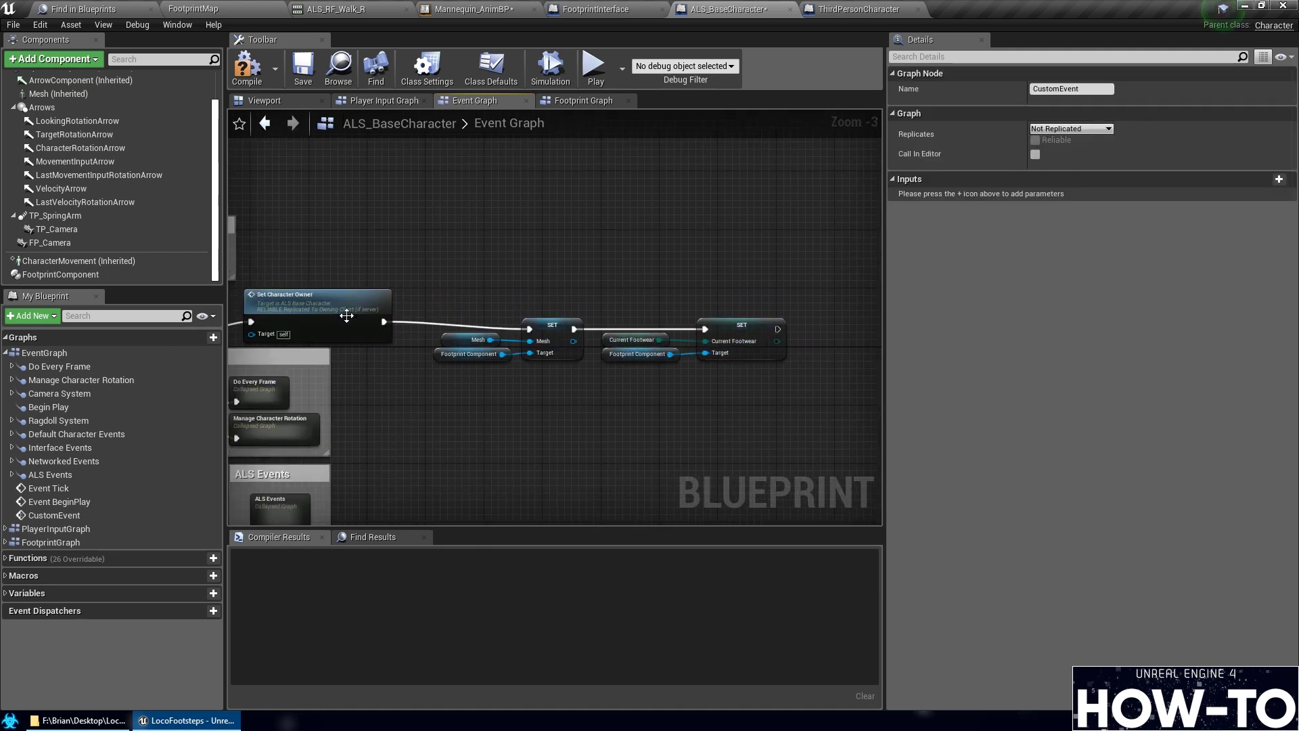
left_click_drag(758, 346, 386, 280)
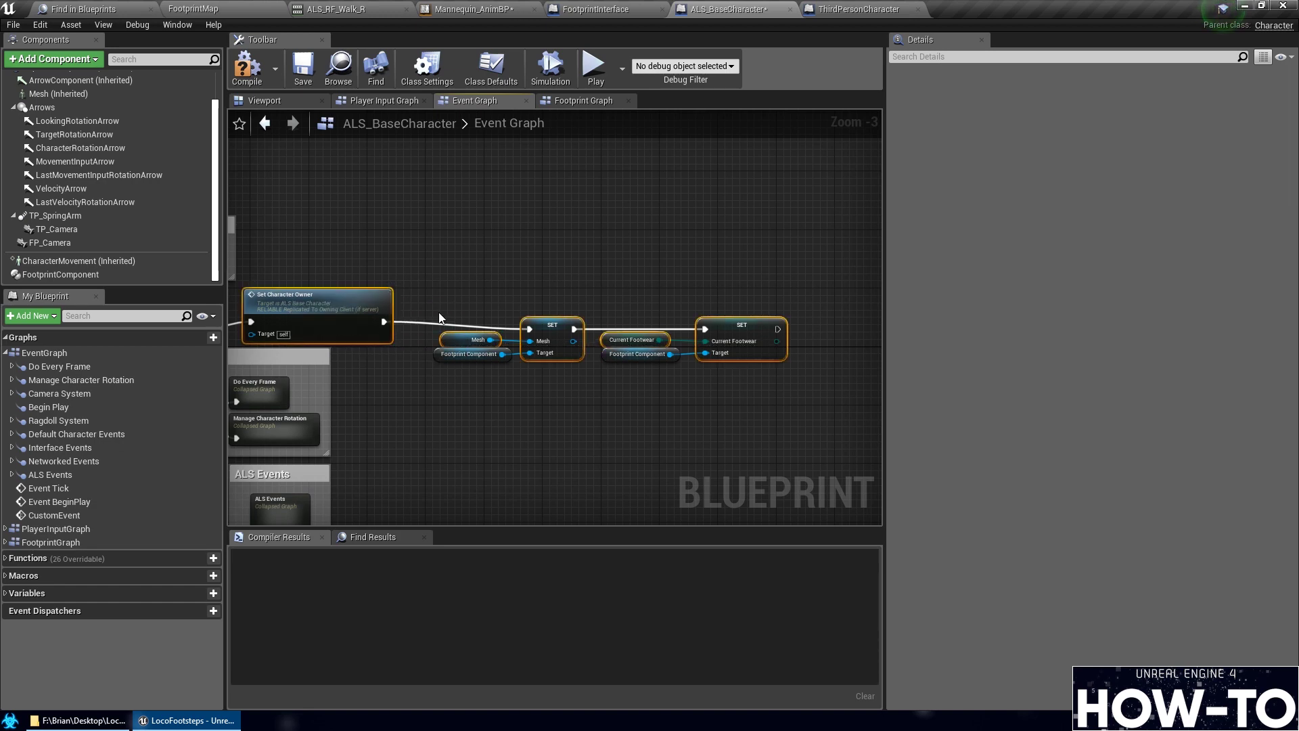
right_click(379, 308)
right_click_drag(270, 312, 514, 344)
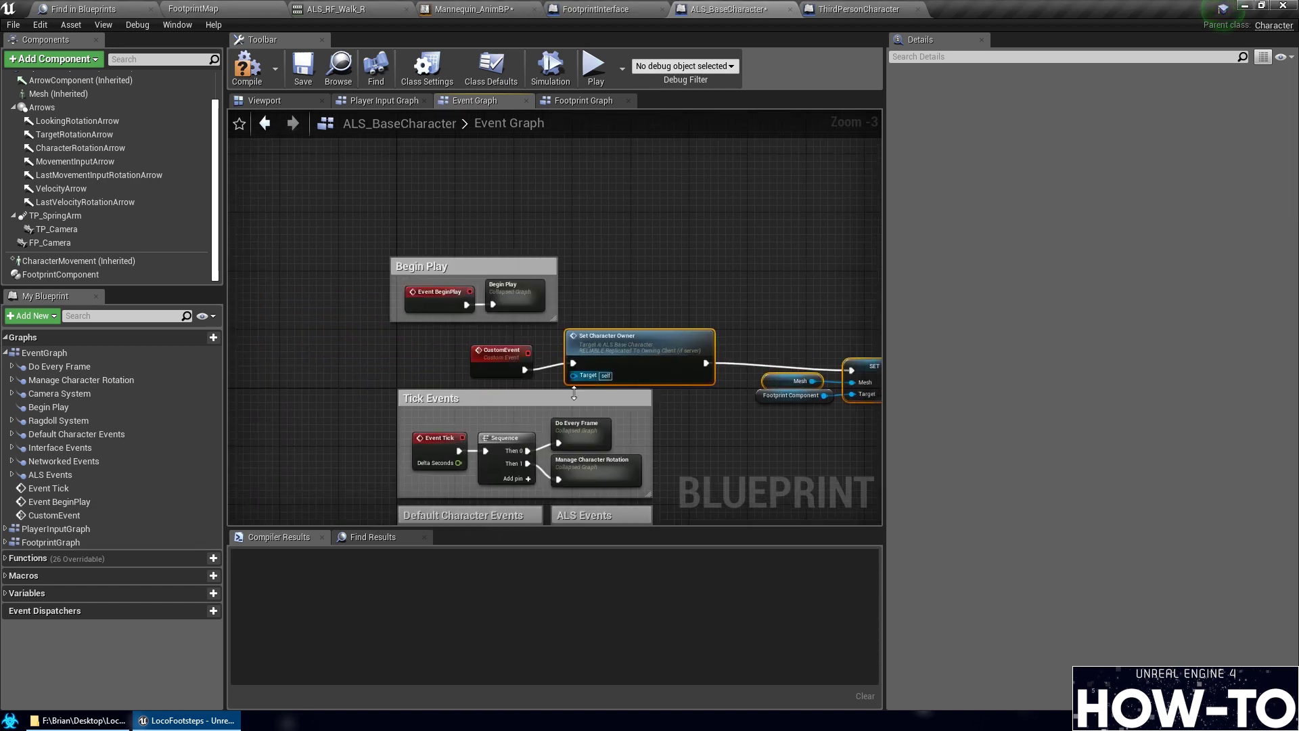
left_click(514, 346)
key("Delete")
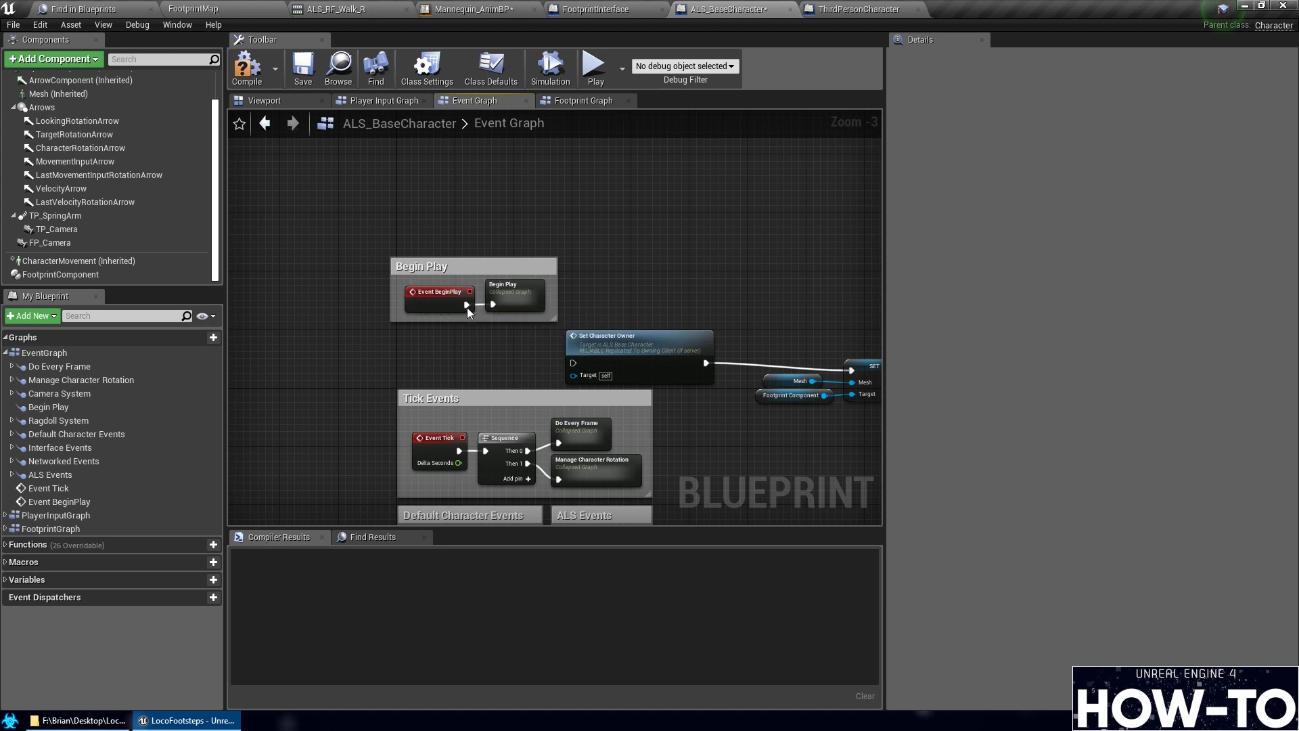
Widen the Begin Play comment and insert a Sequence node between Event BeginPlay and the Begin Play collapsed graph
left_click_drag(557, 288, 629, 290)
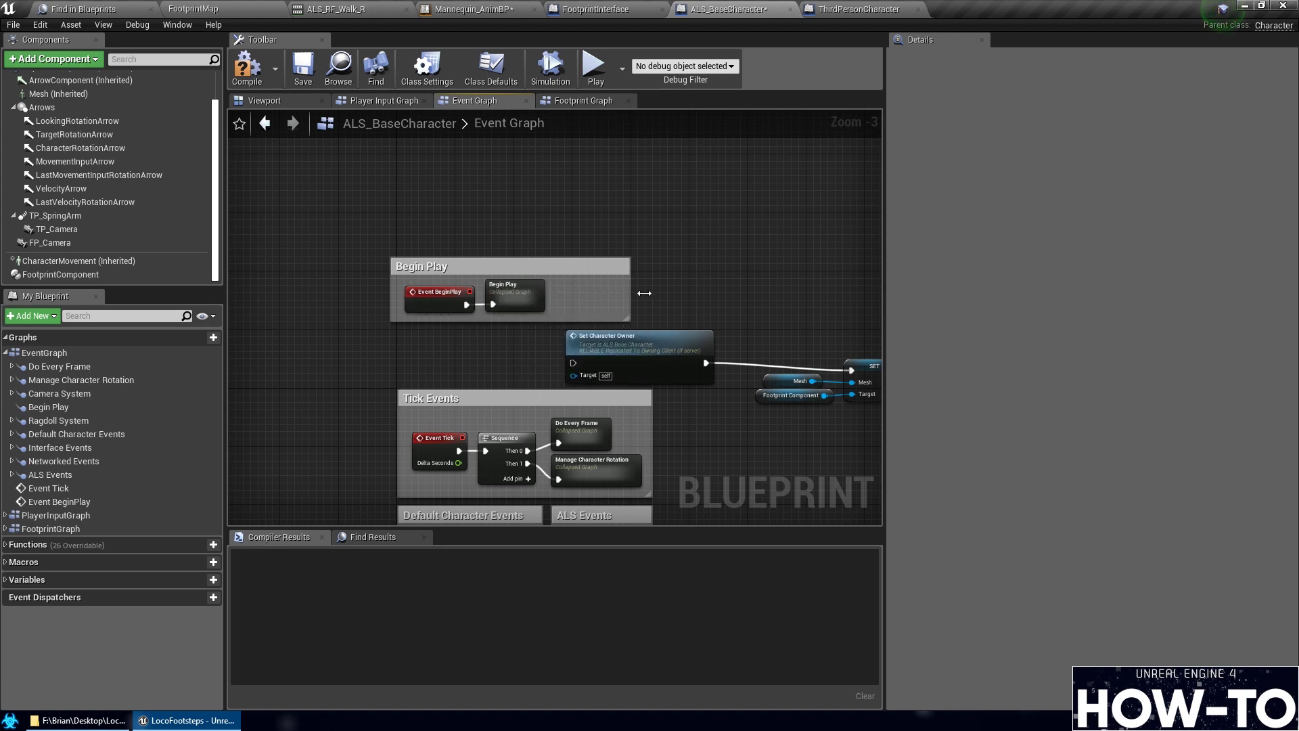
left_click_drag(517, 287, 582, 286)
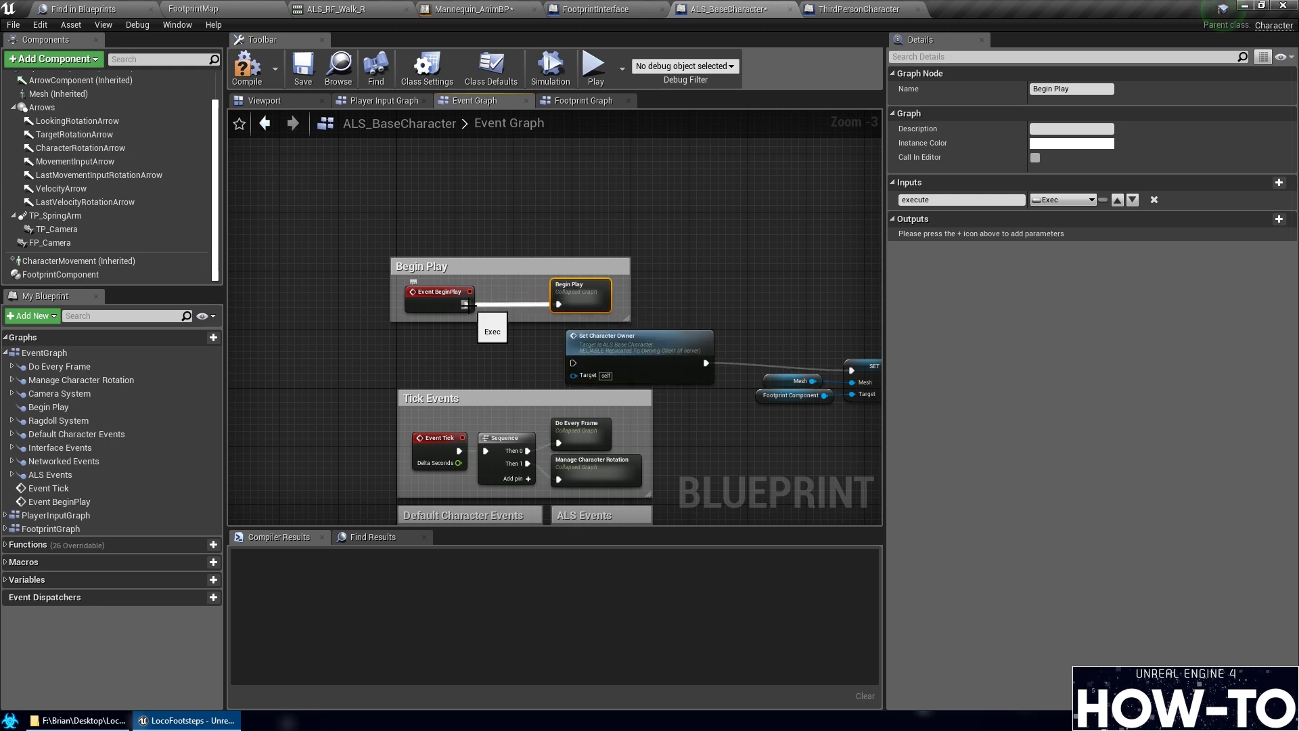
left_click_drag(467, 305, 523, 305)
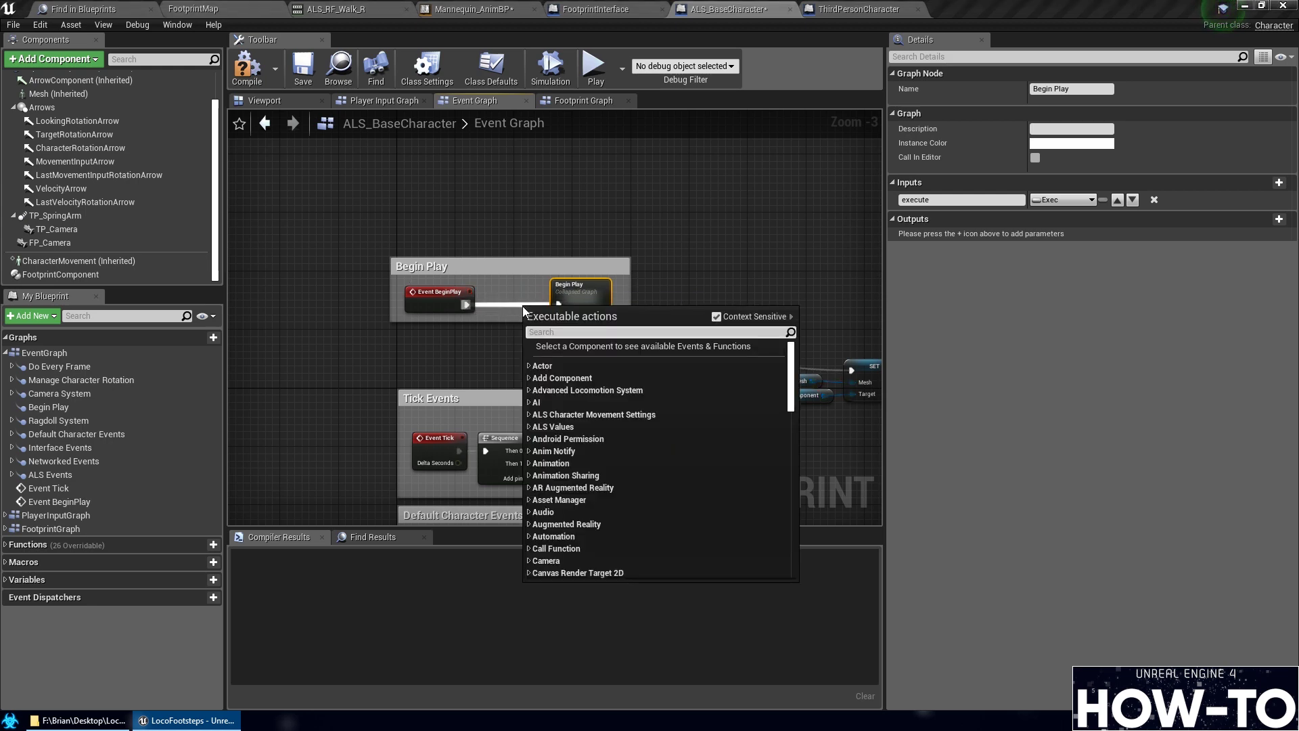
type("sequ")
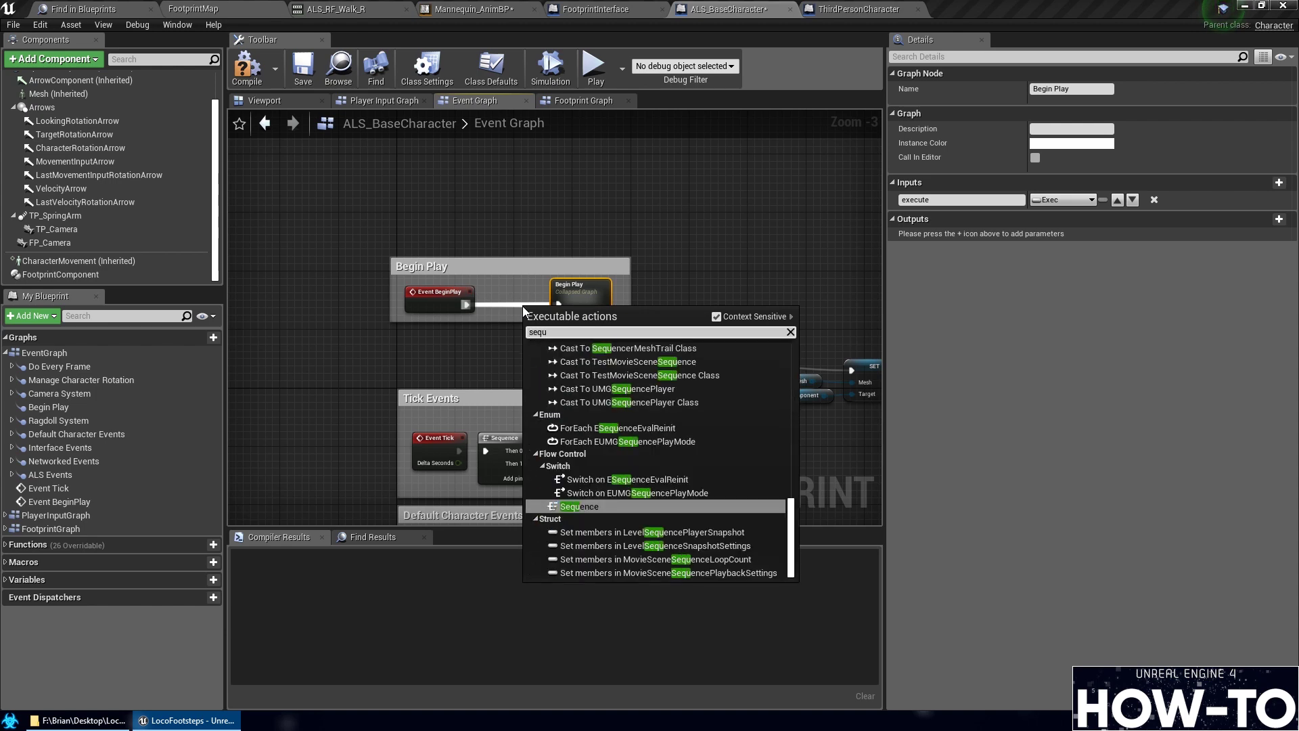
key("Return")
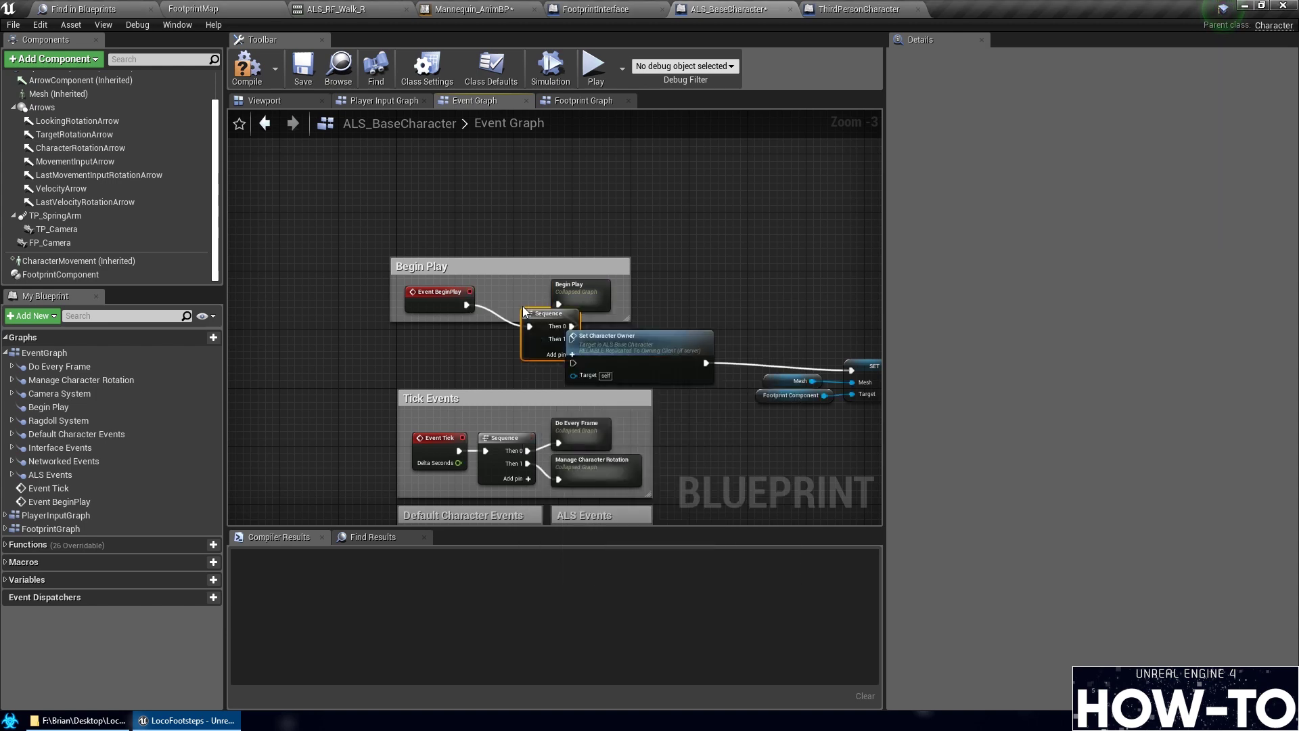
left_click_drag(540, 316, 505, 289)
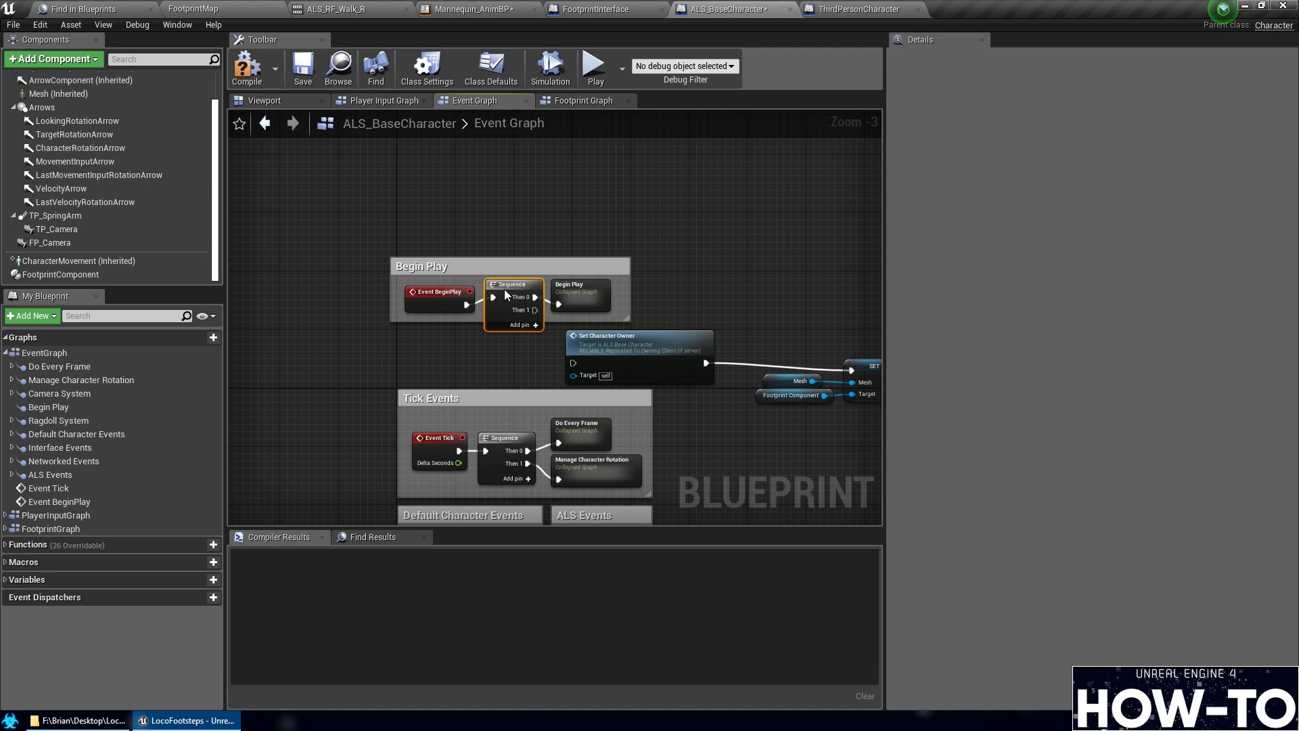
Space out the Sequence and Begin Play nodes and connect the Sequence's Then 1 output to the Set Character Owner node
left_click(586, 291)
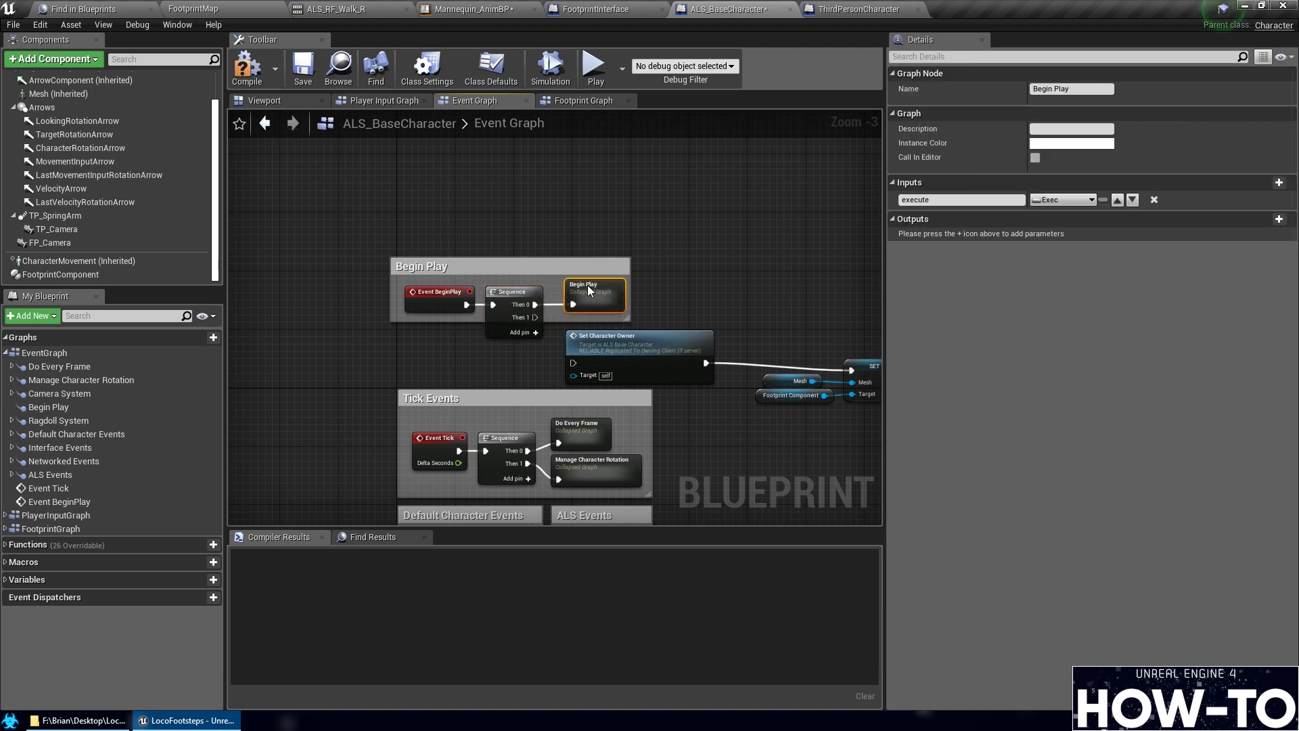
left_click(510, 295)
left_click_drag(542, 318, 573, 364)
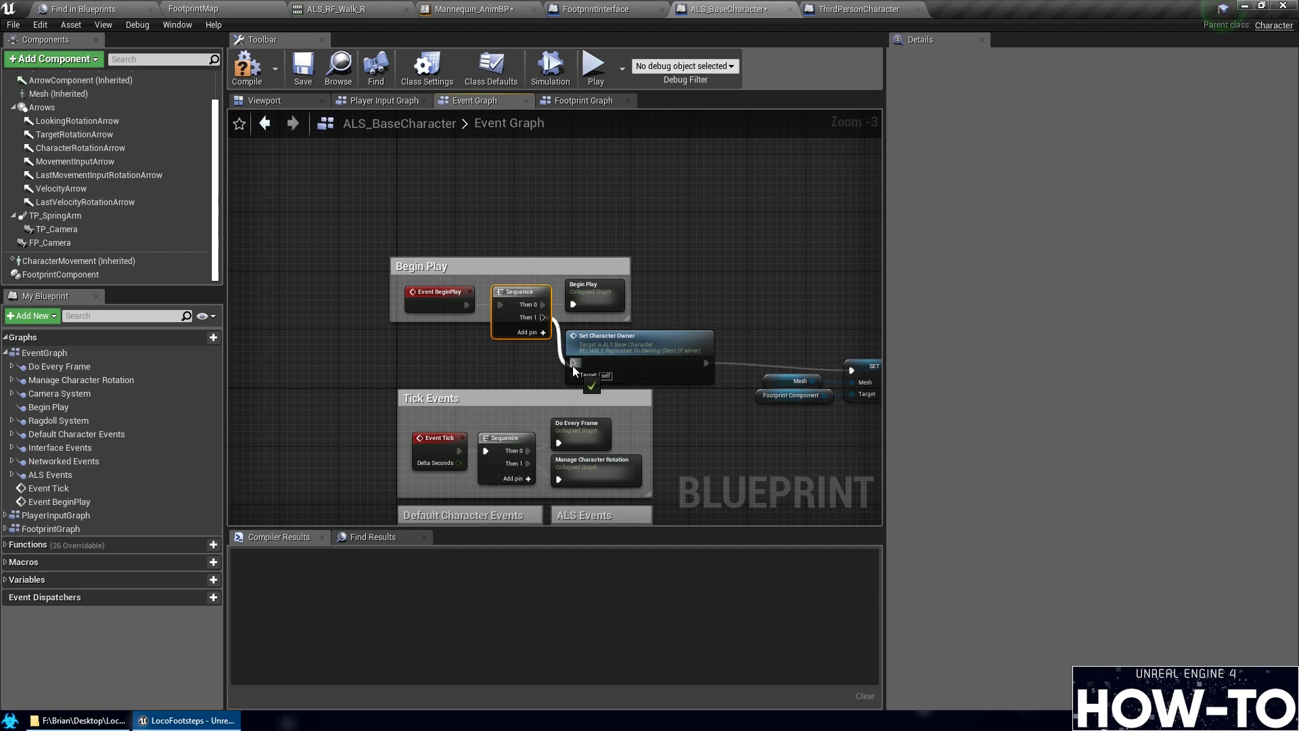
right_click_drag(579, 371, 299, 311)
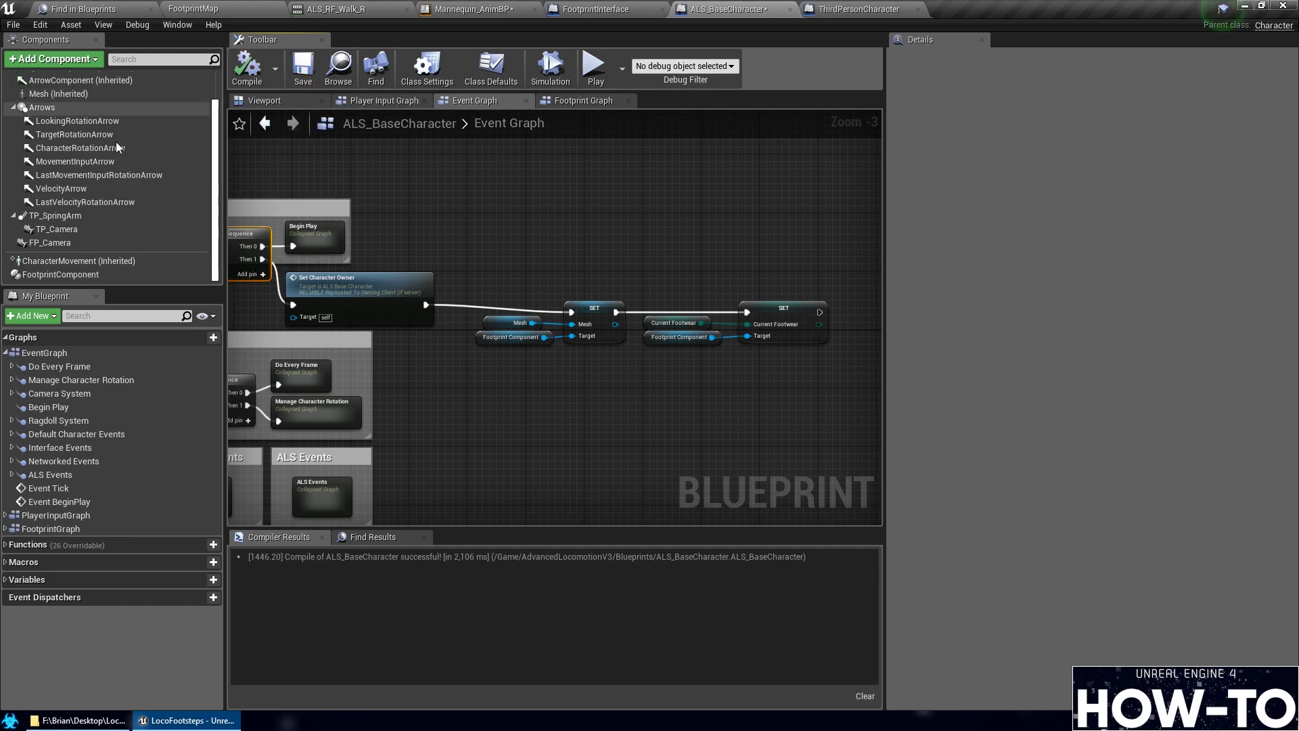
Playtest FootprintMap, running the mannequin across the sand and the other footprint material areas to check footprint spawning, and end the session
left_click(215, 6)
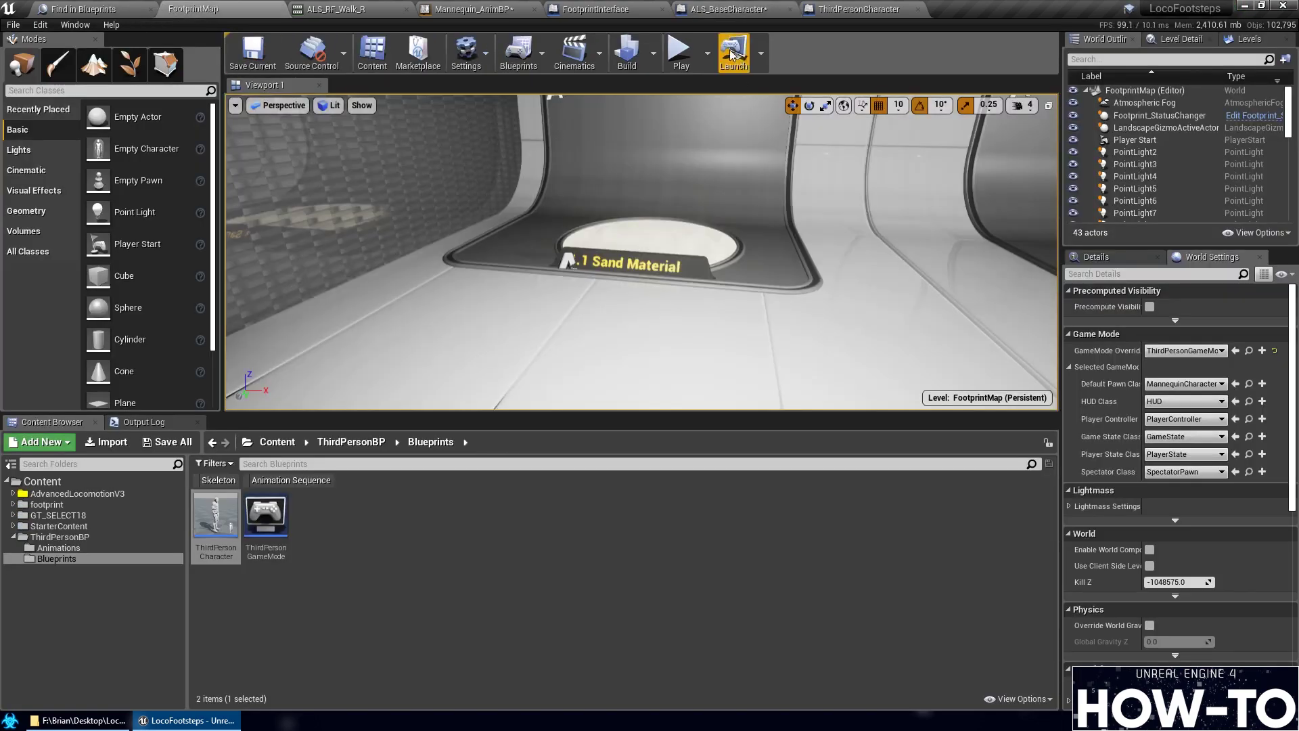
left_click(679, 50)
key("w")
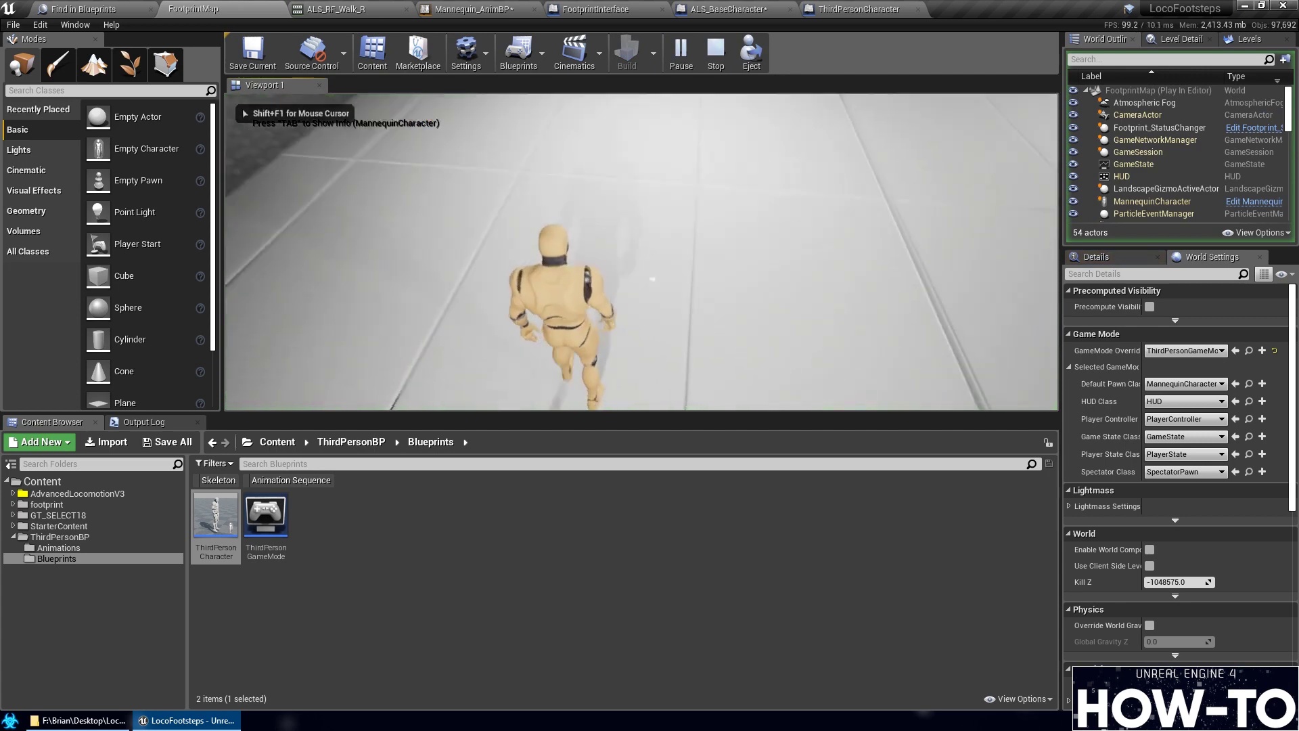
key("w")
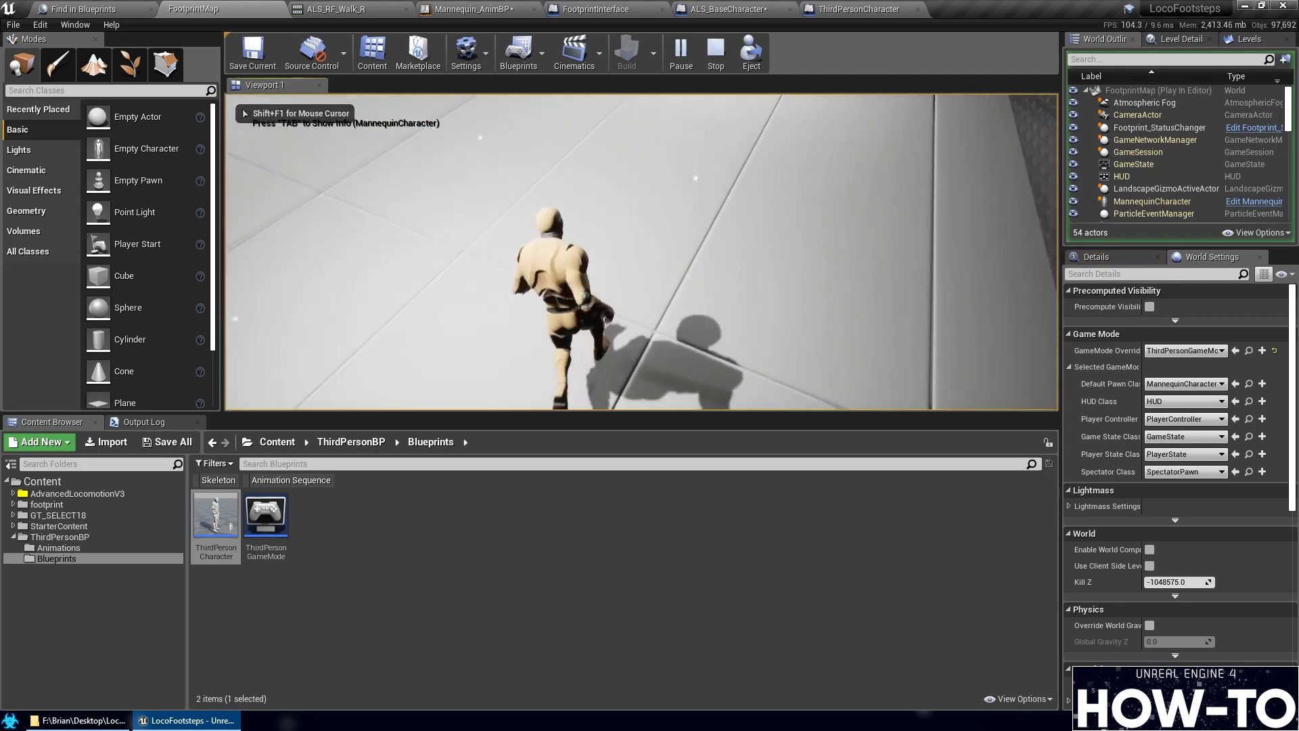
key("w")
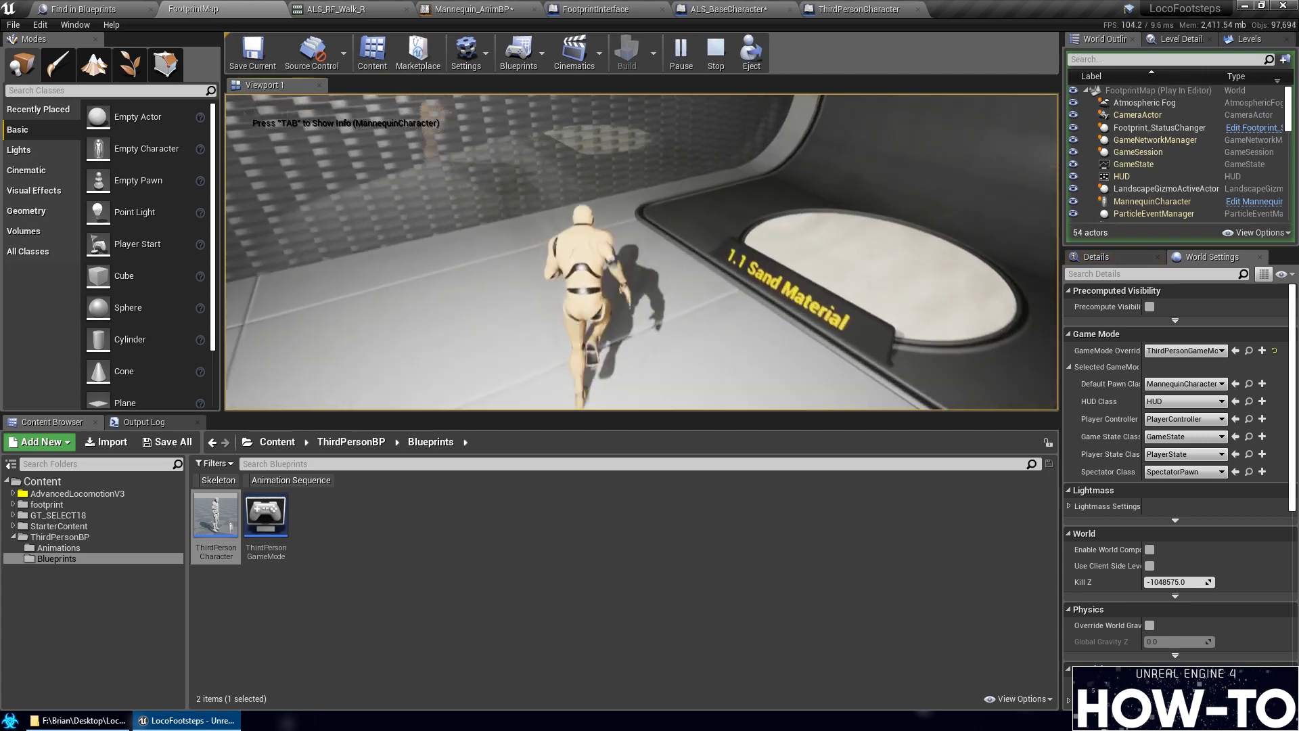
key("w")
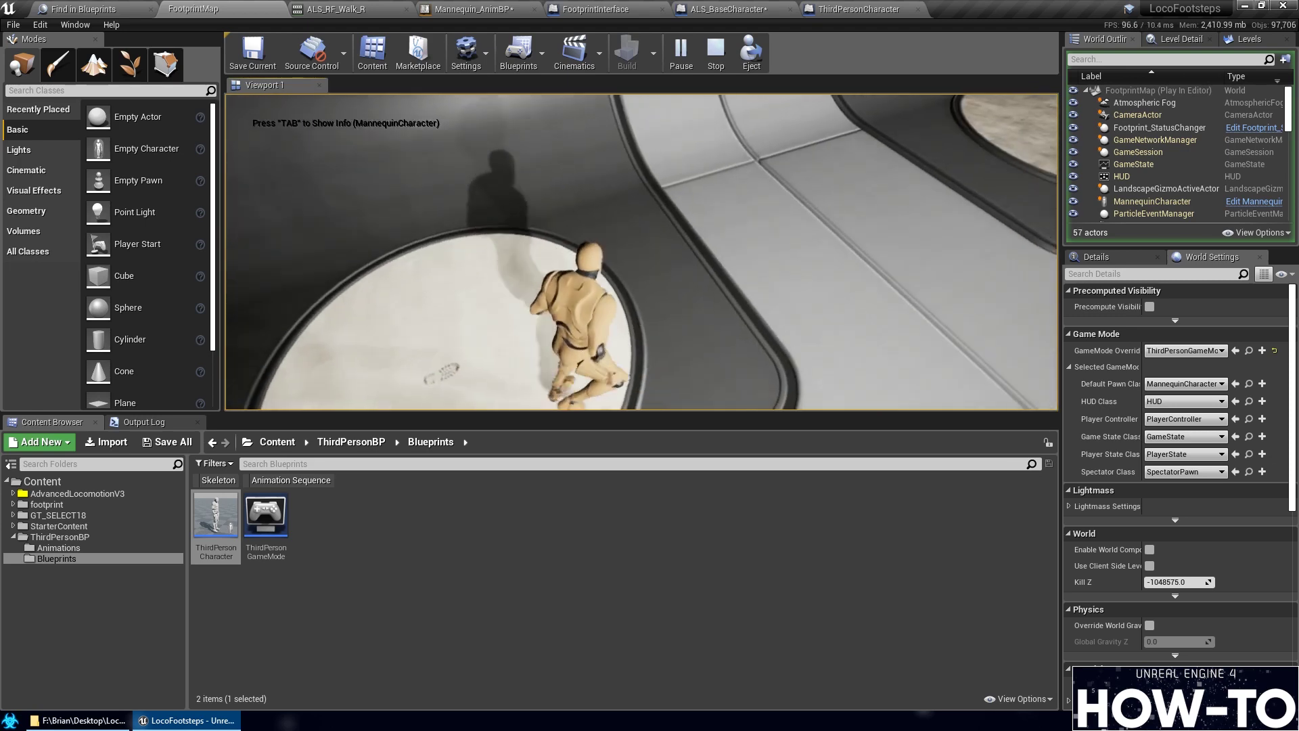
key("w")
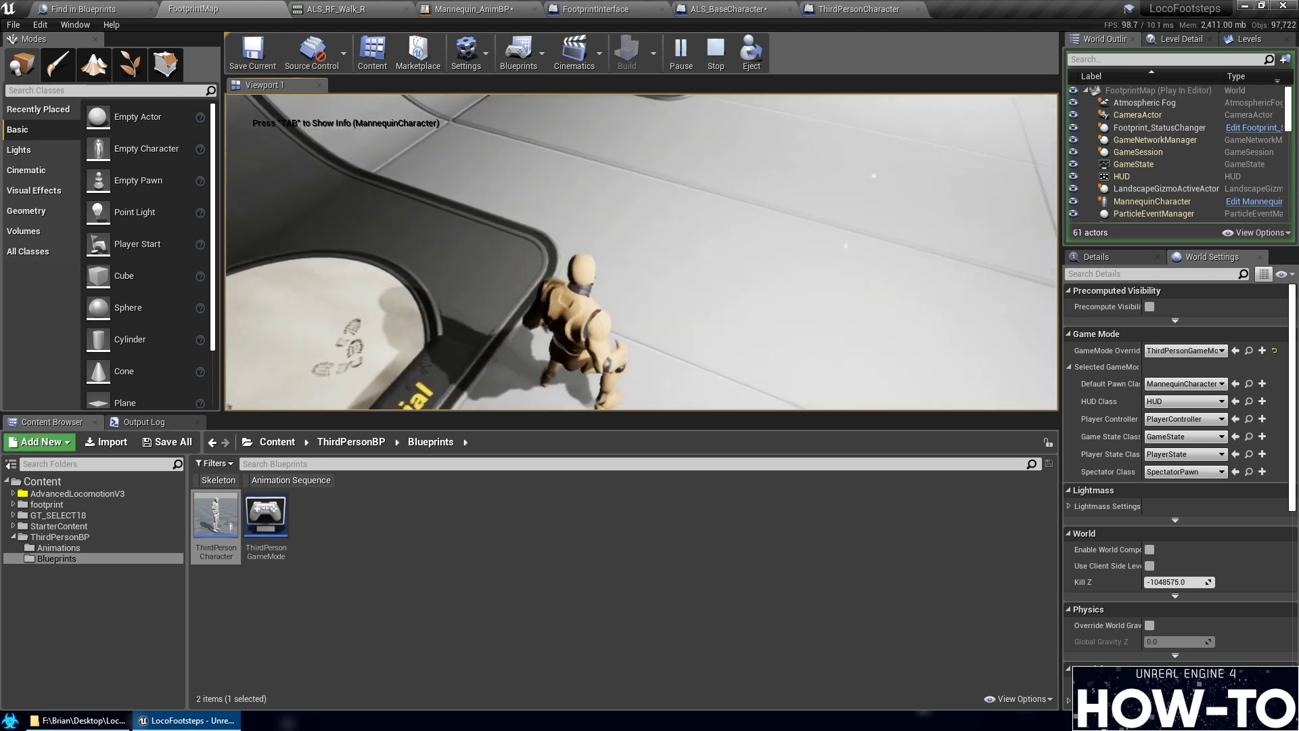
key("w")
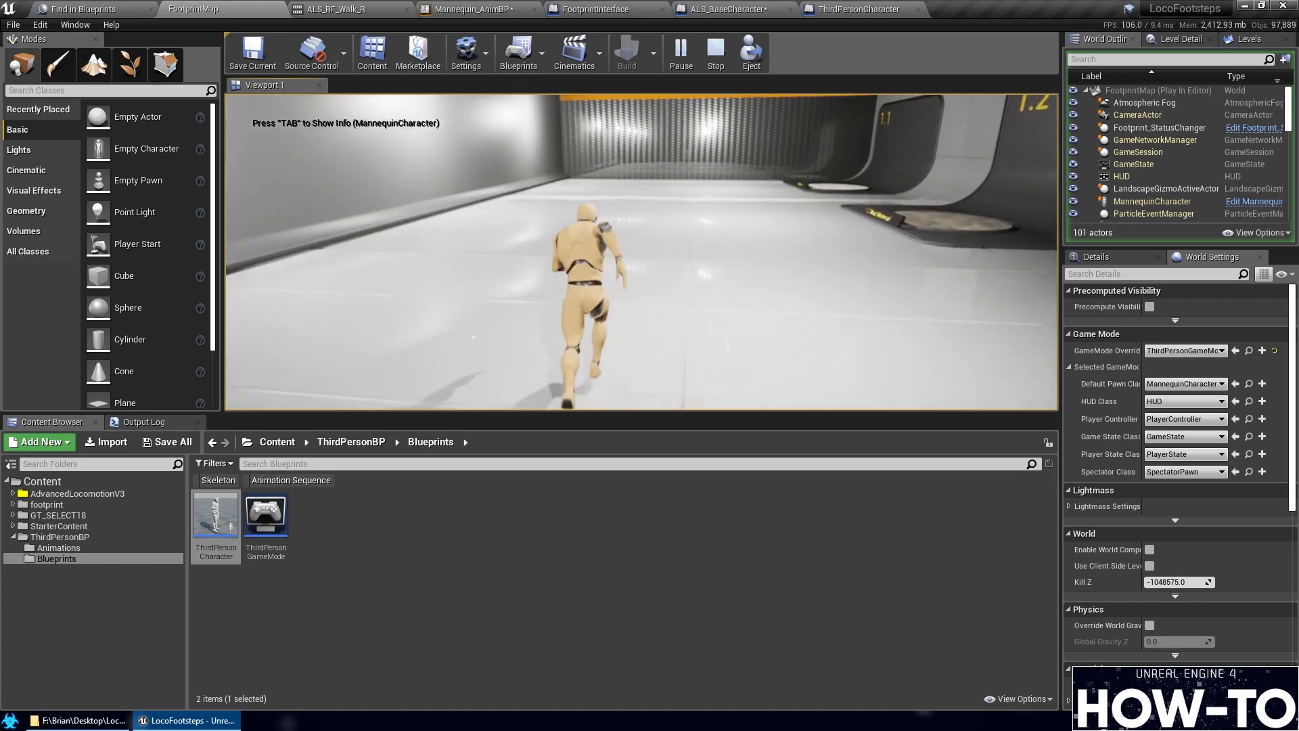
key("w")
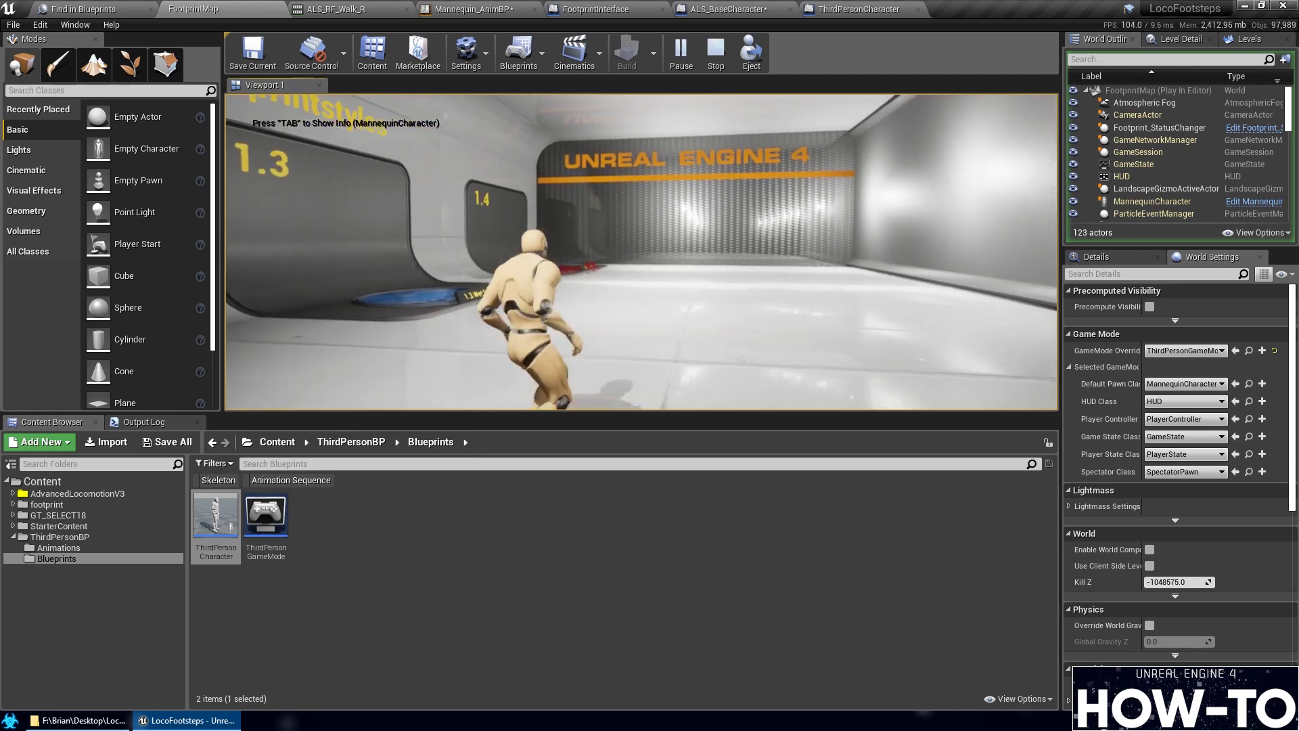
key("Escape")
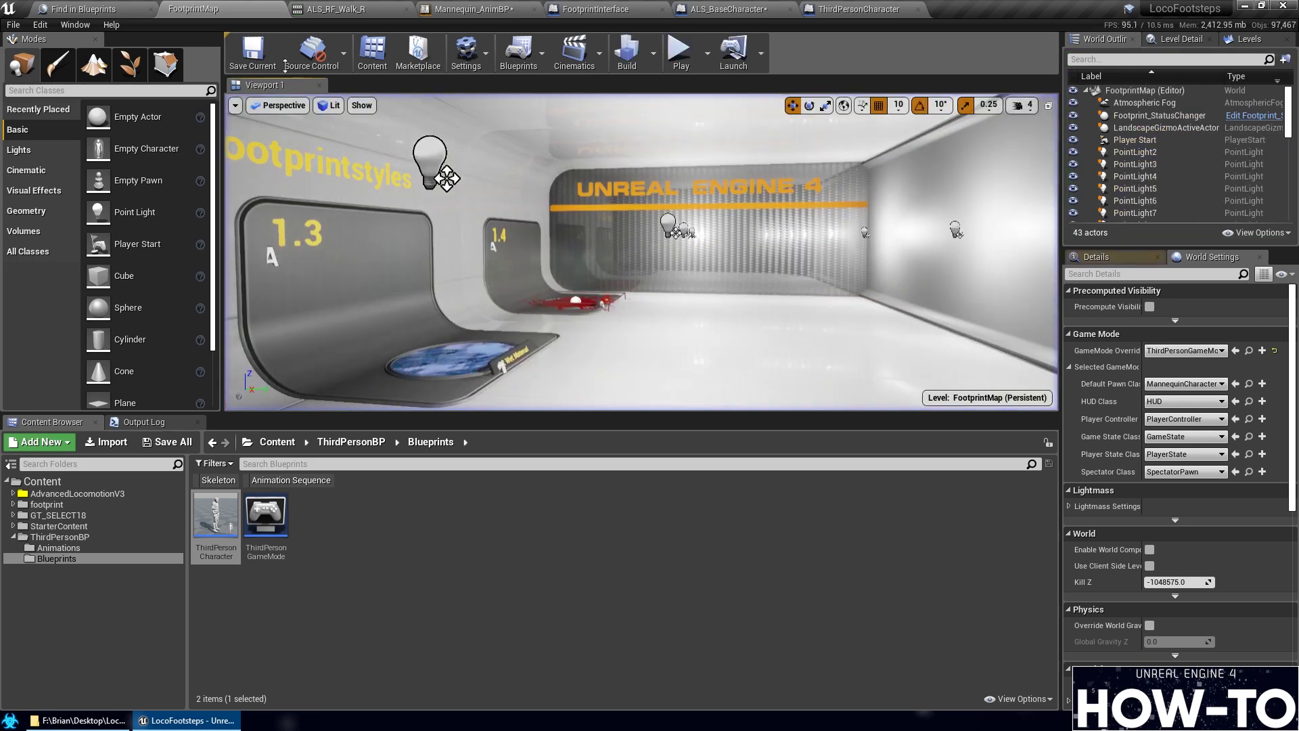
Save the Mannequin_AnimBP and ALS_BaseCharacter blueprints, and close the Find in Blueprints results
left_click(461, 15)
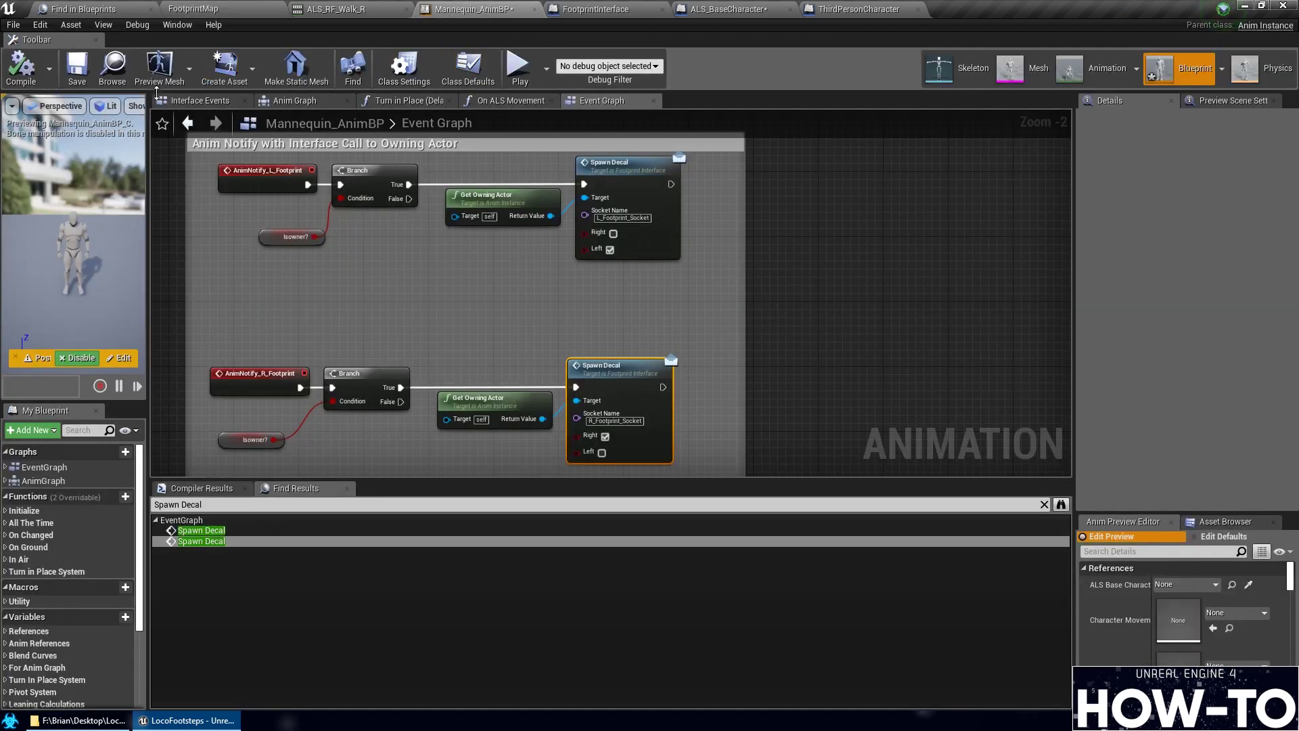
left_click(76, 67)
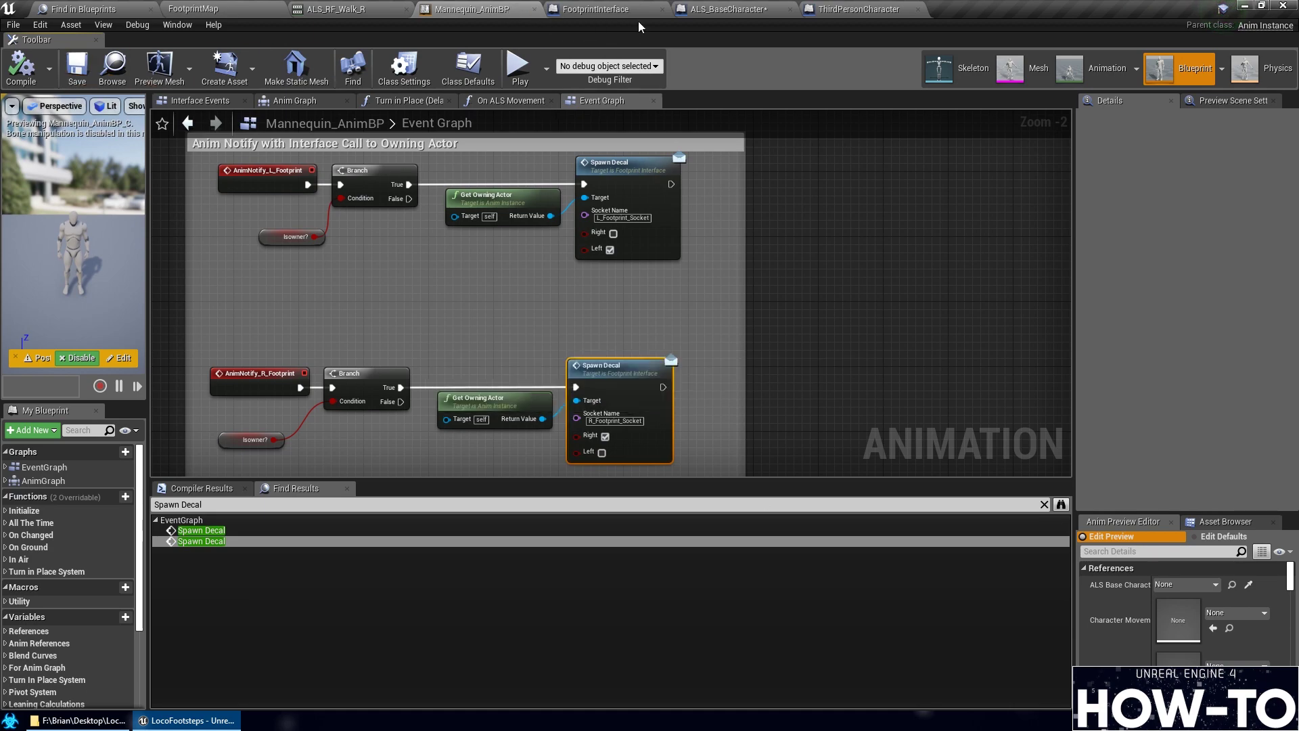
left_click(751, 10)
left_click(135, 9)
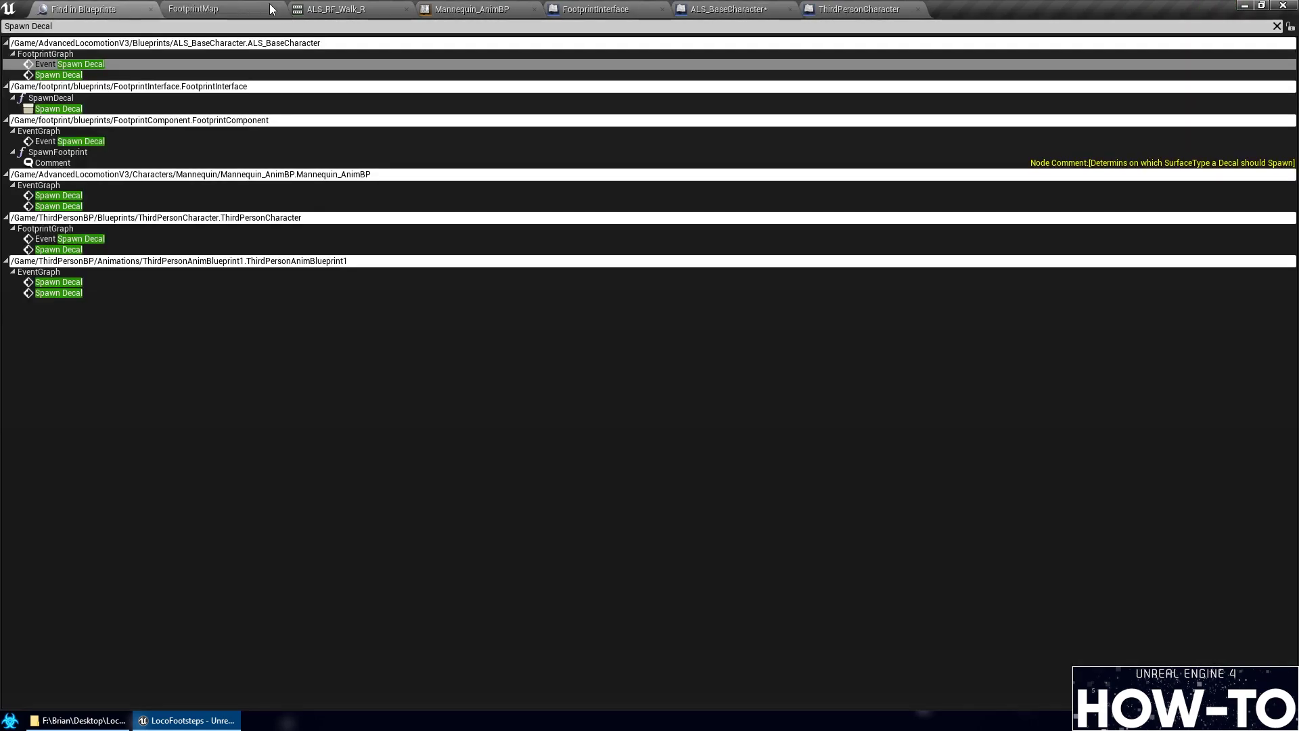
left_click(148, 9)
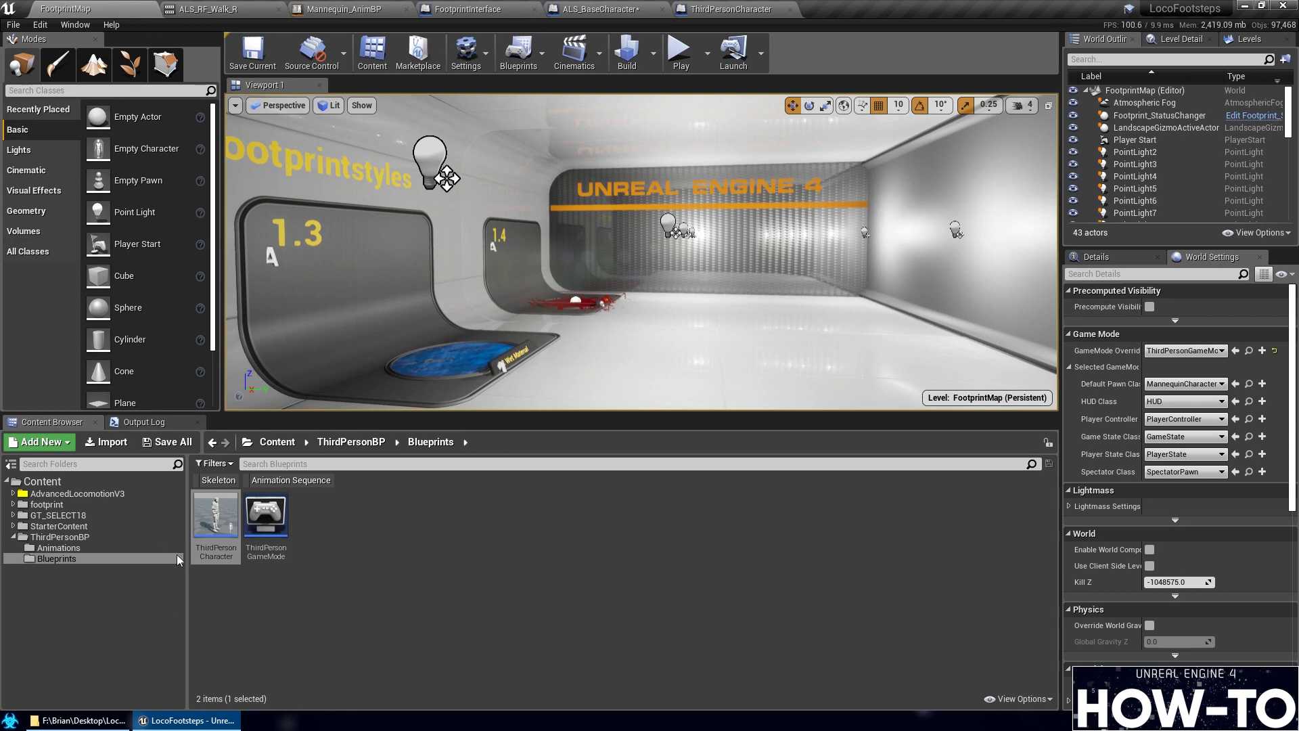
left_click(174, 449)
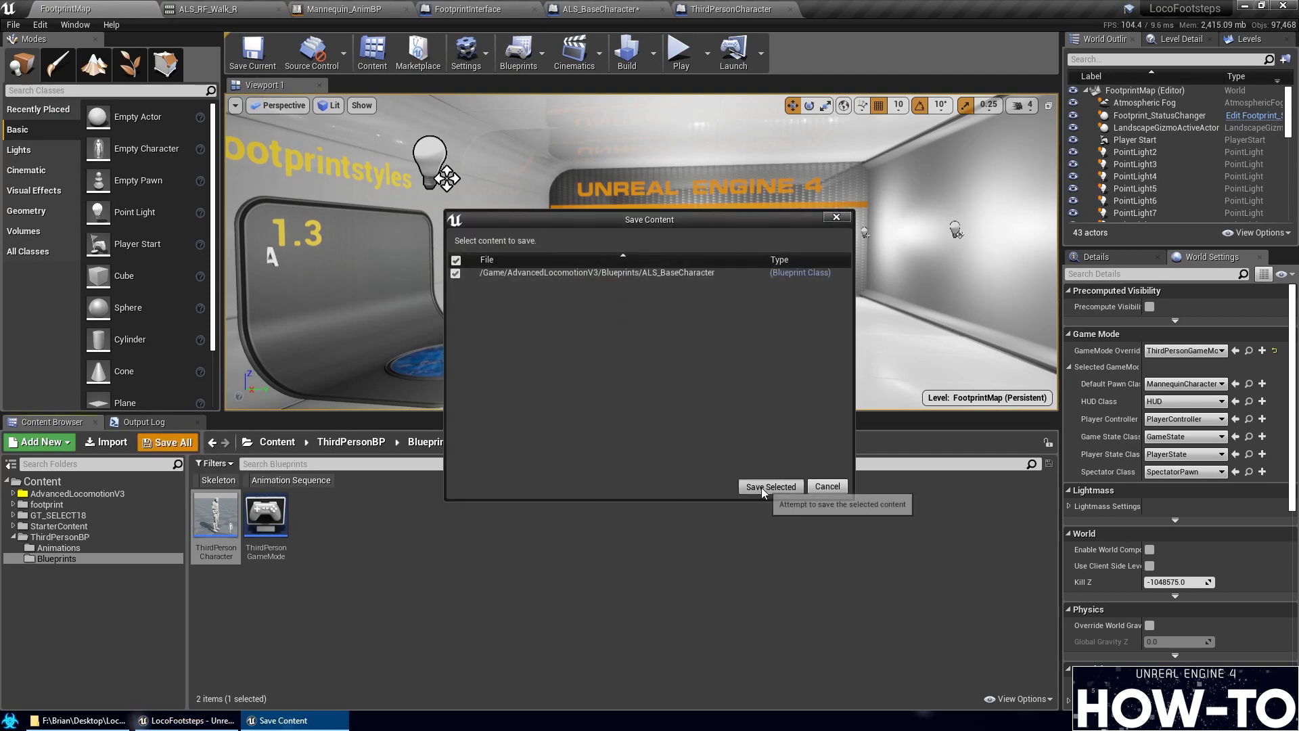
left_click(770, 483)
Close the ThirdPersonCharacter, ALS_BaseCharacter, FootprintInterface, Mannequin_AnimBP and ALS_RF_Walk_R editors so only FootprintMap stays open
left_click(733, 9)
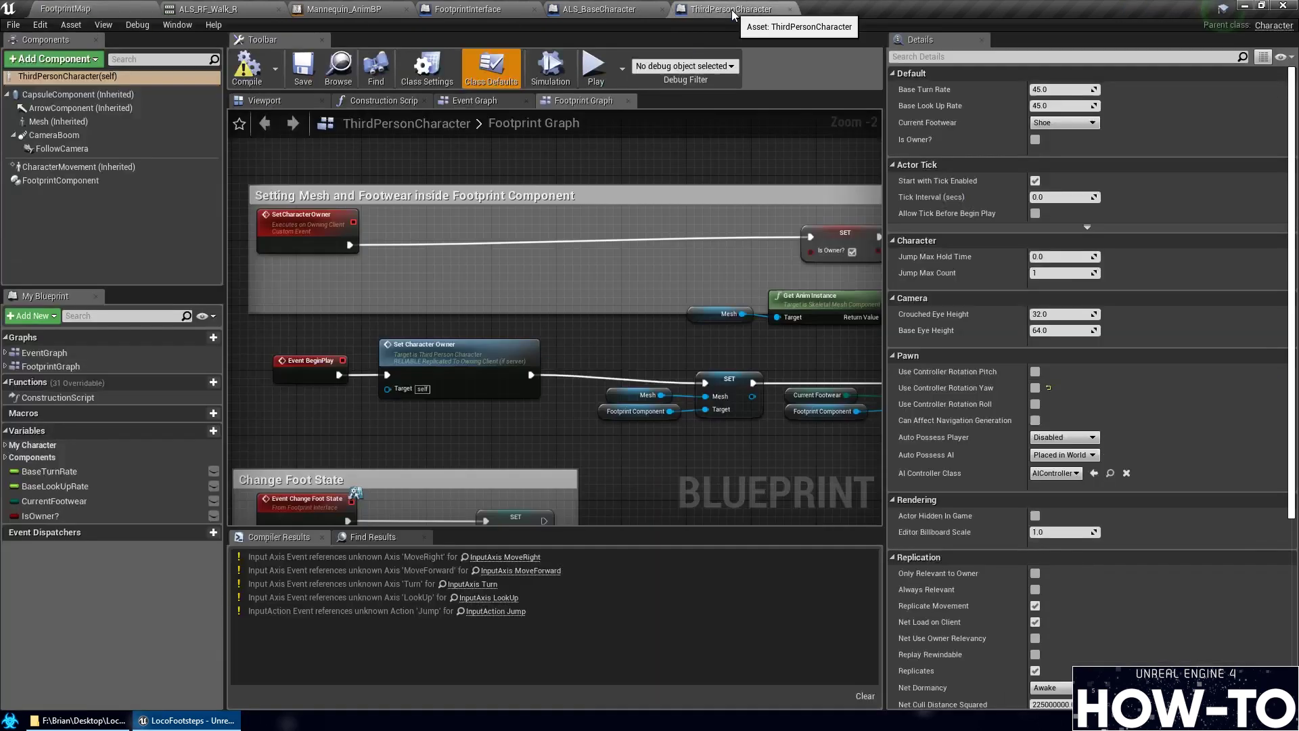
middle_click(696, 11)
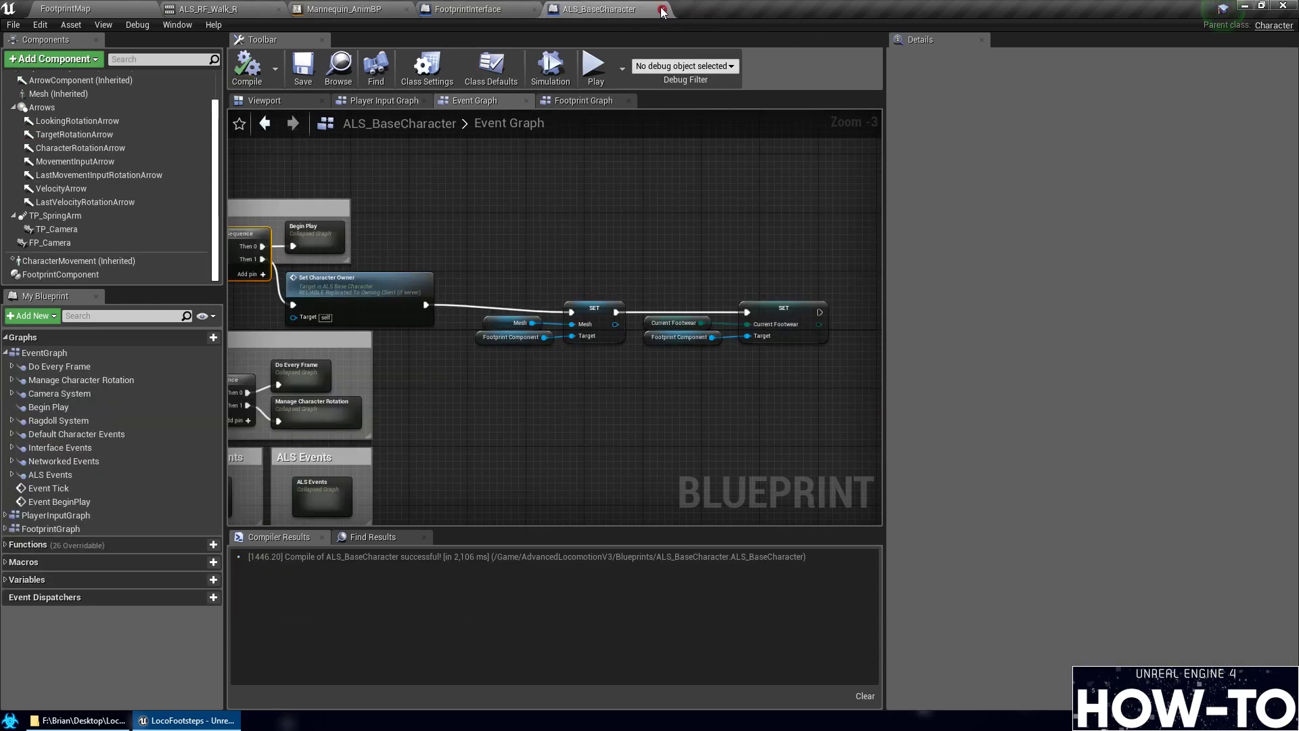
left_click(663, 9)
left_click(534, 11)
left_click(406, 9)
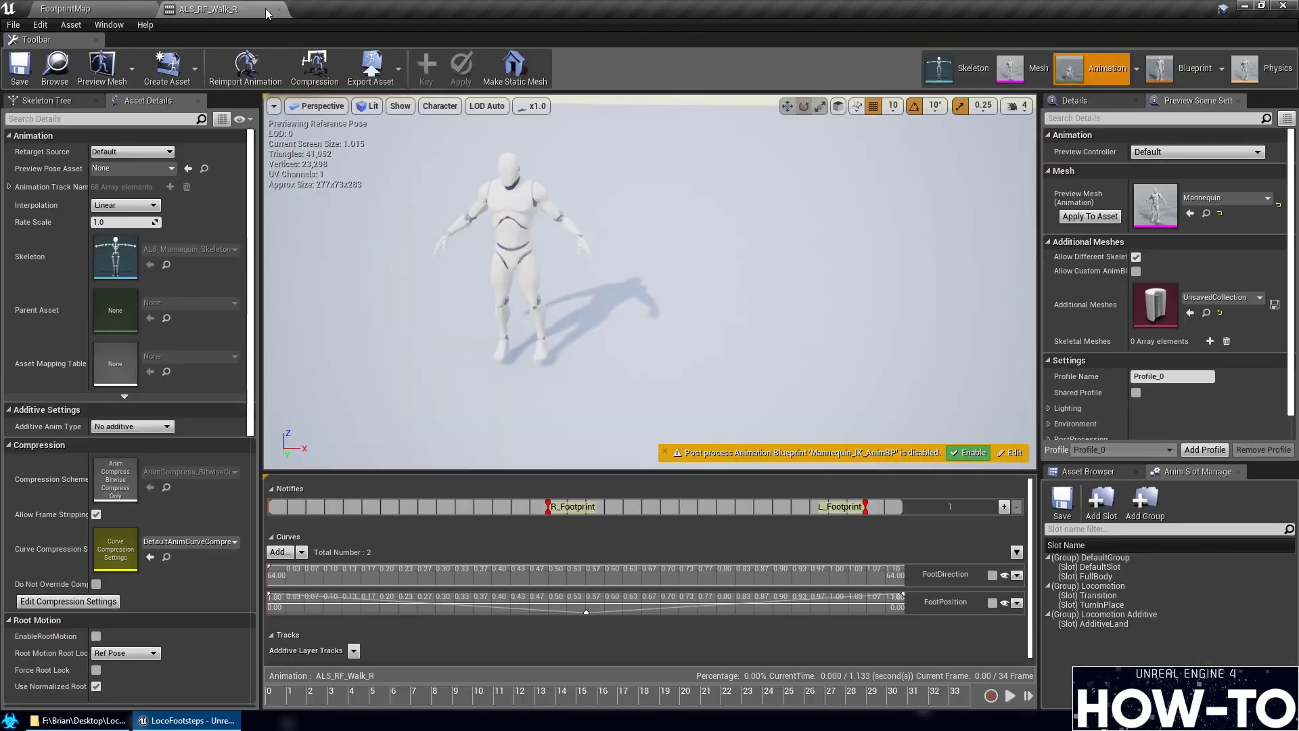
left_click(277, 10)
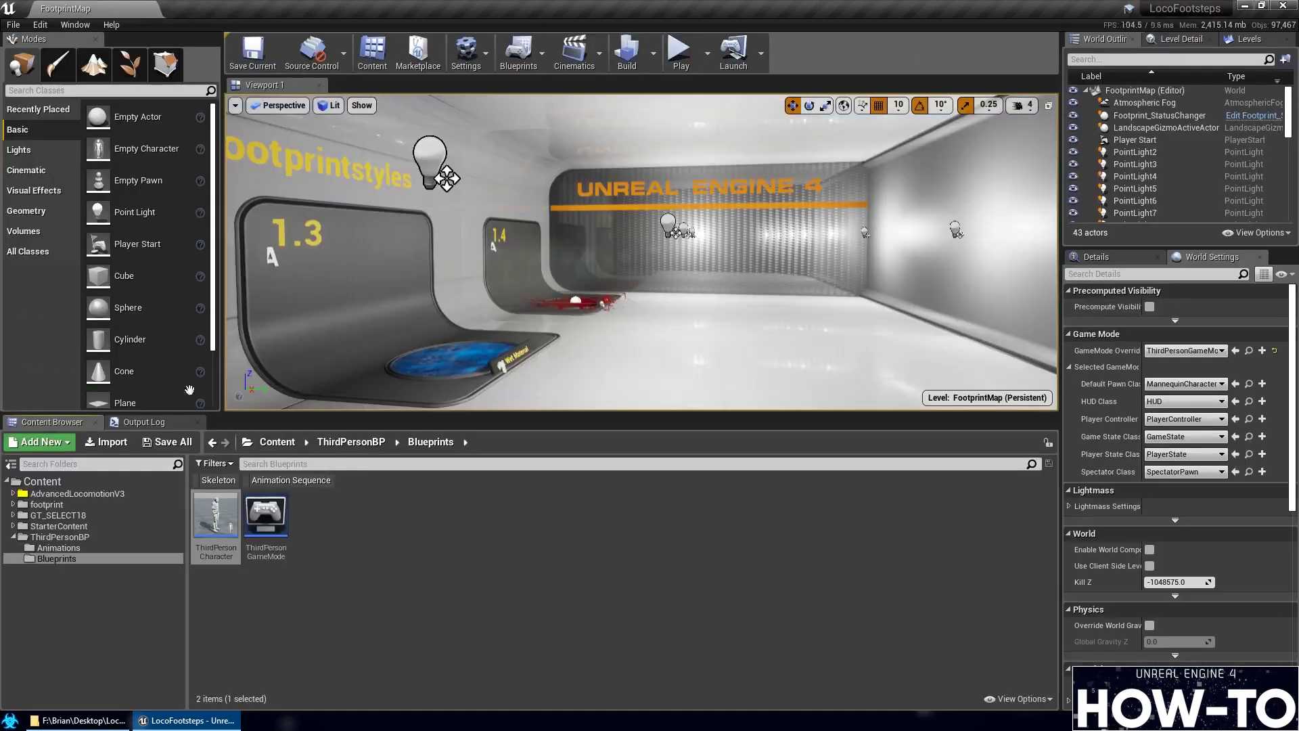
Browse to AdvancedLocomotionV3/Characters/Mannequin/Animations/AdditivePoses and filter the assets to Animation Sequence only
double_click(68, 493)
left_click(54, 527)
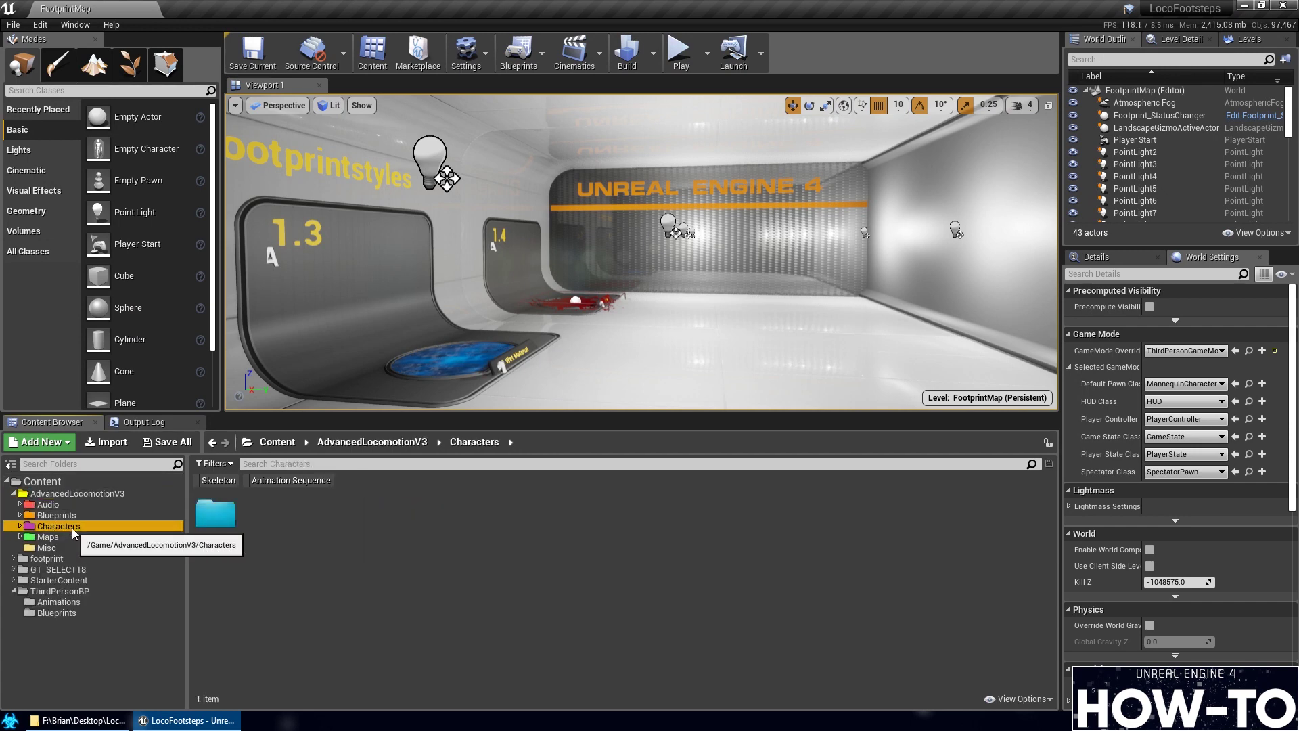
double_click(54, 527)
left_click(67, 538)
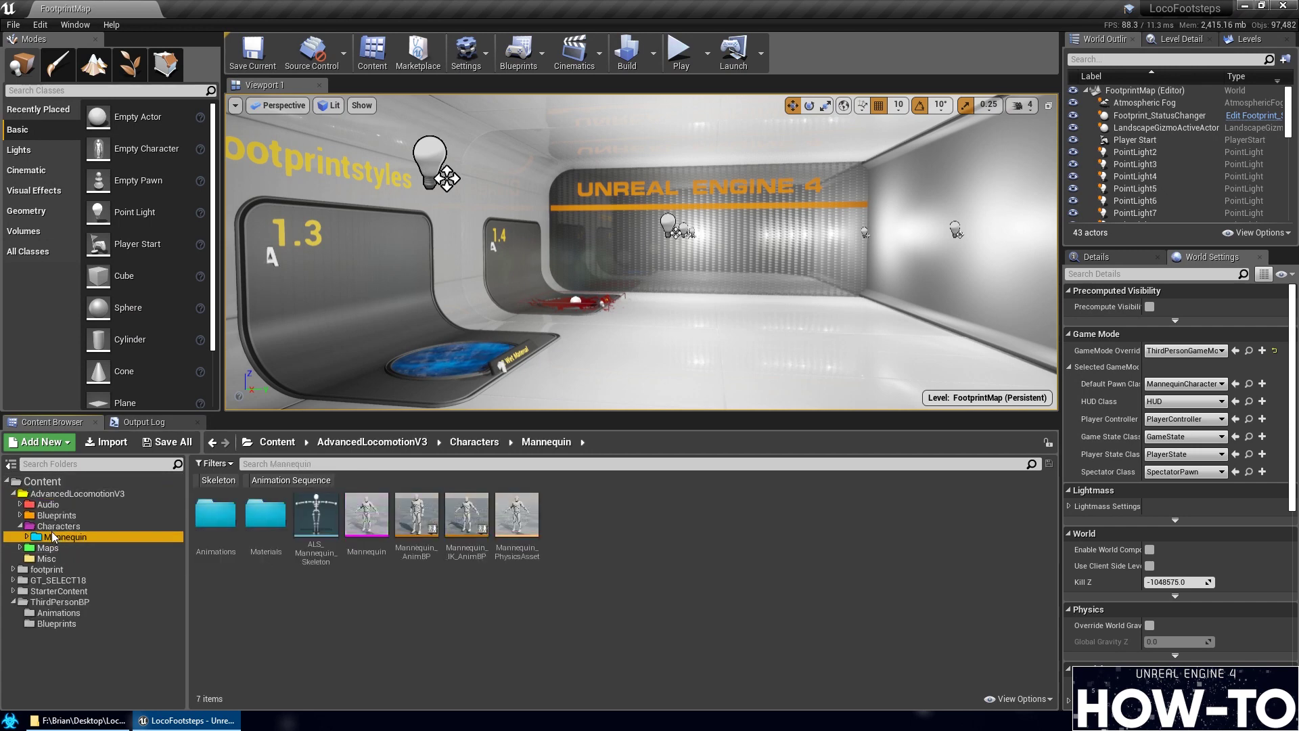
double_click(65, 537)
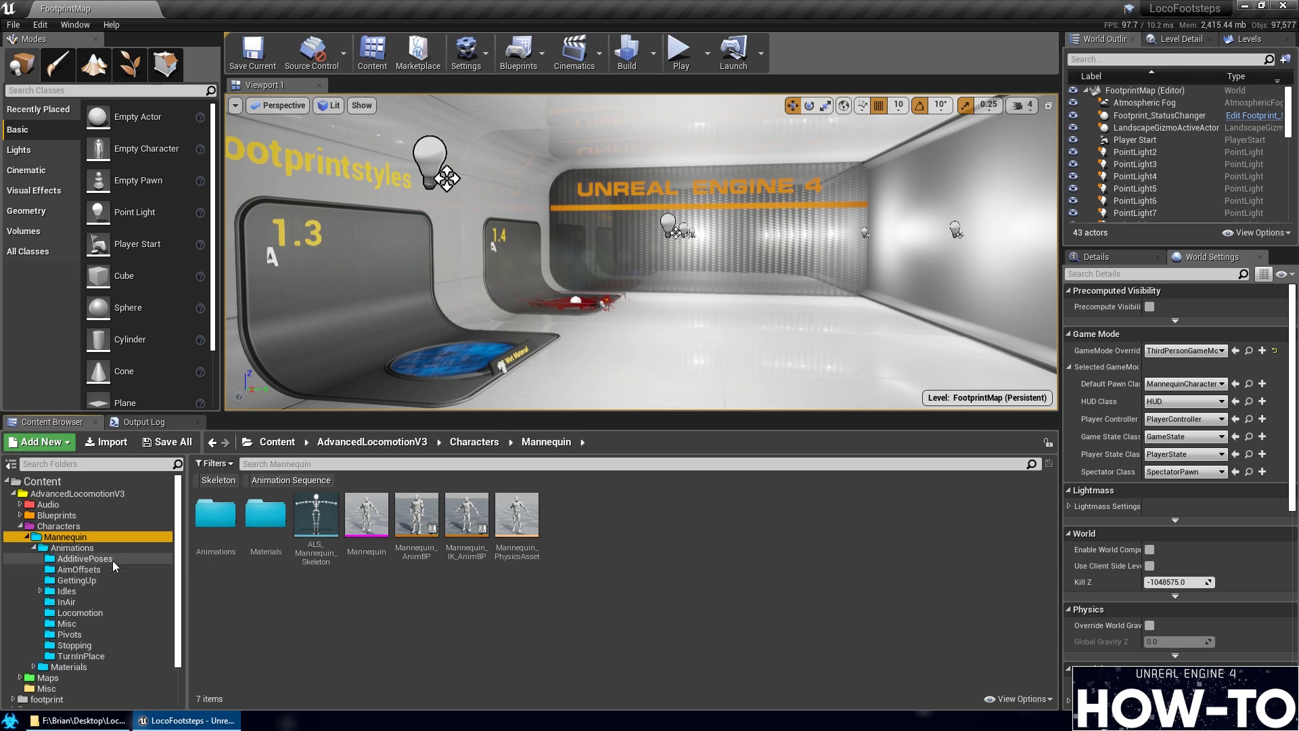
double_click(73, 548)
left_click(85, 558)
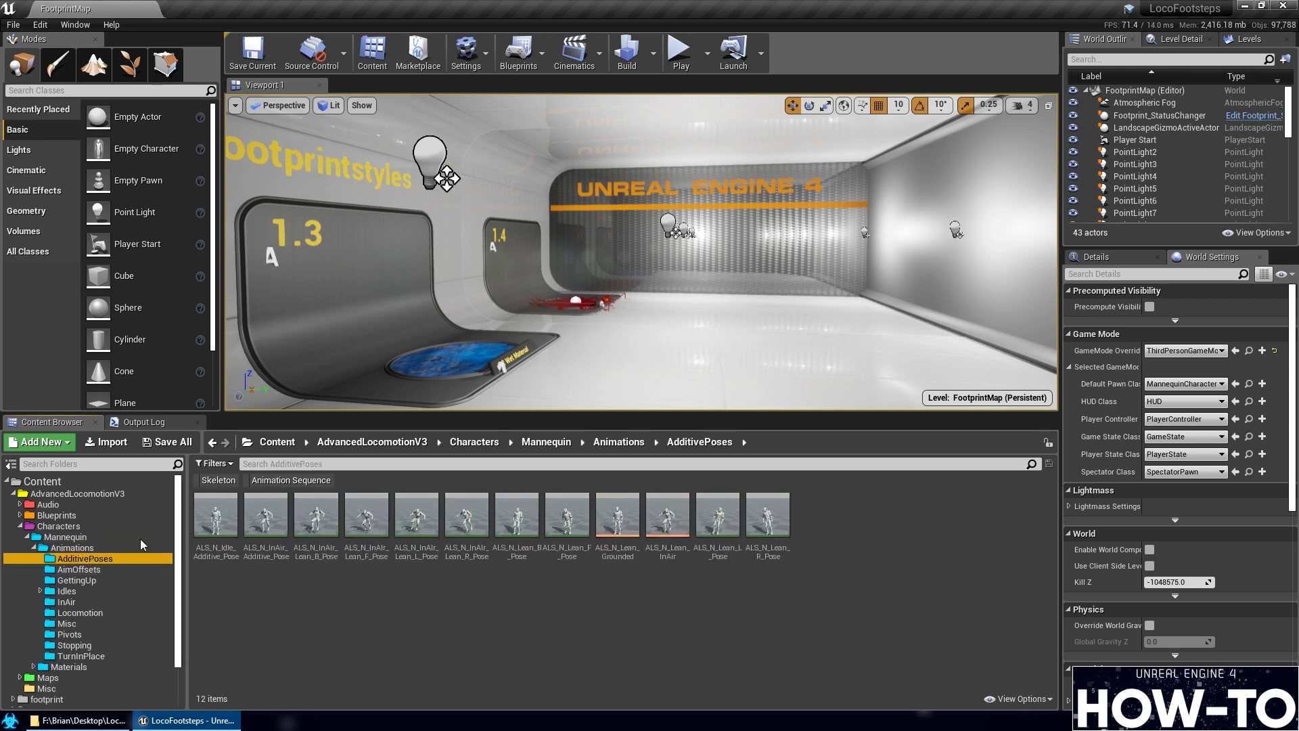
left_click(282, 483)
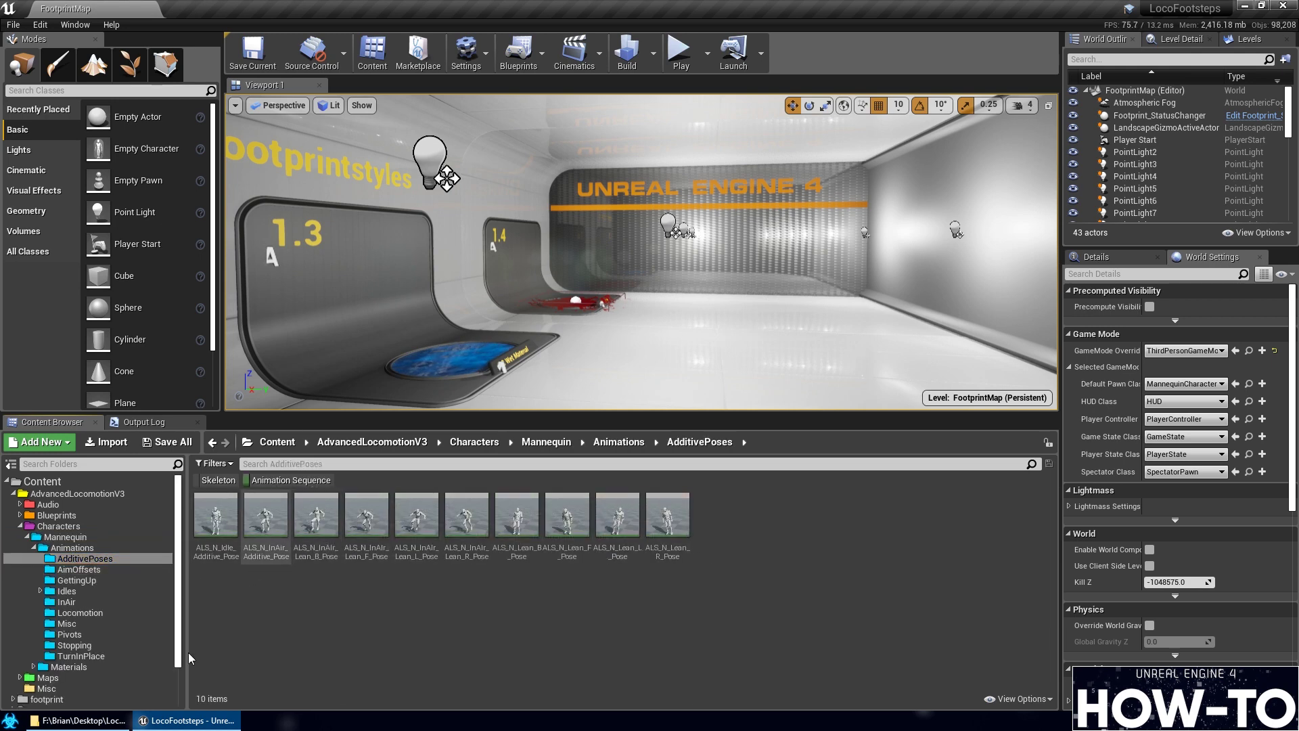
Open ALS_N_Idle_Additive_Pose, dock its editor beside FootprintMap, and return to the level editor
double_click(216, 515)
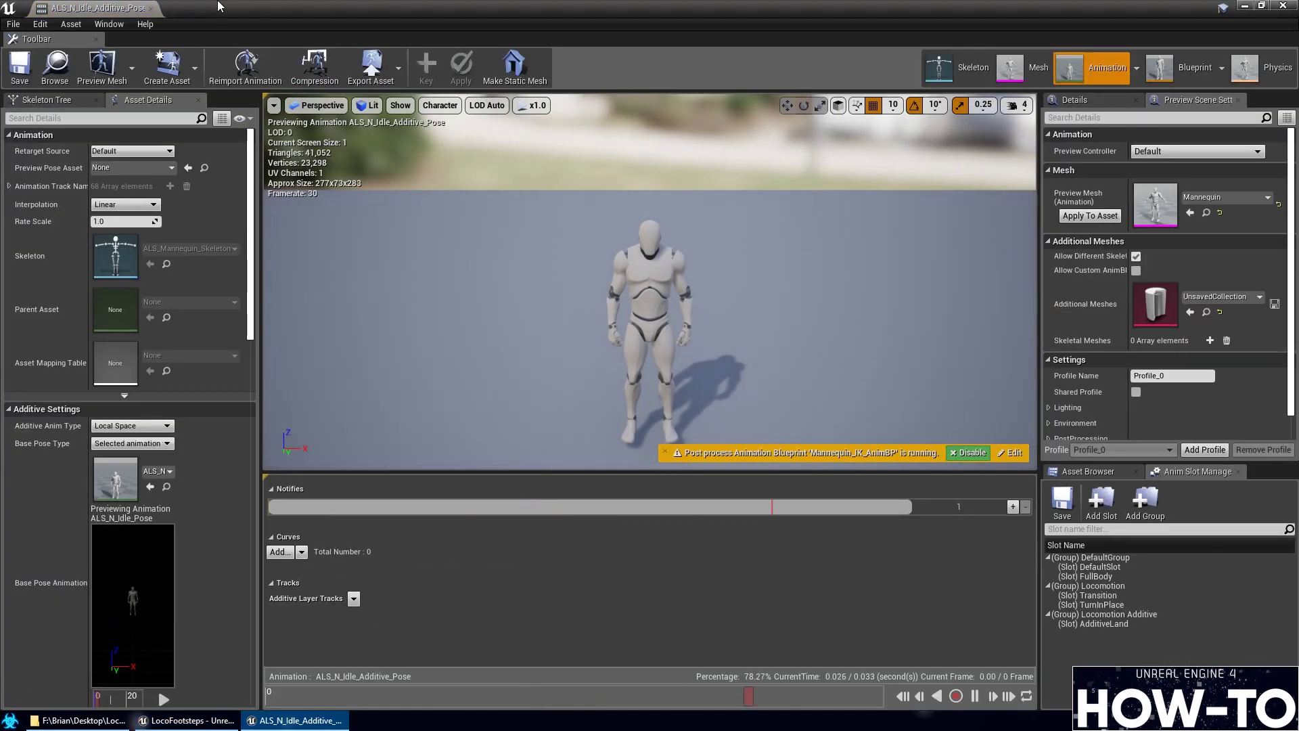
left_click_drag(92, 9, 223, 8)
left_click(59, 8)
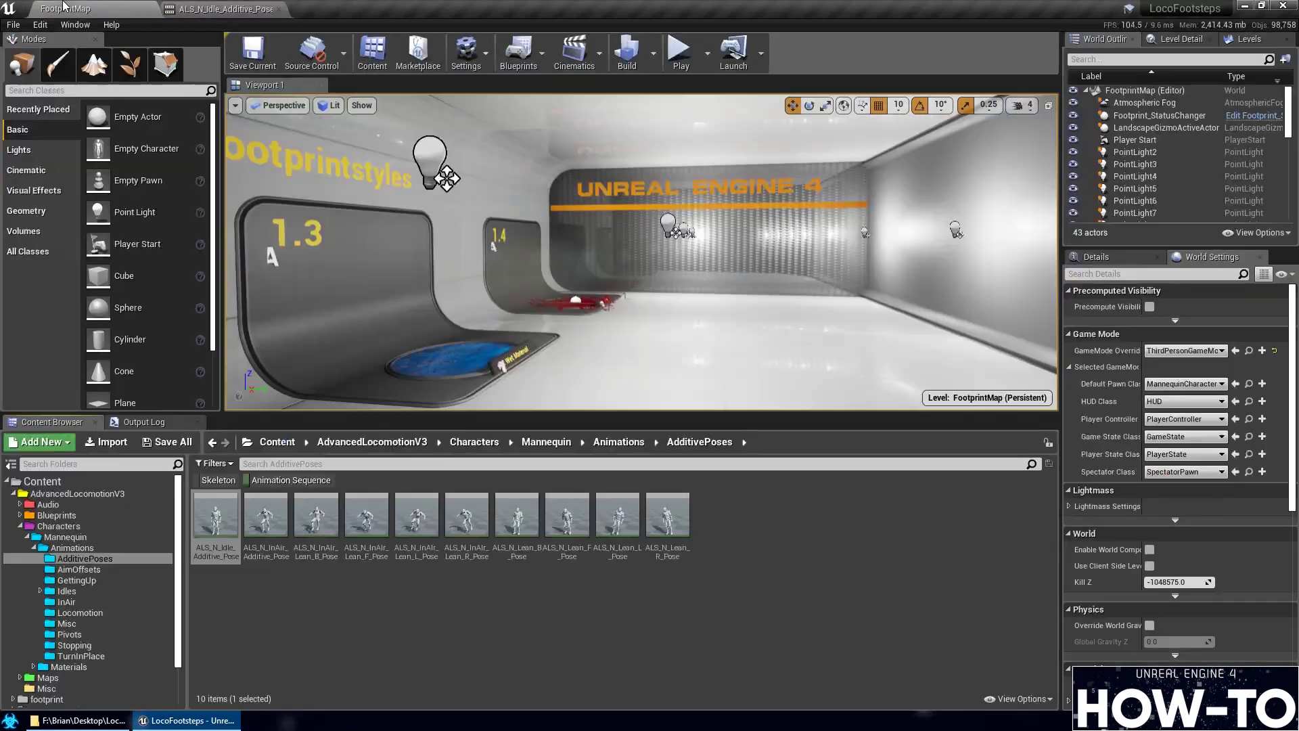
Open each ALS_N_InAir additive and lean pose in turn to check its notify track for footstep notifies
double_click(266, 521)
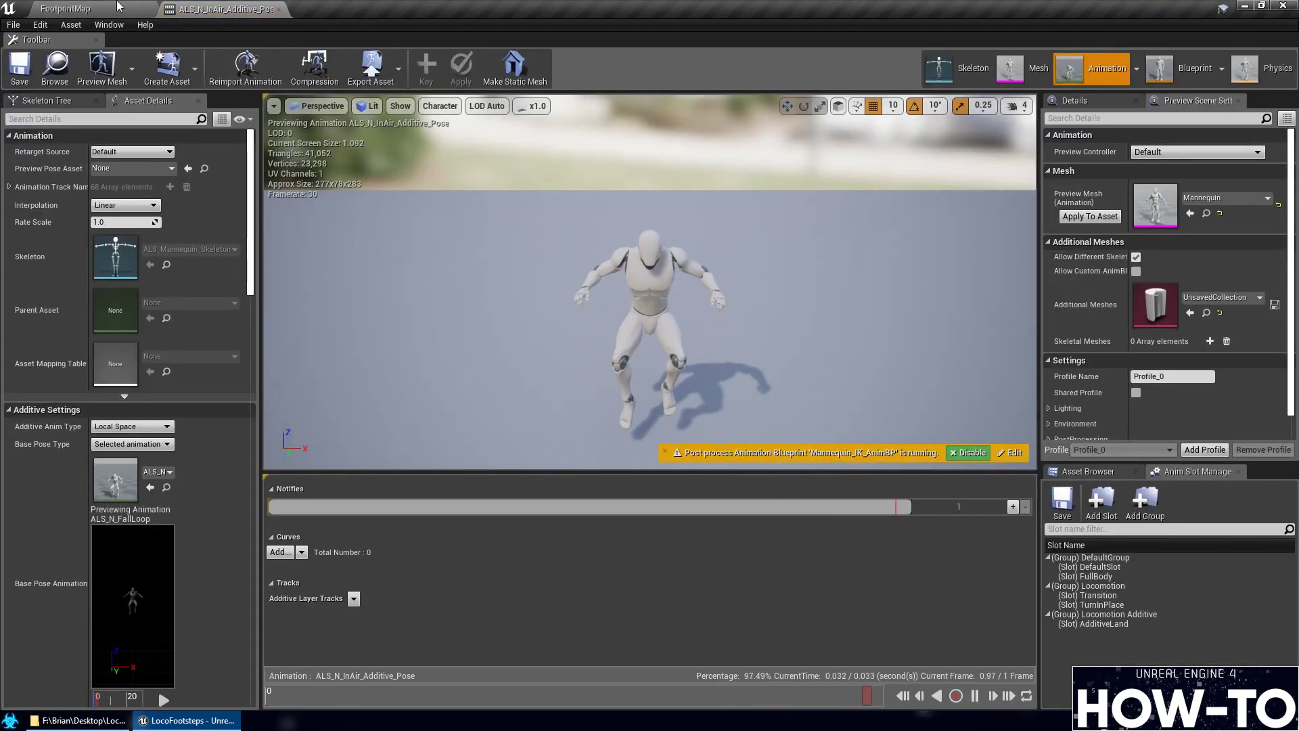
left_click(117, 7)
double_click(316, 521)
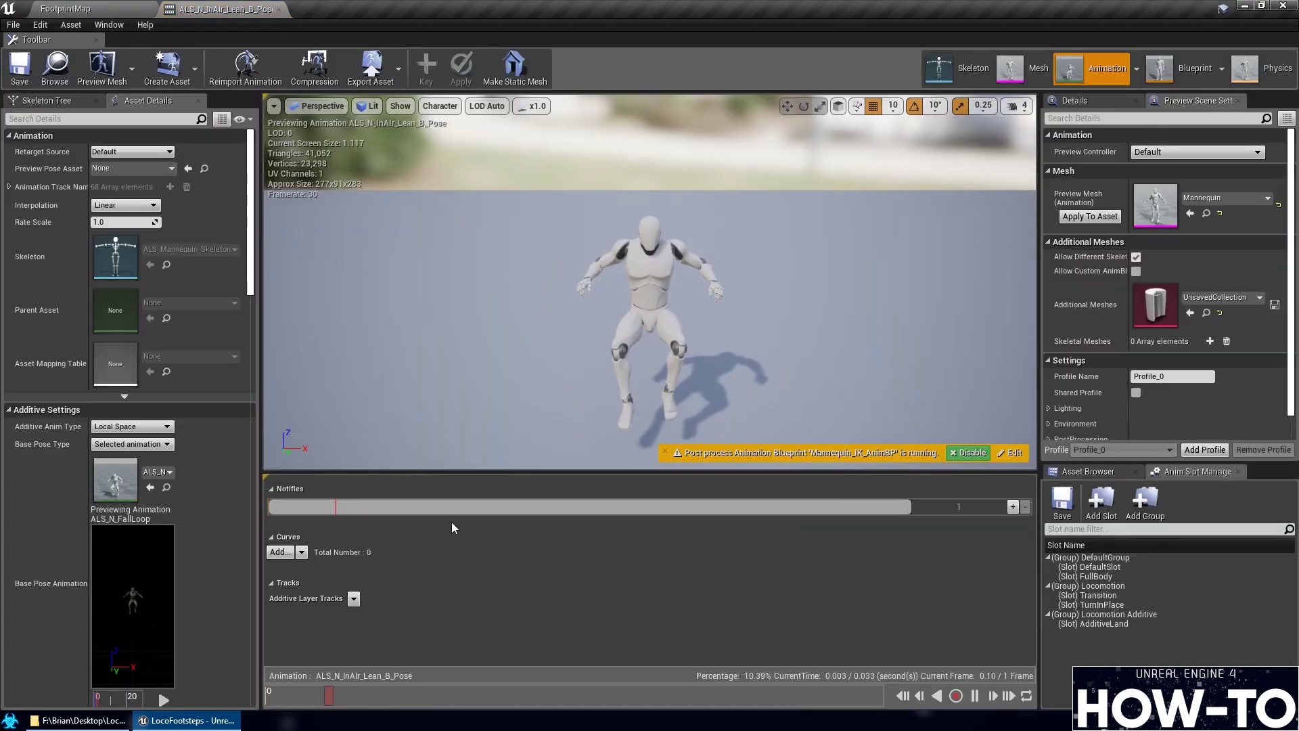
left_click(65, 5)
double_click(366, 518)
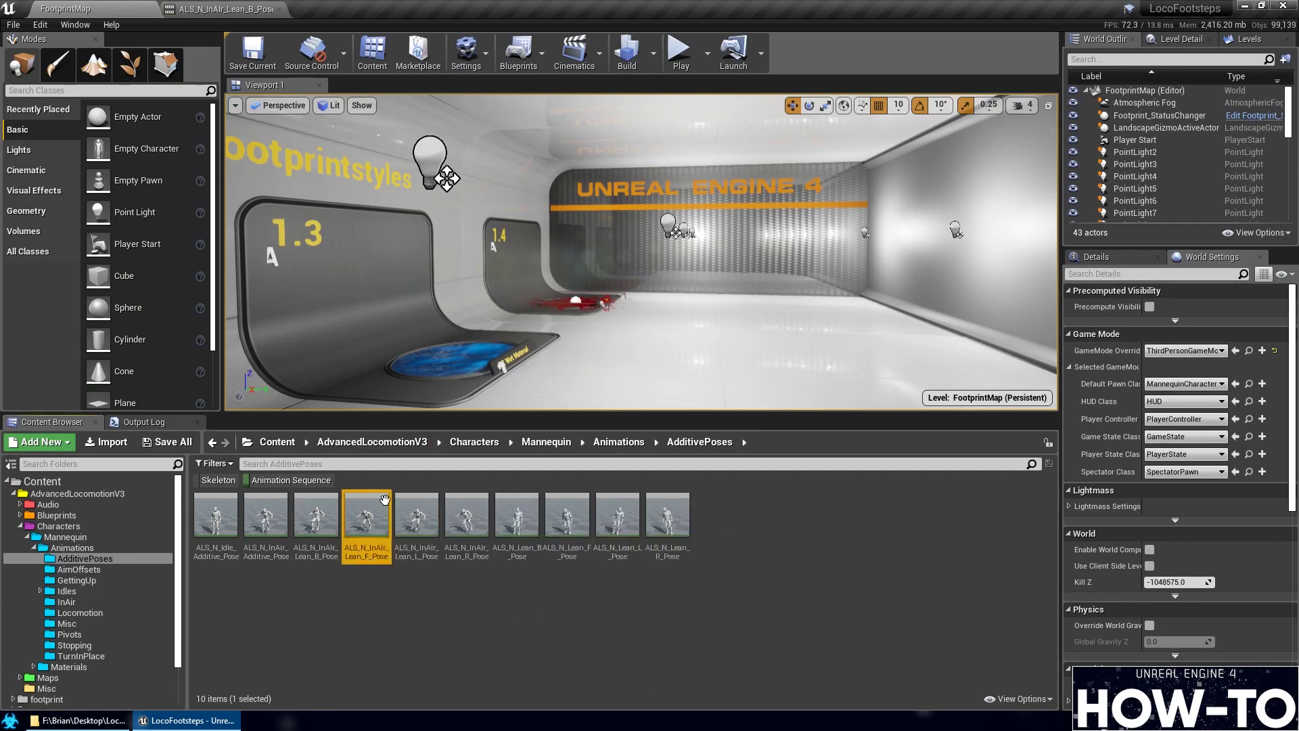
left_click(66, 7)
double_click(414, 516)
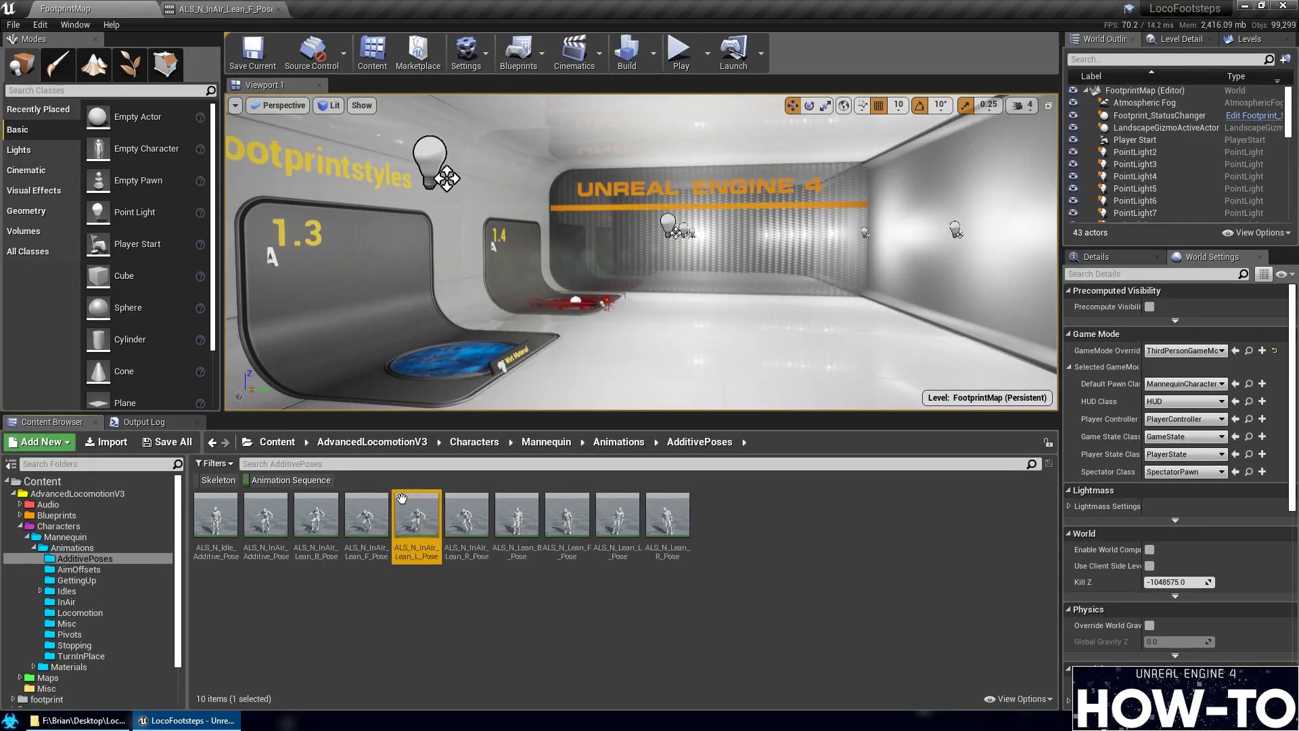
left_click(67, 7)
double_click(467, 516)
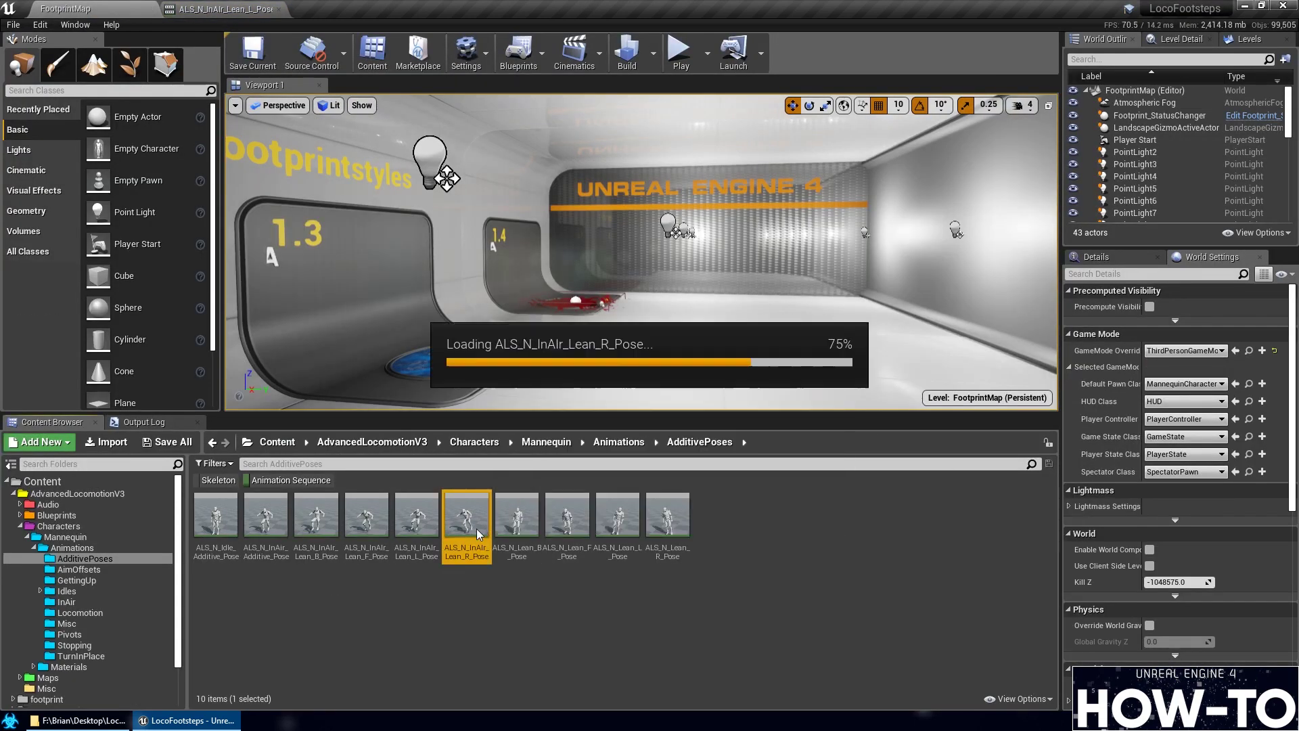
Check the ALS_N_Lean B, F, L and R poses for footstep notifies, and close the animation editor
left_click(67, 7)
double_click(518, 516)
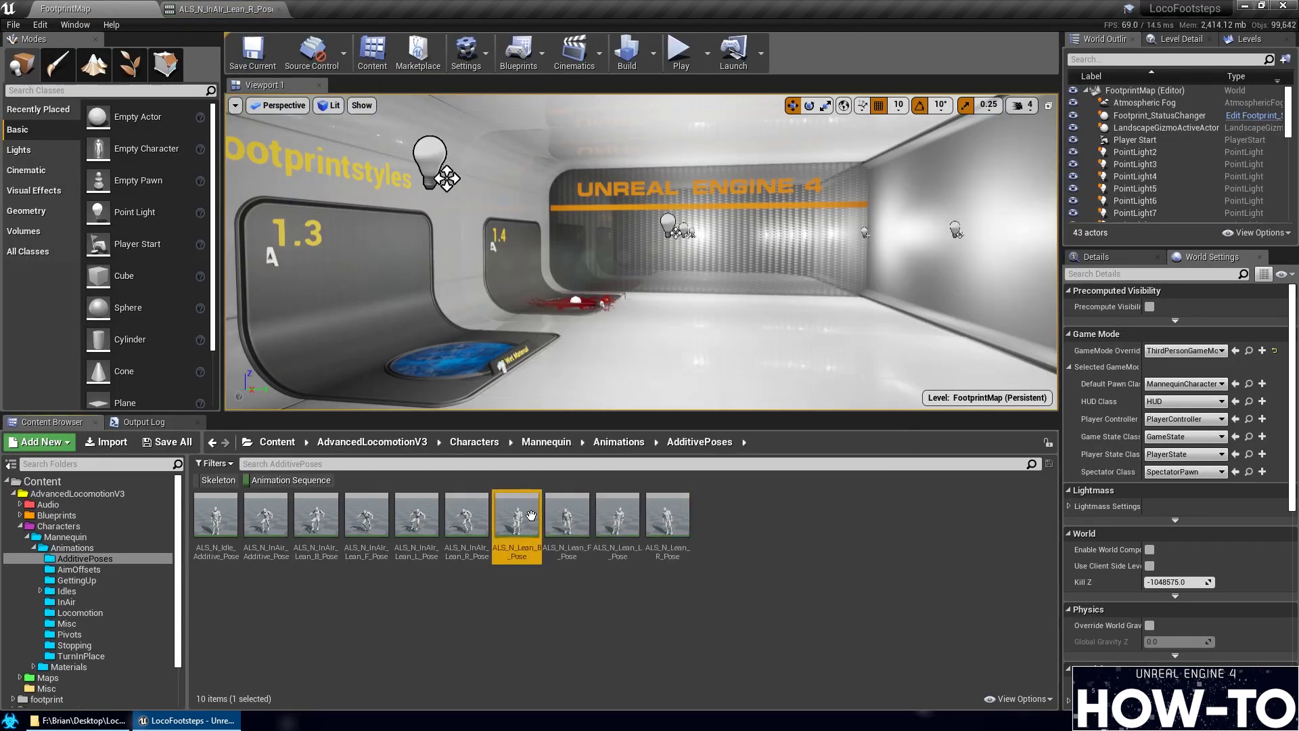
left_click(66, 7)
double_click(567, 515)
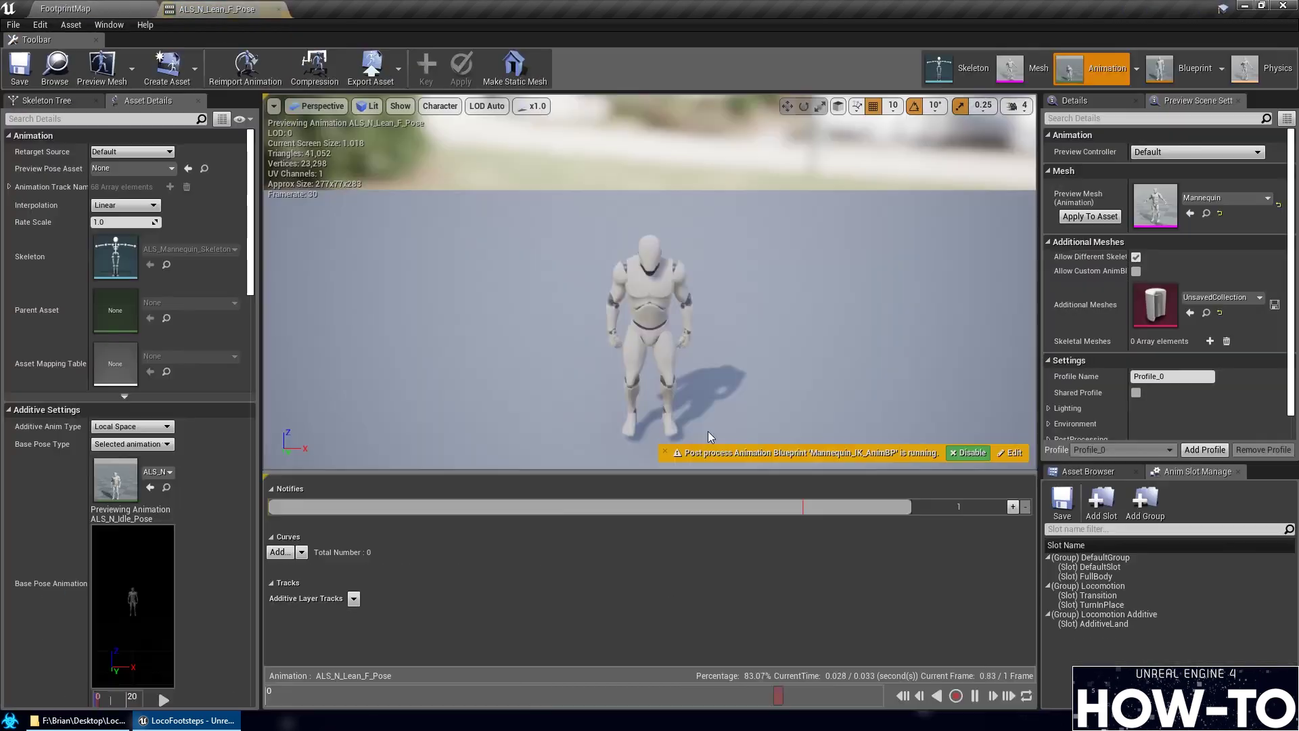
left_click(67, 7)
double_click(617, 516)
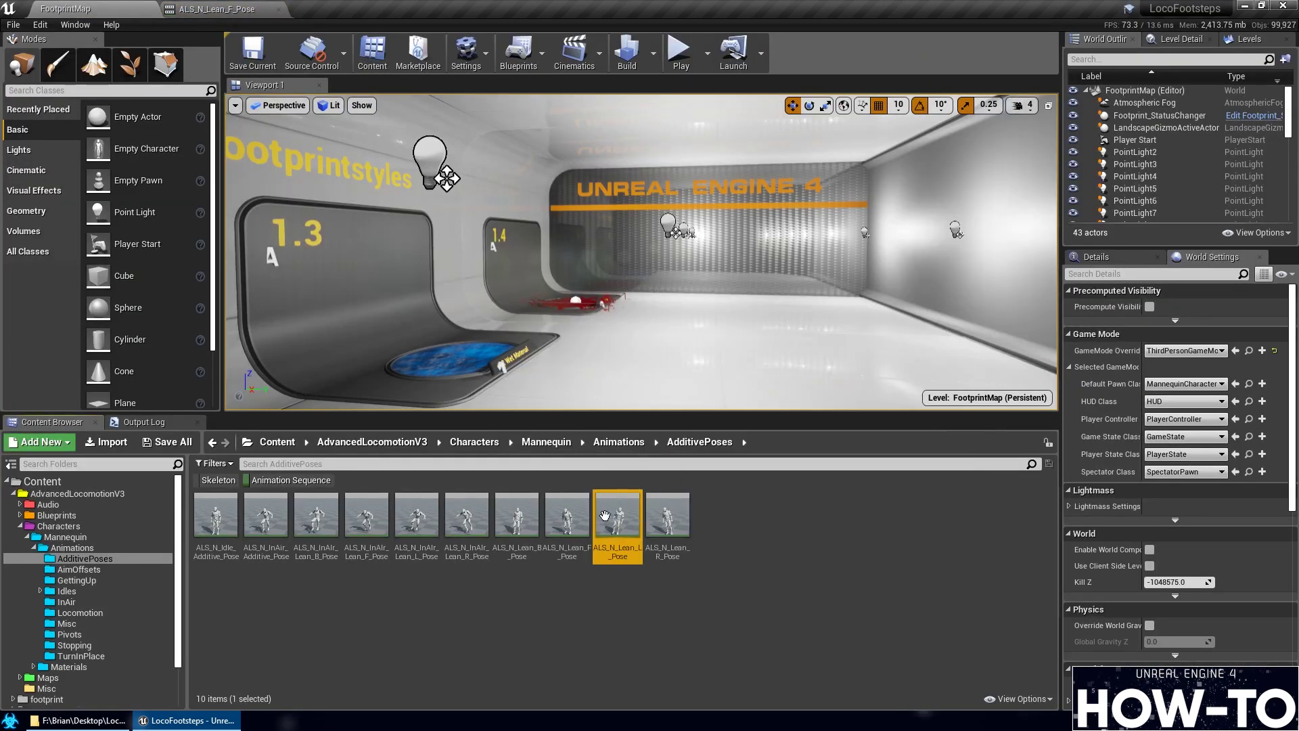
left_click(108, 13)
left_click(203, 9)
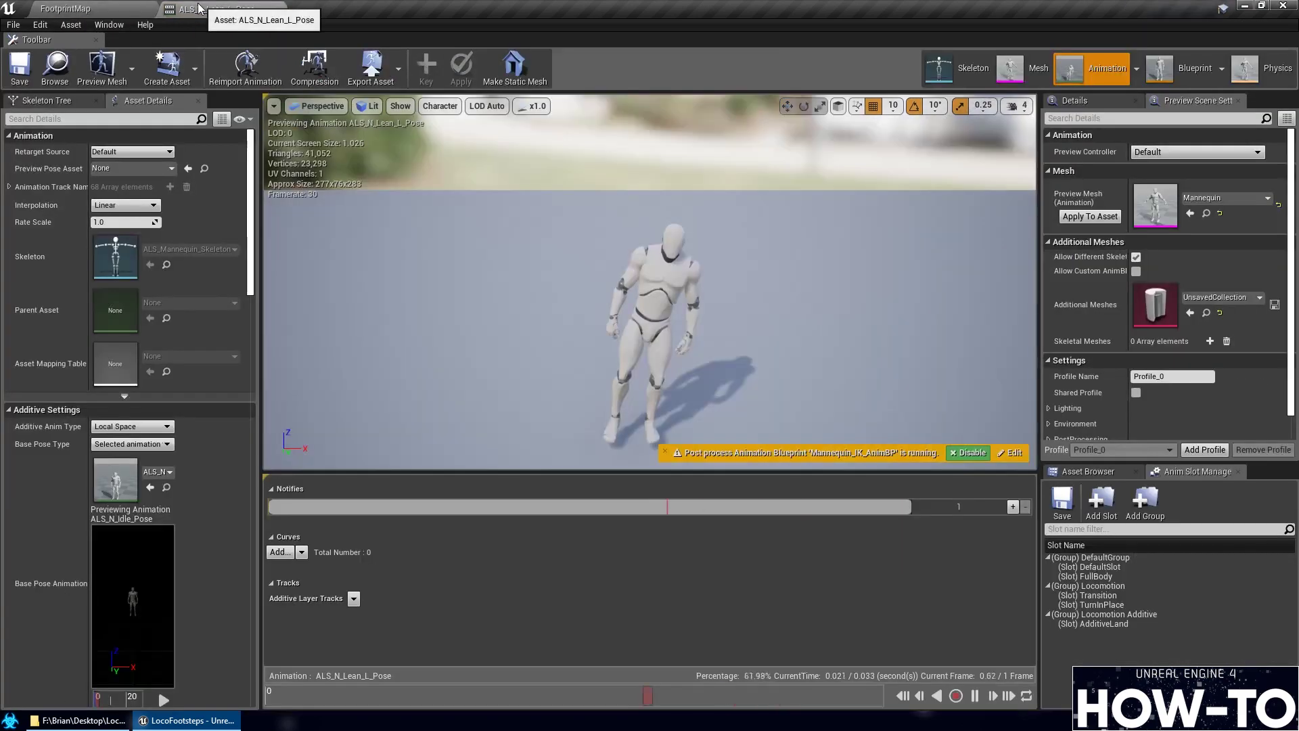
left_click(67, 7)
double_click(667, 516)
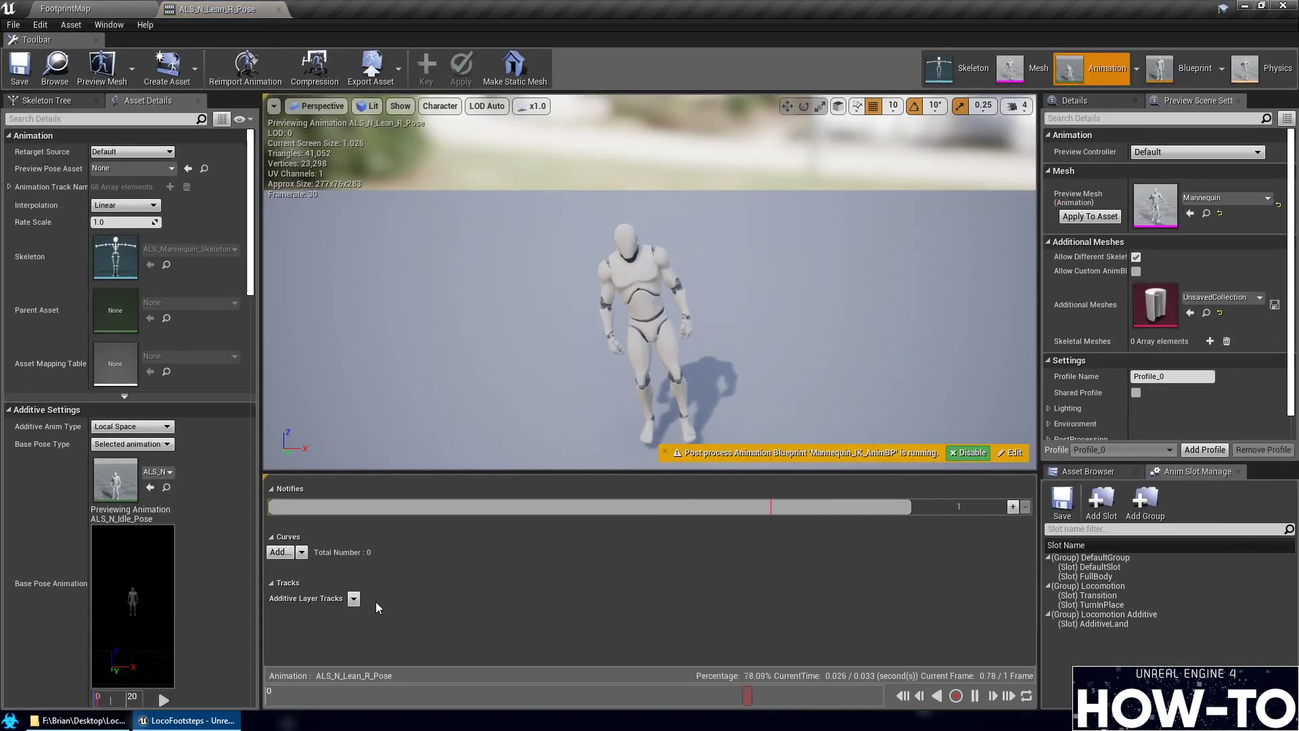
left_click(278, 9)
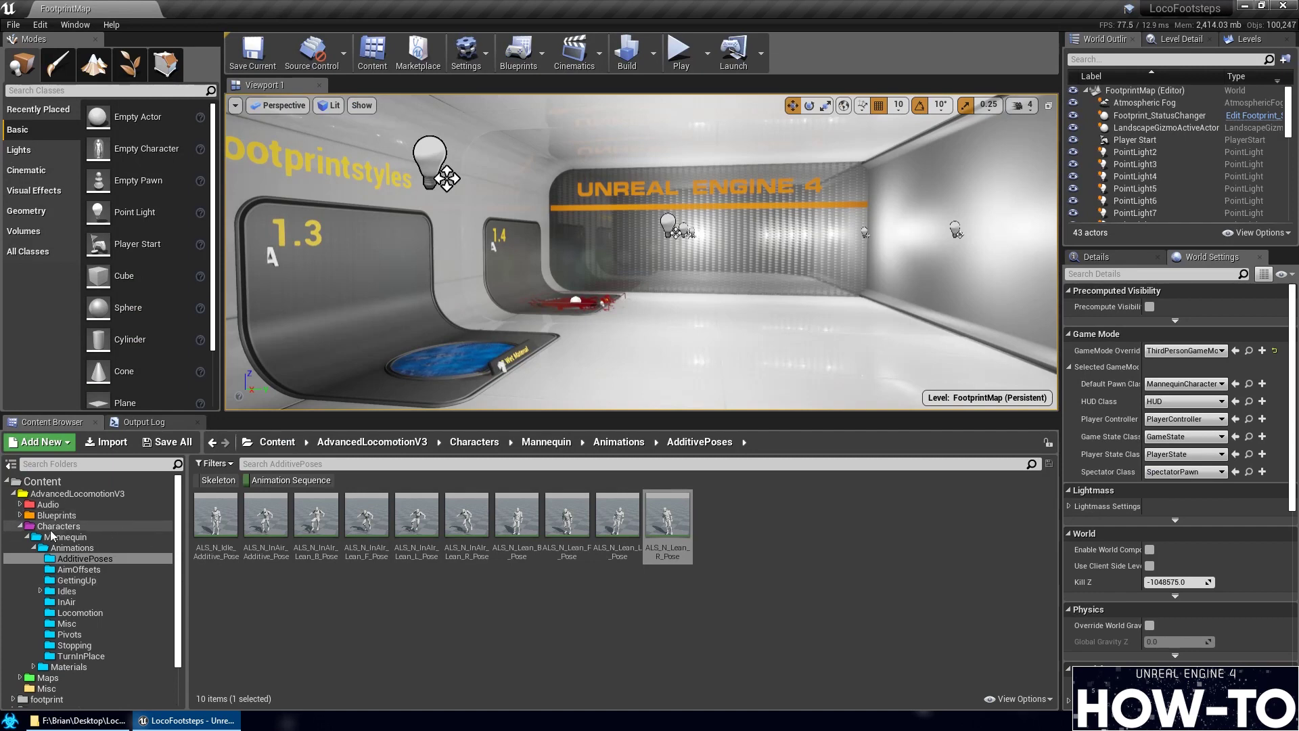
Inspect the notify track of ALS_N_AO_F in the AimOffsets folder, and close the animation
left_click(75, 570)
double_click(216, 515)
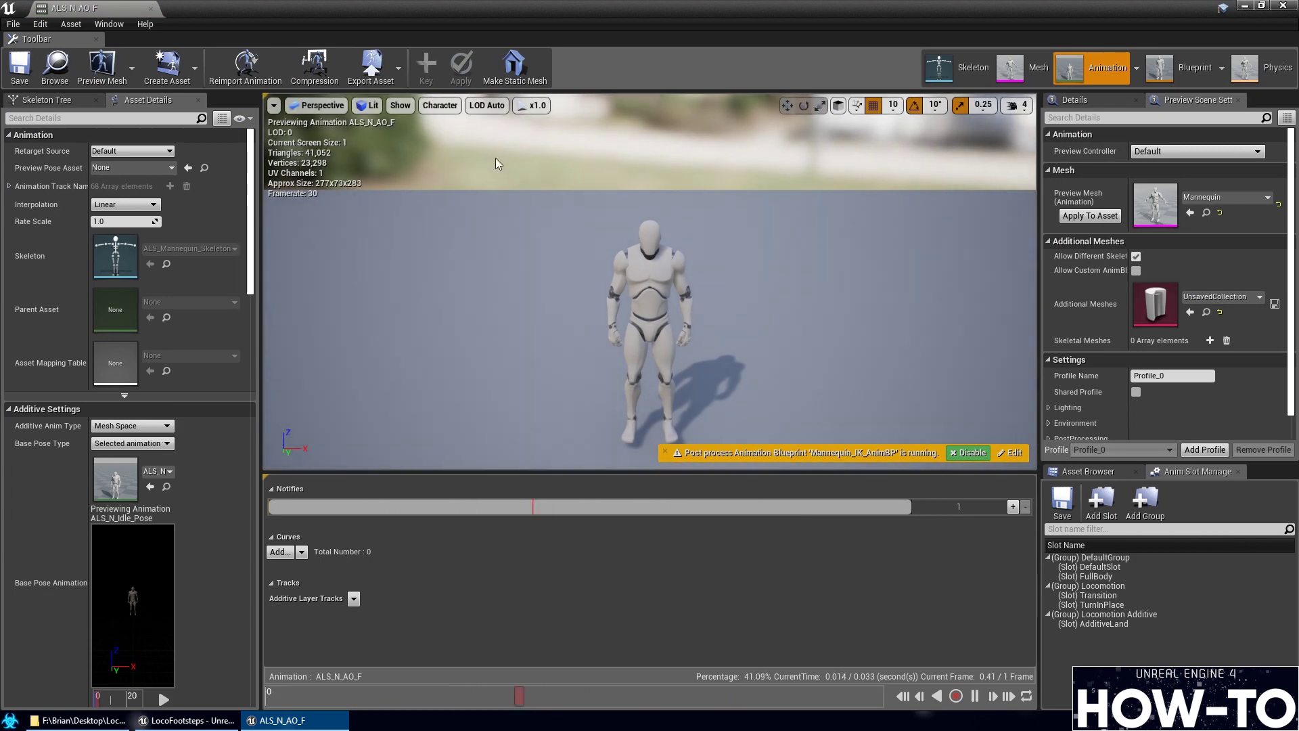
left_click(151, 9)
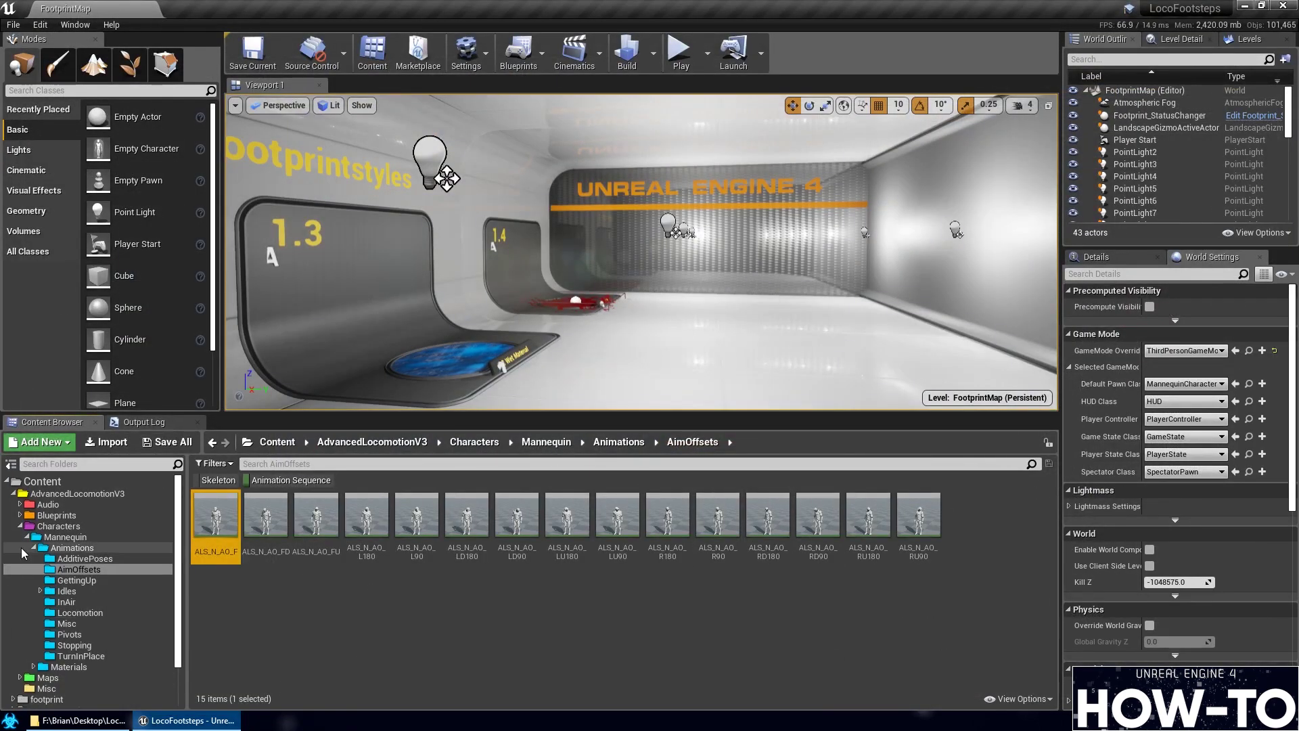
Open ALS_CLF_GetUpFromBack from the GettingUp folder with its editor docked beside FootprintMap
left_click(76, 579)
double_click(218, 520)
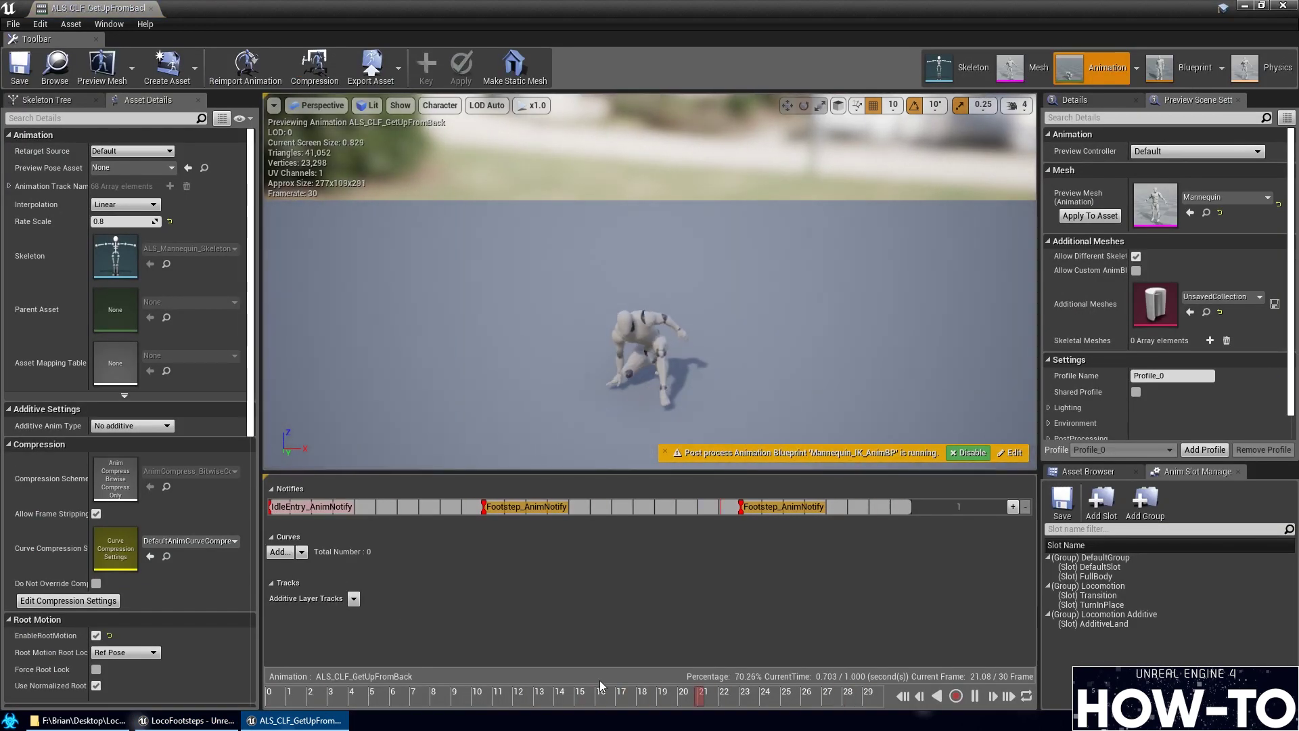
left_click(372, 697)
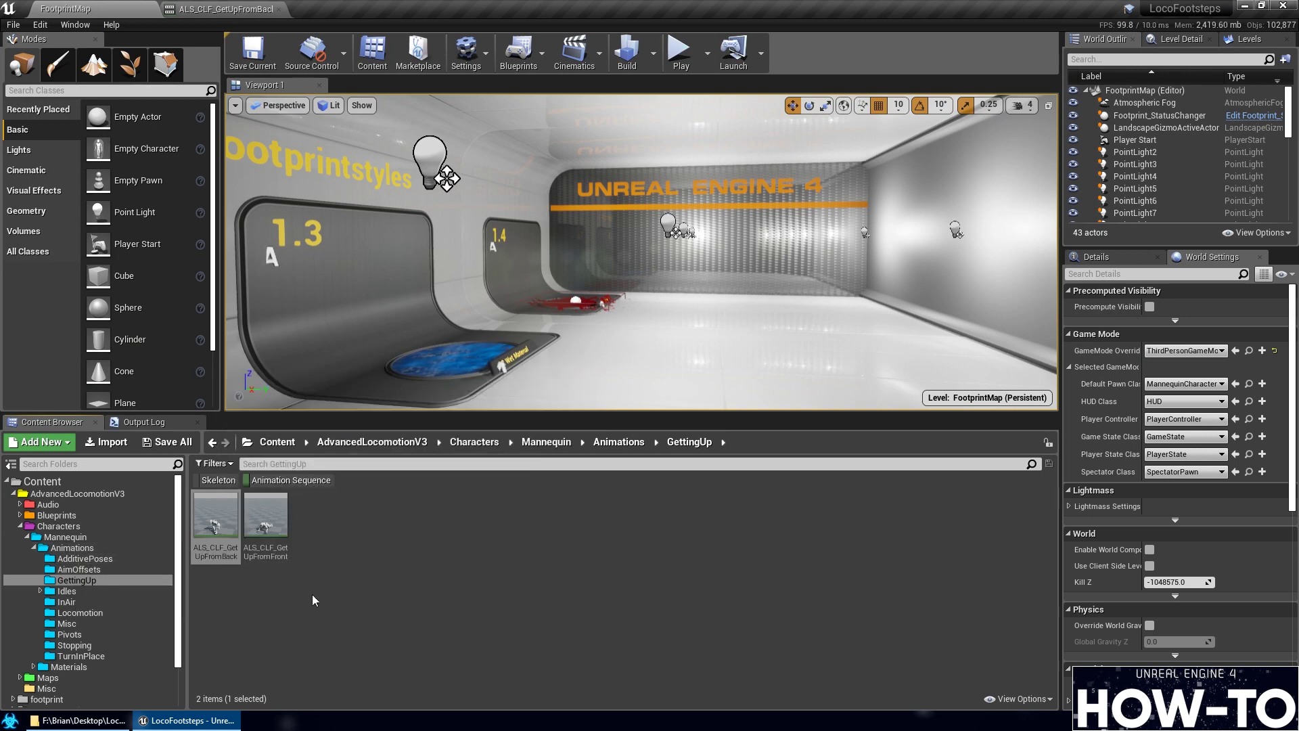
double_click(216, 521)
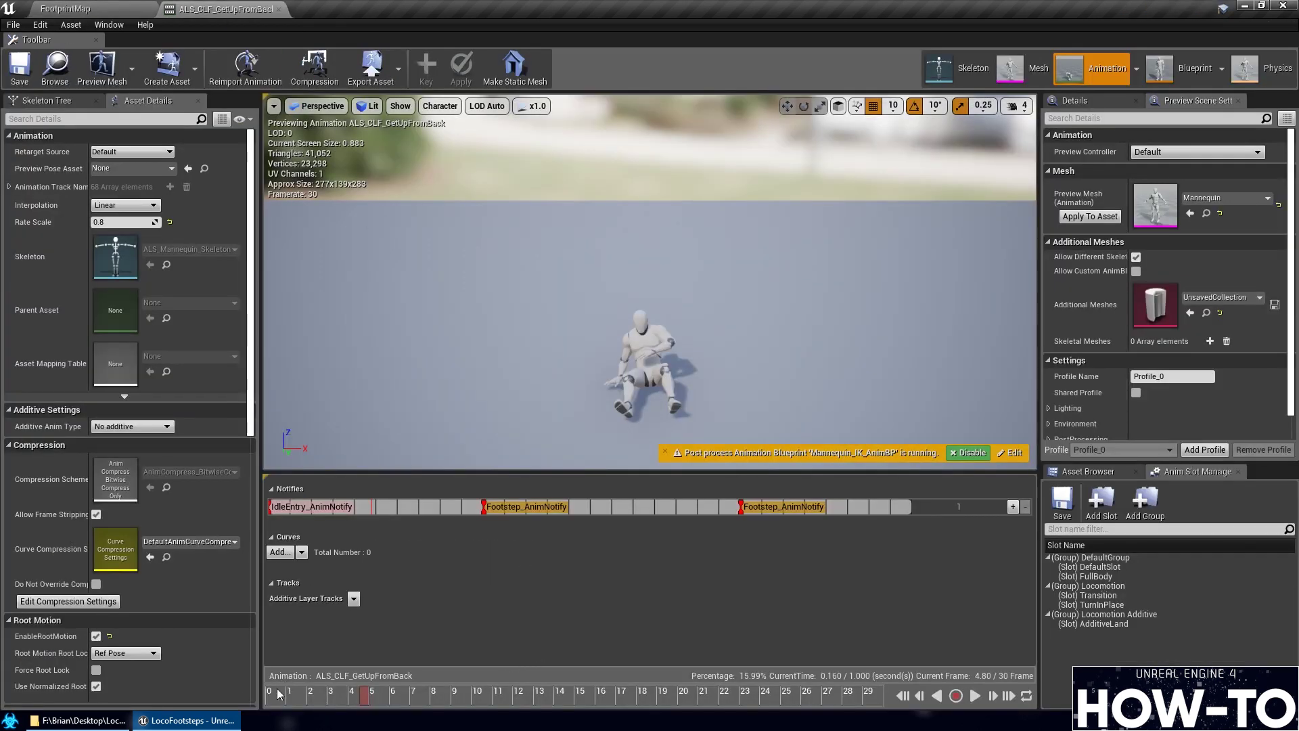
Scrub through the get-up animation to examine which foot touches down at each Footstep_AnimNotify
left_click(361, 695)
left_click_drag(395, 701, 434, 706)
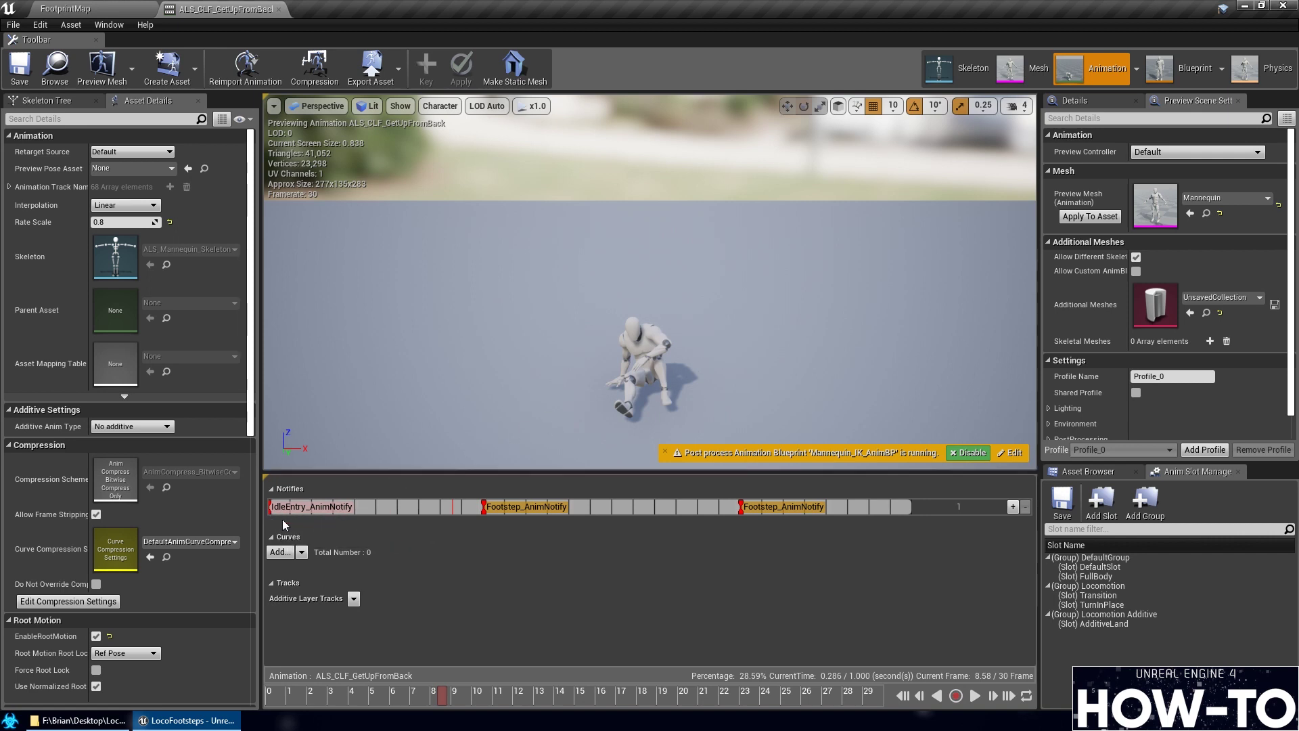
left_click_drag(445, 702, 729, 703)
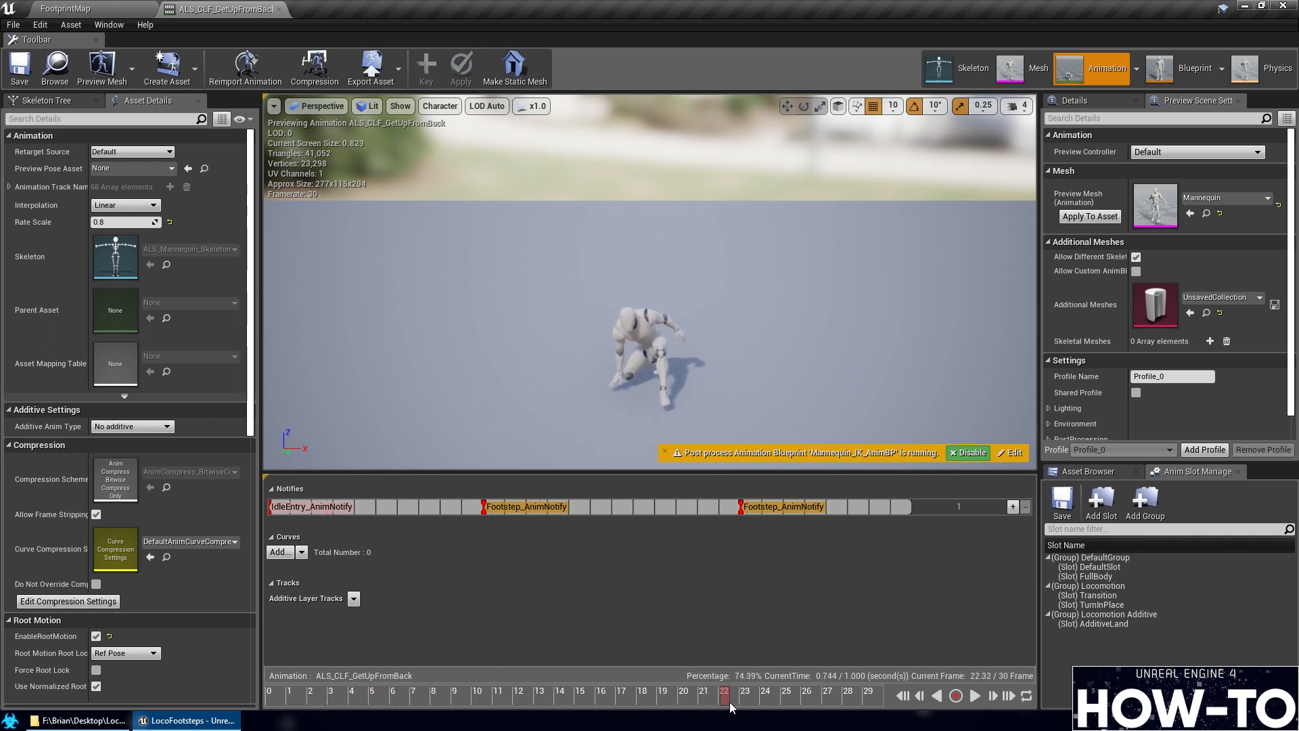
In ALS_CLF_GetUpFromBack, replace the Footstep_AnimNotify at frame 10 with L_Footprint and the one at frame 22 with R_Footprint
right_click(485, 510)
mouse_move(563, 623)
mouse_move(745, 537)
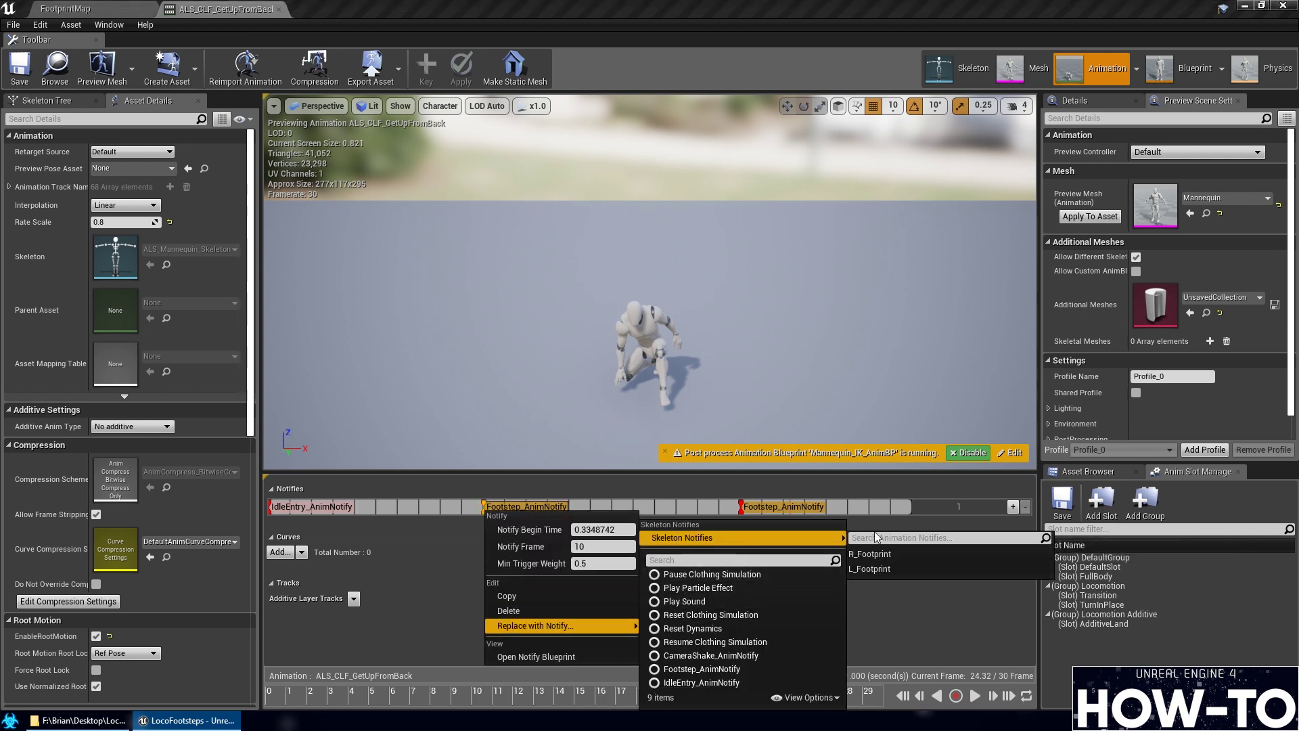
left_click(895, 571)
right_click(740, 510)
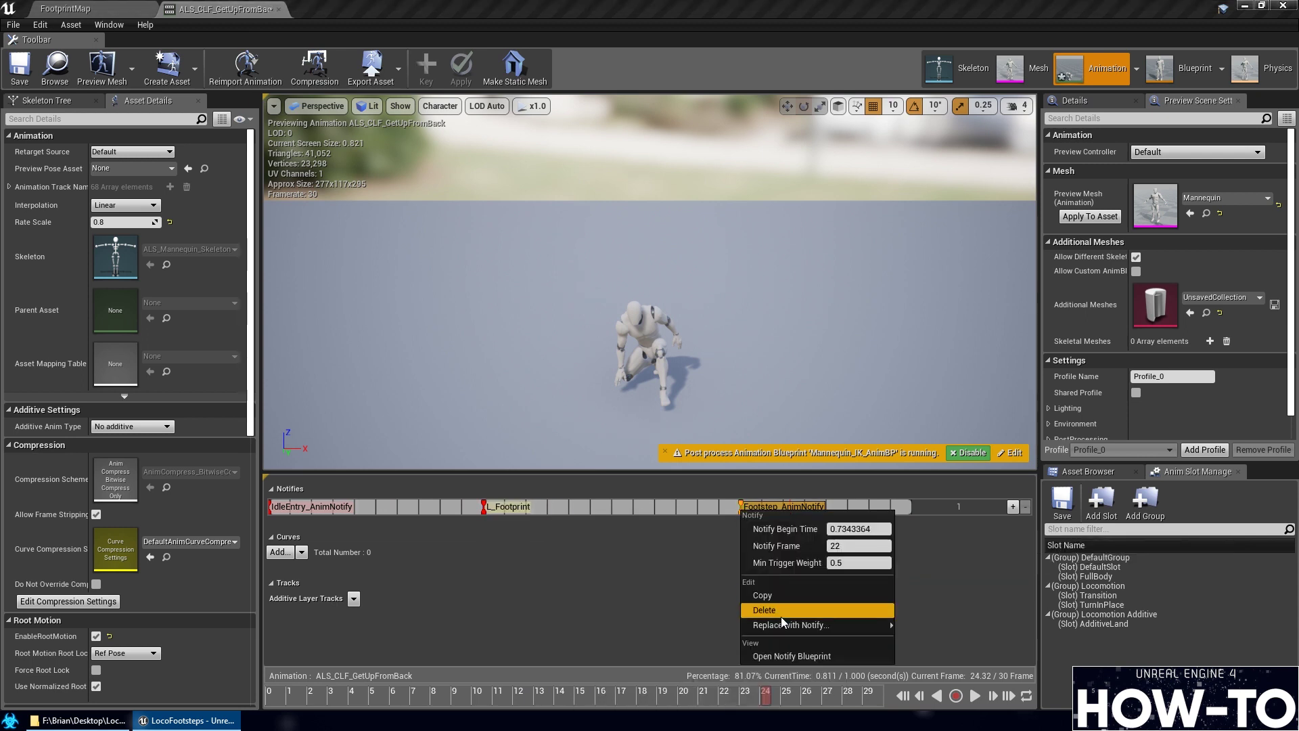
mouse_move(833, 624)
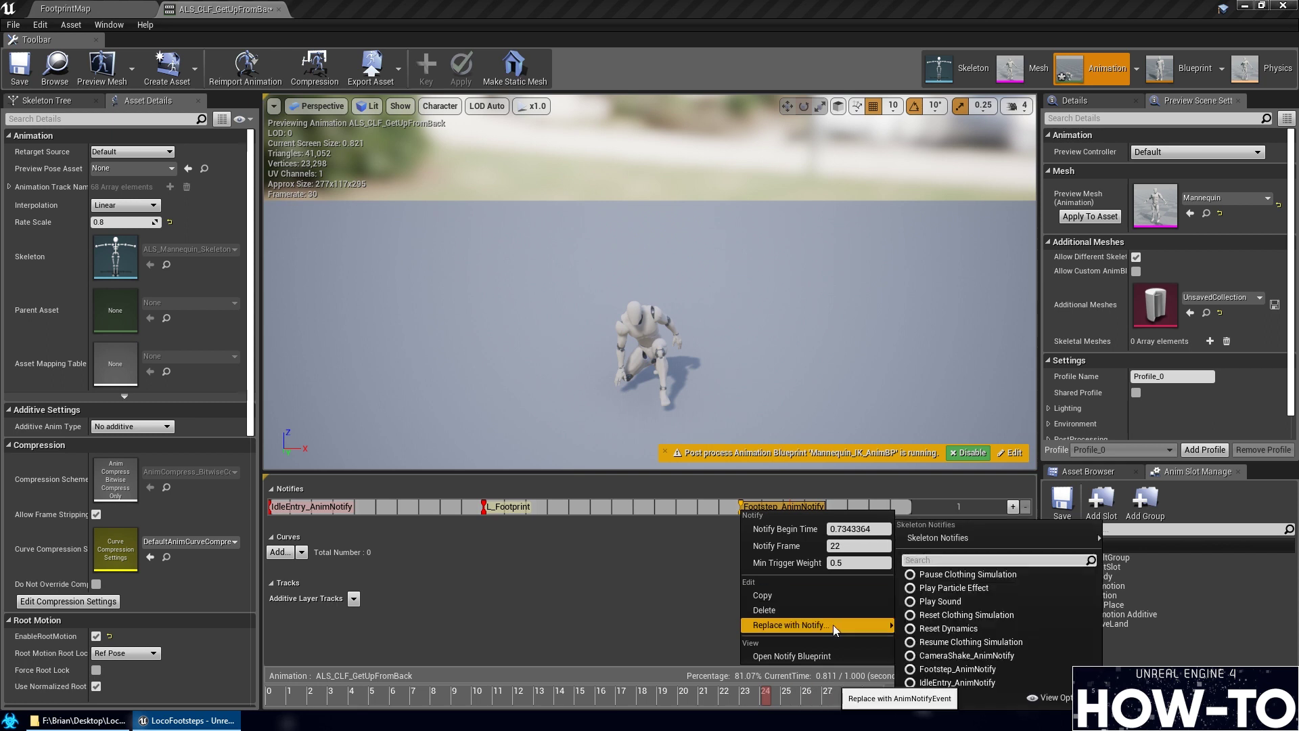
mouse_move(957, 538)
left_click(737, 554)
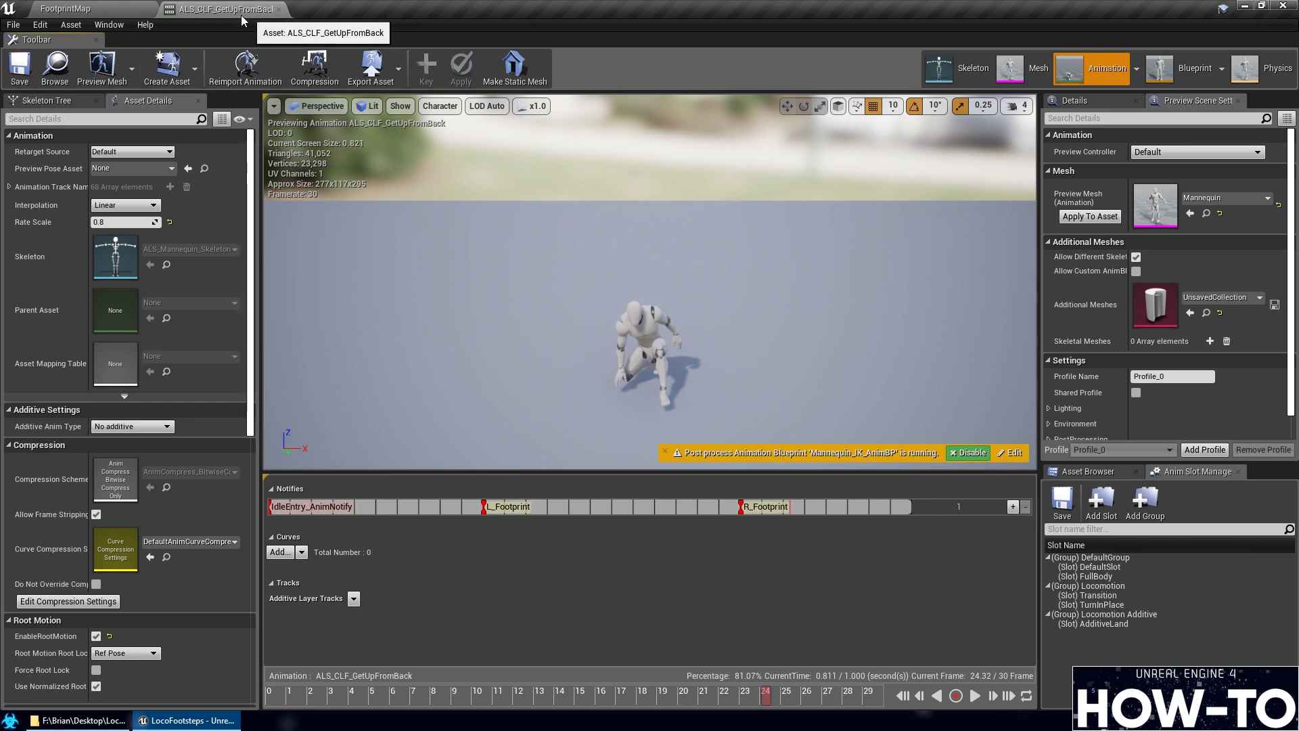
Open ALS_CLF_GetUpFromFront and scrub through it to examine which foot lands at each Footstep_AnimNotify
left_click(64, 8)
double_click(264, 531)
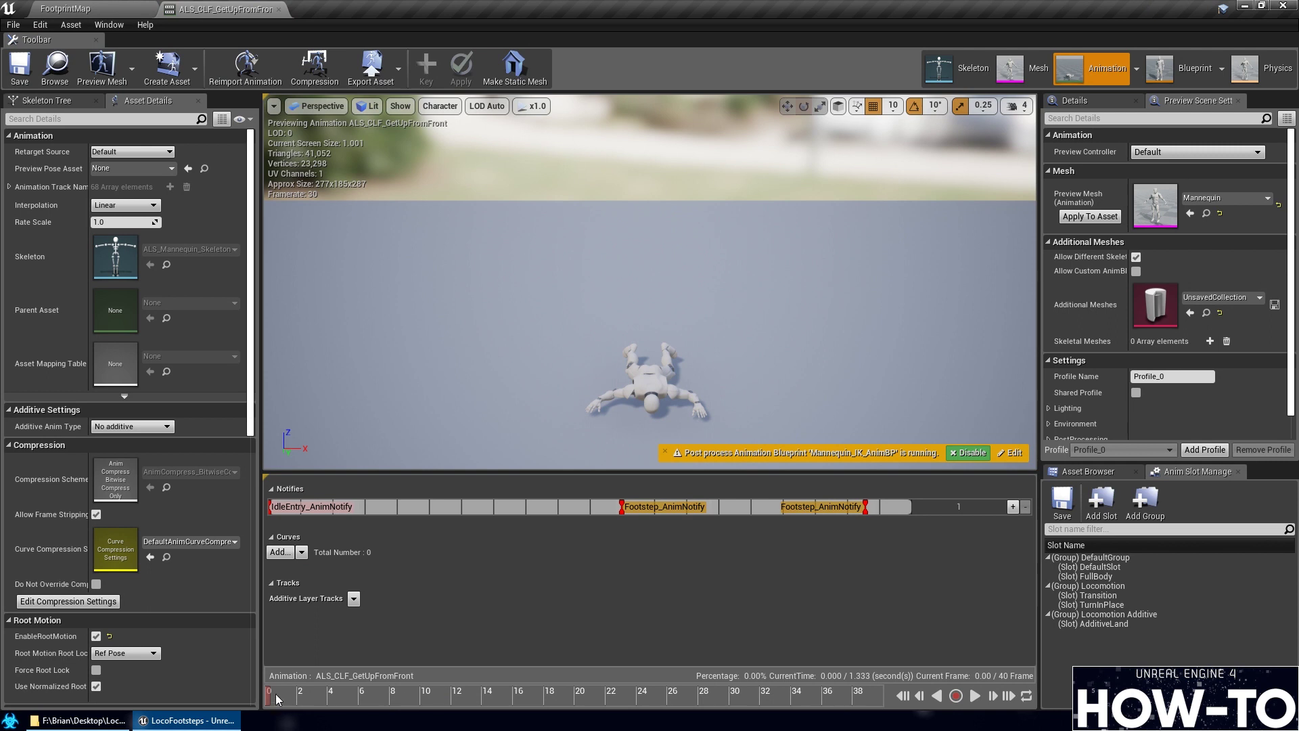
left_click_drag(278, 699, 519, 699)
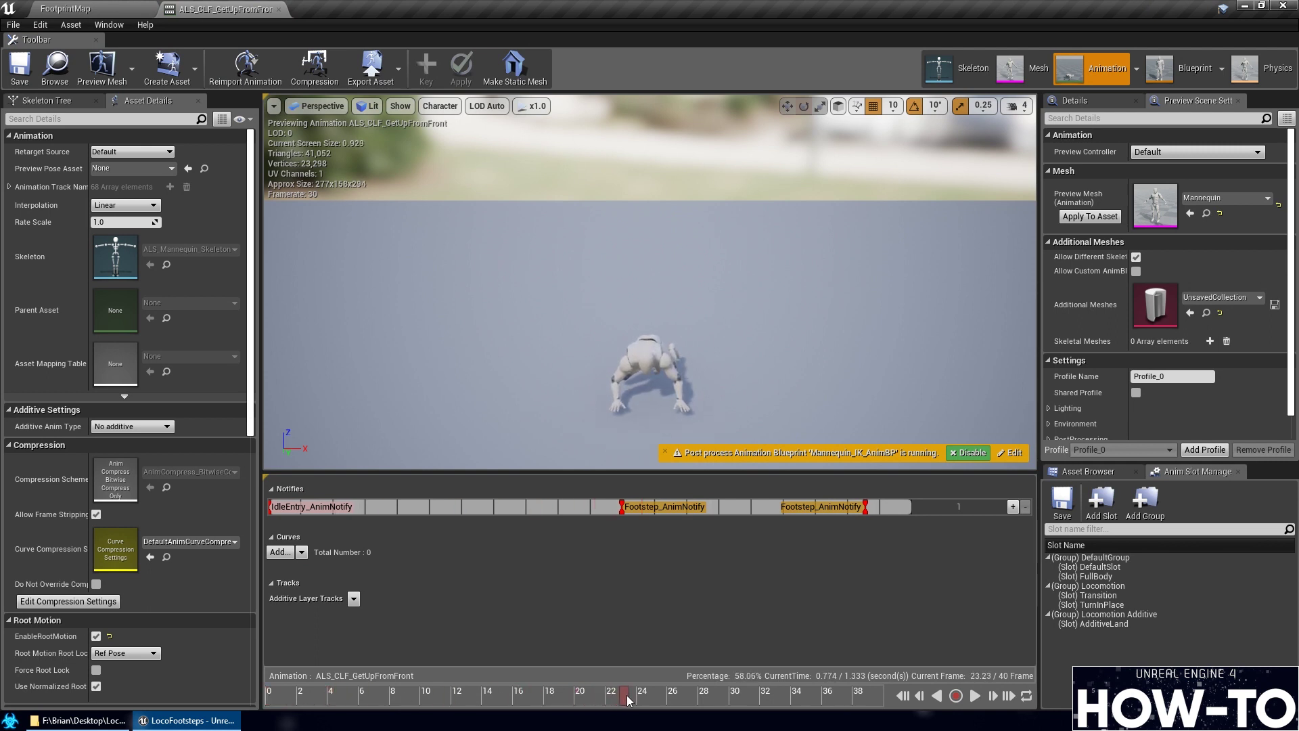
left_click_drag(661, 700, 866, 697)
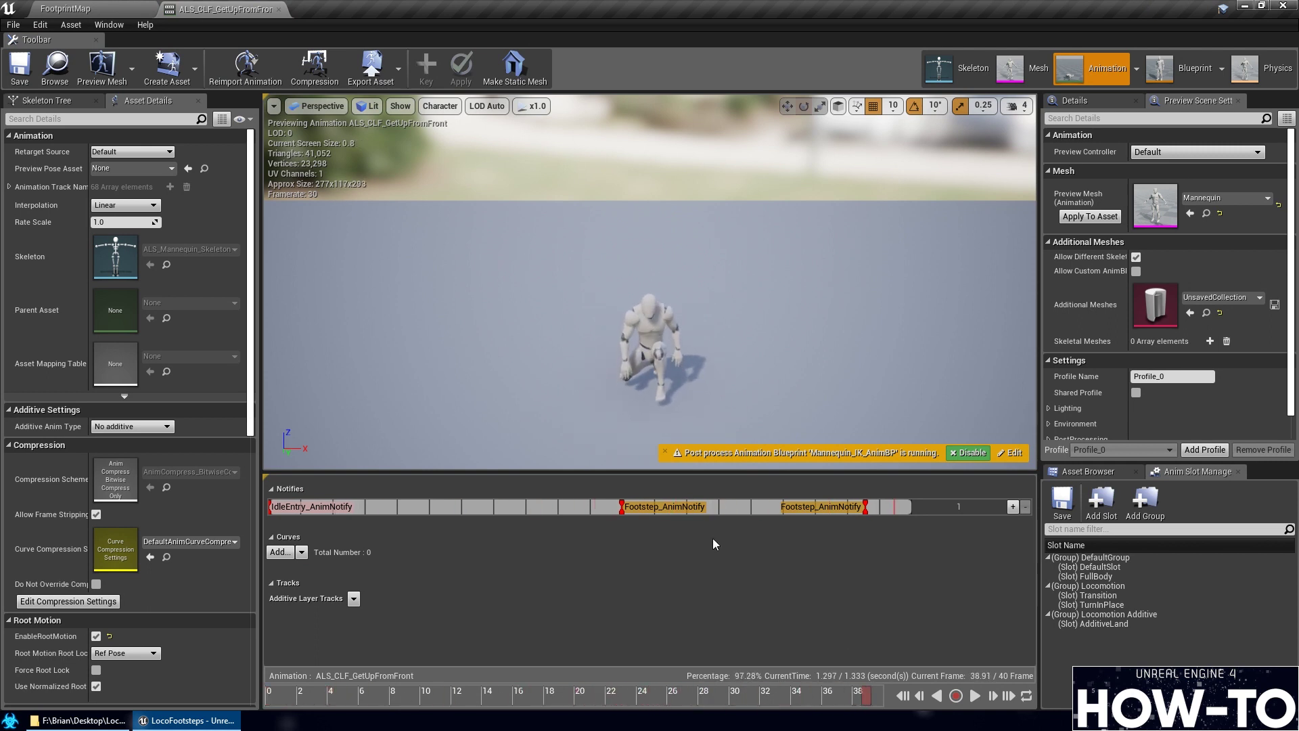
Replace the Footstep_AnimNotify at frame 22 with R_Footprint and the one at frame 37 with L_Footprint, and save the animation
right_click(627, 508)
mouse_move(715, 622)
mouse_move(855, 536)
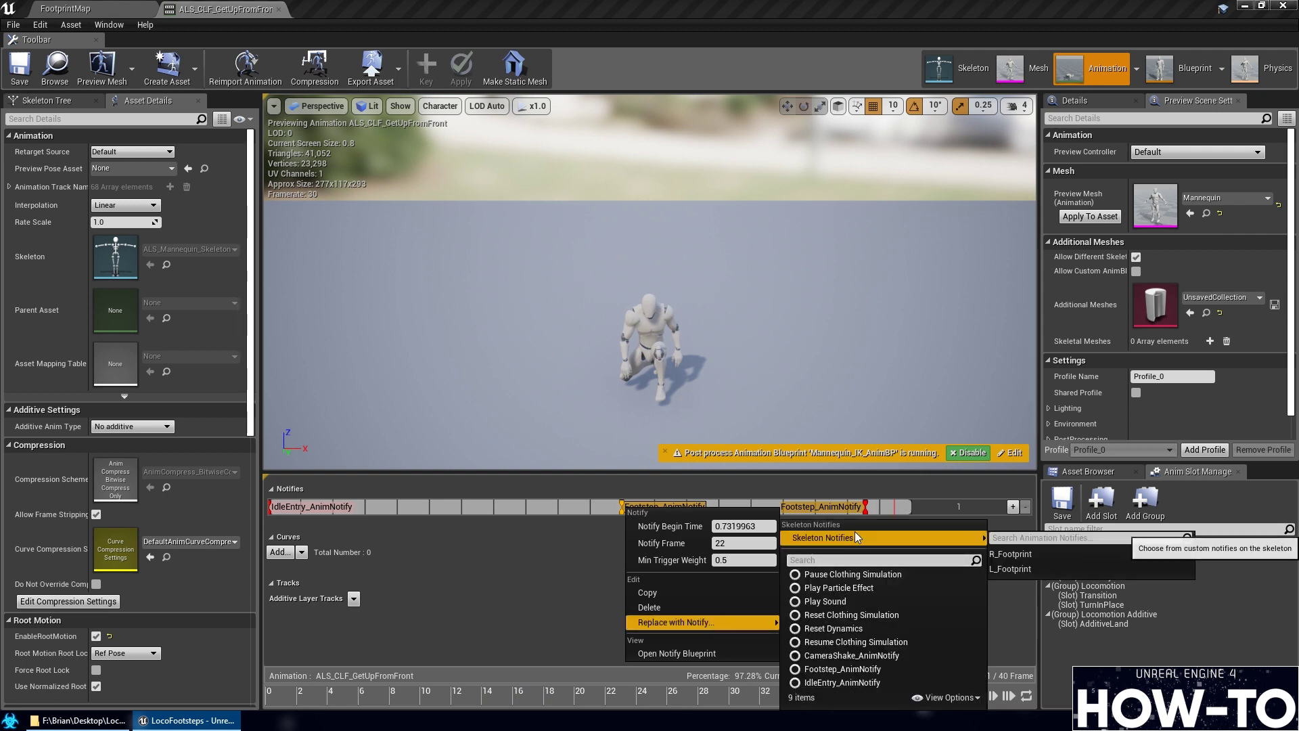
left_click(1012, 554)
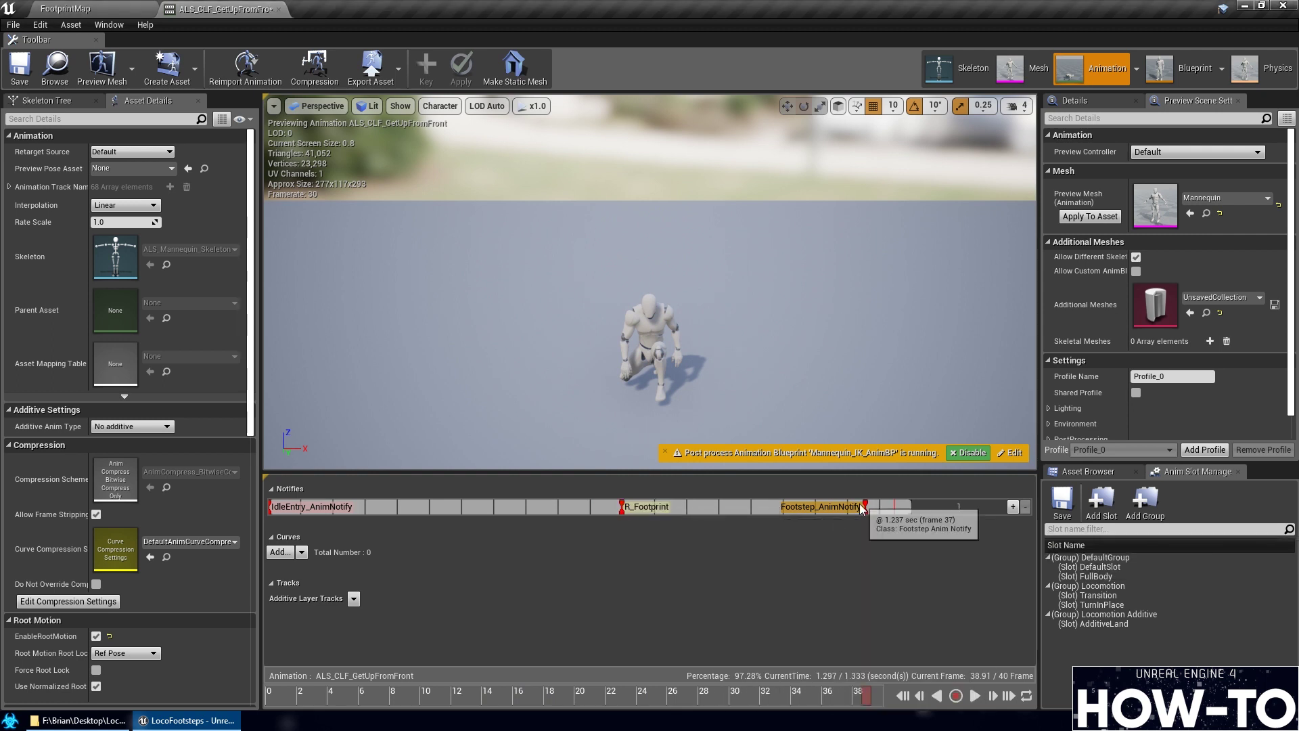
right_click(862, 512)
mouse_move(947, 628)
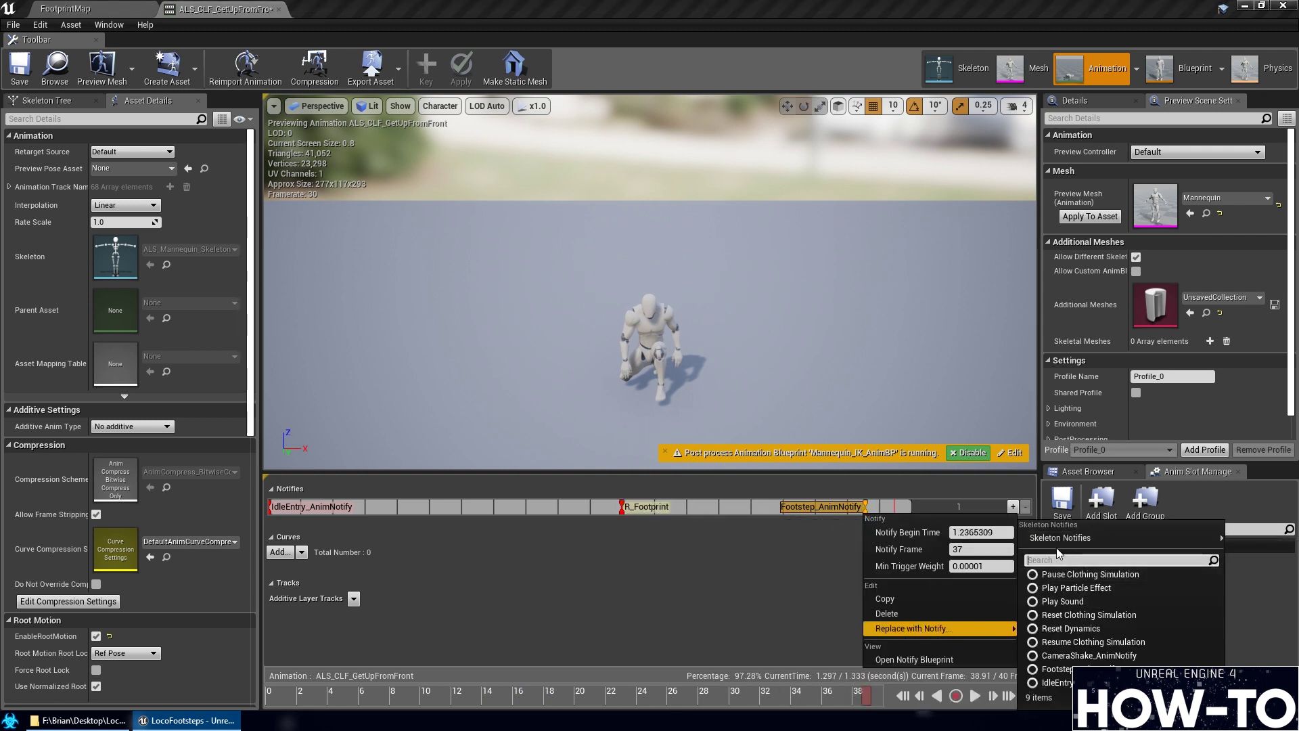
mouse_move(1060, 538)
left_click(941, 568)
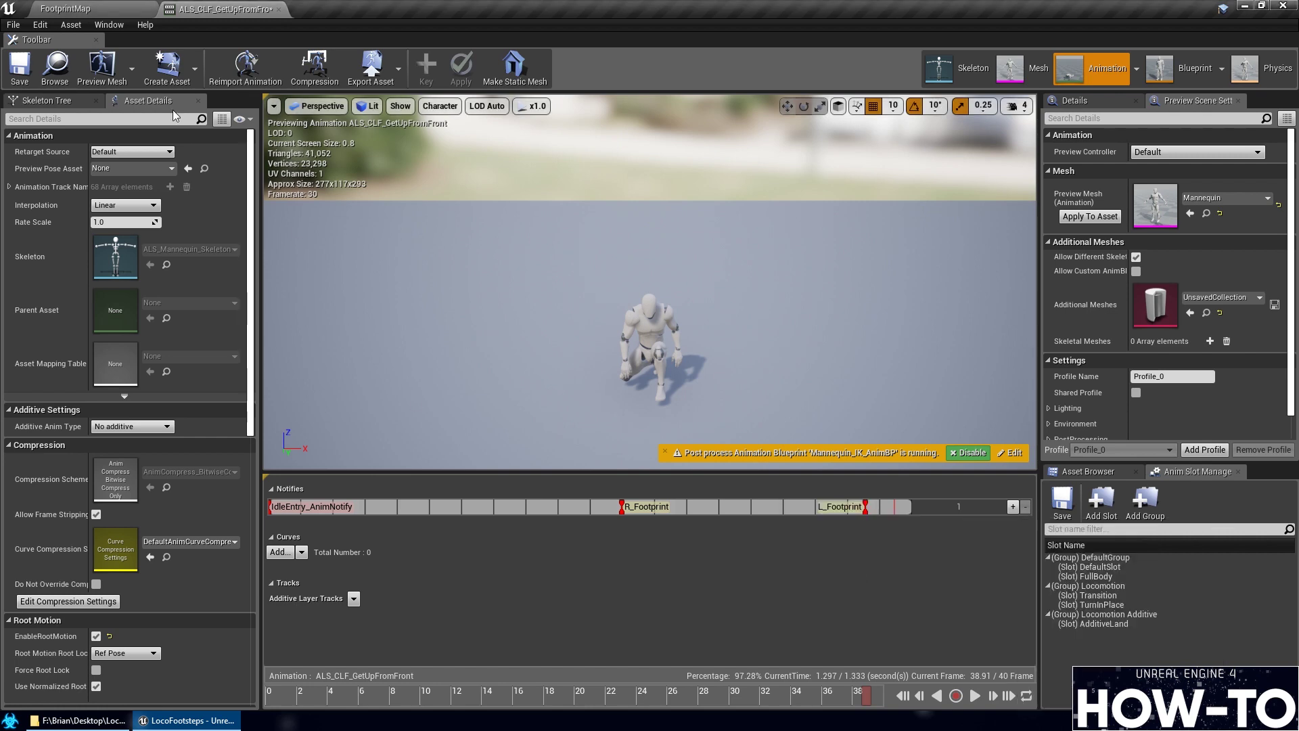
left_click(20, 67)
Check ALS_CLF_Idle_Additive and ALS_CLF_Idle_Pose in the Idles folder for footstep notifies
left_click(65, 8)
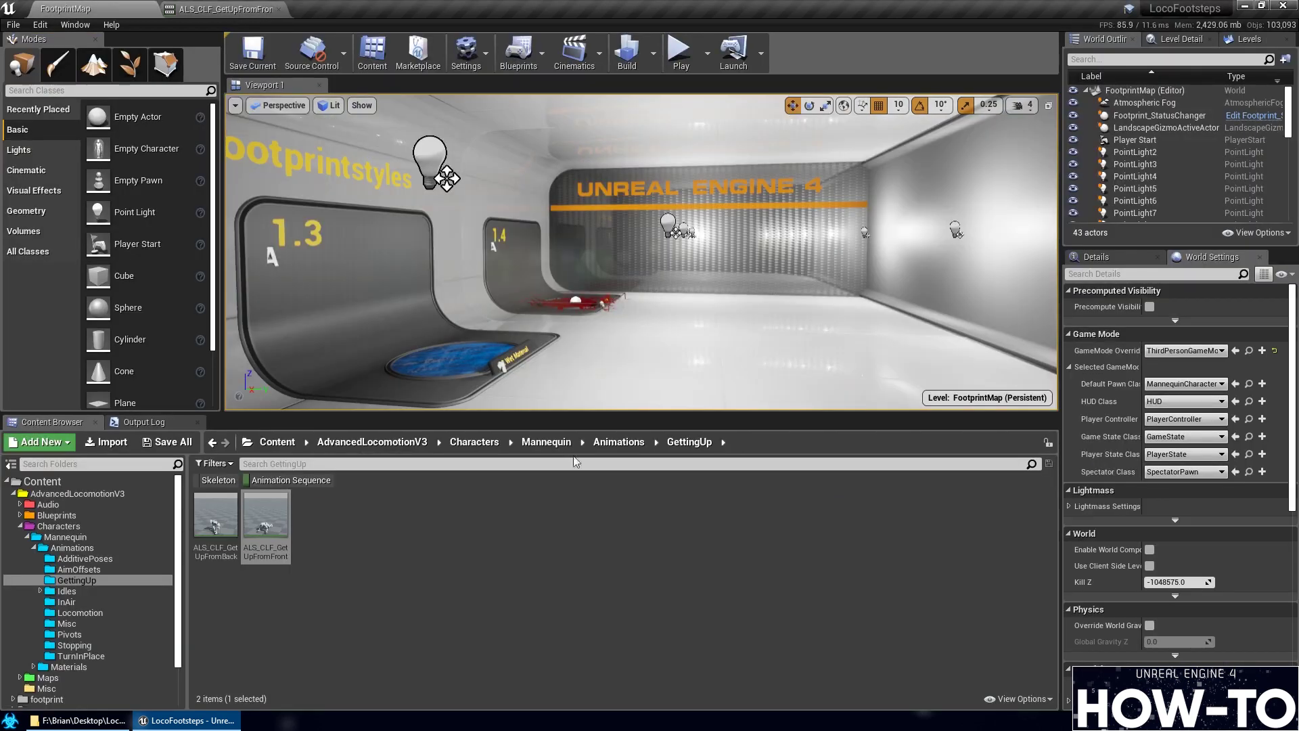
left_click(95, 592)
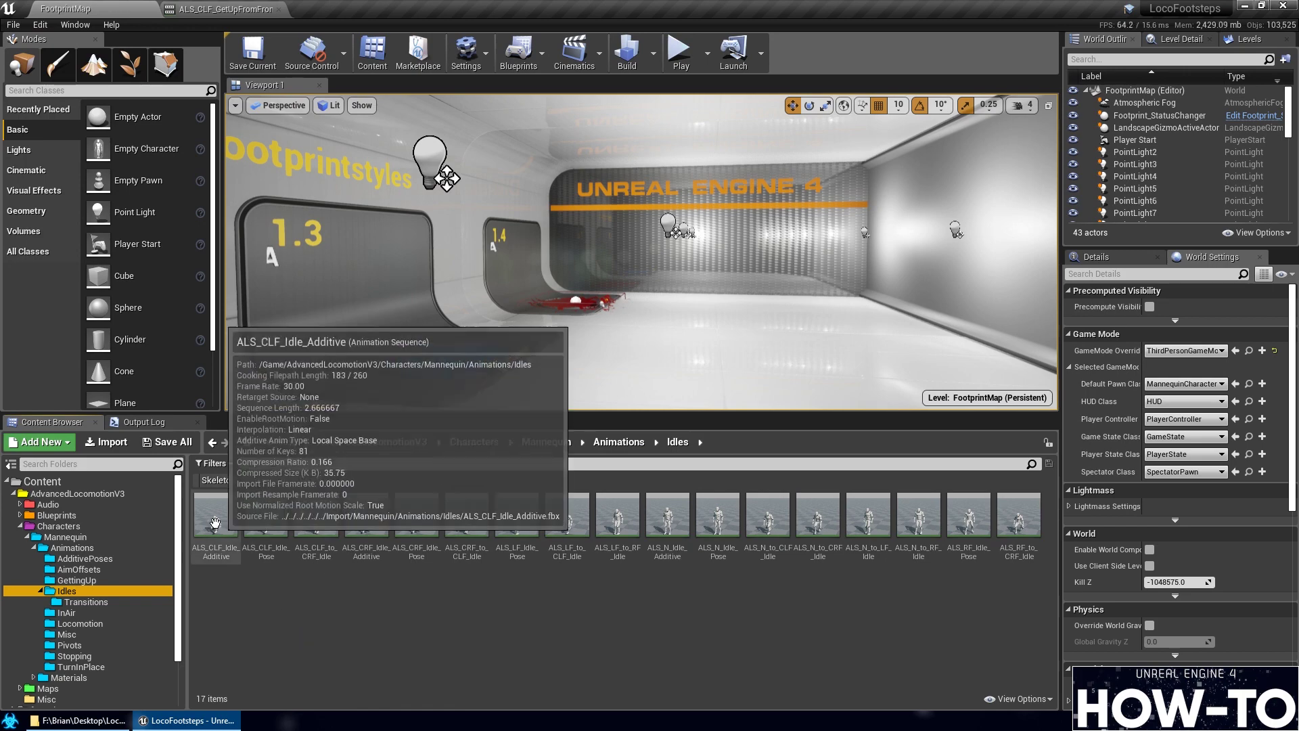
double_click(215, 523)
left_click(55, 5)
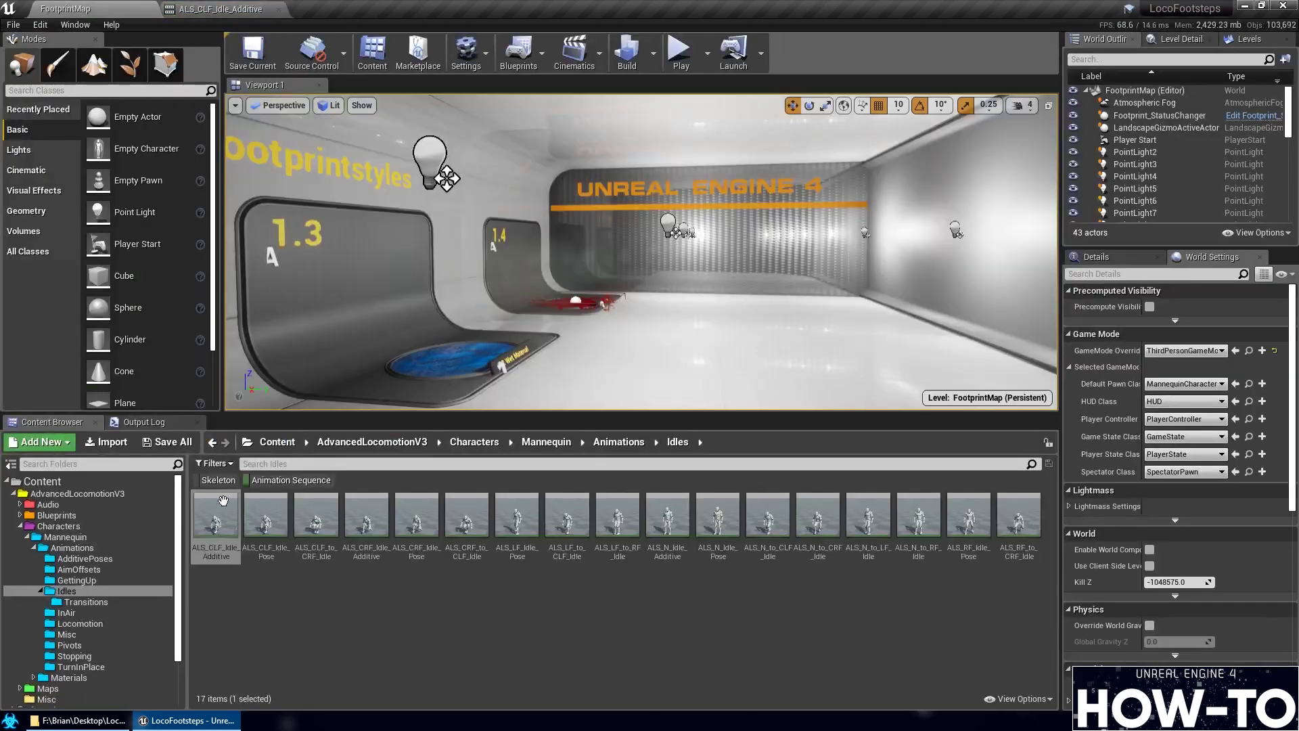
double_click(265, 522)
left_click(83, 6)
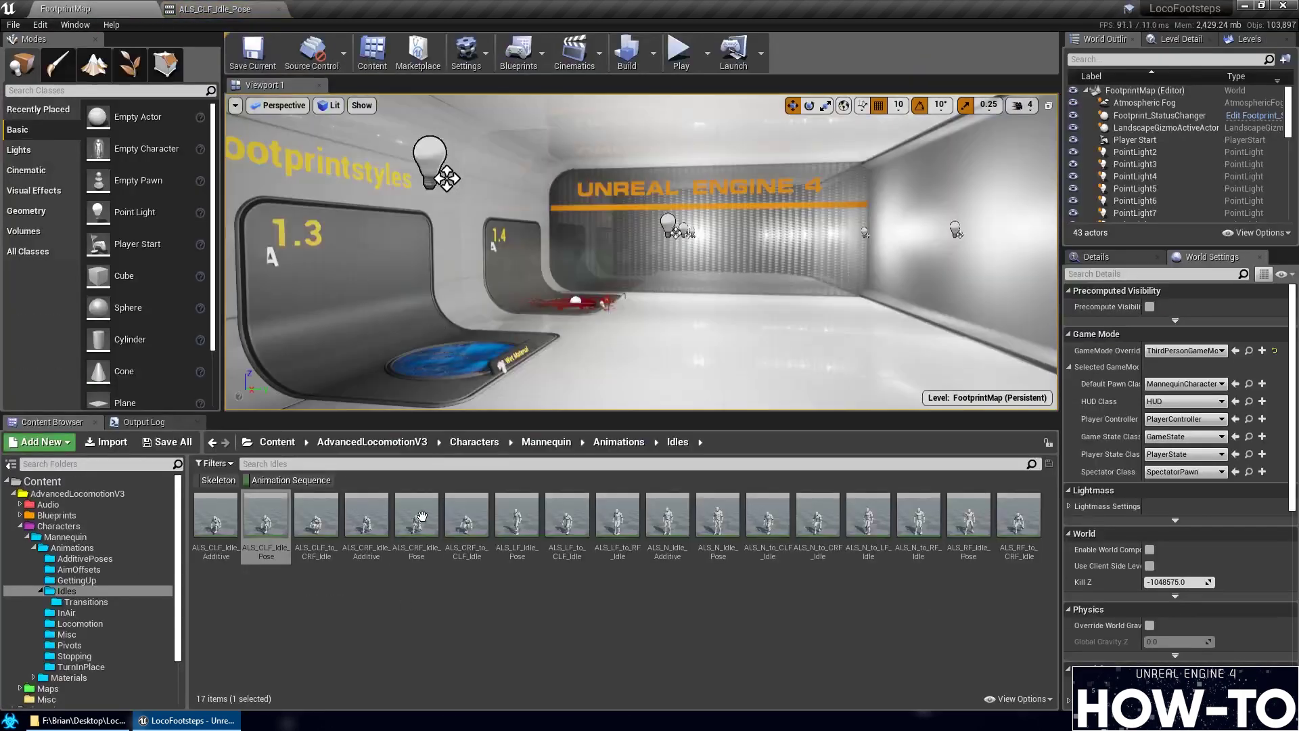
Open ALS_CLF_to_CRF_Idle, then play and scrub it to examine which foot moves at each Footstep_AnimNotify
double_click(313, 523)
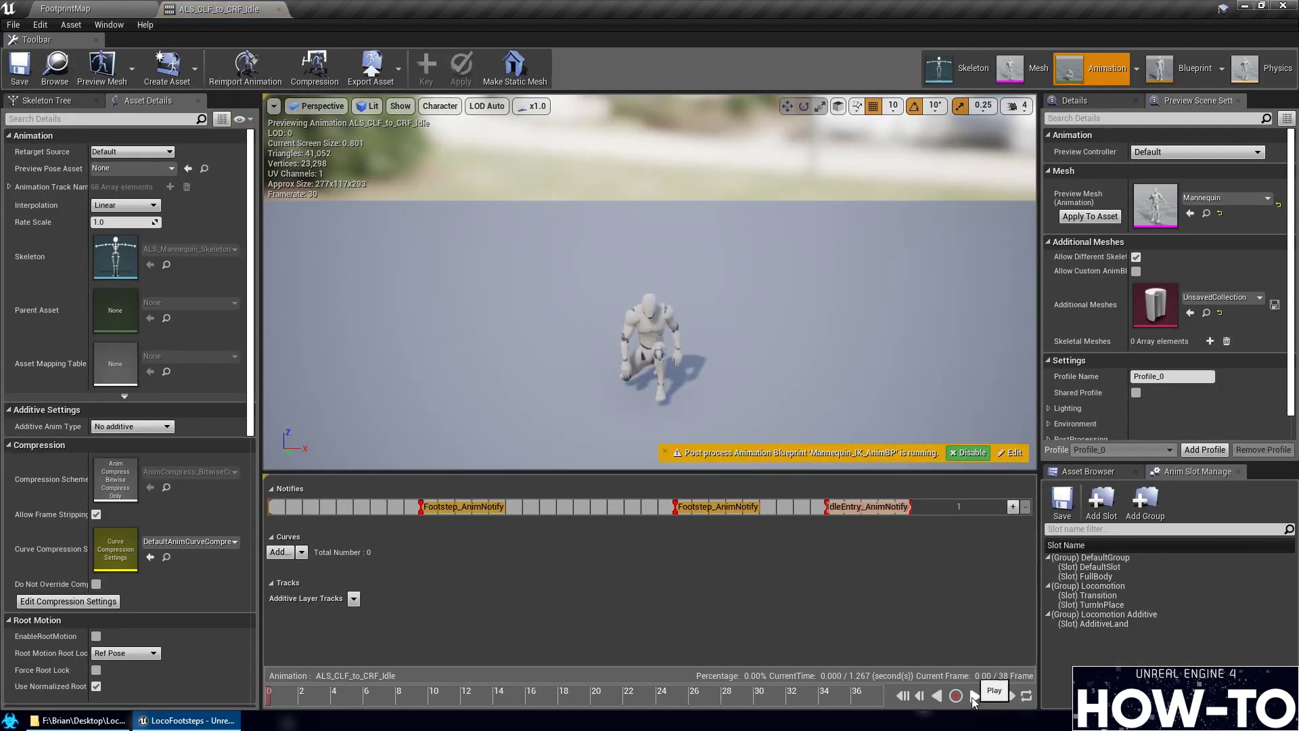
left_click(974, 696)
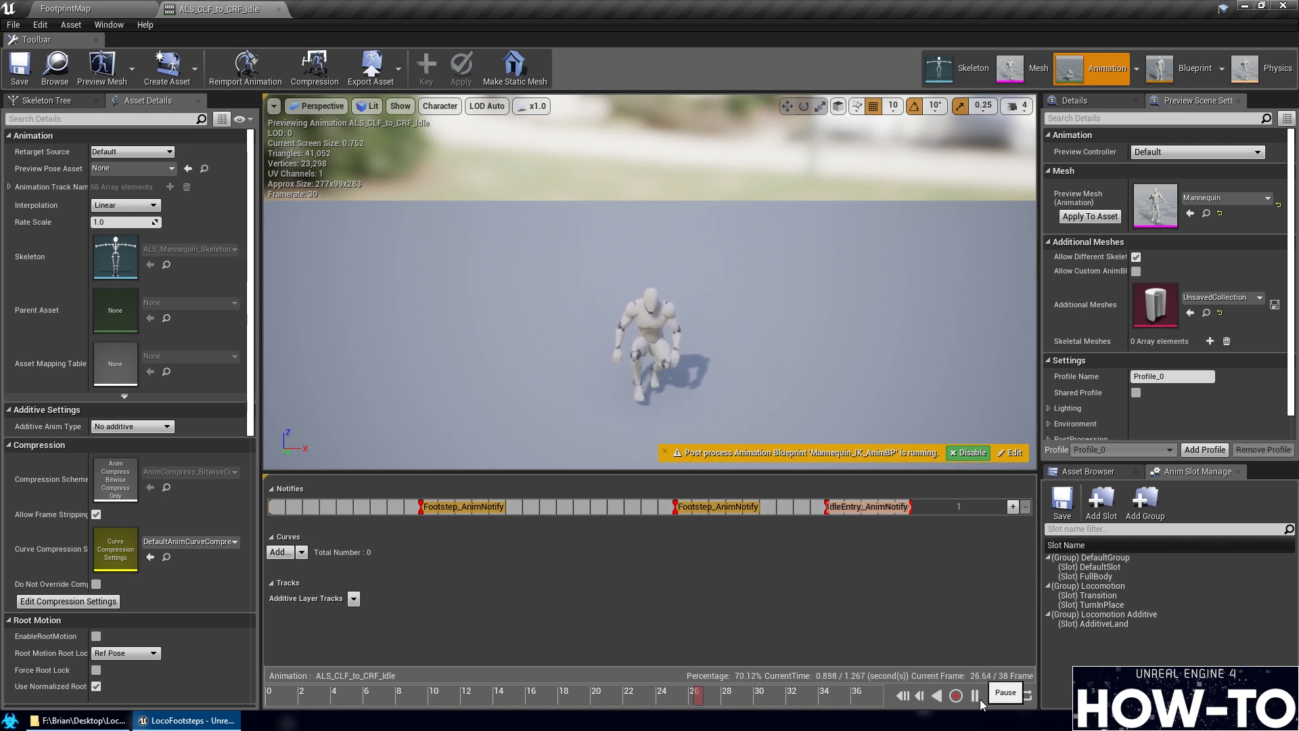
left_click(975, 696)
scroll(912, 525, "up", 5)
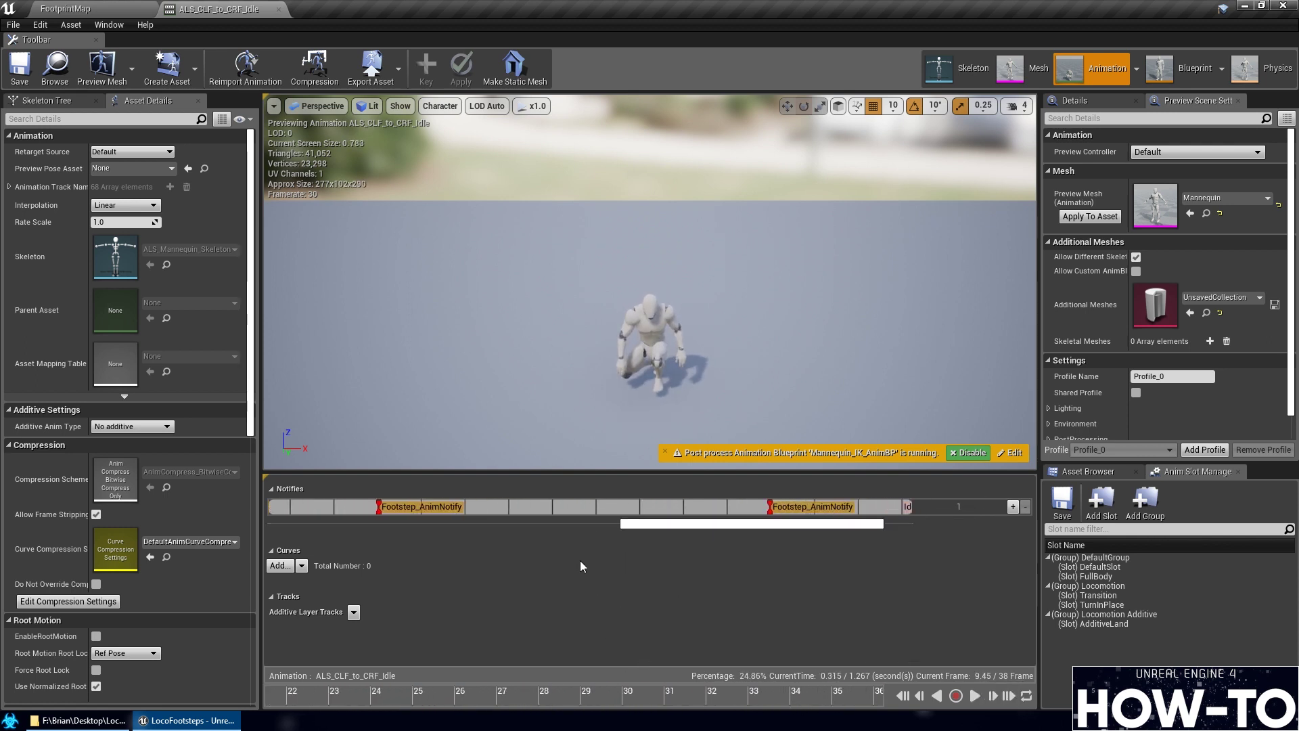
left_click_drag(743, 526, 482, 532)
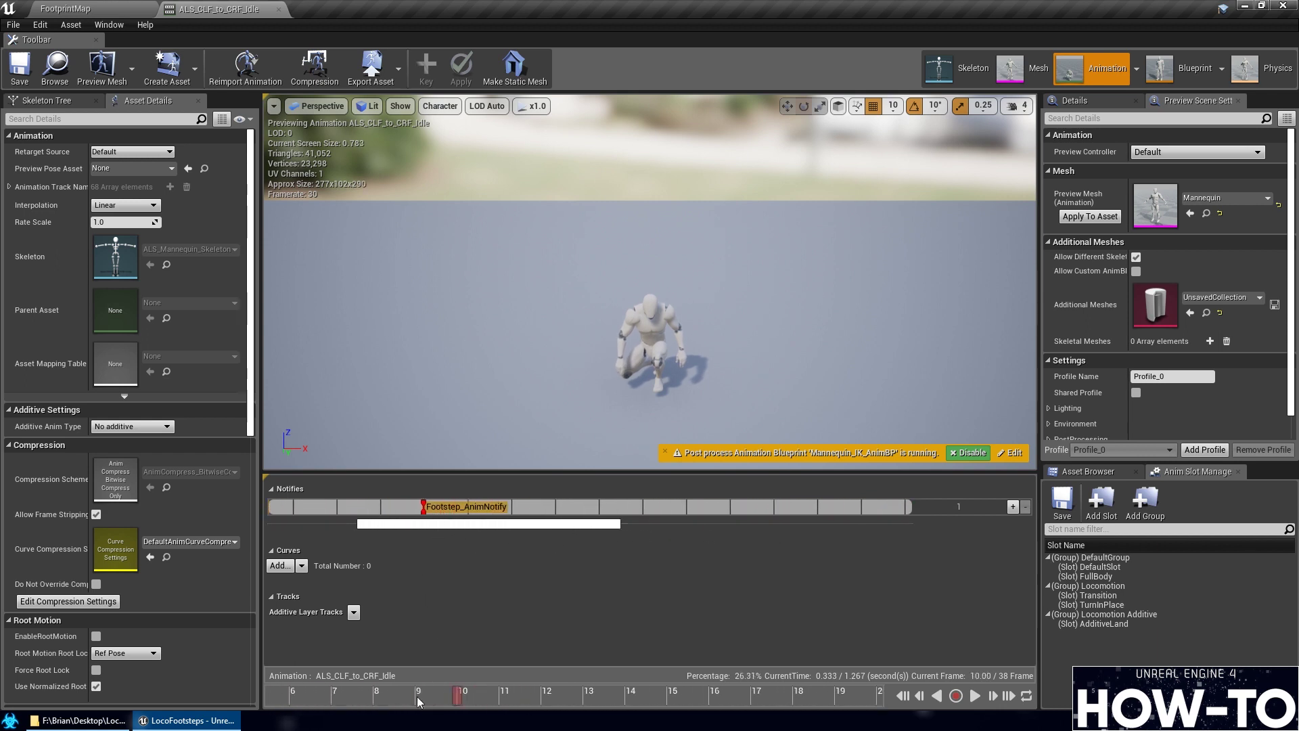
left_click_drag(417, 696, 592, 701)
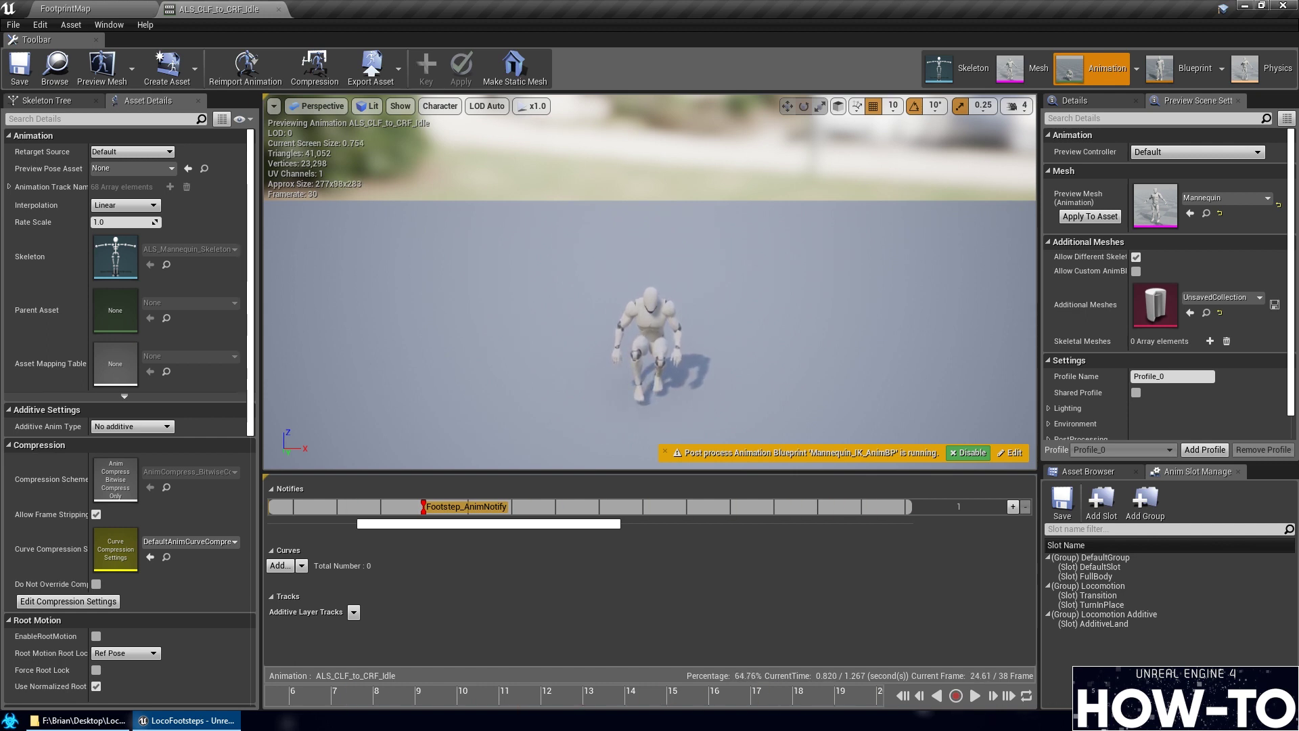
scroll(660, 519, "down", 5)
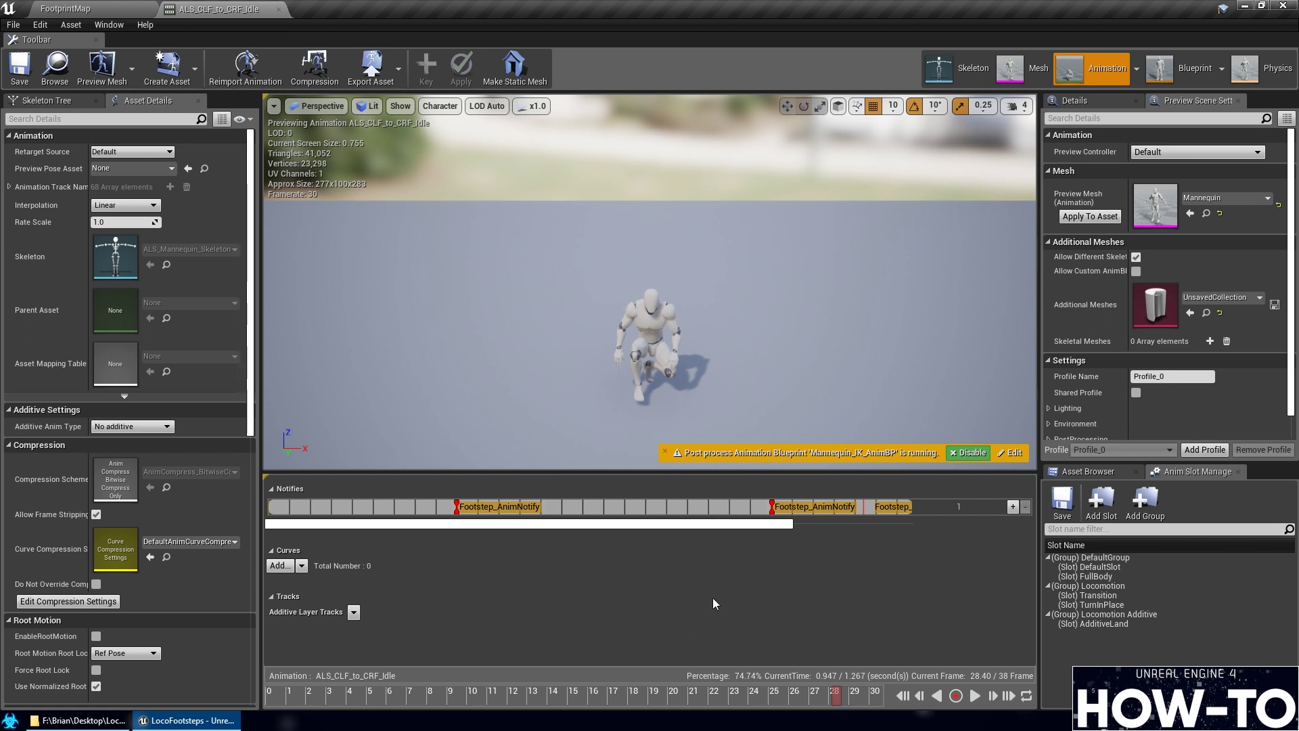
left_click_drag(666, 525, 743, 535)
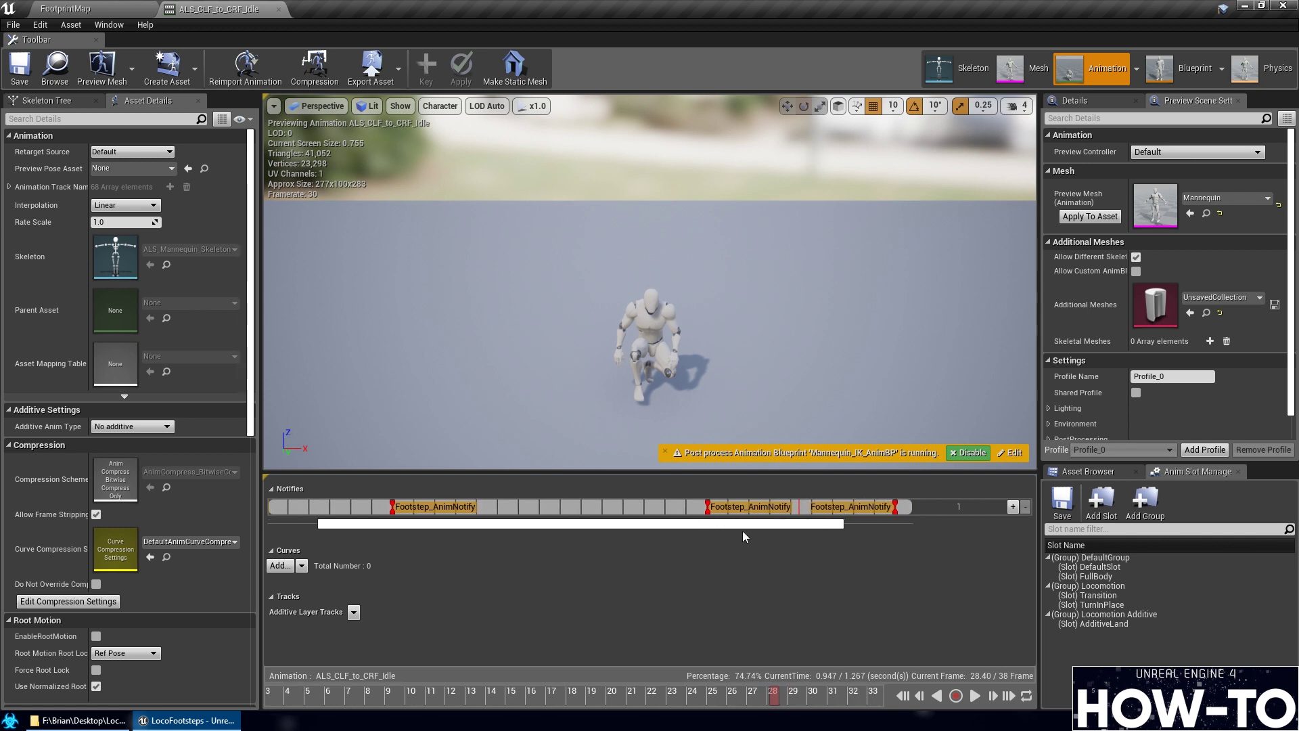
left_click(399, 695)
left_click_drag(352, 692, 460, 678)
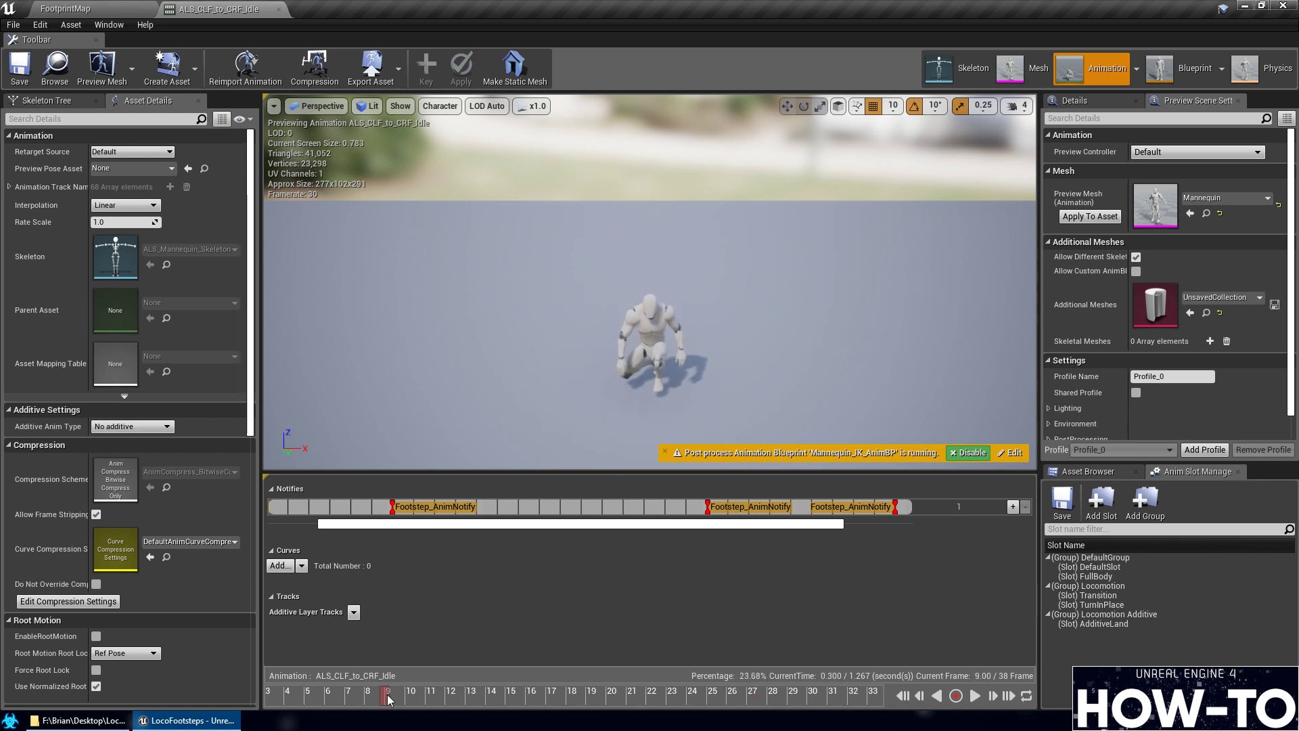
left_click_drag(387, 694, 149, 712)
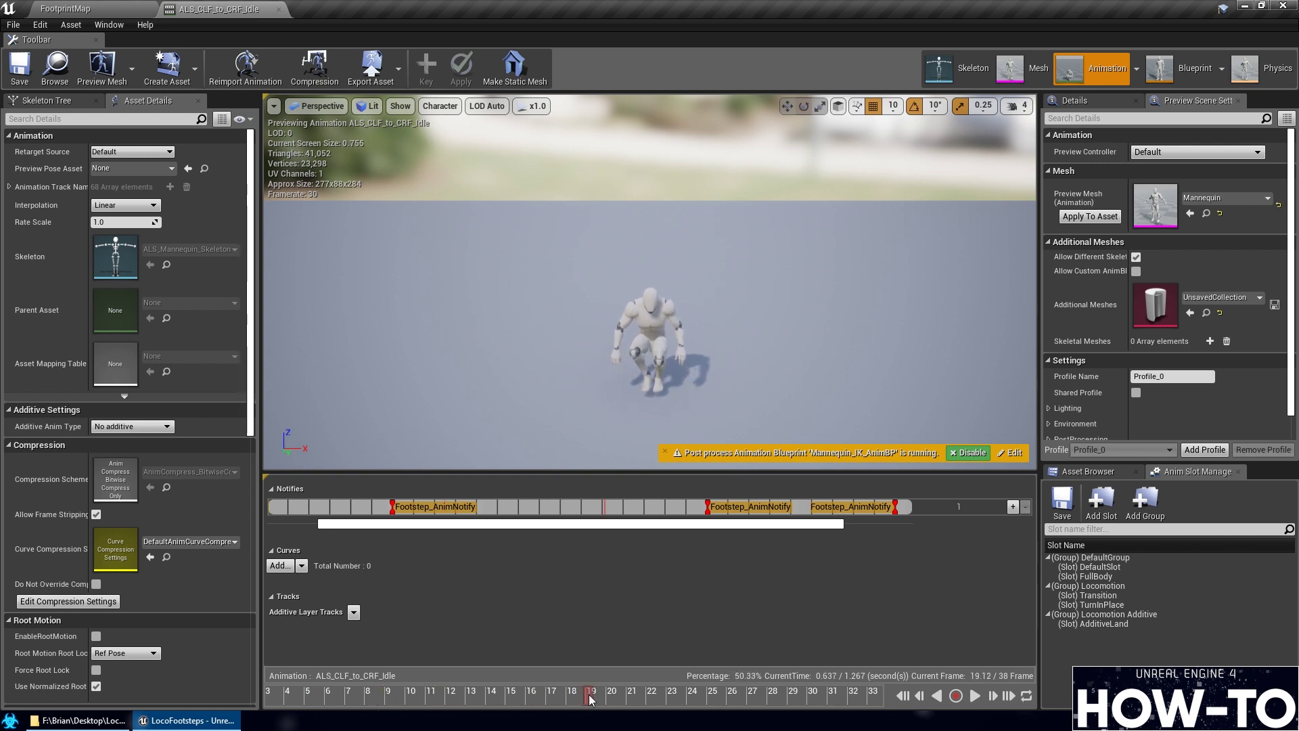
left_click_drag(589, 694, 283, 685)
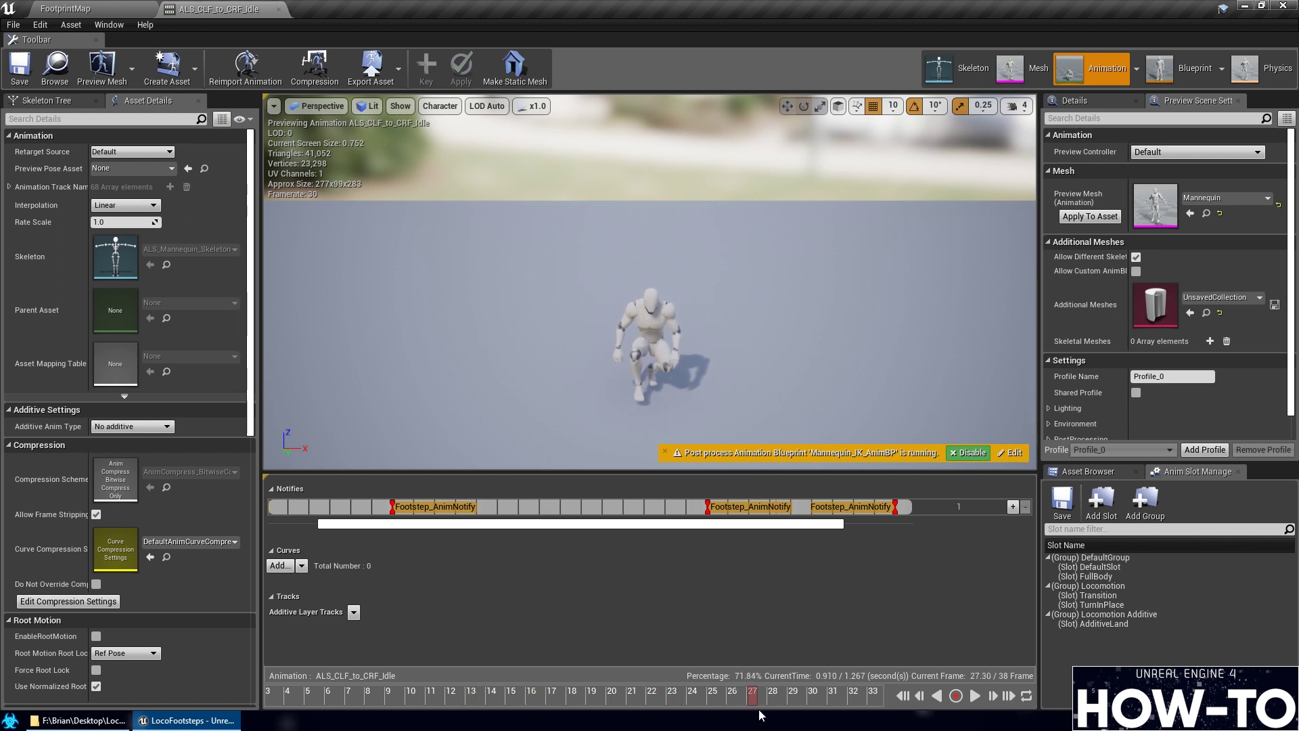
Delete the first Footstep_AnimNotify from ALS_CLF_to_CRF_Idle and scrub across the two remaining footstep notifies
left_click(392, 507)
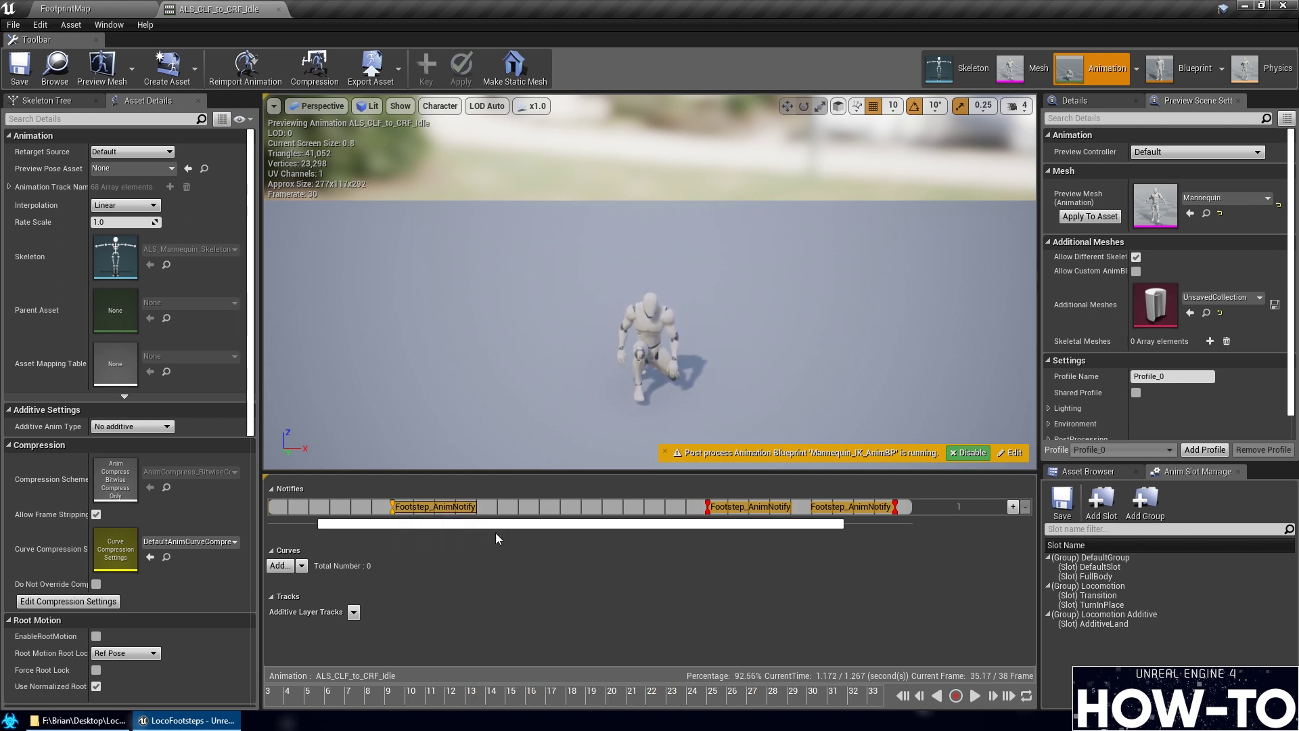
key("Delete")
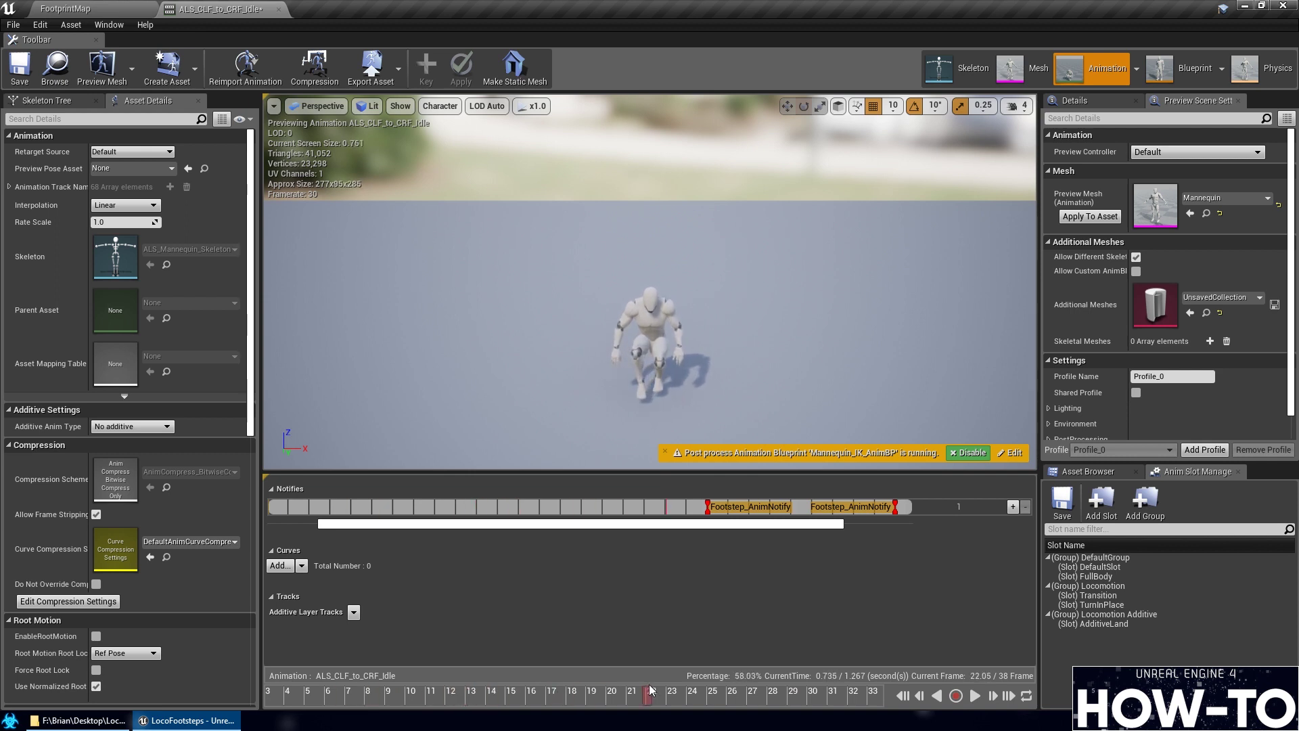
left_click_drag(670, 697, 890, 706)
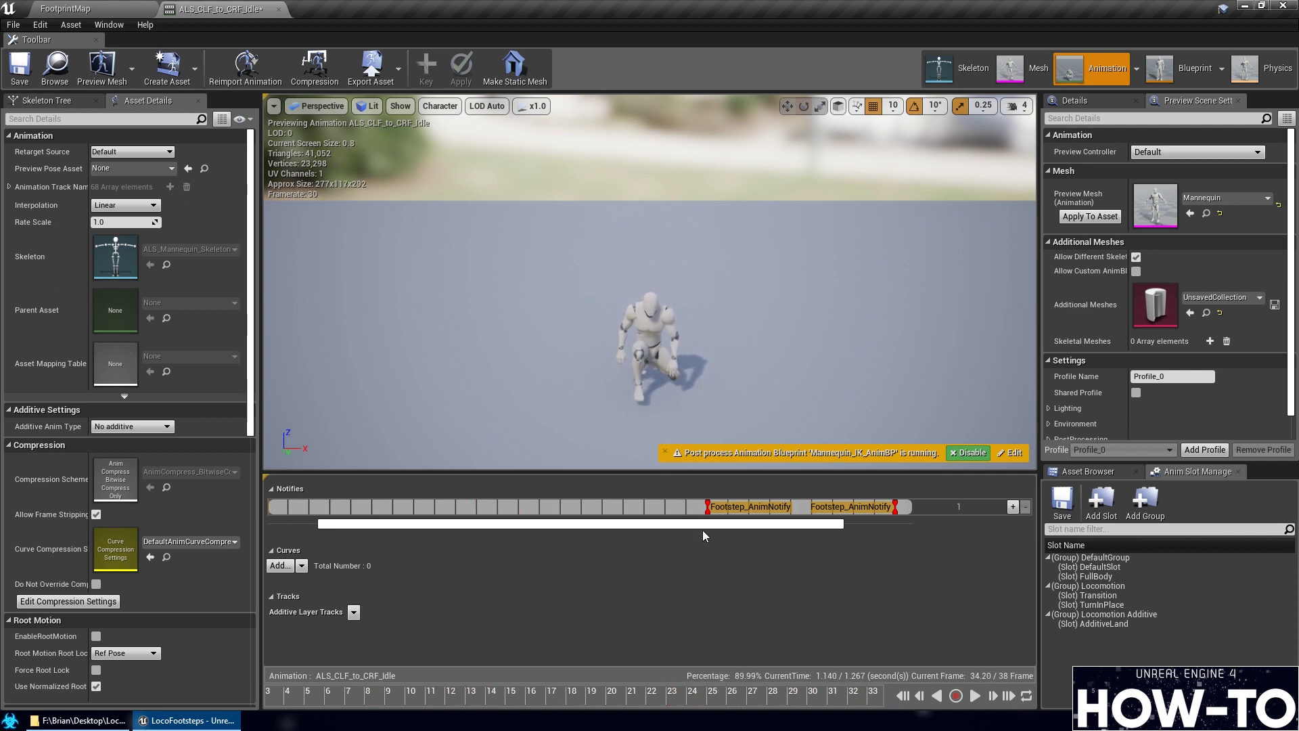
Replace the Footstep_AnimNotify at frame 24 with R_Footprint and the one at frame 33 with L_Footprint, and save the animation
right_click(712, 508)
mouse_move(772, 627)
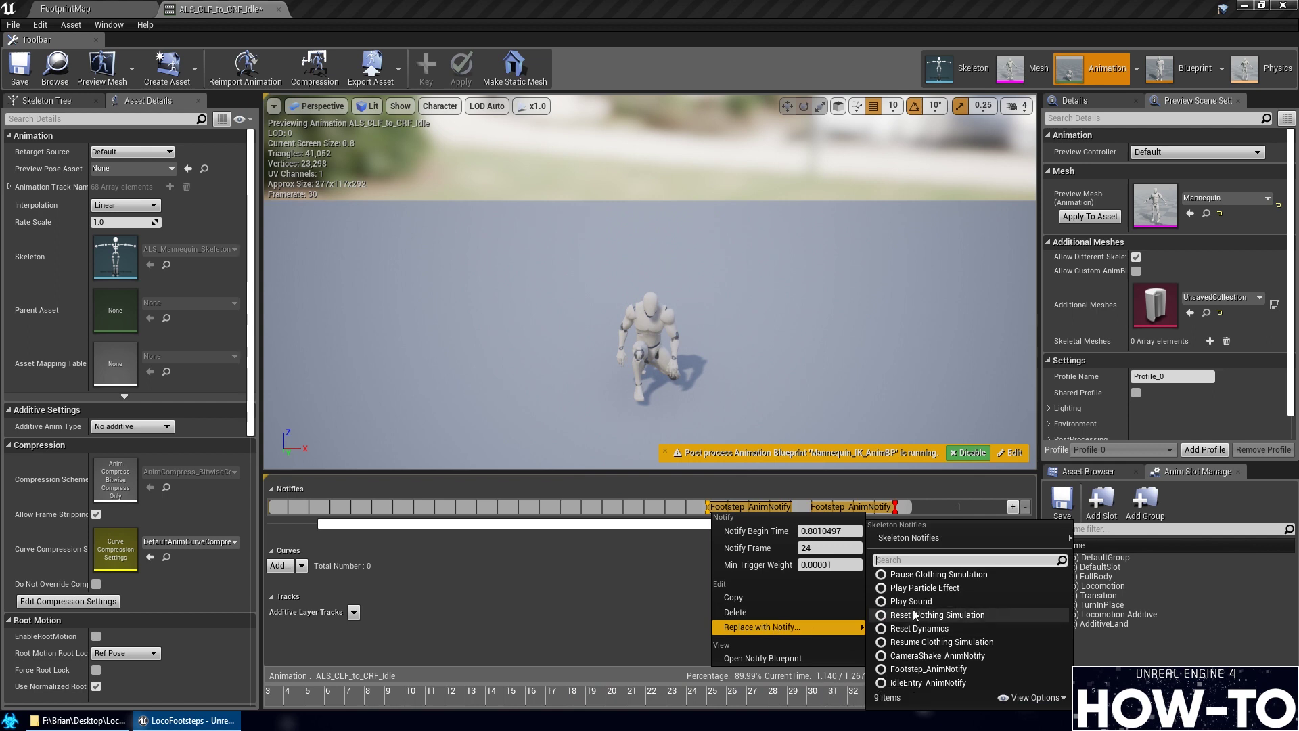
left_click(1110, 560)
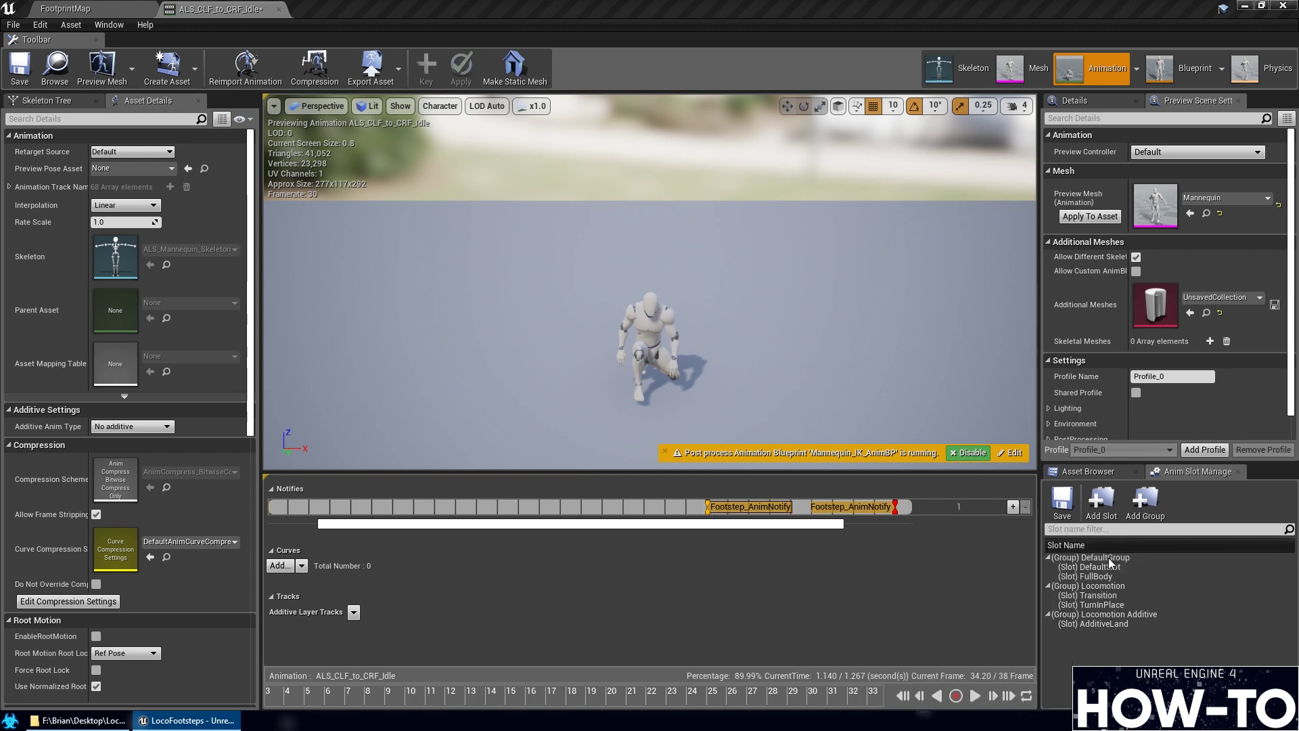
right_click(894, 513)
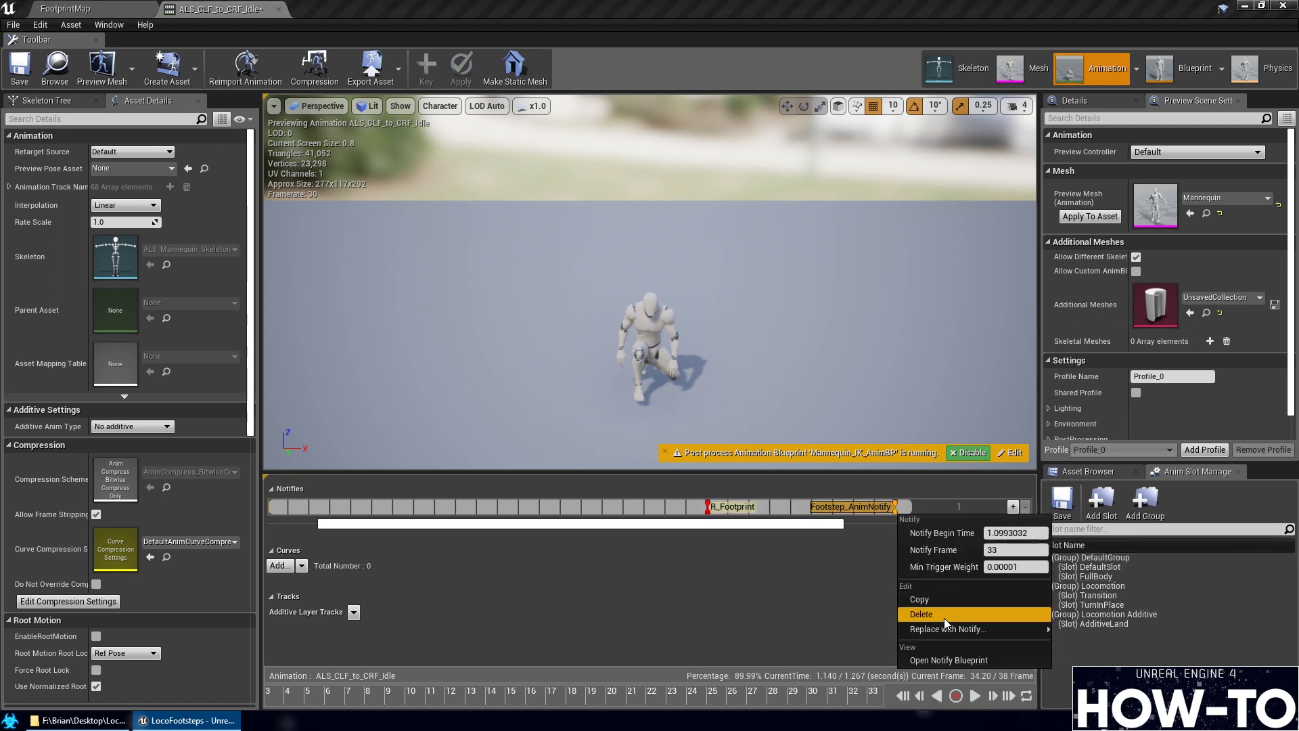
mouse_move(954, 629)
mouse_move(1095, 535)
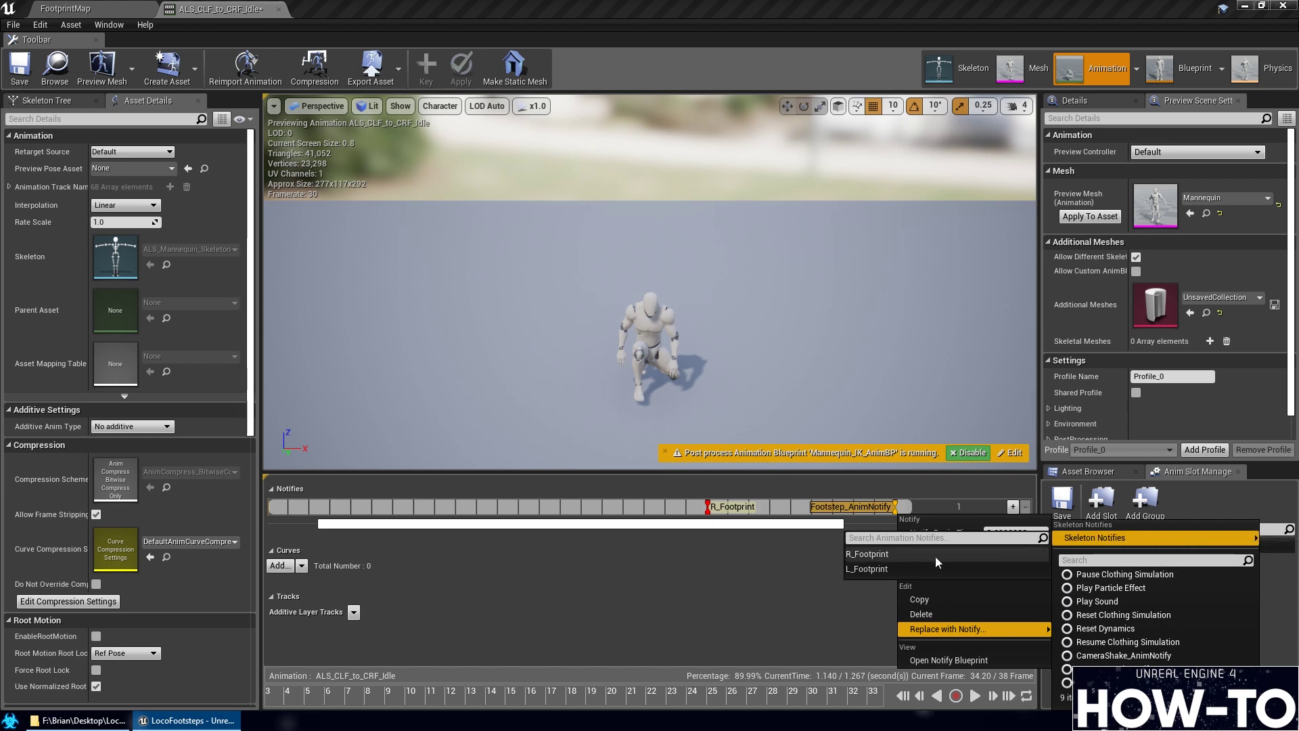
left_click(919, 568)
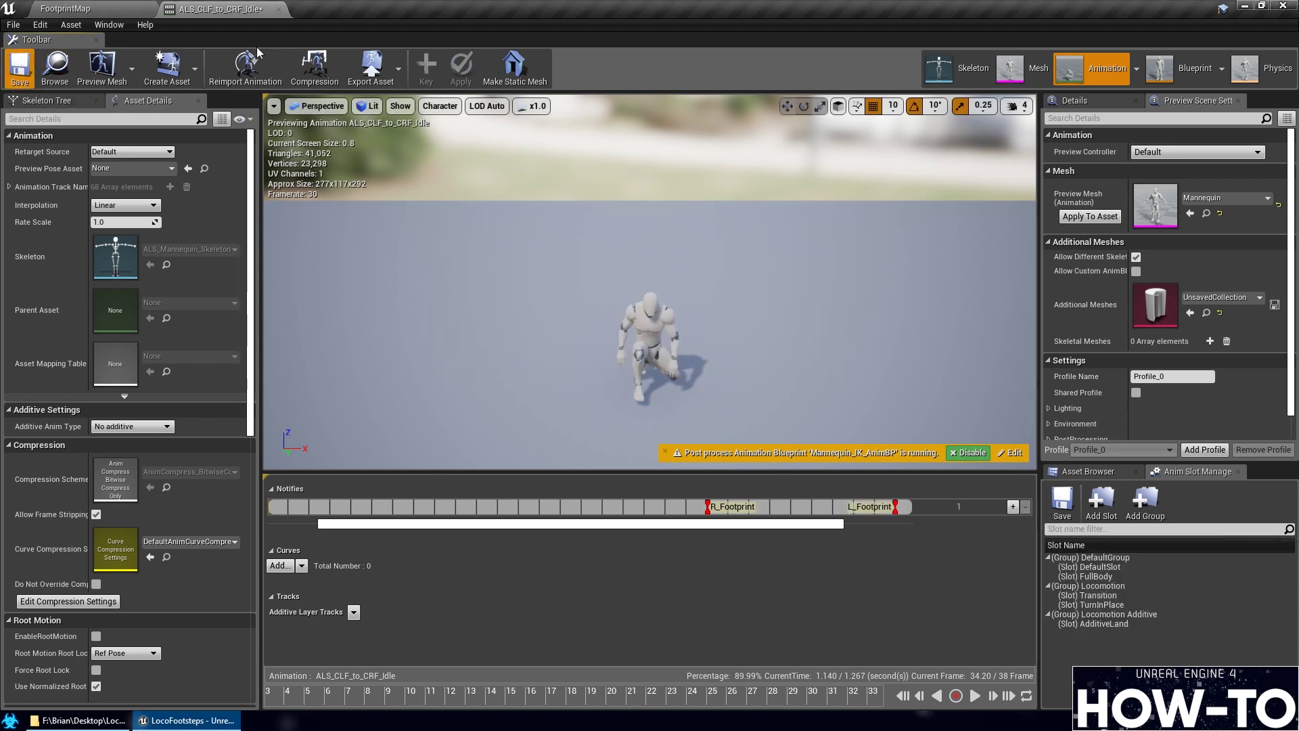
key("ctrl+s")
Open ALS_CRF_Idle_Additive from the Idles folder to check its notify track for footsteps
left_click(90, 7)
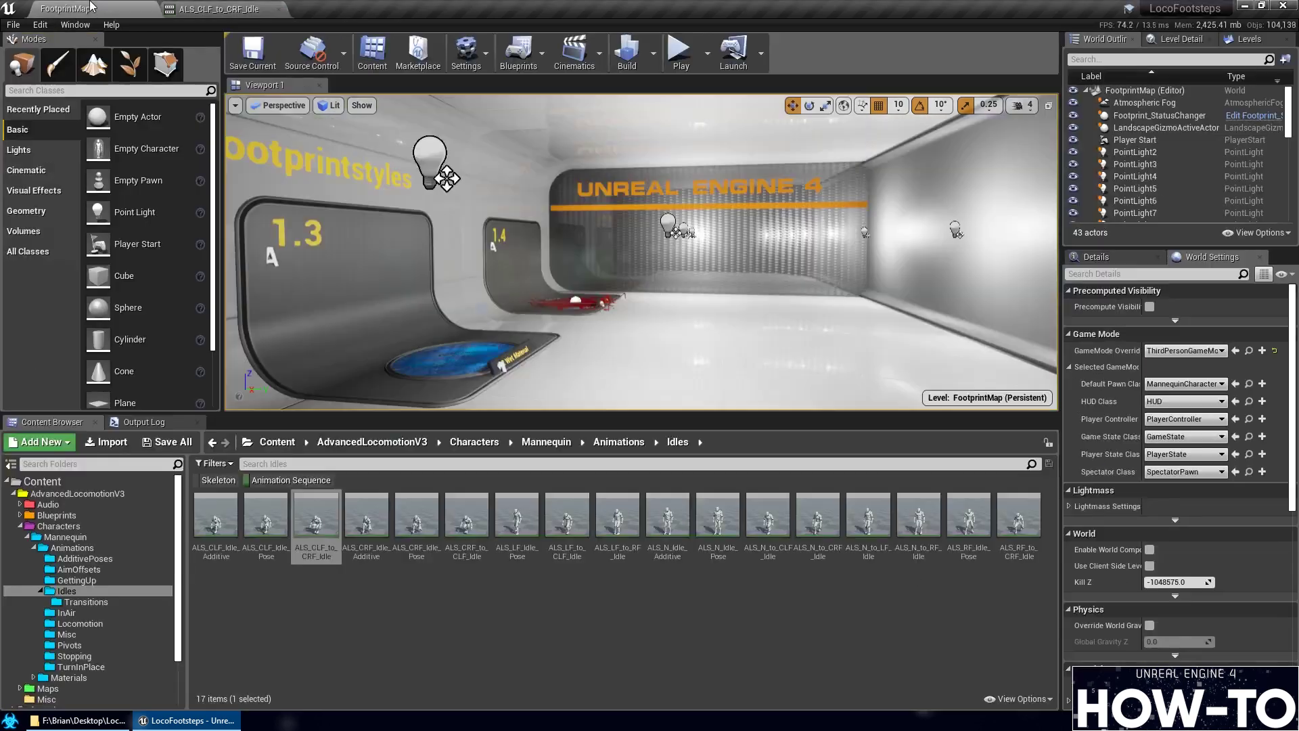
double_click(366, 517)
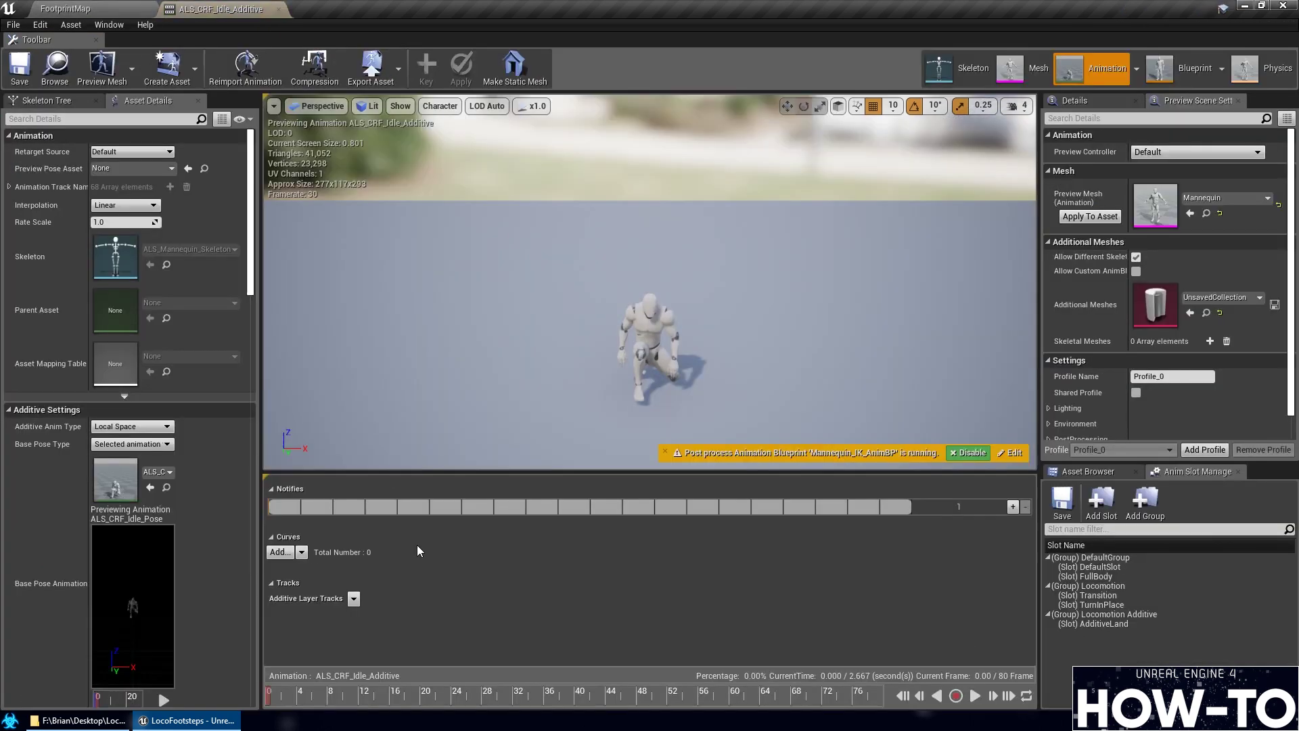
Open ALS_CRF_Idle_Pose from the Idles folder to check its notify track for footsteps, and return to the folder
left_click(90, 6)
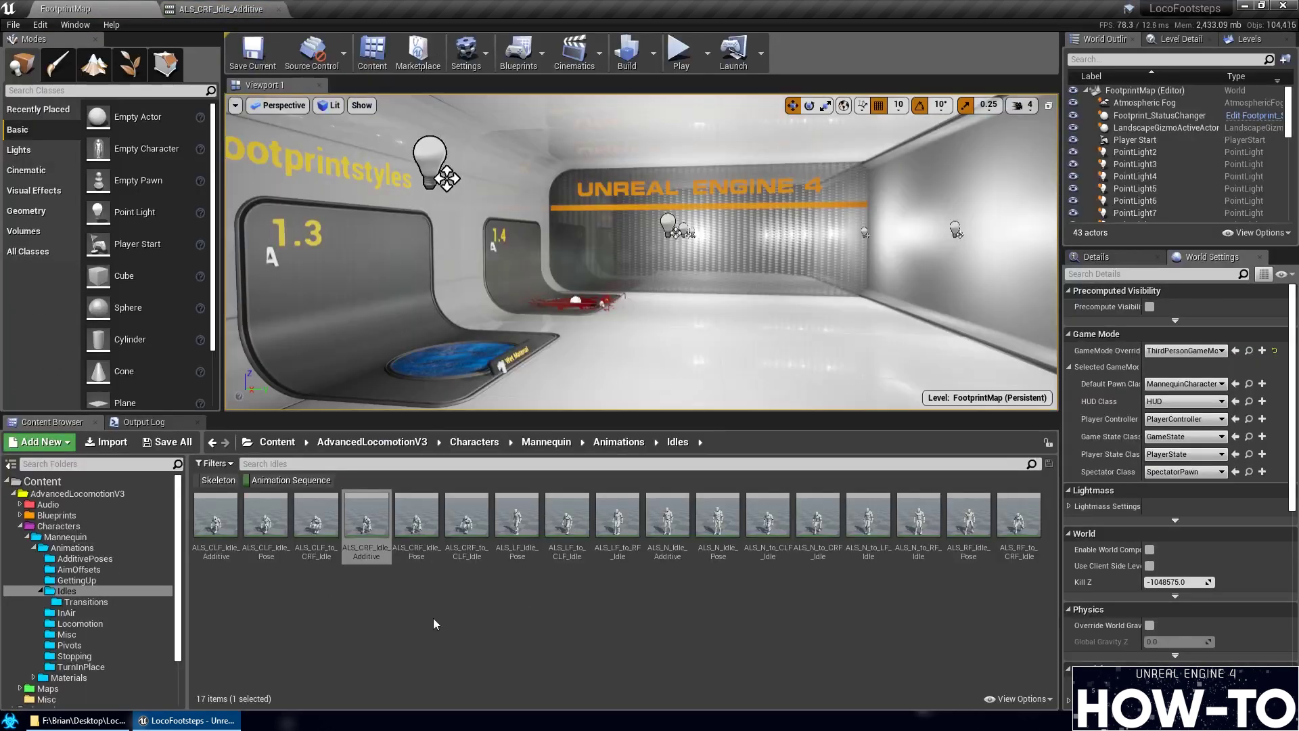
double_click(436, 531)
left_click(121, 8)
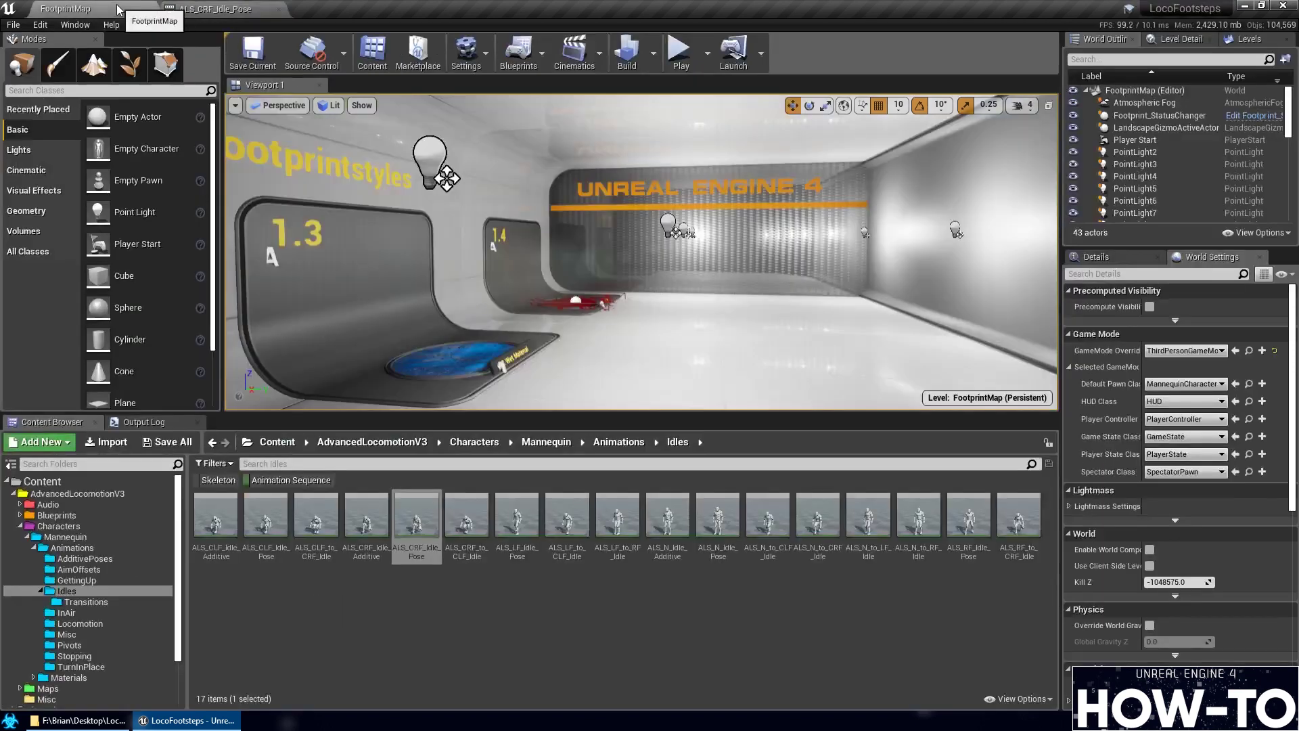
Open ALS_CRF_to_CLF_Idle, scrub through its opening frames and delete the first Footstep_AnimNotify
double_click(484, 550)
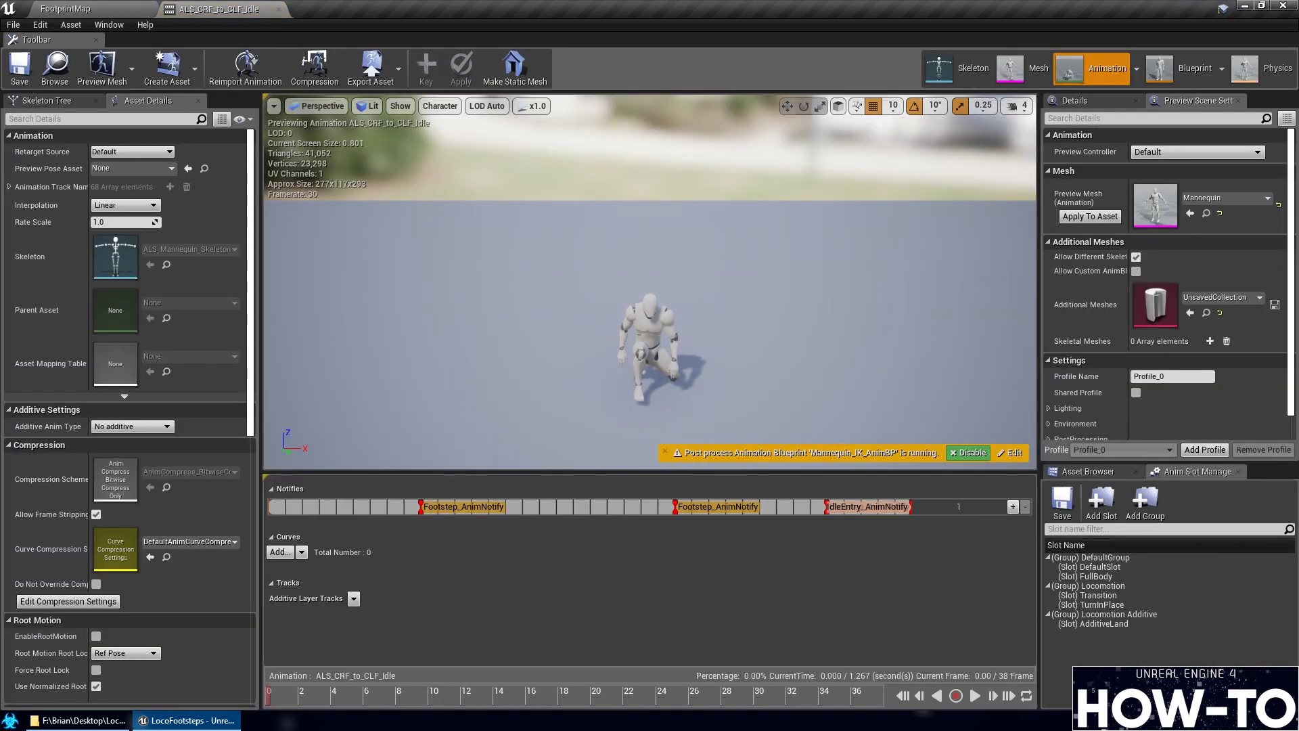
left_click_drag(307, 697, 399, 697)
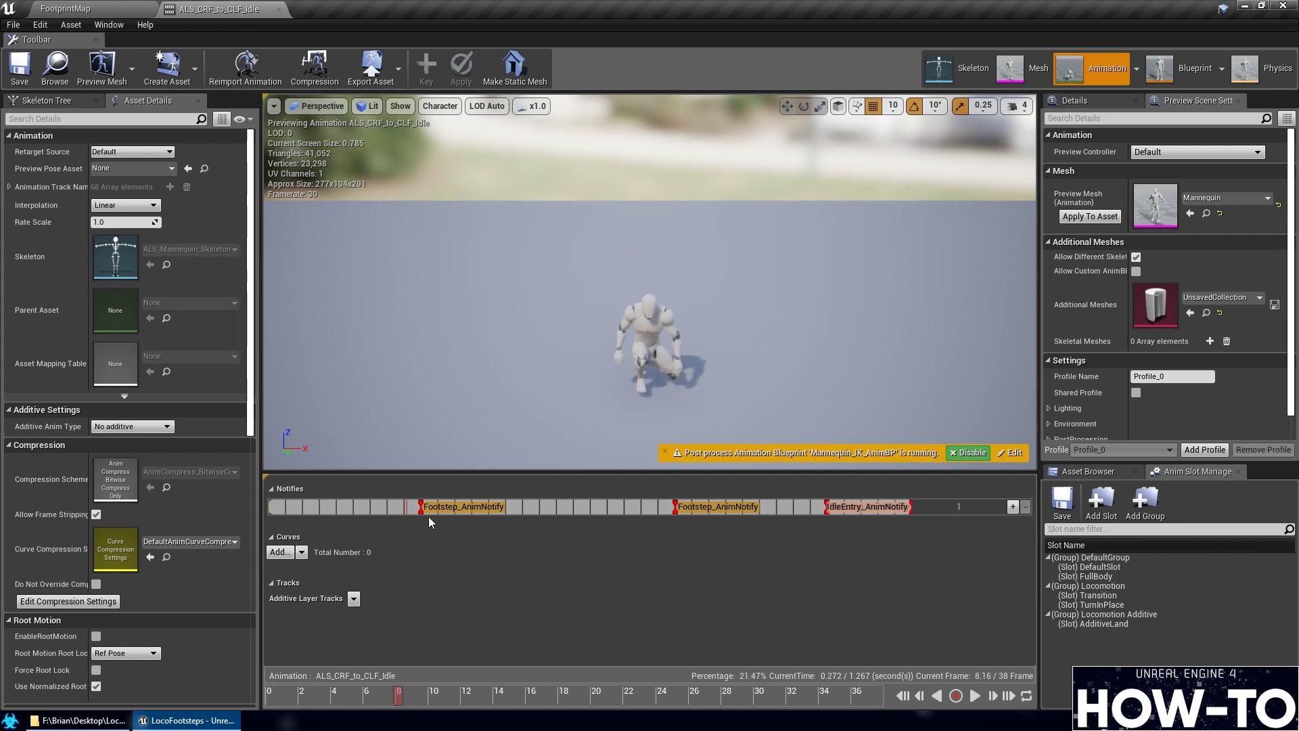
left_click(419, 508)
key("Delete")
Scrub across the remaining footsteps of ALS_CRF_to_CLF_Idle and replace the Footstep_AnimNotify at frame 24 with L_Footprint
scroll(732, 697, "up", 2)
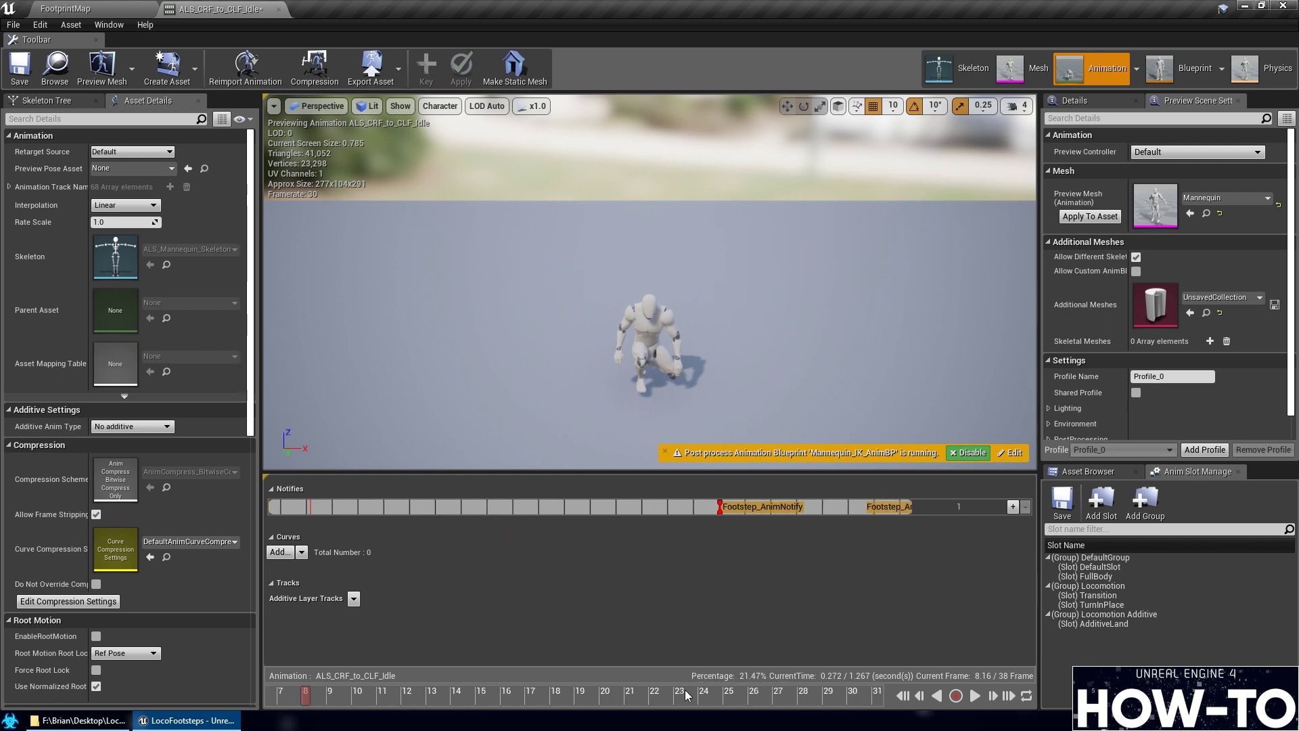
left_click(706, 697)
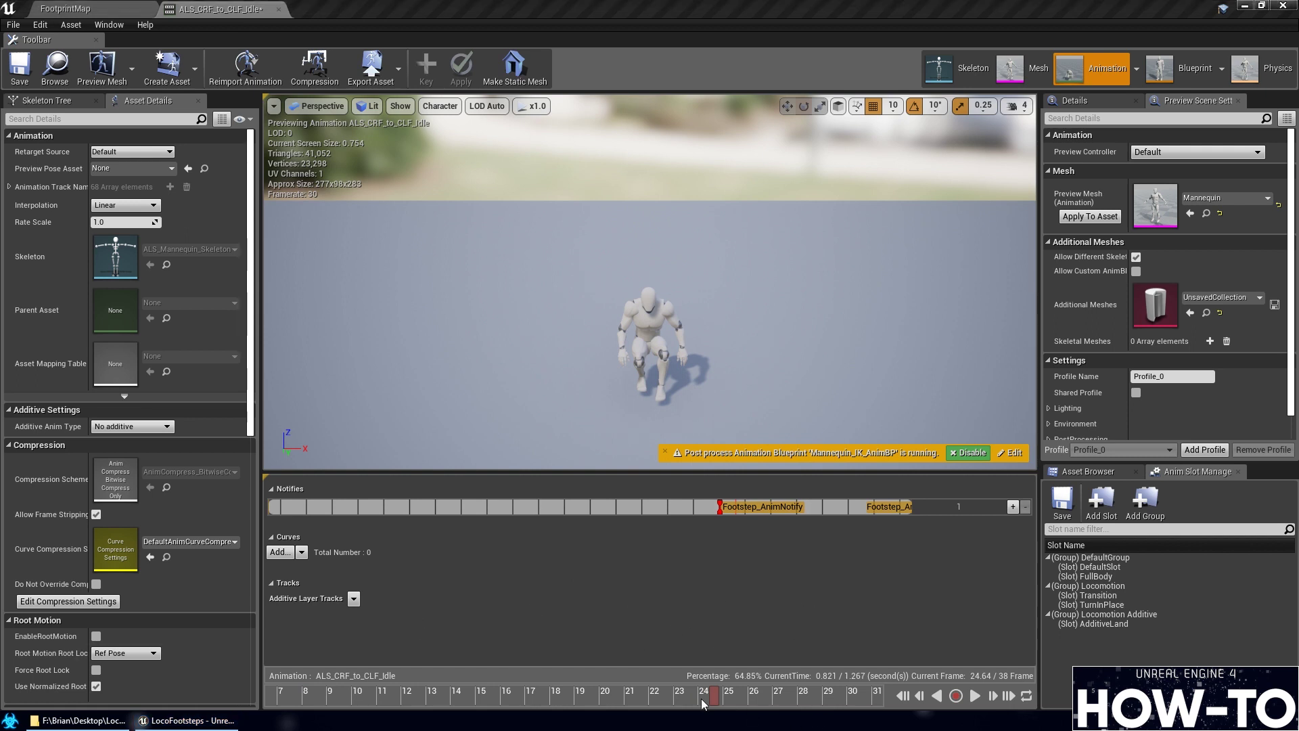
left_click_drag(704, 703, 447, 693)
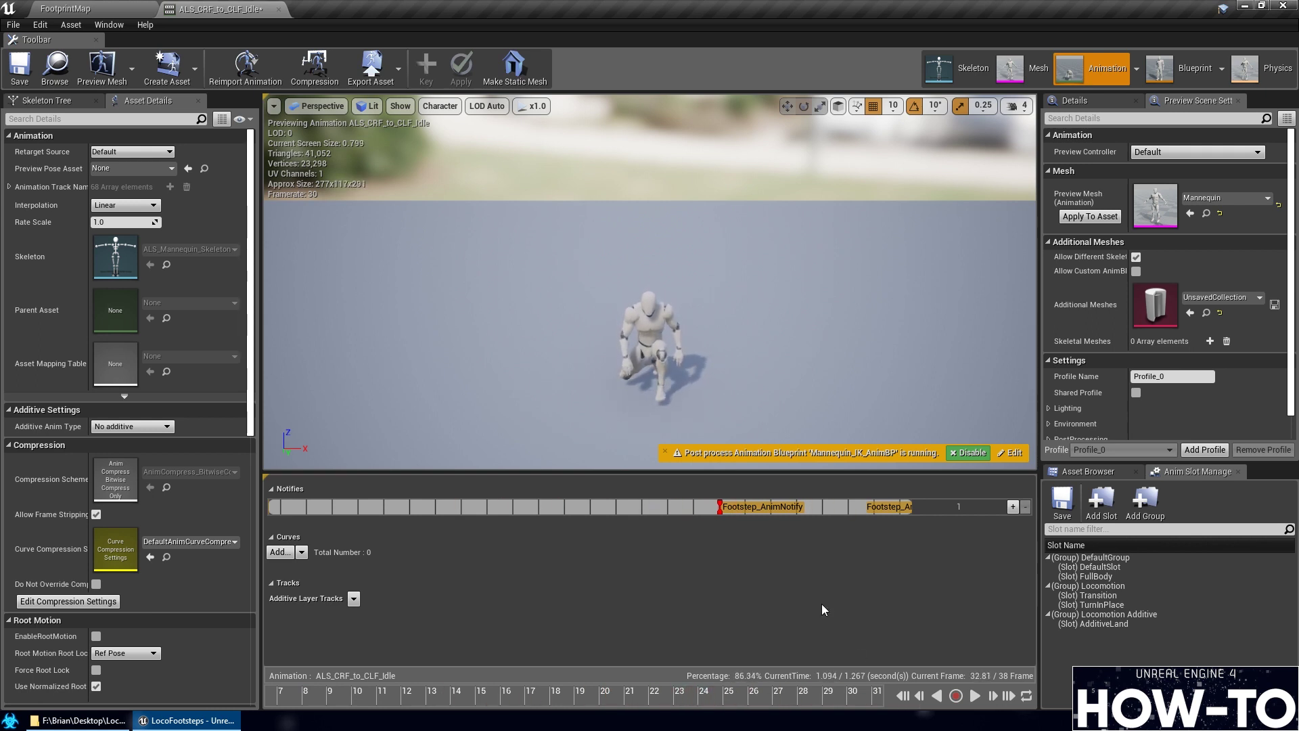
right_click(719, 511)
mouse_move(787, 627)
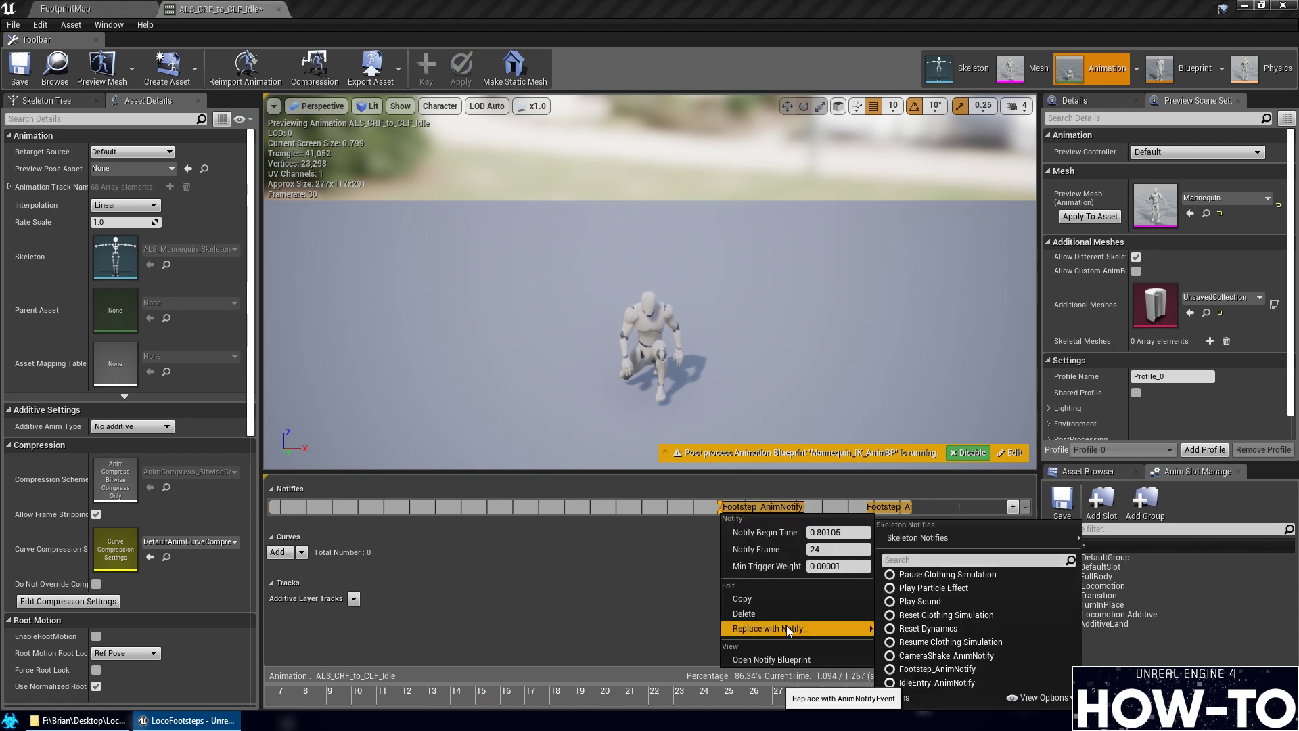
mouse_move(920, 548)
left_click(1106, 569)
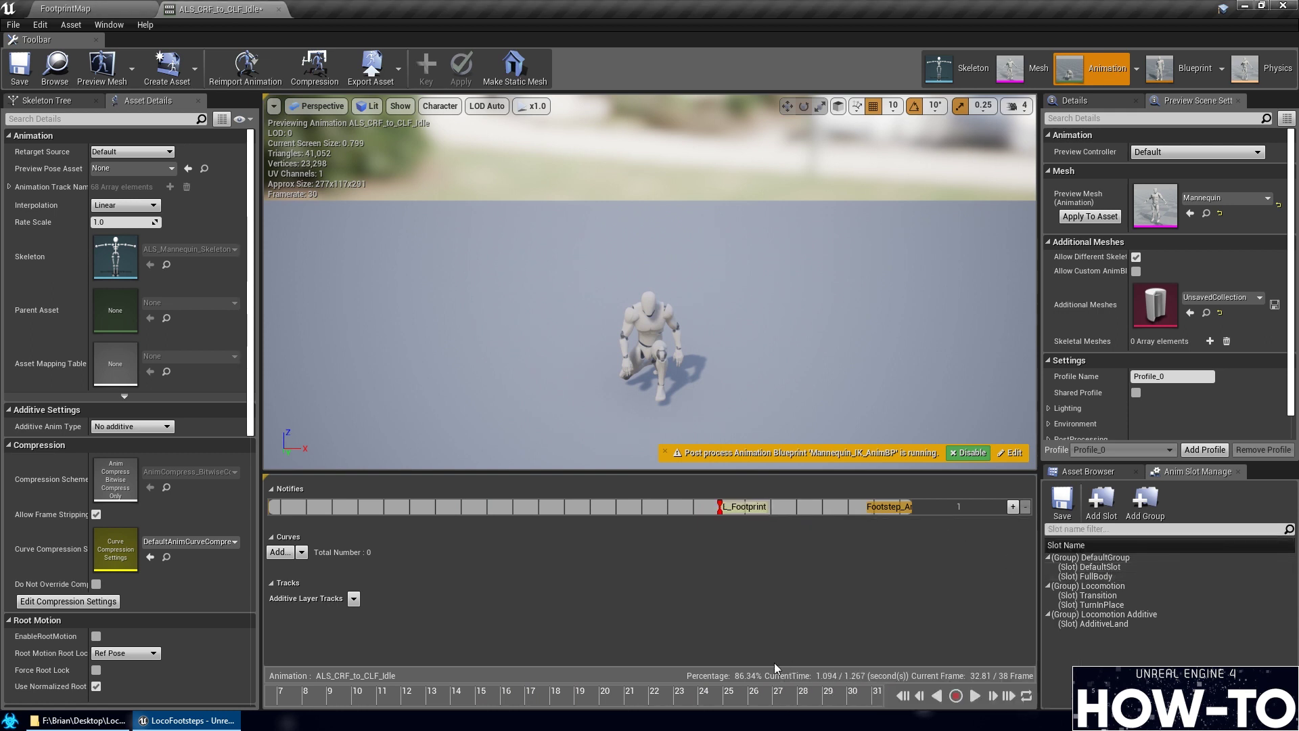
Replace the Footstep_AnimNotify at frame 33 of ALS_CRF_to_CLF_Idle with R_Footprint and save the animation
scroll(853, 552, "down", 2)
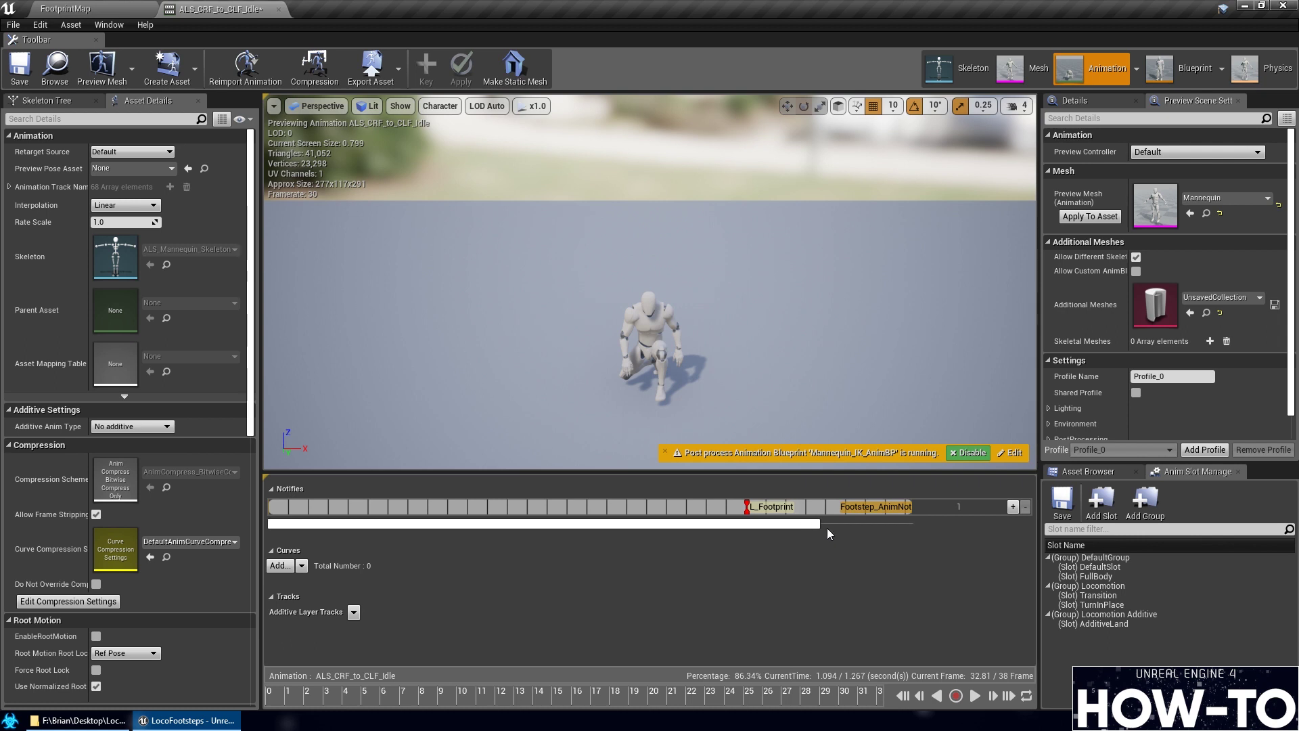
left_click_drag(816, 524, 909, 525)
scroll(858, 531, "up", 4)
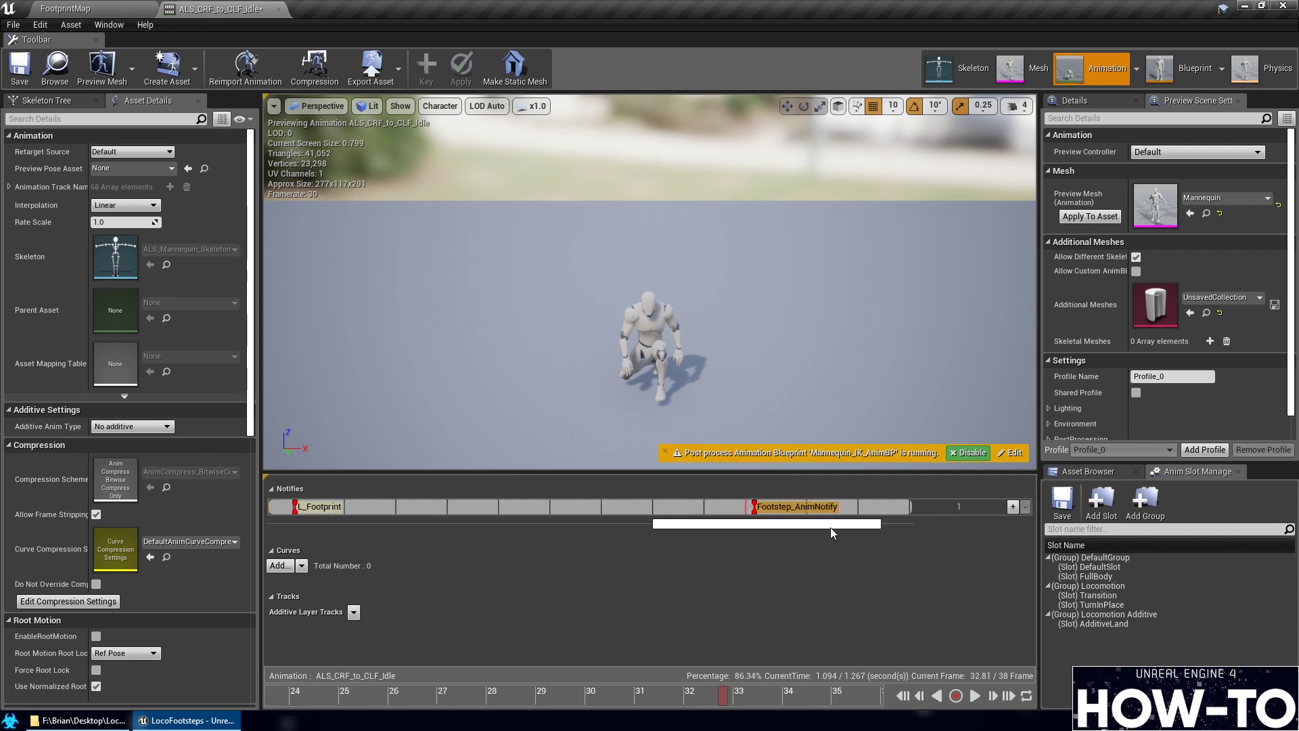
right_click(760, 509)
mouse_move(784, 626)
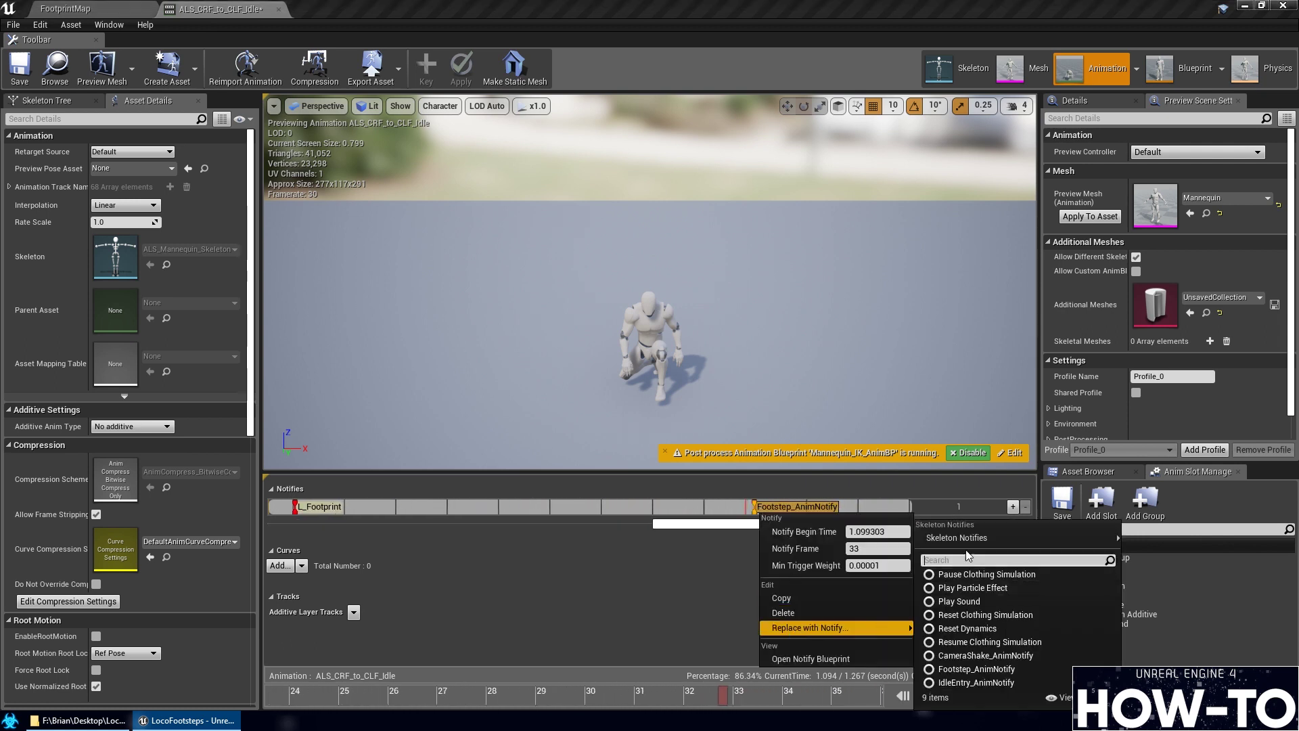
left_click(761, 549)
left_click_drag(797, 536, 830, 538)
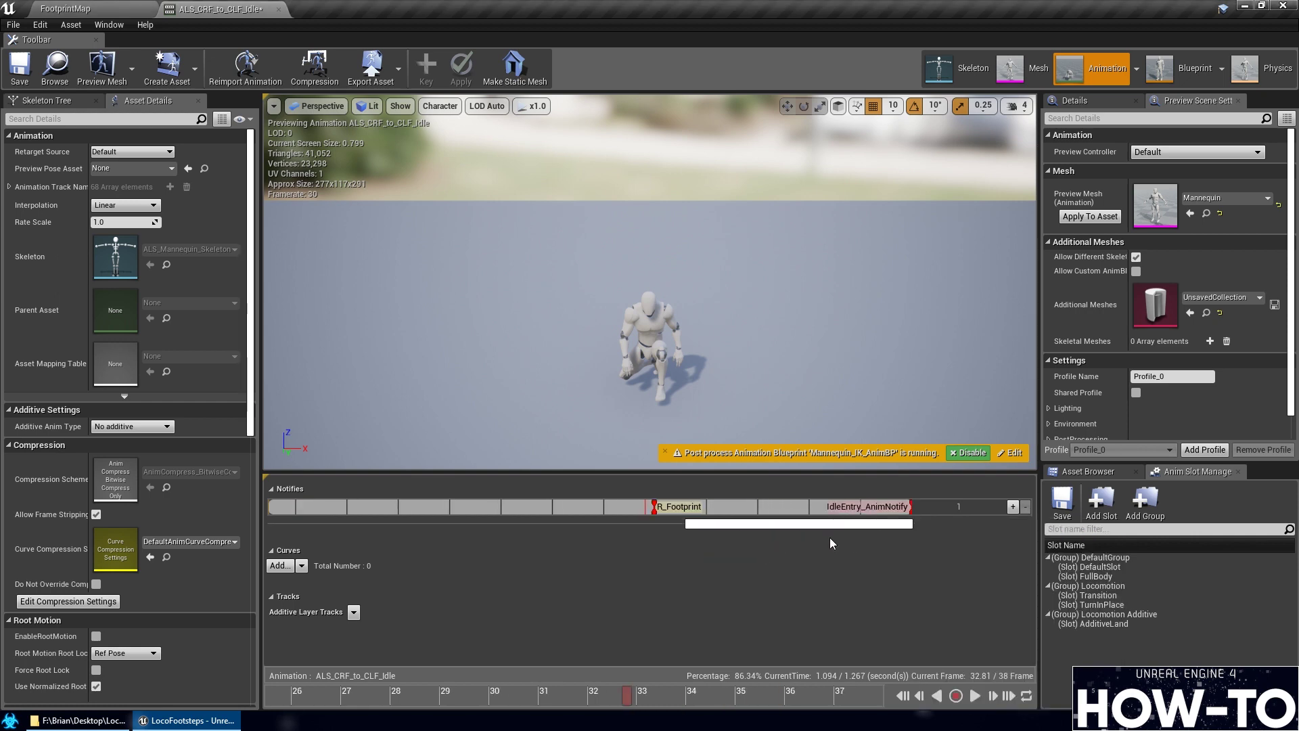
left_click(20, 67)
Open ALS_LF_Idle_Pose from the Idles folder to check its notify track for footsteps, and return to the folder
left_click(74, 8)
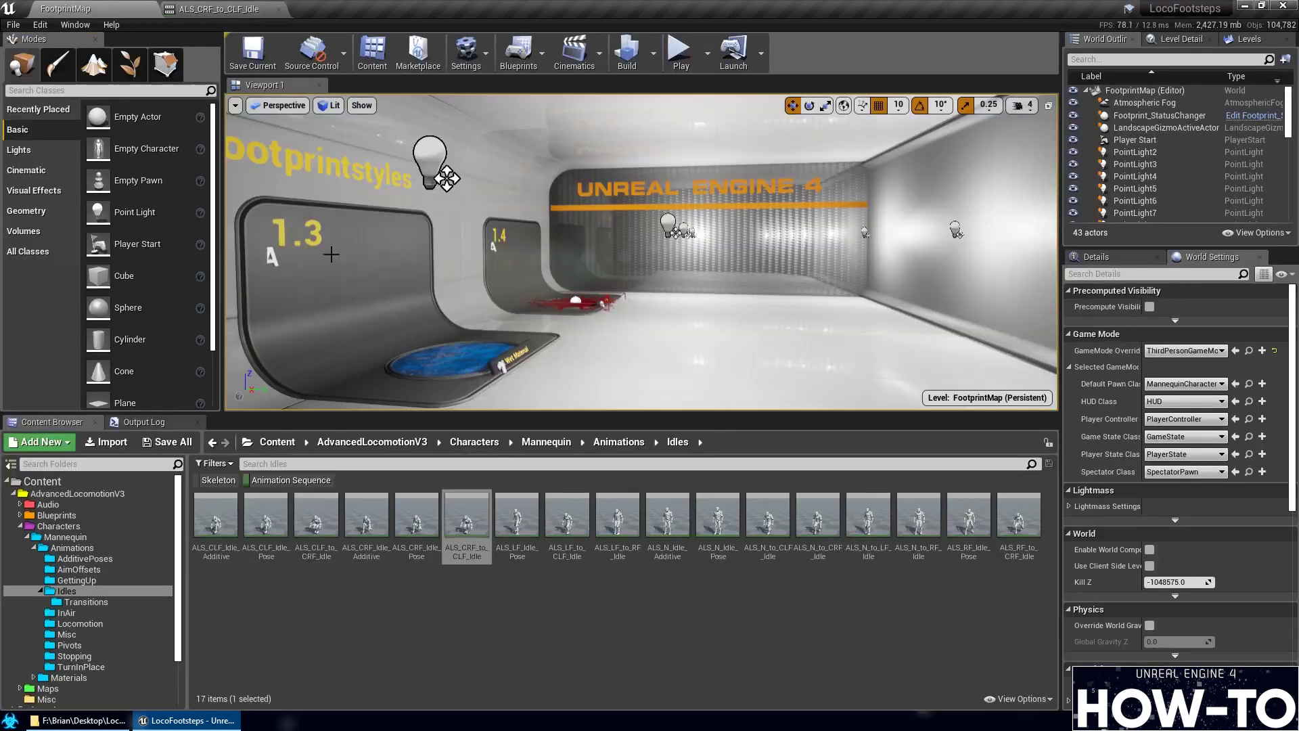
double_click(517, 516)
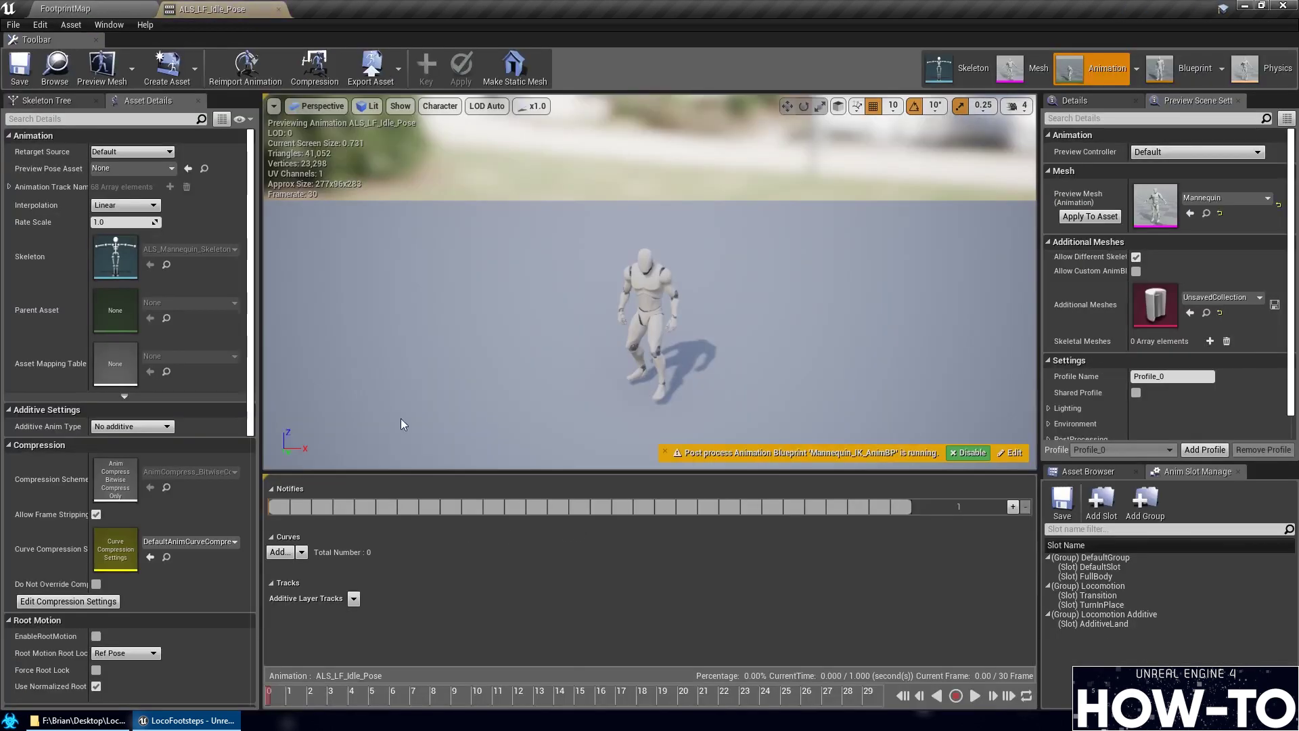
left_click(68, 8)
Open ALS_LF_to_CLF_Idle, scrub through it to examine the foot movement, and delete the first Footstep_AnimNotify
double_click(567, 516)
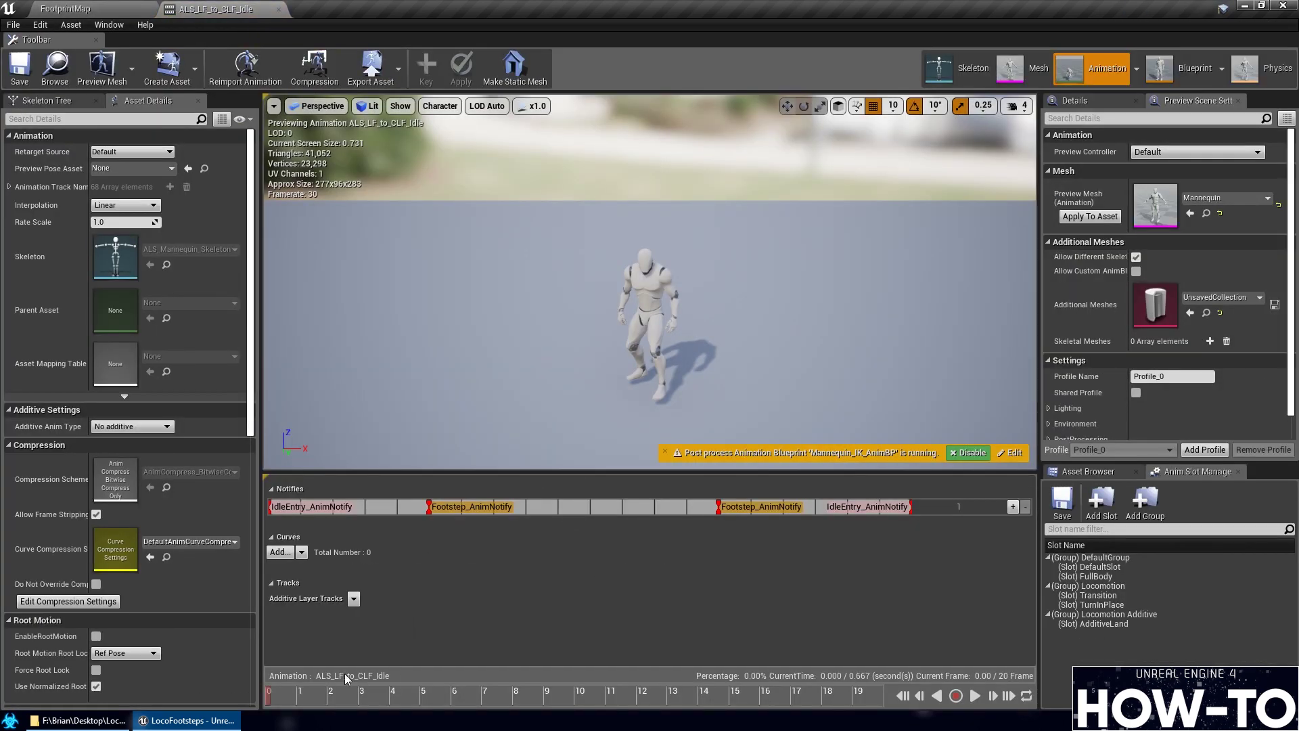
left_click_drag(311, 696, 609, 697)
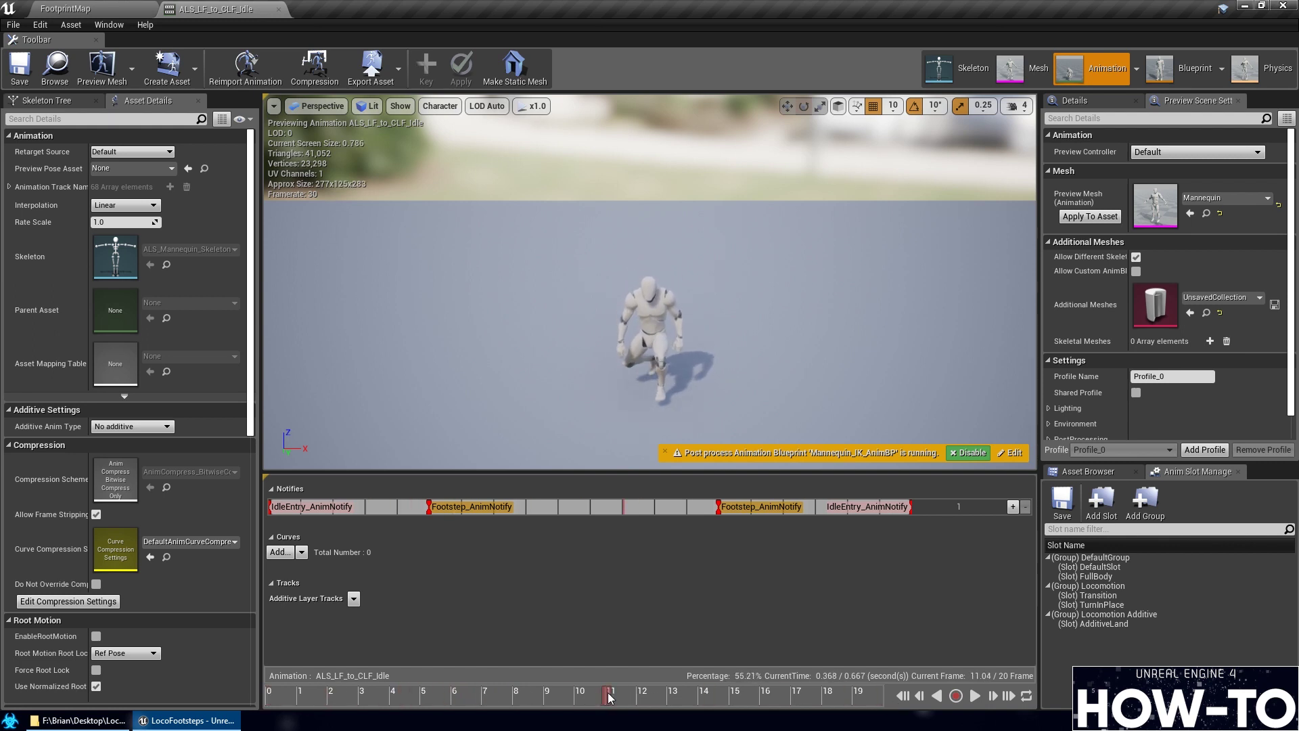
left_click_drag(842, 708, 476, 695)
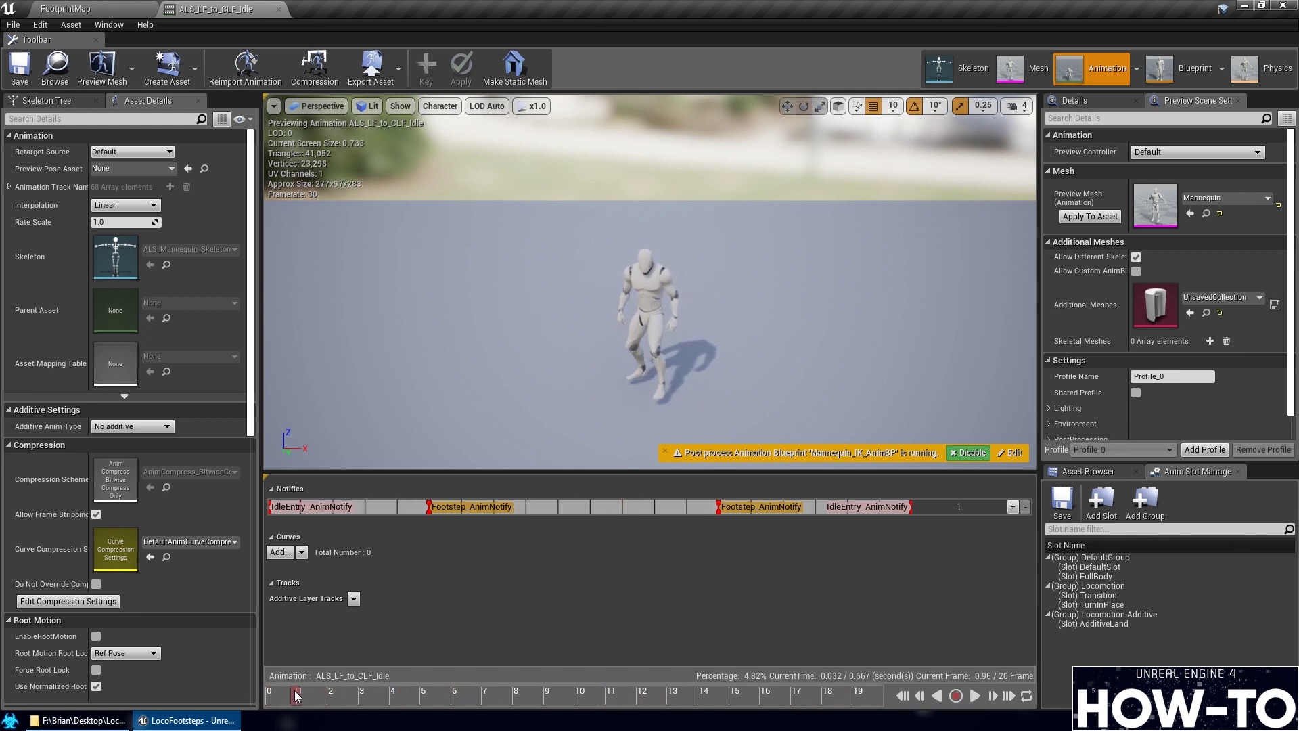
mouse_move(296, 696)
left_mouse_down()
mouse_move(817, 695)
mouse_move(307, 699)
left_mouse_up()
left_click_drag(480, 685, 340, 695)
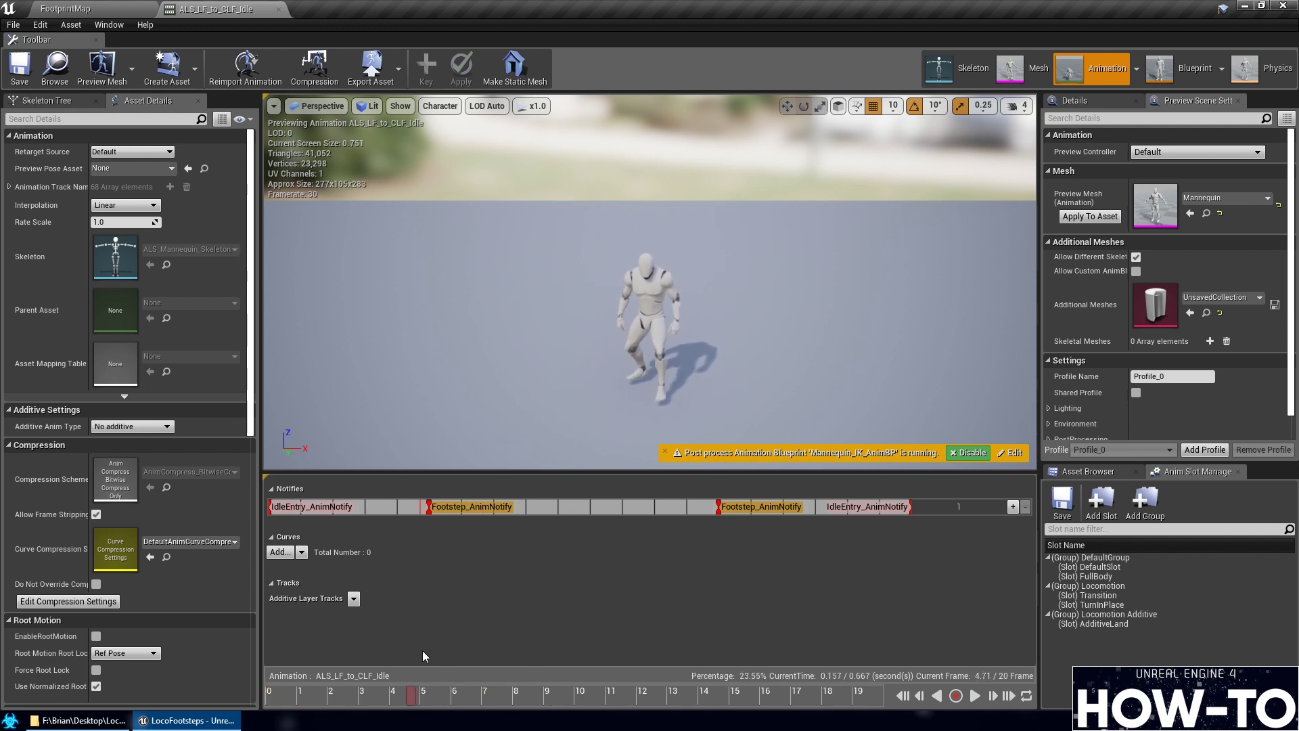
mouse_move(355, 696)
left_mouse_down()
mouse_move(498, 695)
mouse_move(362, 696)
left_mouse_up()
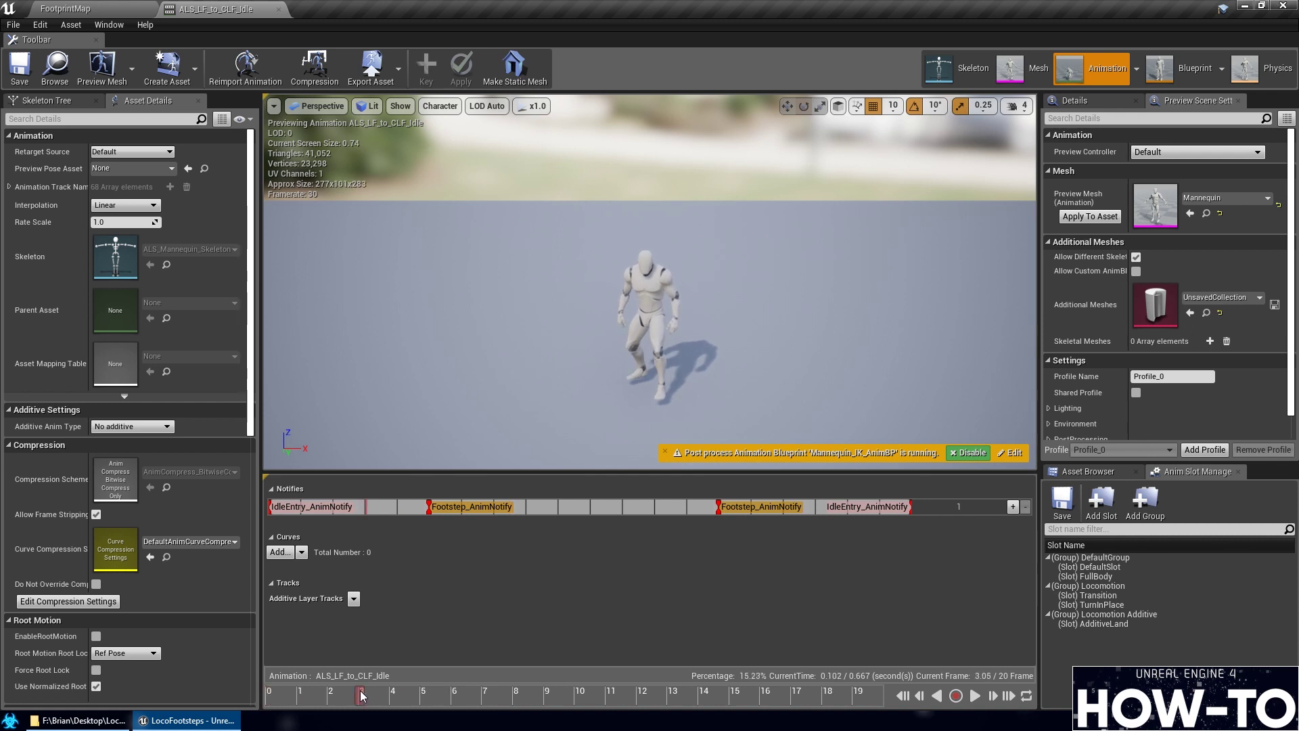
left_click(437, 507)
key("Delete")
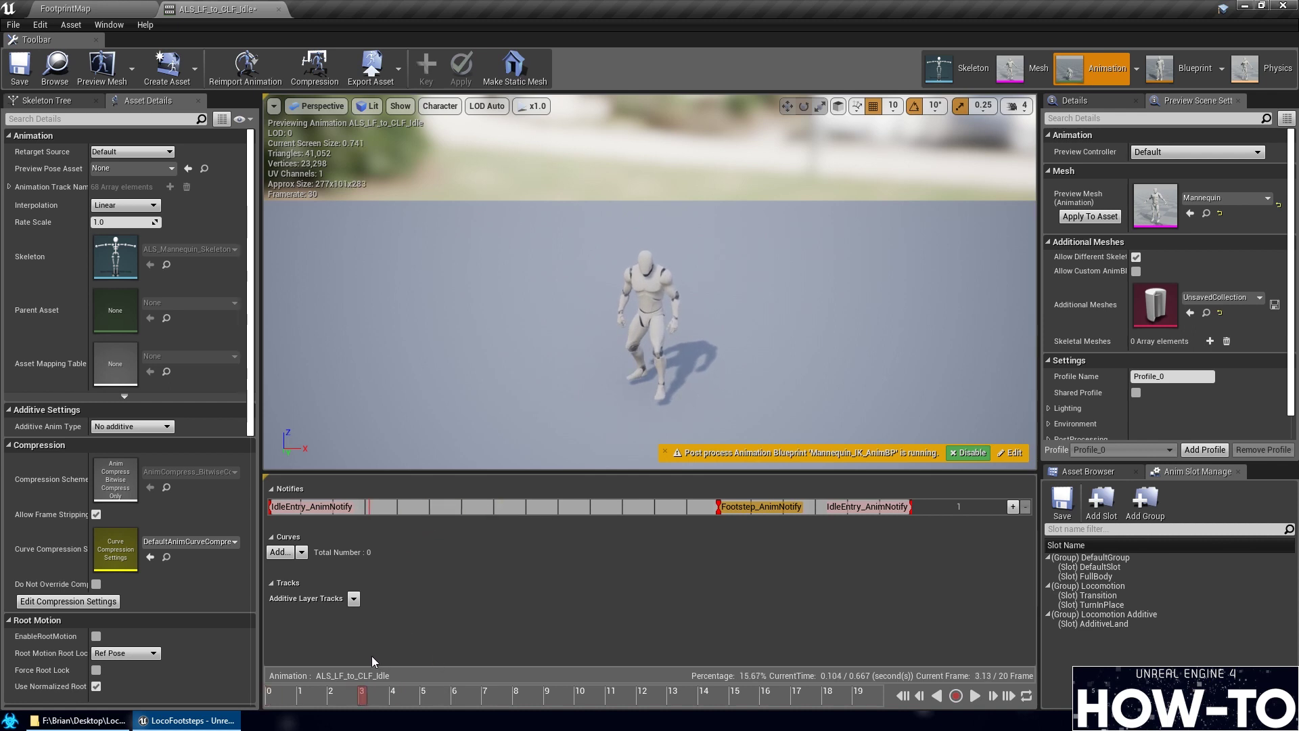
Scrub across the remaining footstep of ALS_LF_to_CLF_Idle, replace the Footstep_AnimNotify at frame 14 with R_Footprint and save the animation
left_click(406, 697)
left_click_drag(407, 701, 592, 704)
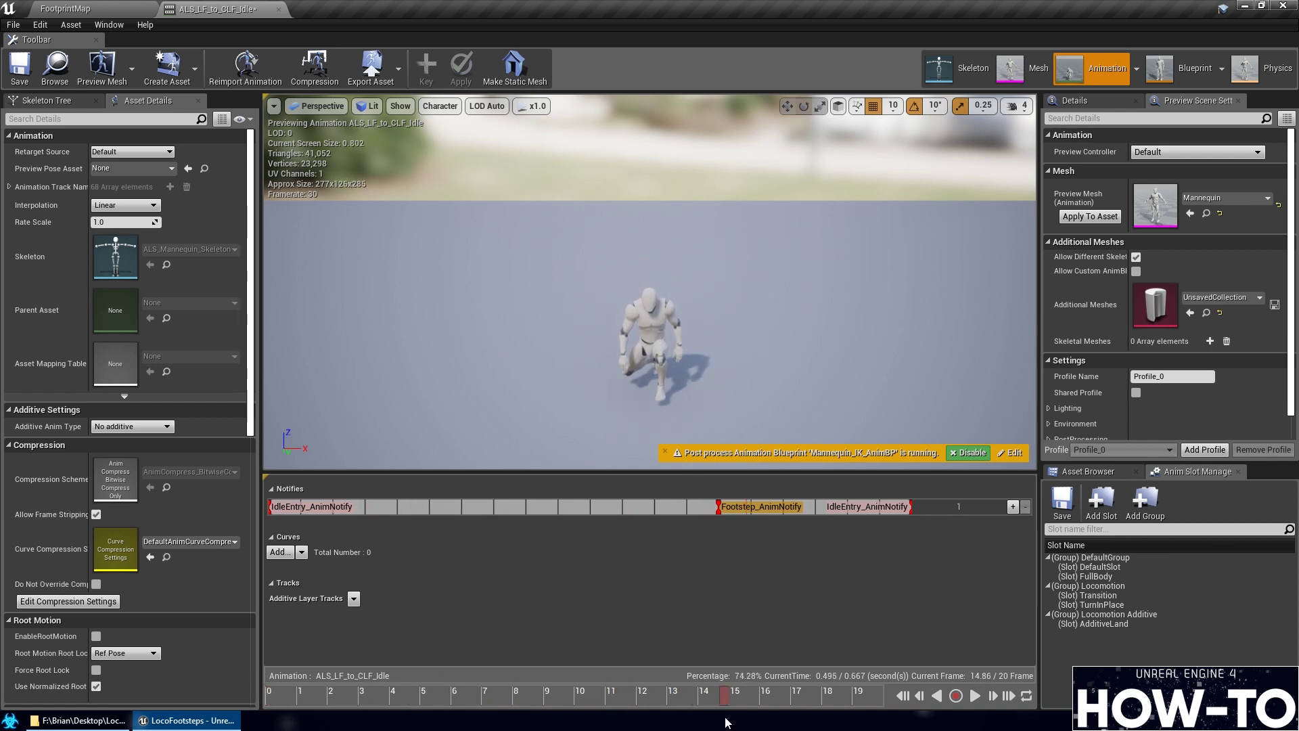
left_click_drag(854, 724, 739, 713)
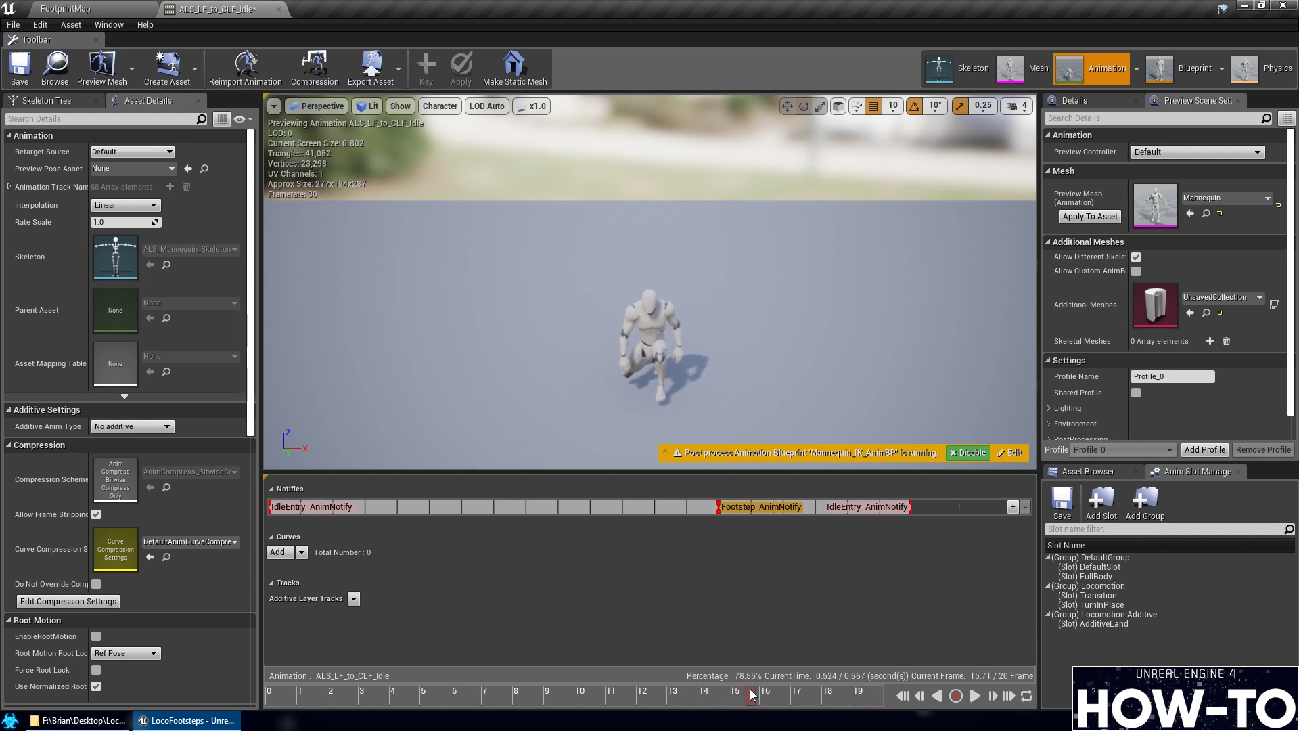
right_click(719, 509)
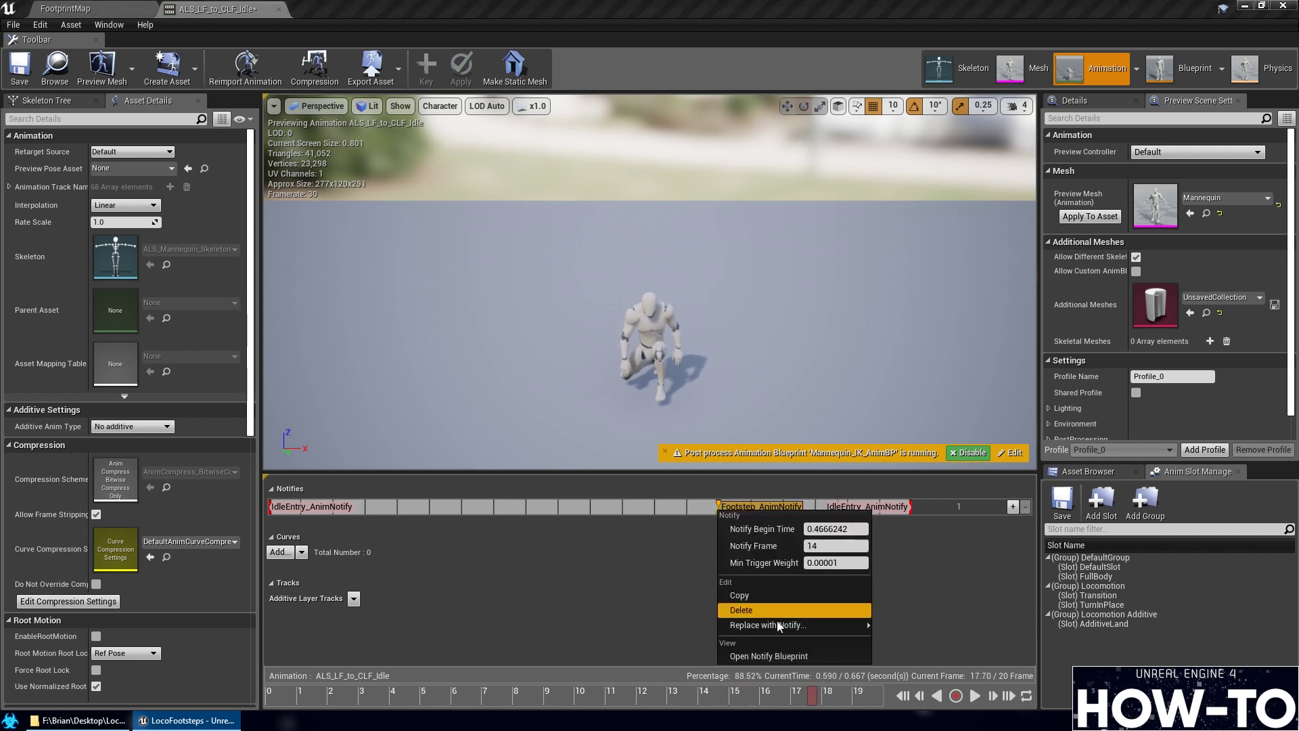
mouse_move(785, 624)
mouse_move(941, 537)
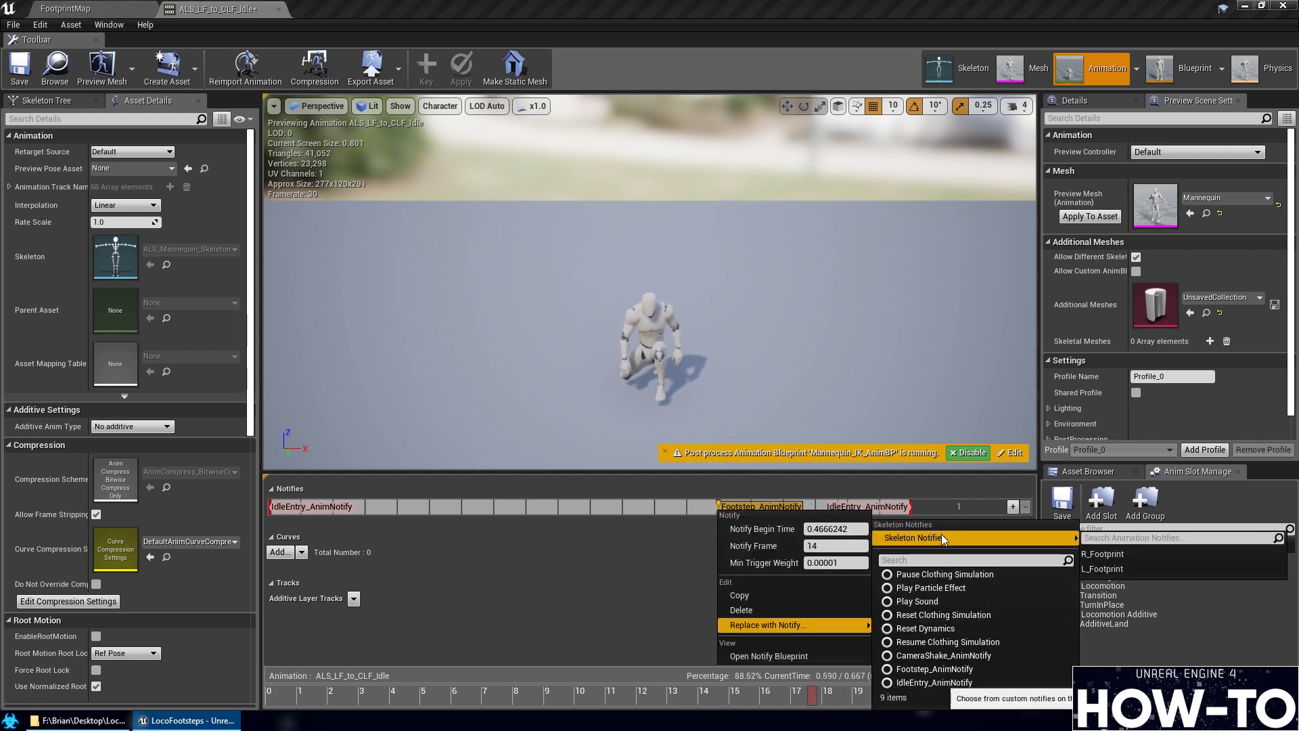
left_click(1103, 553)
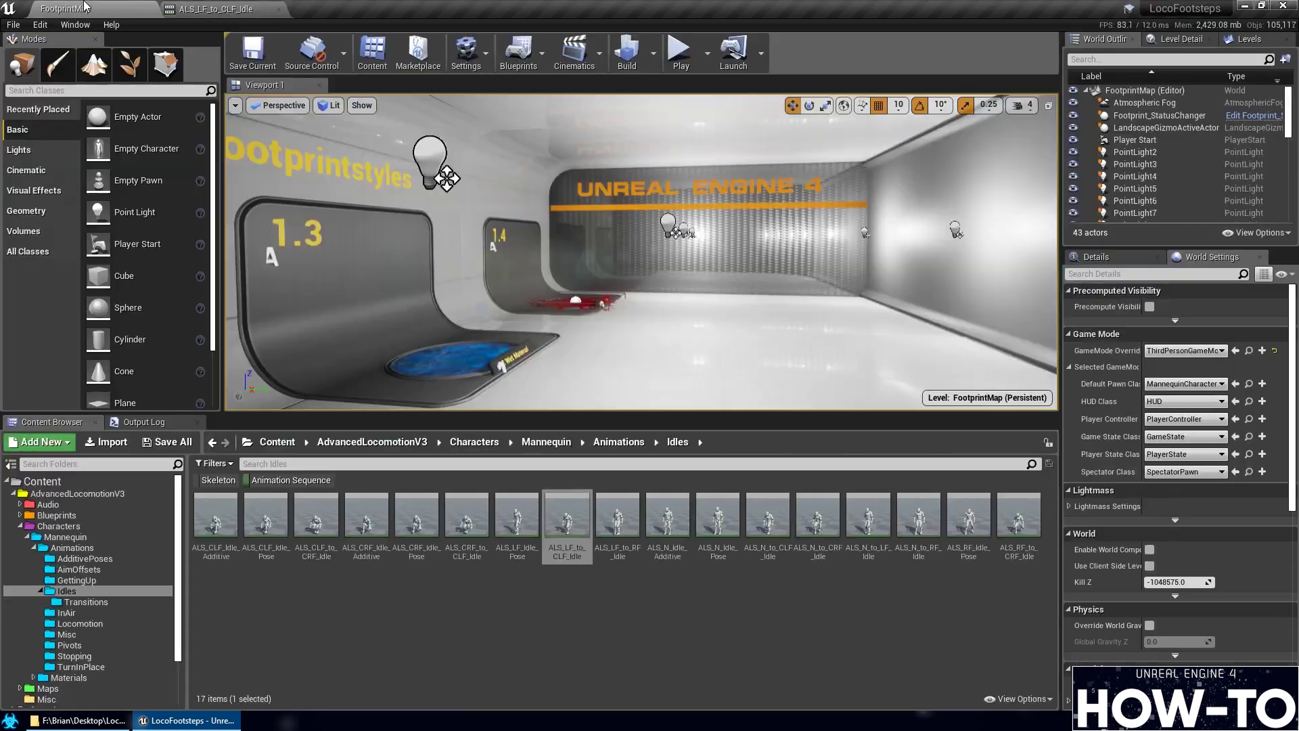
left_click(55, 68)
Open ALS_LF_to_RF_Idle, scrub through its opening frames and delete the first Footstep_AnimNotify
double_click(612, 526)
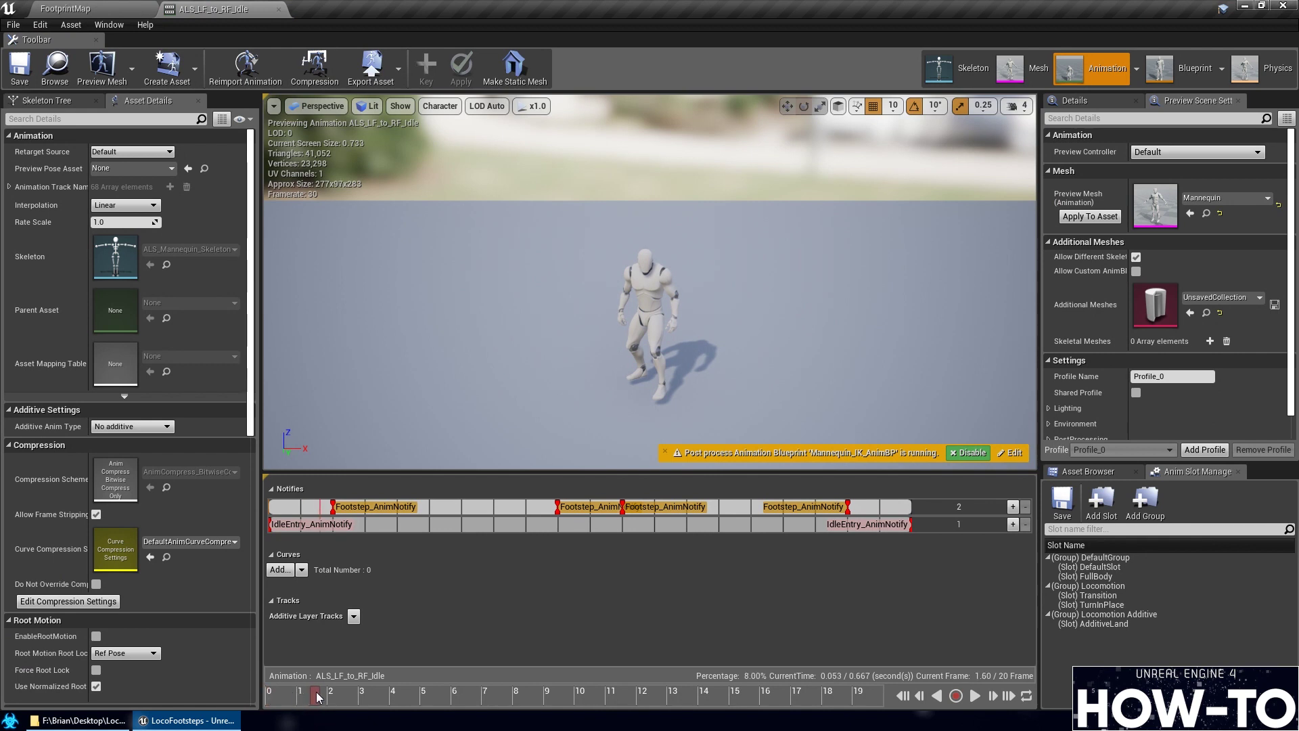
left_click_drag(316, 694, 433, 714)
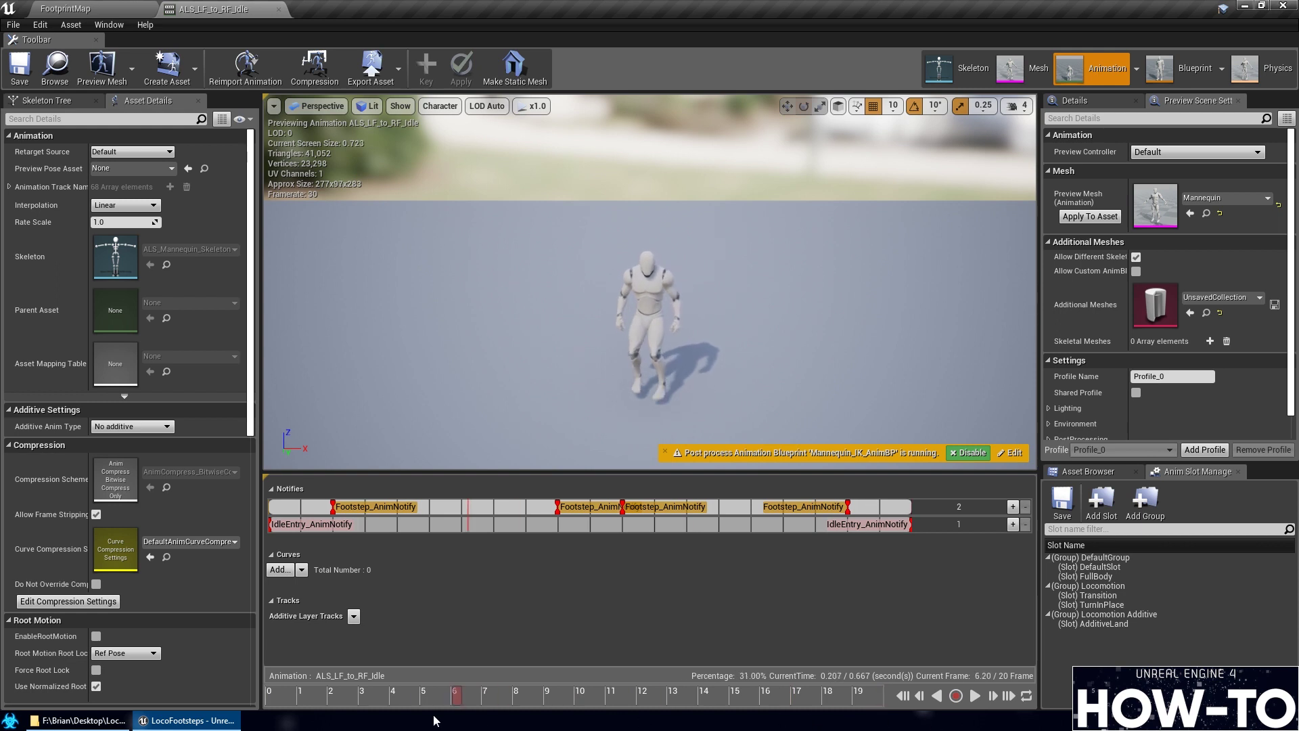
left_click_drag(295, 693, 423, 660)
left_click(352, 507)
key("Delete")
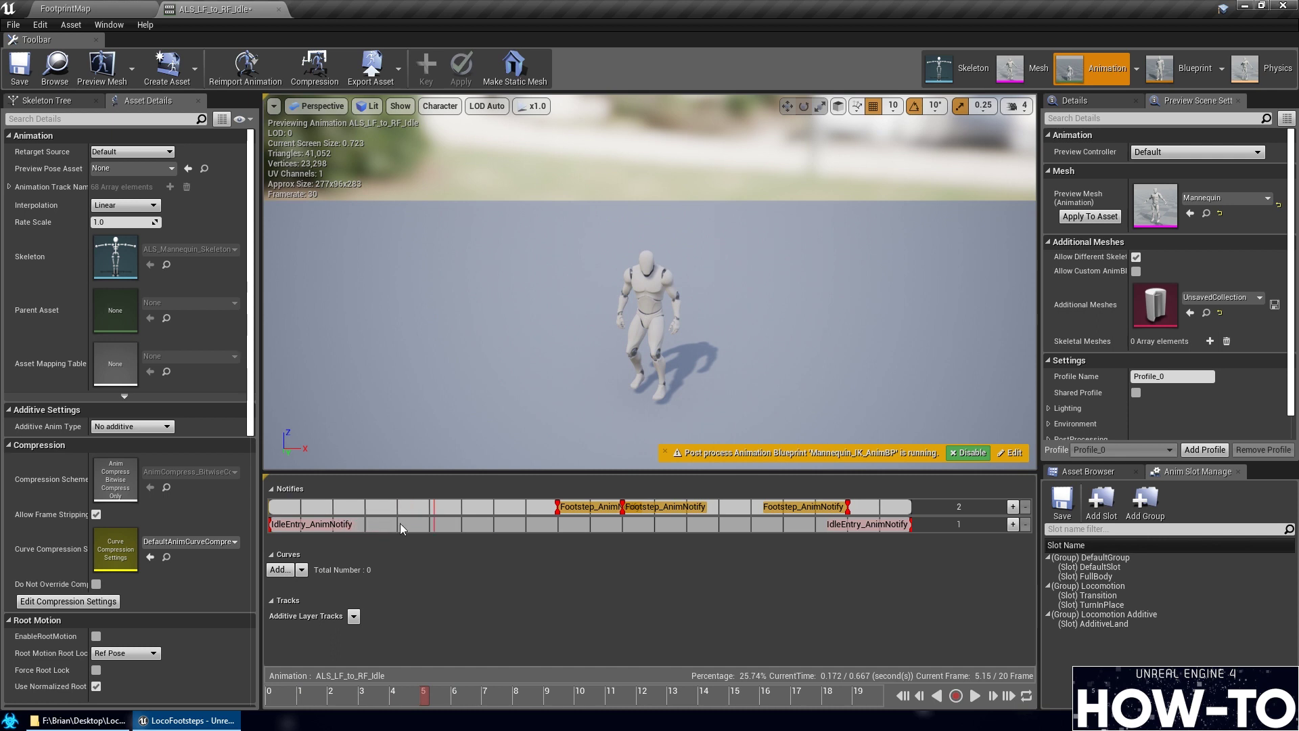
Replace the Footstep_AnimNotify at frame 9 of ALS_LF_to_RF_Idle with R_Footprint and delete the footstep notify right after it
left_click_drag(396, 700, 547, 710)
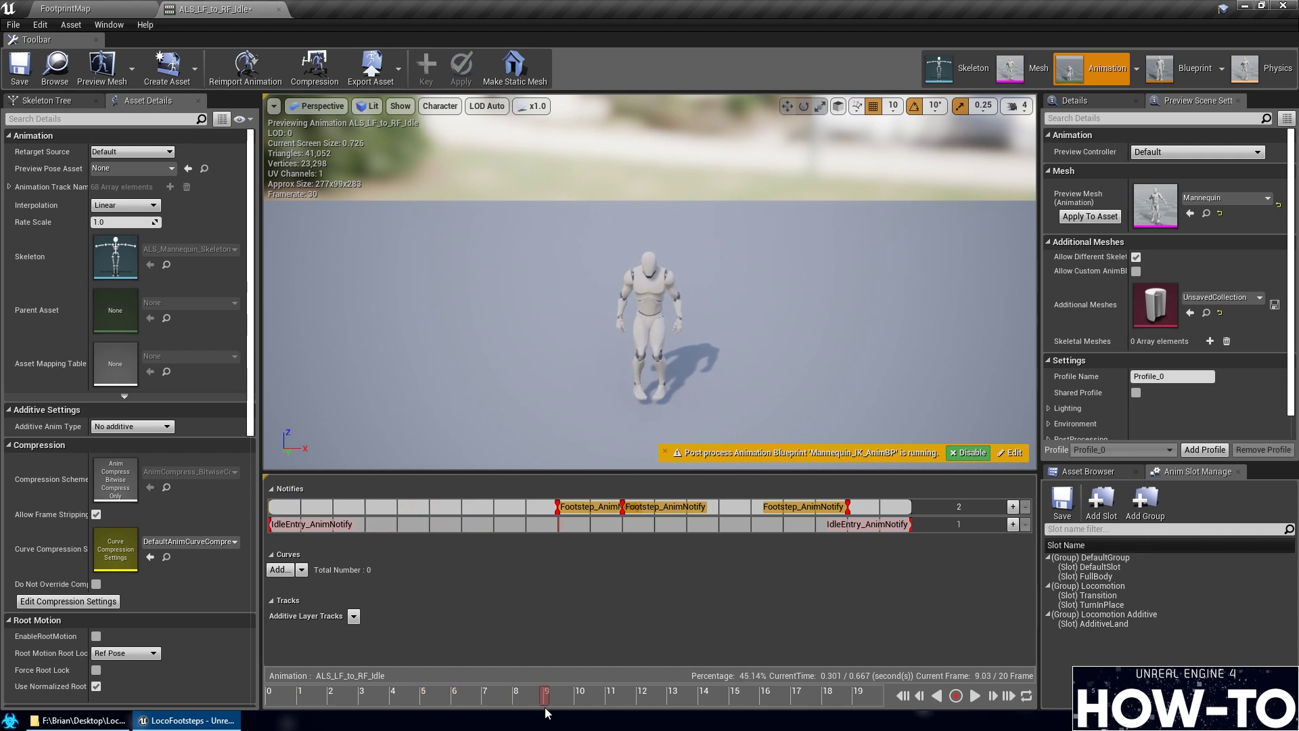
right_click(558, 509)
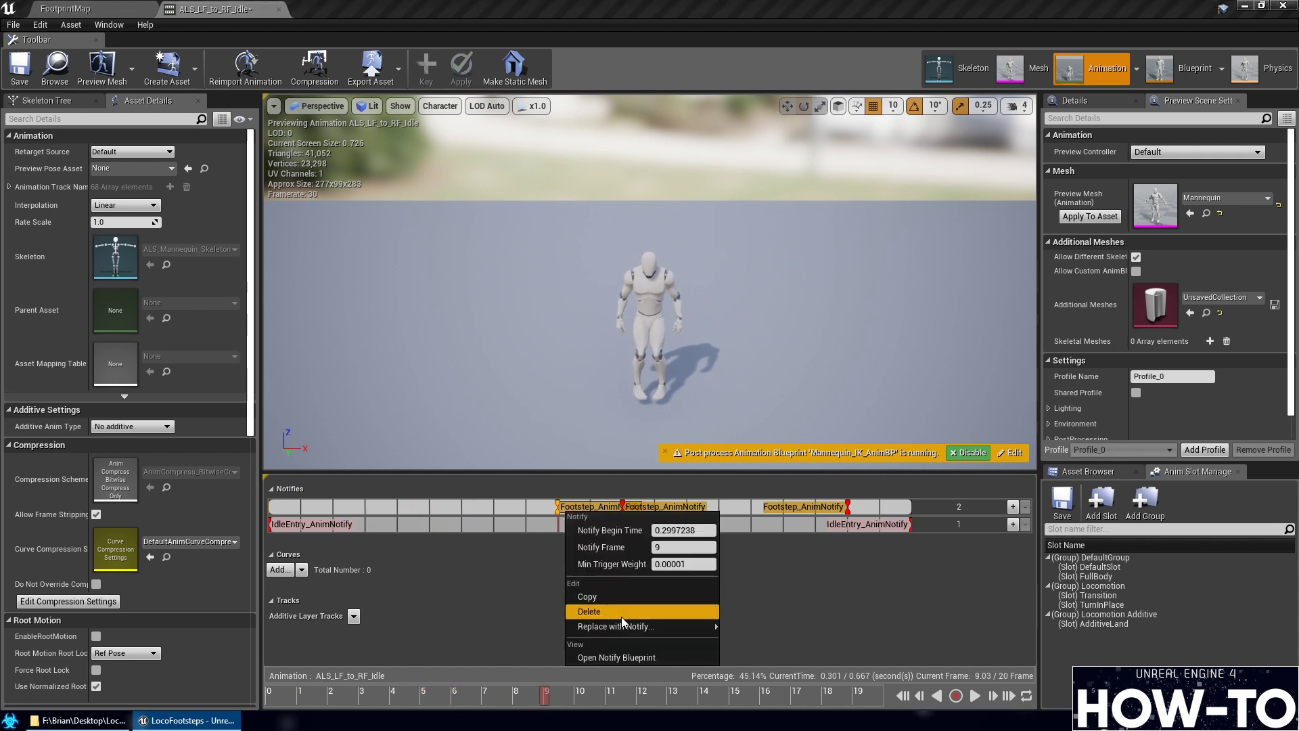
mouse_move(616, 626)
mouse_move(885, 541)
left_click(950, 553)
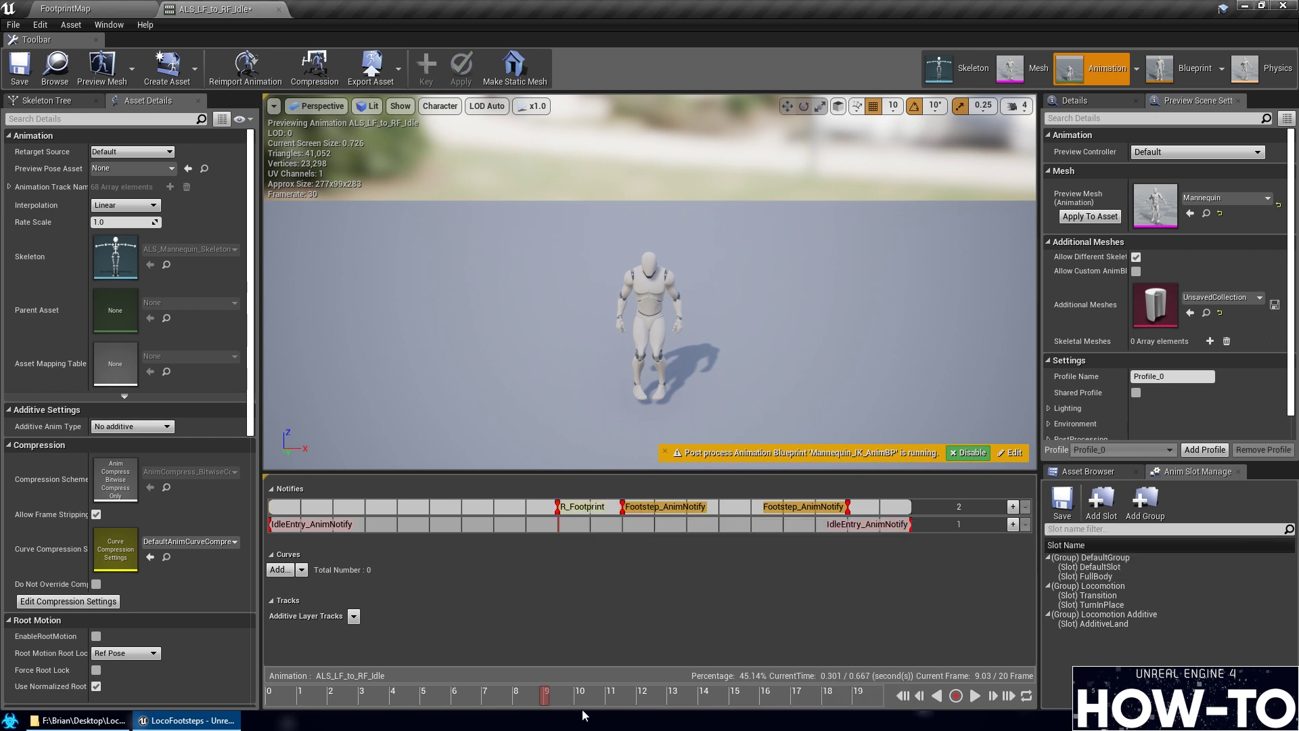
left_click_drag(560, 700, 907, 701)
key("Delete")
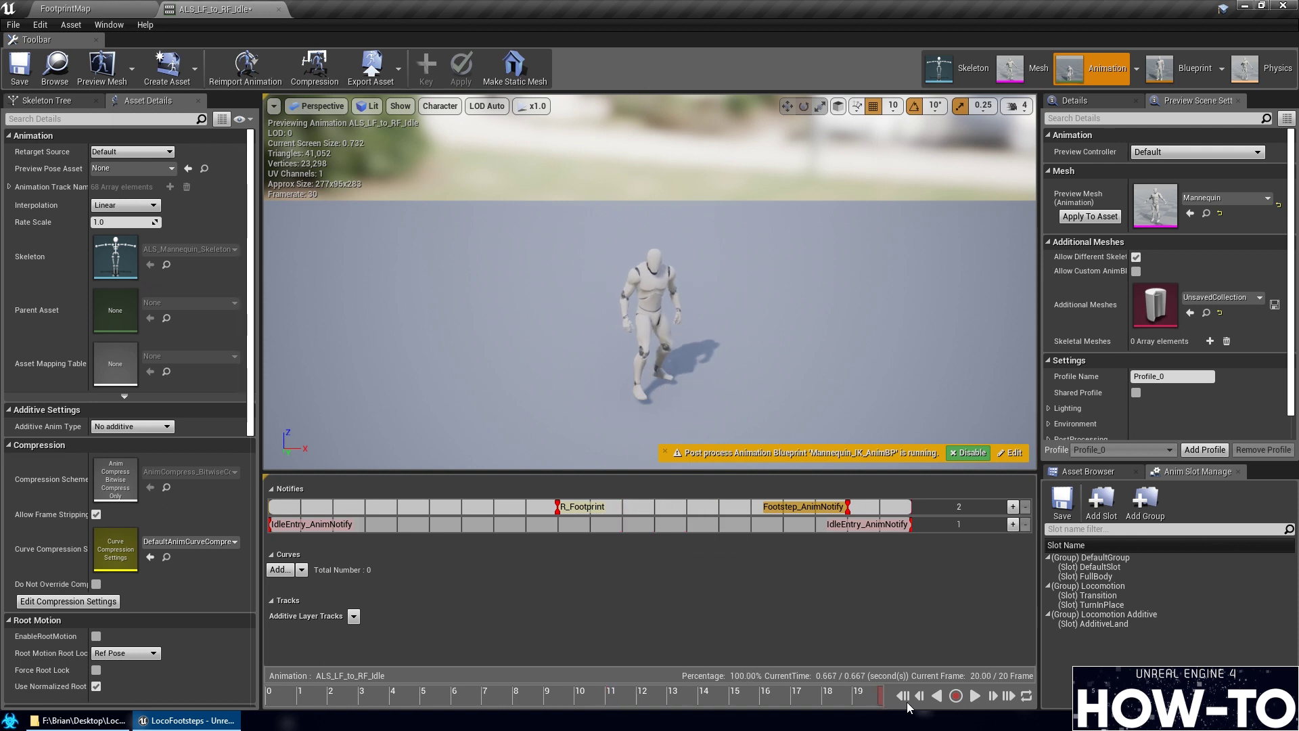
Replace the last Footstep_AnimNotify of ALS_LF_to_RF_Idle with L_Footprint and save the animation
right_click(848, 516)
mouse_move(919, 628)
mouse_move(1045, 536)
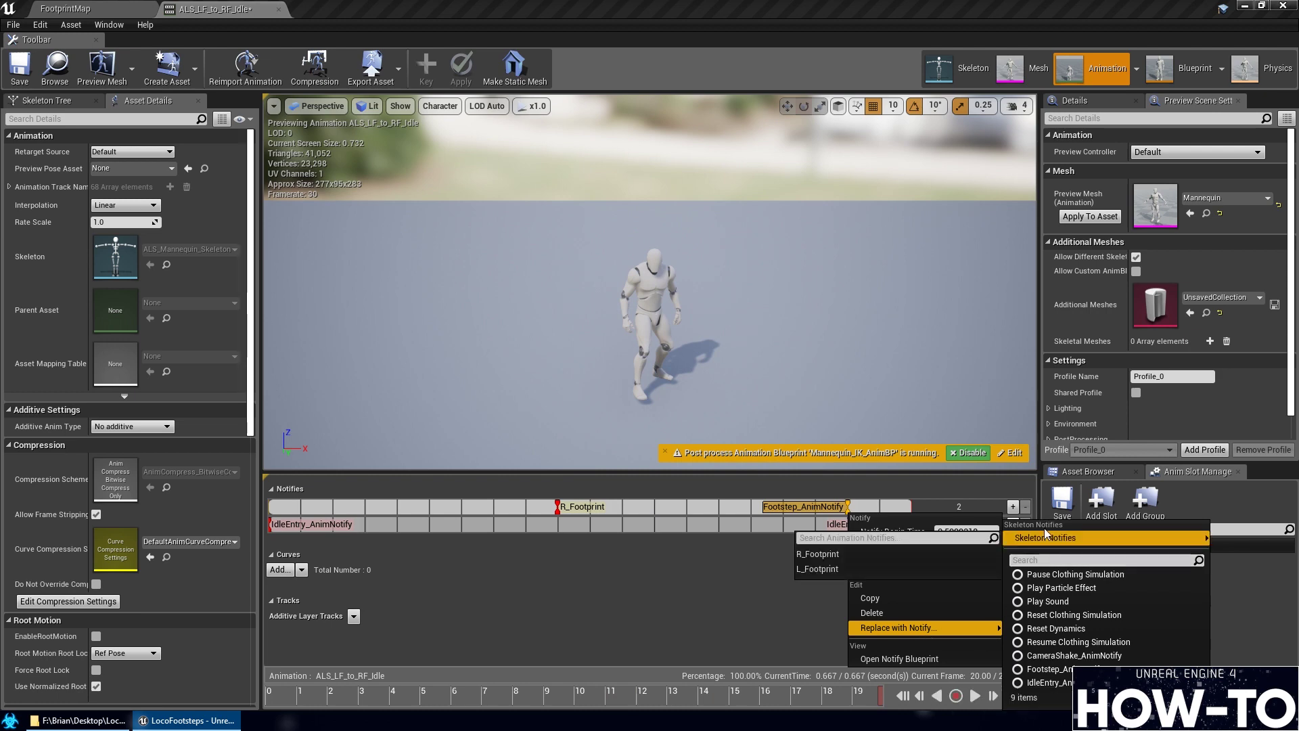
left_click(818, 569)
left_click(20, 67)
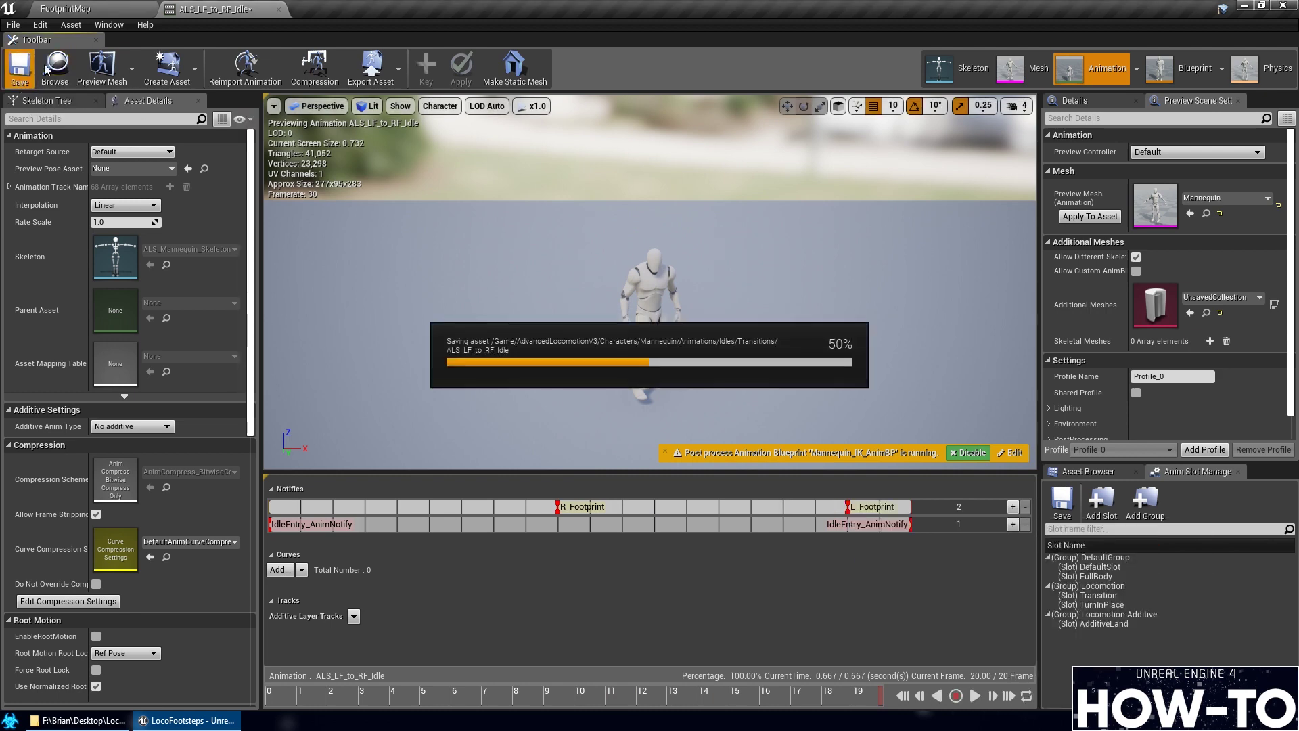
Open ALS_N_Idle_Additive and then ALS_N_Idle_Pose from the Idles folder to check them for footstep notifies
left_click(53, 65)
left_click(671, 519)
double_click(672, 519)
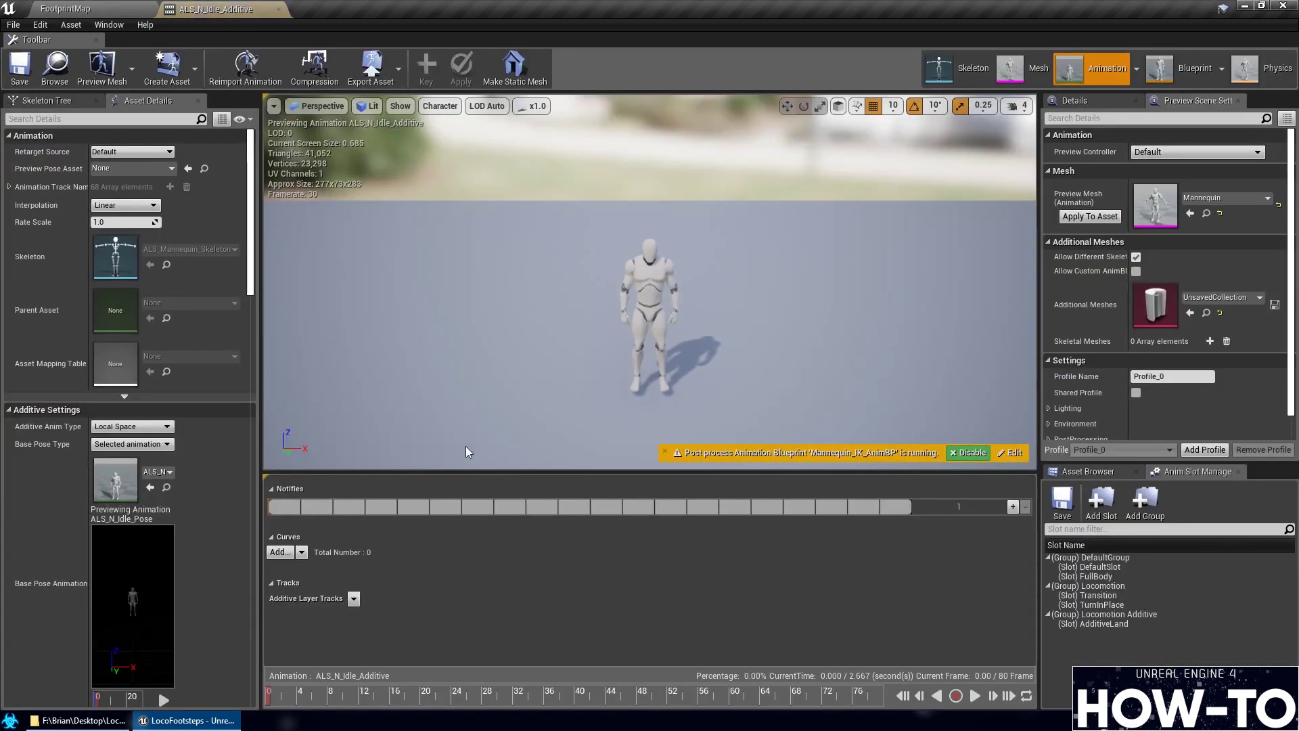
left_click(82, 9)
left_click(712, 526)
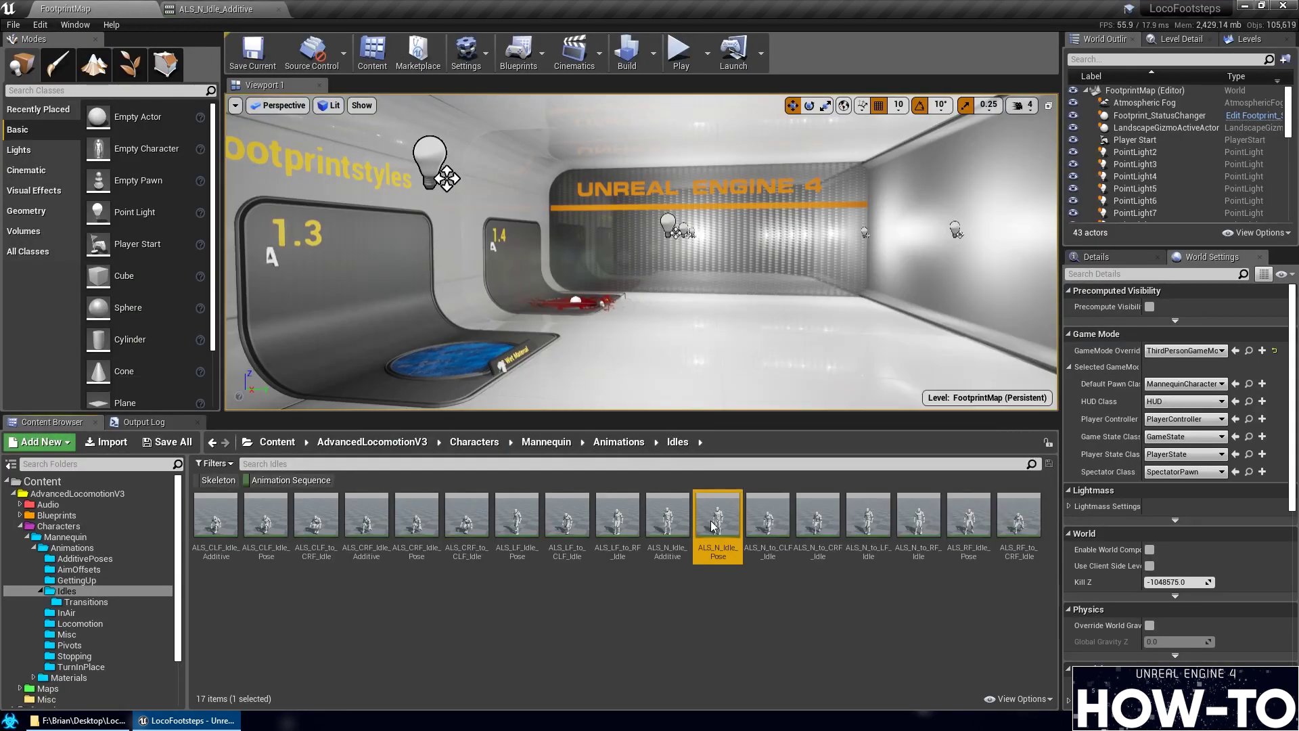
double_click(713, 525)
Open ALS_N_to_CLF_Idle, scrub through its opening frames and delete the Footstep_AnimNotify at the start
left_click(81, 8)
left_click(775, 517)
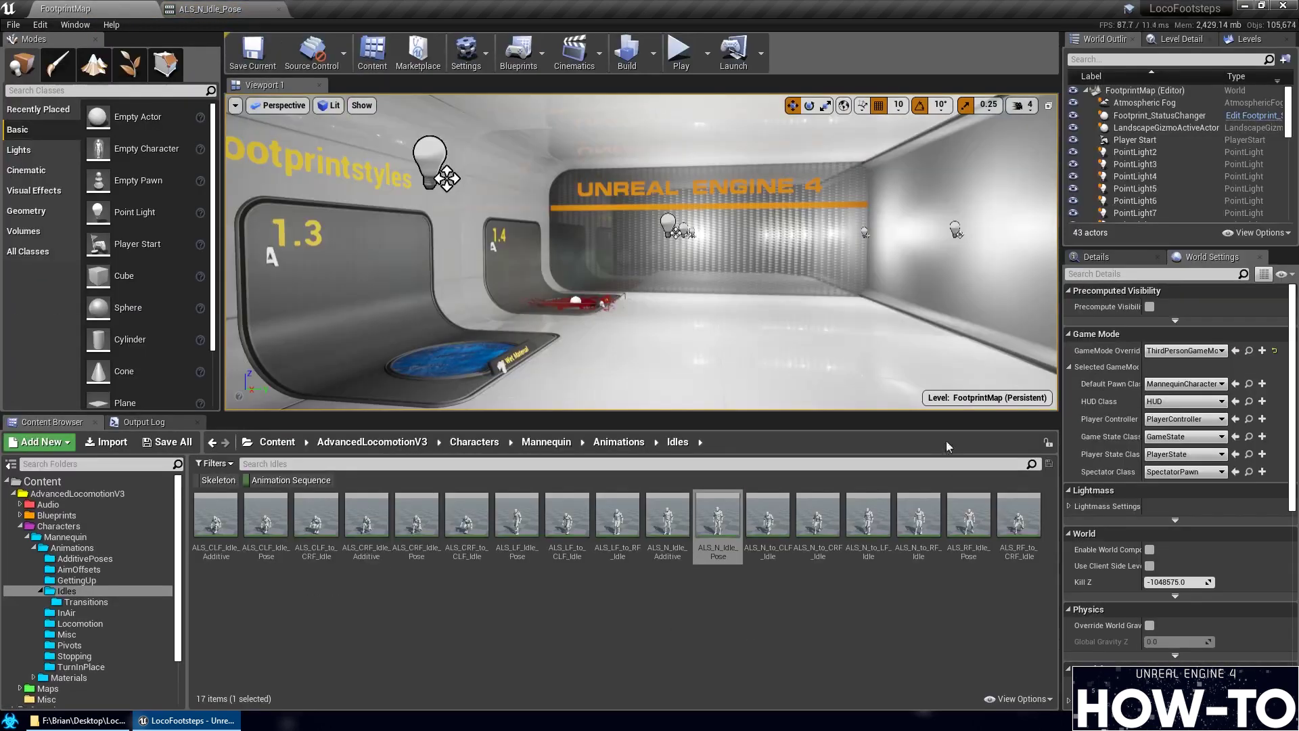
double_click(775, 517)
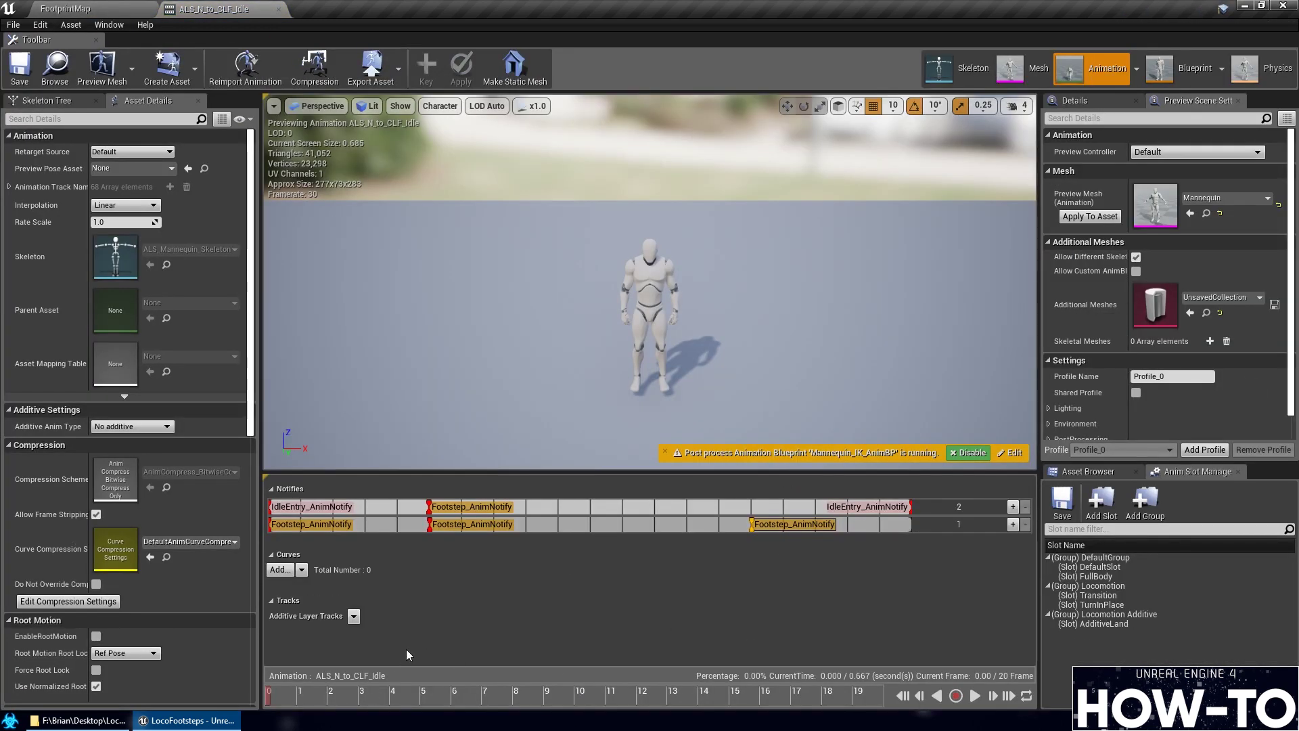
left_click_drag(294, 694, 562, 671)
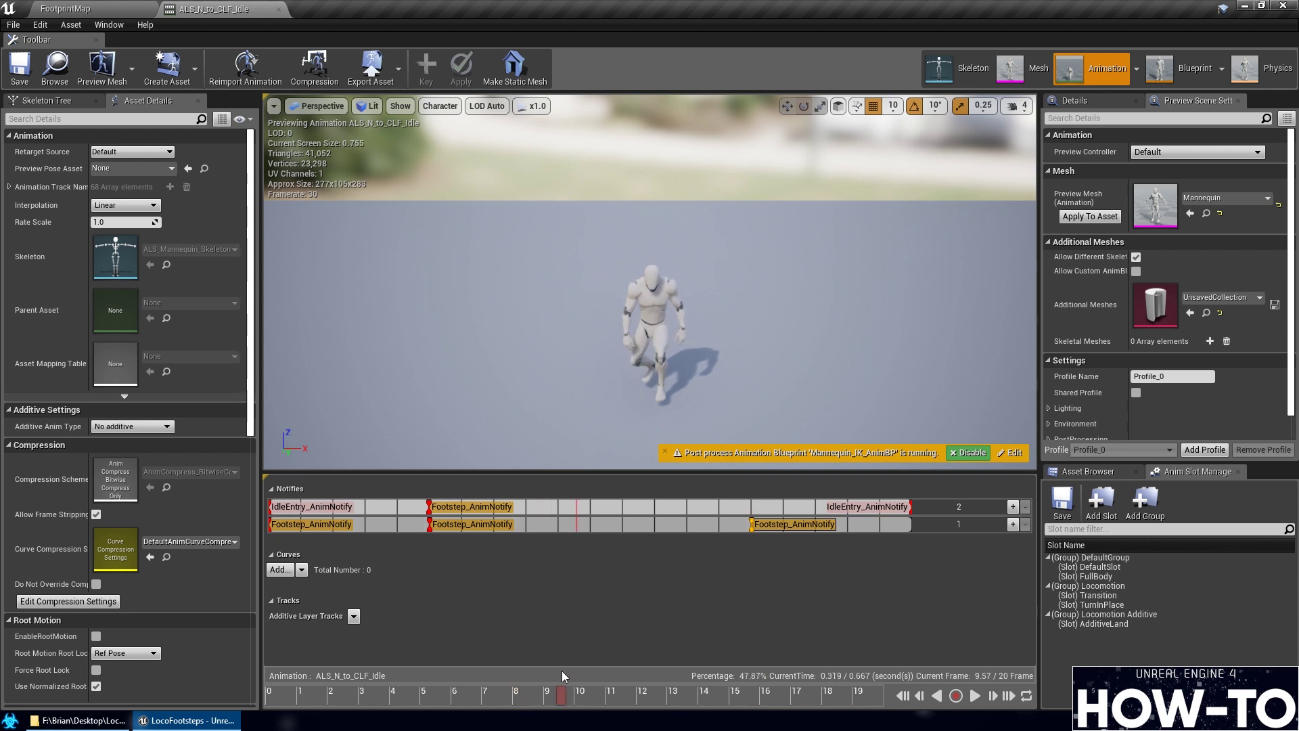
left_click(429, 525)
left_click_drag(335, 698, 285, 709)
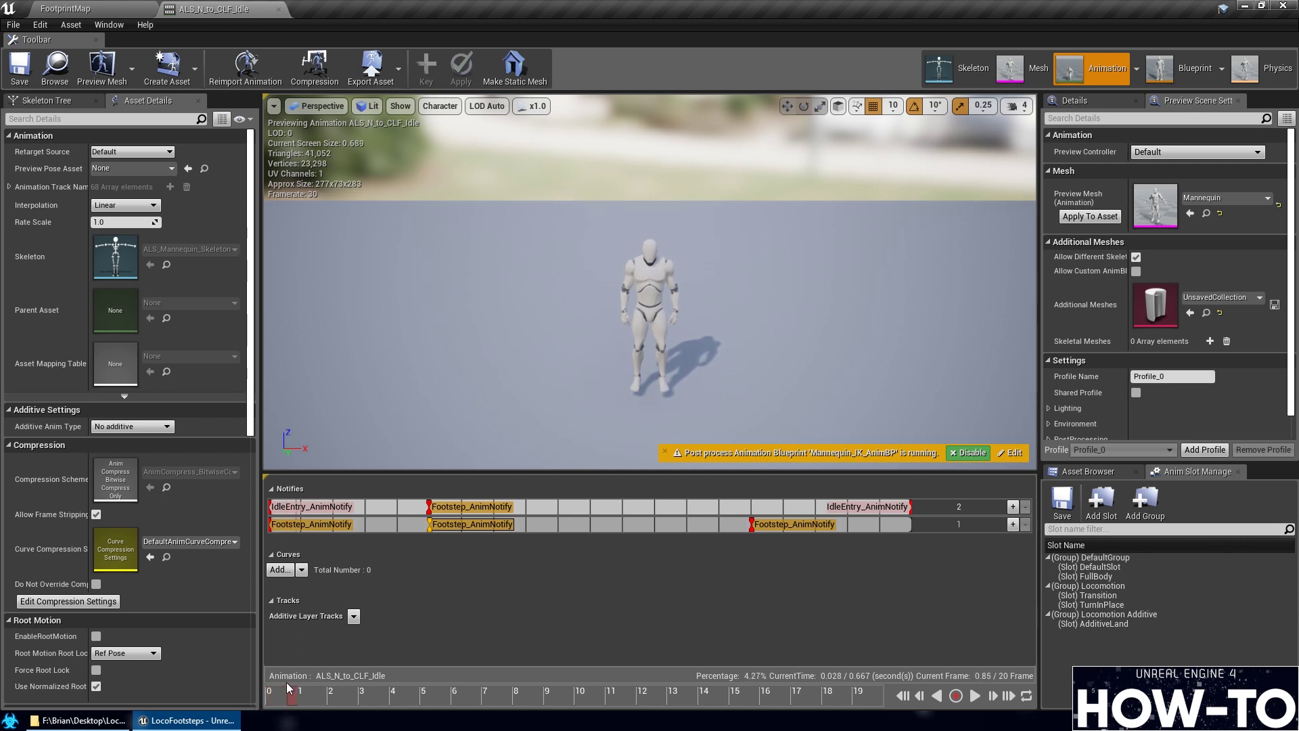
left_click(270, 530)
key("Delete")
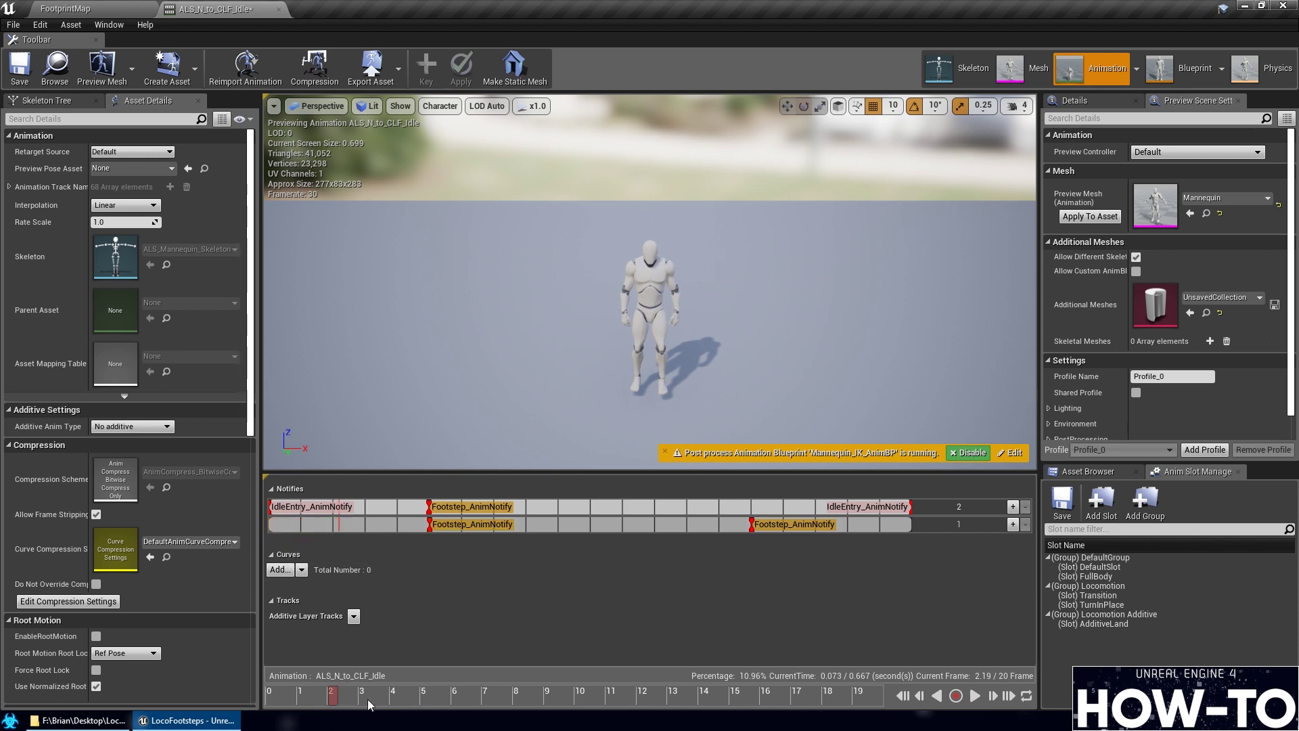
Scrub repeatedly through the first half of ALS_N_to_CLF_Idle and delete both Footstep_AnimNotify entries at frame 5
left_click_drag(429, 698, 334, 699)
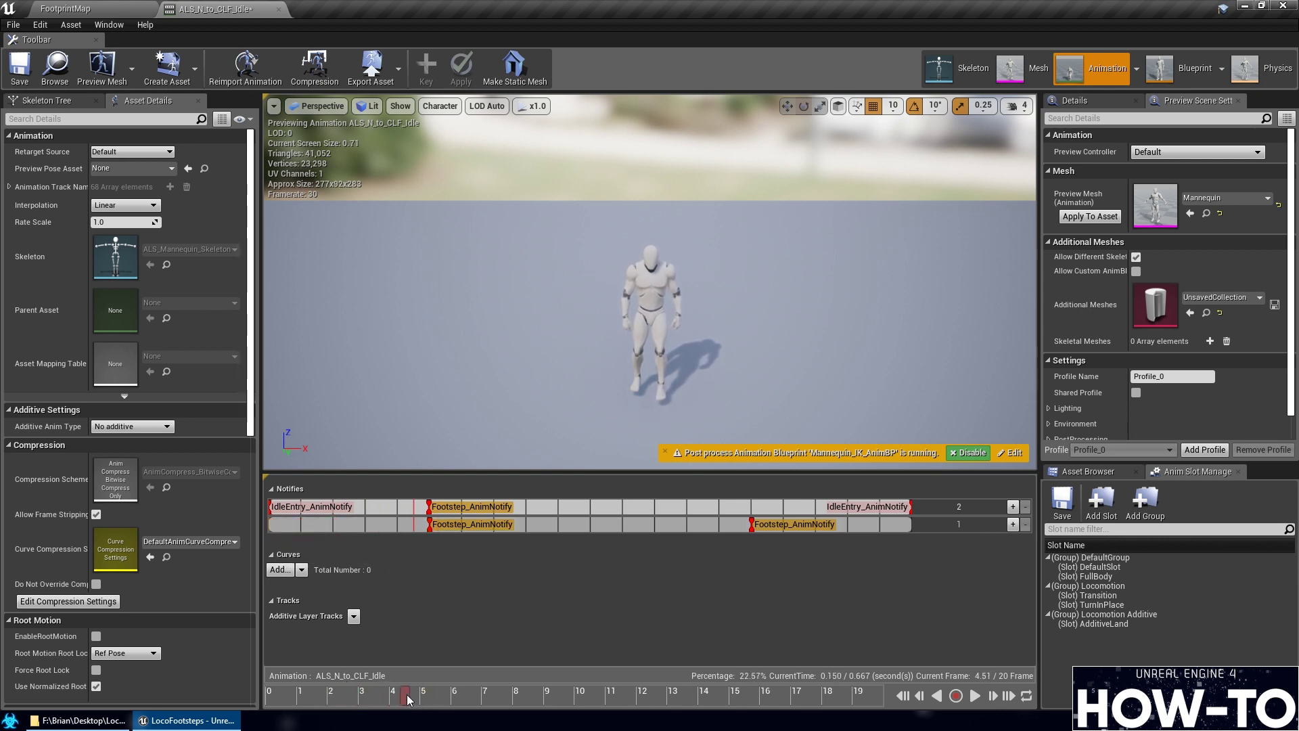
left_click_drag(542, 707, 795, 704)
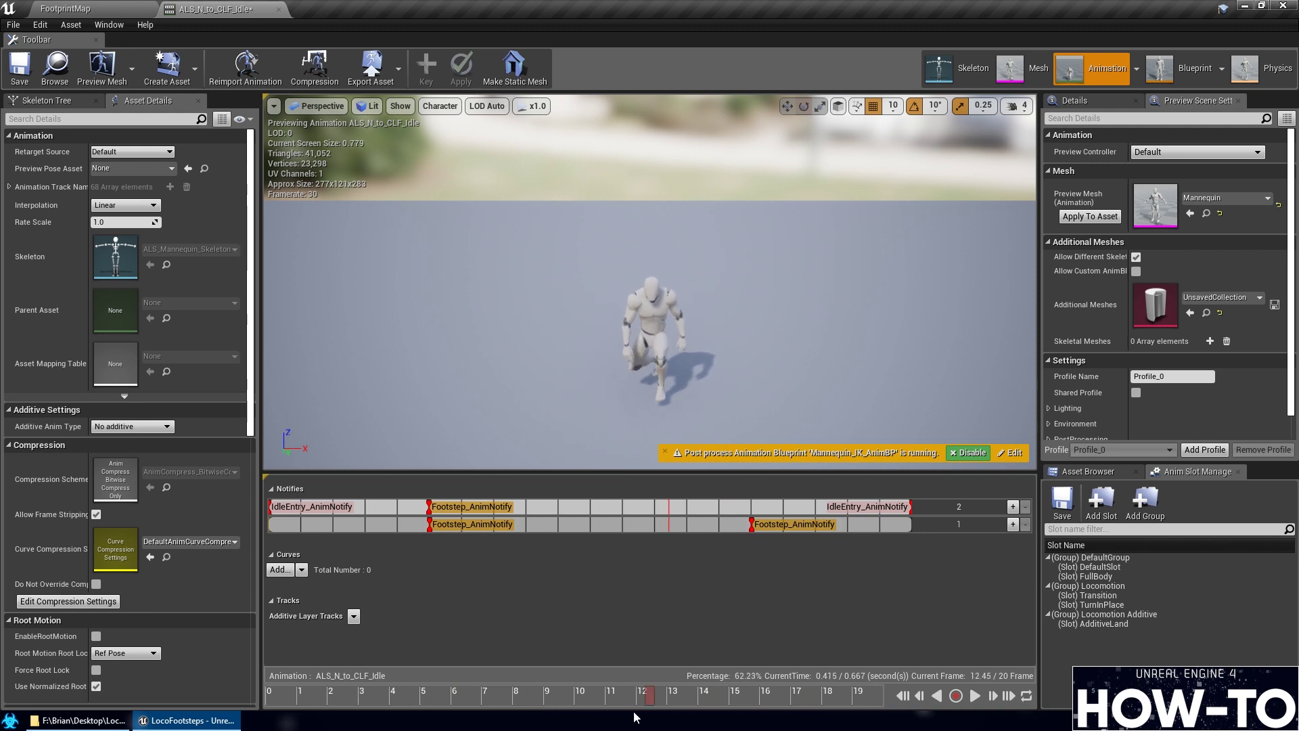
left_click_drag(635, 716, 496, 703)
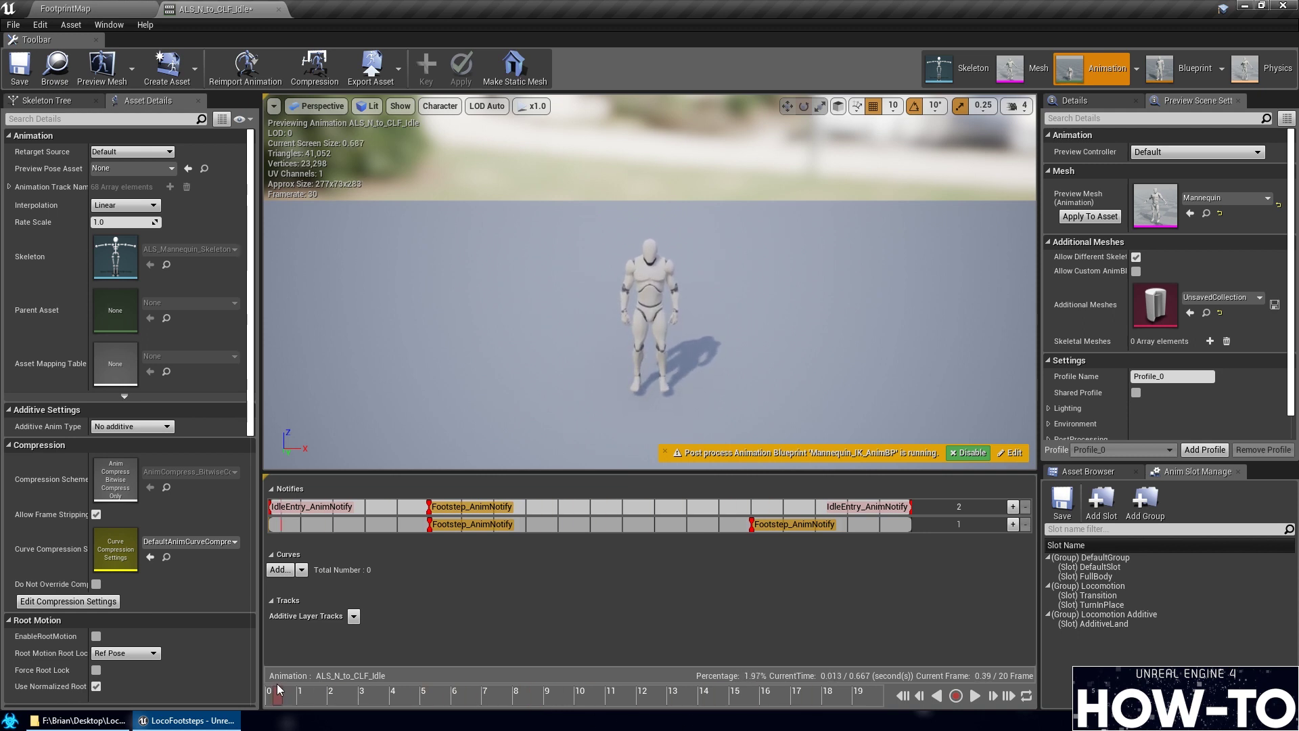
left_click_drag(277, 684, 398, 691)
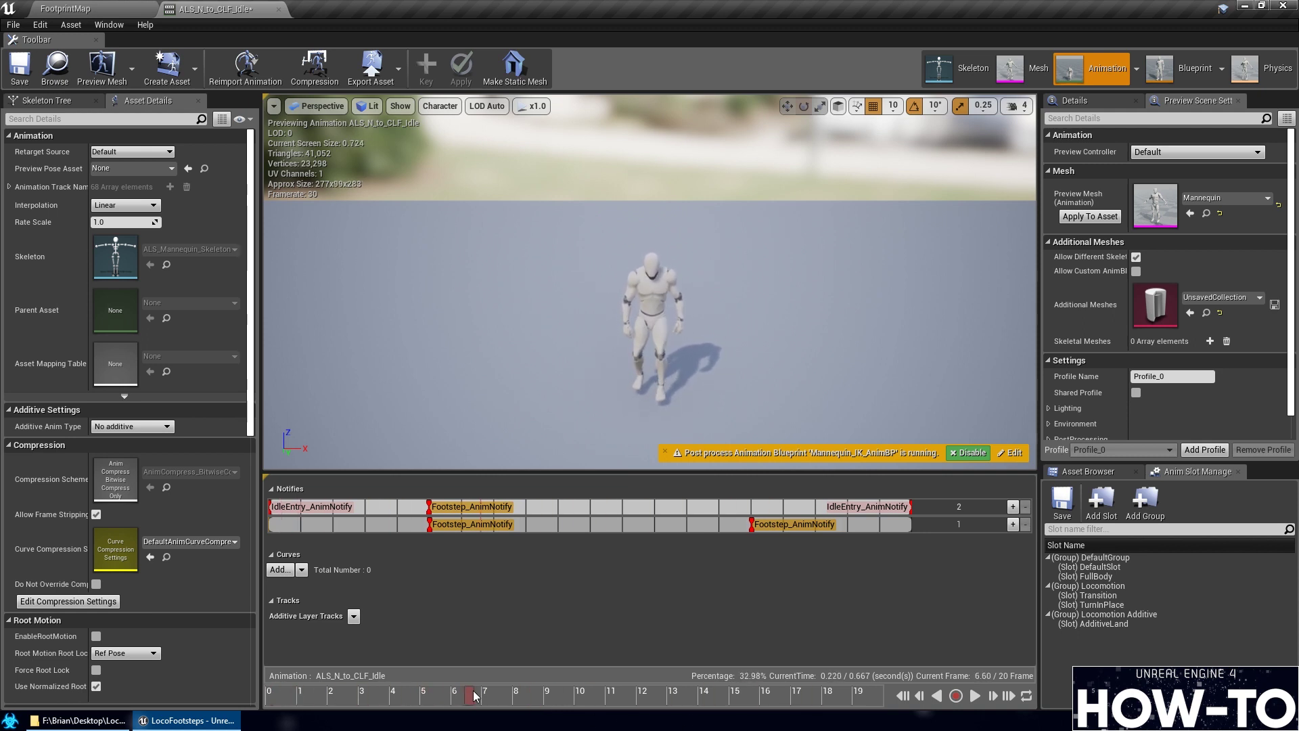
left_click_drag(277, 681, 435, 675)
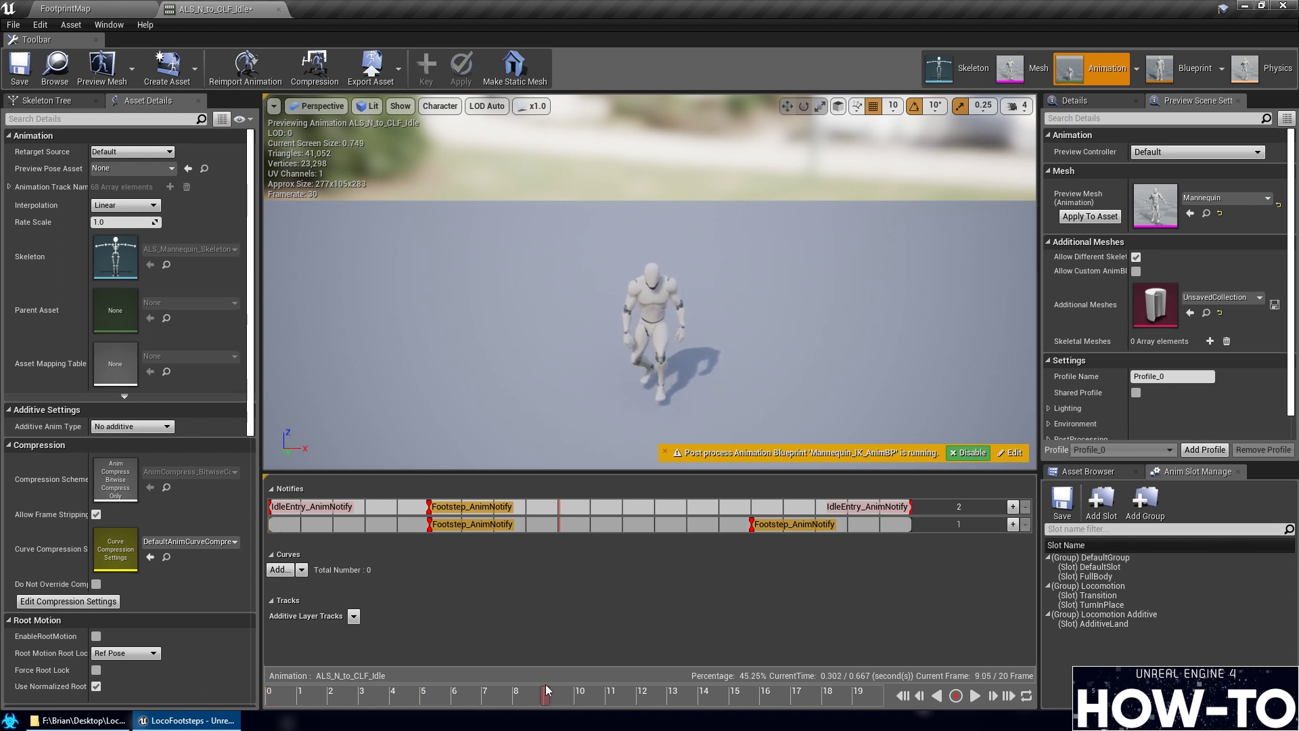
left_click_drag(545, 684, 257, 680)
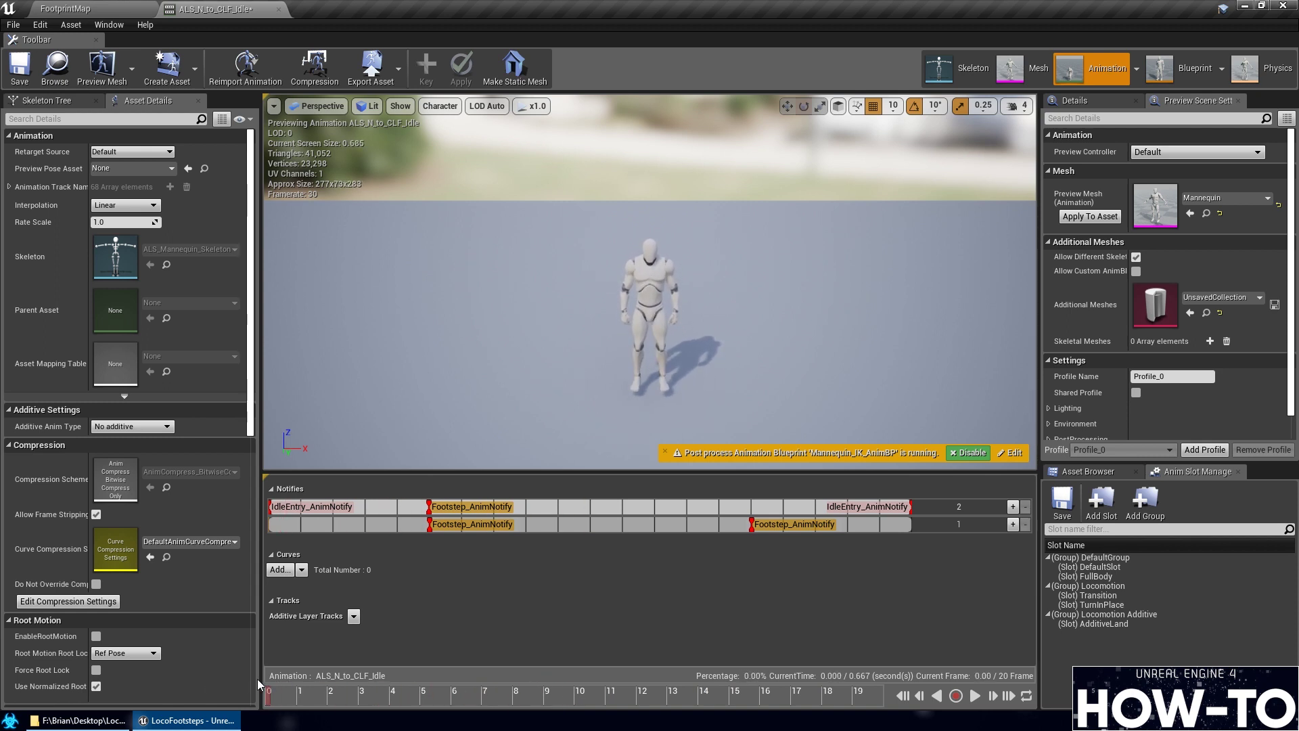
left_click_drag(497, 680, 261, 660)
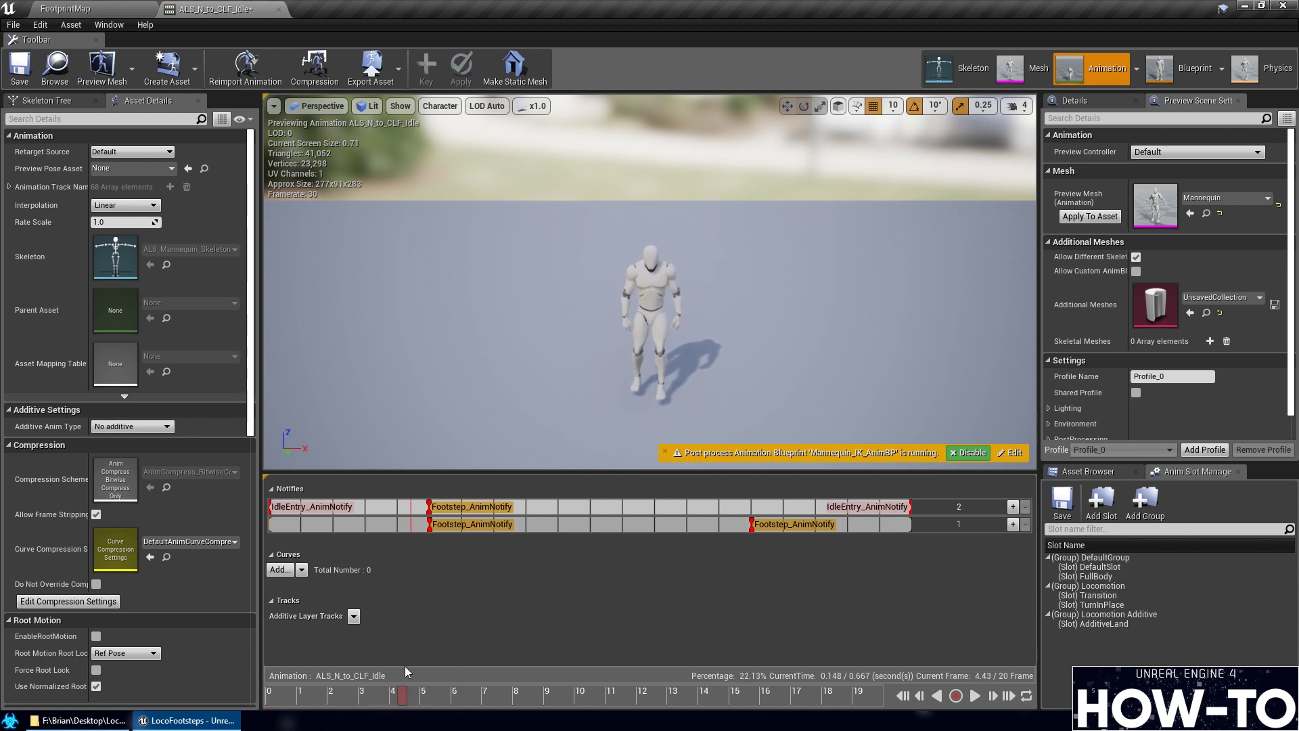
left_click_drag(408, 652, 394, 660)
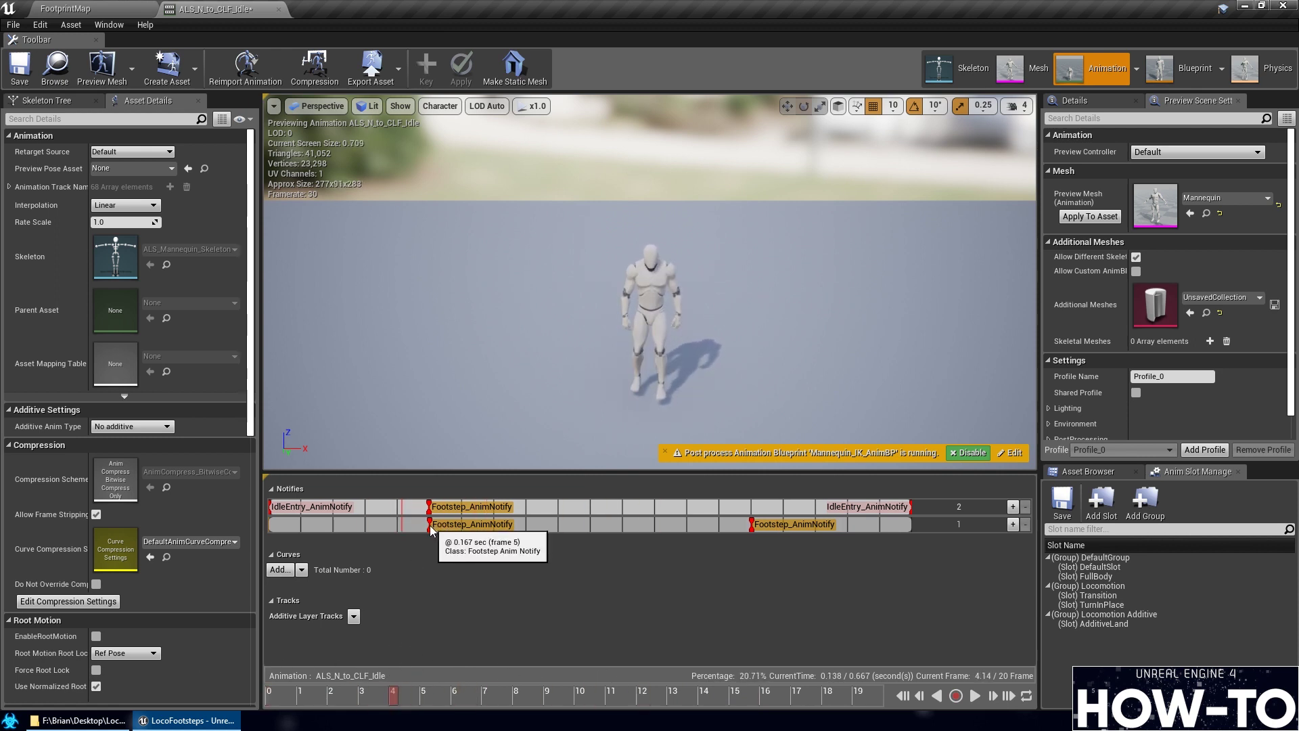
left_click_drag(439, 525, 434, 501)
key("Delete")
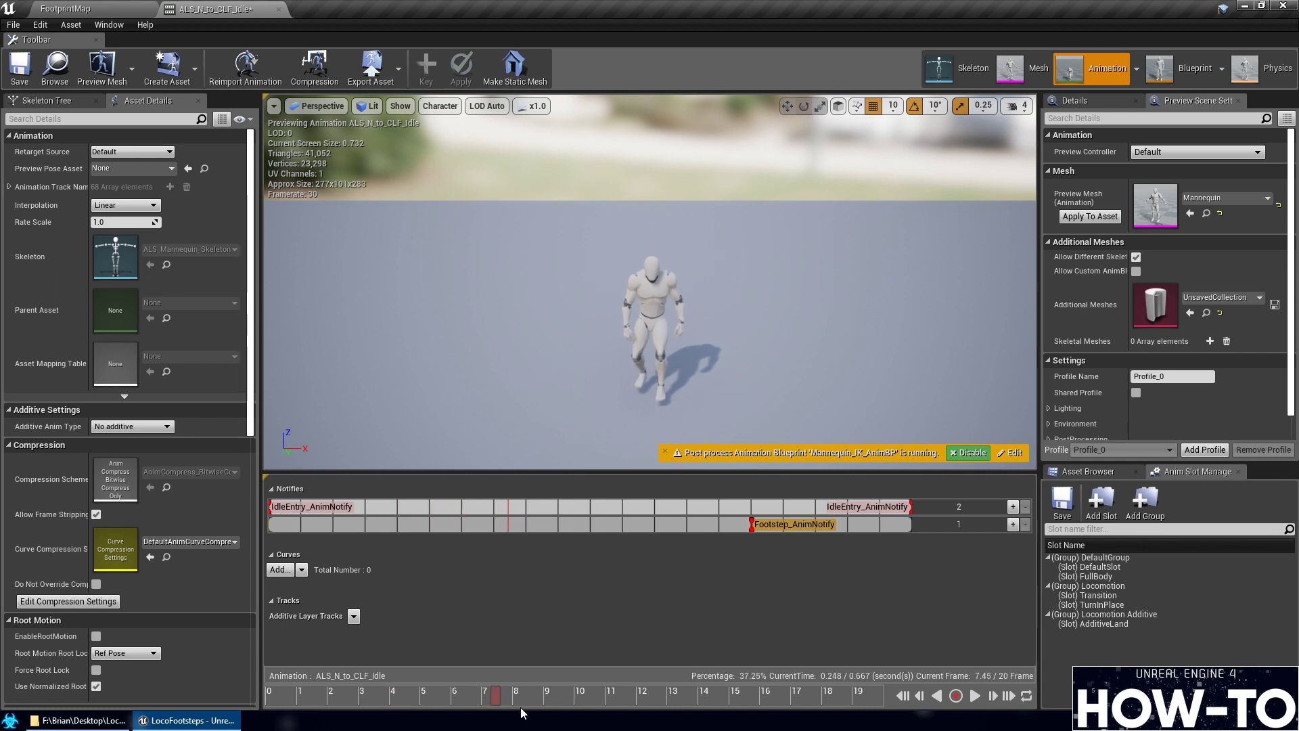
Scrub to the final footstep of ALS_N_to_CLF_Idle, replace the Footstep_AnimNotify at frame 15 with R_Footprint and save the animation
left_click_drag(521, 708, 641, 710)
left_click_drag(410, 692, 804, 699)
right_click(751, 528)
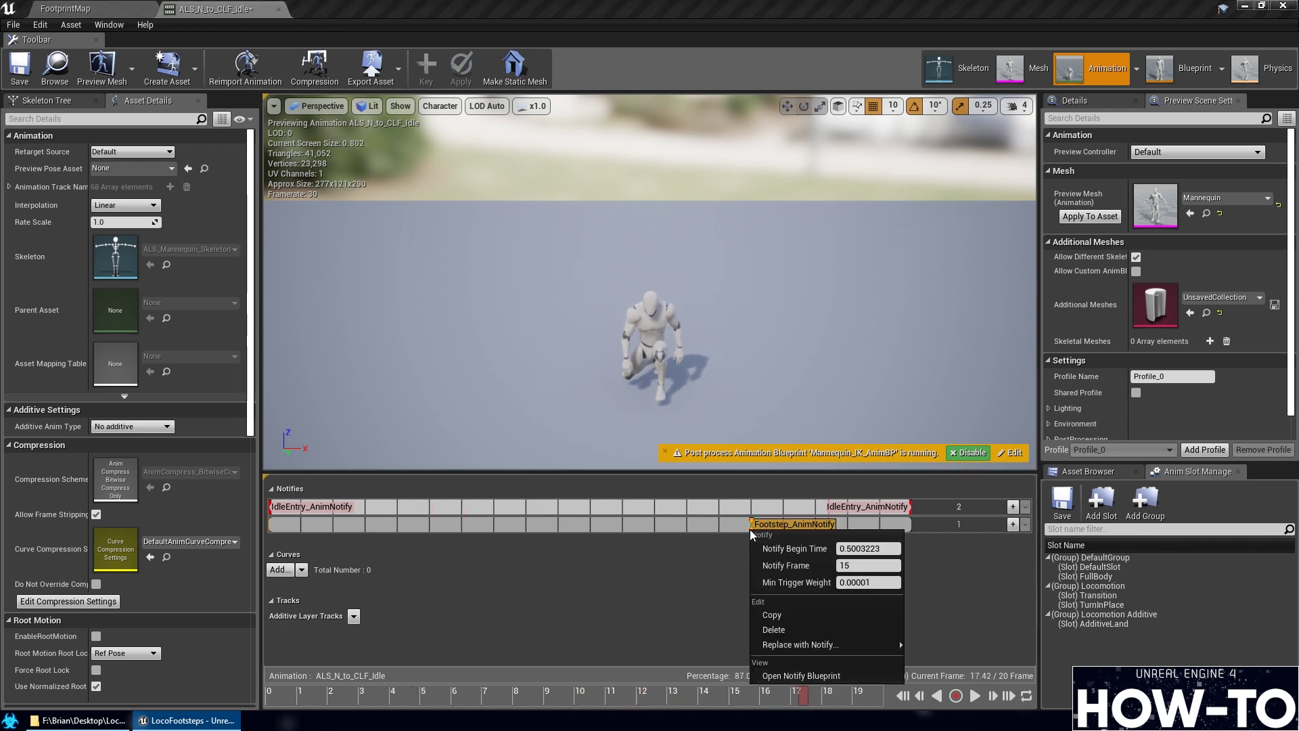
mouse_move(906, 648)
mouse_move(984, 538)
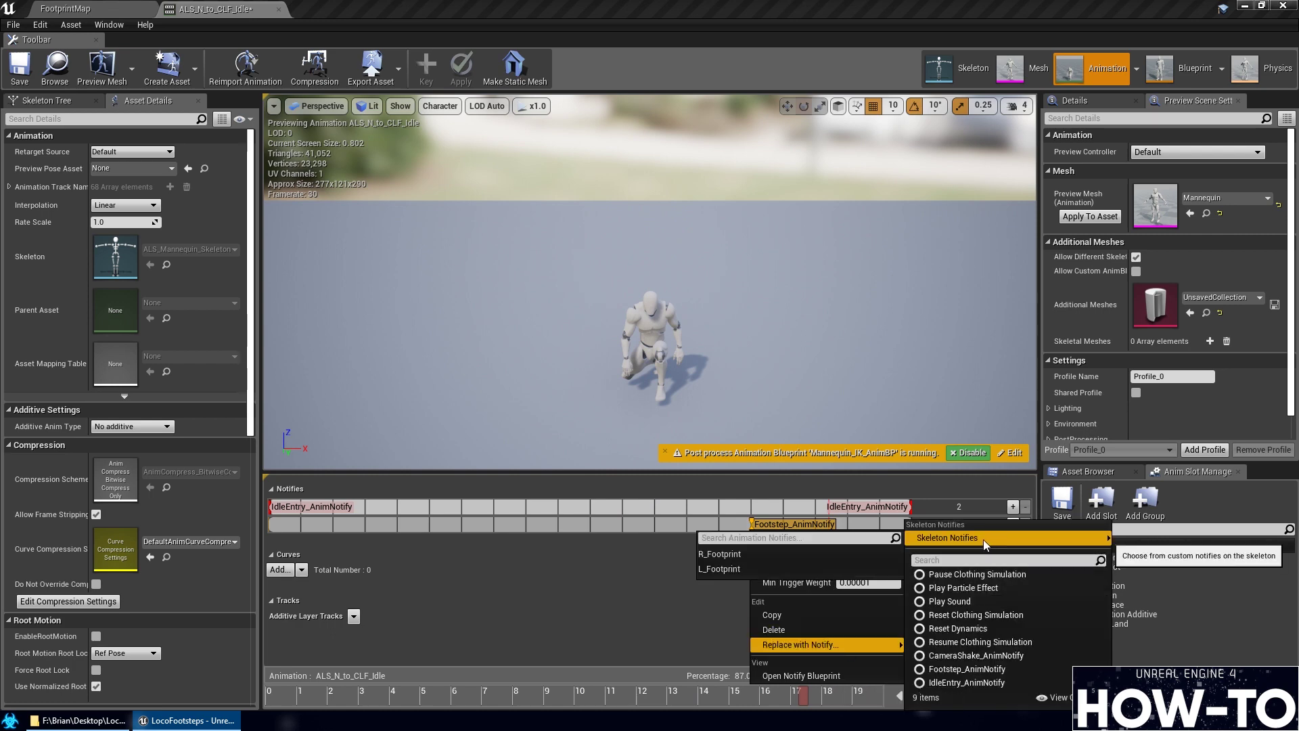
left_click(781, 552)
left_click(19, 67)
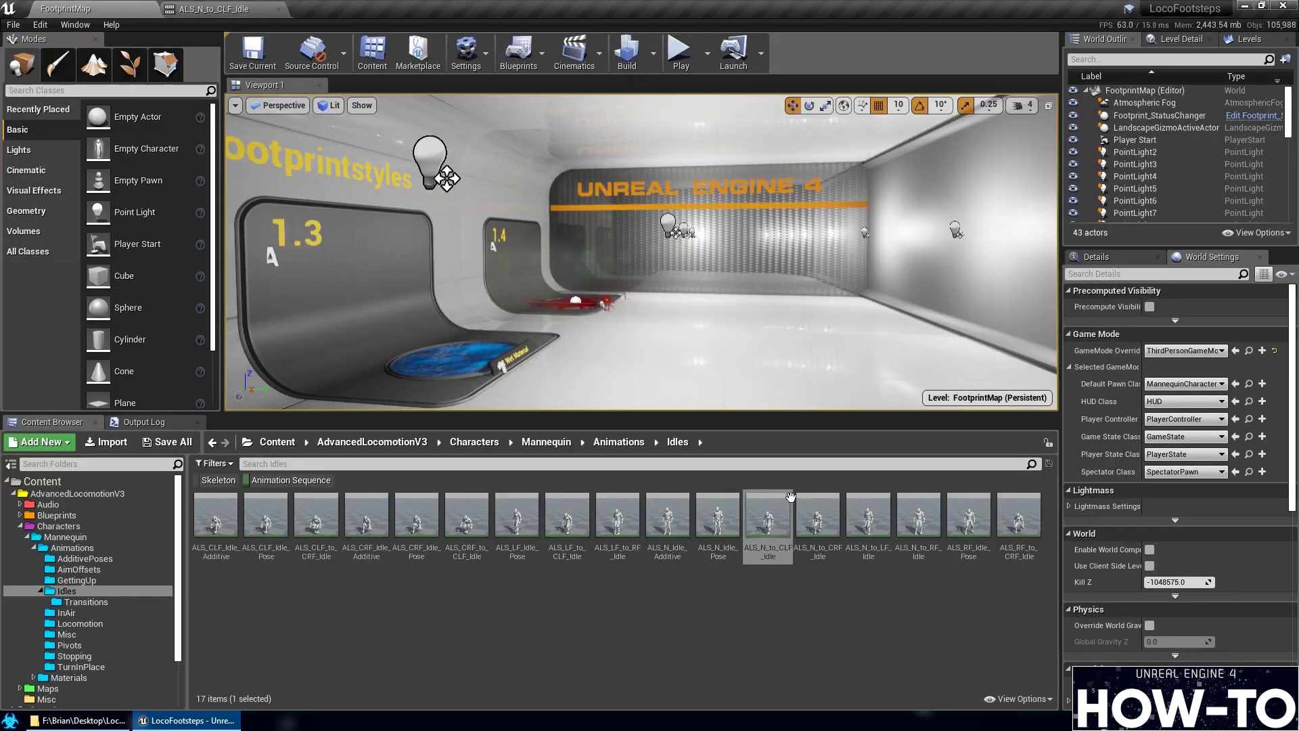
Open ALS_N_to_CRF_Idle, scrub through it and replace the Footstep_AnimNotify at frame 15 with L_Footprint
double_click(817, 517)
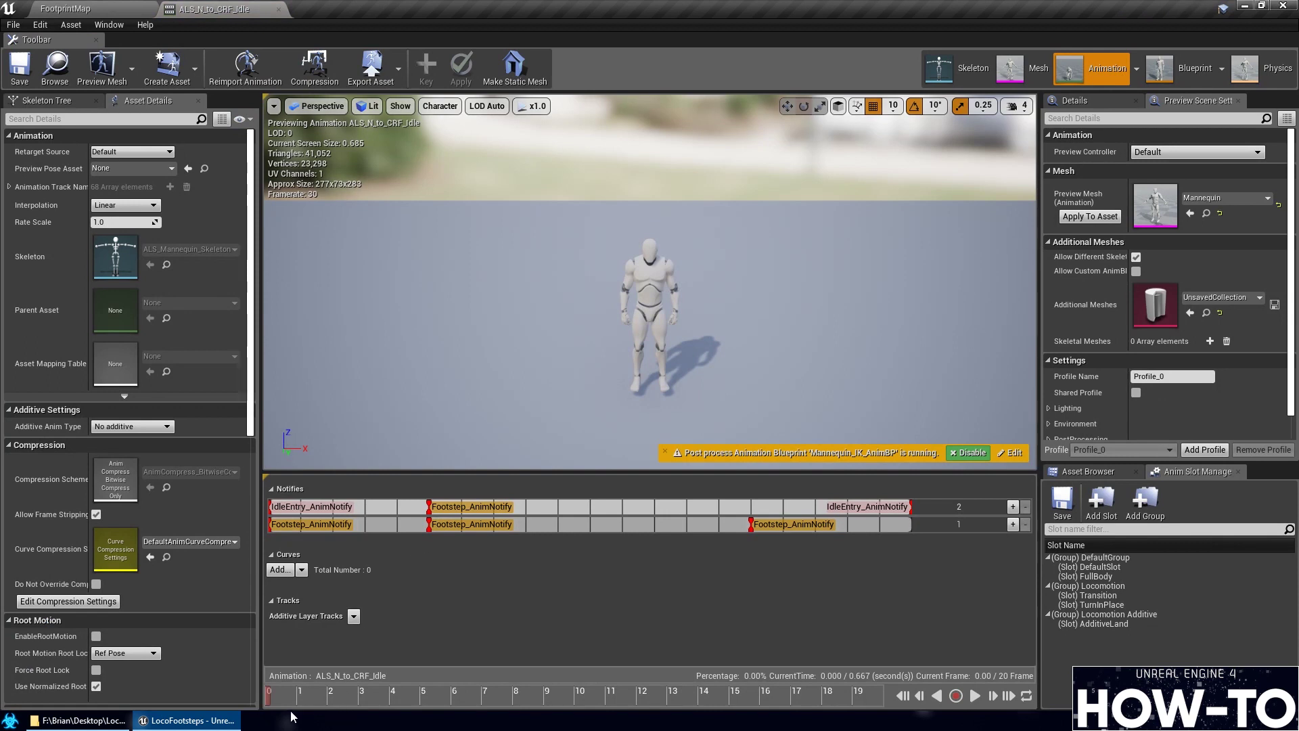
left_click_drag(283, 692, 805, 728)
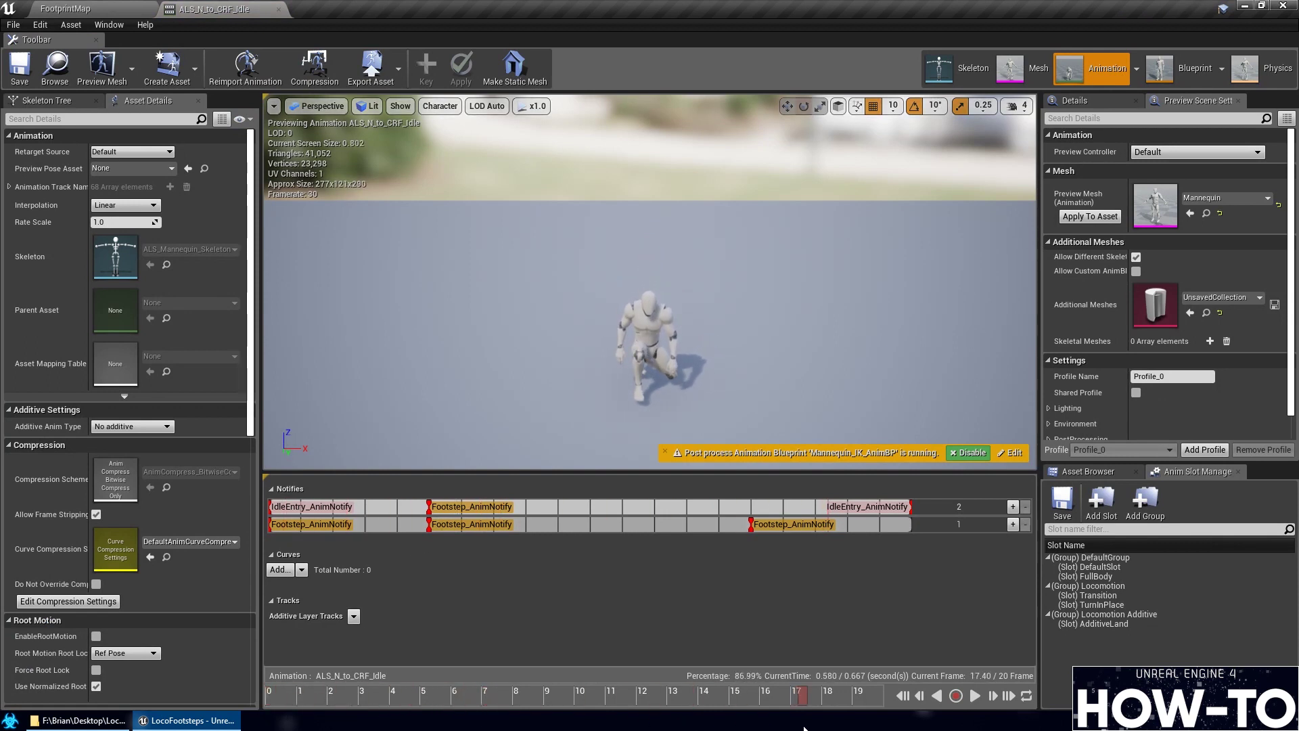
right_click(752, 528)
mouse_move(855, 639)
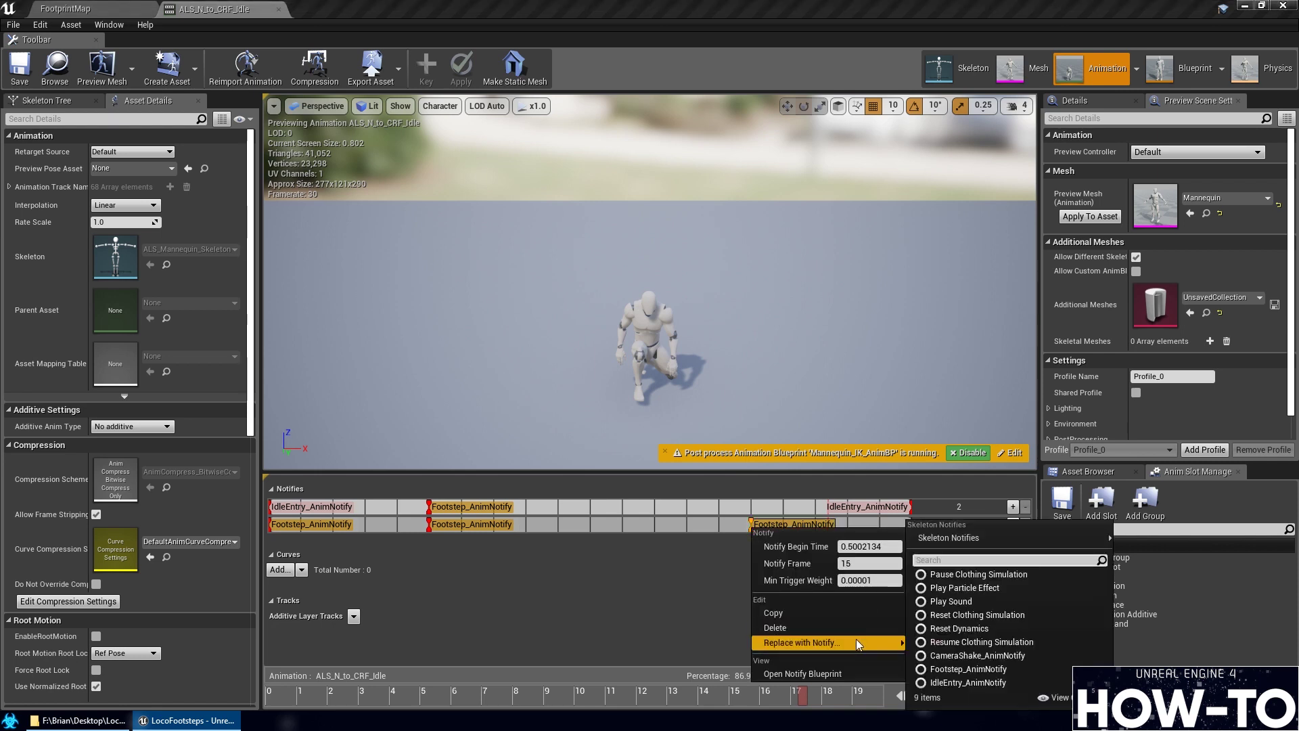
mouse_move(975, 539)
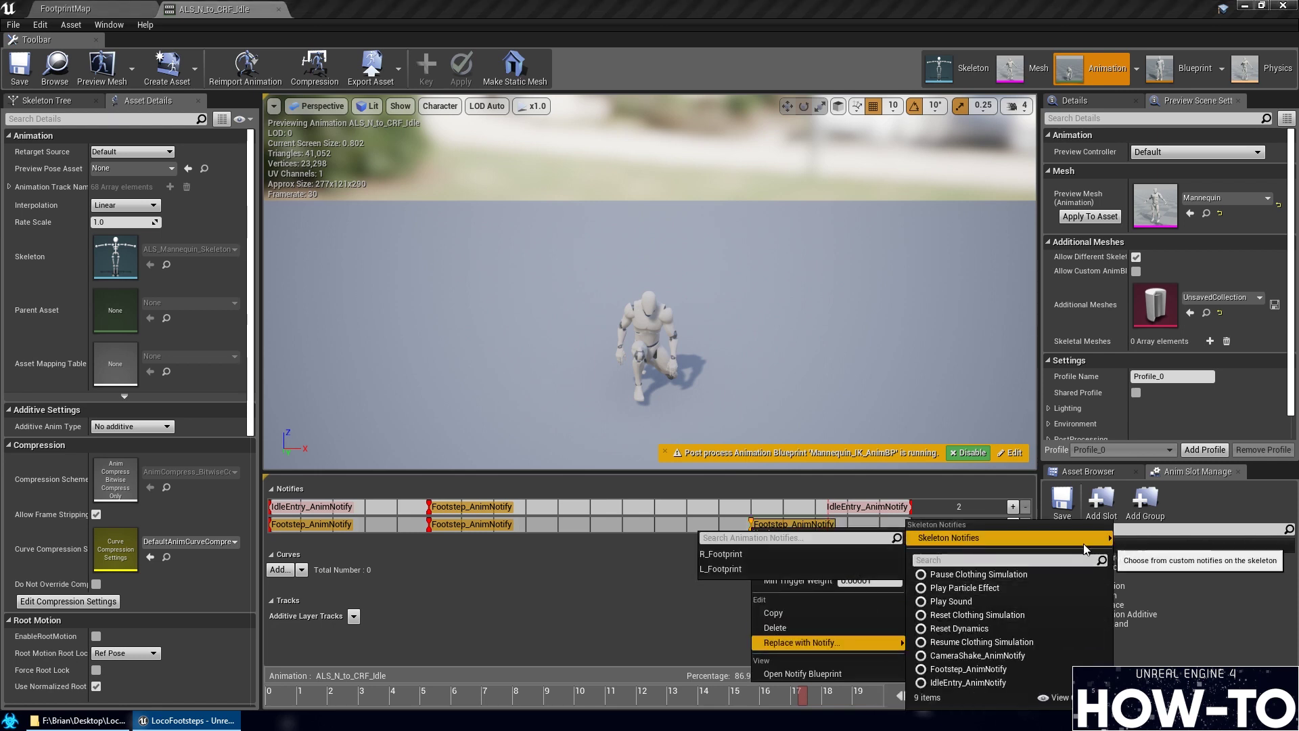
left_click(719, 569)
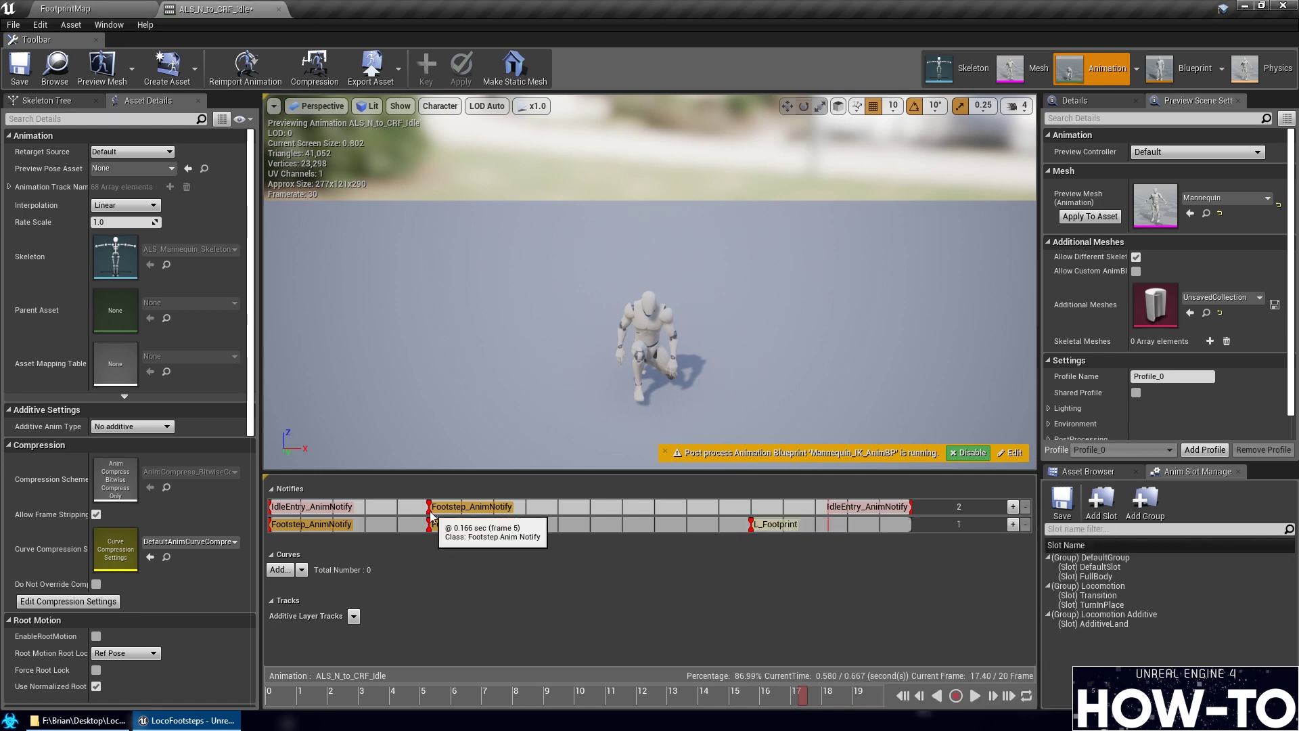
Delete the remaining Footstep_AnimNotify entries at the start and frame 5 of ALS_N_to_CRF_Idle, save it and return to the level
left_click_drag(428, 530, 276, 531)
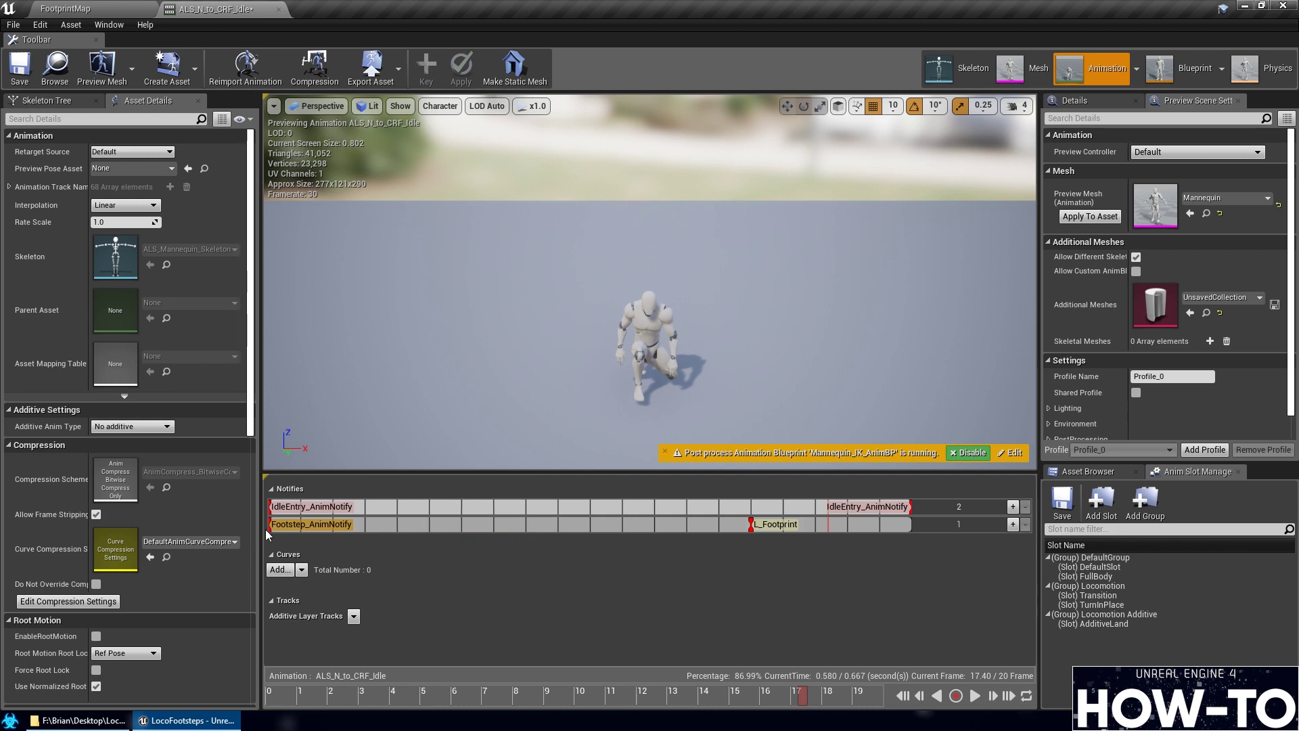
left_click(19, 66)
left_click(92, 8)
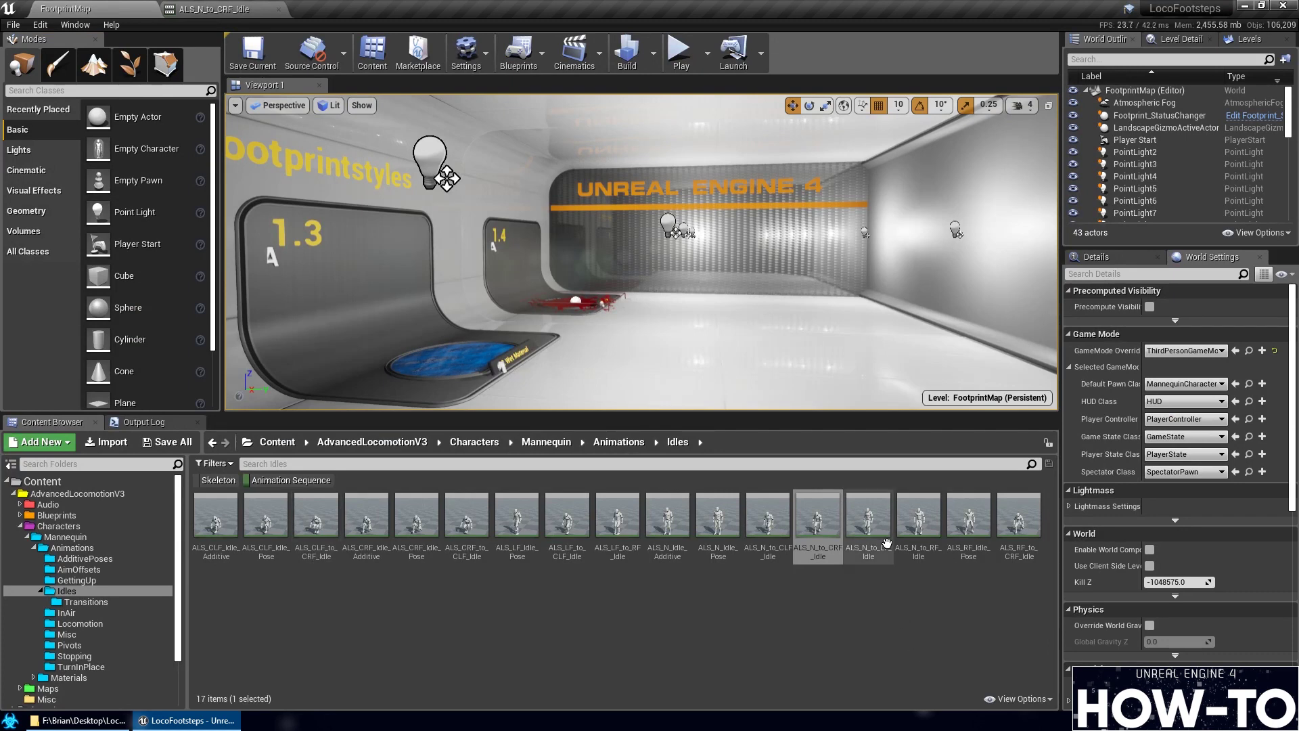
Open ALS_N_to_LF_Idle, scrub through it and replace the Footstep_AnimNotify at frame 13 with R_Footprint
left_click(873, 521)
double_click(877, 526)
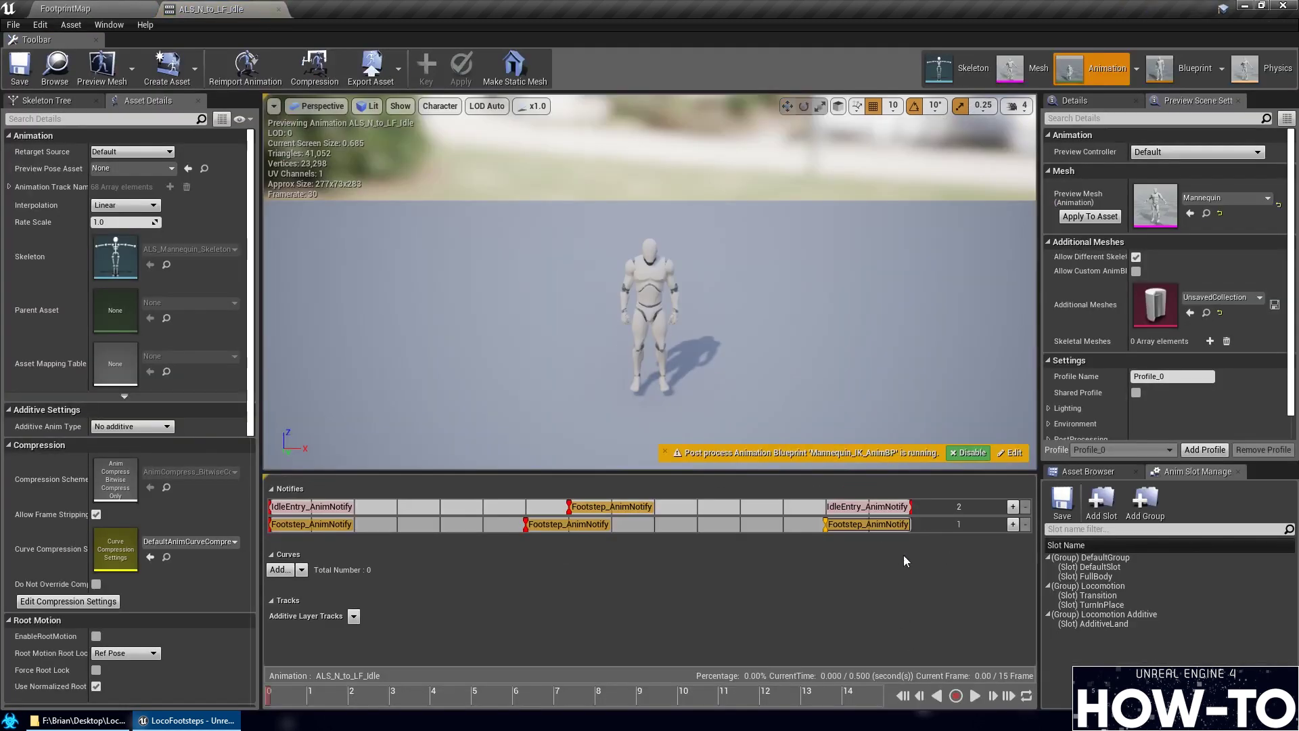
left_click_drag(291, 689, 557, 687)
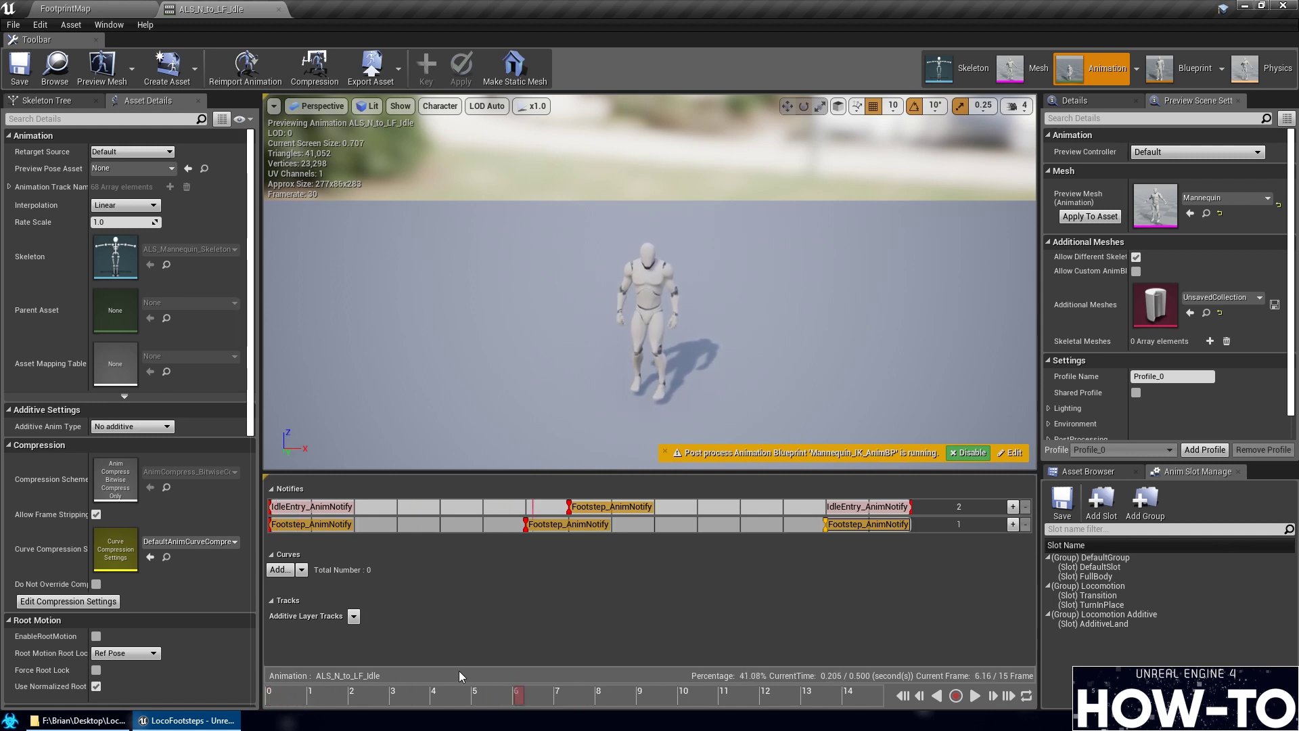
left_click_drag(459, 672, 804, 673)
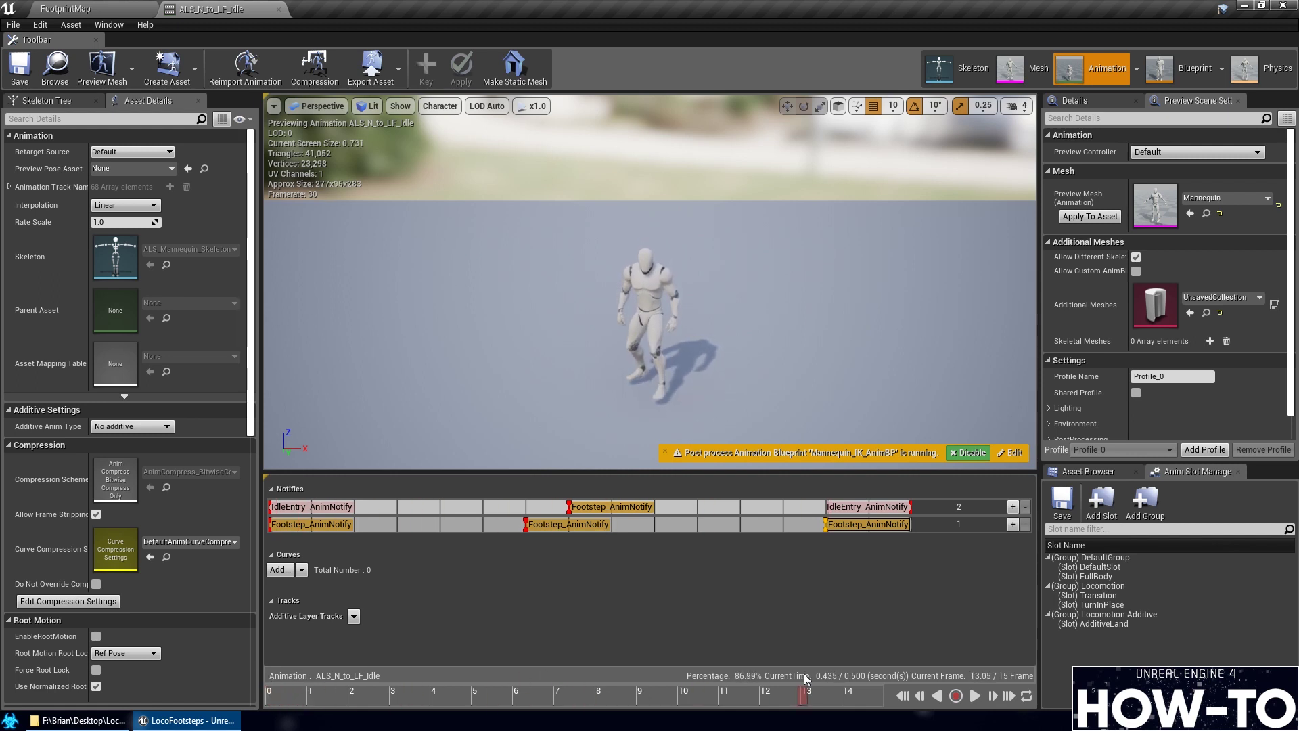
left_click_drag(887, 680, 698, 688)
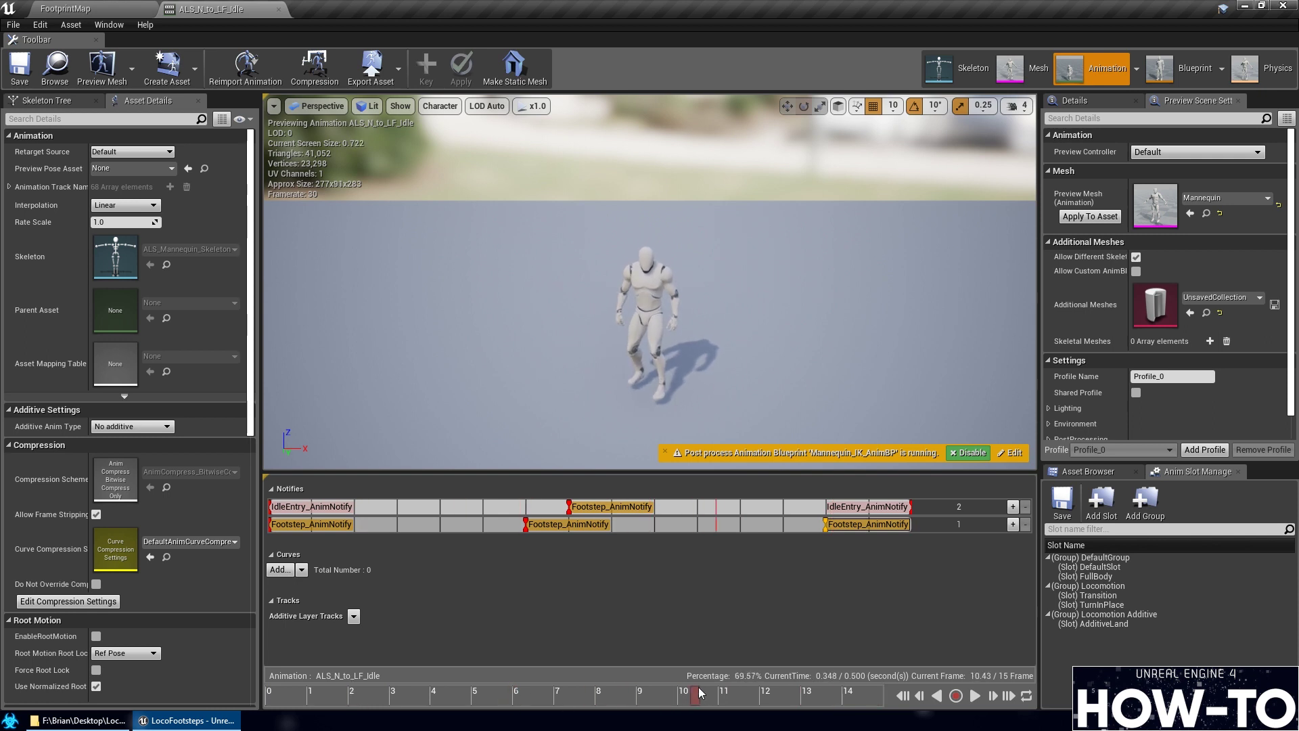
right_click(829, 531)
mouse_move(899, 646)
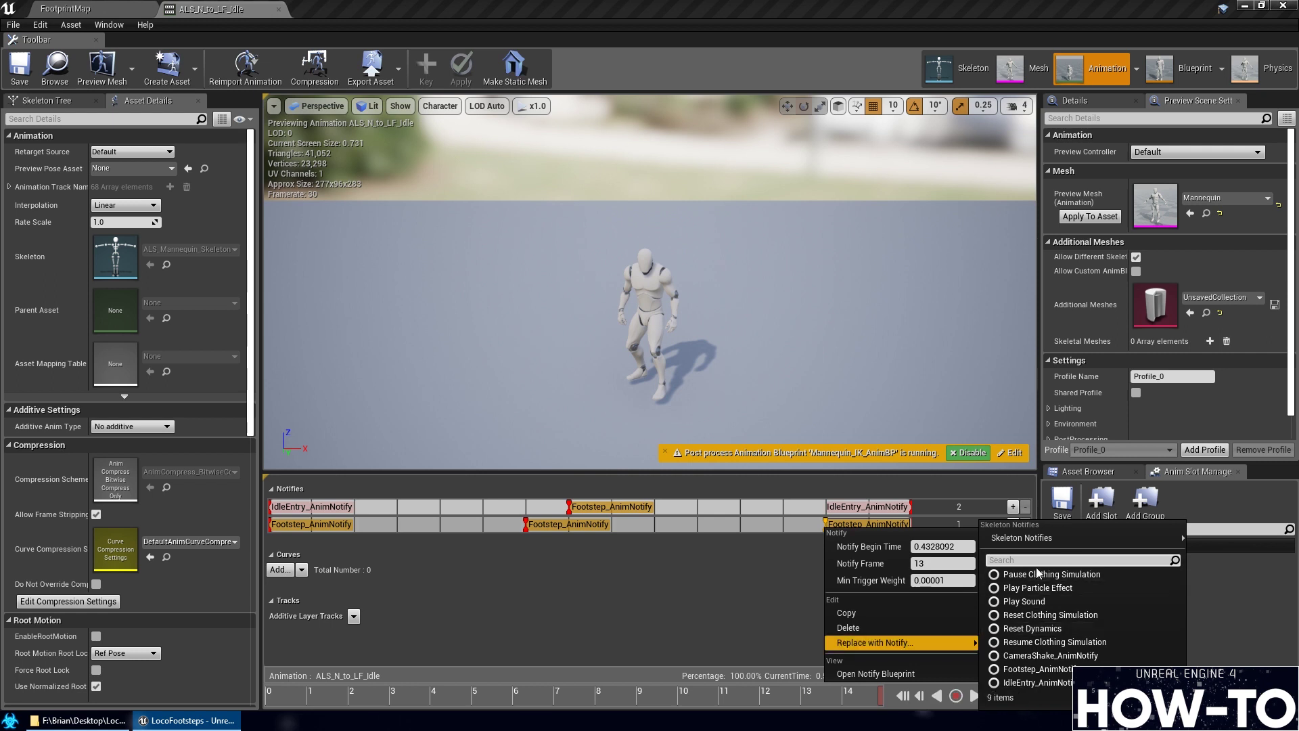
mouse_move(1022, 537)
left_click(843, 553)
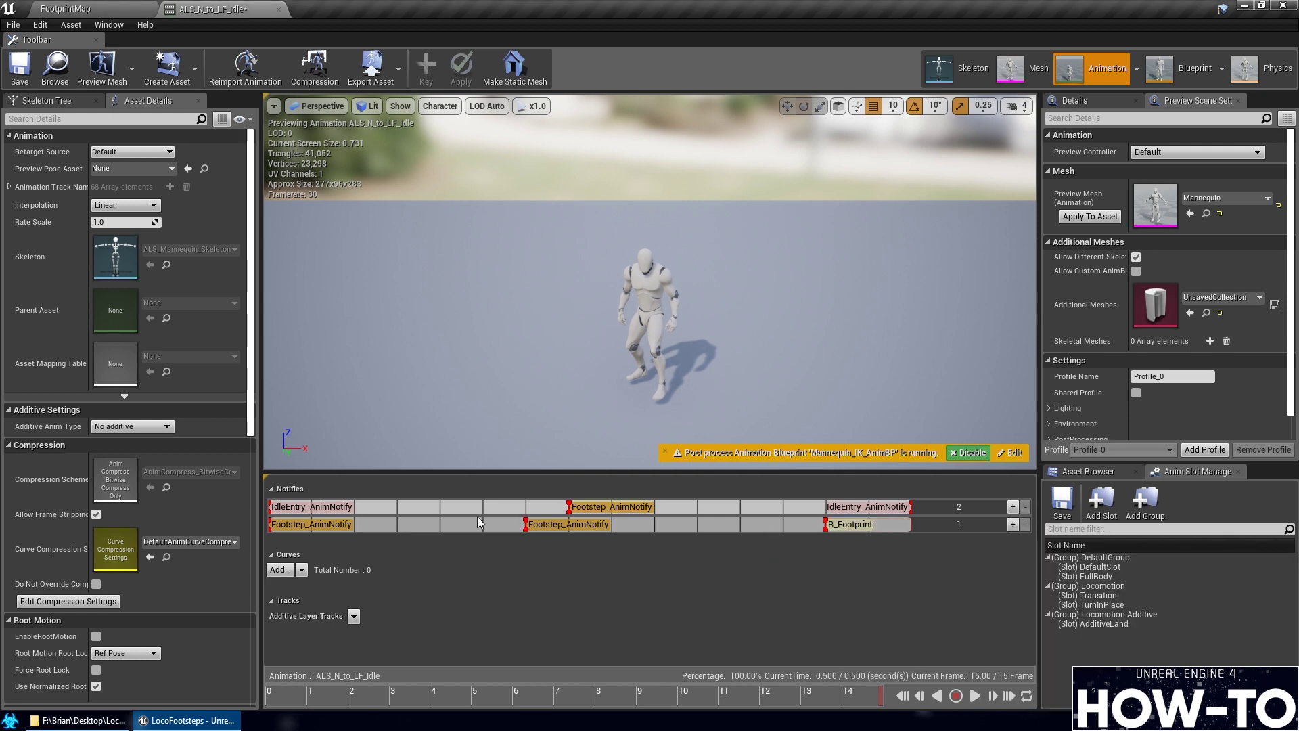
Delete the remaining Footstep_AnimNotify entries on both notify tracks of ALS_N_to_LF_Idle and save the animation
left_click_drag(274, 525, 521, 529)
key("Delete")
left_click(582, 506)
key("Delete")
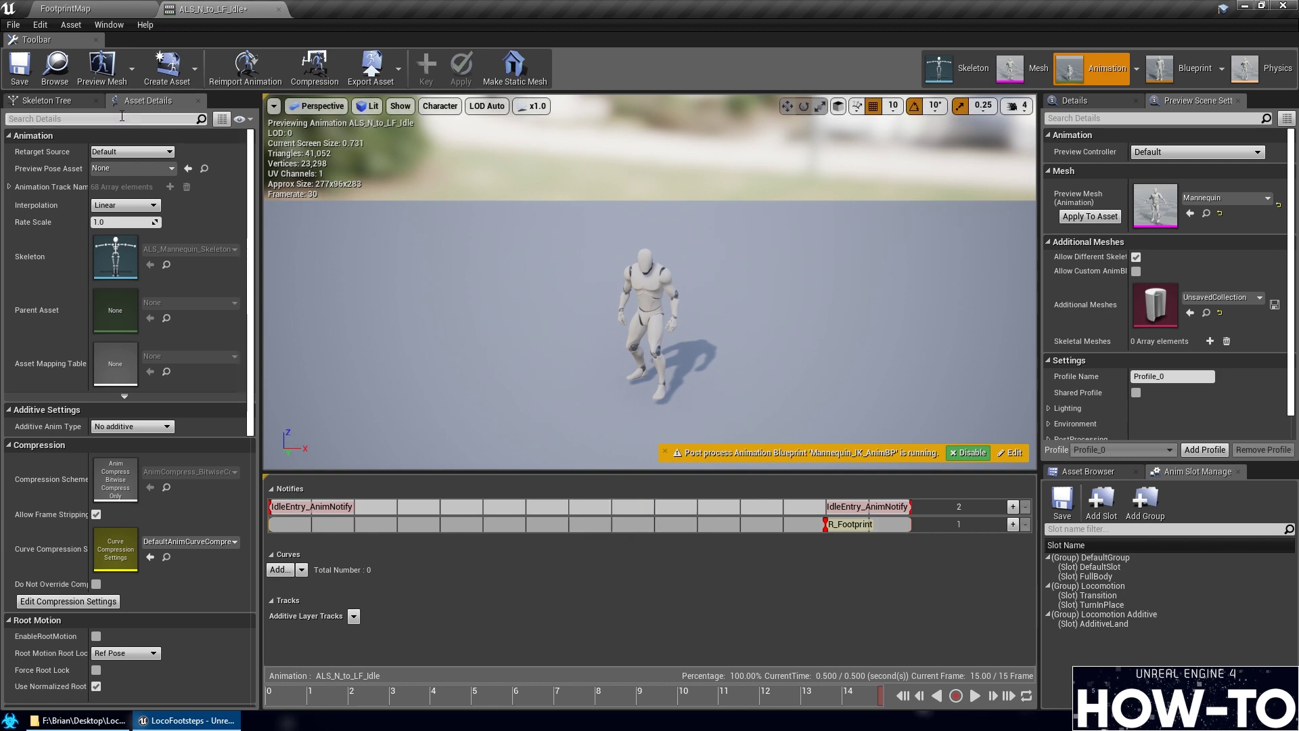
left_click(13, 78)
Return to the Idles folder and open the ALS_N_to_RF_Idle animation
left_click(64, 8)
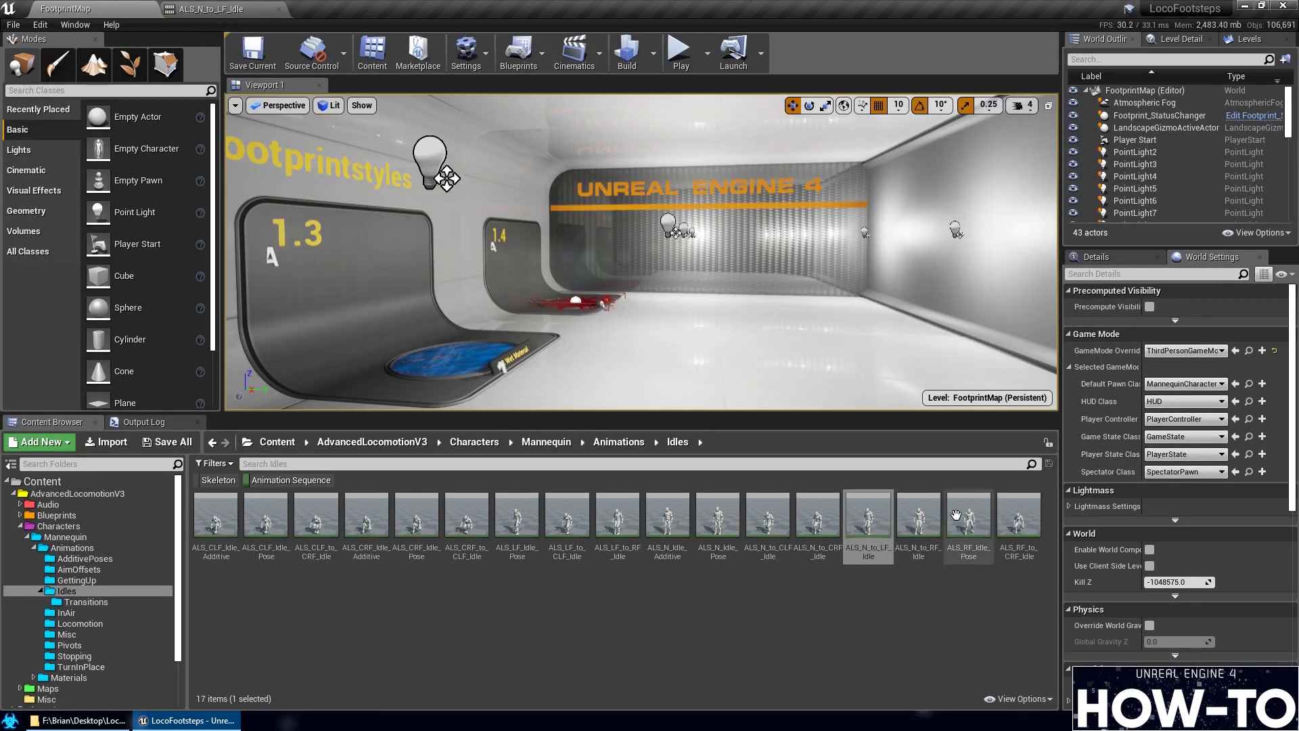
left_click(922, 517)
double_click(931, 517)
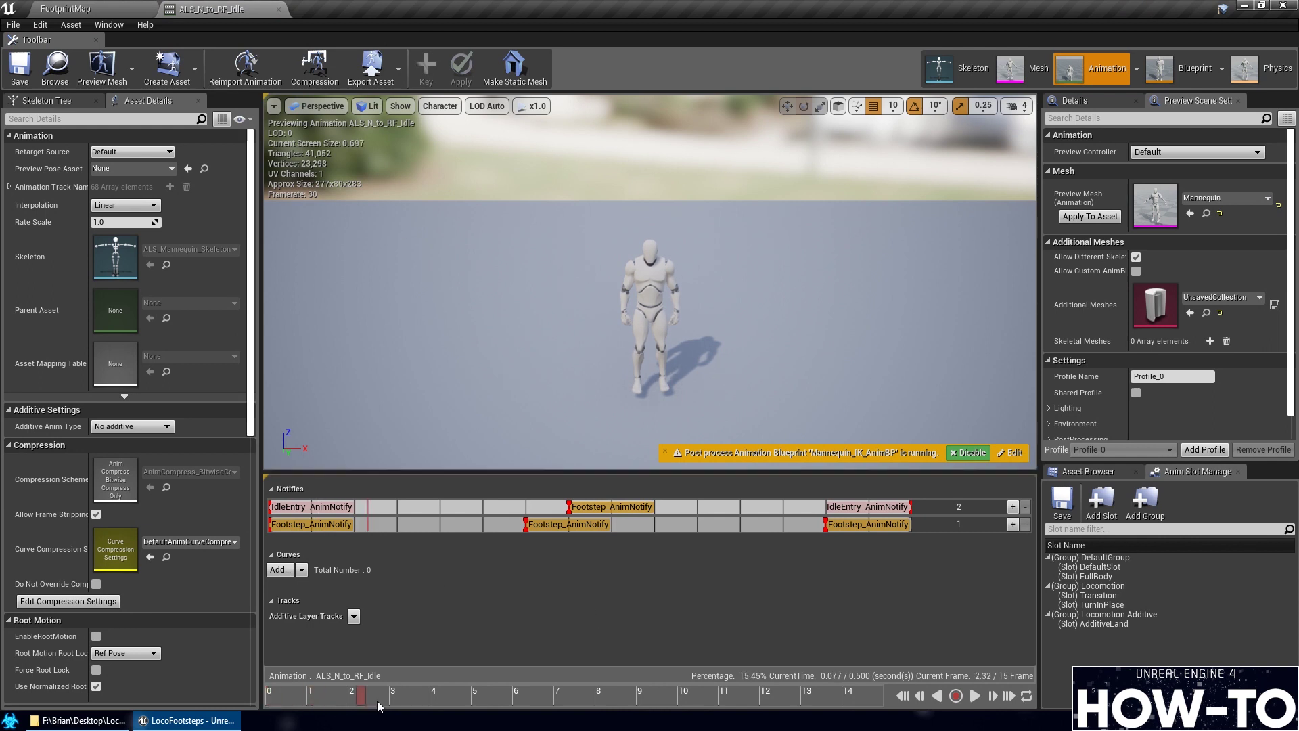
Scrub through ALS_N_to_RF_Idle and replace the Footstep_AnimNotify at frame 13 with L_Footprint
left_click_drag(378, 706, 562, 723)
left_click_drag(639, 729, 879, 724)
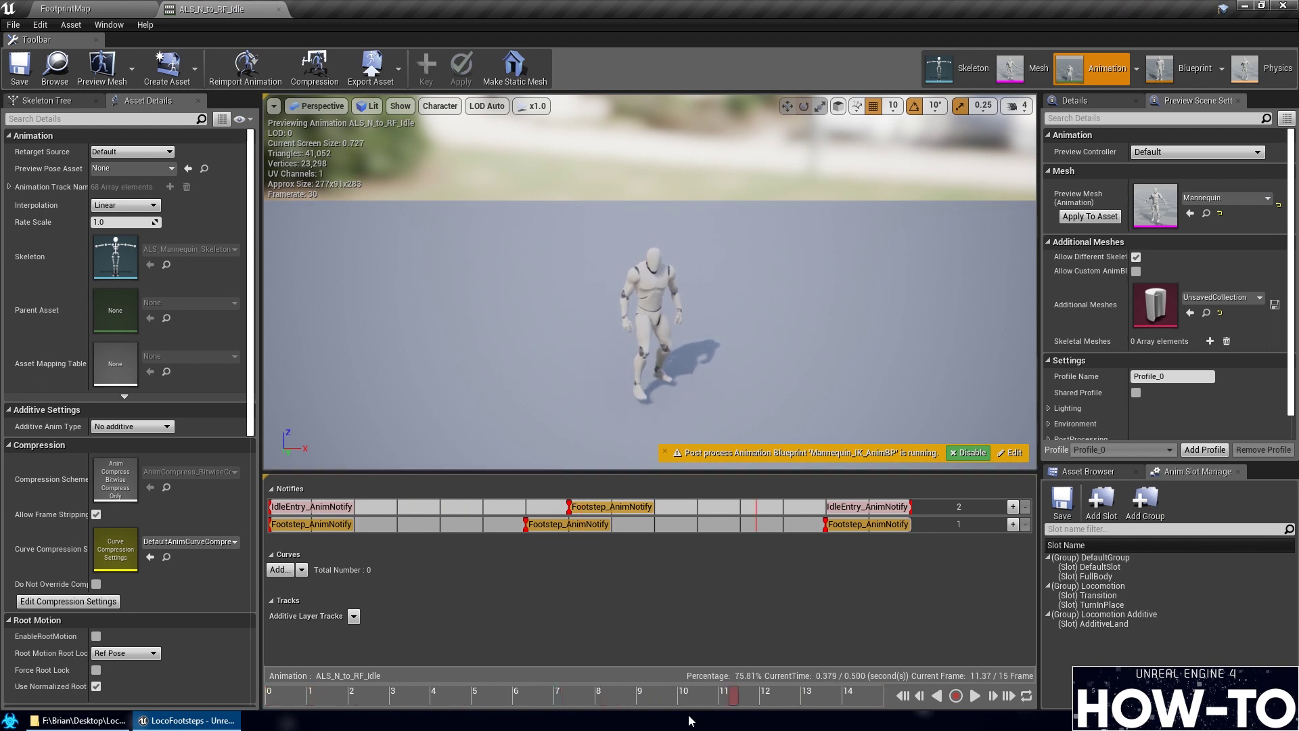
left_click_drag(689, 720, 805, 716)
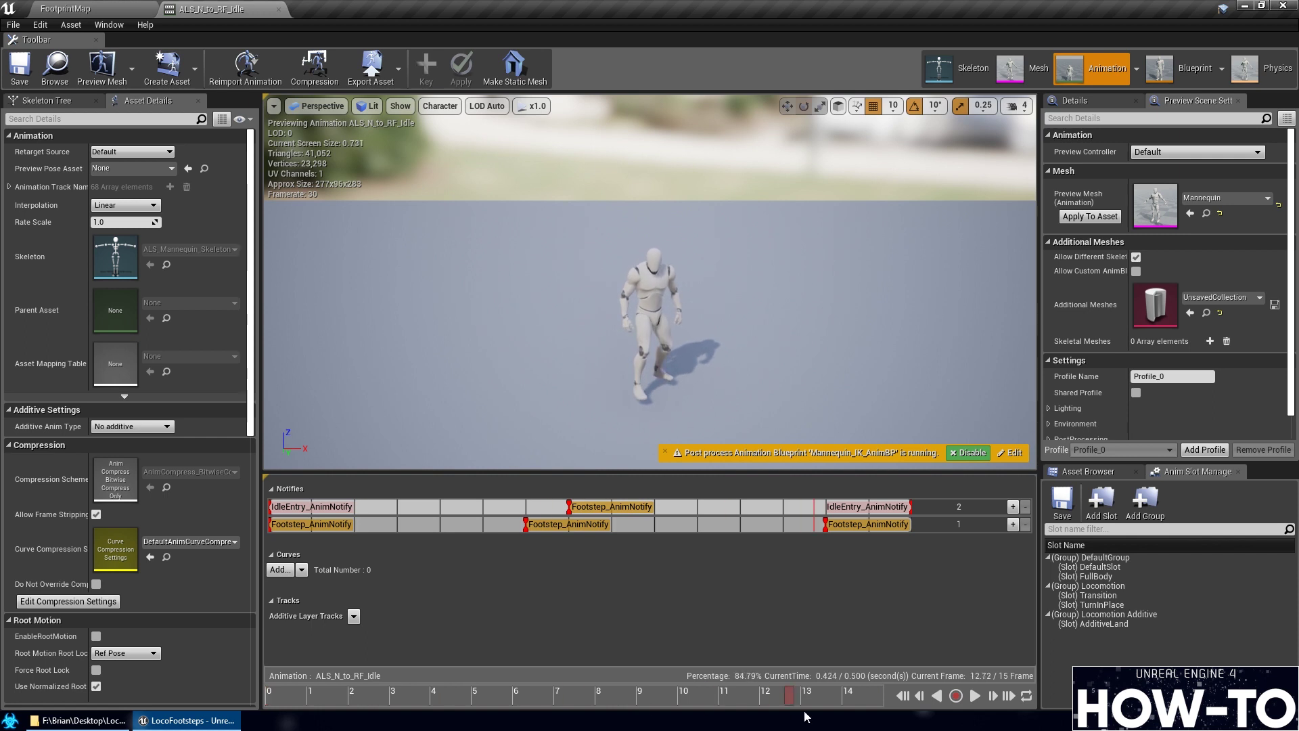
right_click(827, 525)
mouse_move(943, 648)
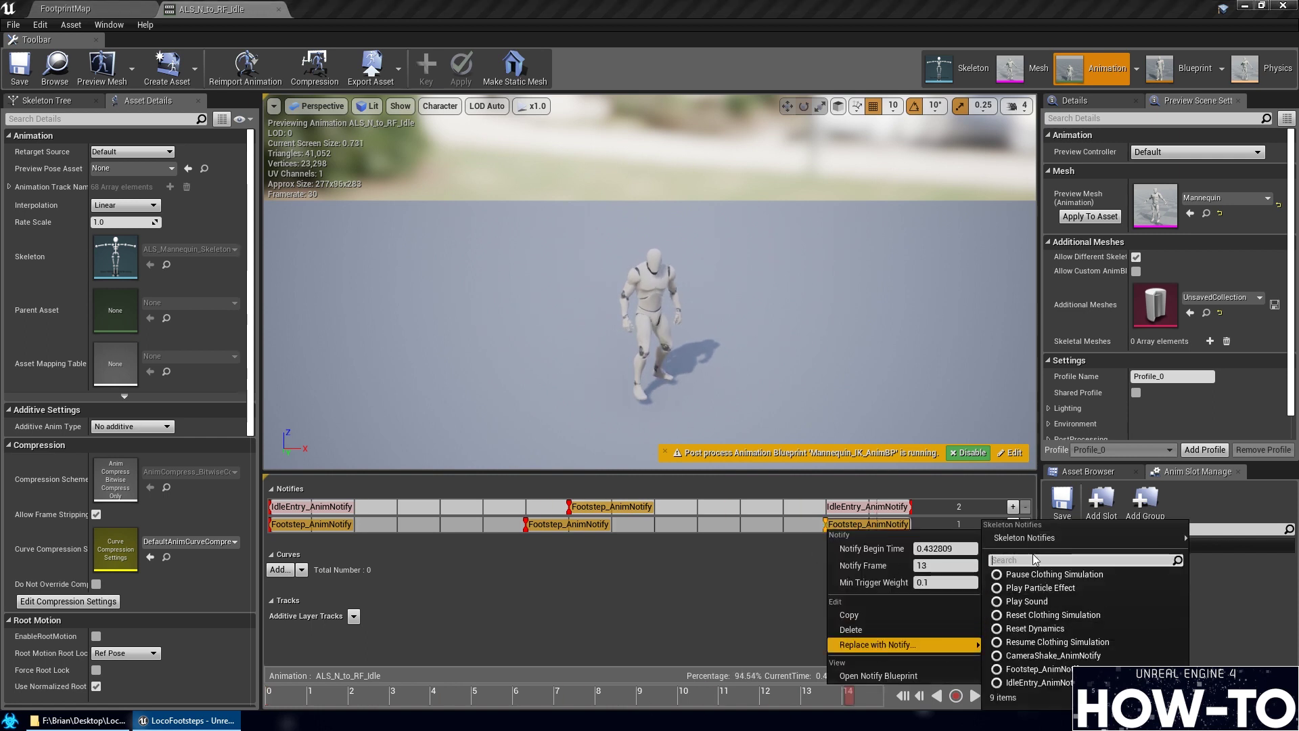
mouse_move(1025, 537)
left_click(813, 570)
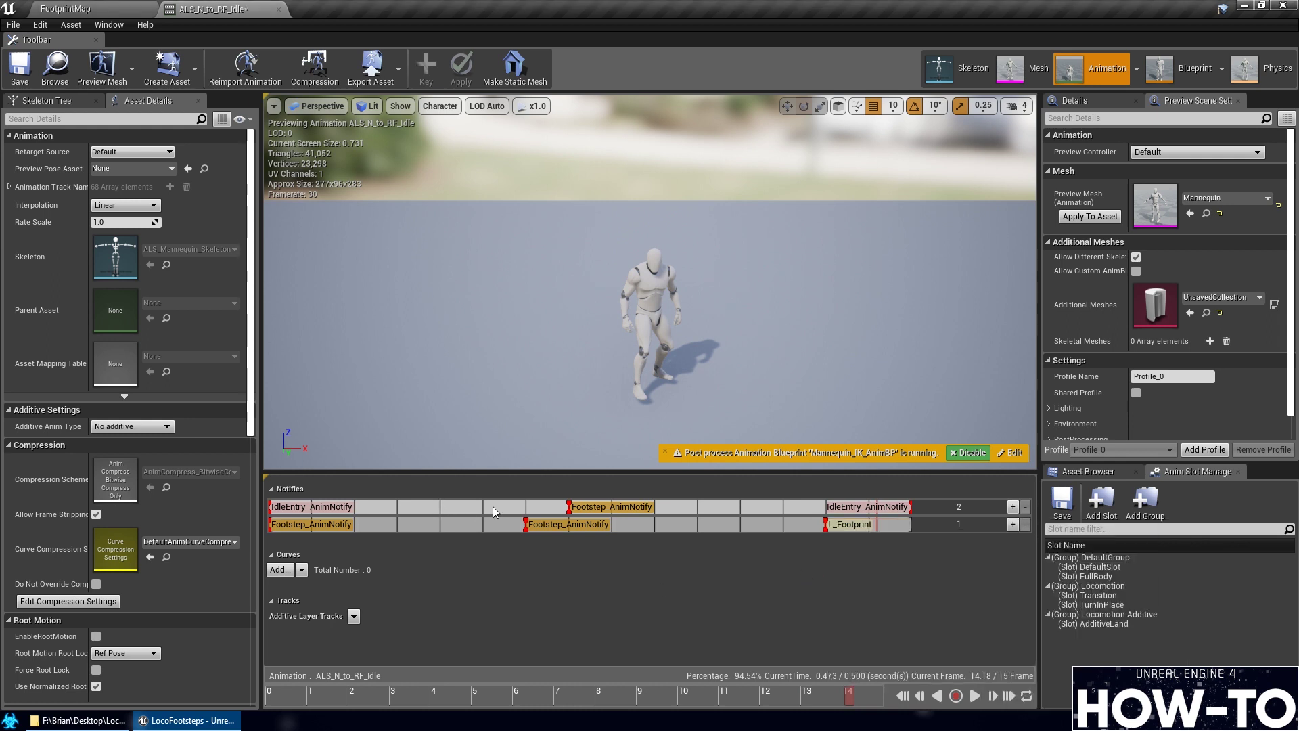
Delete the remaining Footstep_AnimNotify entries on both notify tracks of ALS_N_to_RF_Idle and save the animation
left_click(535, 524)
key("Delete")
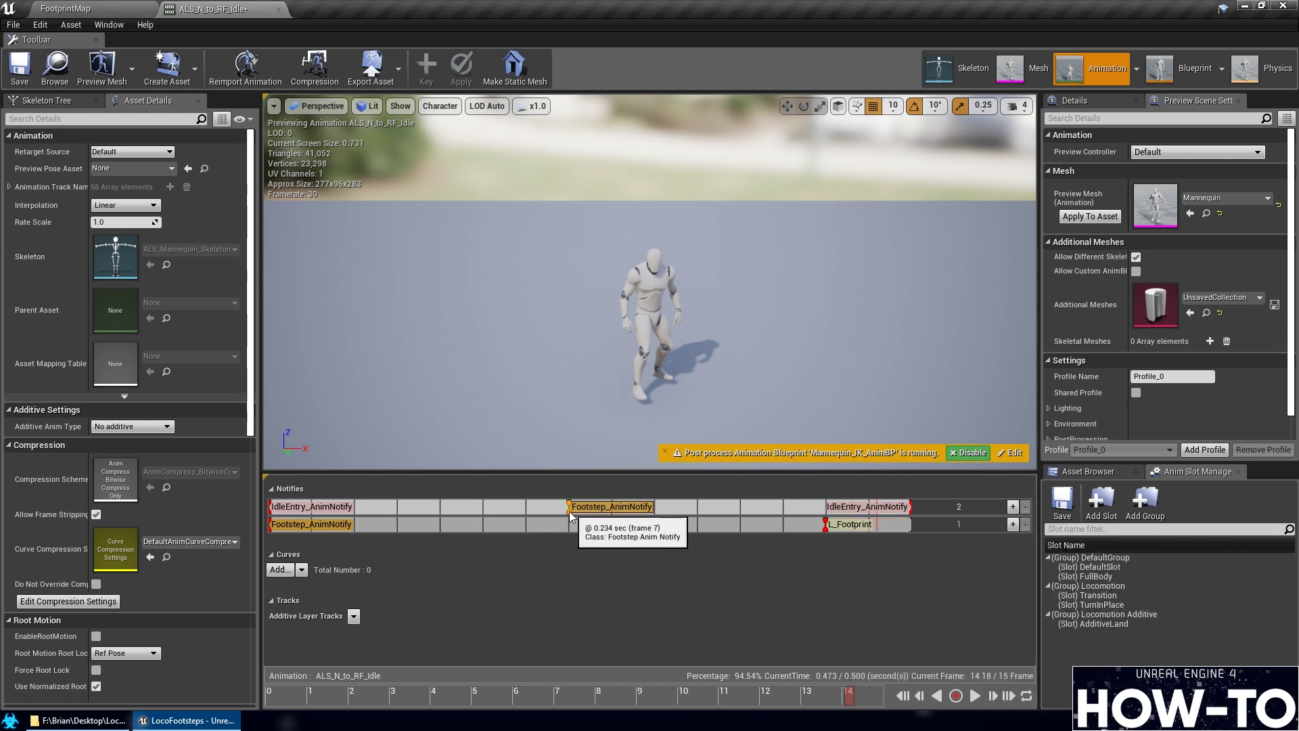
left_click(572, 507)
key("Delete")
right_click(270, 526)
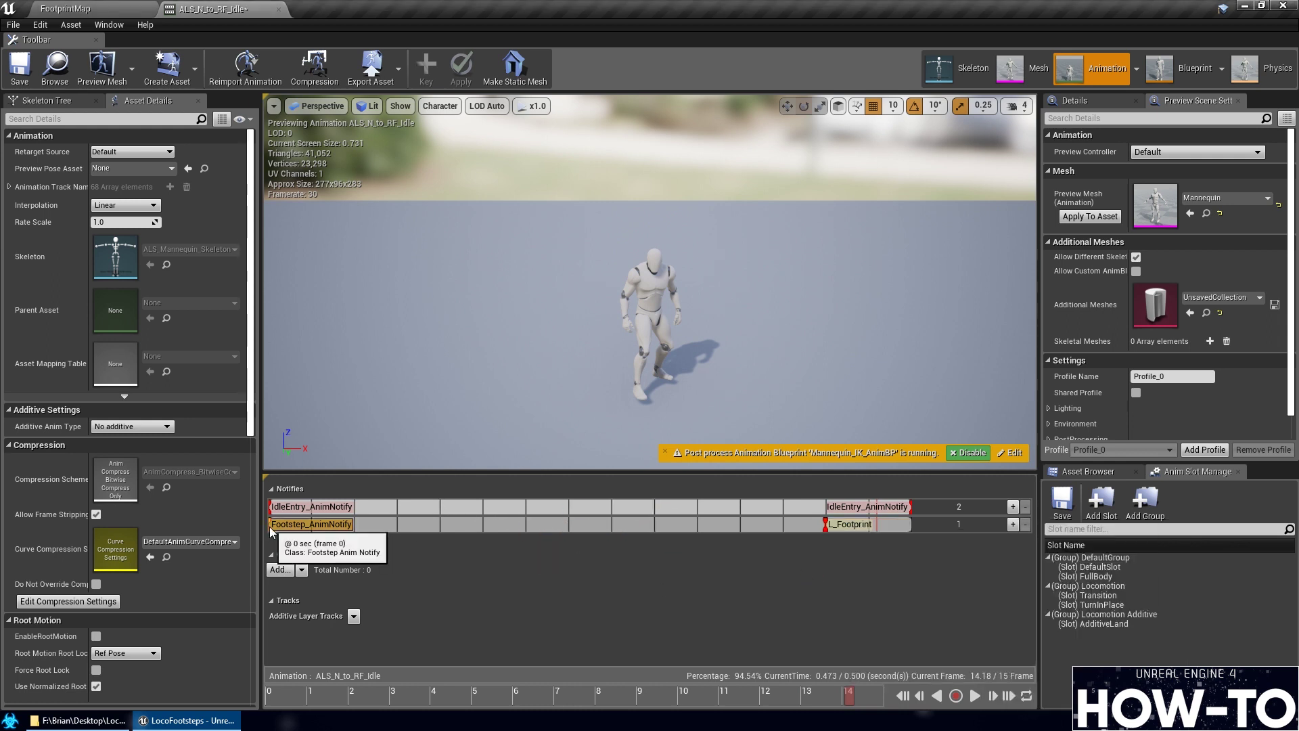
left_click(325, 552)
left_click(24, 78)
Return to the Idles folder and check ALS_RF_Idle_Pose for footstep notifies
left_click(65, 9)
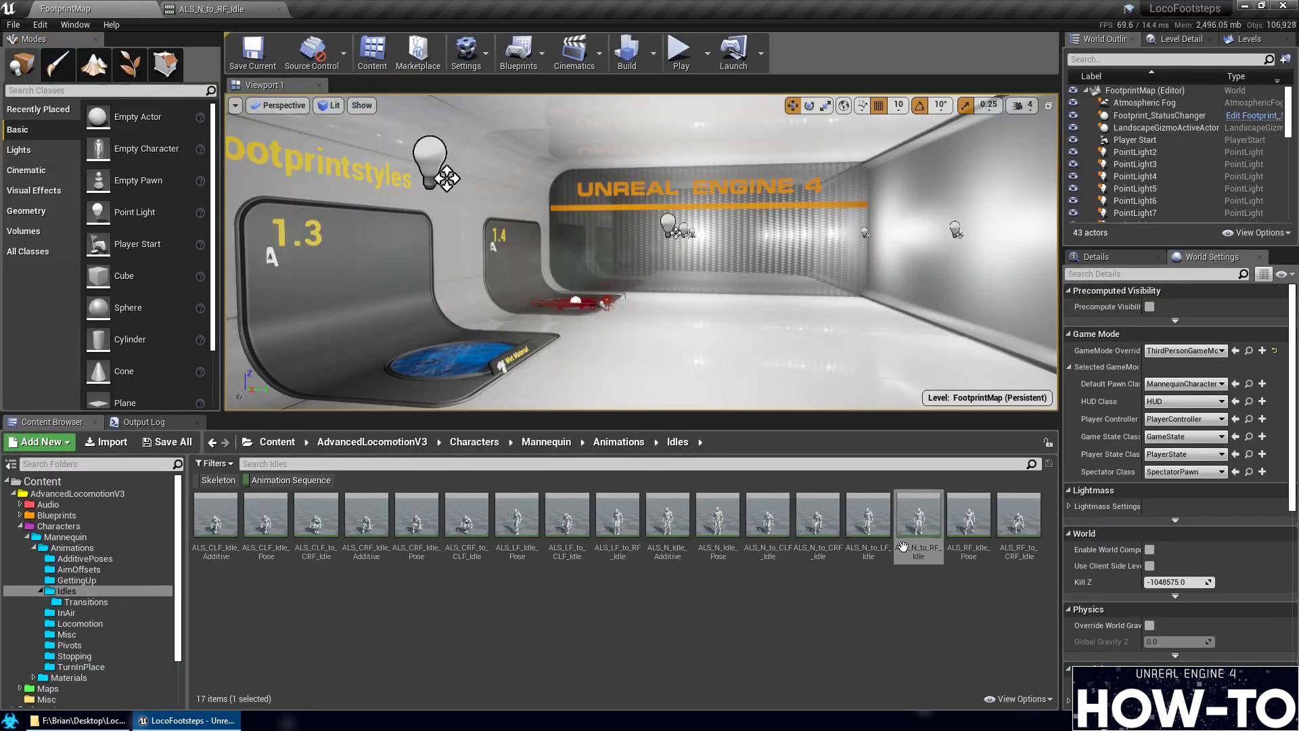
double_click(968, 518)
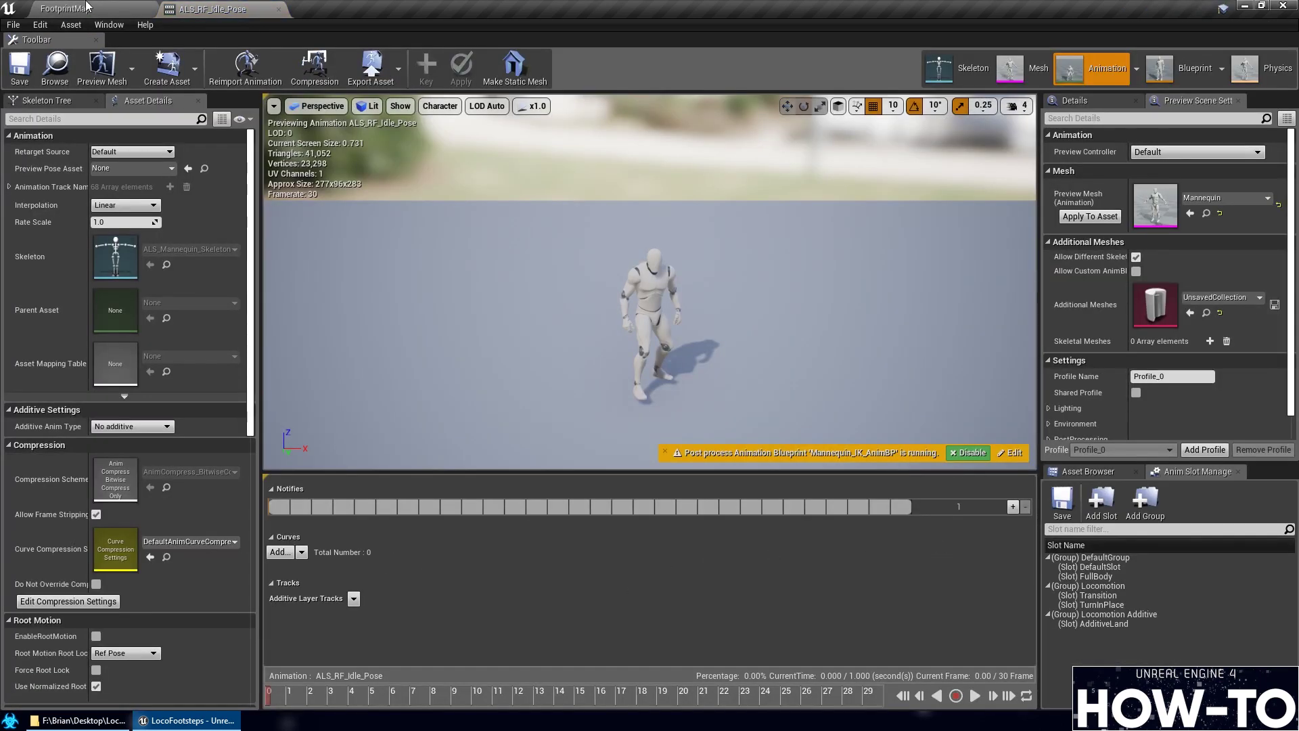
left_click(65, 8)
Open ALS_RF_to_CRF_Idle, scrub through it and delete its first Footstep_AnimNotify
double_click(1013, 524)
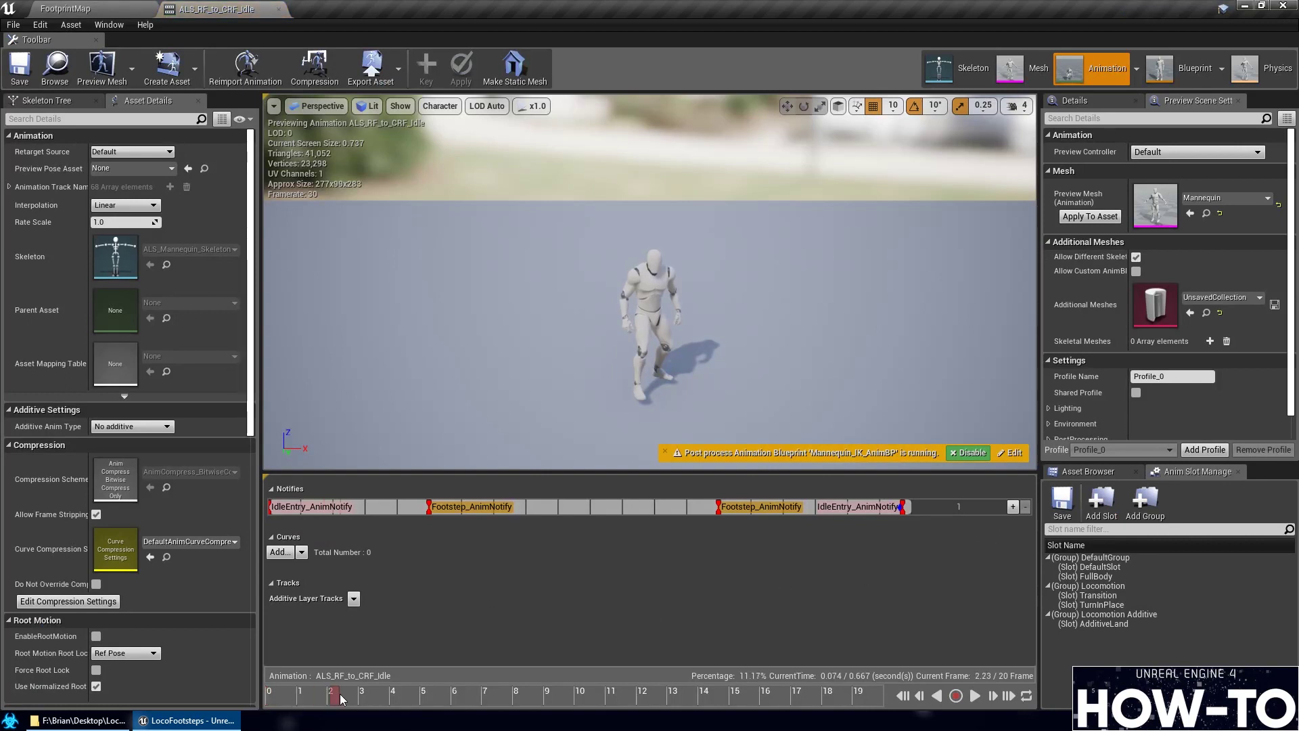
left_click_drag(341, 699, 738, 713)
left_click(431, 507)
key("Delete")
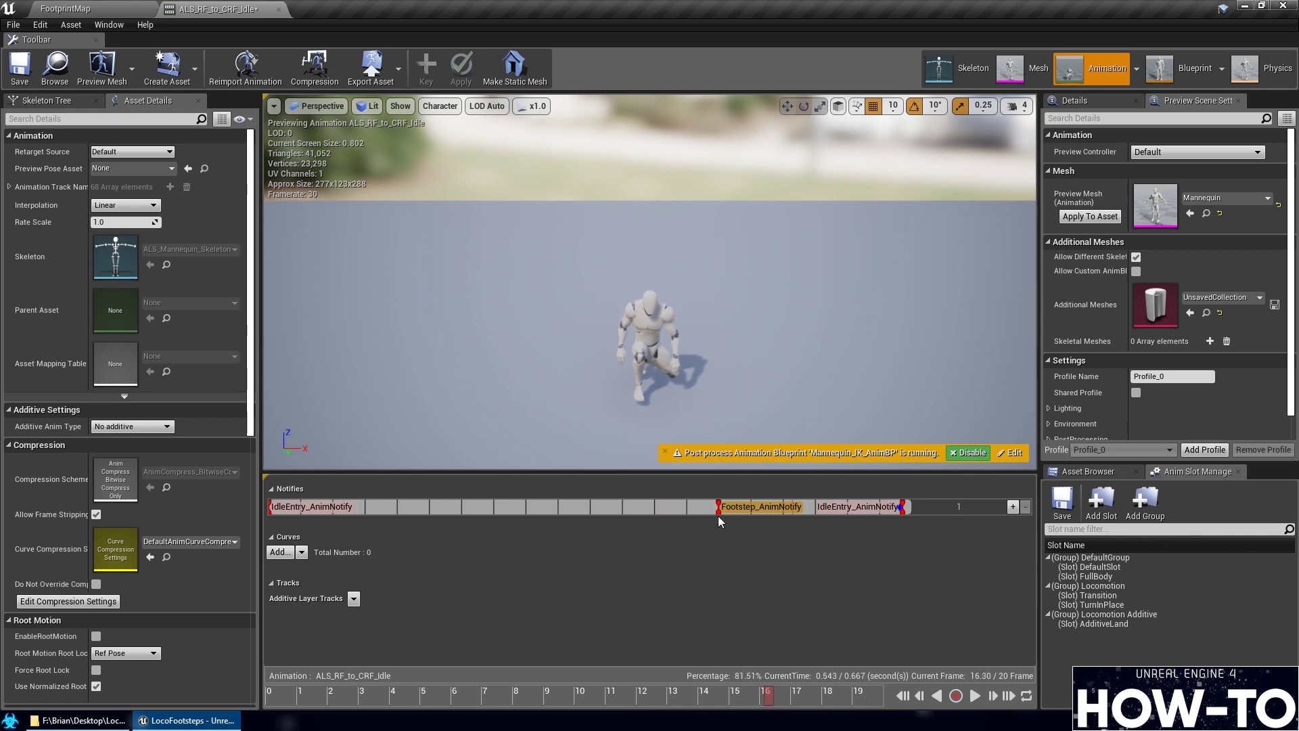
Replace the Footstep_AnimNotify at frame 14 of ALS_RF_to_CRF_Idle with L_Footprint and save the animation
right_click(718, 511)
mouse_move(774, 625)
mouse_move(930, 537)
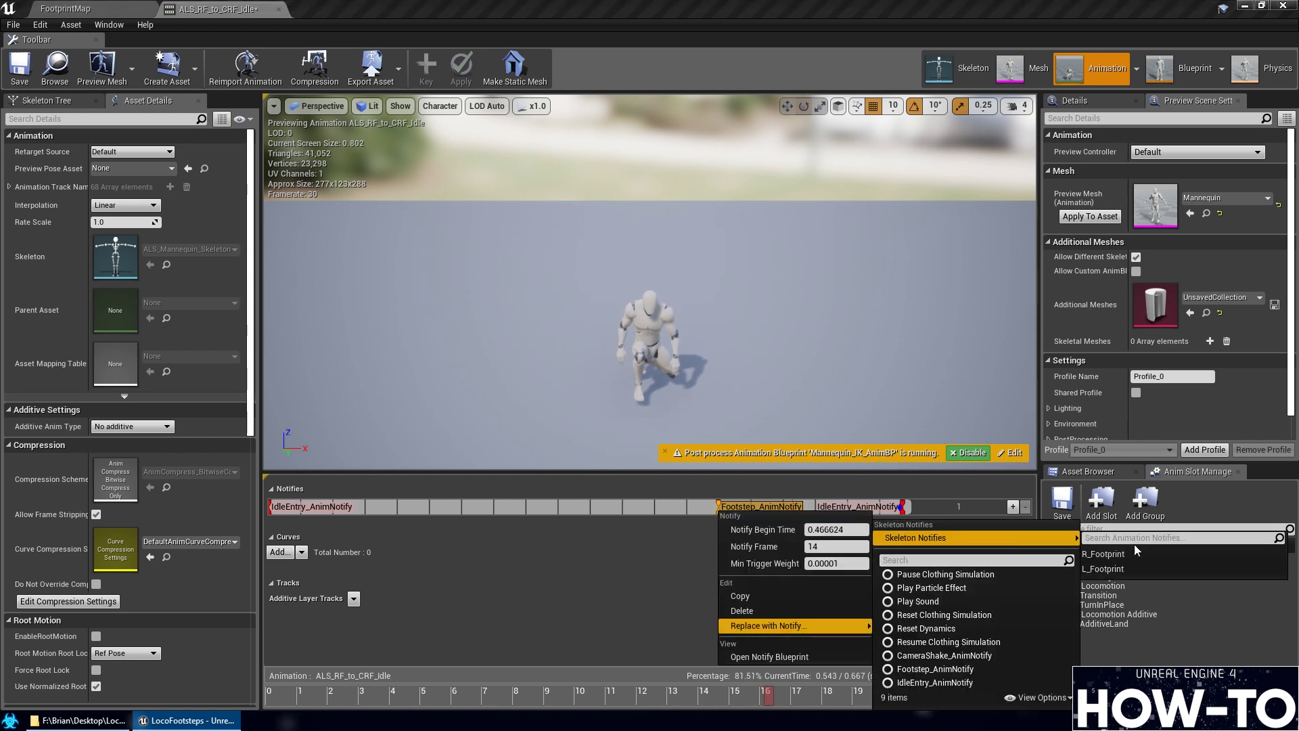
left_click(1123, 568)
left_click(19, 67)
Open the Transitions folder and check the notifies of ALS_CLF_to_CRF_Idle and ALS_CRF_to_CLF_Idle
left_click(75, 8)
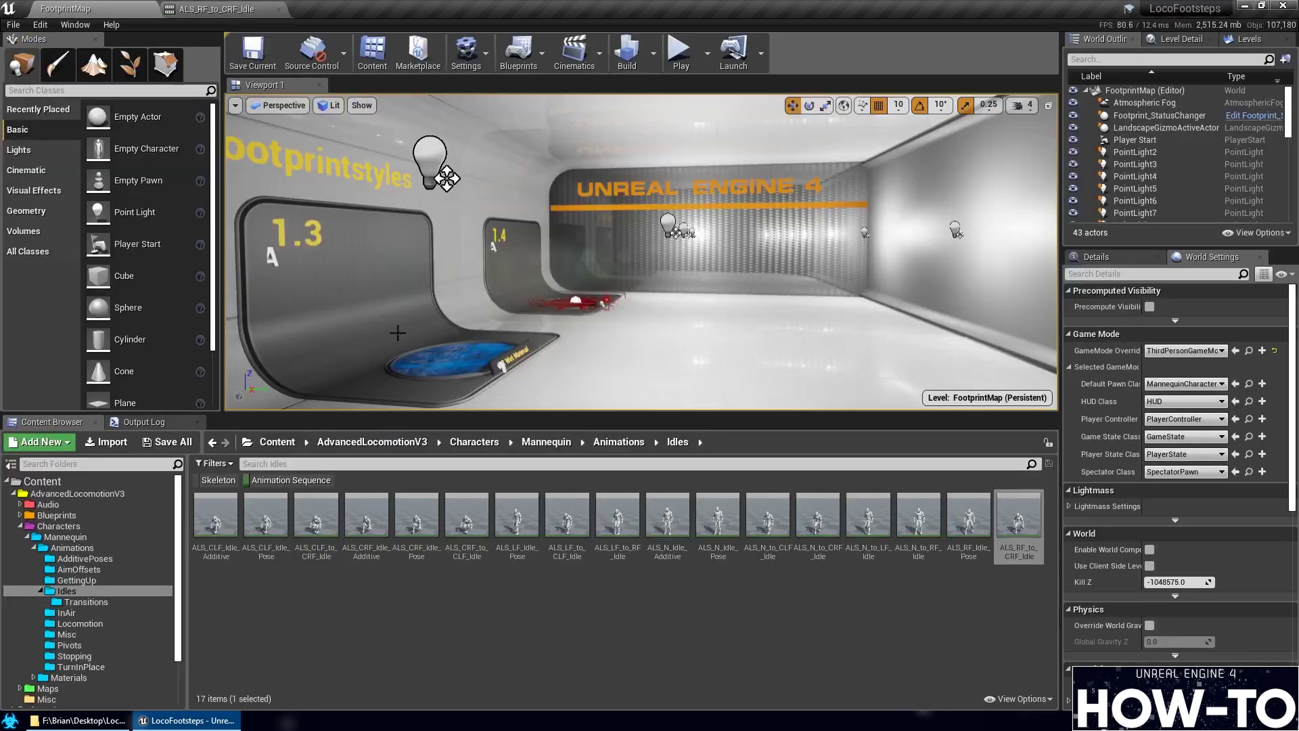
left_click(86, 602)
double_click(216, 516)
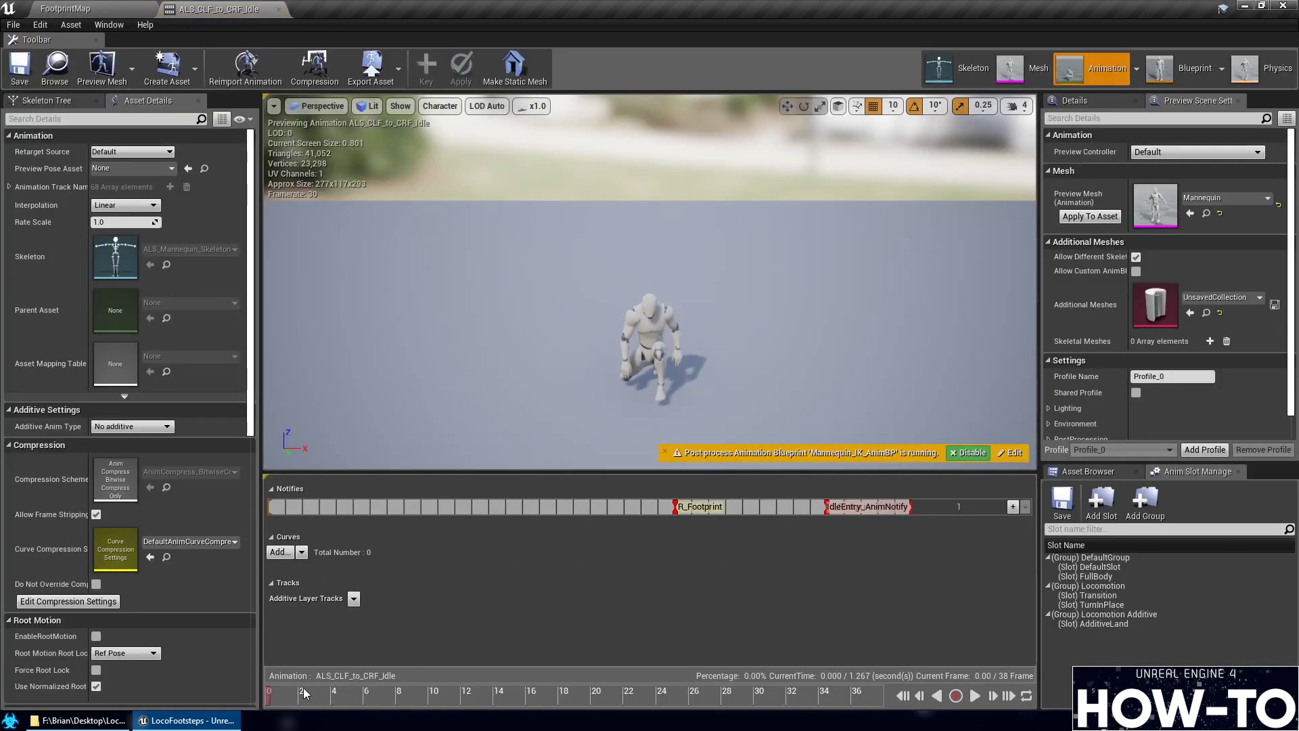
left_click_drag(304, 693, 855, 697)
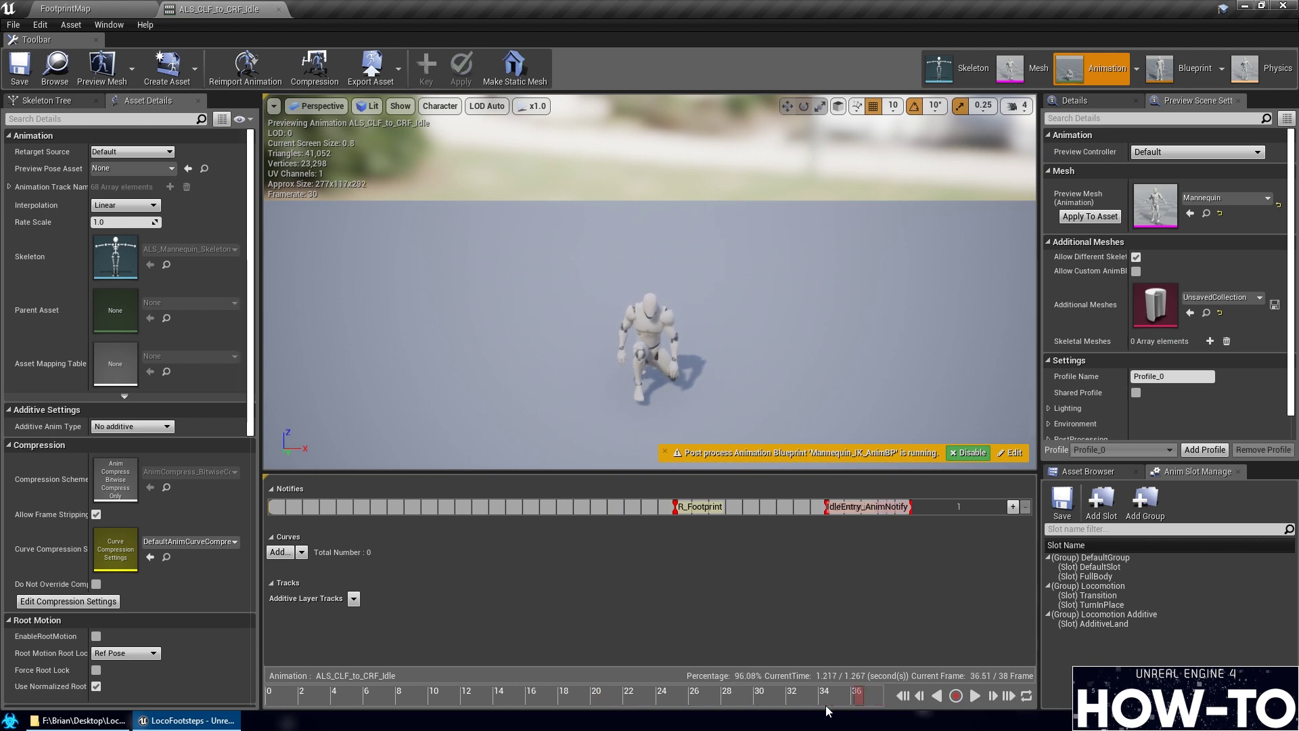
left_click(102, 8)
double_click(264, 517)
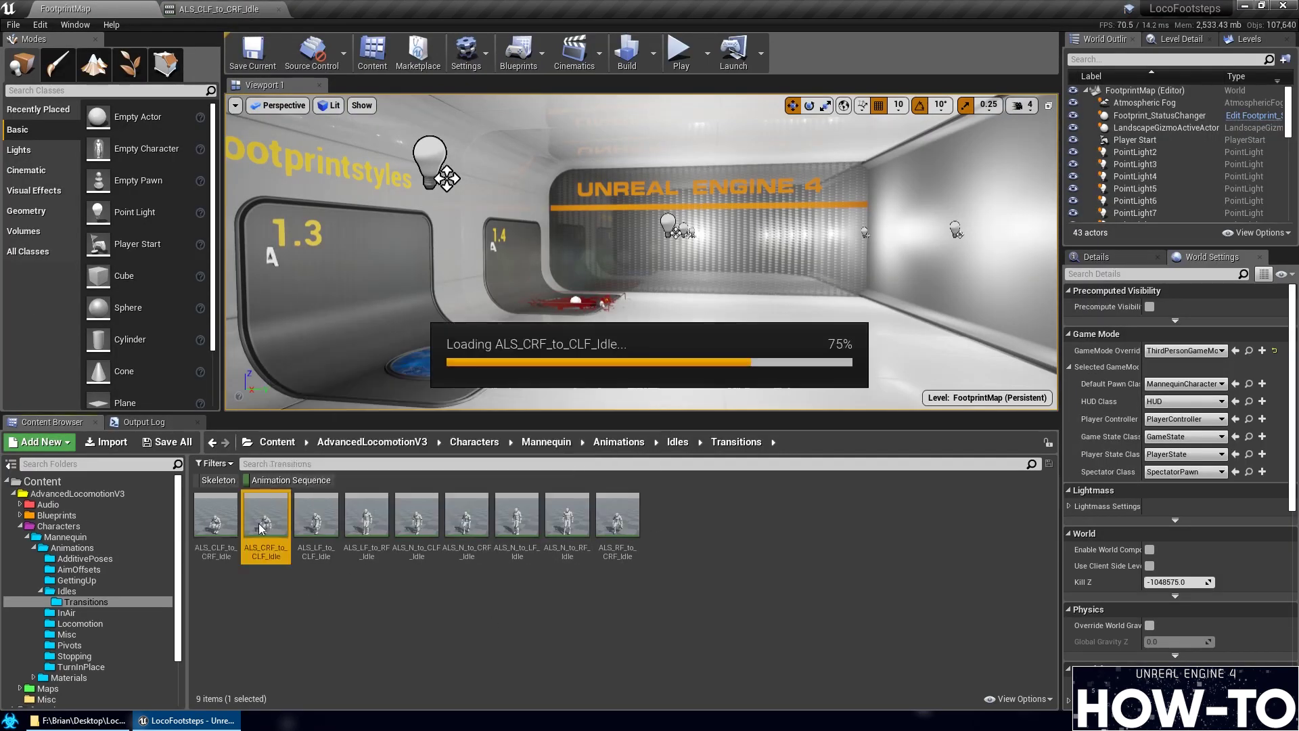
left_click(95, 8)
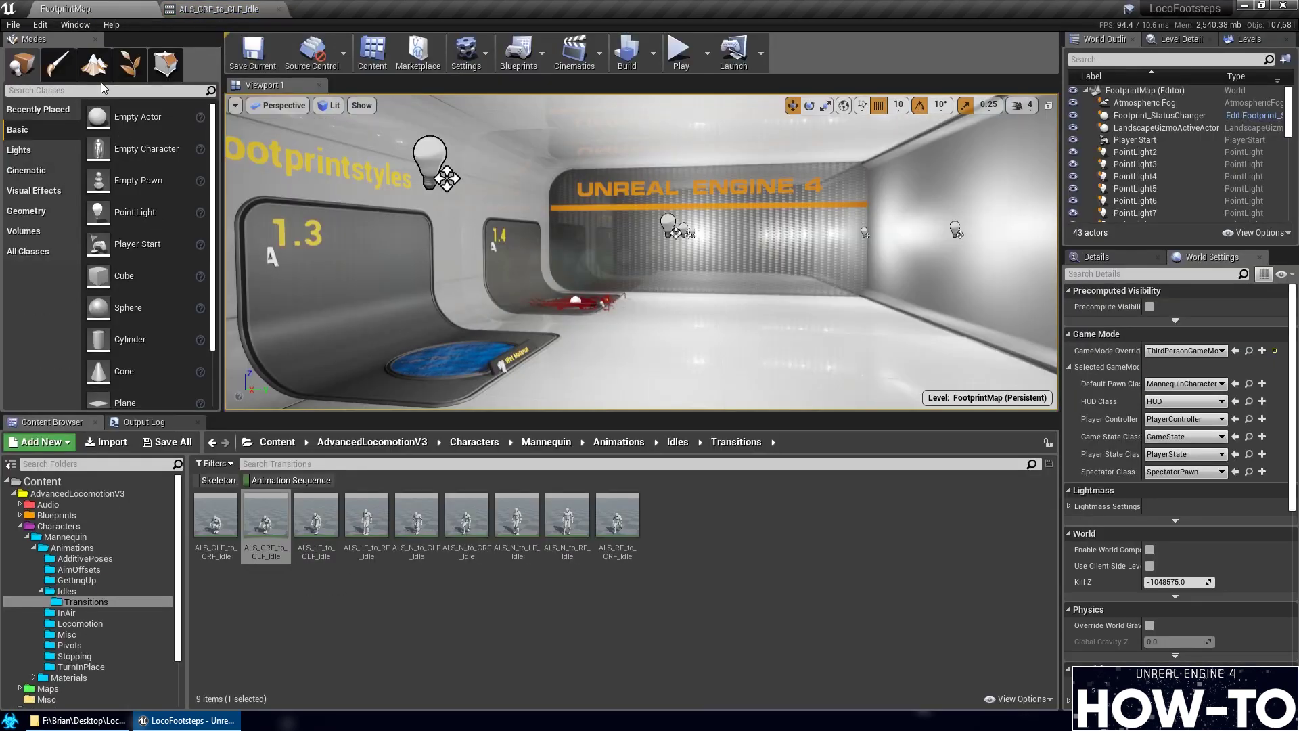
Compare the contents of the Idles and Transitions folders with the Animation Sequence filter off and on
left_click(67, 613)
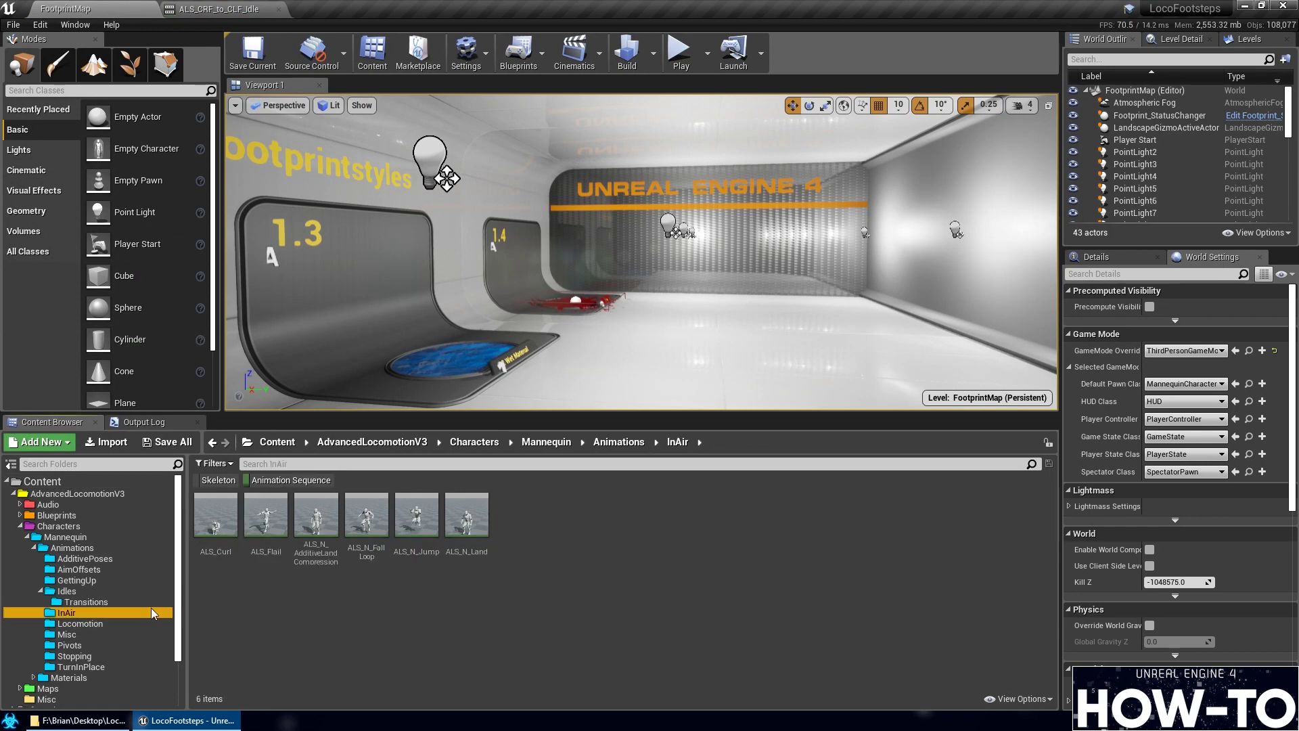
left_click(87, 601)
left_click(80, 591)
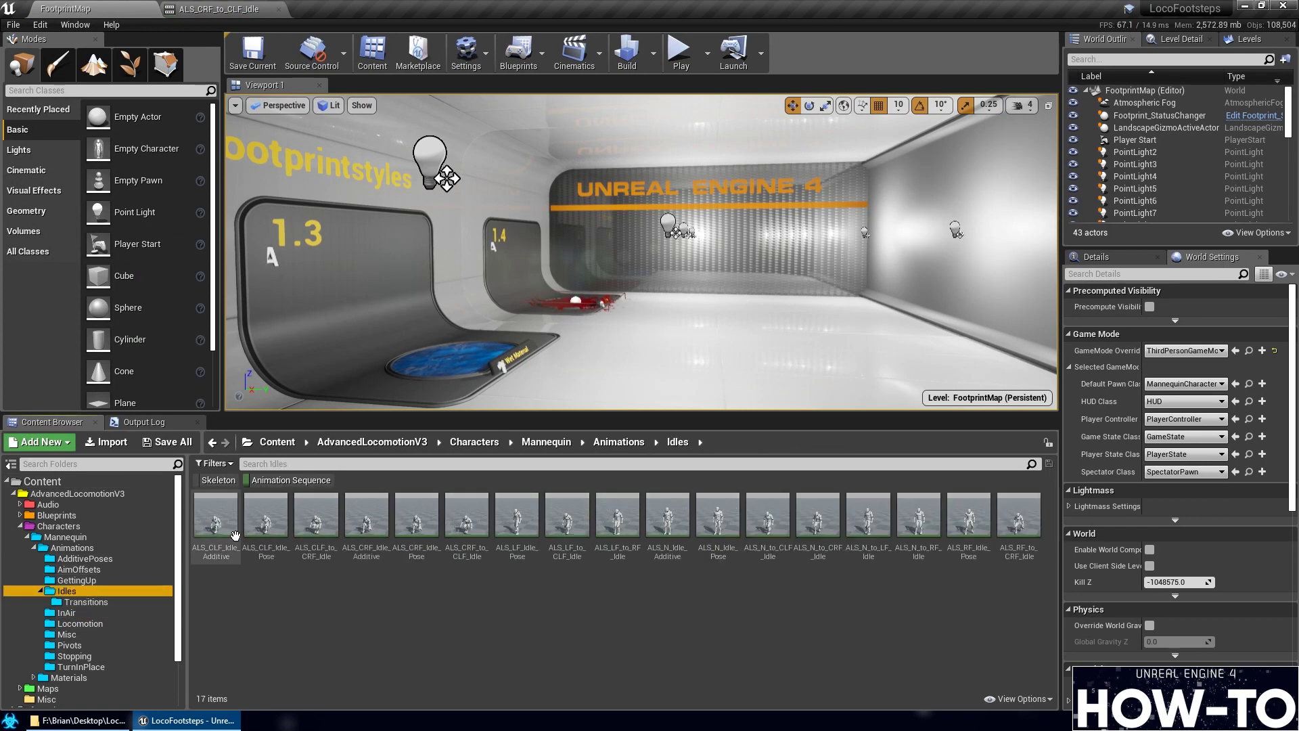
left_click(246, 480)
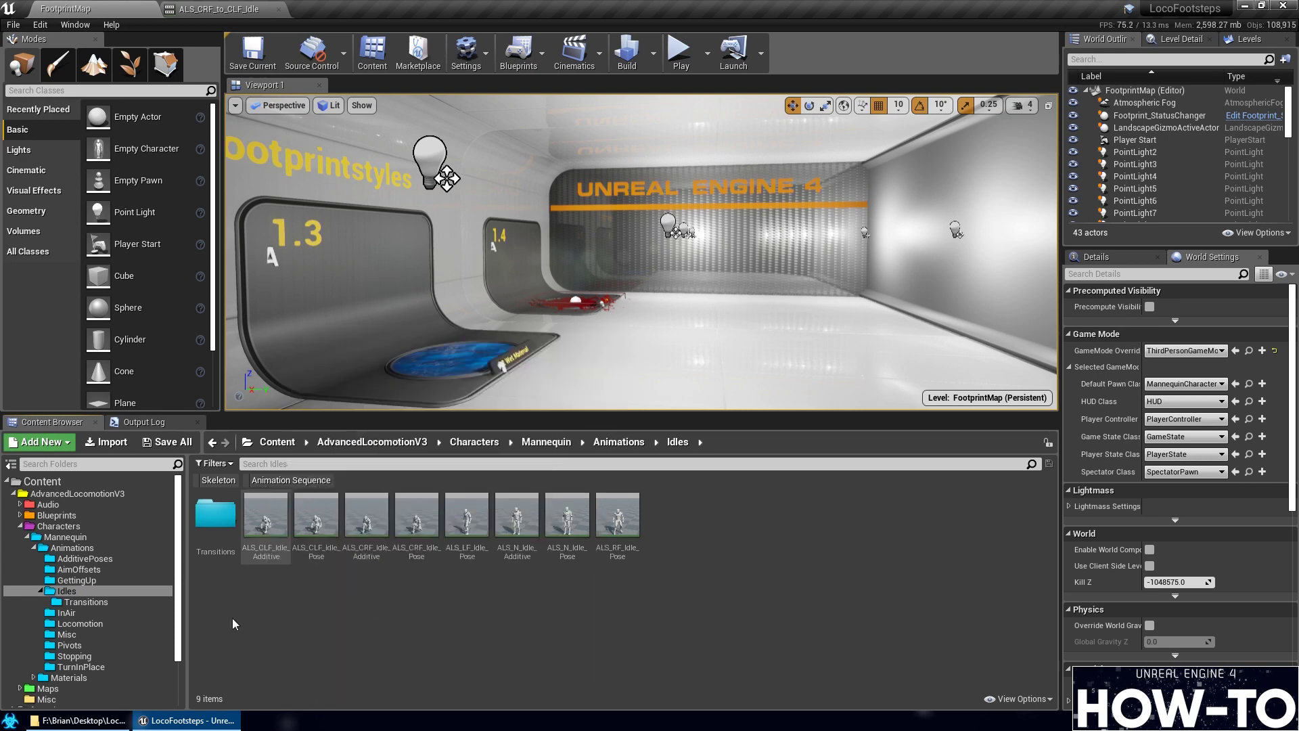
left_click(86, 601)
left_click(94, 589)
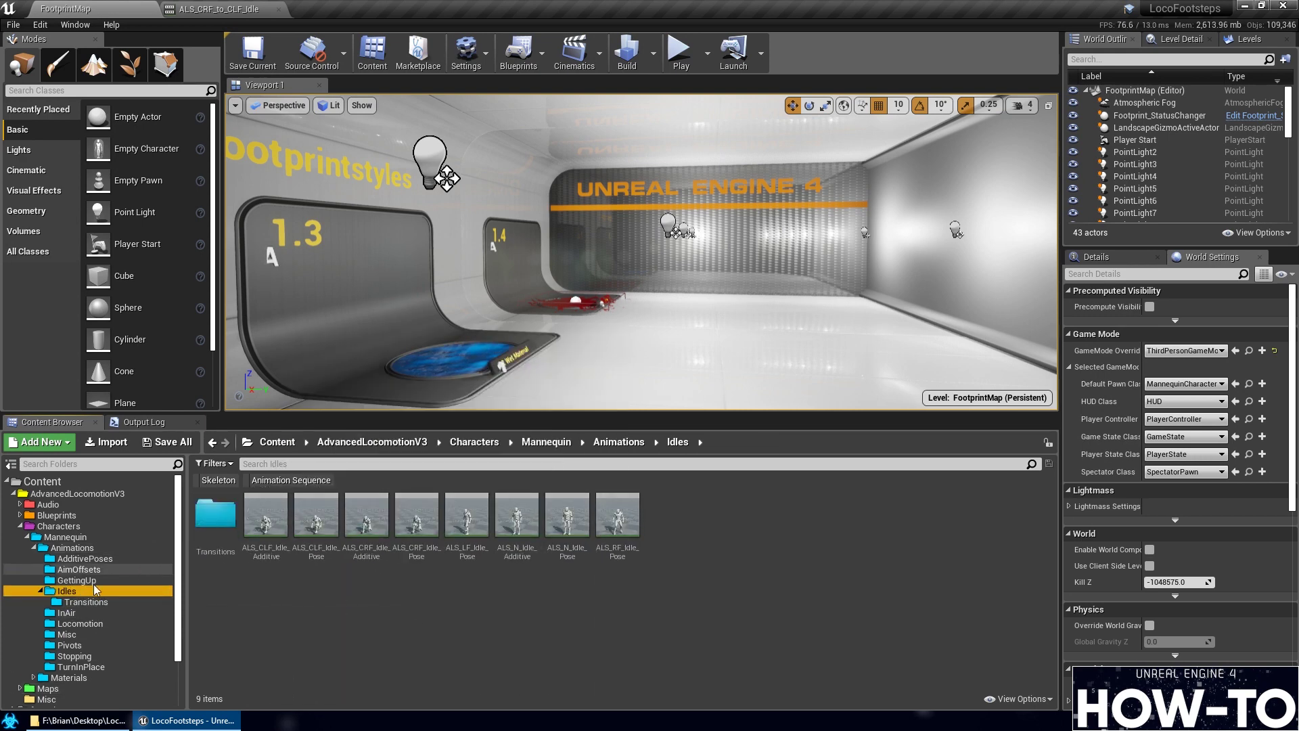
left_click(247, 480)
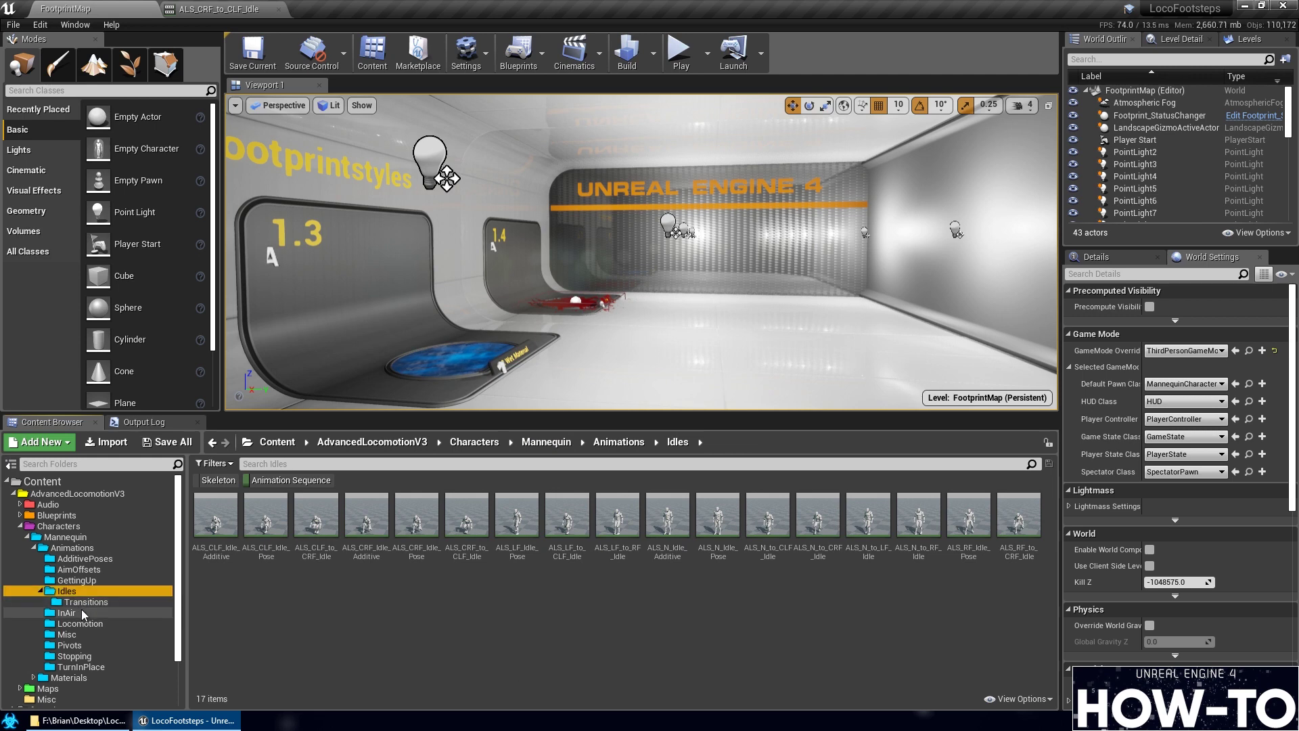
left_click(84, 601)
left_click(66, 591)
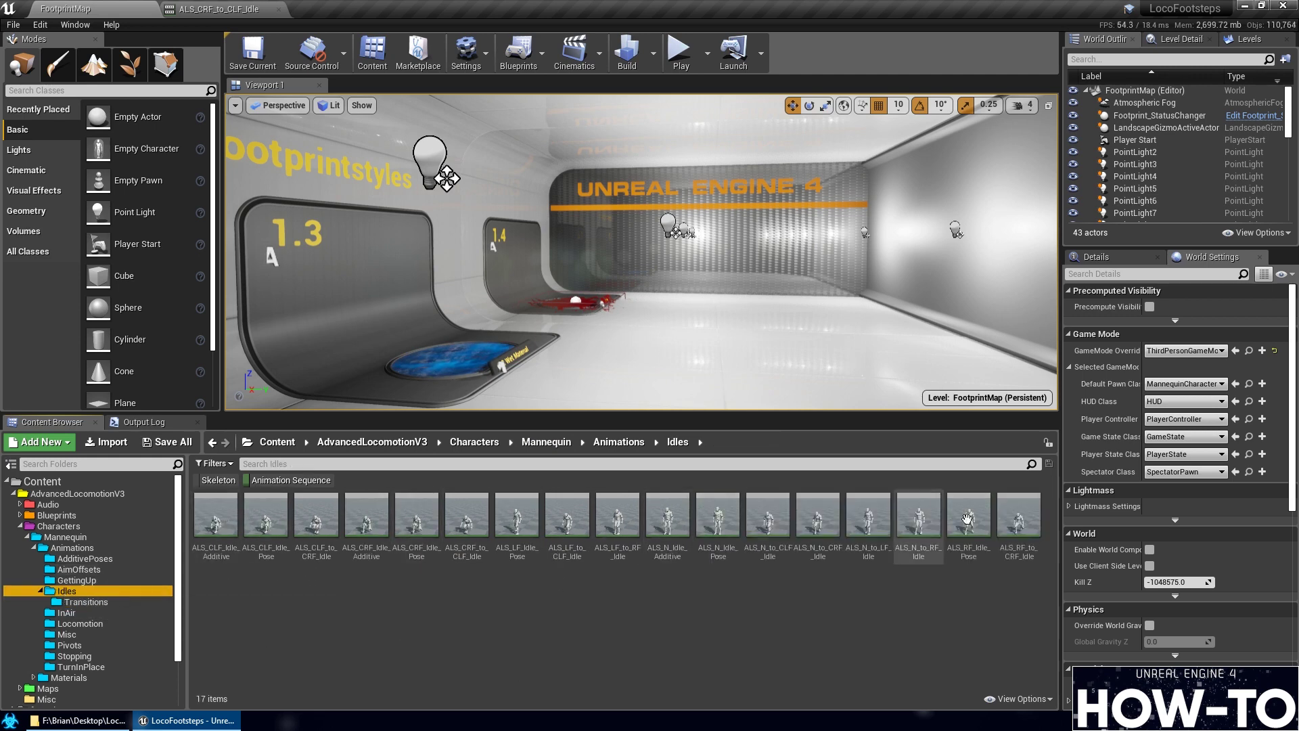
Open the InAir folder and check ALS_Curl and ALS_Flail for footstep notifies
left_click(66, 613)
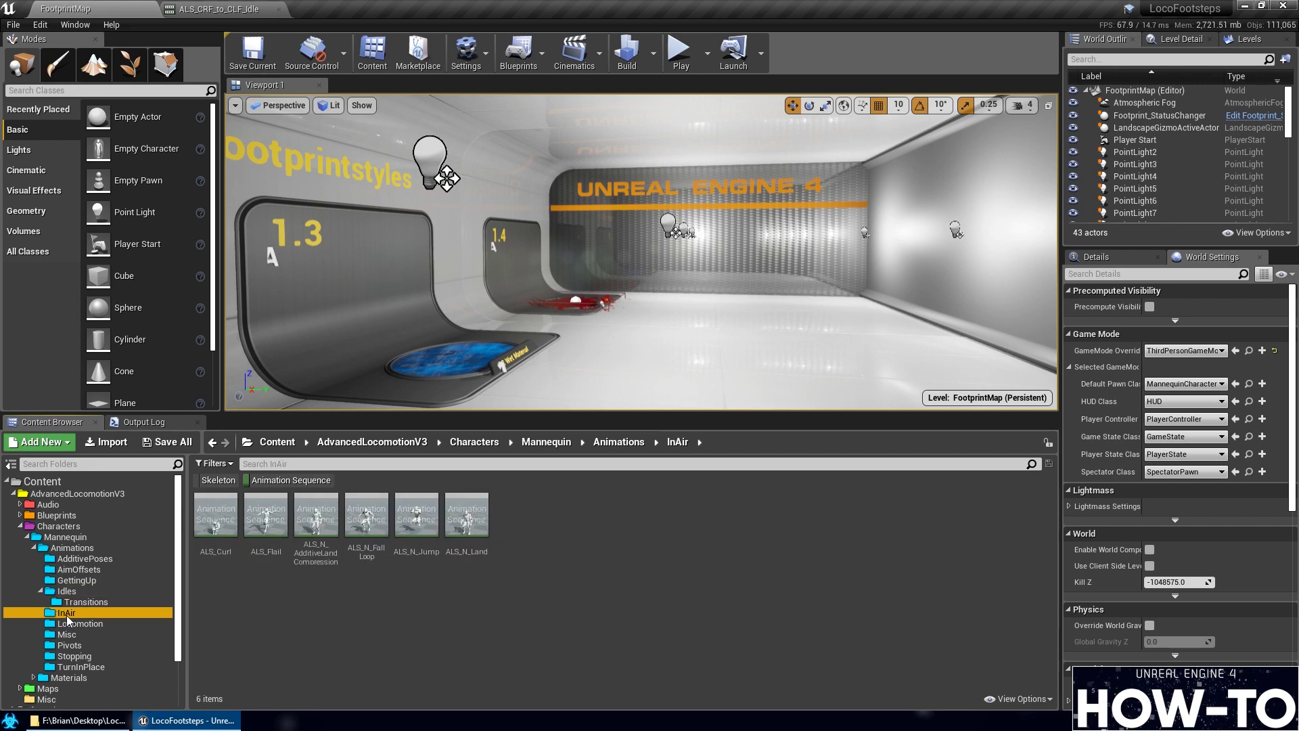
double_click(215, 516)
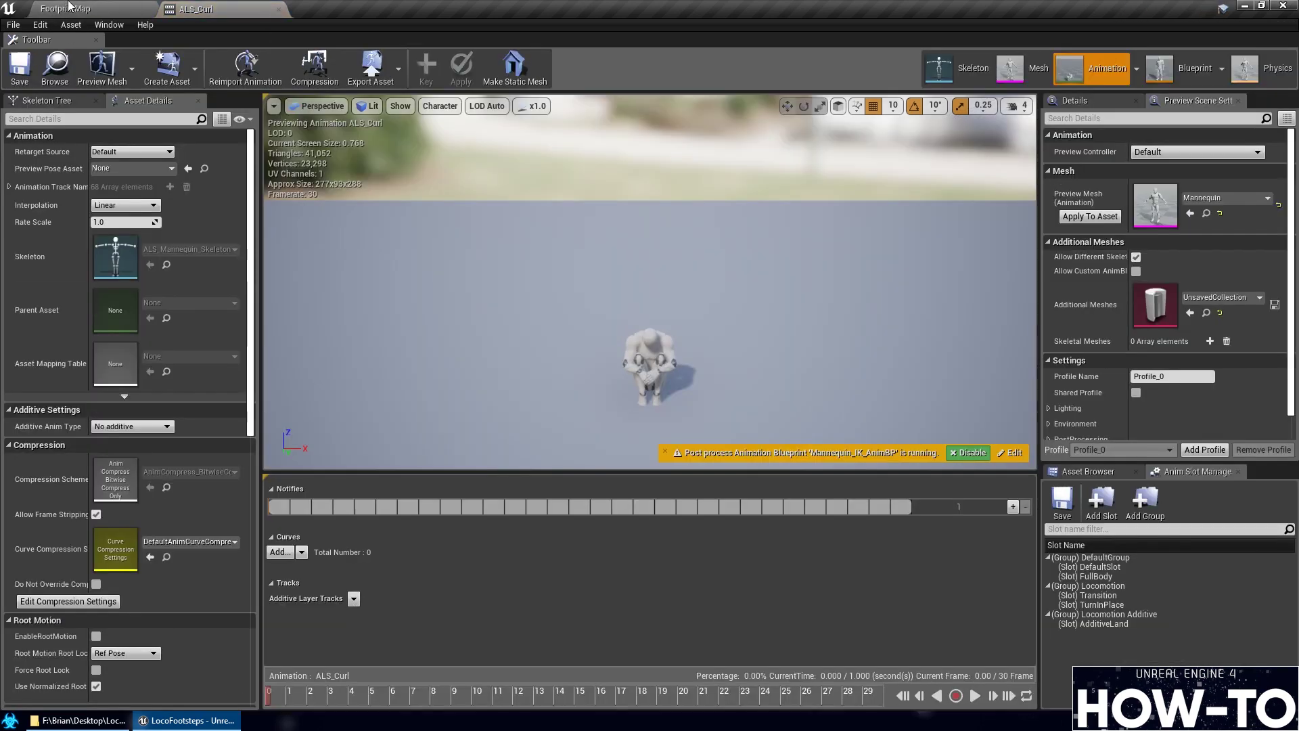
left_click(68, 5)
double_click(290, 538)
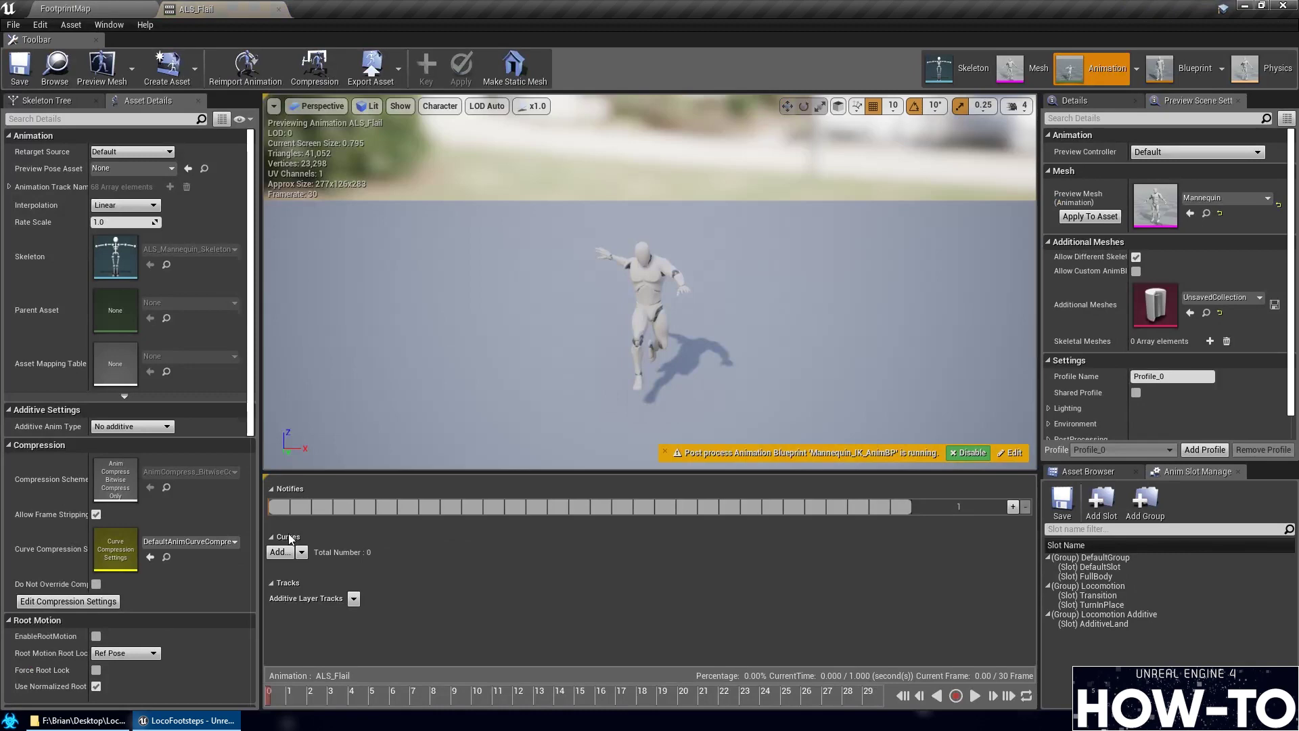
left_click(69, 5)
Open ALS_N_AdditiveLandCompression and scrub through its timeline to examine the landing motion against the footstep notify
double_click(363, 525)
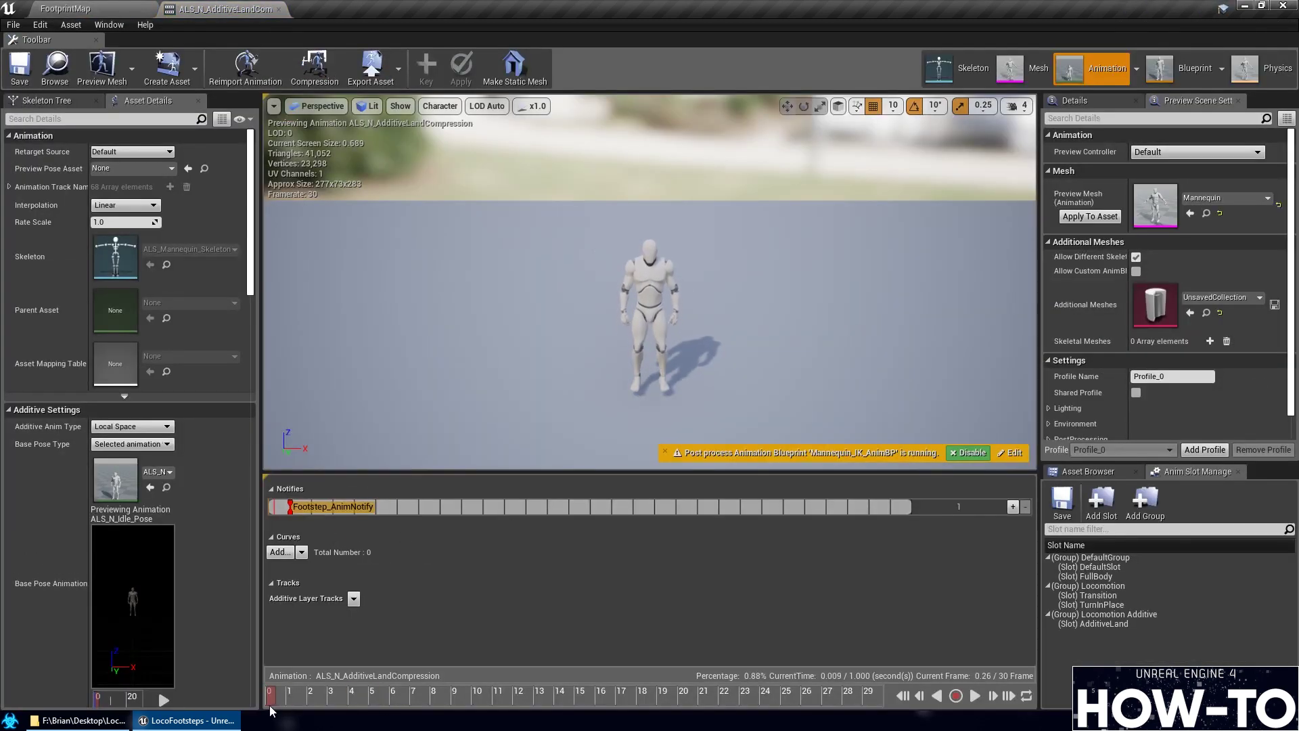
left_click_drag(274, 704, 816, 710)
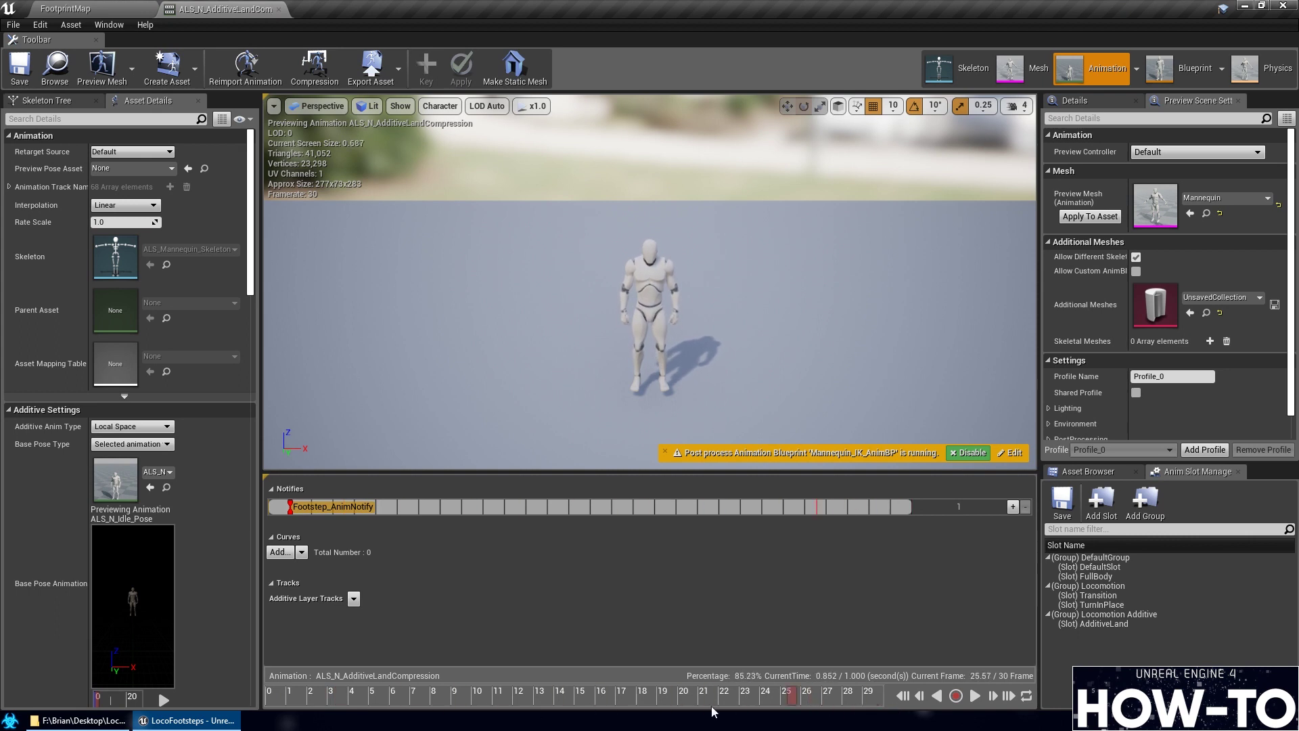
left_click_drag(712, 710, 232, 724)
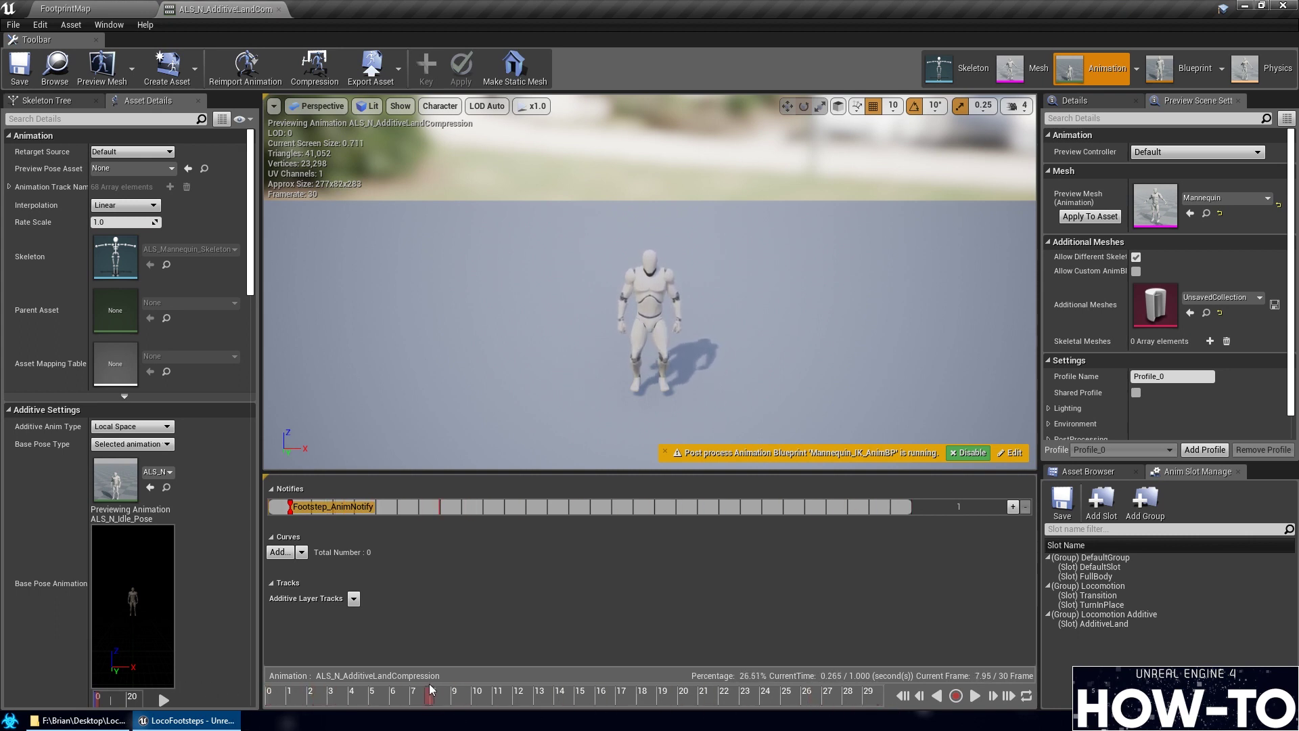
left_click(311, 692)
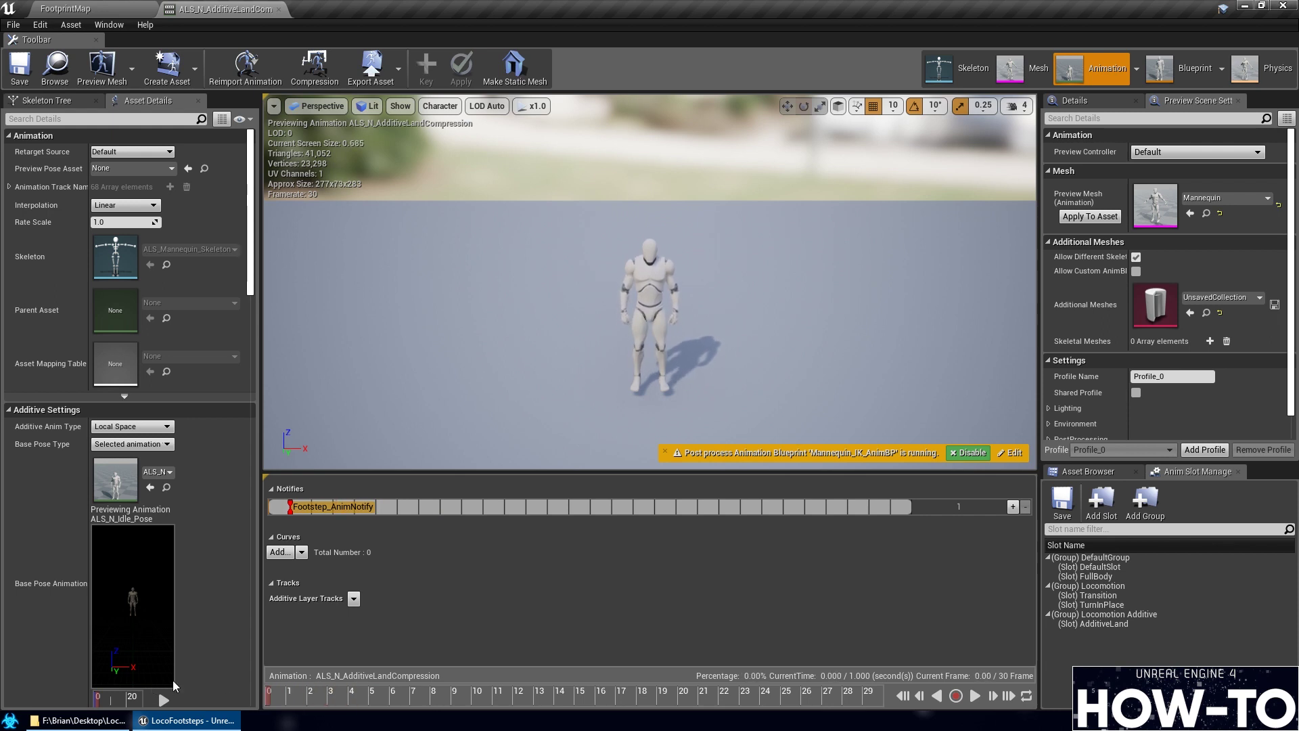
left_click(391, 691)
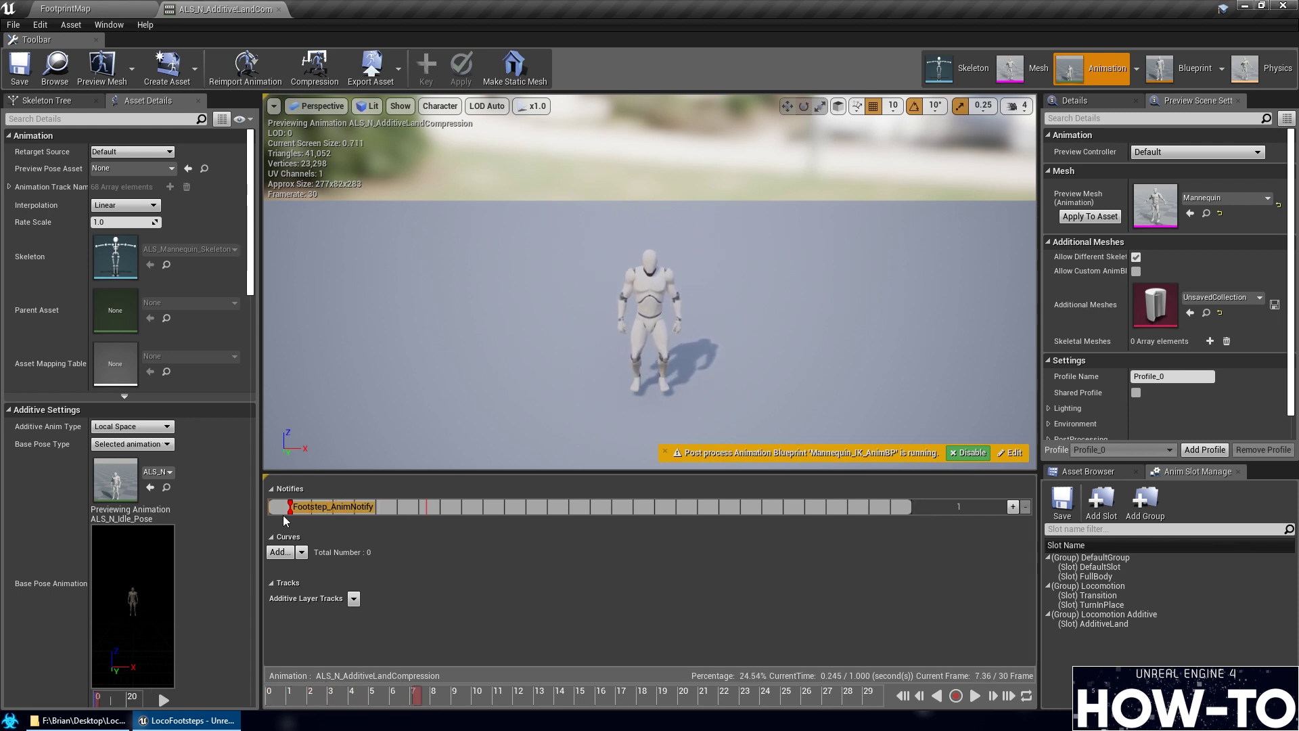
left_click(410, 692)
Add a second notify track to ALS_N_AdditiveLandCompression and place an R_Footprint skeleton notify on it directly above the existing footstep notify
left_click(1014, 509)
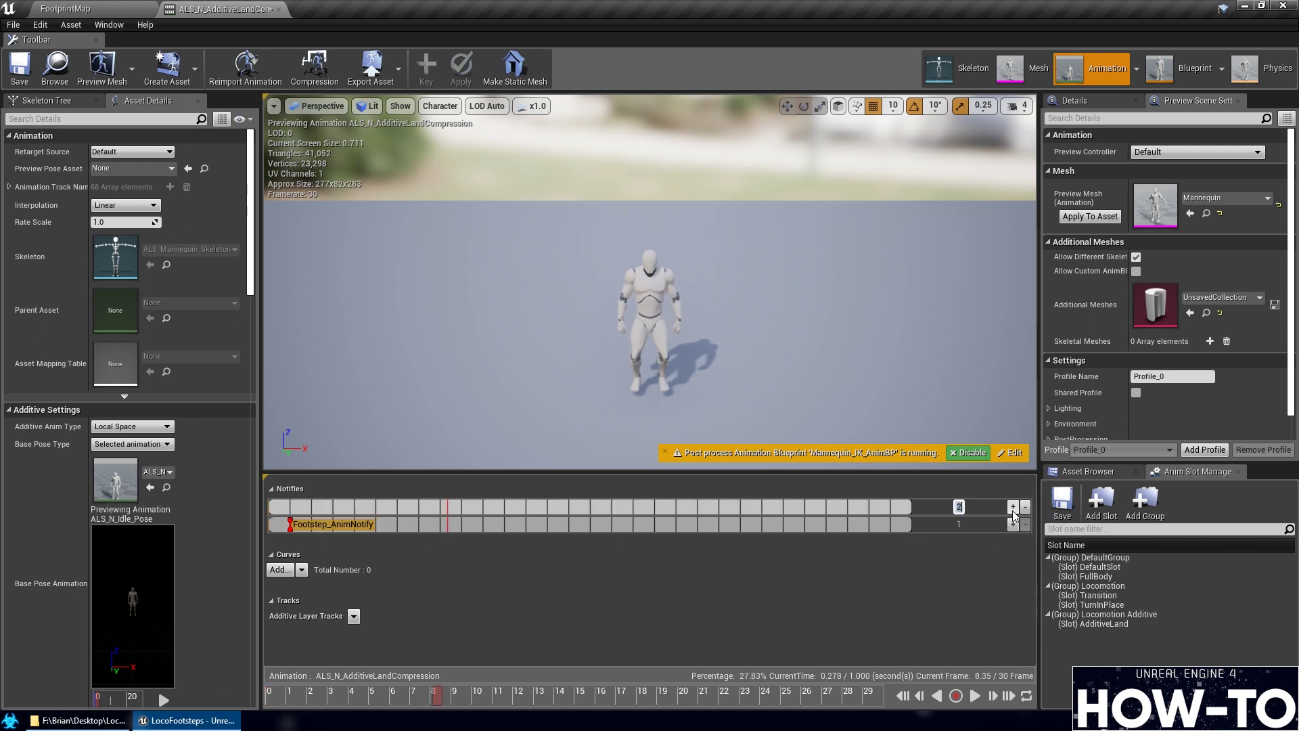
right_click(291, 529)
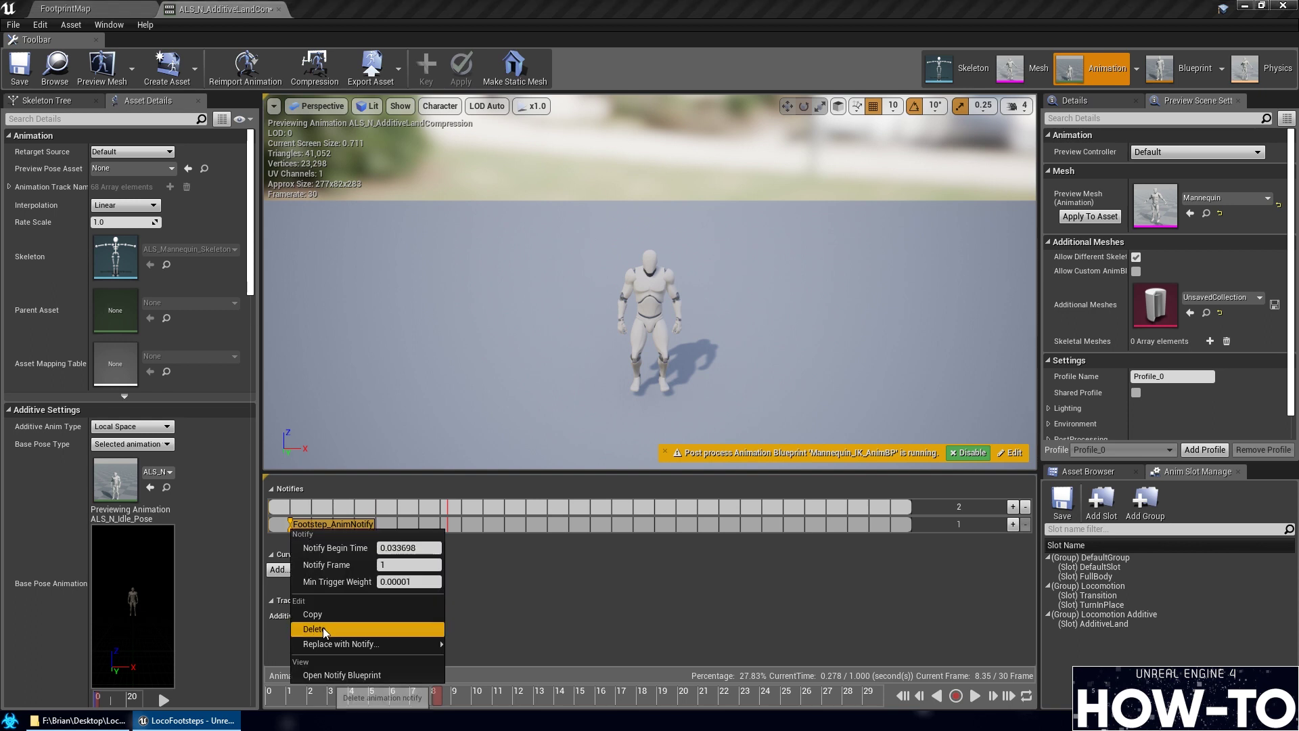
right_click(291, 513)
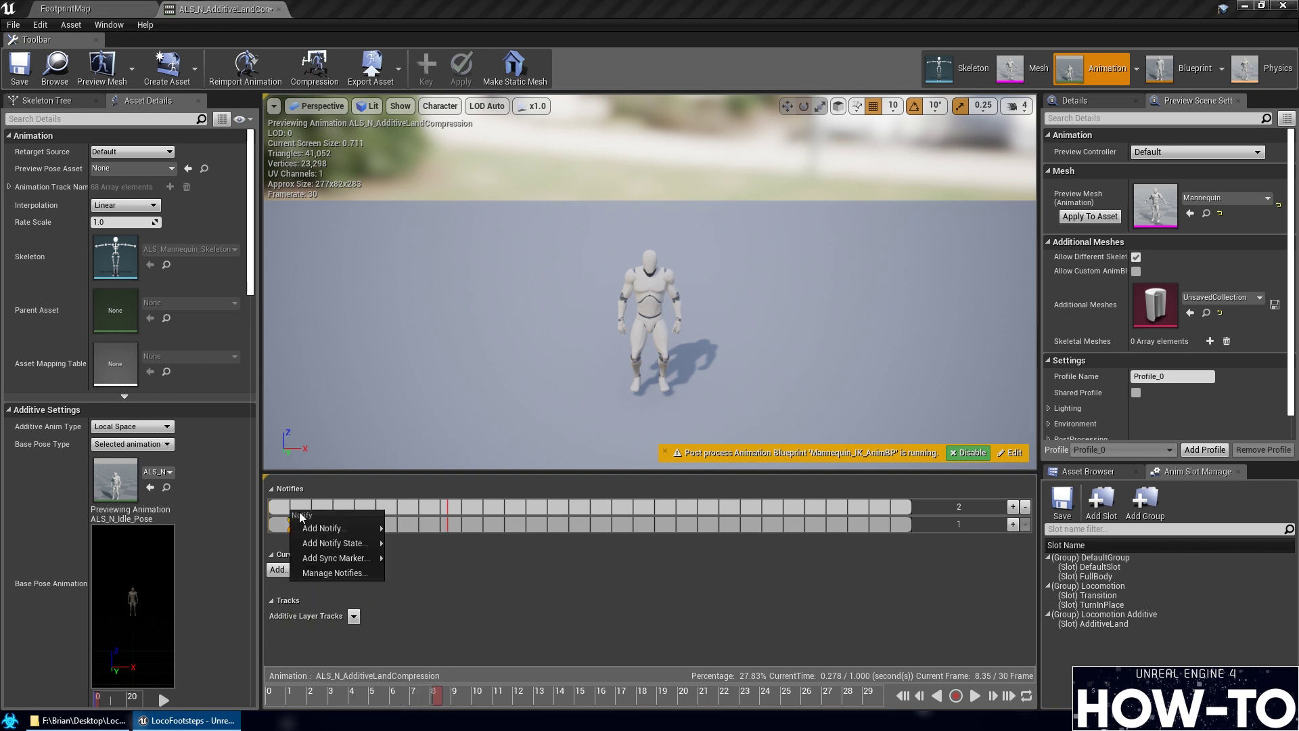
left_click(342, 466)
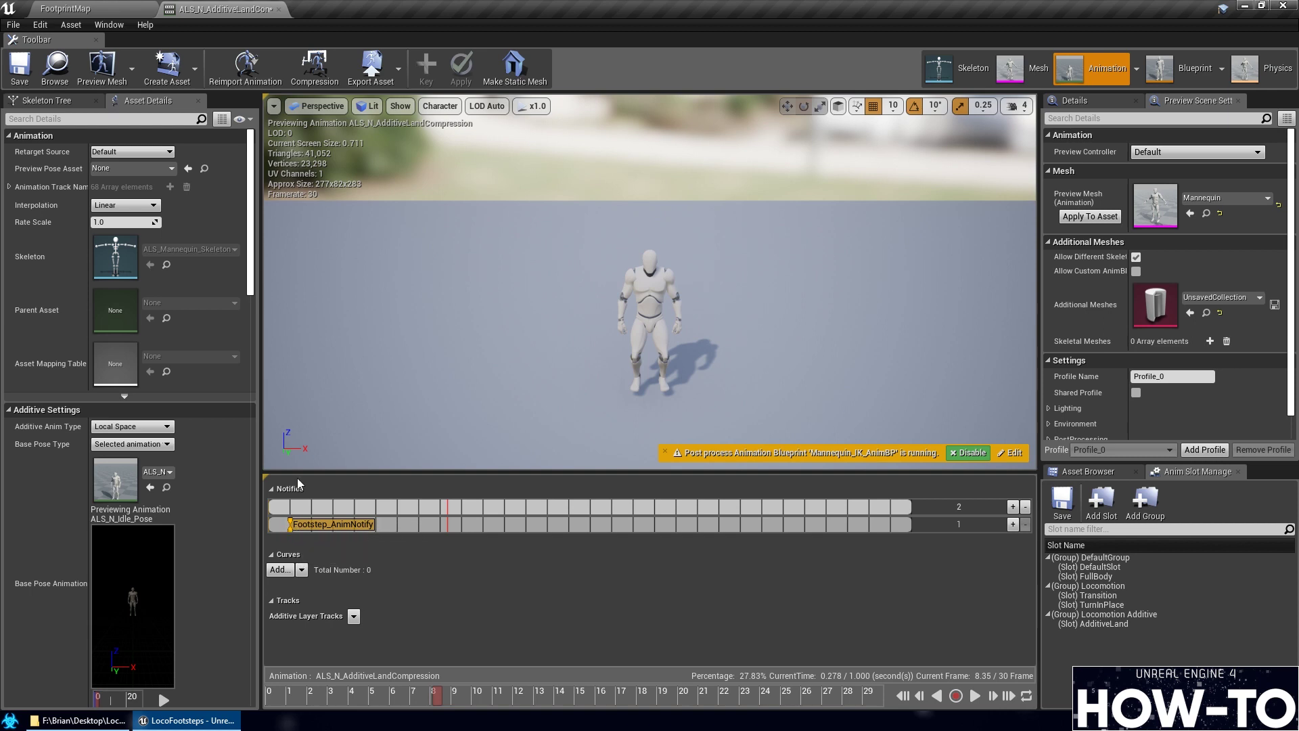
right_click(291, 513)
mouse_move(332, 526)
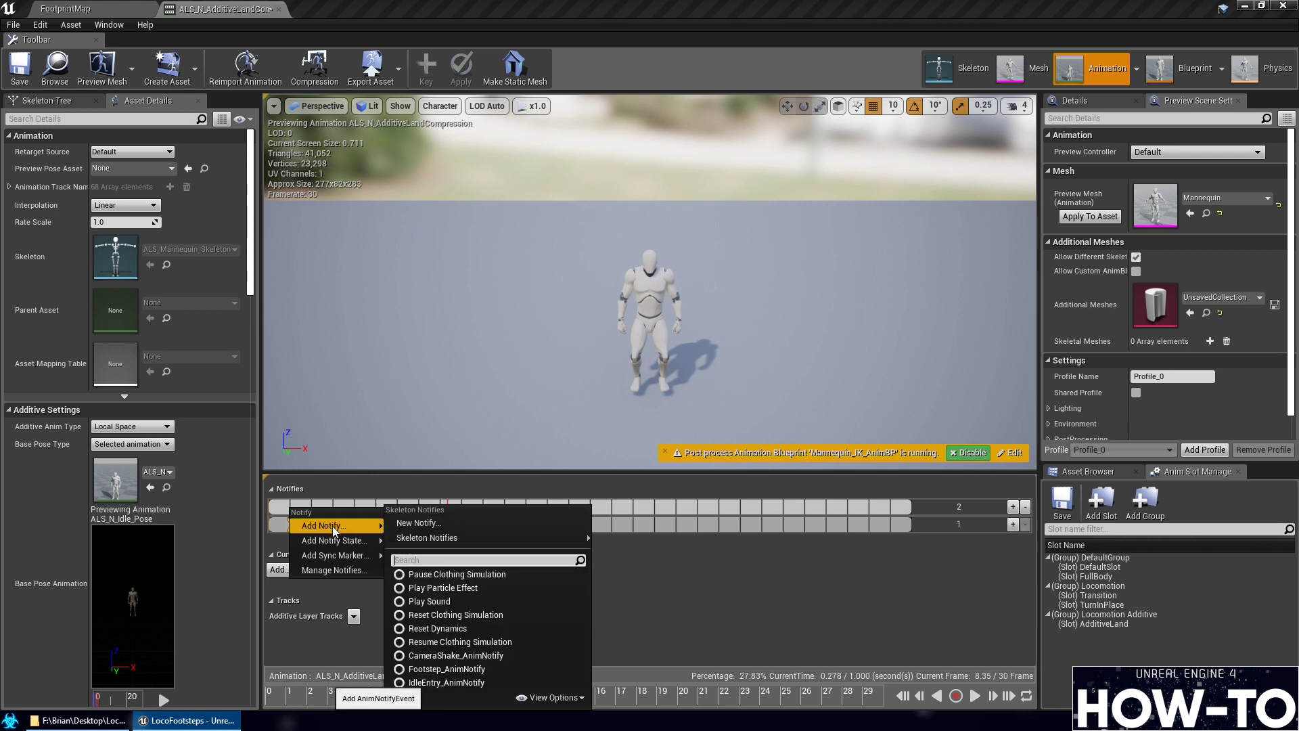
mouse_move(465, 535)
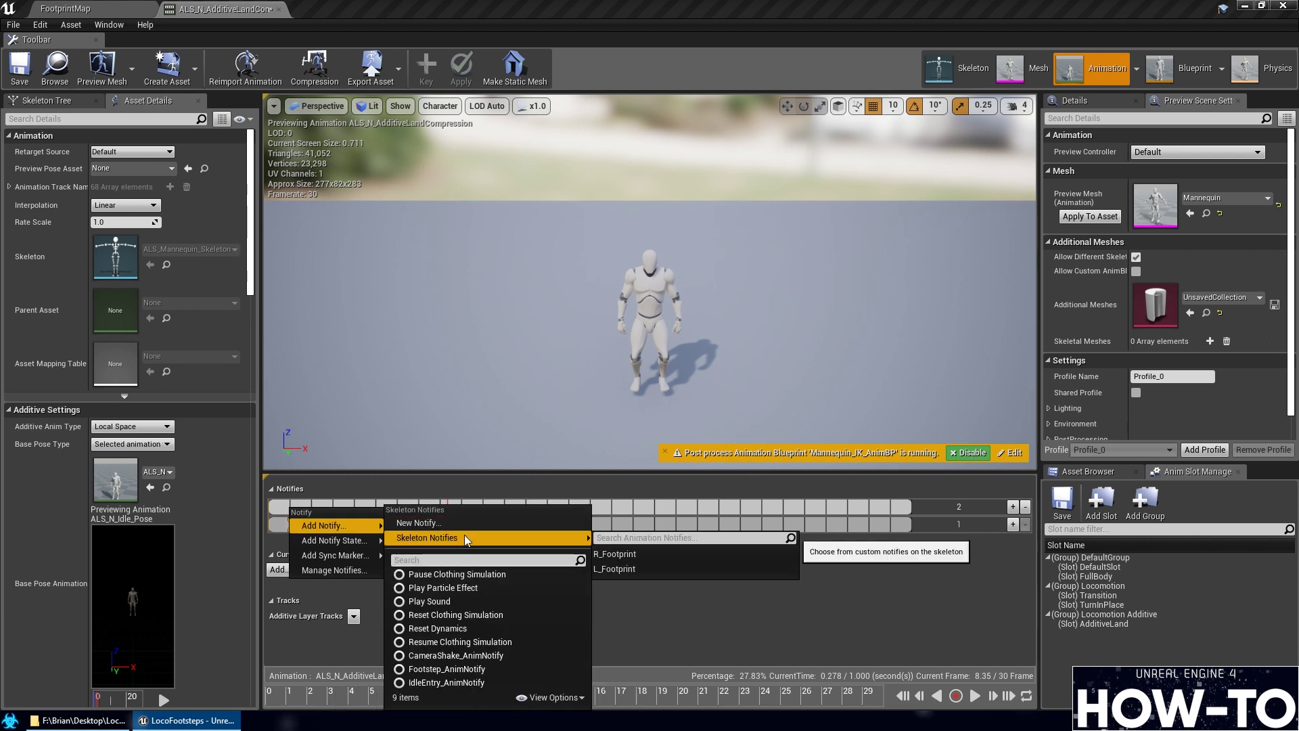
left_click(660, 551)
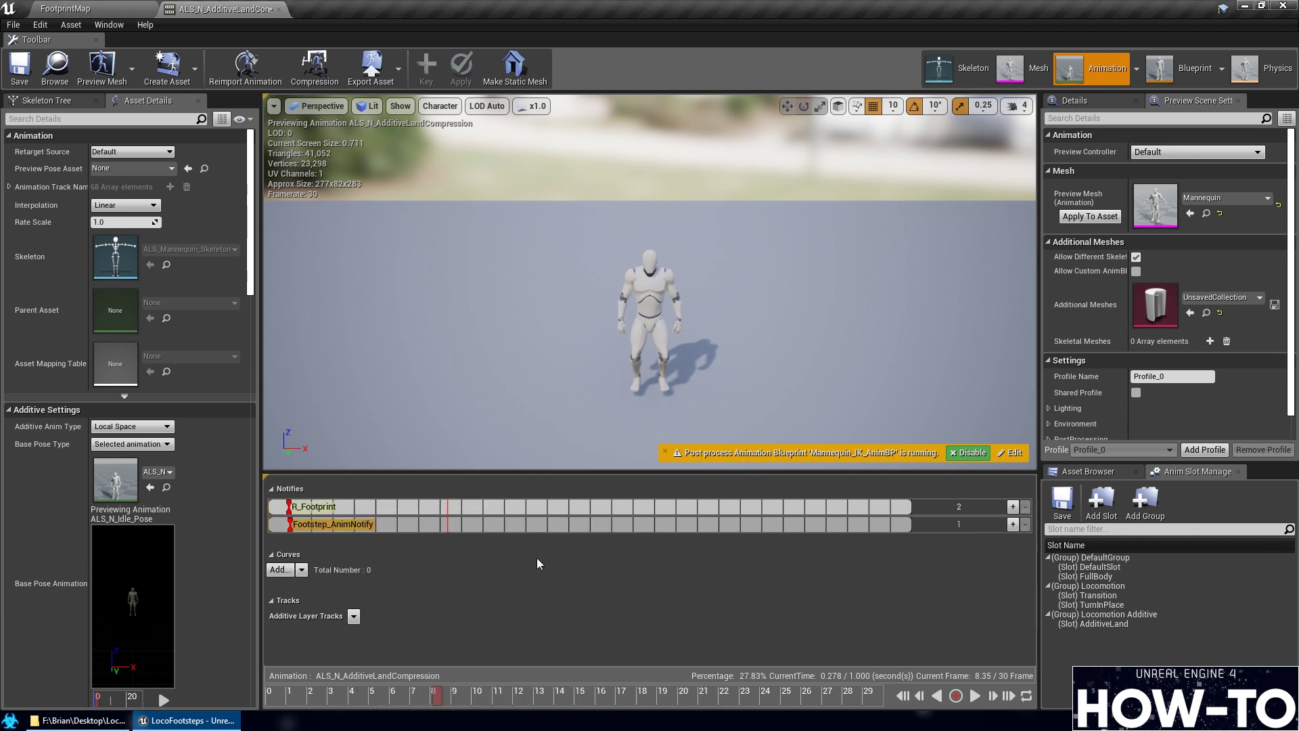
left_click(295, 516)
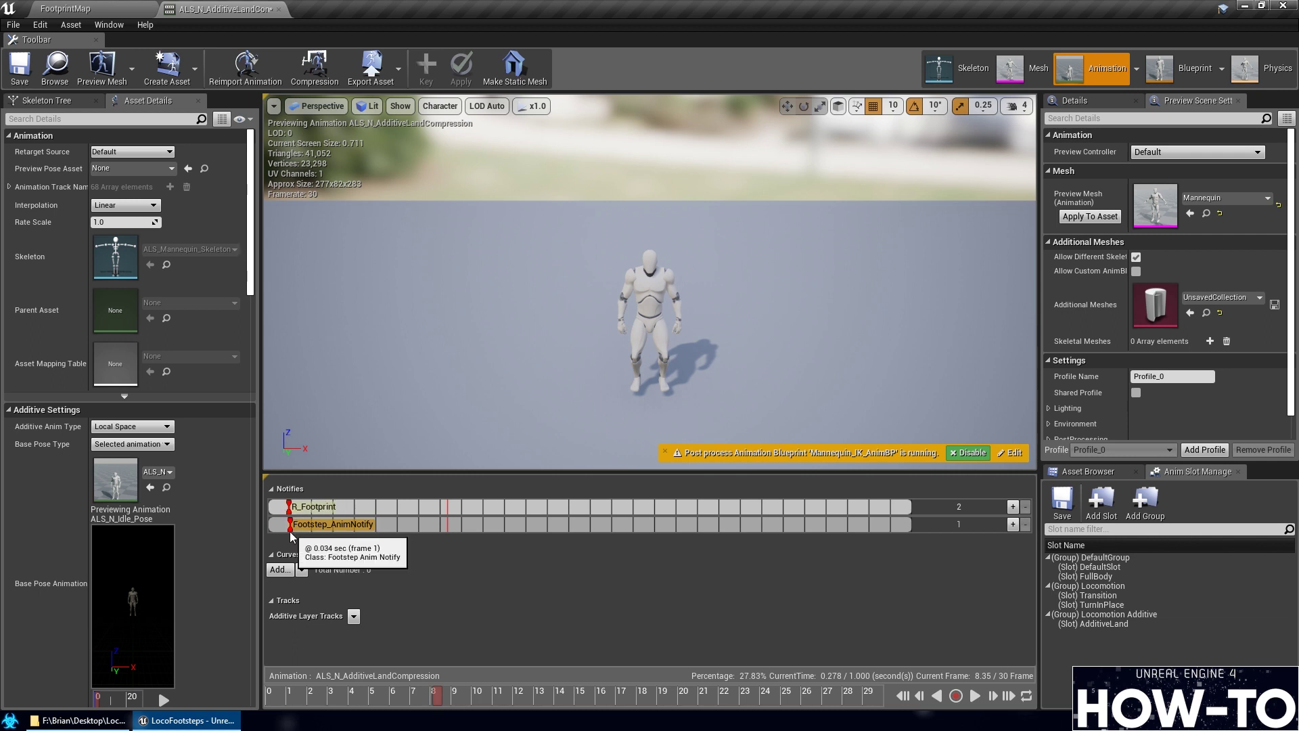
Replace the Footstep_AnimNotify on the original track of ALS_N_AdditiveLandCompression with the L_Footprint skeleton notify
right_click(291, 531)
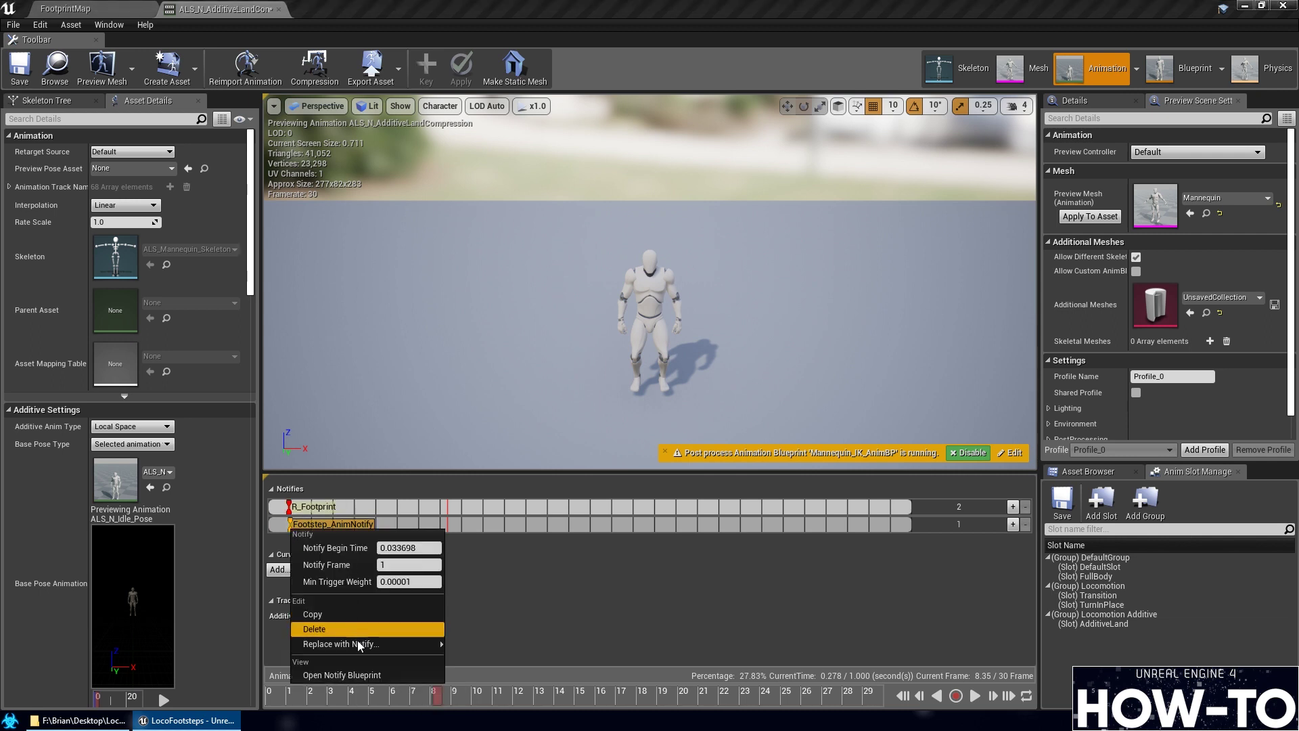
mouse_move(359, 644)
mouse_move(542, 539)
left_click(680, 569)
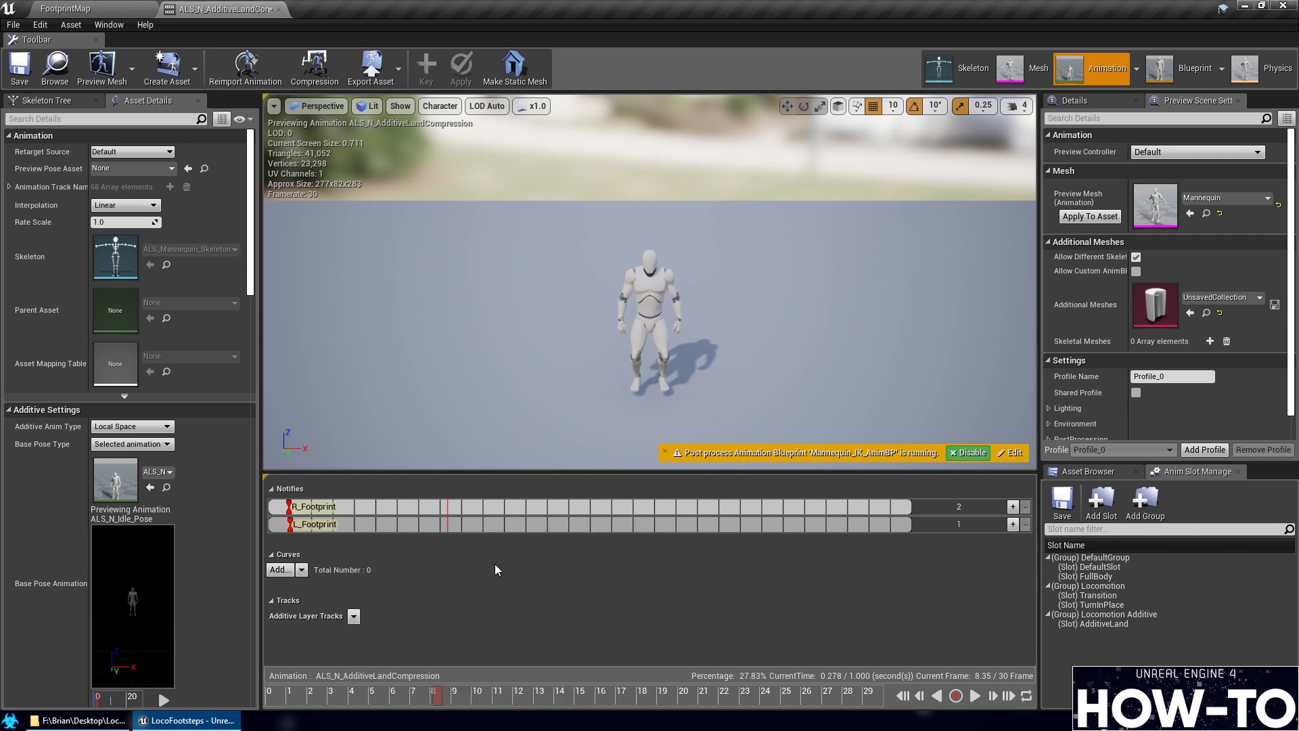
Align the R_Footprint notify with the L_Footprint notify below it and save ALS_N_AdditiveLandCompression
left_click_drag(295, 528, 291, 514)
left_click(297, 512)
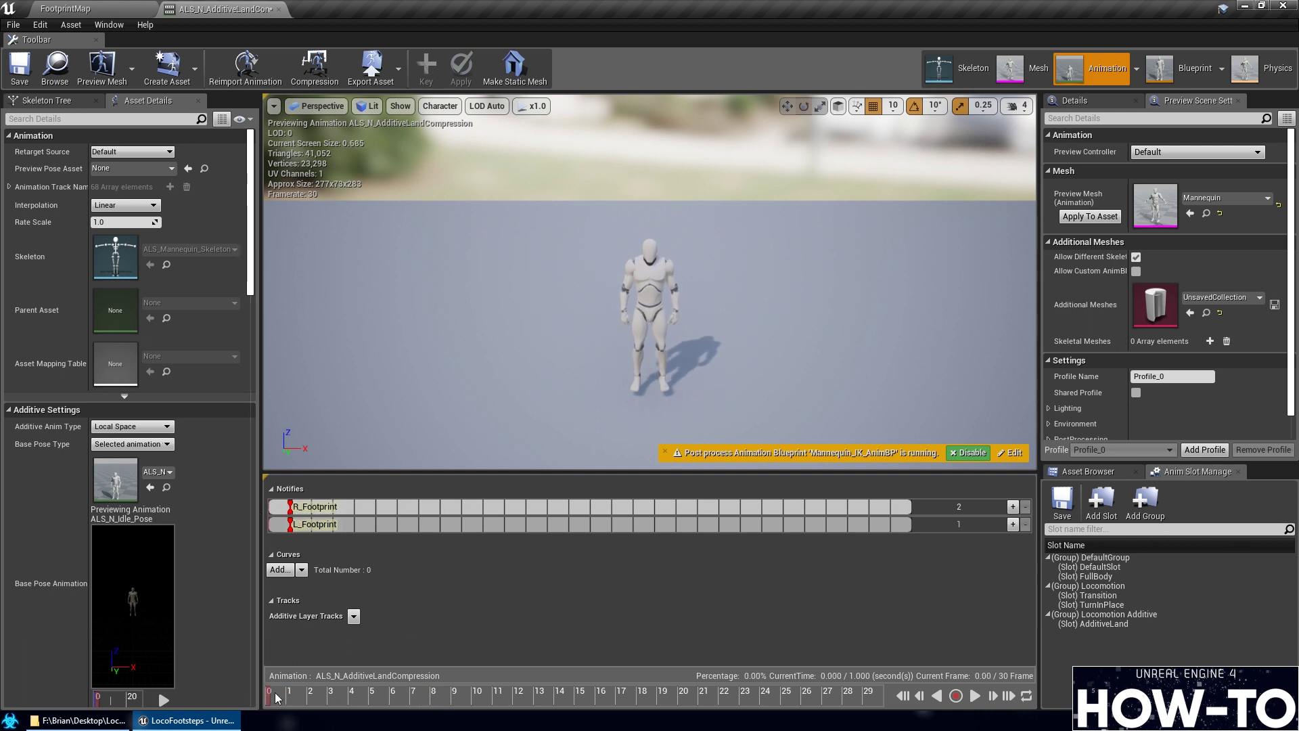
left_click(19, 65)
Open ALS_N_FallLoop and ALS_N_Jump from the InAir folder and check their notifies
left_click(65, 8)
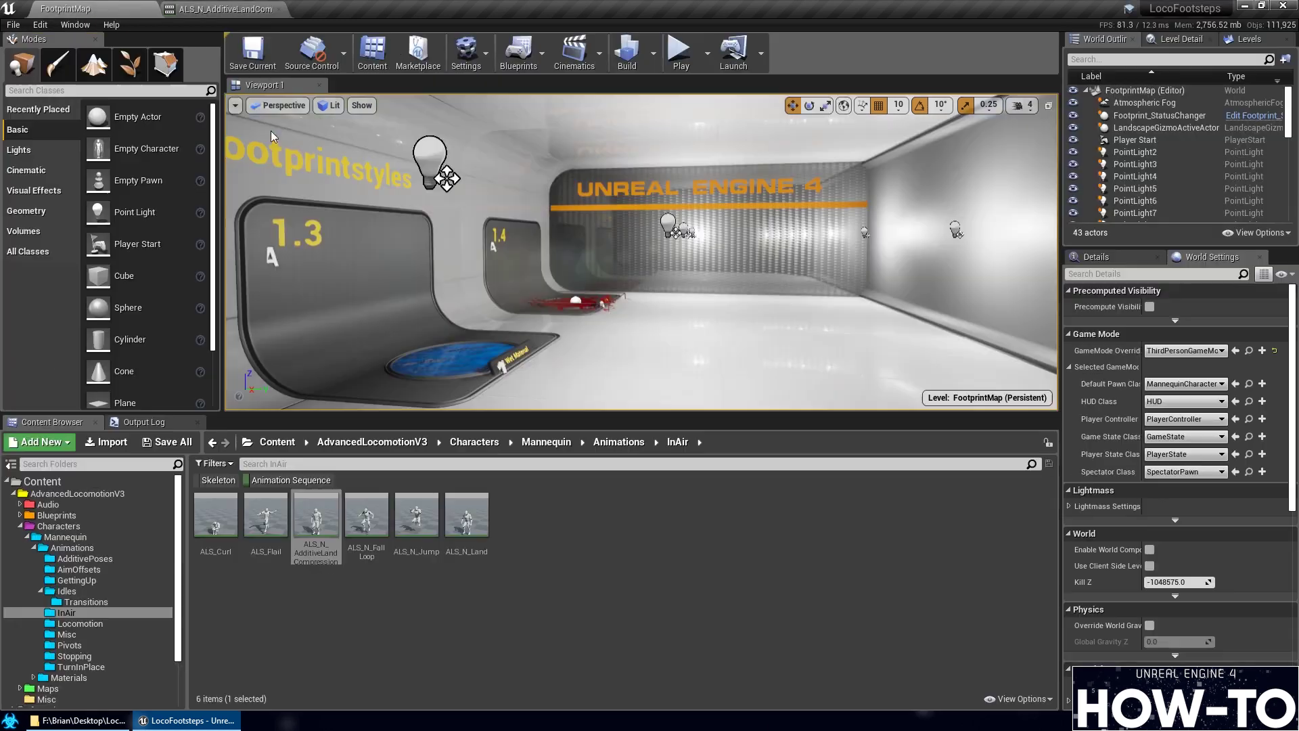
left_click(366, 517)
double_click(362, 514)
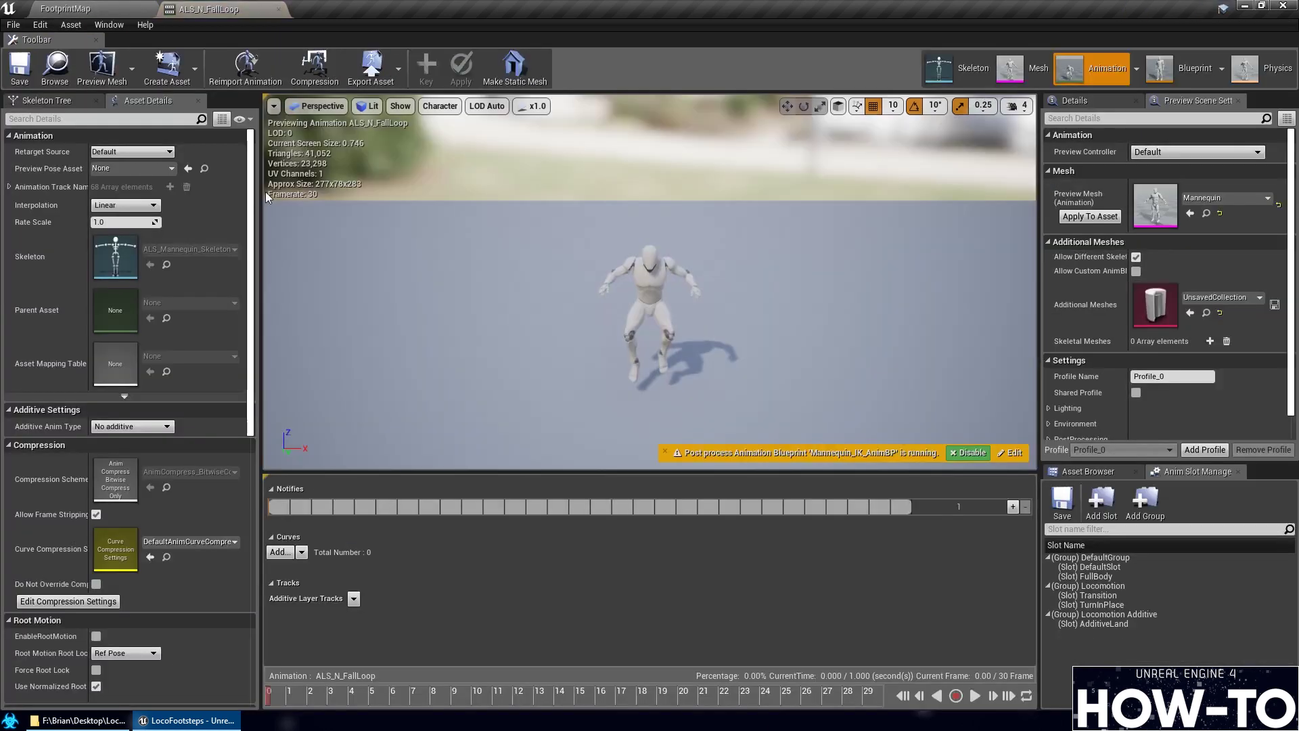
left_click(65, 8)
left_click(417, 518)
double_click(419, 519)
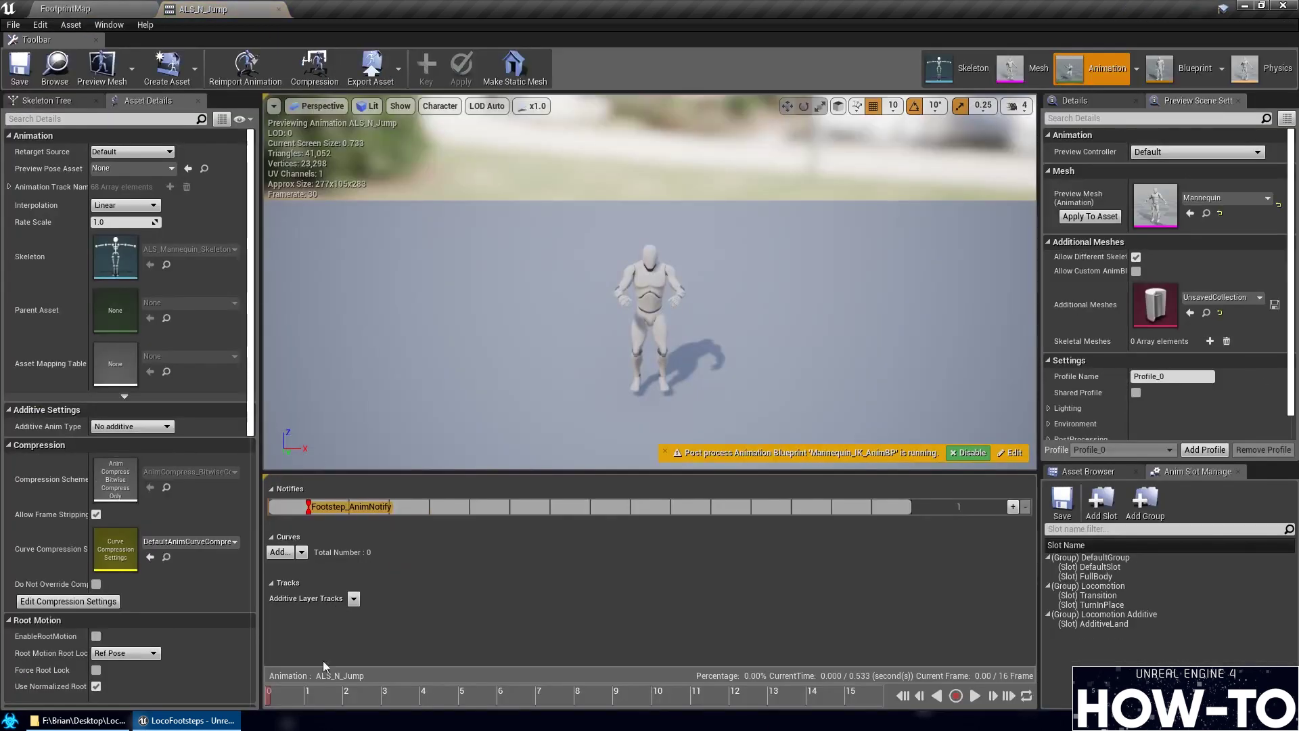
Scrub through ALS_N_Jump to compare the jump motion with its footstep notify, select that notify and save the animation
left_click_drag(274, 702, 370, 680)
left_click_drag(199, 683, 918, 689)
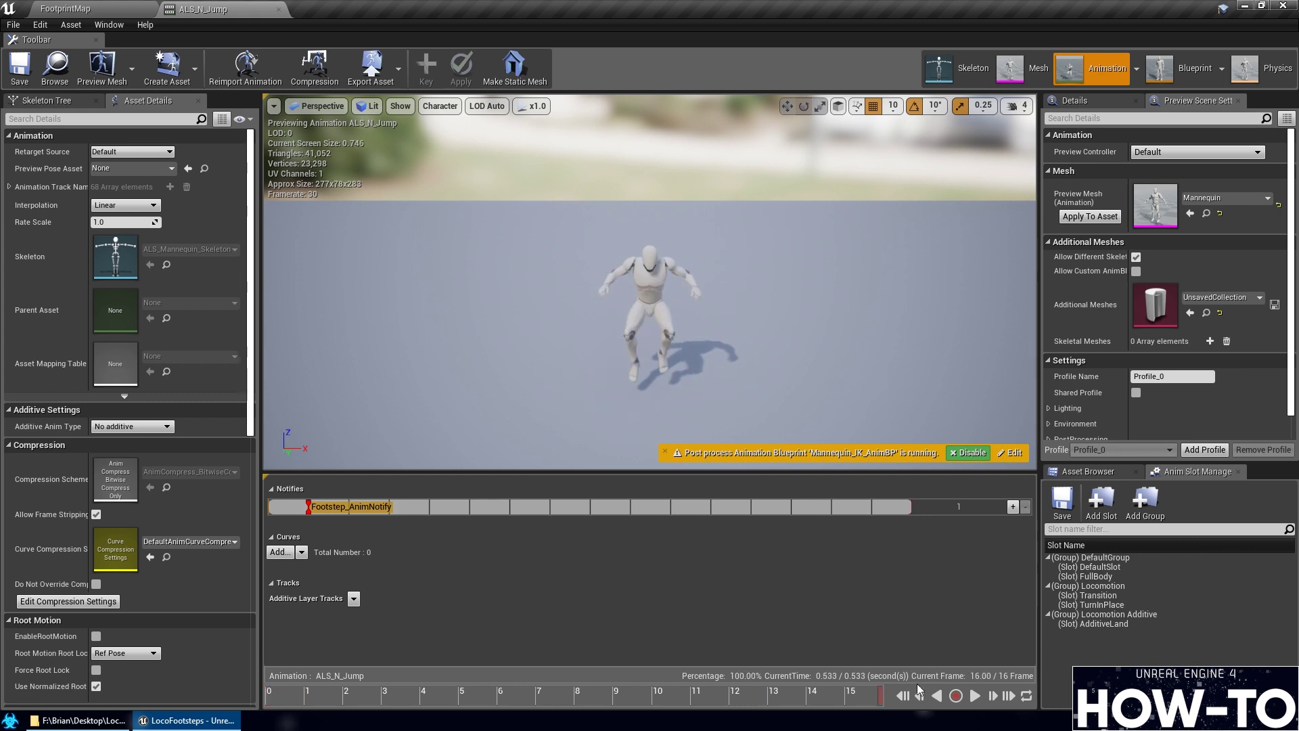
left_click_drag(529, 704, 159, 714)
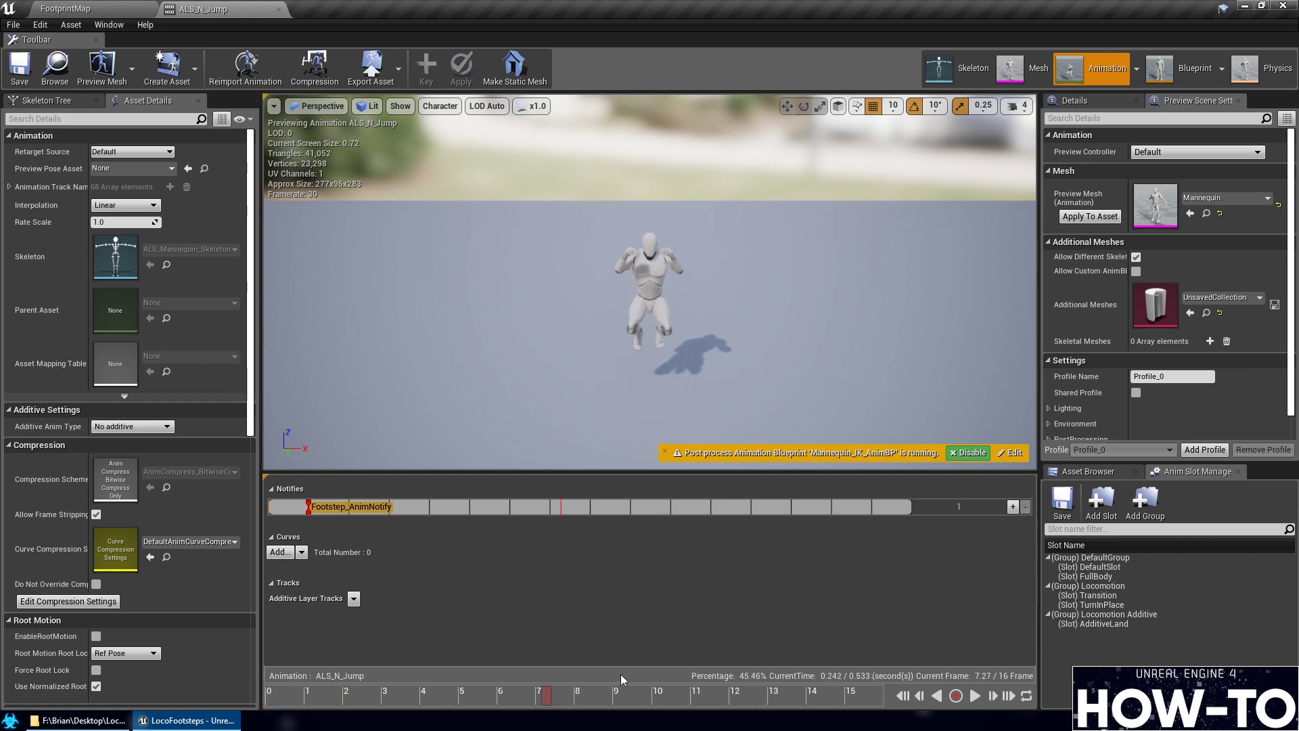
left_click(908, 698)
left_click(269, 693)
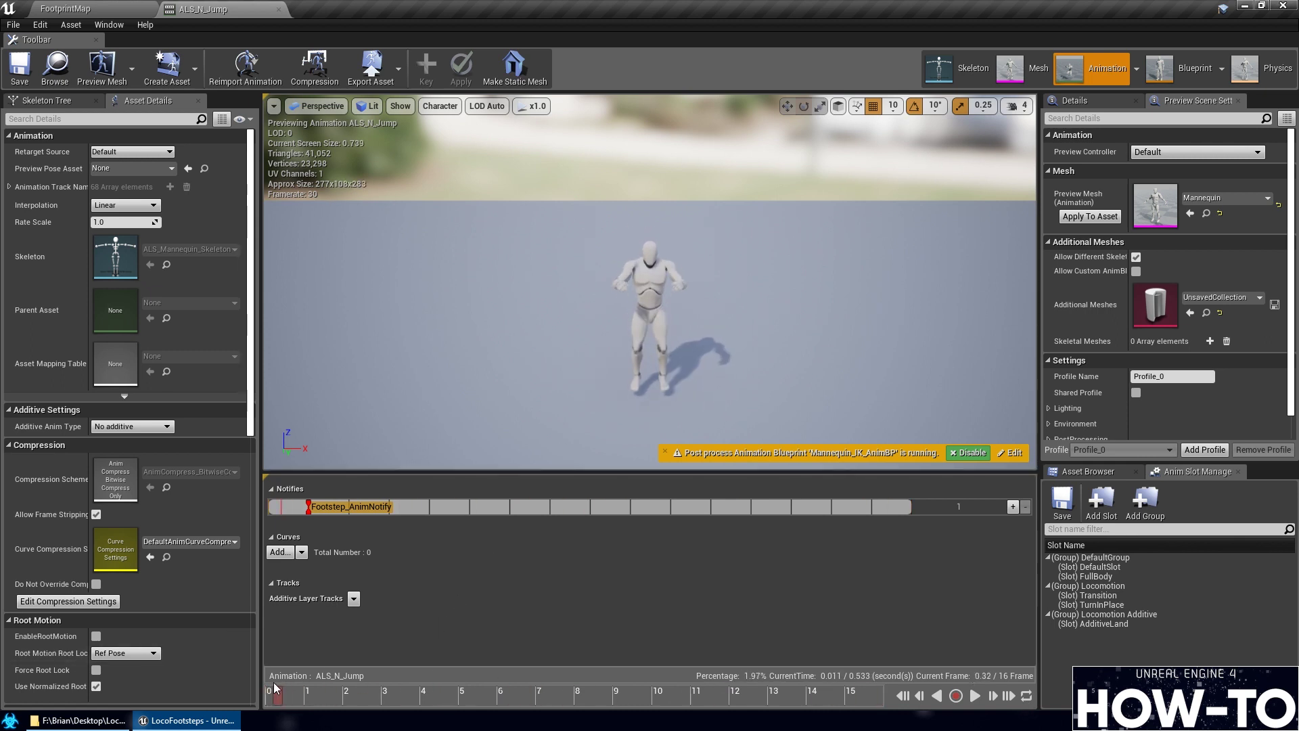
left_click_drag(731, 698, 269, 697)
left_click(309, 509)
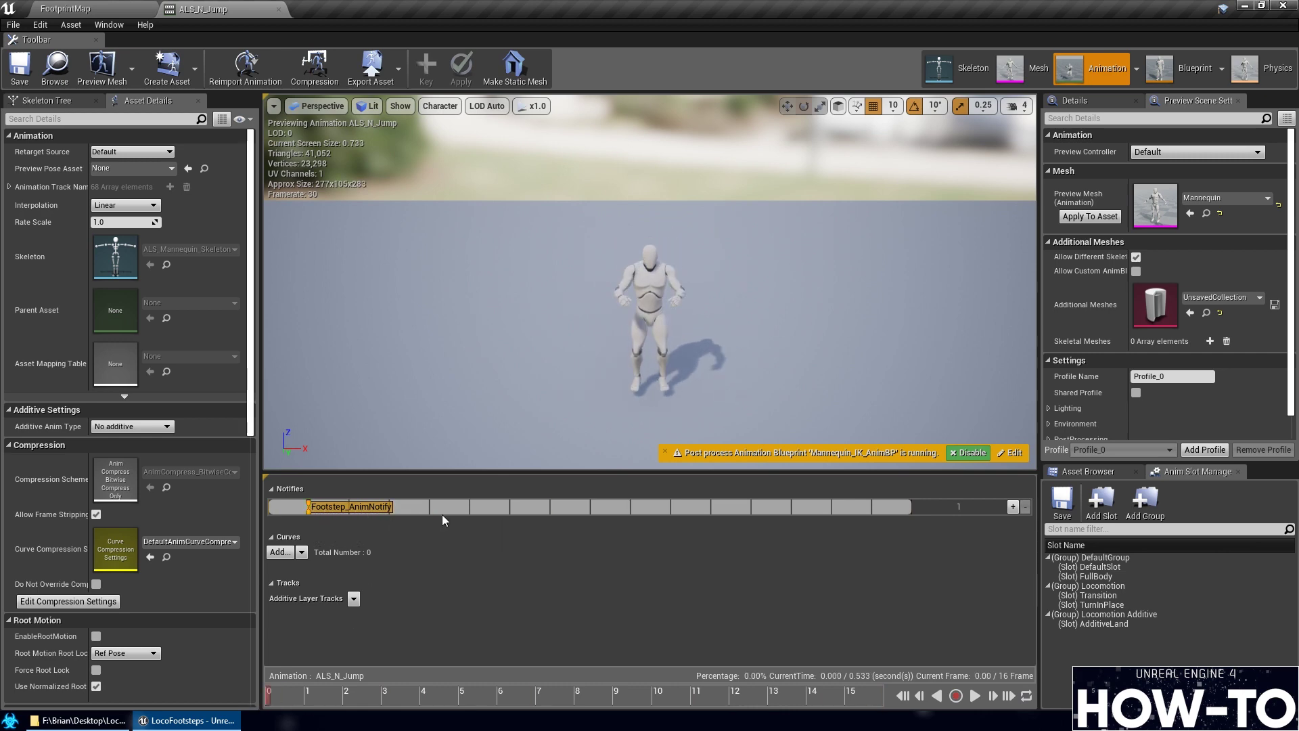
left_click(19, 64)
Open ALS_N_Land from the InAir folder and add a second notify track to it
left_click(66, 9)
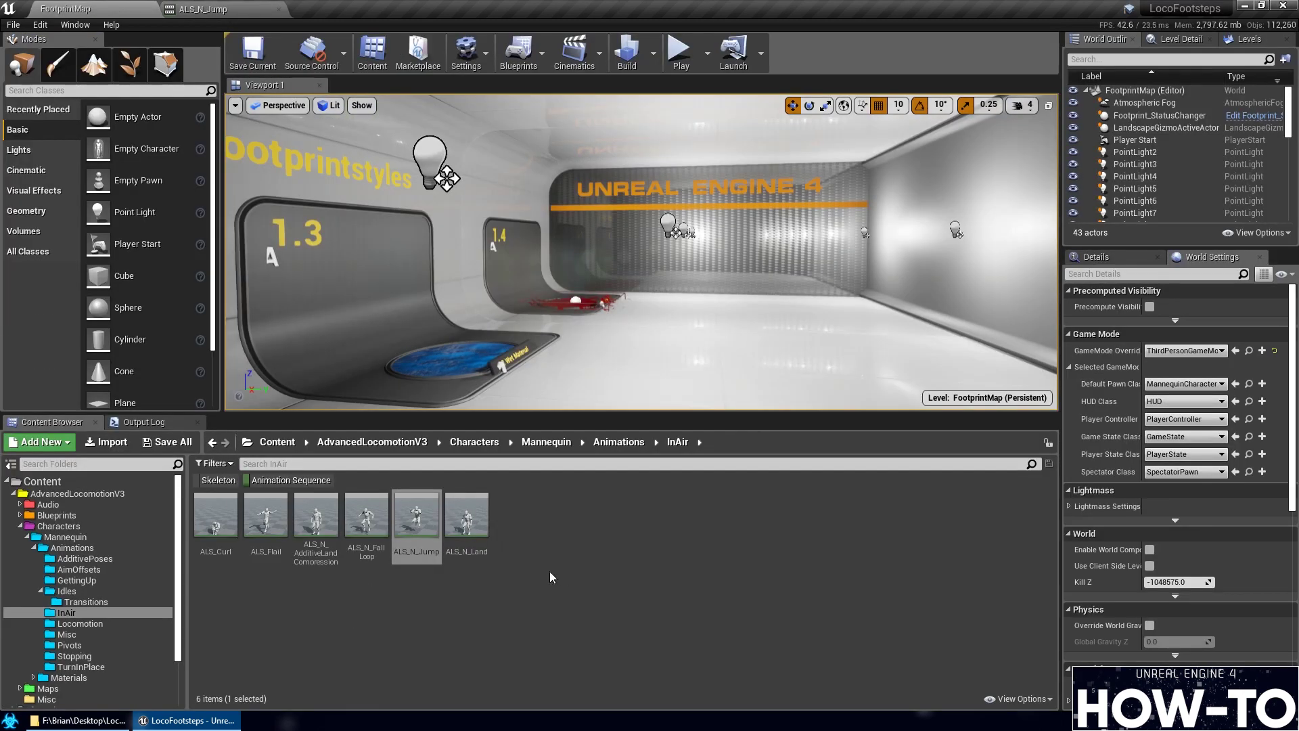
double_click(470, 516)
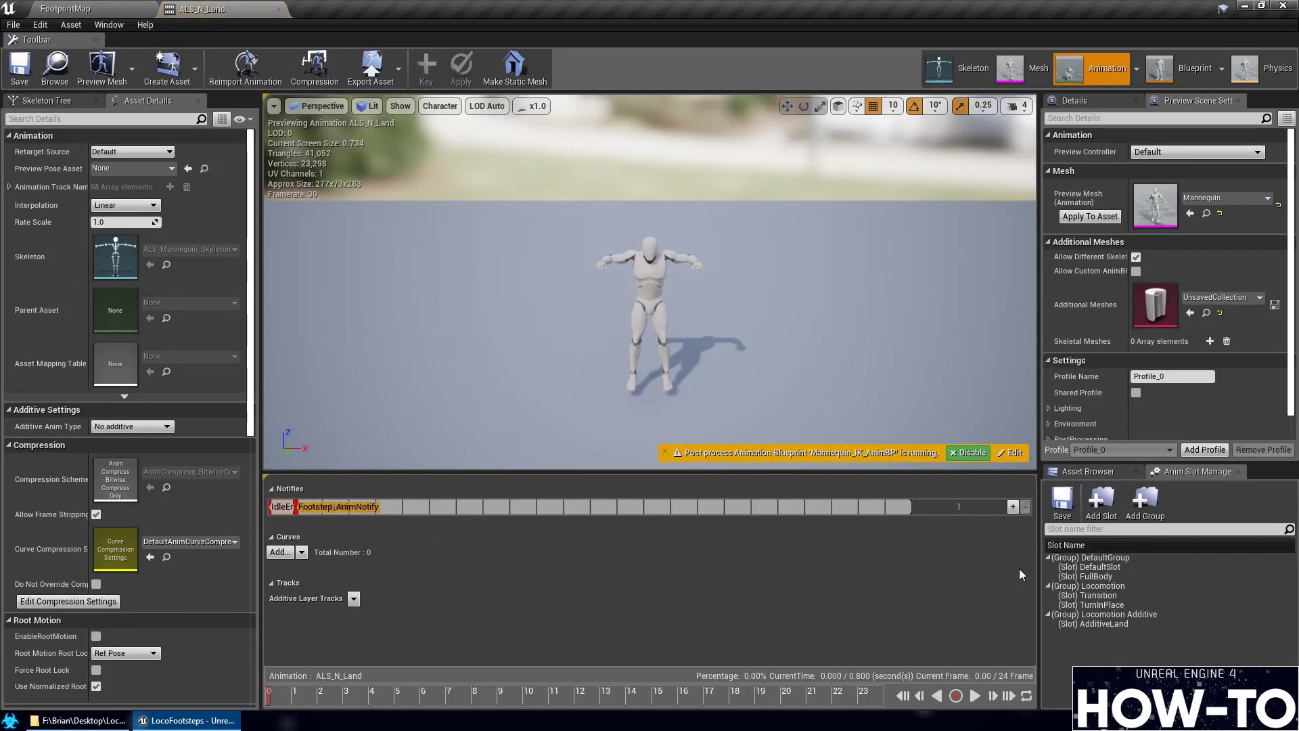
scroll(406, 675, "up", 3)
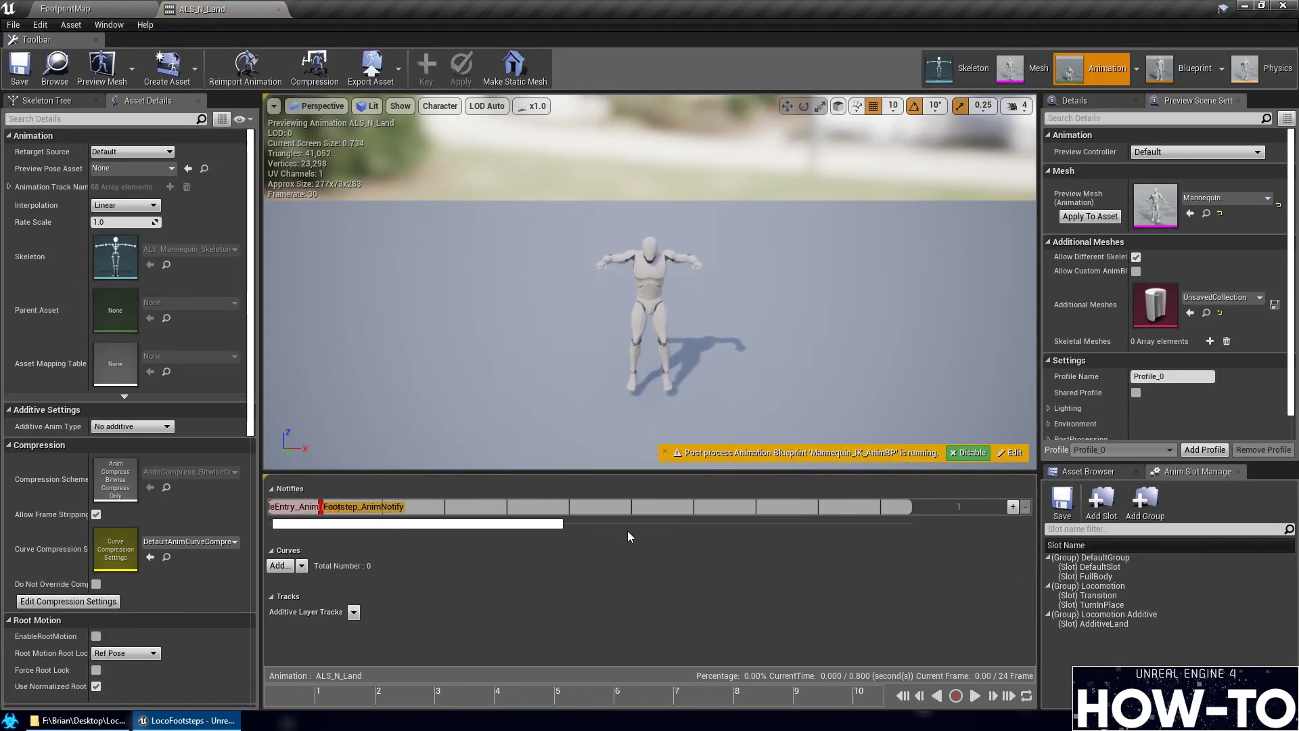
left_click_drag(333, 530, 282, 536)
scroll(313, 503, "up", 3)
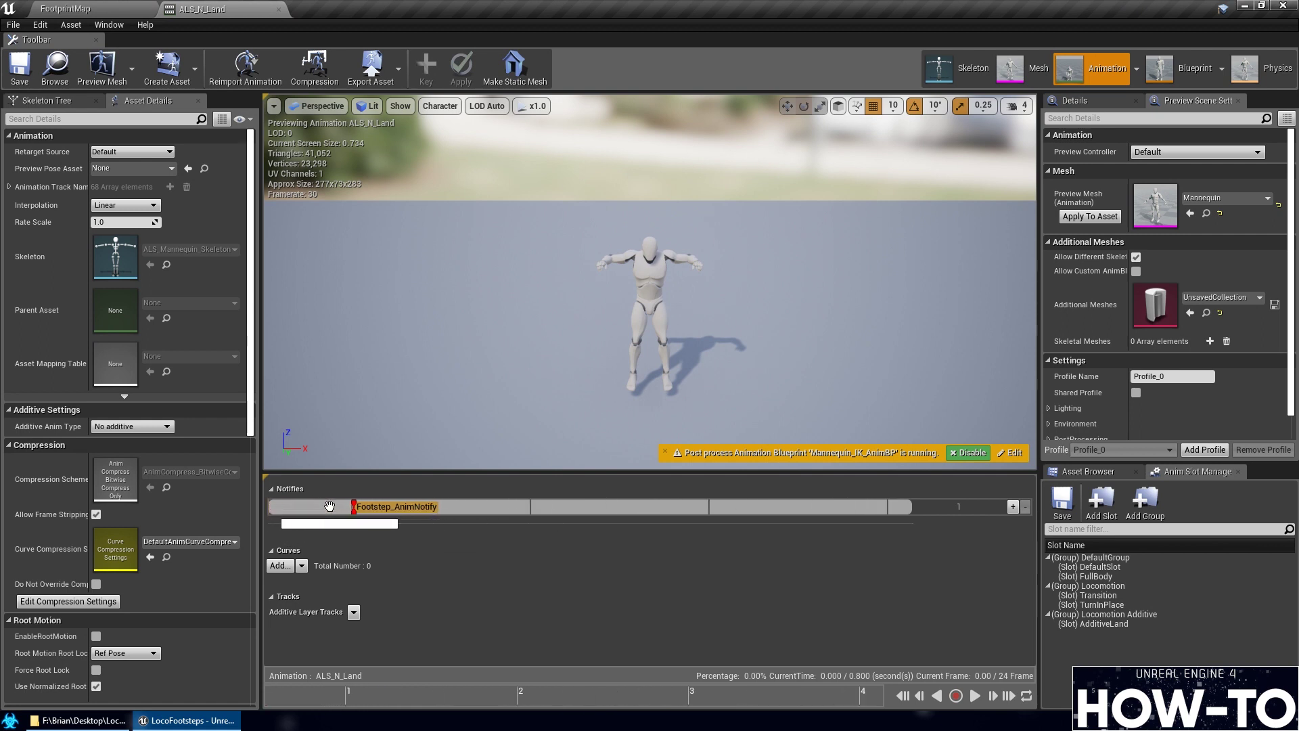
left_click_drag(386, 527, 289, 535)
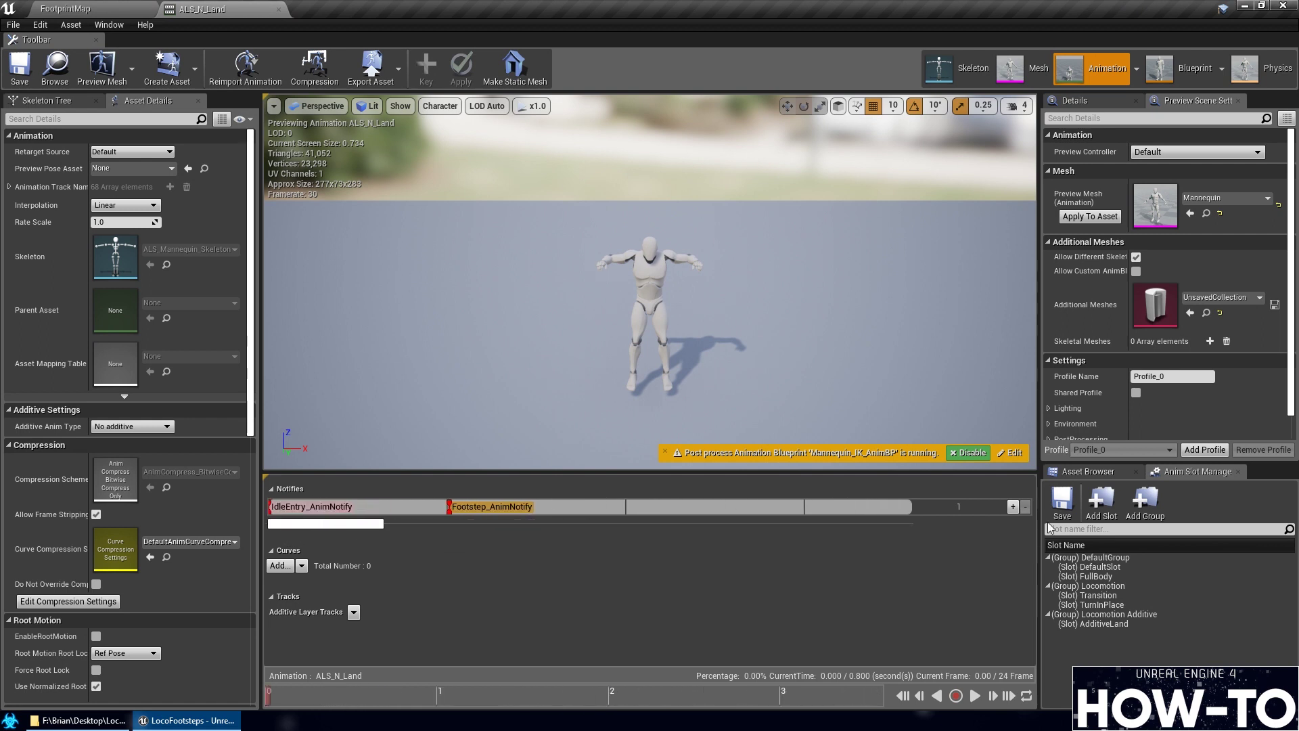
left_click(1013, 507)
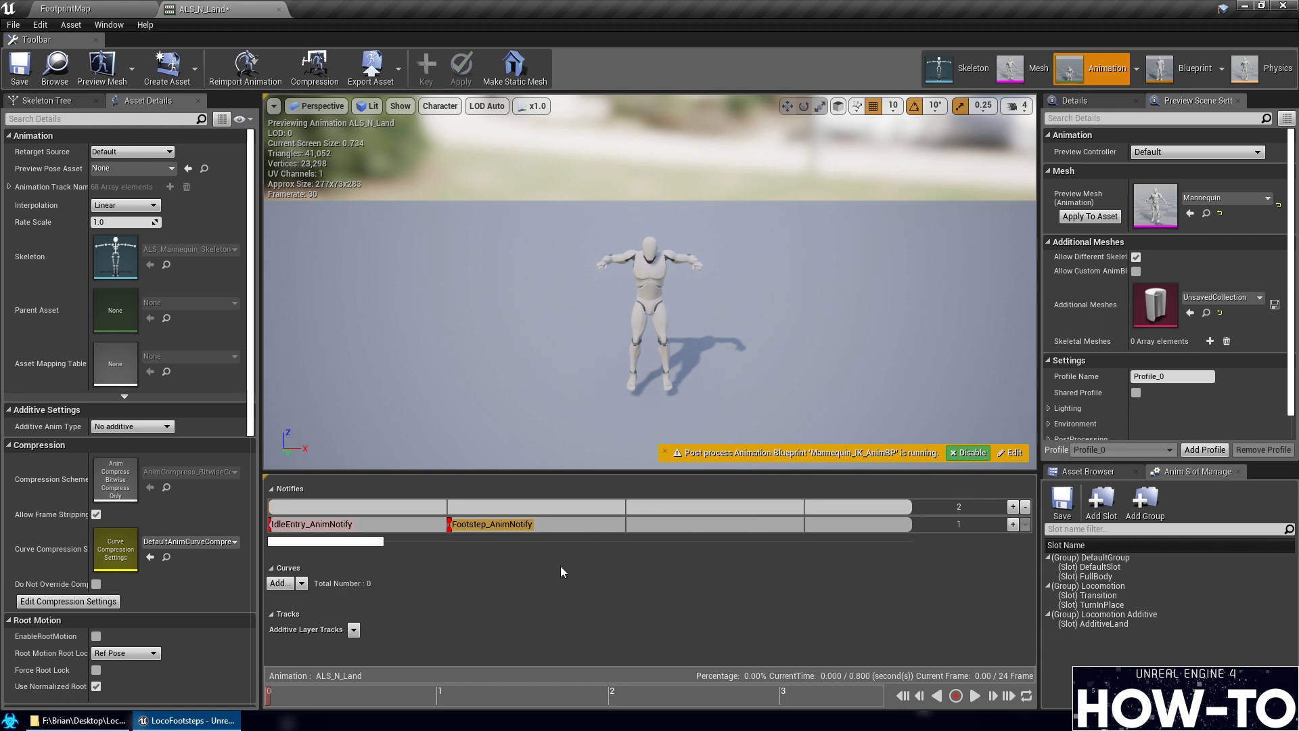
Add an R_Footprint skeleton notify on the new ALS_N_Land track, directly above the Footstep_AnimNotify at frame 1
right_click(450, 512)
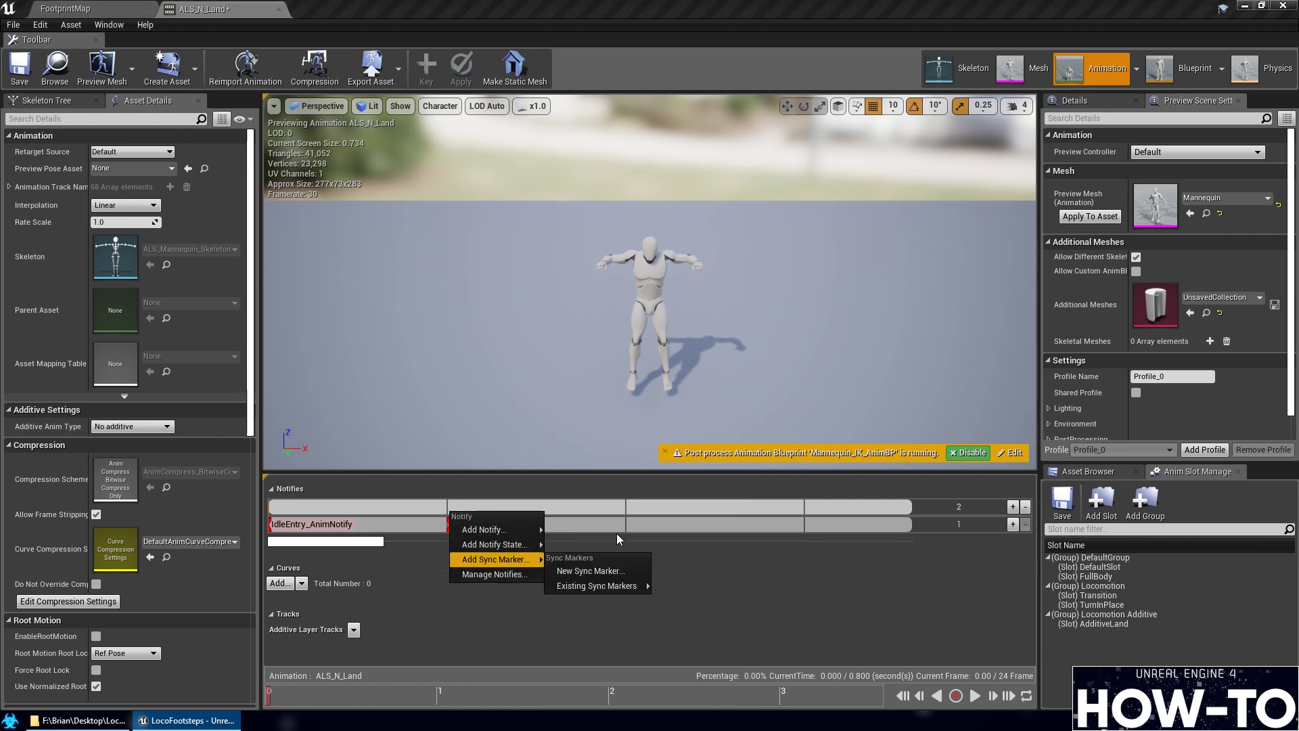
mouse_move(481, 529)
mouse_move(611, 537)
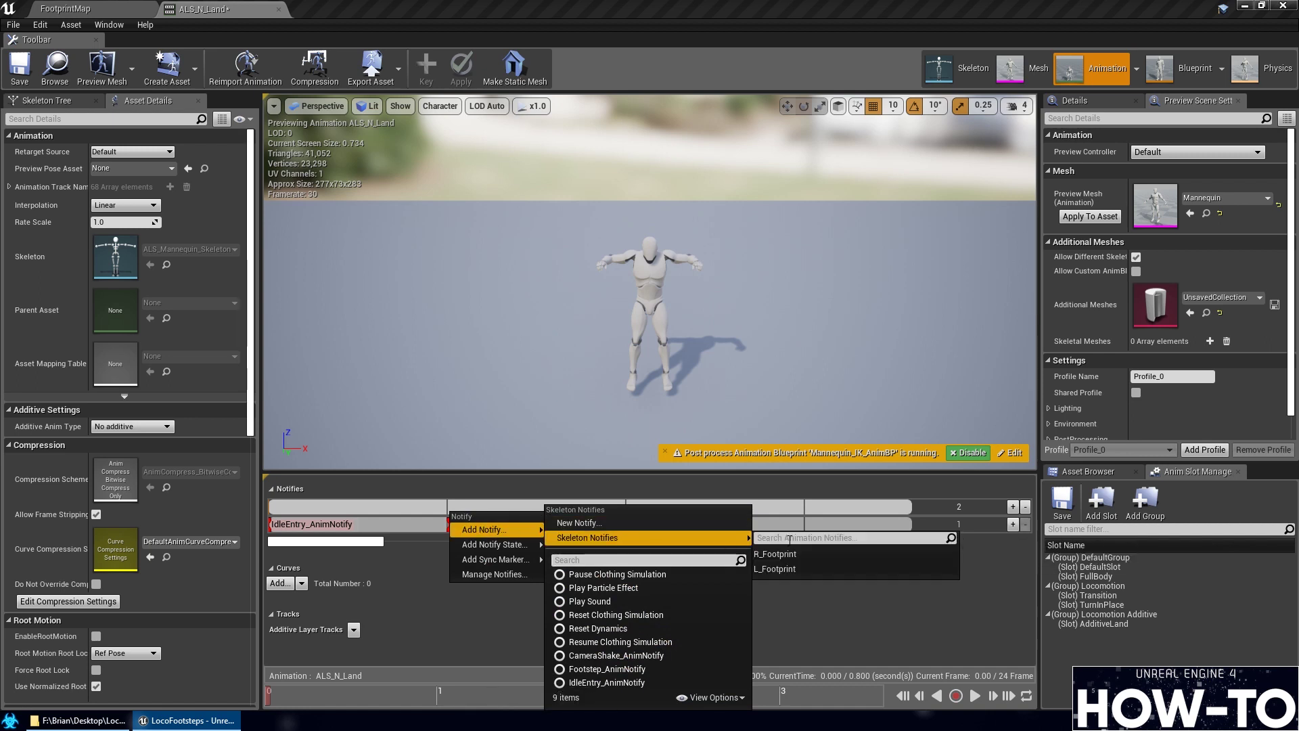
left_click(814, 550)
Replace the Footstep_AnimNotify in ALS_N_Land with the L_Footprint skeleton notify and save the animation
right_click(449, 525)
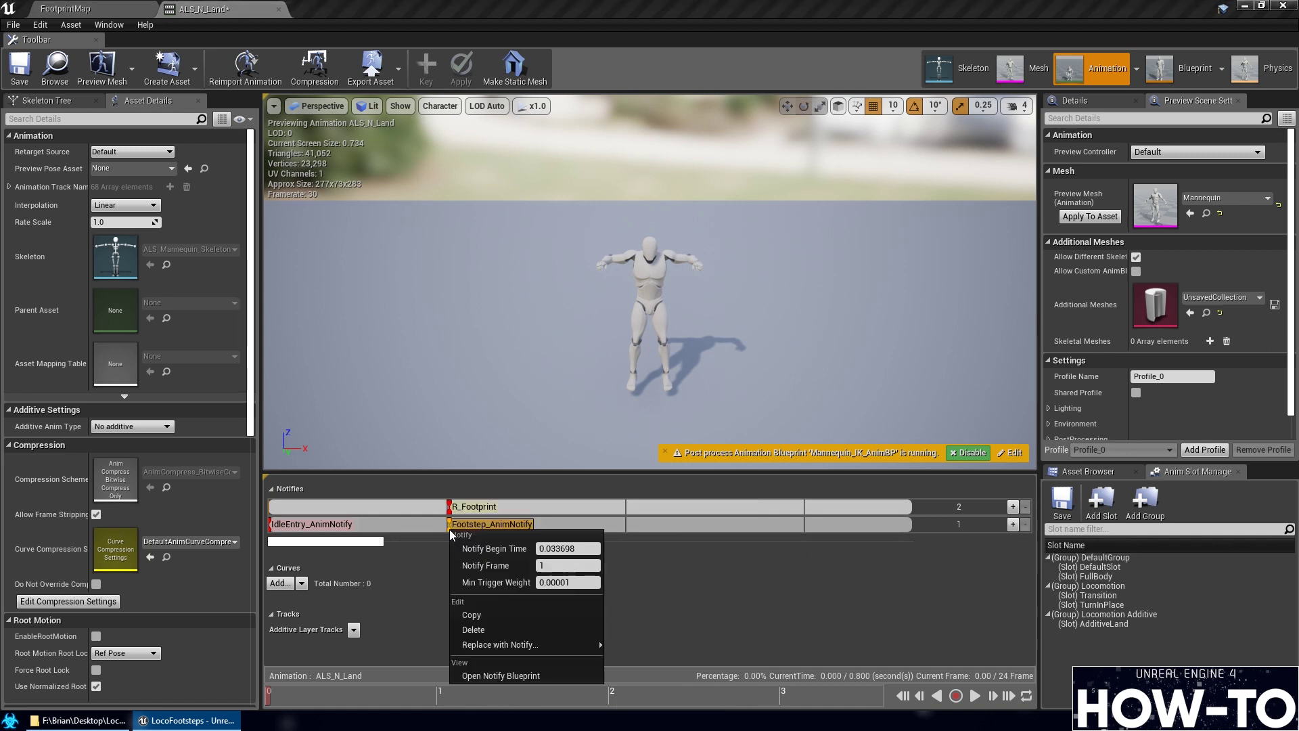
mouse_move(494, 647)
mouse_move(683, 537)
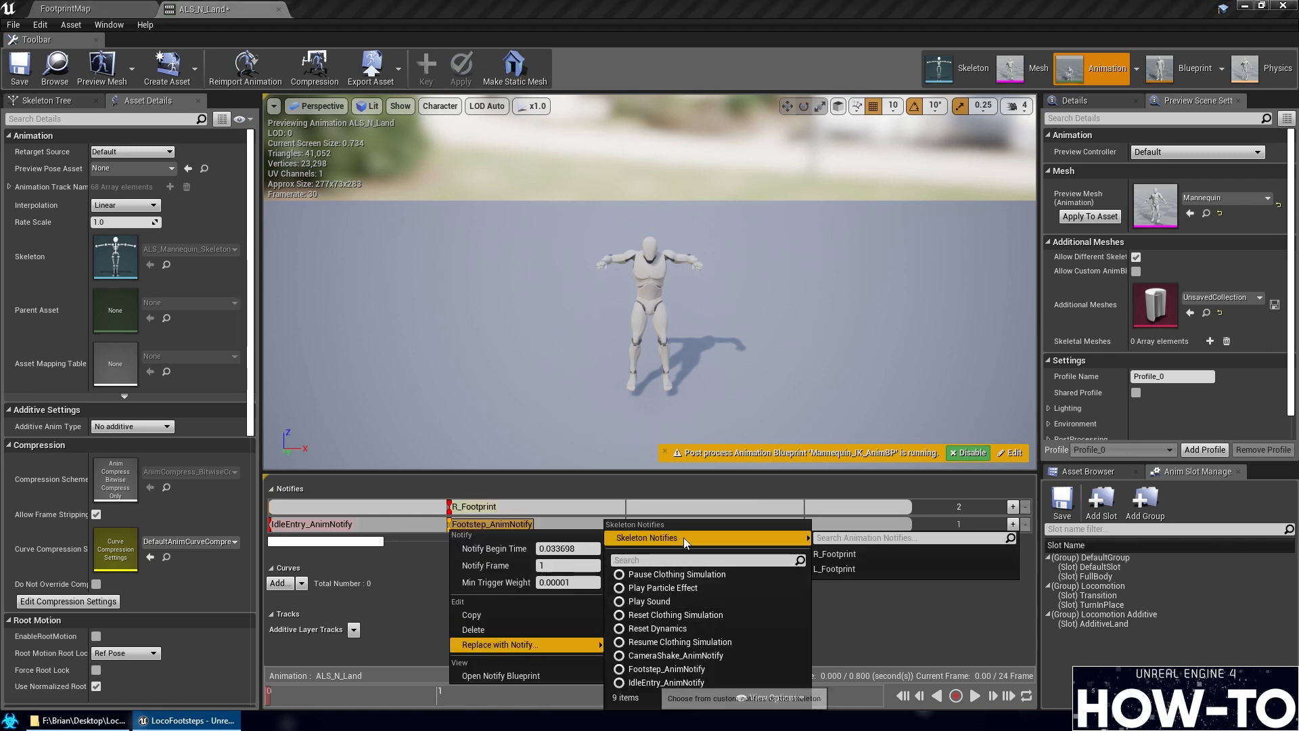
left_click(849, 568)
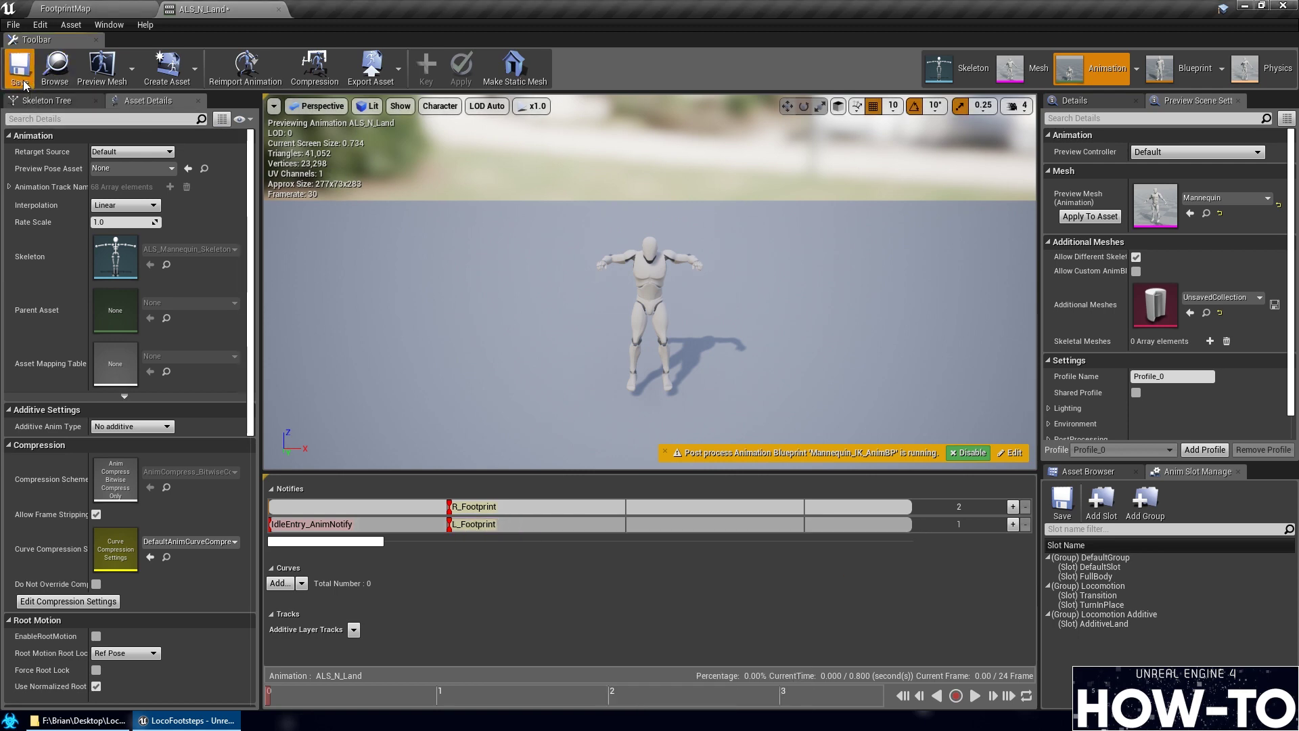
Look through the Locomotion and Misc folders and check ALS_Mannequin_T_Pose for footstep notifies
left_click(117, 8)
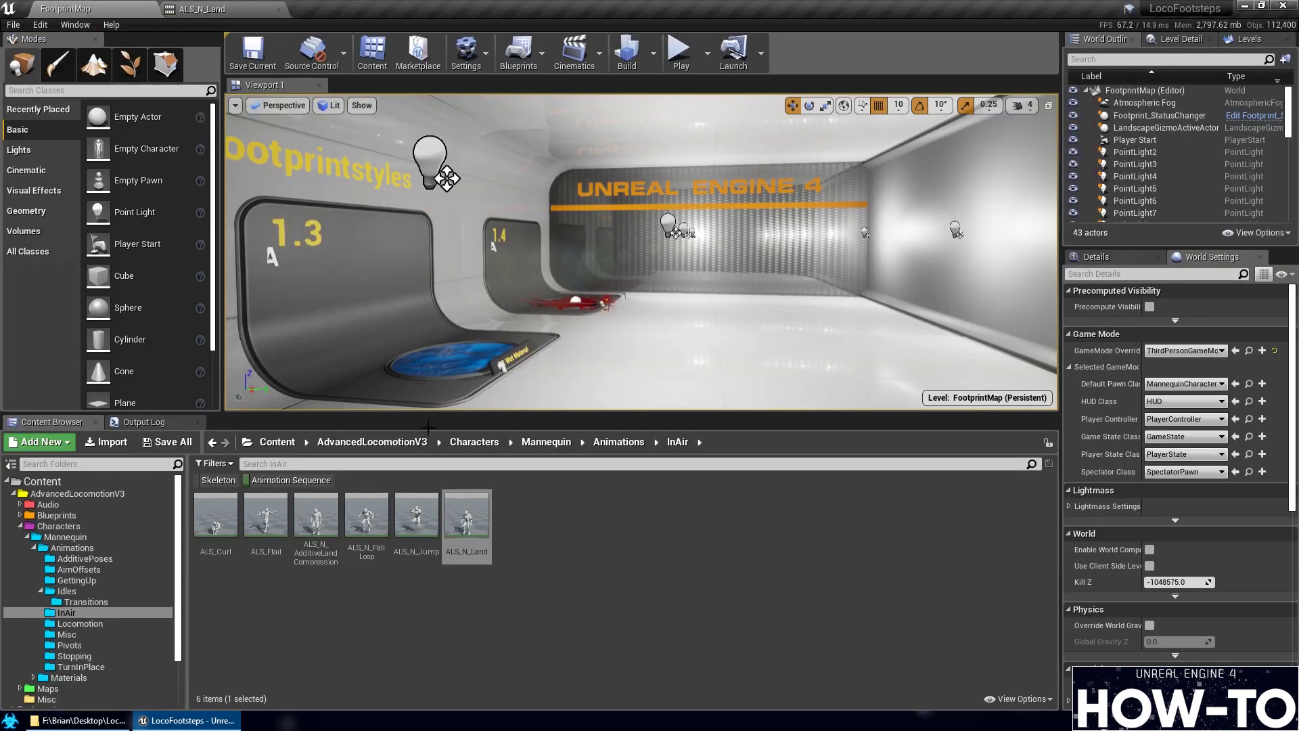
left_click(81, 624)
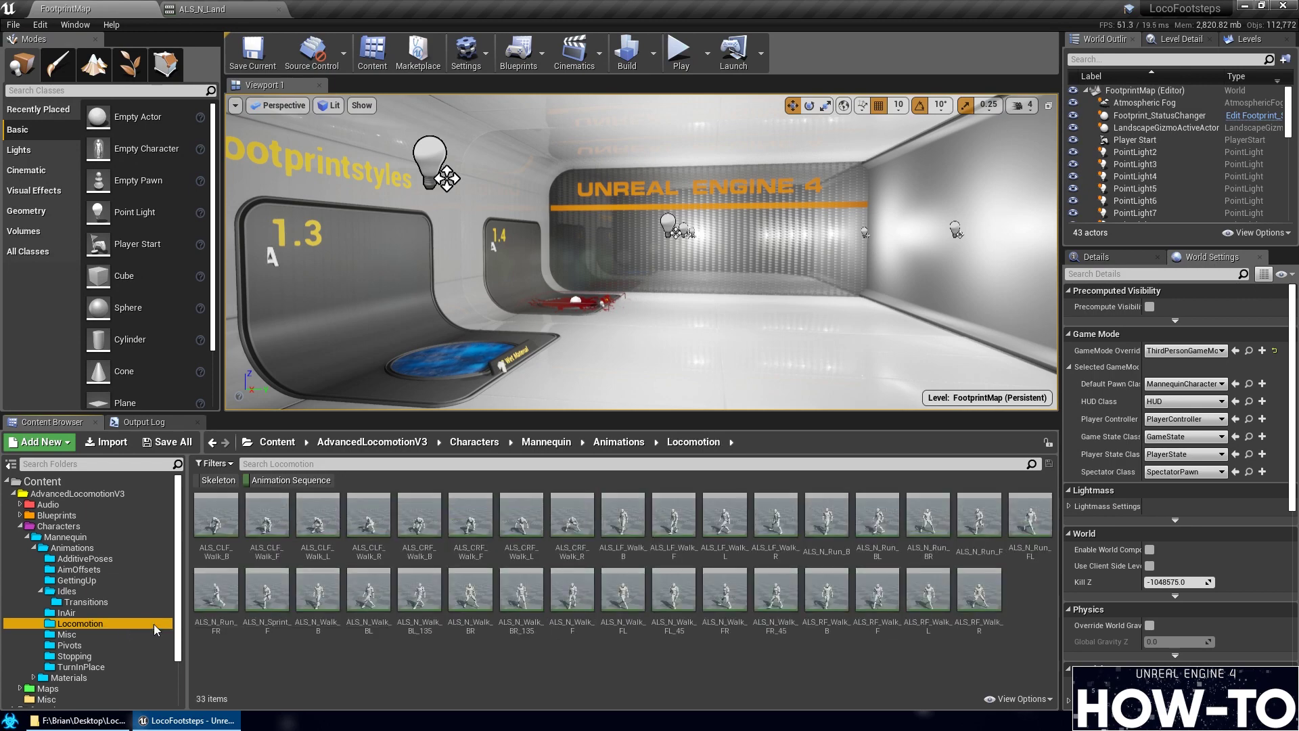
left_click(88, 634)
double_click(216, 517)
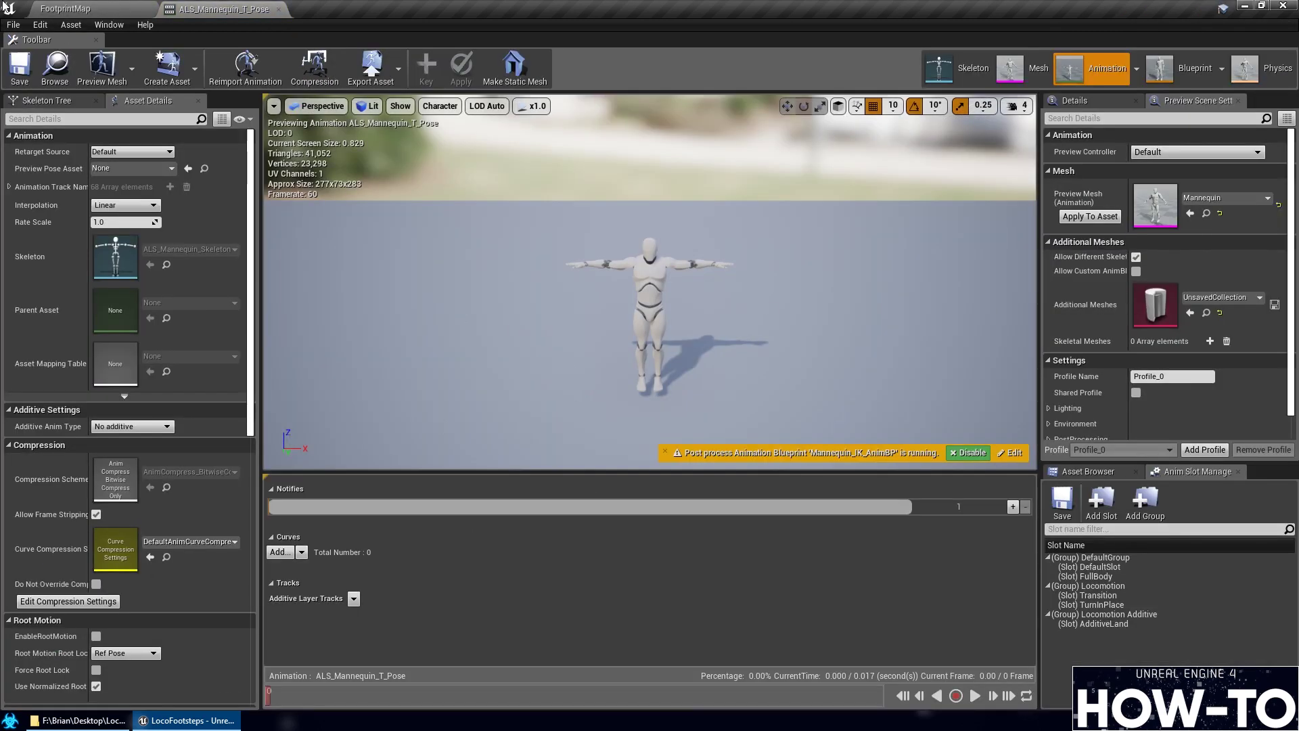
Open ALS_LF_Pivot_B from the Pivots folder and scrub through it to compare the foot contacts with its footstep notifies
left_click(93, 7)
left_click(69, 645)
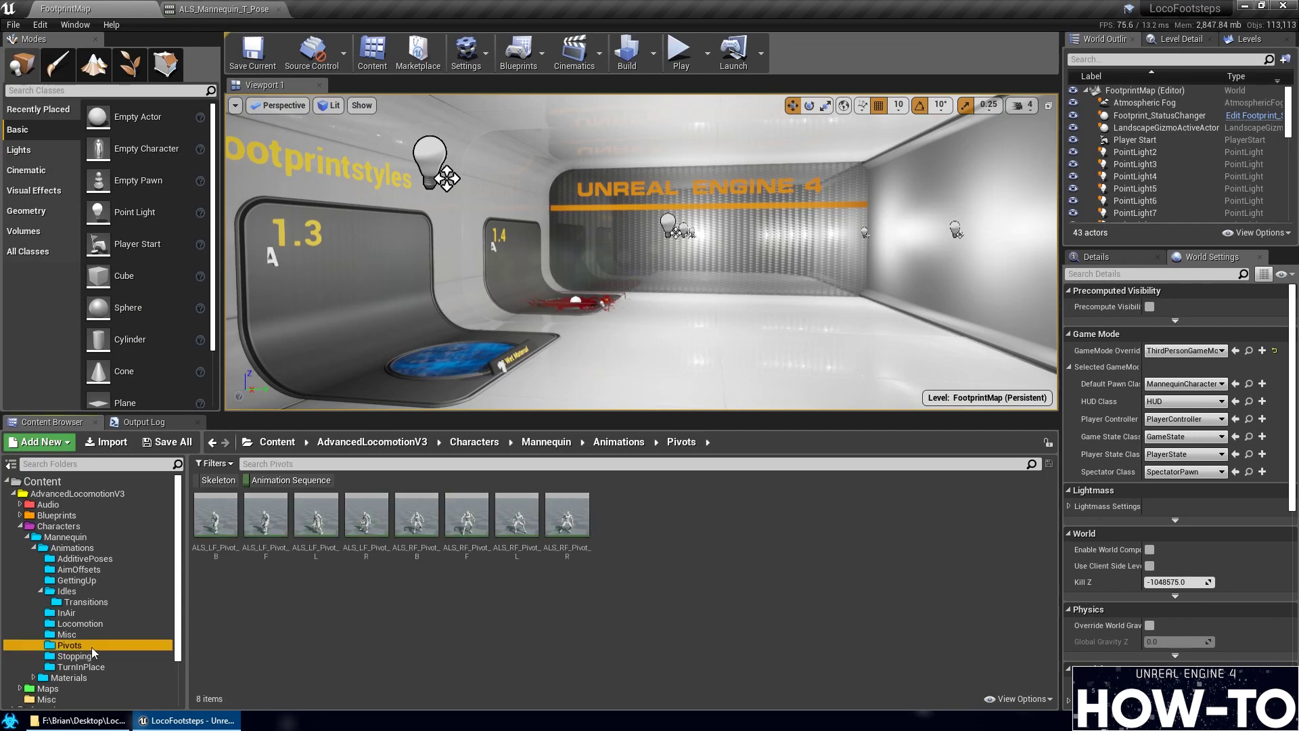
left_click(201, 520)
double_click(201, 519)
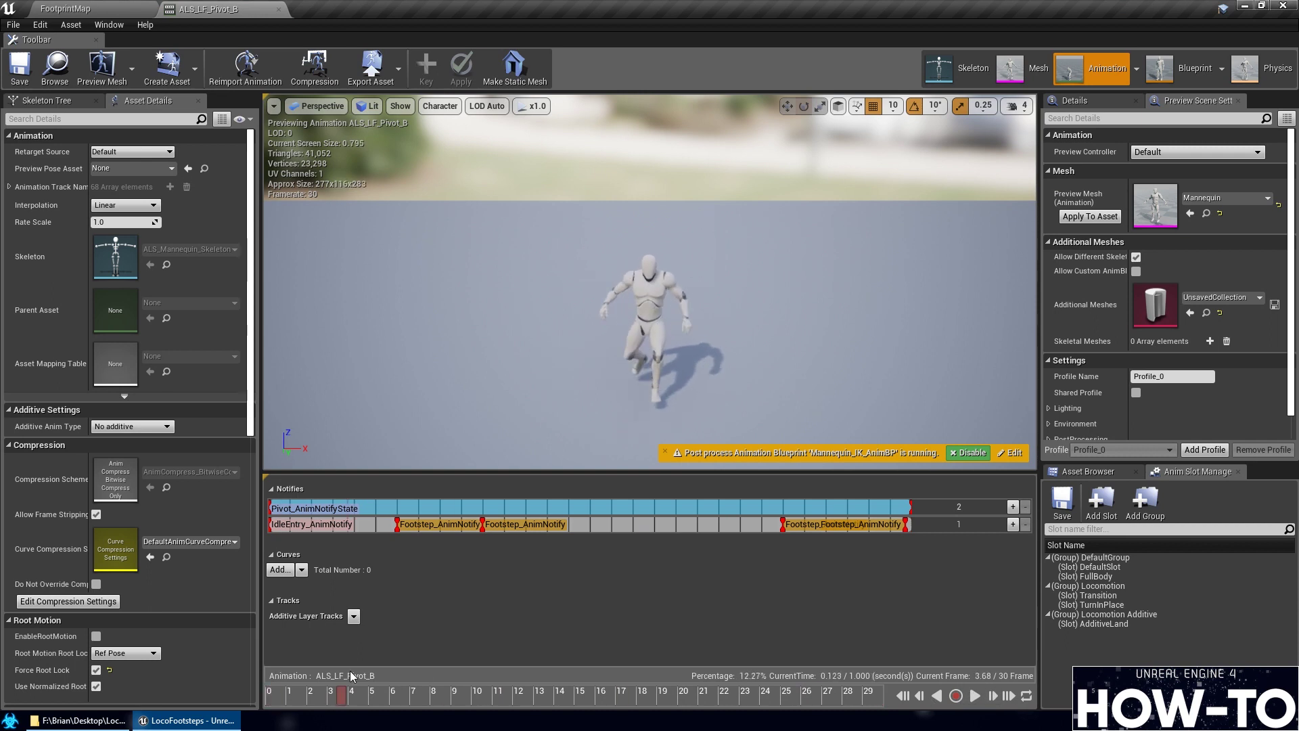
left_click_drag(391, 688, 568, 691)
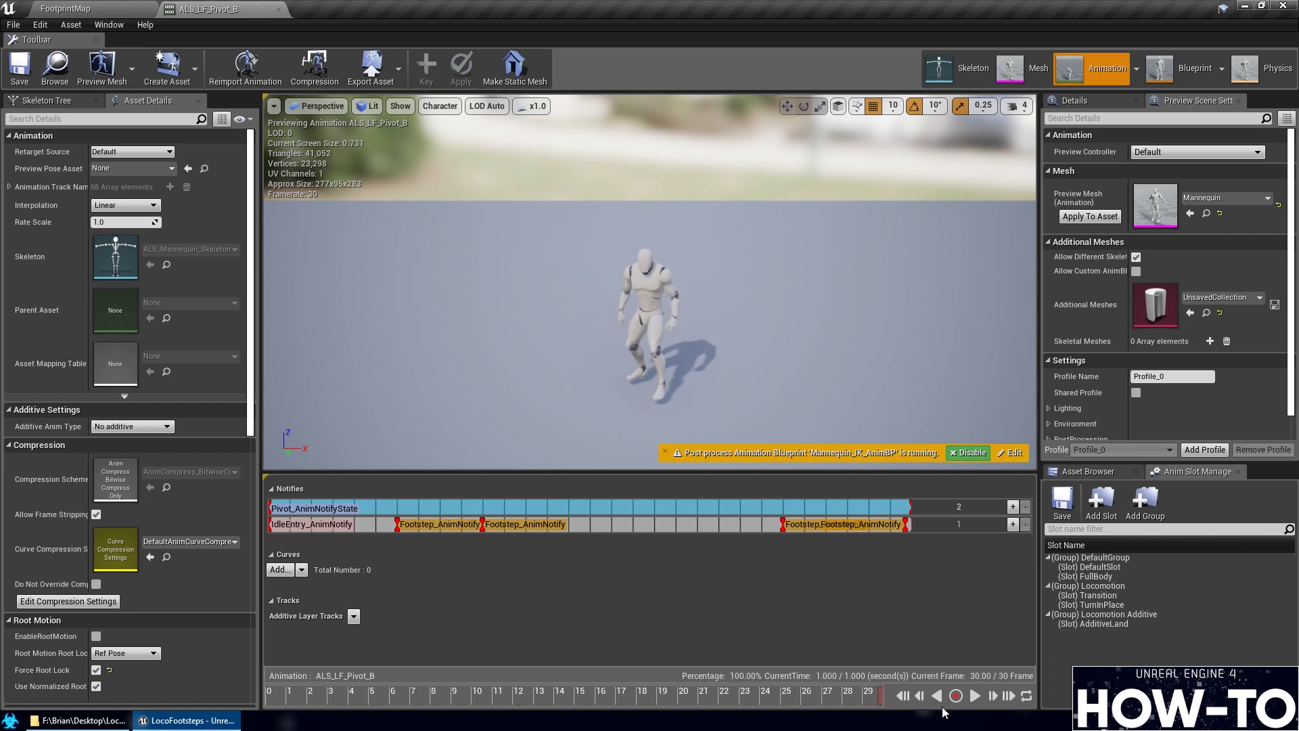
Scrub through ALS_LF_Pivot_B to check the foot contacts and delete its last two Footstep_AnimNotify entries, from frame 24 onward
left_click_drag(541, 696, 428, 694)
left_click_drag(509, 699, 371, 697)
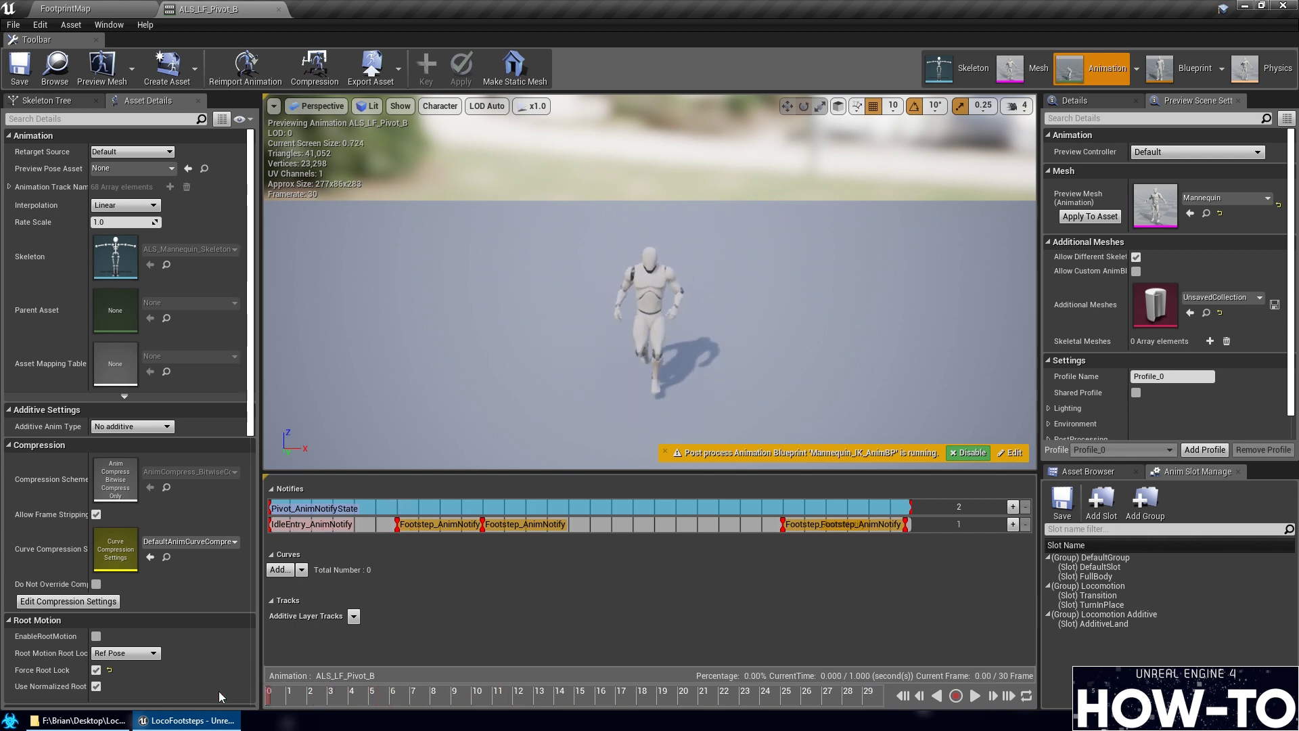
left_click_drag(603, 708, 691, 727)
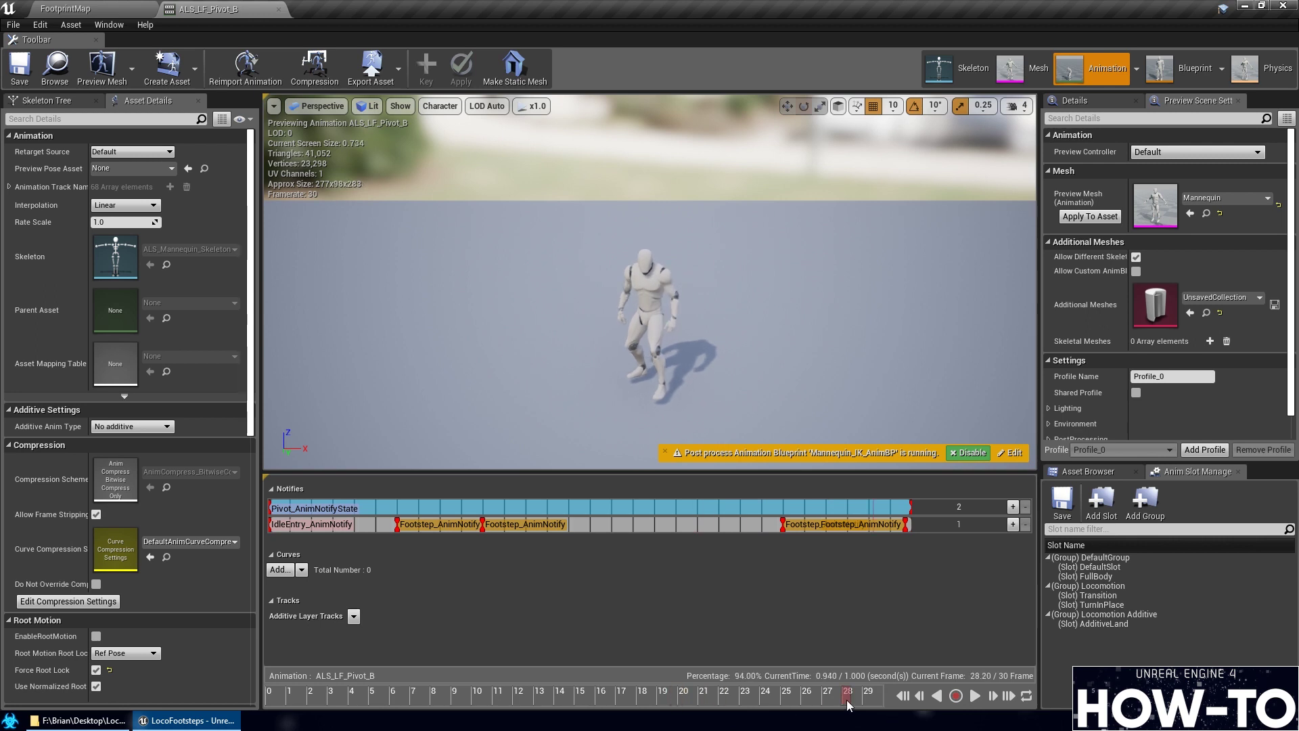
scroll(820, 534, "up", 5)
left_click_drag(795, 548, 863, 553)
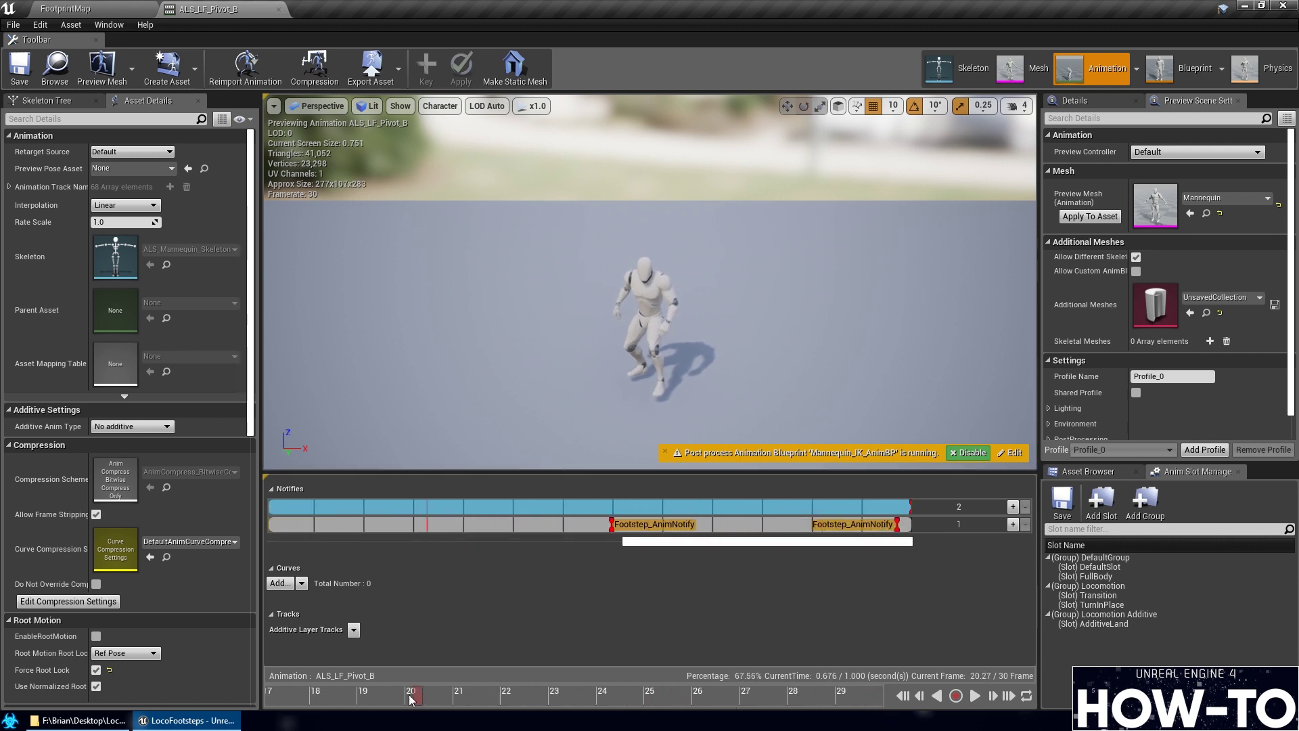
left_click(627, 525)
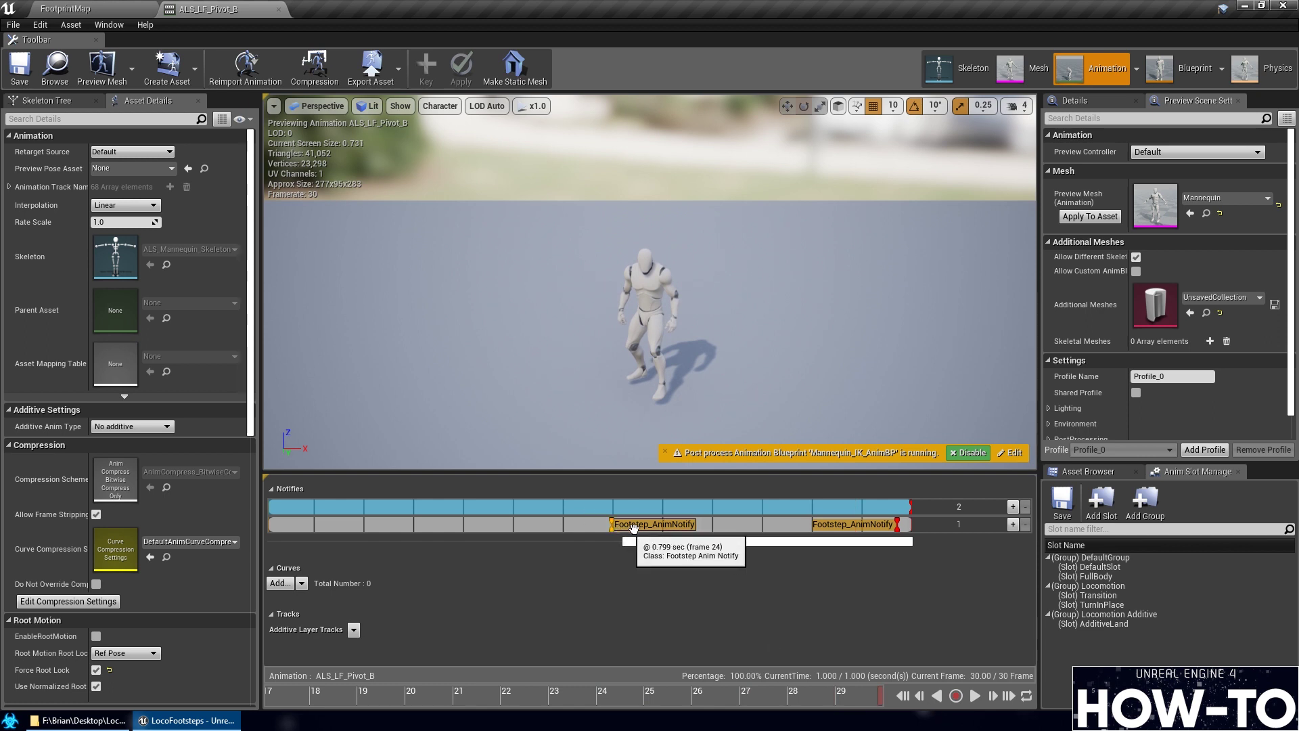
key("Delete")
left_click(873, 525)
key("Delete")
scroll(530, 523, "down", 2)
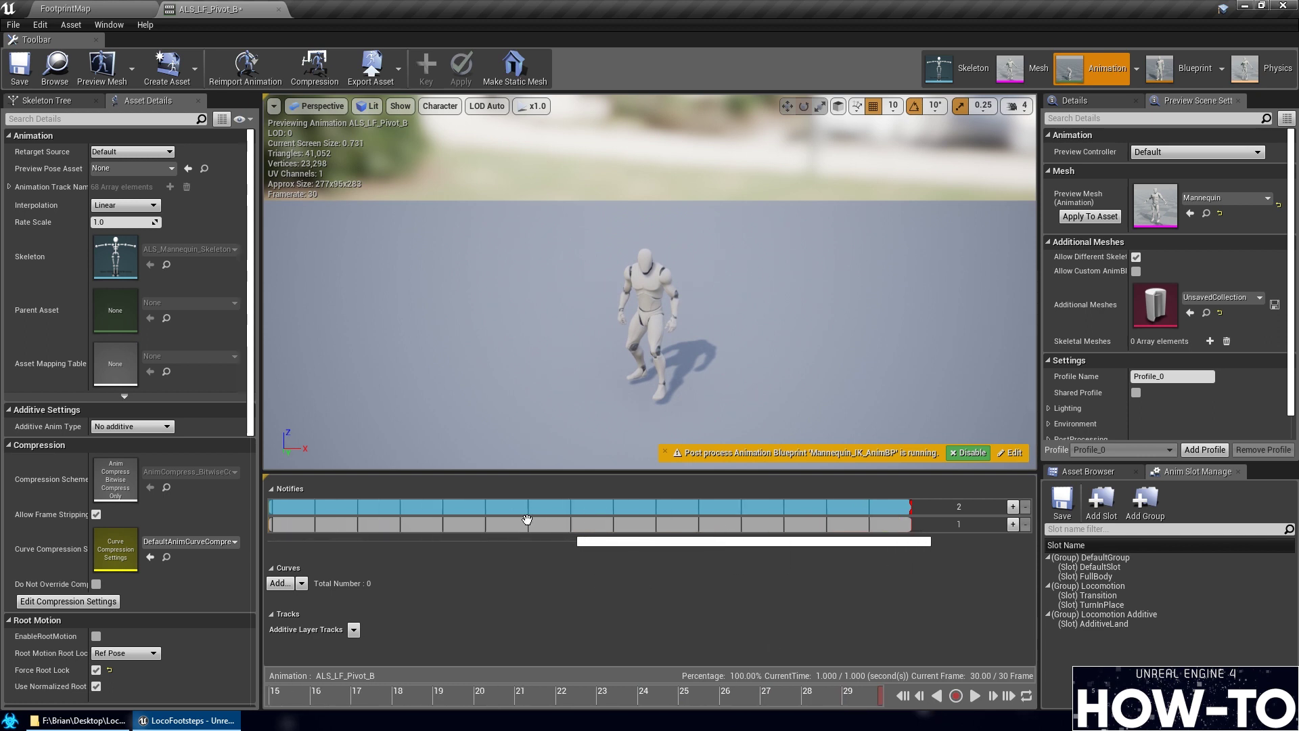
Check the early foot contacts in ALS_LF_Pivot_B and replace the Footstep_AnimNotify at frame 6 with the R_Footprint skeleton notify
left_click_drag(525, 541, 298, 572)
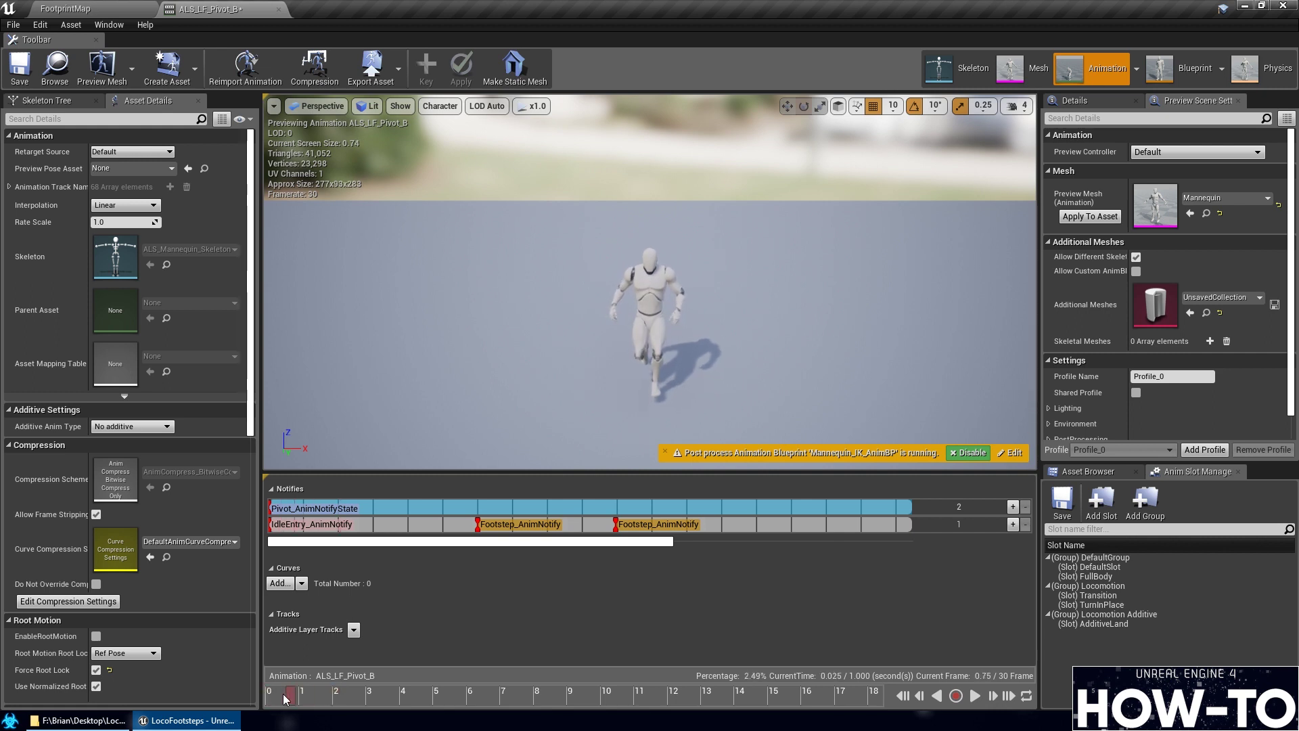
left_click_drag(333, 697, 808, 701)
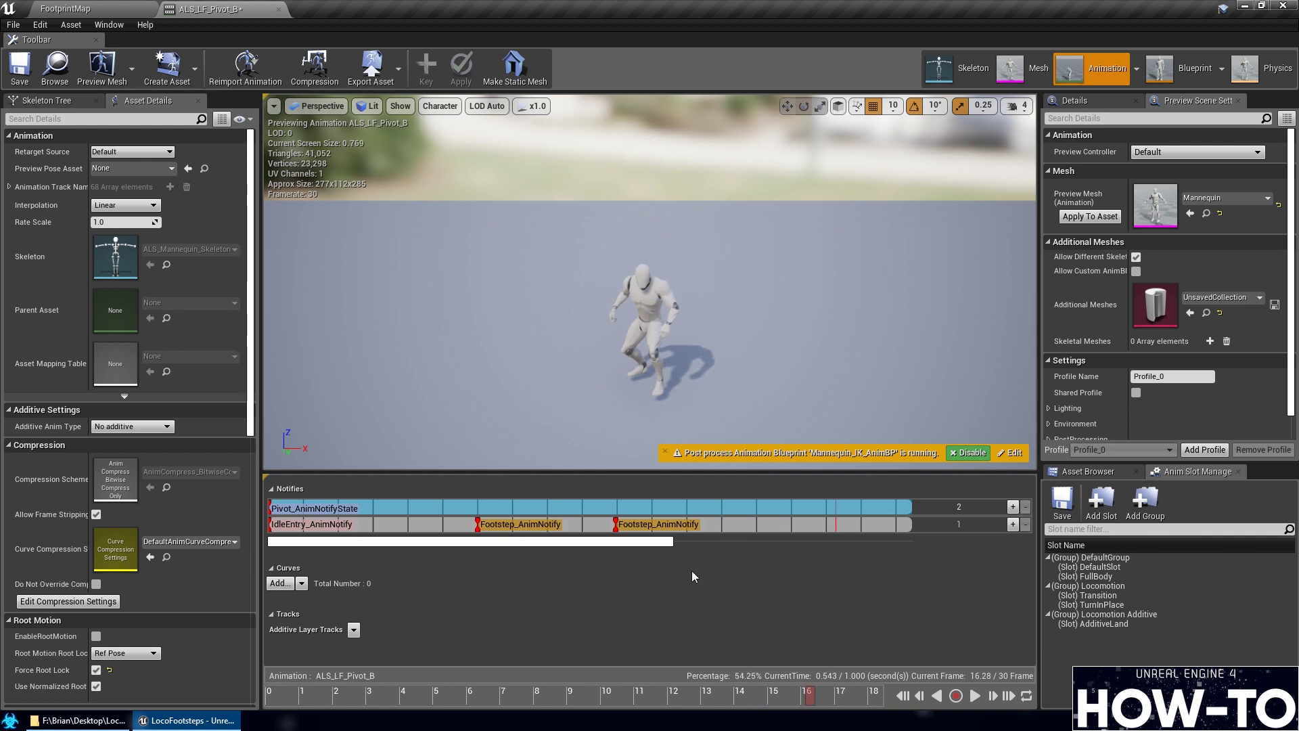
left_click_drag(486, 697, 523, 697)
right_click(482, 527)
mouse_move(542, 647)
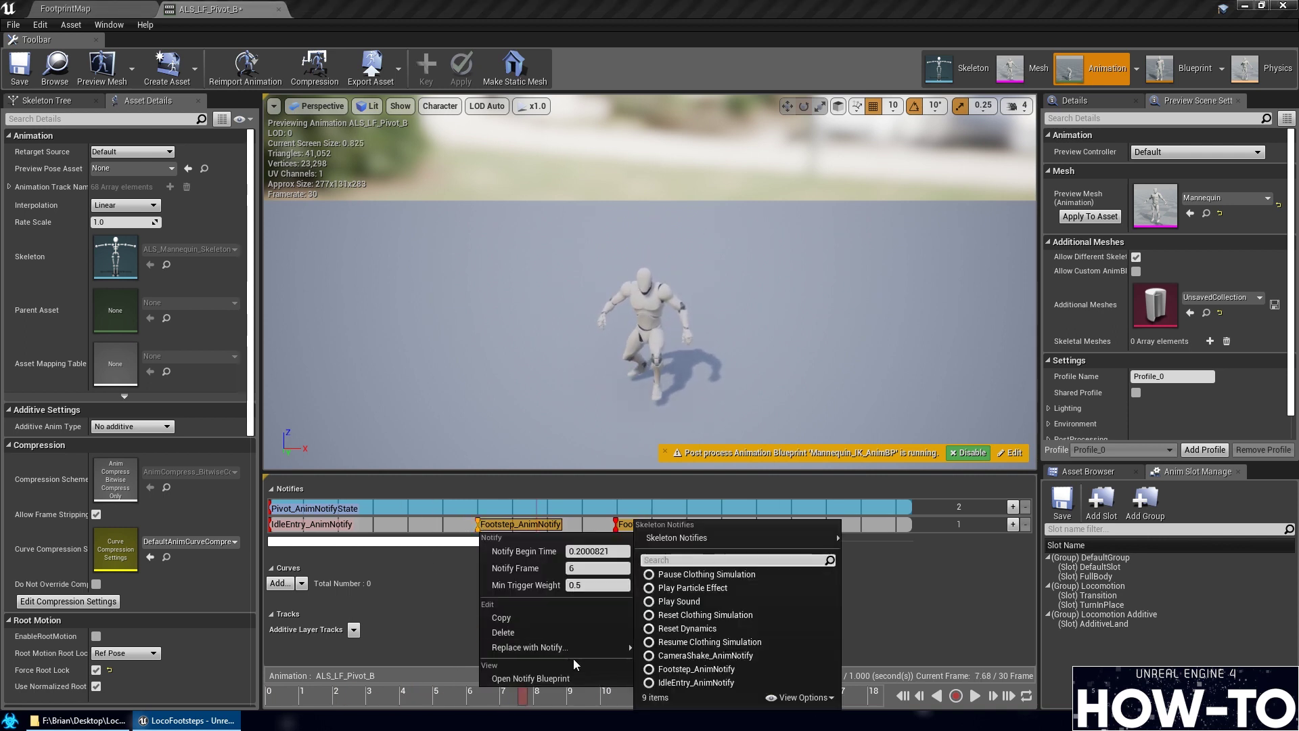
mouse_move(782, 538)
left_click(895, 555)
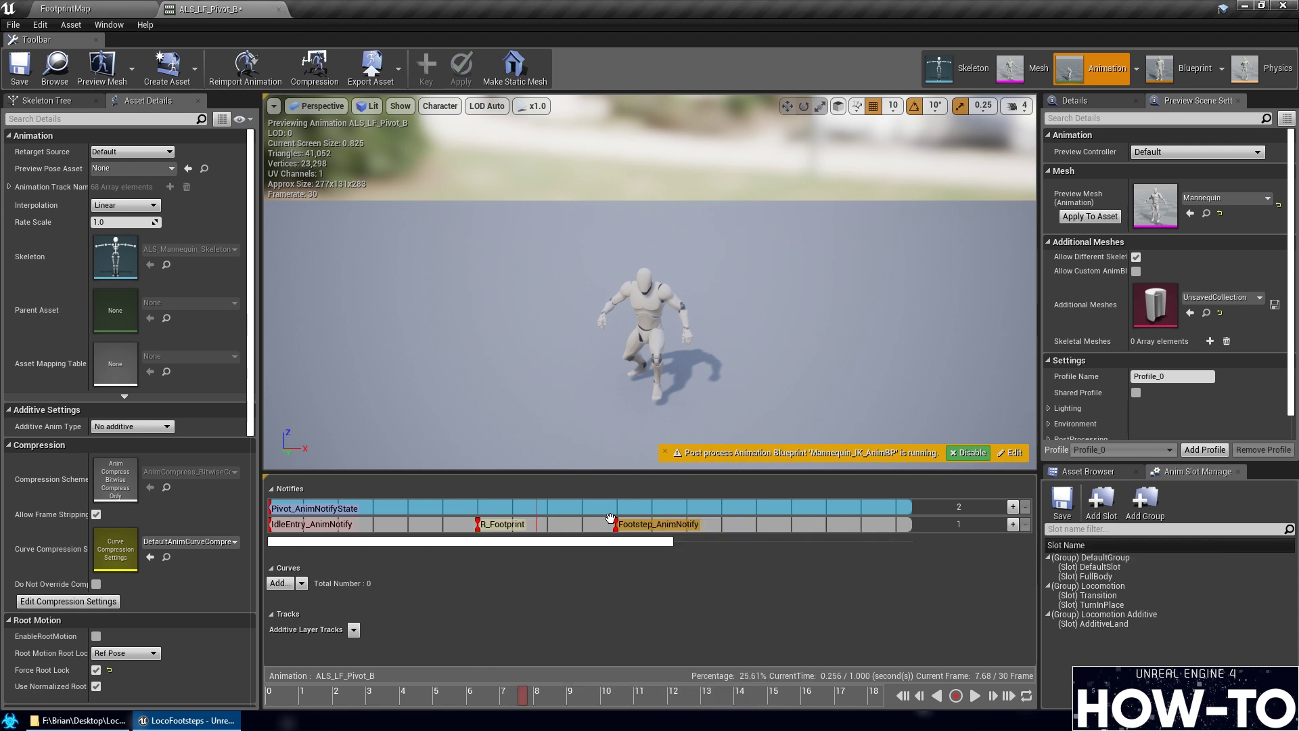
Replace the Footstep_AnimNotify at frame 10 in ALS_LF_Pivot_B with the L_Footprint skeleton notify and save the animation
right_click(614, 528)
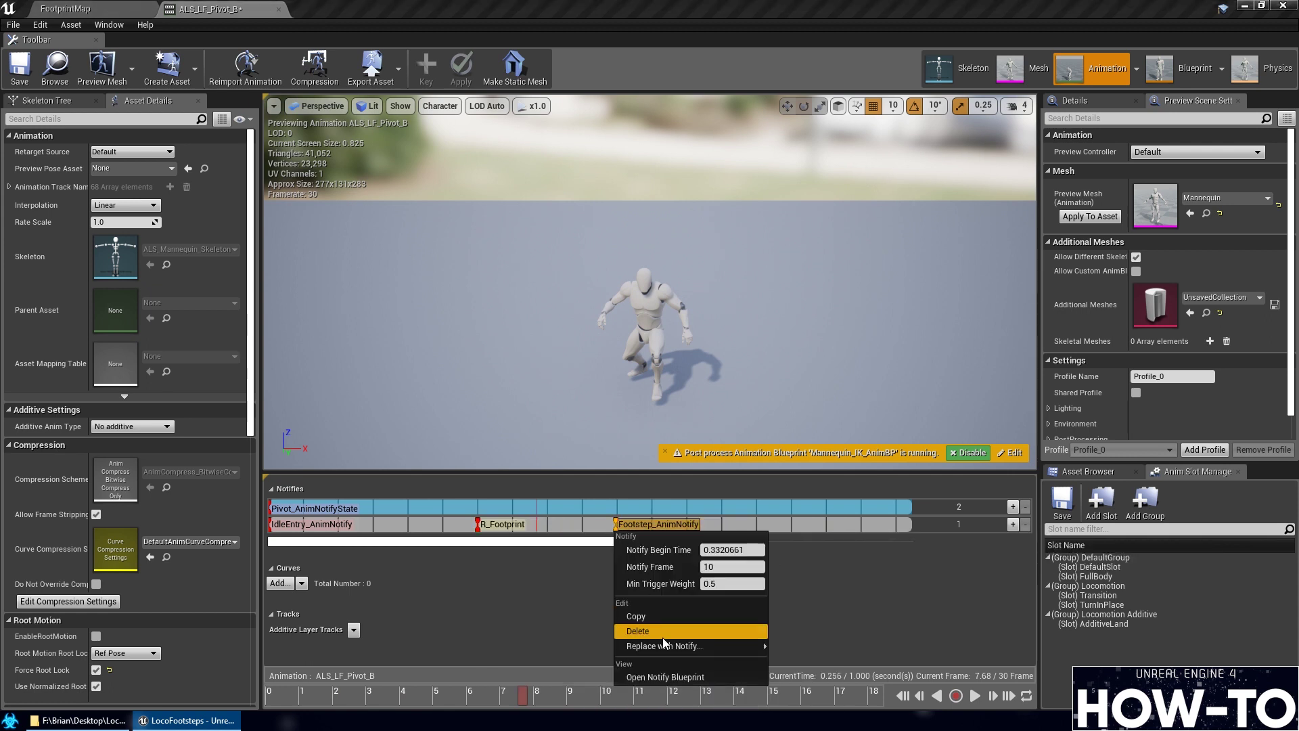
mouse_move(688, 645)
mouse_move(834, 536)
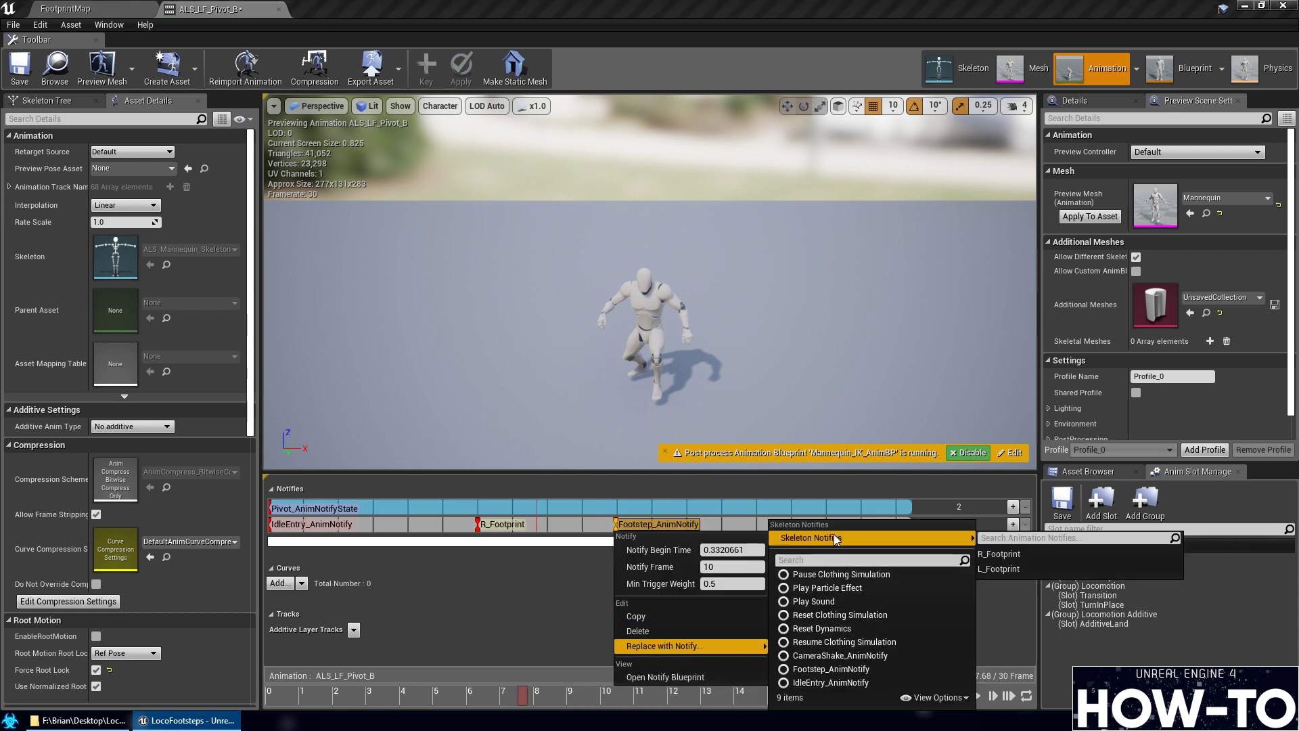
left_click(998, 568)
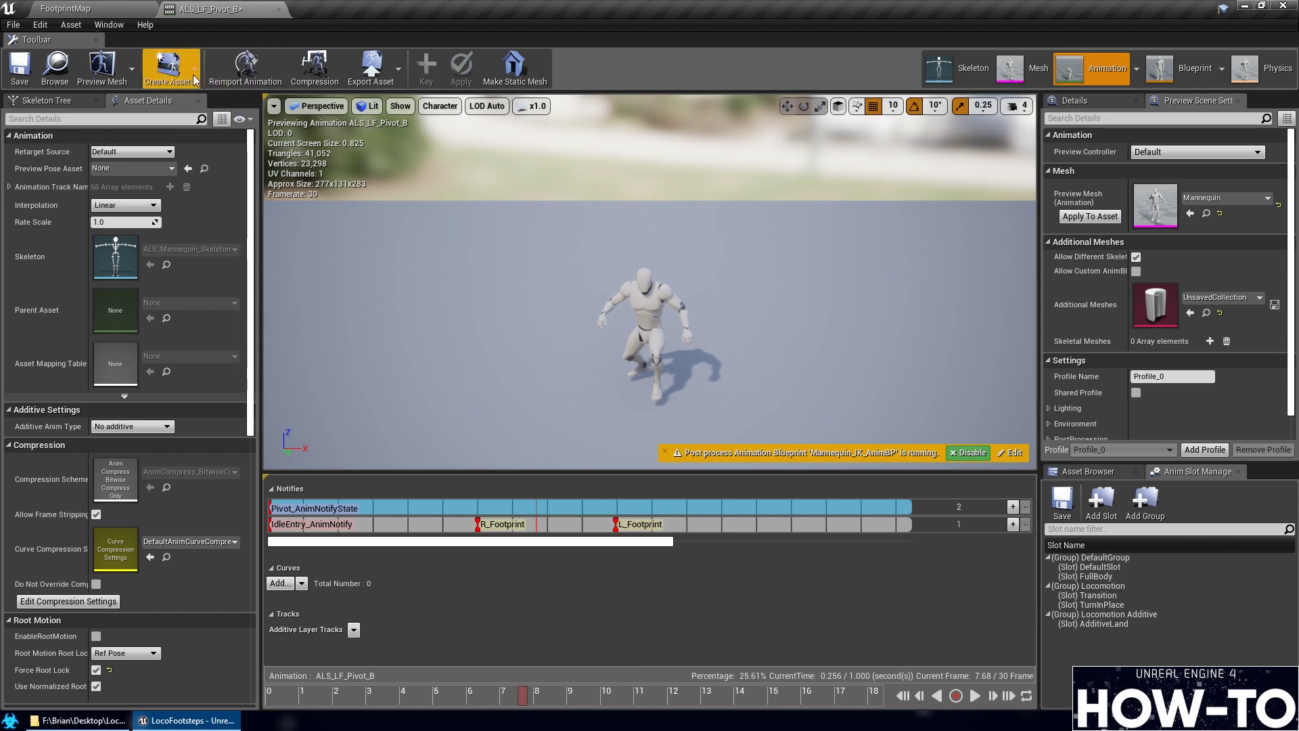
left_click(155, 7)
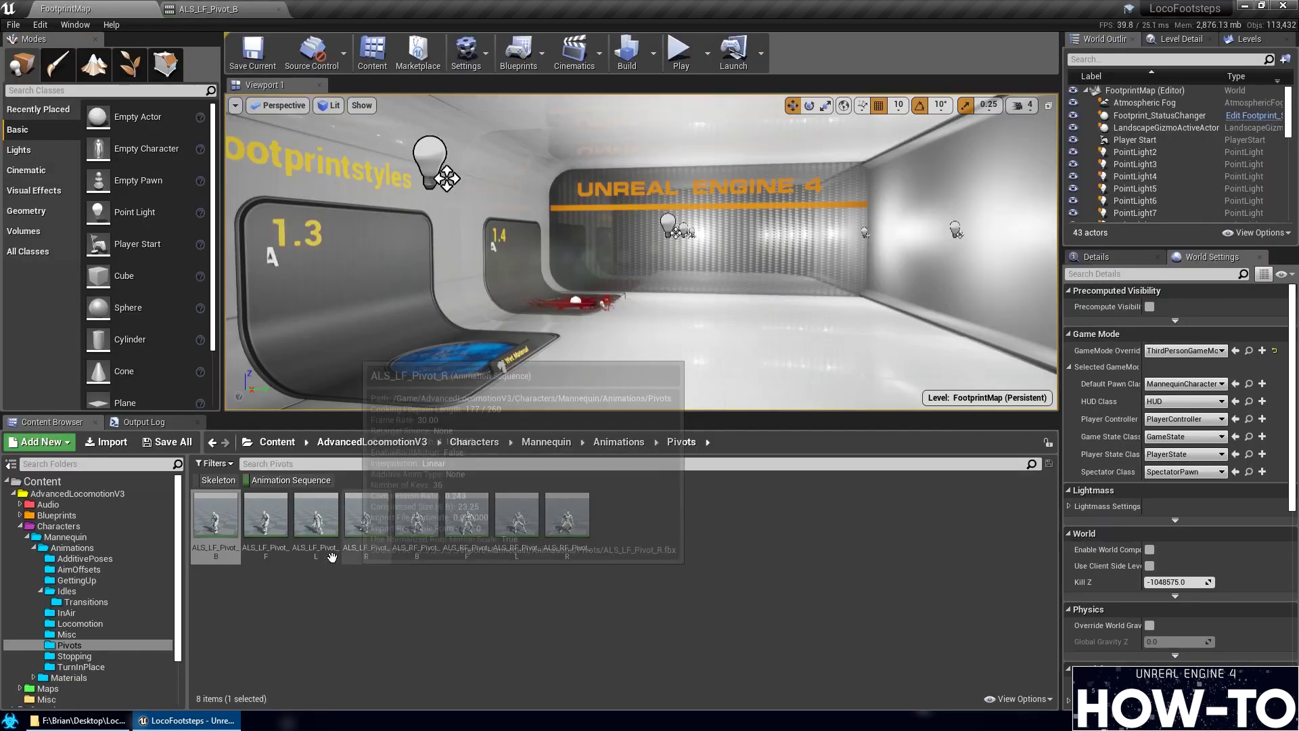
Open ALS_LF_Pivot_F, scrub to its end and delete the superfluous Footstep_AnimNotify entries near the end, at frames 24 and 30
double_click(480, 541)
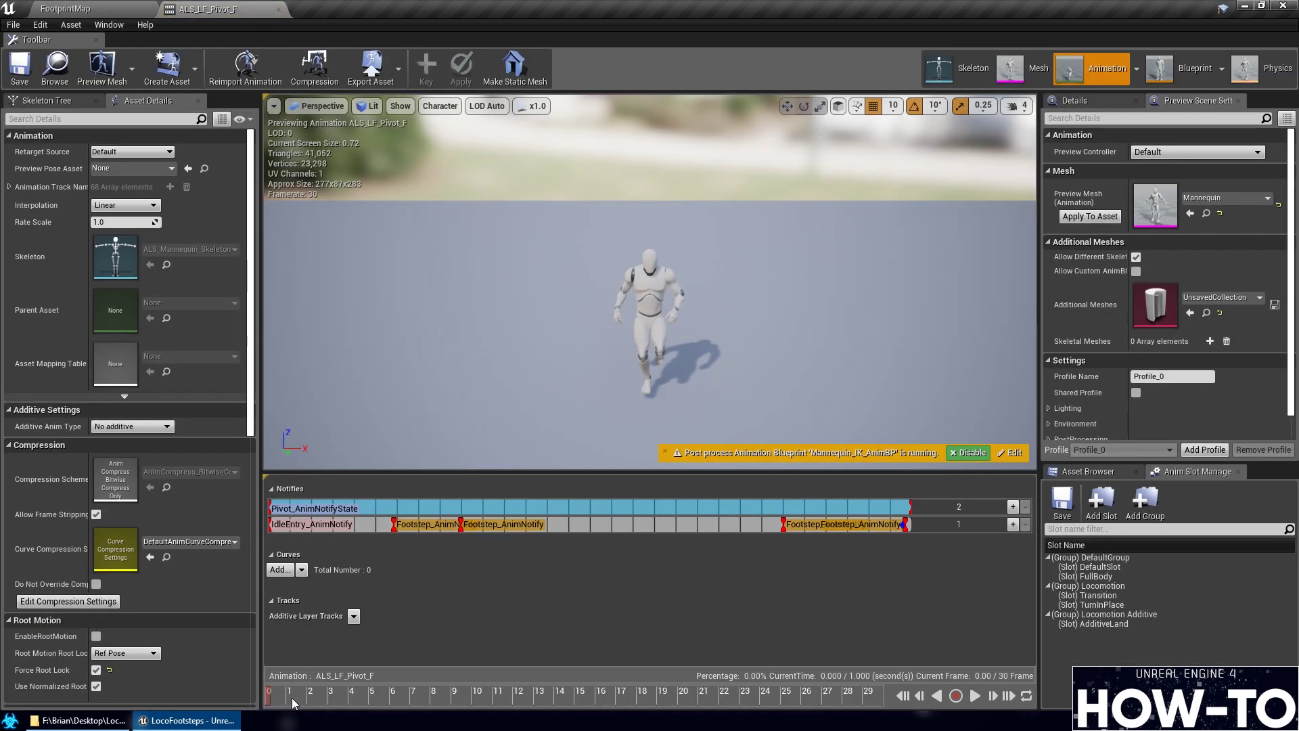
left_click_drag(291, 697, 880, 697)
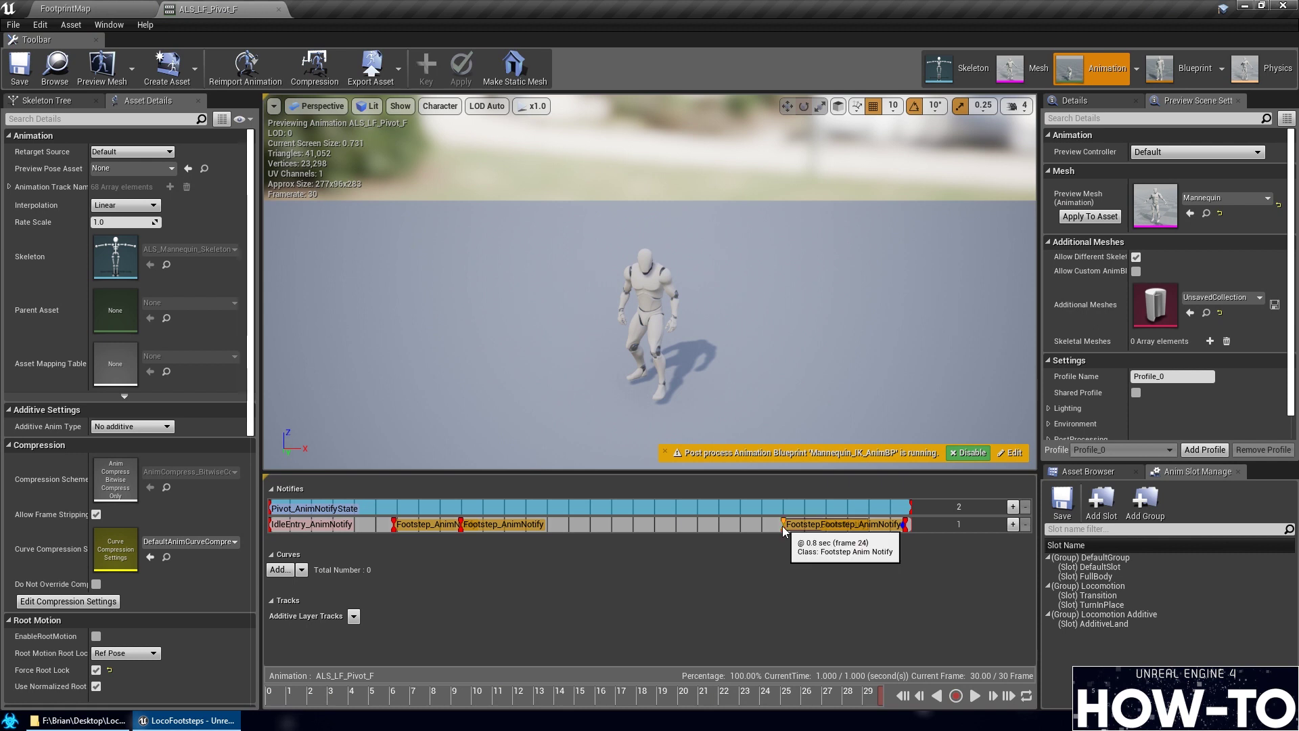
left_click_drag(786, 531, 832, 535)
scroll(904, 538, "up", 3)
scroll(903, 538, "up", 4)
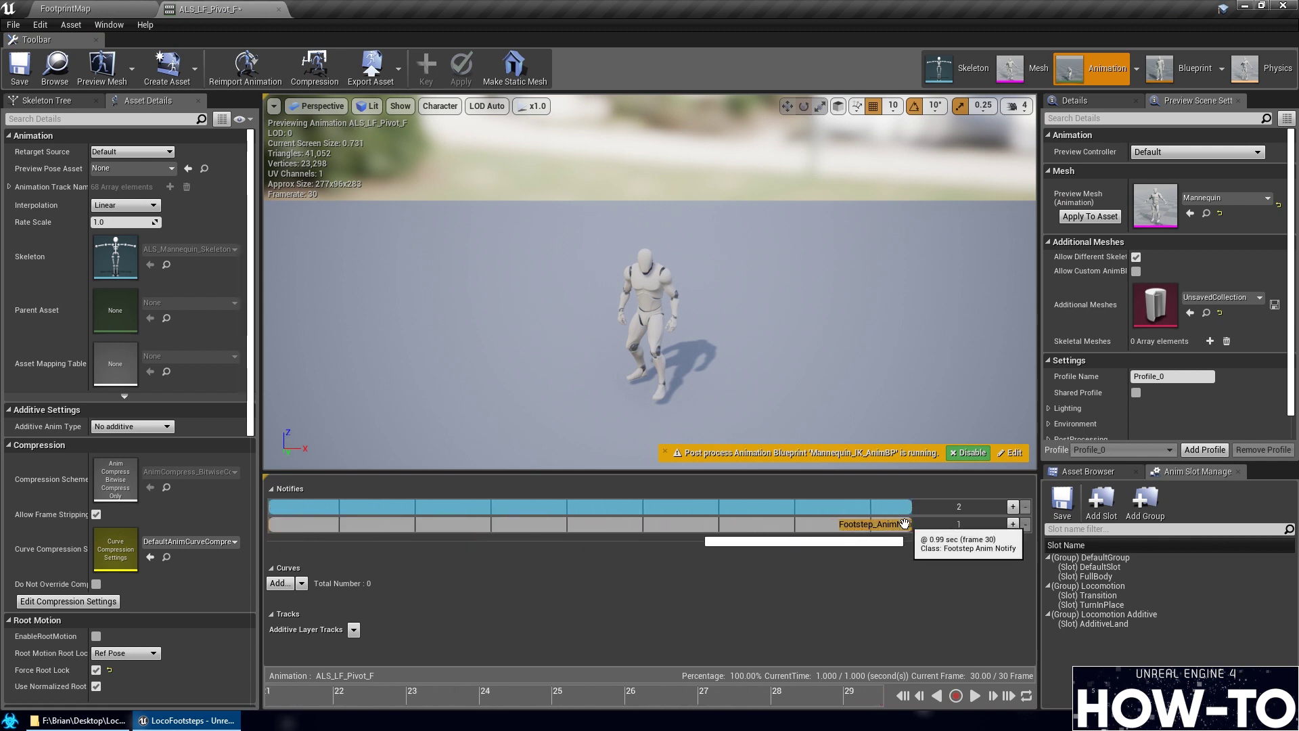
left_click(888, 525)
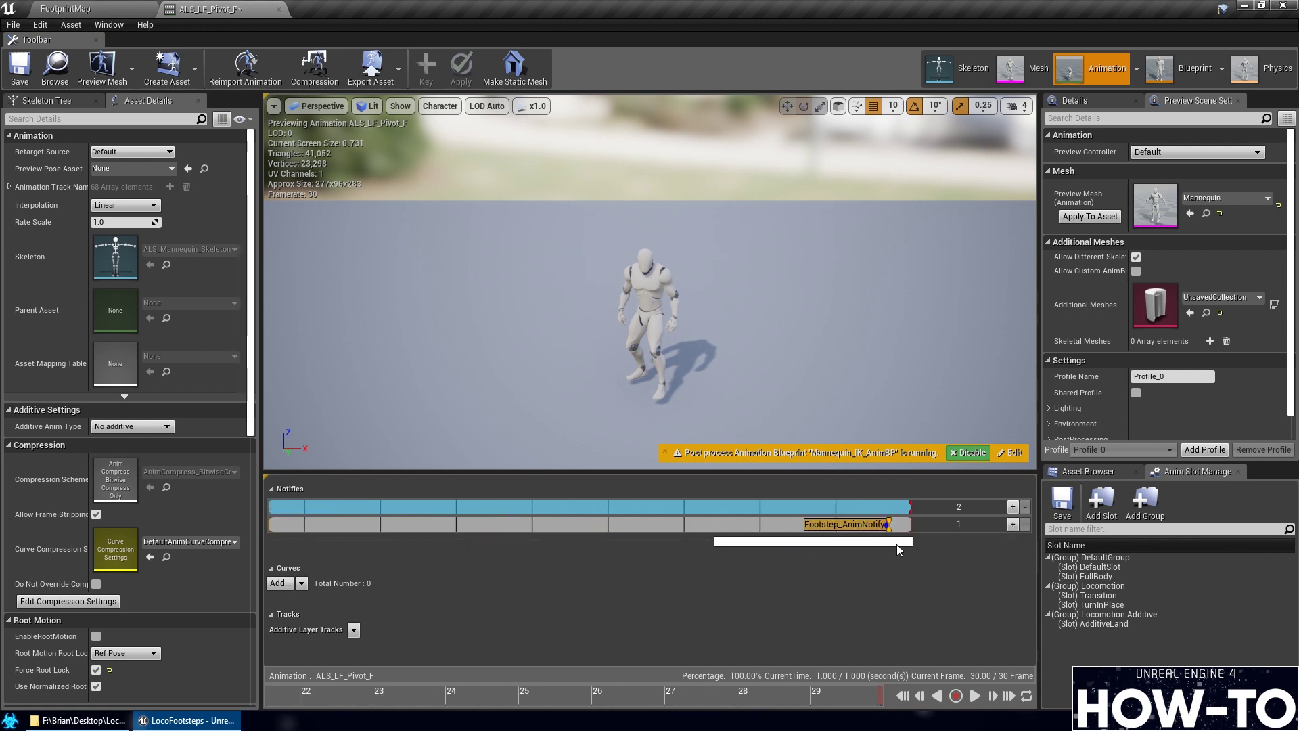
Scrub through the early foot contacts in ALS_LF_Pivot_F and replace the Footstep_AnimNotify at frame 6 with the L_Footprint skeleton notify
left_click_drag(781, 545, 396, 562)
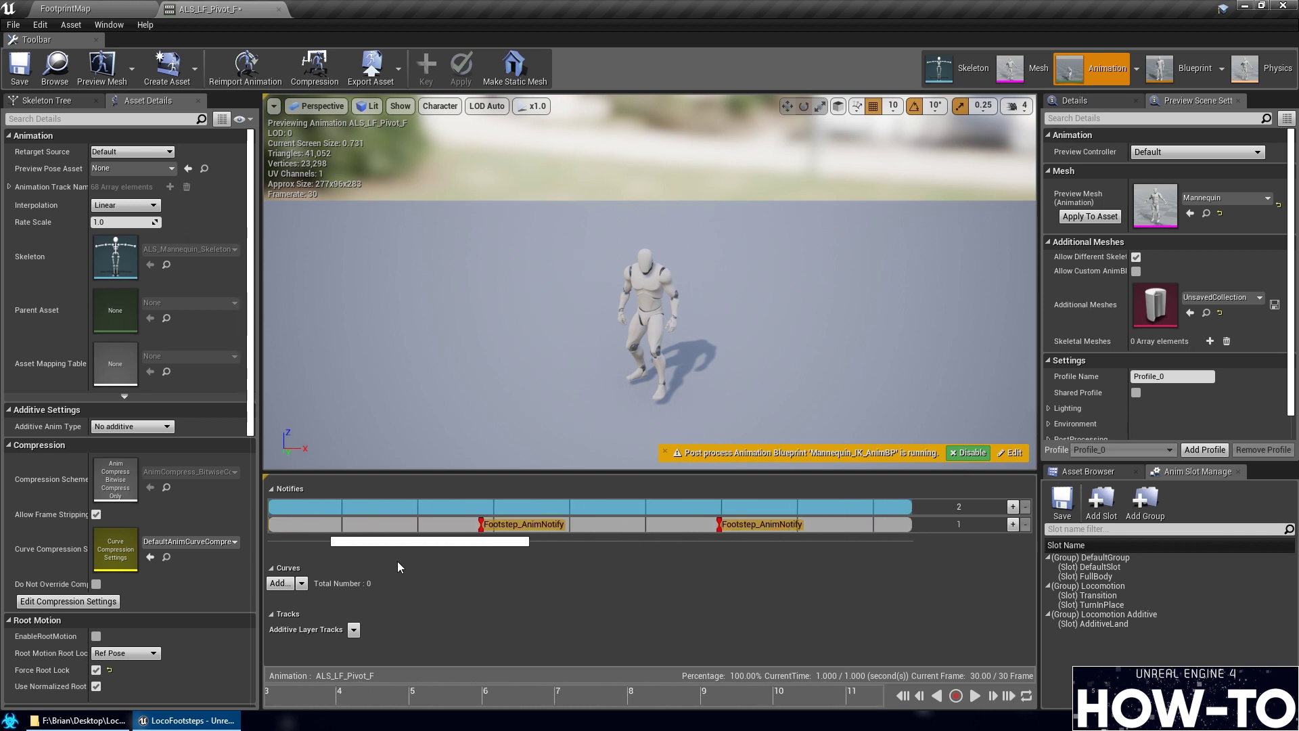
left_click(297, 696)
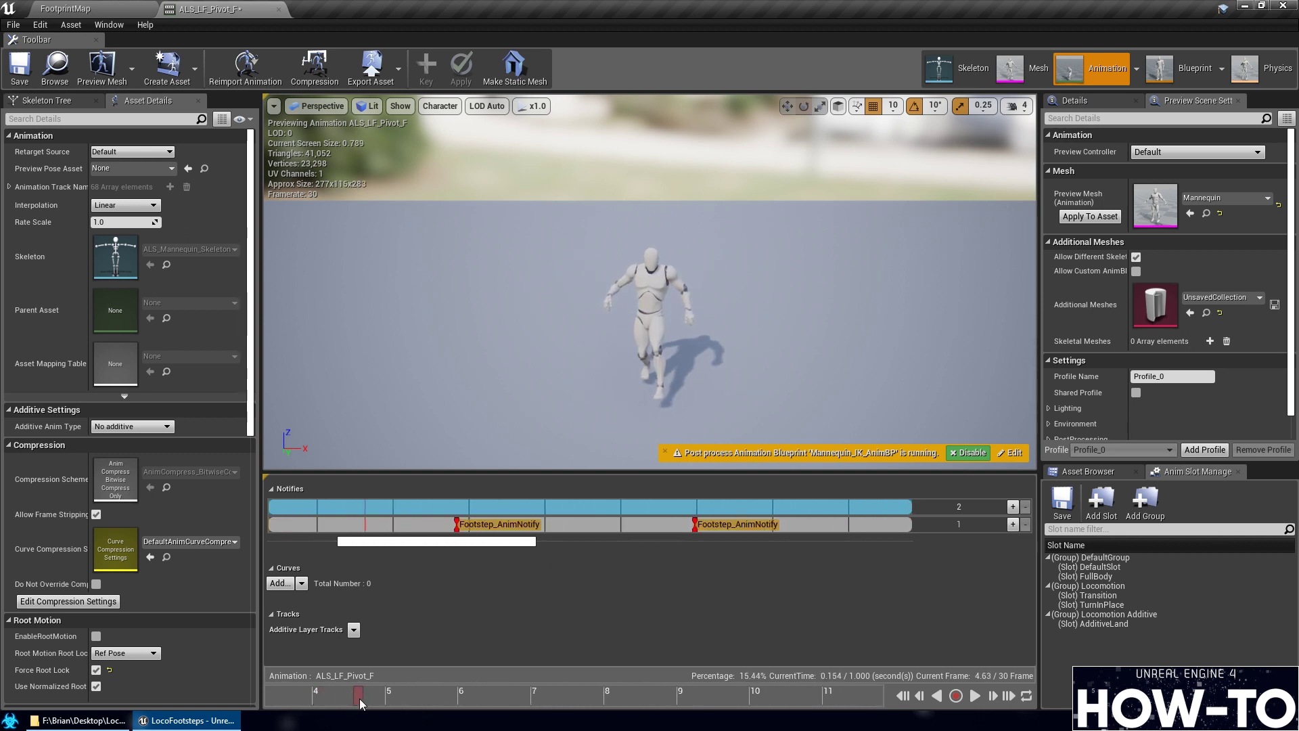
left_click_drag(477, 715, 726, 727)
right_click(458, 525)
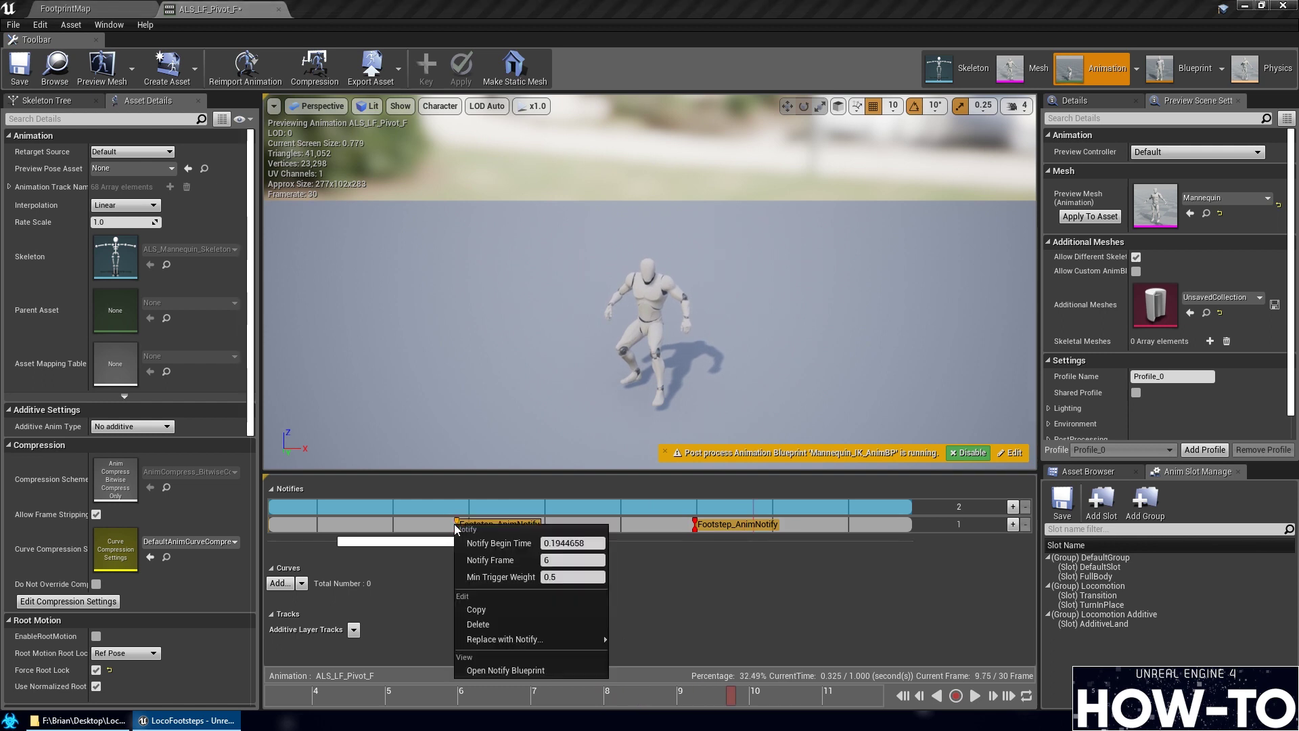
mouse_move(528, 639)
mouse_move(744, 538)
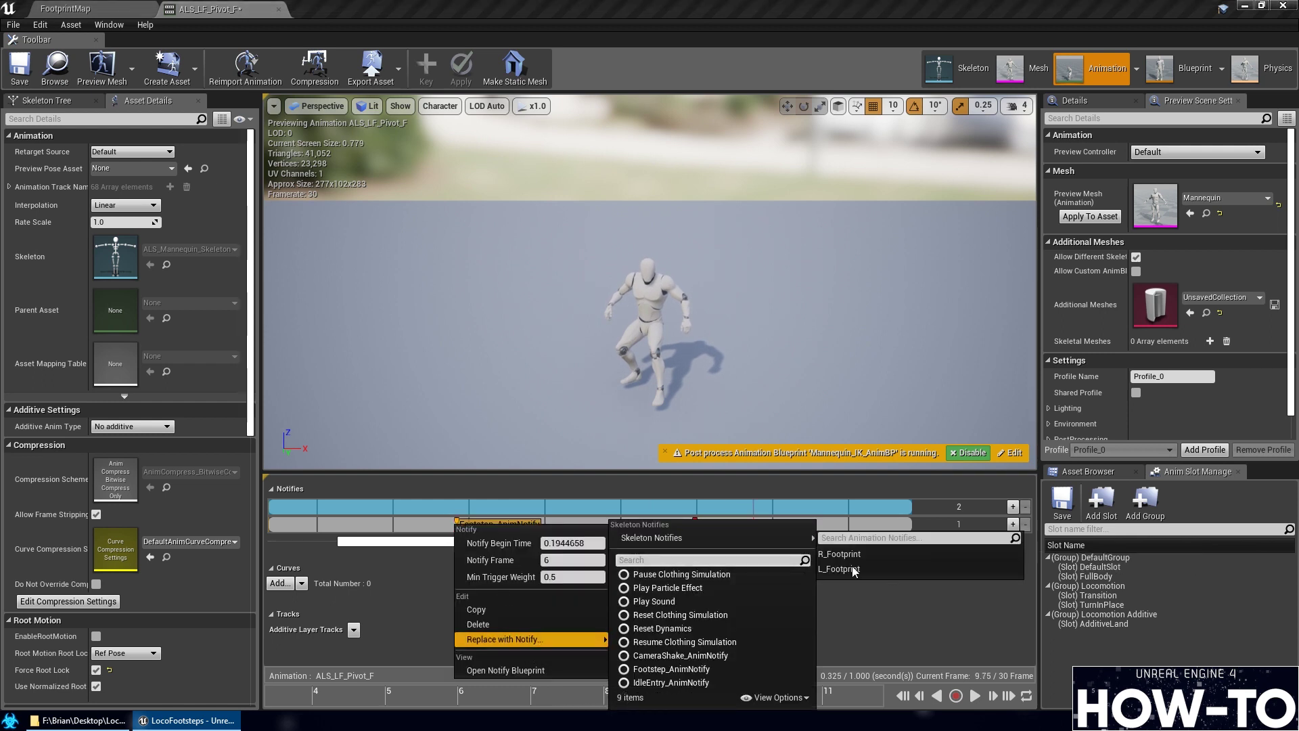
left_click(876, 568)
Replace the Footstep_AnimNotify at frame 9 in ALS_LF_Pivot_F with the R_Footprint skeleton notify and save the animation
right_click(696, 533)
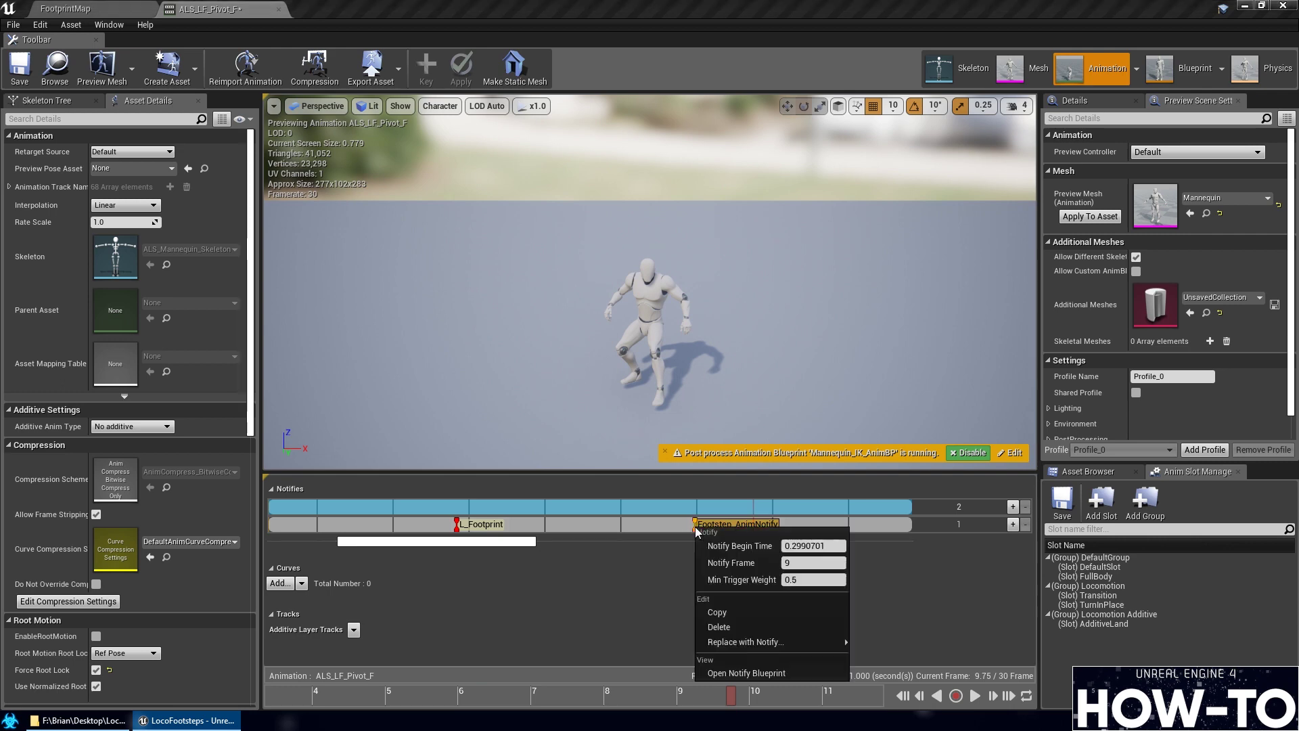
mouse_move(744, 642)
mouse_move(1029, 538)
left_click(1076, 554)
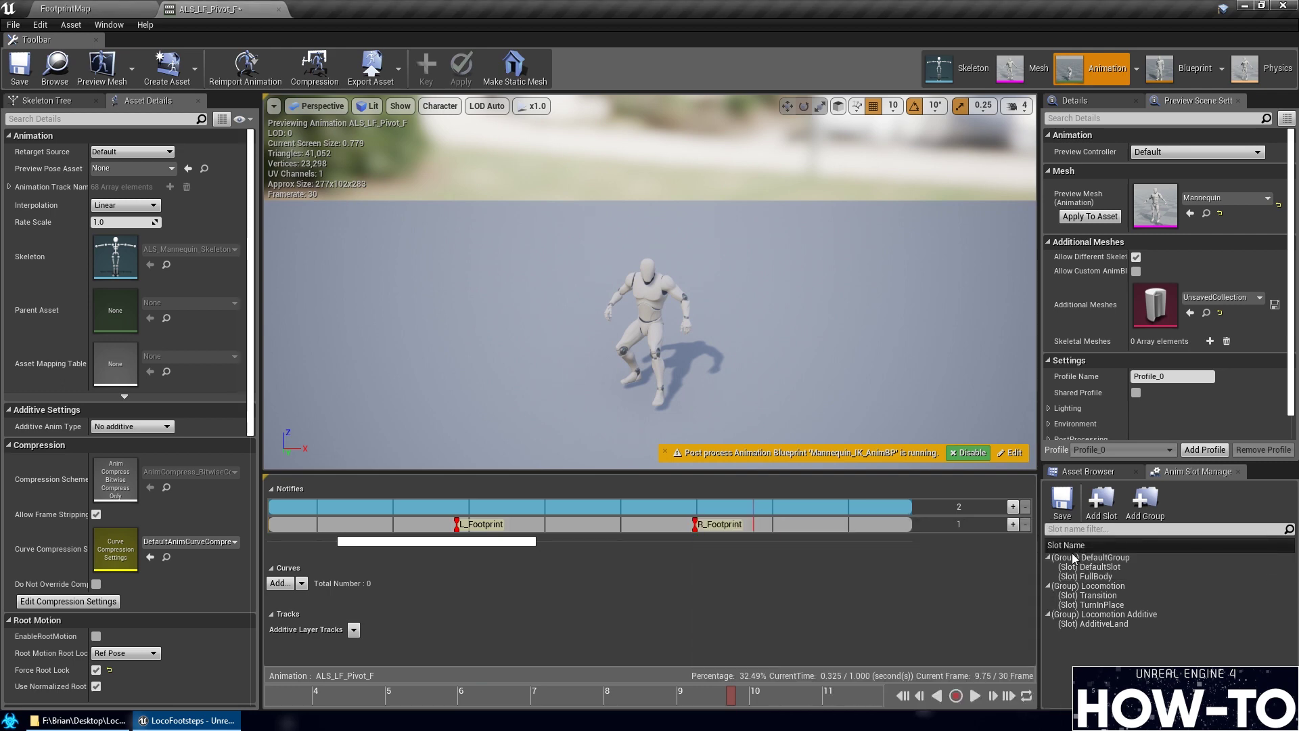
left_click(20, 67)
Open ALS_LF_Pivot_L, scrub to its end and delete the last two Footstep_AnimNotify entries, from frame 29 onward
left_click(65, 8)
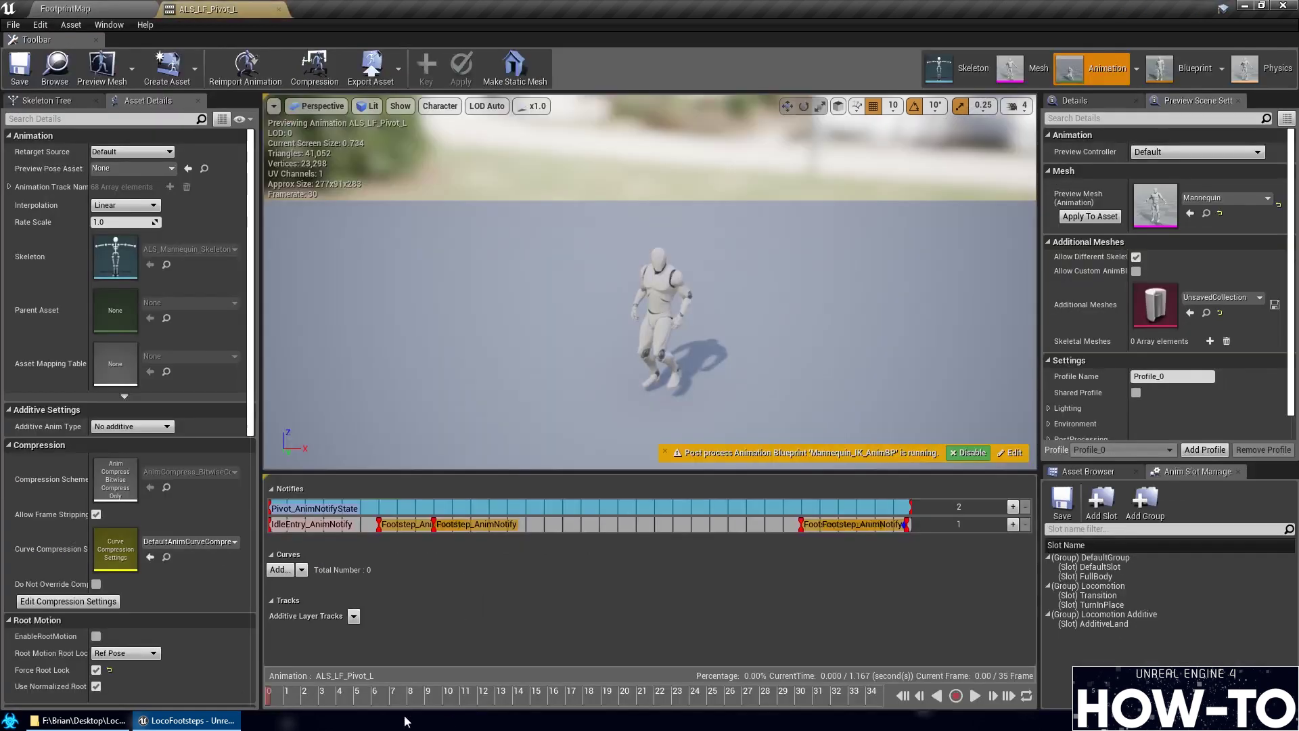
left_click_drag(350, 693, 909, 723)
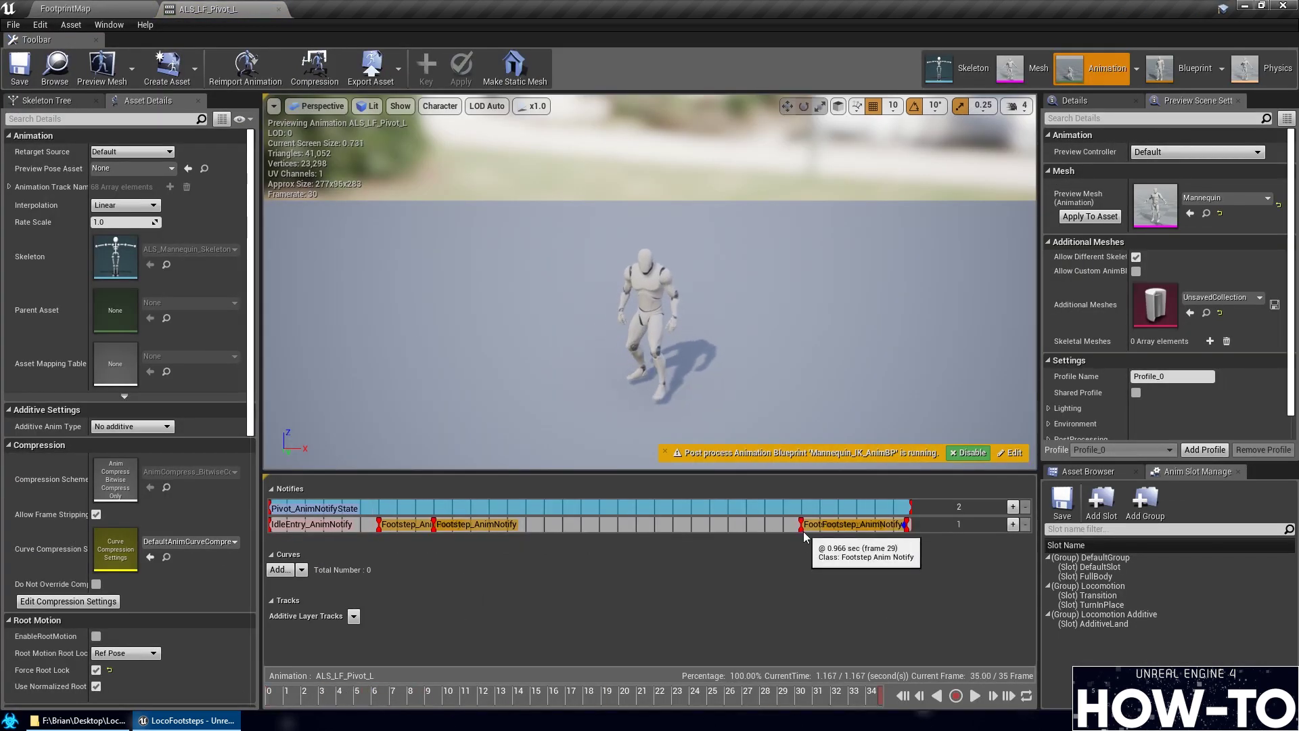
left_click_drag(807, 526, 907, 528)
key("Delete")
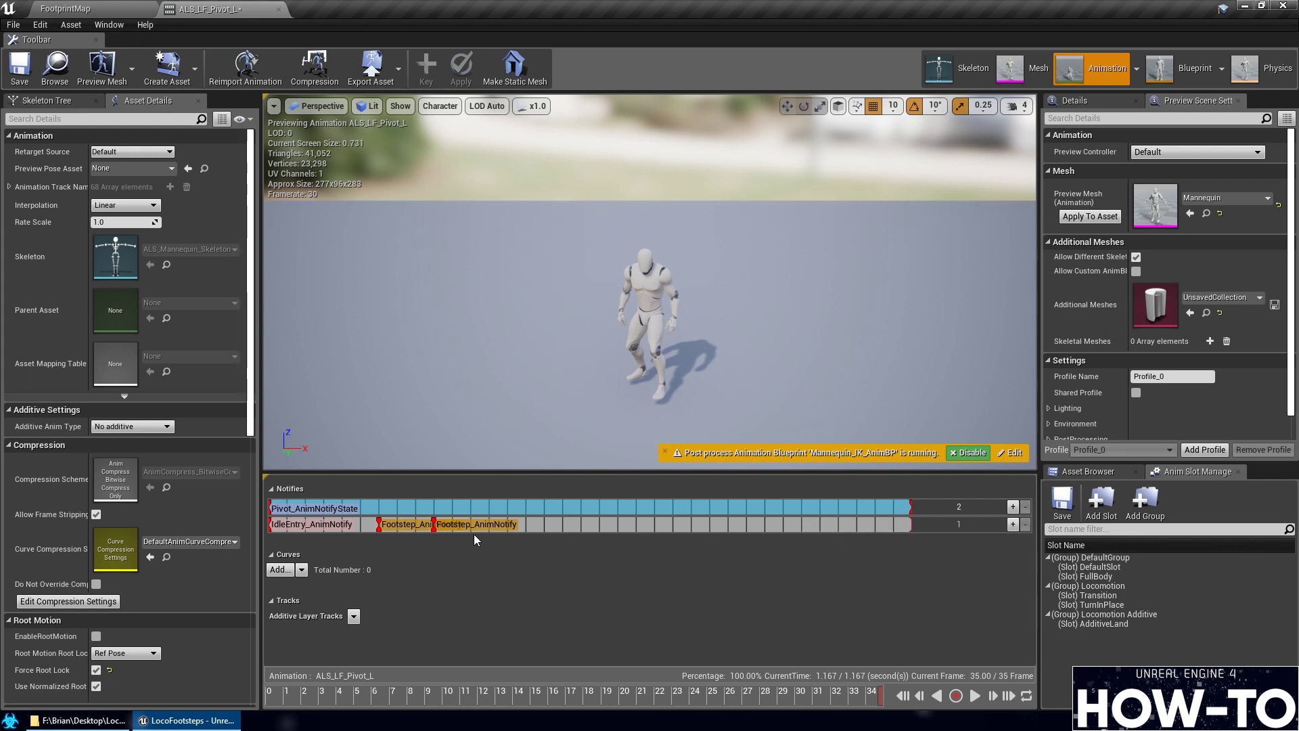
Check the early foot contacts in ALS_LF_Pivot_L and replace the Footstep_AnimNotify at frame 6 with the L_Footprint skeleton notify
left_click(389, 697)
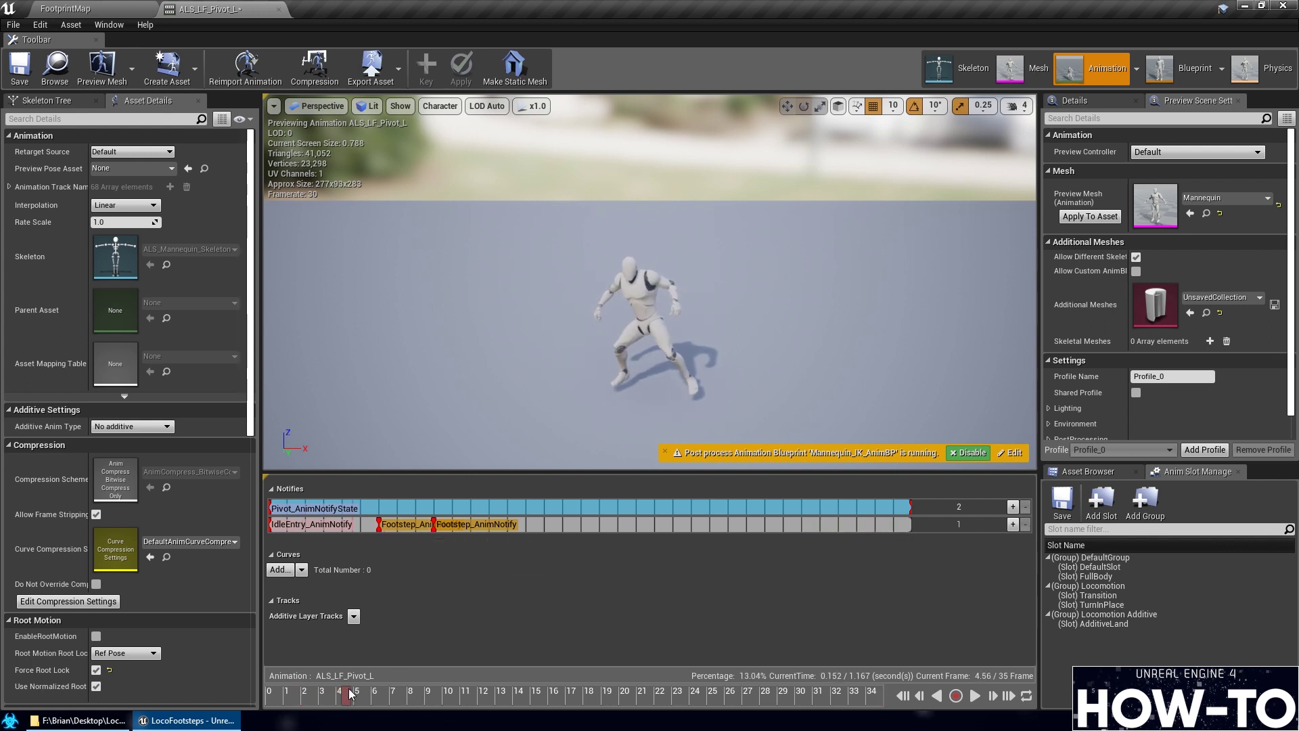
left_click_drag(390, 697, 503, 697)
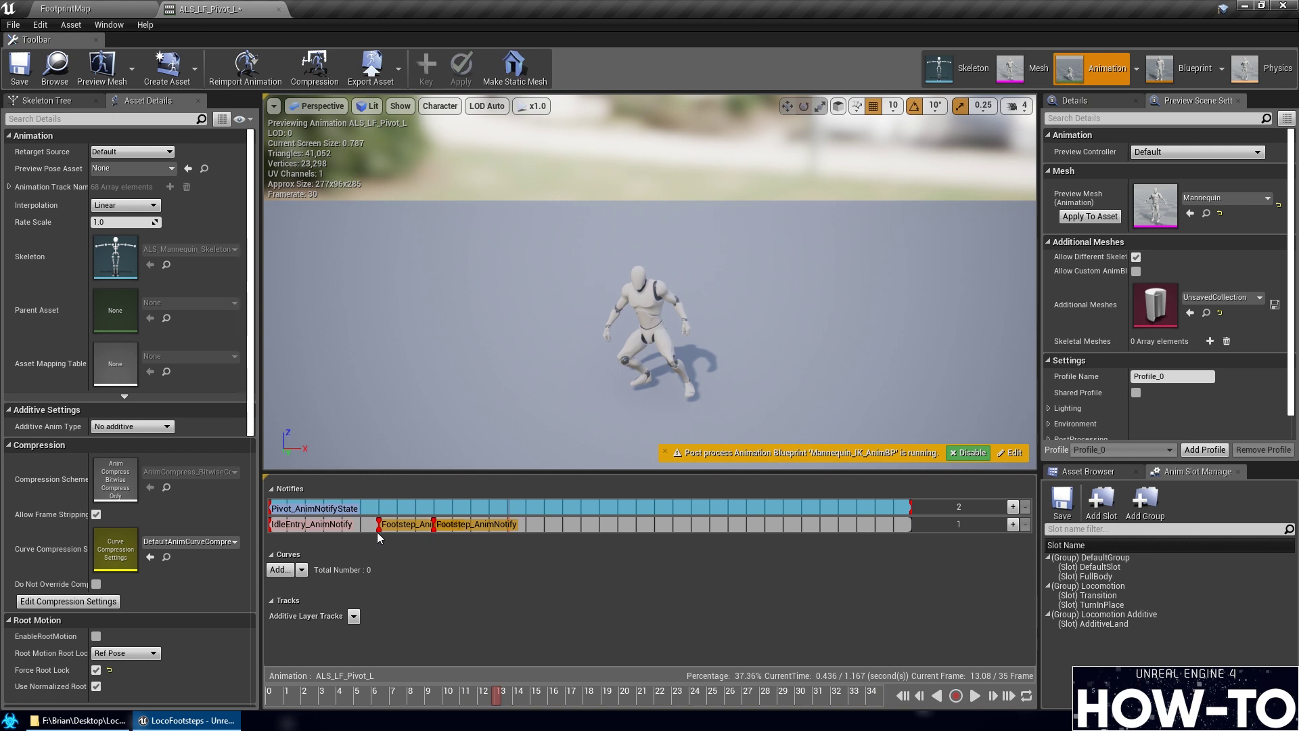
right_click(377, 526)
mouse_move(436, 643)
mouse_move(583, 533)
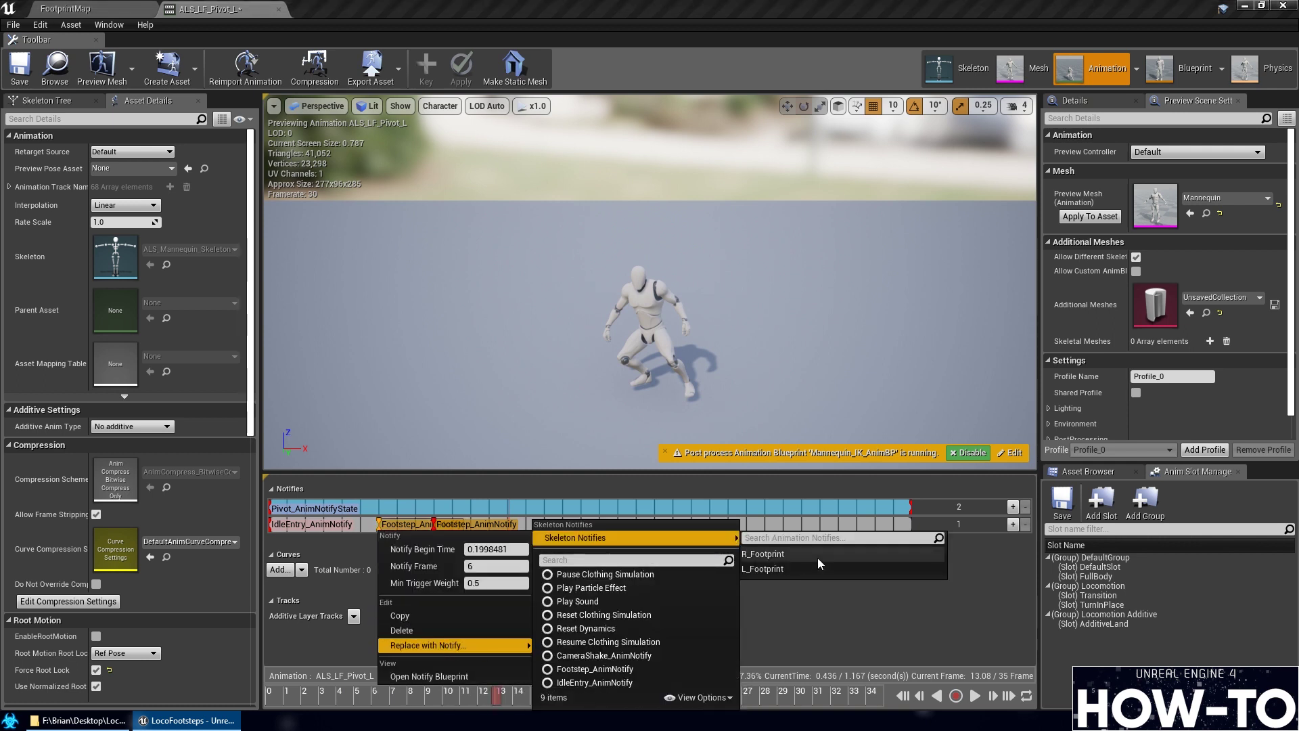
left_click(792, 570)
Replace the Footstep_AnimNotify at frame 9 in ALS_LF_Pivot_L with the R_Footprint skeleton notify and save the animation
right_click(434, 527)
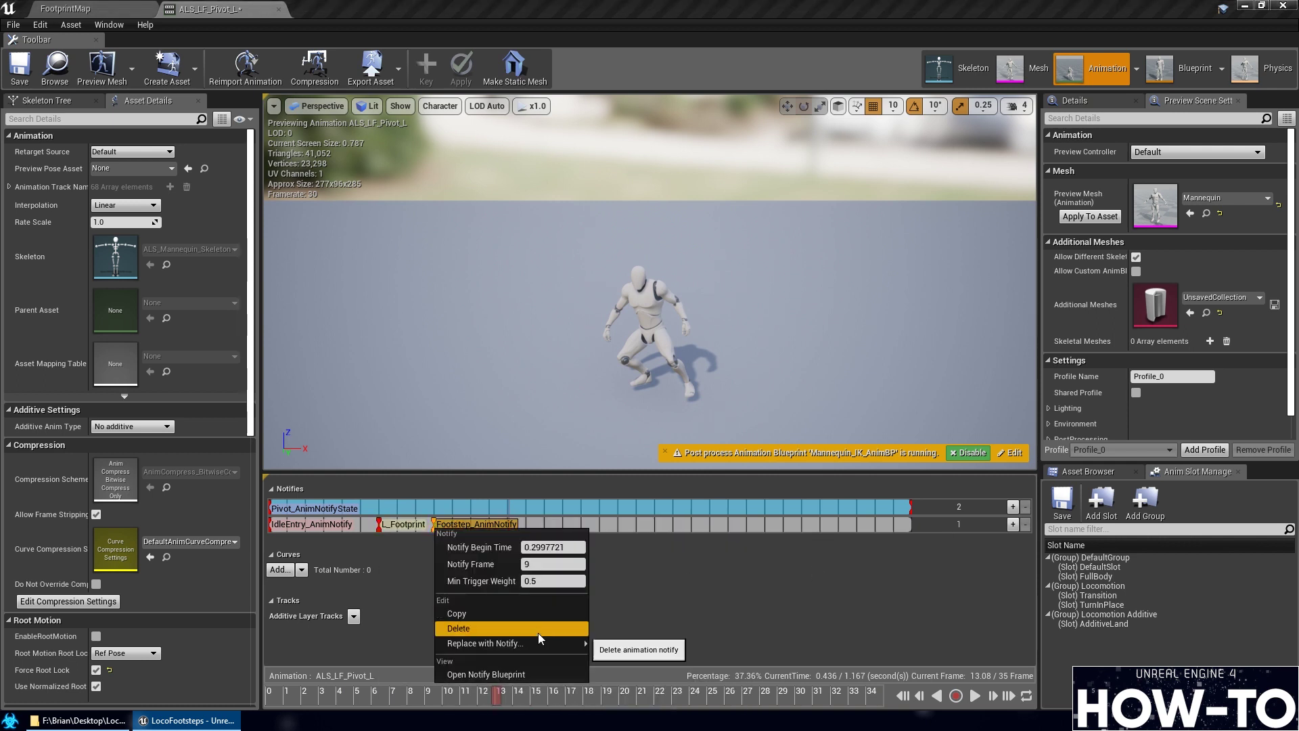
mouse_move(514, 643)
mouse_move(788, 538)
left_click(850, 550)
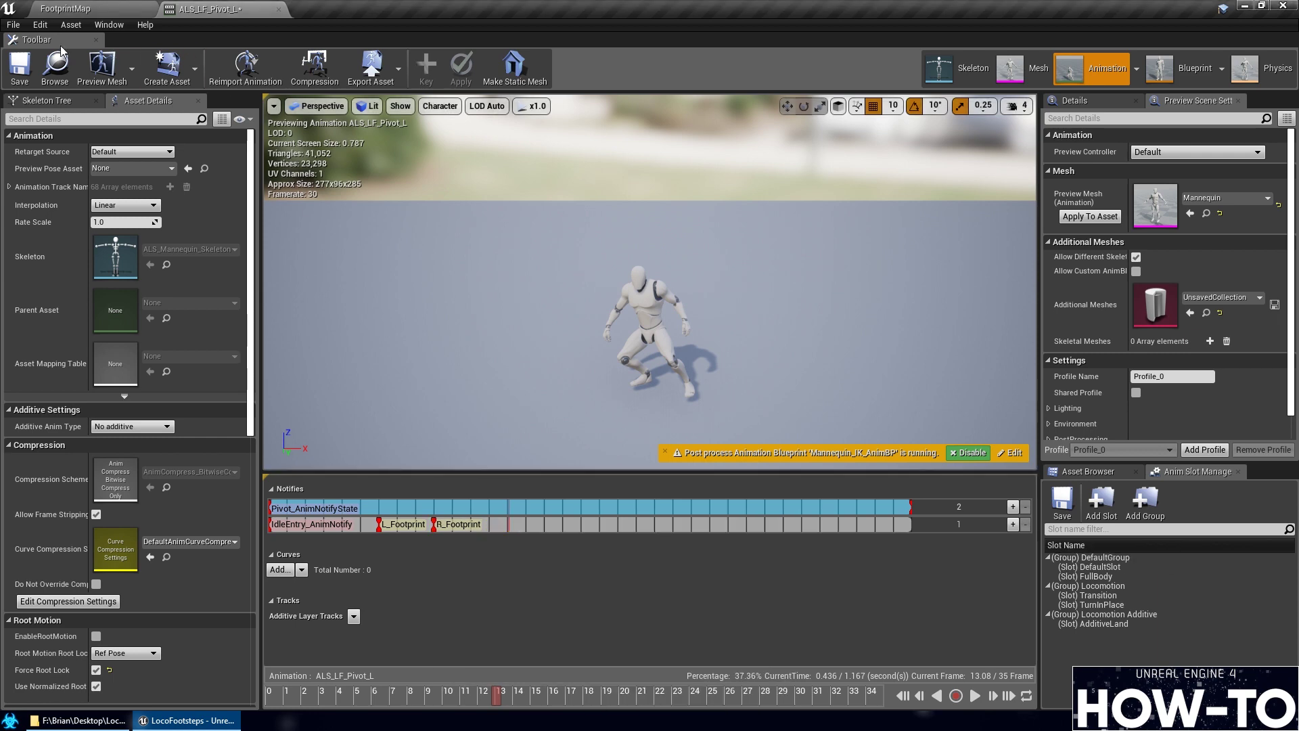
left_click(11, 74)
Open ALS_LF_Pivot_R, scrub through its early foot contacts and replace the Footstep_AnimNotify at frame 6 with the R_Footprint skeleton notify
left_click(65, 8)
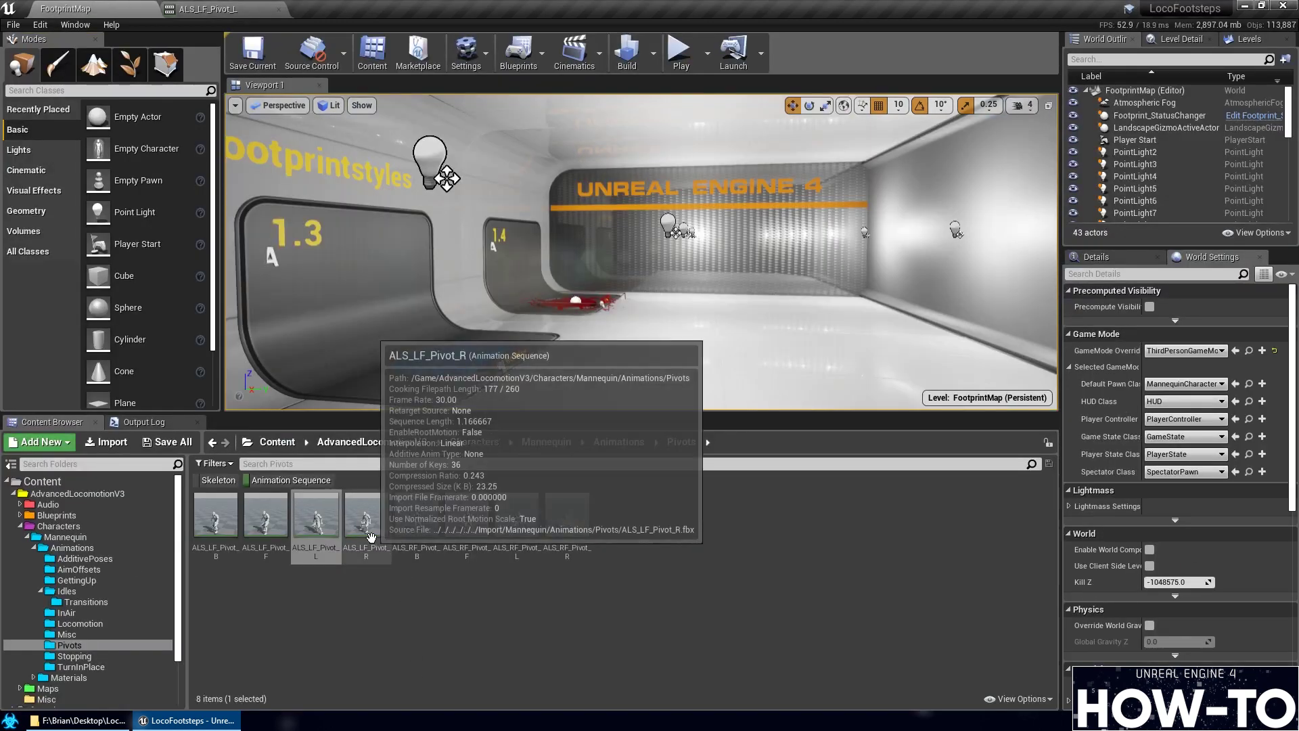
key("Return")
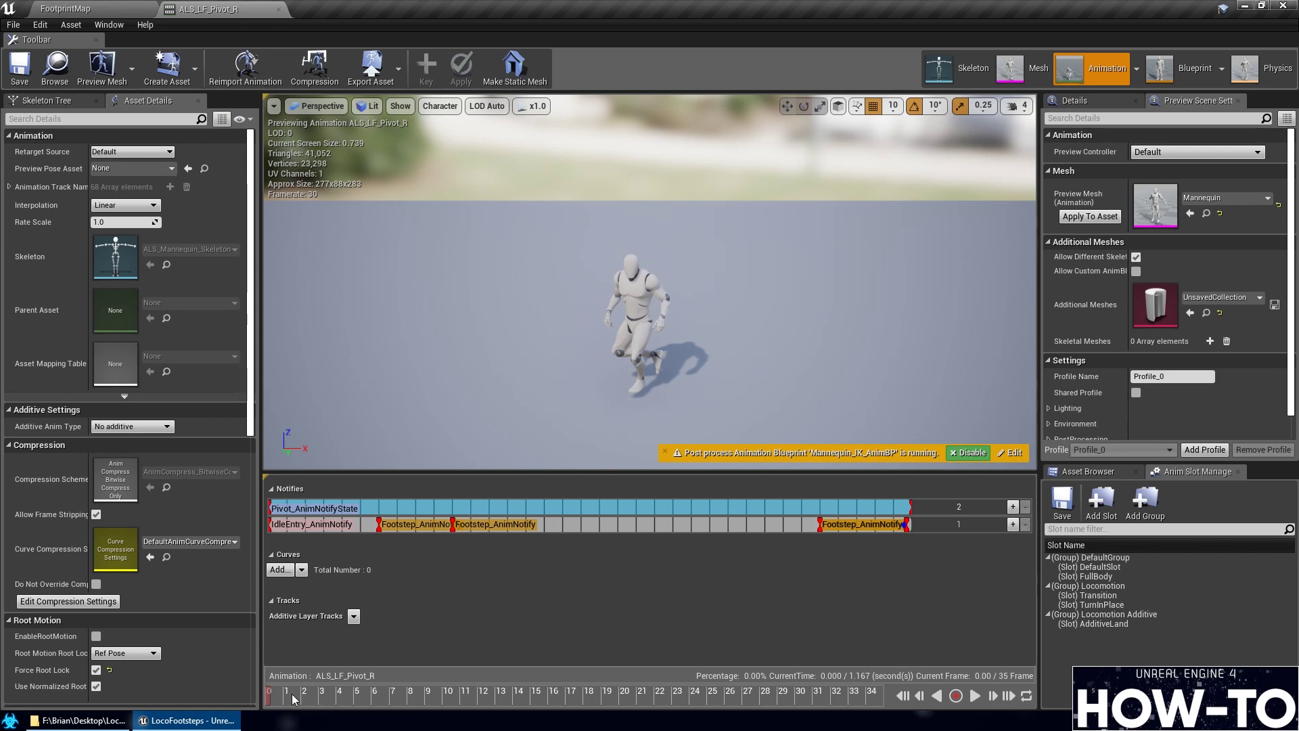
left_click_drag(295, 698, 409, 727)
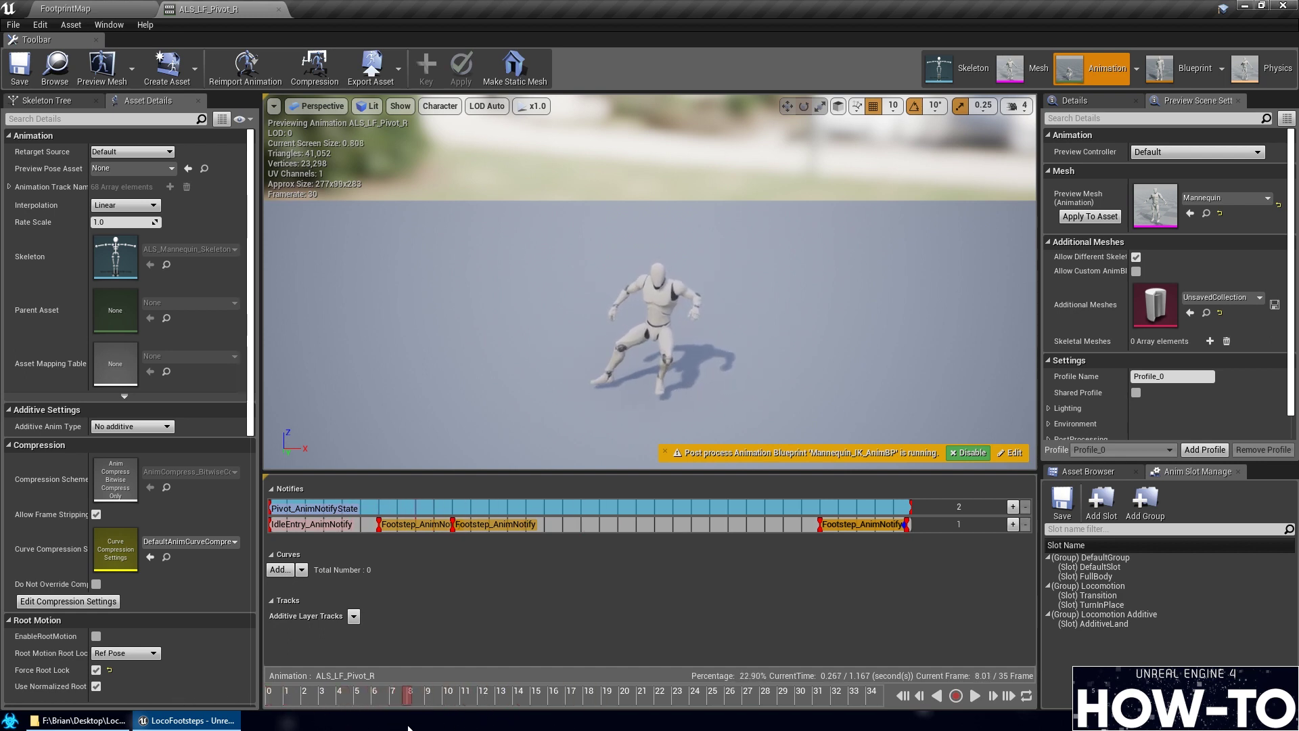
right_click(380, 527)
mouse_move(432, 644)
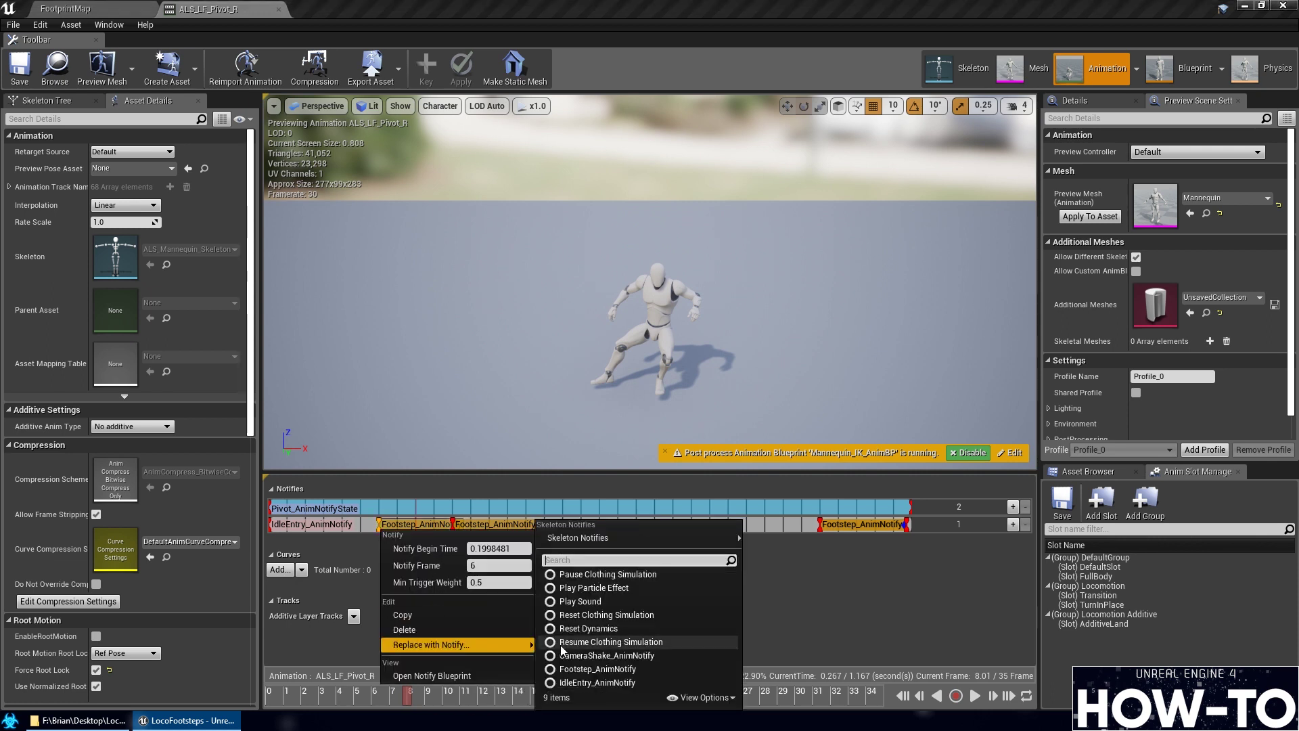
mouse_move(582, 538)
left_click(778, 554)
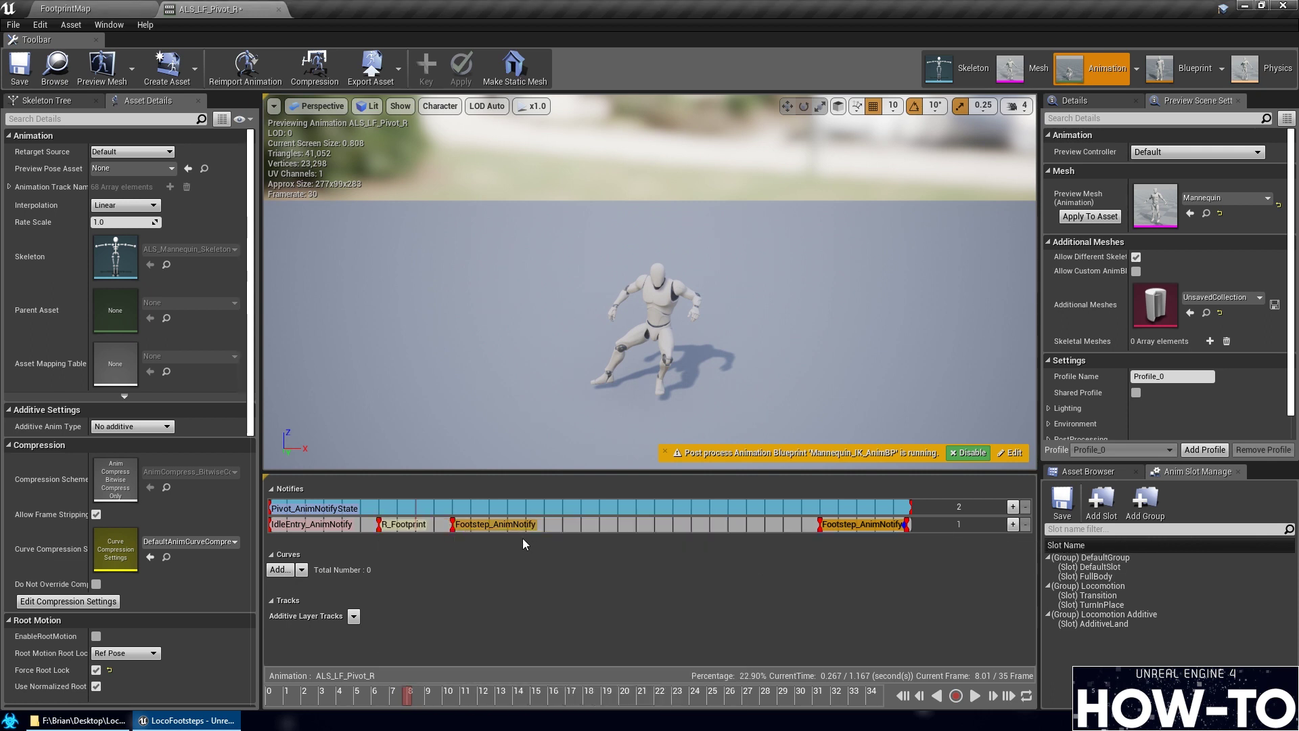
Replace the Footstep_AnimNotify at frame 10 in ALS_LF_Pivot_R with the L_Footprint skeleton notify
right_click(453, 527)
mouse_move(522, 640)
mouse_move(778, 538)
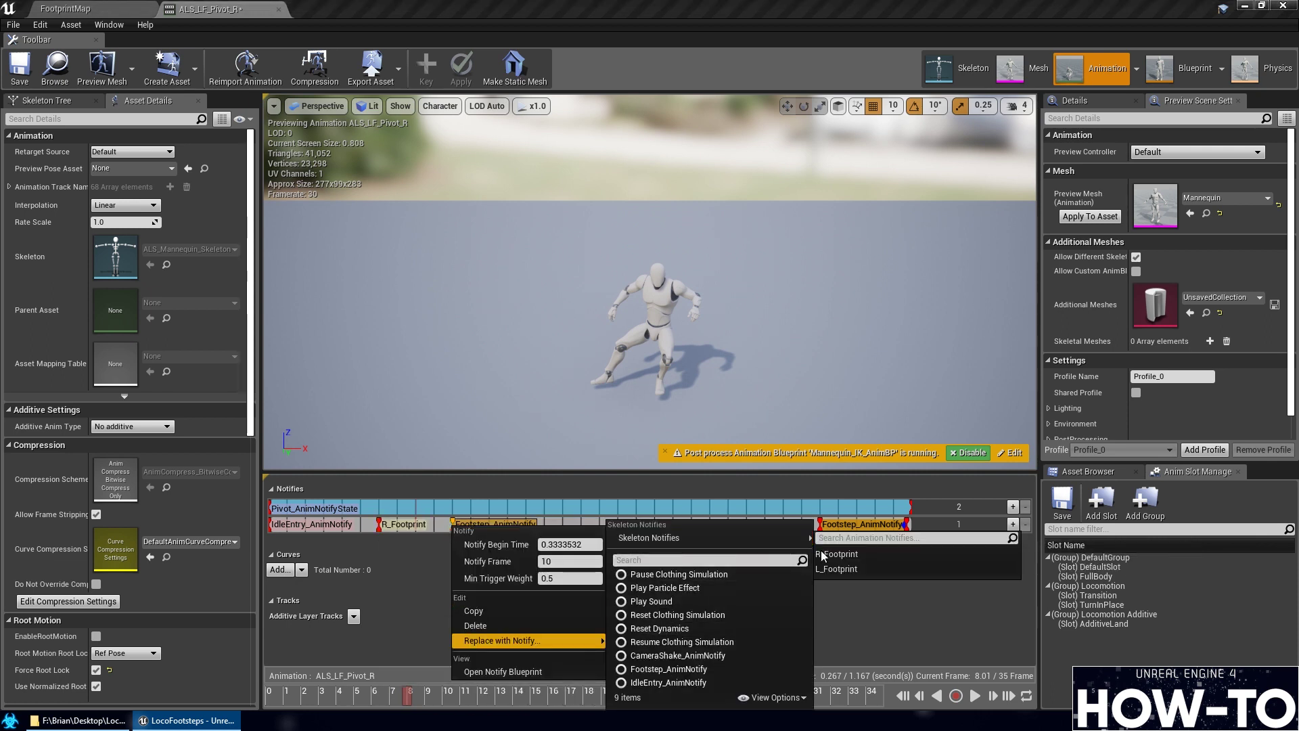
left_click(833, 564)
Check the end of ALS_LF_Pivot_R, delete the remaining Footstep_AnimNotify entries there and save the animation
left_click(737, 689)
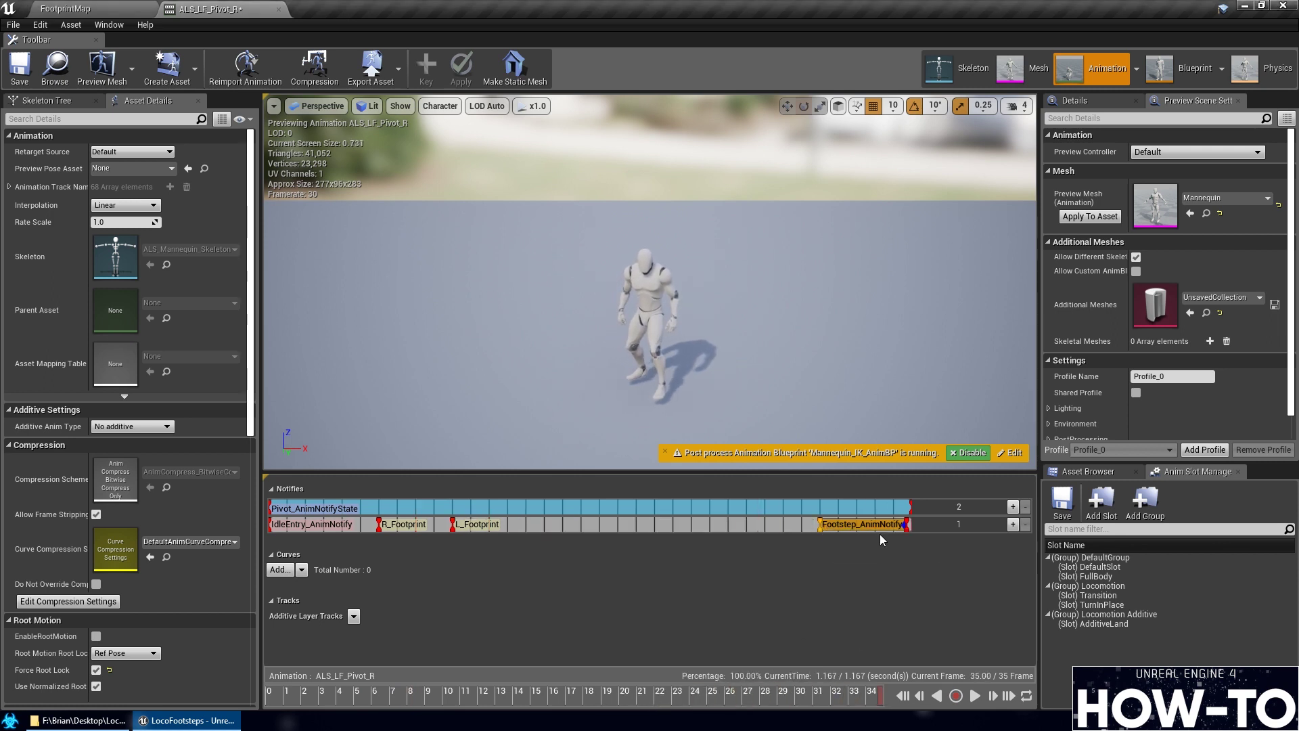
left_click(904, 524)
key("Delete")
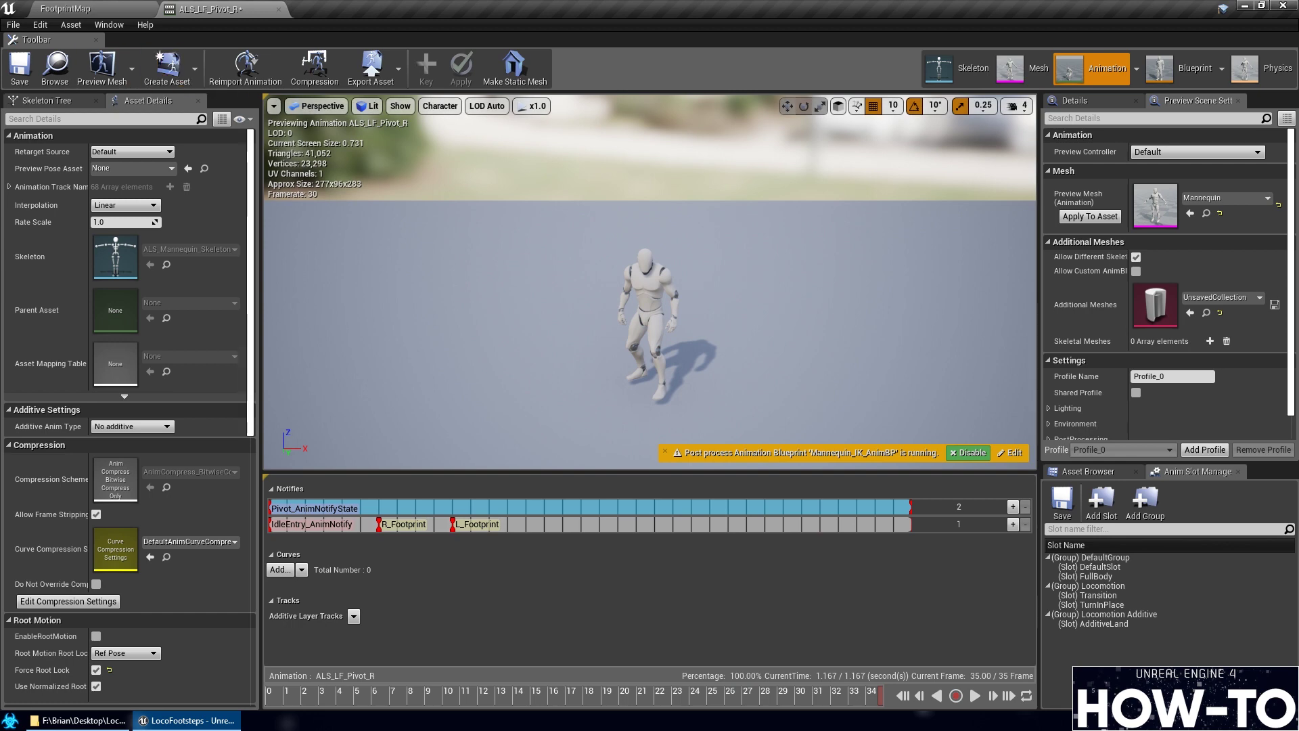
left_click(19, 68)
Open ALS_RF_Pivot_B, scrub through its early foot contacts and replace the Footstep_AnimNotify at frame 6 with the L_Footprint skeleton notify
left_click(68, 8)
double_click(411, 524)
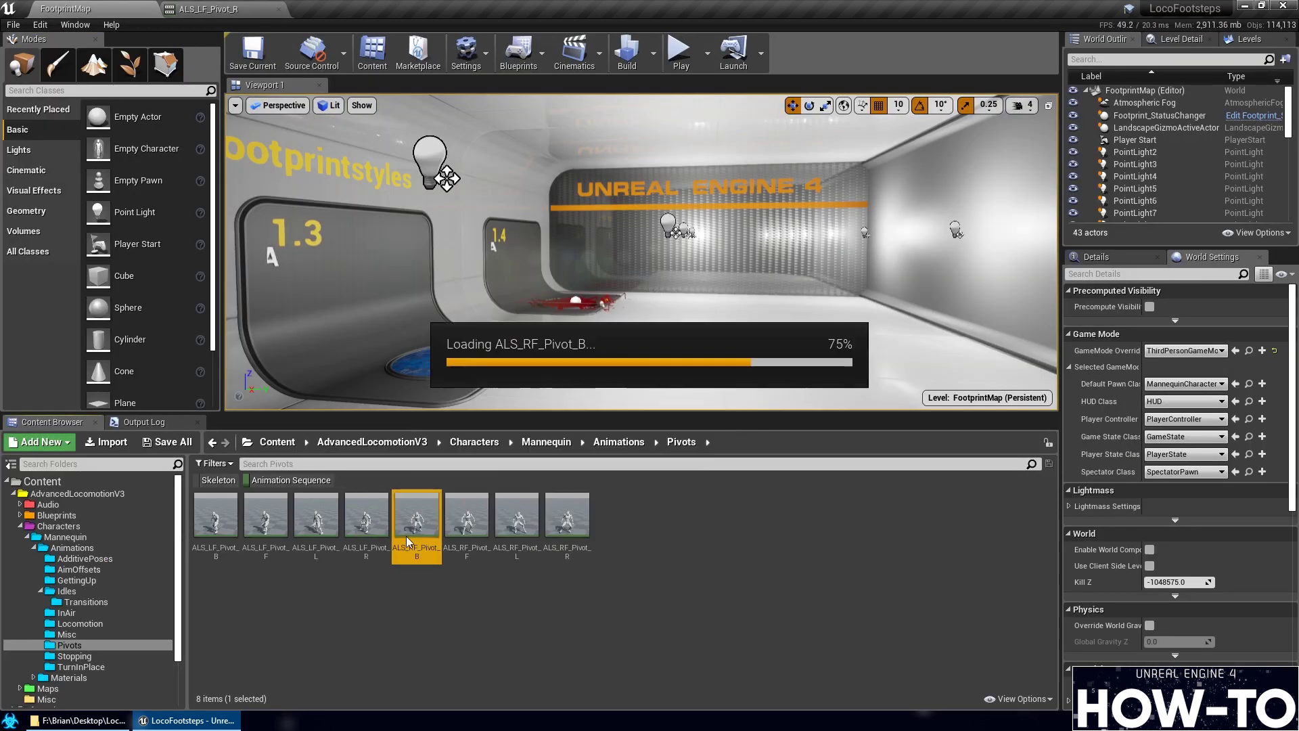
left_click_drag(291, 697, 499, 726)
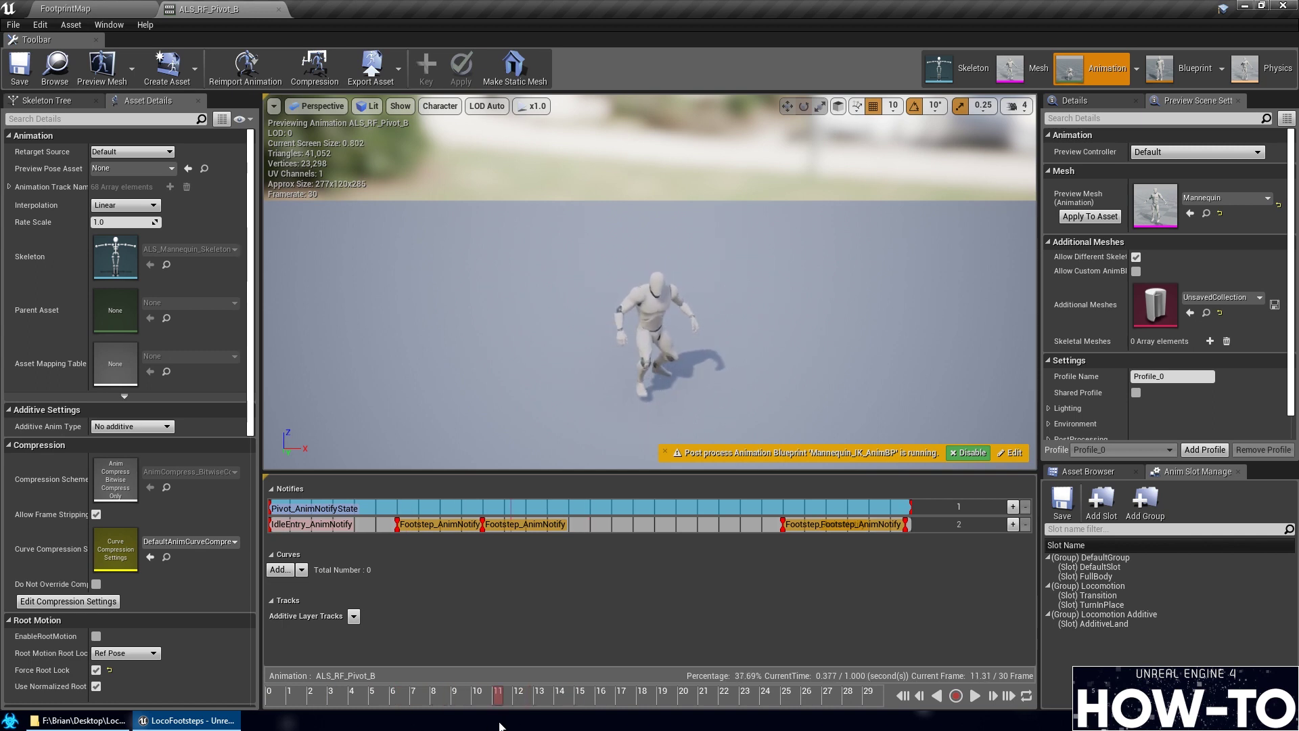
right_click(398, 534)
mouse_move(514, 648)
mouse_move(631, 539)
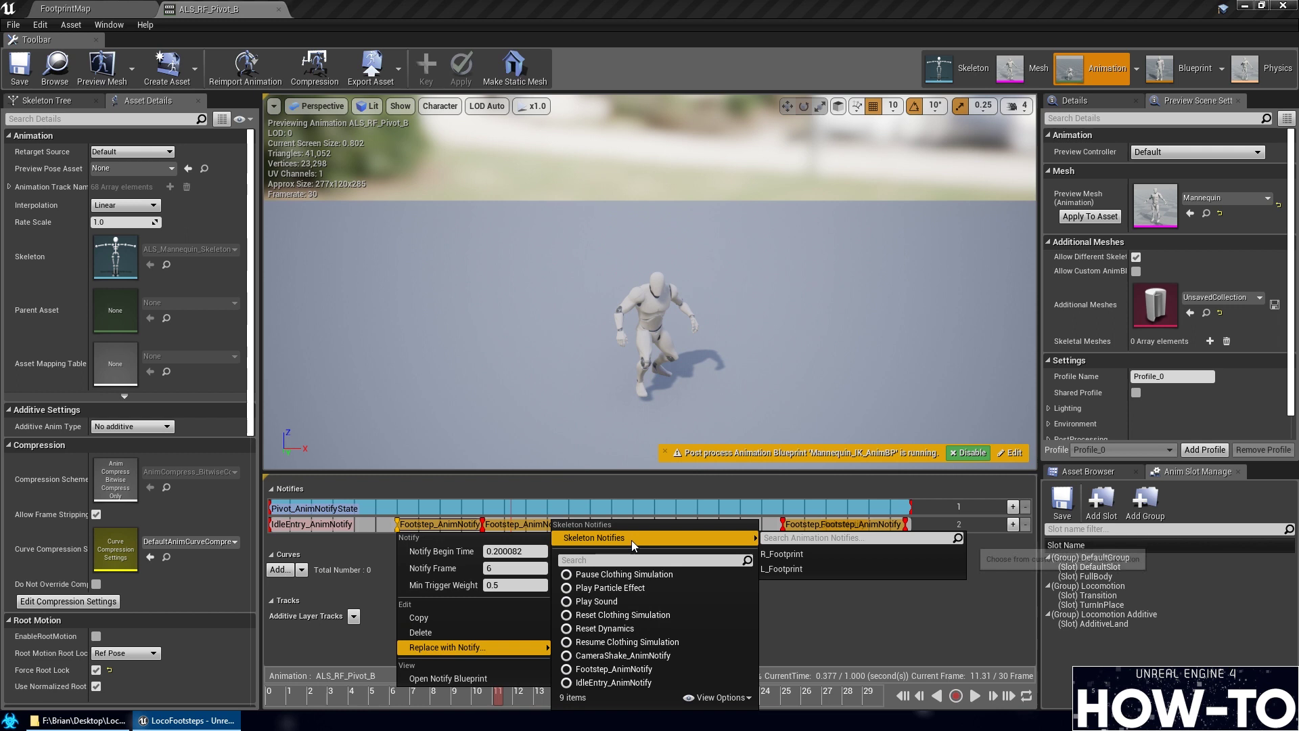
left_click(797, 566)
Replace the Footstep_AnimNotify at frame 10 in ALS_RF_Pivot_B with the R_Footprint skeleton notify
right_click(481, 528)
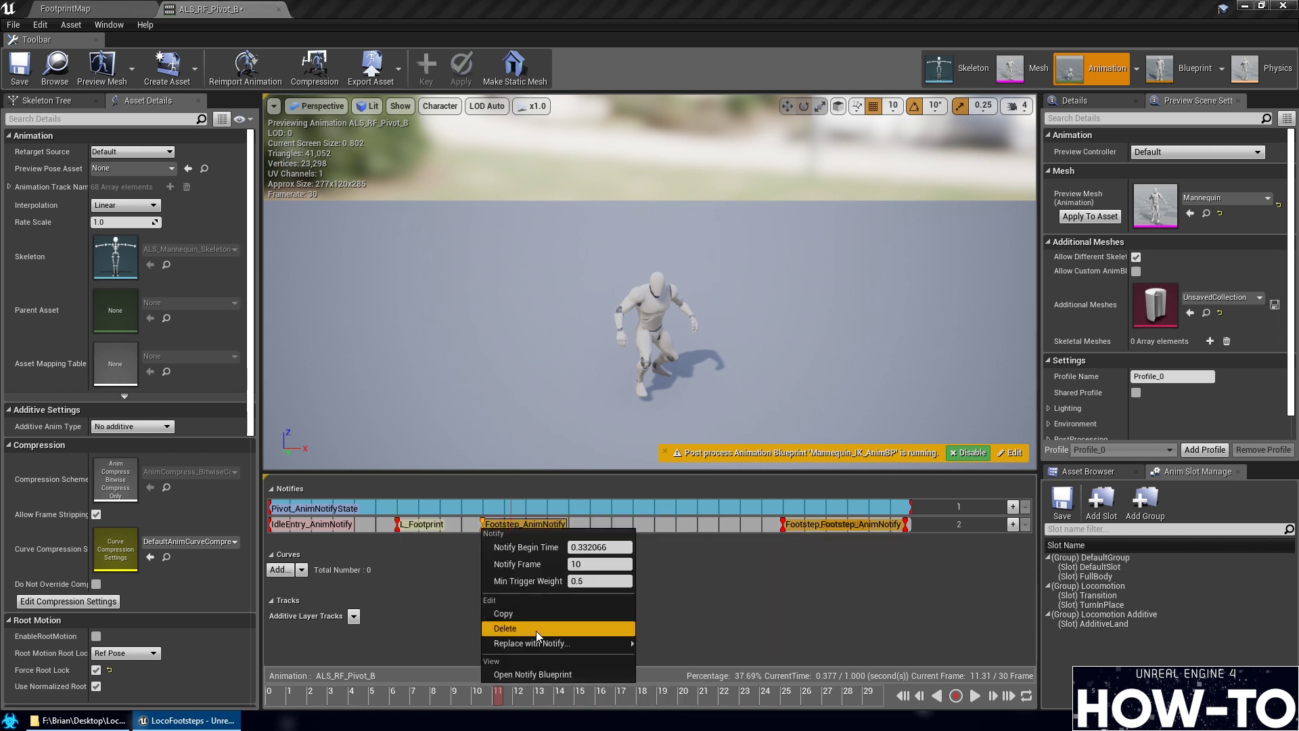
mouse_move(547, 645)
mouse_move(708, 536)
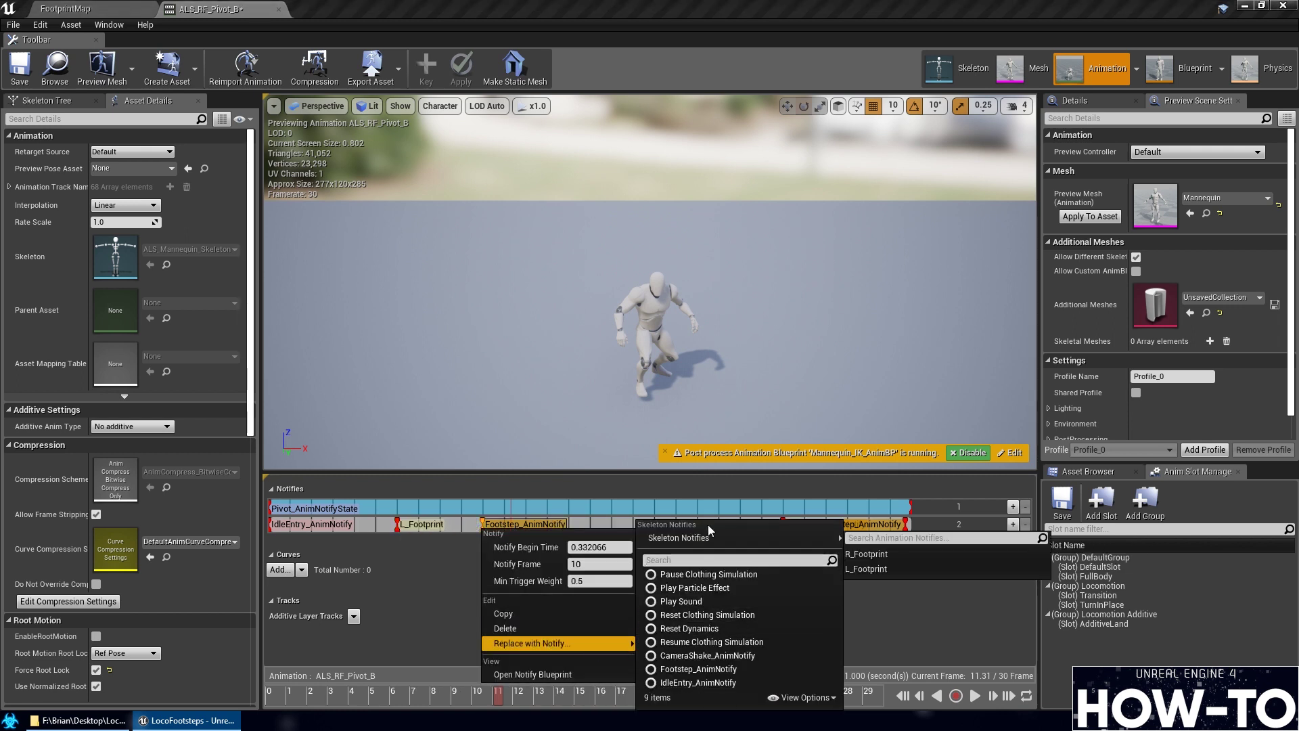
left_click(863, 556)
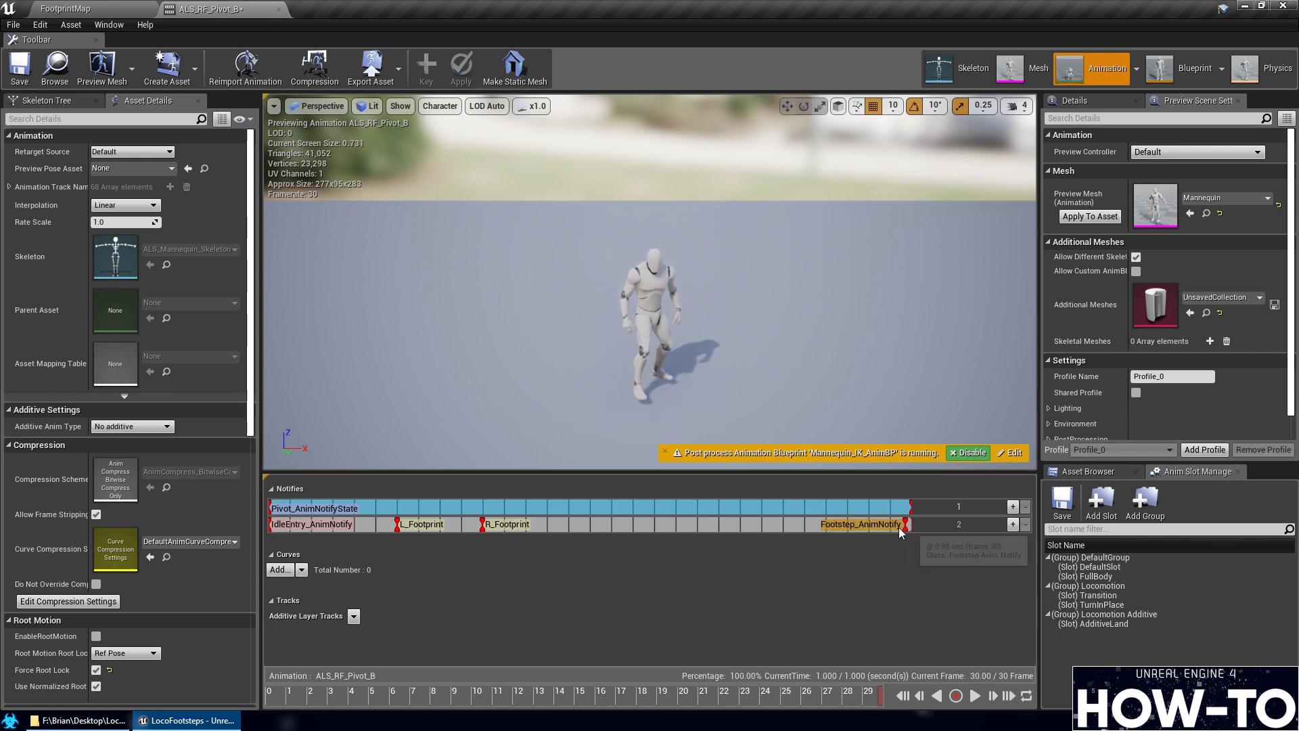
Delete the superfluous Footstep_AnimNotify entries at the end of ALS_RF_Pivot_B and save the animation
key("Delete")
left_click(18, 80)
Open ALS_RF_Pivot_F, scrub through its foot contacts and replace the Footstep_AnimNotify at frame 6 with the R_Footprint skeleton notify
left_click(68, 8)
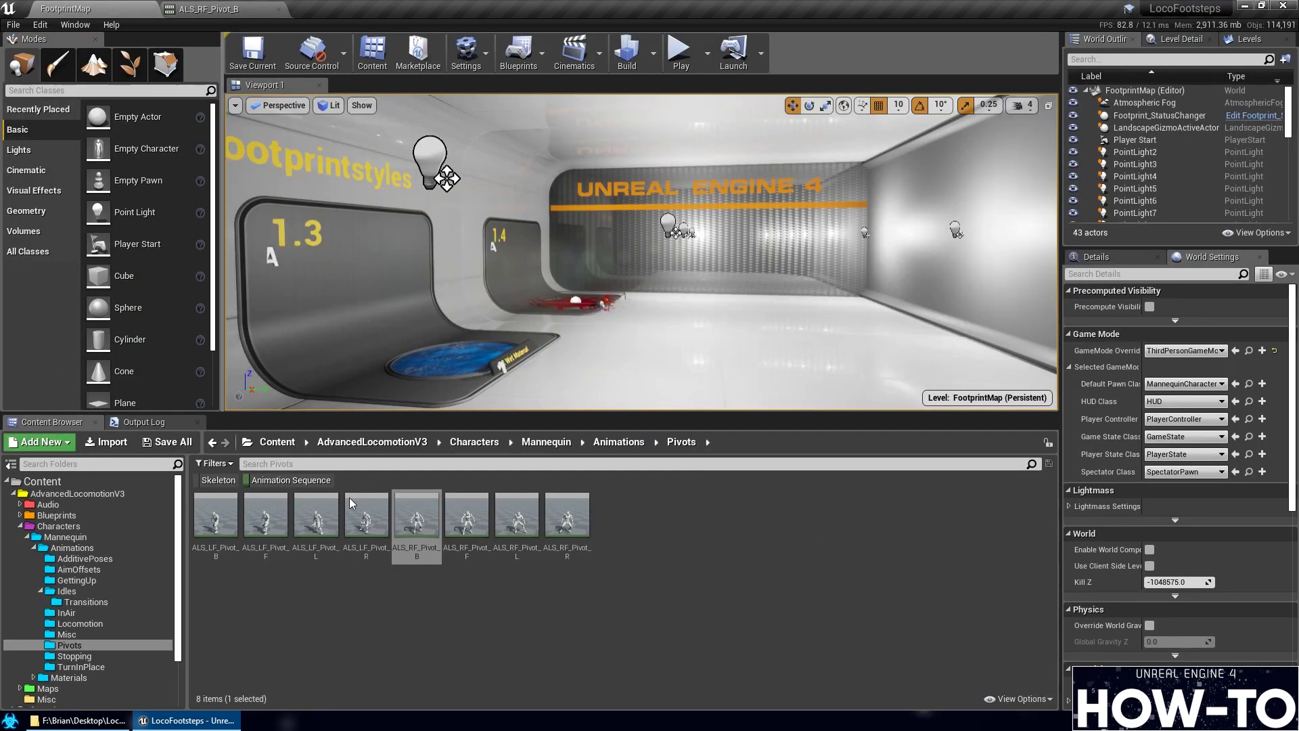
double_click(467, 536)
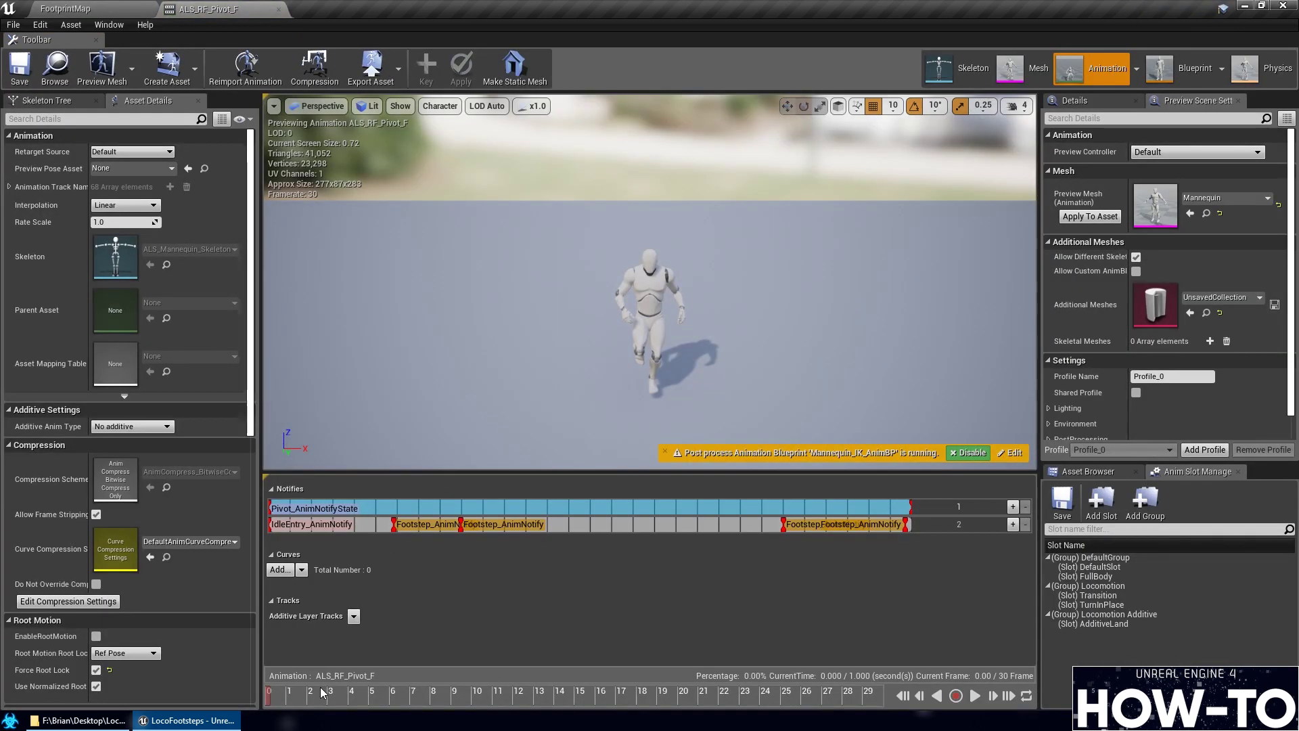
left_click_drag(319, 688, 584, 697)
right_click(391, 528)
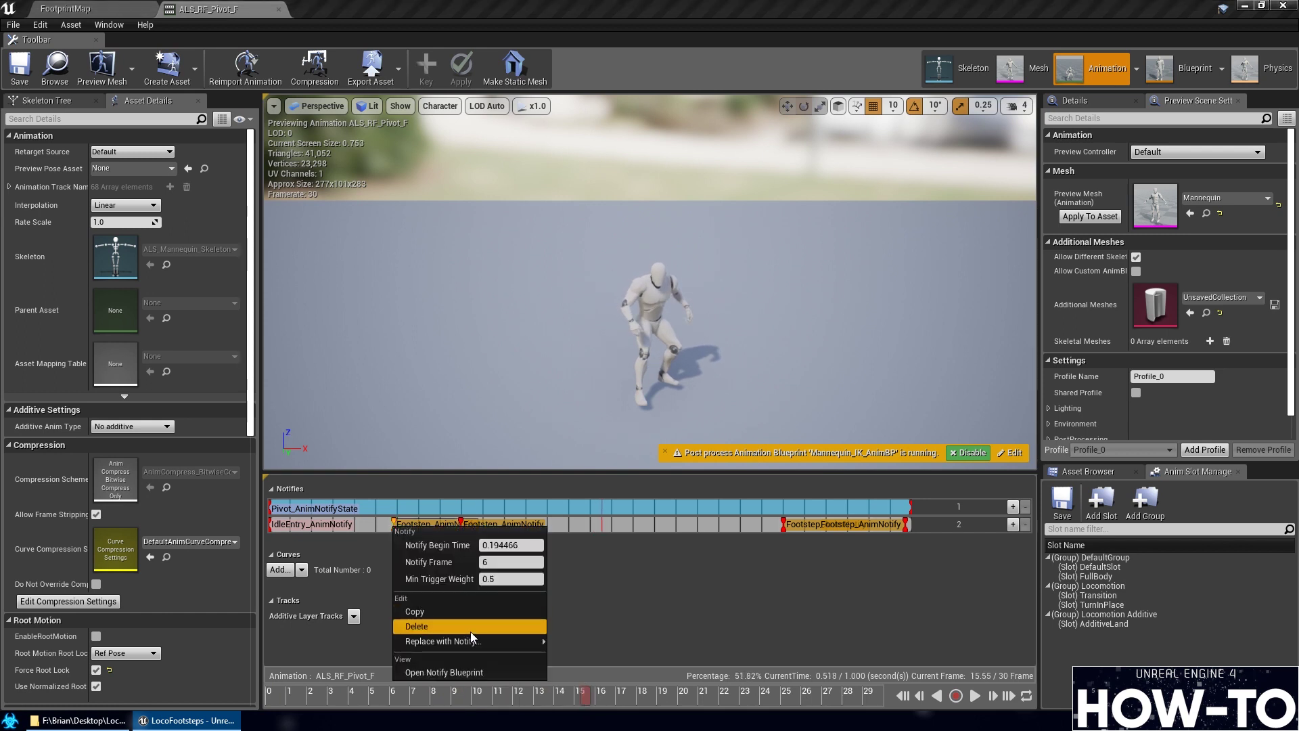
mouse_move(496, 643)
mouse_move(603, 537)
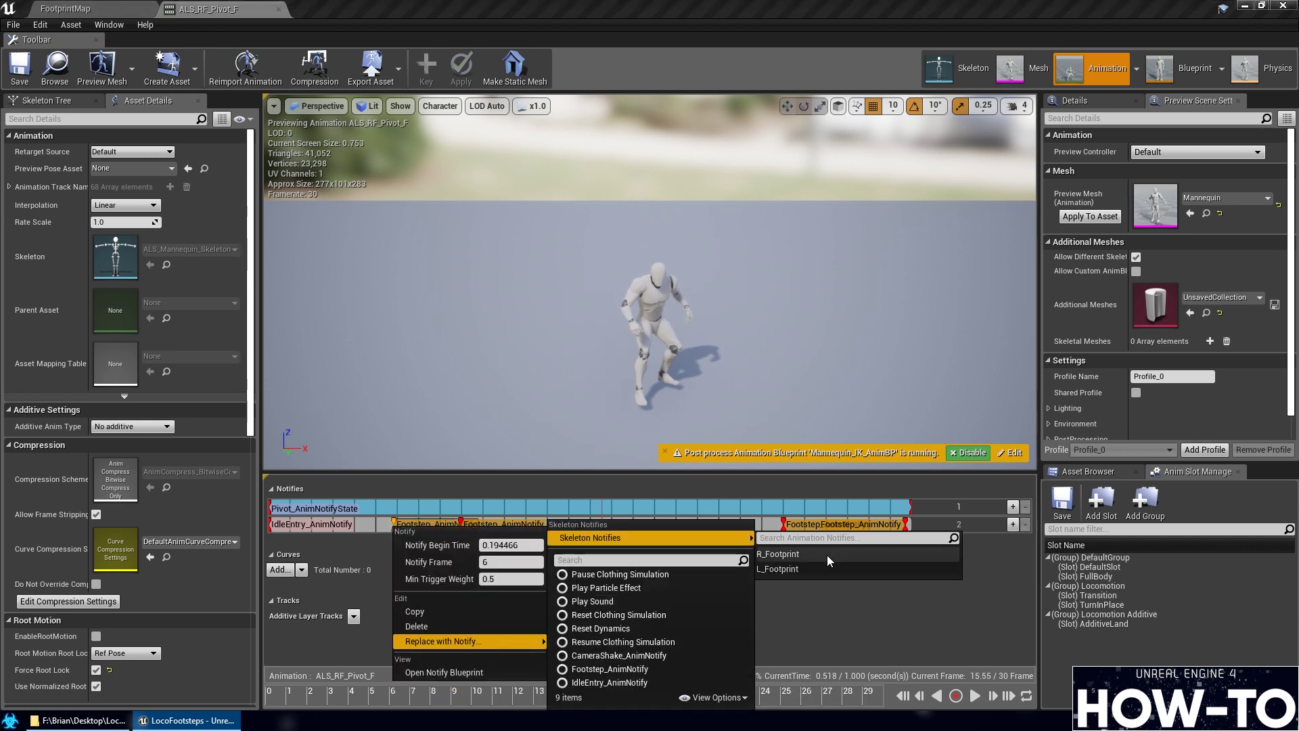
left_click(827, 555)
Replace the Footstep_AnimNotify at frame 9 in ALS_RF_Pivot_F with the L_Footprint skeleton notify
right_click(462, 530)
mouse_move(536, 644)
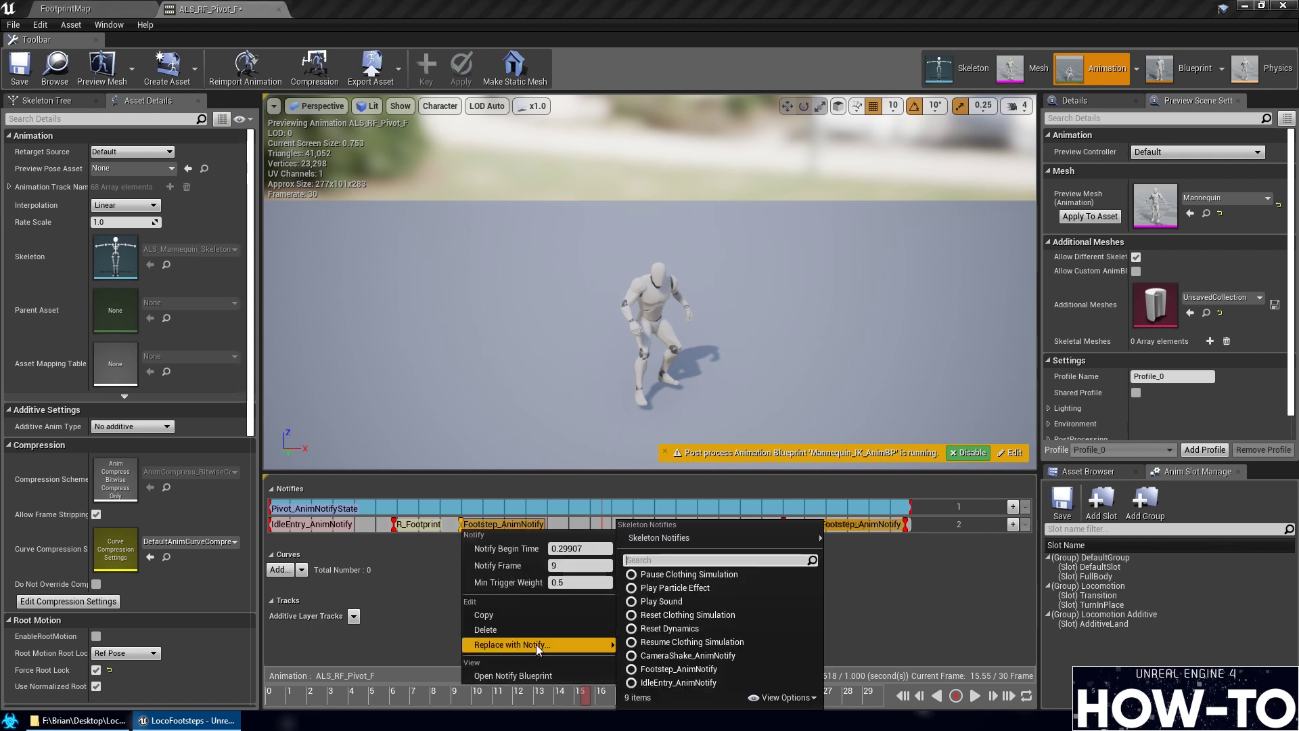
mouse_move(677, 537)
left_click(847, 569)
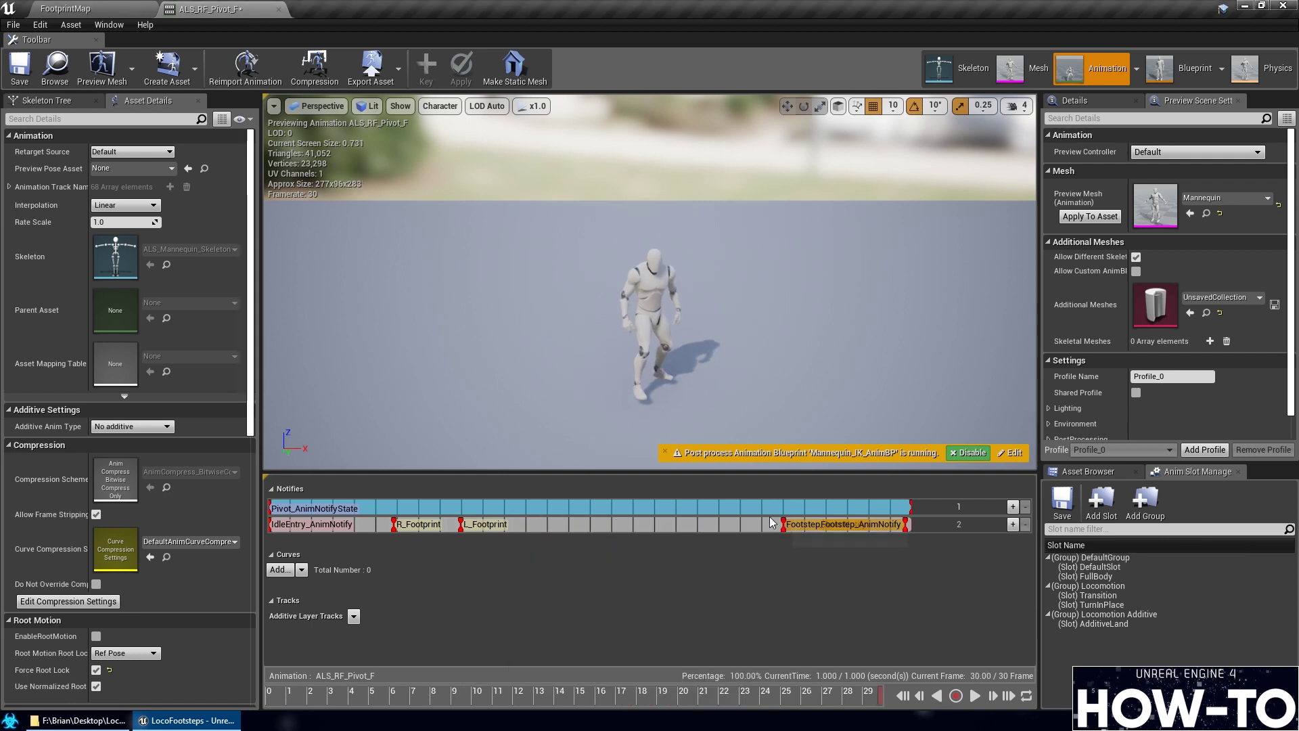
Delete the last two Footstep_AnimNotify entries near the end of ALS_RF_Pivot_F and save the animation
key("Delete")
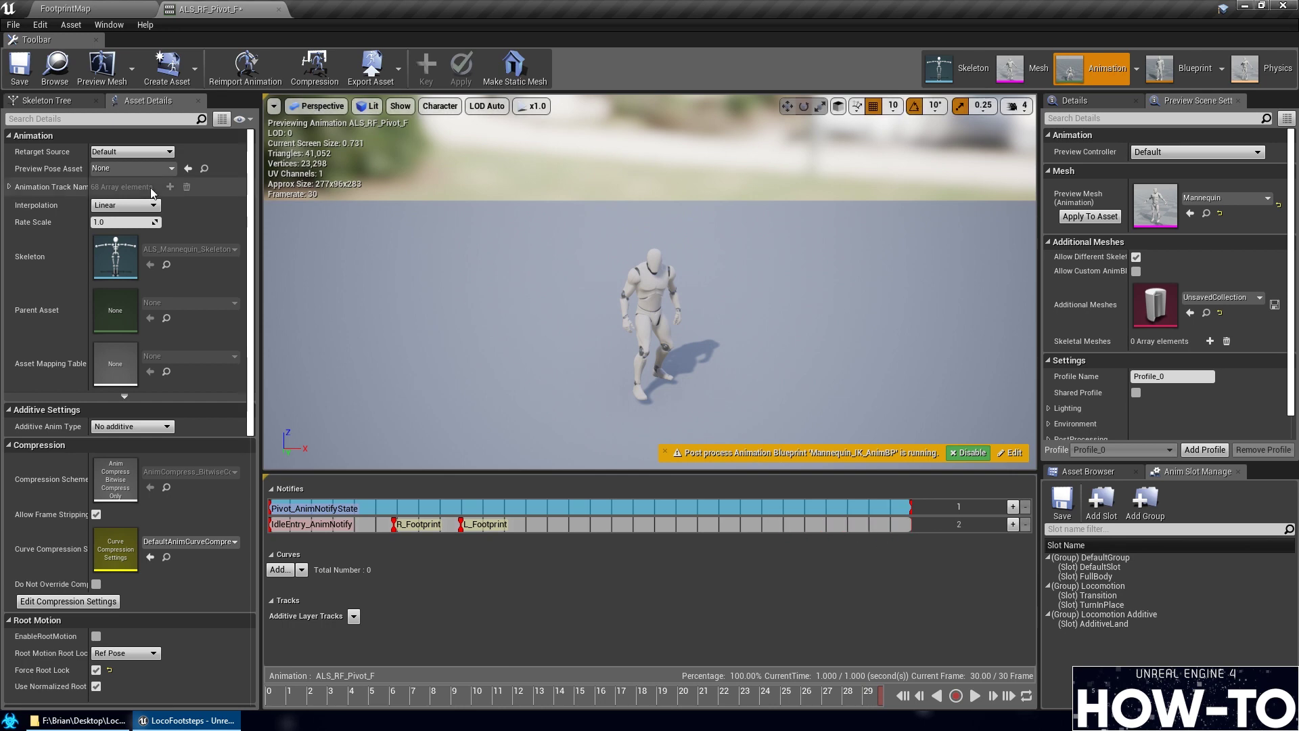
left_click(21, 81)
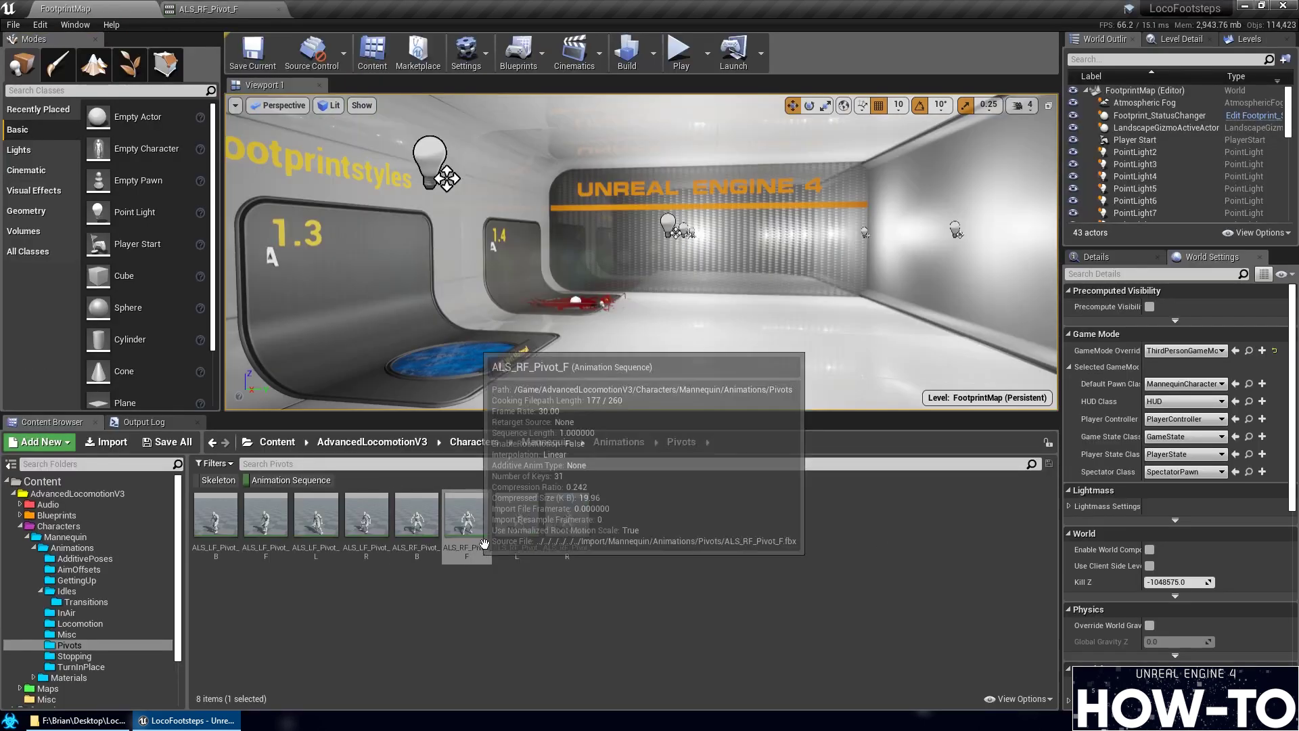
Open ALS_RF_Pivot_L, scrub through its foot contacts and replace the Footstep_AnimNotify at frame 6 with the L_Footprint skeleton notify
double_click(517, 517)
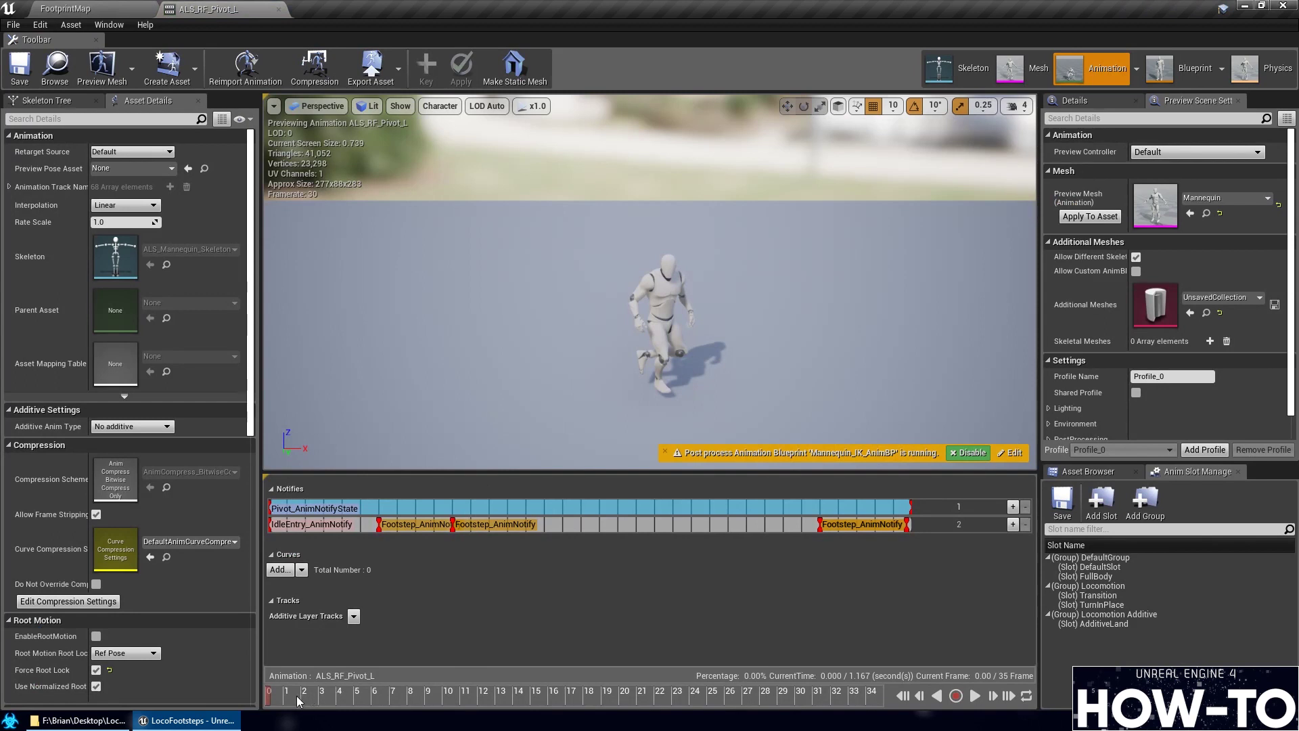
left_click_drag(297, 700, 544, 706)
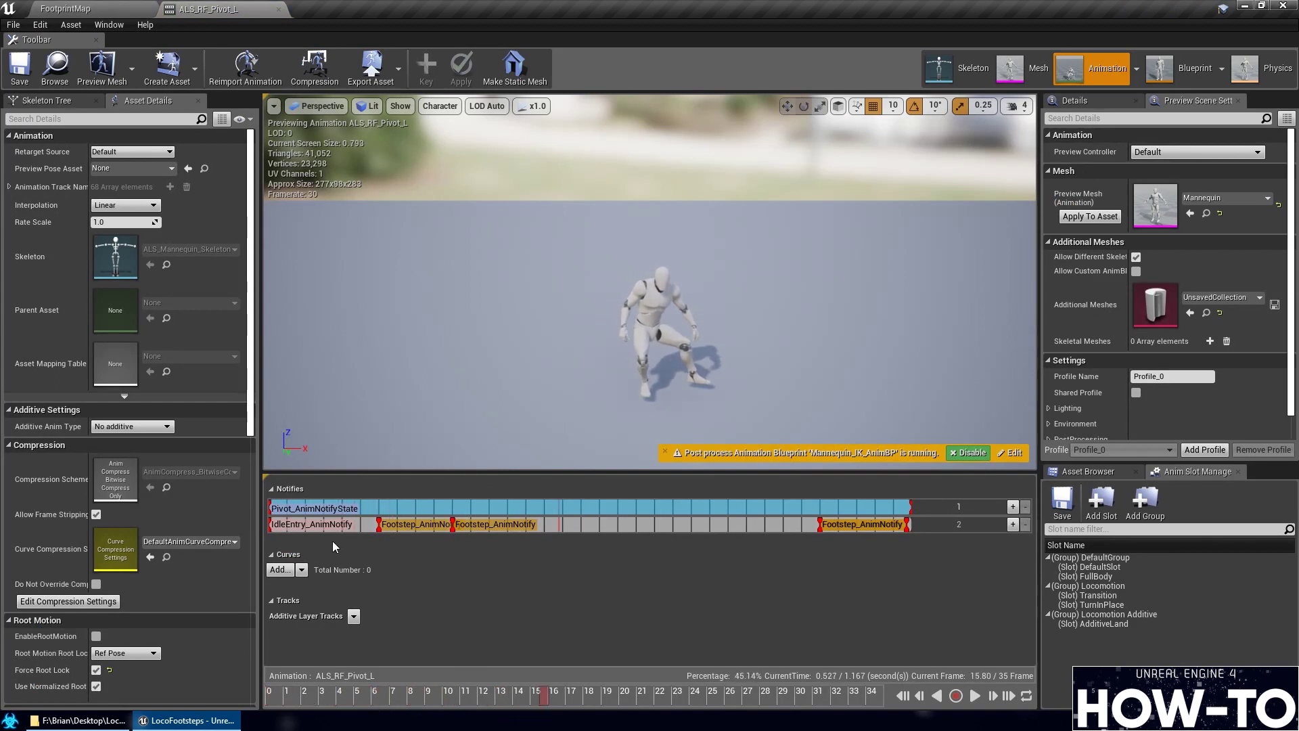
right_click(382, 526)
mouse_move(472, 643)
mouse_move(599, 534)
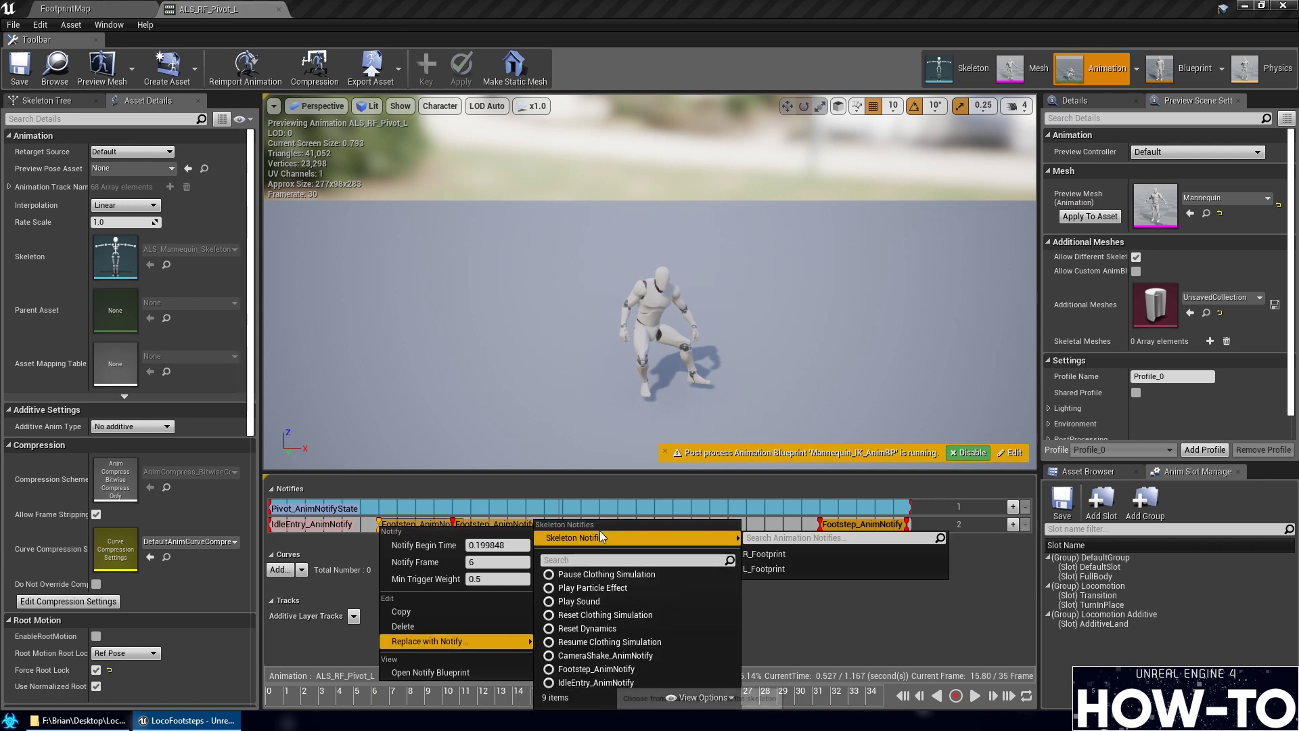
left_click(772, 545)
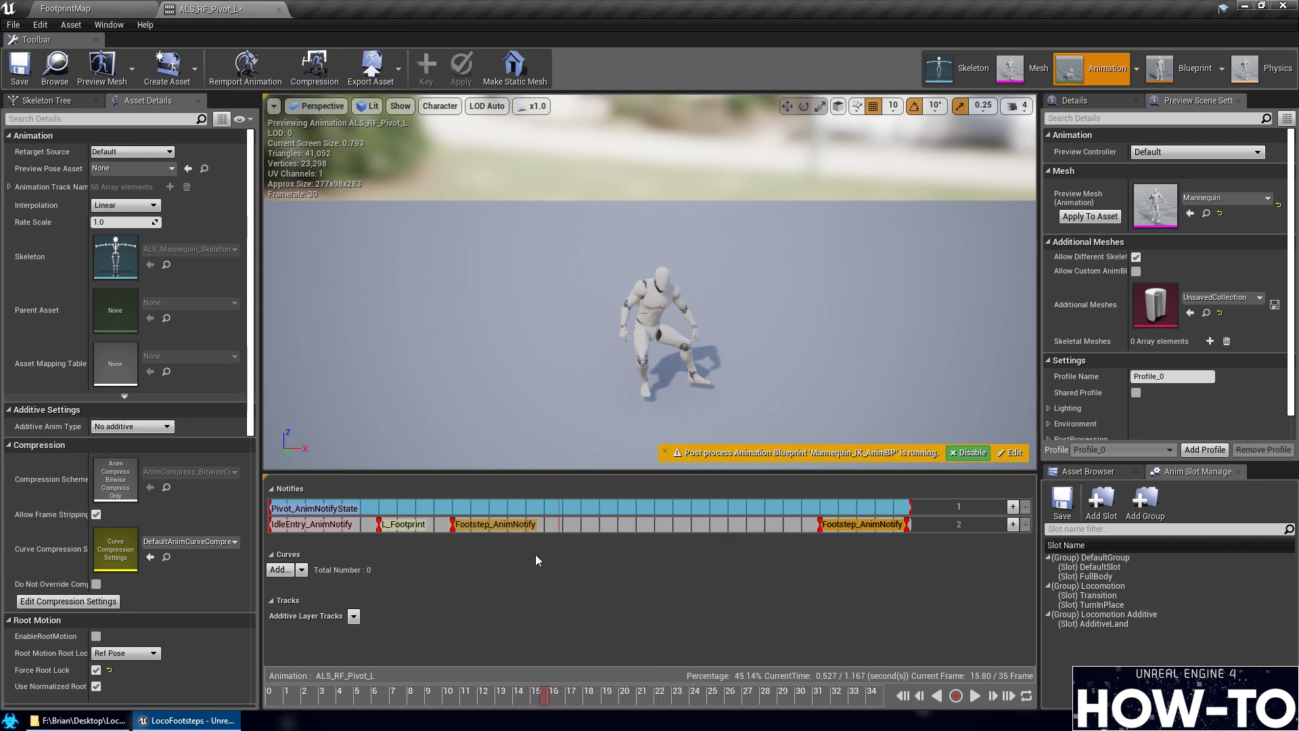
Replace the Footstep_AnimNotify at frame 10 in ALS_RF_Pivot_L with the R_Footprint skeleton notify
right_click(449, 529)
mouse_move(514, 641)
mouse_move(738, 538)
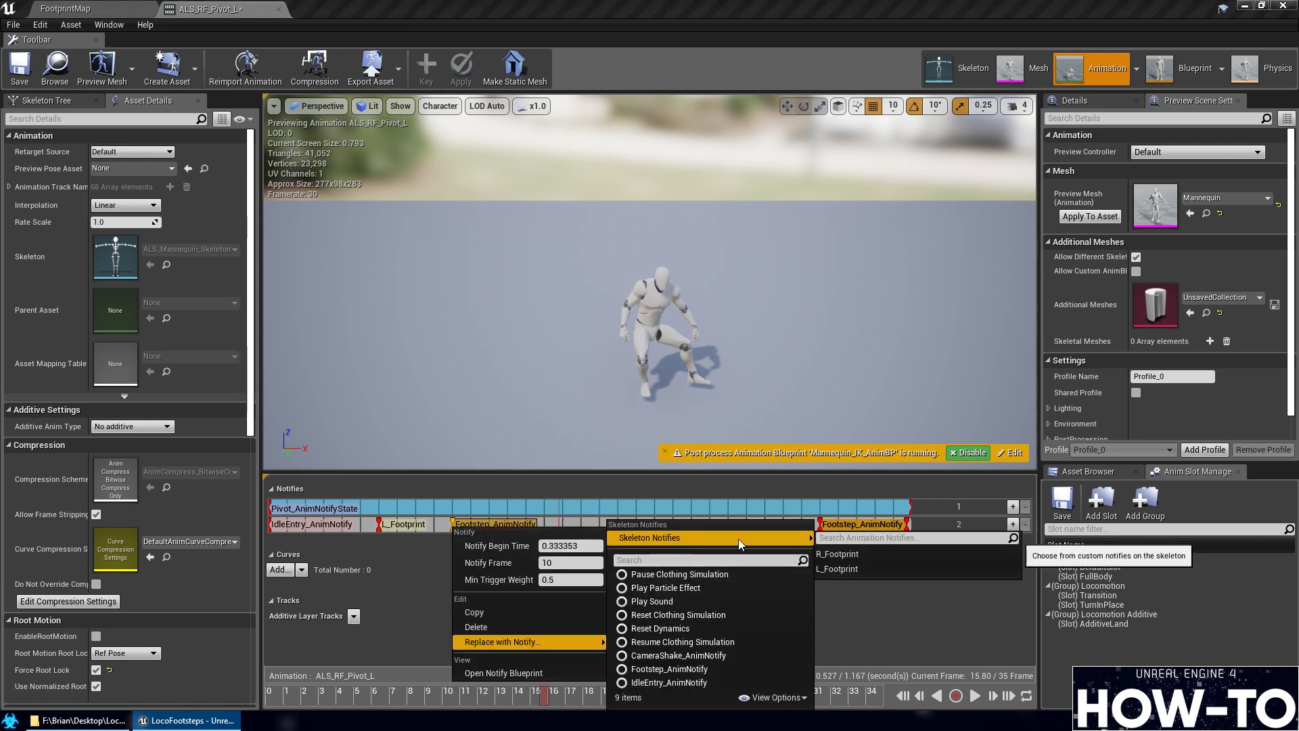
left_click(837, 553)
Scrub to the end of ALS_RF_Pivot_L, delete the remaining Footstep_AnimNotify entries there and save the animation
left_click_drag(846, 694, 883, 687)
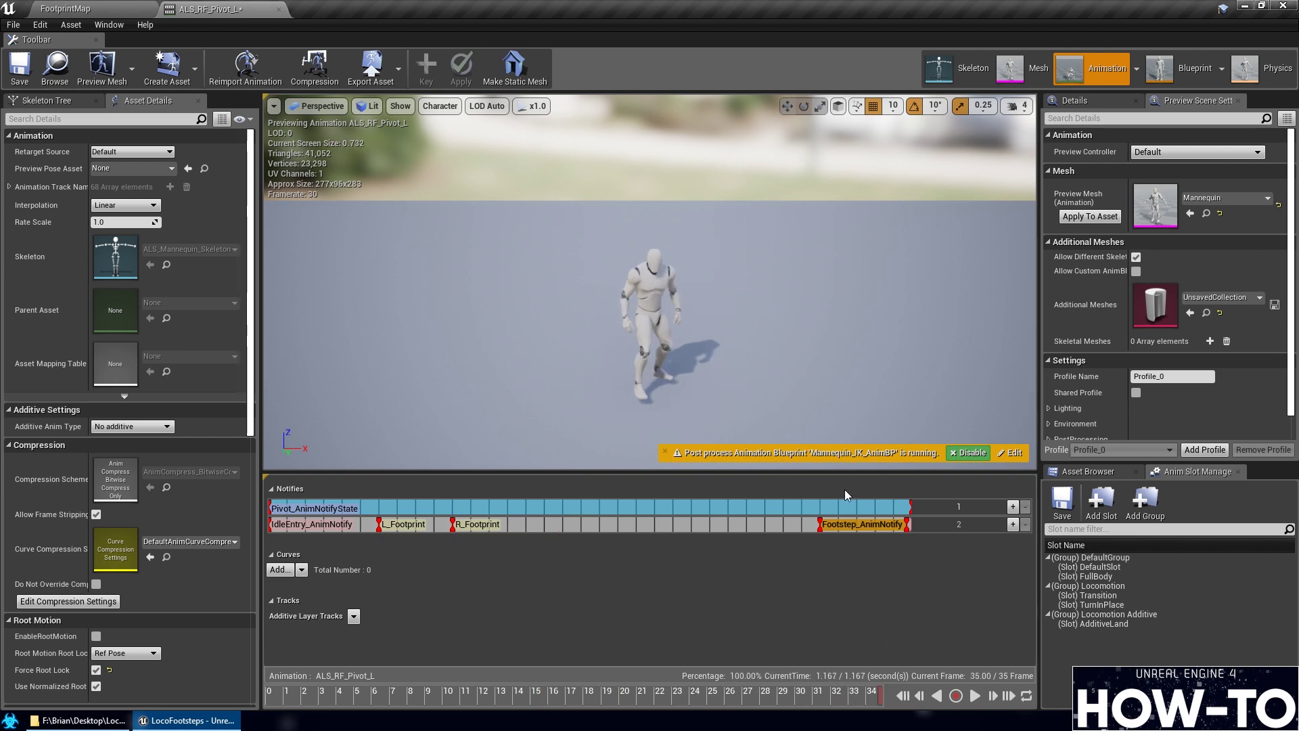
left_click(863, 525)
key("Delete")
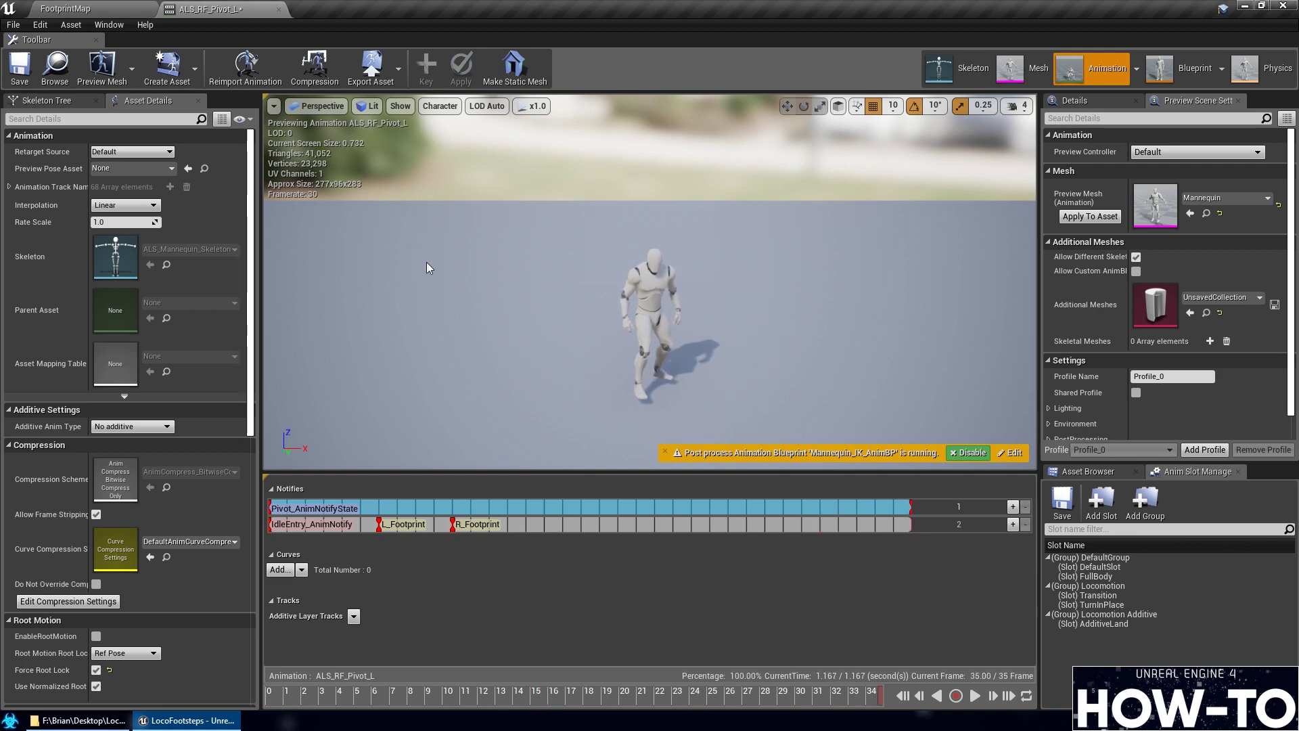
left_click(20, 67)
Open ALS_RF_Pivot_R, scrub through its foot contacts and replace the Footstep_AnimNotify at frame 6 with the R_Footprint skeleton notify
left_click(65, 8)
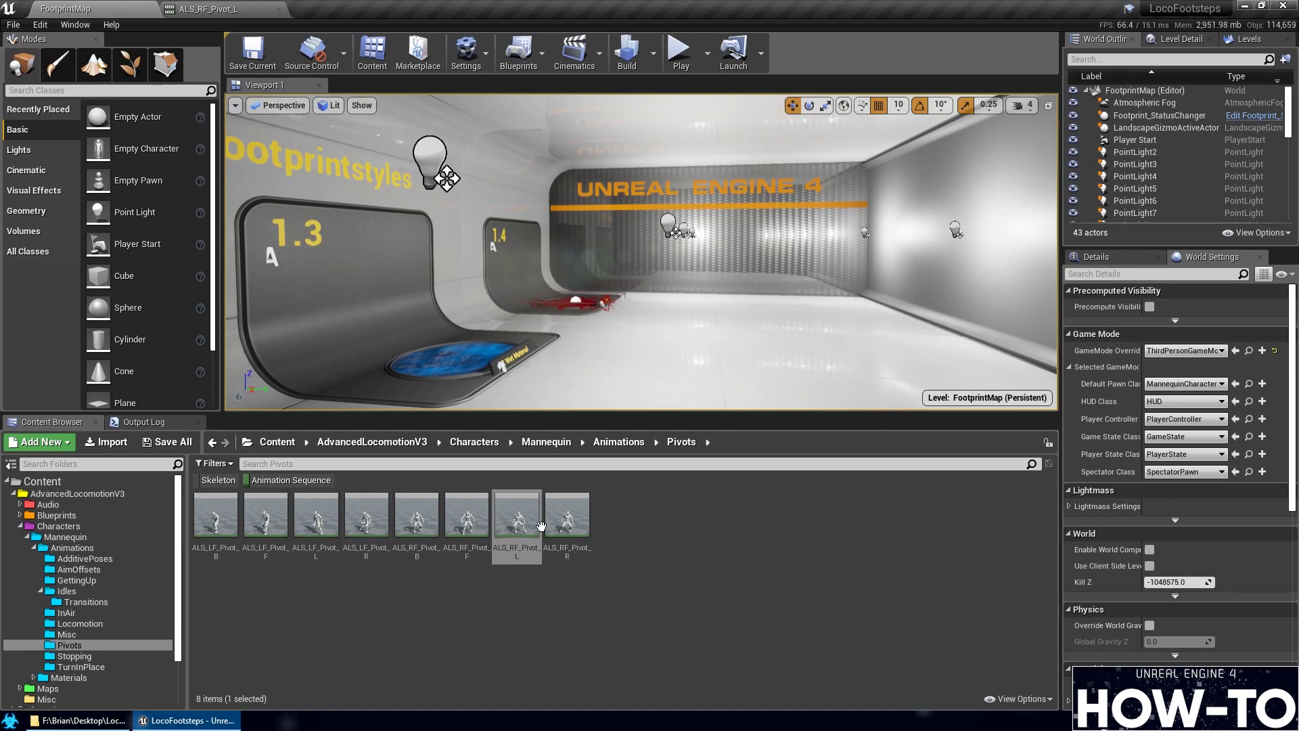
double_click(567, 518)
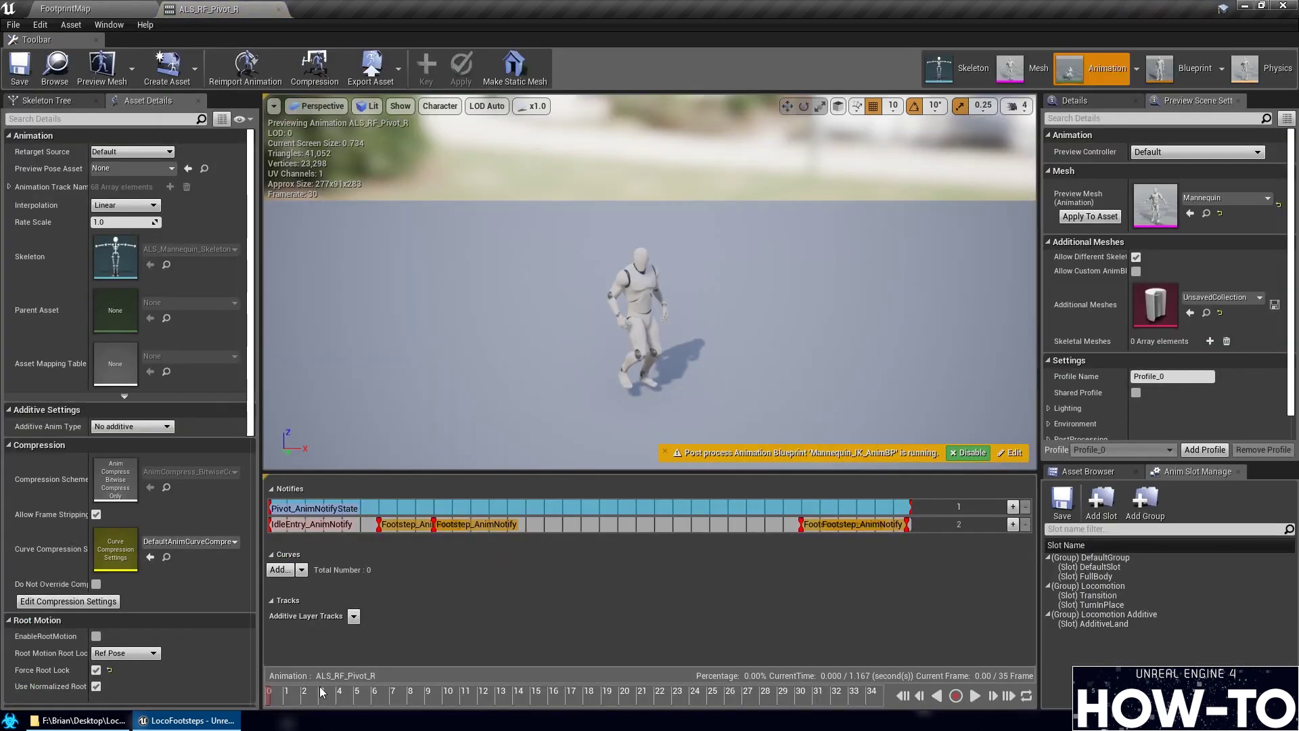
left_click_drag(342, 700, 656, 728)
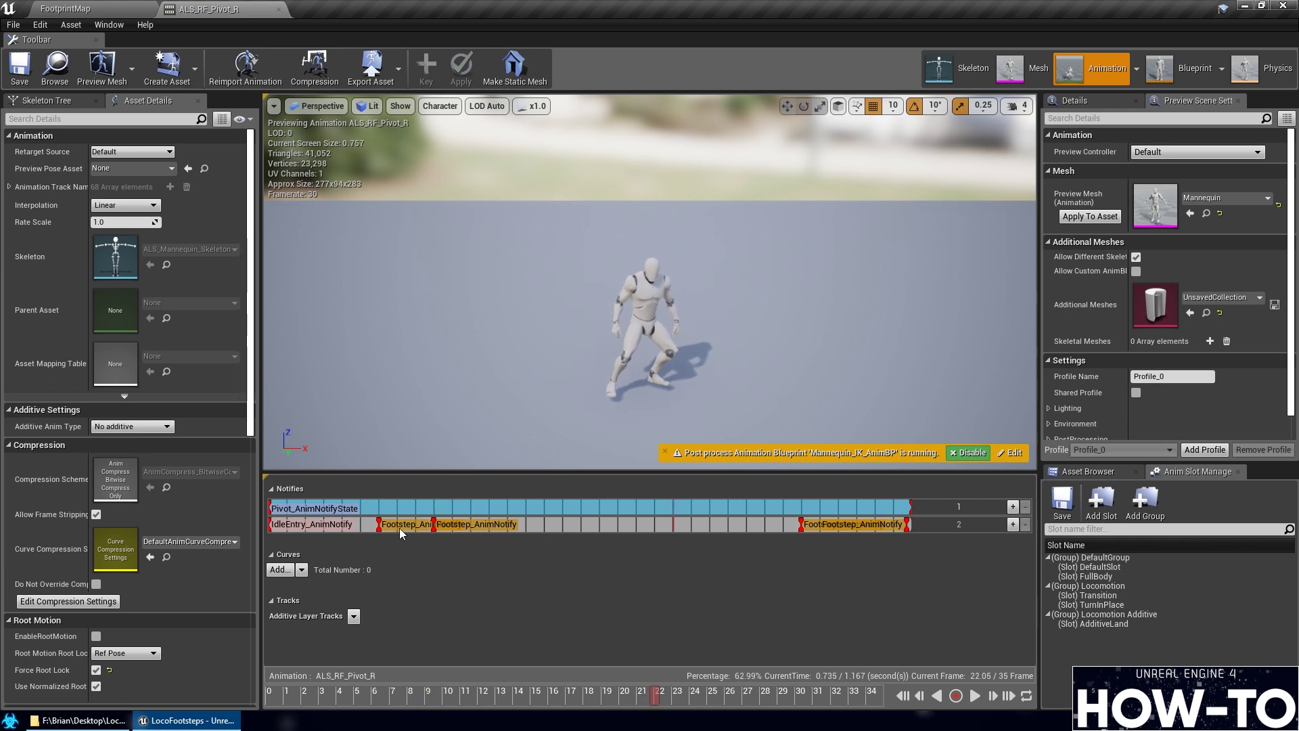
right_click(377, 529)
mouse_move(483, 644)
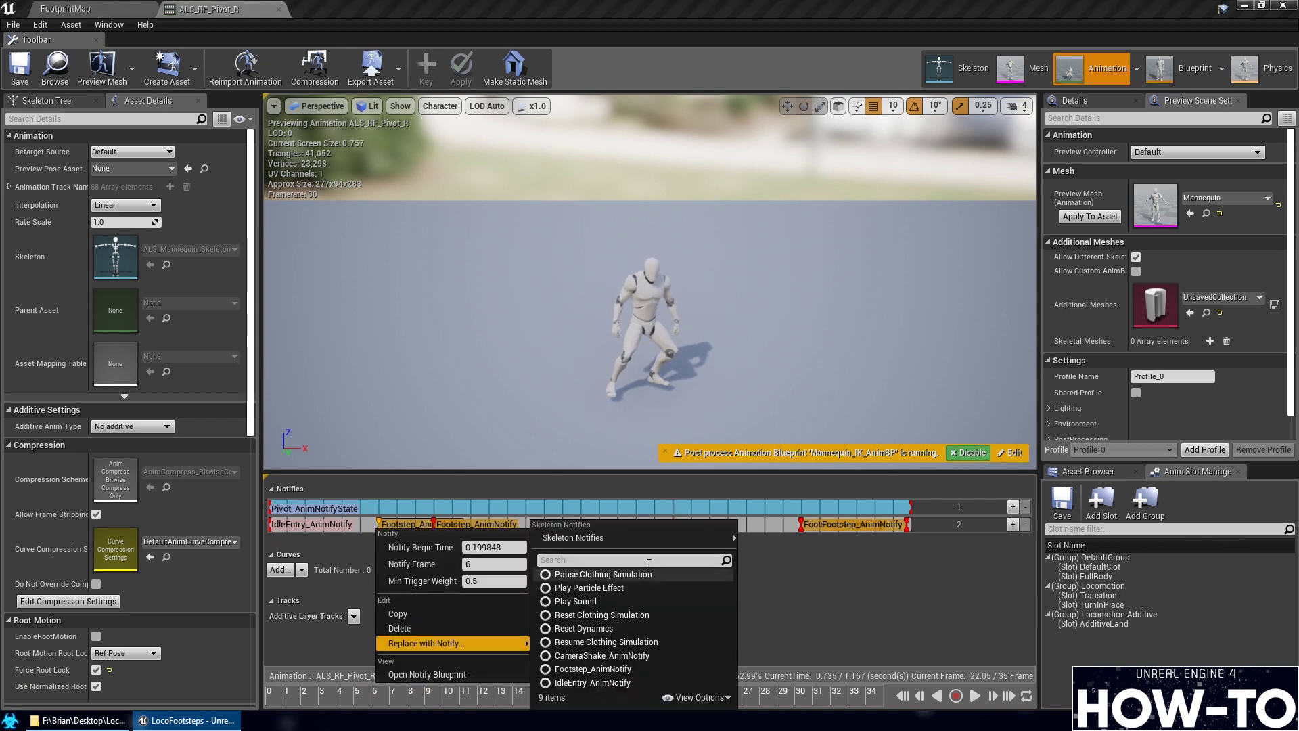
mouse_move(714, 536)
left_click(758, 552)
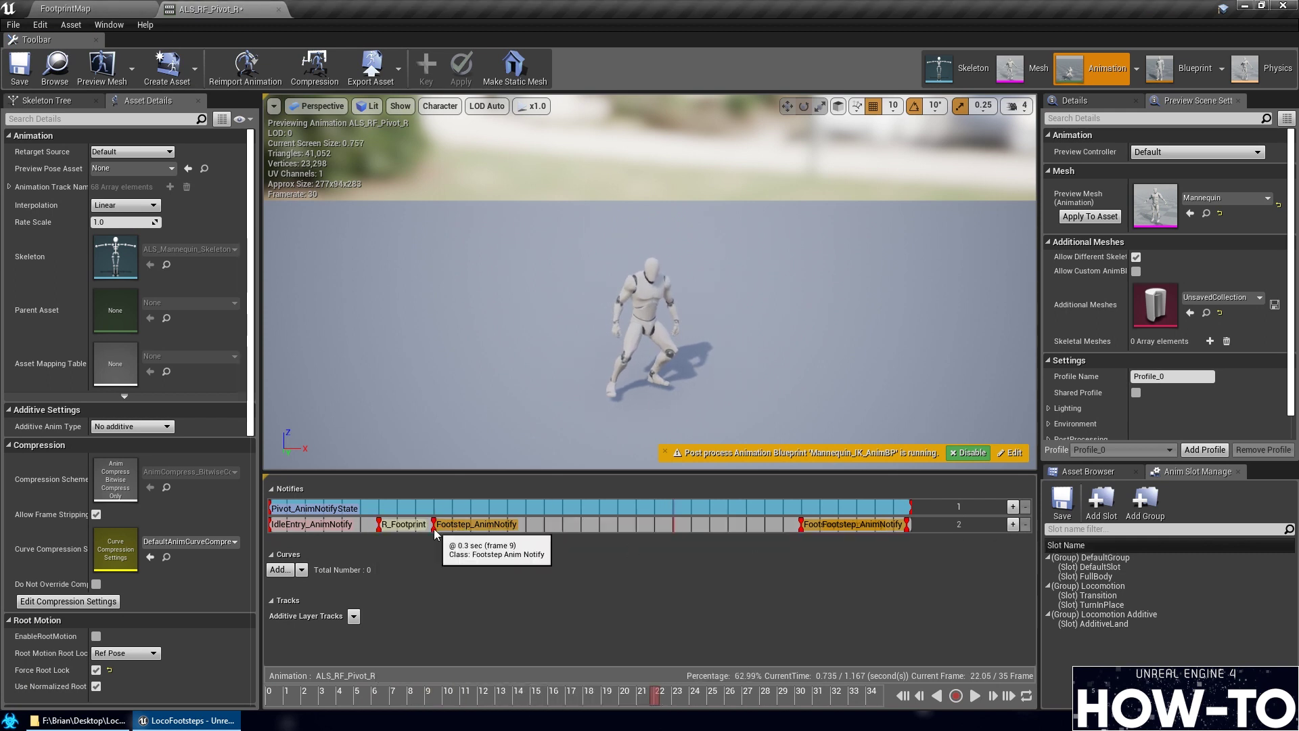
In ALS_RF_Pivot_R, replace the Footstep_AnimNotify at frame 9 with L_Footprint, delete the remaining footstep notifies near the end and save
right_click(433, 529)
mouse_move(516, 644)
mouse_move(725, 542)
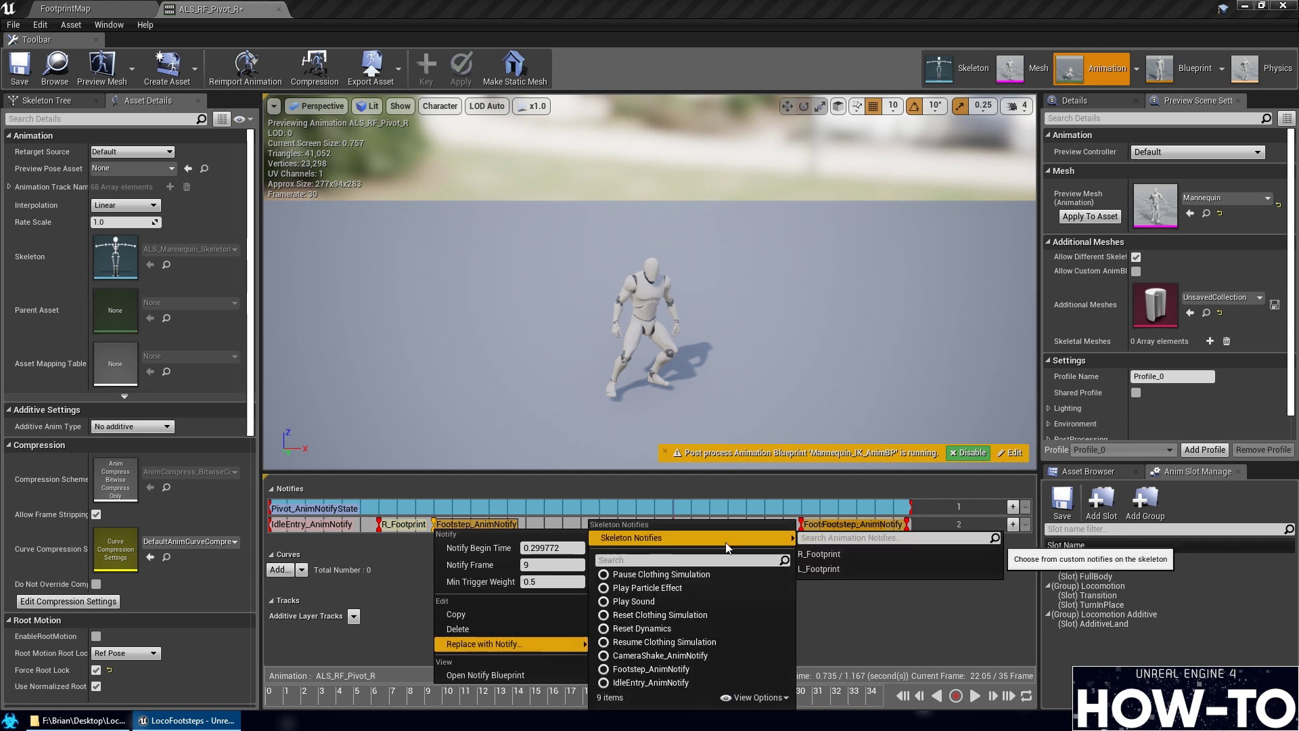
left_click(869, 569)
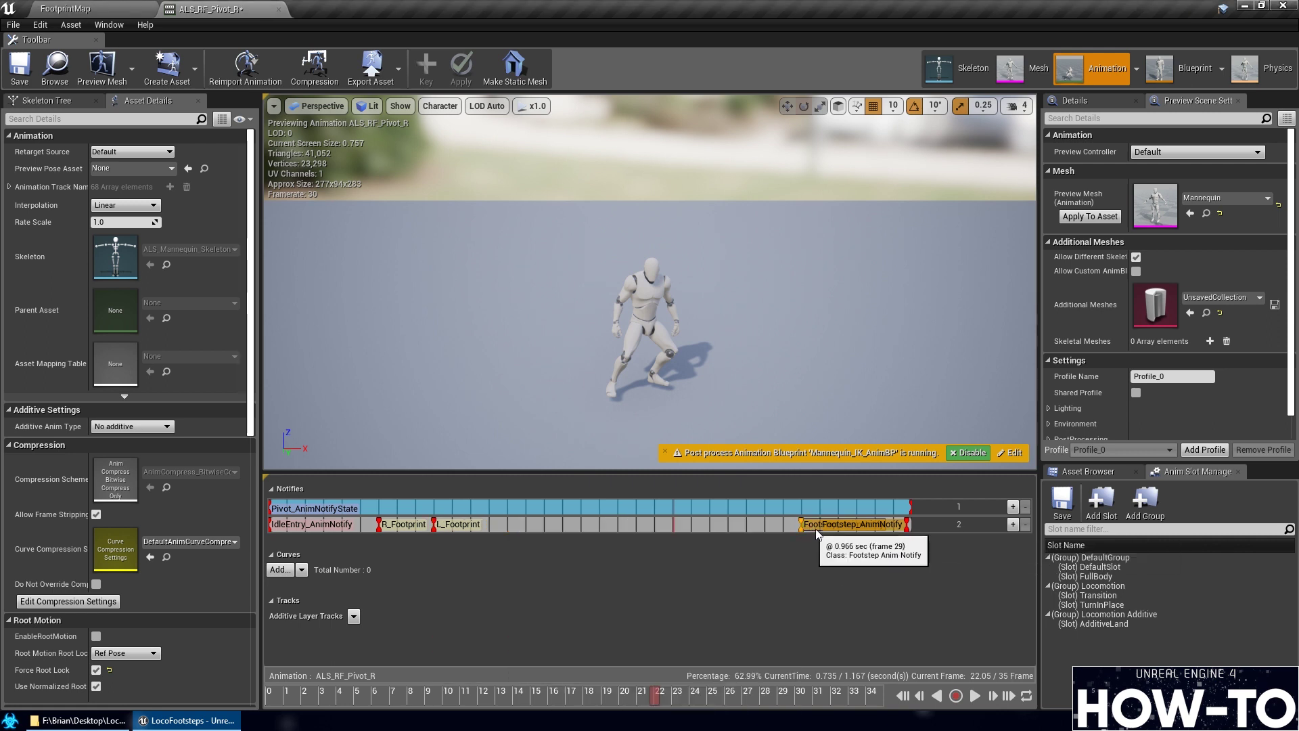
key("Delete")
key("ctrl+s")
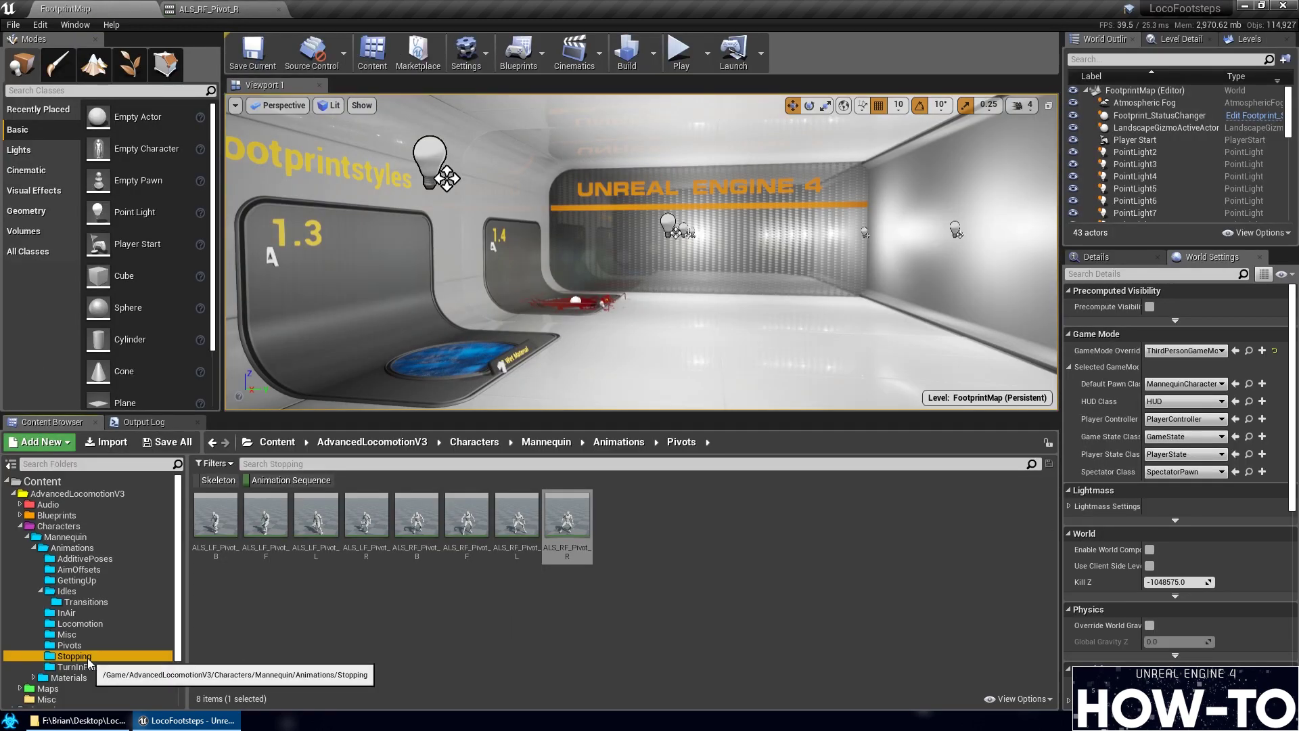
Open ALS_CLF_Stop from the Stopping folder, scrub through its foot contacts and replace the Footstep_AnimNotify at frame 10 with the R_Footprint skeleton notify
left_click(74, 656)
double_click(271, 535)
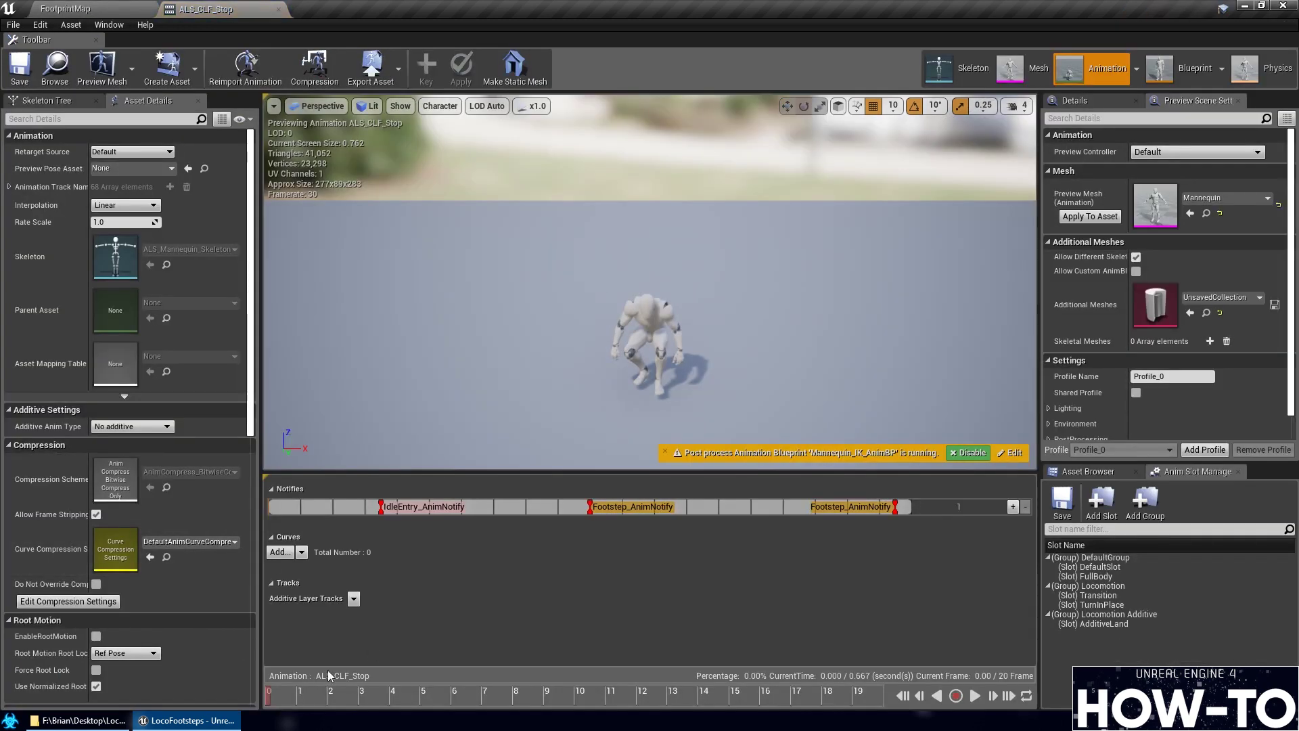
left_click_drag(342, 696, 641, 701)
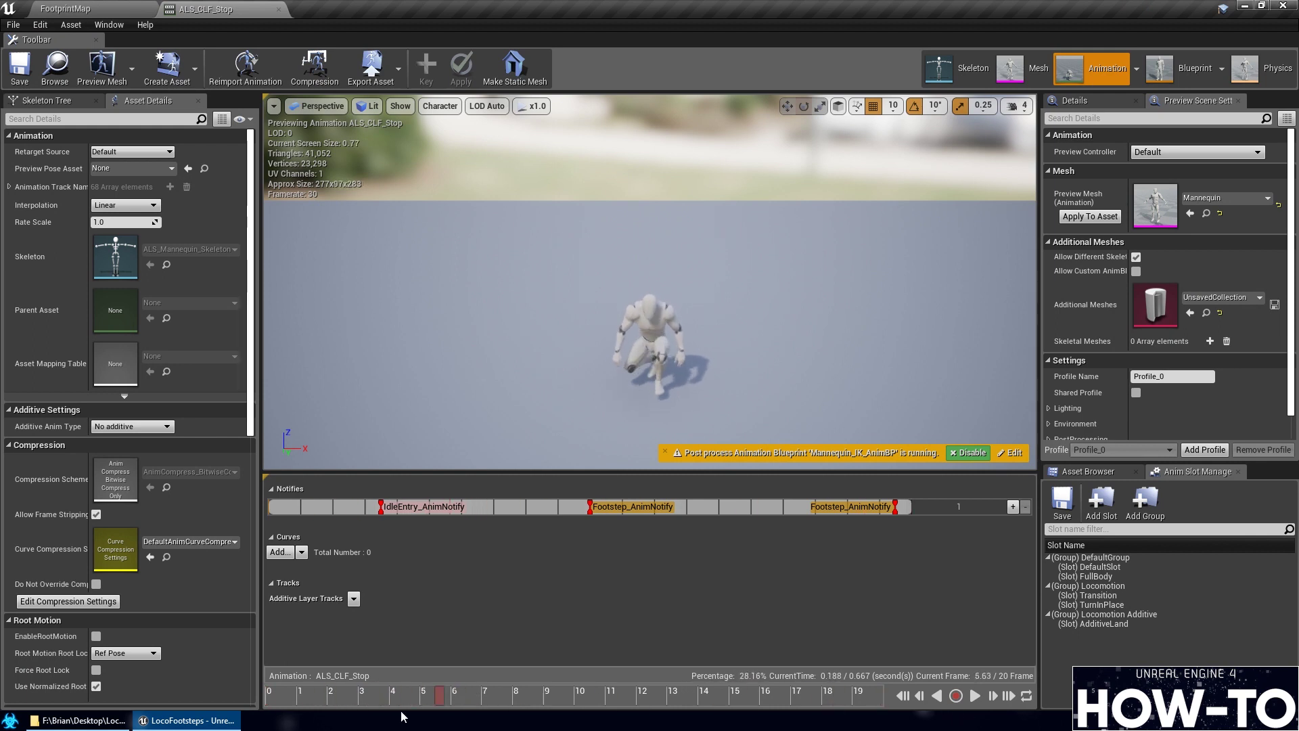
left_click_drag(879, 694, 767, 697)
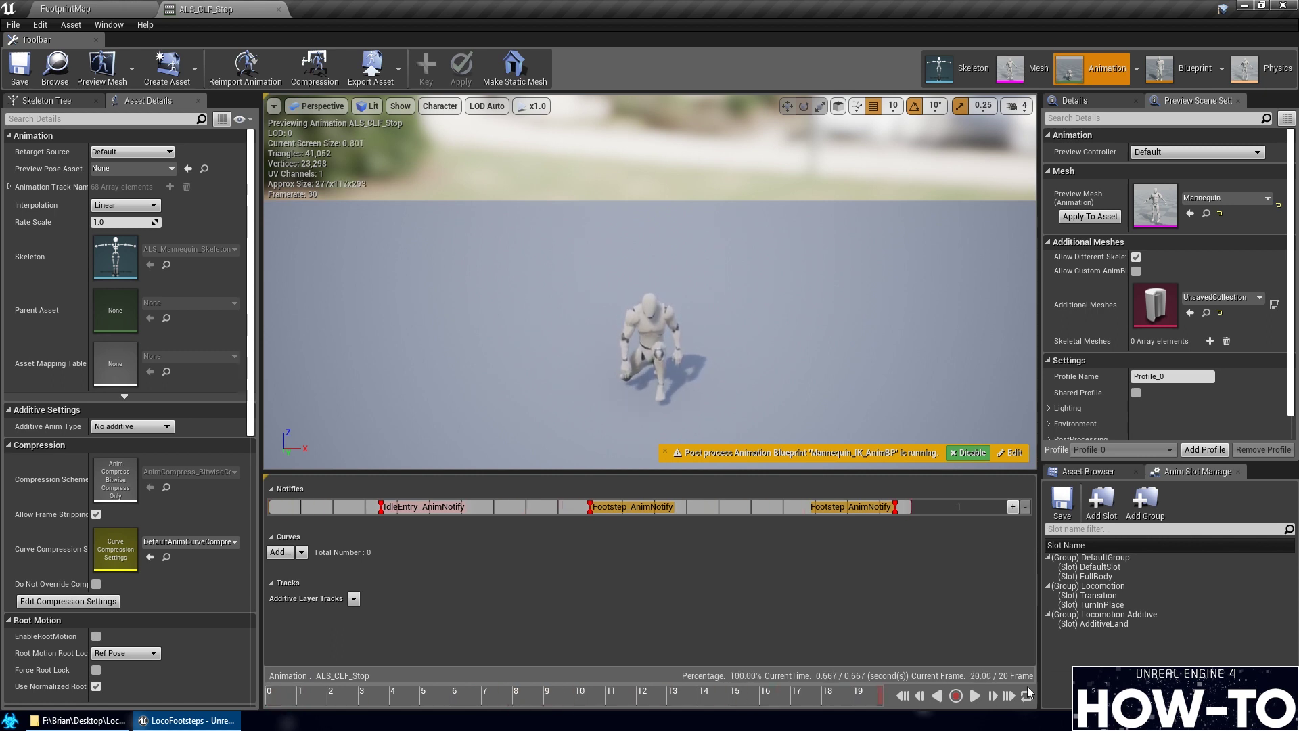
left_click_drag(650, 694, 834, 696)
right_click(592, 513)
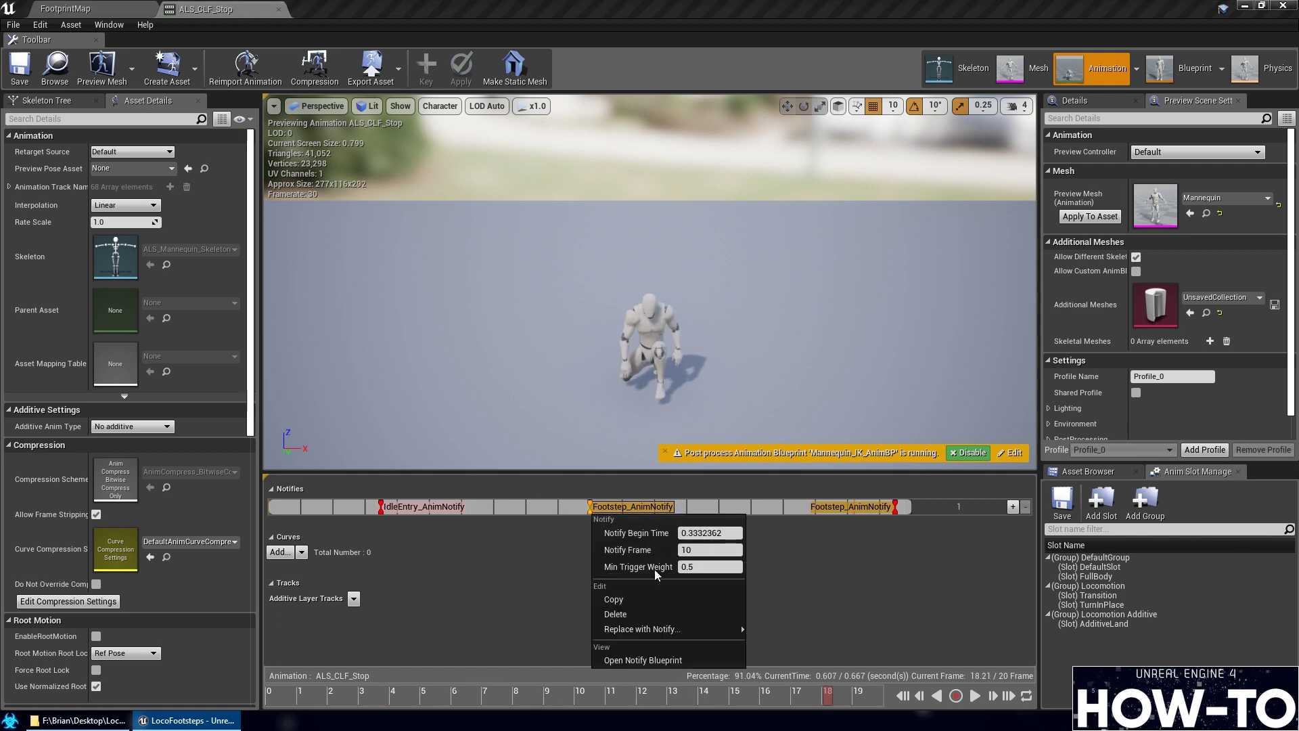
mouse_move(676, 629)
mouse_move(812, 537)
left_click(976, 553)
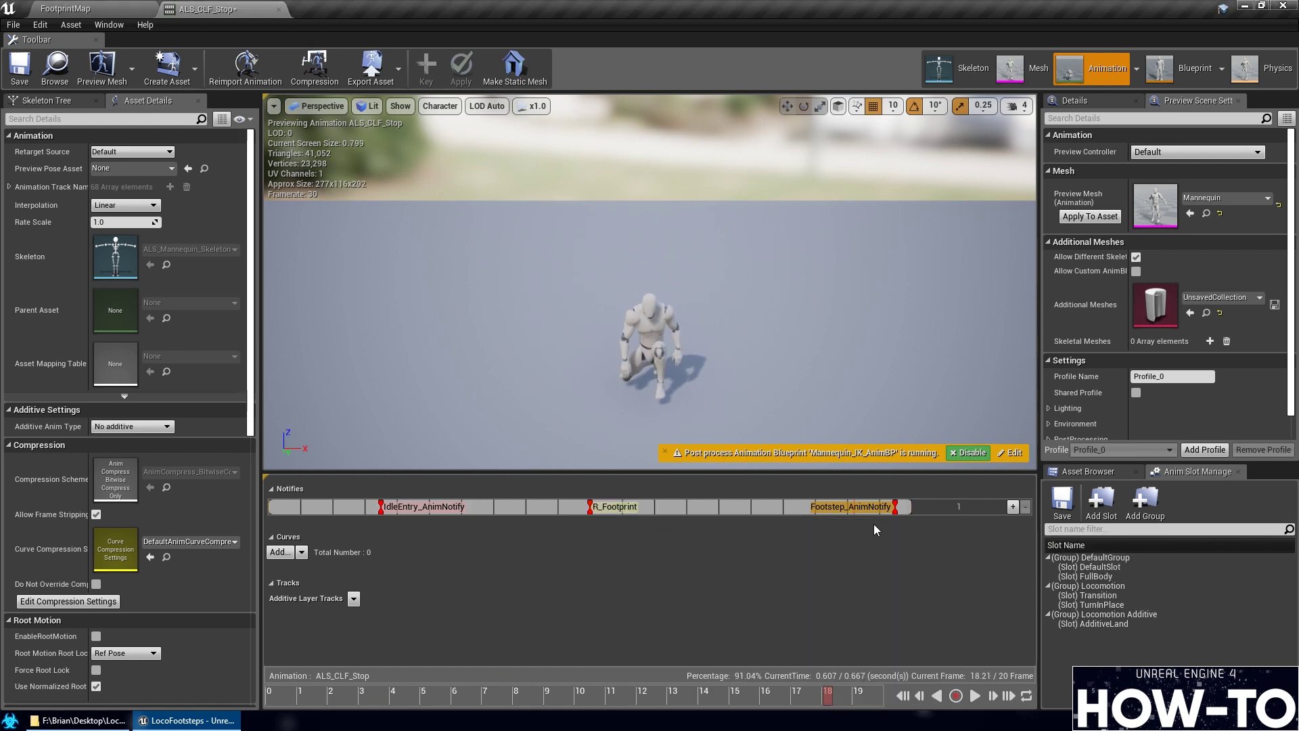
Replace the last Footstep_AnimNotify in ALS_CLF_Stop with the L_Footprint skeleton notify and save the animation
right_click(895, 508)
mouse_move(987, 624)
mouse_move(1099, 533)
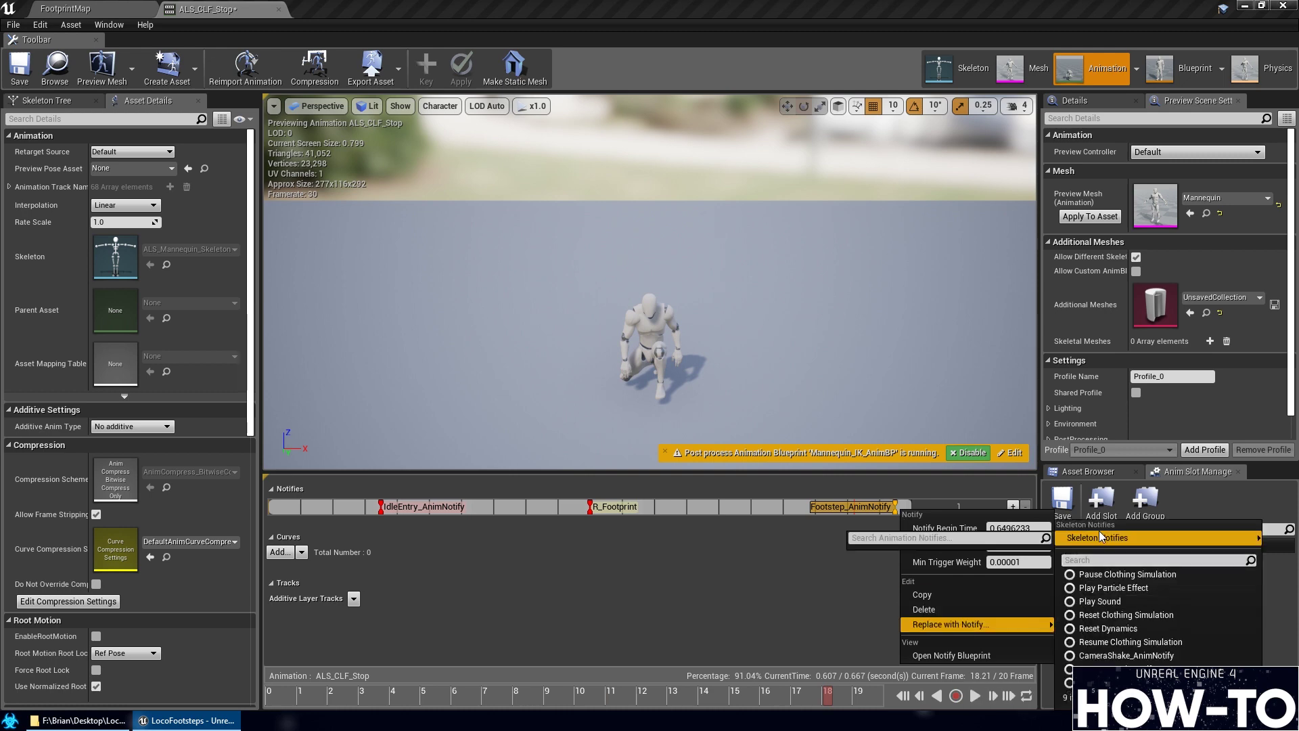
left_click(854, 568)
left_click(19, 66)
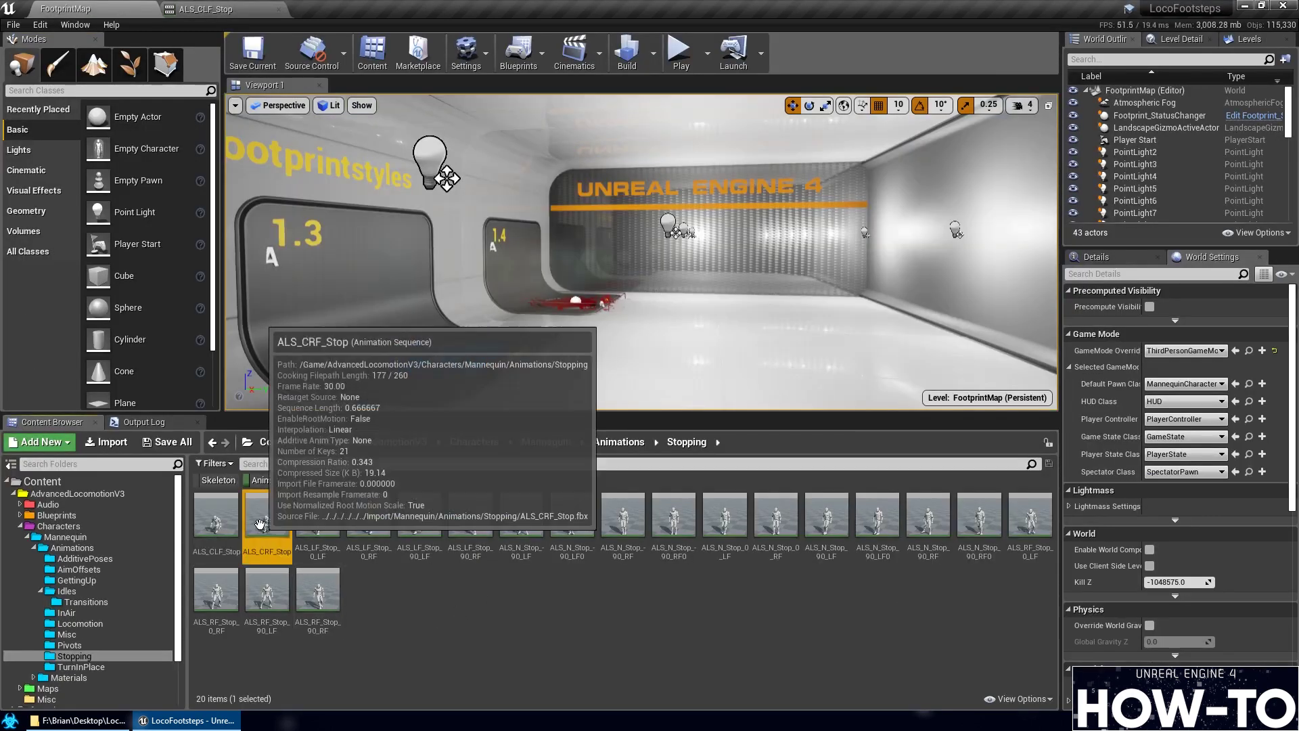
Open ALS_CRF_Stop, scrub through its foot contacts and replace the Footstep_AnimNotify at frame 10 with the L_Footprint skeleton notify
double_click(316, 535)
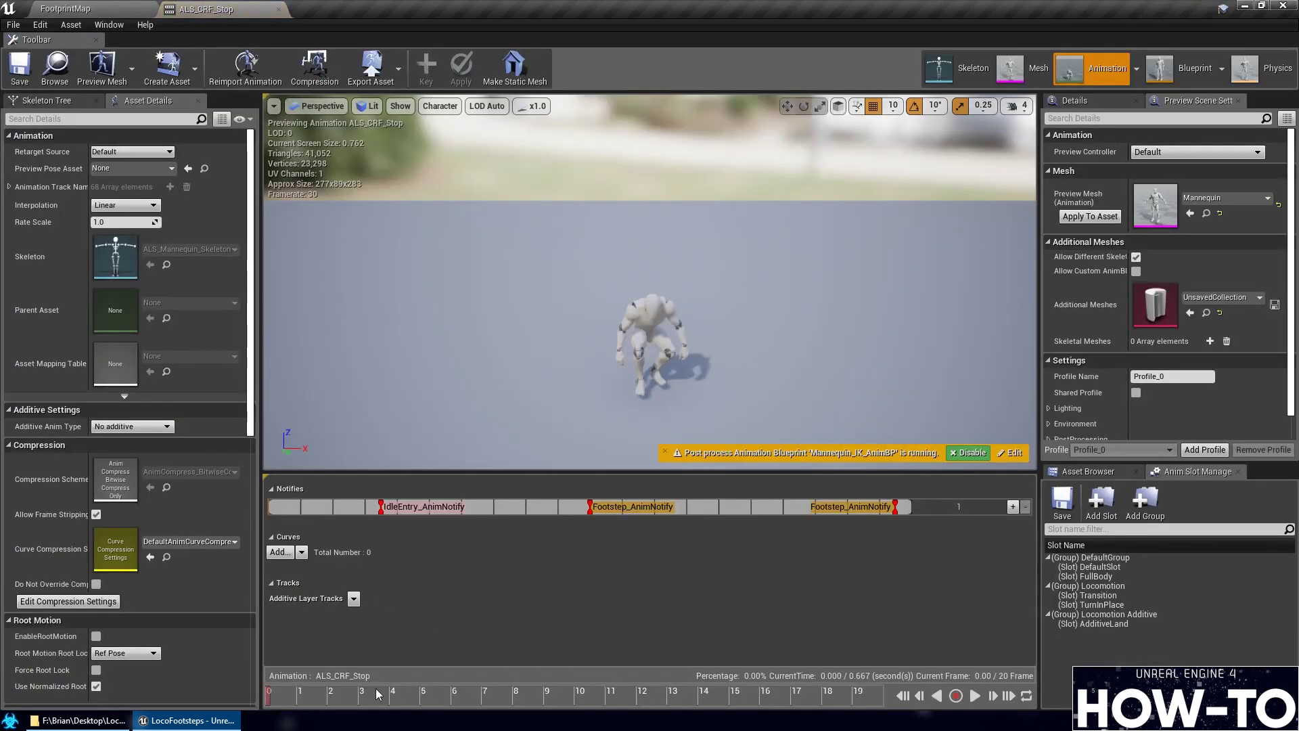
left_click_drag(377, 693, 590, 703)
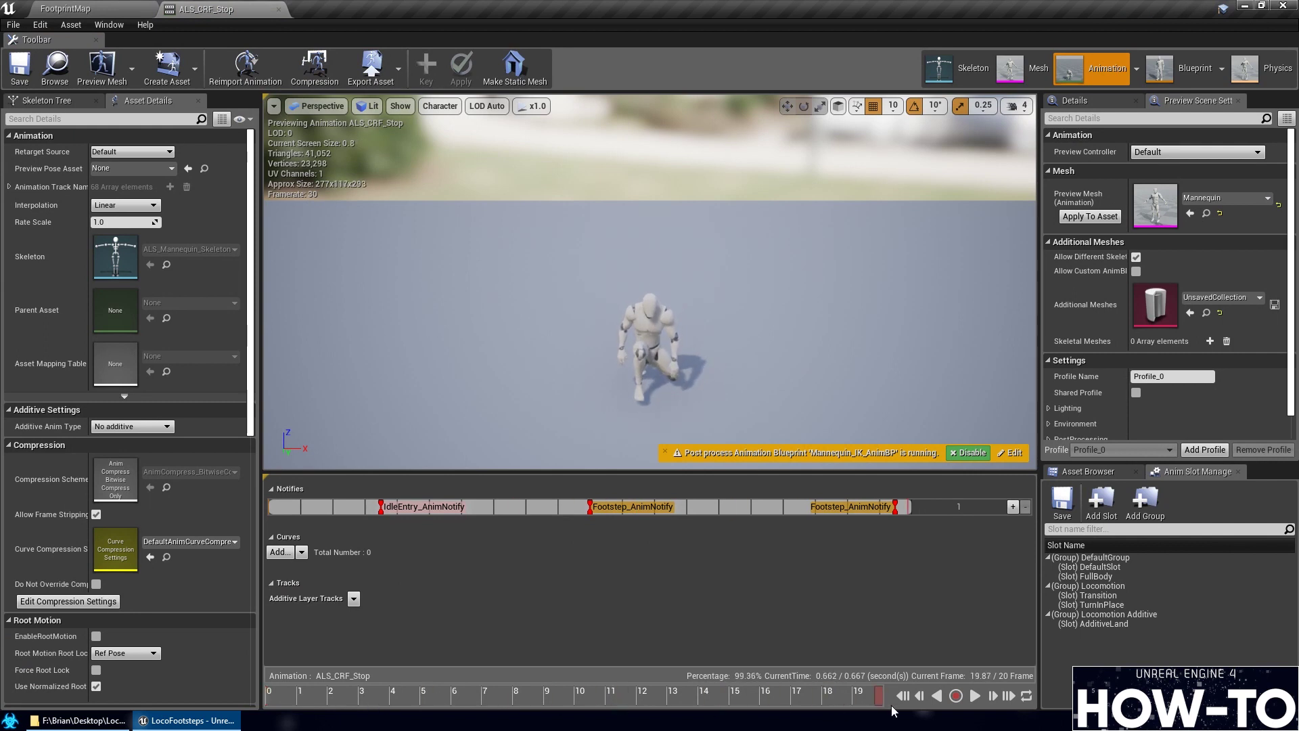
right_click(590, 518)
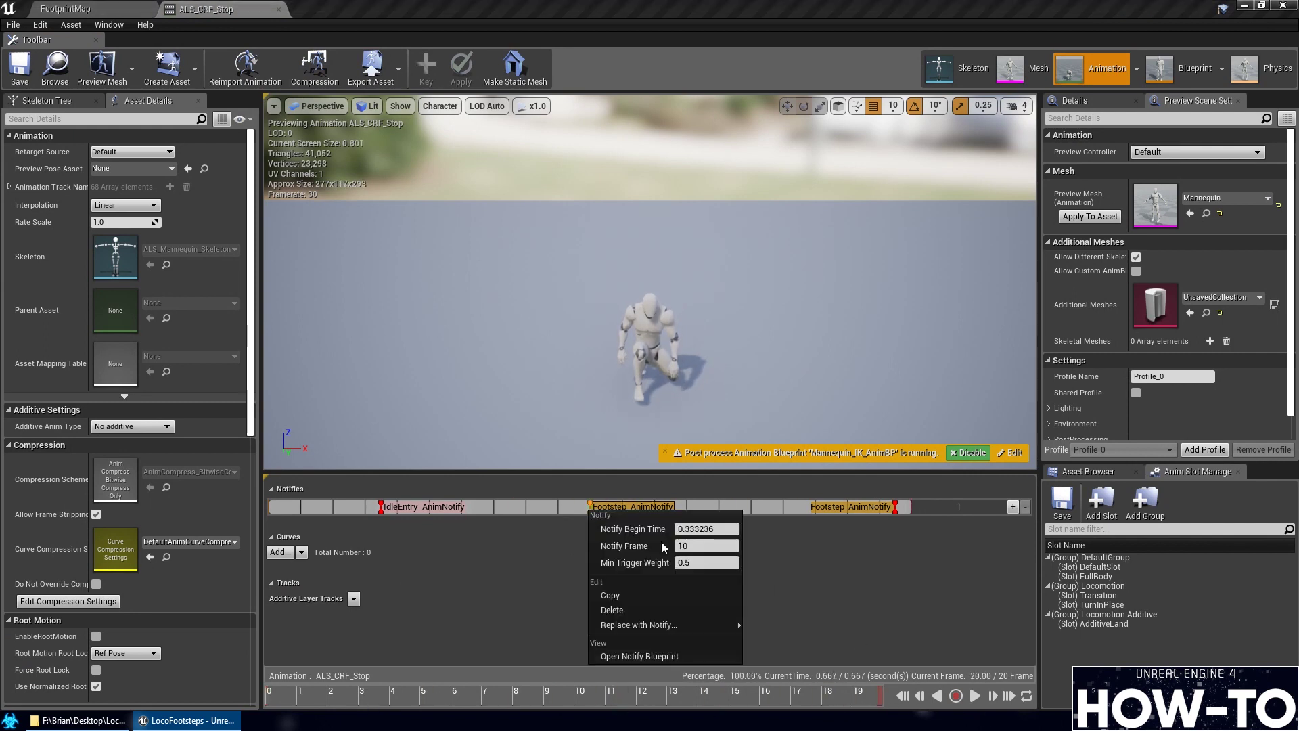
mouse_move(663, 623)
mouse_move(880, 537)
left_click(1023, 567)
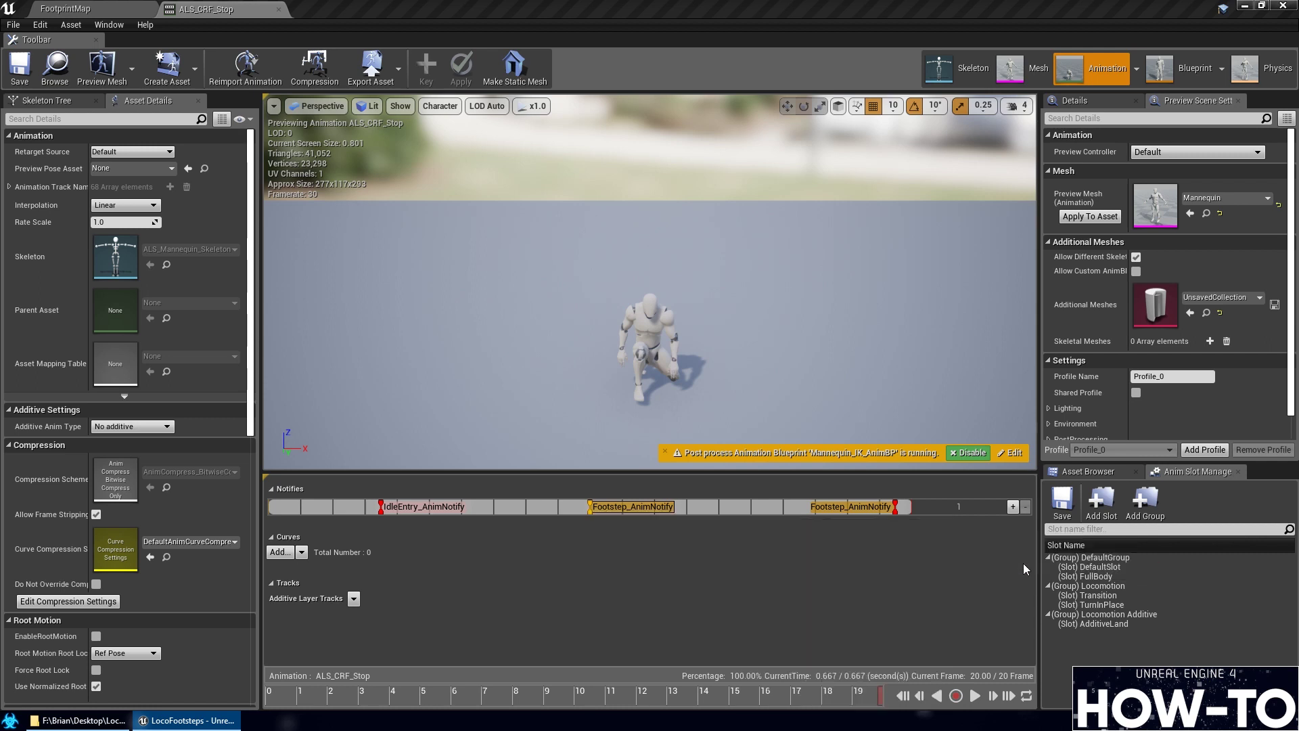
Replace the Footstep_AnimNotify at frame 19 in ALS_CRF_Stop with the R_Footprint skeleton notify and save the animation
right_click(899, 510)
mouse_move(943, 629)
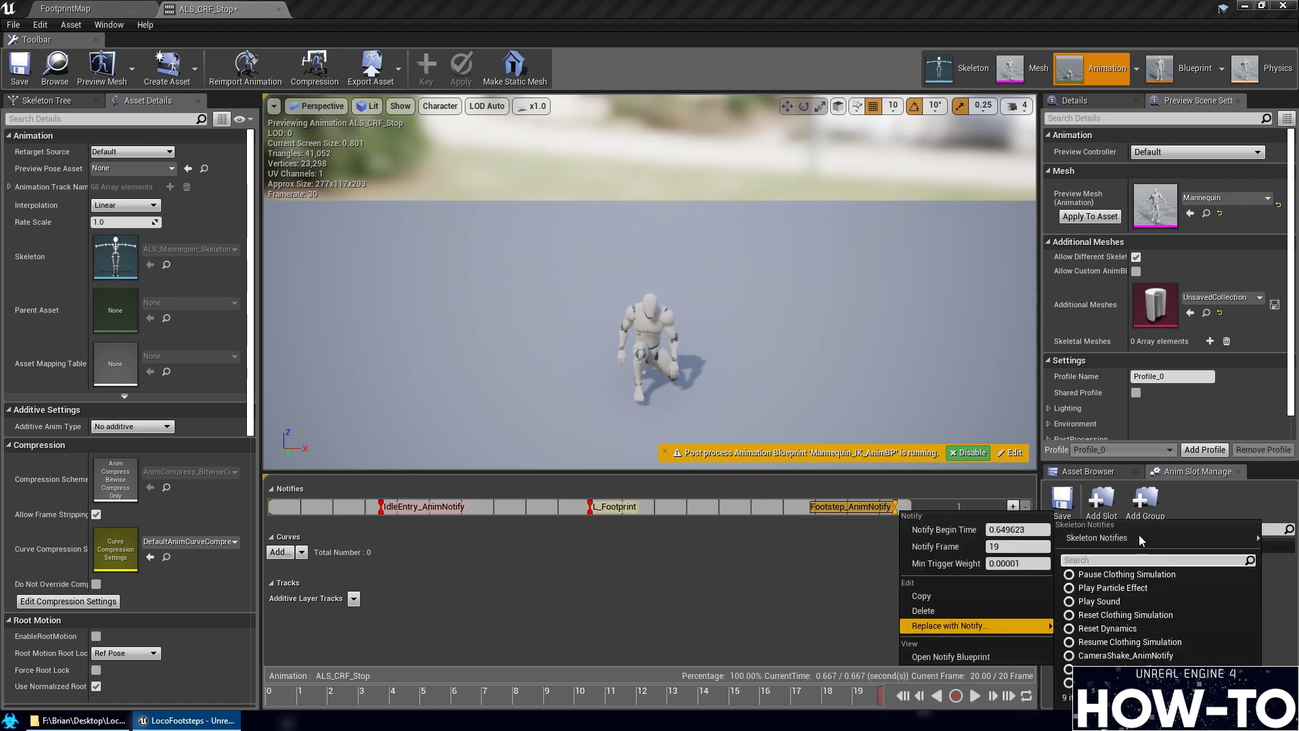
mouse_move(1138, 535)
left_click(907, 554)
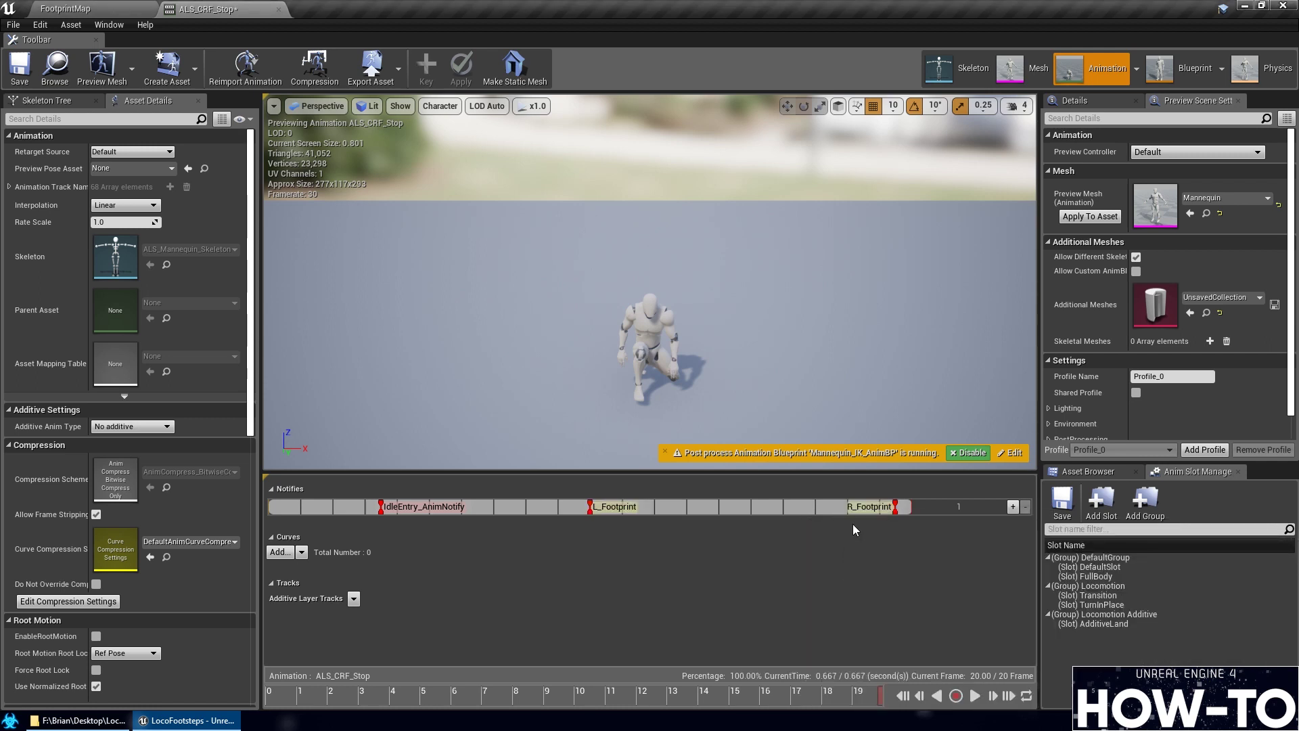
left_click(19, 68)
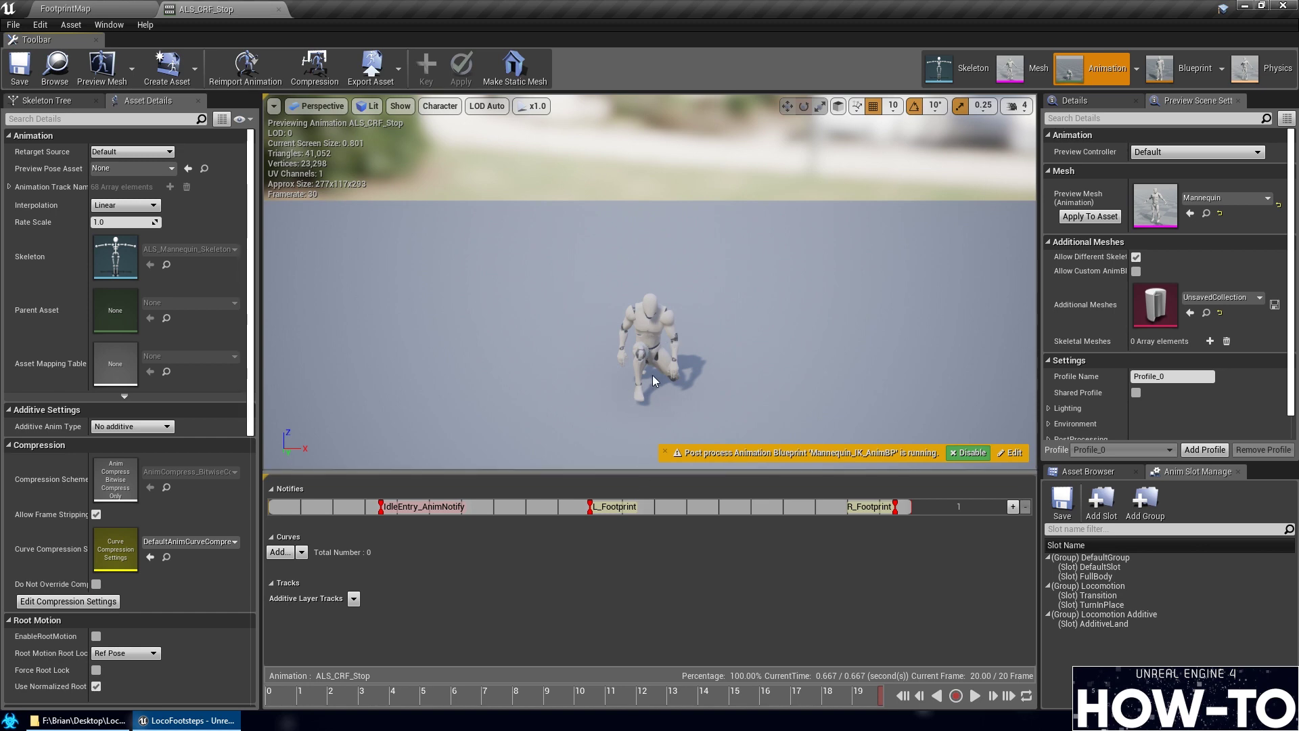
Open ALS_LF_Stop_0_LF, scrub through its foot contacts, delete both Footstep_AnimNotify entries and save the animation
left_click(94, 8)
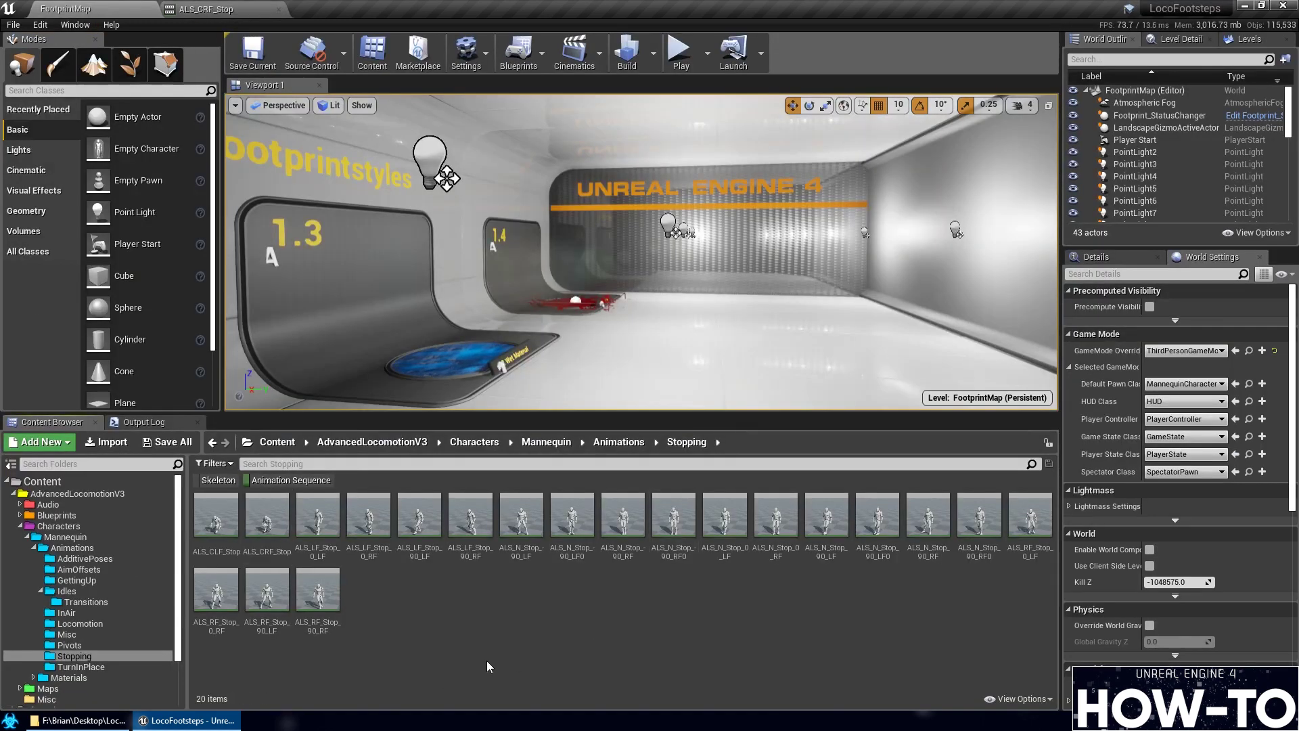
double_click(317, 520)
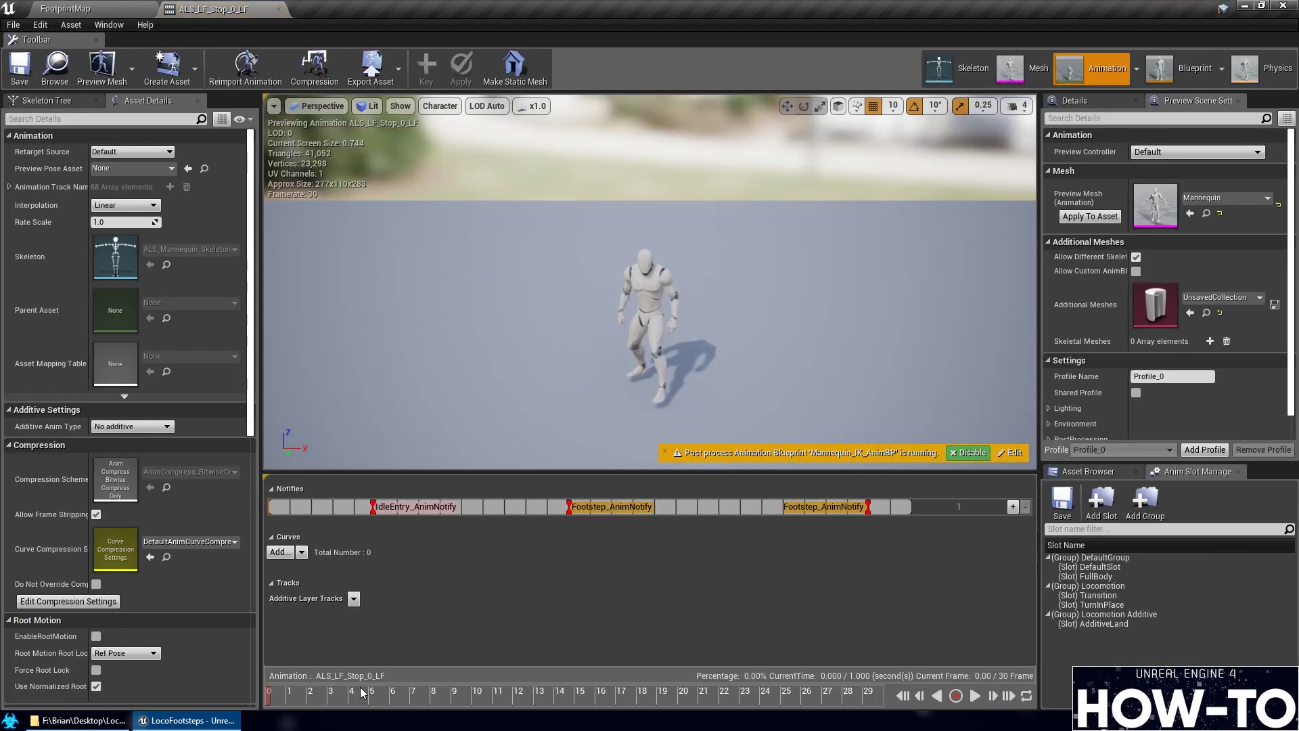
mouse_move(459, 703)
left_mouse_down()
mouse_move(545, 704)
mouse_move(356, 704)
mouse_move(718, 706)
left_mouse_up()
left_click(276, 698)
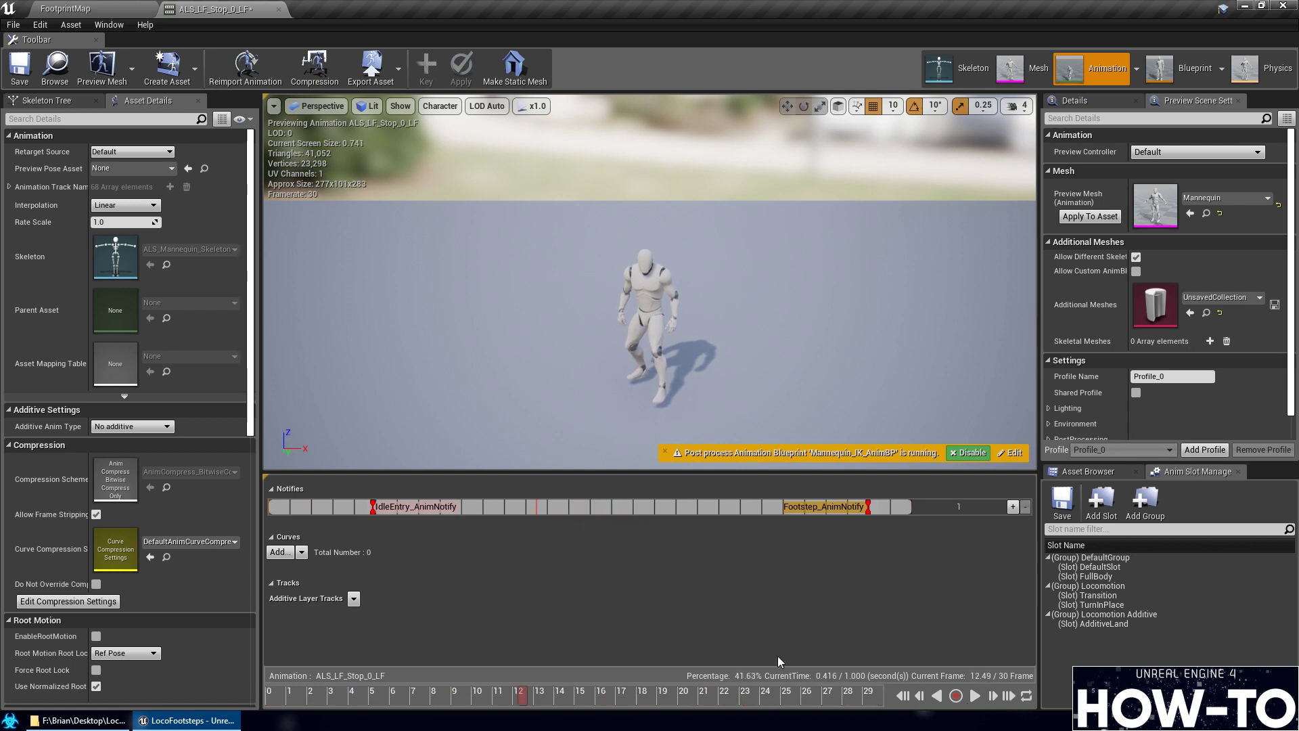
left_click(870, 508)
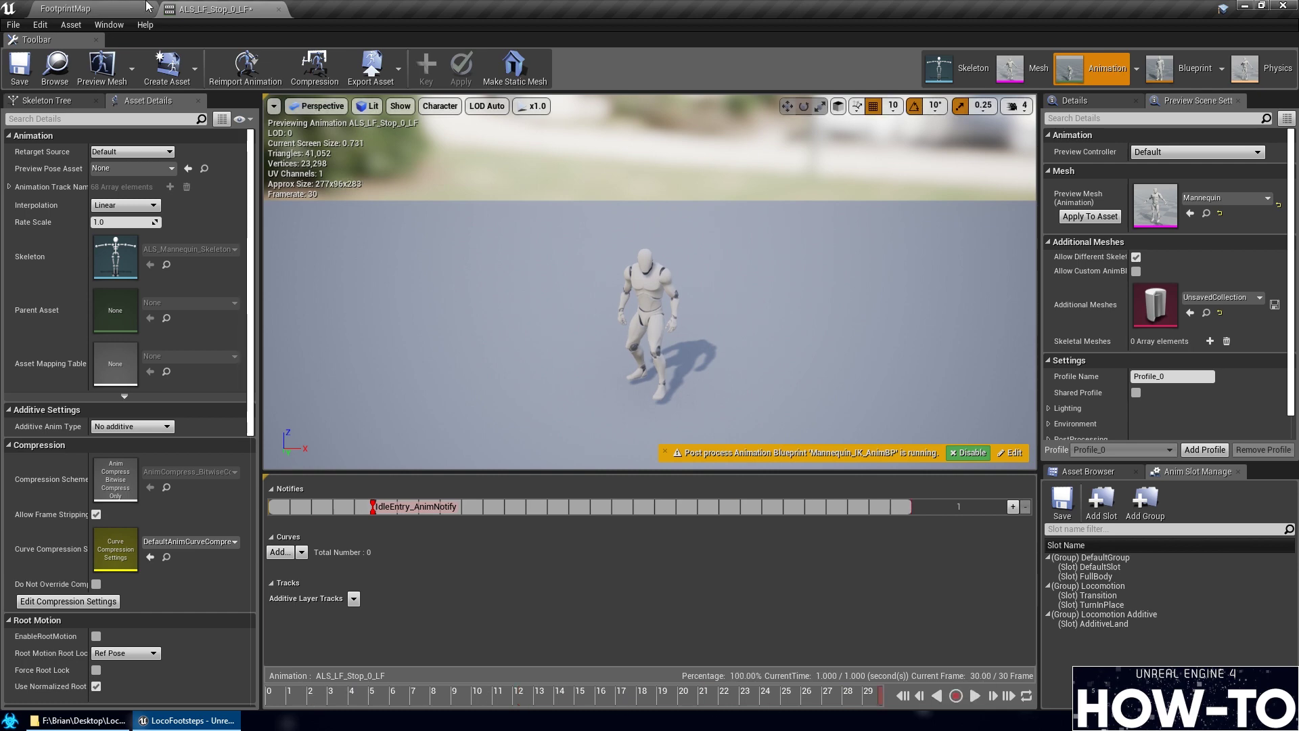
left_click(20, 68)
Open ALS_LF_Stop_0_RF, scrub through its foot contacts and replace the Footstep_AnimNotify at frame 14 with the R_Footprint skeleton notify
left_click(67, 8)
double_click(369, 518)
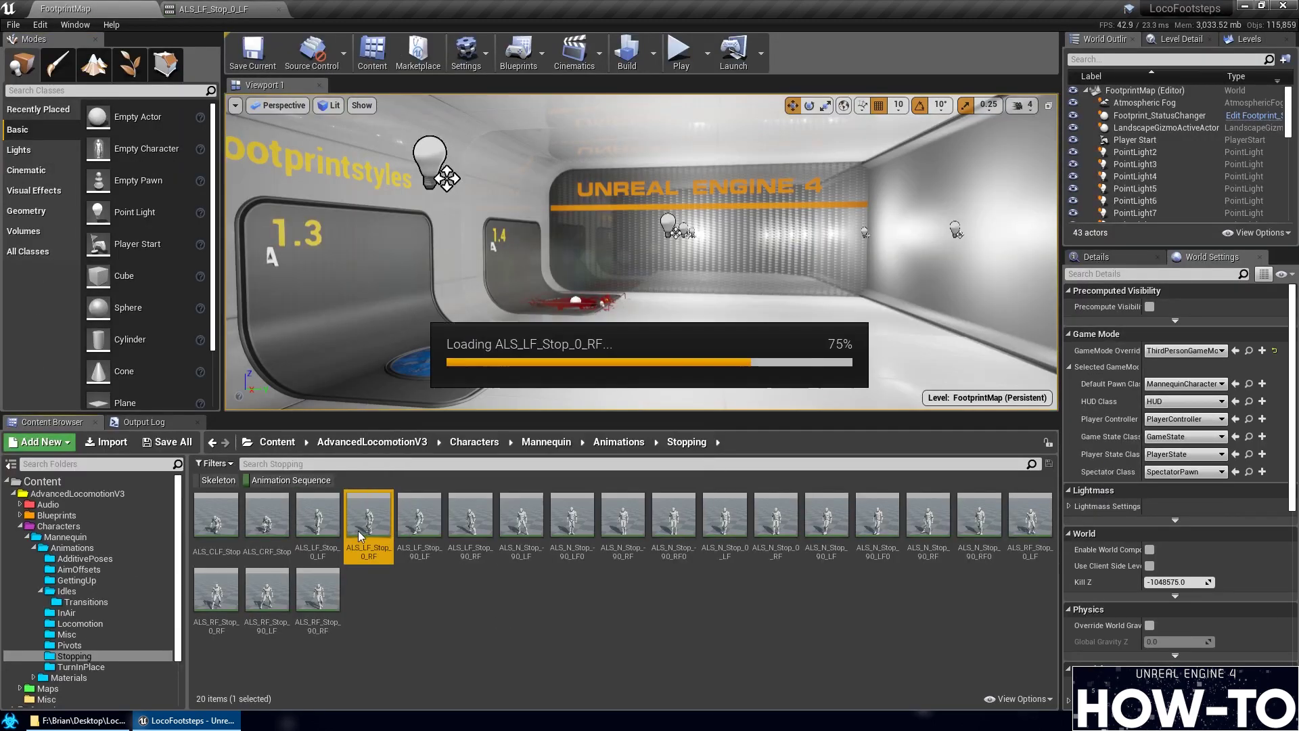
left_click_drag(352, 690, 333, 691)
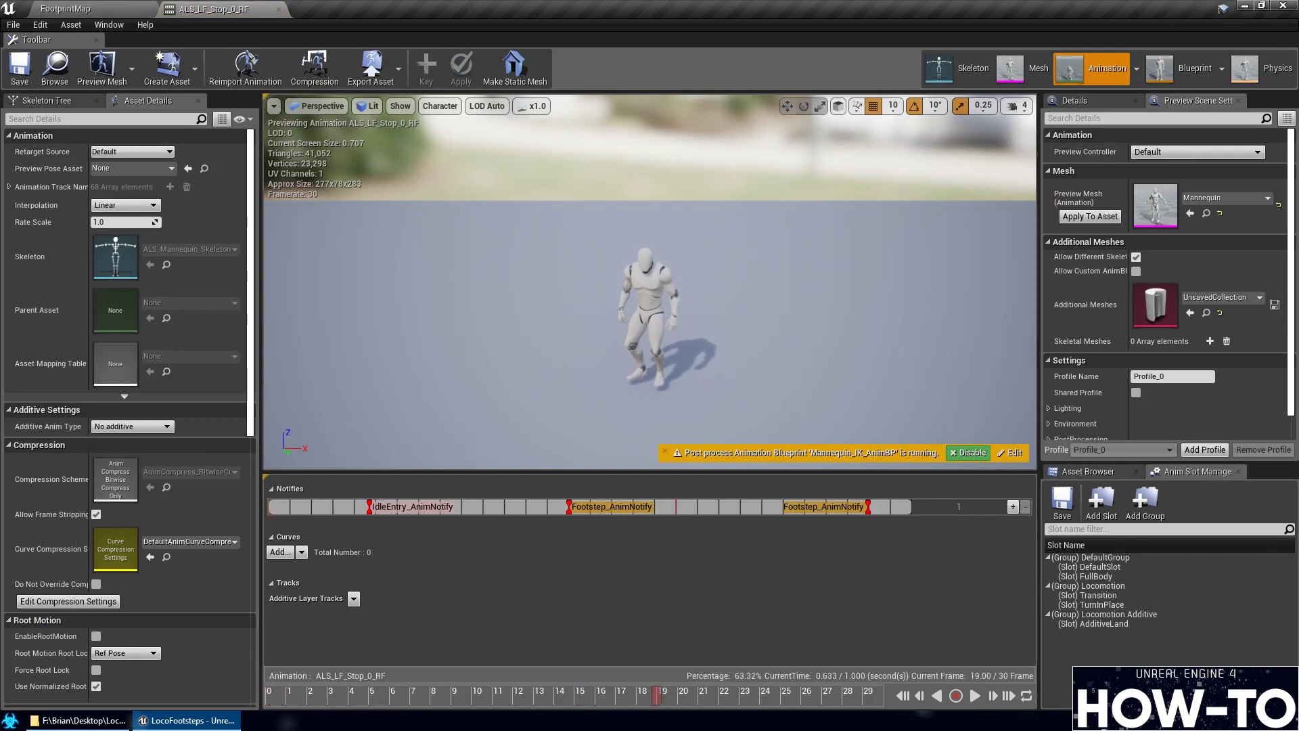
right_click(567, 512)
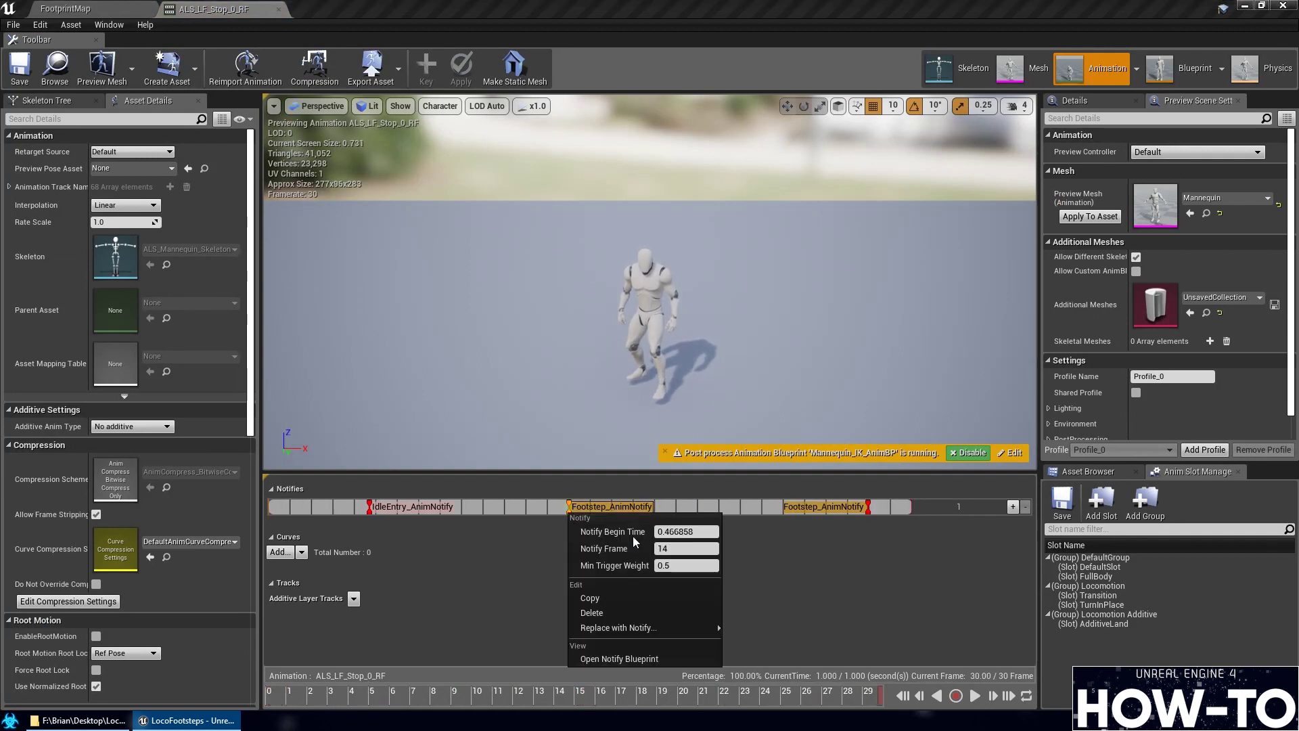
mouse_move(682, 627)
mouse_move(759, 537)
left_click(975, 555)
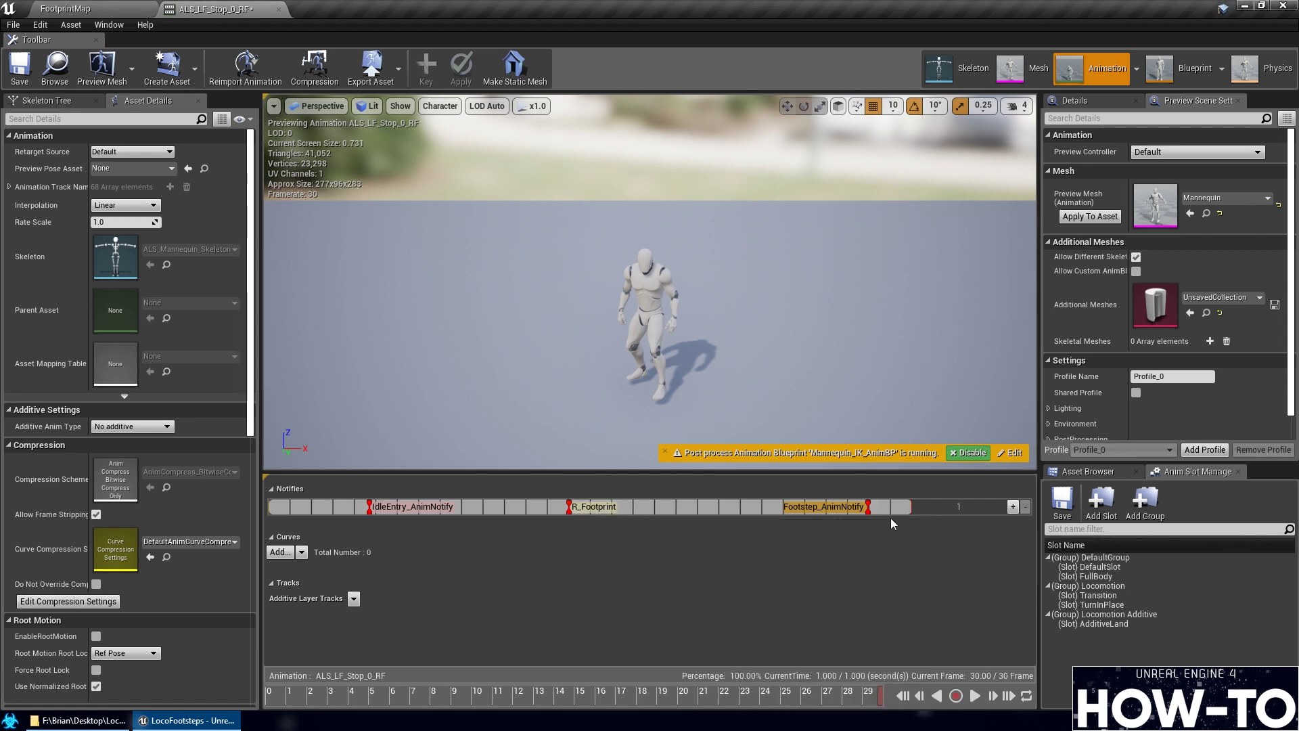
Replace the Footstep_AnimNotify at frame 28 in ALS_LF_Stop_0_RF with the L_Footprint skeleton notify and save the animation
right_click(868, 512)
mouse_move(926, 627)
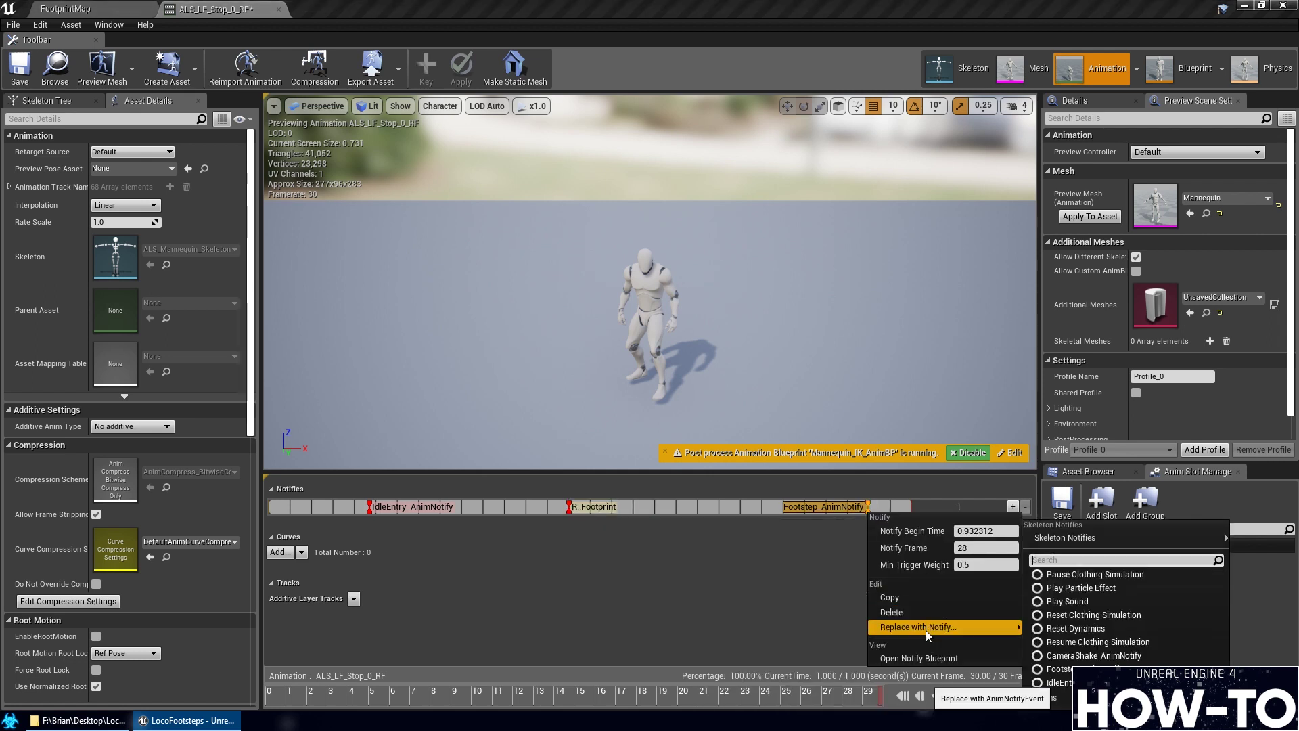
mouse_move(1079, 534)
left_click(829, 571)
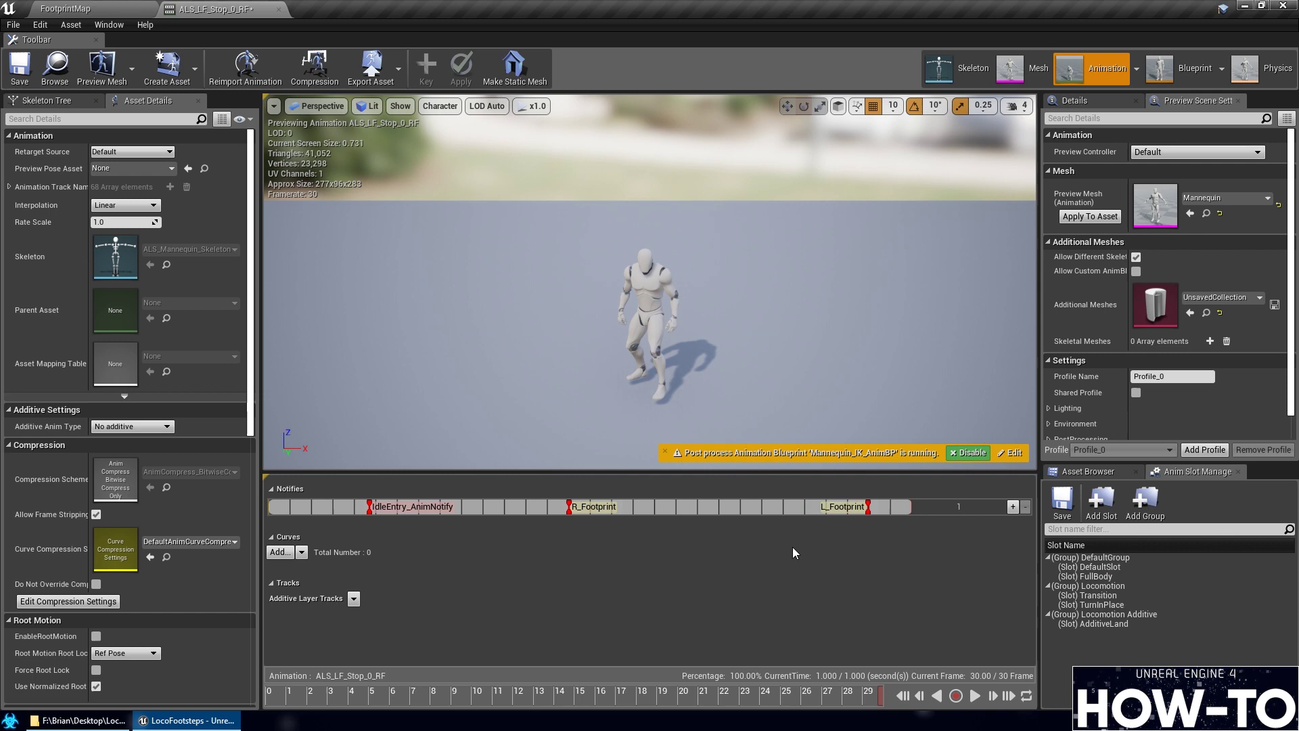
left_click(19, 68)
Open ALS_LF_Stop_90_LF, scrub through its foot contacts and replace the Footstep_AnimNotify at frame 14 with the R_Footprint skeleton notify
left_click(68, 8)
left_click(419, 530)
double_click(418, 529)
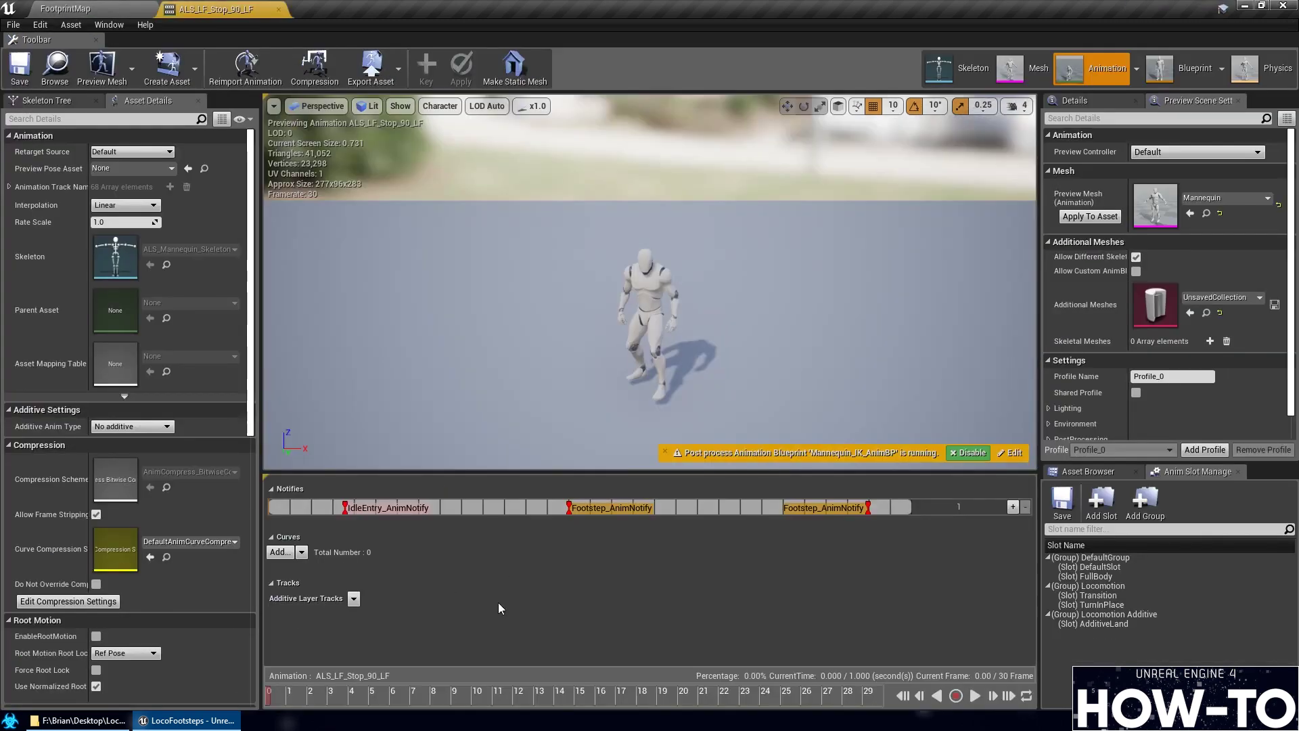
left_click_drag(319, 704, 551, 707)
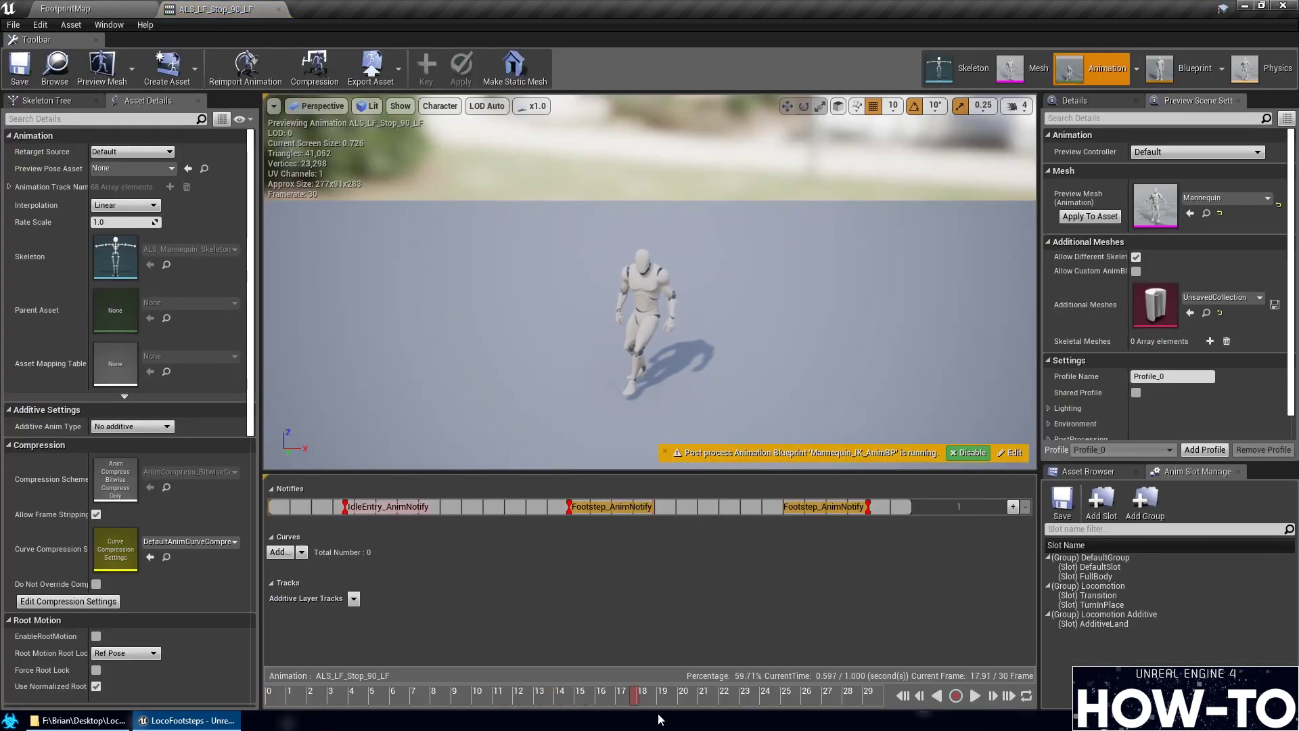
left_click_drag(660, 719, 974, 729)
right_click(611, 512)
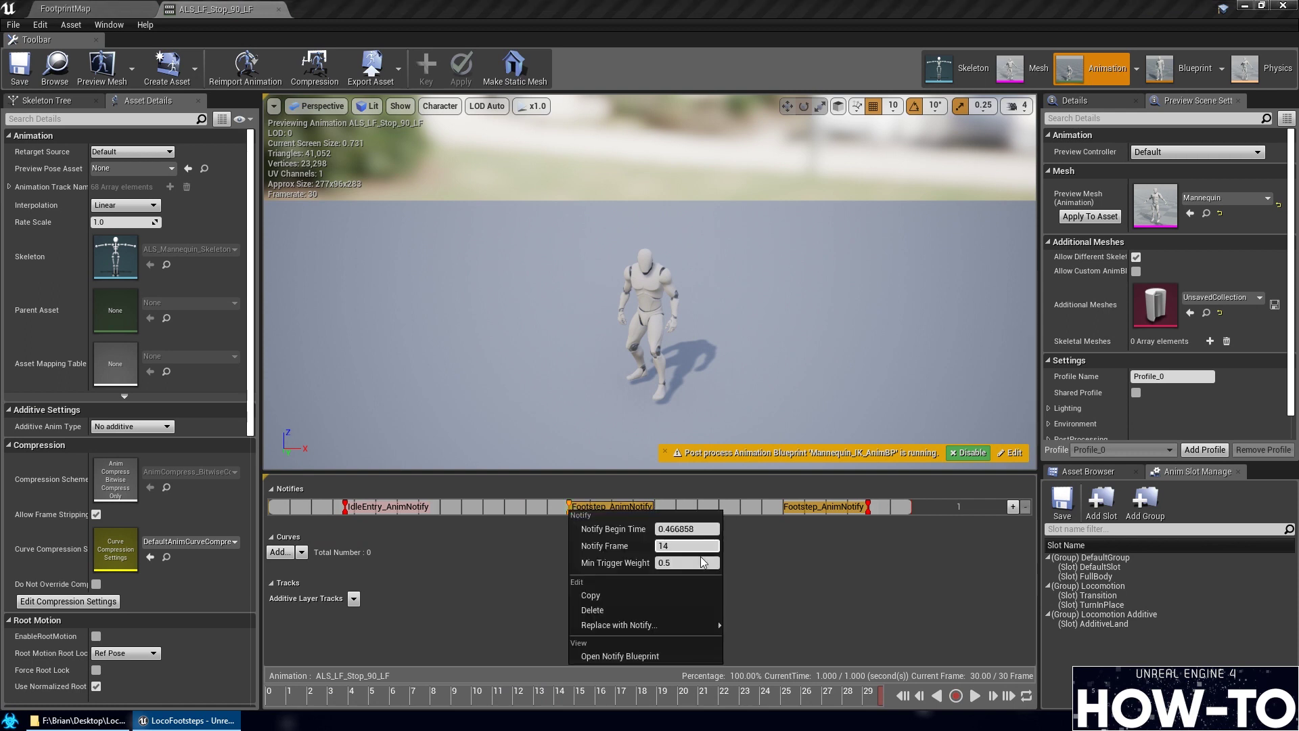
mouse_move(650, 624)
mouse_move(806, 536)
left_click(954, 553)
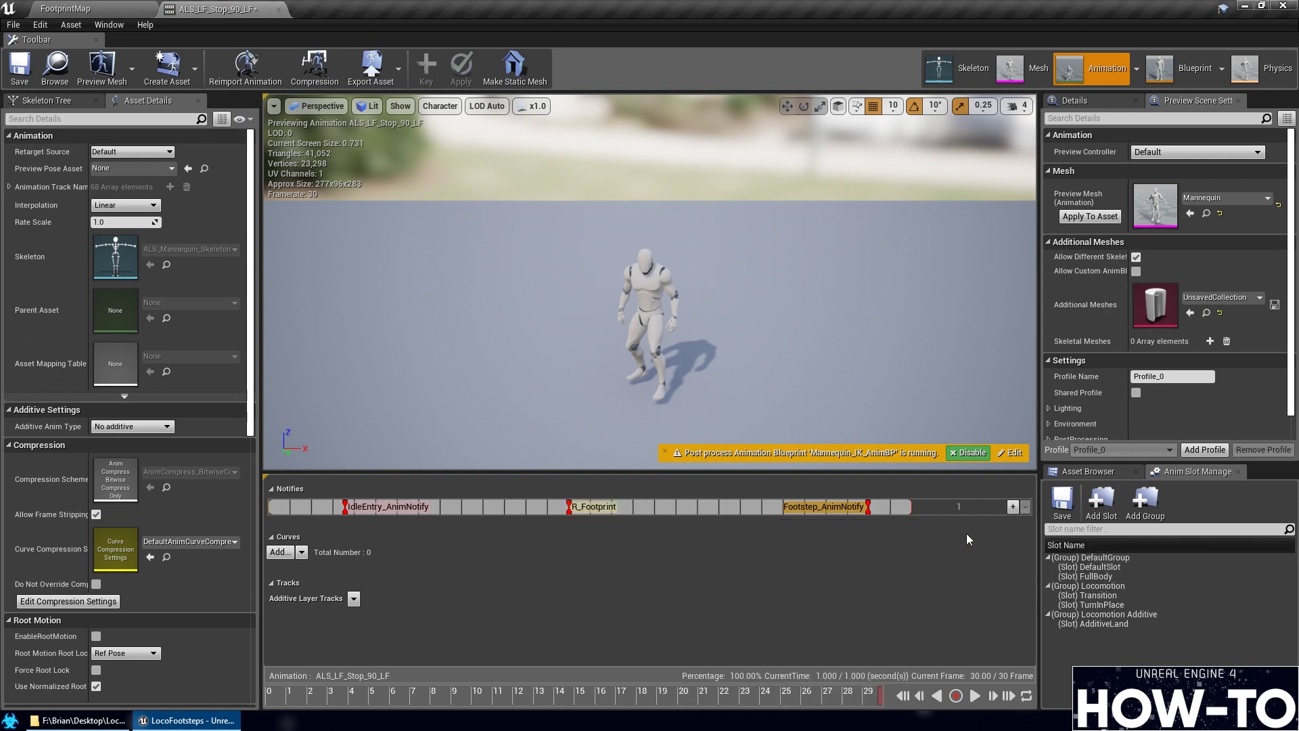
Replace the last Footstep_AnimNotify in ALS_LF_Stop_90_LF with the L_Footprint skeleton notify and save the animation
right_click(868, 509)
mouse_move(948, 623)
mouse_move(1081, 537)
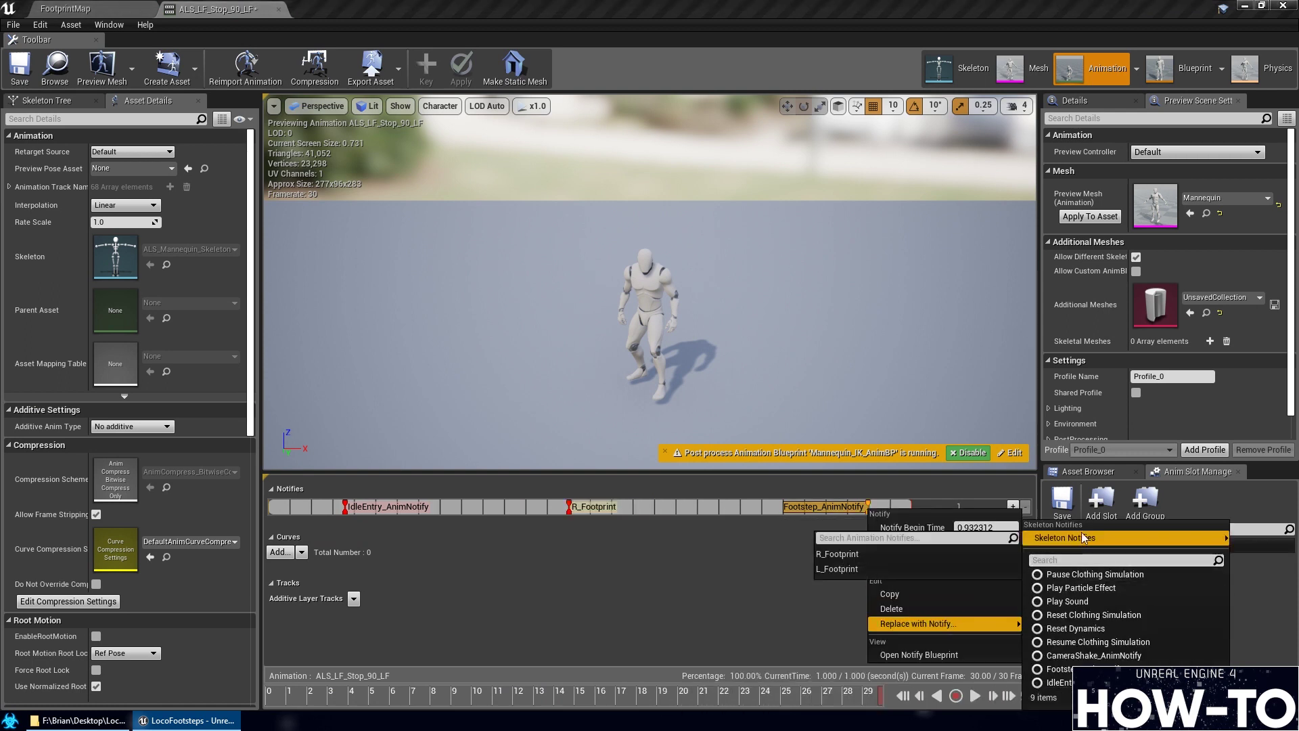
left_click(838, 569)
left_click(20, 68)
Open ALS_LF_Stop_90_RF, scrub through its foot contacts and replace the Footstep_AnimNotify at frame 14 with the R_Footprint skeleton notify
left_click(122, 8)
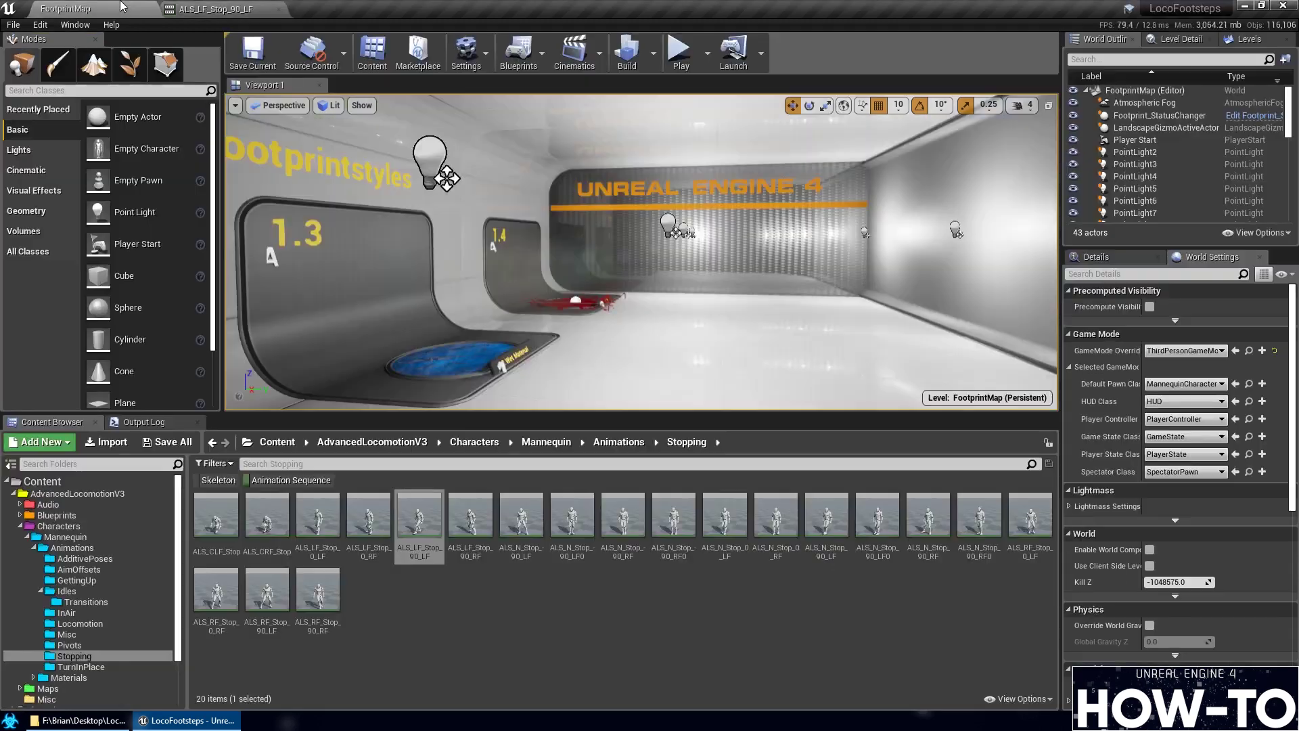
double_click(470, 521)
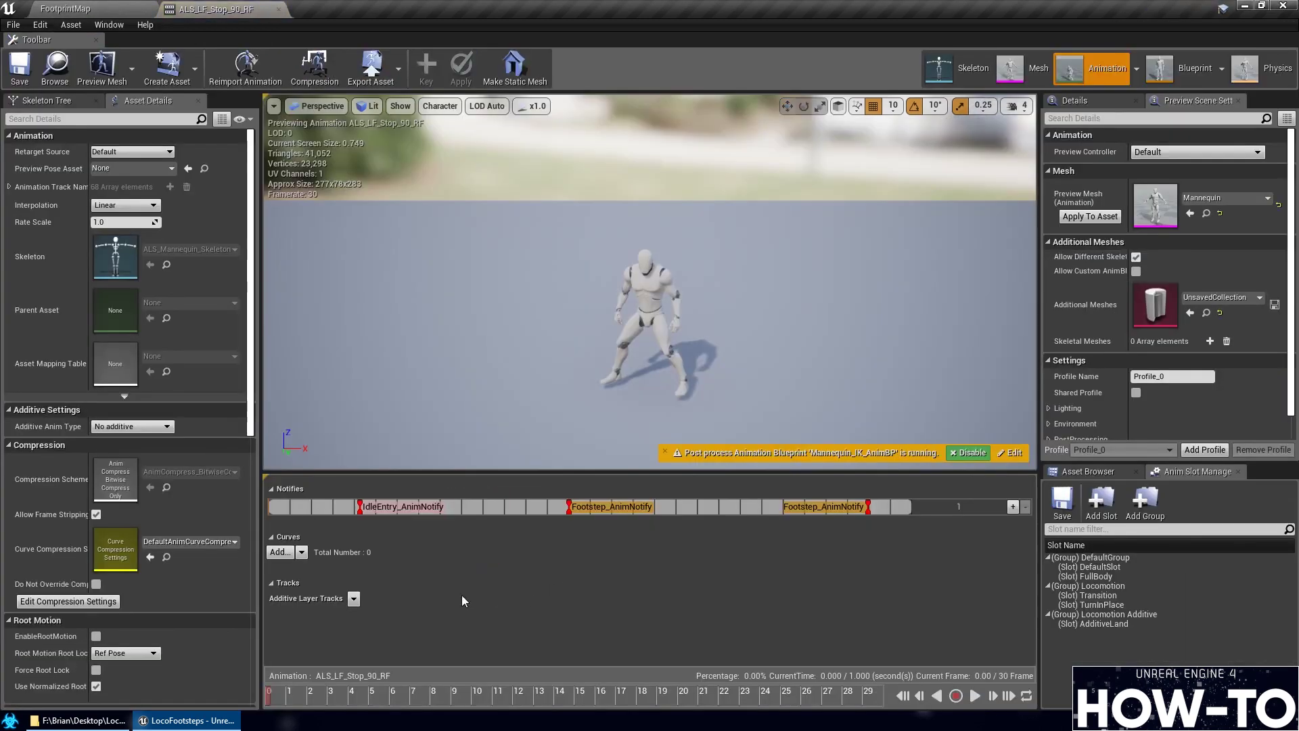
left_click_drag(326, 698, 556, 709)
left_click_drag(717, 725, 890, 700)
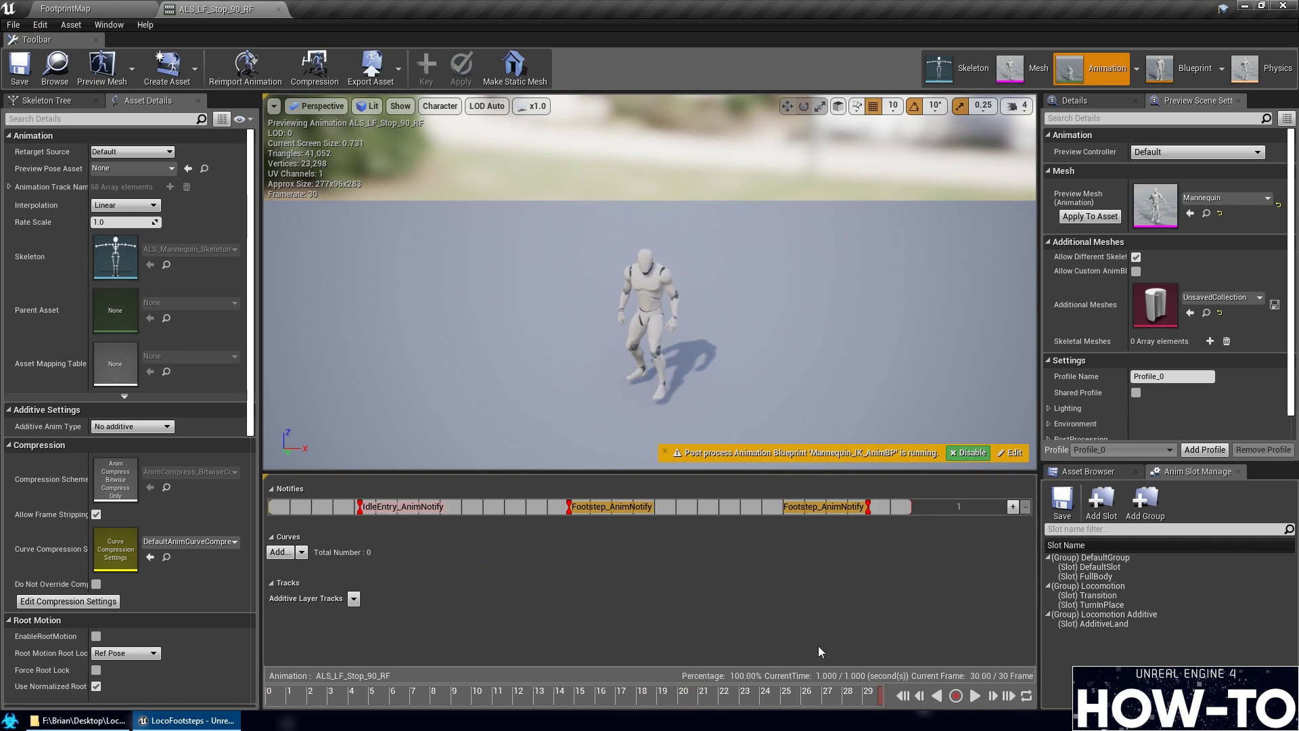
right_click(567, 509)
mouse_move(635, 623)
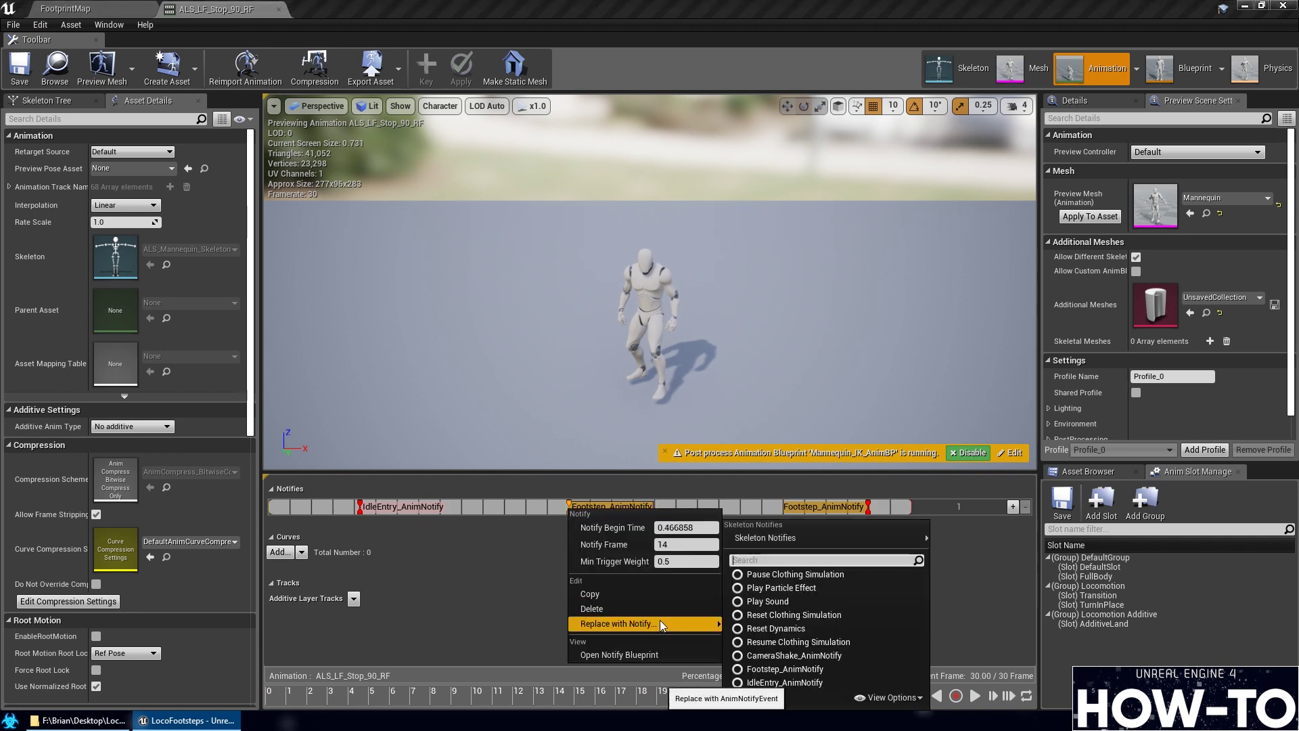
mouse_move(799, 534)
left_click(968, 553)
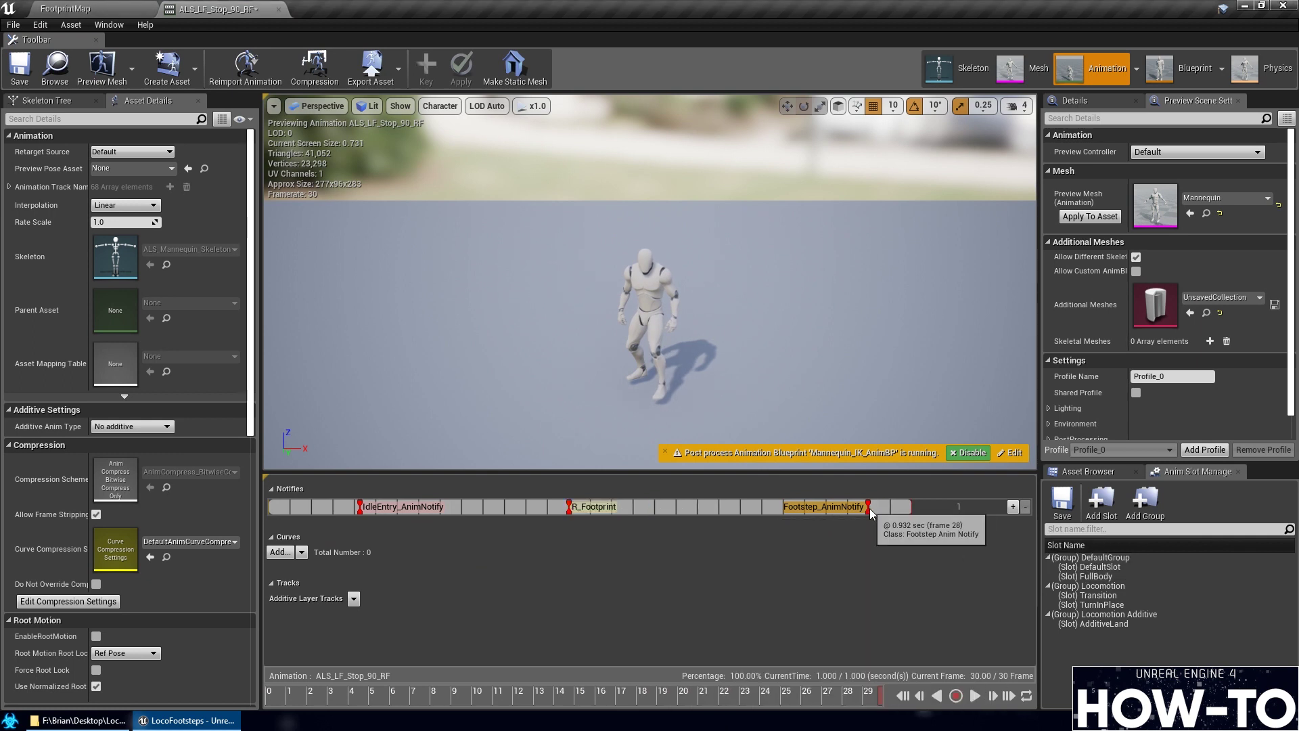
Replace the Footstep_AnimNotify at frame 28 in ALS_LF_Stop_90_RF with the L_Footprint skeleton notify and save the animation
right_click(867, 509)
mouse_move(918, 625)
mouse_move(1051, 540)
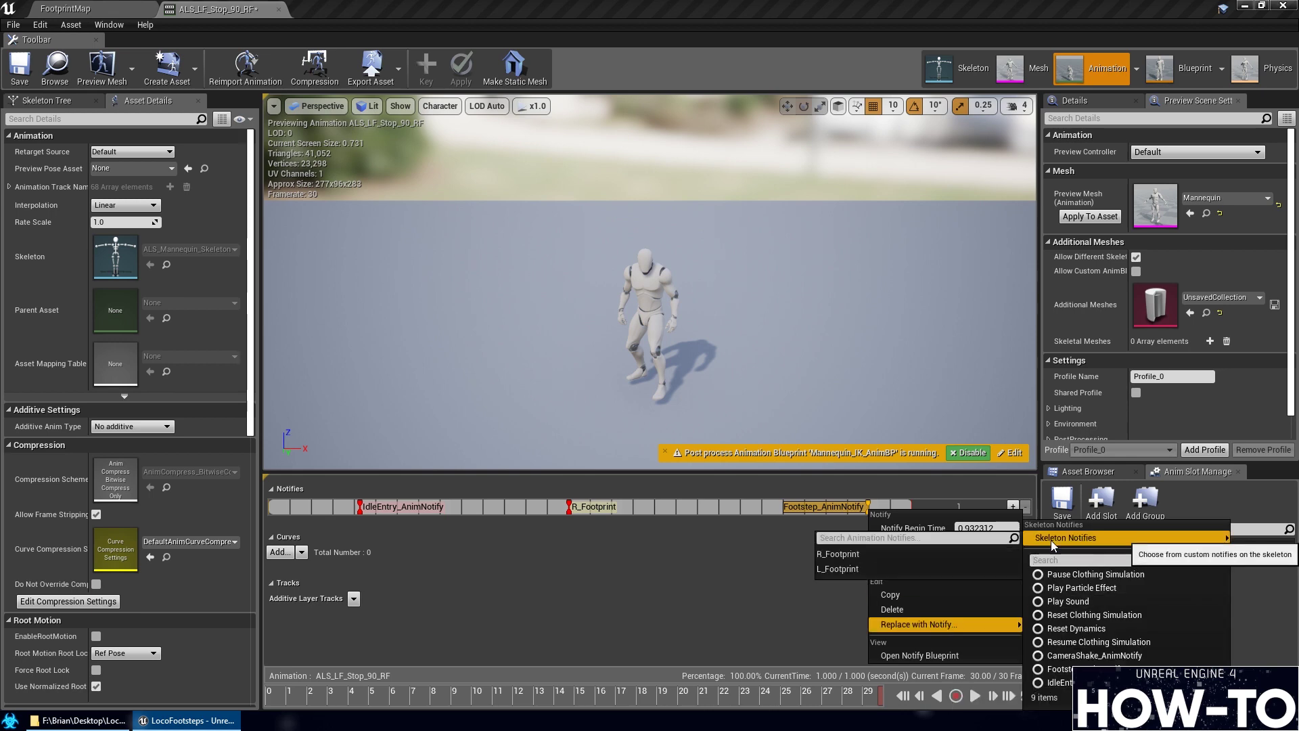
left_click(845, 563)
left_click(20, 68)
Open ALS_N_Stop_-90_LF, scrub through its foot contacts and replace the Footstep_AnimNotify at frame 14 with the R_Footprint skeleton notify
left_click(67, 8)
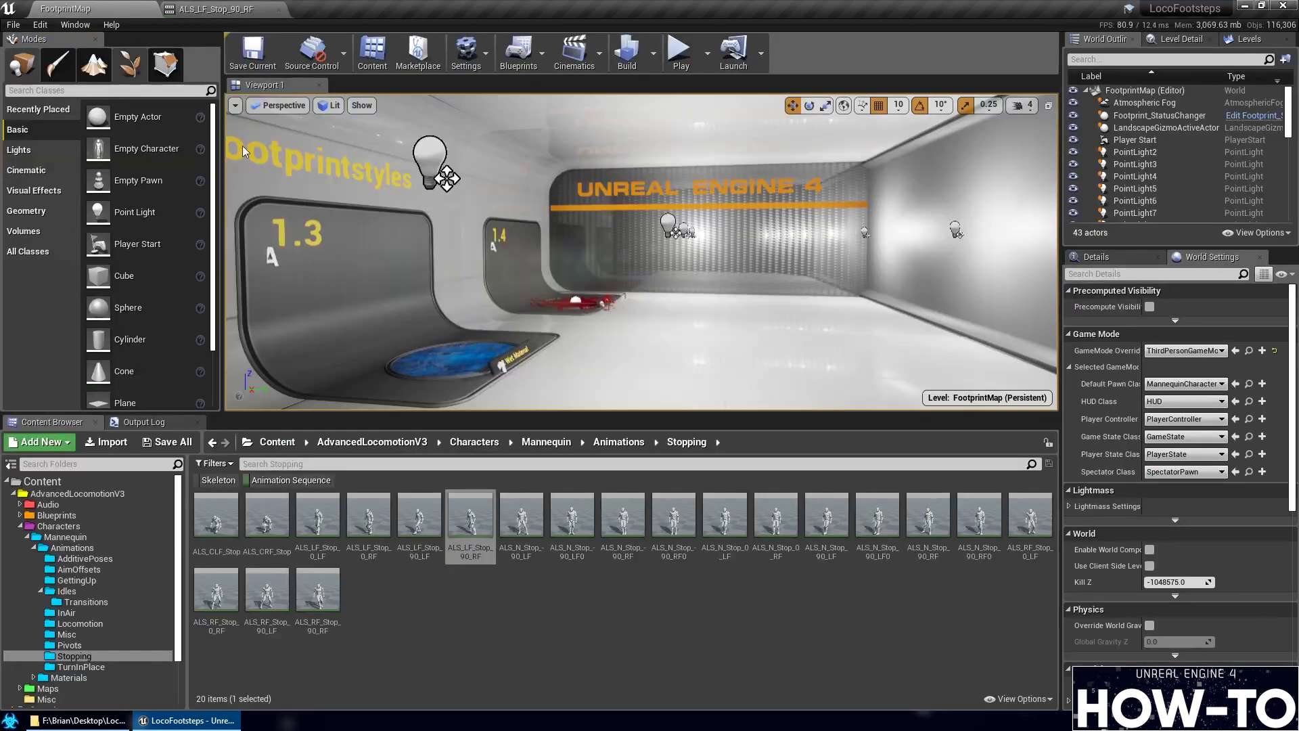
left_click(517, 532)
double_click(518, 531)
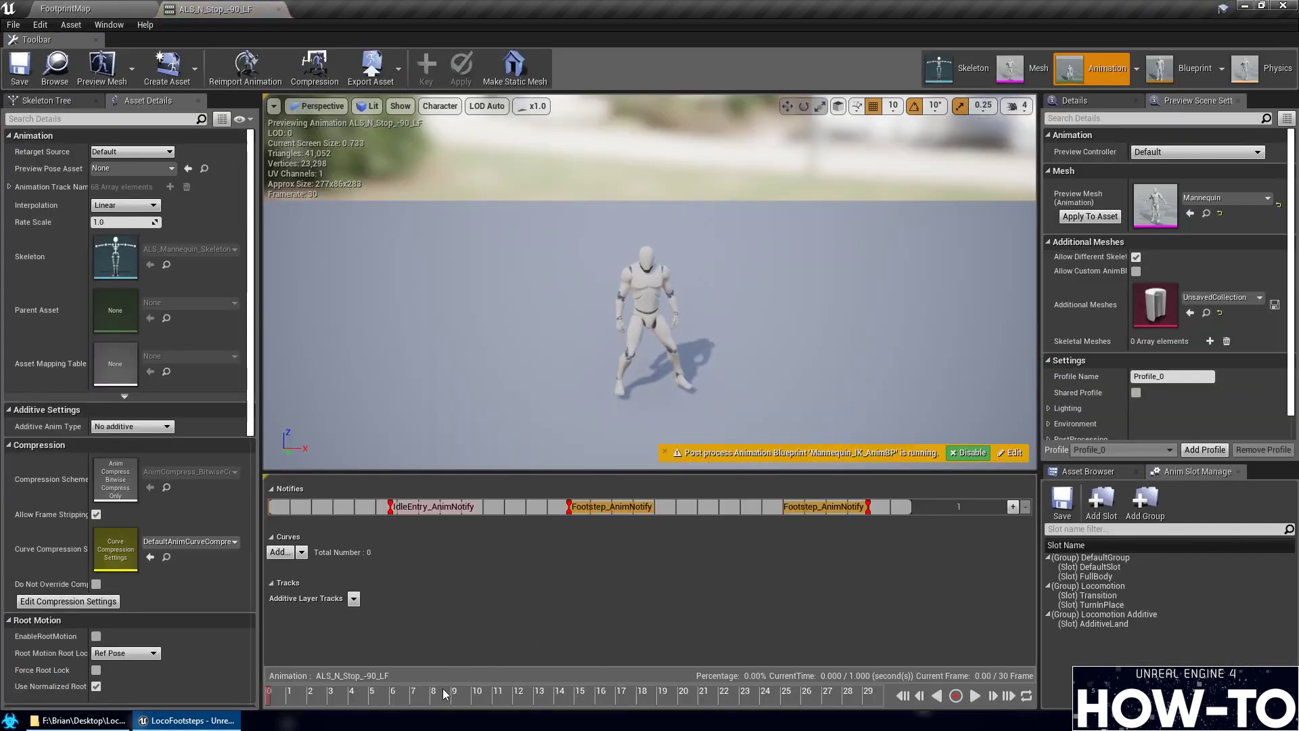
left_click_drag(444, 693, 529, 701)
left_click_drag(636, 705, 880, 730)
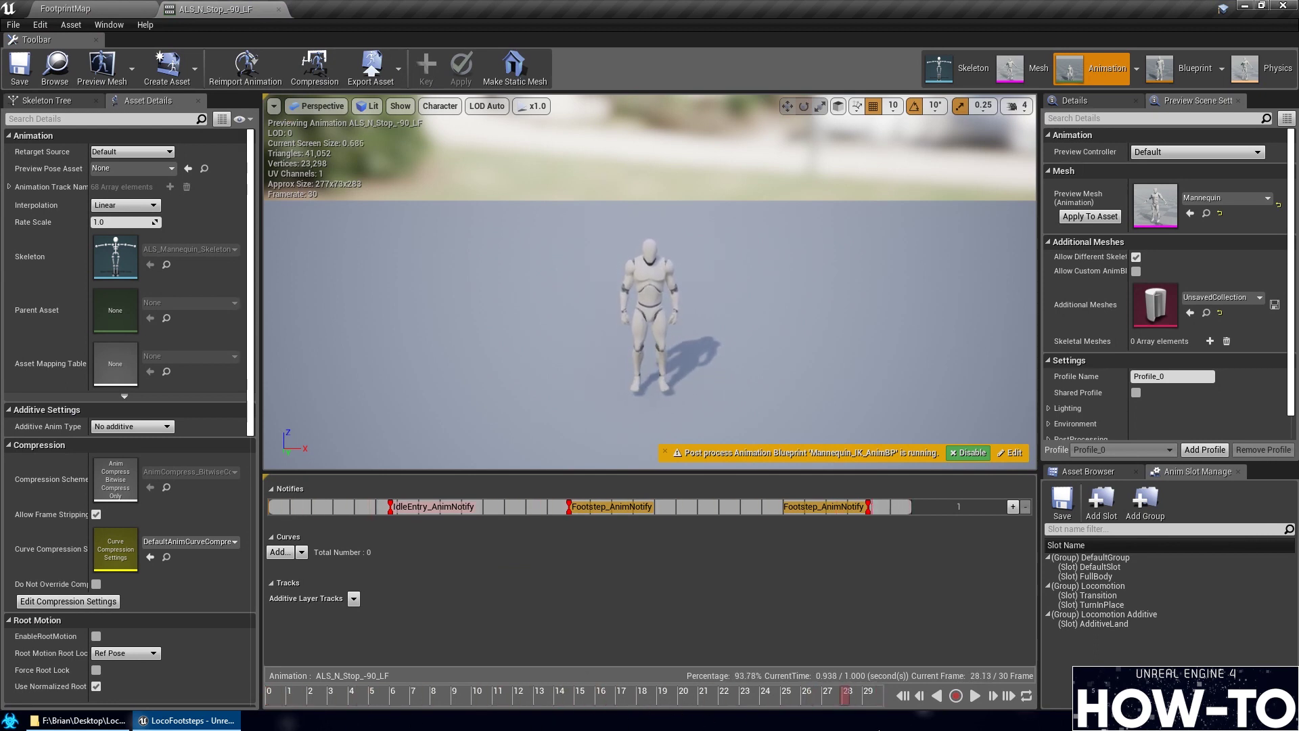
right_click(573, 507)
mouse_move(623, 625)
mouse_move(814, 534)
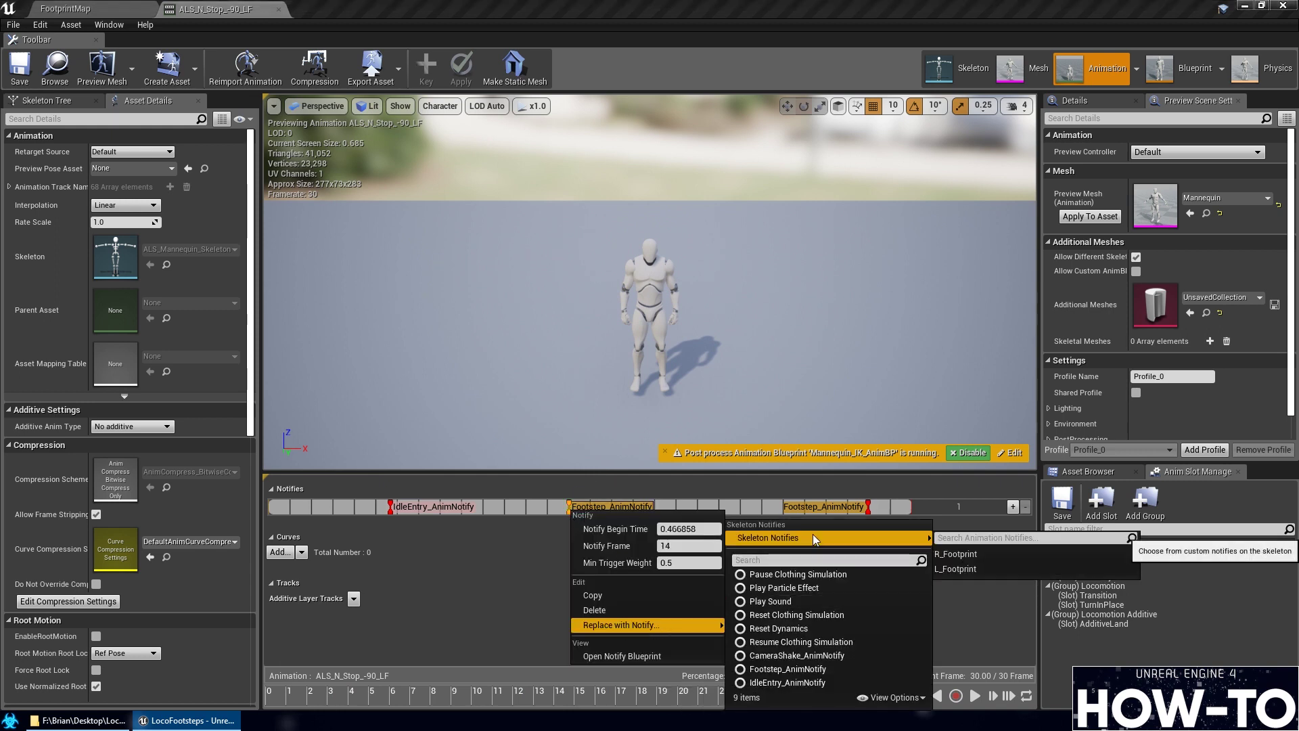
left_click(955, 553)
Replace the Footstep_AnimNotify at frame 28 in ALS_N_Stop_-90_LF with the L_Footprint skeleton notify and save the animation
right_click(870, 508)
mouse_move(944, 625)
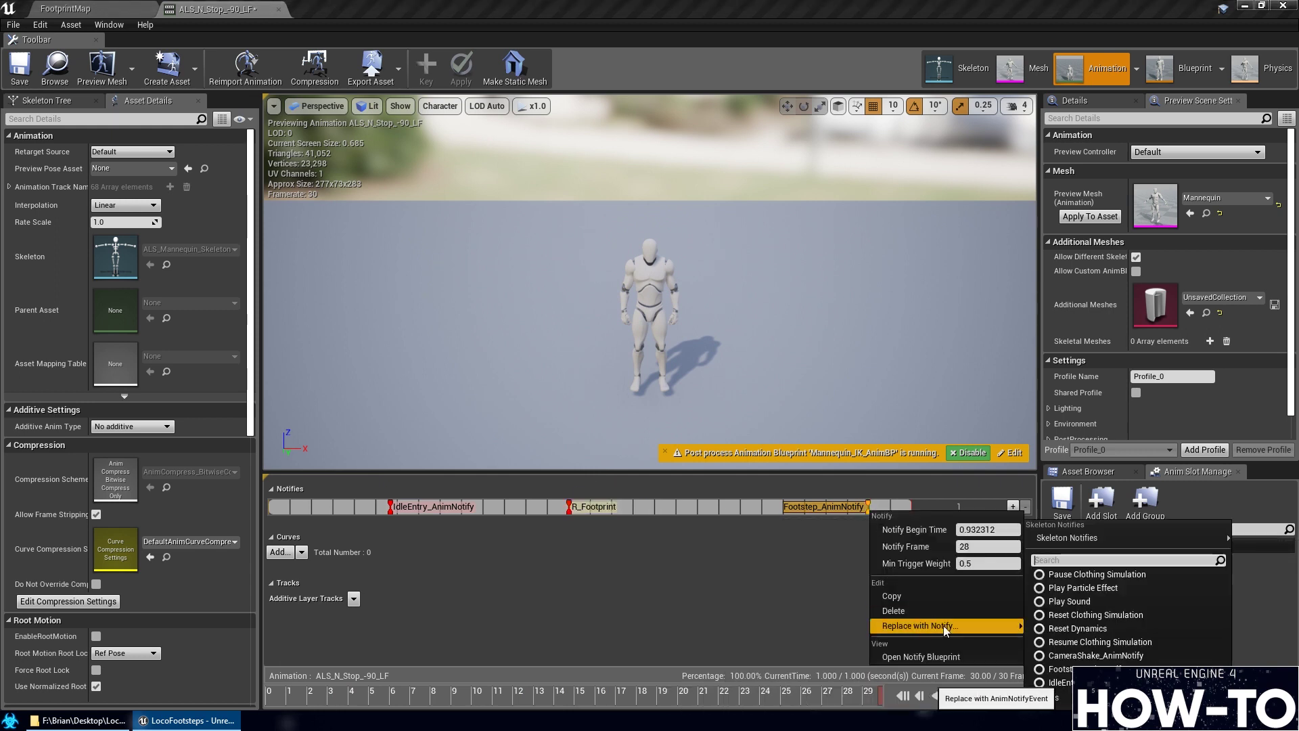
mouse_move(1062, 539)
left_click(833, 567)
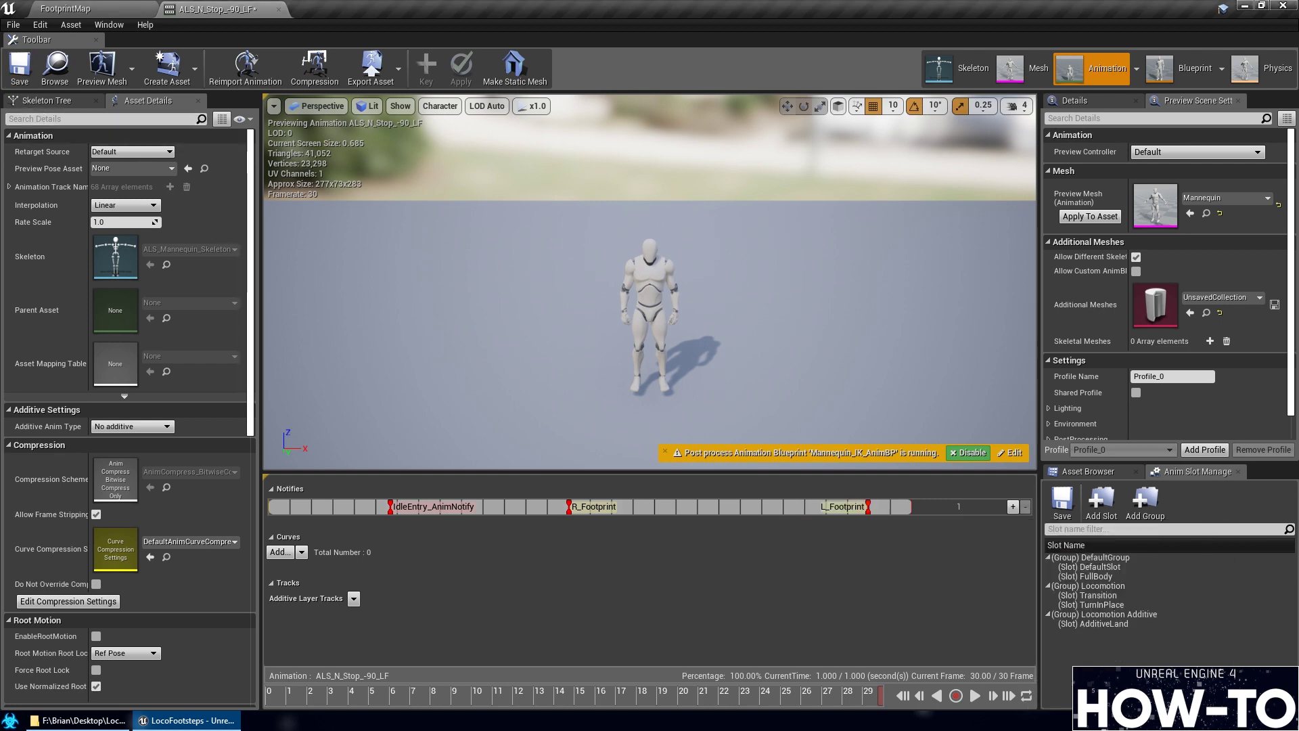
Open ALS_N_Stop_-90_LF0, scrub repeatedly through its foot contacts and delete the first Footstep_AnimNotify
left_click(76, 8)
double_click(572, 527)
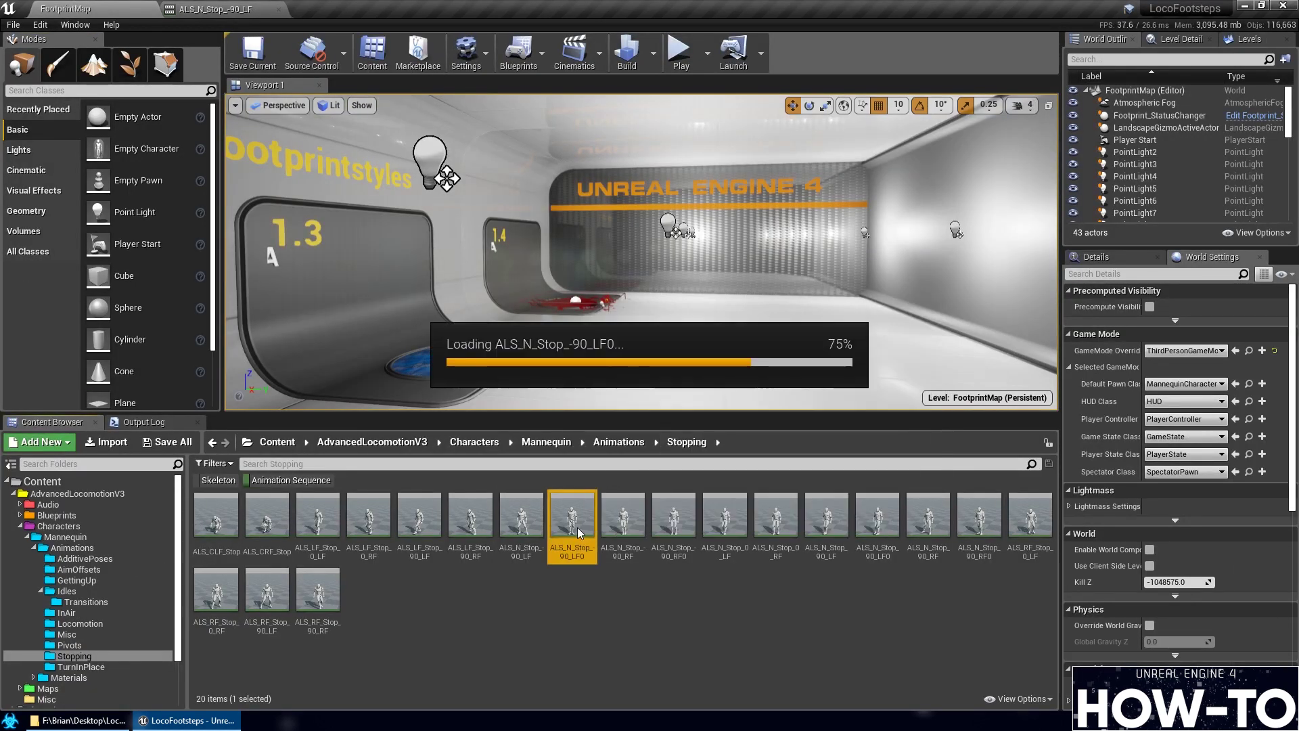
left_click_drag(376, 697, 536, 686)
left_click_drag(636, 699, 314, 679)
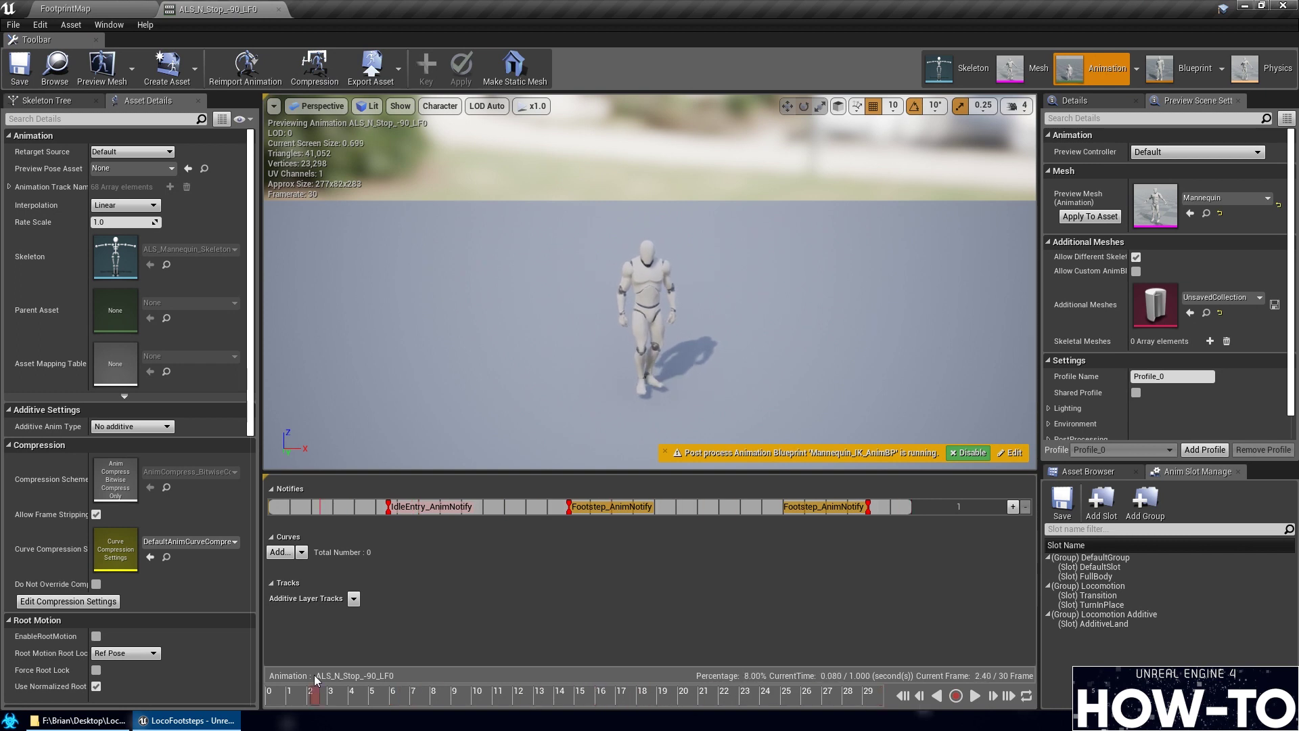
left_click_drag(477, 683, 802, 702)
left_click(440, 693)
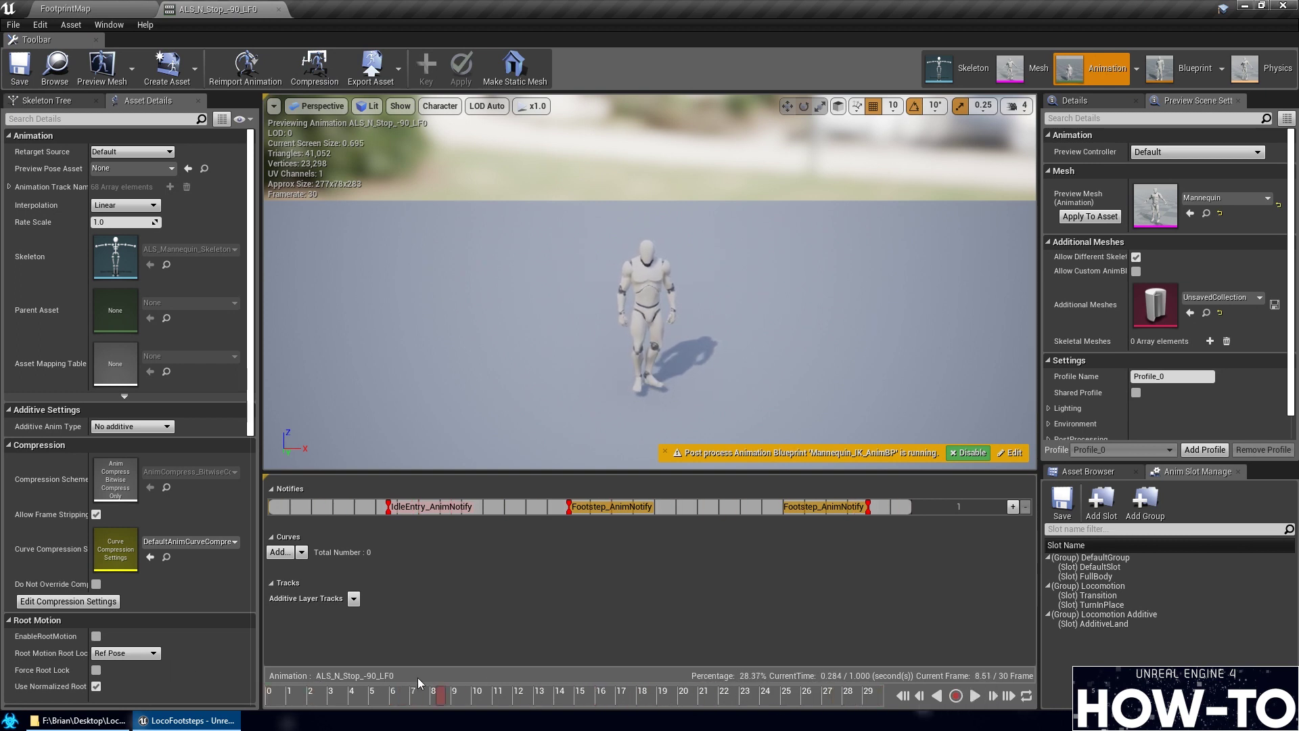
left_click_drag(238, 680, 544, 697)
left_click_drag(326, 694, 277, 707)
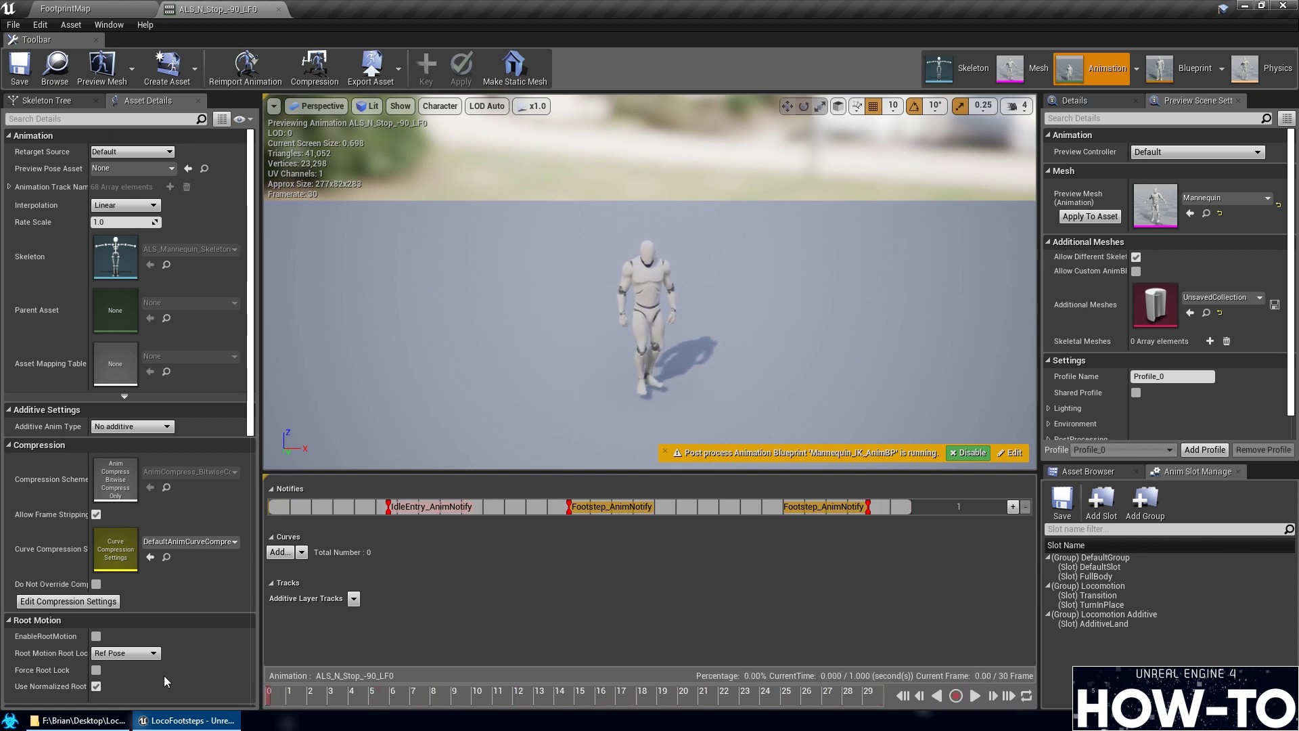
left_click_drag(285, 695, 517, 648)
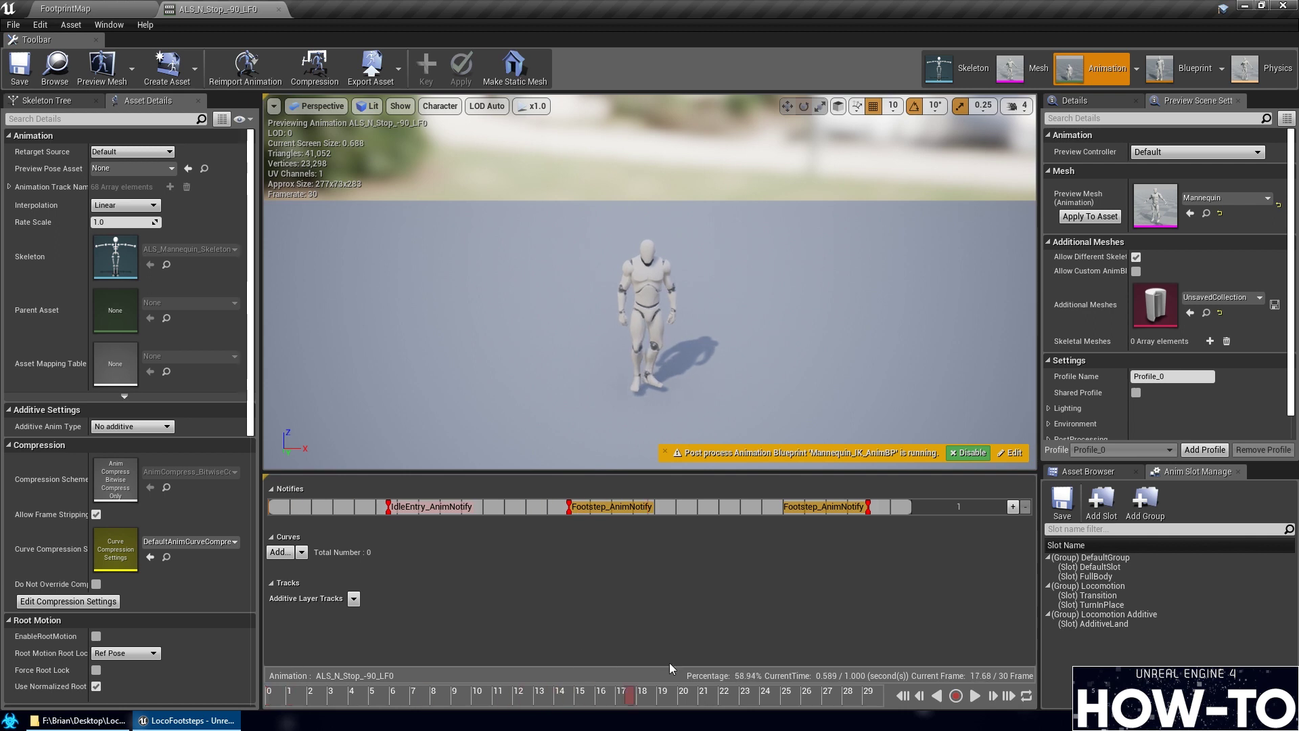
left_click_drag(669, 663, 895, 696)
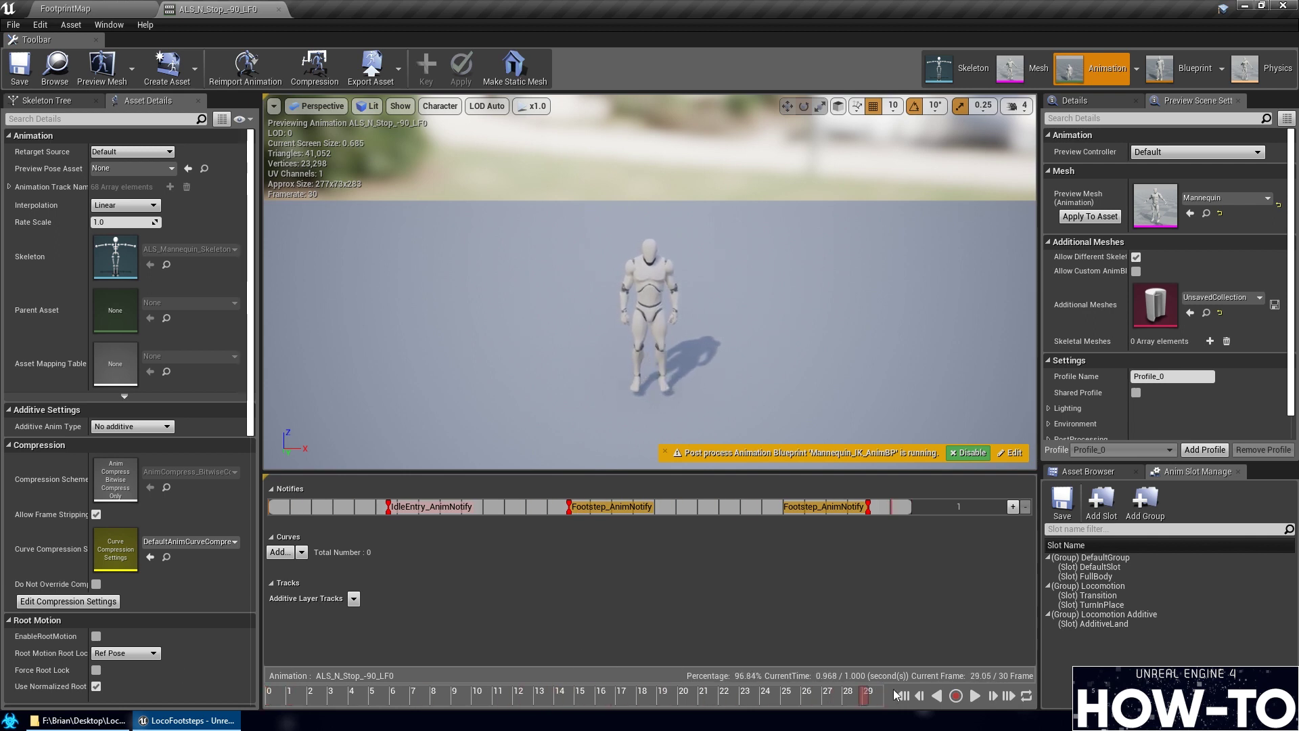
left_click(573, 508)
key("Delete")
Replace the remaining Footstep_AnimNotify at frame 28 in ALS_N_Stop_-90_LF0 with the L_Footprint skeleton notify and save the animation
right_click(870, 519)
mouse_move(928, 630)
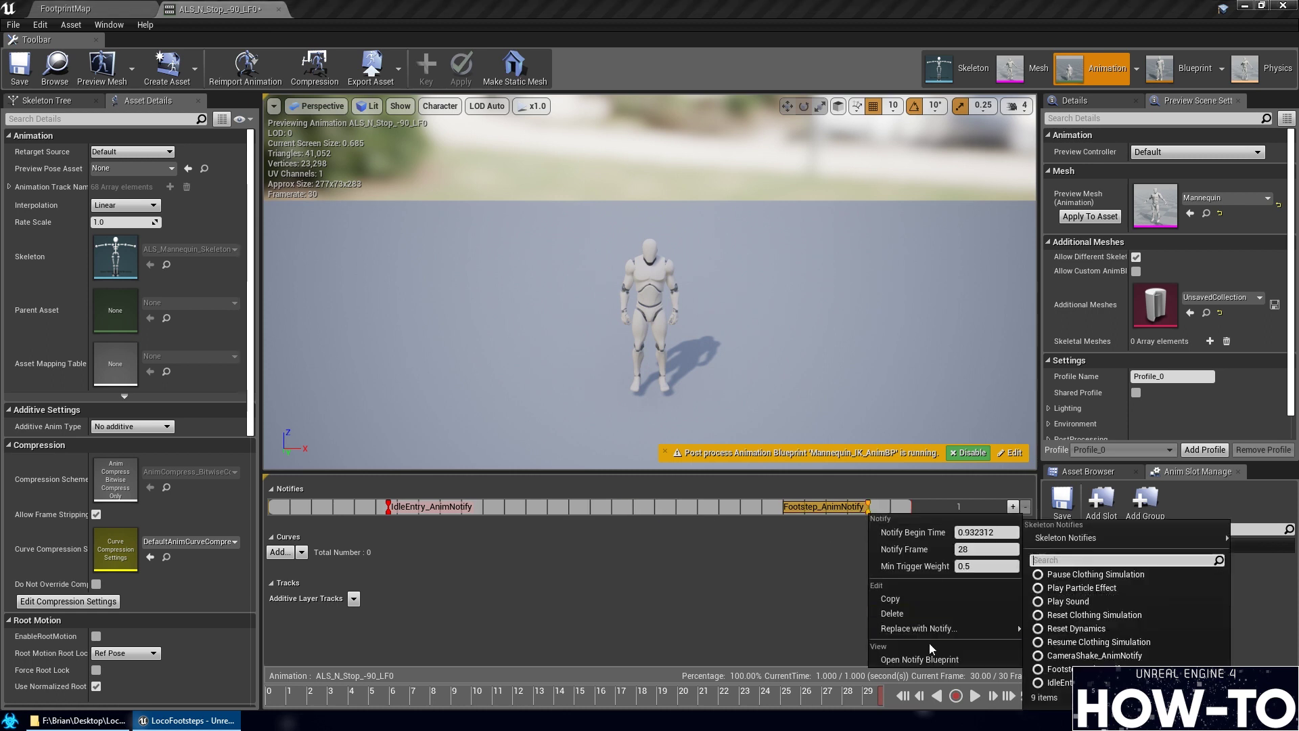
mouse_move(1083, 537)
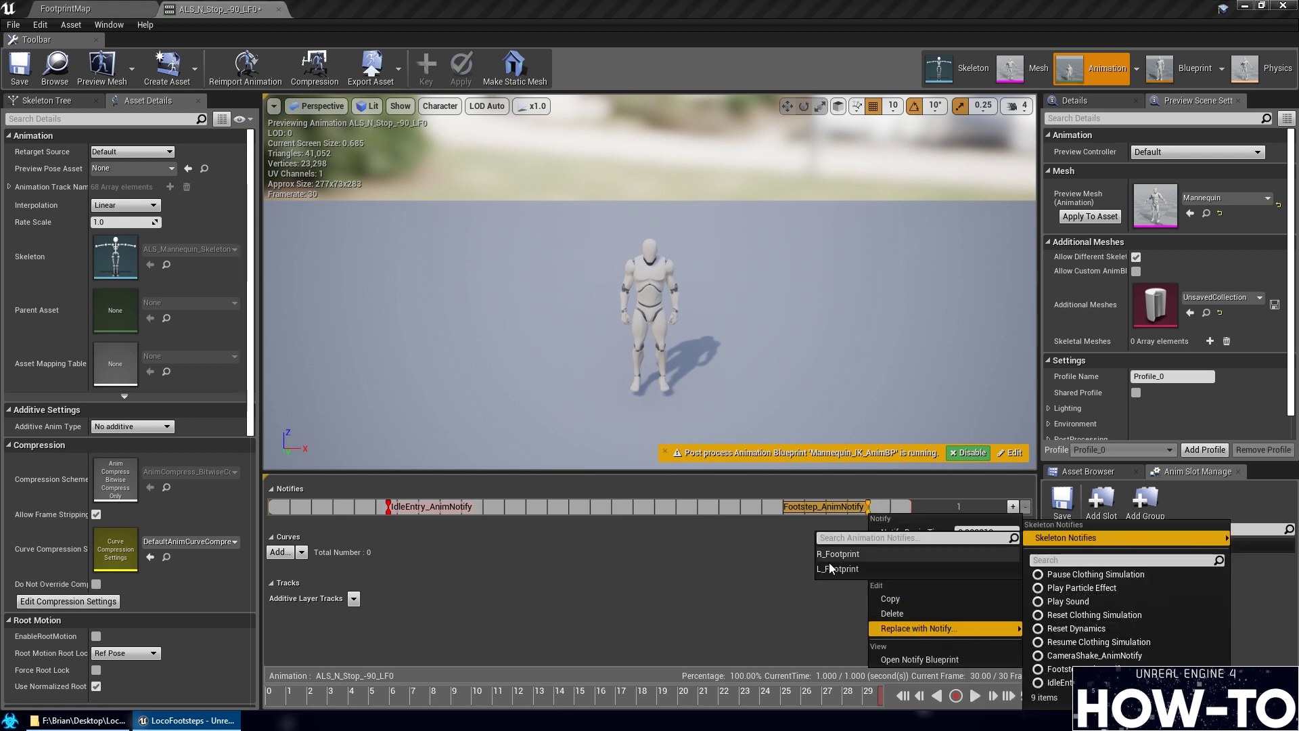
left_click(1170, 549)
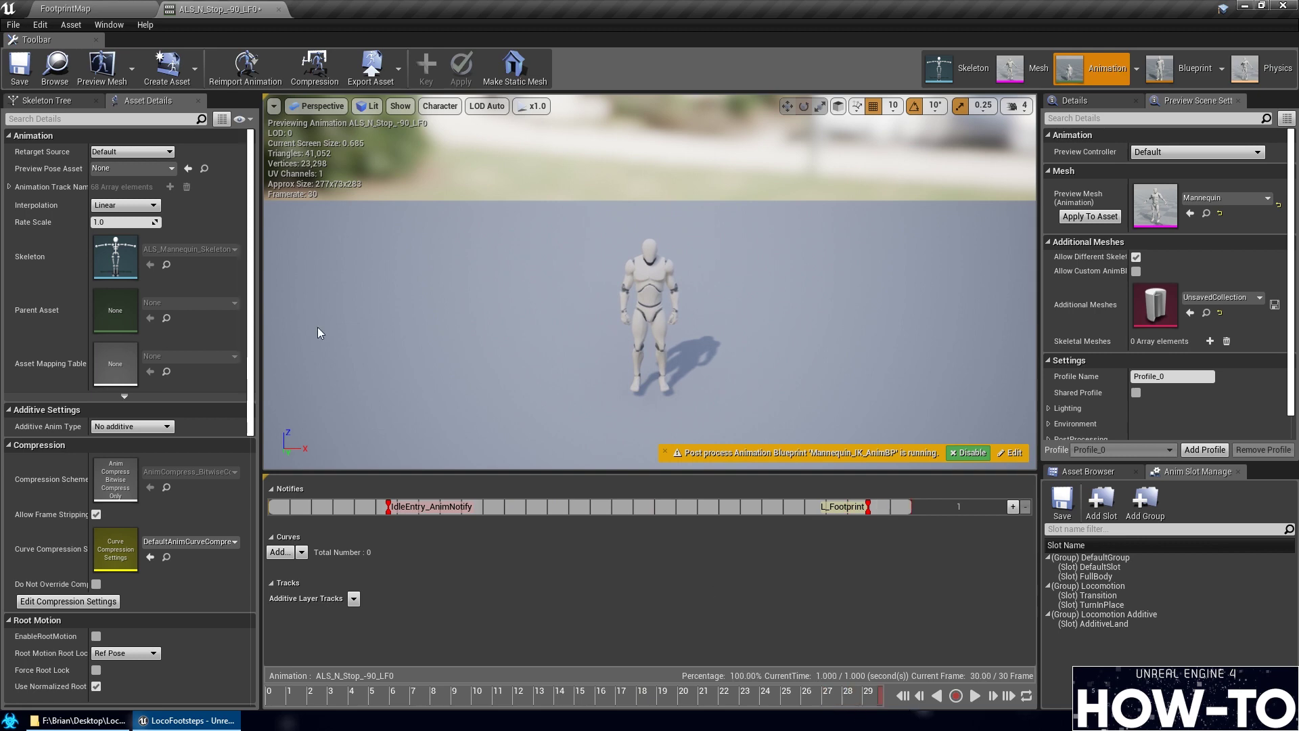
left_click(14, 68)
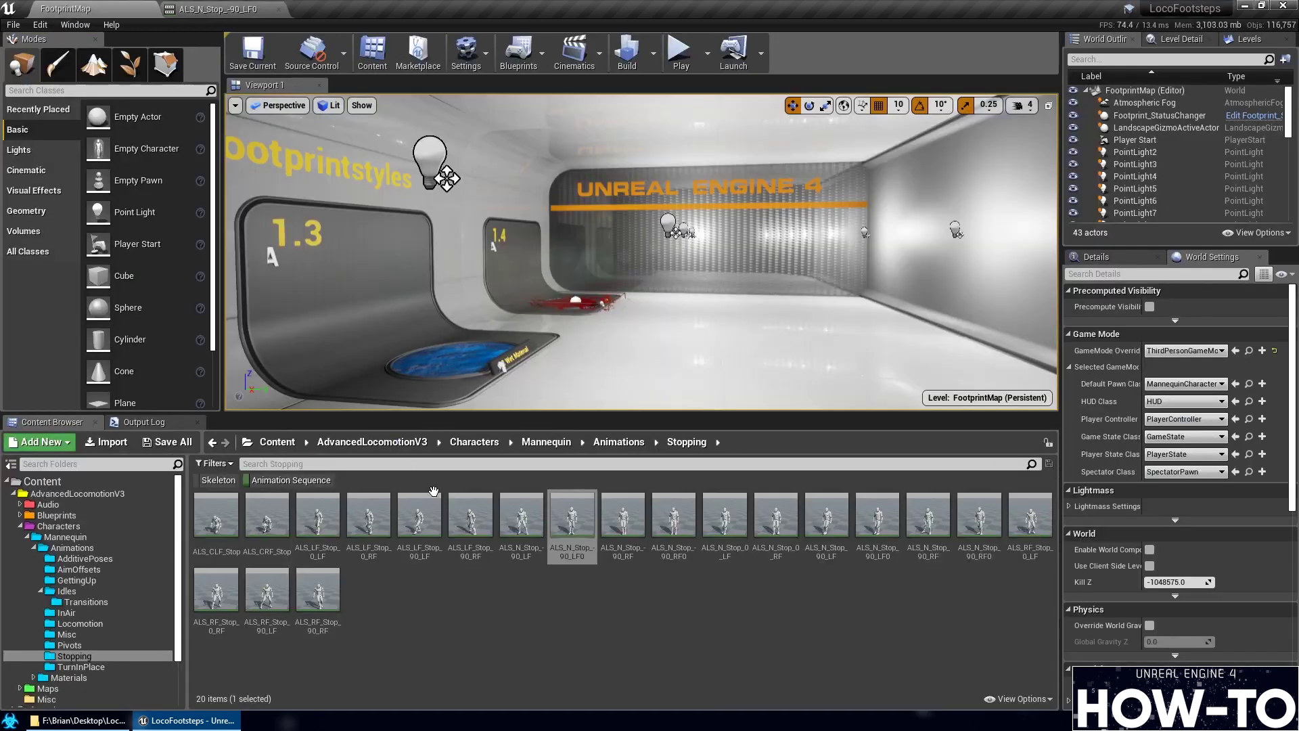
Open ALS_N_Stop_-90_RF, scrub through its foot contacts and replace the Footstep_AnimNotify at frame 14 with the L_Footprint skeleton notify
left_click(626, 513)
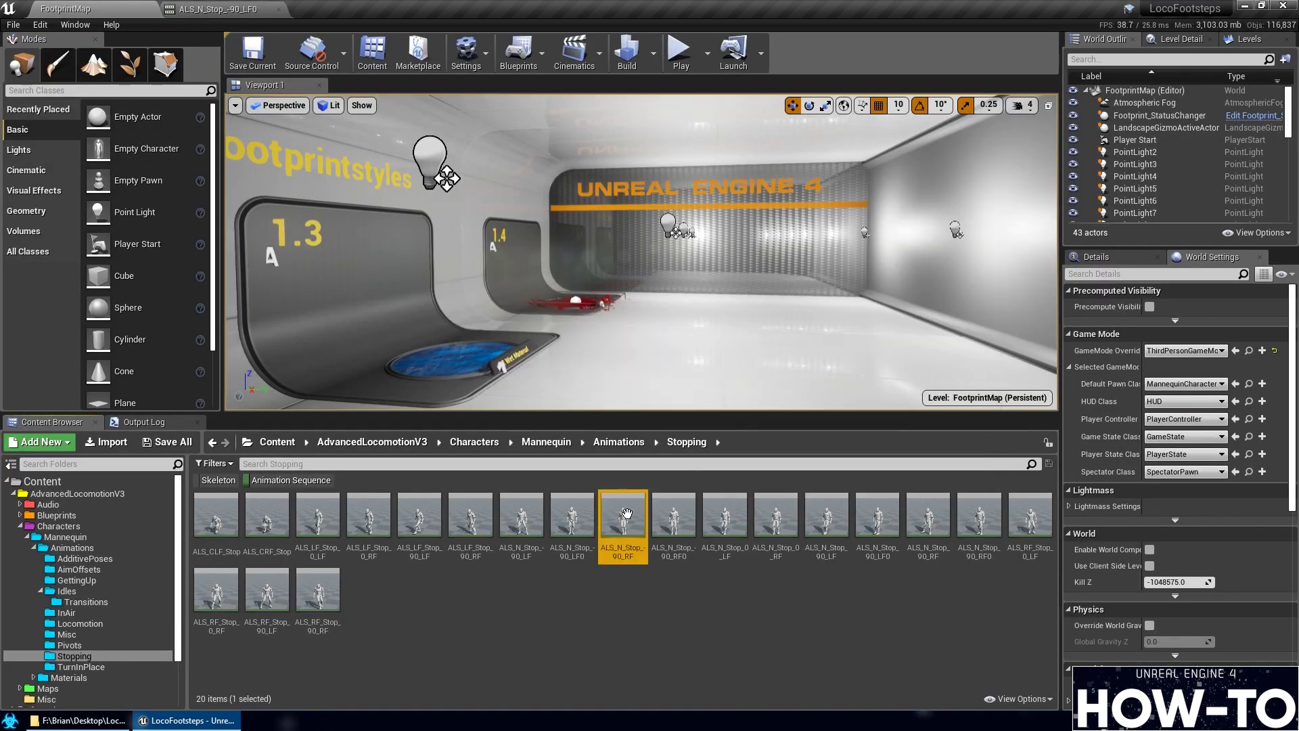
double_click(626, 513)
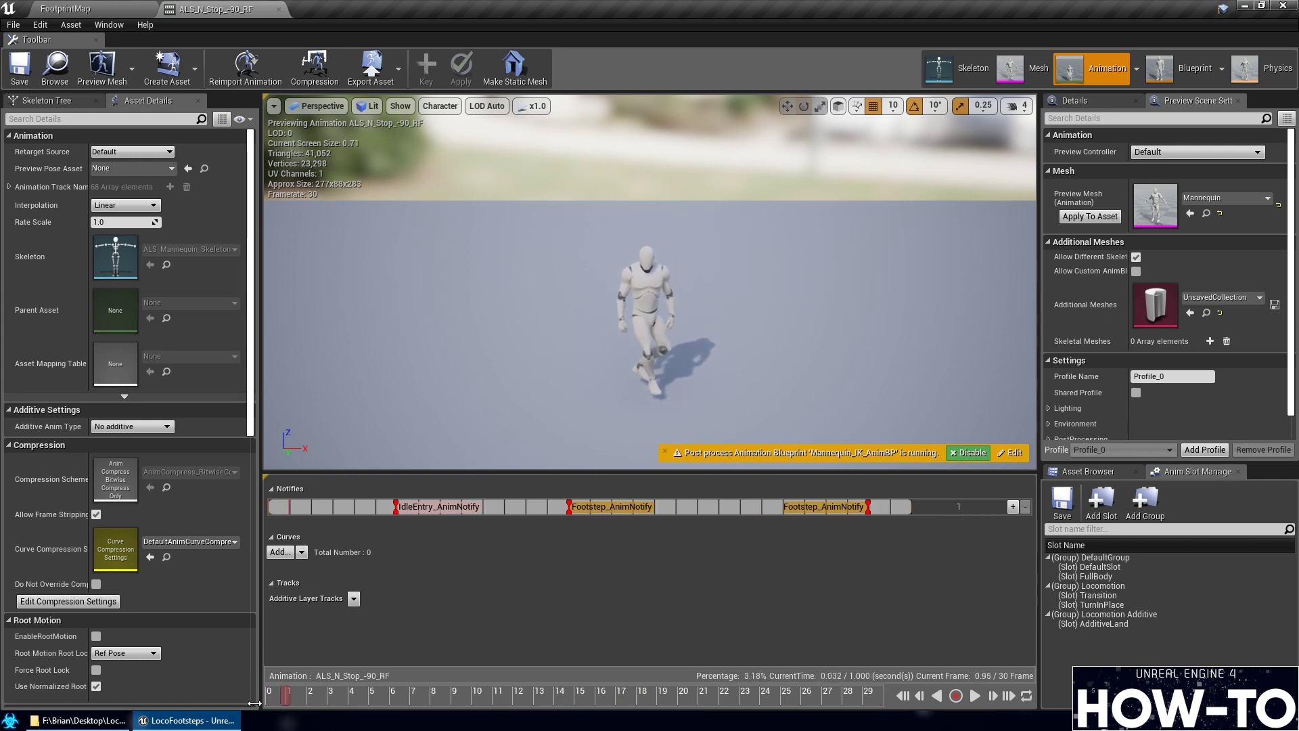
left_click_drag(536, 678, 819, 676)
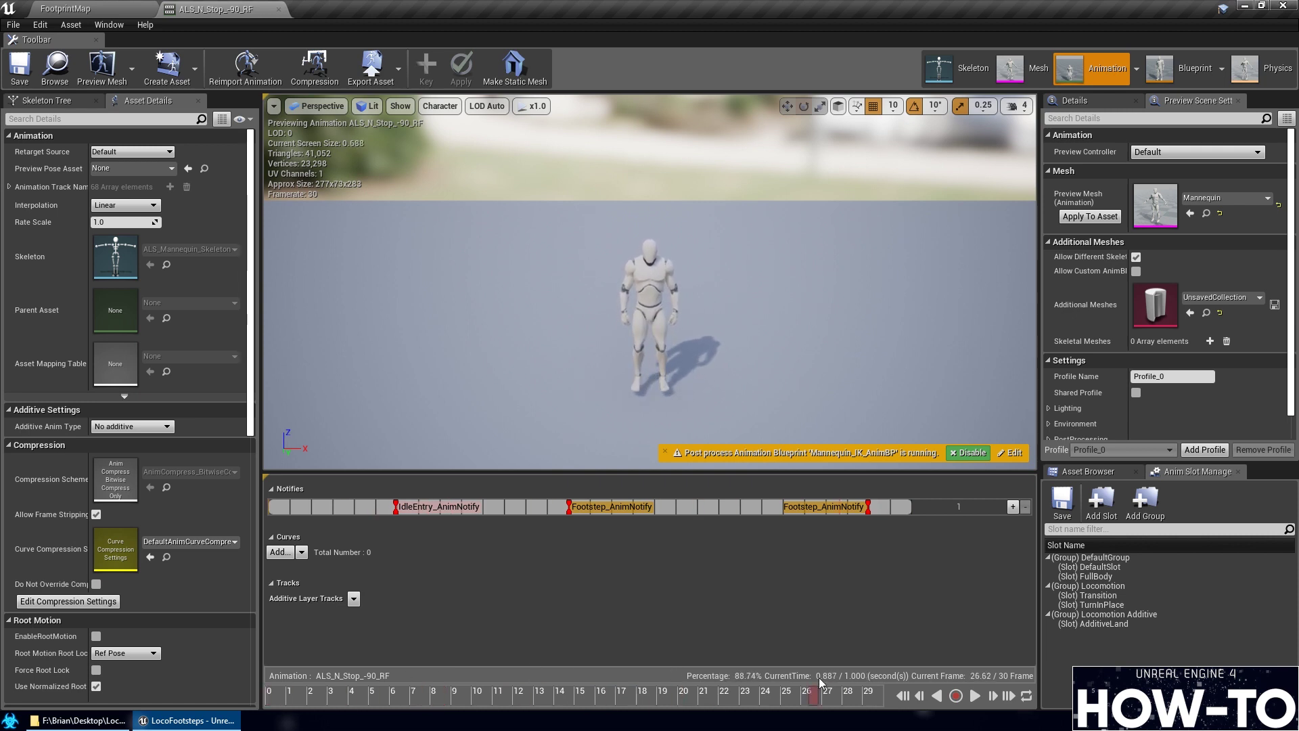
right_click(581, 504)
mouse_move(672, 622)
mouse_move(818, 537)
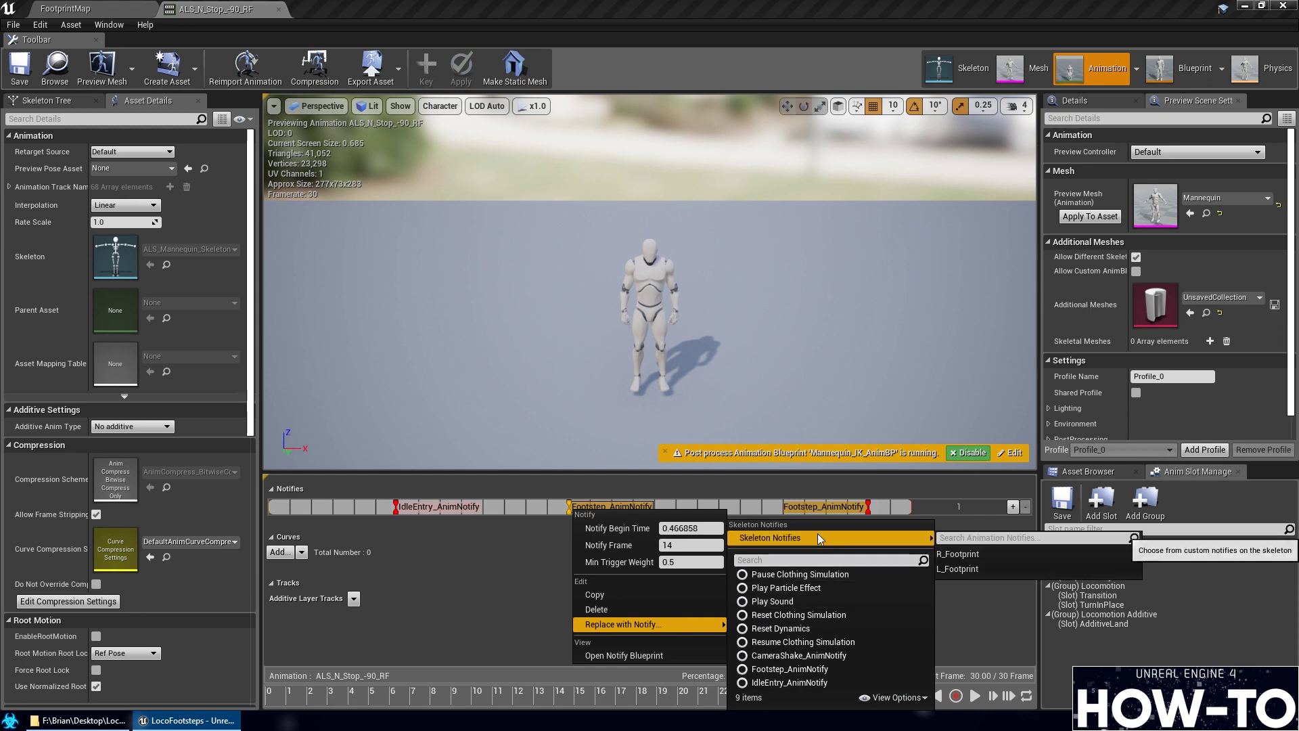
left_click(960, 569)
Replace the Footstep_AnimNotify at frame 28 in ALS_N_Stop_-90_RF with the R_Footprint skeleton notify and save the animation
right_click(868, 508)
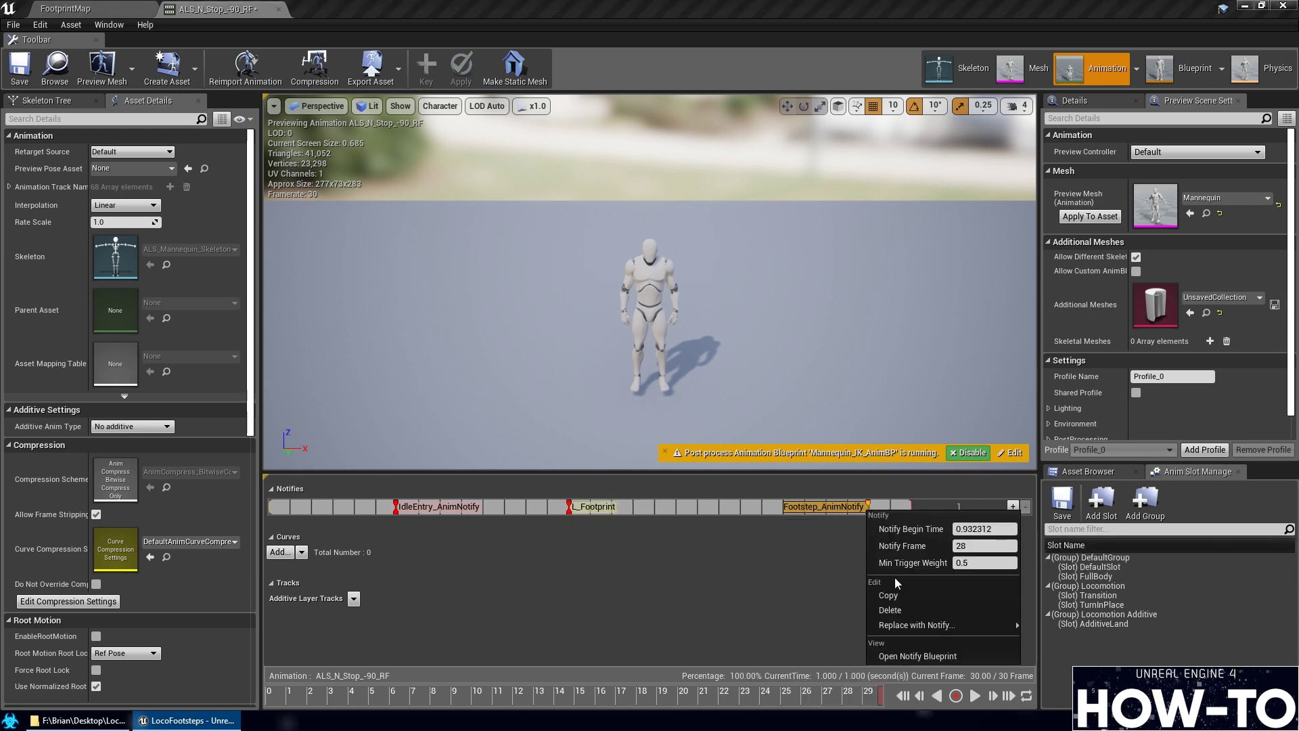
mouse_move(920, 625)
mouse_move(1083, 537)
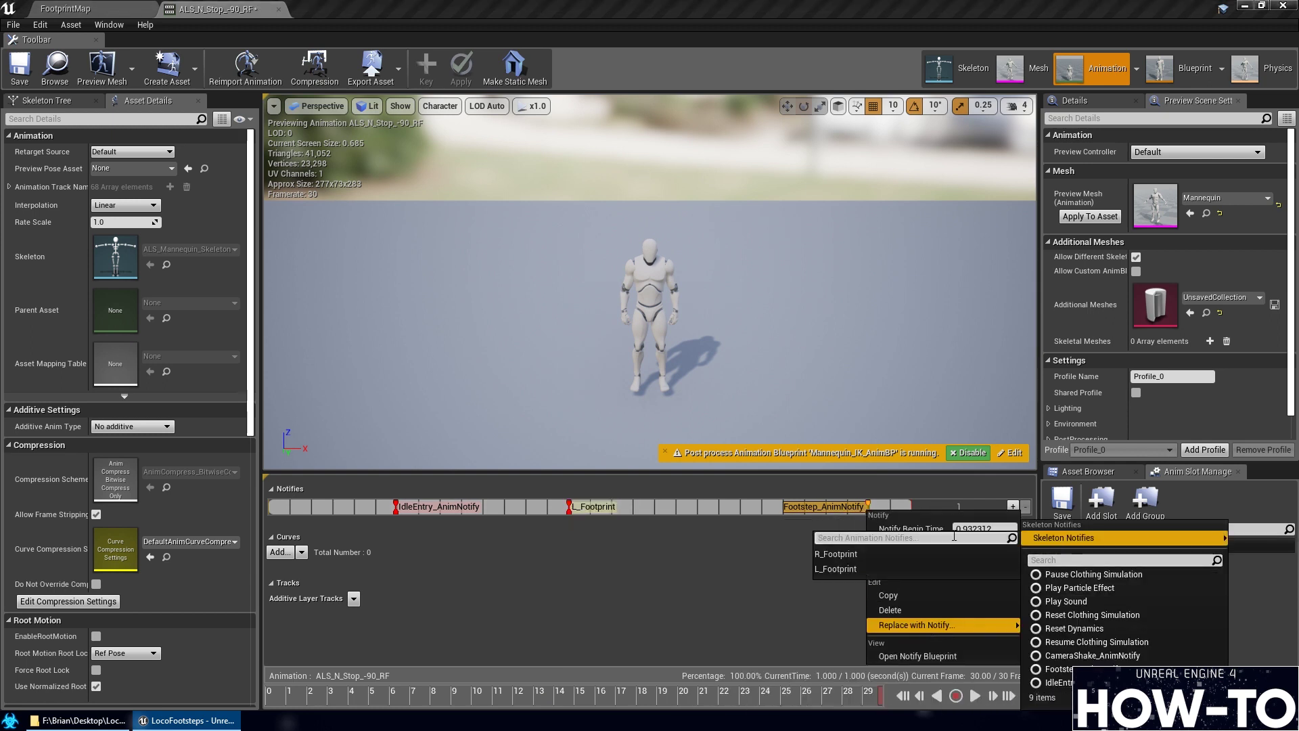
left_click(845, 554)
left_click(18, 71)
Open ALS_N_Stop_-90_RF0, scrub through its foot contacts and replace the Footstep_AnimNotify at frame 14 with the L_Footprint skeleton notify
left_click(66, 9)
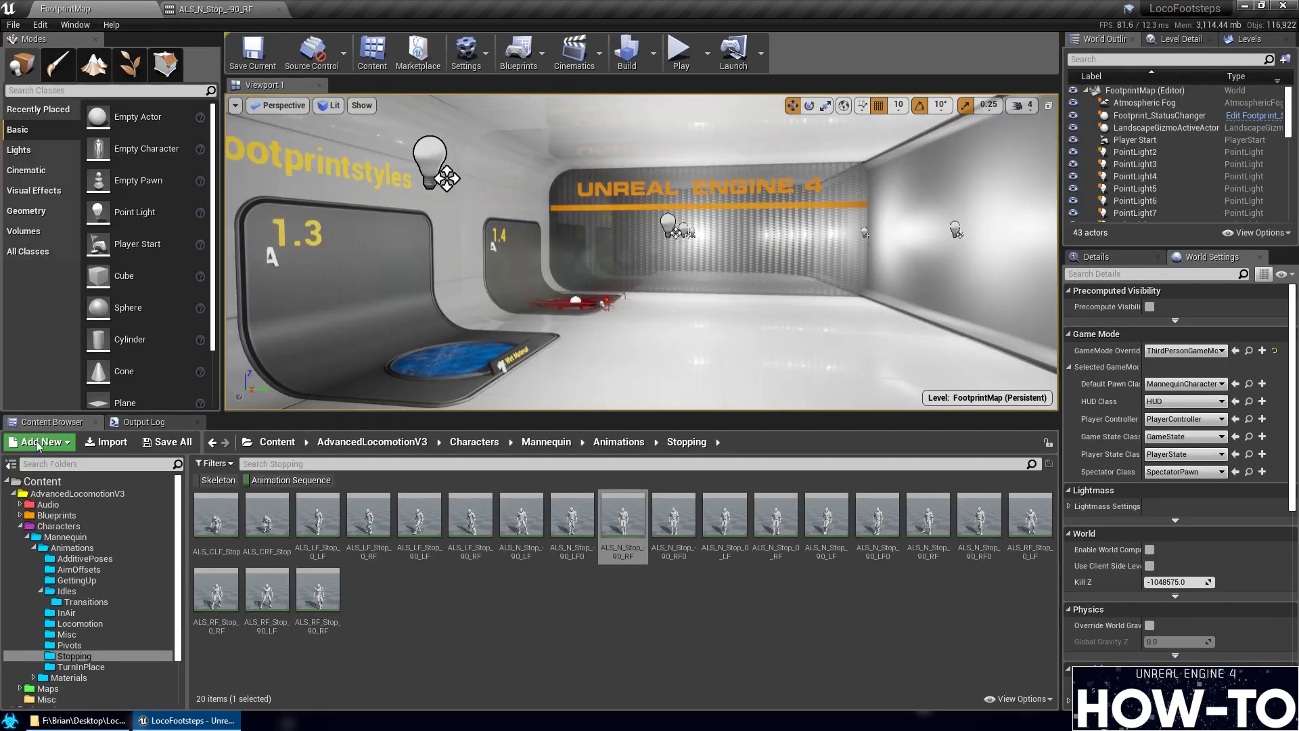
double_click(687, 524)
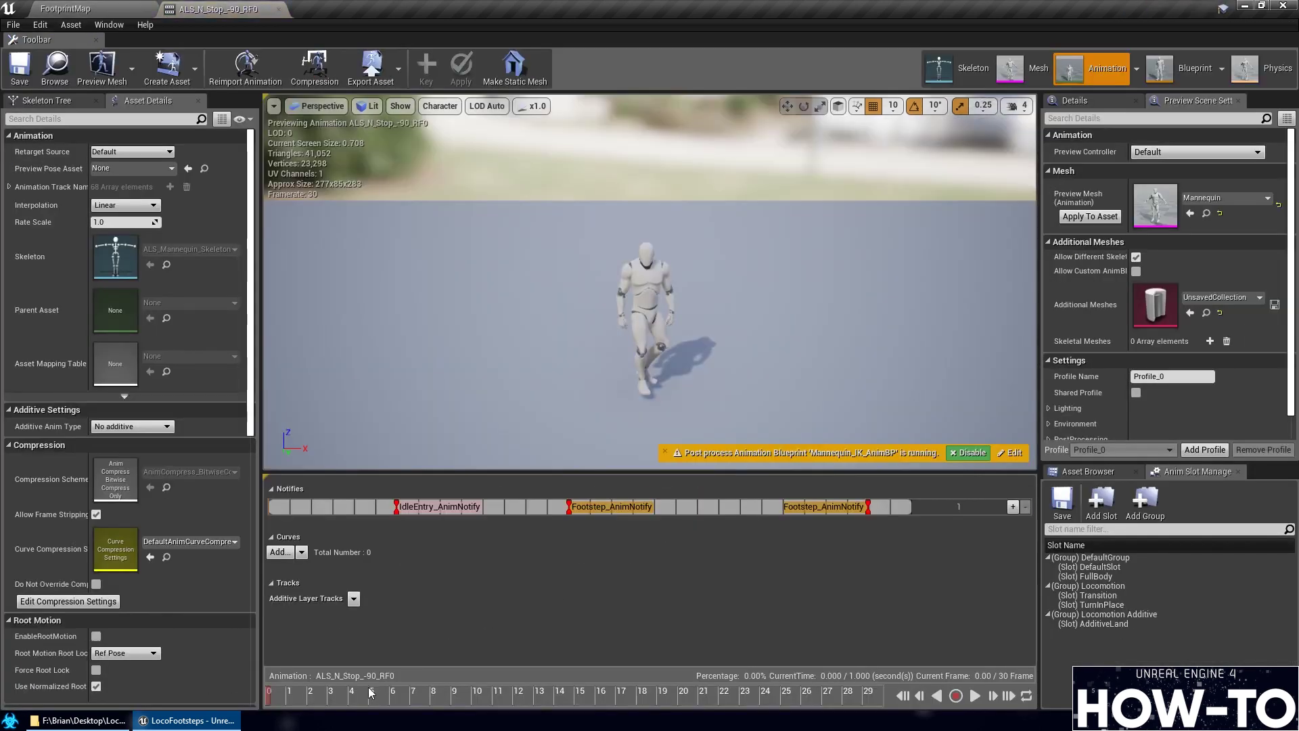
left_click_drag(371, 692, 586, 697)
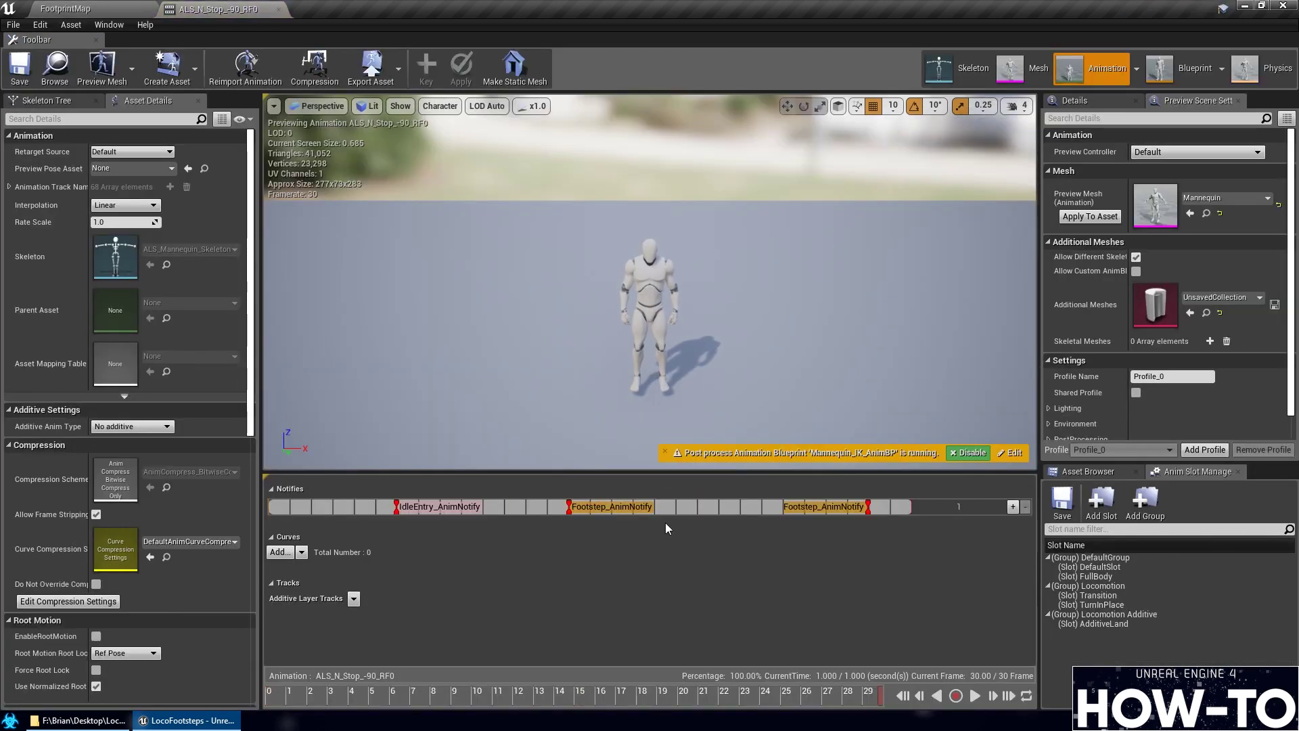
right_click(568, 511)
mouse_move(644, 626)
mouse_move(810, 537)
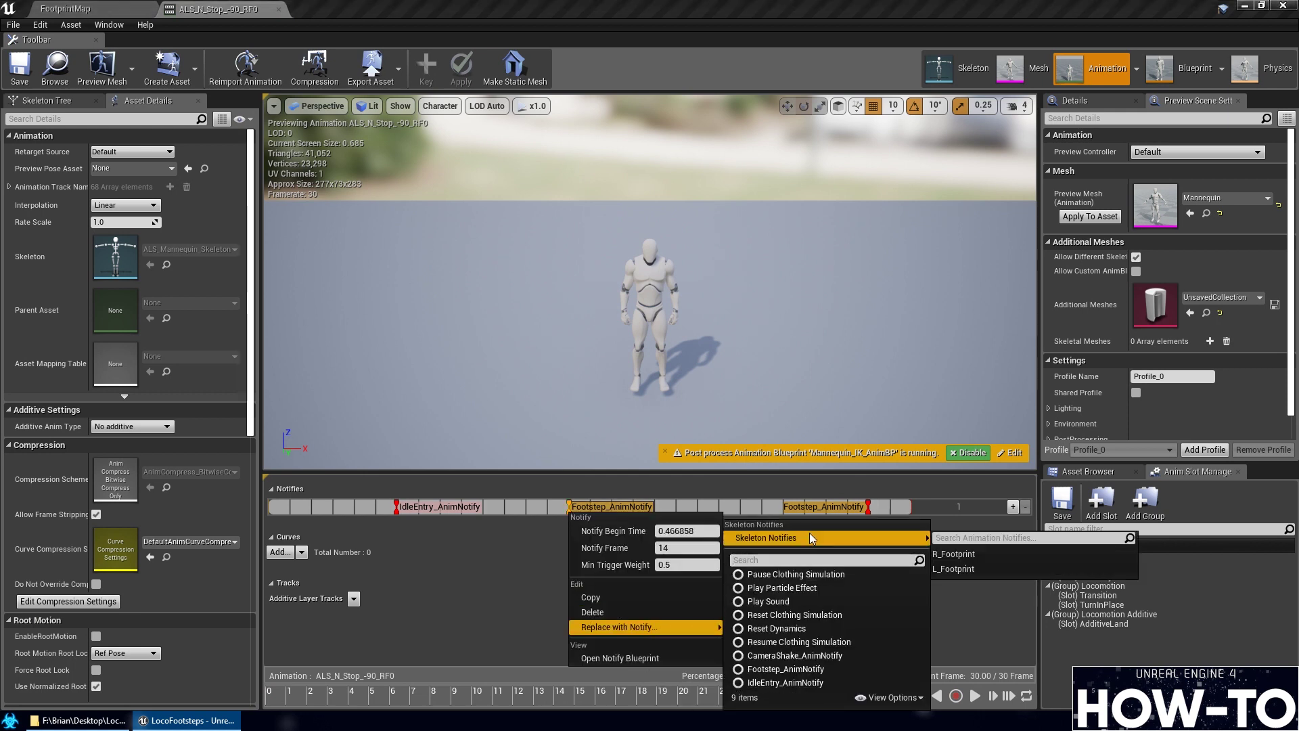
left_click(973, 568)
Replace the Footstep_AnimNotify at frame 28 in ALS_N_Stop_-90_RF0 with the R_Footprint skeleton notify and save the animation
right_click(868, 512)
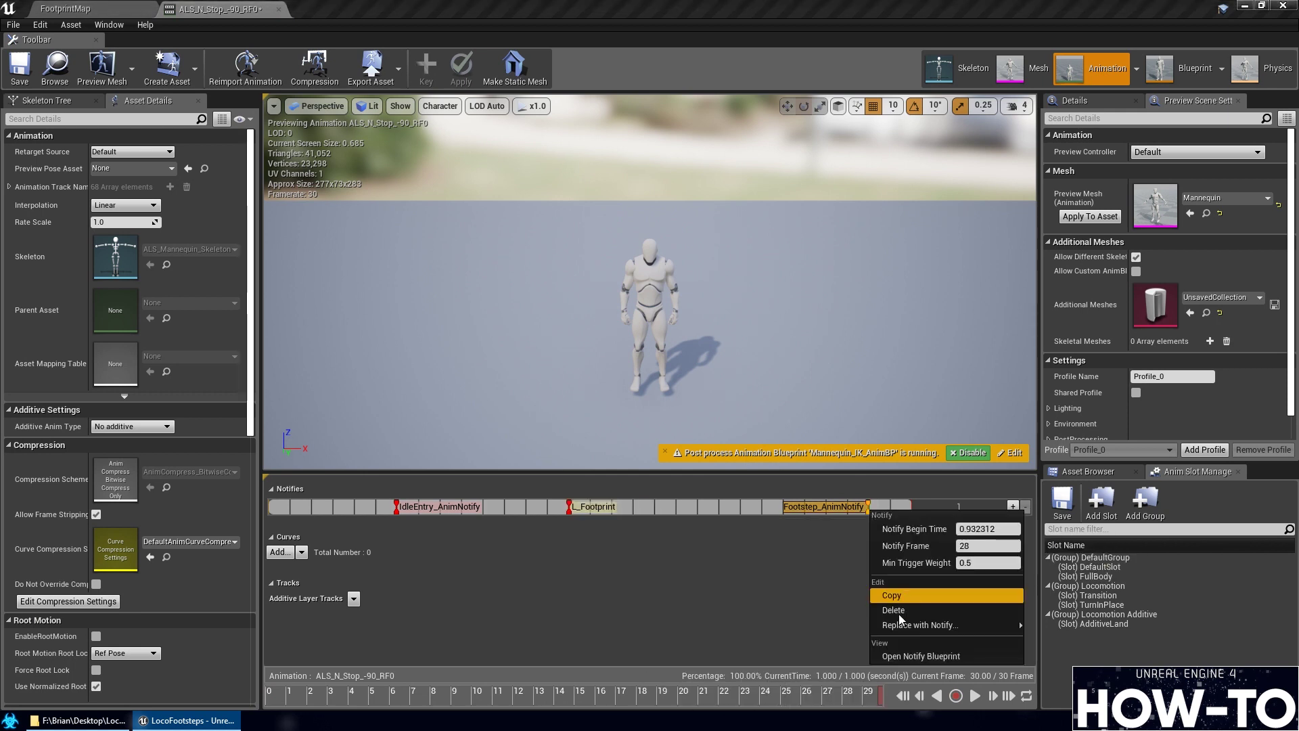
mouse_move(907, 624)
mouse_move(1160, 541)
left_click(870, 559)
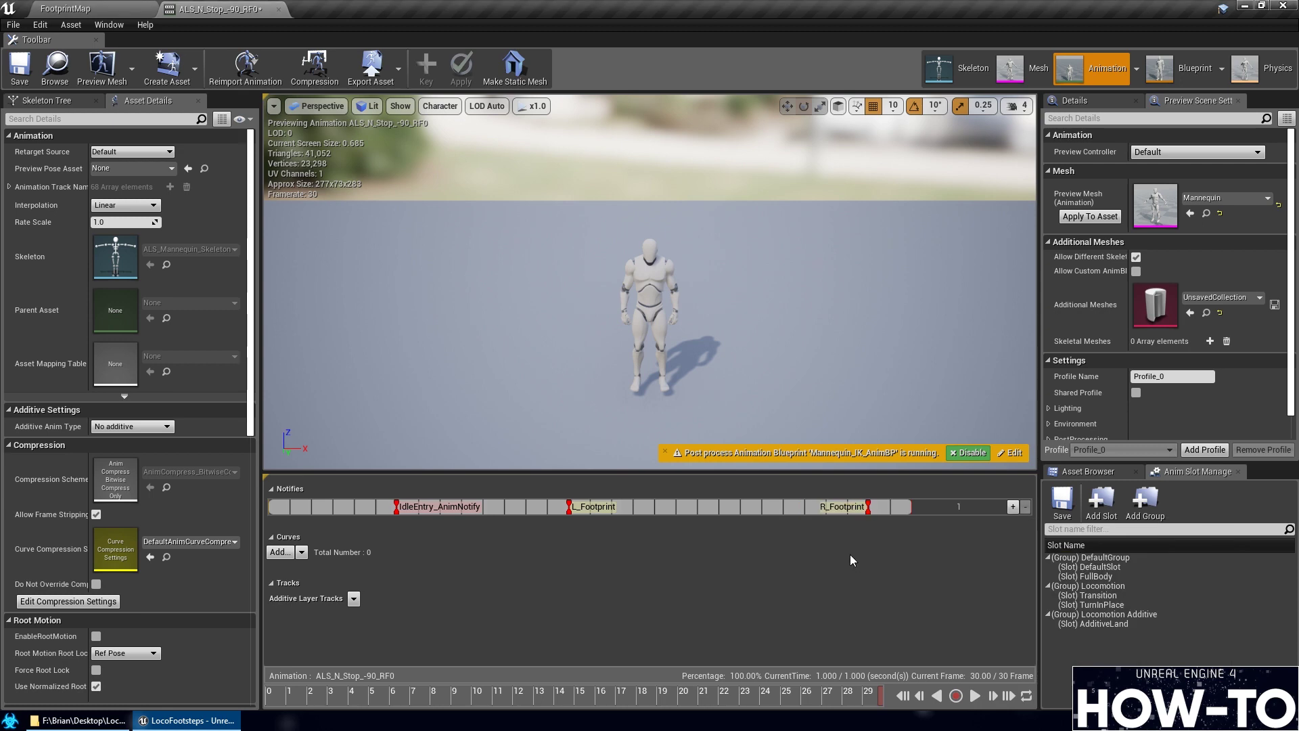
key("ctrl+s")
Open ALS_N_Stop_0_LF, scrub through its foot contacts and delete the superfluous Footstep_AnimNotify at frame 14
left_click(65, 8)
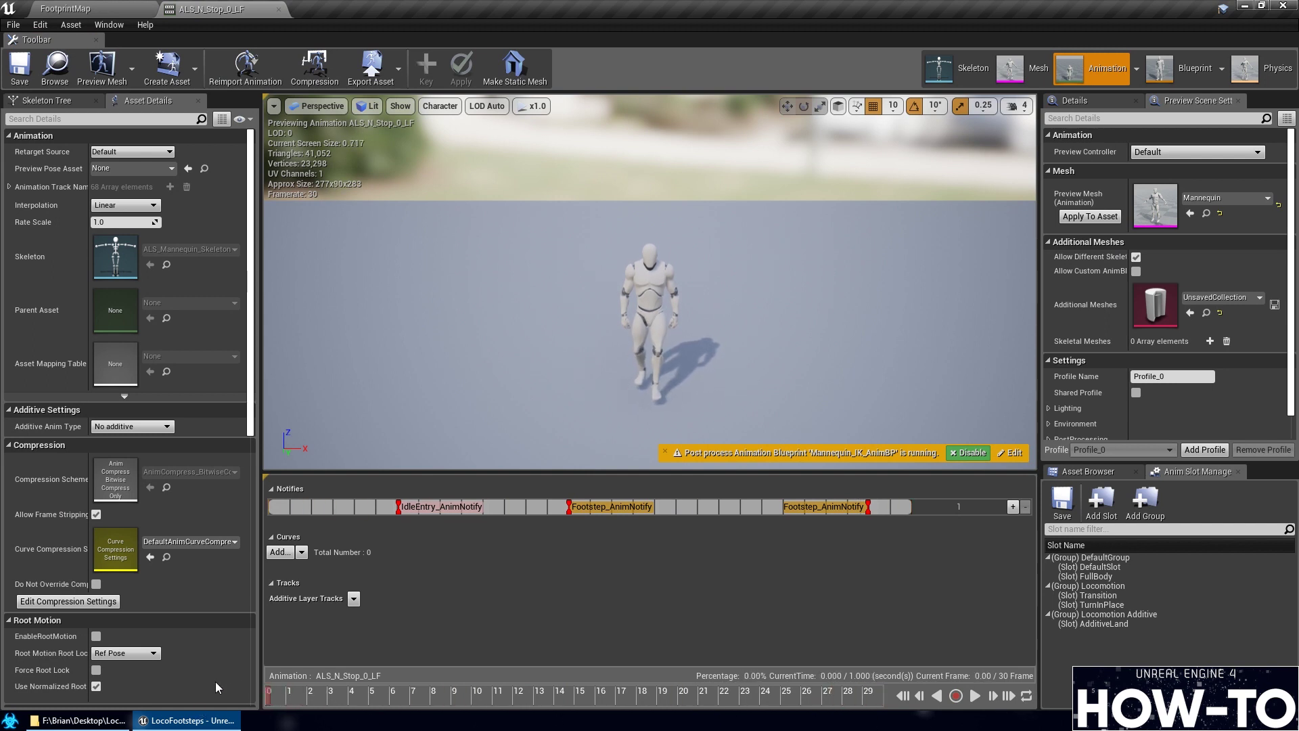
left_click_drag(270, 683, 1034, 669)
left_click(597, 511)
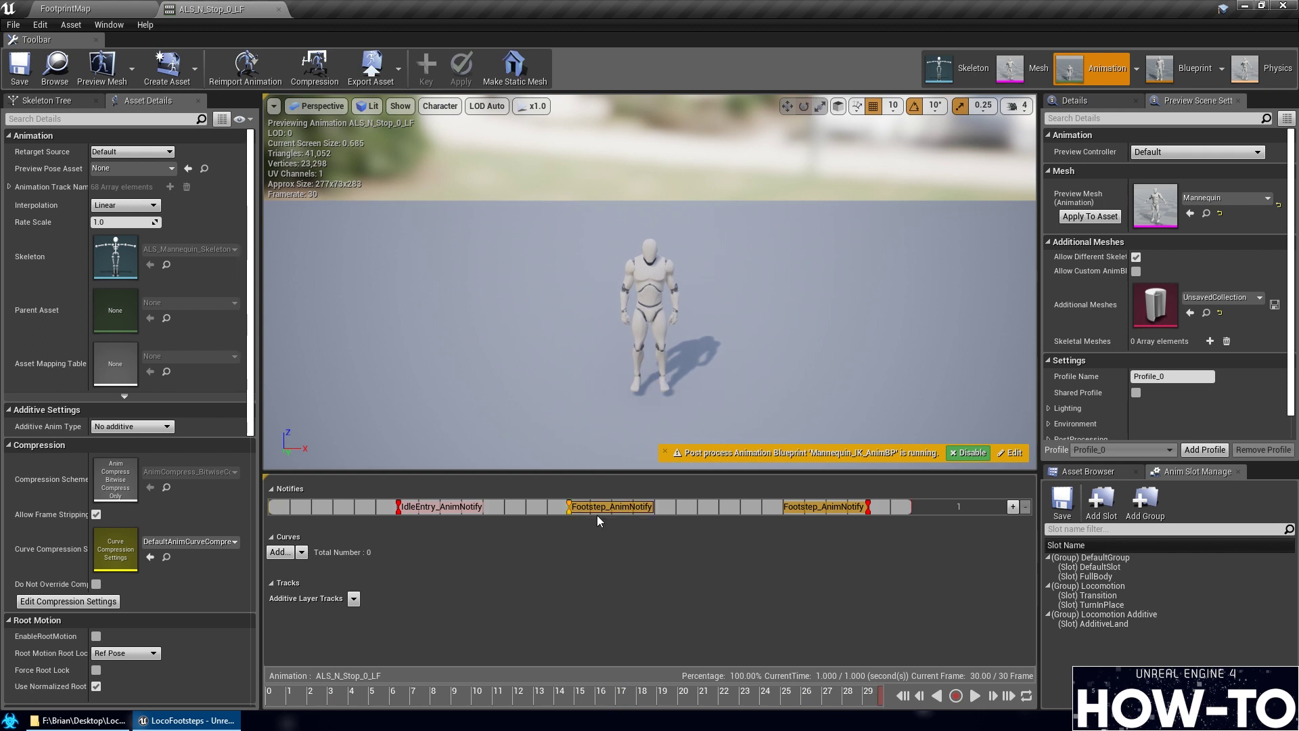
key("Delete")
Replace the Footstep_AnimNotify at frame 28 in ALS_N_Stop_0_LF with the L_Footprint skeleton notify and save the animation
right_click(868, 509)
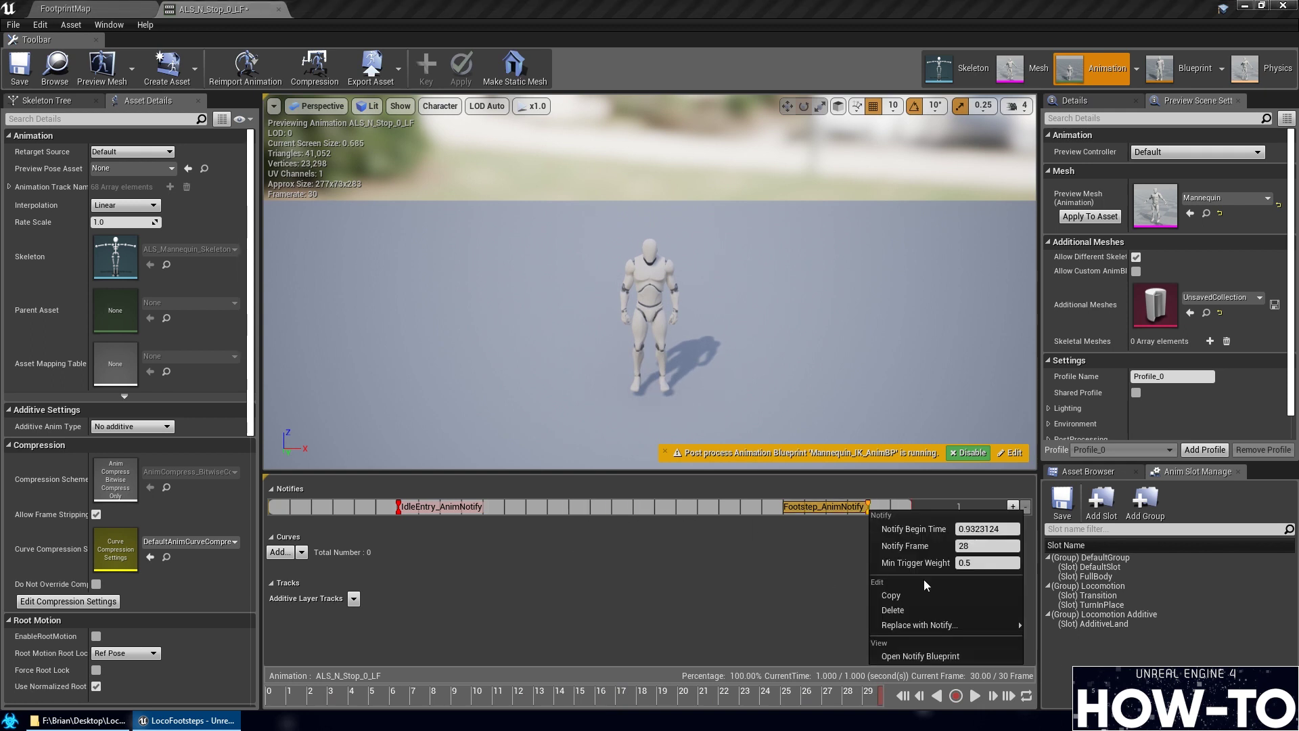
mouse_move(948, 625)
mouse_move(1103, 534)
left_click(837, 569)
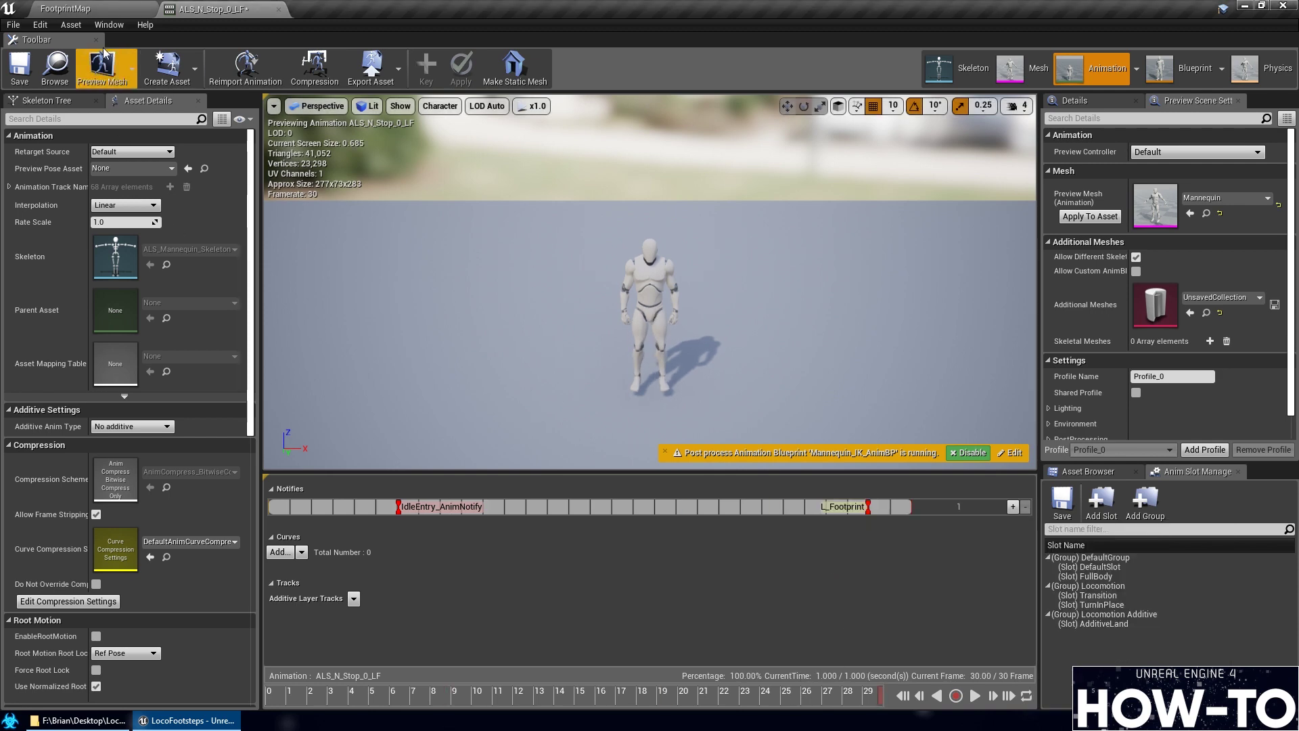
left_click(20, 67)
Open ALS_N_Stop_0_RF and replace the Footstep_AnimNotify at frame 14 with the L_Footprint skeleton notify
left_click(75, 8)
double_click(776, 515)
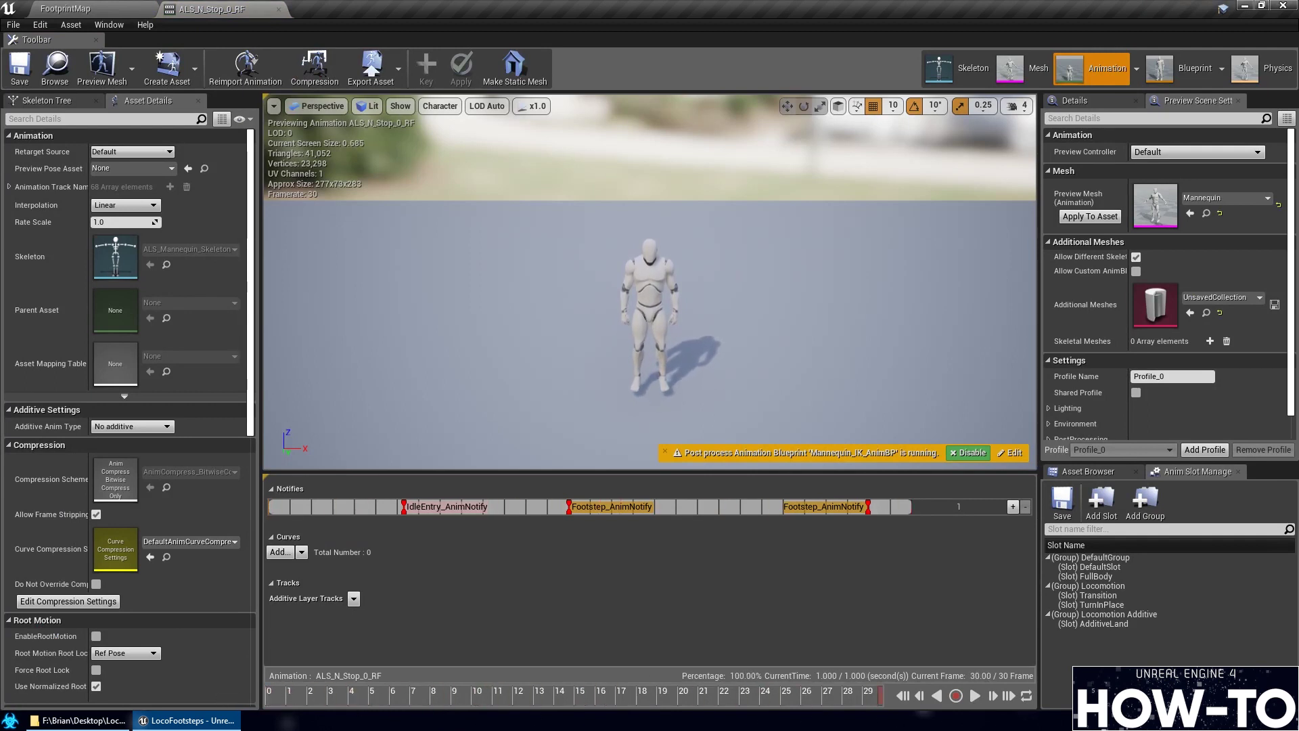
right_click(571, 516)
mouse_move(643, 625)
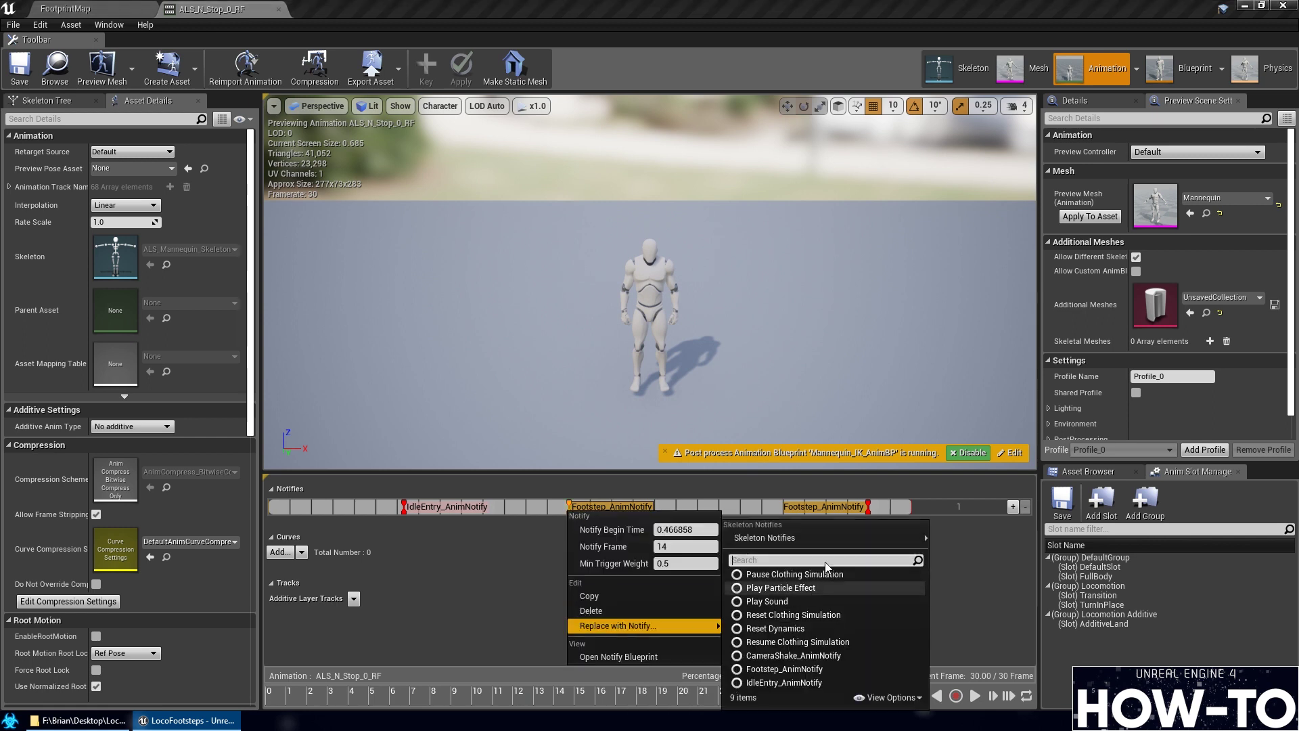
mouse_move(826, 539)
left_click(960, 569)
Replace the Footstep_AnimNotify at frame 28 in ALS_N_Stop_0_RF with the R_Footprint skeleton notify and save the animation
right_click(868, 508)
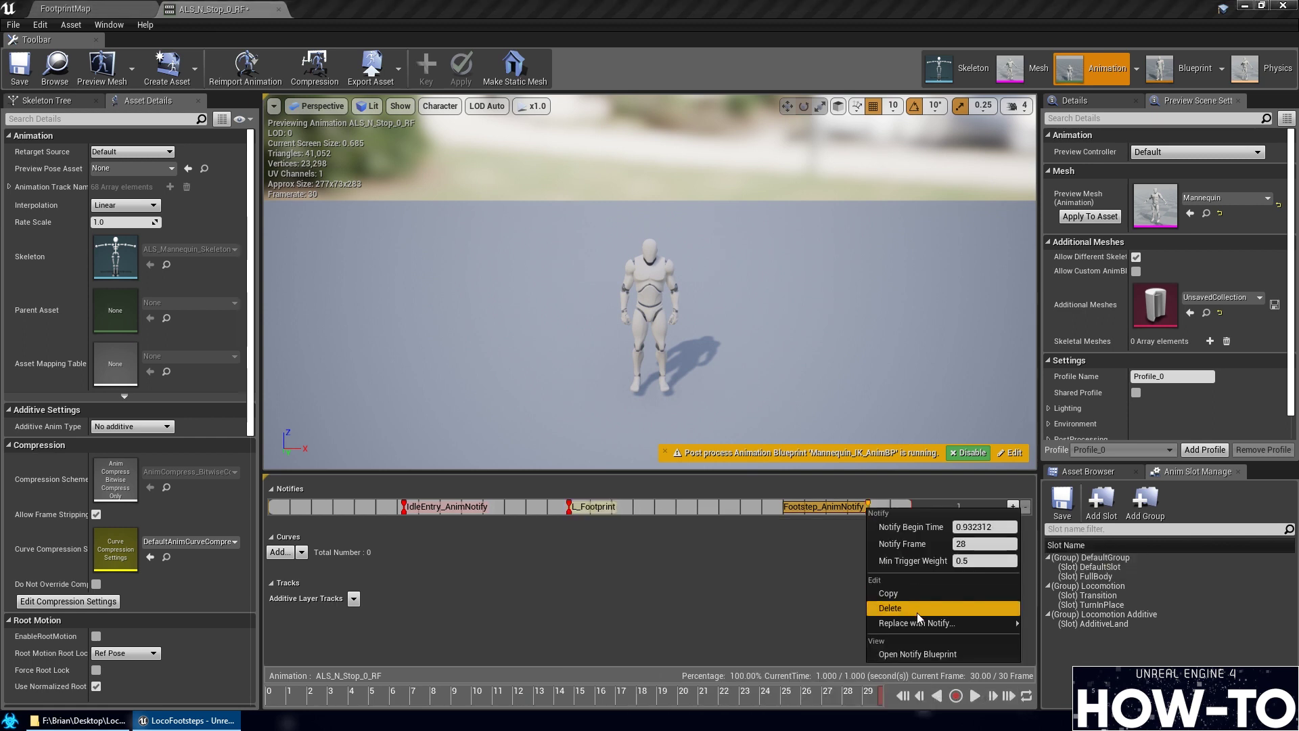
mouse_move(931, 626)
mouse_move(1095, 537)
left_click(836, 554)
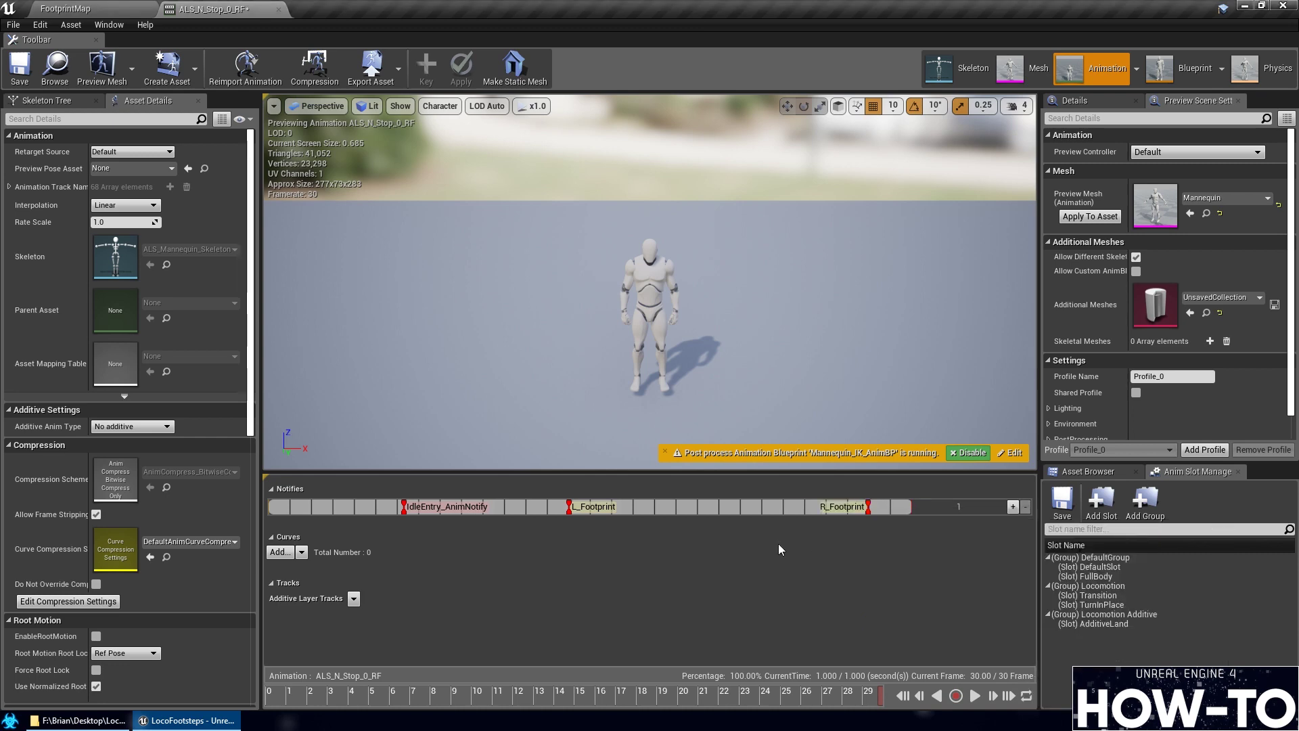
left_click(24, 74)
Open ALS_N_Stop_90_LF, scrub through its foot contacts and replace the Footstep_AnimNotify at frame 14 with the R_Footprint skeleton notify
left_click(74, 8)
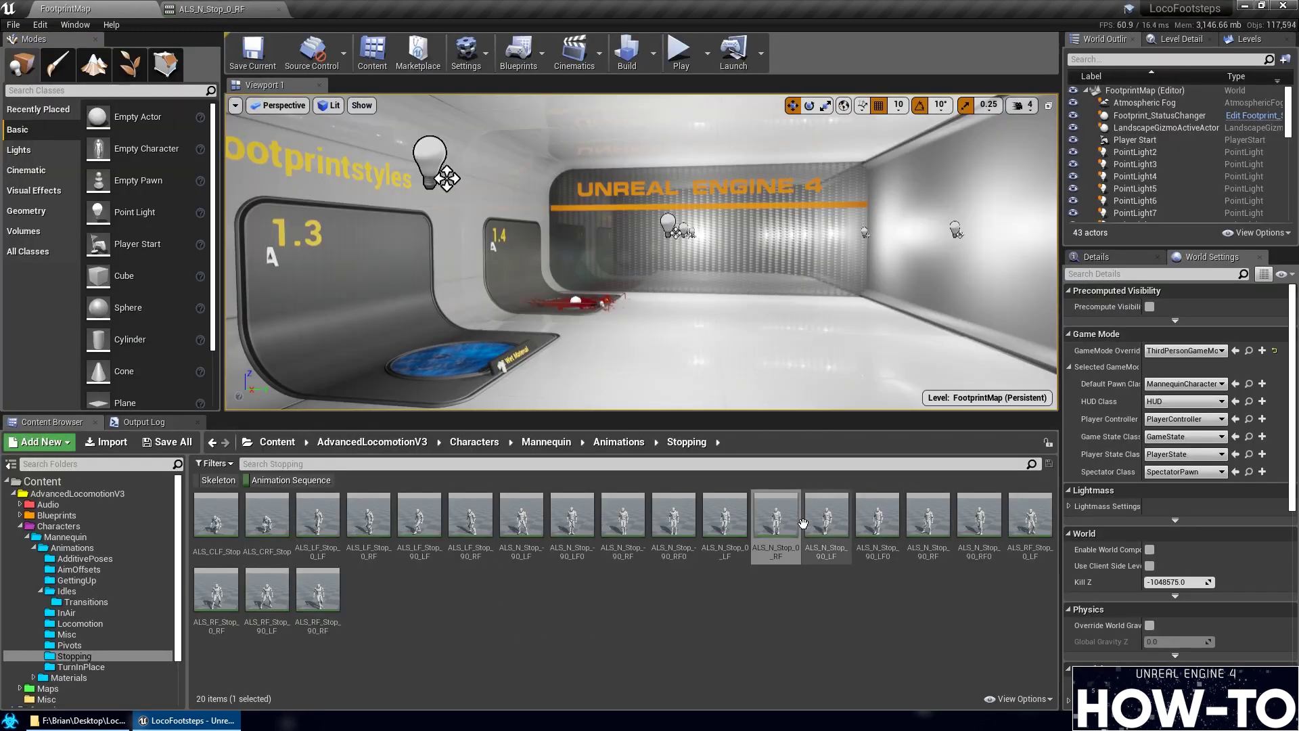
double_click(841, 519)
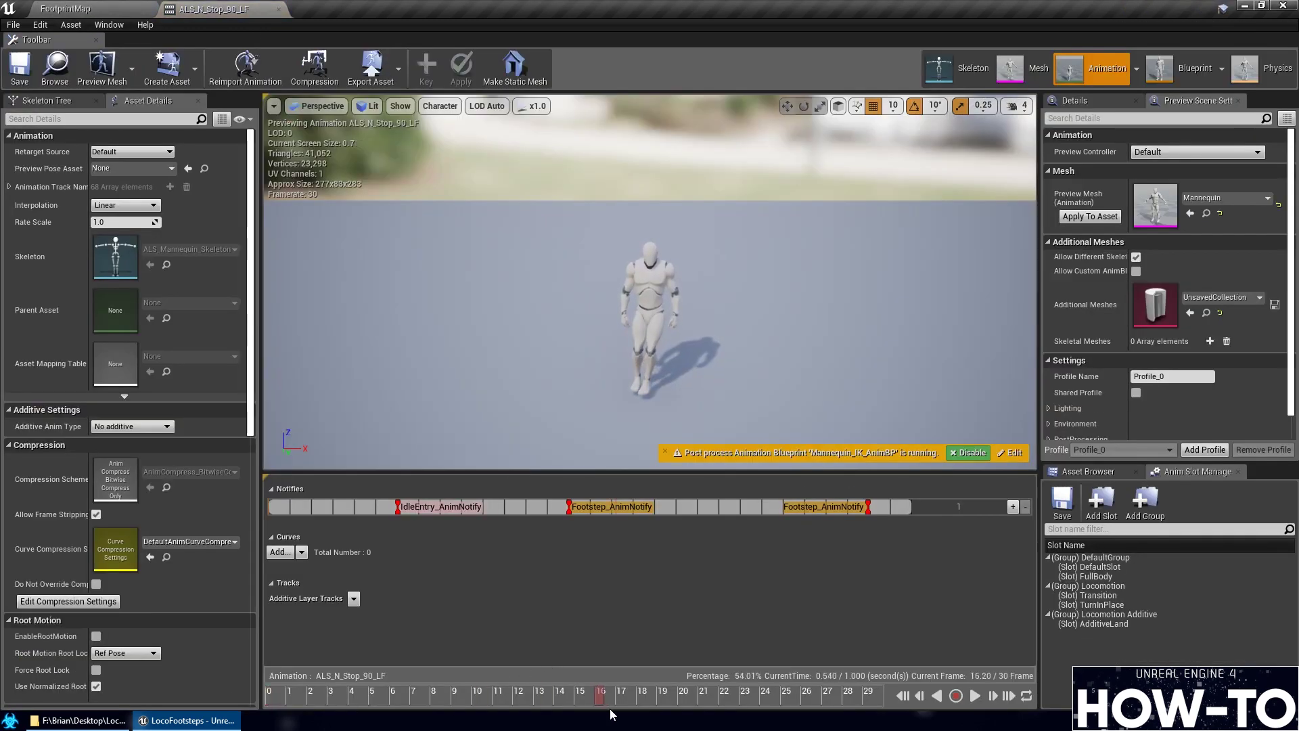
left_click_drag(469, 701, 972, 714)
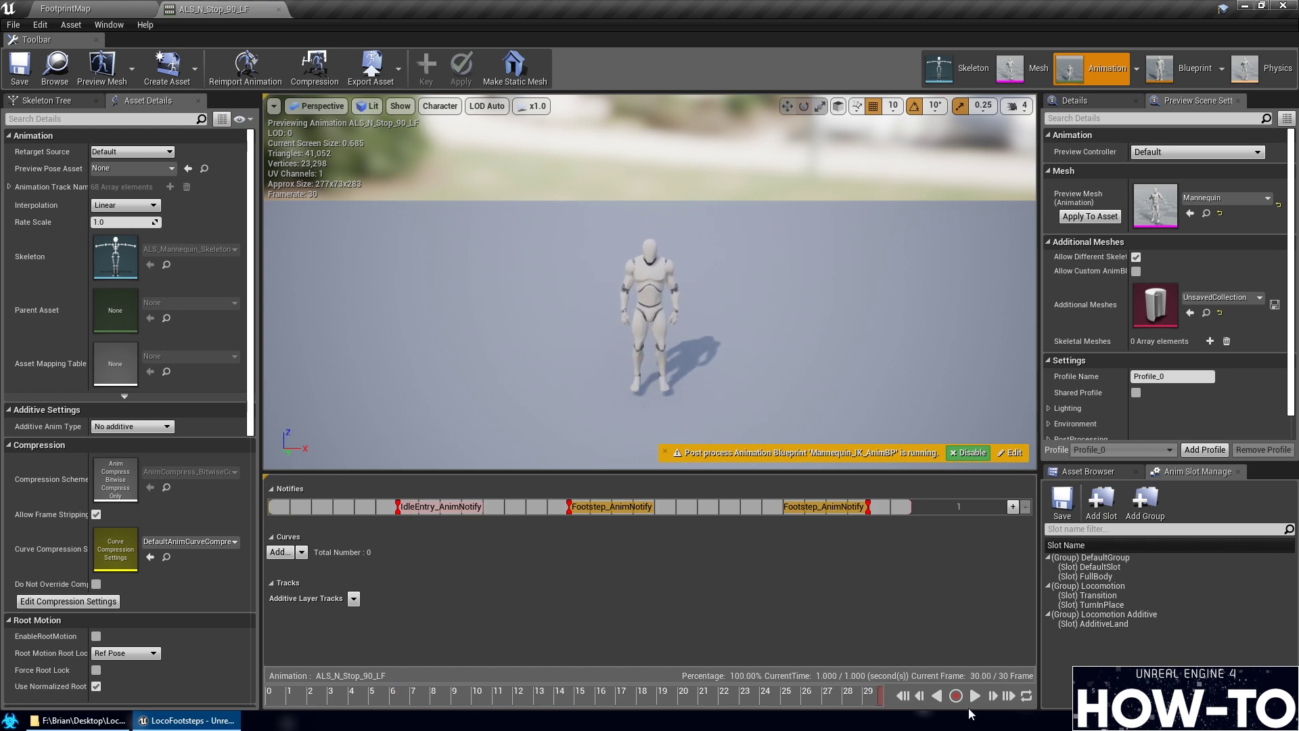
right_click(602, 507)
mouse_move(636, 619)
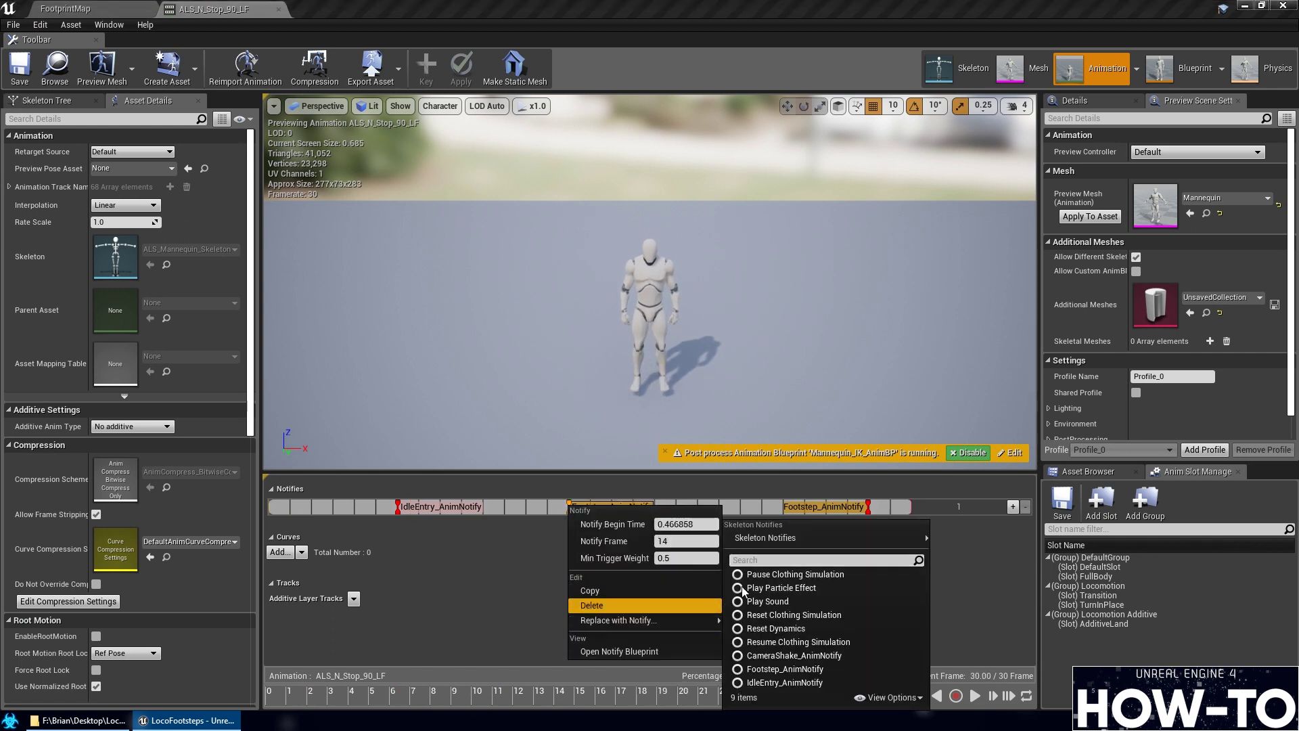
mouse_move(845, 541)
left_click(955, 555)
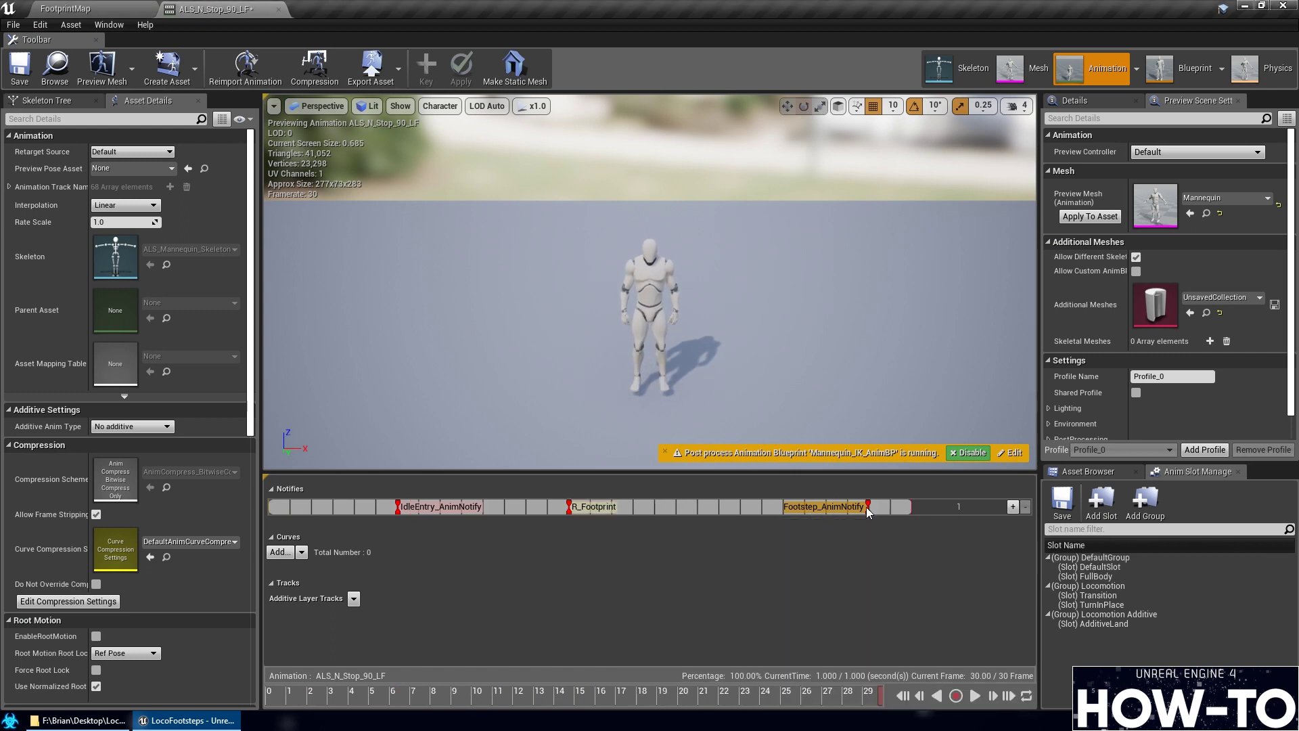
Replace the Footstep_AnimNotify at frame 28 in ALS_N_Stop_90_LF with the L_Footprint skeleton notify and save the animation
right_click(867, 506)
mouse_move(928, 623)
mouse_move(1124, 537)
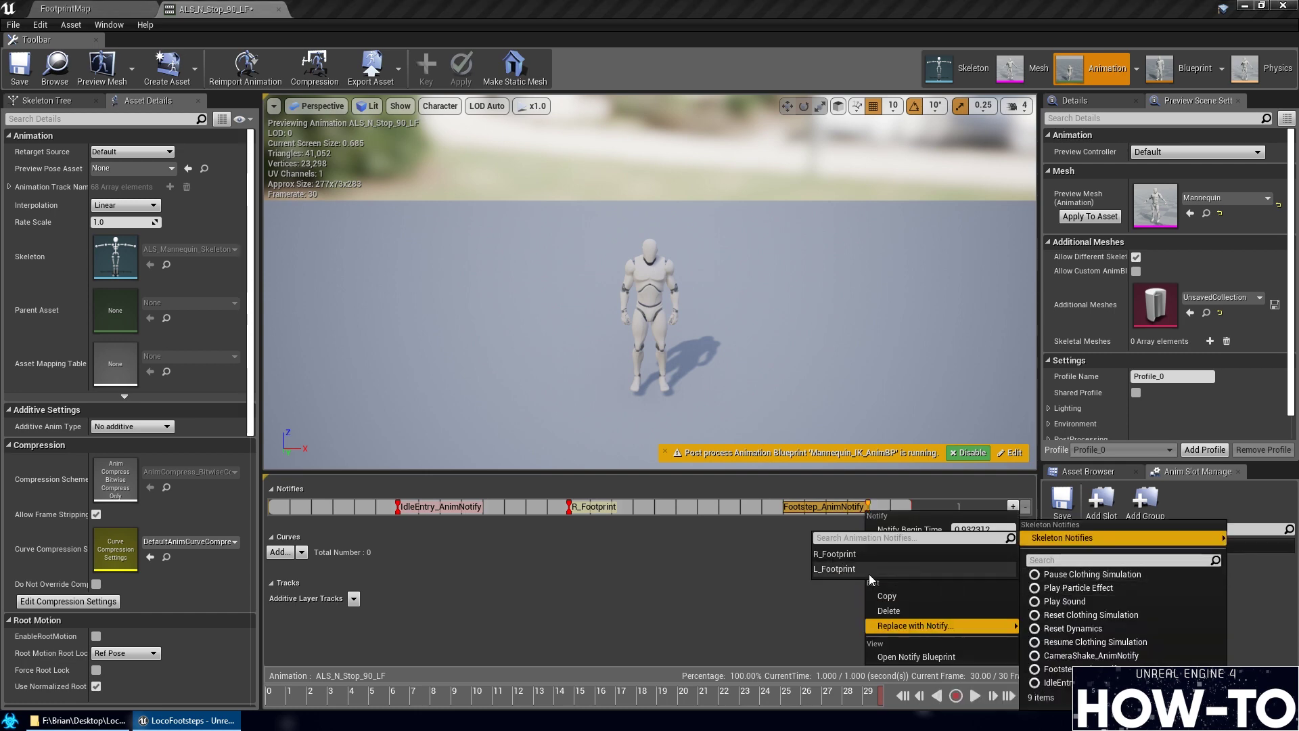
left_click(839, 569)
left_click(20, 68)
Open ALS_N_Stop_90_LF0, scrub through its foot contacts and replace the Footstep_AnimNotify at frame 14 with the R_Footprint skeleton notify
left_click(67, 8)
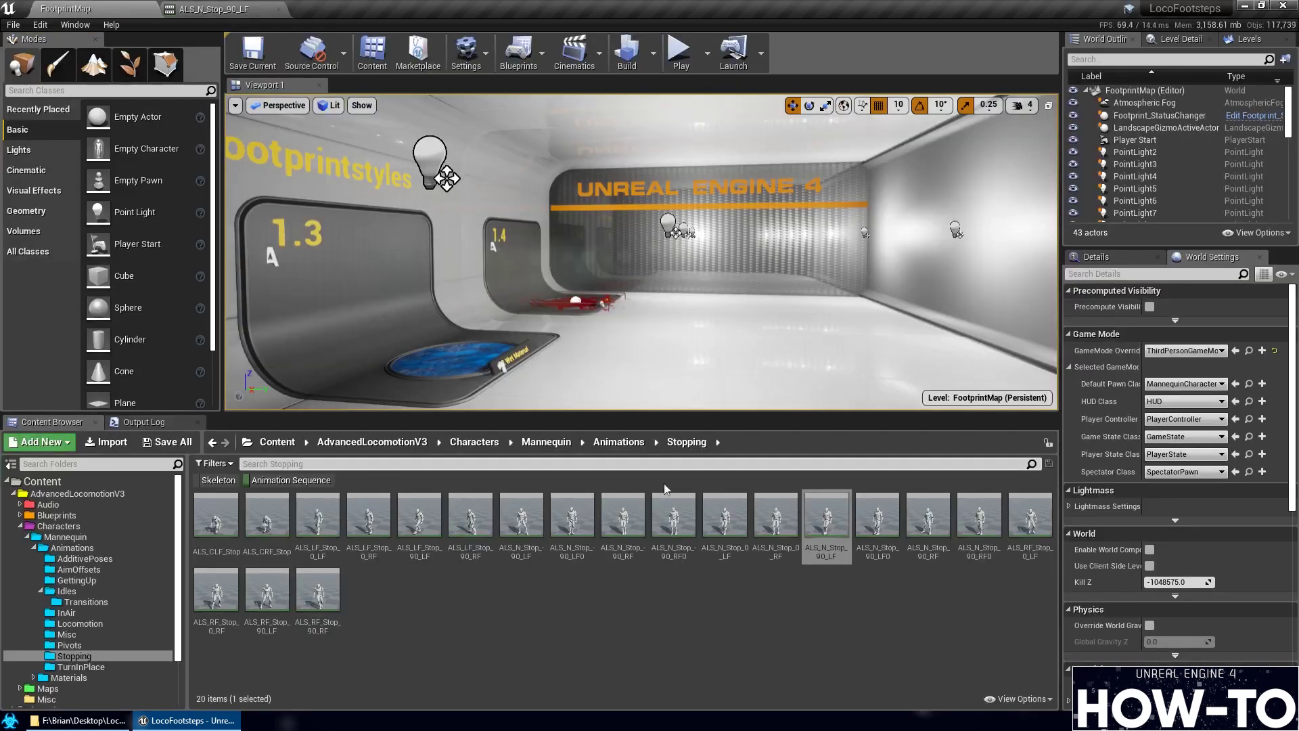
double_click(874, 535)
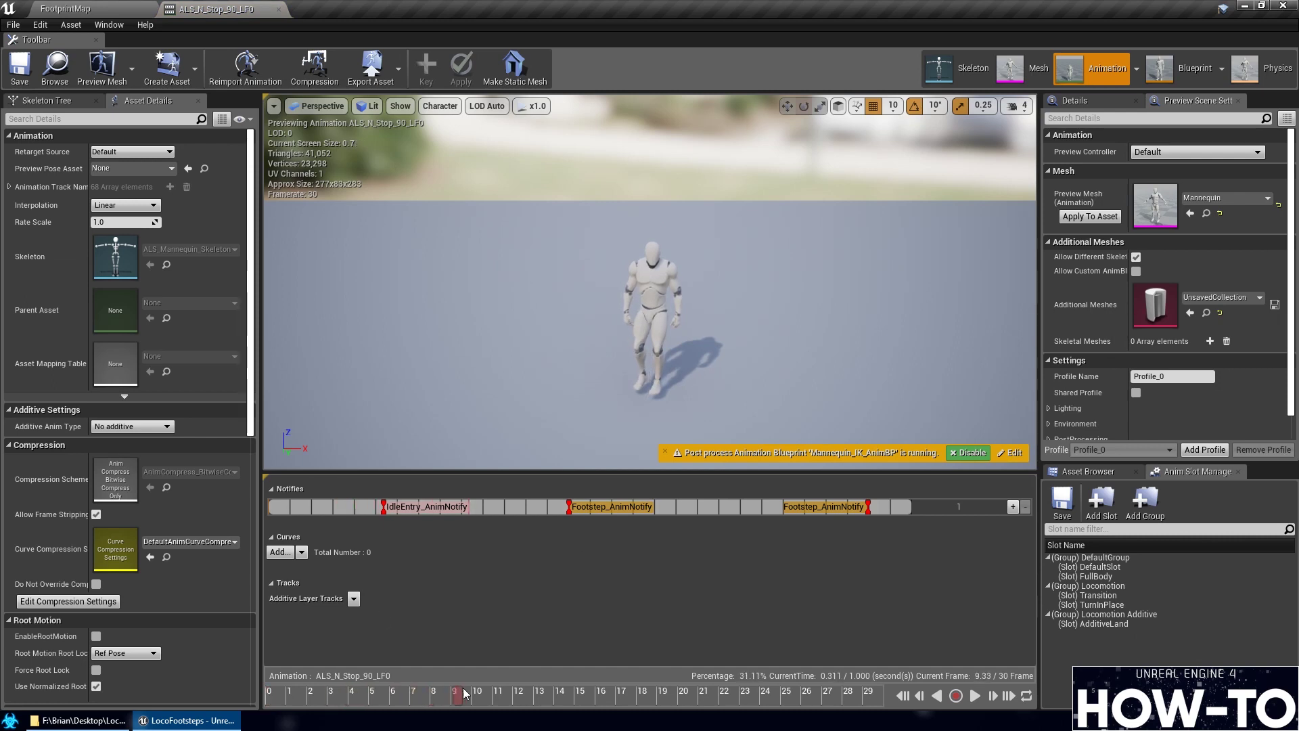
mouse_move(463, 687)
left_mouse_down()
mouse_move(631, 693)
mouse_move(358, 690)
mouse_move(679, 696)
left_mouse_up()
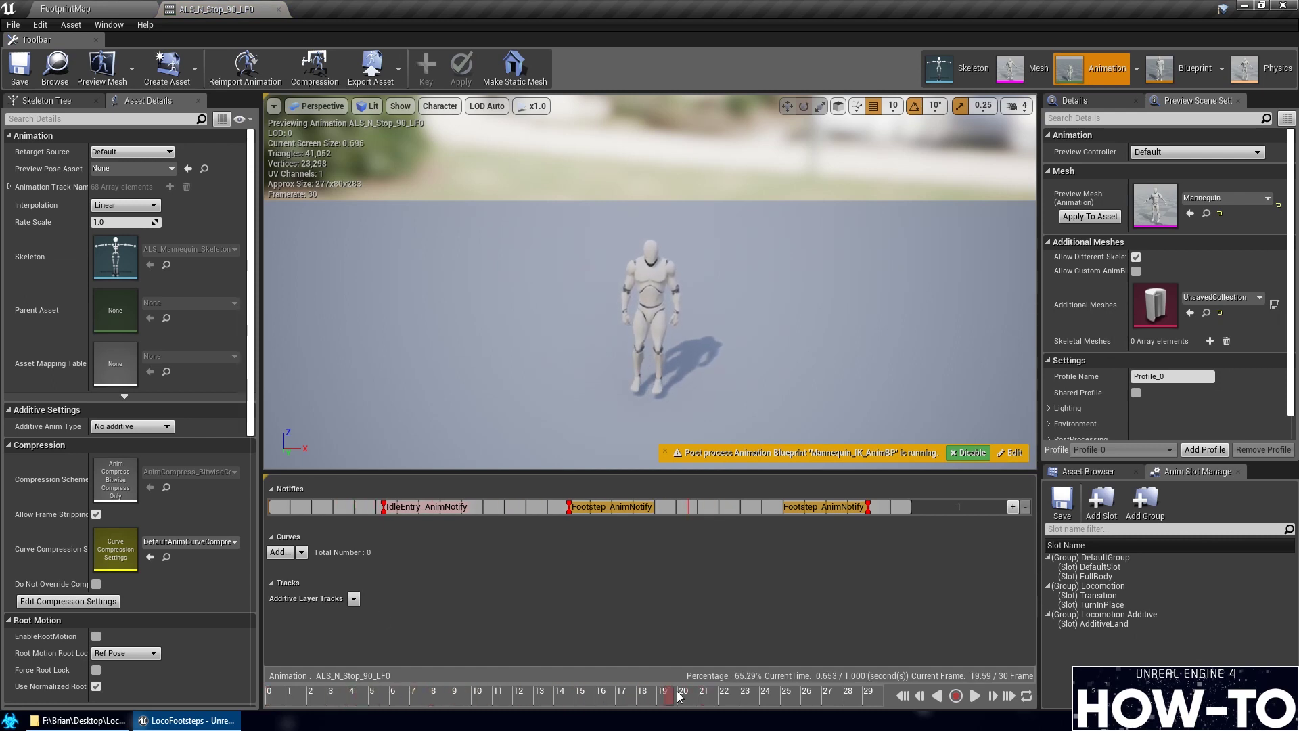
right_click(570, 511)
mouse_move(628, 627)
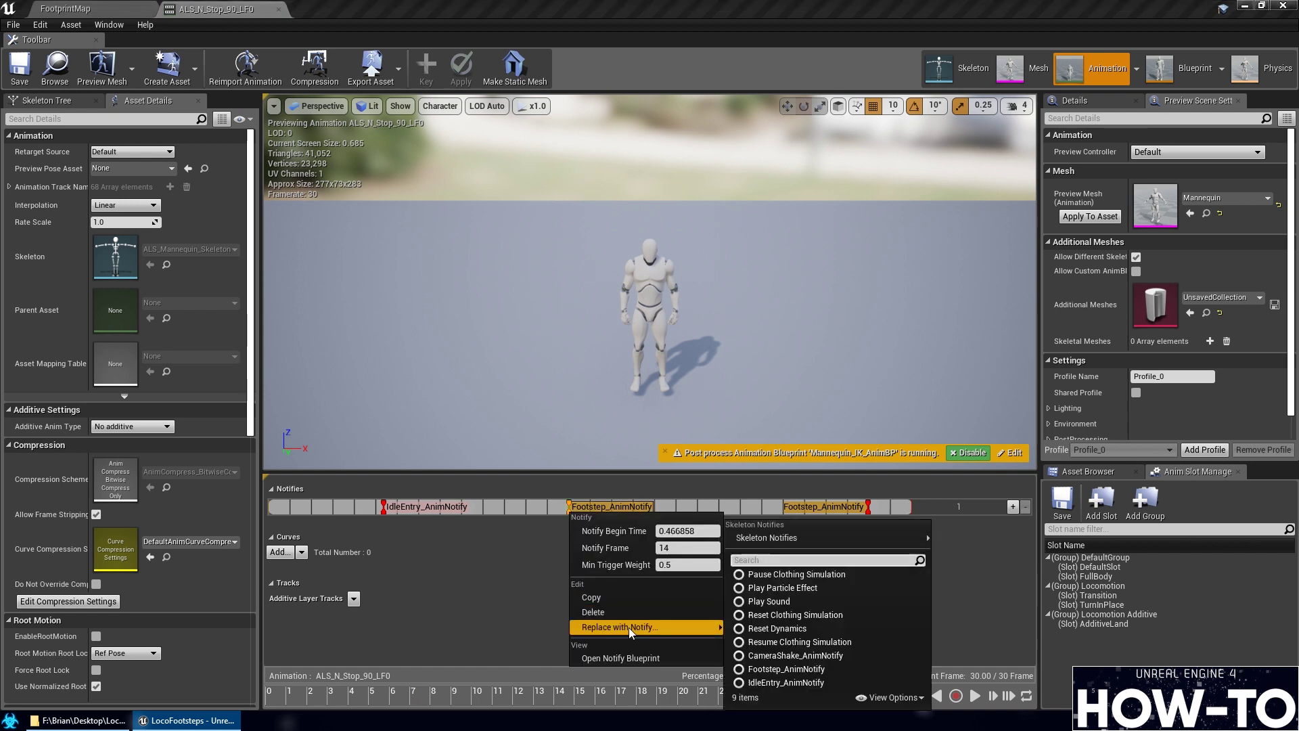
mouse_move(807, 538)
left_click(982, 554)
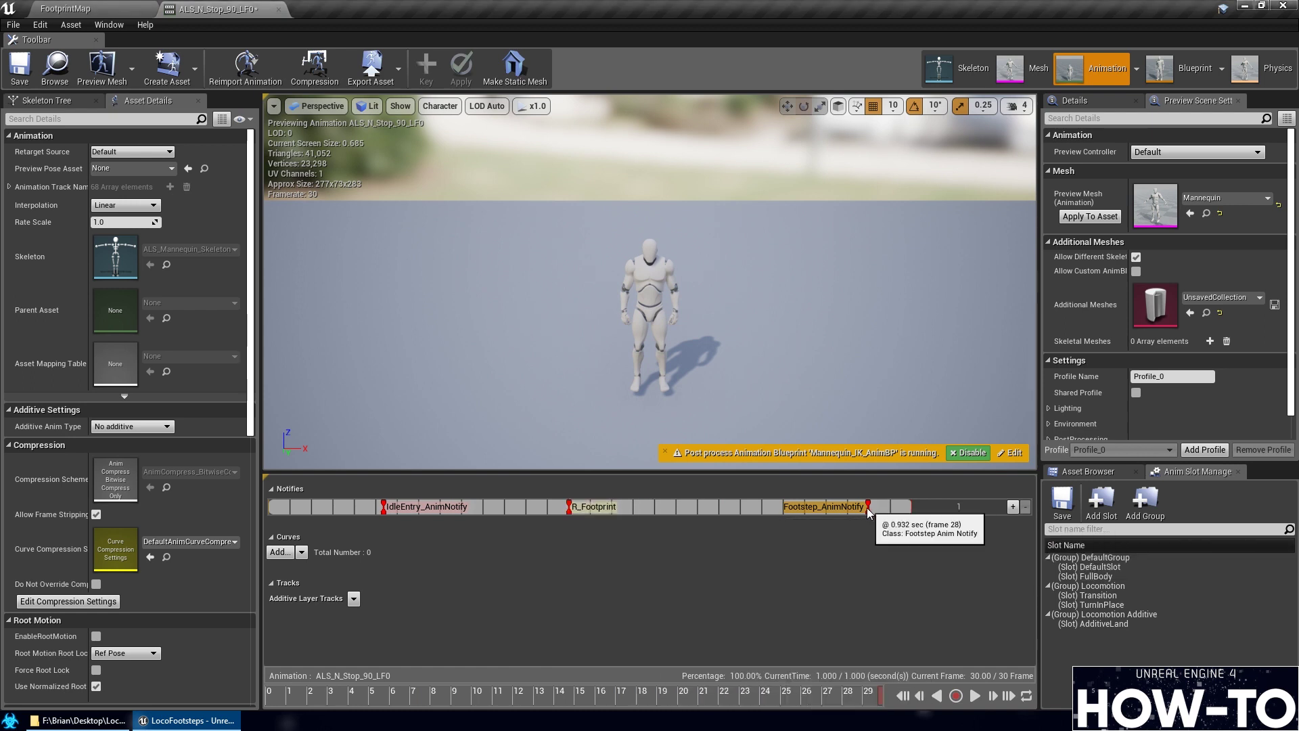
Replace the Footstep_AnimNotify at frame 28 in ALS_N_Stop_90_LF0 with the L_Footprint skeleton notify and save the animation
right_click(867, 507)
mouse_move(904, 624)
mouse_move(1081, 538)
left_click(839, 569)
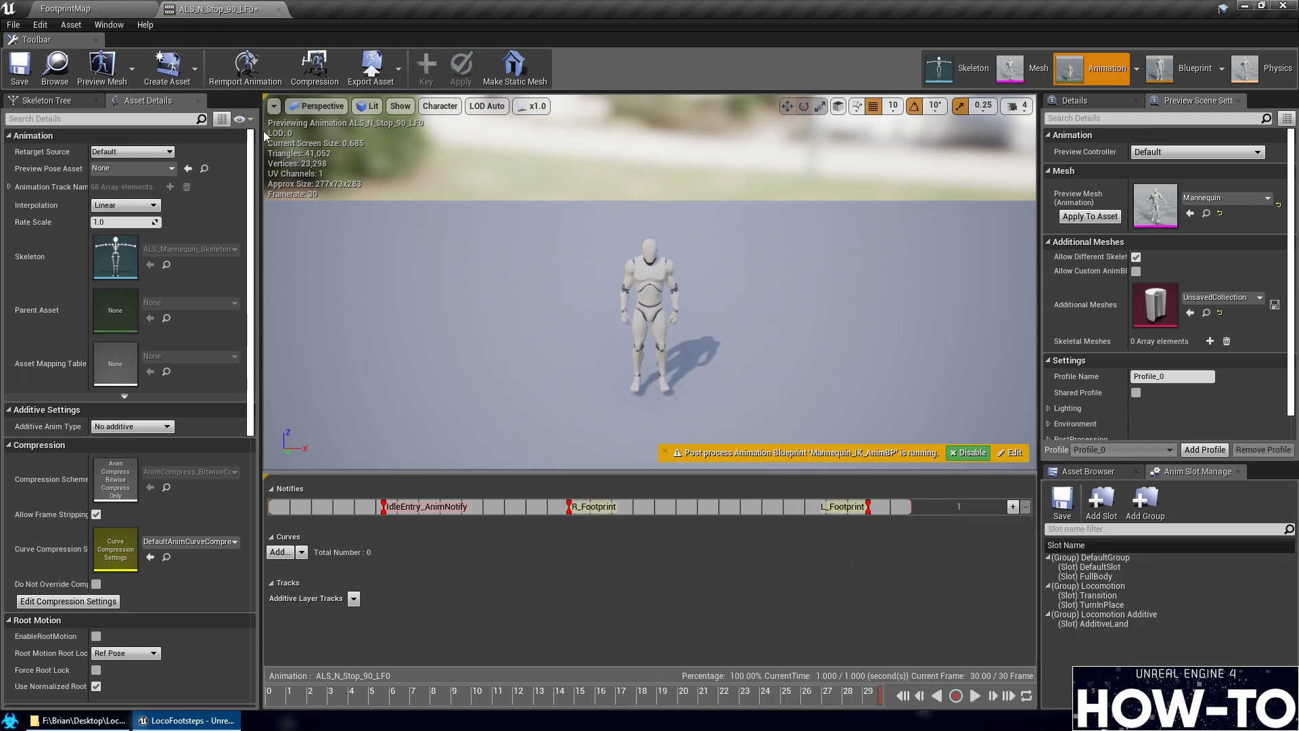
left_click(26, 84)
Open ALS_N_Stop_90_RF, scrub through its foot contacts and replace the Footstep_AnimNotify at frame 14 with the L_Footprint skeleton notify
left_click(105, 8)
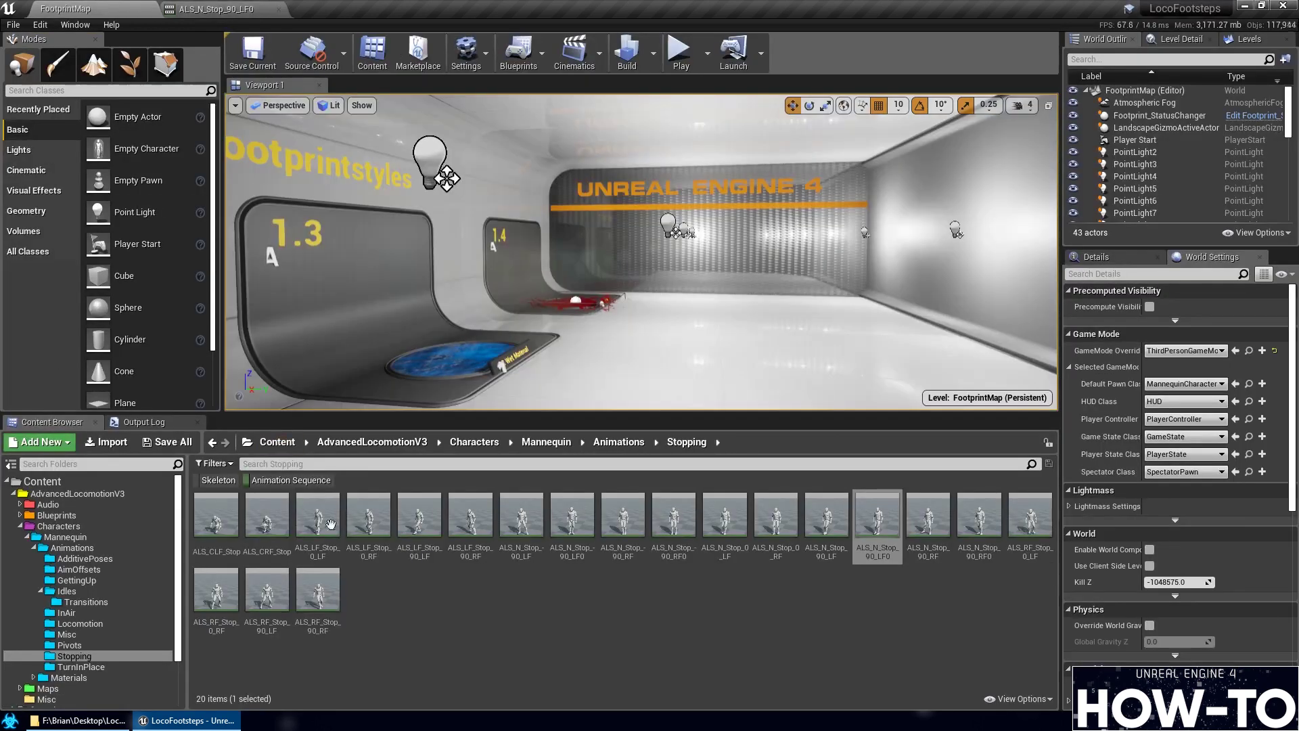
double_click(925, 531)
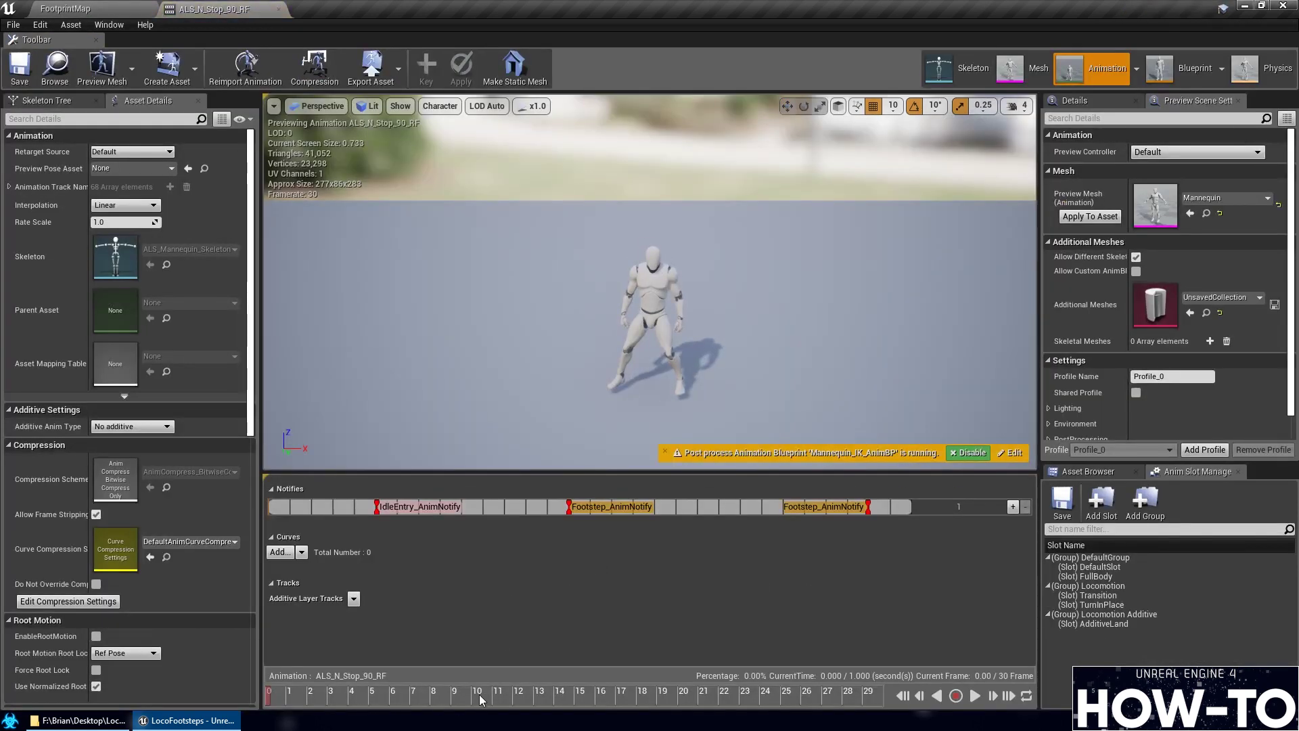
left_click_drag(412, 696, 874, 701)
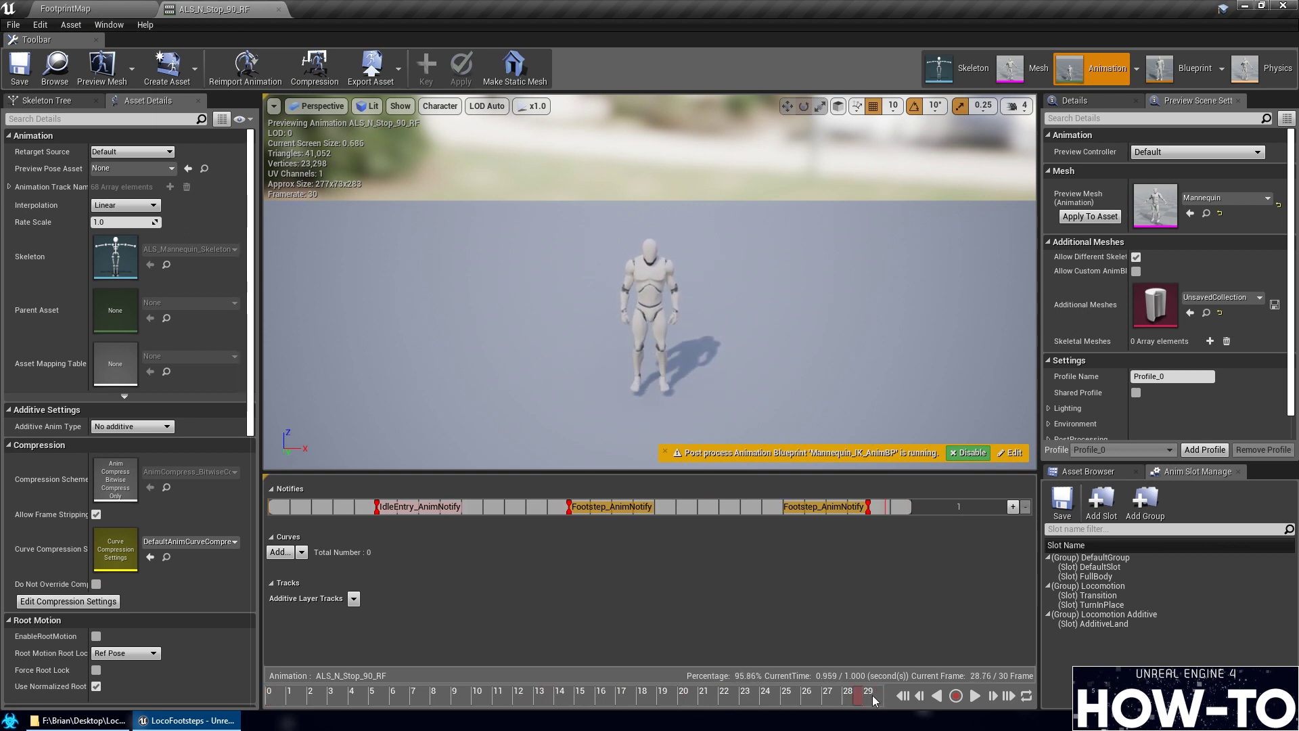
right_click(570, 507)
mouse_move(612, 621)
mouse_move(823, 537)
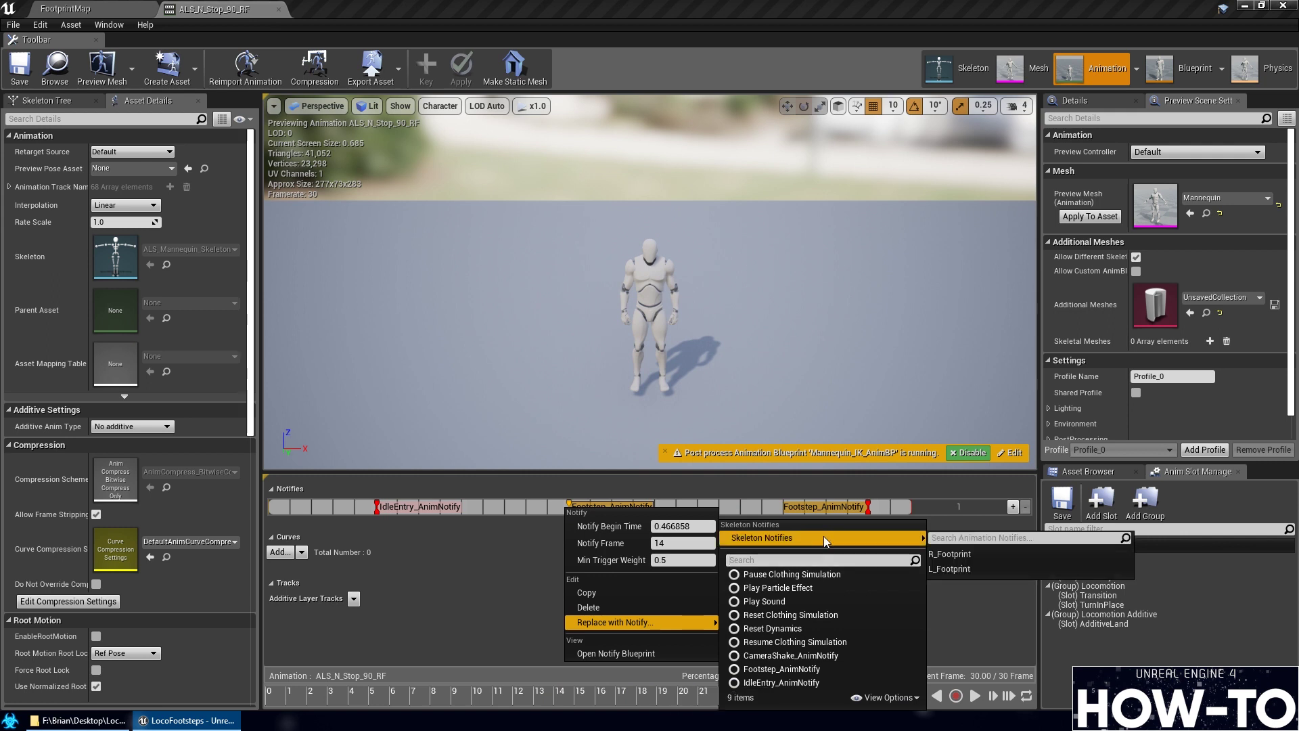
left_click(953, 568)
Replace the Footstep_AnimNotify at frame 28 in ALS_N_Stop_90_RF with the R_Footprint skeleton notify and save the animation
right_click(869, 507)
mouse_move(927, 623)
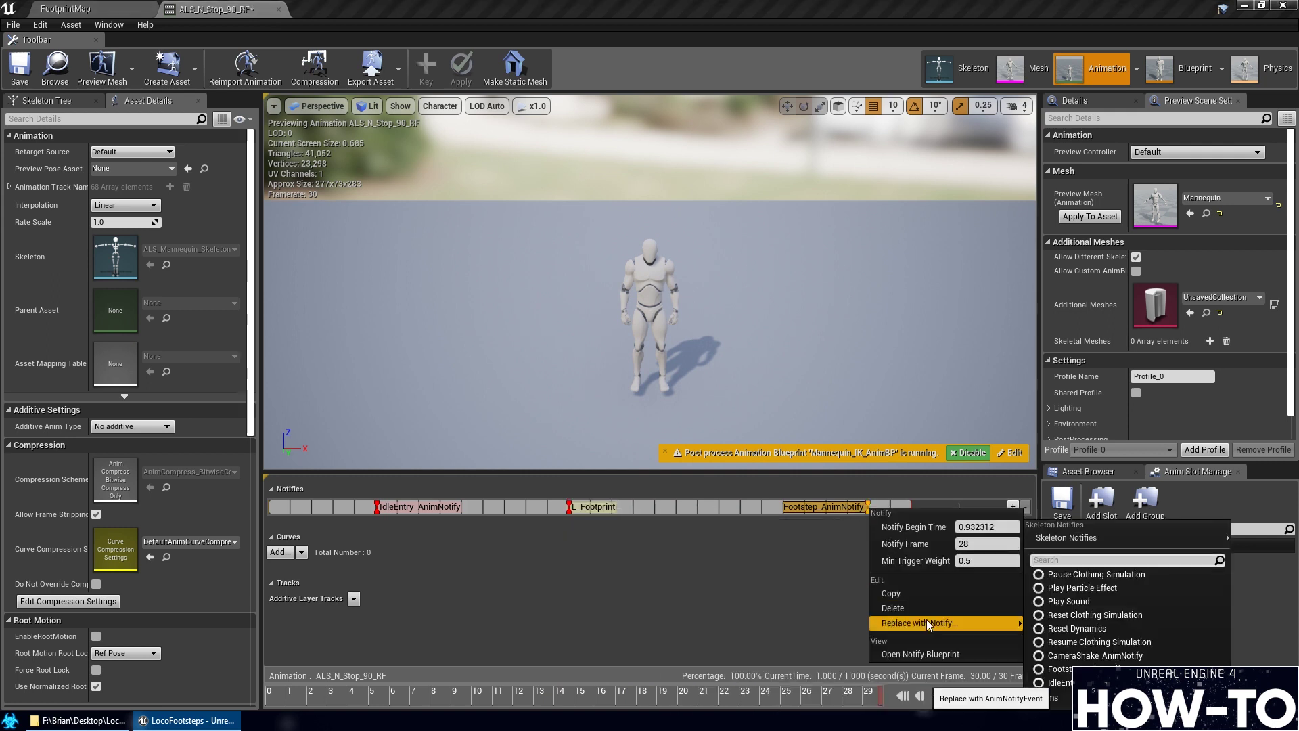
mouse_move(1062, 538)
left_click(837, 554)
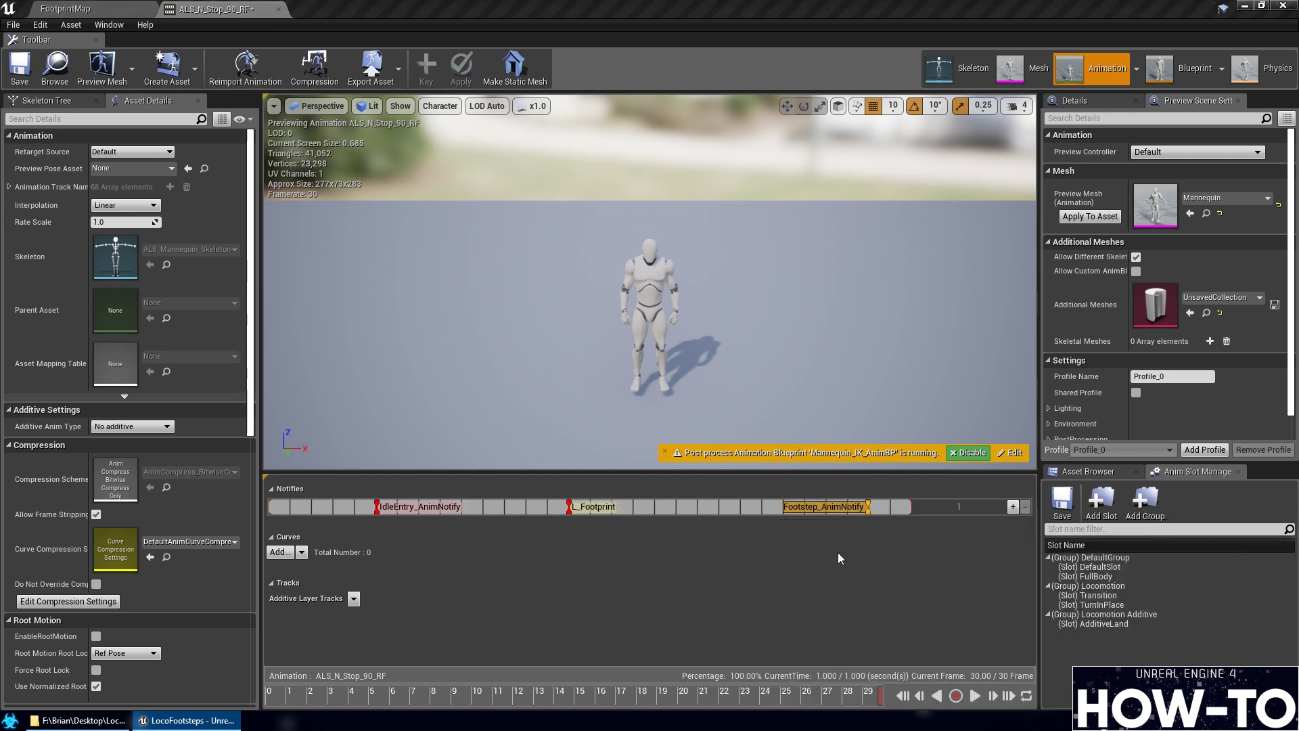
left_click(33, 69)
Open ALS_N_Stop_90_RF0, scrub through its foot contacts and delete the superfluous Footstep_AnimNotify at frame 14
left_click(98, 8)
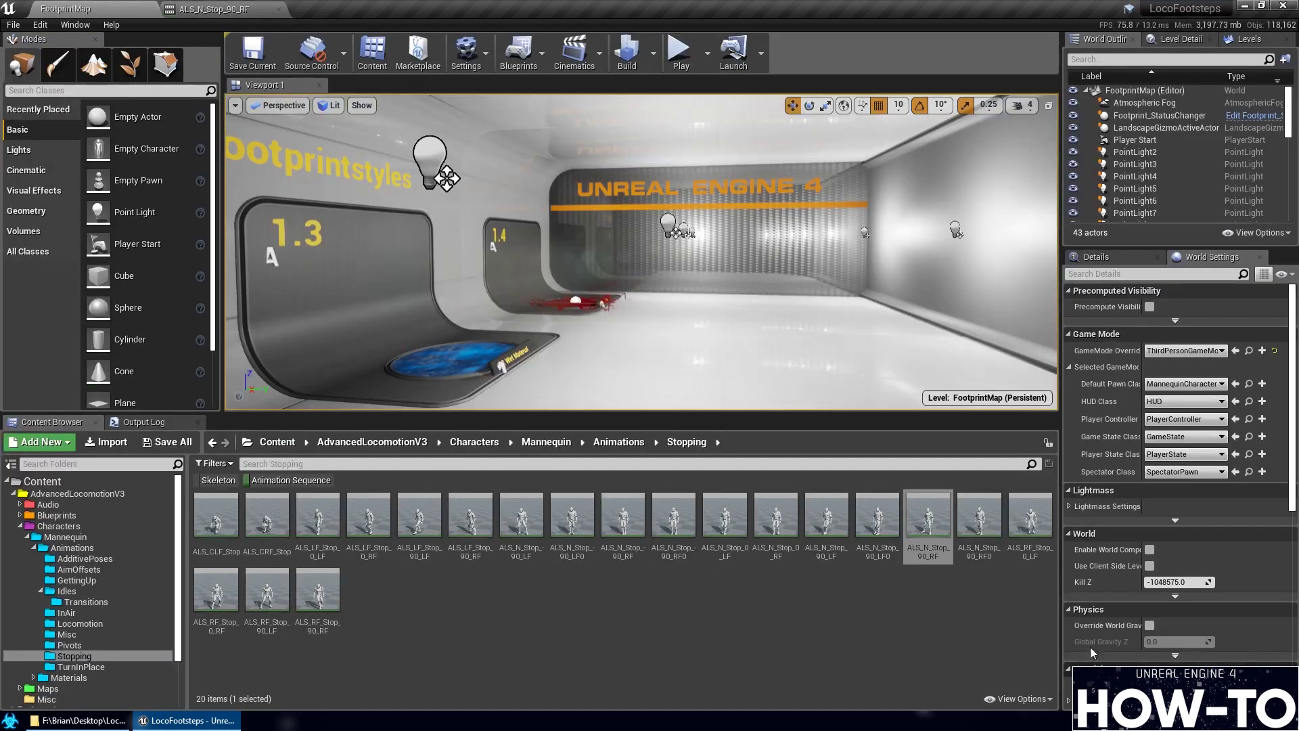
right_click(1000, 538)
left_click(984, 506)
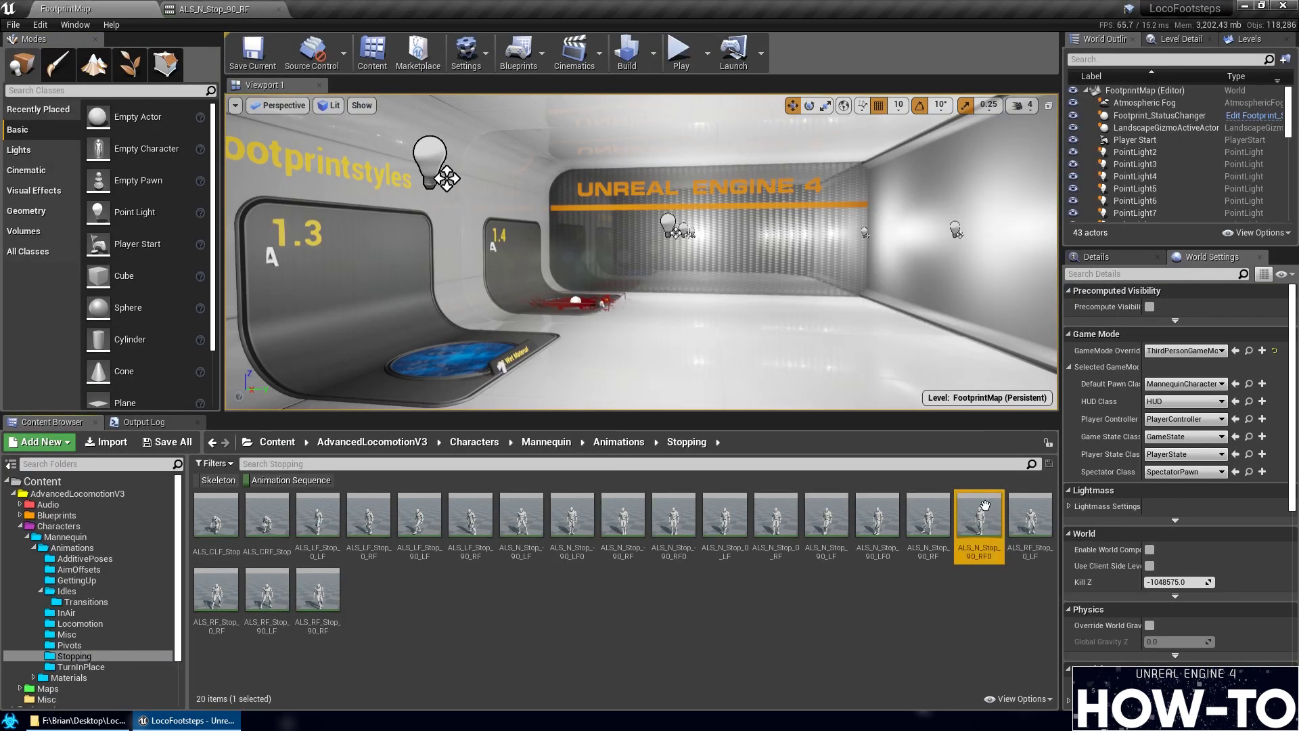
double_click(984, 506)
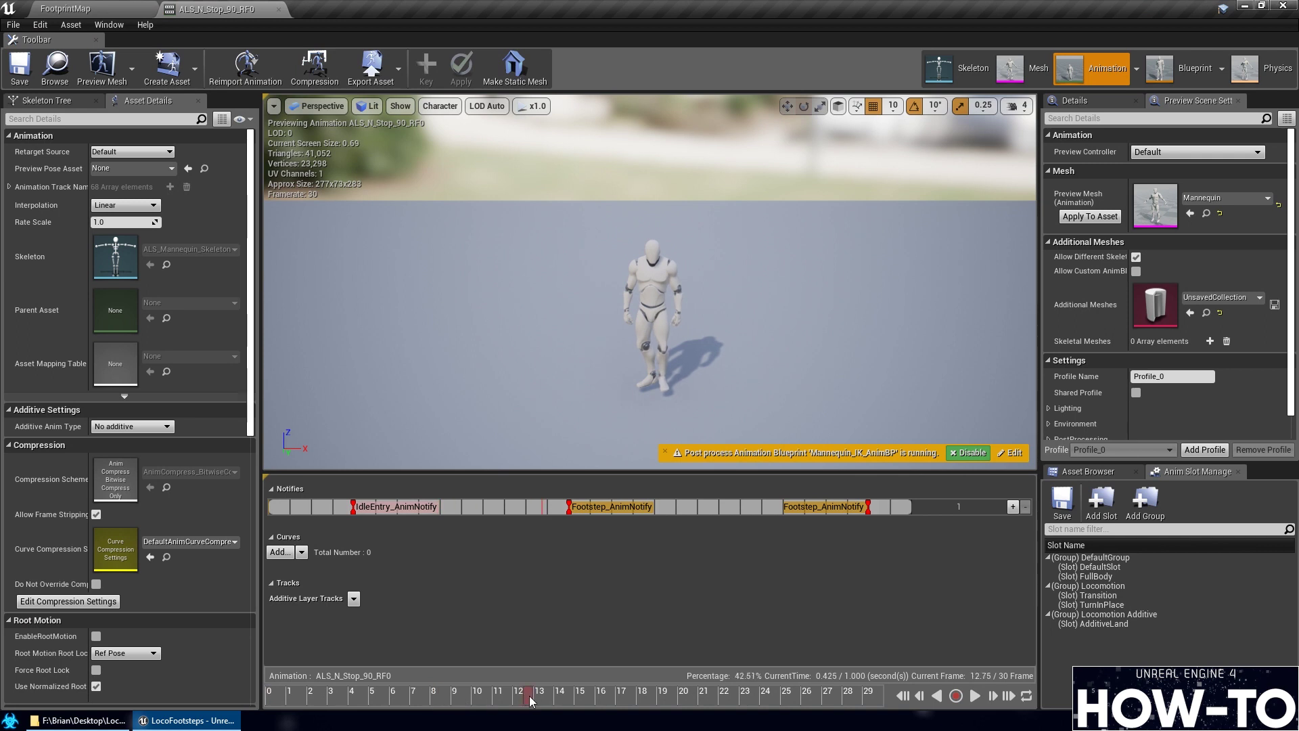
left_click_drag(630, 697, 586, 694)
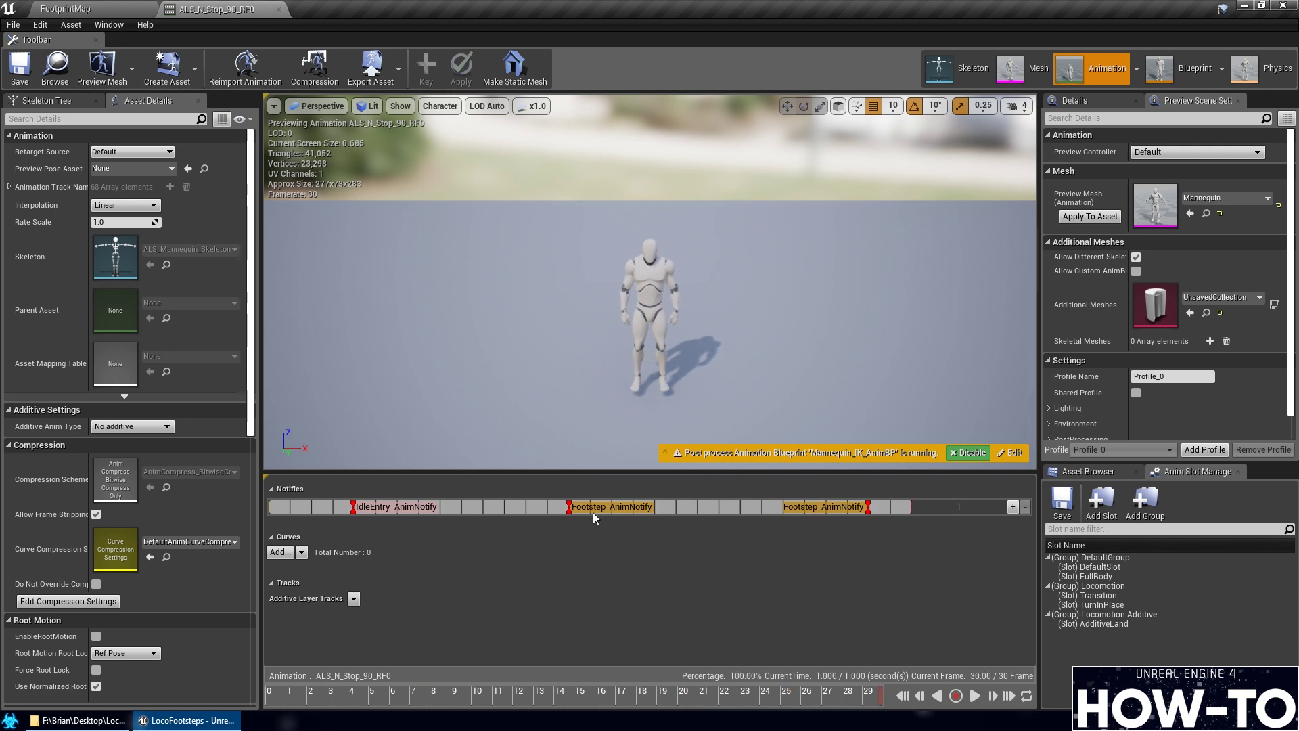
left_click(575, 509)
key("Delete")
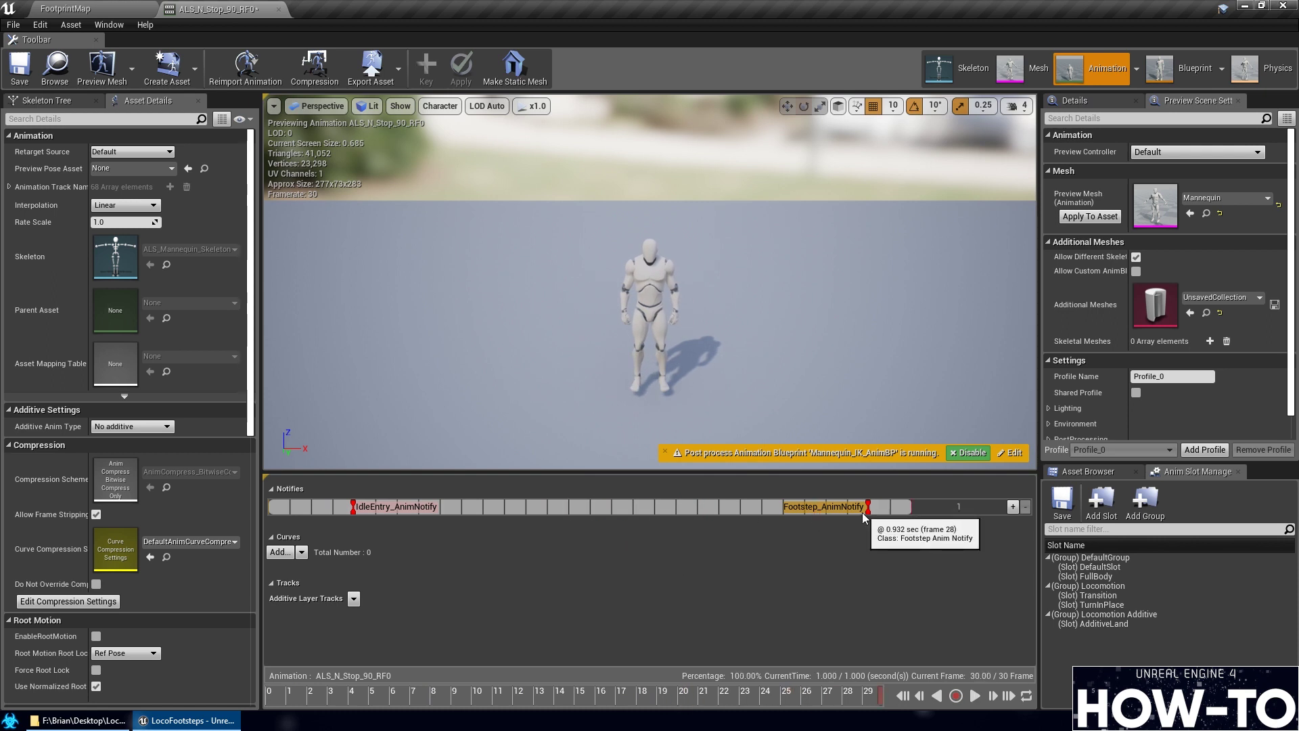
Replace the Footstep_AnimNotify at frame 28 in ALS_N_Stop_90_RF0 with the R_Footprint skeleton notify and save the animation
right_click(863, 513)
mouse_move(936, 623)
mouse_move(1083, 538)
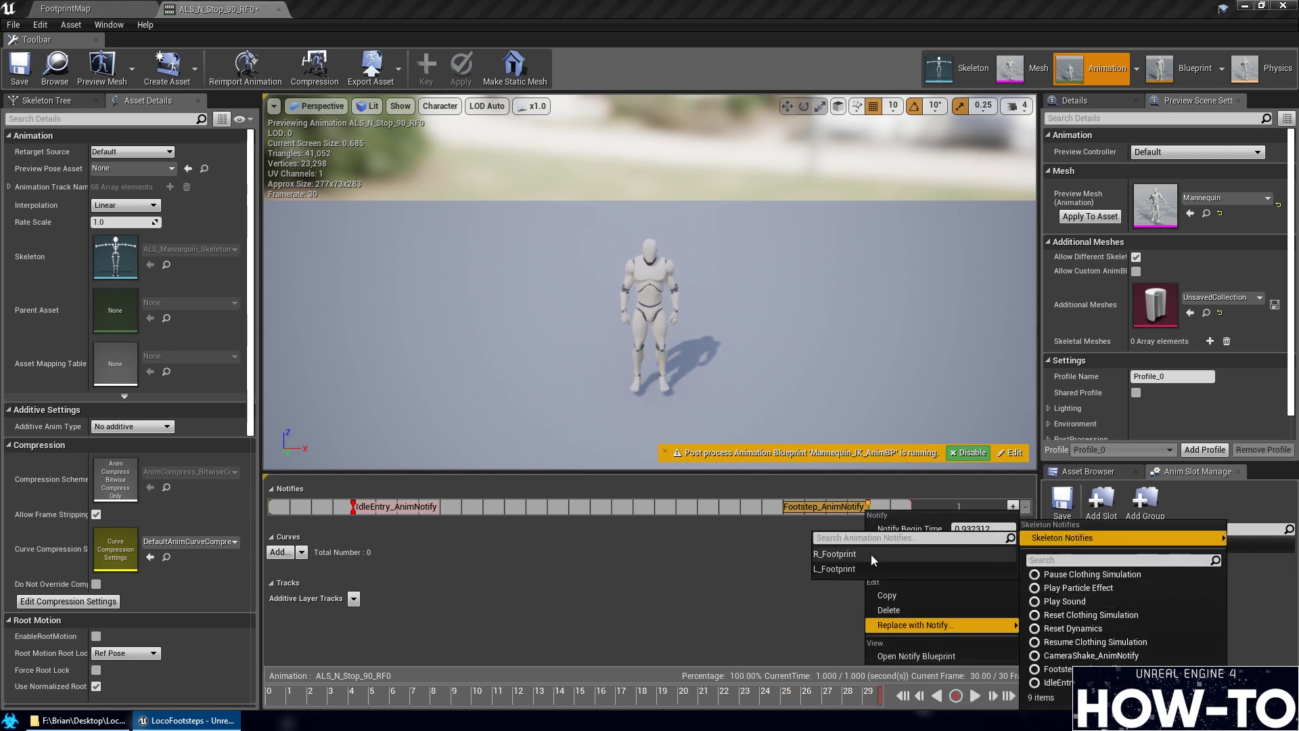
left_click(855, 553)
left_click(20, 65)
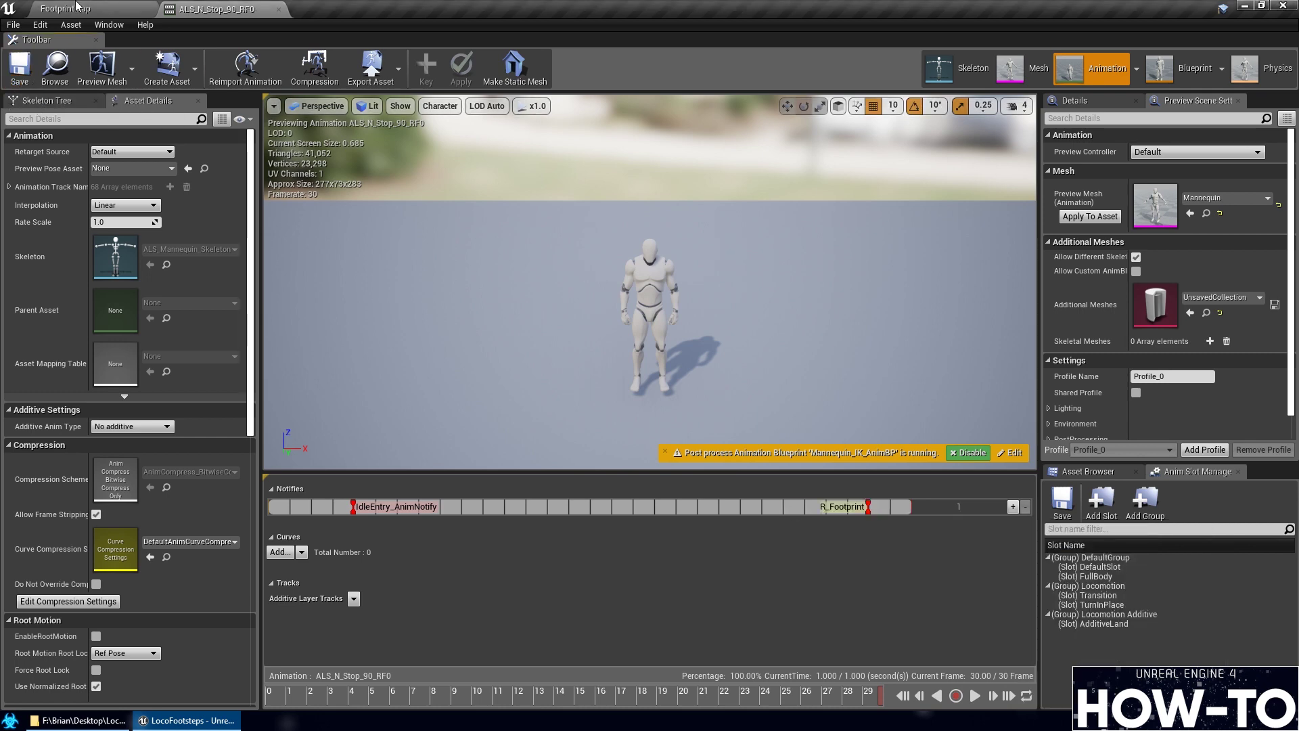
Open ALS_RF_Stop_0_LF, scrub through its foot contacts and replace the Footstep_AnimNotify at frame 14 with the L_Footprint skeleton notify
left_click(77, 8)
double_click(1036, 534)
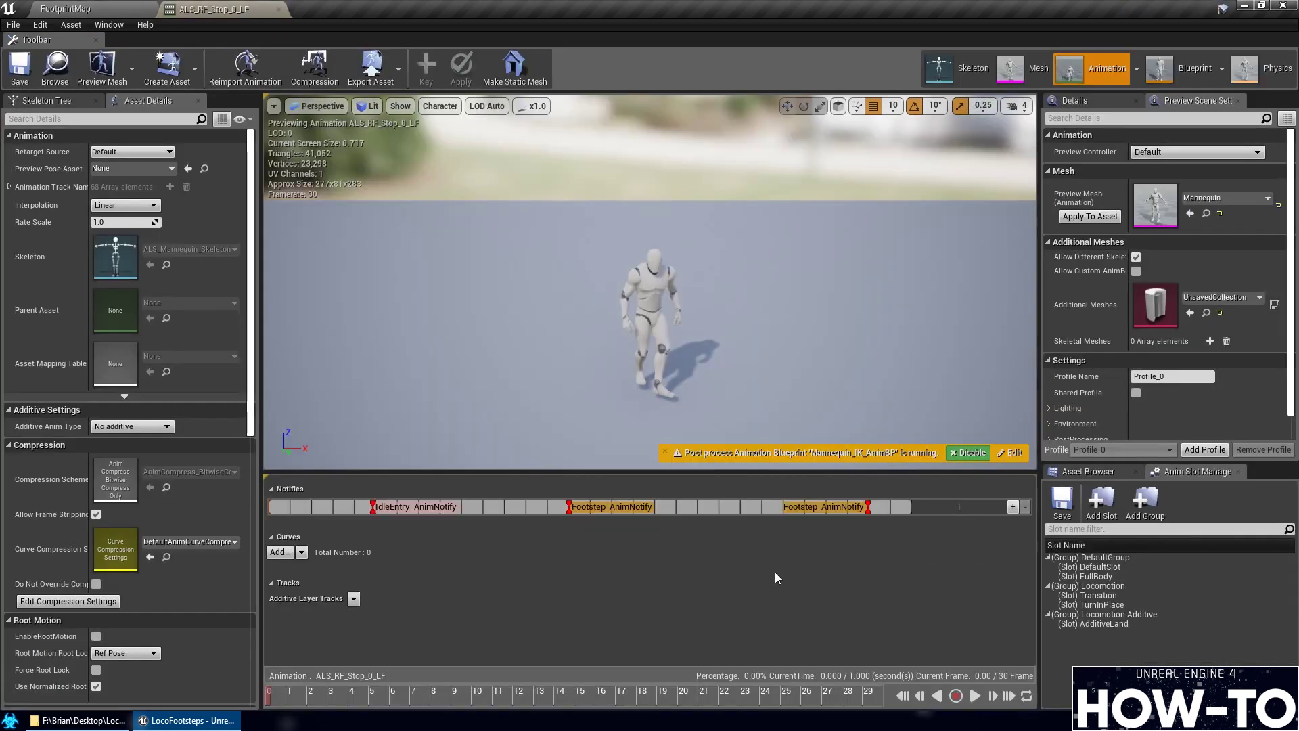
left_click_drag(322, 693, 566, 697)
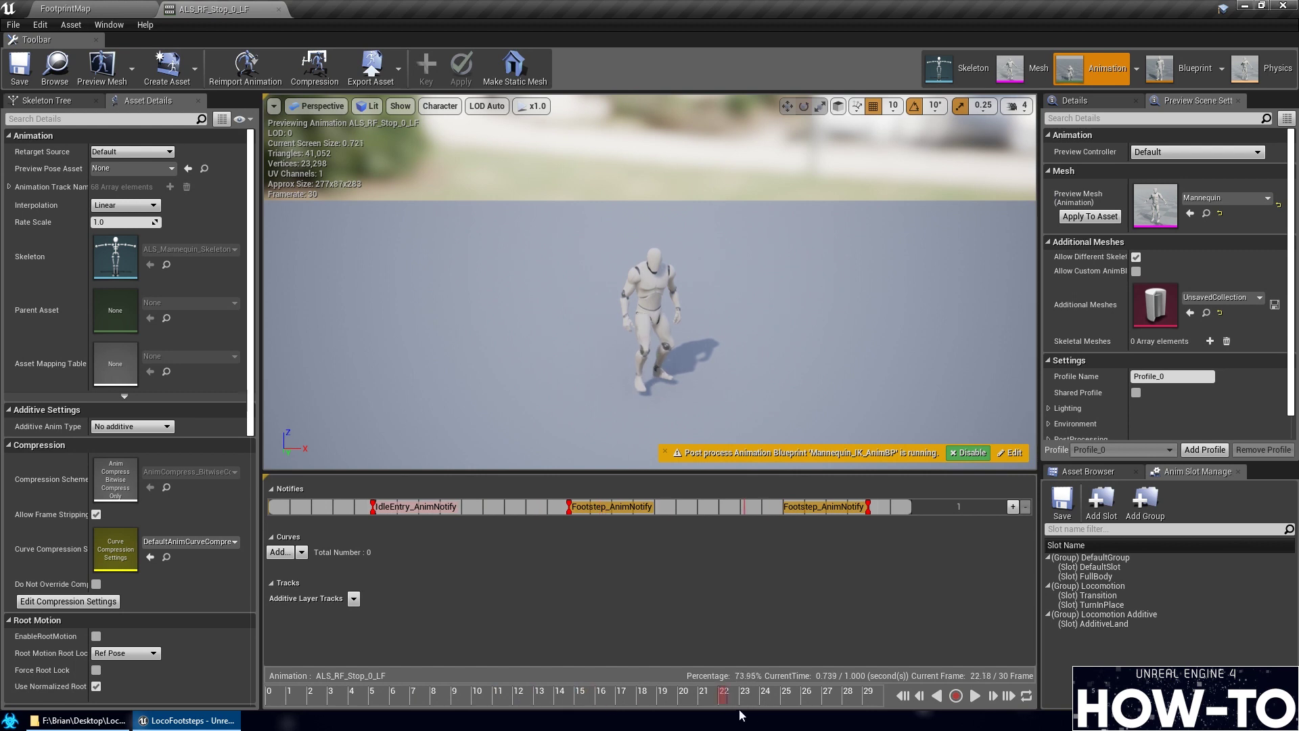
left_click_drag(741, 715, 884, 698)
right_click(574, 513)
mouse_move(651, 628)
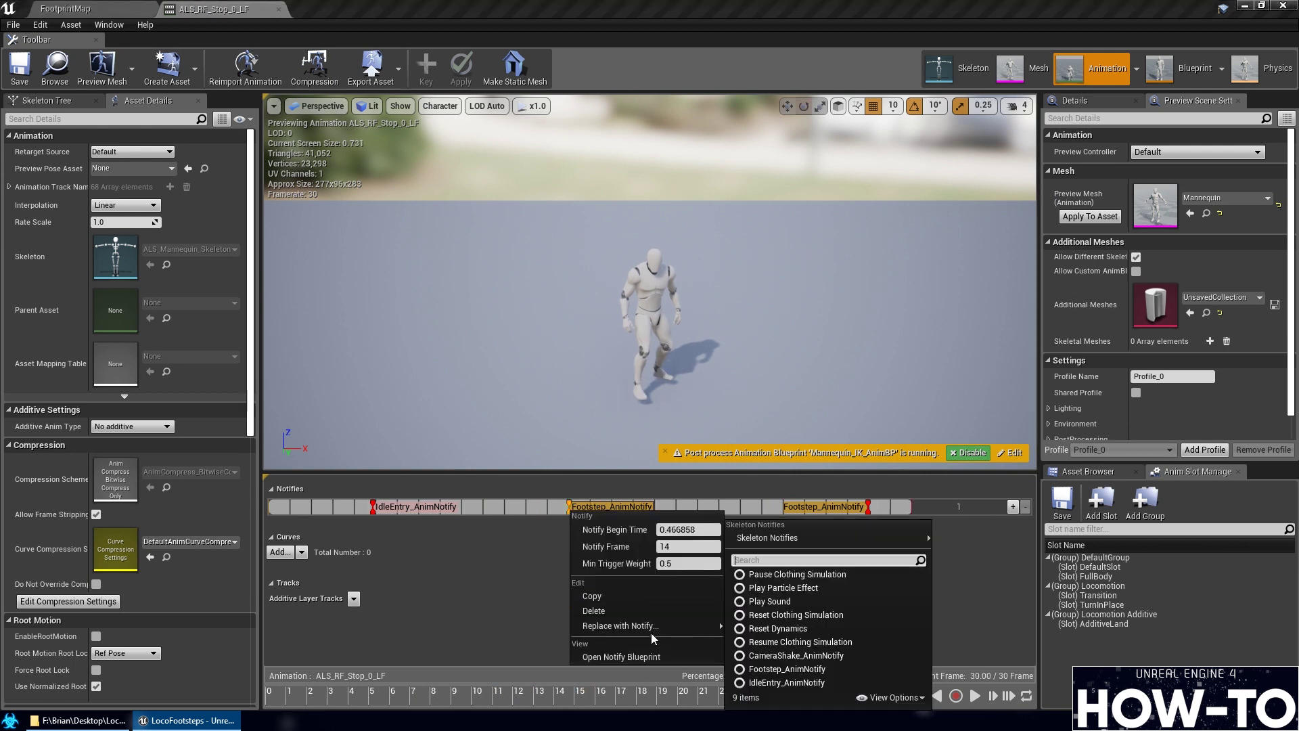
mouse_move(790, 535)
left_click(976, 570)
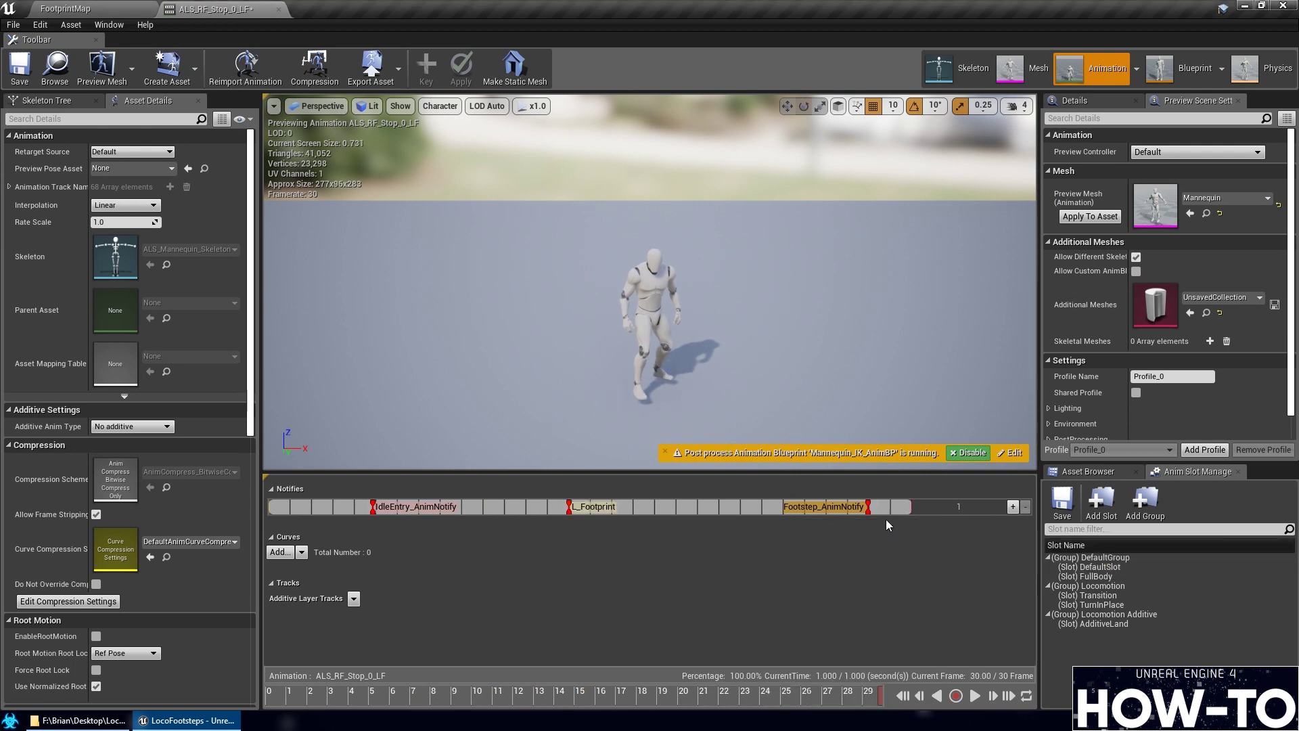
Replace the remaining Footstep_AnimNotify near the end of ALS_RF_Stop_0_LF with the R_Footprint skeleton notify and save the animation
right_click(869, 510)
mouse_move(920, 630)
mouse_move(1063, 537)
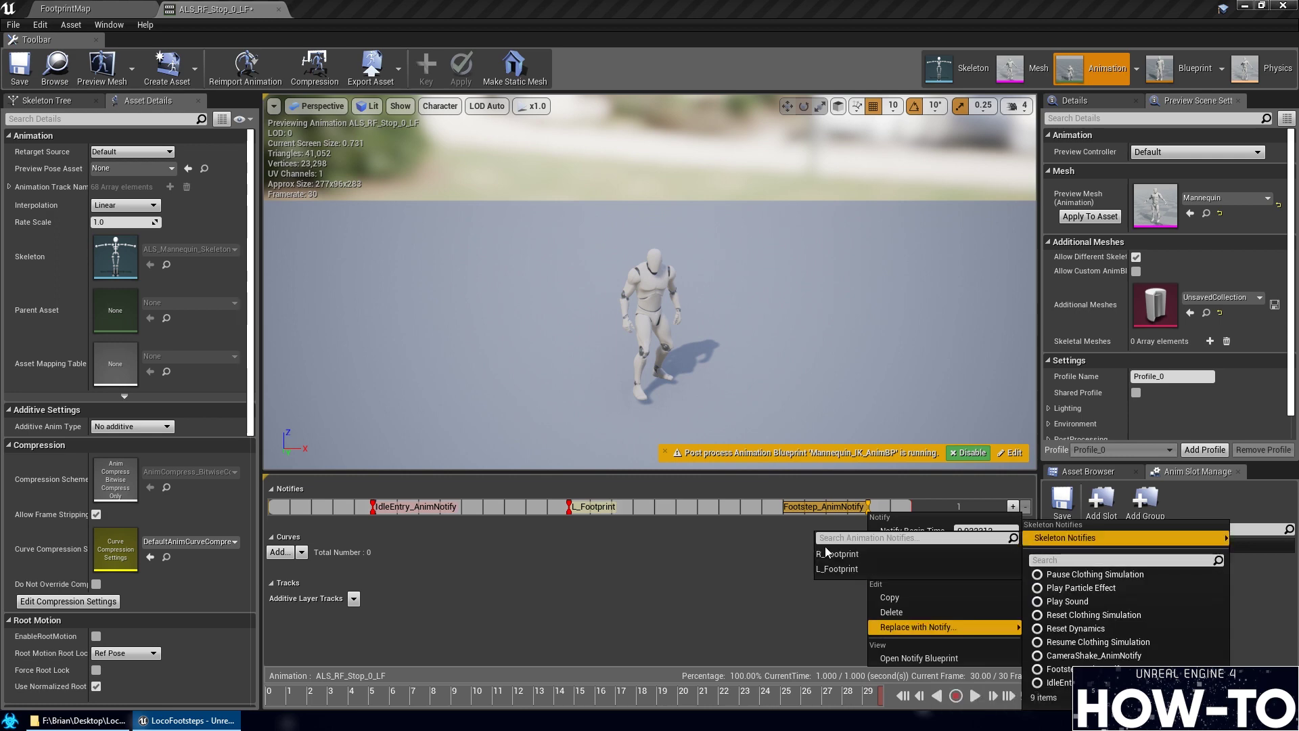
left_click(832, 555)
left_click(19, 65)
Open ALS_RF_Stop_0_RF, scrub through its foot contacts, delete both superfluous Footstep_AnimNotify notifies and save the animation
left_click(65, 8)
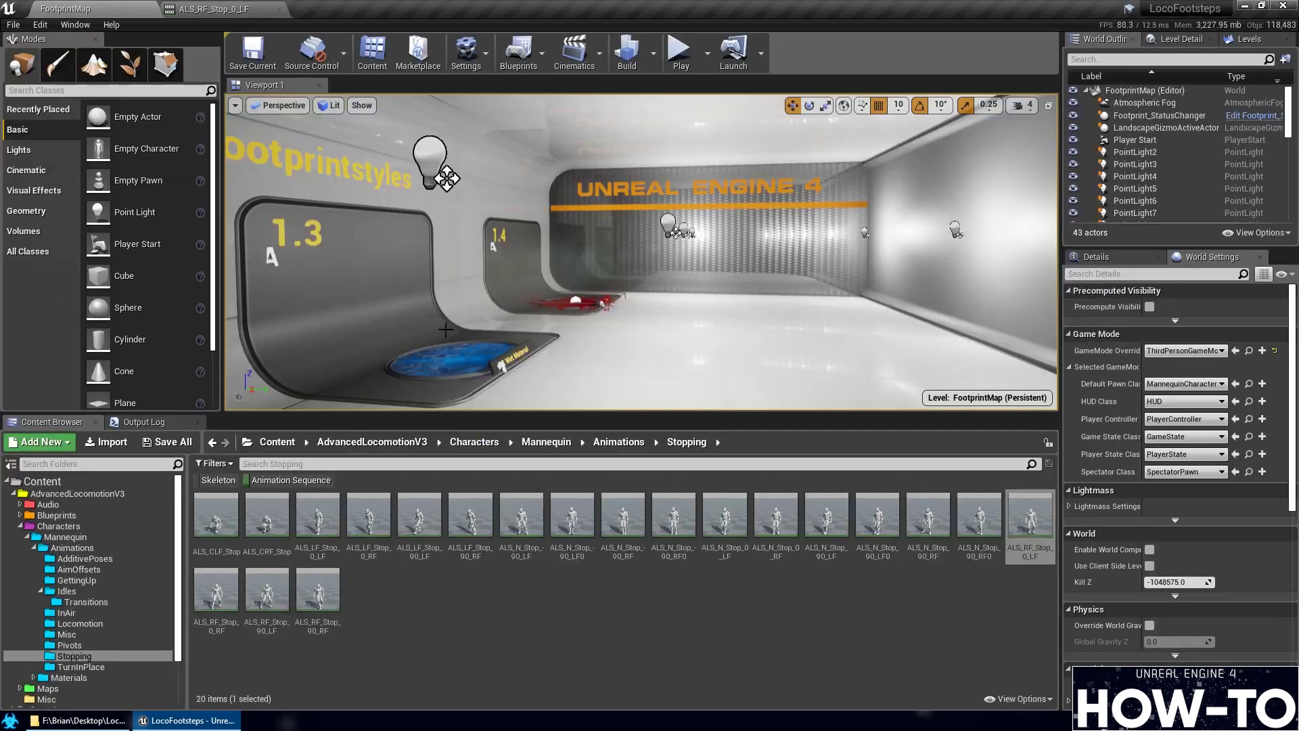
double_click(221, 594)
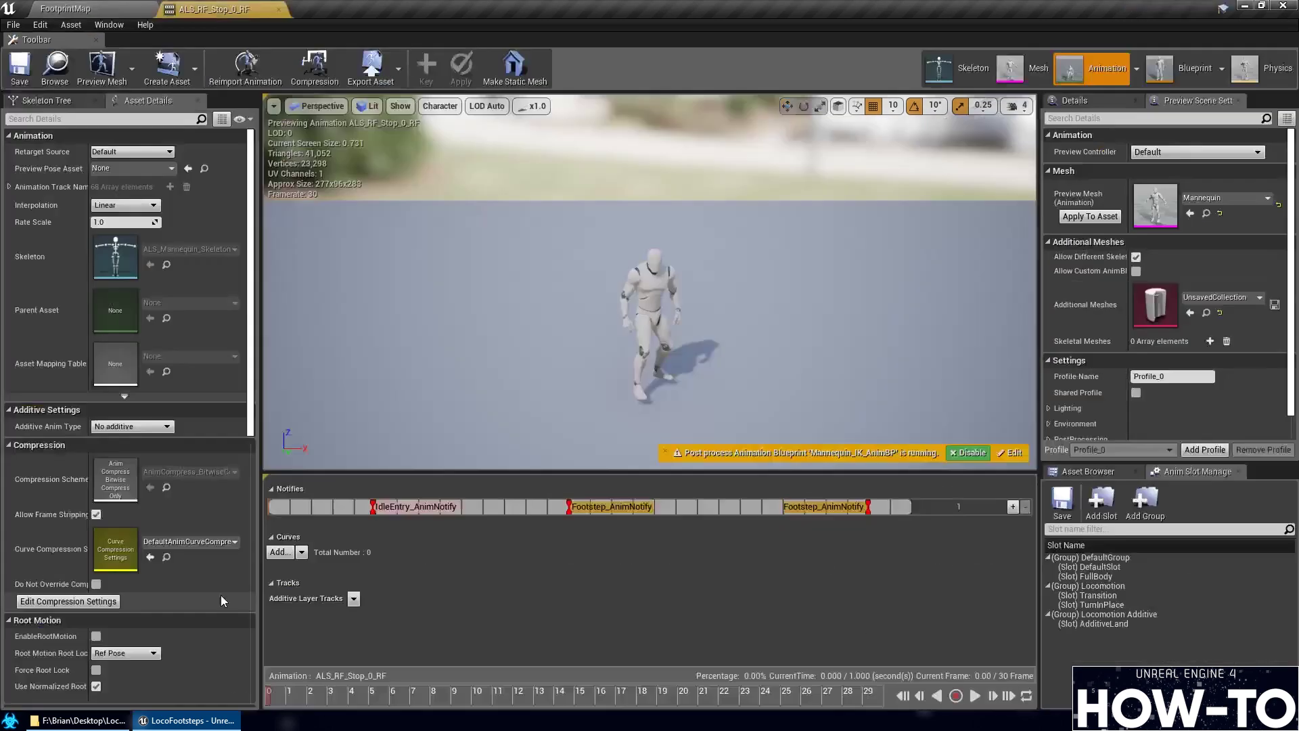
left_click_drag(415, 692, 753, 704)
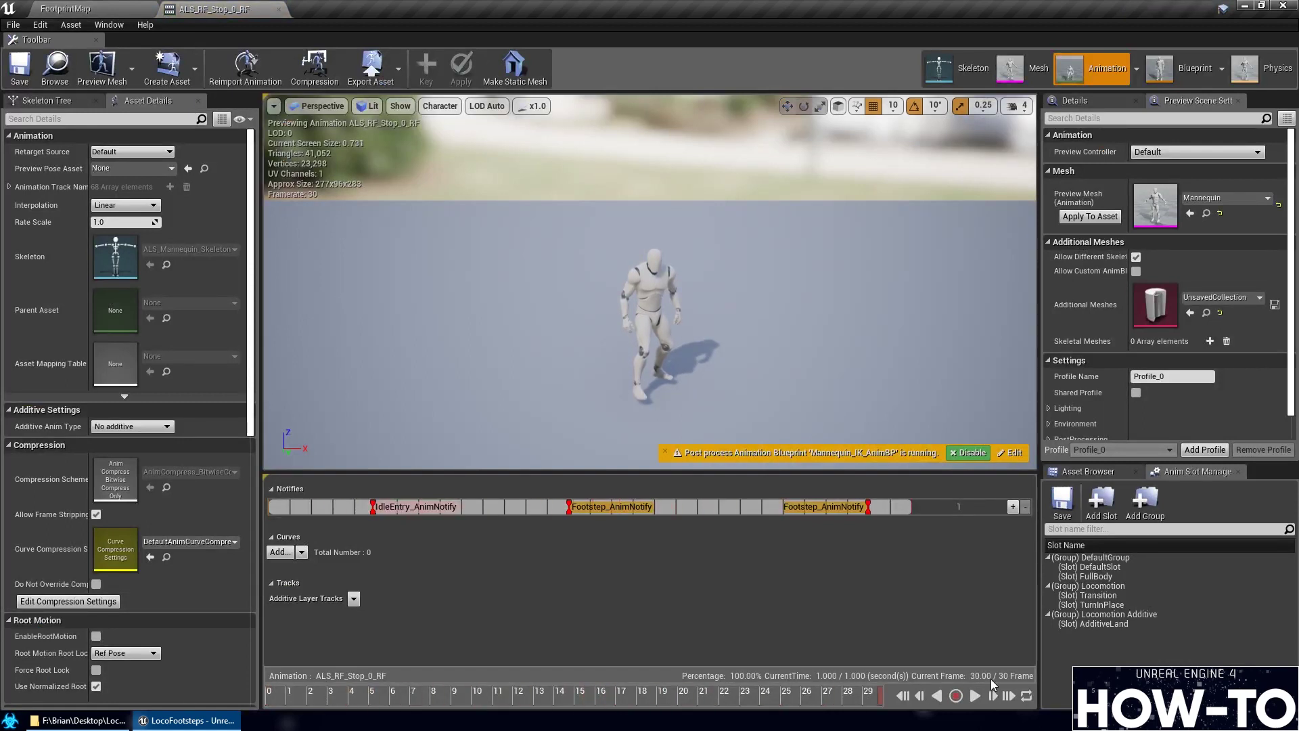
left_click_drag(433, 697, 372, 699)
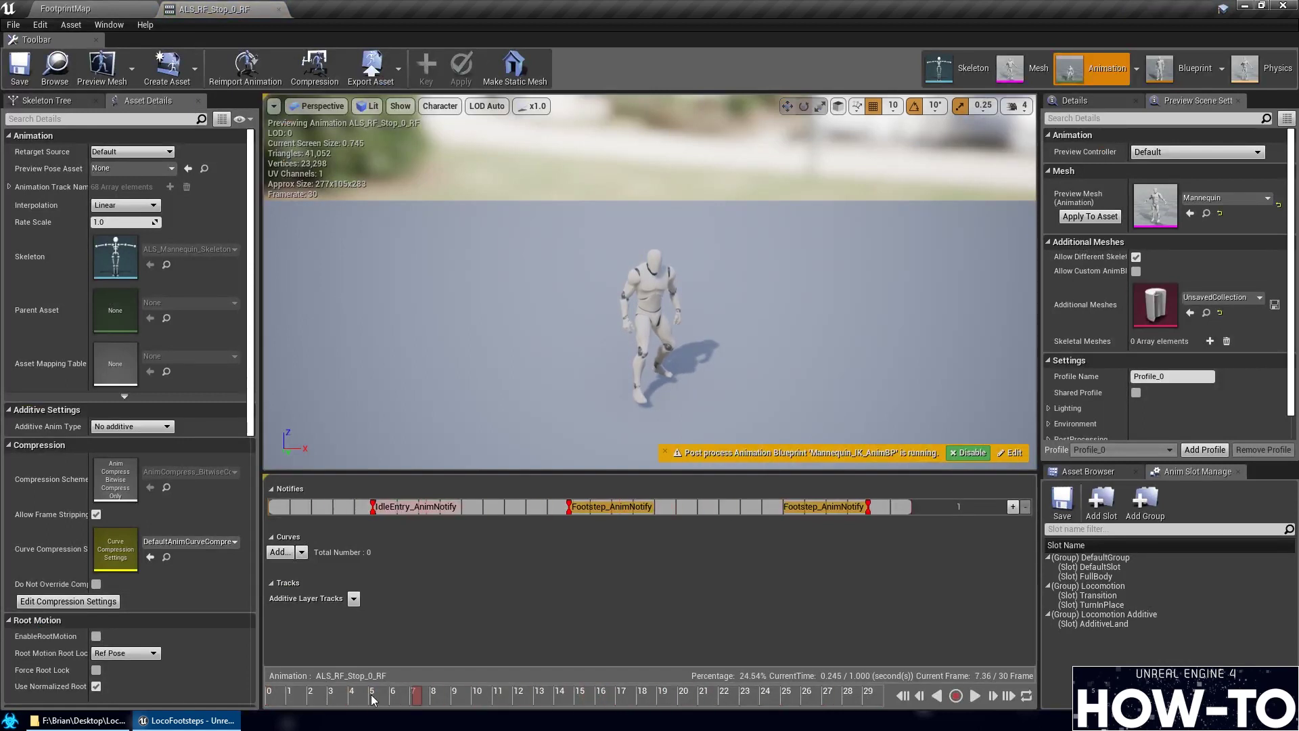
left_click(806, 512)
key("Delete")
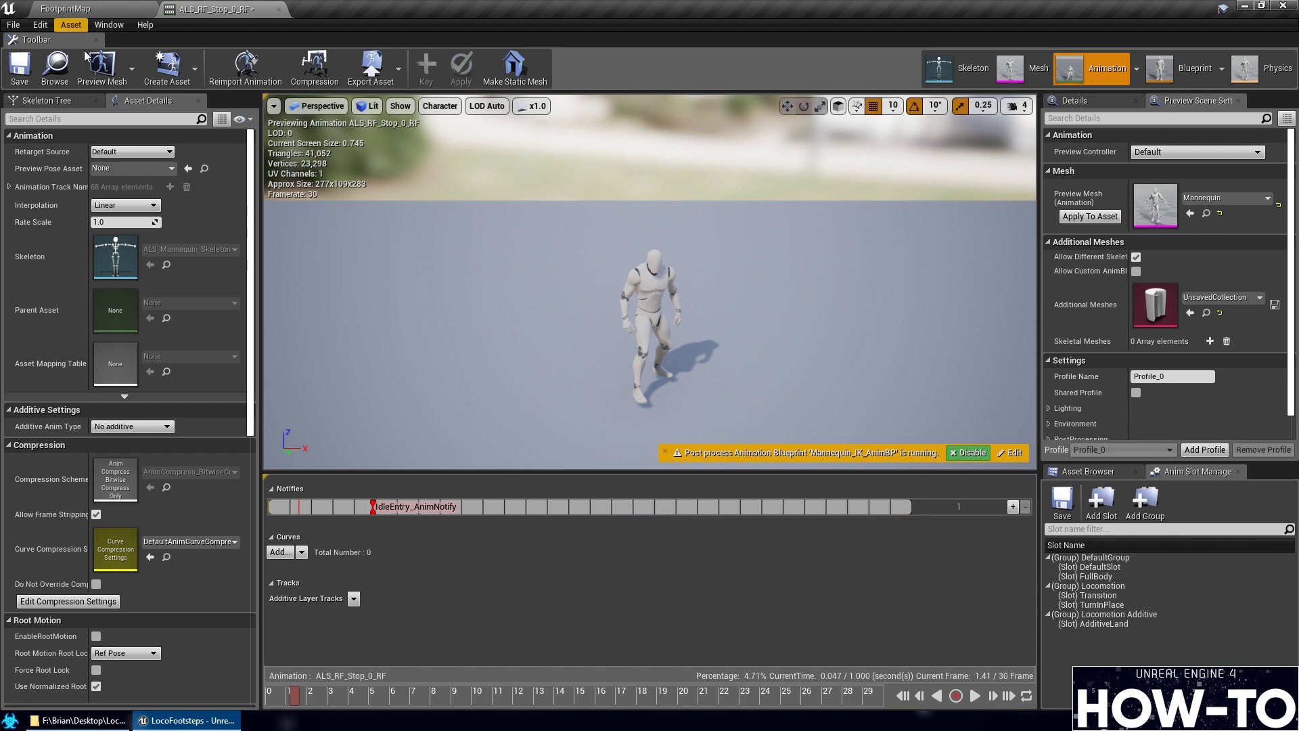
left_click(20, 68)
Open ALS_RF_Stop_90_LF, scrub through its foot contacts and replace the Footstep_AnimNotify at frame 14 with the L_Footprint skeleton notify
left_click(65, 8)
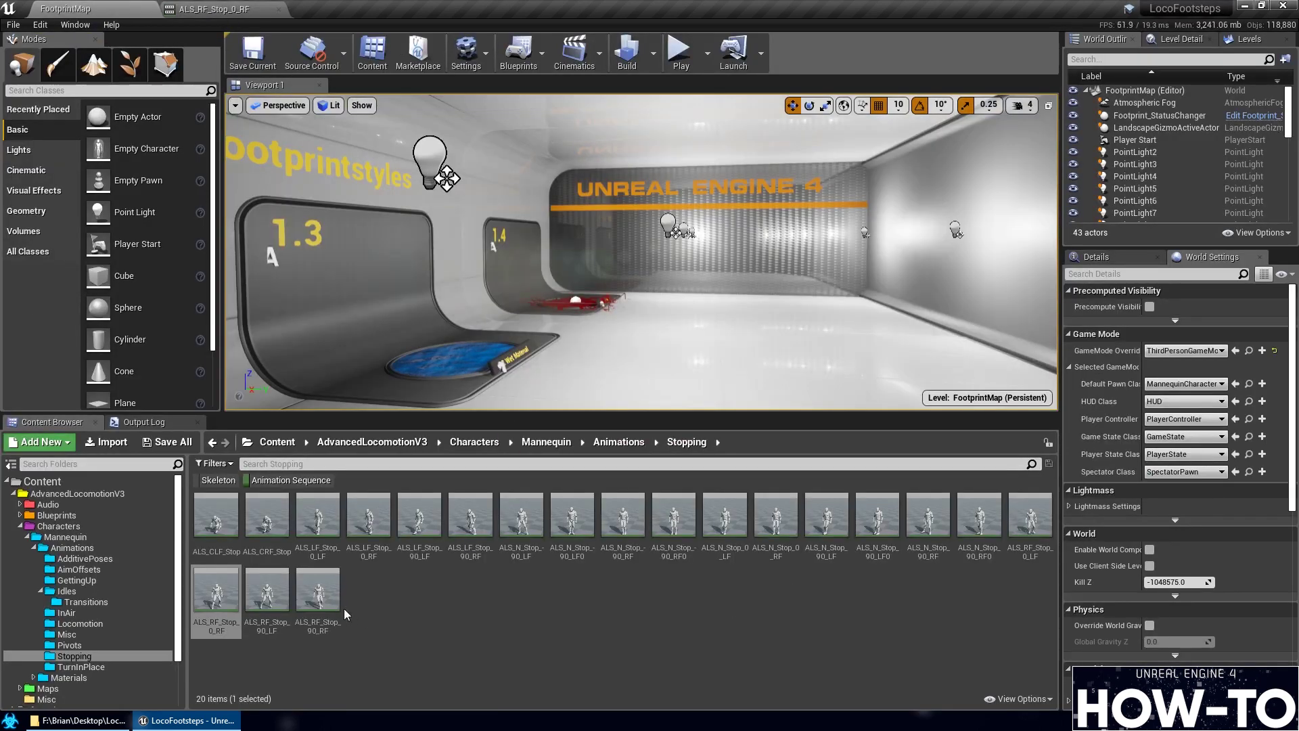
double_click(268, 595)
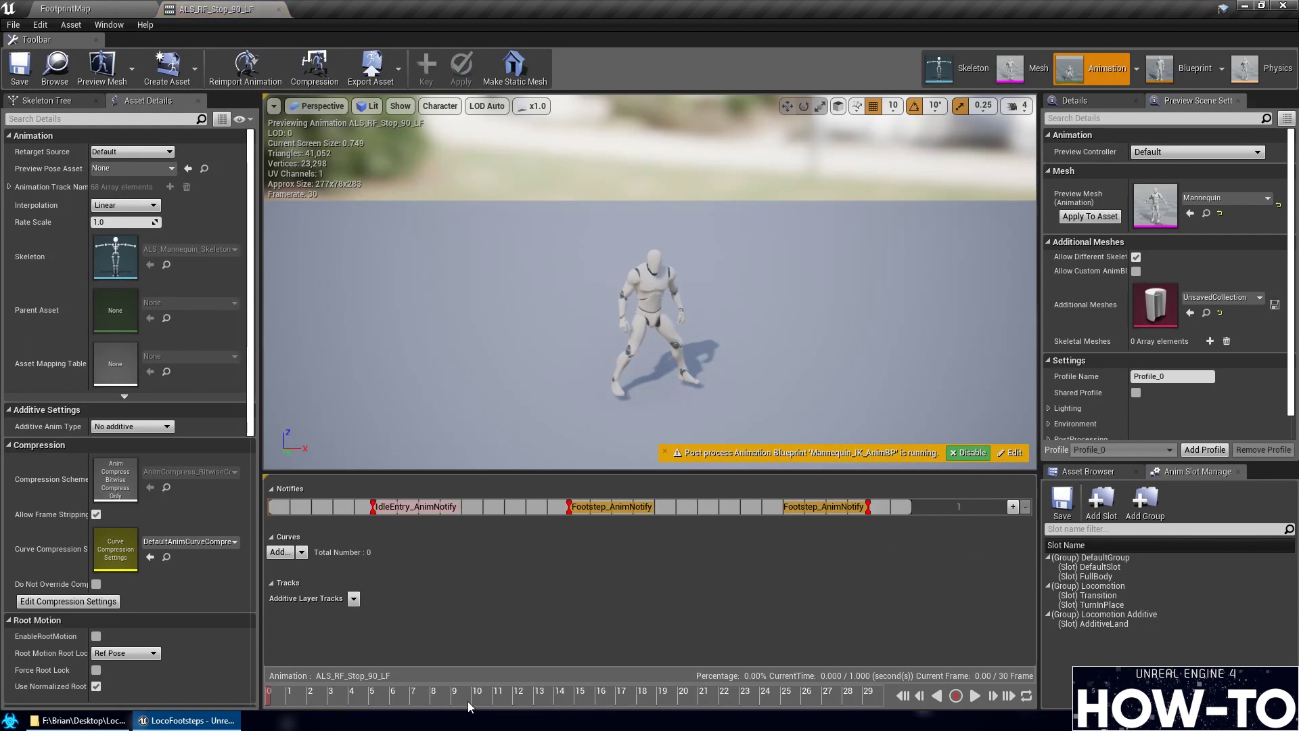
left_click_drag(535, 704, 1016, 694)
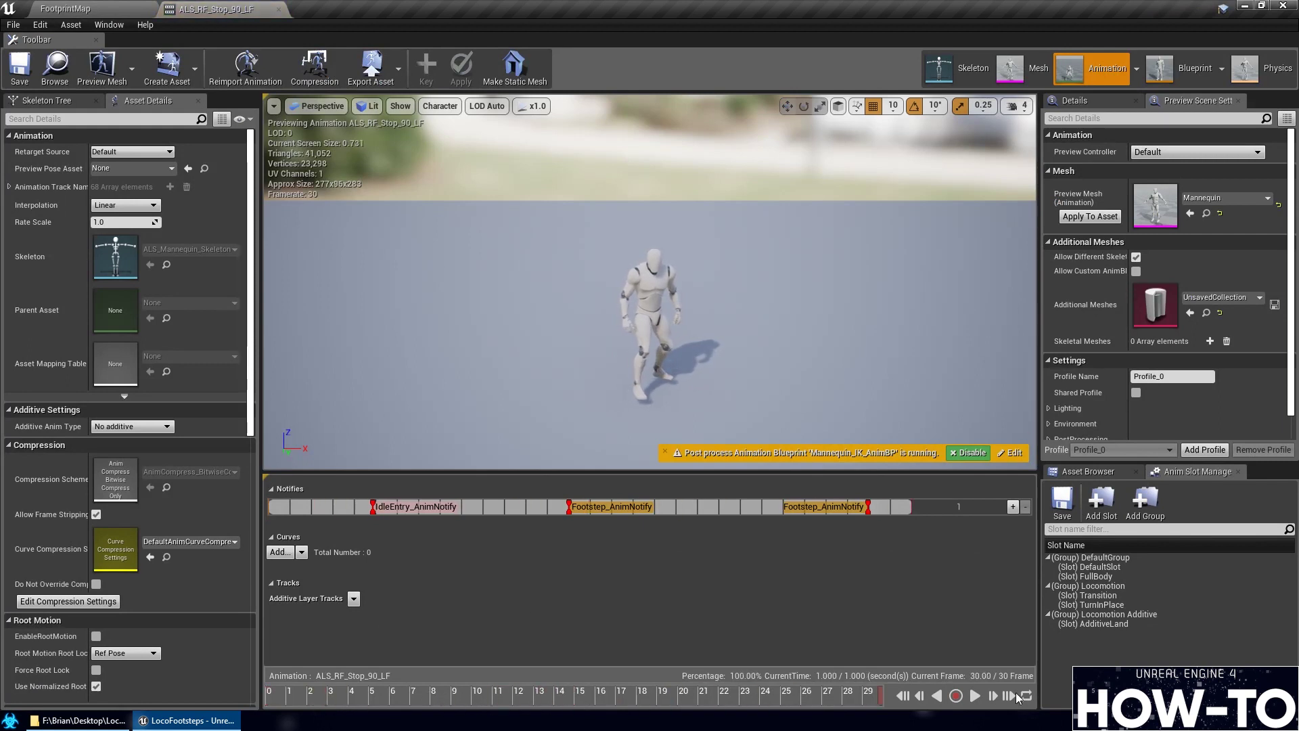
right_click(576, 508)
mouse_move(650, 621)
mouse_move(840, 536)
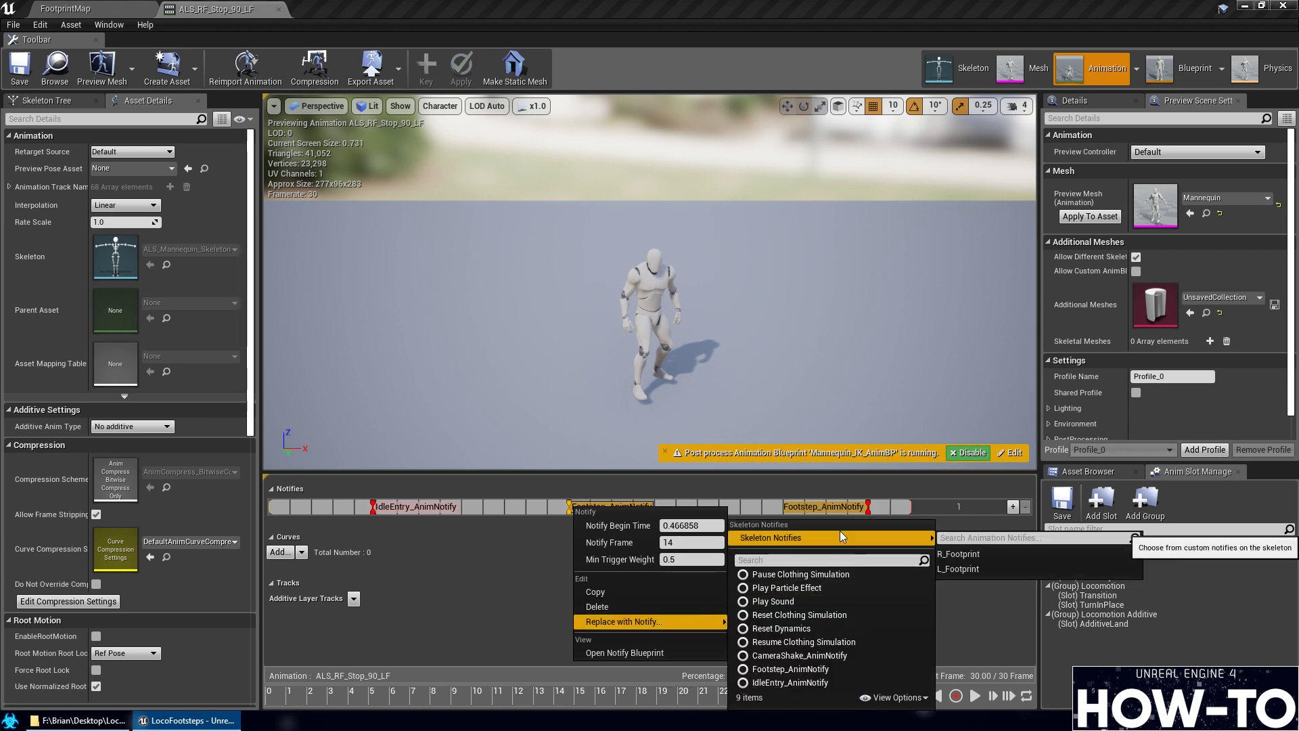
left_click(968, 568)
Replace the Footstep_AnimNotify at frame 28 in ALS_RF_Stop_90_LF with the R_Footprint skeleton notify and save the animation
right_click(869, 509)
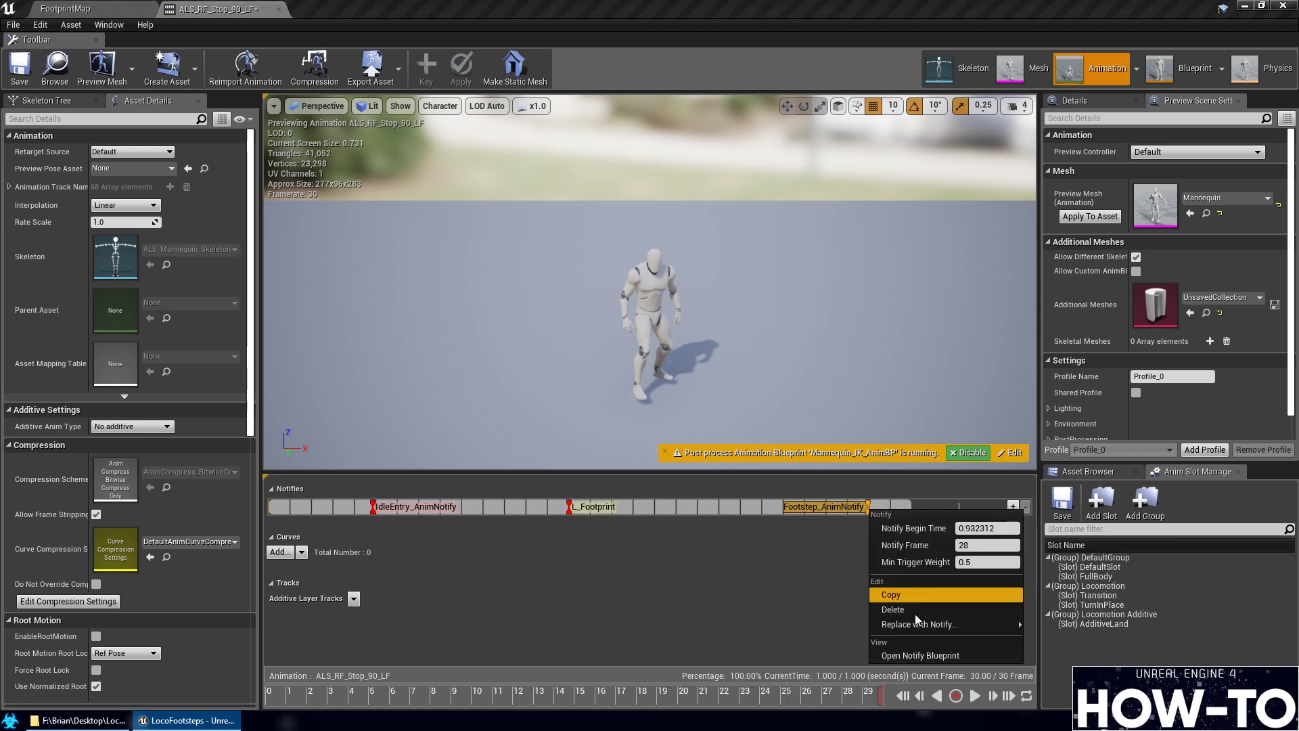
mouse_move(915, 623)
left_click(1191, 569)
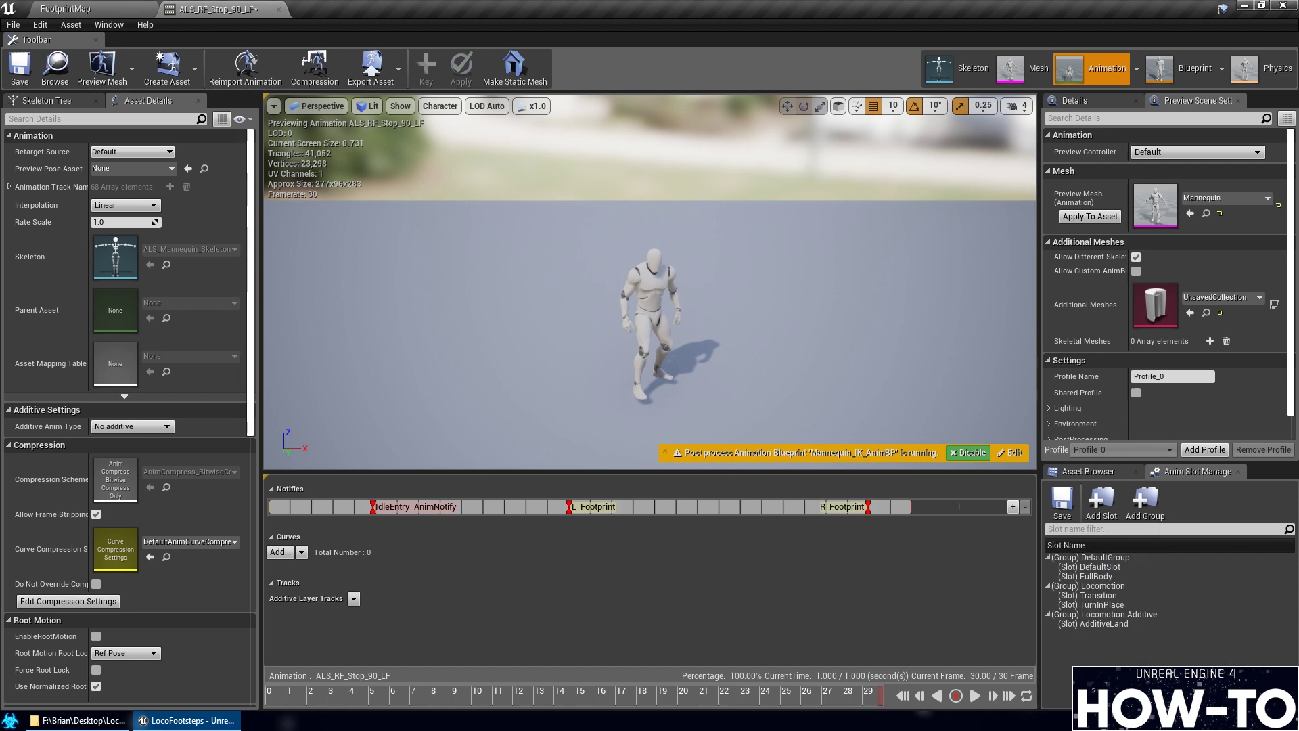
left_click(19, 64)
Open ALS_RF_Stop_90_RF, scrub through its foot contacts and replace the Footstep_AnimNotify at frame 14 with the L_Footprint skeleton notify
left_click(66, 8)
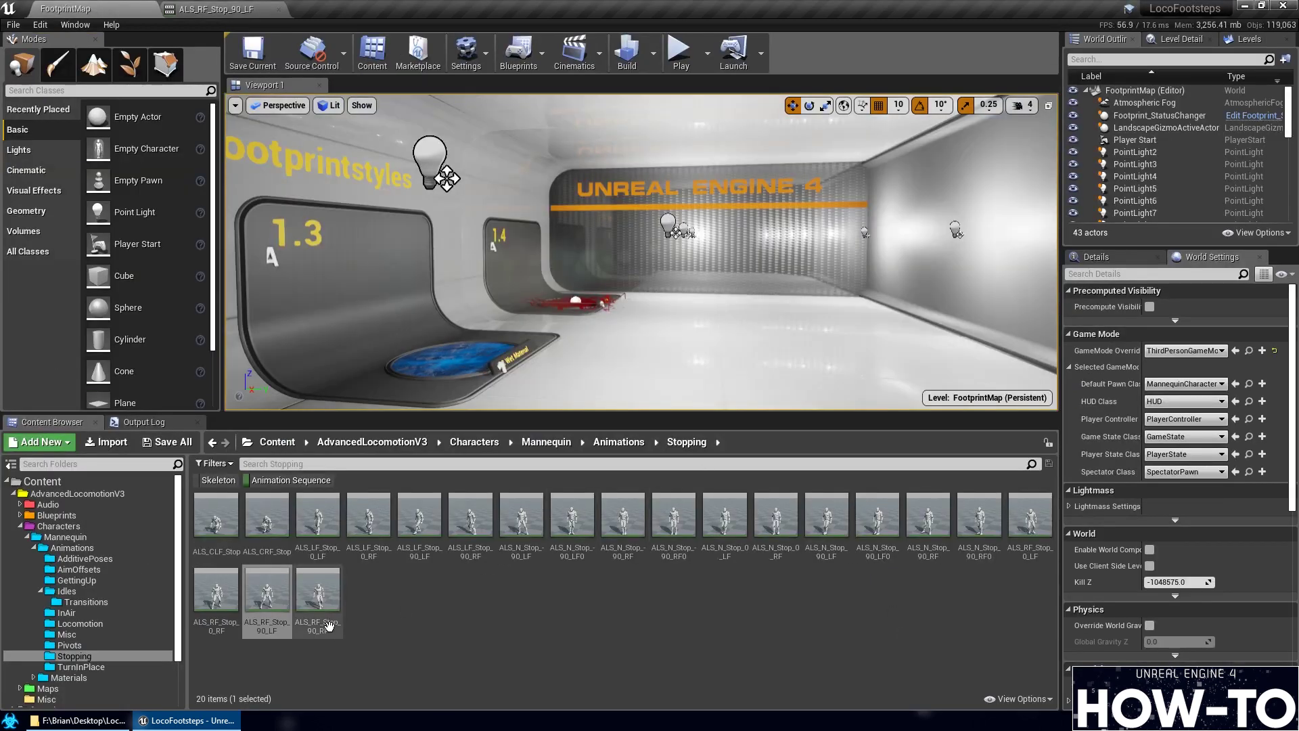
double_click(318, 592)
left_click_drag(433, 699, 836, 728)
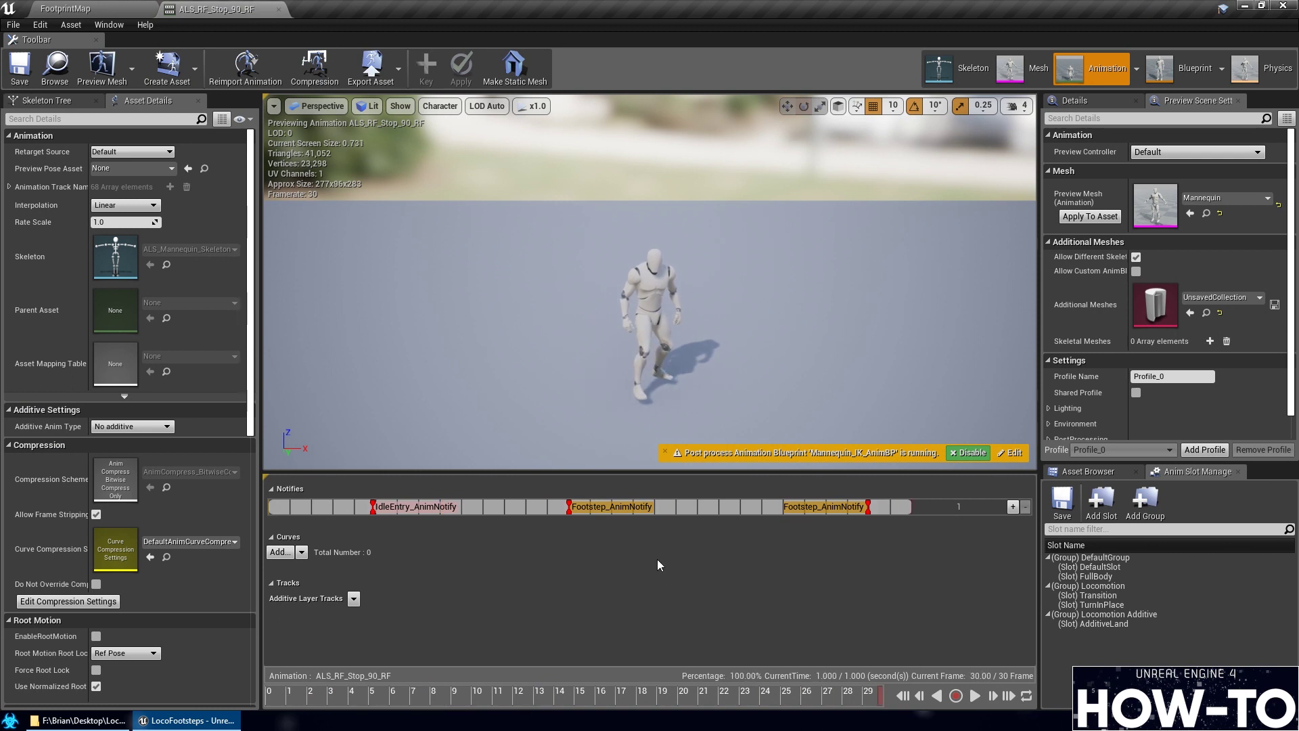
right_click(569, 514)
mouse_move(643, 627)
mouse_move(812, 537)
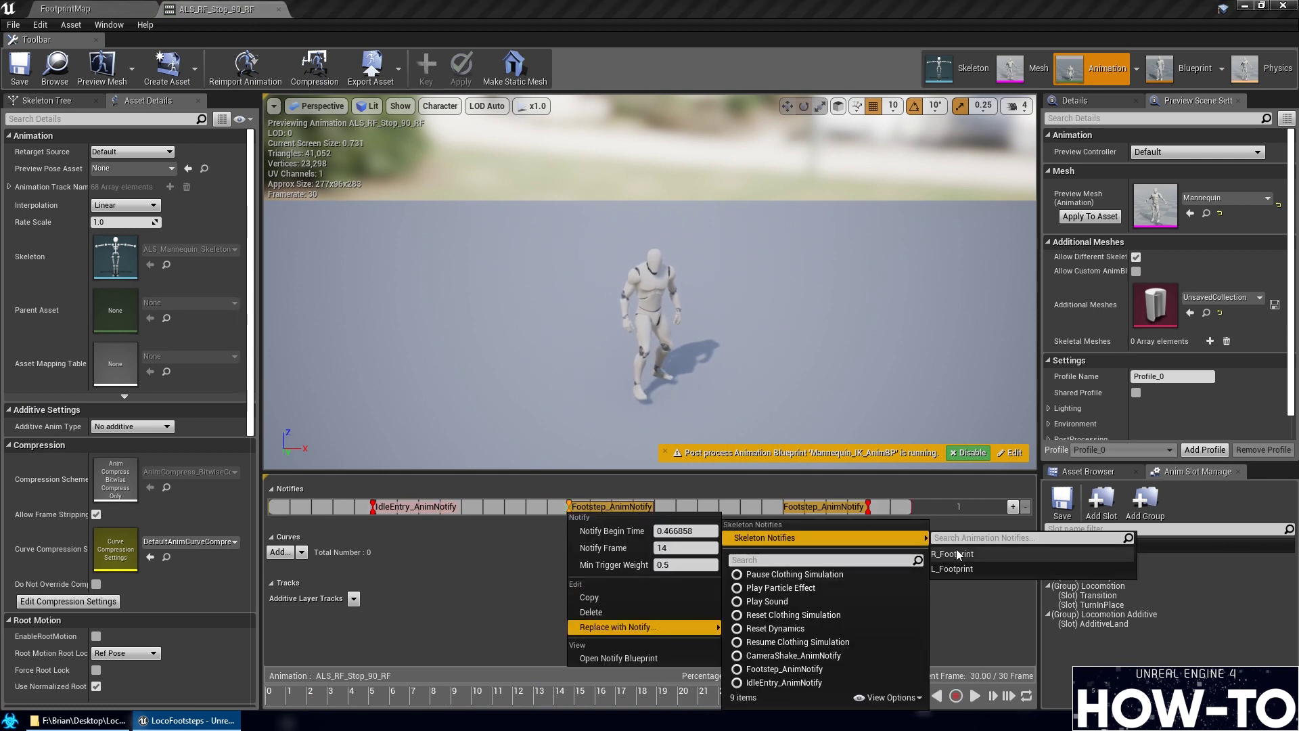
left_click(961, 569)
Replace the Footstep_AnimNotify at frame 28 in ALS_RF_Stop_90_RF with the R_Footprint skeleton notify and save the animation
right_click(869, 509)
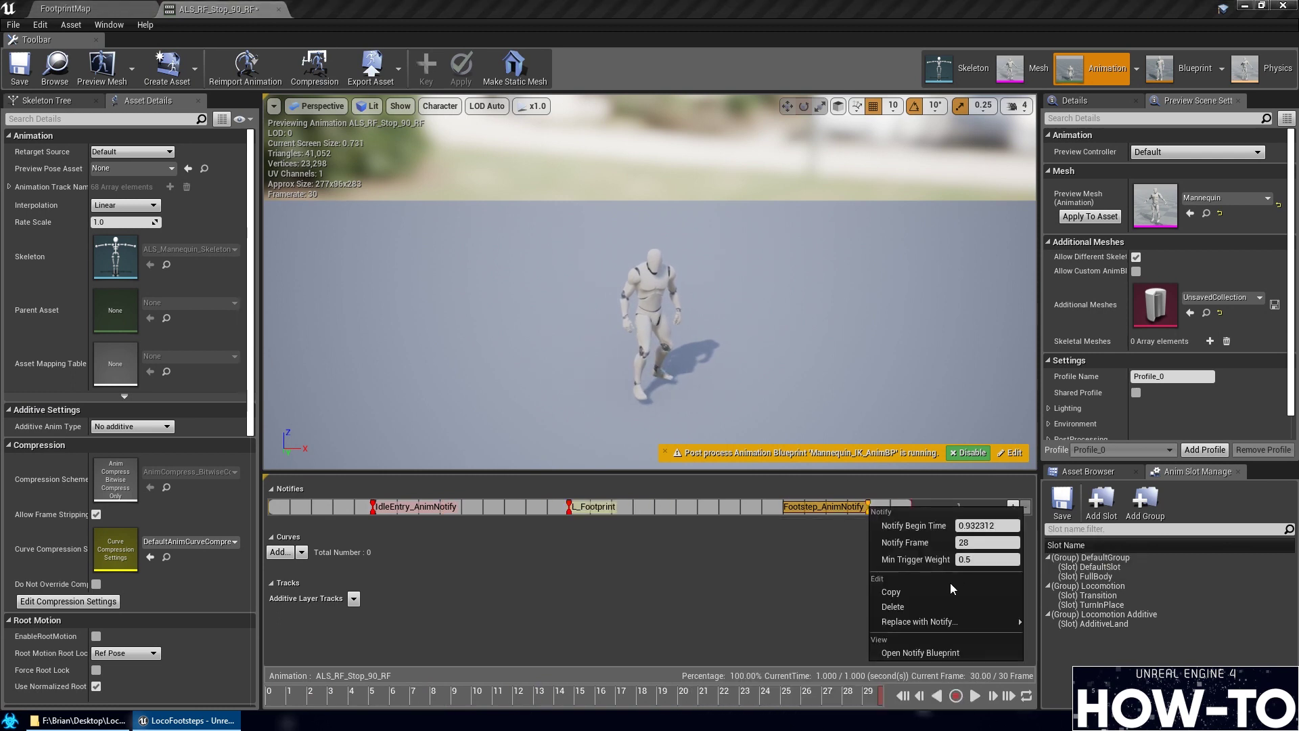
mouse_move(923, 623)
mouse_move(1035, 535)
left_click(865, 553)
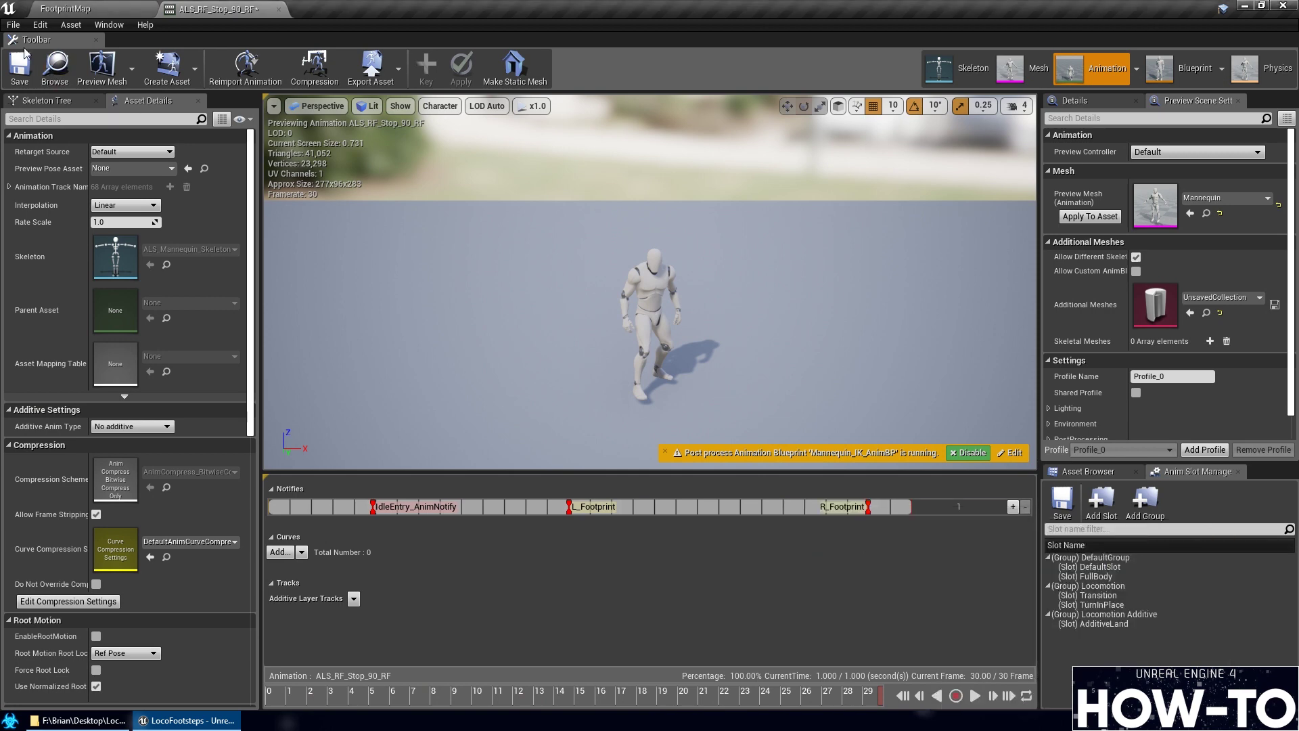
left_click(21, 63)
Go to the TurnInPlace animations folder and open the ALS_CLF_Turn_L90 animation
left_click(74, 8)
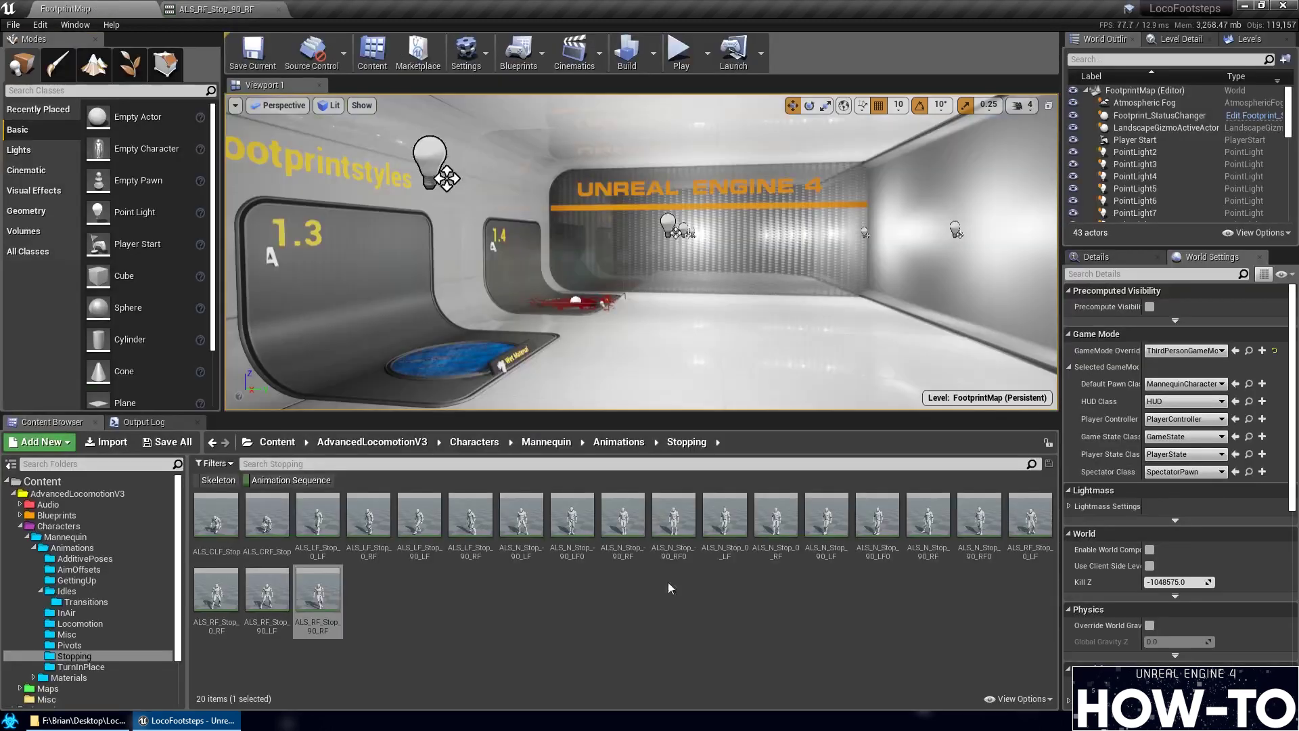
left_click(101, 668)
double_click(206, 525)
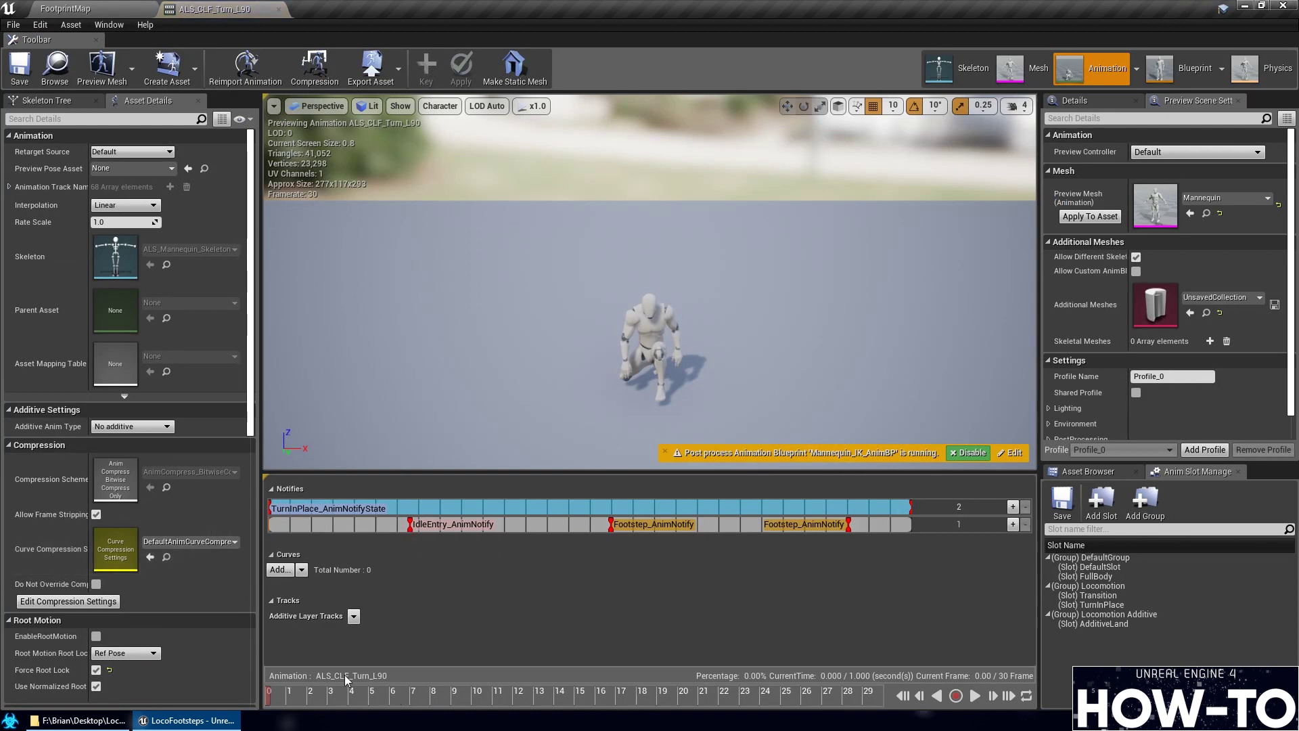
Scrub through ALS_CLF_Turn_L90 to examine the foot movement, comparing it with the post process Animation Blueprint disabled and re-enabled
left_click_drag(391, 696, 526, 699)
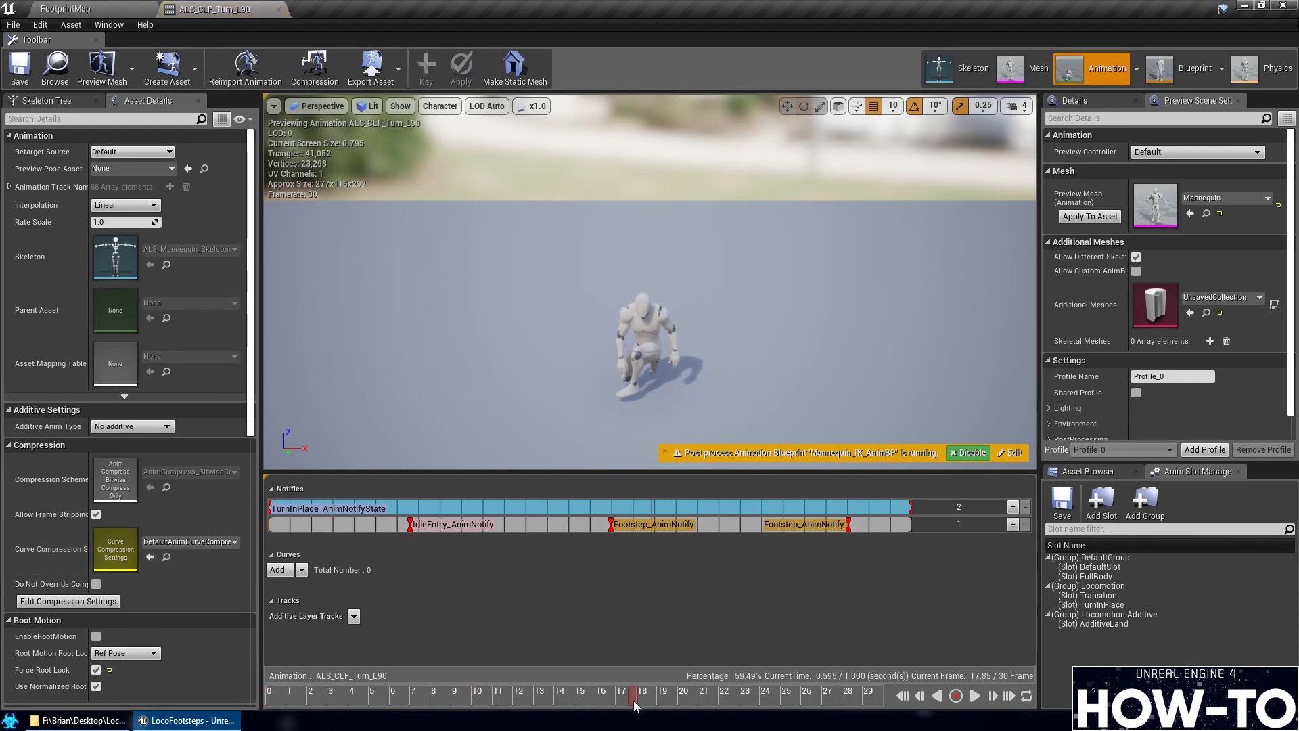
mouse_move(635, 706)
left_mouse_down()
mouse_move(300, 714)
mouse_move(555, 716)
left_mouse_up()
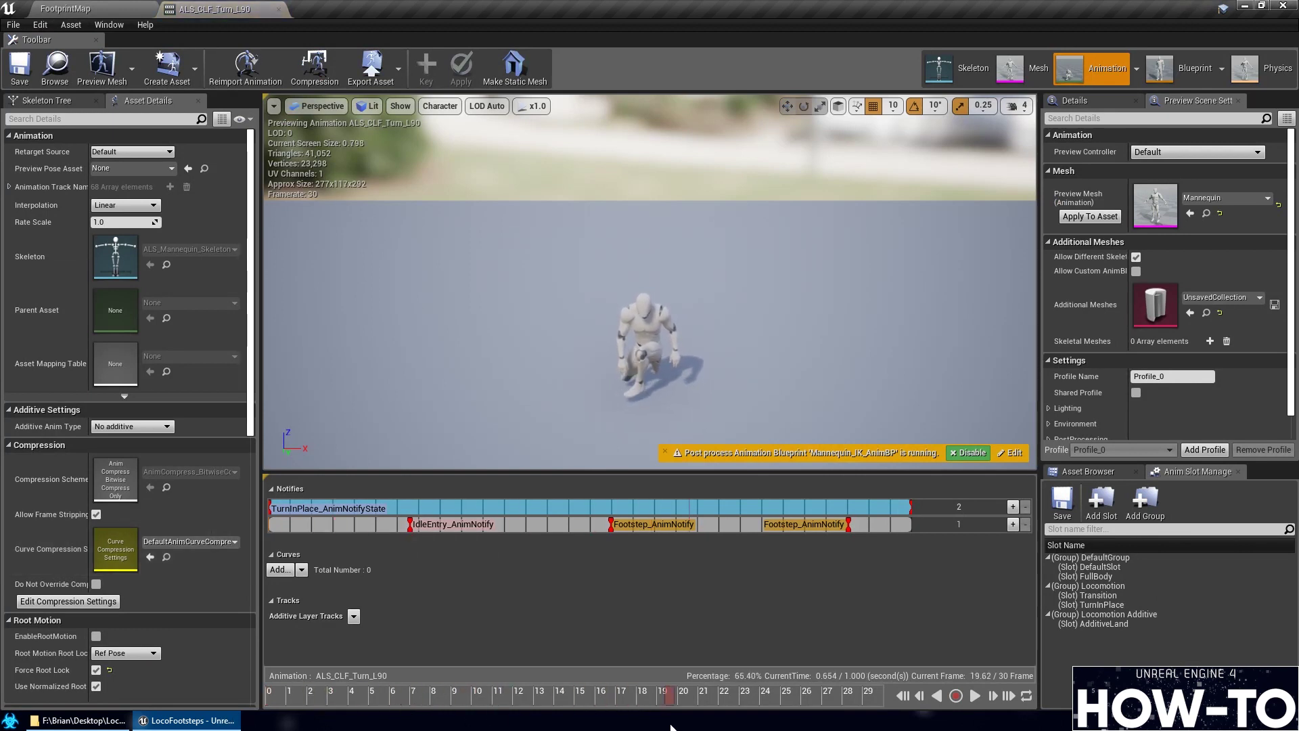
mouse_move(671, 725)
left_mouse_down()
mouse_move(236, 706)
mouse_move(871, 722)
mouse_move(310, 705)
mouse_move(492, 688)
left_mouse_up()
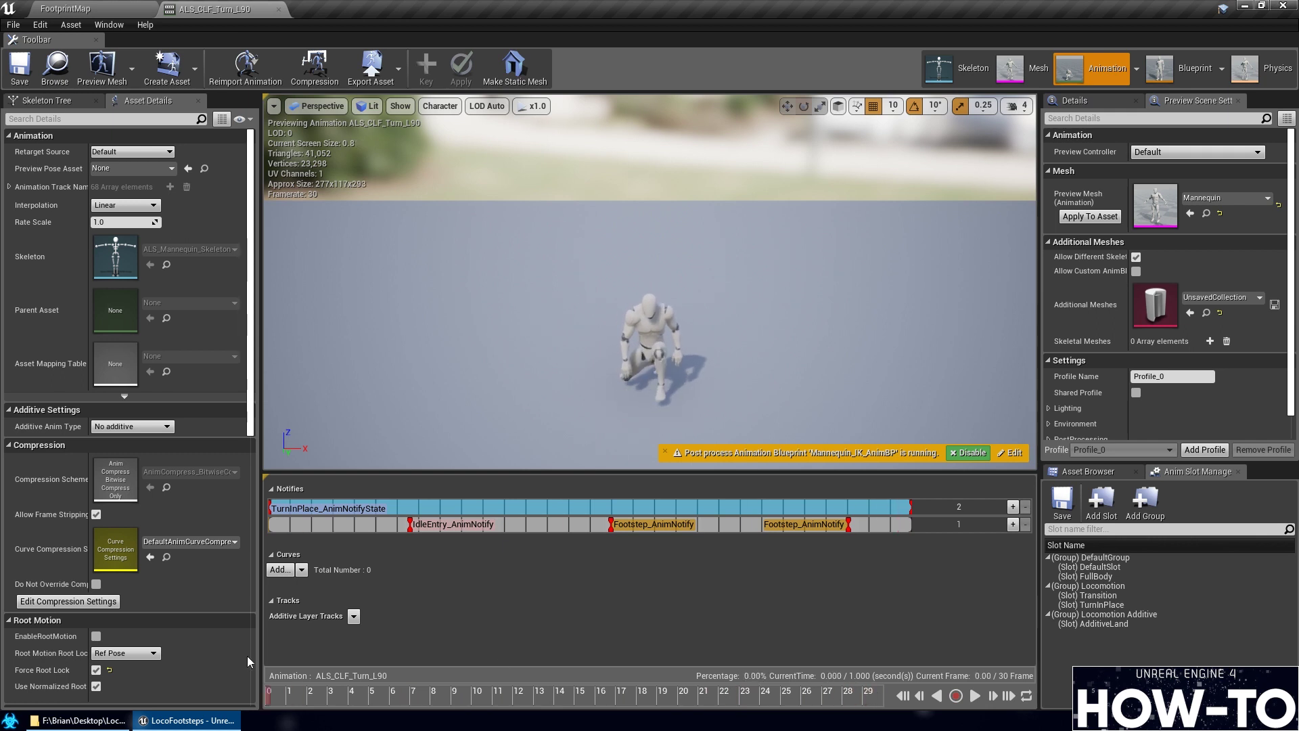
left_click_drag(246, 656, 496, 655)
mouse_move(574, 651)
left_mouse_down()
mouse_move(339, 667)
mouse_move(291, 652)
mouse_move(376, 642)
mouse_move(353, 645)
left_mouse_up()
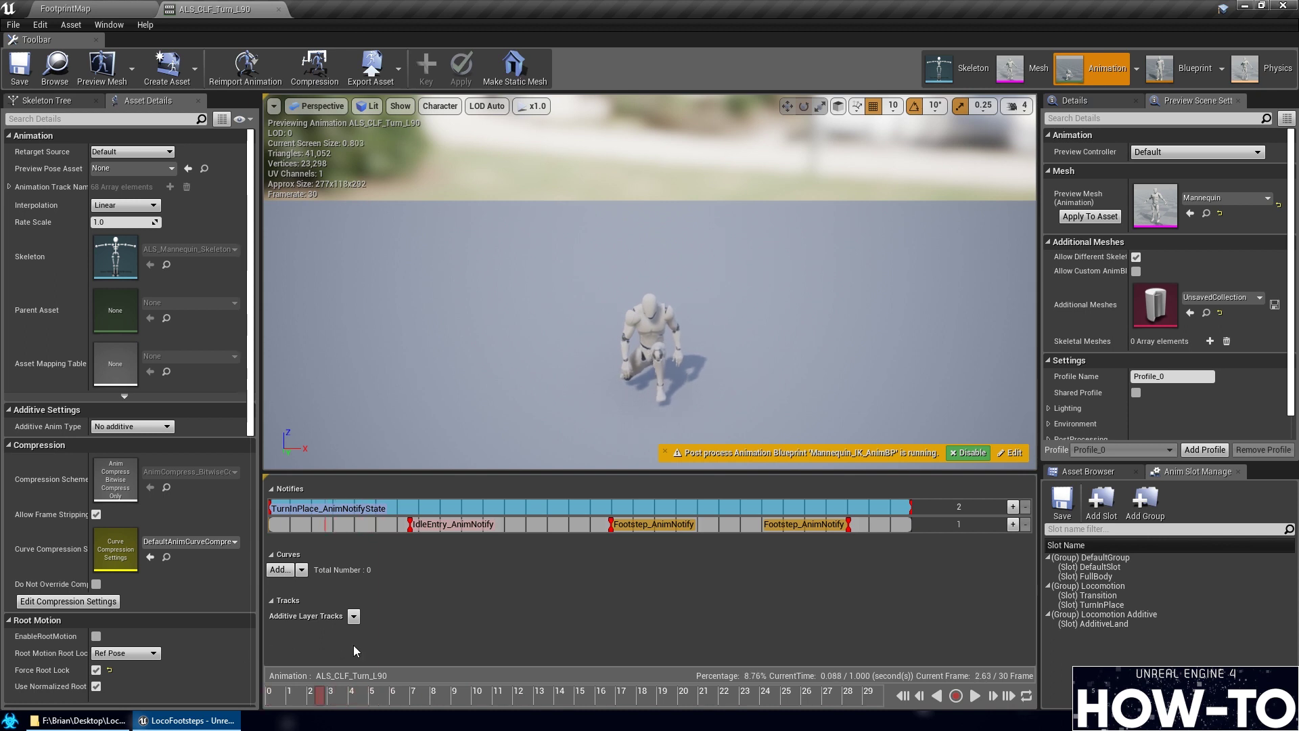
left_click(969, 453)
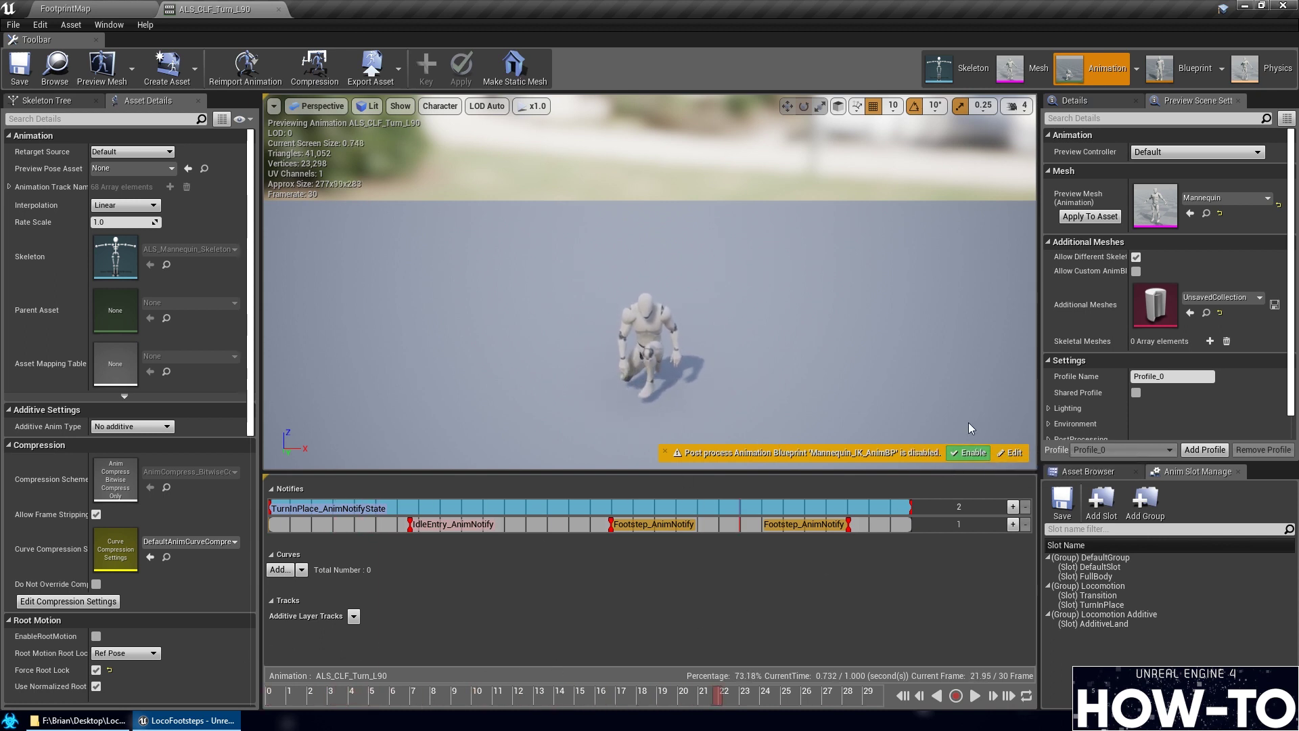
left_click(968, 453)
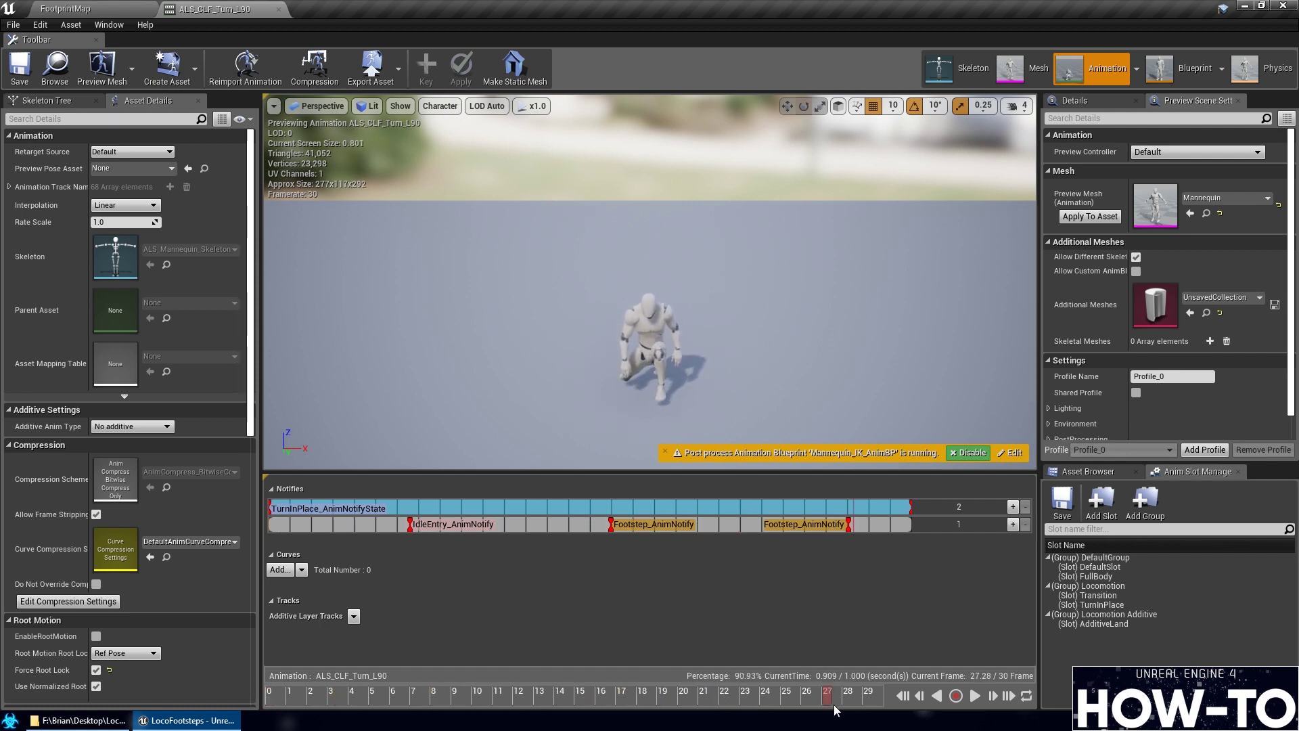
Delete the earlier Footstep_AnimNotify from the ALS_CLF_Turn_L90 notify track
left_click_drag(848, 711, 825, 699)
left_click(611, 527)
key("Delete")
Replace the remaining Footstep_AnimNotify in ALS_CLF_Turn_L90 with the skeleton notify L_Footprint and save the animation
left_click_drag(470, 702, 728, 701)
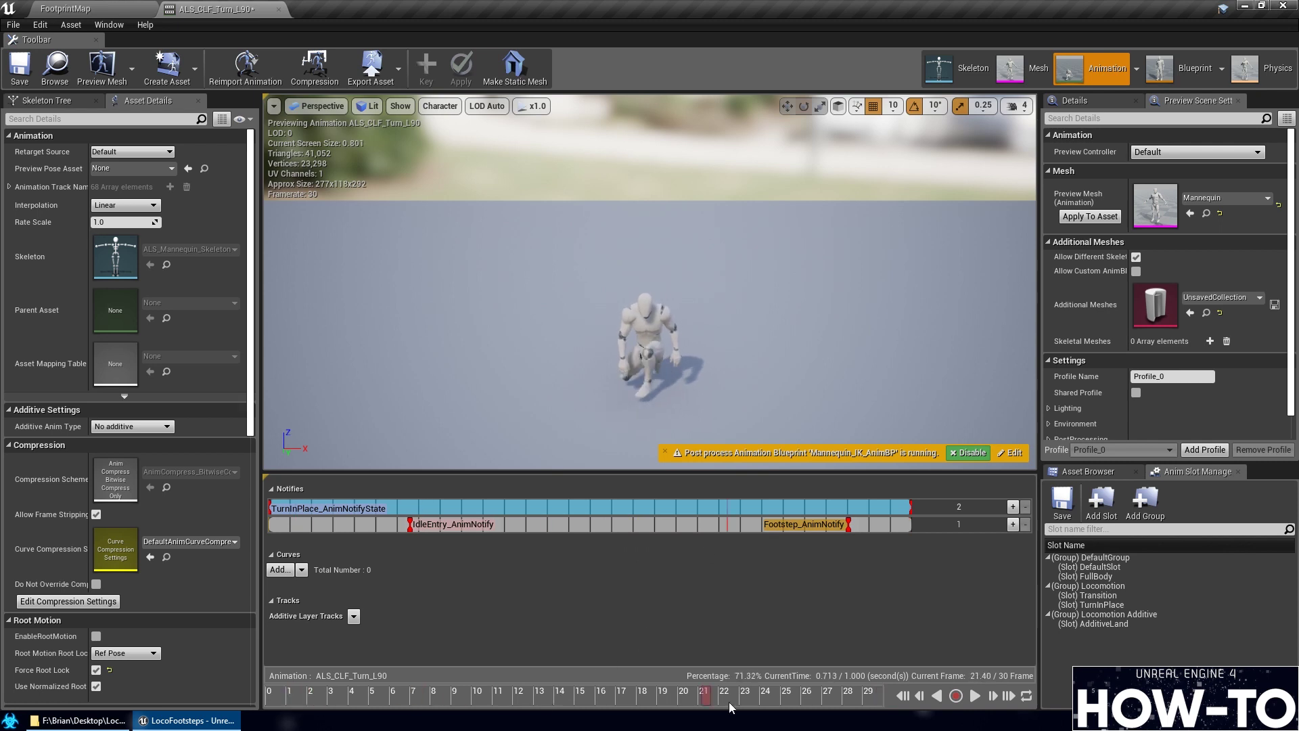
right_click(846, 526)
mouse_move(919, 644)
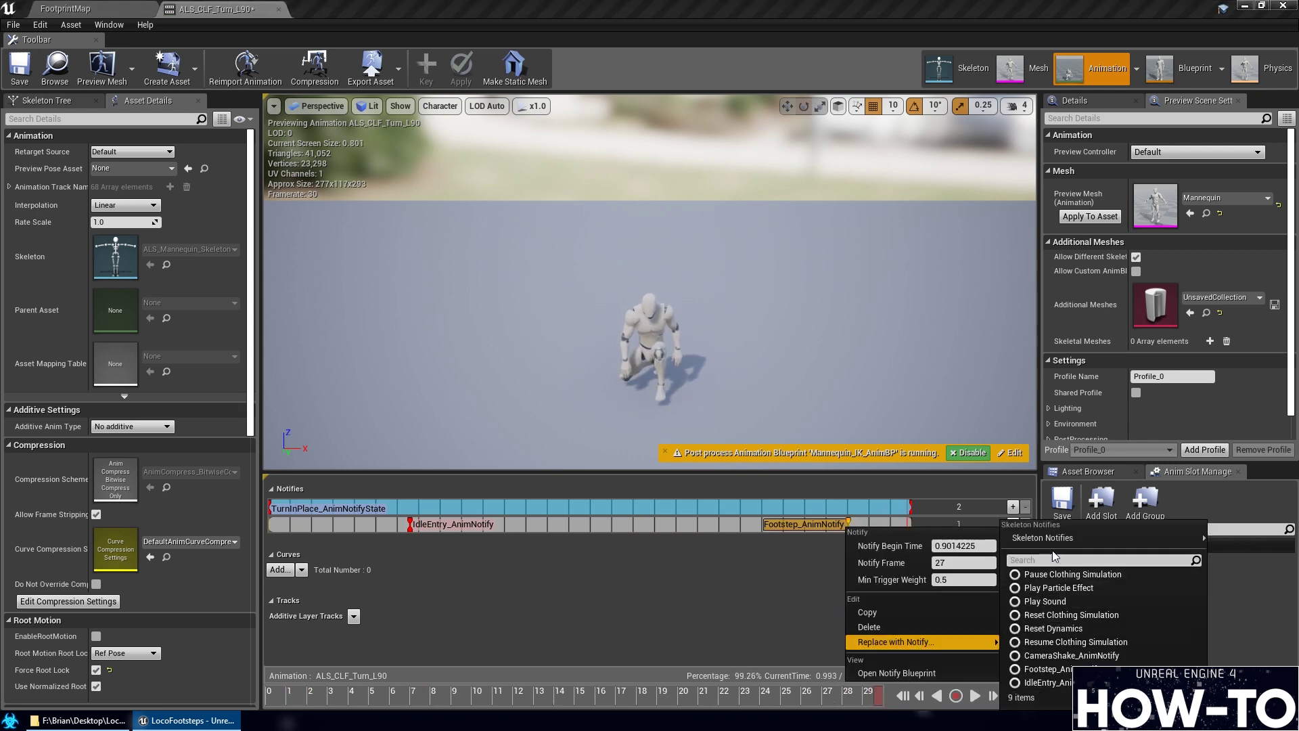
mouse_move(1053, 538)
left_click(812, 568)
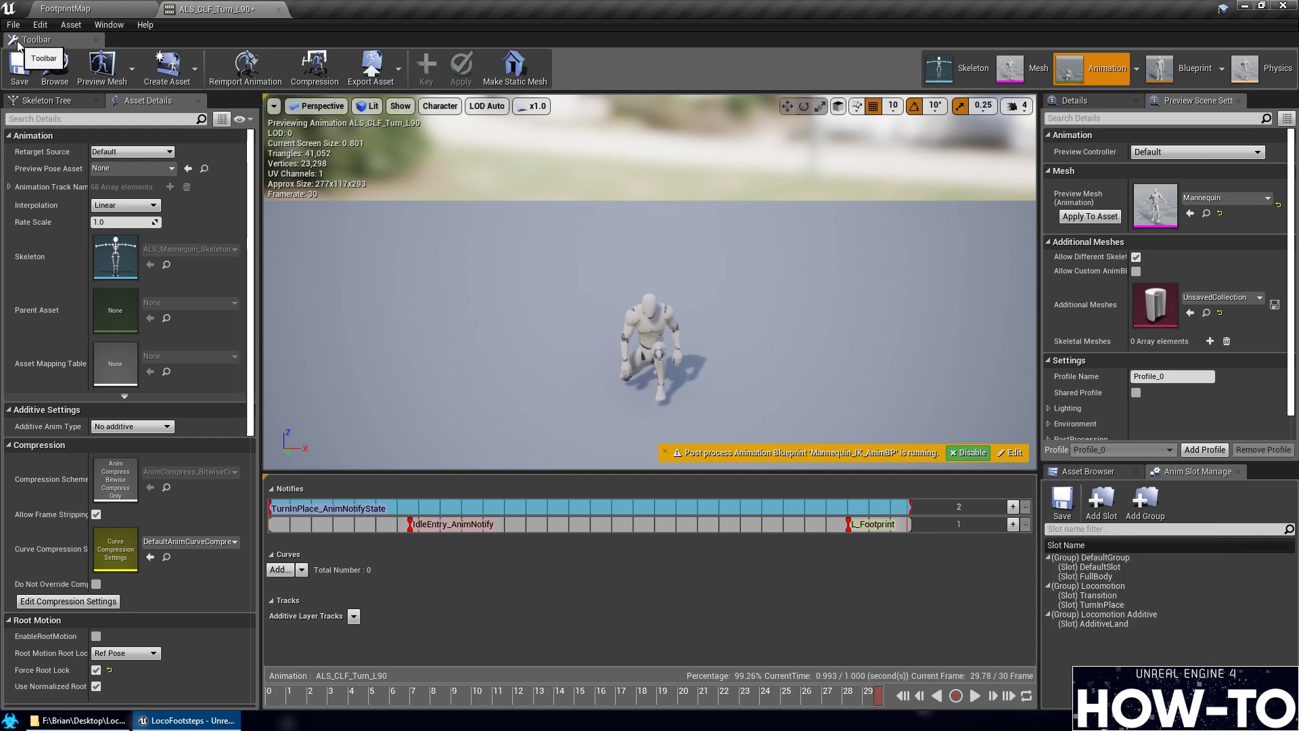
left_click(19, 68)
Open ALS_CLF_Turn_R90 from the TurnInPlace folder and scrub through it with a close view of the feet
left_click(74, 9)
double_click(266, 521)
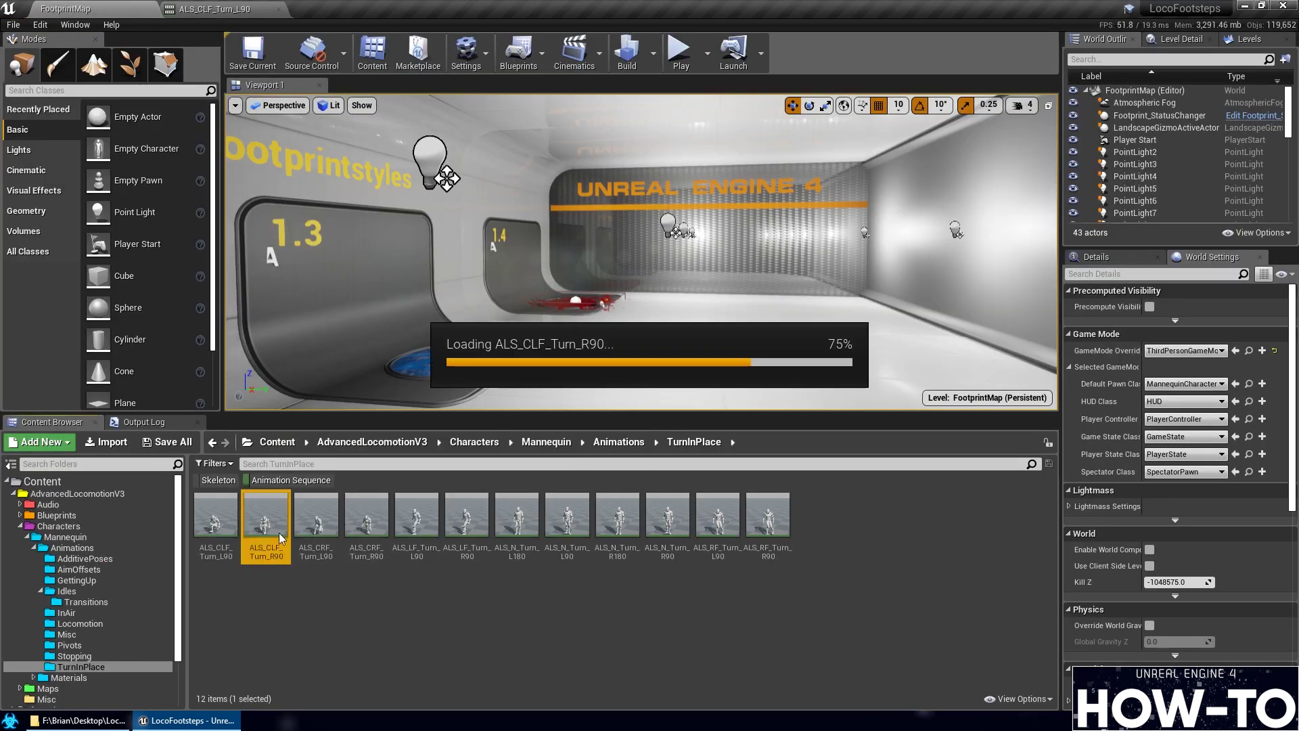
mouse_move(308, 699)
left_mouse_down()
mouse_move(800, 693)
mouse_move(247, 715)
mouse_move(593, 683)
mouse_move(782, 690)
mouse_move(320, 700)
left_mouse_up()
right_click_drag(541, 338, 509, 429)
scroll(467, 318, "up", 5)
left_click_drag(349, 700, 864, 690)
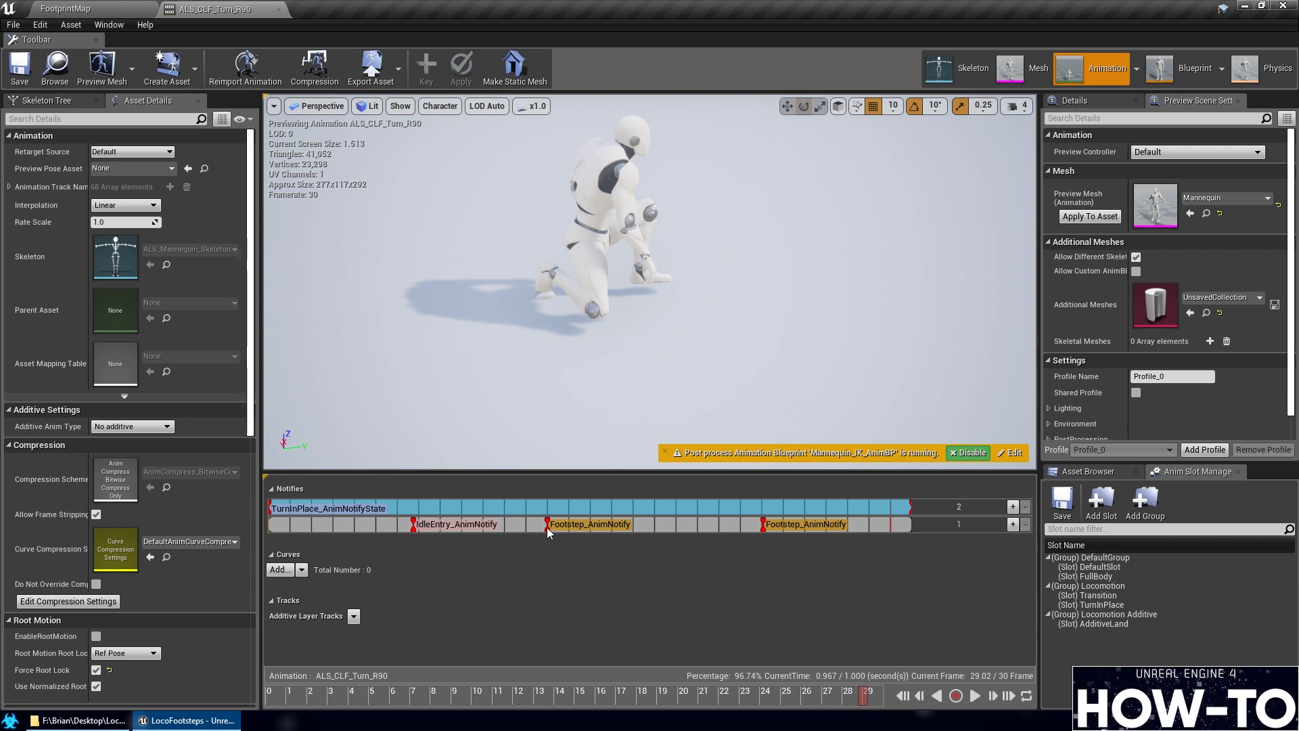
left_click_drag(452, 697, 766, 682)
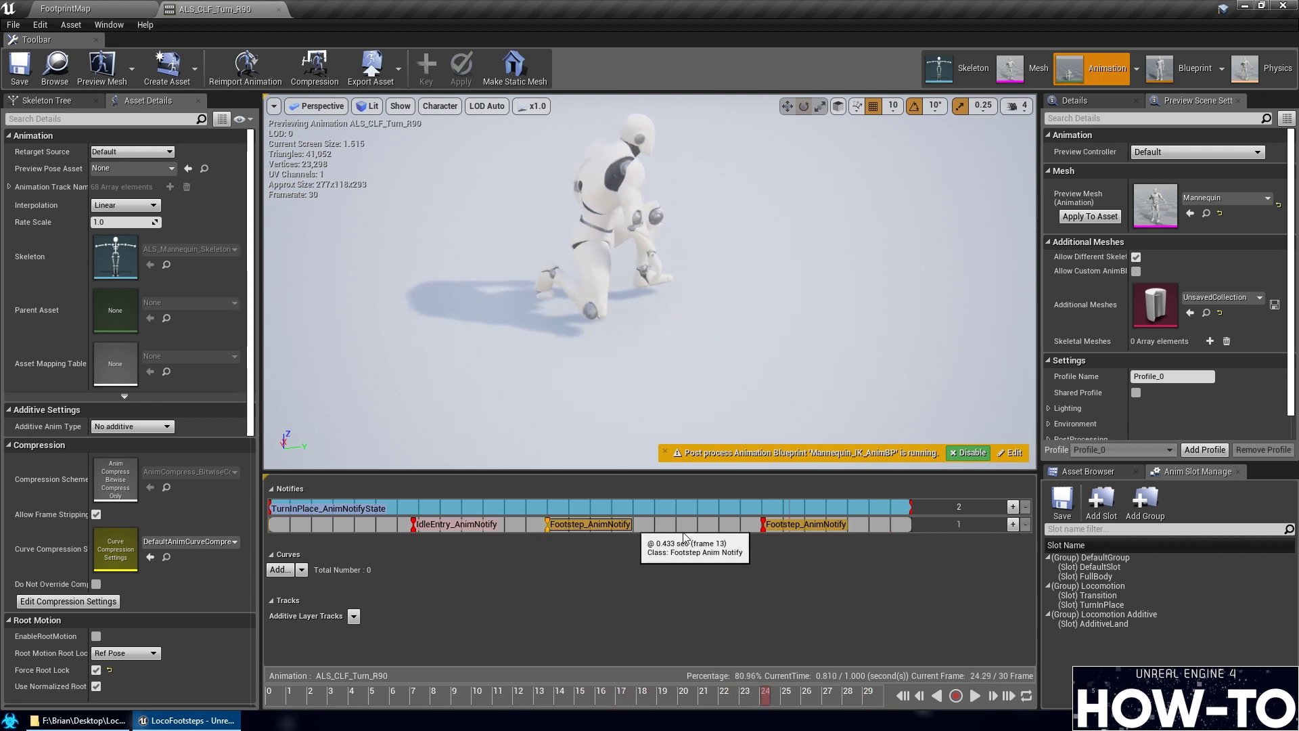
Delete the earlier Footstep_AnimNotify in ALS_CLF_Turn_R90, replace the other with the skeleton notify R_Footprint, and save
left_click_drag(549, 529, 767, 533)
right_click(766, 529)
mouse_move(825, 642)
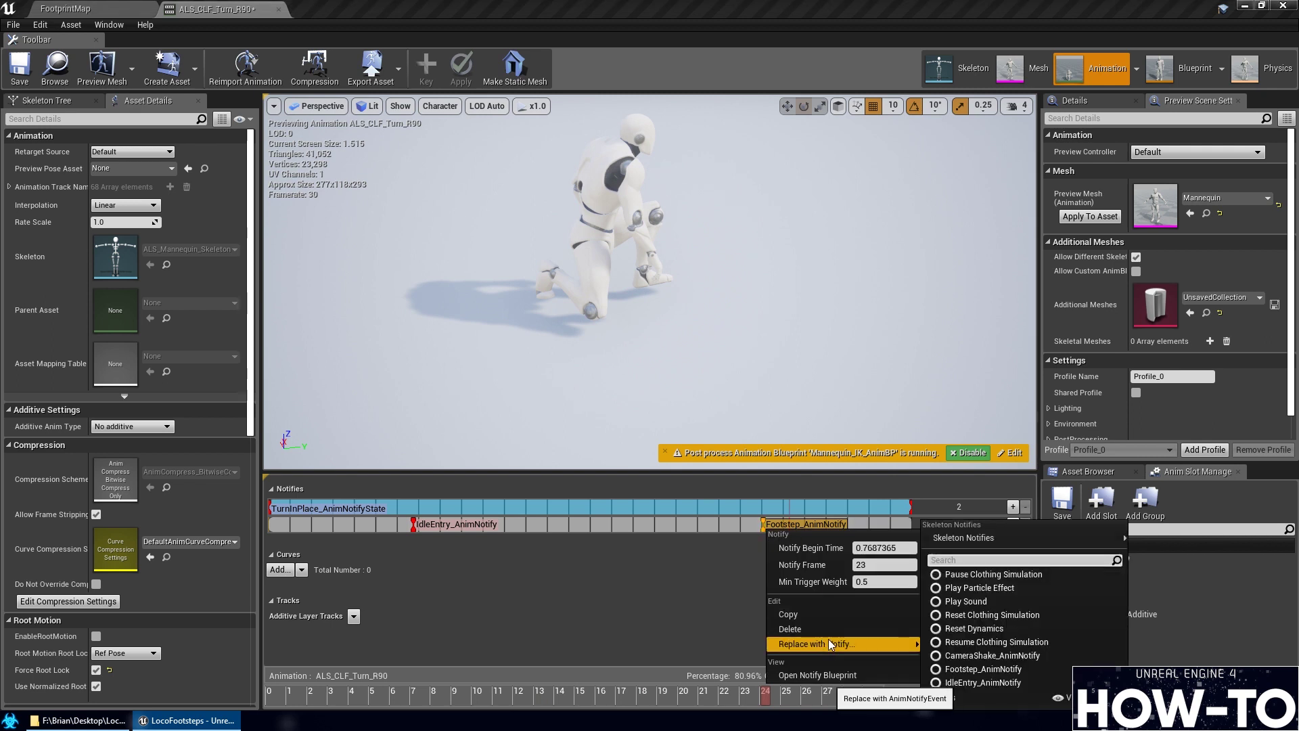
mouse_move(979, 542)
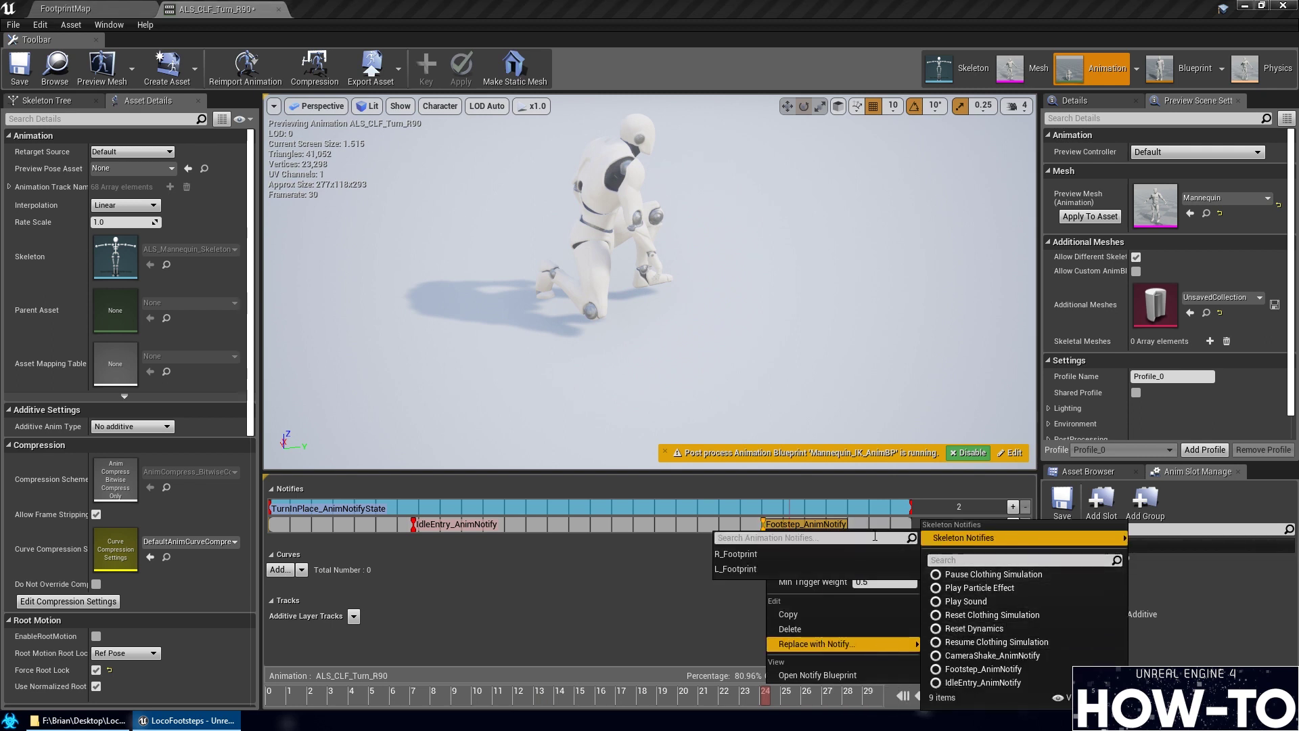
left_click(765, 555)
left_click(23, 82)
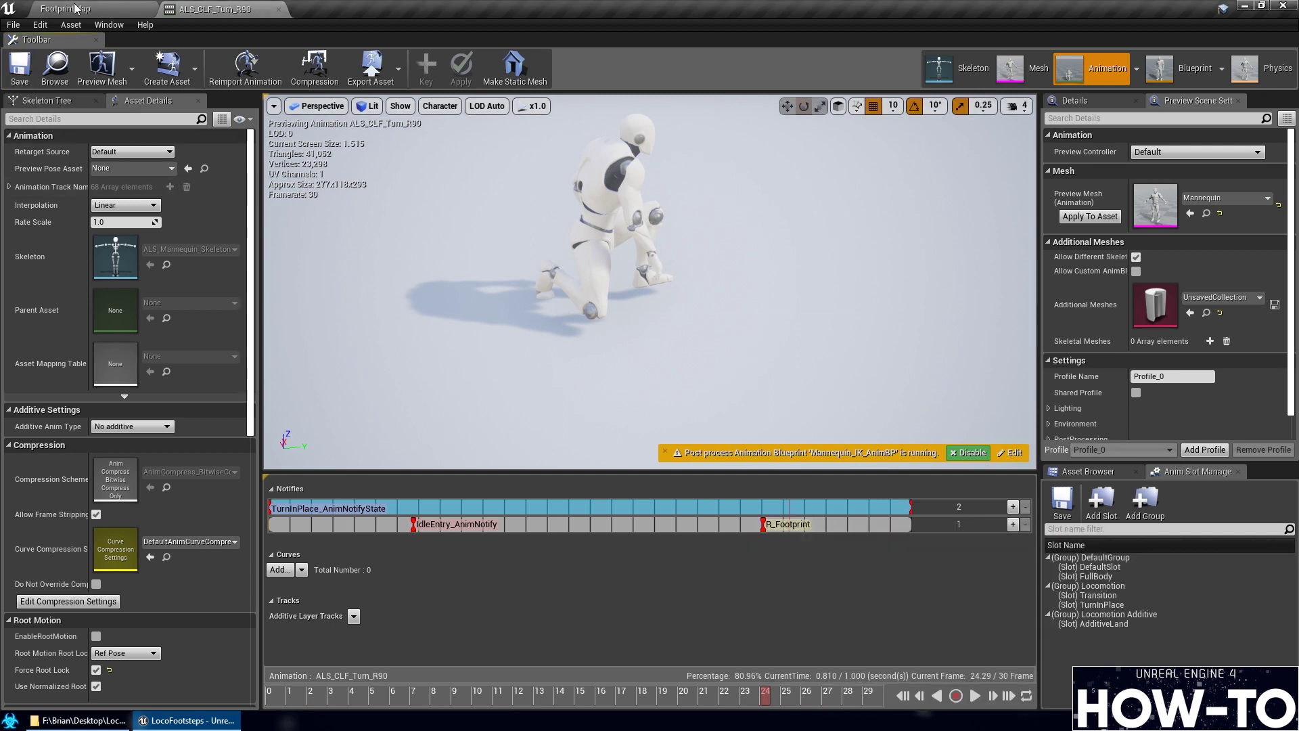
Open ALS_CRF_Turn_L90 from the TurnInPlace folder and scrub its timeline to check which foot moves
left_click(65, 8)
double_click(318, 516)
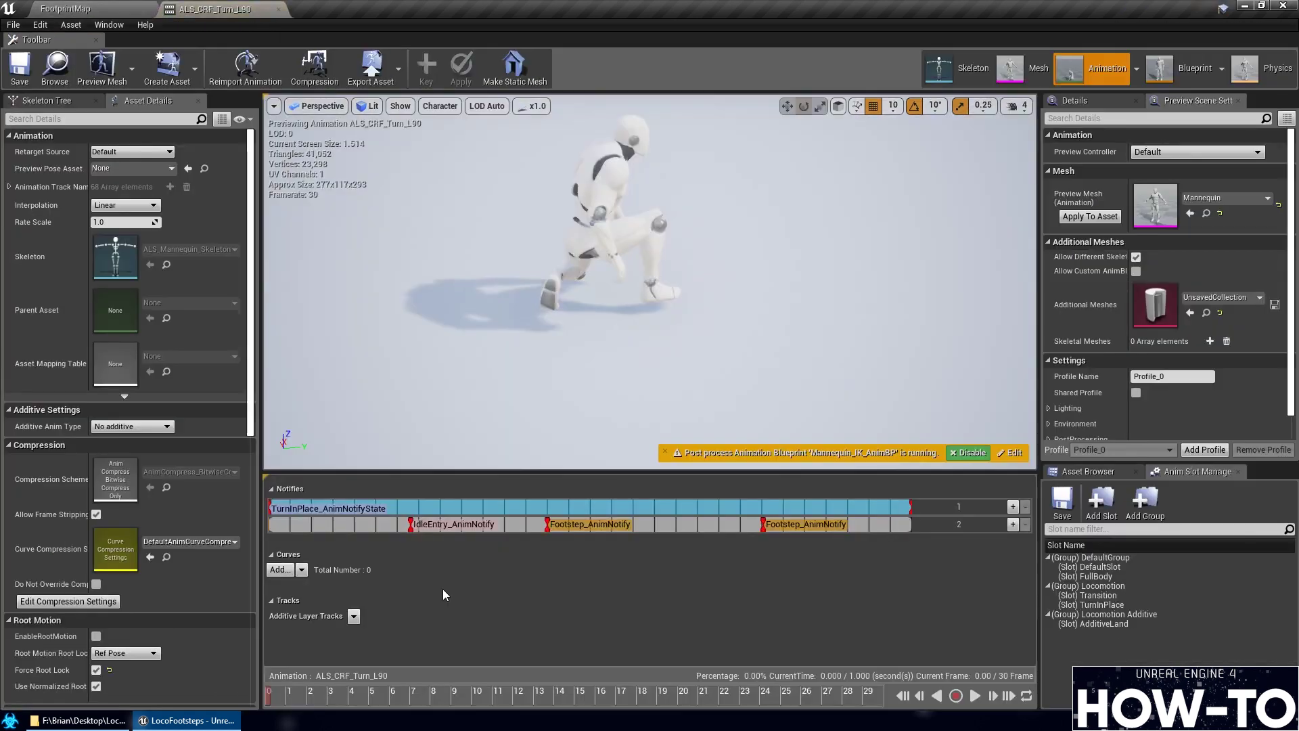
left_click_drag(303, 699, 370, 712)
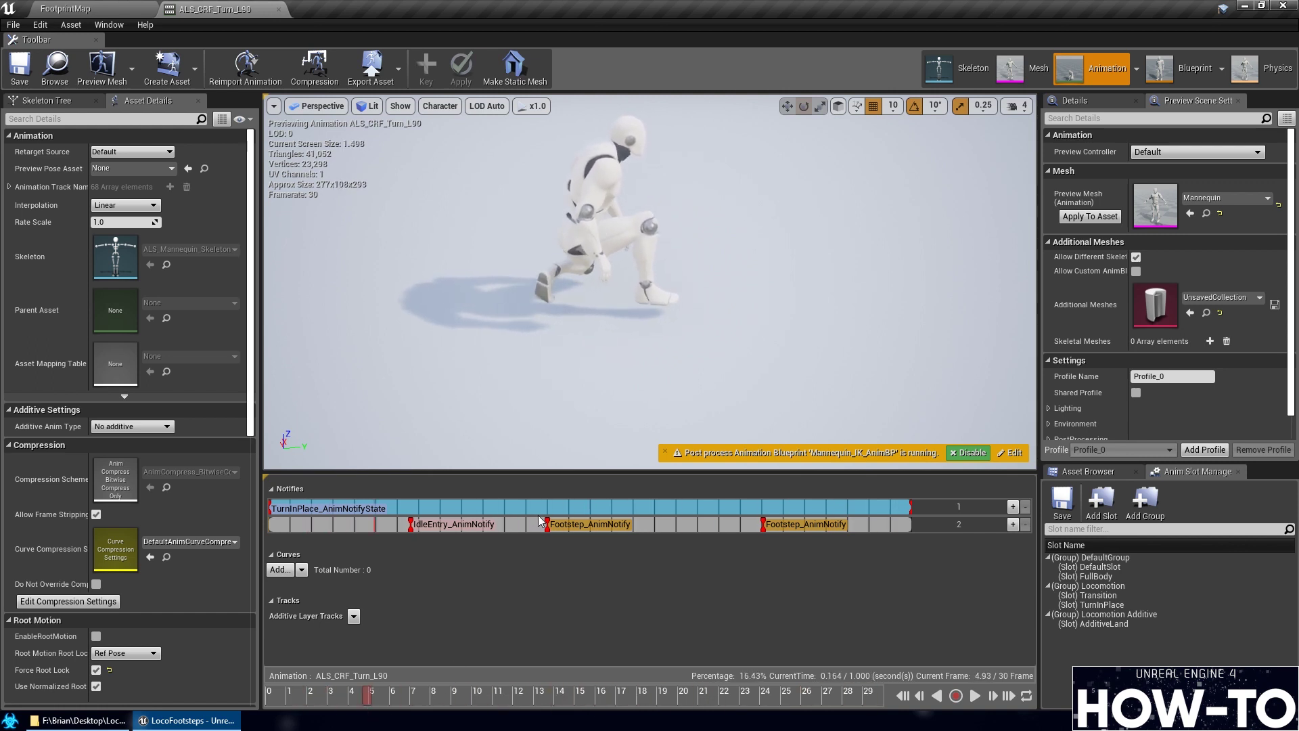
Delete the earlier Footstep_AnimNotify in ALS_CRF_Turn_L90, replace the other with the skeleton notify L_Footprint, and save
left_click_drag(548, 532, 771, 526)
right_click(765, 531)
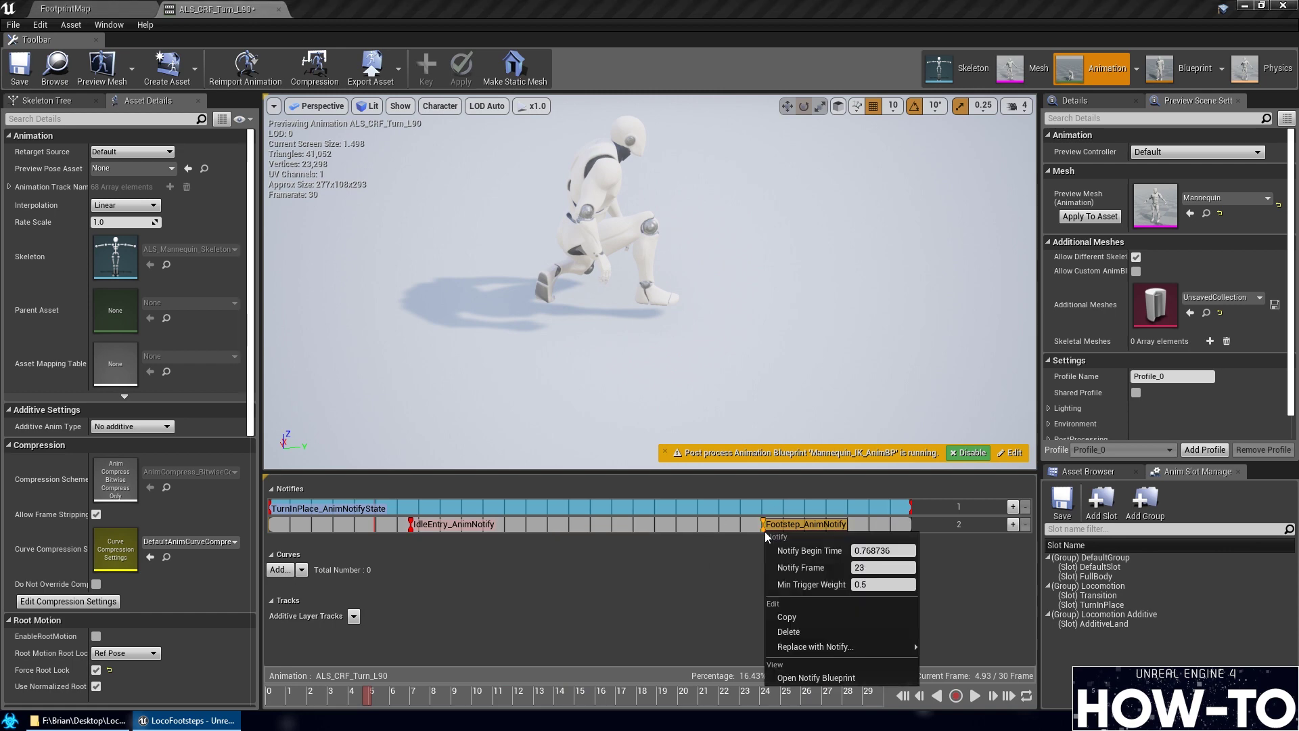
mouse_move(862, 639)
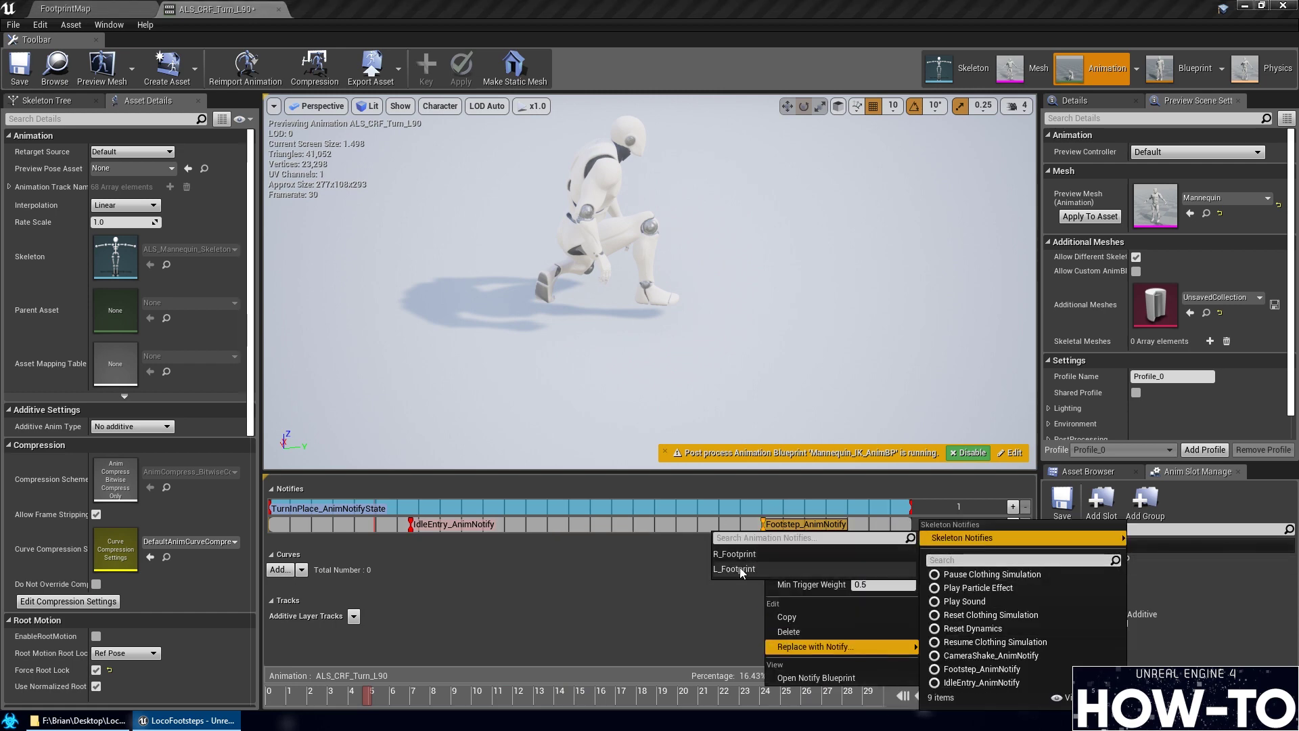
left_click(986, 536)
Open ALS_CRF_Turn_R90 from the TurnInPlace folder and scrub its timeline to check which foot moves
left_click(86, 7)
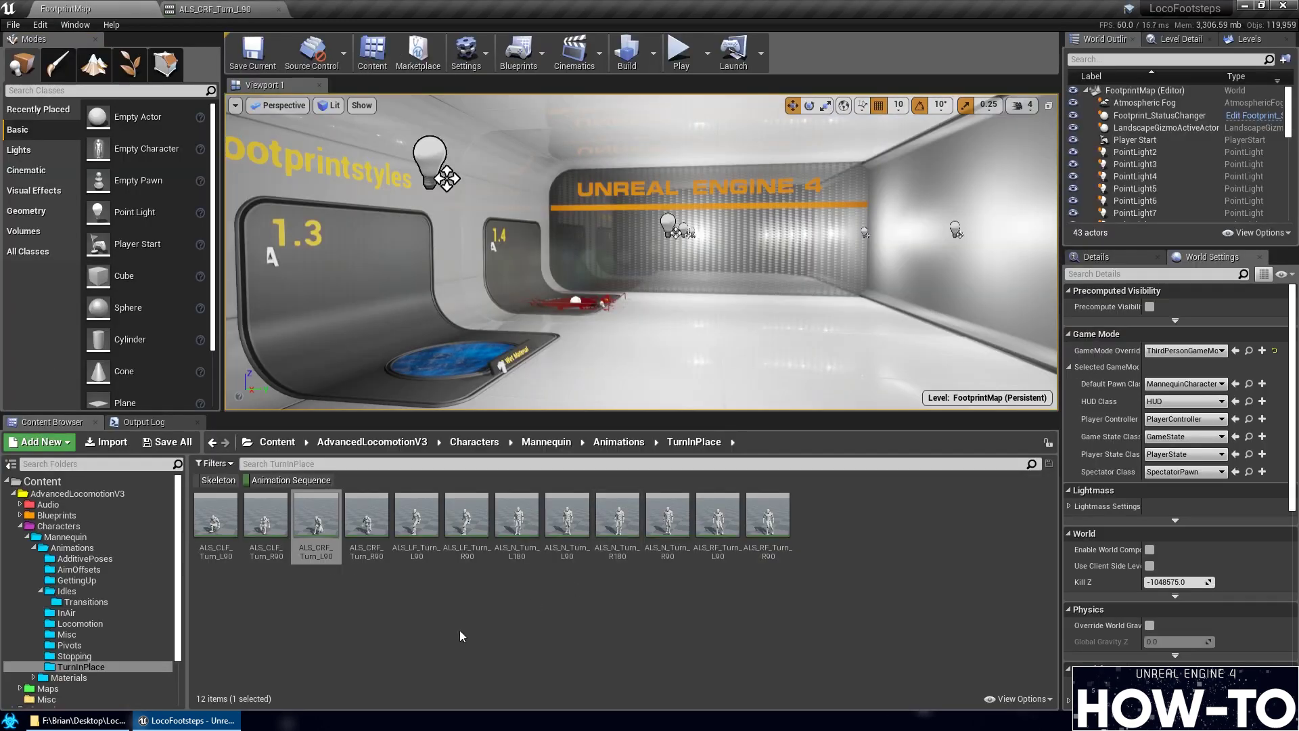
double_click(366, 517)
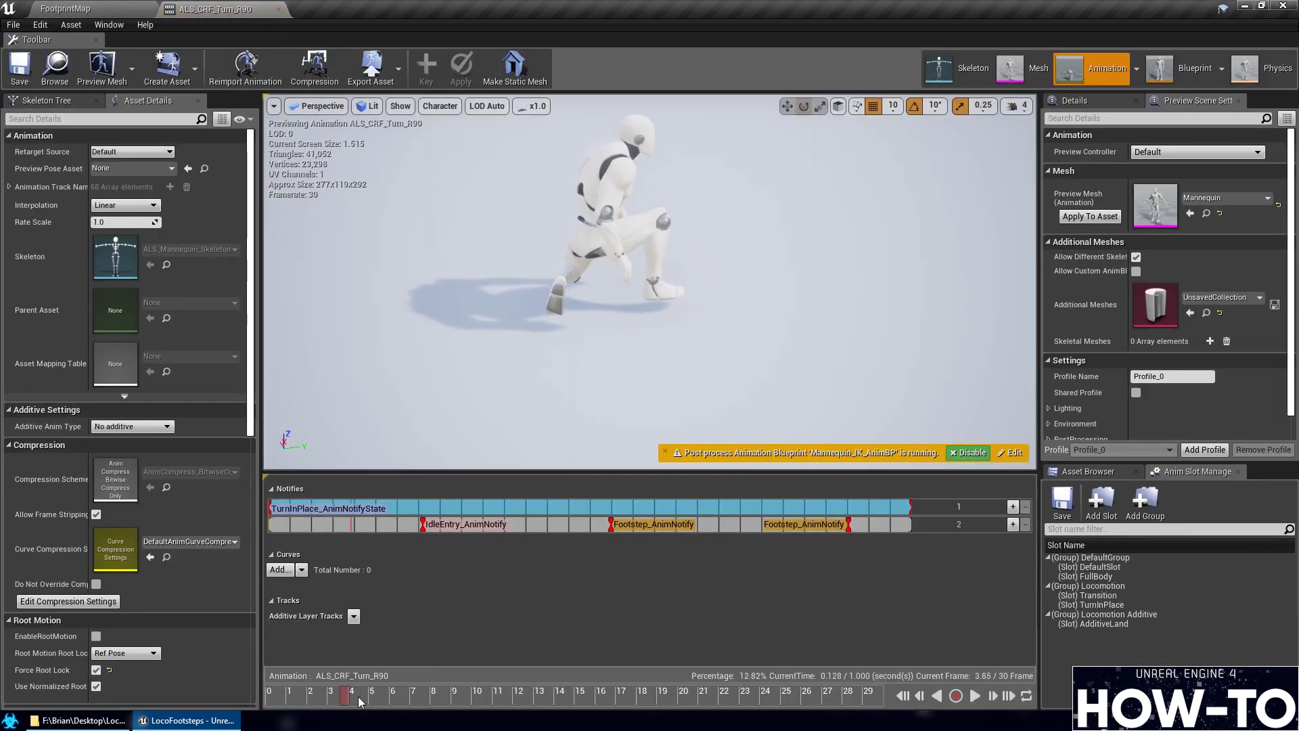
left_click_drag(359, 696, 653, 716)
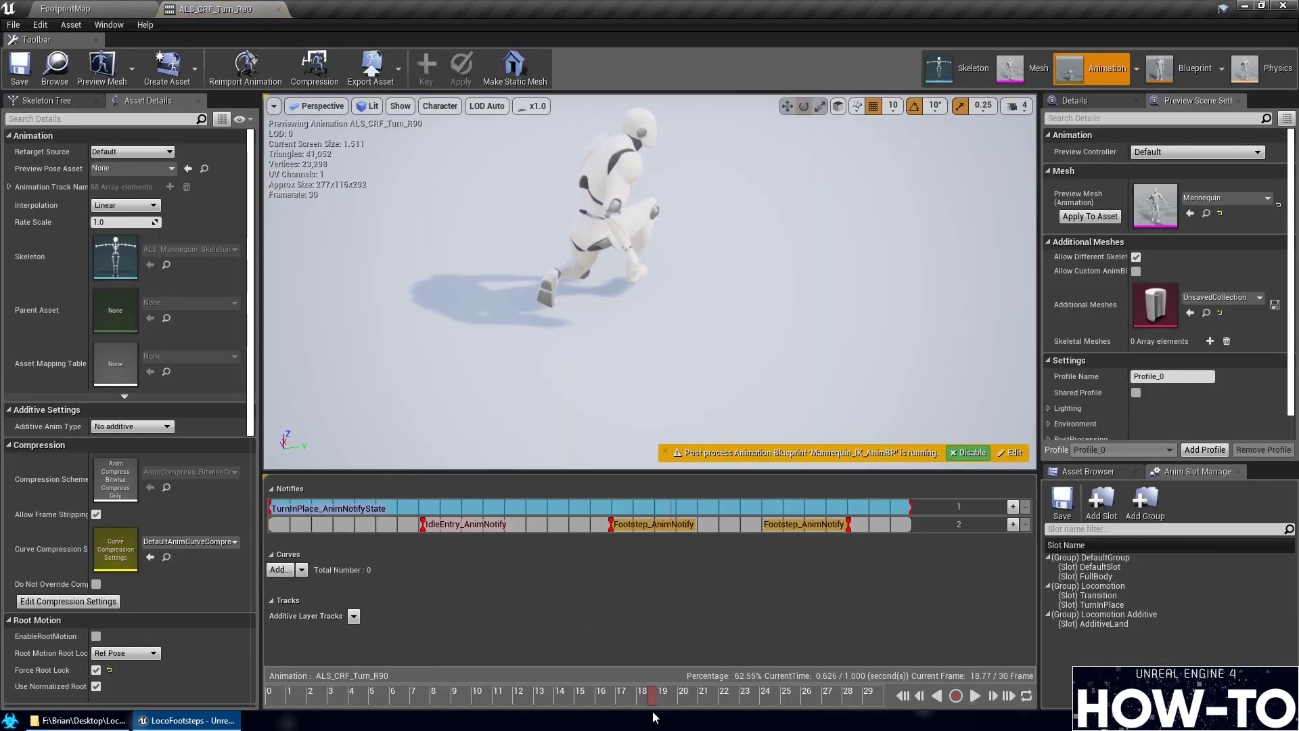
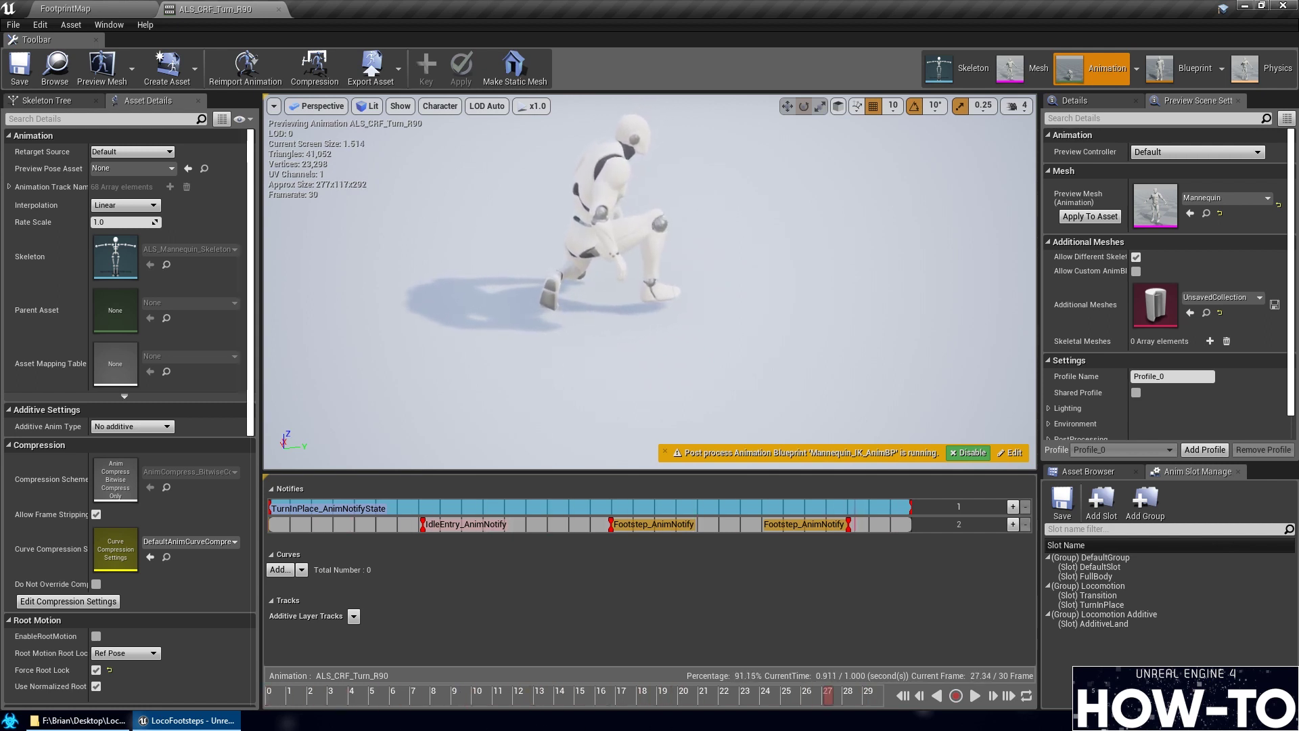
Delete the earlier Footstep_AnimNotify in ALS_CRF_Turn_R90, replace the other with the skeleton notify R_Footprint, and save
left_click_drag(611, 529, 846, 526)
right_click(846, 526)
mouse_move(897, 642)
mouse_move(1055, 538)
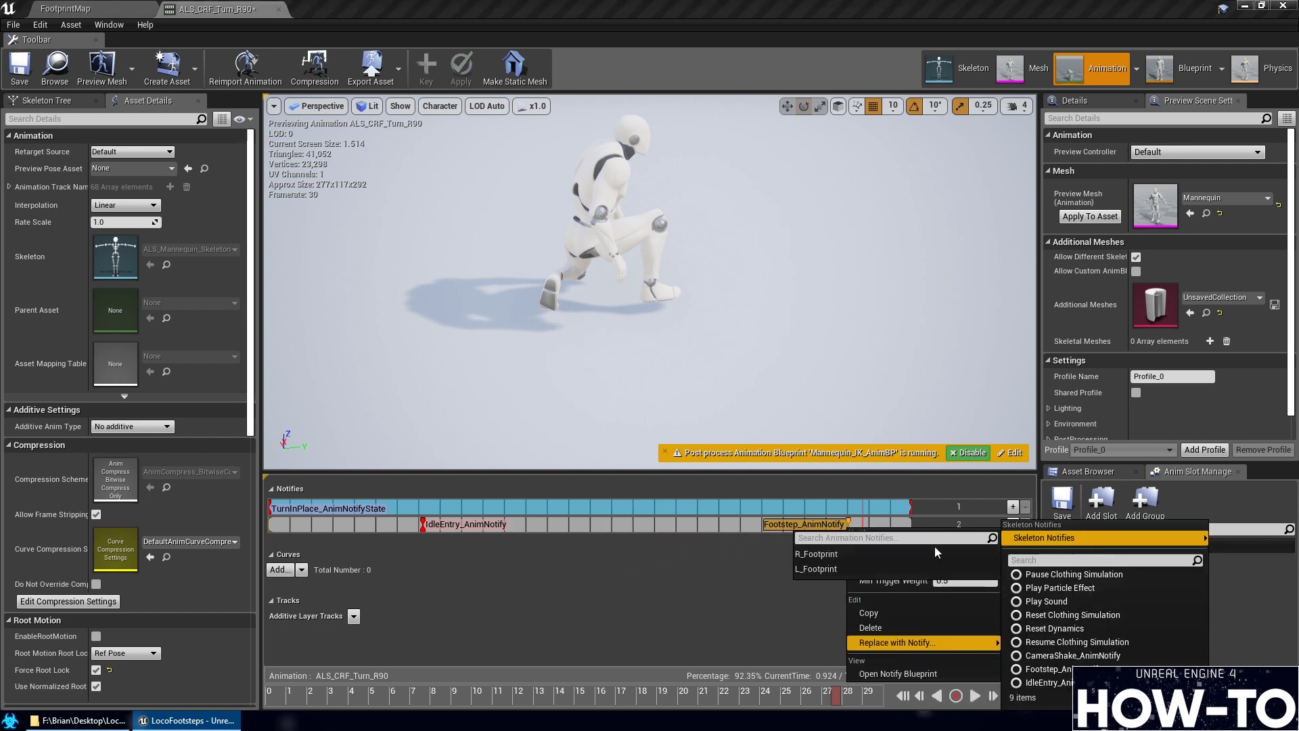
left_click(870, 551)
left_click(19, 67)
Open ALS_LF_Turn_L90 from the TurnInPlace folder and scrub through it with the whole mannequin in view to examine the steps
left_click(75, 8)
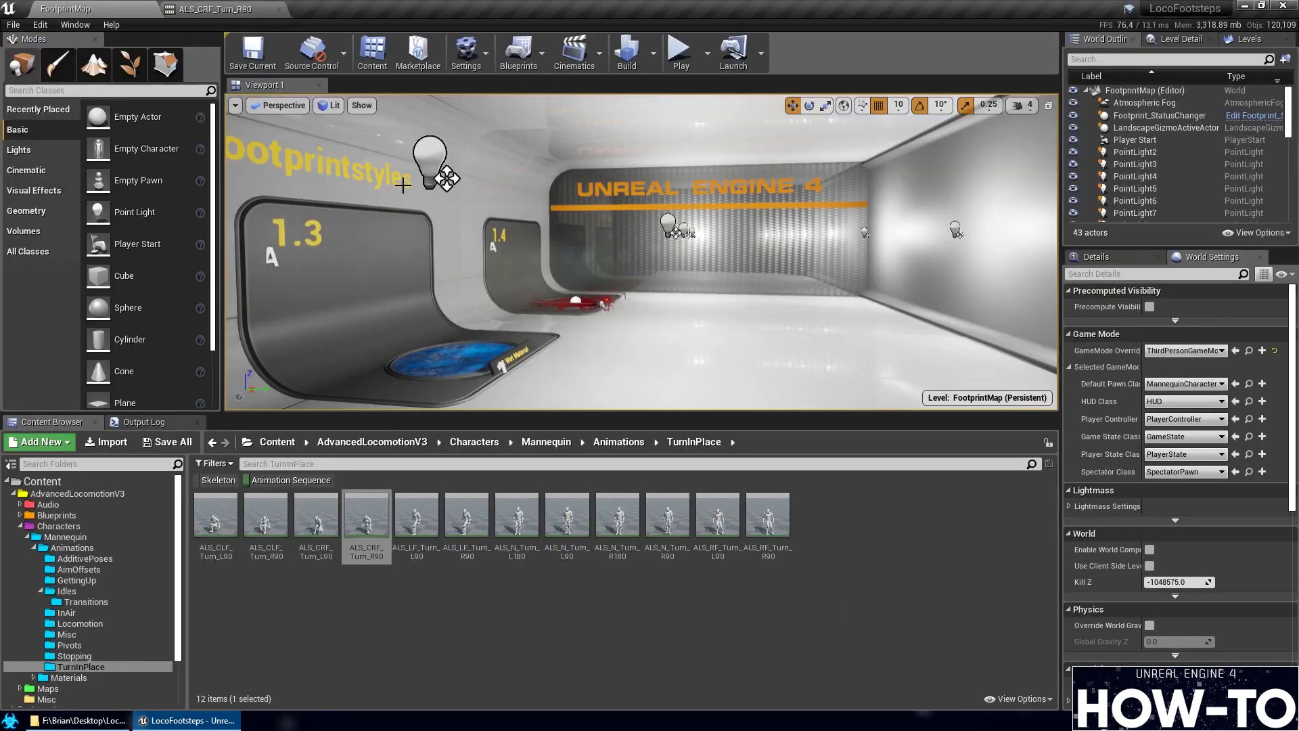
double_click(416, 524)
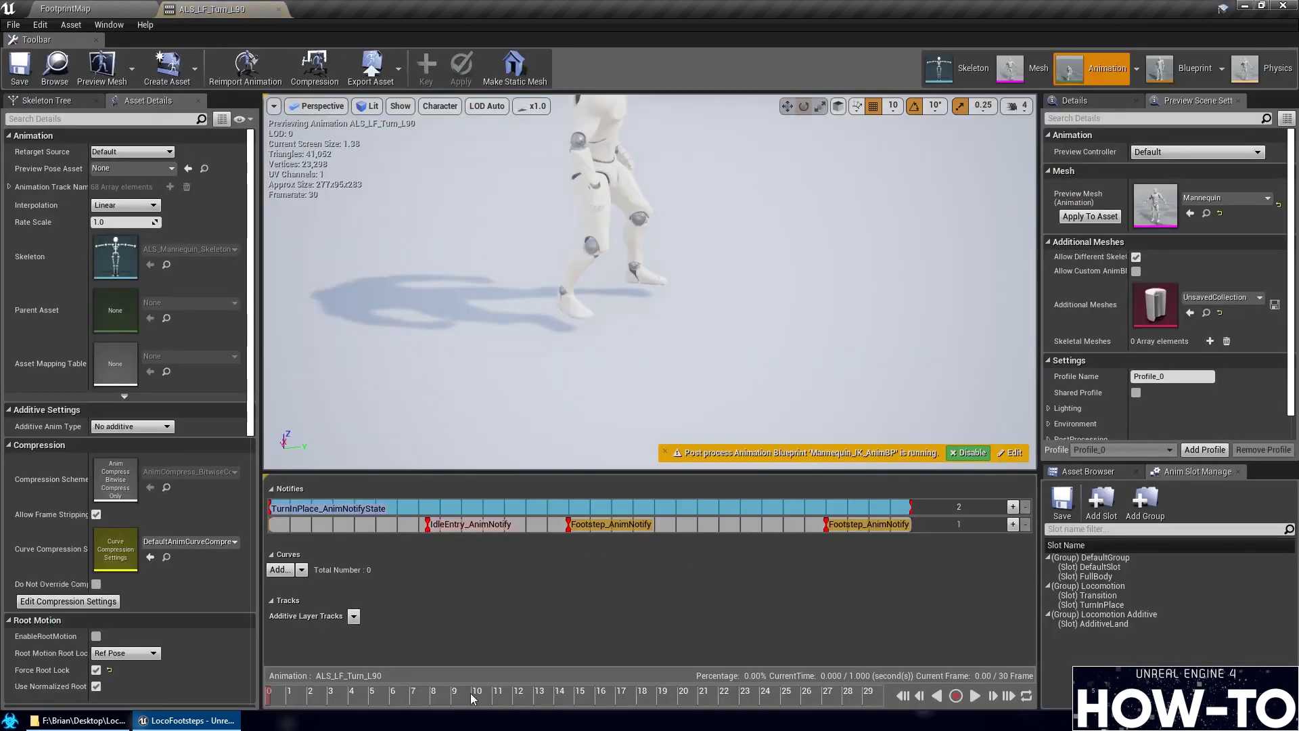
left_click_drag(415, 697, 484, 690)
left_click_drag(584, 675, 761, 677)
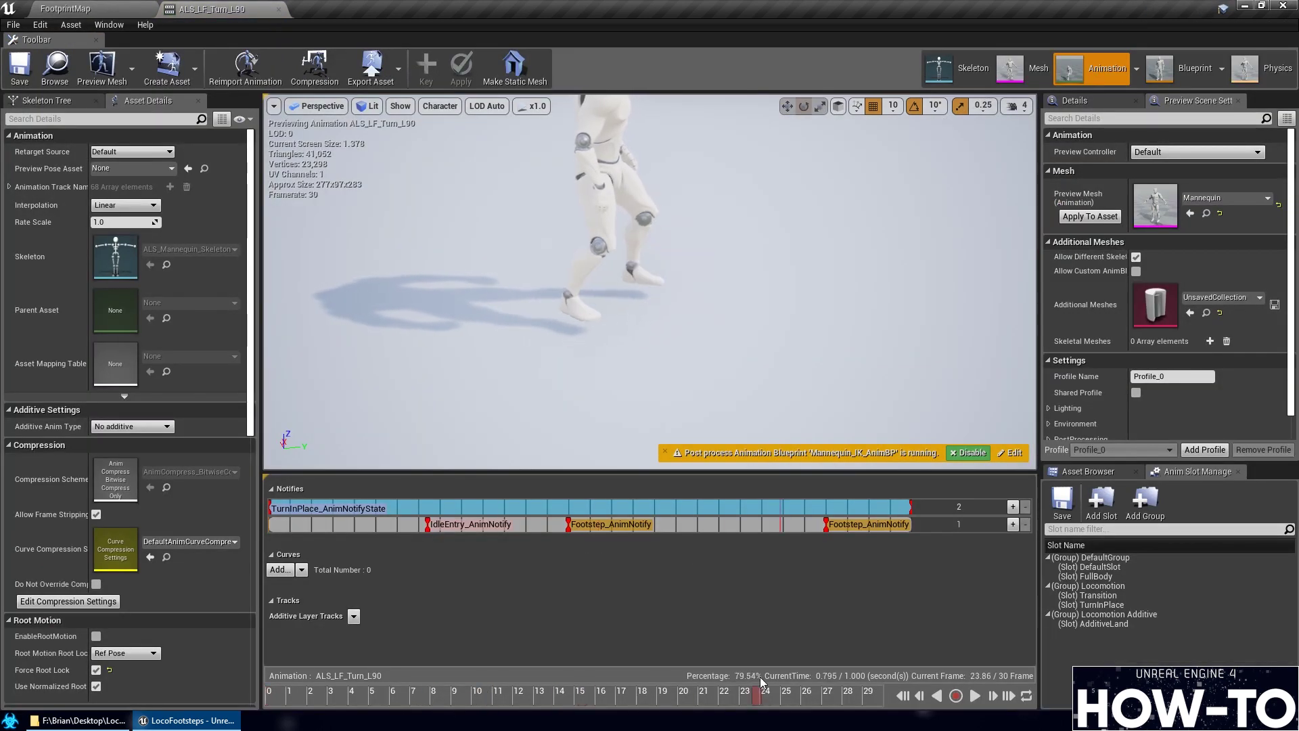
left_click_drag(843, 682, 388, 679)
scroll(765, 369, "down", 2)
left_click_drag(765, 368, 771, 363)
scroll(771, 363, "up", 2)
scroll(771, 363, "down", 3)
scroll(766, 400, "up", 2)
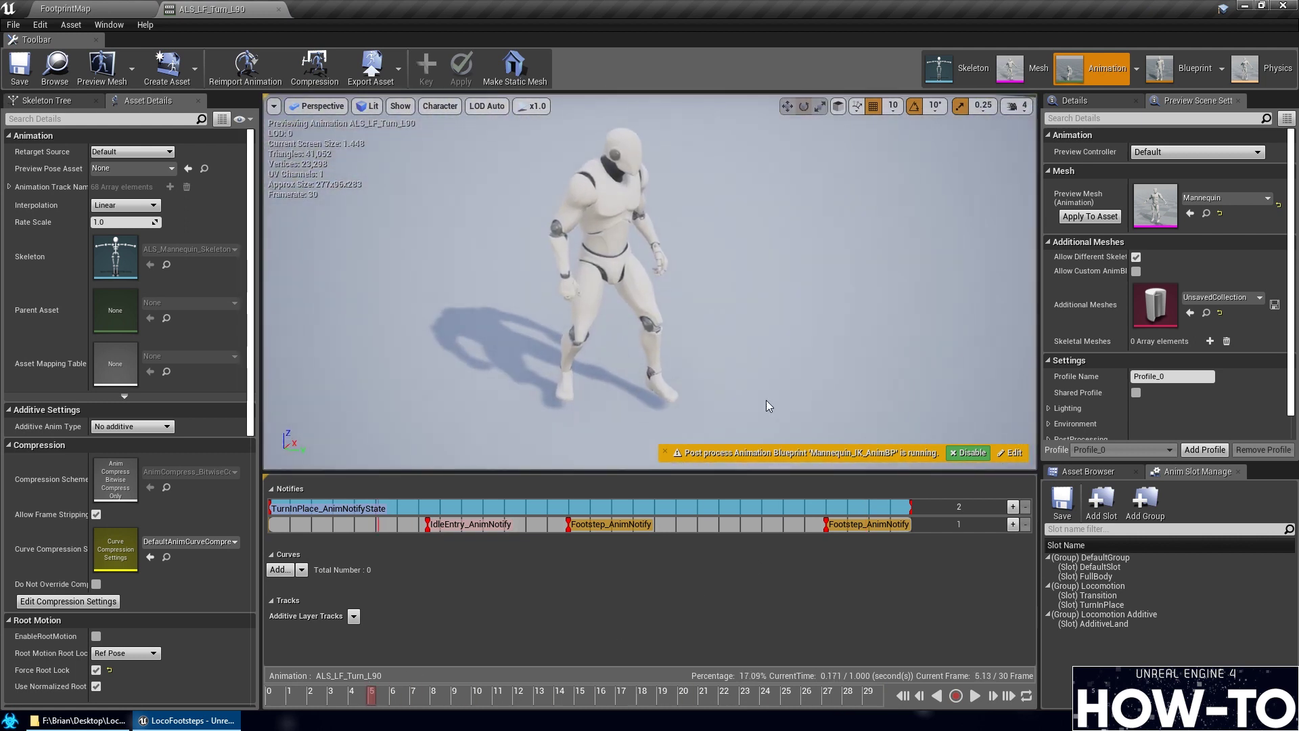
left_click_drag(462, 693, 870, 706)
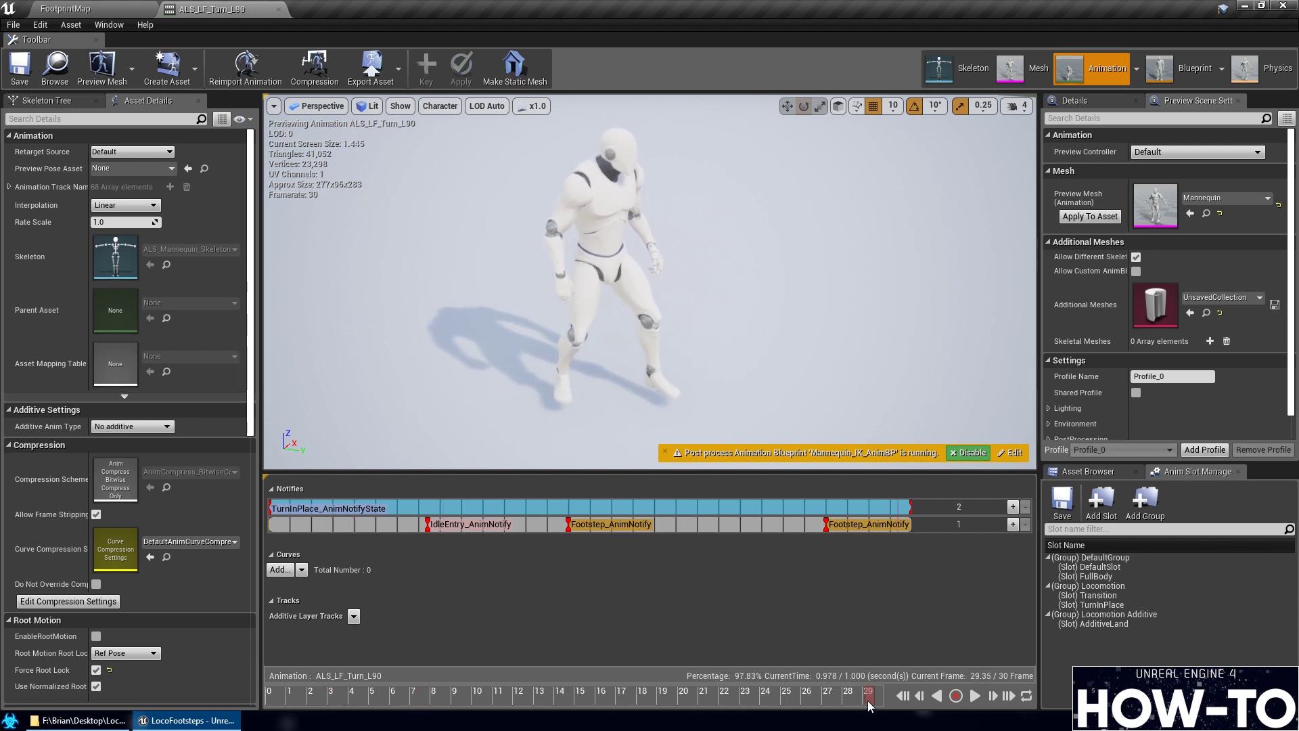
Delete the earlier Footstep_AnimNotify in ALS_LF_Turn_L90, replace the other with the skeleton notify L_Footprint, and save
left_click_drag(571, 528, 831, 528)
right_click(827, 528)
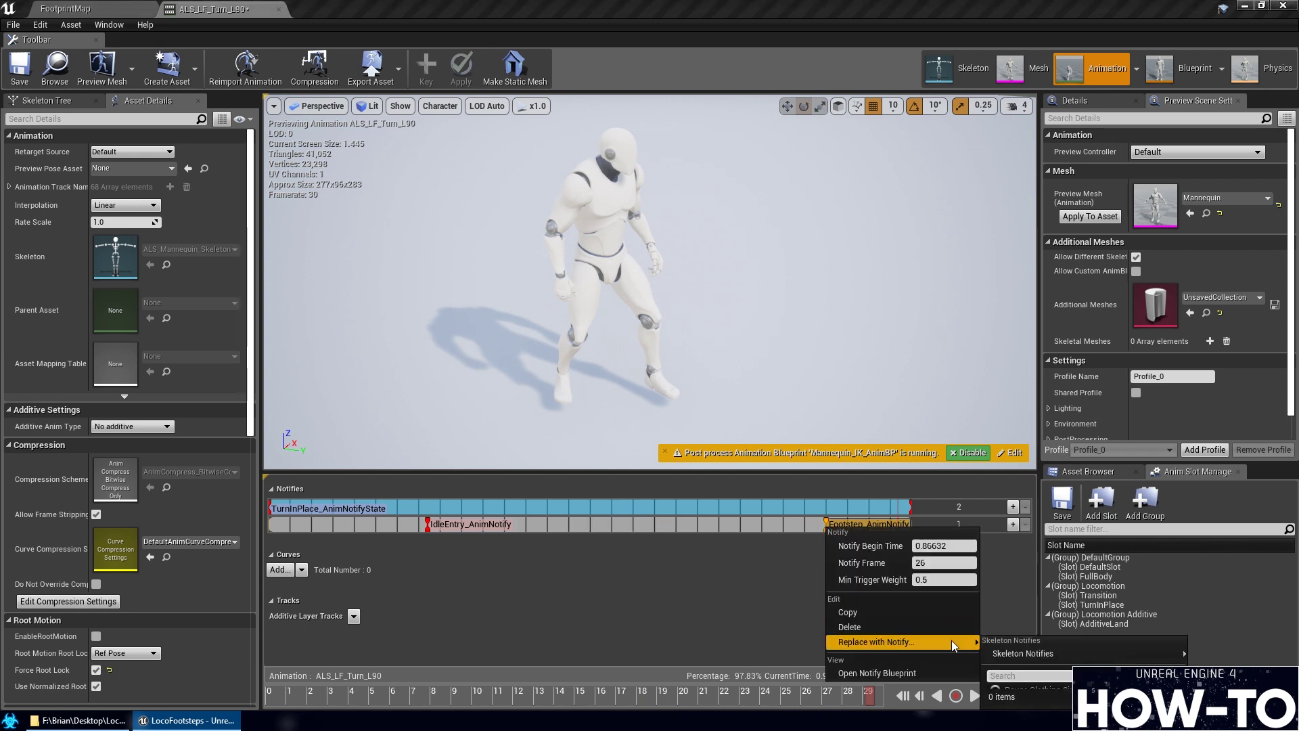
mouse_move(952, 641)
mouse_move(979, 541)
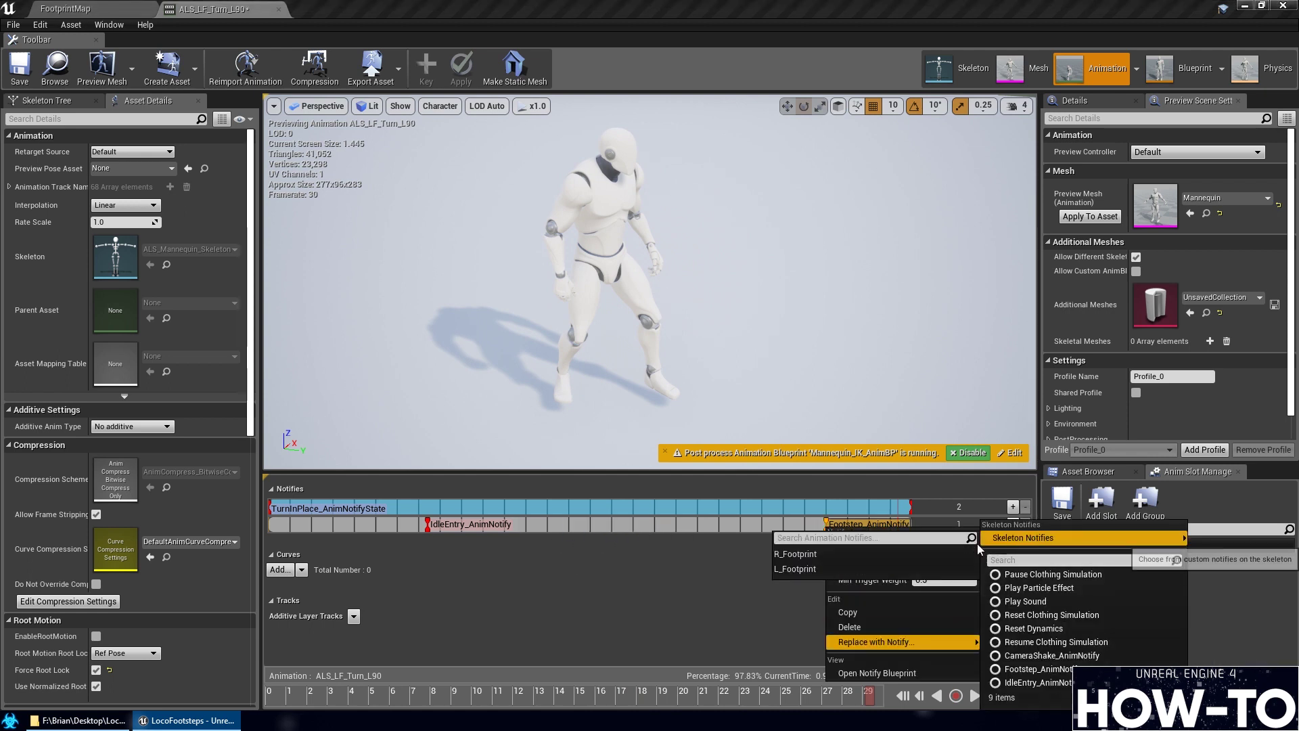
left_click(802, 567)
left_click(19, 67)
Open ALS_LF_Turn_R90 from the TurnInPlace folder and scrub its timeline to check which foot moves
left_click(65, 8)
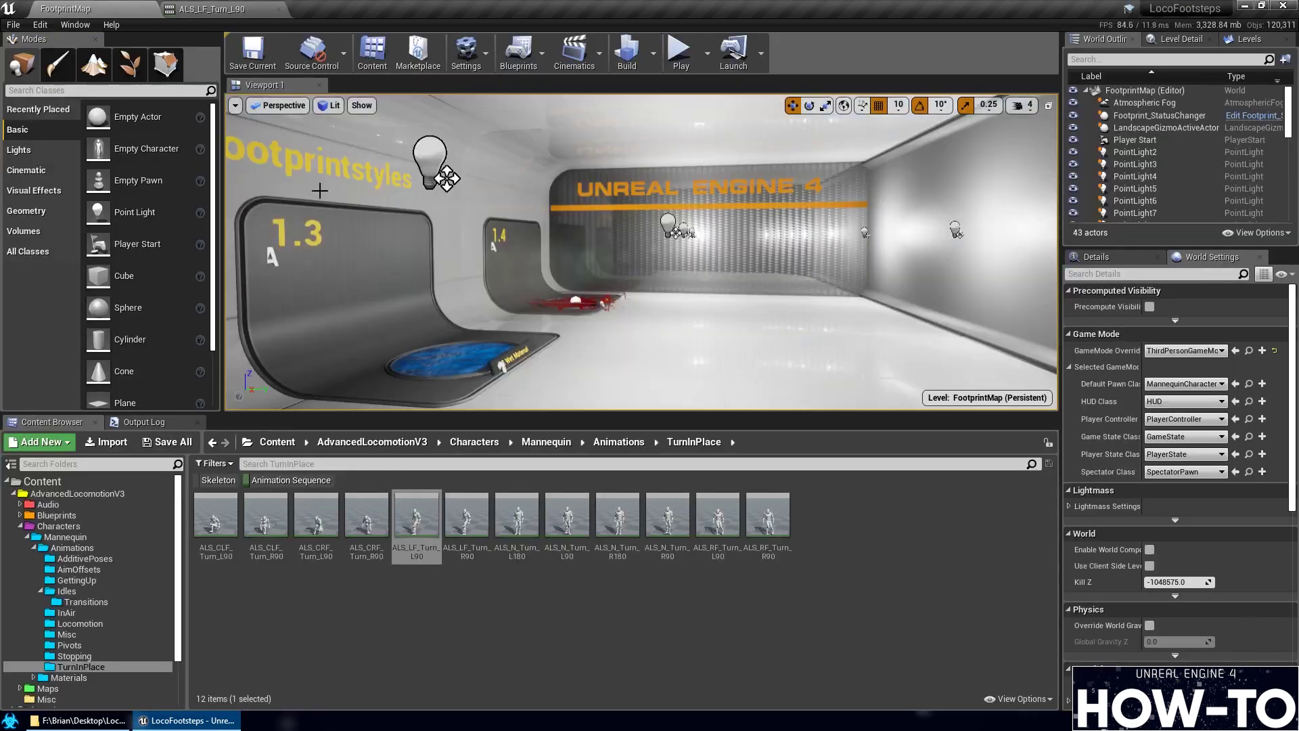
double_click(467, 518)
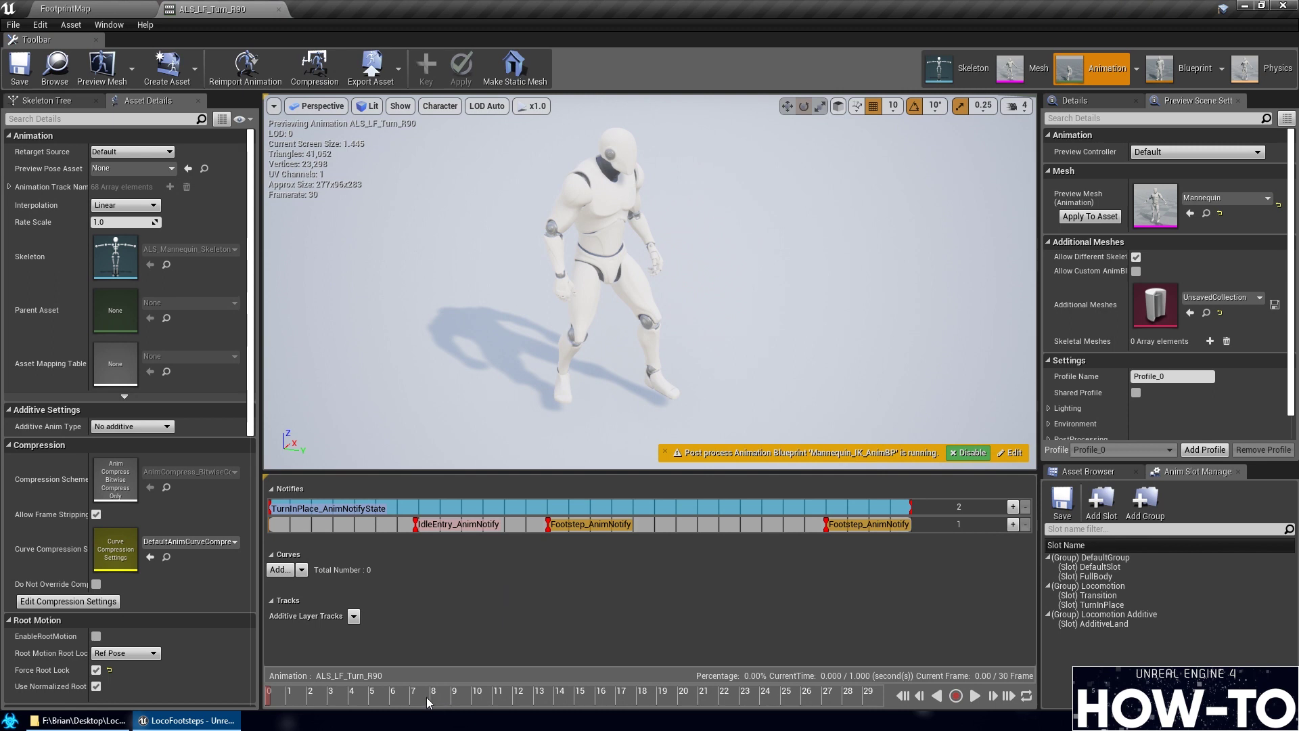
left_click_drag(426, 702, 819, 720)
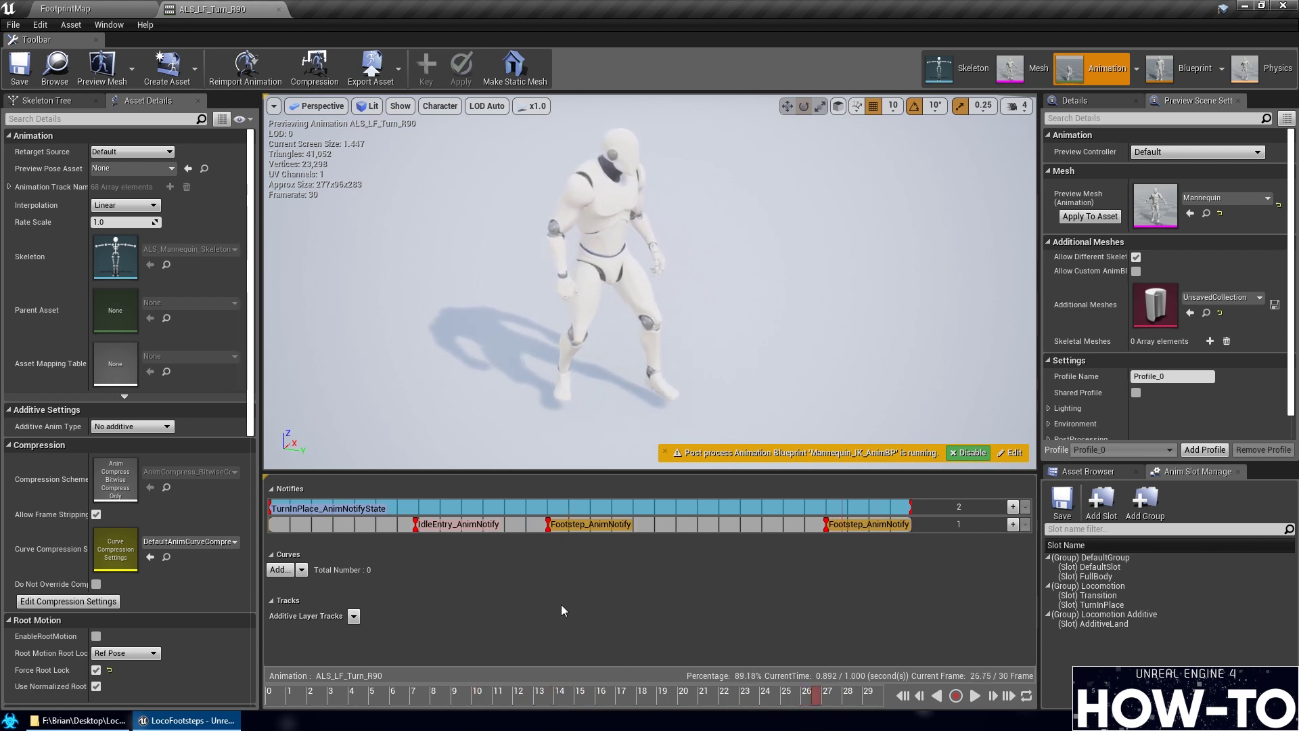
Delete the earlier Footstep_AnimNotify in ALS_LF_Turn_R90, replace the other with the skeleton notify R_Footprint, and save
left_click_drag(550, 529, 830, 542)
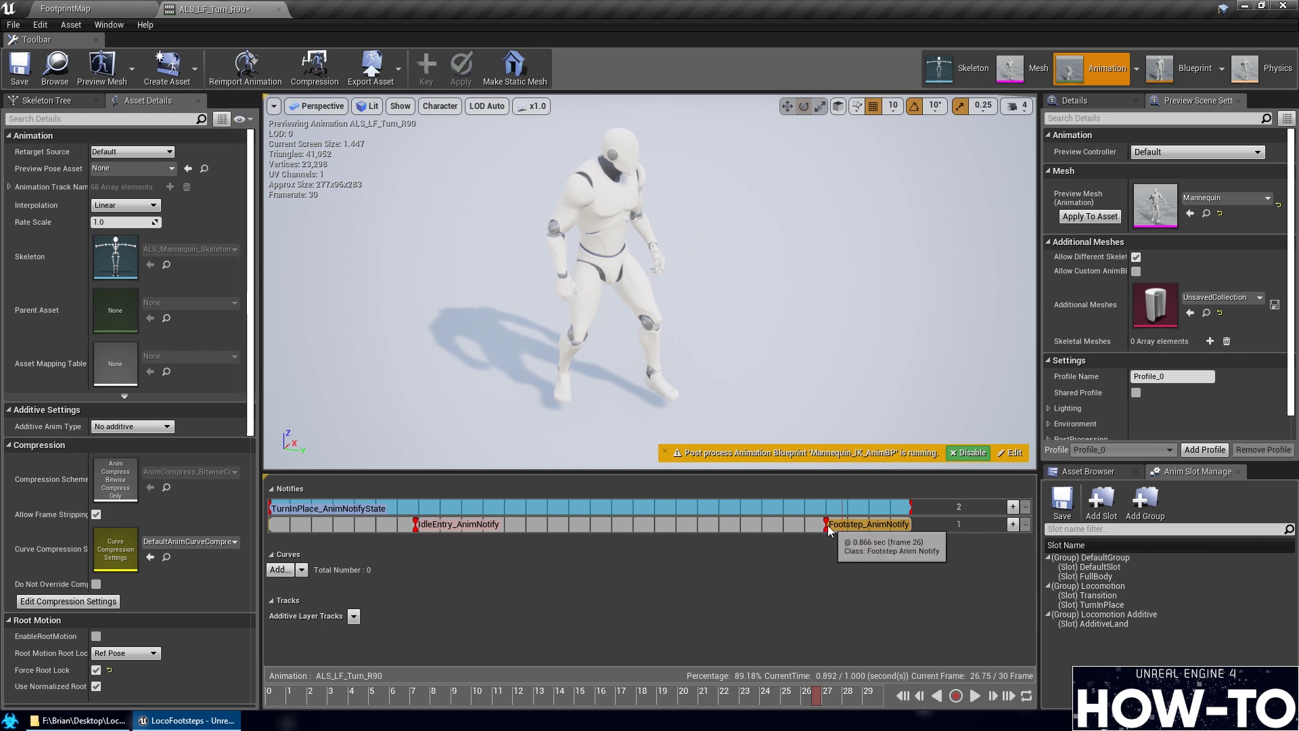
right_click(827, 526)
mouse_move(889, 639)
mouse_move(1030, 540)
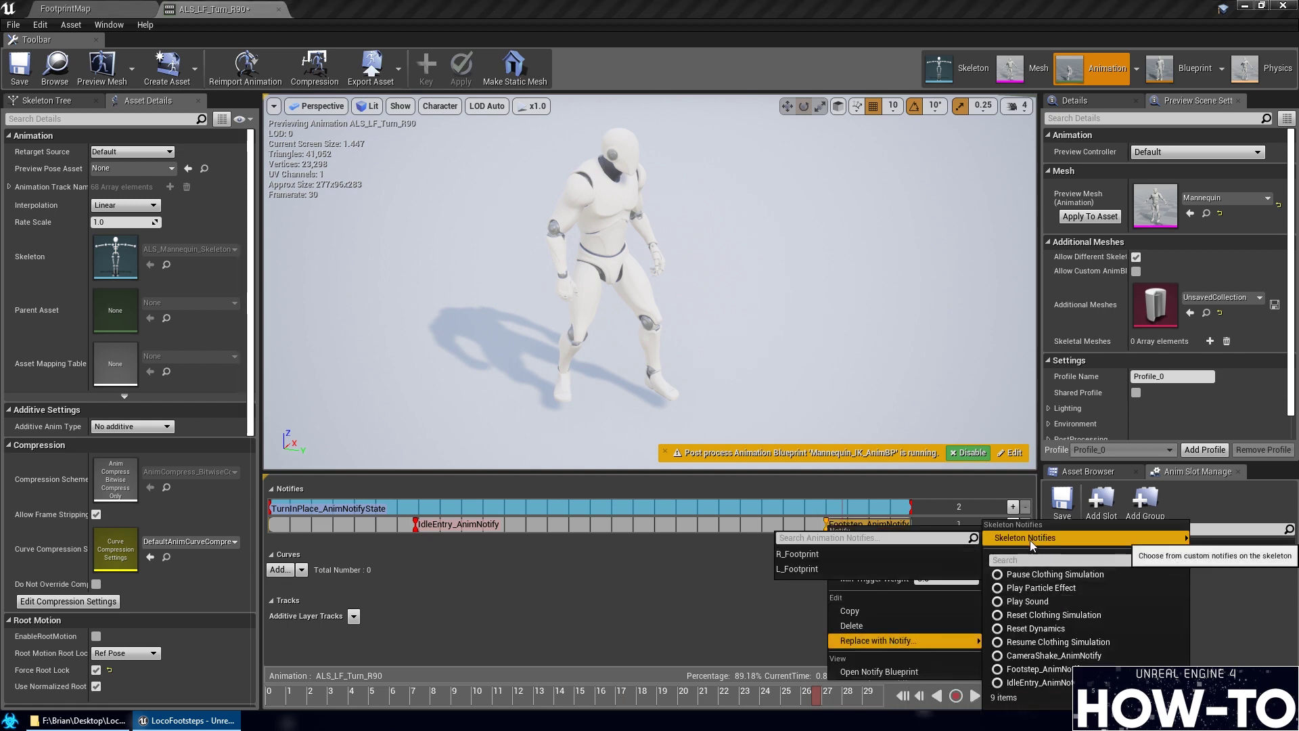
left_click(828, 555)
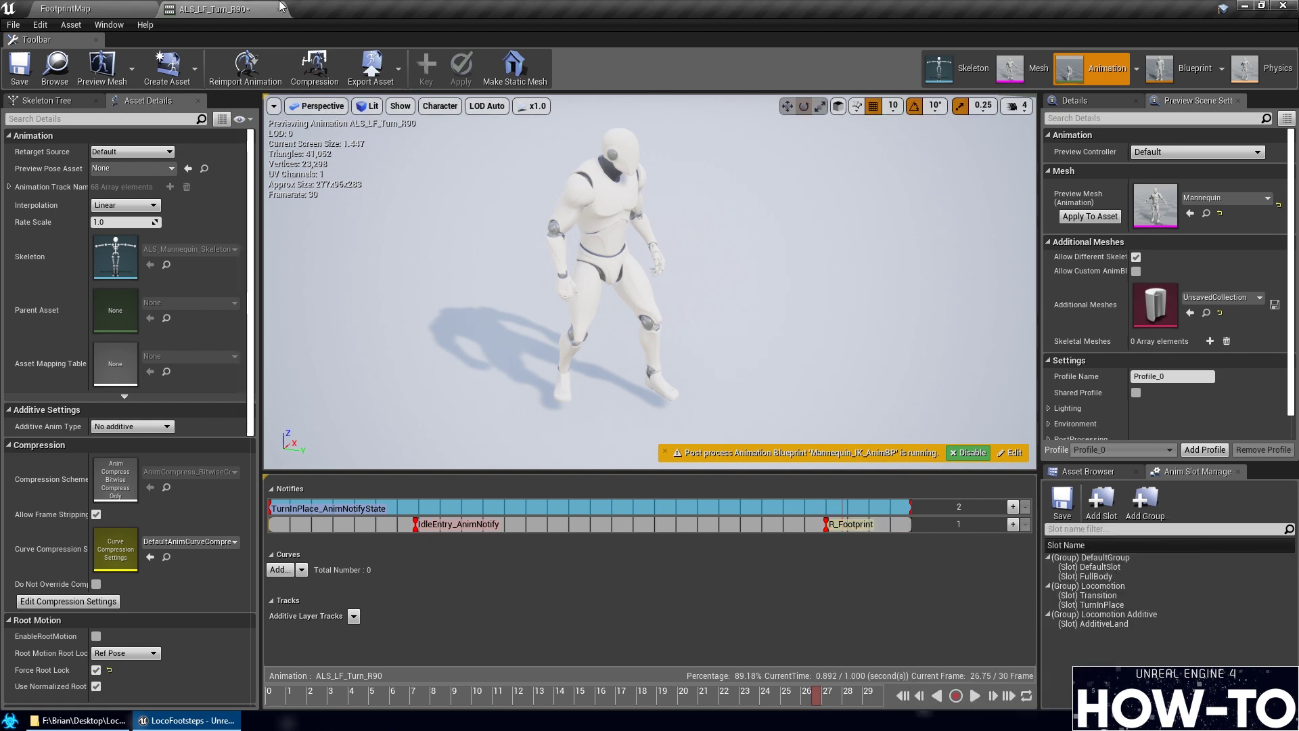
left_click(42, 67)
Open ALS_N_Turn_L180 from the TurnInPlace folder and scrub its timeline to examine when each foot lands
left_click(535, 531)
double_click(535, 534)
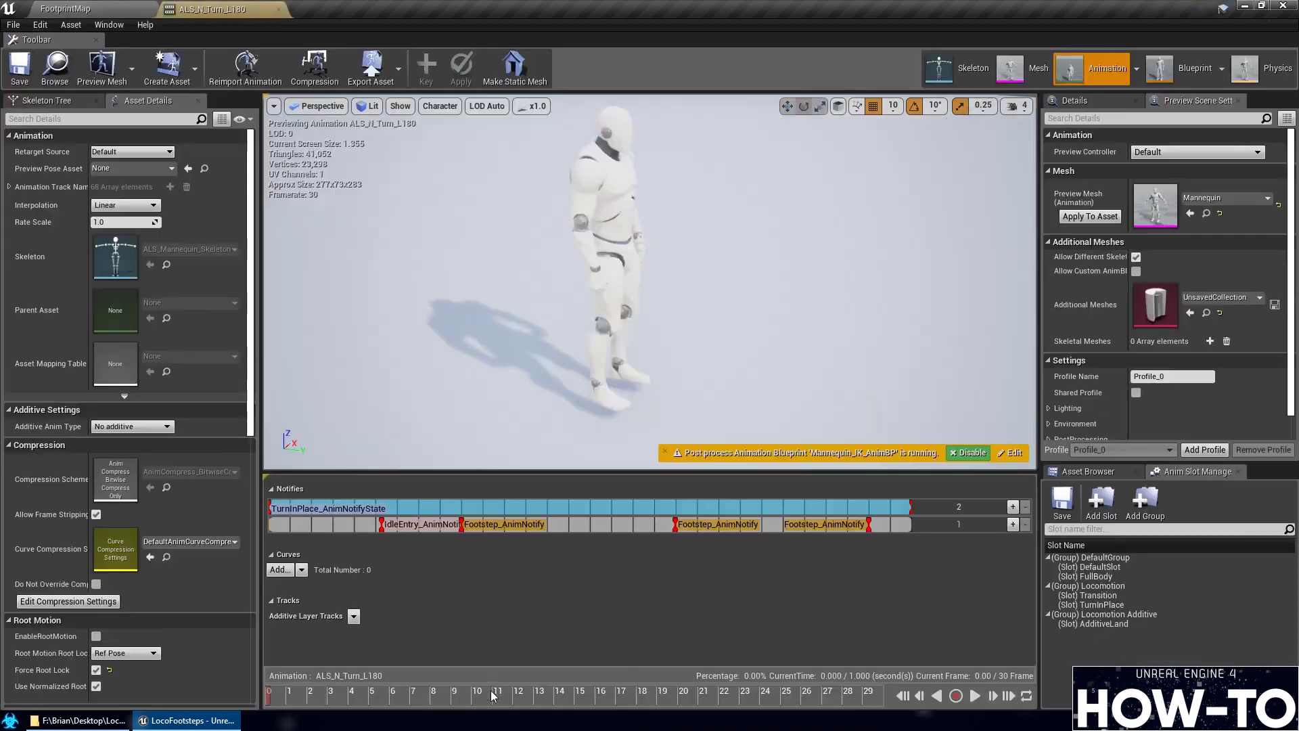
left_click_drag(351, 701, 801, 701)
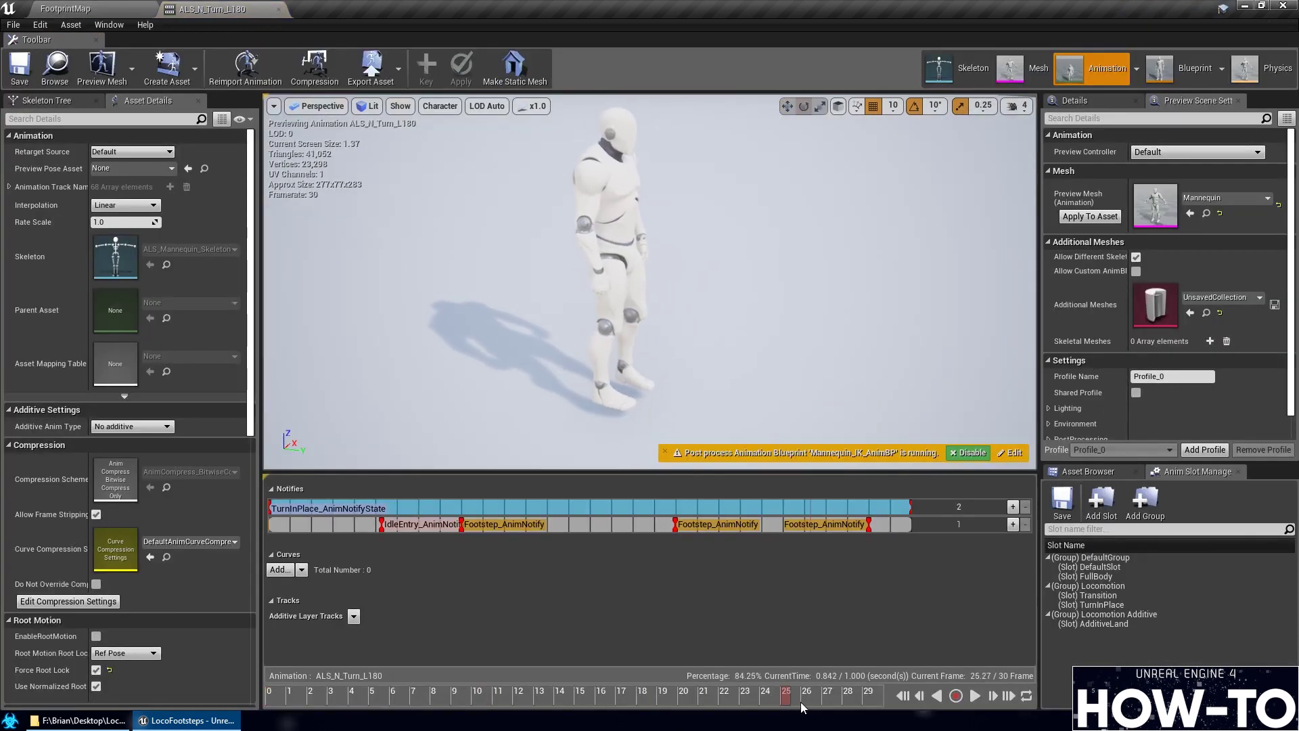
left_click_drag(564, 701, 396, 700)
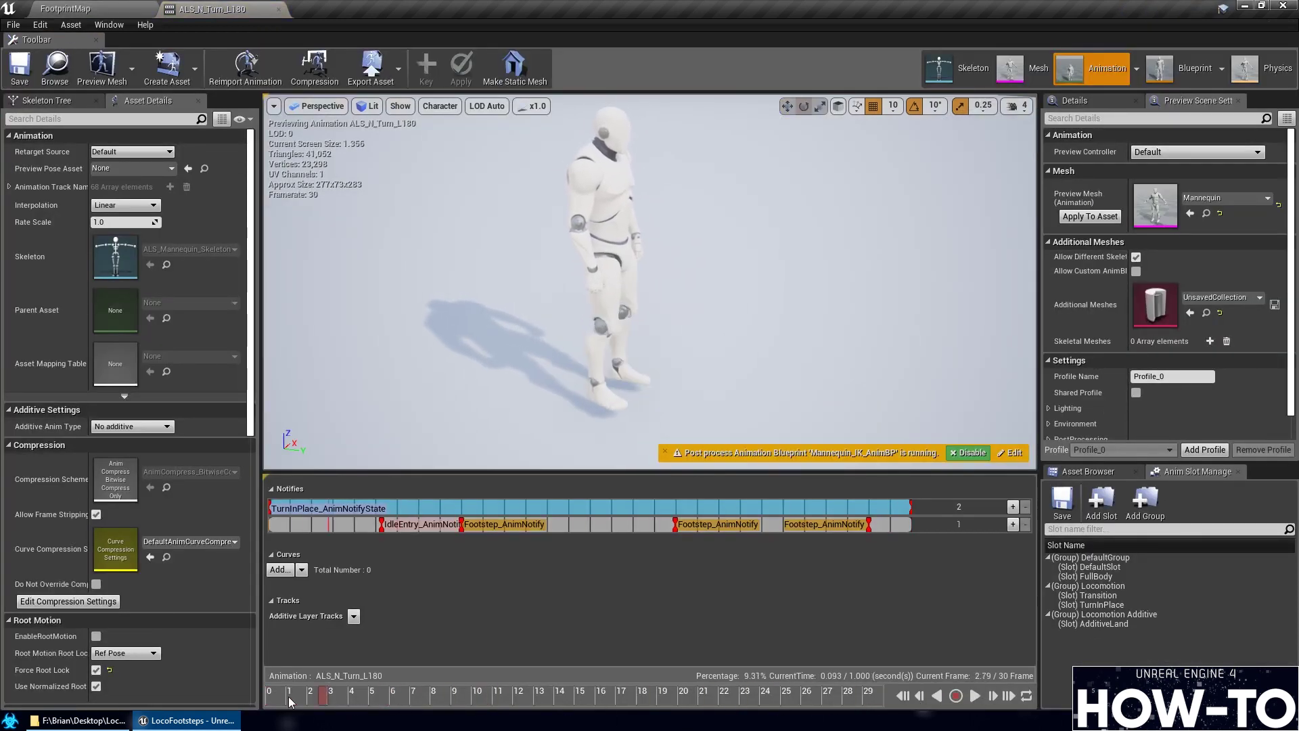
left_click_drag(289, 701, 824, 704)
left_click_drag(406, 700, 538, 700)
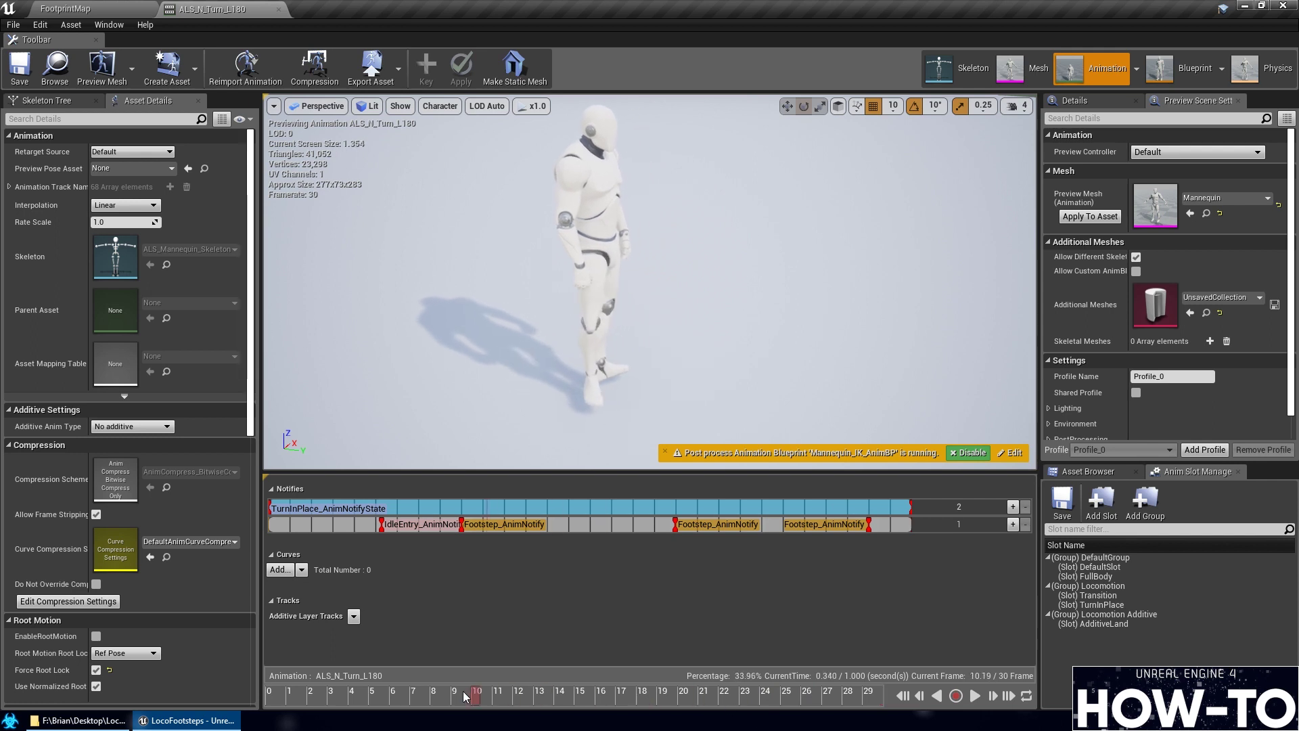
left_click_drag(466, 696, 393, 698)
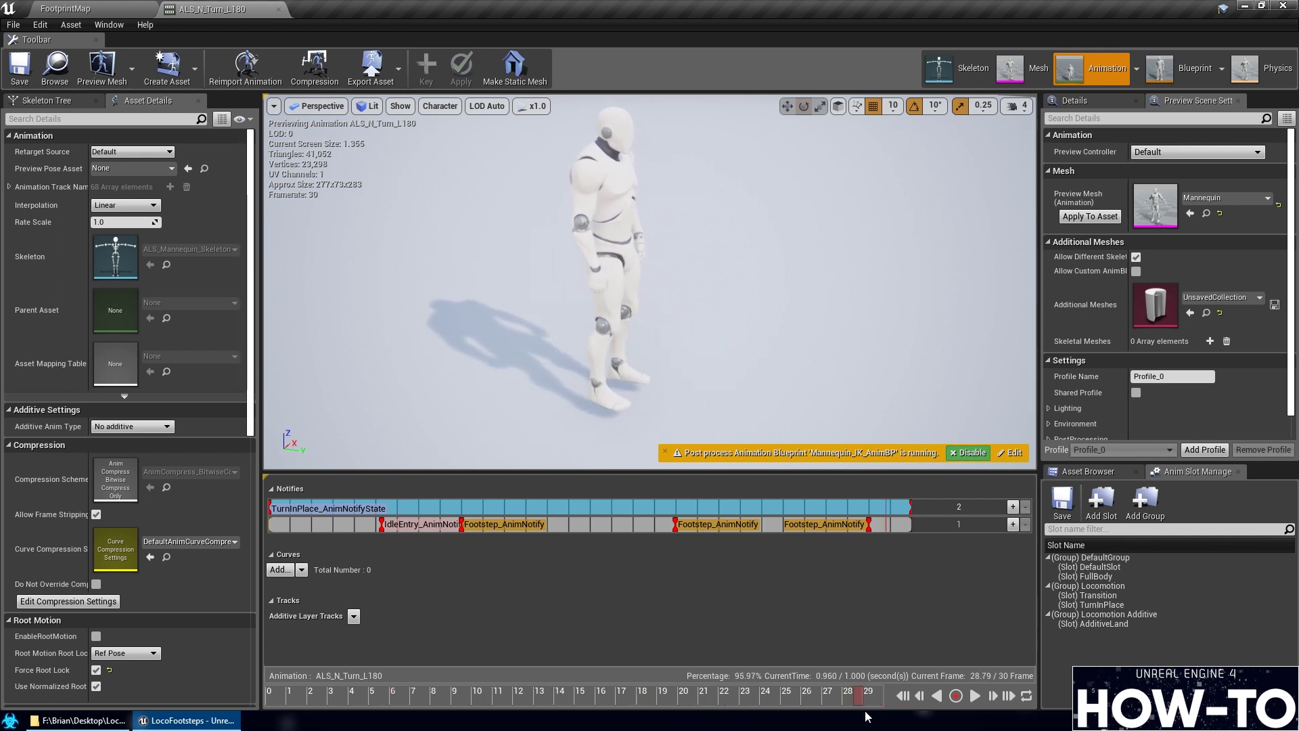
left_click(370, 697)
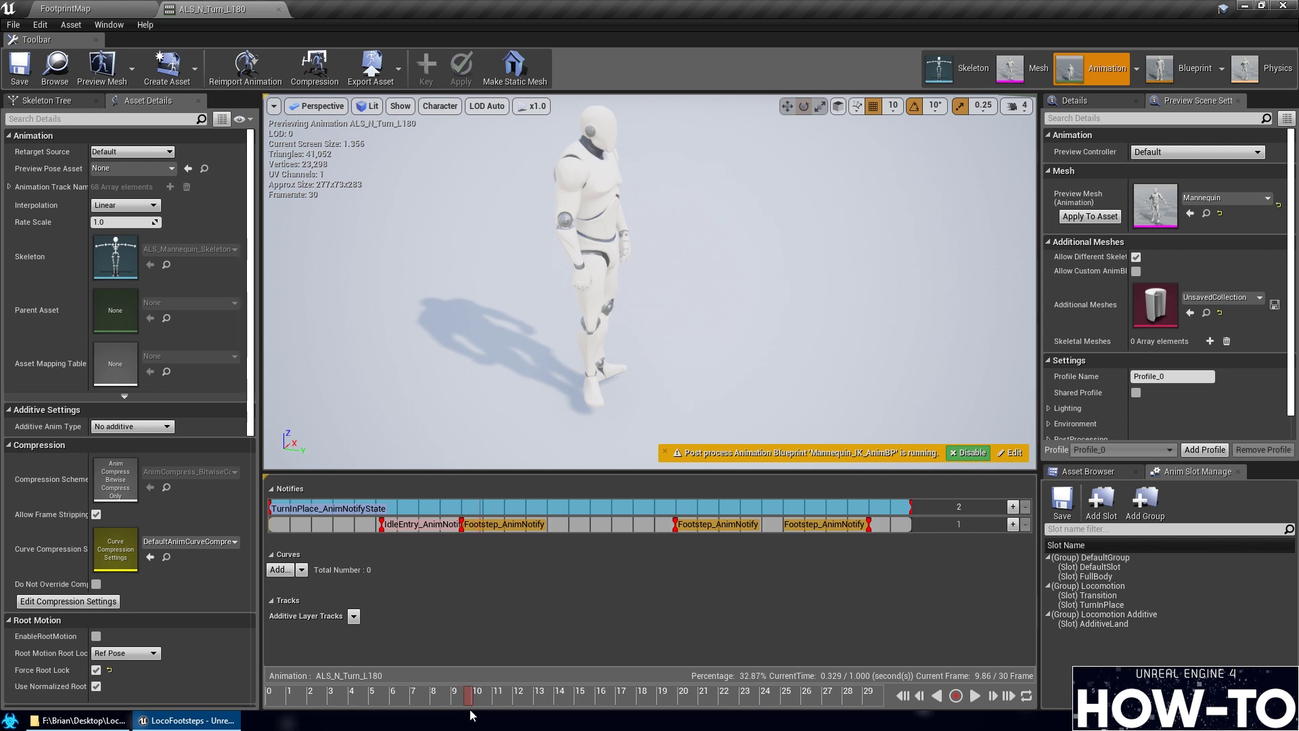
left_click_drag(471, 716, 487, 715)
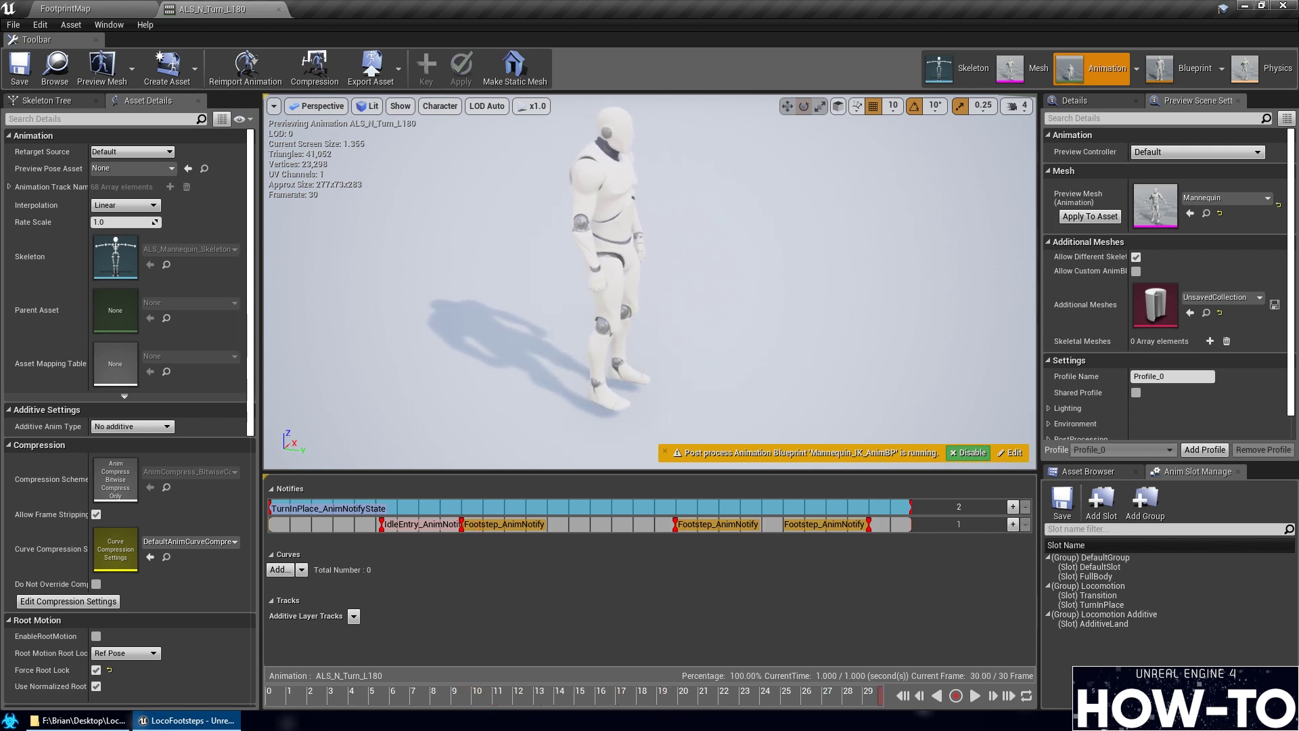
left_click_drag(879, 717, 682, 729)
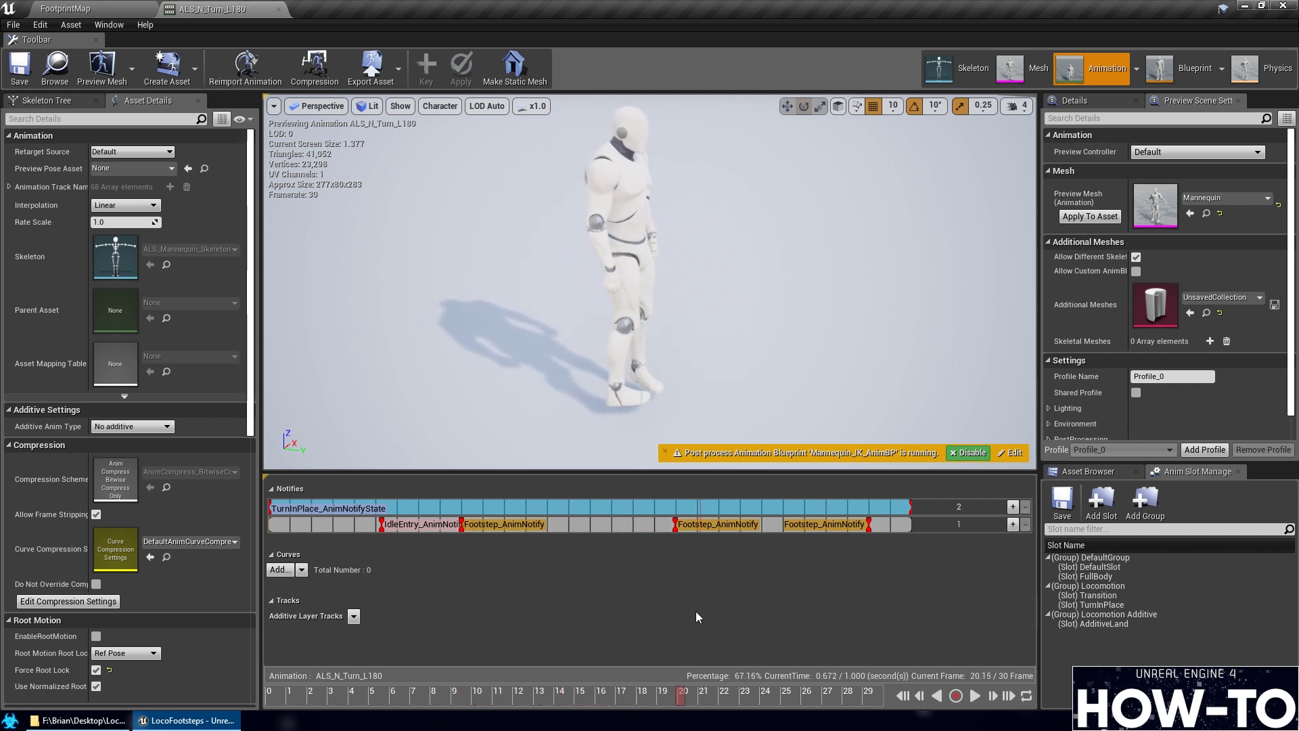
Delete the first Footstep_AnimNotify in ALS_N_Turn_L180 and replace the one at frame 19 with the skeleton notify R_Footprint
left_click(501, 525)
left_click_drag(507, 697, 677, 711)
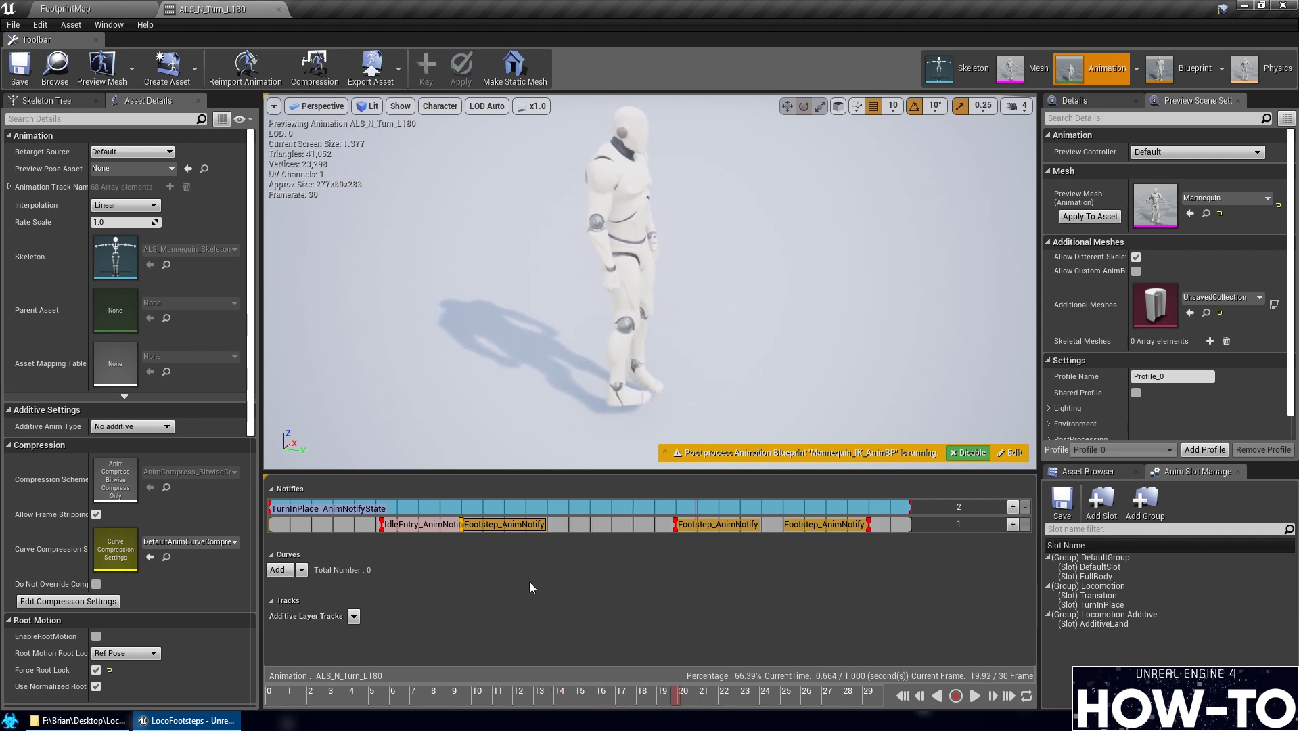
key("Delete")
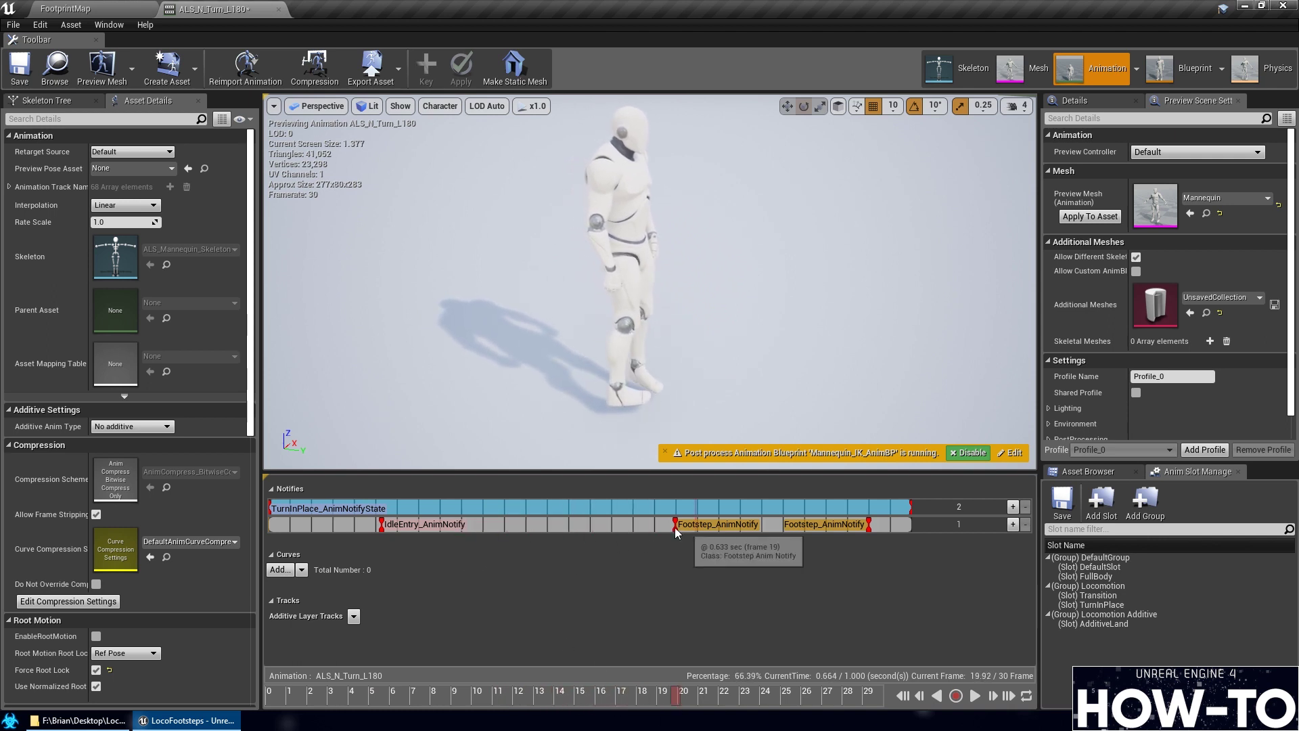
right_click(673, 527)
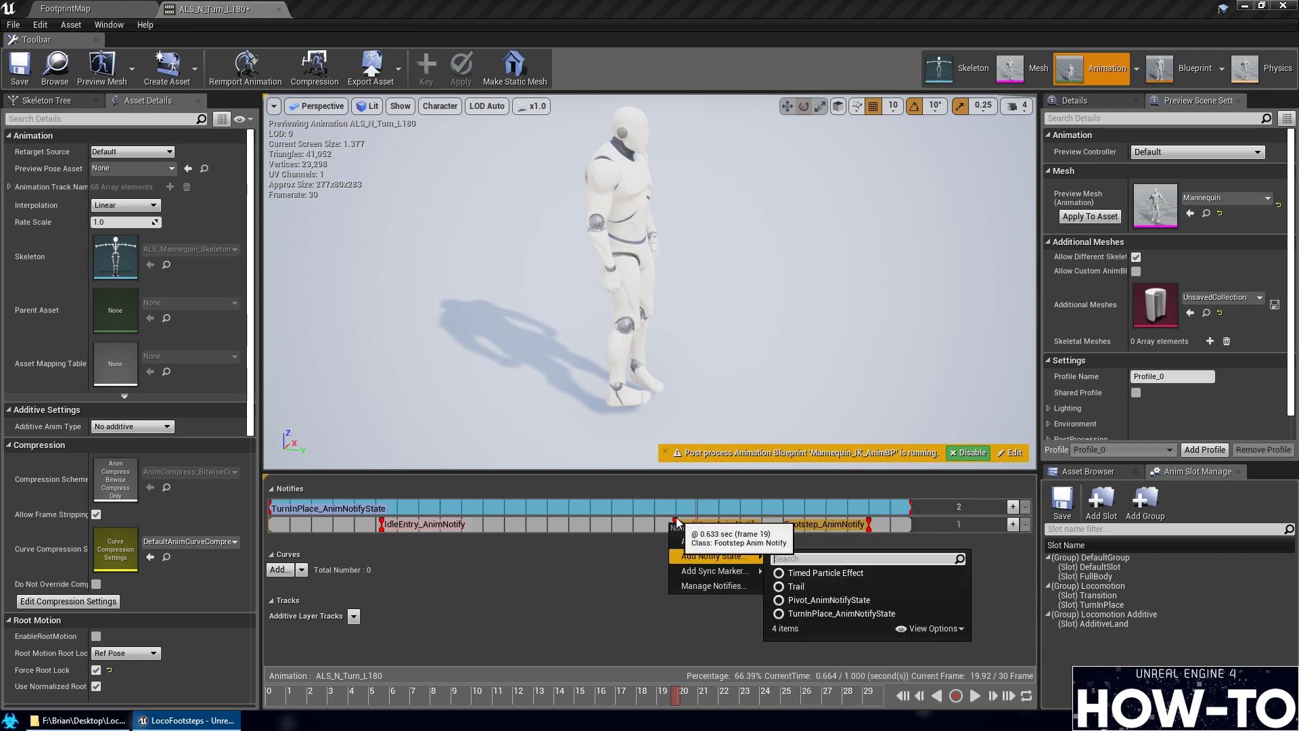
right_click(678, 524)
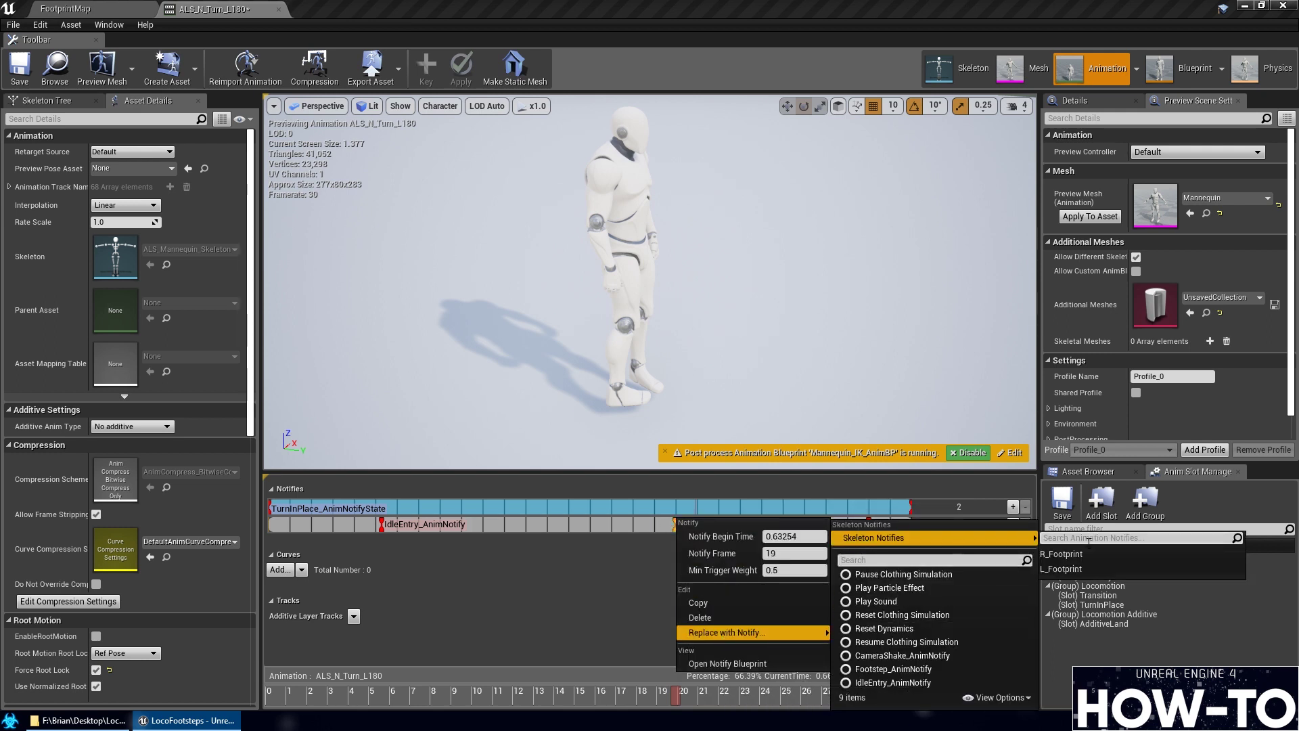
left_click(1164, 554)
Replace the last Footstep_AnimNotify in ALS_N_Turn_L180 with the skeleton notify L_Footprint and save the animation
left_click_drag(680, 698, 882, 698)
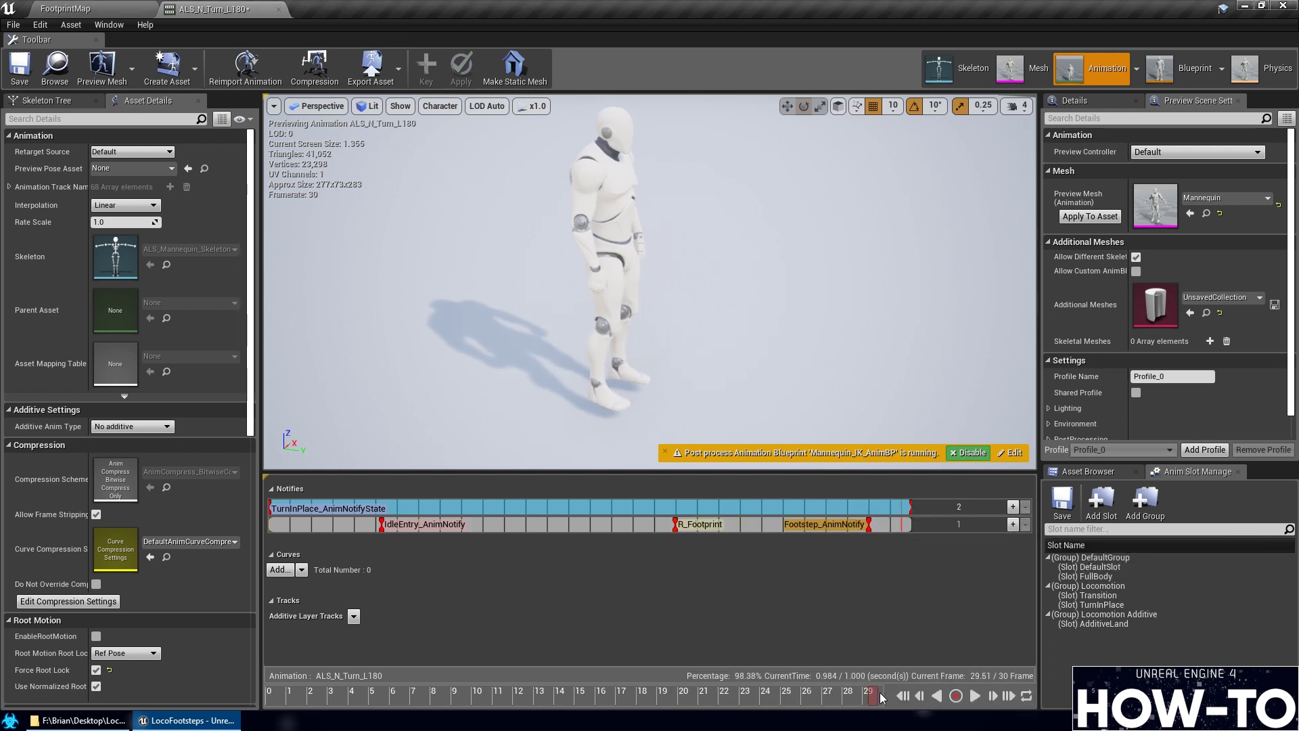
right_click(868, 529)
mouse_move(954, 642)
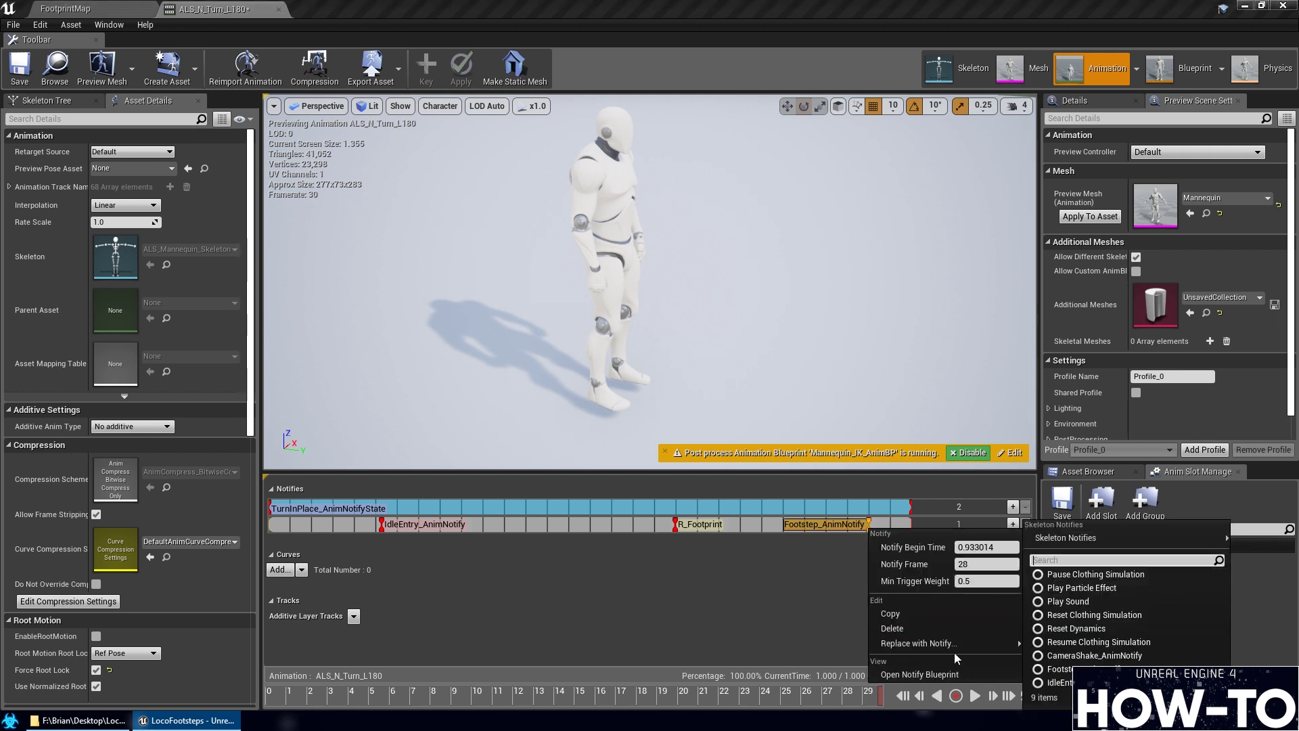
mouse_move(1063, 541)
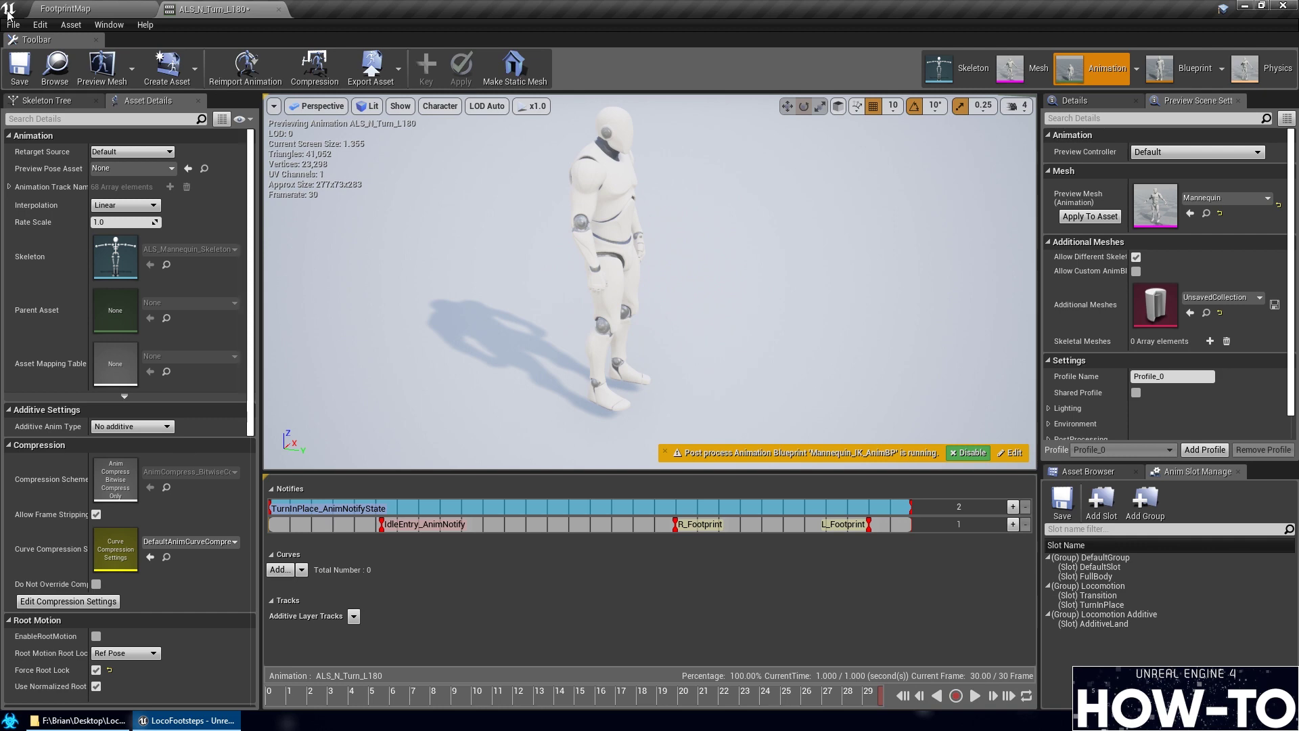
left_click(20, 68)
Open ALS_N_Turn_L90 from the TurnInPlace folder and scrub its timeline to check the foot movement
left_click(71, 9)
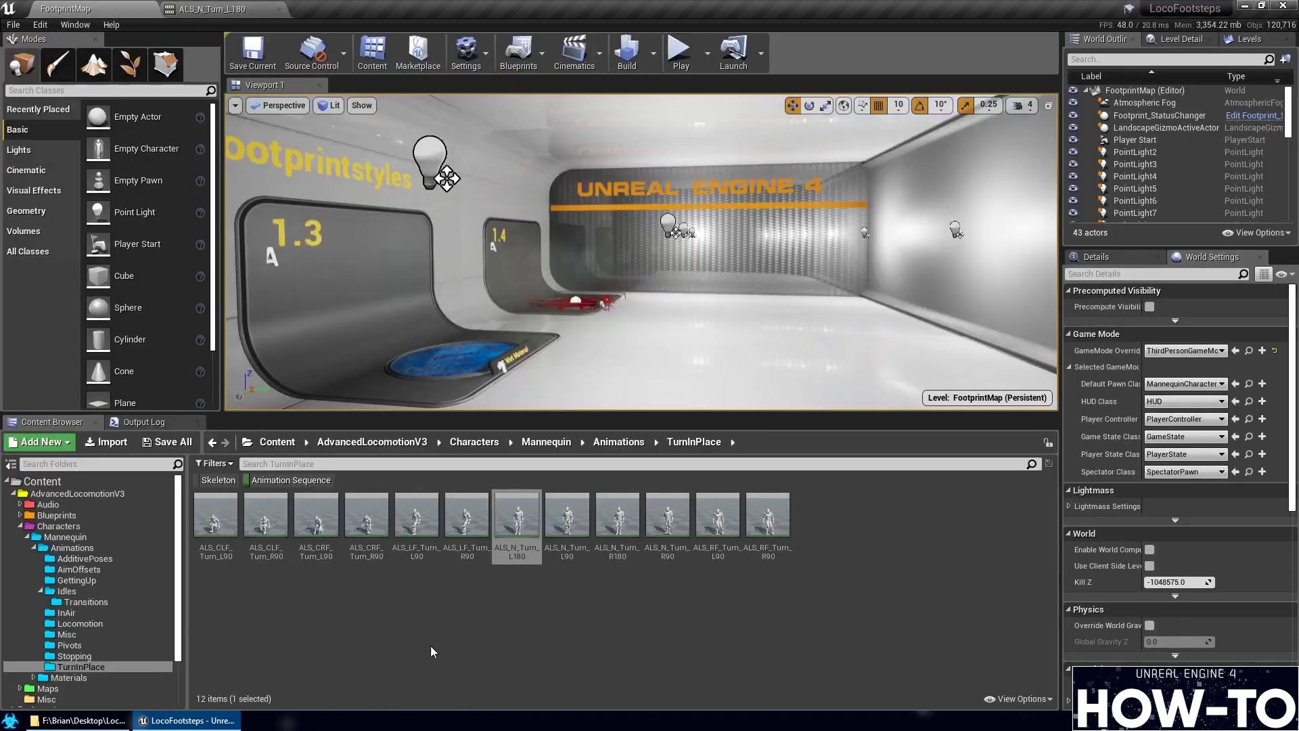
double_click(548, 532)
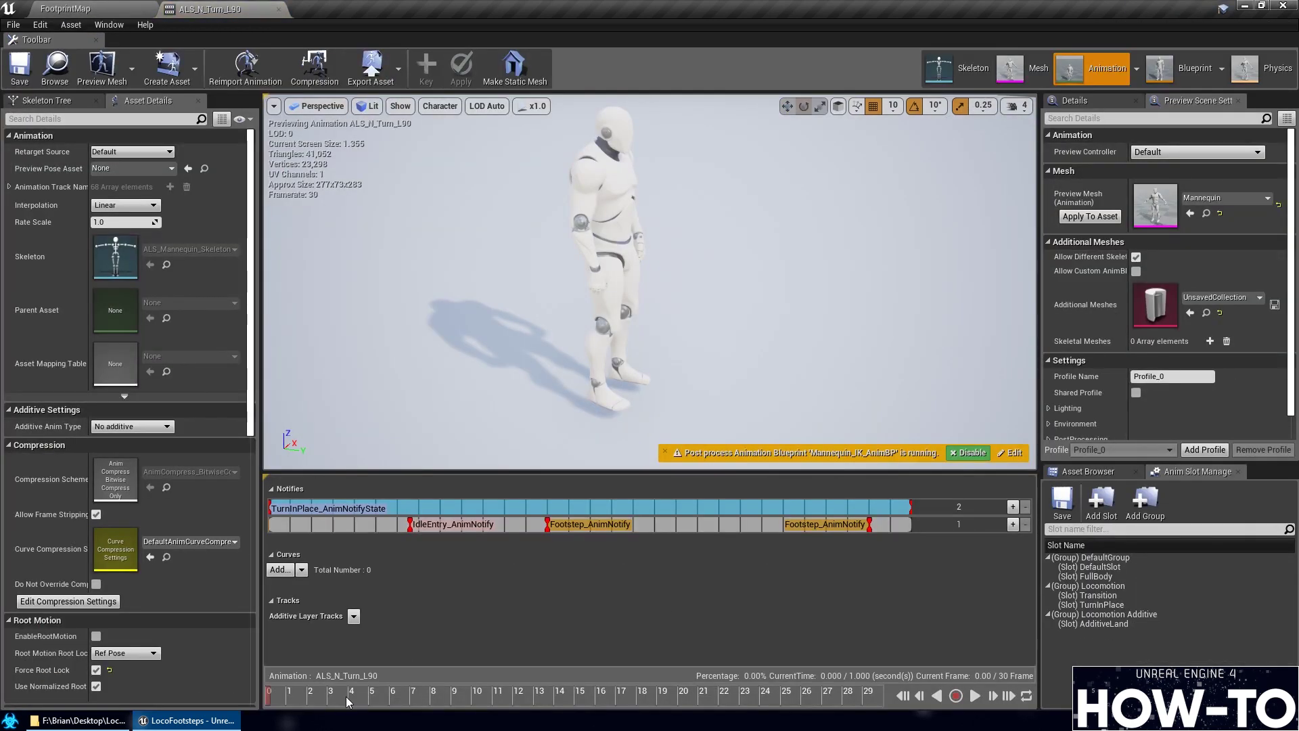
left_click_drag(347, 702, 864, 716)
left_click_drag(746, 714, 485, 705)
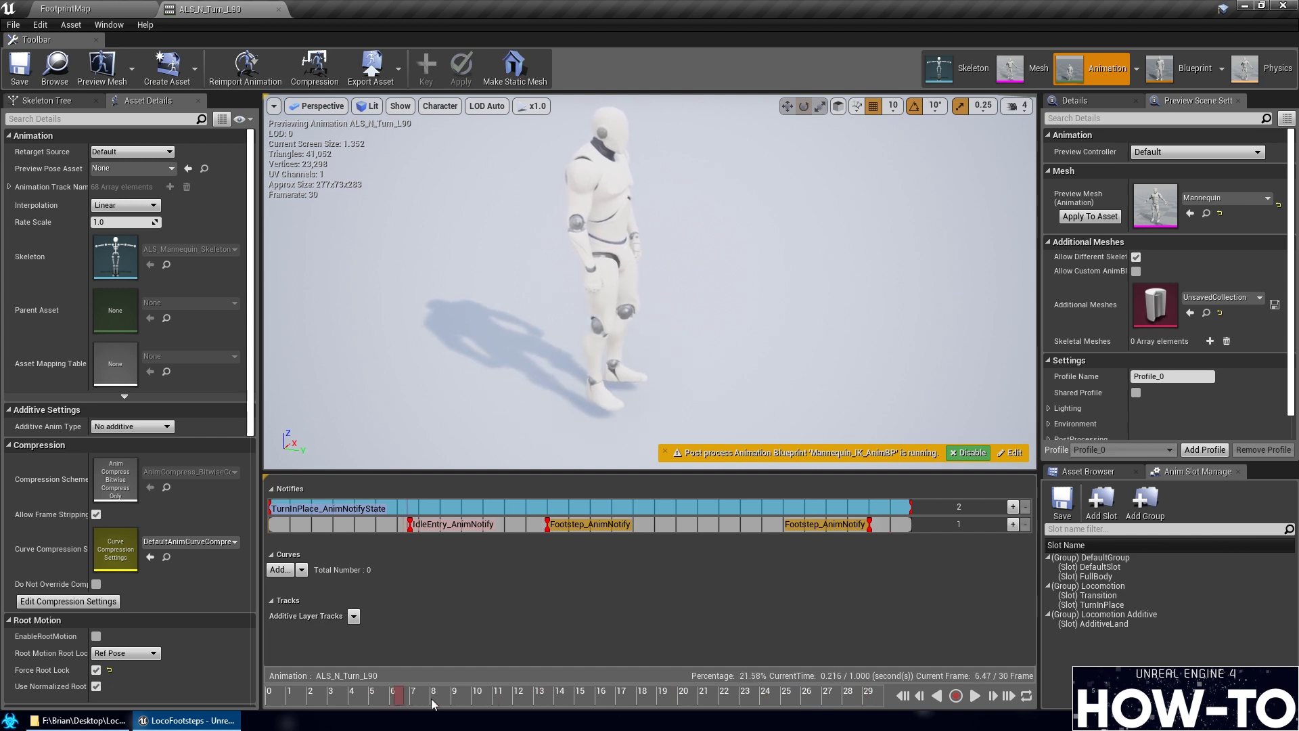
Delete the earlier Footstep_AnimNotify in ALS_N_Turn_L90, replace the other with a skeleton footprint notify, and save
left_click(554, 533)
key("Delete")
right_click(871, 526)
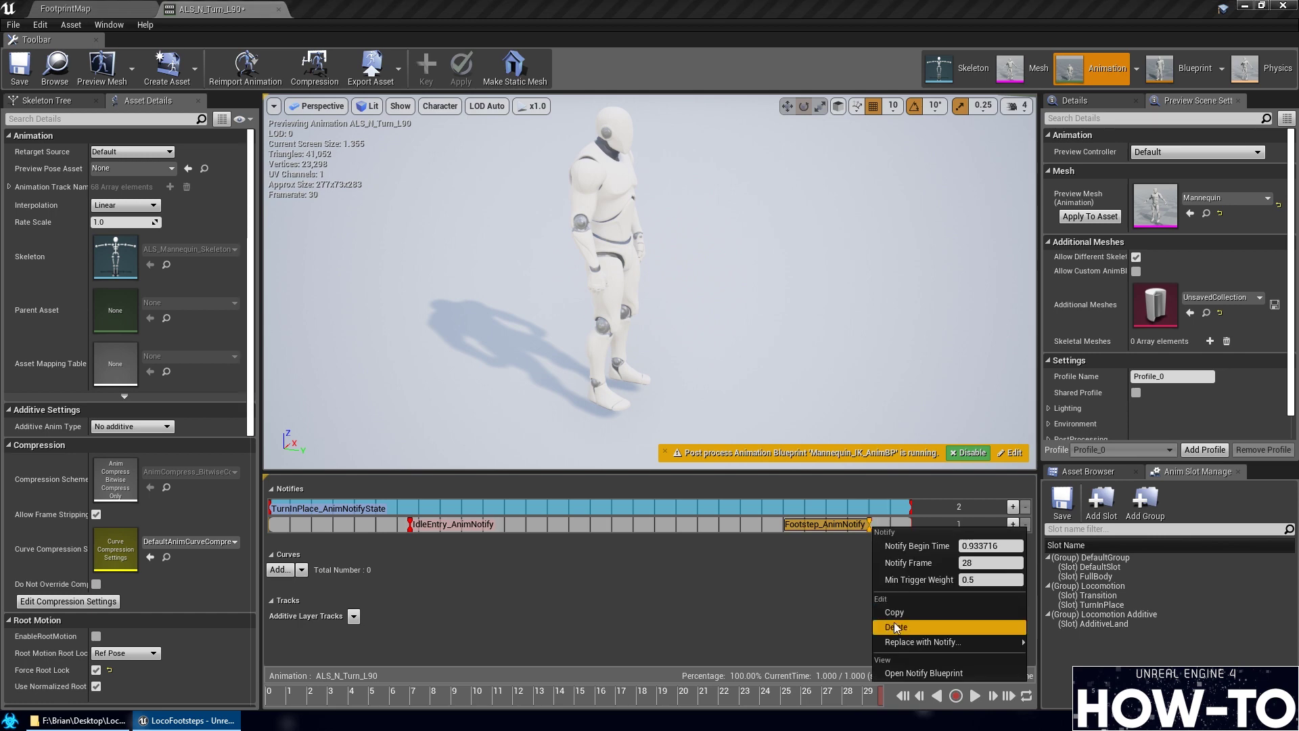
left_click(852, 561)
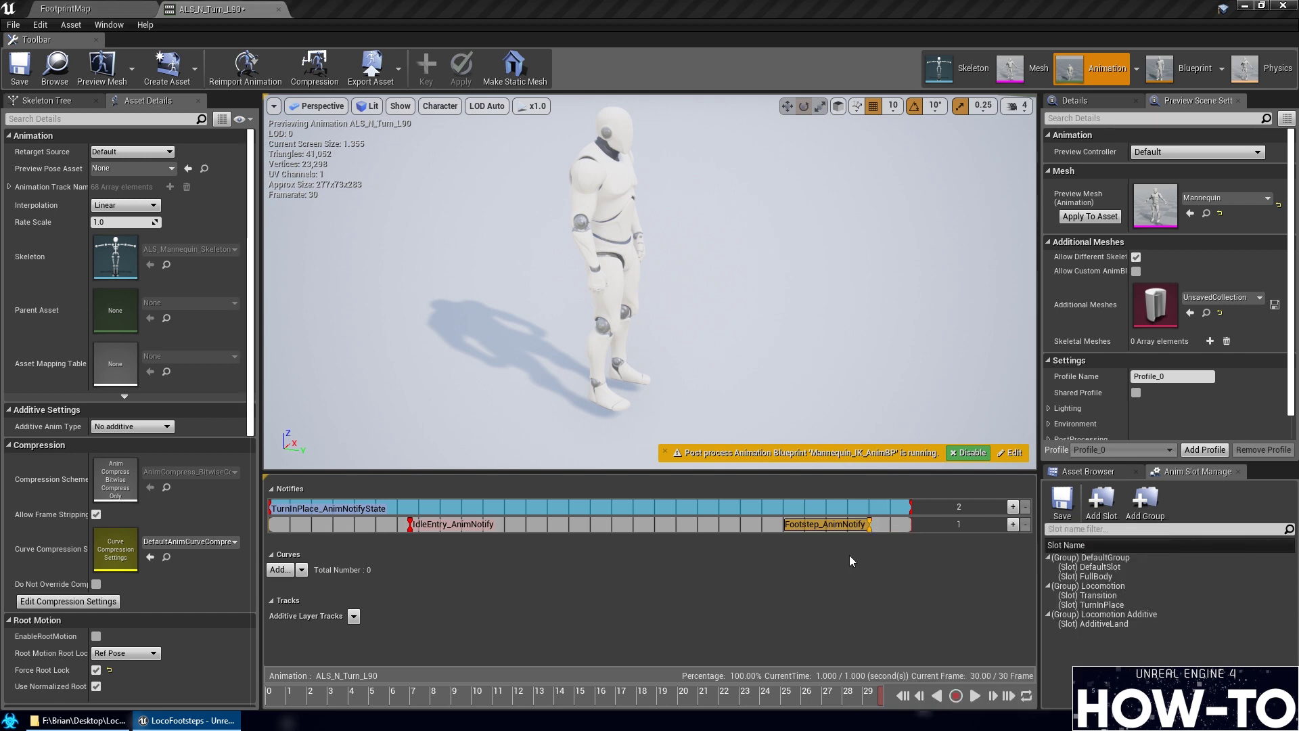
left_click(20, 74)
Open ALS_N_Turn_R180 from the TurnInPlace folder and scrub its timeline to check the order of the steps
left_click(65, 8)
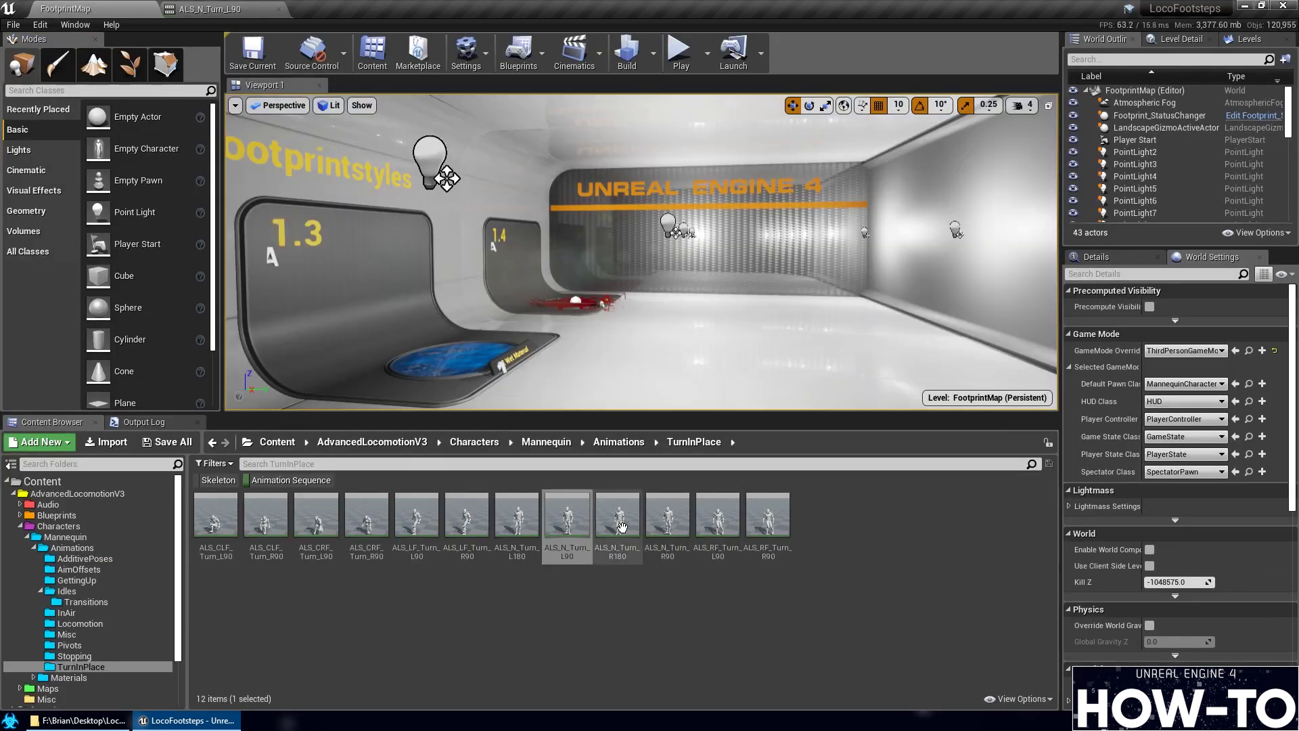
double_click(606, 554)
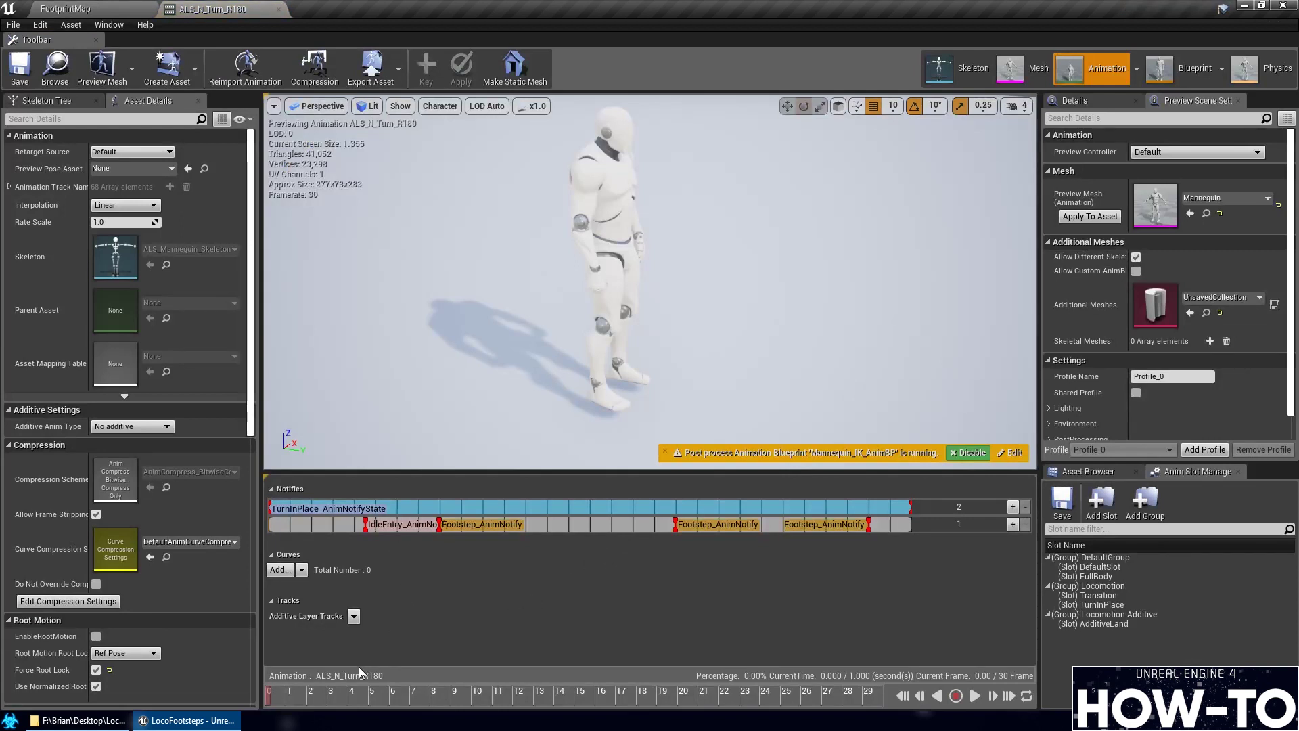
left_click_drag(468, 706, 716, 712)
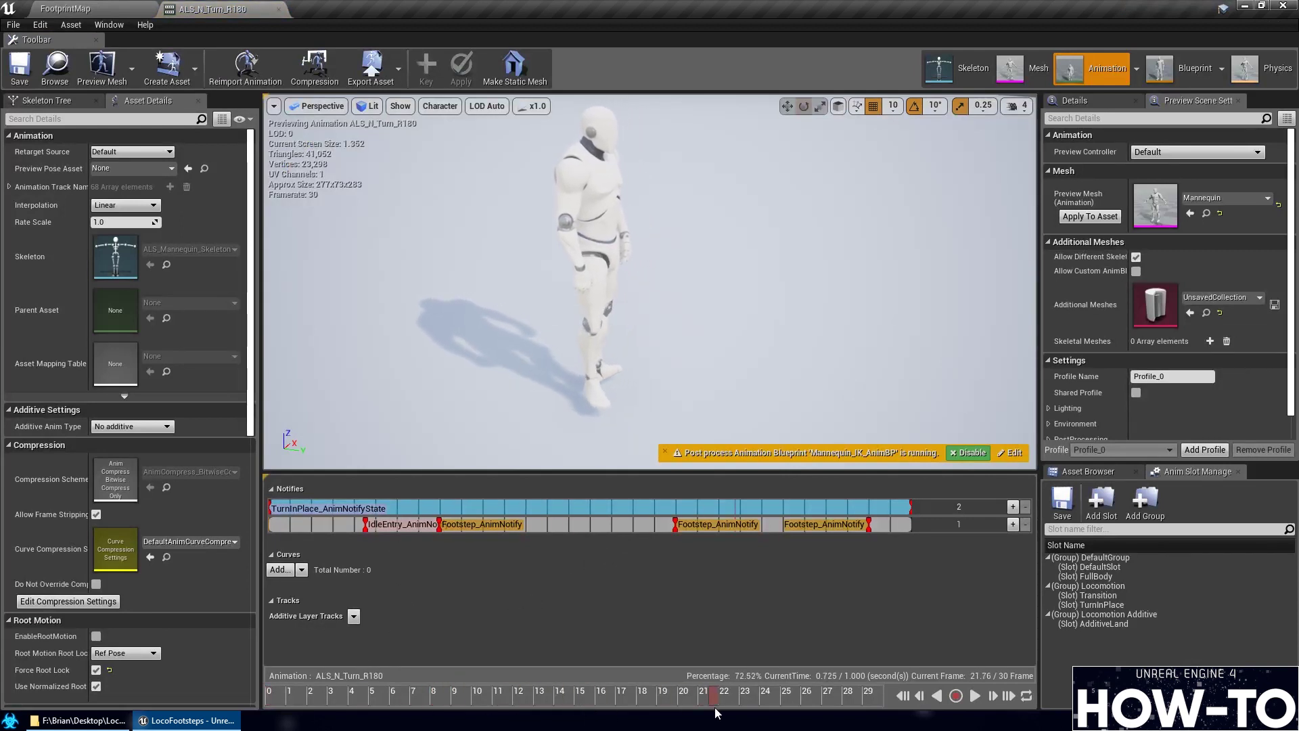
left_click_drag(900, 712, 842, 717)
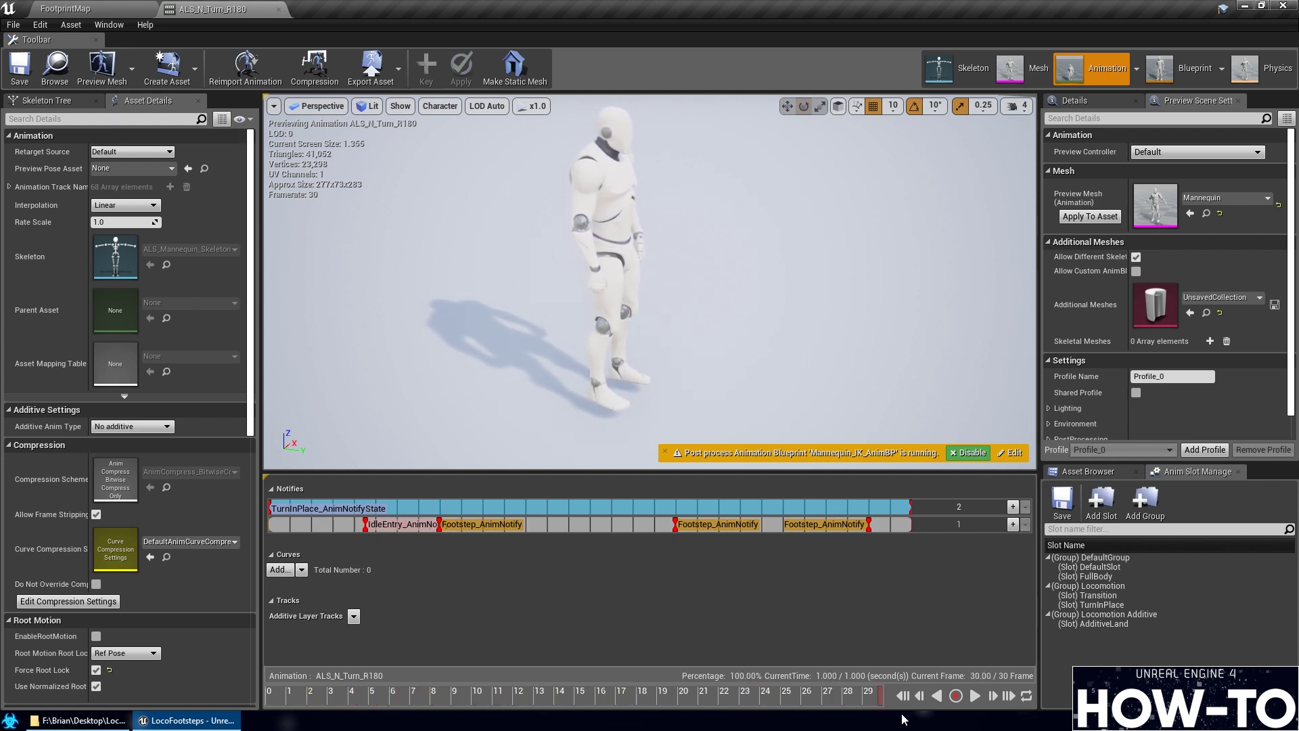
Replace the Footstep_AnimNotify at frame 19 of ALS_N_Turn_R180 with the skeleton notify R_Footprint
right_click(679, 528)
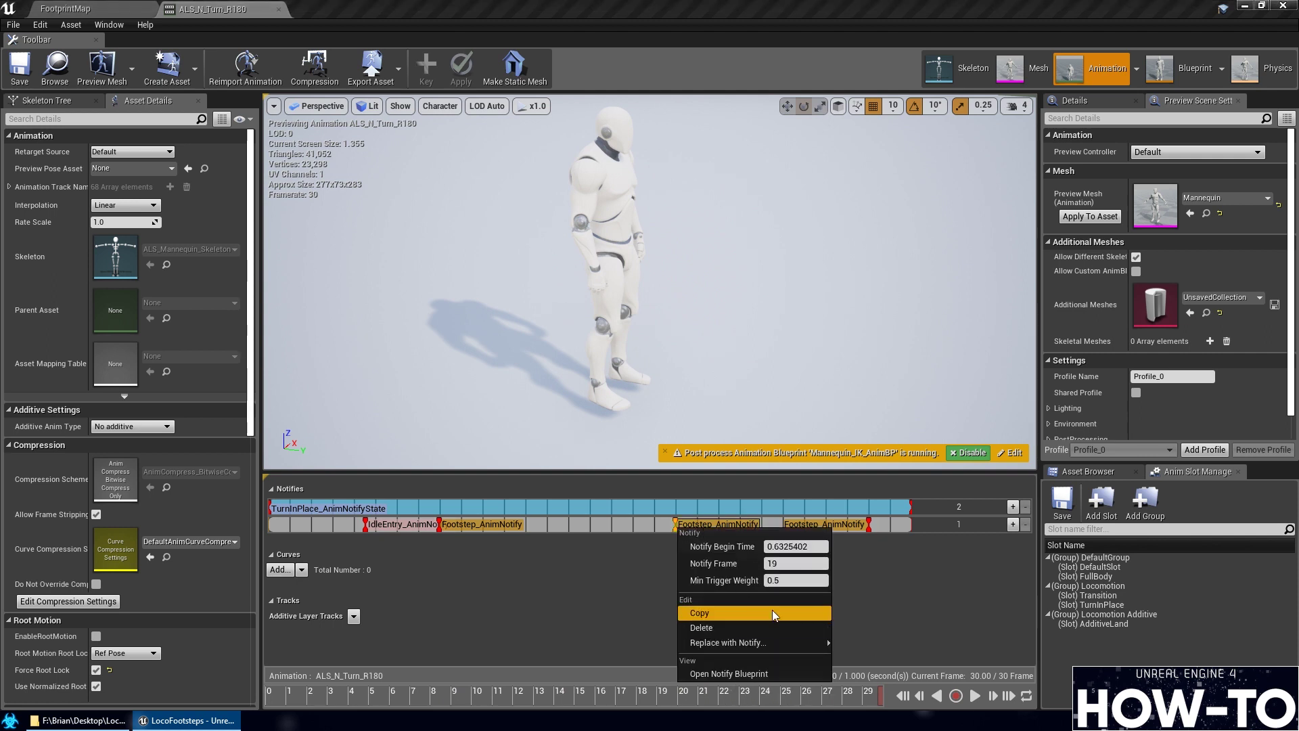
mouse_move(749, 644)
mouse_move(903, 532)
left_click(1083, 558)
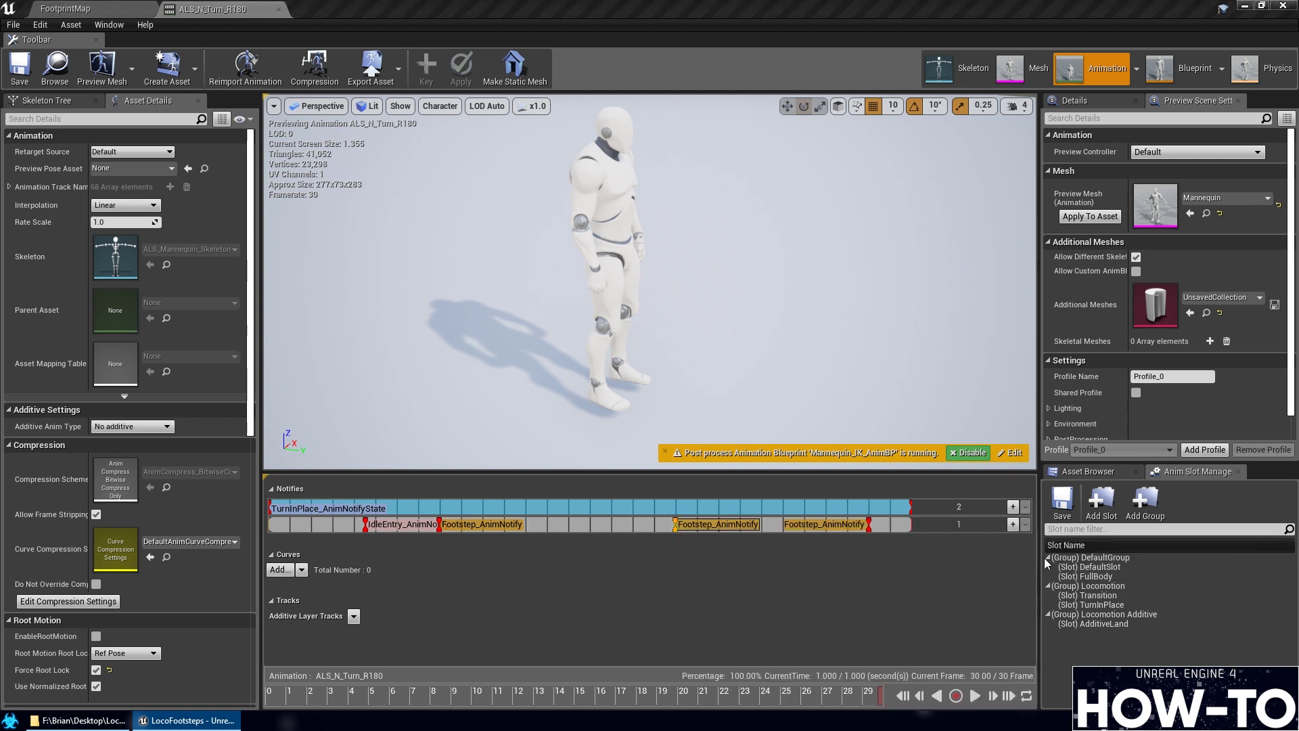
Replace the last Footstep_AnimNotify in ALS_N_Turn_R180 with the skeleton notify L_Footprint, delete the first one, and save
right_click(870, 530)
mouse_move(922, 648)
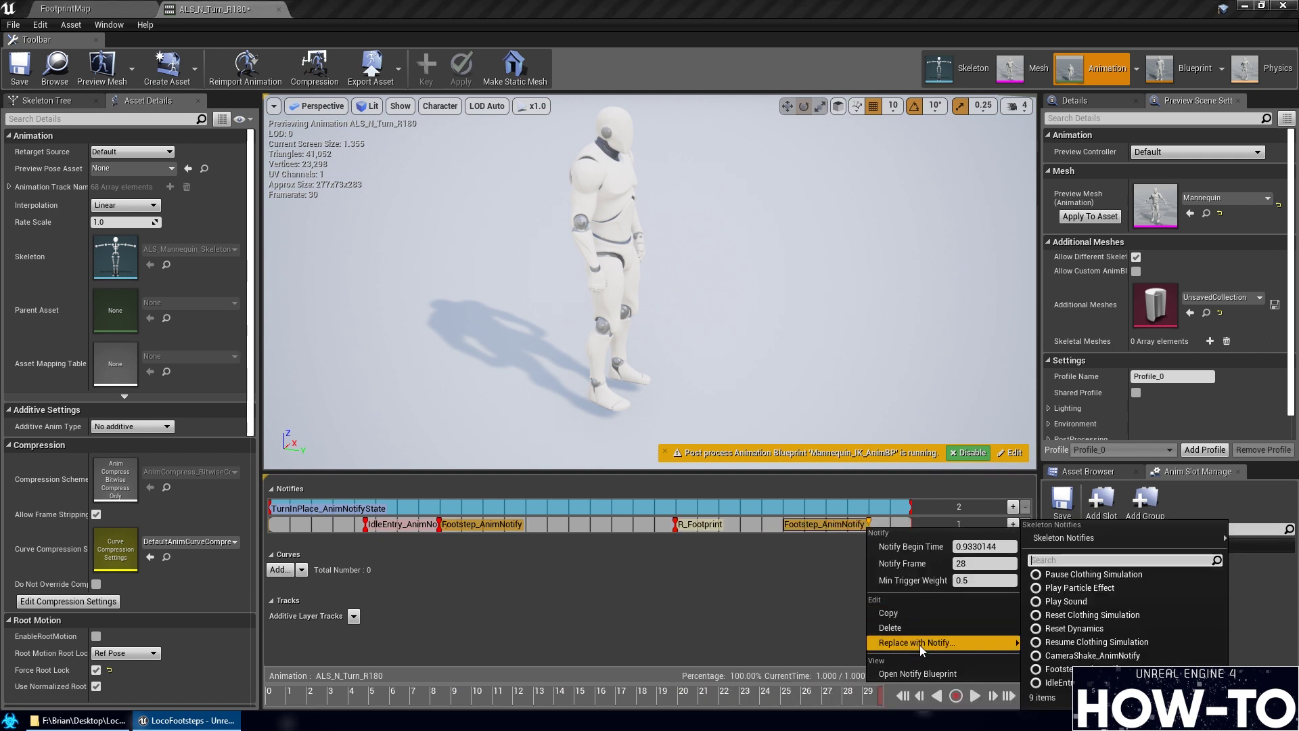
mouse_move(1069, 538)
left_click(907, 563)
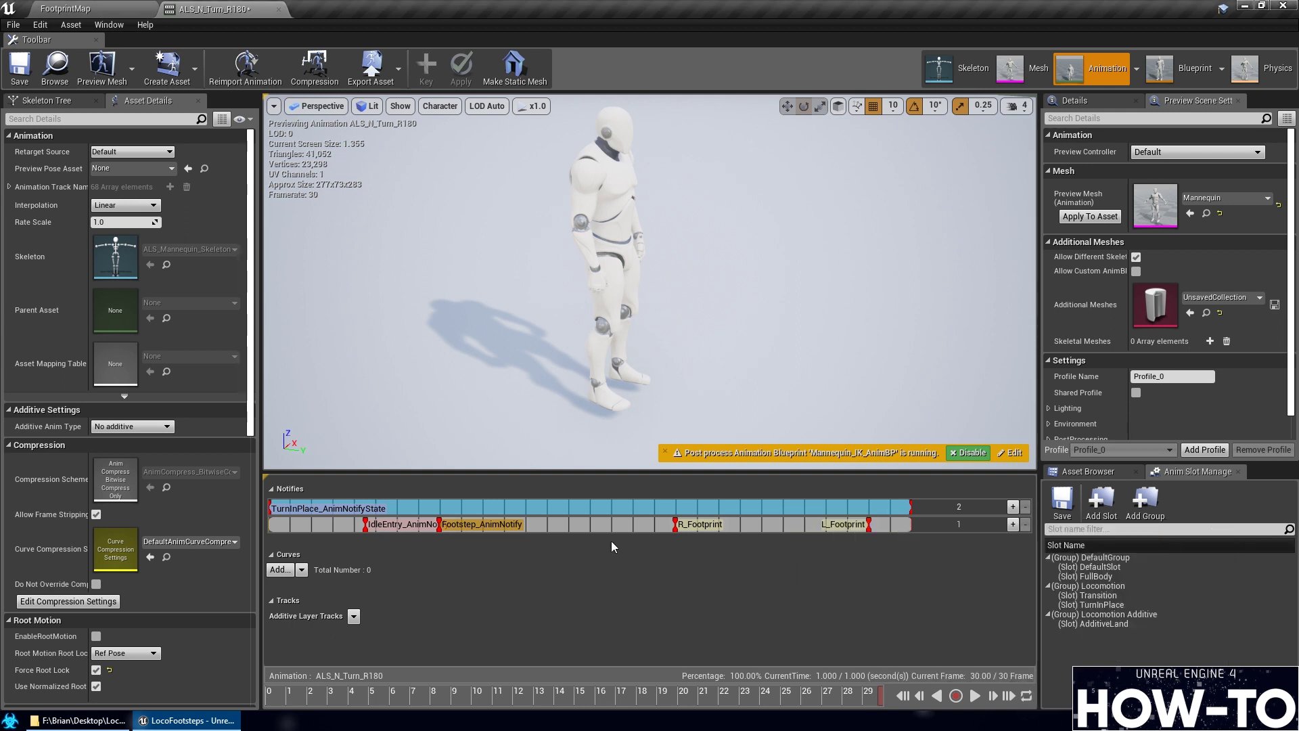
key("Delete")
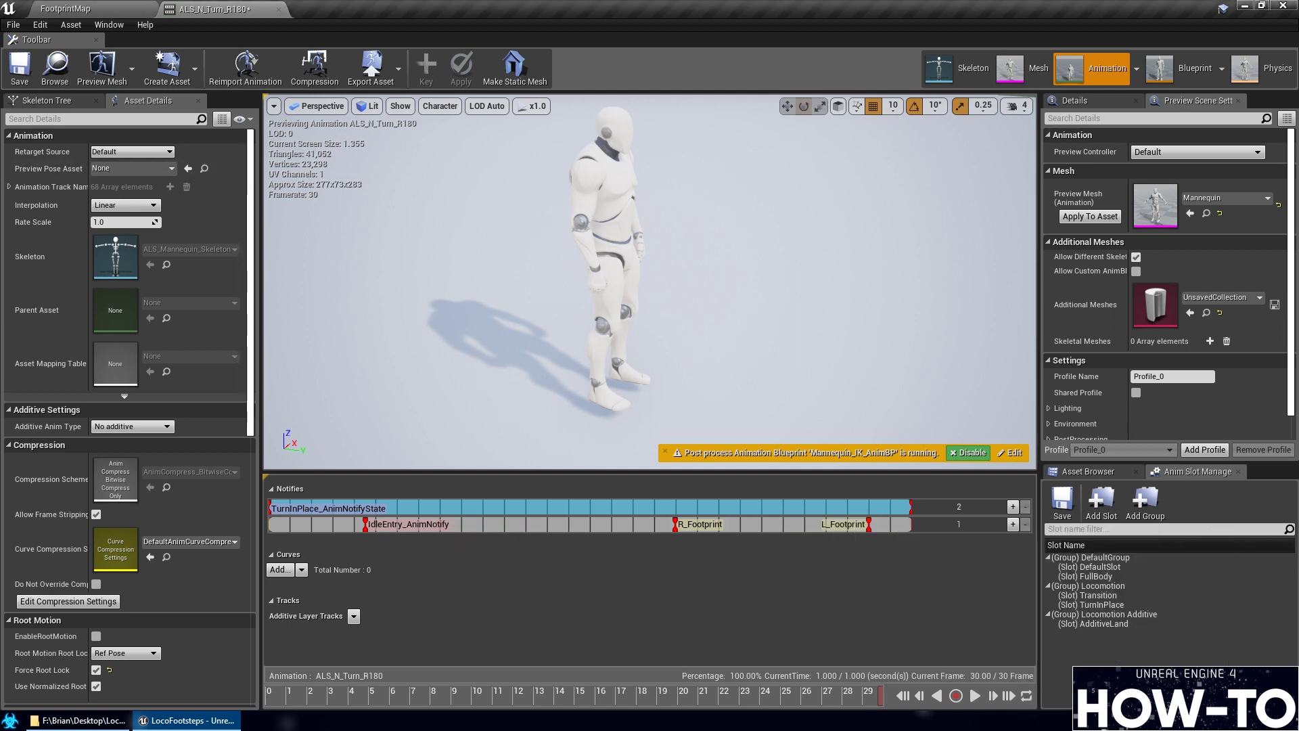
left_click(19, 66)
Open ALS_N_Turn_R90 from the TurnInPlace folder and scrub its timeline to check when the feet land
left_click(124, 13)
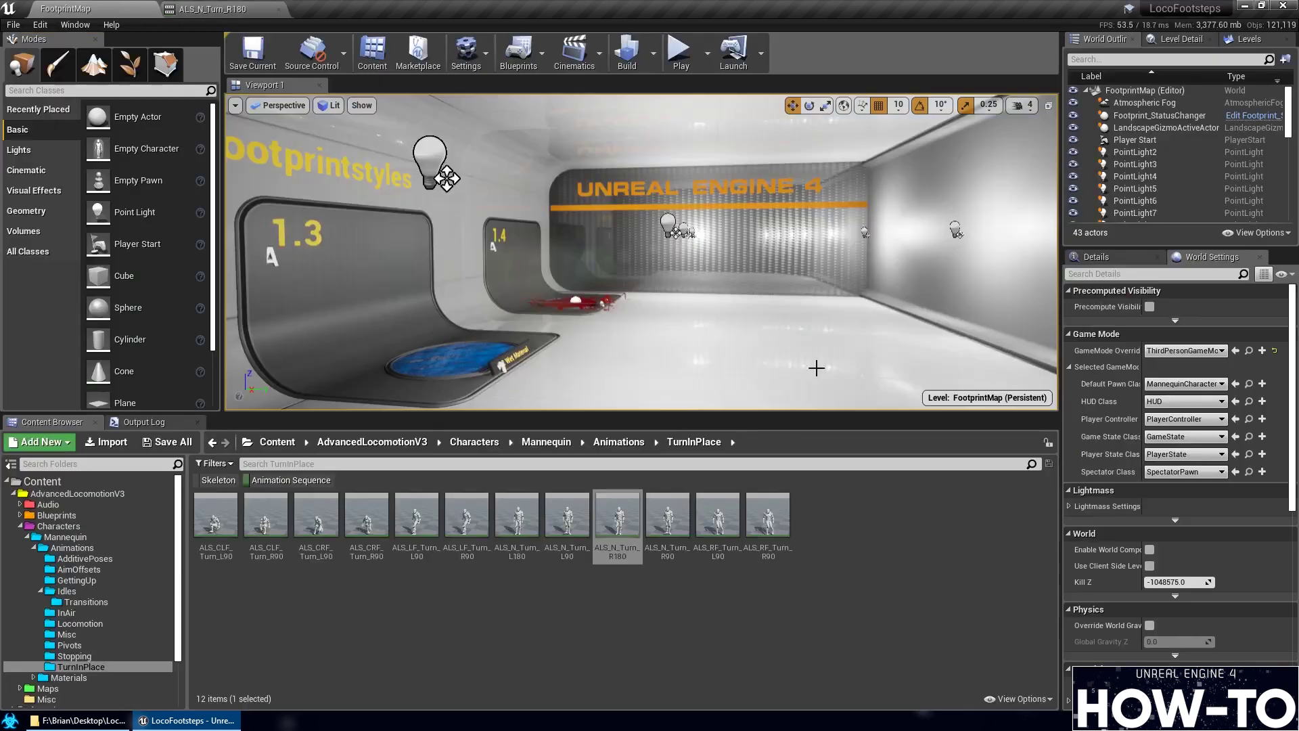
double_click(655, 530)
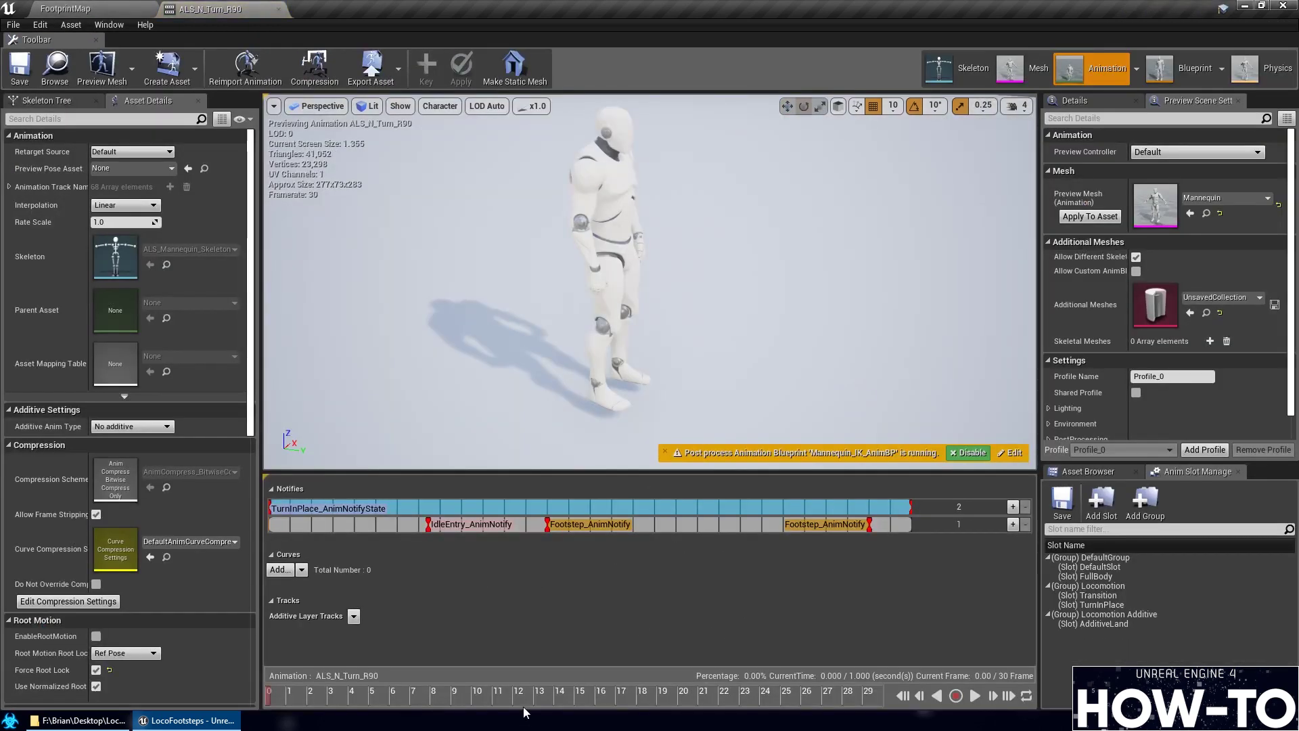
left_click_drag(517, 693, 493, 699)
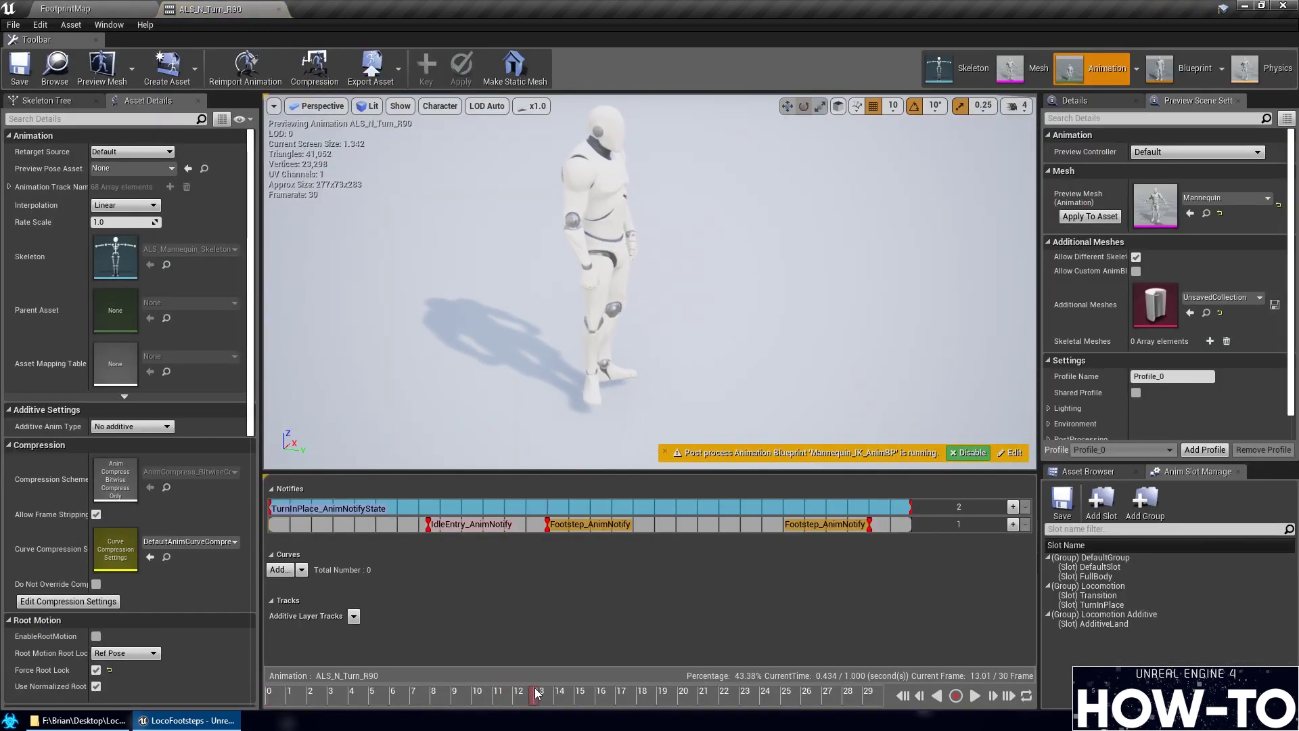
left_click_drag(622, 691, 655, 695)
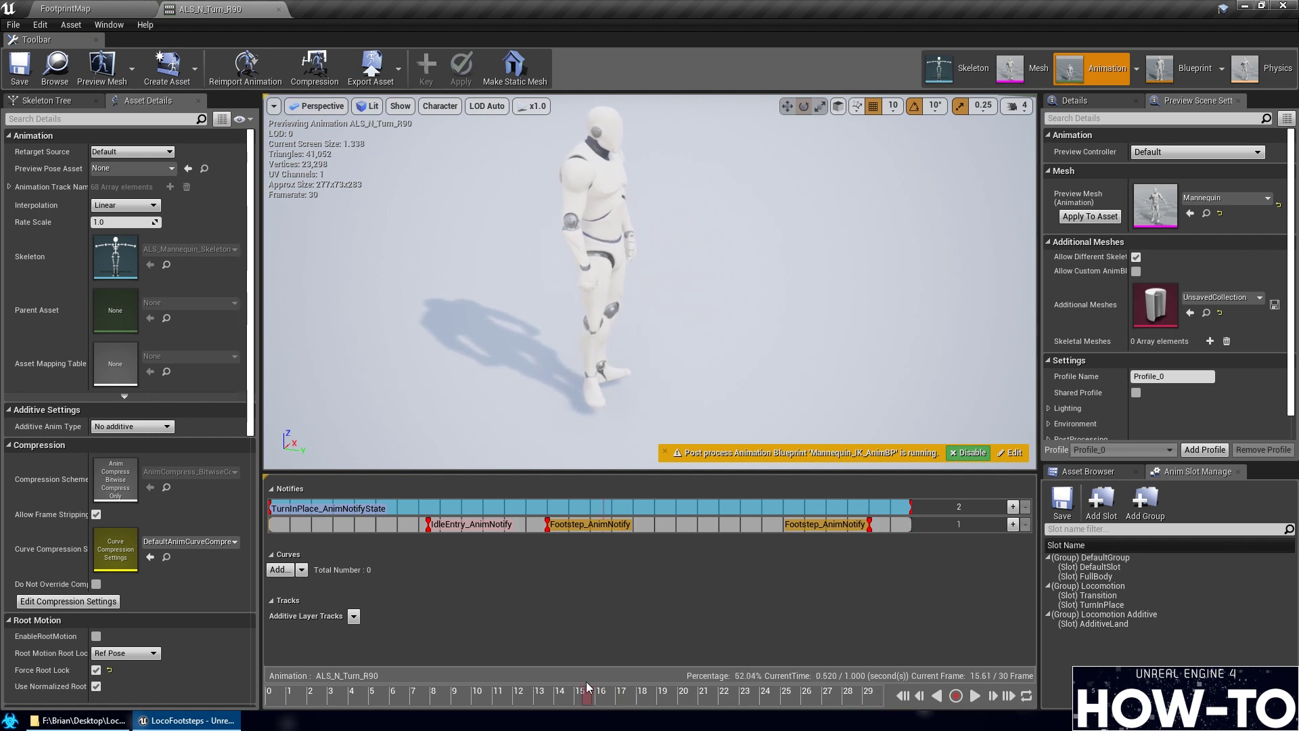
left_click_drag(499, 680, 888, 698)
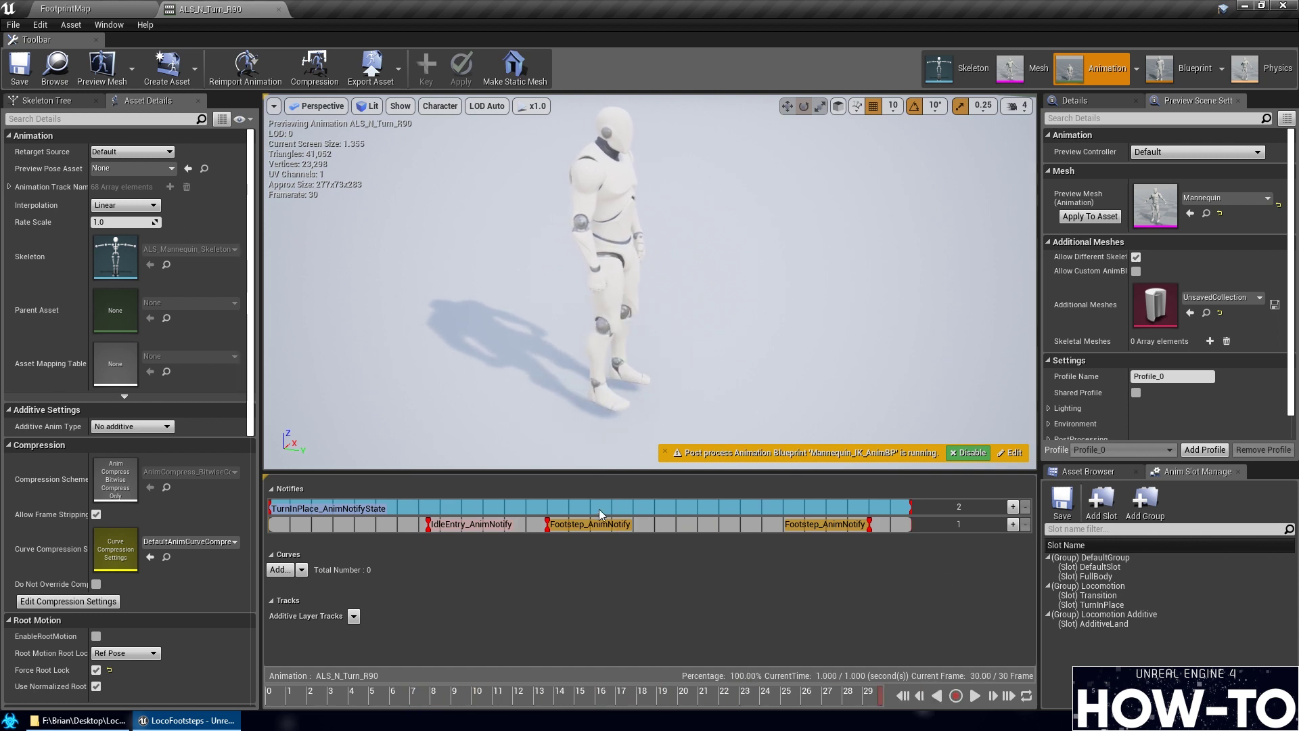
Delete the first Footstep_AnimNotify in ALS_N_Turn_R90, replace the remaining one with the skeleton notify R_Footprint, and save
left_click(548, 527)
key("Delete")
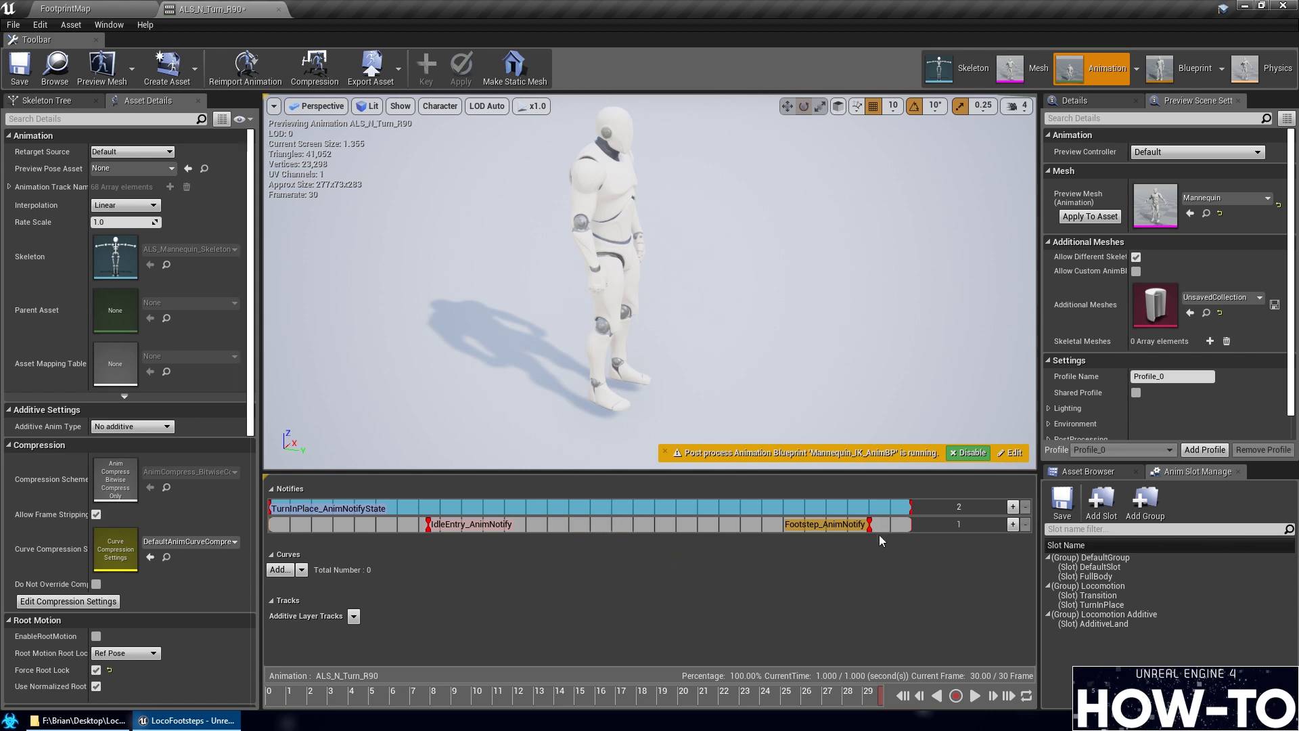
right_click(871, 531)
mouse_move(920, 644)
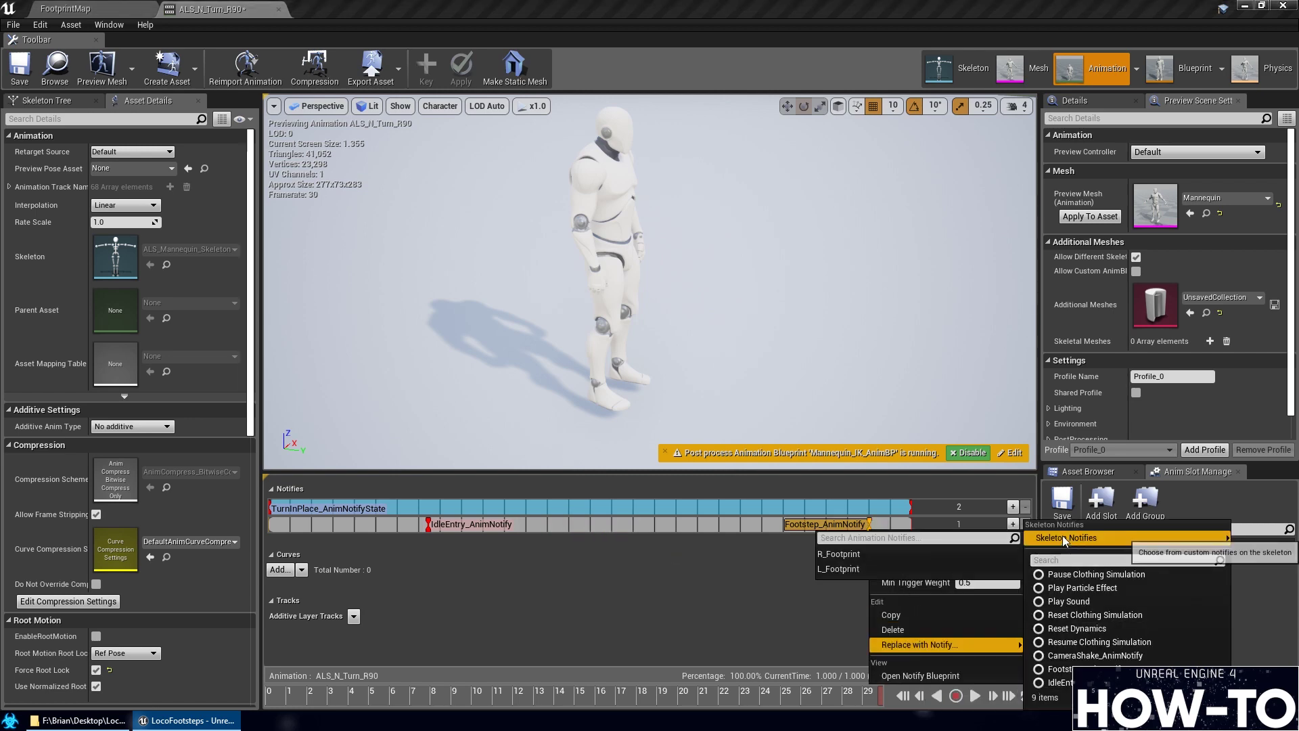
left_click(1076, 553)
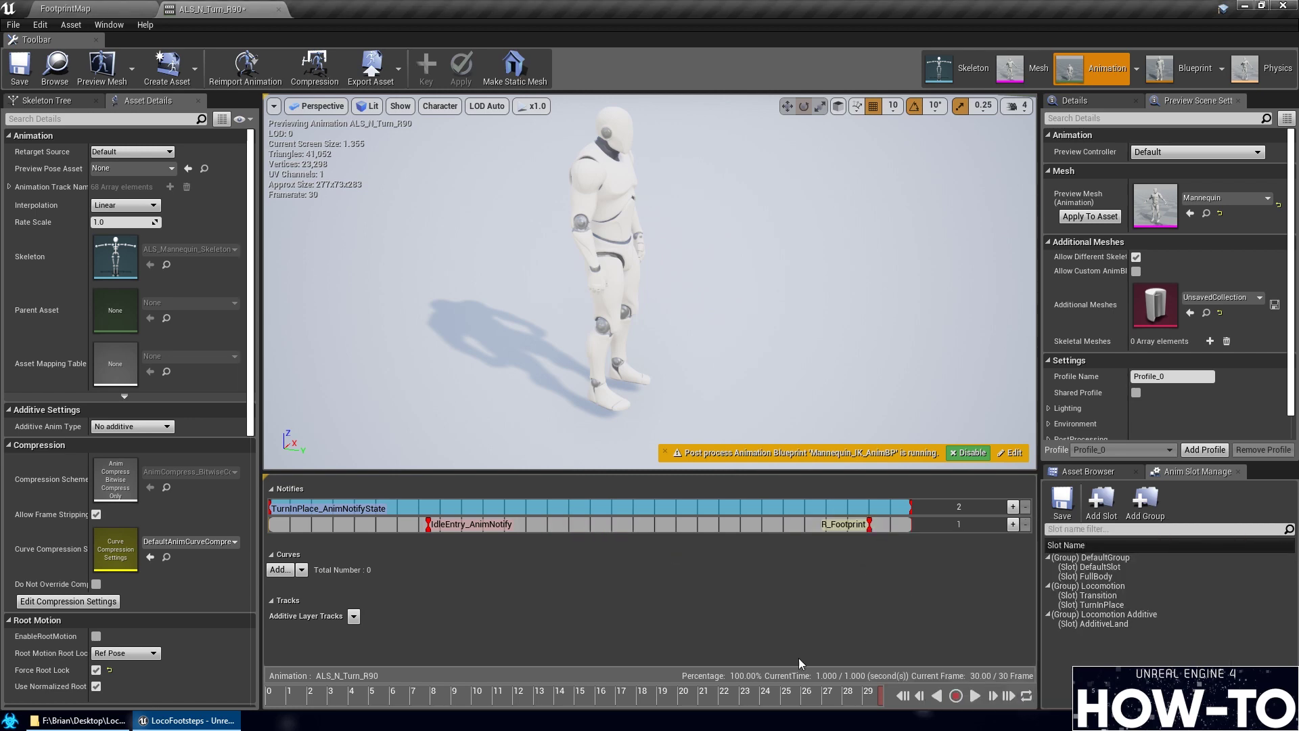
left_click(20, 68)
Open ALS_RF_Turn_L90 from the TurnInPlace folder and scrub through its timeline to check the order of the steps
left_click(55, 67)
double_click(703, 523)
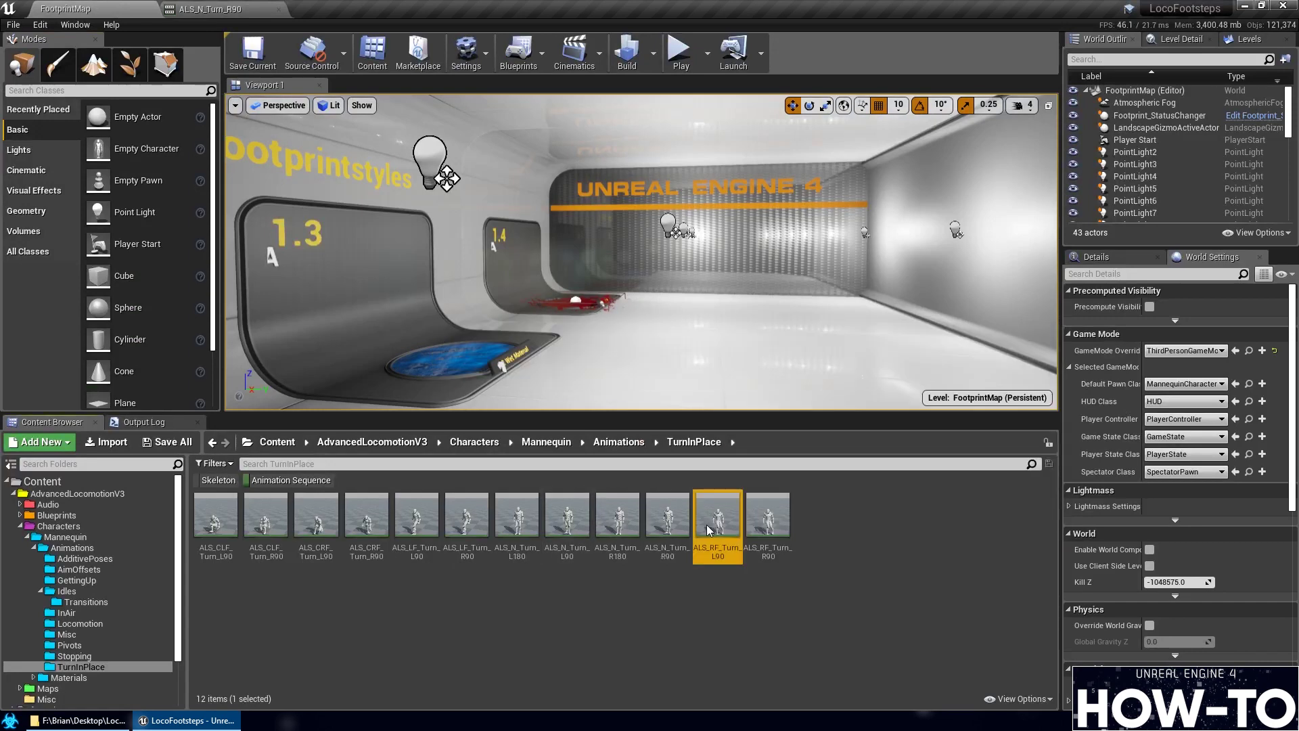
left_click_drag(367, 704, 870, 712)
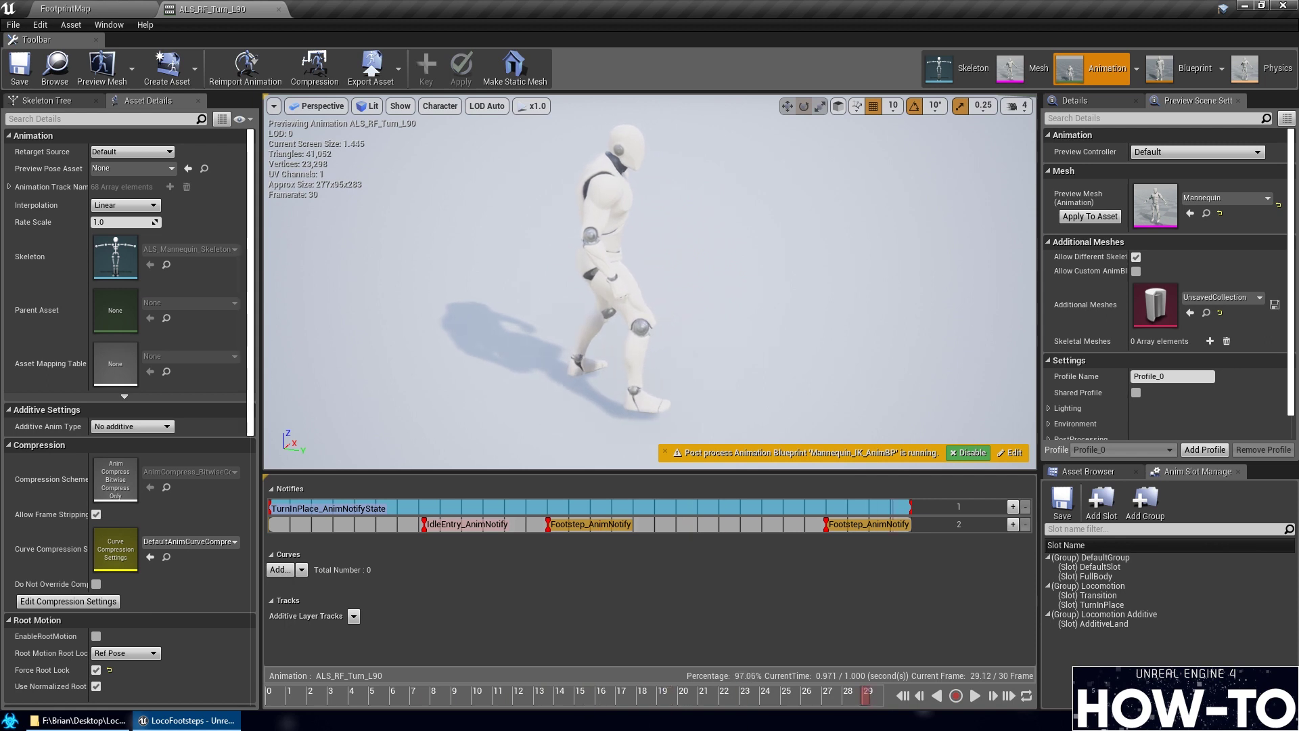
Replace the Footstep_AnimNotify at frame 13 of ALS_RF_Turn_L90 with the skeleton notify R_Footprint
right_click(548, 527)
mouse_move(609, 642)
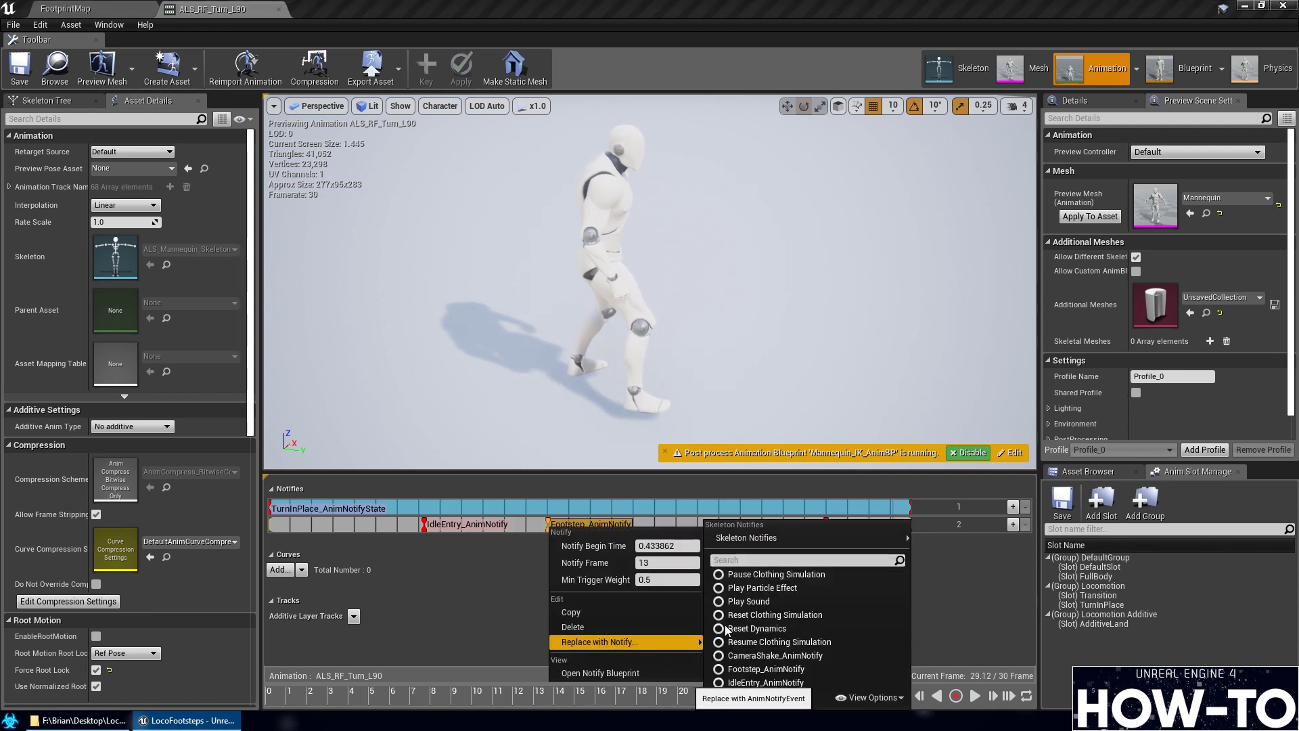
mouse_move(779, 537)
left_click(956, 555)
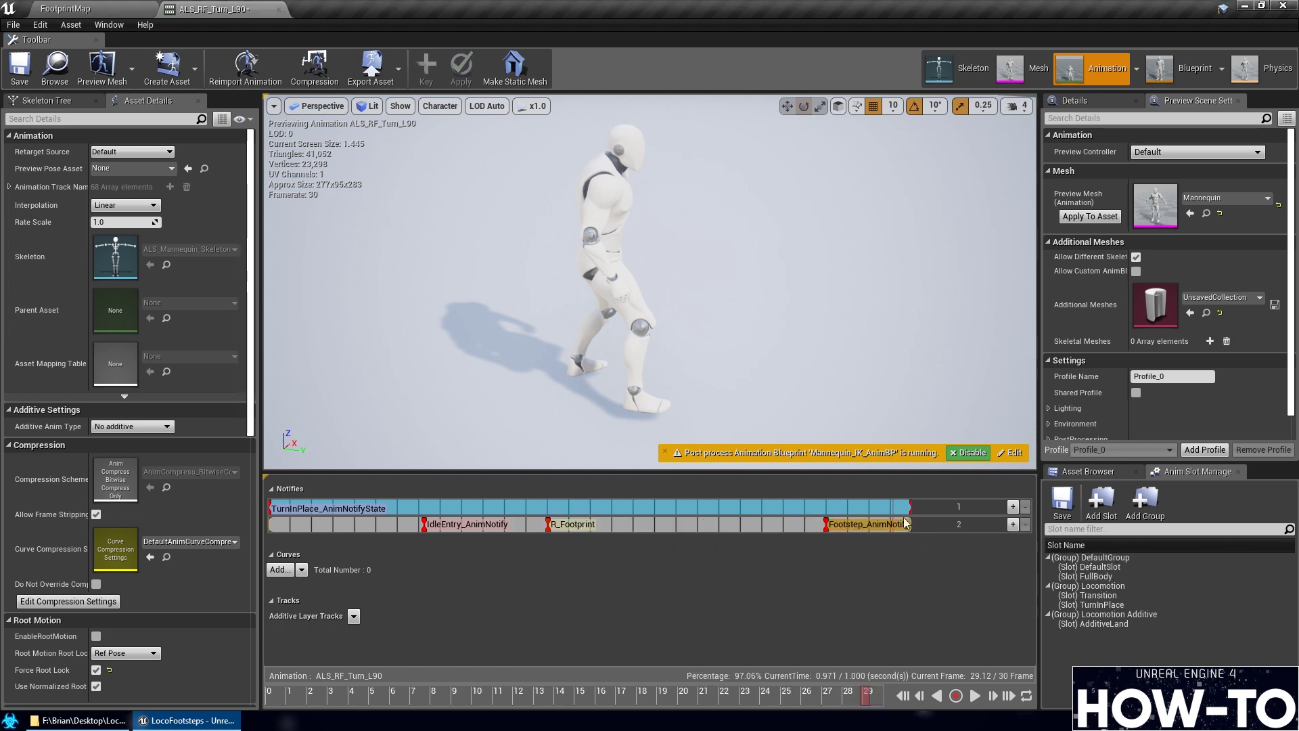
Replace the last Footstep_AnimNotify in ALS_RF_Turn_L90 with the skeleton notify L_Footprint and save the animation
right_click(827, 527)
mouse_move(880, 643)
mouse_move(1022, 537)
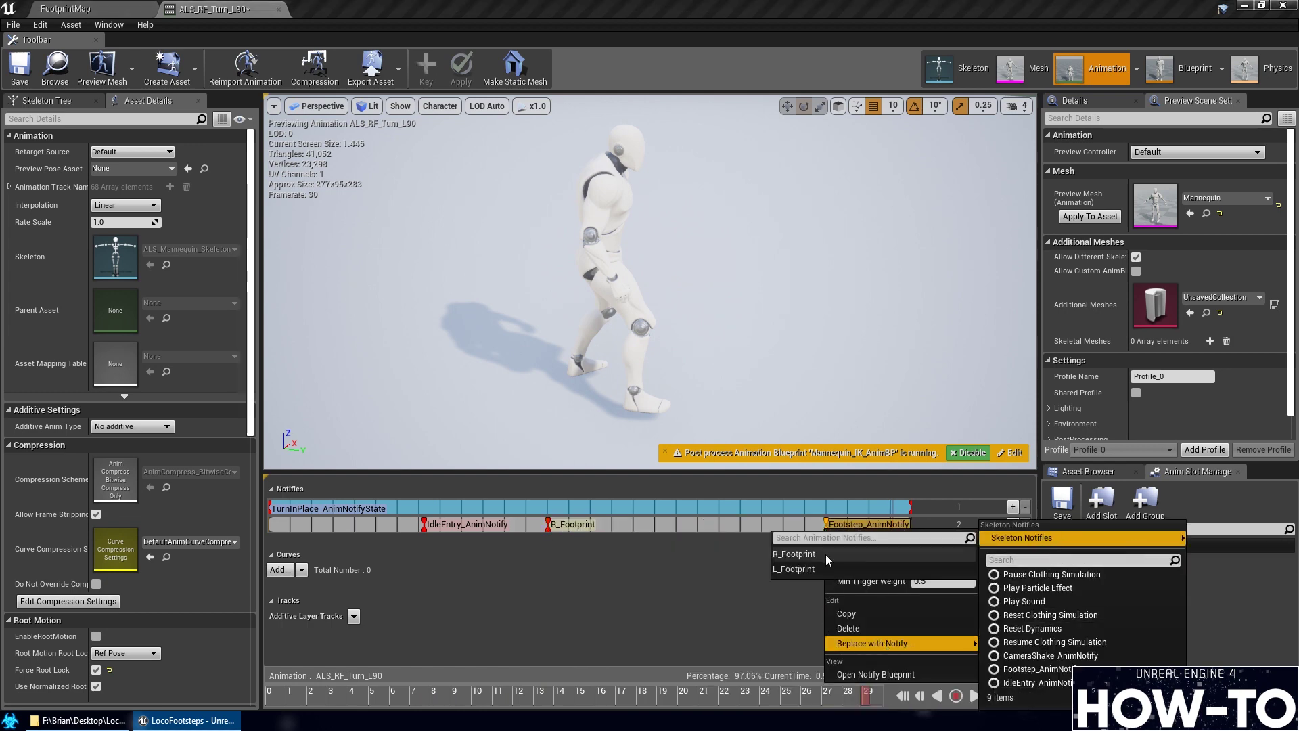
left_click(853, 565)
left_click(20, 67)
Open ALS_RF_Turn_R90 from the TurnInPlace folder and scrub its timeline to see which foot lands first
left_click(66, 8)
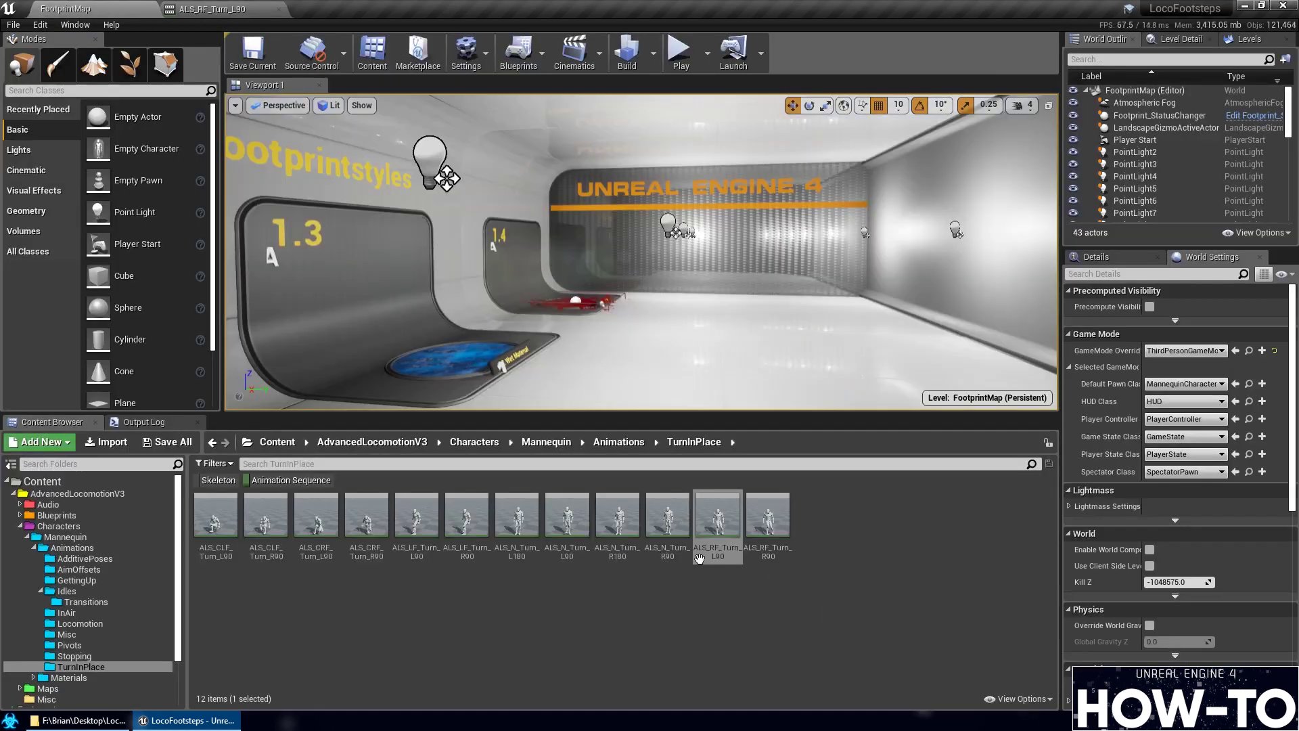
left_click(768, 524)
key("Return")
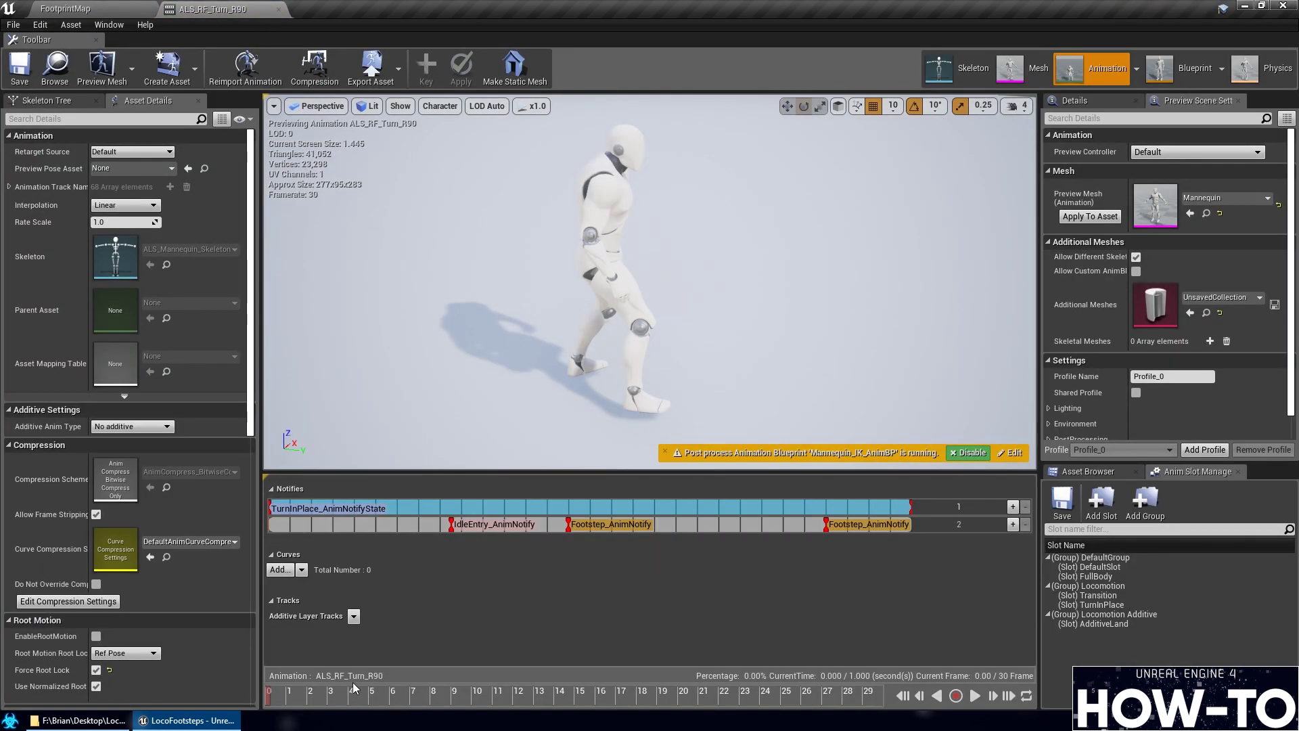
left_click_drag(379, 706, 495, 700)
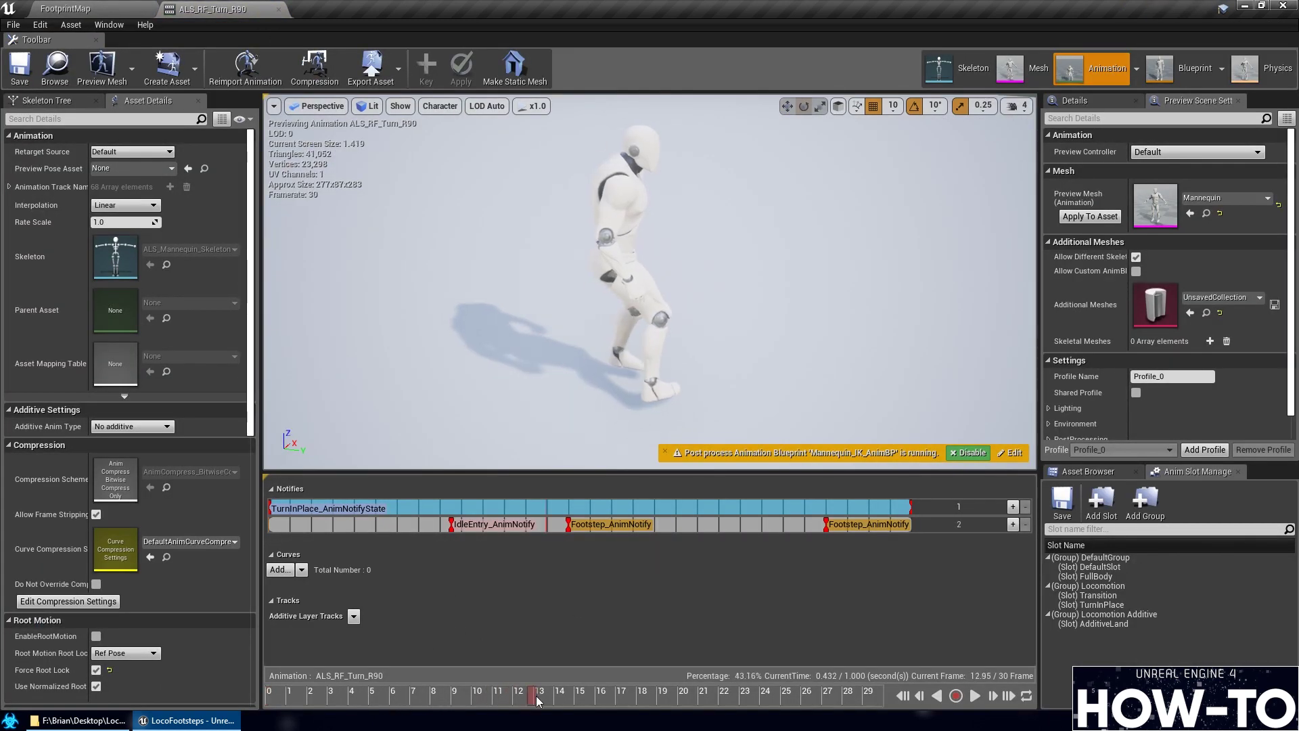
mouse_move(592, 704)
left_mouse_down()
mouse_move(643, 707)
mouse_move(318, 723)
mouse_move(642, 727)
mouse_move(602, 721)
left_mouse_up()
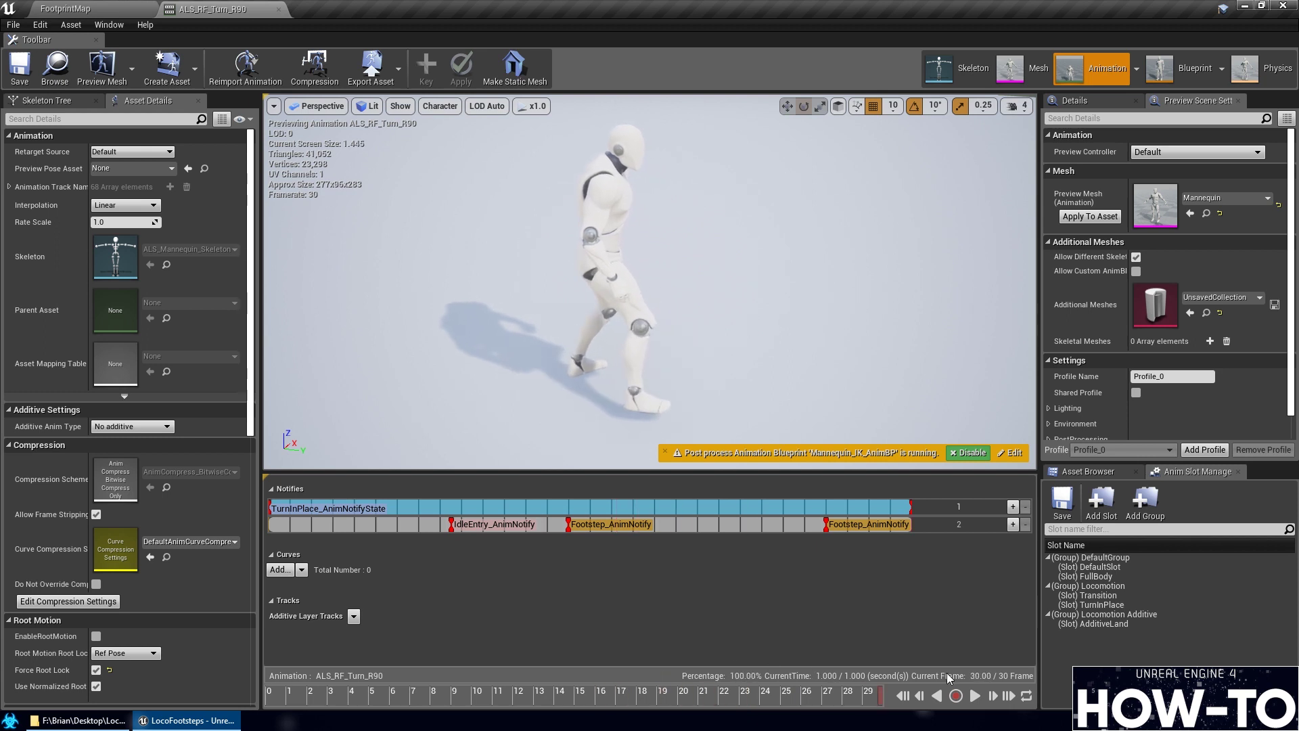
Replace the Footstep_AnimNotify at frame 14 of ALS_RF_Turn_R90 with the skeleton notify L_Footprint
right_click(572, 528)
mouse_move(697, 644)
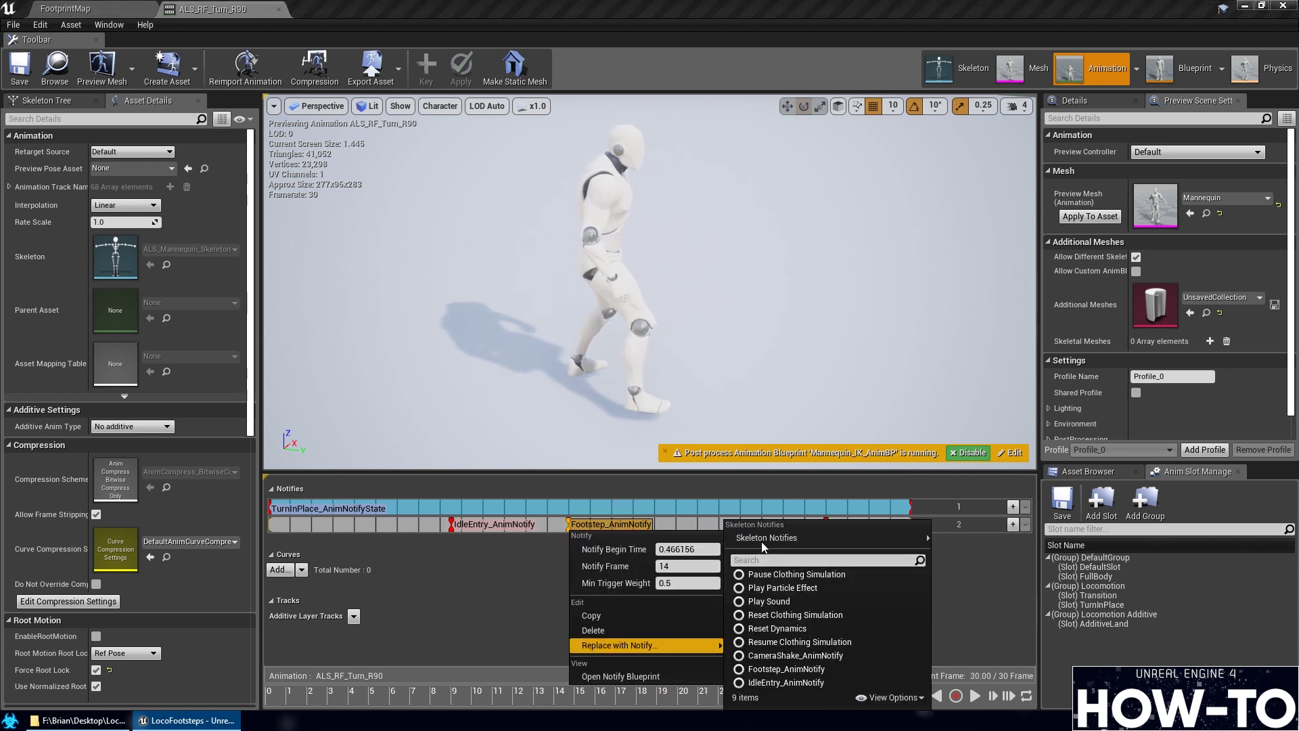
left_click(965, 570)
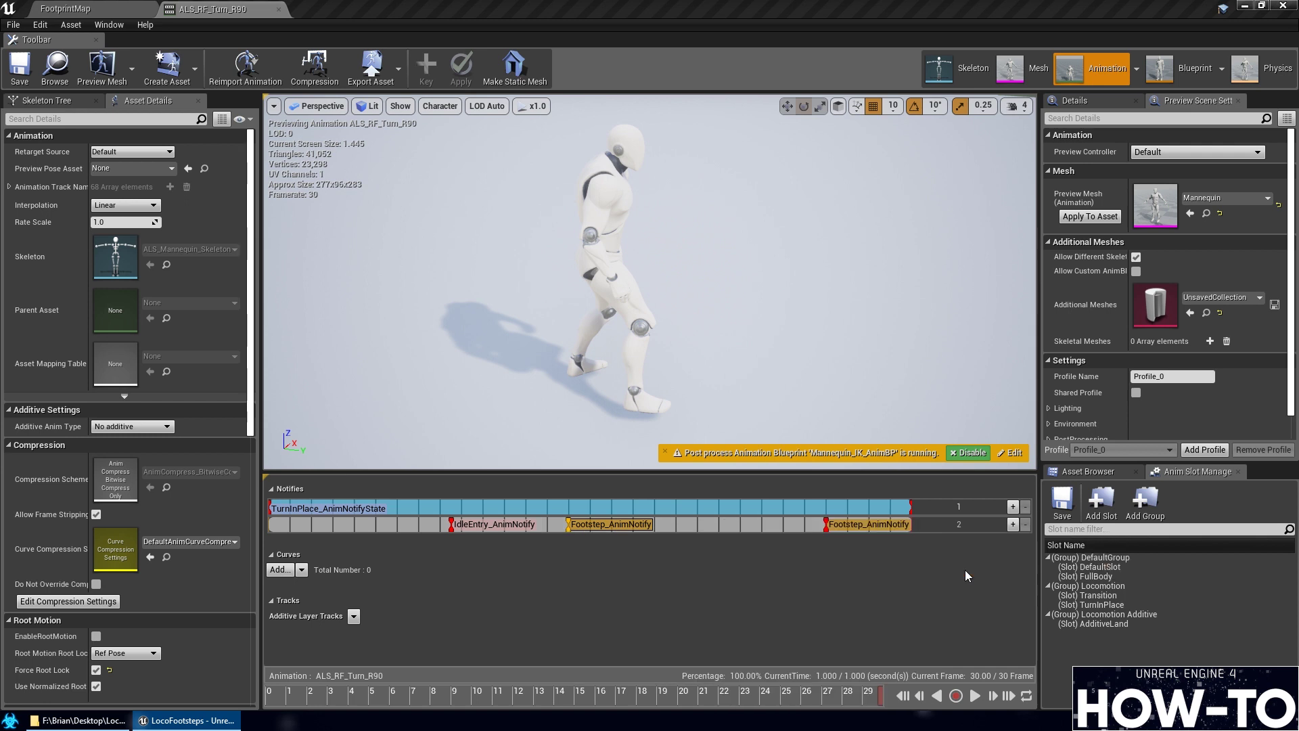
Replace the last Footstep_AnimNotify in ALS_RF_Turn_R90 with the skeleton notify R_Footprint and save the animation
right_click(829, 528)
mouse_move(945, 643)
mouse_move(1024, 538)
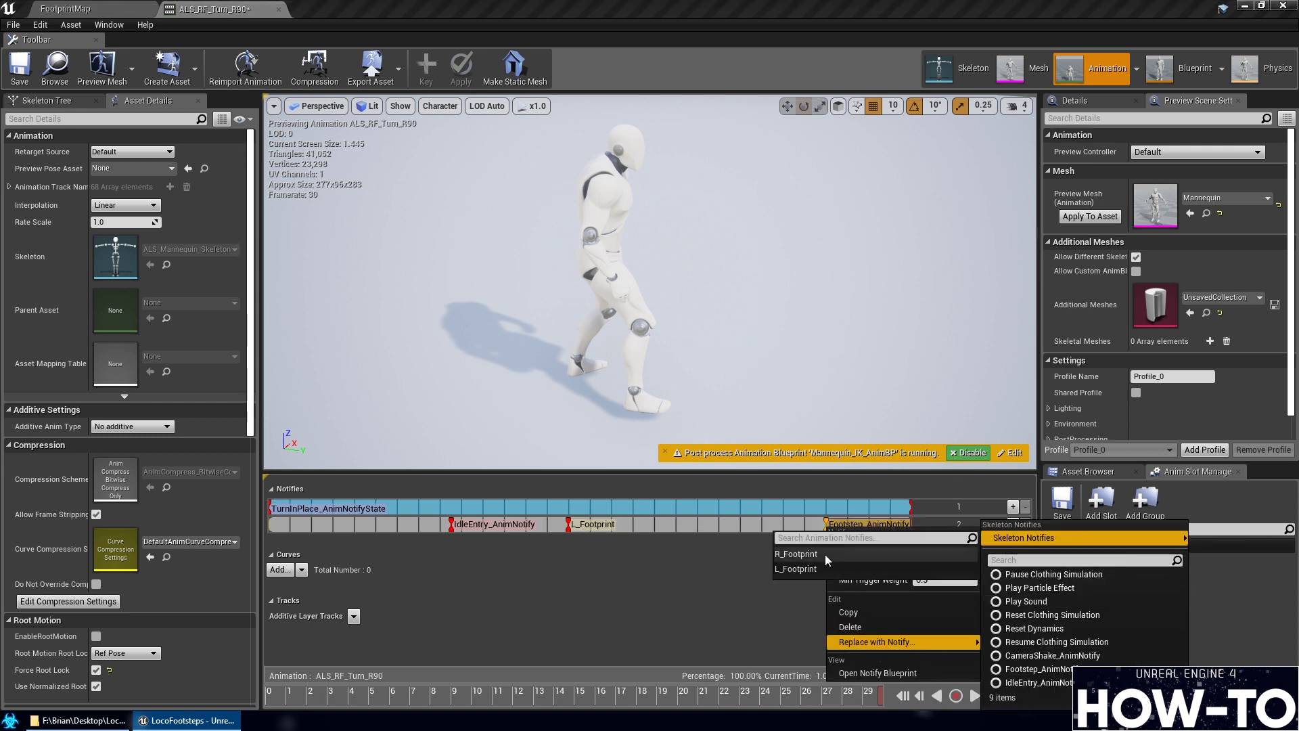
left_click(873, 554)
left_click(16, 72)
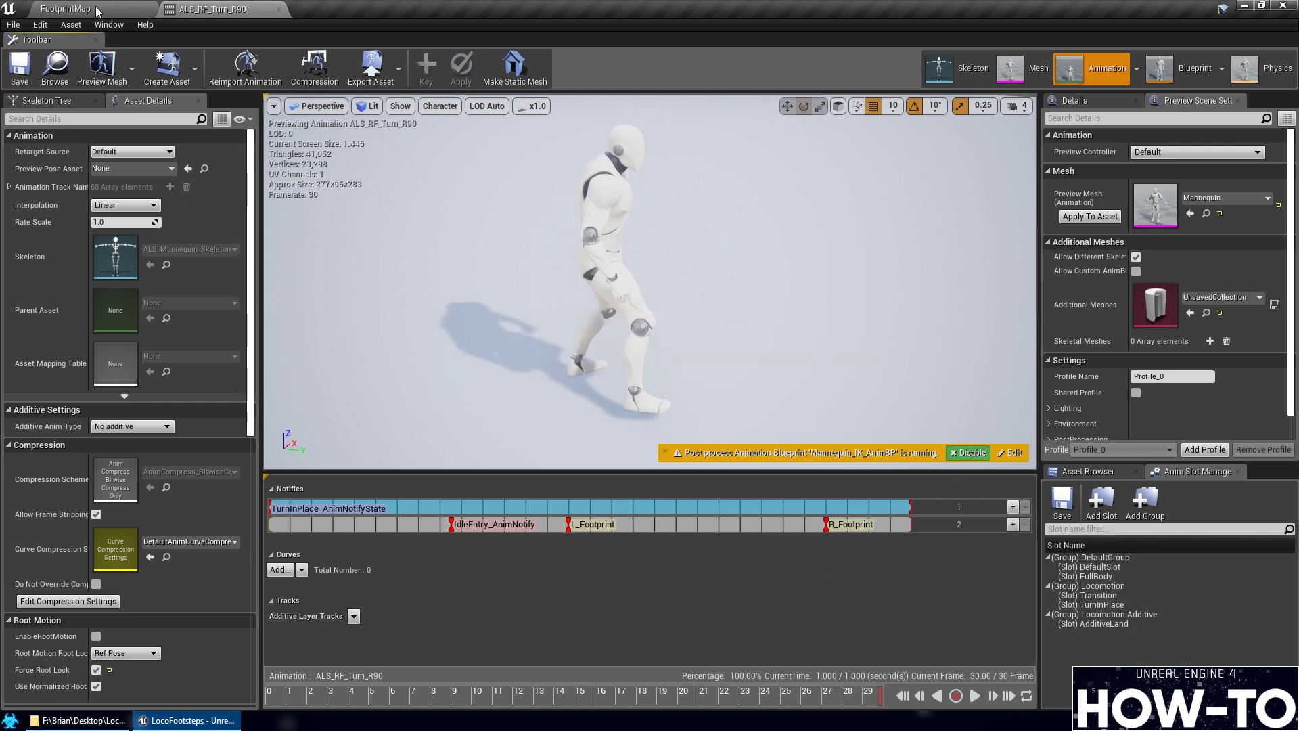
Close the ALS_RF_Turn_R90 animation editor and start a play session in FootprintMap
left_click(136, 8)
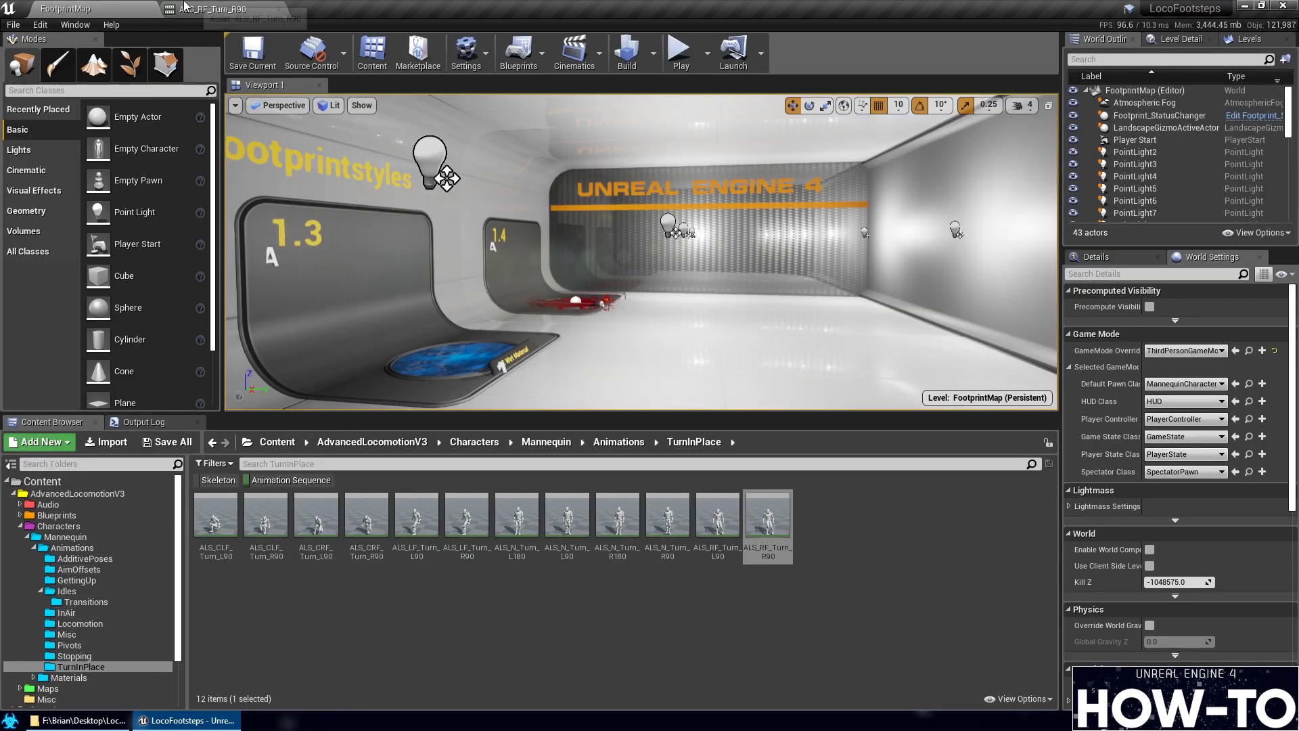
left_click(278, 9)
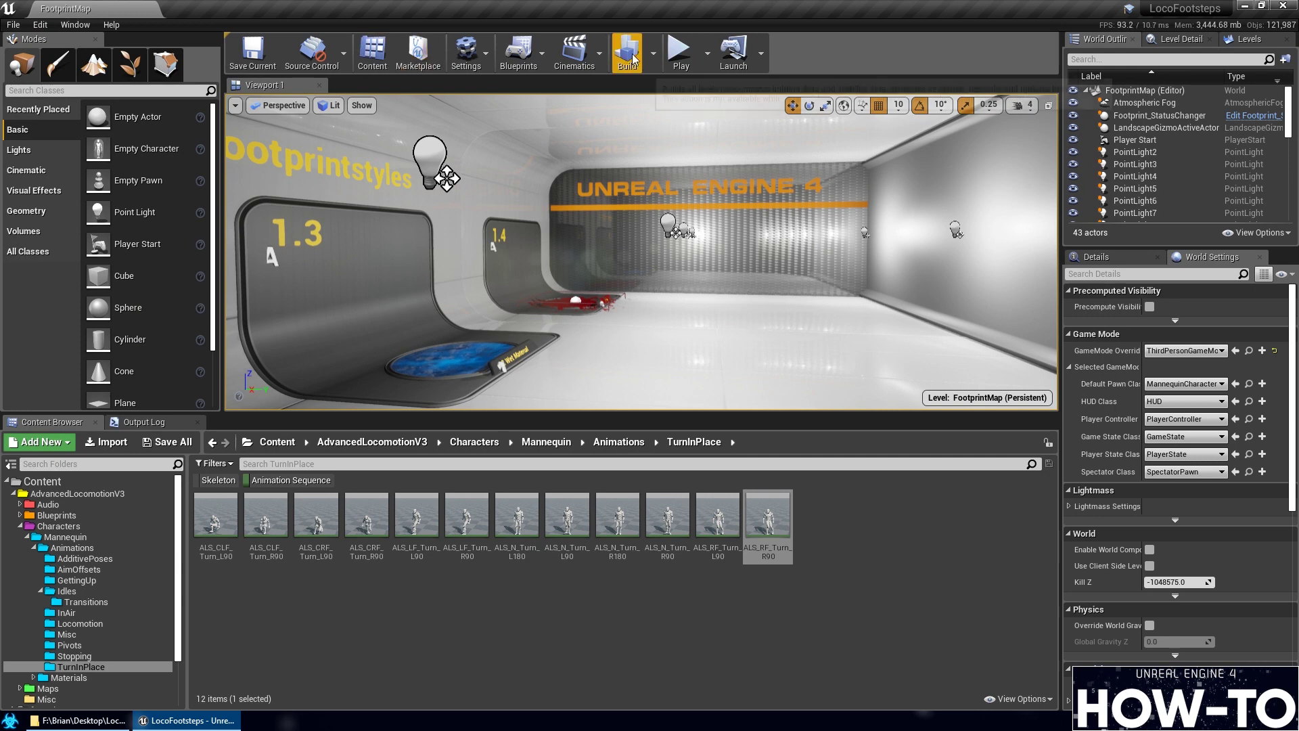
left_click(697, 61)
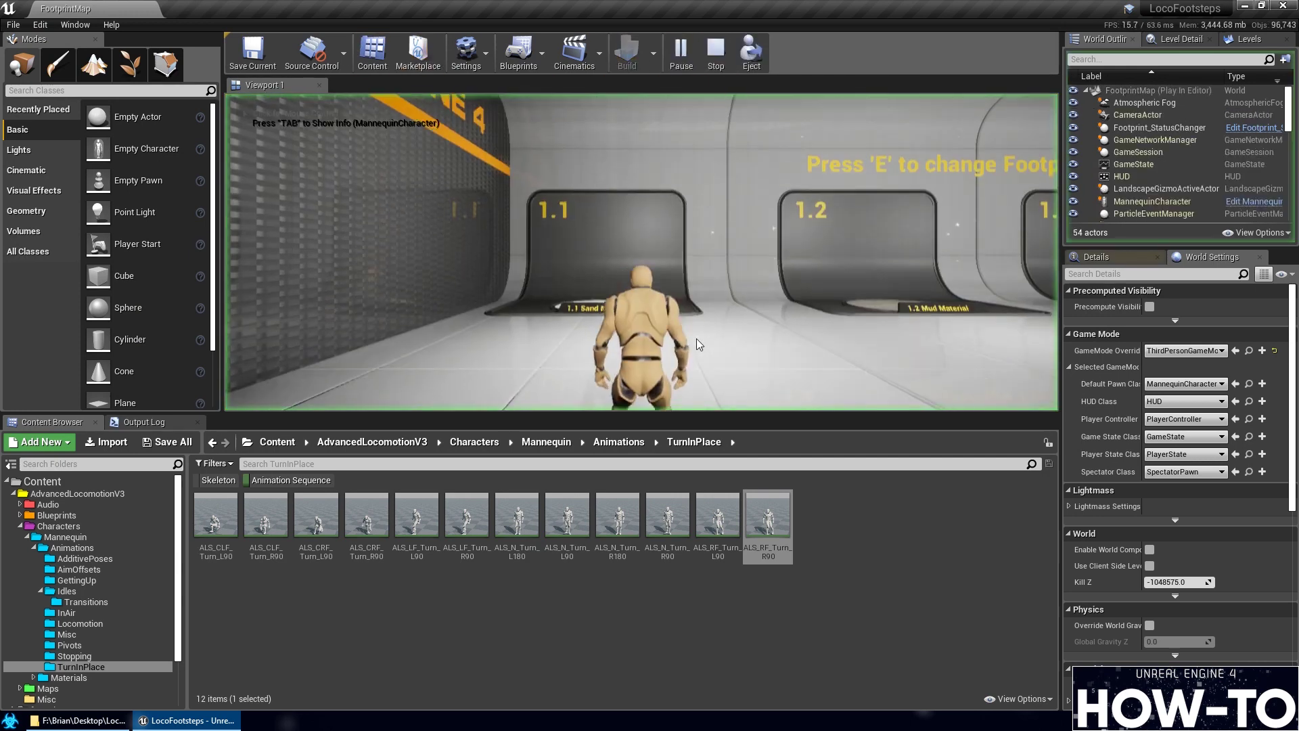
Walk the character across the floor and onto the 1.1 Sand Material area, turning to check the footprints
key("w")
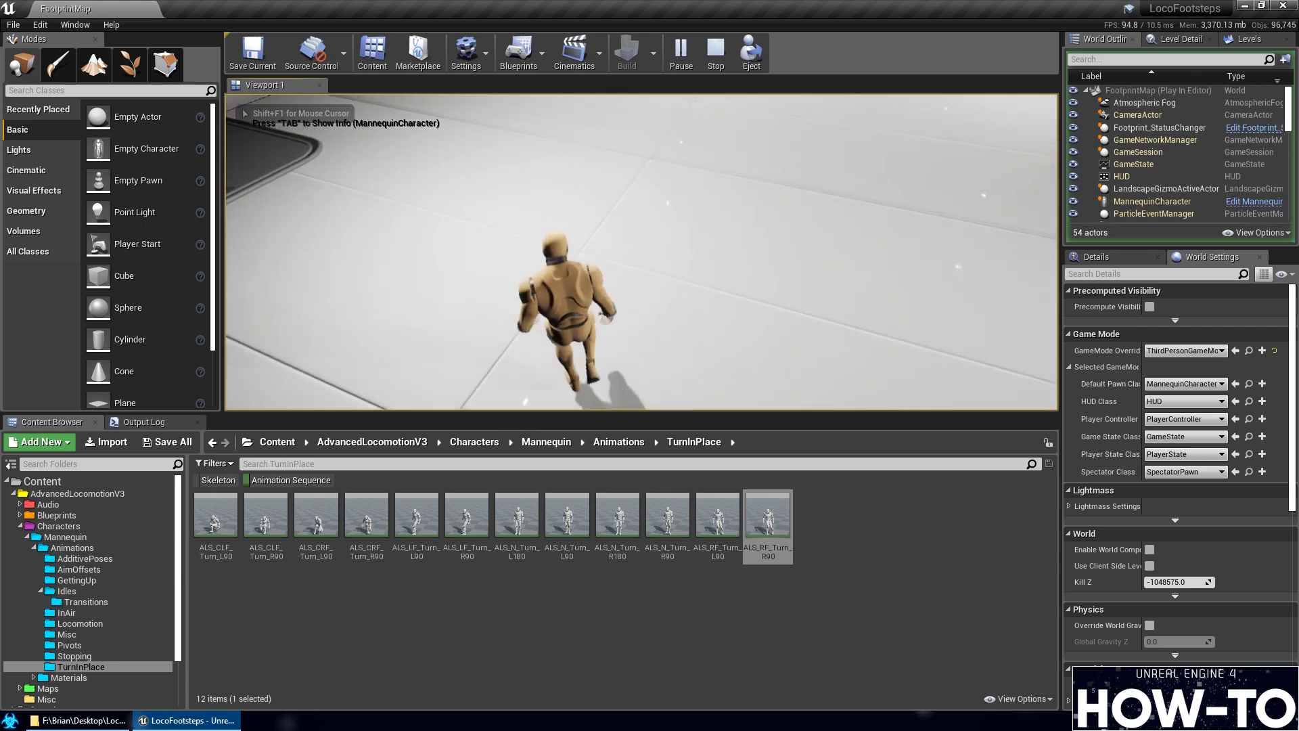
key("w")
key("w")
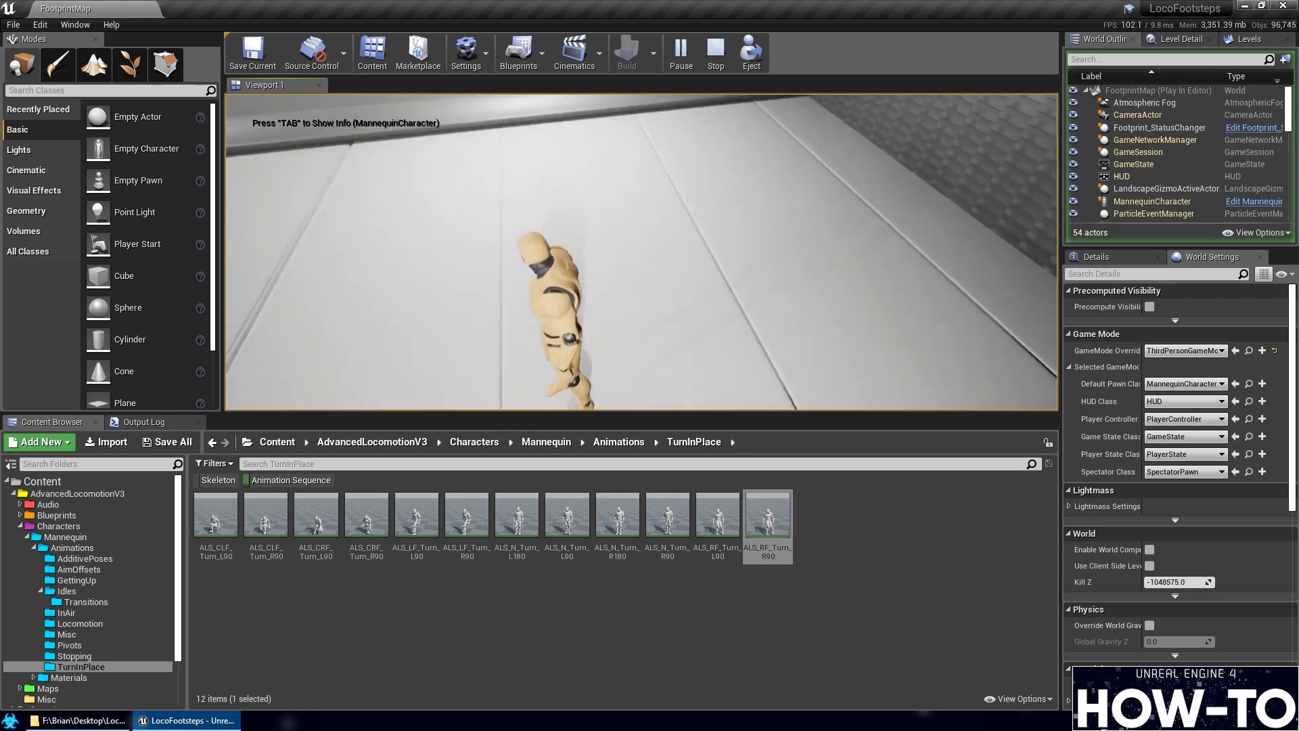
key("w")
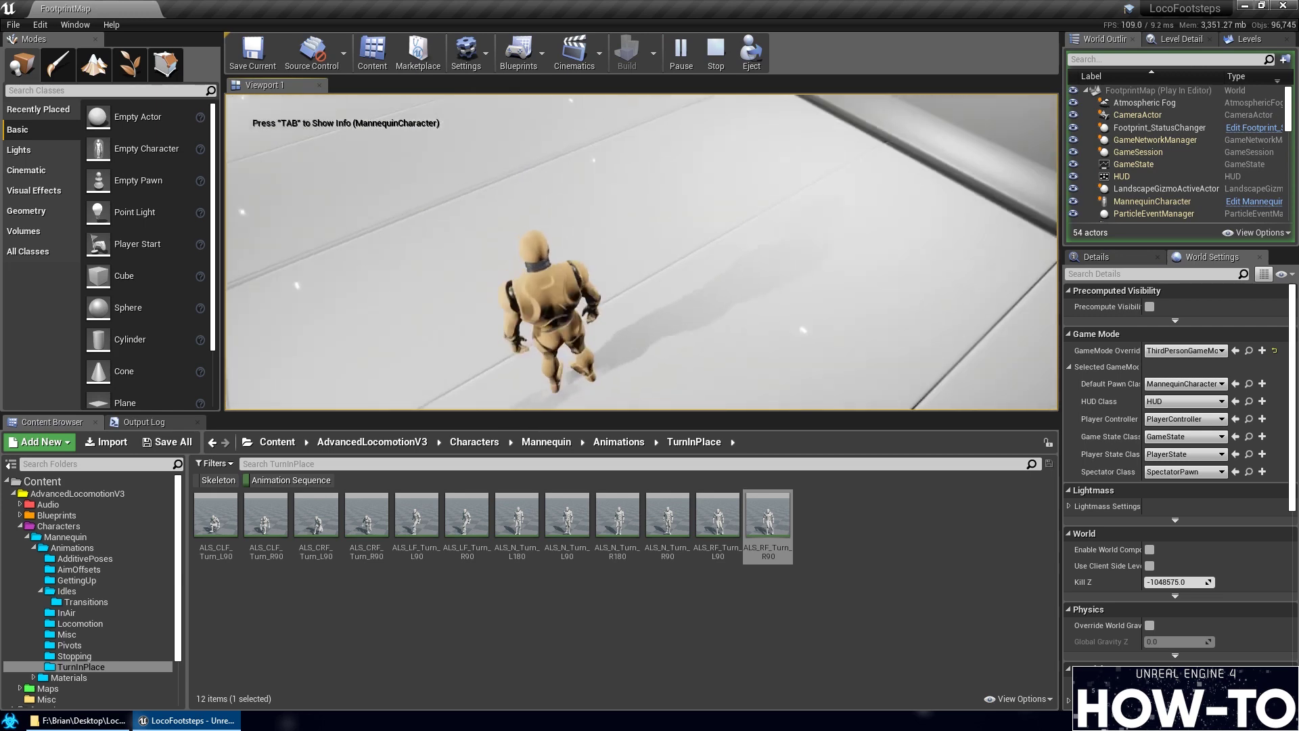
key("w")
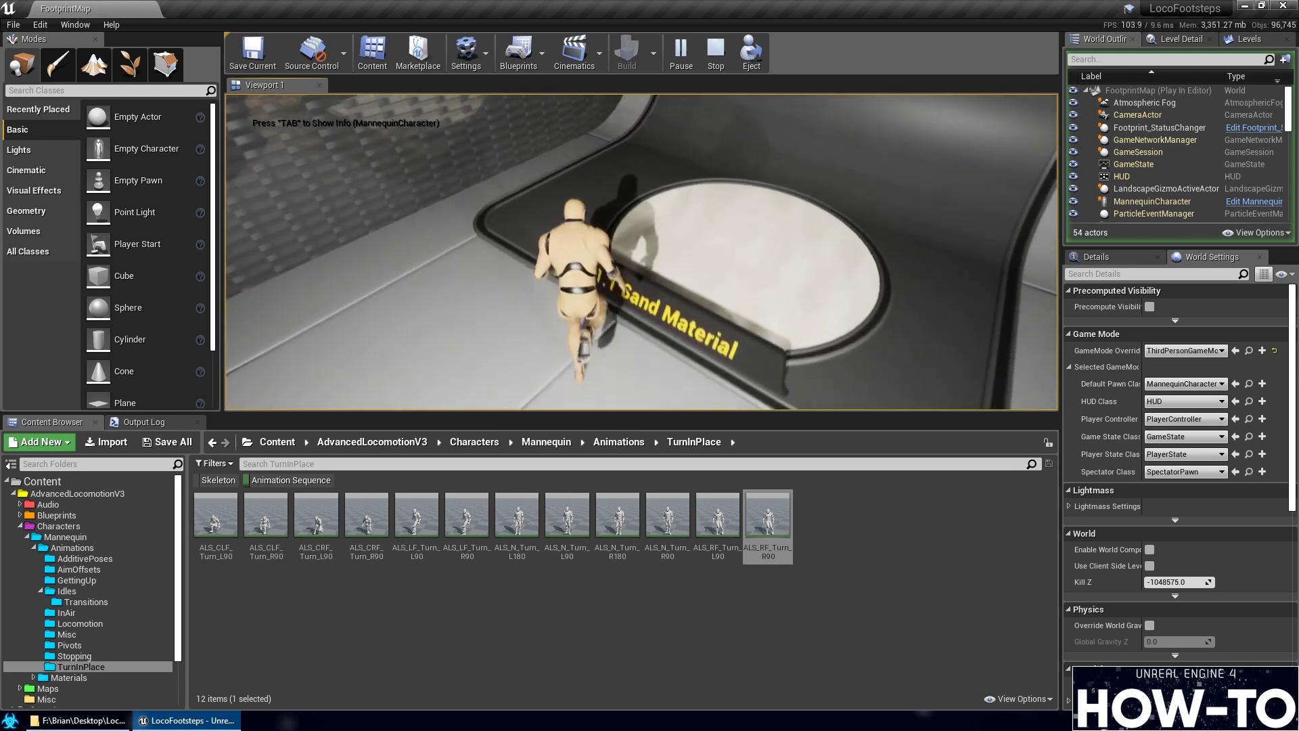
key("w")
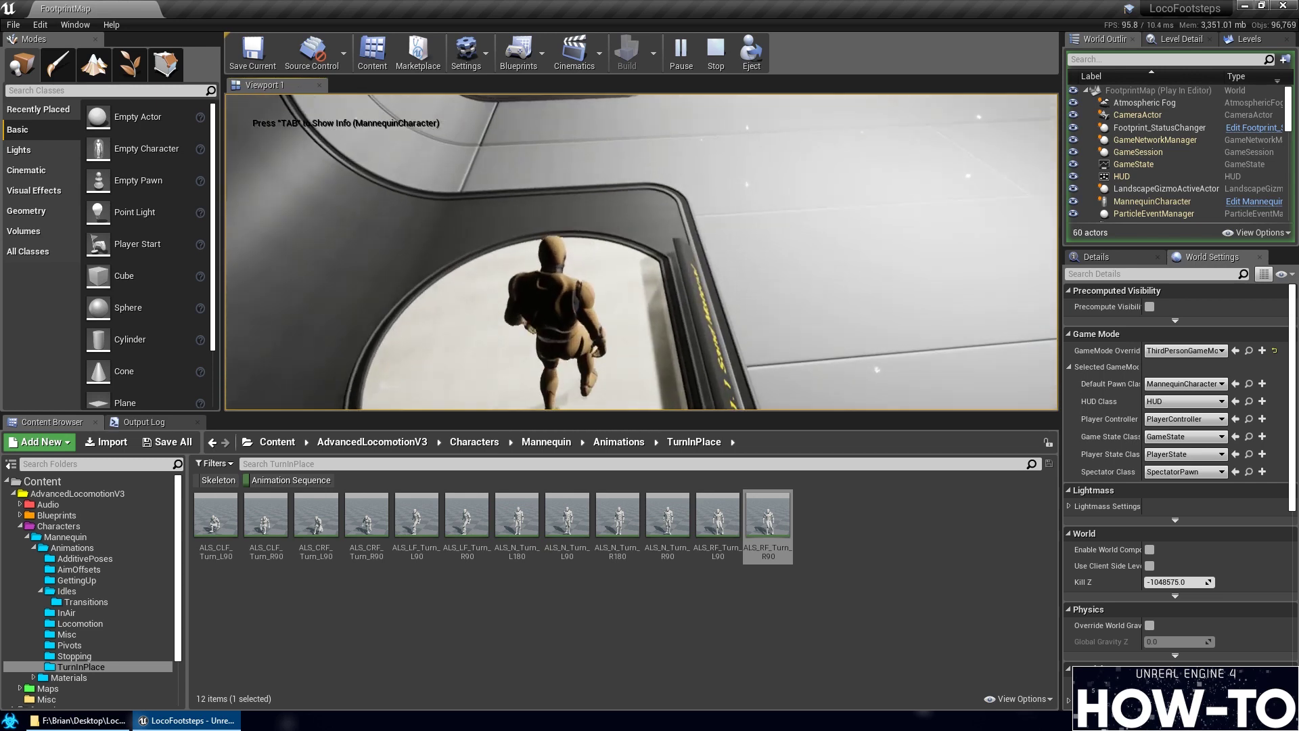
key("w")
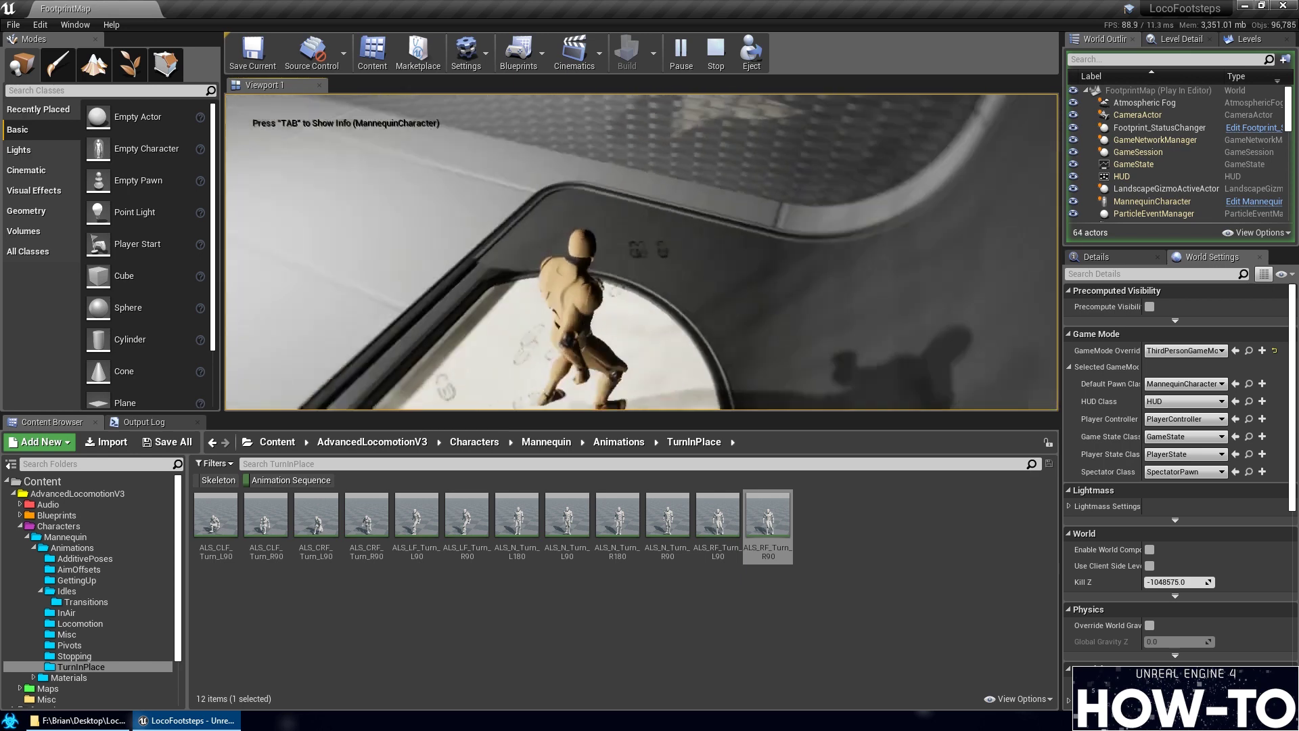
Walk the character through the blood area and back across the floor toward 1.3 Wet Material, checking the footprints left behind
key("s")
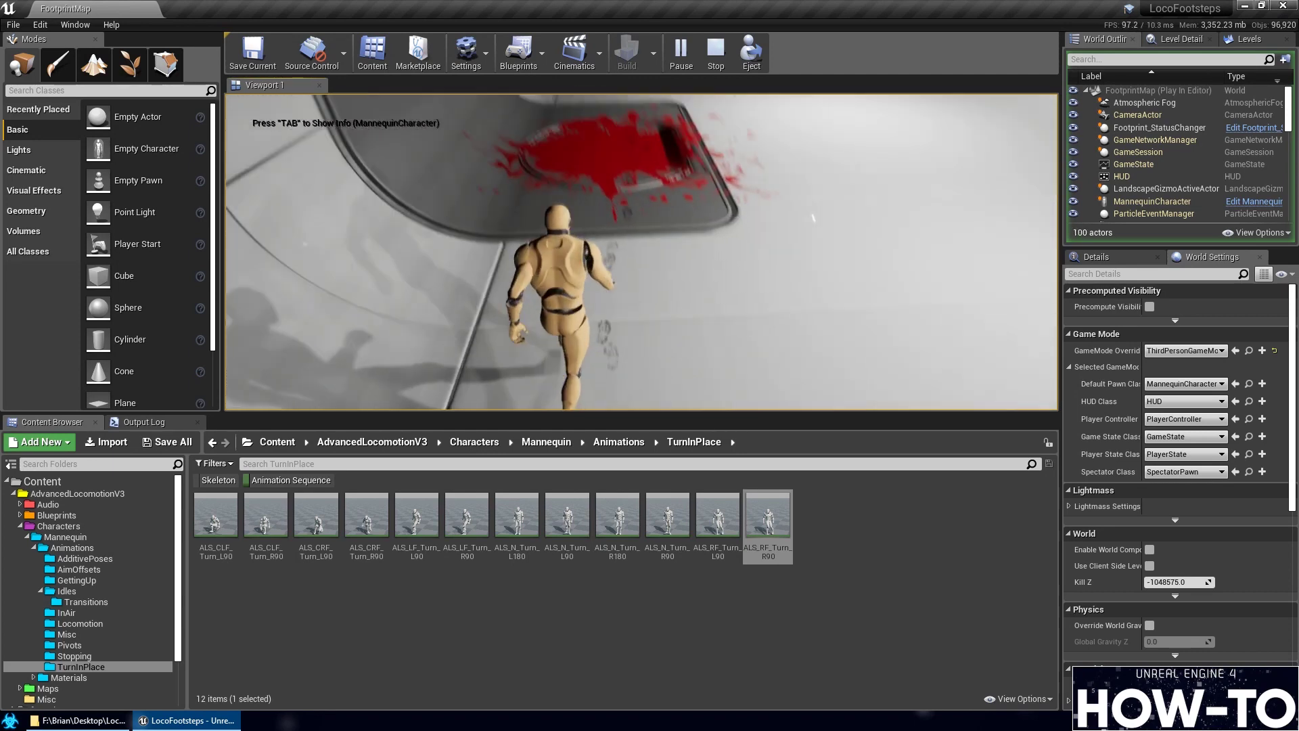
key("w")
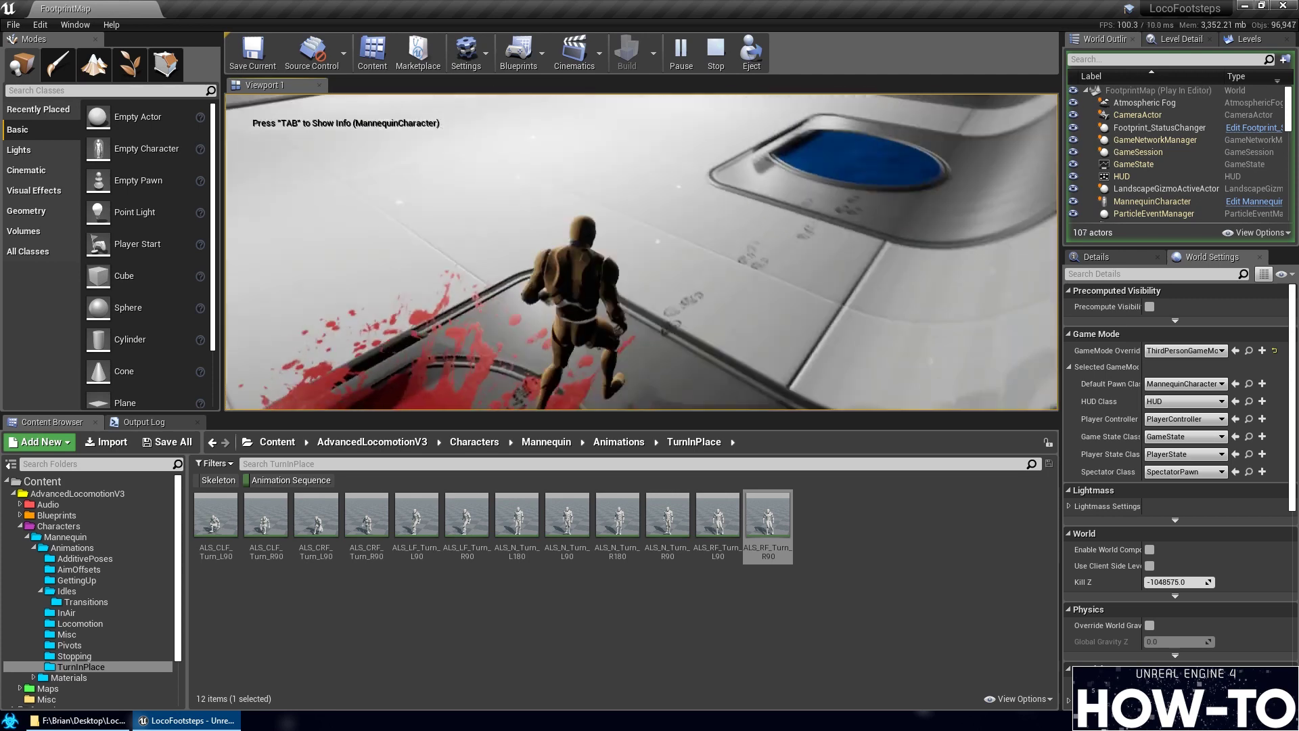
key("s")
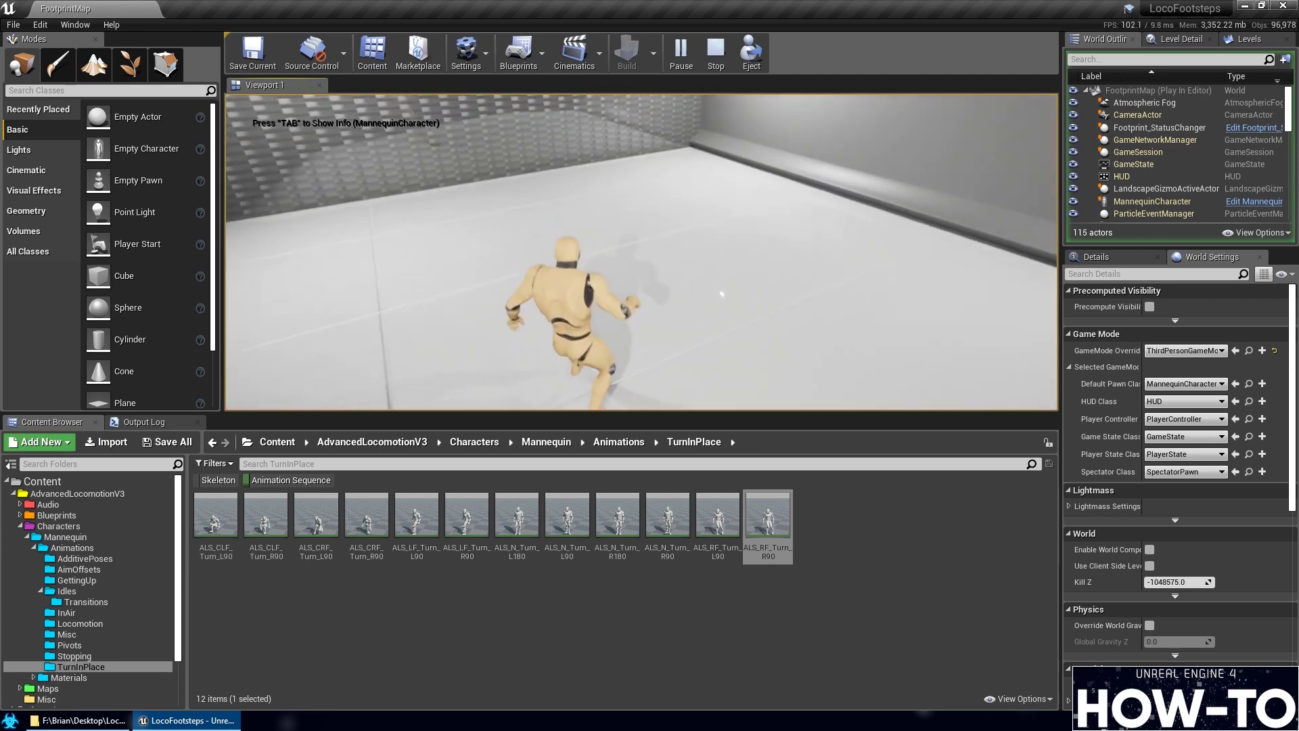
key("w")
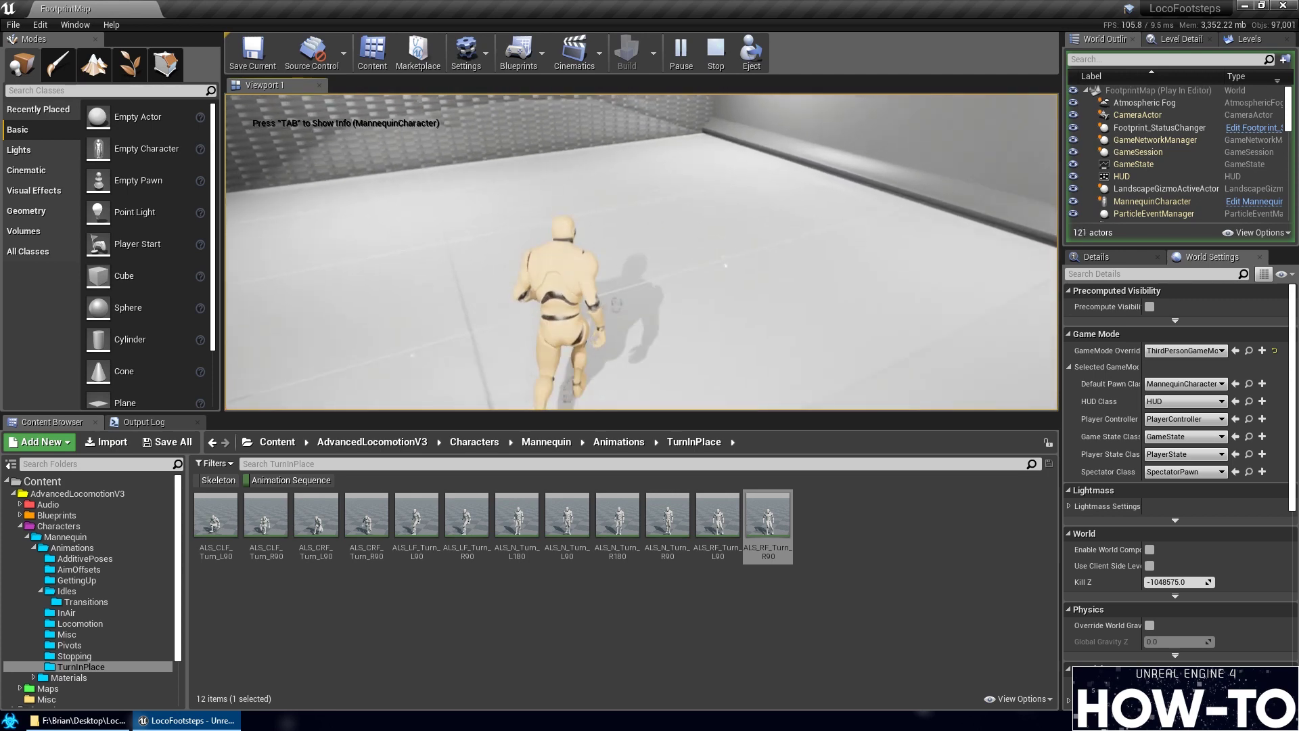
key("a")
key("w")
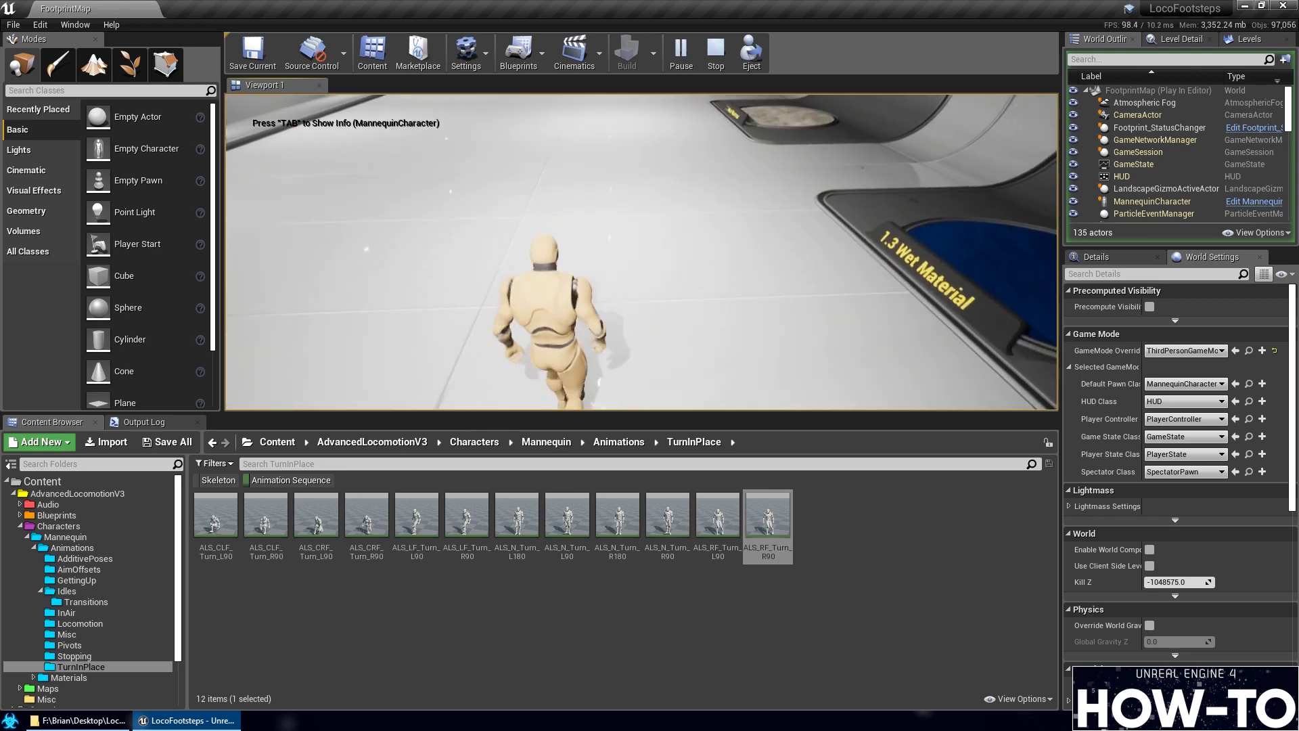
Walk the character past the 1.3 Wet Material area and across the blood area to check the footprints
key("d")
key("s")
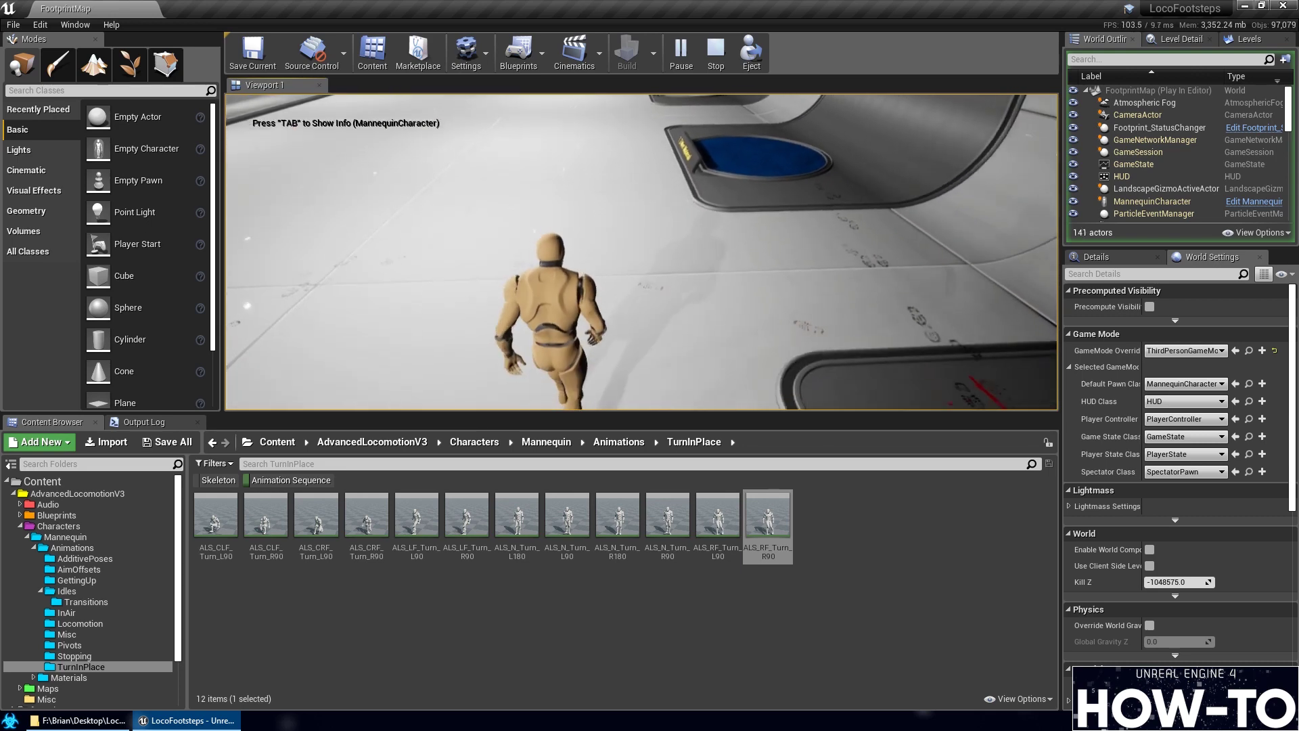
key("w")
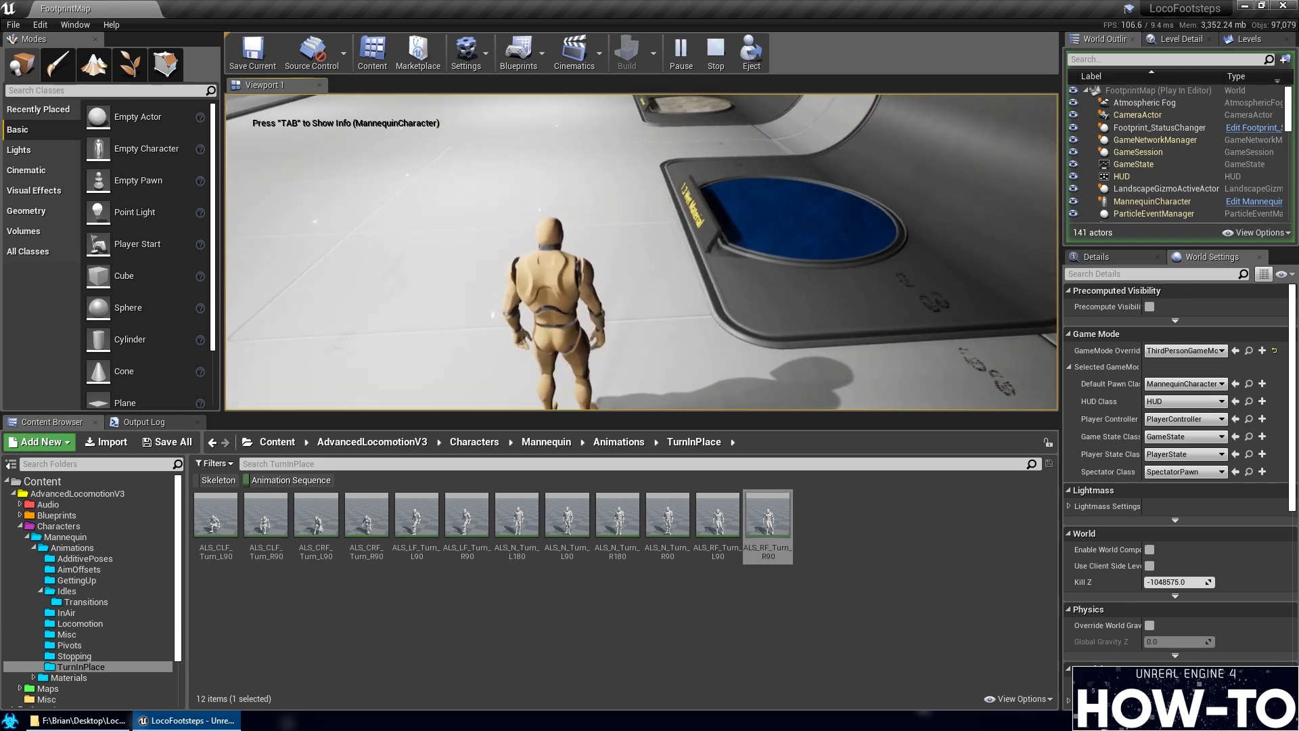
key("d")
key("w")
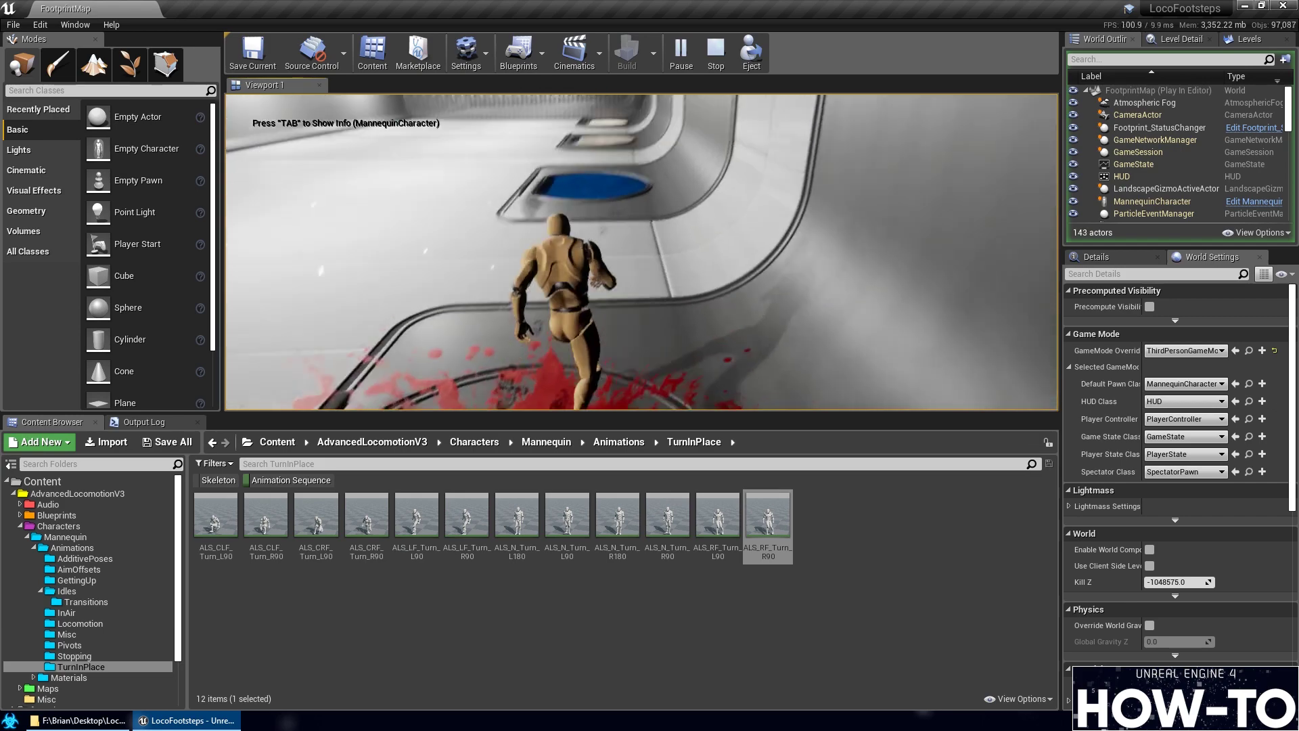
End the play session and save all modified blend spaces in the Stopping folder
key("Escape")
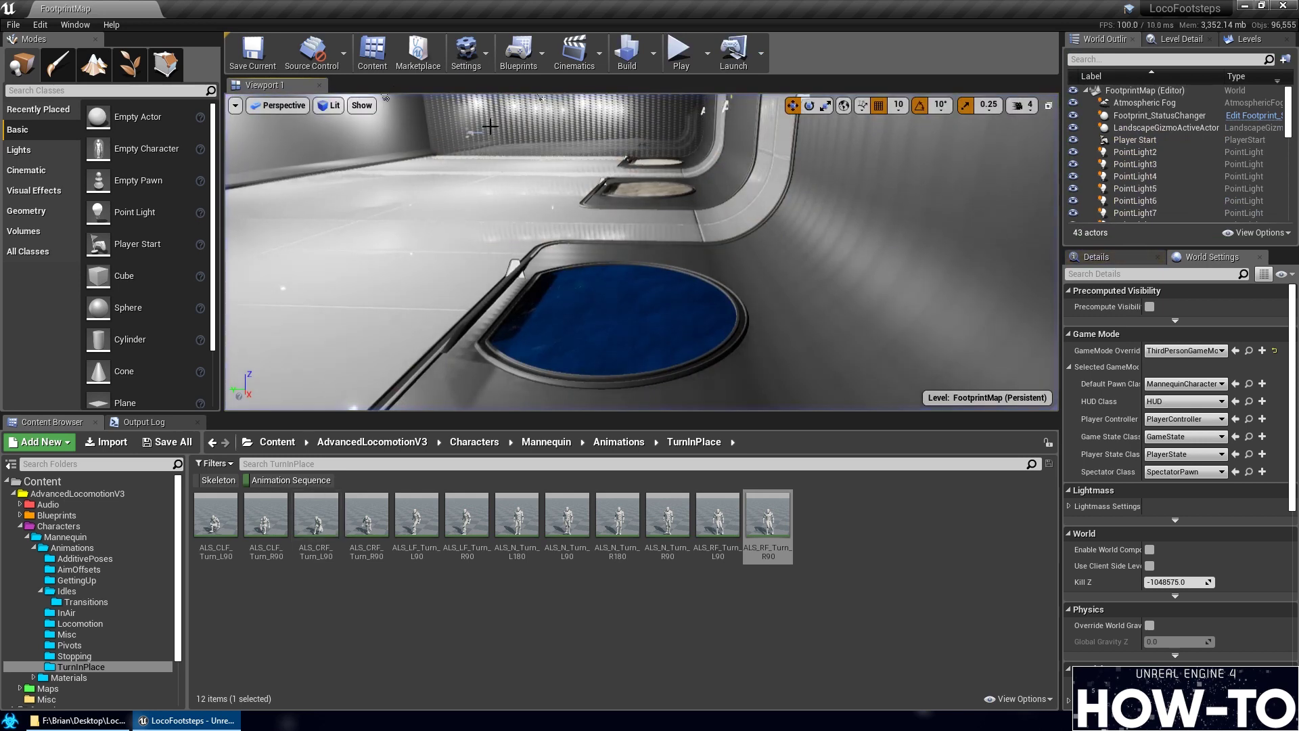
left_click(167, 446)
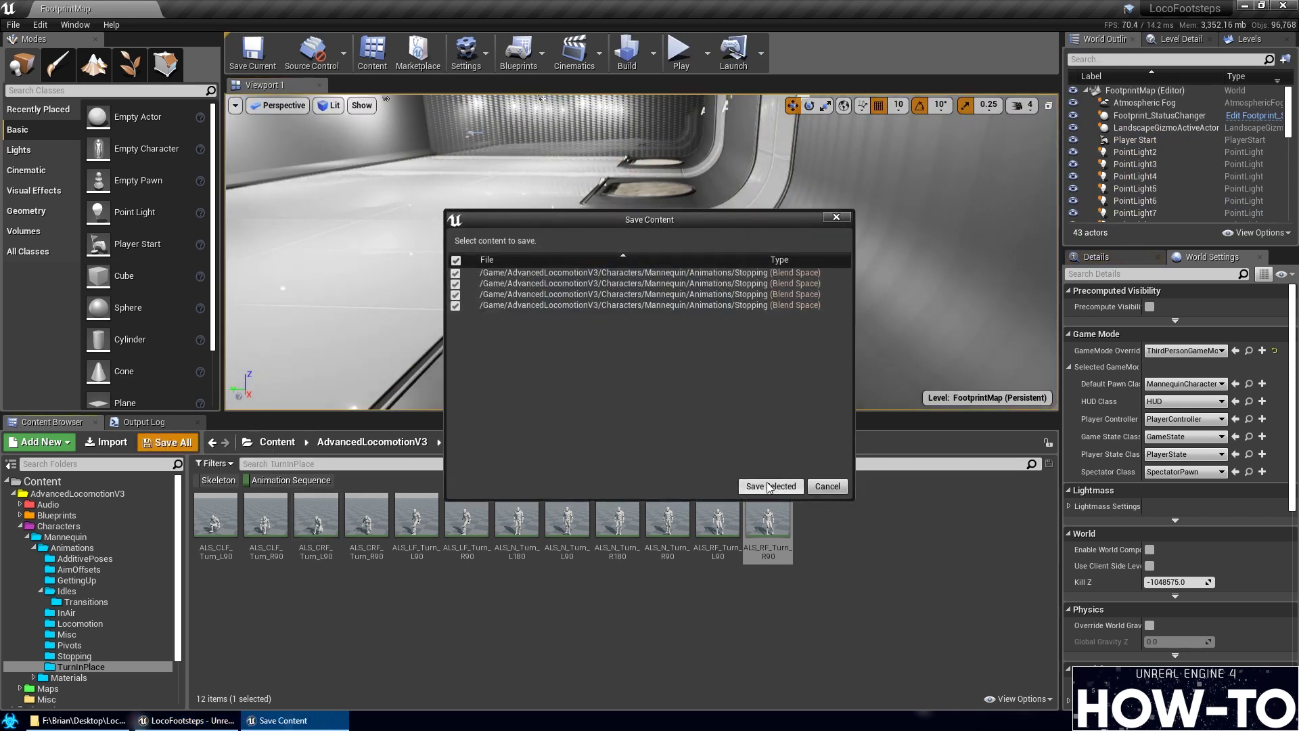
left_click(771, 488)
right_click(59, 485)
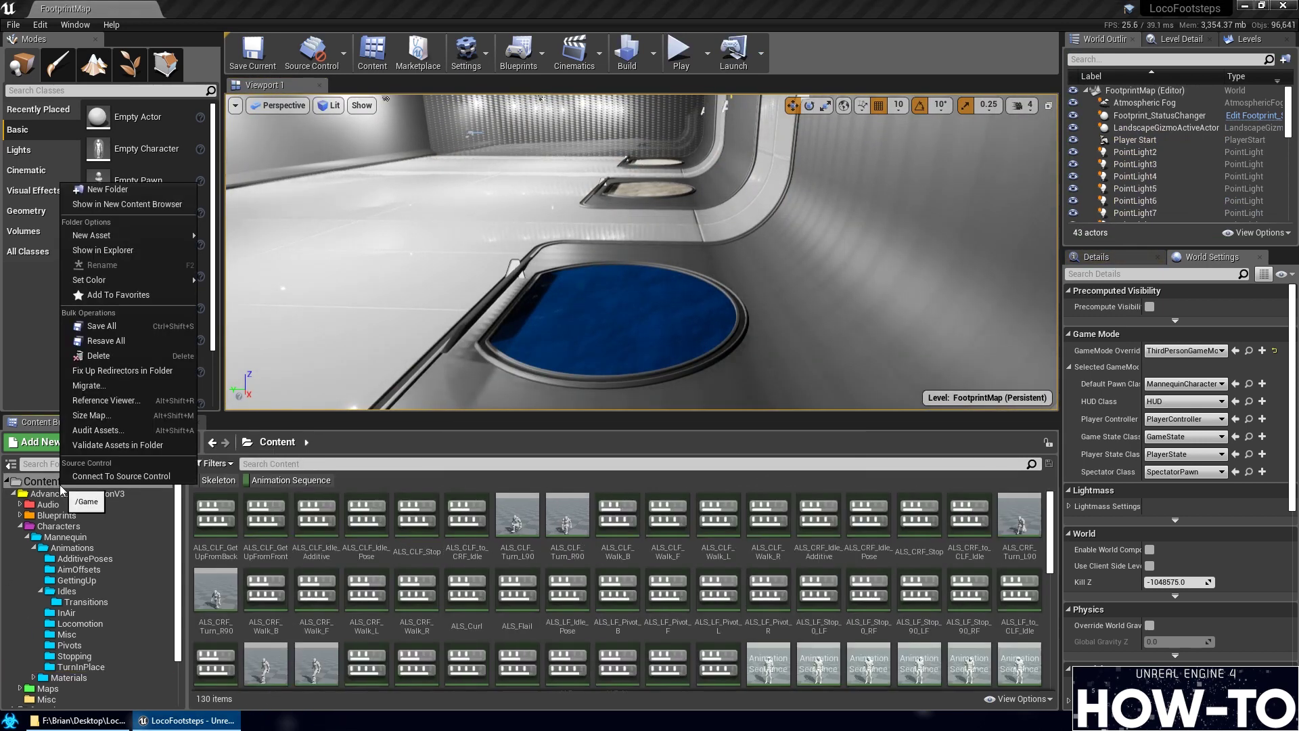
key("Escape")
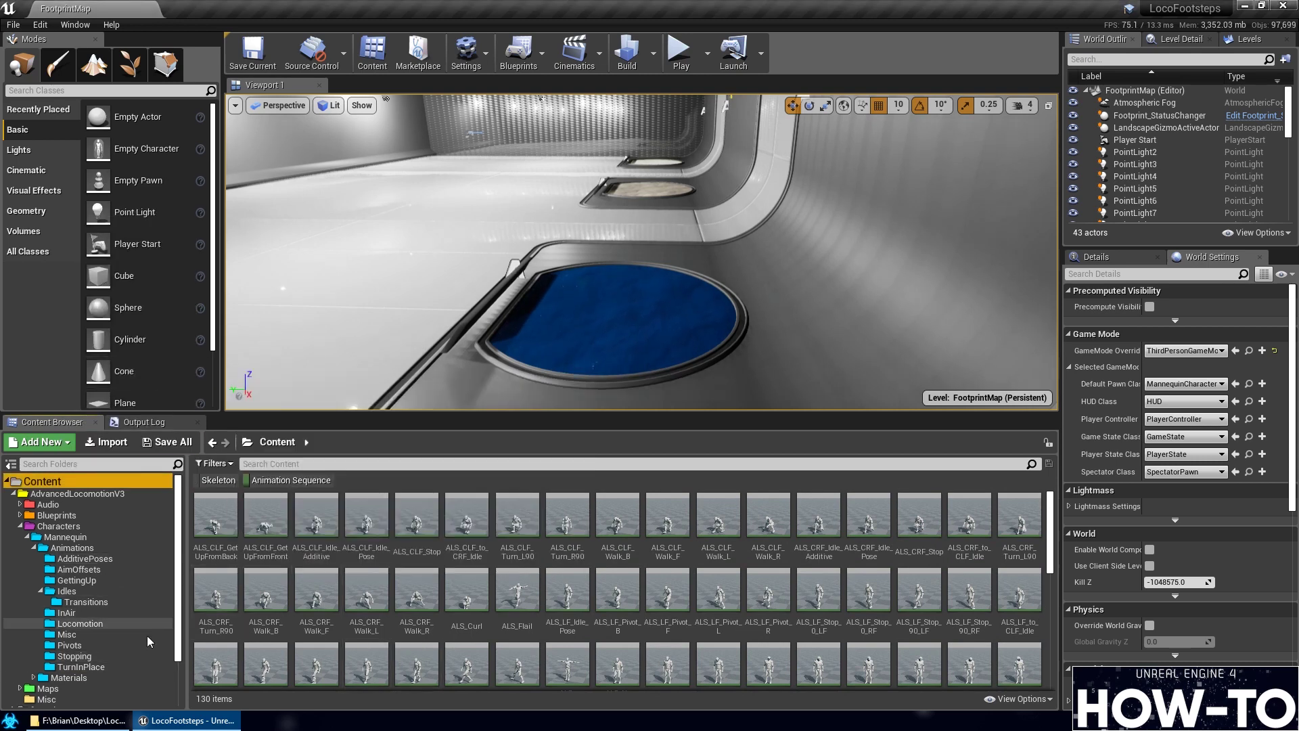
scroll(143, 639, "down", 2)
scroll(143, 639, "up", 2)
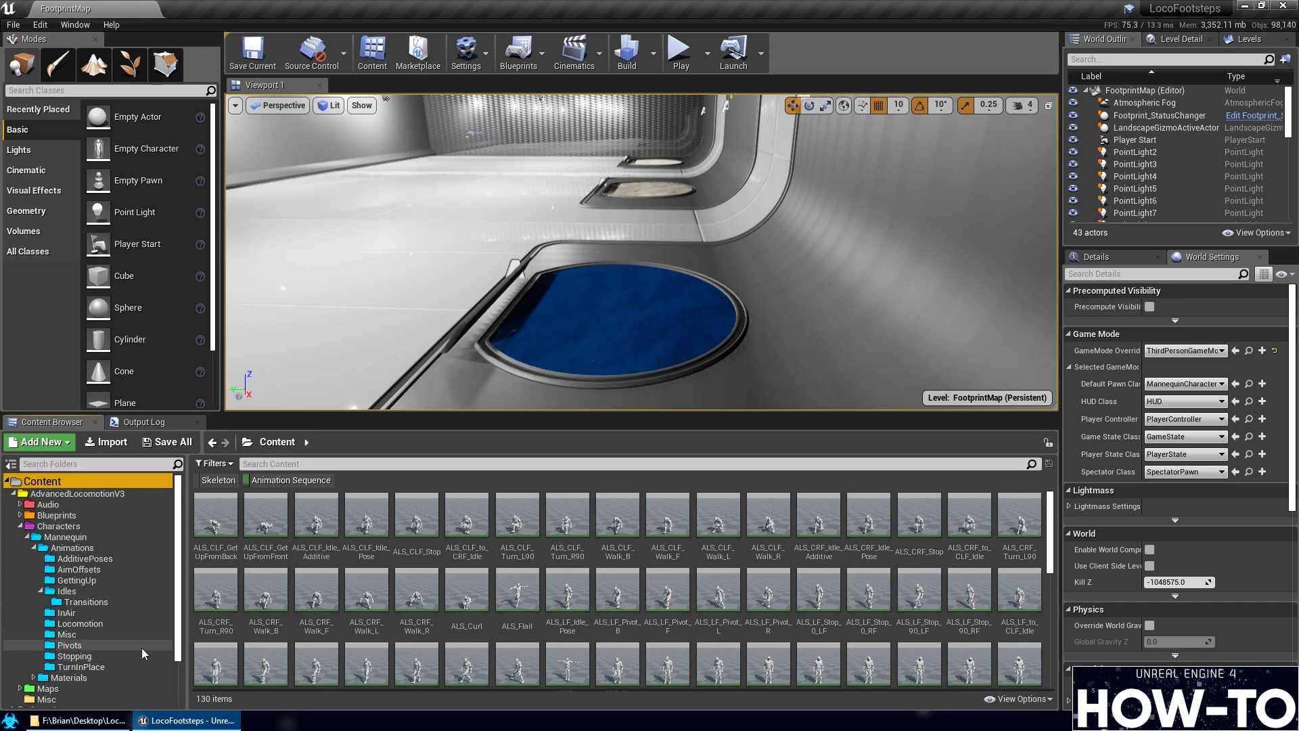
Select the 1.1 Sand Material disc in the level and list the GT_SELECT18 Materials folder with the Animation Sequence filter turned off
right_click_drag(593, 265, 593, 265)
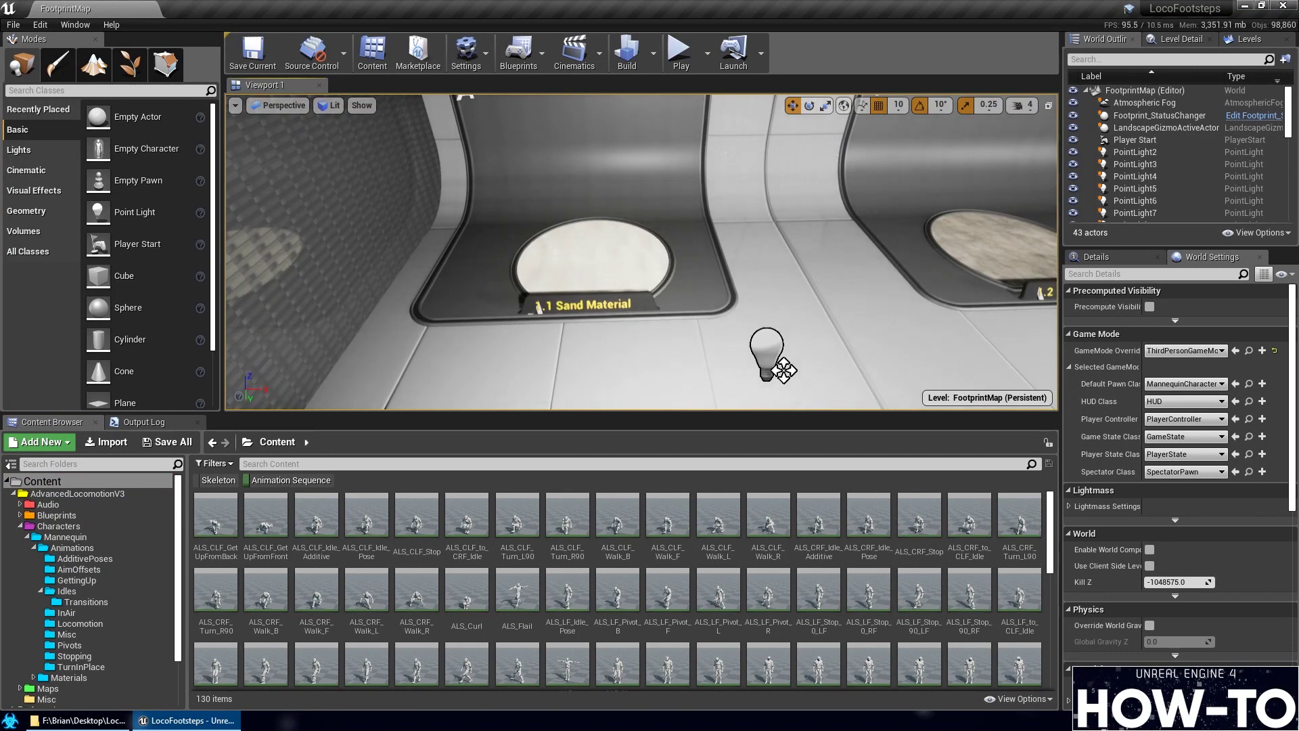
left_click(593, 265)
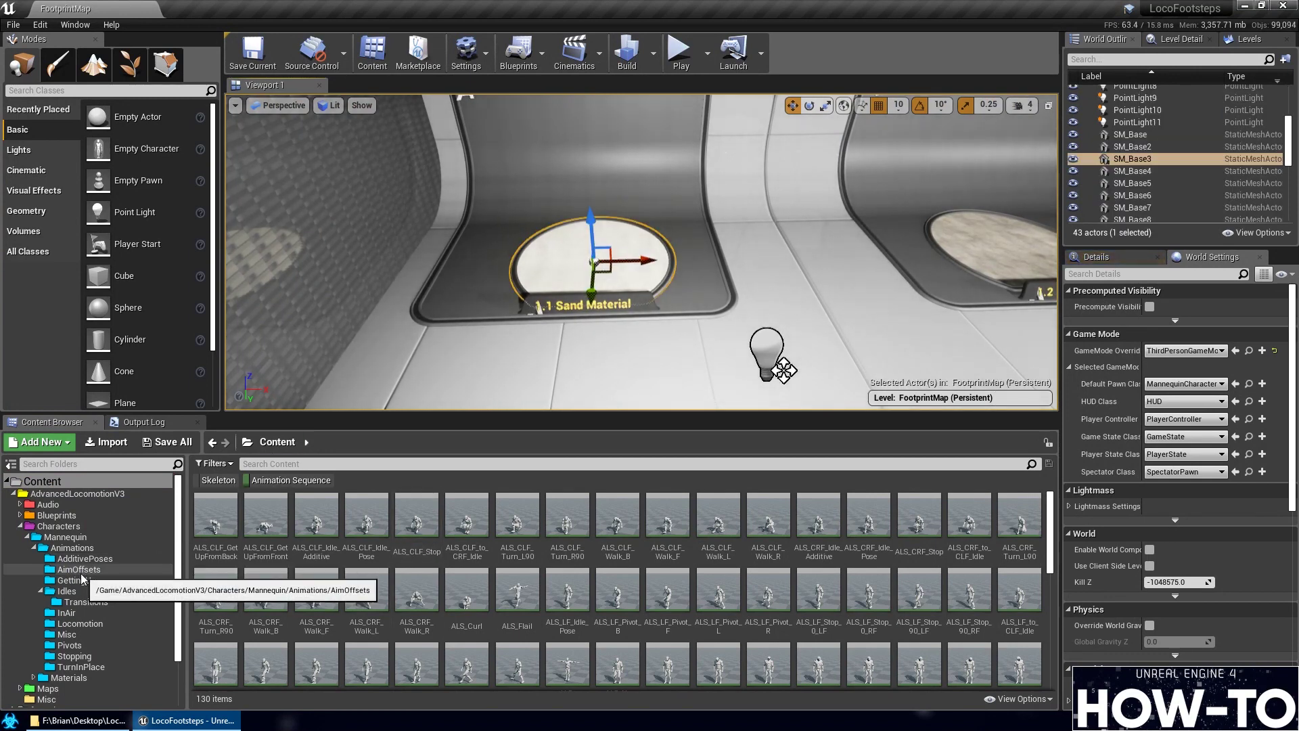
scroll(75, 619, "down", 3)
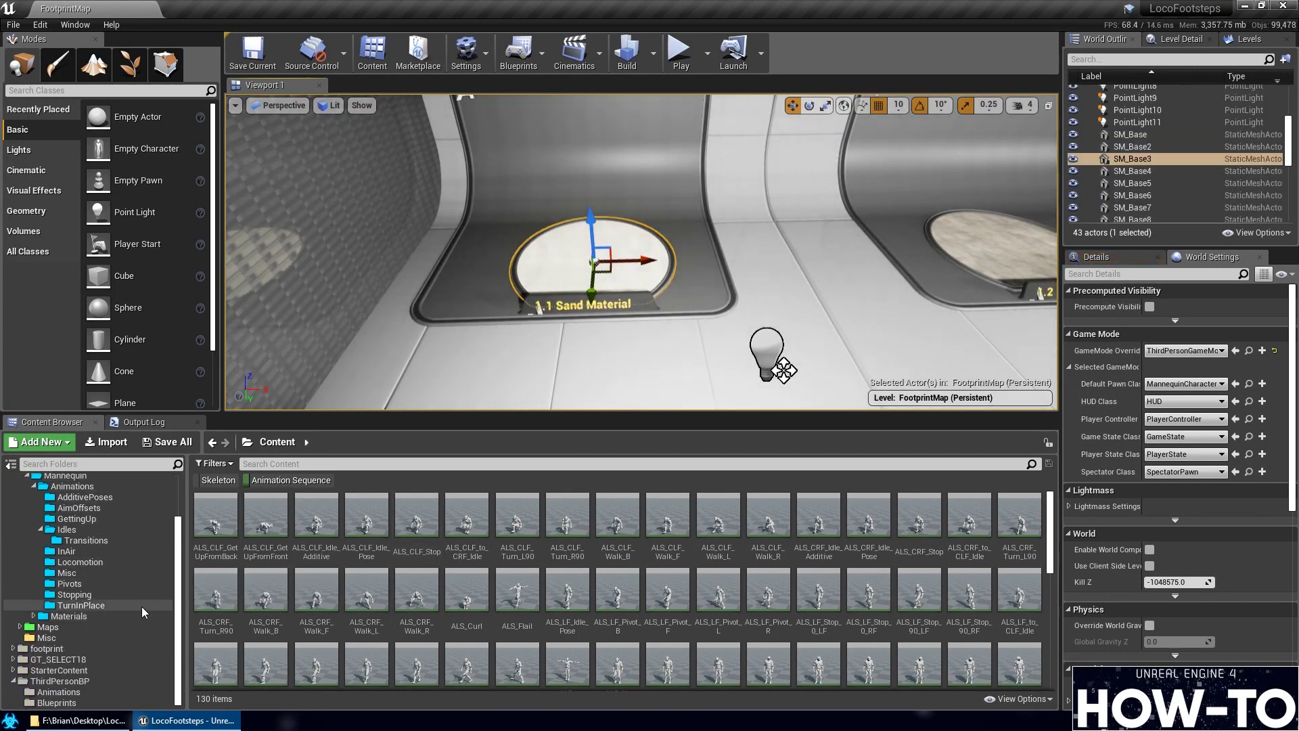
double_click(54, 659)
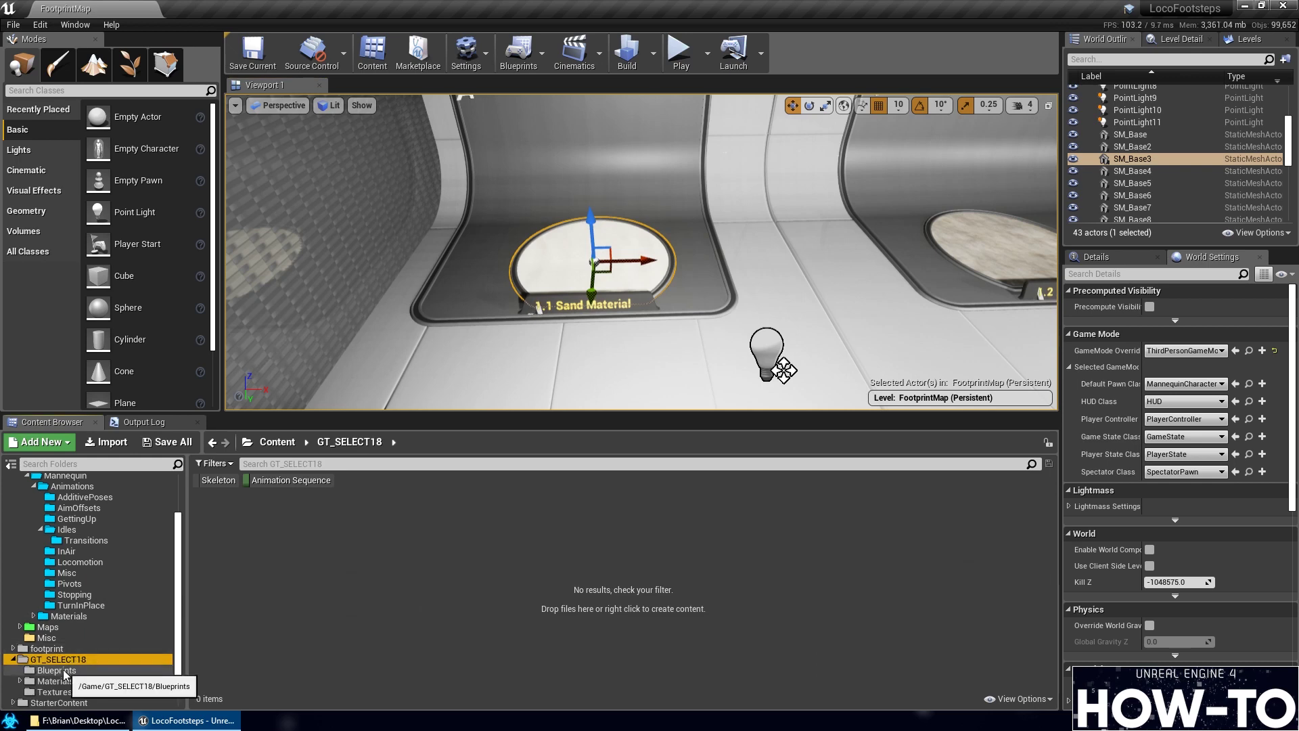
left_click(56, 670)
left_click(56, 681)
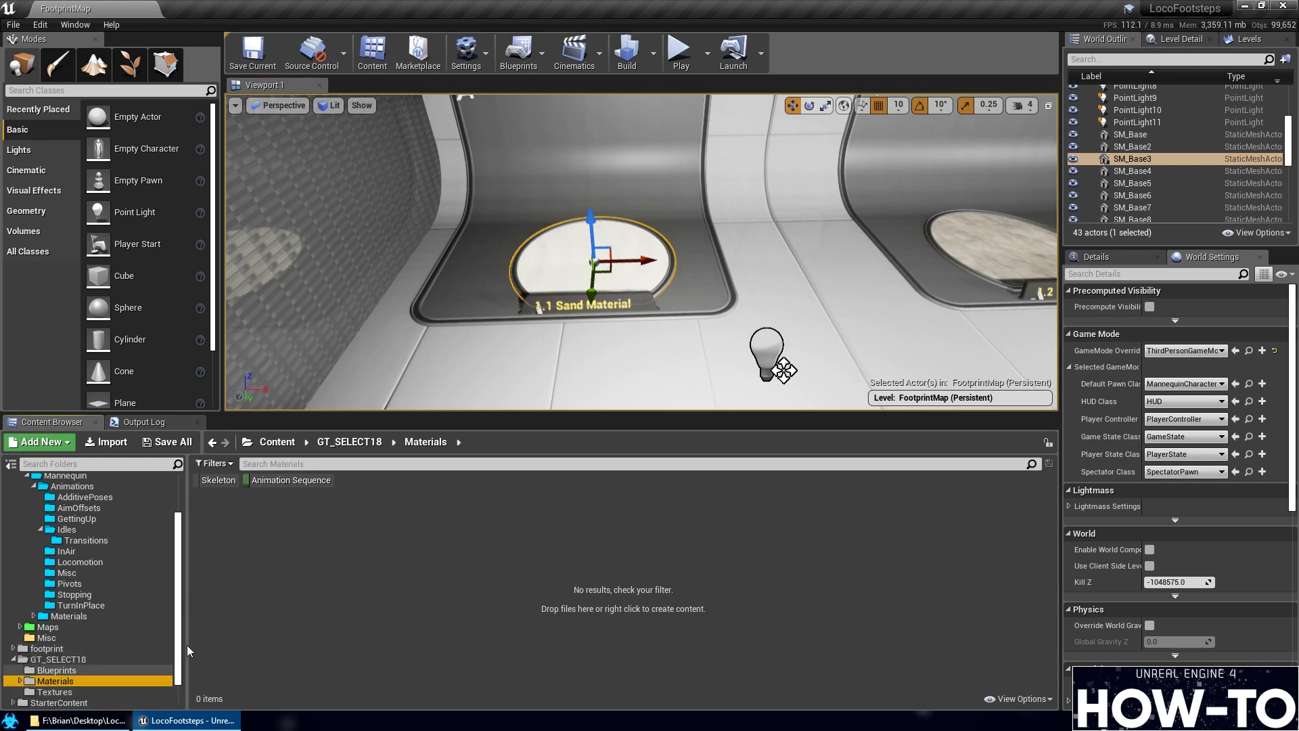
left_click(292, 481)
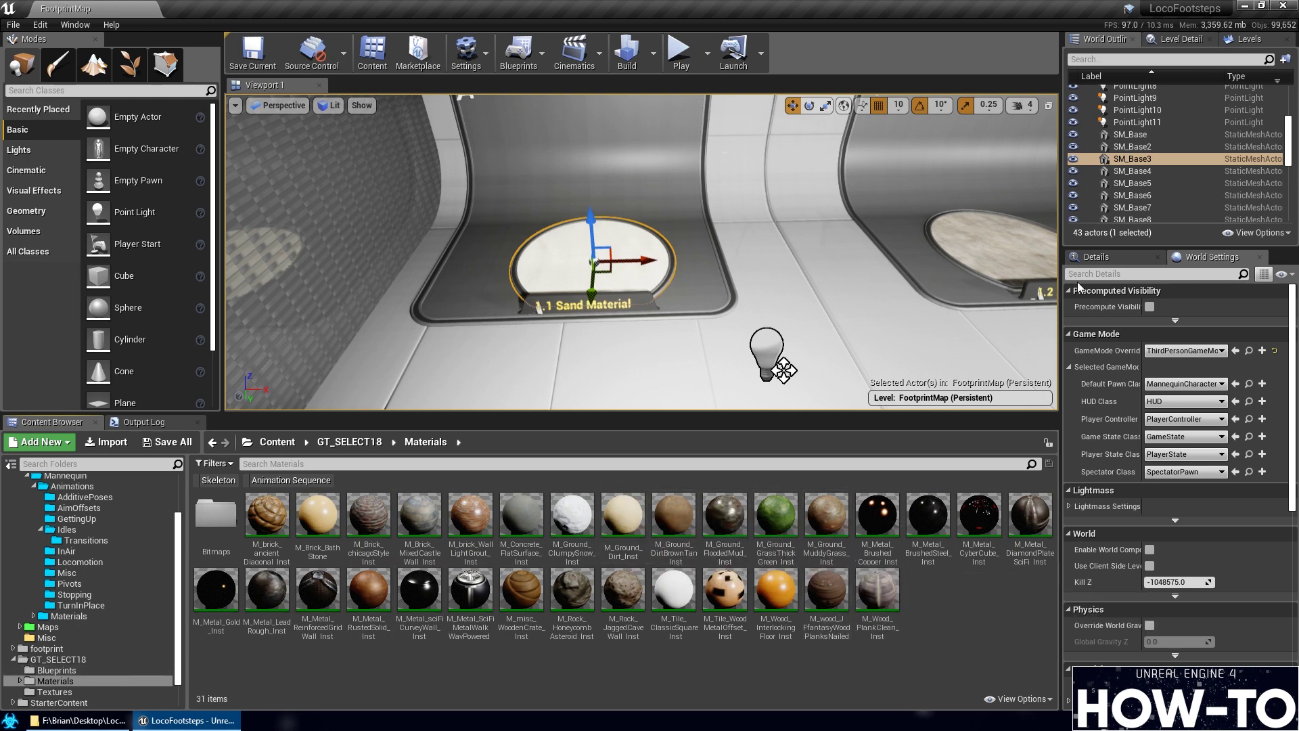
Assign M_Ground_Dirt_Inst to material Element 3 of the selected sand disc, SM_Base3
left_click(1107, 258)
scroll(1204, 643, "down", 1)
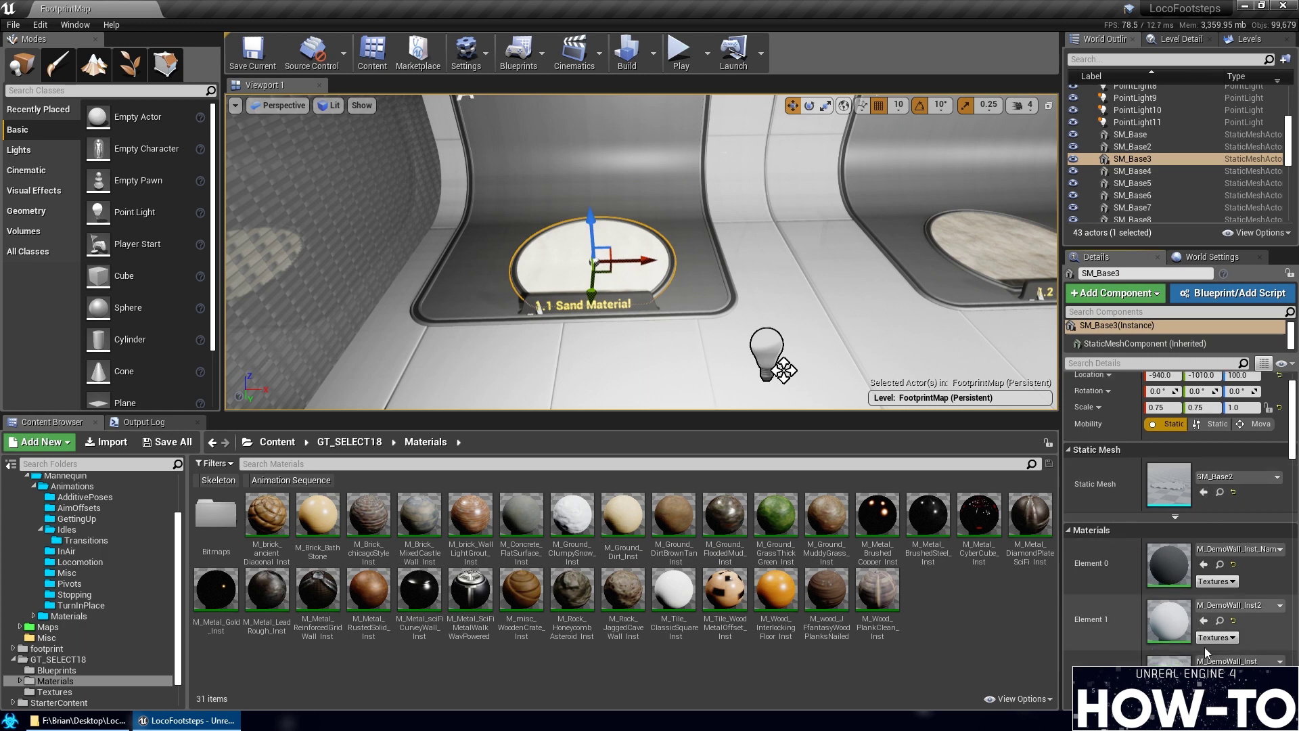
scroll(1205, 651, "down", 4)
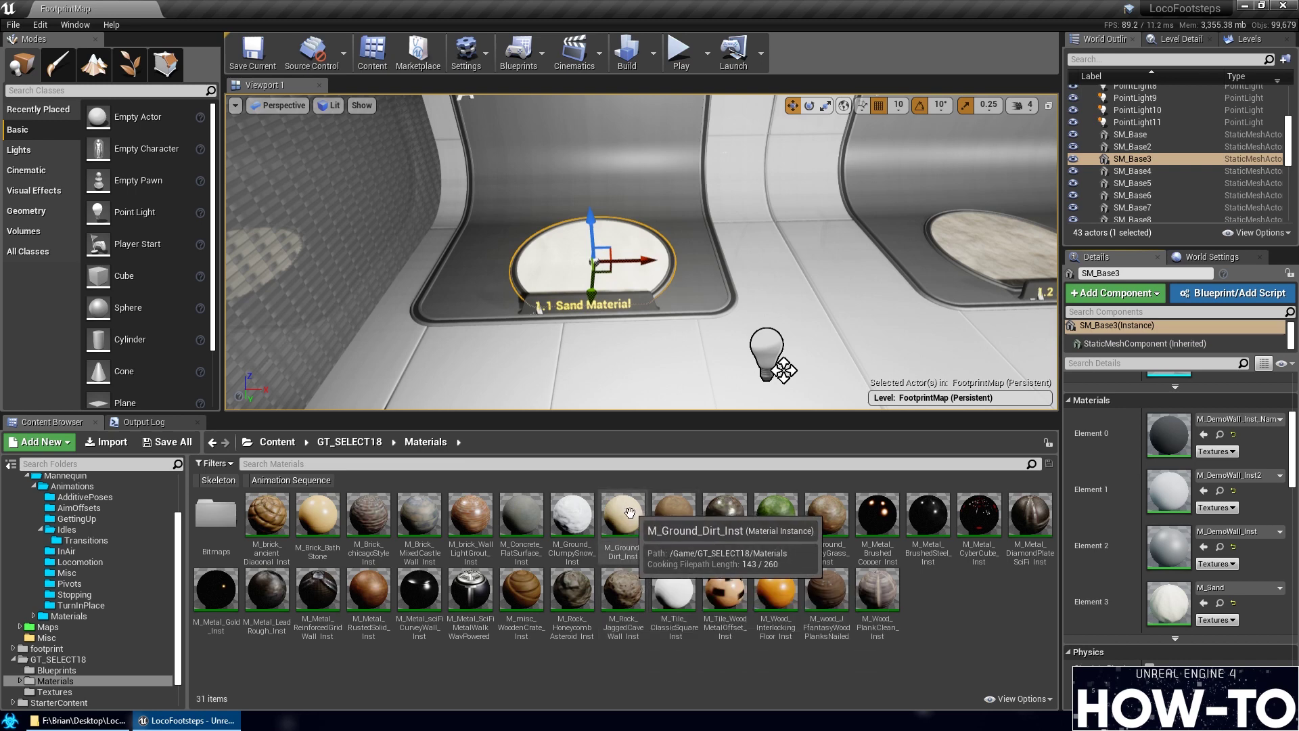
left_click_drag(617, 513, 1197, 594)
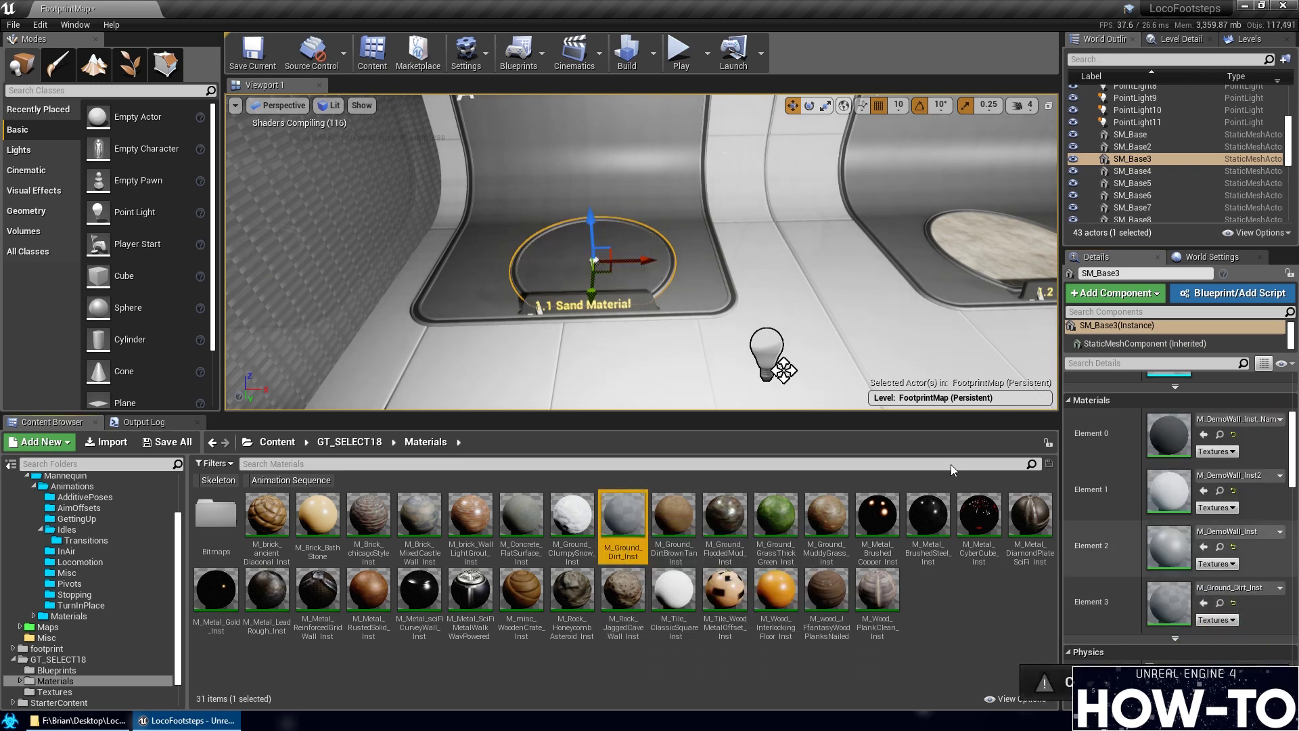
Select the 1.2 Mud Material disc and assign M_Ground_FloodedMud_Inst to its material Element 3
right_click_drag(677, 305, 233, 244)
scroll(843, 380, "up", 5)
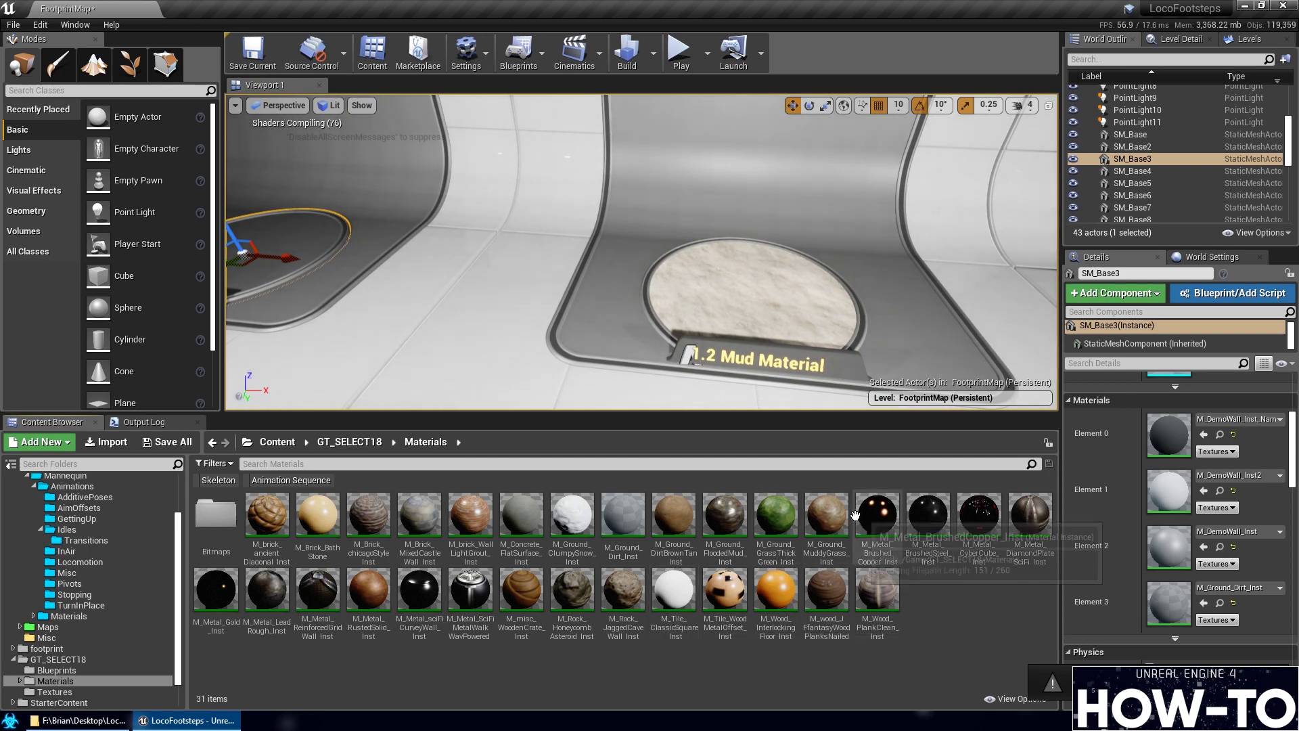
left_click_drag(826, 516, 785, 514)
left_click(774, 322)
left_click(774, 322)
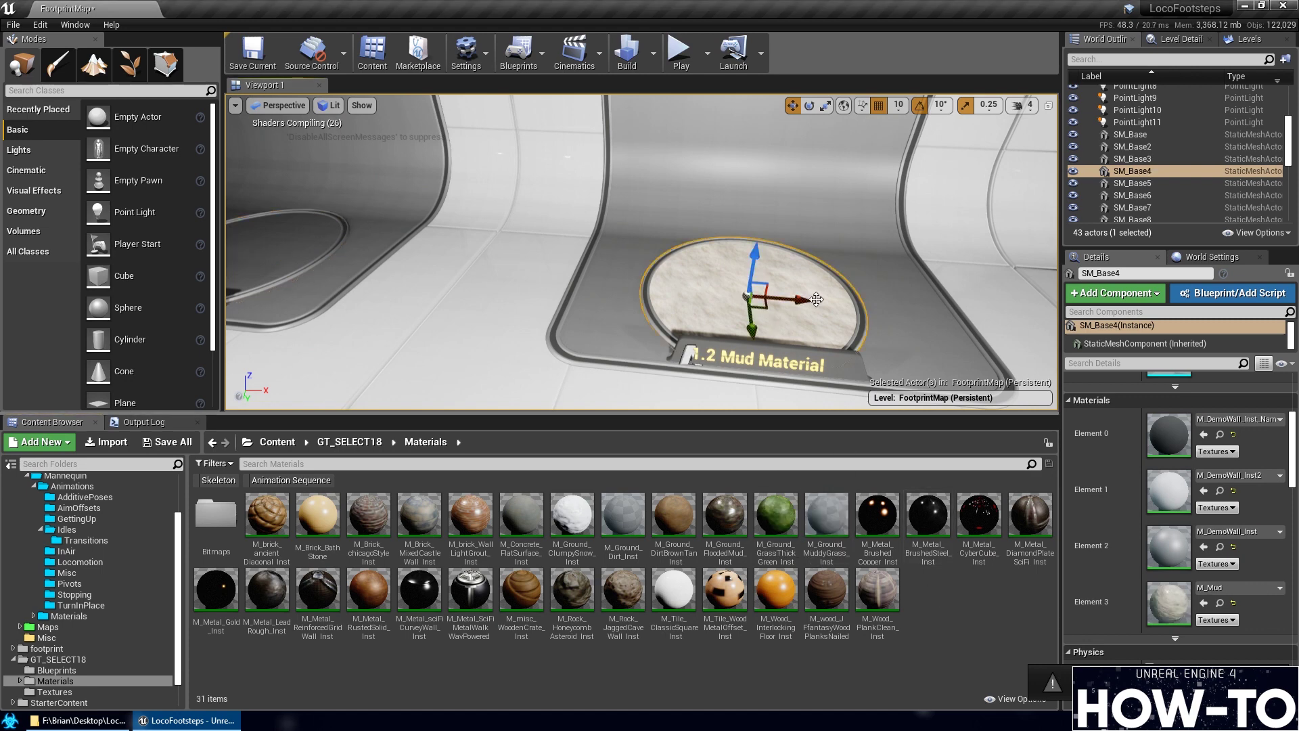
left_click_drag(737, 507, 1169, 604)
Try M_Water_Lake as material Element 3 of the 1.3 Wet Material disc and inspect its surface in the level
right_click_drag(573, 331, 454, 318)
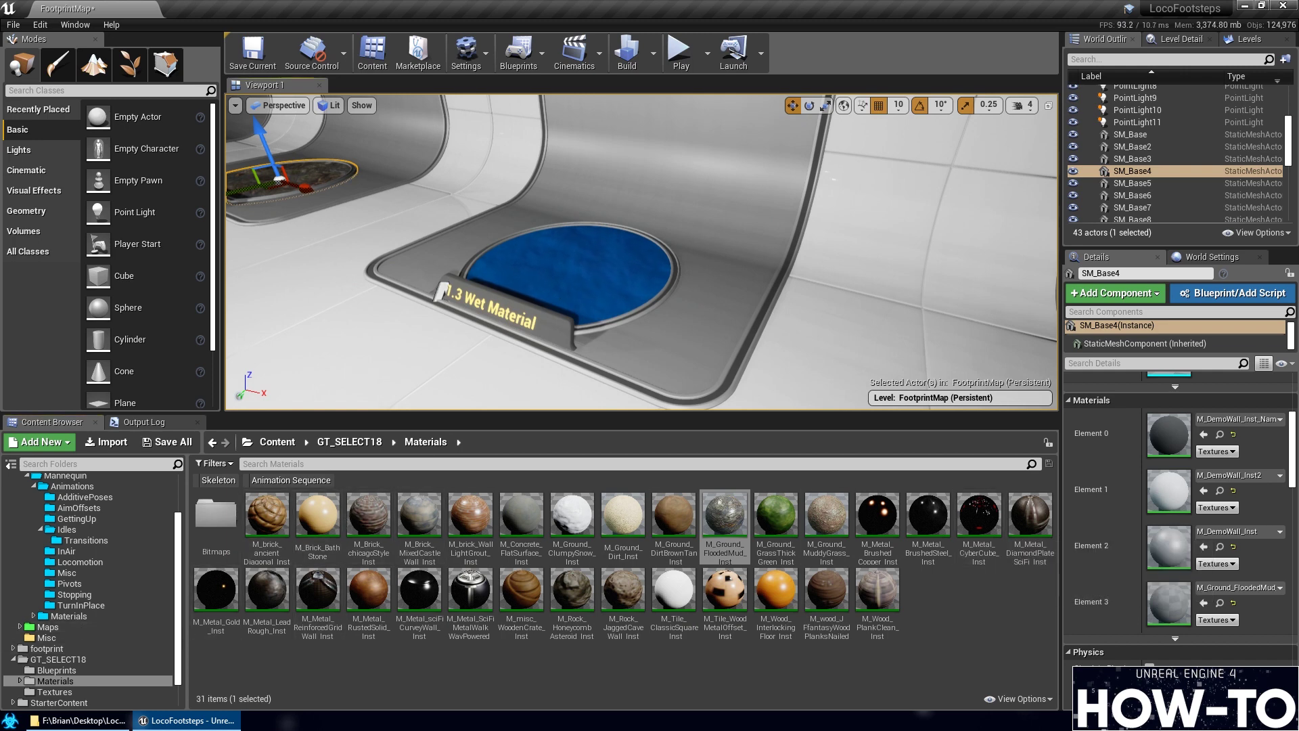
left_click(1242, 587)
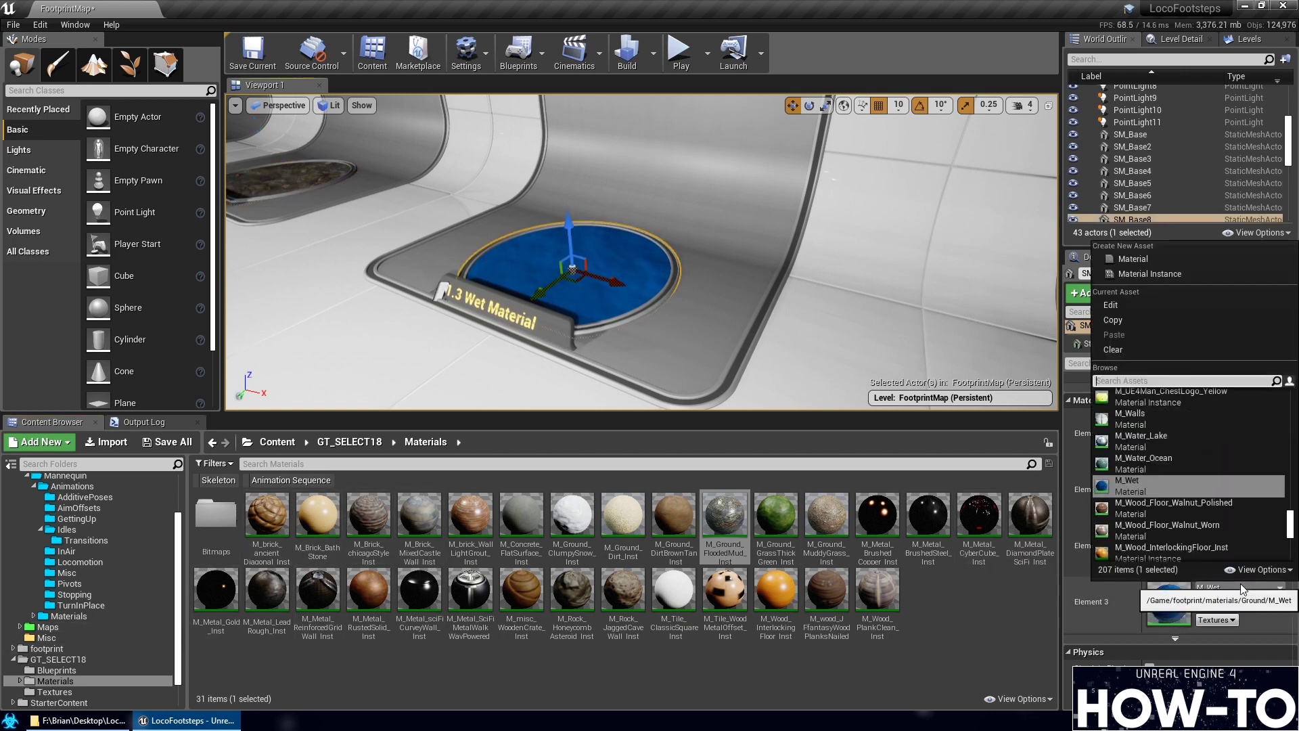
left_click(1169, 439)
scroll(973, 356, "up", 5)
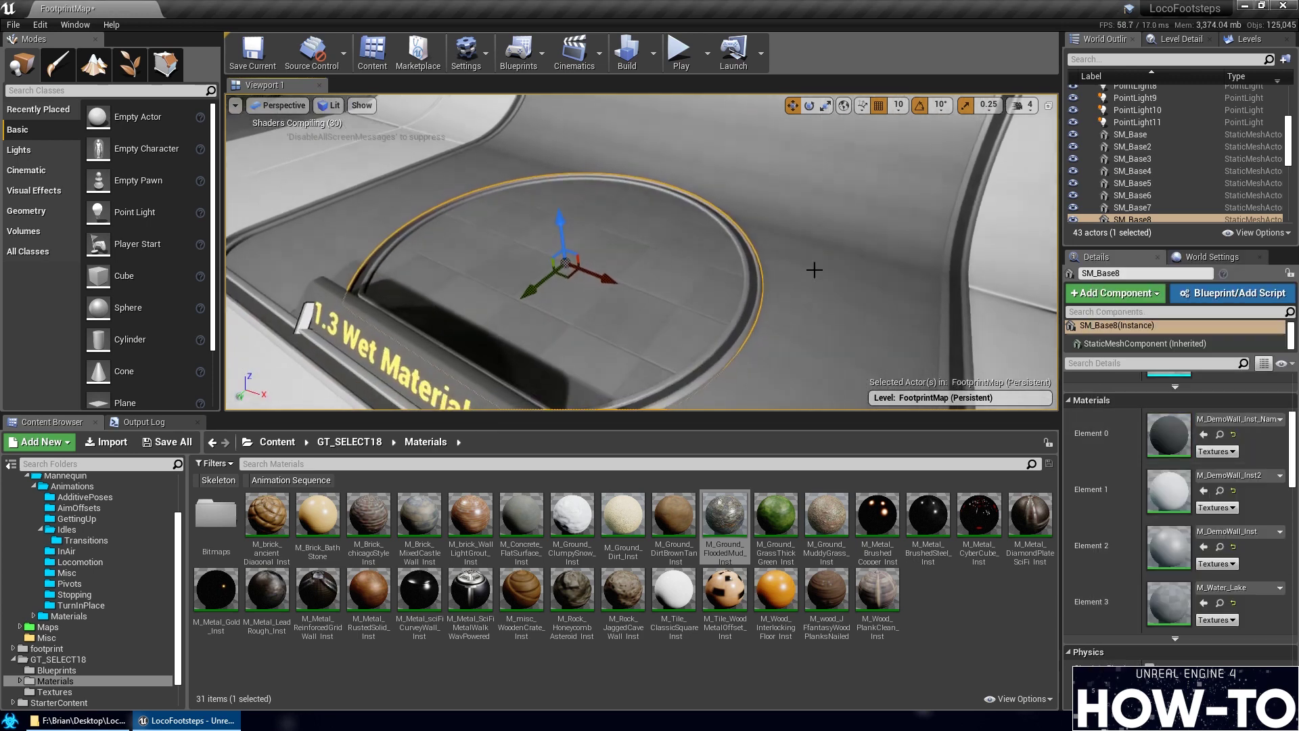
right_click_drag(717, 332, 718, 333)
scroll(711, 320, "up", 5)
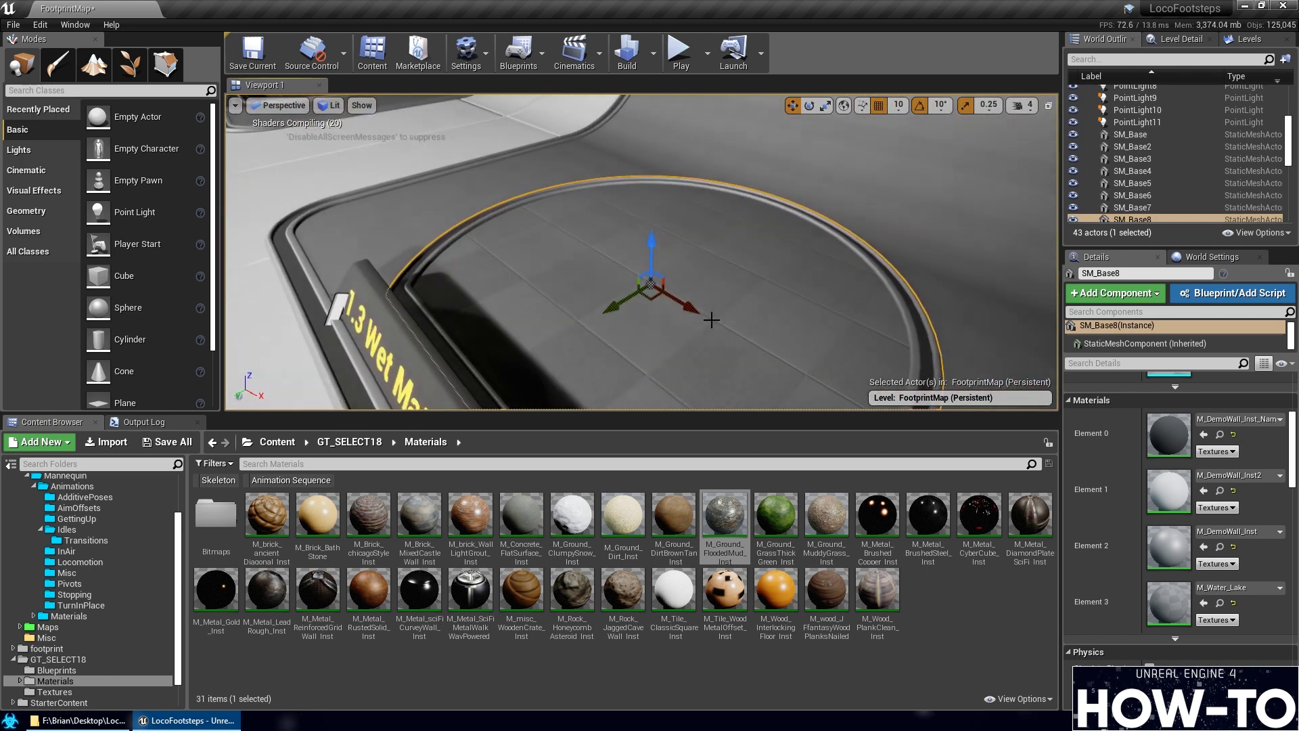
right_click_drag(718, 332, 718, 333)
right_click_drag(642, 236, 642, 236)
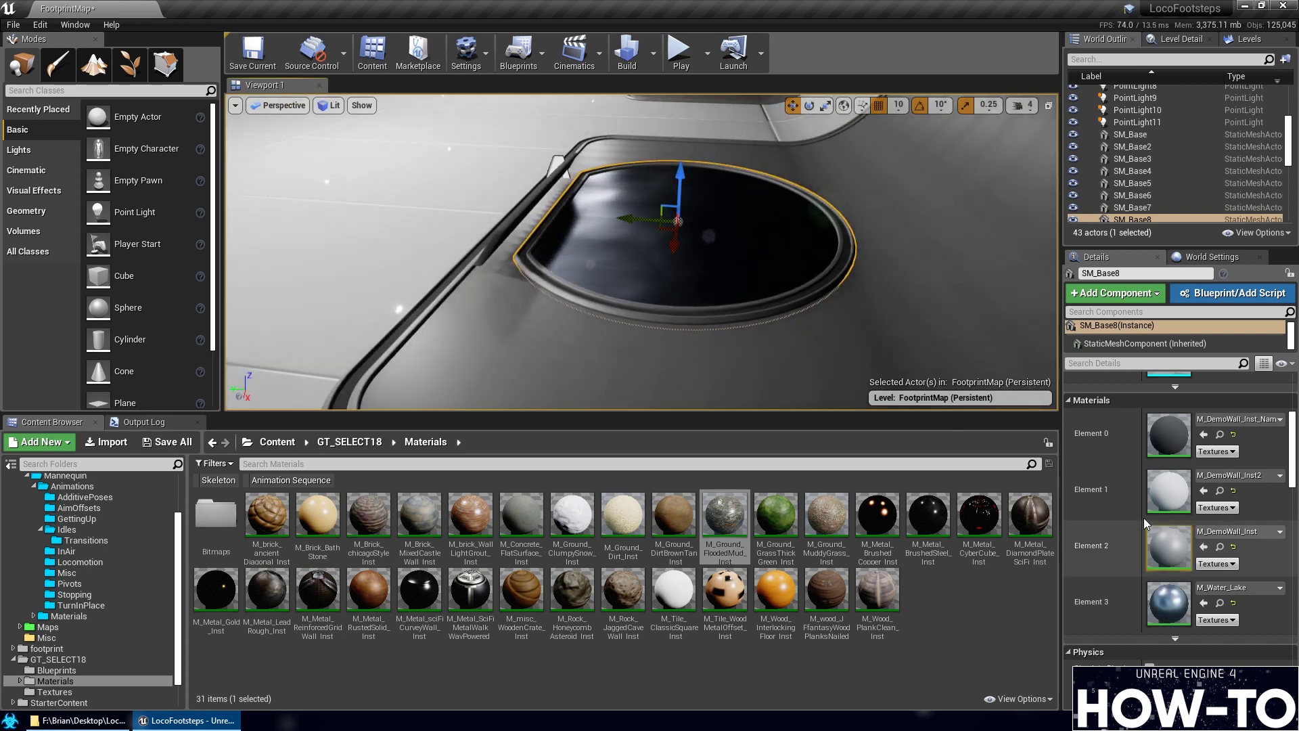
Try M_Water_Ocean as material Element 3 of the 1.3 Wet Material disc and inspect it up close
left_click(1219, 589)
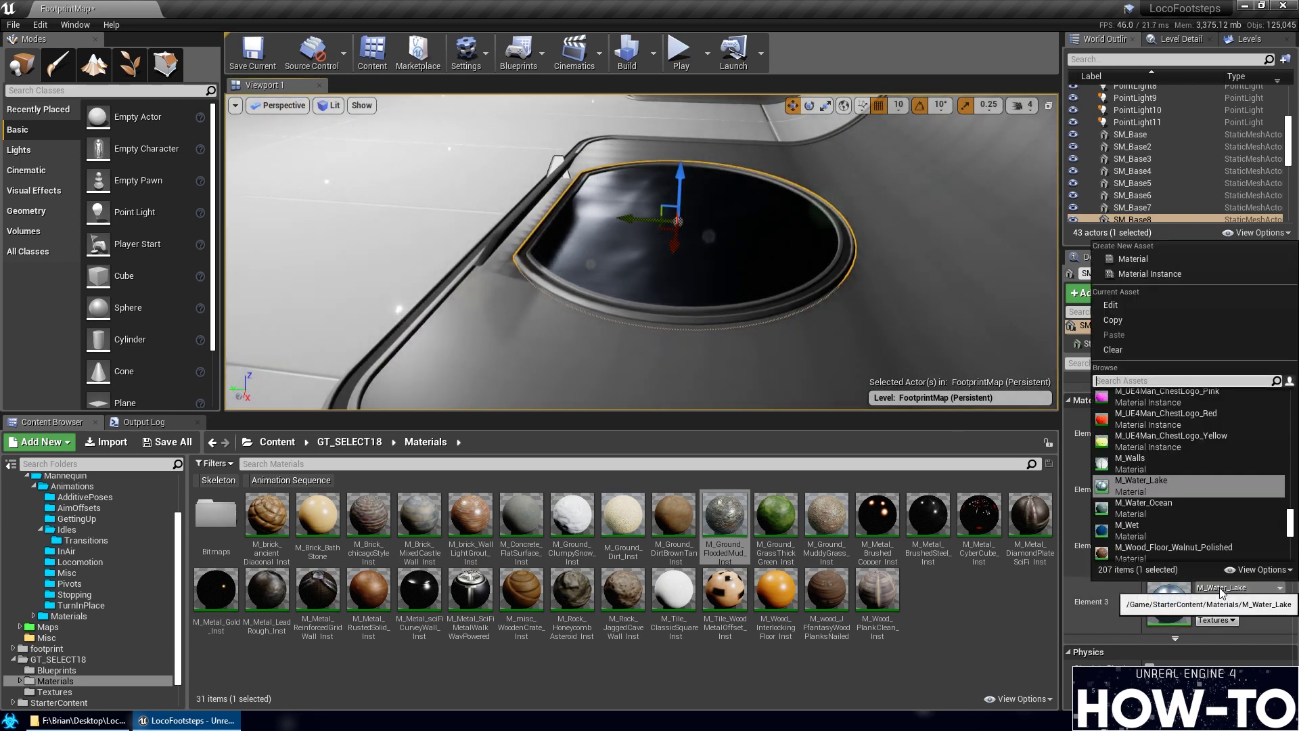
left_click(1146, 507)
right_click_drag(642, 236, 676, 271)
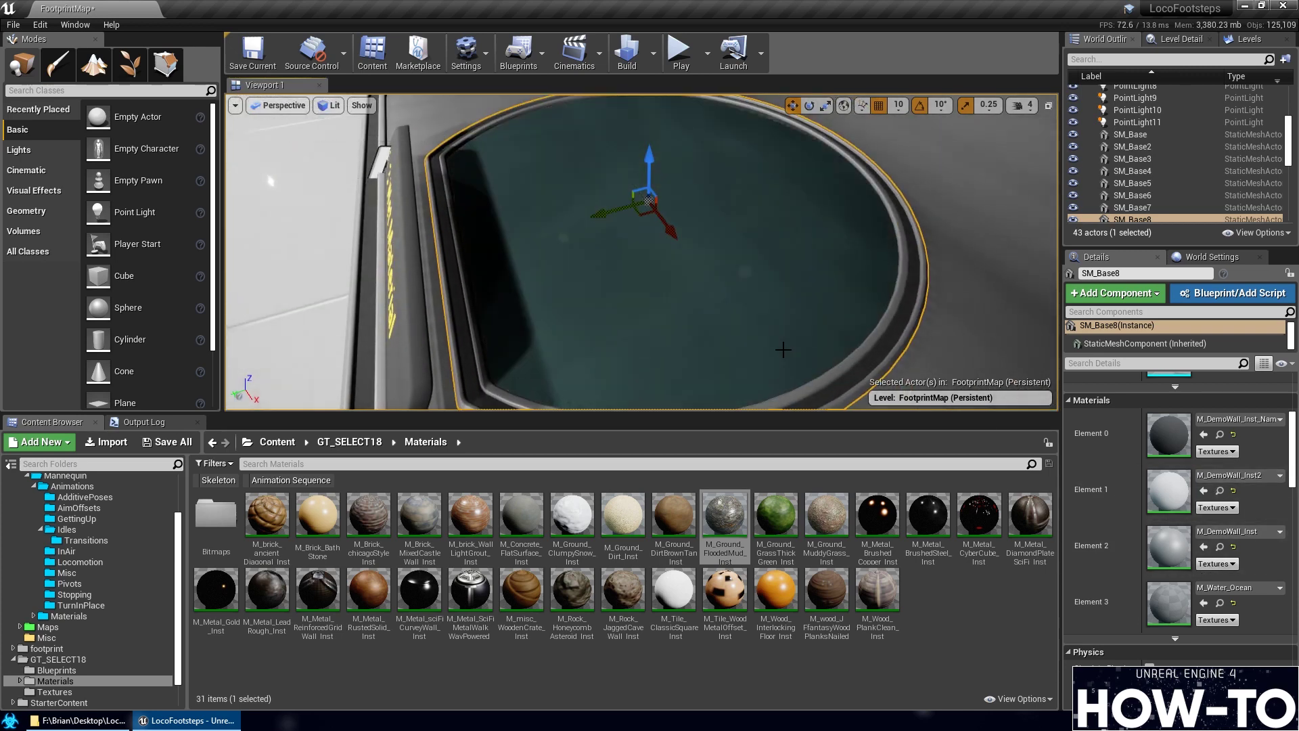
right_click_drag(848, 390, 848, 390)
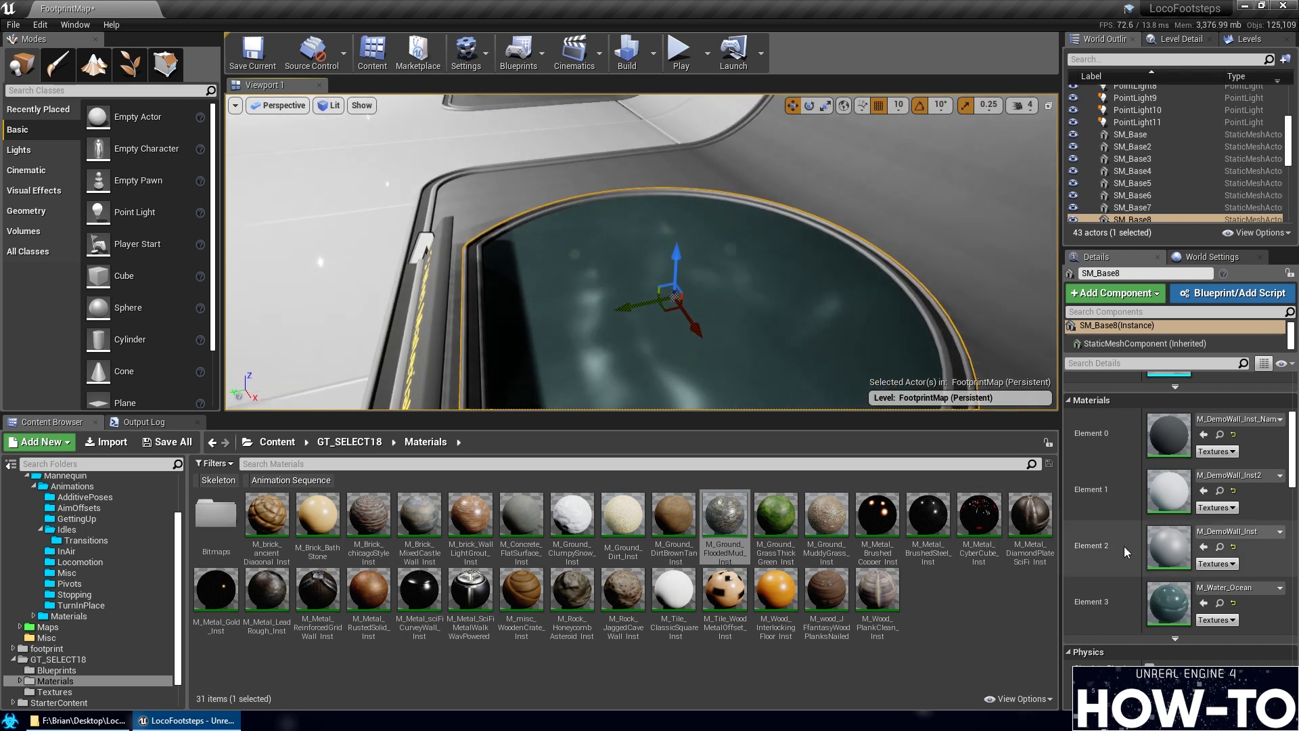
Set material Element 3 of the 1.3 Wet Material disc back to M_Wet
left_click(1243, 592)
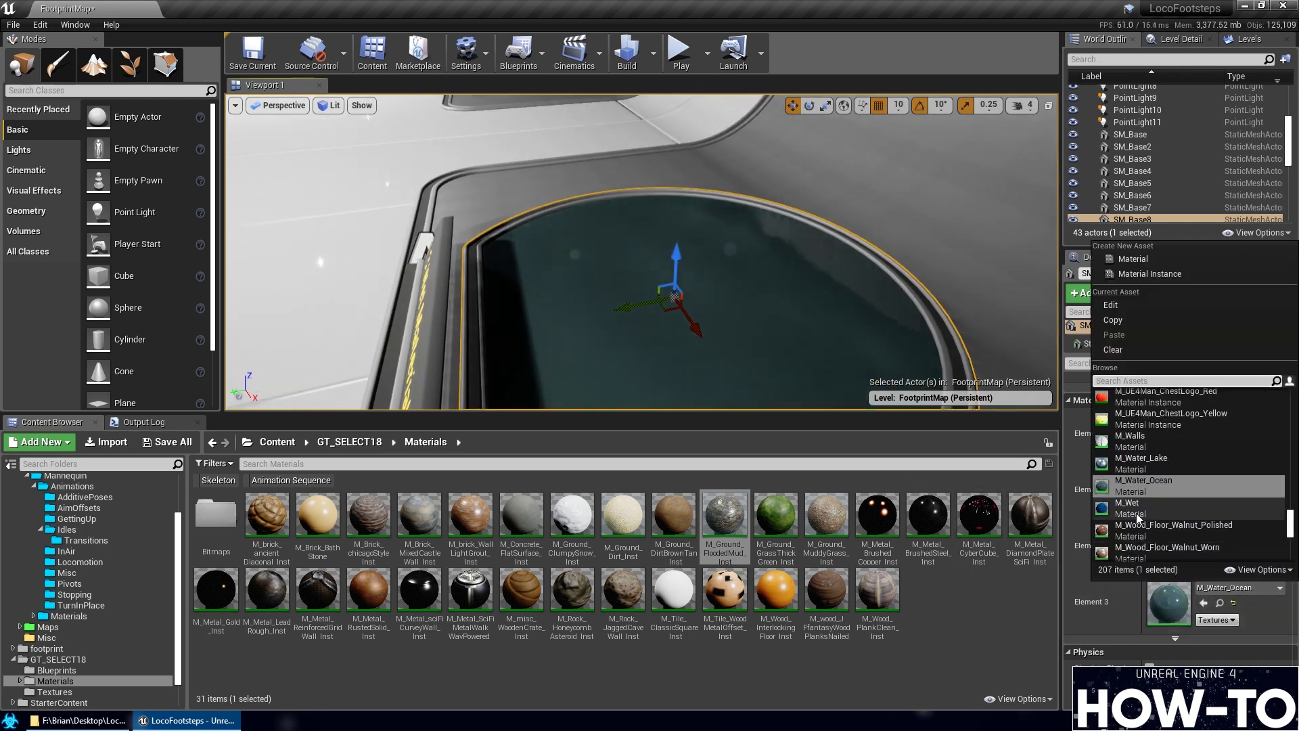
left_click(1144, 379)
right_click_drag(581, 340, 581, 340)
right_click_drag(637, 164, 637, 164)
Start a play session and walk the character around on the 1.1 Sand Material disc and off toward 1.2, checking the footprints
left_click(674, 58)
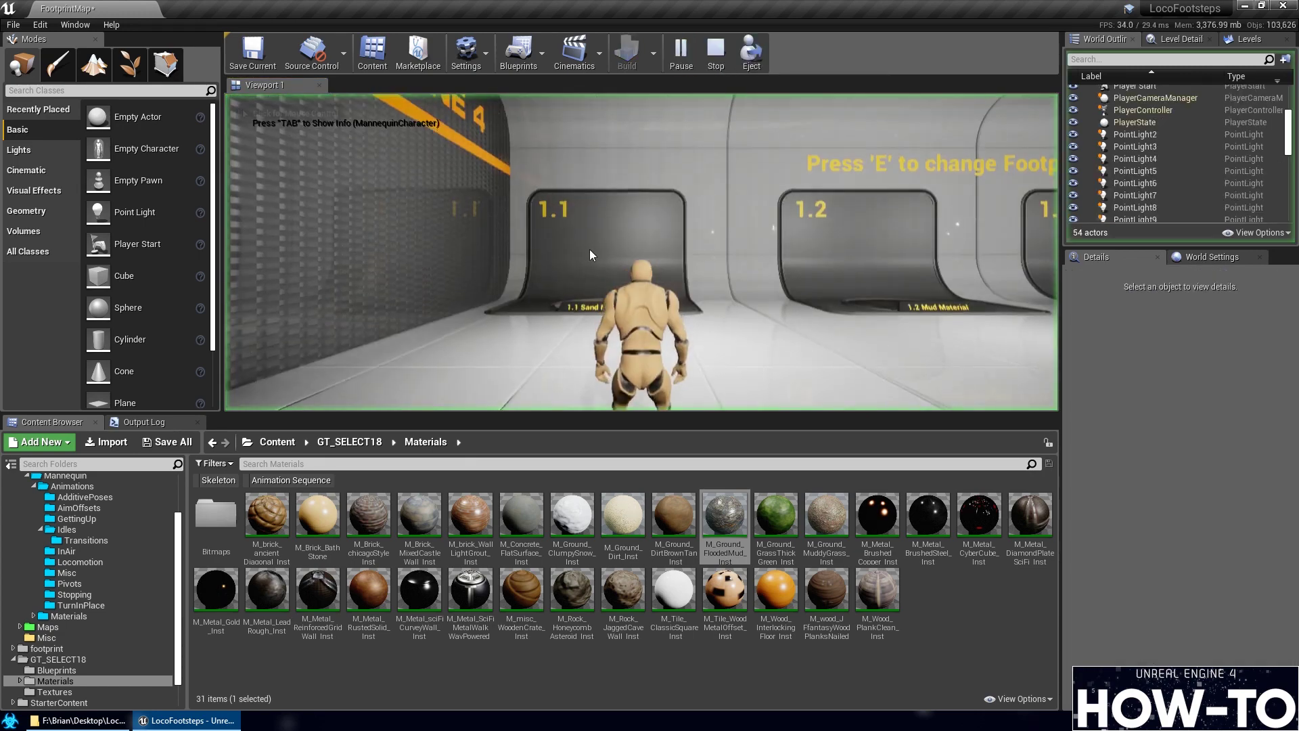
key("w")
key("w")
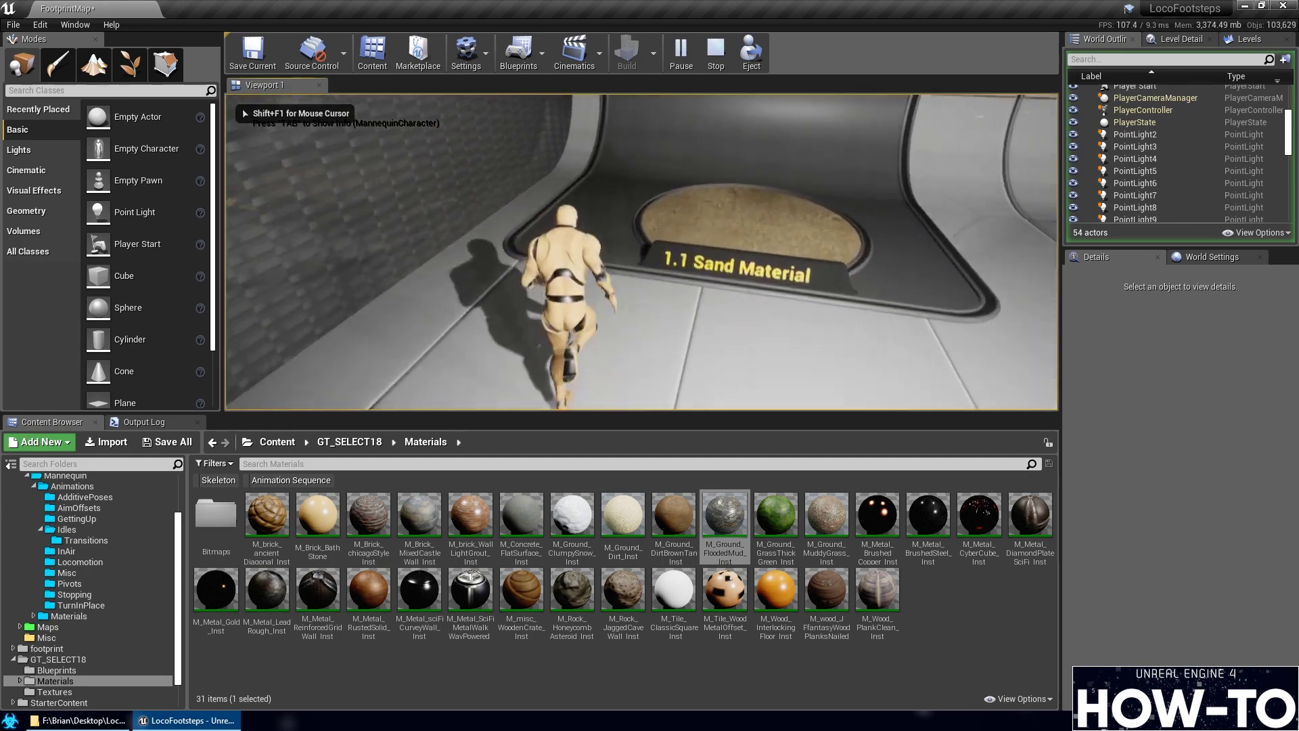
key("w")
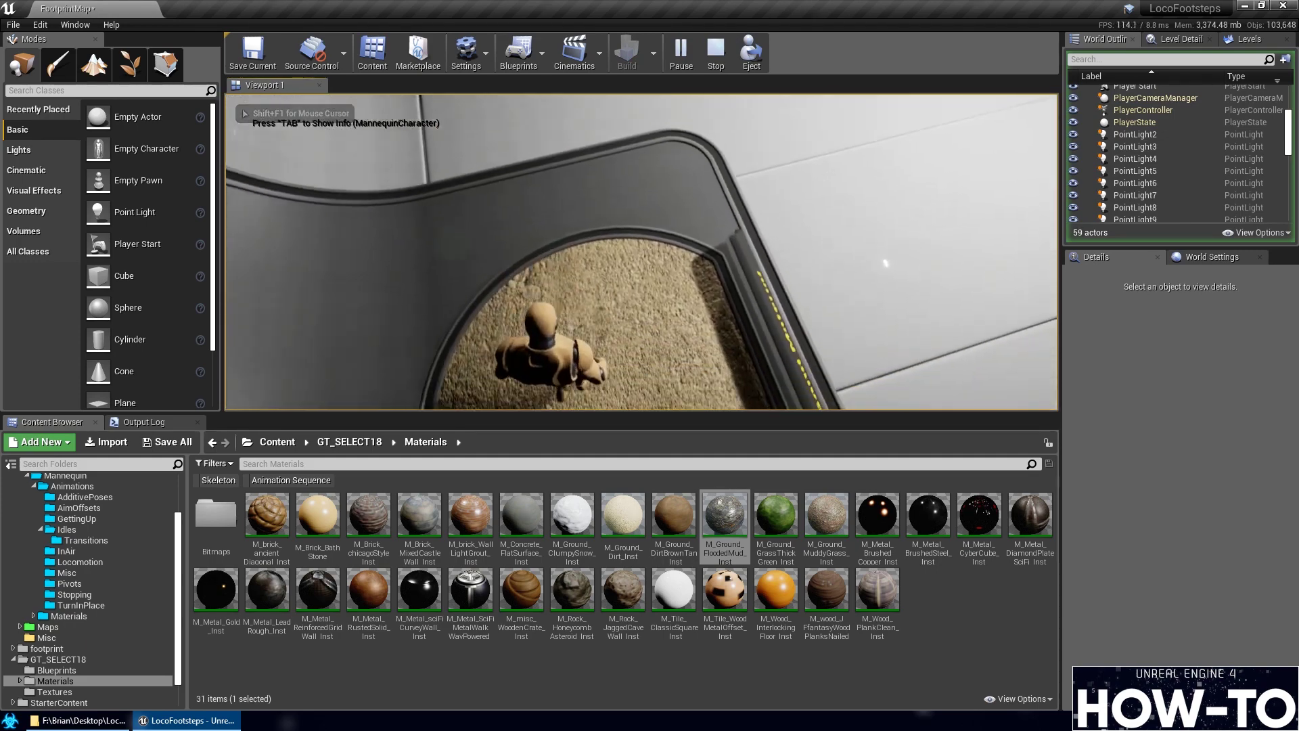
key("w")
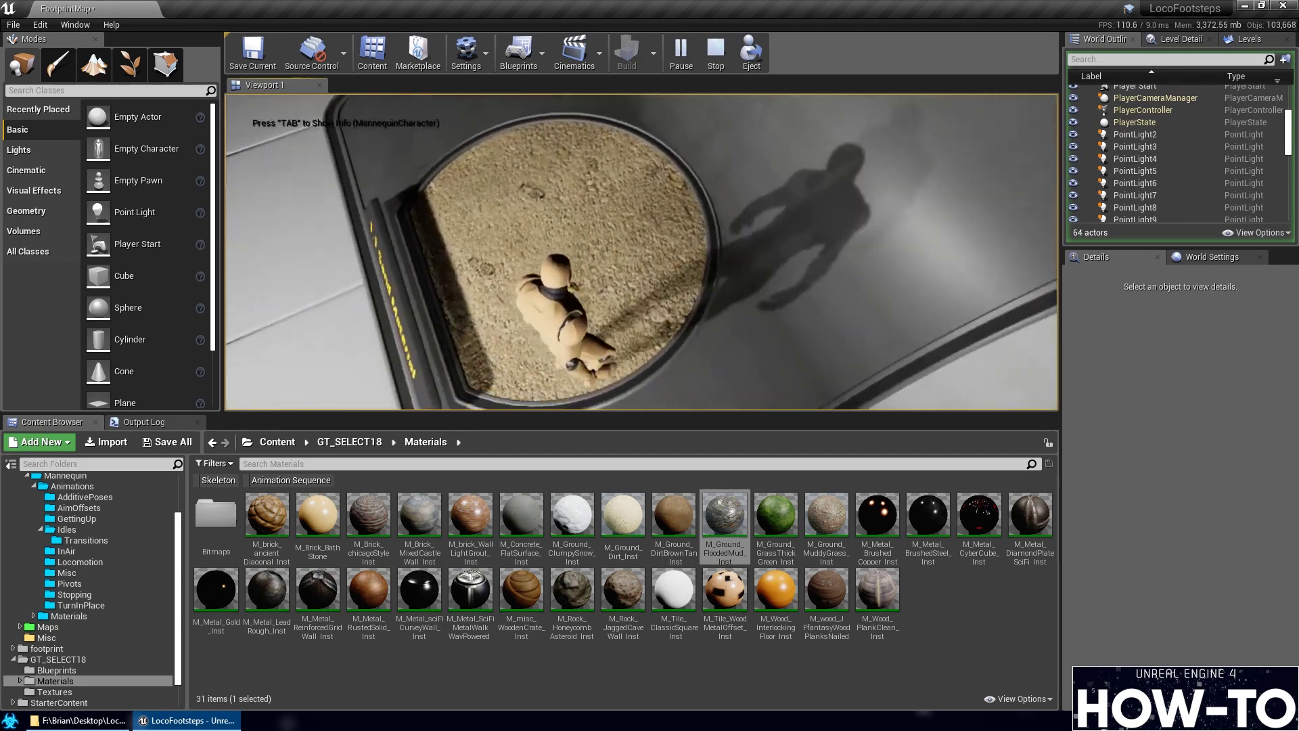
key("w")
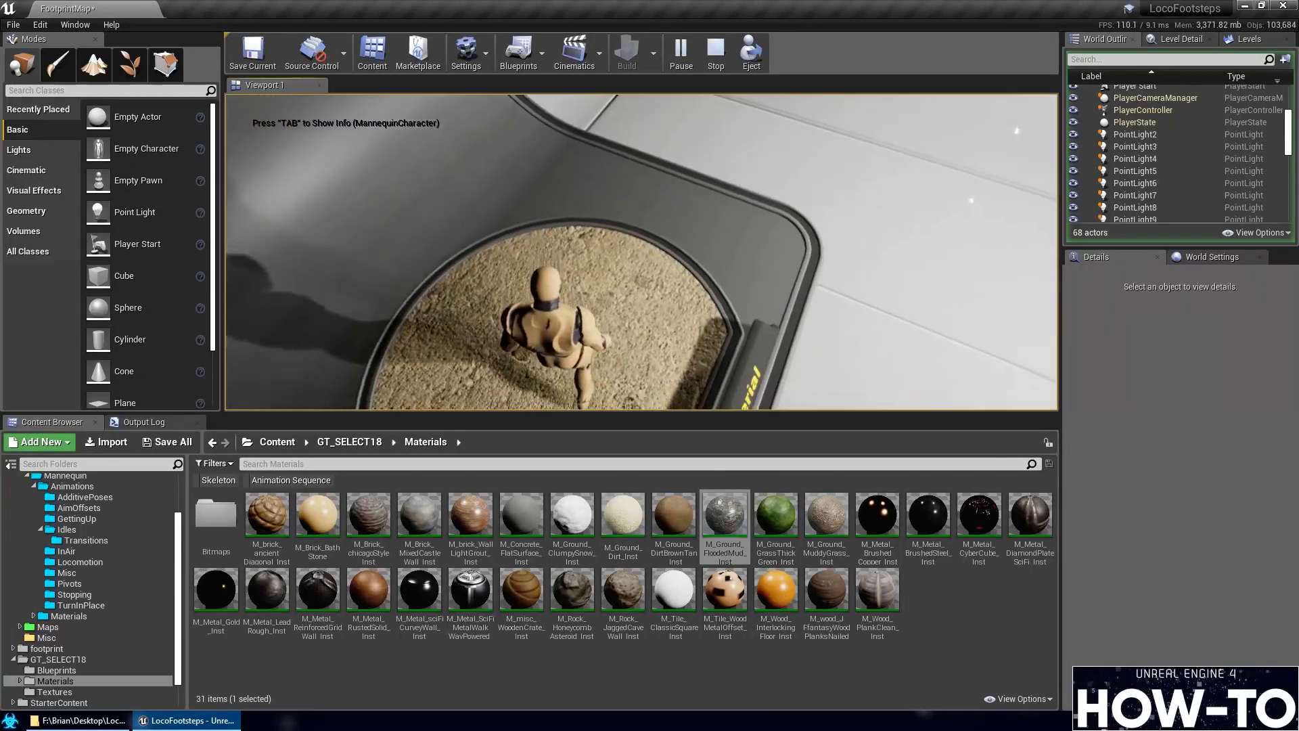
key("w")
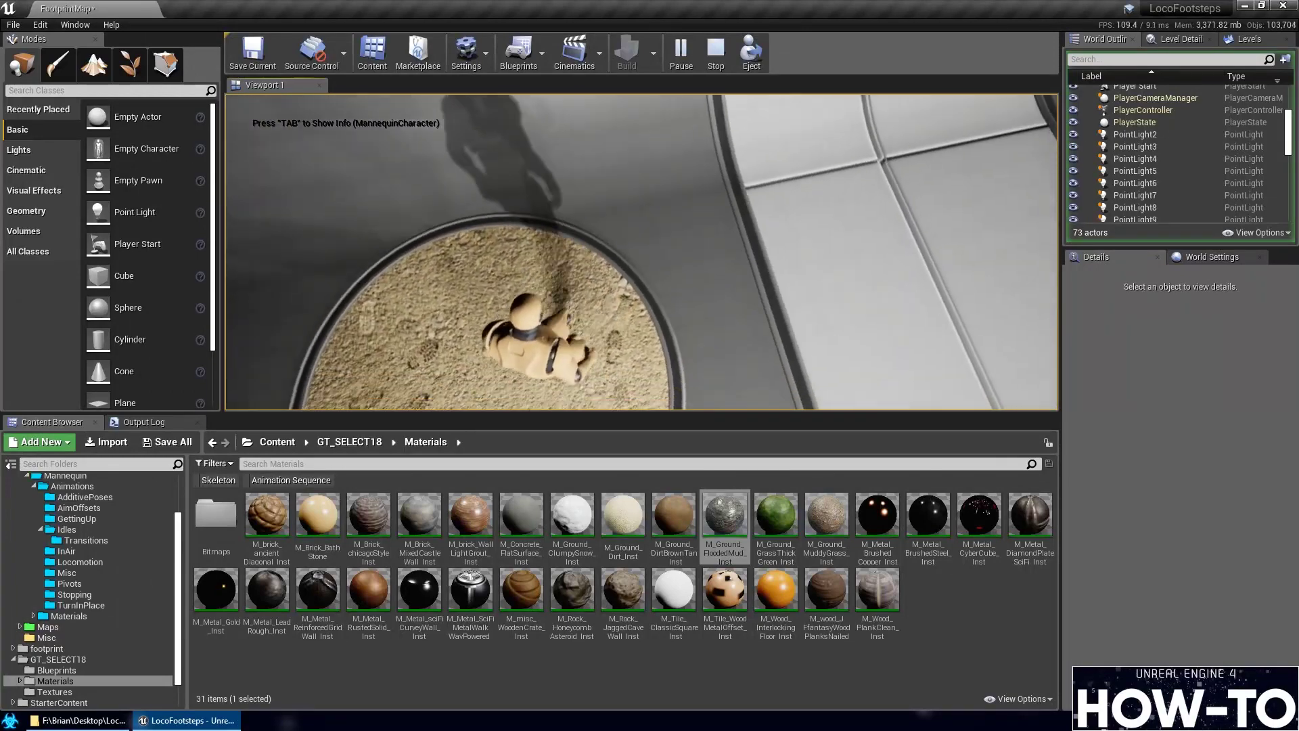
key("w")
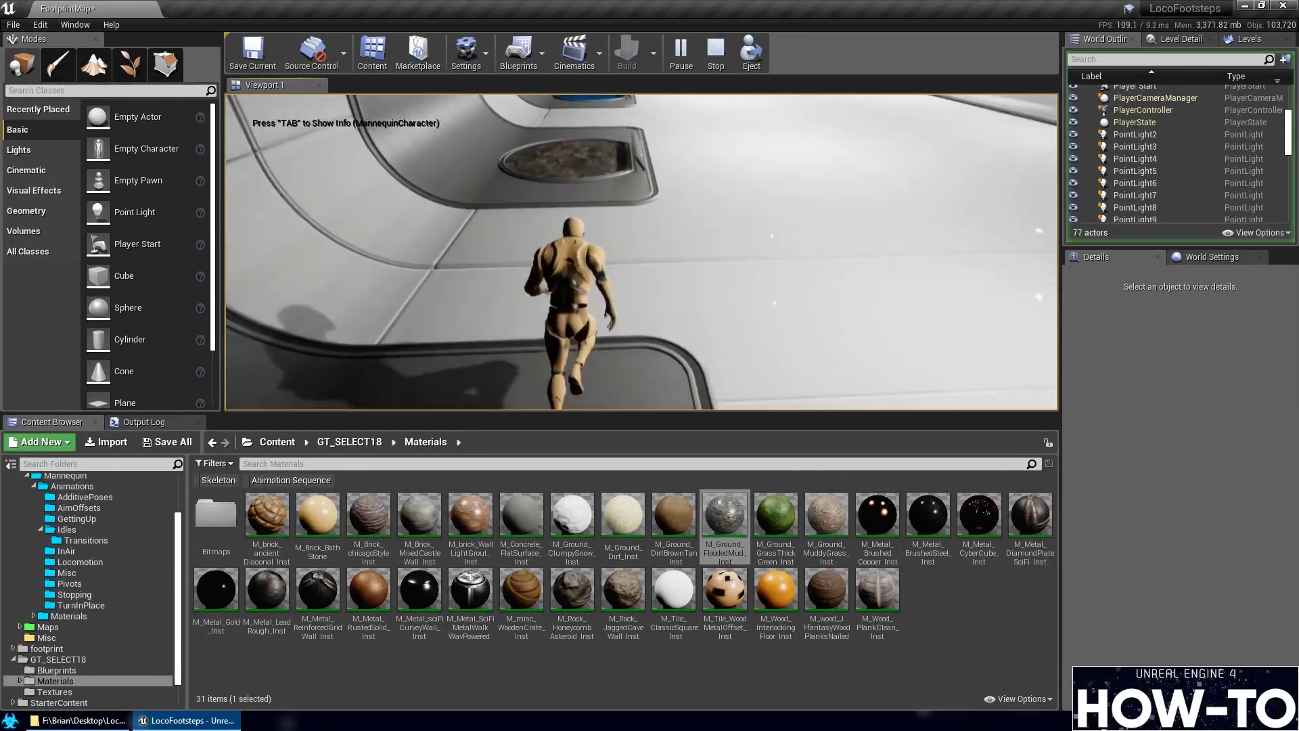
Run the character over the 1.2 mud and 1.3 wet discs toward the blood stand, checking the footprints, and end the play session
key("w")
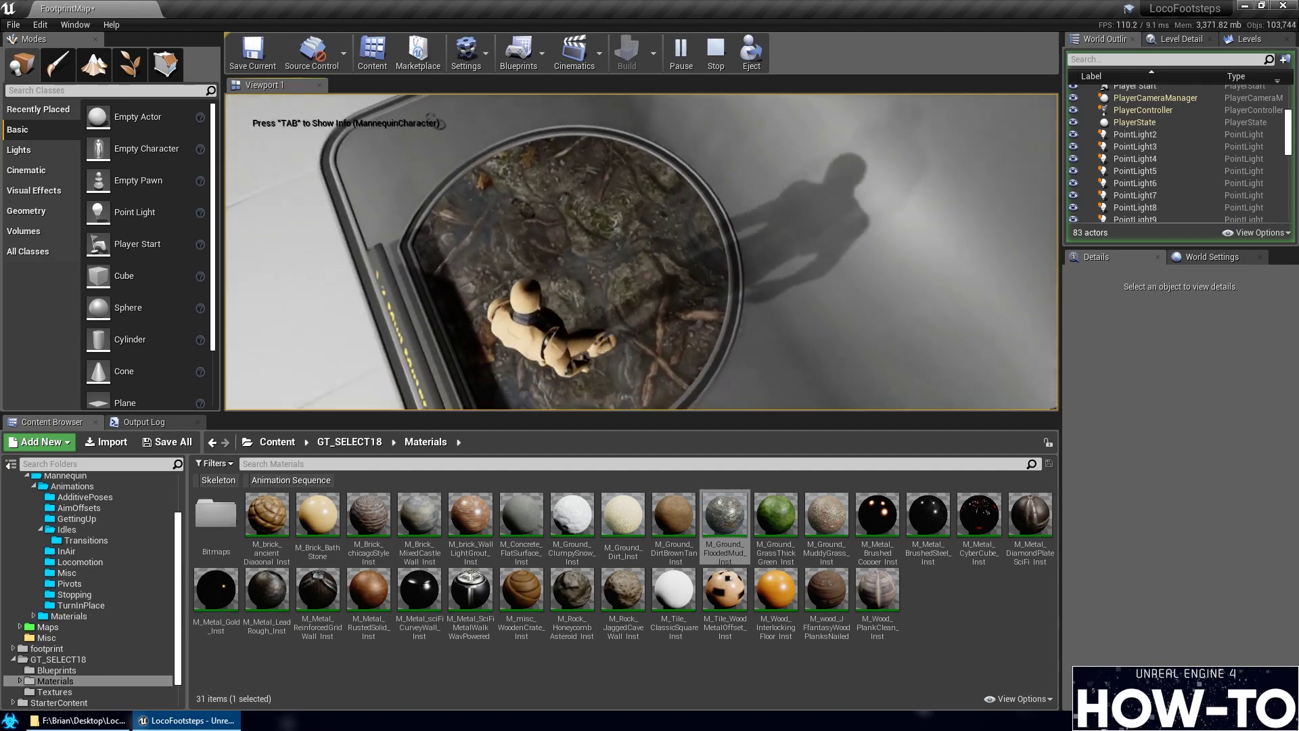
key("w")
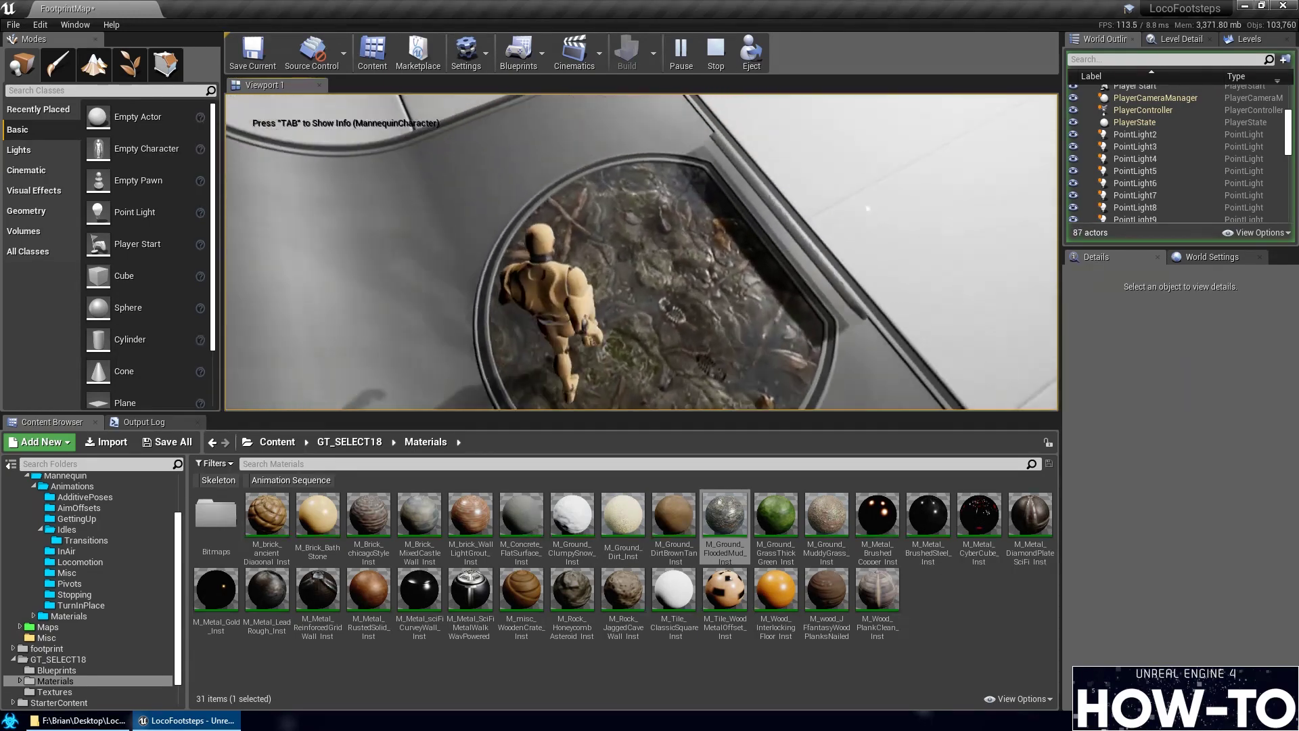
key("w")
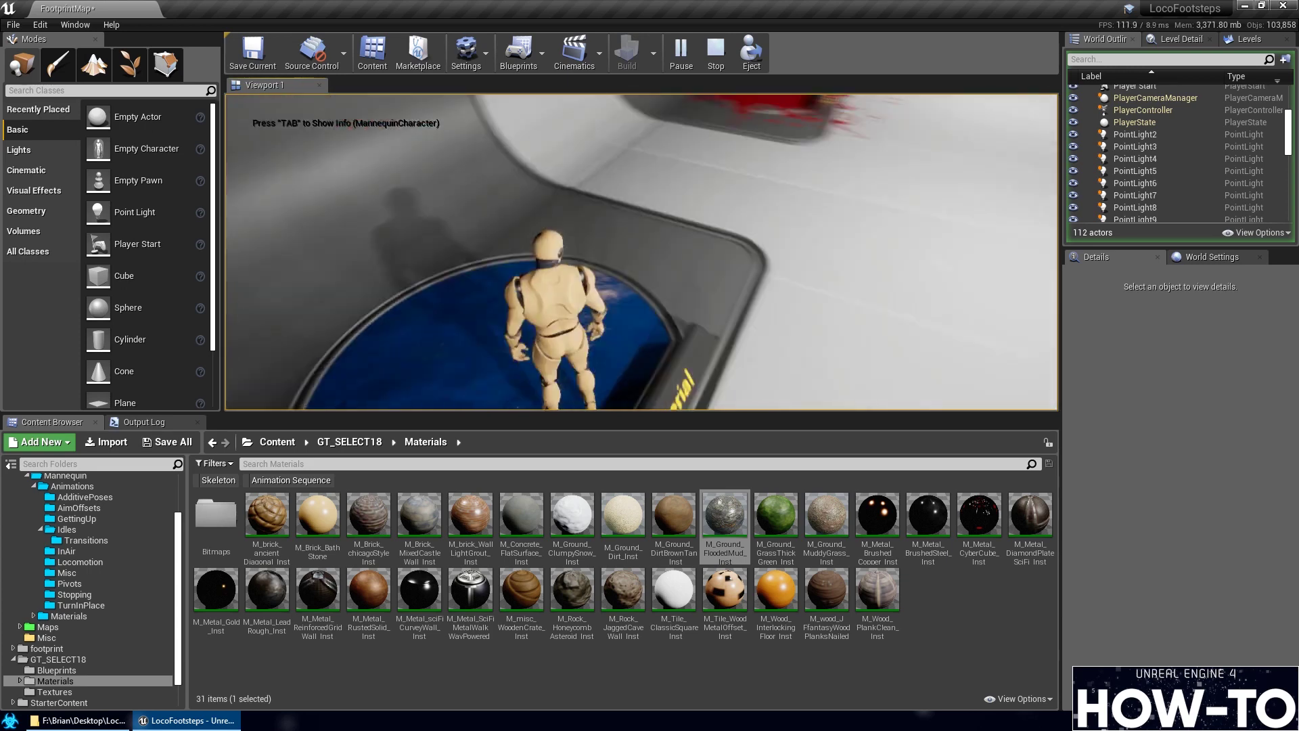
key("w")
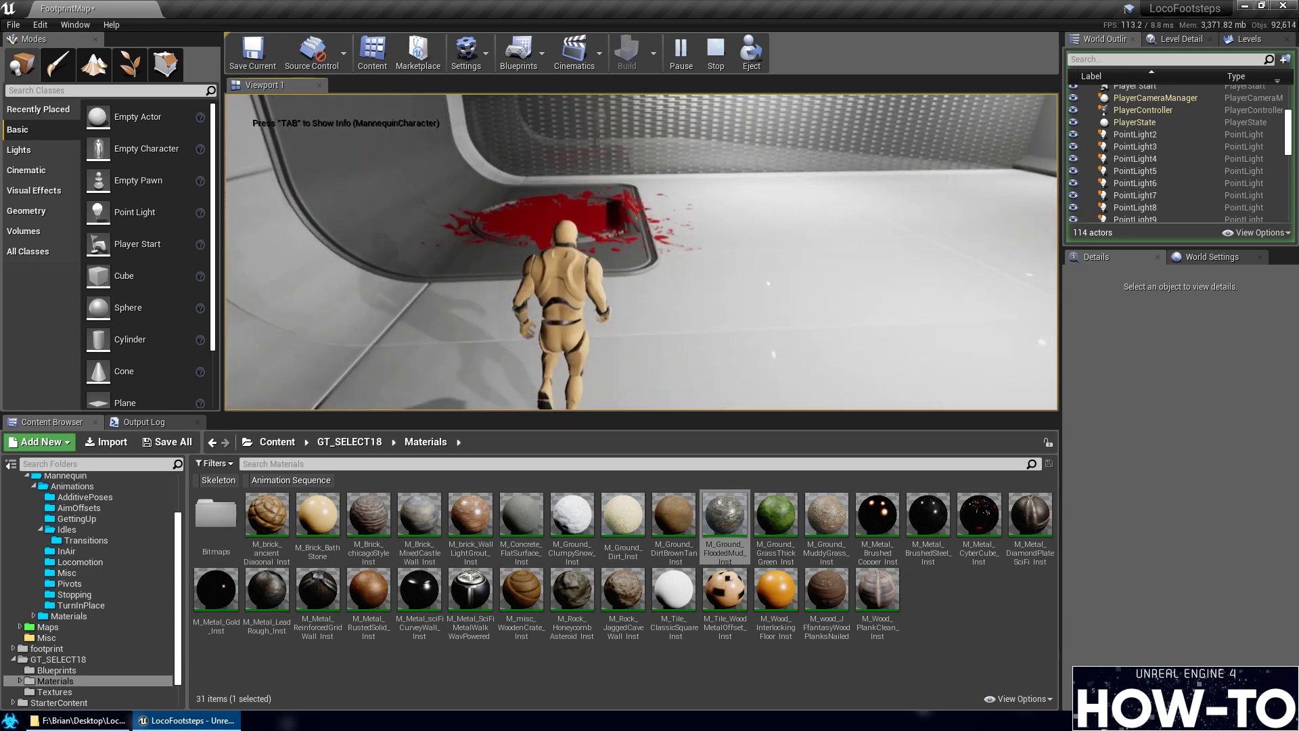
key("Escape")
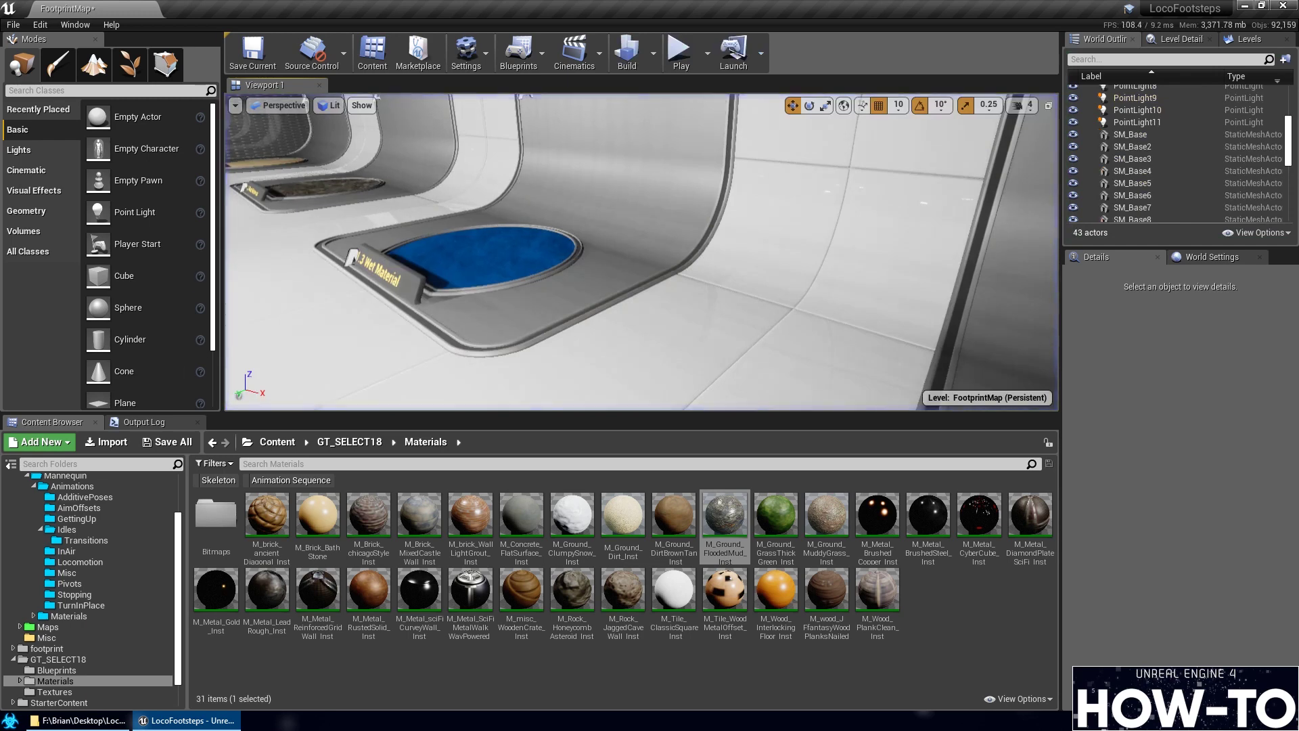
Select the 1.2 stand together with its mud disc and name plate and move them sideways next to the 1.1 stand
scroll(642, 252, "down", 10)
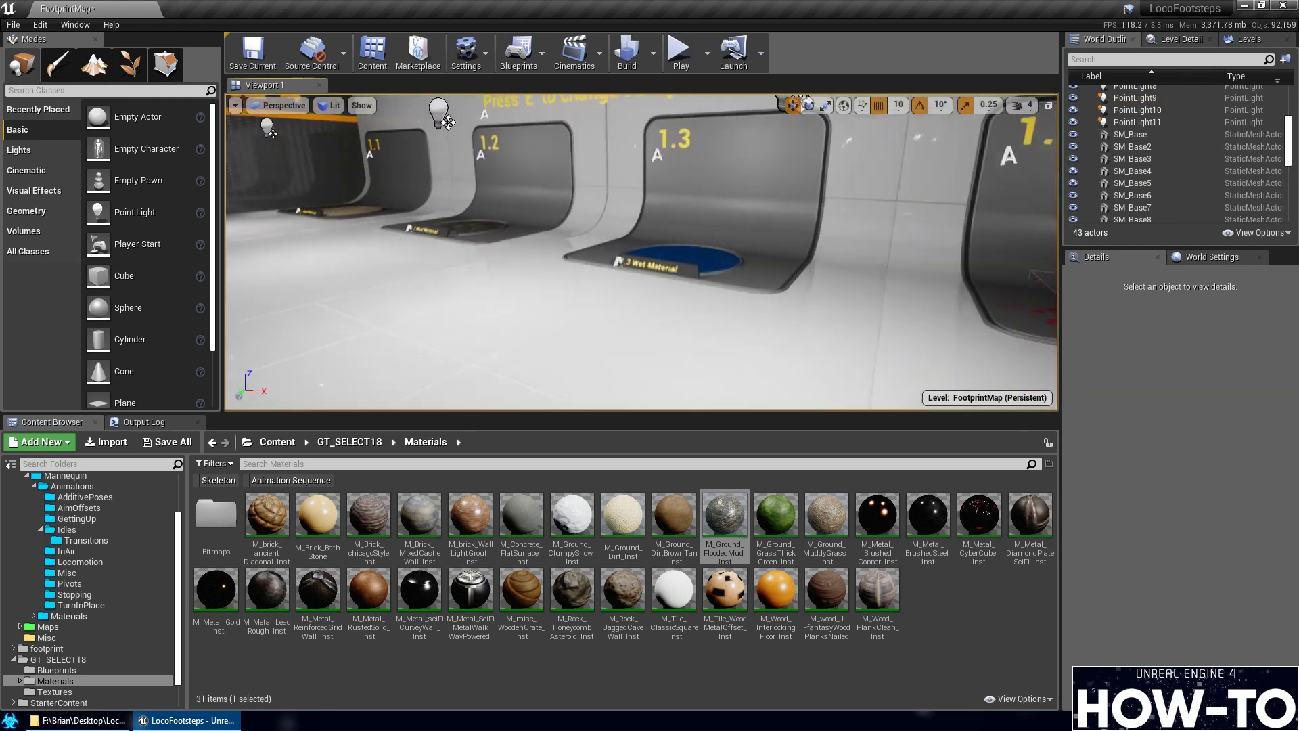
scroll(485, 285, "down", 5)
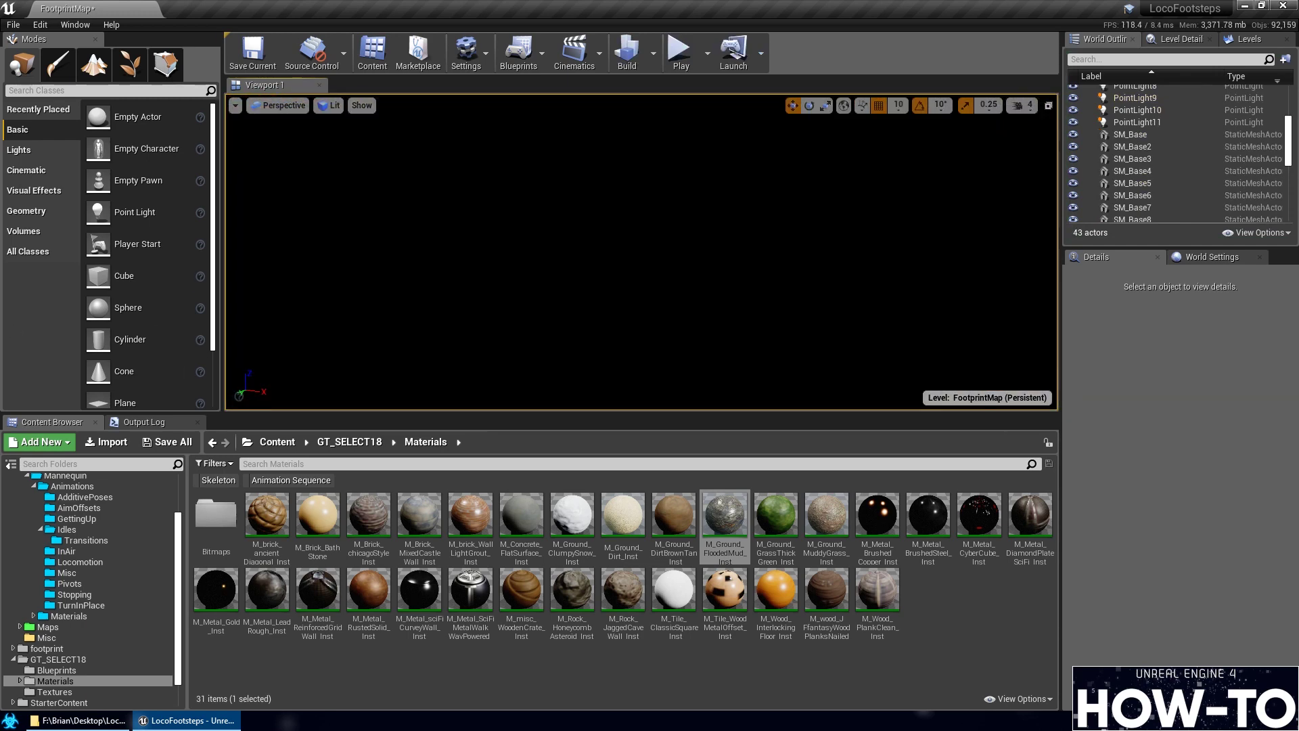
scroll(641, 252, "up", 5)
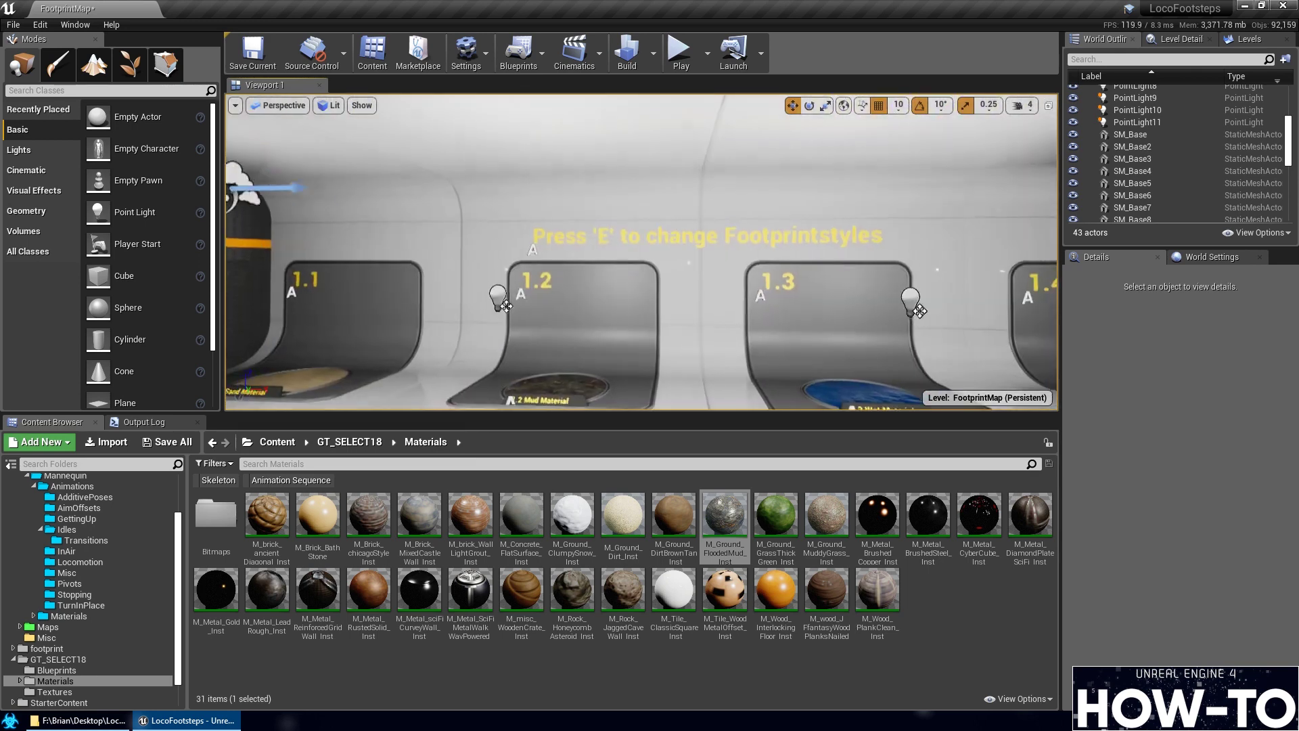
scroll(488, 240, "up", 8)
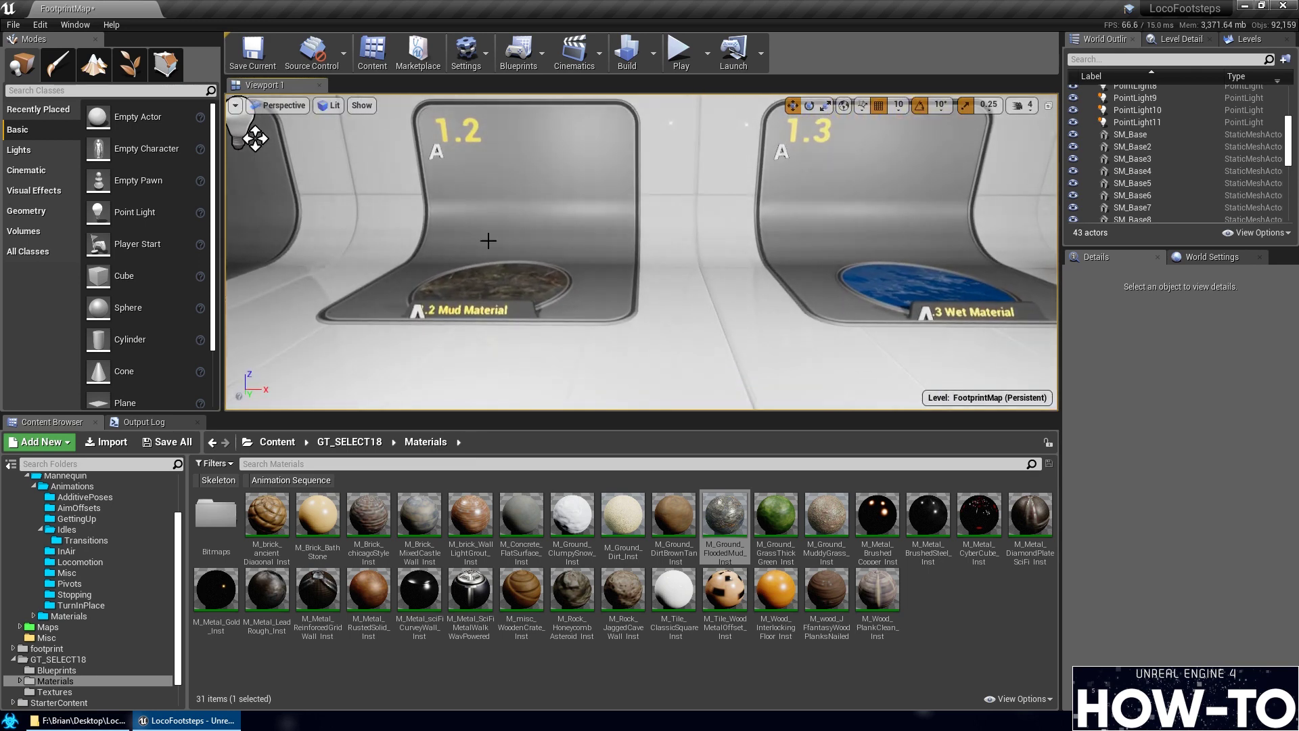
left_click_drag(664, 323, 545, 279)
left_click(545, 278)
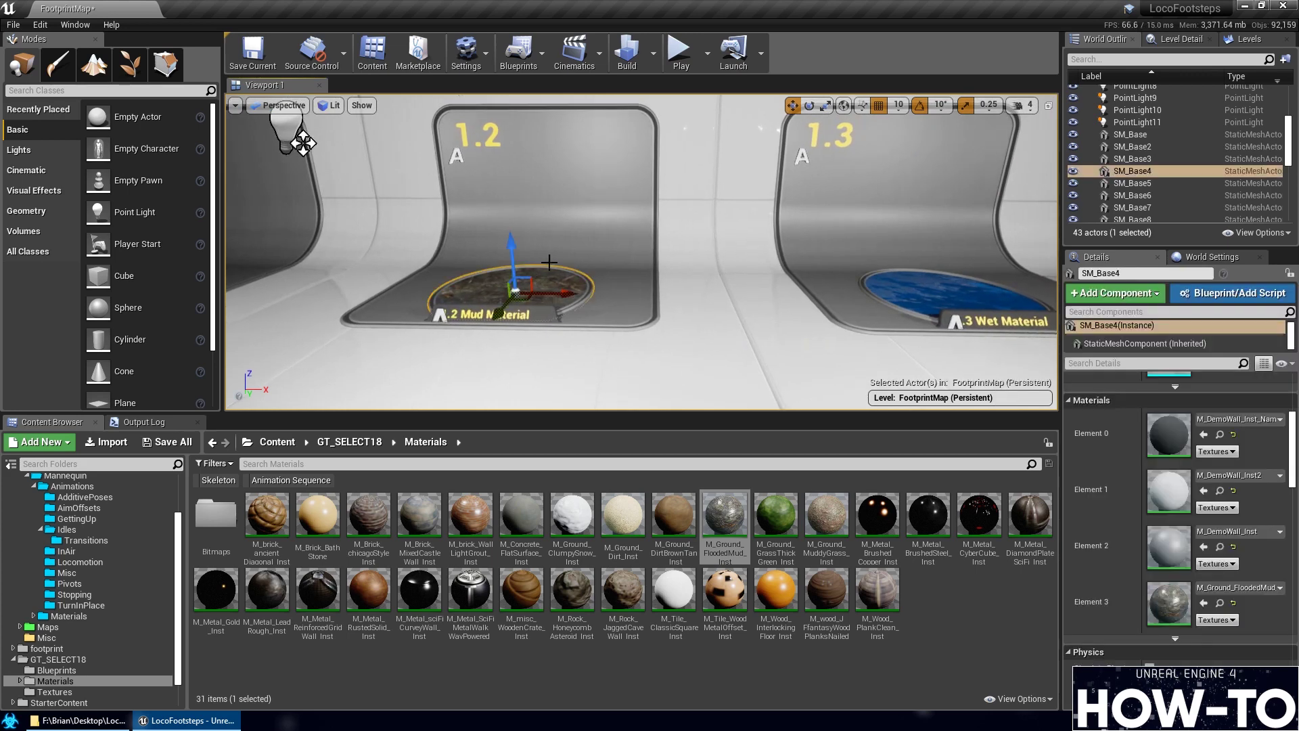
left_click(608, 264, "ctrl")
left_click(537, 316, "ctrl")
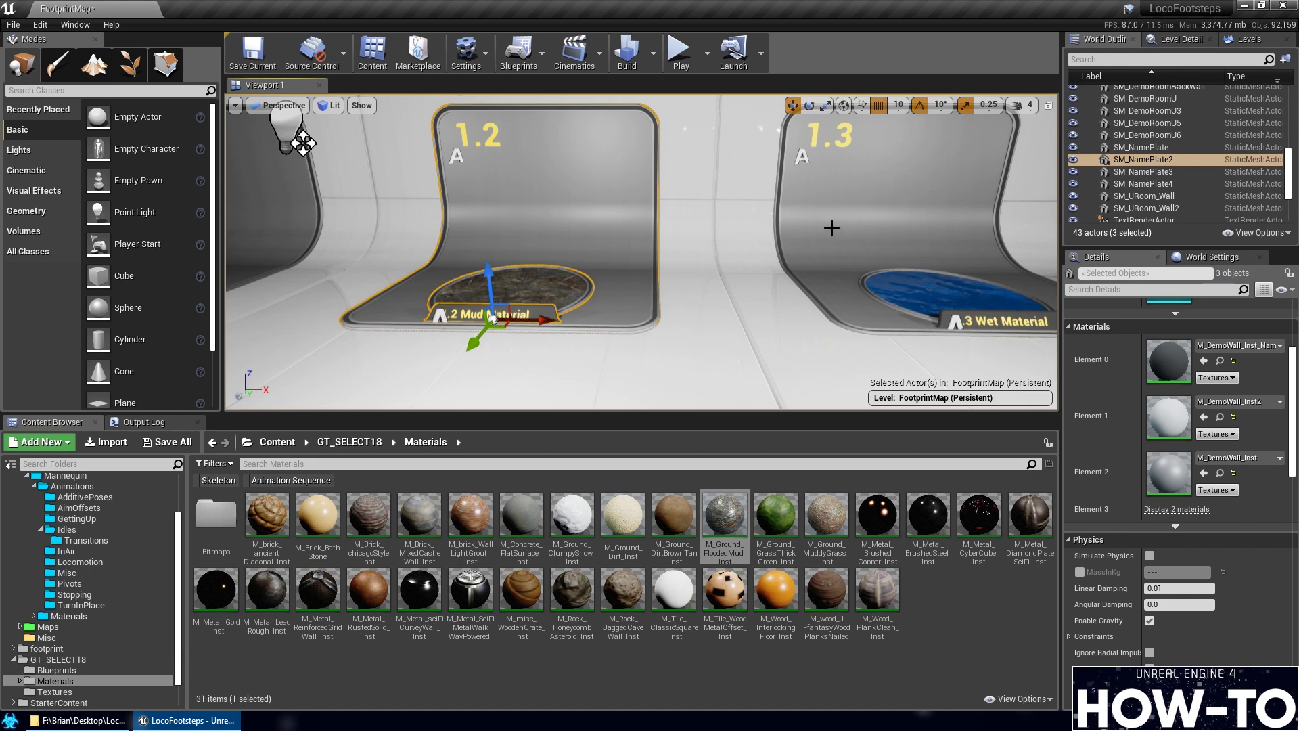
left_click_drag(535, 322, 365, 328)
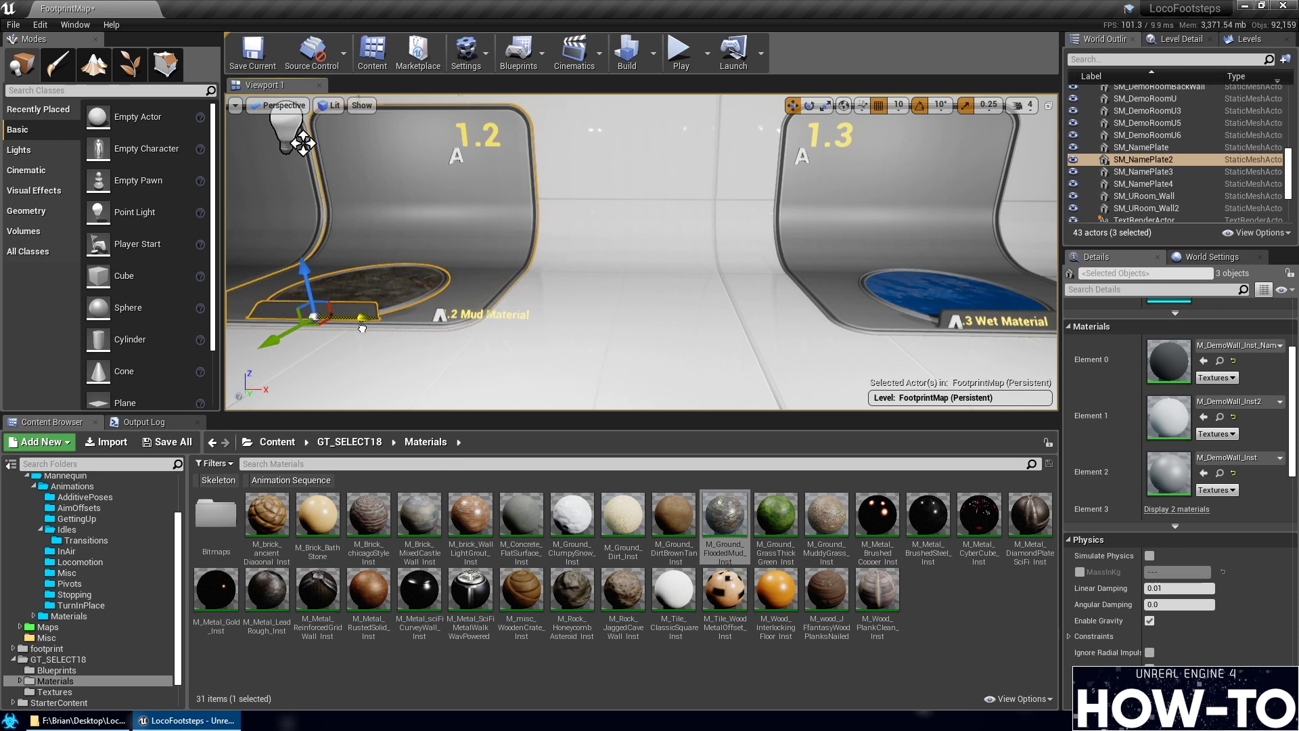
Duplicate the selected 1.2 stand, disc and name plate into the gap between the 1.2 and 1.3 stands
key("f")
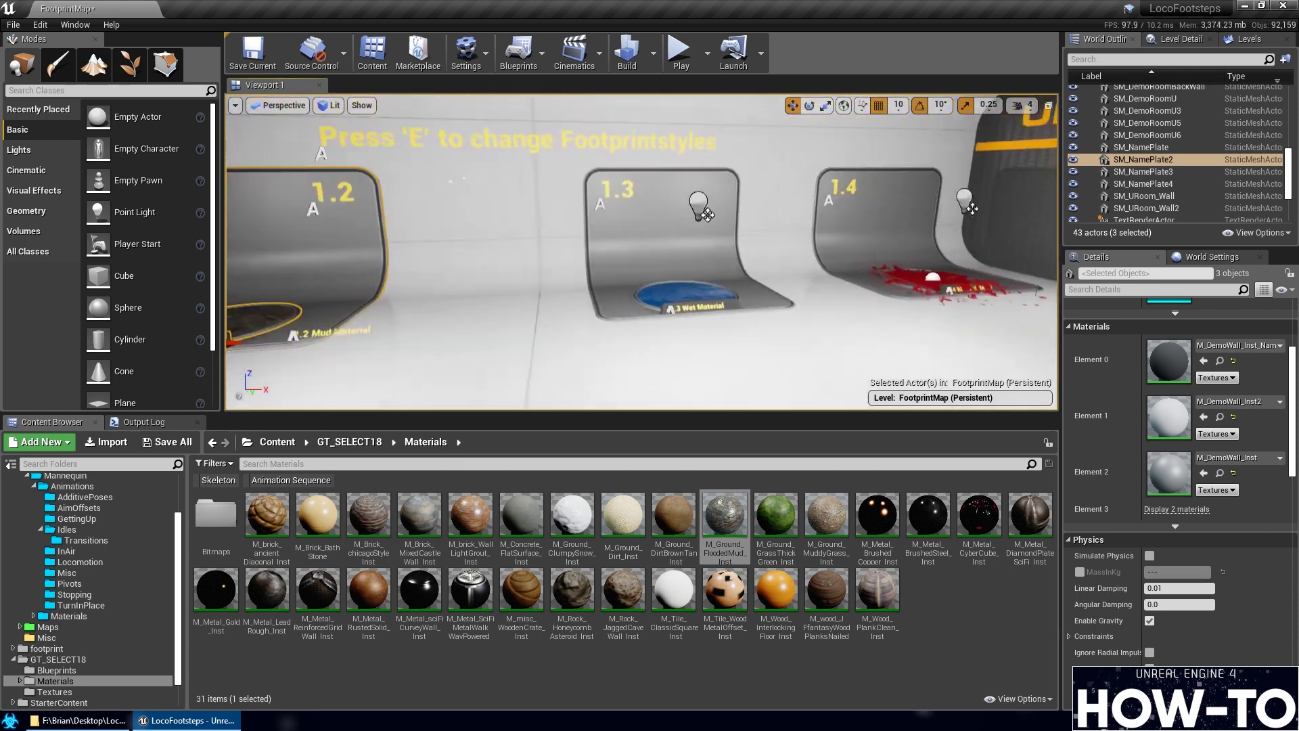
middle_click_drag(468, 320, 468, 319)
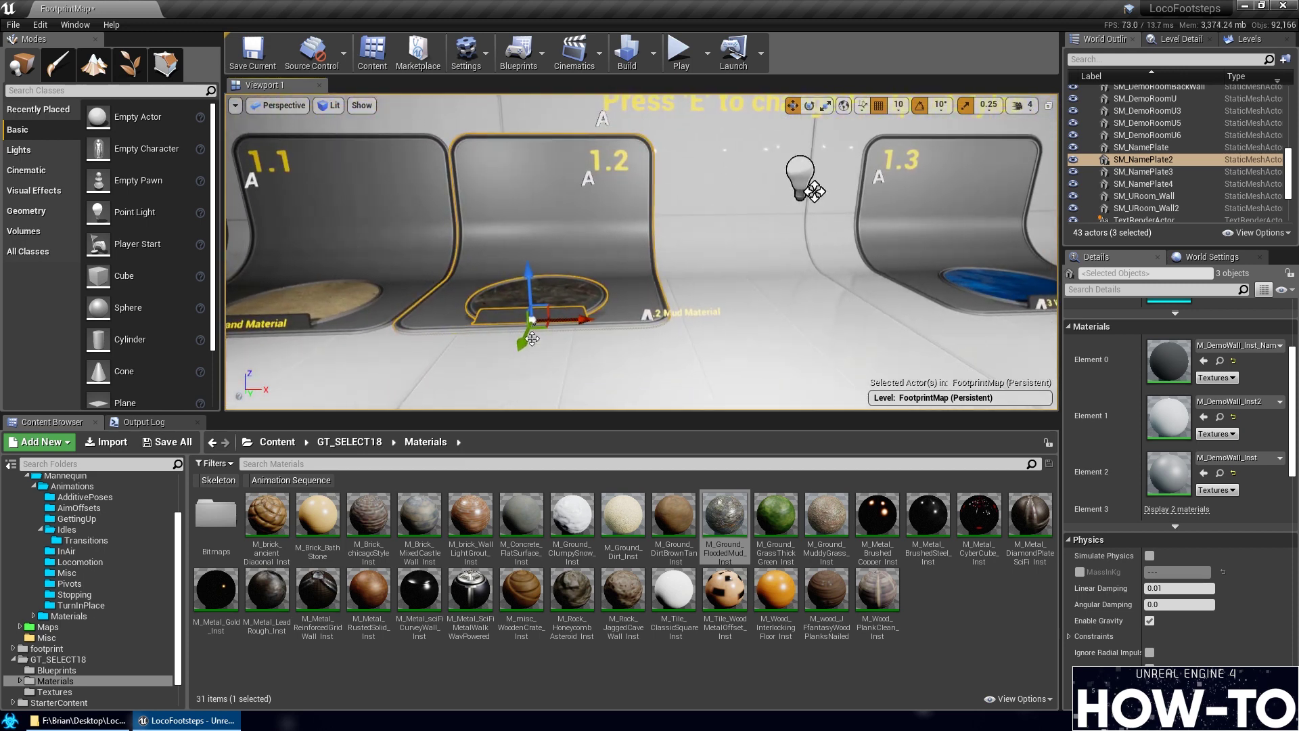
key("ctrl+w")
left_click_drag(592, 293, 834, 298)
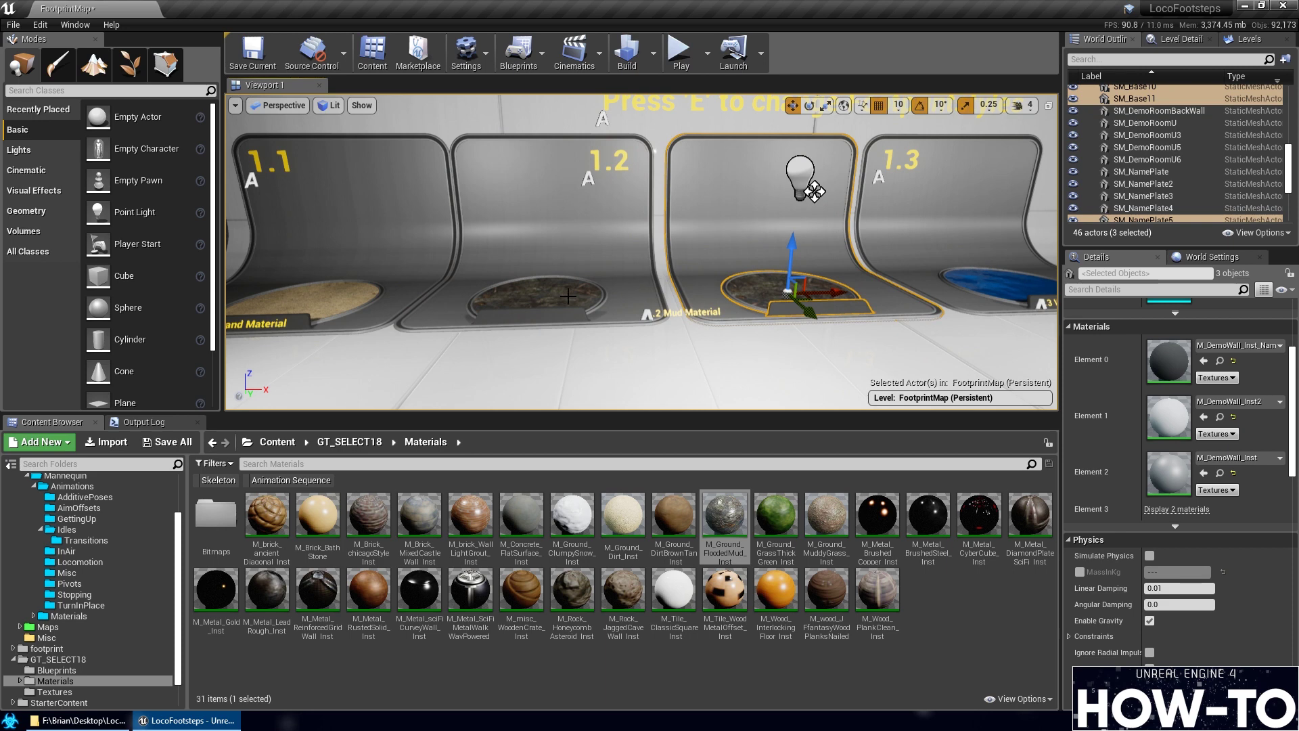
Select the original 1.2 stand, disc and name plate and nudge them slightly toward the new copy to even the spacing
left_click(595, 308)
left_click(565, 321, "ctrl")
left_click(627, 302, "ctrl")
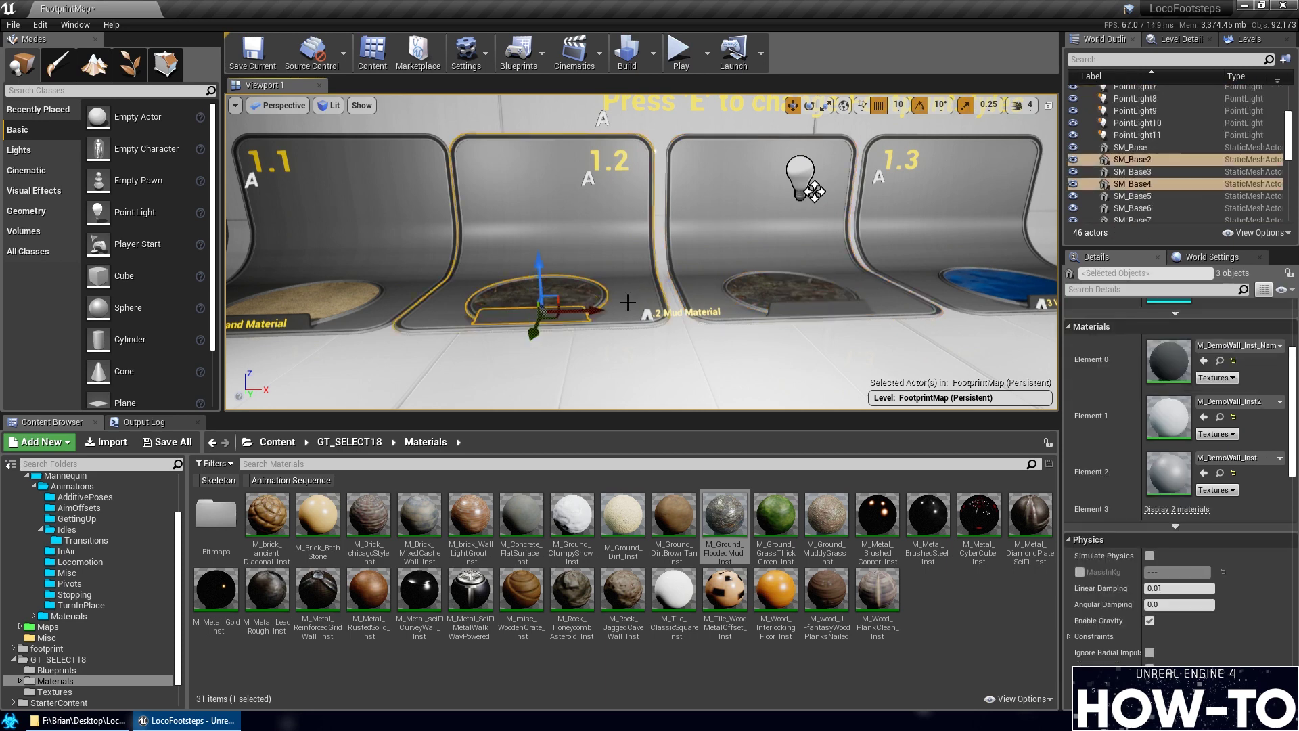
left_click_drag(575, 308, 585, 309)
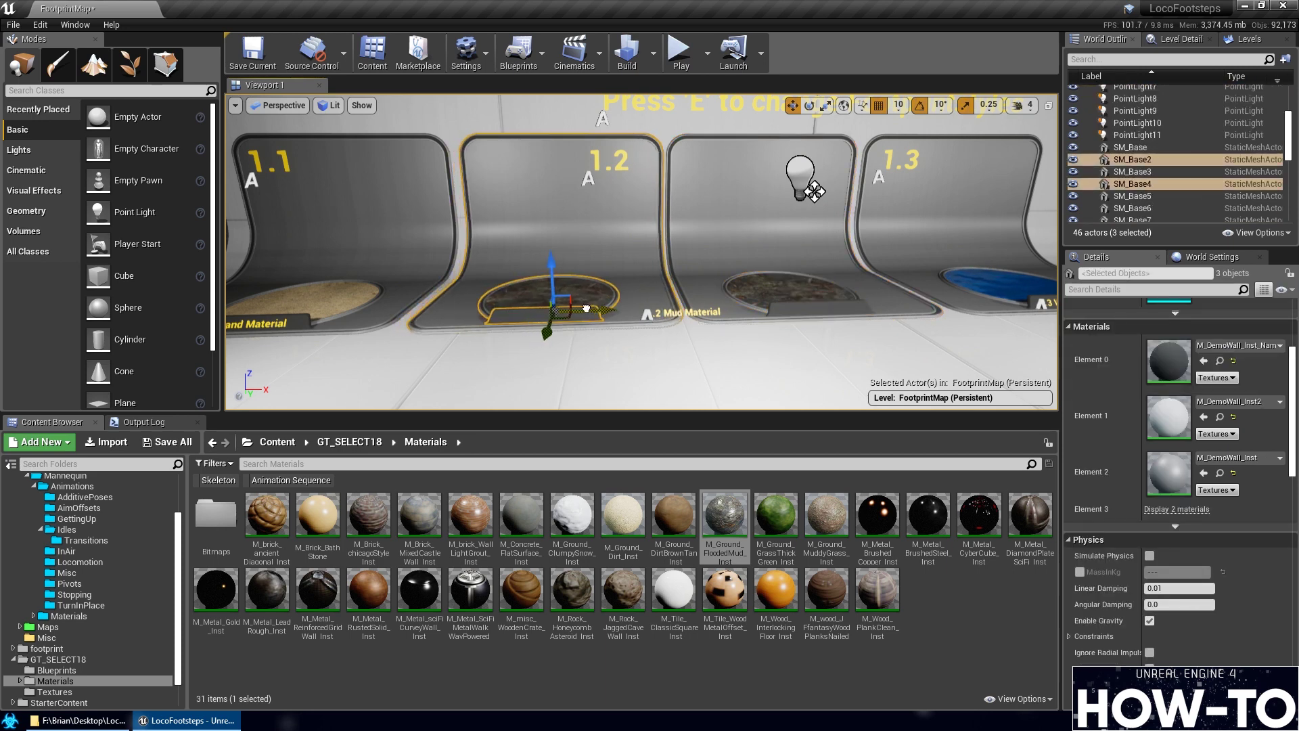
Copy the 1.2 Mud Material label onto the new stand's plate and set the copy's text to 1.3 Grass Material
left_click(701, 313)
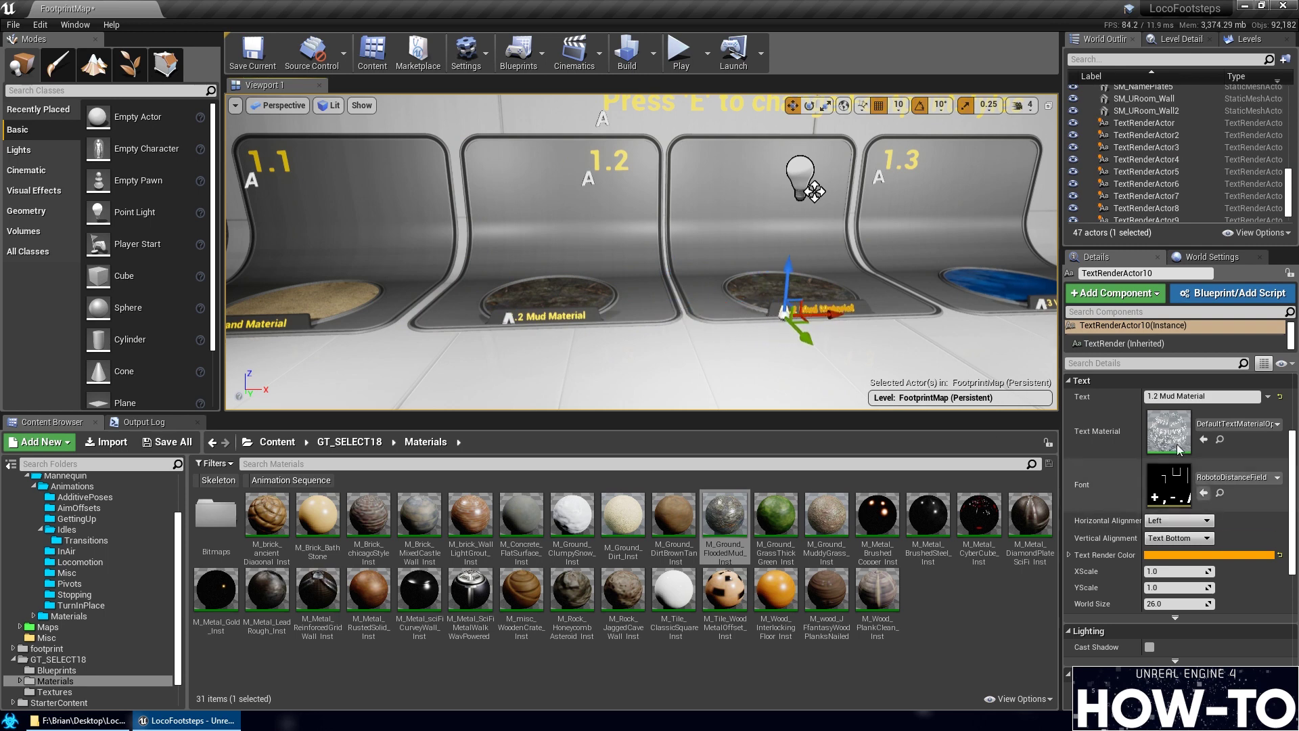
left_click(1180, 397)
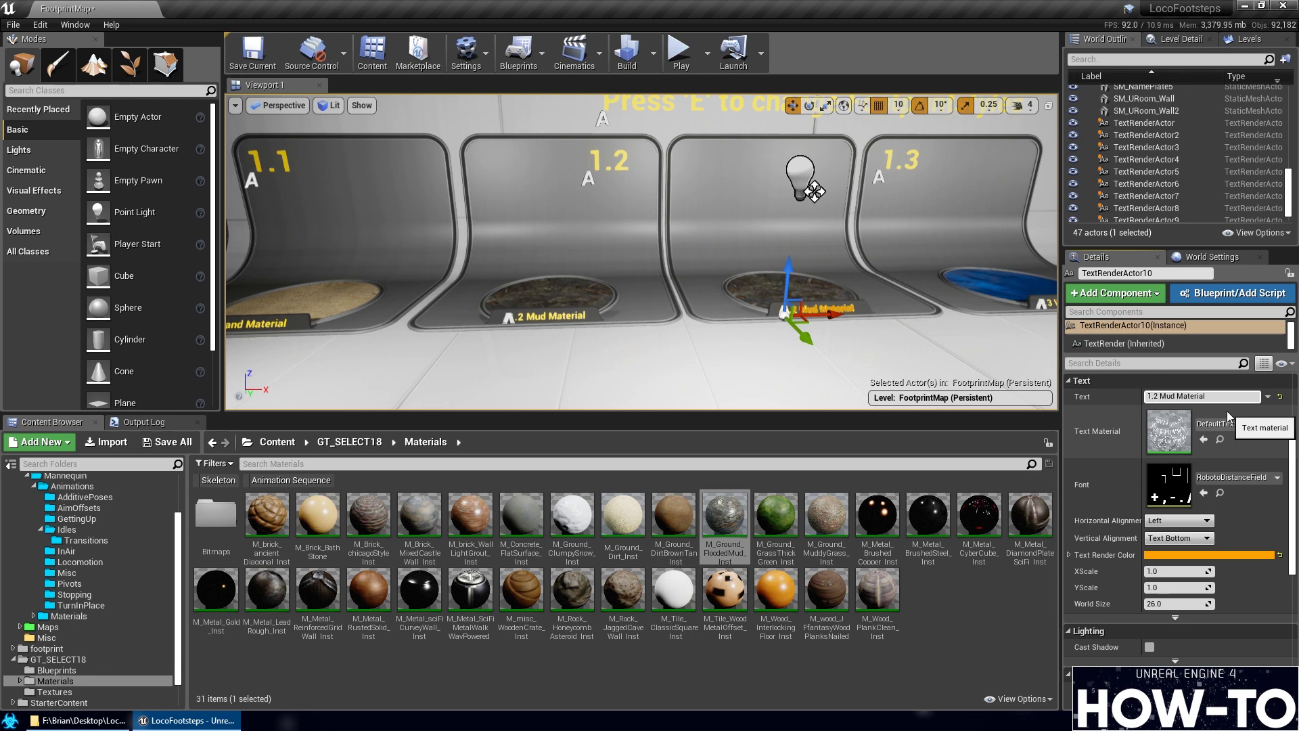
key("BackSpace")
type("3")
key("Delete")
key("Delete")
key("Delete")
key("Delete")
type("grass")
Change the text on the wet disc's name plate to 1.4 Wet Material
key("d")
mouse_move(662, 330)
right_mouse_down()
mouse_move(616, 318)
mouse_move(662, 329)
right_mouse_up()
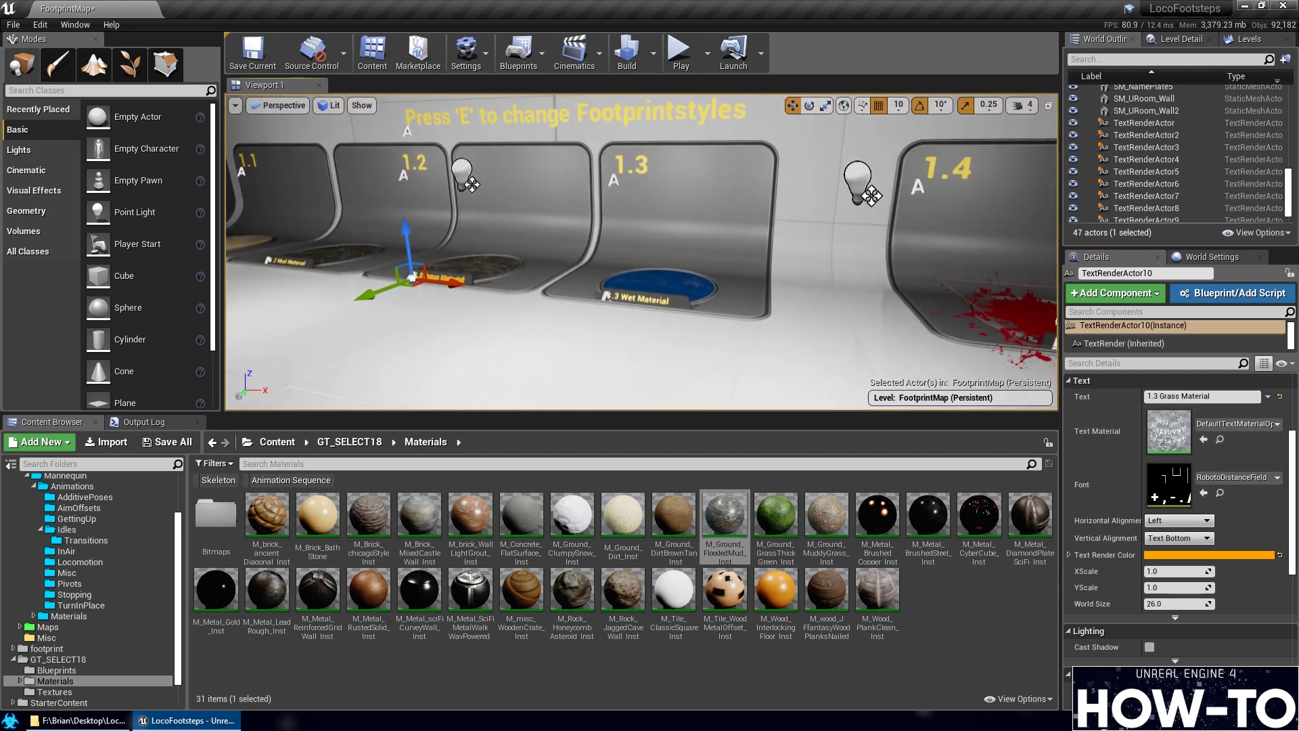
left_click(649, 297)
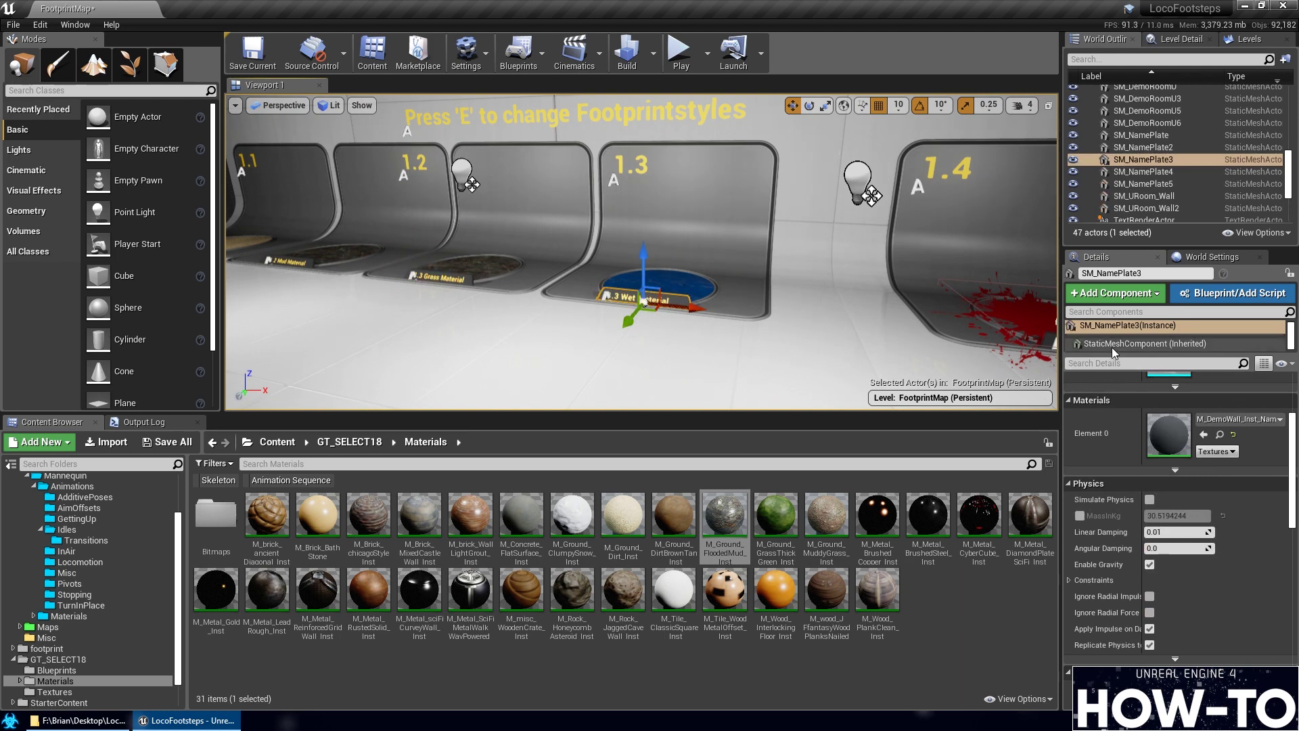
left_click(629, 299)
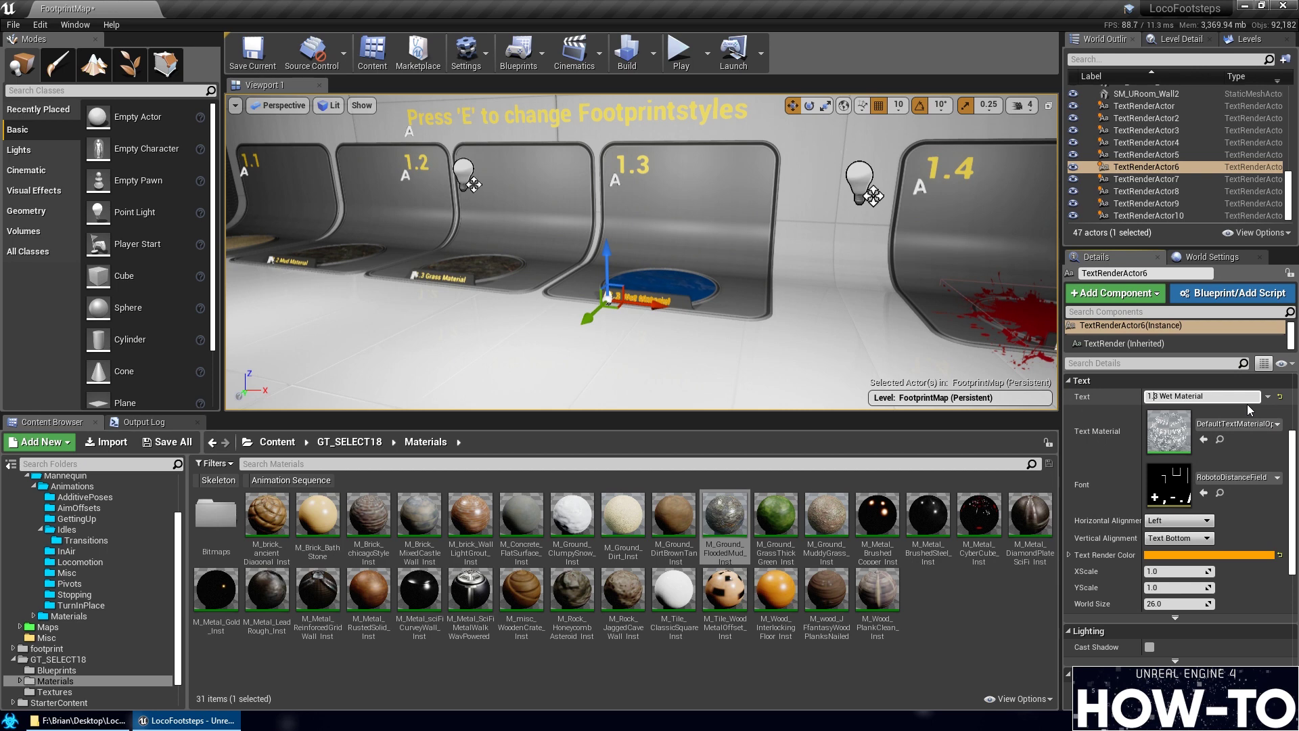
type("4")
key("Return")
Change the text on the blood stand's name plate to 1.5 Blood Material
right_click_drag(643, 270, 715, 306)
left_click(697, 302)
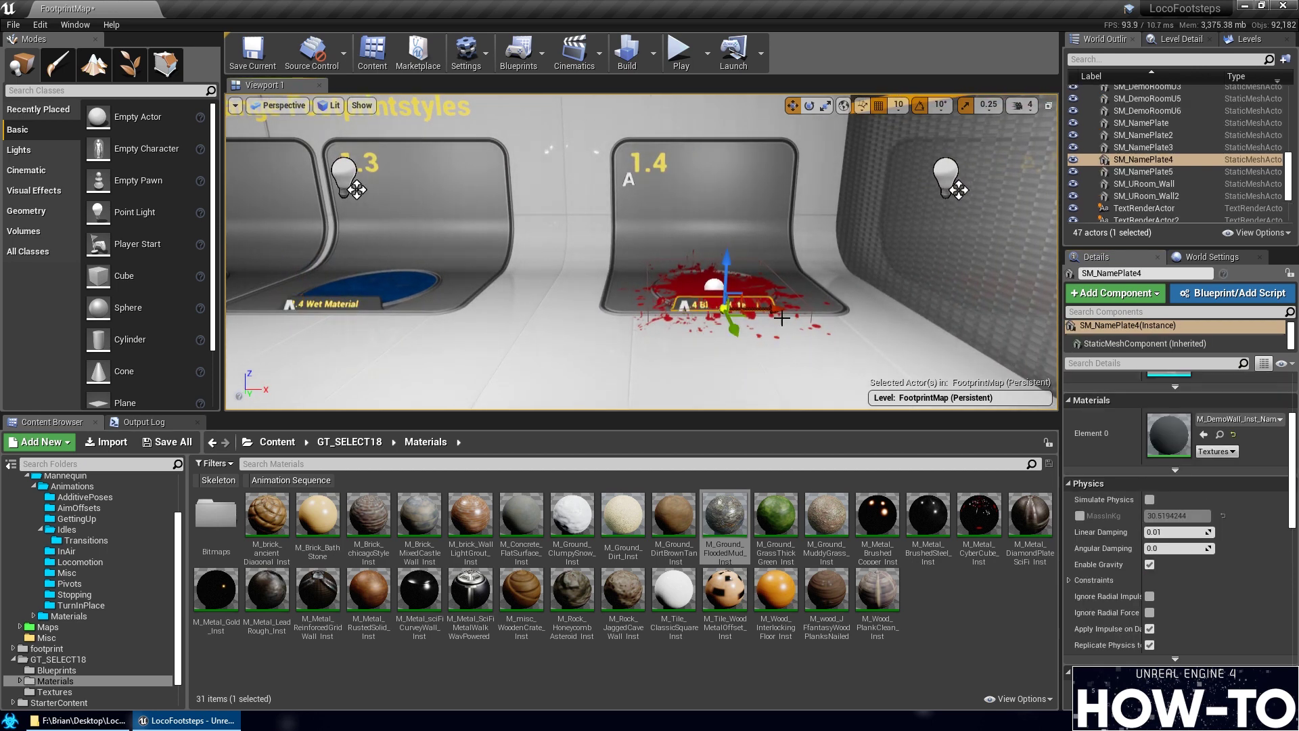
left_click(706, 305)
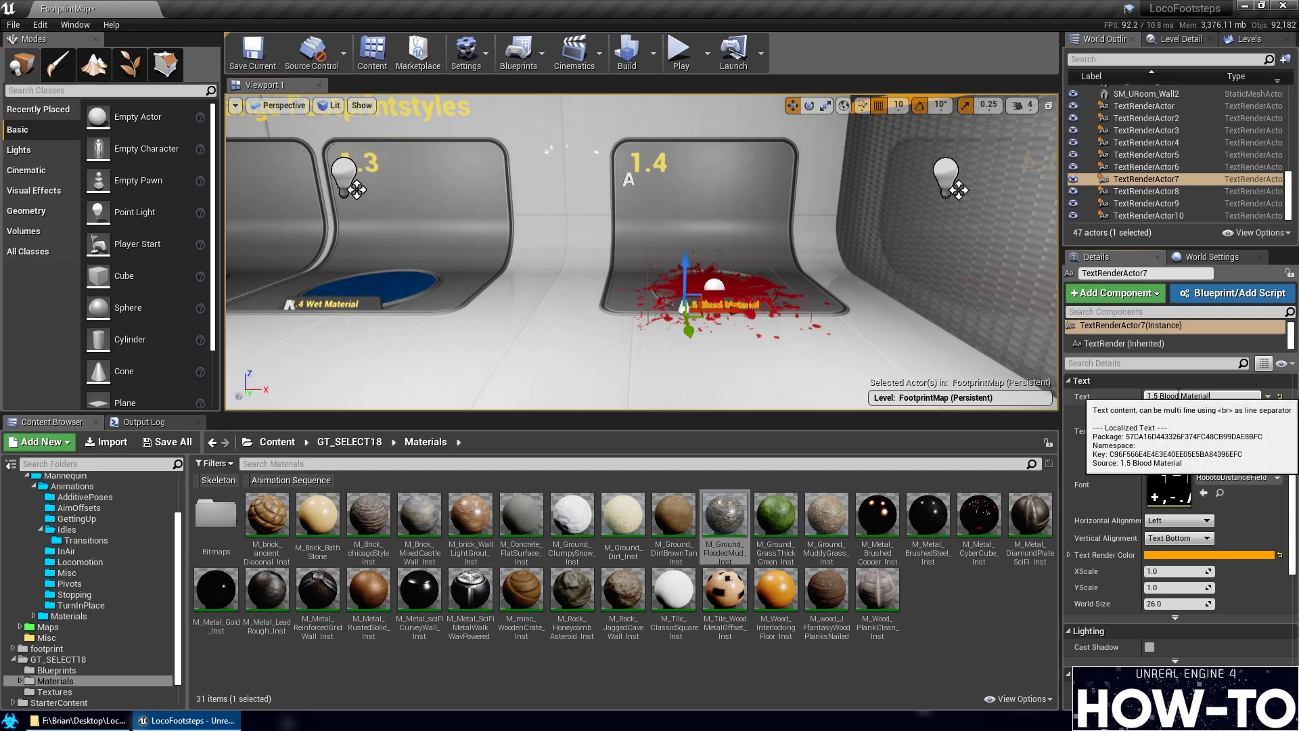
Set material Element 3 of the 1.3 Grass Material disc to M_Ground_GrassThickGreen_Inst
right_click_drag(601, 336, 601, 336)
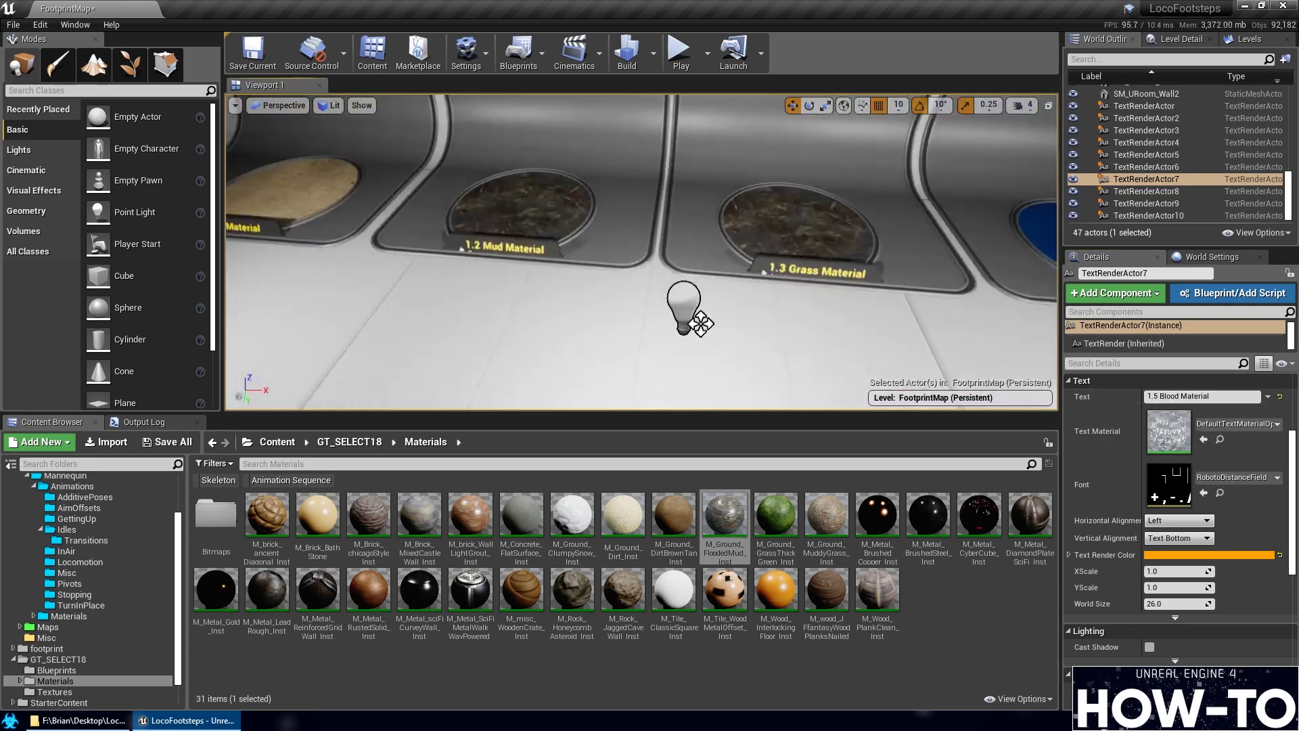
right_click_drag(660, 248, 660, 248)
left_click(770, 231)
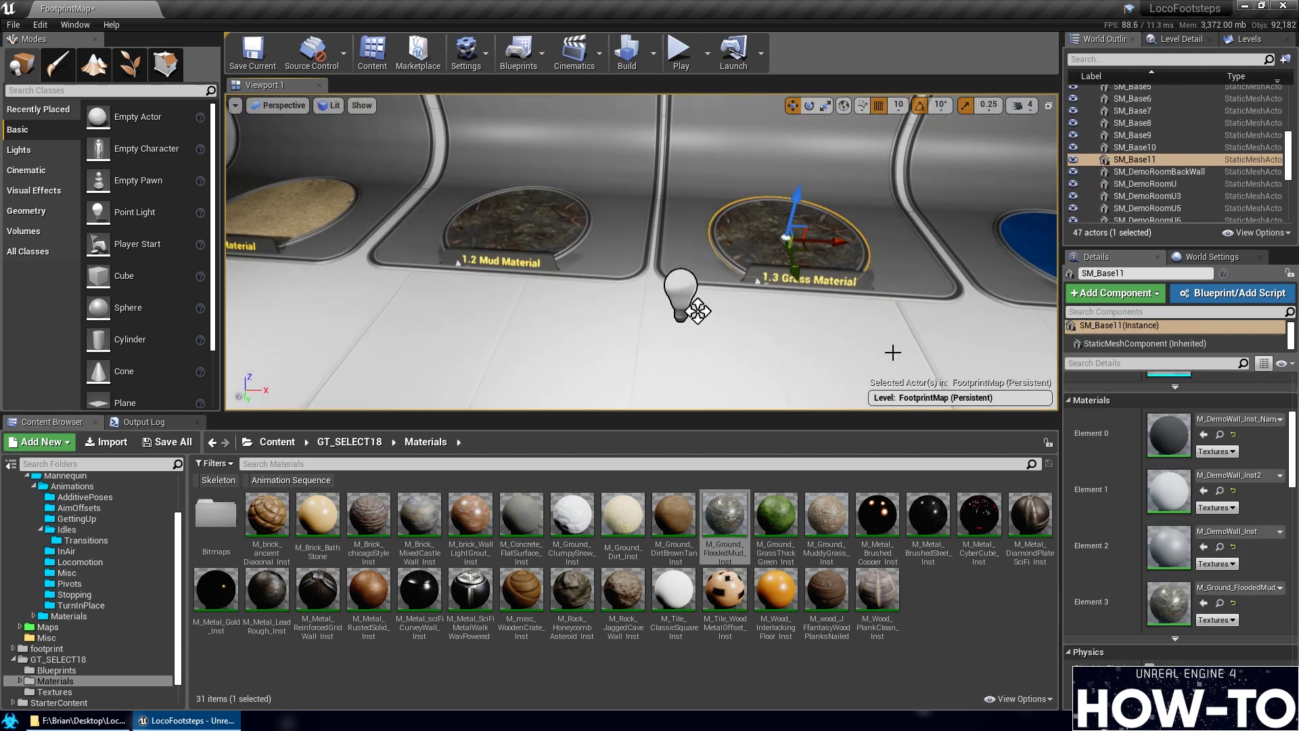
left_click(1238, 587)
left_click(776, 515)
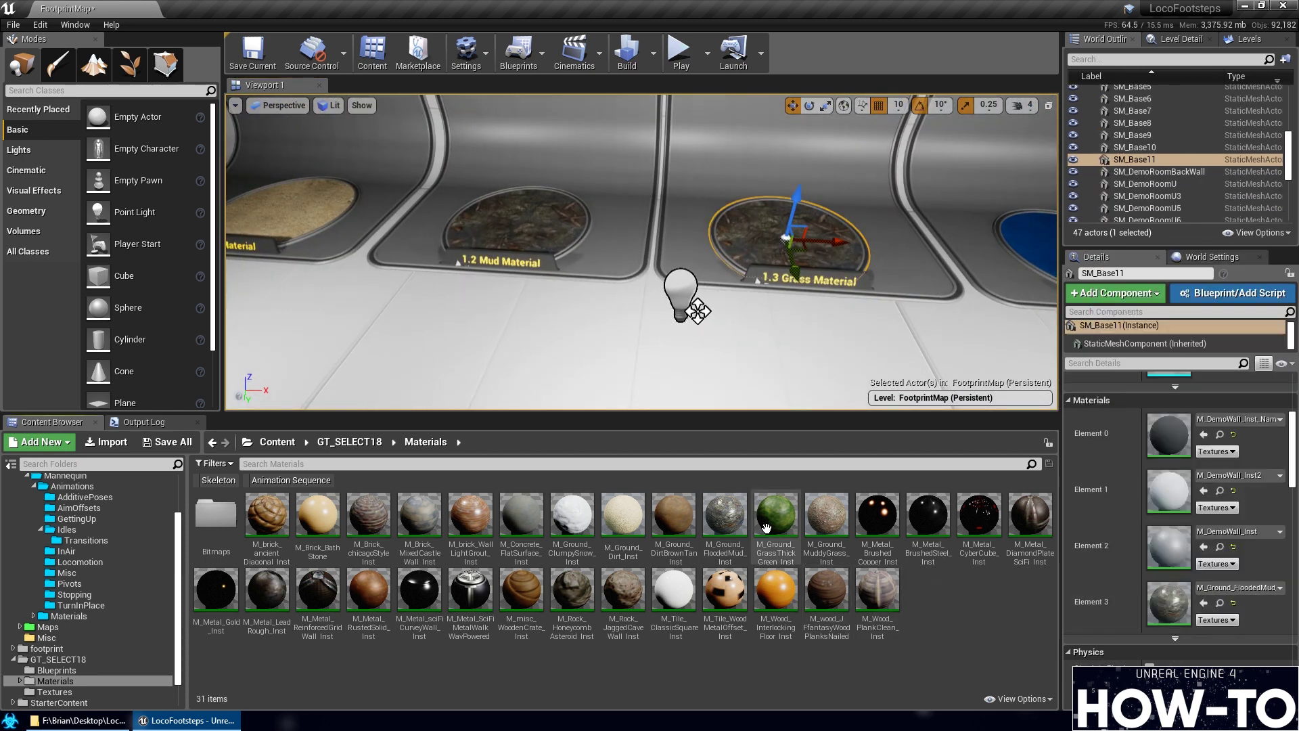
left_click_drag(776, 515, 1197, 587)
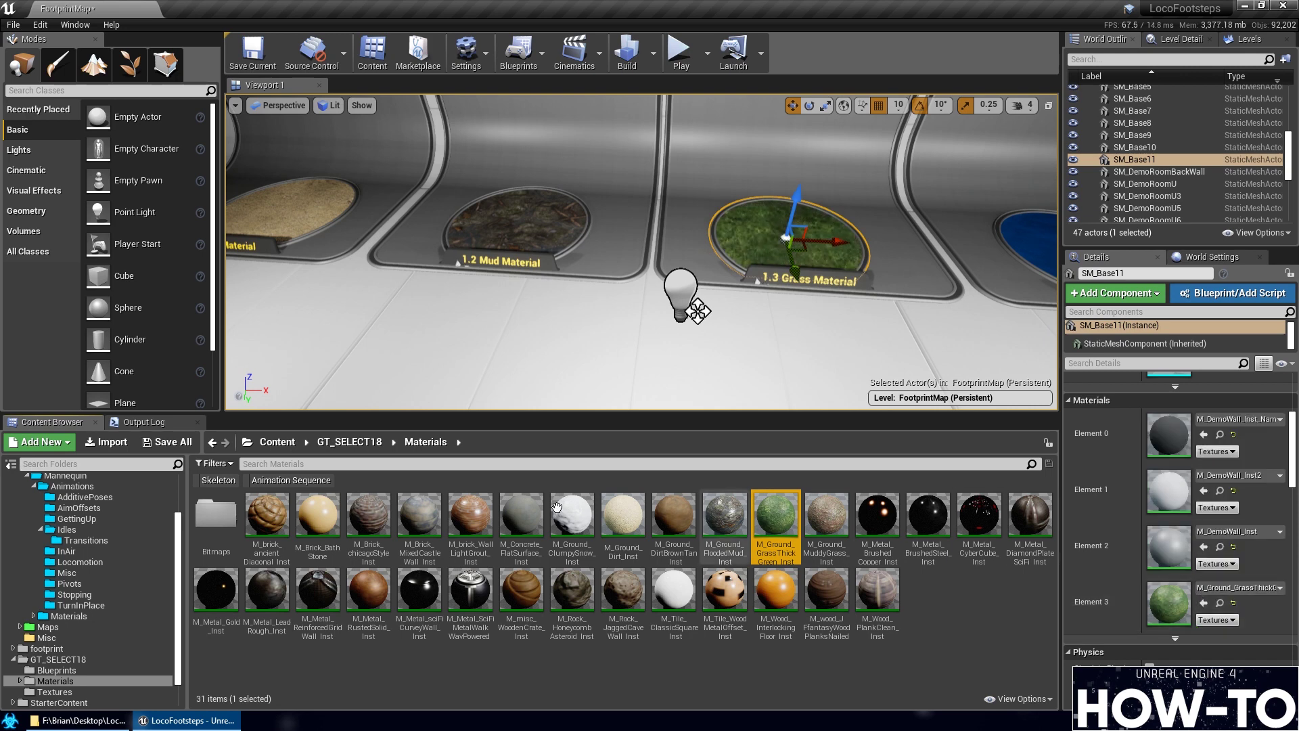
Save FootprintMap and playtest the footprints by walking the character over the 1.3 Grass Material disc, ending the session when done
right_click_drag(639, 402, 356, 203)
left_click(253, 54)
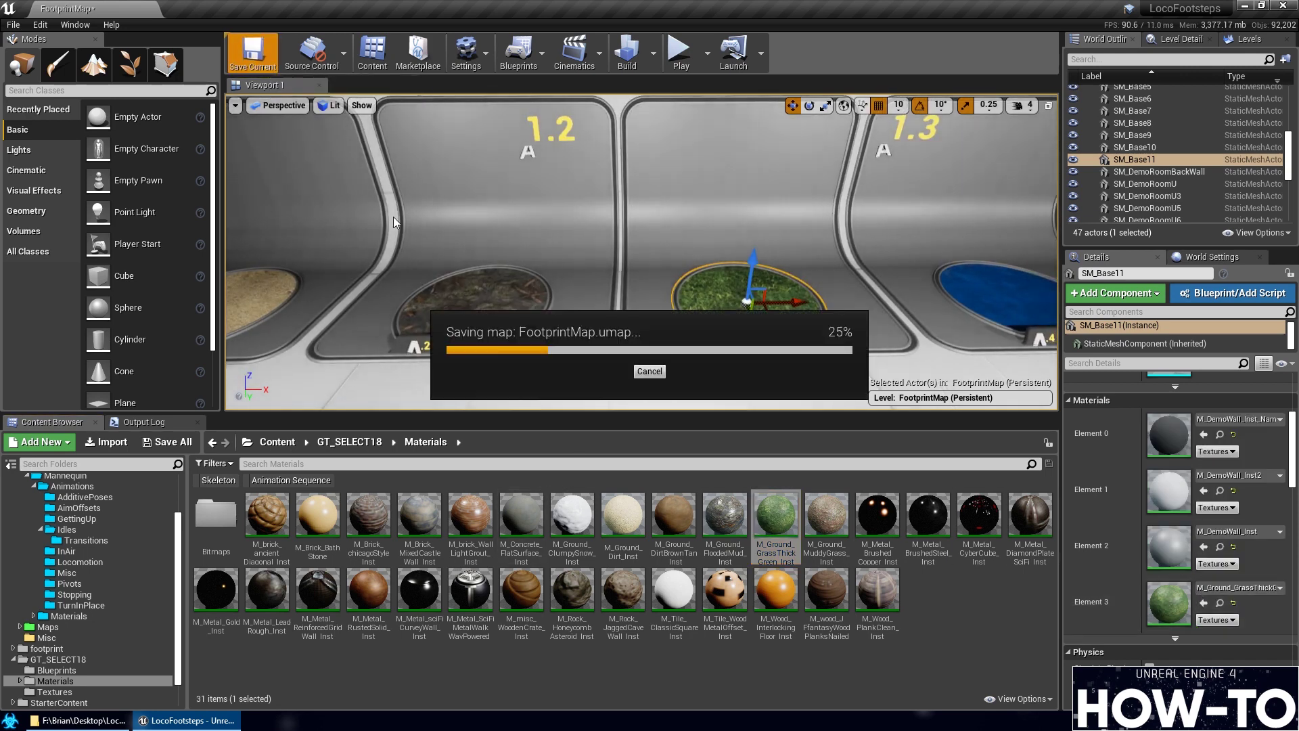
left_click(677, 51)
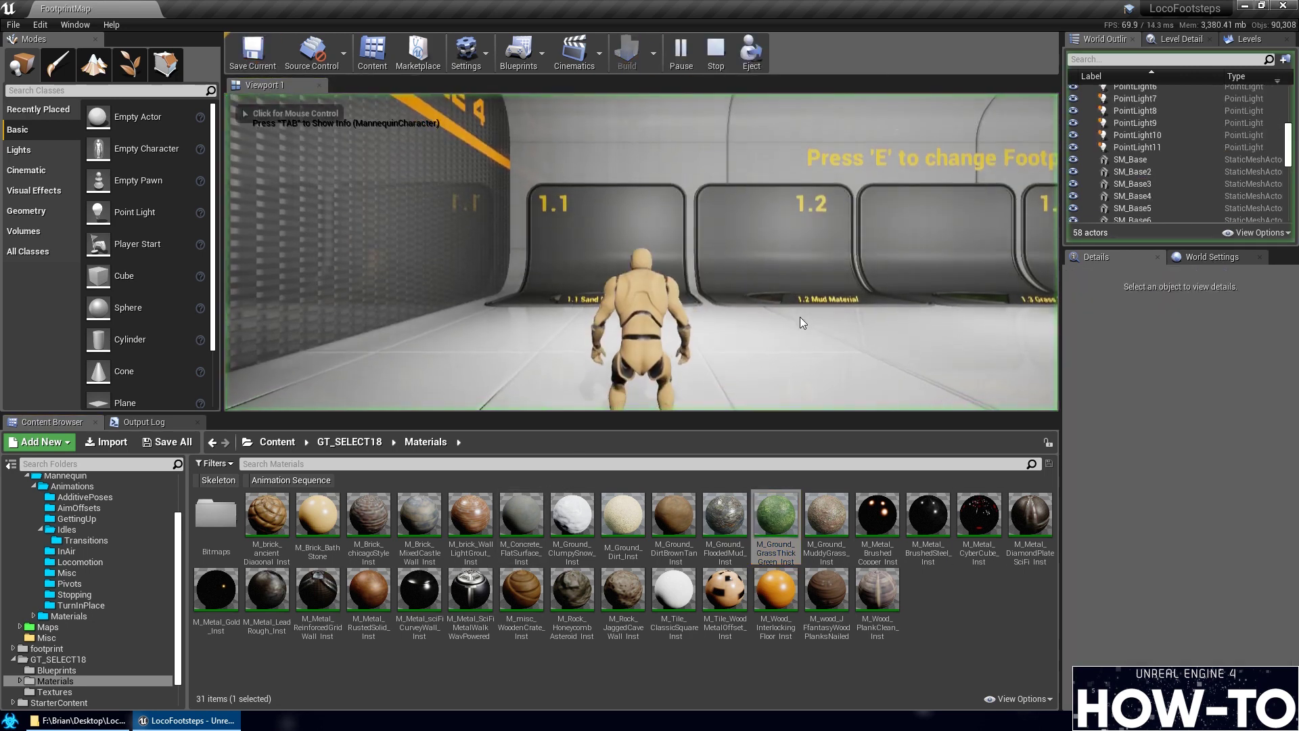
key("w")
key("w")
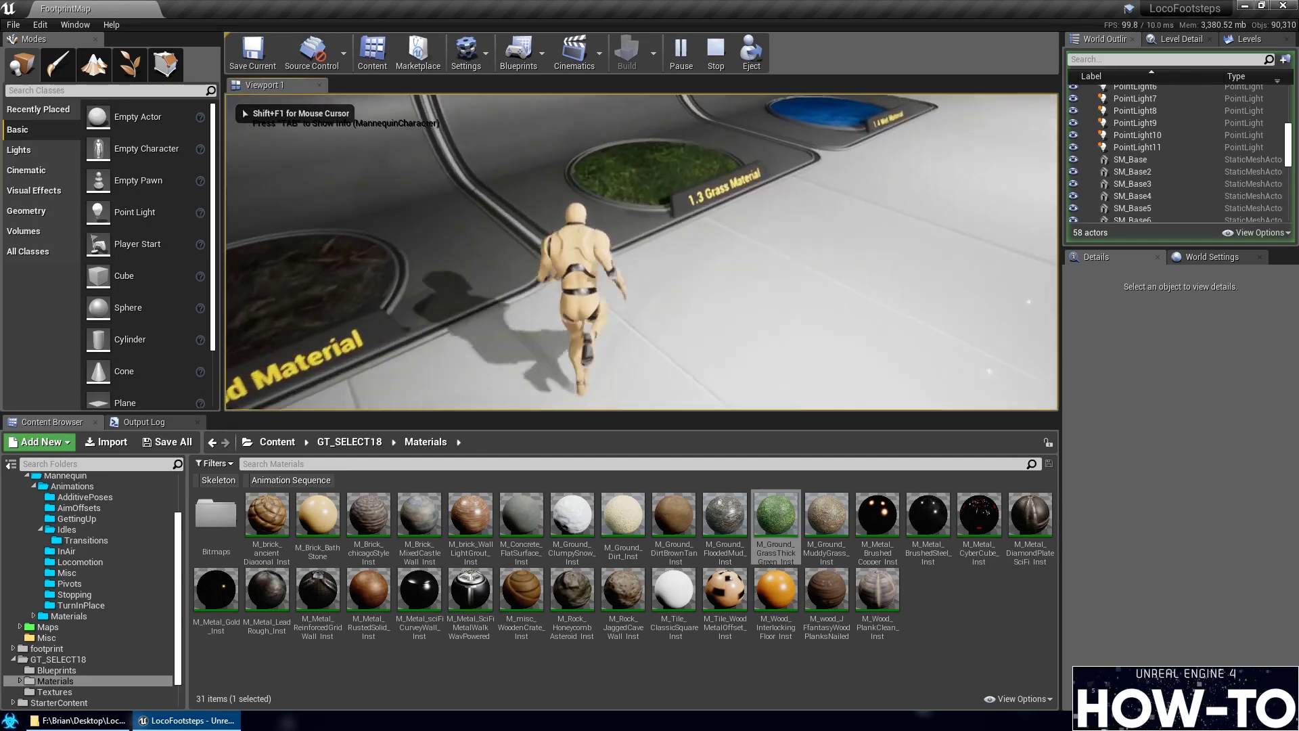
key("w")
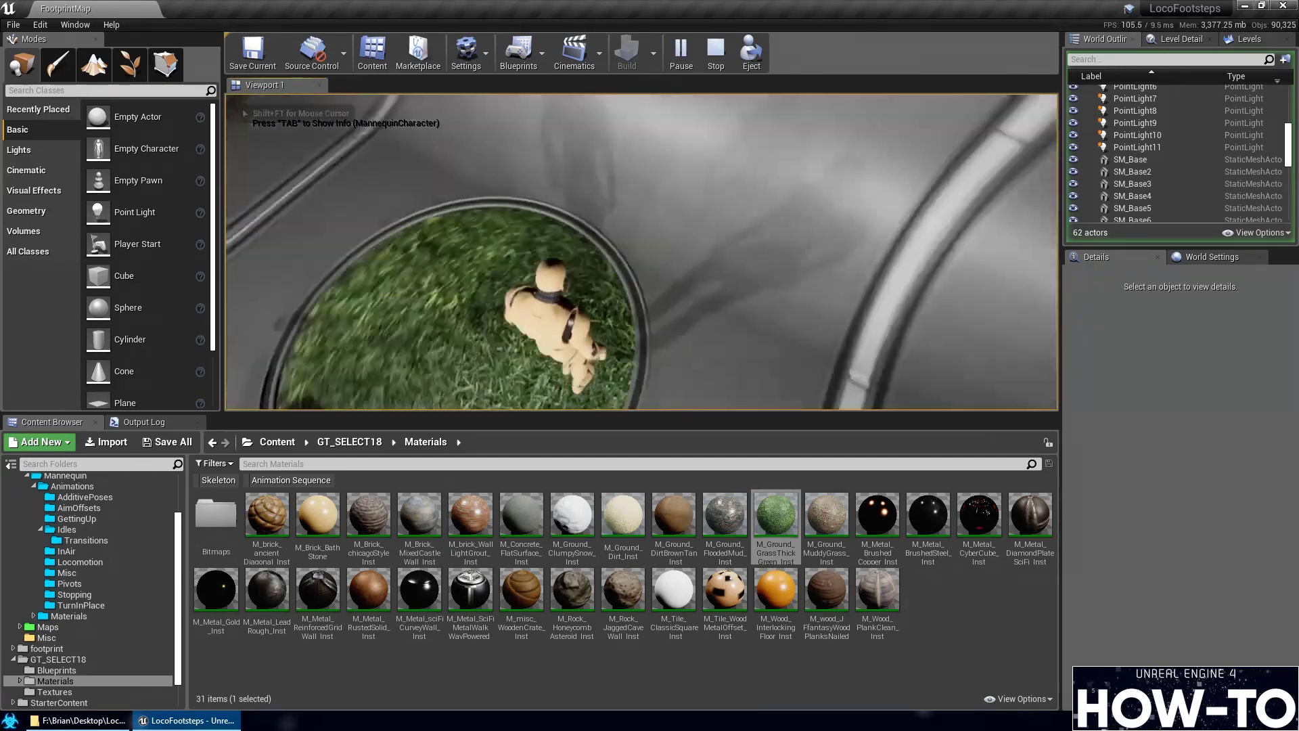
key("w")
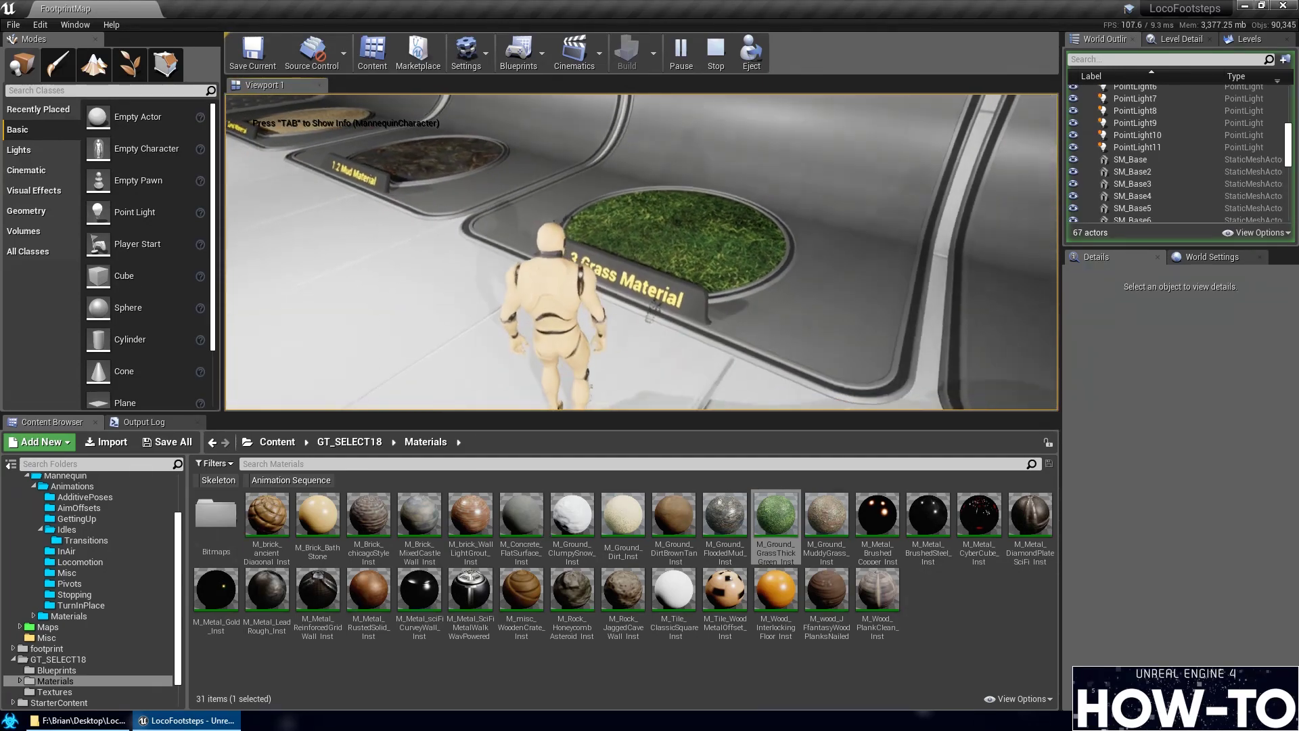
key("Escape")
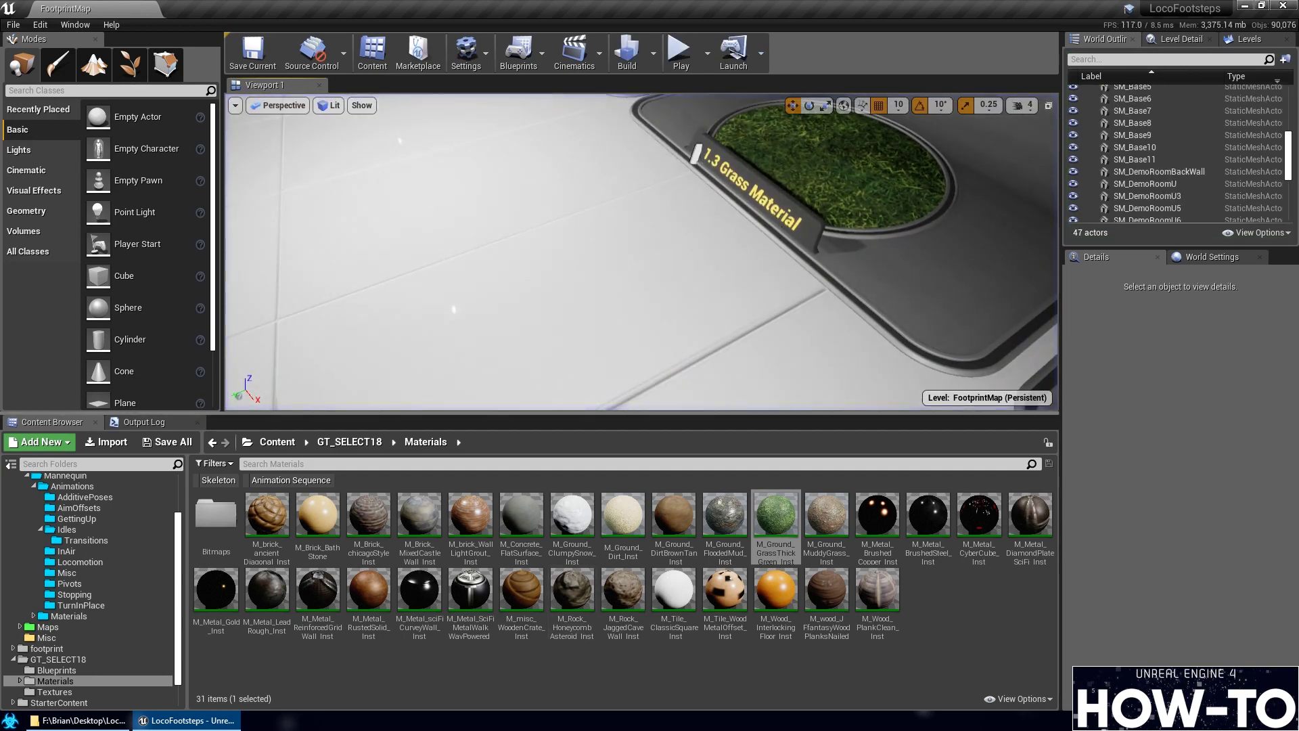
key("s")
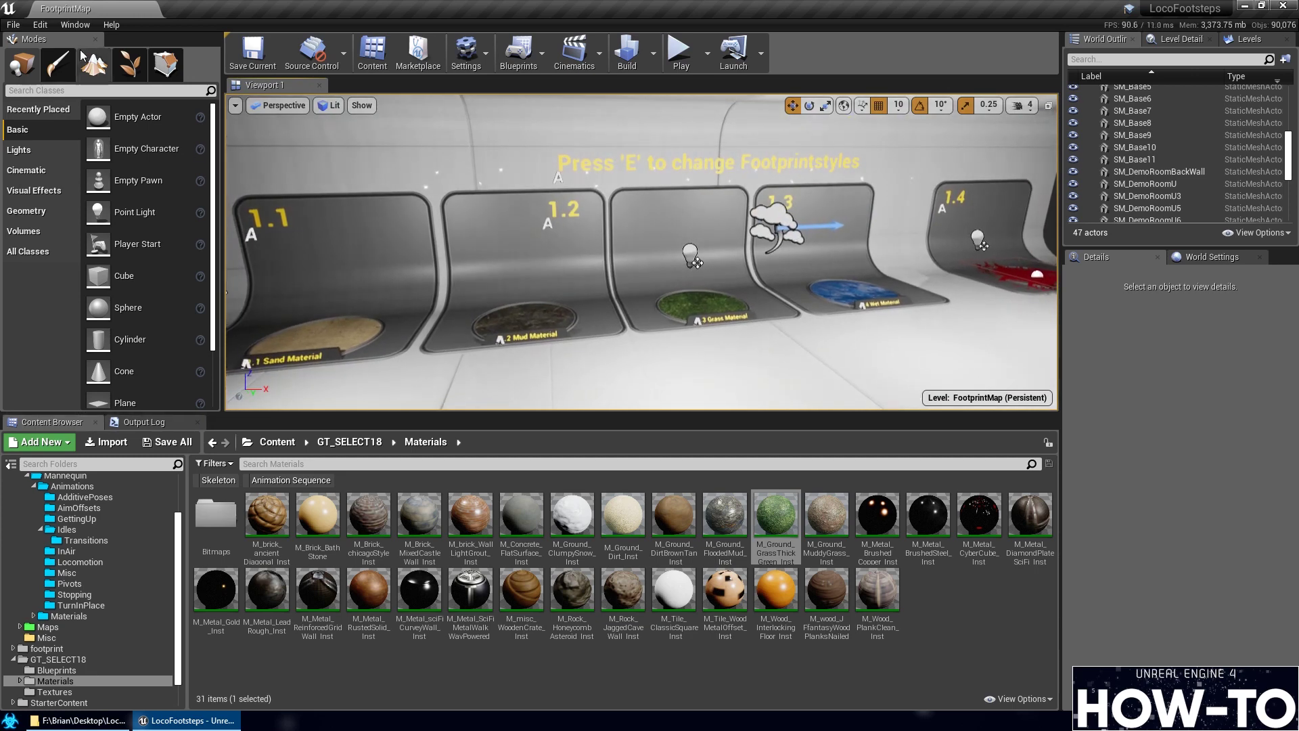
Name physical surface SurfaceType6 Grass in the project's physics settings and close the settings
left_click(40, 24)
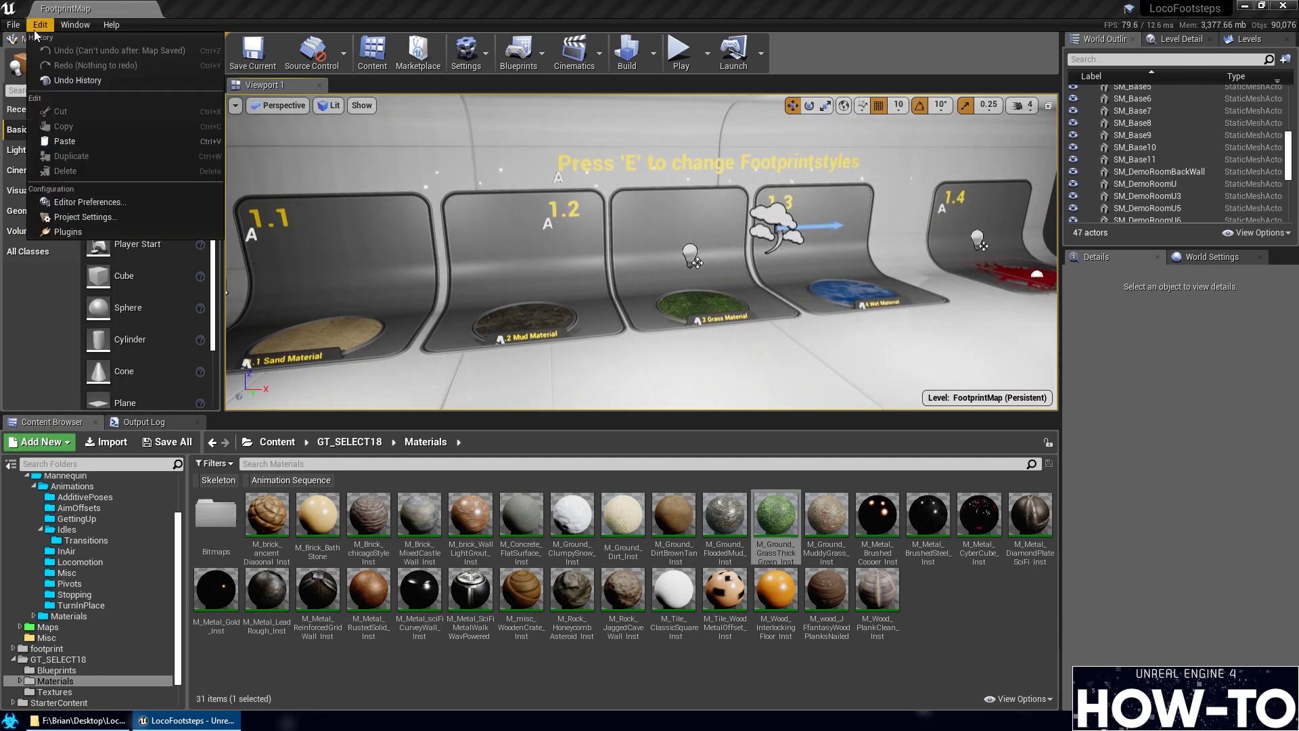
left_click(85, 216)
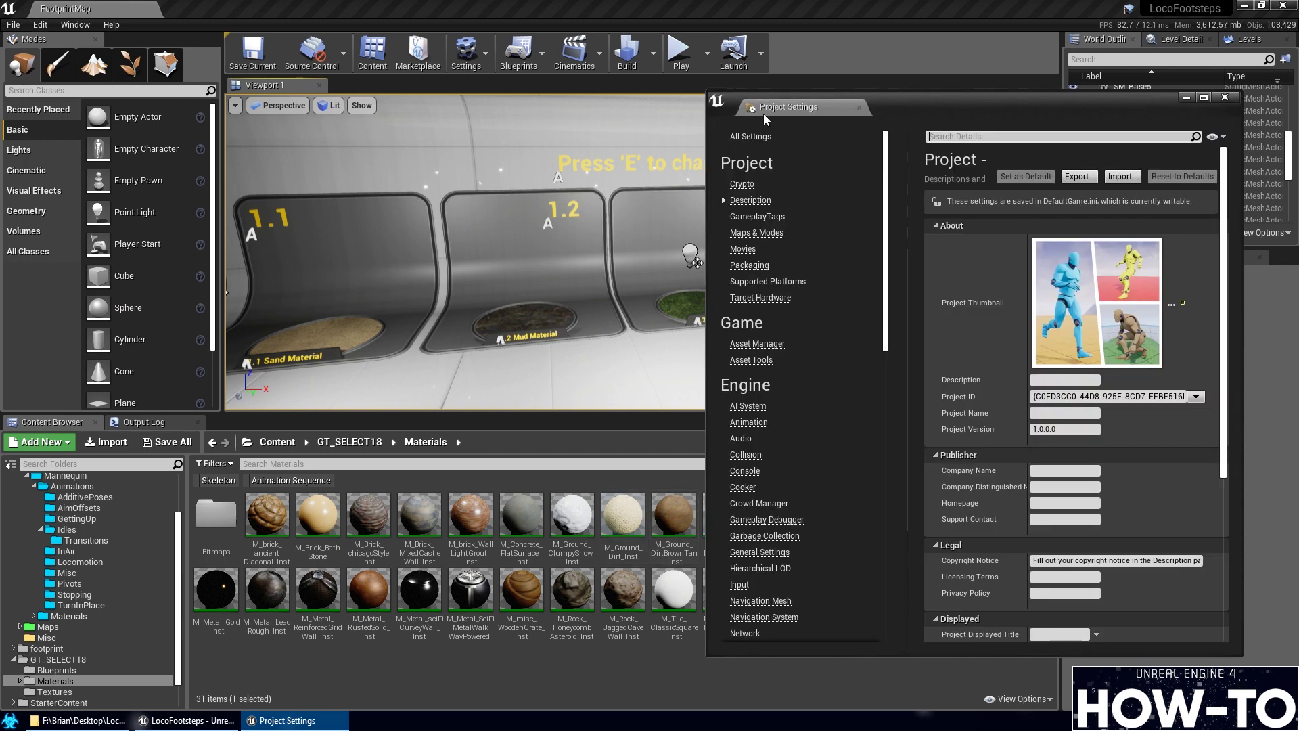
left_click_drag(764, 114, 206, 9)
scroll(108, 503, "down", 3)
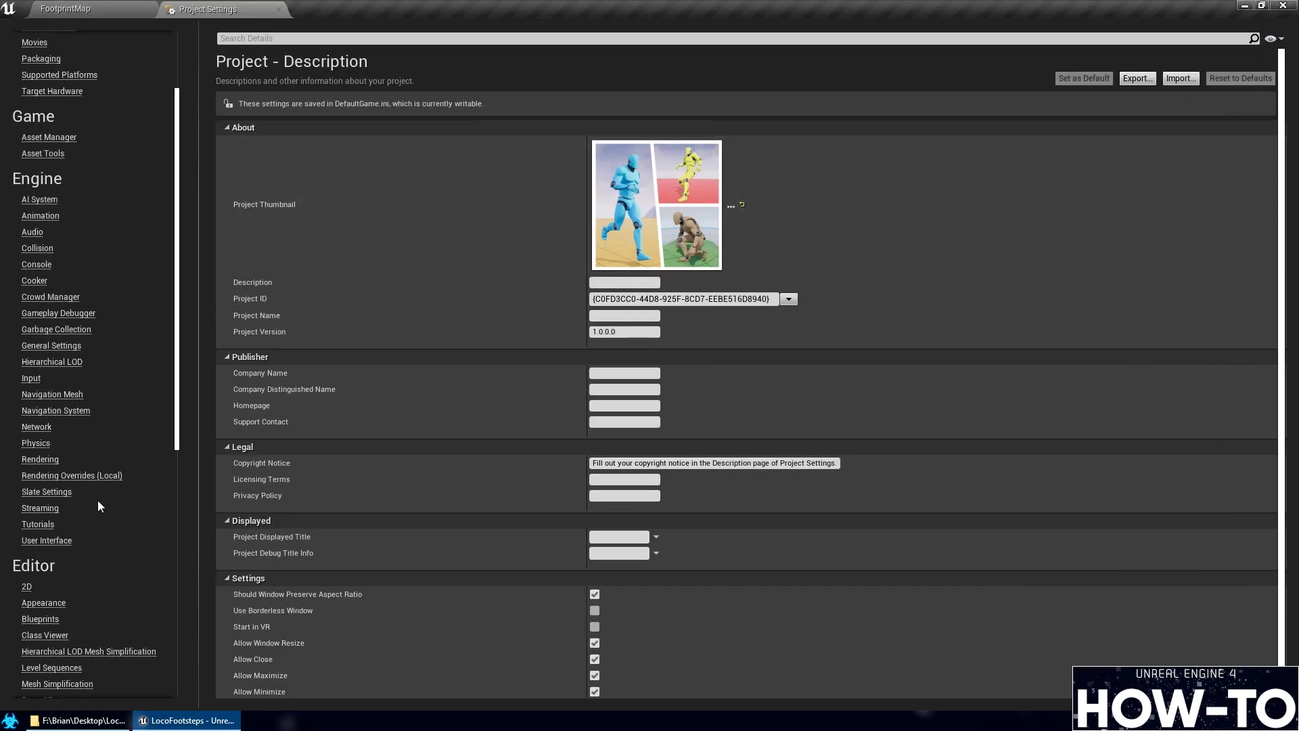
left_click(36, 446)
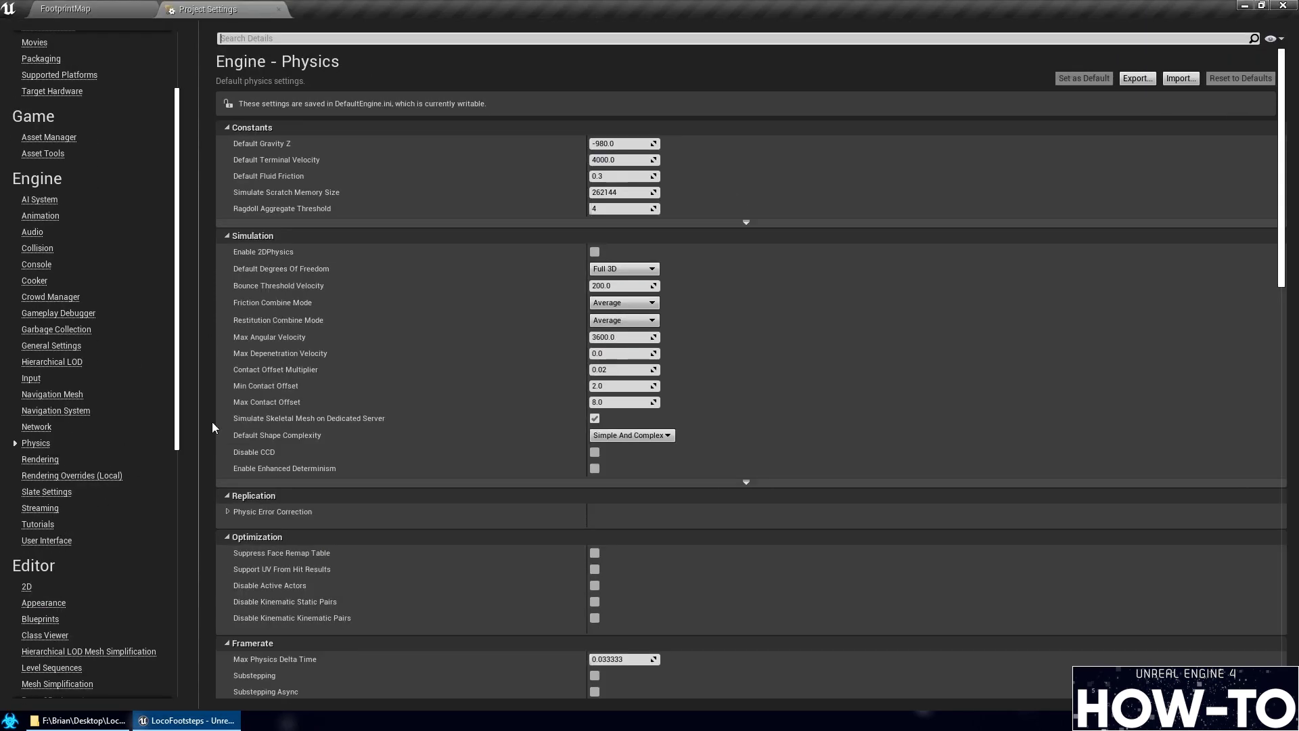
scroll(338, 440, "down", 15)
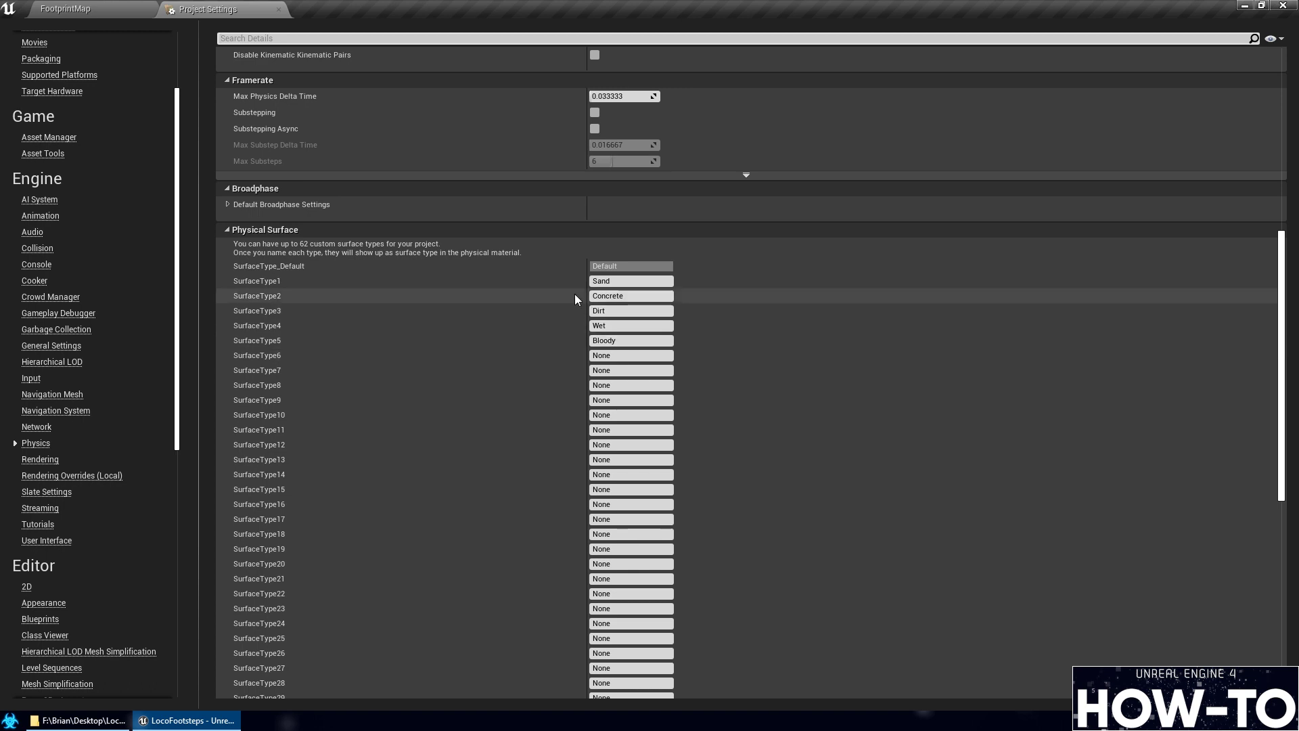
left_click(618, 354)
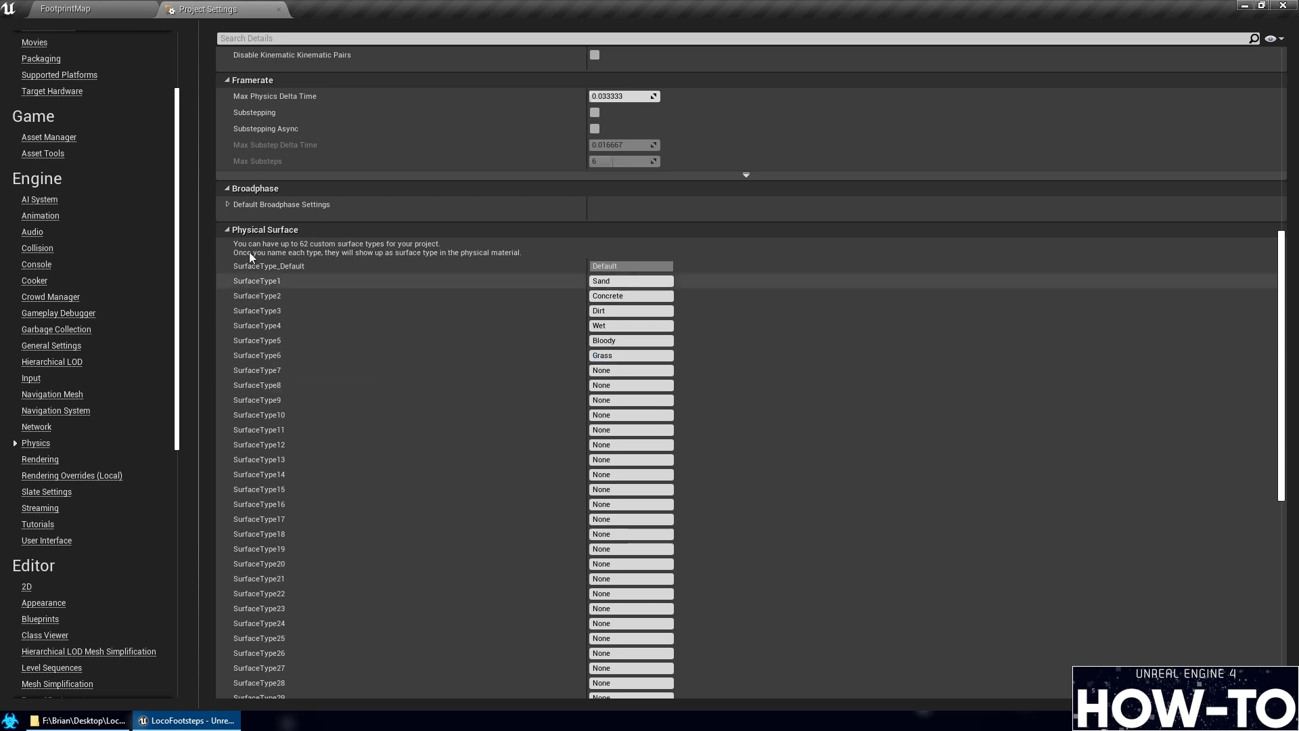
left_click(278, 10)
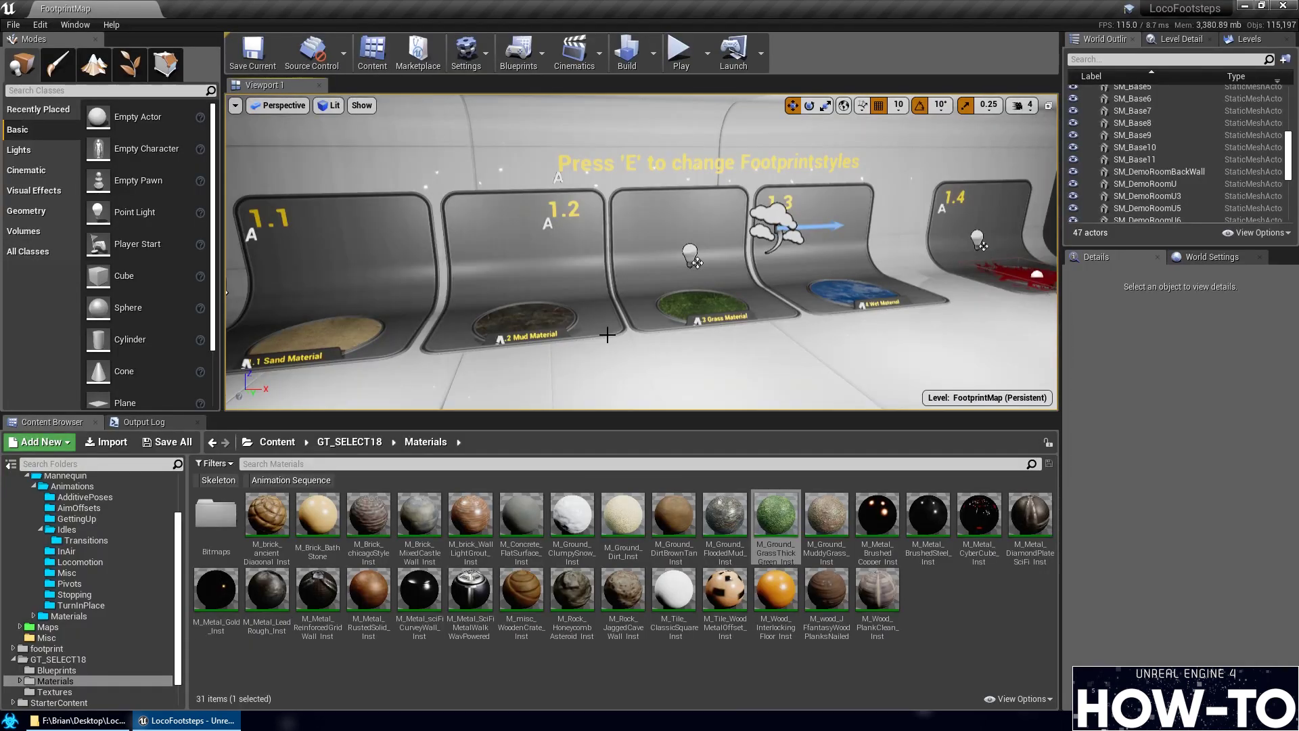
Select the 1.3 Grass Material disc and open its M_Ground_GrassThickGreen_Inst material instance
middle_click_drag(607, 335, 710, 324)
left_click(619, 304)
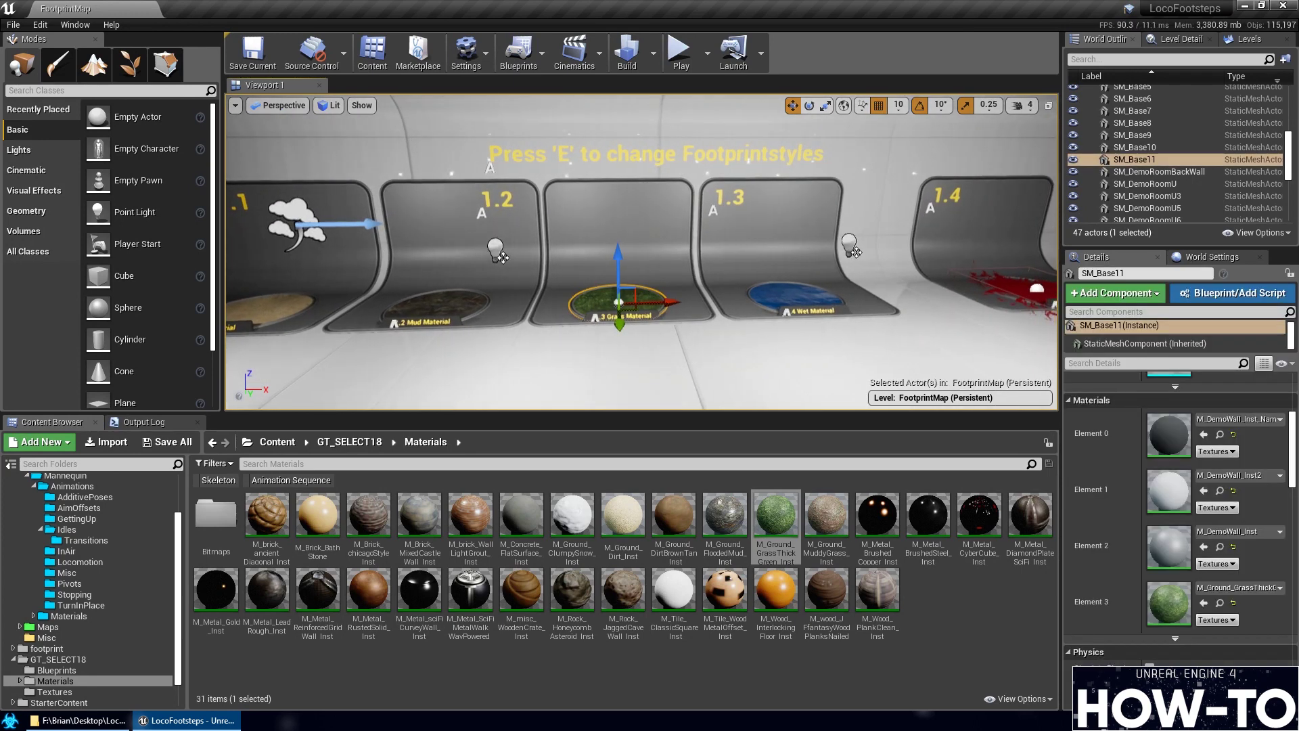
scroll(619, 305, "up", 3)
middle_click_drag(619, 304, 789, 338)
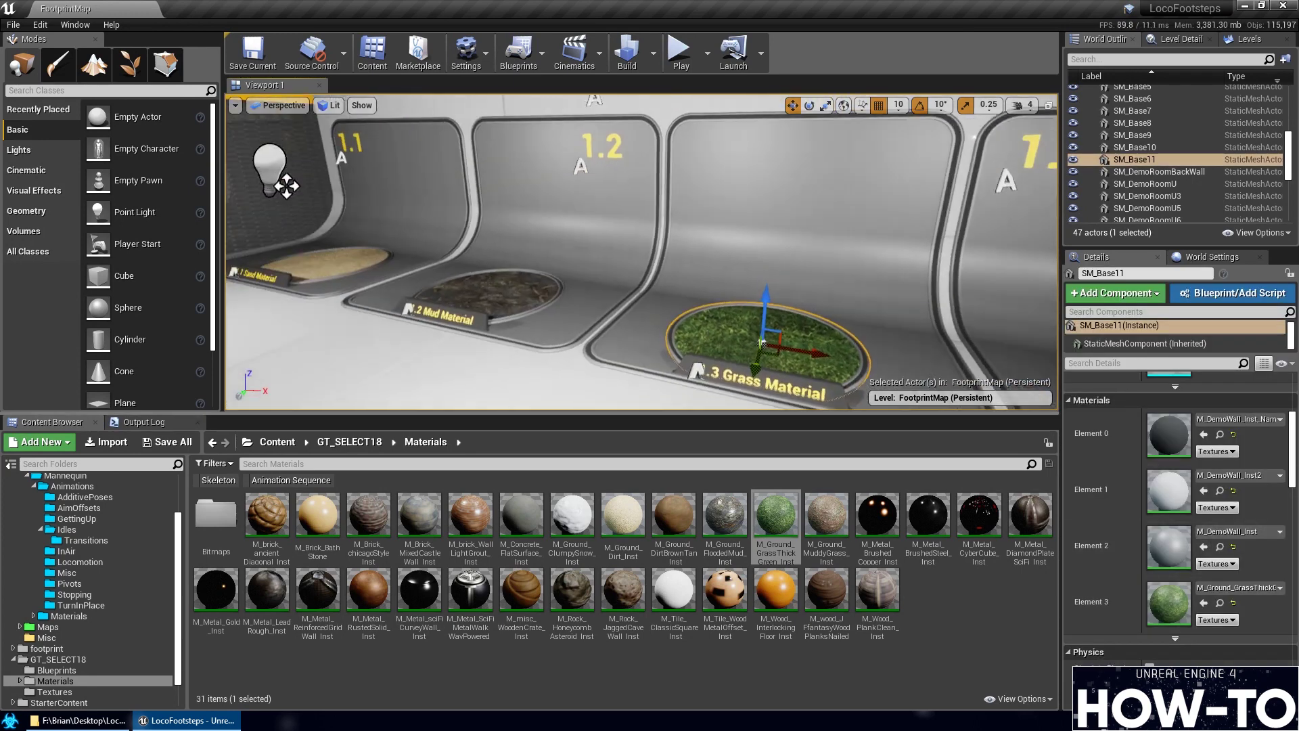
middle_click_drag(287, 185, 737, 374)
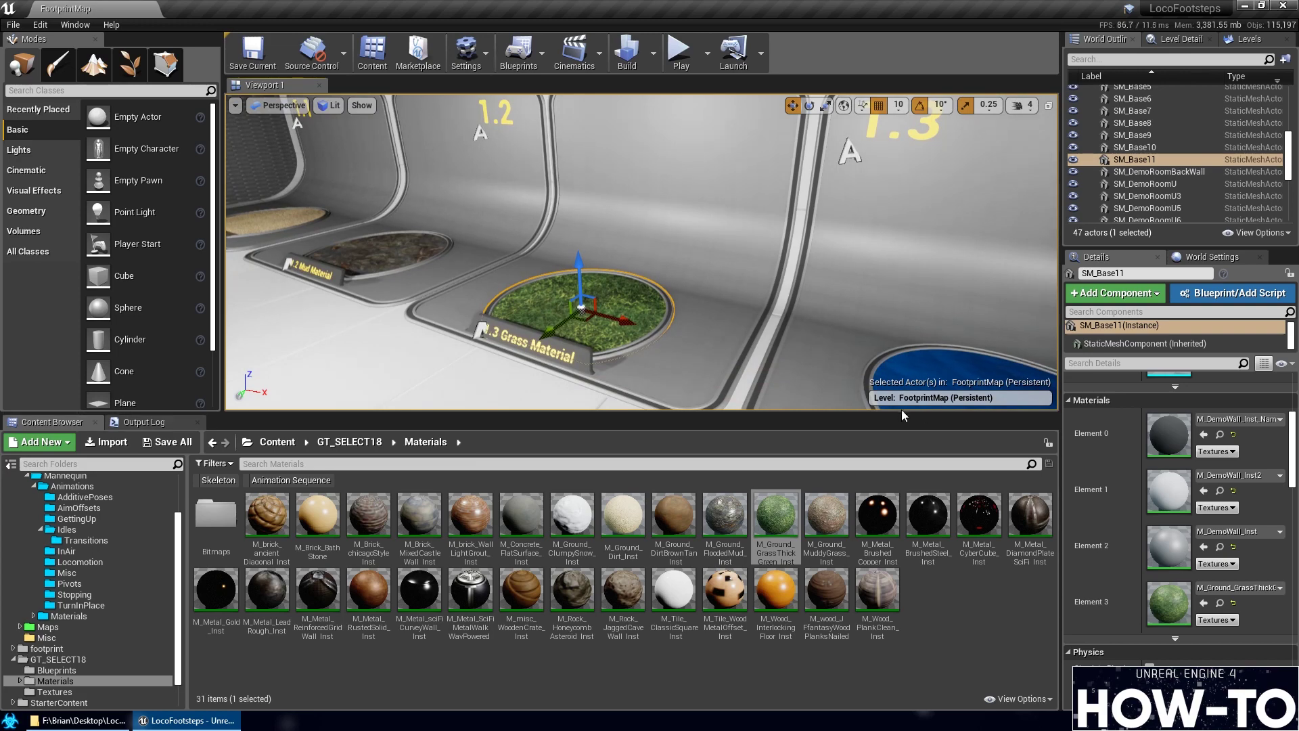
left_click(1221, 603)
double_click(776, 515)
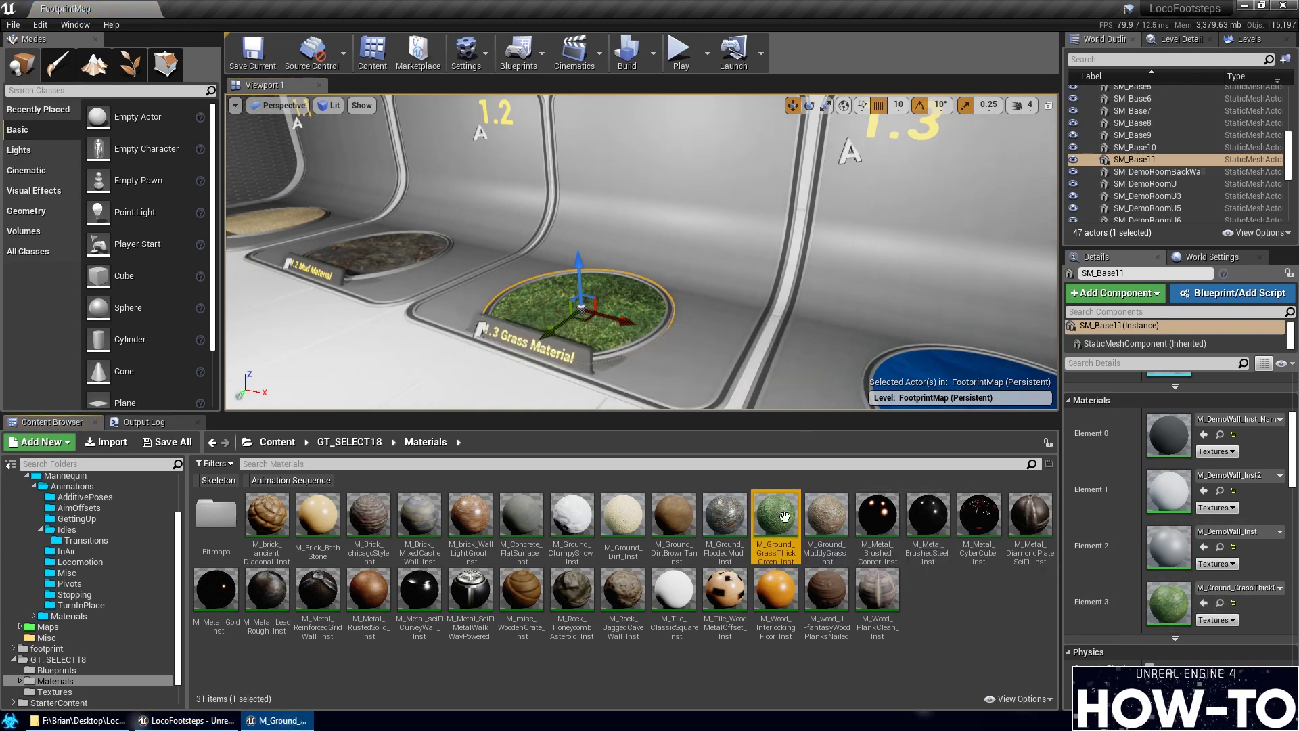
left_click(153, 8)
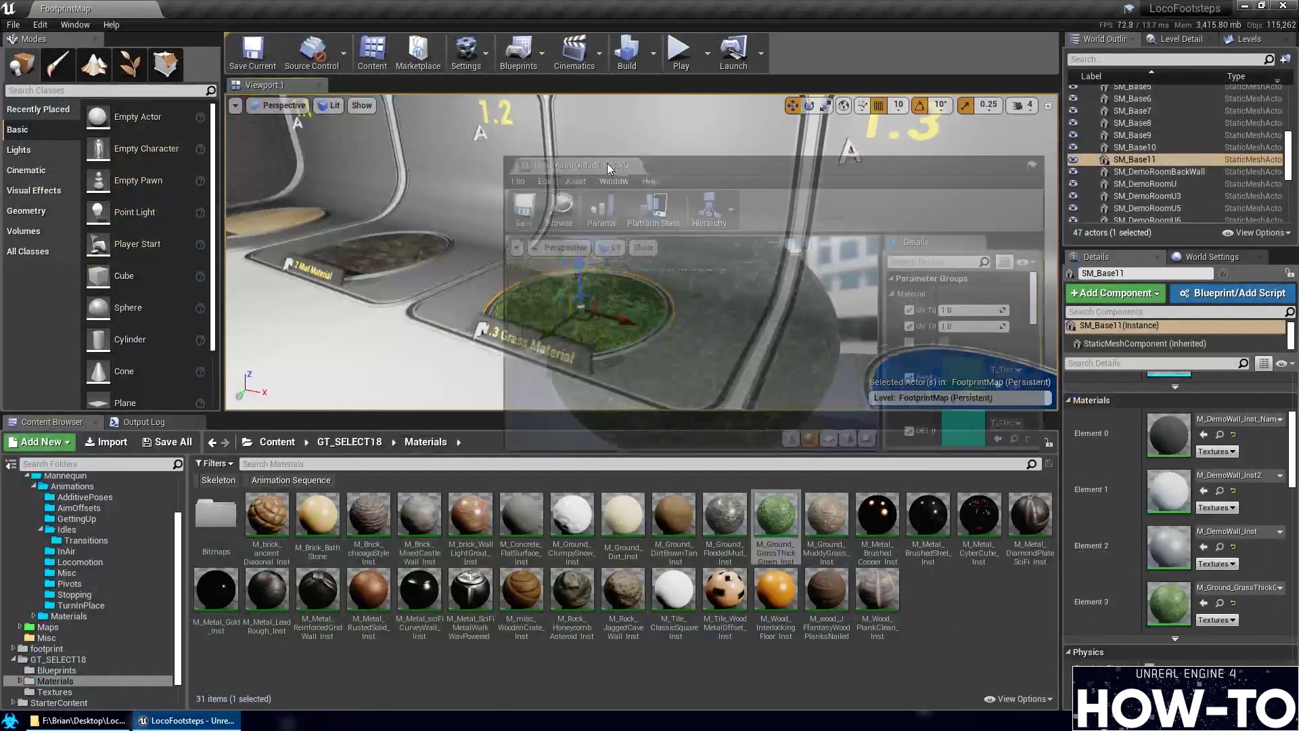
Open the 1.2 Mud Material disc's M_Ground_FloodedMud_Inst and dock both material instance editors in the main window
right_click_drag(663, 364, 658, 305)
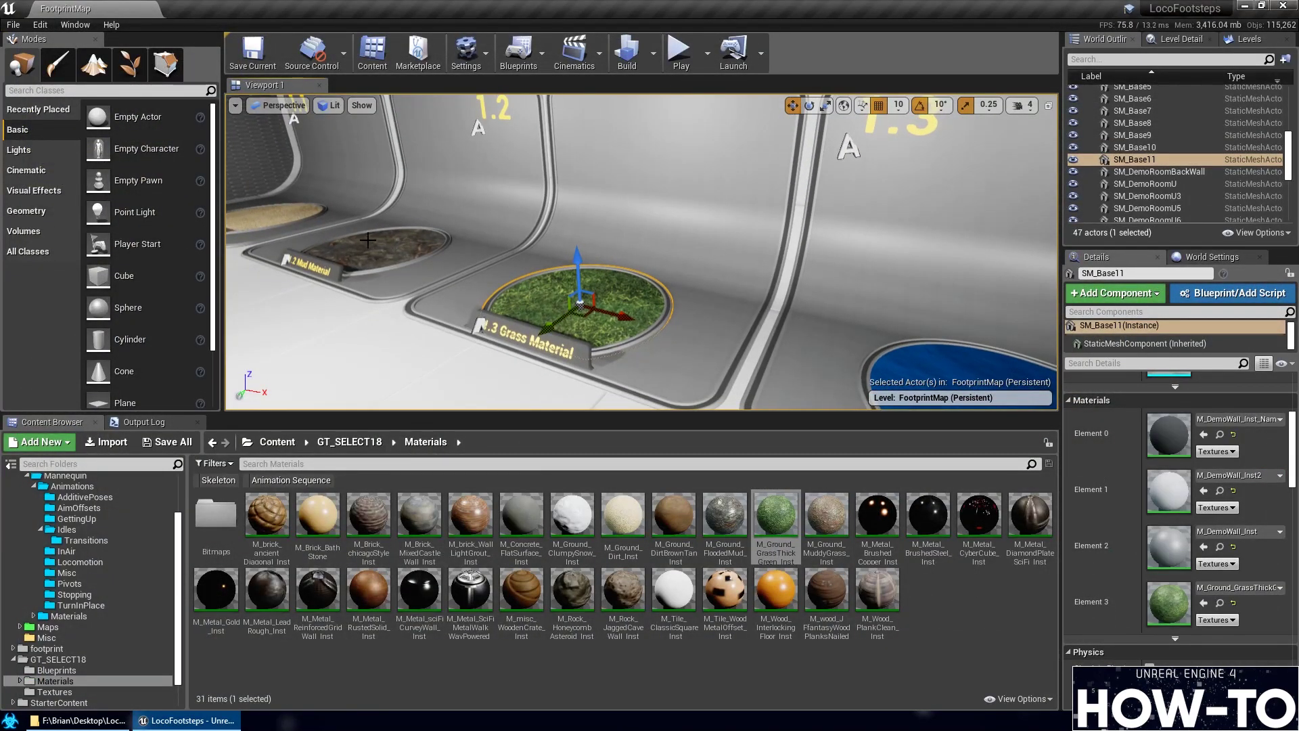
key("ctrl+z")
left_click(1220, 602)
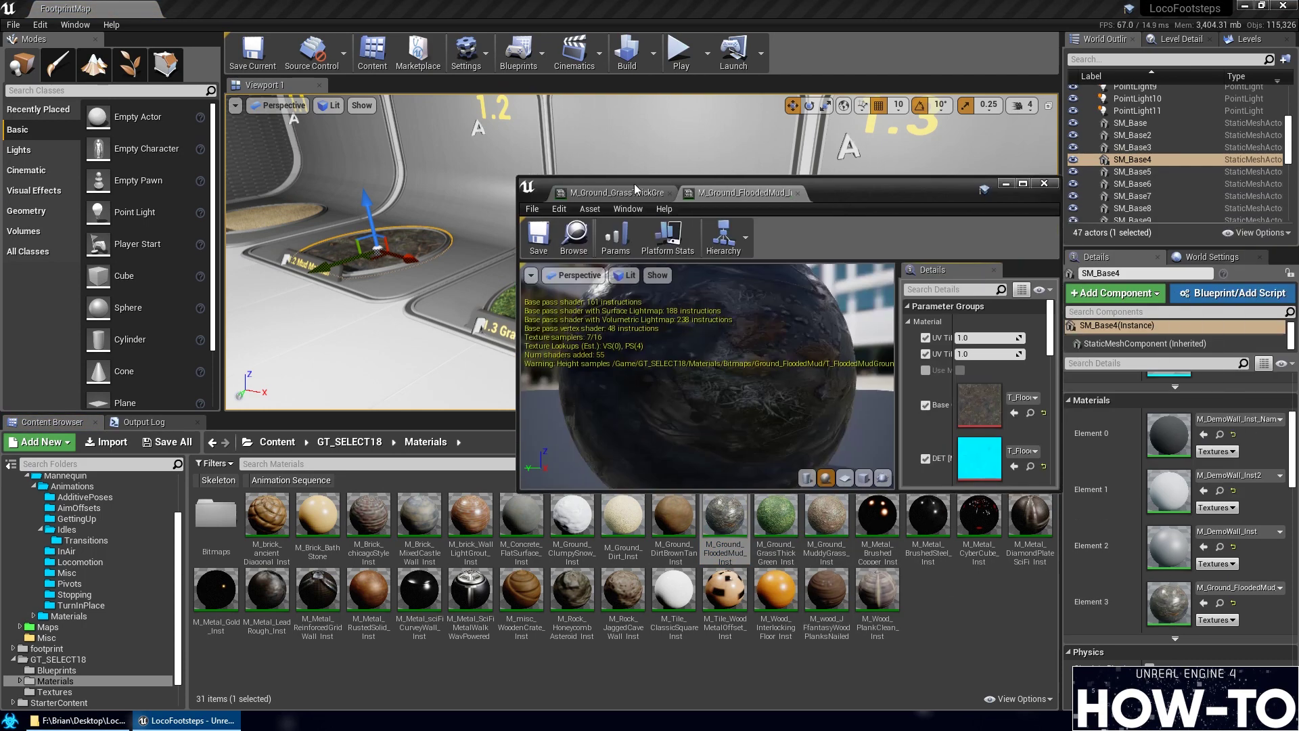
left_click_drag(871, 185, 739, 200)
left_click_drag(480, 207, 227, 9)
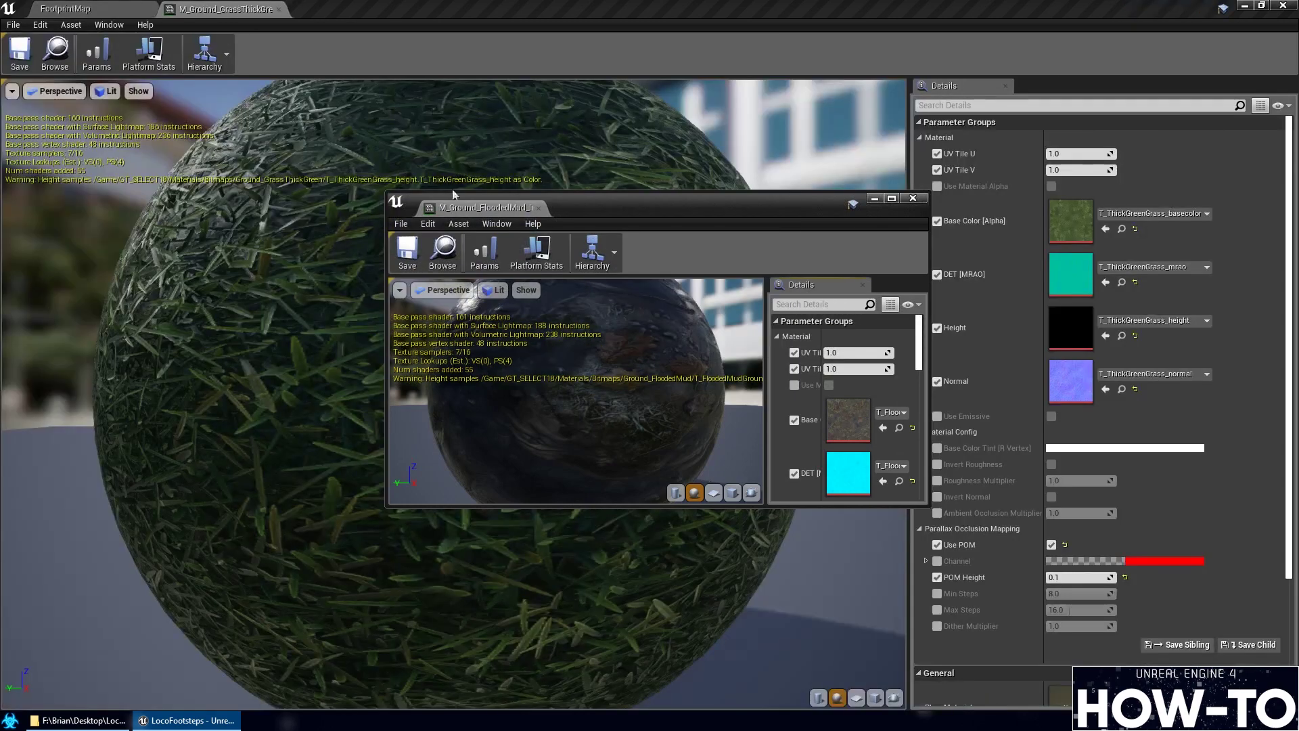
left_click_drag(482, 207, 352, 9)
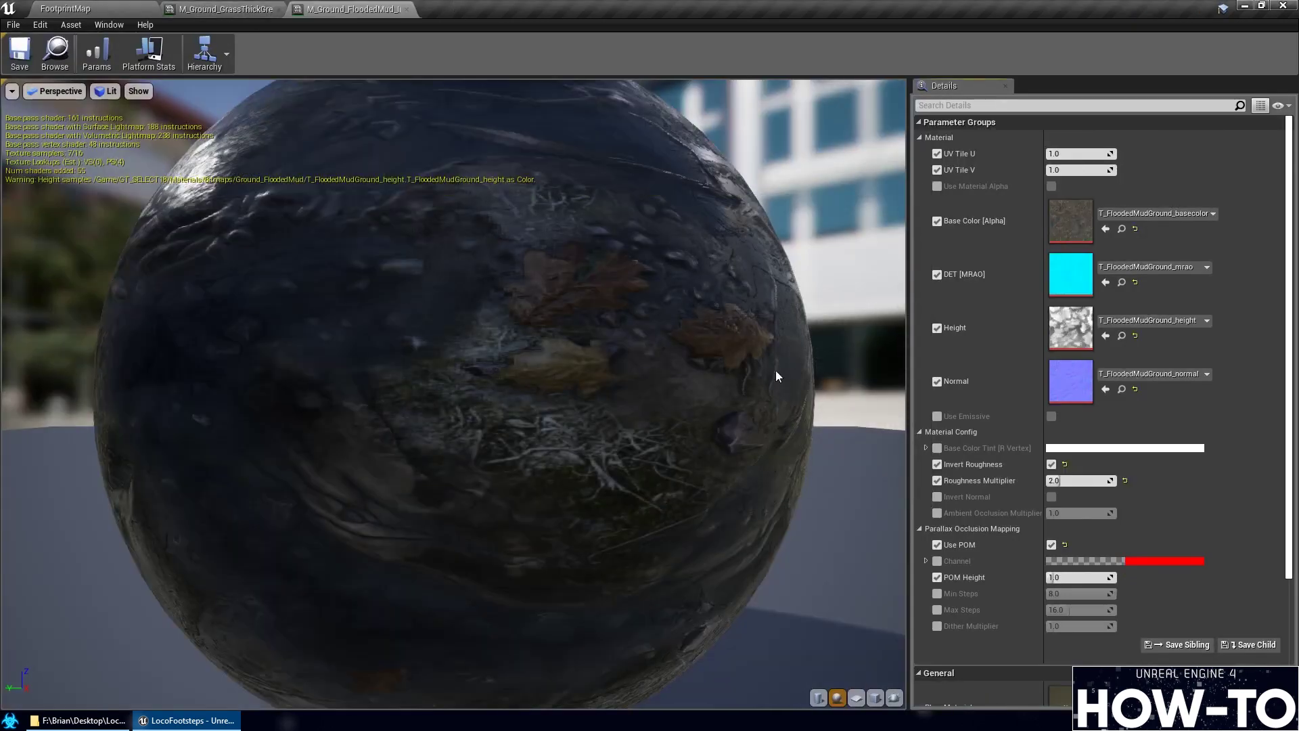
Compare the parameters of the flooded mud and thick green grass material instances, and close both editors
scroll(1150, 497, "down", 3)
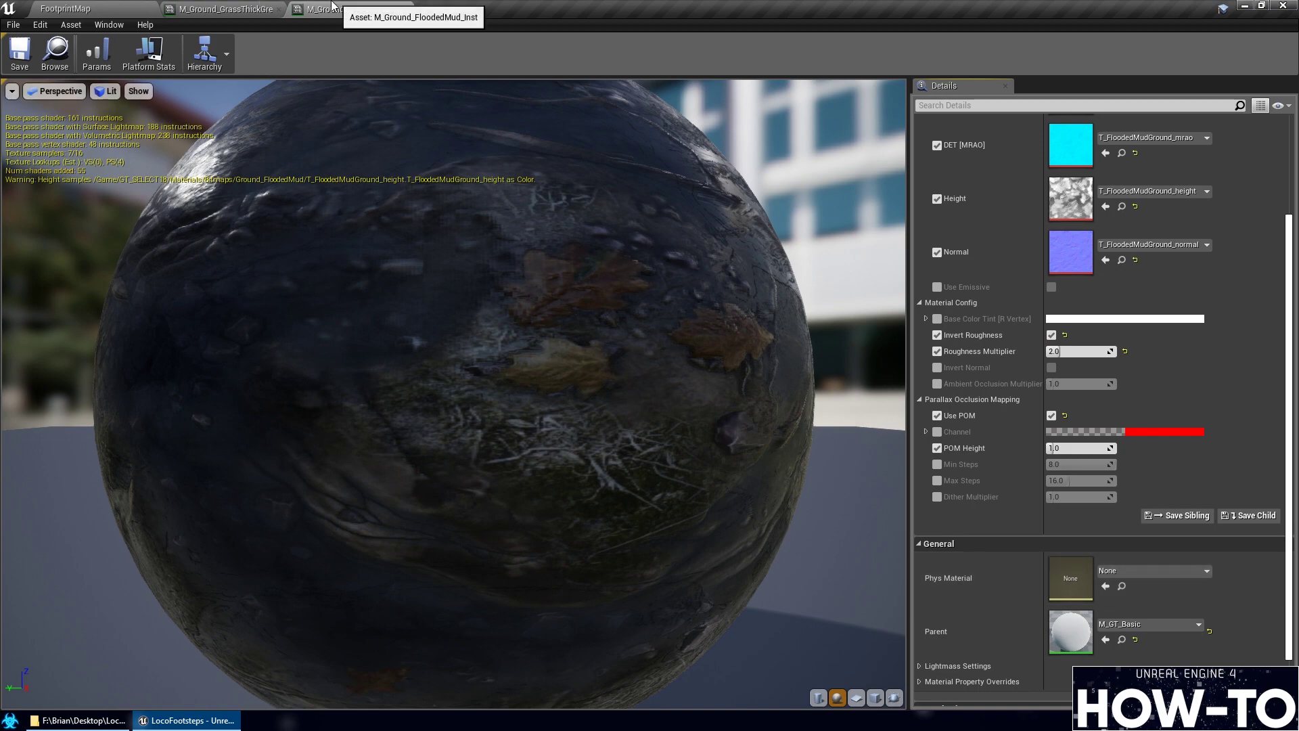
left_click(223, 9)
left_click(352, 9)
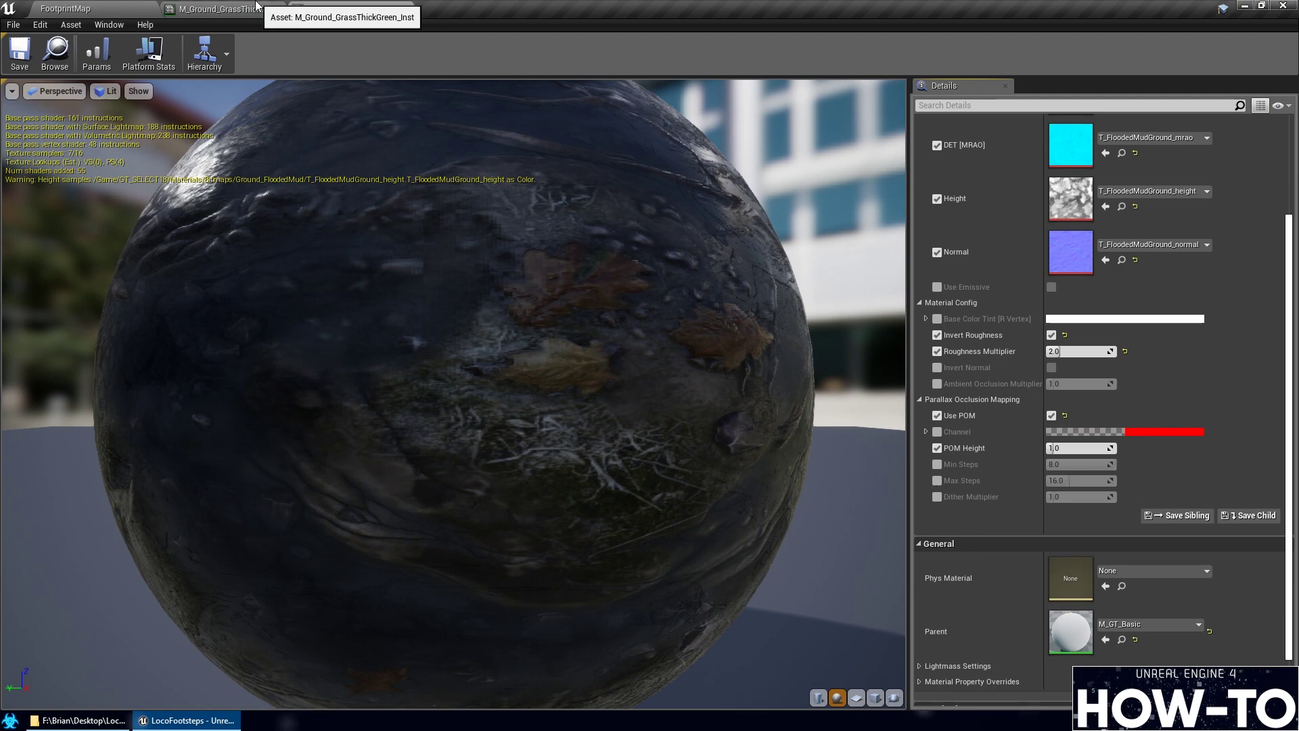
left_click(261, 10)
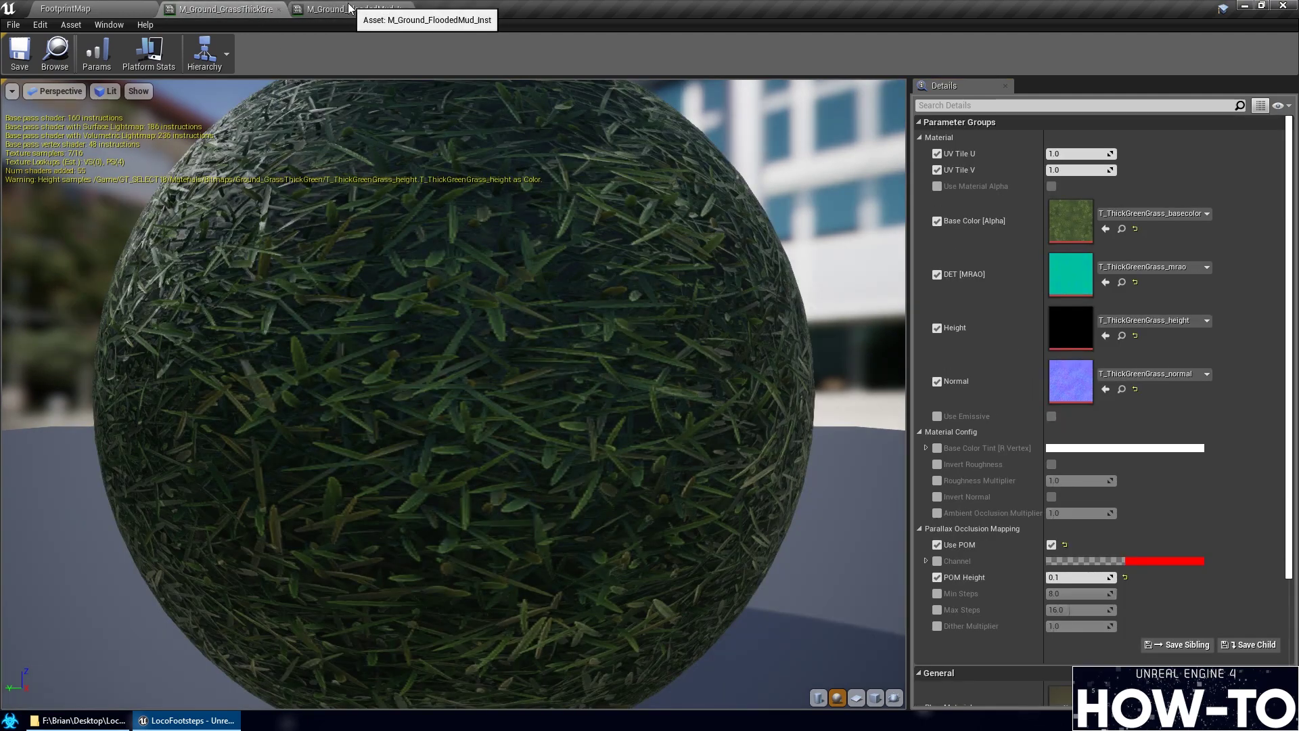
left_click(349, 8)
left_click(282, 9)
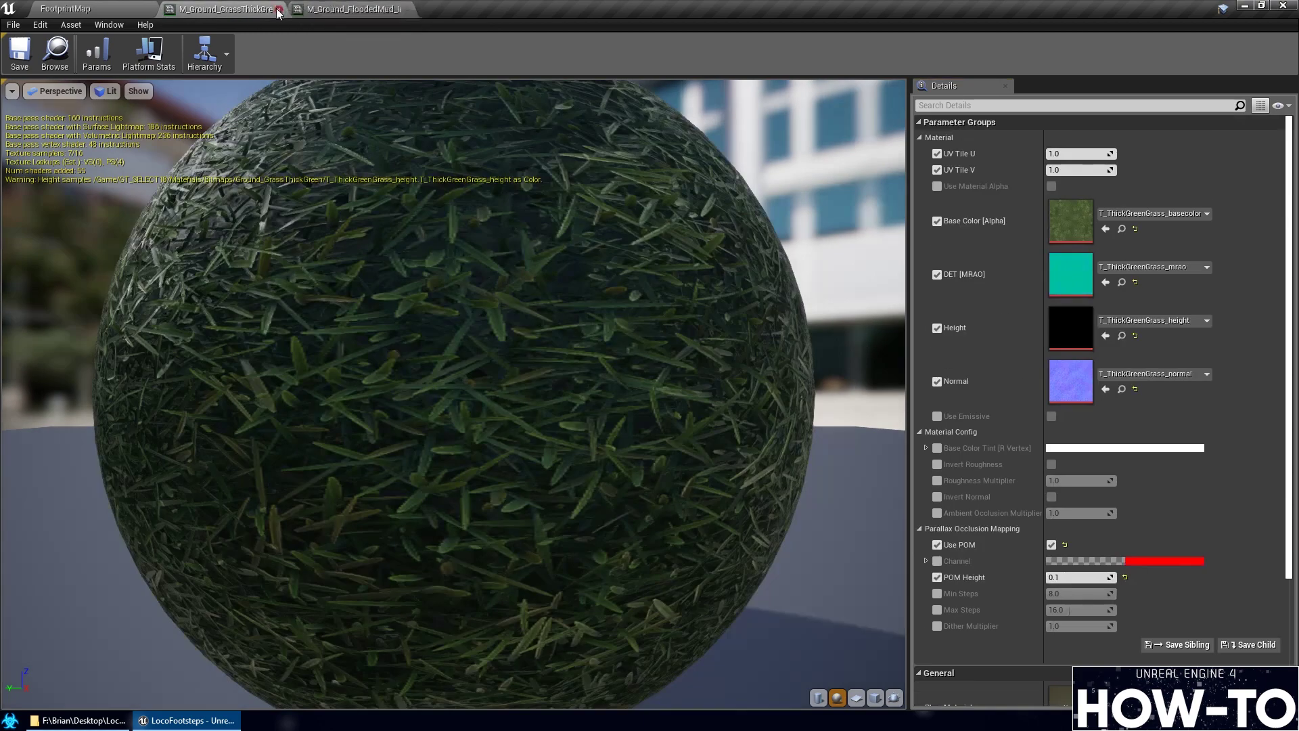
left_click(278, 9)
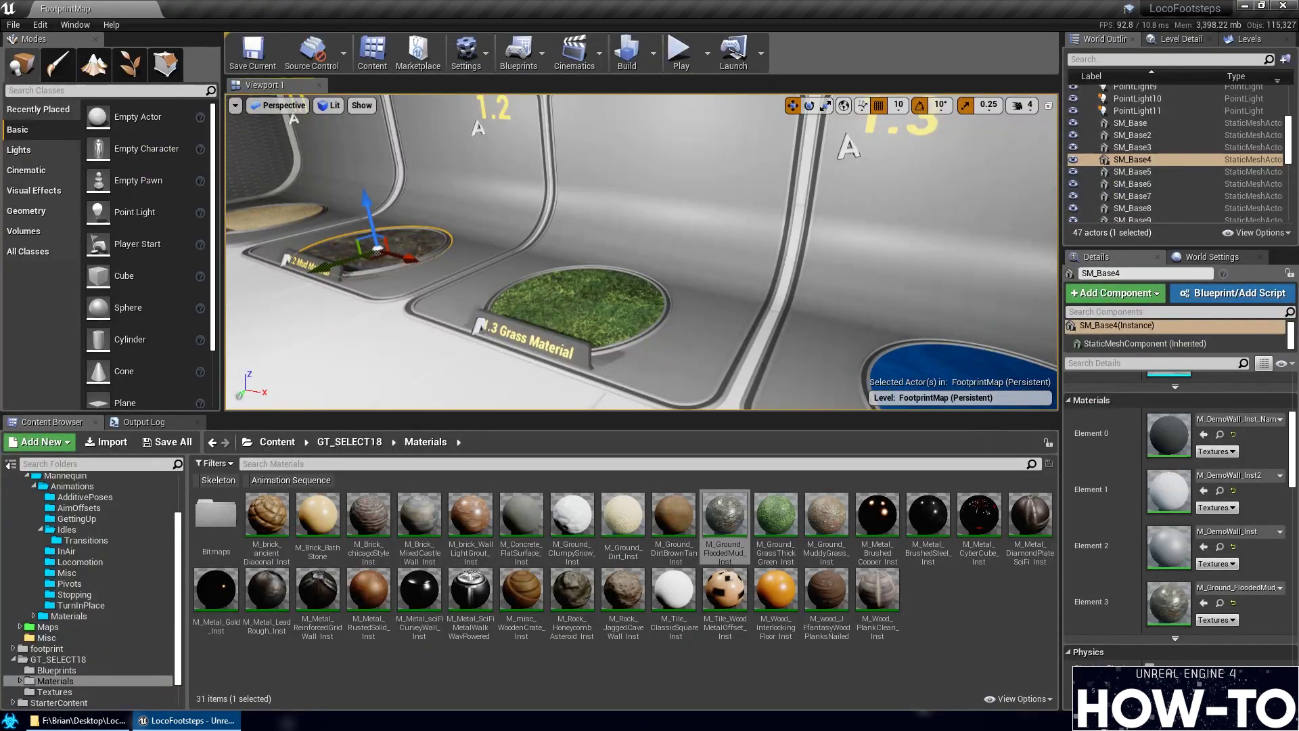
Select the 1.3 Grass Material disc and check which physical materials are available for its Phys Material Override
left_click(654, 300)
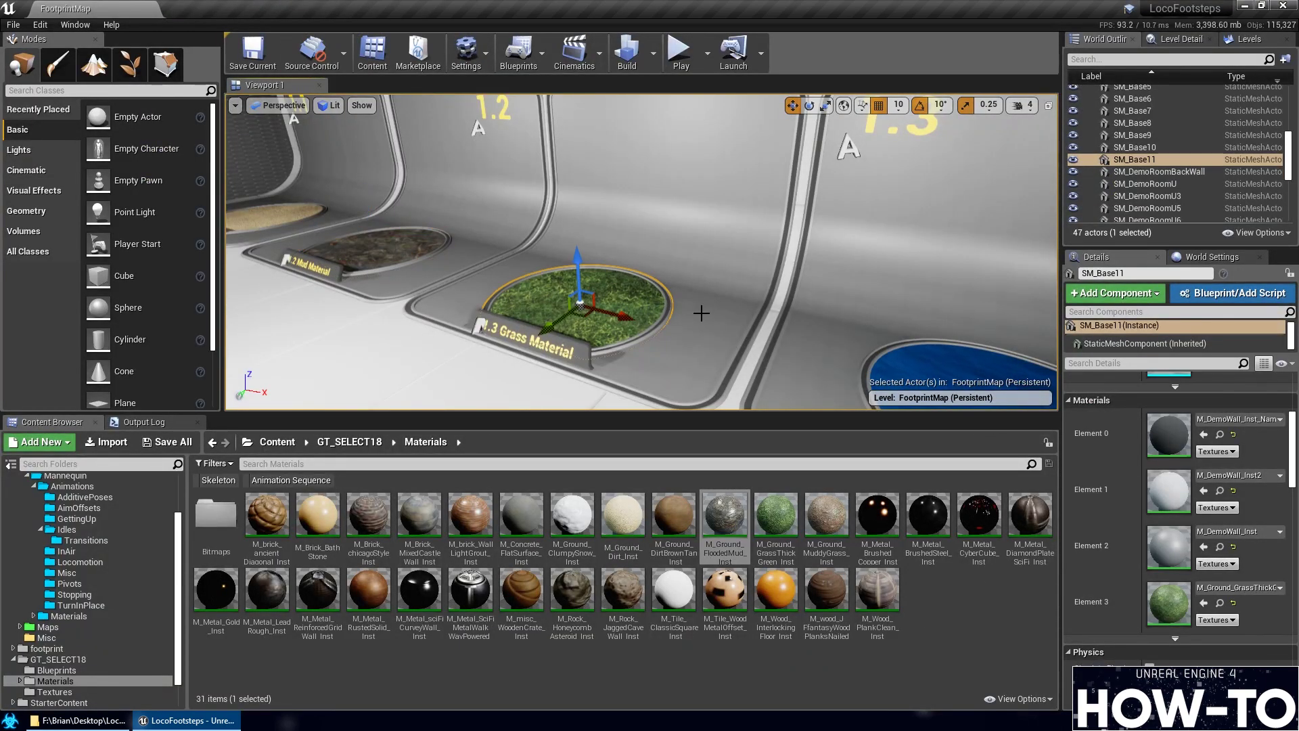
right_click_drag(701, 313, 238, 108)
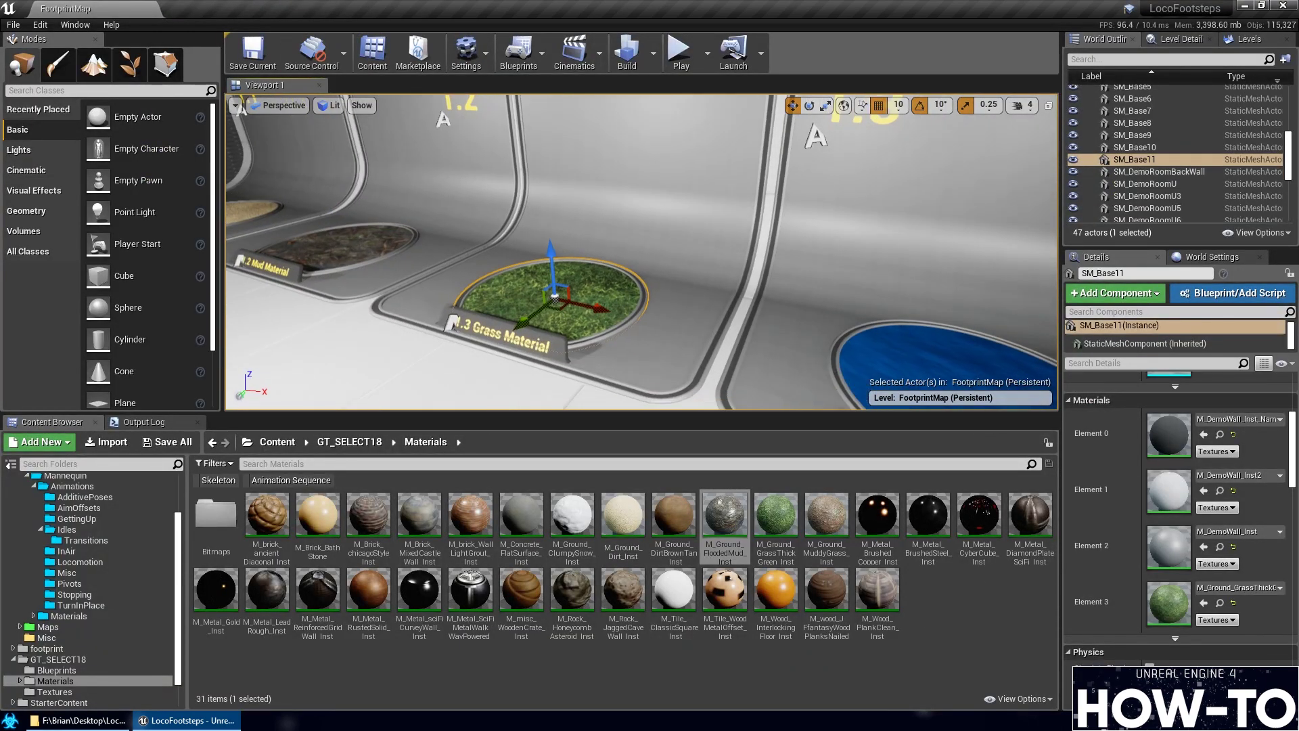
left_click(1136, 160)
scroll(1205, 581, "down", 3)
scroll(1206, 581, "down", 6)
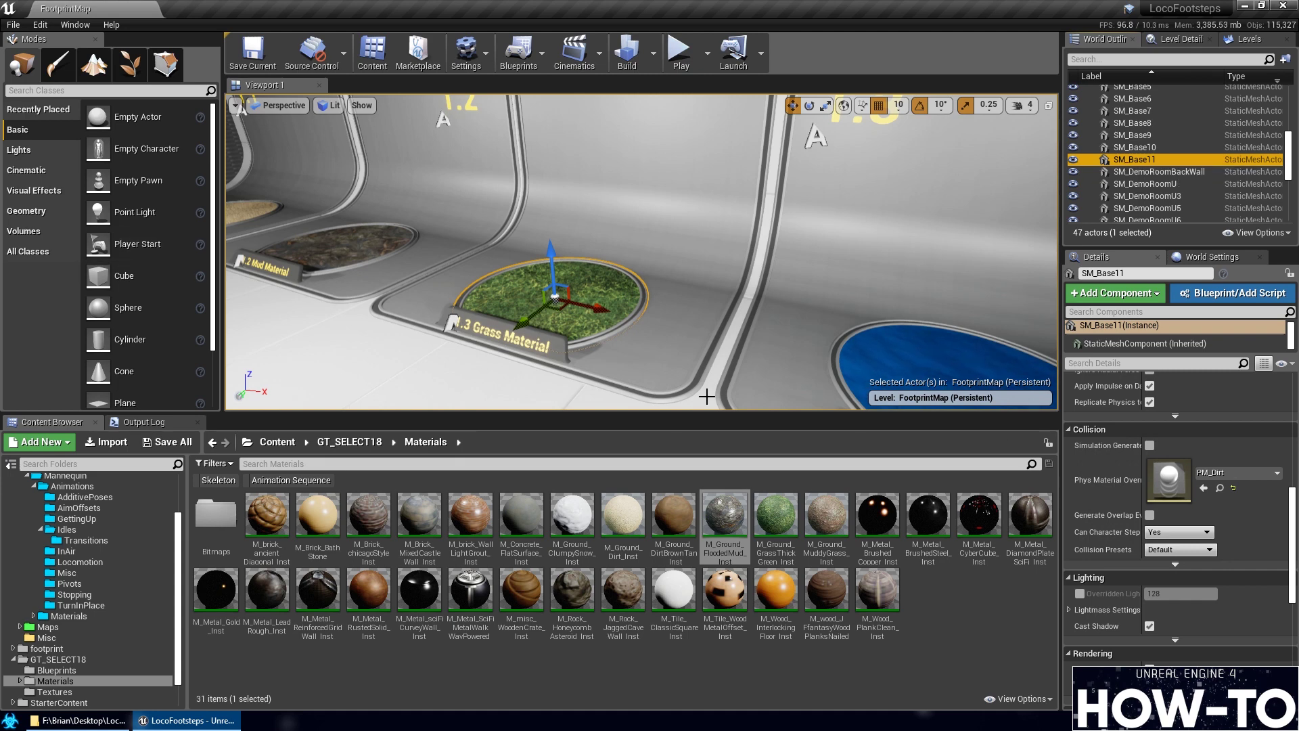
left_click(1238, 473)
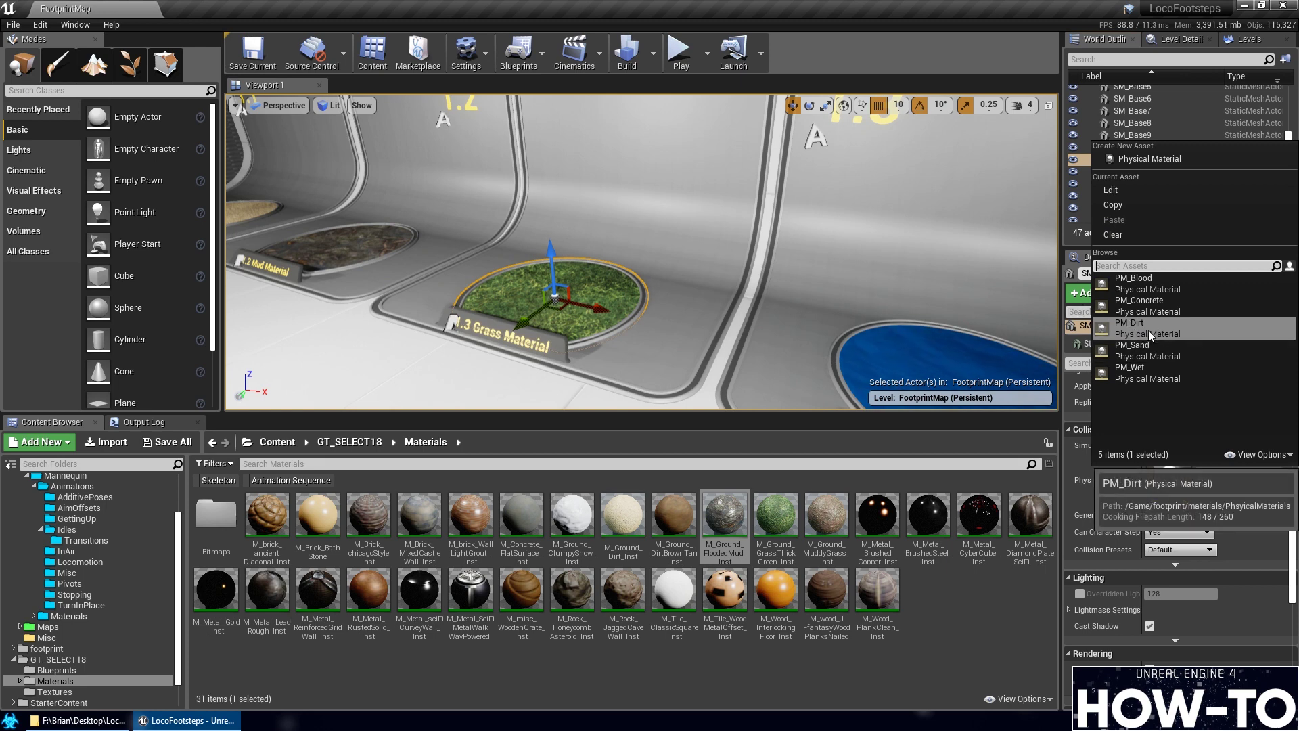
left_click(1040, 641)
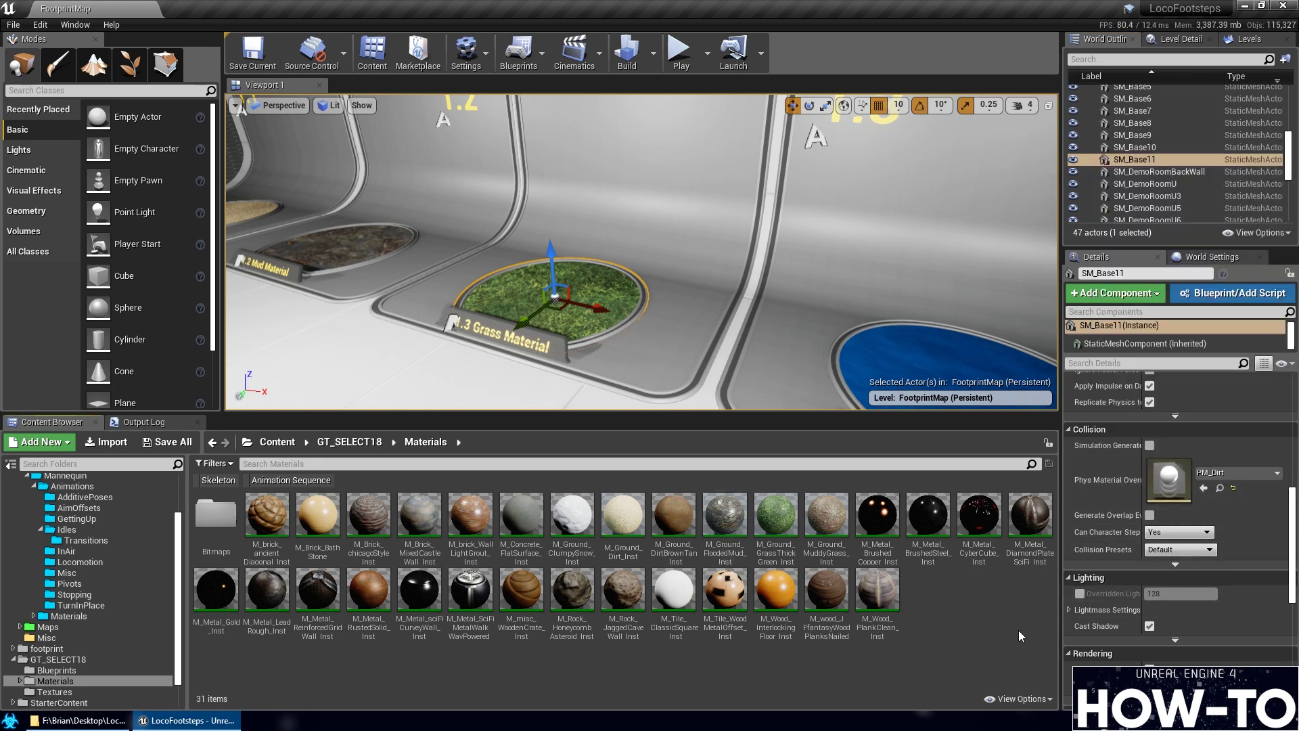
Create a Physical Material named PM_Grass in the PhsyicalMaterials folder that holds PM_Dirt
left_click(1220, 488)
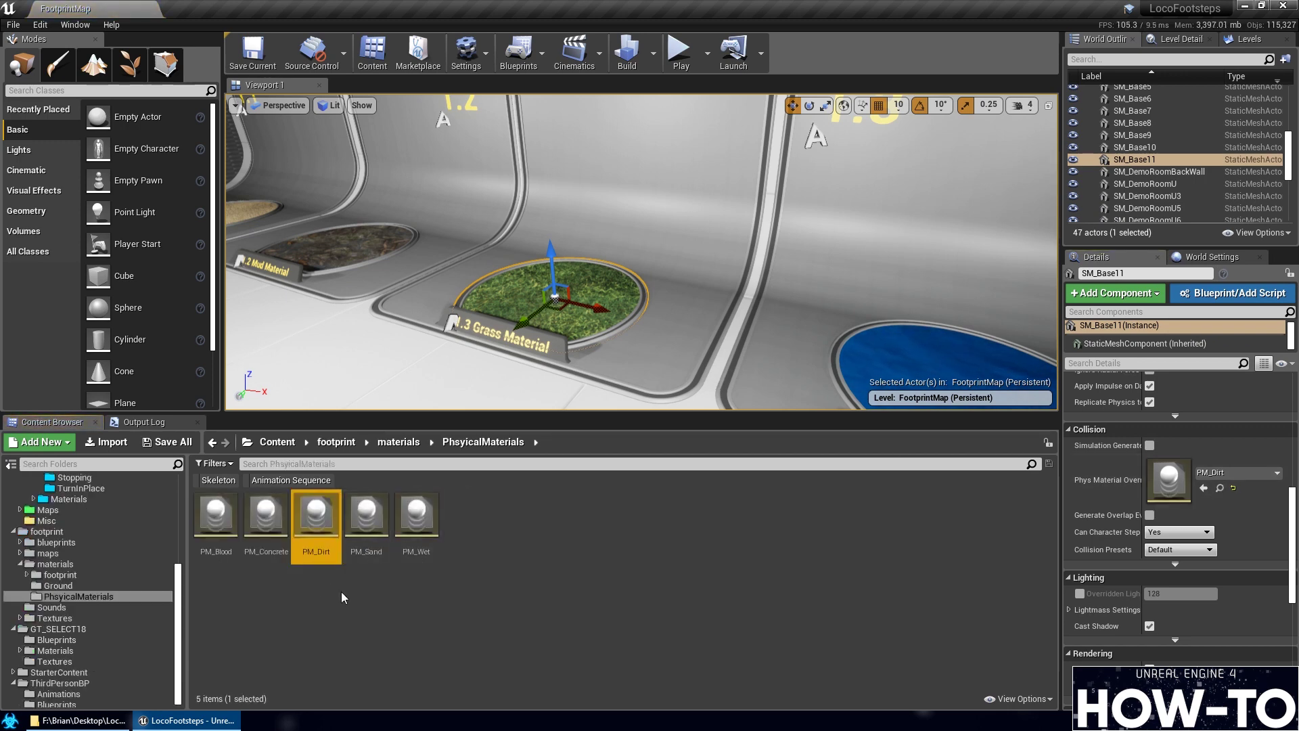
left_click(413, 617)
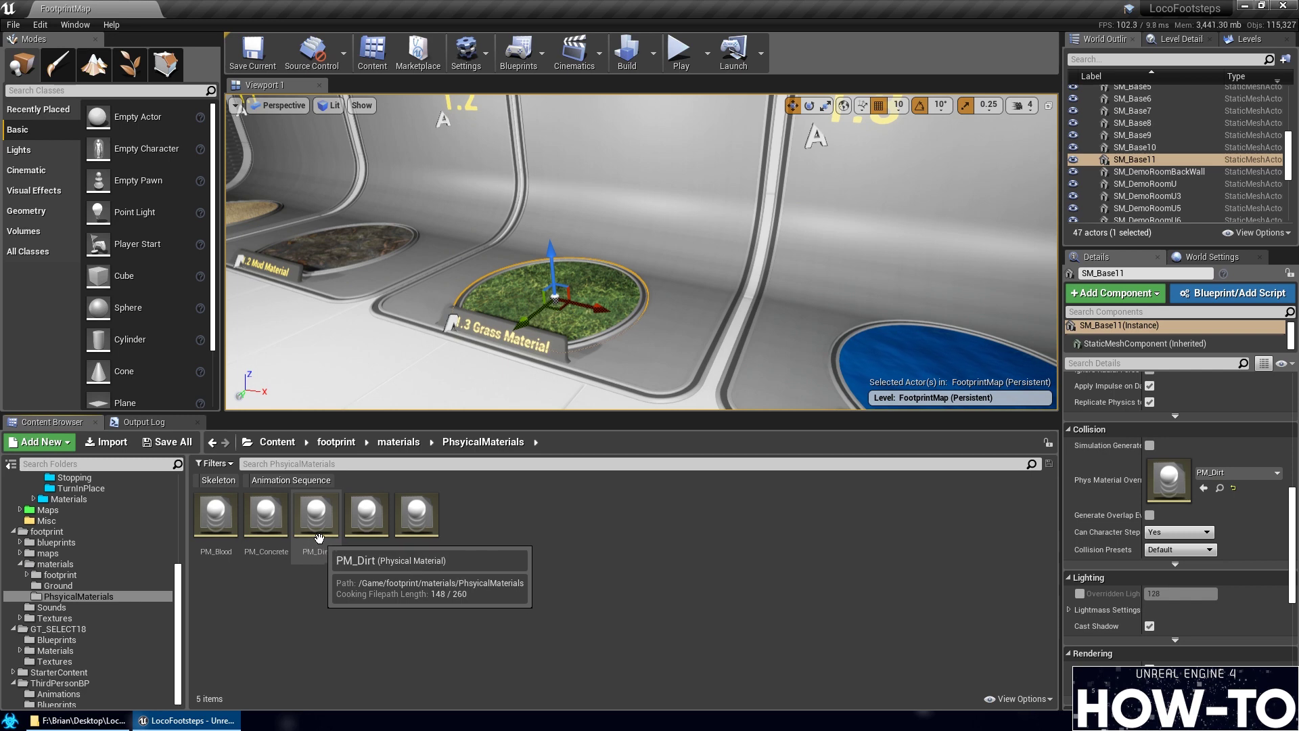
right_click(481, 523)
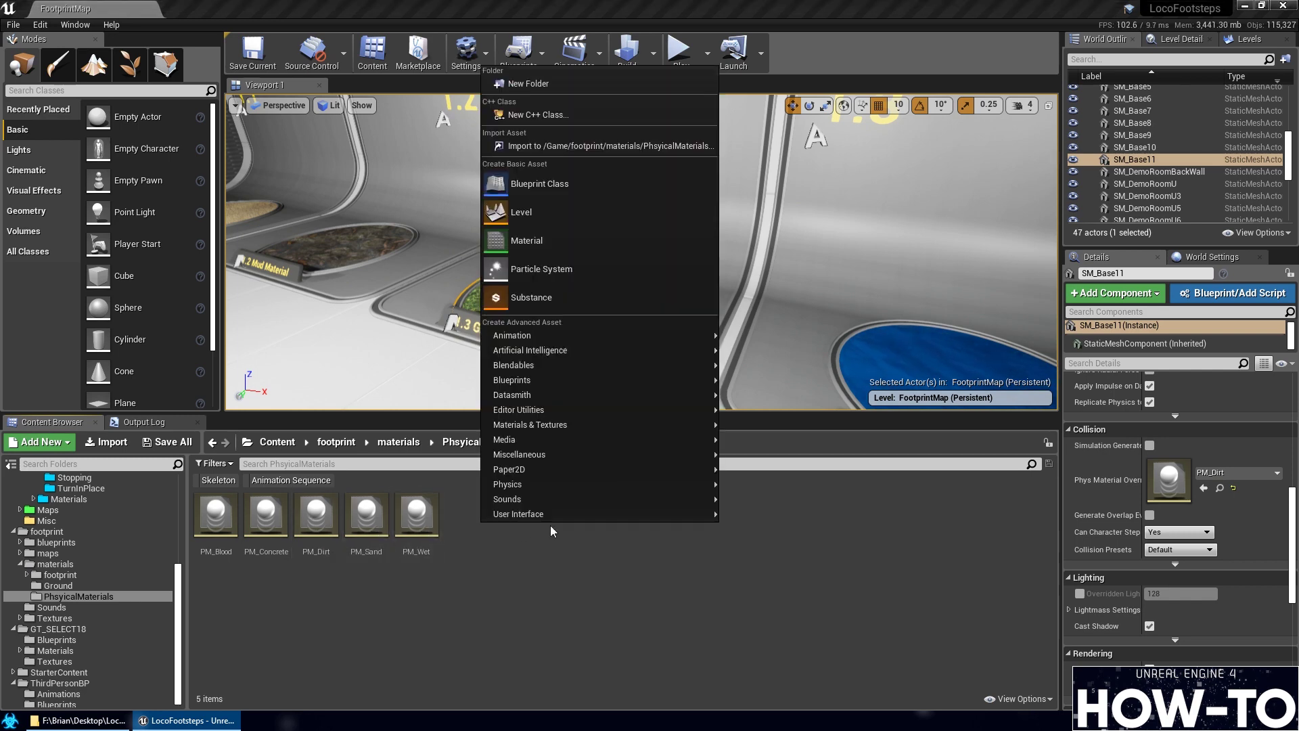
mouse_move(590, 335)
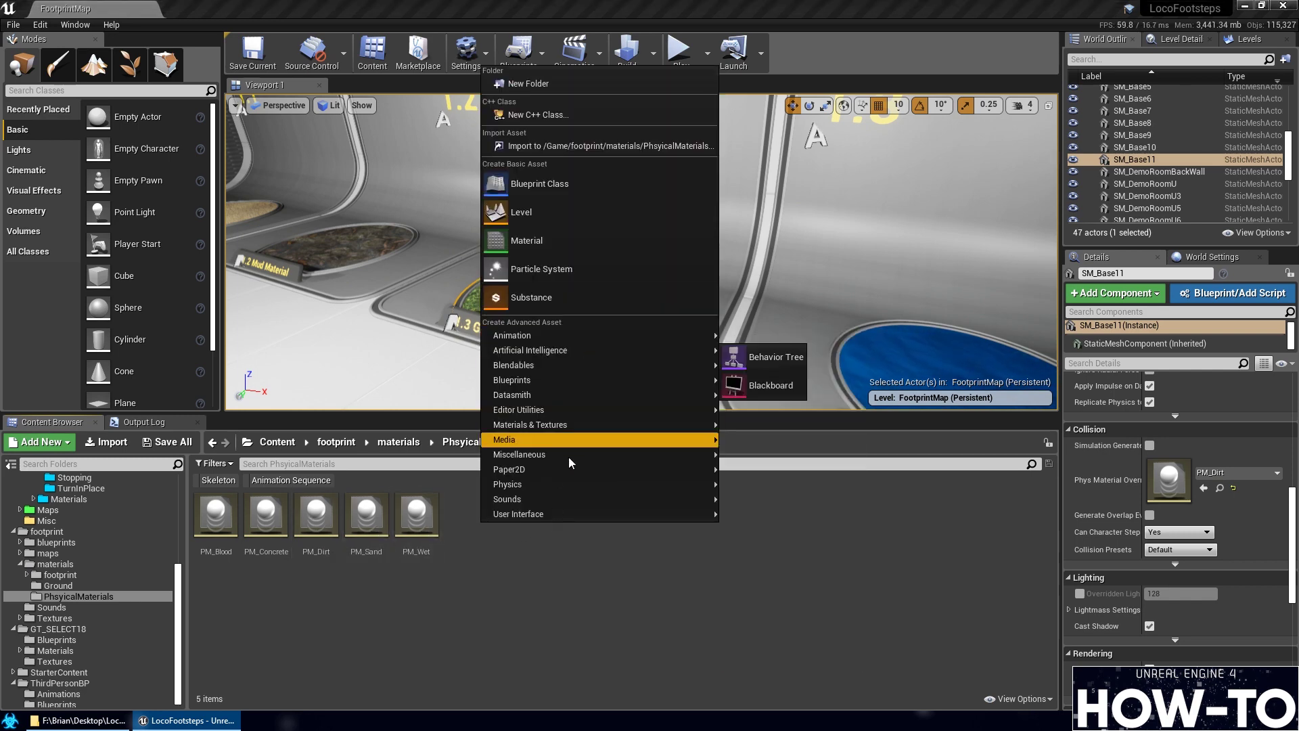
mouse_move(544, 501)
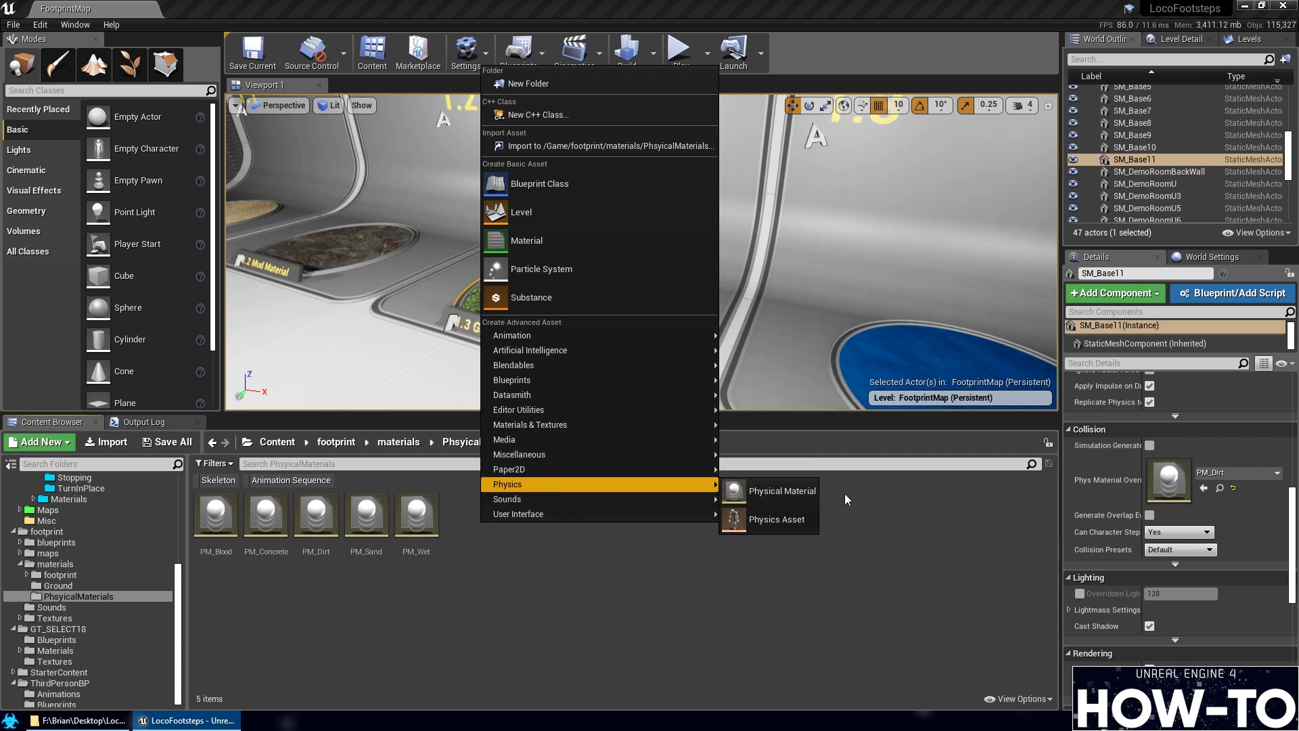
left_click(781, 489)
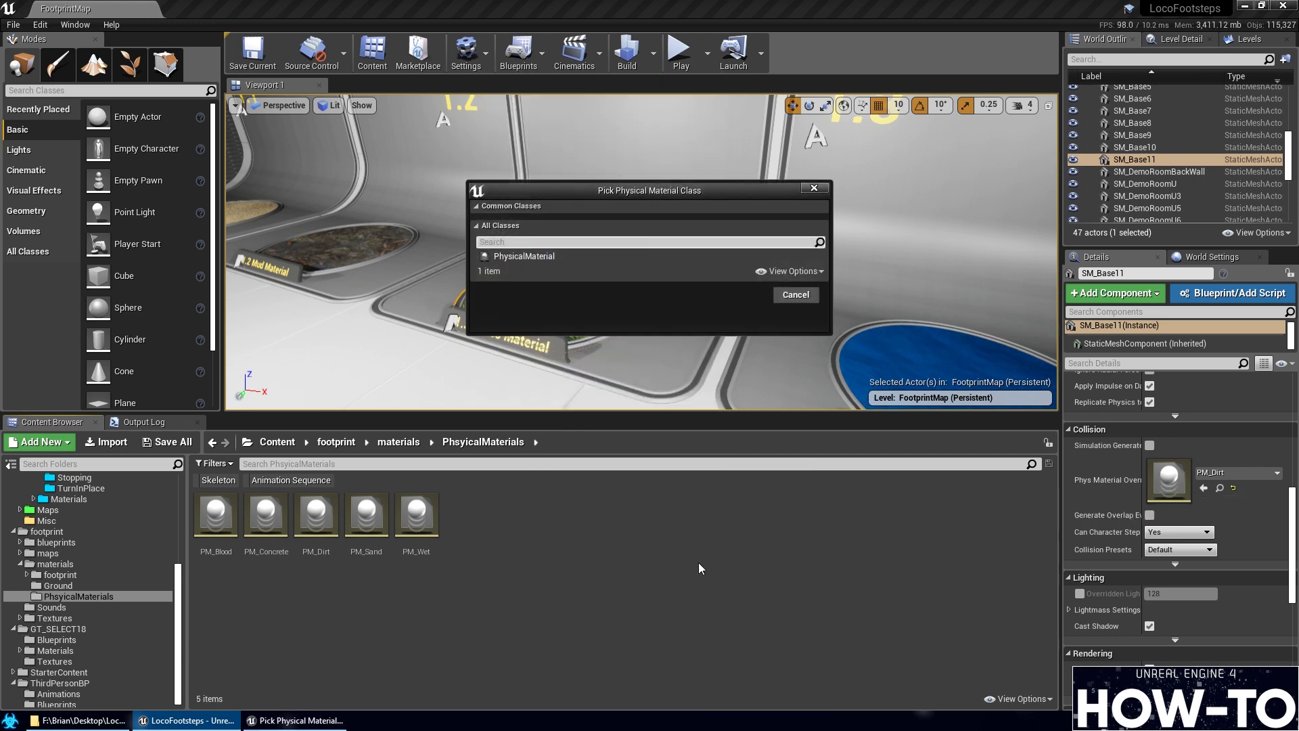
left_click(551, 257)
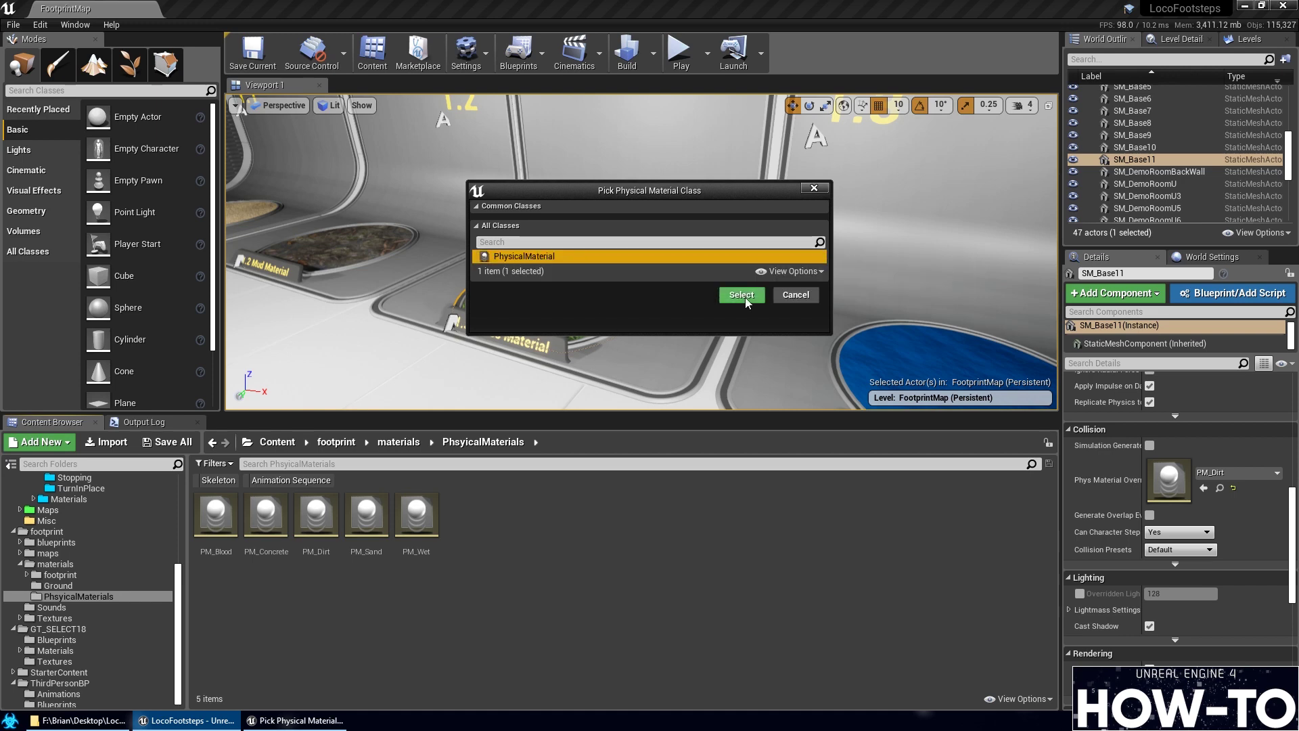
left_click(743, 295)
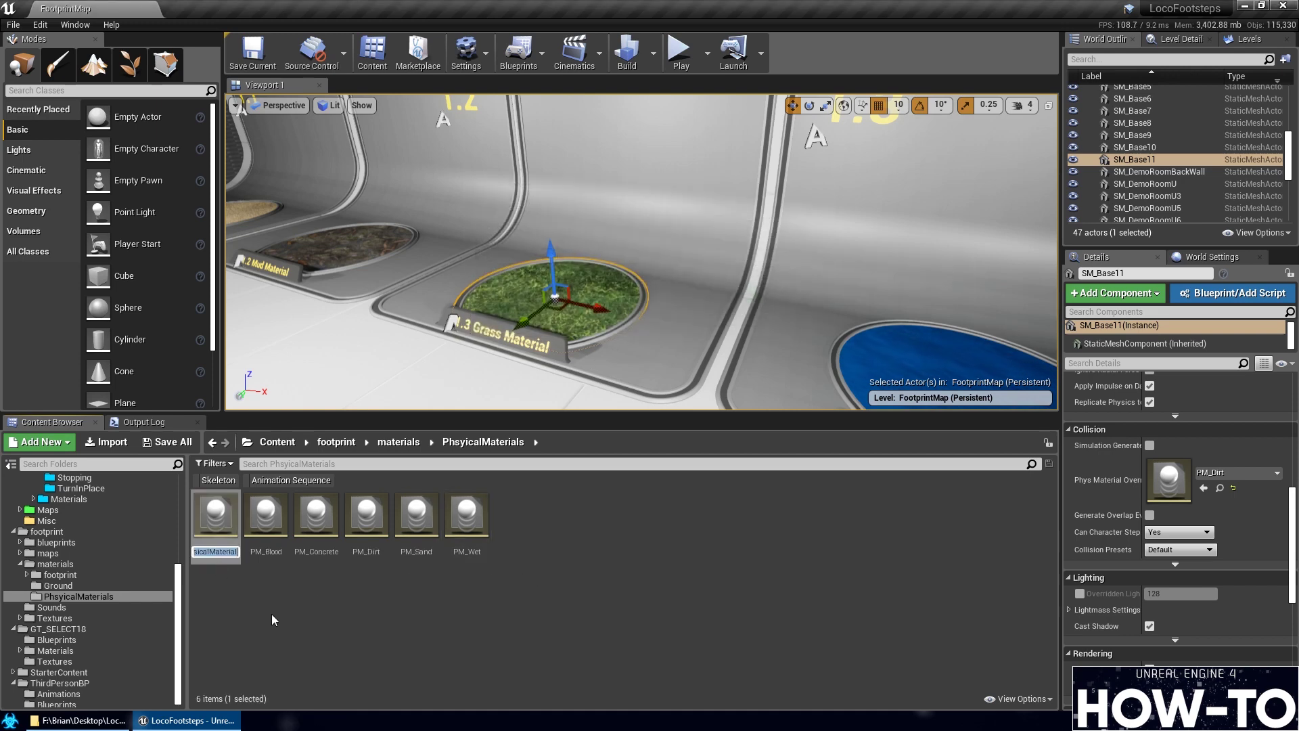
type("PM_Grass")
key("Return")
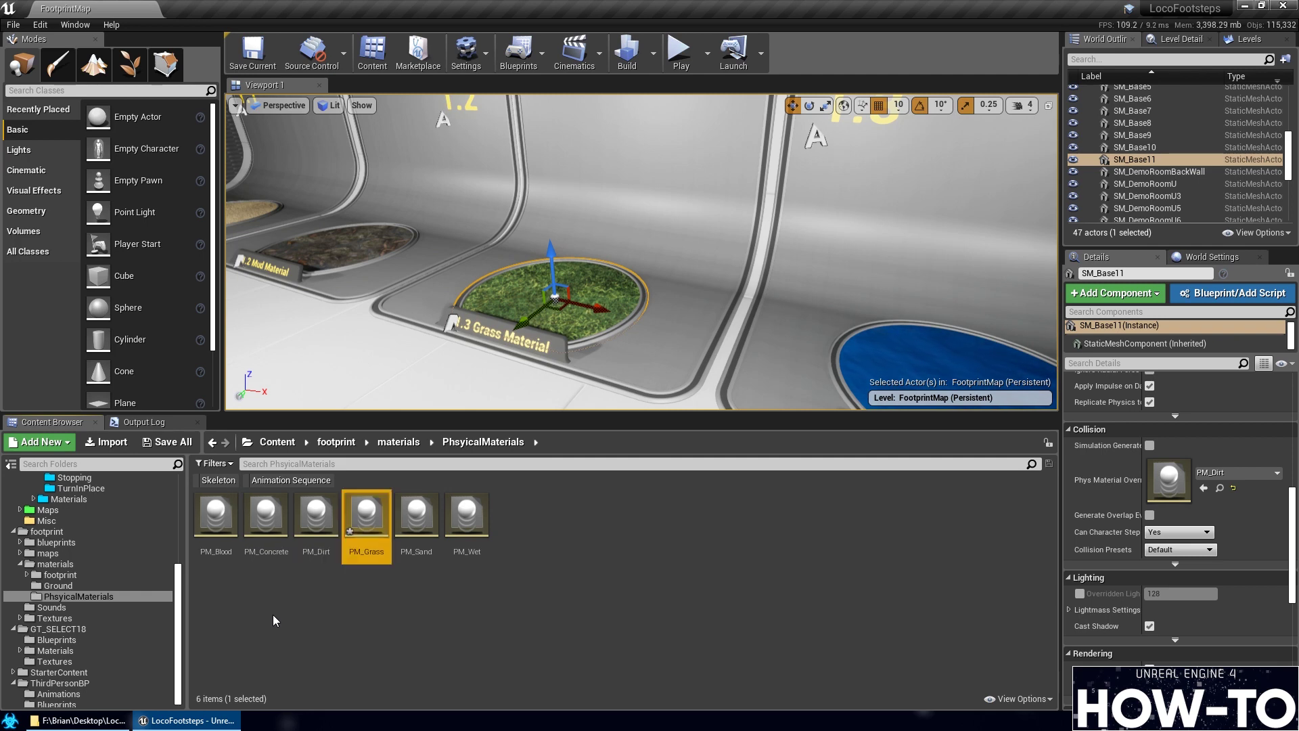
Open PM_Grass, check which surface types are available for it, and close the asset
left_click(379, 602)
double_click(366, 515)
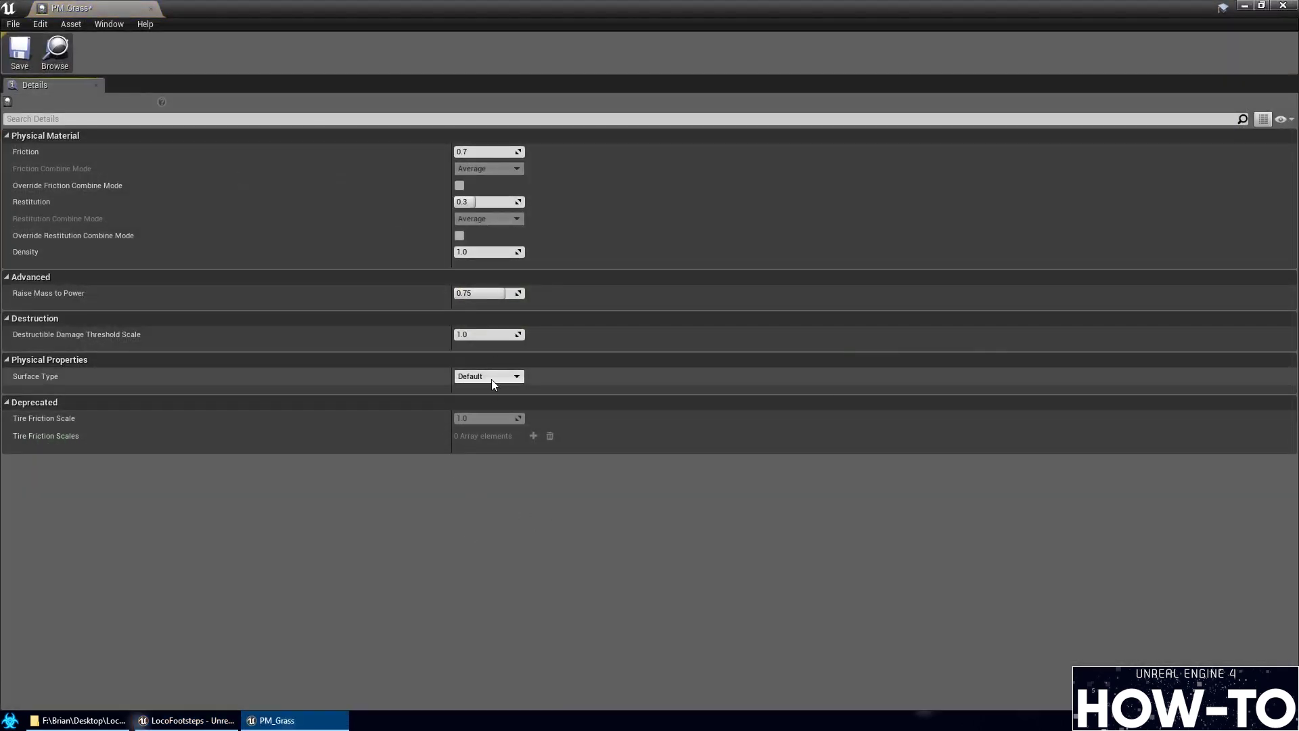
left_click(496, 377)
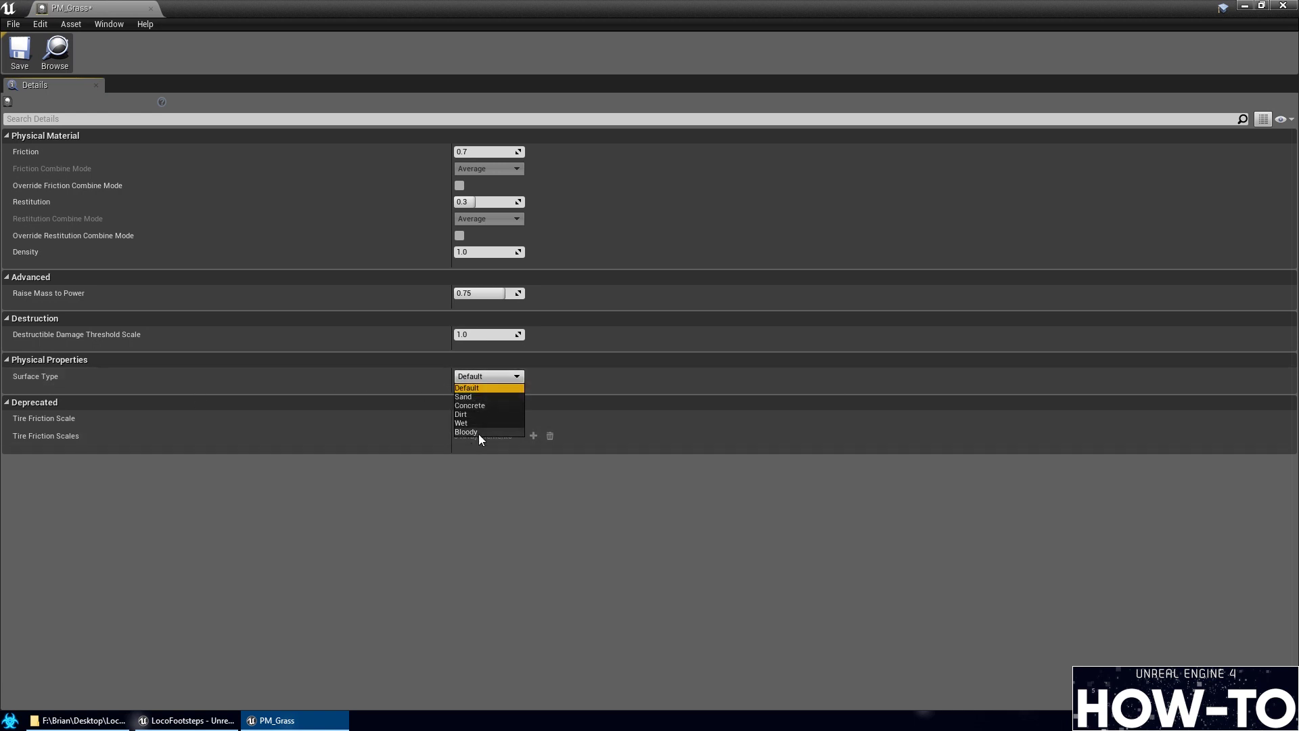
left_click(486, 491)
left_click(488, 376)
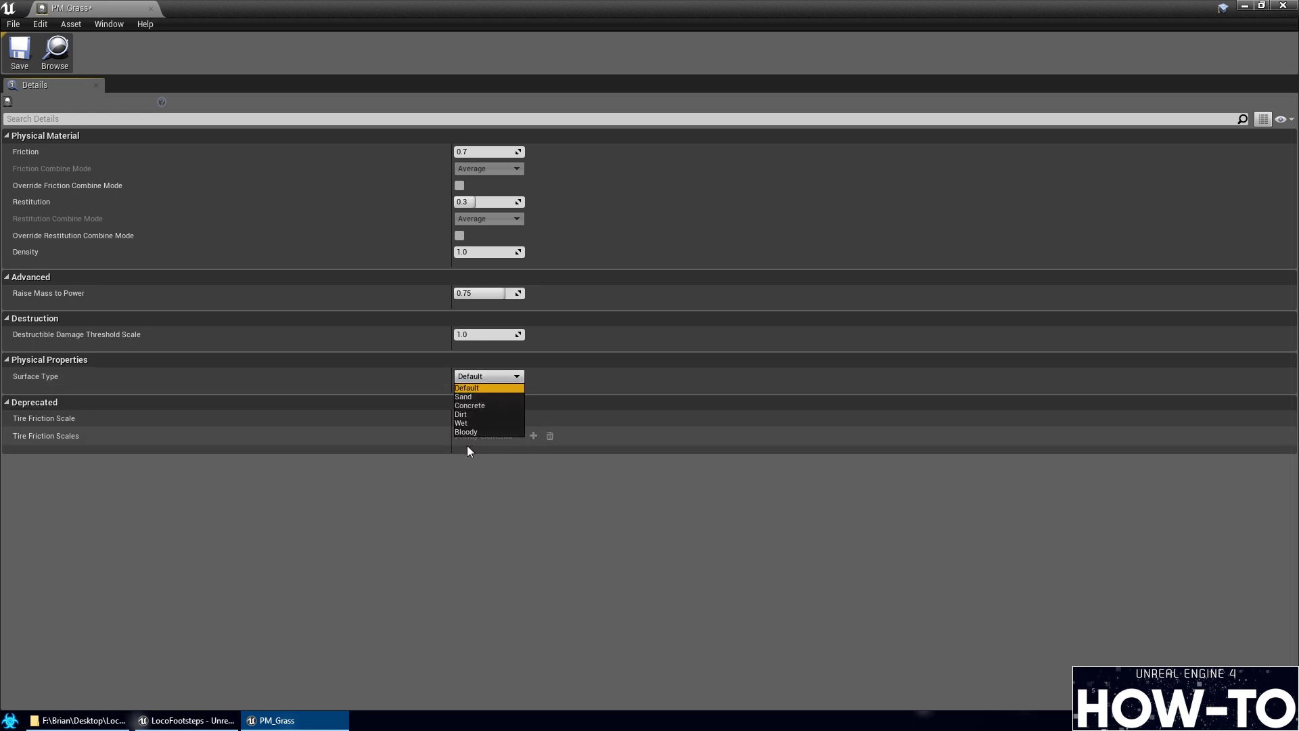
left_click(150, 10)
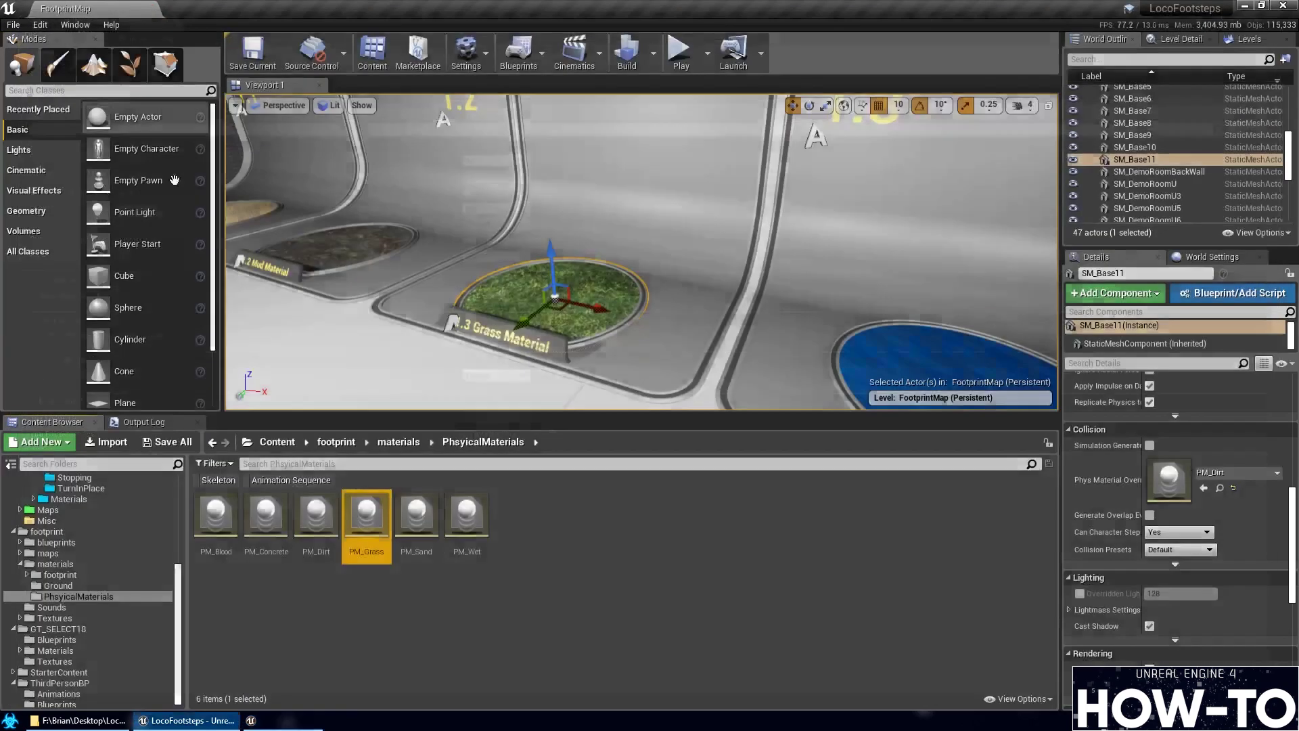
Fix up redirectors for the whole Content folder
scroll(105, 518, "up", 6)
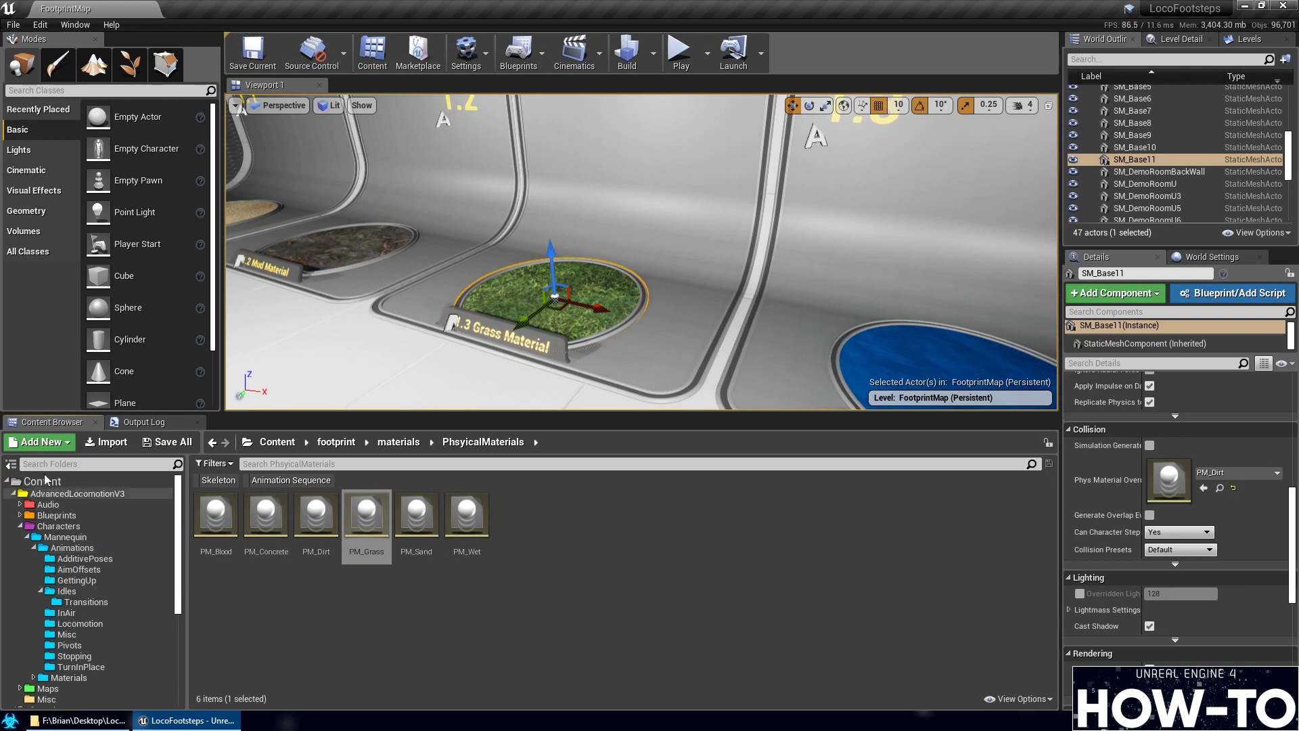
right_click(63, 479)
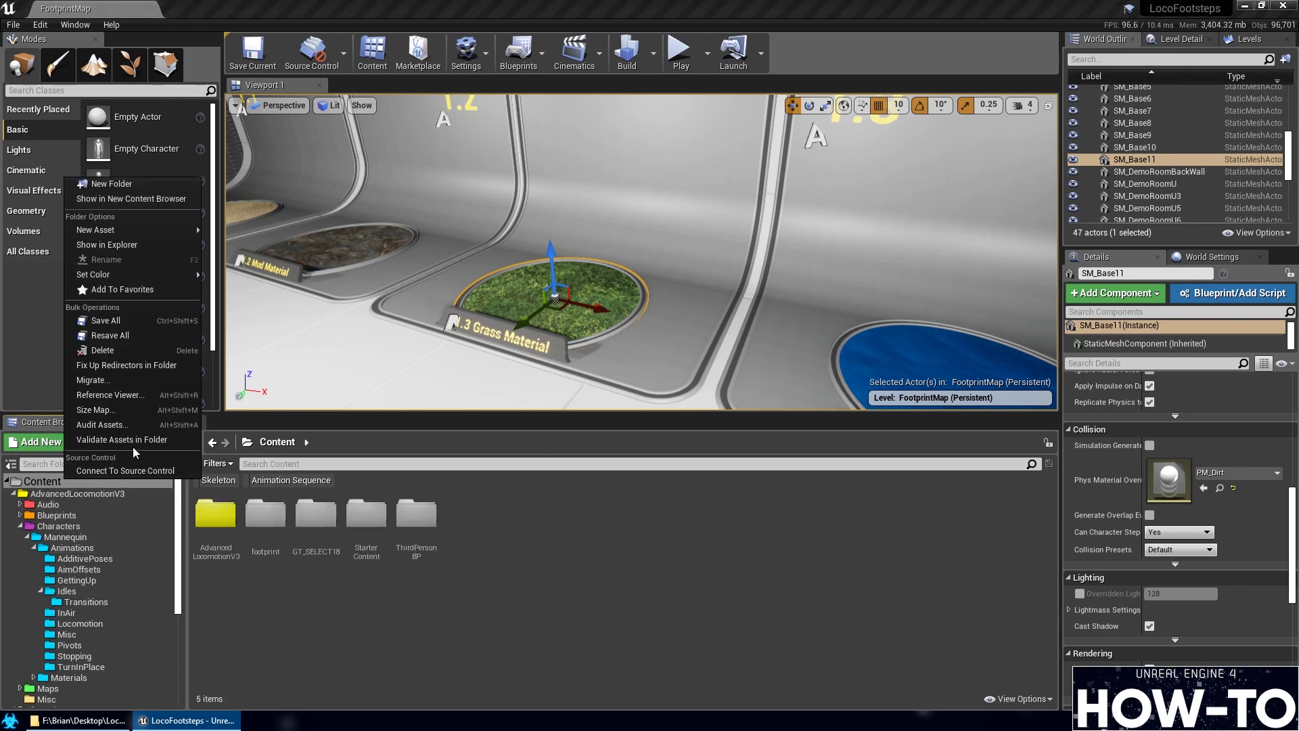
left_click(138, 369)
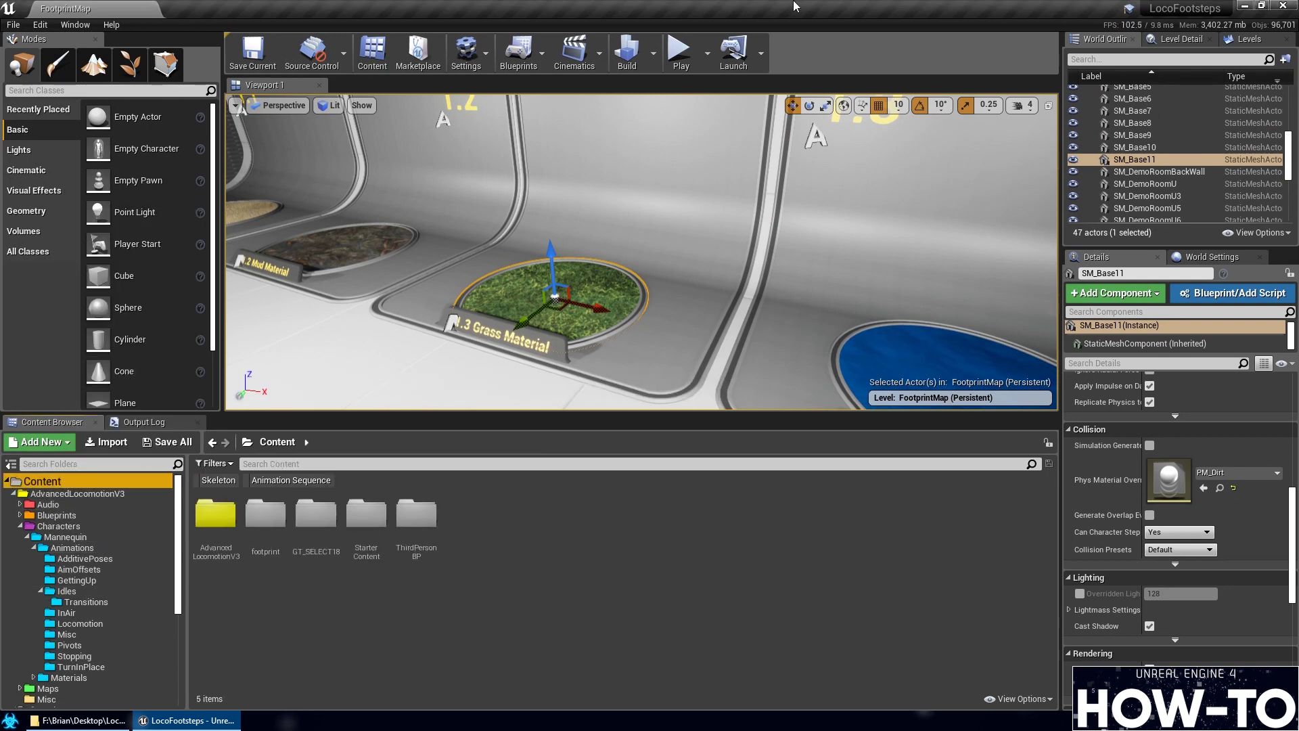
Close the Unreal editor and reopen the project from LocoFootsteps.uproject in its project folder
left_click(1288, 6)
left_click(89, 721)
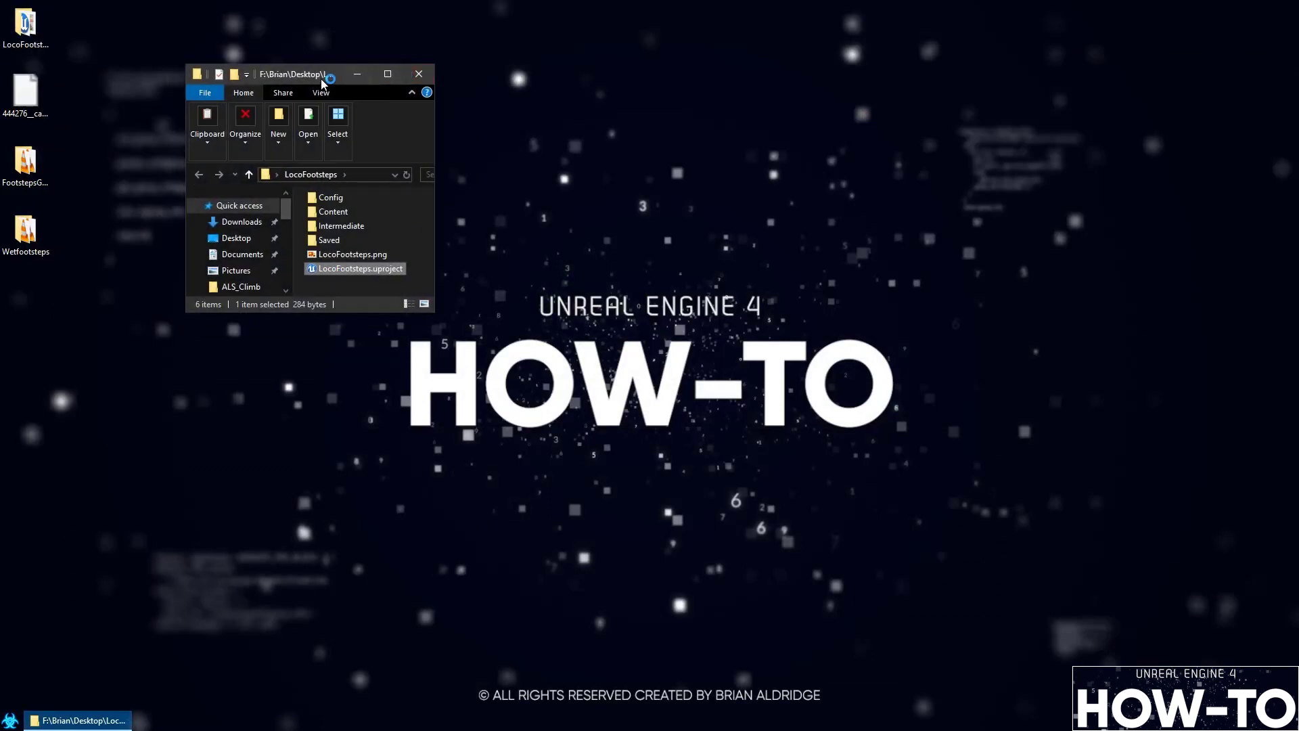
left_click(359, 79)
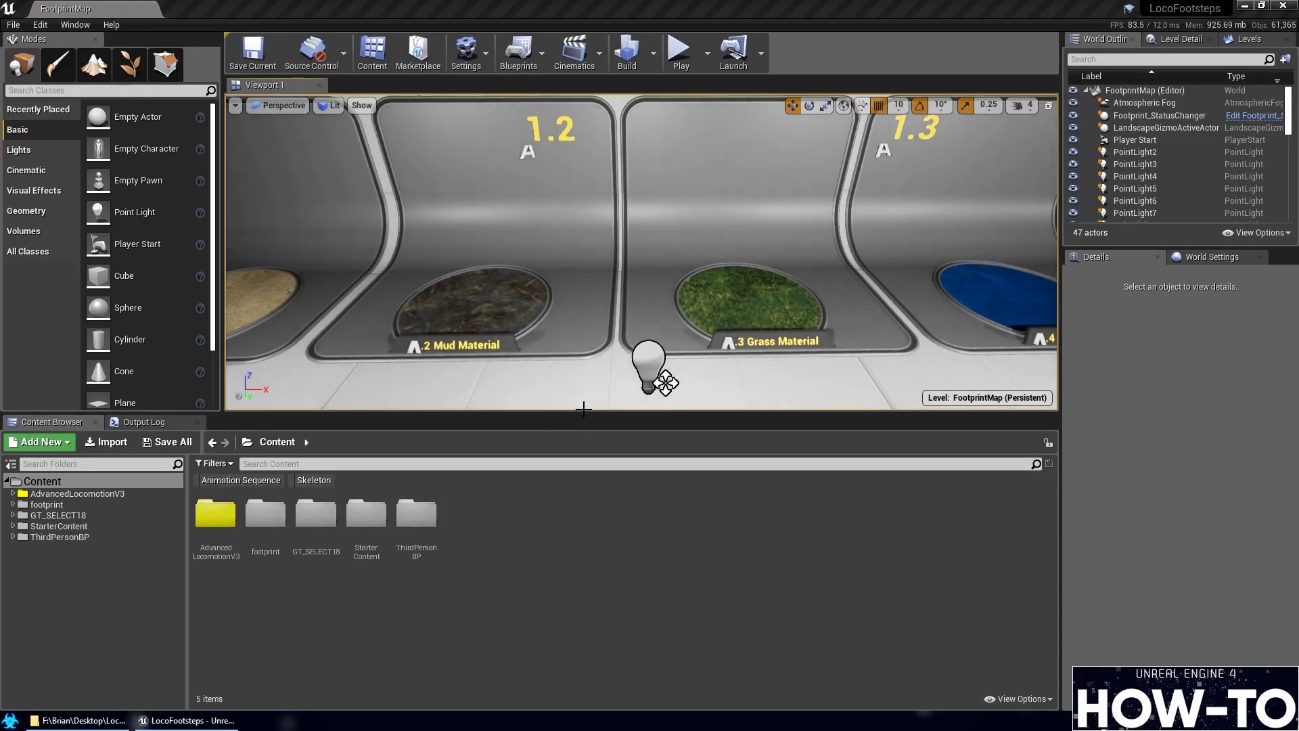
Set the 1.3 Grass Material disc's Phys Material Override to PM_Grass and save the level
left_click(711, 332)
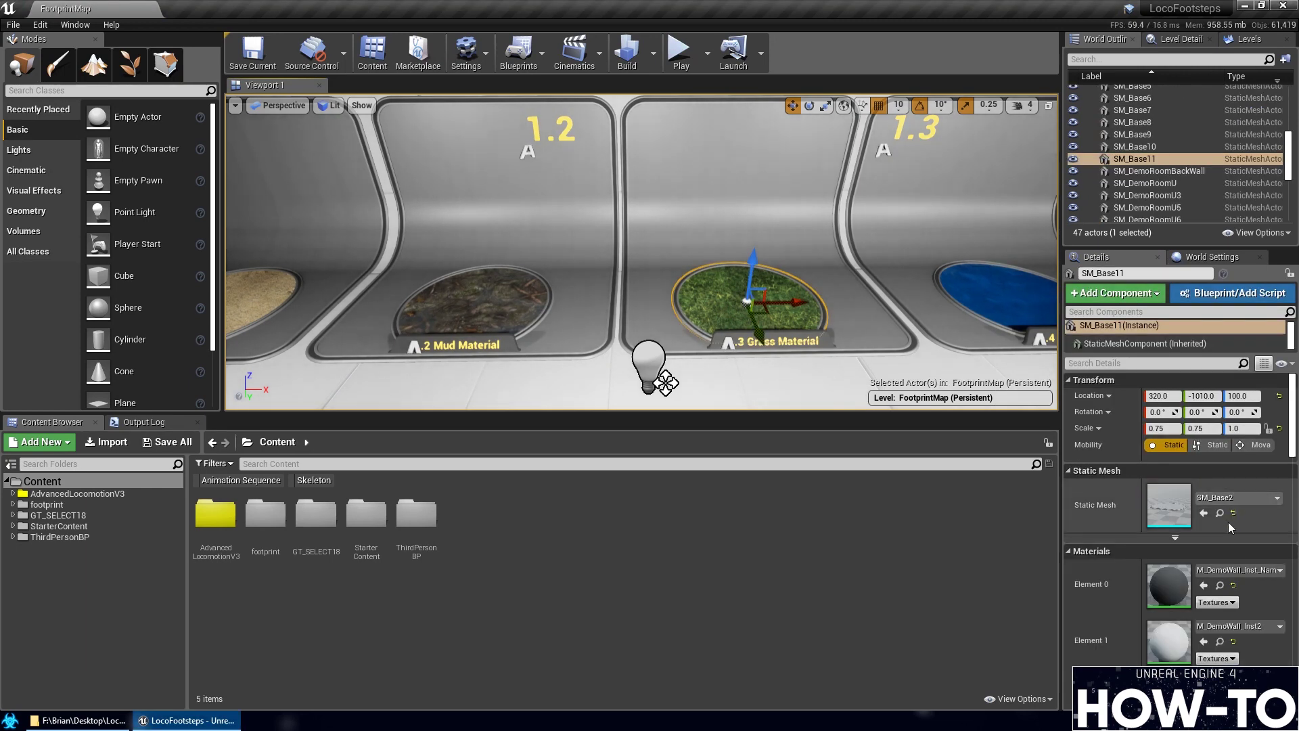
scroll(1230, 528, "down", 8)
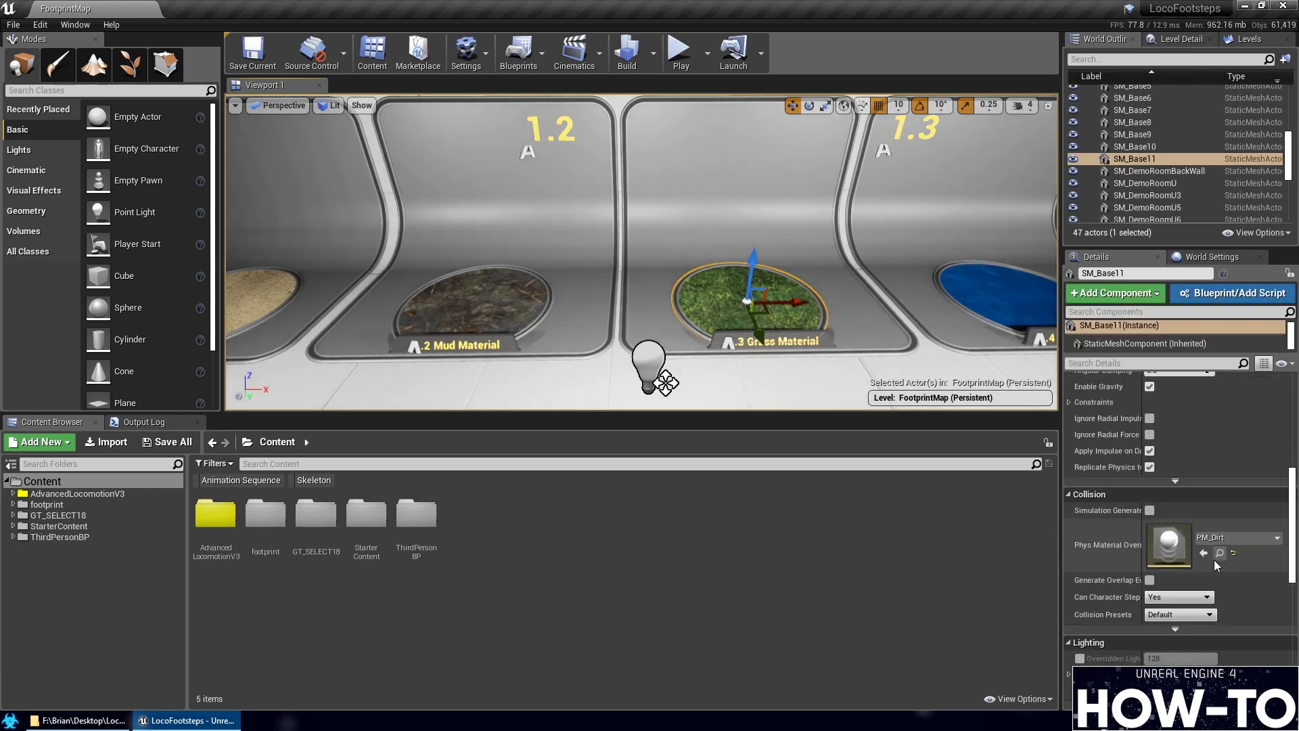
left_click(1226, 538)
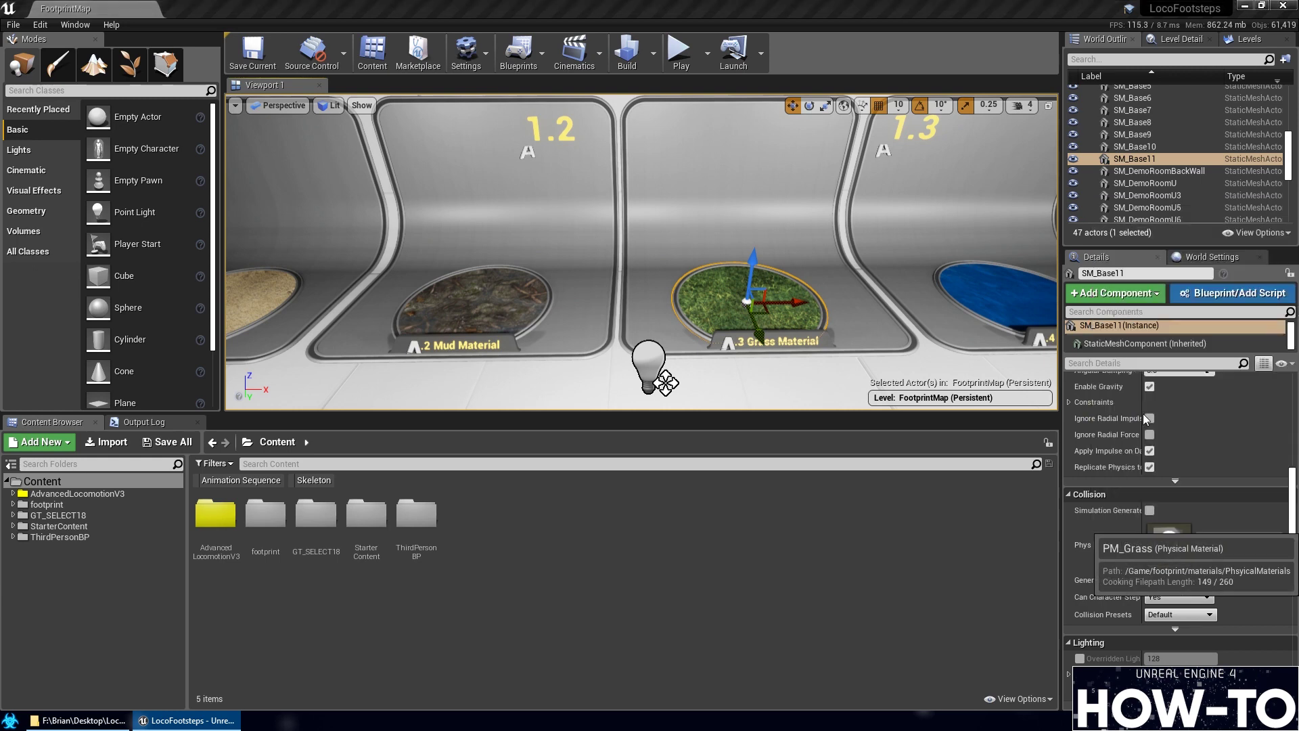
left_click(1150, 416)
left_click(237, 67)
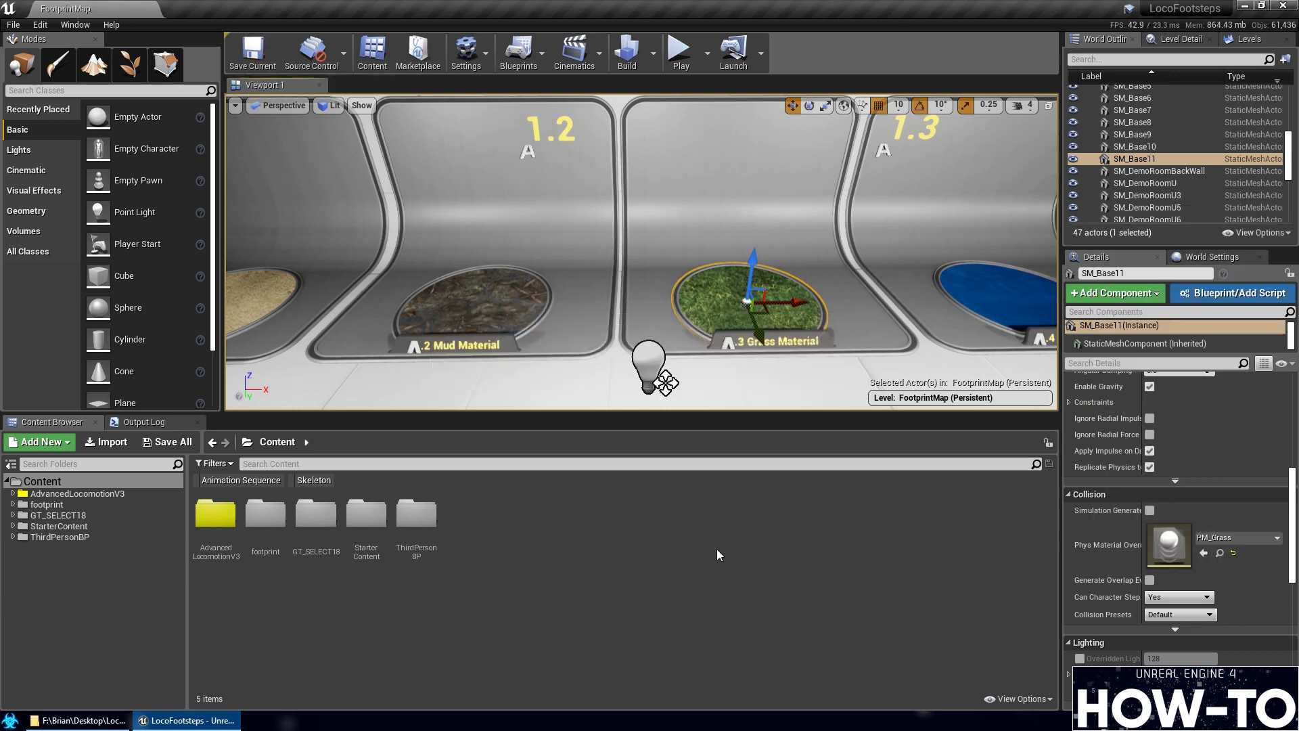
Set PM_Grass's Surface Type to Grass, then save and close the asset
left_click(1219, 553)
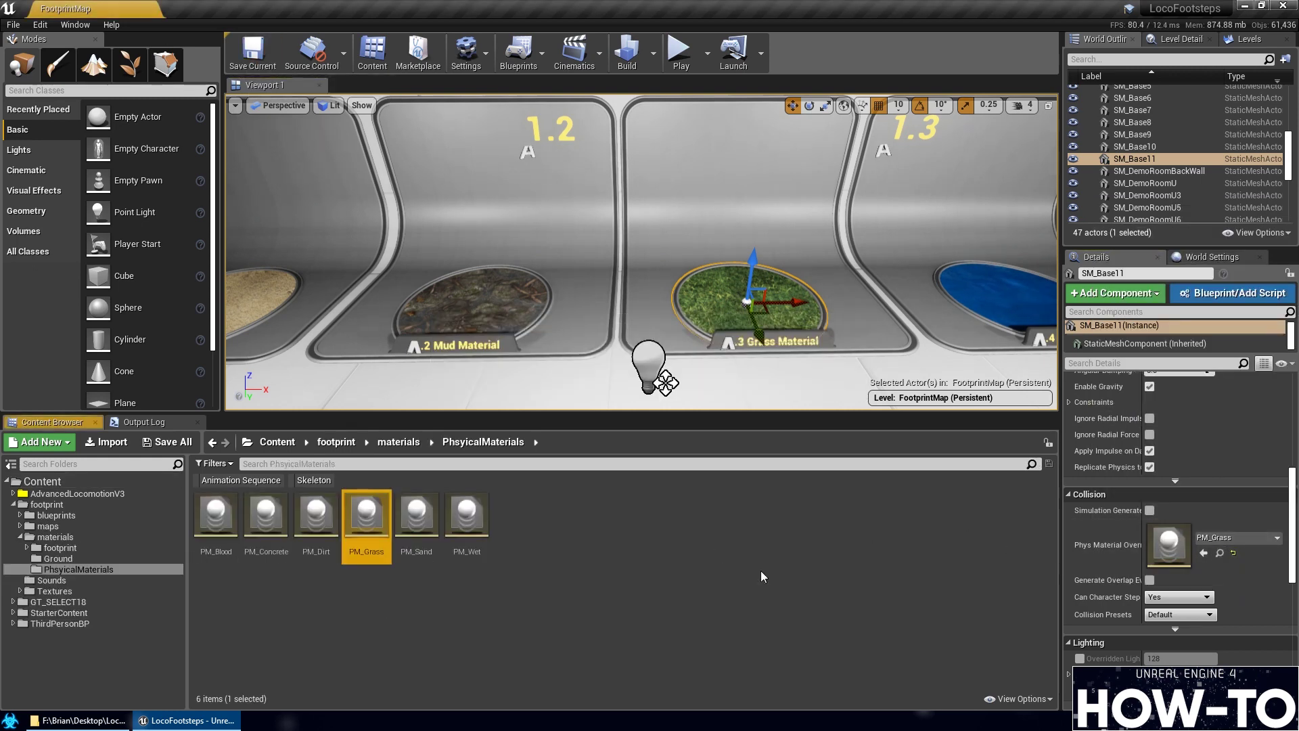
double_click(351, 518)
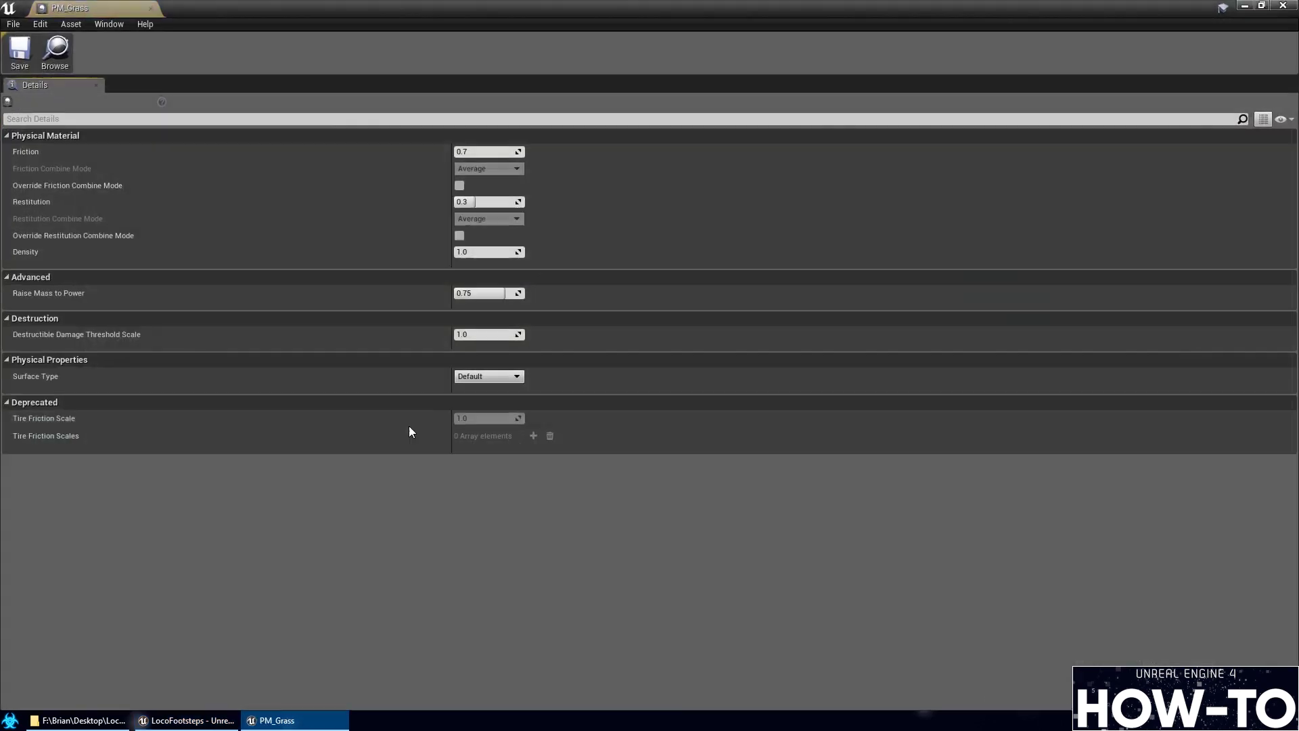
left_click(473, 376)
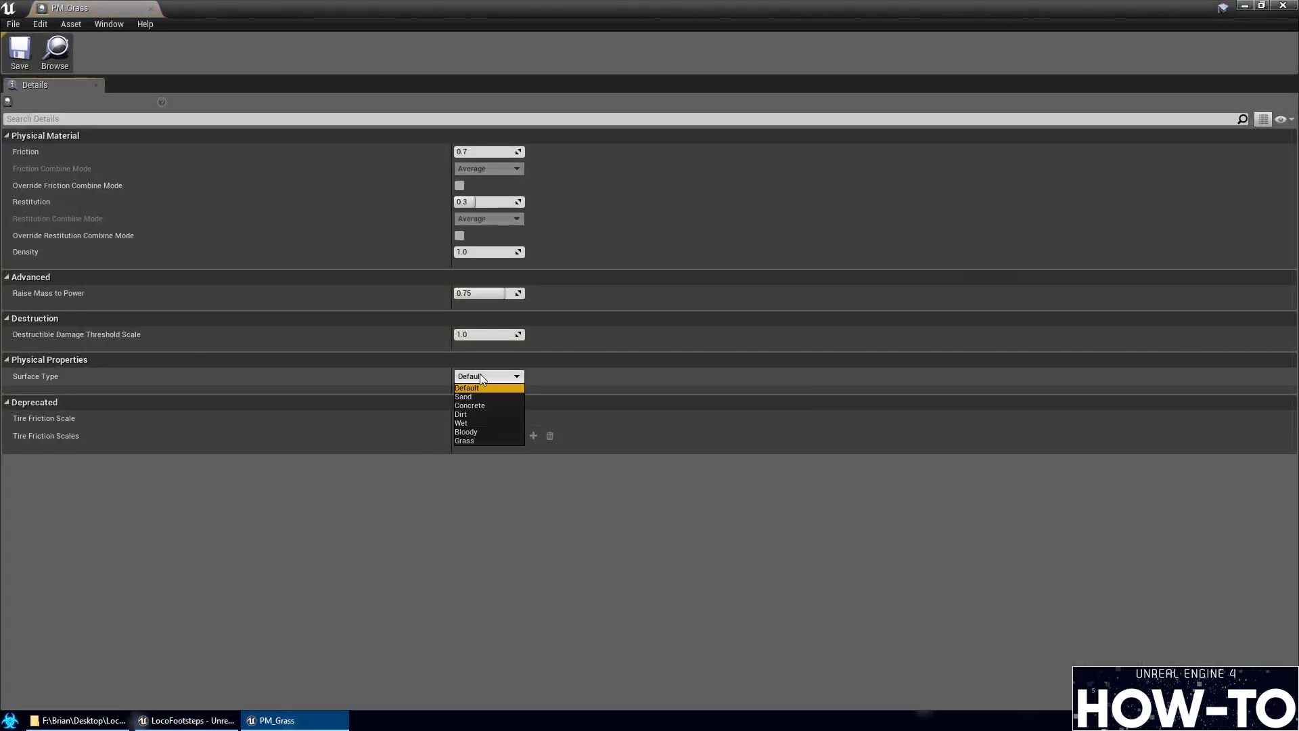
left_click(474, 441)
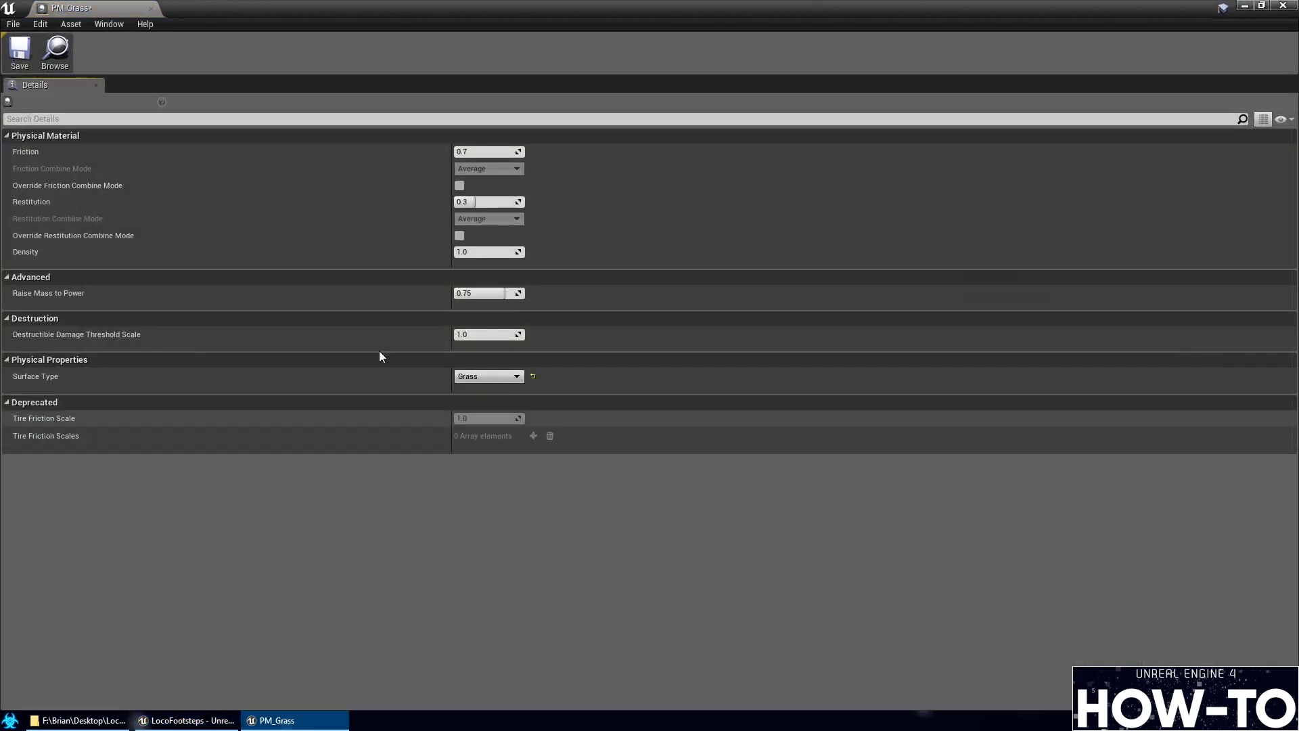
left_click(20, 53)
left_click(150, 7)
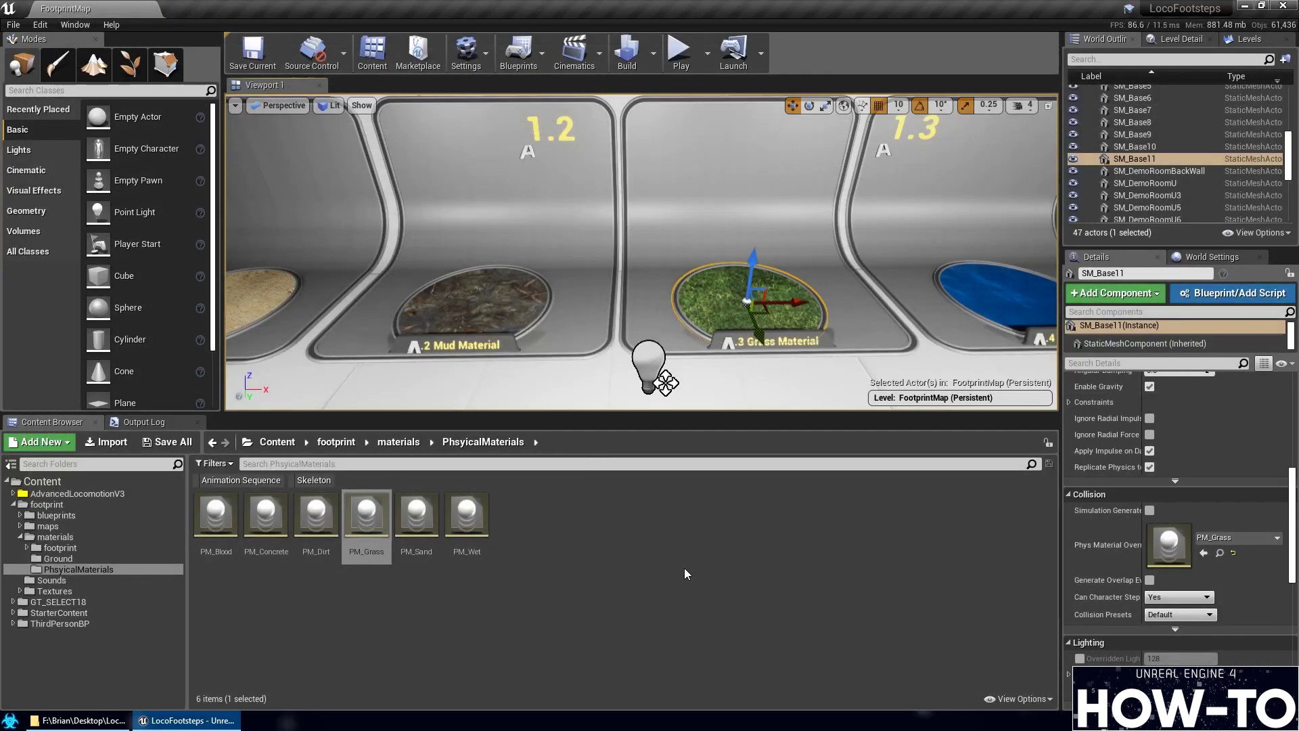
Playtest the level by running the character across the 1.3 Grass Material disc, and end the session
left_click(680, 53)
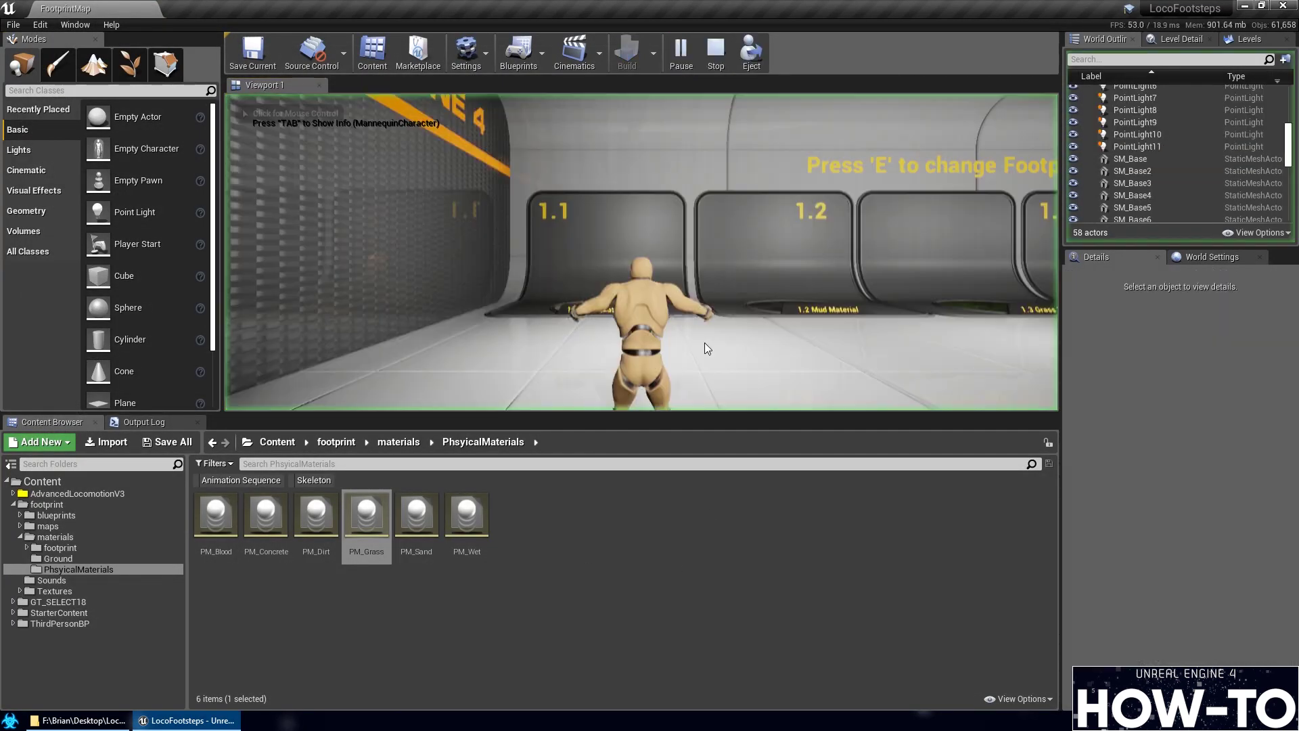
left_click(705, 343)
key("w")
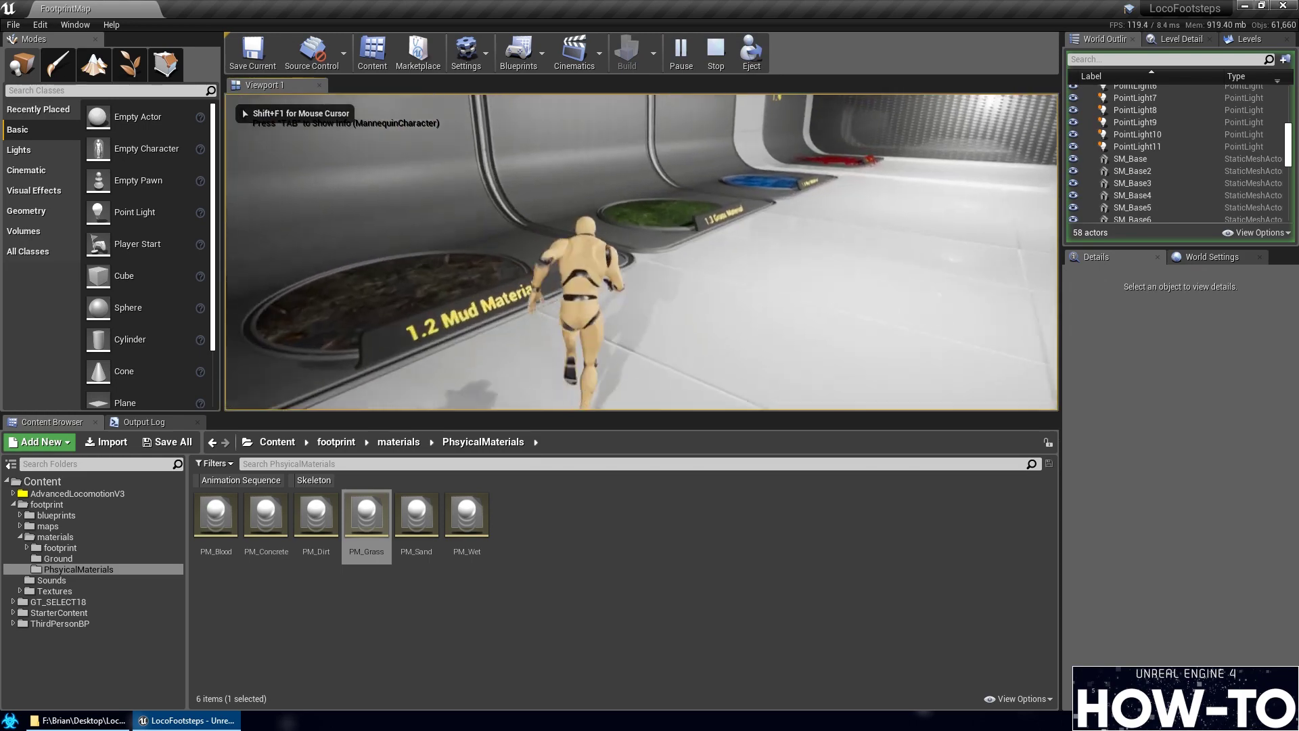
key("a")
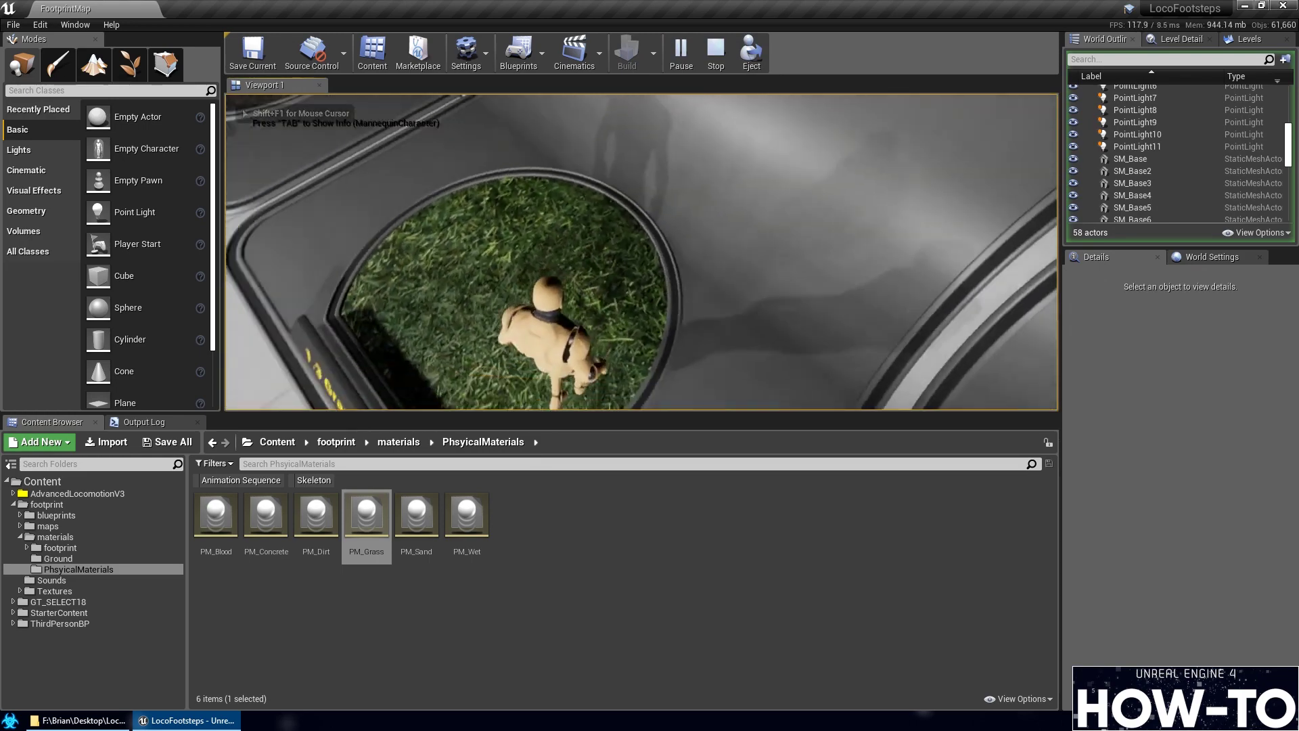
key("w")
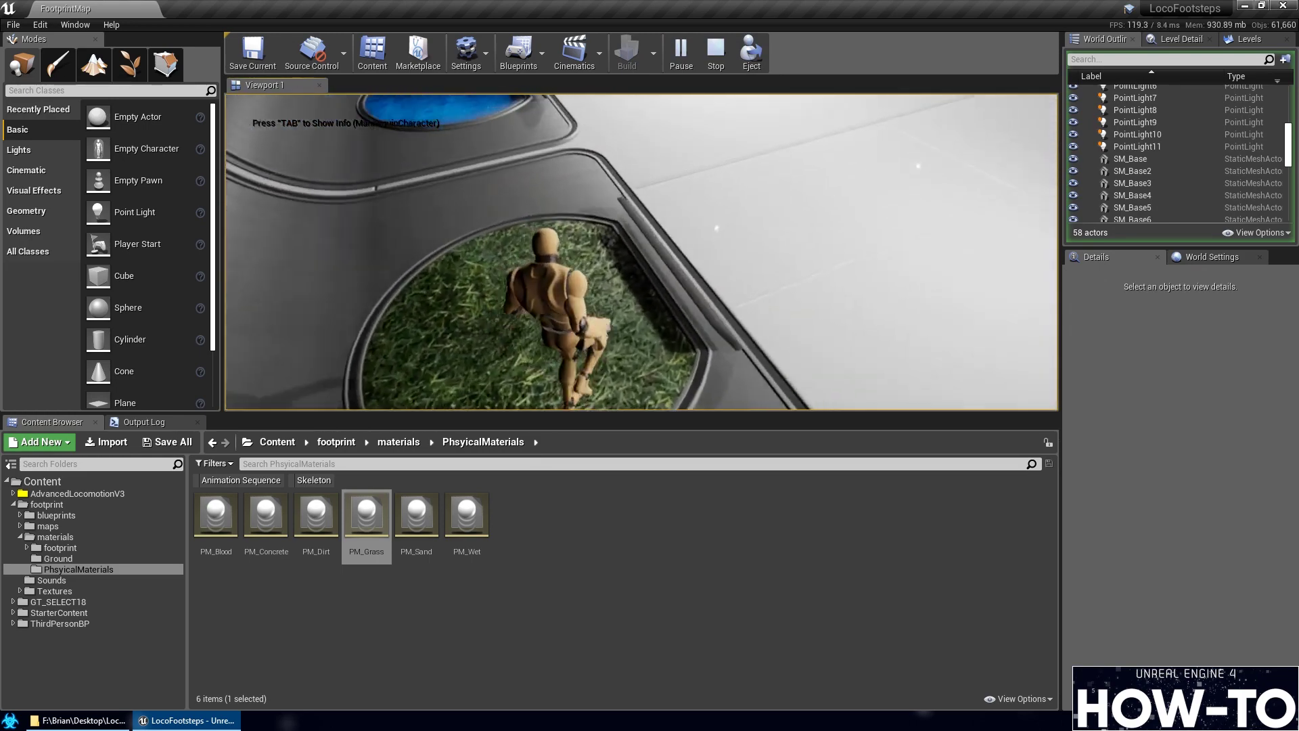
key("Escape")
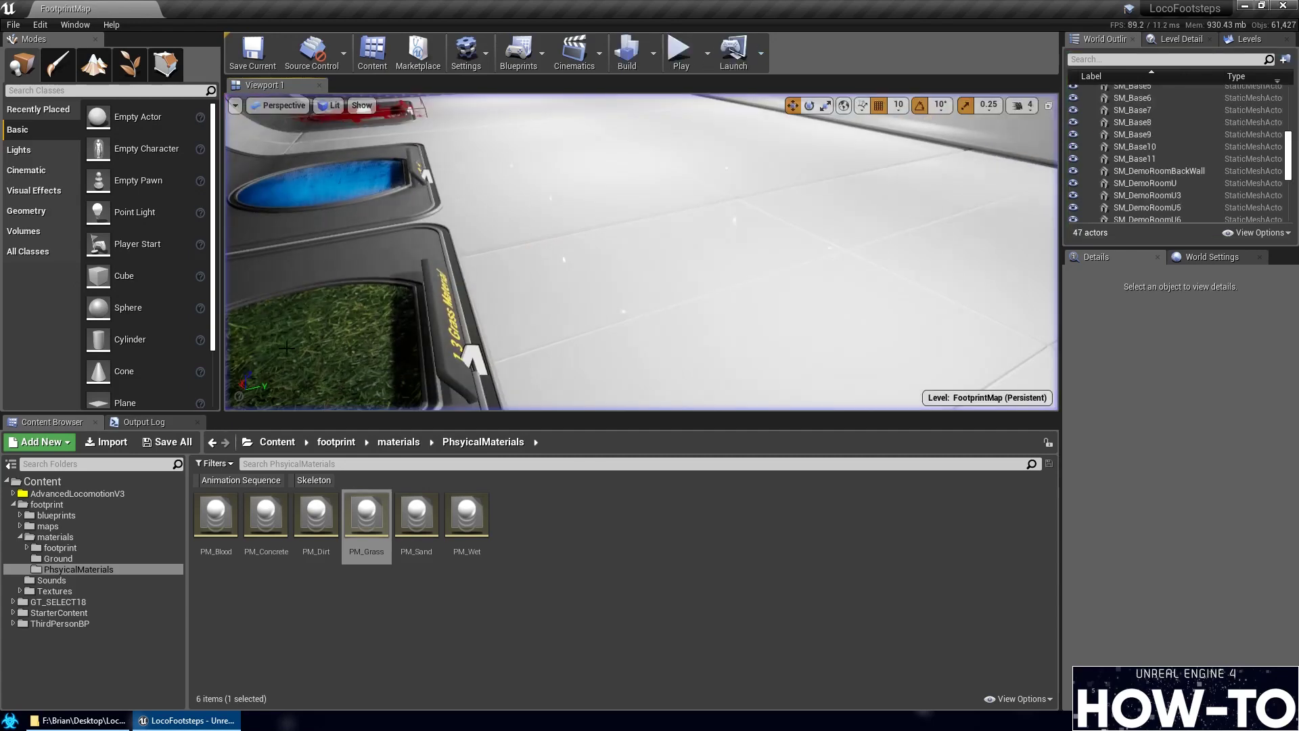
Open the FootprintComponent blueprint from the footprint blueprints folder and show its SpawnFootprint function graph
left_click(59, 505)
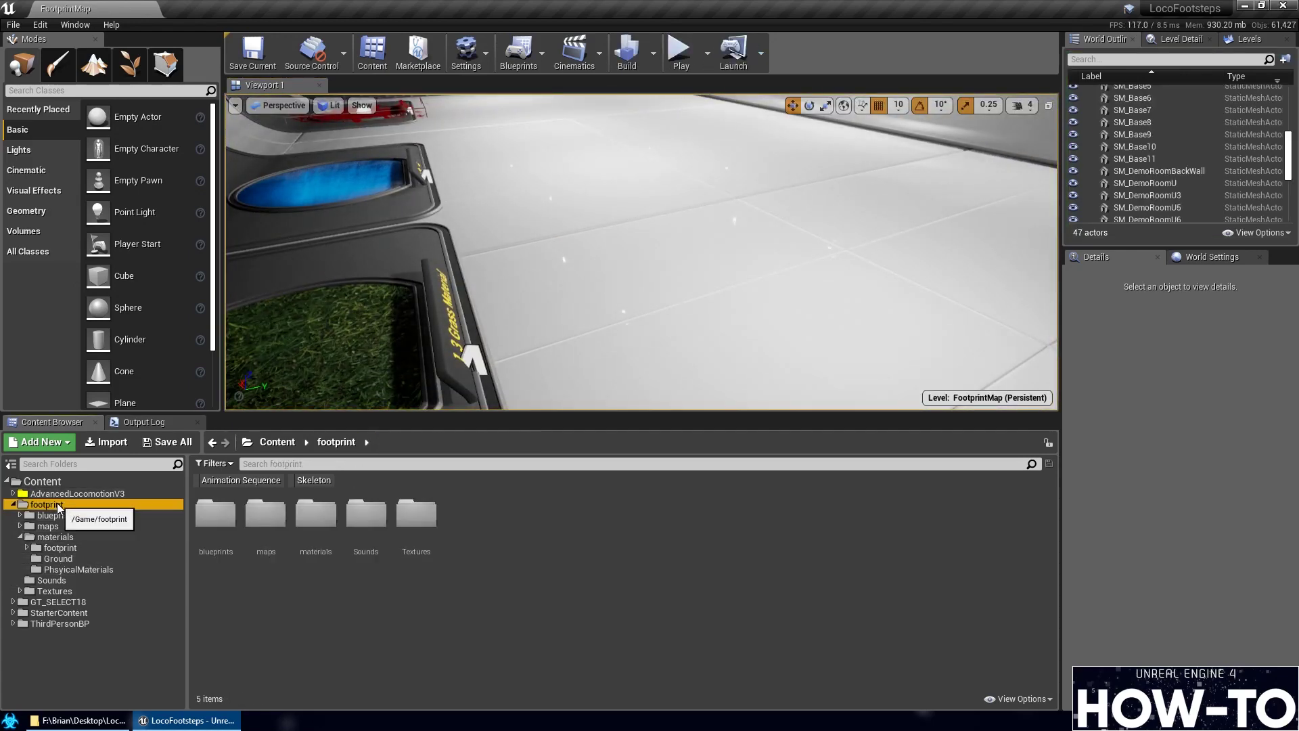
left_click(63, 517)
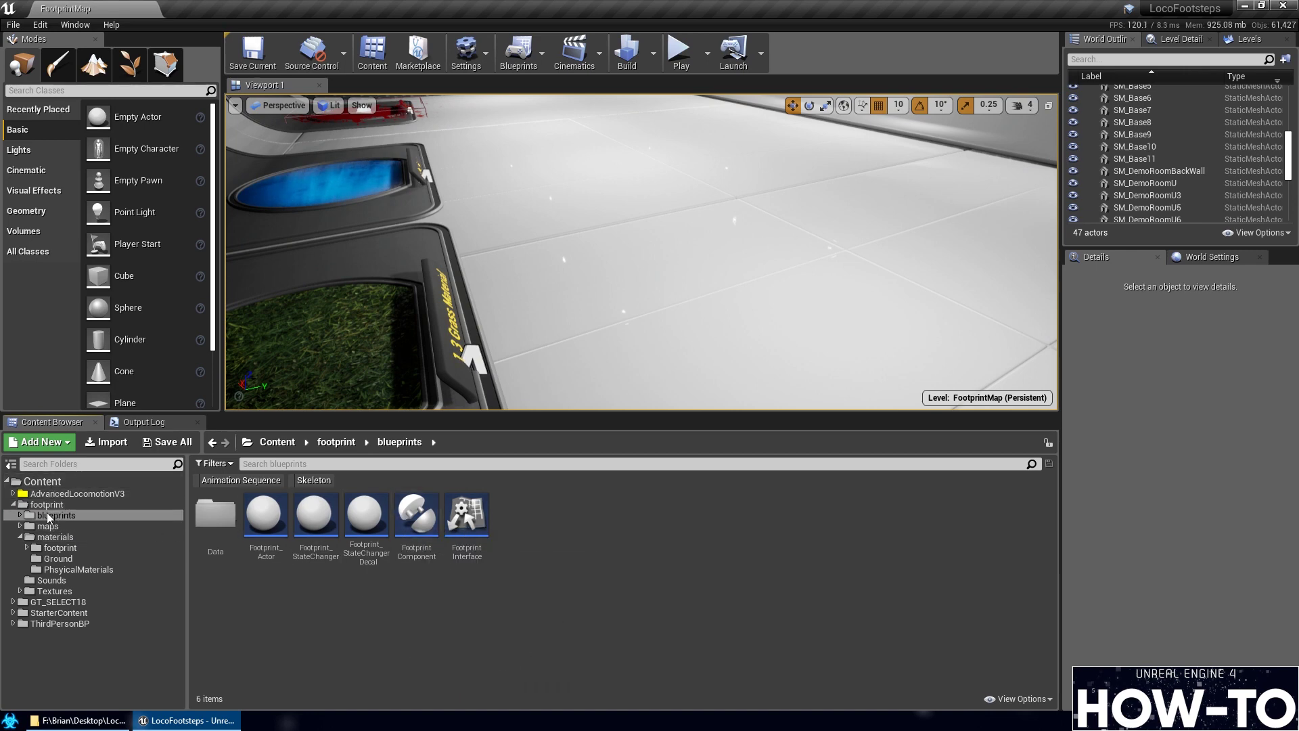
double_click(429, 520)
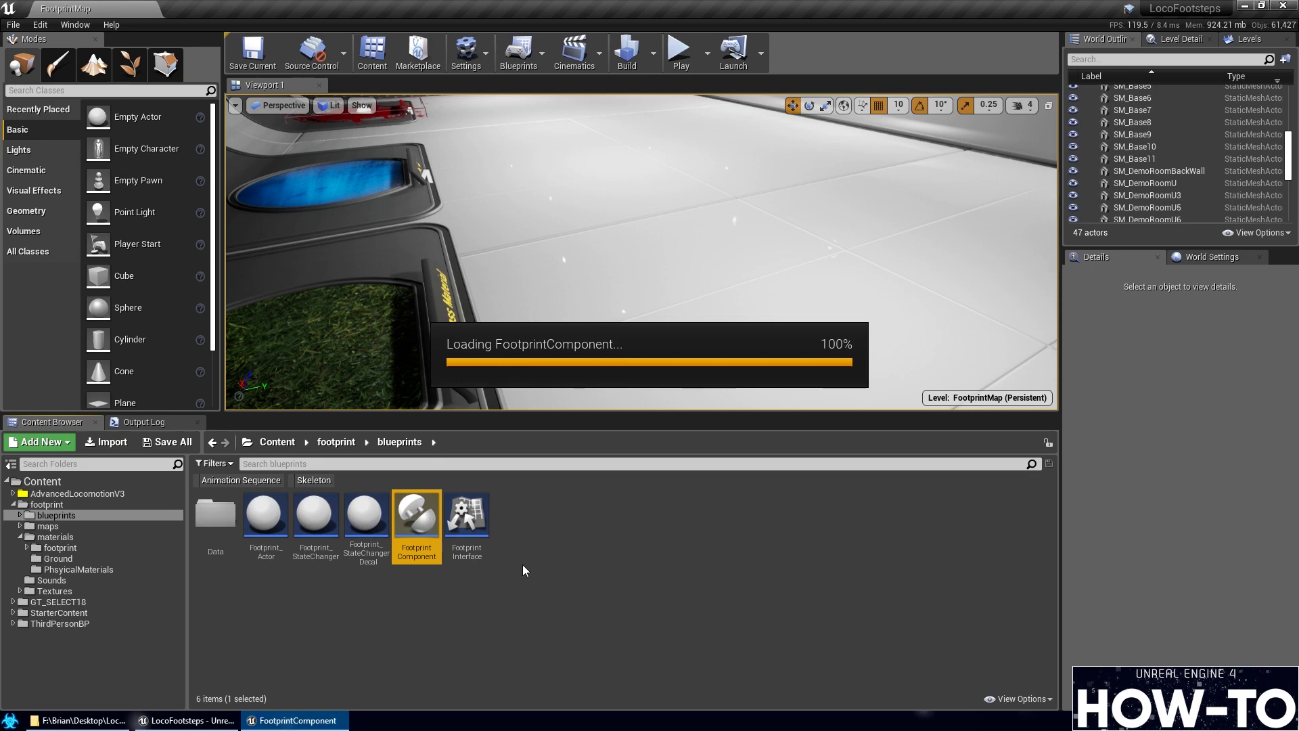
scroll(919, 418, "down", 6)
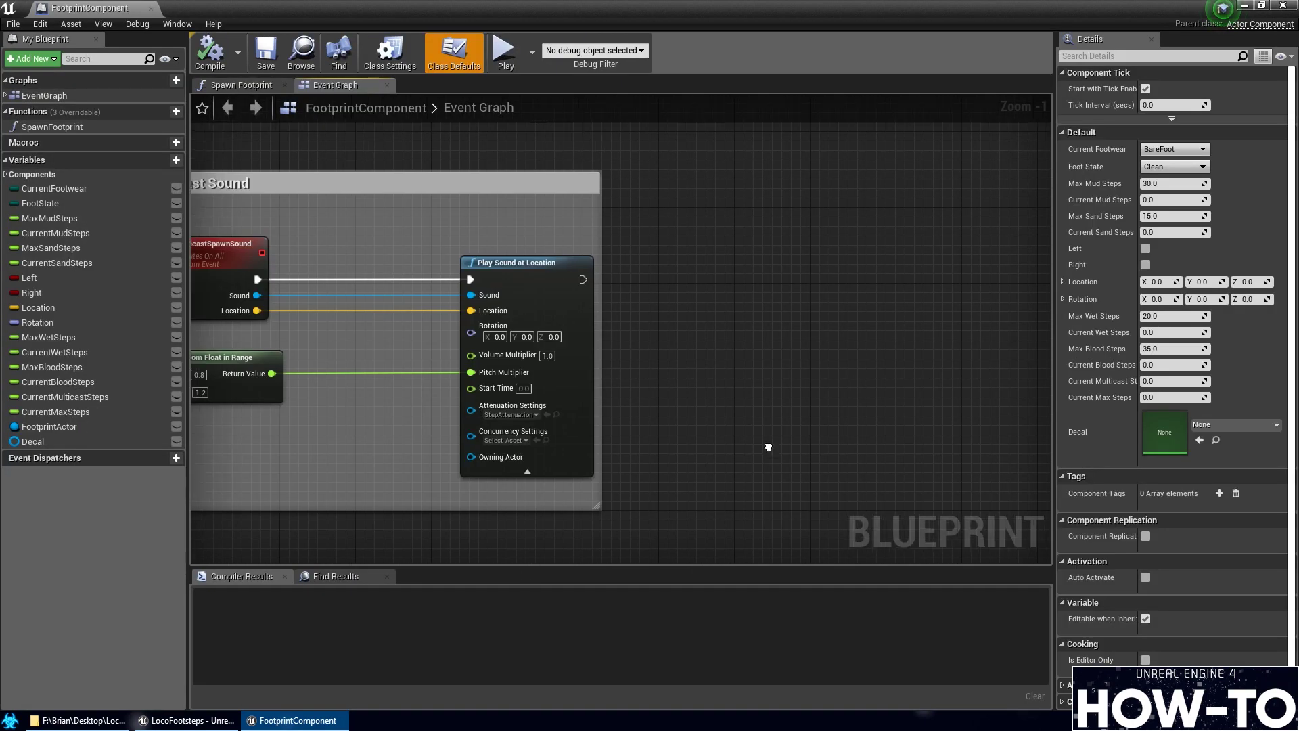
right_click_drag(919, 419, 594, 423)
scroll(650, 406, "down", 6)
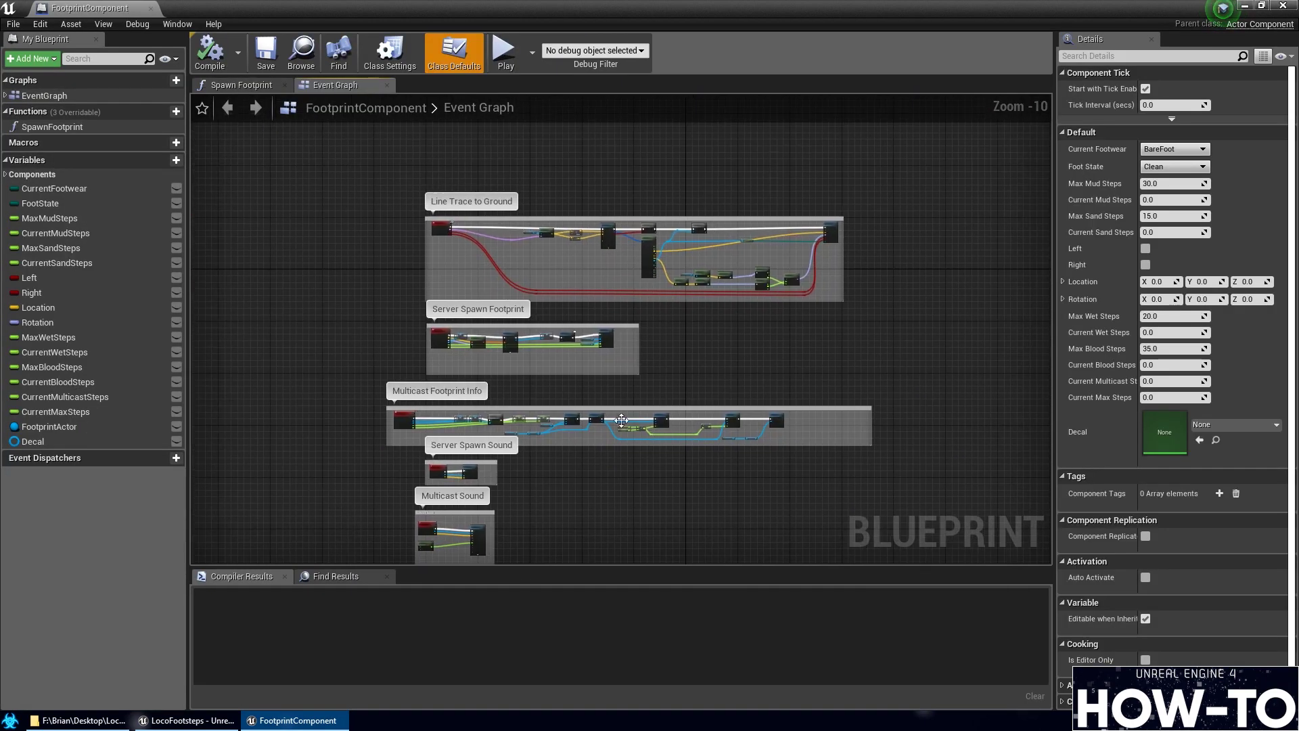
left_click(6, 95)
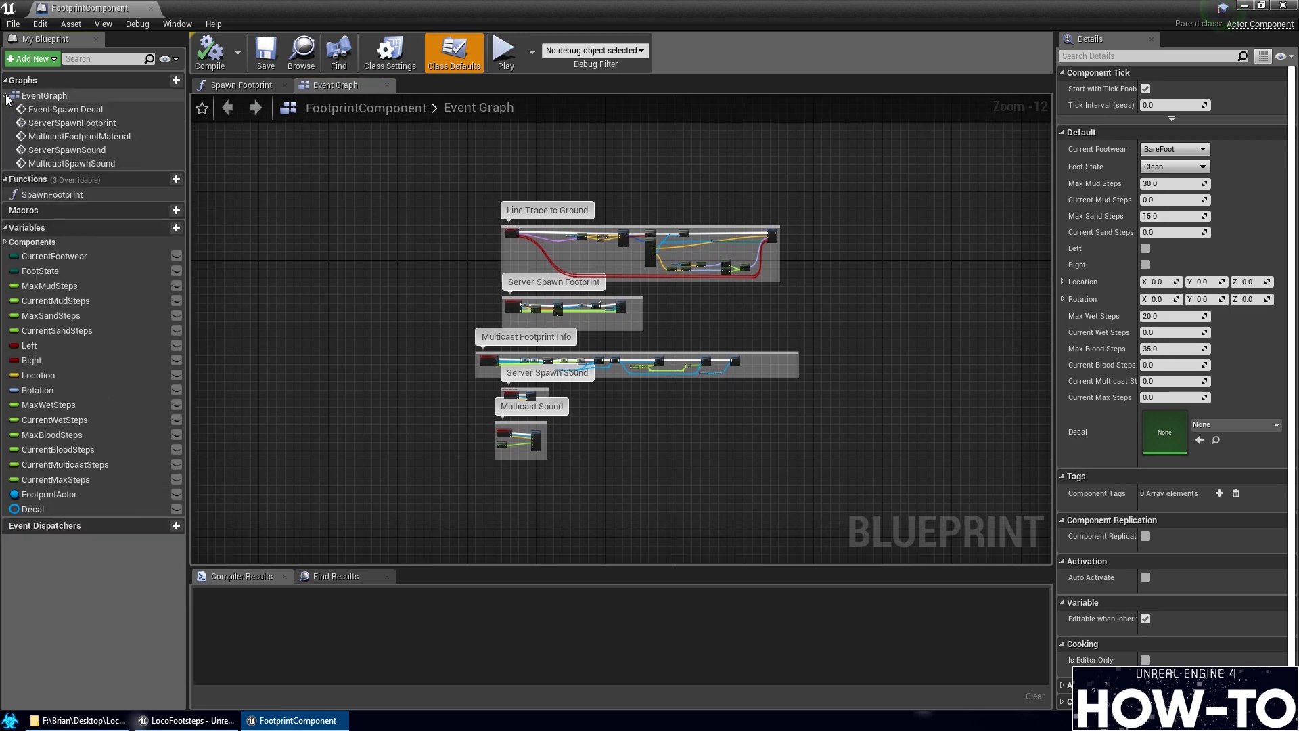
double_click(59, 195)
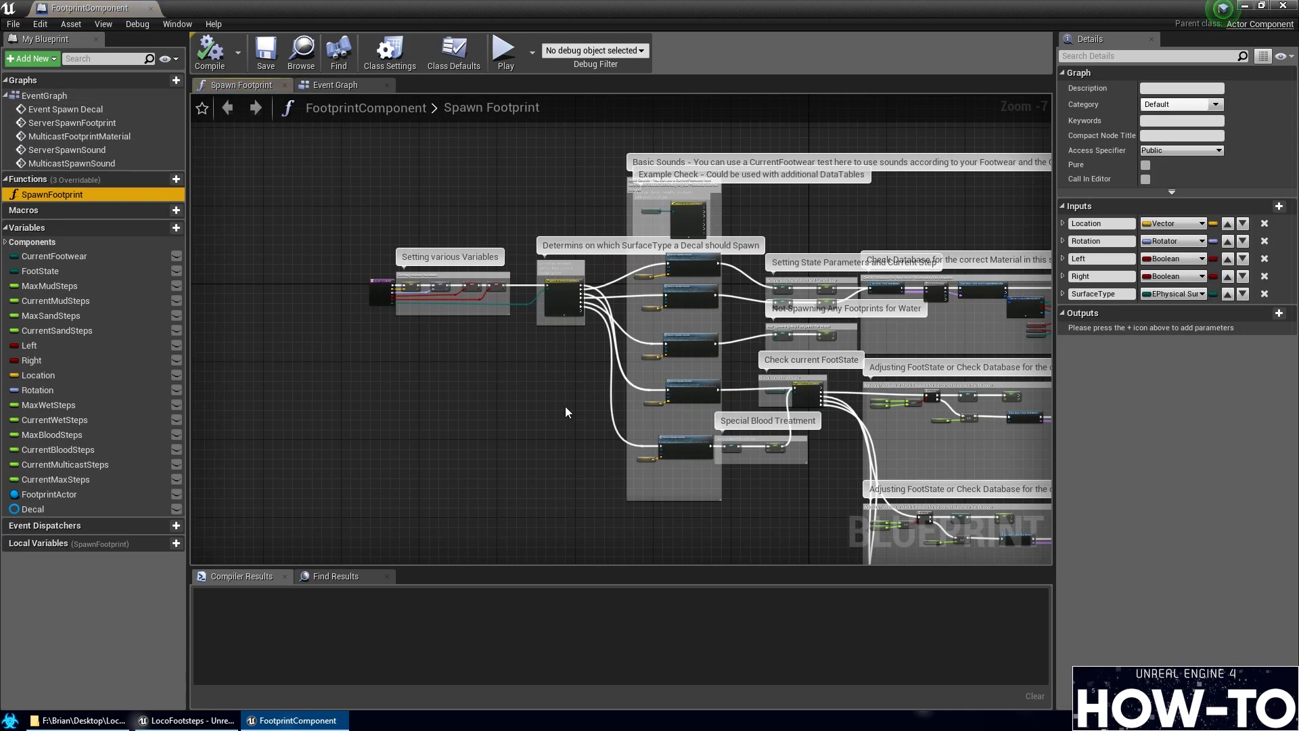
Examine the SpawnFootprint flow from the variable setters through the Switch on EPhysicalSurface node to the Server Spawn Sound calls
scroll(649, 304, "up", 5)
right_click_drag(402, 368, 554, 379)
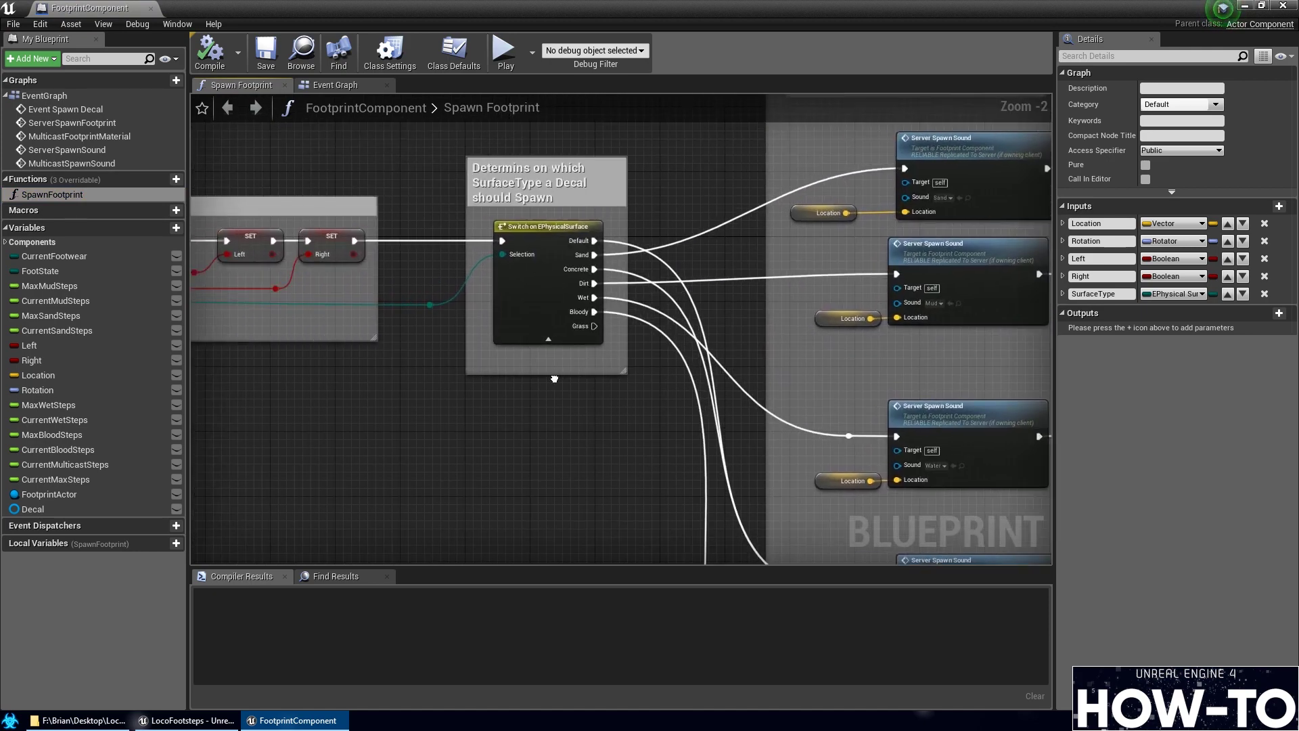
right_click_drag(342, 356, 645, 361)
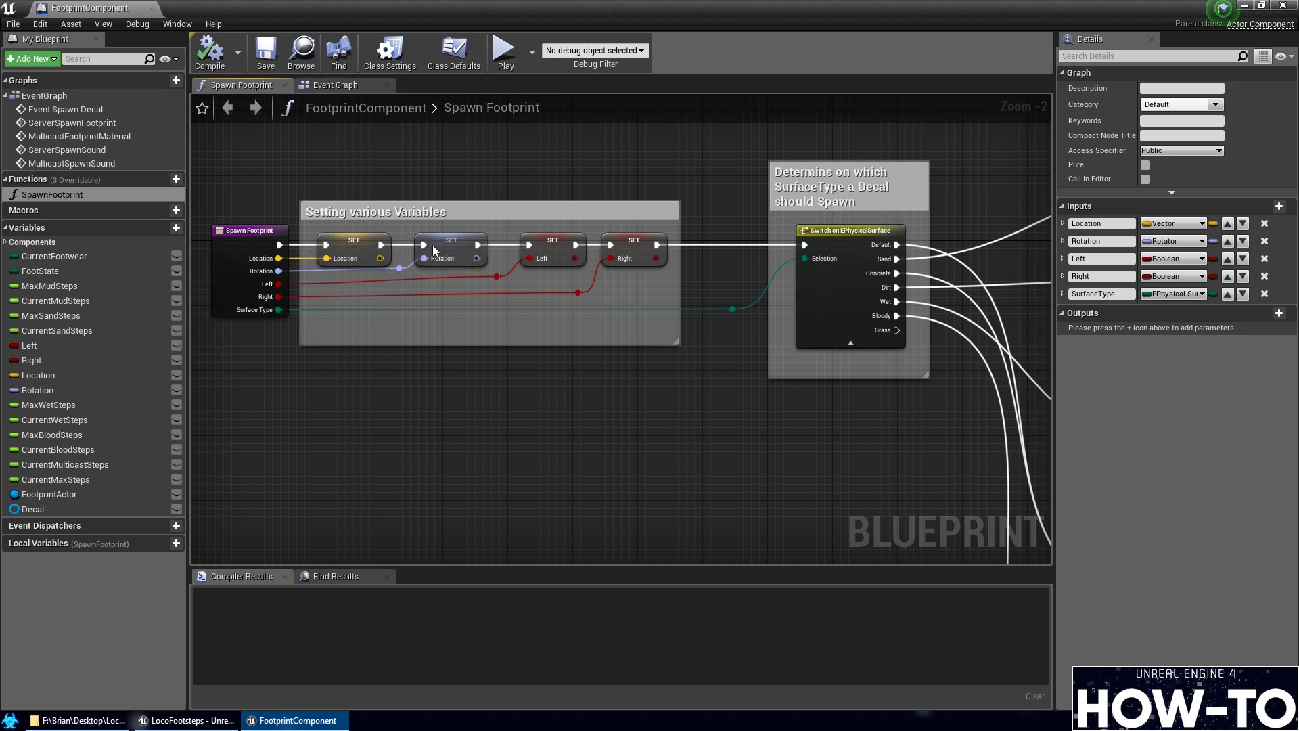
right_click_drag(629, 382, 432, 378)
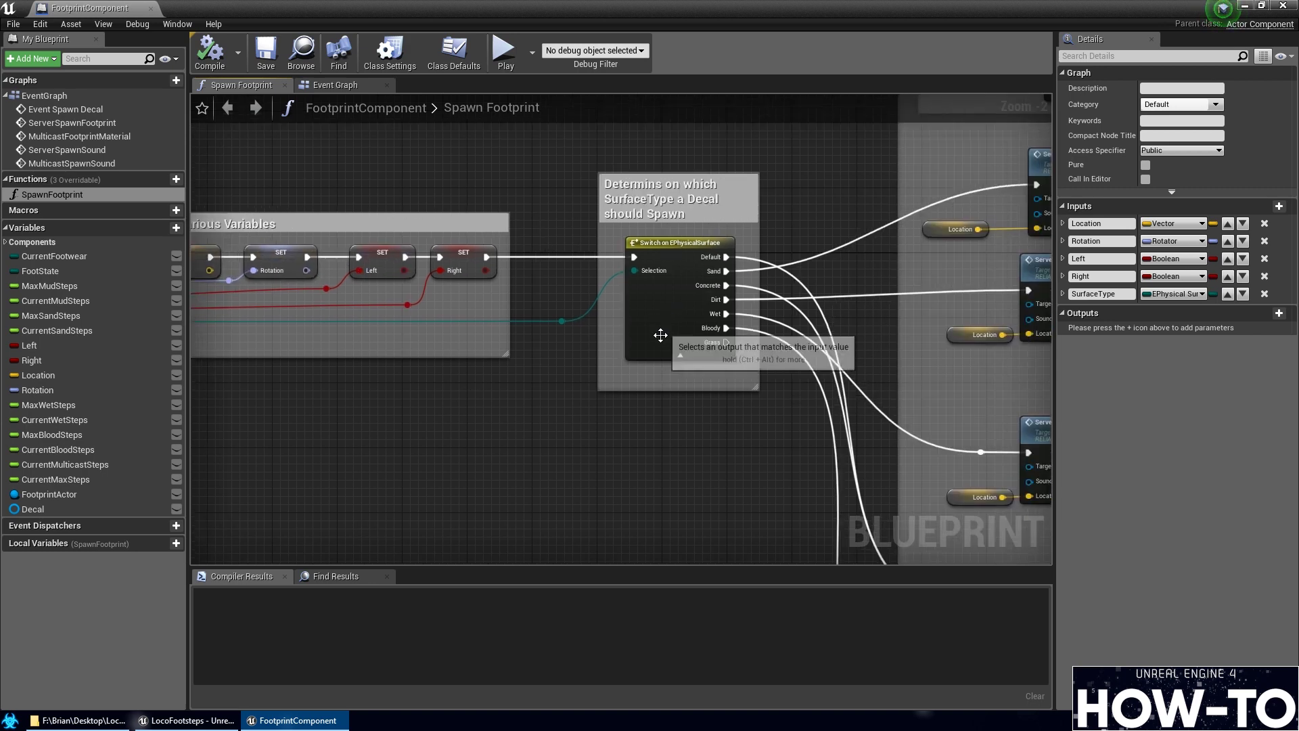
right_click_drag(662, 396, 461, 413)
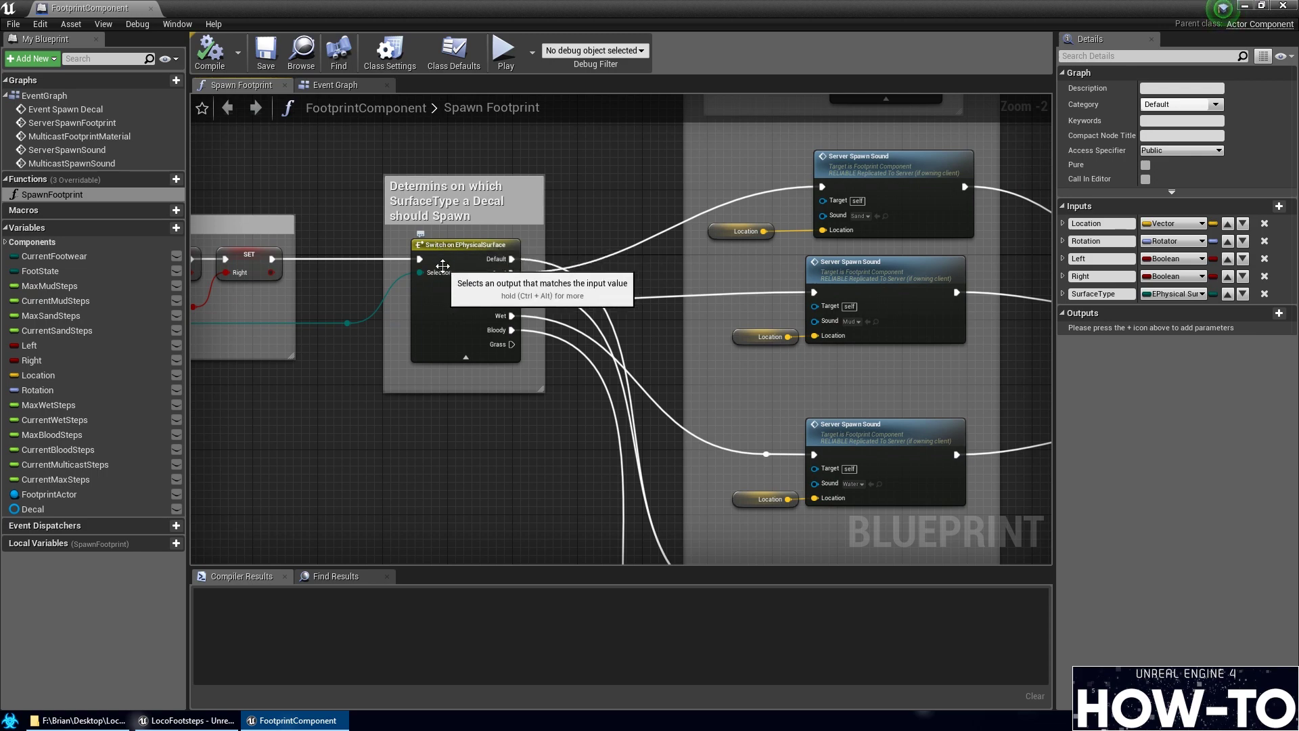
right_click_drag(497, 359, 915, 338)
right_click_drag(497, 359, 3, 379)
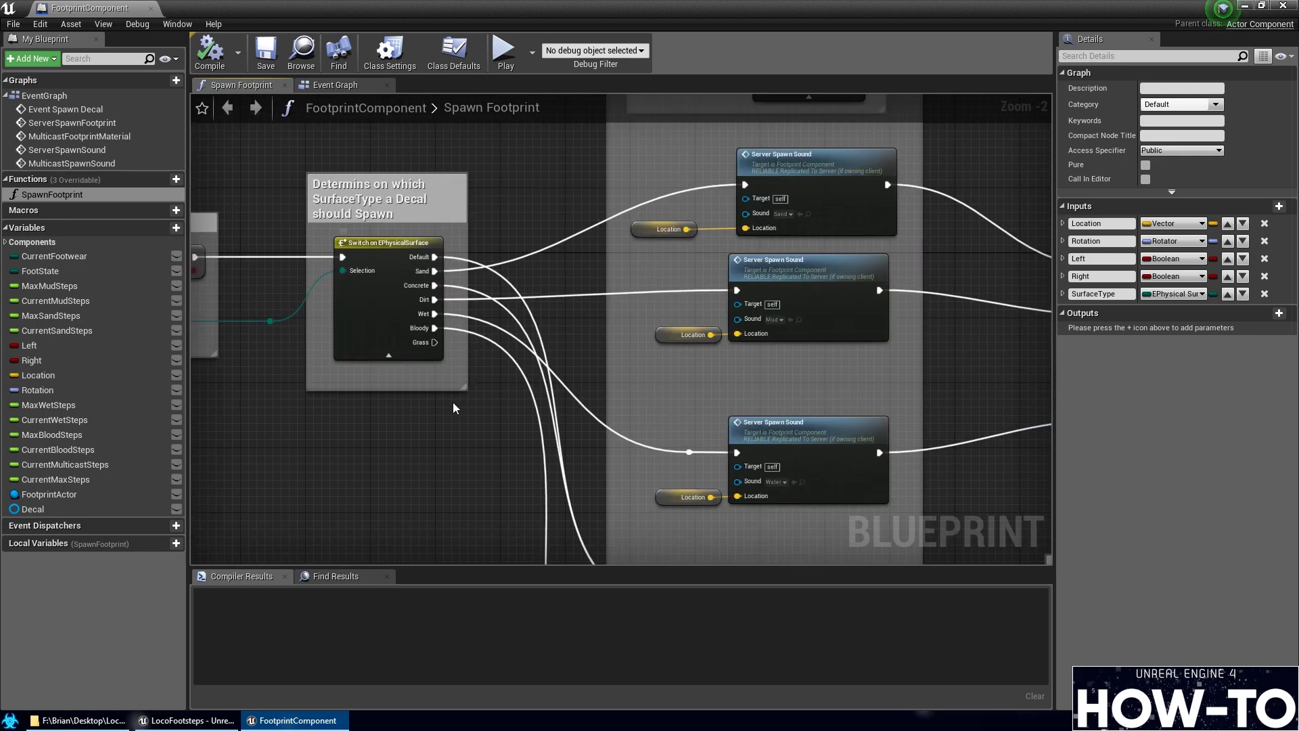
Examine how the Switch on EPhysicalSurface outputs run through the Server Spawn Sound calls to the state setters in SpawnFootprint
scroll(375, 404, "down", 2)
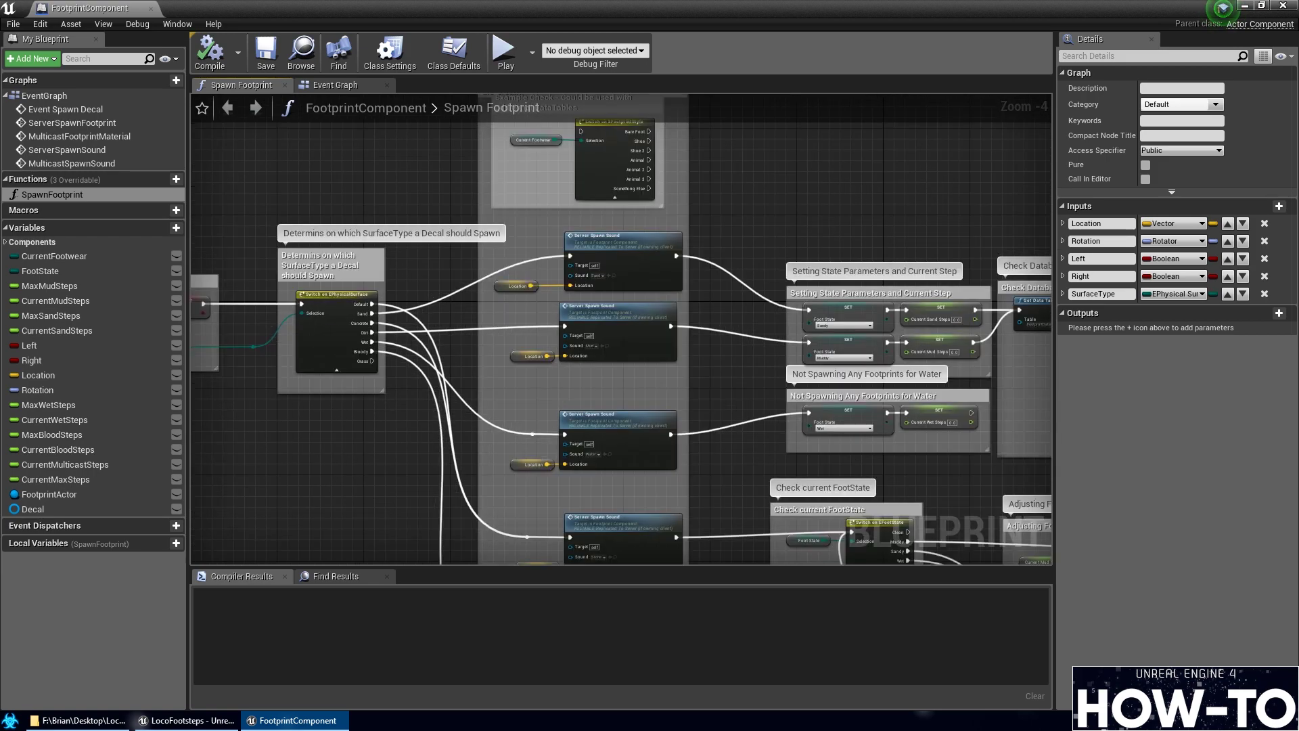
mouse_move(564, 377)
right_mouse_down()
mouse_move(487, 372)
mouse_move(552, 364)
right_mouse_up()
scroll(544, 383, "down", 1)
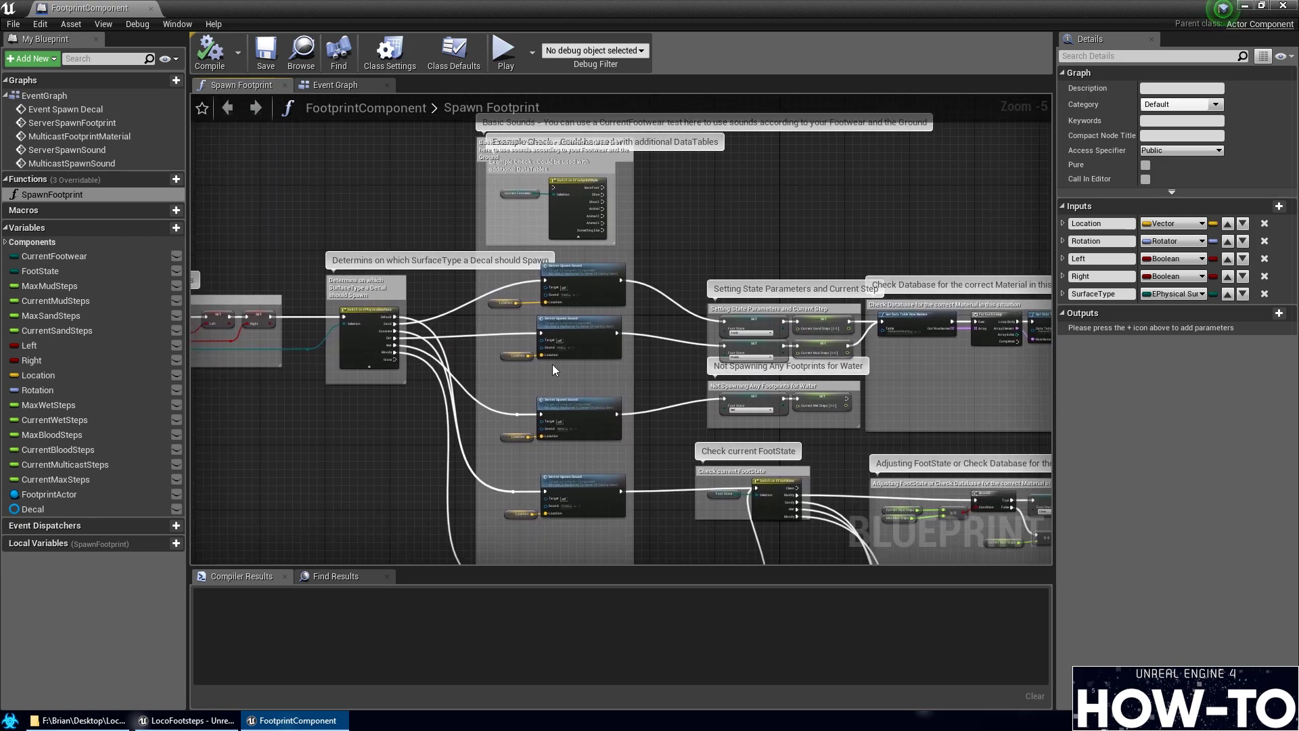
scroll(551, 400, "up", 2)
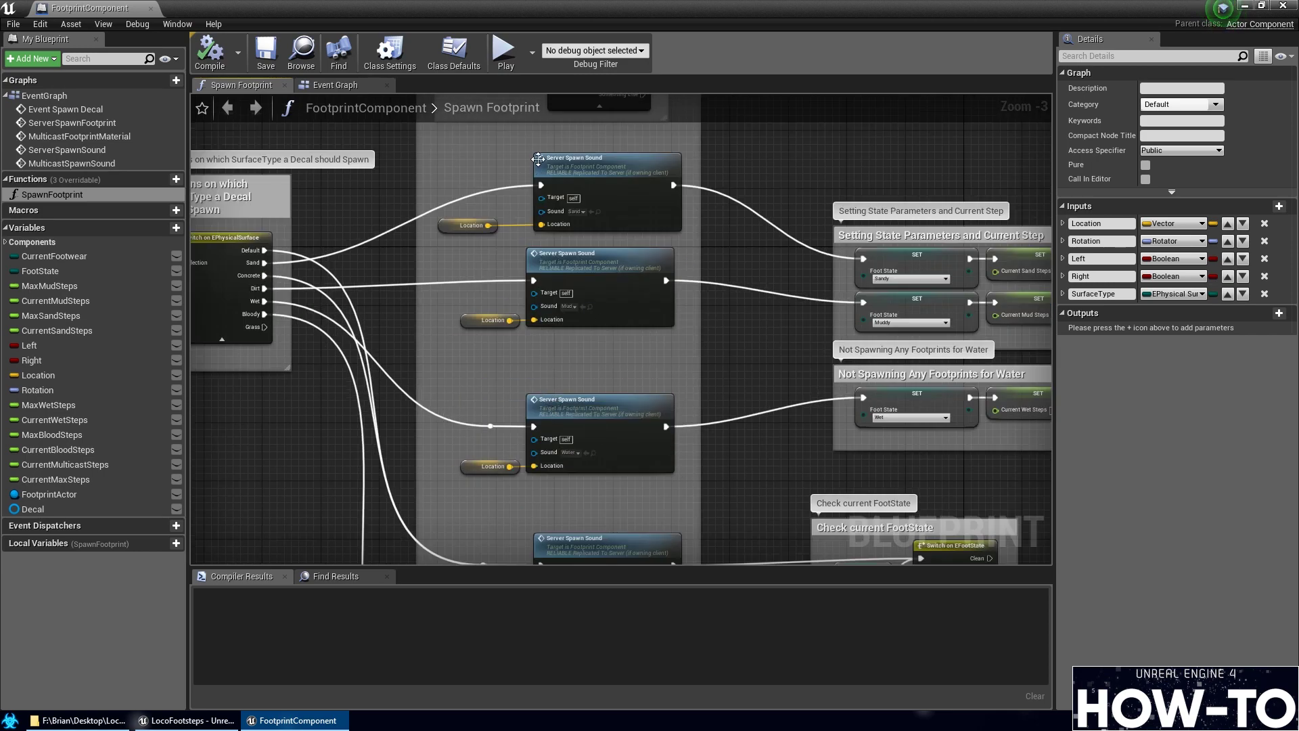
right_click_drag(715, 386, 527, 411)
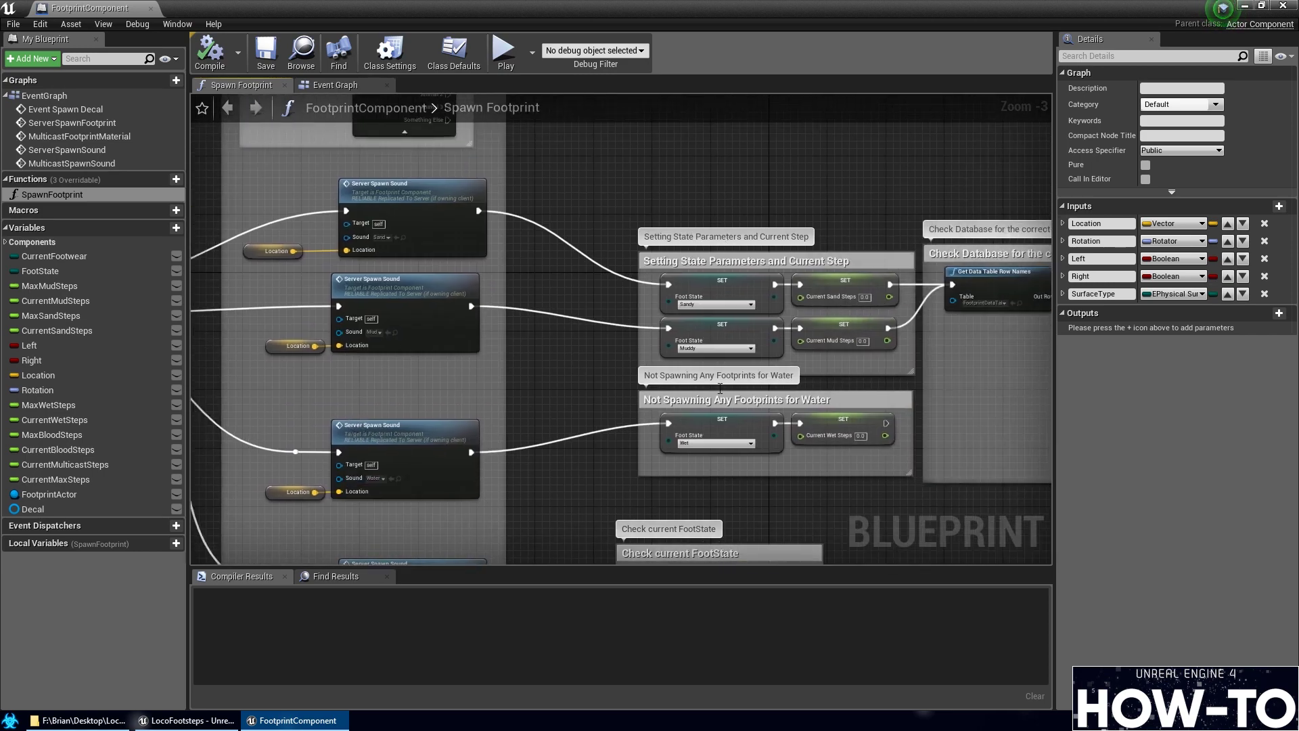
scroll(582, 364, "up", 1)
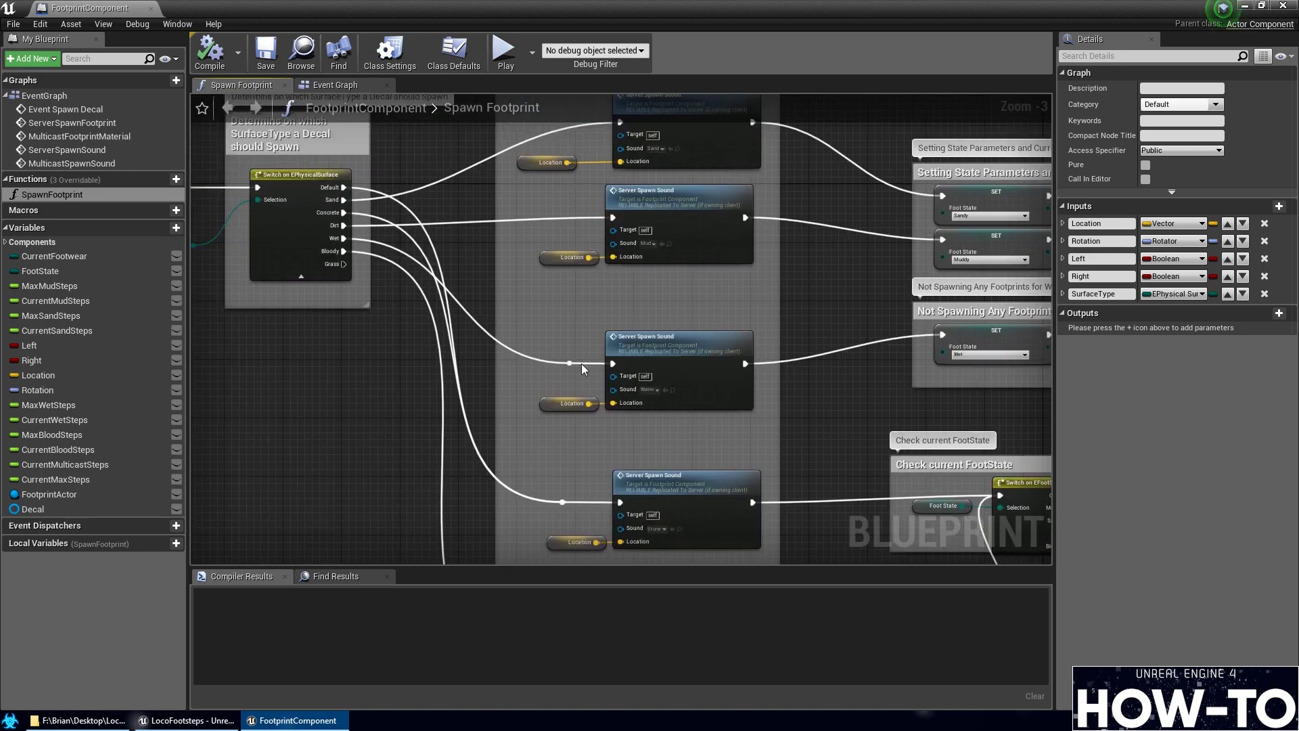
scroll(562, 377, "down", 2)
right_click_drag(408, 433, 515, 440)
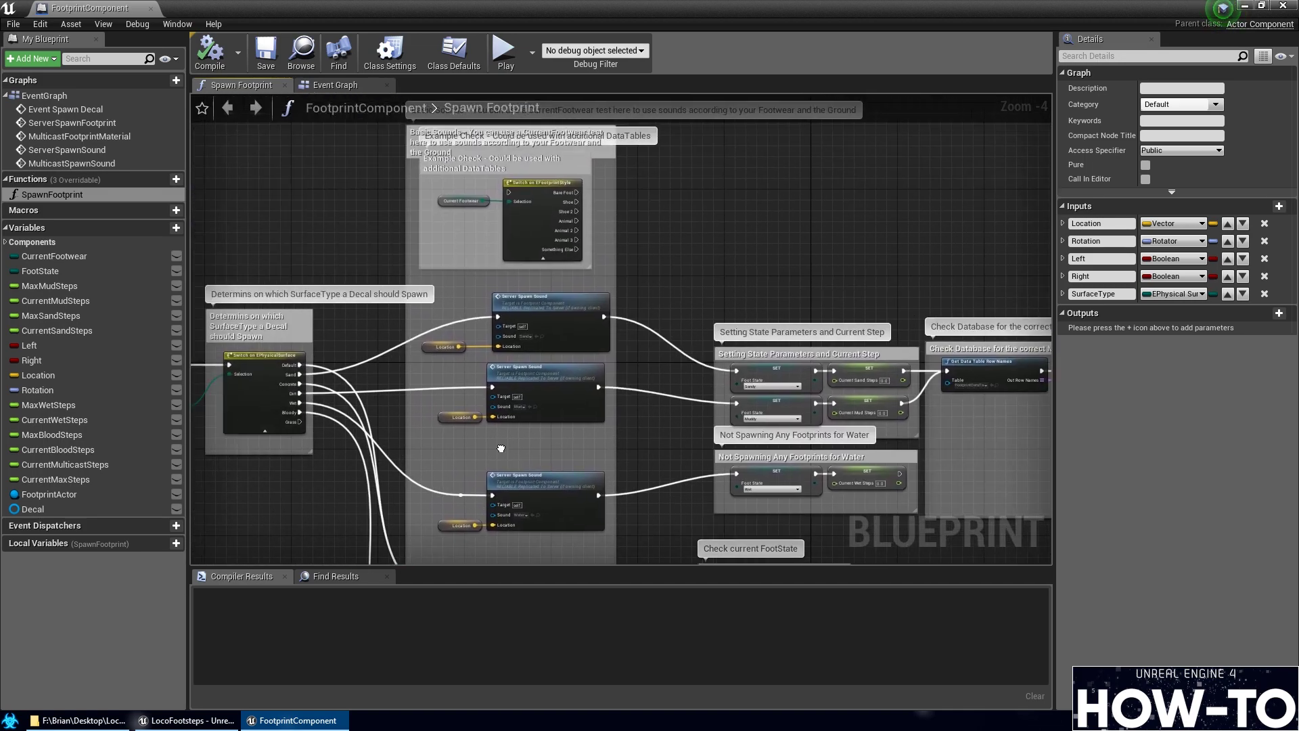
right_click_drag(622, 445, 575, 411)
right_click_drag(372, 366, 470, 367)
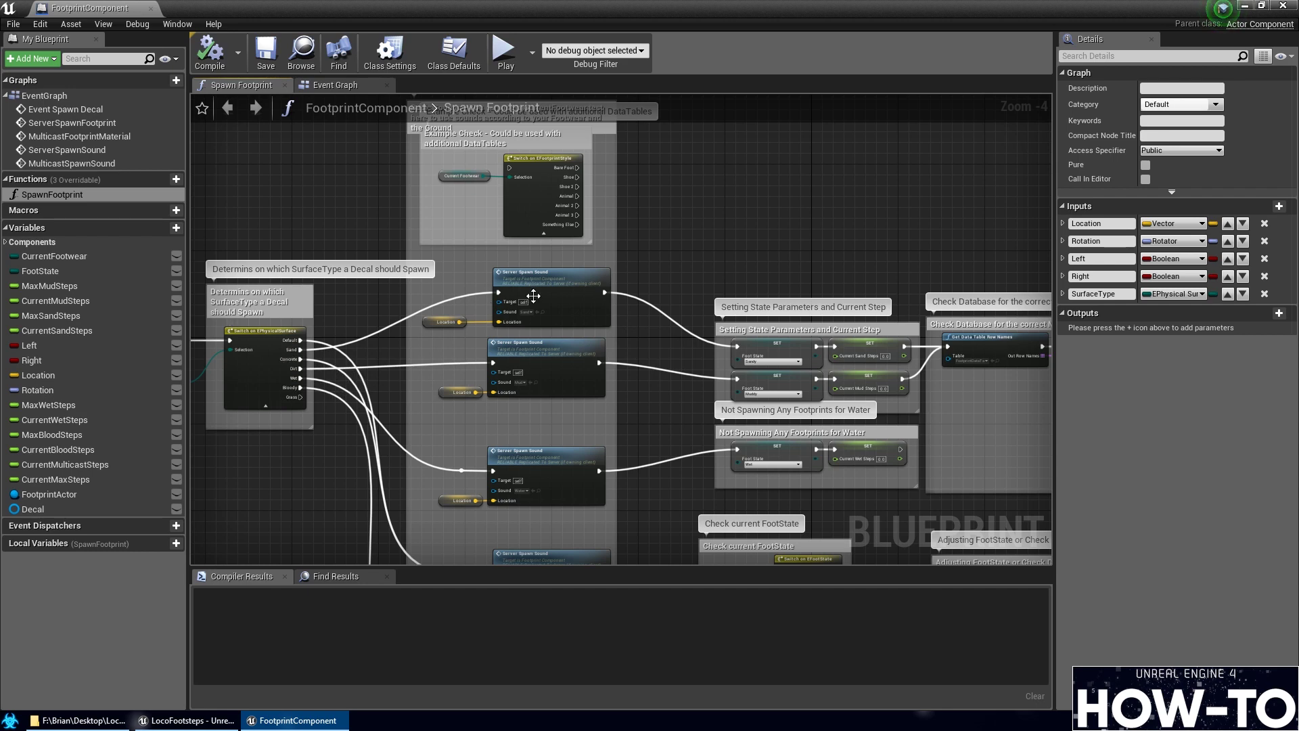
scroll(530, 429, "up", 2)
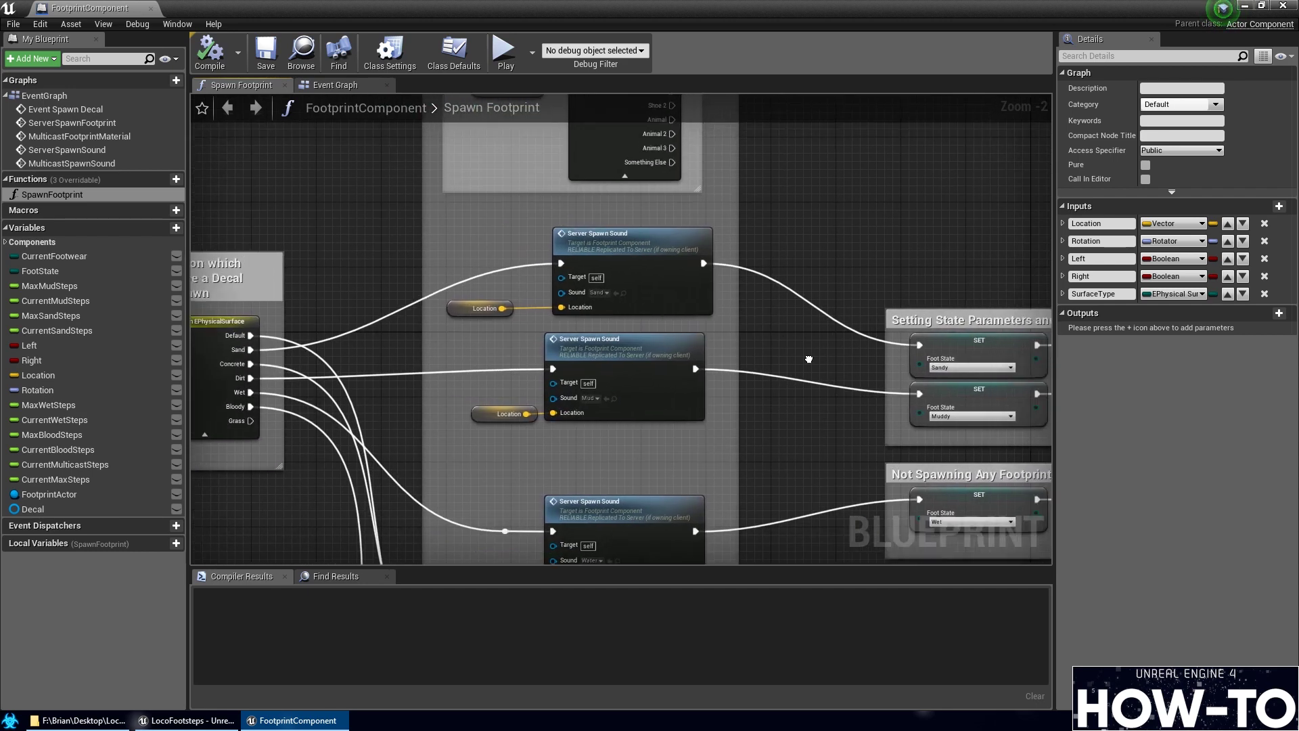
right_click_drag(731, 232, 648, 267)
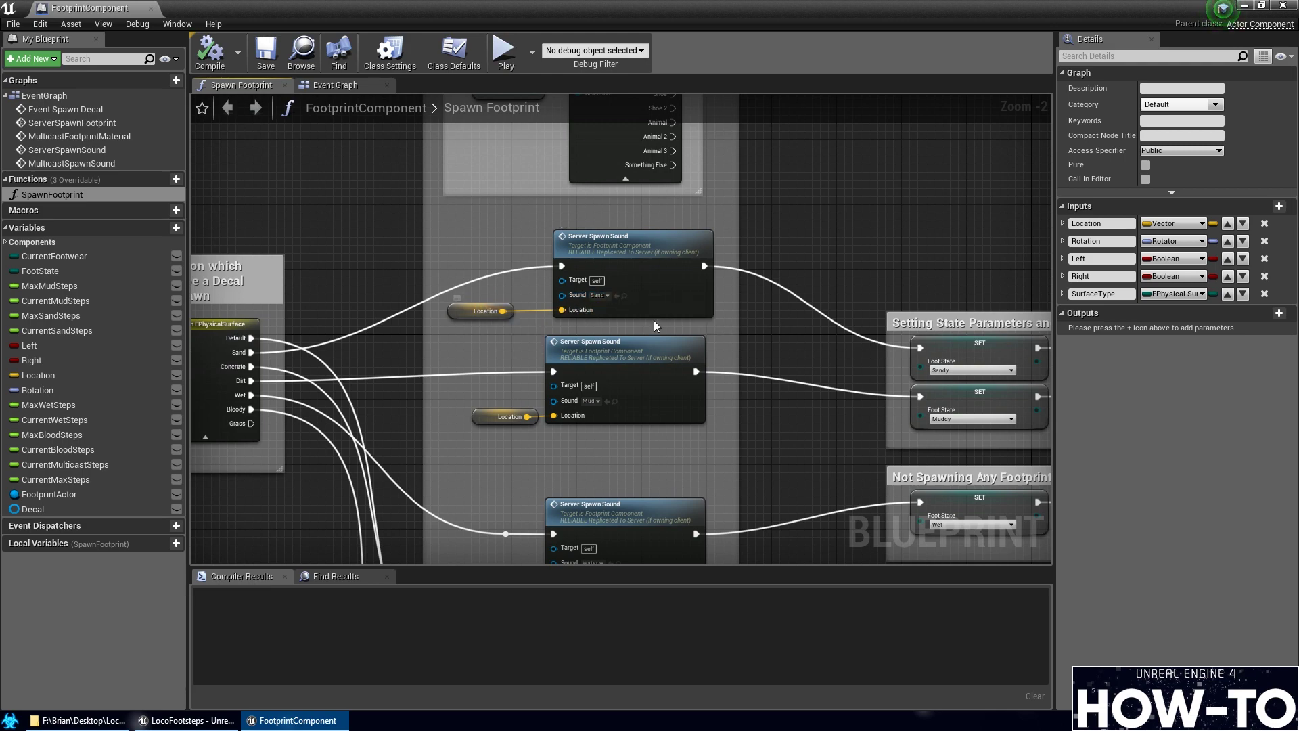
Examine the Foot State and current step setters for sand, mud and water in SpawnFootprint
right_click_drag(654, 320, 366, 356)
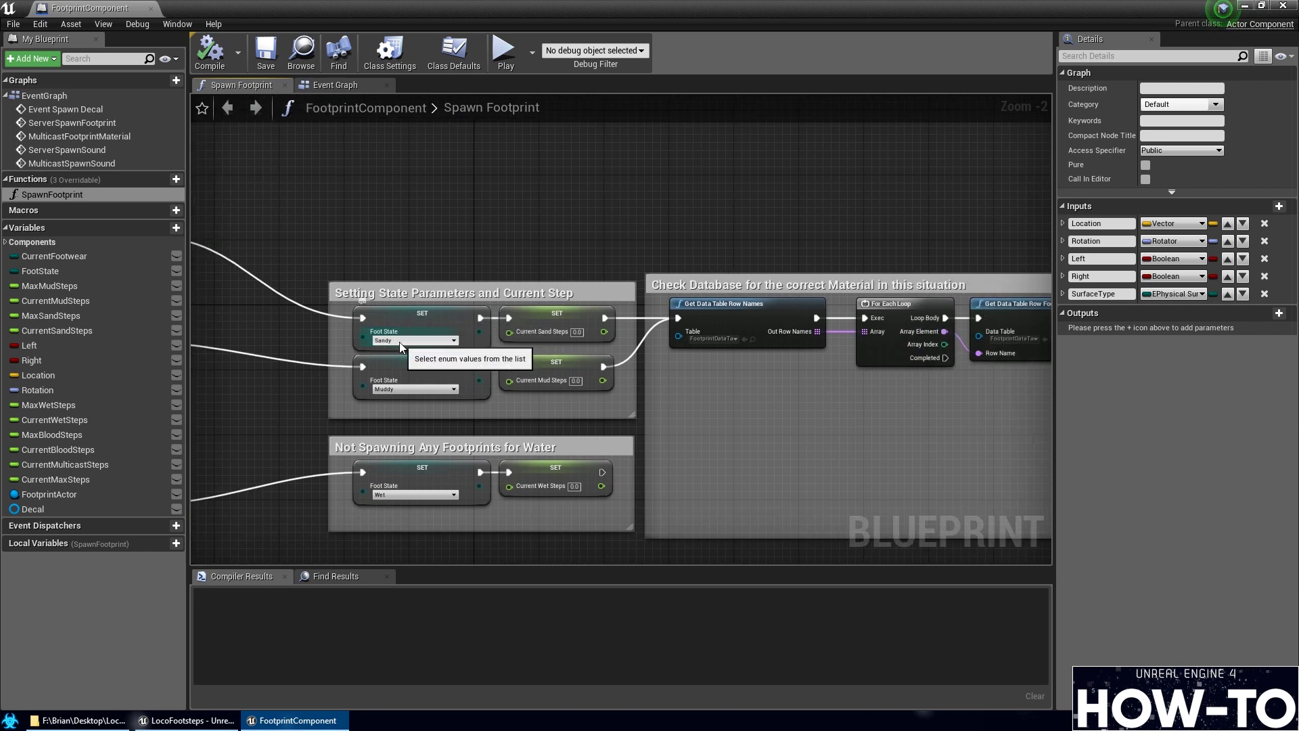
right_click_drag(535, 428, 567, 320)
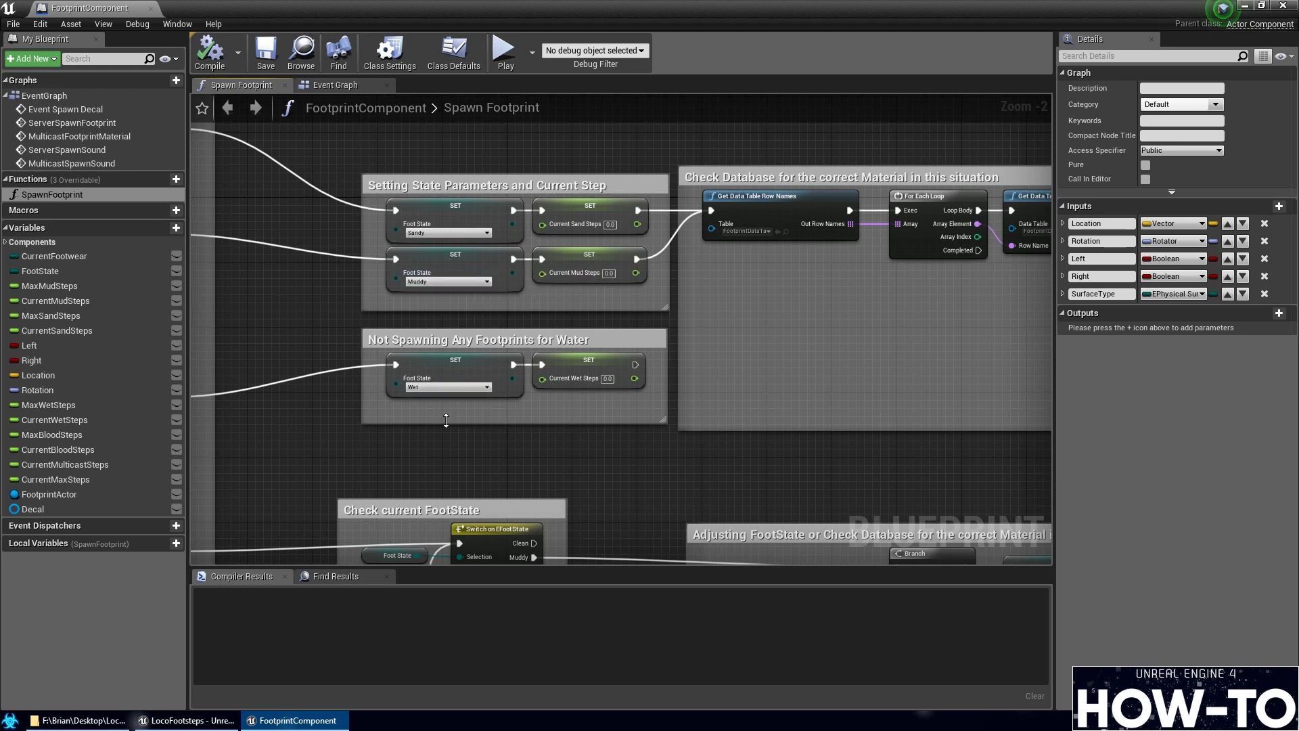
right_click_drag(446, 420, 405, 460)
right_click_drag(318, 352, 408, 352)
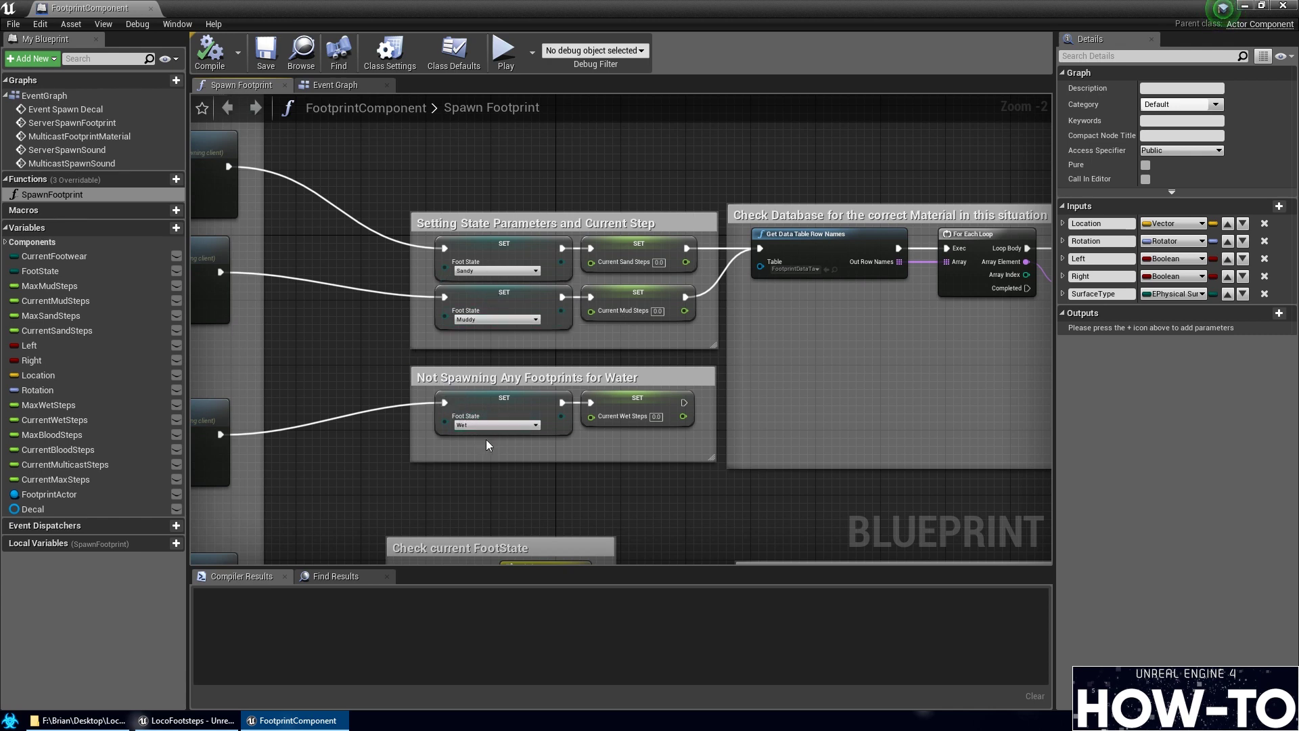
right_click_drag(519, 467, 574, 465)
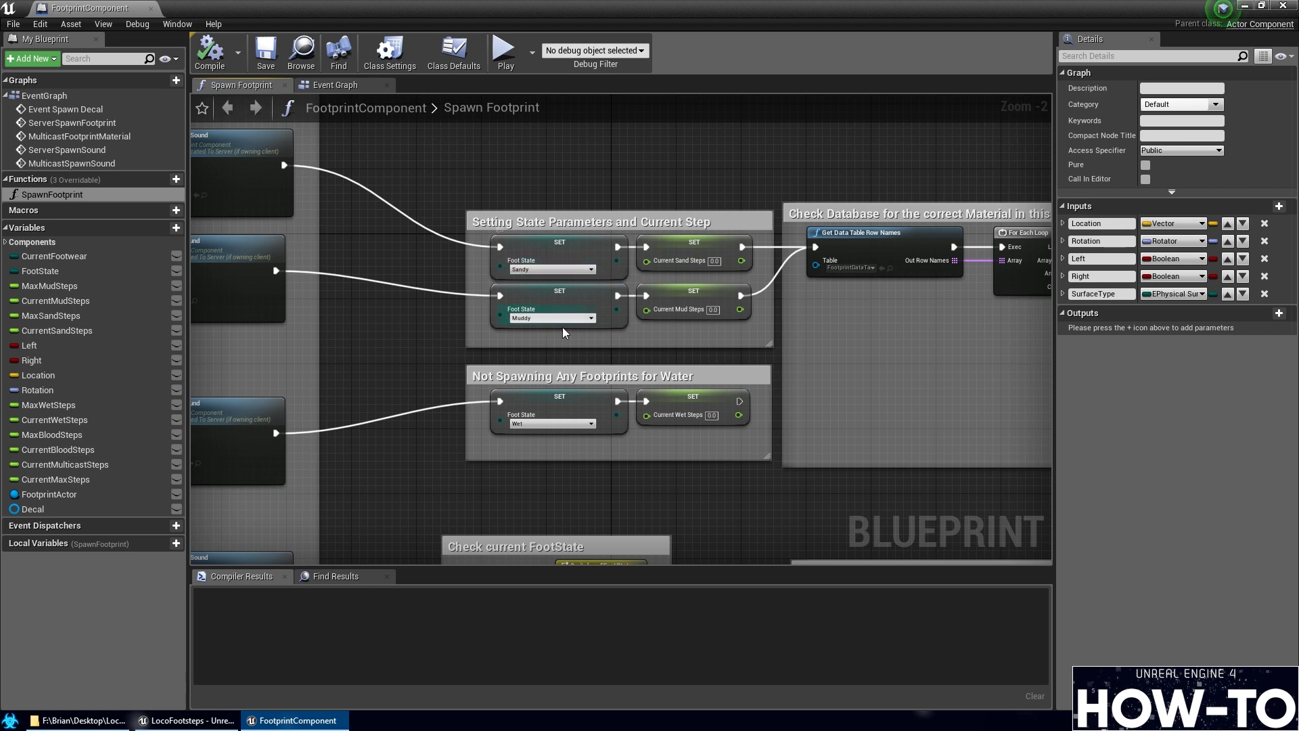
right_click_drag(538, 422, 280, 418)
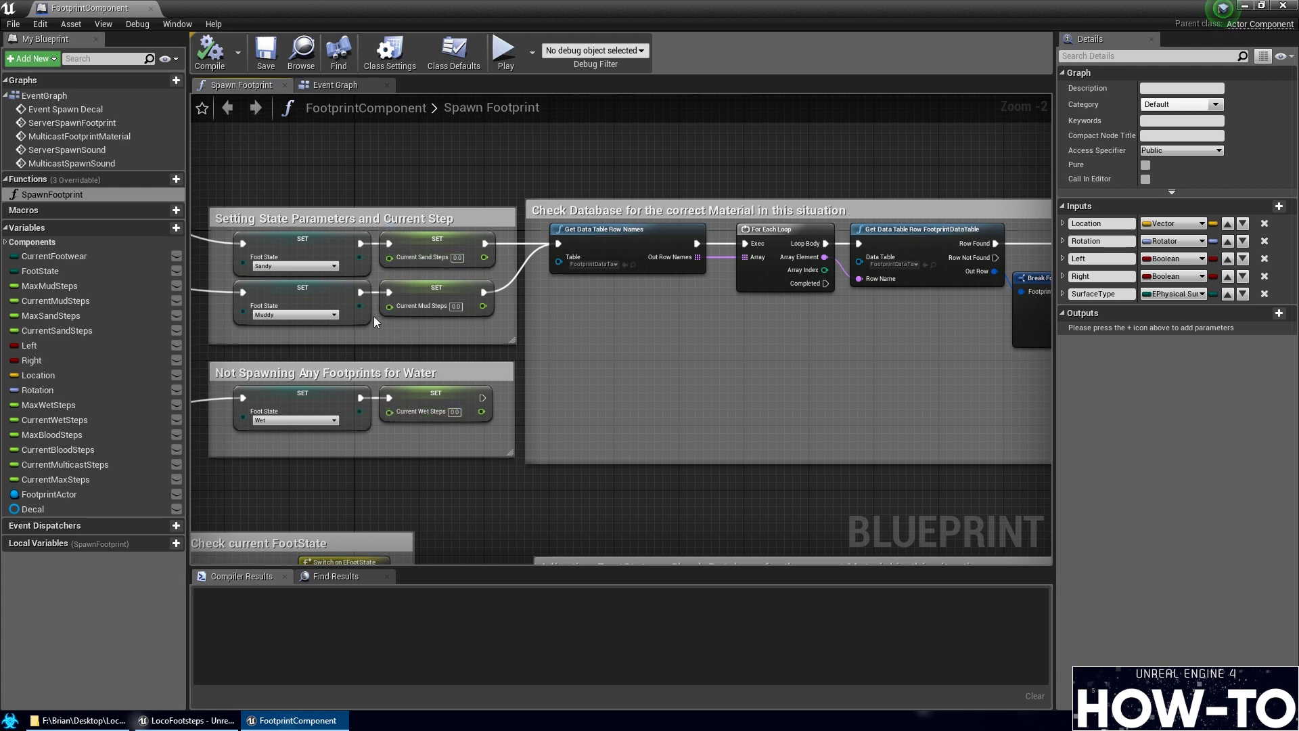
right_click_drag(576, 340, 517, 361)
Locate the table used by Get Data Table Row Names, dock the blueprint editor beside the level's tab, and open FootprintDataTable
scroll(474, 291, "up", 2)
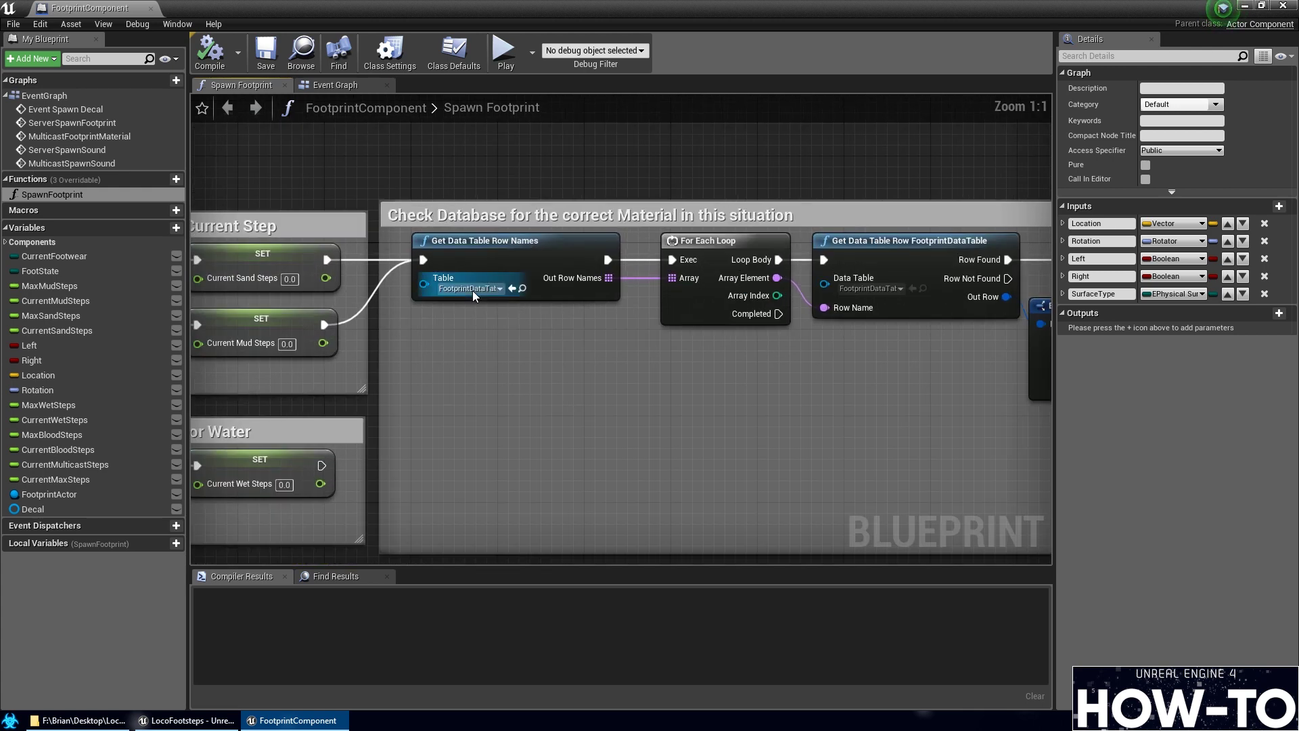
left_click(523, 289)
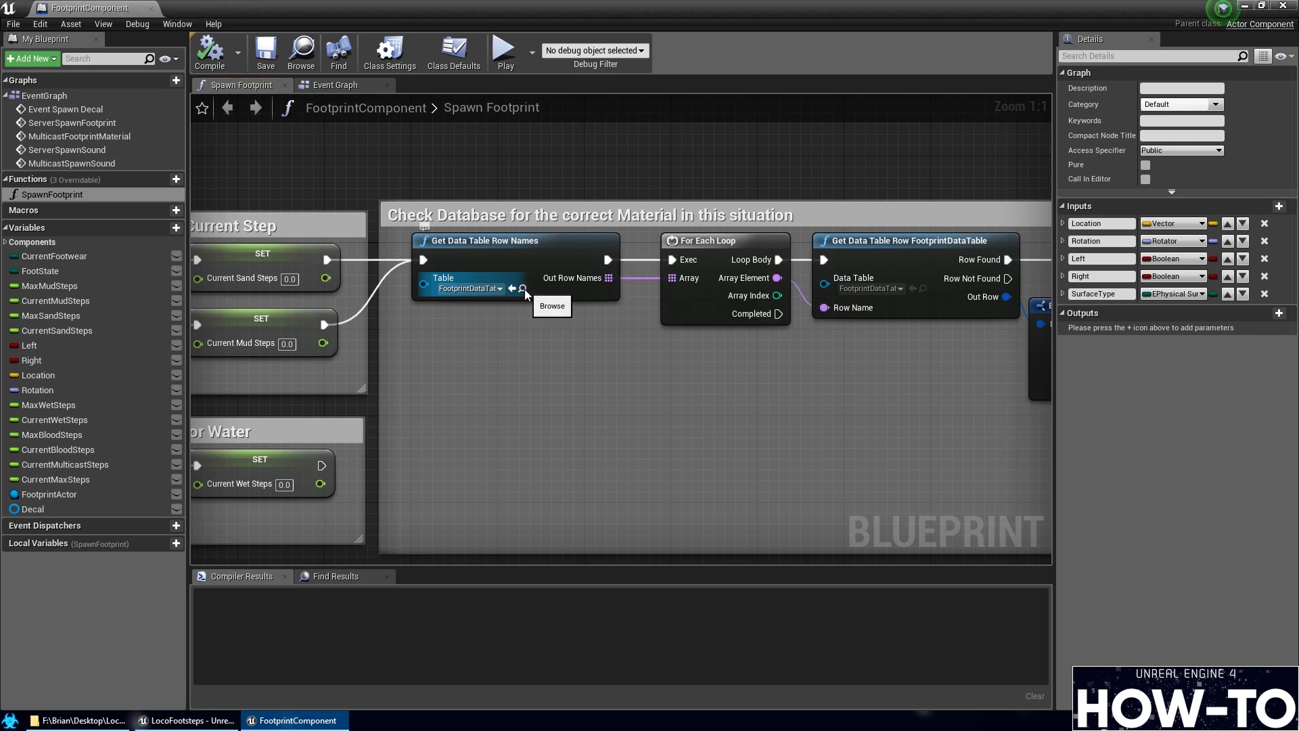
left_click_drag(132, 6, 217, 9)
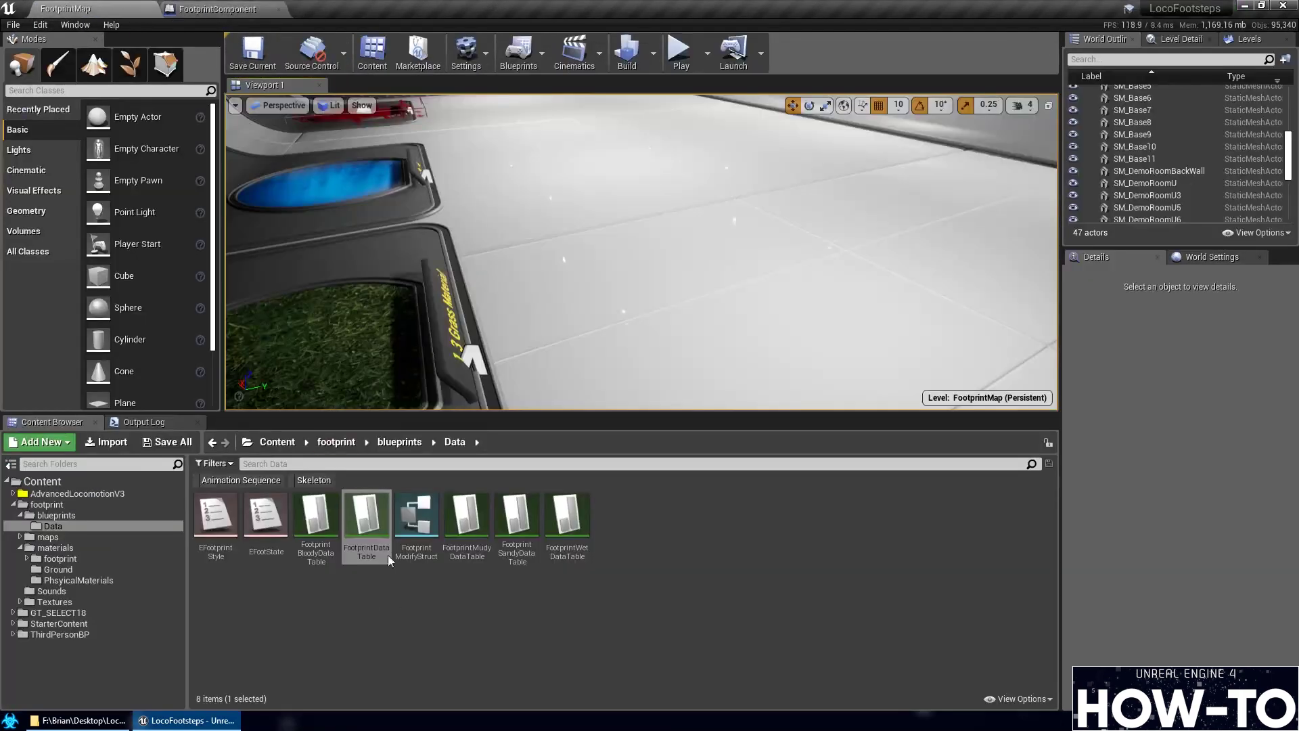
double_click(379, 518)
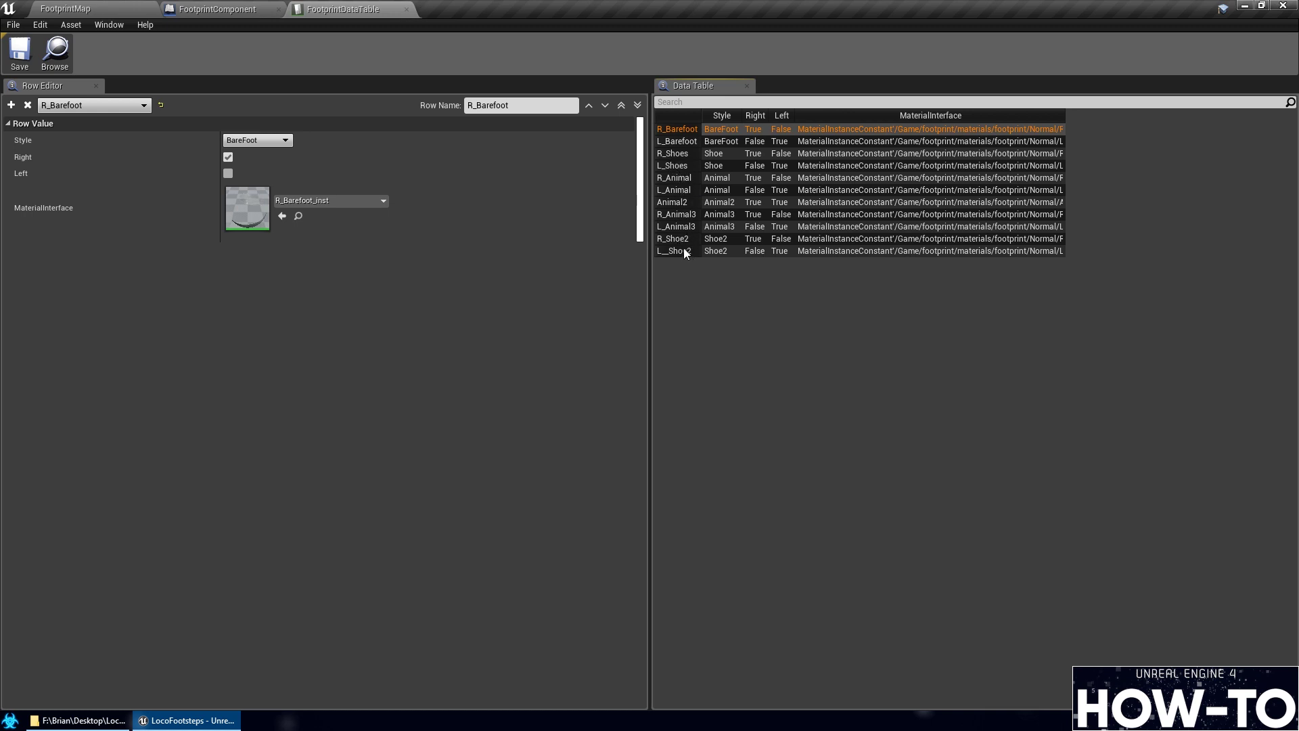
Return to FootprintComponent and examine the path from the state setters through the database check to its Branch node
left_click(217, 9)
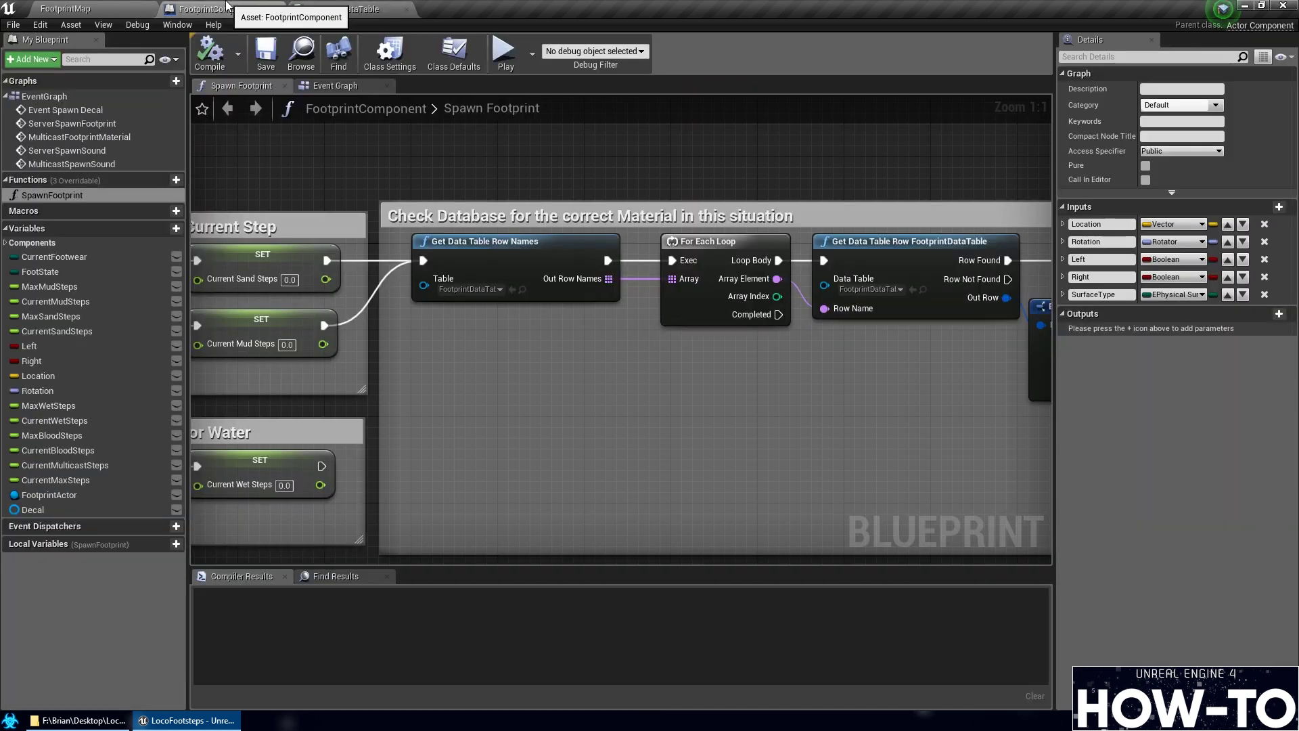
right_click_drag(496, 336, 433, 402)
scroll(607, 460, "down", 4)
scroll(461, 415, "up", 3)
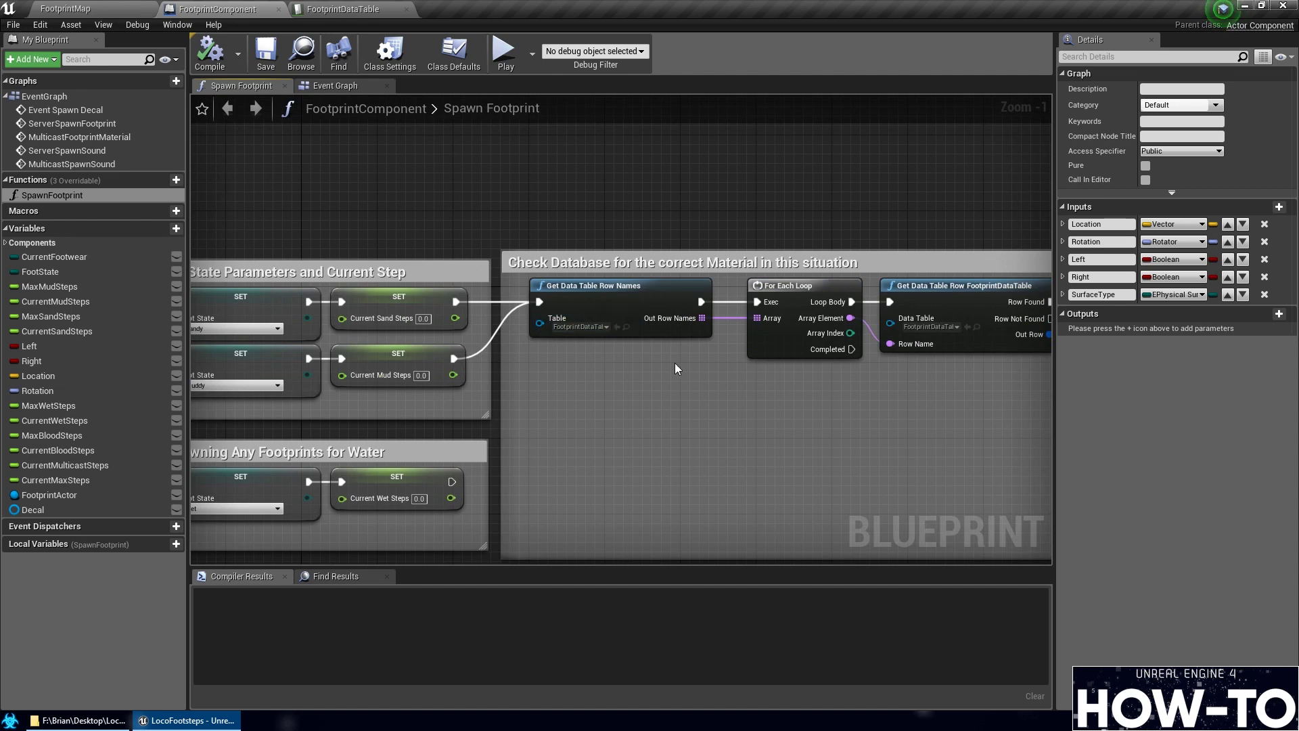
right_click_drag(675, 369, 605, 420)
scroll(397, 405, "down", 2)
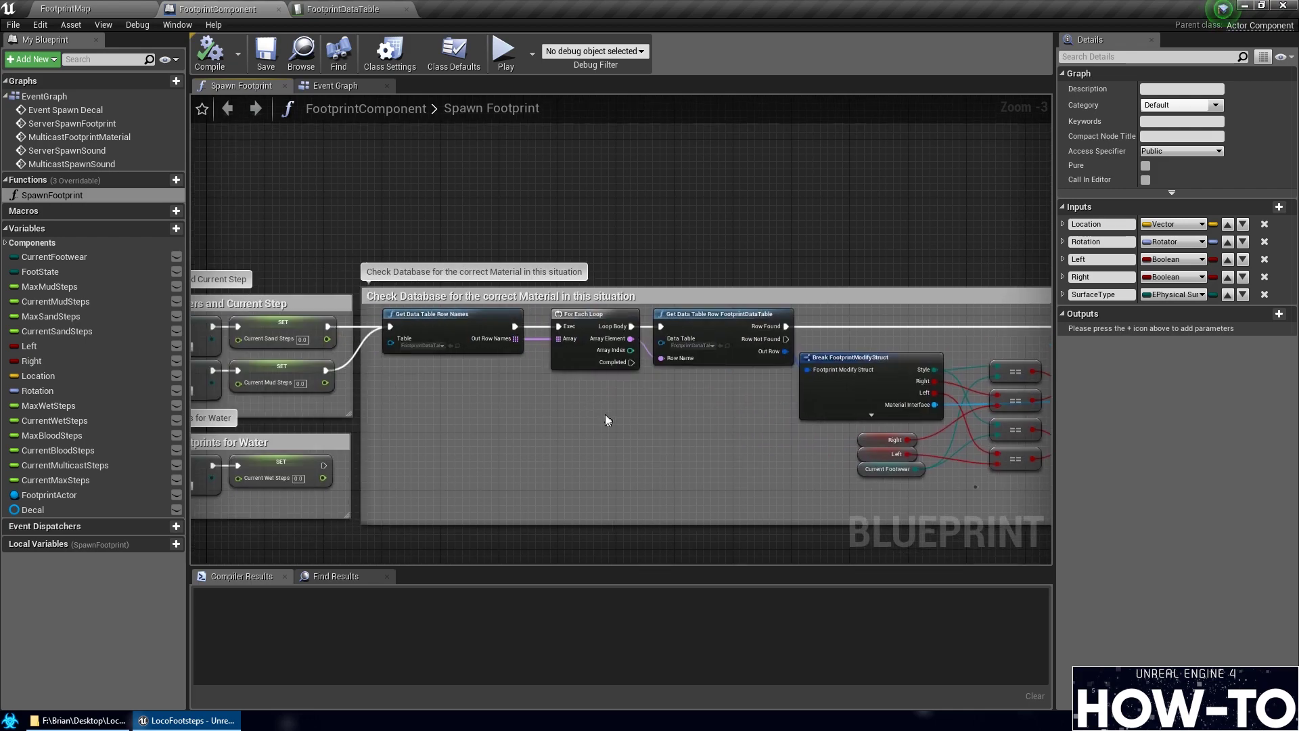
right_click_drag(359, 400, 467, 404)
right_click_drag(350, 376, 694, 402)
right_click_drag(900, 446, 362, 436)
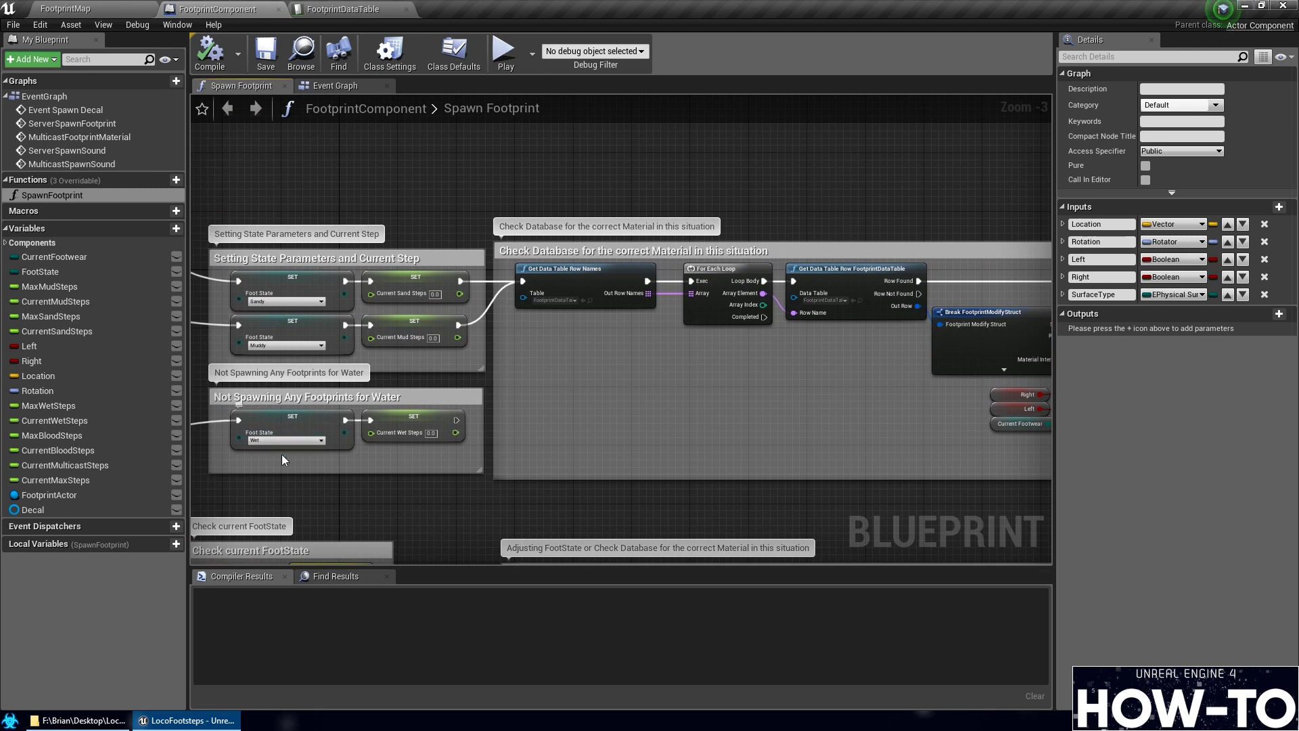
right_click_drag(729, 405, 596, 404)
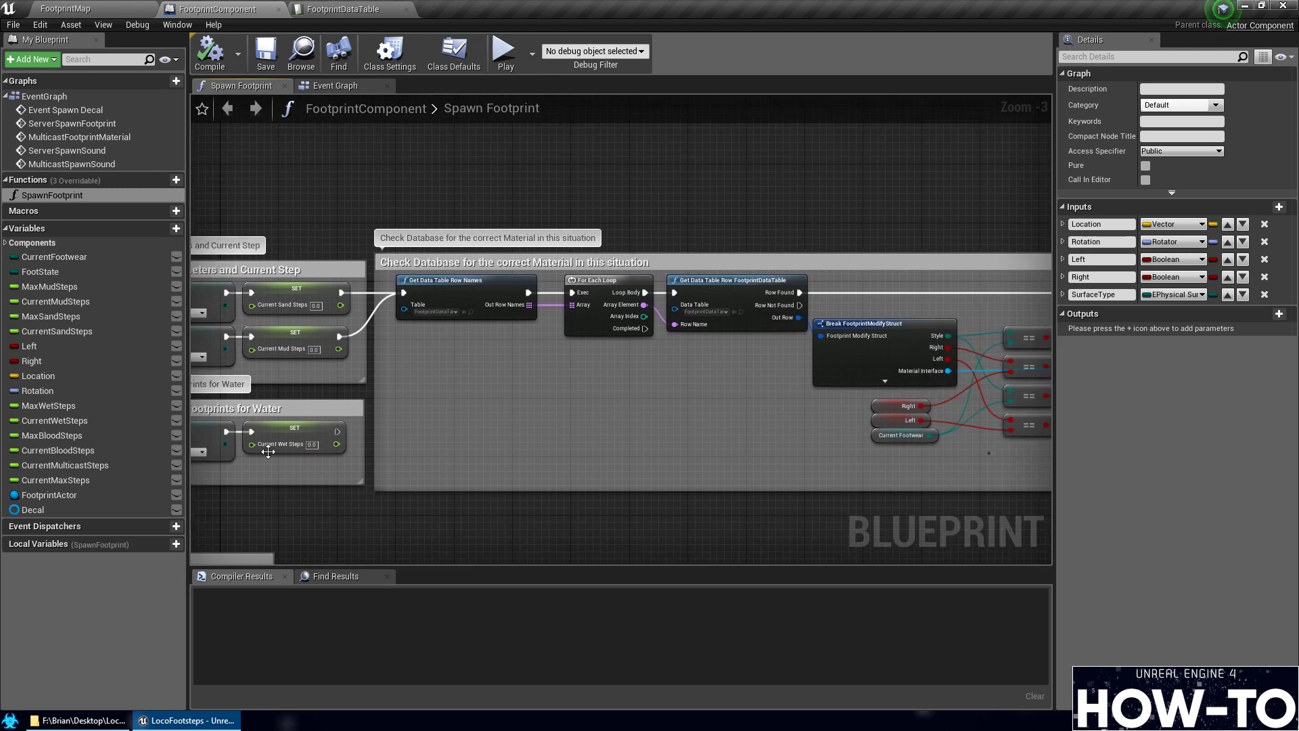
right_click_drag(268, 452, 465, 447)
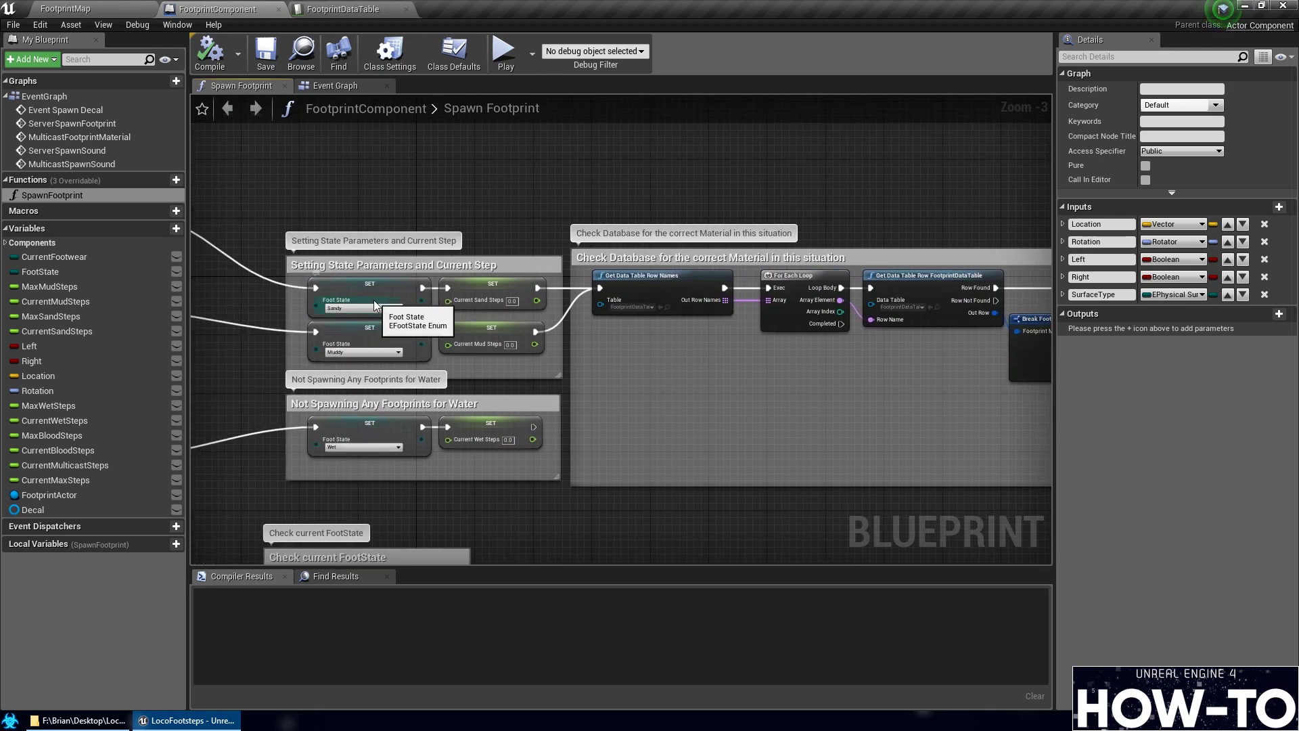
right_click_drag(805, 382, 217, 428)
right_click_drag(535, 412, 366, 415)
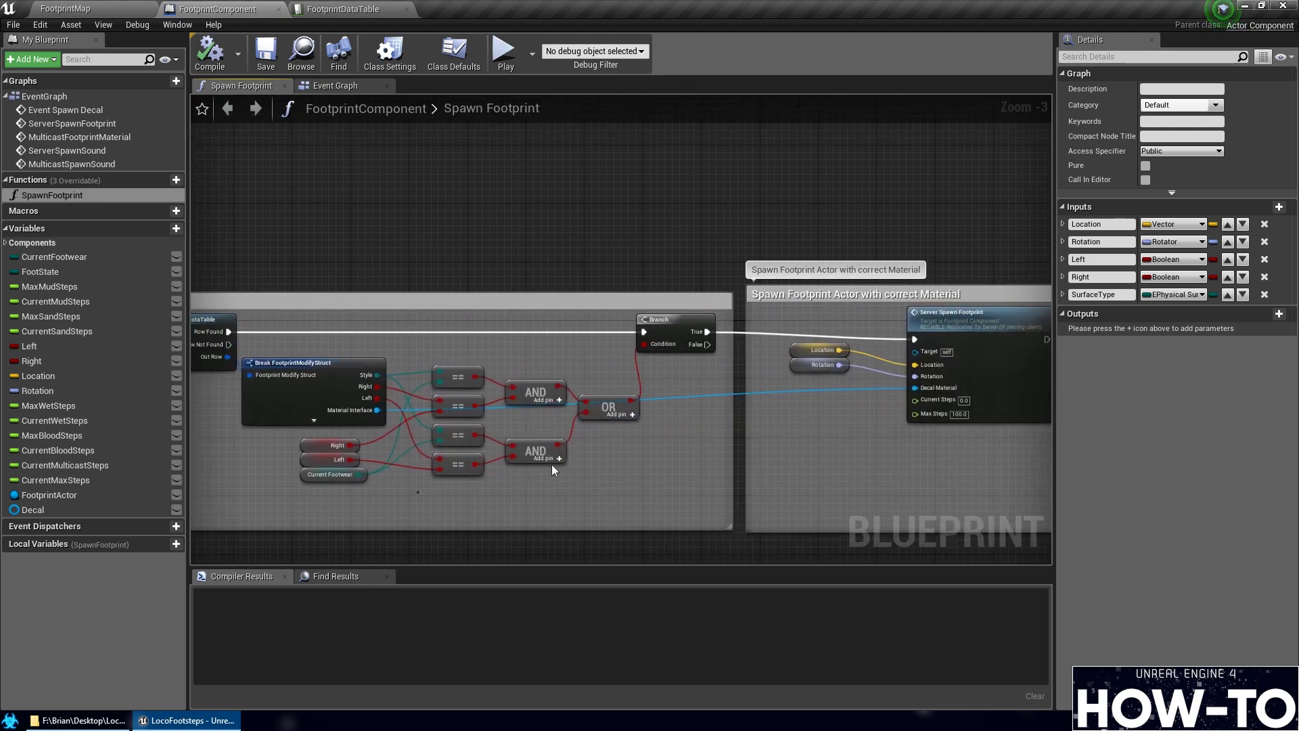
Examine the Not Spawning Any Footprints for Water section and its Wet Foot State and Current Wet Steps setters
scroll(702, 450, "down", 3)
scroll(485, 383, "up", 5)
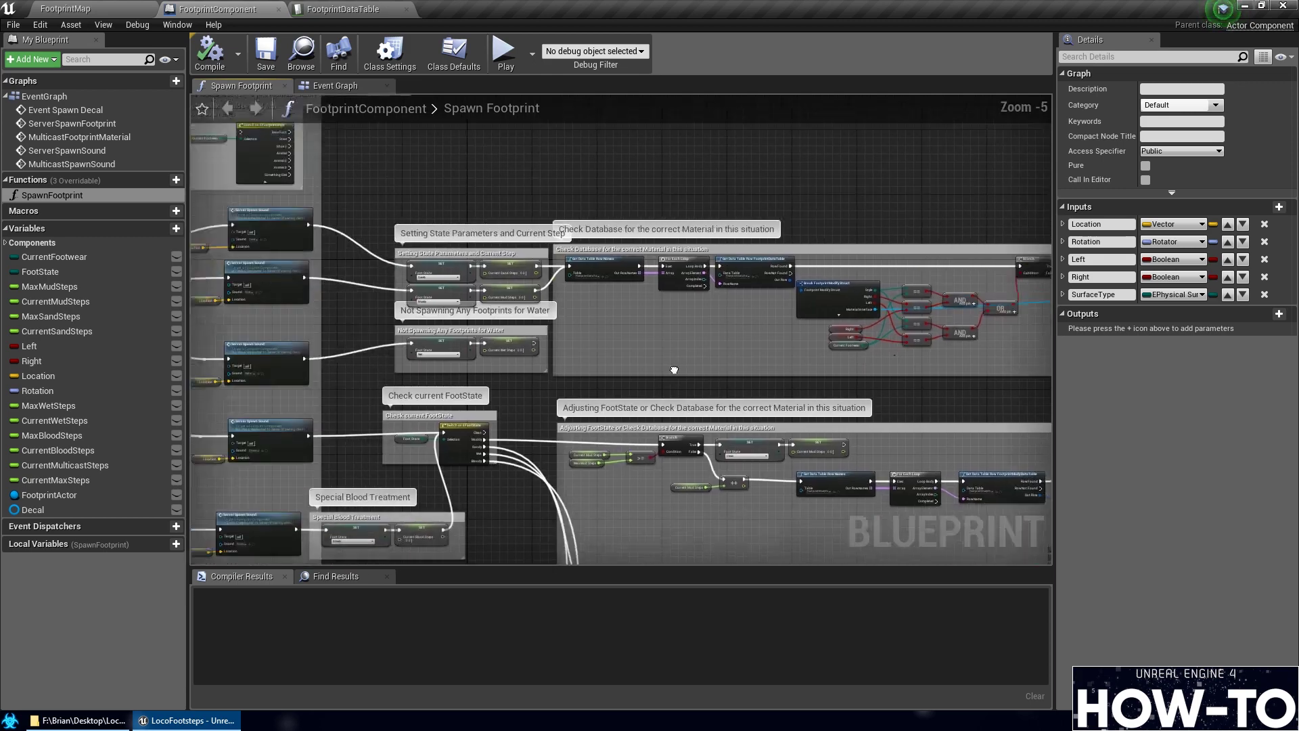
right_click_drag(485, 383, 679, 372)
right_click_drag(814, 374, 693, 373)
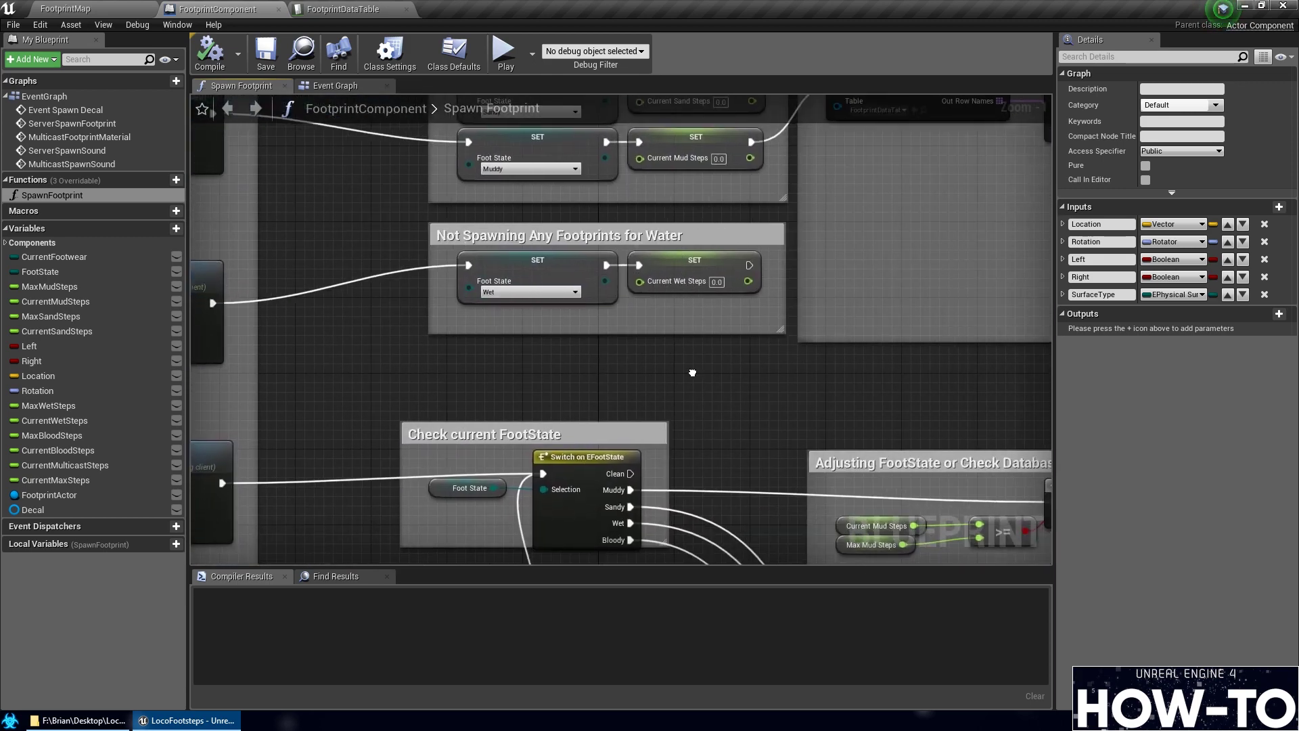
right_click(692, 373)
scroll(702, 344, "down", 3)
left_click(706, 324)
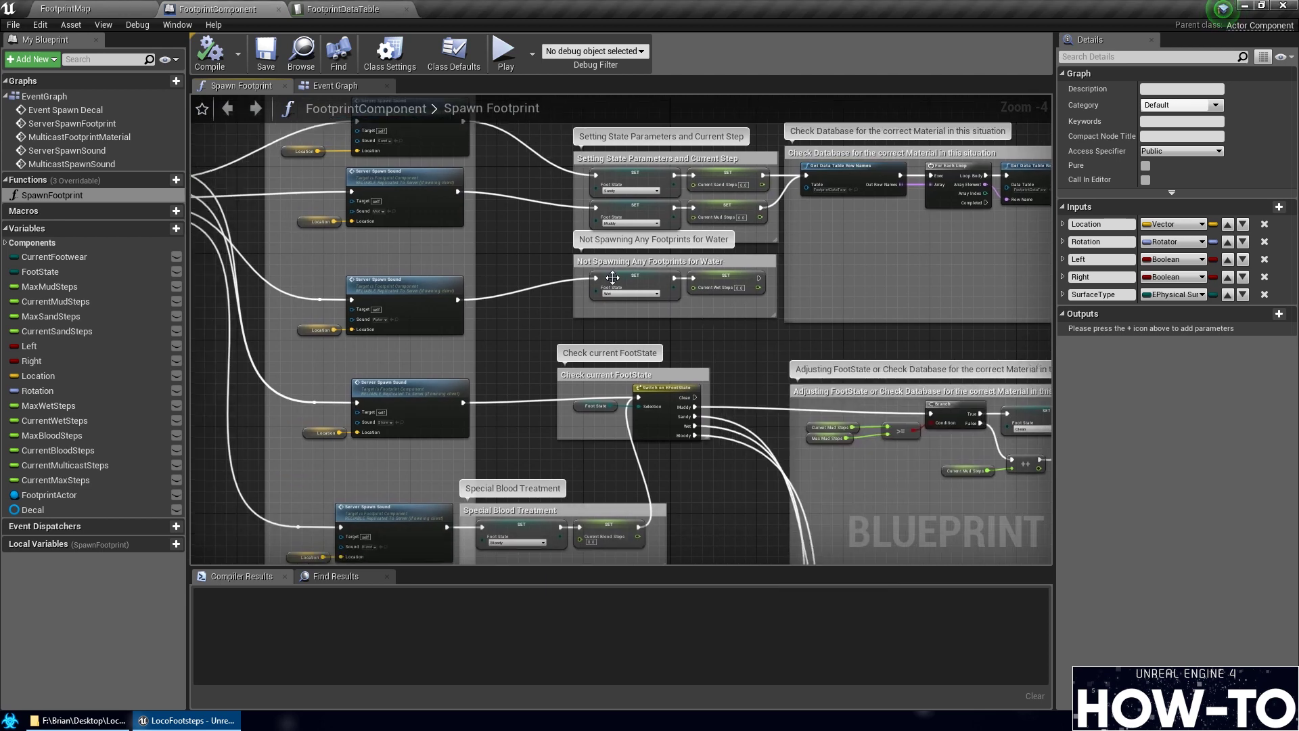
right_click_drag(708, 298, 559, 376)
scroll(545, 353, "up", 3)
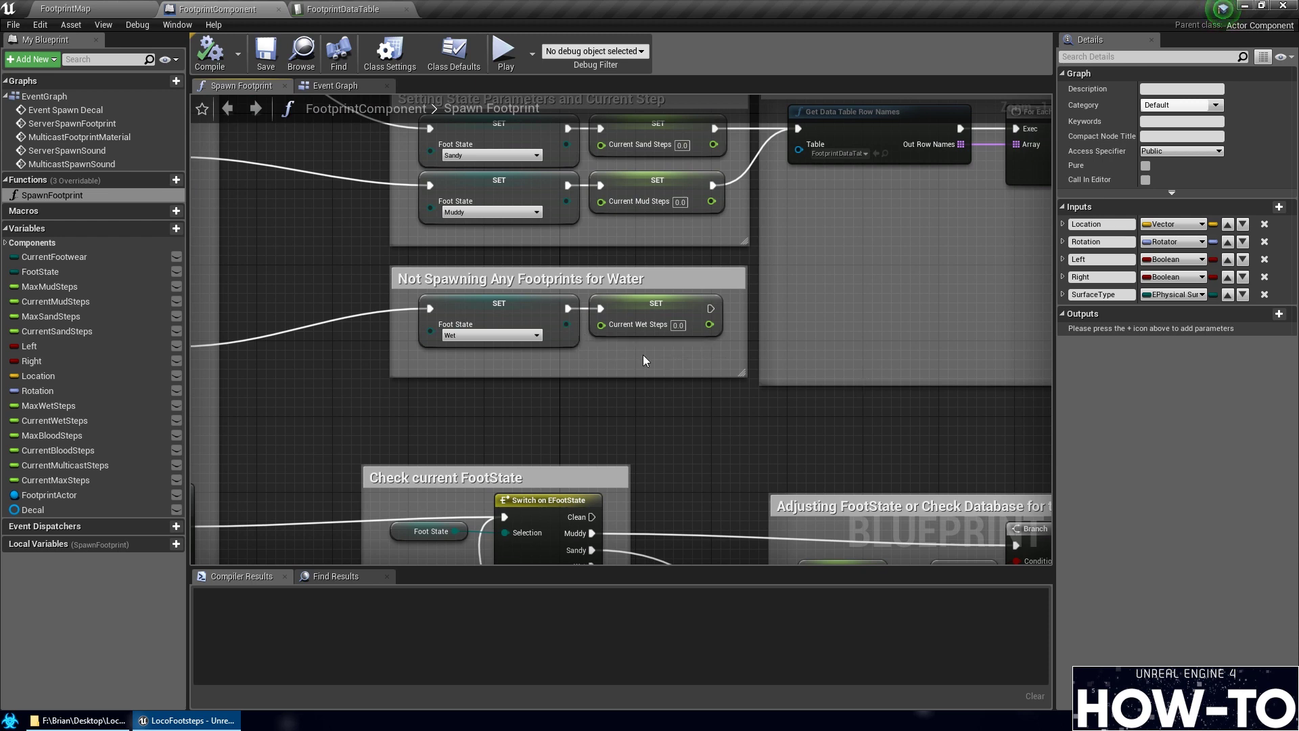
right_click_drag(643, 354, 596, 364)
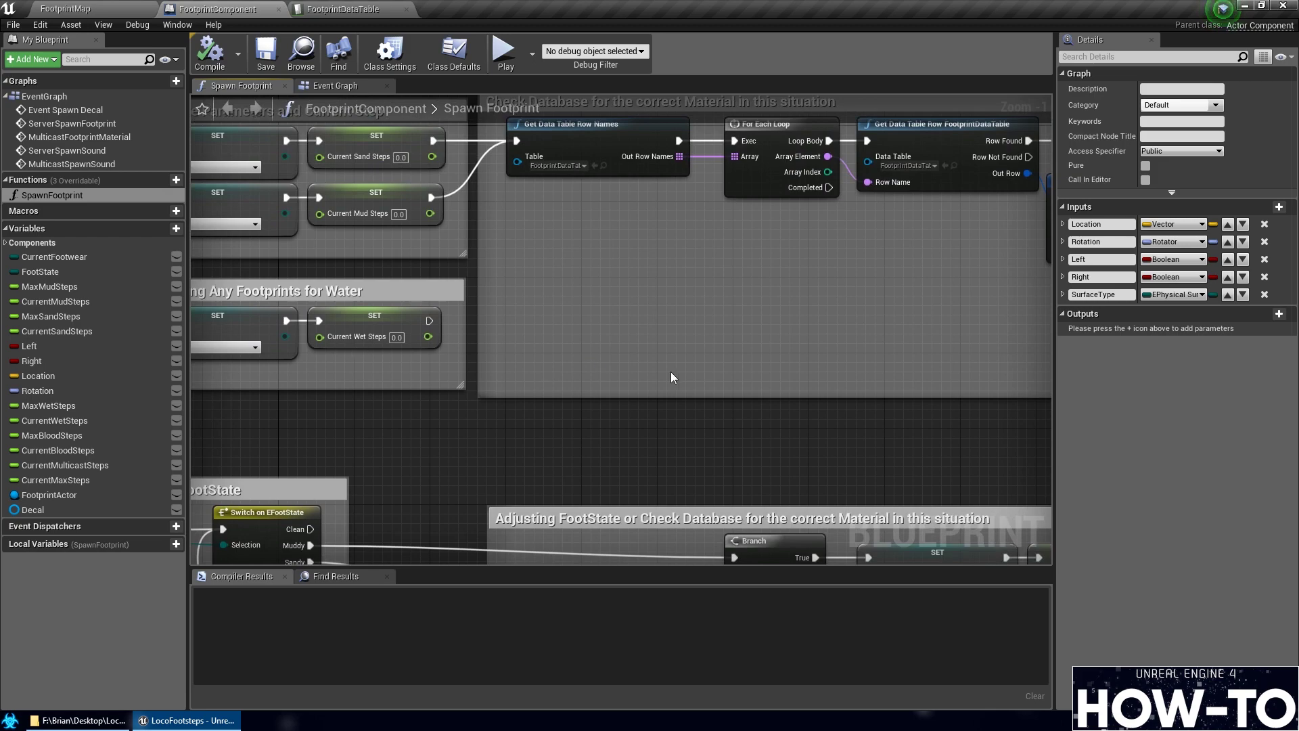
Trace the Break FootprintModifyStruct comparisons through the AND, OR and Branch nodes to the Server Spawn Footprint call
right_click_drag(671, 378, 723, 364)
scroll(723, 364, "down", 4)
scroll(546, 368, "up", 2)
right_click_drag(546, 368, 560, 423)
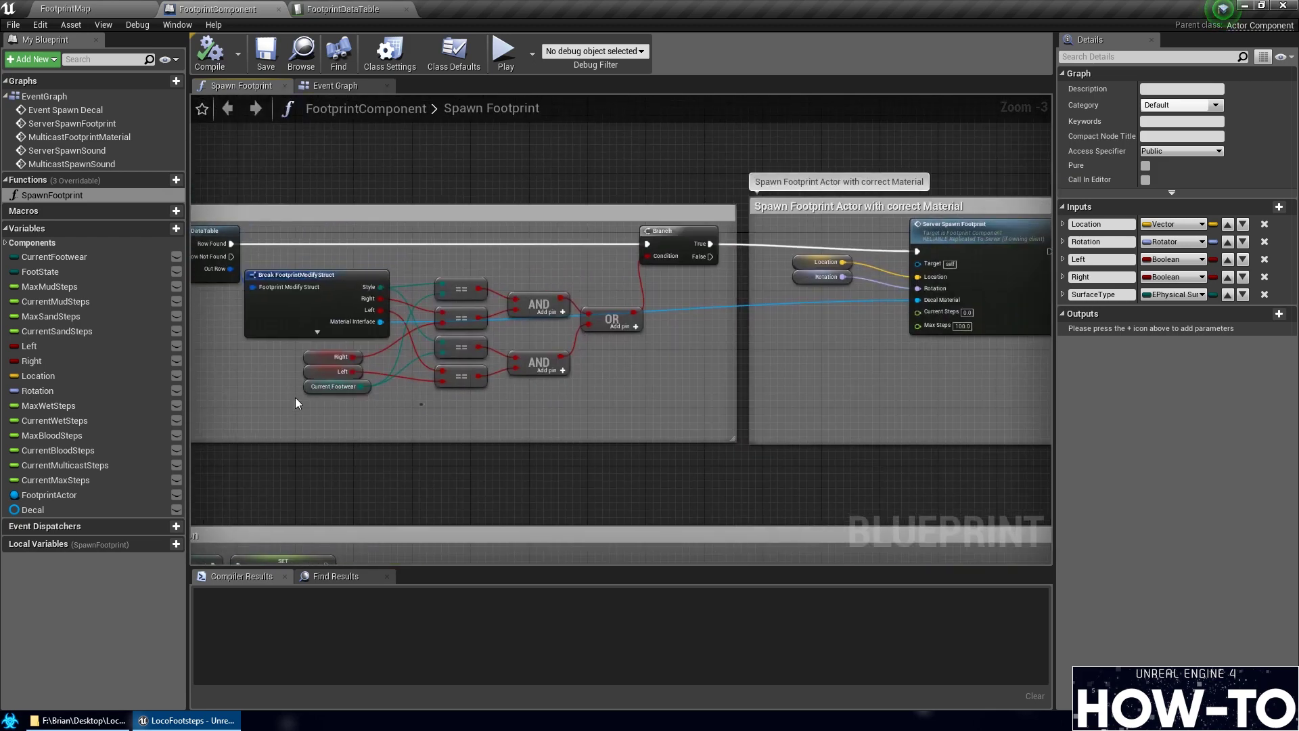
right_click_drag(295, 397, 525, 388)
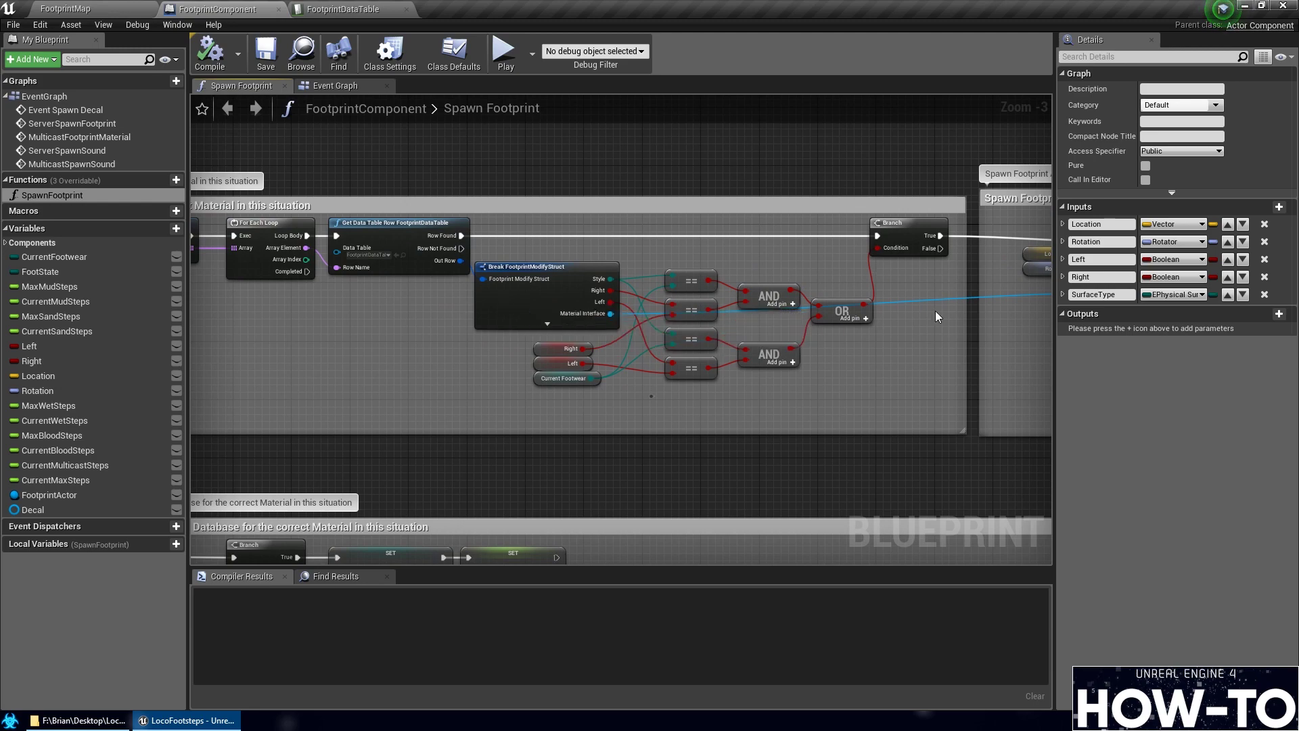
right_click_drag(935, 311, 428, 350)
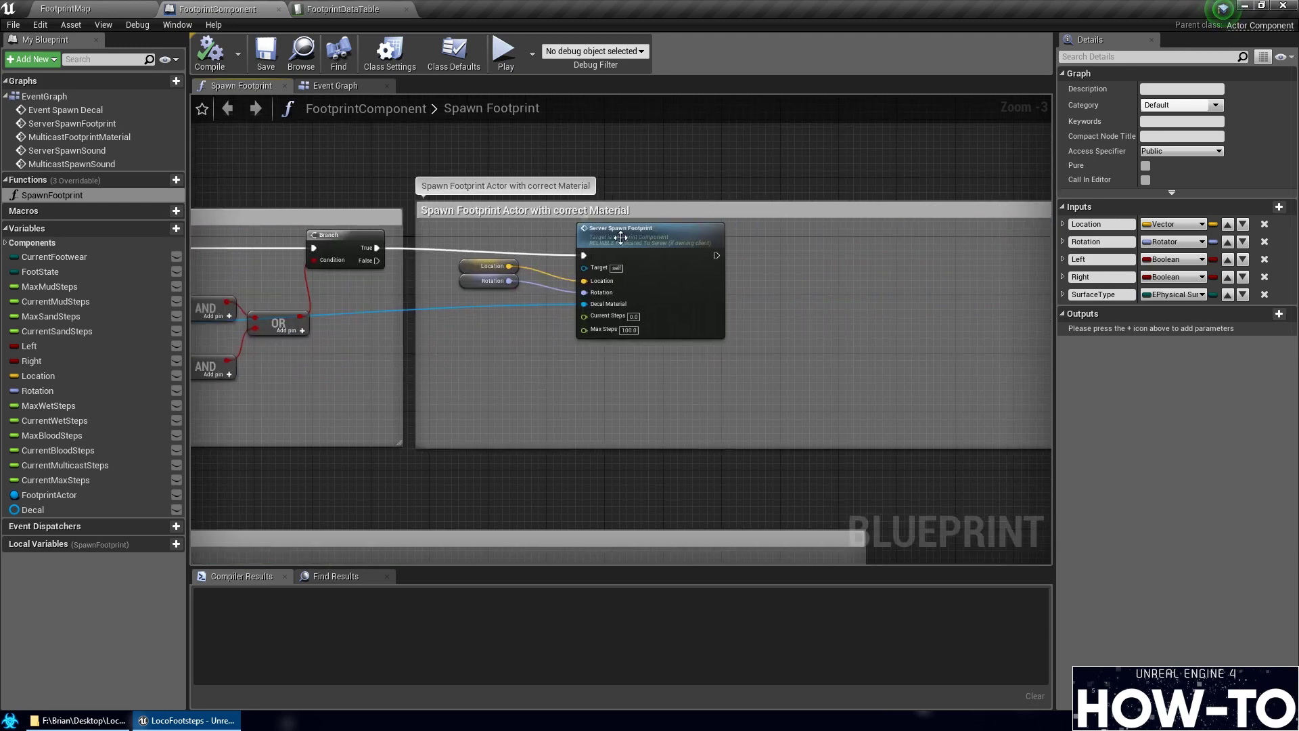
right_click_drag(621, 237, 869, 338)
Examine the Check current FootState section, from the incoming Server Spawn Sound node to the Switch on EFootState outputs
scroll(724, 393, "down", 1)
right_click_drag(578, 444, 515, 253)
right_click_drag(477, 403, 619, 383)
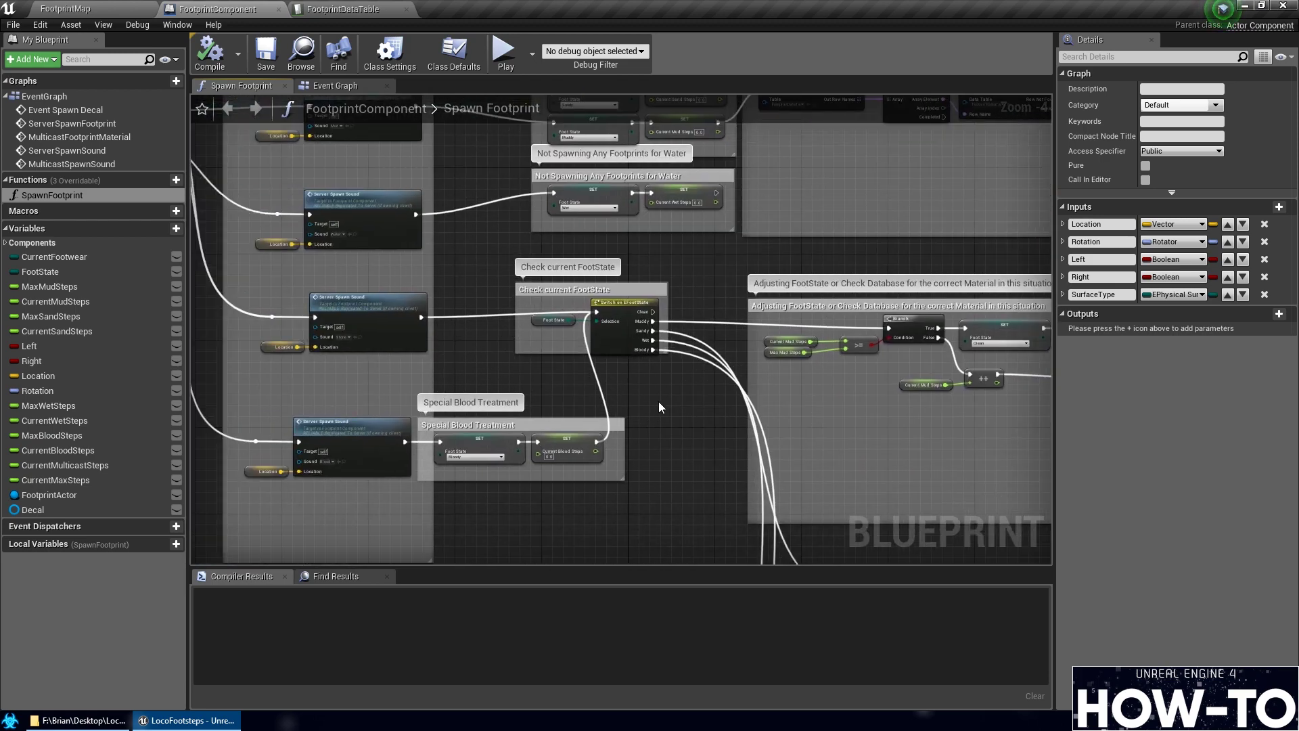
right_click_drag(388, 367, 529, 384)
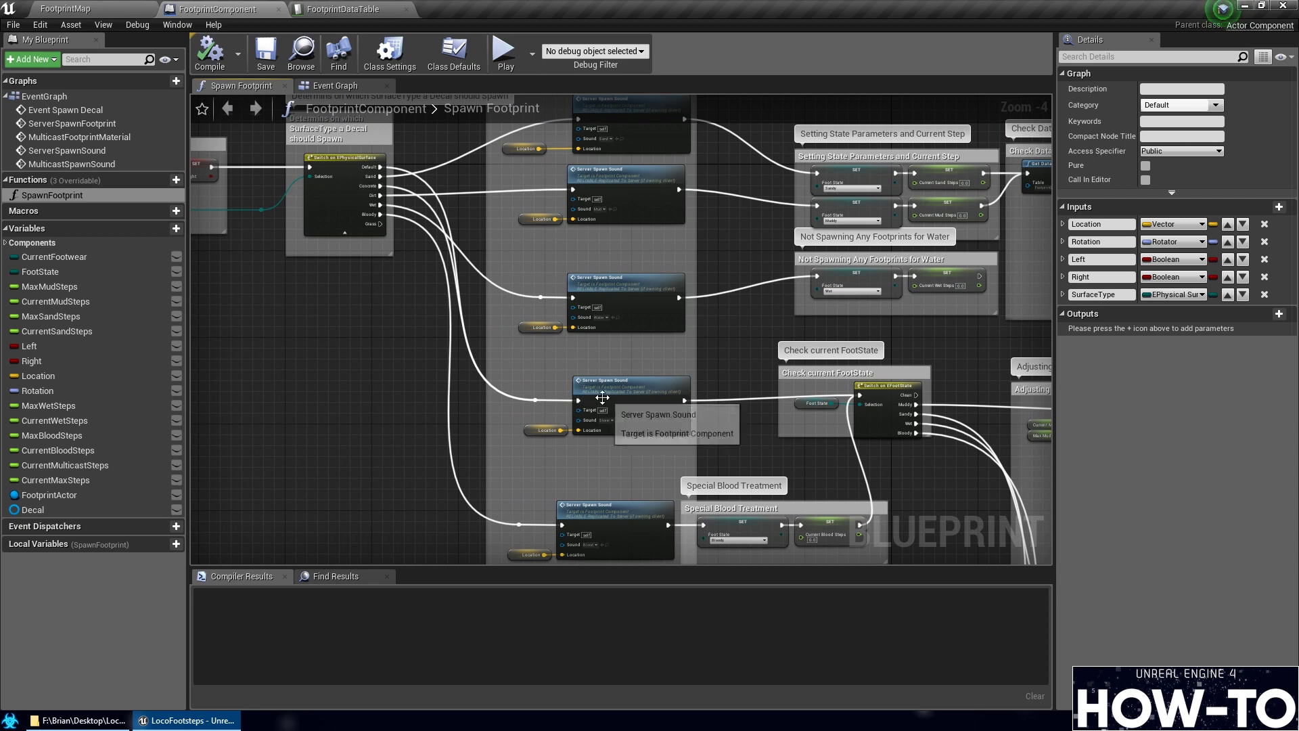
right_click_drag(526, 397, 211, 324)
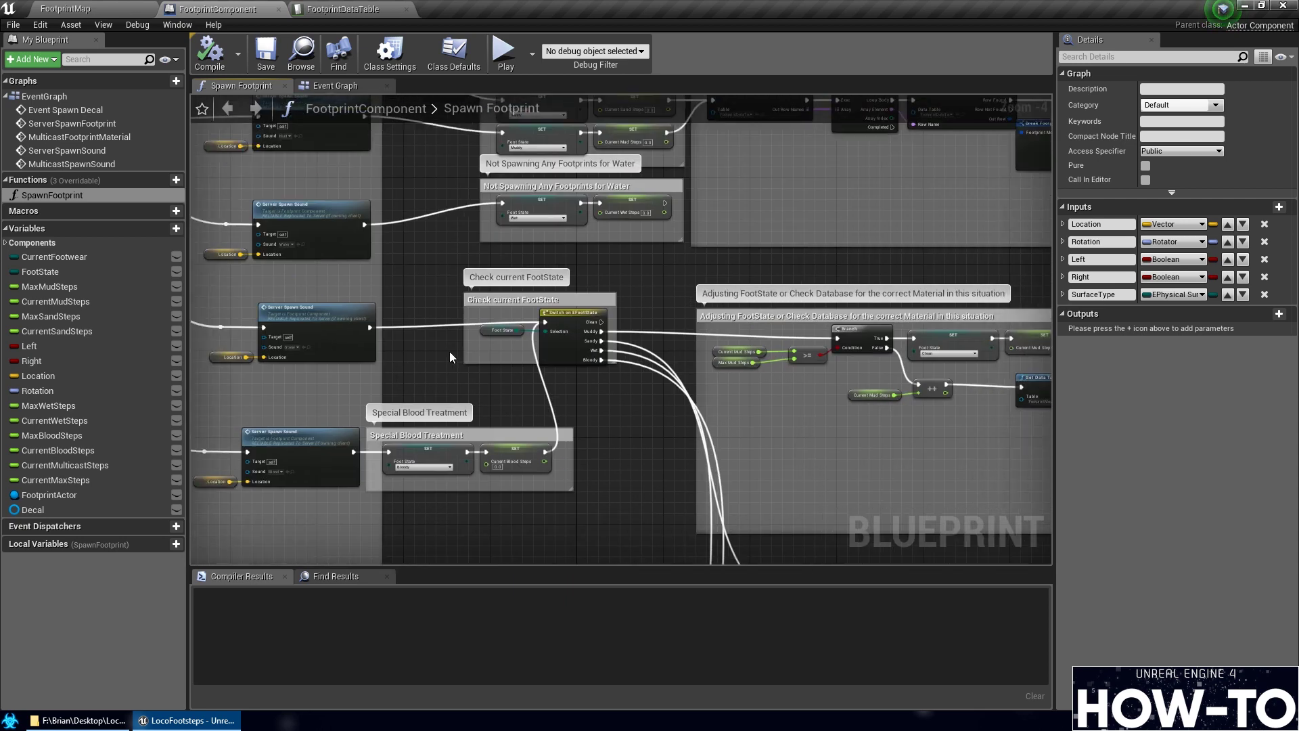
scroll(471, 354, "up", 4)
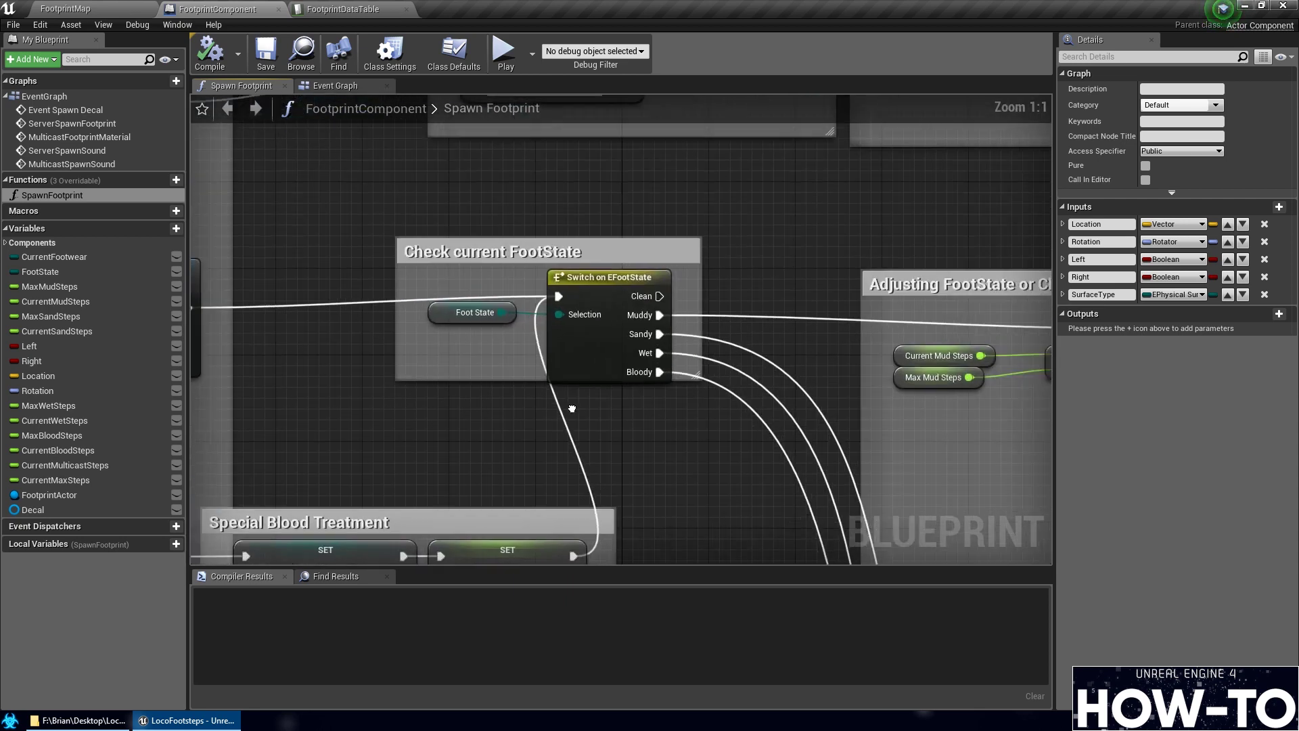
scroll(521, 314, "down", 2)
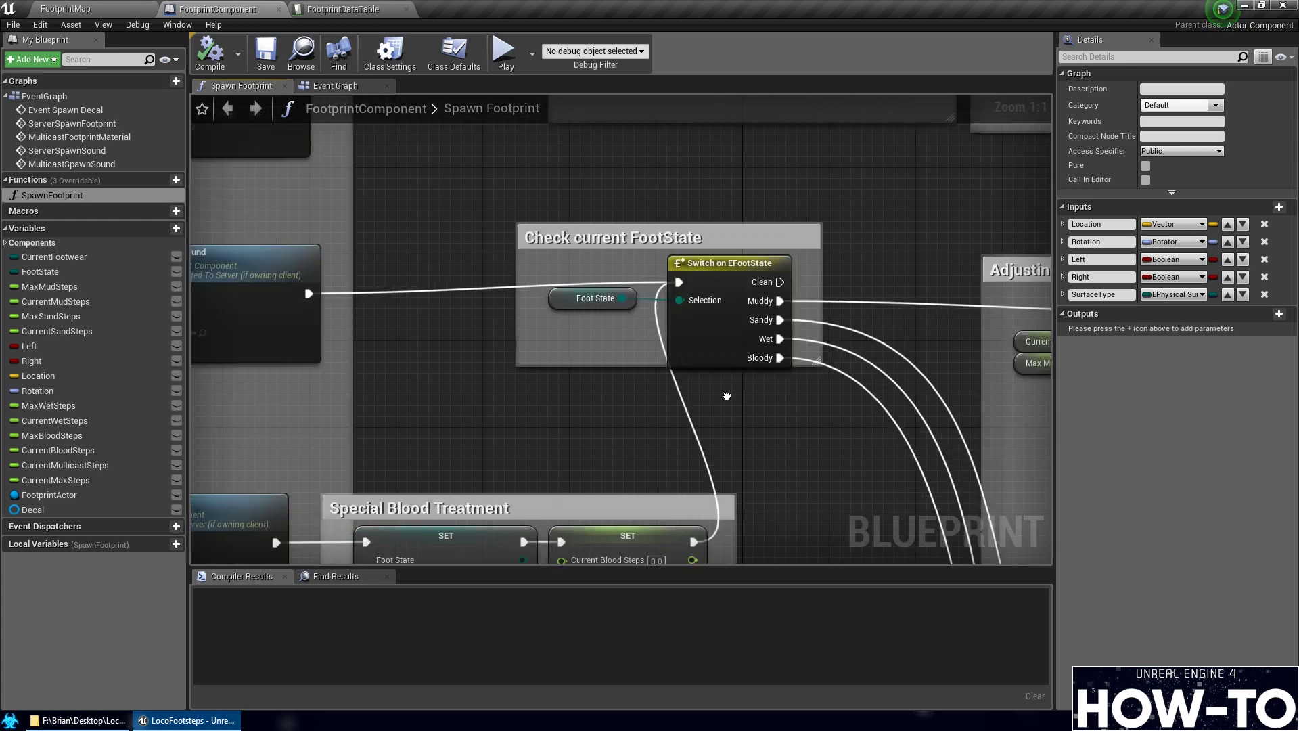
scroll(462, 379, "up", 2)
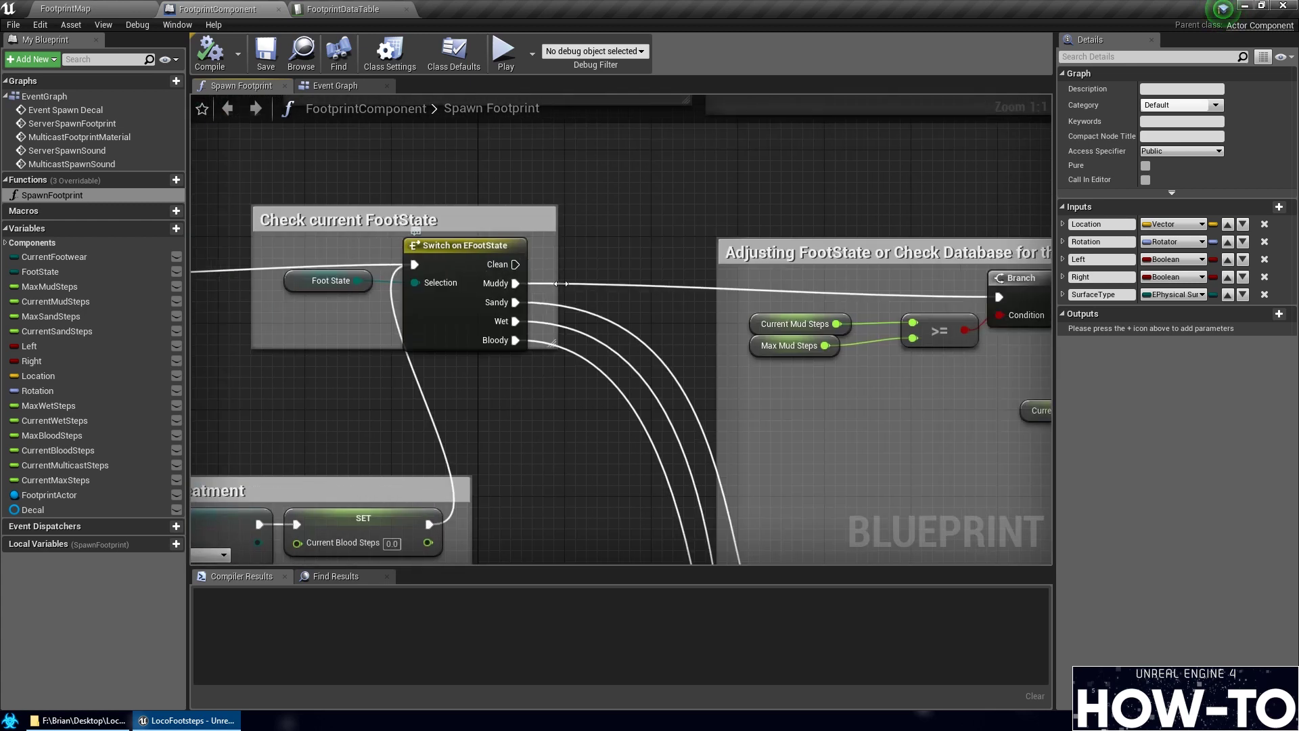
scroll(363, 366, "down", 2)
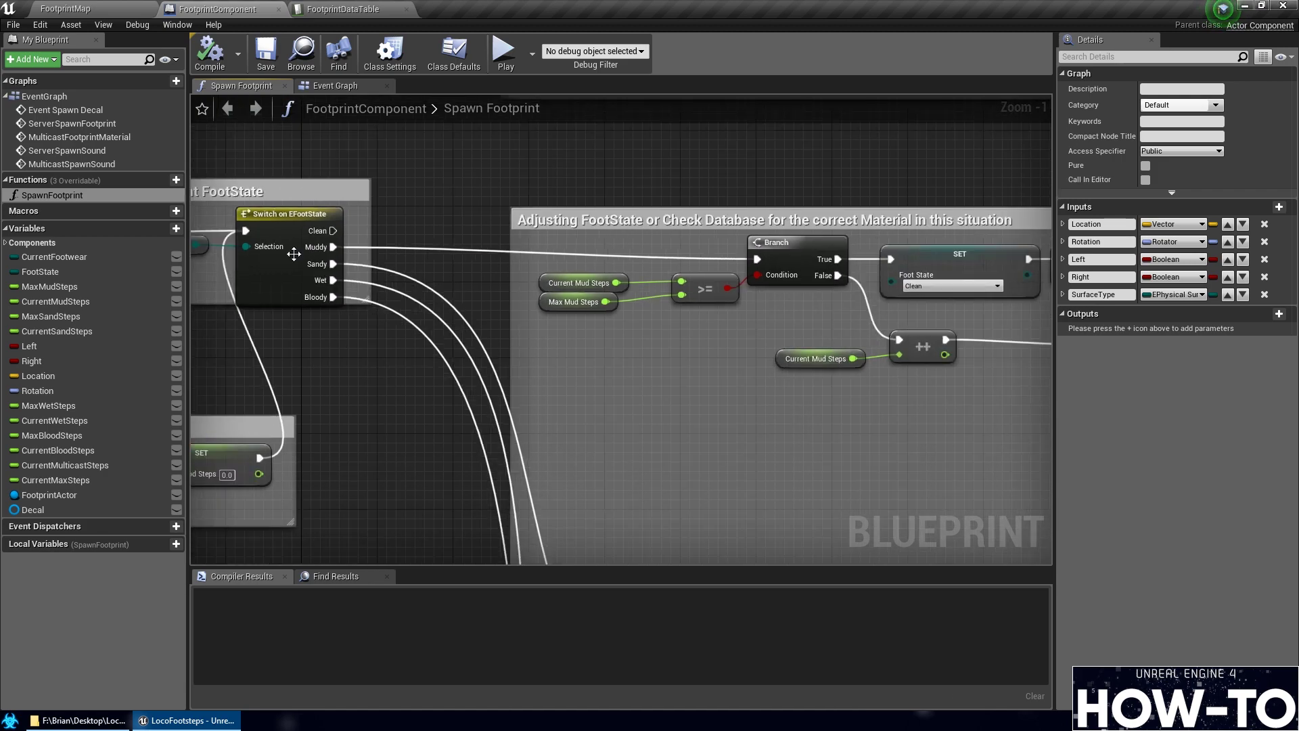
right_click_drag(313, 336, 482, 376)
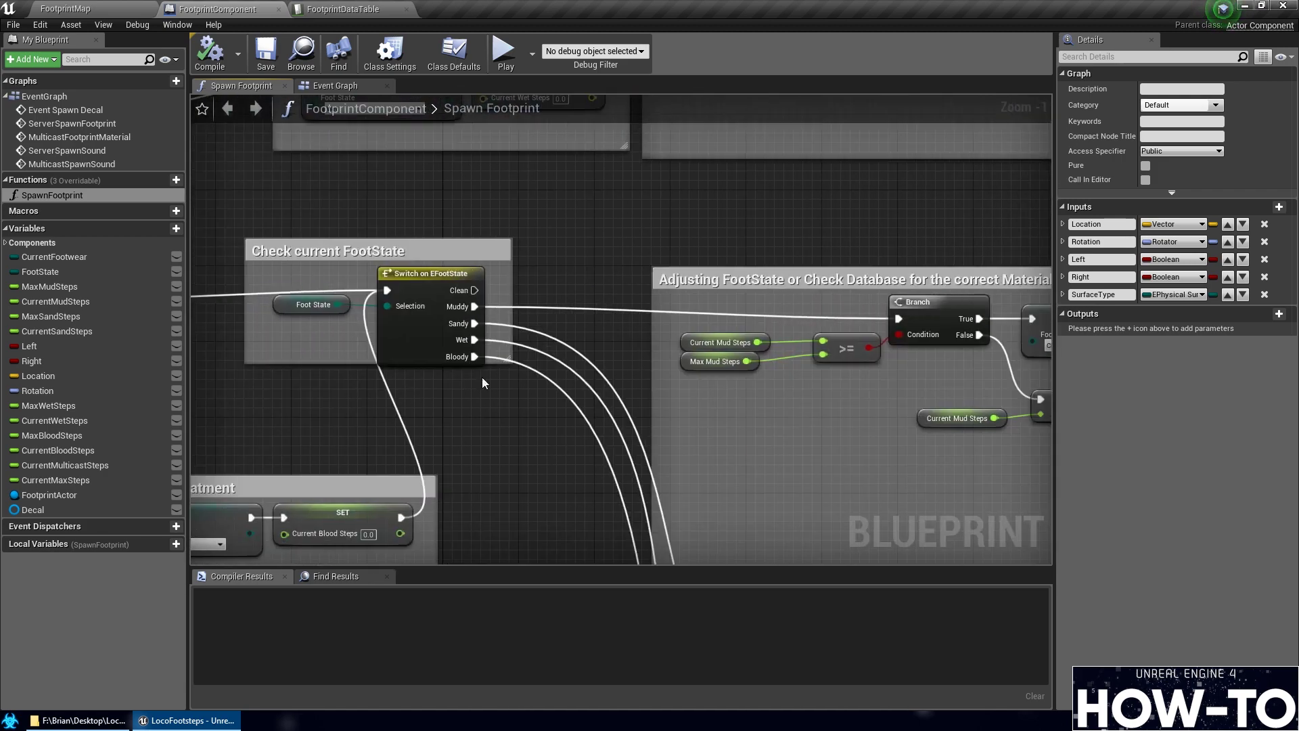
Inspect the CurrentMudSteps and MaxMudSteps variables and both Branch paths of the Muddy output's Adjusting FootState section
scroll(472, 306, "down", 1)
right_click_drag(471, 306, 49, 290)
left_click(448, 387)
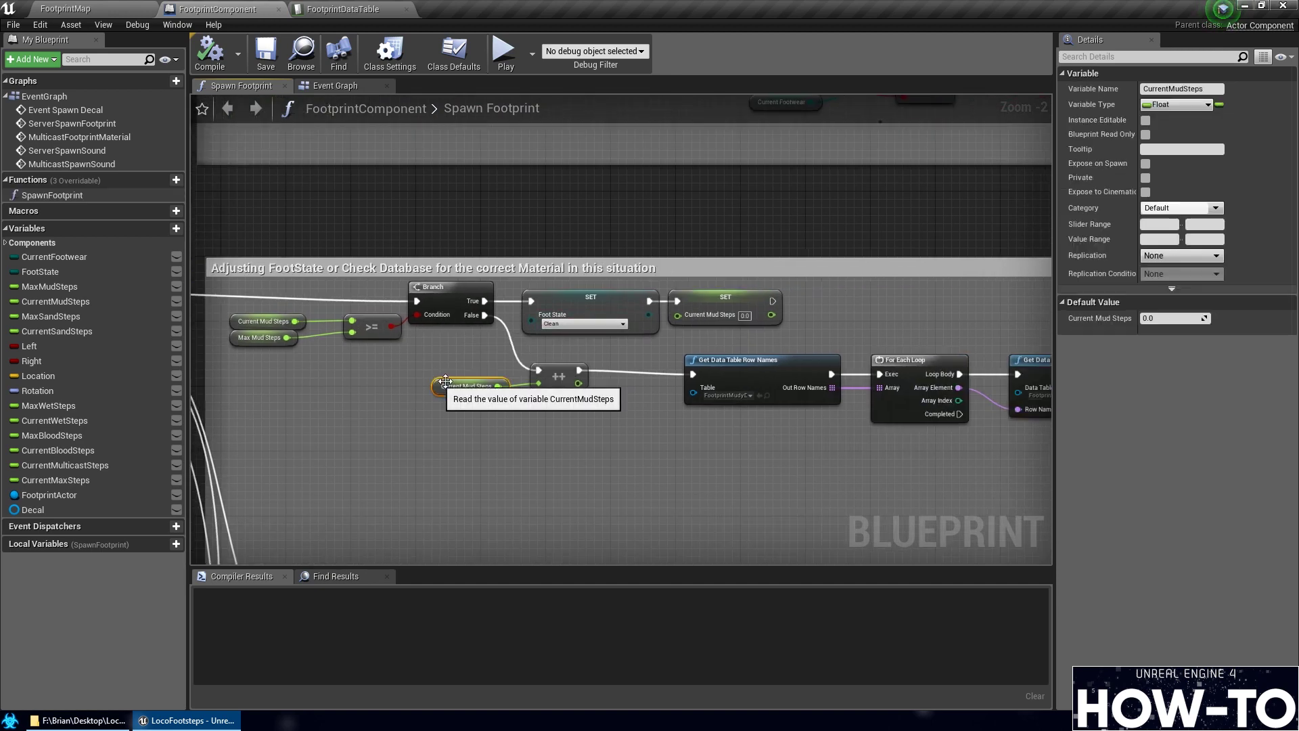
left_click(252, 337)
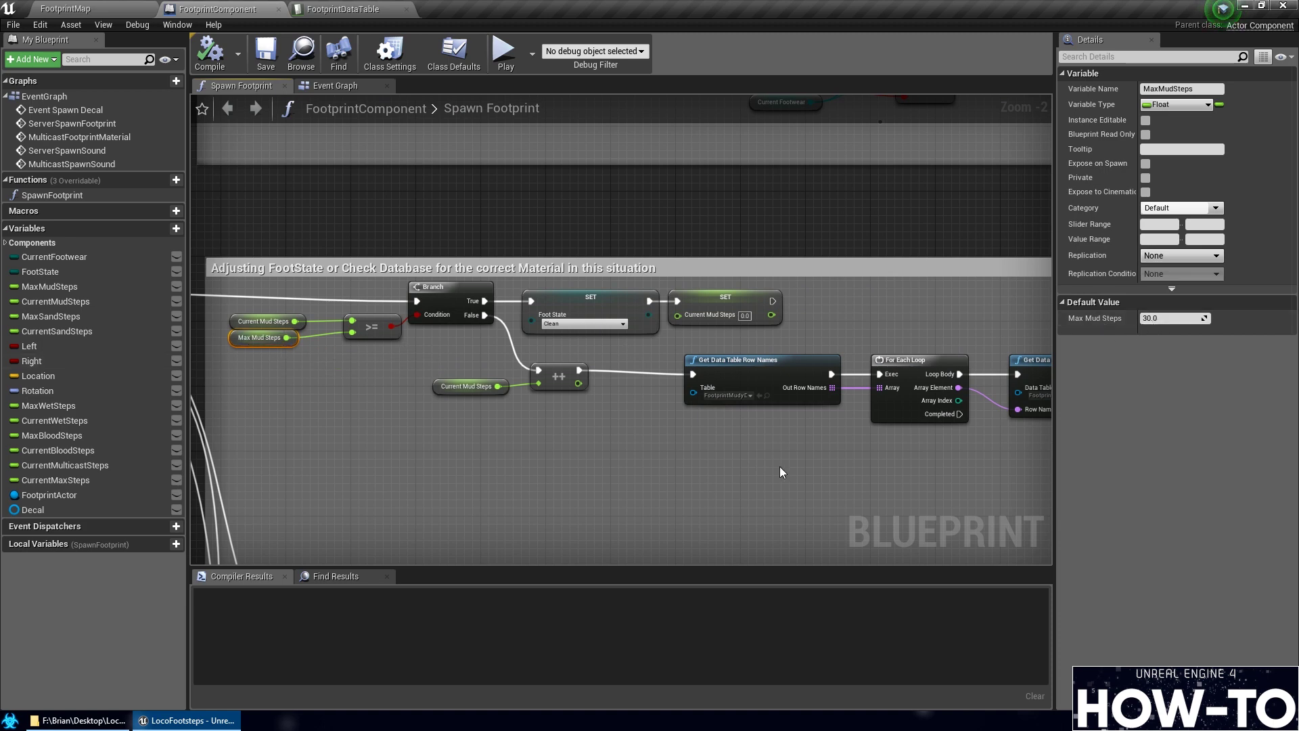
scroll(780, 466, "down", 1)
right_click_drag(779, 465, 947, 394)
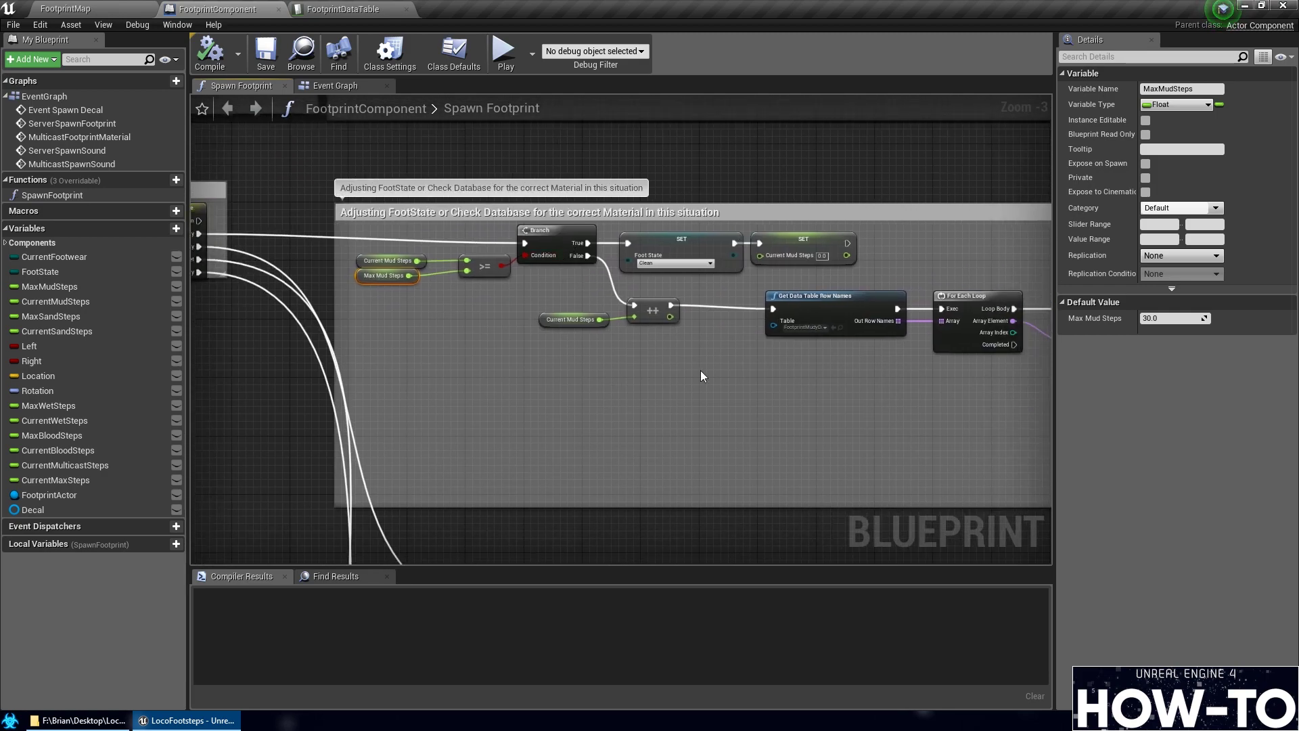
right_click_drag(701, 376, 627, 398)
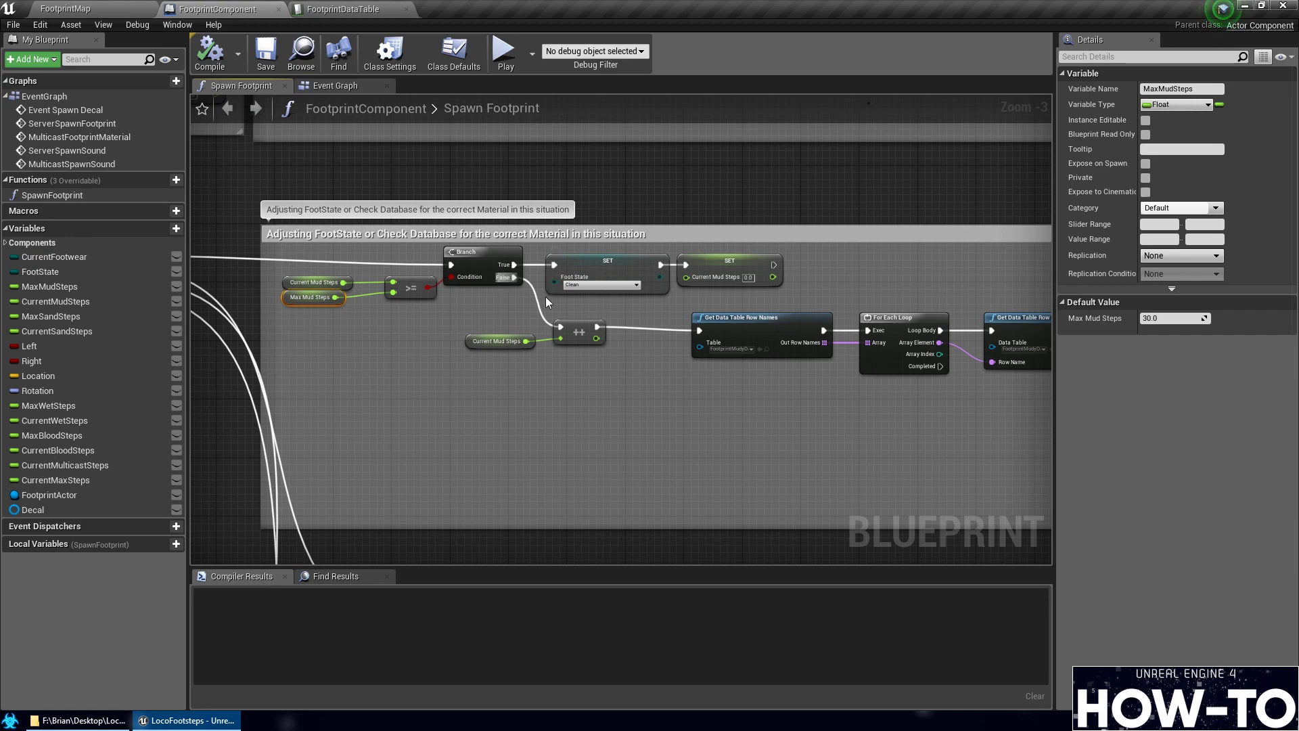
right_click_drag(549, 303, 435, 375)
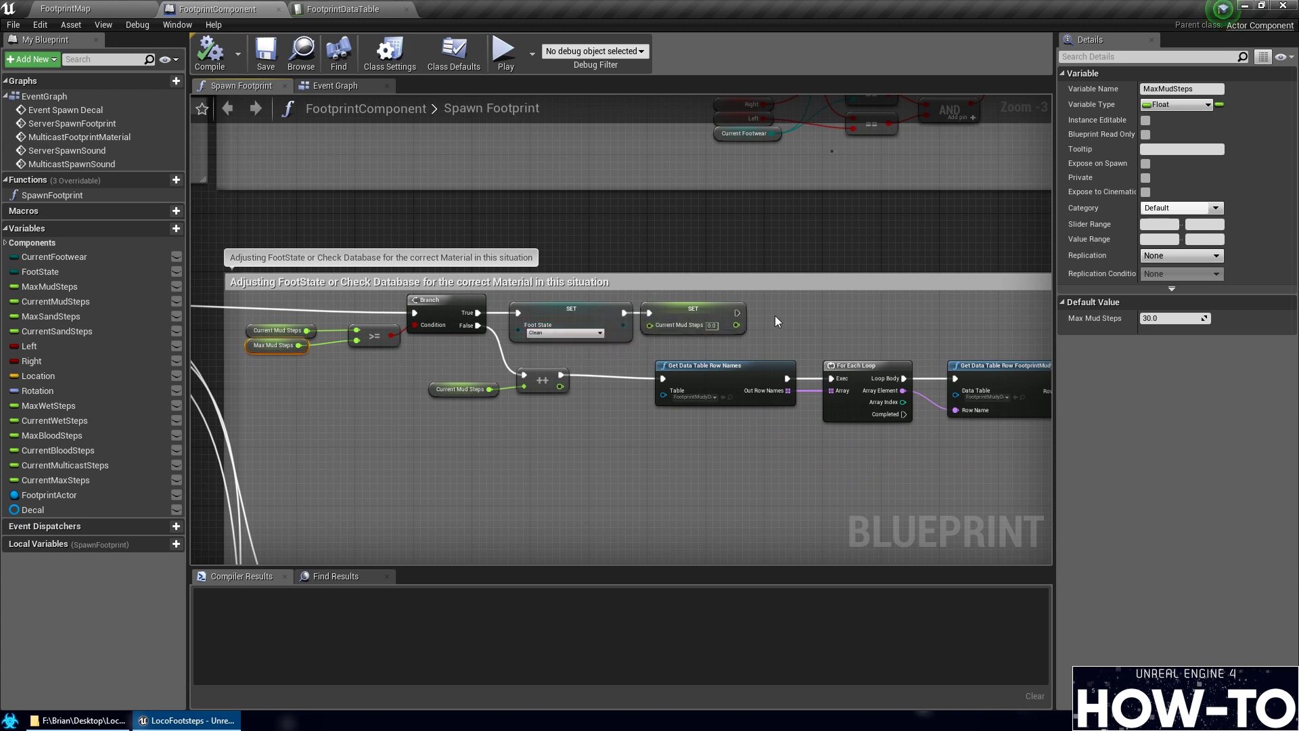
Trace the Muddy path through the FootprintModifyStruct comparisons to the Server Spawn Footprint call and its mud step inputs
right_click_drag(698, 322, 778, 416)
scroll(587, 481, "down", 3)
scroll(587, 482, "up", 3)
right_click_drag(316, 339, 427, 328)
right_click_drag(835, 387, 619, 399)
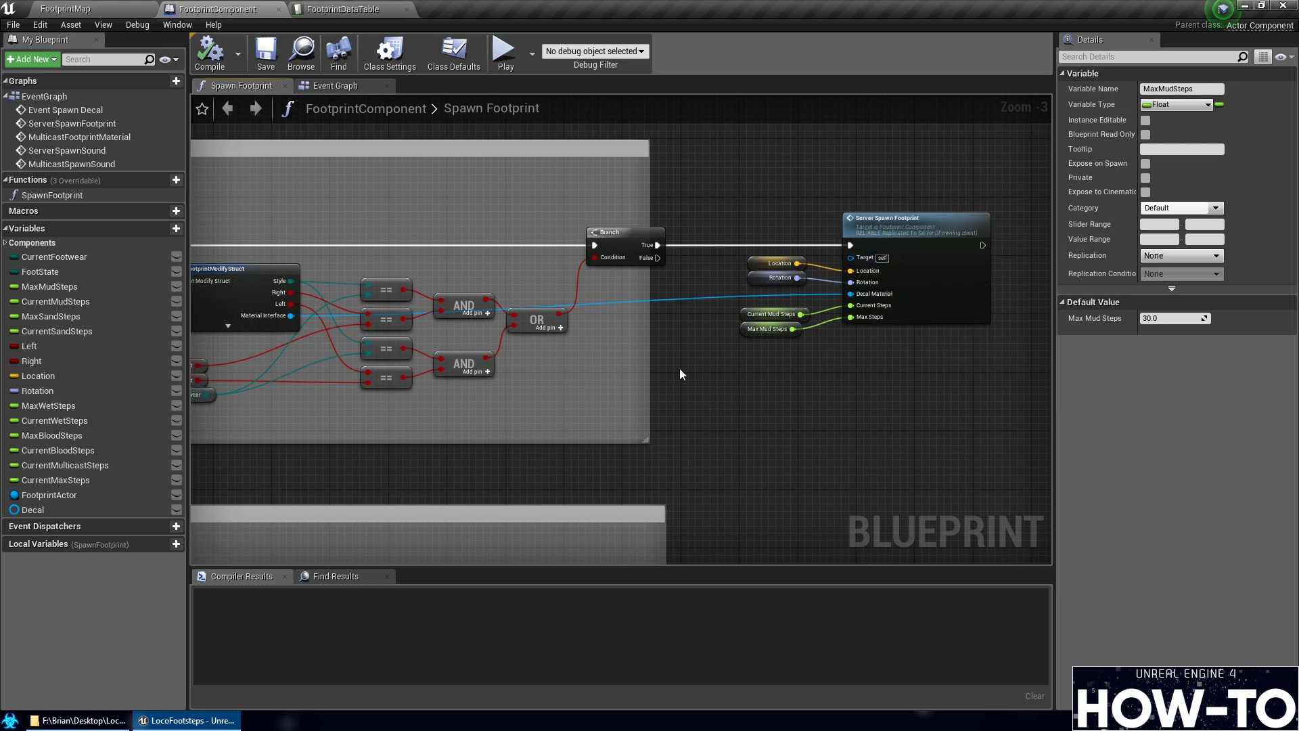
scroll(1032, 327, "down", 1)
right_click_drag(791, 324, 505, 356)
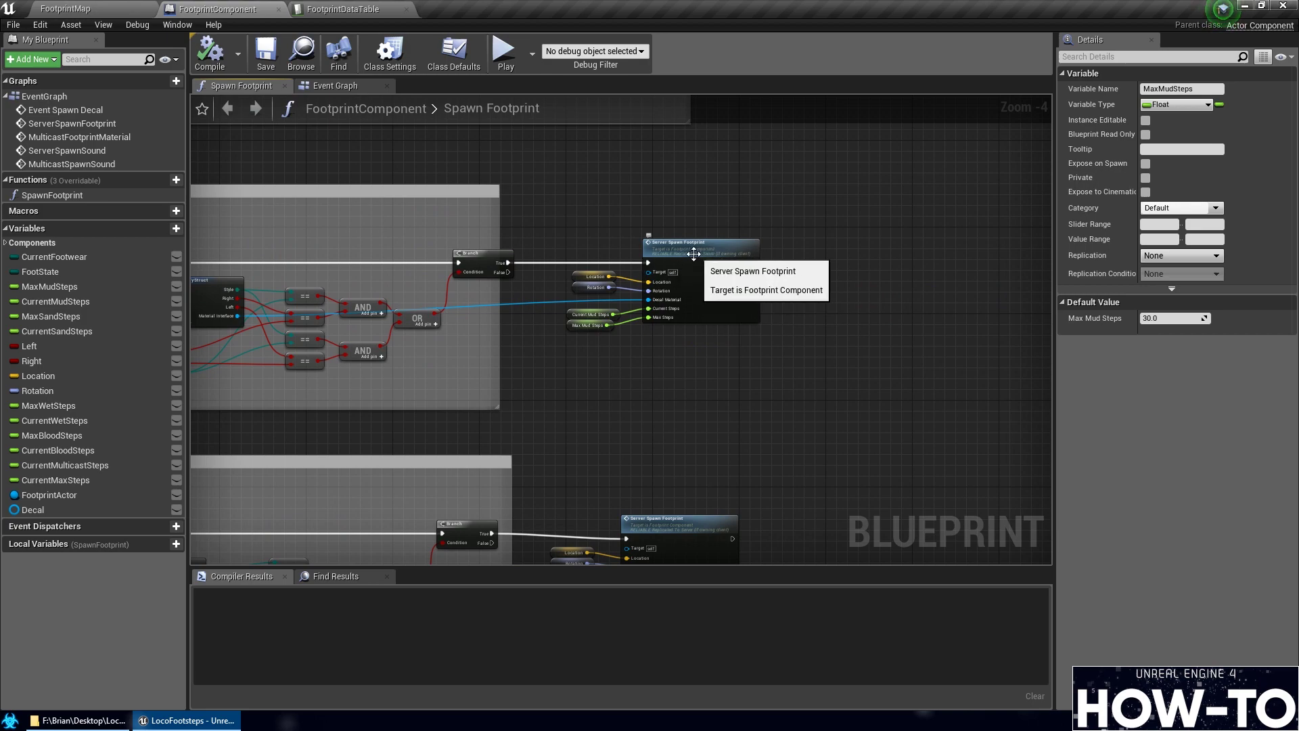
right_click_drag(710, 287, 966, 345)
Compare the parallel Adjusting FootState sections fed by the Sandy, Wet and Bloody outputs of Switch on EFootState
scroll(778, 372, "down", 2)
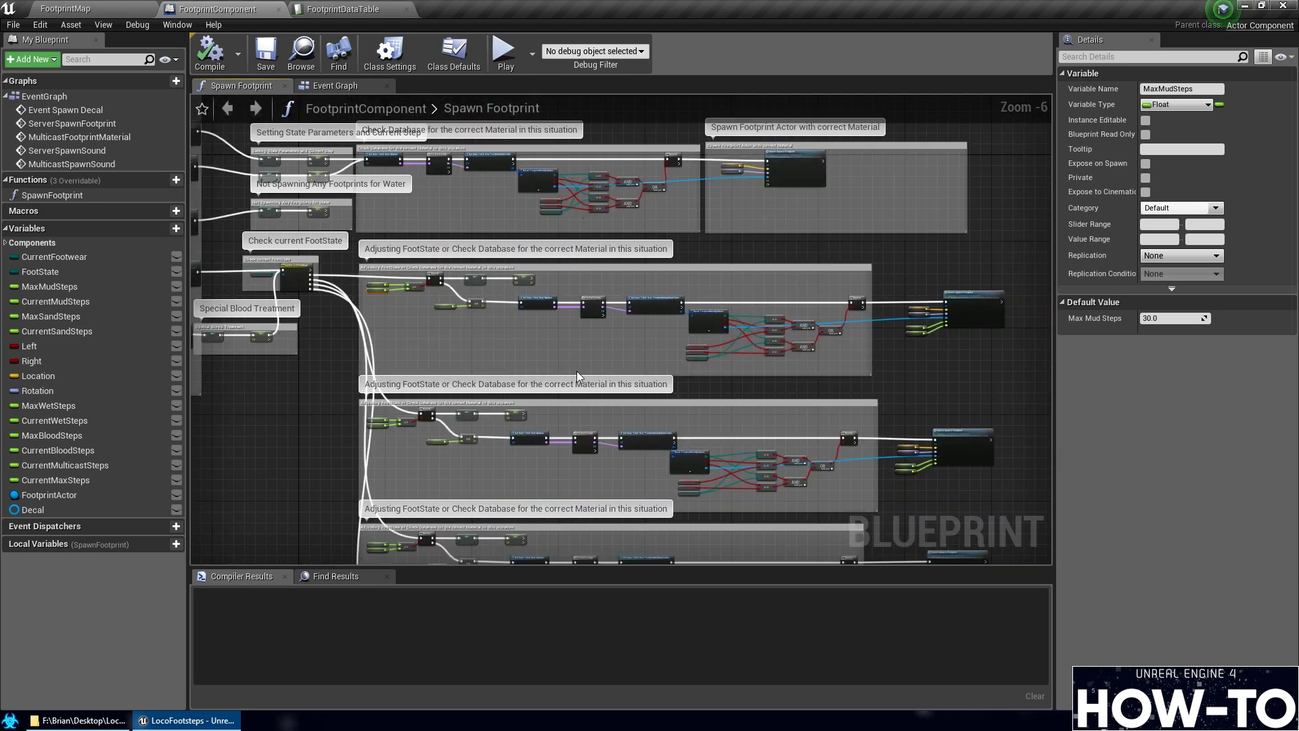
right_click_drag(576, 371, 873, 356)
scroll(639, 305, "up", 2)
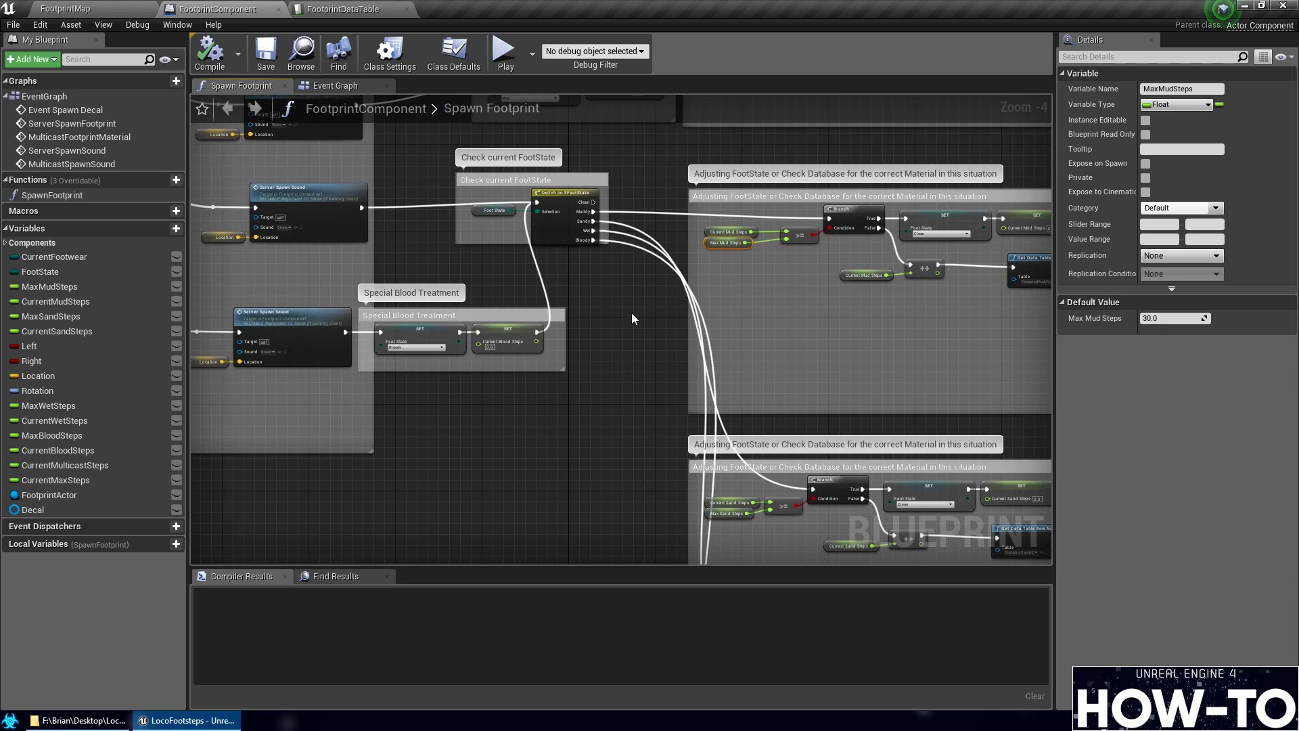
right_click_drag(631, 312, 631, 237)
scroll(514, 214, "down", 1)
scroll(659, 293, "down", 1)
right_click_drag(659, 294, 558, 262)
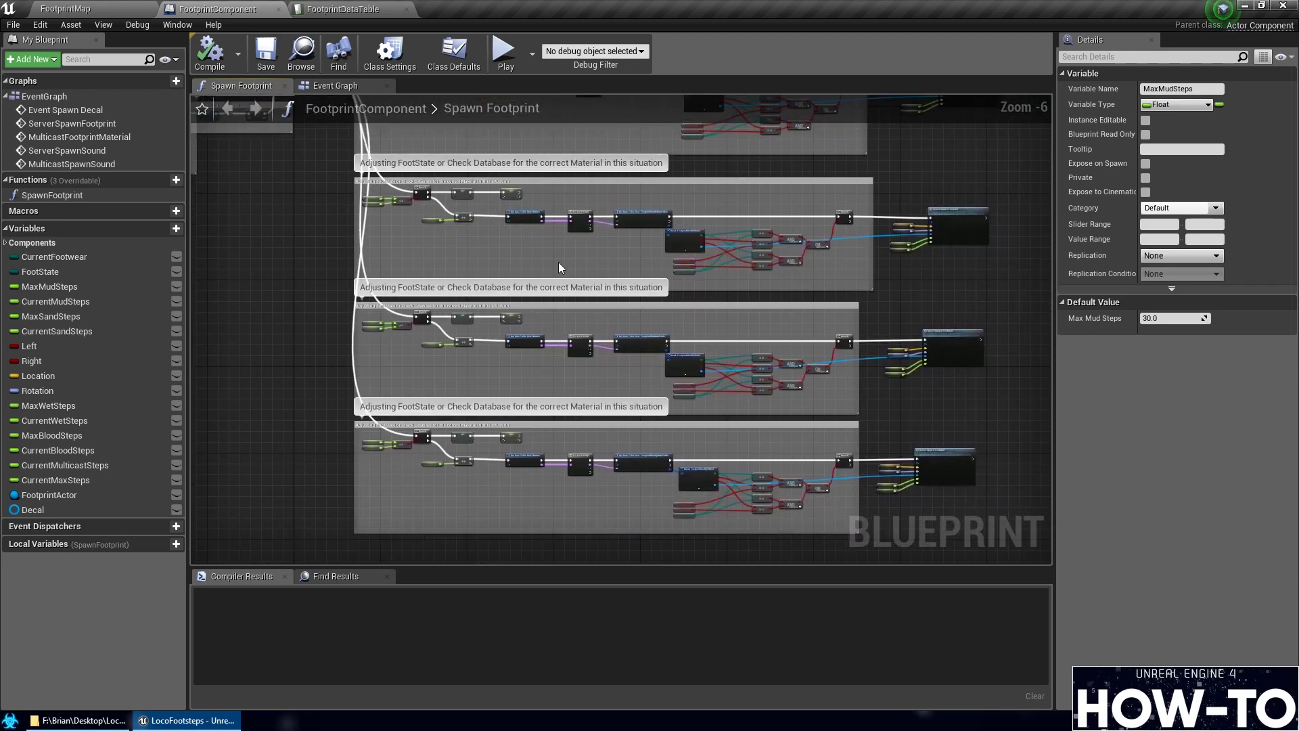
right_click_drag(437, 329, 697, 284)
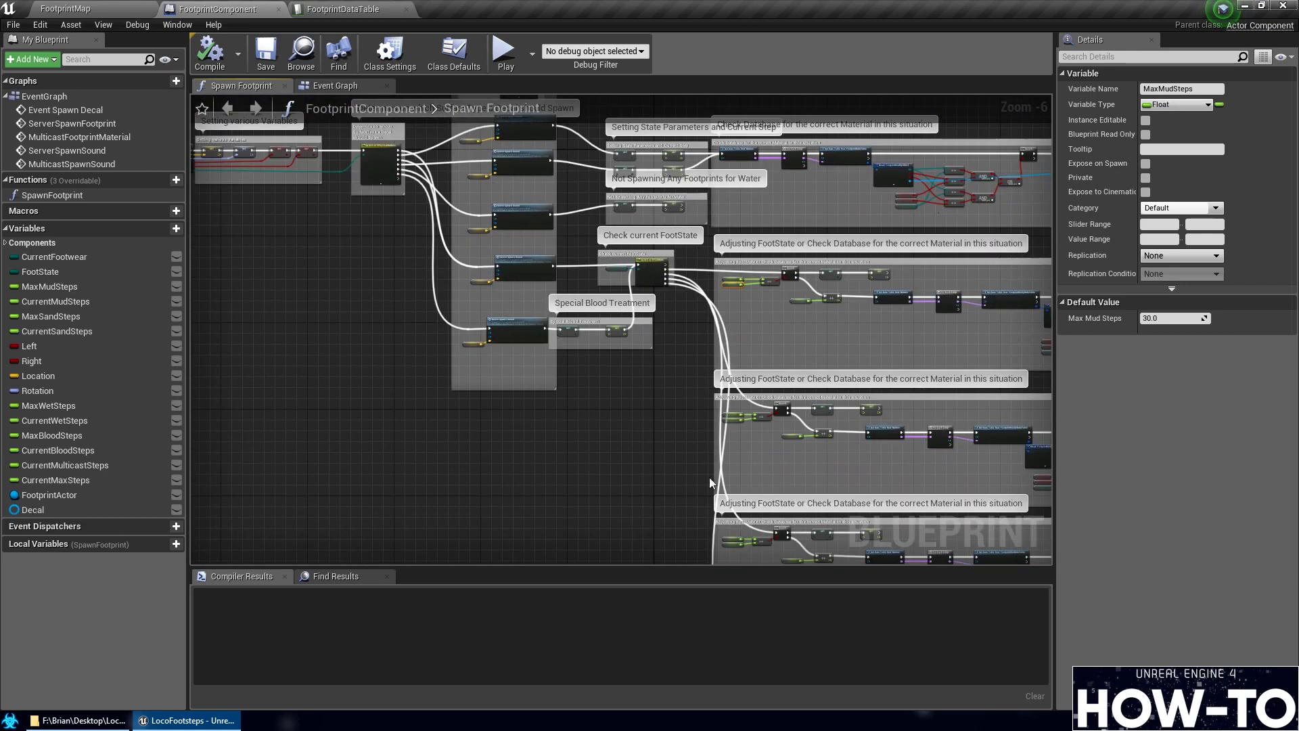
Examine the Special Blood Treatment section, including its Foot State and Current Blood Steps setters and their link to Switch on EFootState
scroll(797, 302, "up", 4)
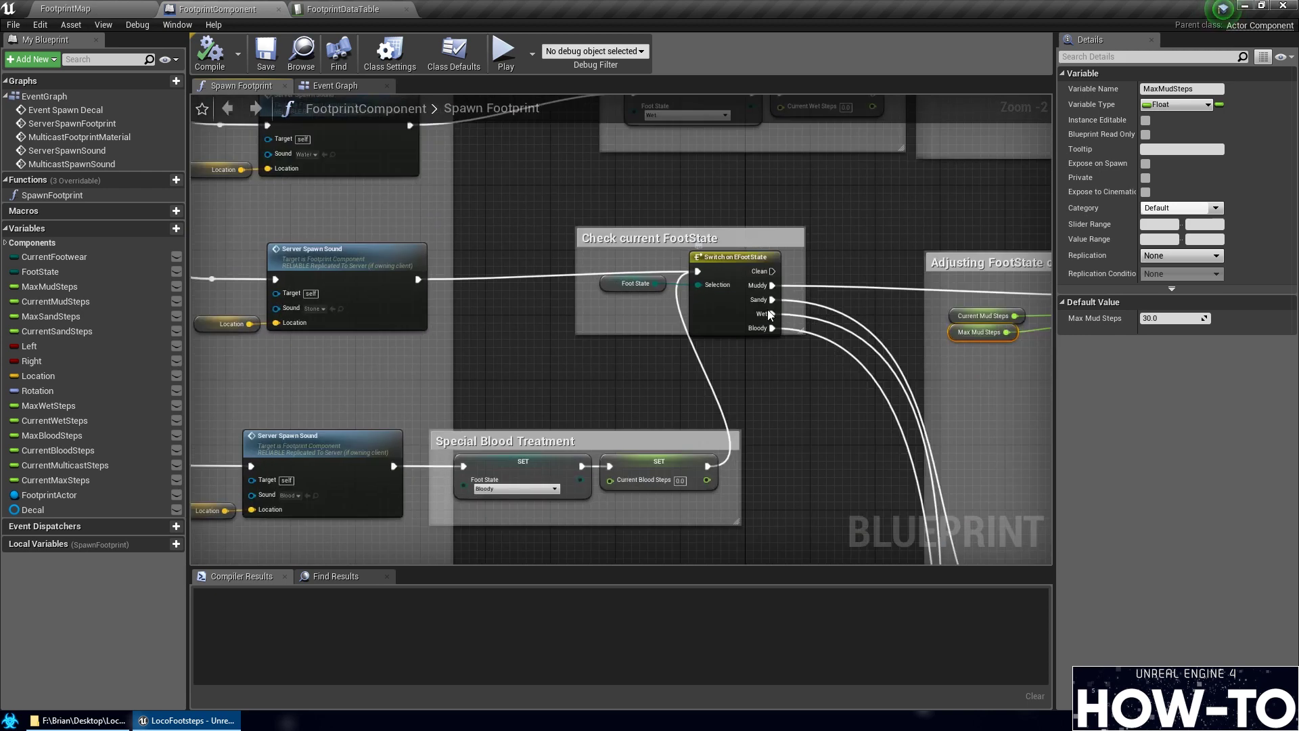
right_click_drag(680, 402, 754, 299)
right_click_drag(454, 424, 469, 360)
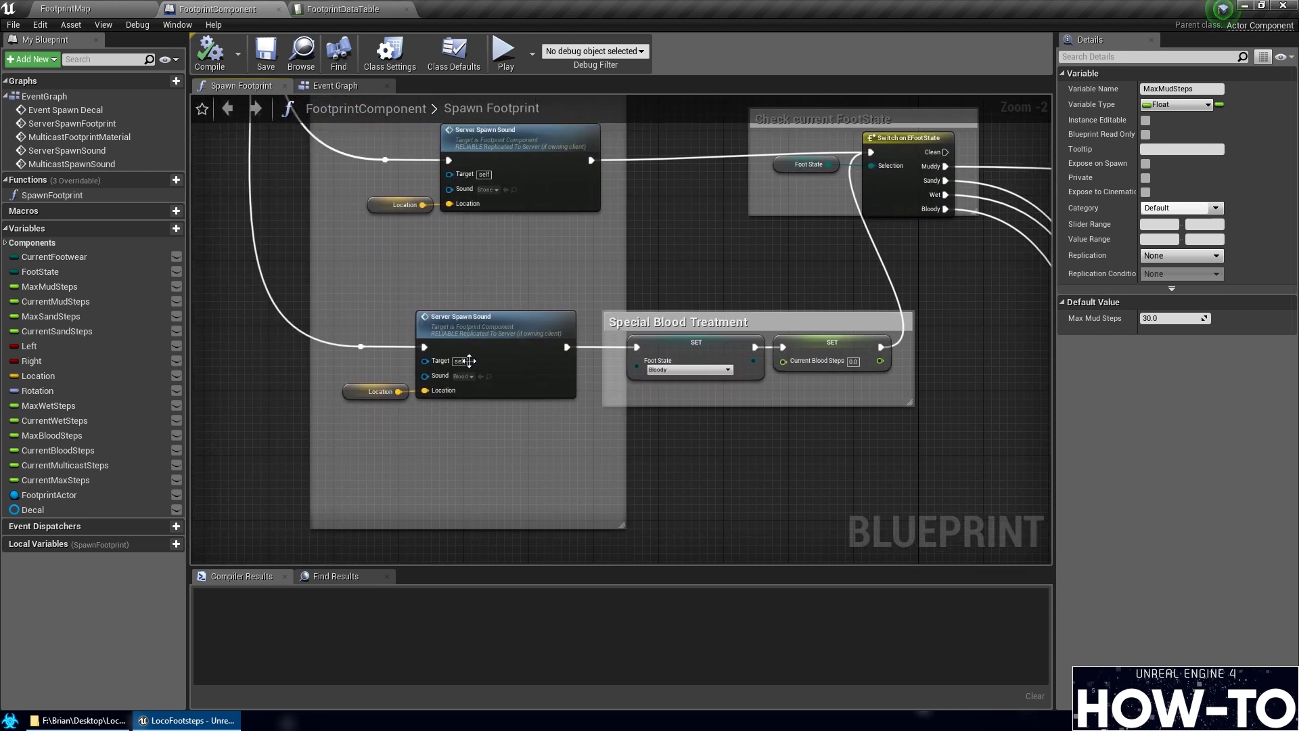
right_click_drag(530, 456, 492, 453)
right_click_drag(654, 366, 617, 507)
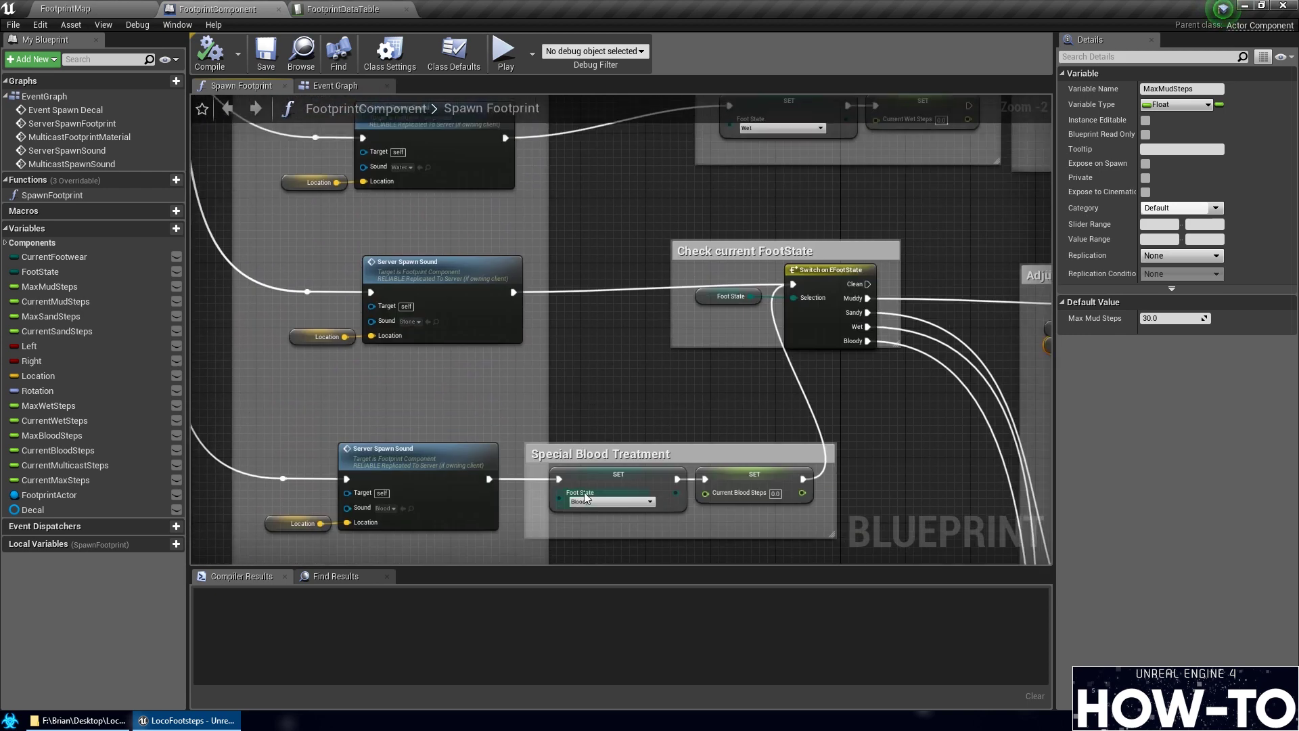
scroll(616, 507, "down", 1)
right_click_drag(530, 443, 457, 390)
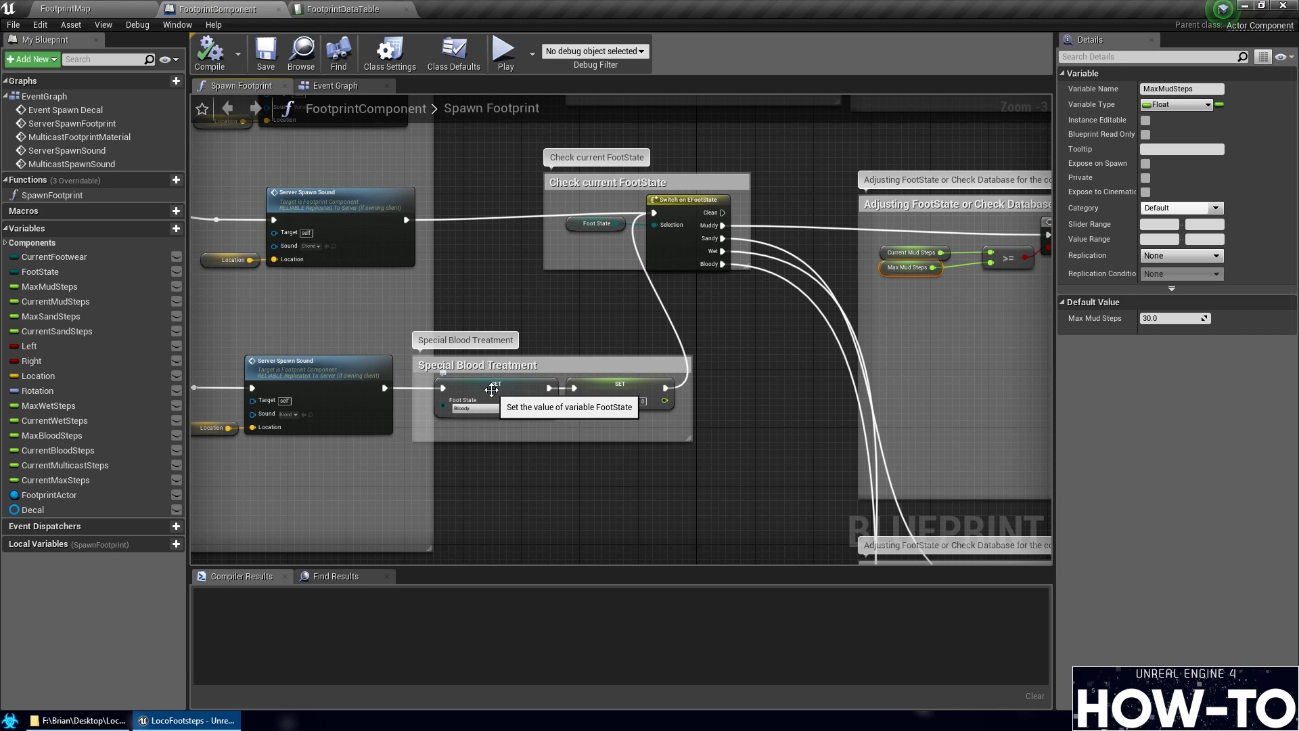
scroll(519, 418, "down", 4)
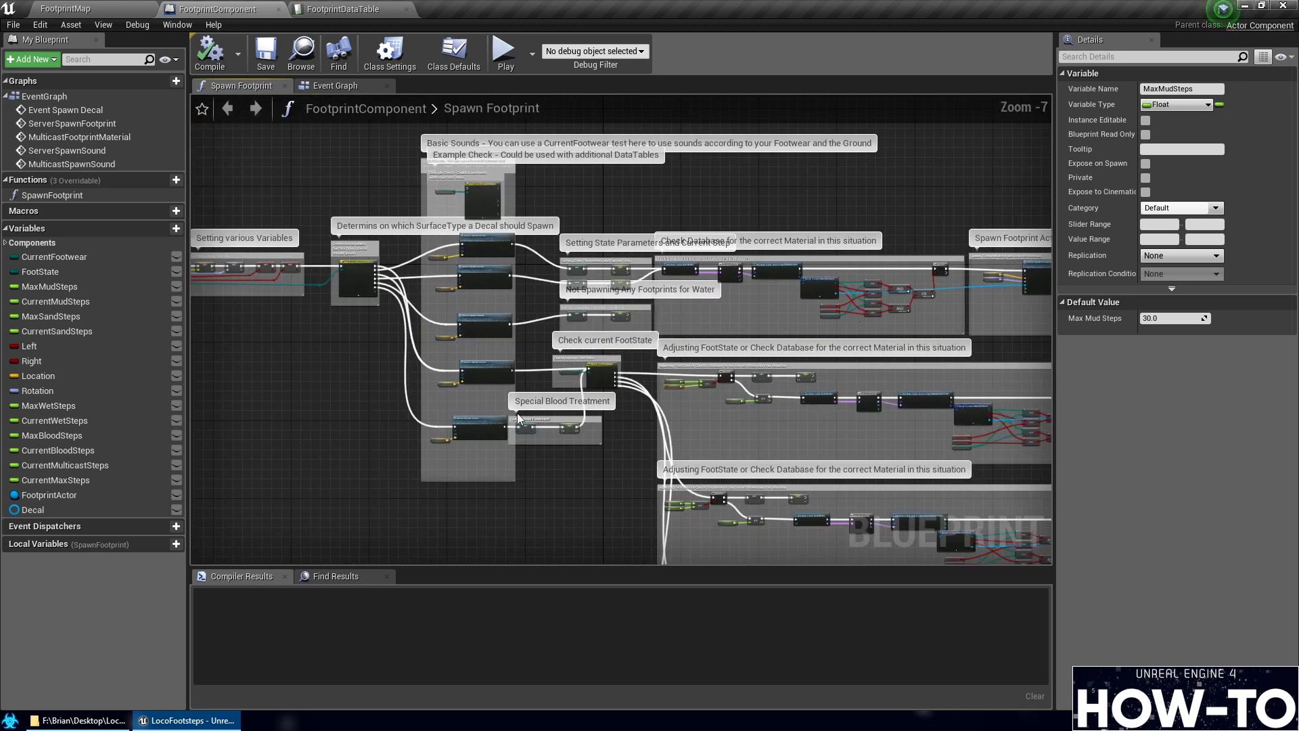
Review the Switch on EPhysicalSurface outputs through the Server Spawn Sound nodes to the state setters and FootState check
right_click_drag(578, 441, 370, 429)
scroll(294, 367, "up", 3)
right_click_drag(448, 343, 397, 363)
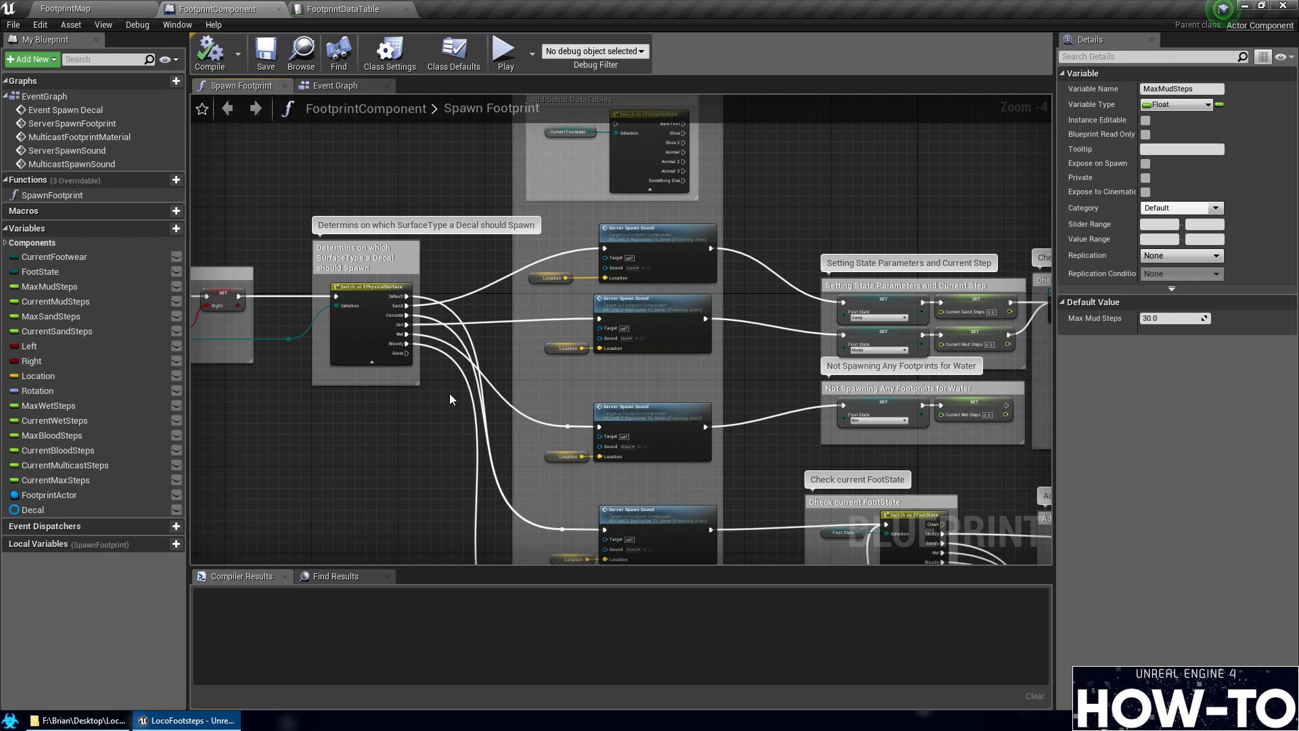
right_click_drag(449, 399, 458, 339)
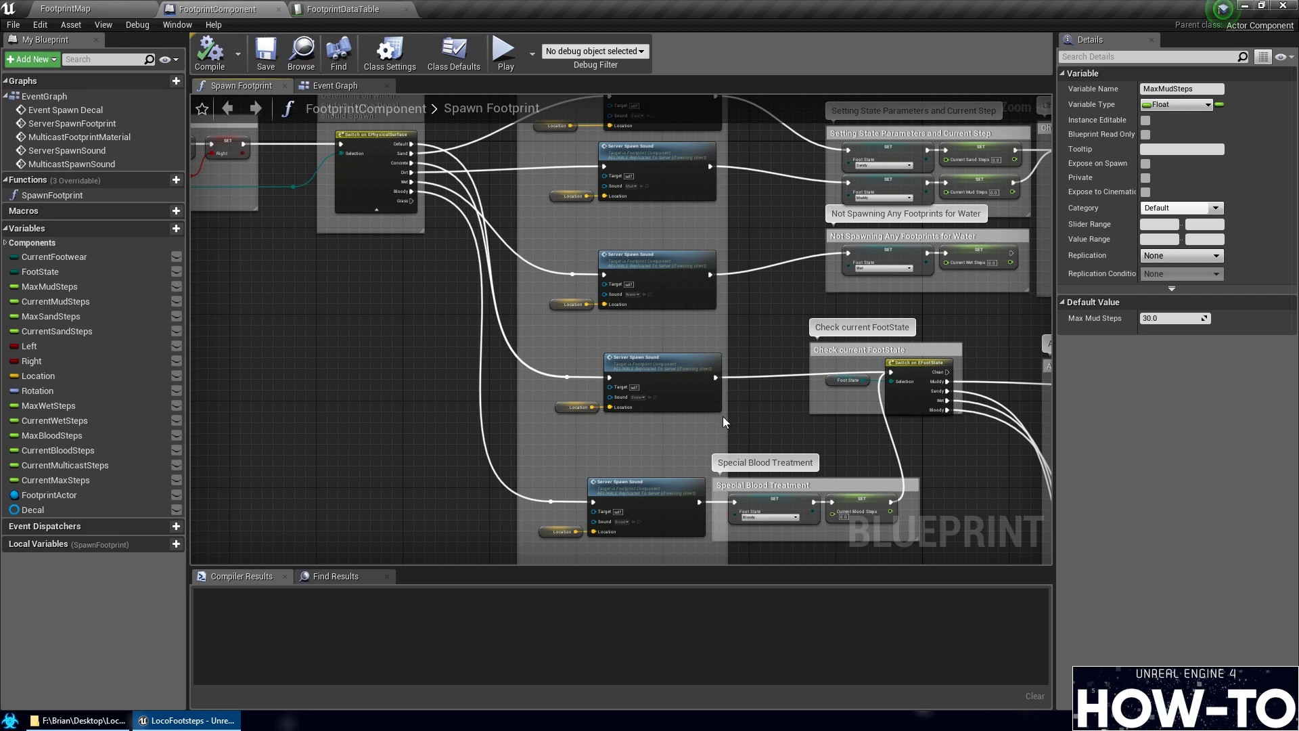
right_click_drag(686, 334, 522, 422)
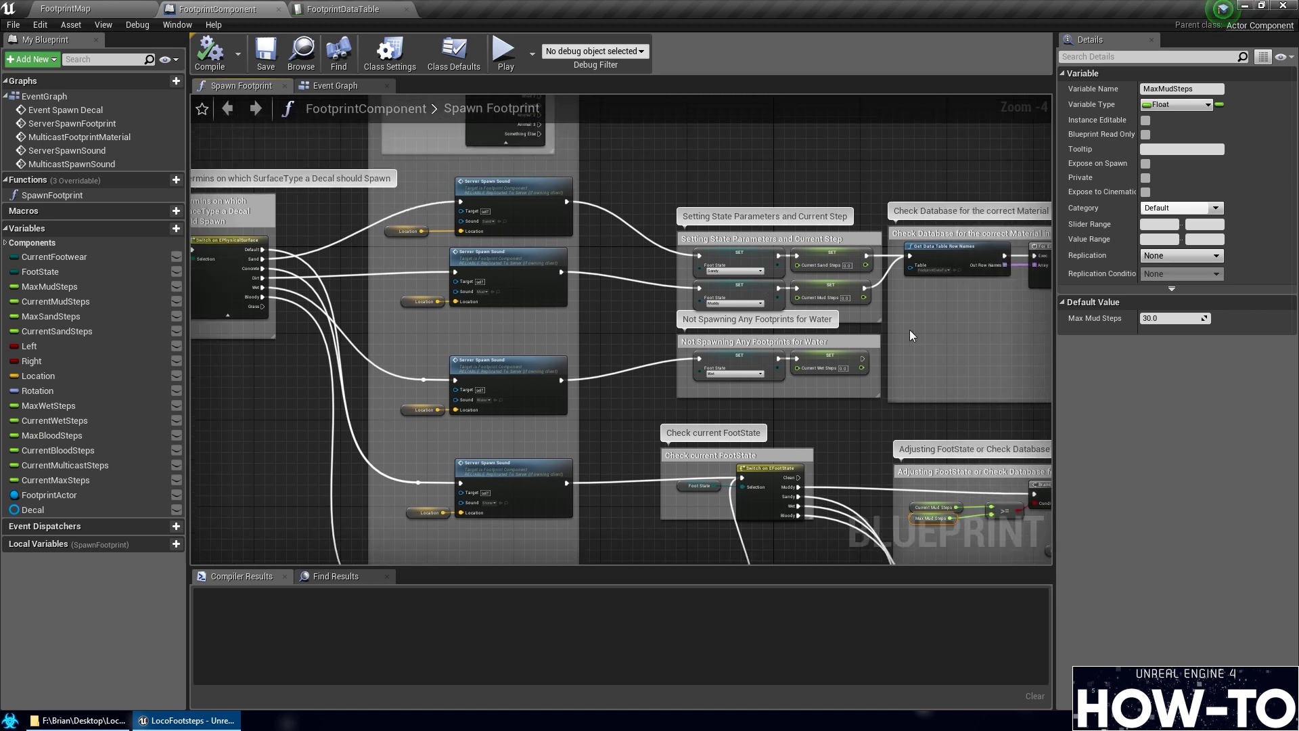
right_click_drag(911, 336, 864, 352)
right_click_drag(689, 277, 688, 230)
right_click_drag(707, 344, 677, 242)
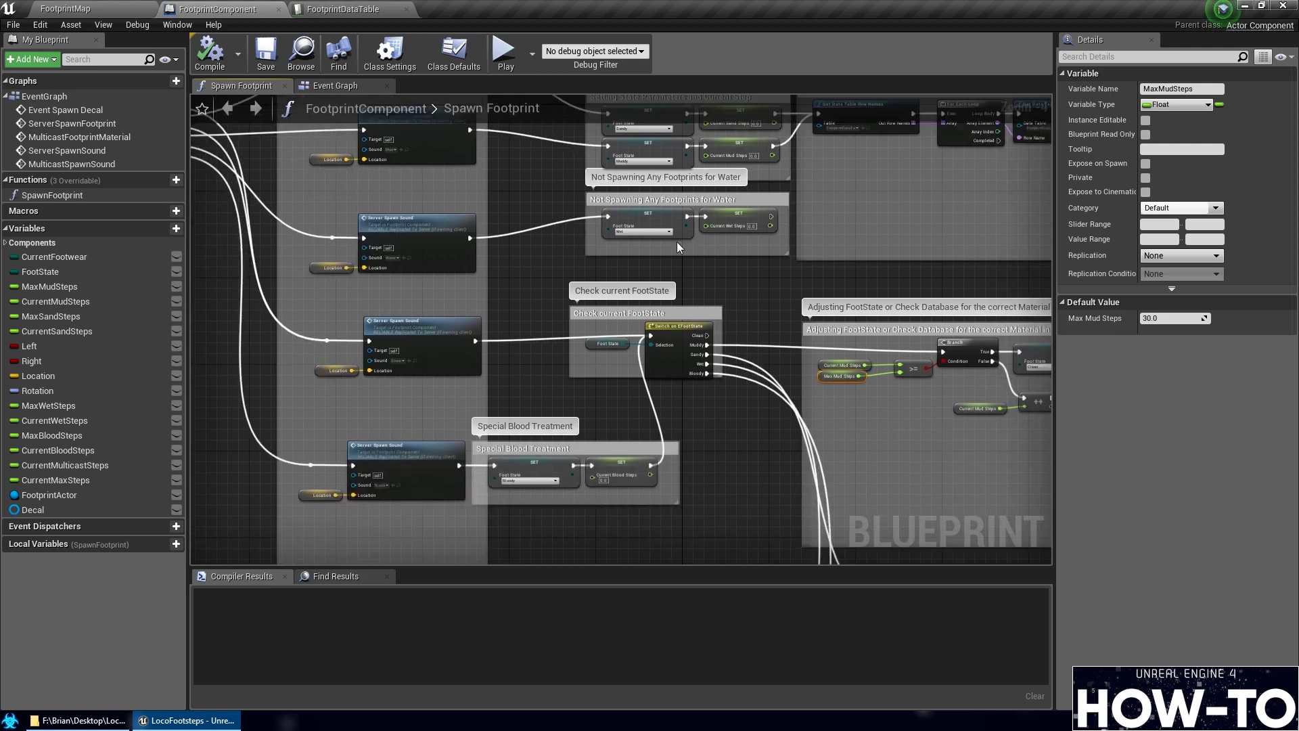
scroll(619, 253, "up", 3)
scroll(663, 192, "down", 3)
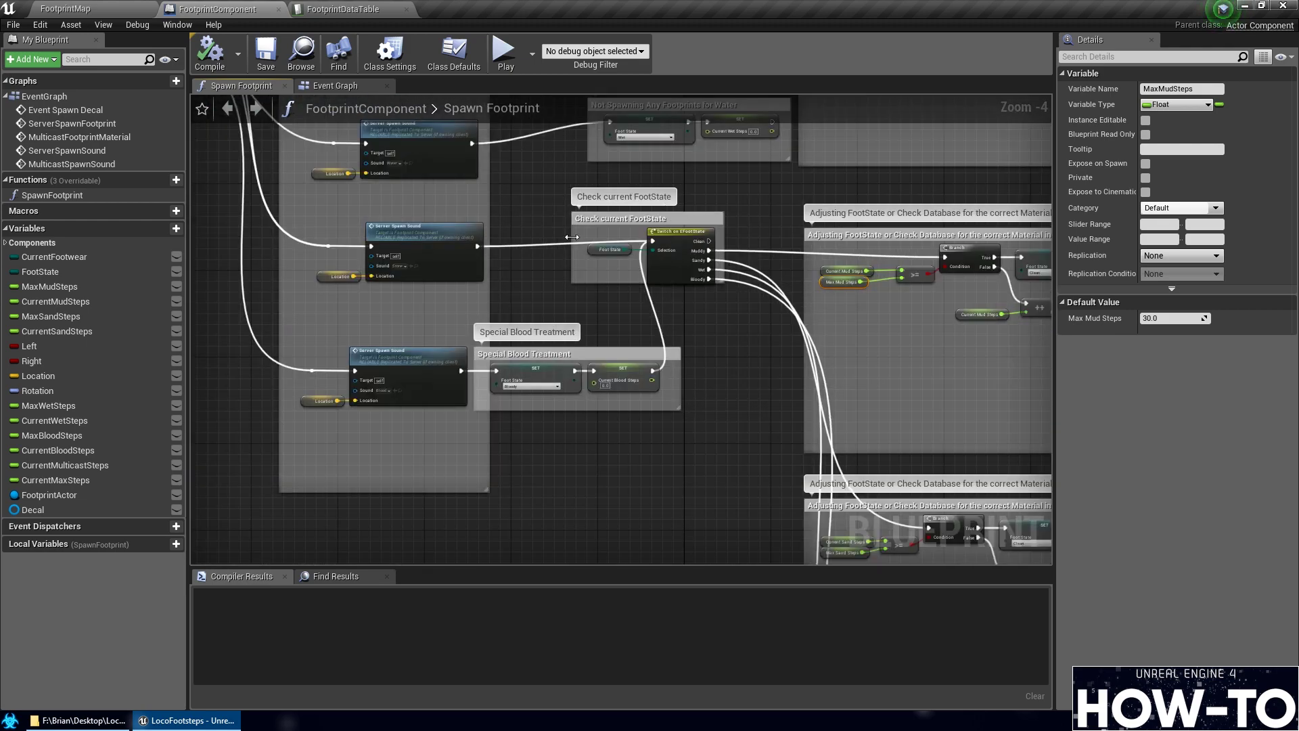
right_click_drag(658, 176, 708, 315)
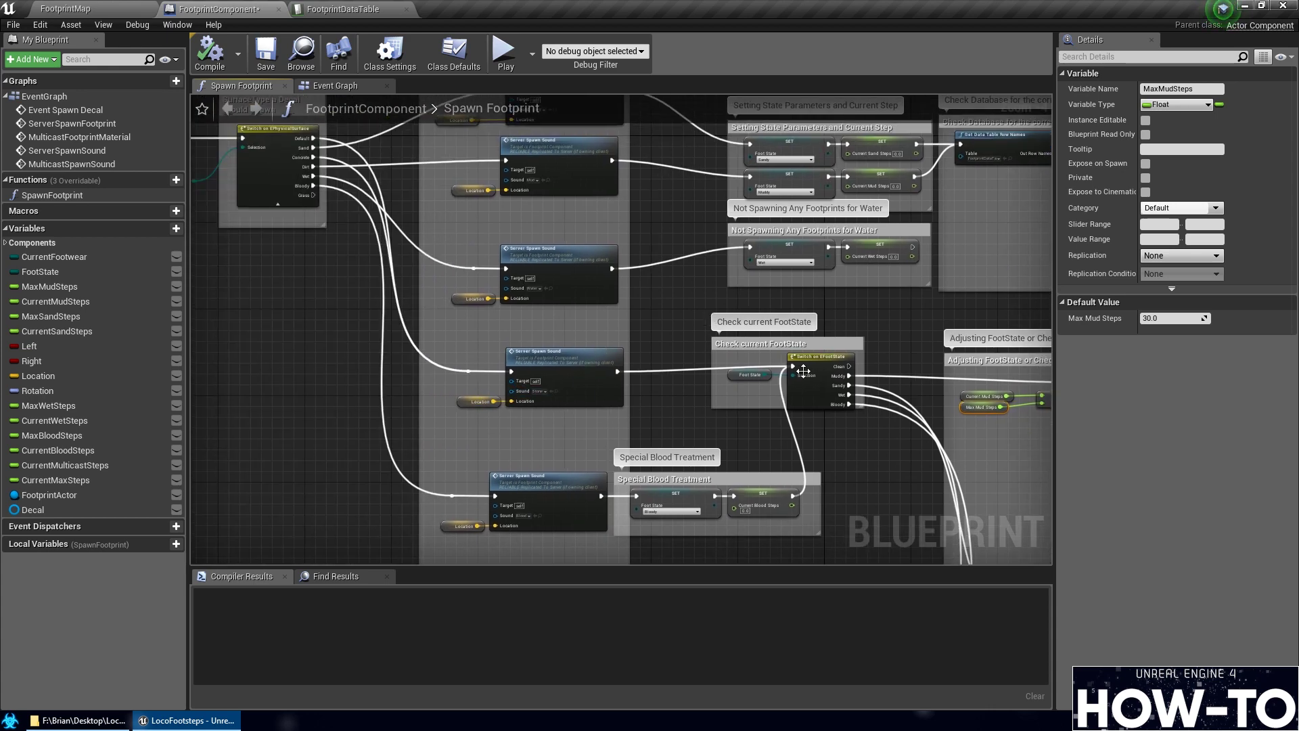
Examine the Server Spawn Sound node leading into Check current FootState, briefly selecting it with its Location and reroute nodes
right_click_drag(788, 365, 516, 304)
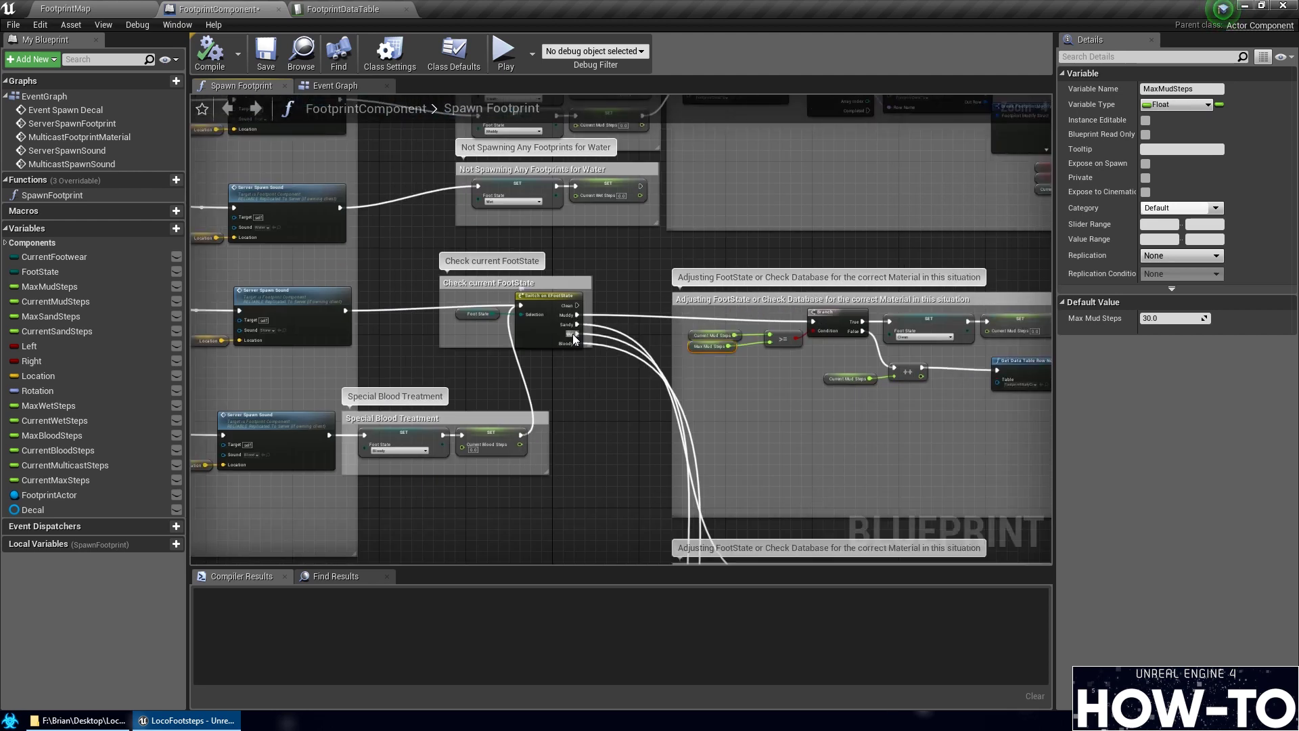
right_click_drag(373, 339, 600, 400)
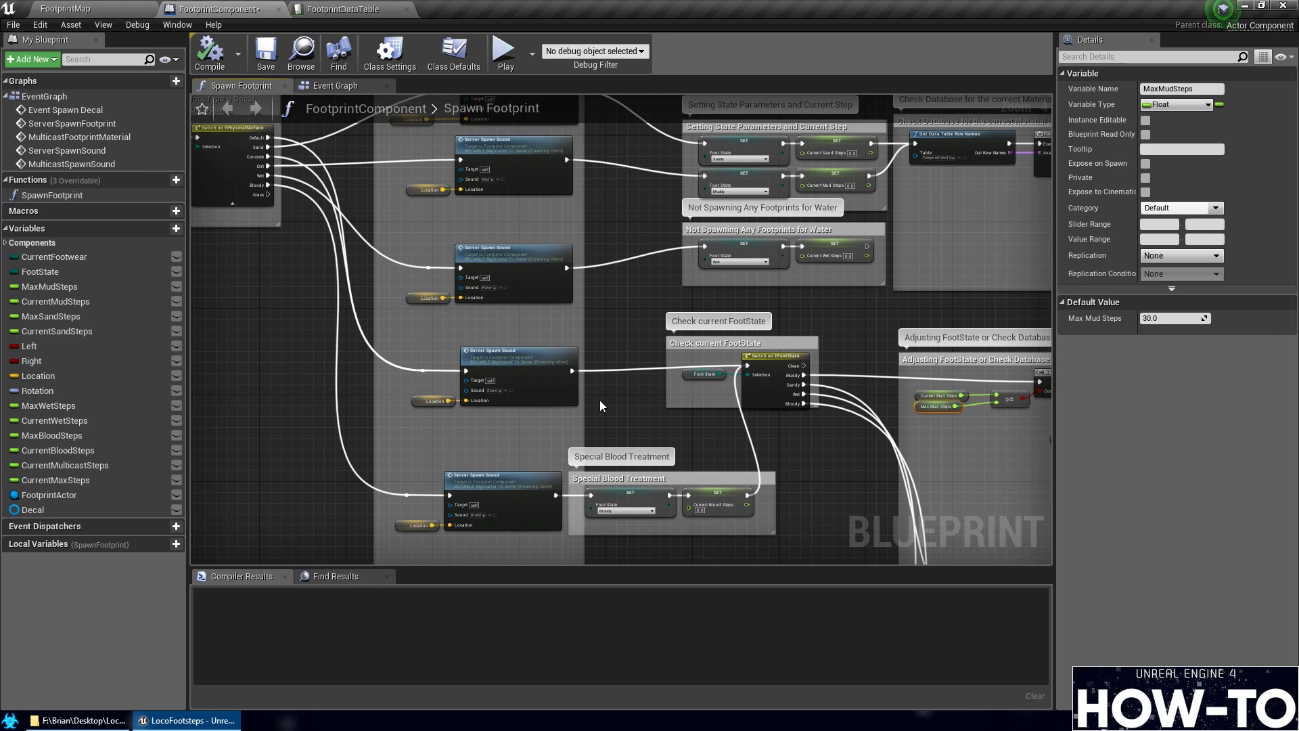
scroll(452, 444, "down", 1)
scroll(318, 380, "up", 1)
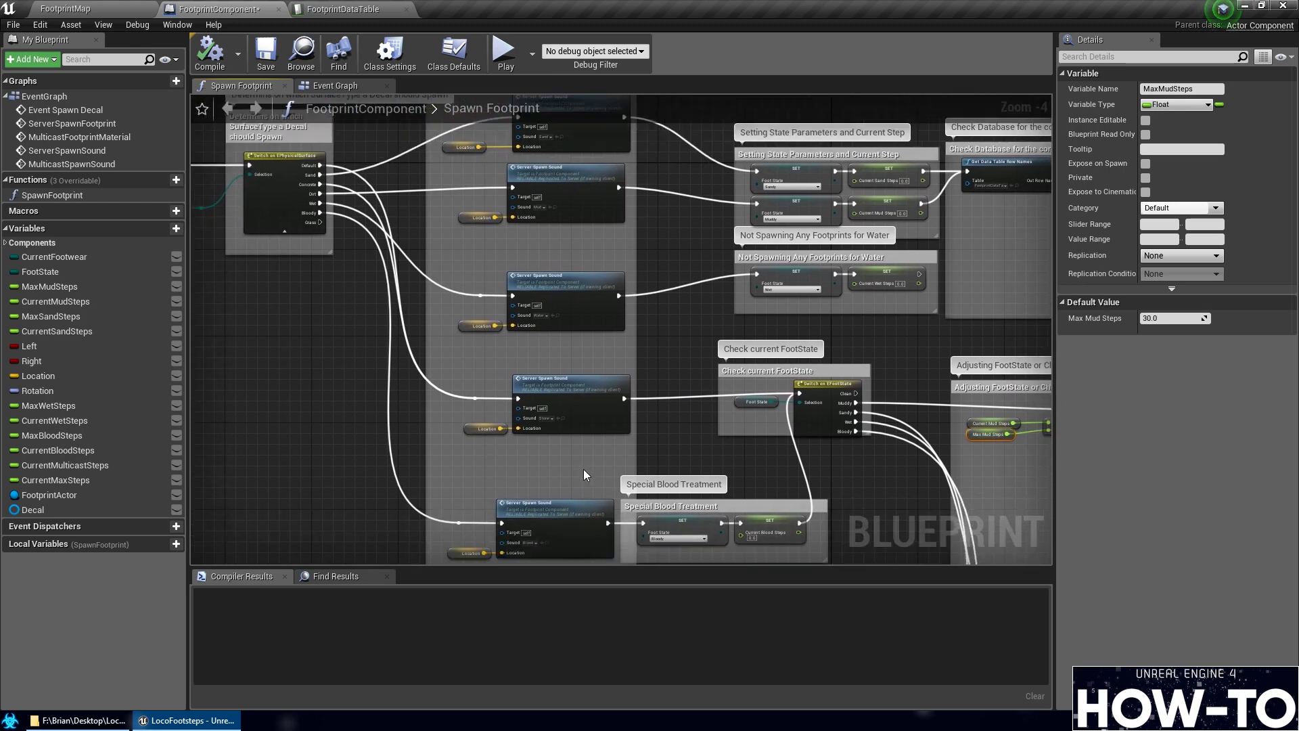
left_click_drag(639, 443, 461, 384)
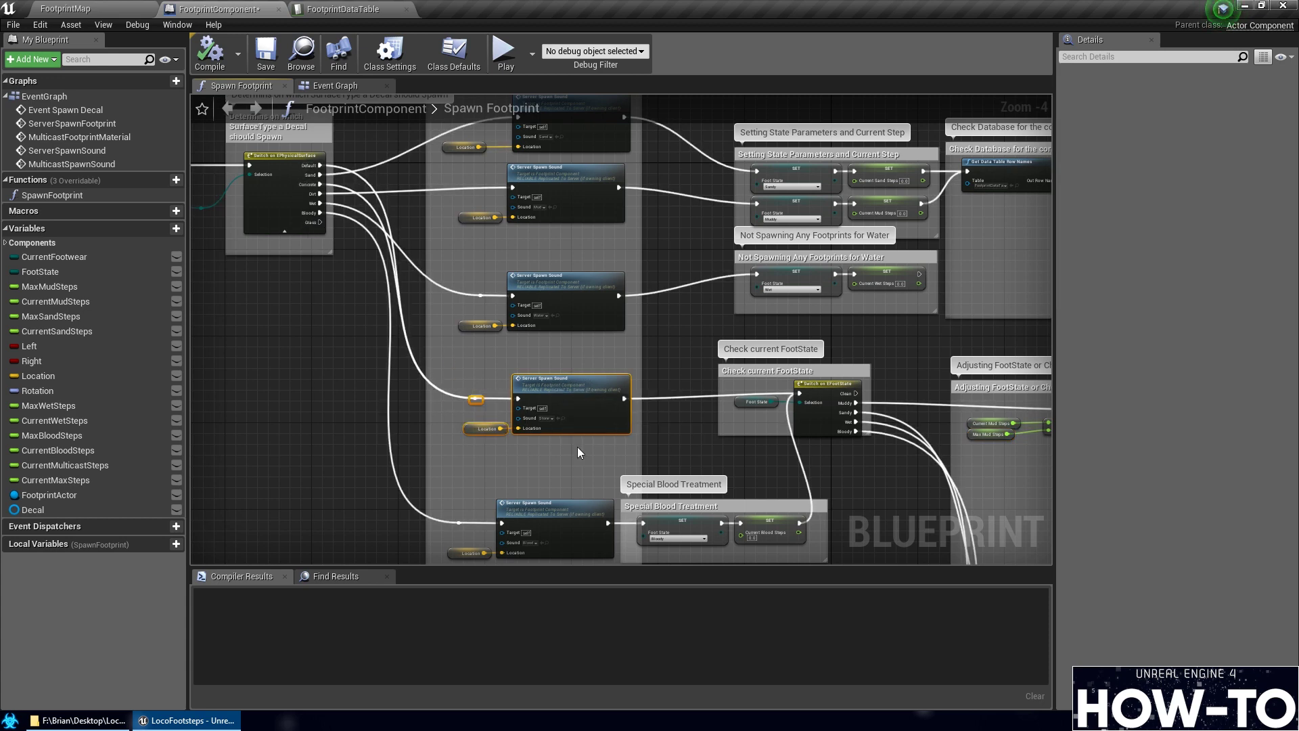
left_click(567, 469)
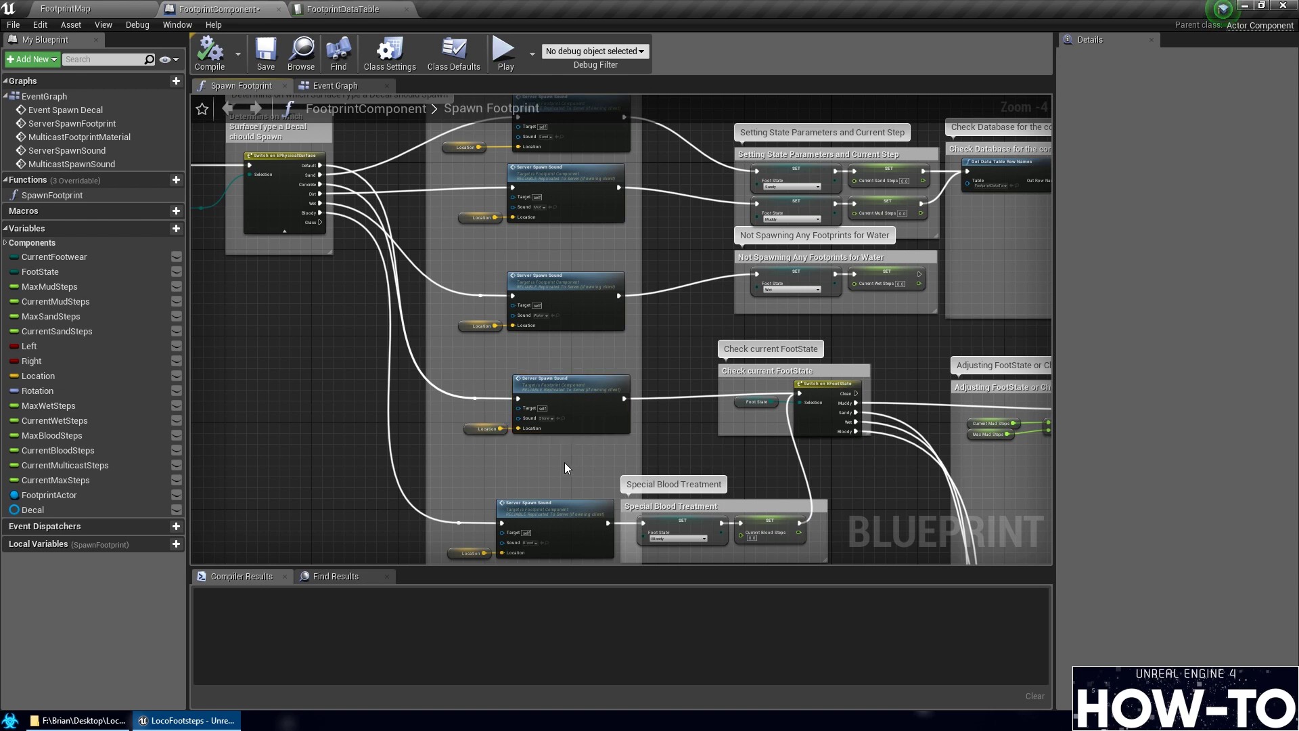
Duplicate the Stone Server Spawn Sound node with its Location and reroute nodes, and space both sets above the Blood sound node
left_click_drag(605, 440, 446, 359)
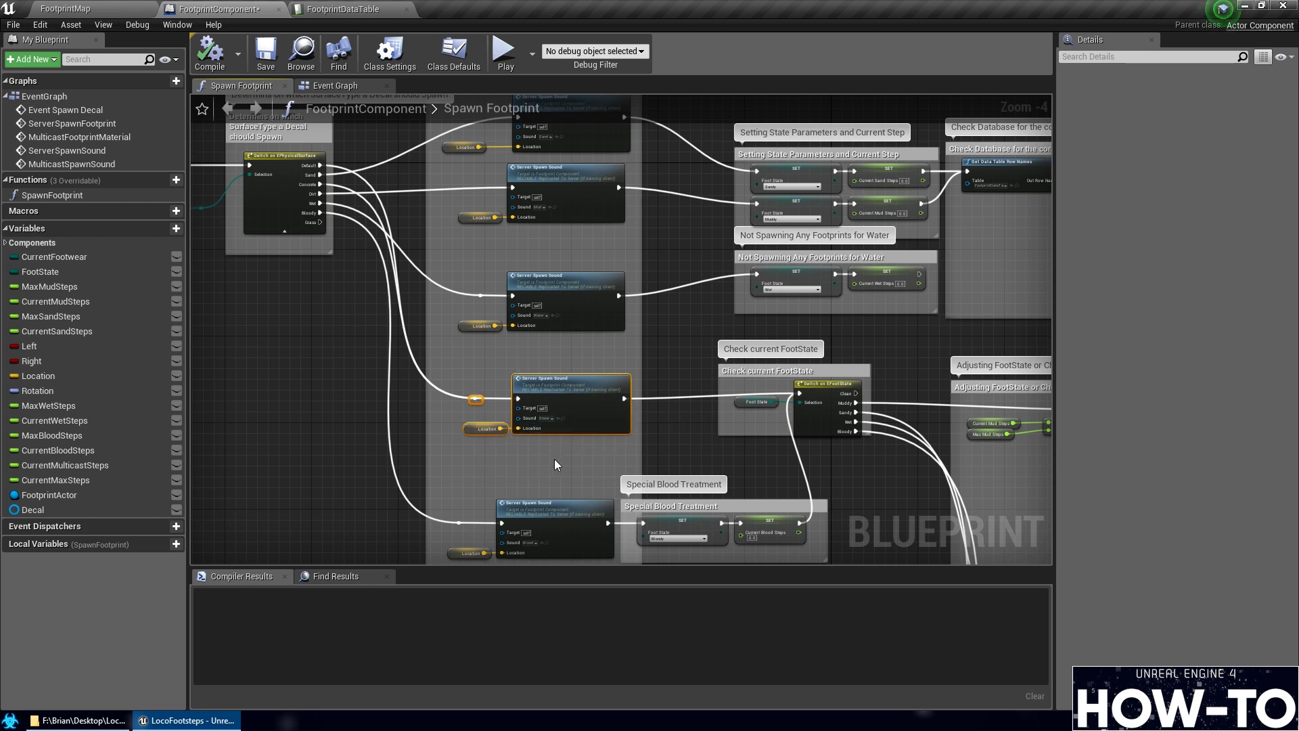
right_click_drag(555, 461, 521, 426)
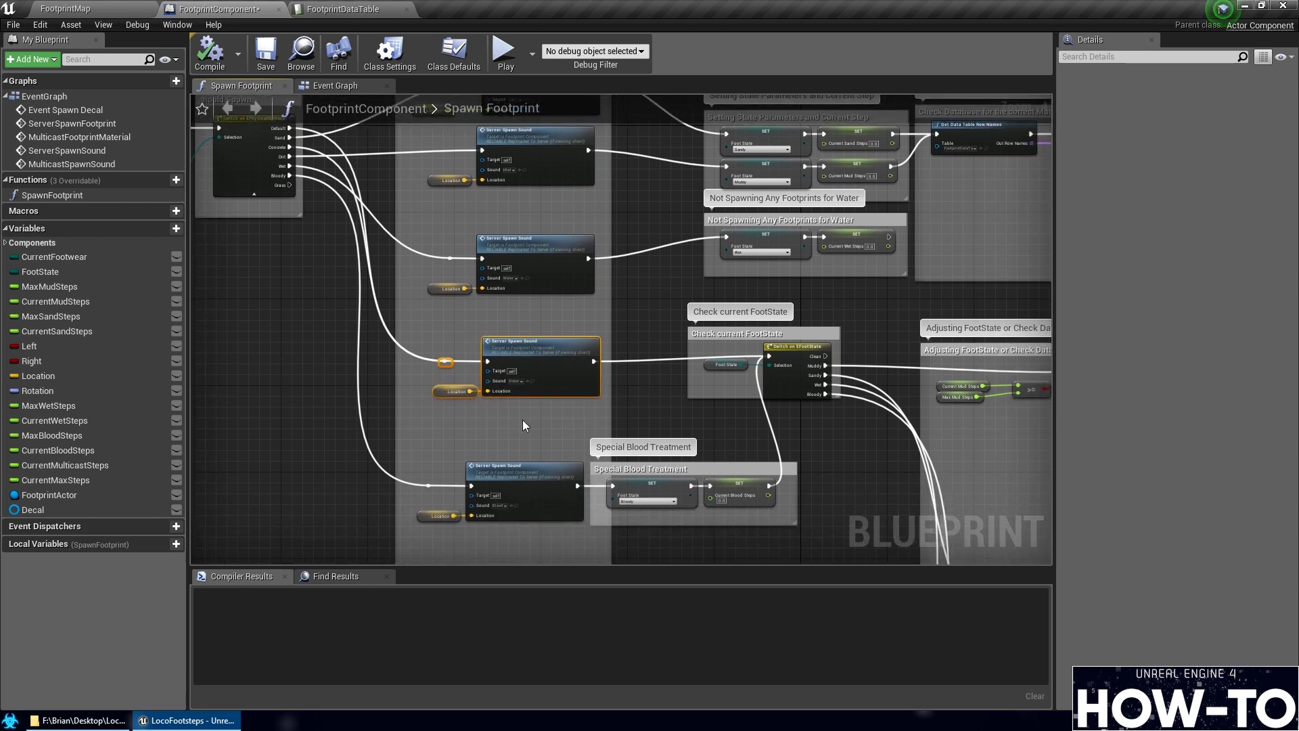
key("ctrl+c")
key("ctrl+v")
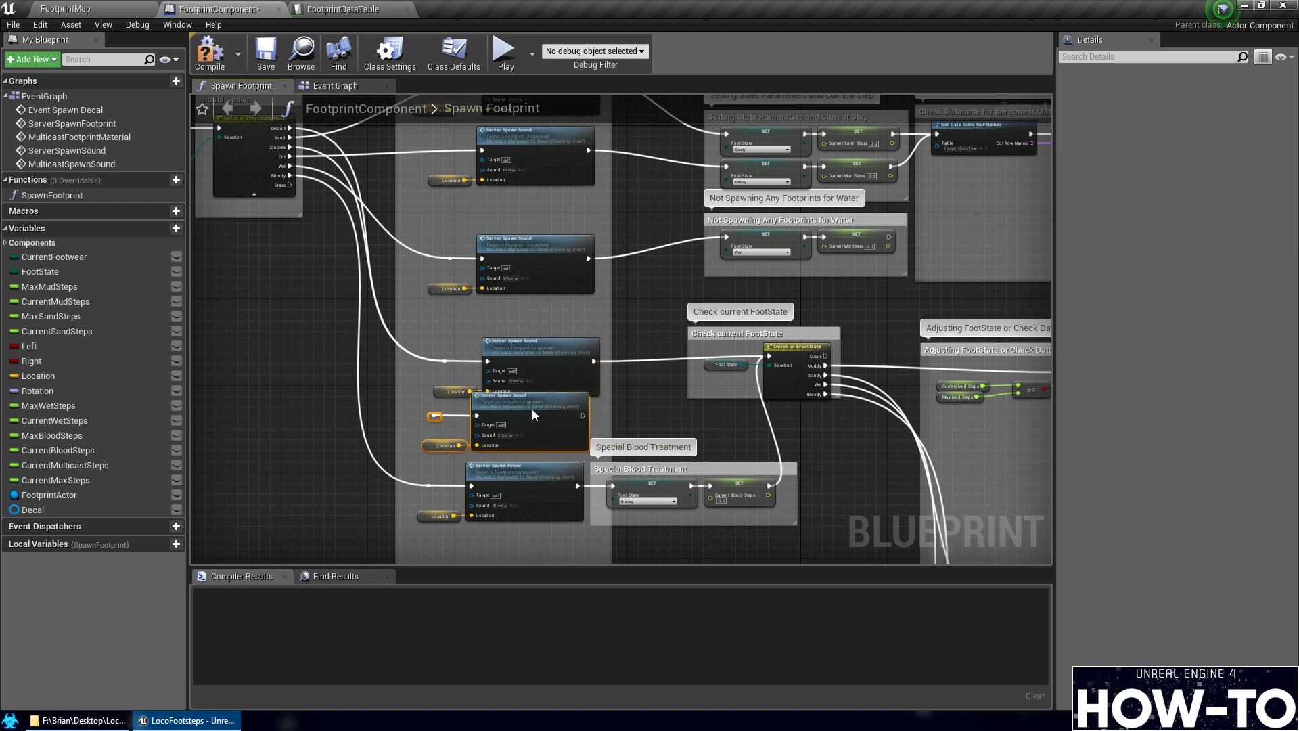
left_click_drag(532, 409, 542, 406)
left_click_drag(436, 332, 554, 338)
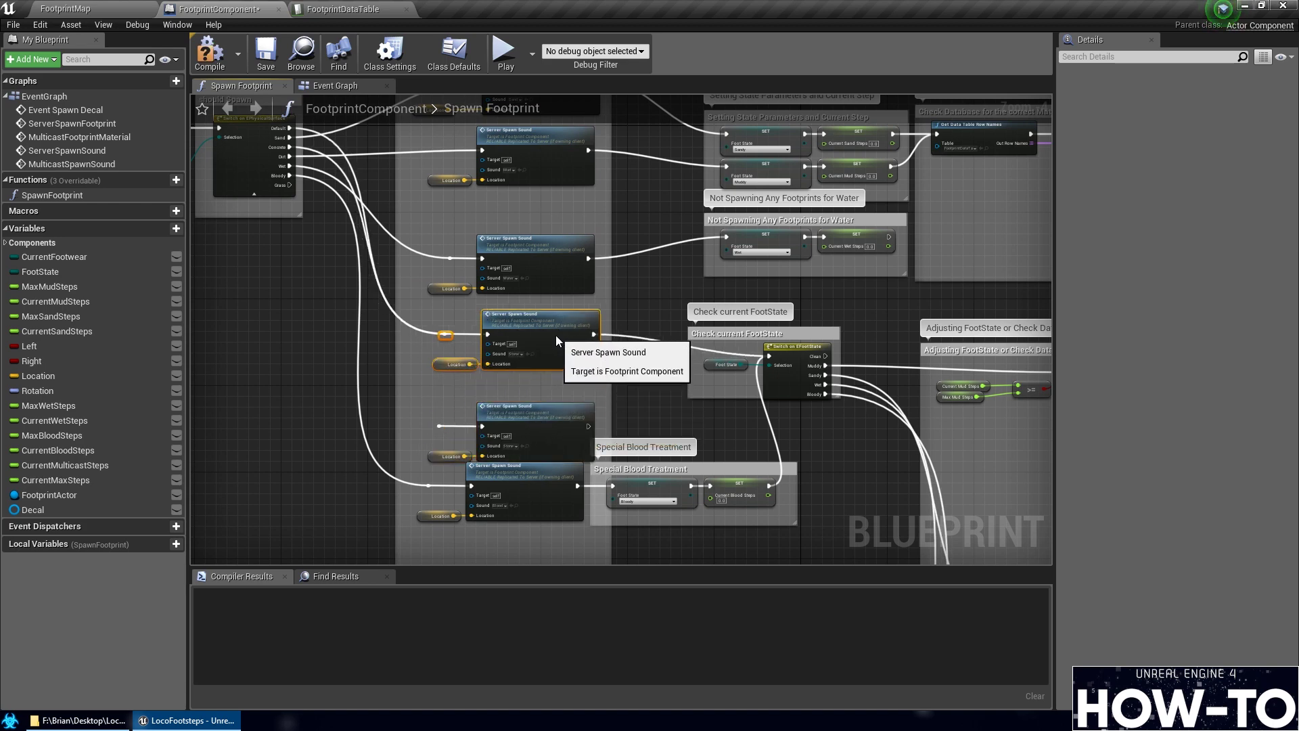
left_click_drag(423, 395, 559, 403)
Connect the Grass output of Switch on EPhysicalSurface to the reroute node feeding the duplicated Server Spawn Sound
right_click_drag(402, 384, 420, 425)
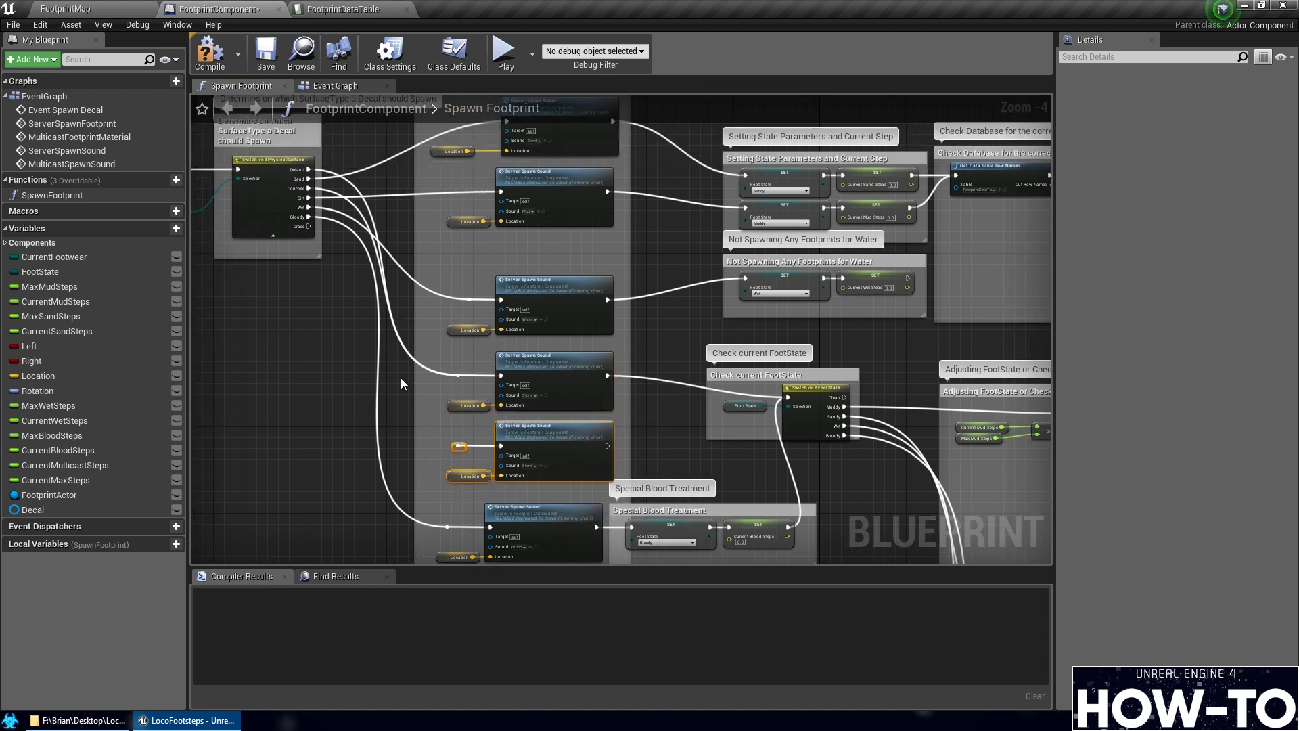
left_click_drag(308, 226, 458, 448)
scroll(460, 420, "up", 5)
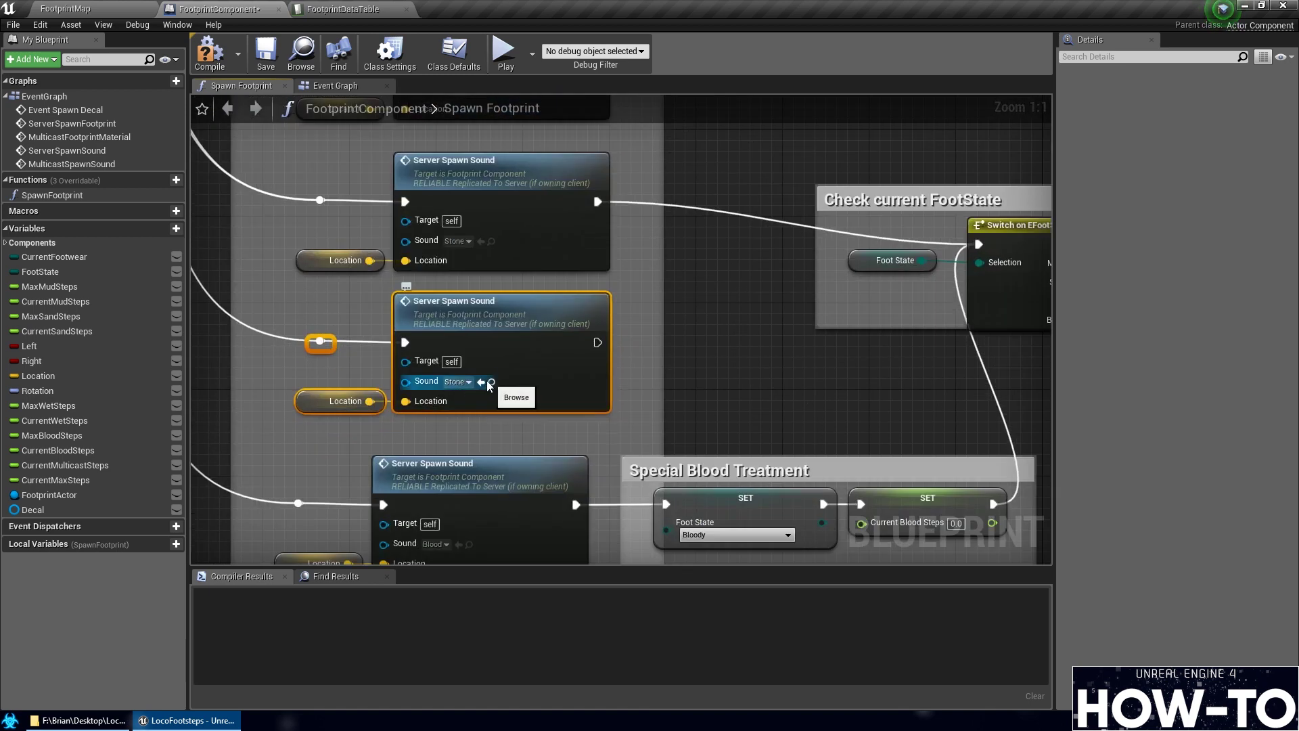
right_click_drag(831, 382, 662, 407)
left_click_drag(429, 368, 816, 270)
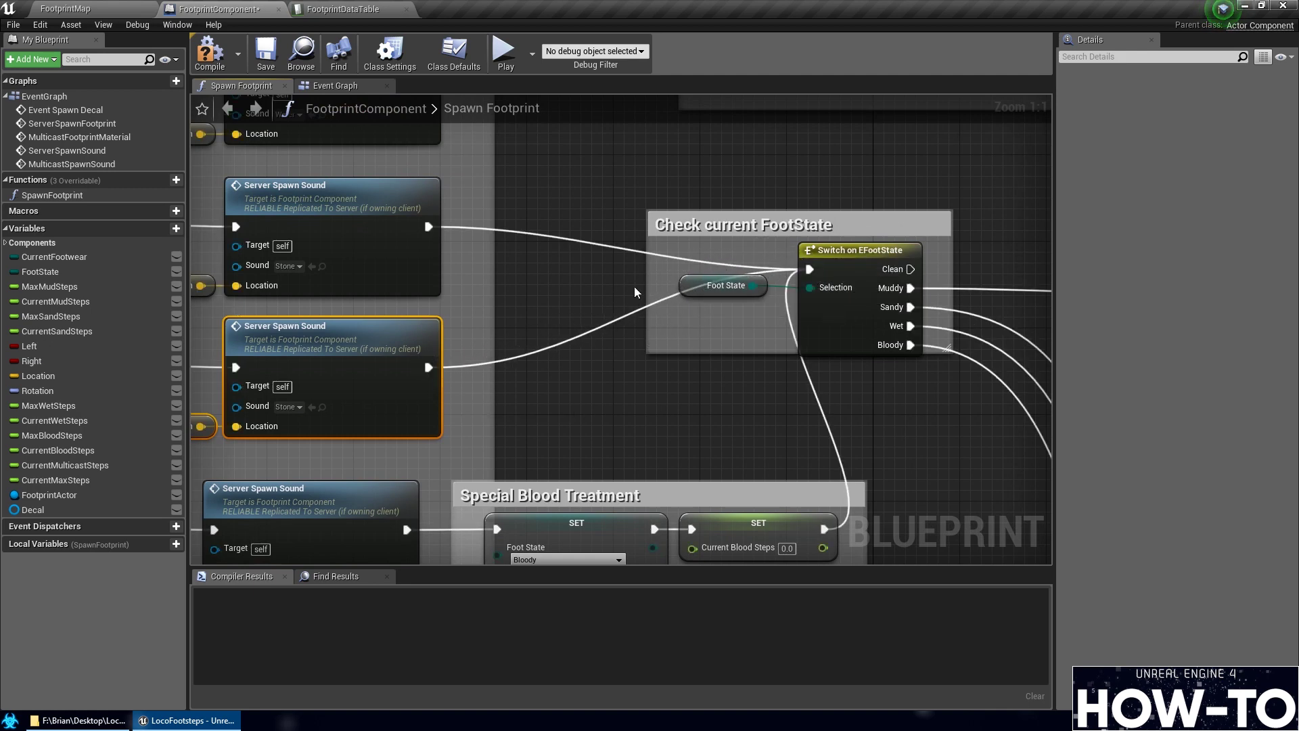
right_click(427, 367)
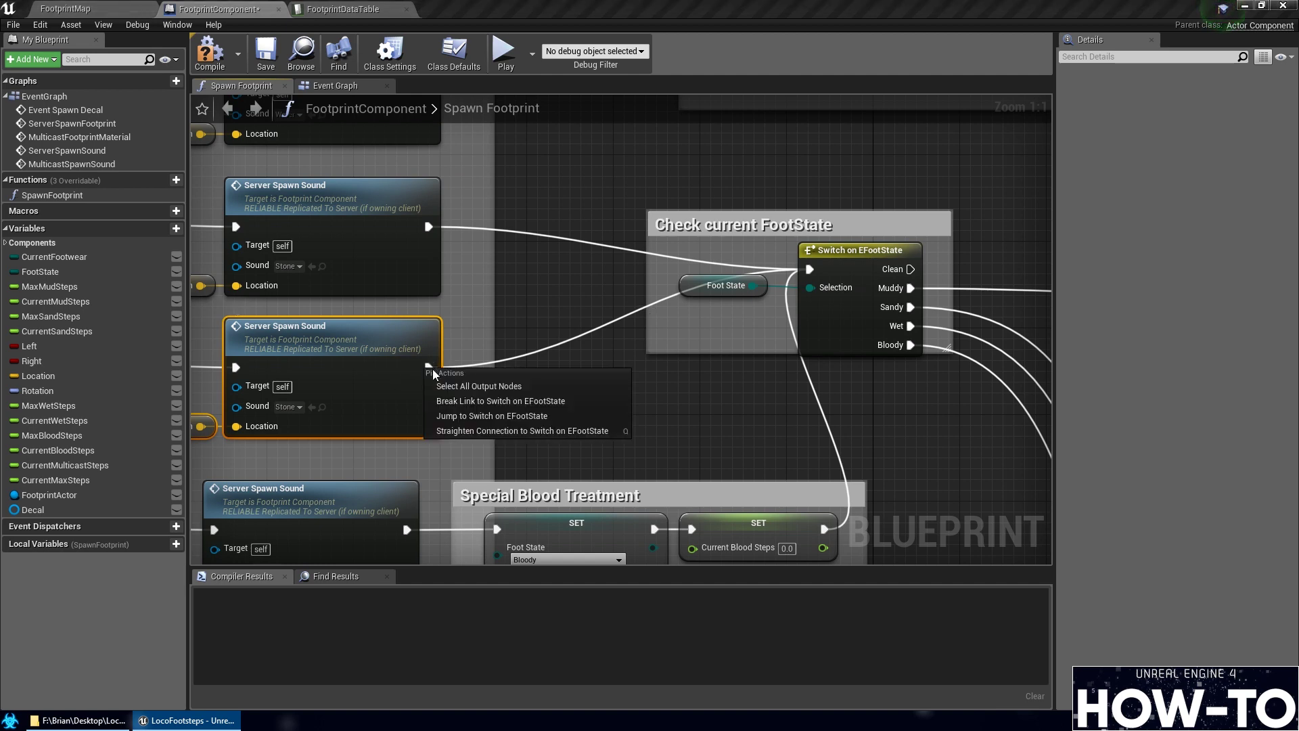
left_click(461, 402)
Add a reroute node on the wire into Switch on EFootState and connect the duplicated Server Spawn Sound's output to it
double_click(605, 249)
left_click_drag(604, 255, 593, 270)
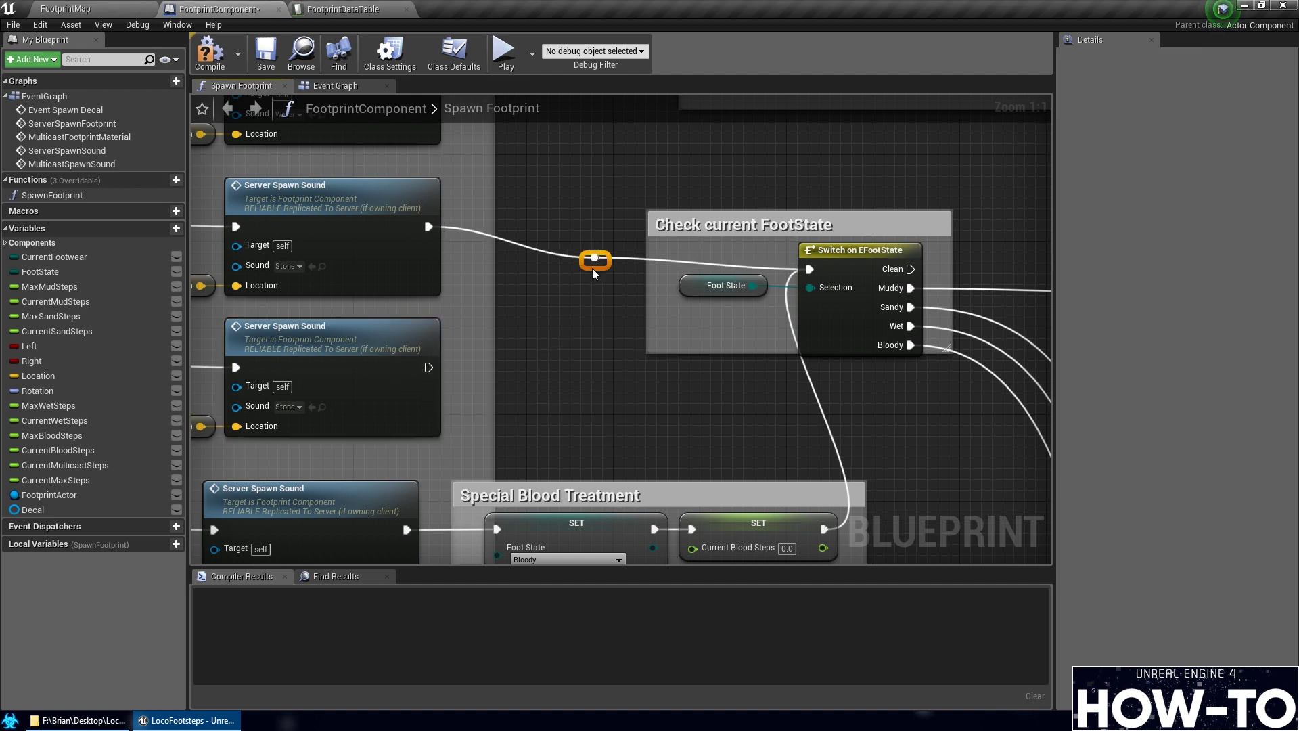
left_click_drag(429, 368, 599, 272)
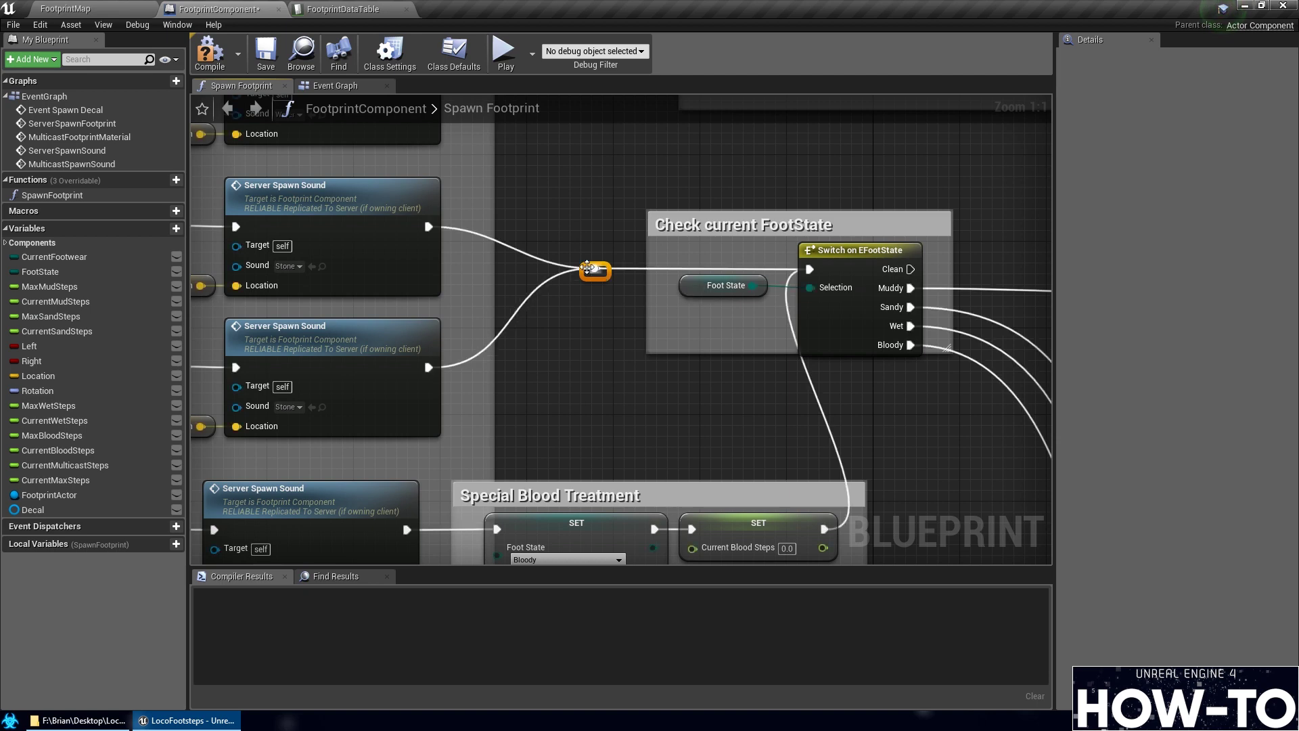
left_click(610, 310)
Review the merged sound paths through the Check current FootState switch into the first Adjusting FootState section
scroll(611, 310, "down", 1)
scroll(713, 272, "down", 1)
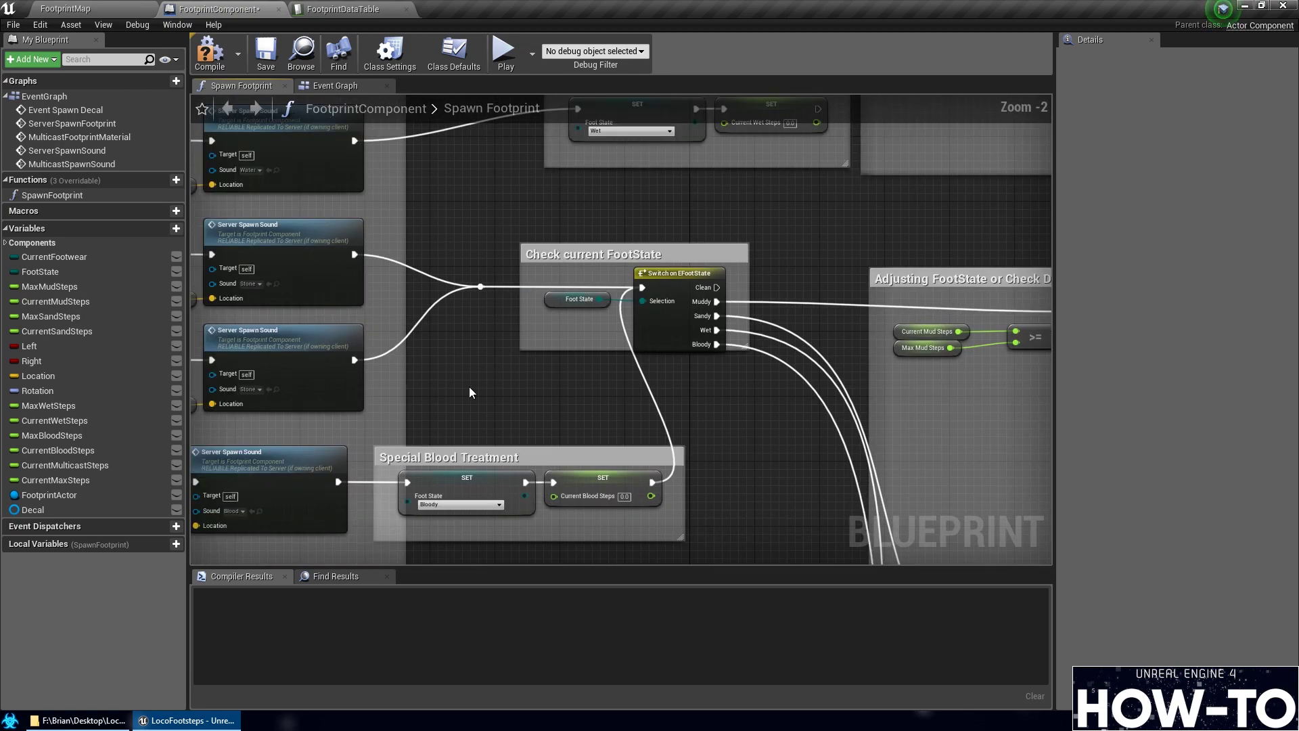
right_click_drag(469, 387, 720, 375)
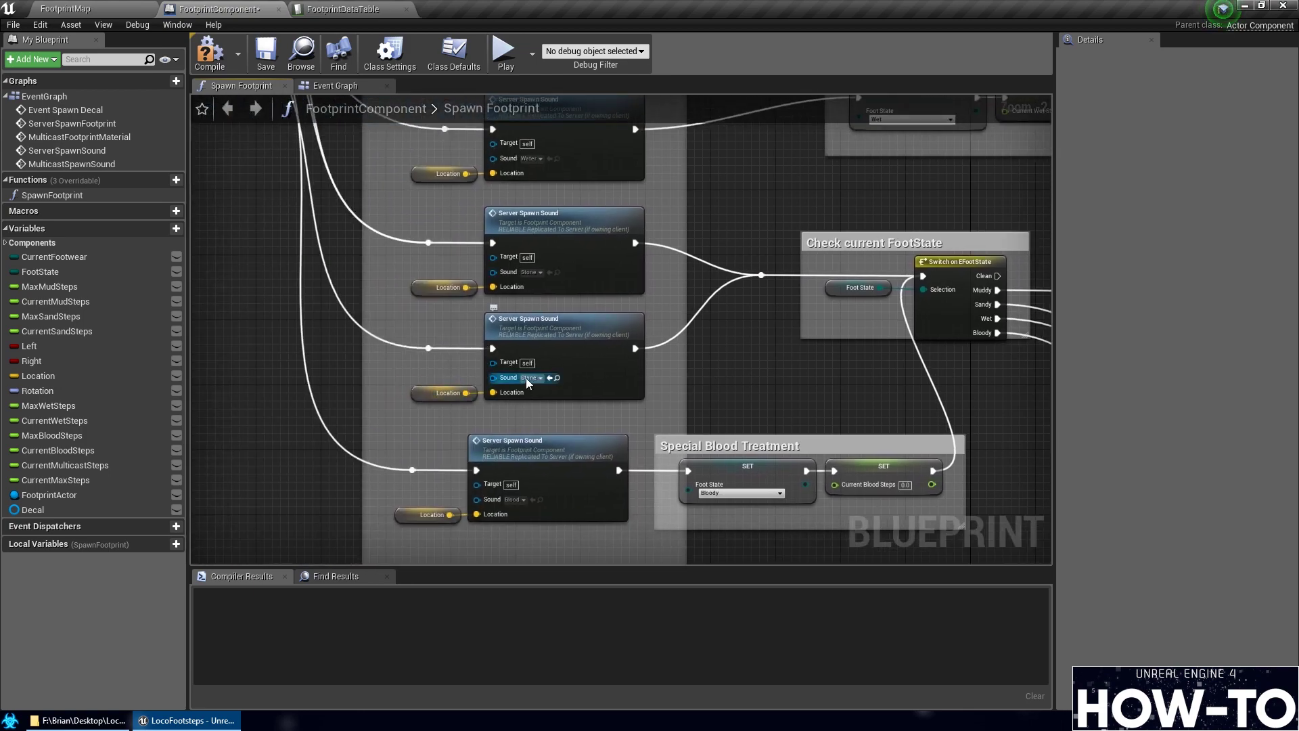
right_click_drag(808, 366, 194, 339)
scroll(509, 324, "down", 3)
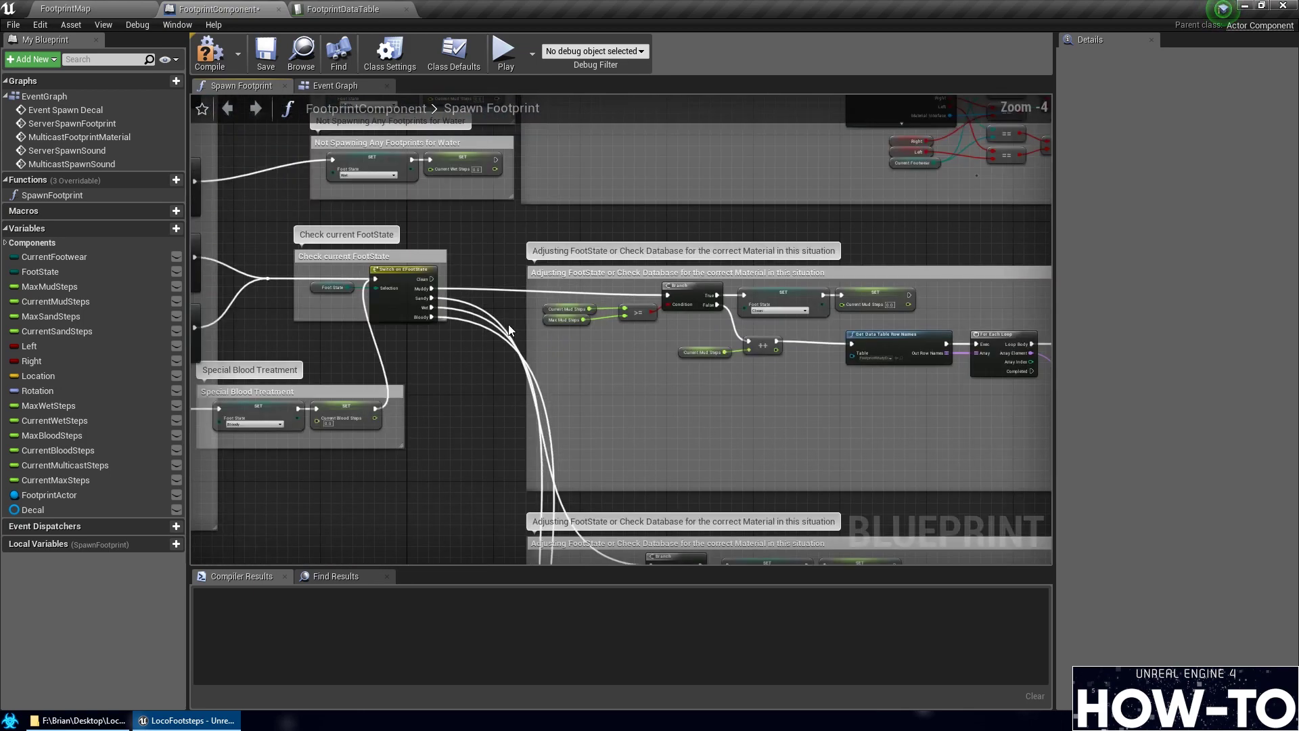
scroll(548, 371, "up", 2)
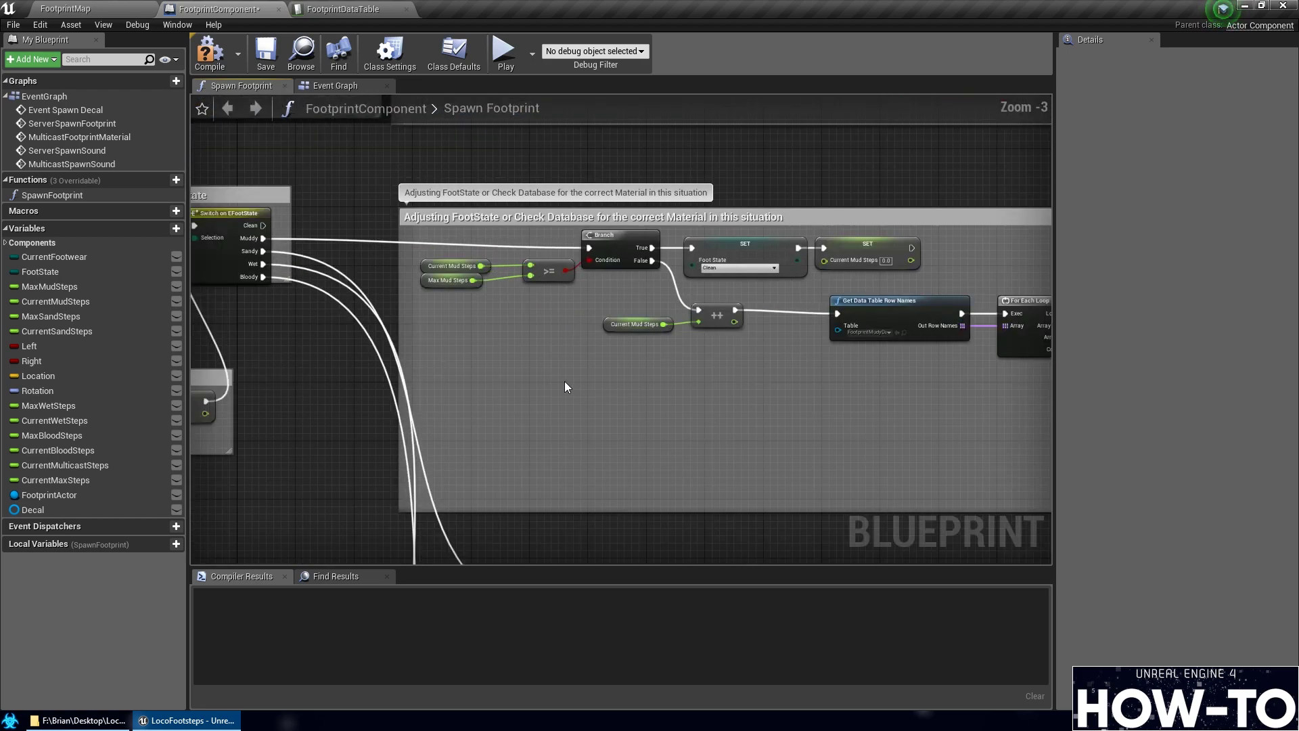
right_click_drag(565, 380, 737, 387)
scroll(692, 404, "down", 1)
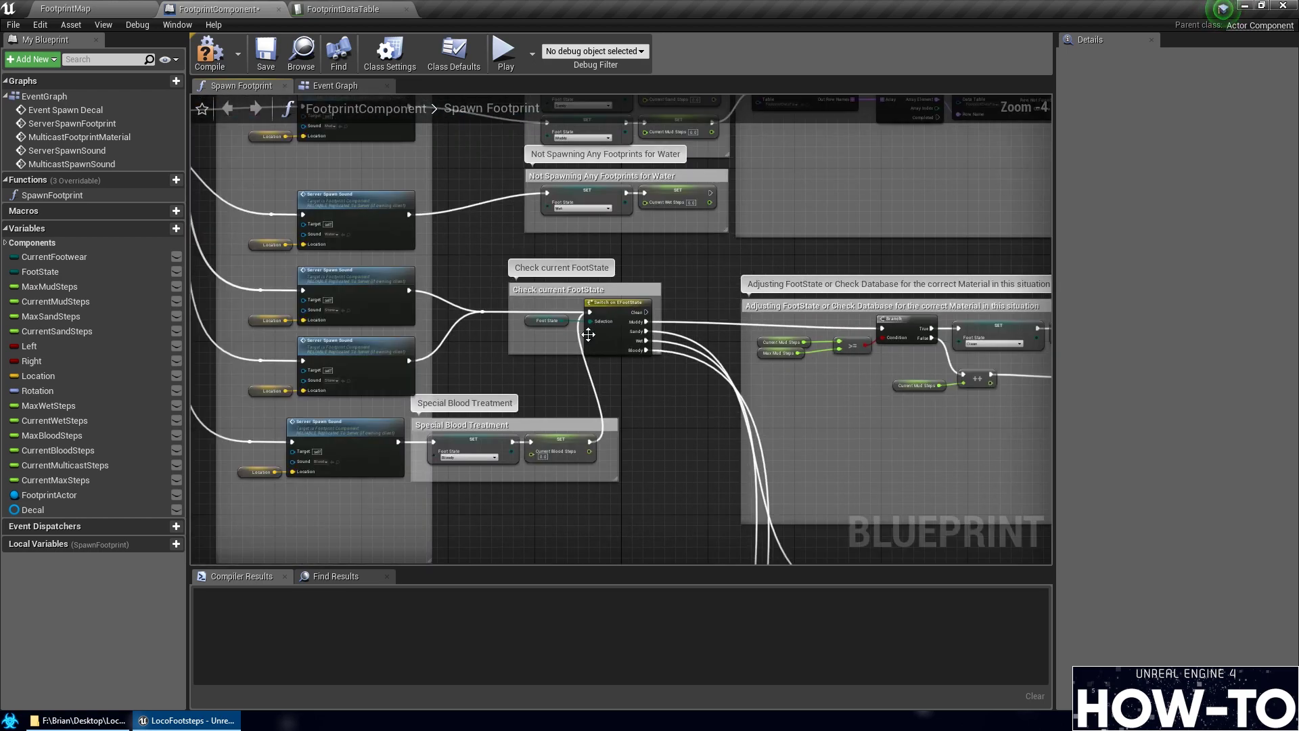
Inspect the Foot State variable's details and its available default value options
scroll(603, 414, "up", 4)
left_click(445, 345)
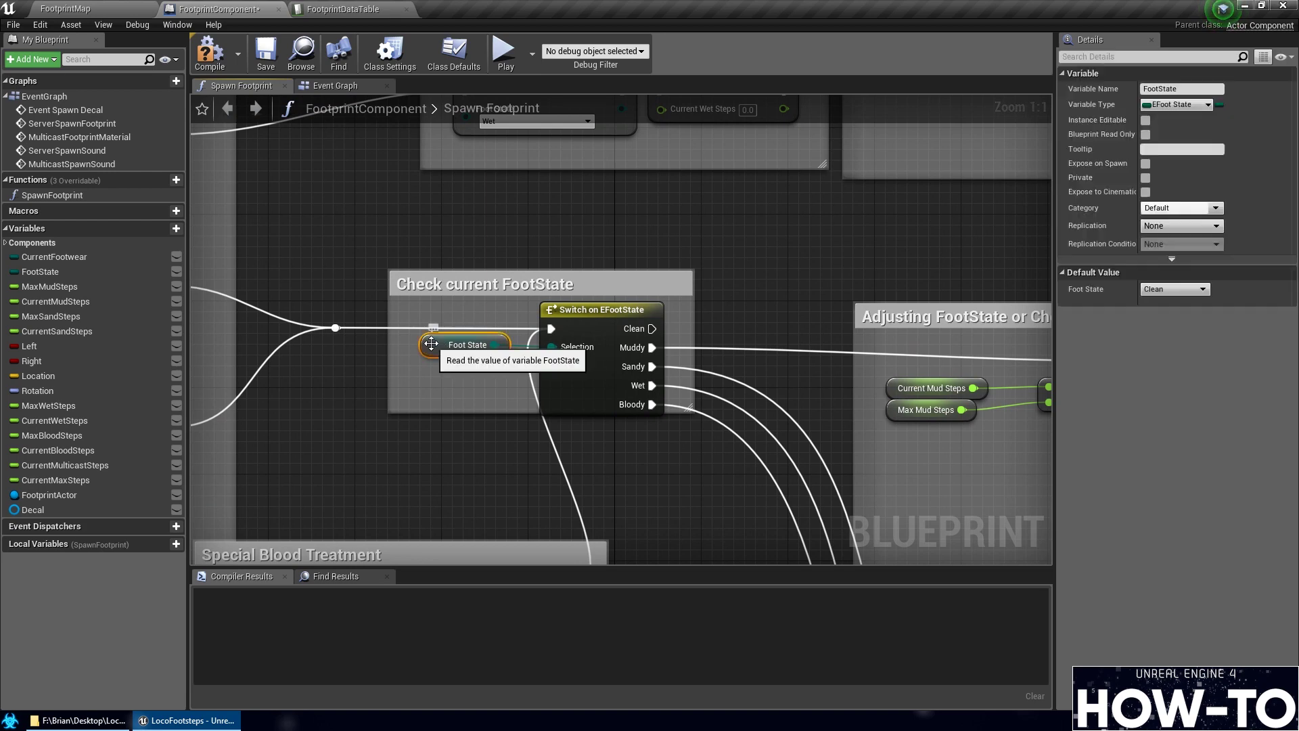
left_click(1193, 292)
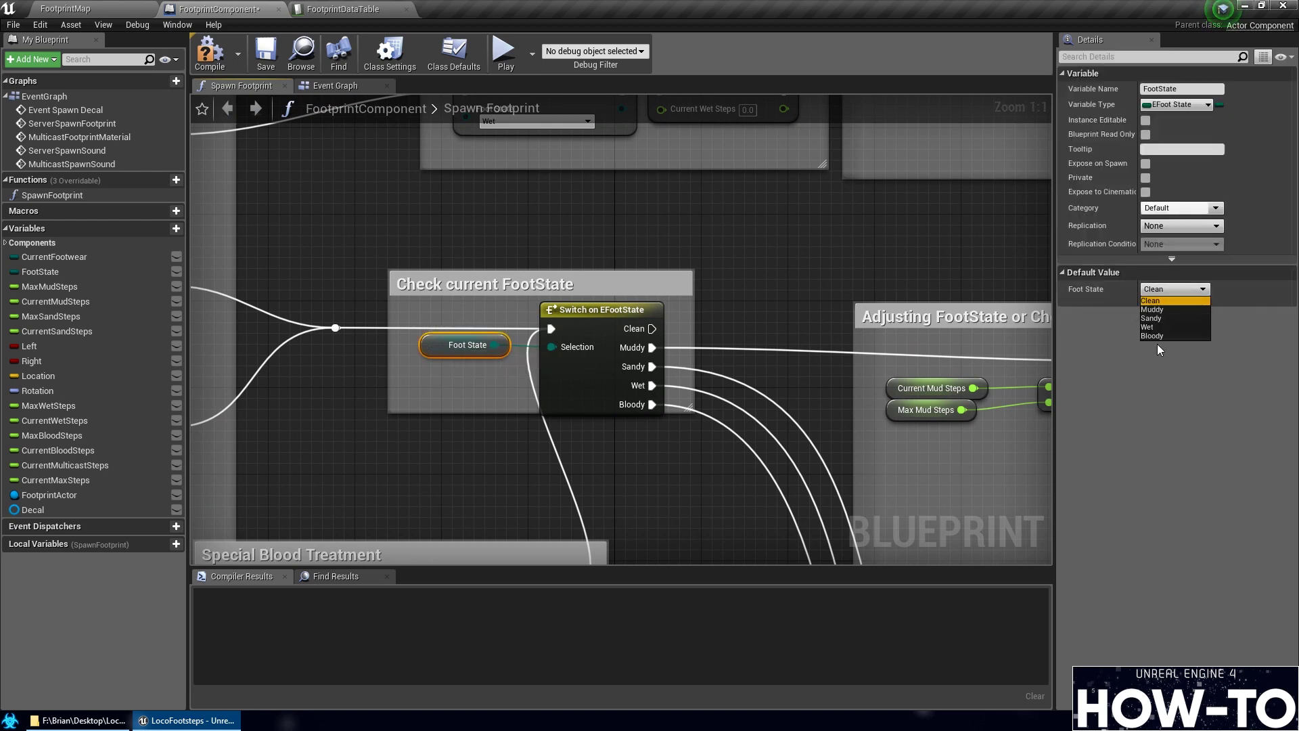
left_click(807, 265)
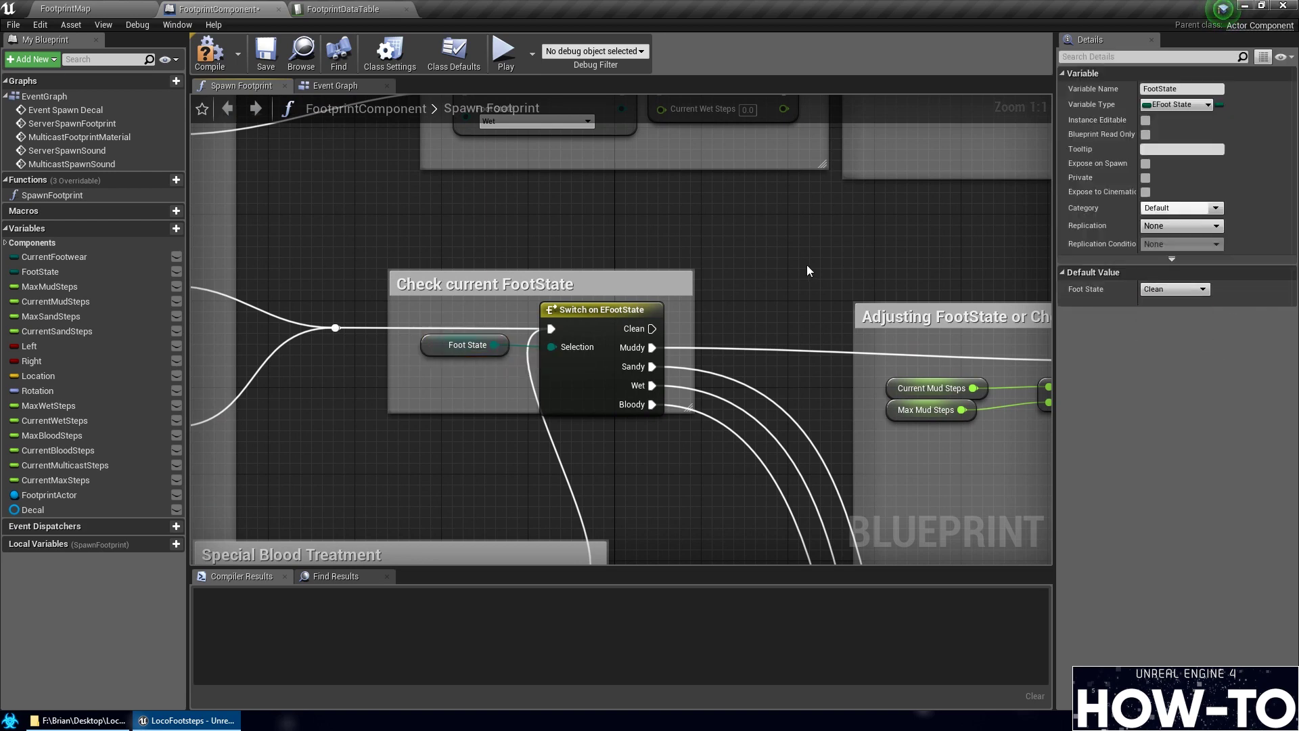
Locate the Stone sound asset used by the duplicated Server Spawn Sound node in the Sounds folder
right_click_drag(806, 265, 947, 176)
scroll(550, 318, "down", 2)
right_click_drag(318, 366, 527, 344)
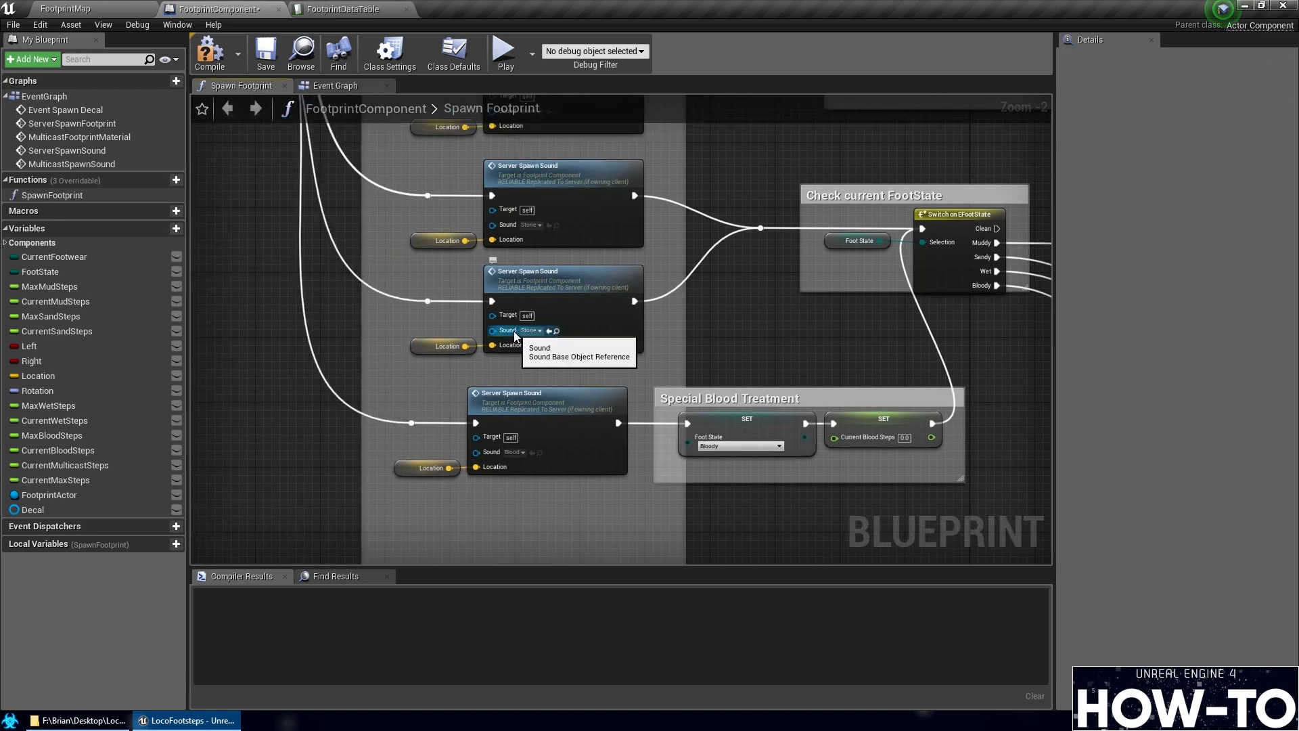
scroll(513, 329, "up", 2)
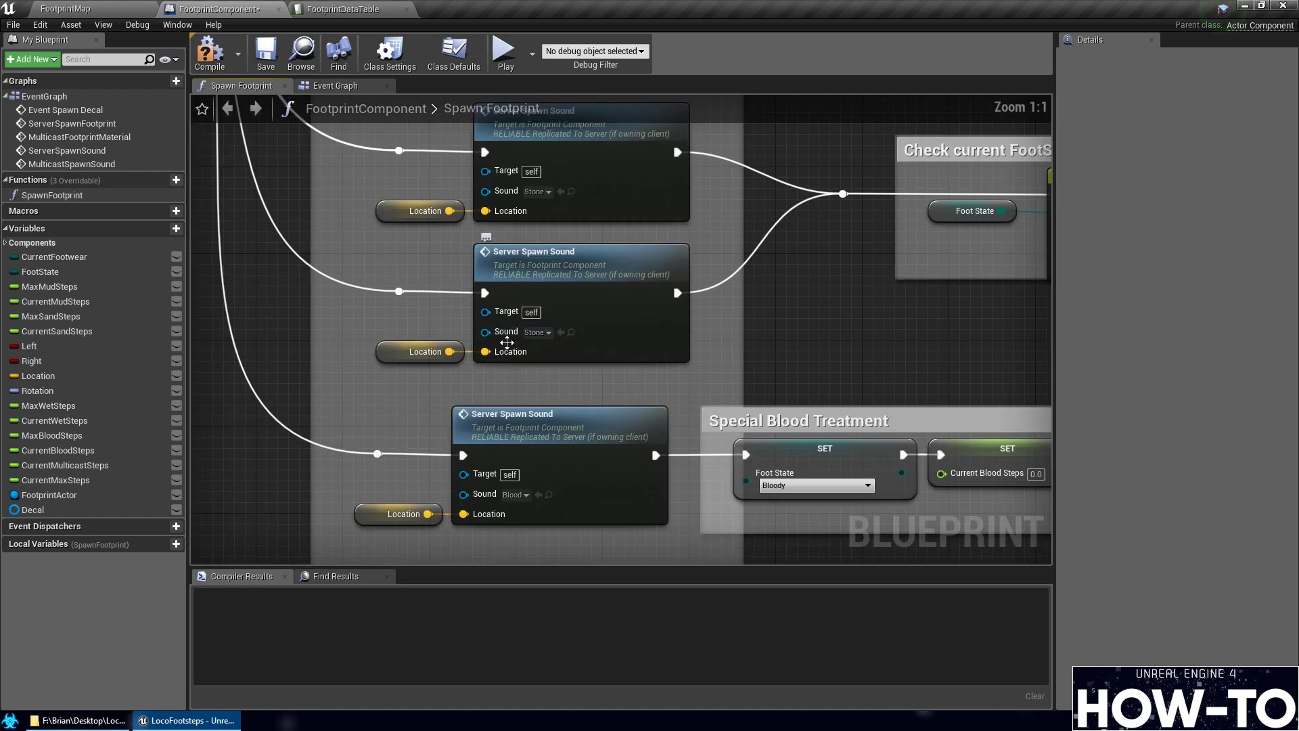
left_click(572, 332)
mouse_move(415, 525)
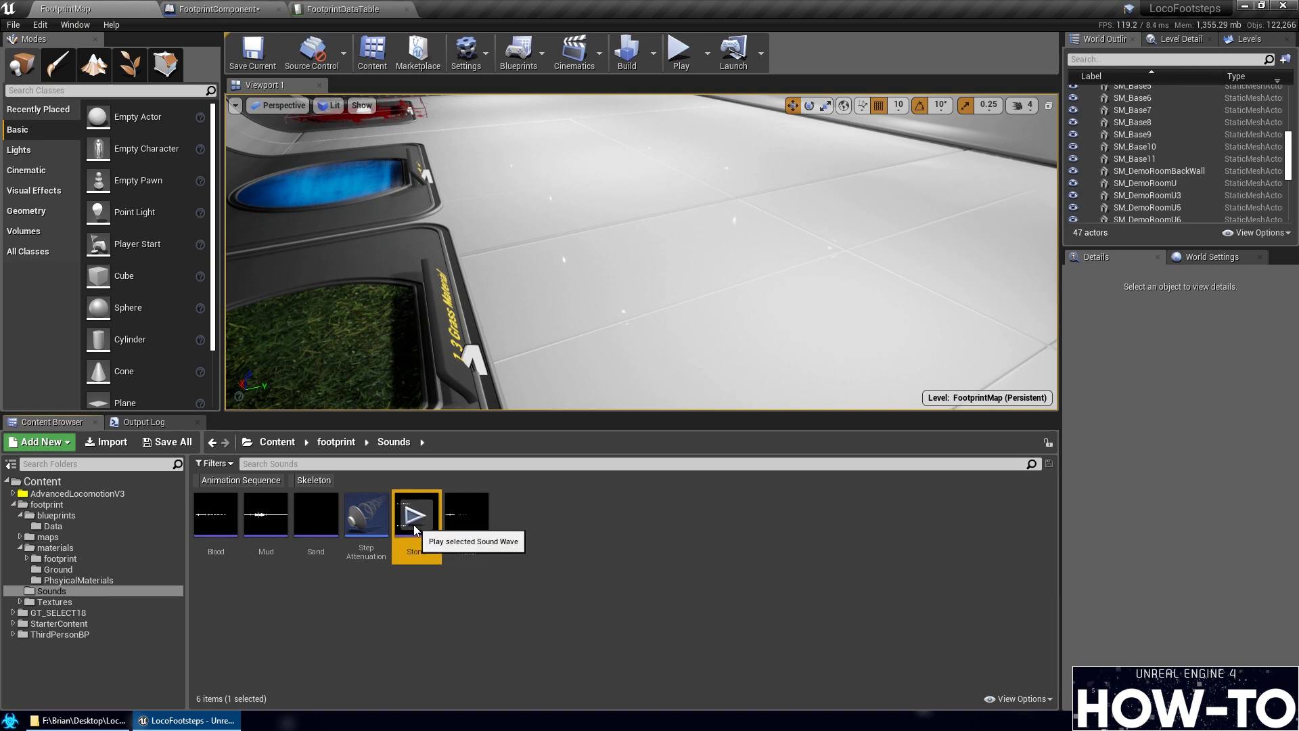
left_click(456, 653)
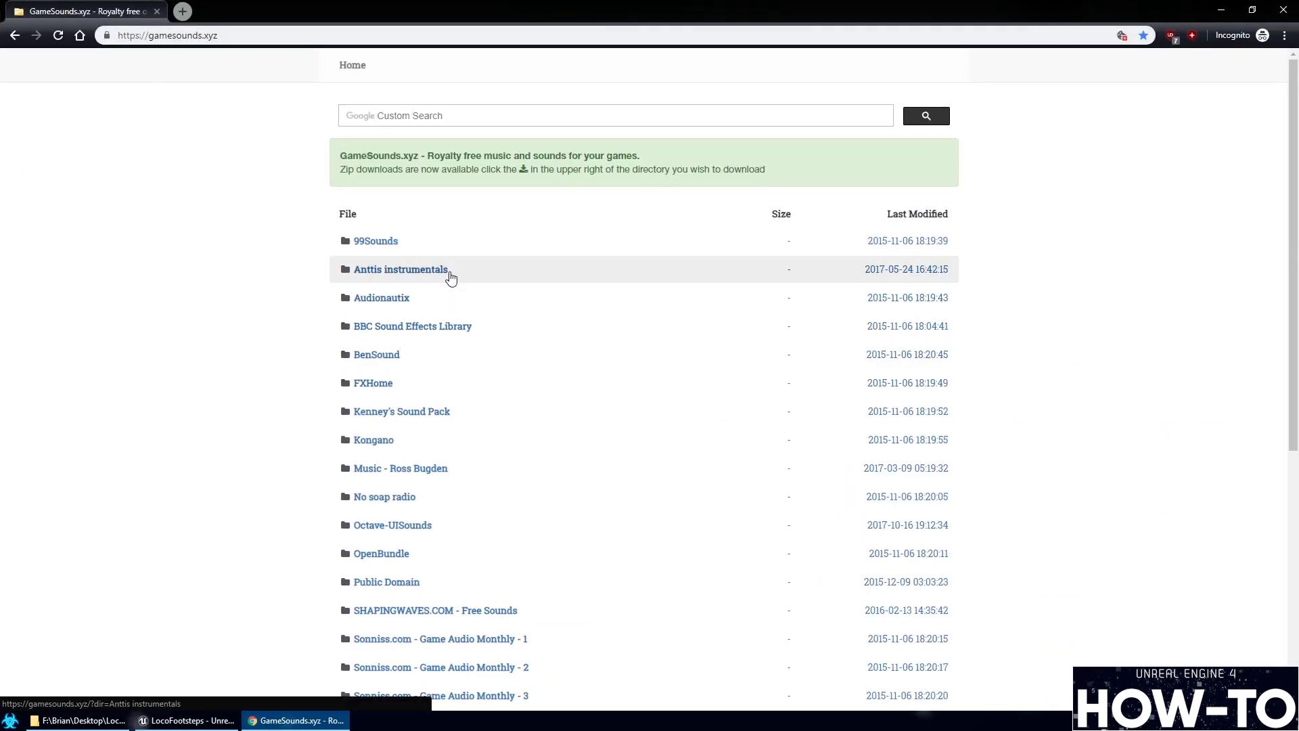
Browse the folder list of royalty-free sound collections on GameSounds.xyz in Chrome
scroll(485, 311, "down", 4)
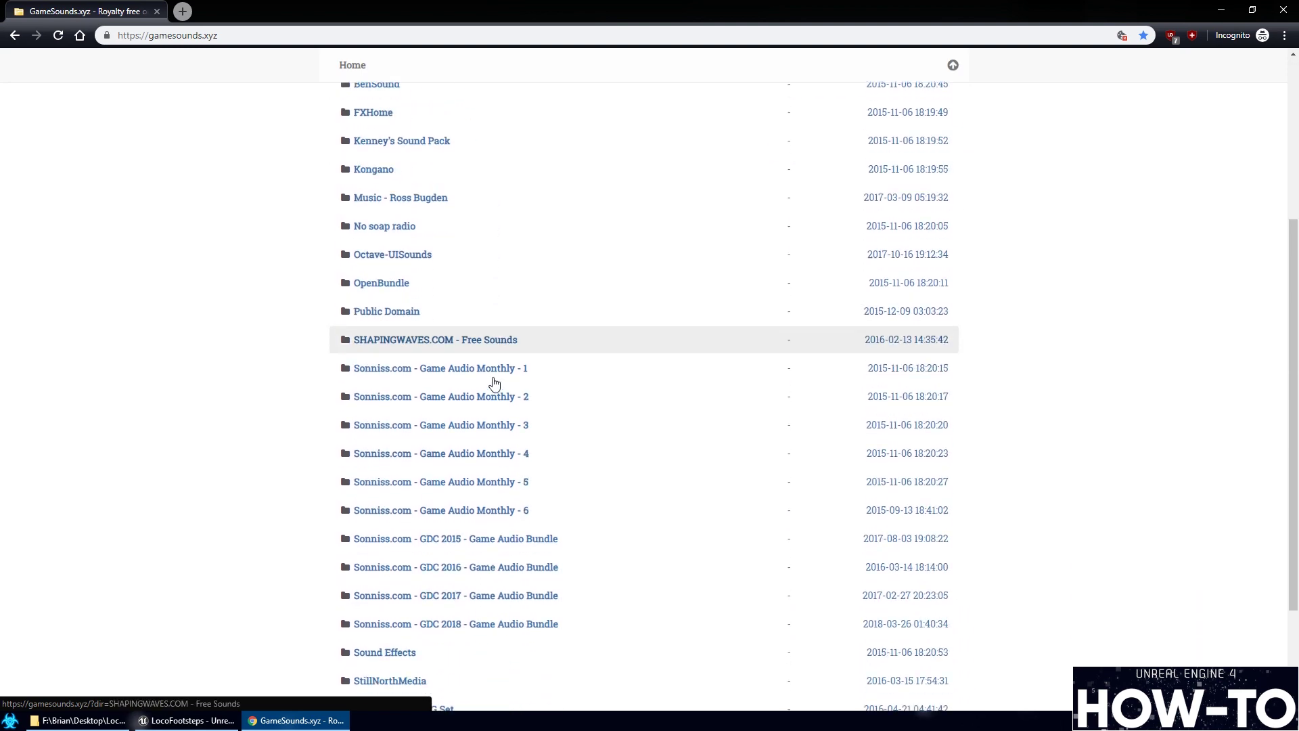
scroll(494, 384, "up", 5)
scroll(487, 397, "down", 5)
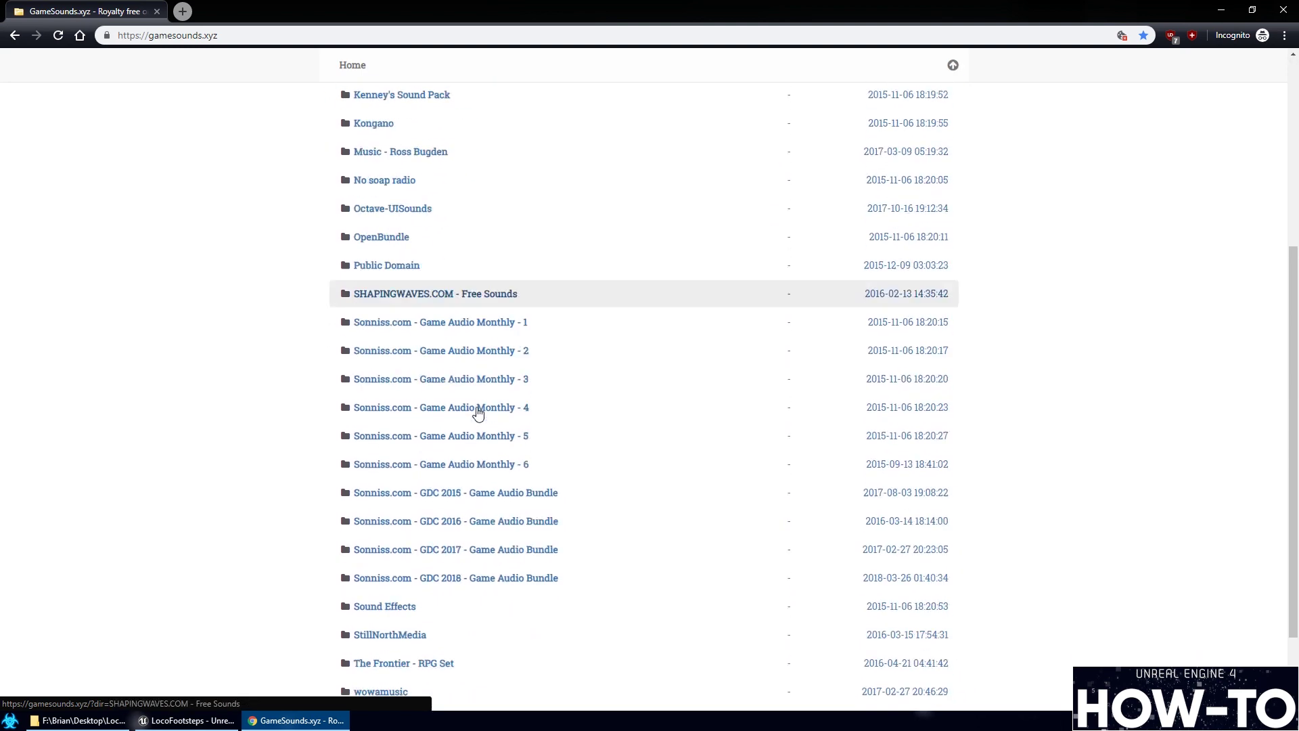
scroll(478, 412, "down", 2)
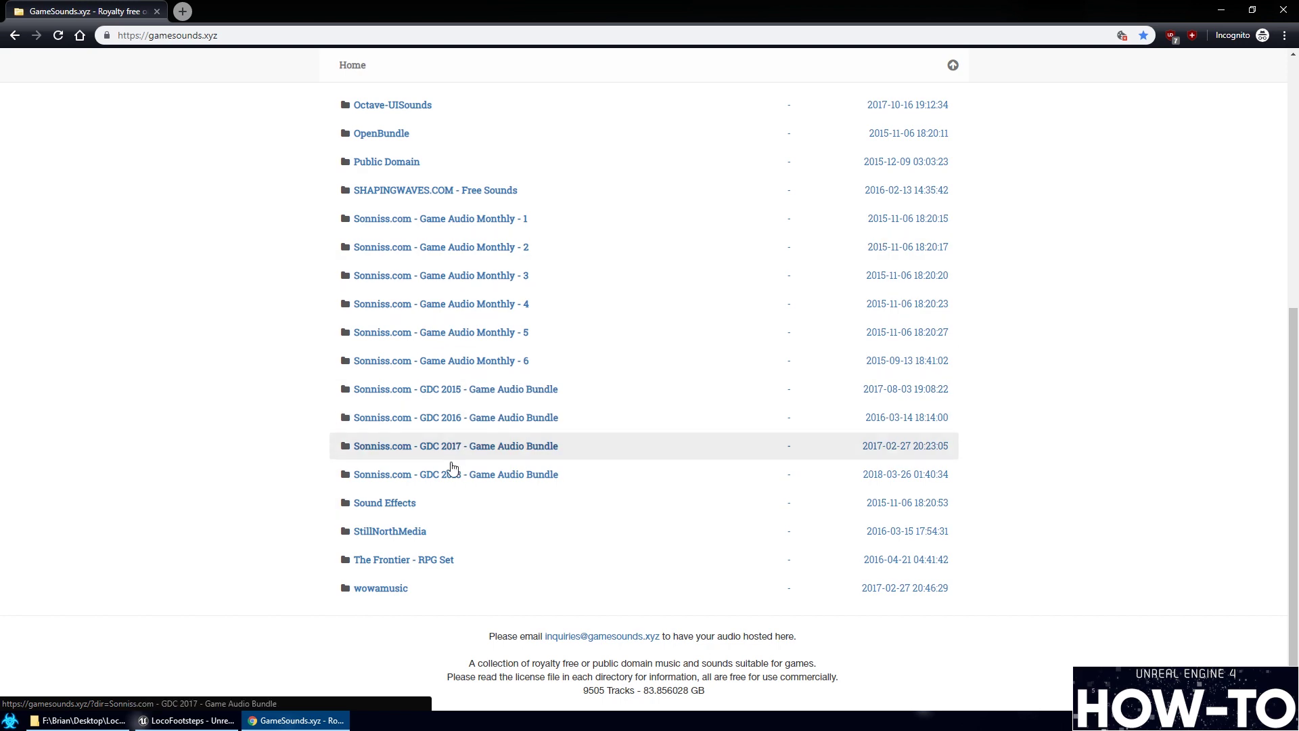
scroll(464, 488, "up", 6)
scroll(526, 561, "down", 6)
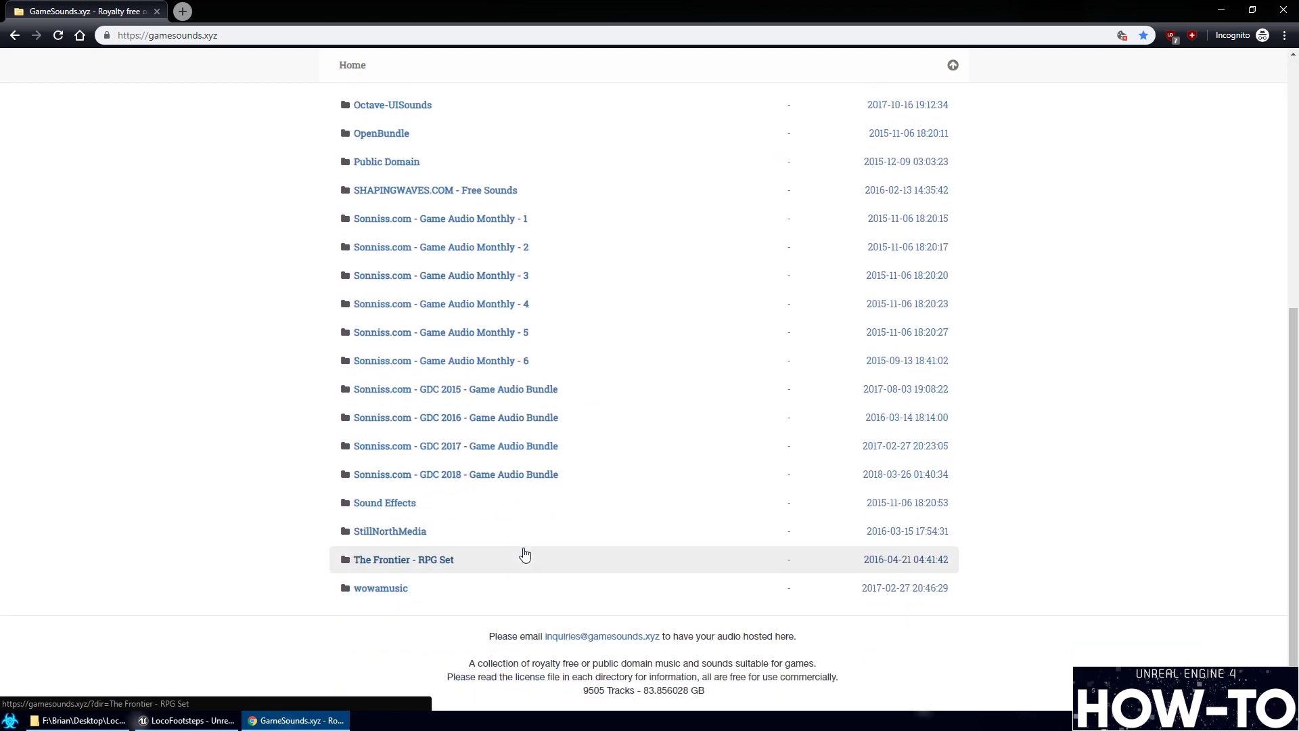
scroll(499, 575, "up", 6)
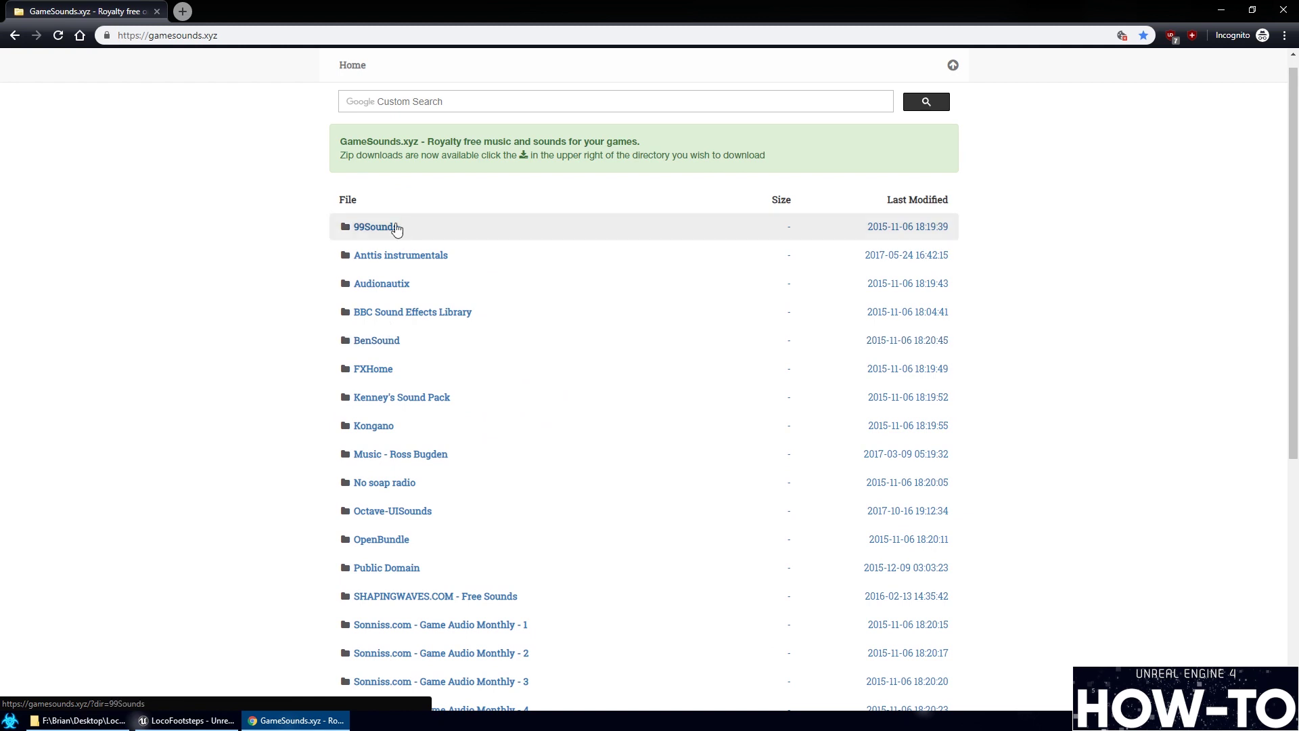
Search GameSounds.xyz for grass, and repeat the search with footprint
left_click(436, 104)
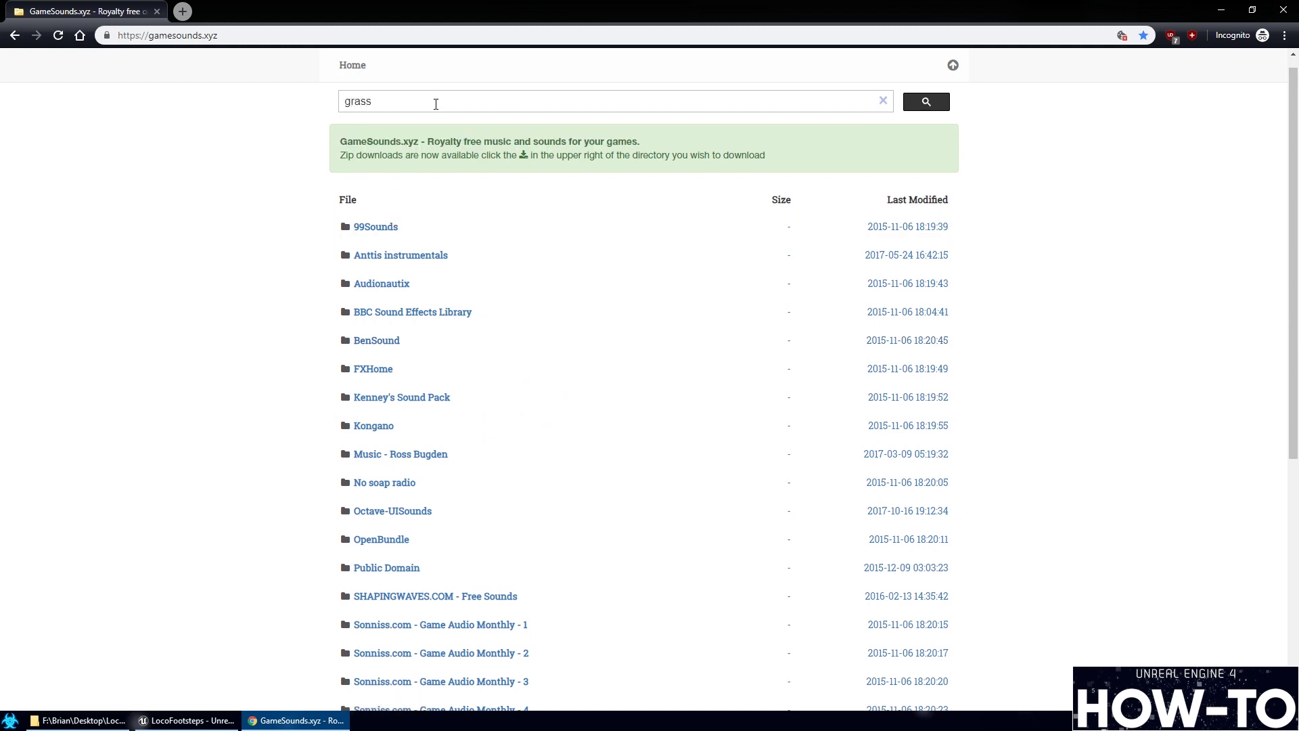
key("Return")
left_click(87, 469)
key("Return")
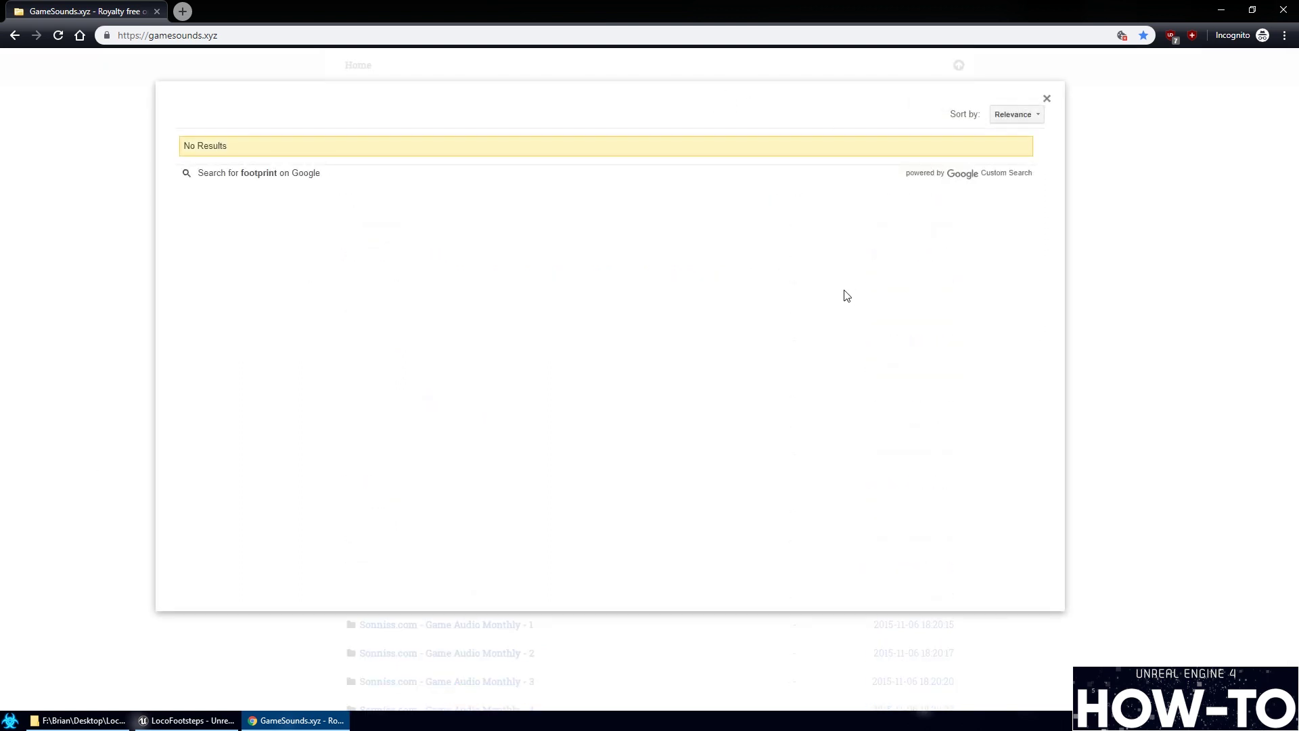
Replace the search with footstep, review the matching sound collections and dismiss the results
left_click(1047, 101)
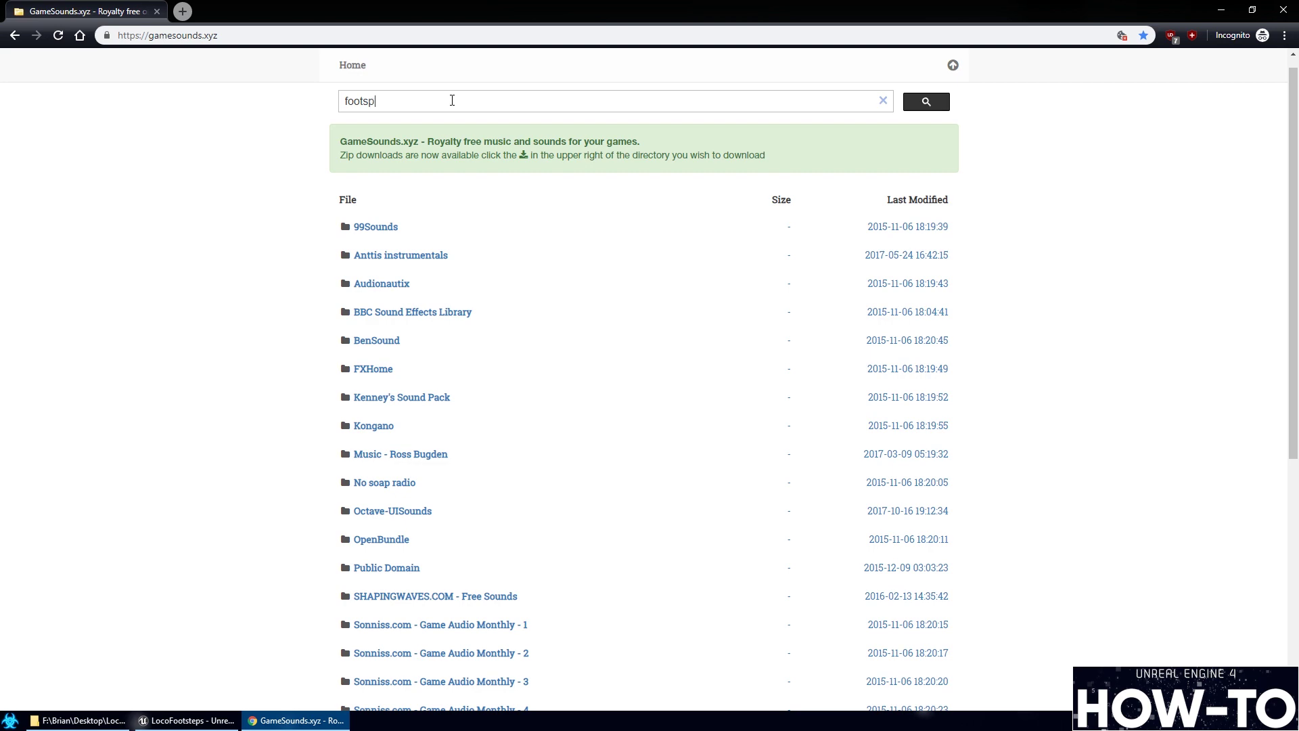
key("Return")
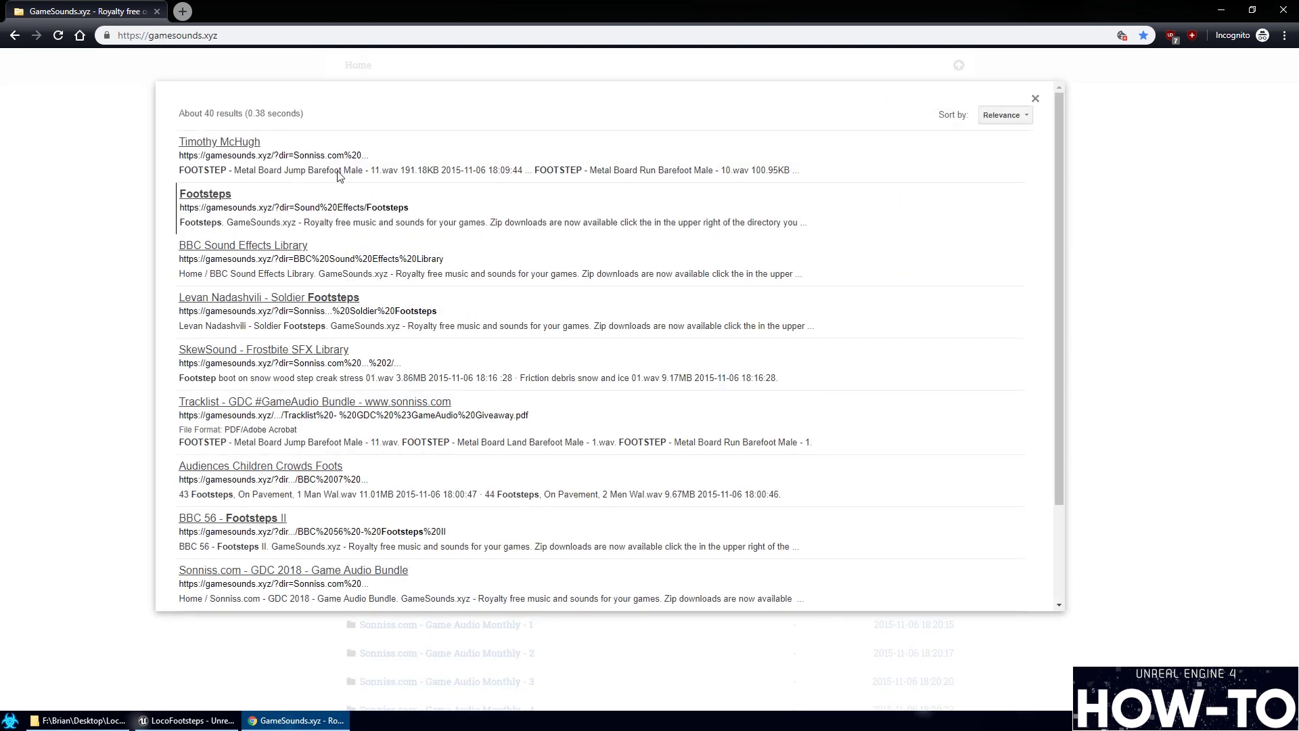
scroll(271, 430, "down", 2)
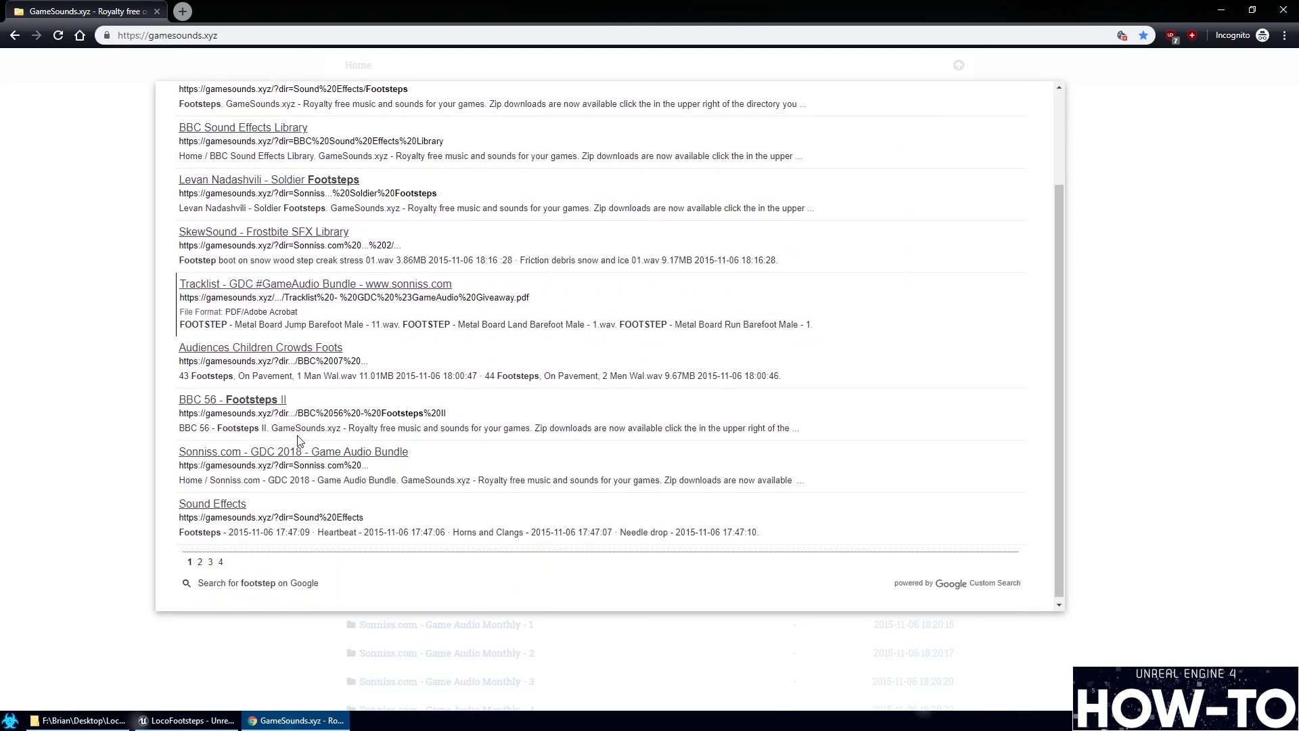
left_click(136, 477)
Look over the sound collection list once more, close the GameSounds.xyz tab and return to Unreal Editor
scroll(516, 455, "down", 6)
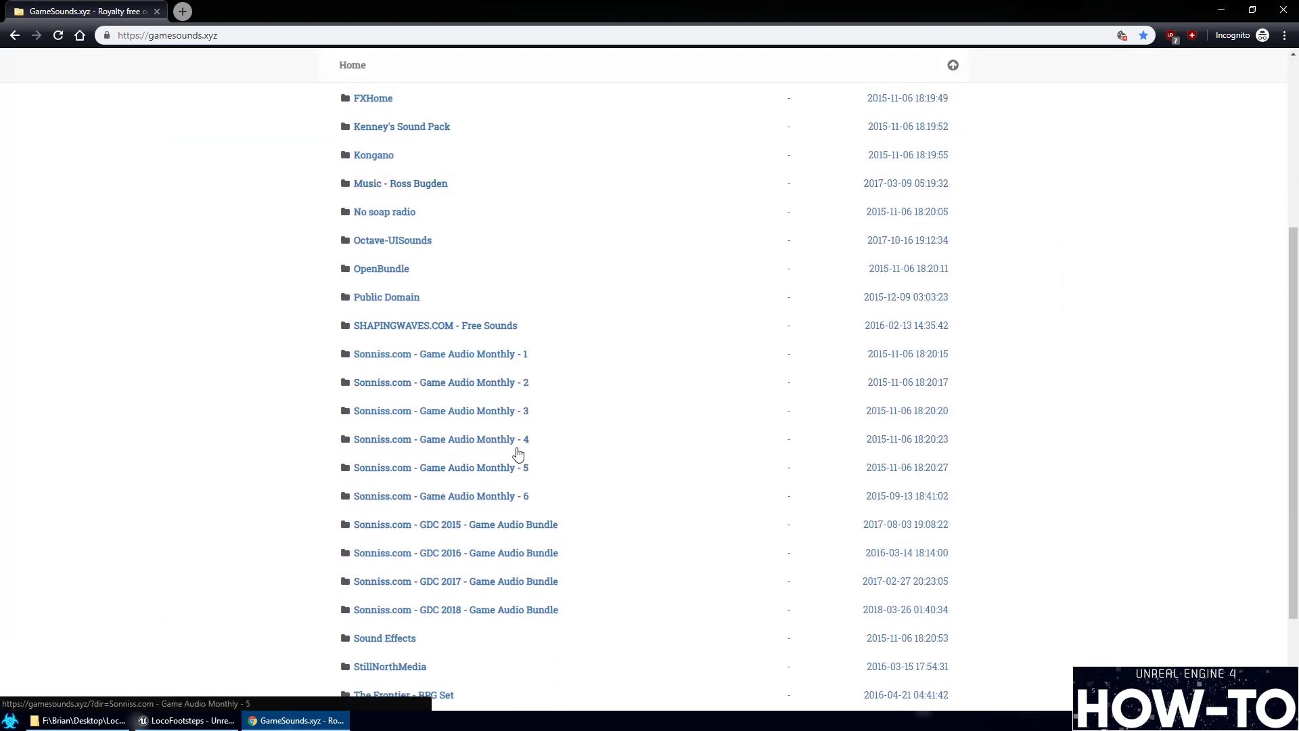
scroll(545, 490, "up", 5)
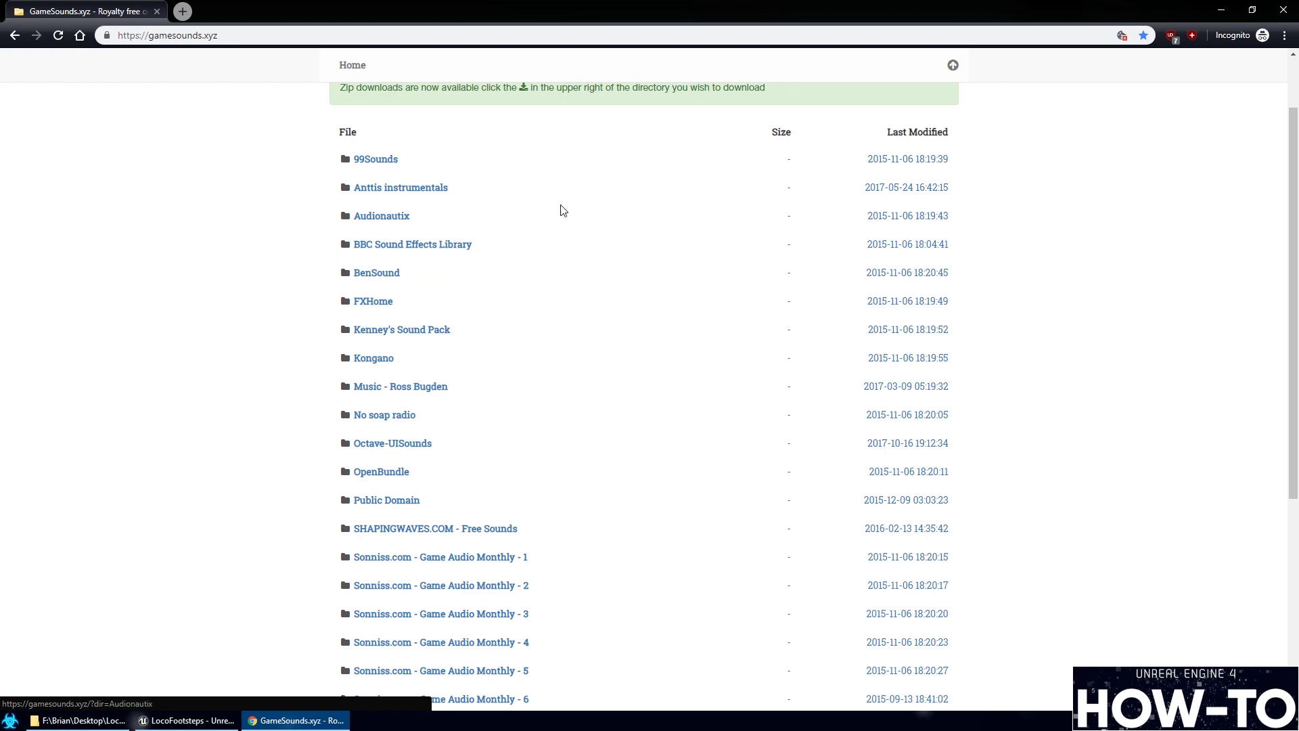
middle_click(103, 7)
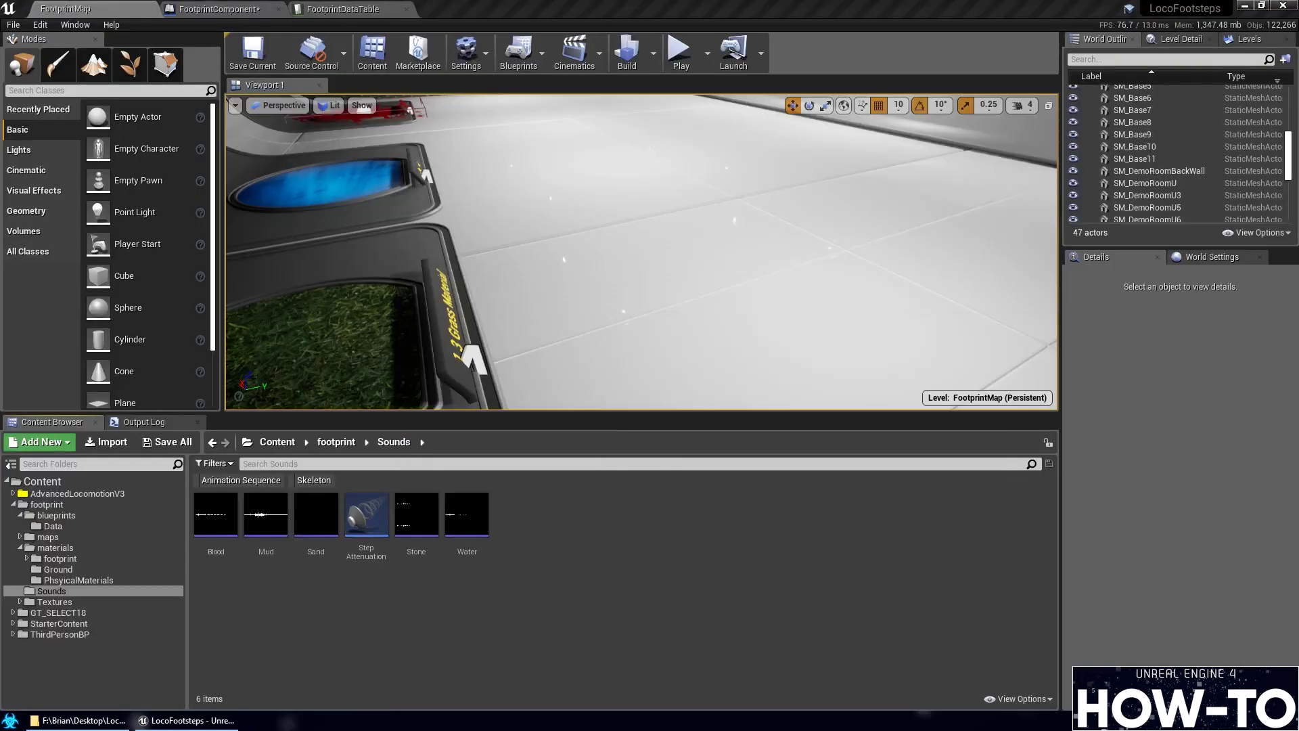
Open the FootstepsGrass desktop folder in File Explorer and arrange it beside a restored, smaller Unreal Editor window
left_click(273, 616)
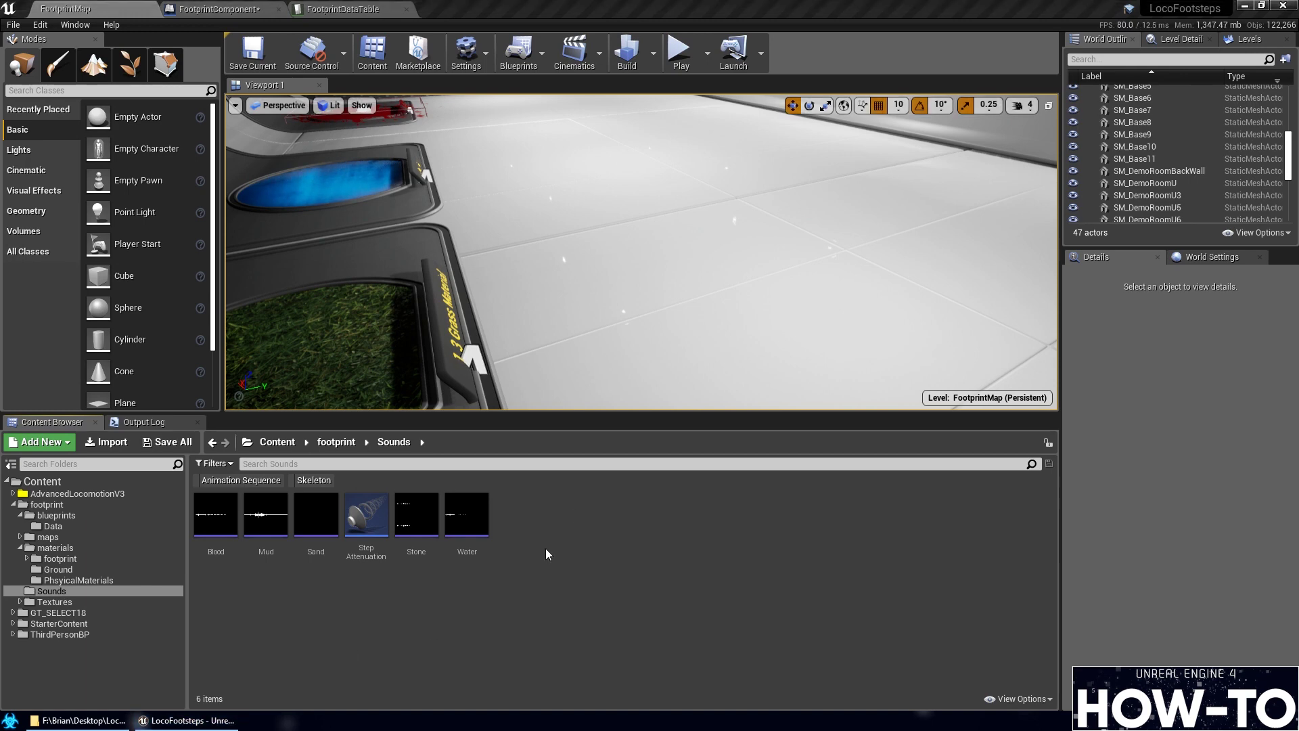
double_click(461, 7)
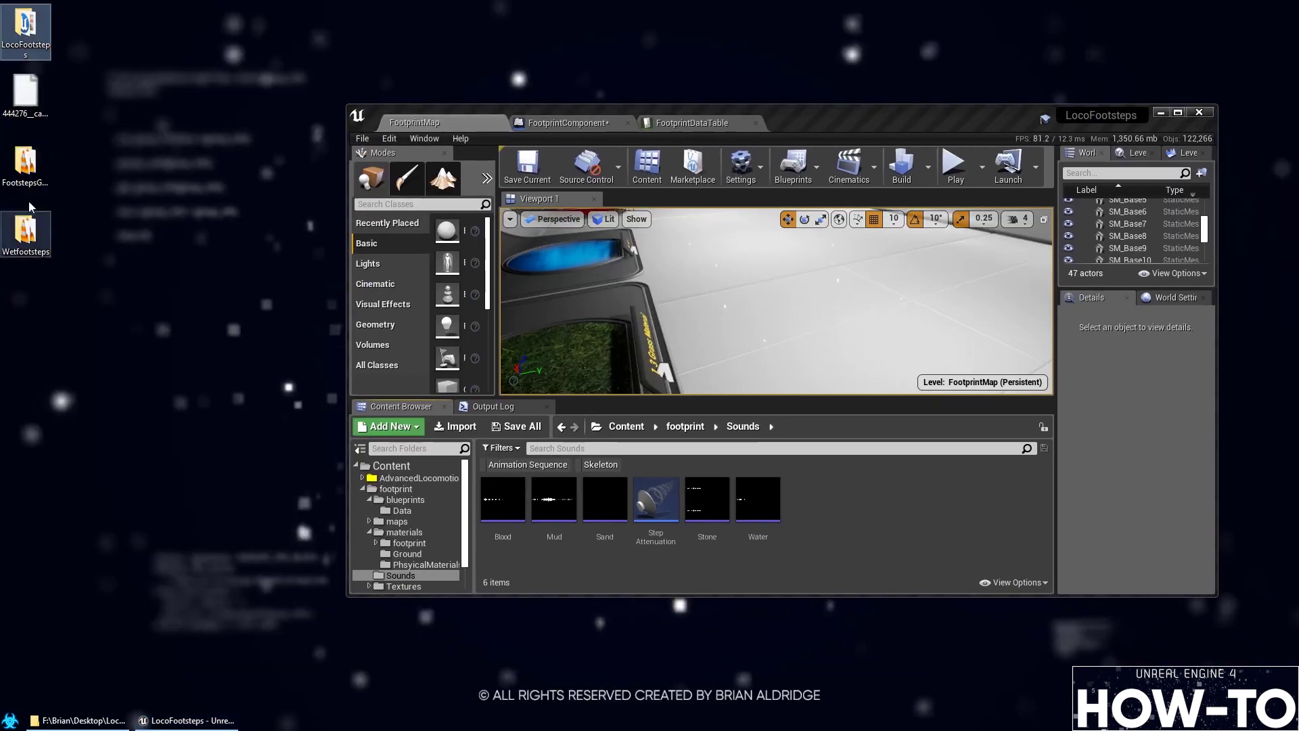
double_click(23, 173)
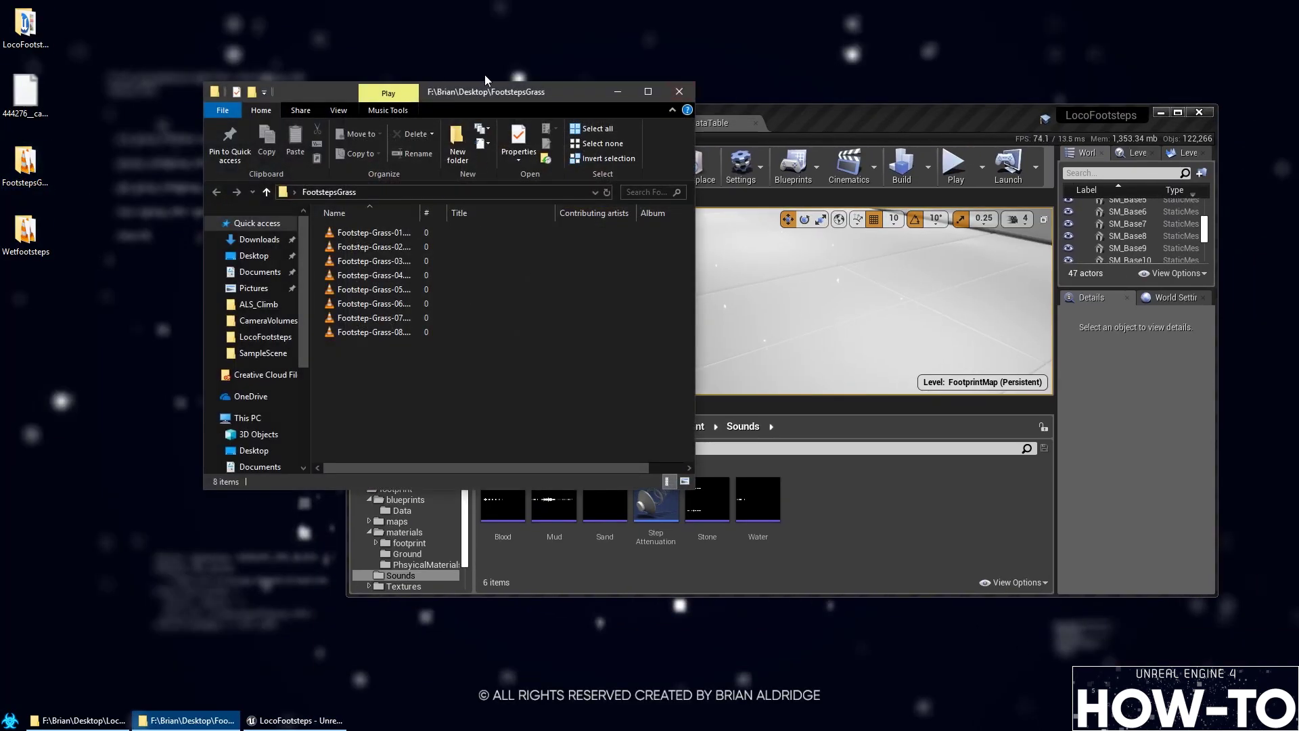
left_click_drag(487, 92, 267, 130)
left_click_drag(880, 115, 925, 49)
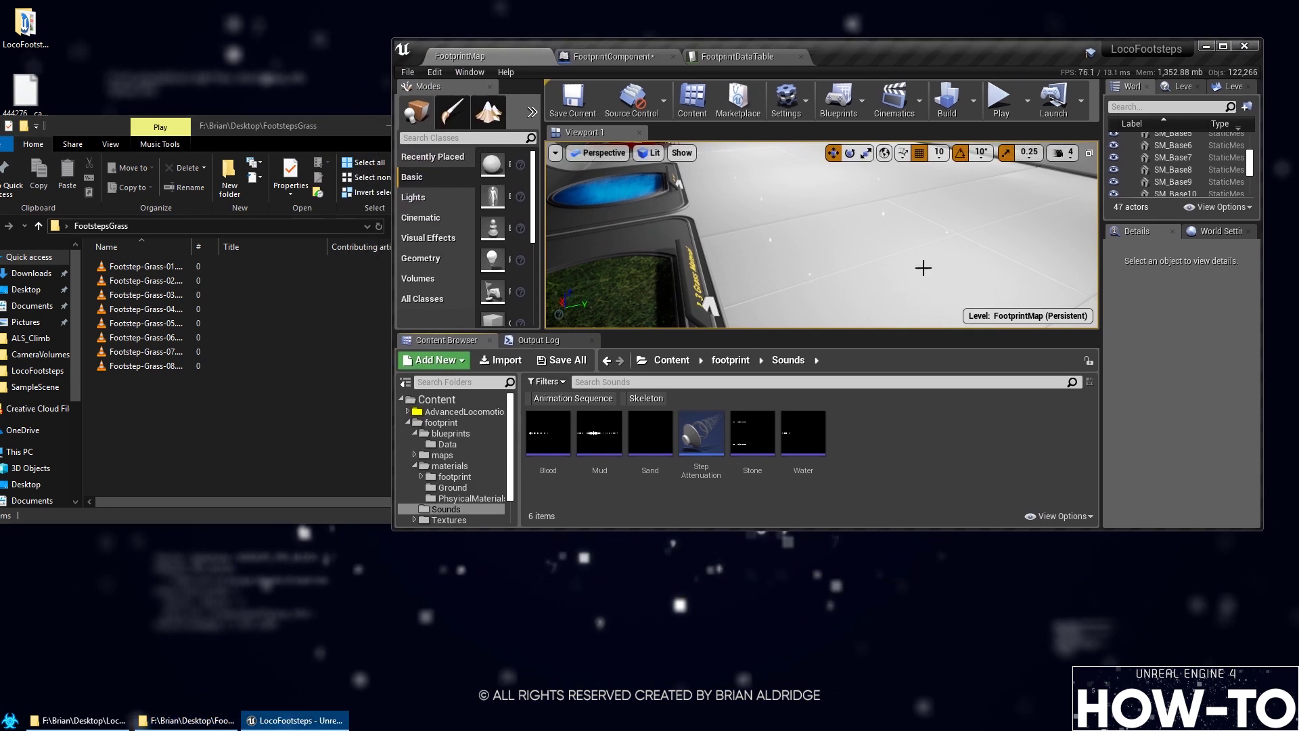
Create a folder named Grass inside the footprint Sounds folder and open it
right_click(855, 440)
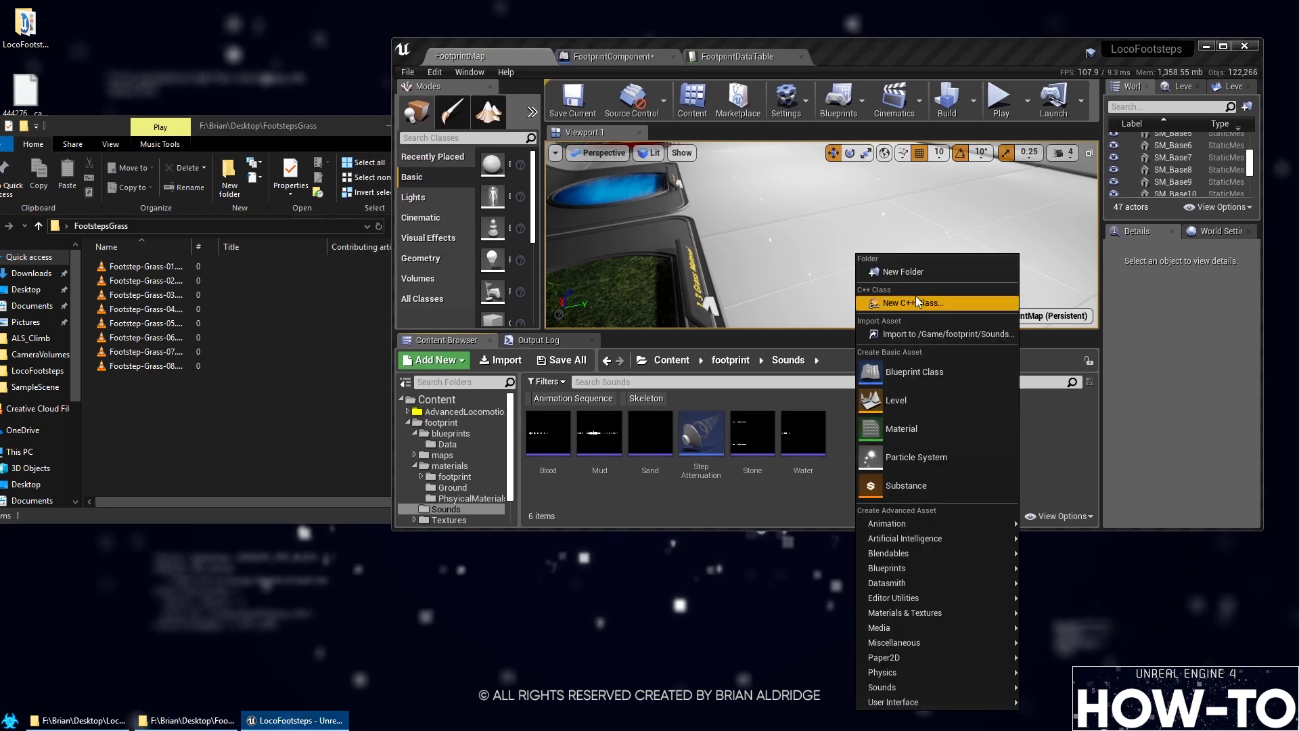
left_click(910, 274)
type("Gras")
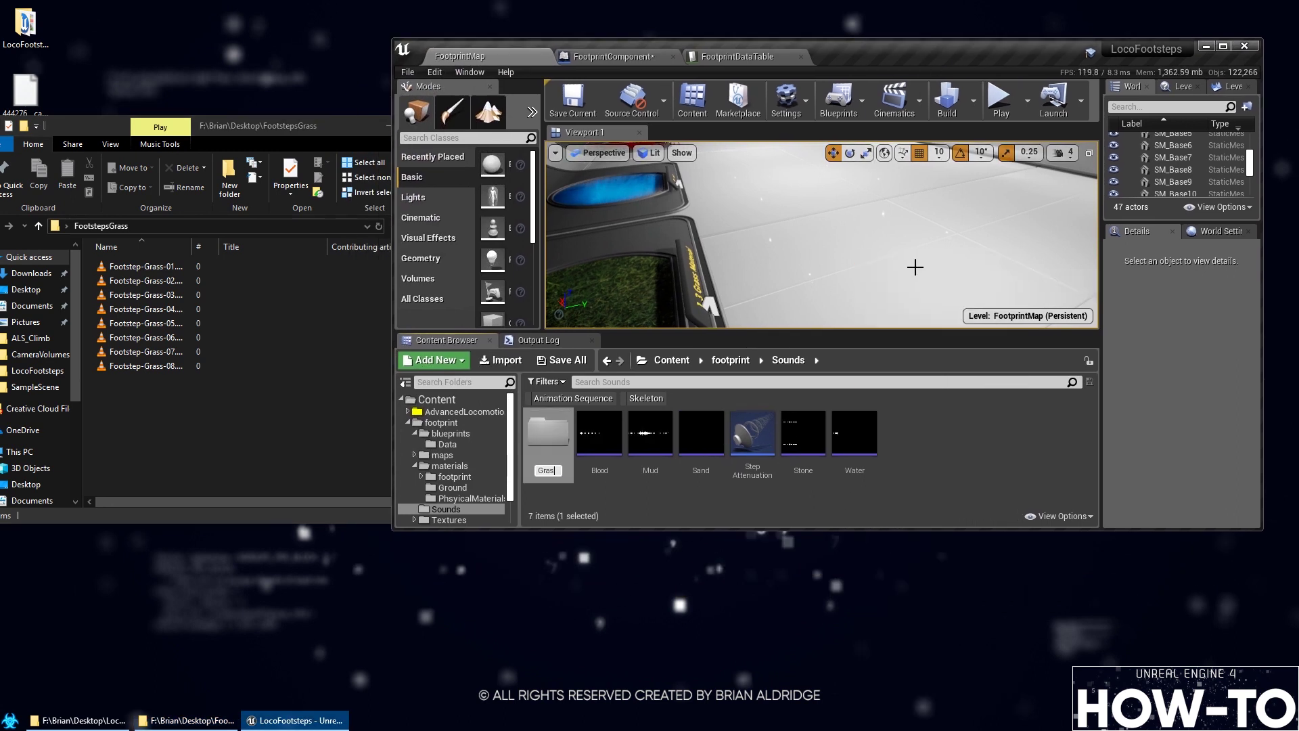
type("s")
key("Return")
double_click(548, 444)
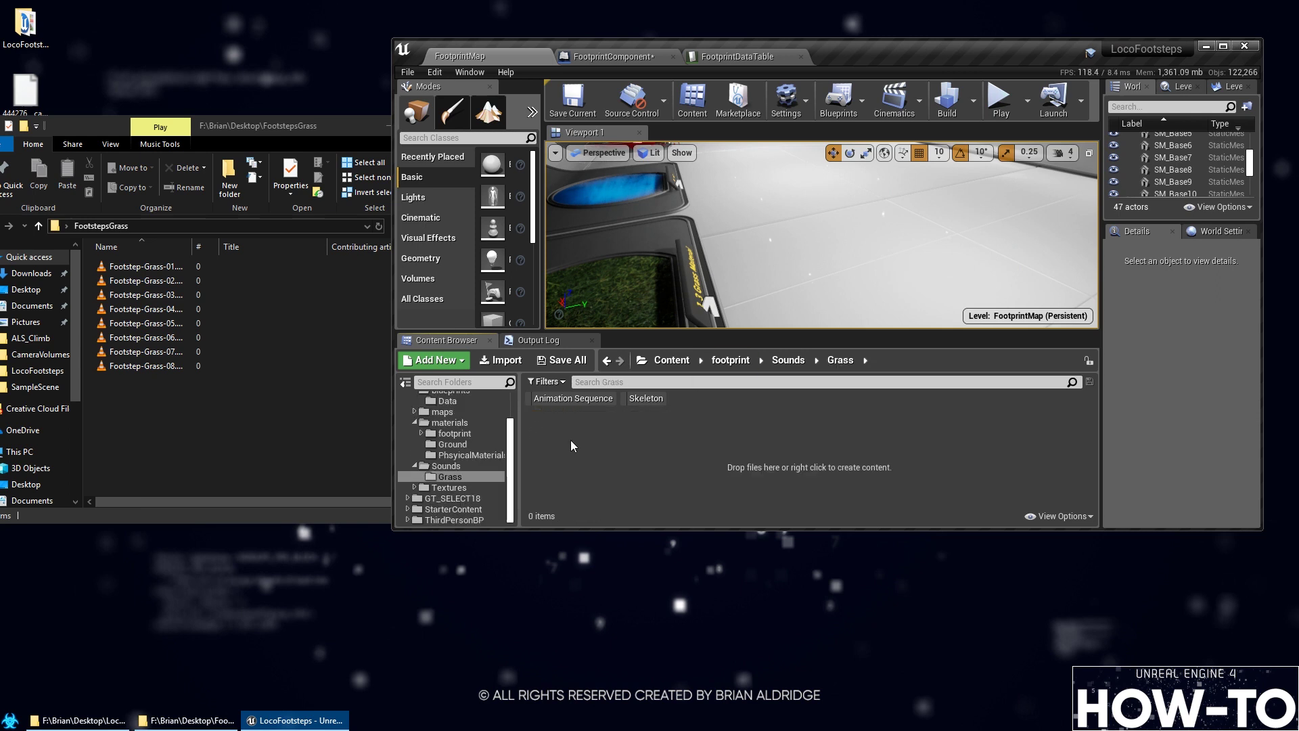
Import all eight Footstep-Grass sound files from the FootstepsGrass folder into the Grass content folder
left_click(160, 415)
key("ctrl+a")
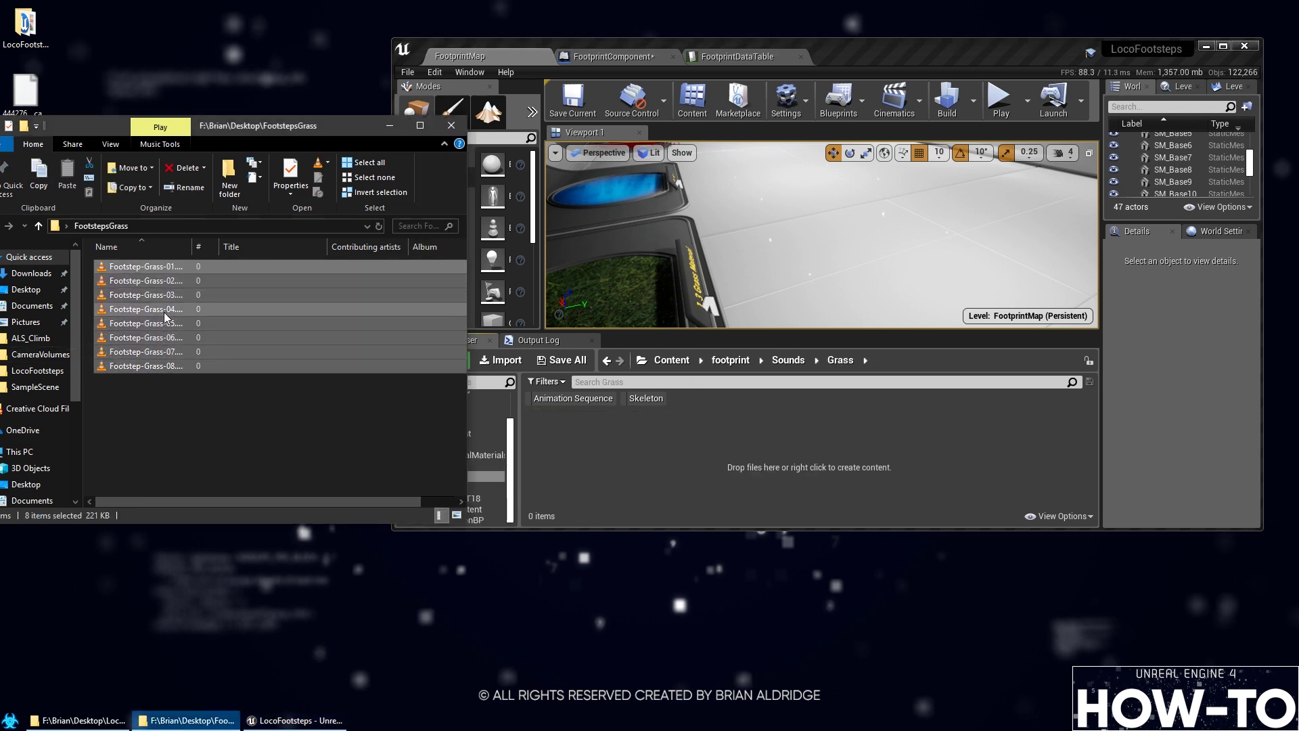
left_click_drag(147, 310, 506, 350)
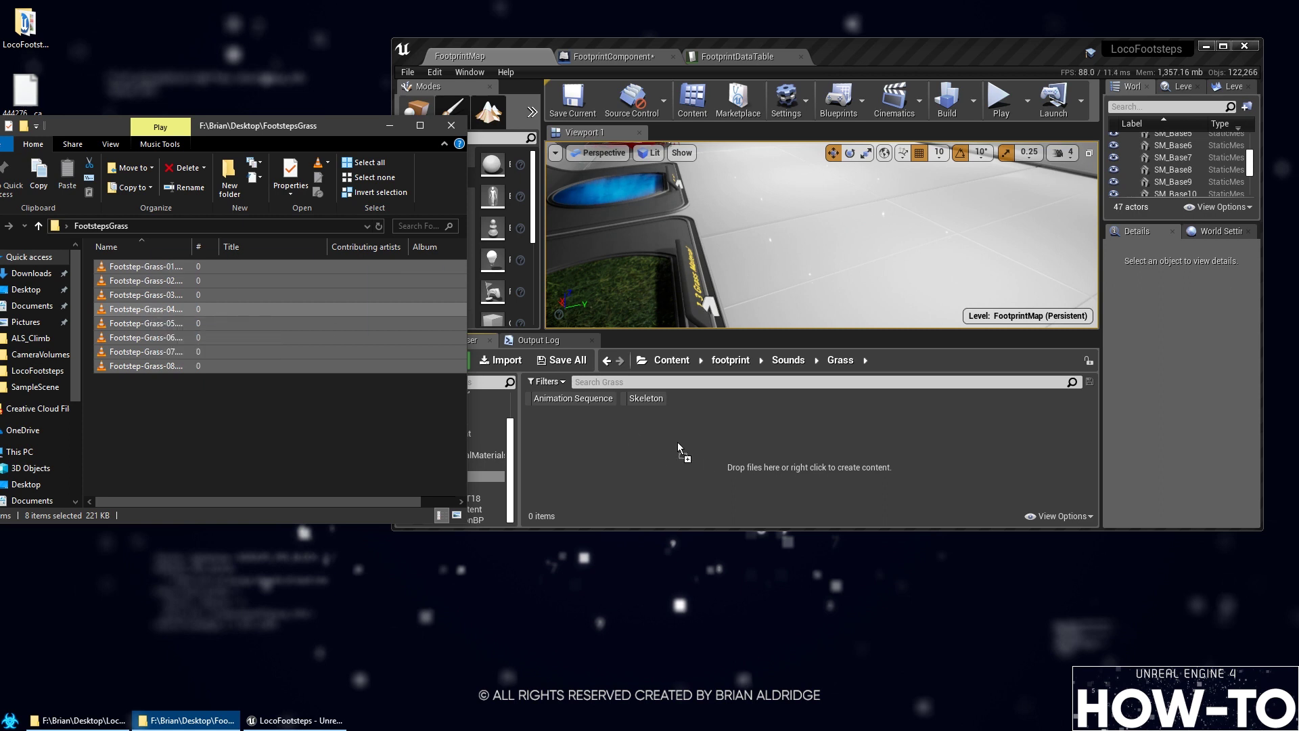
left_click_drag(679, 450, 681, 450)
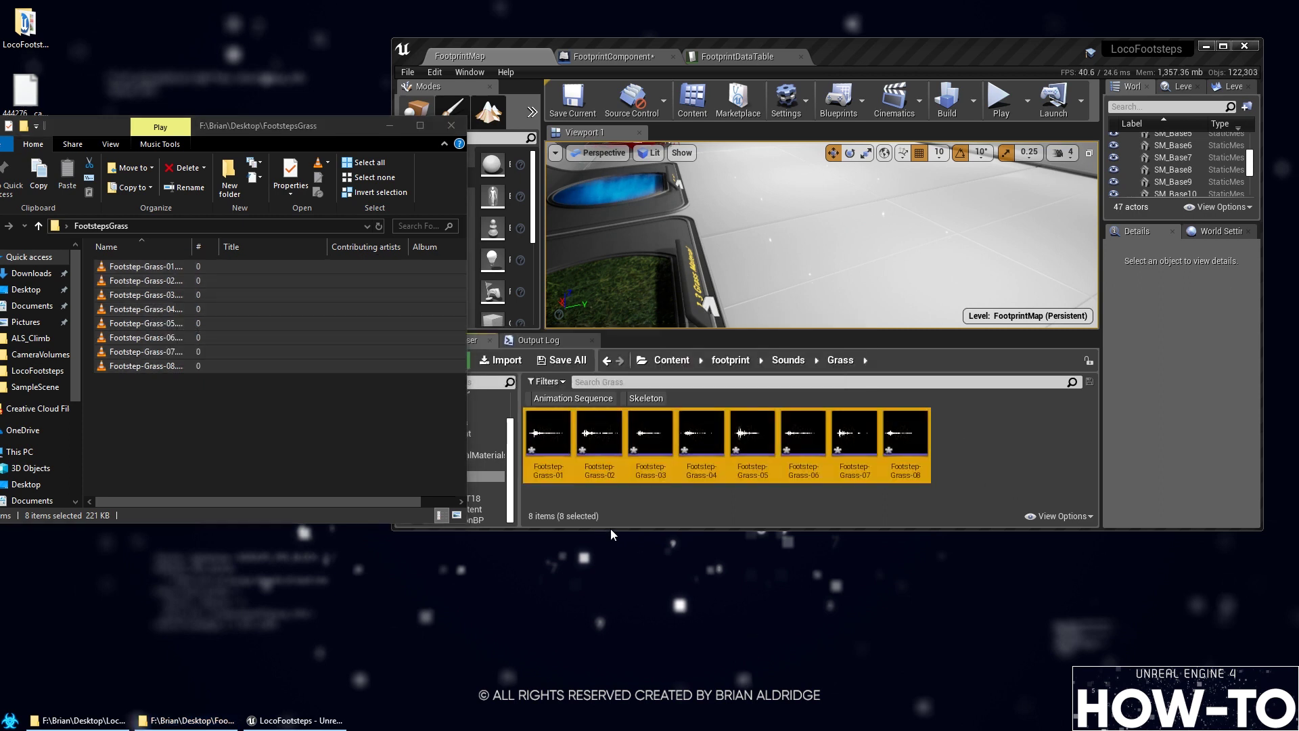
left_click(629, 501)
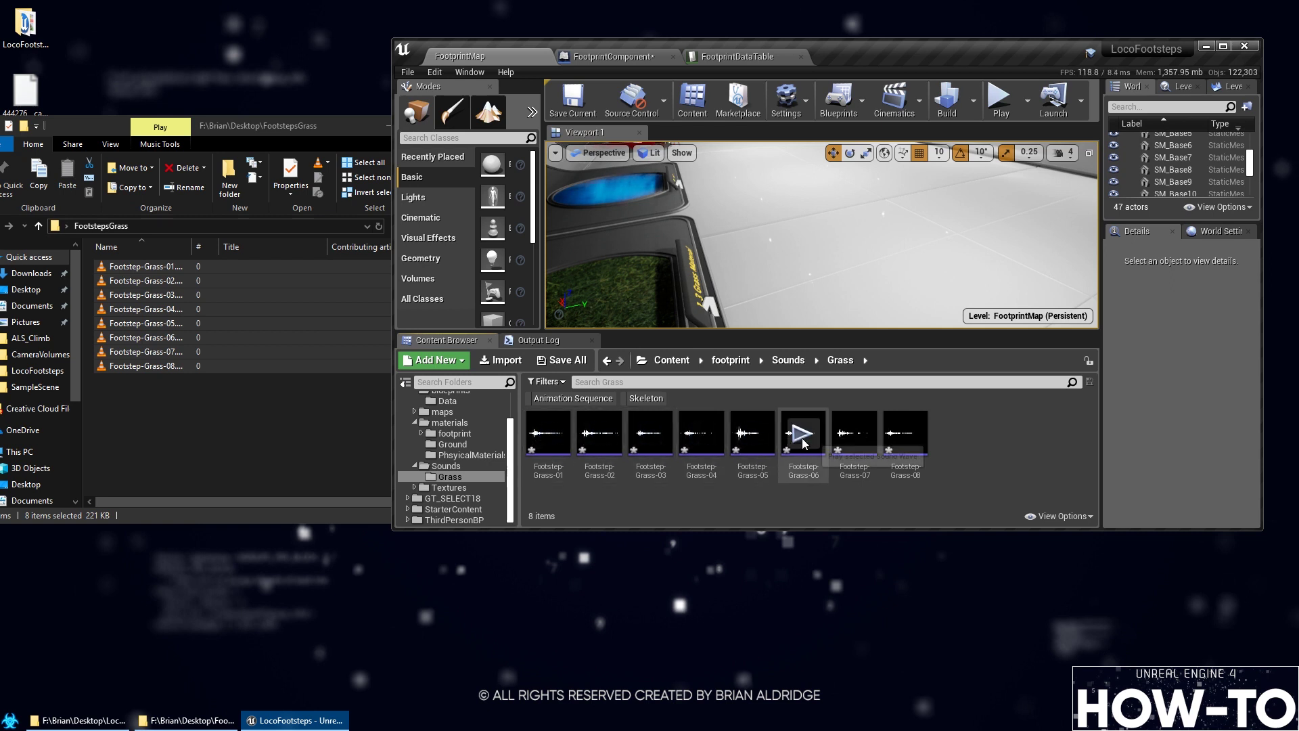
Preview the Footstep-Grass-08 sound, close the FootstepsGrass window and return to Unreal Editor
left_click(906, 433)
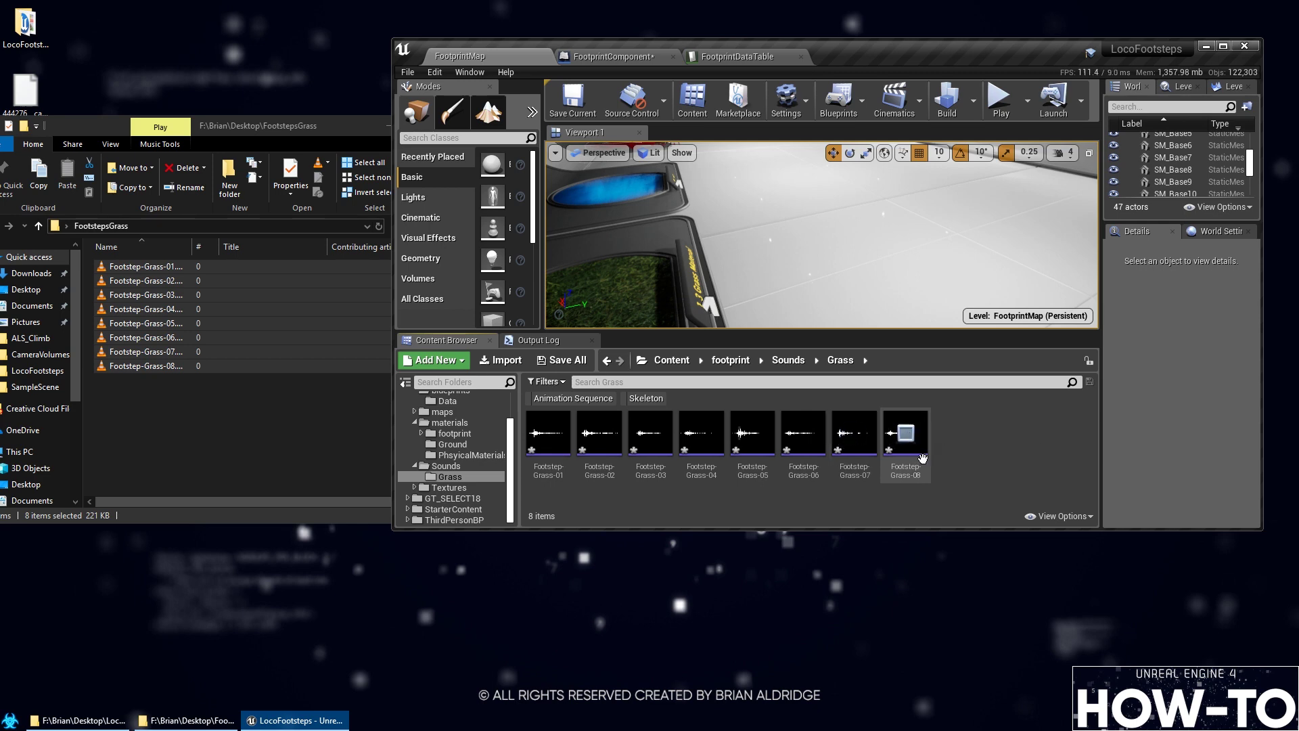
left_click(152, 419)
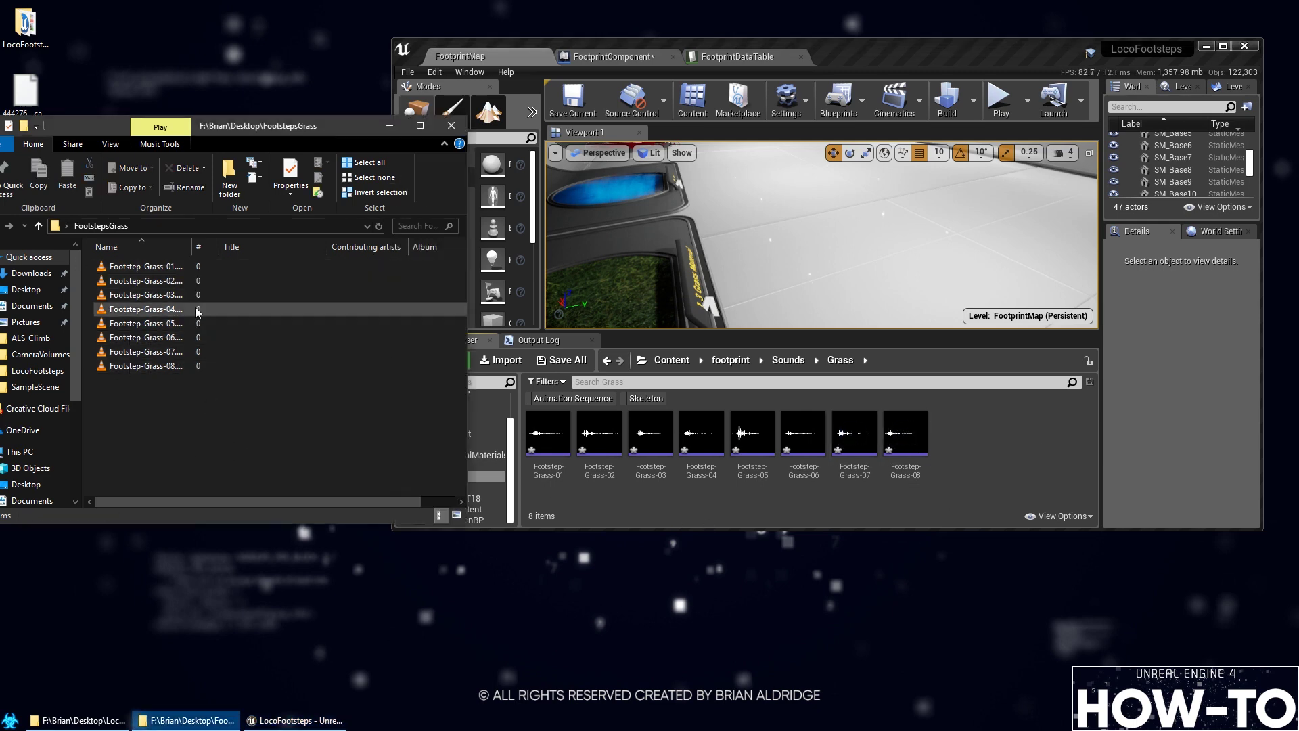
key("alt+F4")
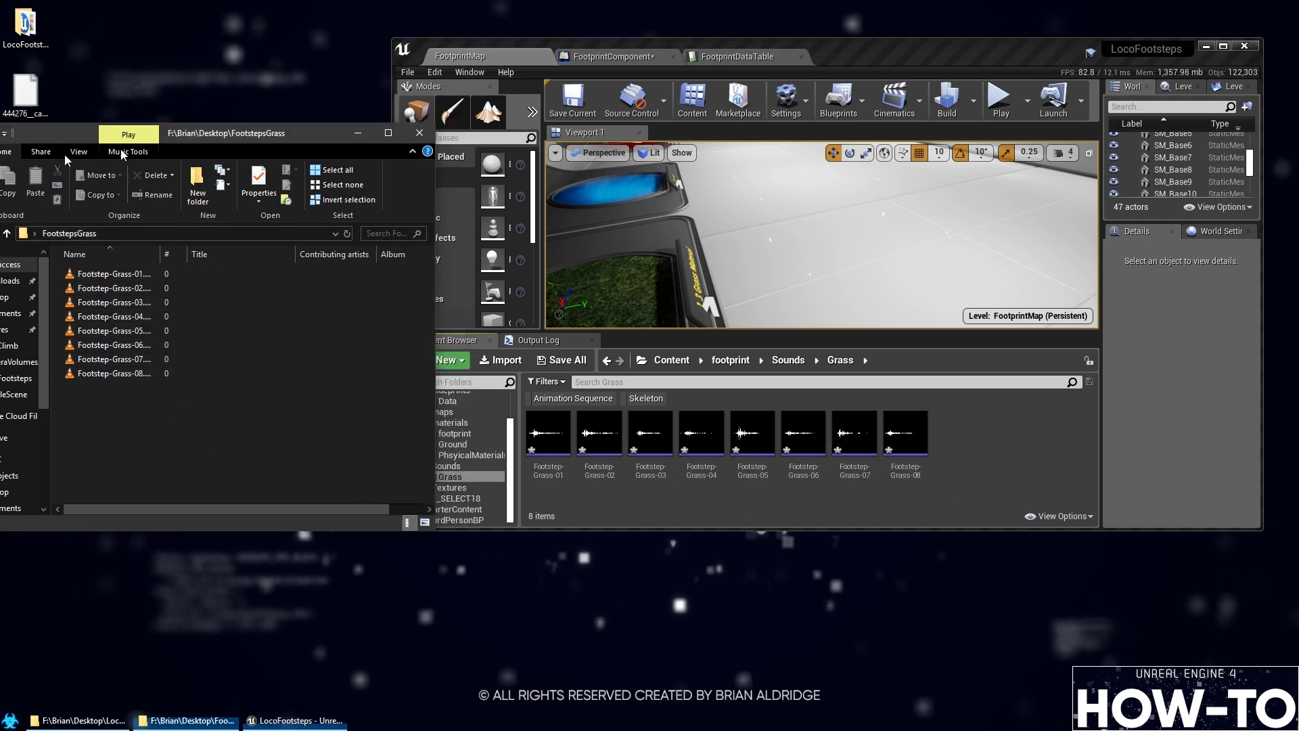
left_click(478, 525)
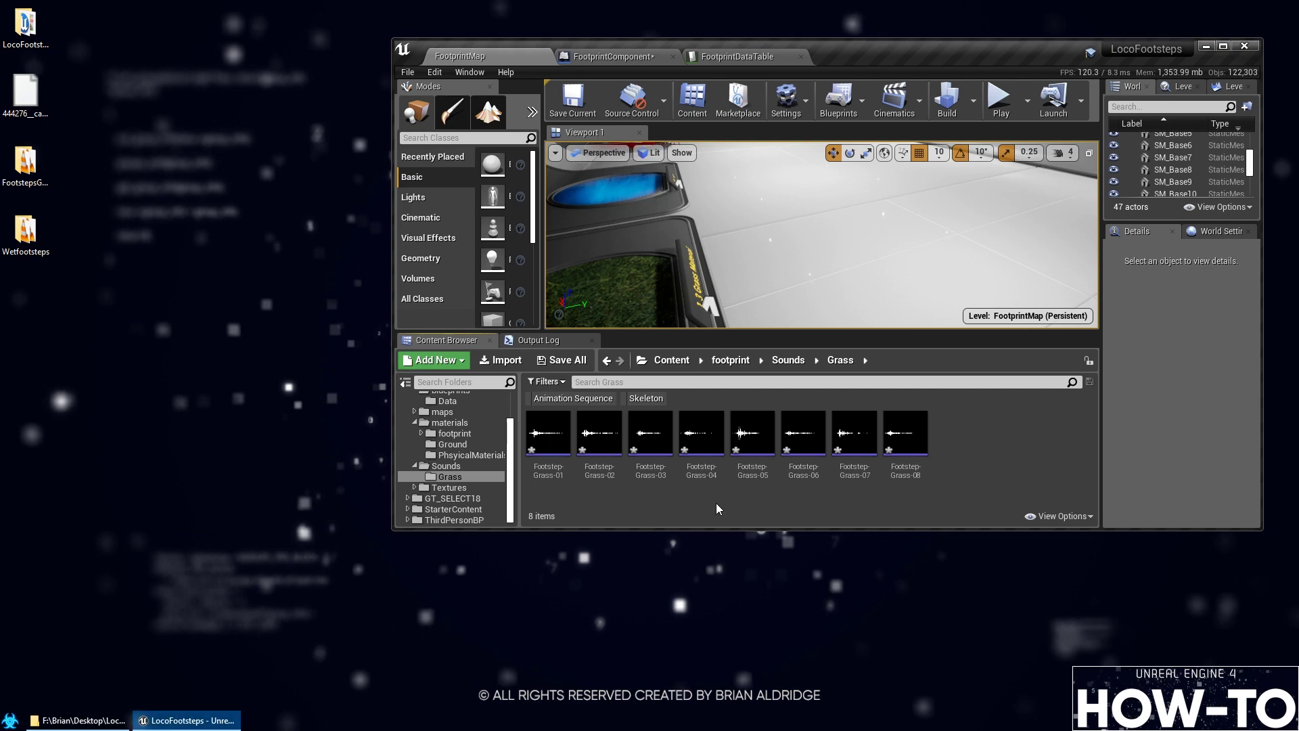
Create a sound cue from Footstep-Grass-01 and name it Footstep-Grass_Cue
right_click(539, 429)
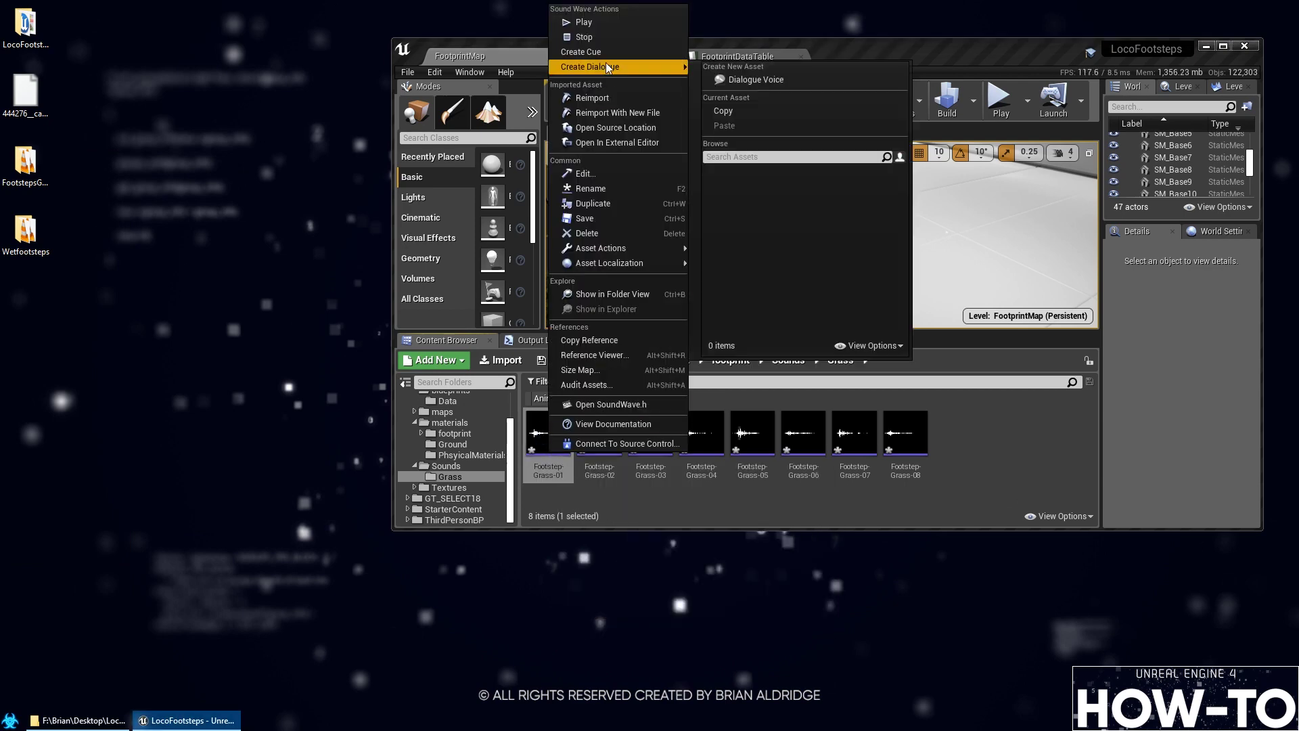
left_click(587, 52)
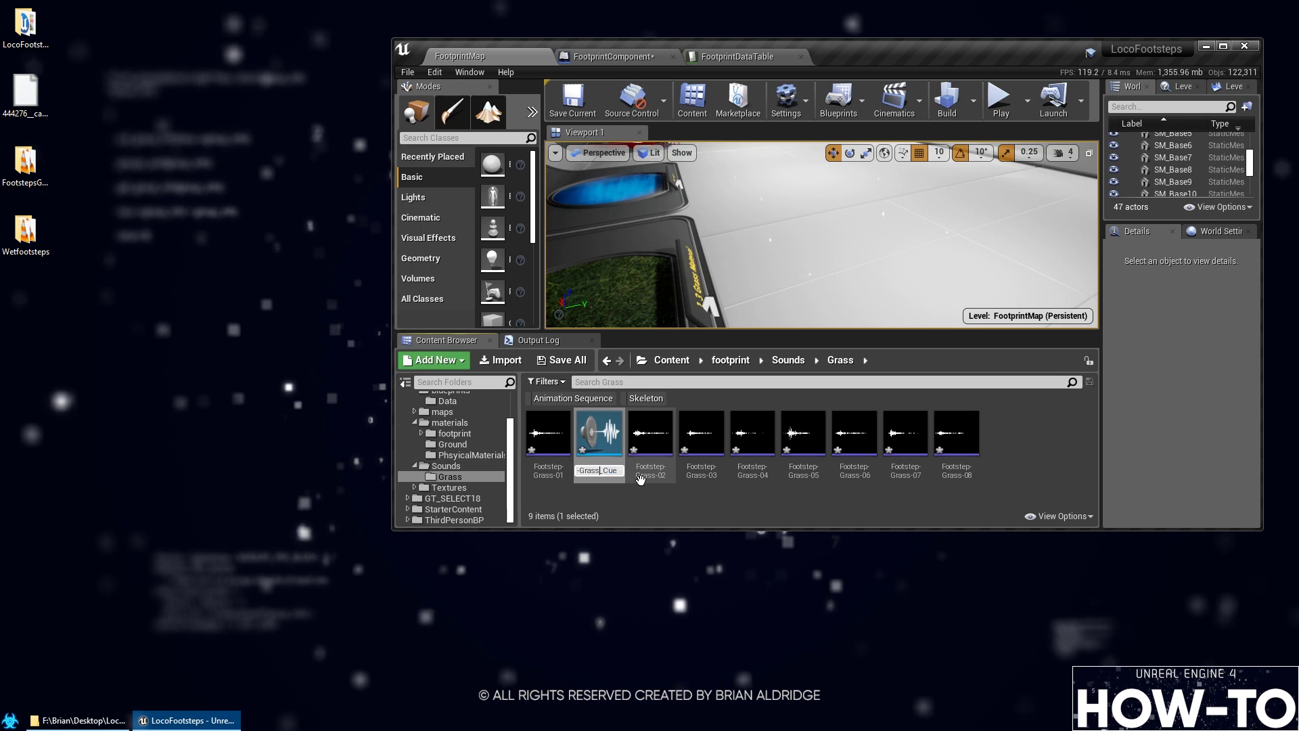
key("Return")
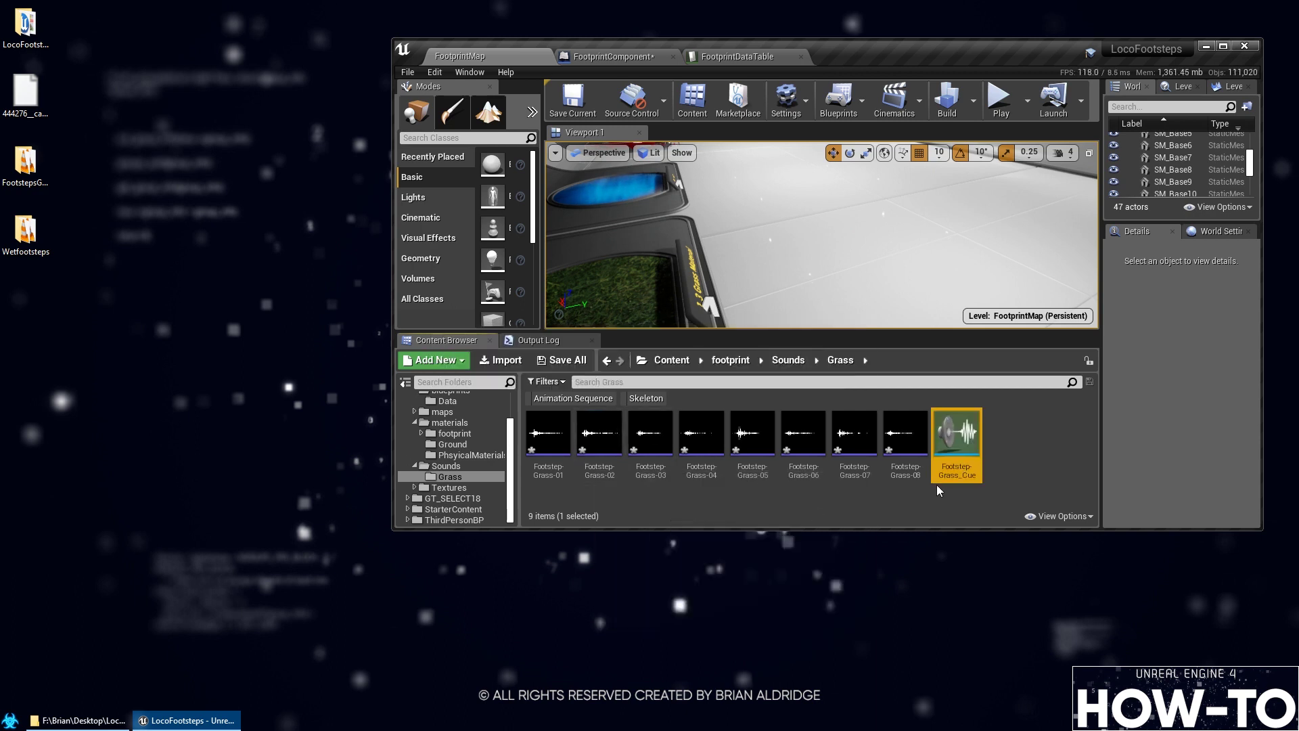
Open Footstep-Grass_Cue, maximize the editor and move the Footstep-Grass-01 wave player away from the Output node
double_click(944, 477)
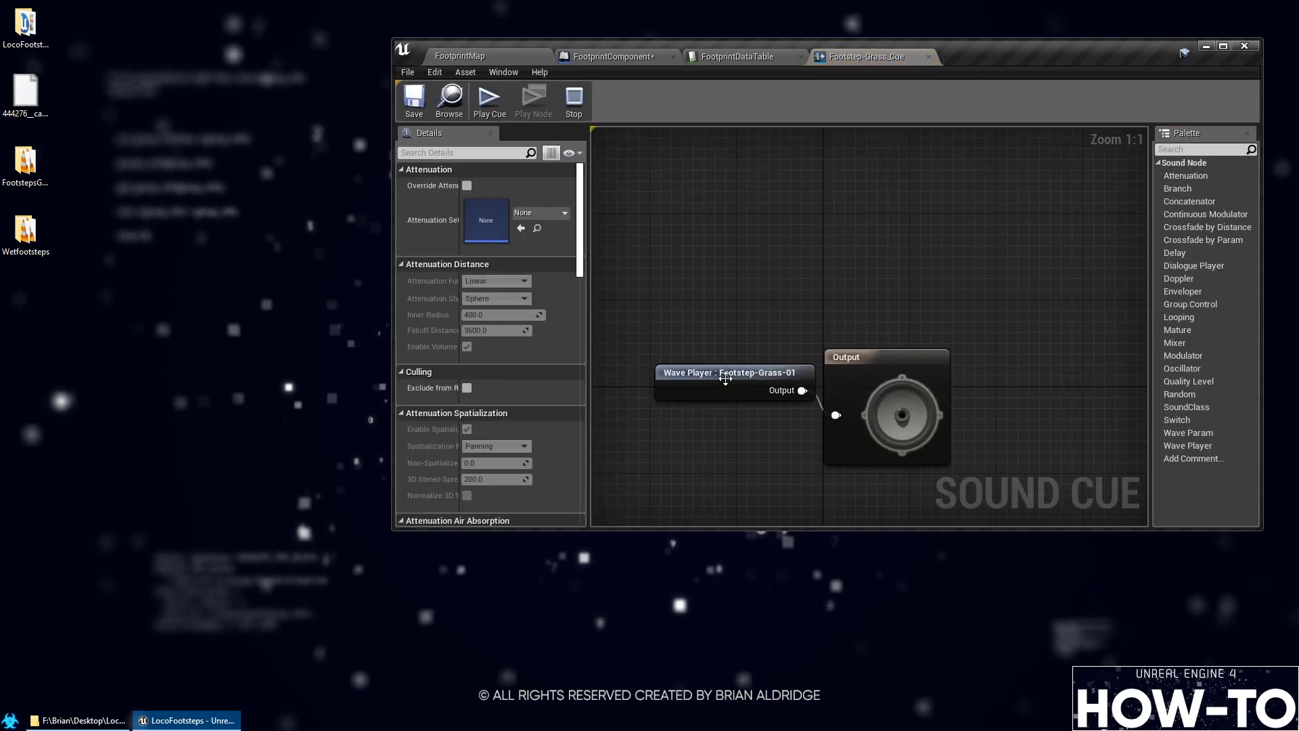
left_click_drag(725, 379, 677, 313)
double_click(1027, 53)
right_click_drag(676, 313, 697, 389)
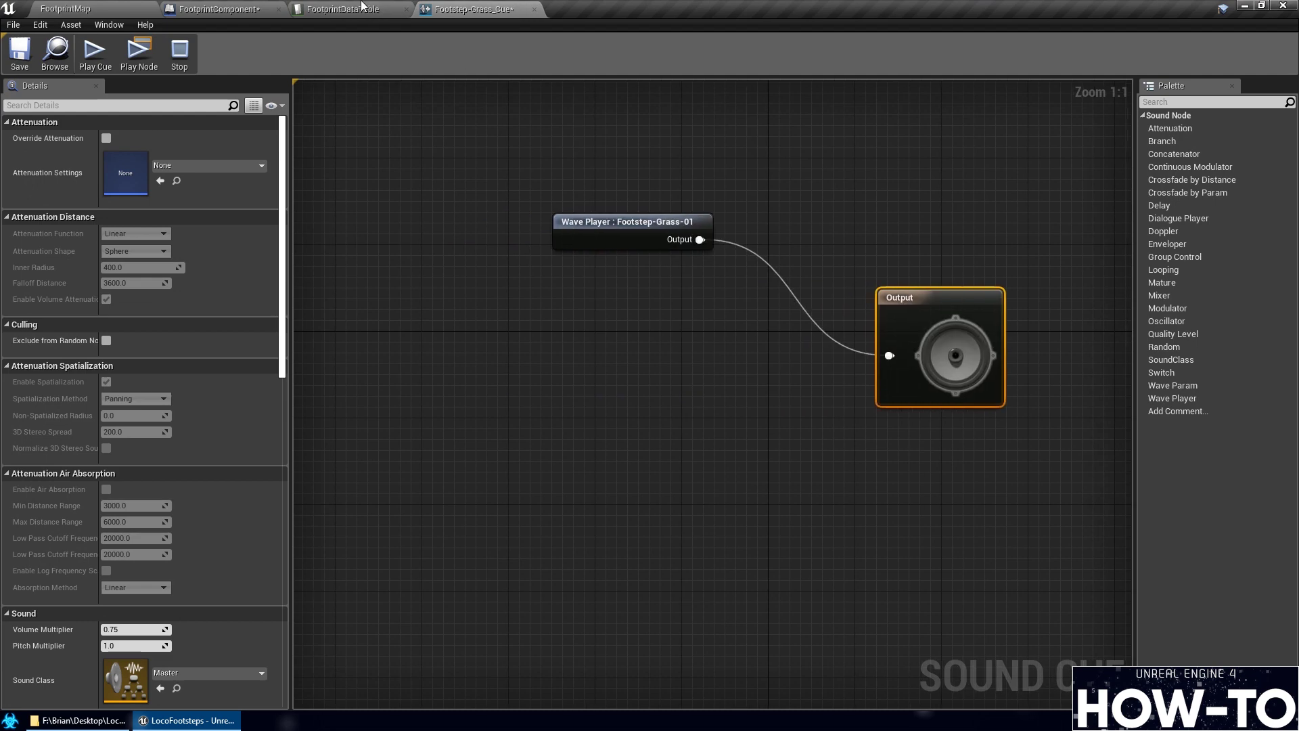
Add Footstep-Grass-02 through Footstep-Grass-08 to the cue graph as wave players and align them below Footstep-Grass-01
left_click(52, 7)
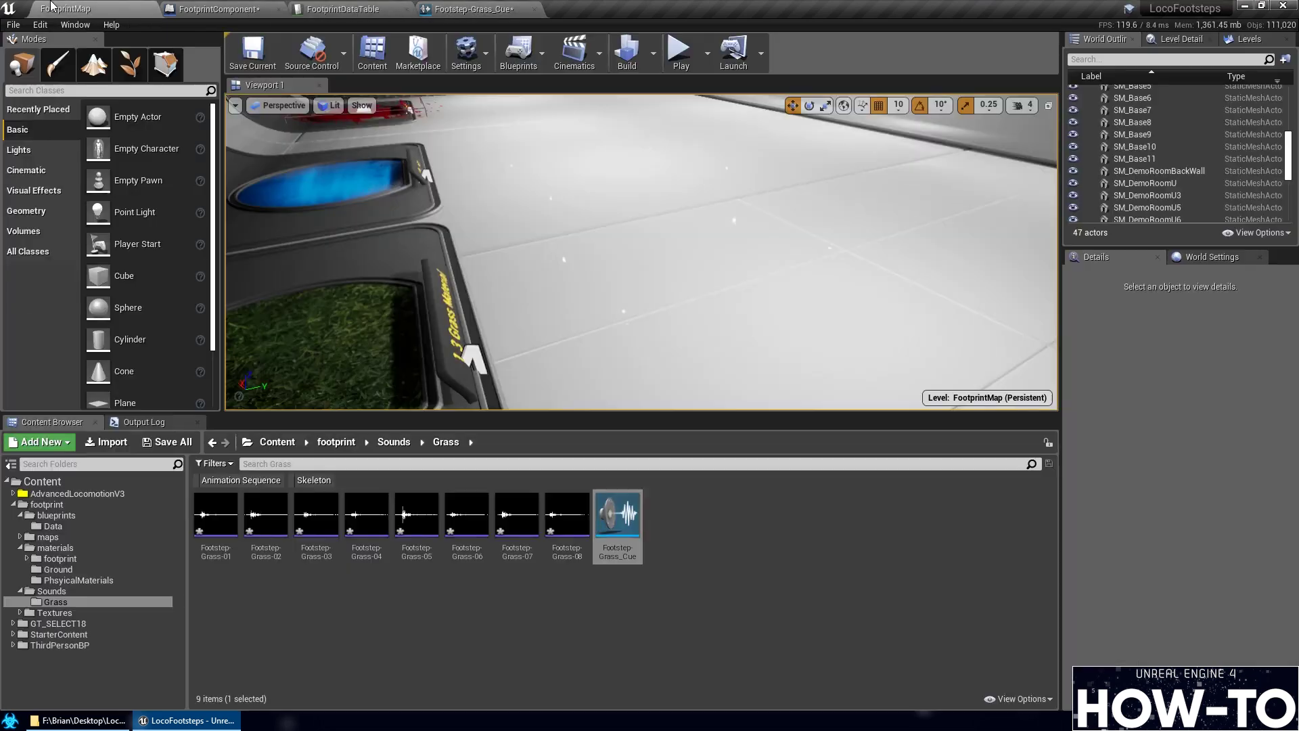
left_click(254, 559)
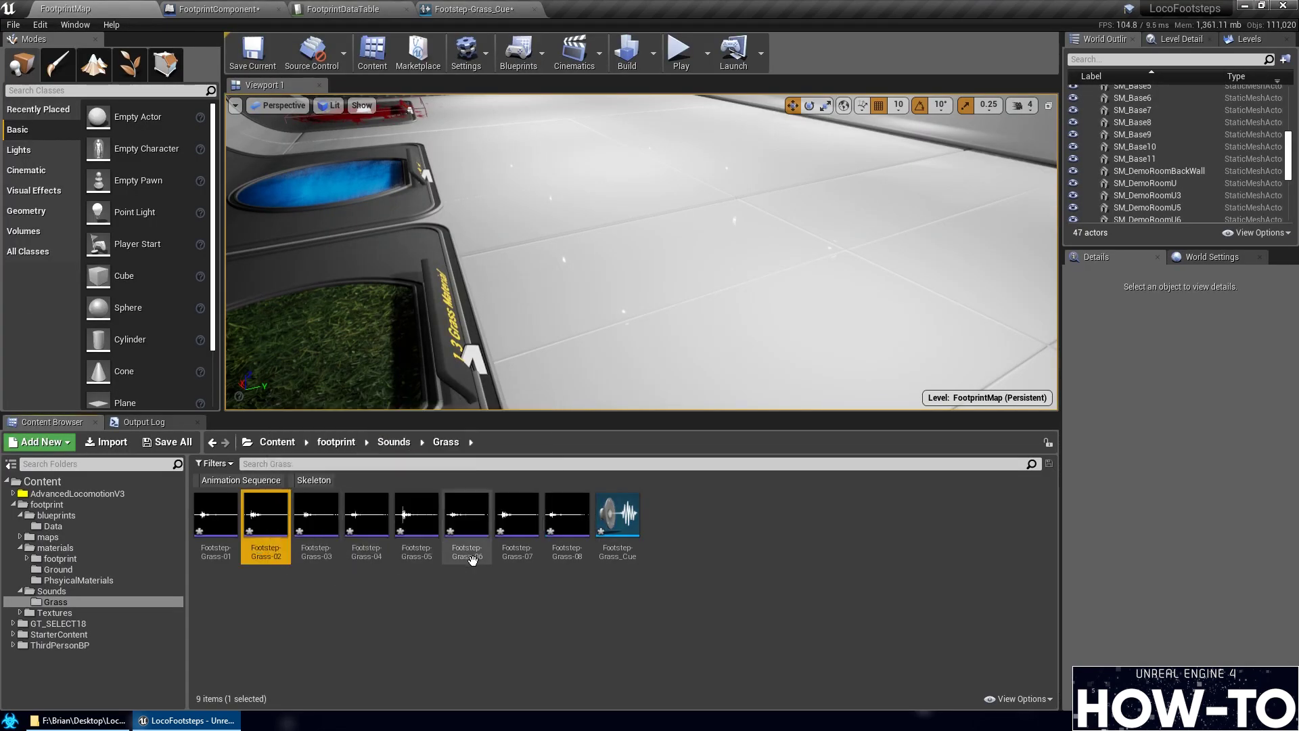
left_click(569, 541, "shift")
left_click_drag(584, 547, 531, 322)
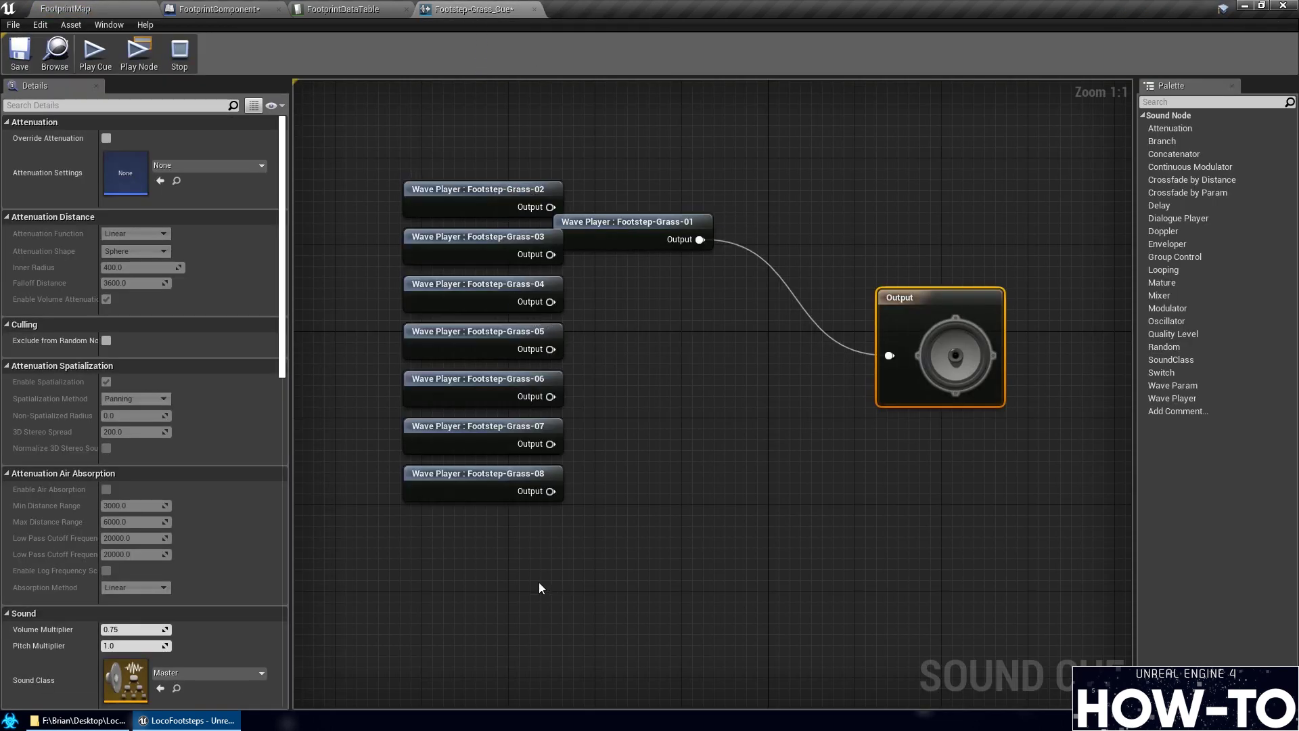
left_click_drag(512, 554, 593, 274)
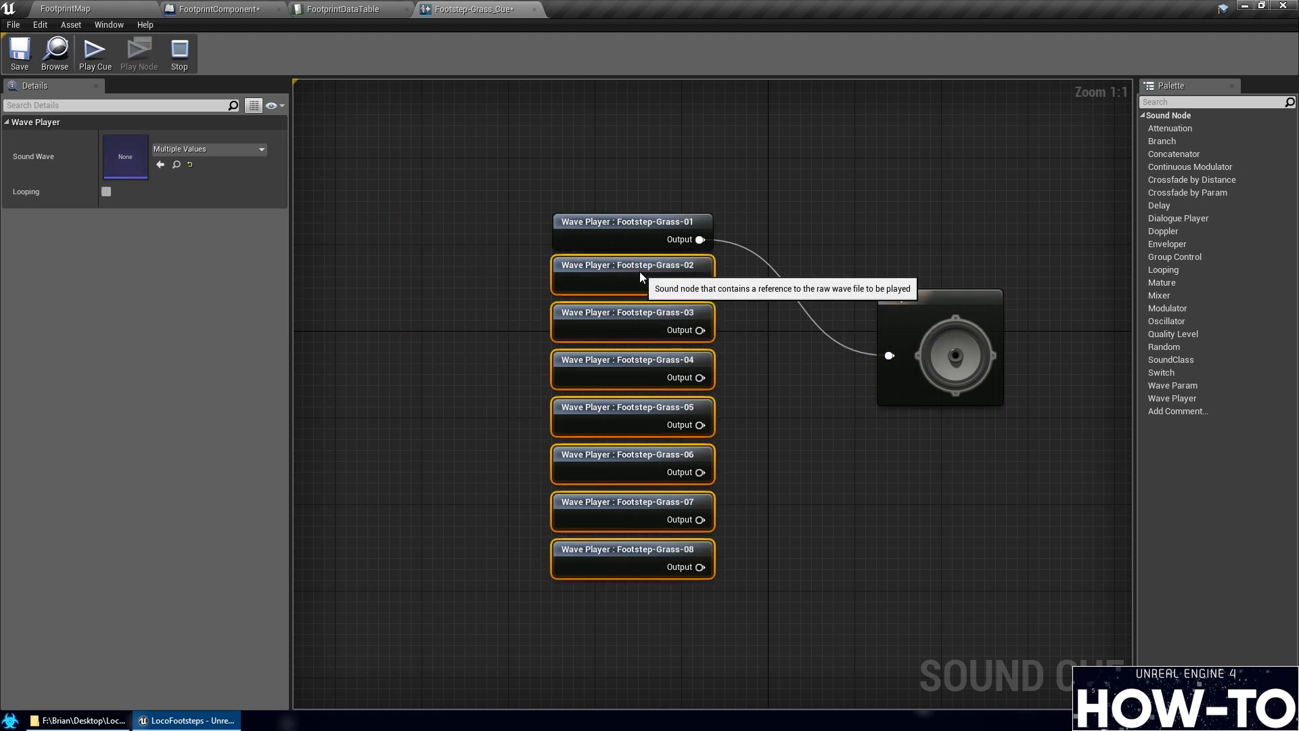
Reposition the cue's Output node and add a Random node fed by the Footstep-Grass-01 wave player
left_click(786, 416)
right_click_drag(786, 416, 593, 416)
left_click_drag(748, 296, 834, 307)
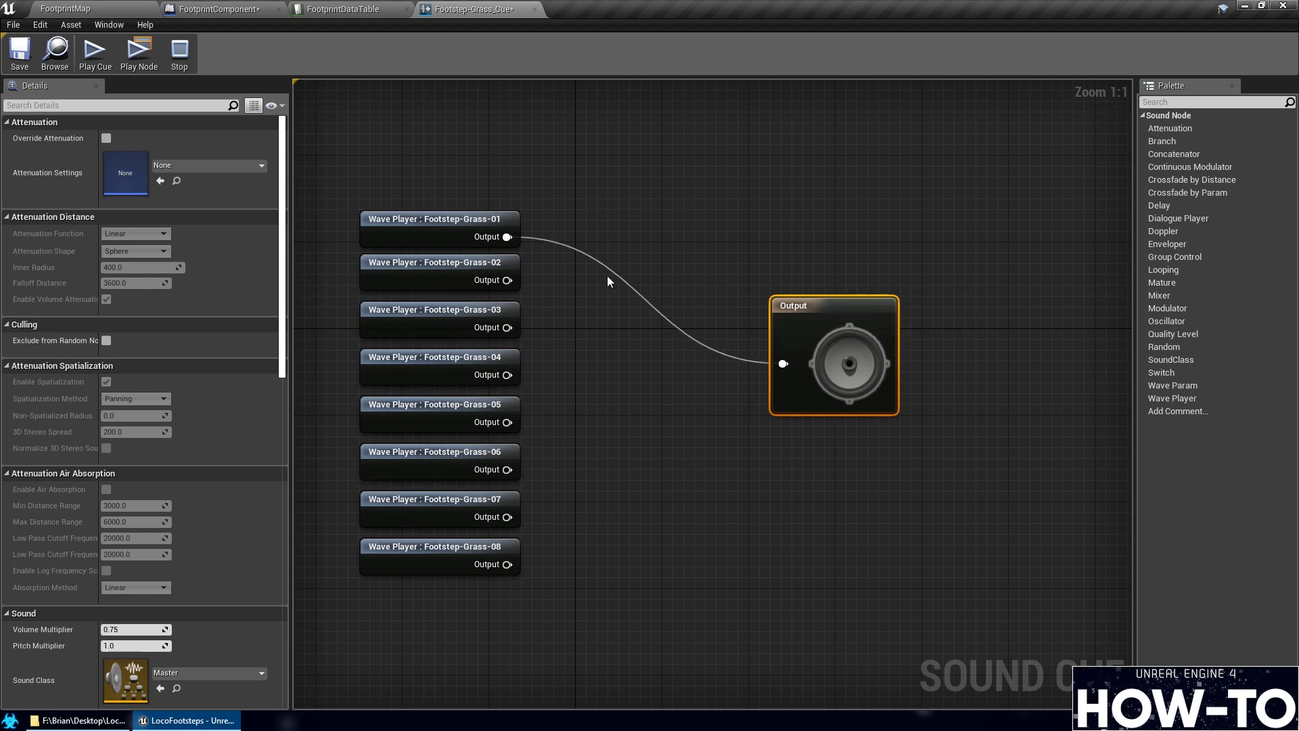
left_click_drag(507, 238, 505, 242)
left_click_drag(627, 315, 626, 315)
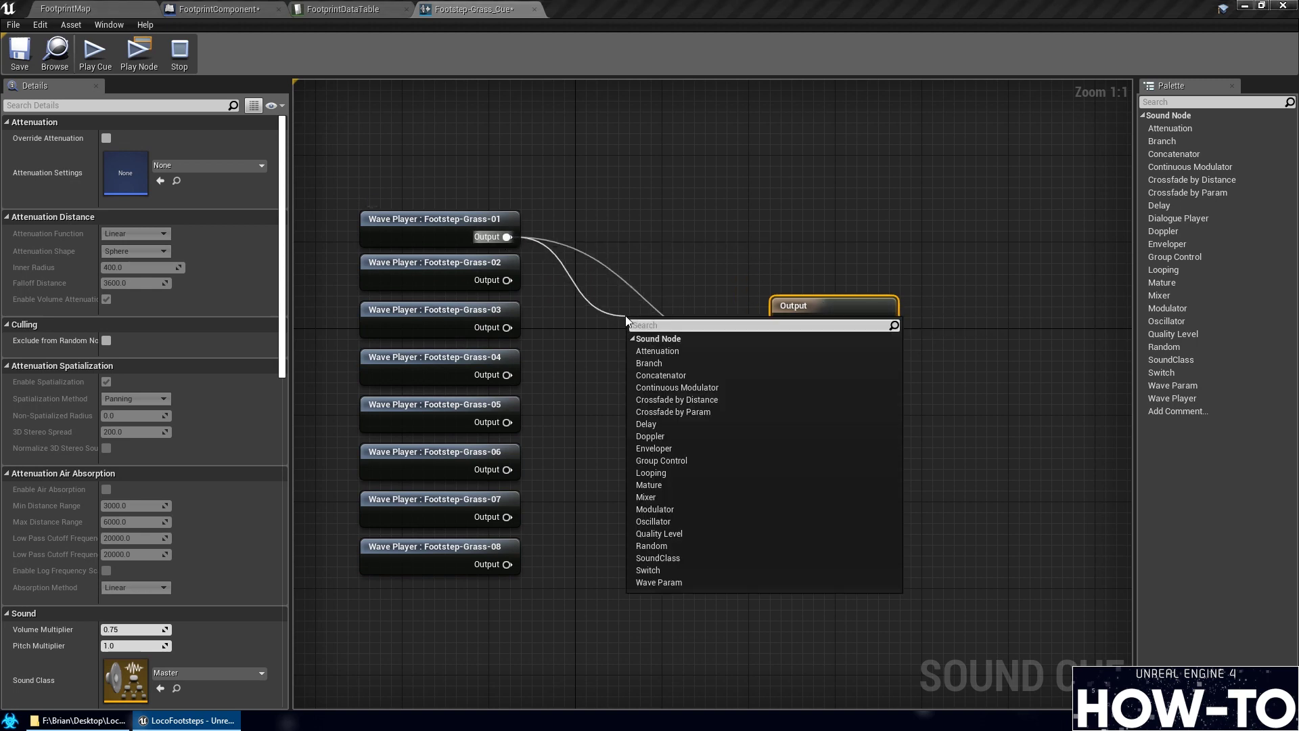
type("ra")
key("Return")
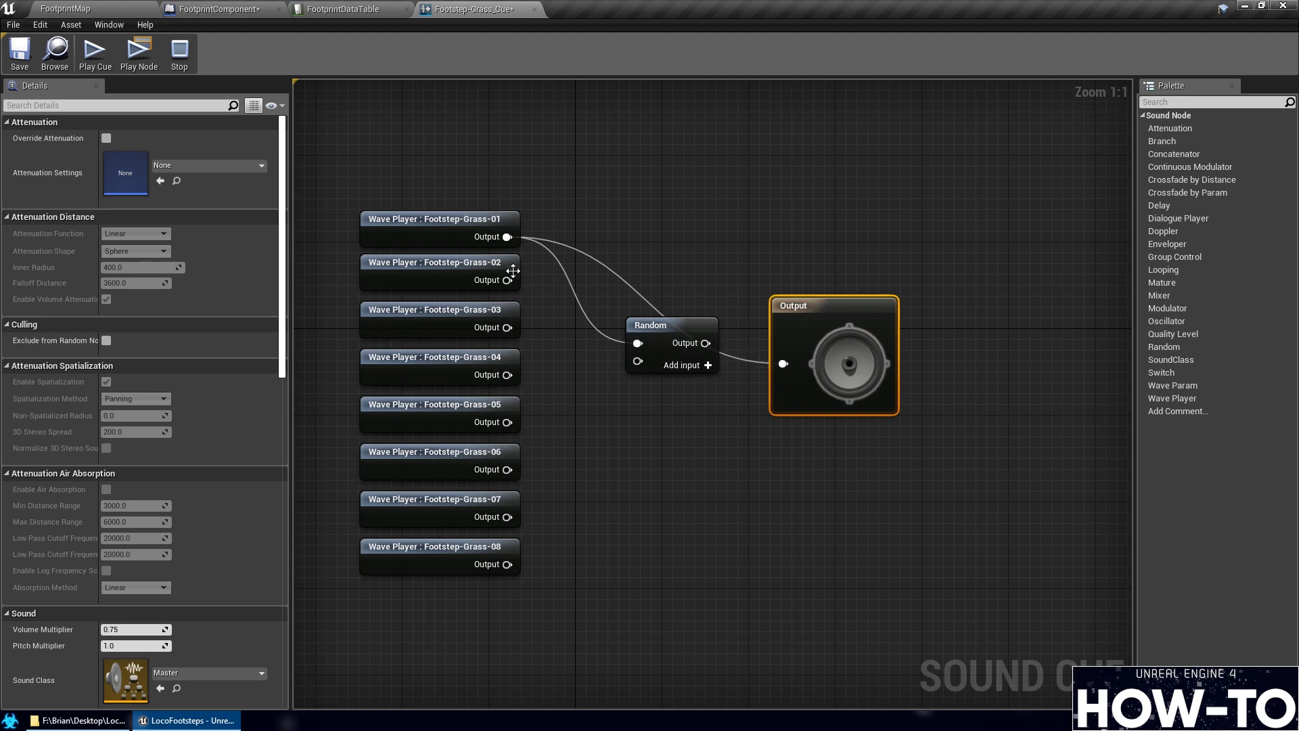
Connect Footstep-Grass-02 to the Random node's second input and add six more inputs to the node
left_click_drag(507, 280, 650, 364)
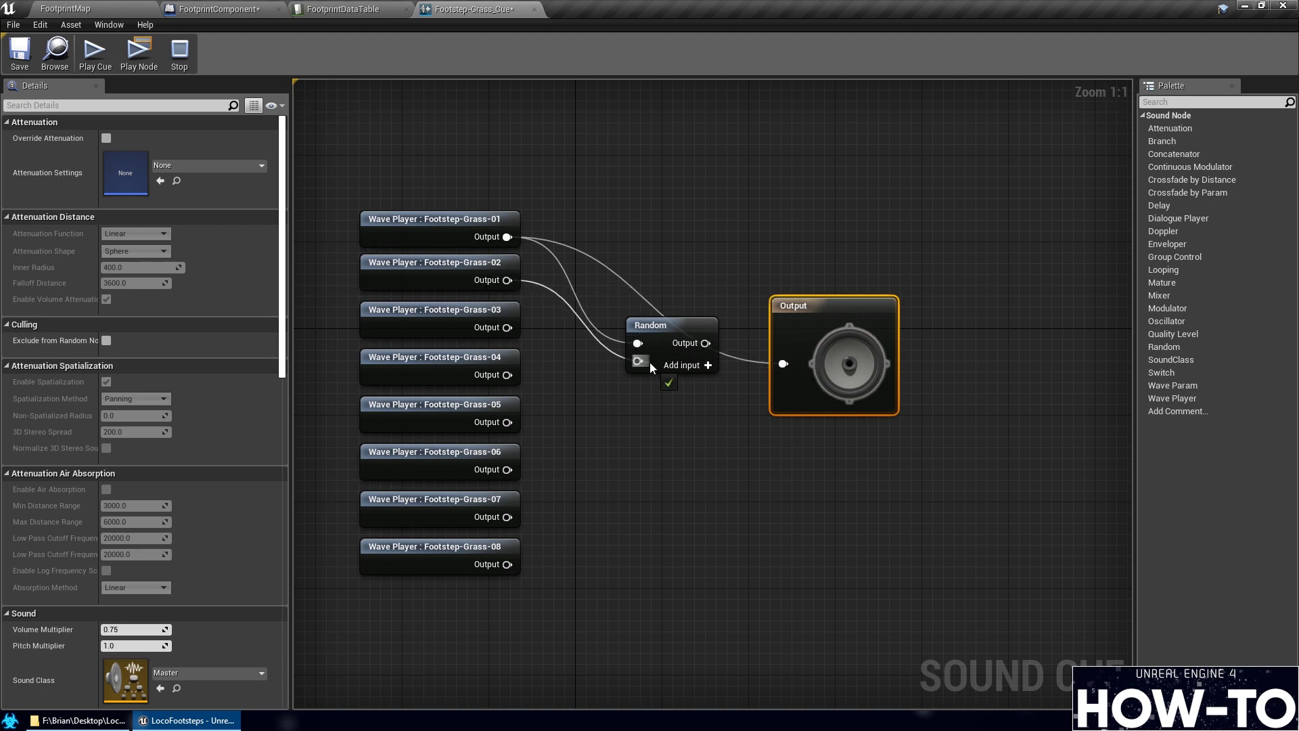
left_click(708, 365)
left_click(707, 365)
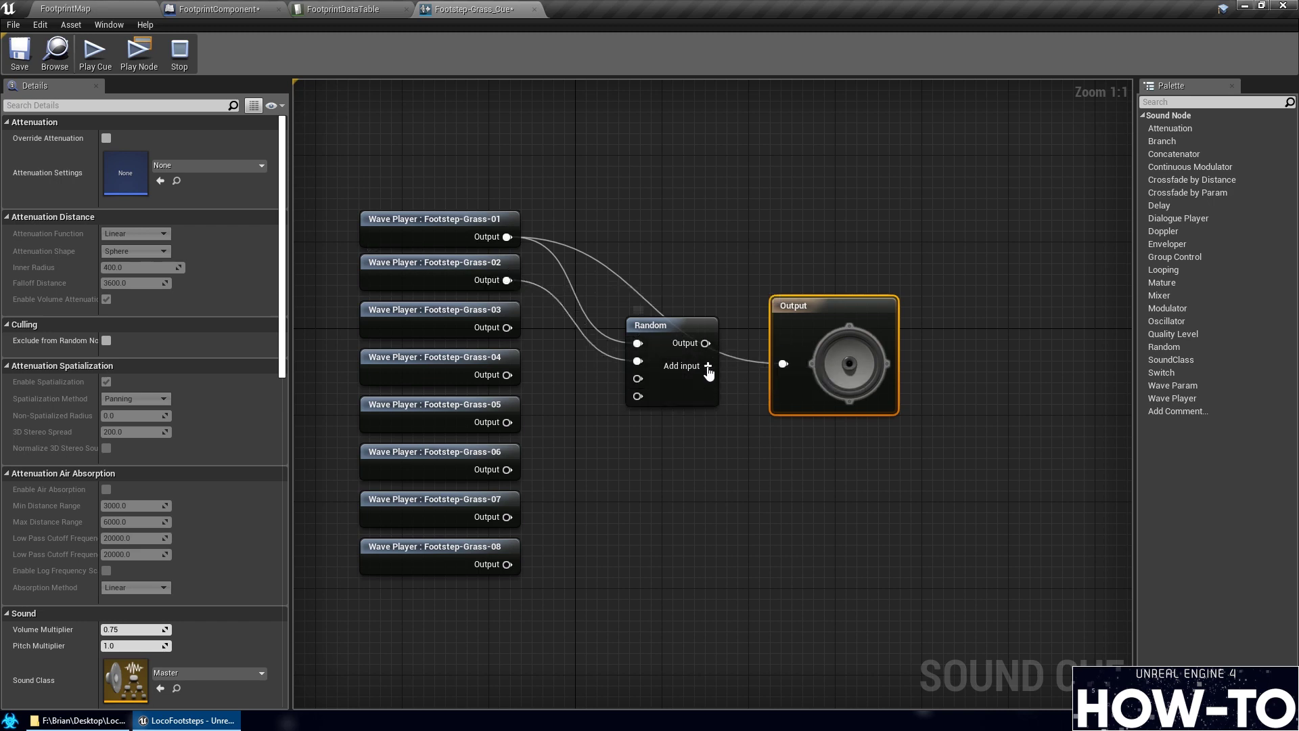
left_click(708, 365)
left_click(708, 365)
left_click(708, 365)
left_click(708, 366)
Connect the Footstep-Grass-03 through Footstep-Grass-08 wave players to the Random node's remaining inputs in order
left_click_drag(510, 325, 637, 378)
left_click_drag(507, 375, 637, 396)
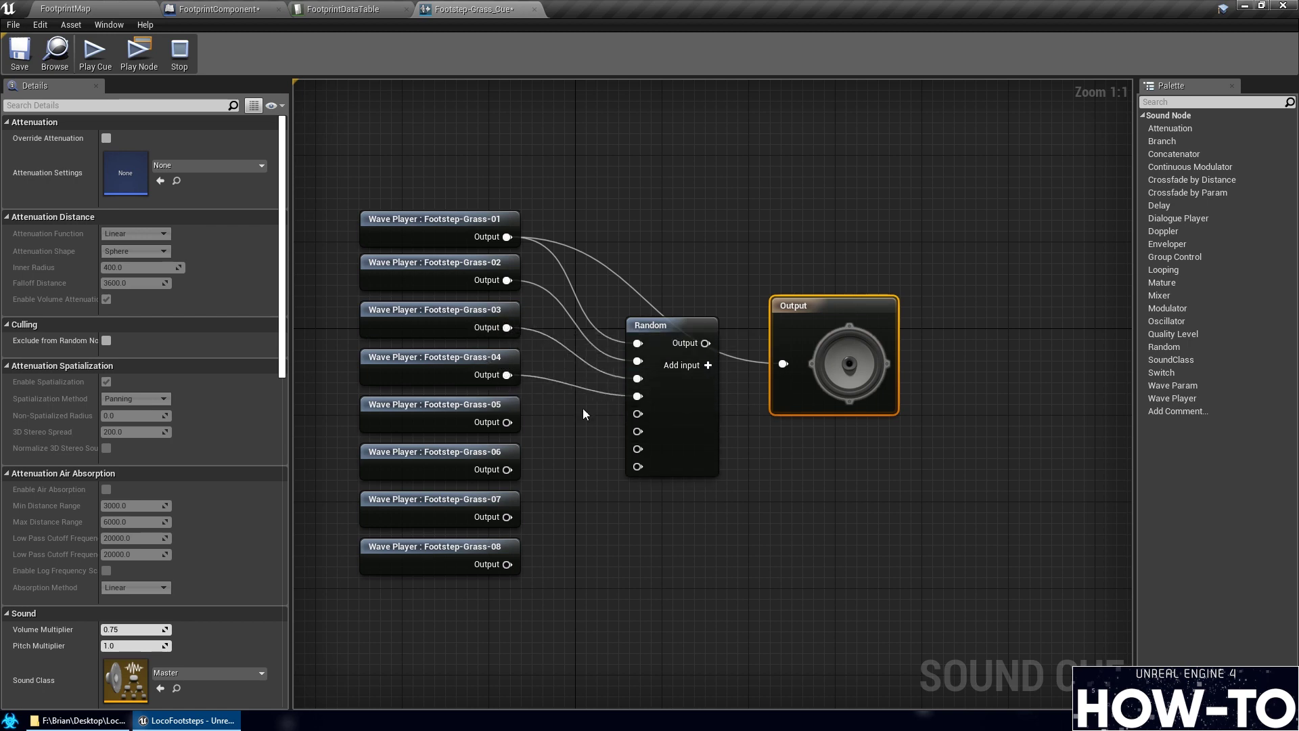
left_click_drag(507, 423, 638, 414)
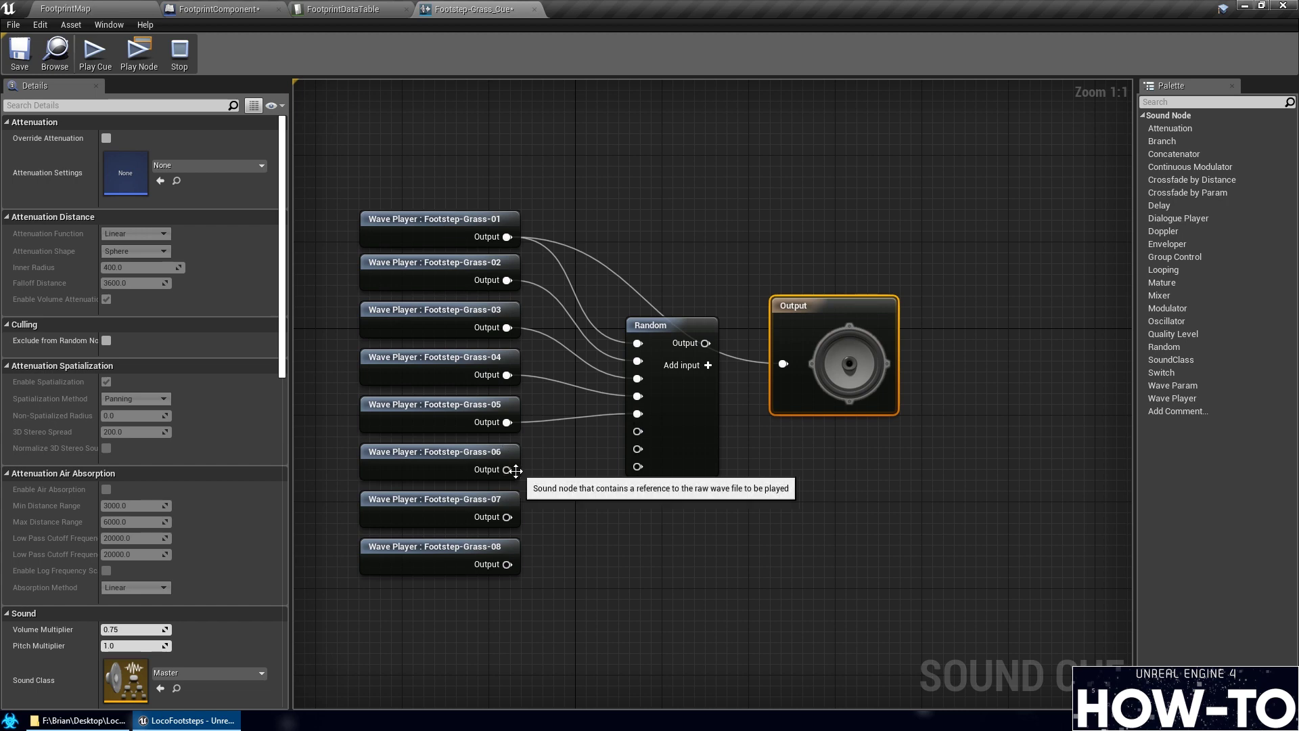
left_click_drag(507, 469, 646, 433)
left_click_drag(507, 517, 632, 463)
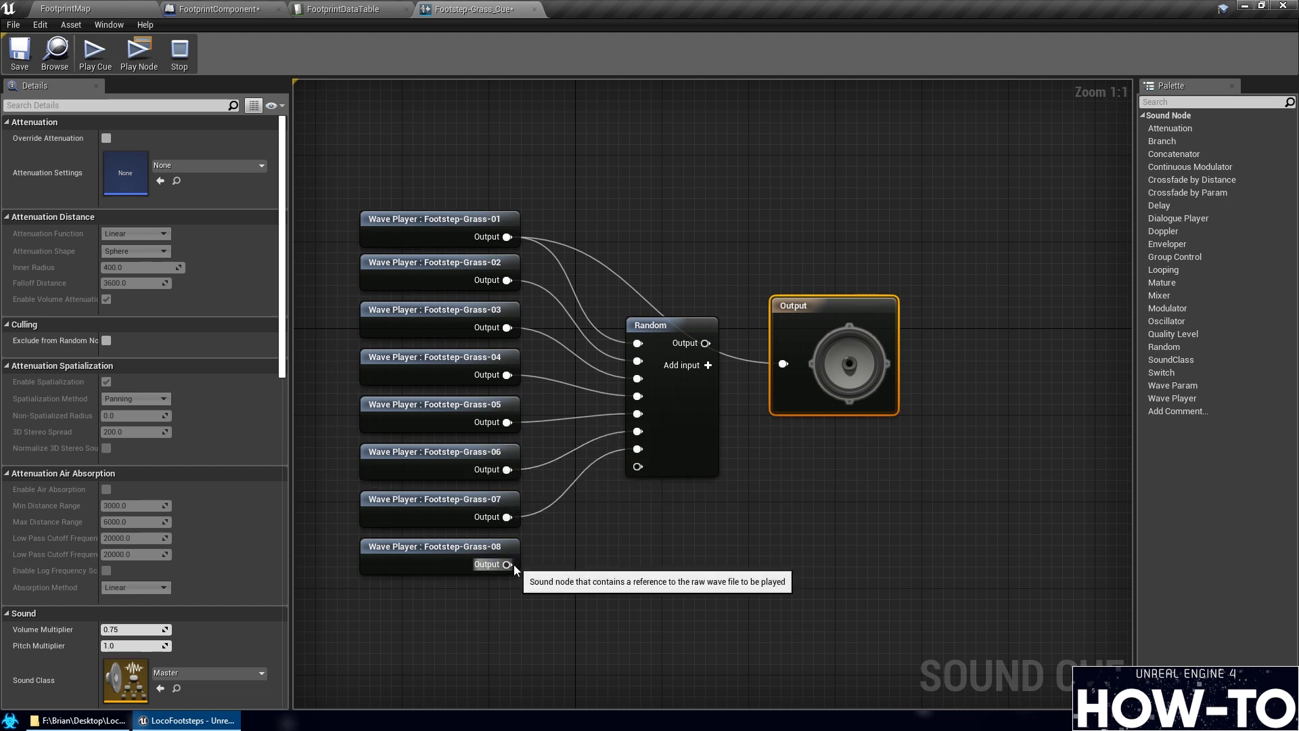
left_click_drag(507, 564, 621, 496)
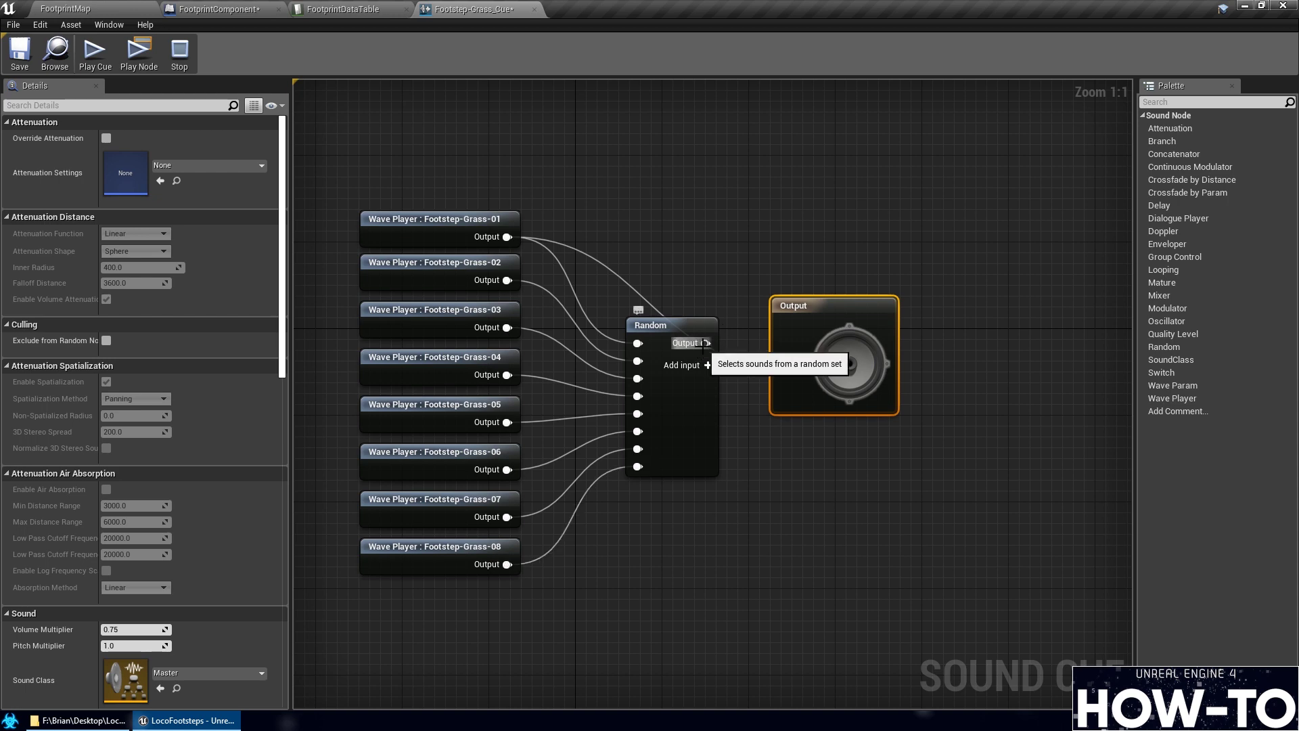
Connect the Random node's output to the cue's Output node and nudge the Random node into a tidier position
left_click_drag(706, 343, 787, 376)
left_click_drag(703, 344, 783, 364)
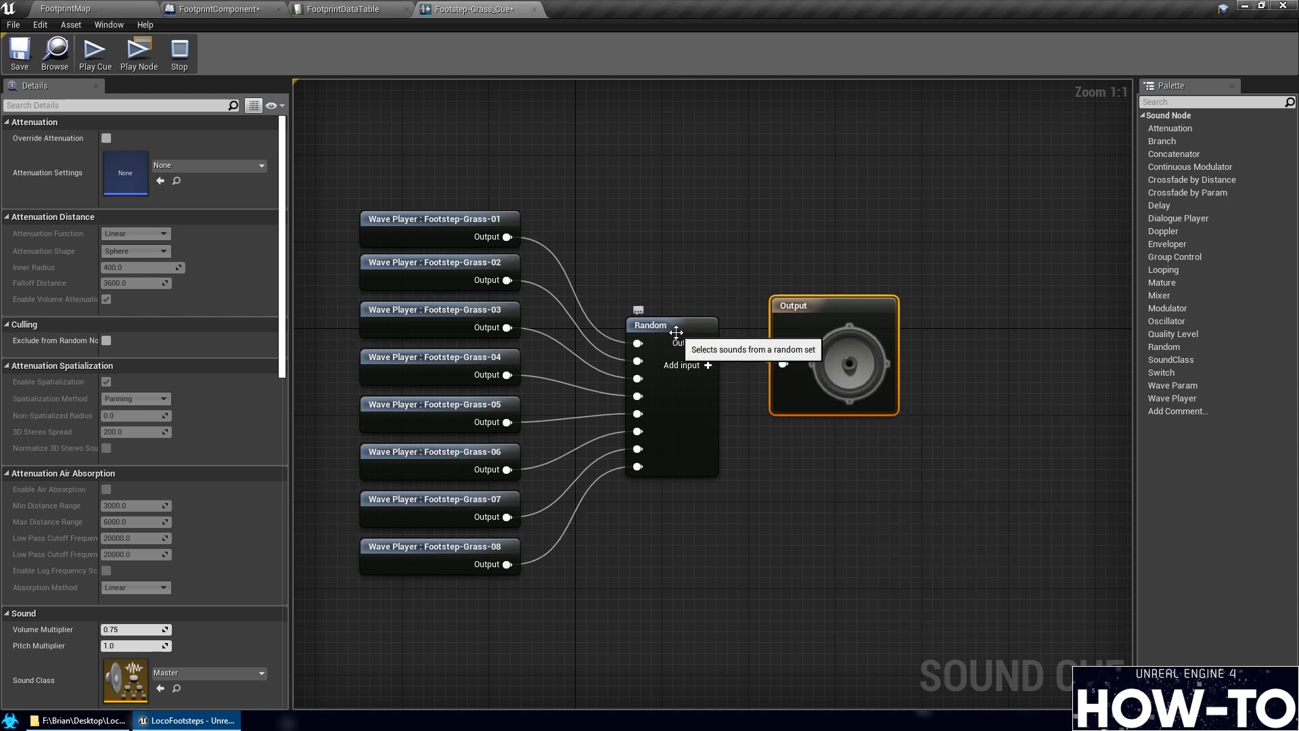
left_click_drag(697, 334, 701, 326)
left_click(827, 482)
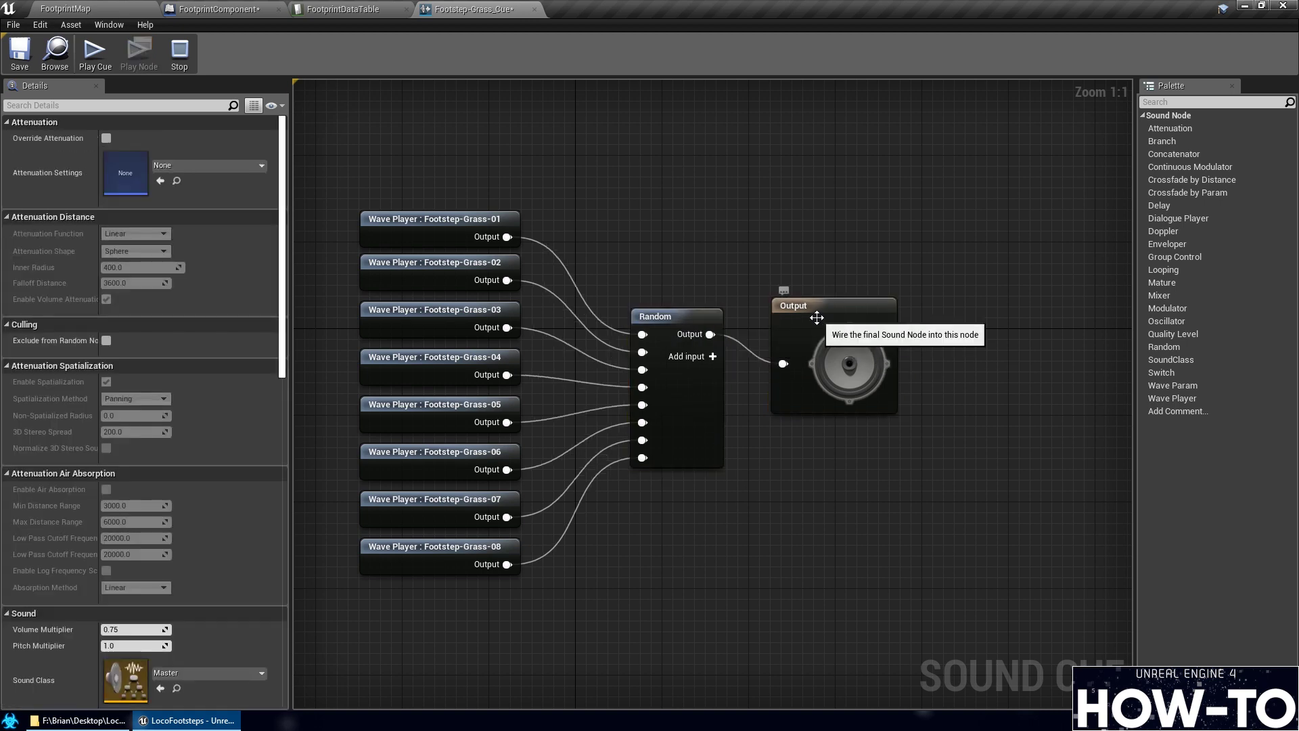
Lower the Output node beside the Random node, and save and play Footstep-Grass_Cue before closing its editor
left_click_drag(818, 311, 806, 343)
left_click(913, 392)
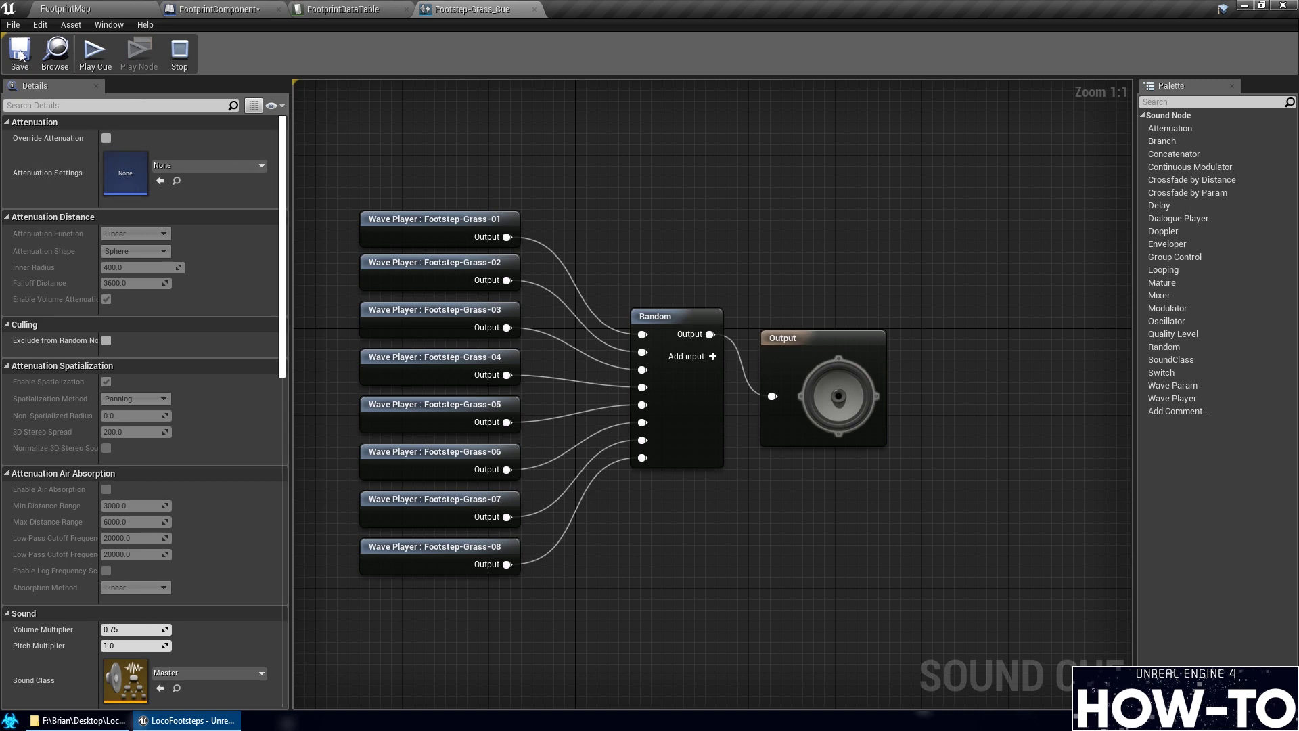
left_click(101, 47)
left_click(534, 10)
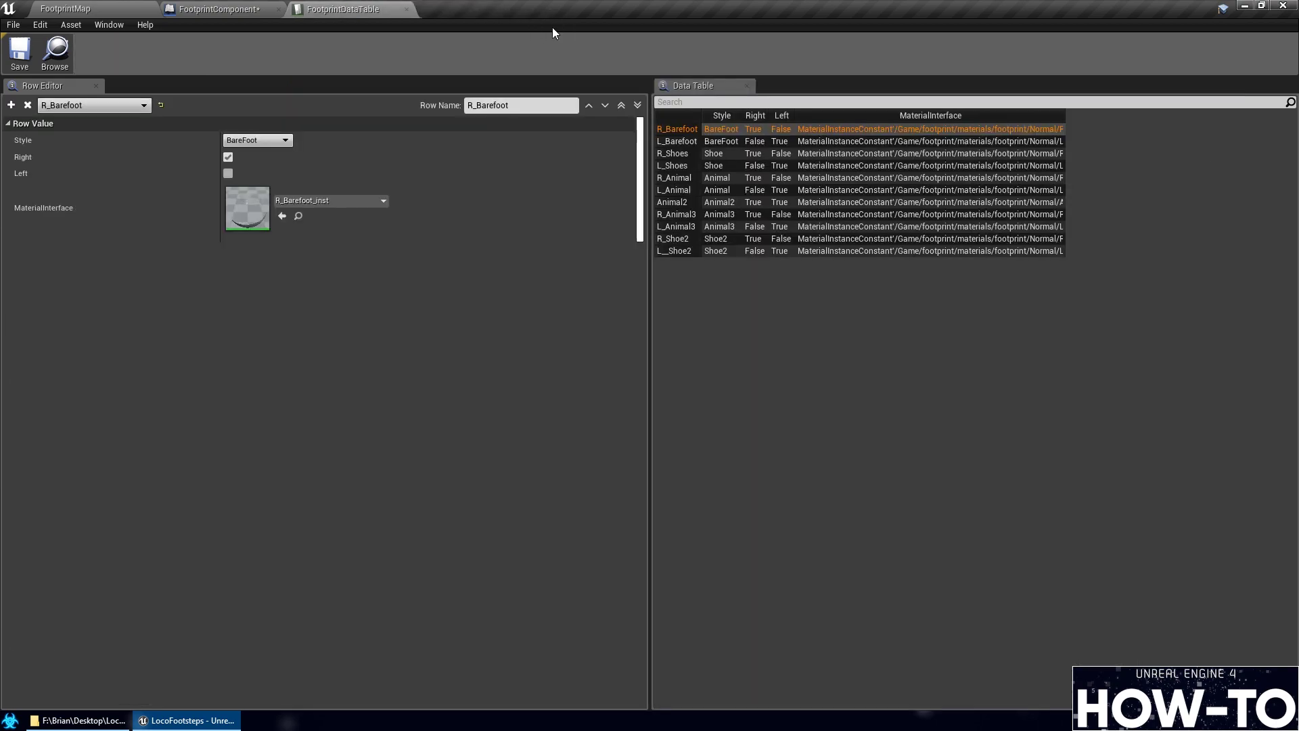
Compile and save the FootprintComponent blueprint
left_click(216, 9)
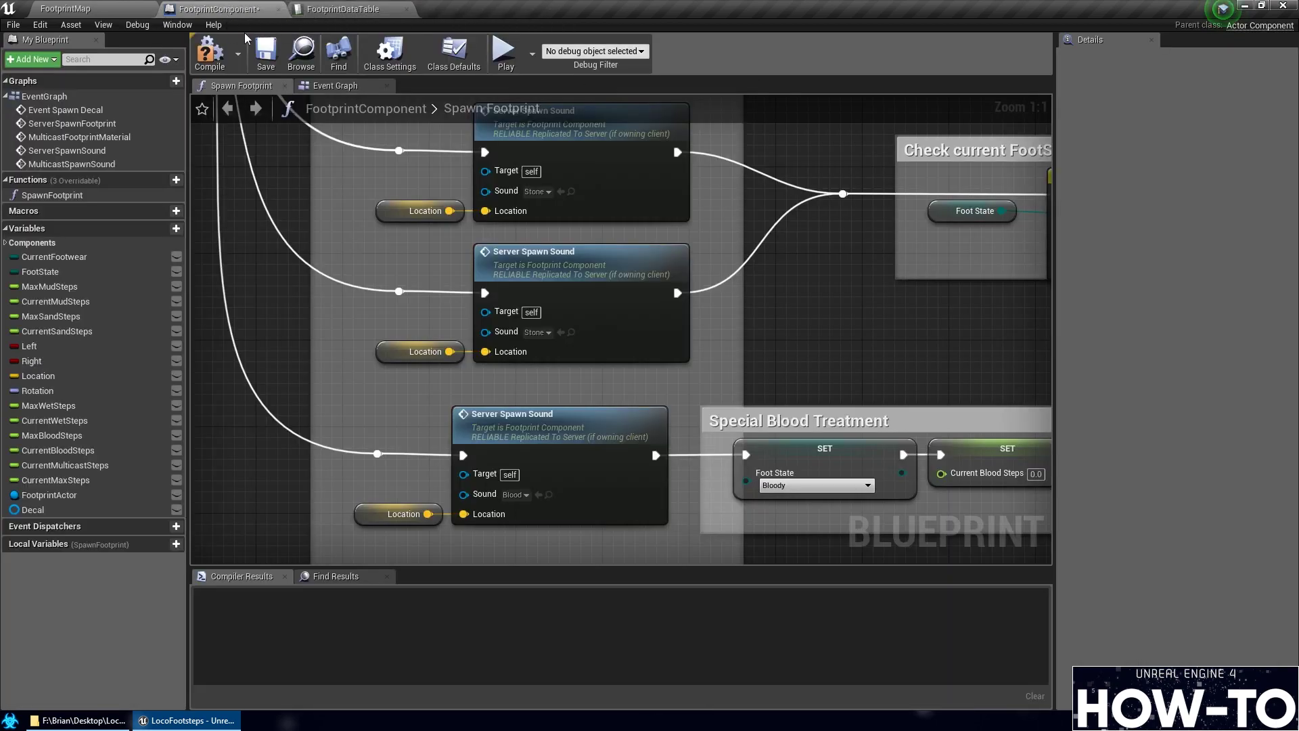
left_click(210, 52)
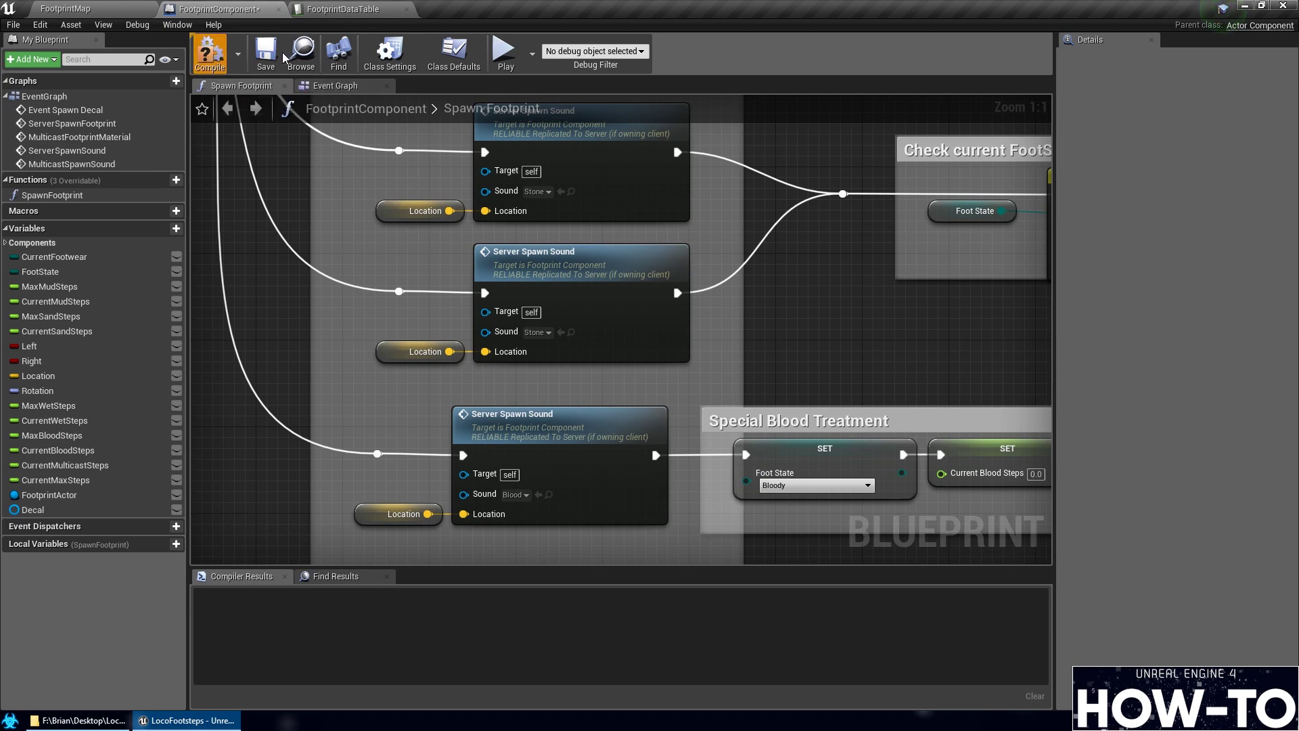
left_click(266, 57)
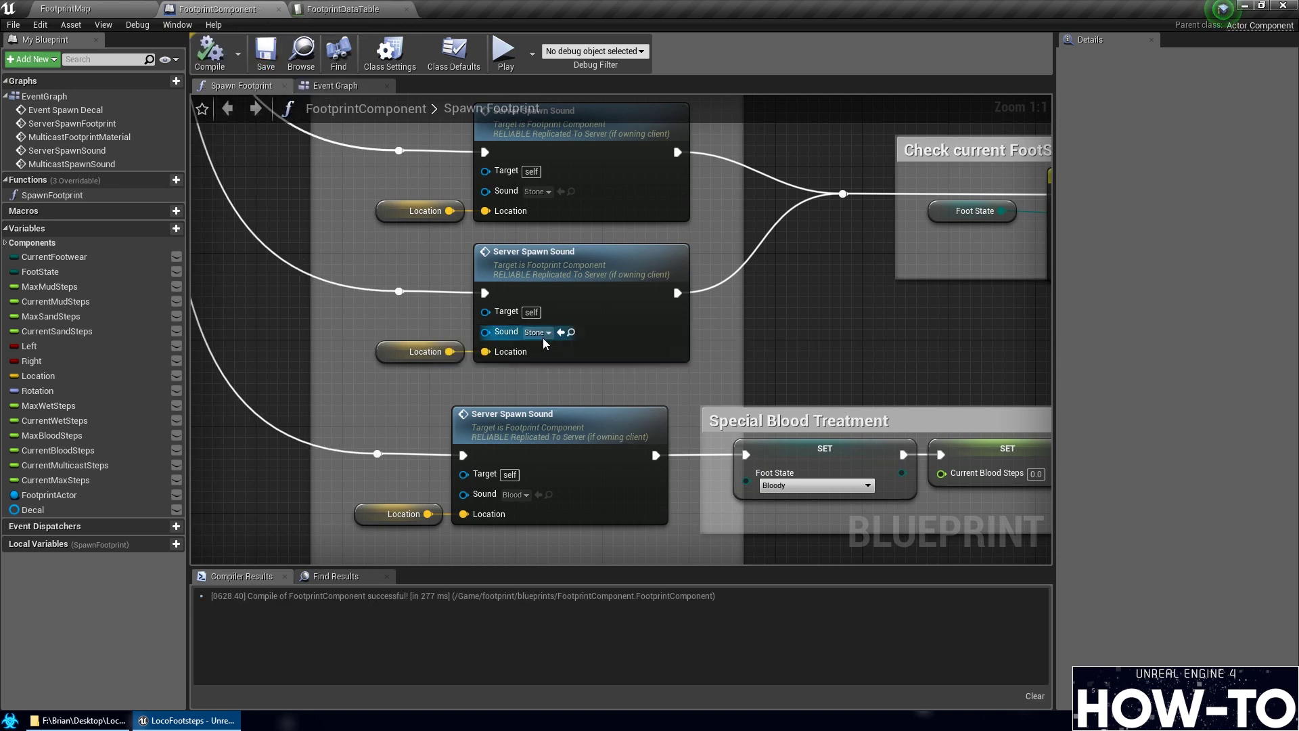
Set the Sound of the Grass branch's Server Spawn Sound node to Footstep-Grass_Cue, and compile and save FootprintComponent
right_click_drag(547, 338, 956, 609)
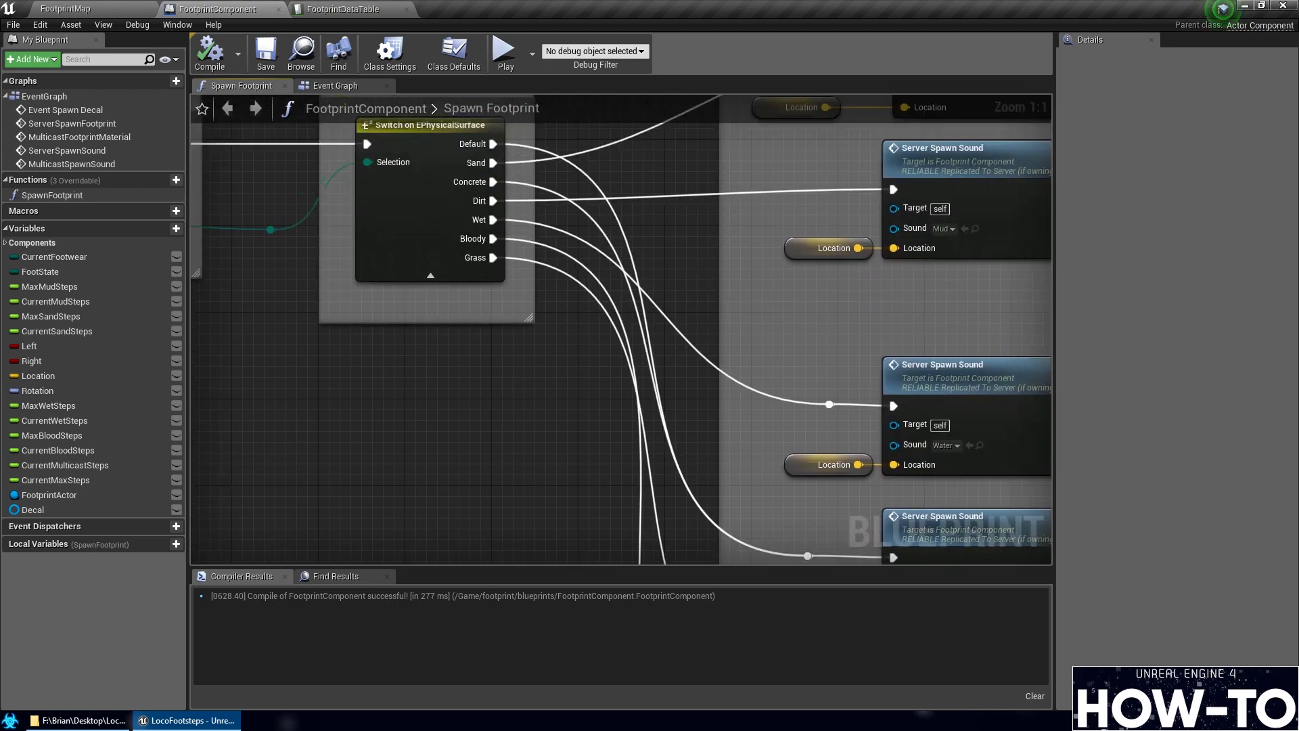
right_click_drag(746, 692, 318, 379)
left_click(541, 445)
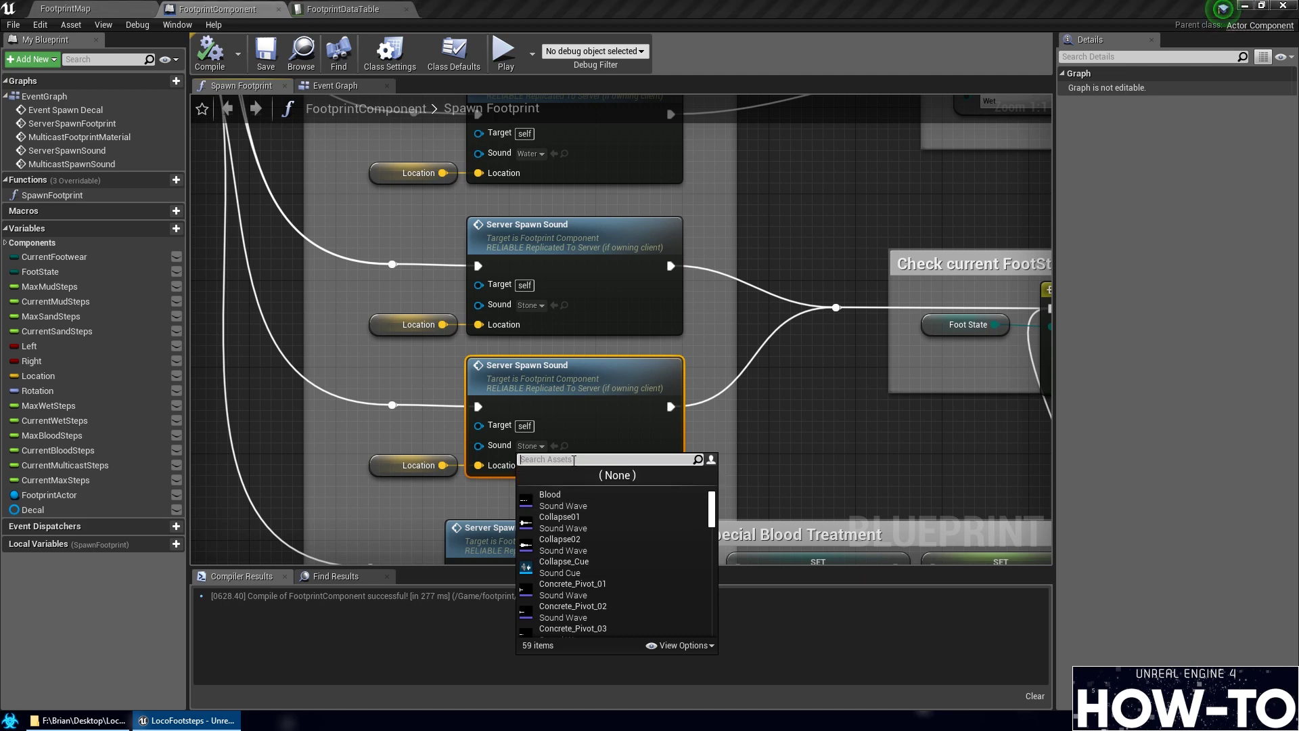
type("grass")
scroll(588, 582, "down", 2)
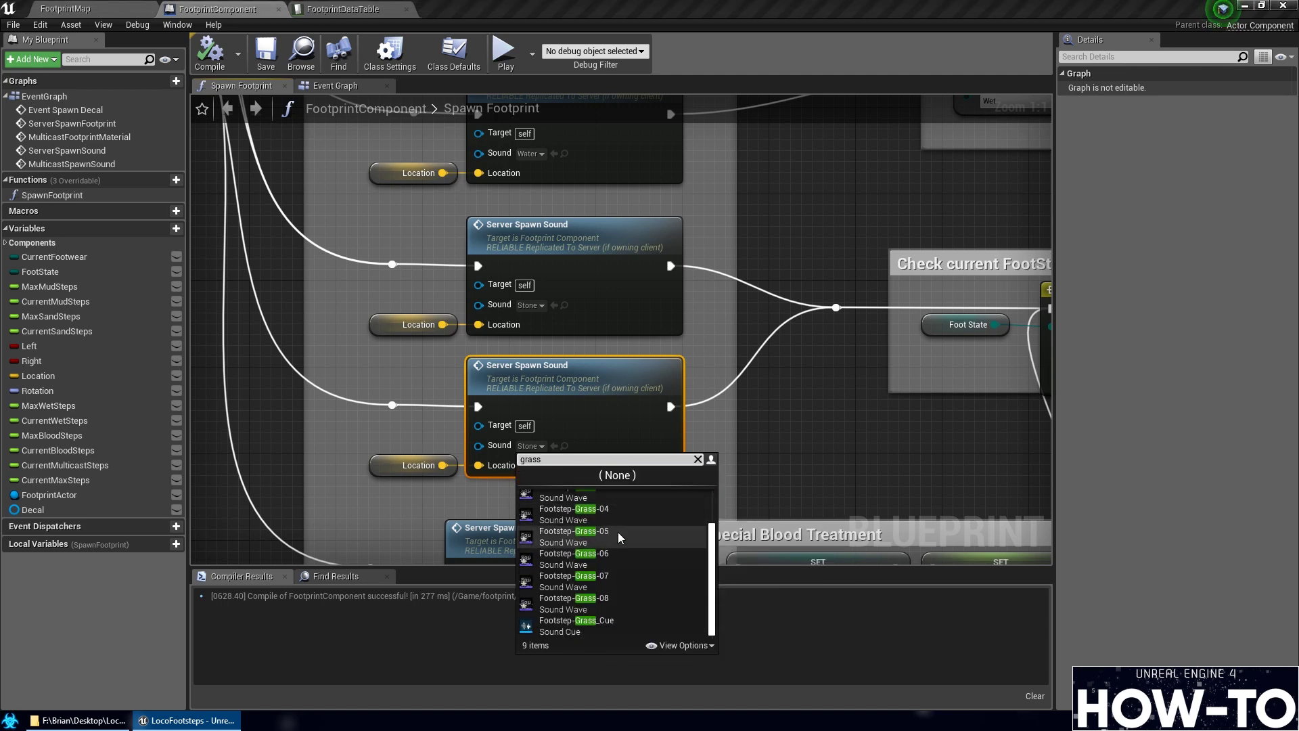
left_click(591, 622)
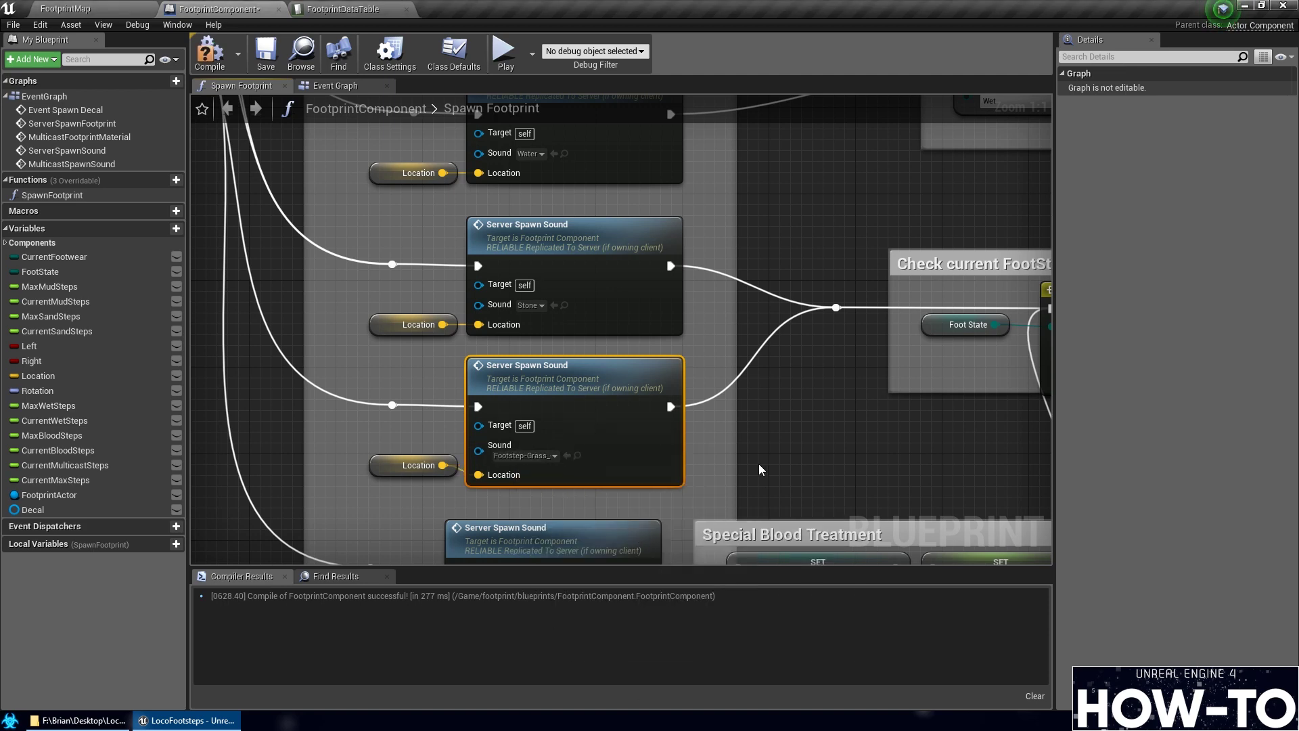
left_click(265, 53)
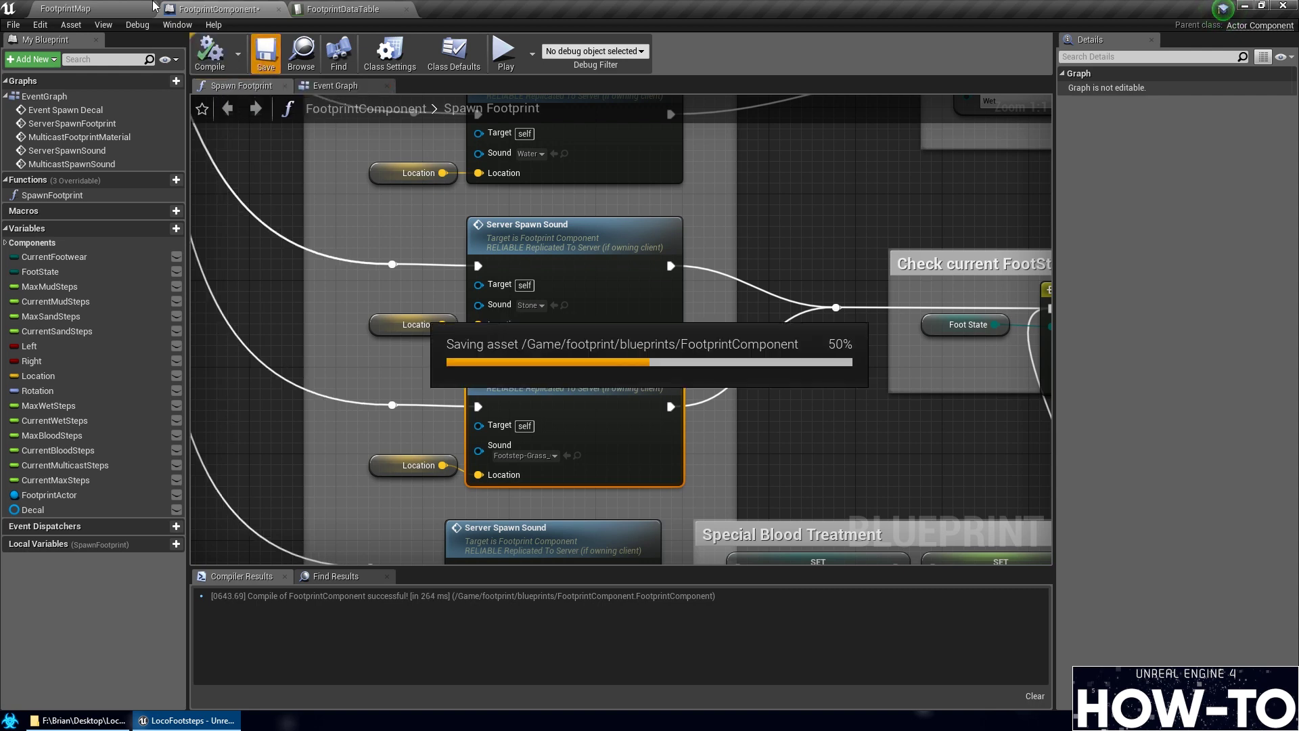
Play-test FootprintMap and run the character past the mud patch onto the grass material to check its footsteps
left_click(105, 7)
left_click(680, 60)
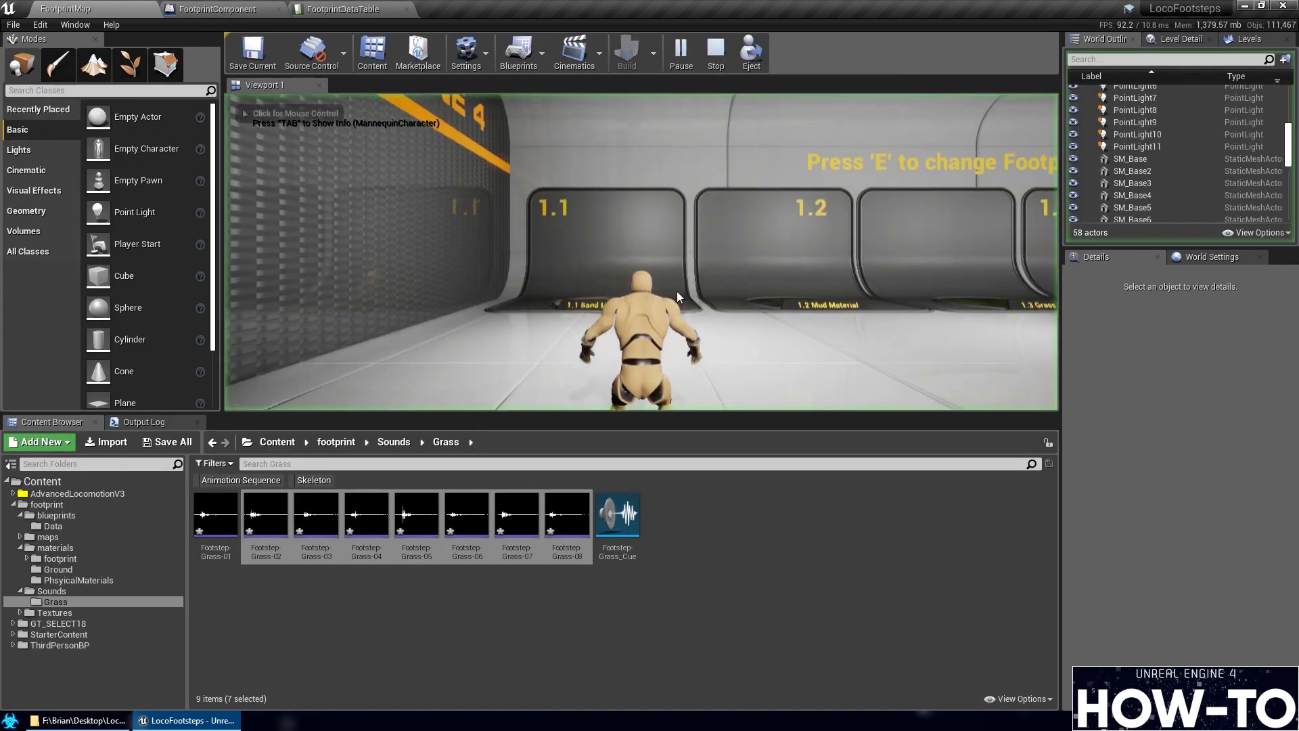
key("w")
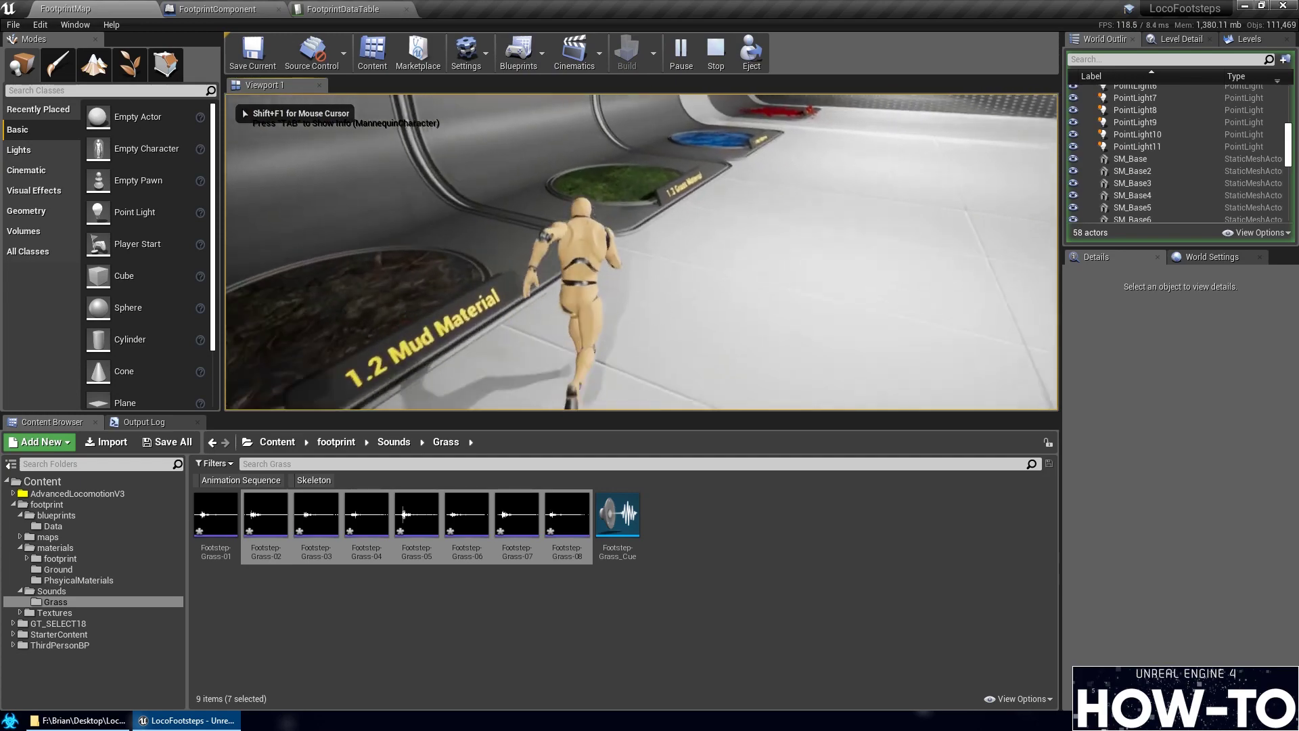
key("w")
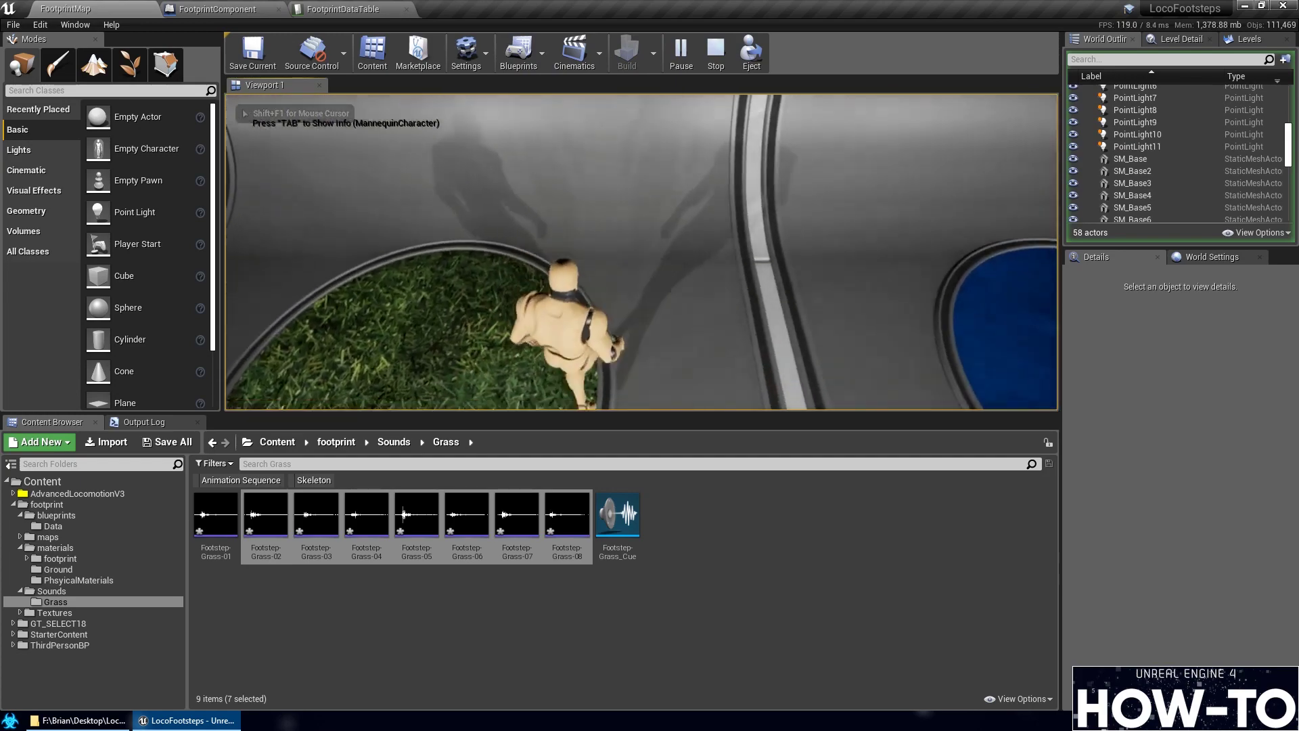